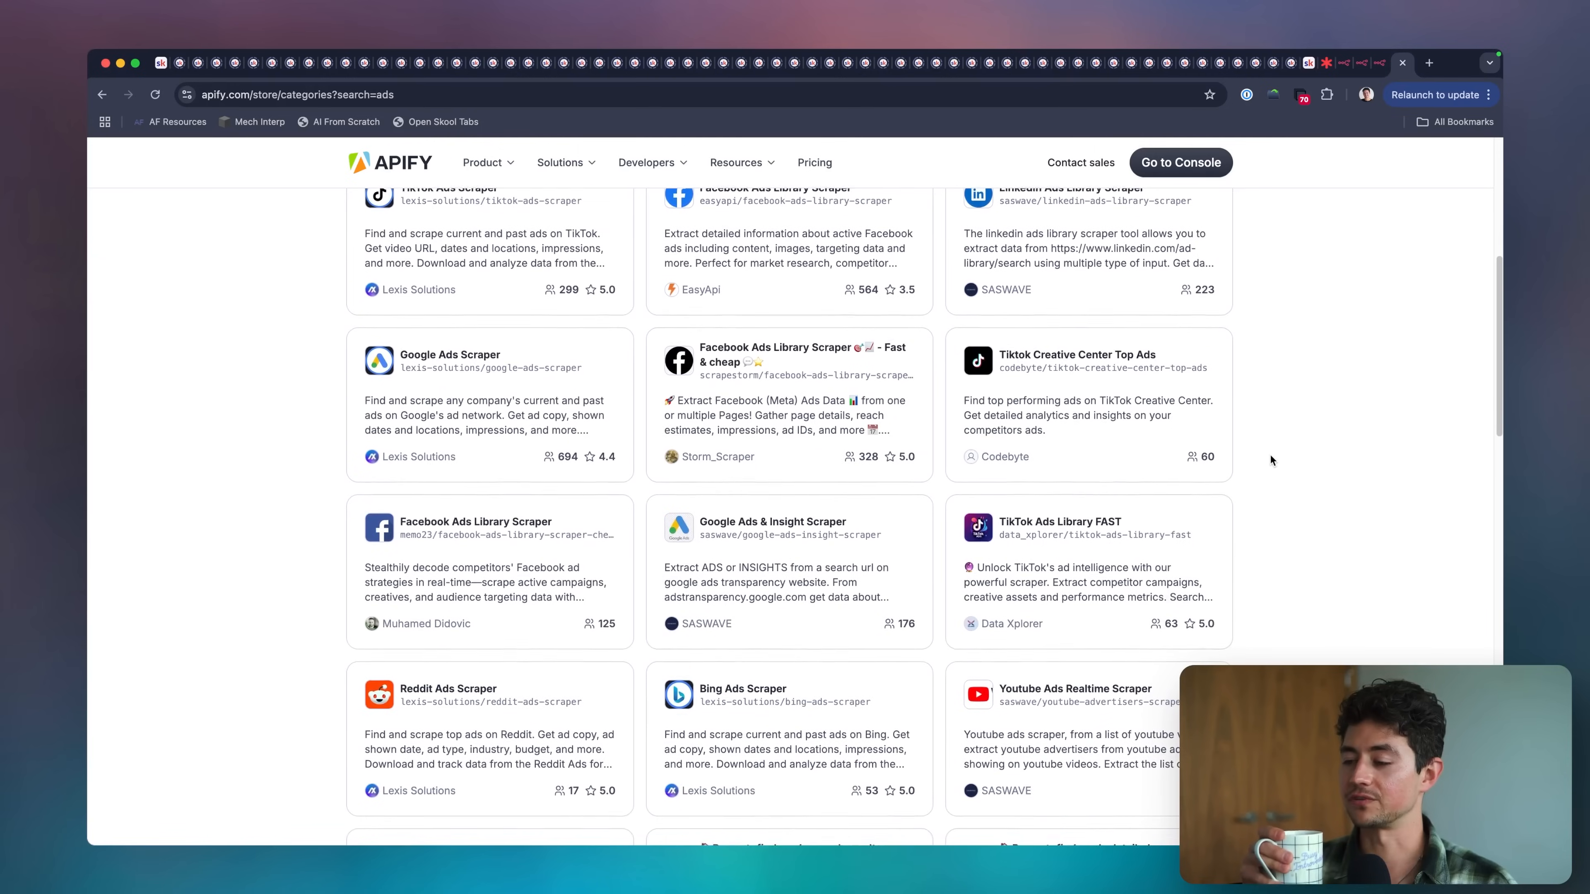
# Browse the Apify Store results for ads to see which ad scrapers are available across platforms.
pyautogui.scroll(-1, 1271, 461)
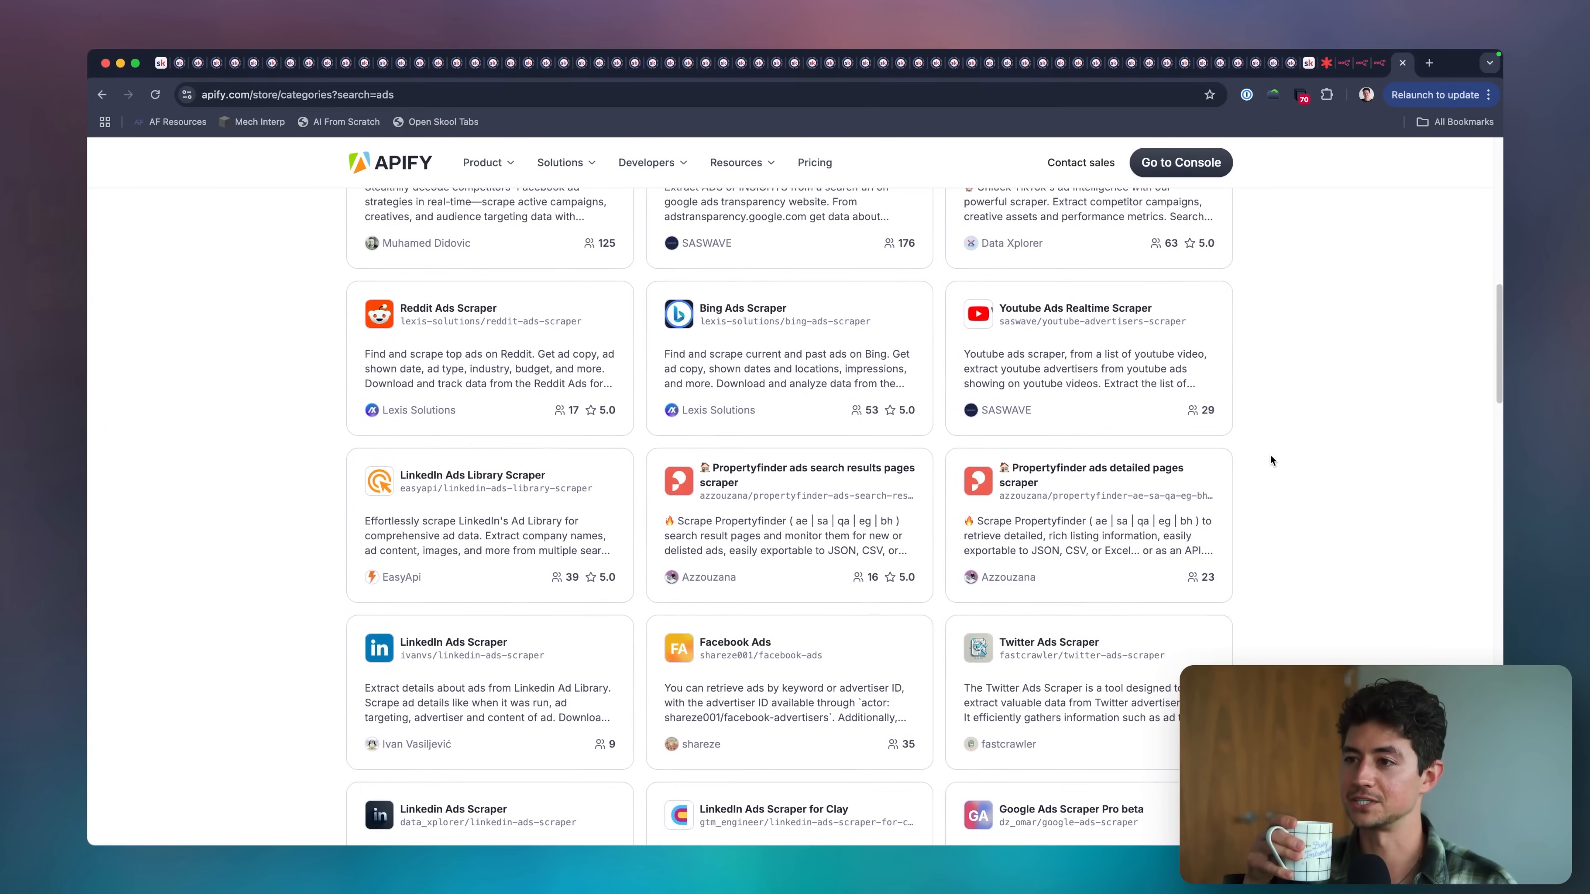
pyautogui.scroll(-2, 1271, 456)
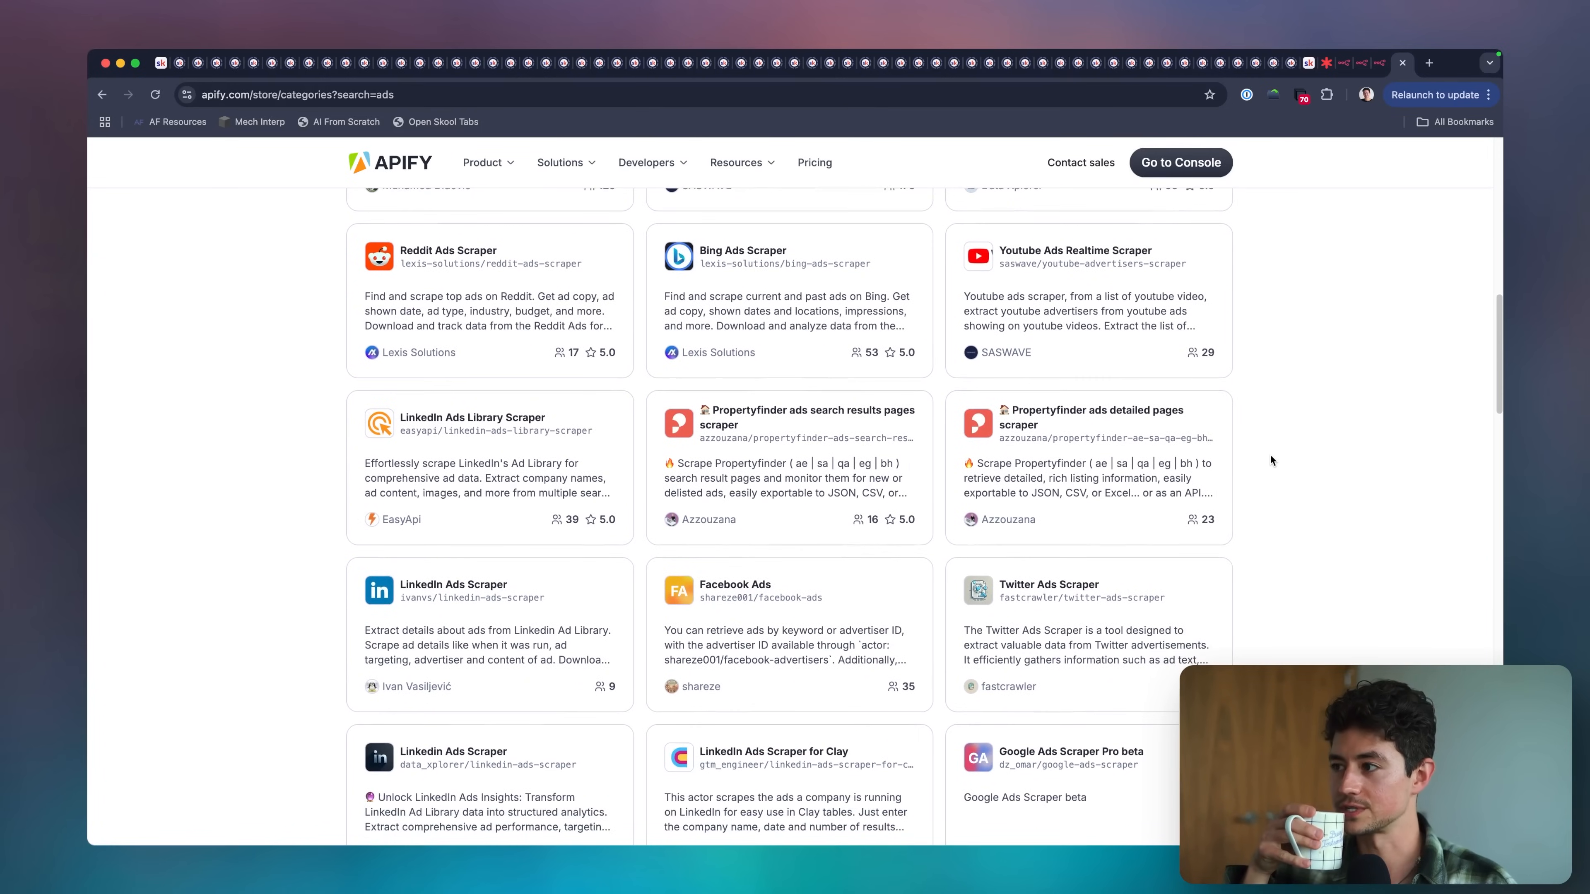
pyautogui.scroll(-1, 1271, 458)
pyautogui.scroll(-4, 1271, 457)
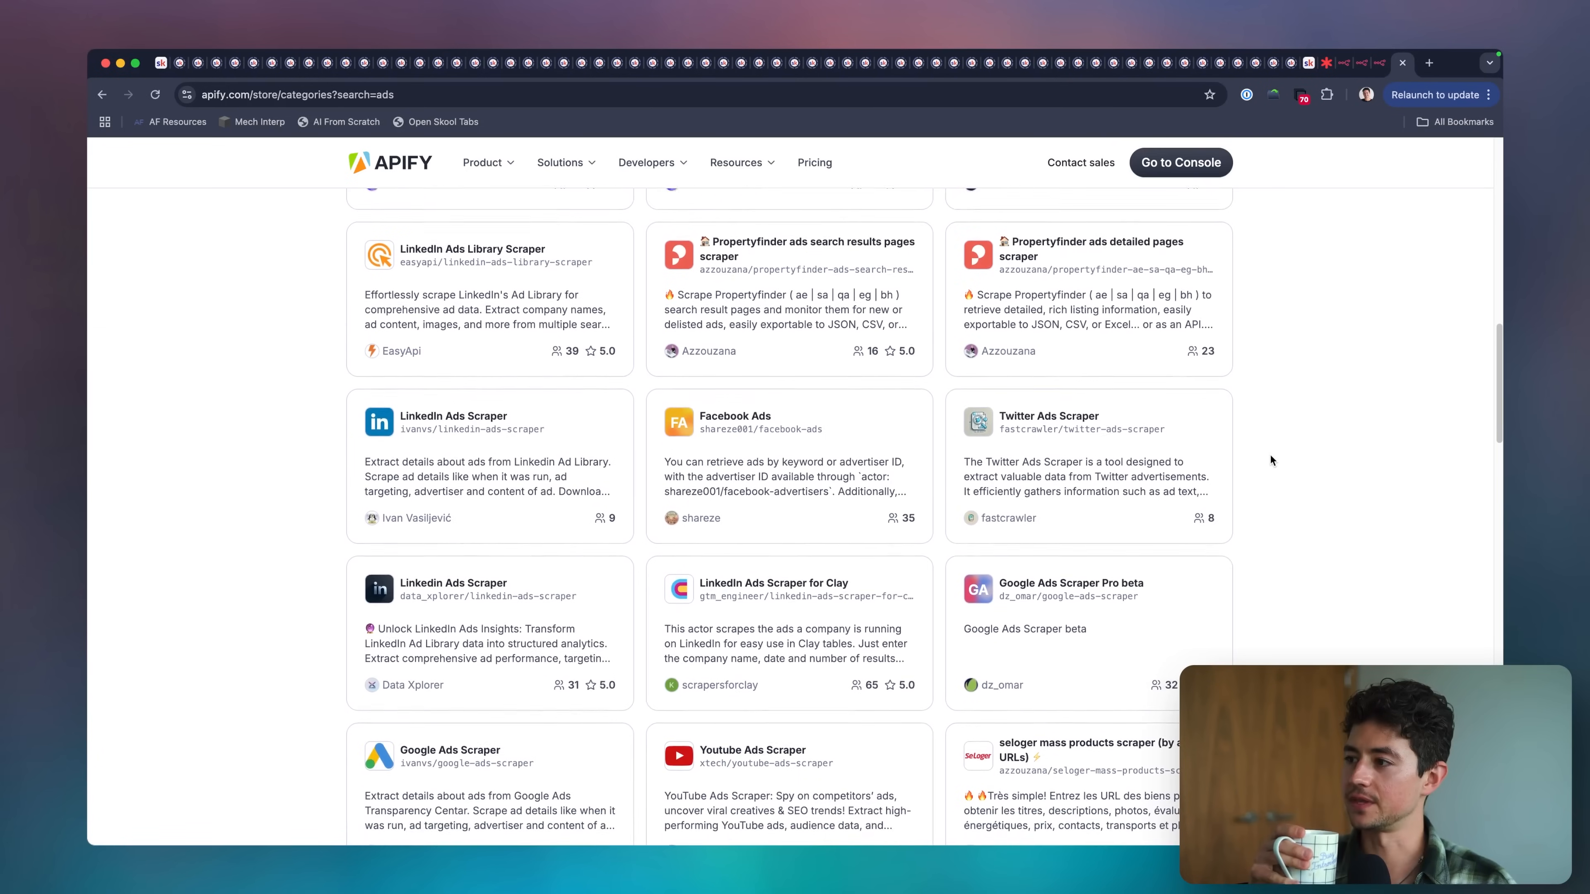
pyautogui.scroll(-10, 1271, 460)
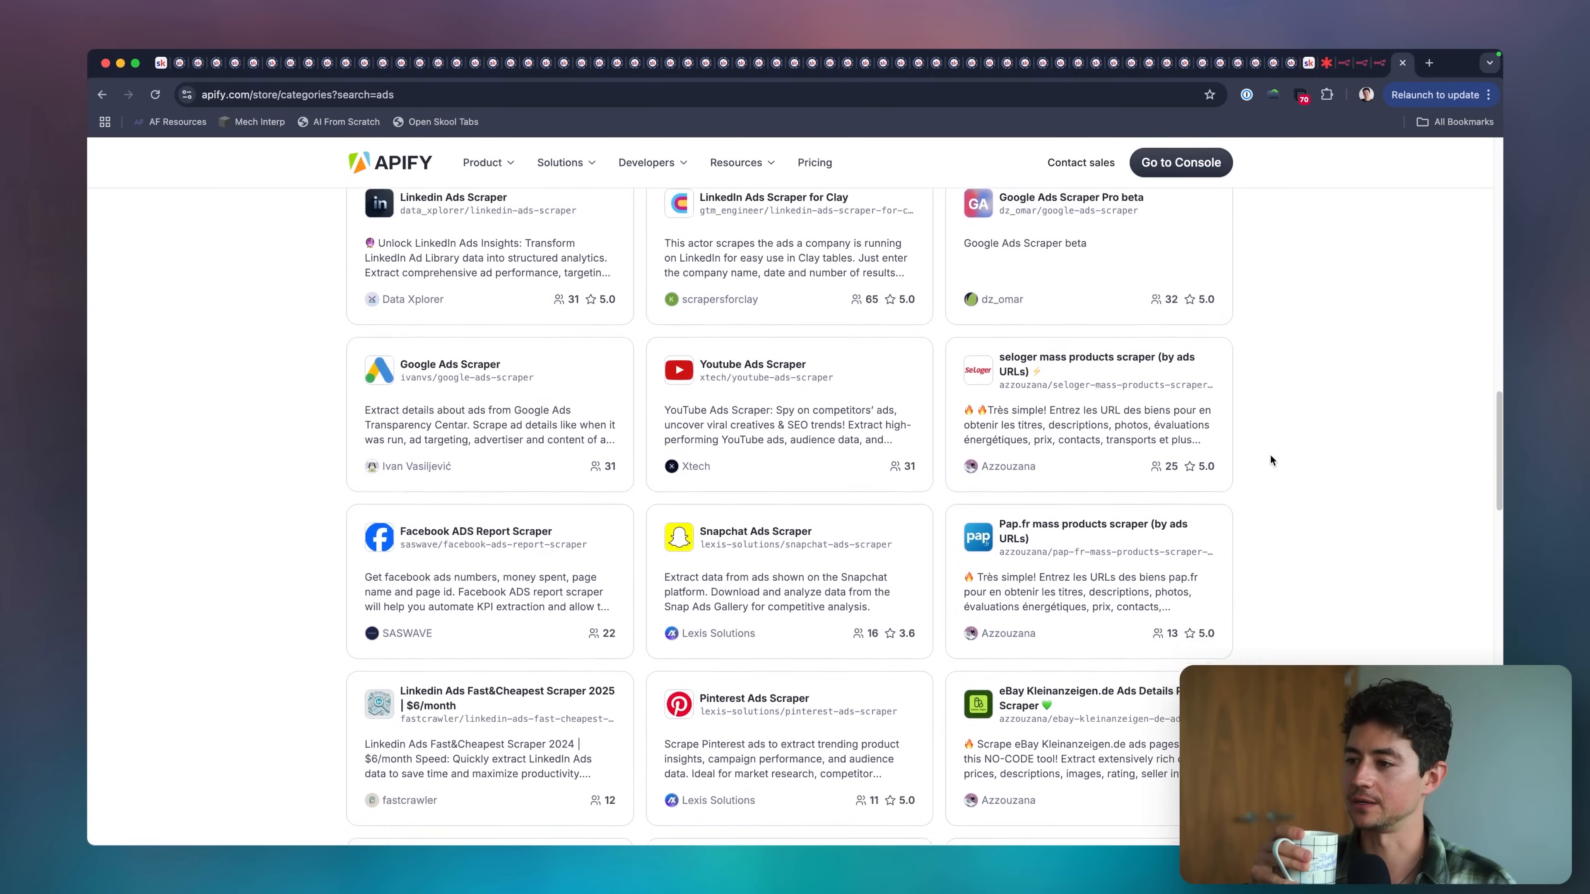
pyautogui.scroll(-5, 1271, 454)
pyautogui.scroll(3, 1270, 455)
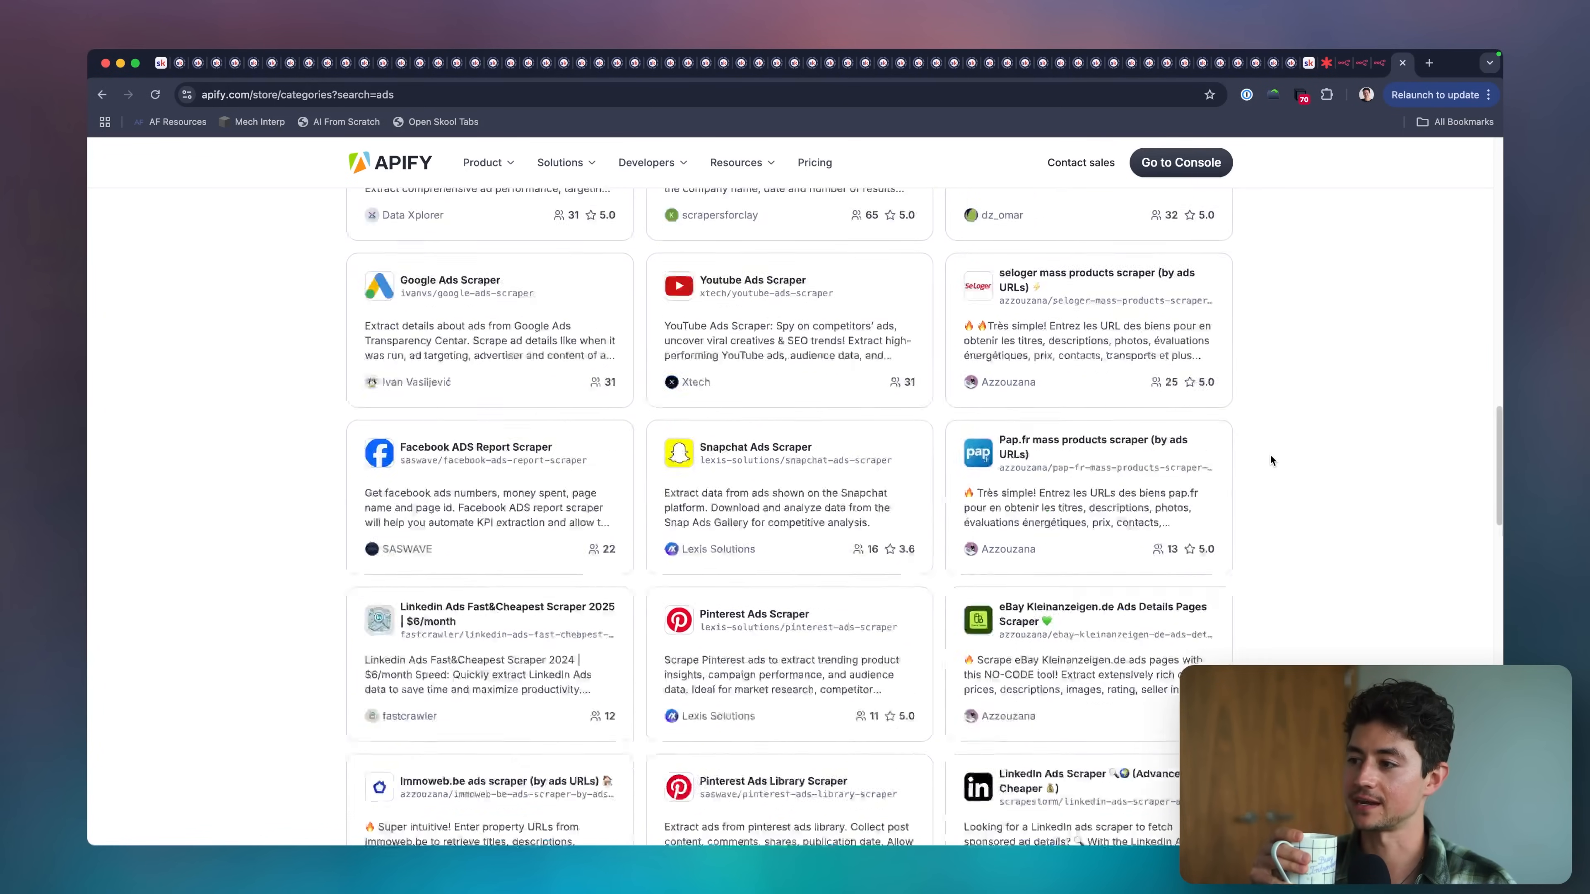
pyautogui.scroll(15, 1270, 455)
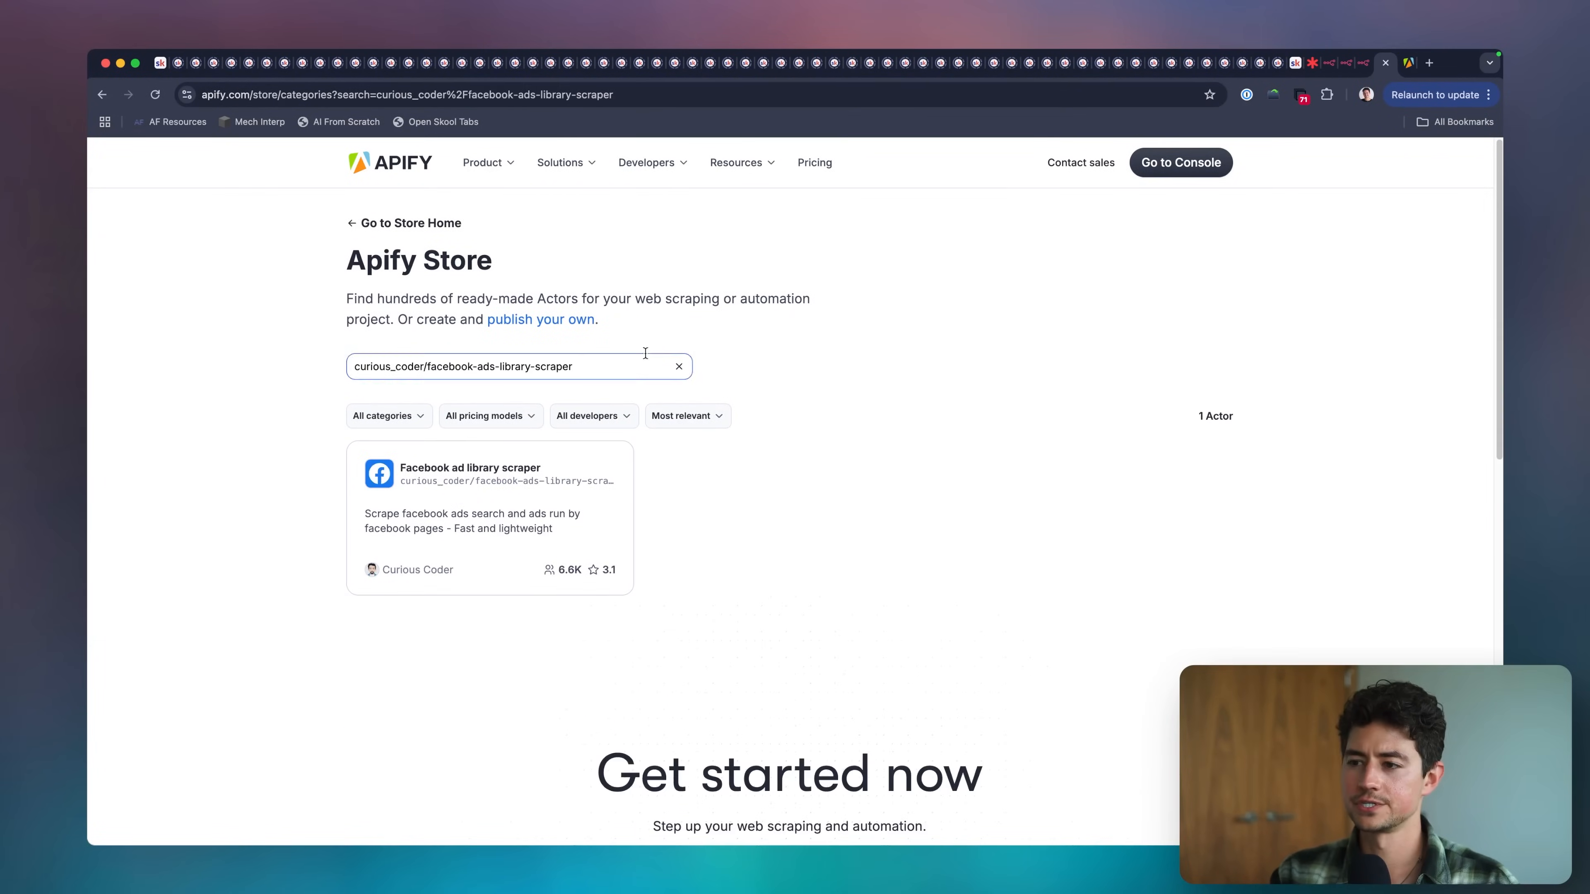
# Open the curious_coder/facebook-ads-library-scraper Actor, skim its README and start trying it for free in the console.
pyautogui.click(489, 480)
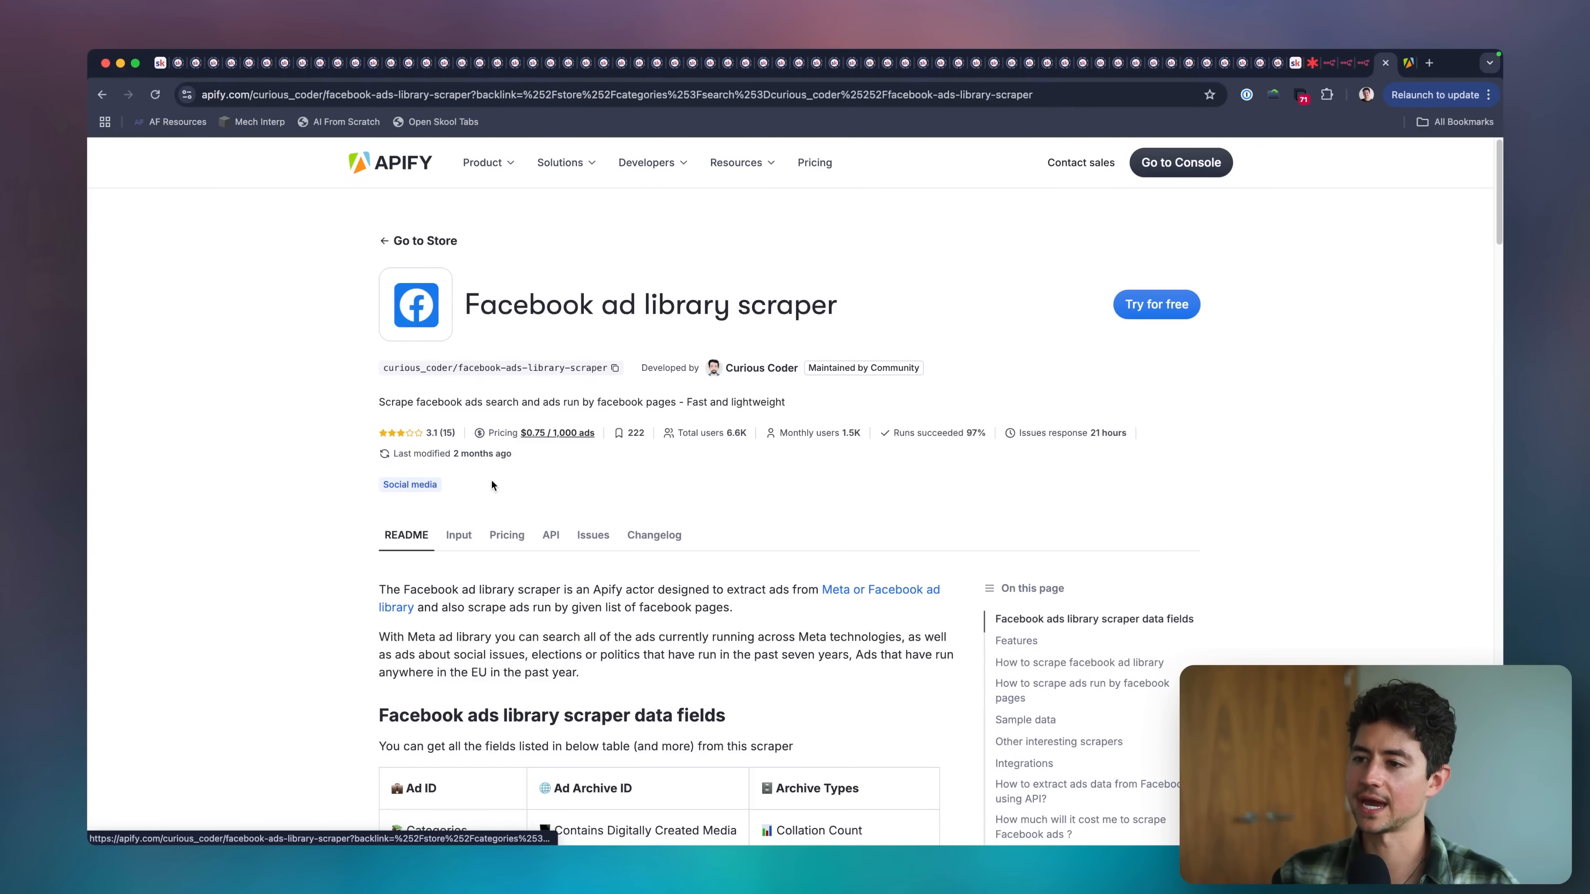
pyautogui.scroll(-4, 962, 397)
pyautogui.scroll(4, 962, 397)
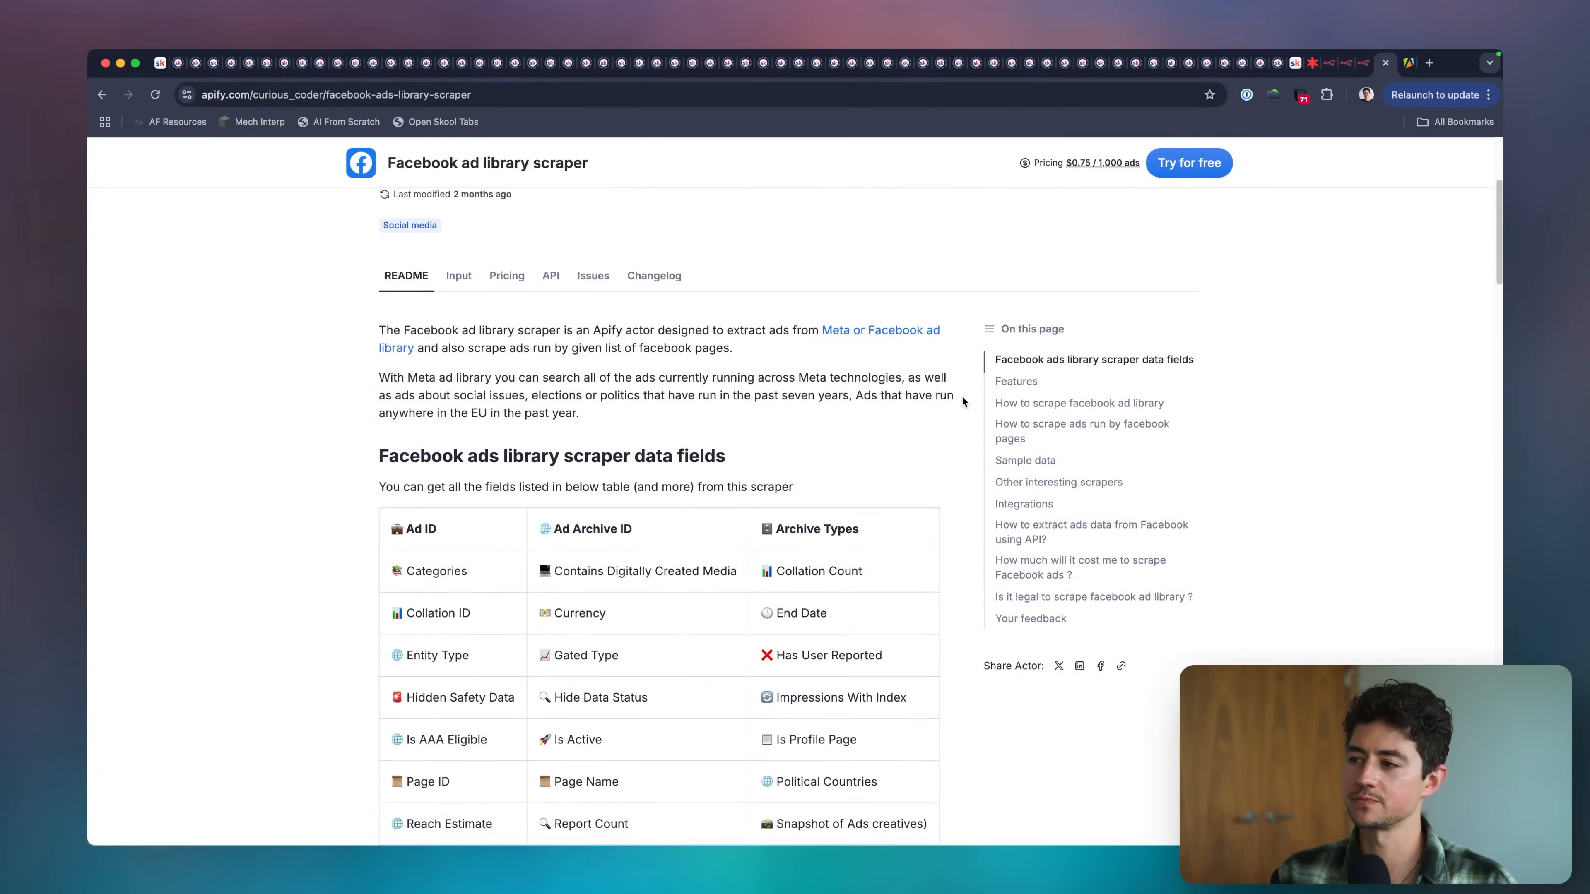
pyautogui.click(1148, 316)
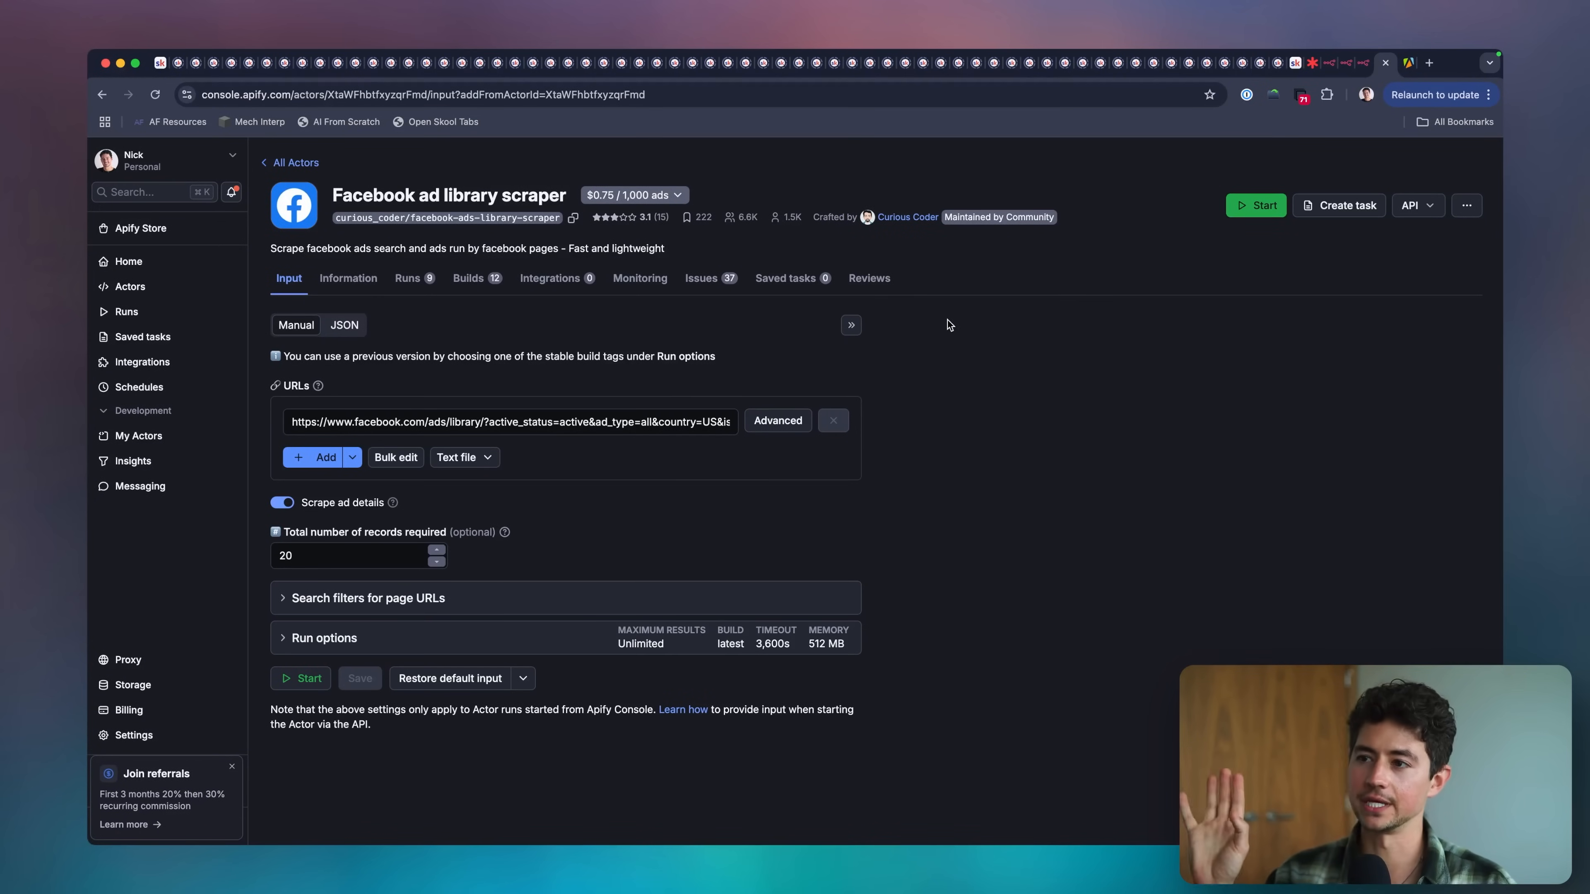
# Inspect the Facebook Ad Library address in the scraper's URLs input from its beginning to its end.
pyautogui.click(870, 388)
pyautogui.click(444, 431)
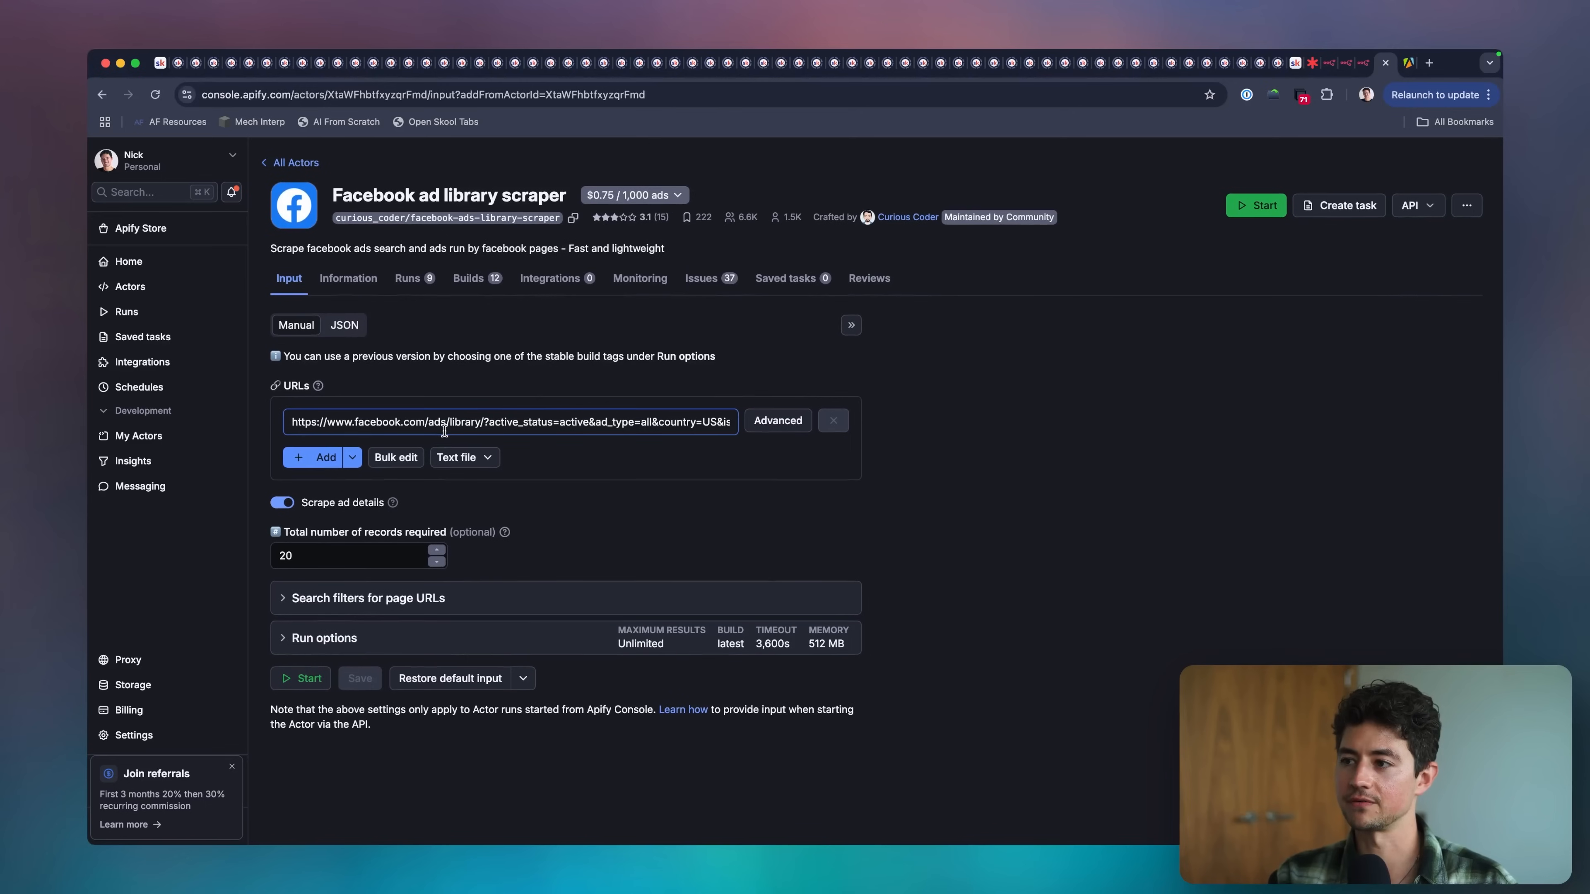
pyautogui.tripleClick(542, 415)
pyautogui.press('Right')
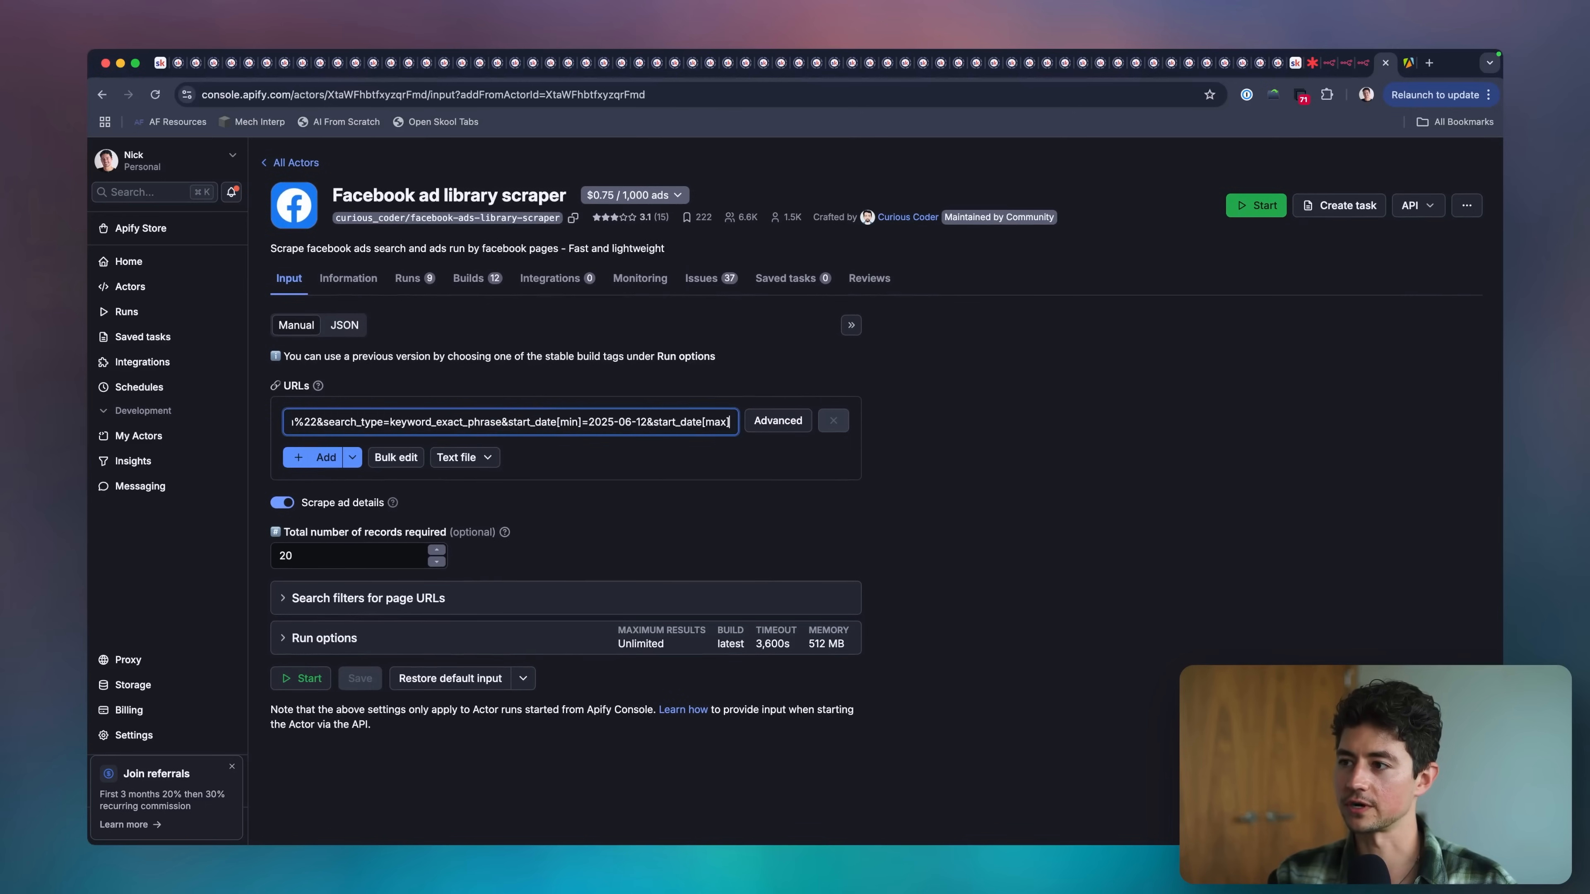
pyautogui.press('super+a')
pyautogui.press('Left')
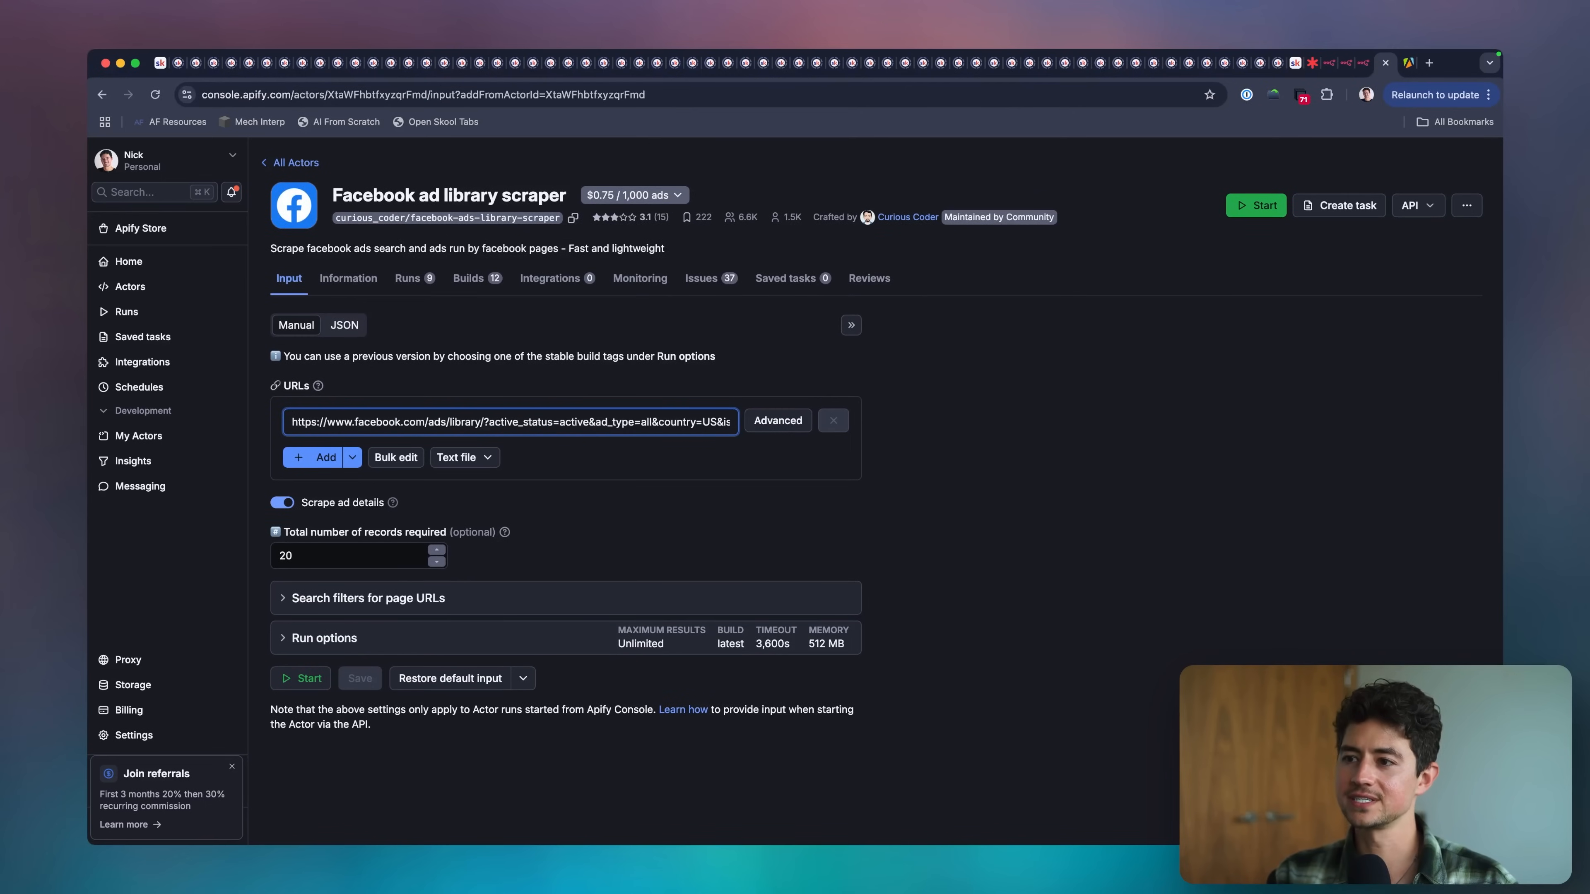
pyautogui.press('super+a')
pyautogui.press('Right')
pyautogui.press('super+Left')
# Copy the whole Ad Library address from the scraper's URLs input and open it in a new browser tab.
pyautogui.press('super+a')
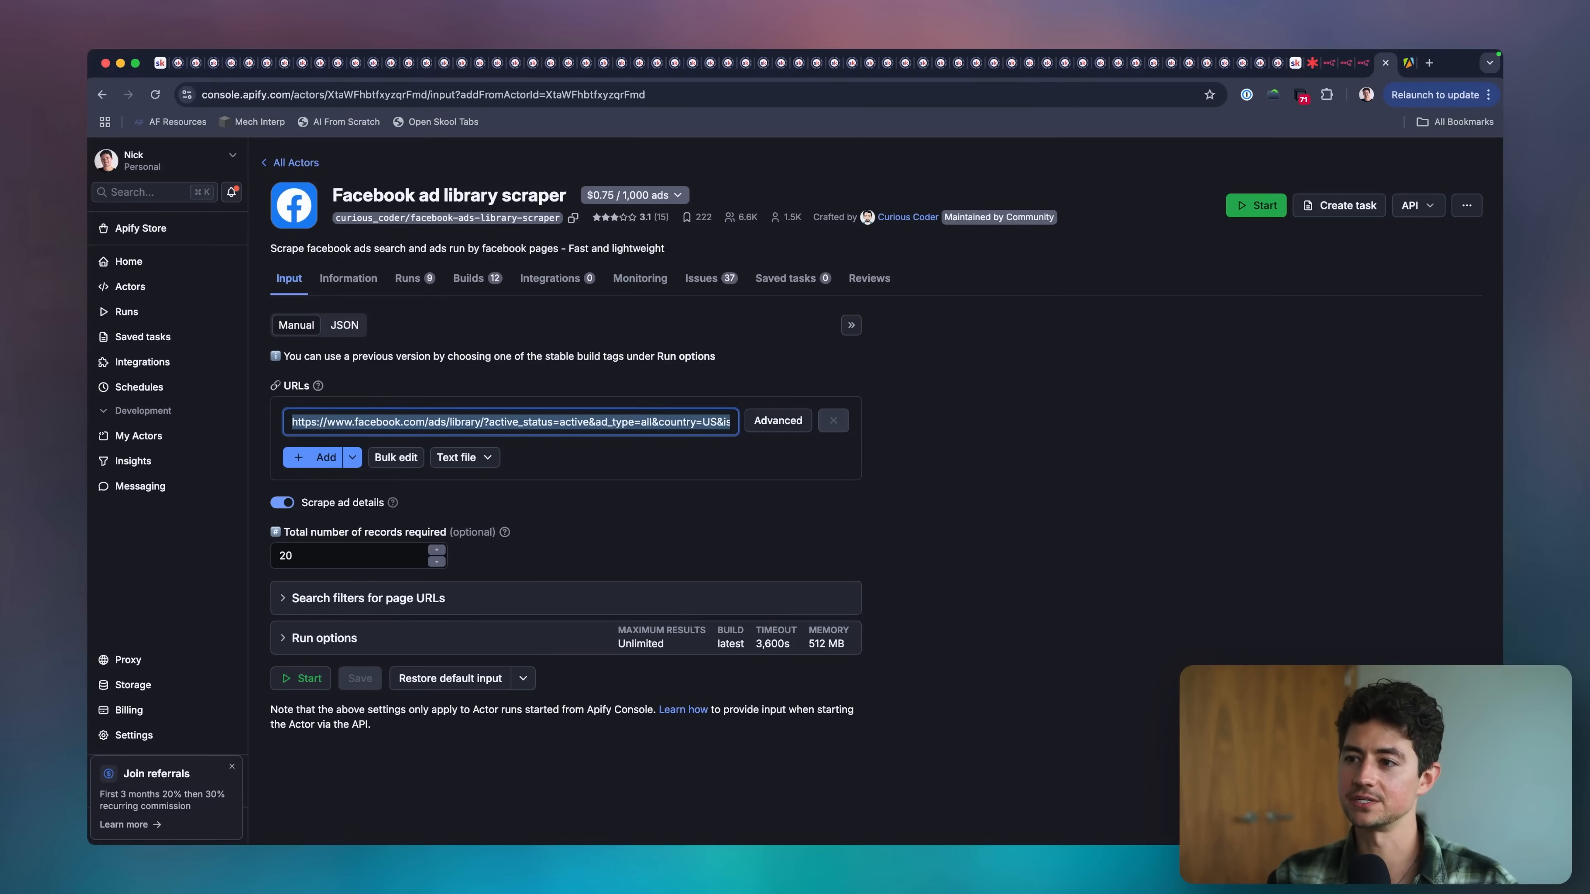
pyautogui.press('super+c')
pyautogui.press('super+t')
pyautogui.press('super+v')
pyautogui.press('Return')
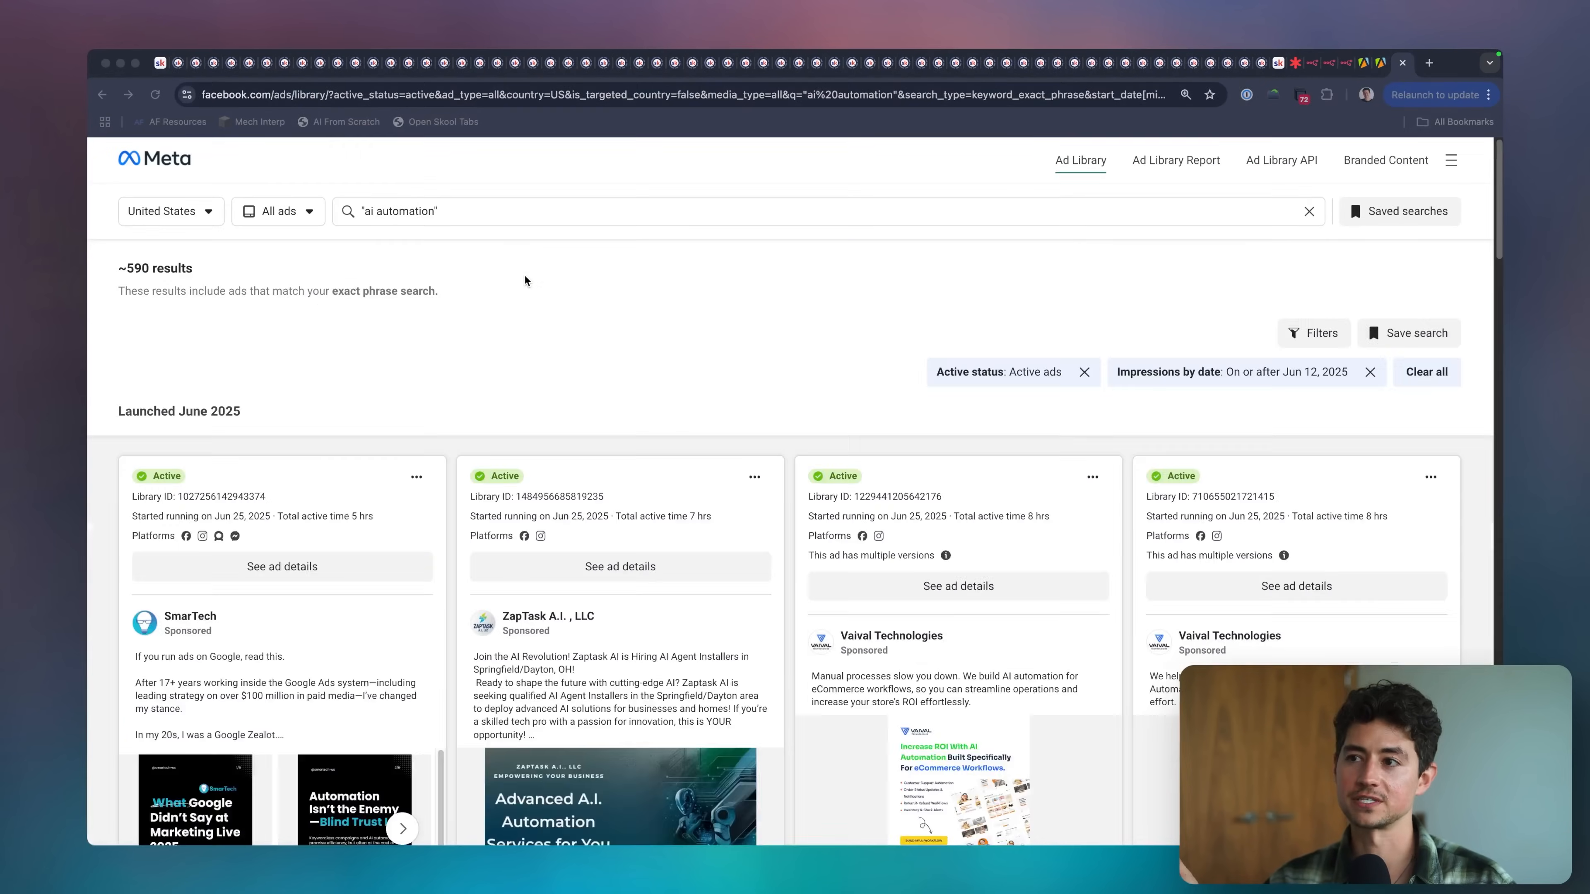
# Look over the Ad Library results and the exact search phrase "ai automation" used for them.
pyautogui.click(524, 280)
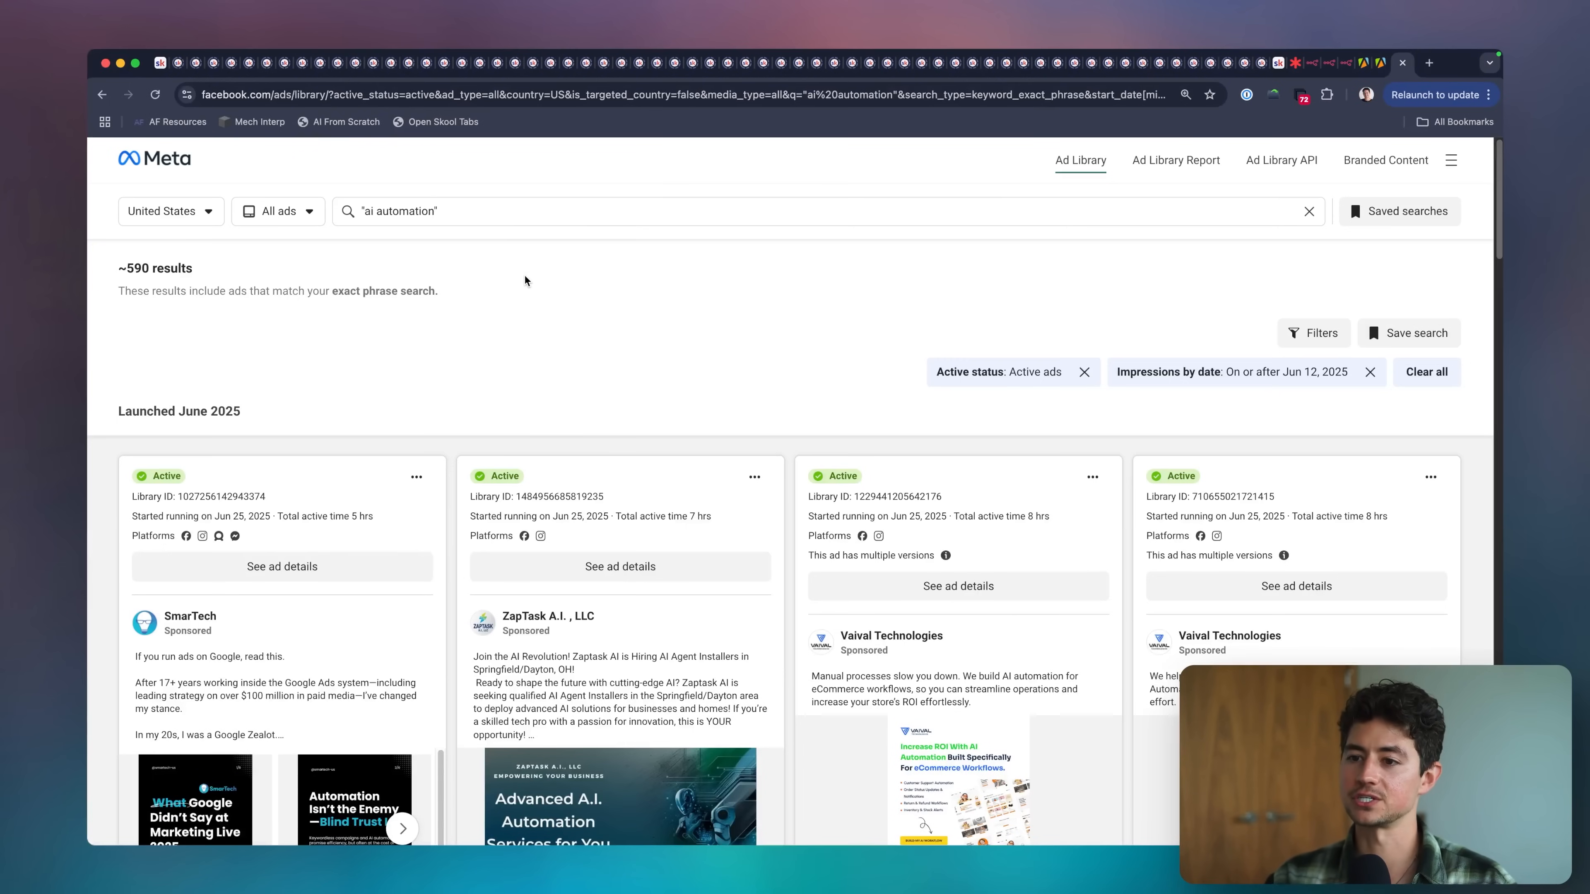
pyautogui.click(279, 211)
pyautogui.scroll(-3, 883, 354)
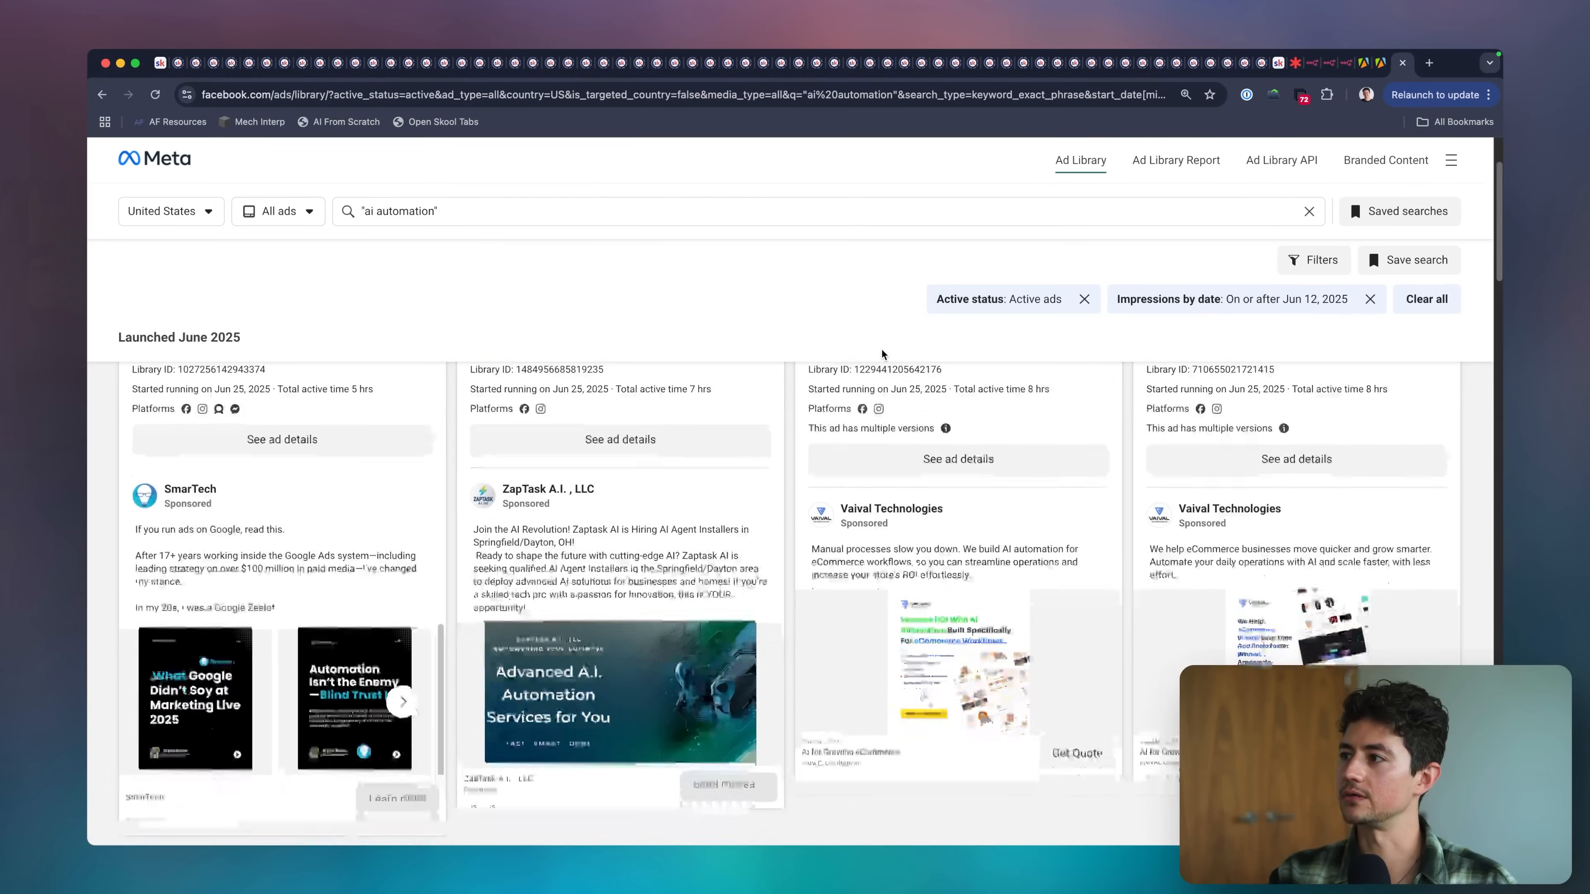
pyautogui.scroll(2, 883, 355)
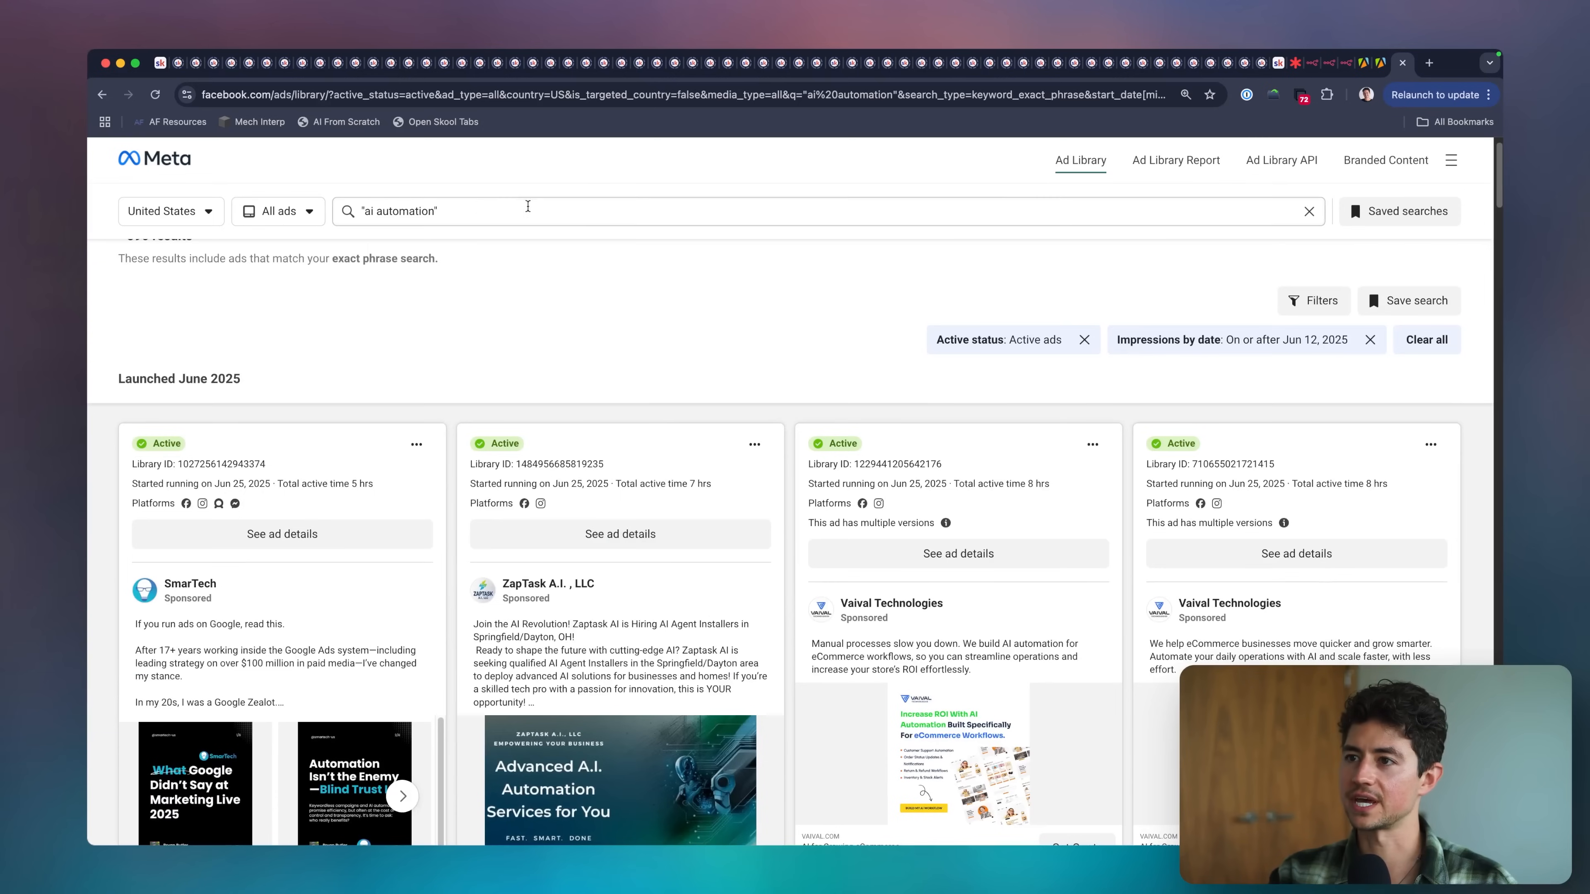
pyautogui.scroll(5, 423, 204)
pyautogui.moveTo(510, 204); pyautogui.dragTo(157, 209)
pyautogui.scroll(-5, 360, 278)
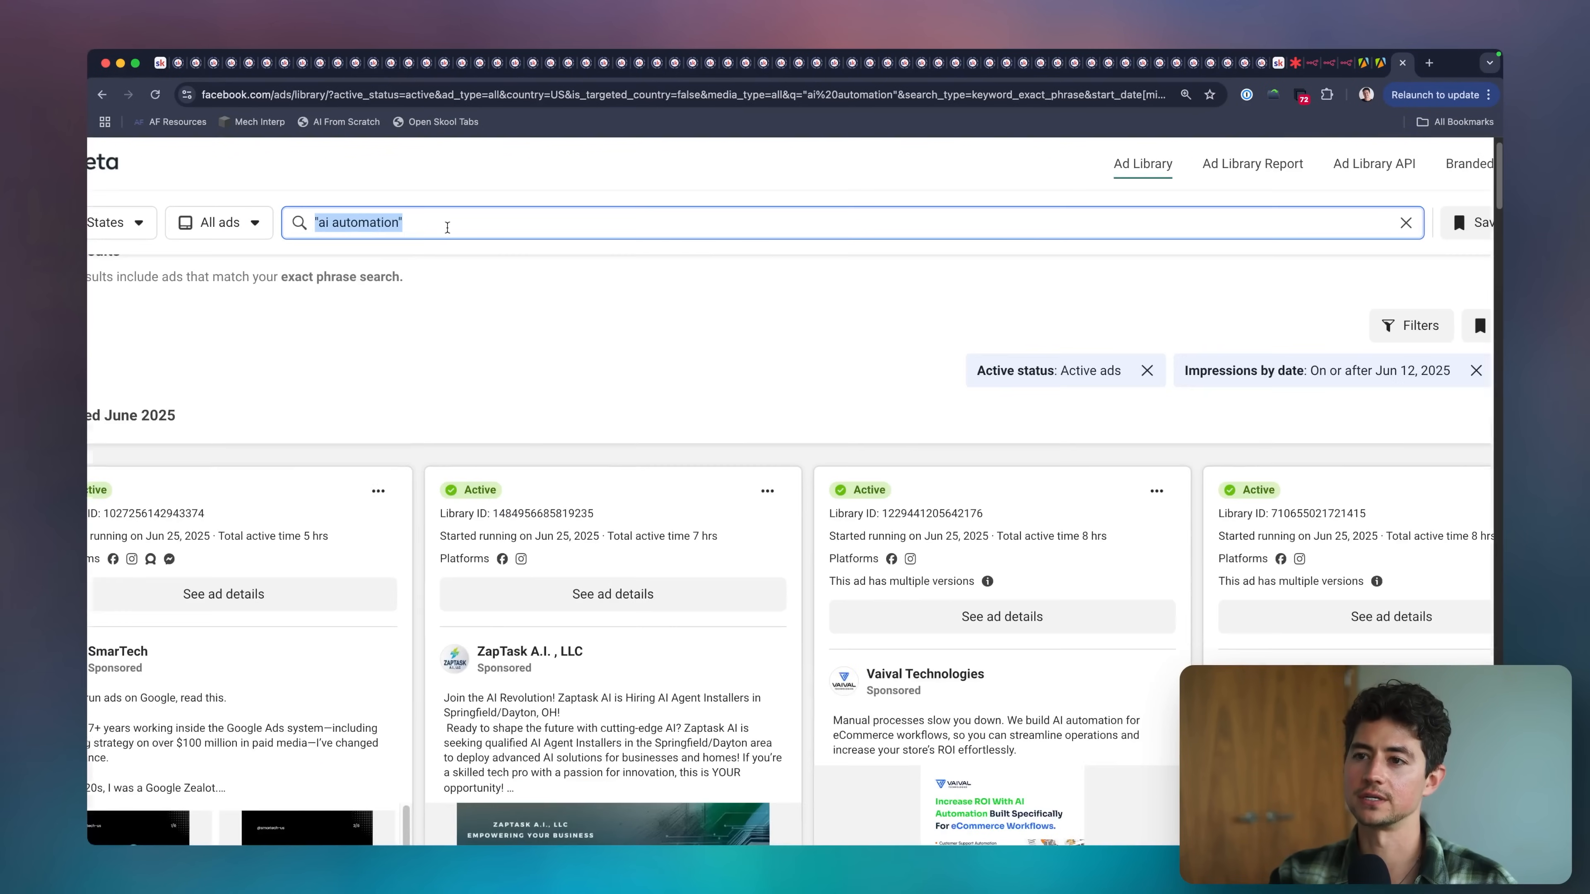
# Search the Ad Library for photographer and for coding, and skim the active ads for coding.
pyautogui.click(482, 211)
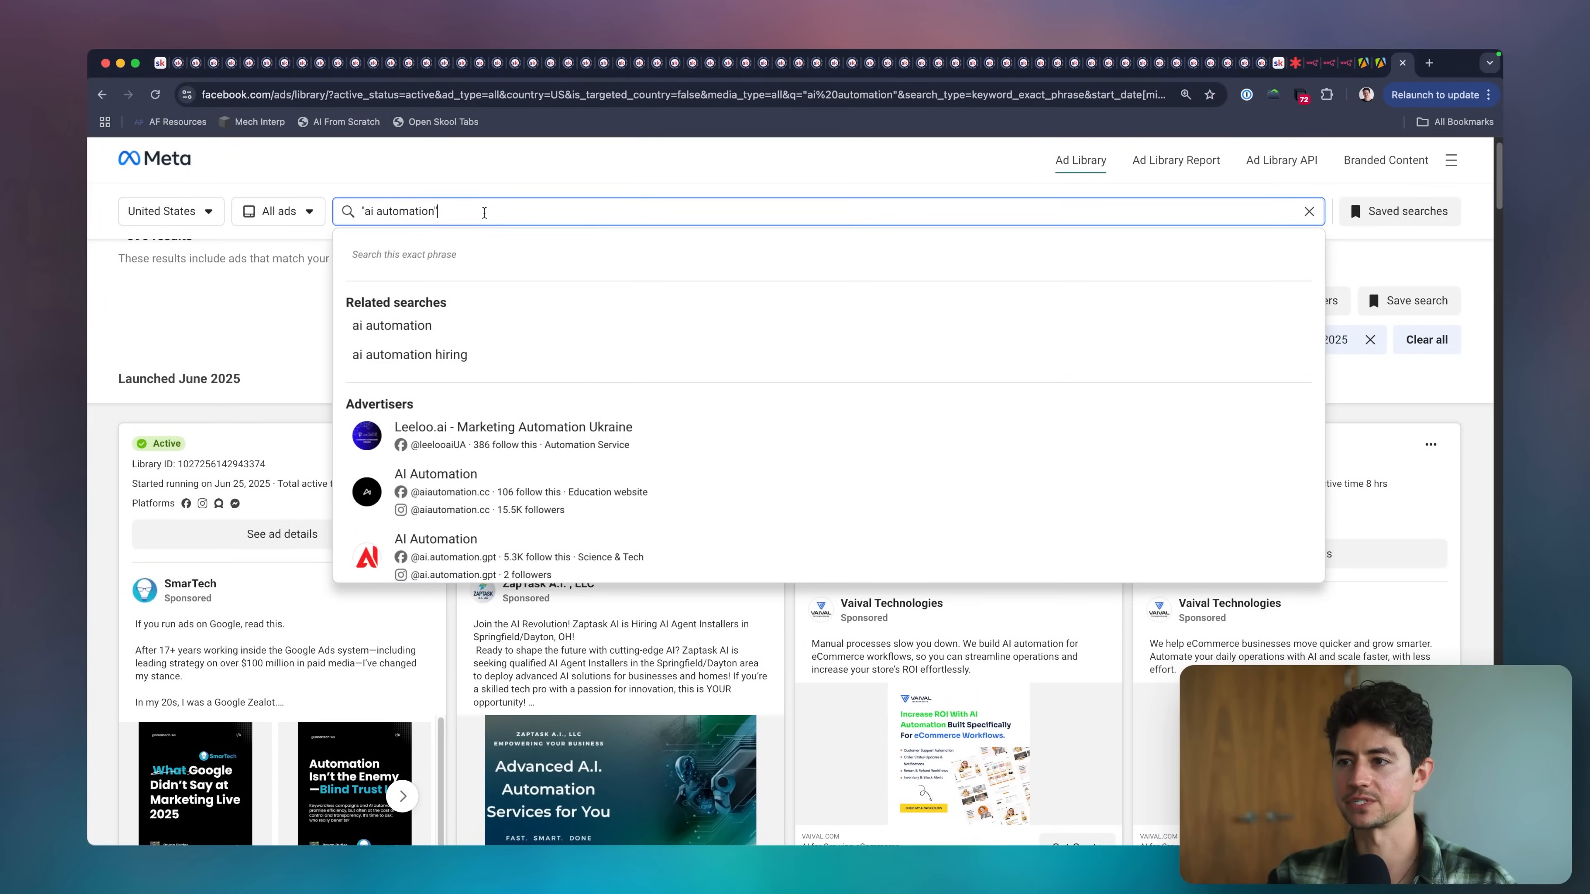
pyautogui.write('coding')
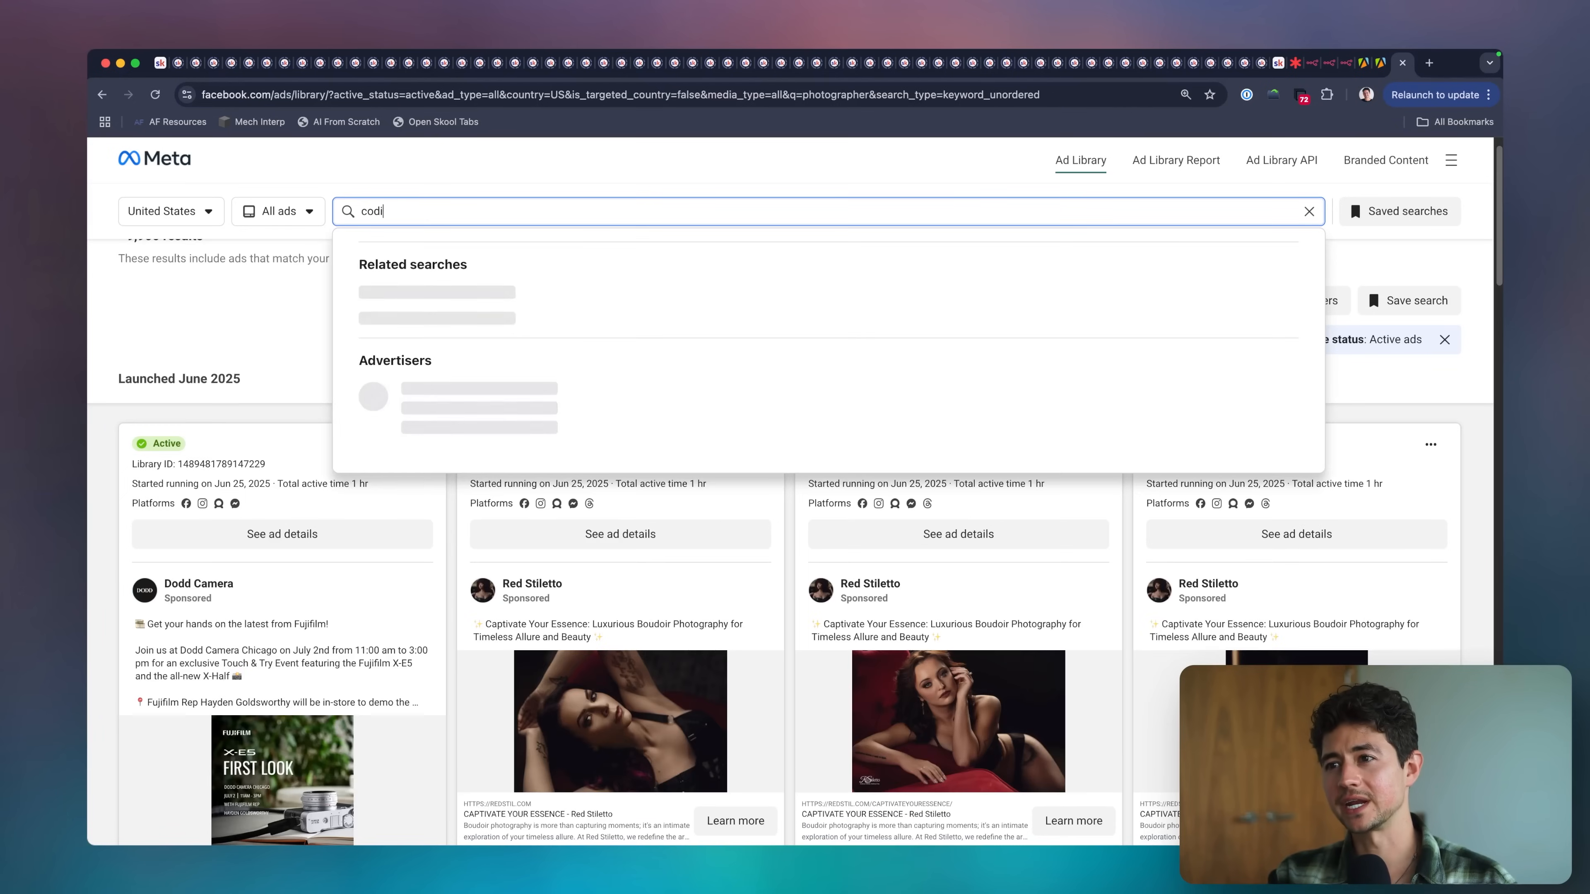
pyautogui.press('Return')
pyautogui.scroll(-5, 741, 445)
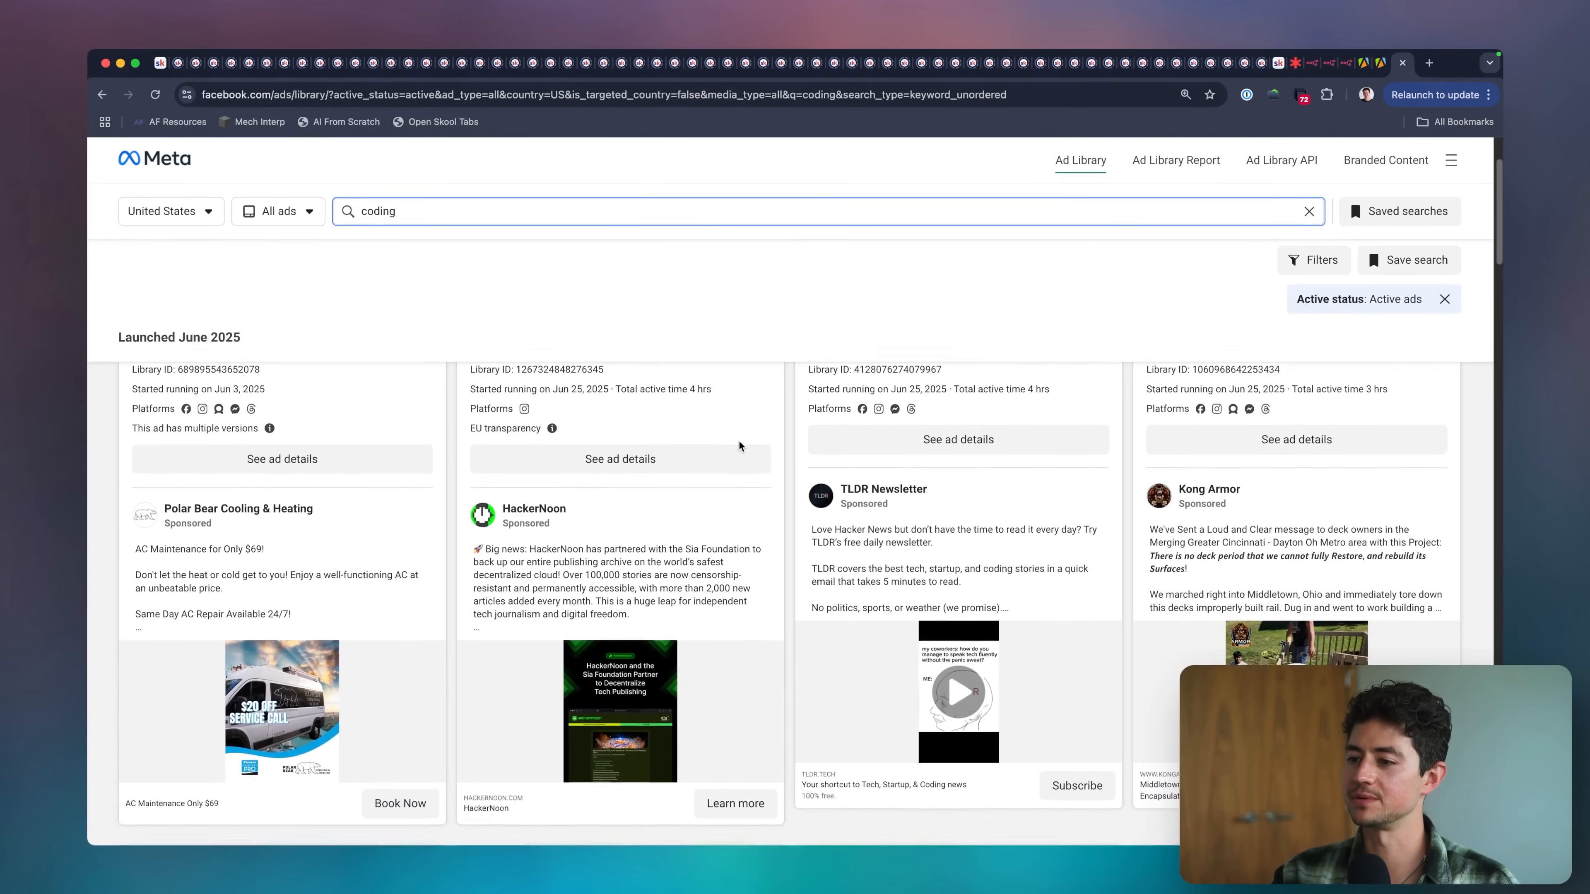
pyautogui.scroll(-10, 835, 453)
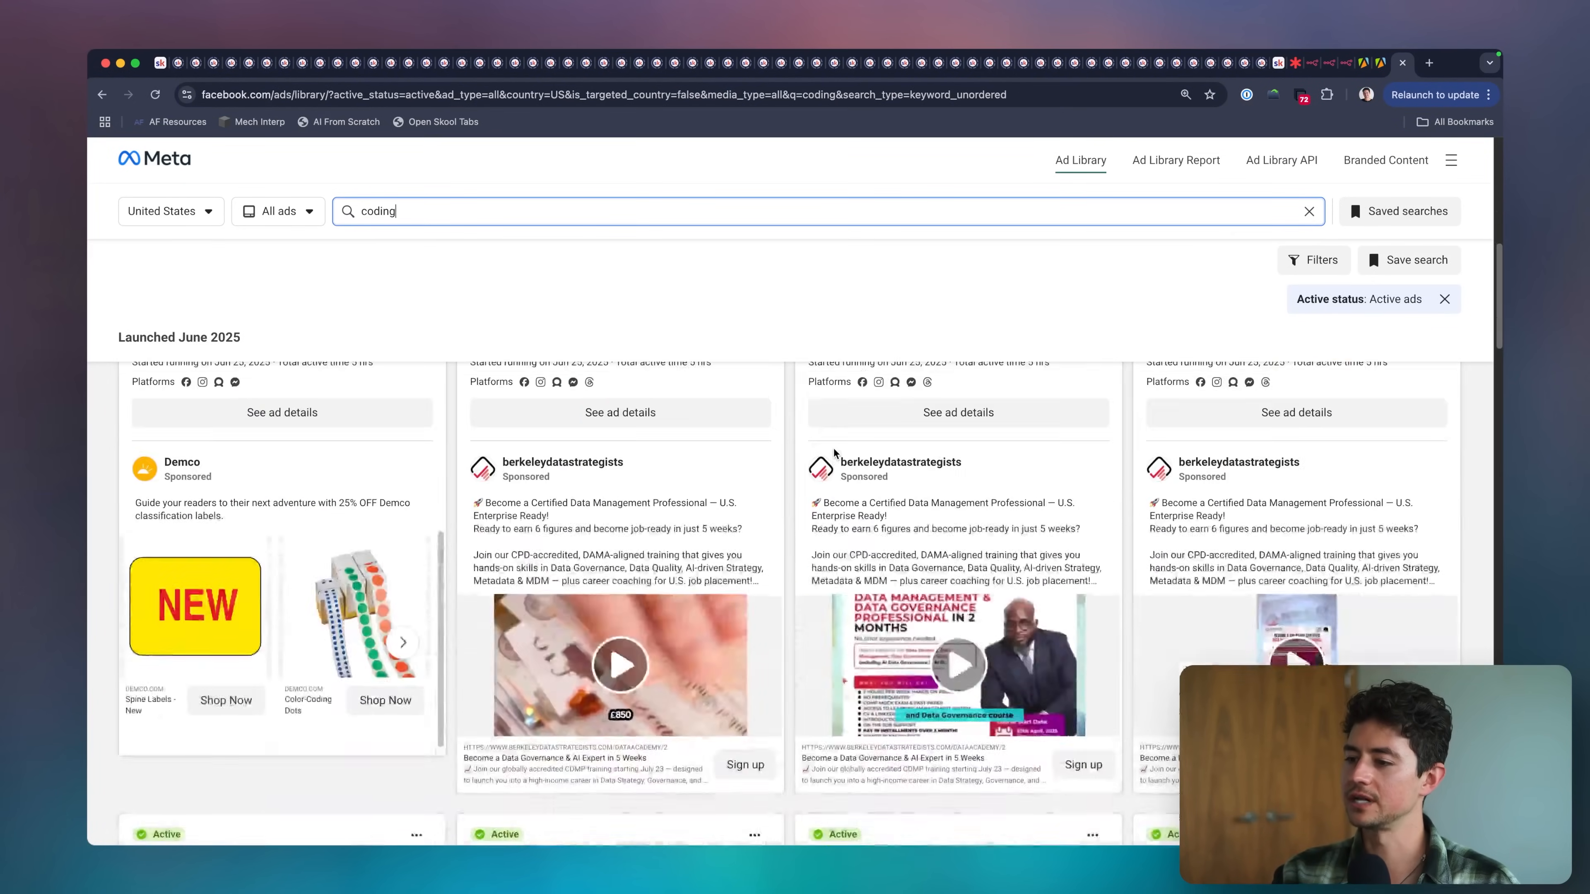
pyautogui.scroll(-10, 739, 490)
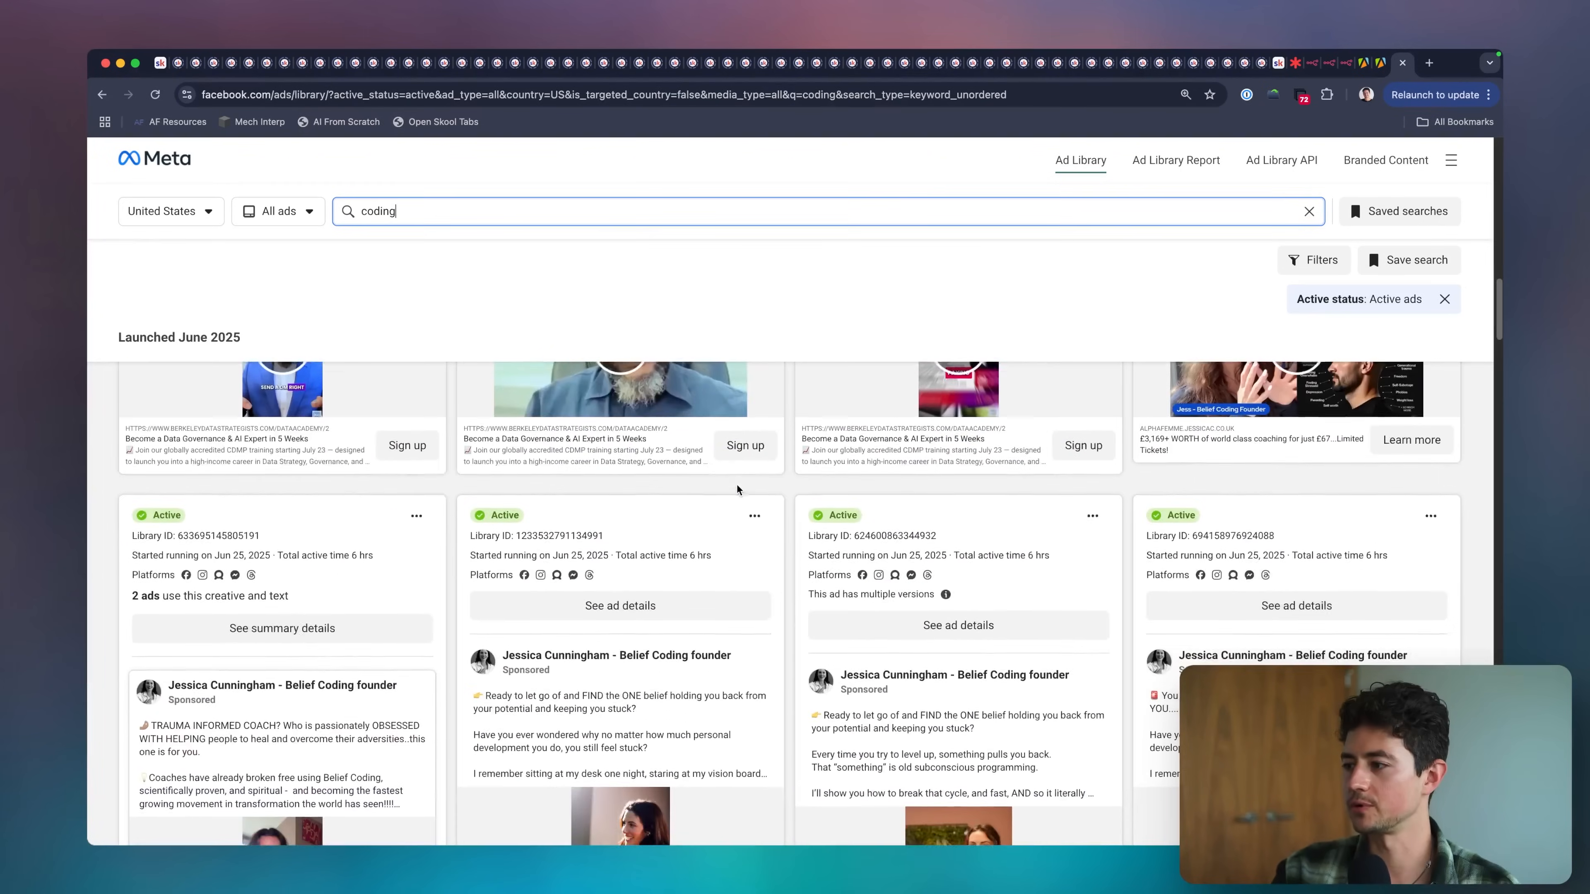
# Expand the full text of a Belief Coding ad and examine more ads from the same advertiser.
pyautogui.scroll(2, 865, 490)
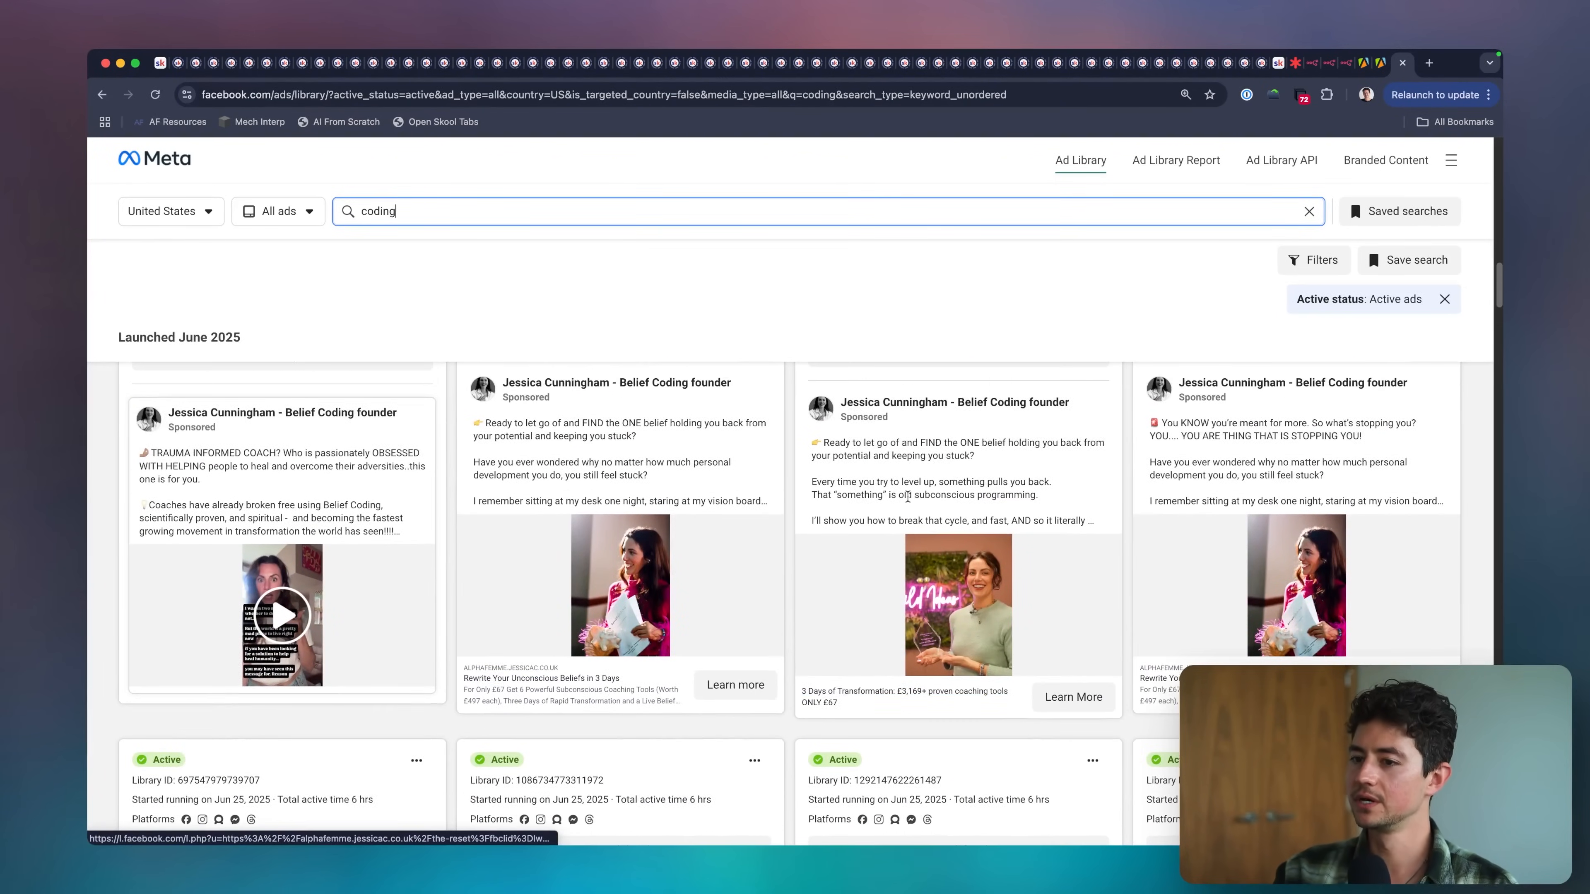
pyautogui.click(907, 497)
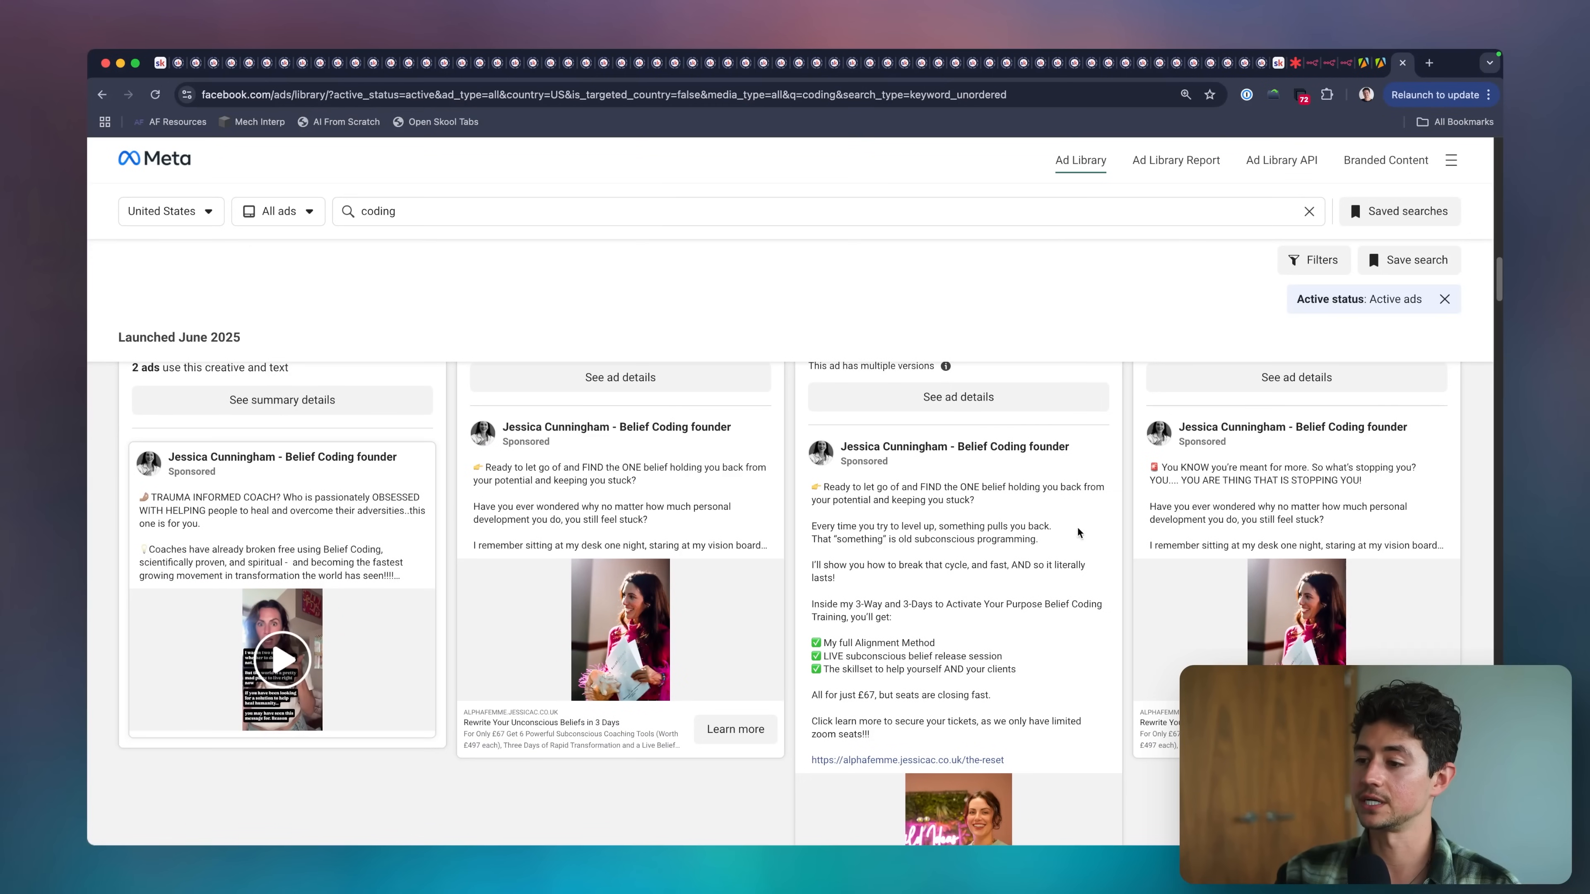
pyautogui.scroll(-15, 1078, 533)
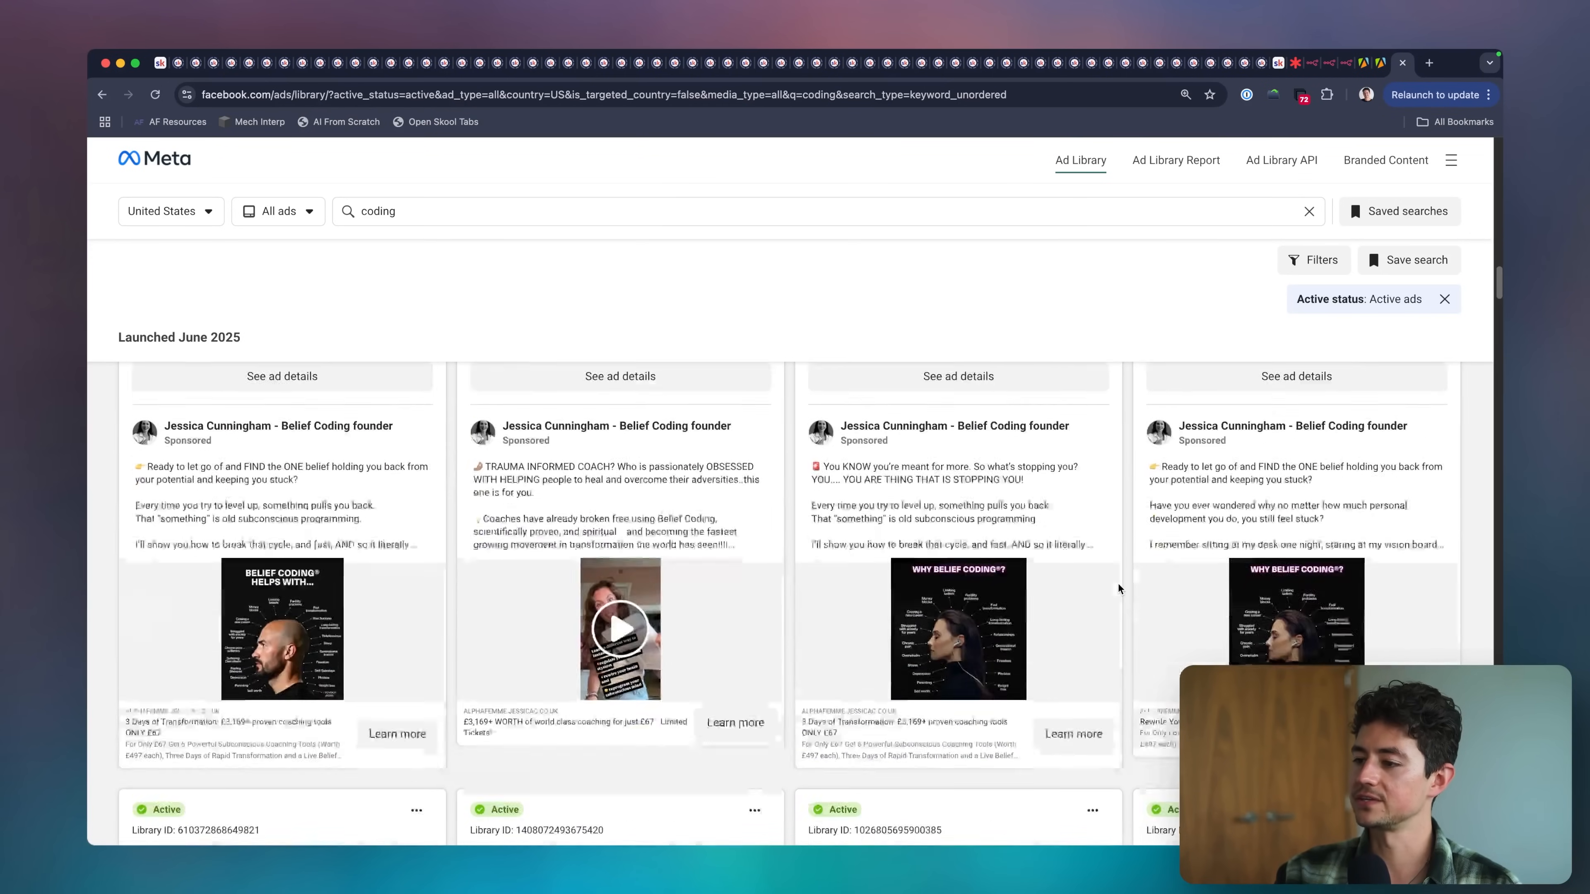
pyautogui.scroll(-10, 1120, 589)
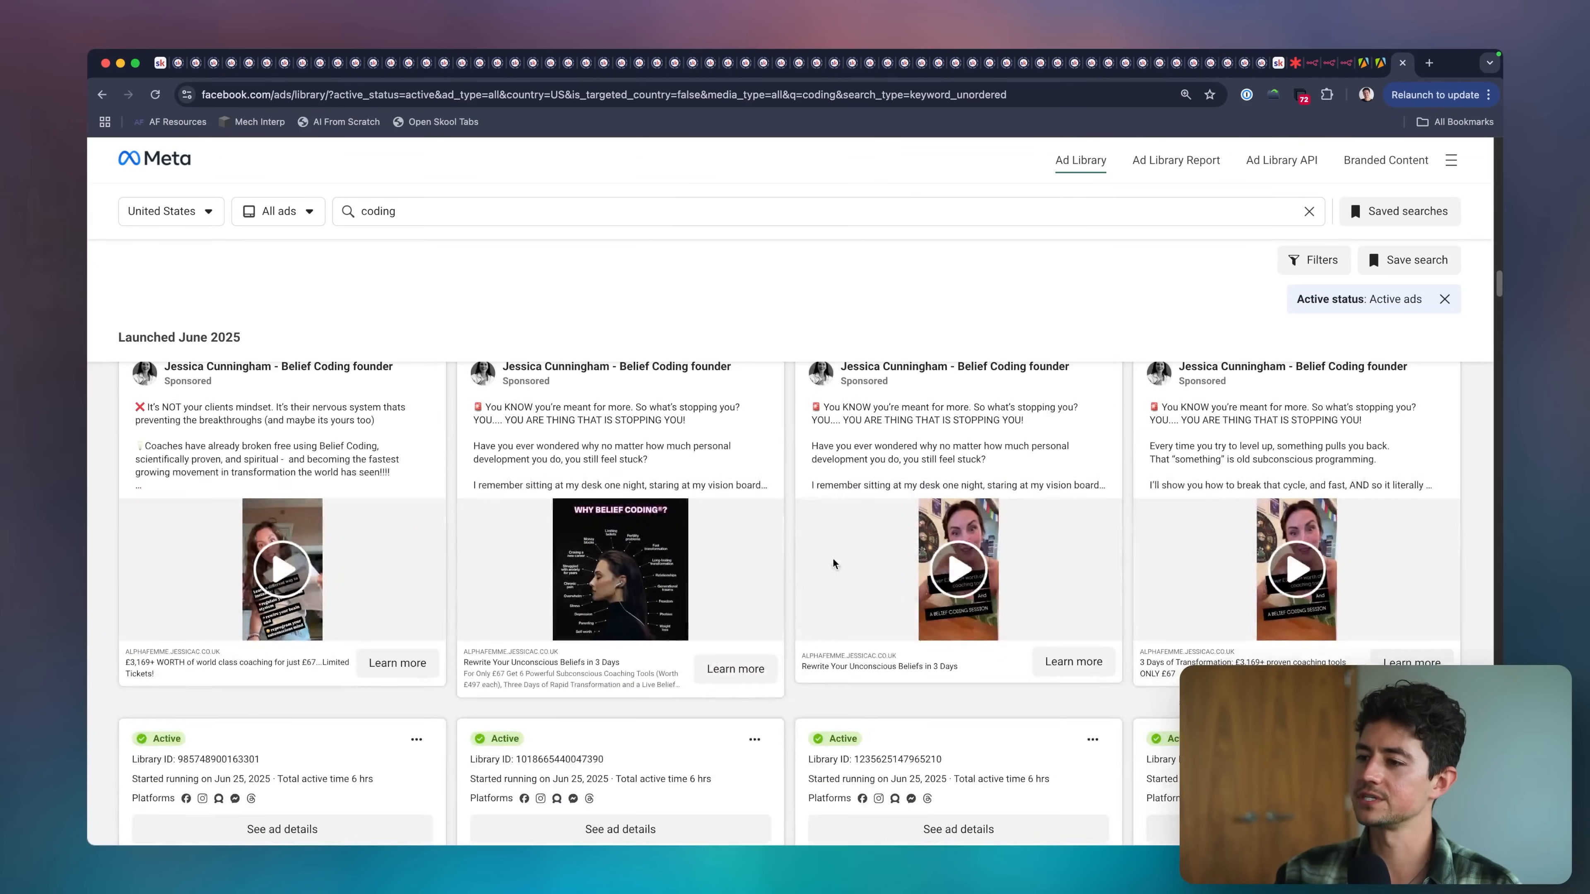
pyautogui.scroll(-10, 833, 564)
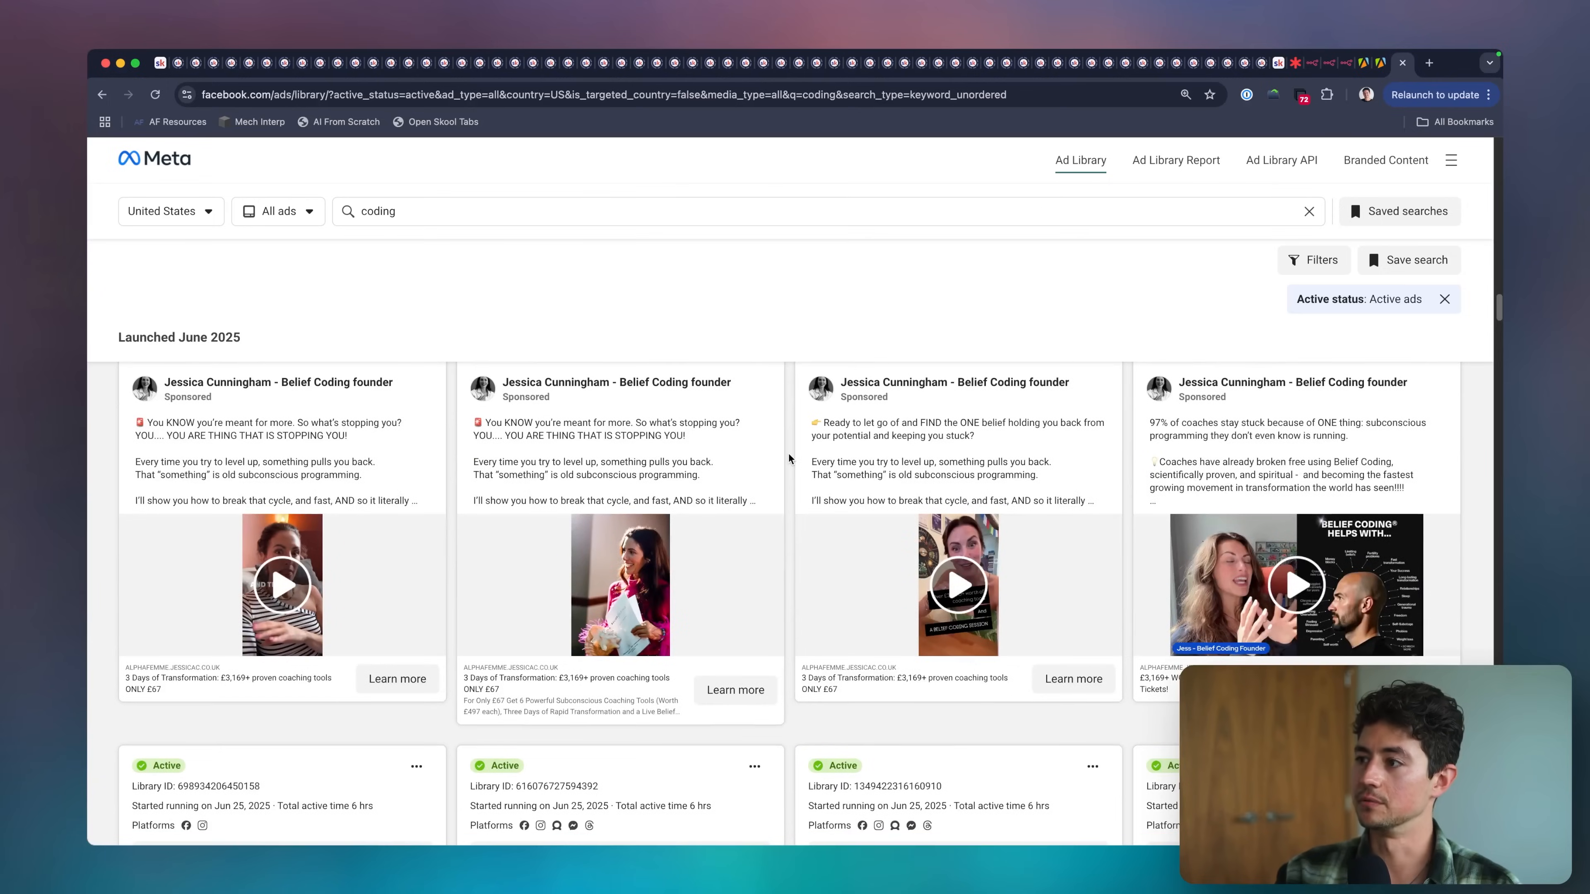
# Search the Ad Library for agency and skim the active ads.
pyautogui.write('agency')
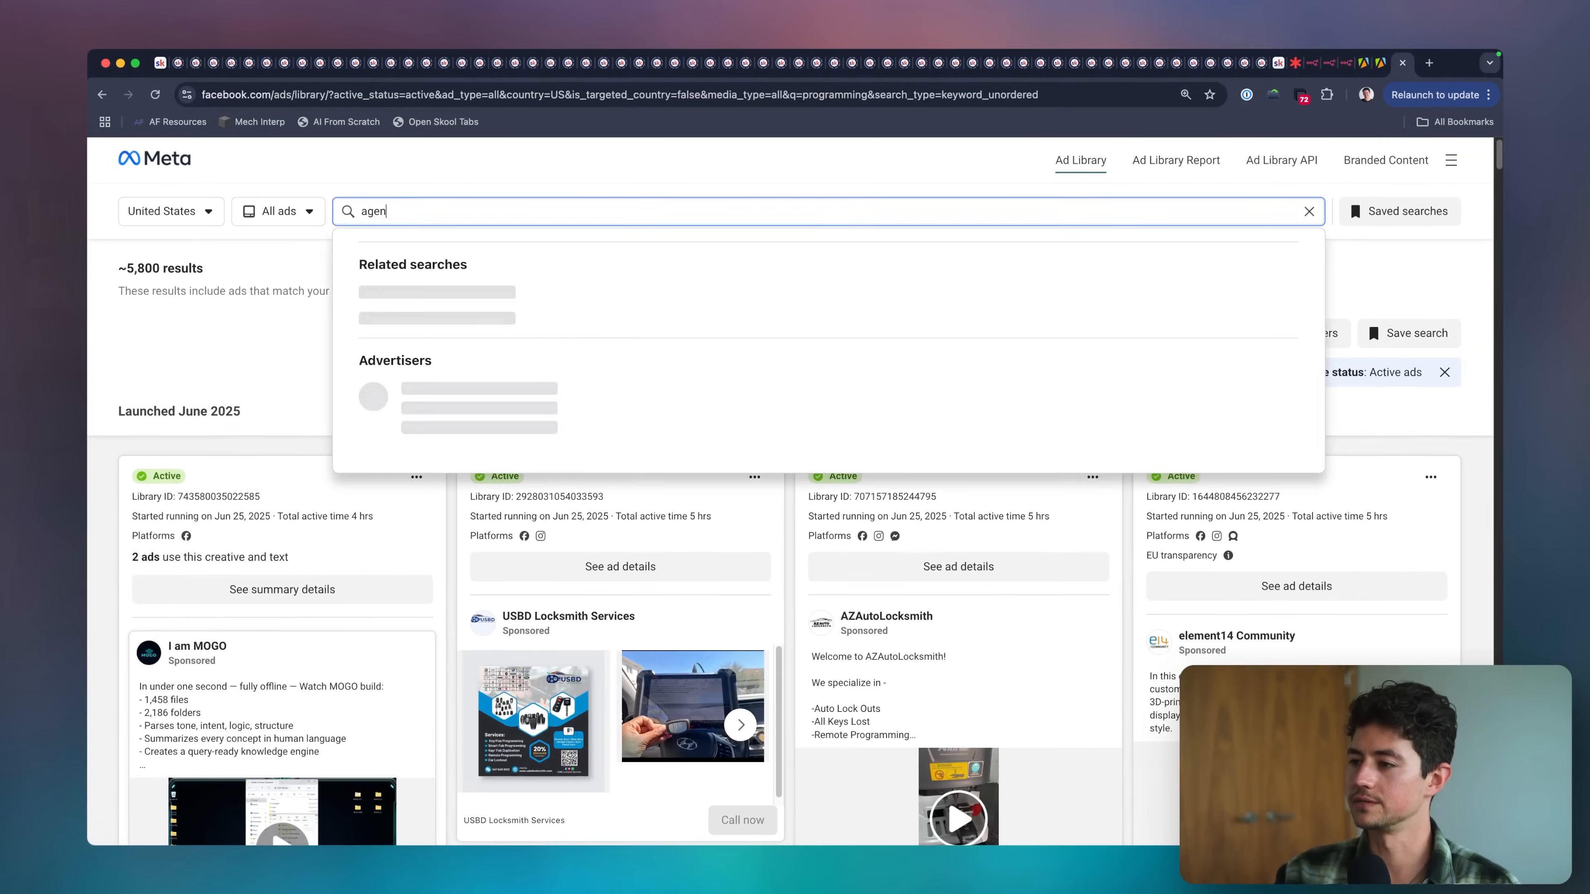
pyautogui.press('Return')
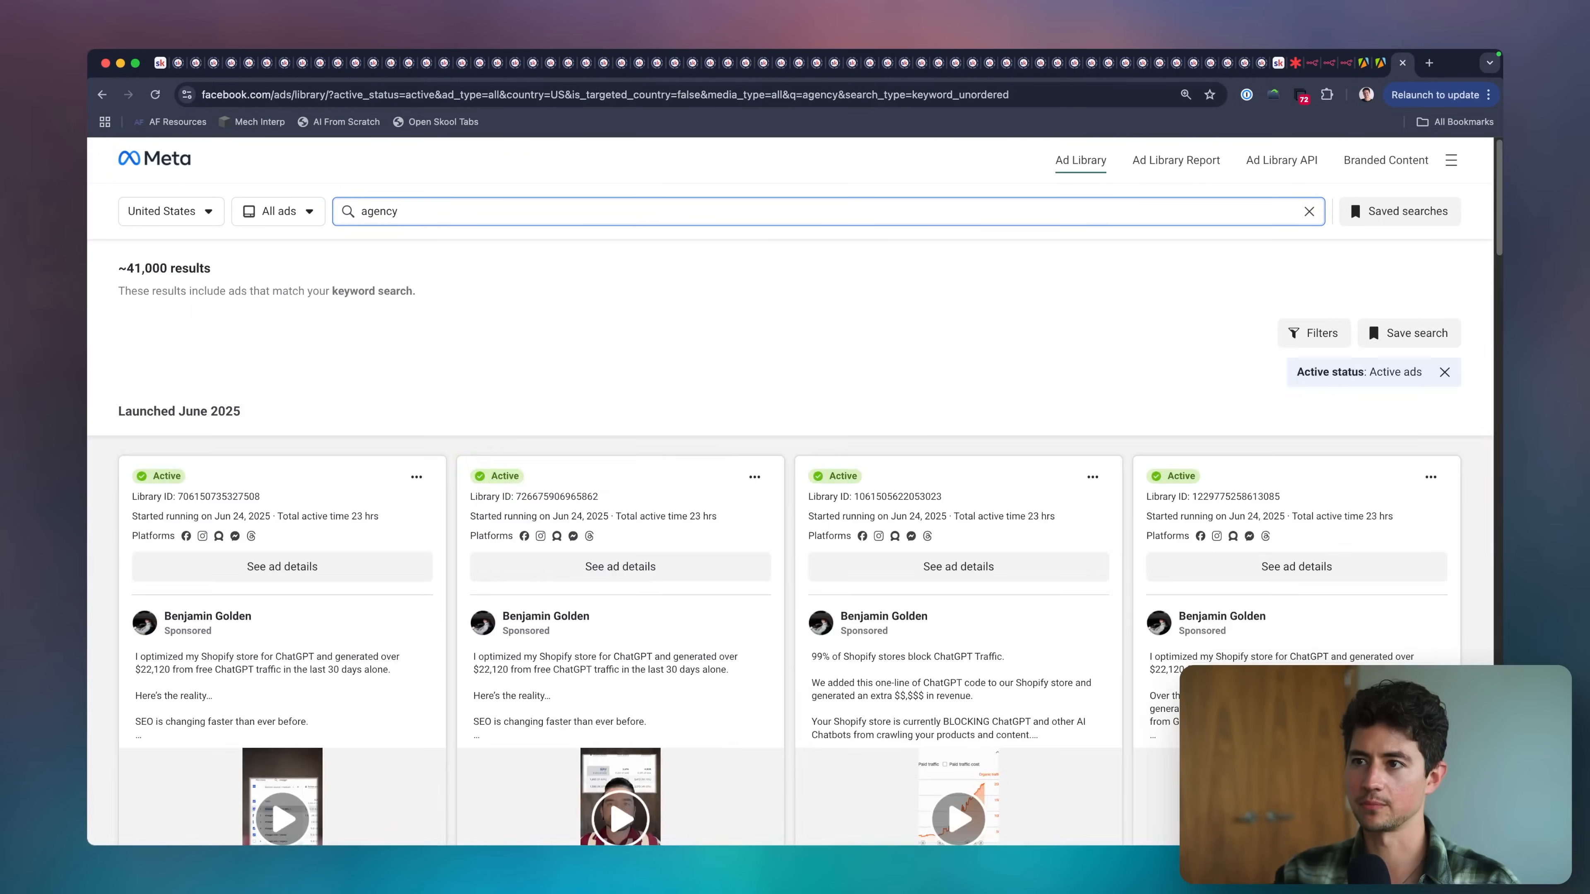
pyautogui.scroll(-5, 508, 470)
pyautogui.scroll(-10, 509, 471)
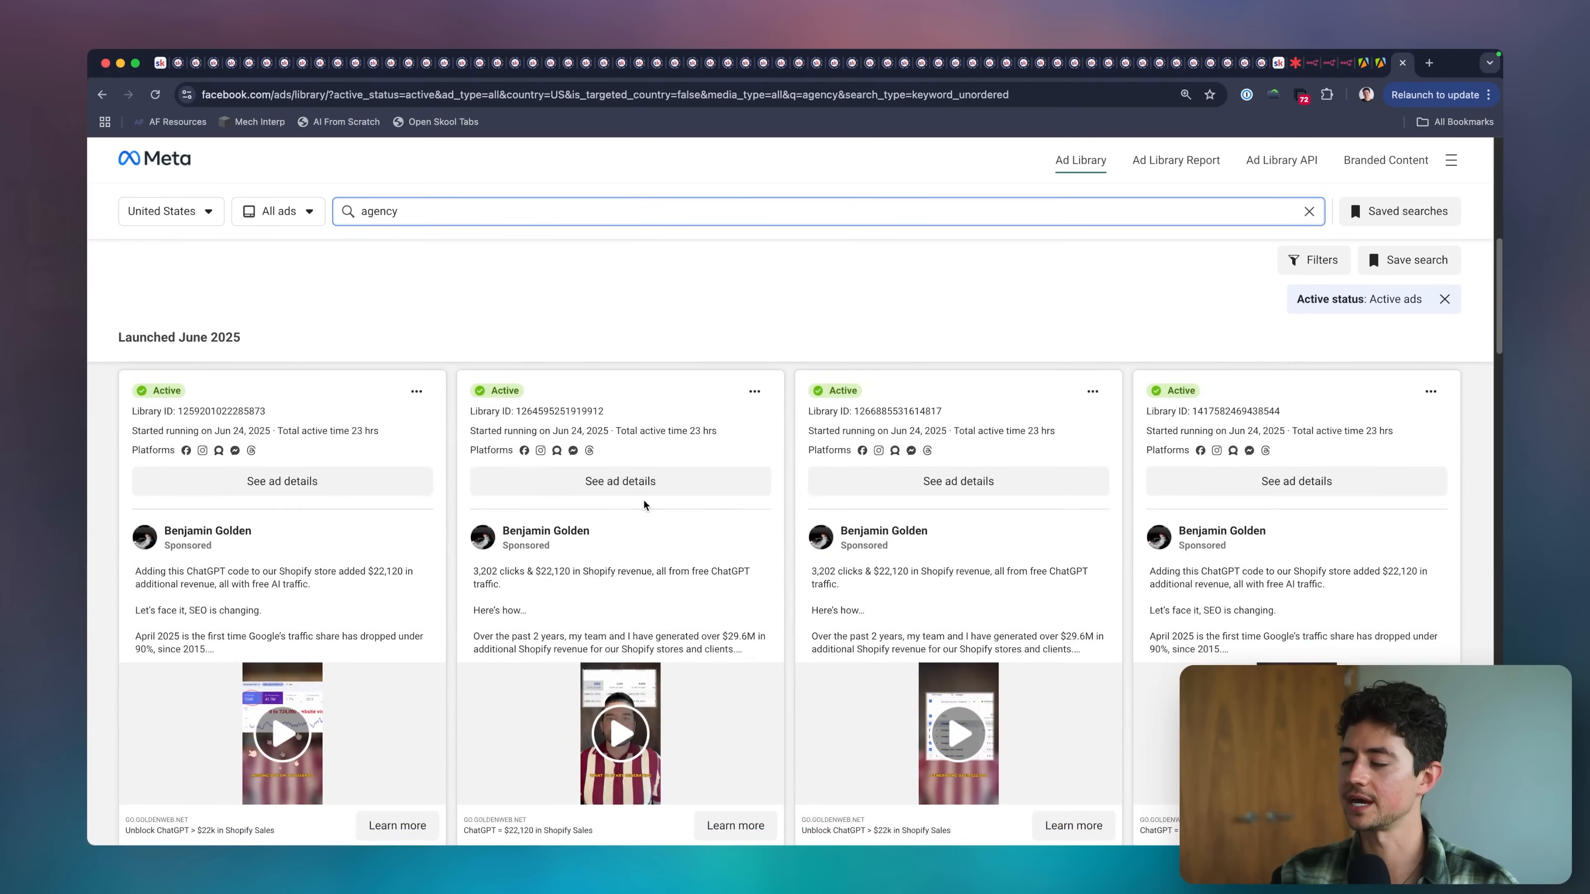
pyautogui.scroll(-6, 644, 504)
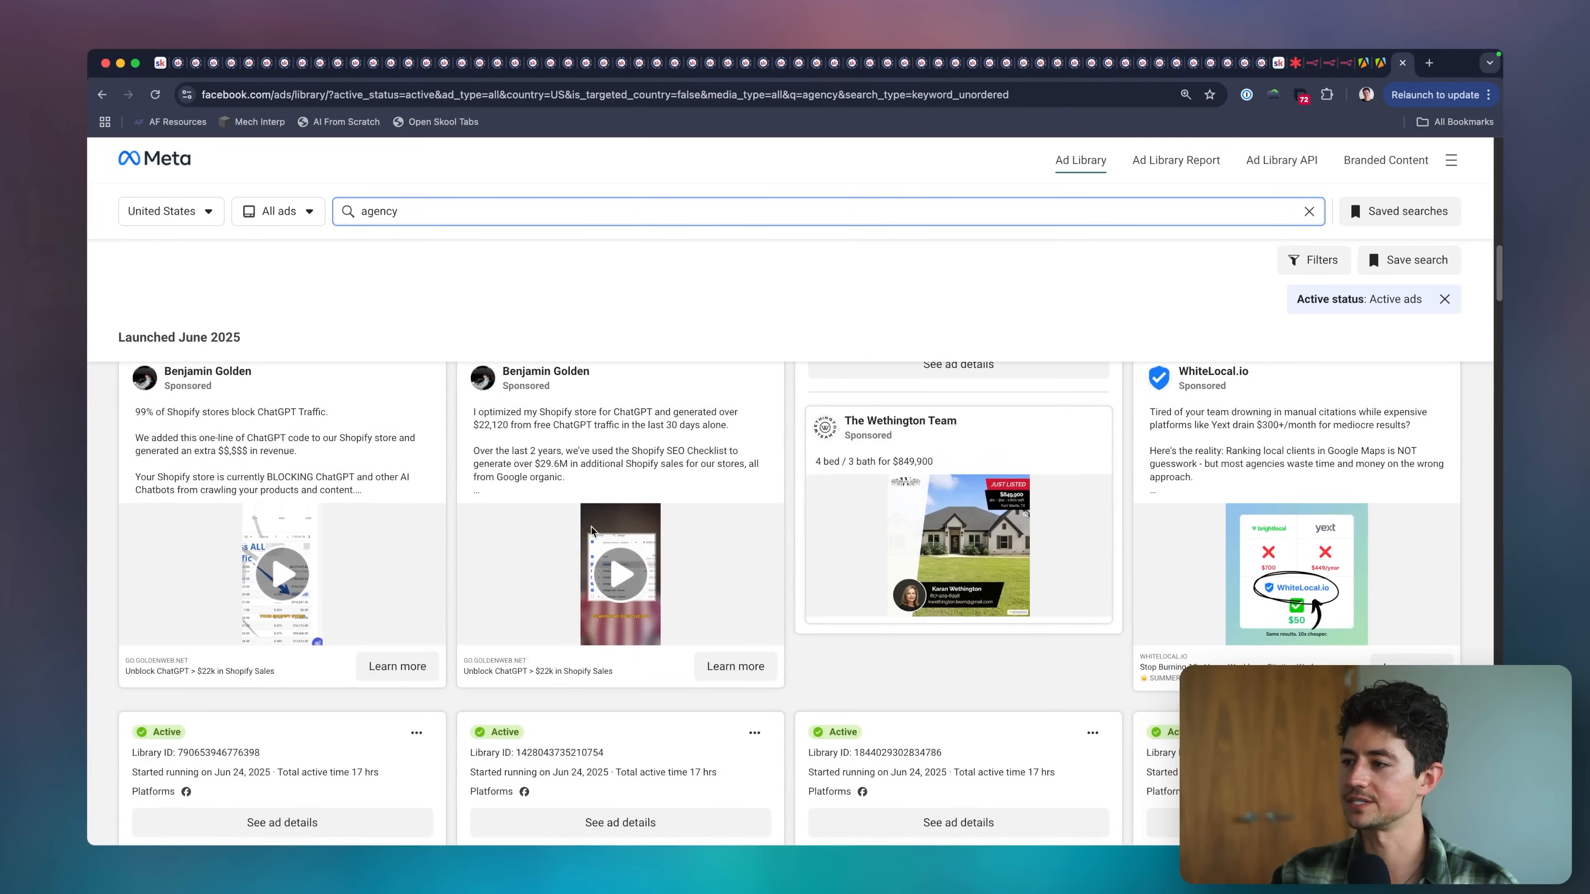
# Examine the WhiteLocal.io price comparison ad up close and look through the neighbouring agency ads.
pyautogui.scroll(3, 1029, 536)
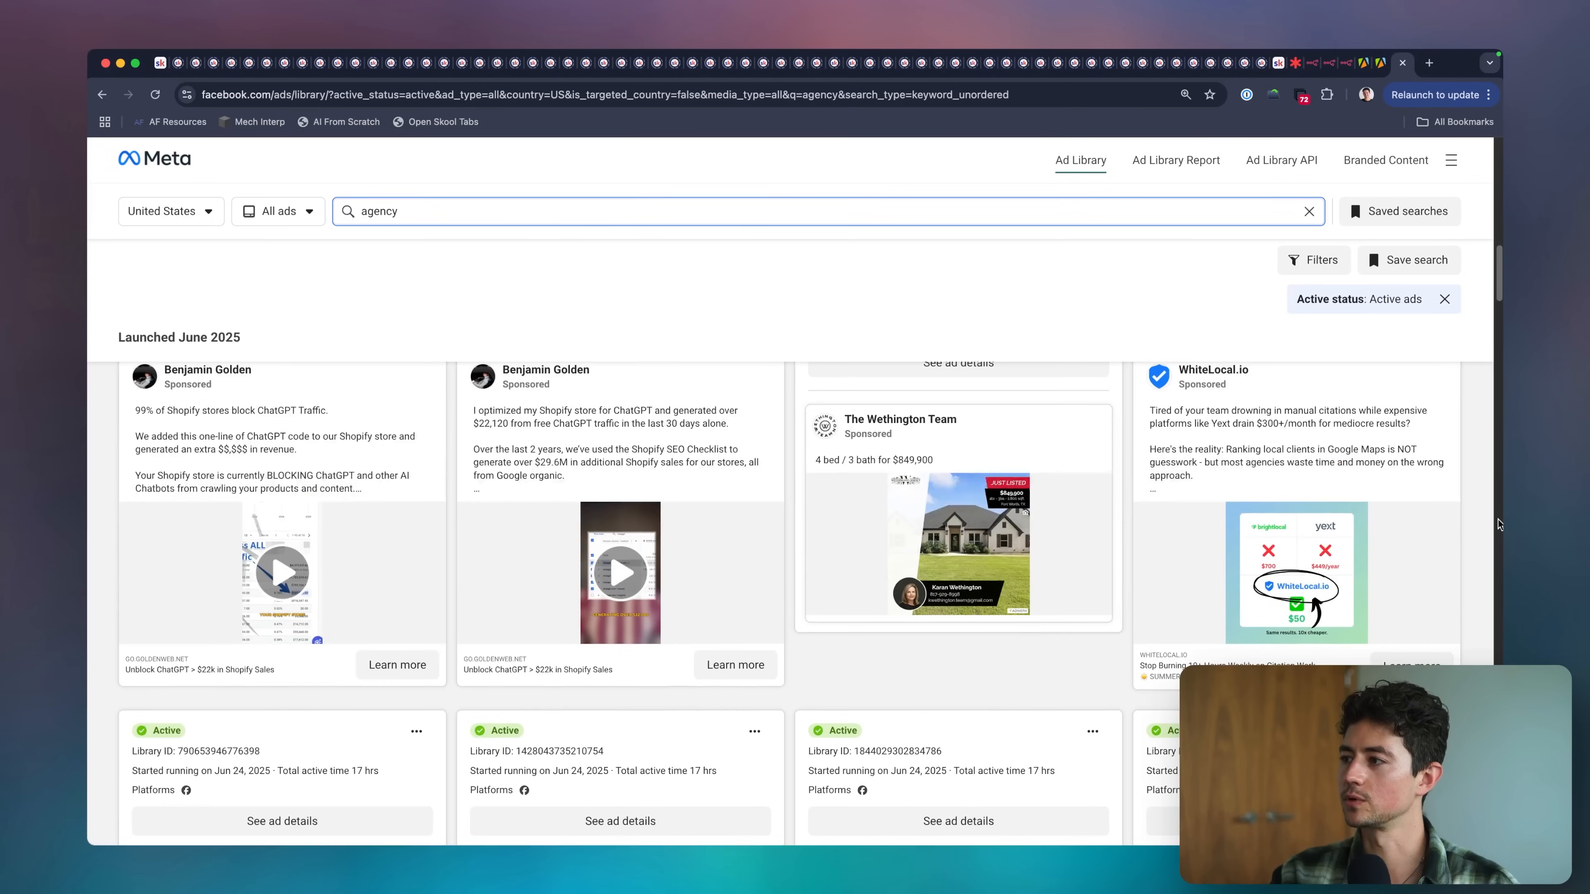
pyautogui.scroll(5, 1501, 522)
pyautogui.scroll(-2, 1107, 508)
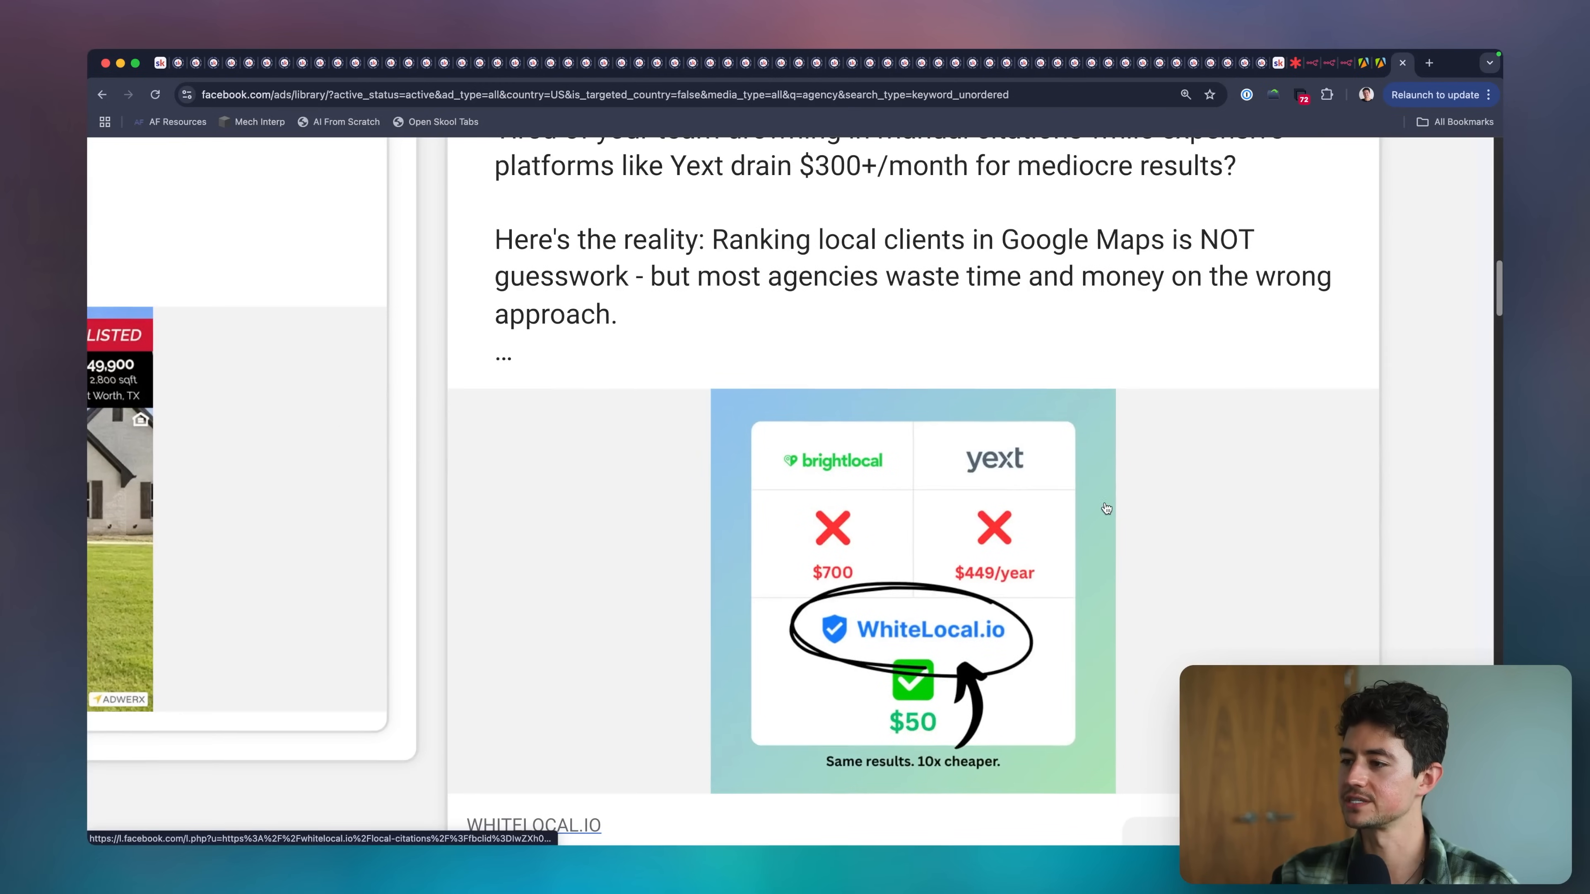
pyautogui.scroll(-5, 879, 480)
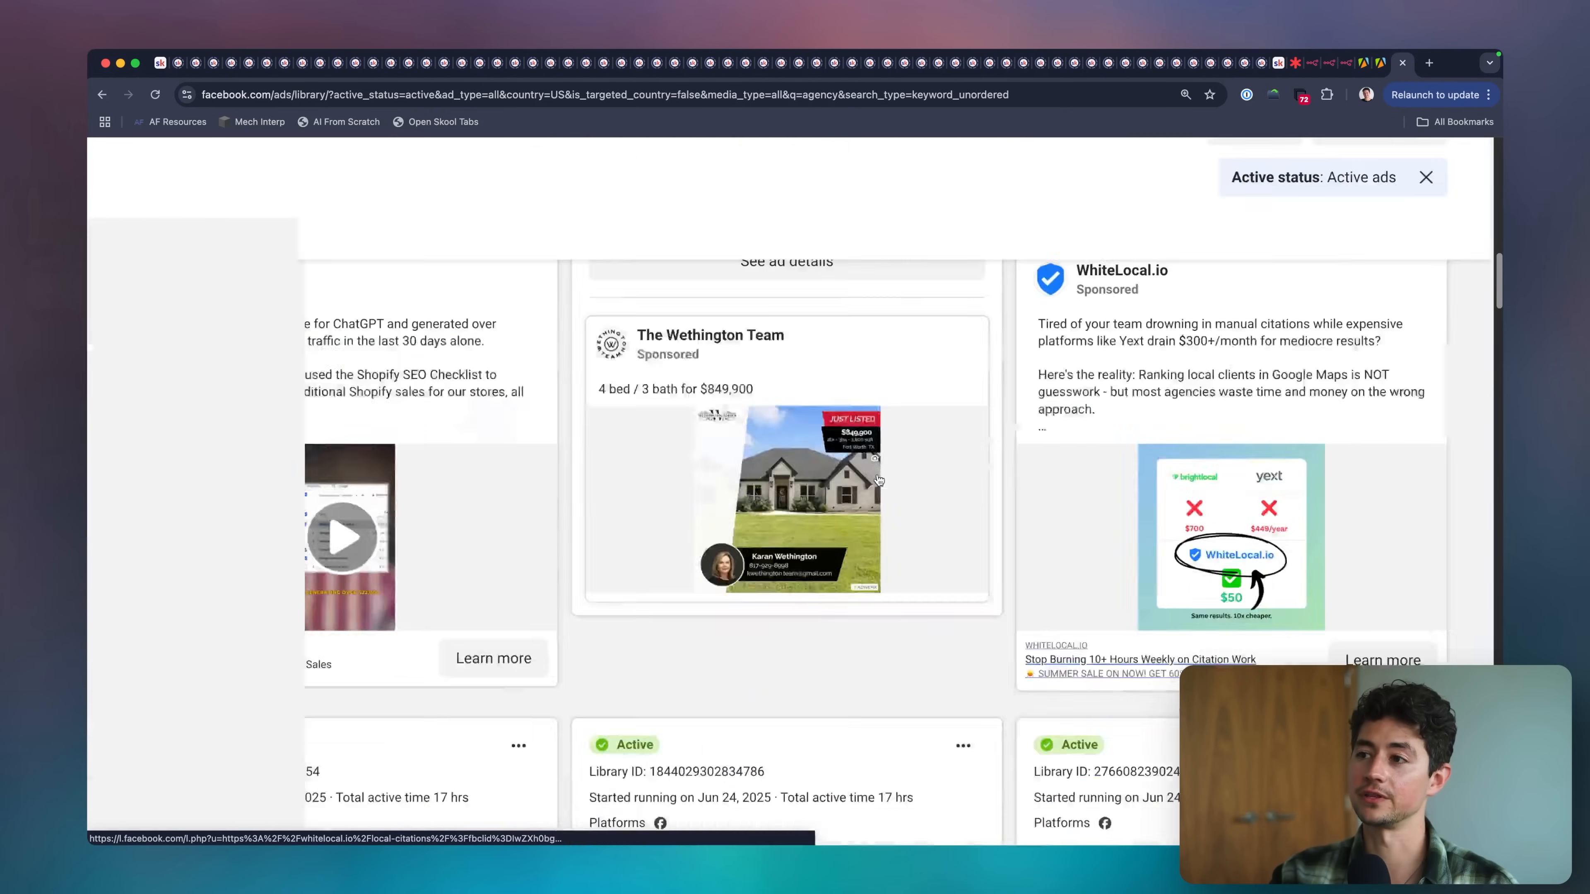
pyautogui.scroll(-2, 426, 523)
pyautogui.scroll(-7, 426, 524)
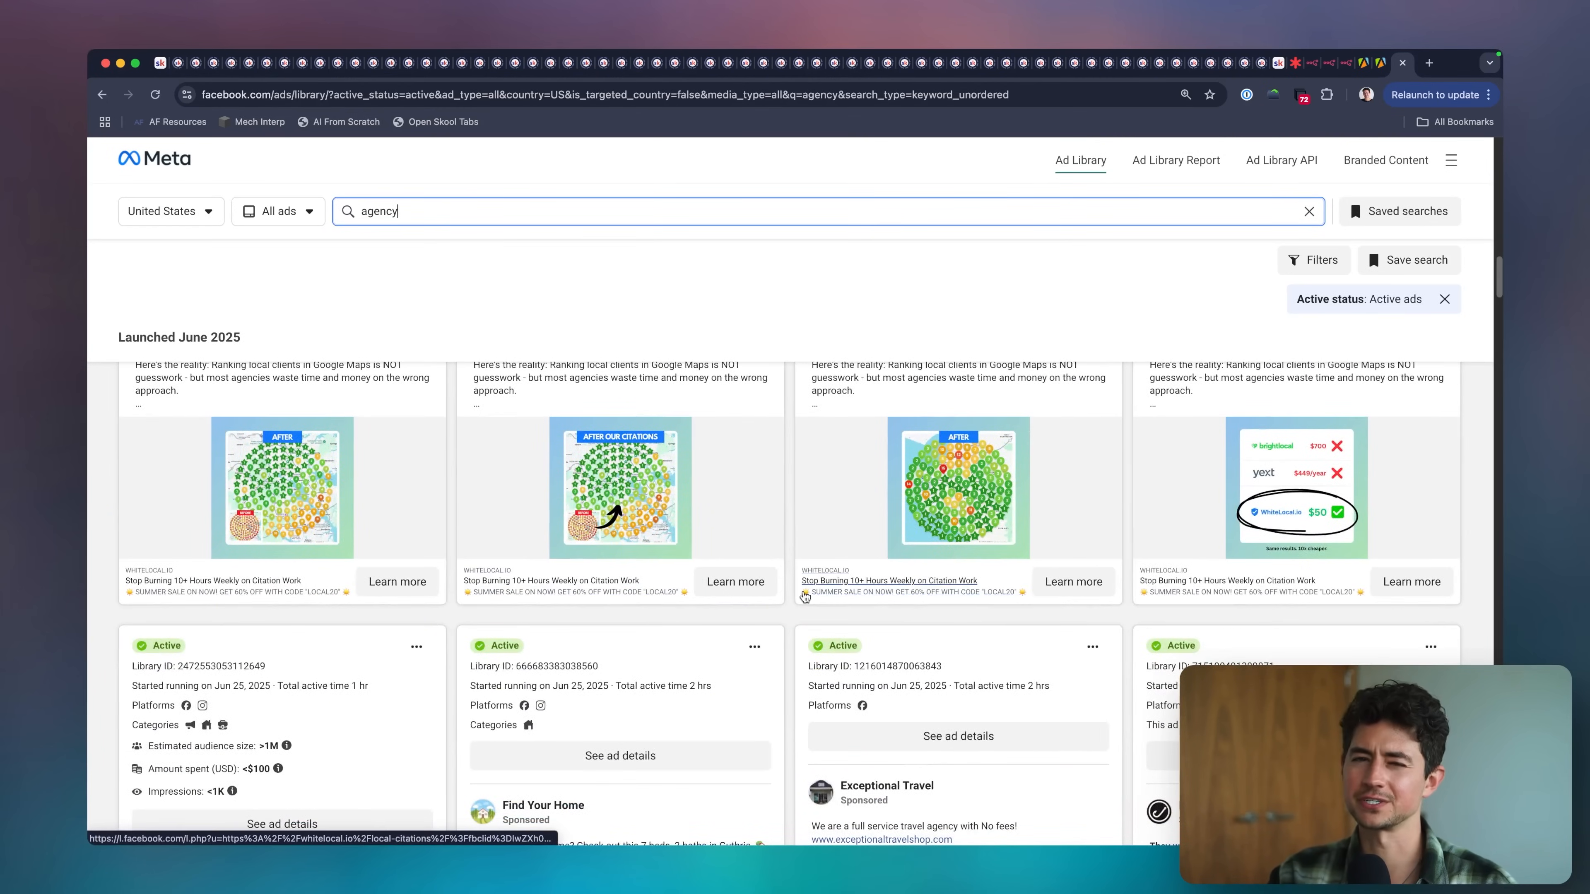
# Copy the agency search's Ad Library URL into the Facebook ad library scraper's URLs input and start the Apify run for 20 records.
pyautogui.scroll(-7, 783, 601)
pyautogui.scroll(6, 790, 615)
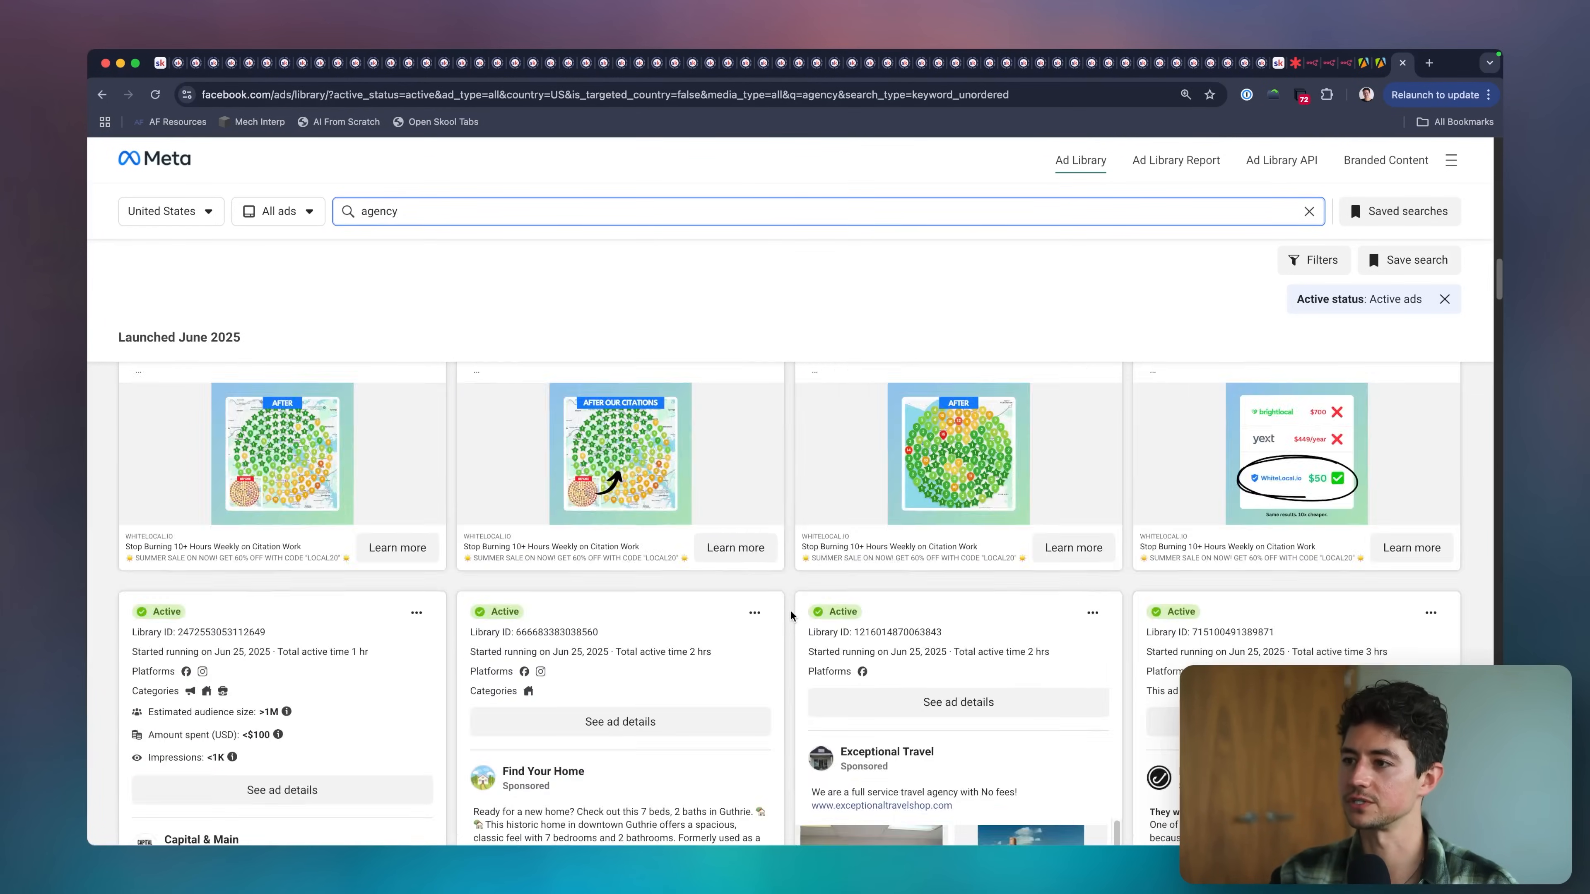
pyautogui.scroll(3, 791, 616)
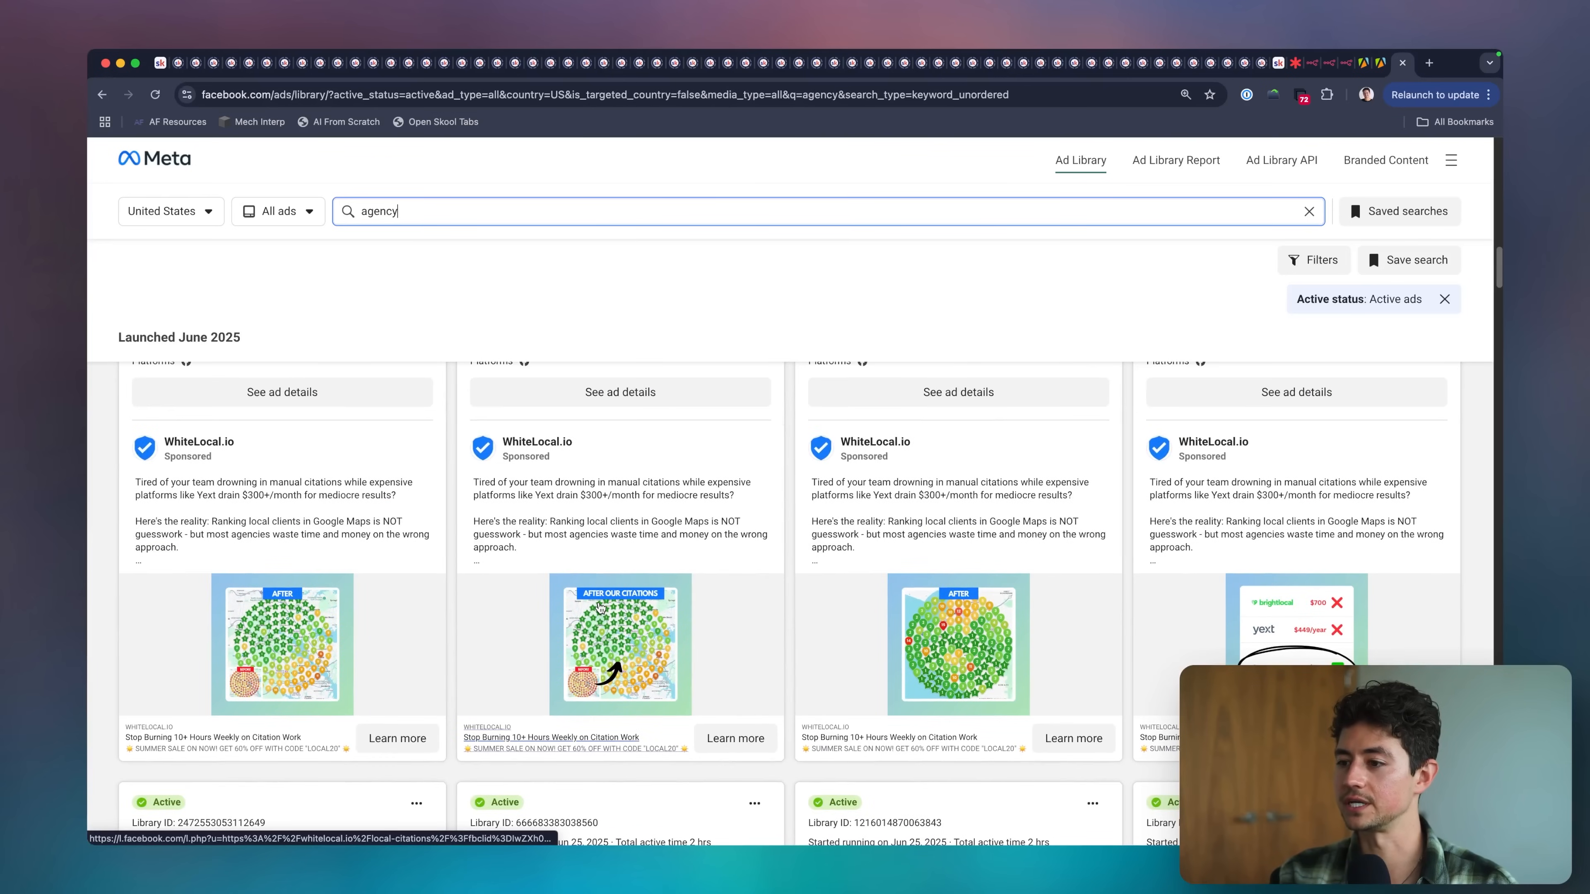
pyautogui.scroll(-20, 787, 638)
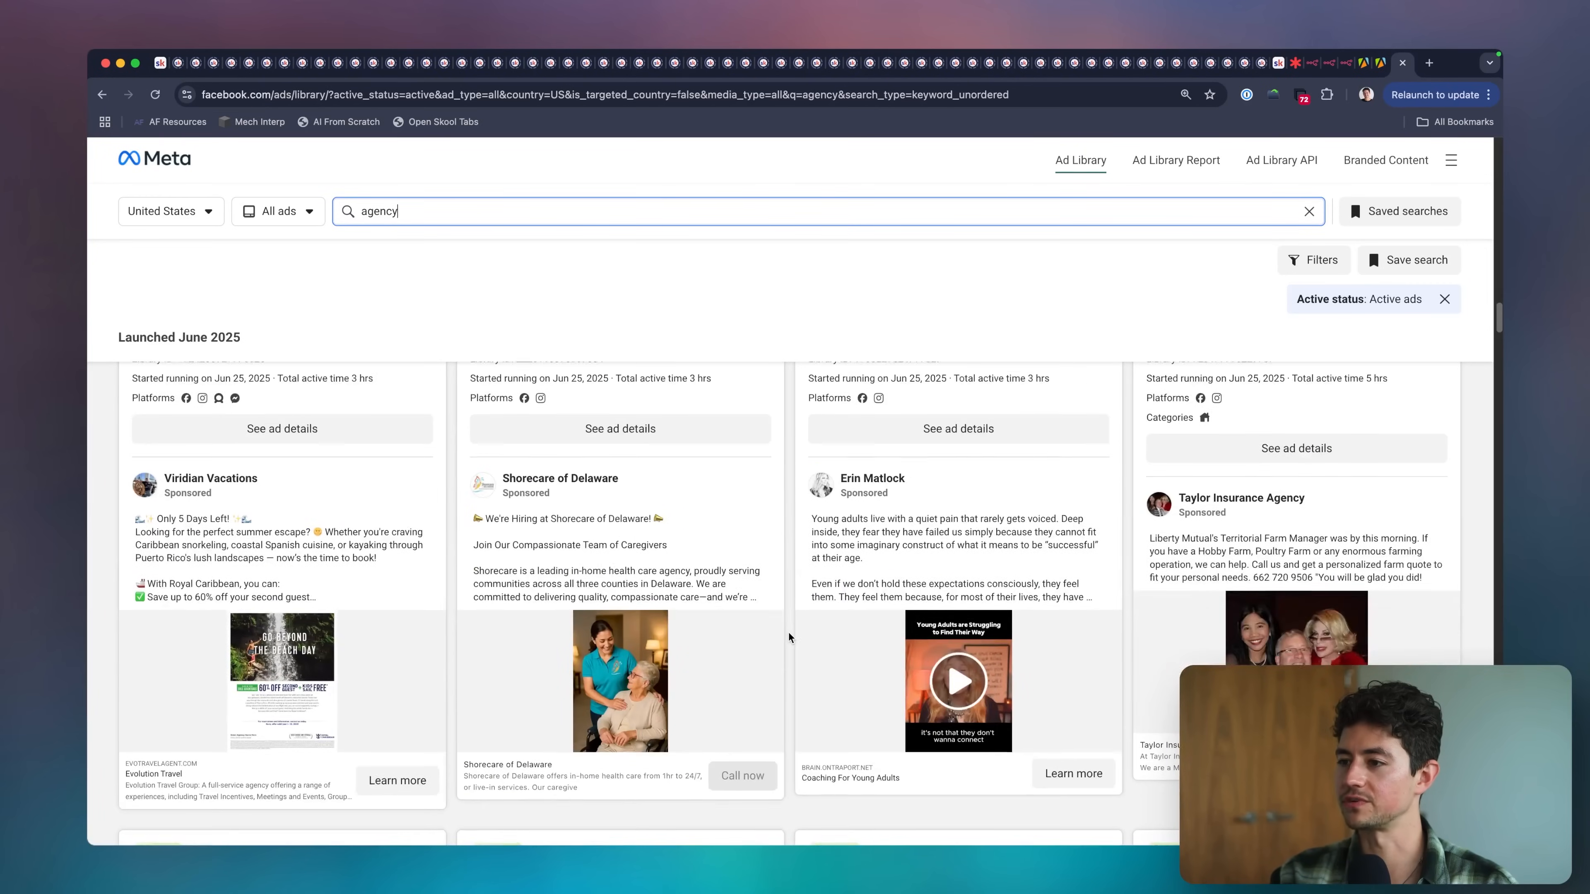
pyautogui.scroll(-15, 789, 637)
pyautogui.click(787, 95)
pyautogui.press('super+c')
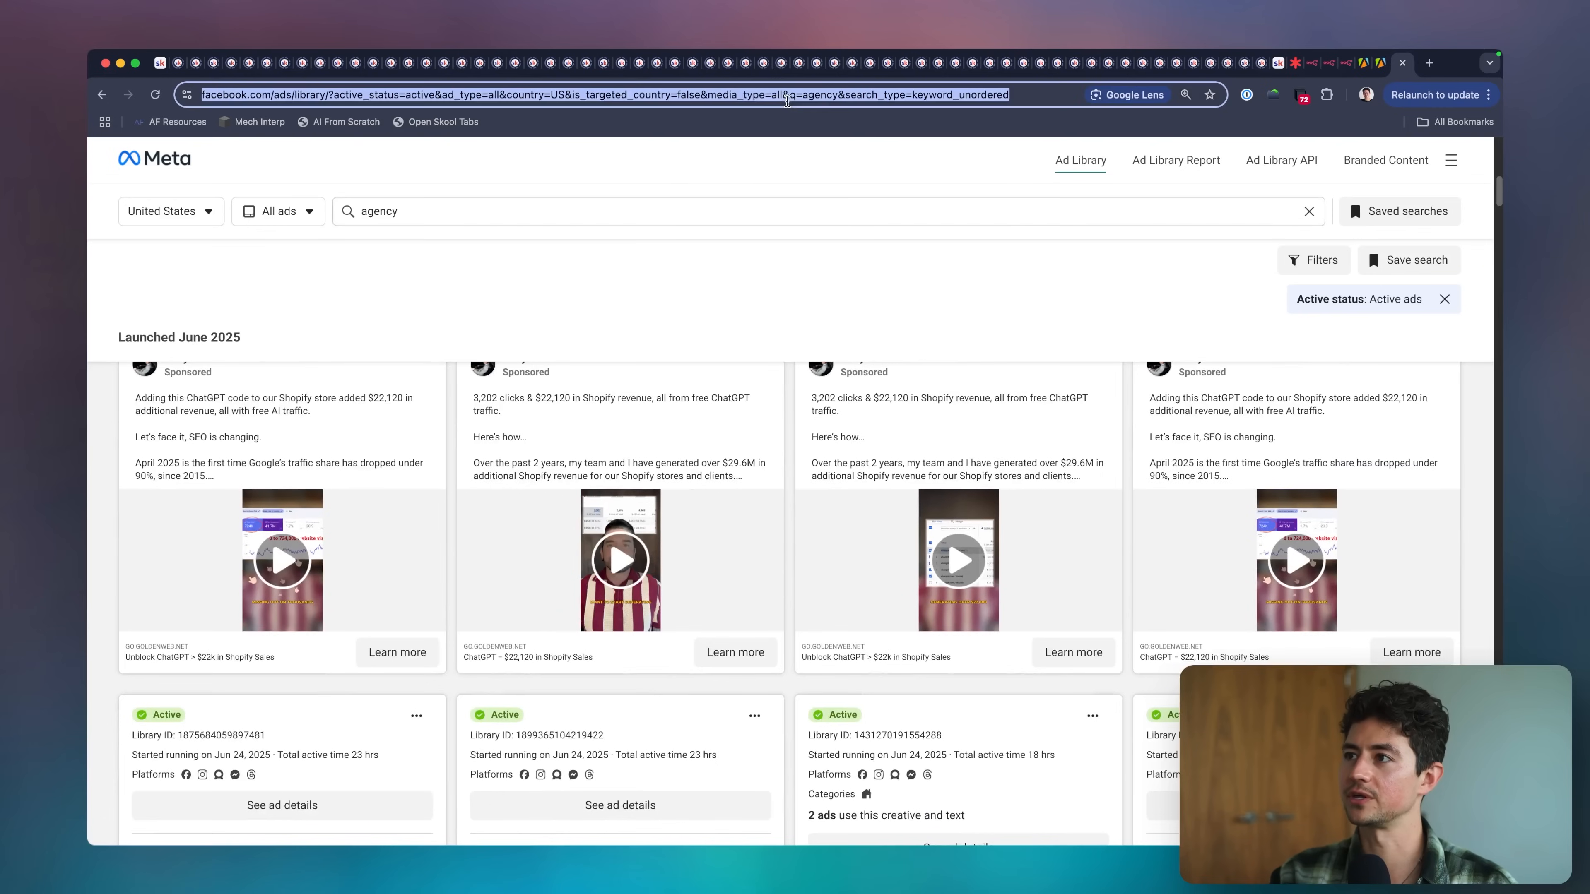
pyautogui.click(1381, 62)
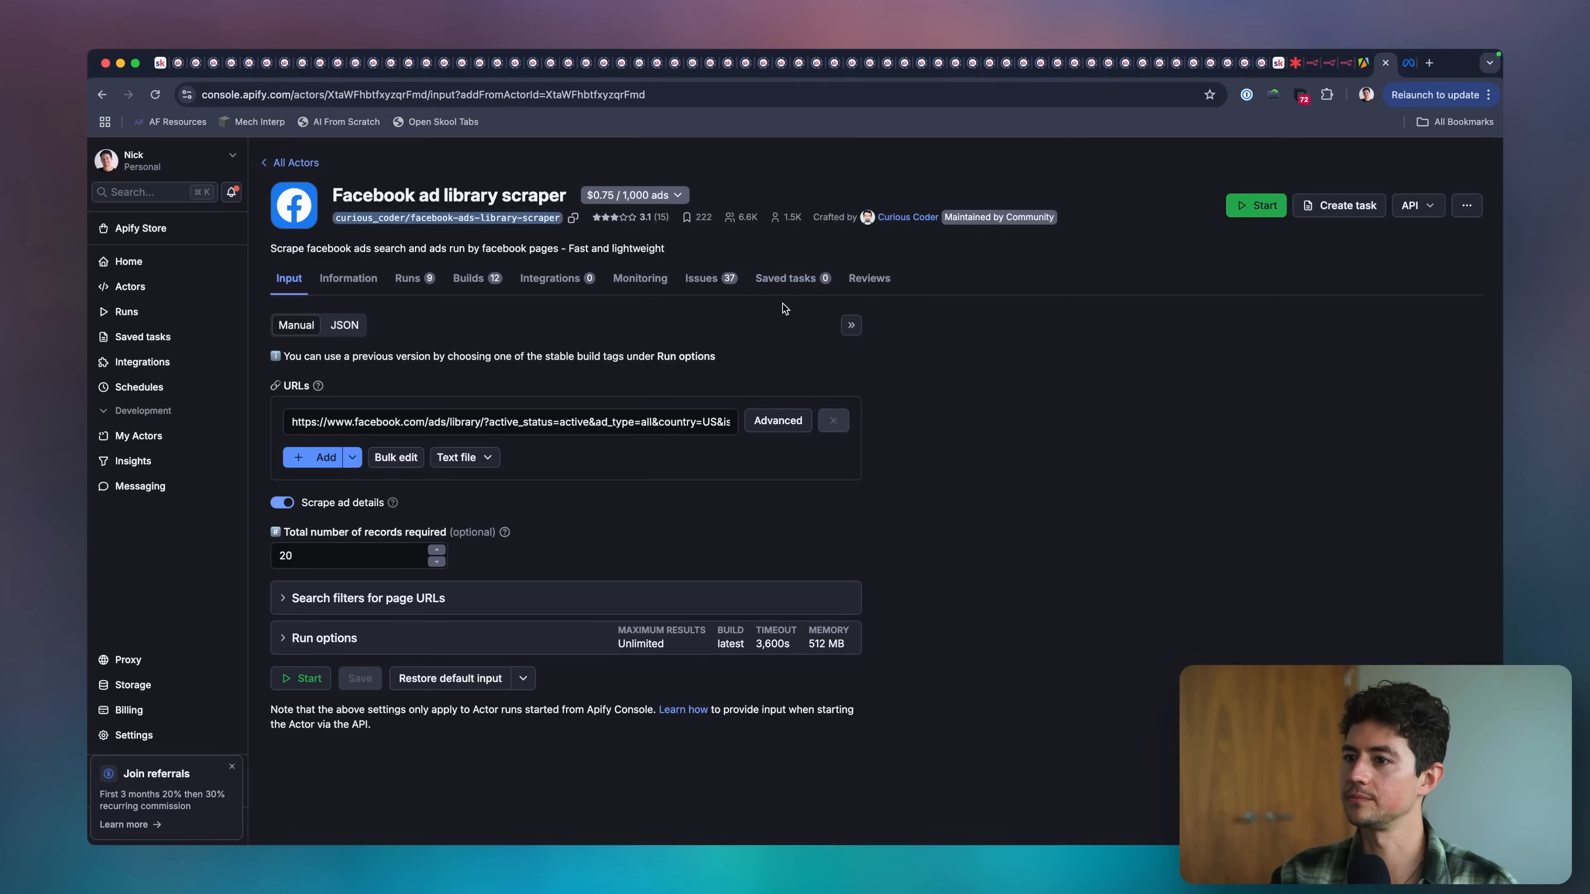
pyautogui.click(650, 421)
pyautogui.press('super+v')
pyautogui.click(334, 552)
pyautogui.click(332, 676)
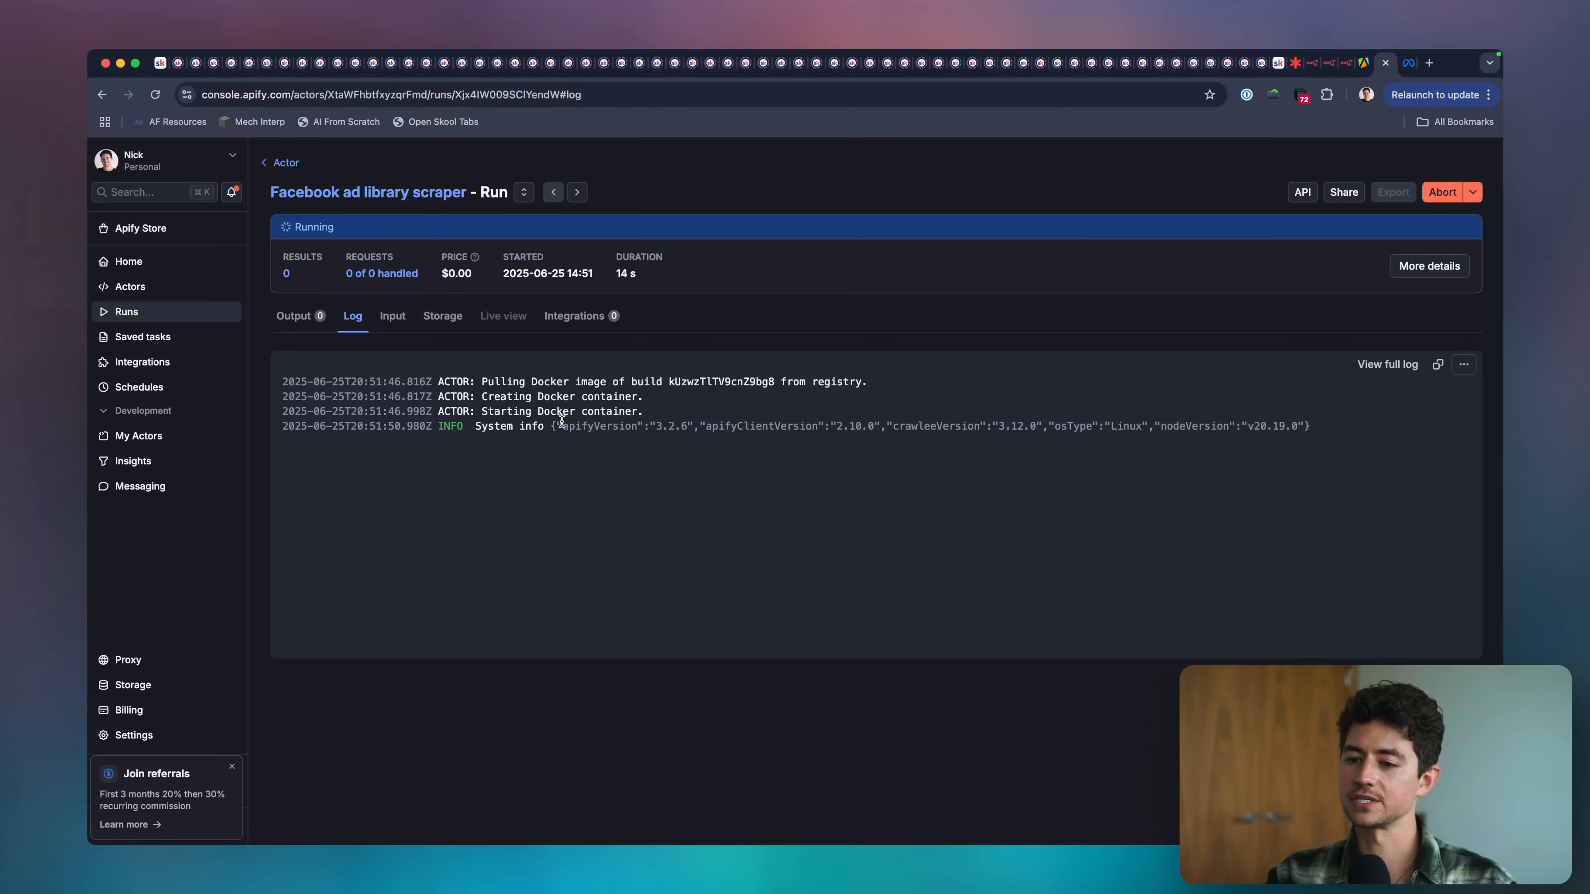
# Show the scraper run's output, look across its columns, and briefly view the source Ad Library link of one result.
pyautogui.click(298, 321)
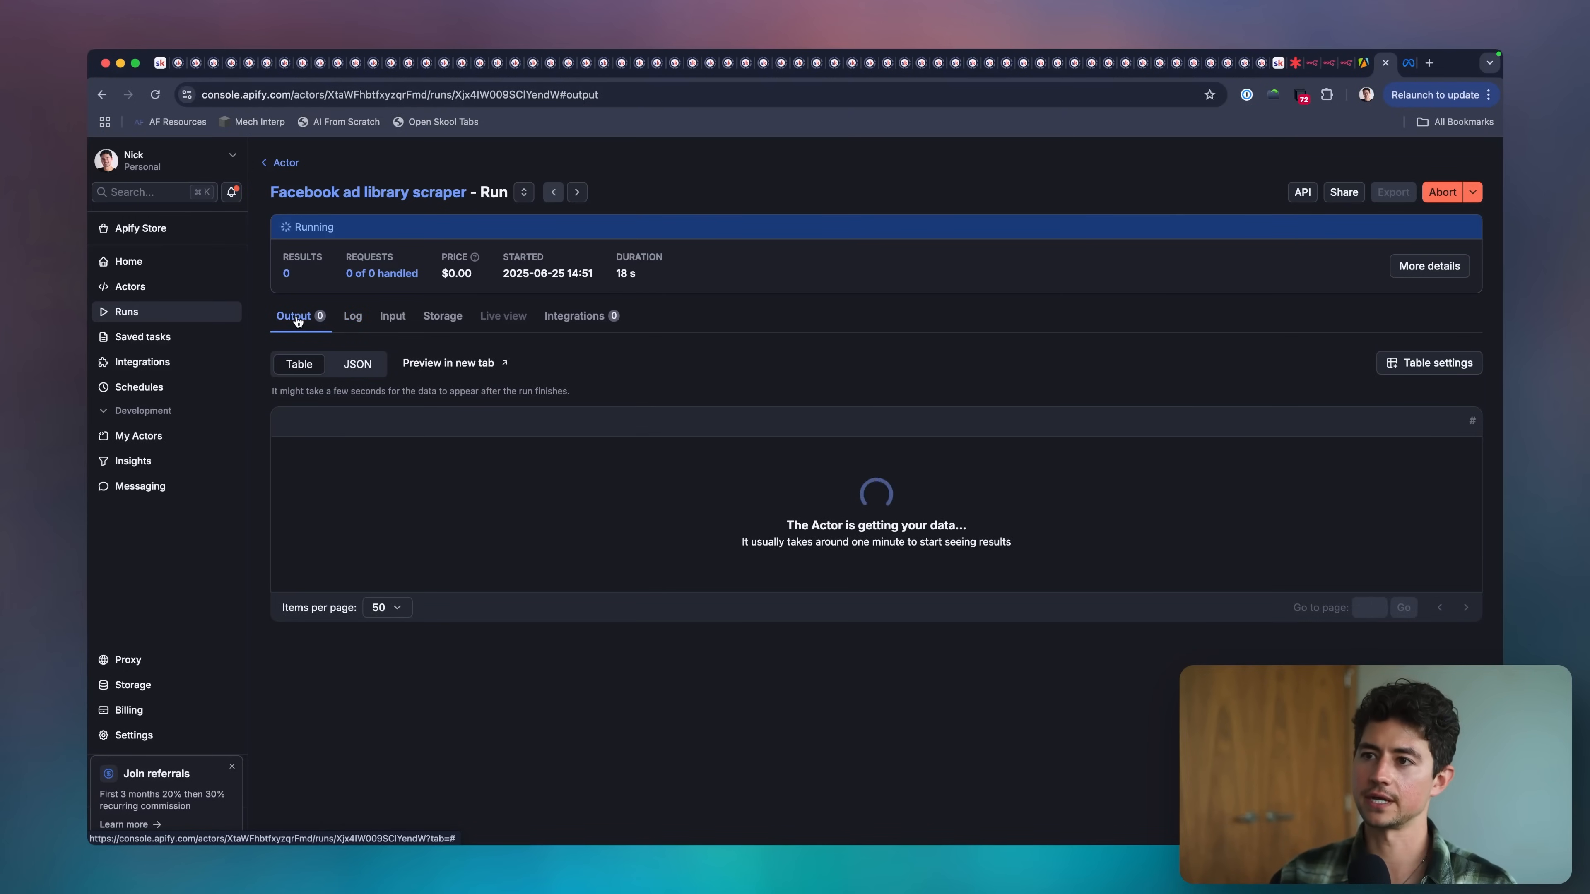
pyautogui.hscroll(15, 651, 492)
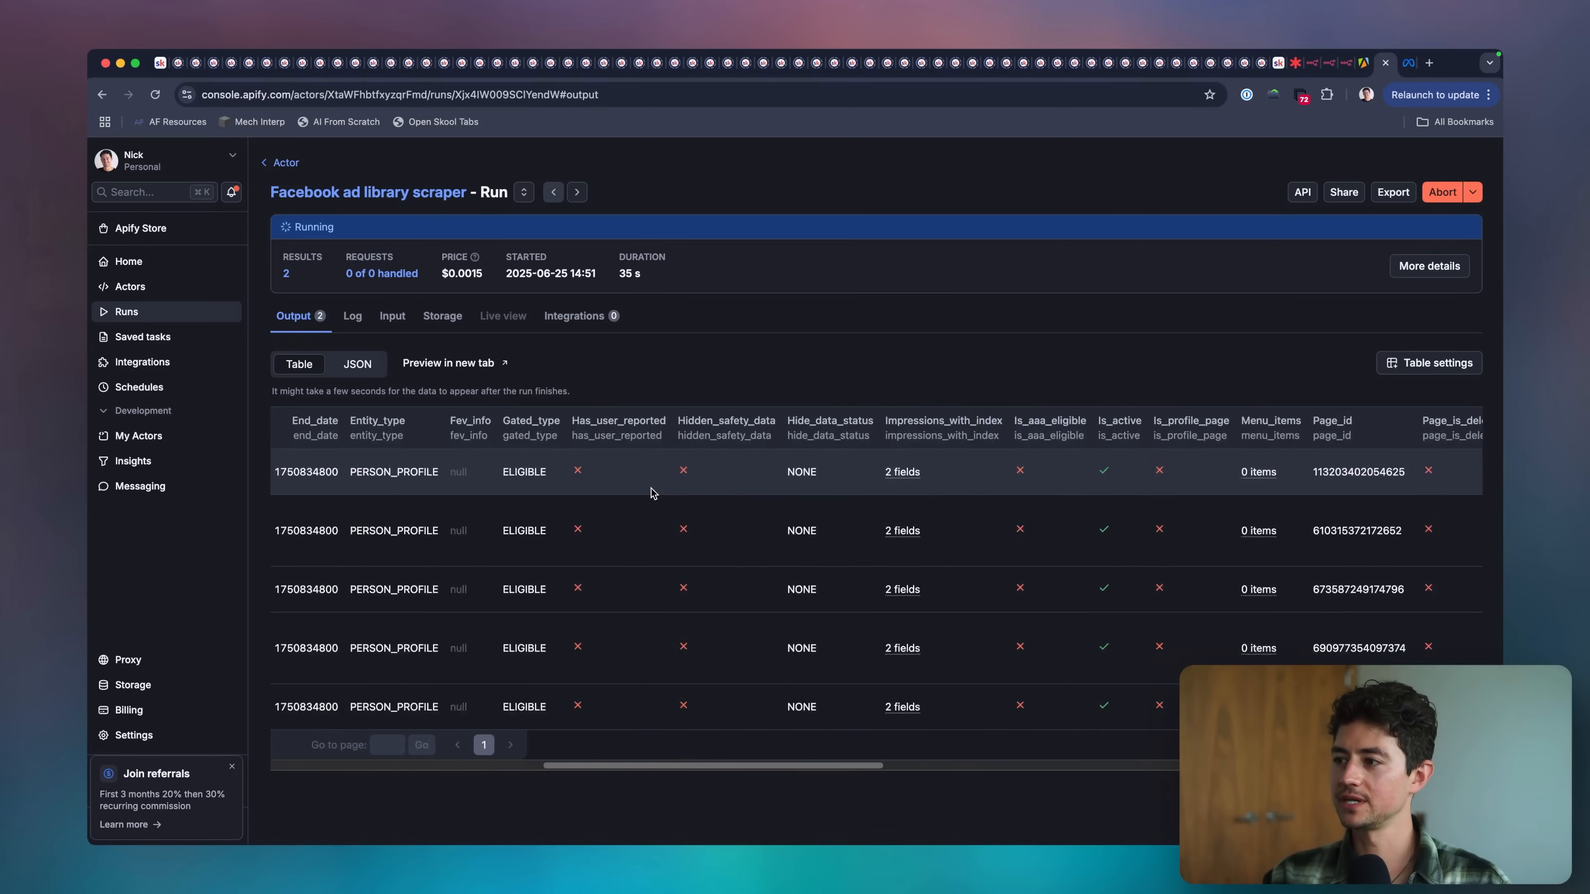
pyautogui.hscroll(15, 651, 493)
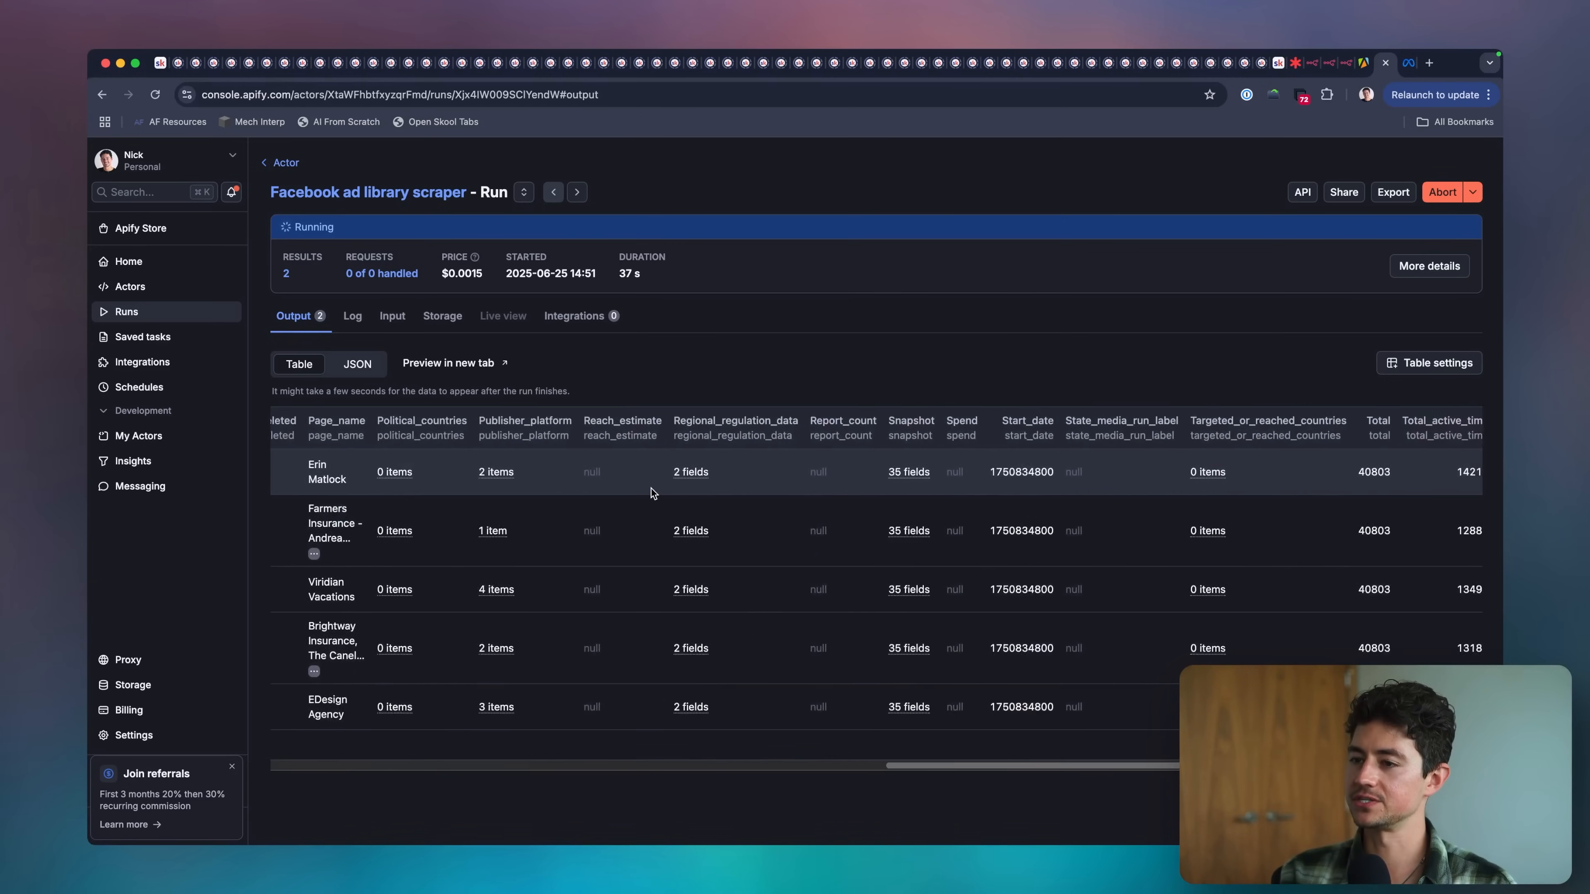
pyautogui.hscroll(10, 867, 494)
pyautogui.click(750, 462)
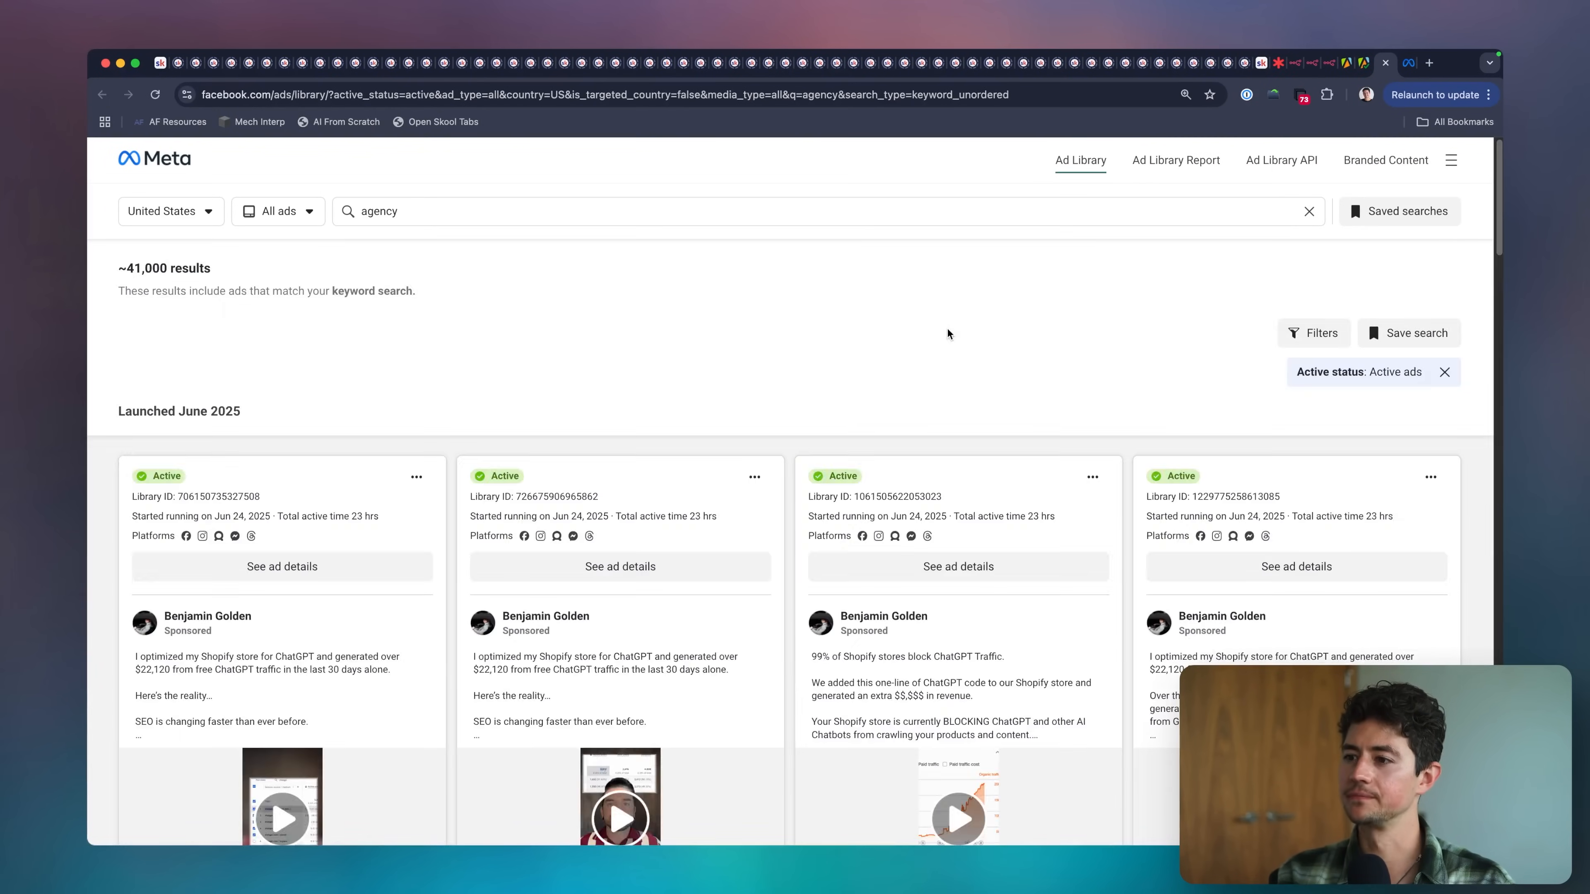
pyautogui.press('super+w')
# Dismiss the new layout notice and examine the columns of the finished run's output table, starting again from the first ones.
pyautogui.scroll(-5, 1033, 543)
pyautogui.press('XF86MonBrightnessUp')
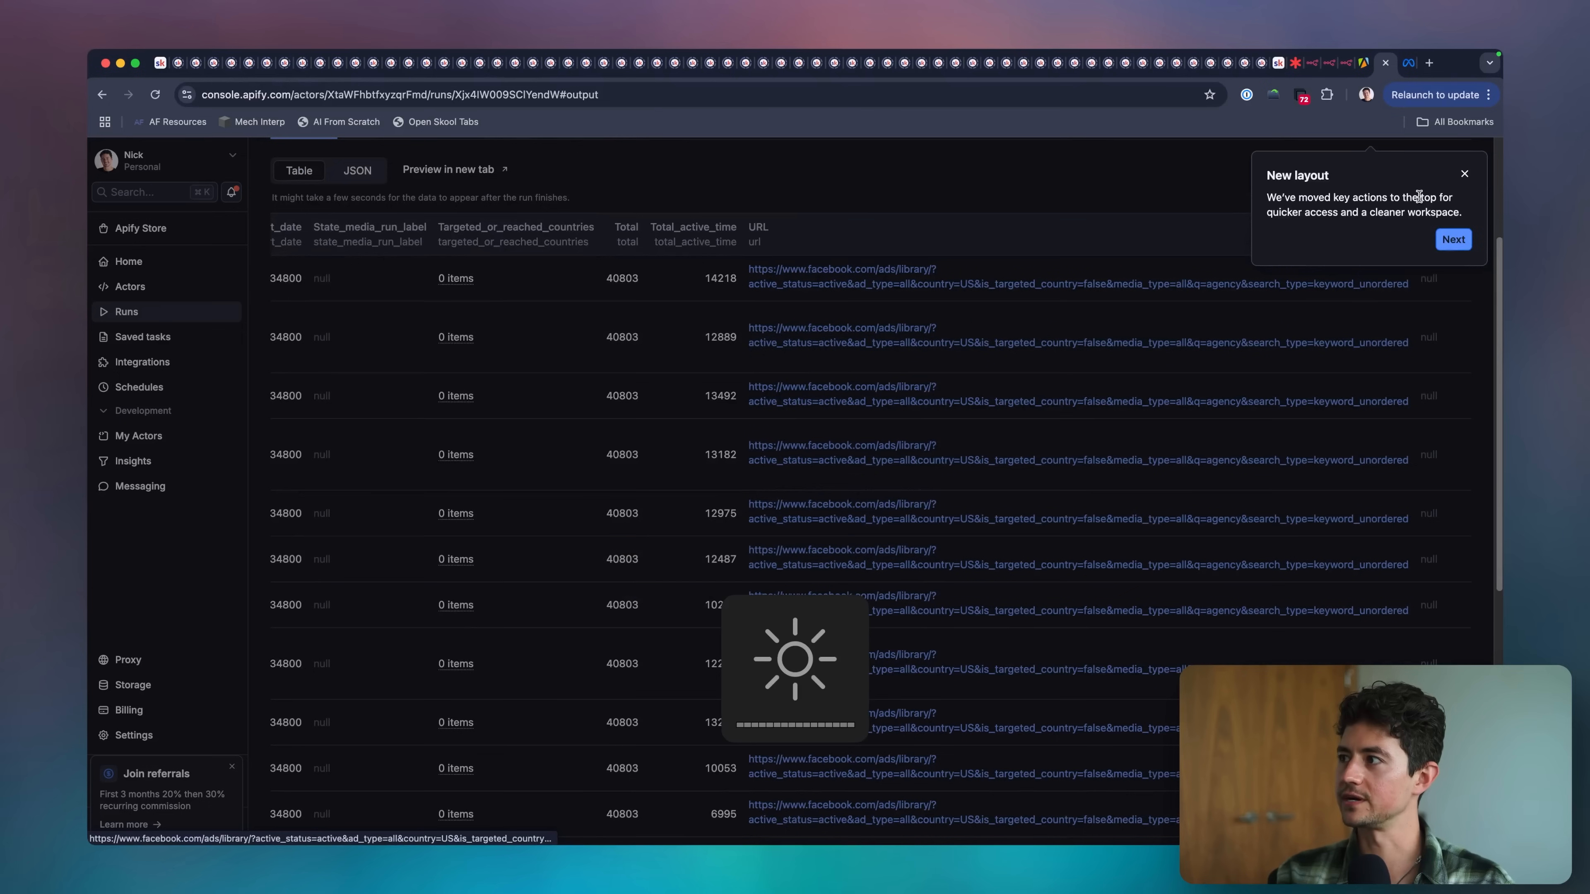
pyautogui.click(1465, 173)
pyautogui.scroll(10, 564, 376)
pyautogui.hscroll(3, 563, 376)
pyautogui.scroll(-1, 352, 335)
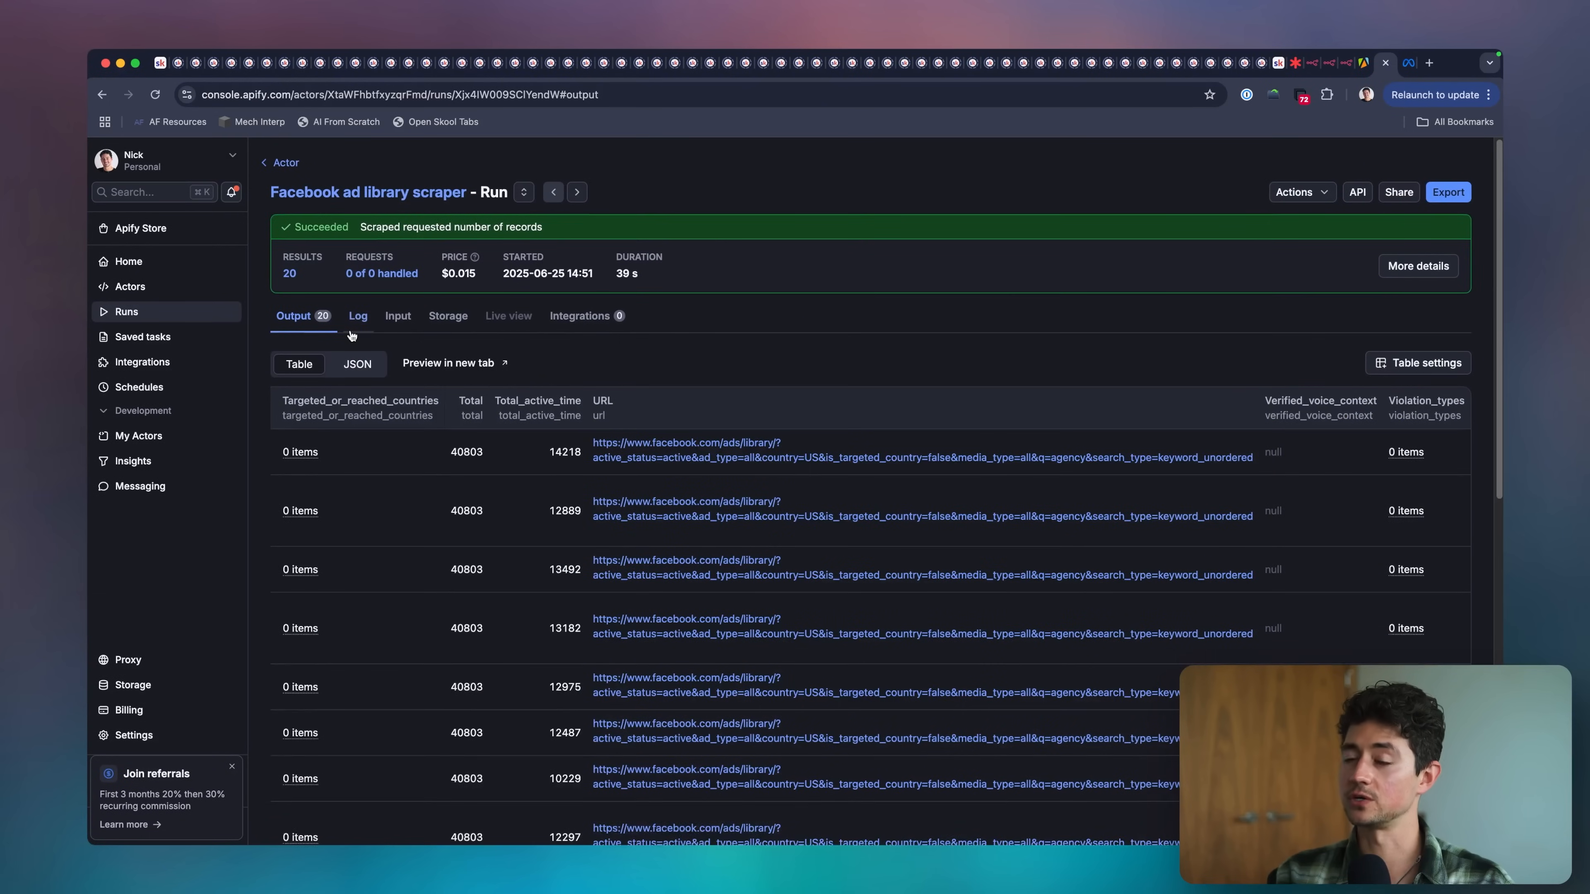
pyautogui.hscroll(-10, 564, 451)
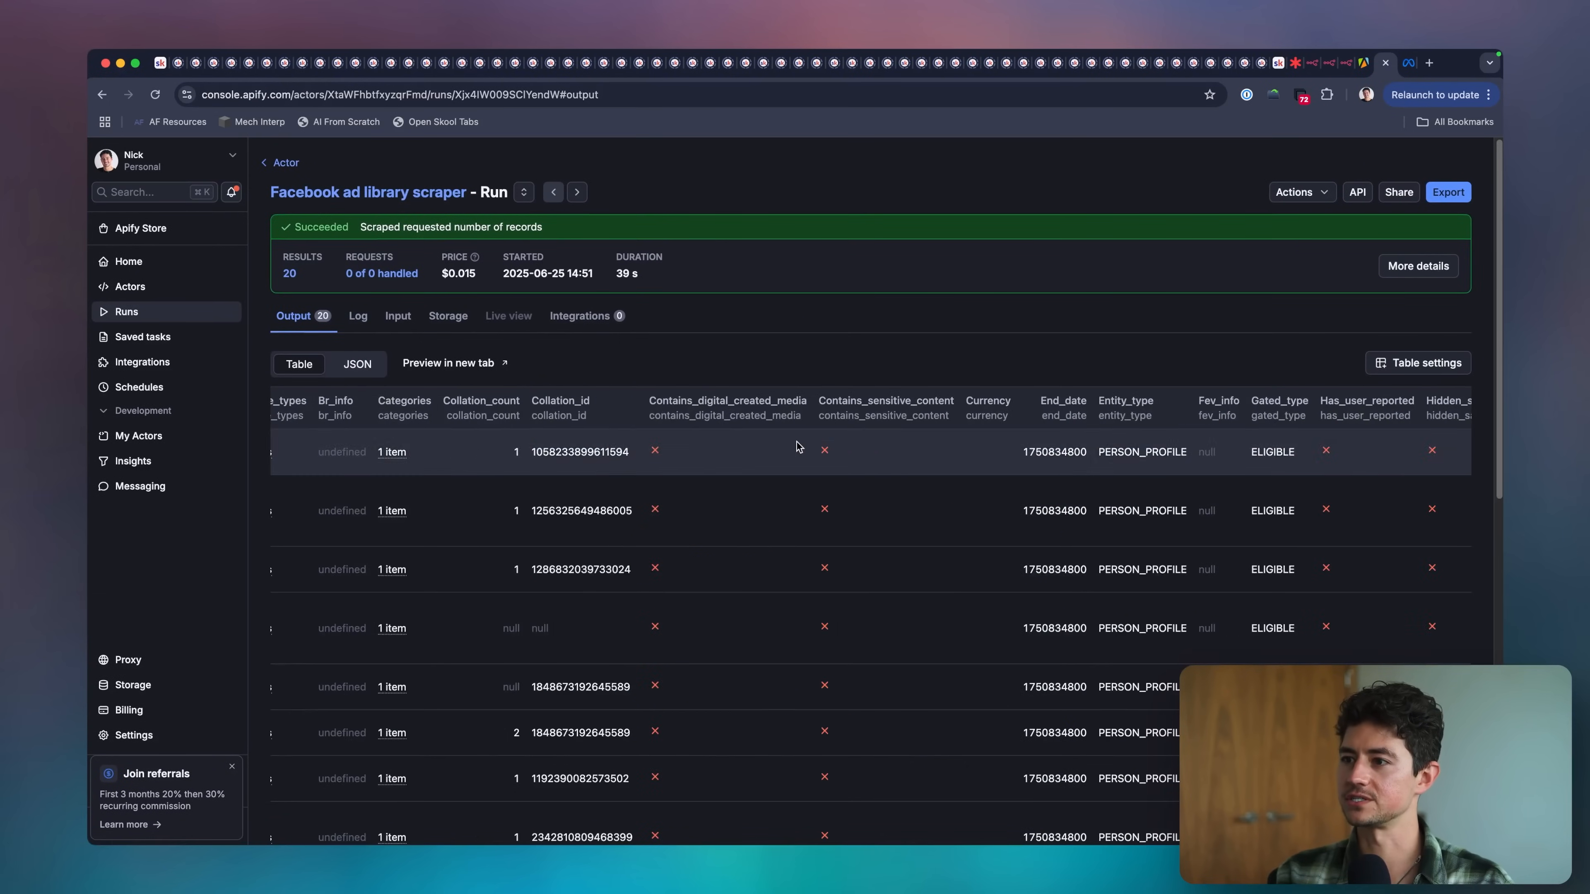
pyautogui.moveTo(469, 453)
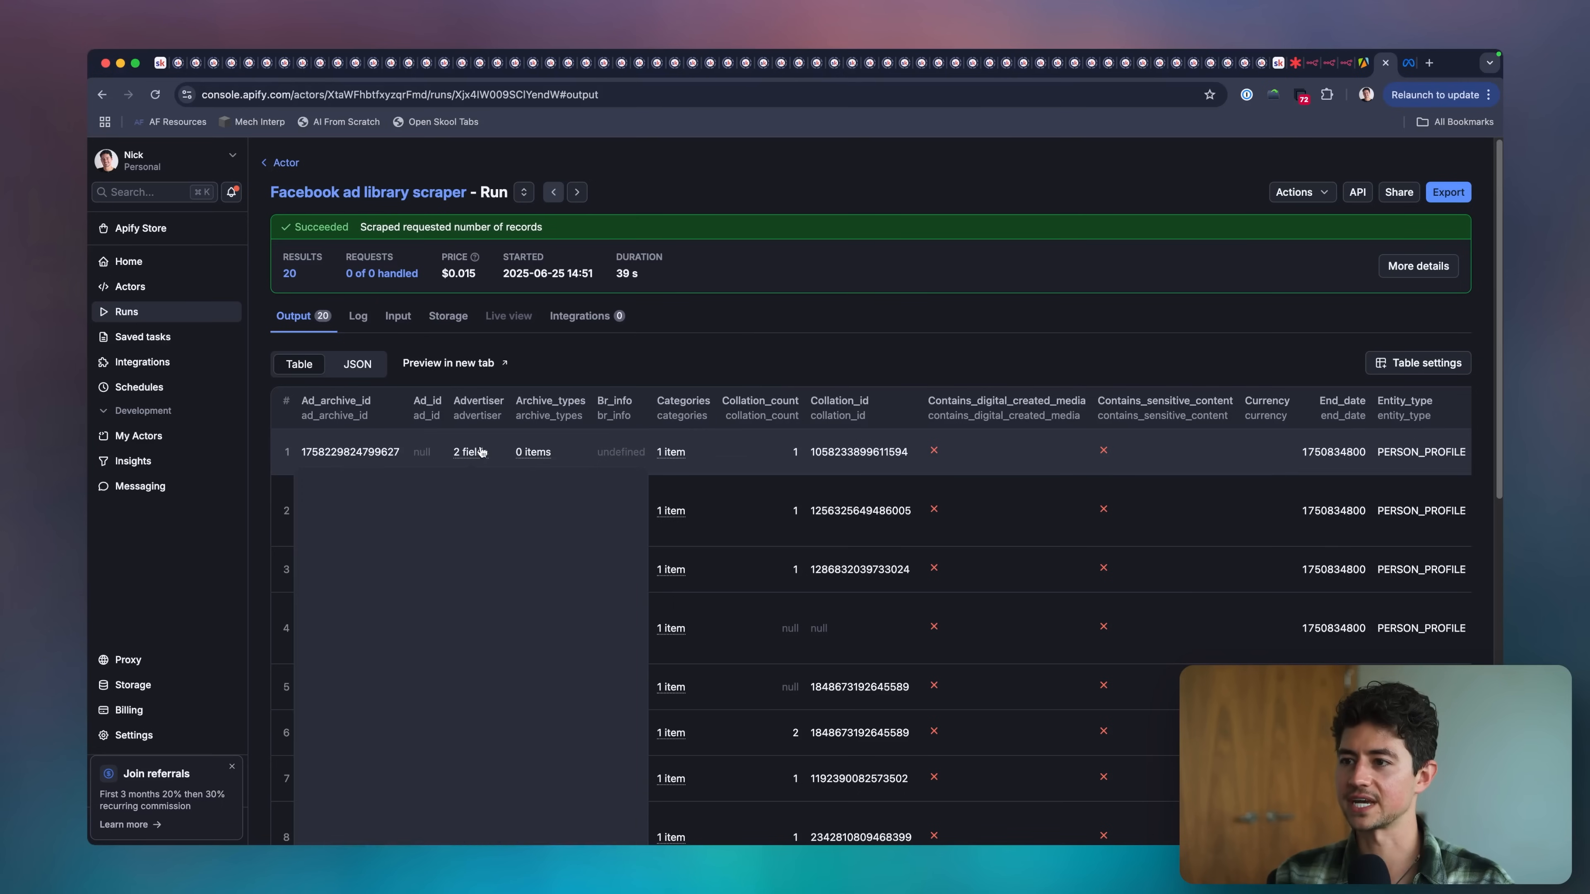
pyautogui.scroll(-5, 476, 563)
pyautogui.hscroll(10, 1030, 443)
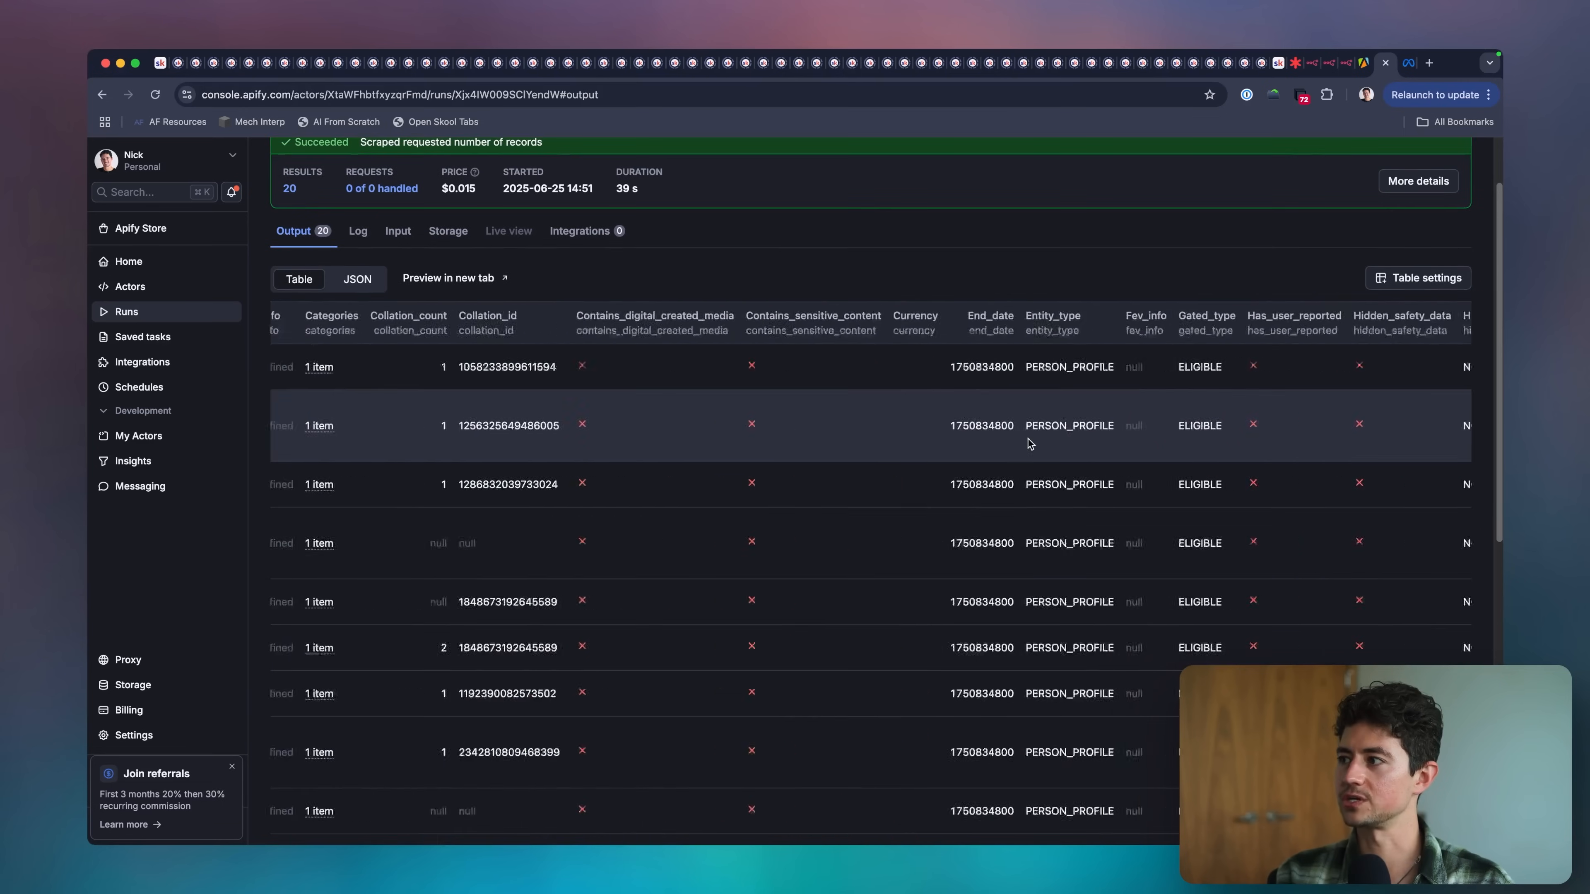
pyautogui.hscroll(5, 1030, 443)
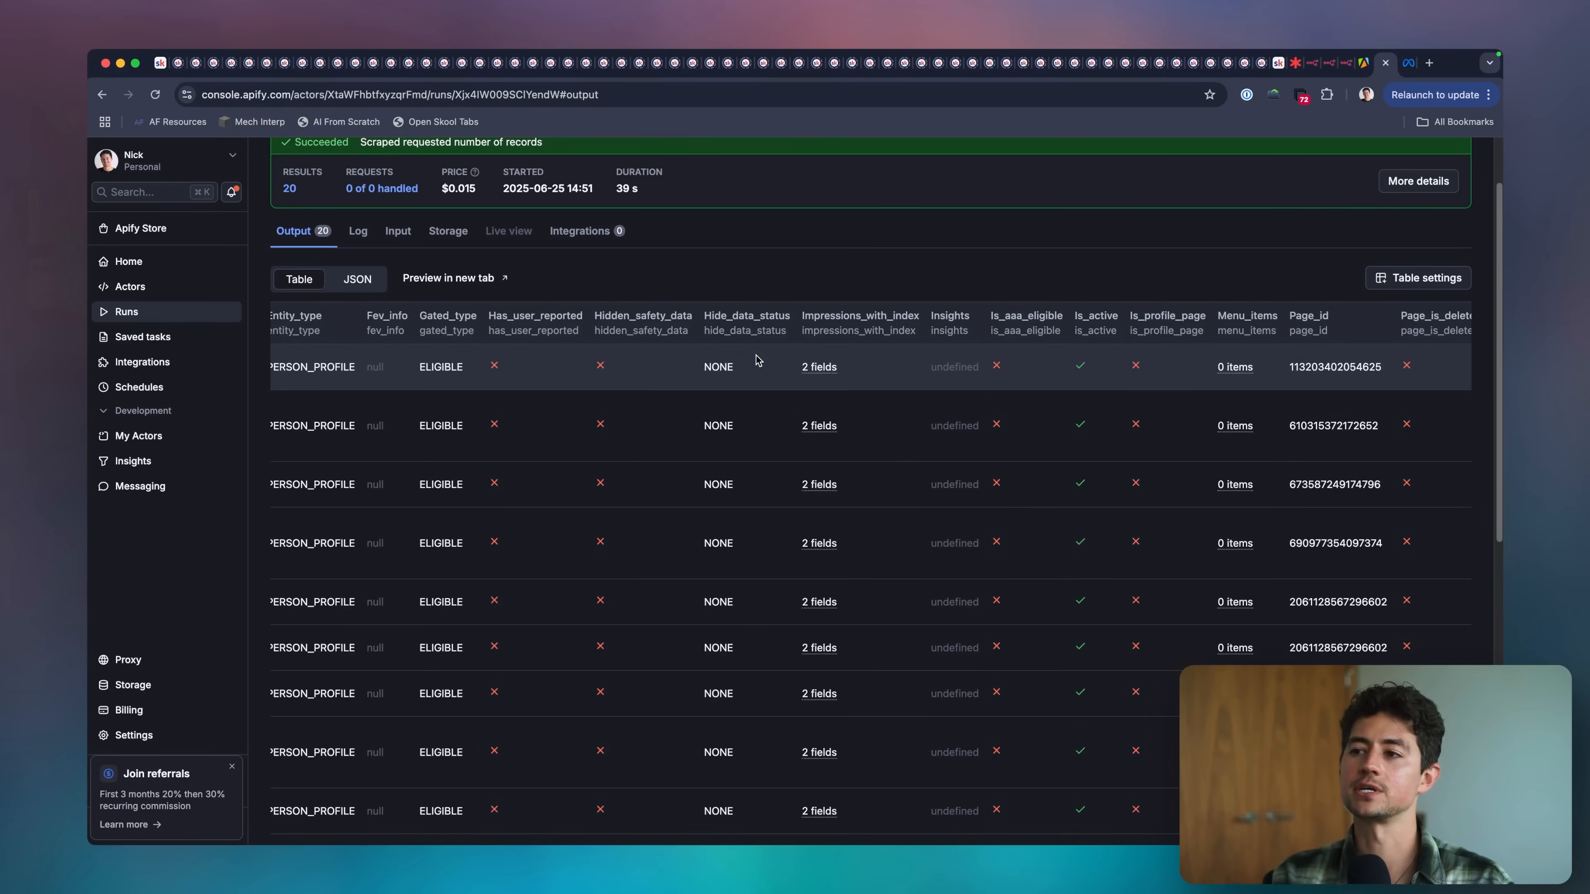
pyautogui.scroll(3, 814, 357)
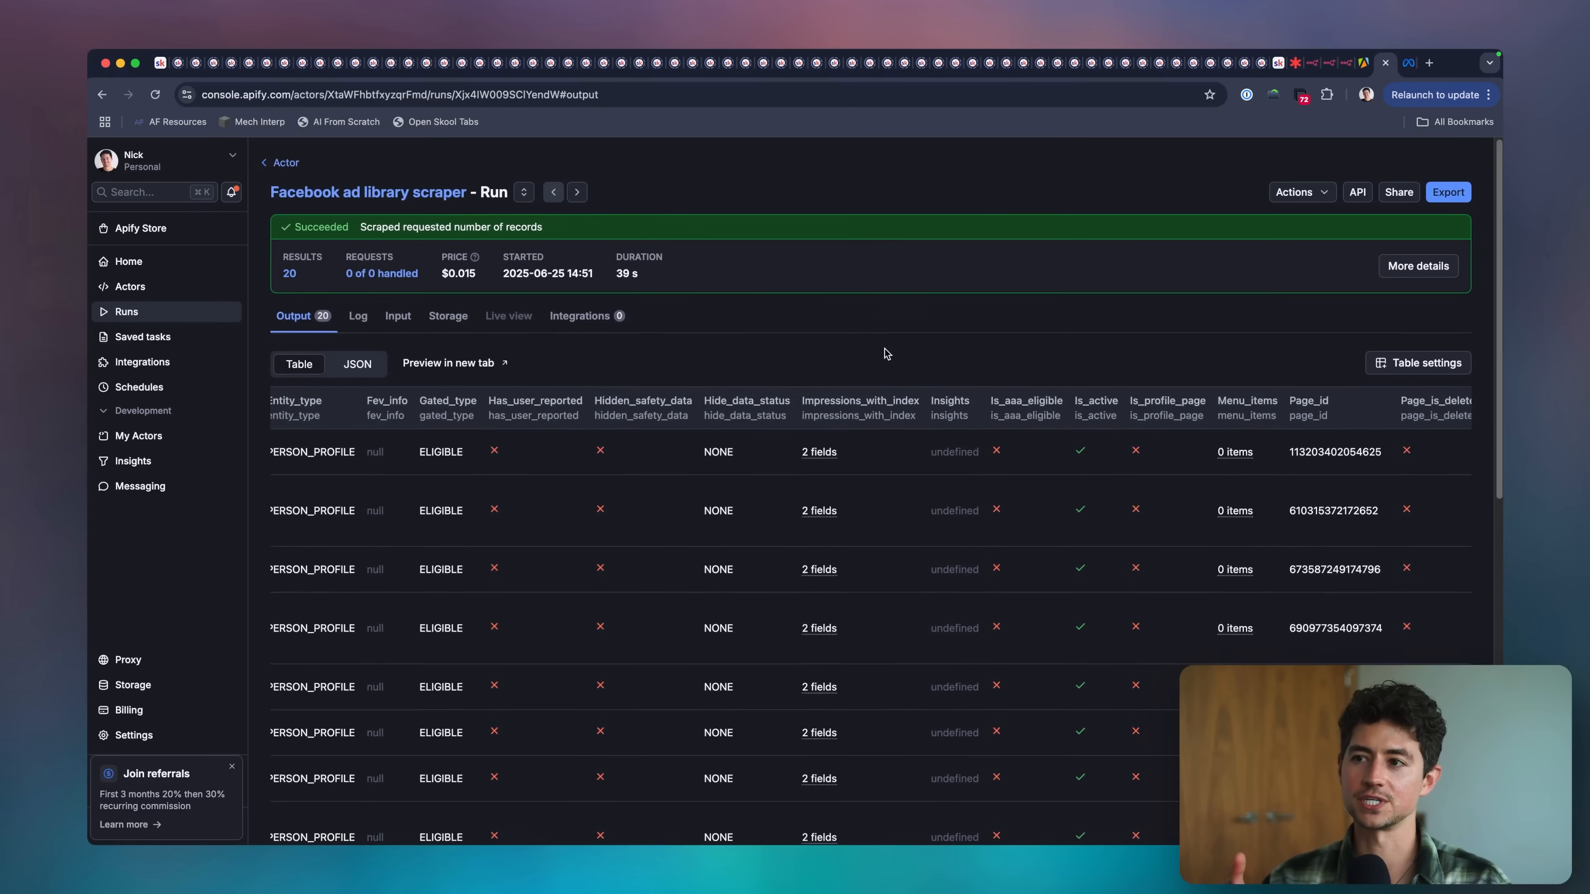
# Switch to the empty n8n workflow and rename it PPC Thievery.
pyautogui.click(1317, 68)
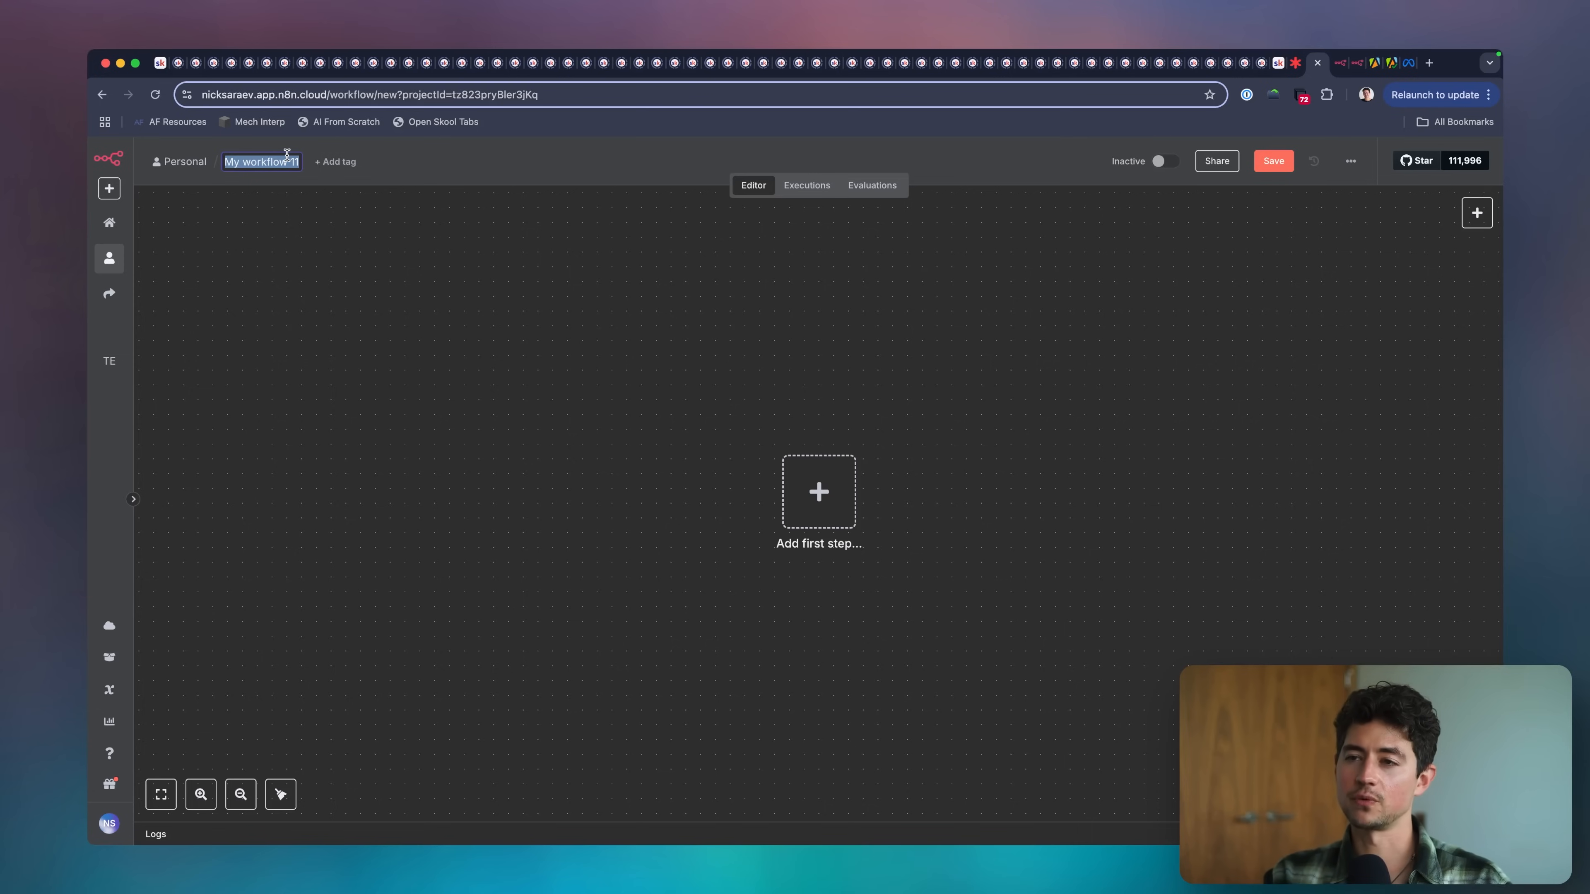
pyautogui.write('PPC Thievery')
pyautogui.press('Return')
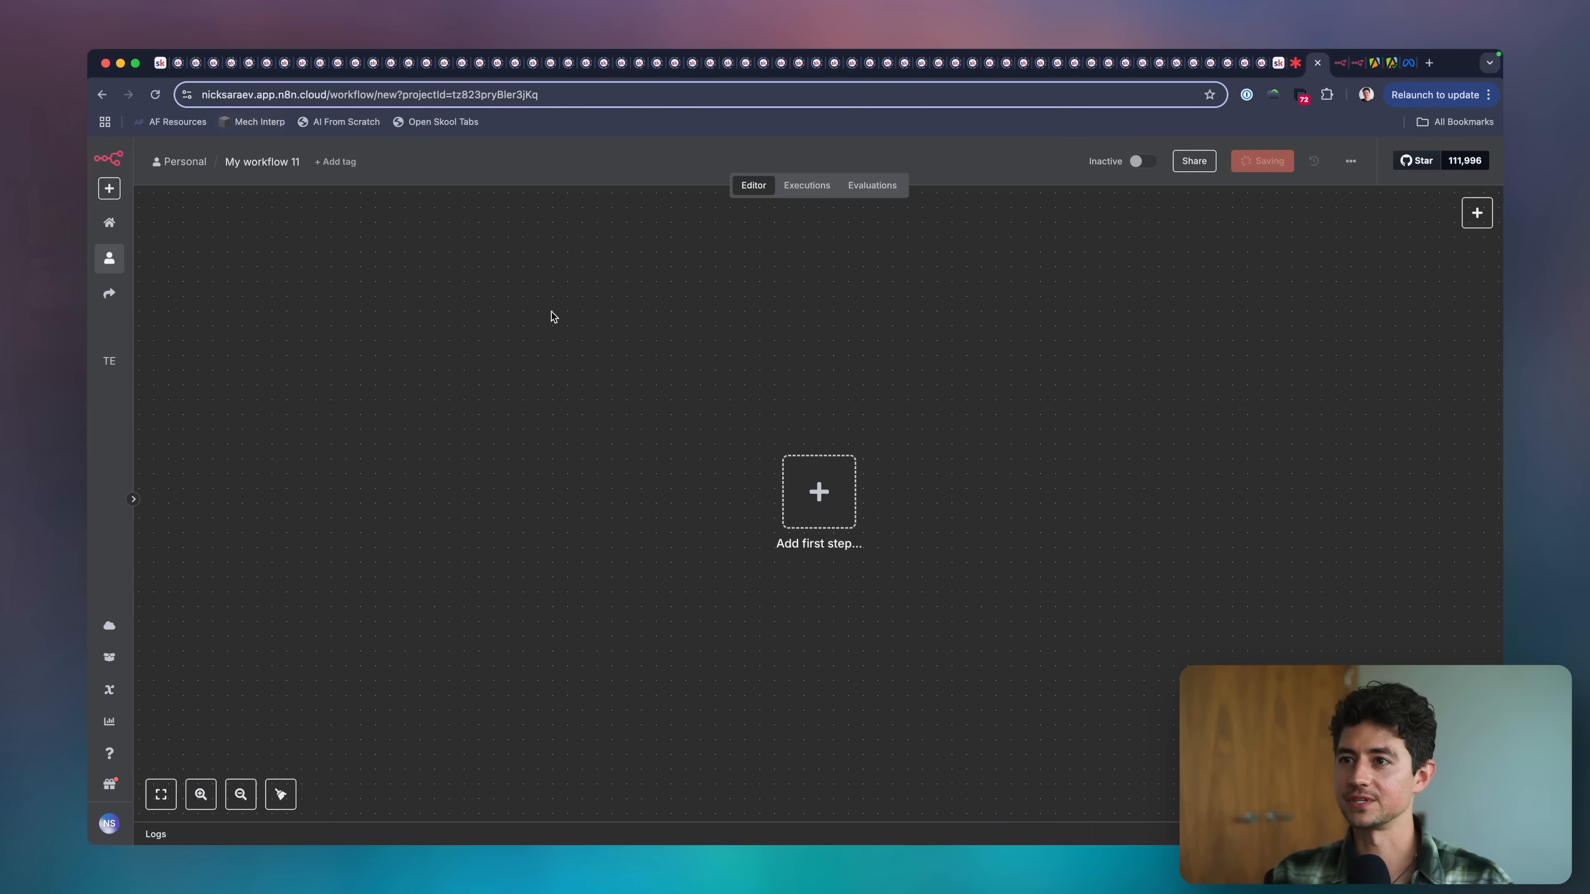
# Add an HTTP Request node as the first step of the PPC Thievery workflow.
pyautogui.hscroll(1, 554, 317)
pyautogui.click(756, 500)
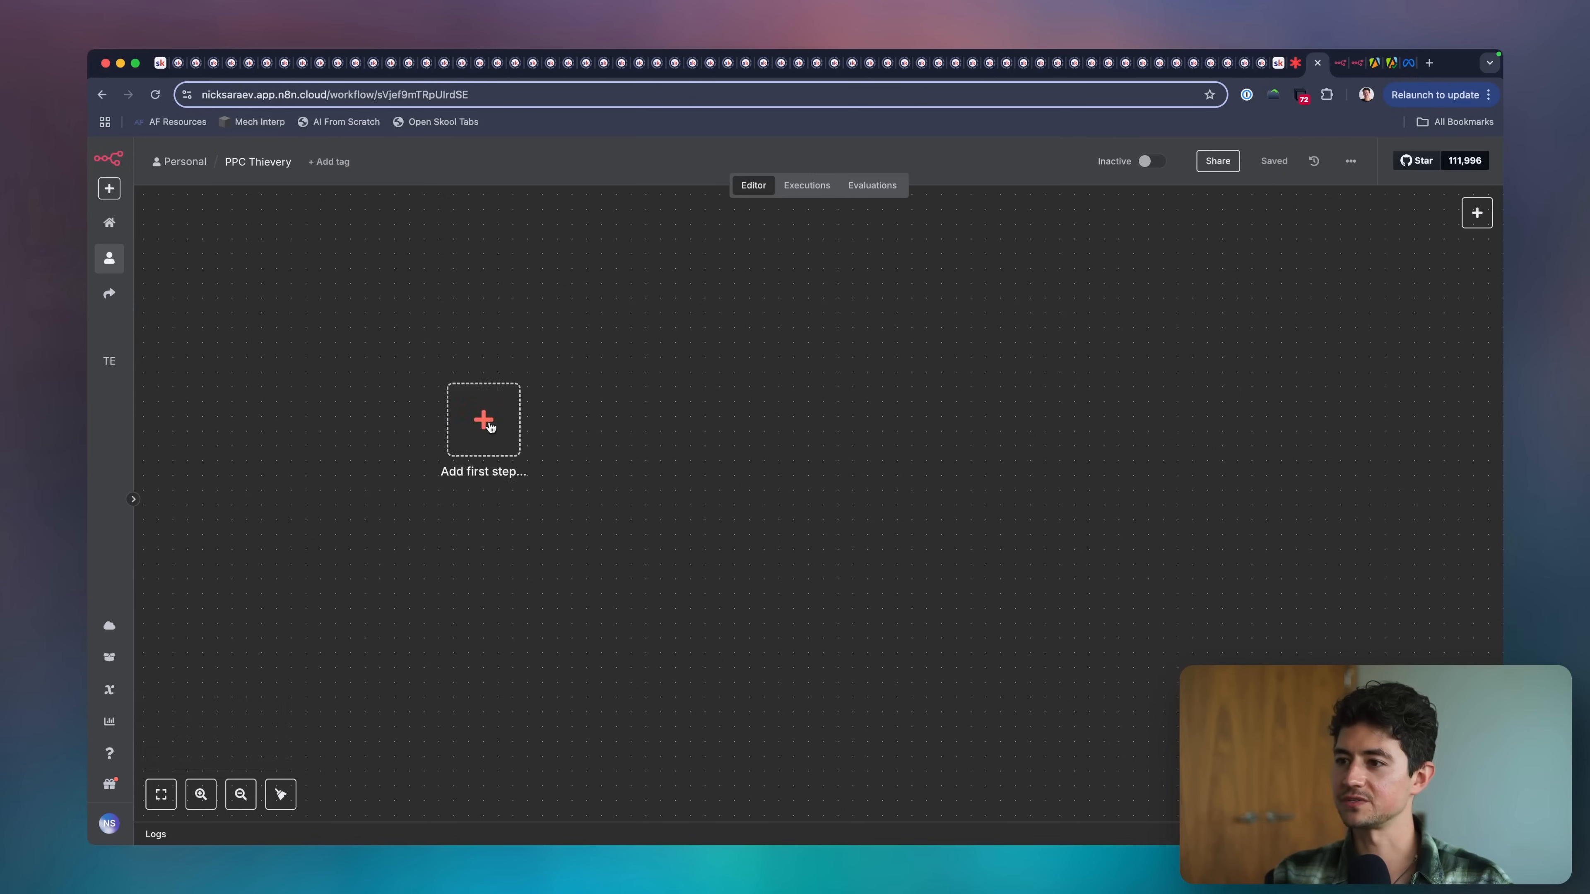
pyautogui.write('http')
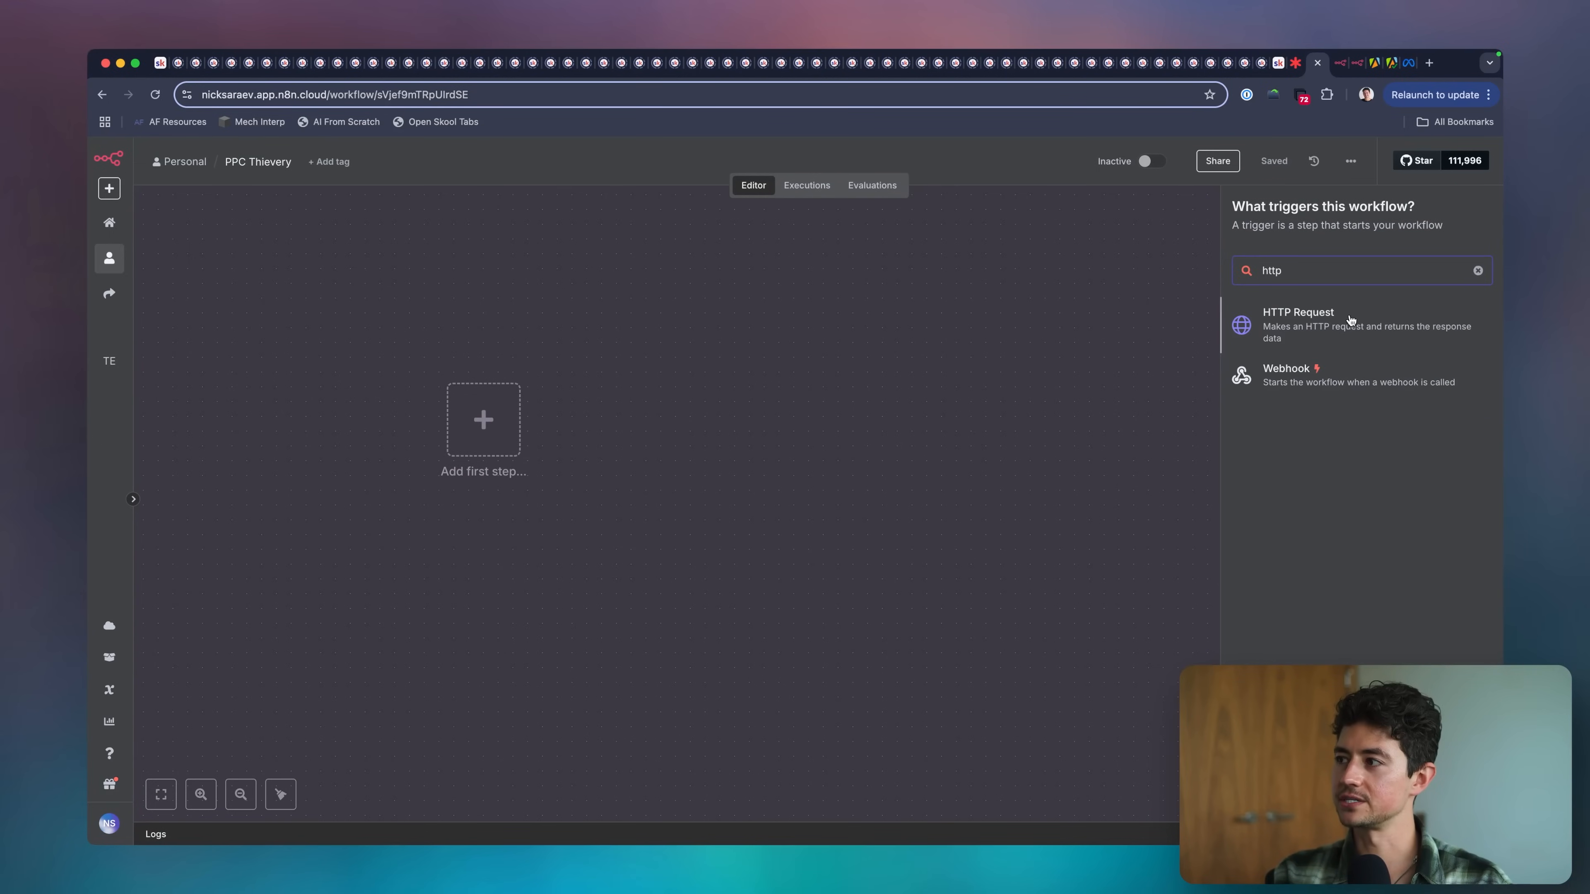
pyautogui.press('Return')
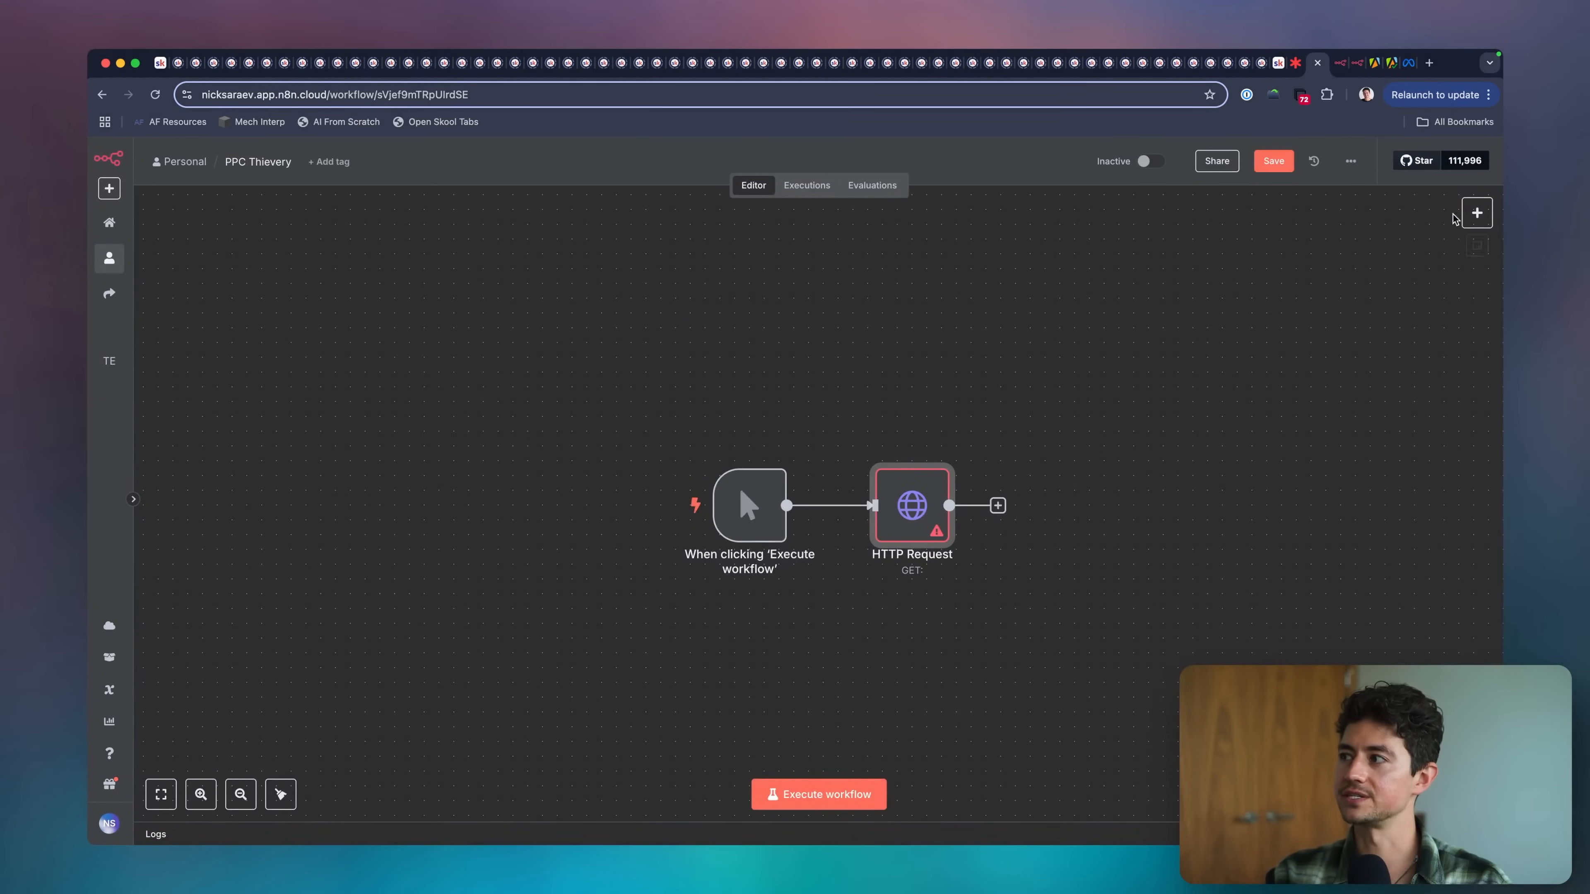
# Search the available nodes for apify and return to the workflow canvas.
pyautogui.click(1475, 214)
pyautogui.write('apify')
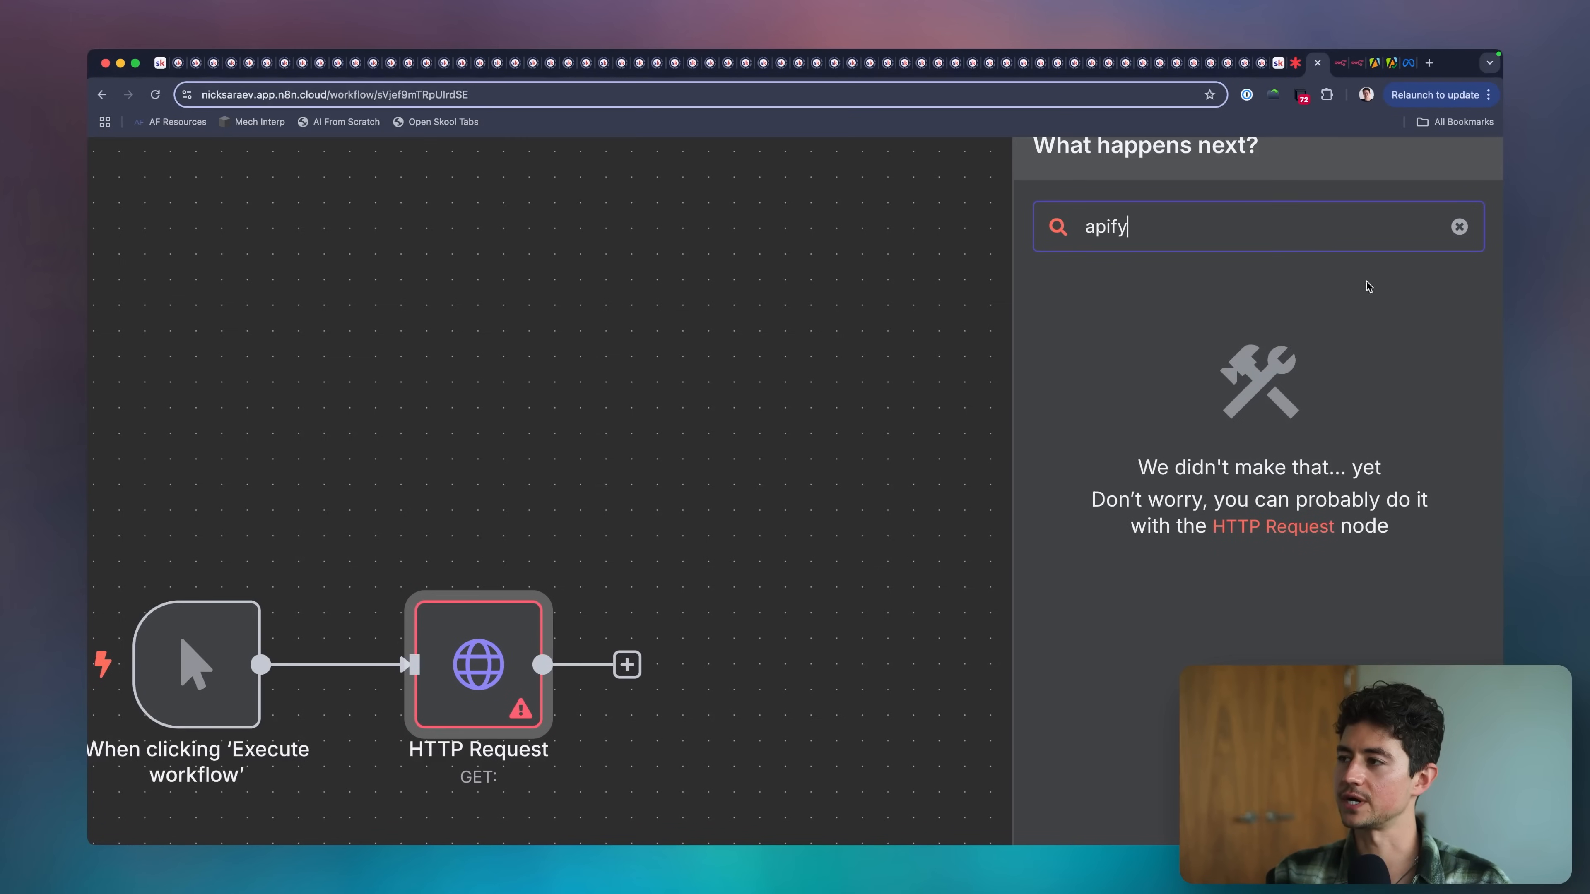
pyautogui.scroll(-5, 1334, 380)
pyautogui.click(1056, 411)
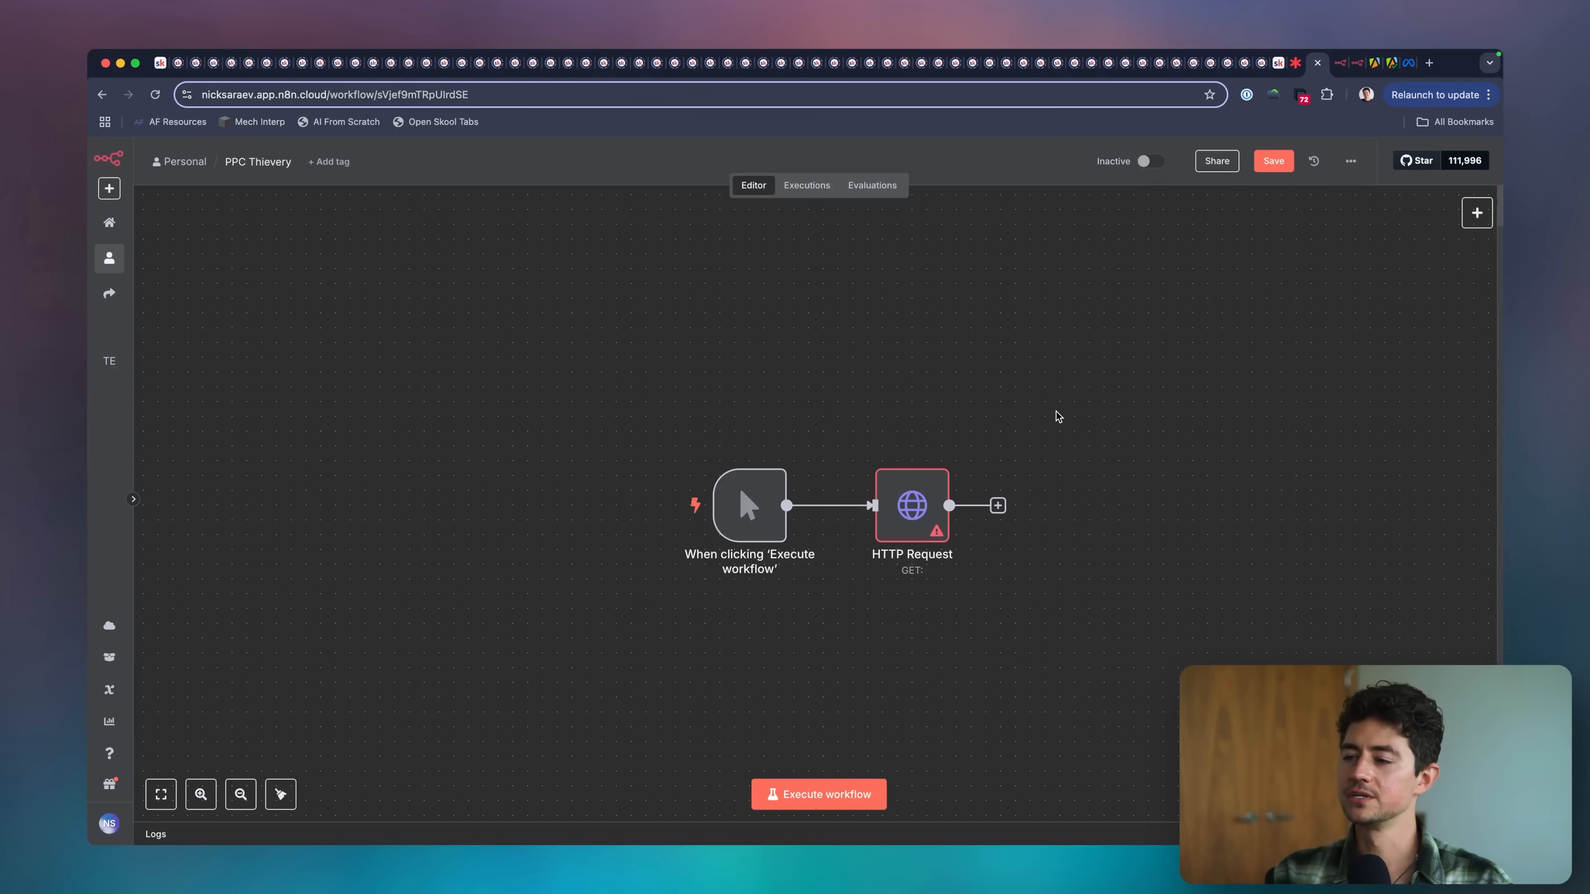
pyautogui.scroll(5, 898, 401)
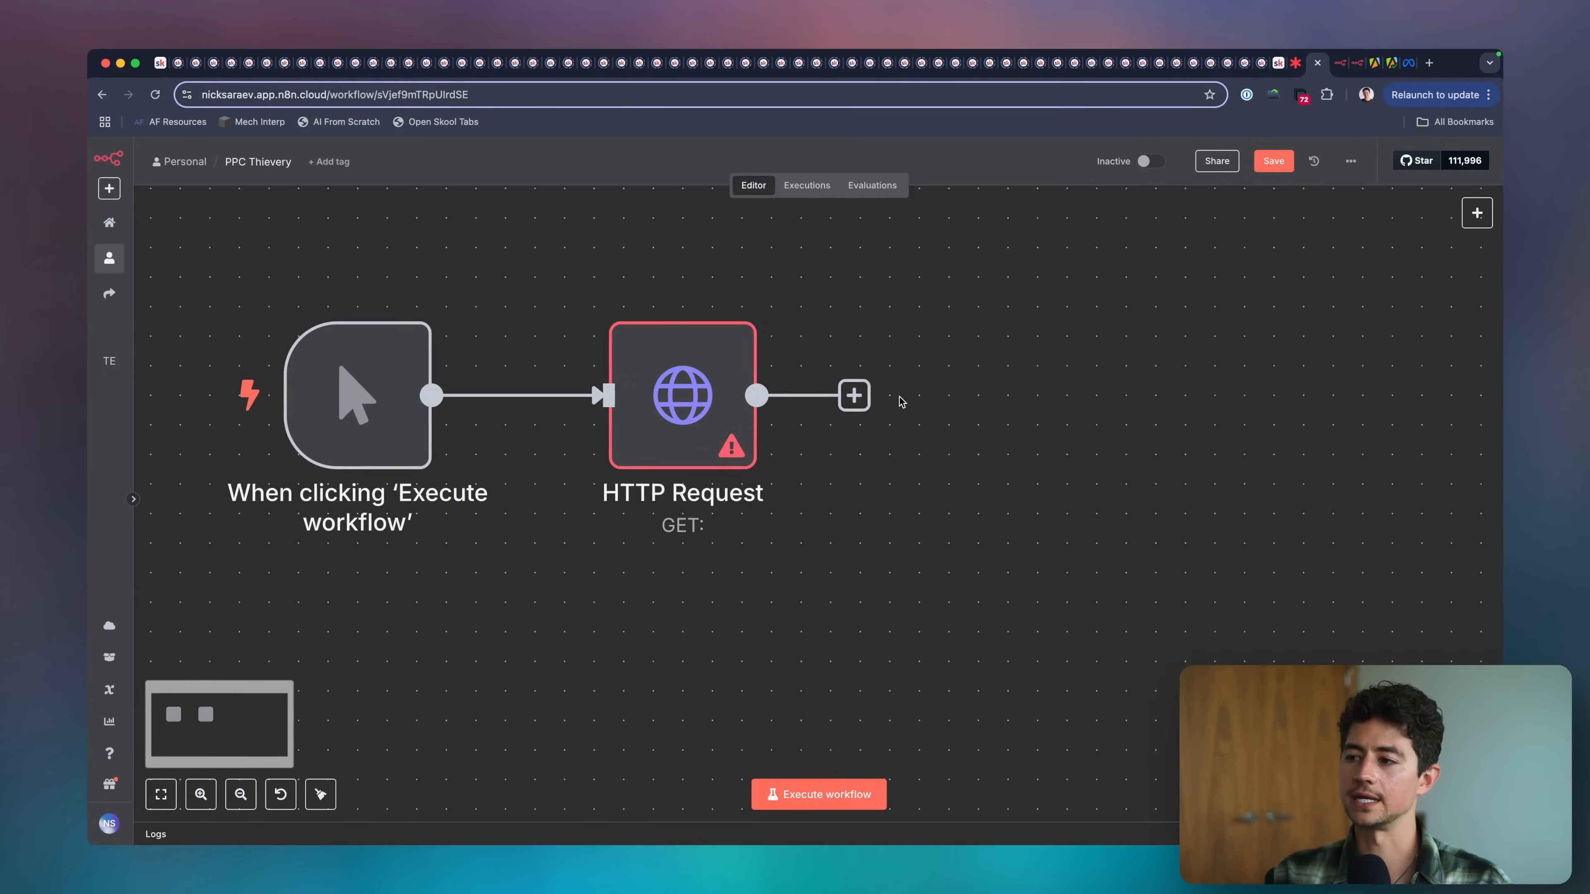
# Search the web for "apify docs" in a new browser tab and open the Apify Documentation.
pyautogui.press('super+Tab')
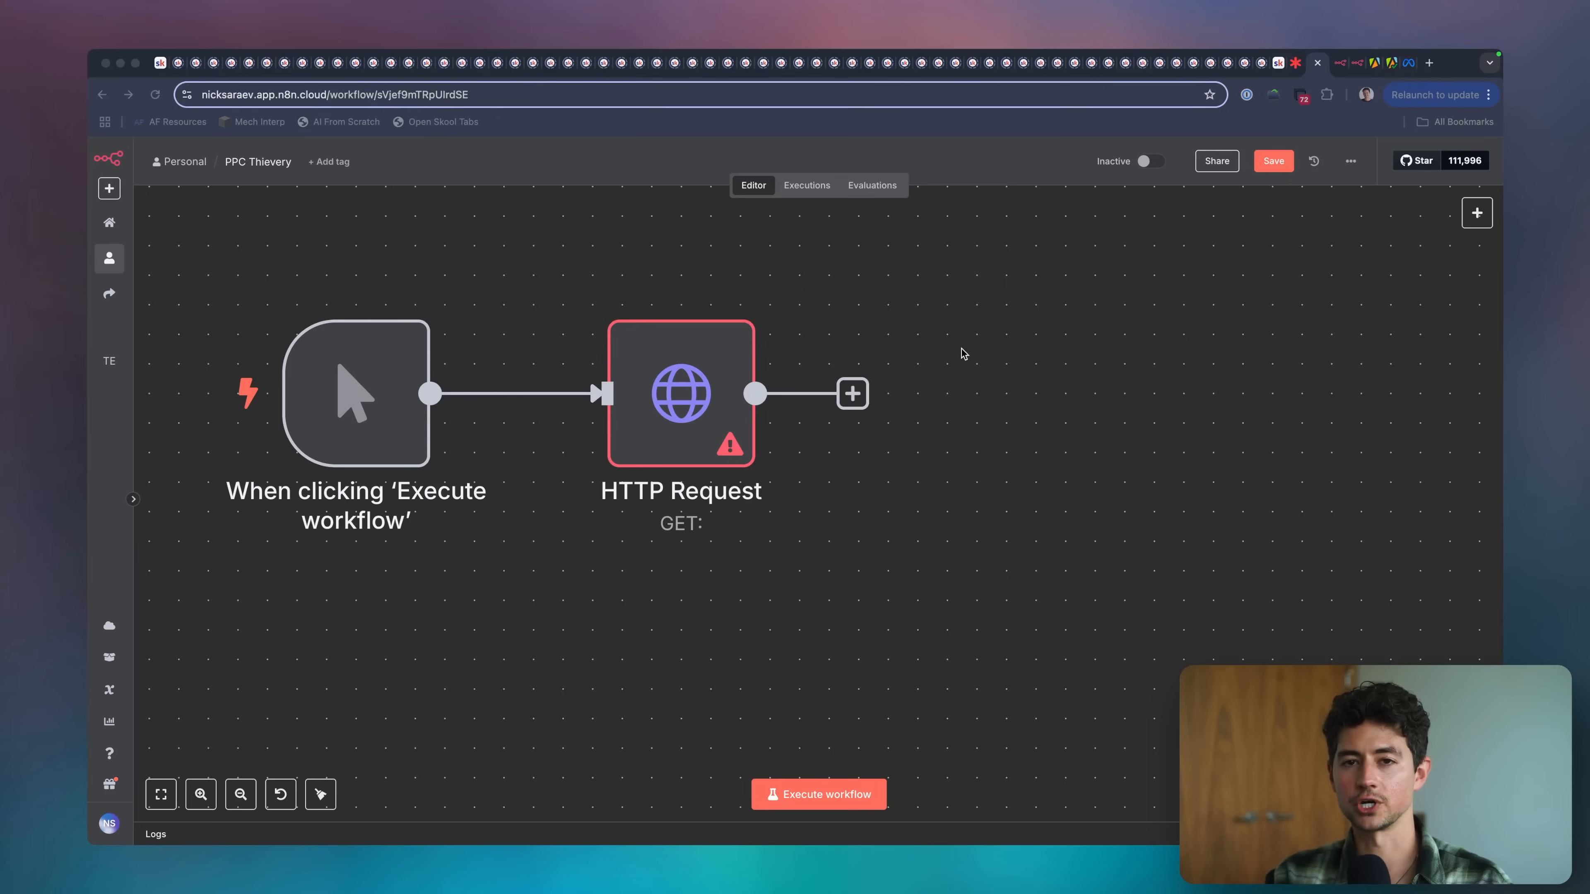
pyautogui.press('super+t')
pyautogui.write('apify docs')
pyautogui.press('Return')
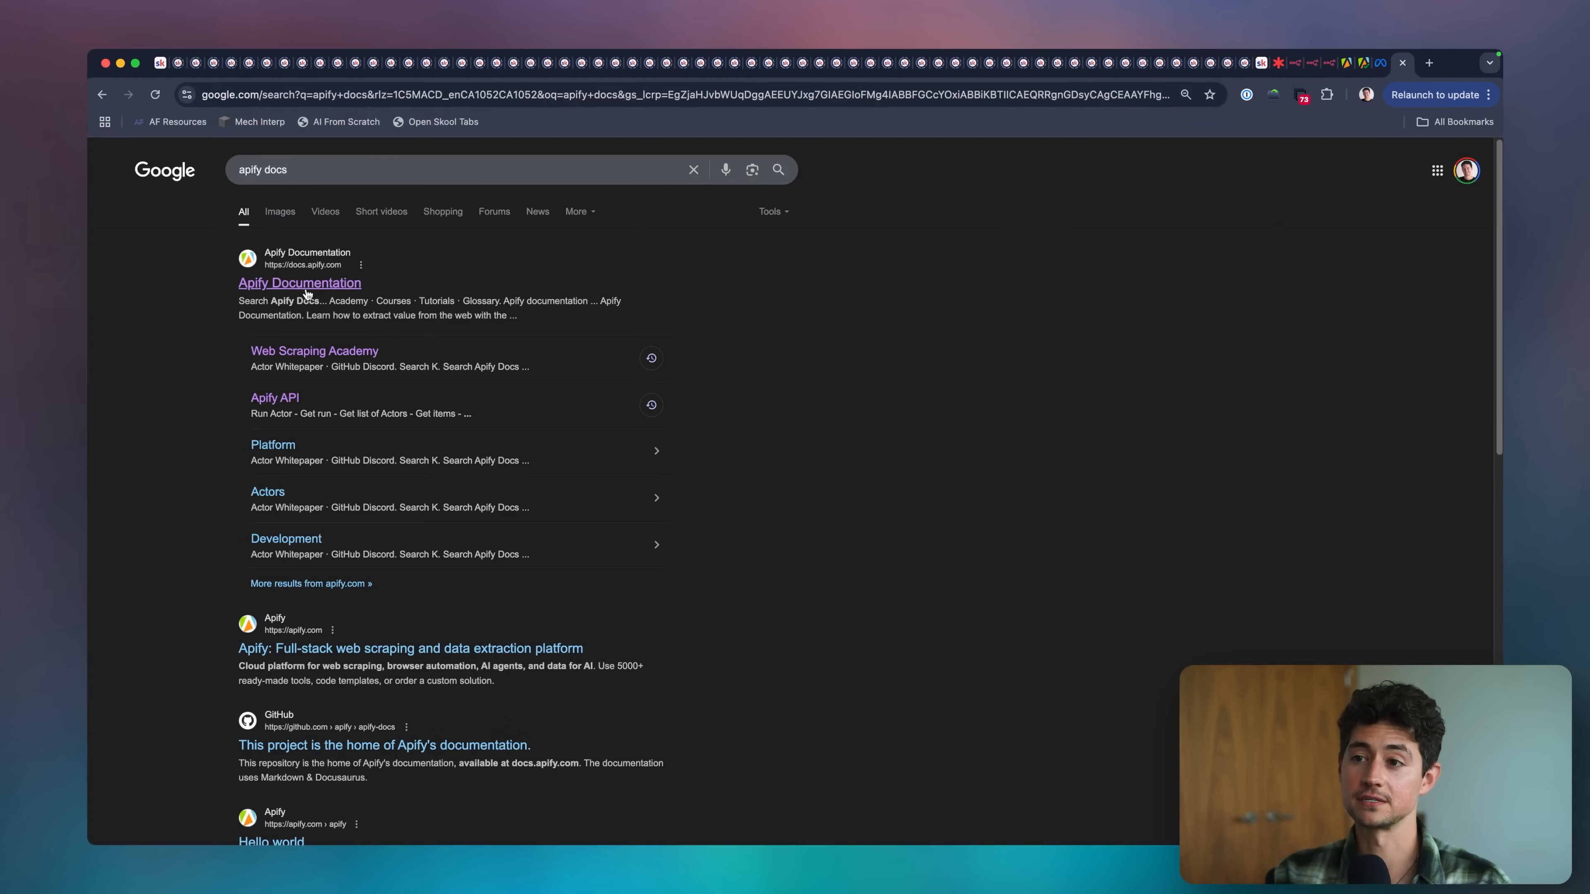
pyautogui.click(279, 285)
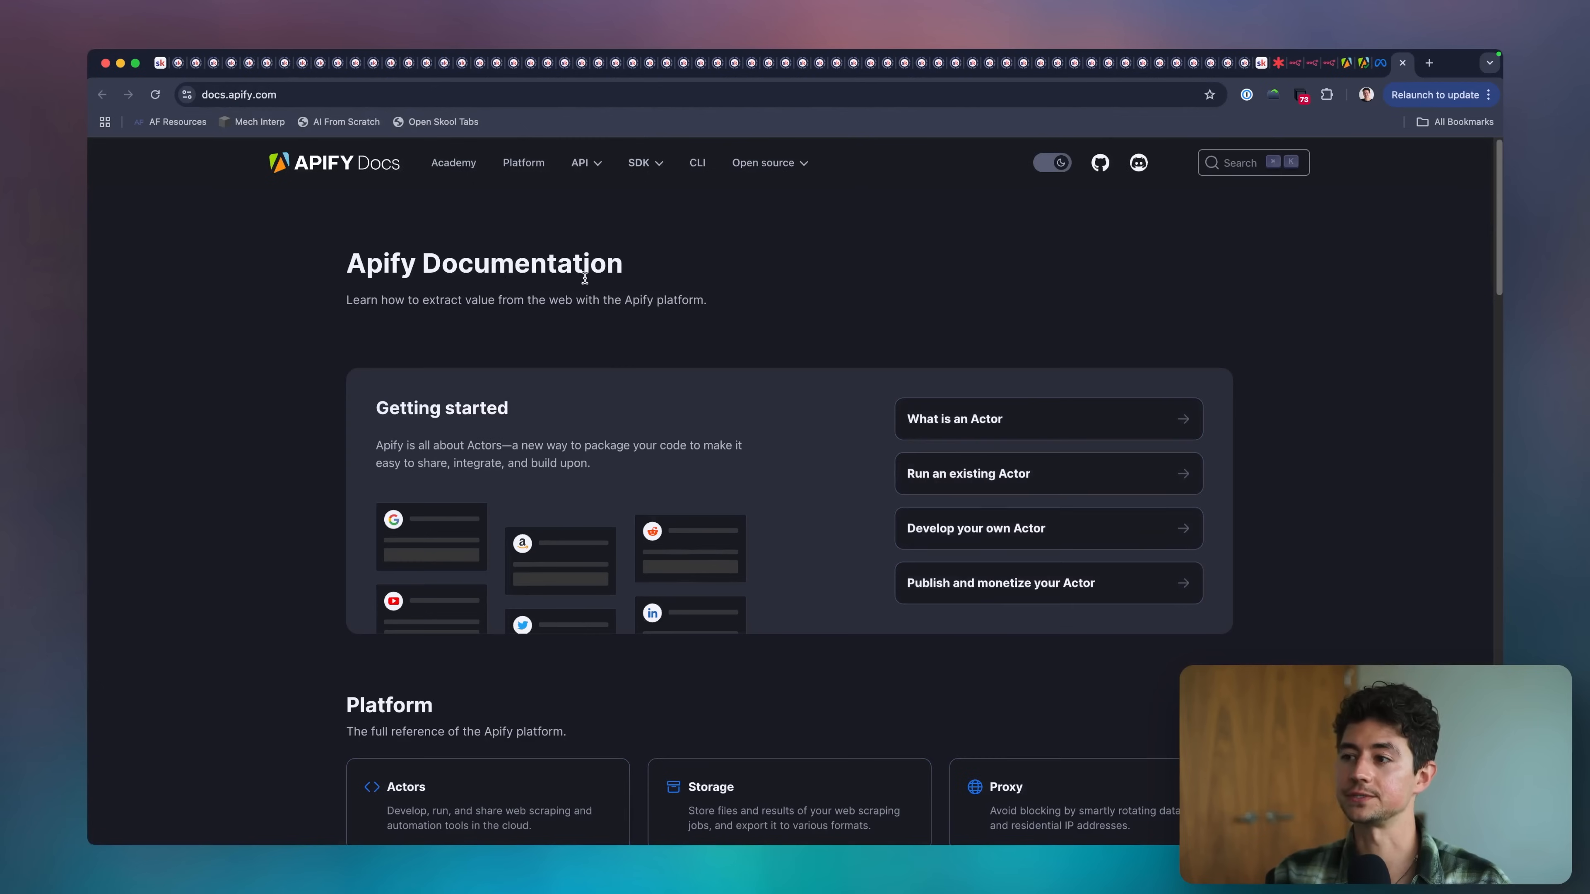
# View the Actors page of the Apify documentation and search it for api.
pyautogui.scroll(-5, 742, 348)
pyautogui.click(550, 343)
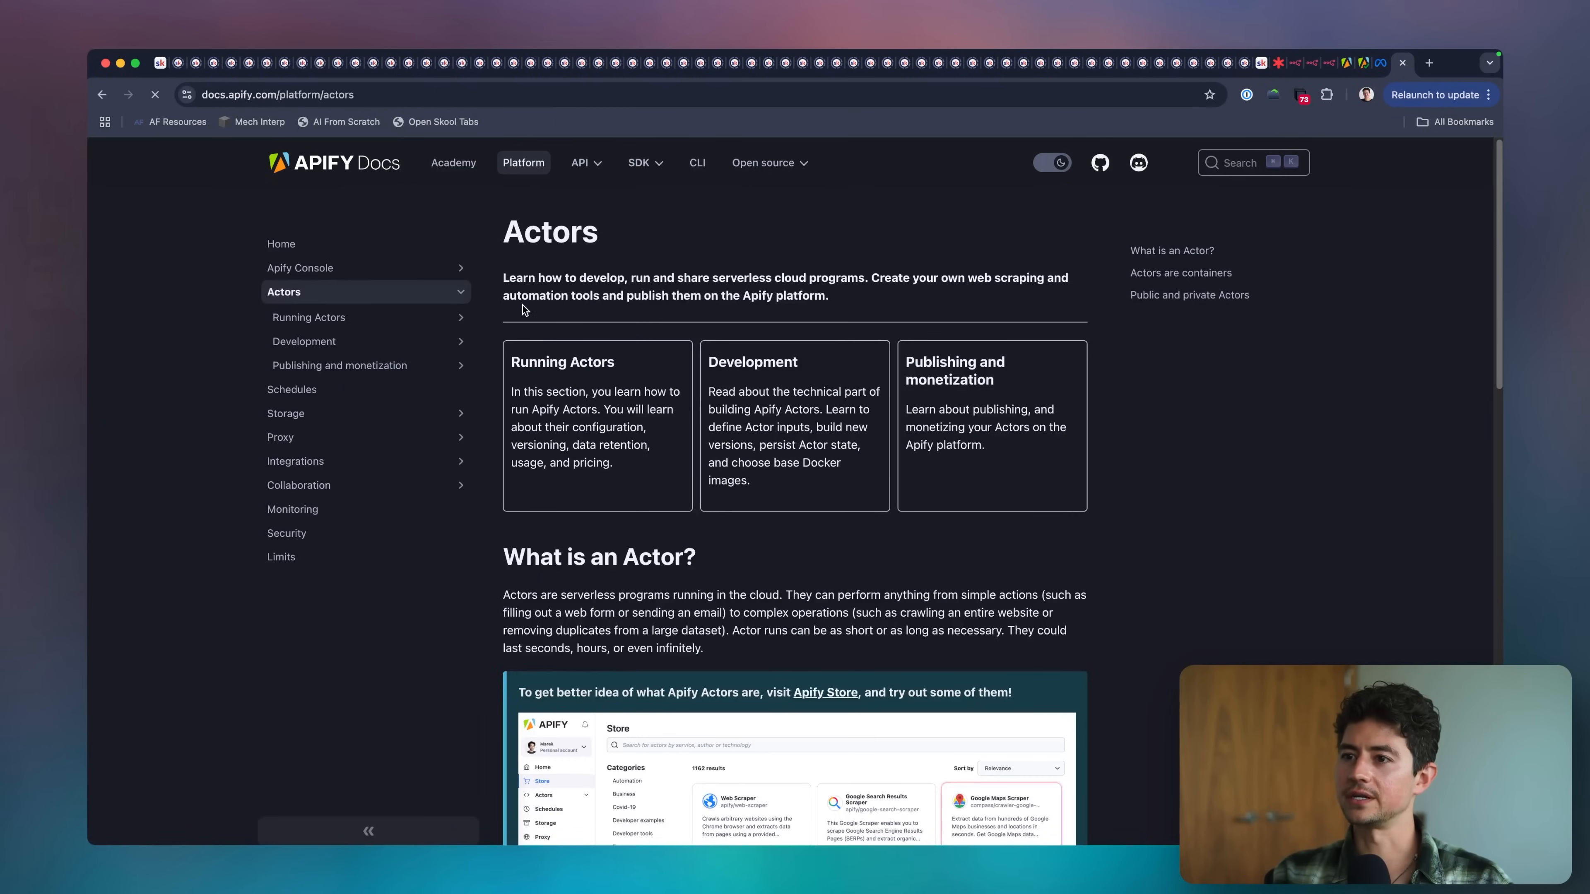
pyautogui.press('super+f')
pyautogui.write('api')
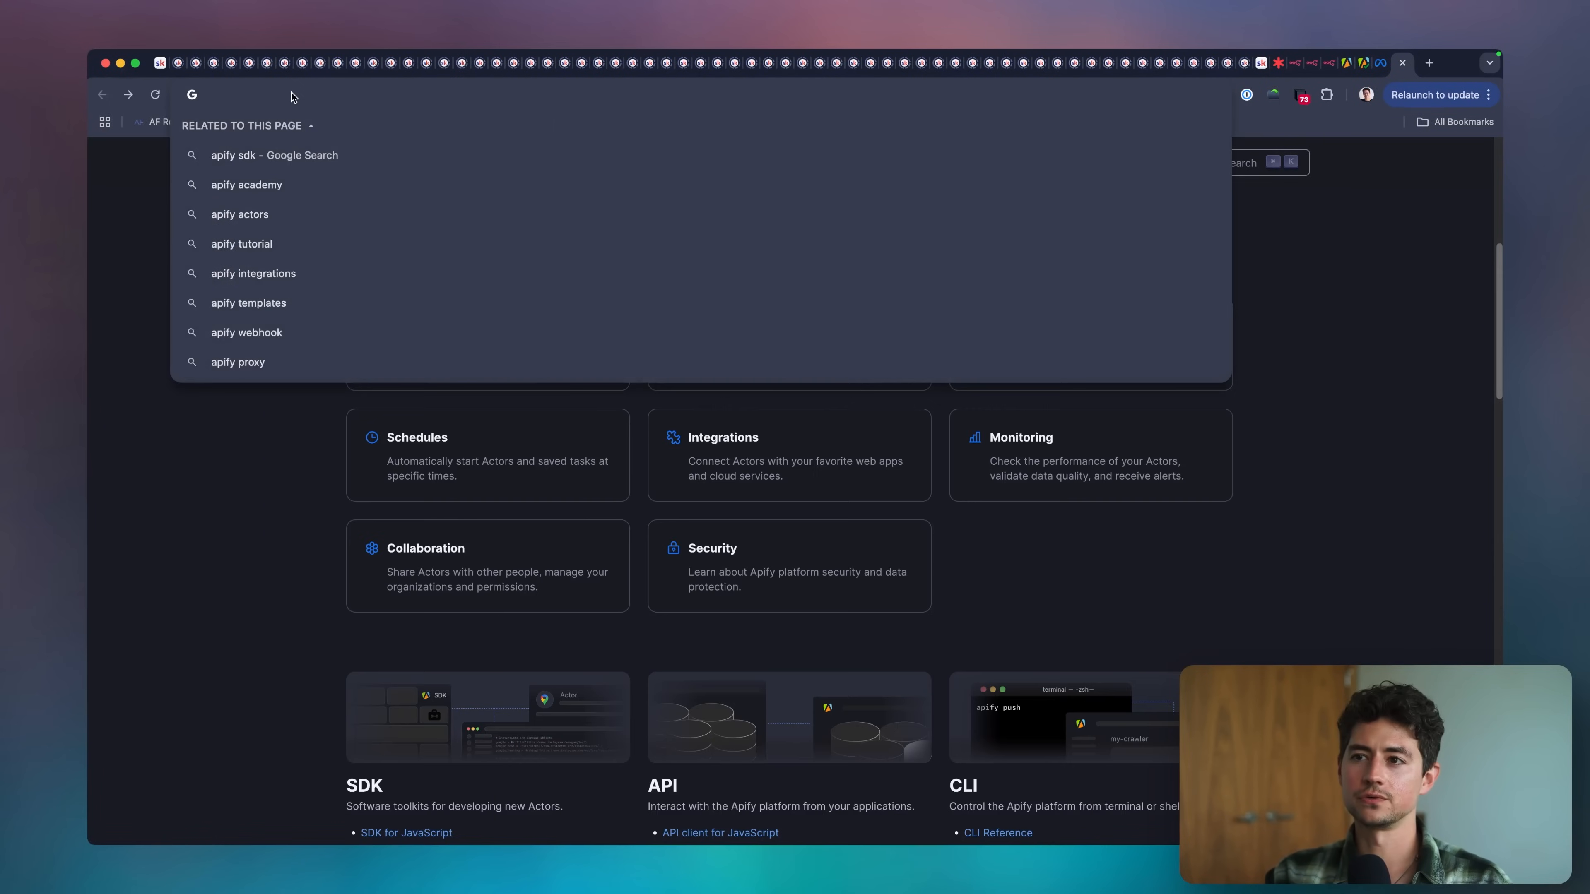
# Search the web for "apify api docs", open the Apify API reference and read its Authentication section.
pyautogui.write('apify api docs')
pyautogui.press('Return')
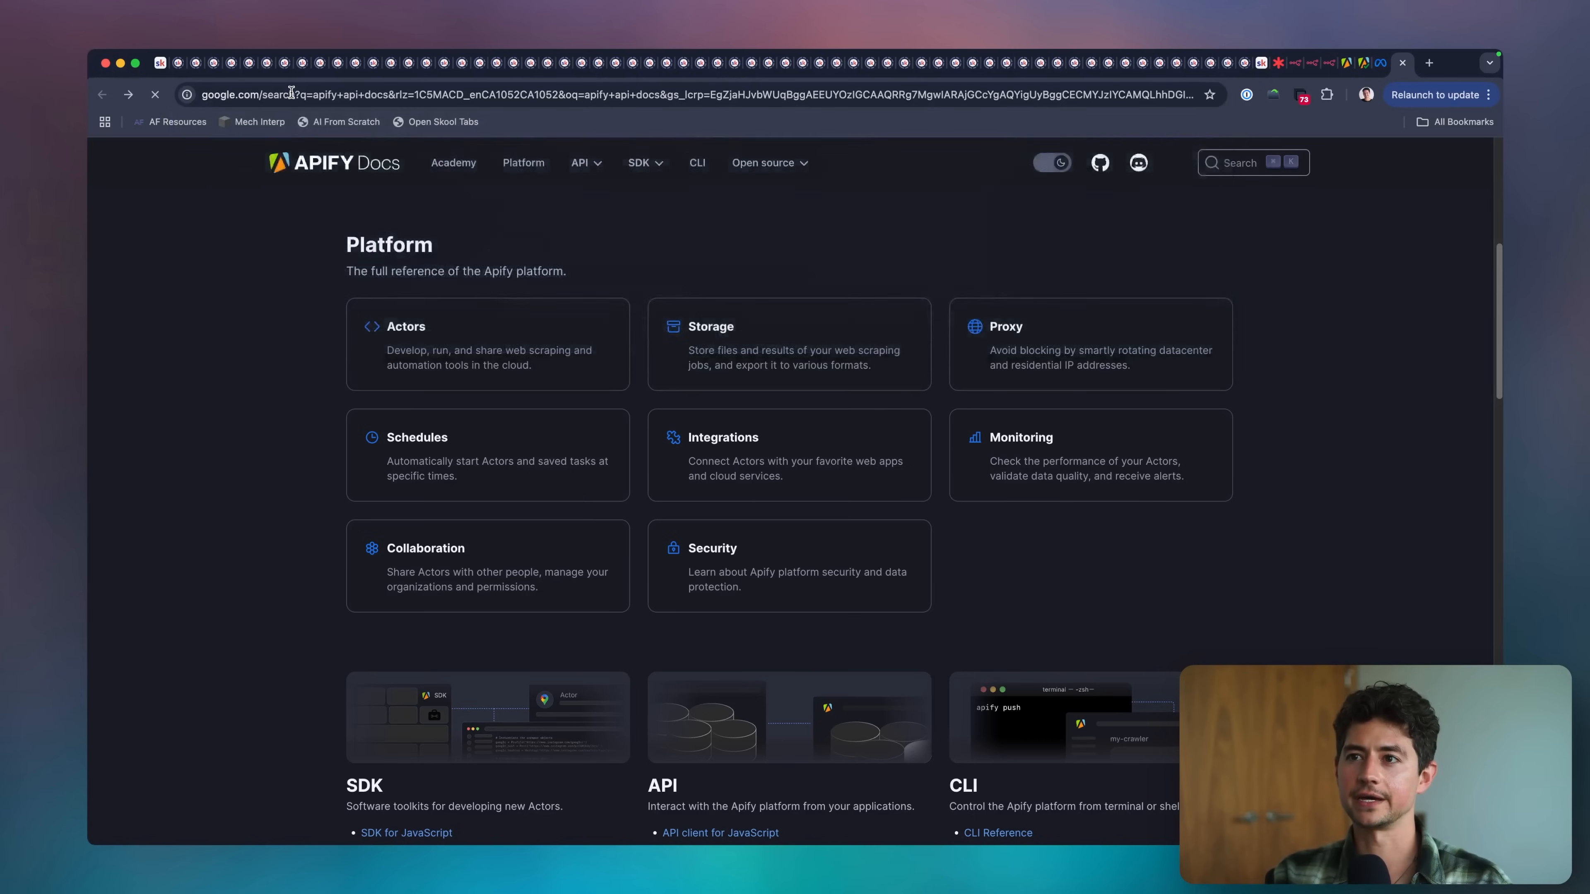
pyautogui.click(278, 288)
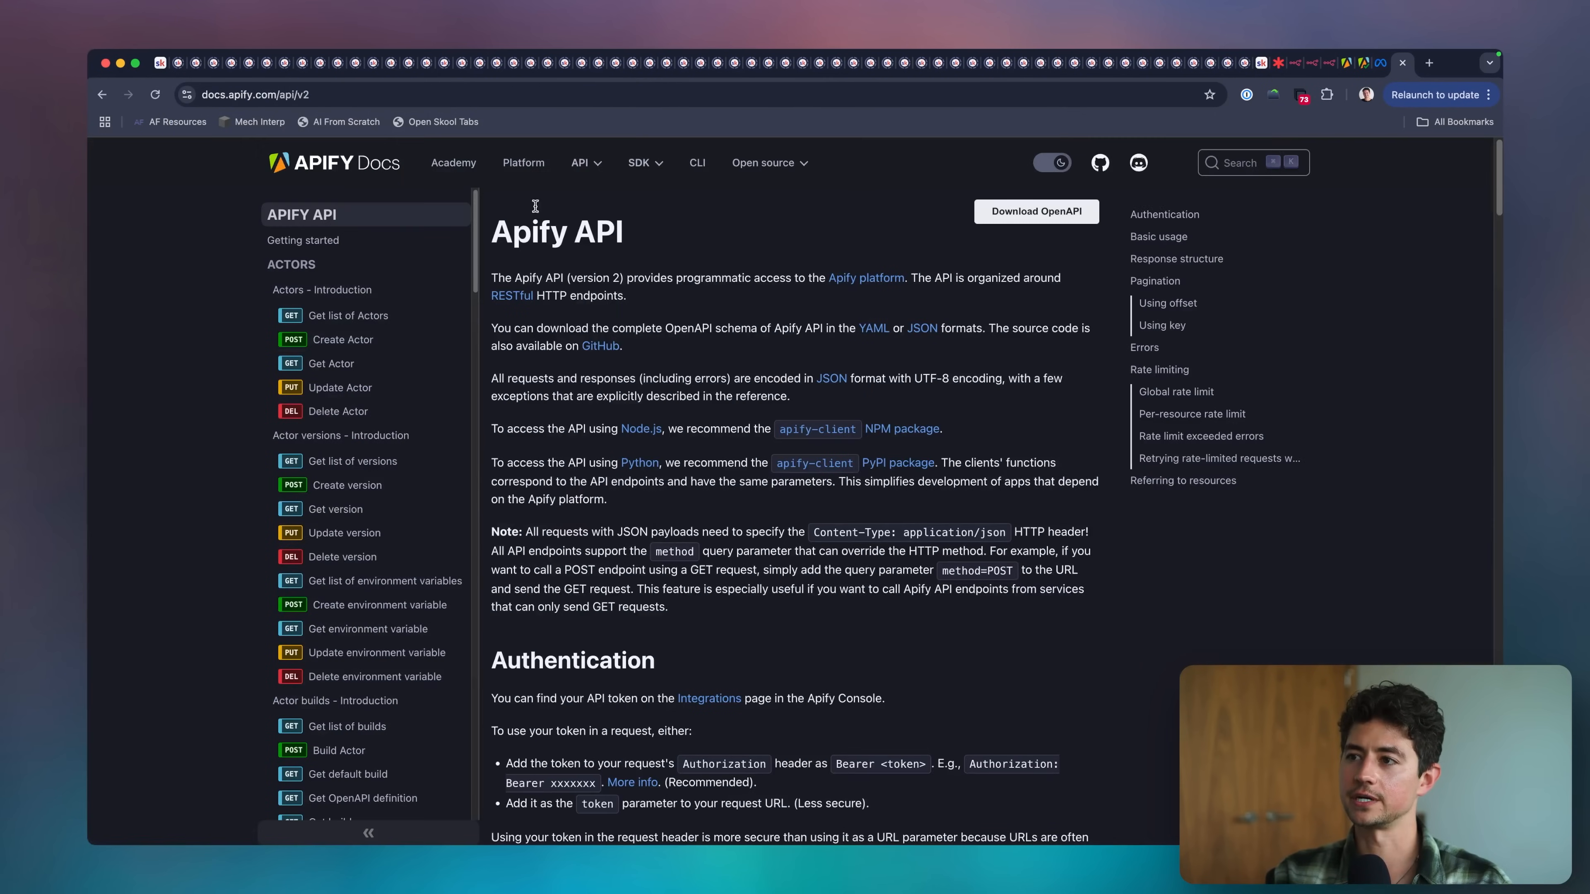
pyautogui.tripleClick(601, 240)
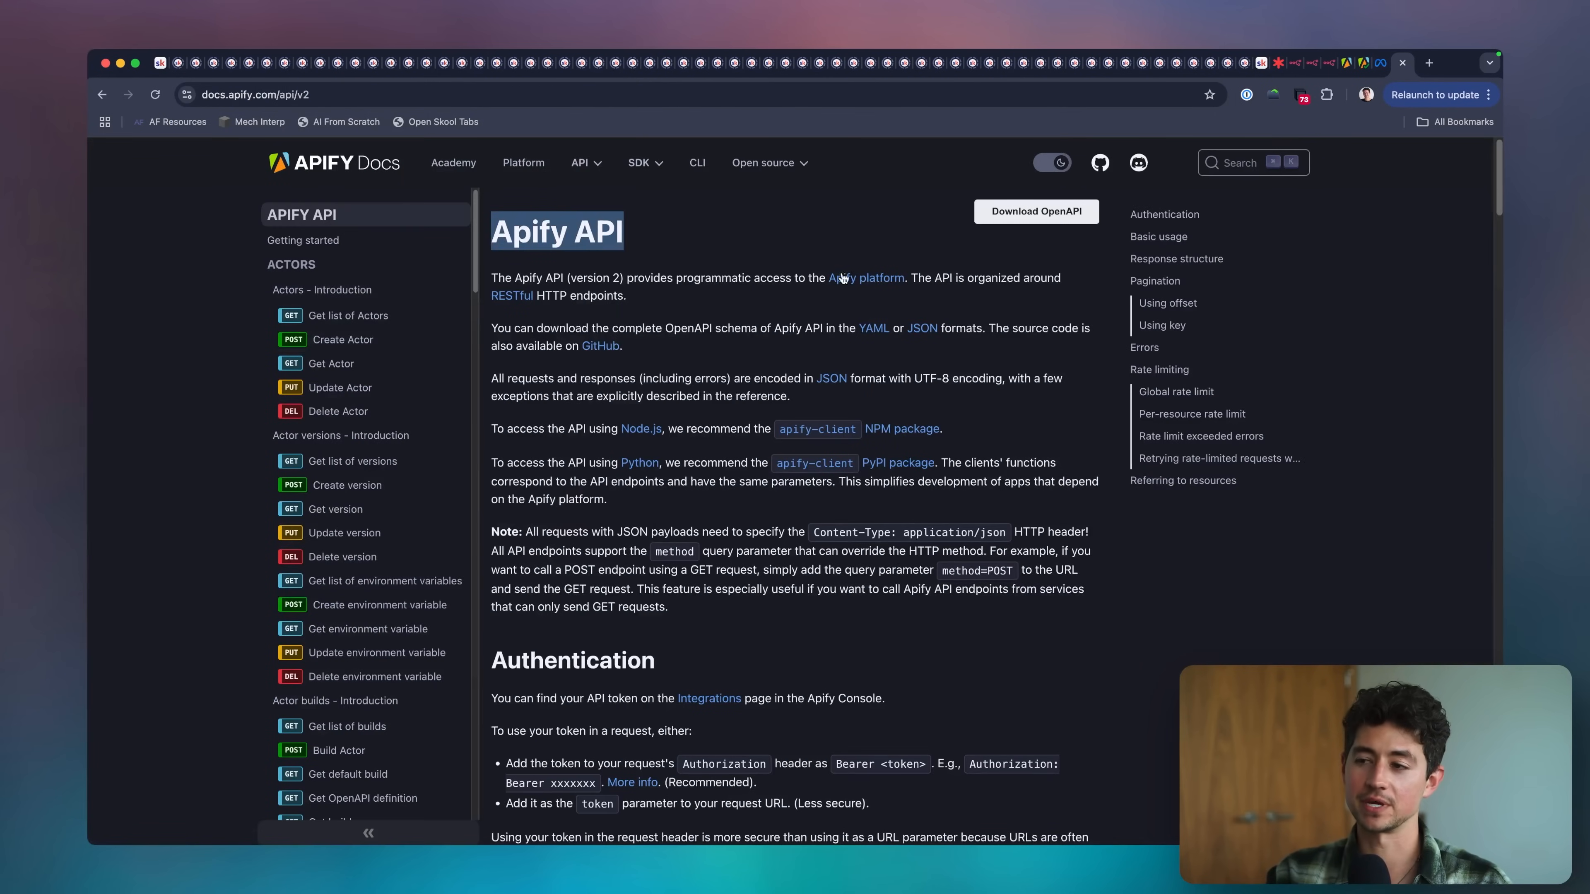
pyautogui.scroll(-10, 843, 278)
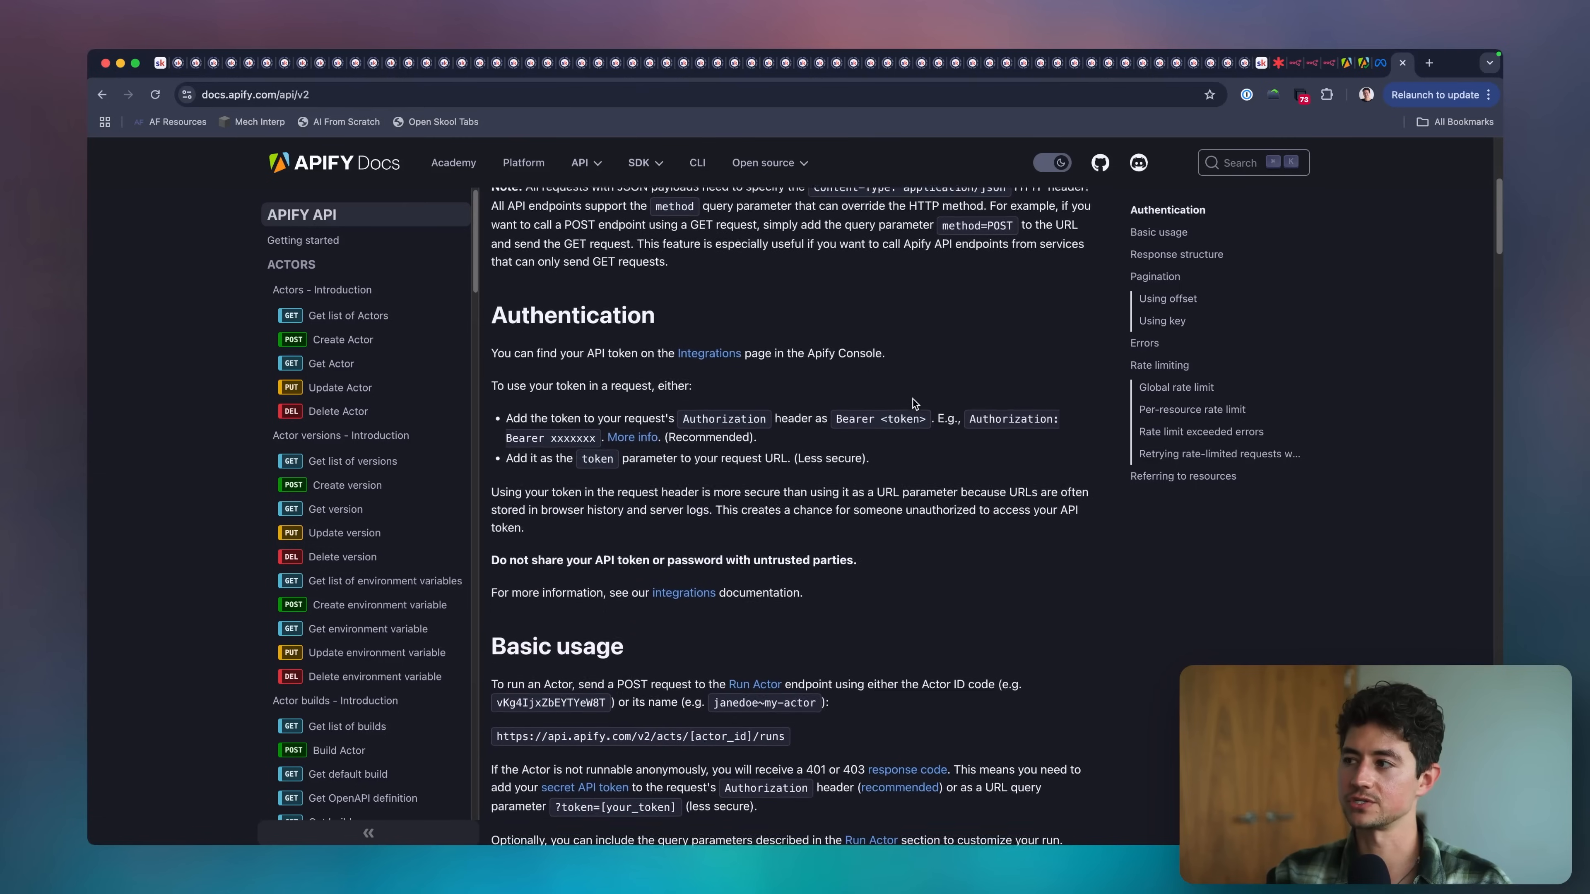
pyautogui.scroll(5, 814, 385)
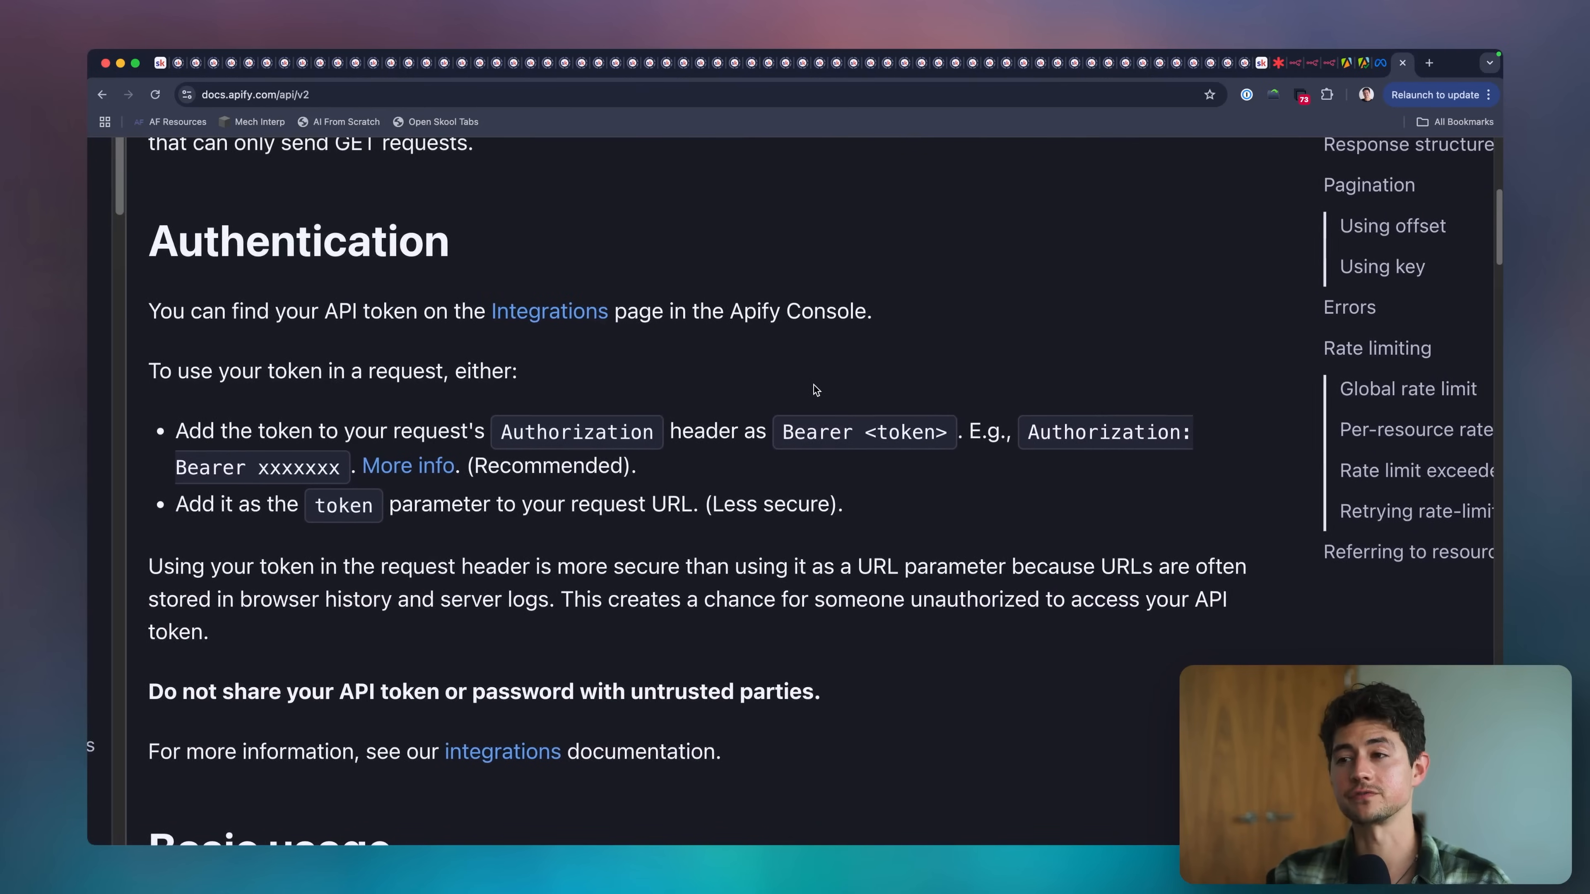
# Underline the Authentication heading and the Authorization: Bearer example in the API reference, and clear the annotations.
pyautogui.hscroll(2, 814, 385)
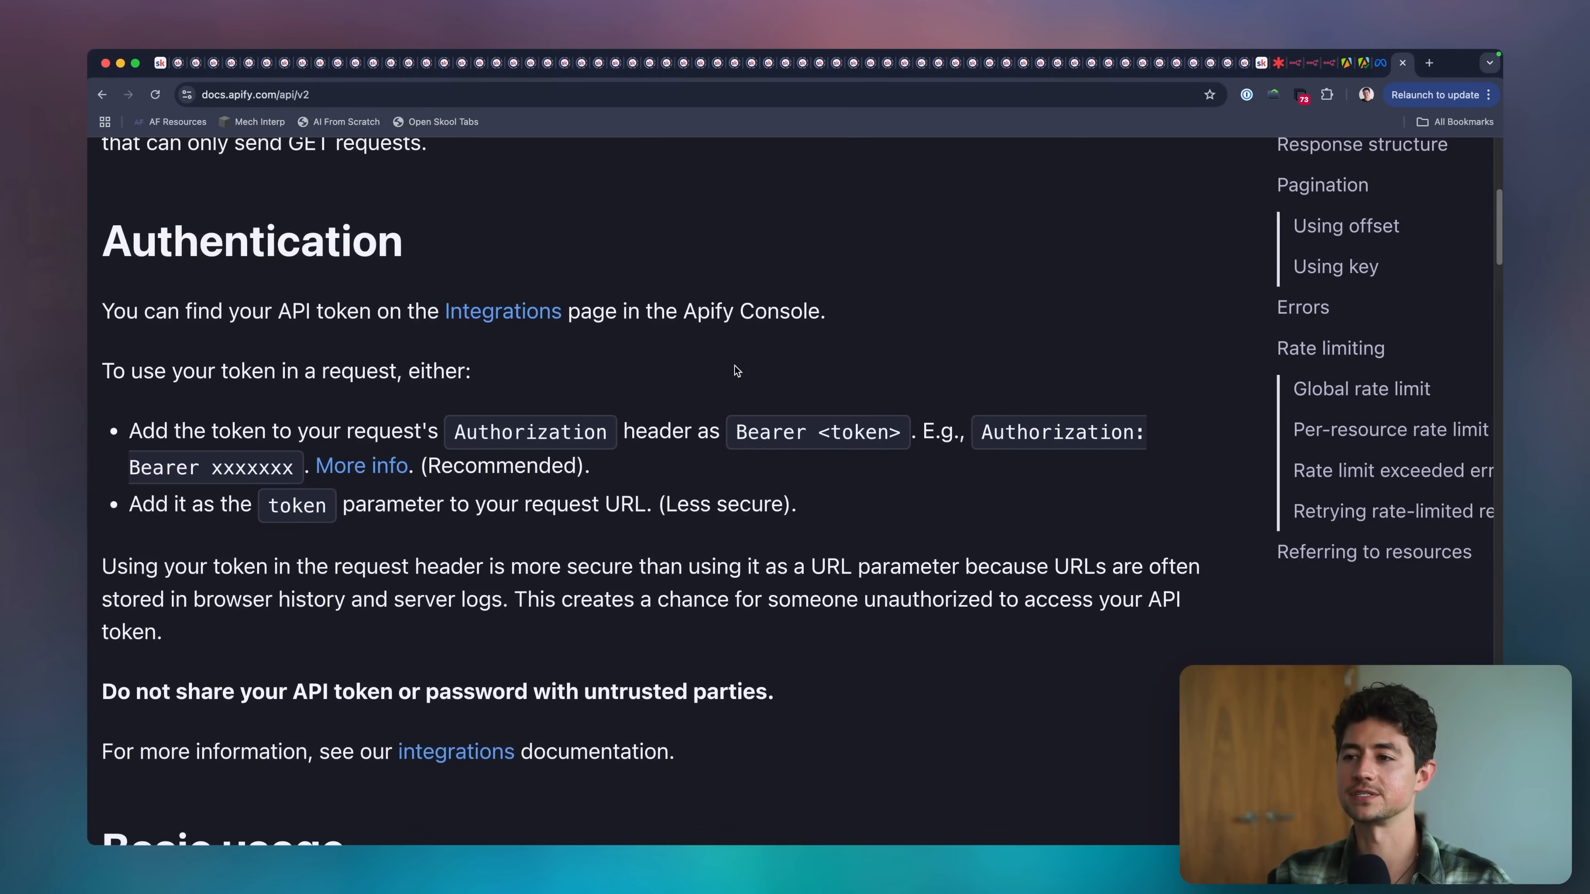
pyautogui.scroll(-1, 736, 368)
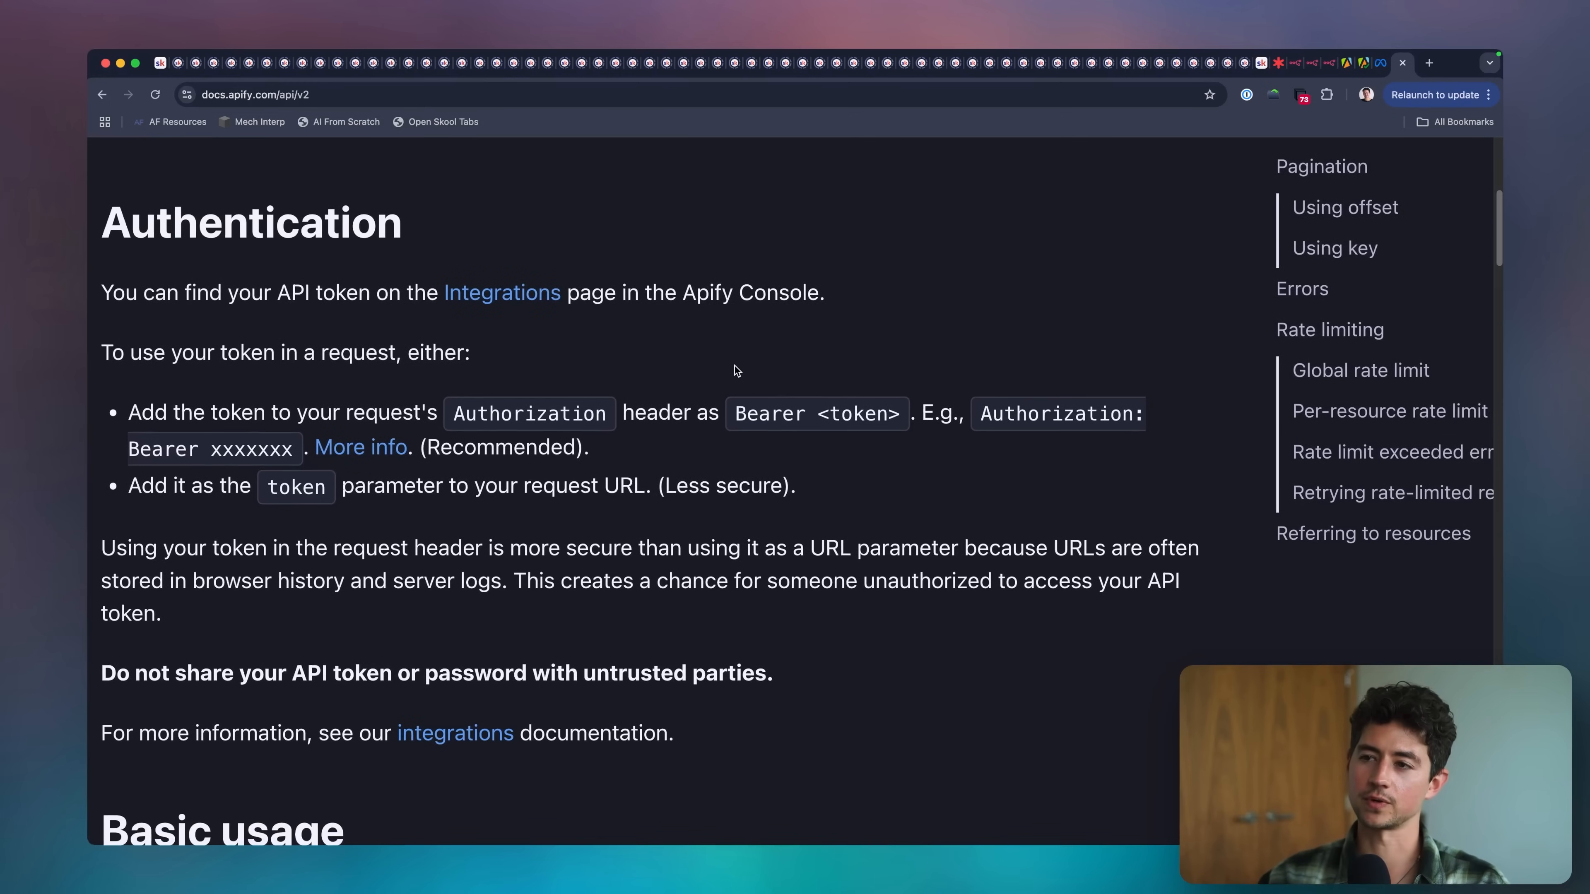
pyautogui.press('super+shift+a')
pyautogui.moveTo(100, 254); pyautogui.dragTo(186, 263)
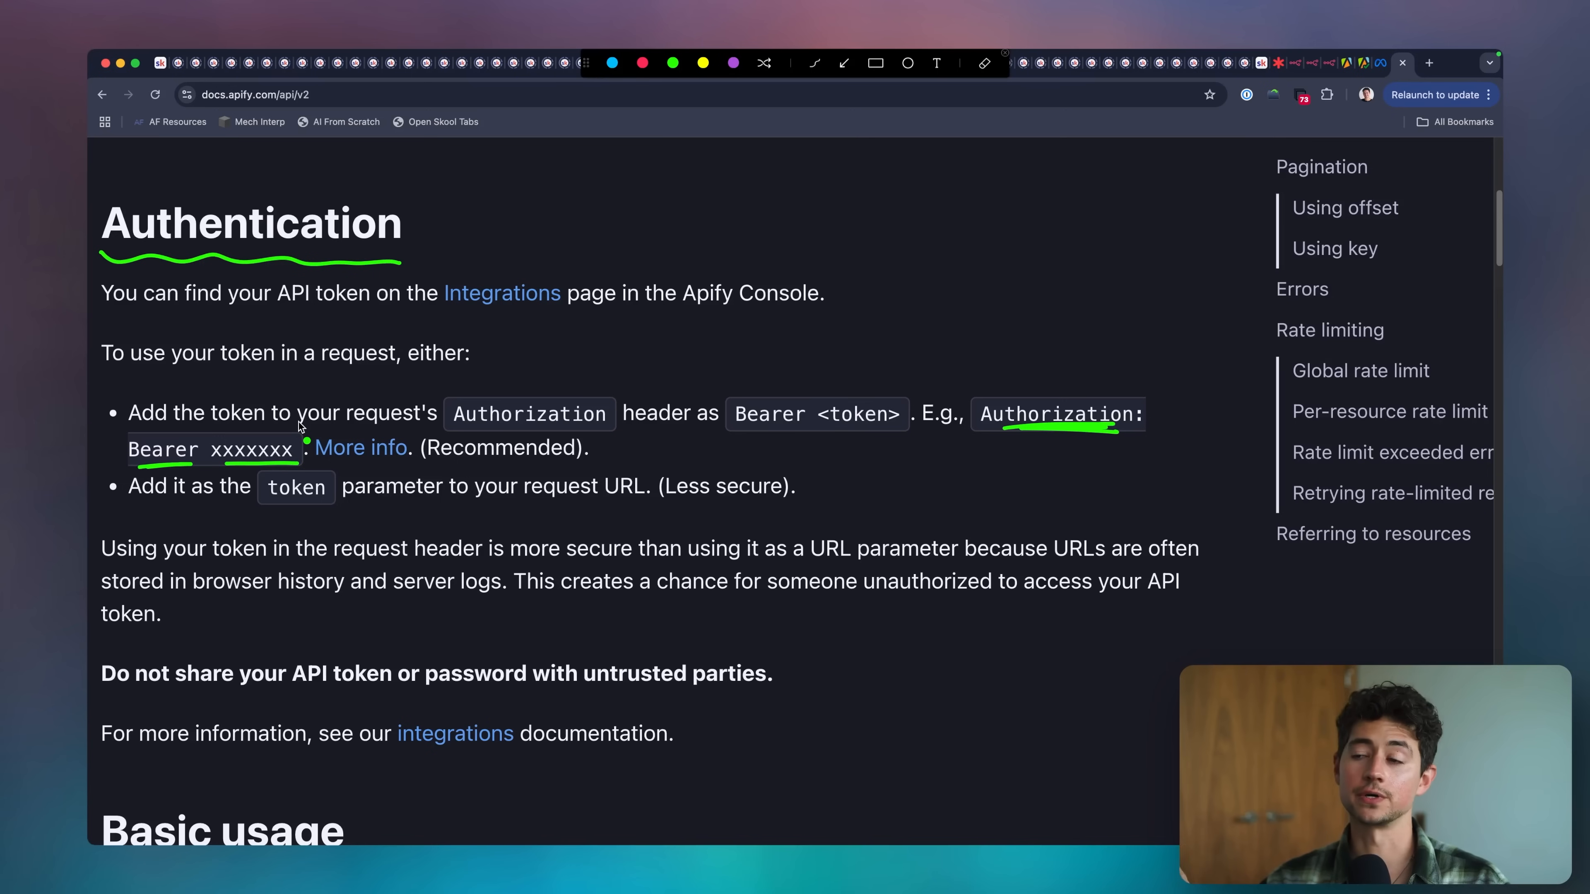
pyautogui.press('Escape')
pyautogui.press('super+0')
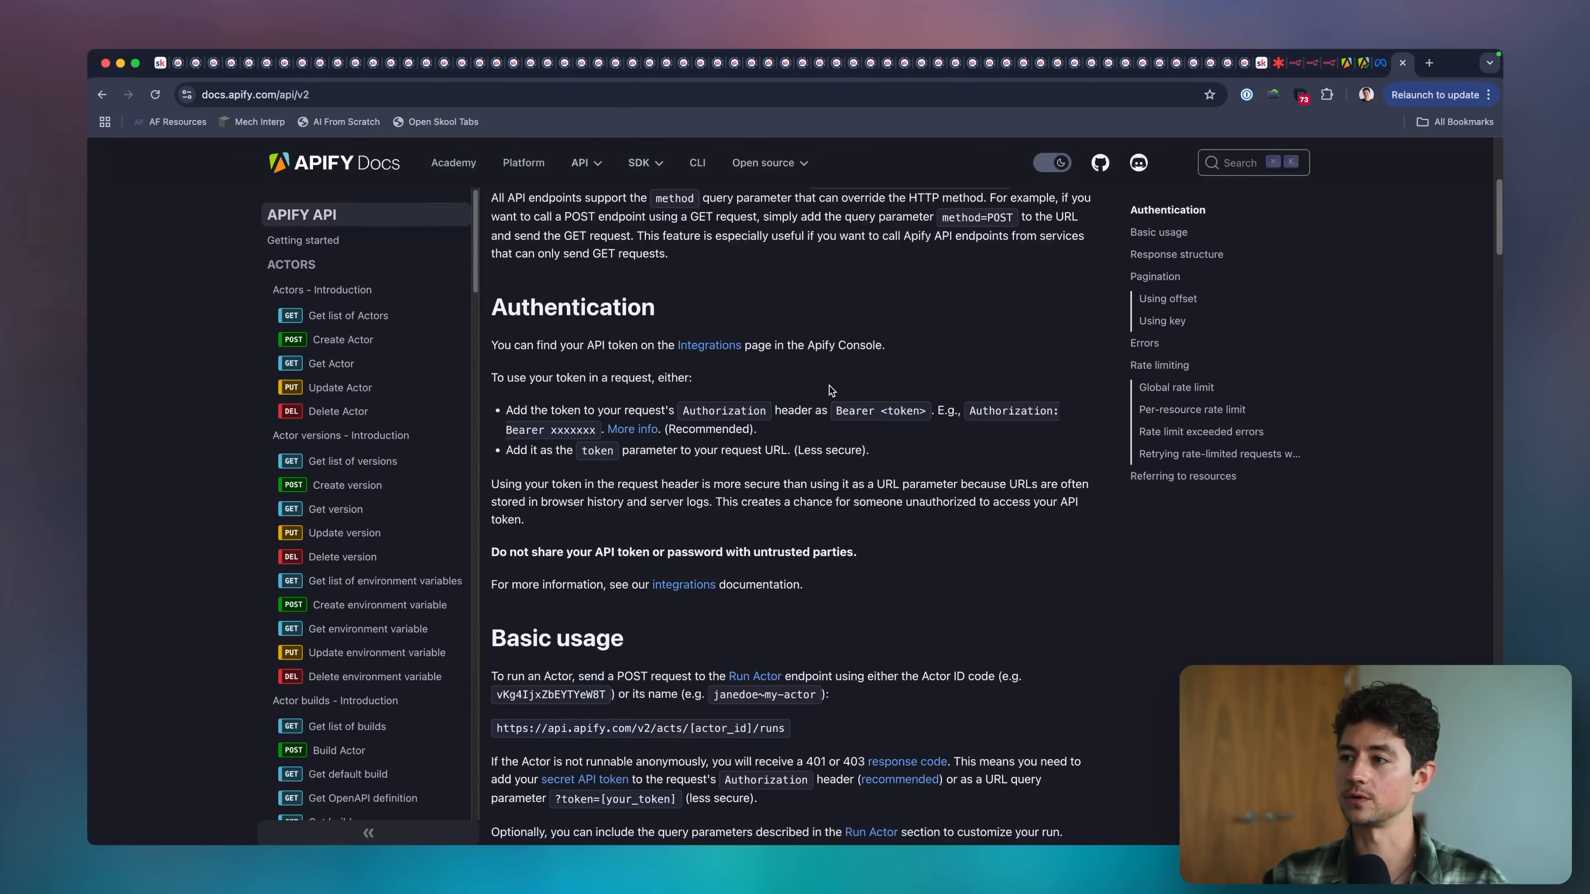
# Create a personal API token described "PPC thievery" on the Apify Console integrations page and copy it.
pyautogui.click(686, 346)
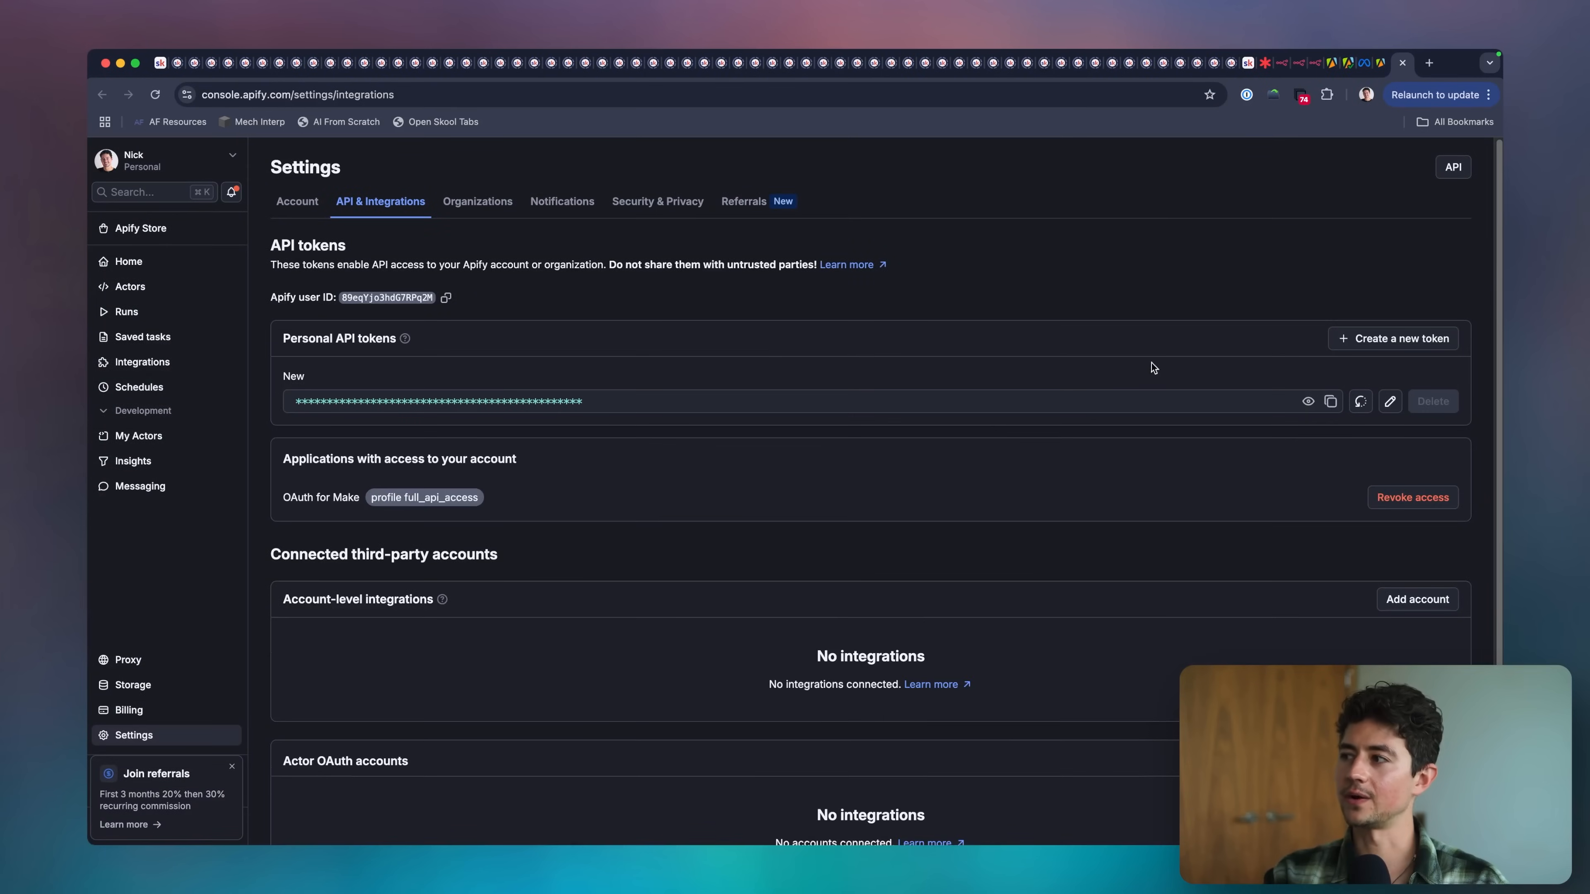
pyautogui.click(1362, 343)
pyautogui.write('PPC thi')
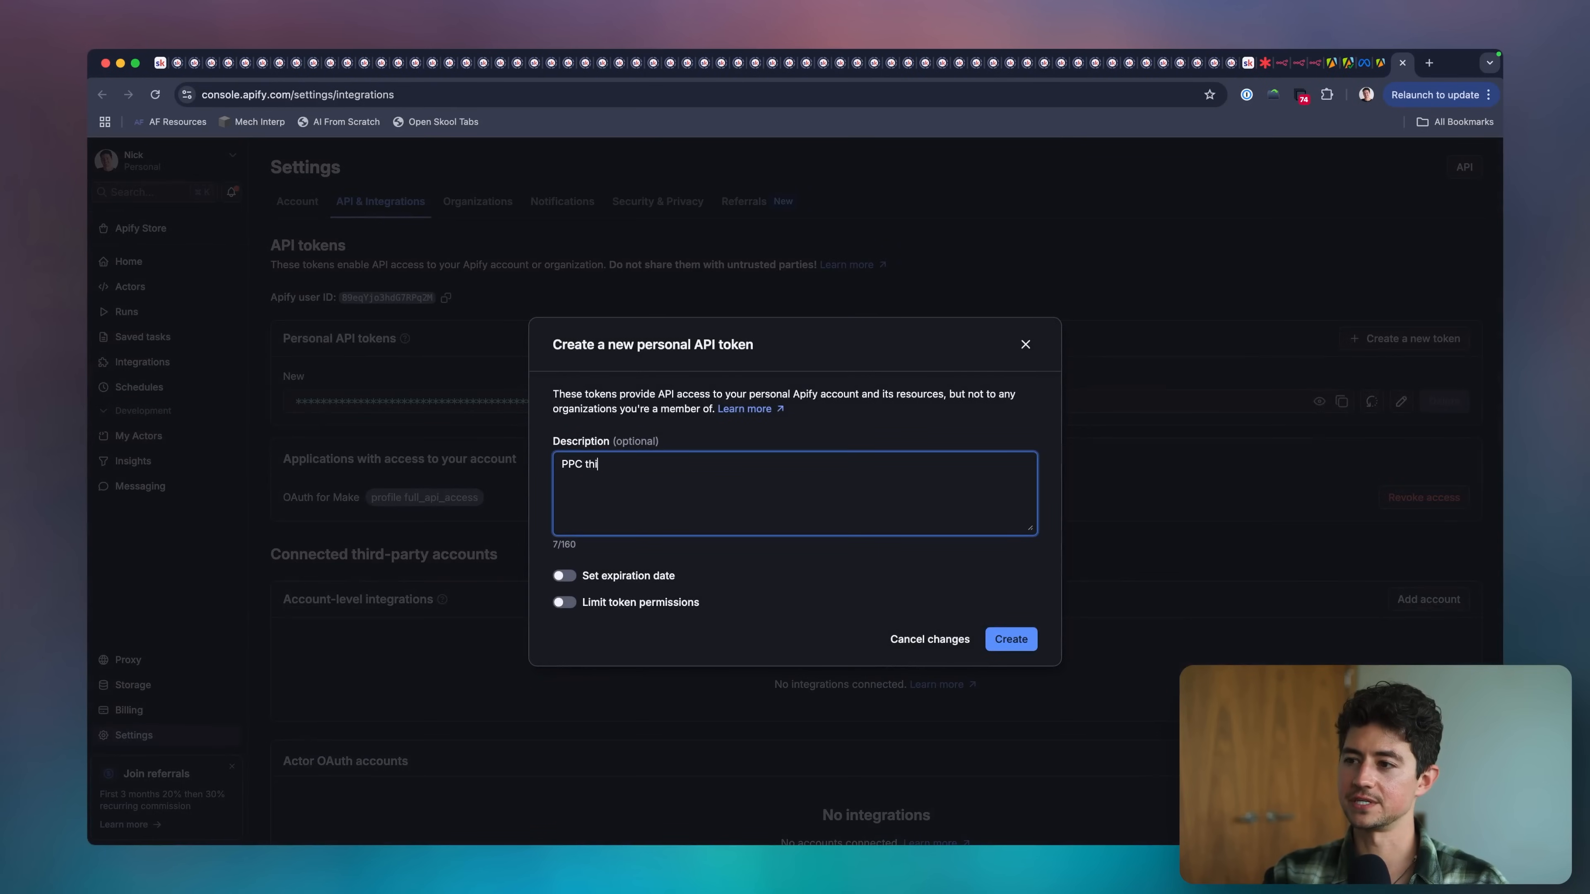
pyautogui.write('every')
pyautogui.click(1009, 639)
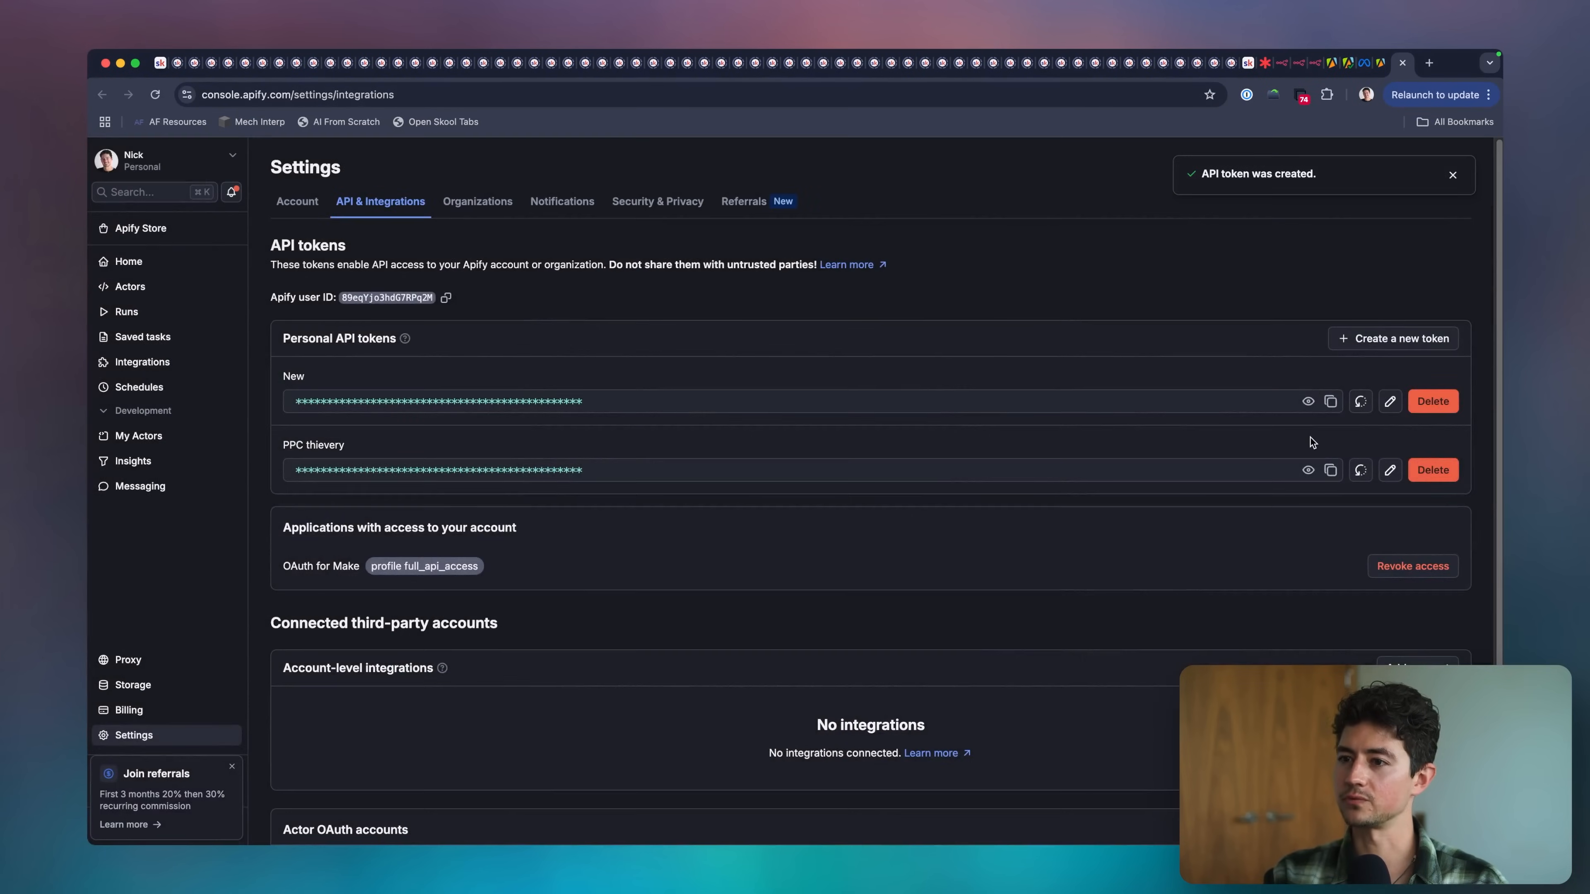
pyautogui.click(1330, 469)
# Switch to the n8n PPC Thievery workflow, open the HTTP Request node and paste the API token into its URL.
pyautogui.hotkey('ctrl', 'shift', 'Tab')
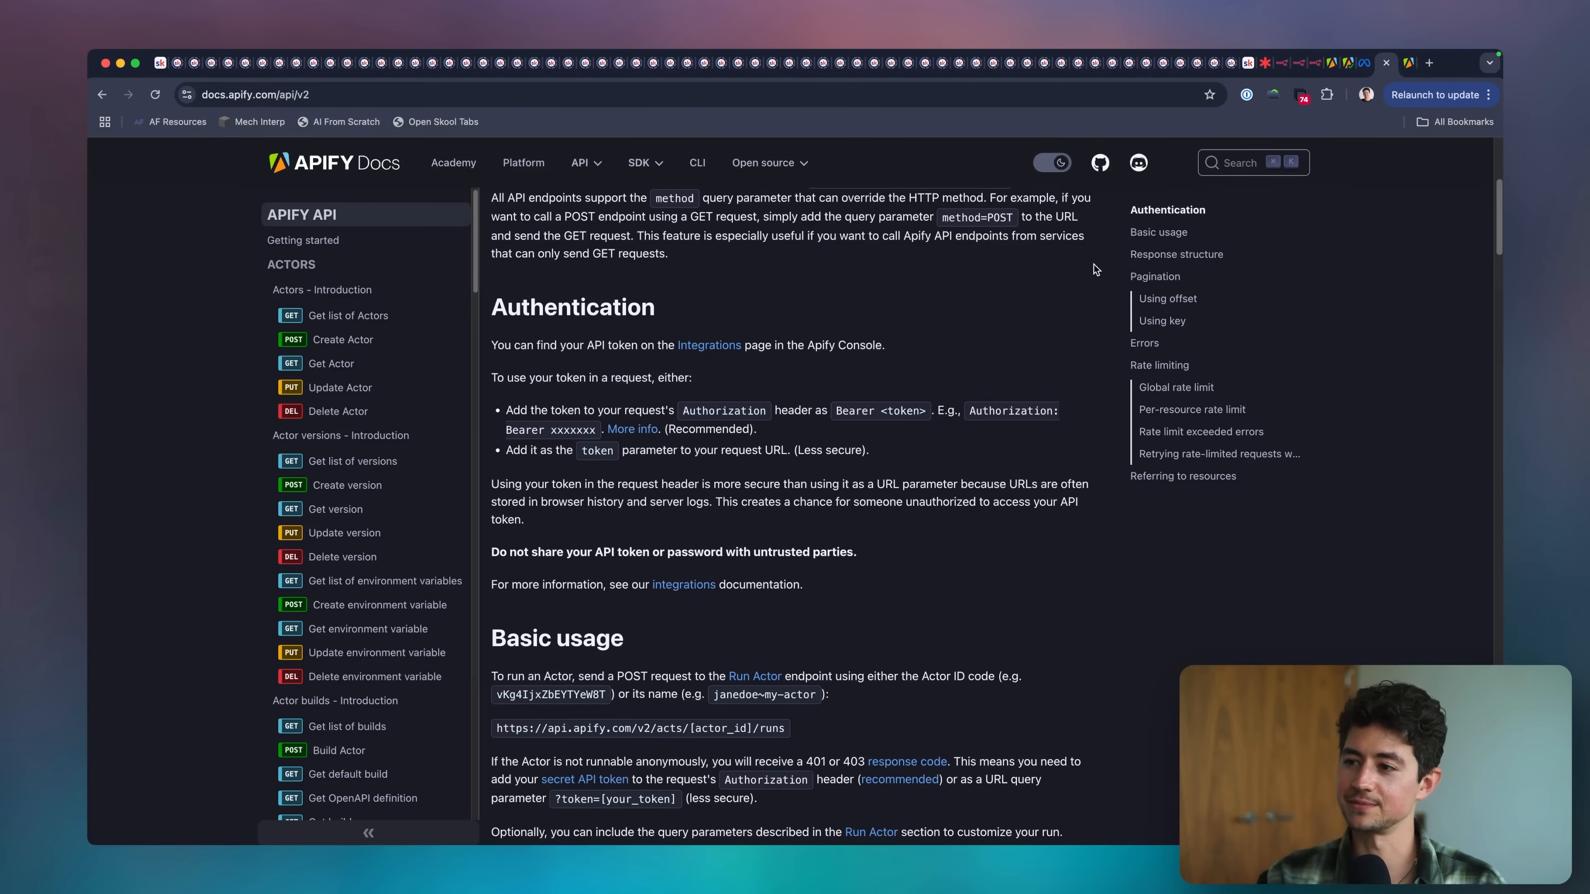
pyautogui.press('Tab')
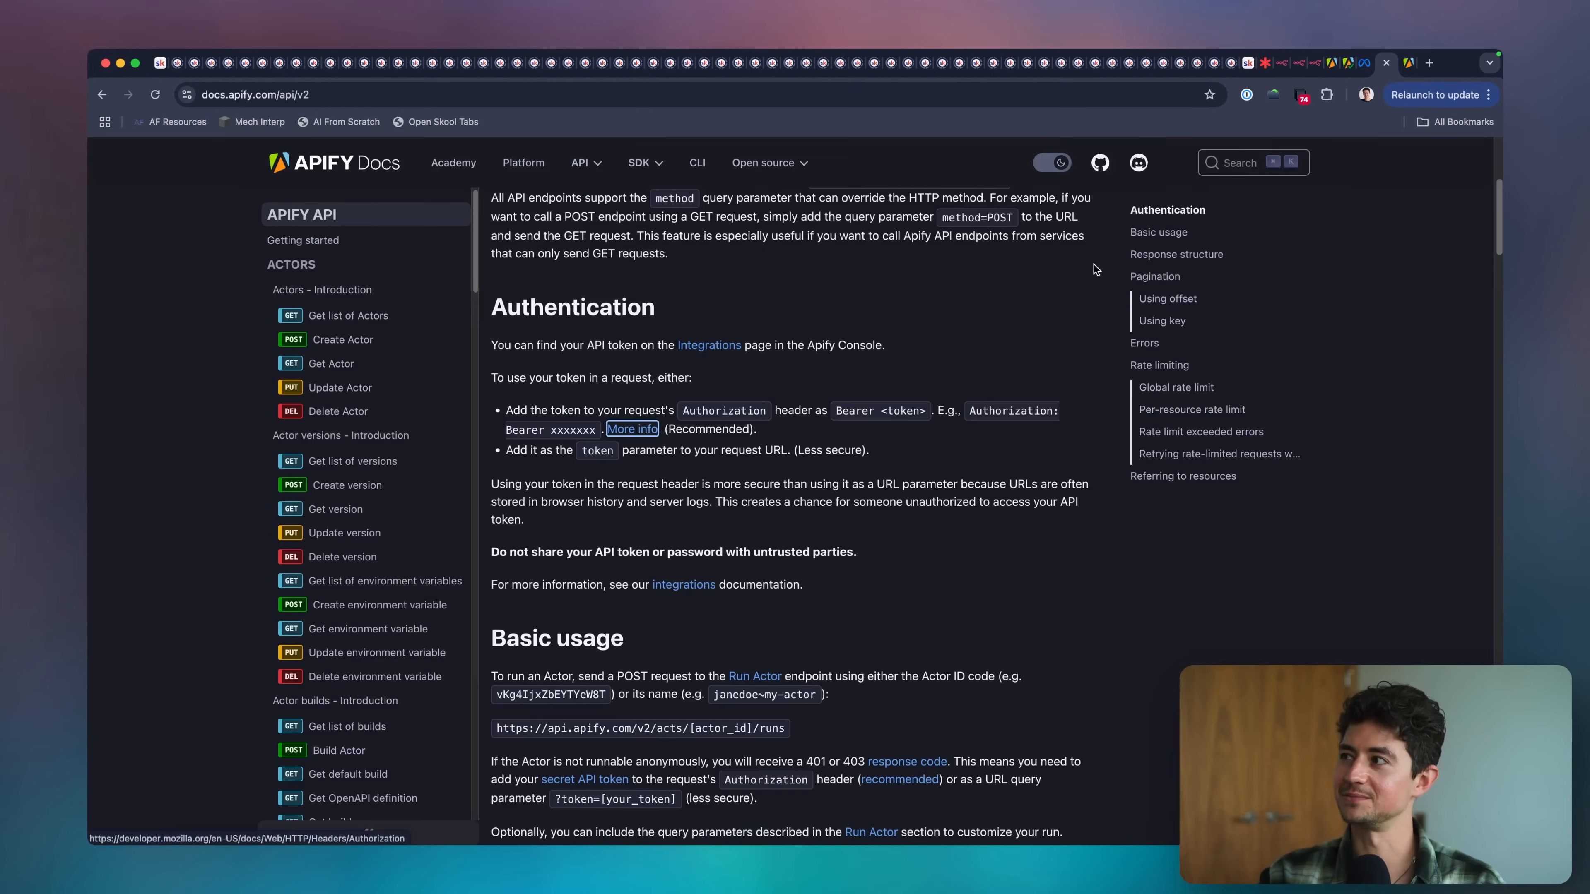
pyautogui.click(1276, 65)
pyautogui.scroll(-5, 1005, 287)
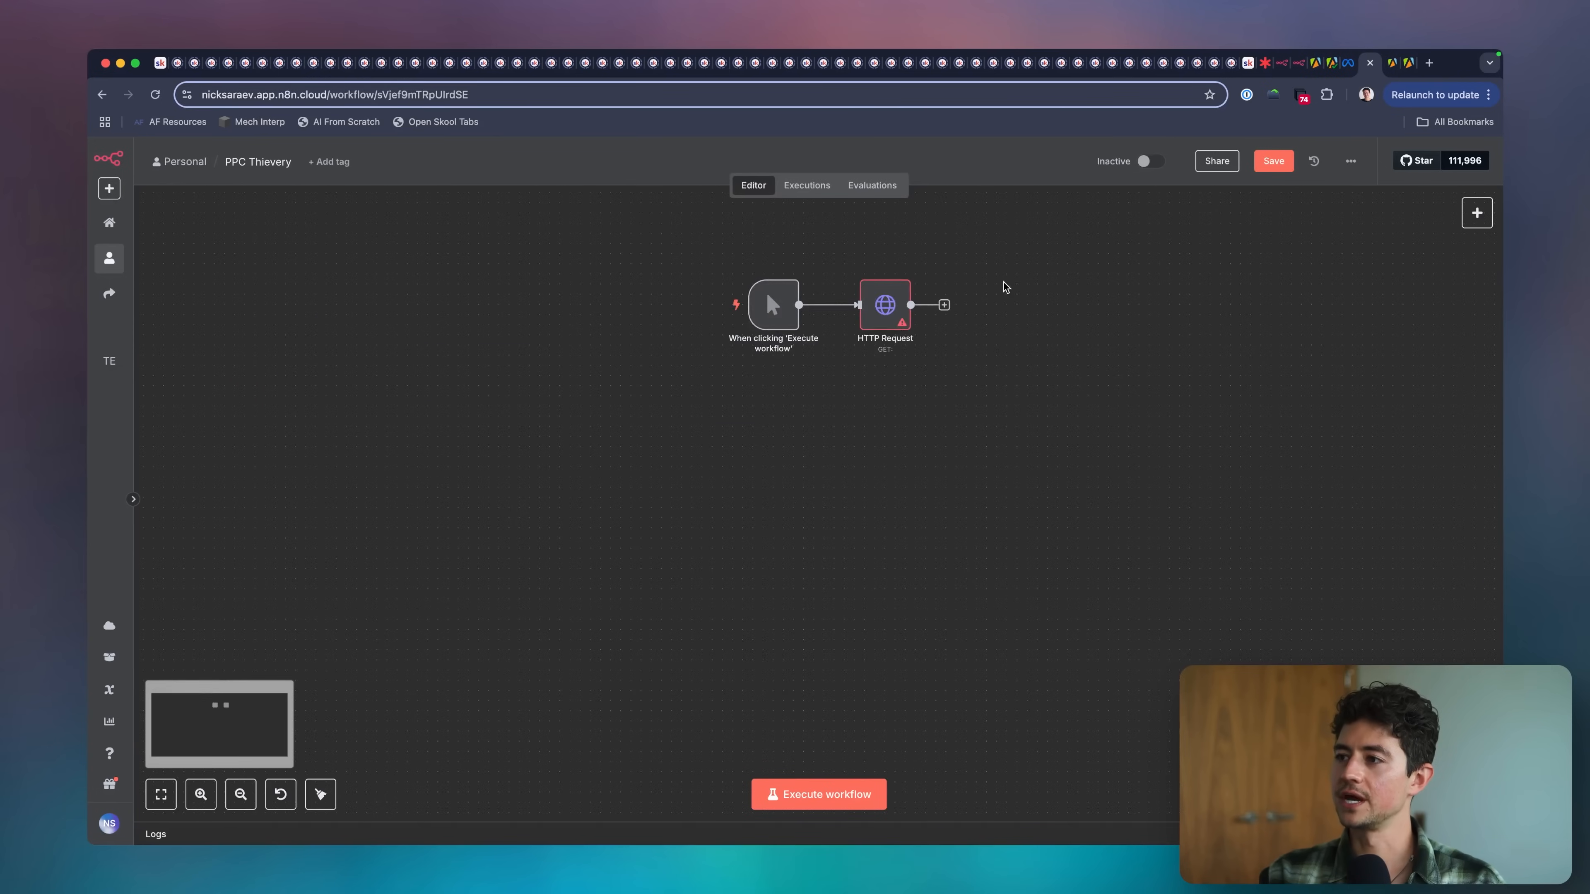
pyautogui.doubleClick(885, 305)
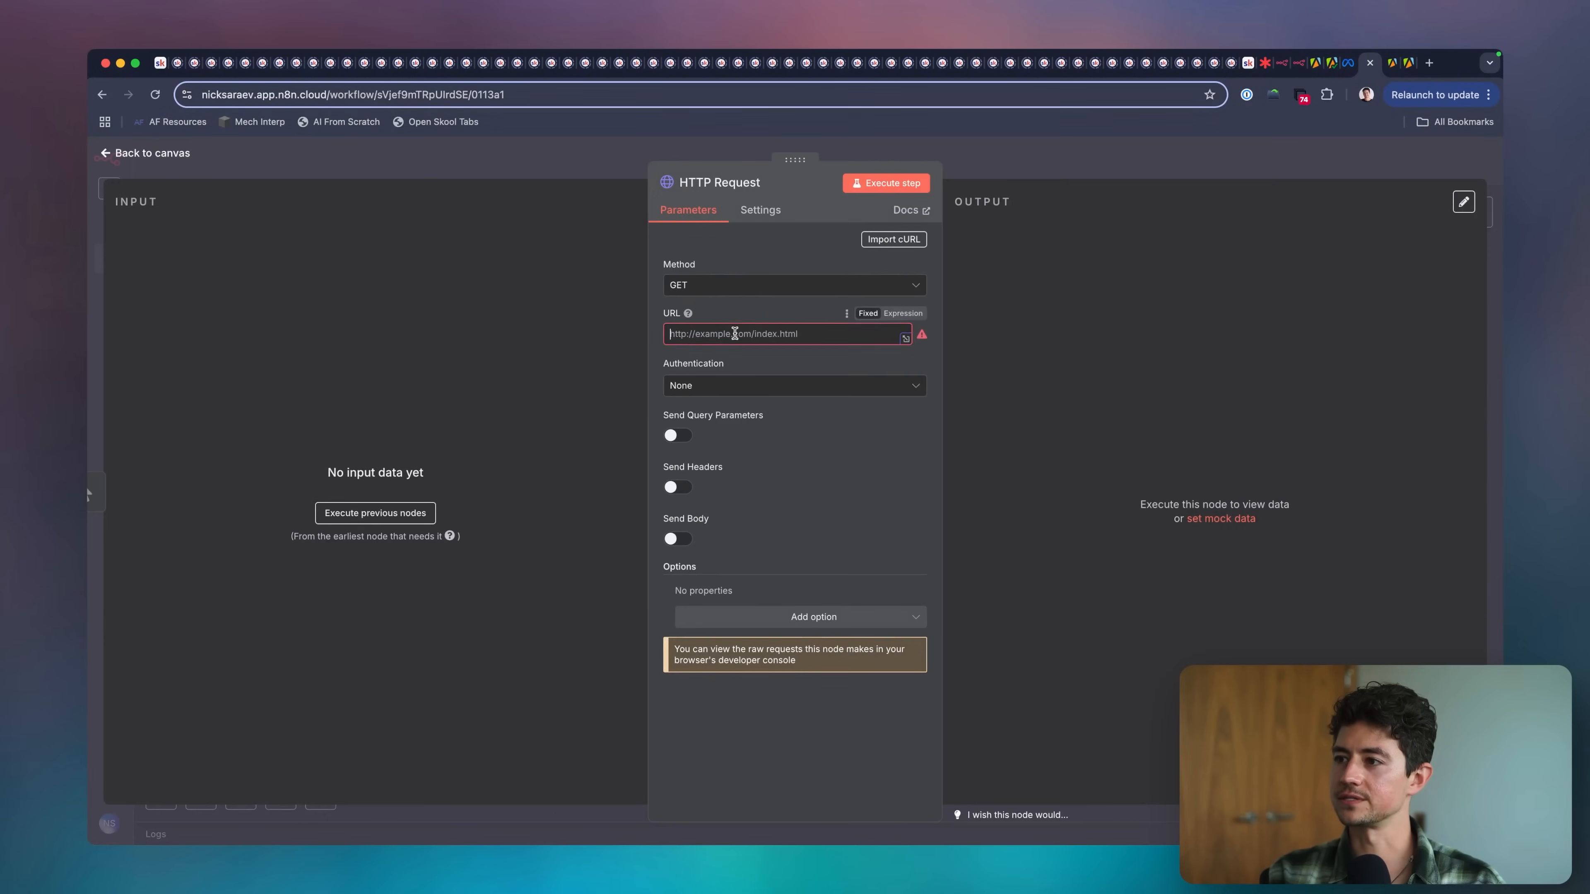
pyautogui.press('super+v')
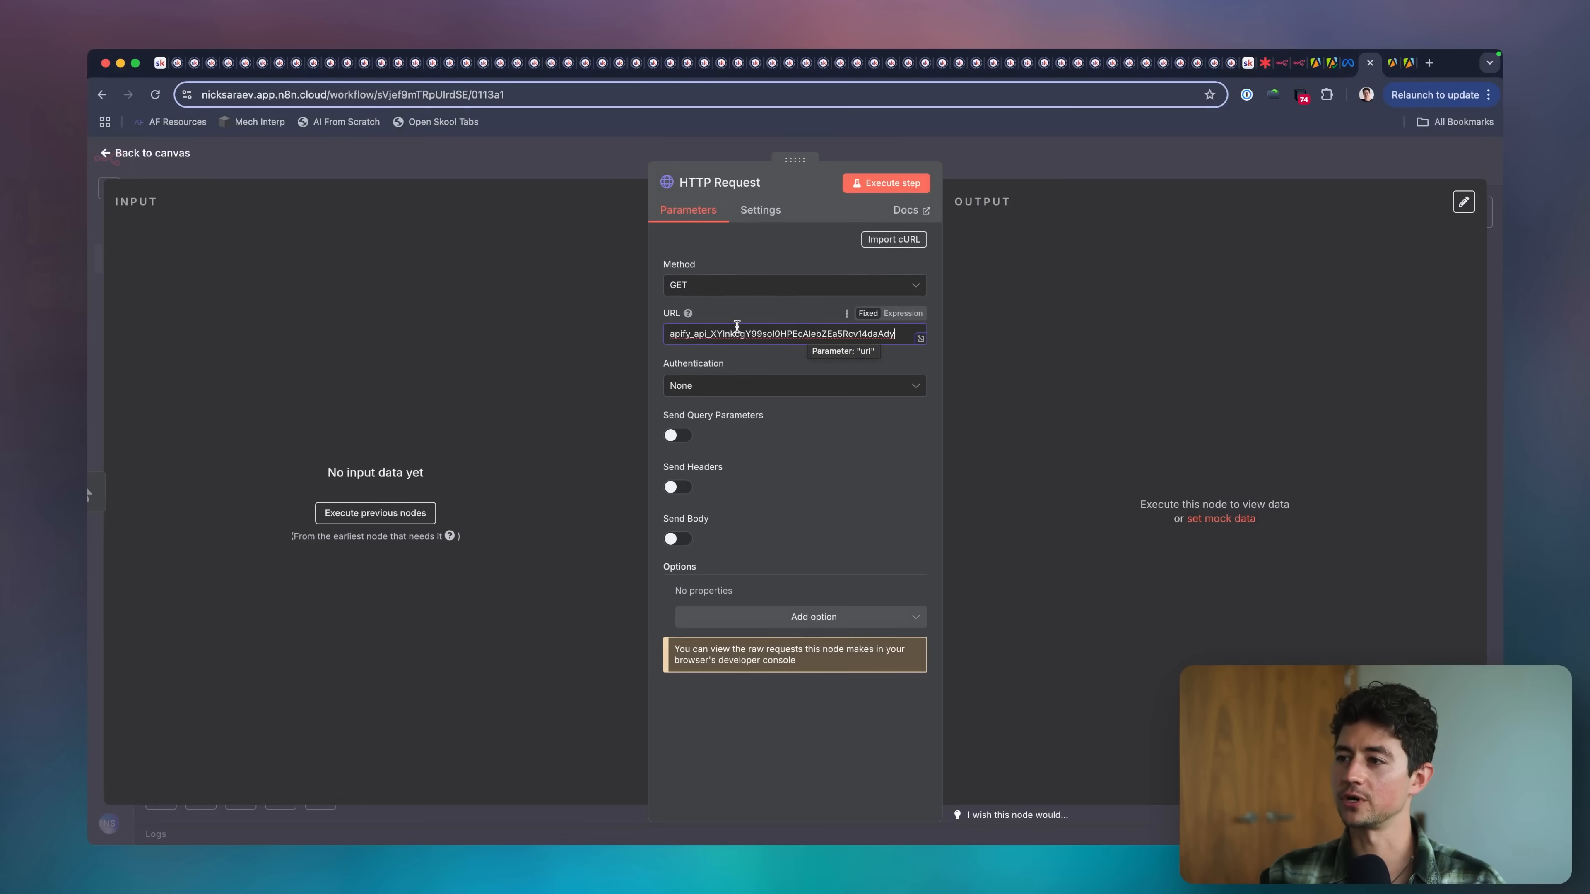
# Go back to the Apify API reference and read its Basic usage and Response structure sections.
pyautogui.click(1389, 70)
pyautogui.scroll(-2, 899, 378)
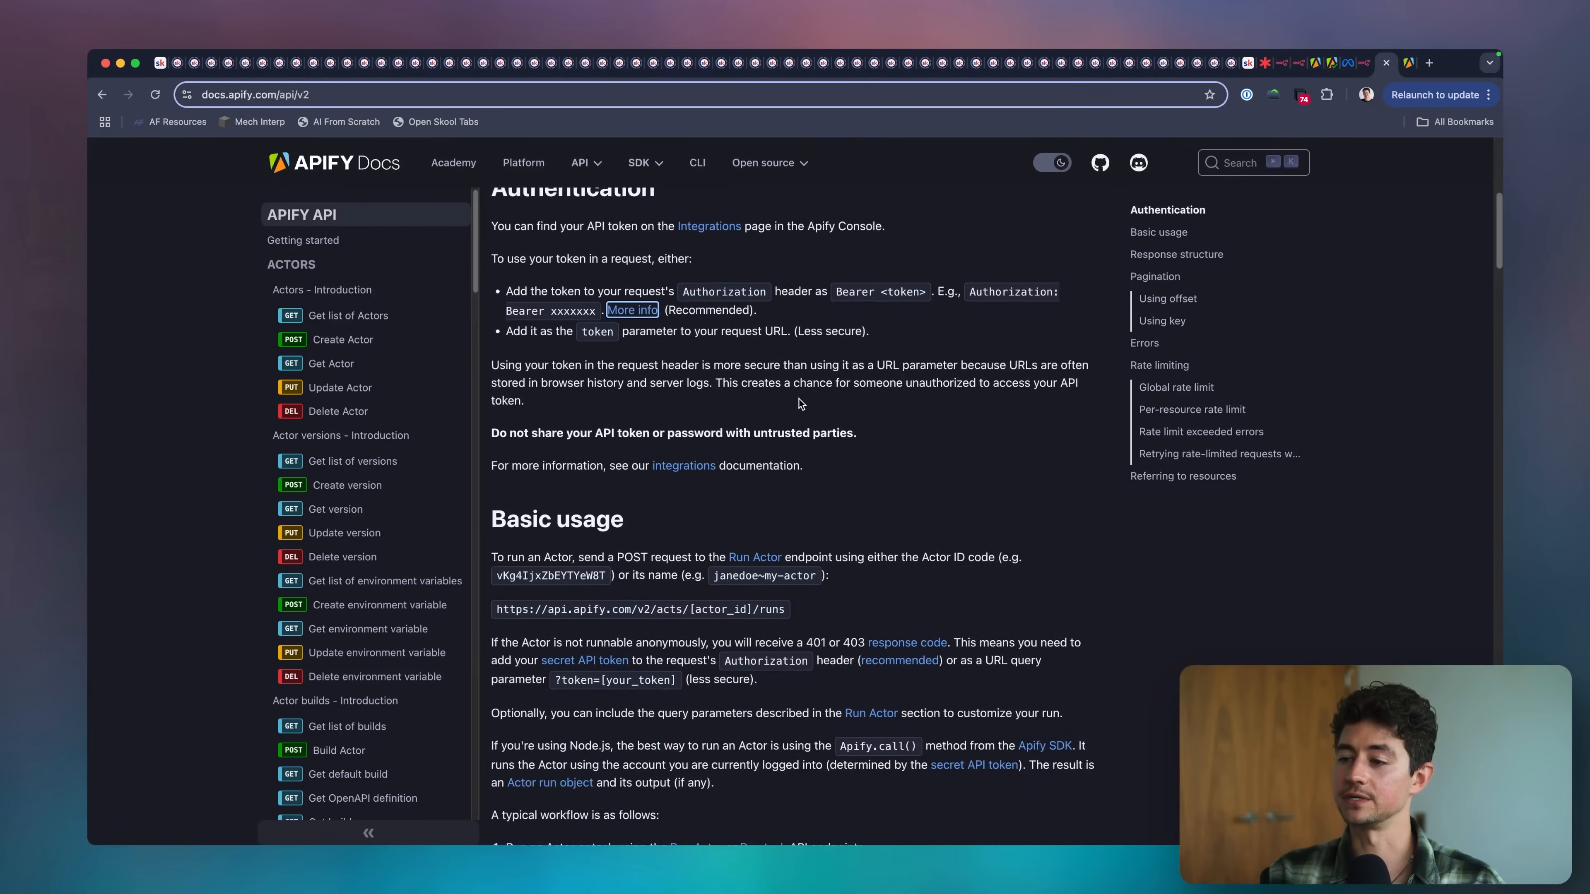
pyautogui.scroll(-5, 799, 399)
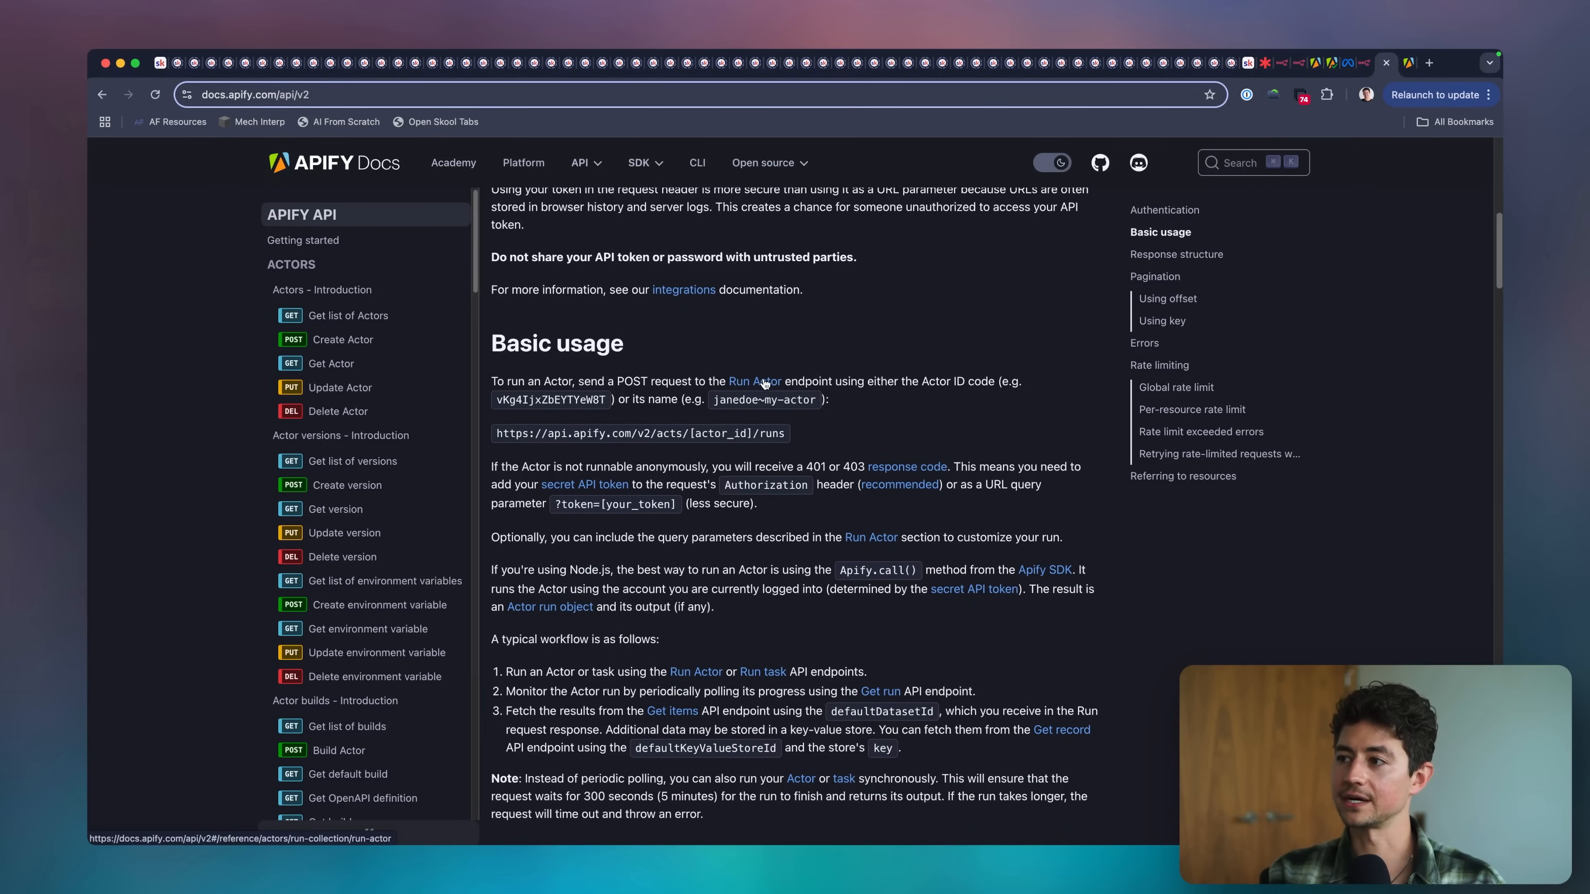
pyautogui.tripleClick(625, 434)
pyautogui.click(660, 437)
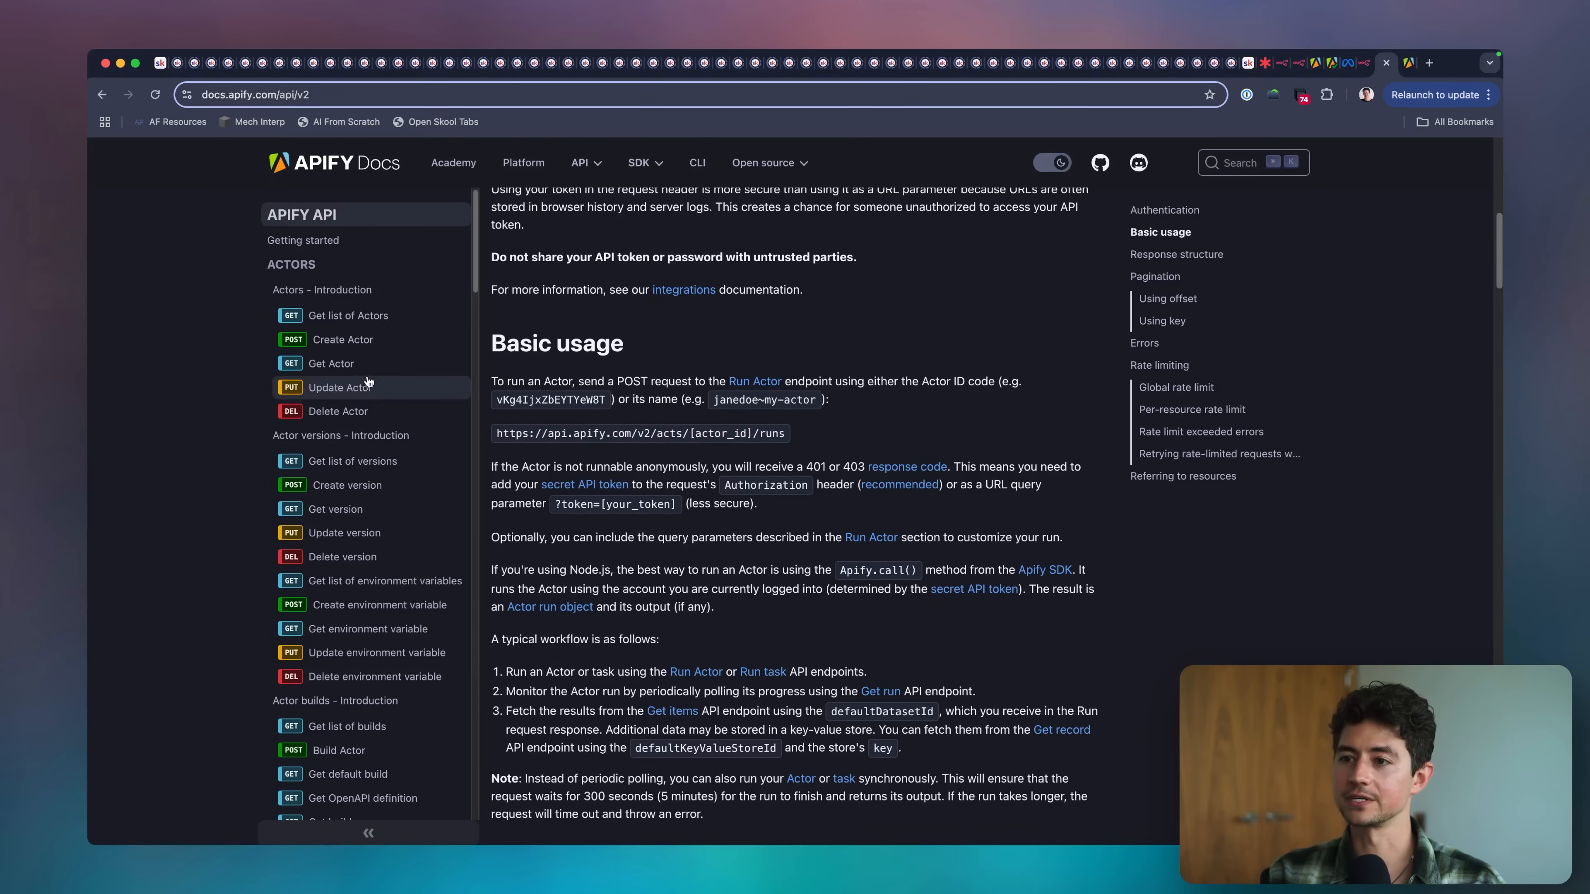
pyautogui.scroll(-4, 565, 449)
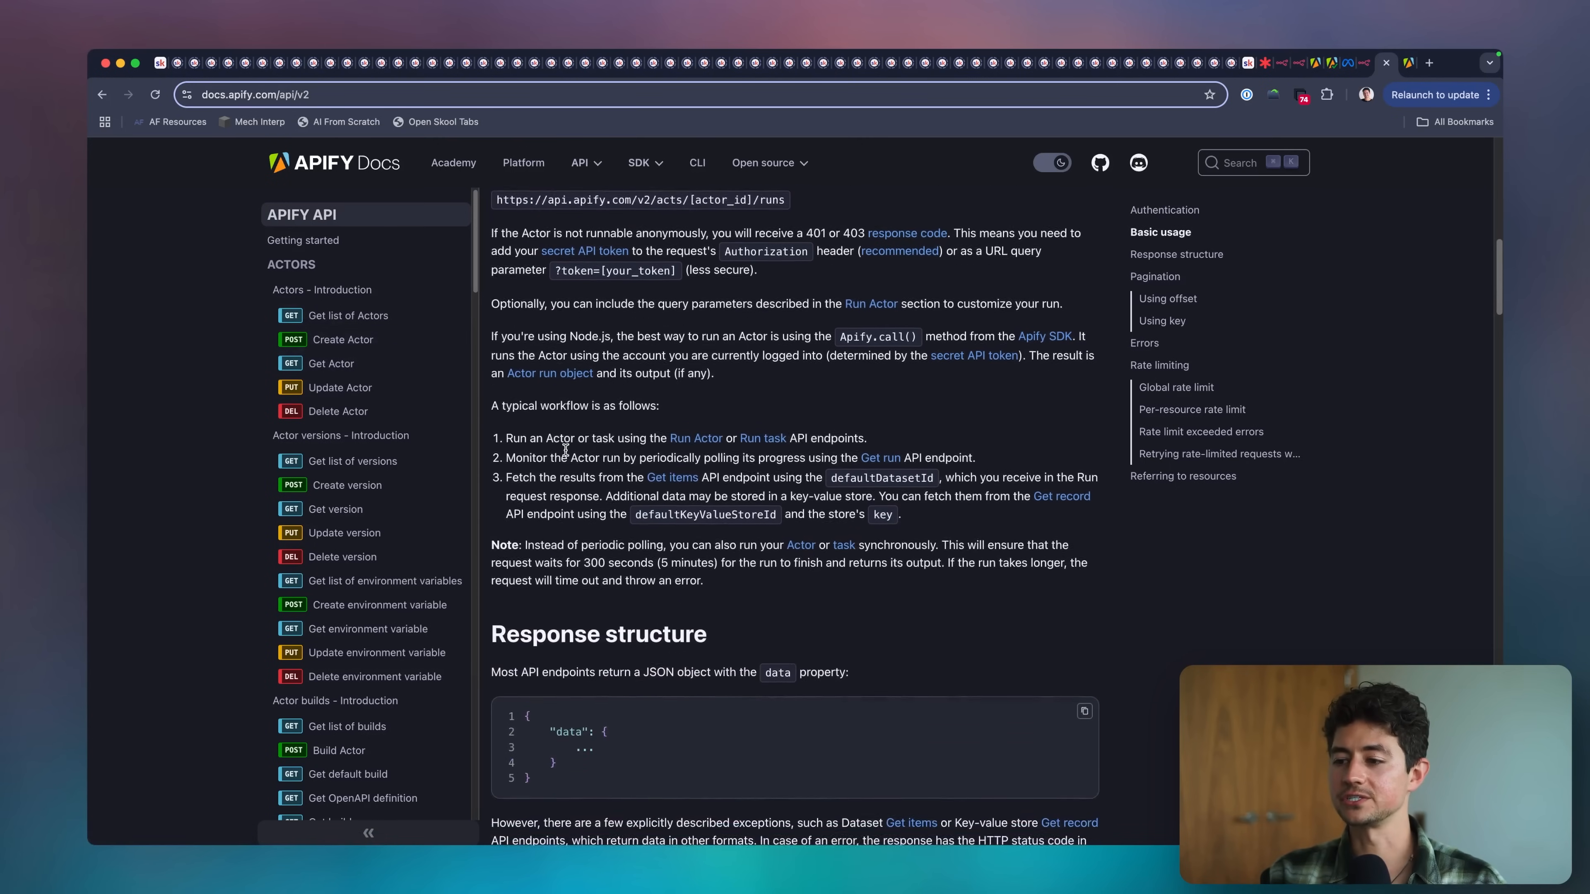
pyautogui.scroll(-3, 565, 450)
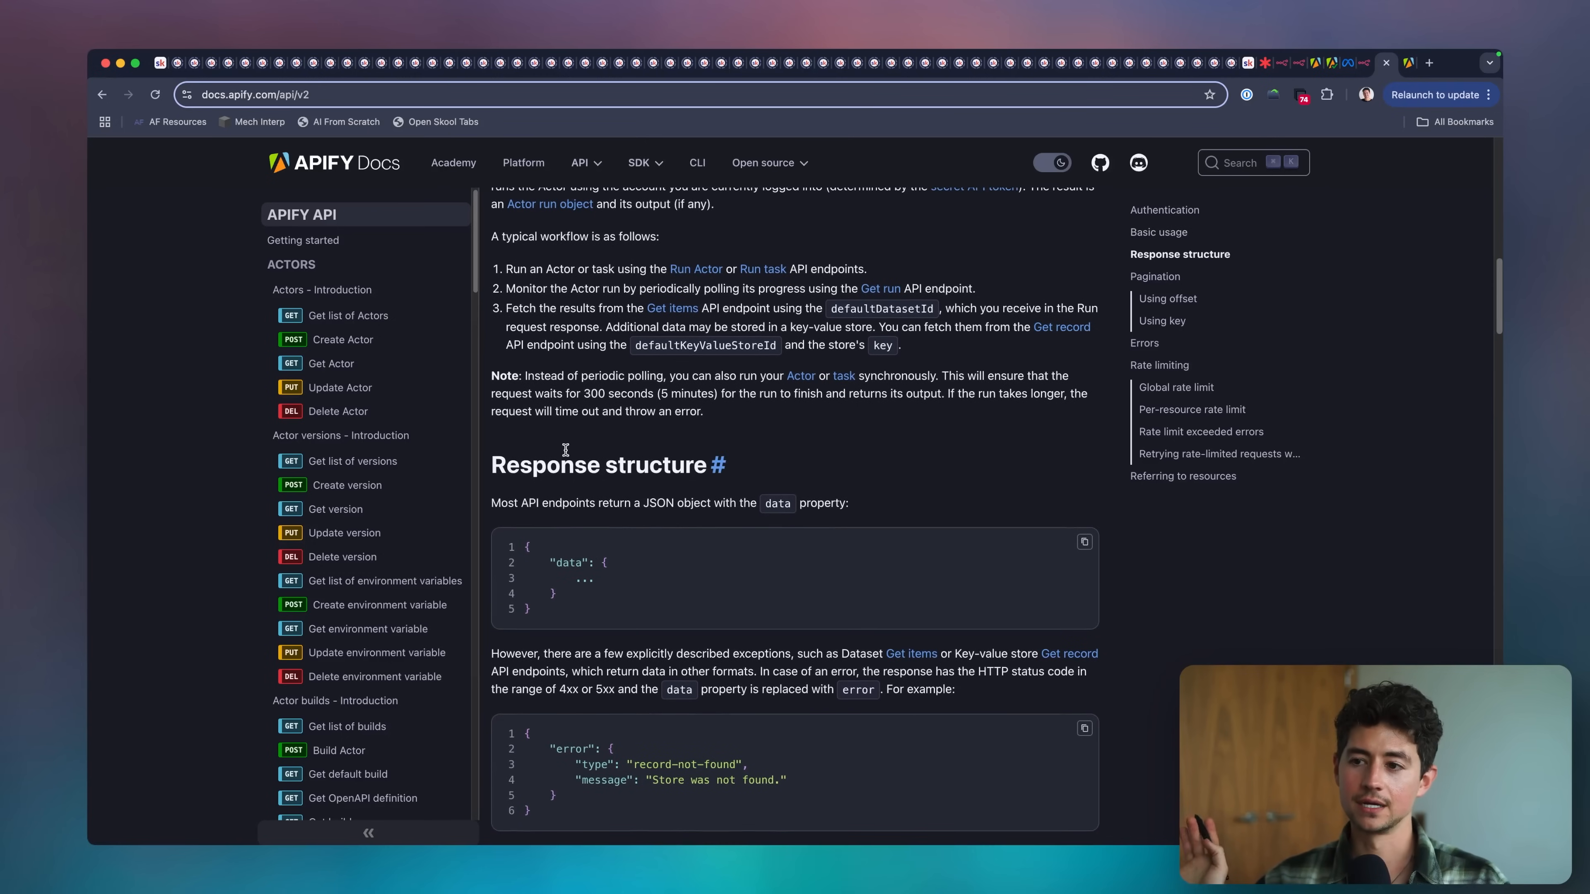
# Open the POST endpoint "Run Actor synchronously with input and get dataset items" under Actor runs and copy its cURL command.
pyautogui.scroll(-1, 331, 544)
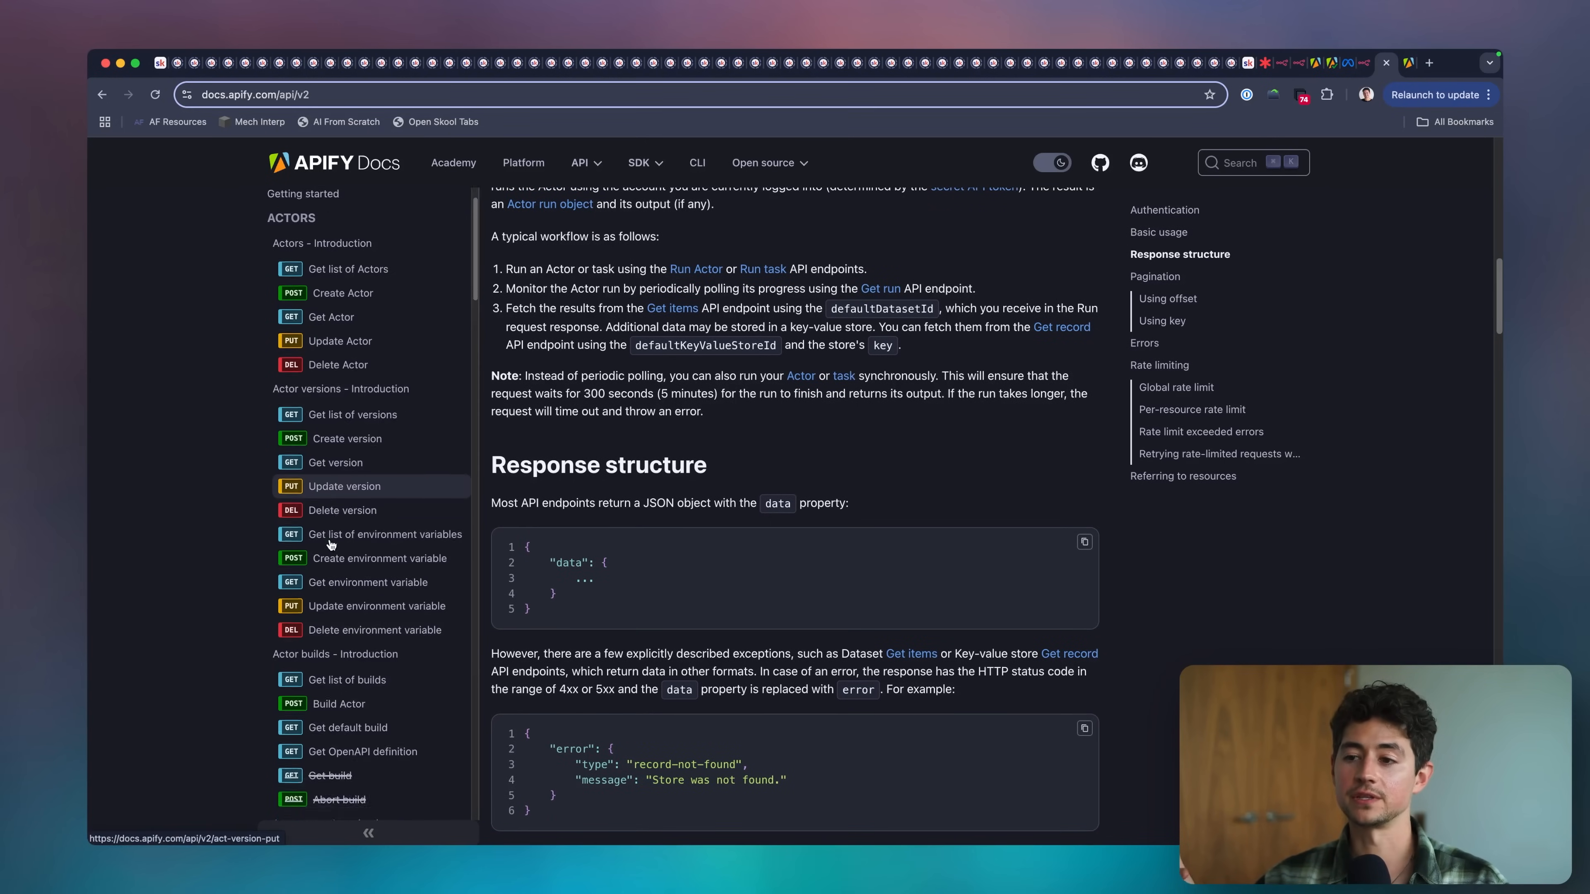
pyautogui.scroll(-7, 330, 543)
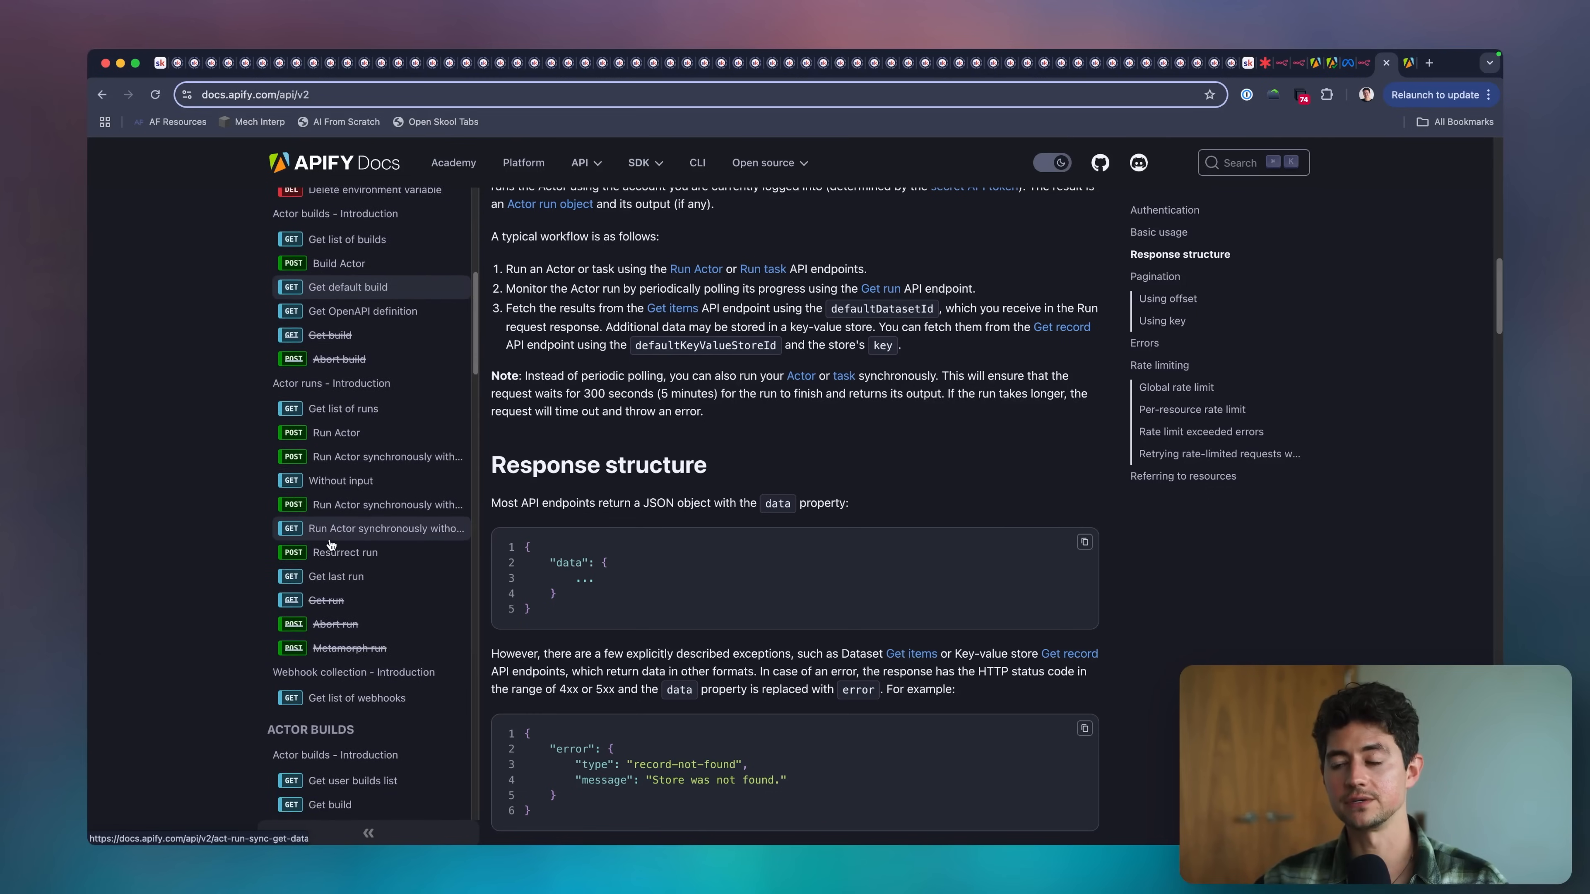
pyautogui.scroll(-1, 330, 543)
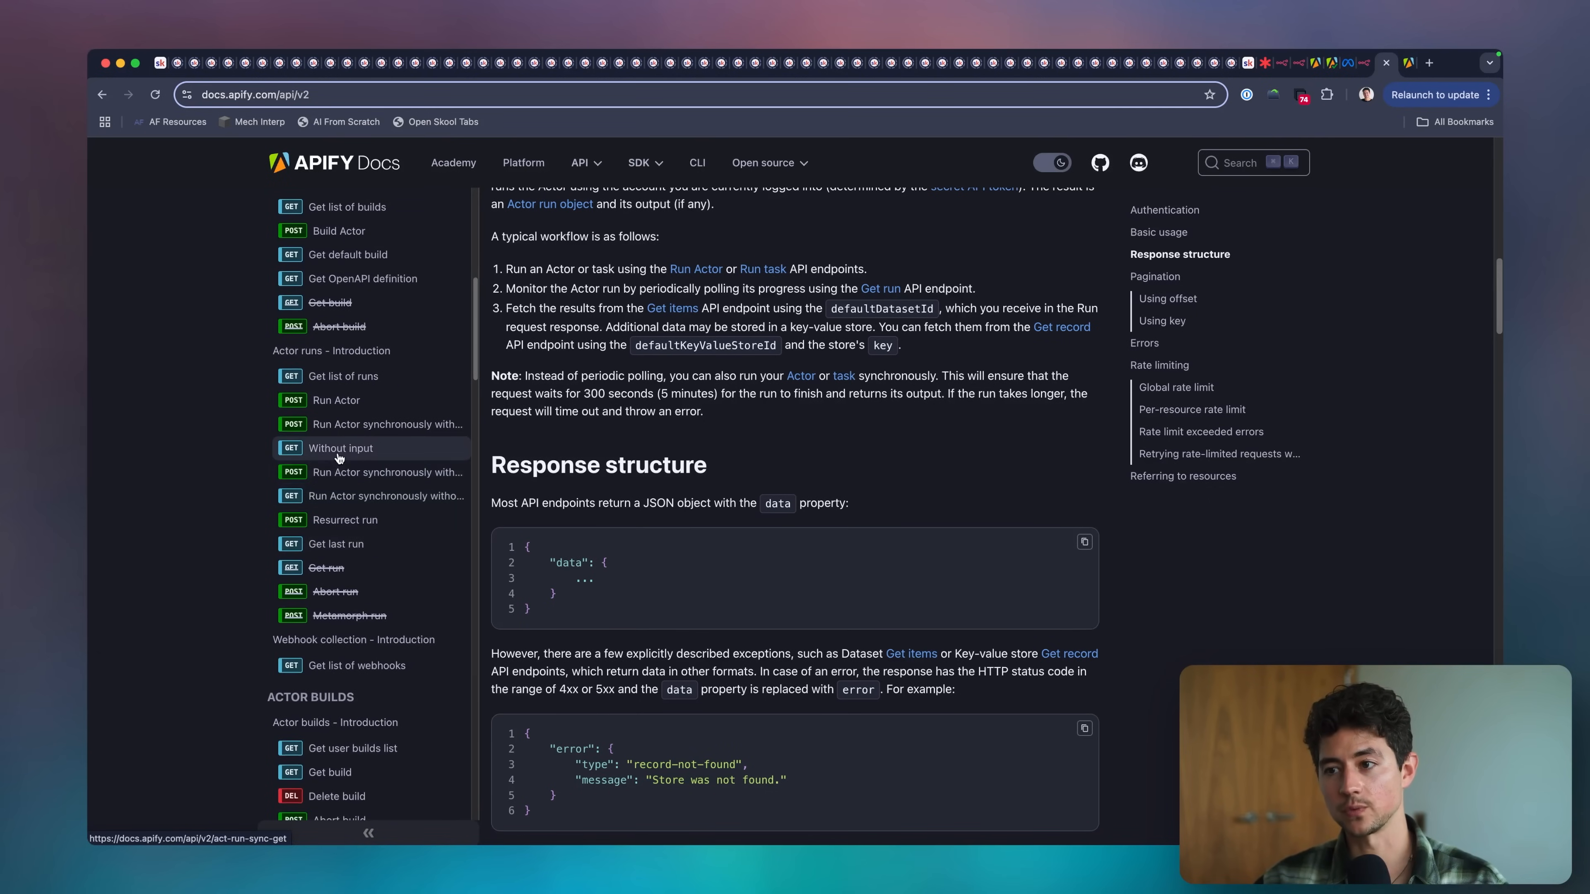
pyautogui.click(349, 473)
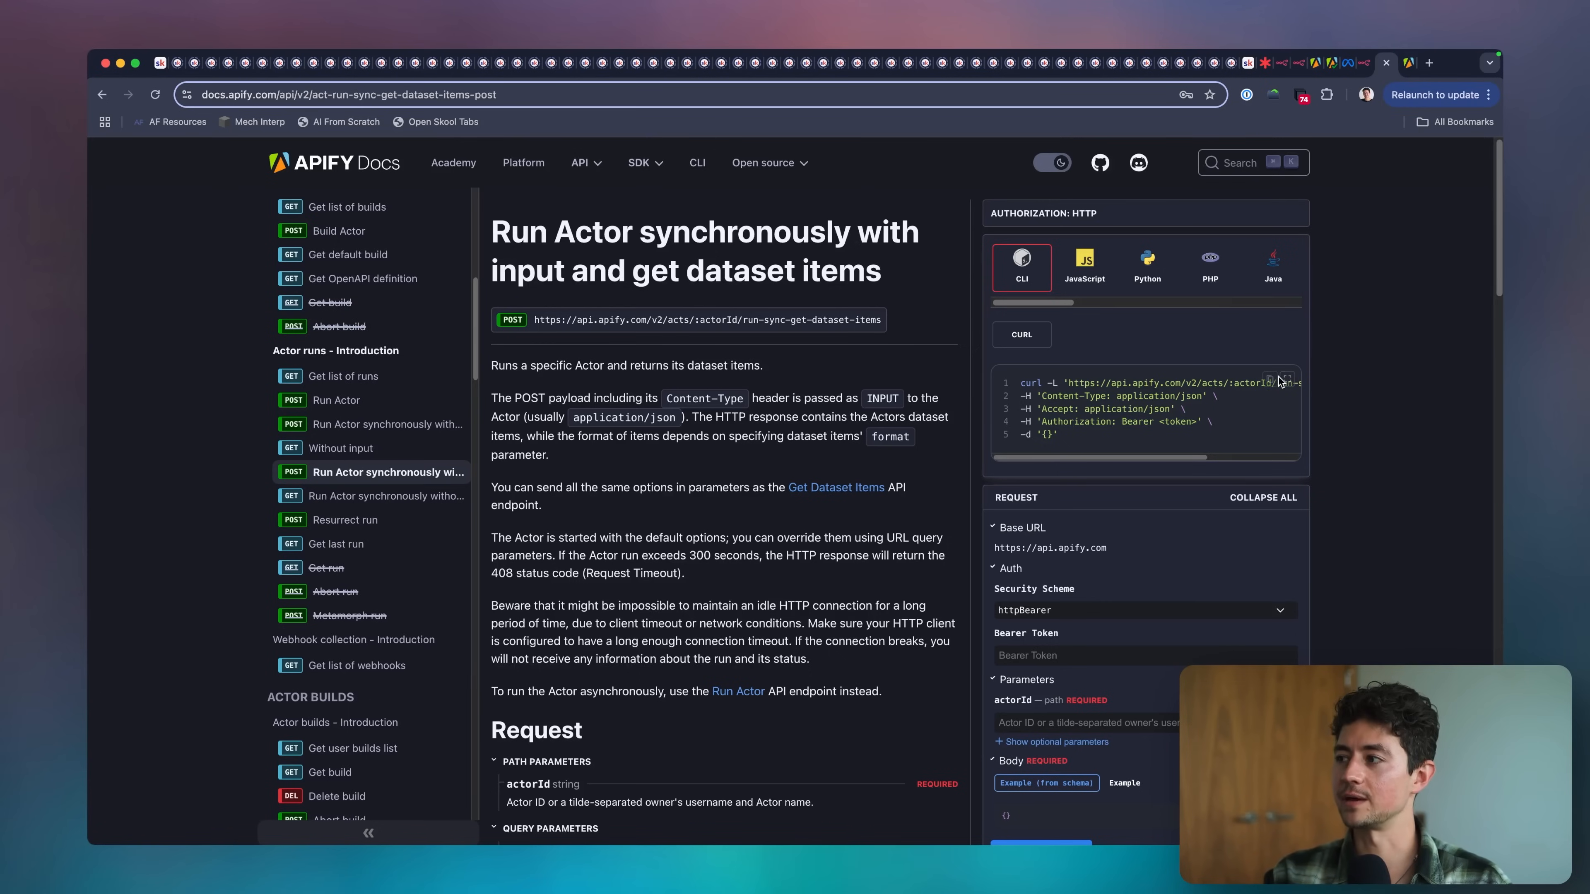
# Import the copied run-sync-get-dataset-items cURL command into the n8n HTTP Request node.
pyautogui.hotkey('ctrl', 'shift', 'Tab')
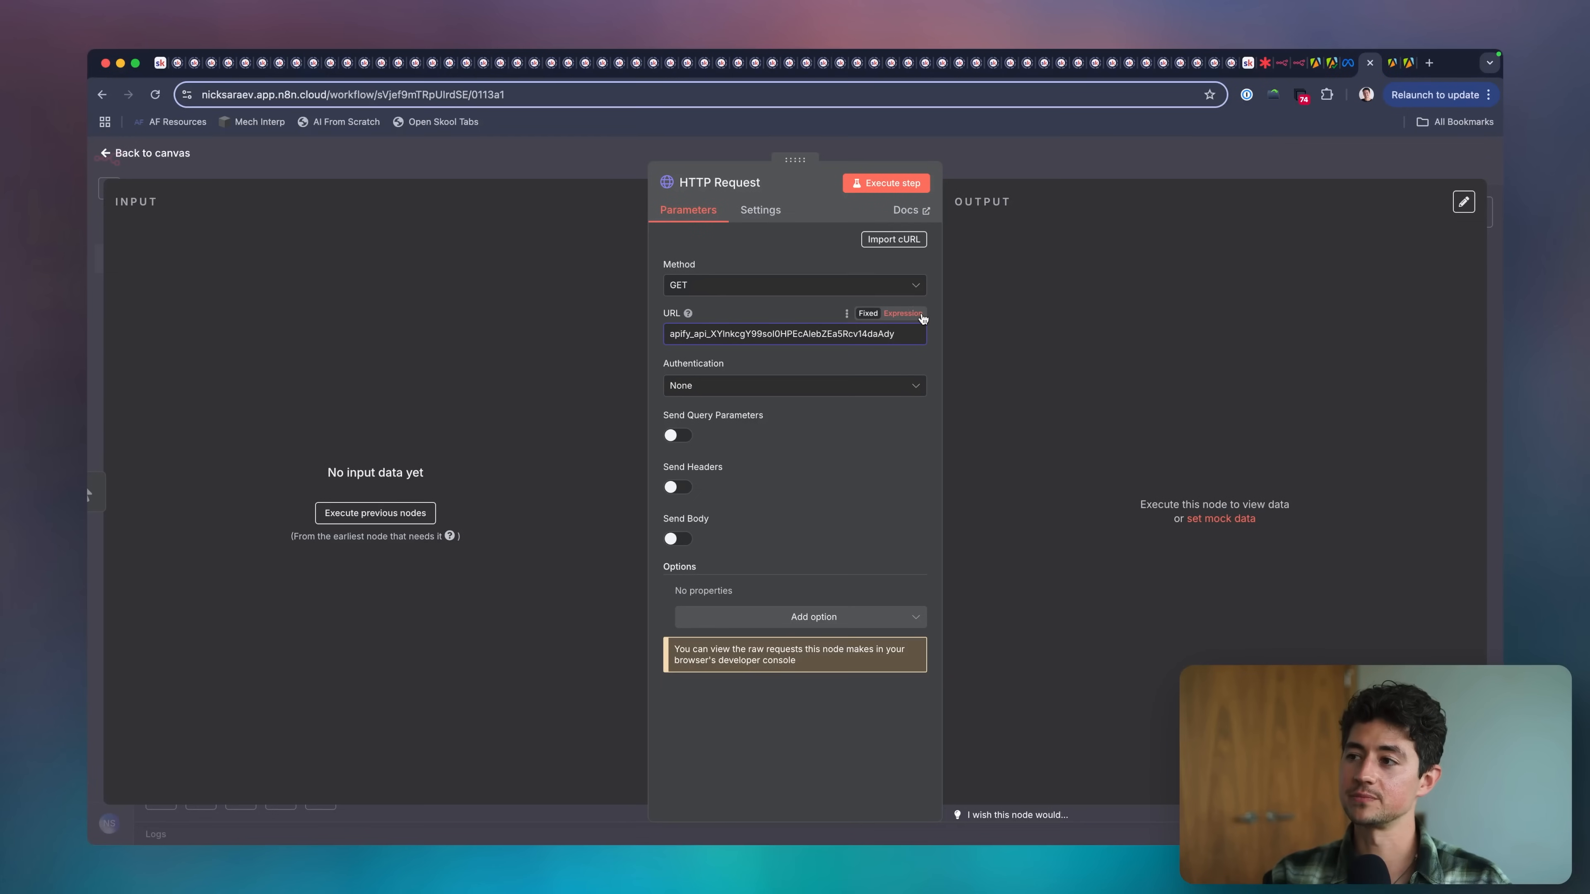
pyautogui.click(889, 240)
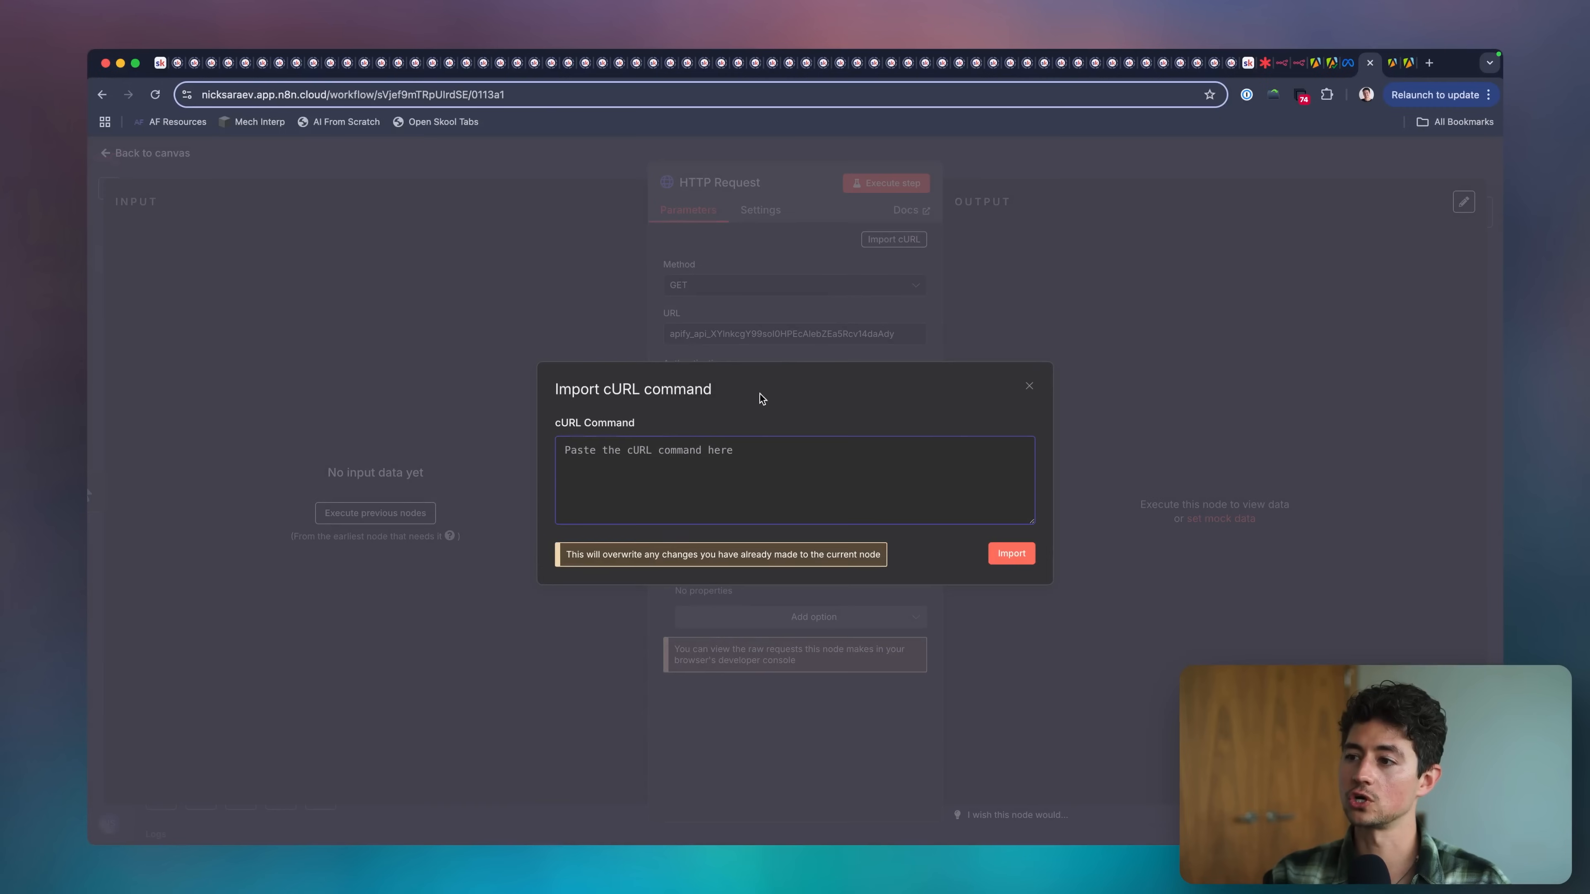
pyautogui.press('super+v')
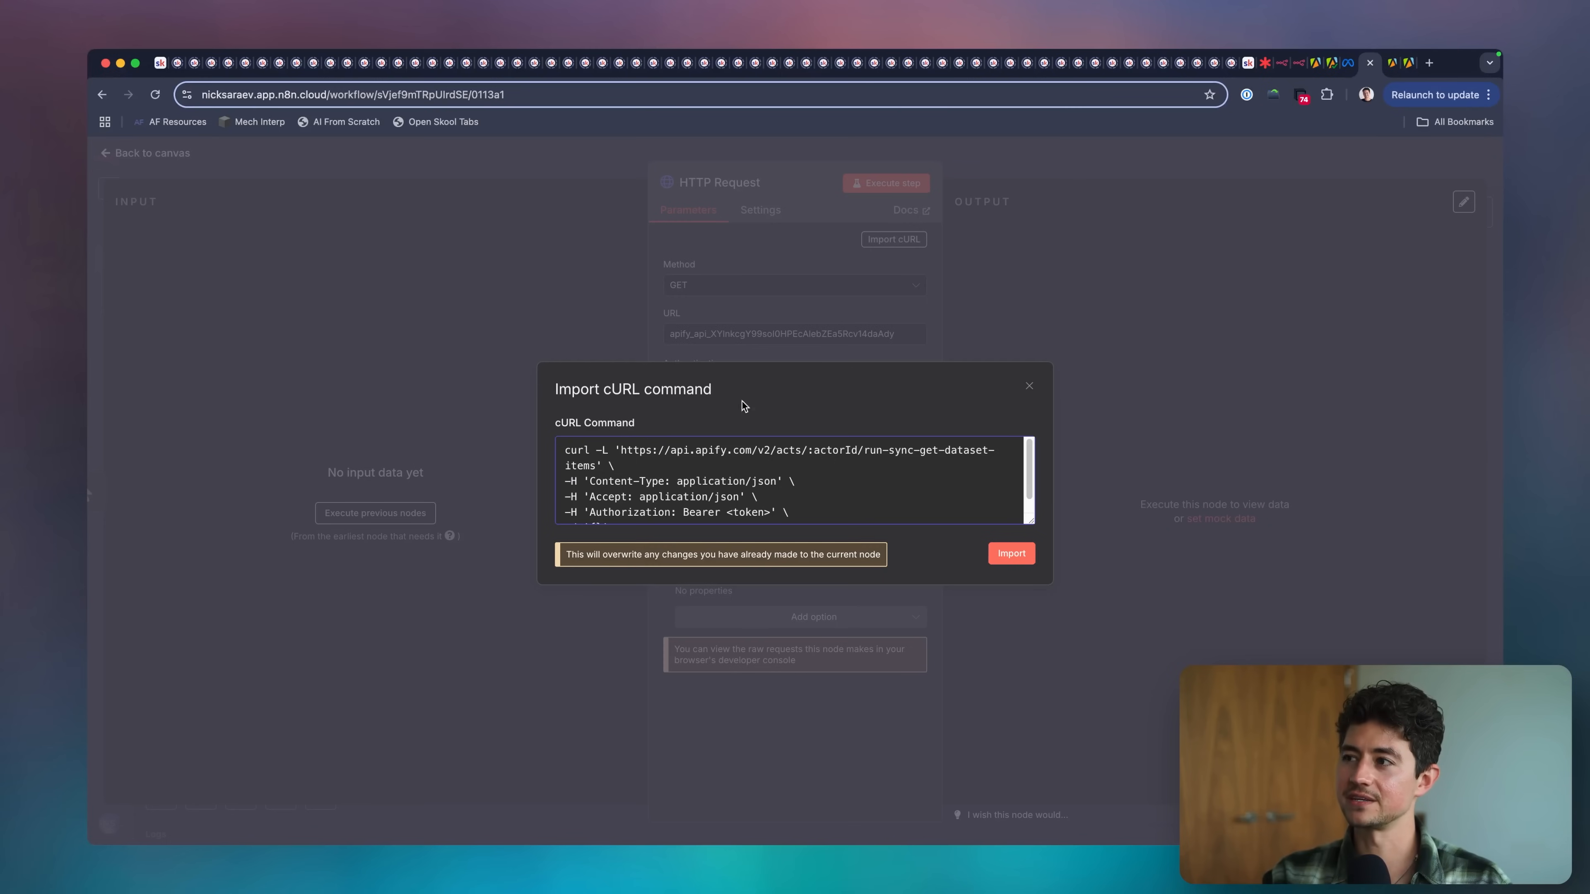
pyautogui.scroll(-1, 701, 488)
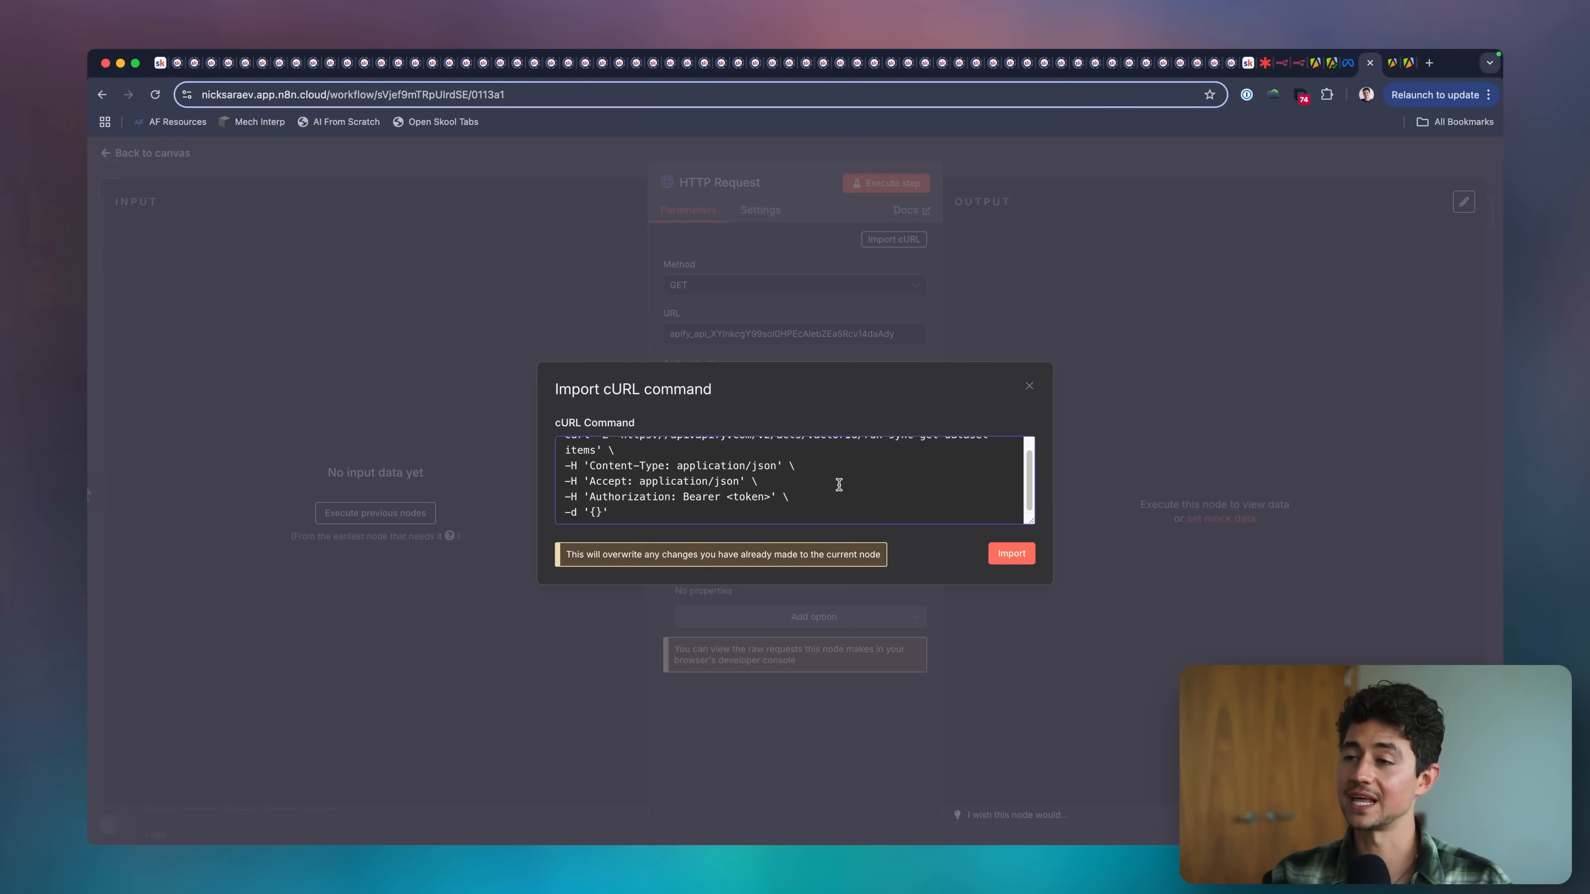
pyautogui.click(1009, 553)
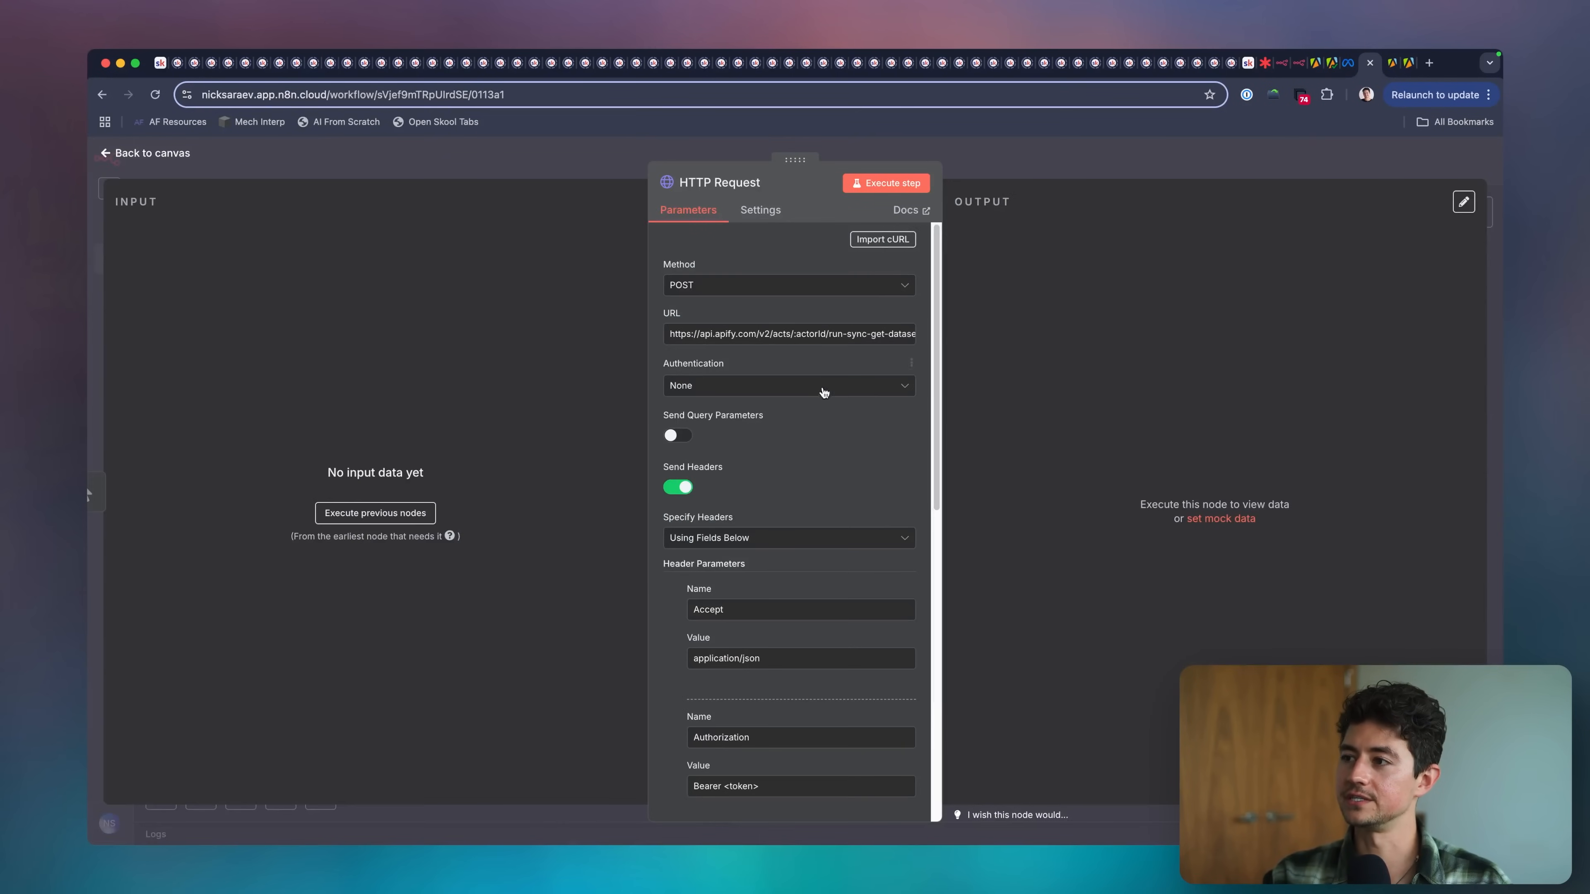
# Replace the <token> placeholder in the Authorization header value with the API token from the Apify Console, keeping the Bearer prefix.
pyautogui.doubleClick(790, 340)
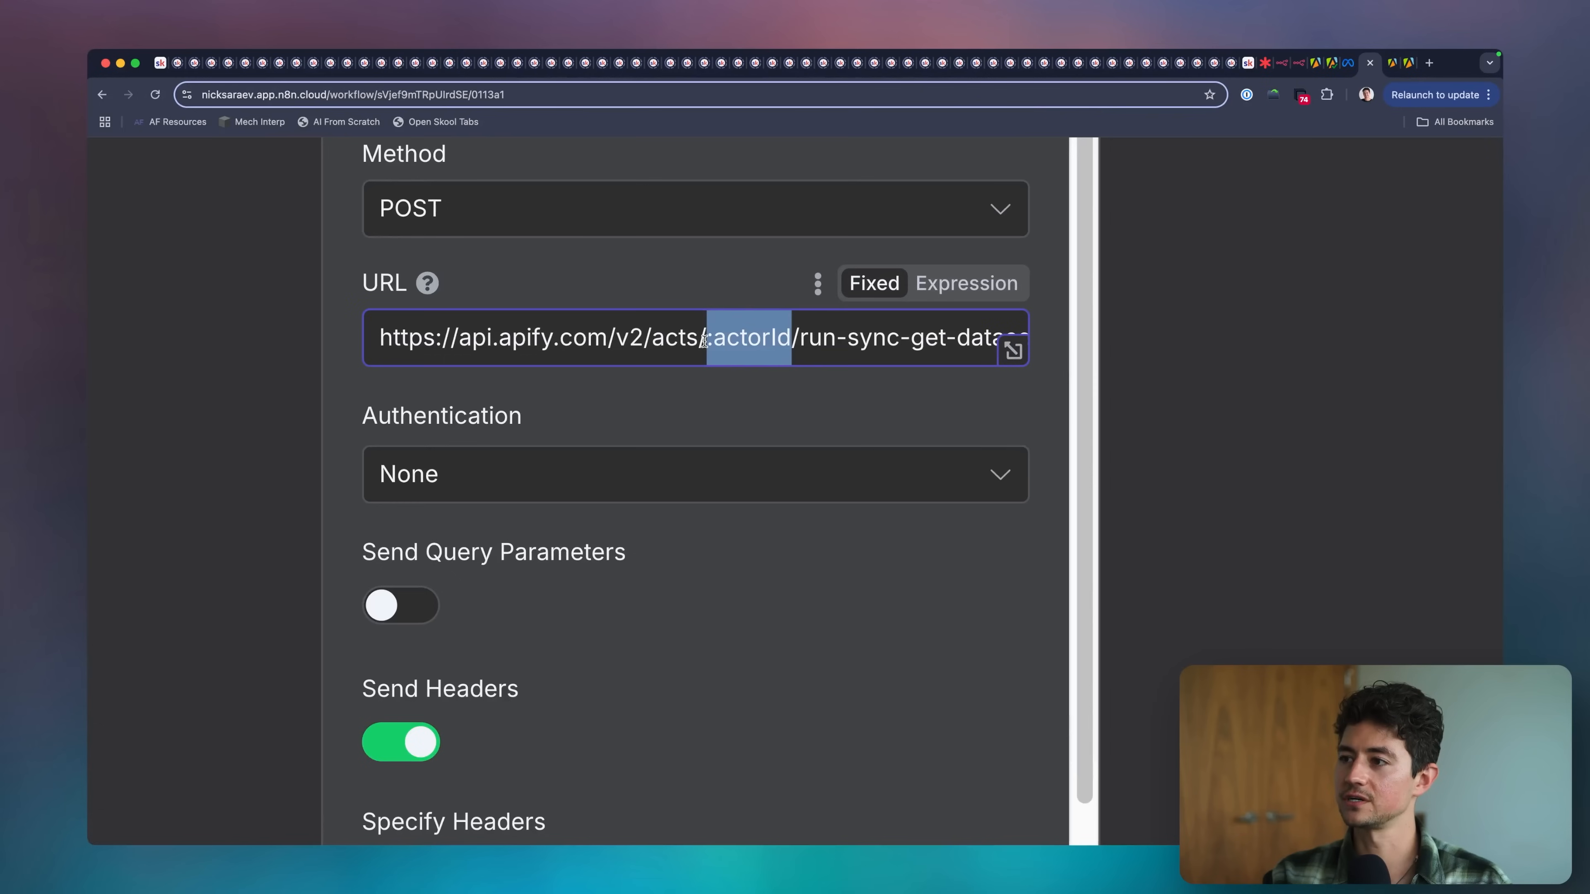
pyautogui.scroll(-5, 787, 385)
pyautogui.scroll(-3, 717, 595)
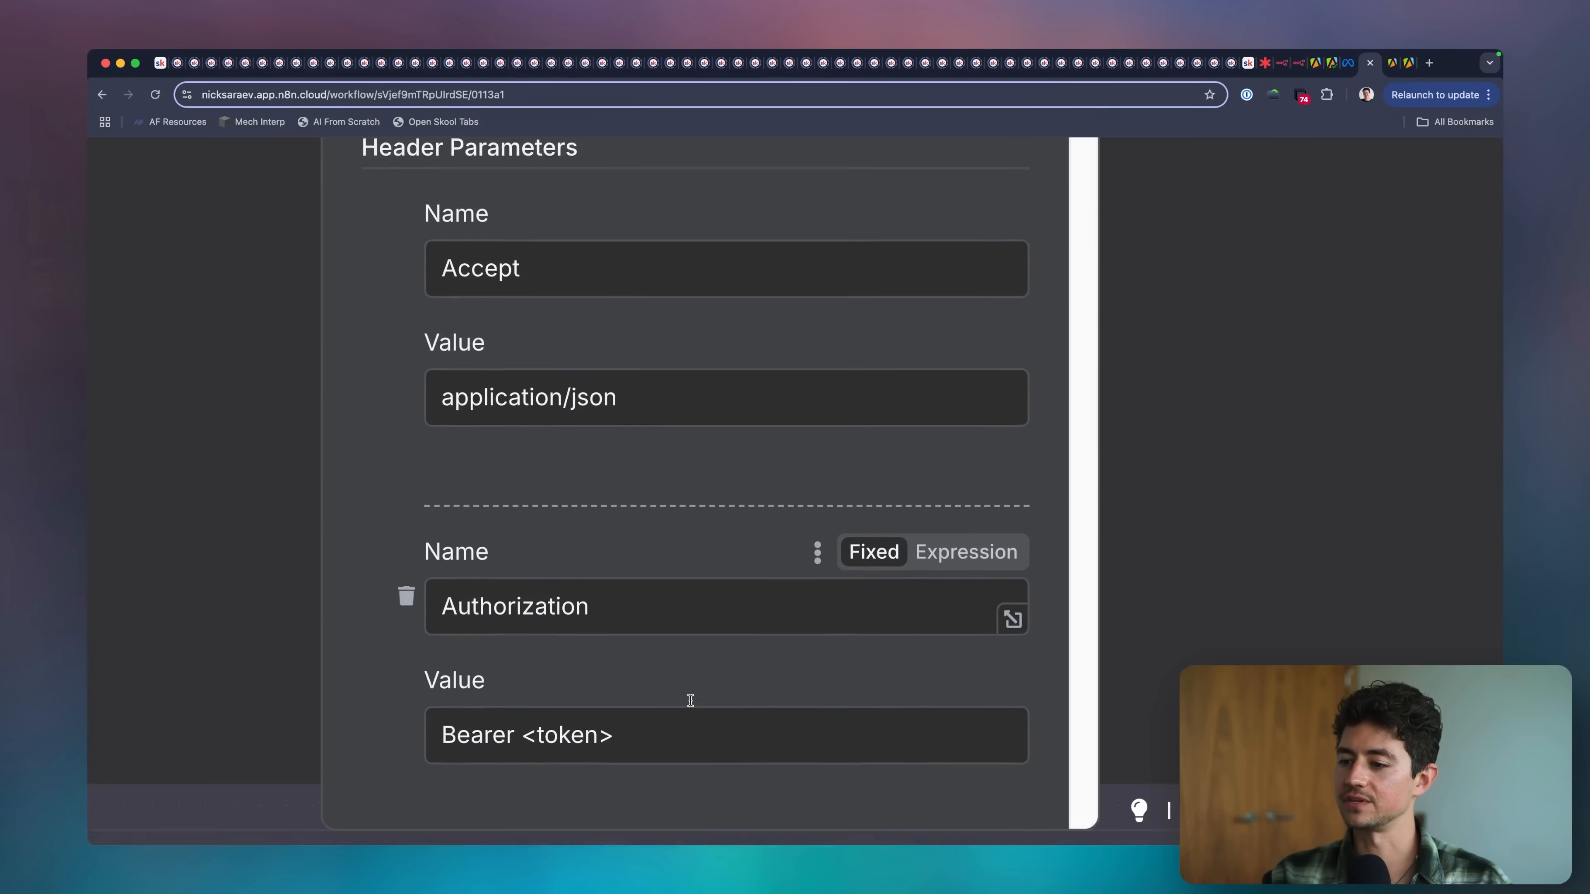
pyautogui.moveTo(616, 705); pyautogui.dragTo(513, 704)
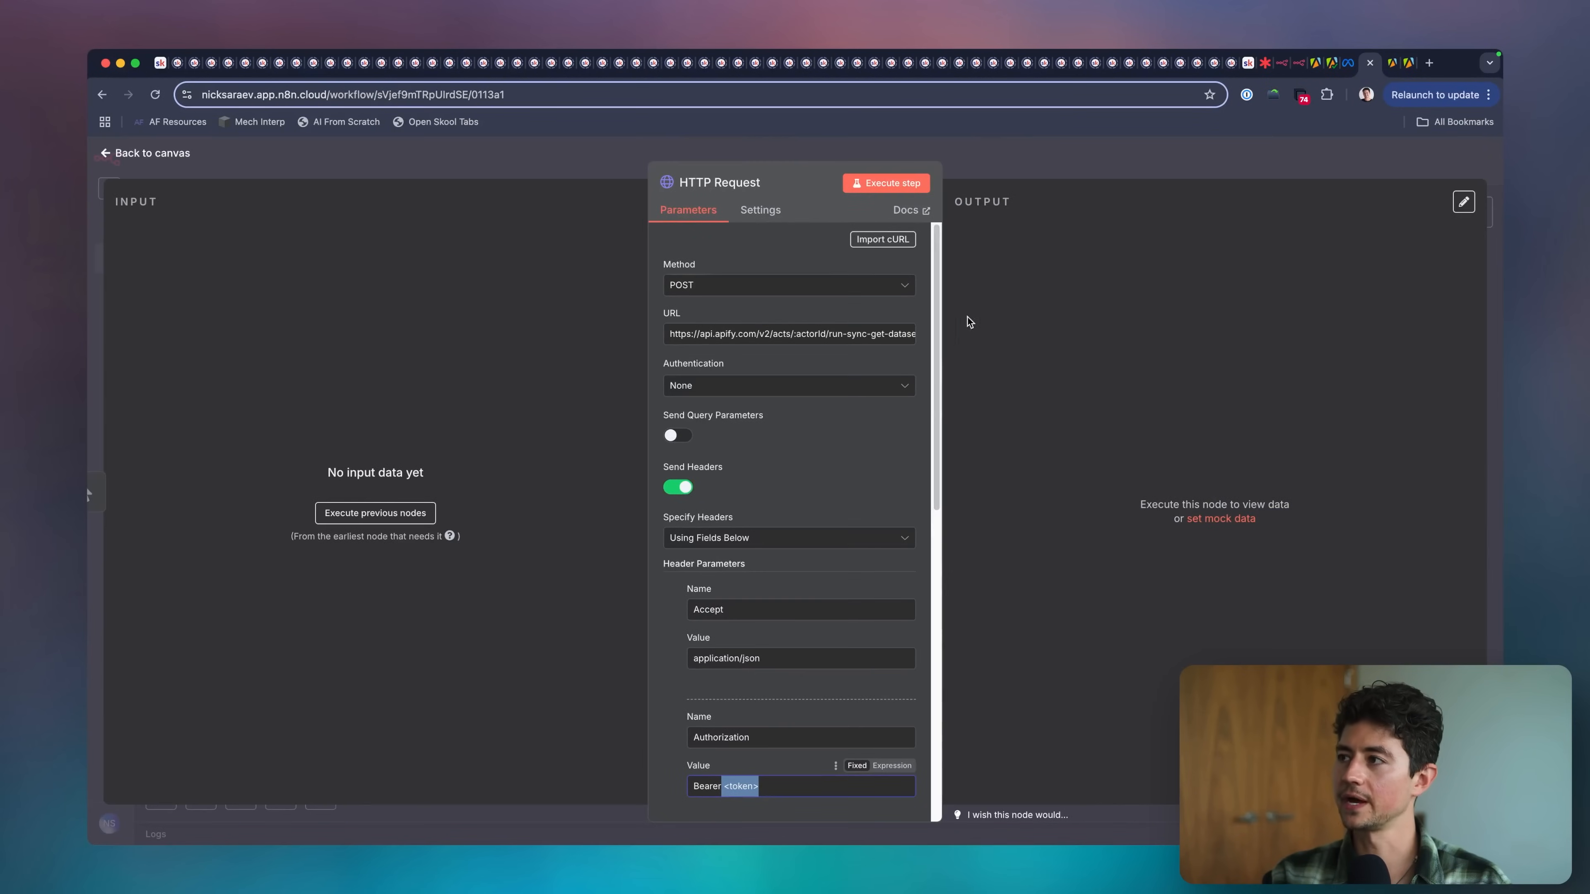
pyautogui.click(1384, 65)
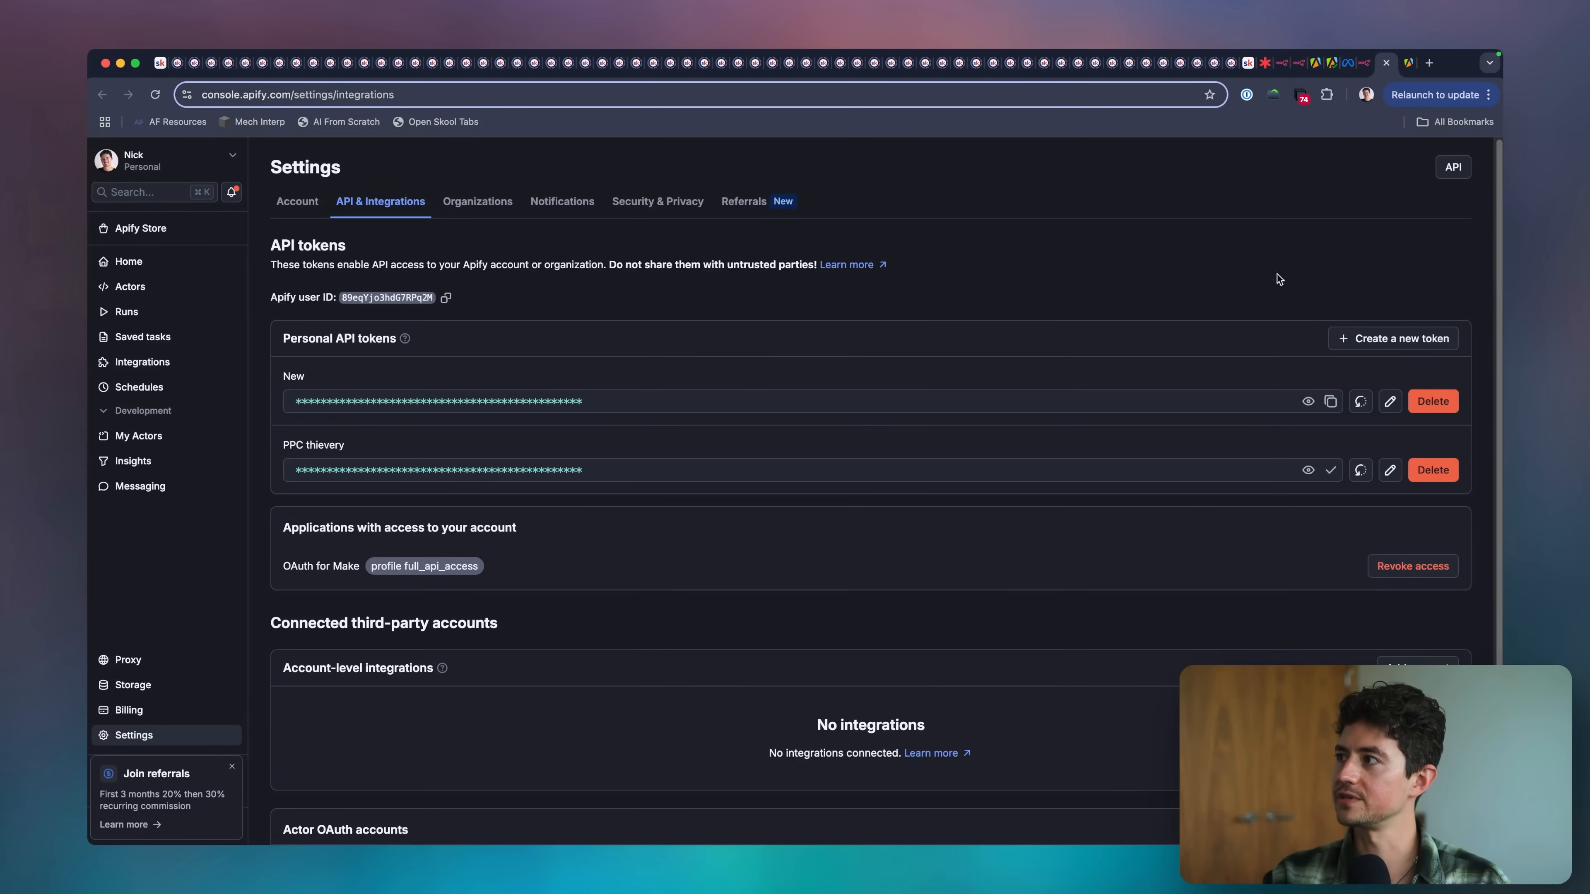
pyautogui.hotkey('ctrl', 'shift', 'Tab')
pyautogui.scroll(-5, 843, 569)
pyautogui.press('super+v')
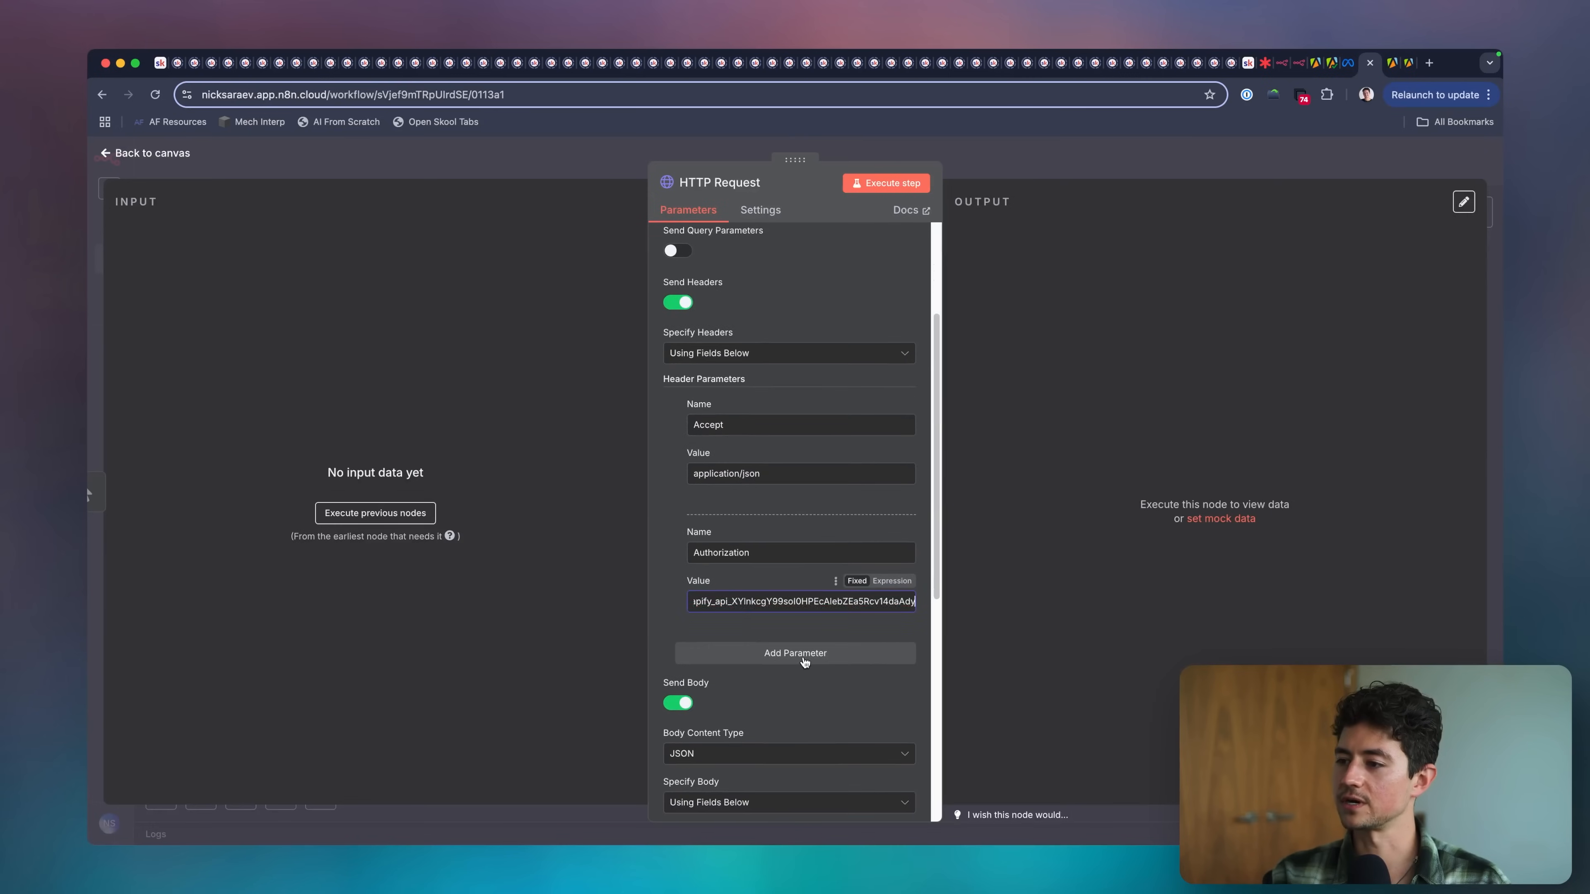
pyautogui.doubleClick(769, 544)
pyautogui.doubleClick(706, 604)
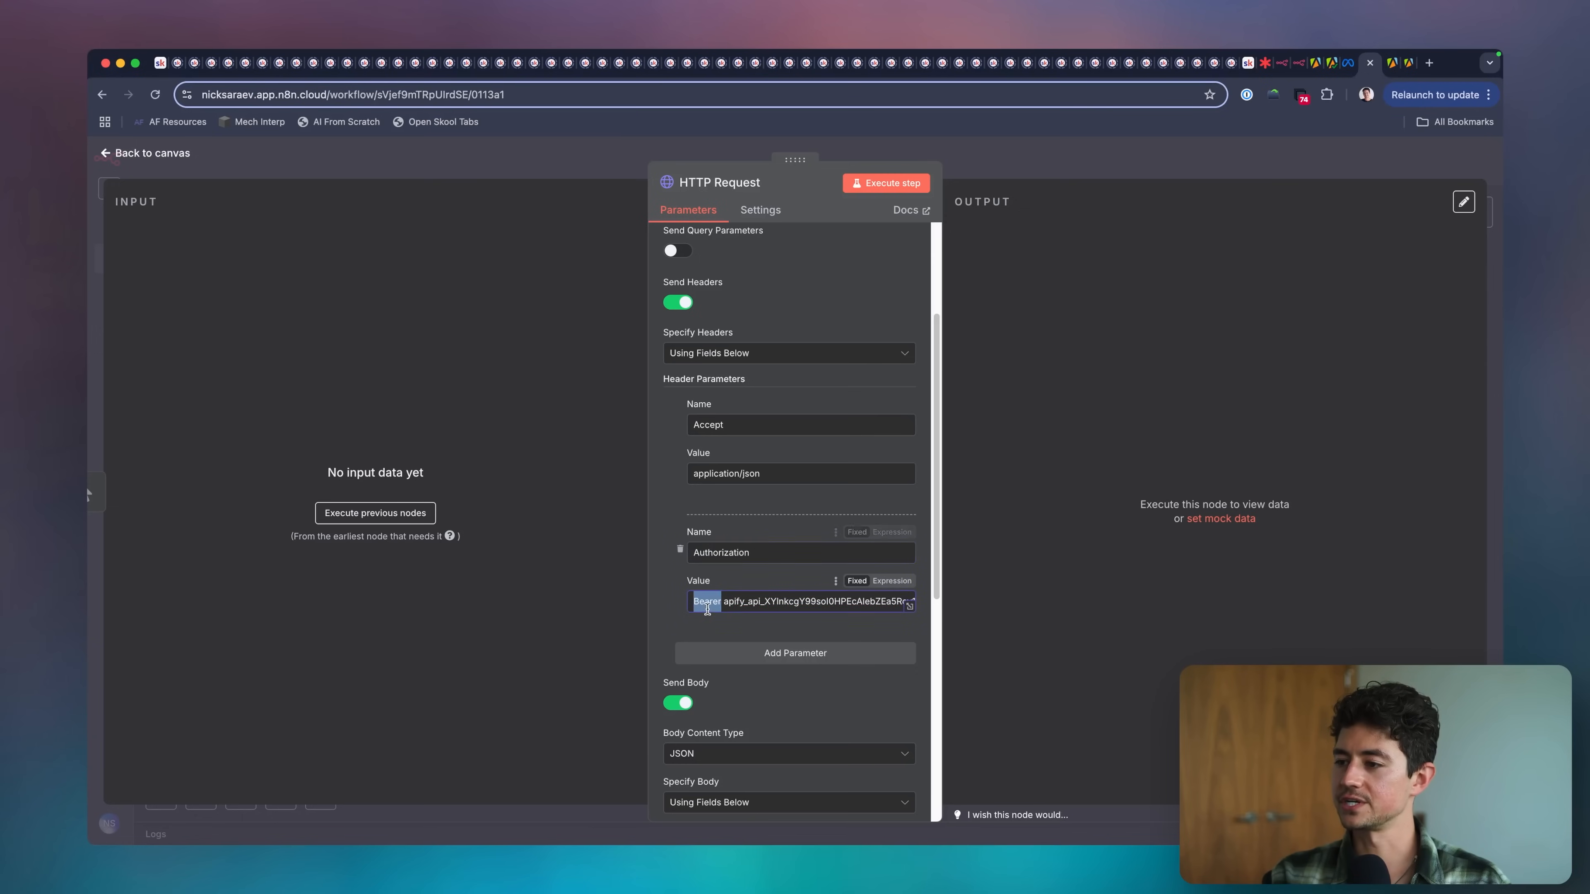
pyautogui.doubleClick(746, 607)
# Select the :actorId placeholder in the HTTP Request URL, and open the Facebook ad library scraper's actor page in the Apify Console to get its ID.
pyautogui.scroll(3, 756, 438)
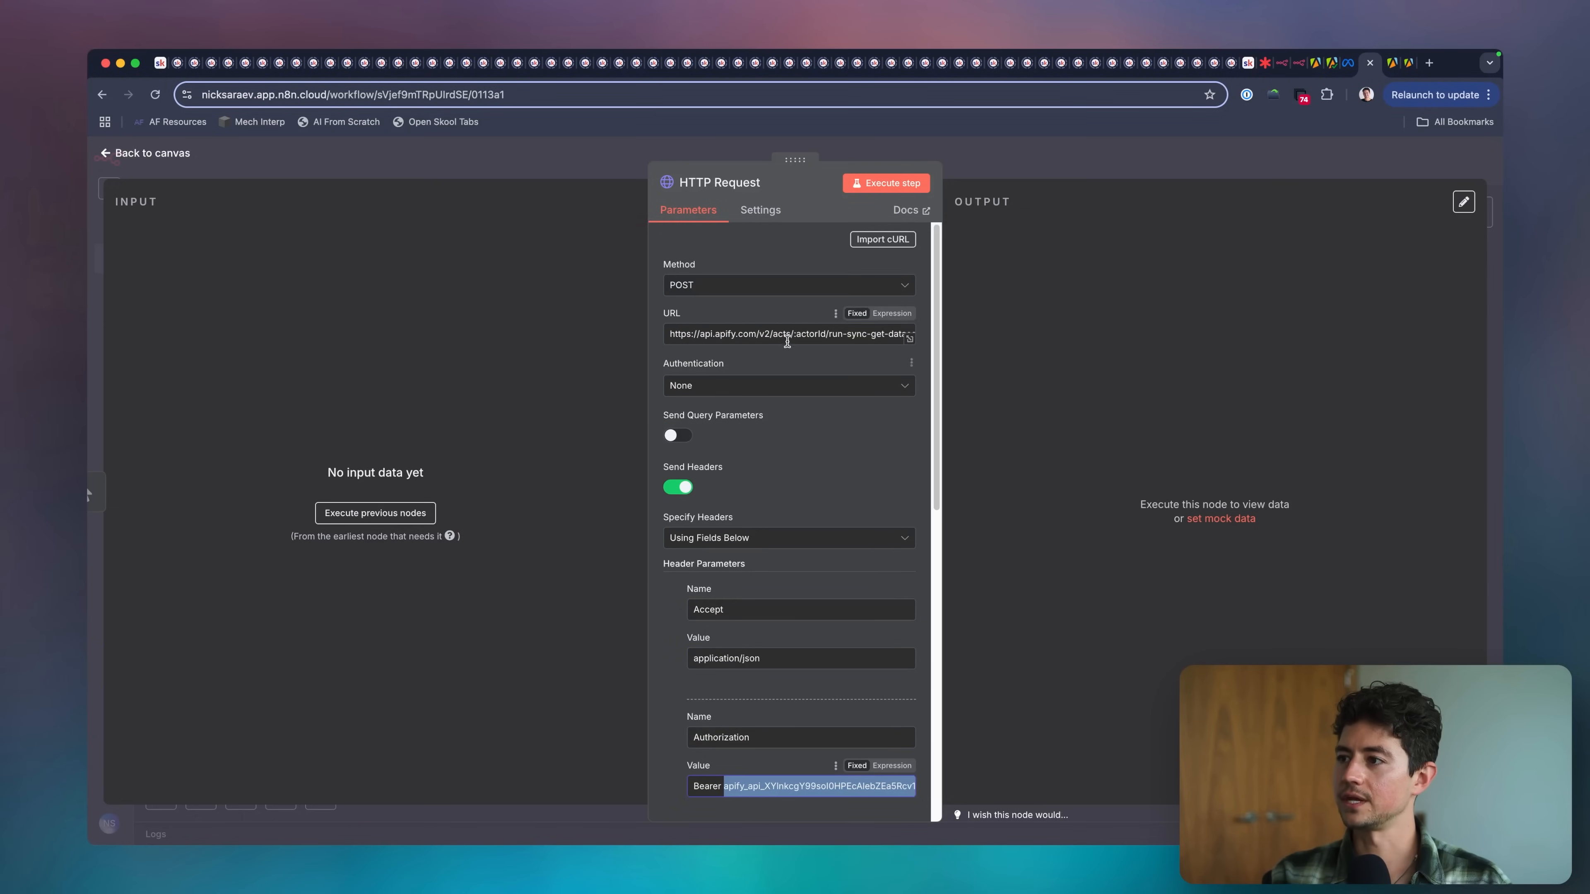
pyautogui.doubleClick(807, 333)
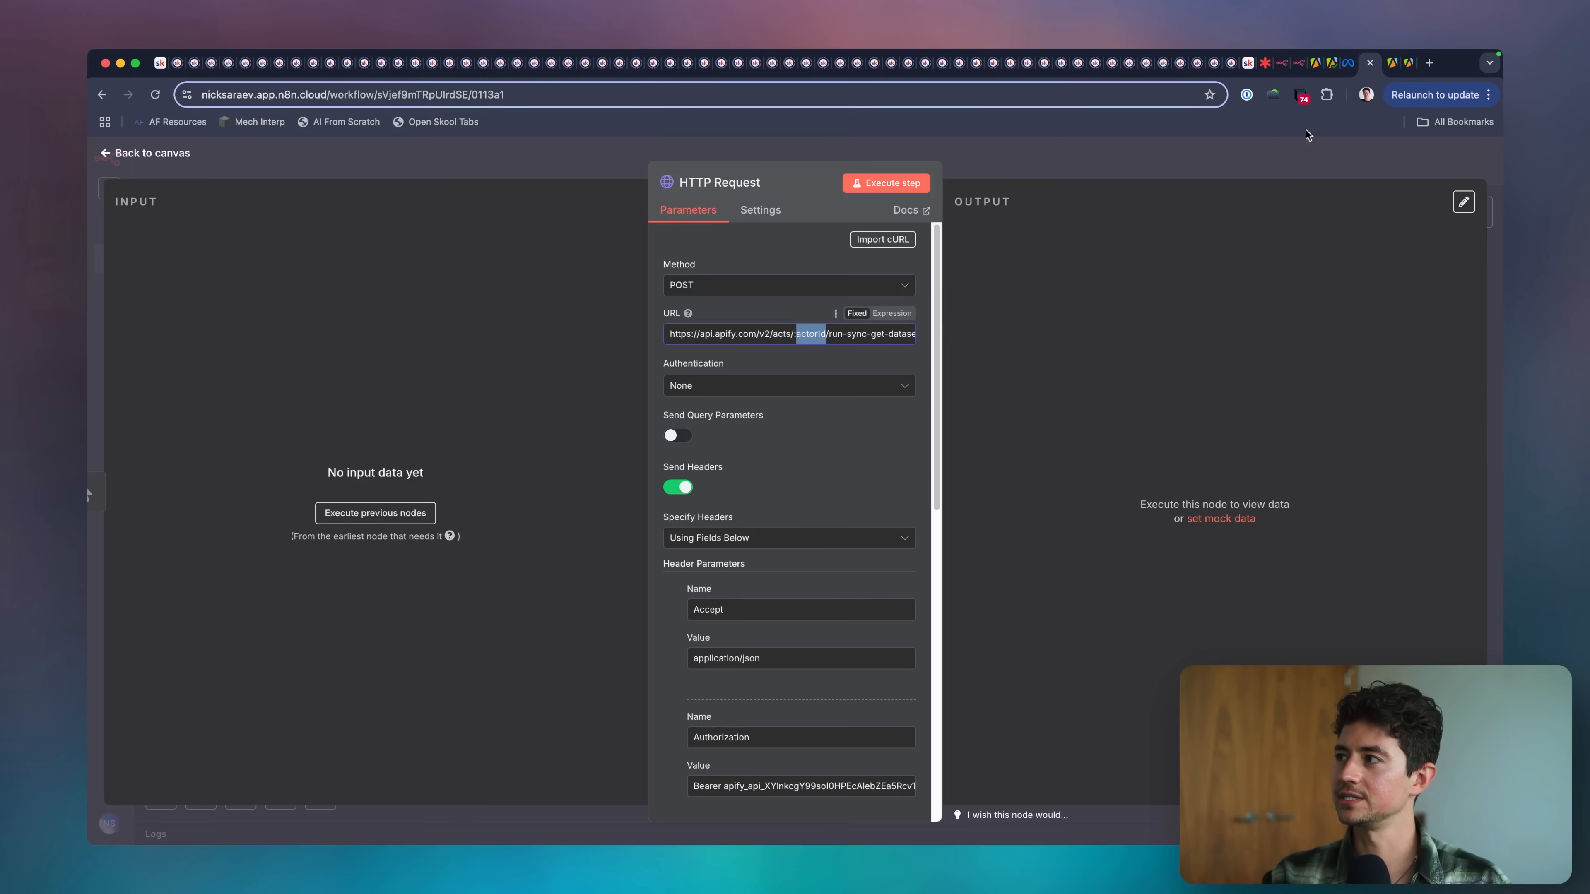
pyautogui.click(1330, 69)
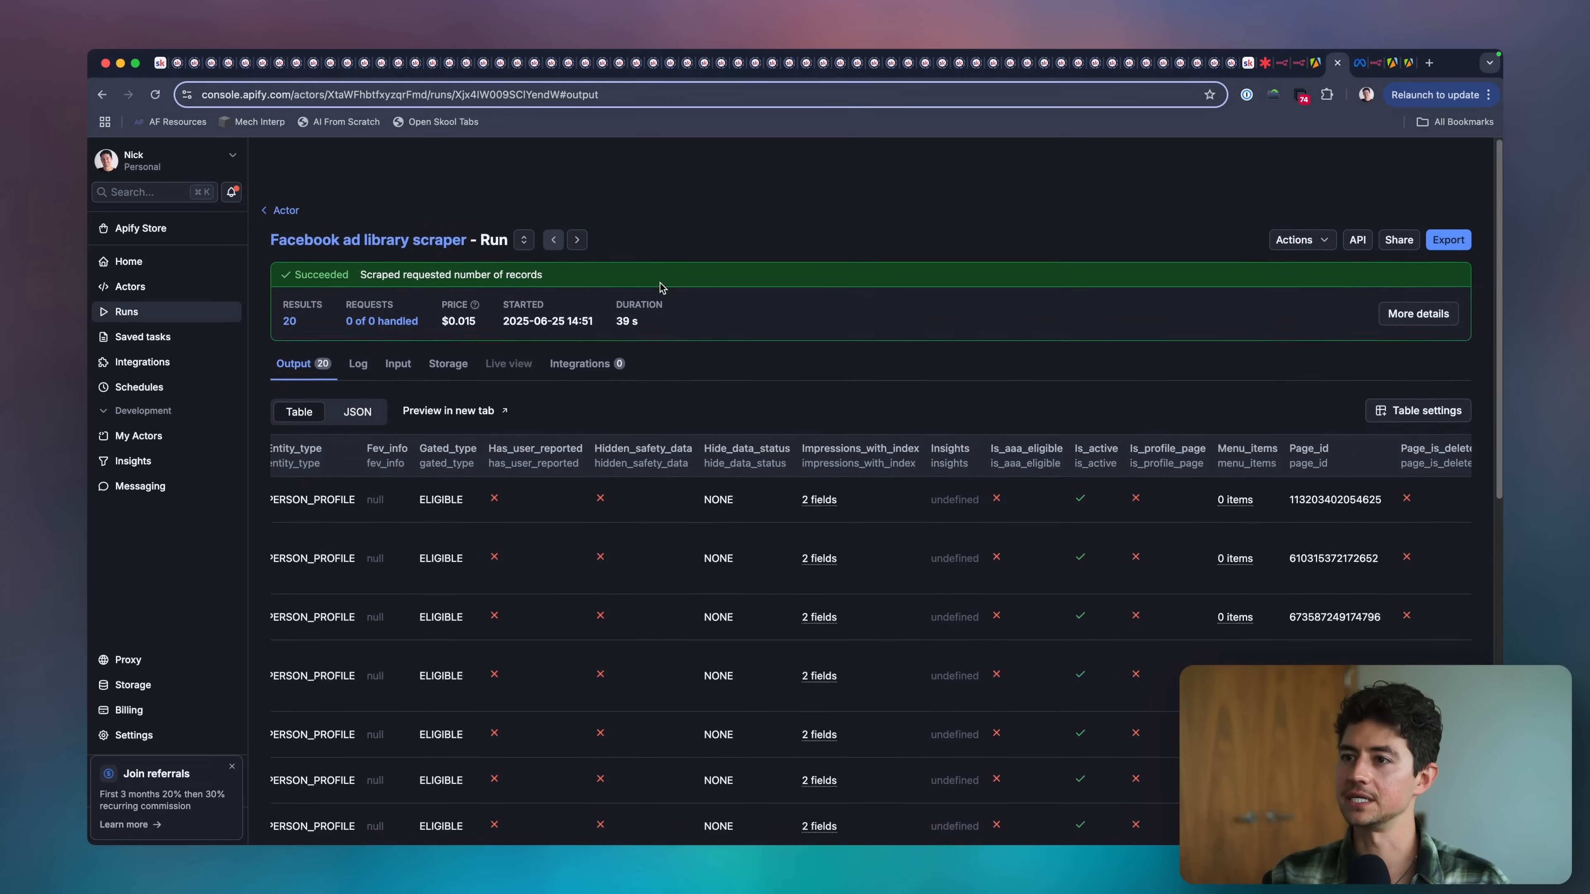
pyautogui.click(348, 195)
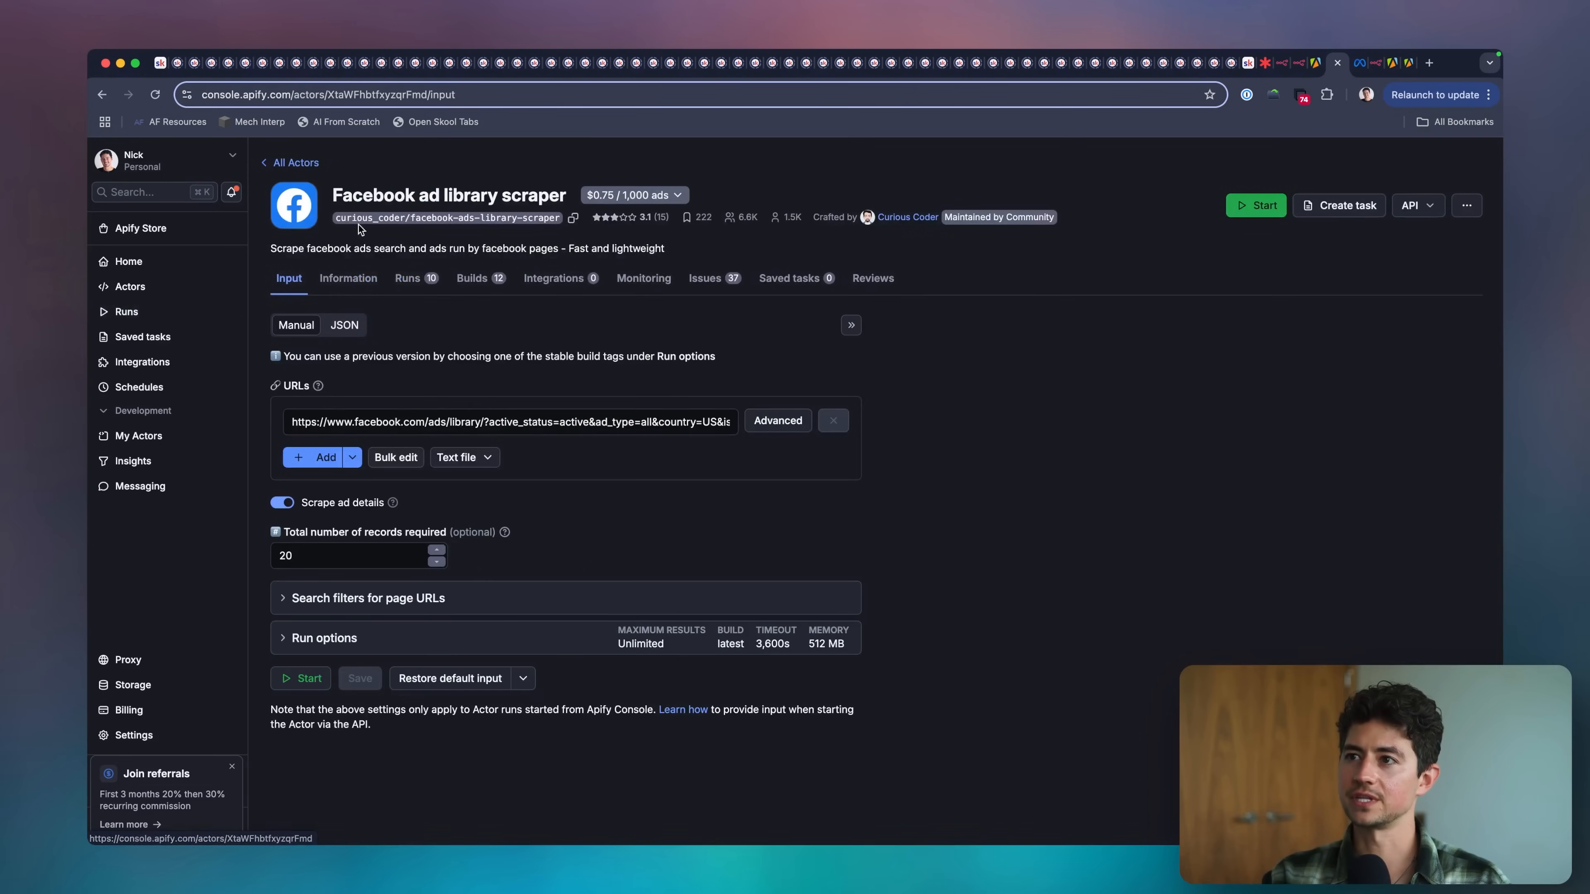
pyautogui.click(361, 94)
pyautogui.doubleClick(361, 95)
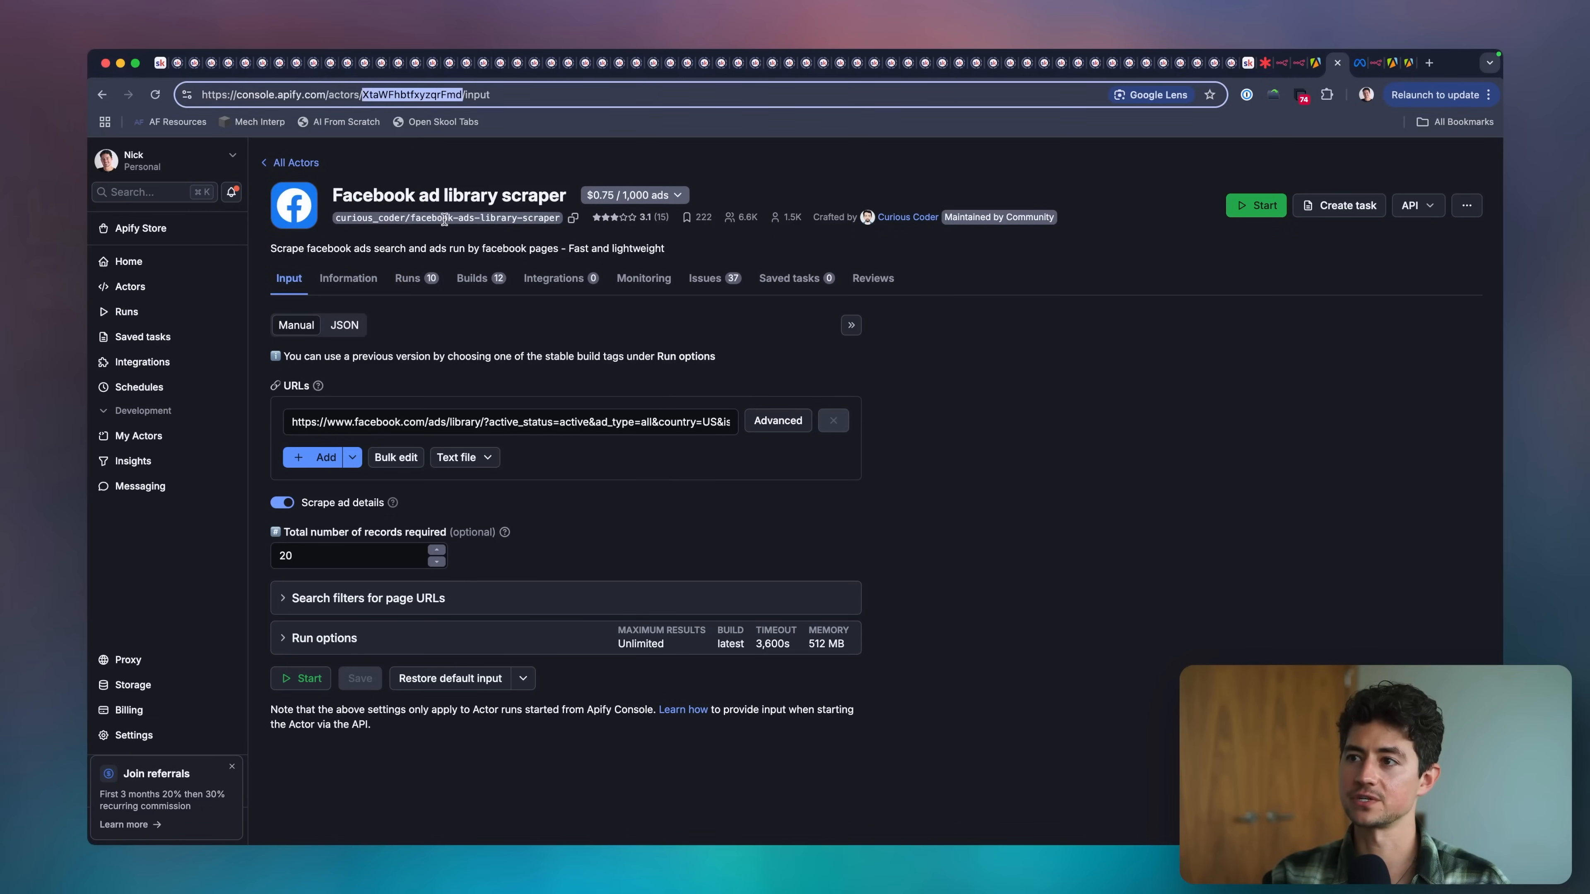
pyautogui.click(572, 217)
pyautogui.press('super+l')
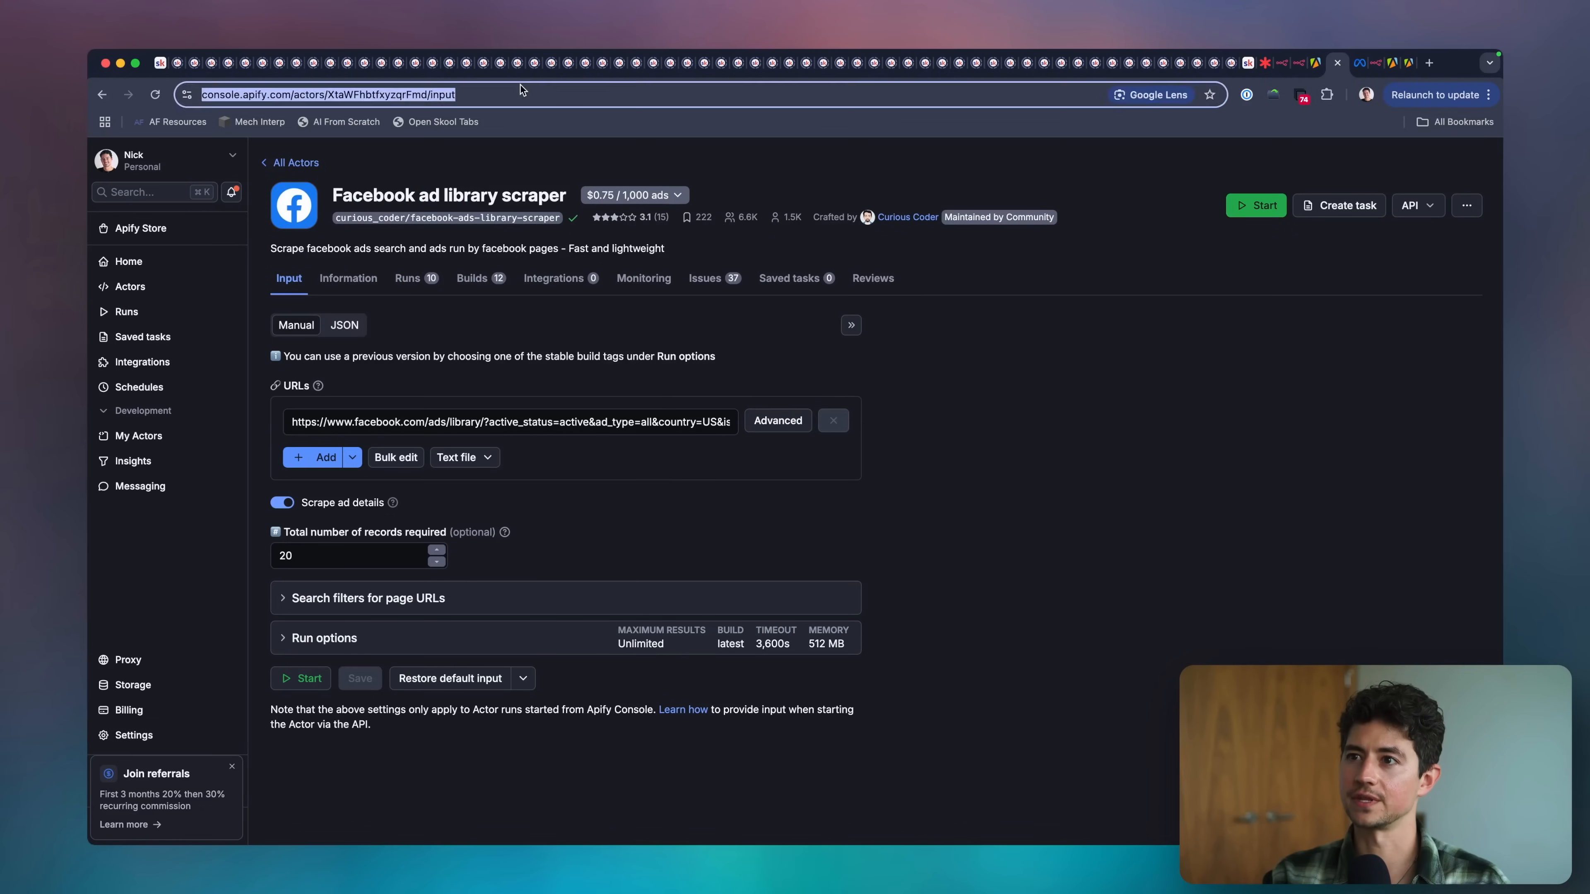
pyautogui.press('BackSpace')
pyautogui.click(612, 328)
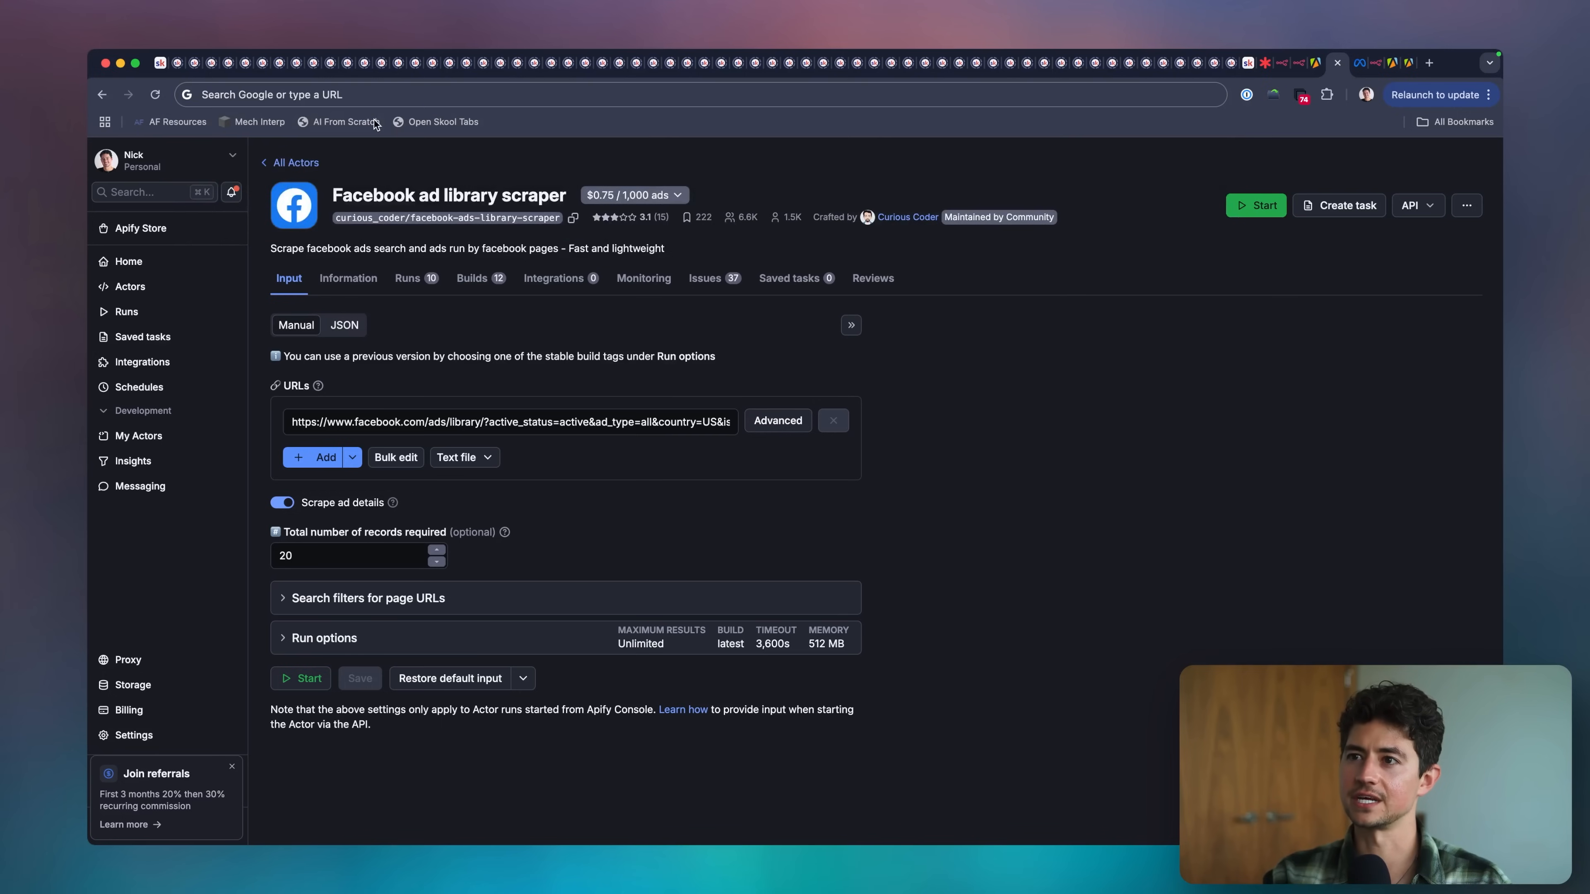
# Copy the actor ID XtaWFhbtfxyzqrFmd from the Apify page address and substitute it for the actorId placeholder in the n8n HTTP Request URL.
pyautogui.click(370, 91)
pyautogui.doubleClick(362, 96)
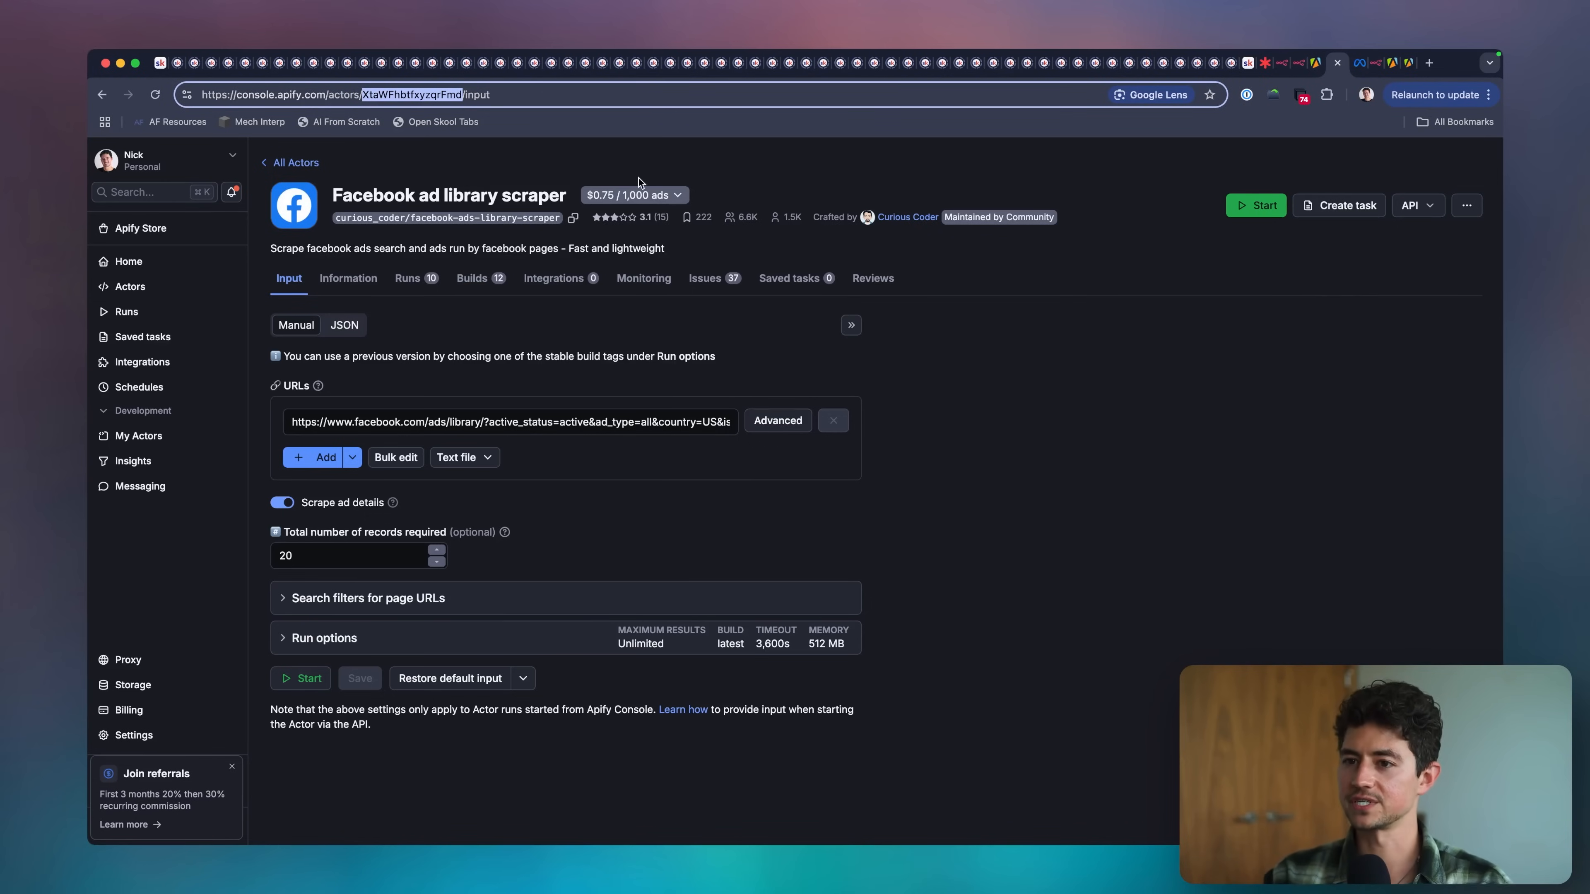
pyautogui.click(1375, 63)
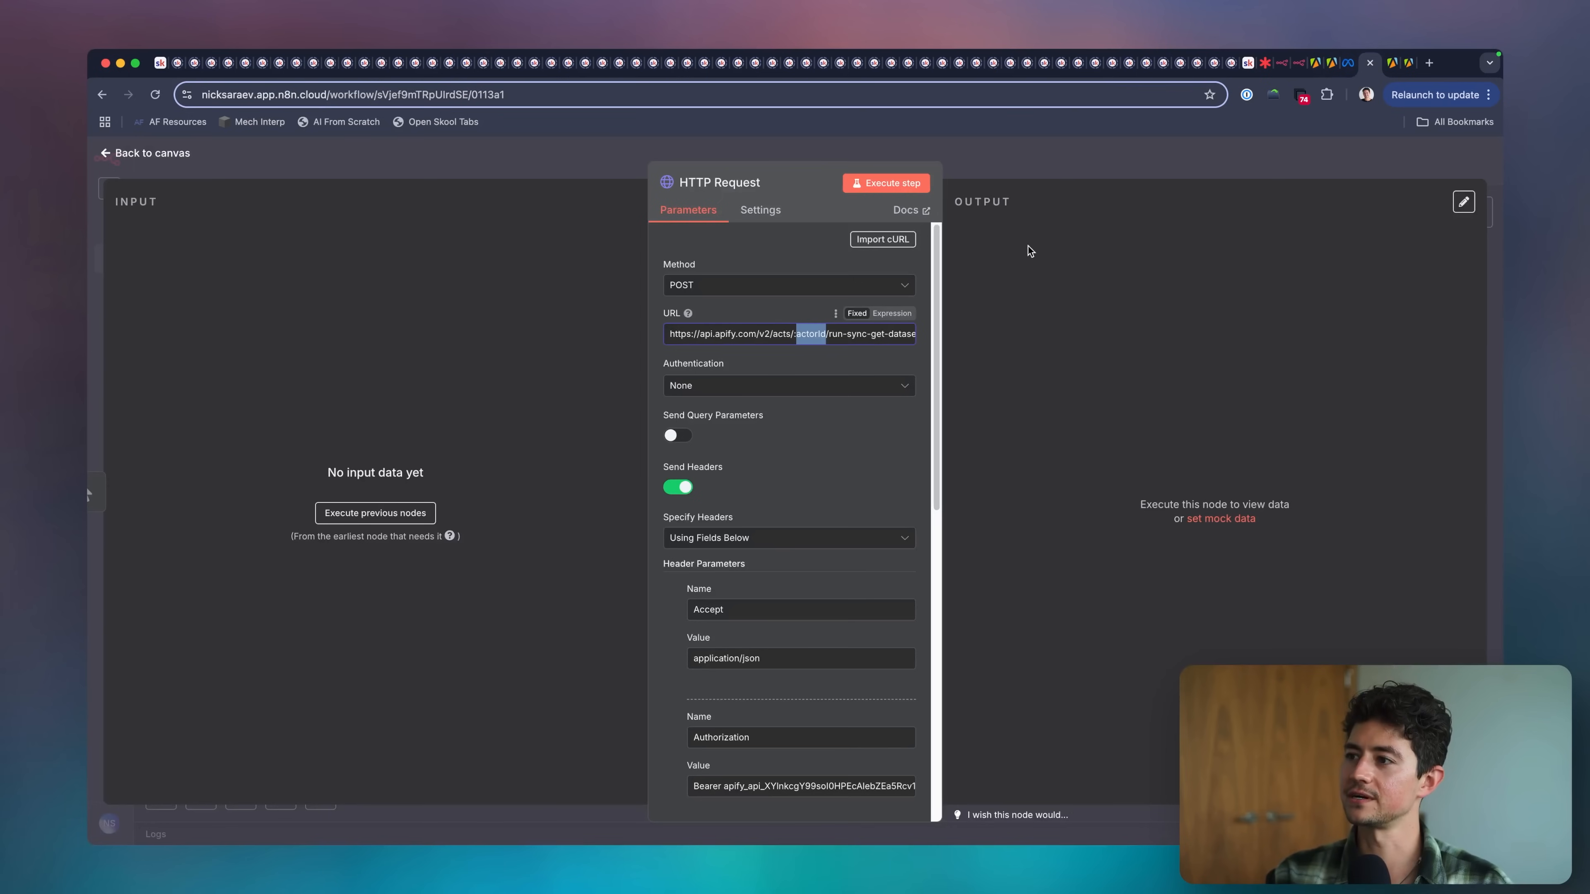
pyautogui.press('super+v')
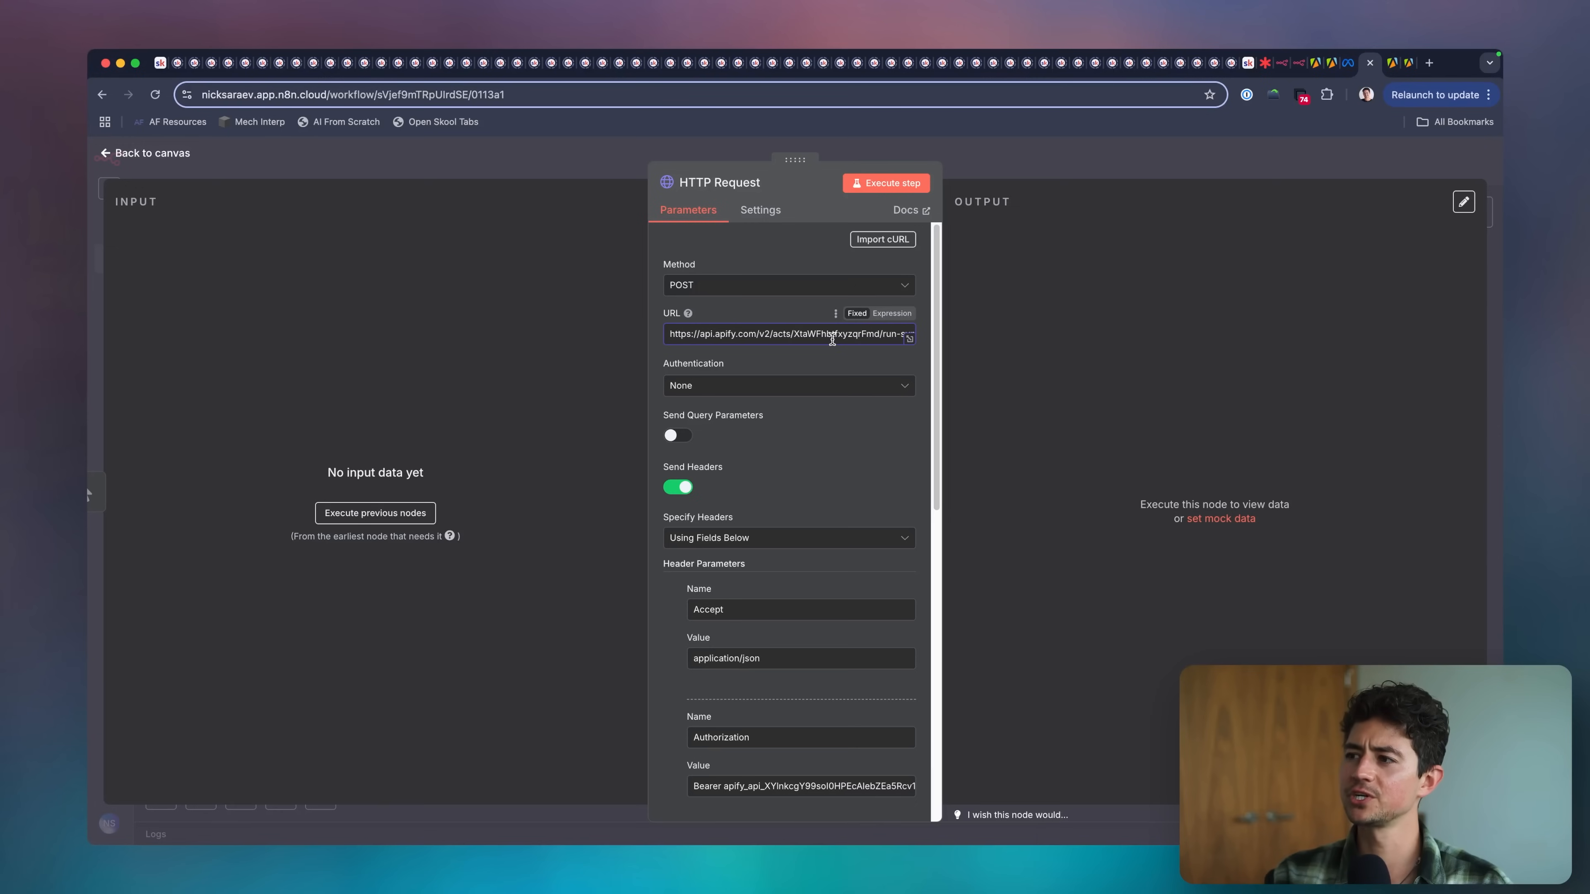
# Switch to the Facebook ad library scraper in Apify, show its input as JSON and copy the whole JSON object.
pyautogui.scroll(-10, 832, 341)
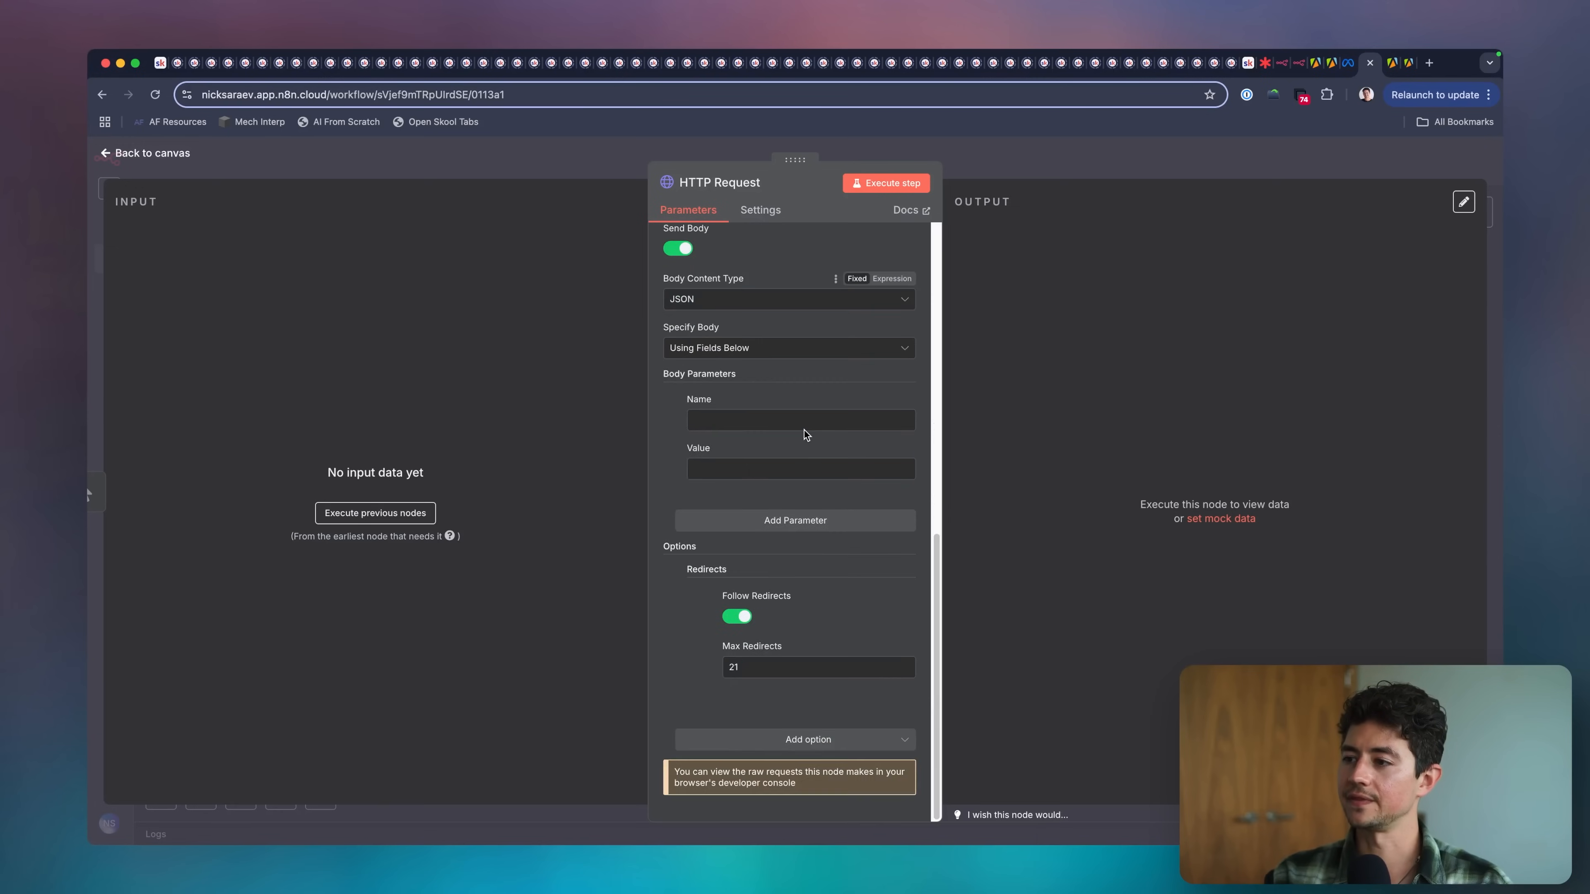
pyautogui.scroll(2, 804, 430)
pyautogui.scroll(-3, 804, 431)
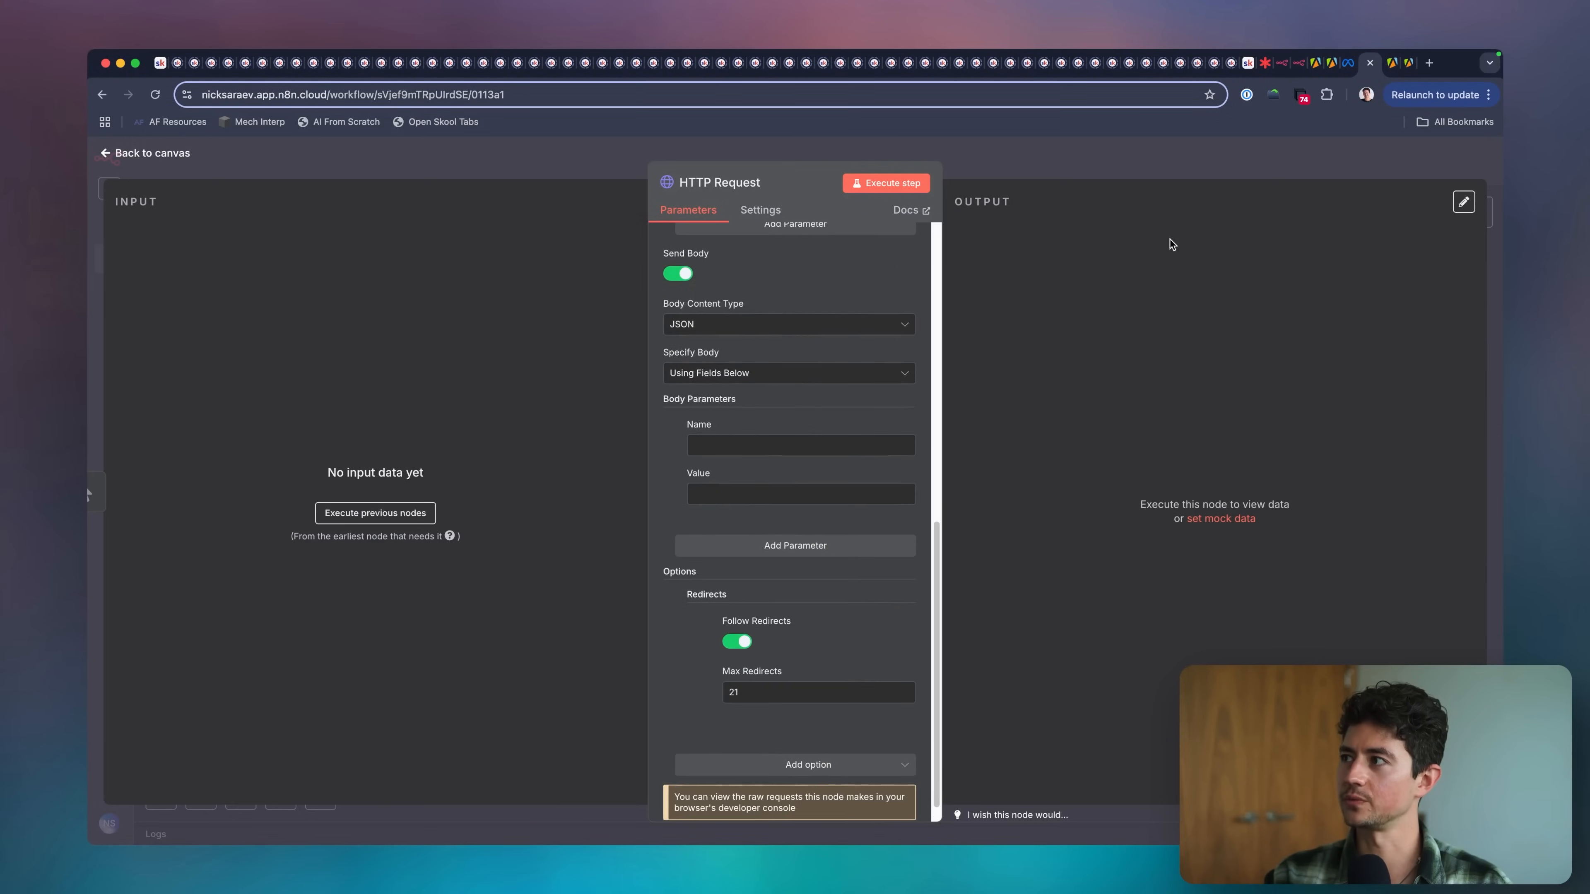
pyautogui.scroll(1, 827, 335)
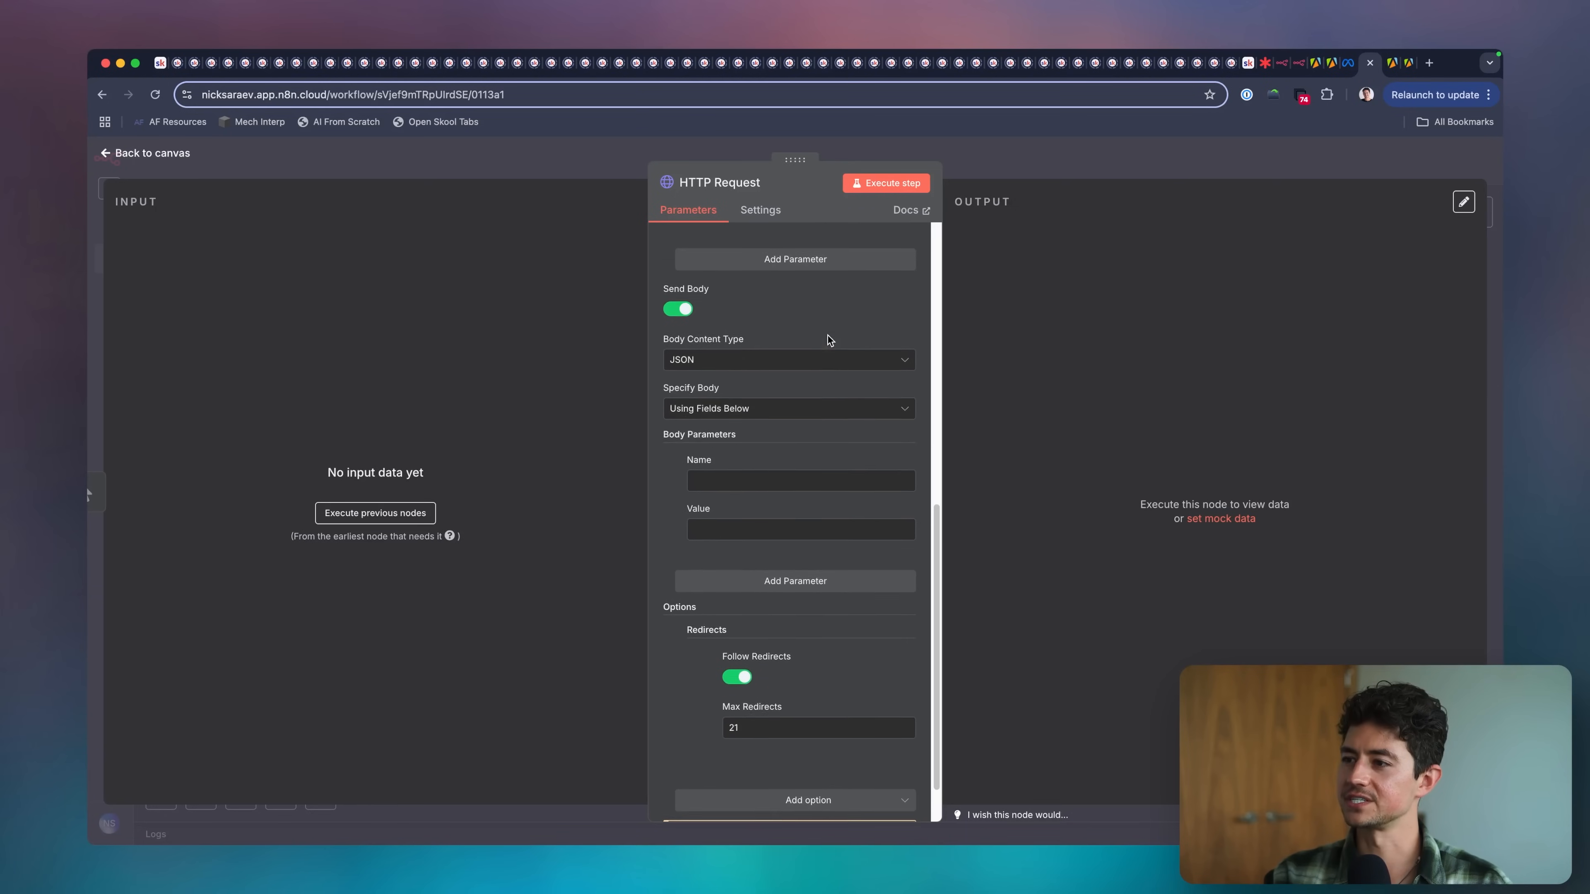
pyautogui.click(1337, 75)
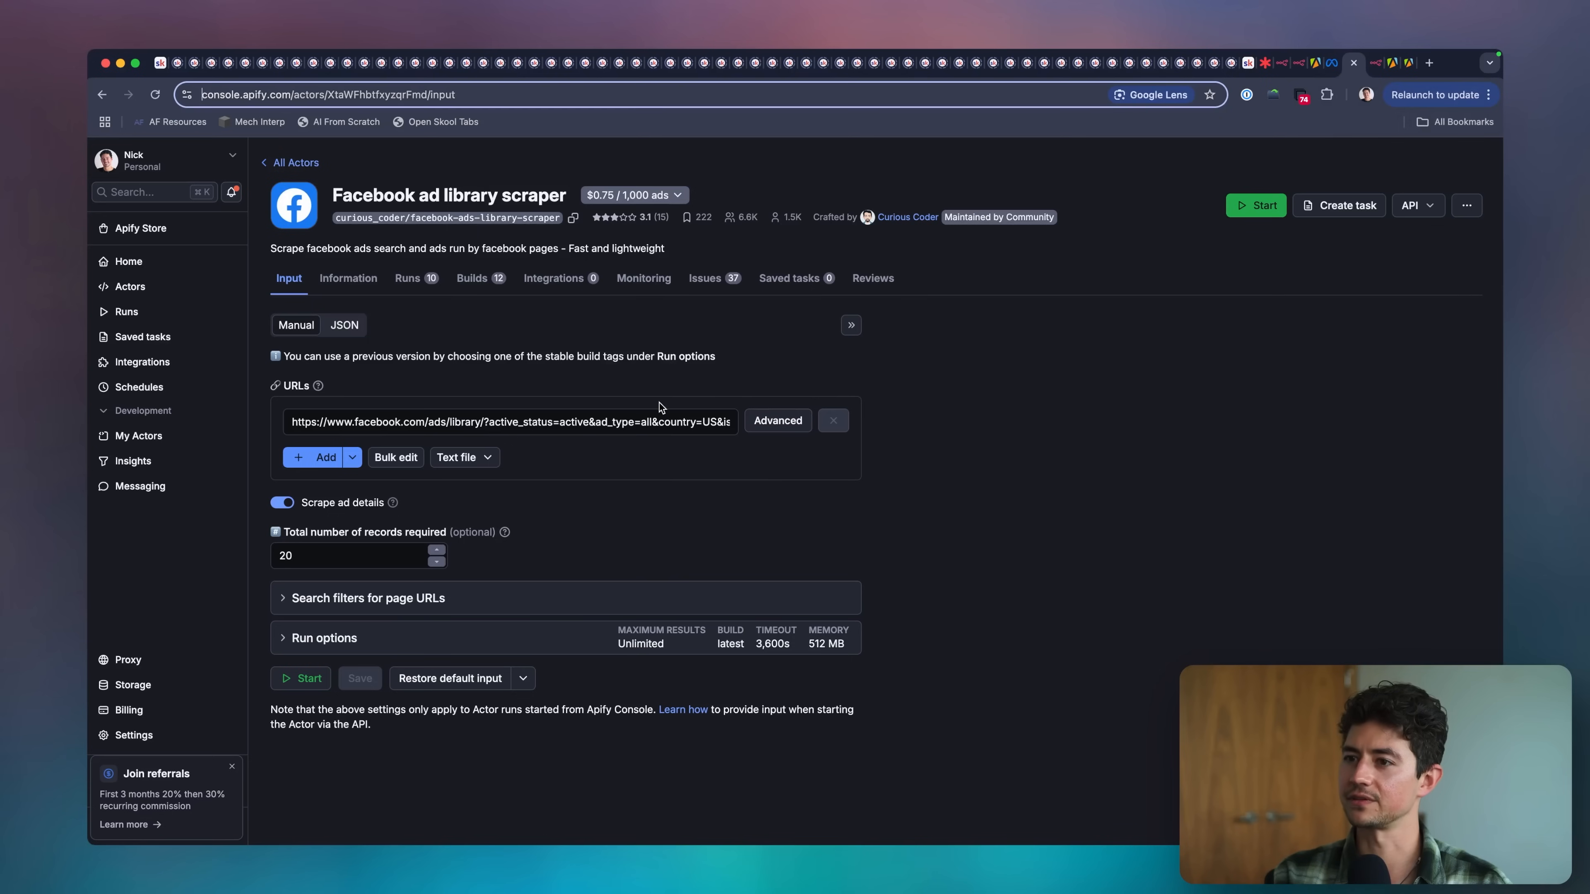
pyautogui.scroll(5, 428, 409)
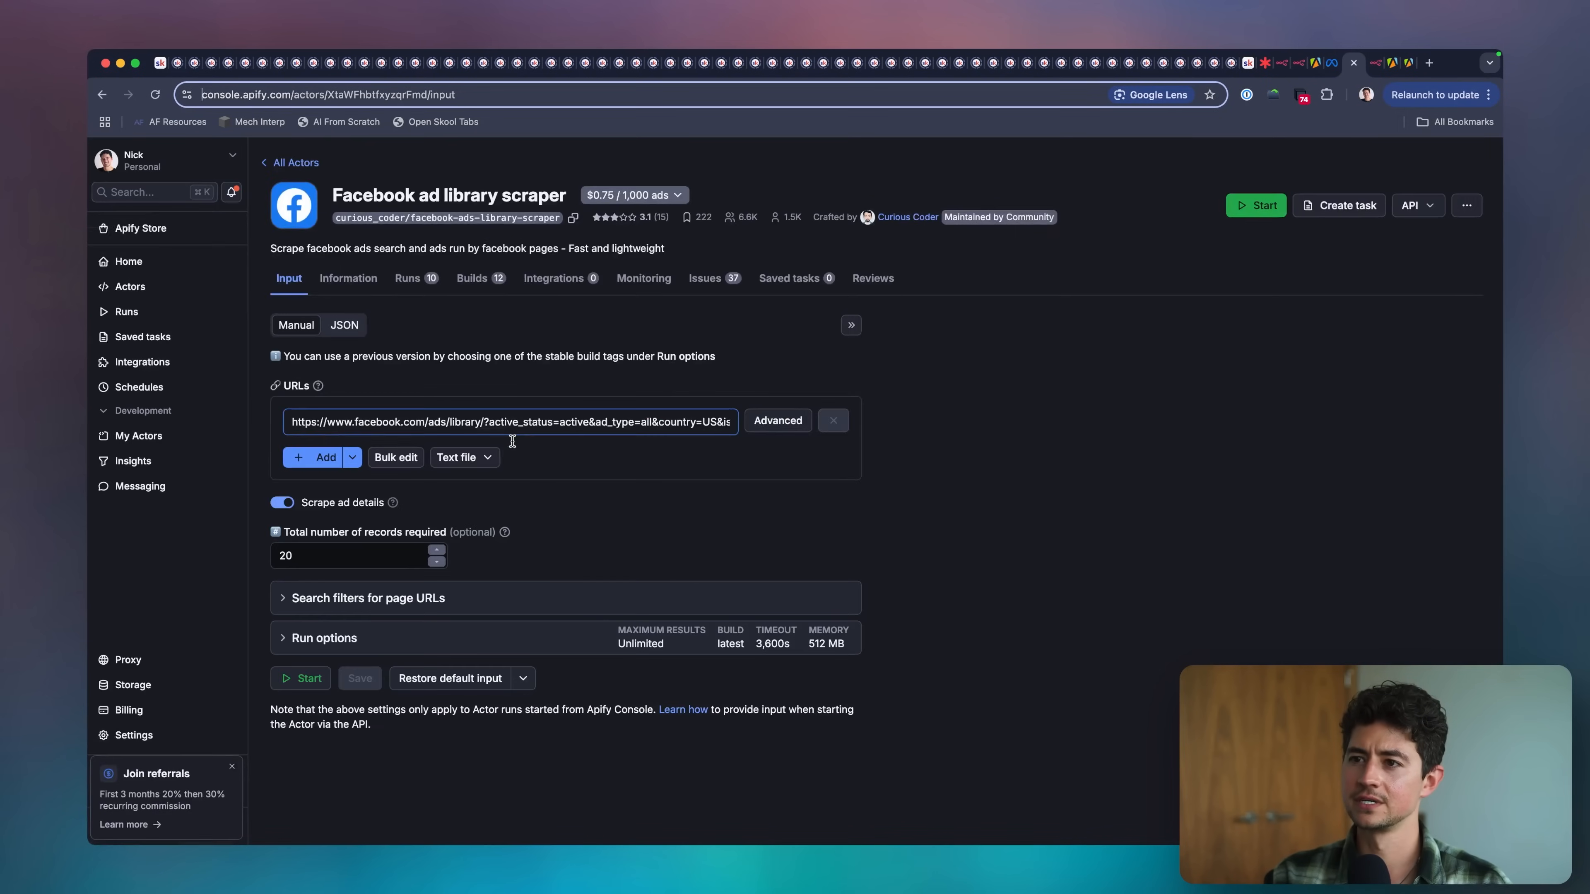
pyautogui.scroll(-5, 427, 409)
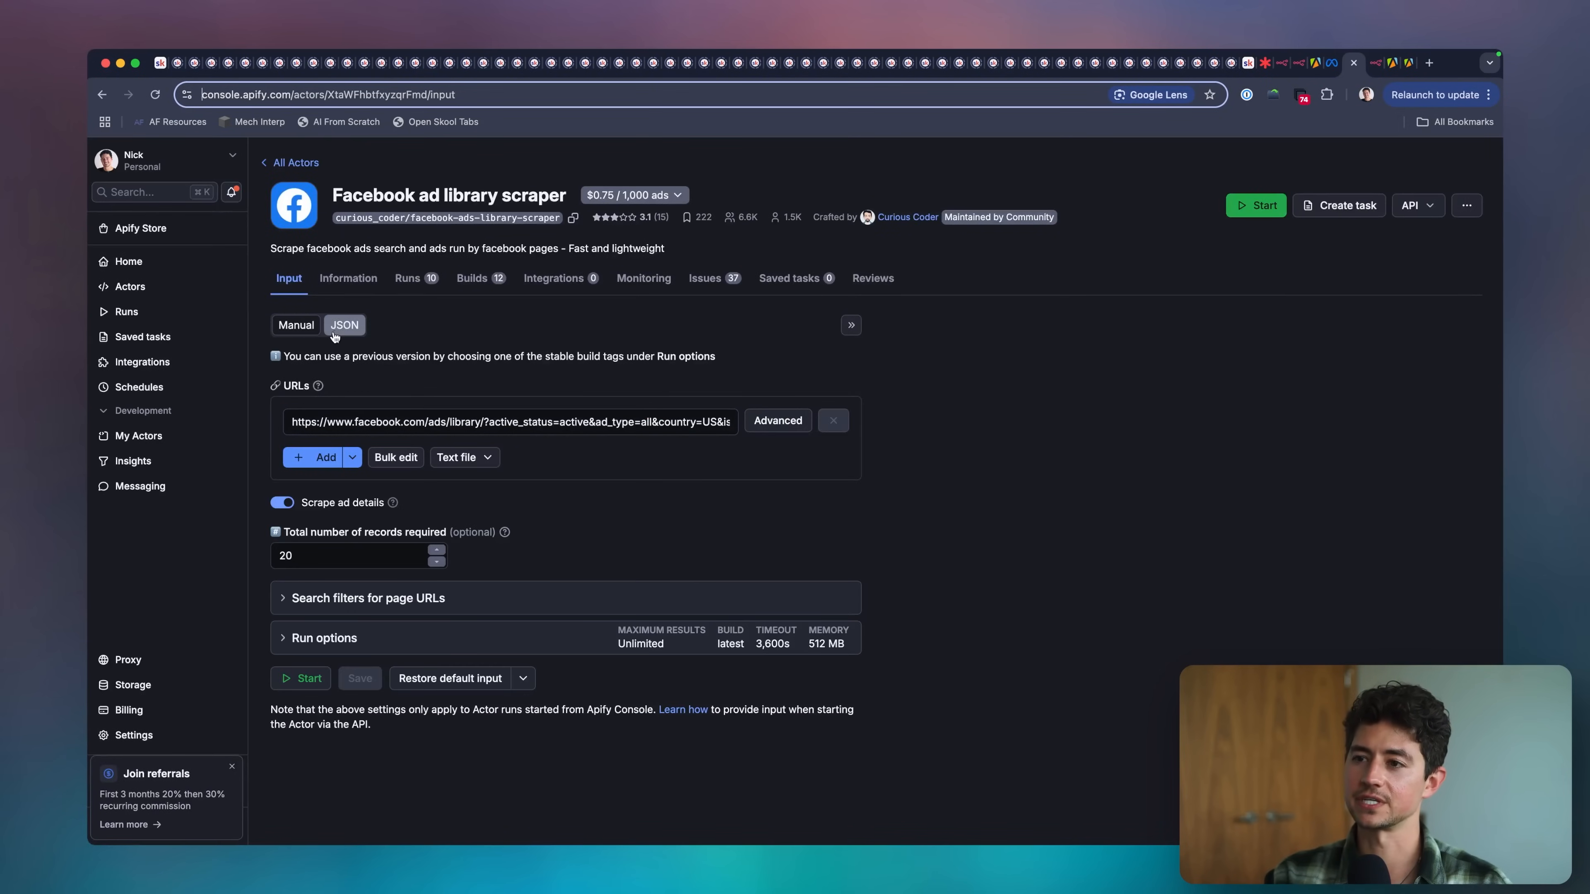
pyautogui.click(345, 327)
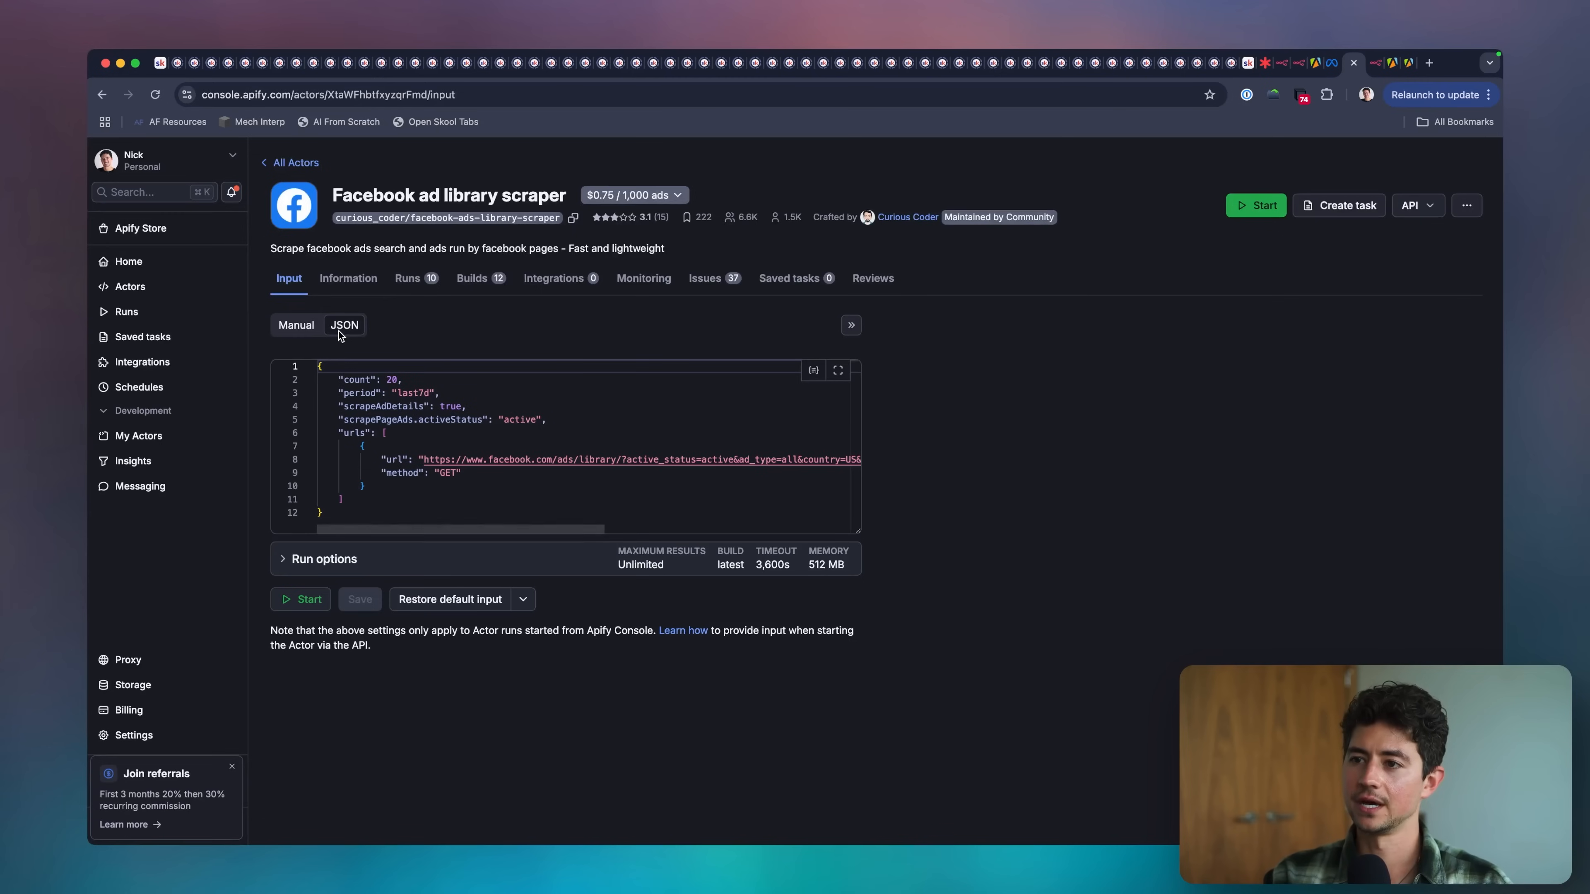
pyautogui.press('super+a')
pyautogui.press('super+c')
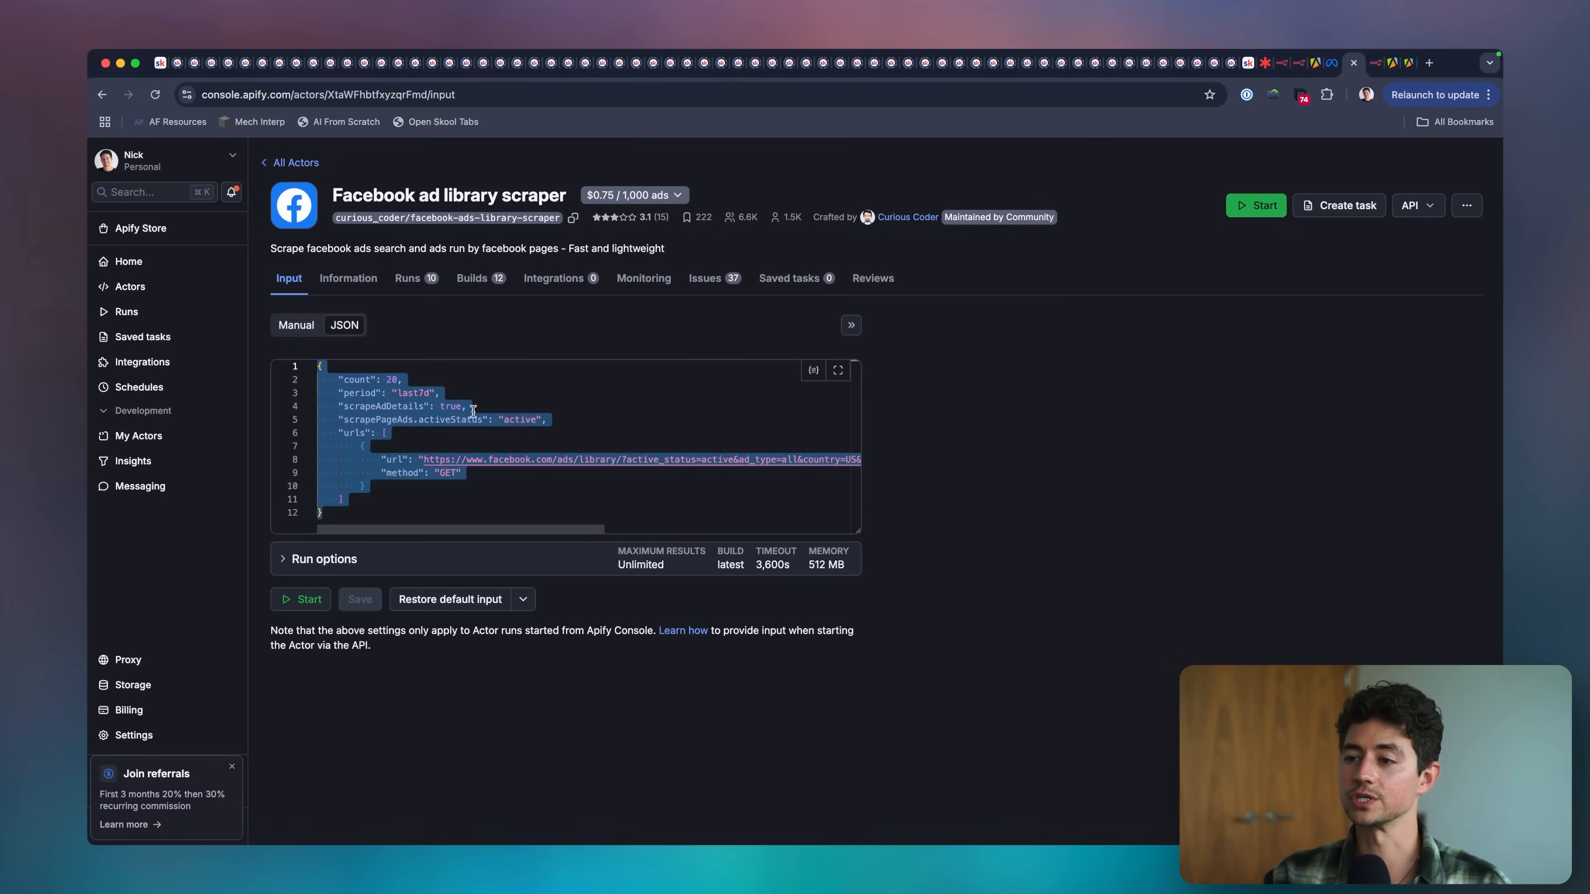
pyautogui.click(513, 419)
# Set the n8n HTTP Request node's body to be specified using JSON and paste the copied scraper input as its content.
pyautogui.click(1372, 69)
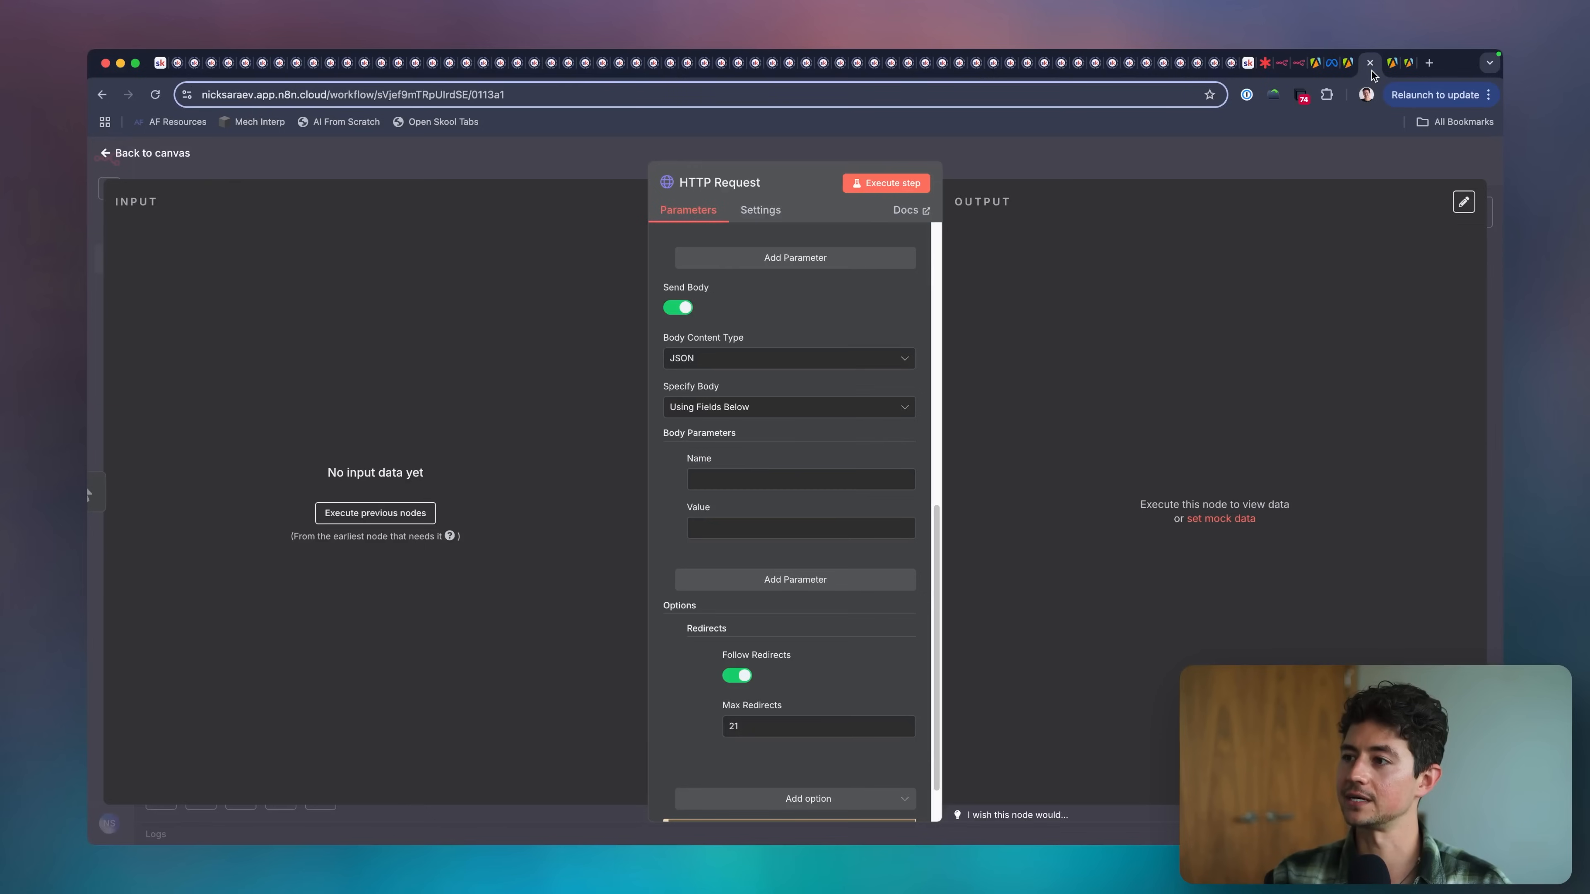
pyautogui.click(739, 407)
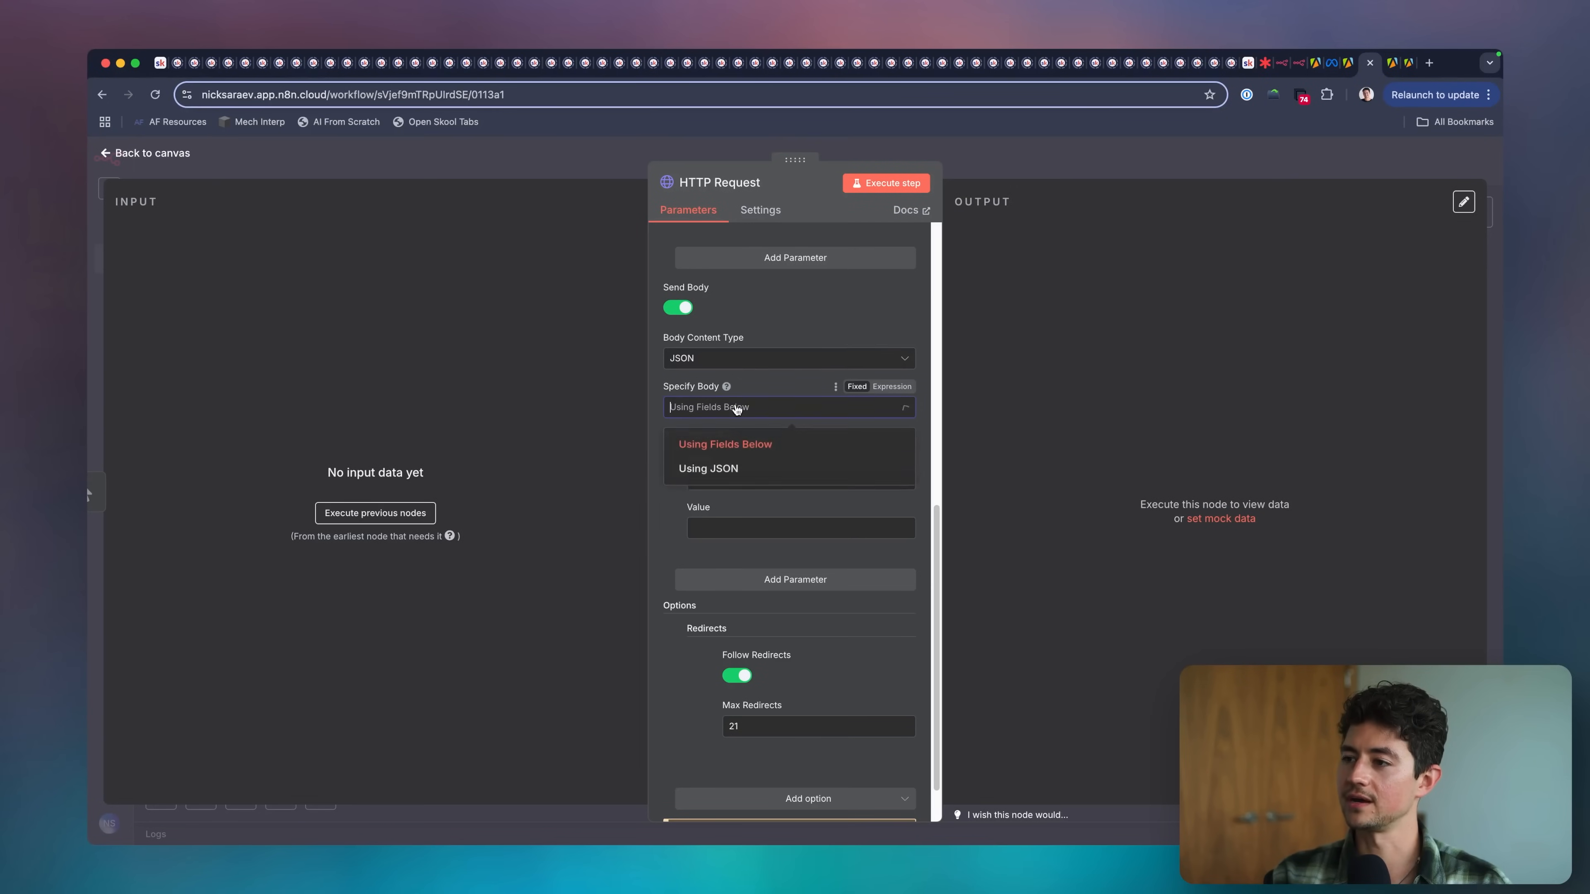
pyautogui.click(729, 466)
pyautogui.click(813, 482)
pyautogui.press('super+v')
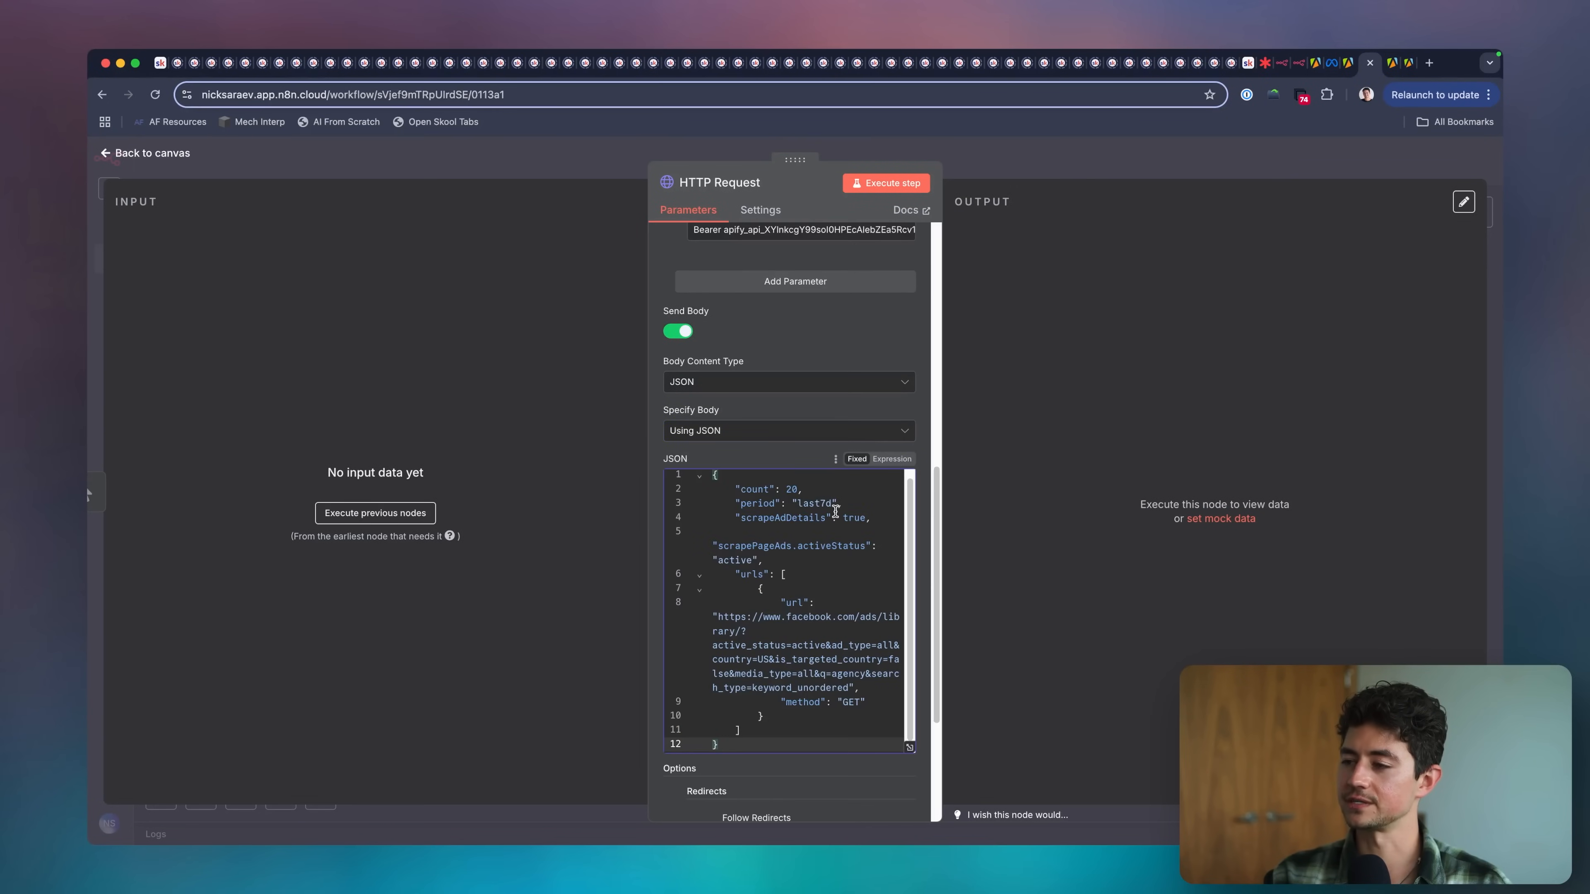
# Review the HTTP Request node's URL, headers and JSON body, and execute the step.
pyautogui.scroll(4, 786, 317)
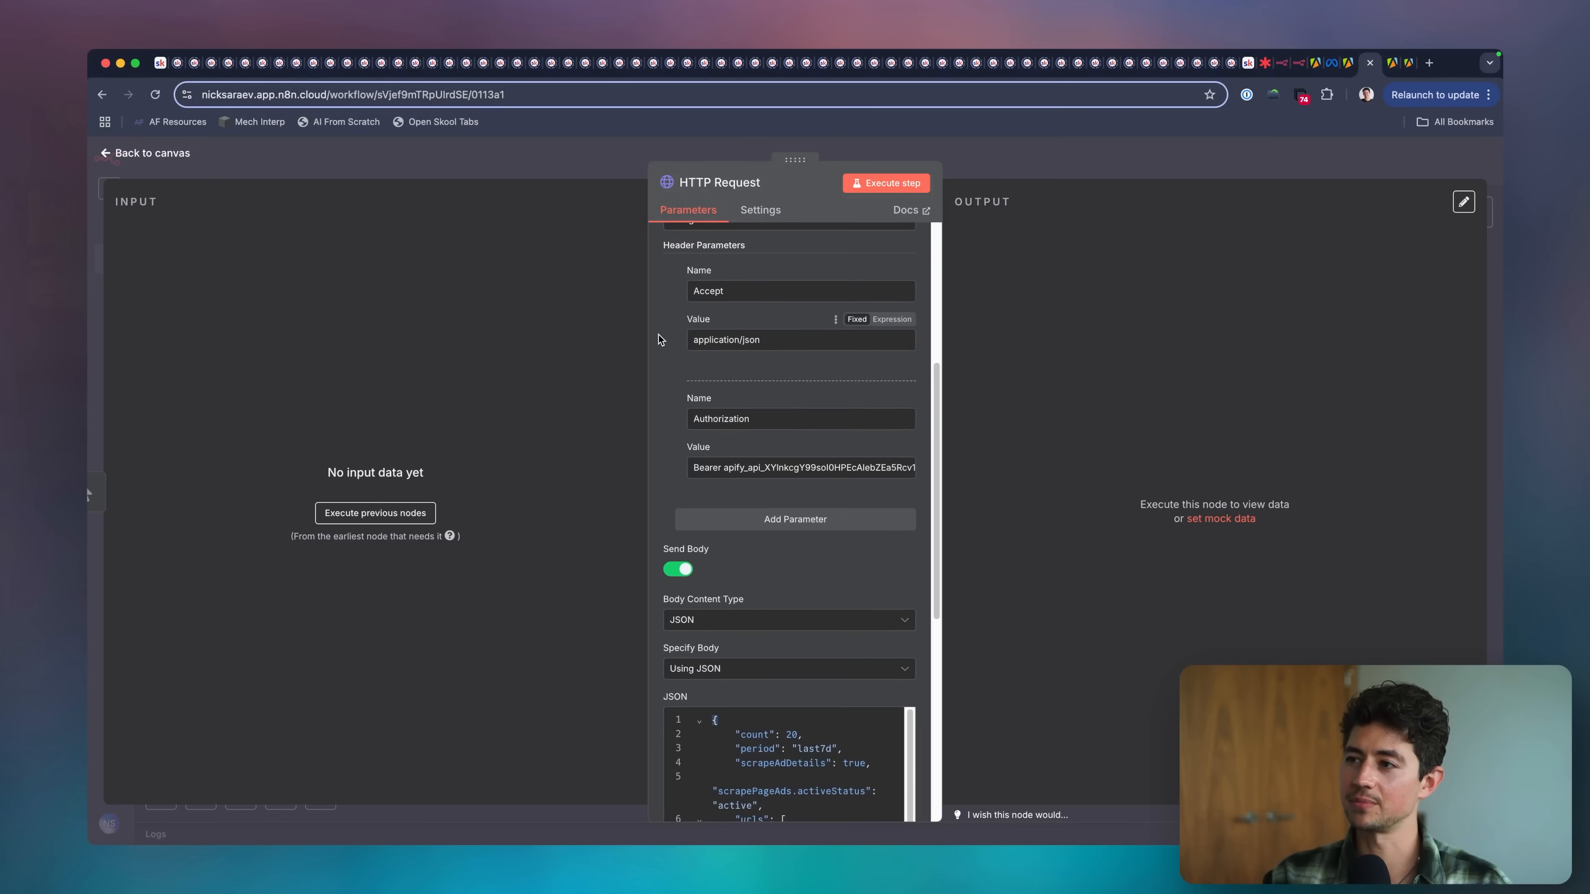
pyautogui.scroll(5, 658, 334)
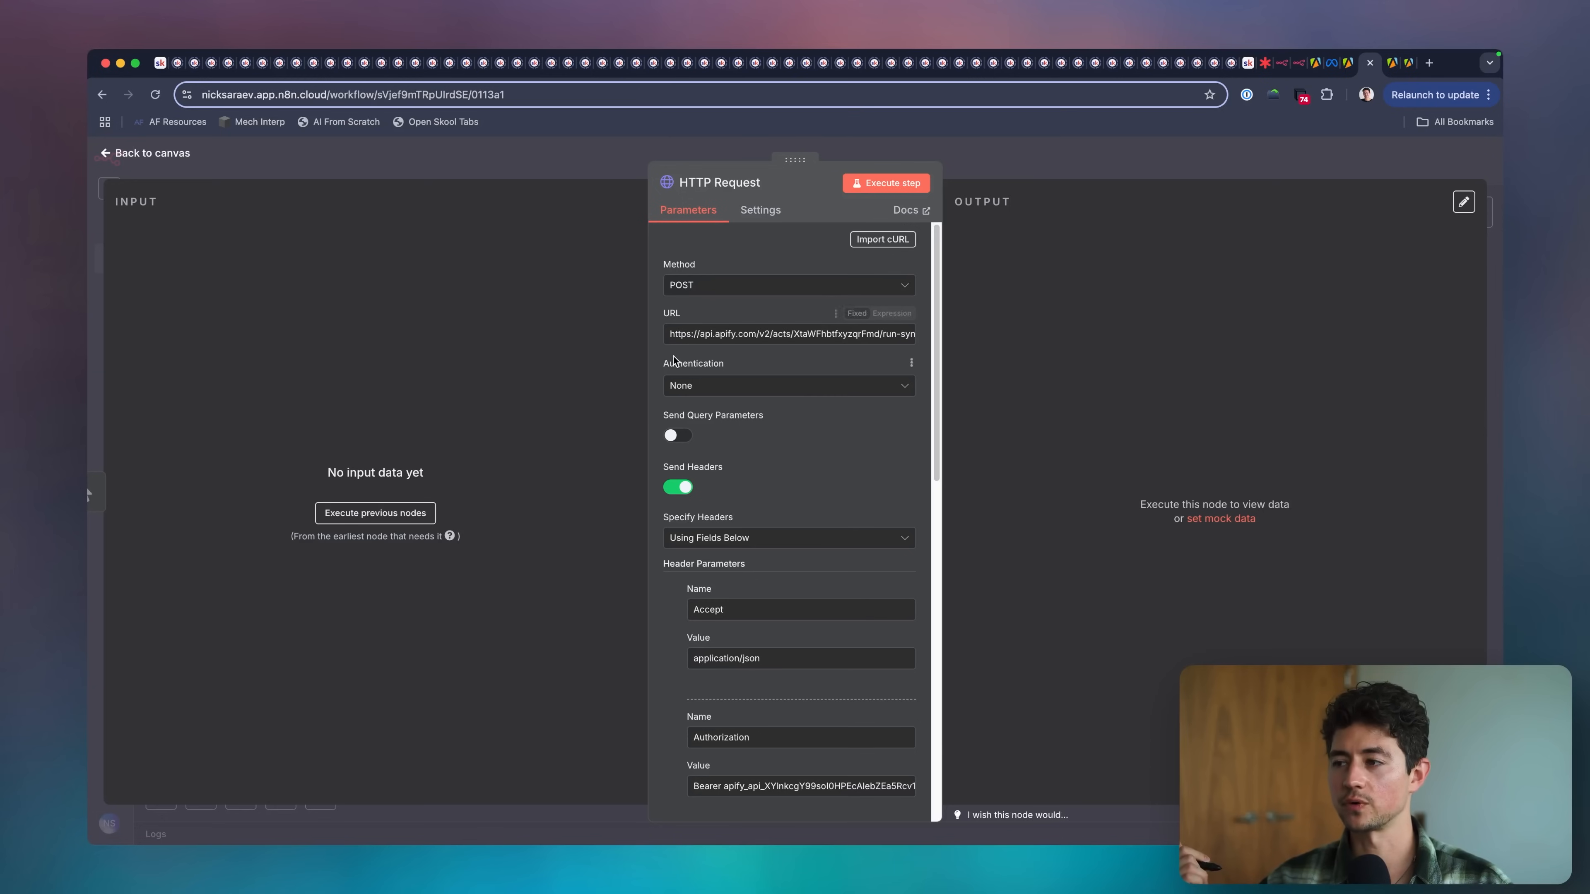
pyautogui.scroll(-5, 674, 361)
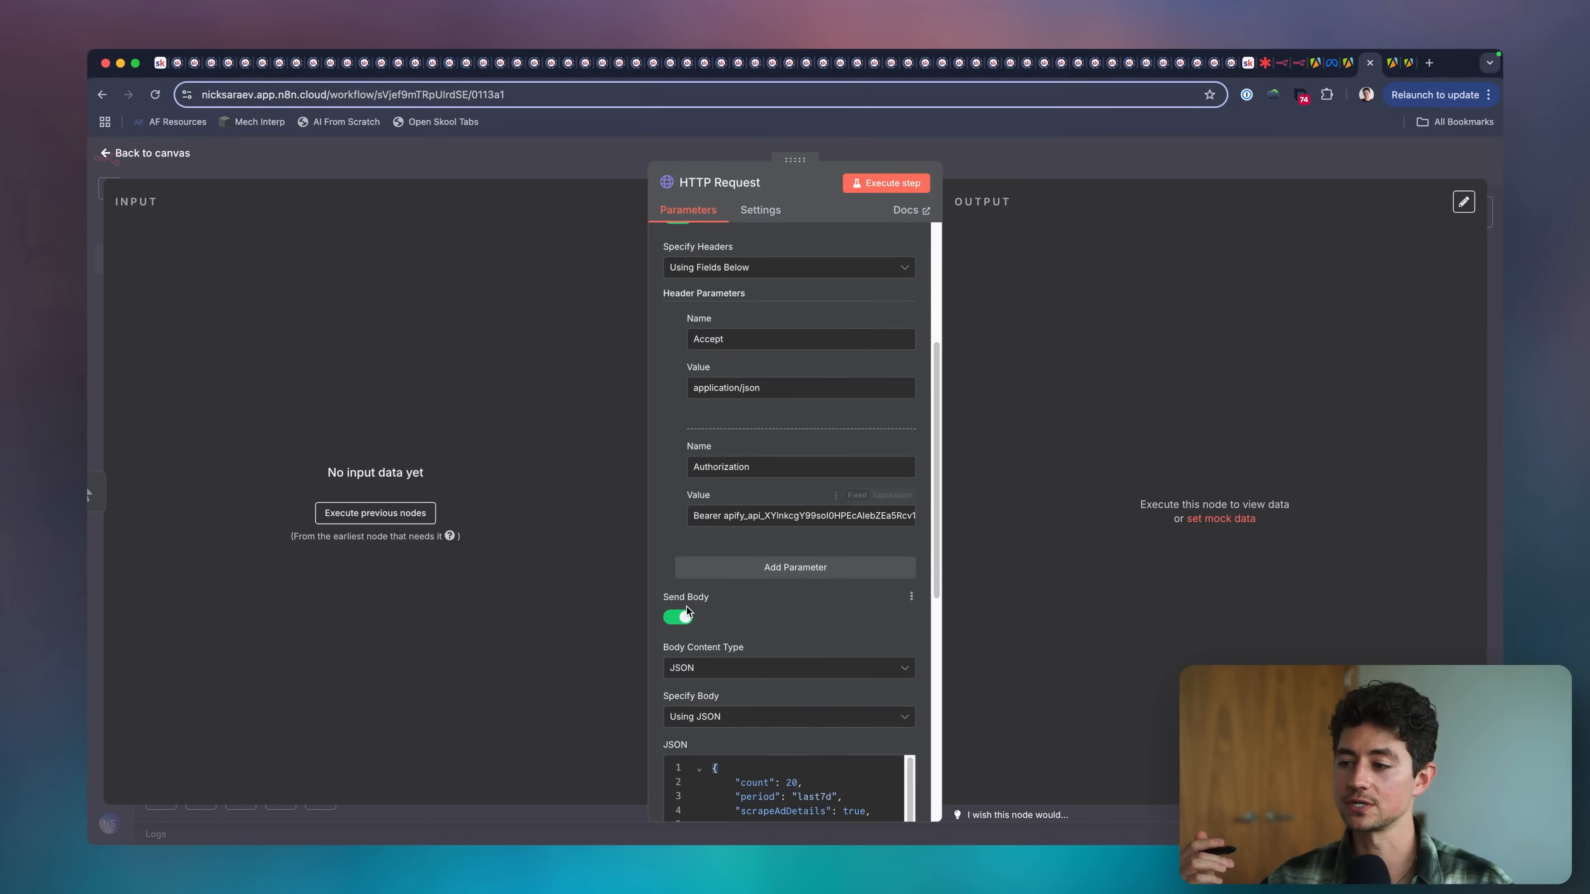
pyautogui.scroll(-7, 796, 482)
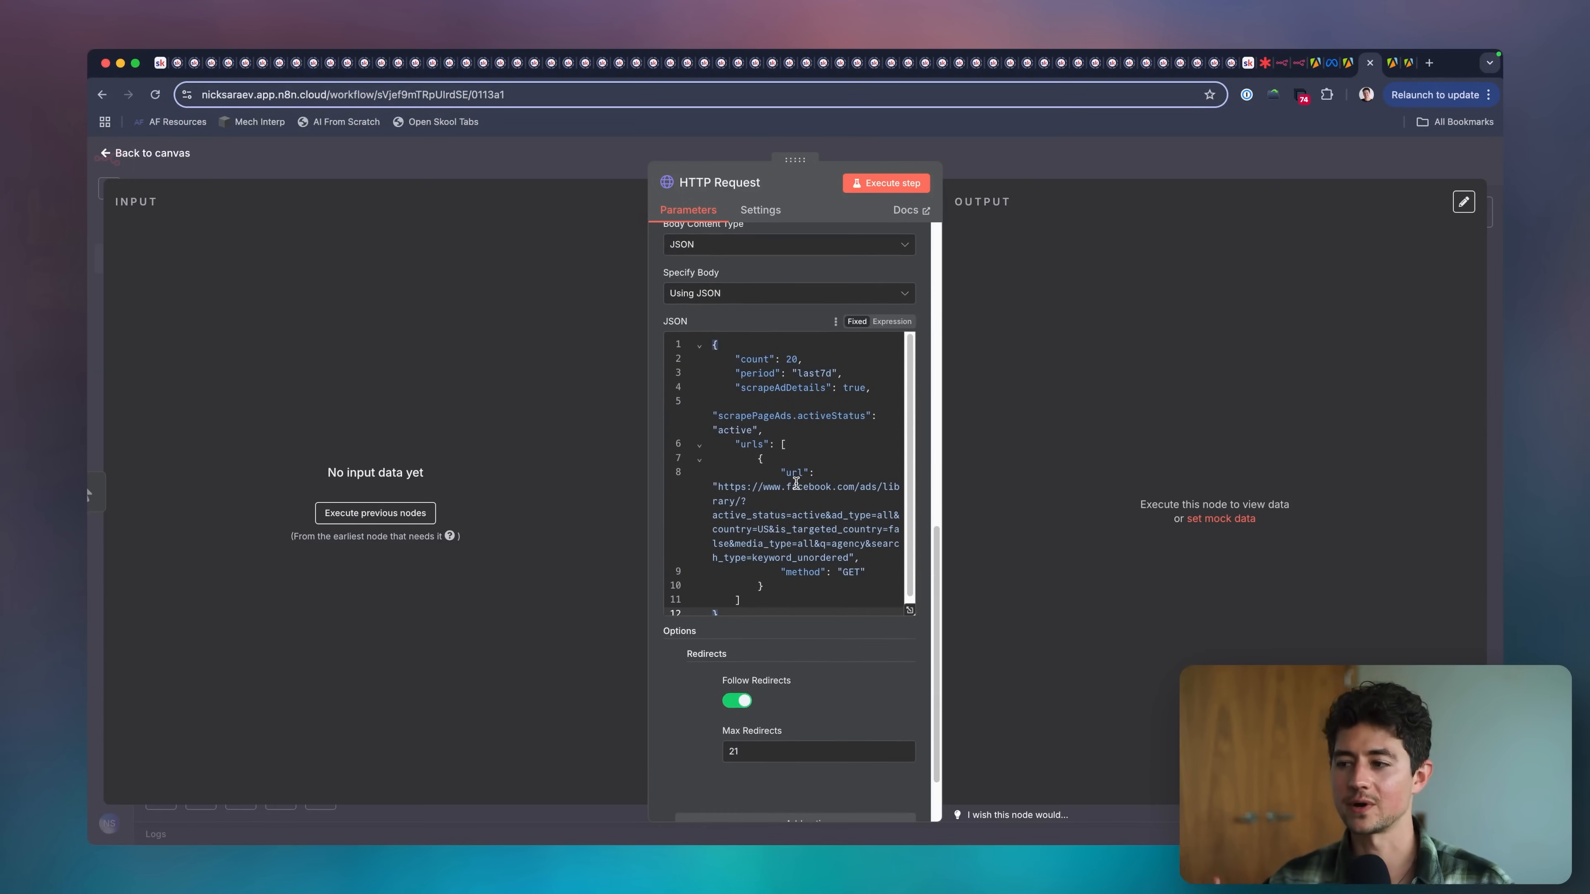
pyautogui.click(902, 184)
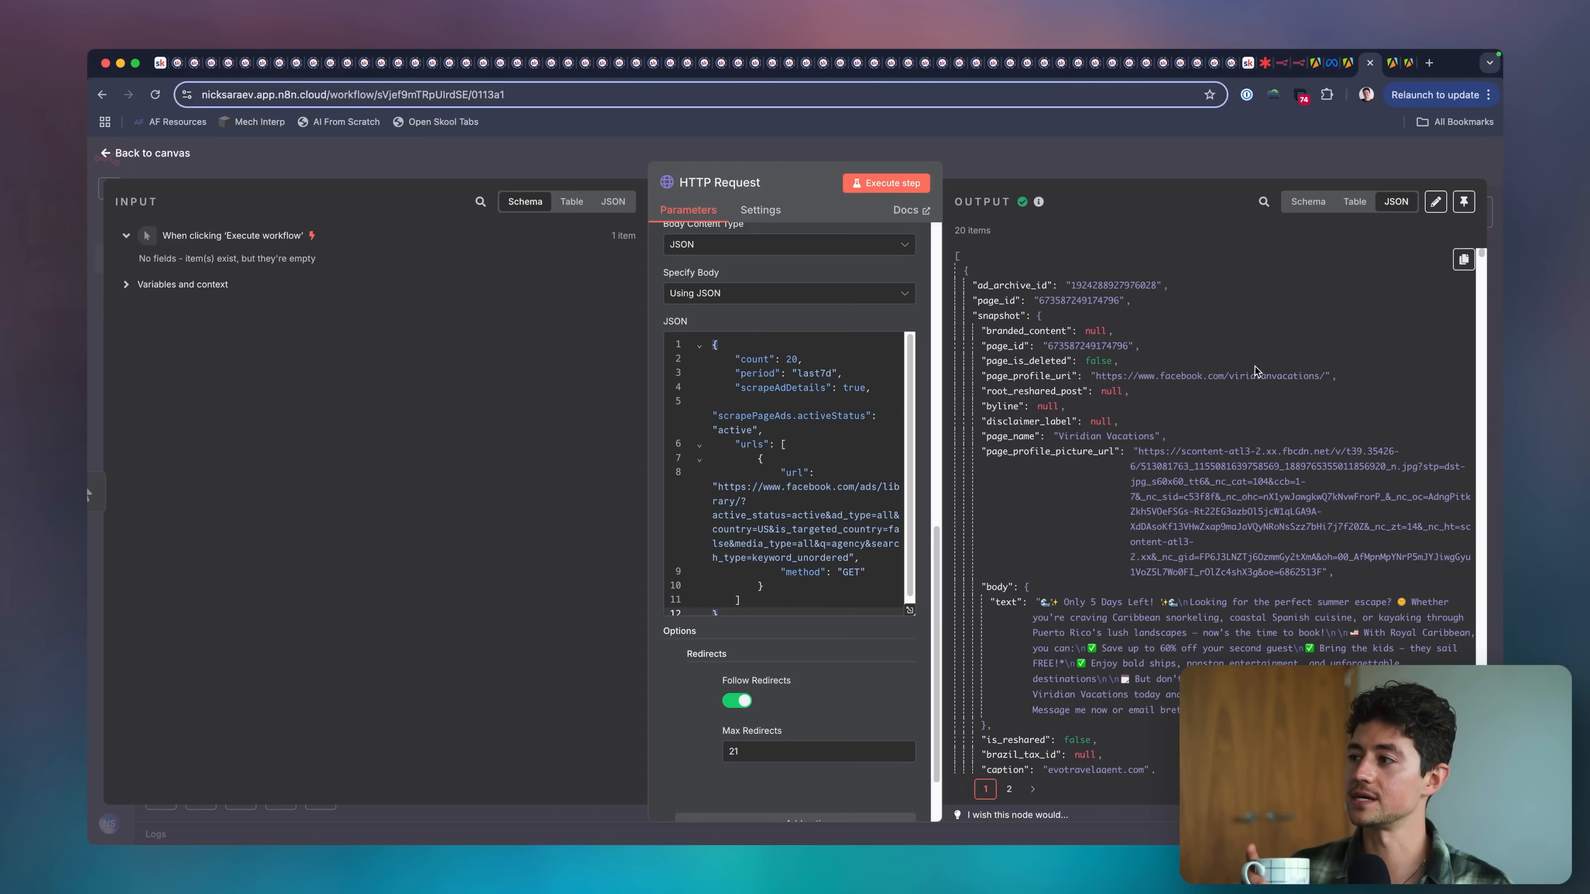
# Examine the ad fields in the HTTP Request output as JSON, and compare the table and schema views.
pyautogui.scroll(-5, 1254, 369)
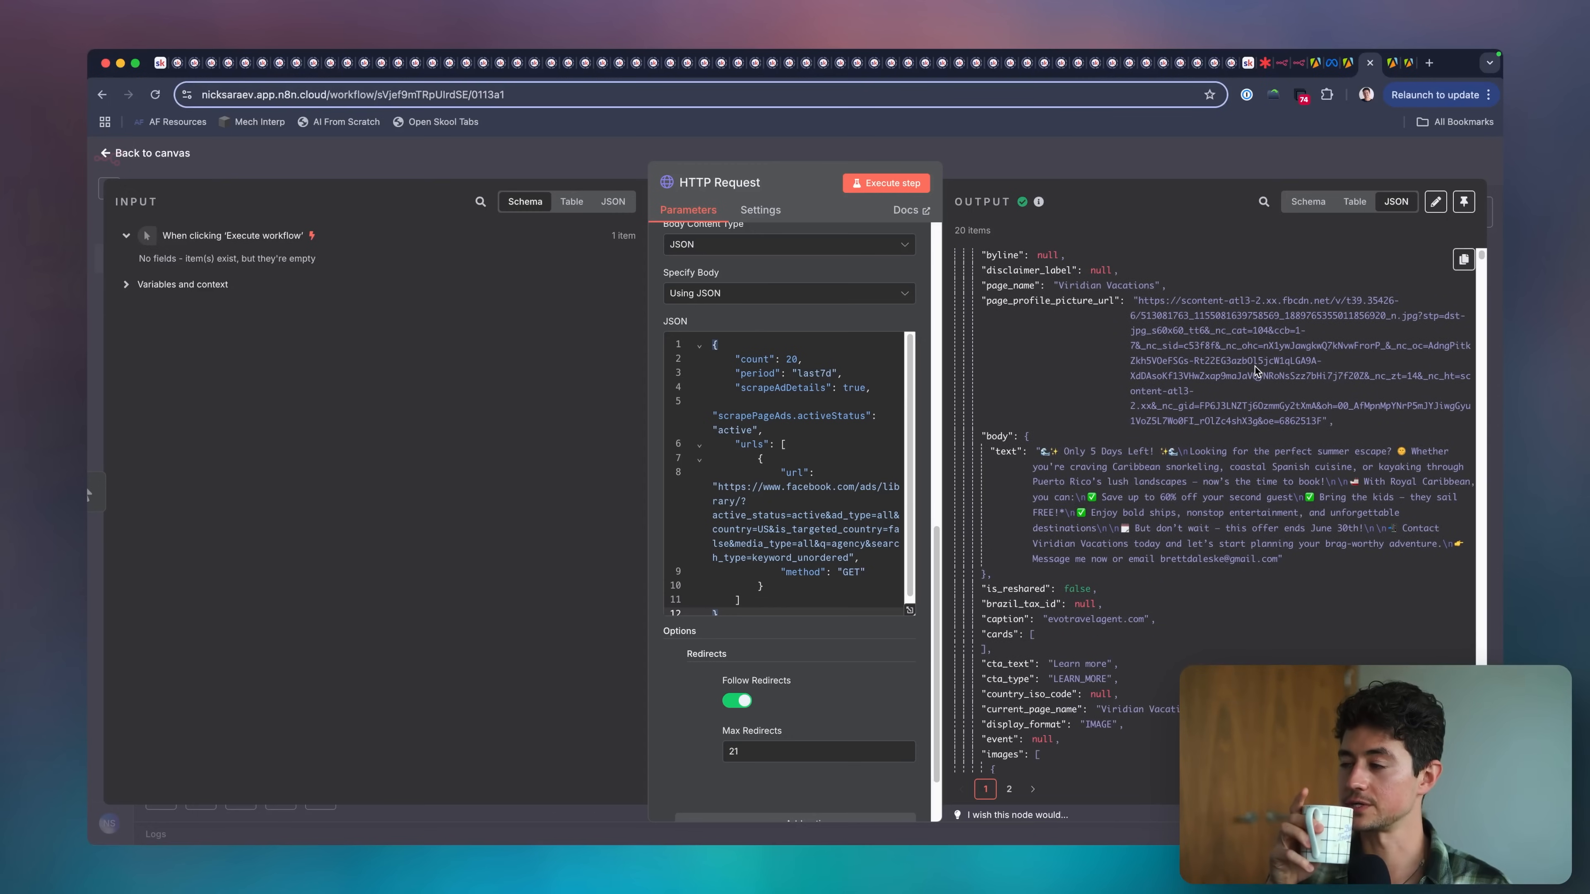
pyautogui.scroll(-10, 1255, 368)
pyautogui.scroll(-2, 1255, 369)
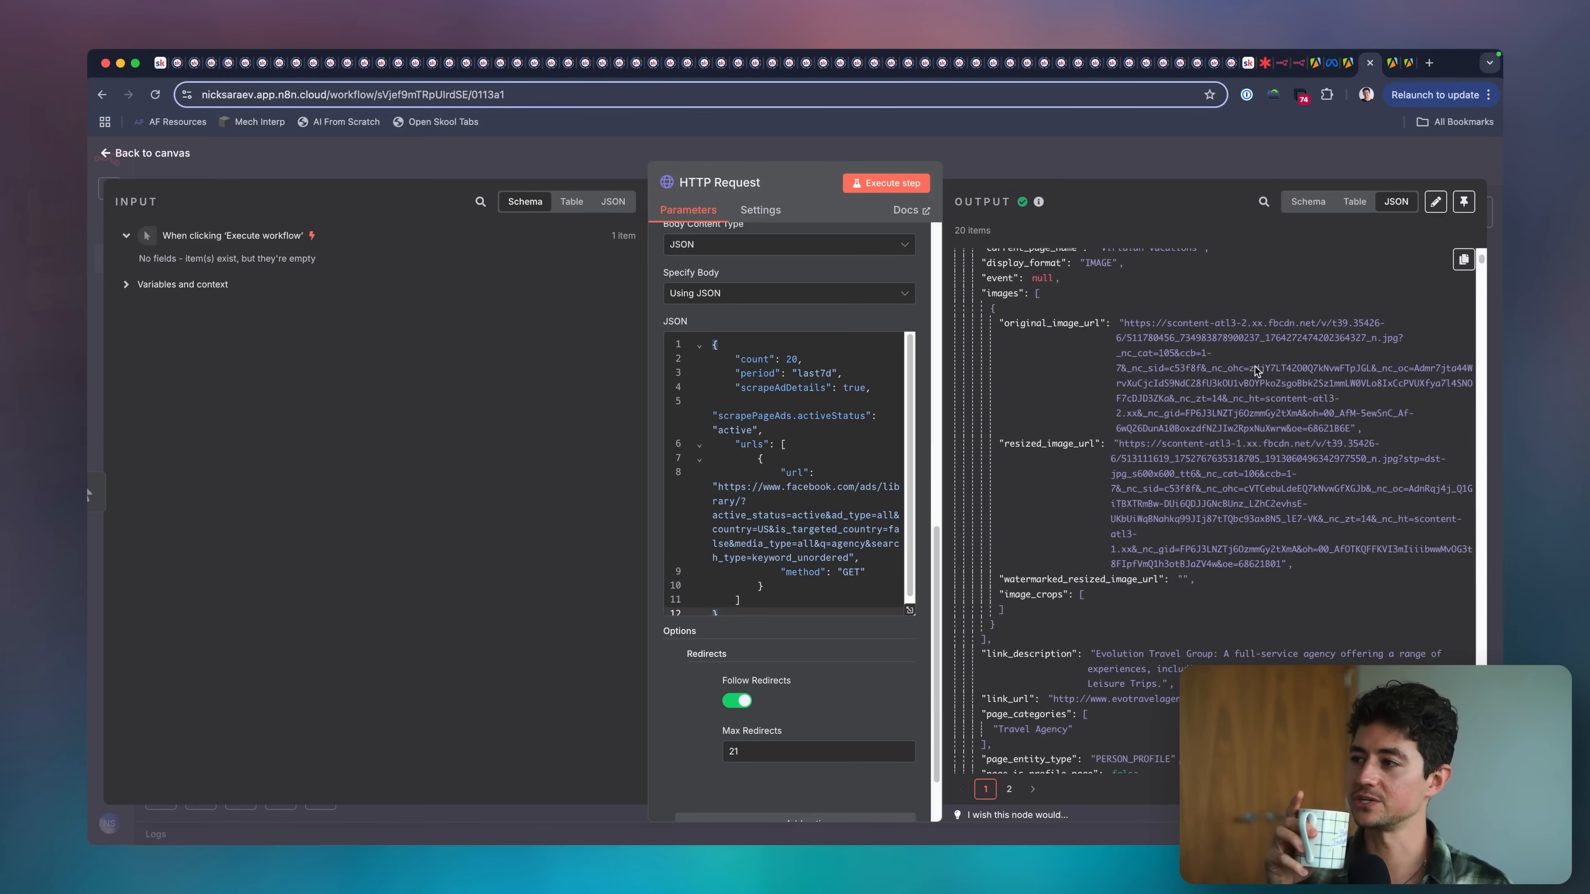
pyautogui.scroll(-8, 1149, 462)
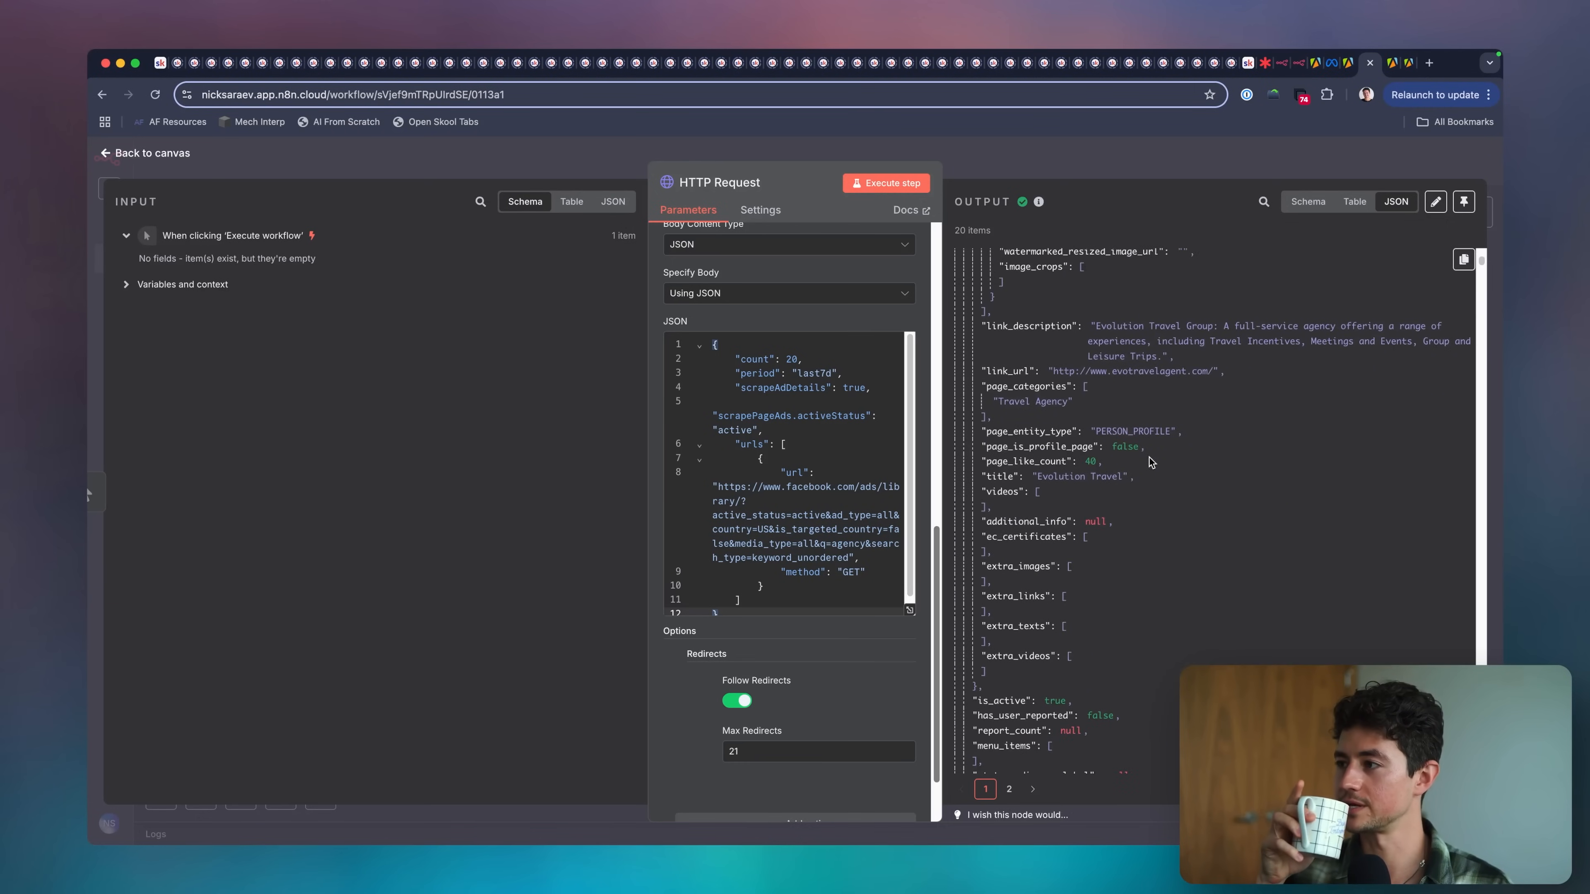
pyautogui.scroll(-1, 1150, 461)
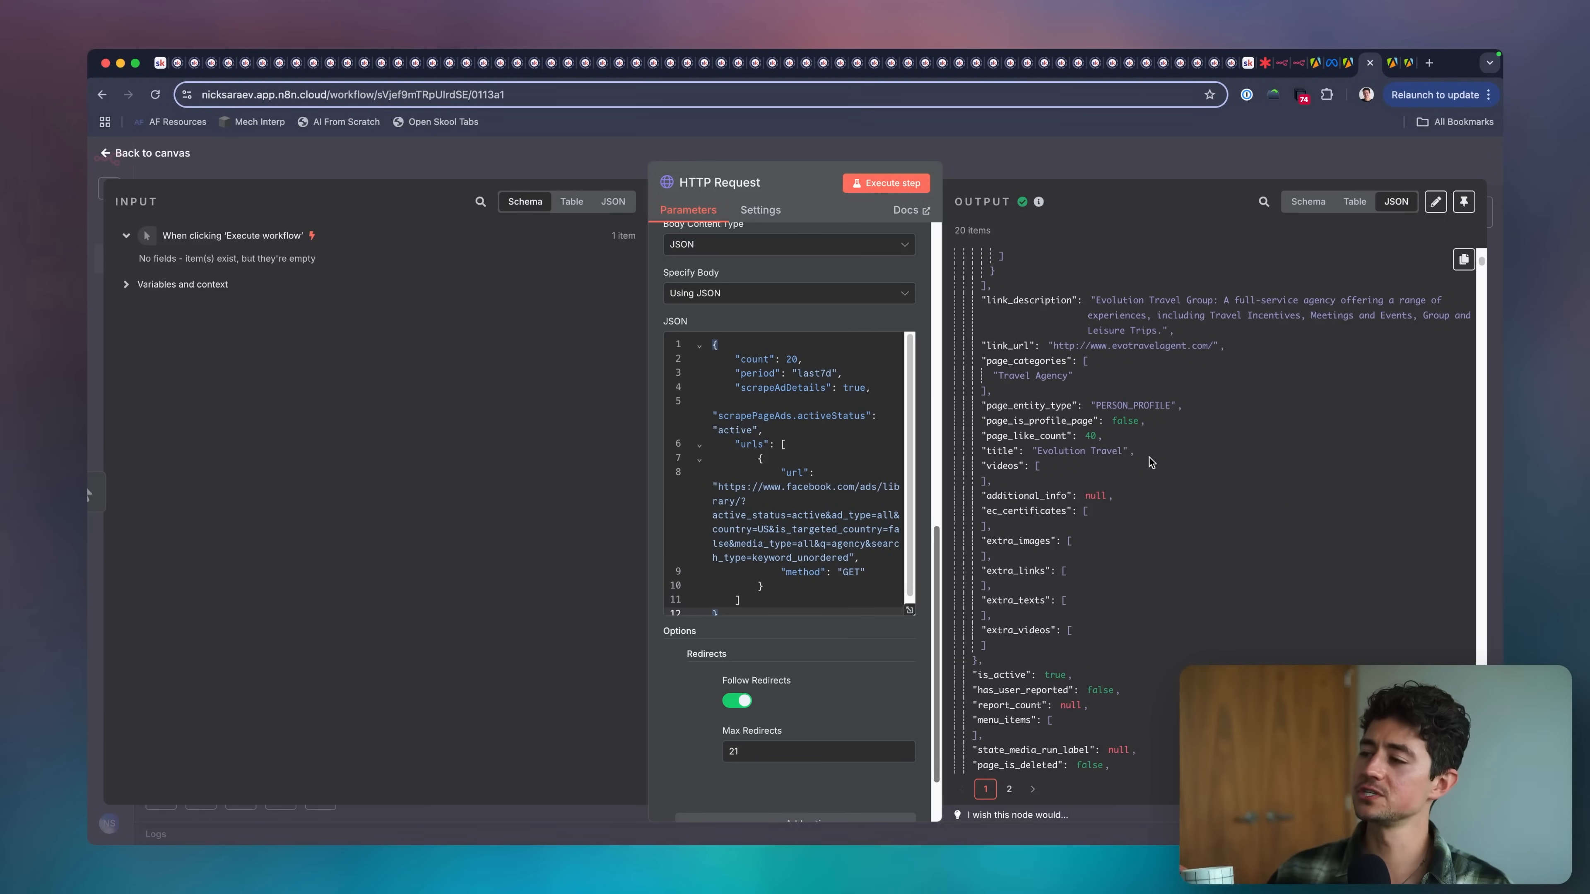
pyautogui.scroll(10, 1149, 462)
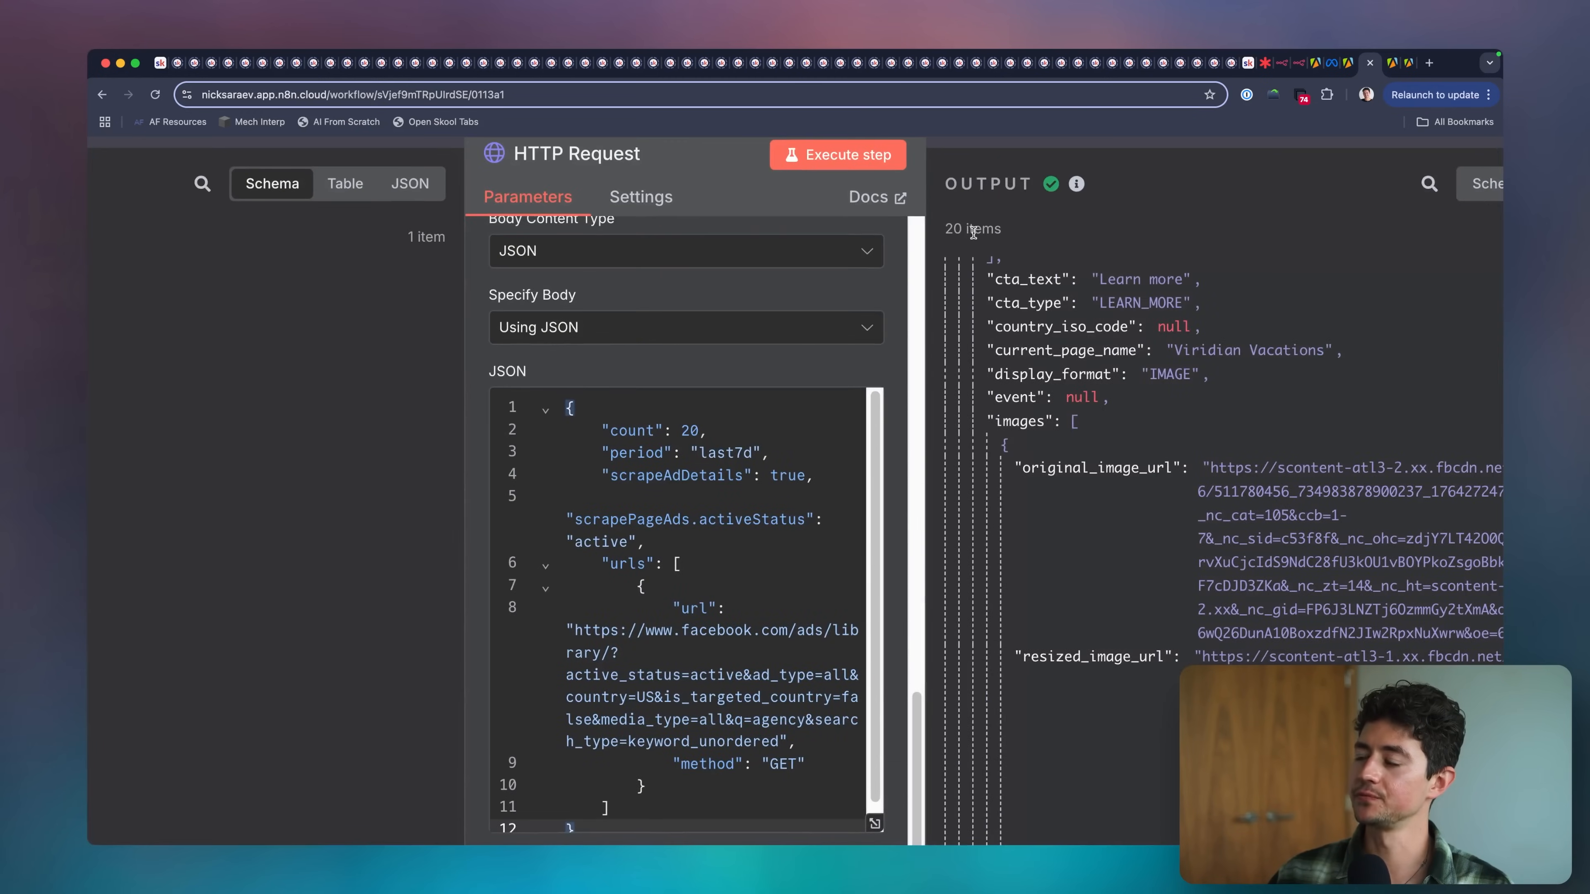
pyautogui.scroll(5, 1176, 369)
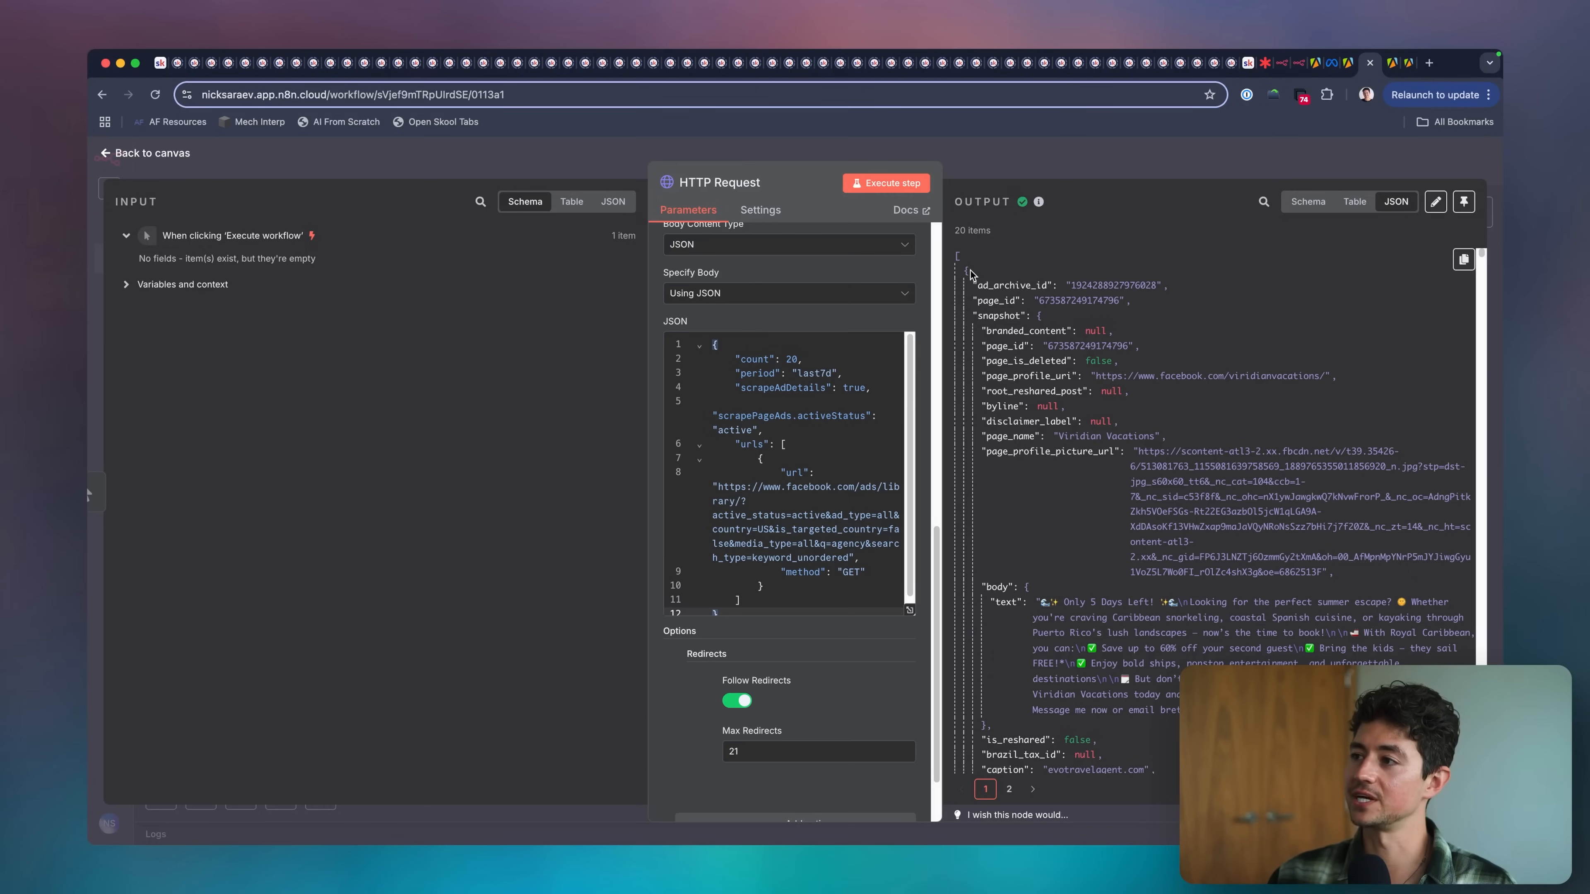
pyautogui.click(1309, 200)
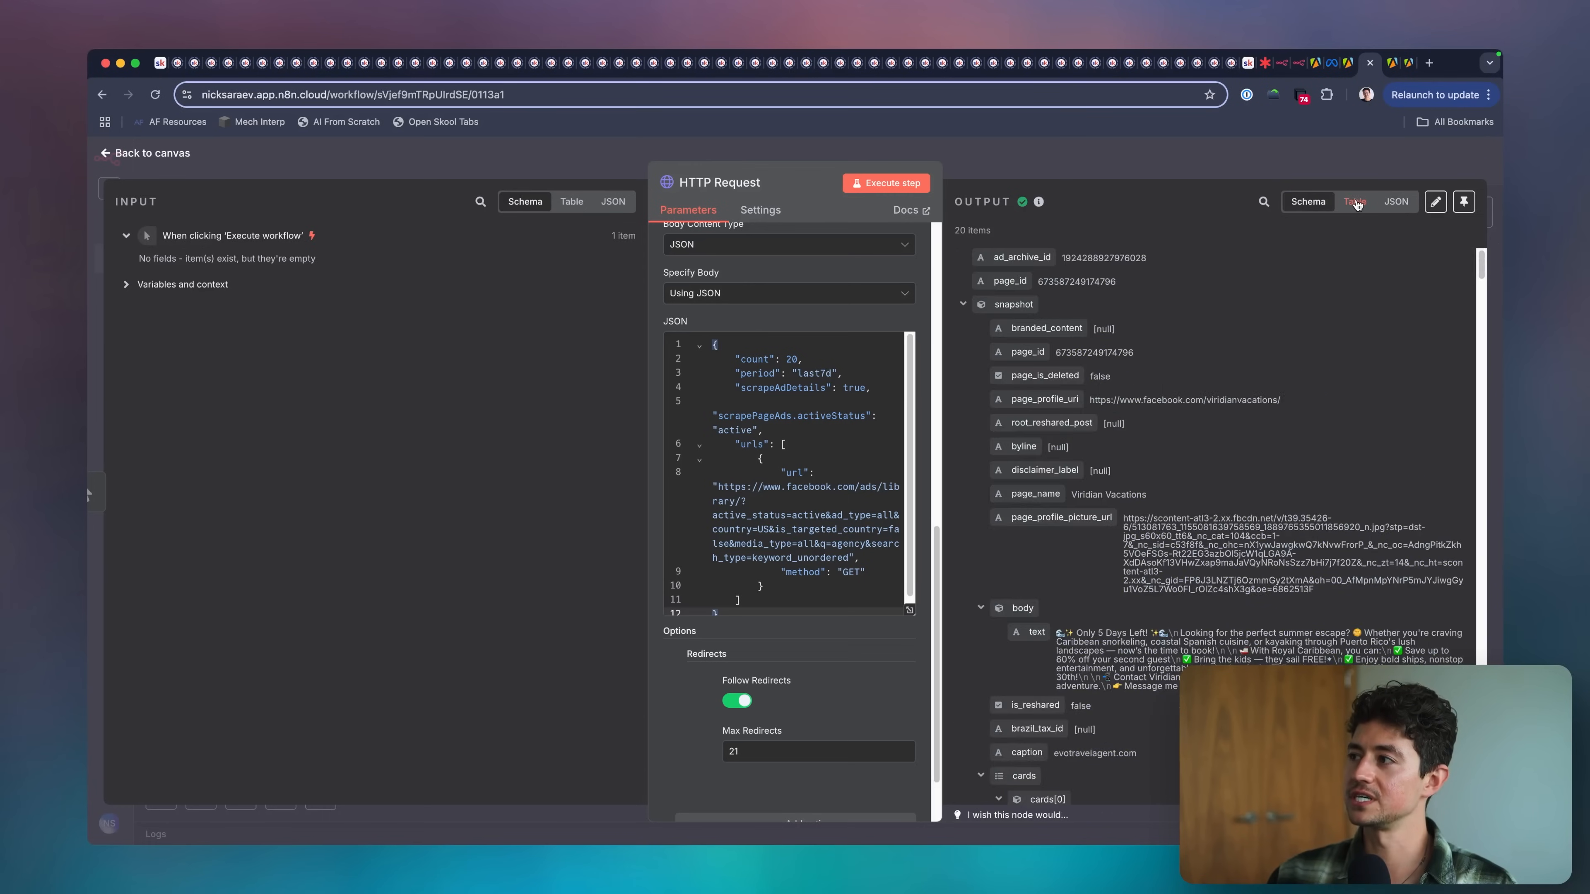
pyautogui.click(1355, 202)
pyautogui.click(1320, 202)
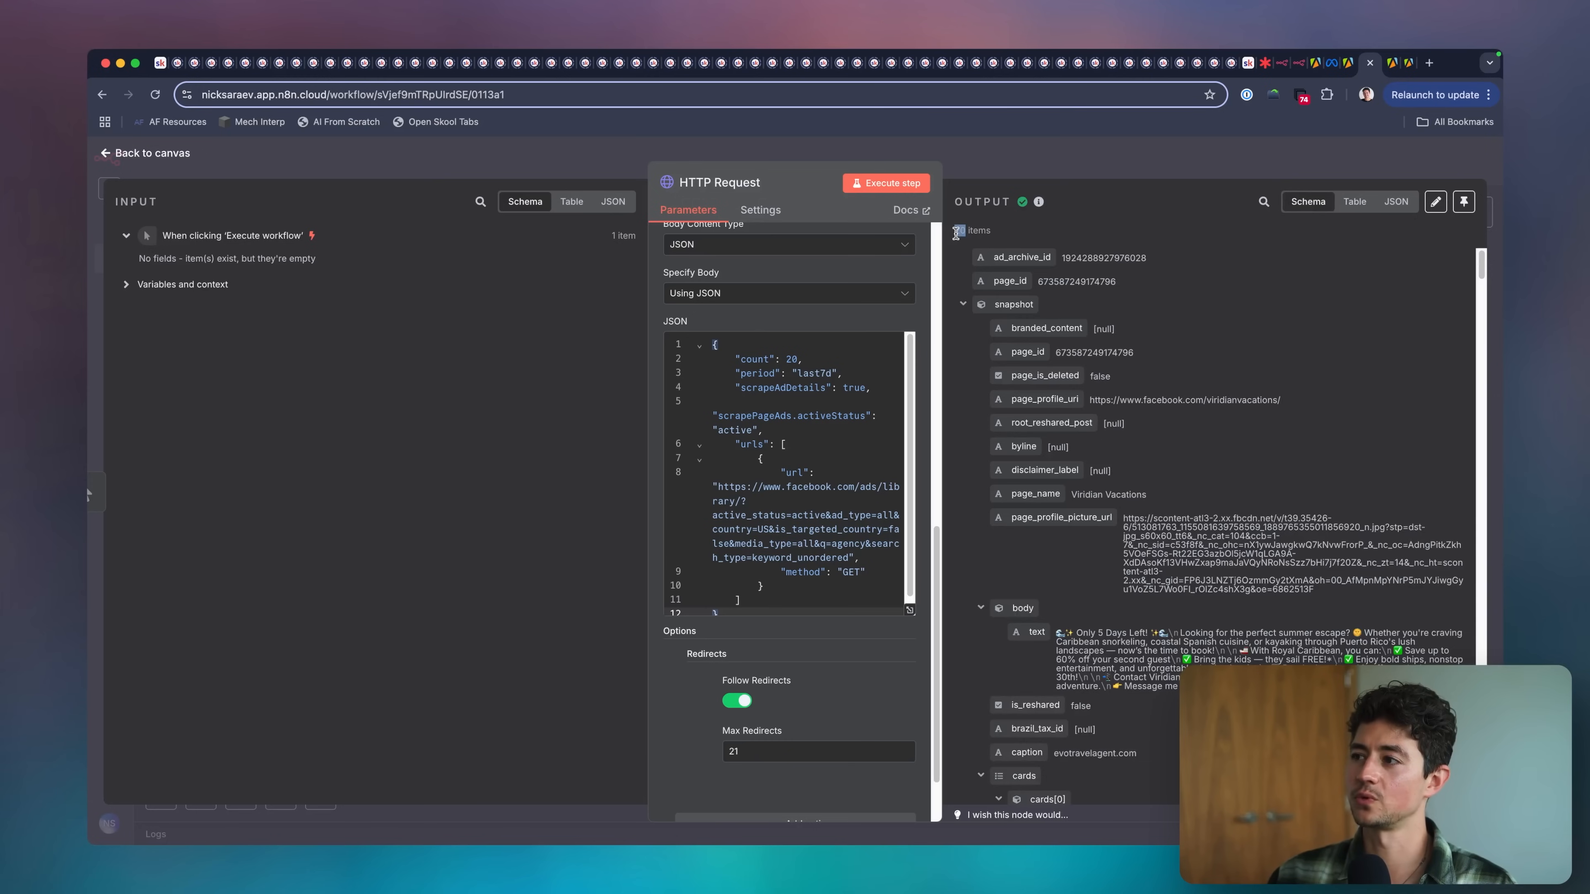
pyautogui.scroll(-15, 966, 306)
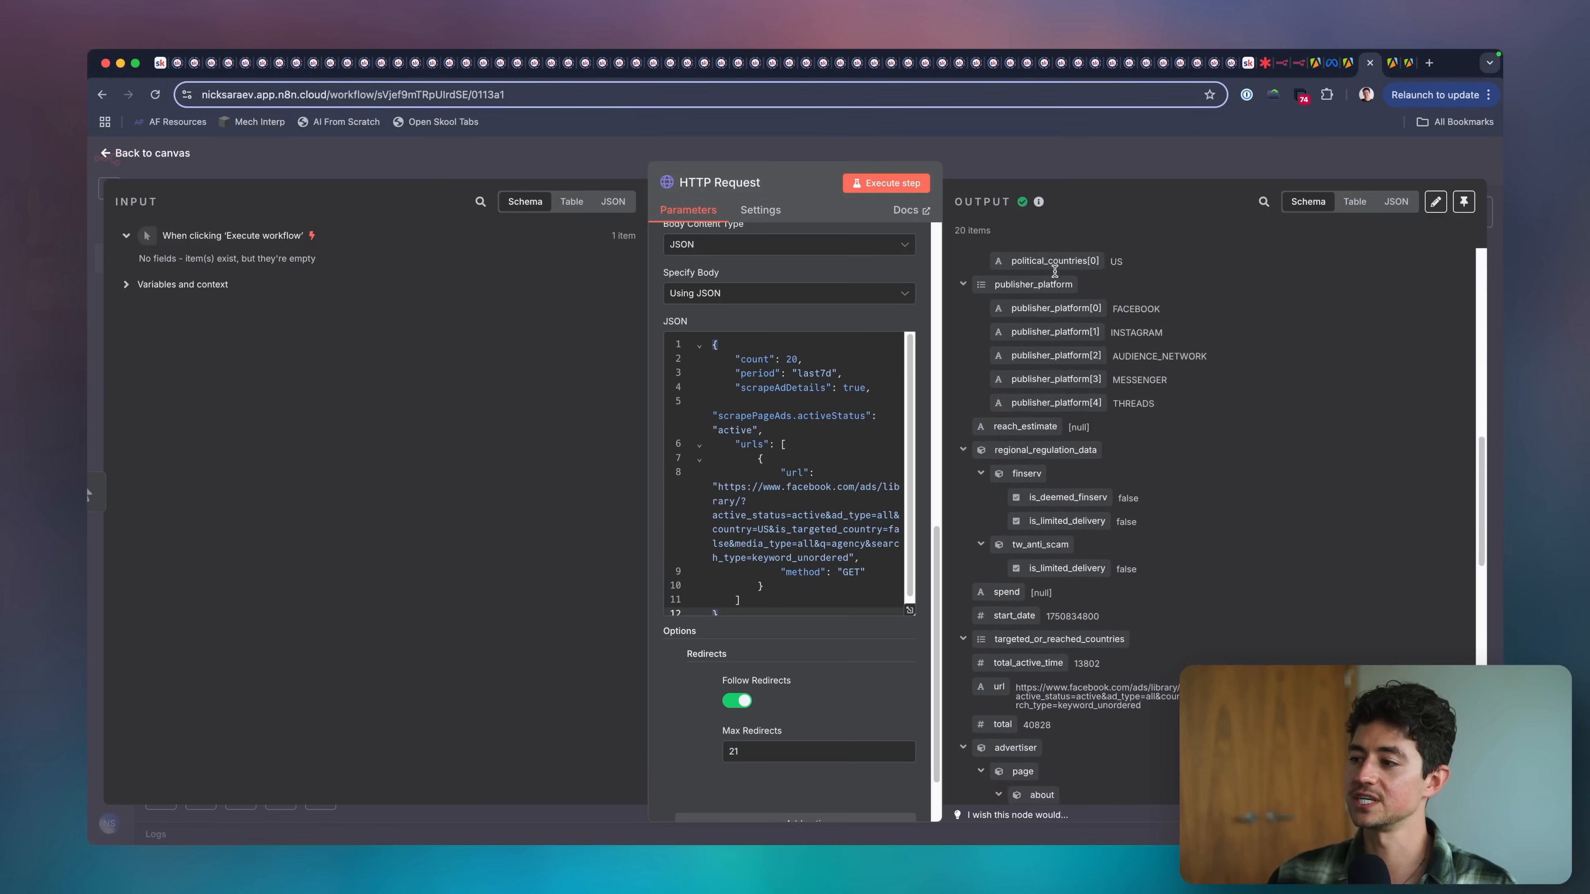
# Review the HTTP Request output's schema, show it as JSON and collapse the first five ad items.
pyautogui.scroll(-5, 1055, 276)
pyautogui.scroll(20, 1055, 276)
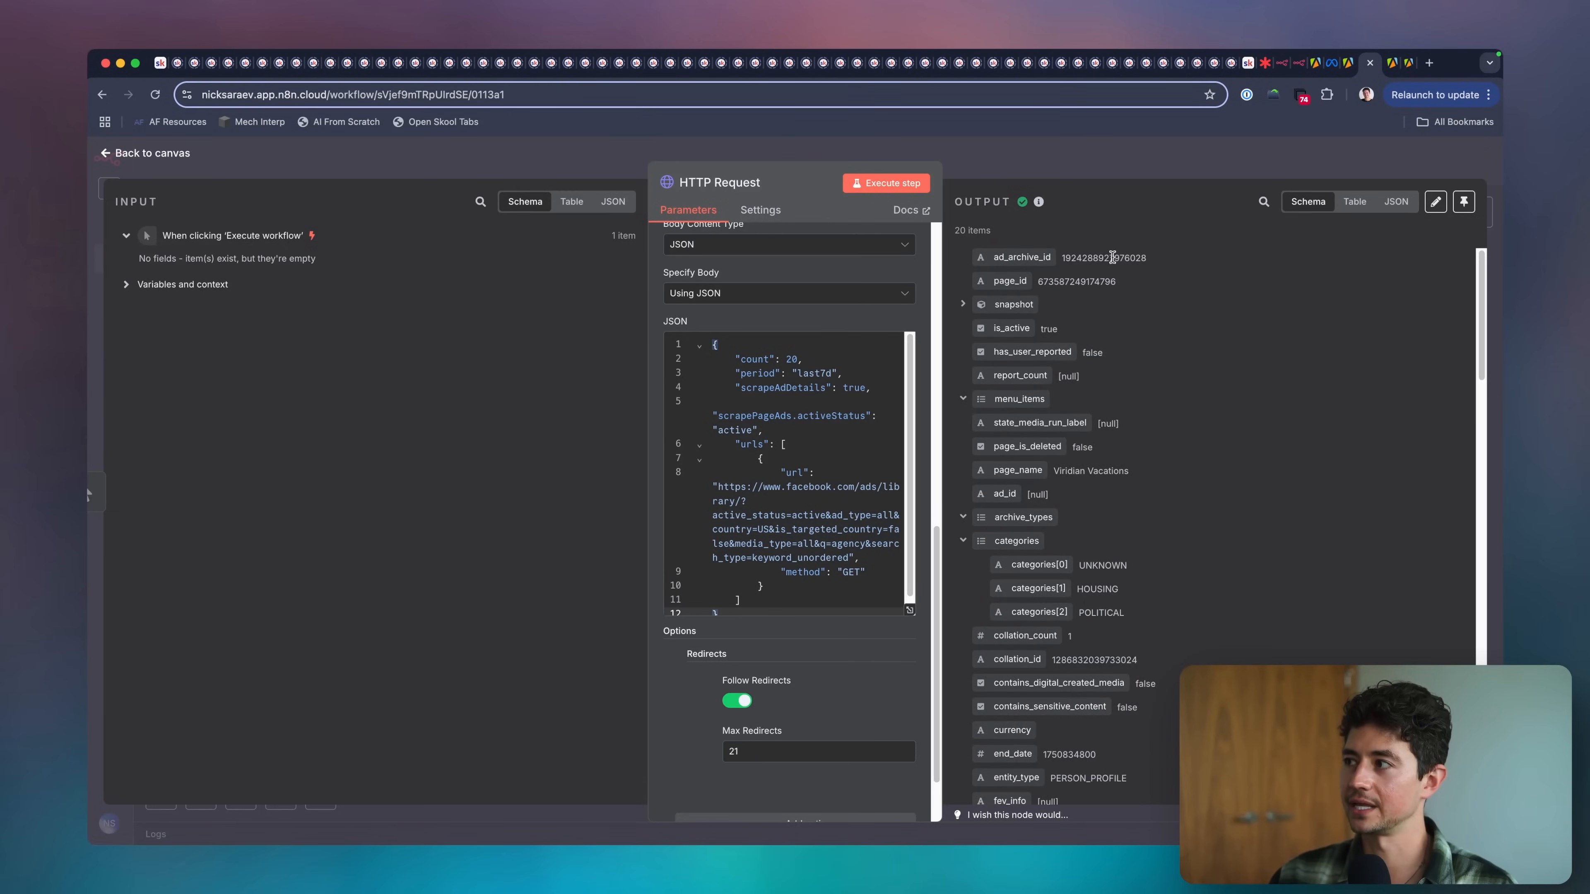
pyautogui.click(1395, 202)
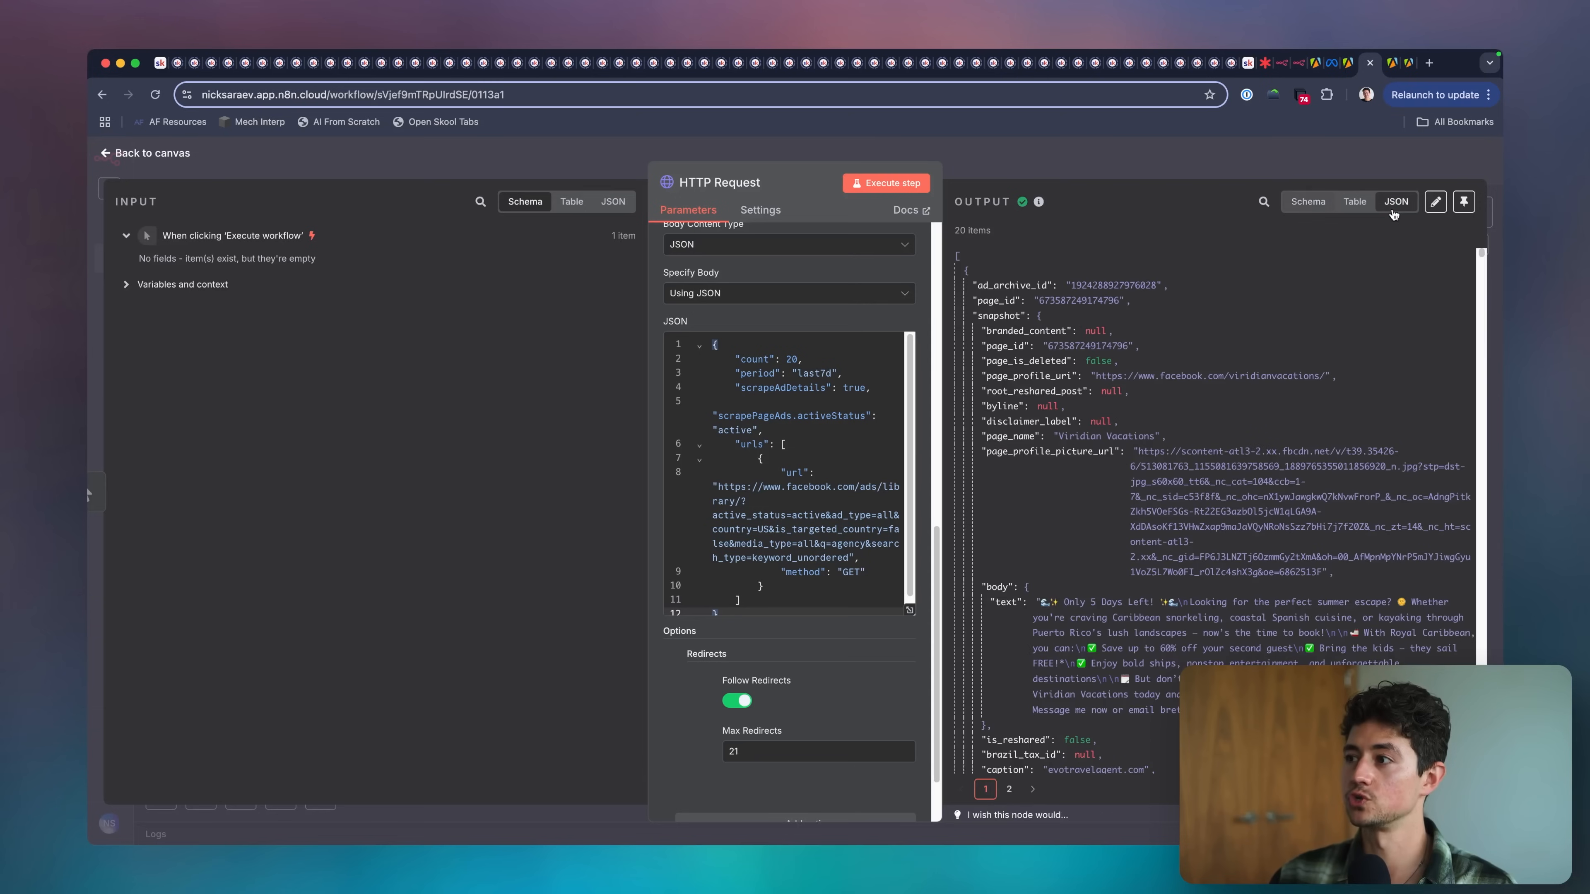
pyautogui.click(966, 275)
pyautogui.click(966, 287)
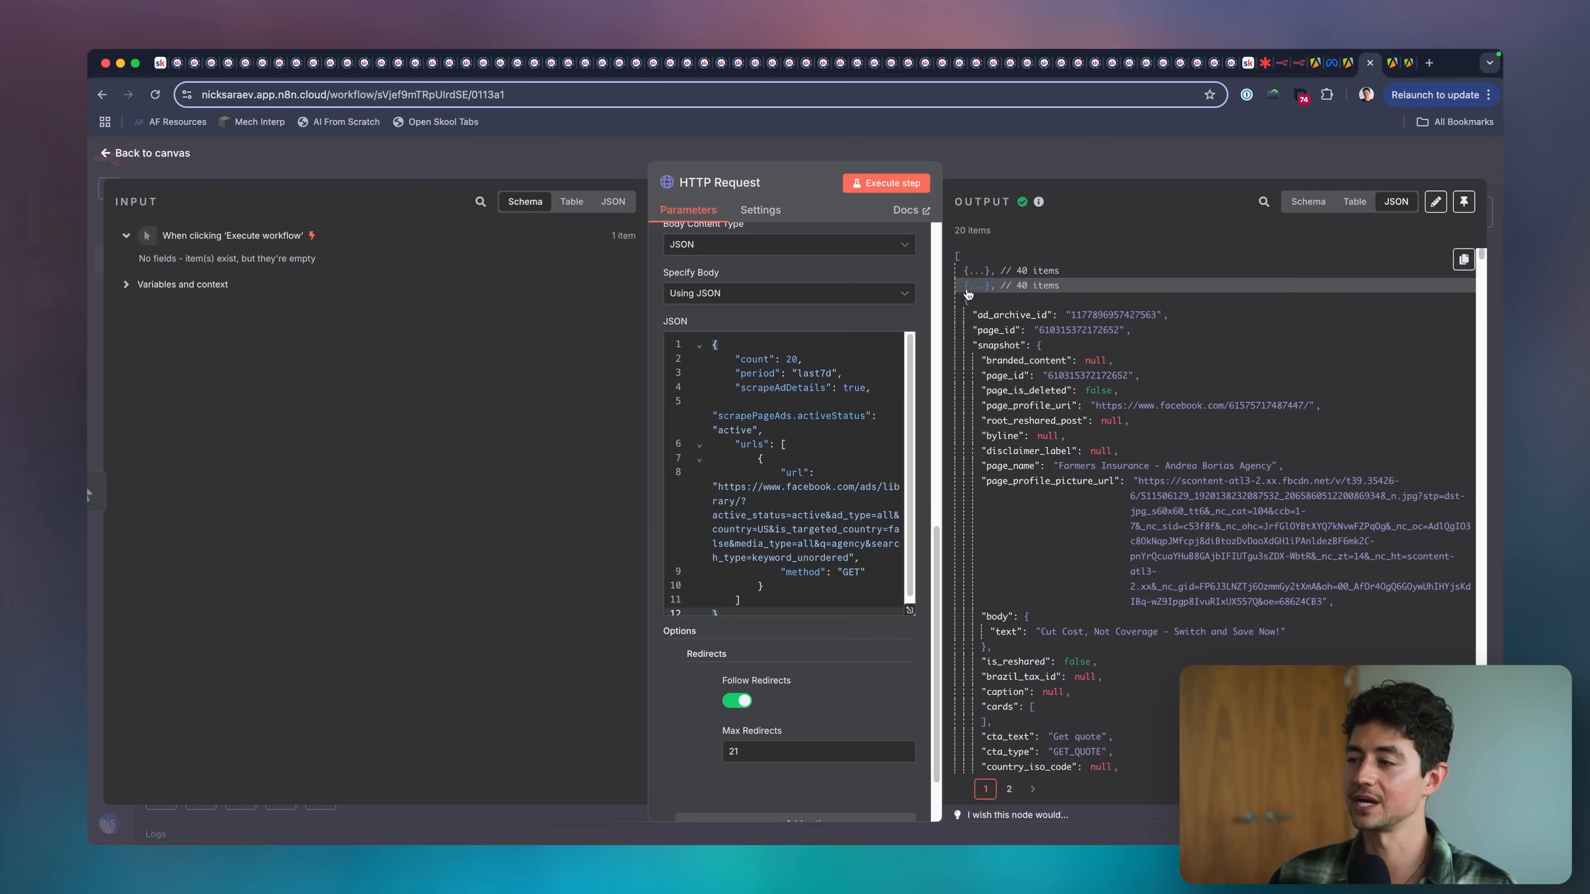
pyautogui.click(968, 301)
pyautogui.click(966, 316)
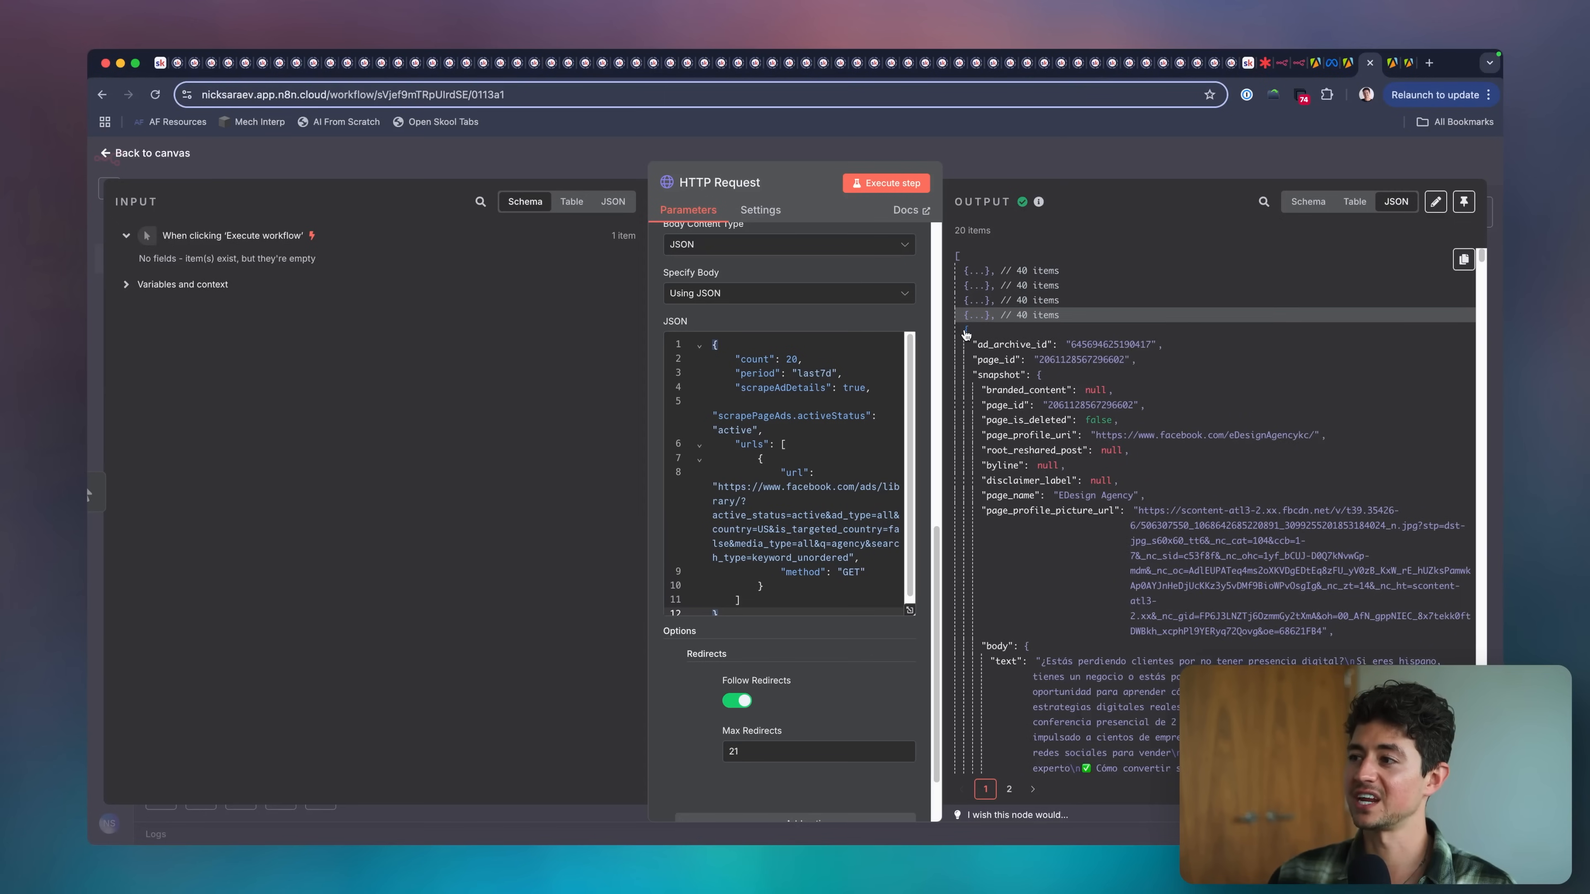
pyautogui.click(966, 330)
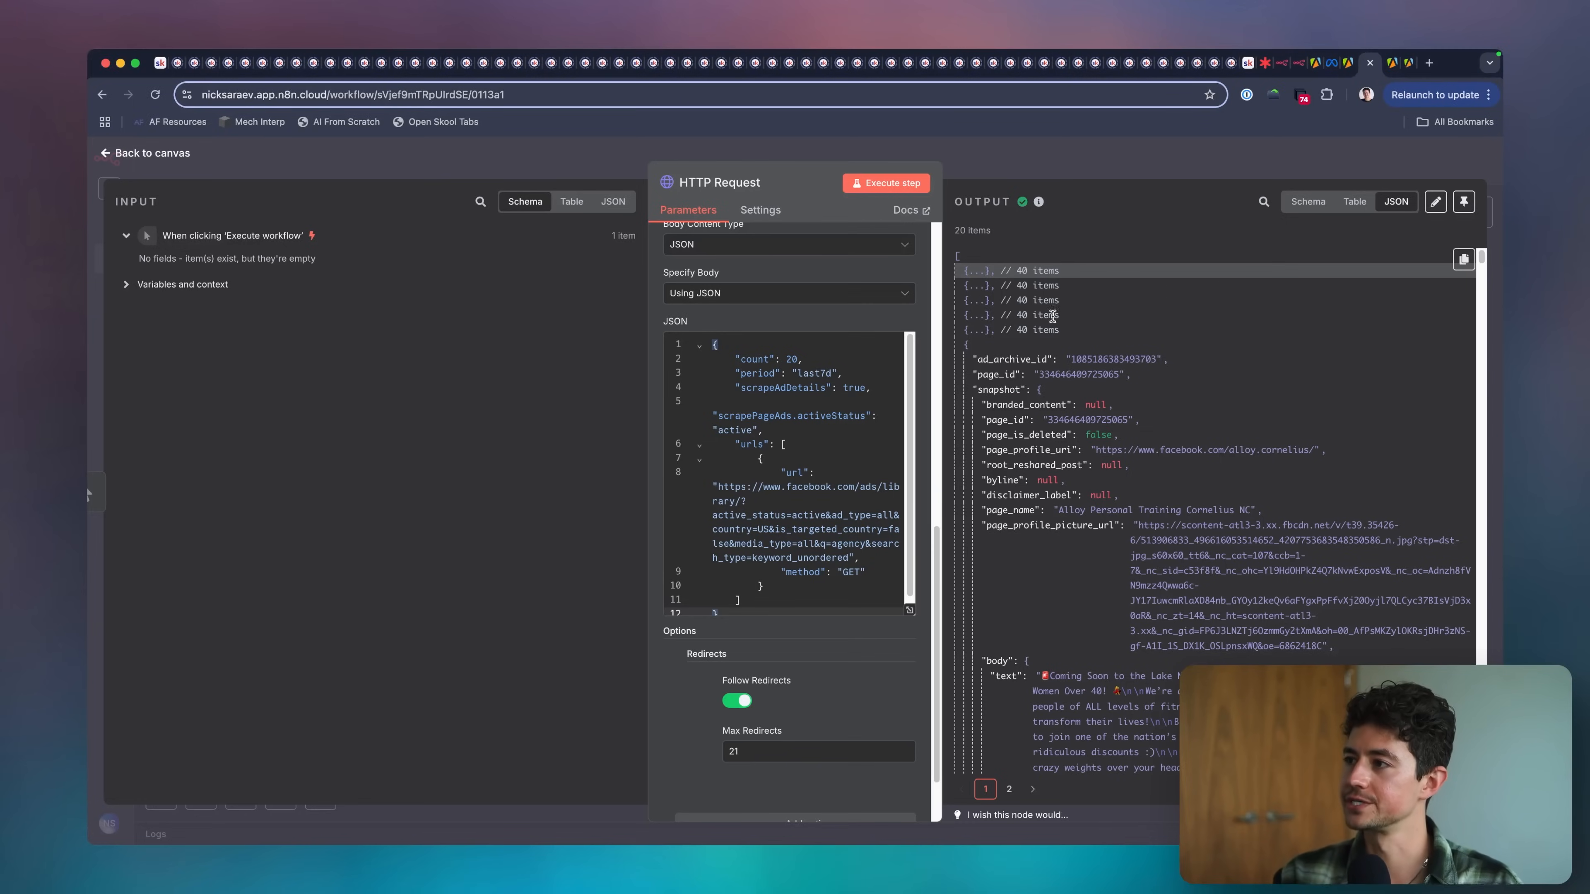
# Expand the first ad item in the JSON output and copy its original_image_url from the images array.
pyautogui.click(974, 300)
pyautogui.click(975, 271)
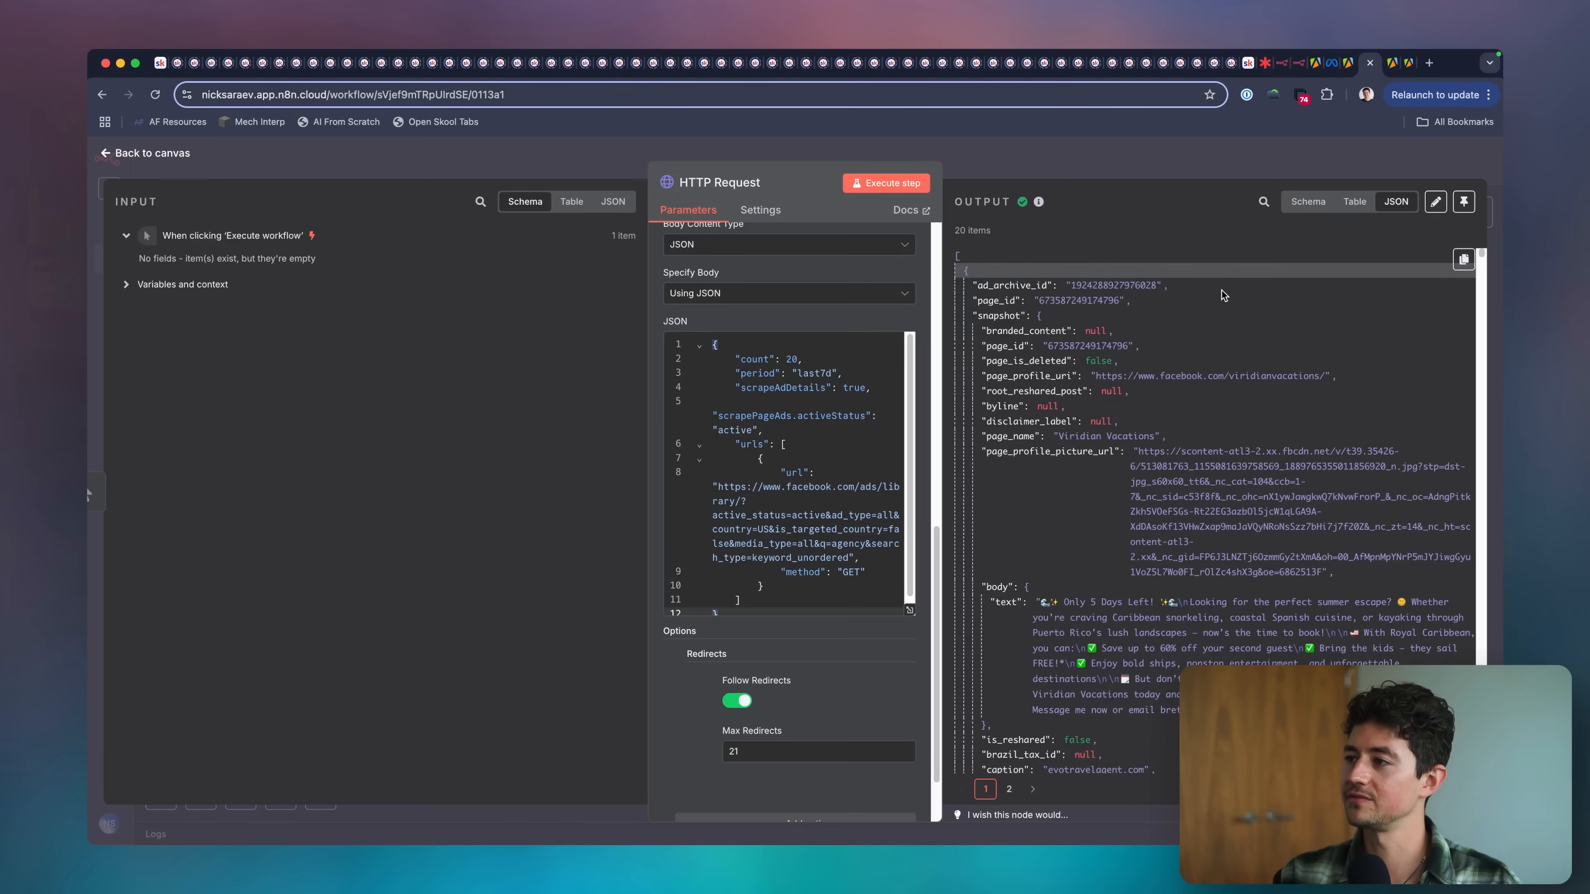
pyautogui.scroll(-2, 1222, 290)
pyautogui.scroll(-8, 1258, 335)
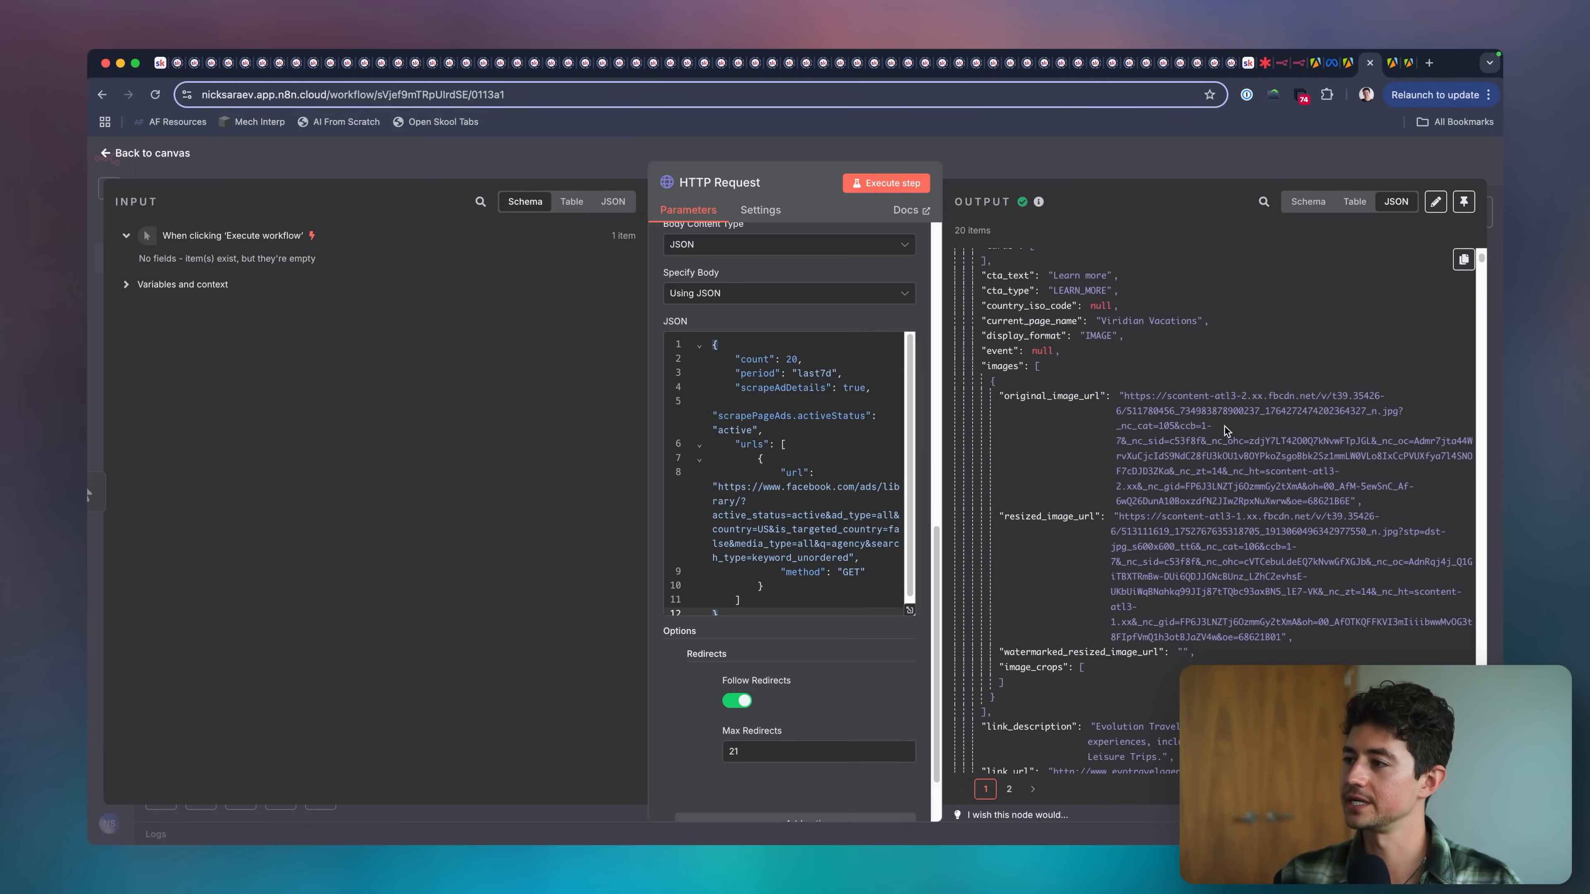
pyautogui.tripleClick(1226, 426)
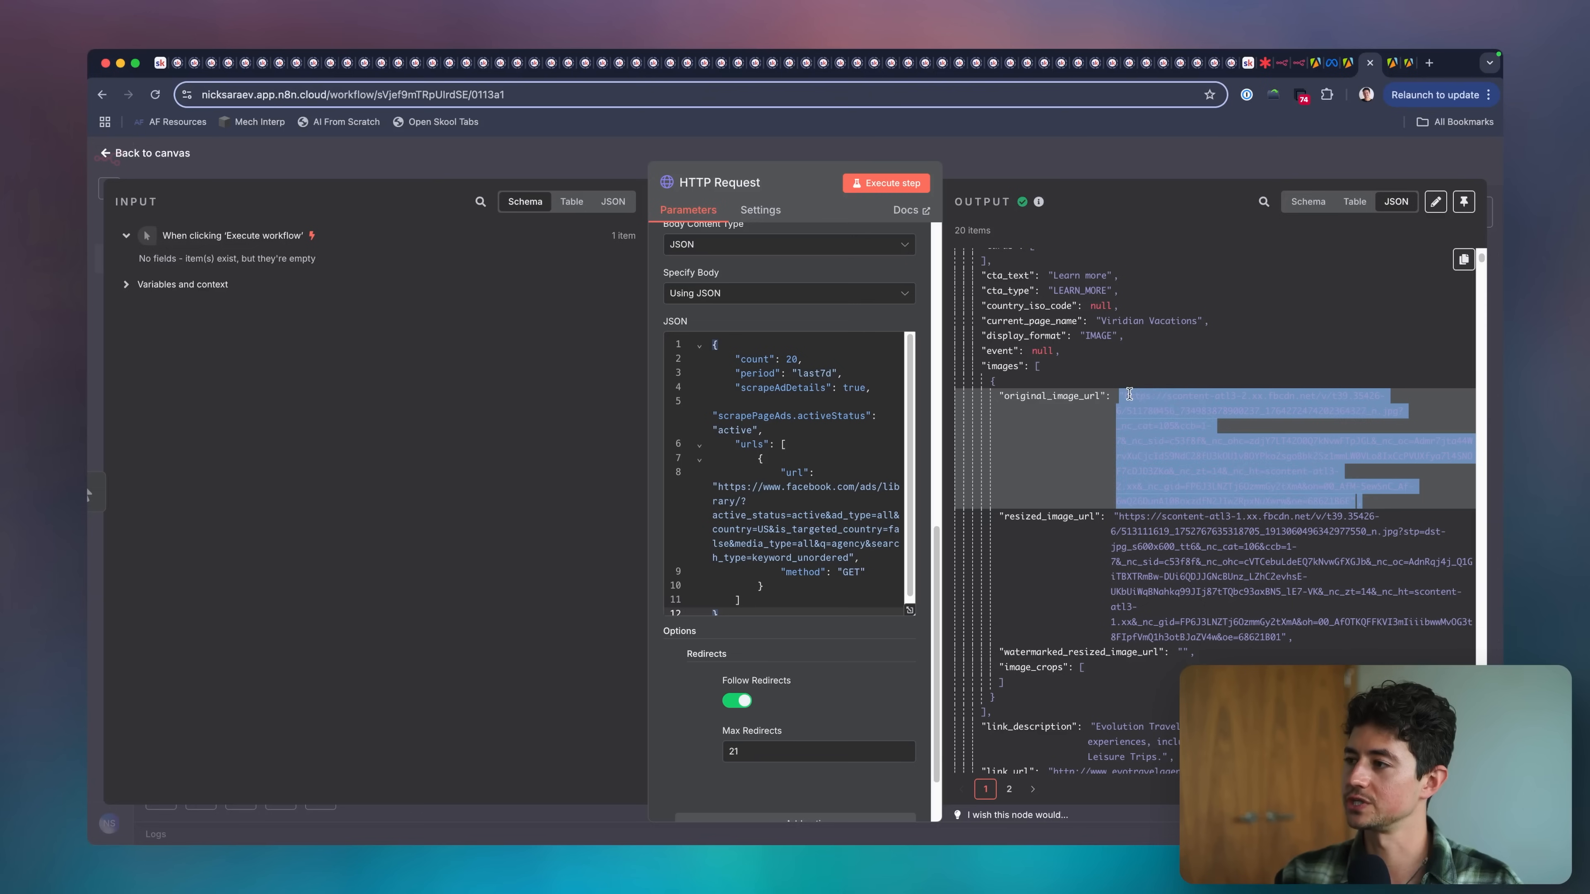
pyautogui.moveTo(1129, 394); pyautogui.dragTo(1328, 500)
pyautogui.press('super+c')
# Open the copied image URL in a new browser tab, view the ad image enlarged and at full fit, and close the tab.
pyautogui.press('super+t')
pyautogui.press('super+v')
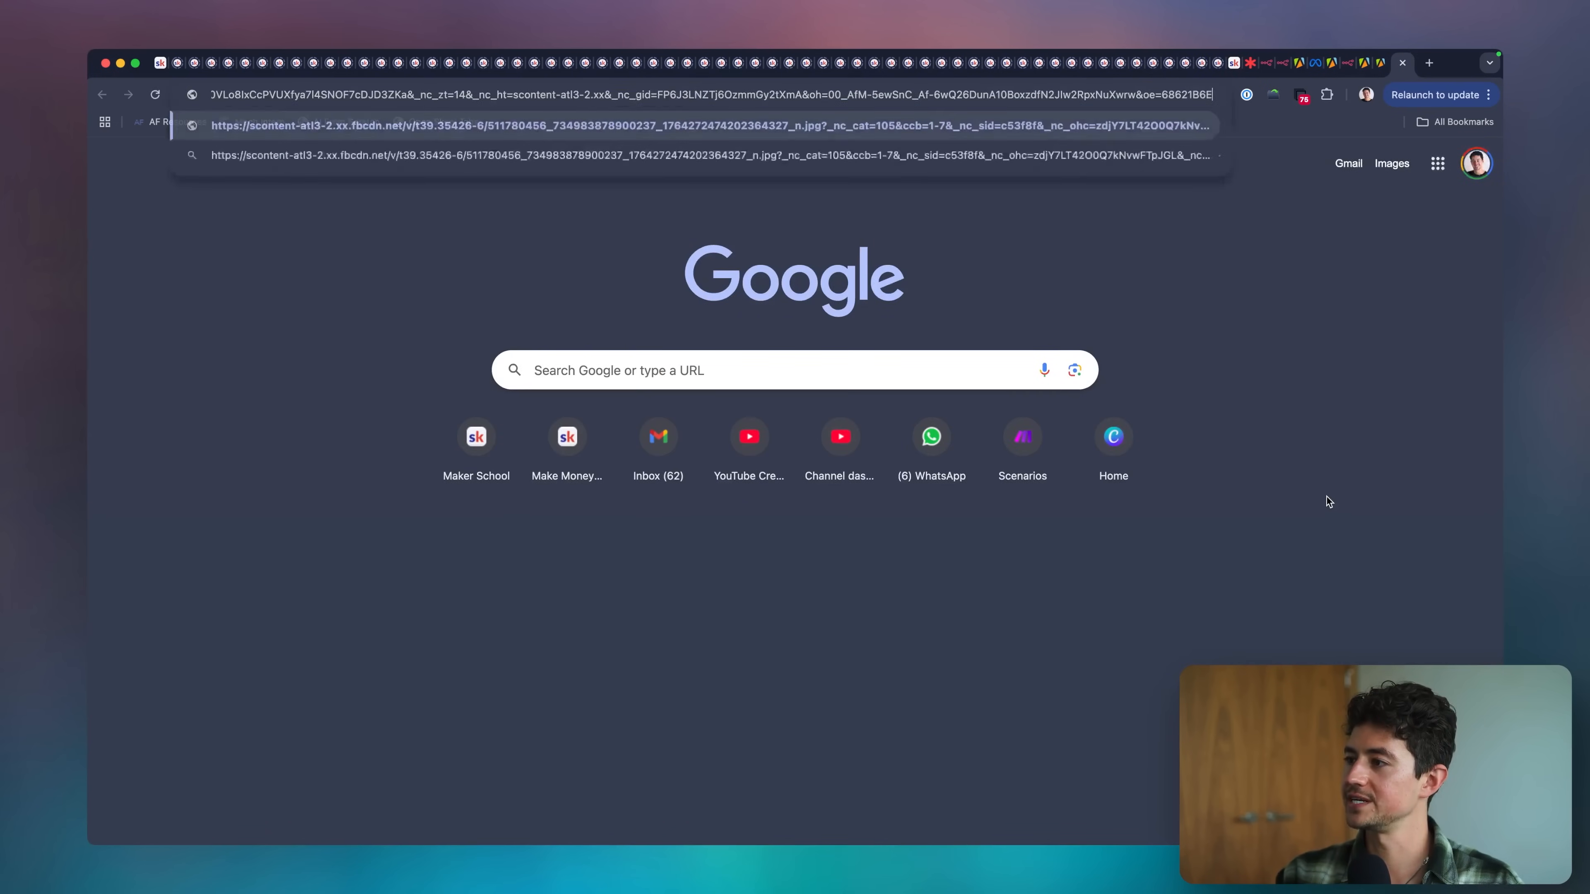
pyautogui.press('Return')
pyautogui.click(905, 280)
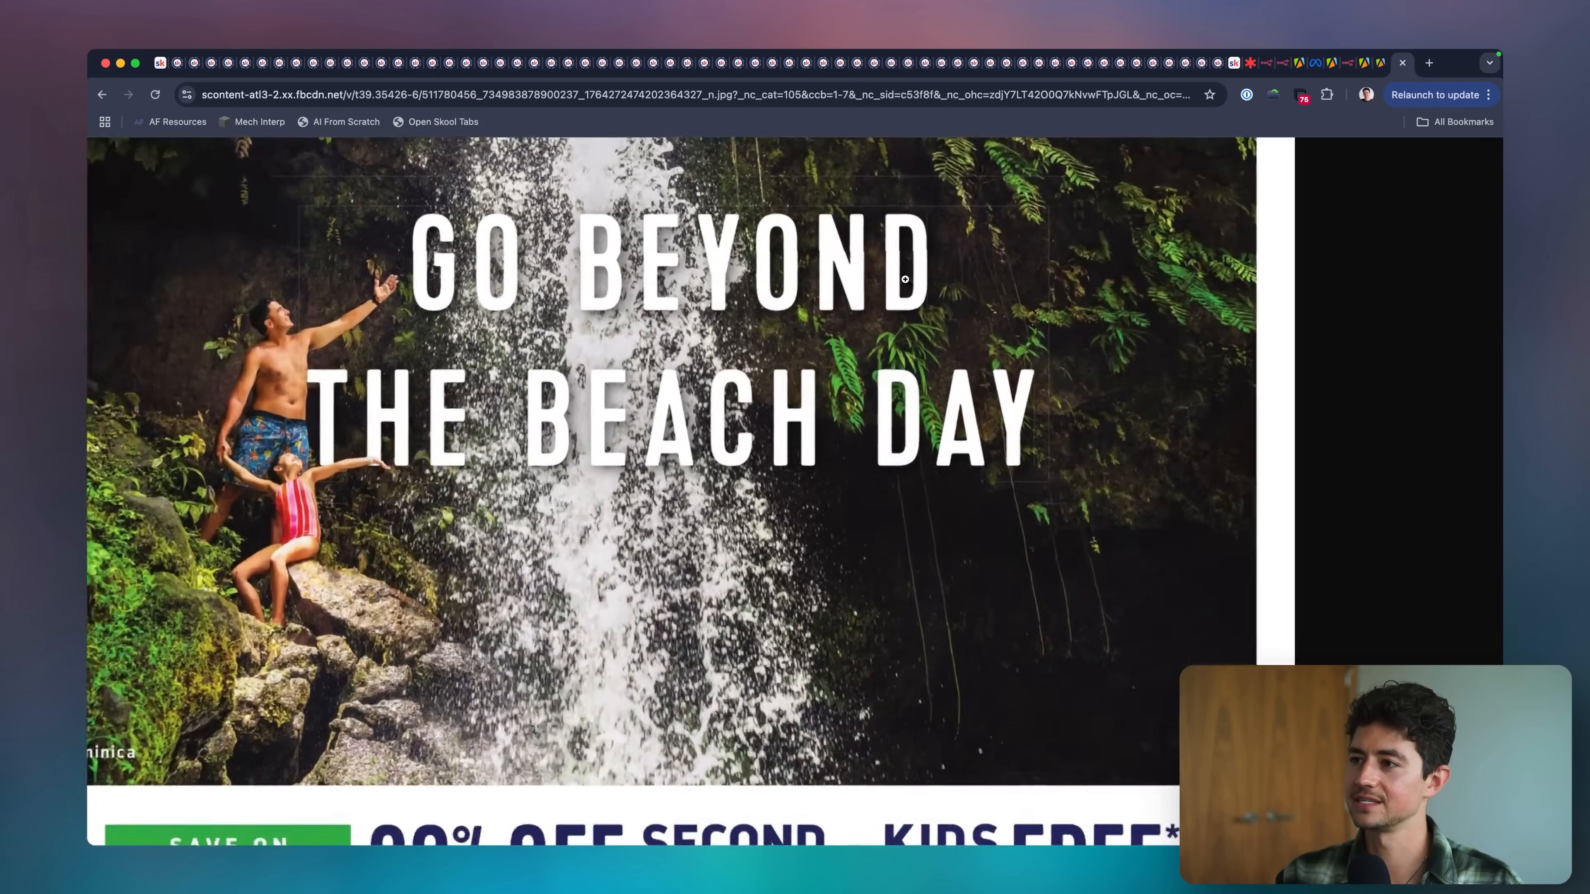
pyautogui.click(906, 280)
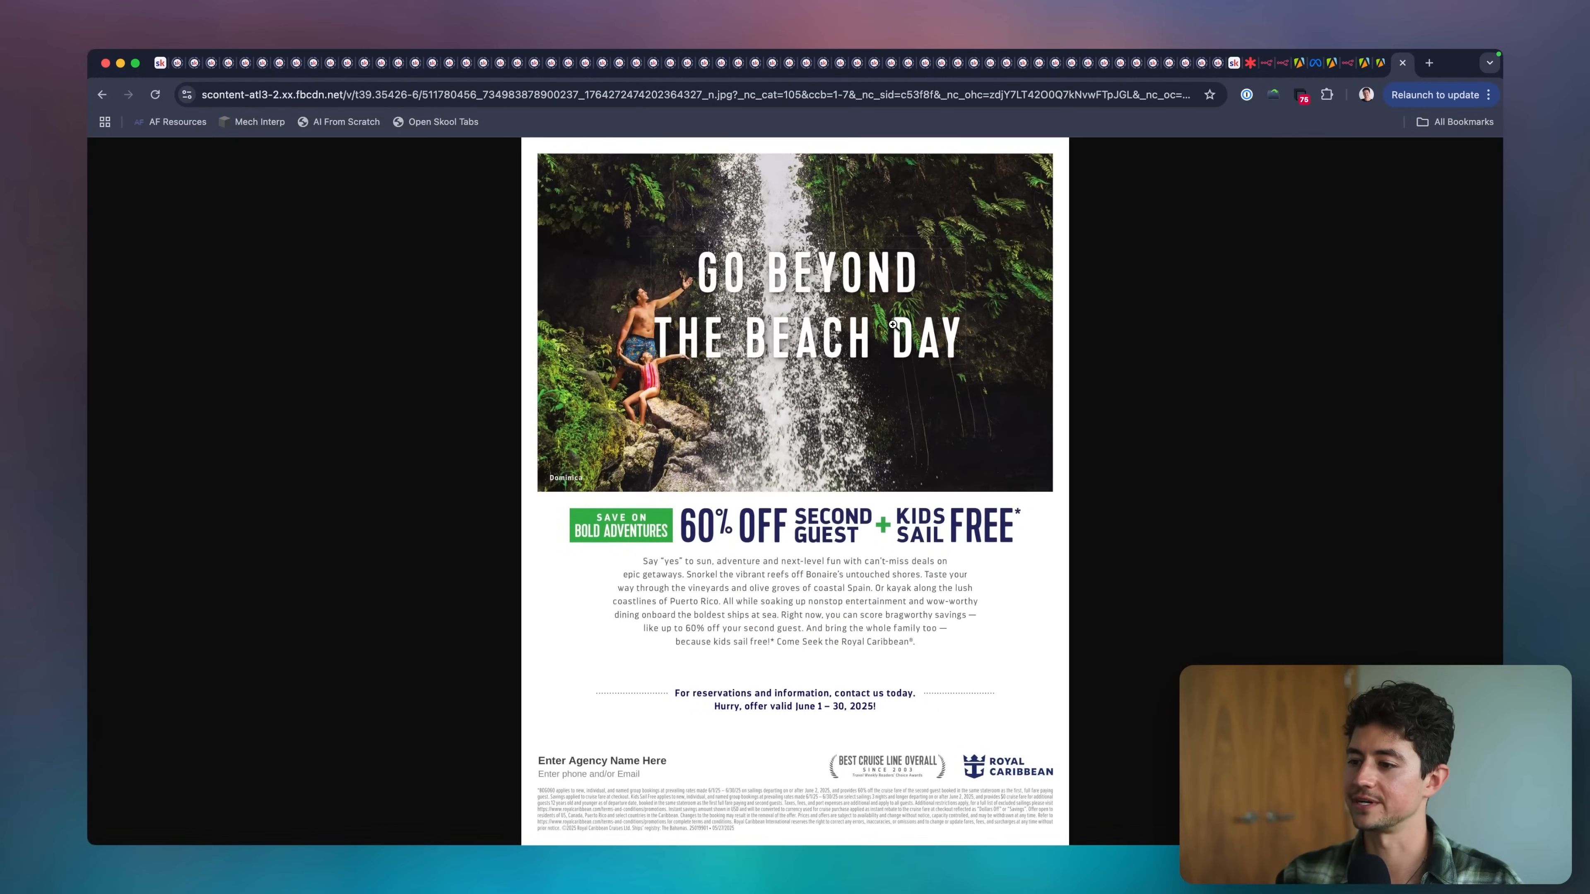
pyautogui.press('super+w')
# Copy the original_image_url of the "Registrate hoy" card, view the image in a new browser tab and close it.
pyautogui.scroll(-5, 1093, 437)
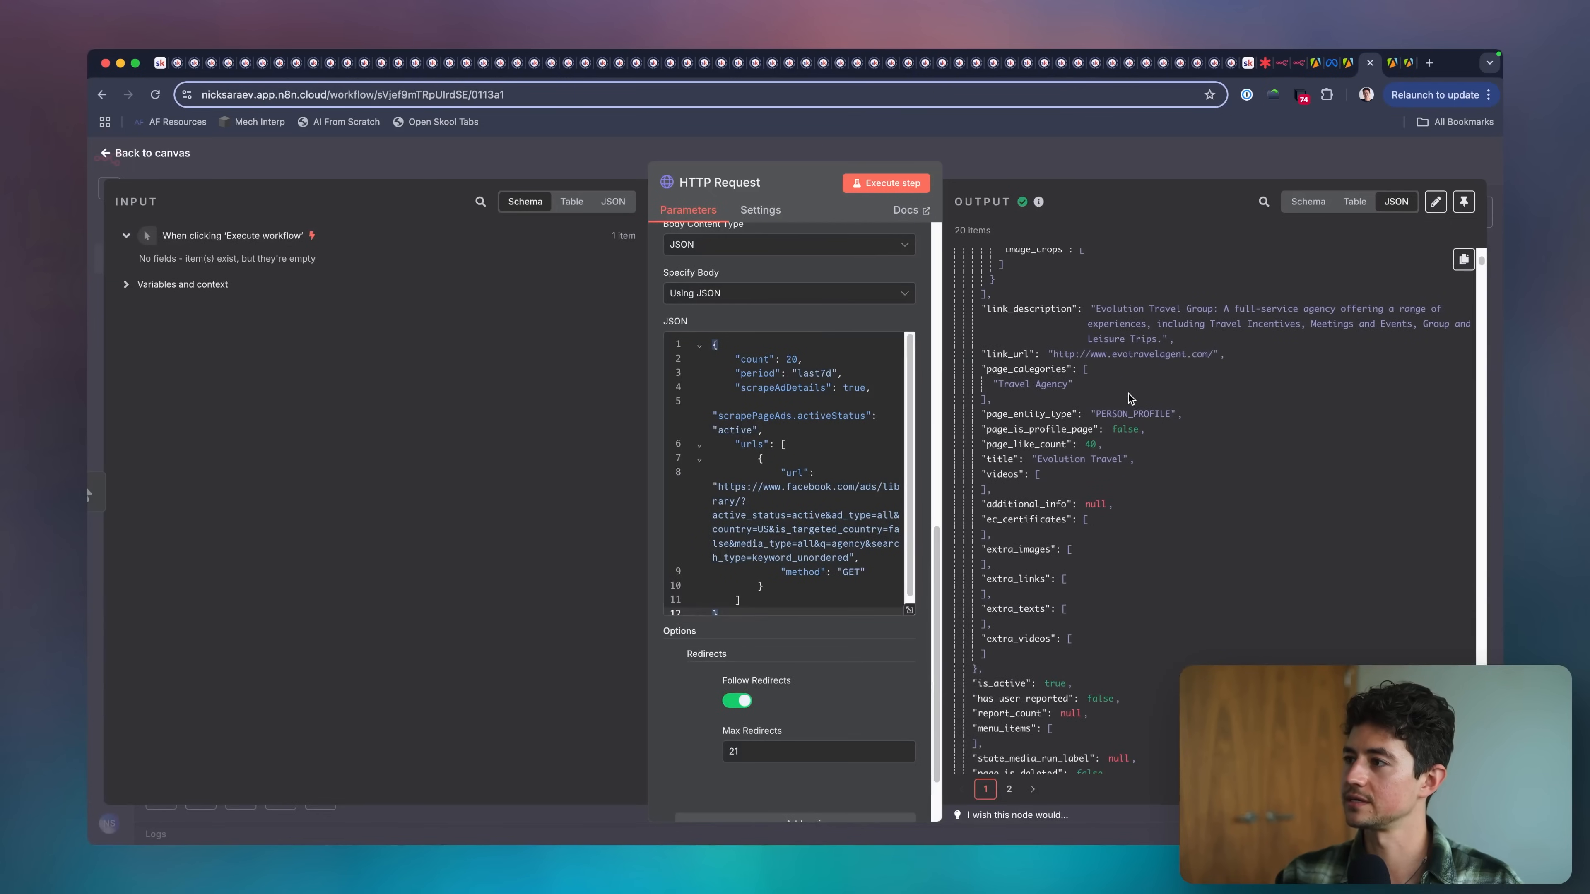
pyautogui.scroll(-10, 1135, 384)
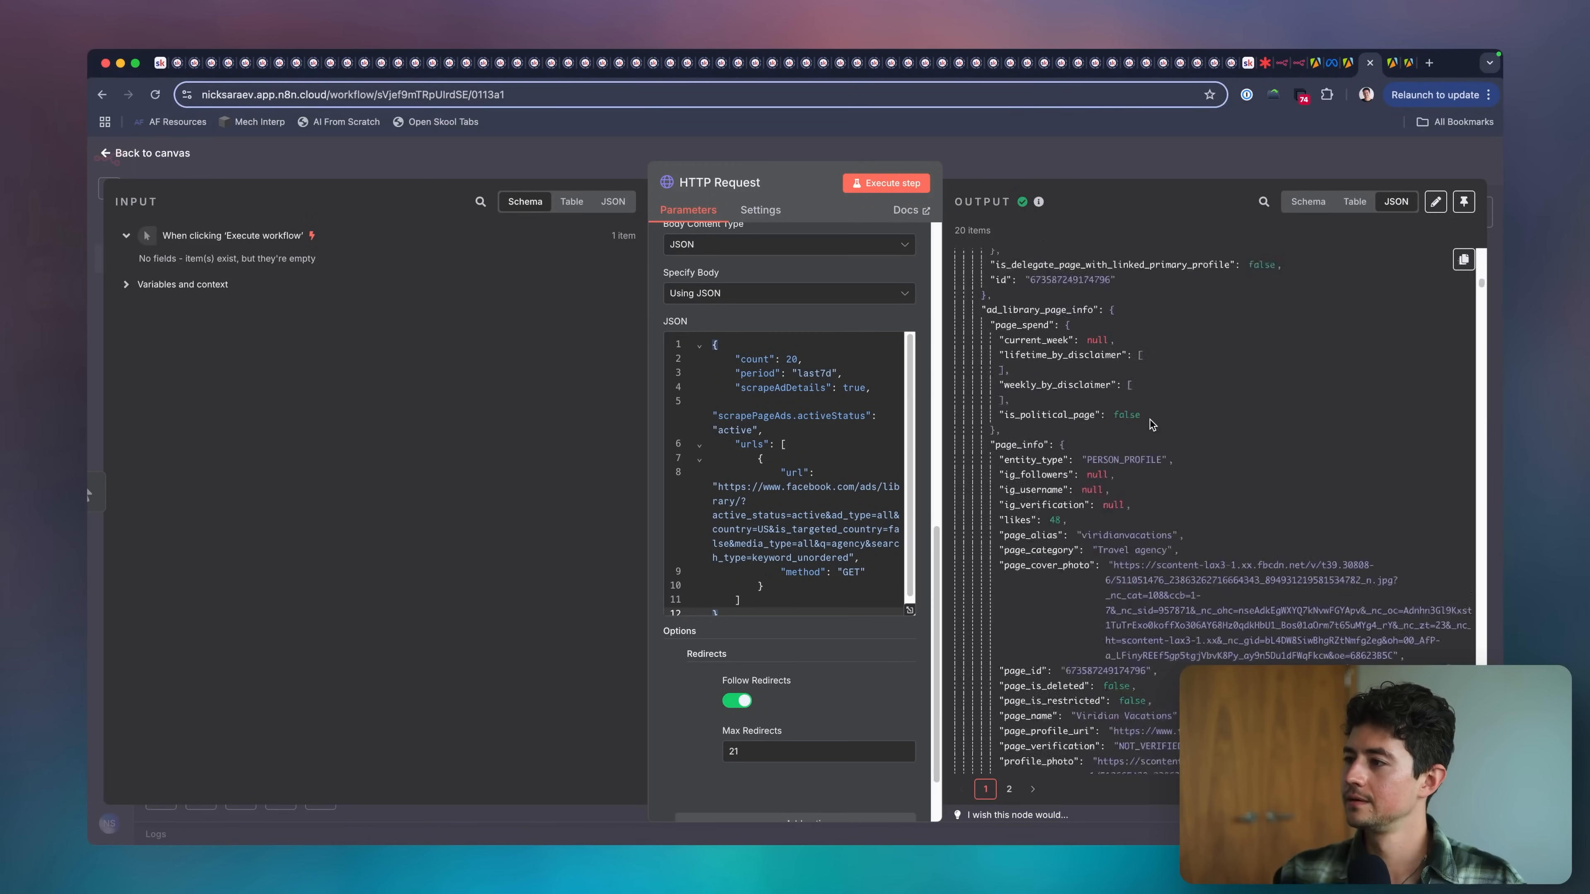
pyautogui.scroll(-10, 1150, 419)
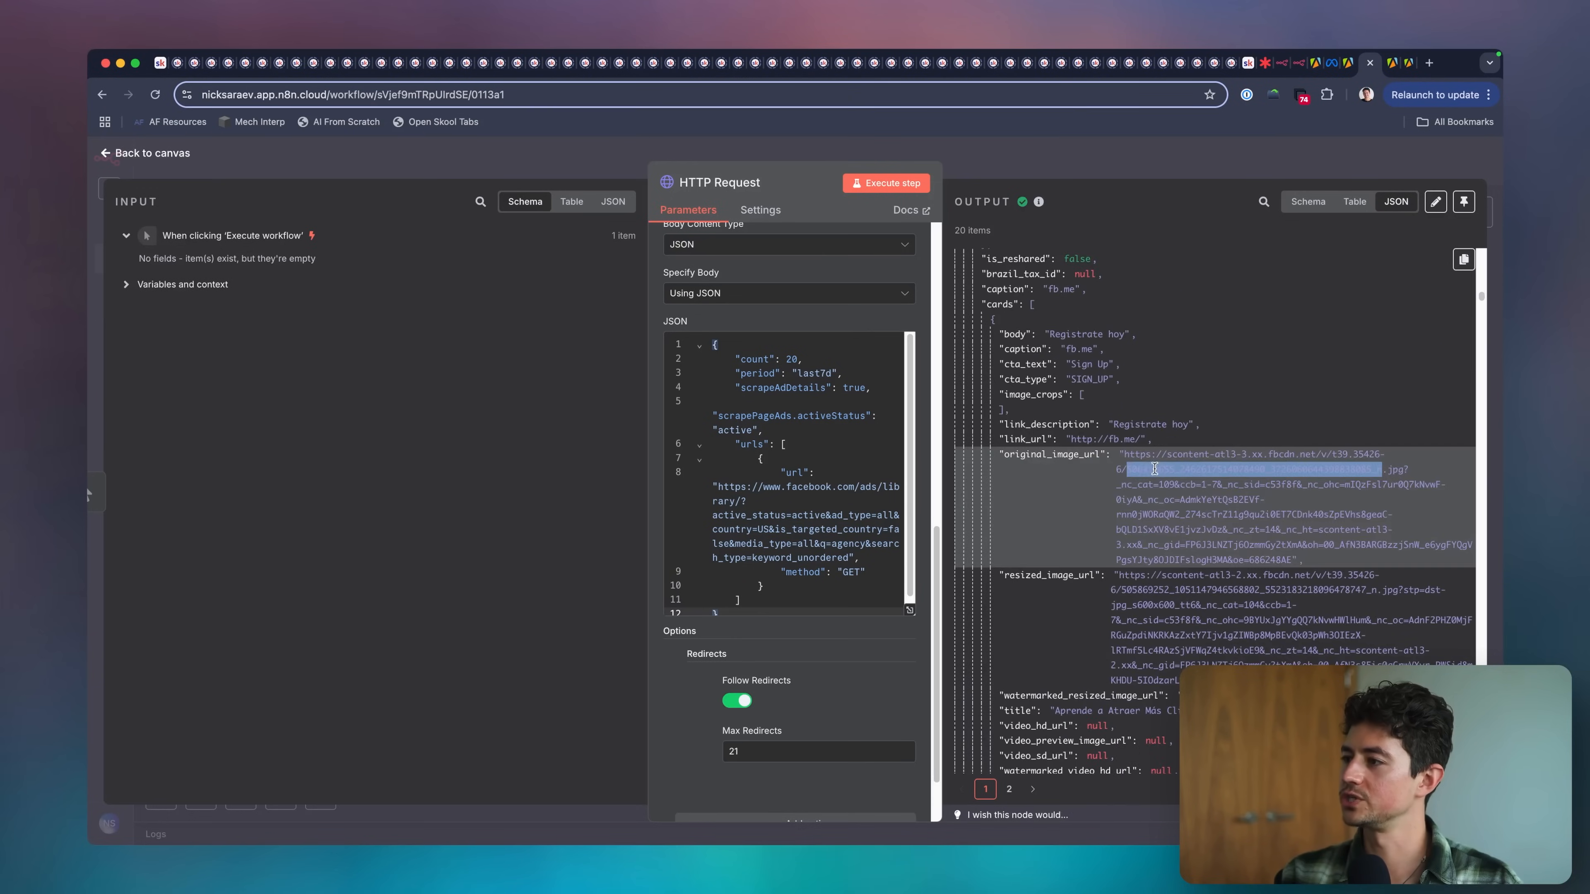
pyautogui.moveTo(1124, 455); pyautogui.dragTo(1294, 559)
pyautogui.press('super+c')
pyautogui.press('super+t')
pyautogui.press('super+v')
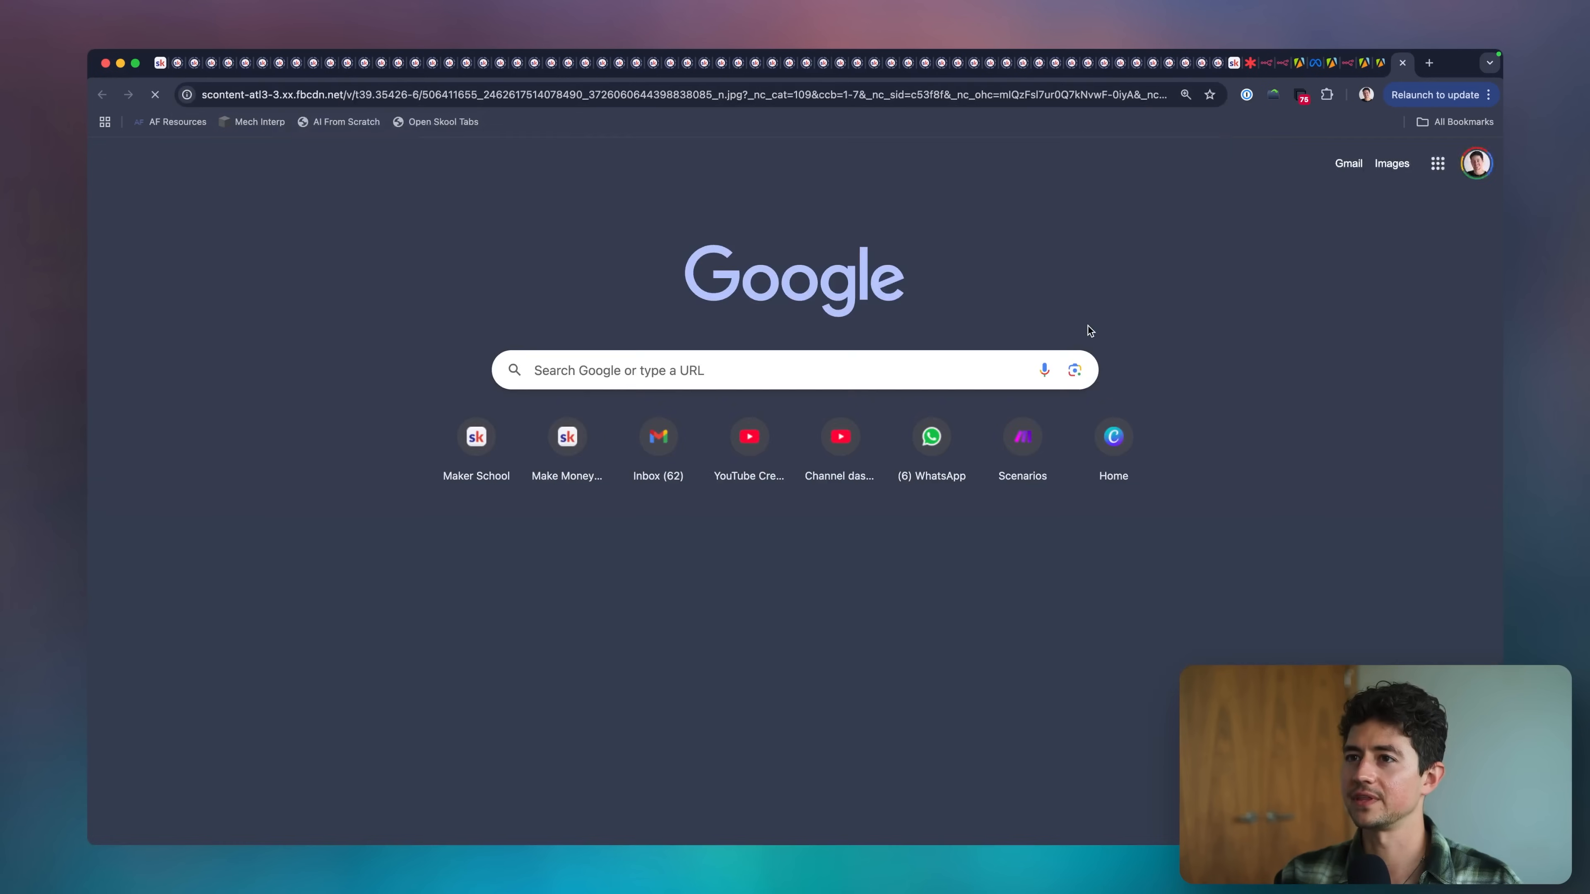
pyautogui.press('Return')
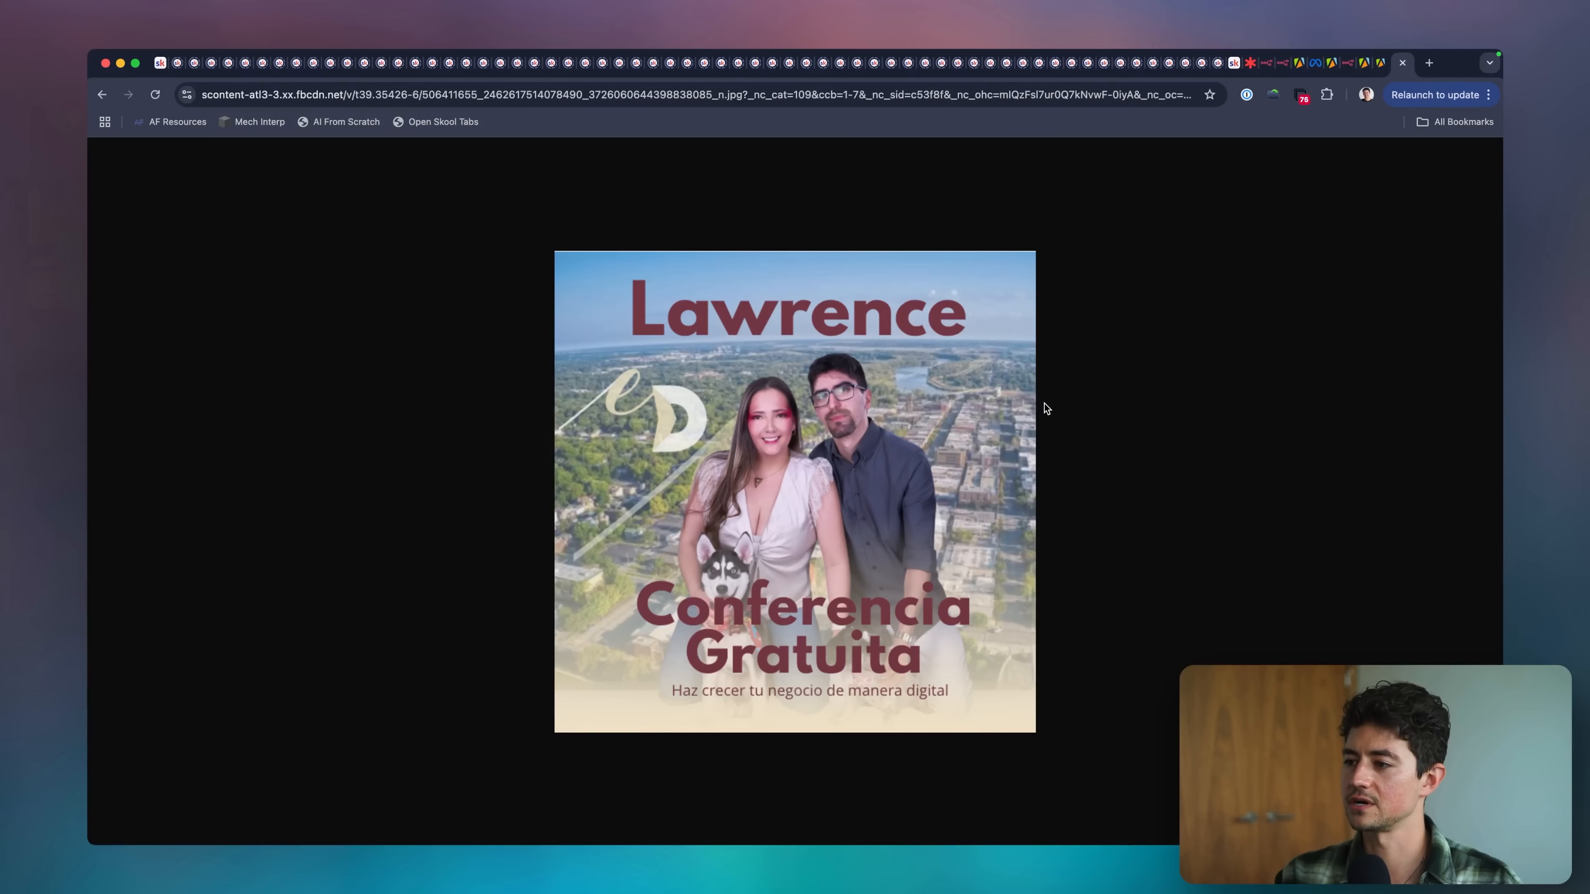
pyautogui.press('super+w')
# Copy the original_image_url of the "Registrate Ahora" card titled "cupos limitados conferencia gratuita", open it in a new browser tab and close the tab.
pyautogui.scroll(-1, 1137, 506)
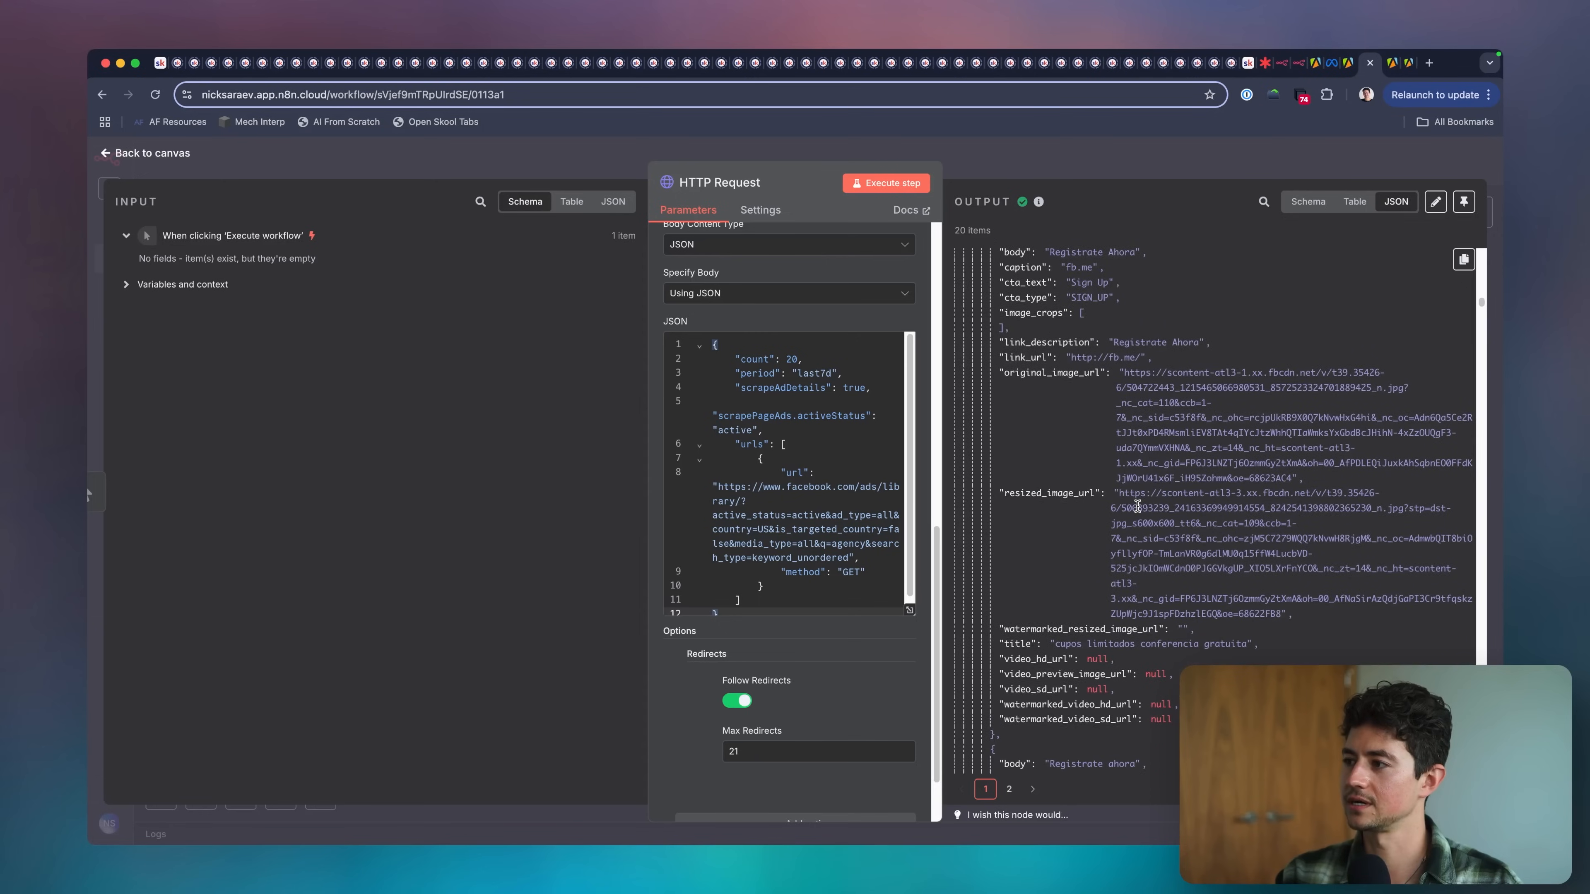
pyautogui.doubleClick(1140, 507)
pyautogui.rightClick(1142, 501)
pyautogui.click(1153, 383)
pyautogui.doubleClick(1150, 386)
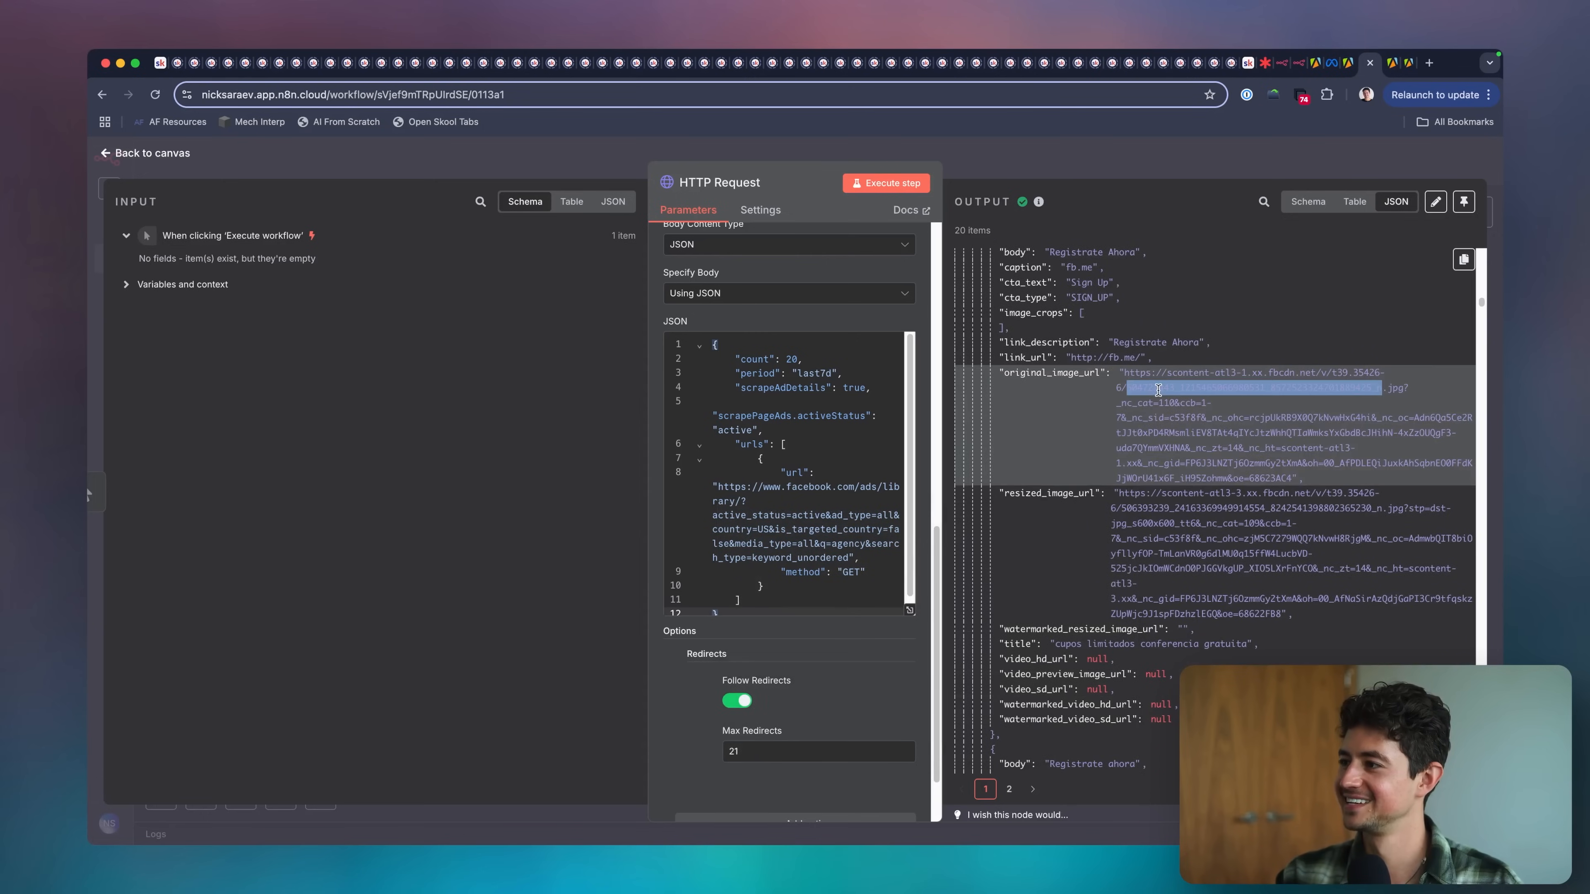
pyautogui.click(1145, 376)
pyautogui.moveTo(1143, 376); pyautogui.dragTo(1297, 479)
pyautogui.press('super+c')
pyautogui.press('super+t')
pyautogui.press('super+v')
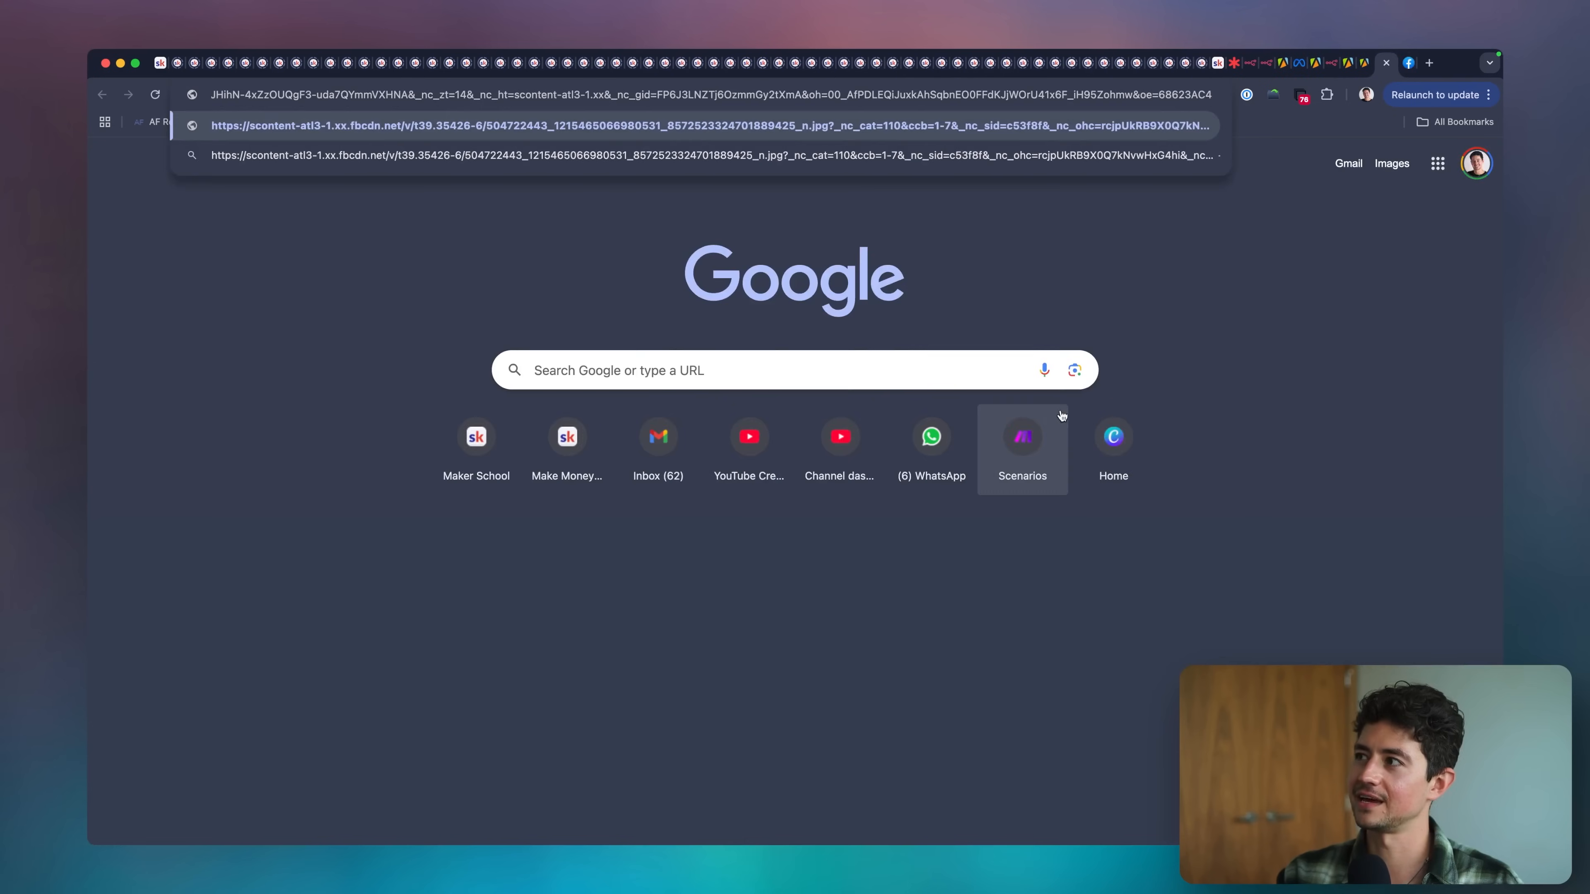
pyautogui.press('Return')
pyautogui.press('super+w')
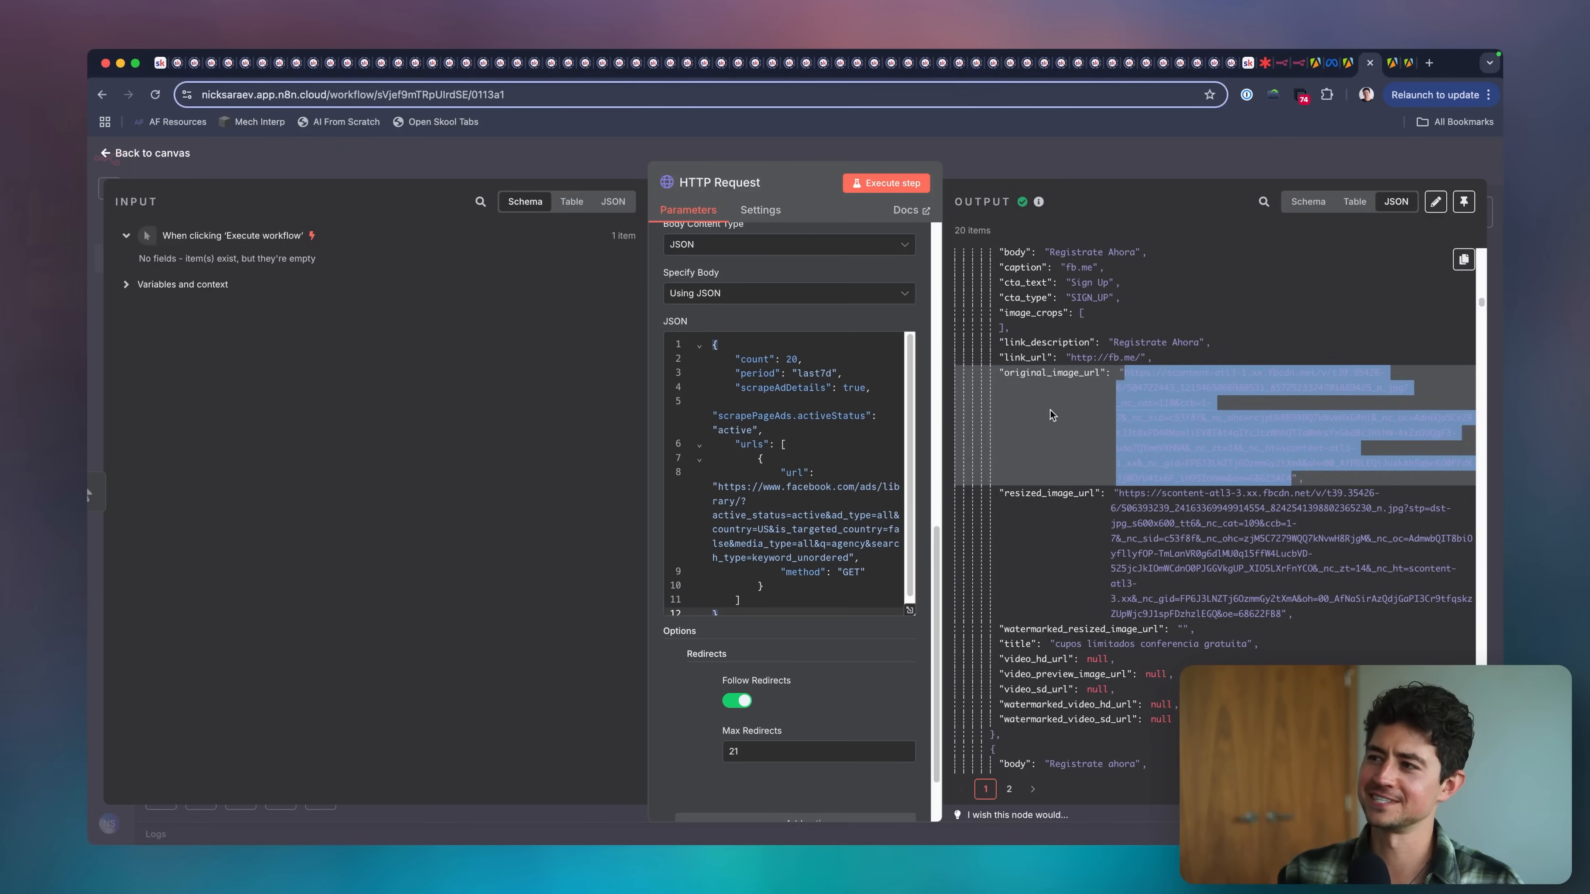
# Copy the original_image_url of the card titled "cómo atraer más clientes y hacer crecer tu negocio con estrategias", open it in a new tab and close it.
pyautogui.click(1143, 482)
pyautogui.scroll(-3, 1146, 438)
pyautogui.moveTo(1139, 276); pyautogui.dragTo(1346, 385)
pyautogui.press('super+c')
pyautogui.press('super+t')
pyautogui.press('super+v')
pyautogui.press('Return')
pyautogui.press('super+w')
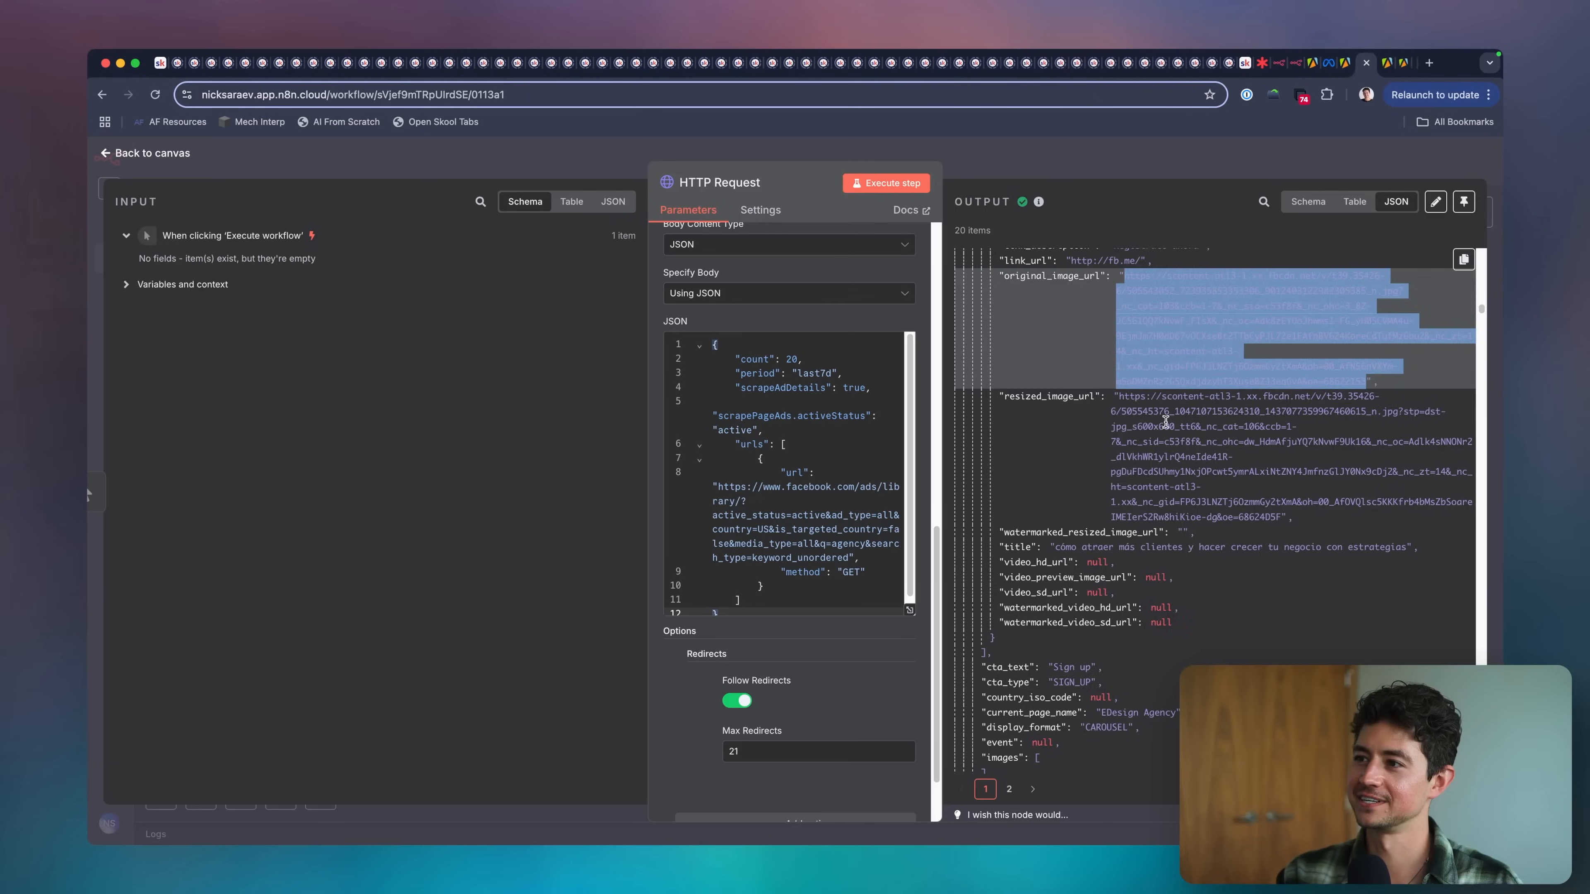
# Look through the remaining ad fields in the JSON output and close the HTTP Request node to return to the canvas.
pyautogui.click(1166, 426)
pyautogui.scroll(-5, 1166, 426)
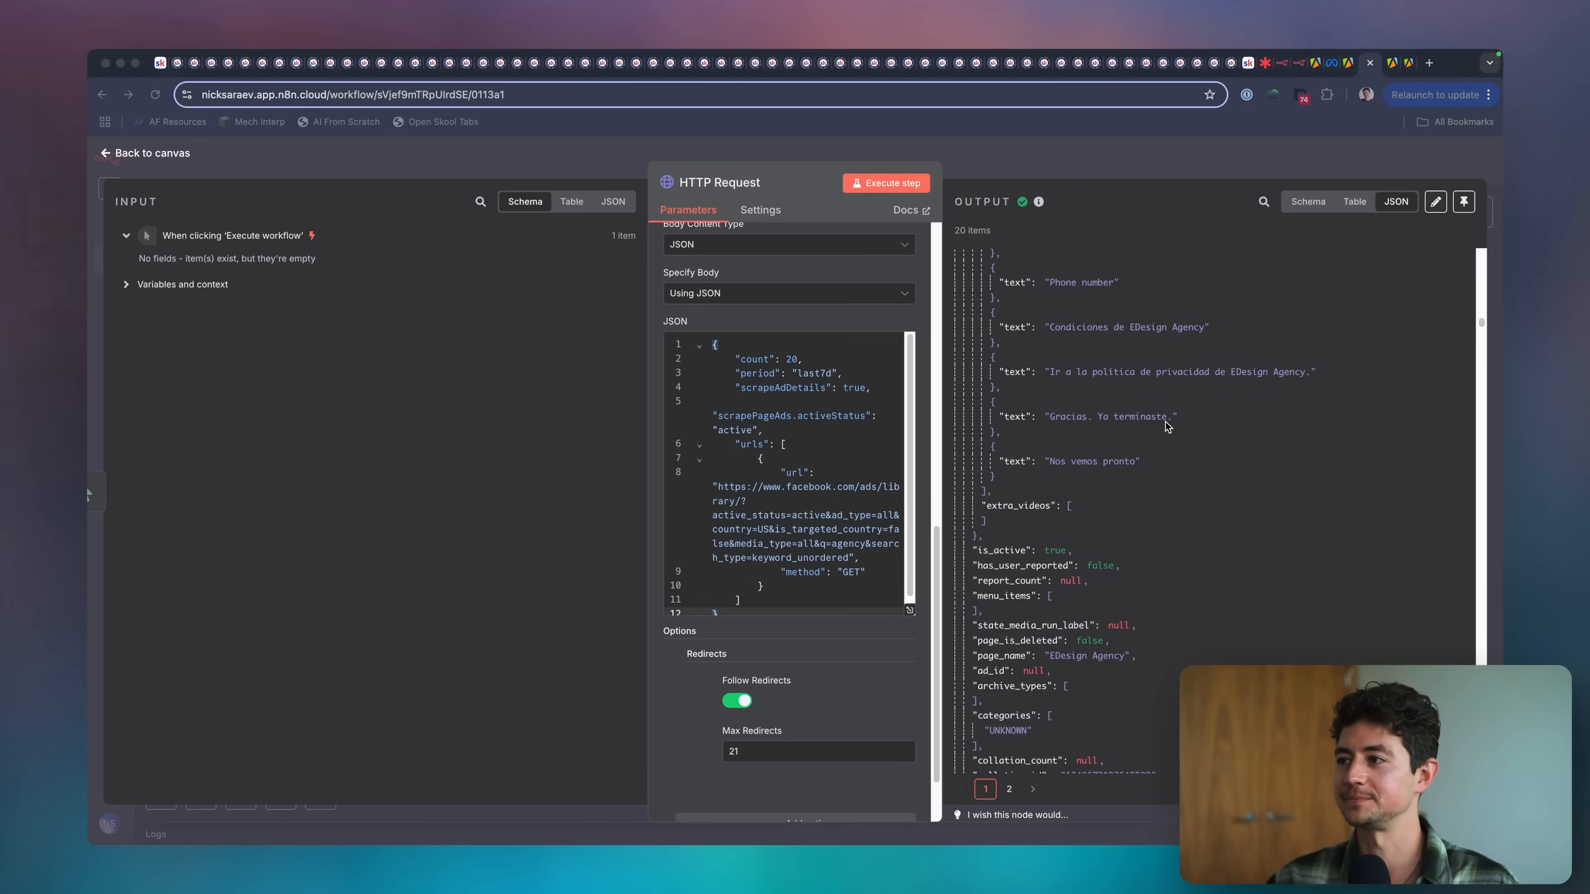
pyautogui.click(1167, 426)
pyautogui.scroll(-5, 1243, 488)
pyautogui.click(1157, 176)
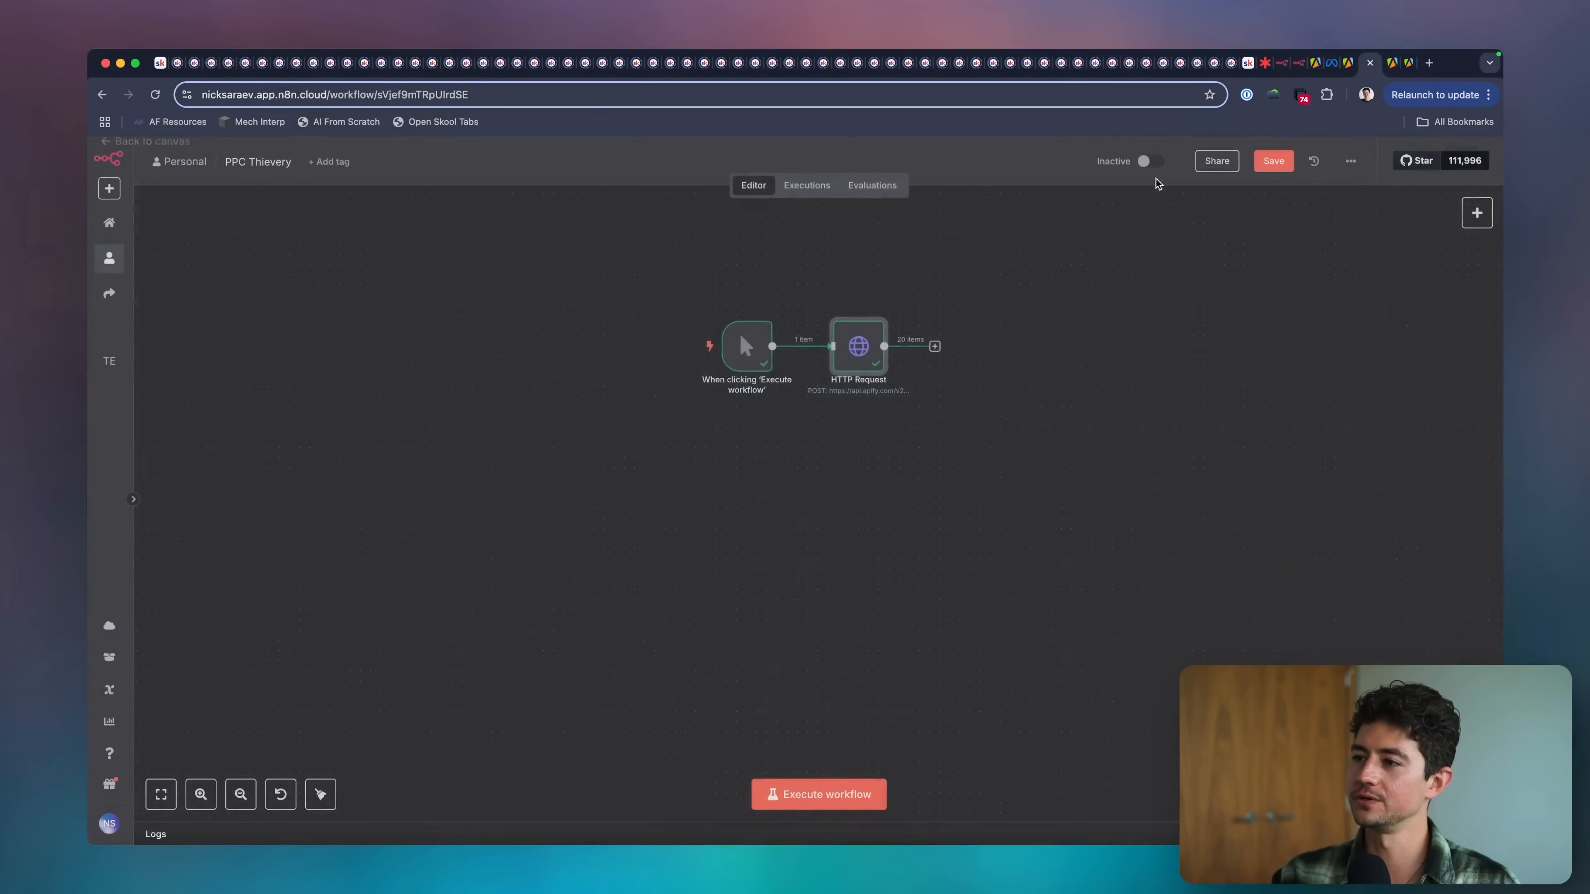
pyautogui.hscroll(2, 881, 348)
pyautogui.scroll(5, 888, 404)
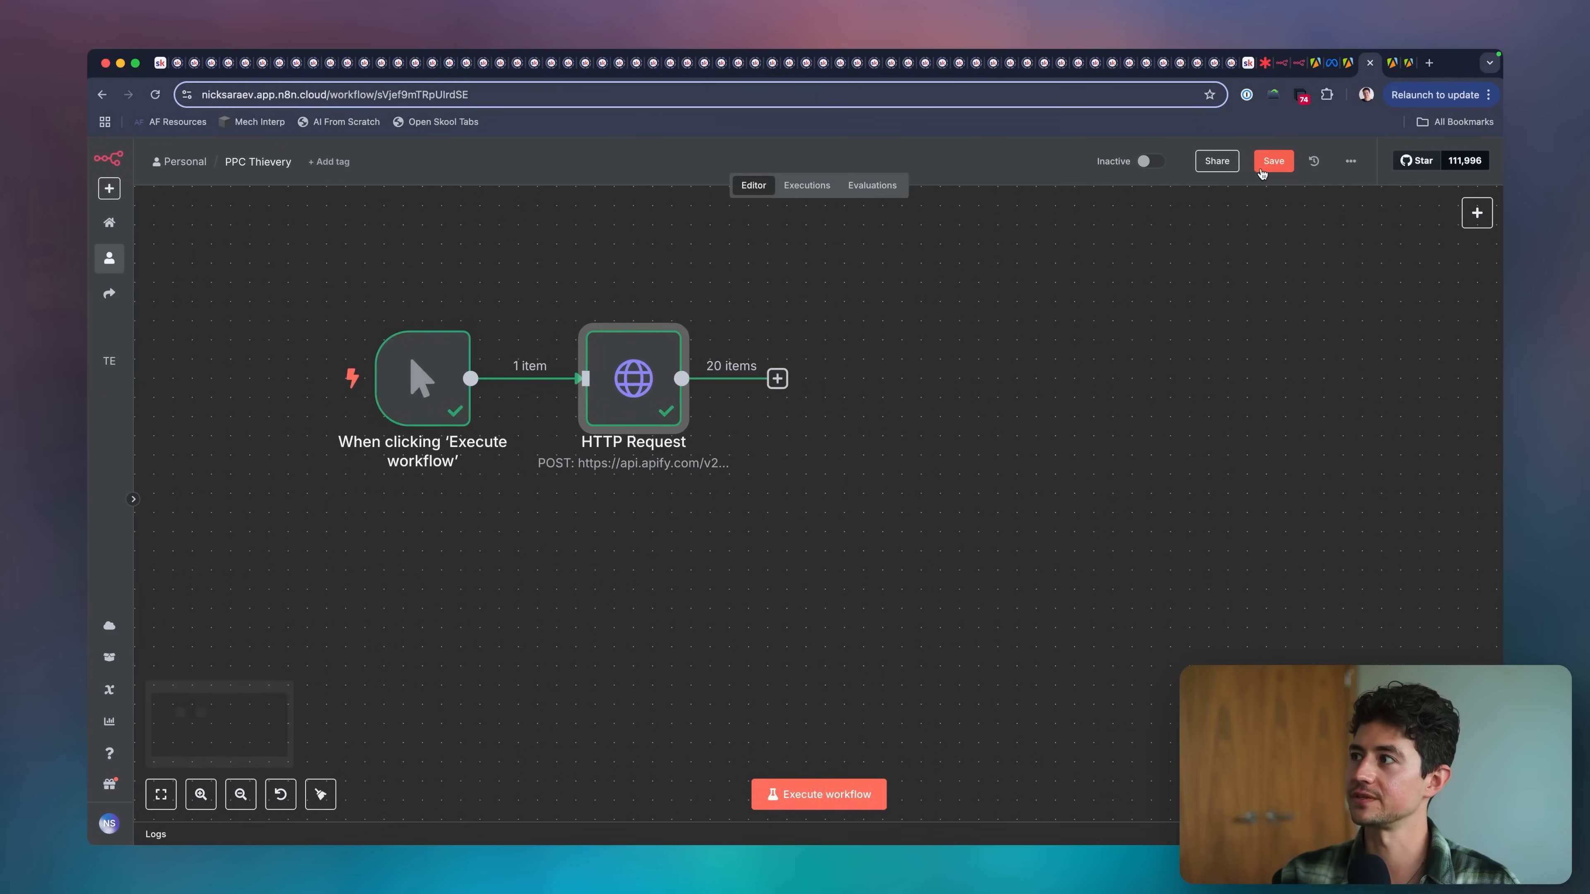
# Switch to the Lucidspark scope board and draw a freehand check mark beside "Scrape ads using Facebook/IG (search term)".
pyautogui.moveTo(1265, 63); pyautogui.dragTo(1324, 67)
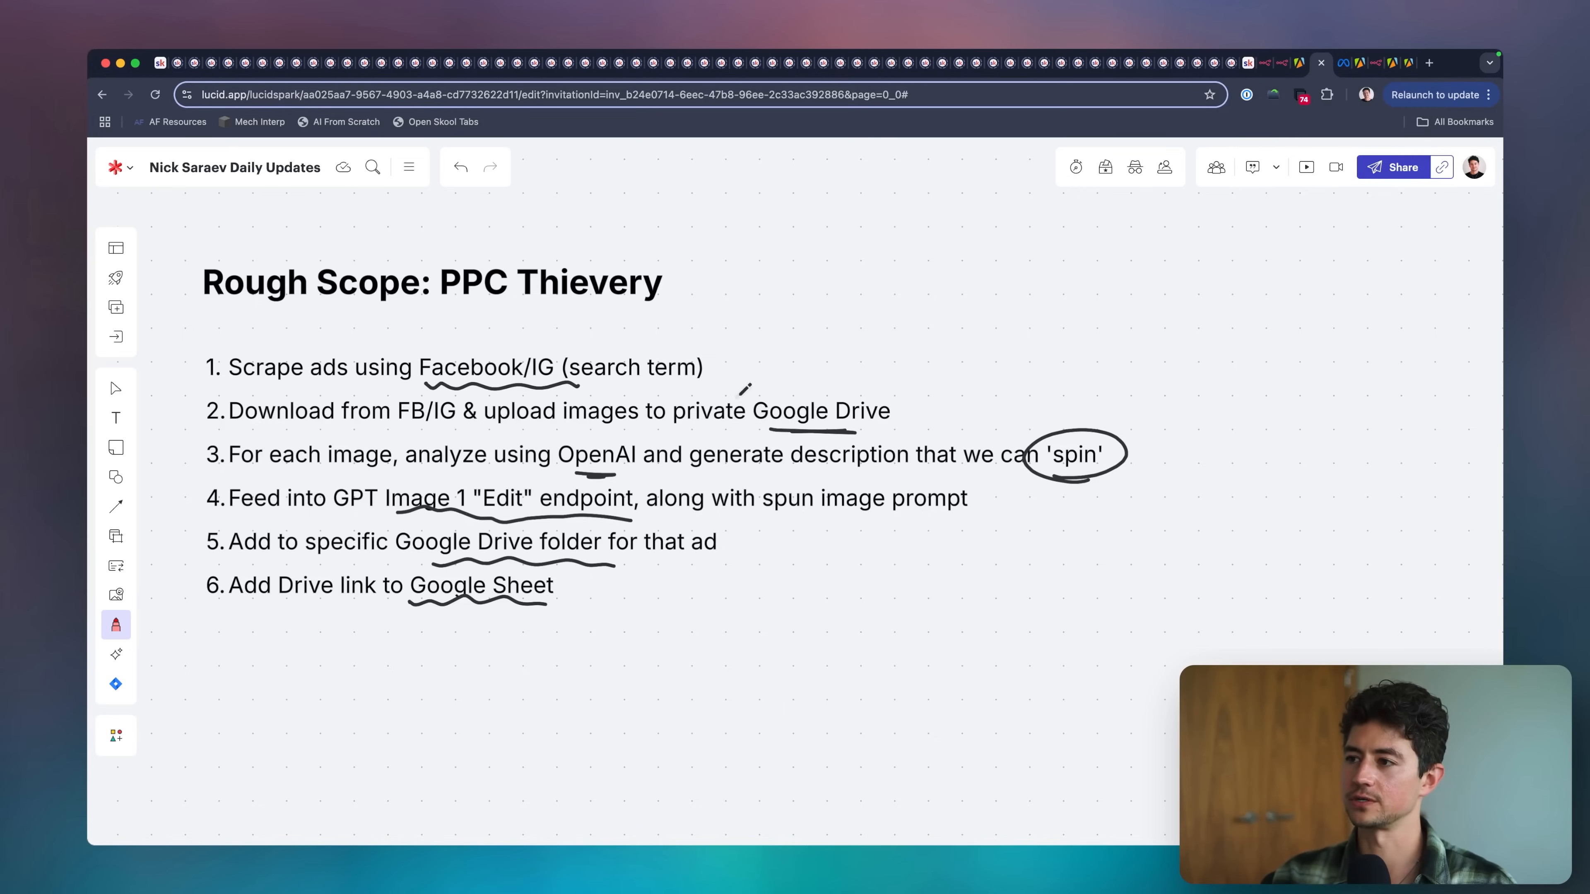
pyautogui.moveTo(714, 357); pyautogui.dragTo(768, 301)
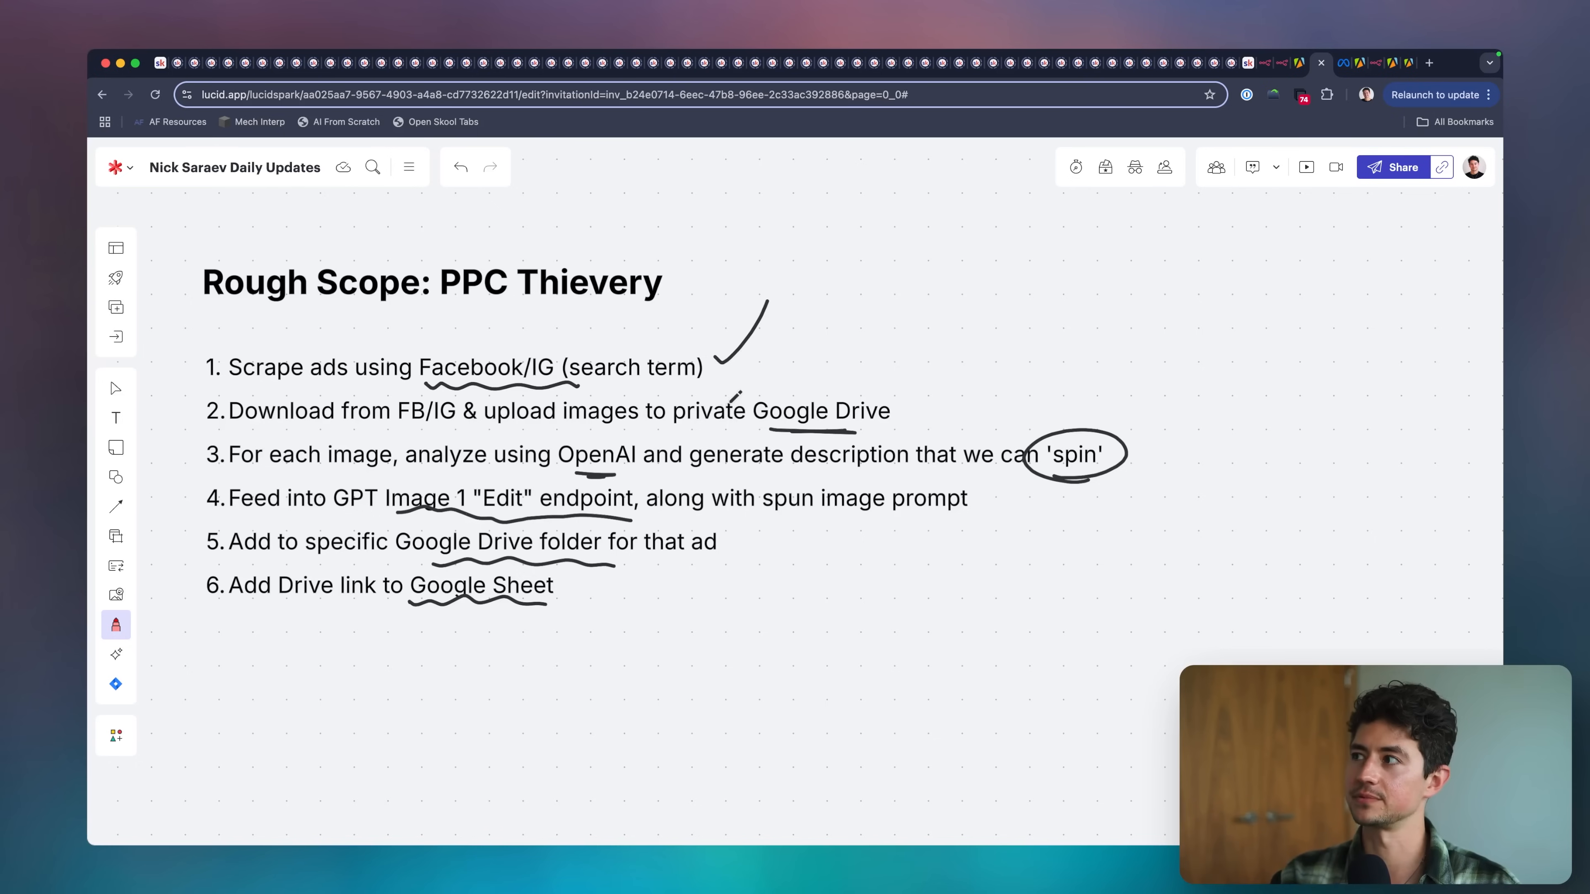
# Switch back to the n8n workflow, add a Google Drive node with the Create folder action and close its settings.
pyautogui.moveTo(1375, 63); pyautogui.dragTo(1335, 63)
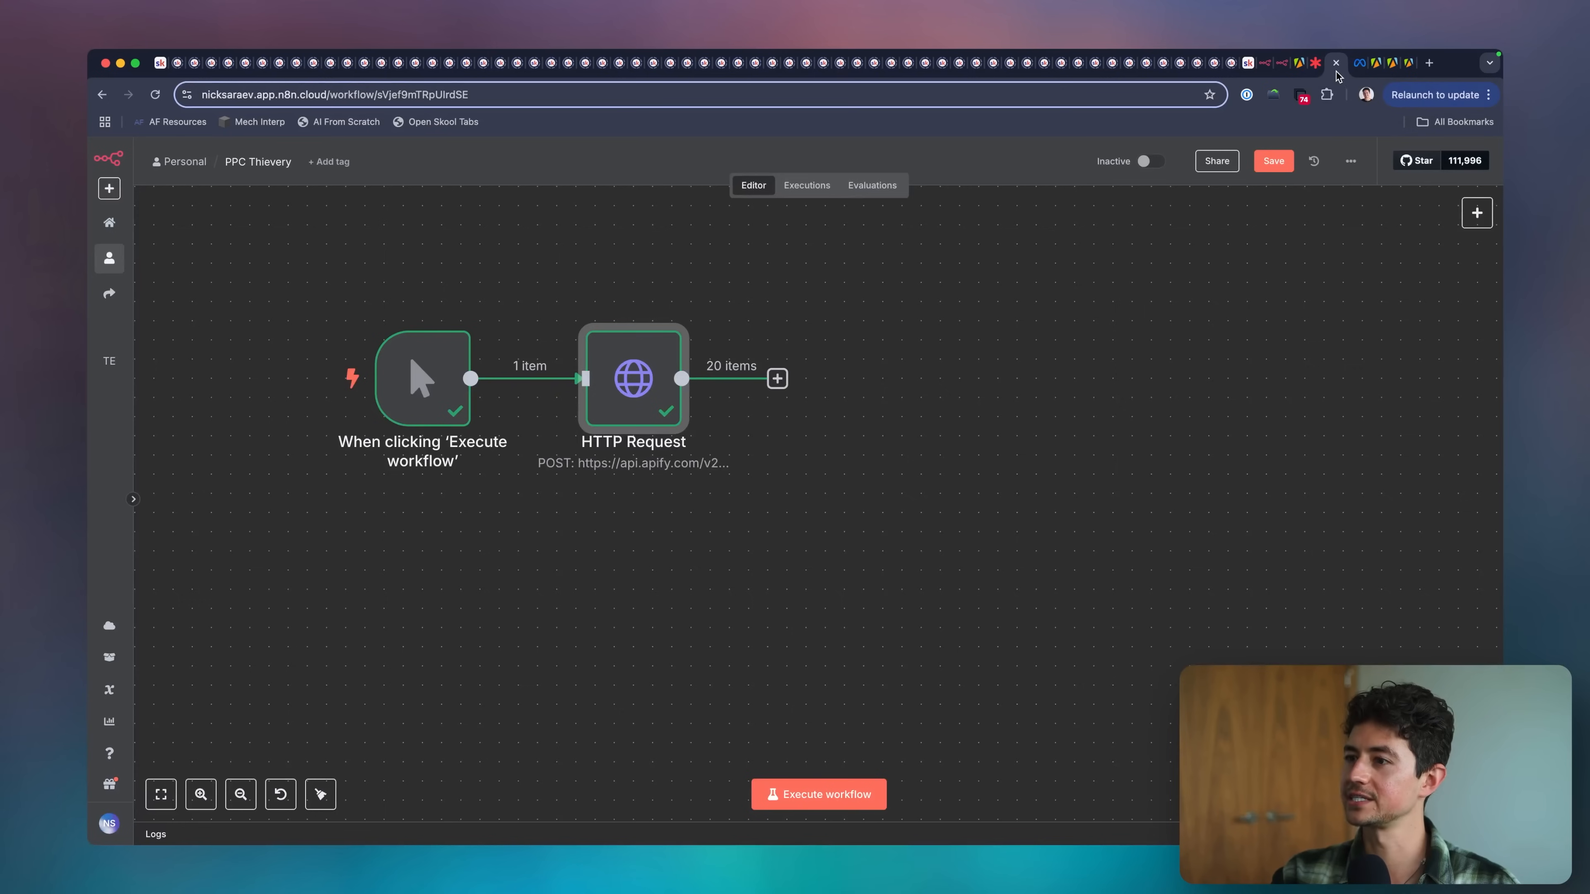
pyautogui.hscroll(5, 988, 364)
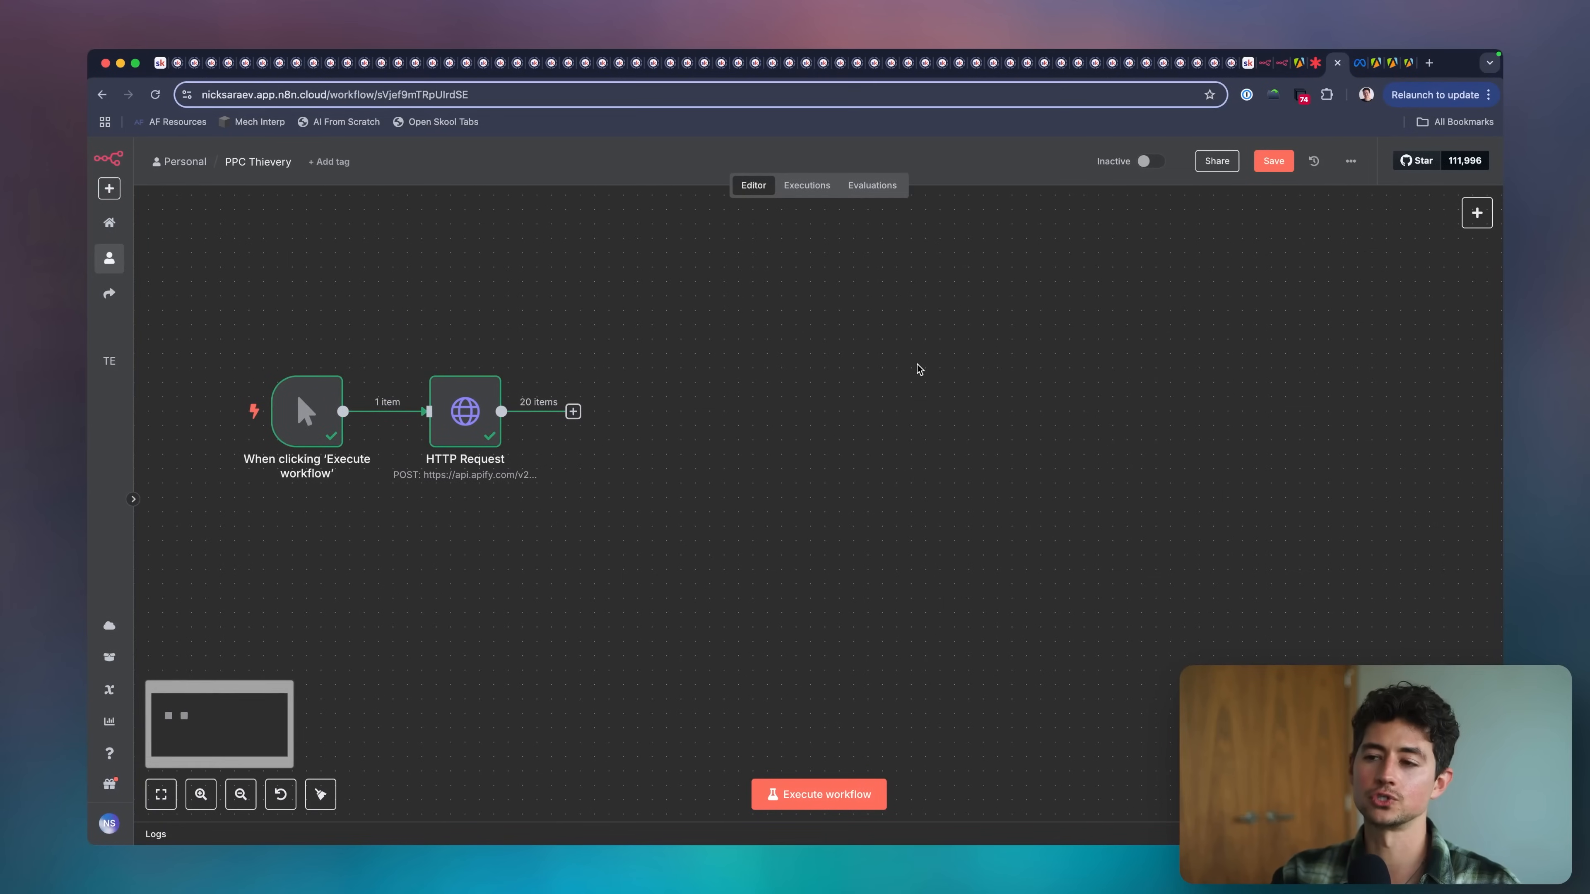
pyautogui.hscroll(-5, 845, 378)
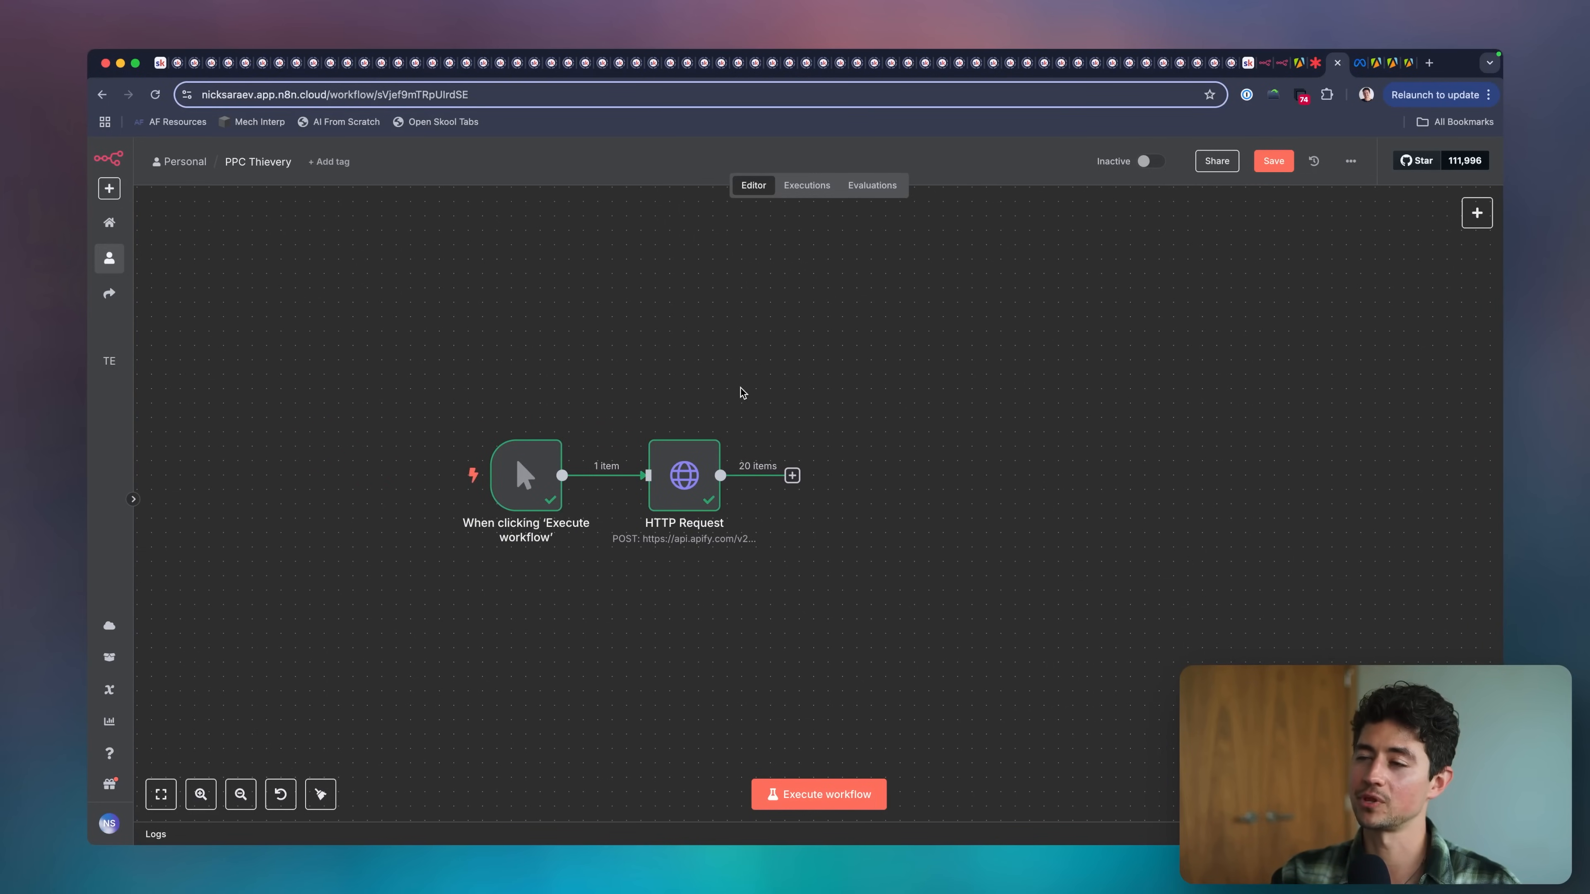
pyautogui.hscroll(-2, 739, 388)
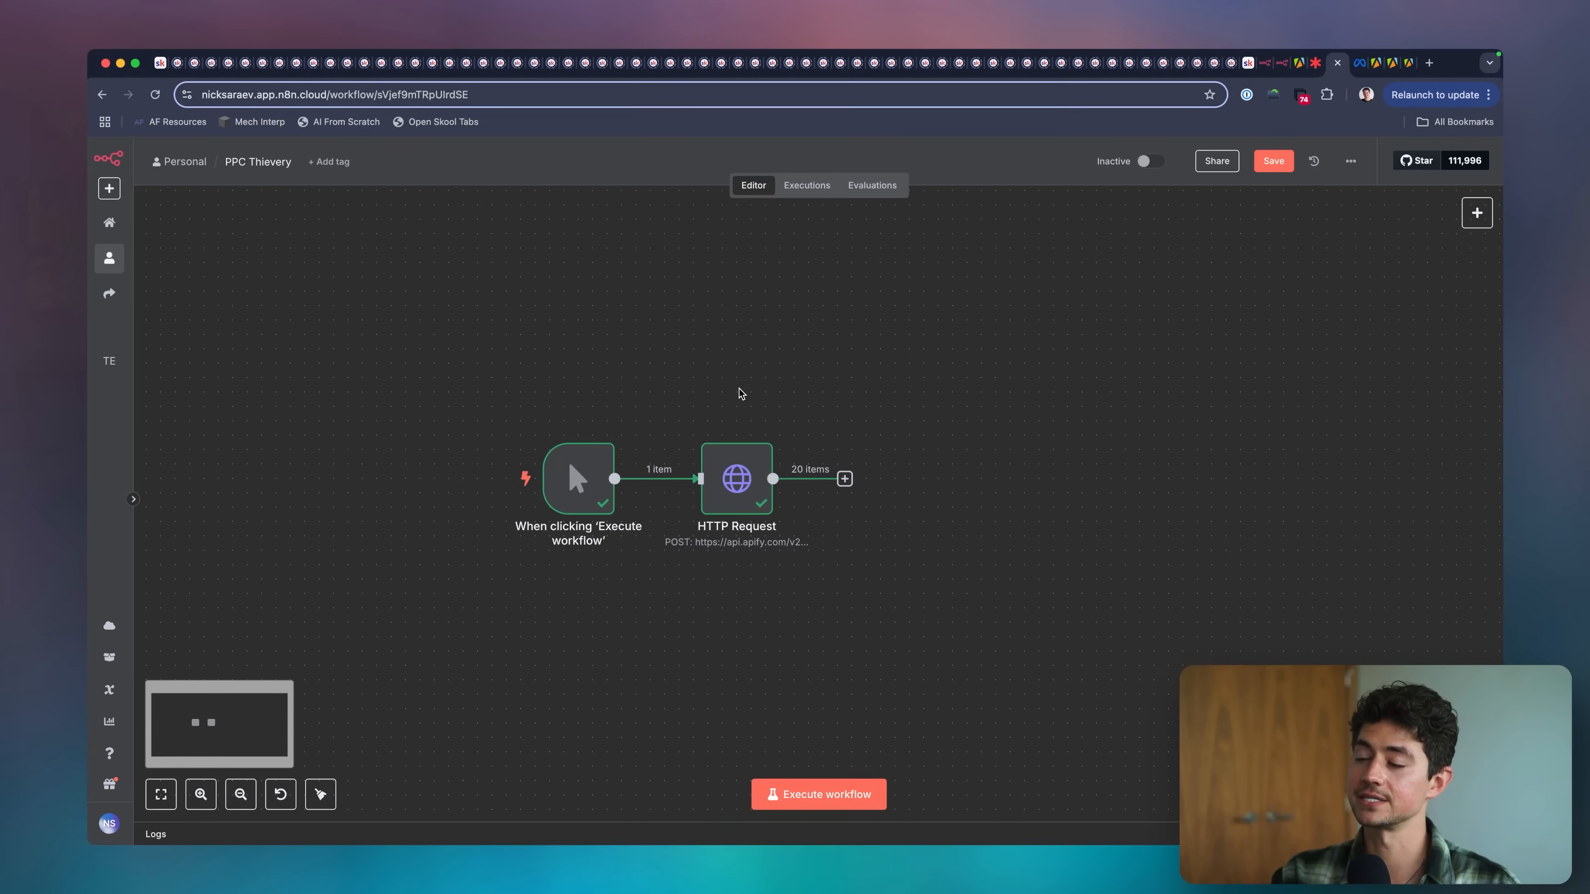
pyautogui.press('Tab')
pyautogui.write('drive')
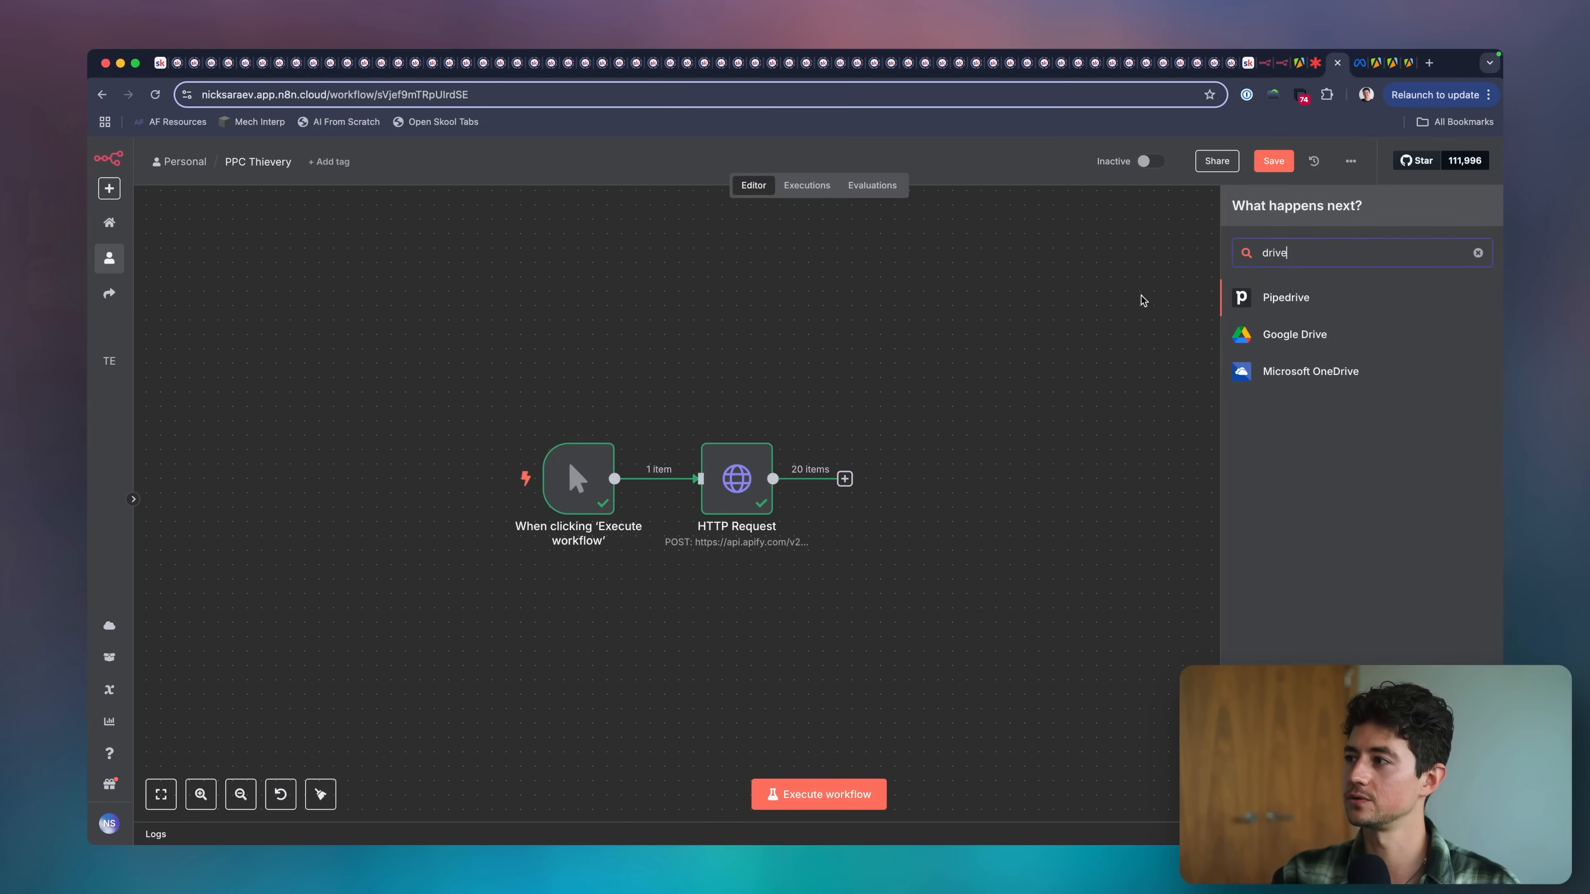
pyautogui.click(1237, 341)
pyautogui.write('create fo')
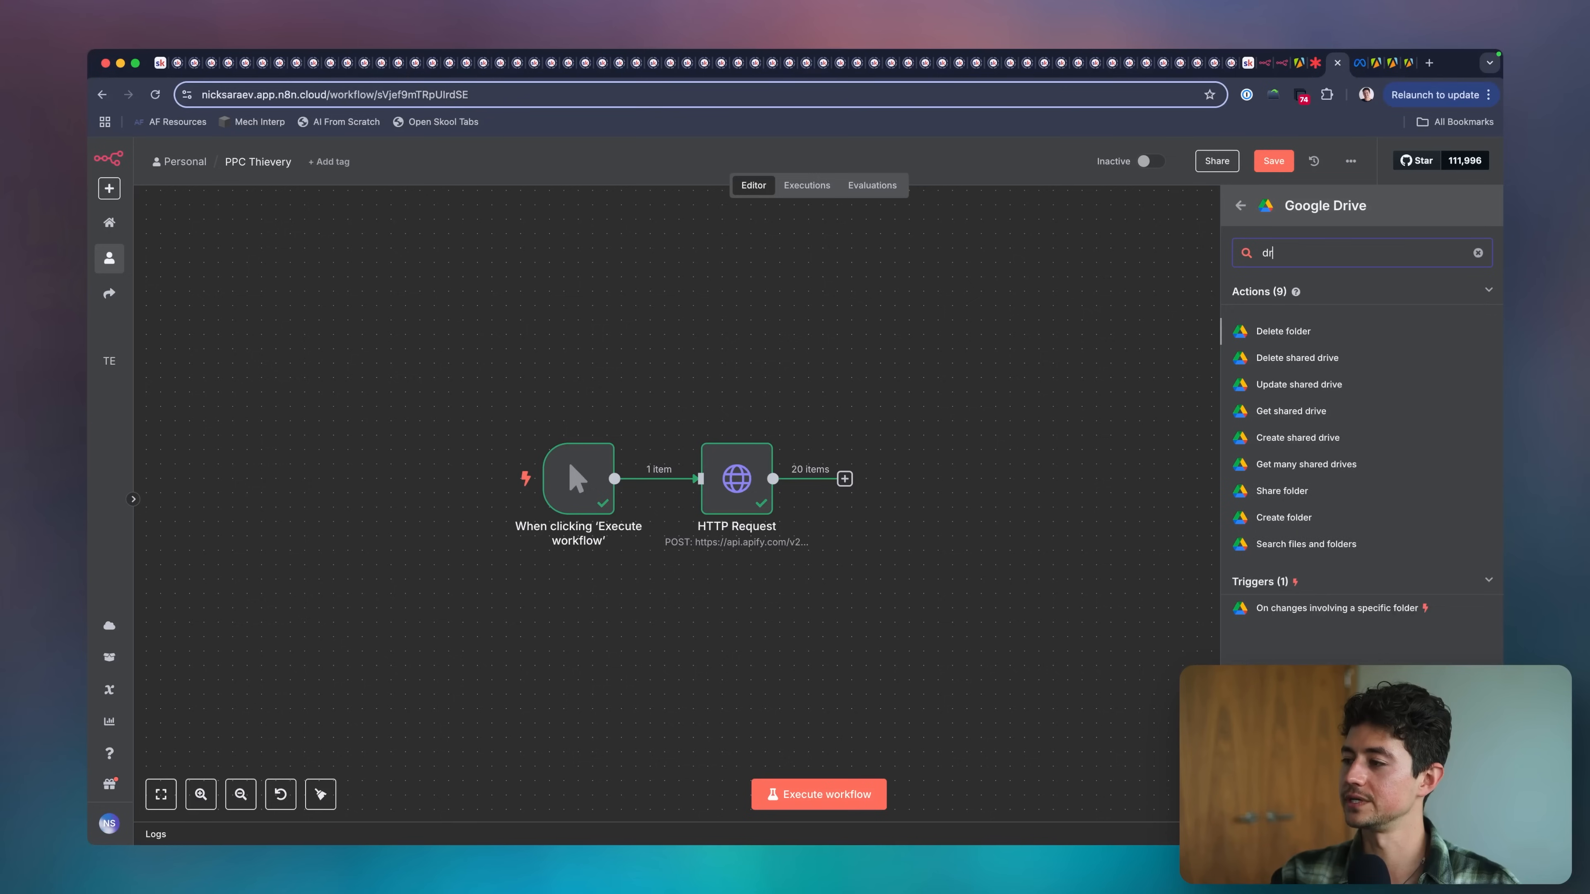
pyautogui.write('l')
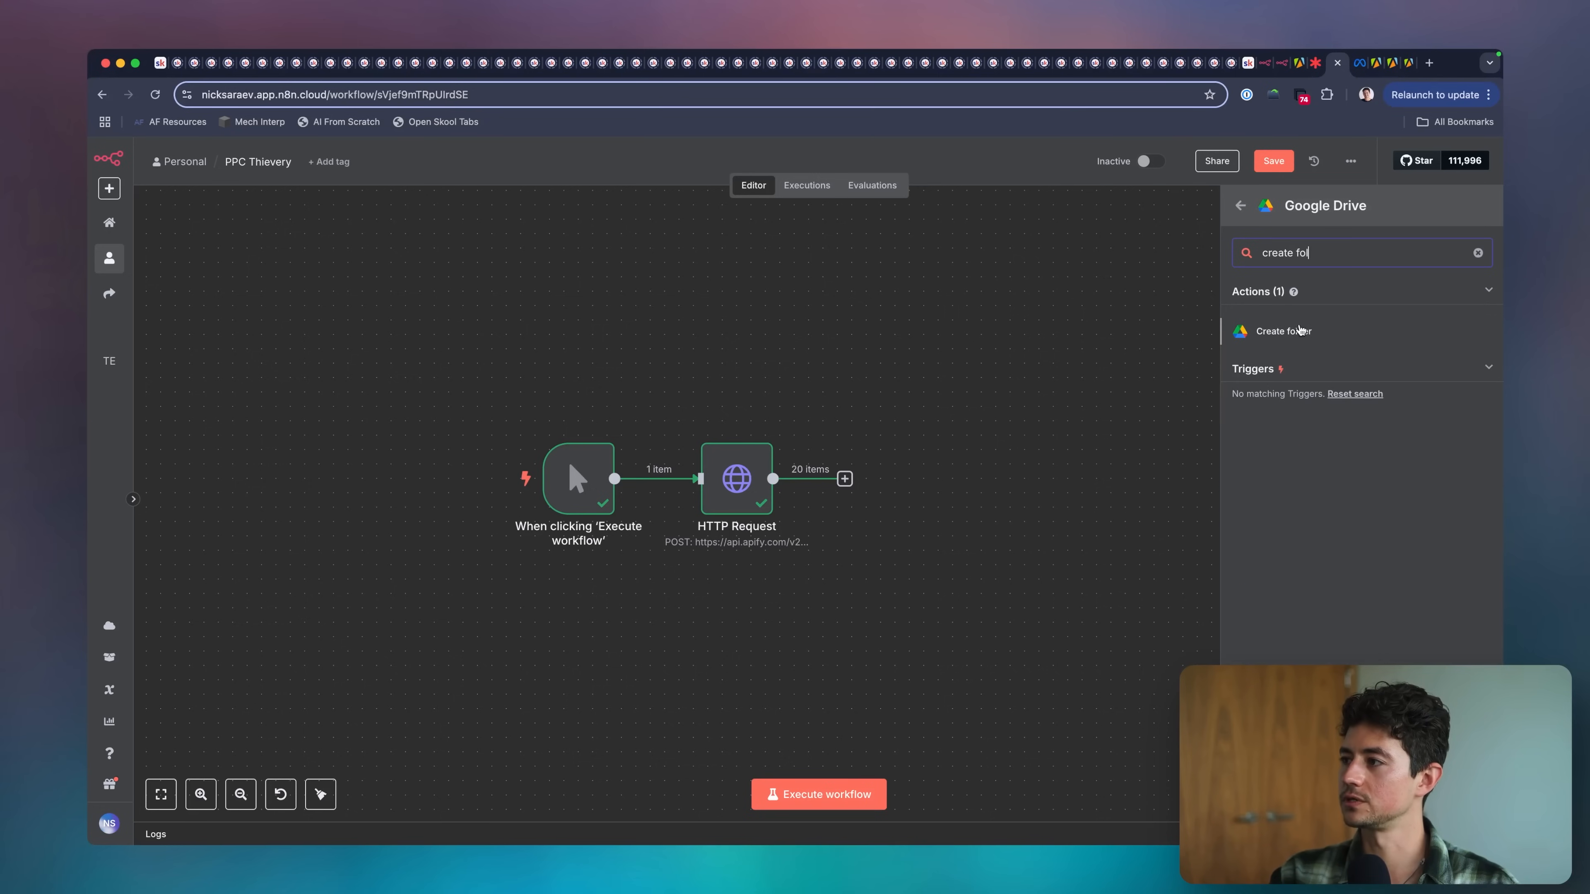
pyautogui.click(1299, 332)
pyautogui.press('Escape')
# Place the unconnected Google Drive node above the workflow row and move the manual trigger farther from the HTTP Request node.
pyautogui.moveTo(582, 276); pyautogui.dragTo(362, 355)
pyautogui.scroll(3, 552, 389)
pyautogui.hscroll(-3, 552, 389)
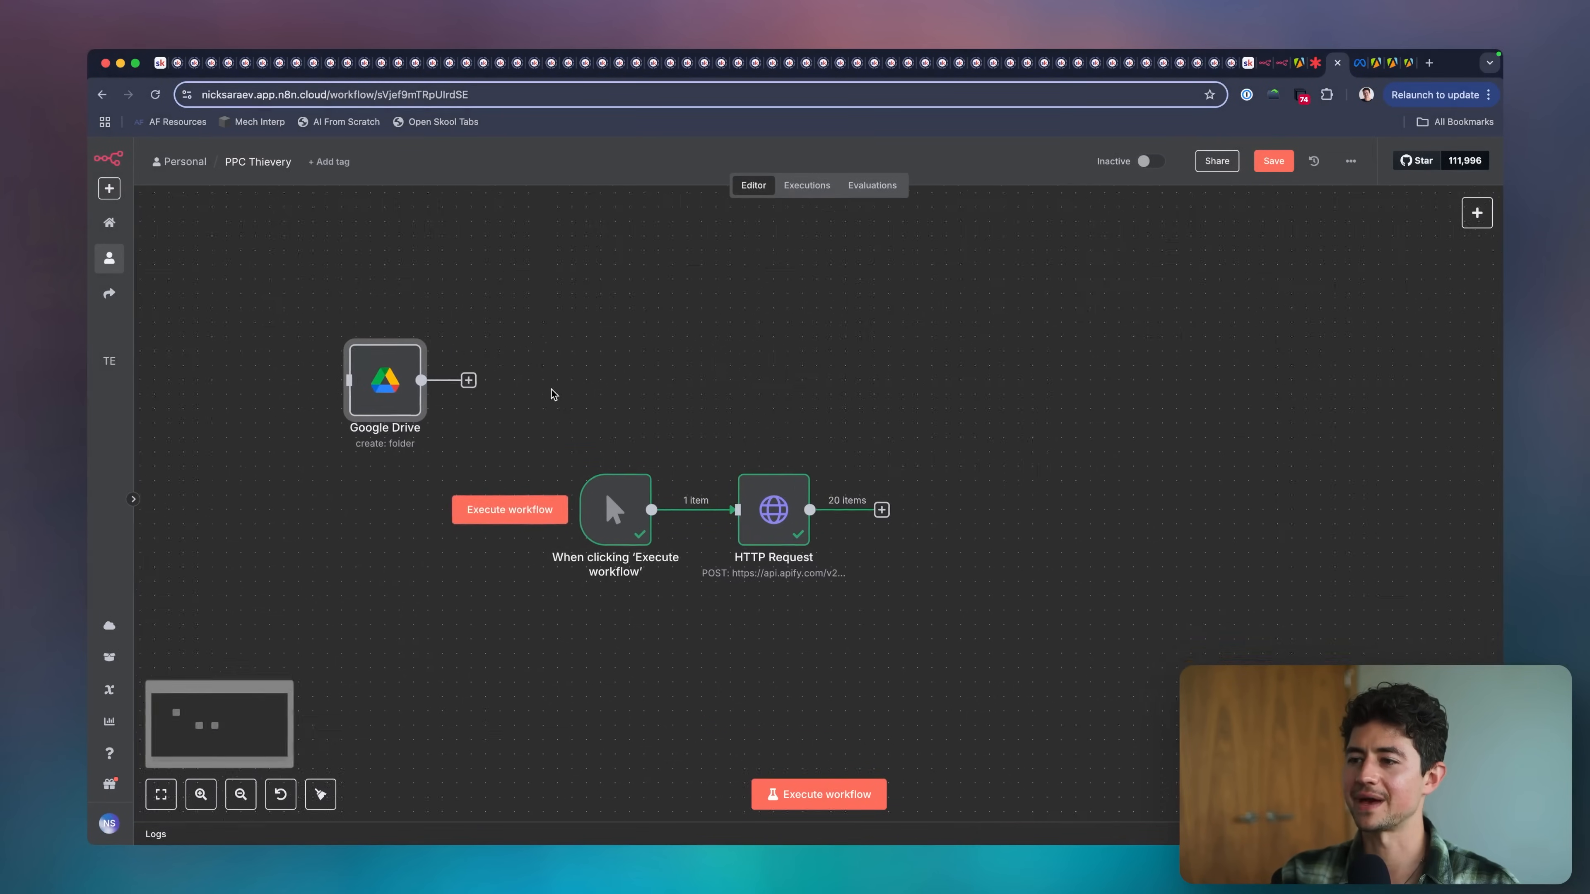
pyautogui.moveTo(668, 554); pyautogui.dragTo(481, 556)
pyautogui.moveTo(437, 448); pyautogui.dragTo(507, 349)
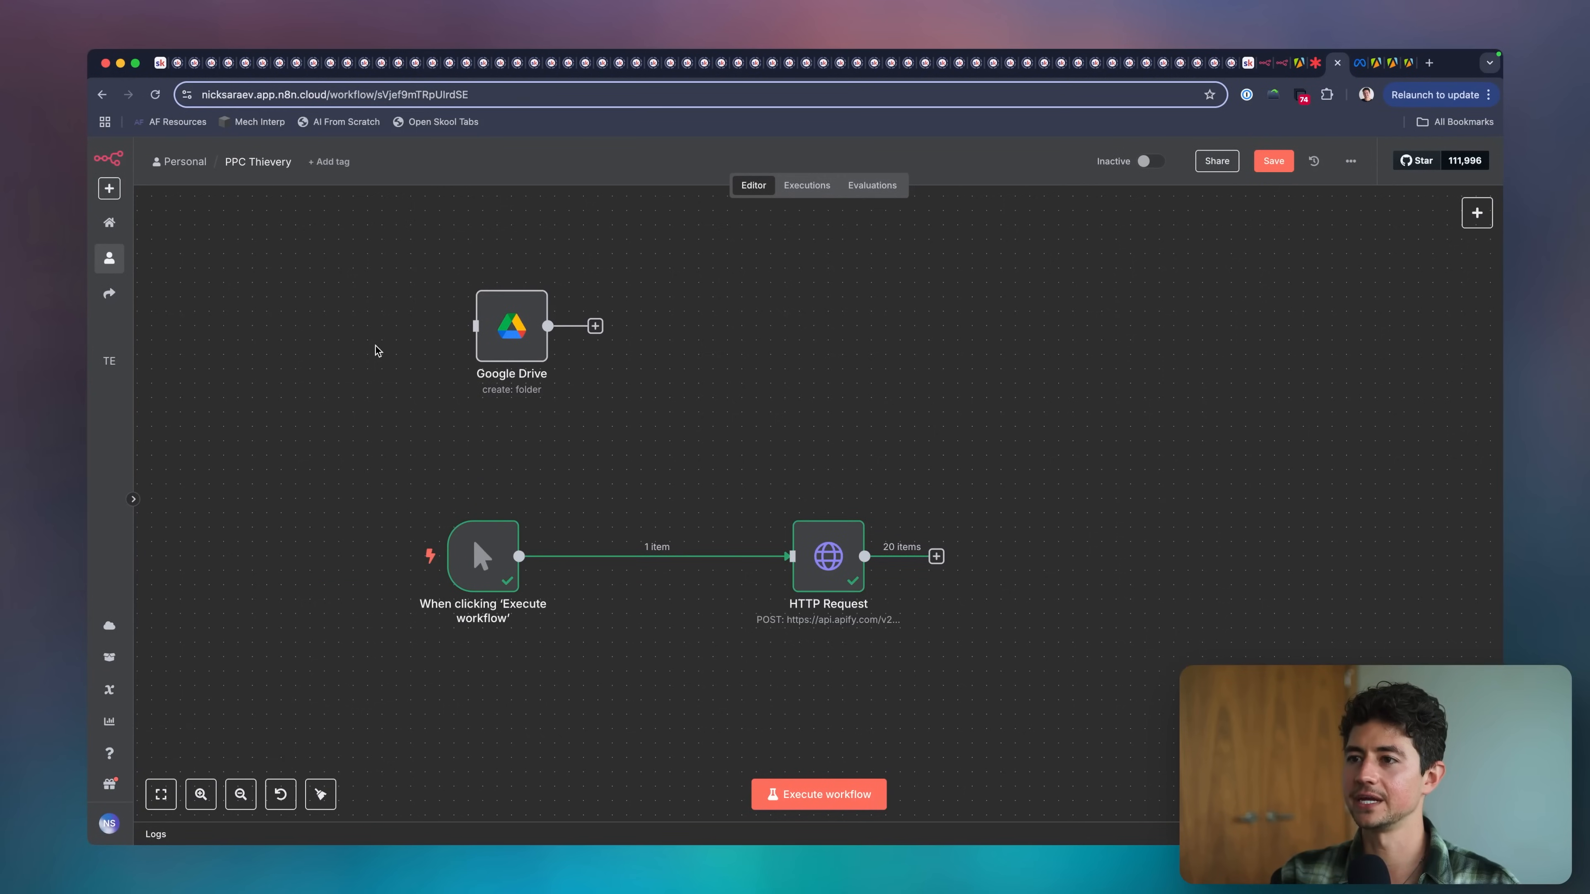
# Add a sticky note with the heading "1. Create your folder" above the Google Drive node.
pyautogui.scroll(3, 438, 341)
pyautogui.hscroll(-3, 438, 341)
pyautogui.press('Tab')
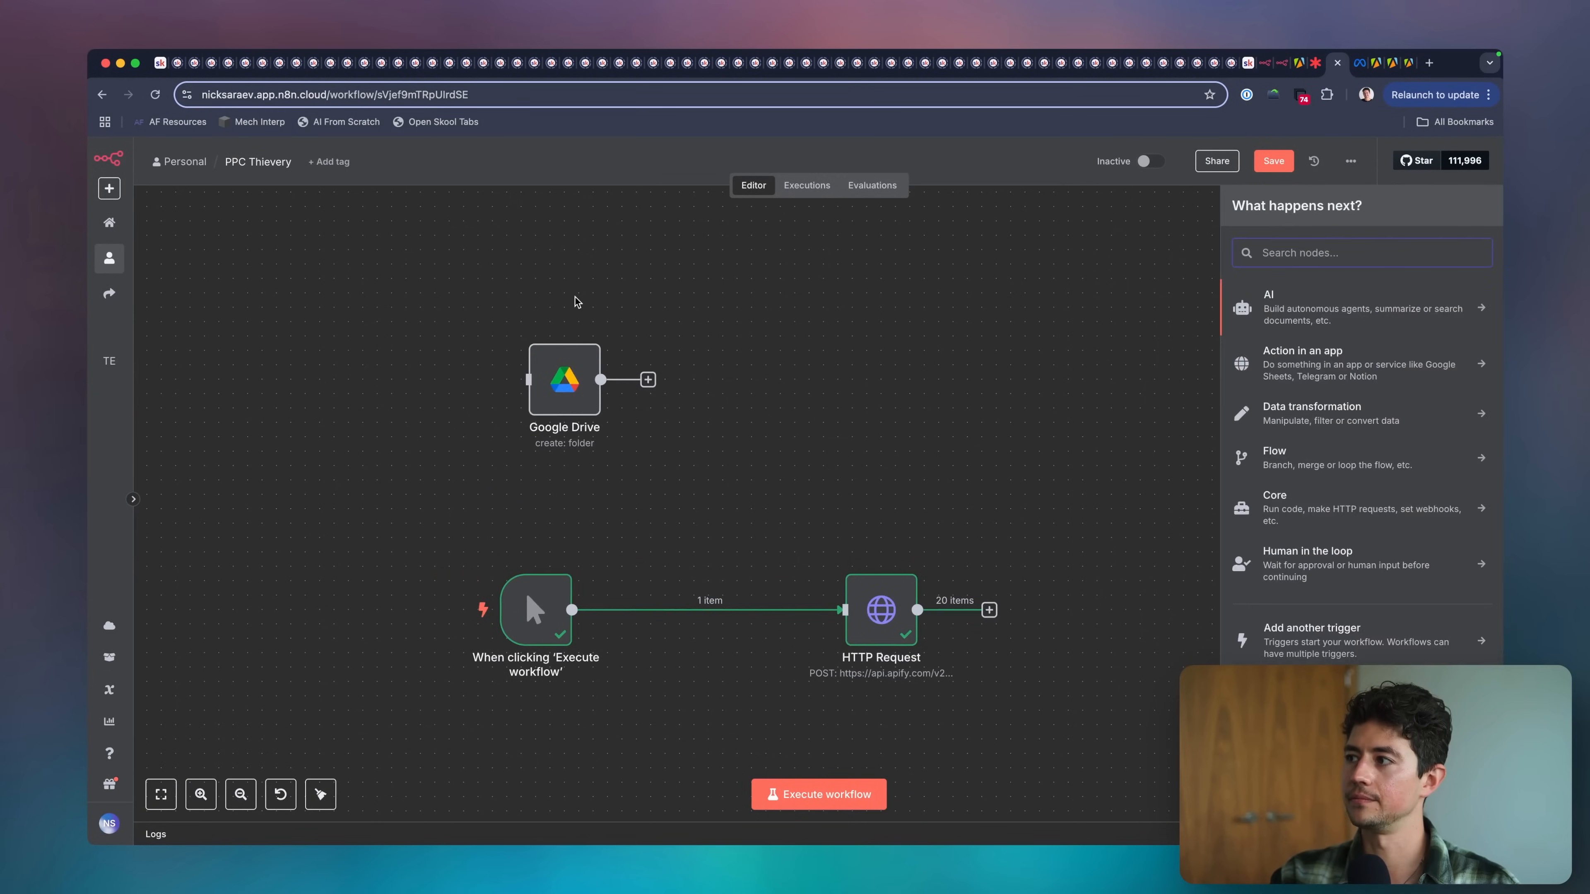
pyautogui.write('note')
pyautogui.press('Return')
pyautogui.moveTo(488, 350); pyautogui.dragTo(412, 227)
pyautogui.doubleClick(473, 237)
pyautogui.write('Create your folder')
pyautogui.press('super+Left')
pyautogui.write('## 1.')
pyautogui.press('Escape')
pyautogui.scroll(2, 438, 282)
pyautogui.hscroll(-1, 438, 282)
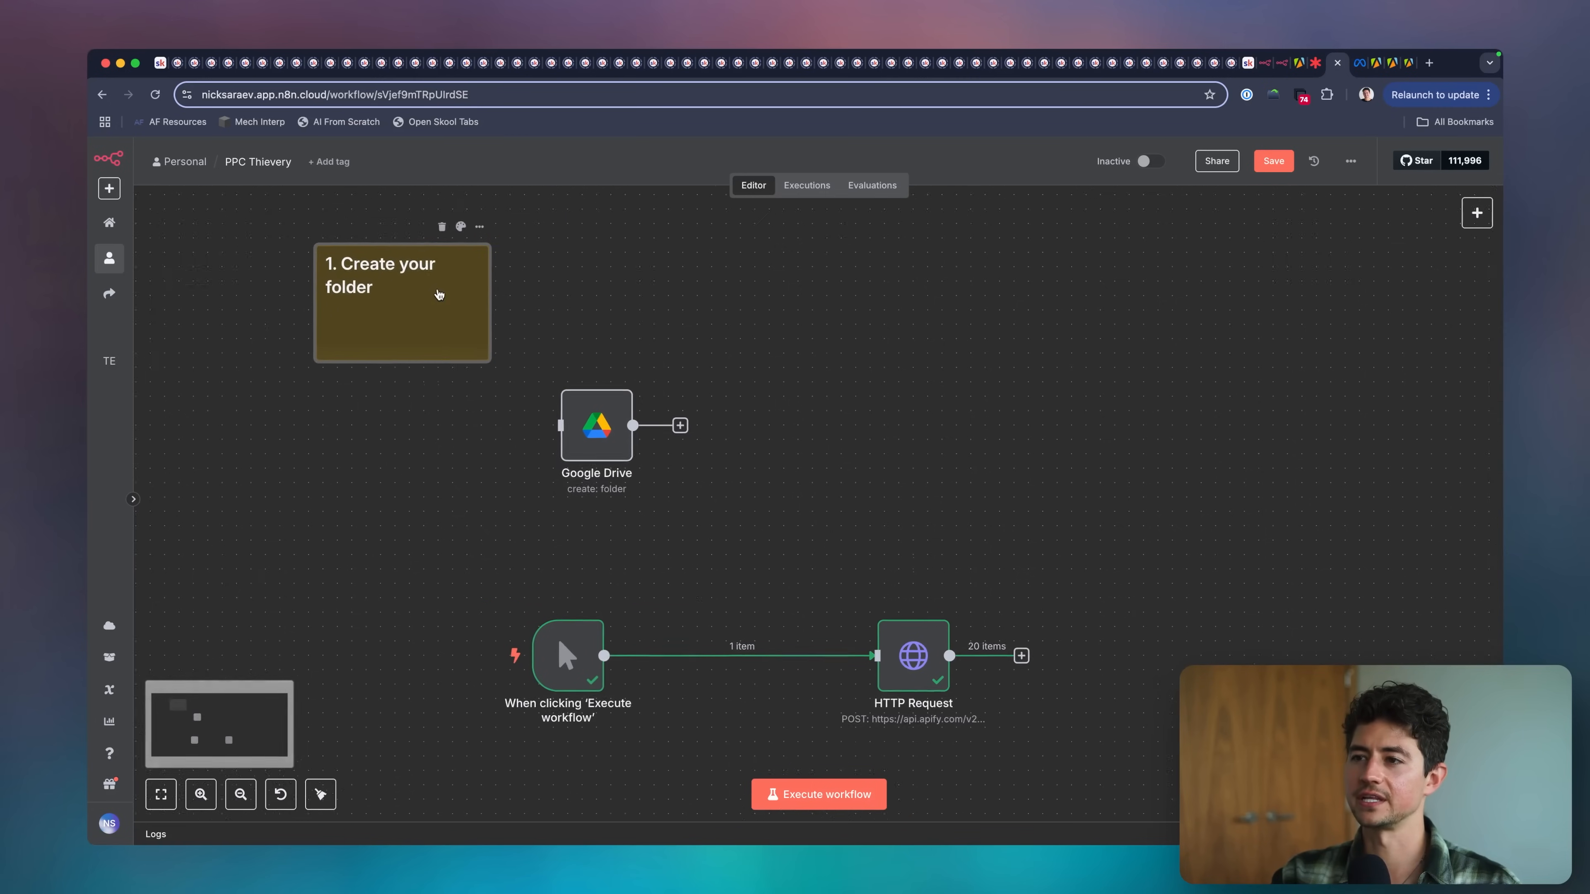
# Move the Google Drive node beneath the sticky note and shrink the note to fit its heading.
pyautogui.moveTo(602, 428); pyautogui.dragTo(401, 442)
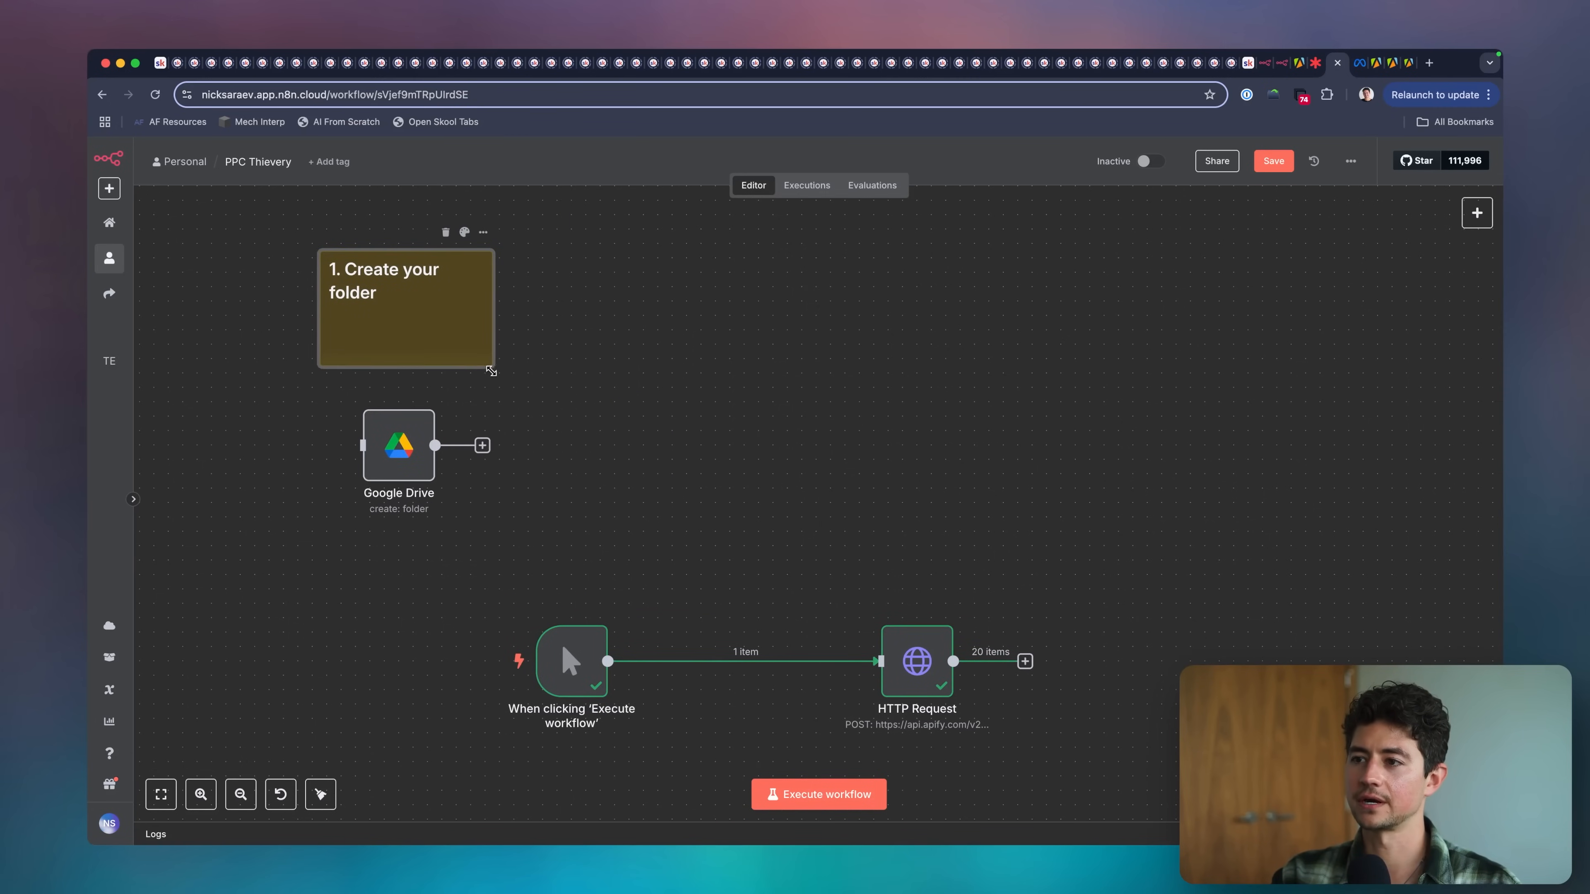
pyautogui.moveTo(492, 365); pyautogui.dragTo(451, 307)
pyautogui.moveTo(417, 448); pyautogui.dragTo(354, 418)
# Start a new credential in the Google Drive node and open its setup documentation.
pyautogui.doubleClick(359, 418)
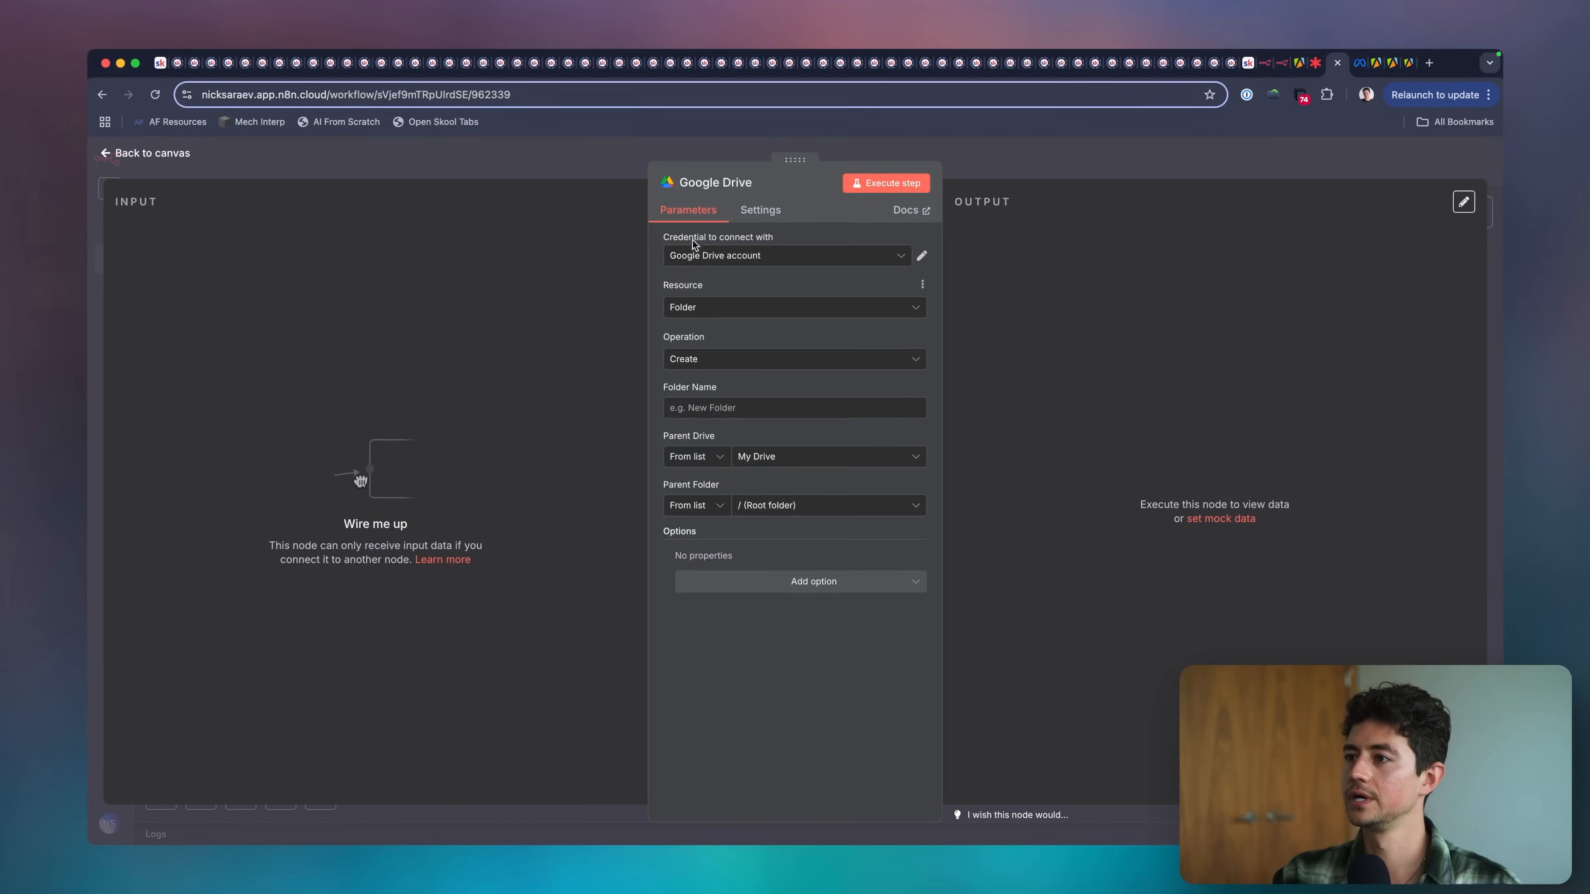
pyautogui.click(761, 256)
pyautogui.click(788, 326)
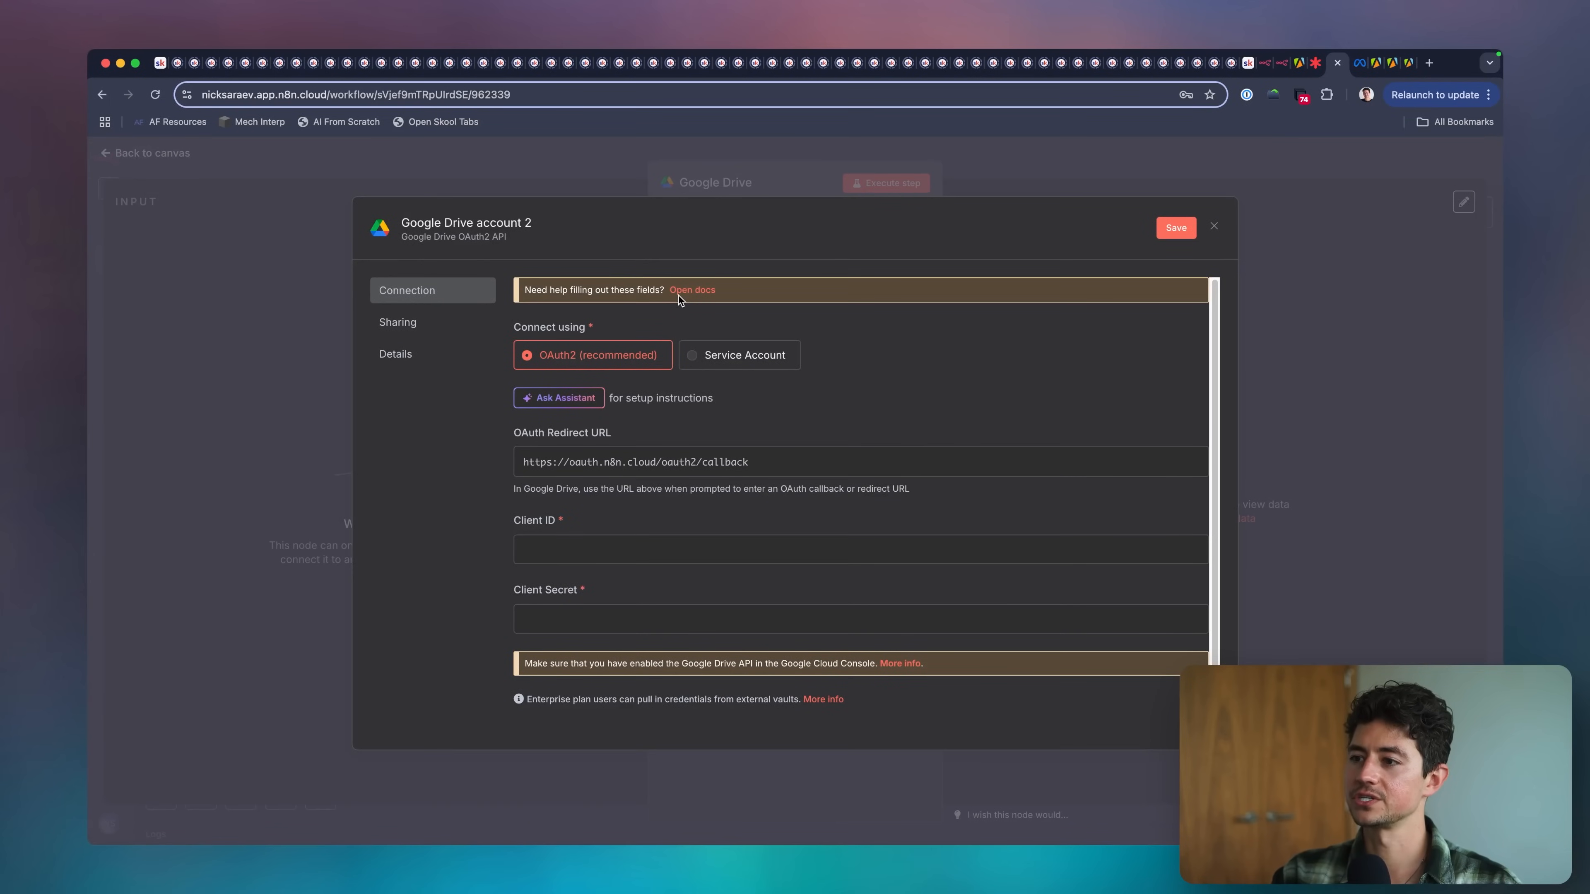
pyautogui.scroll(-2, 672, 430)
pyautogui.scroll(2, 669, 406)
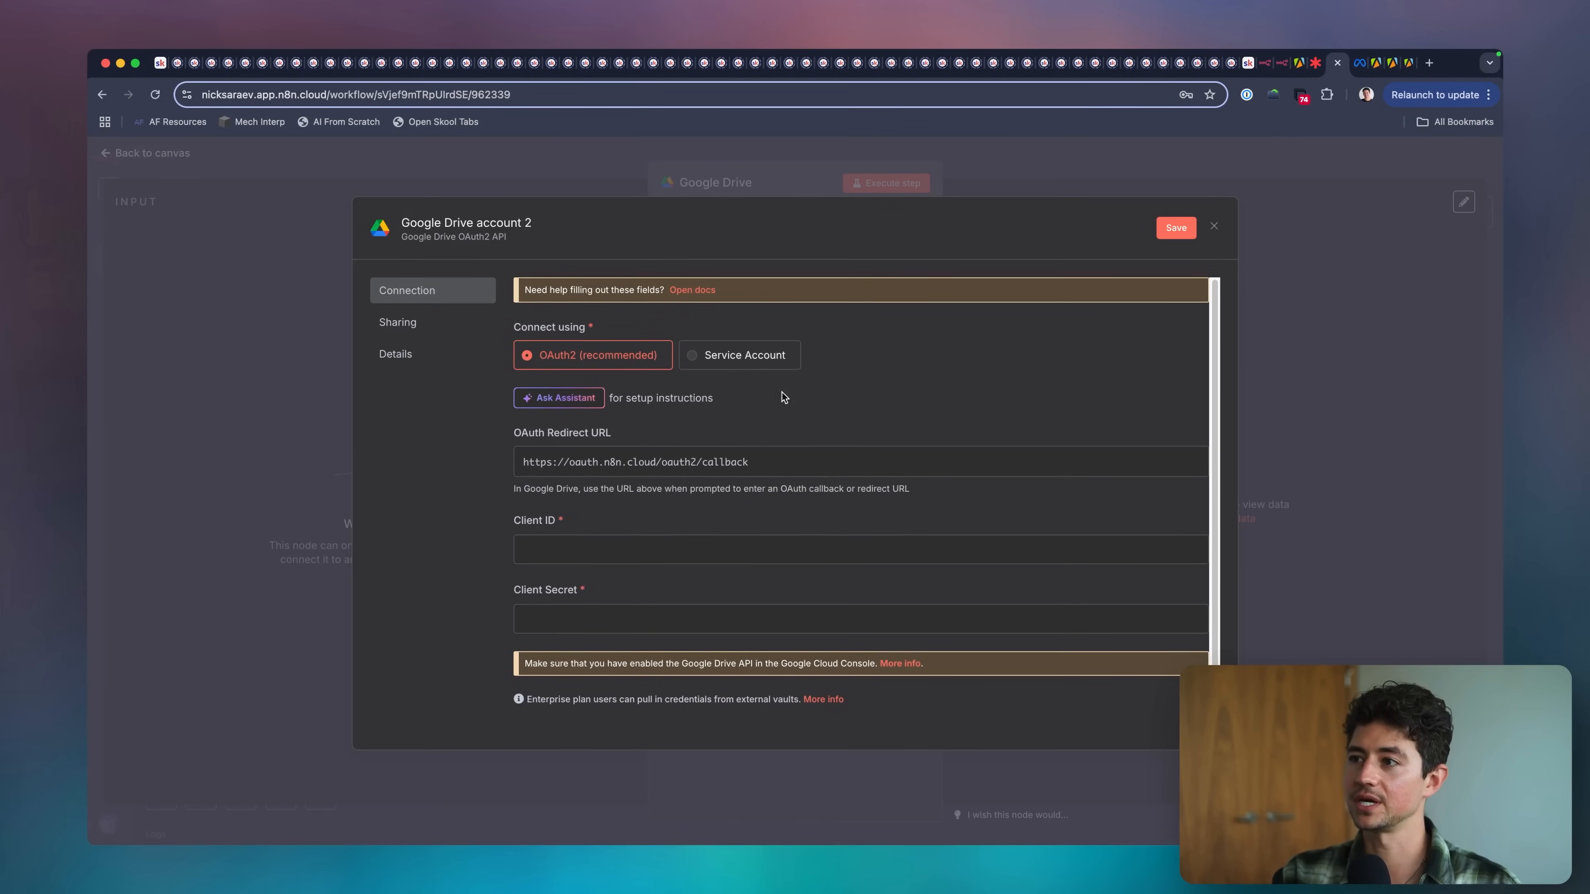
pyautogui.click(691, 293)
# Read the Prerequisites, Set up OAuth and Google Cloud Console project sections of the Google OAuth2 credential documentation.
pyautogui.scroll(-5, 801, 373)
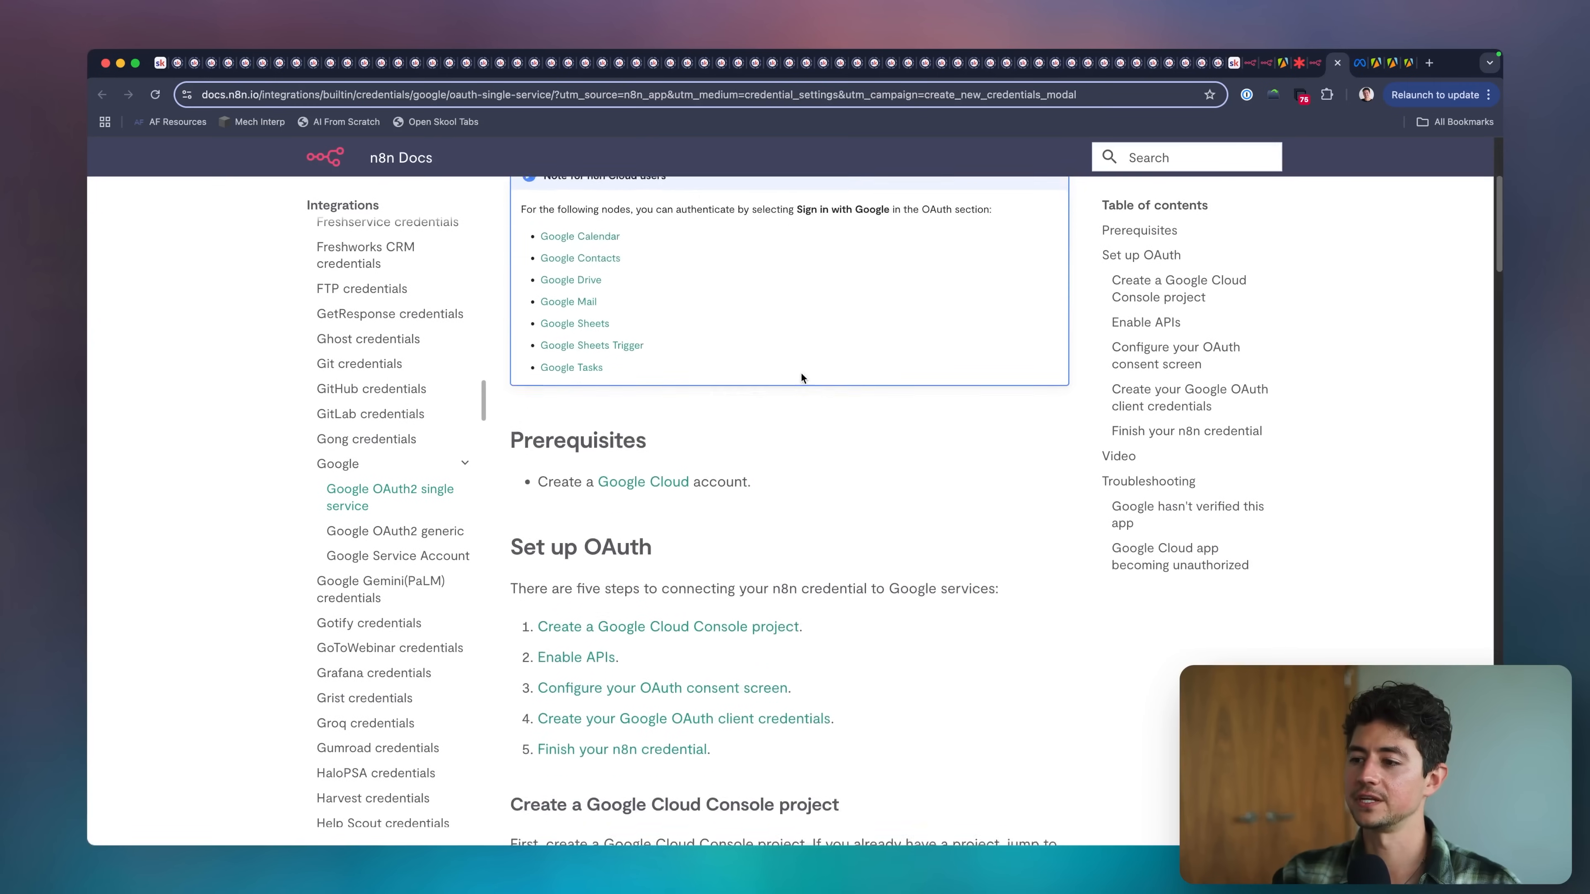
pyautogui.scroll(-3, 780, 371)
pyautogui.scroll(5, 634, 353)
pyautogui.doubleClick(468, 239)
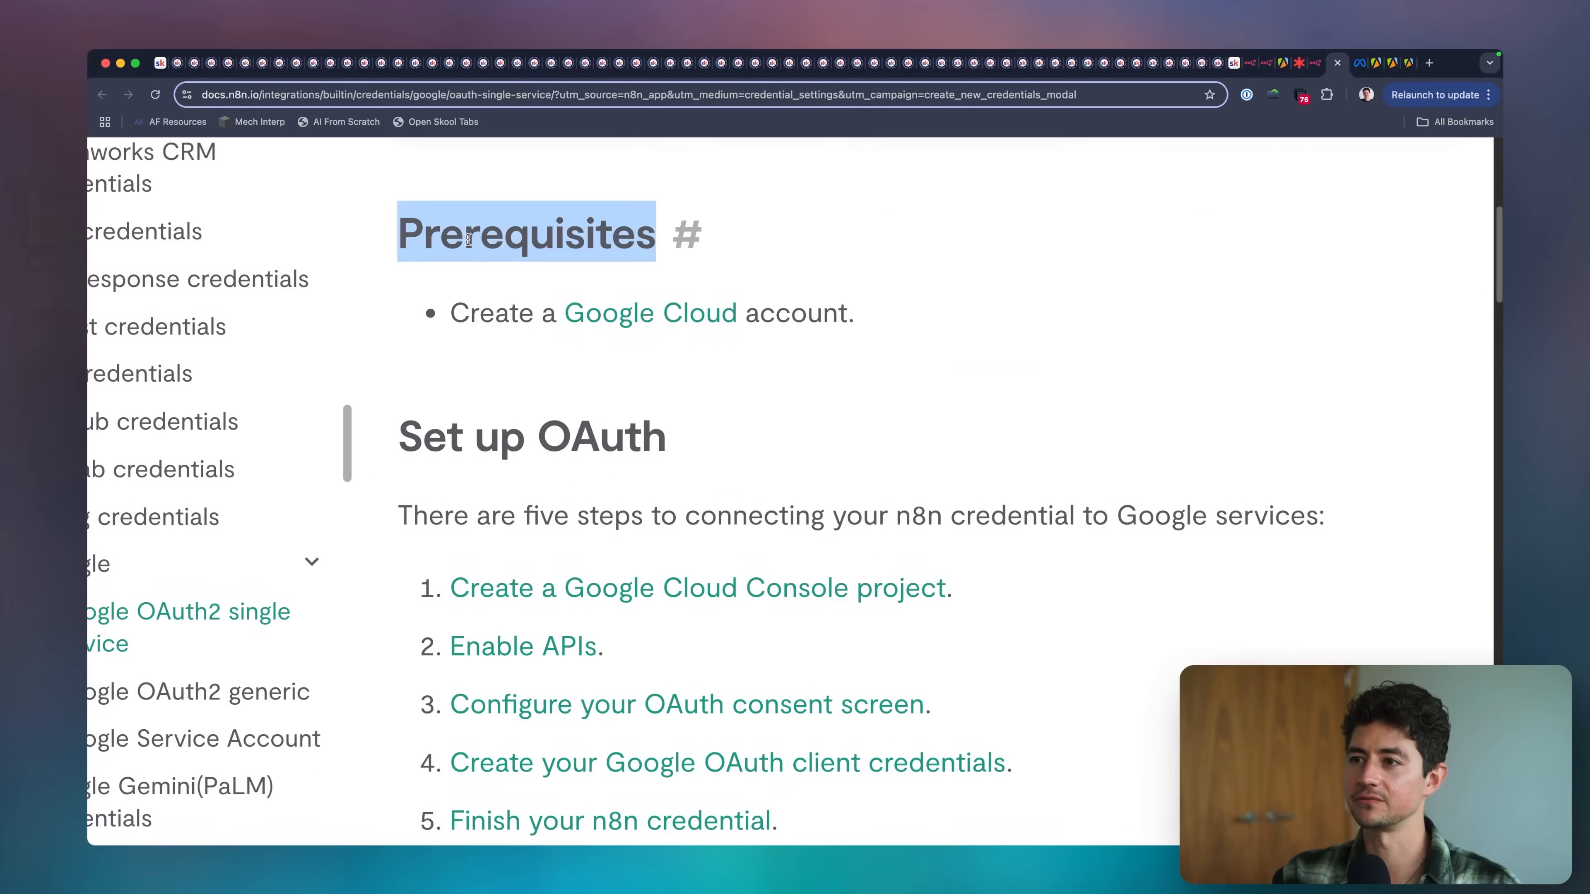
pyautogui.click(938, 334)
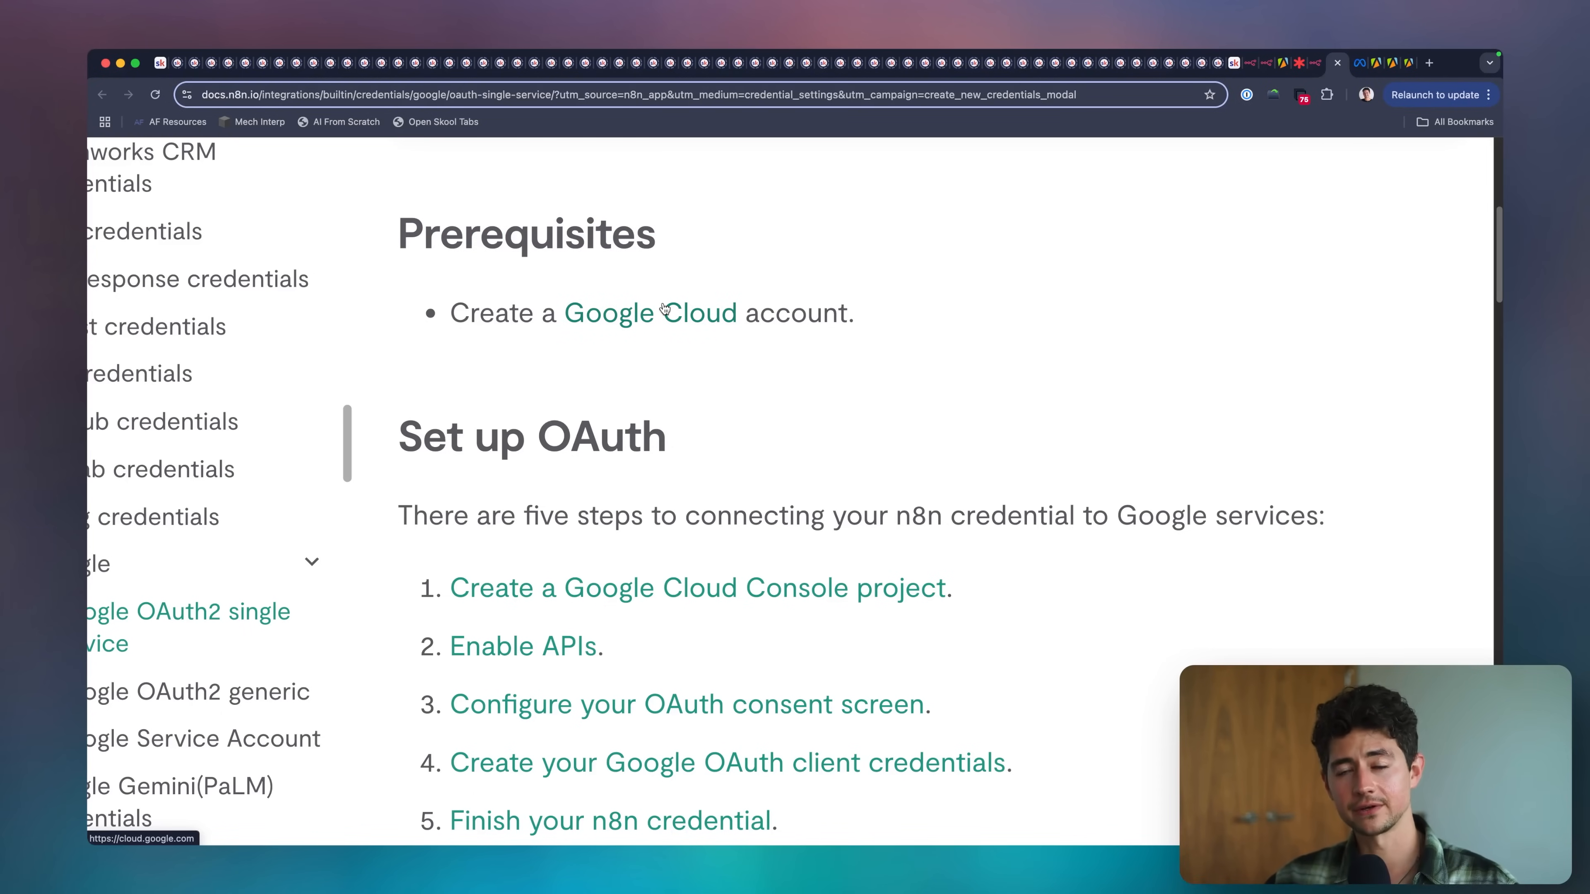
pyautogui.scroll(-3, 817, 385)
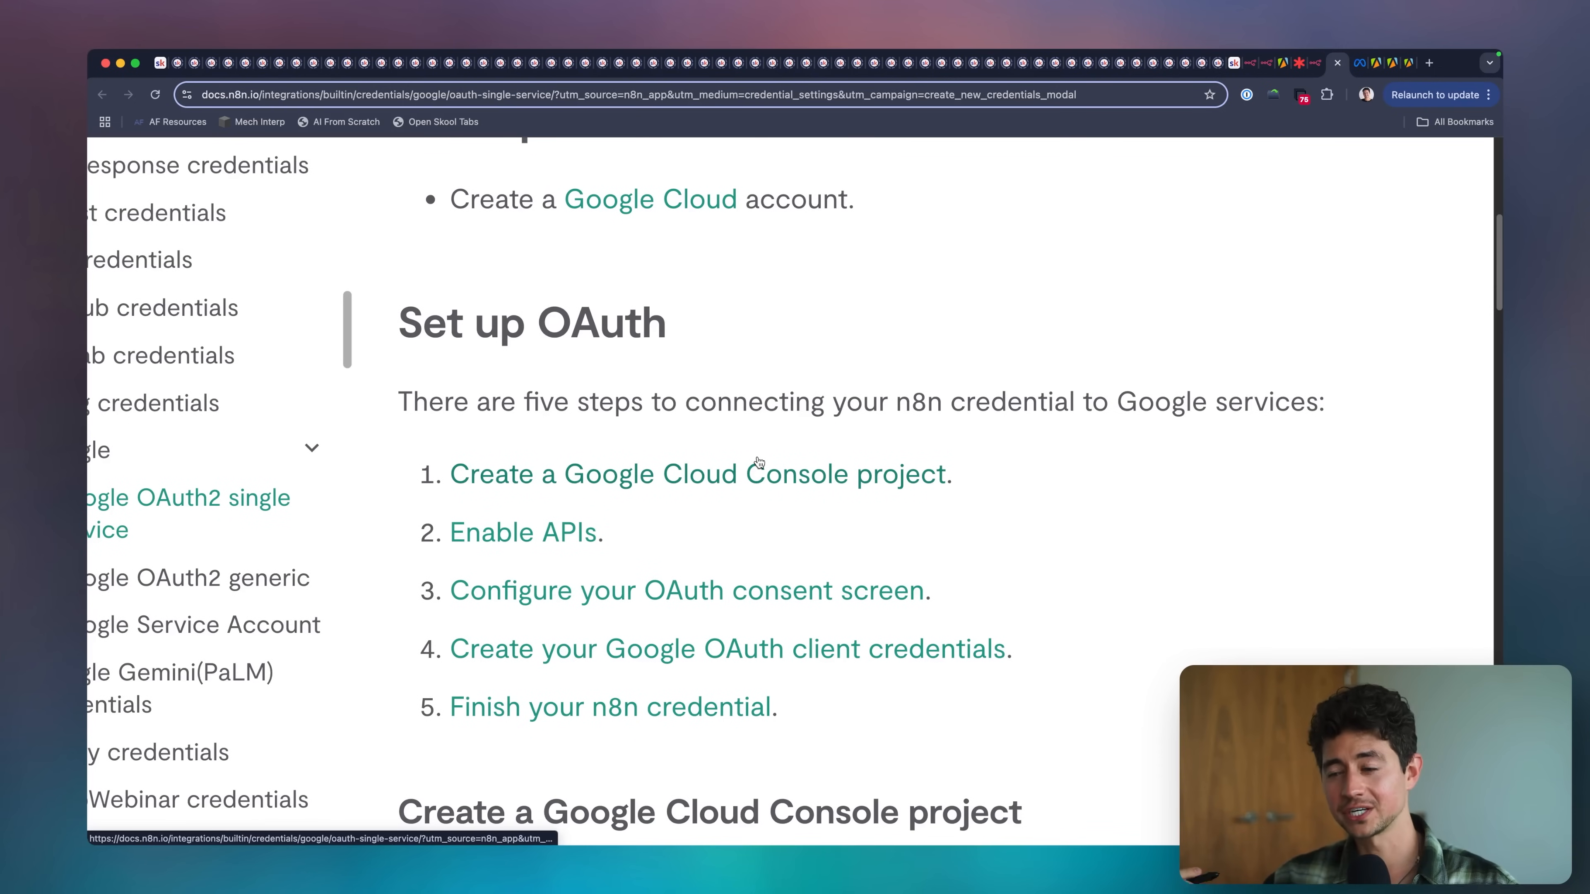
pyautogui.scroll(-1, 758, 462)
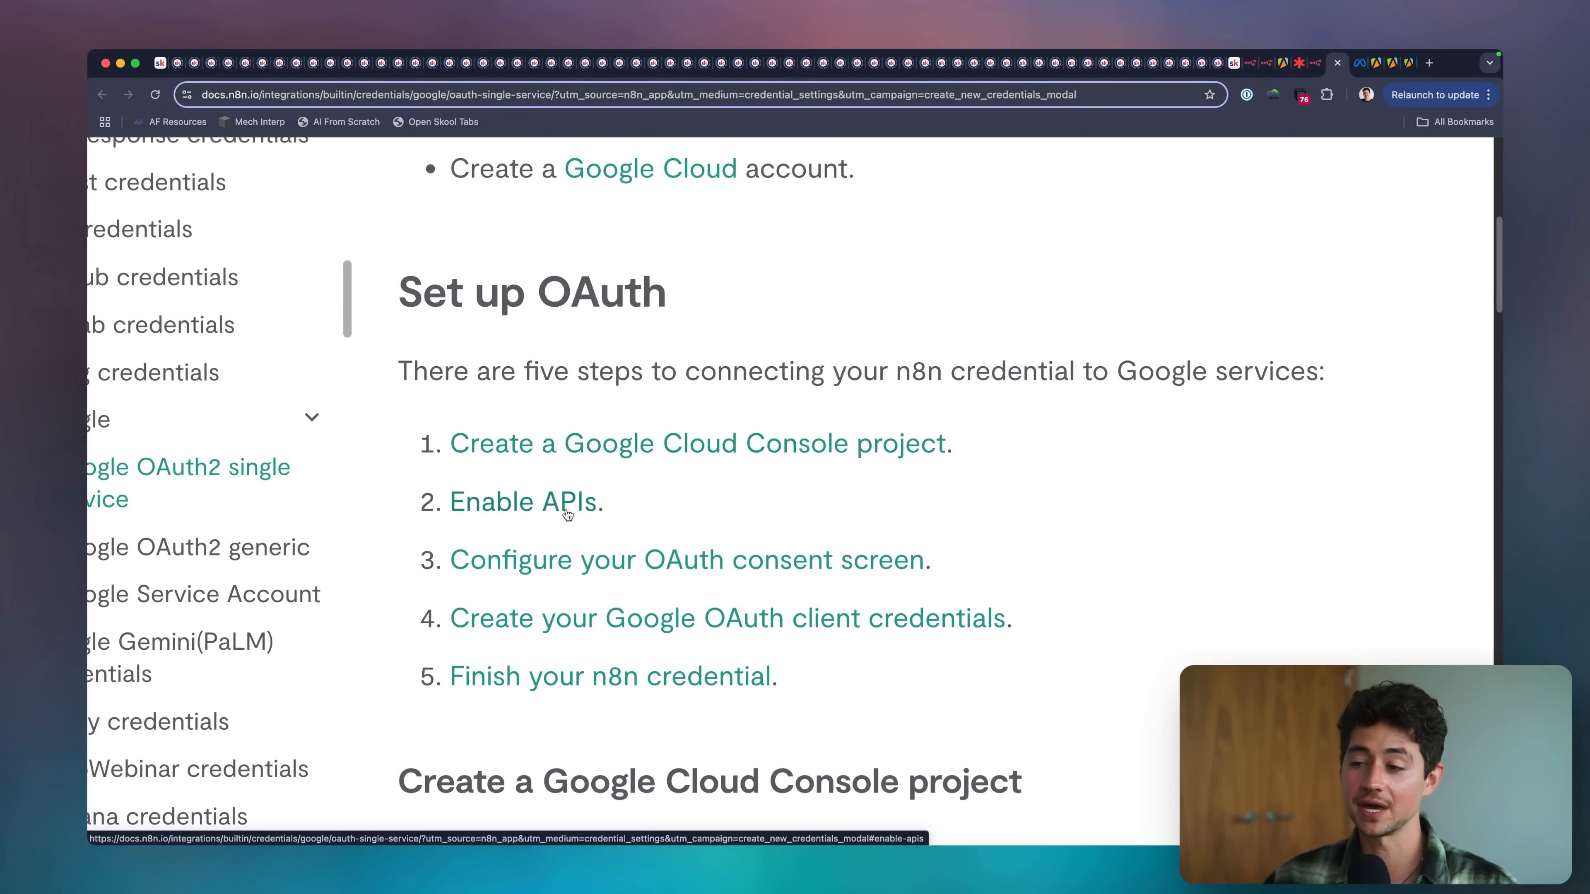
pyautogui.press('super+Tab')
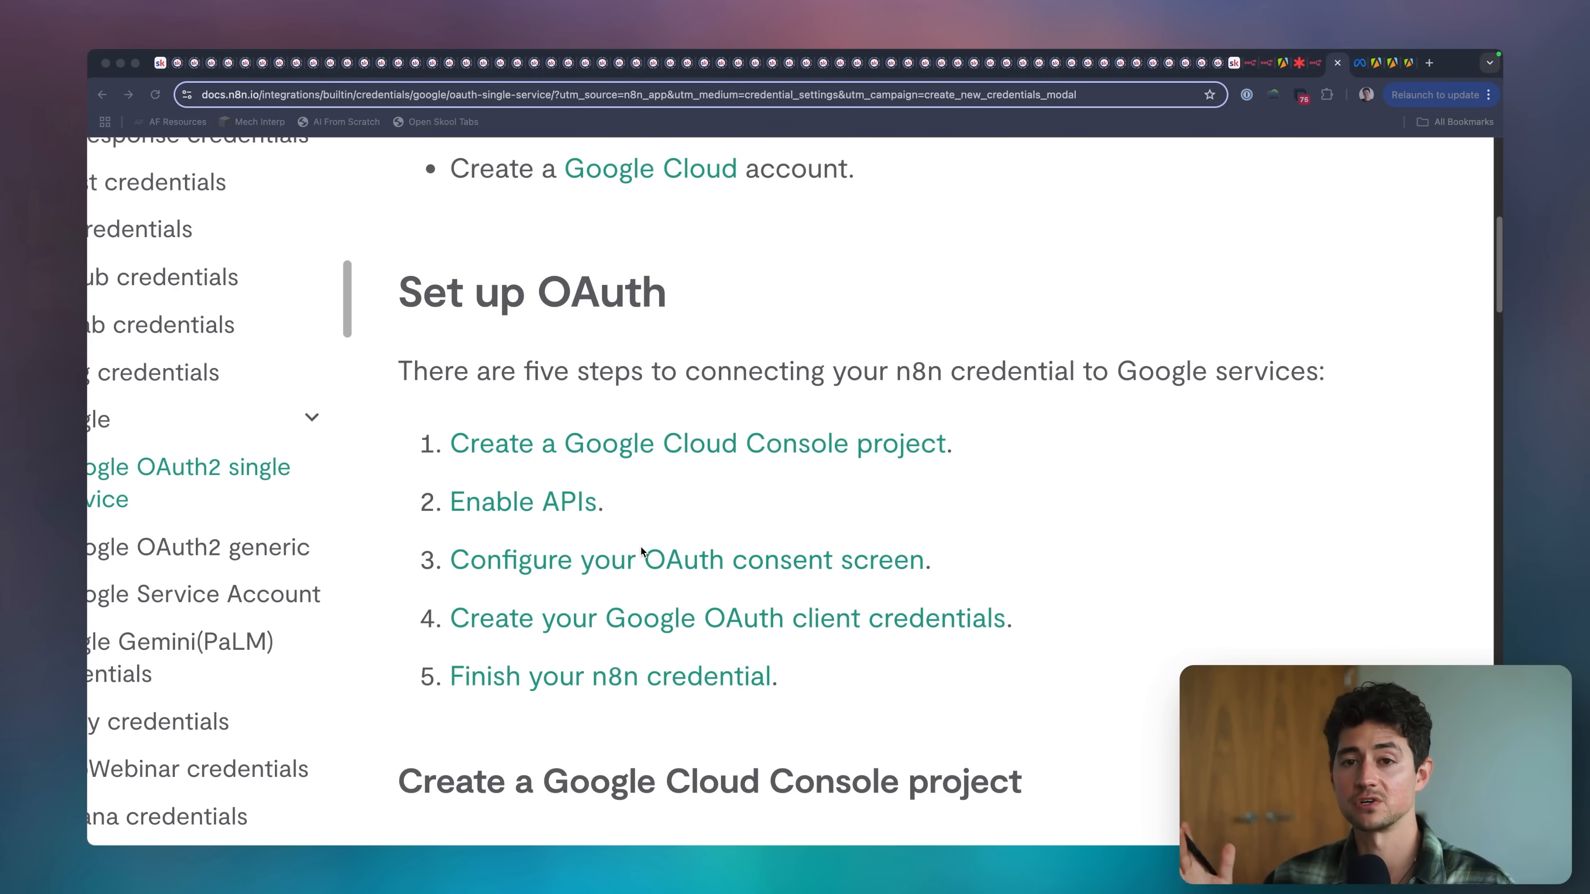
pyautogui.click(641, 548)
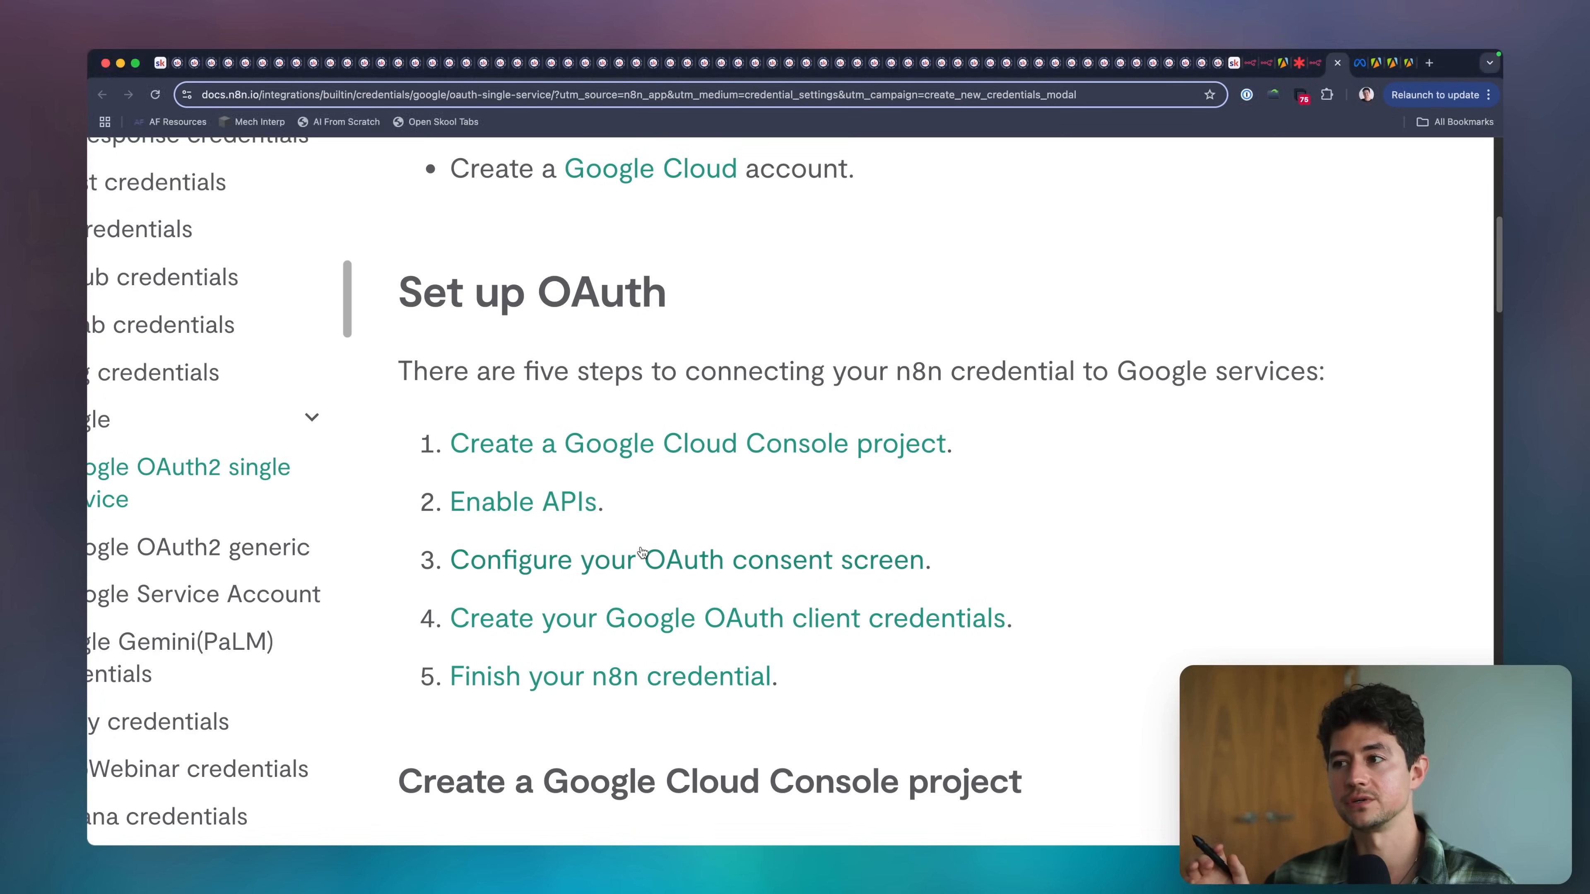
pyautogui.scroll(-5, 641, 557)
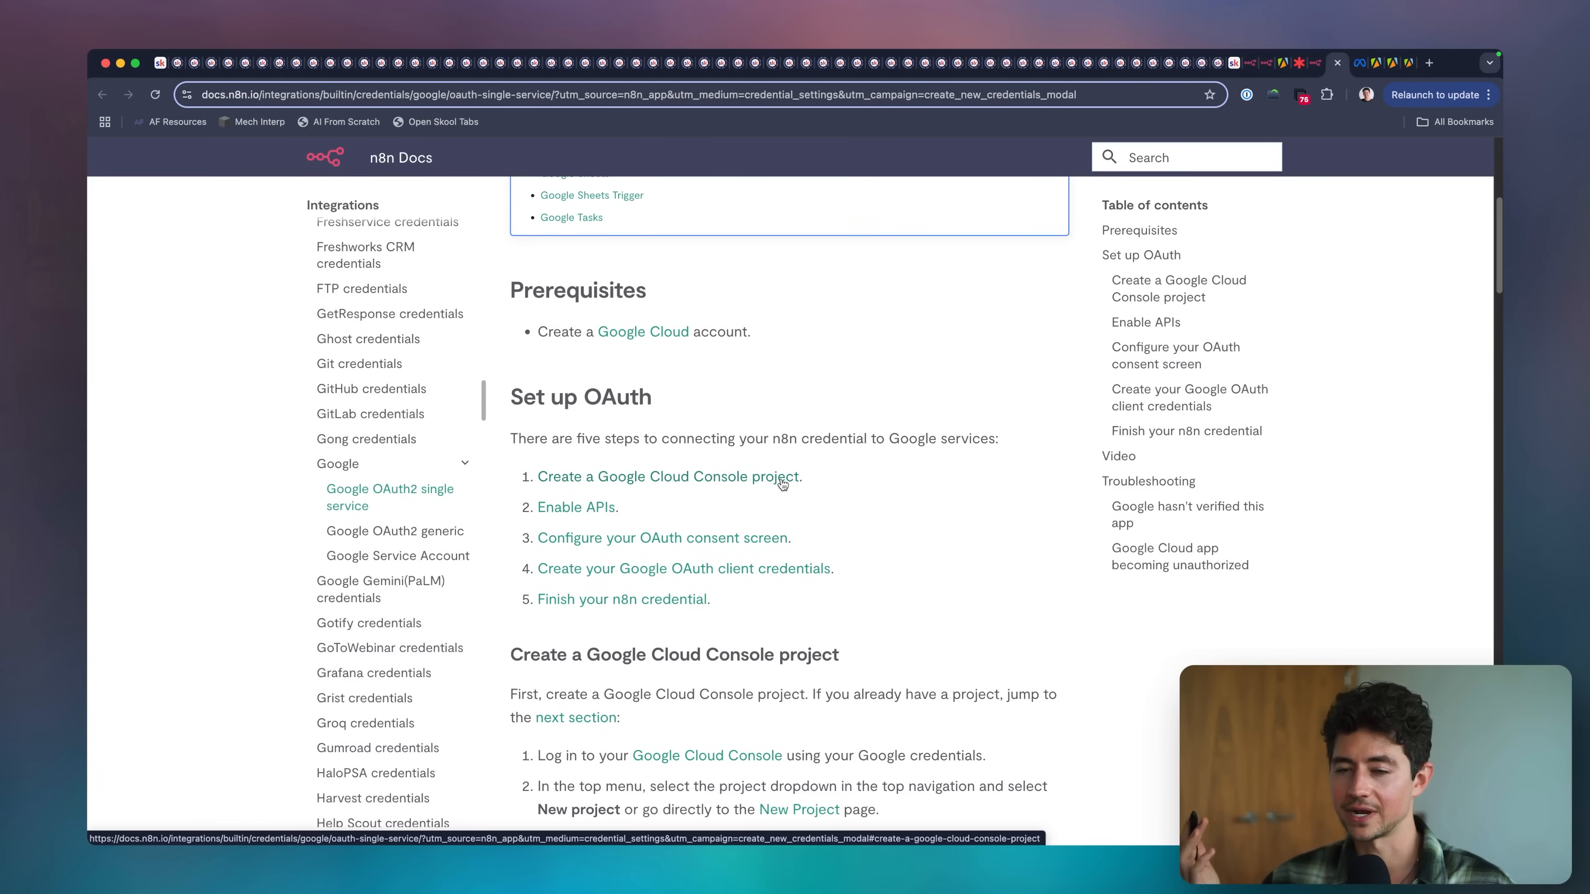
pyautogui.scroll(-2, 782, 484)
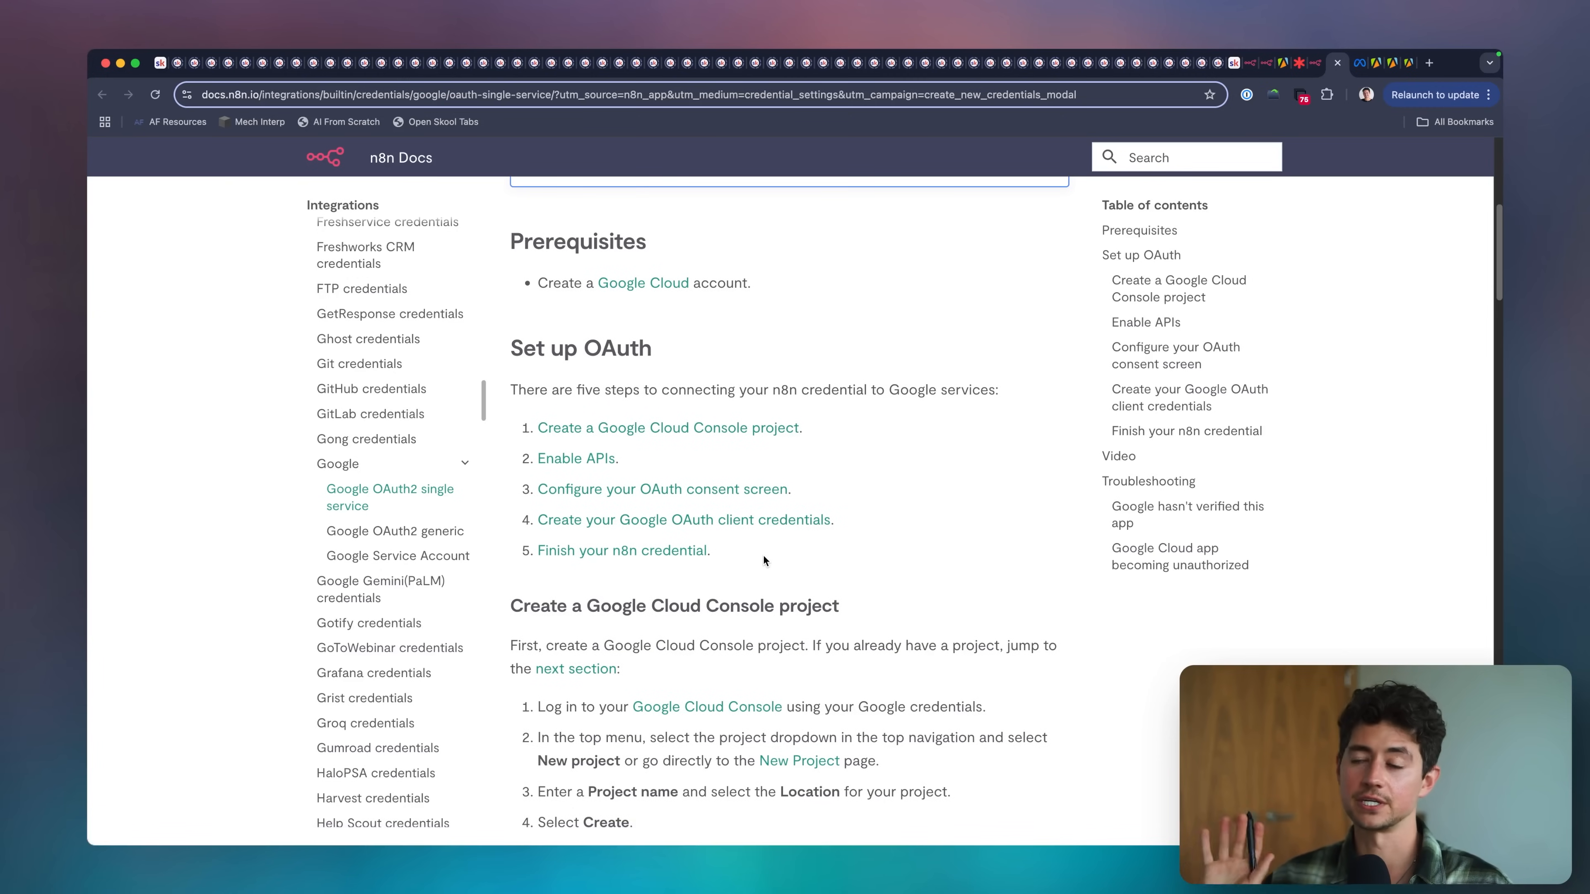
pyautogui.scroll(-1, 763, 556)
pyautogui.scroll(1, 764, 551)
# Return to the n8n credential form, inspect the OAuth Redirect URL, Client ID and Client Secret fields, and close it unsaved.
pyautogui.click(1316, 65)
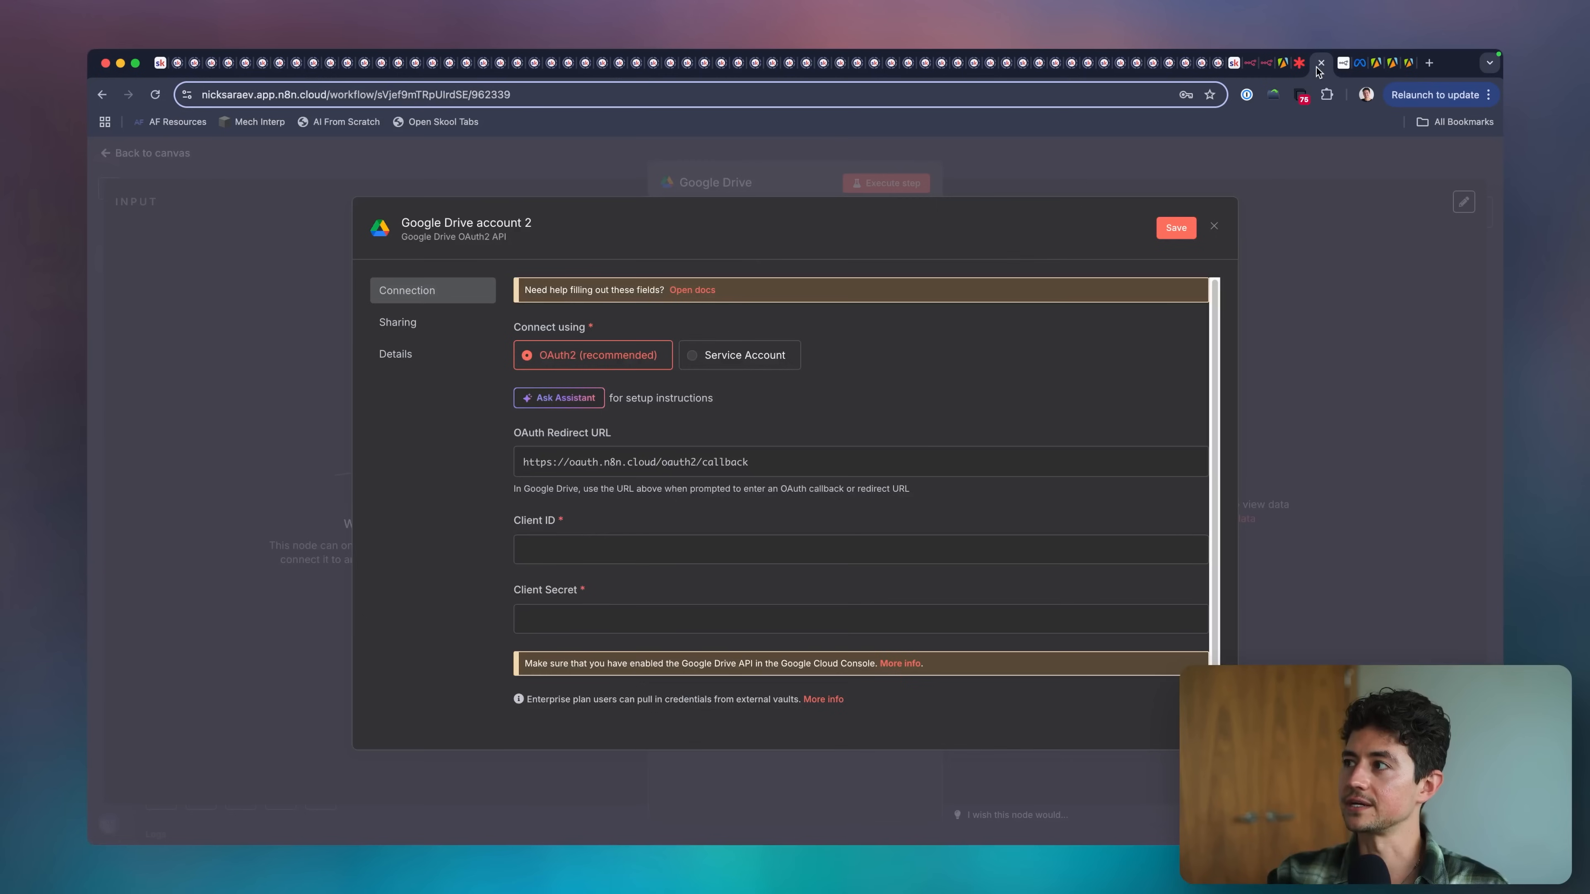
pyautogui.click(546, 551)
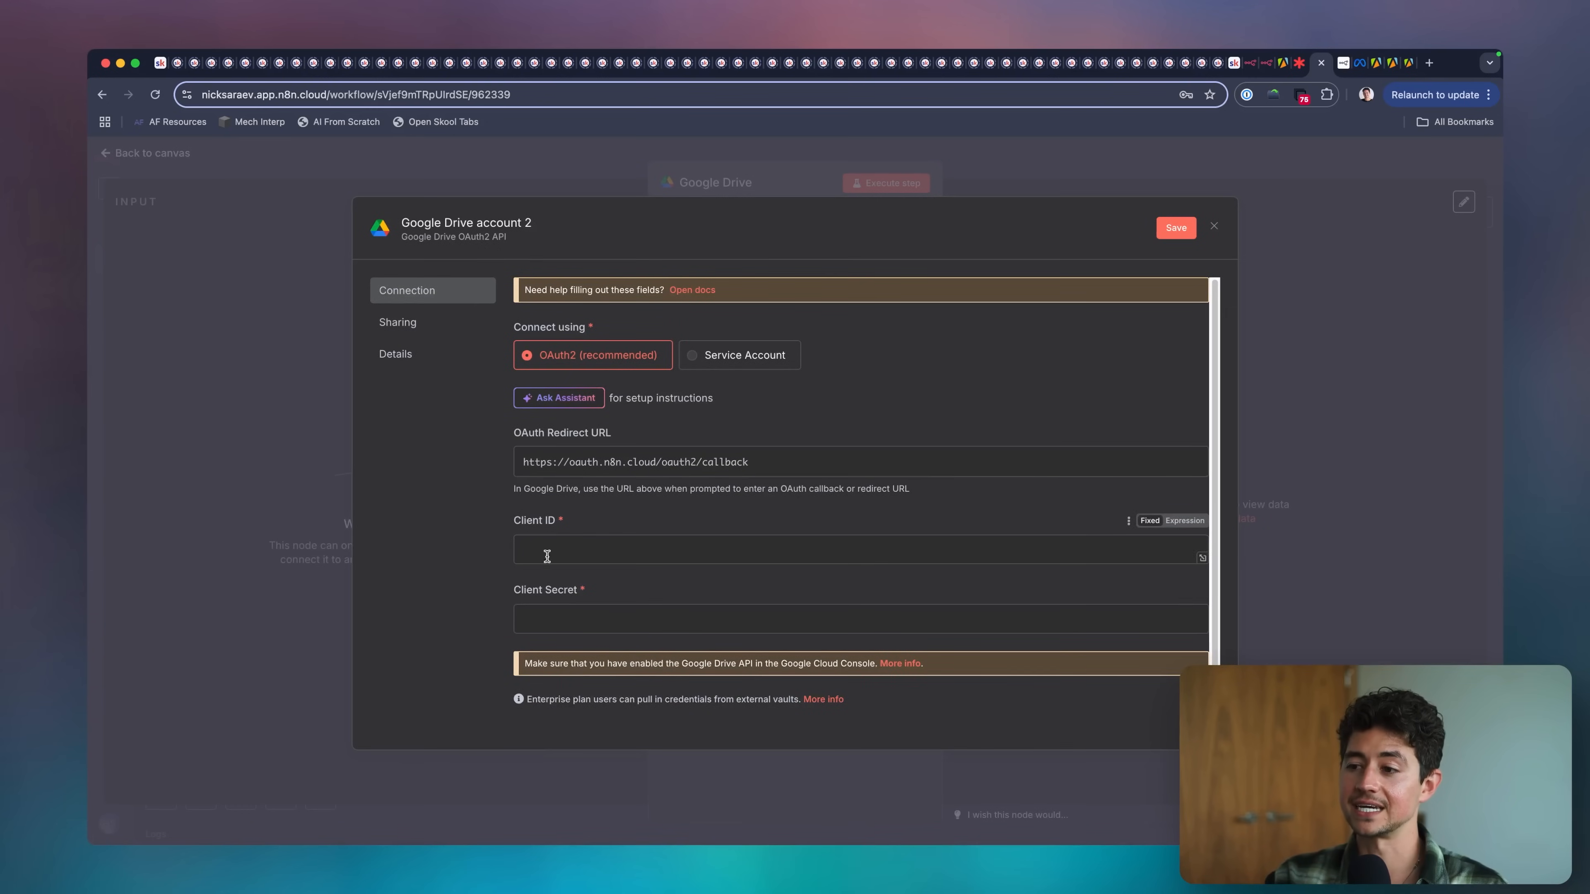
pyautogui.click(564, 610)
pyautogui.click(583, 558)
pyautogui.click(478, 574)
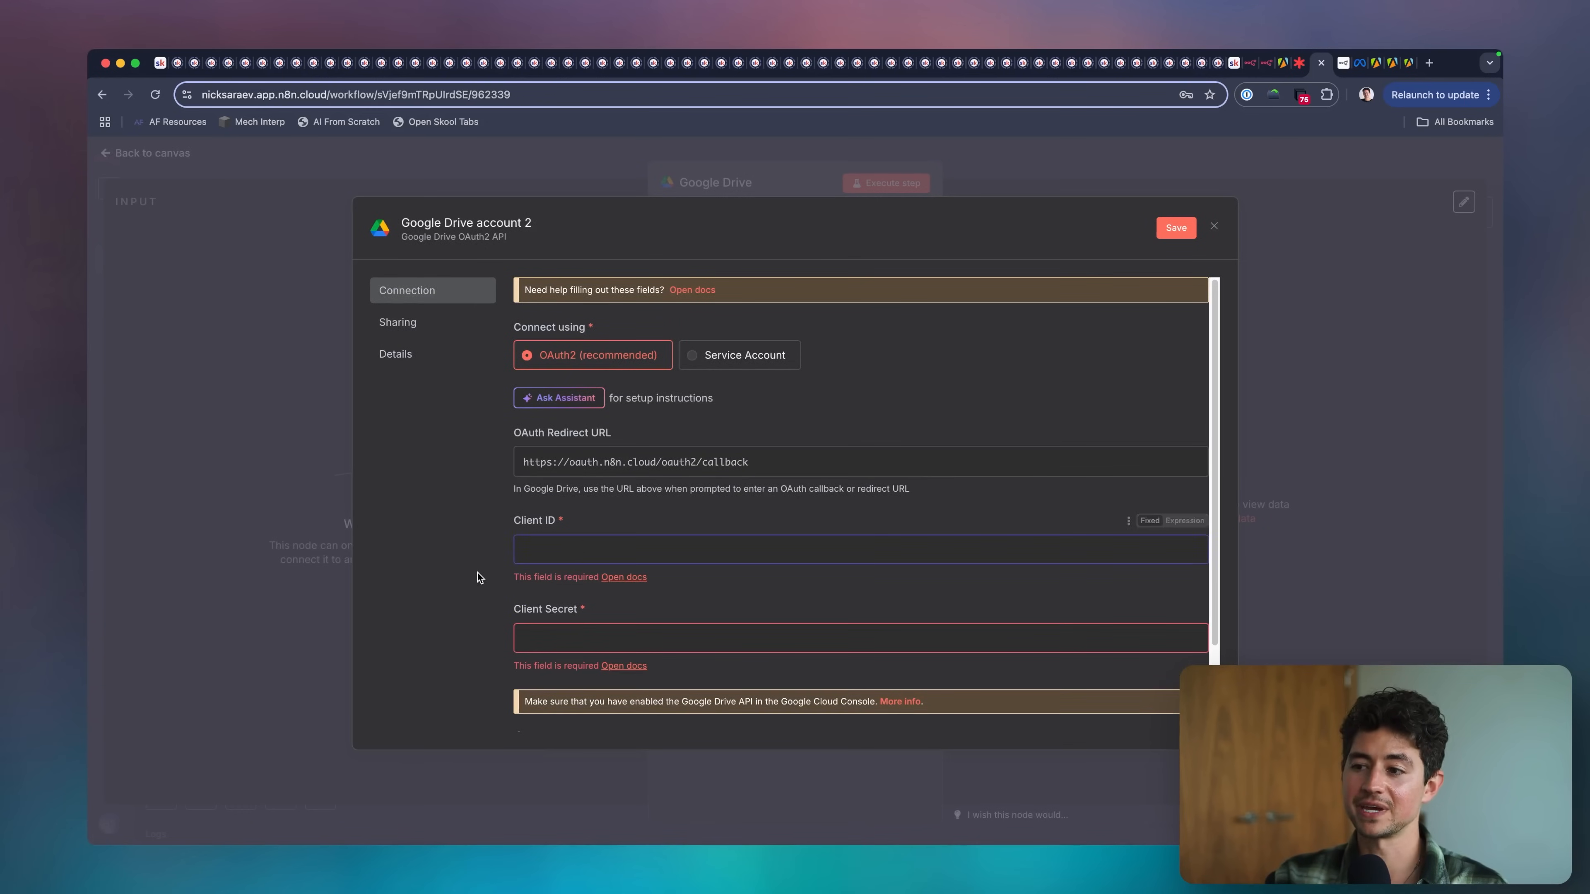
pyautogui.scroll(-3, 845, 532)
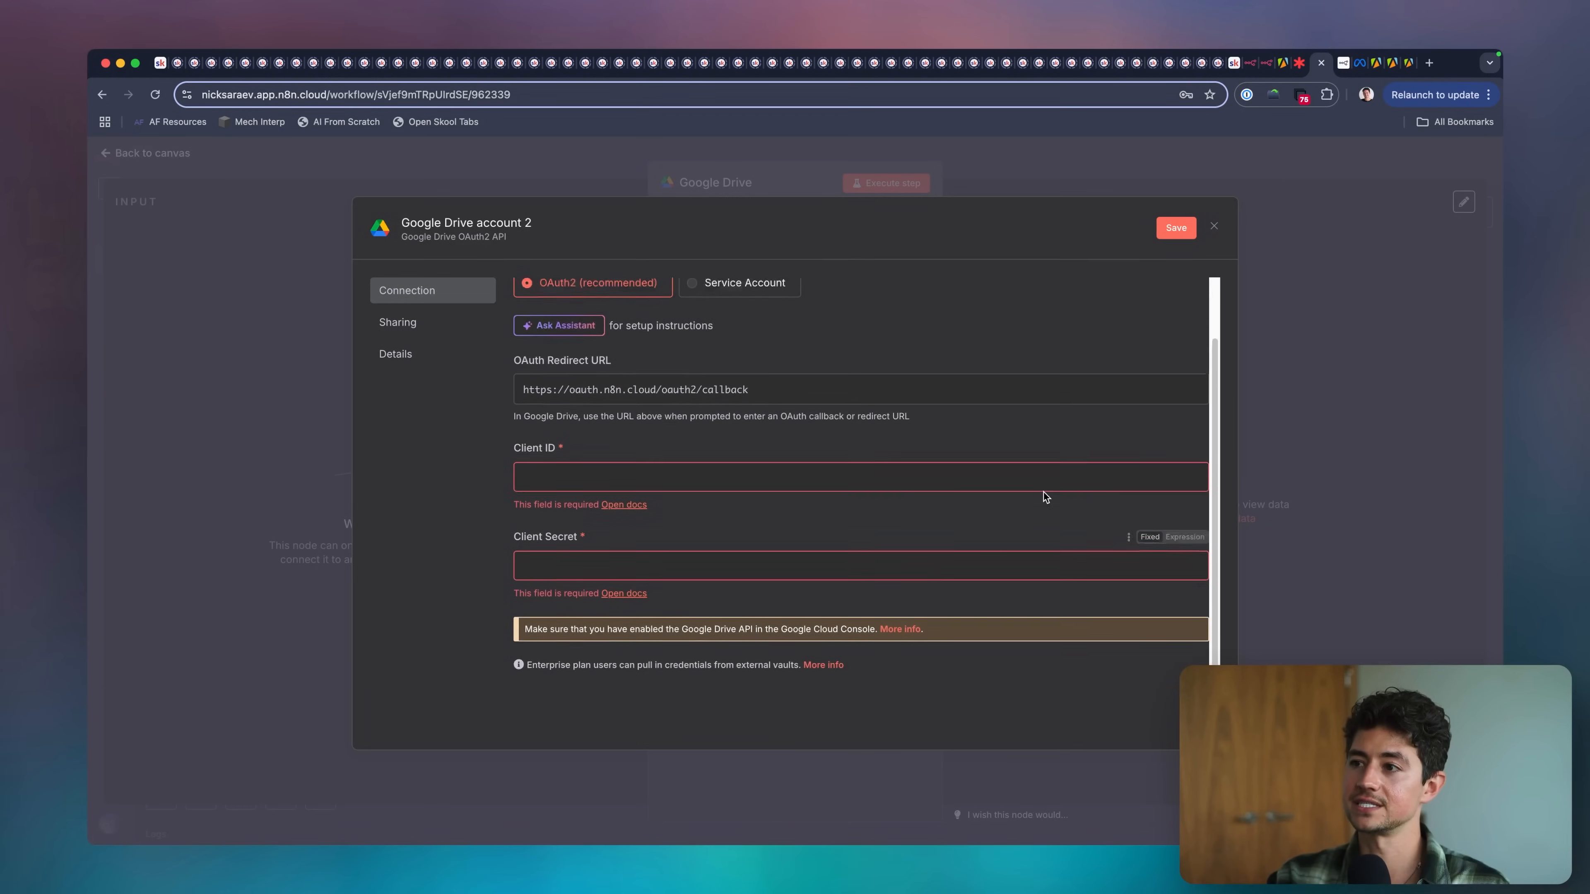
pyautogui.scroll(3, 939, 439)
pyautogui.scroll(-1, 1049, 360)
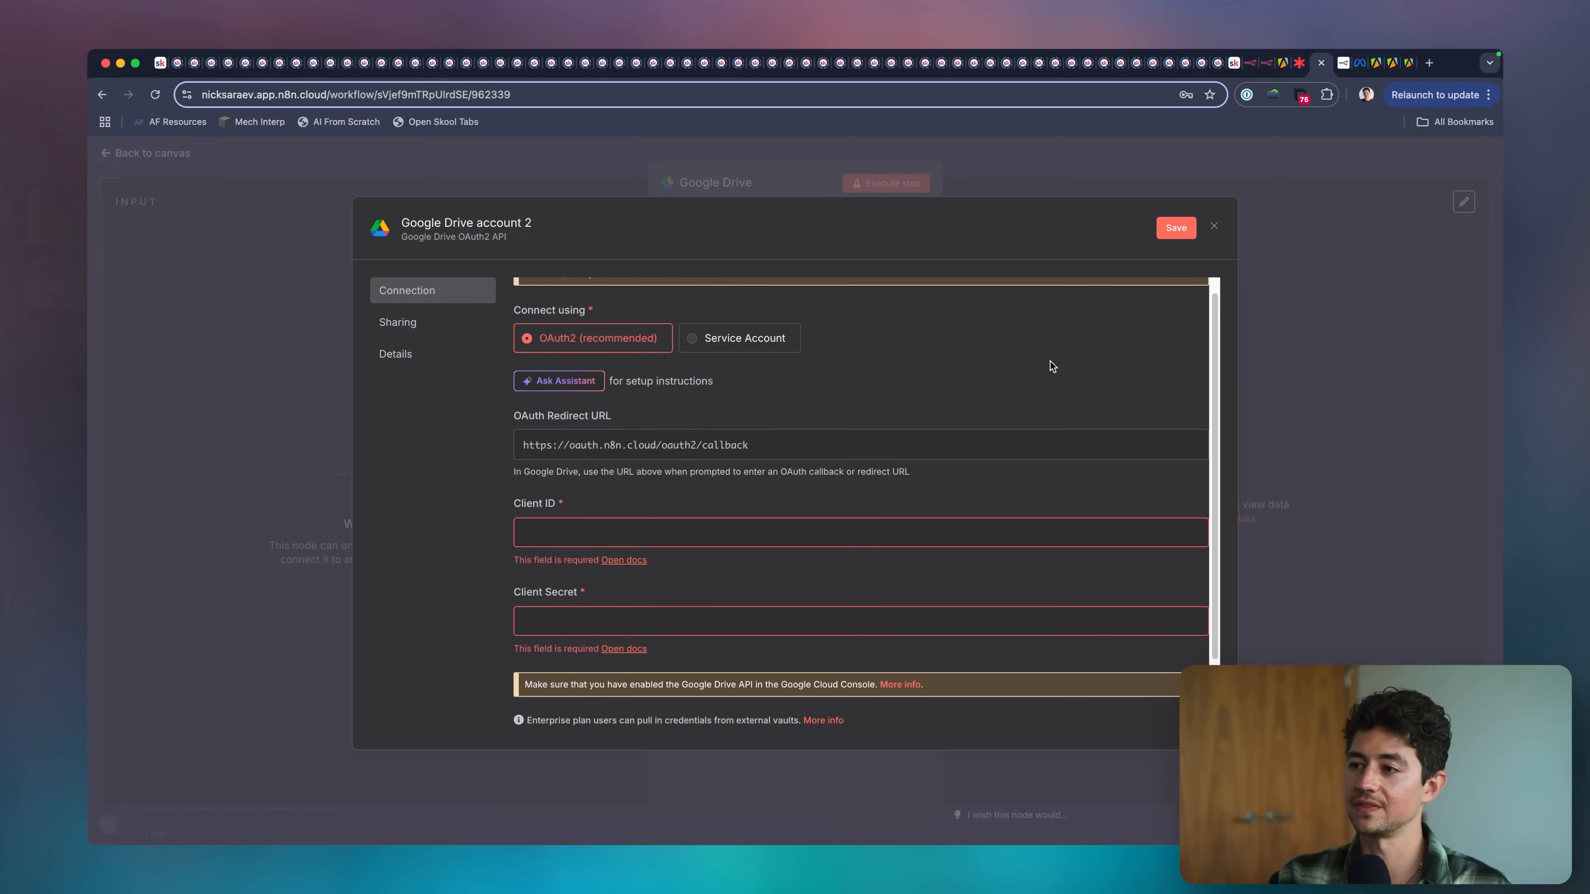
pyautogui.click(1214, 226)
# Set the folder name to PPC Thievery, execute the Google Drive step and return to the canvas.
pyautogui.click(838, 523)
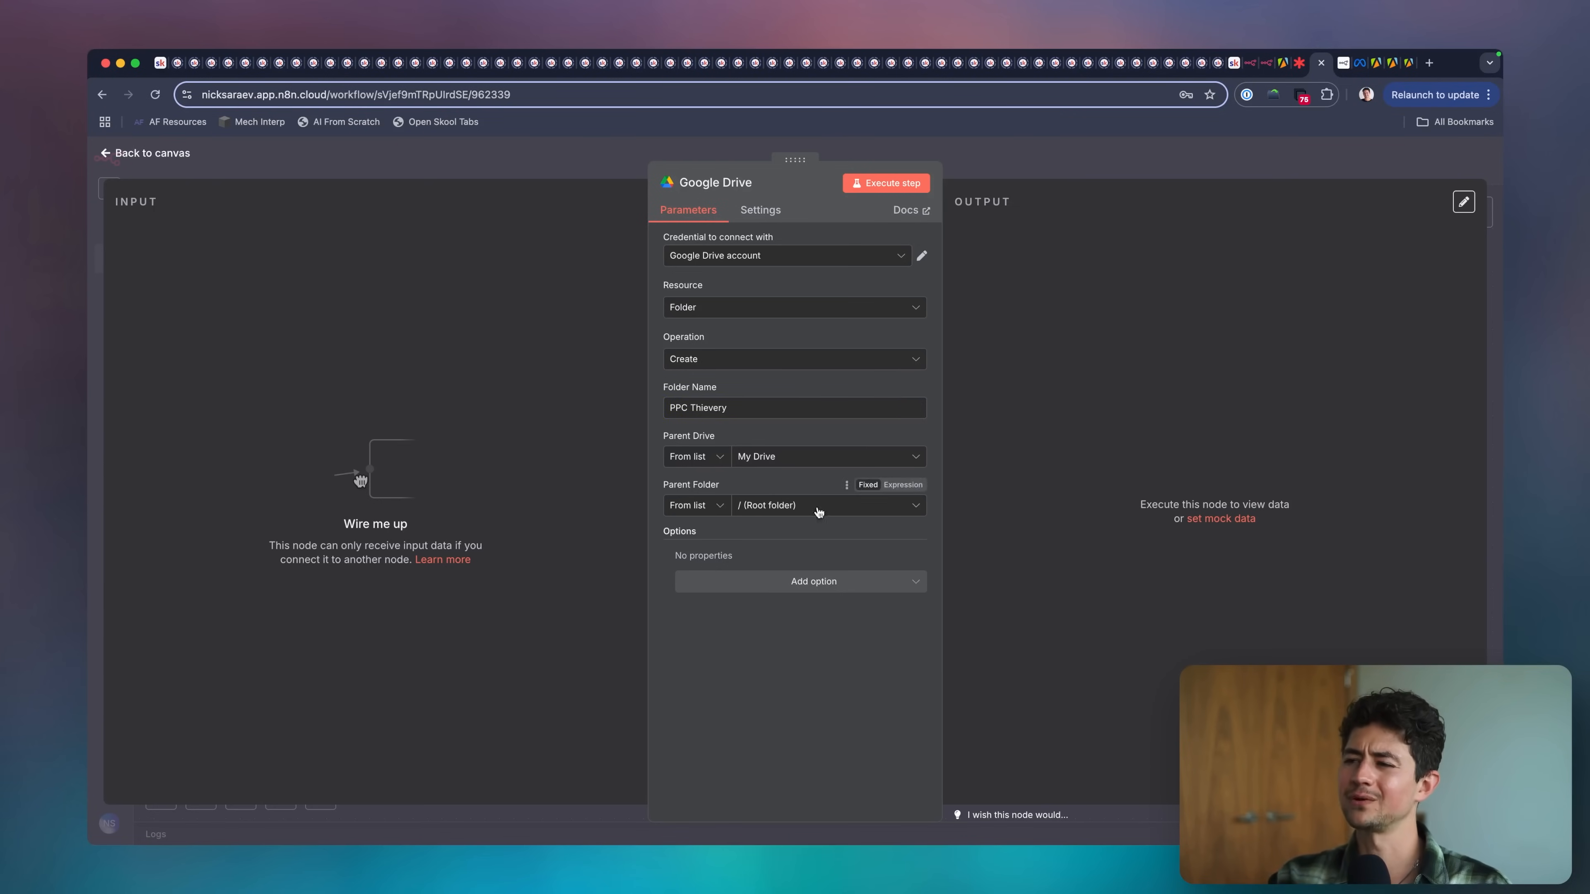
pyautogui.click(907, 184)
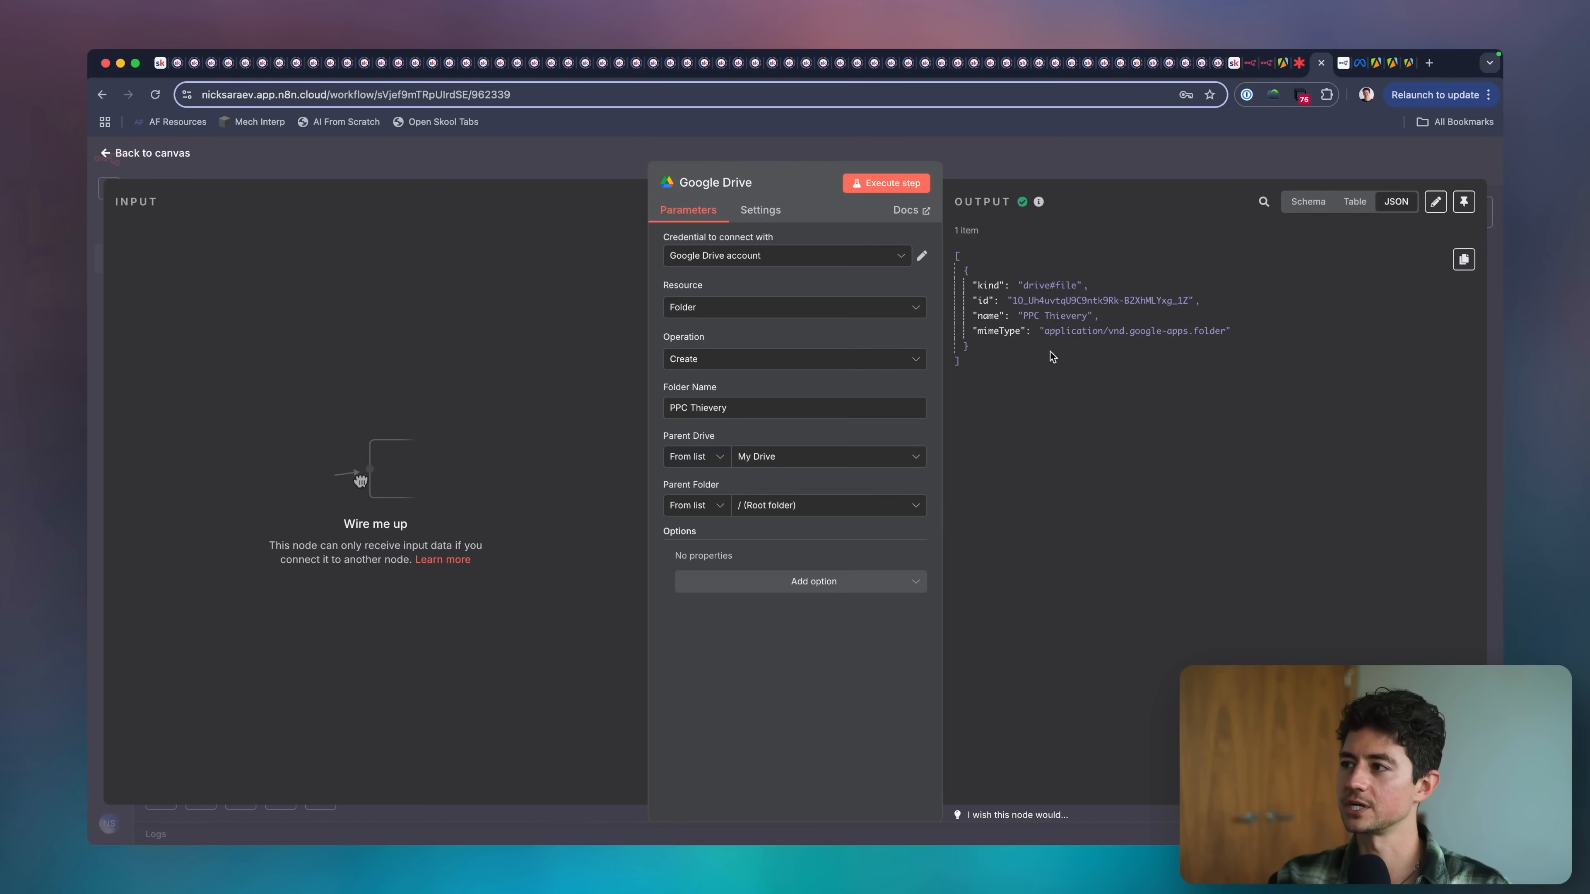
pyautogui.click(1050, 157)
# Shift the Google Drive node slightly right beneath its note, and copy the new folder's ID from the node's JSON output.
pyautogui.hscroll(-2, 839, 379)
pyautogui.scroll(1, 839, 380)
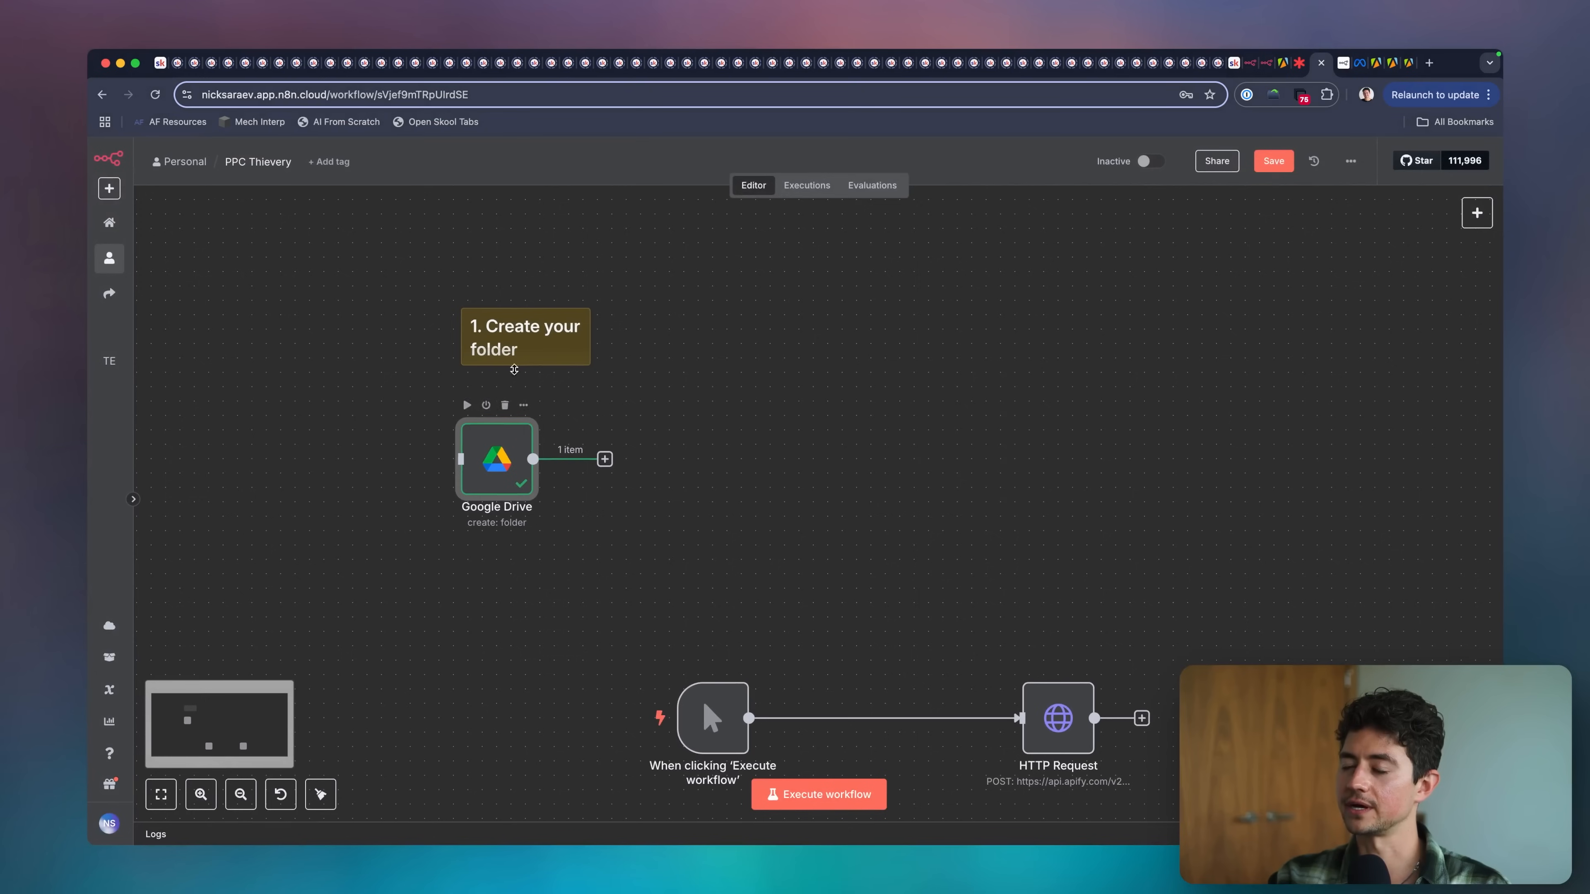
pyautogui.scroll(-2, 637, 460)
pyautogui.hscroll(2, 637, 459)
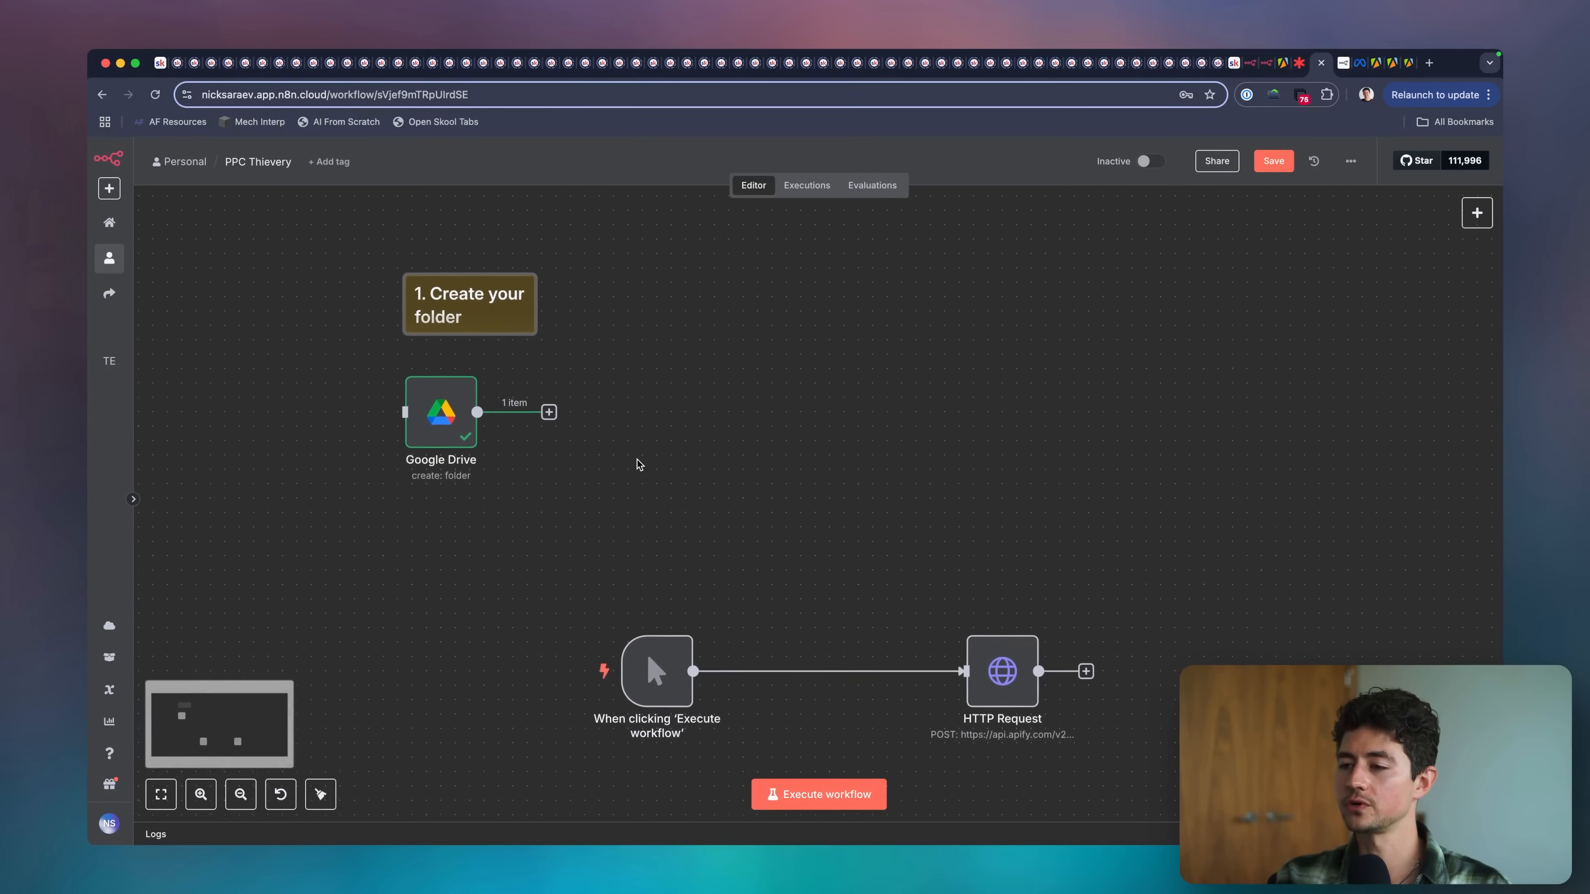
pyautogui.moveTo(419, 412); pyautogui.dragTo(461, 413)
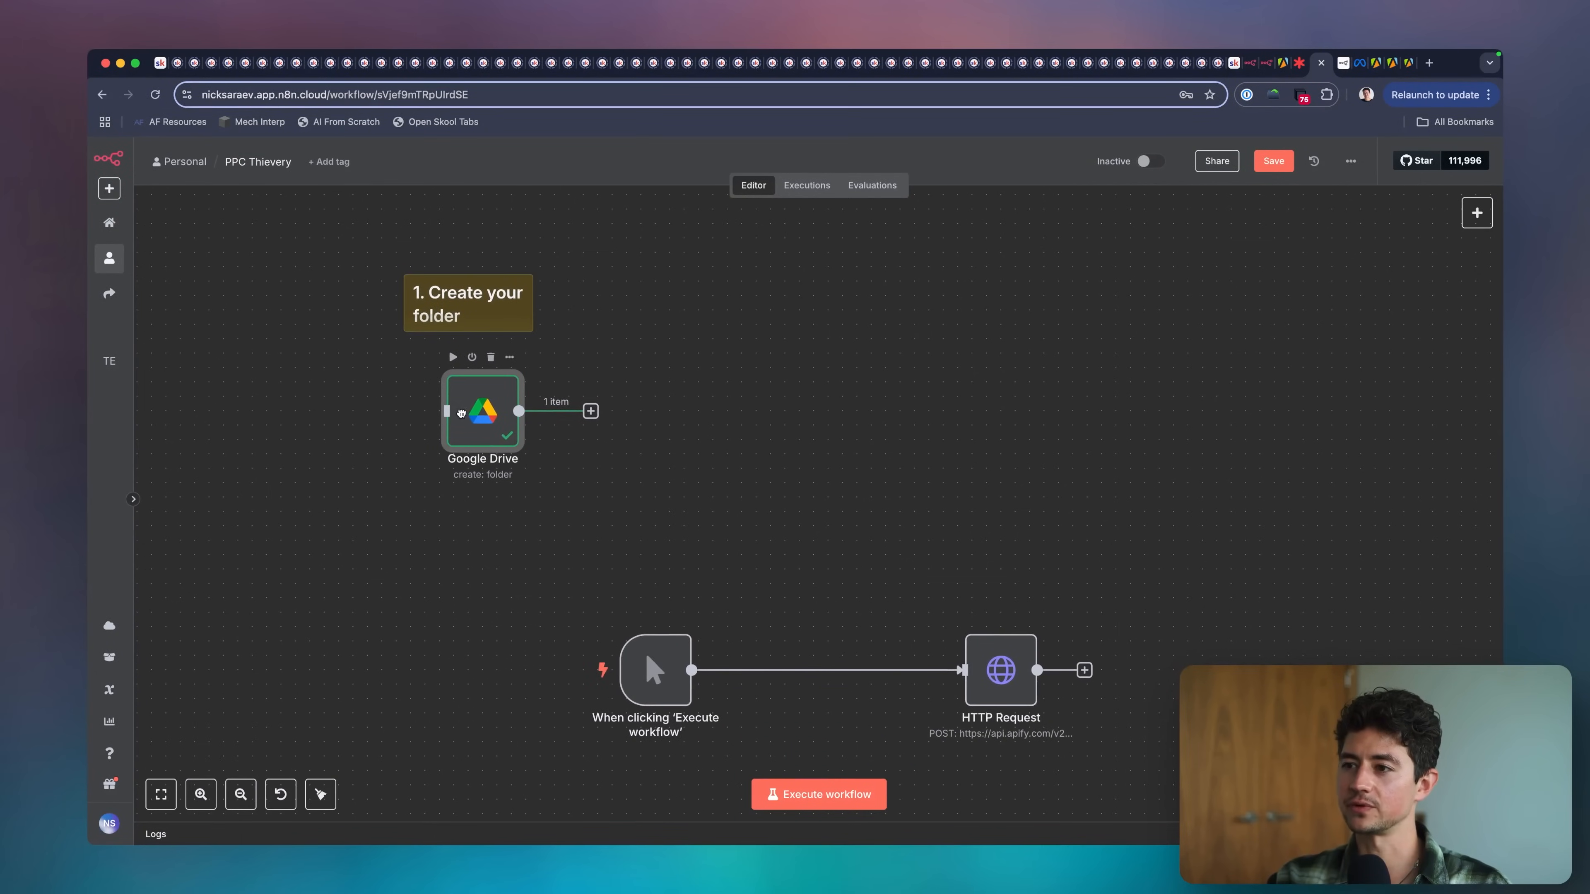
pyautogui.doubleClick(499, 418)
pyautogui.moveTo(1014, 300); pyautogui.dragTo(1183, 302)
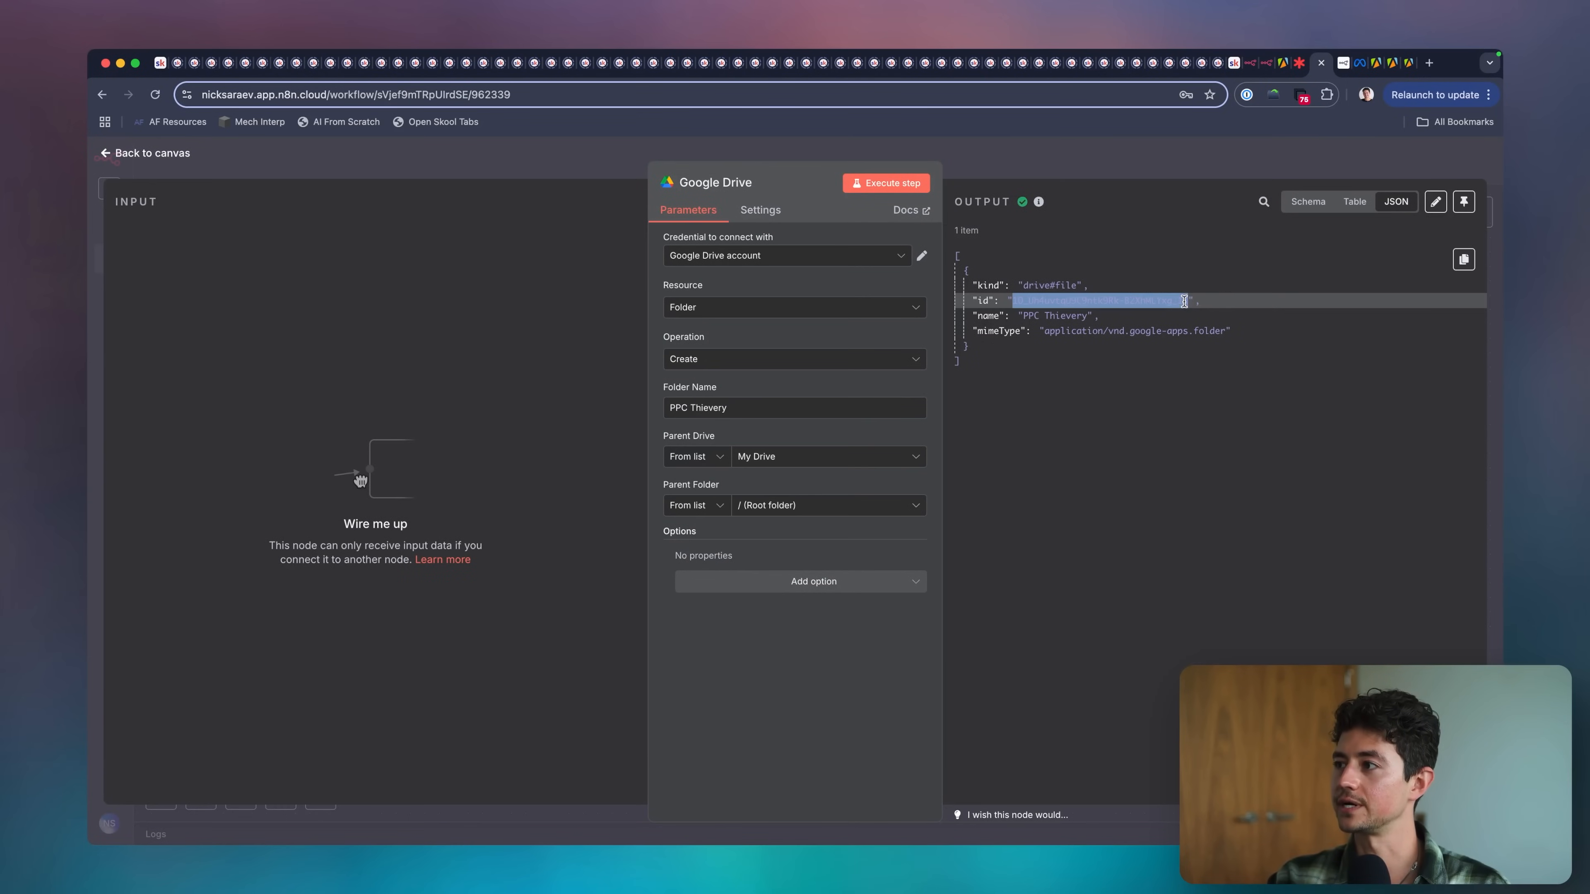
pyautogui.click(1091, 166)
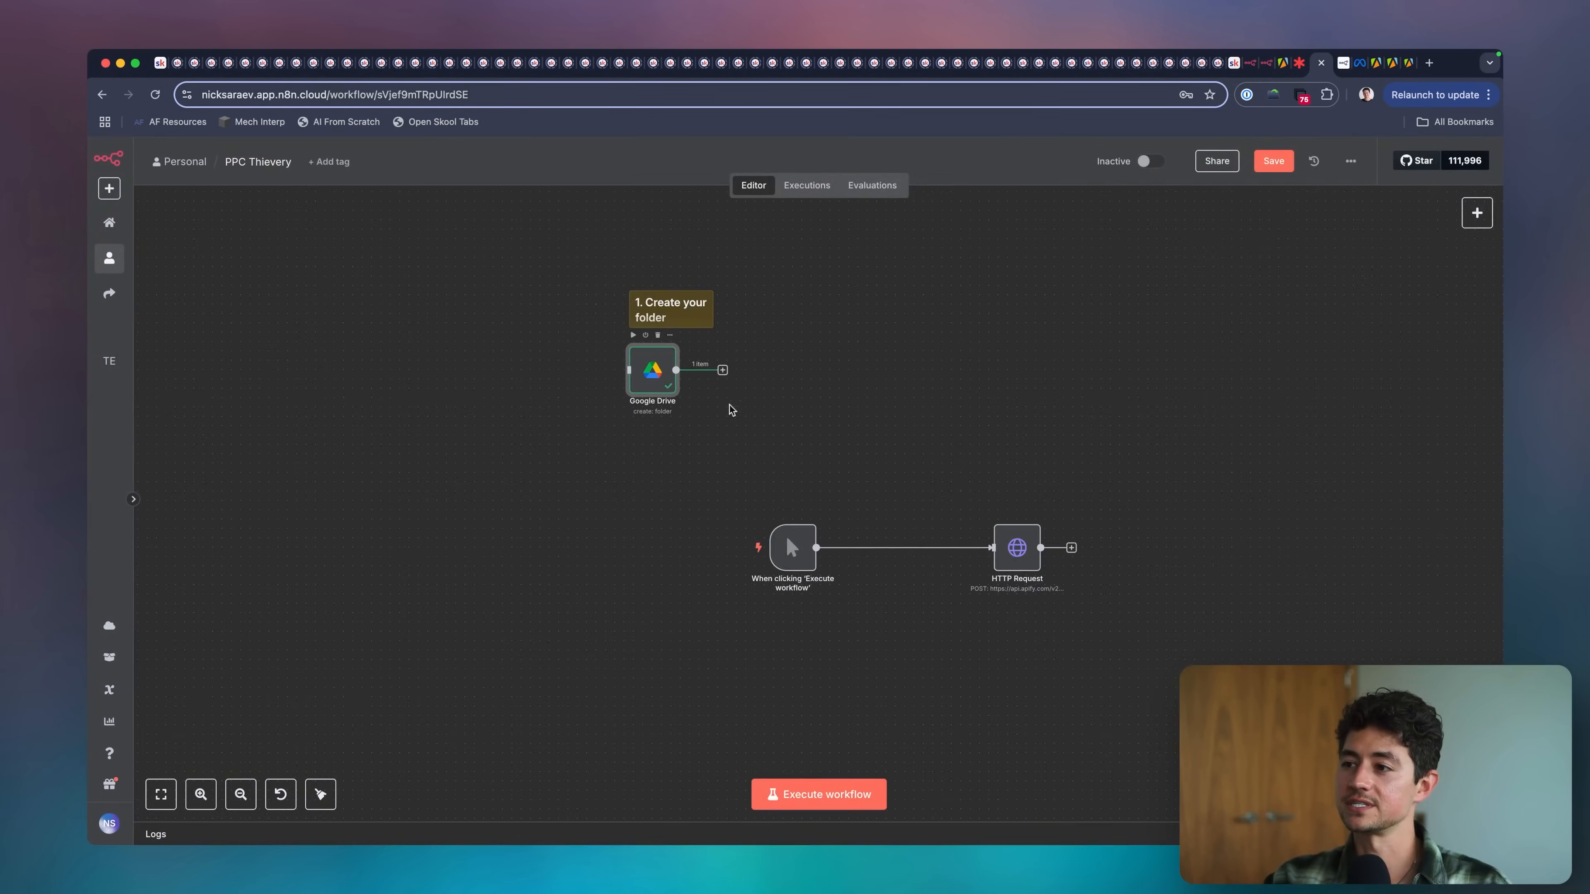
# Move the manual trigger and HTTP Request nodes beneath the Google Drive node and insert an Edit Fields (Set) node between them.
pyautogui.moveTo(725, 482); pyautogui.dragTo(1027, 580)
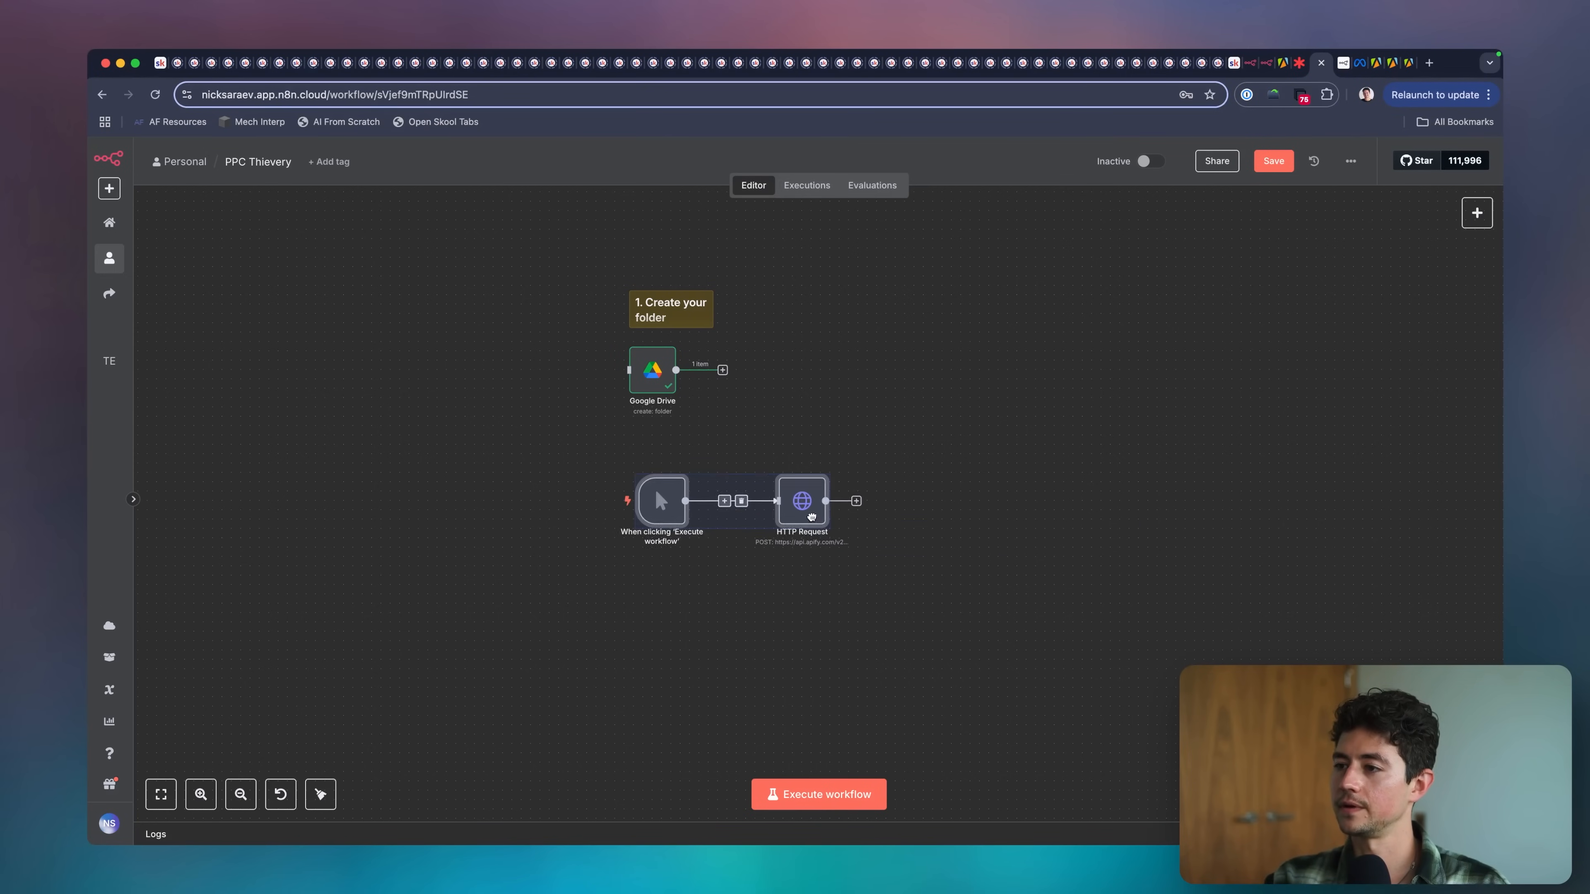
pyautogui.moveTo(811, 516); pyautogui.dragTo(802, 506)
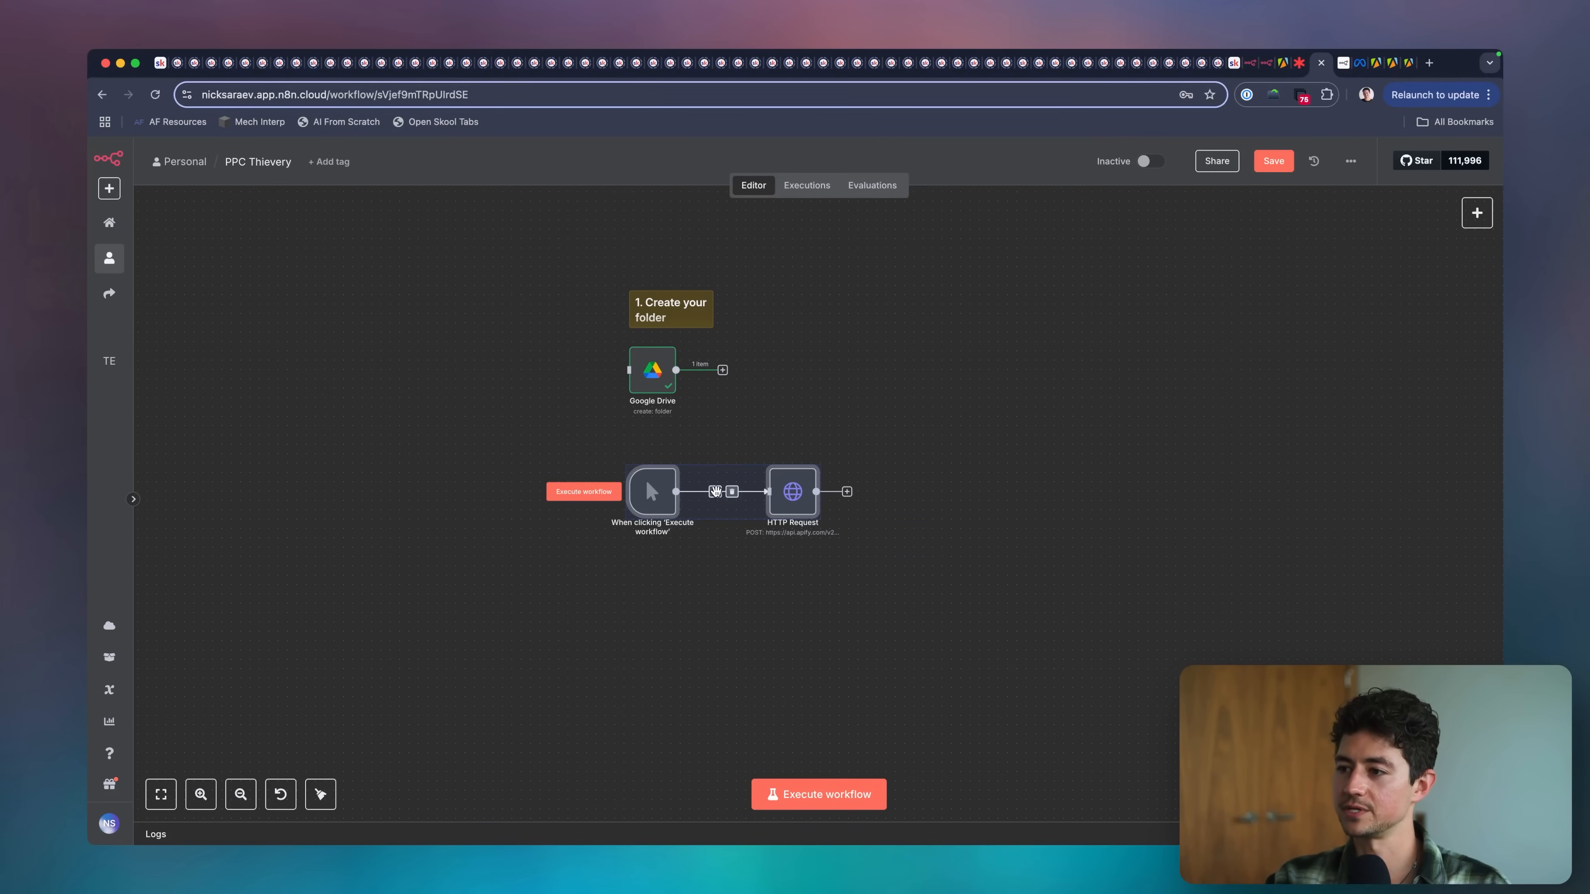
pyautogui.click(713, 491)
pyautogui.write('edit')
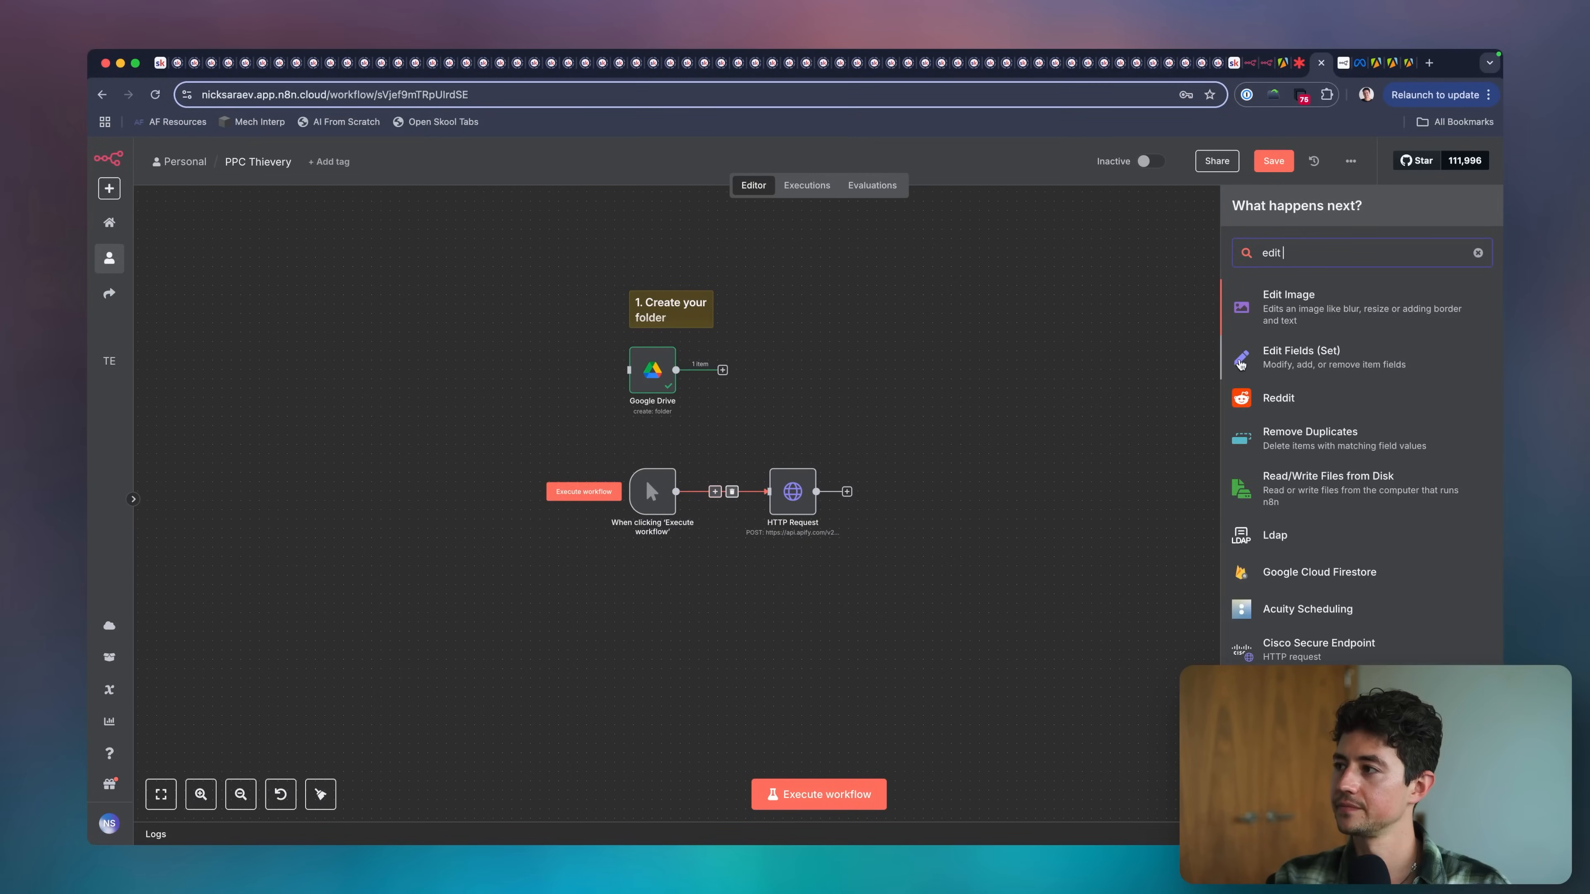
pyautogui.press('Return')
# Add a string field googleDriveFolderId to Edit Fields with the copied folder ID as its value, and return to the canvas.
pyautogui.click(795, 413)
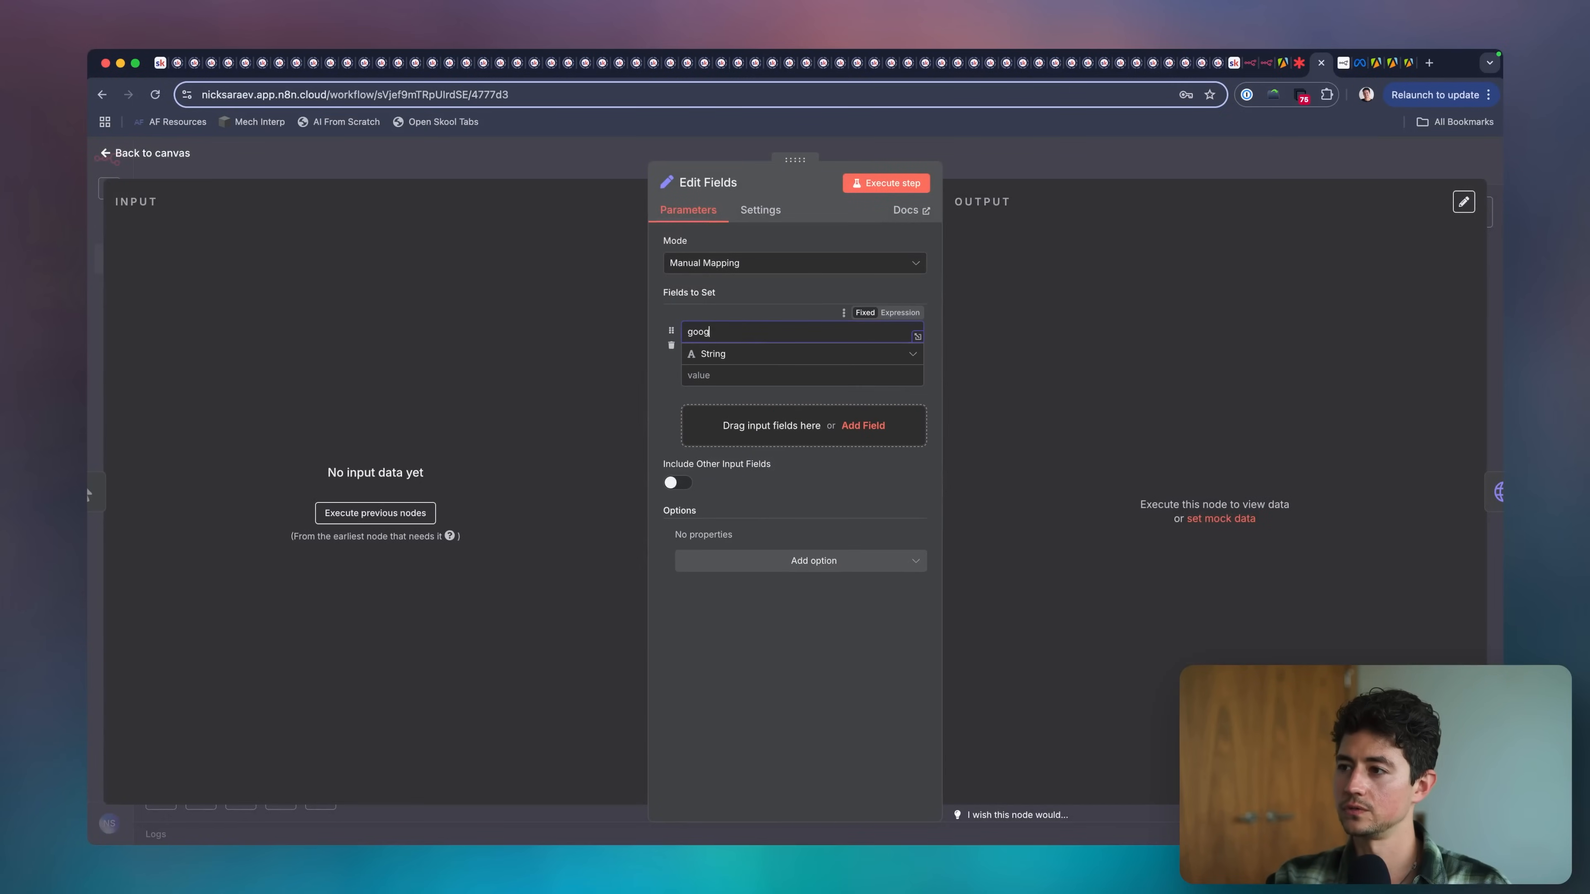
pyautogui.write('googleDriveFolderId')
pyautogui.press('Tab')
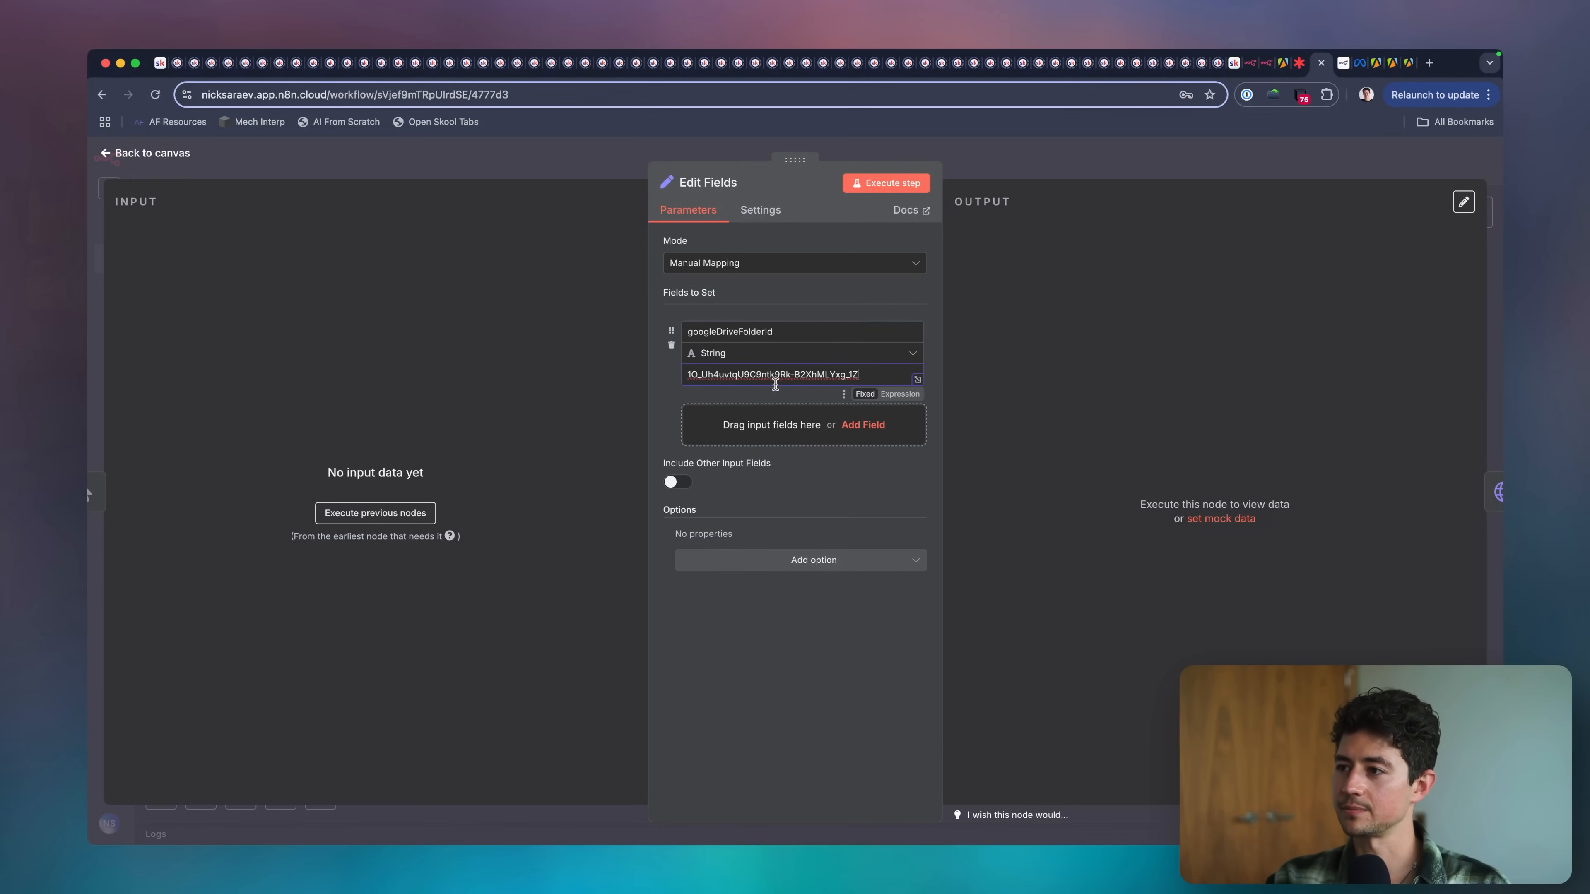
pyautogui.click(1006, 171)
# Rename the Edit Fields node as Set Google Drive Folder ID.
pyautogui.scroll(3, 775, 523)
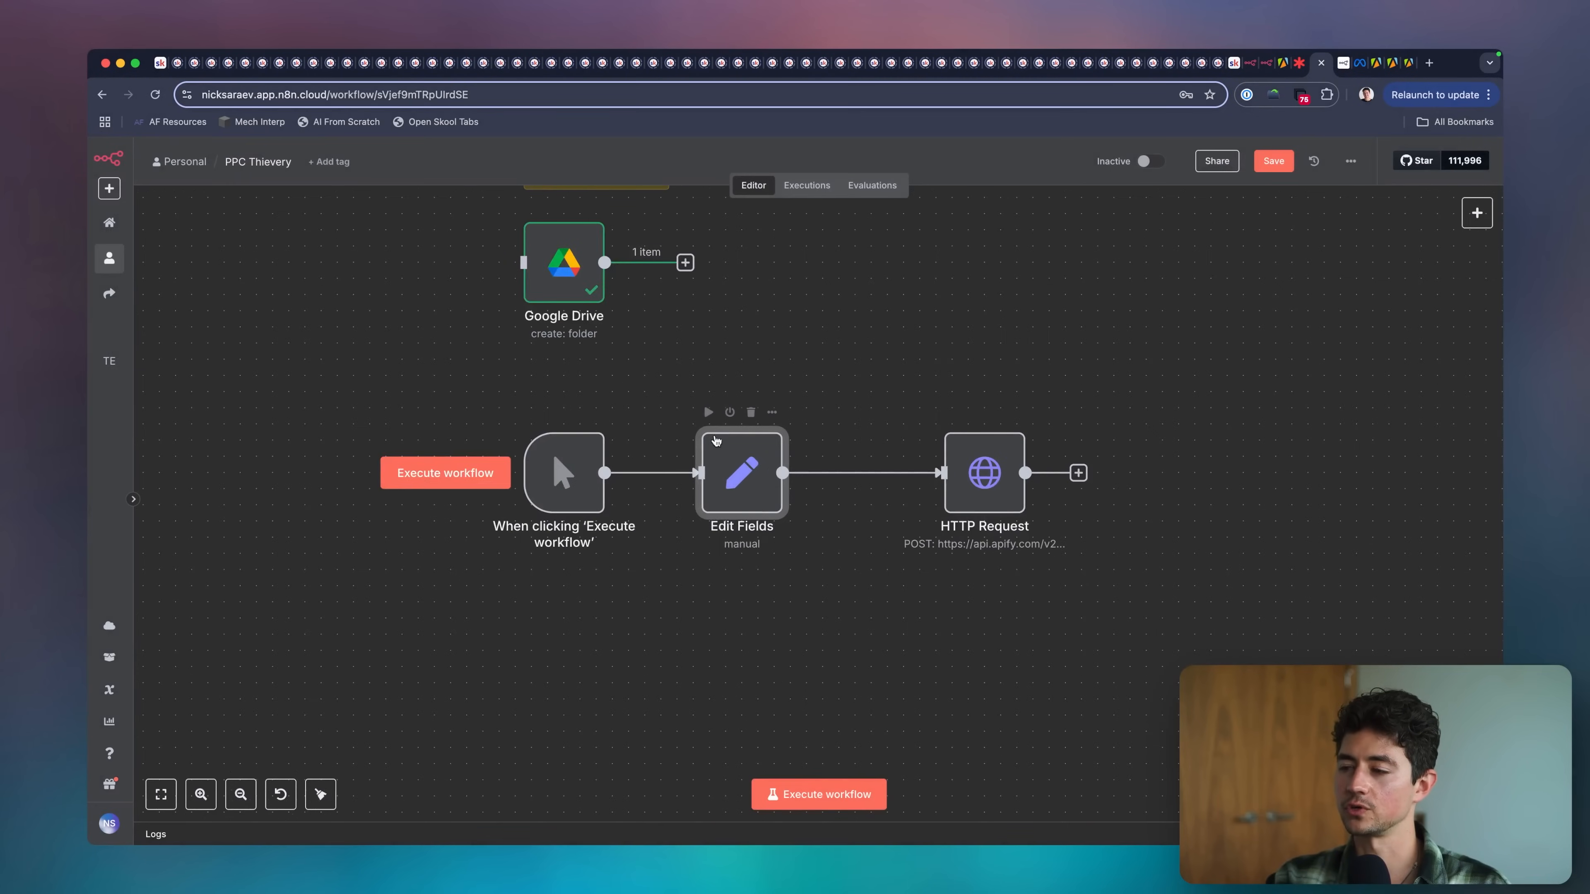
pyautogui.rightClick(735, 464)
pyautogui.click(748, 443)
pyautogui.press('space')
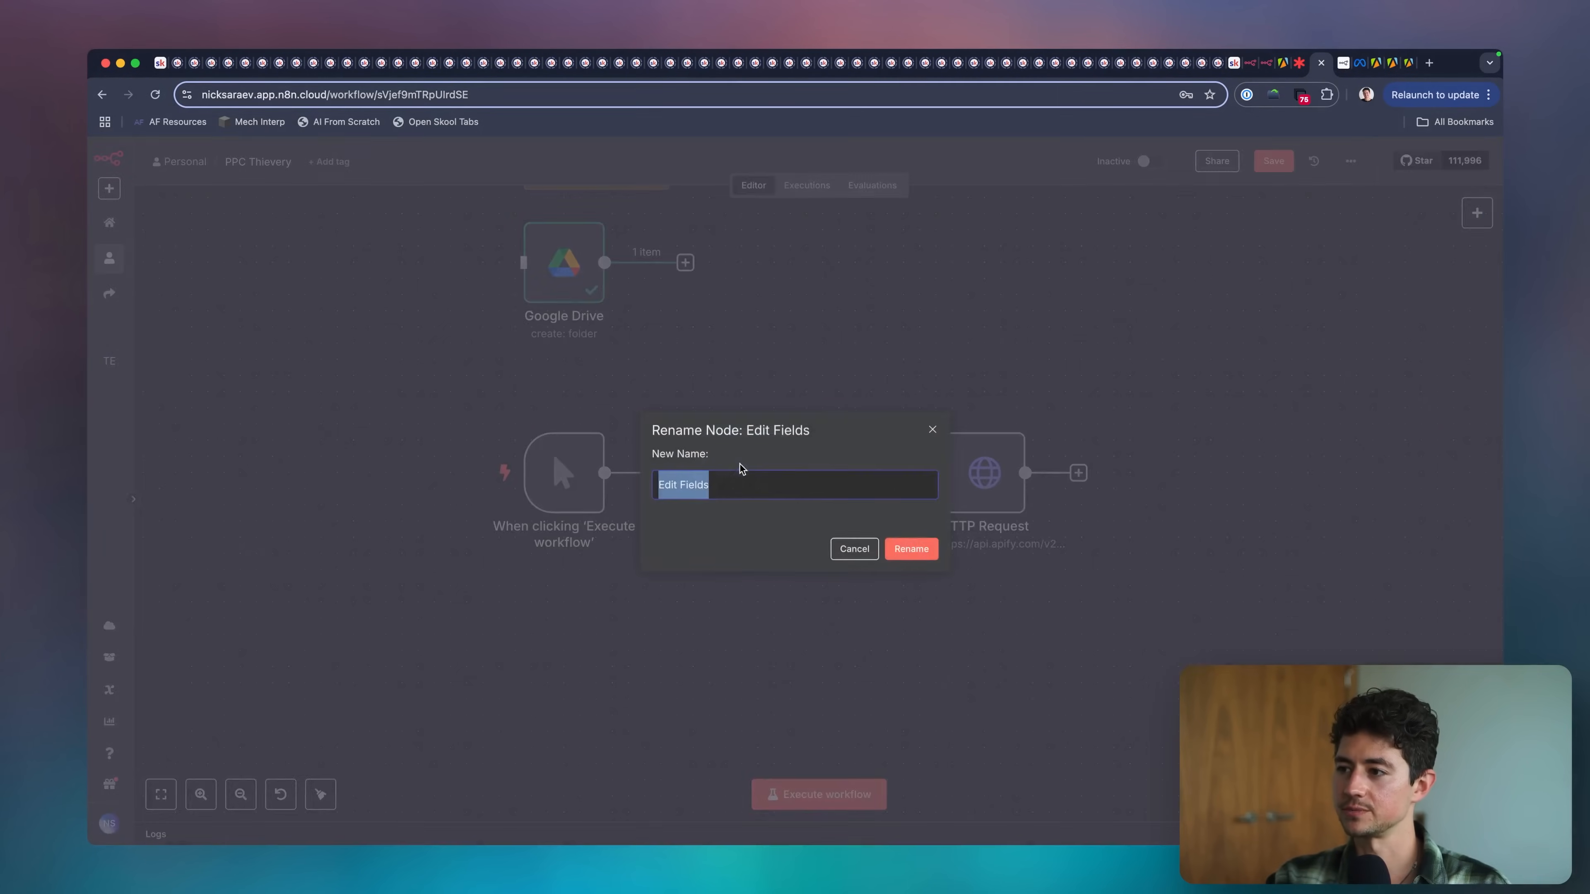
pyautogui.write('Set Google Drive Fo')
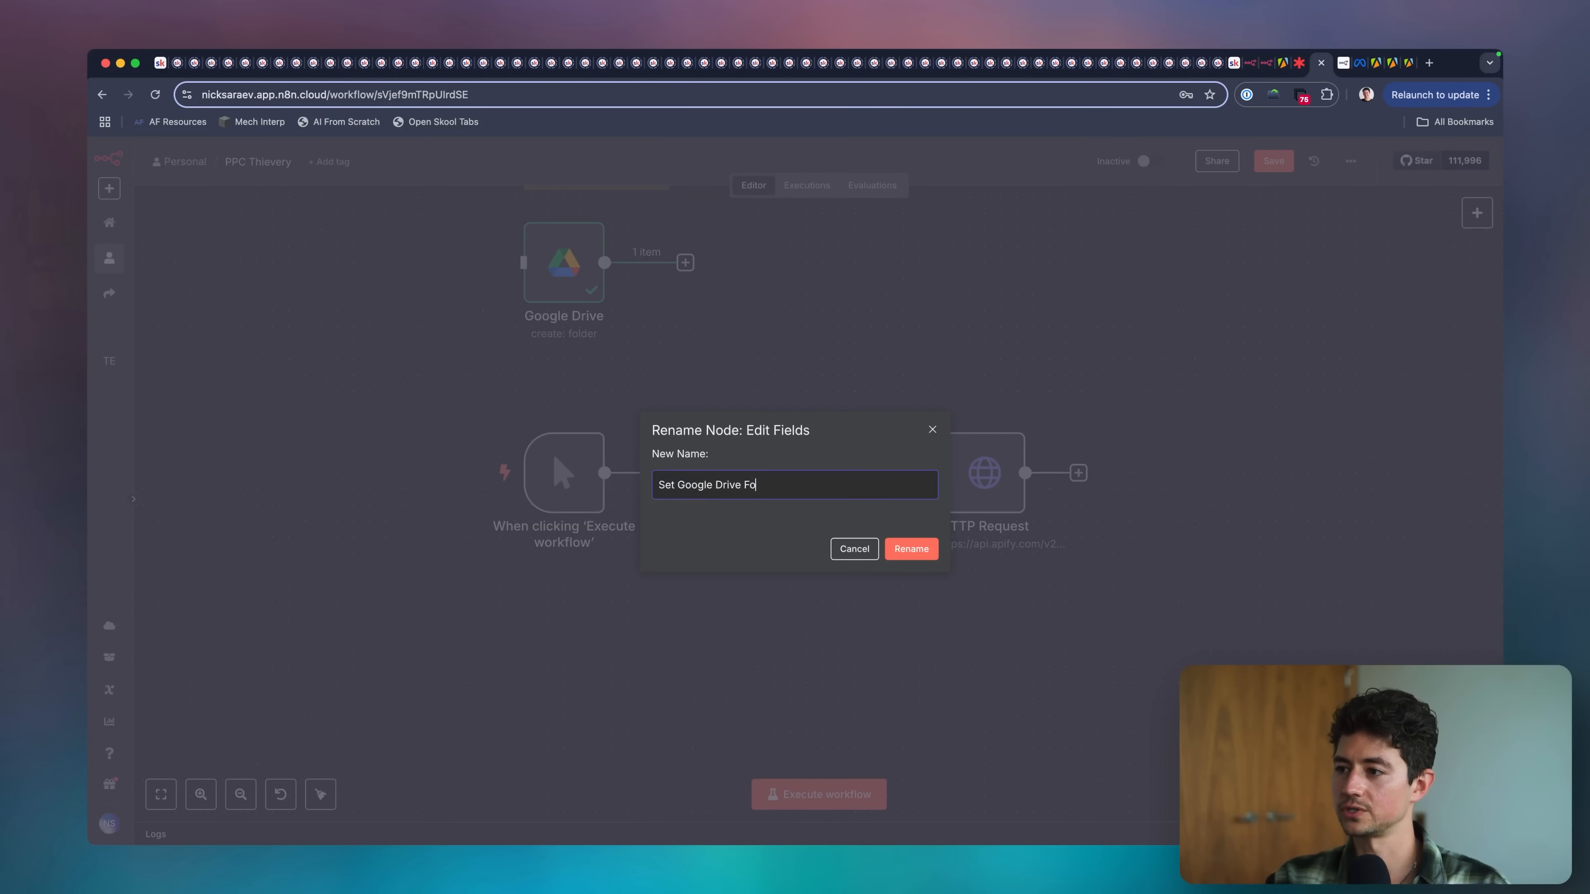
pyautogui.write('lder ID')
pyautogui.press('Return')
pyautogui.hscroll(4, 814, 595)
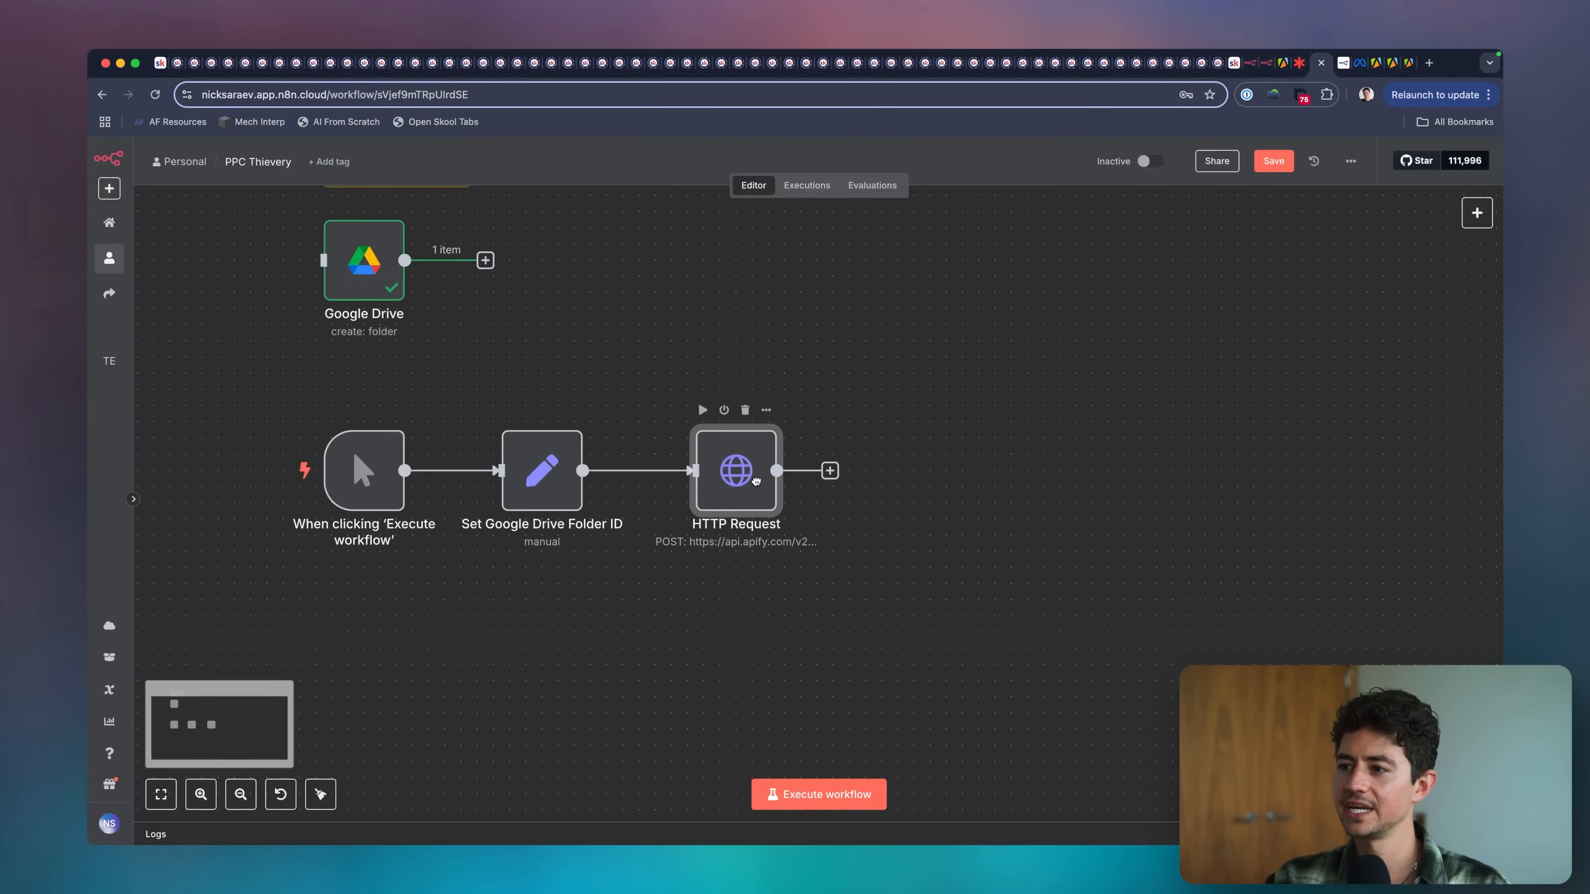
pyautogui.hscroll(2, 688, 551)
pyautogui.scroll(-3, 684, 556)
pyautogui.hscroll(2, 685, 556)
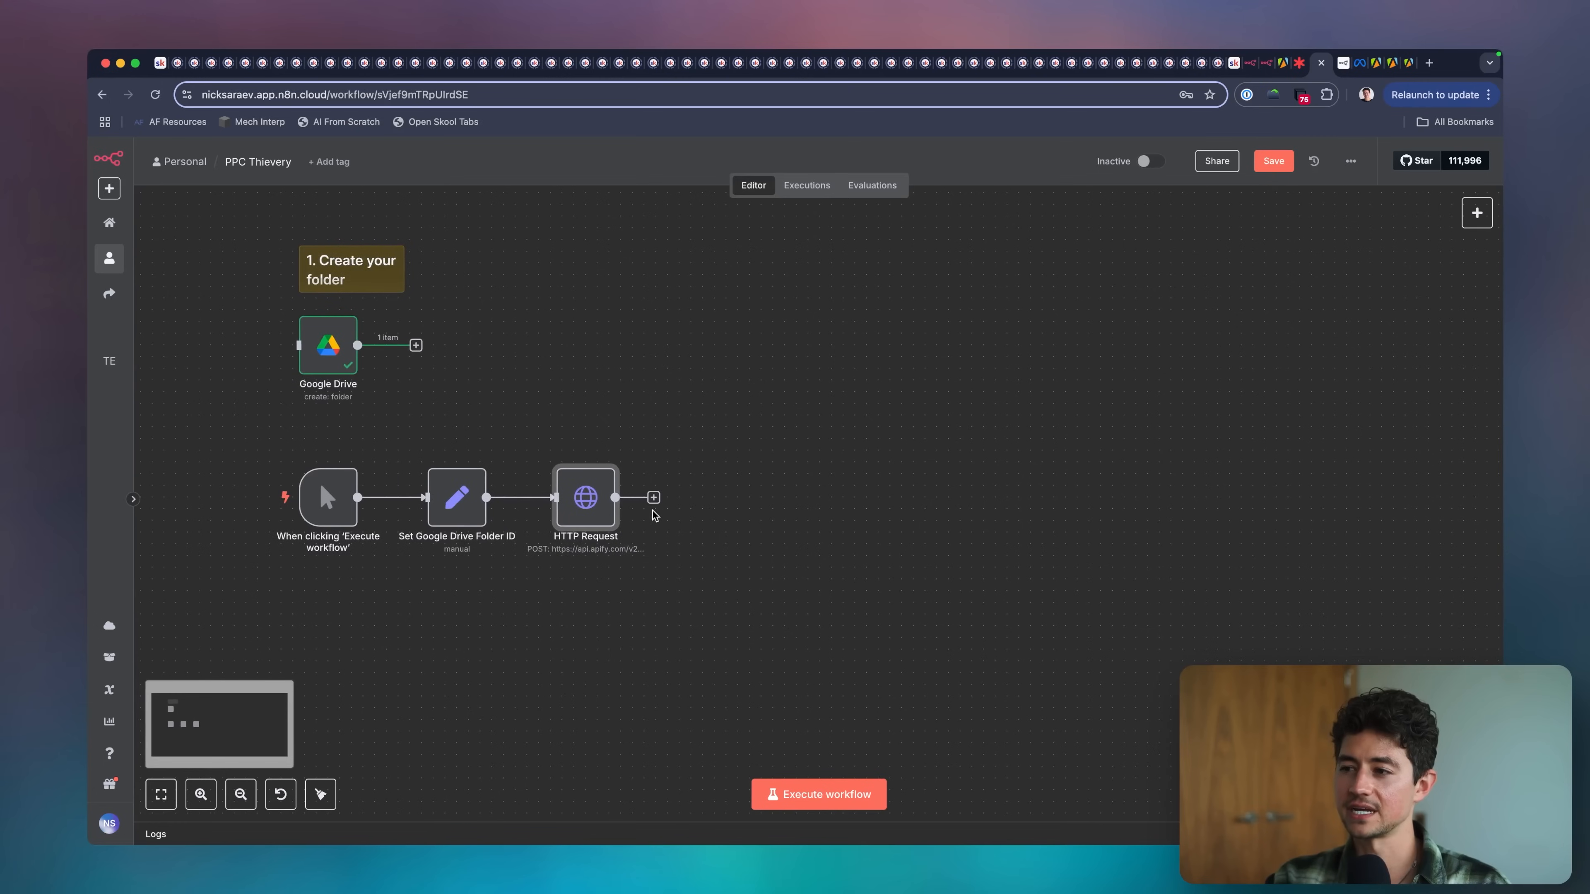
pyautogui.click(653, 501)
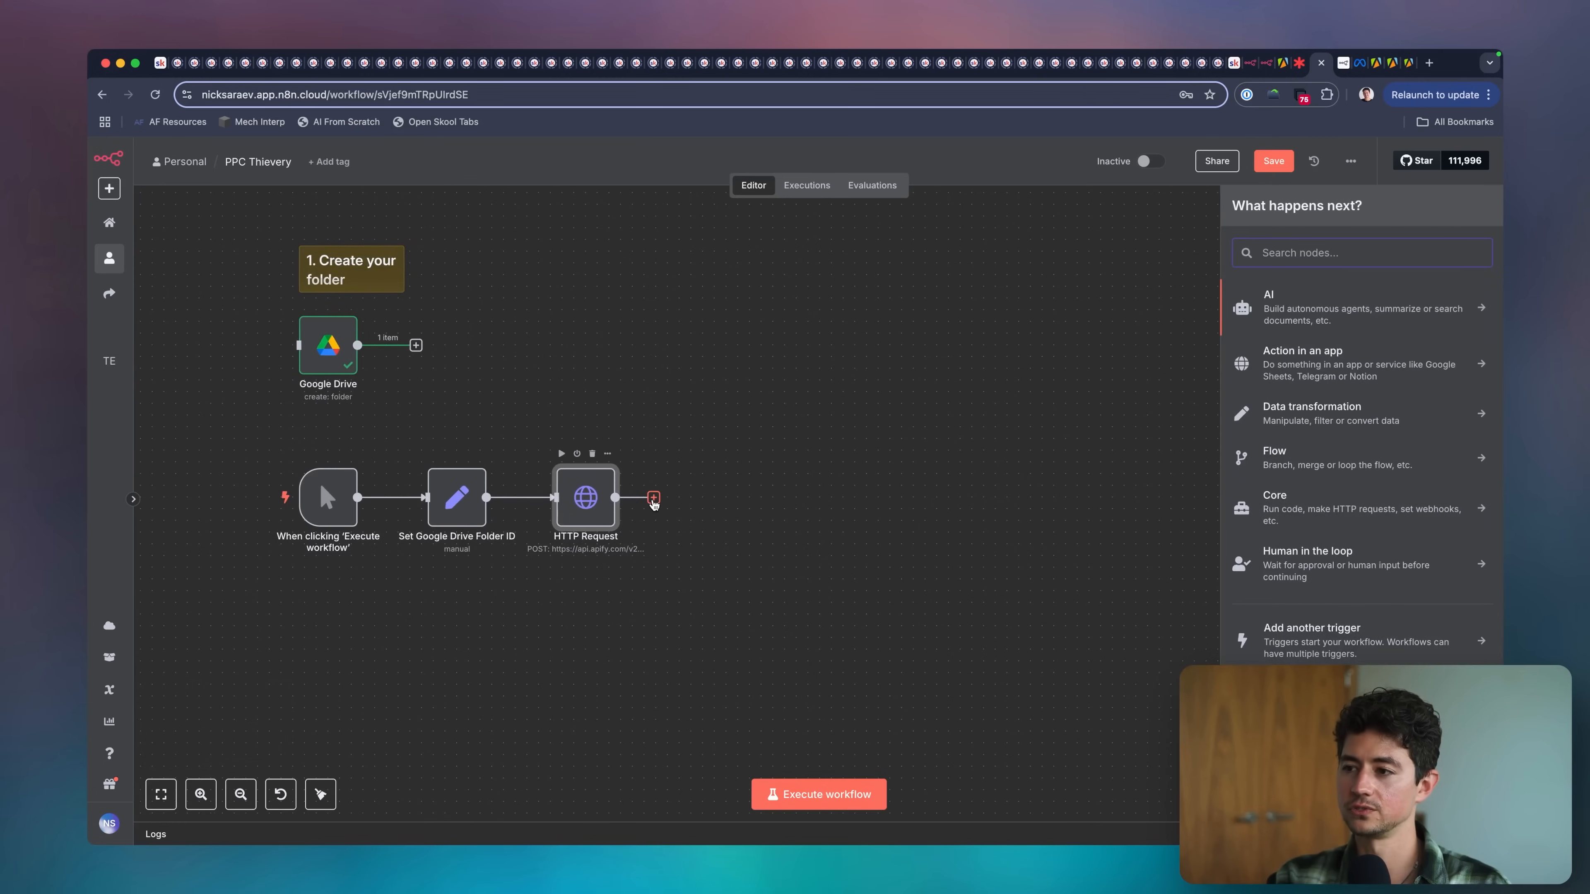
pyautogui.write('downl')
pyautogui.press('BackSpace')
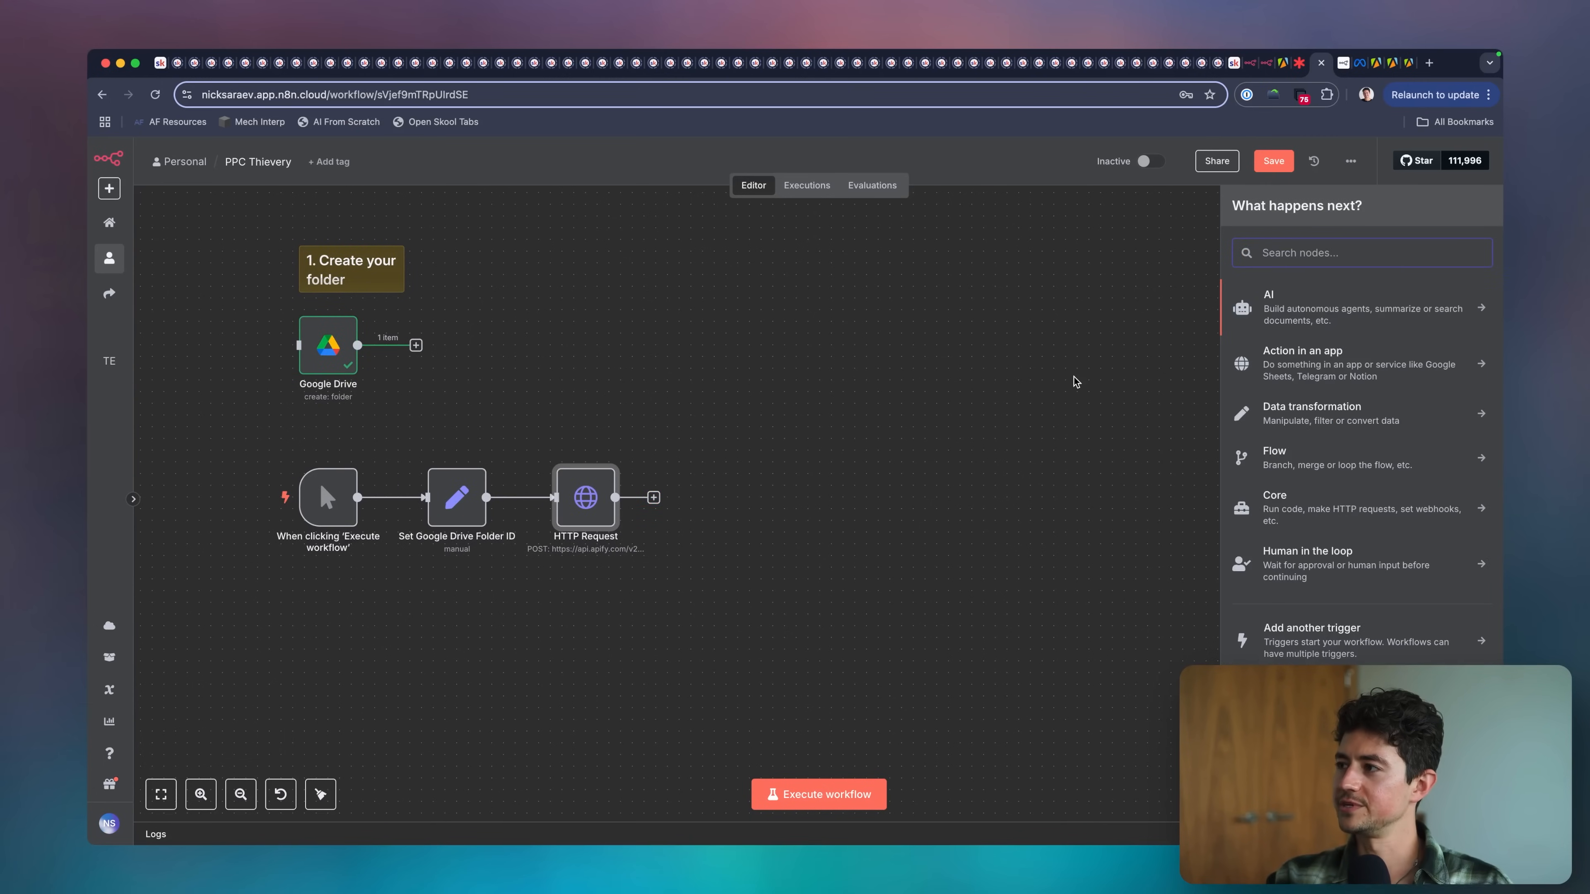
pyautogui.write('drive')
pyautogui.press('Return')
pyautogui.write('dowl')
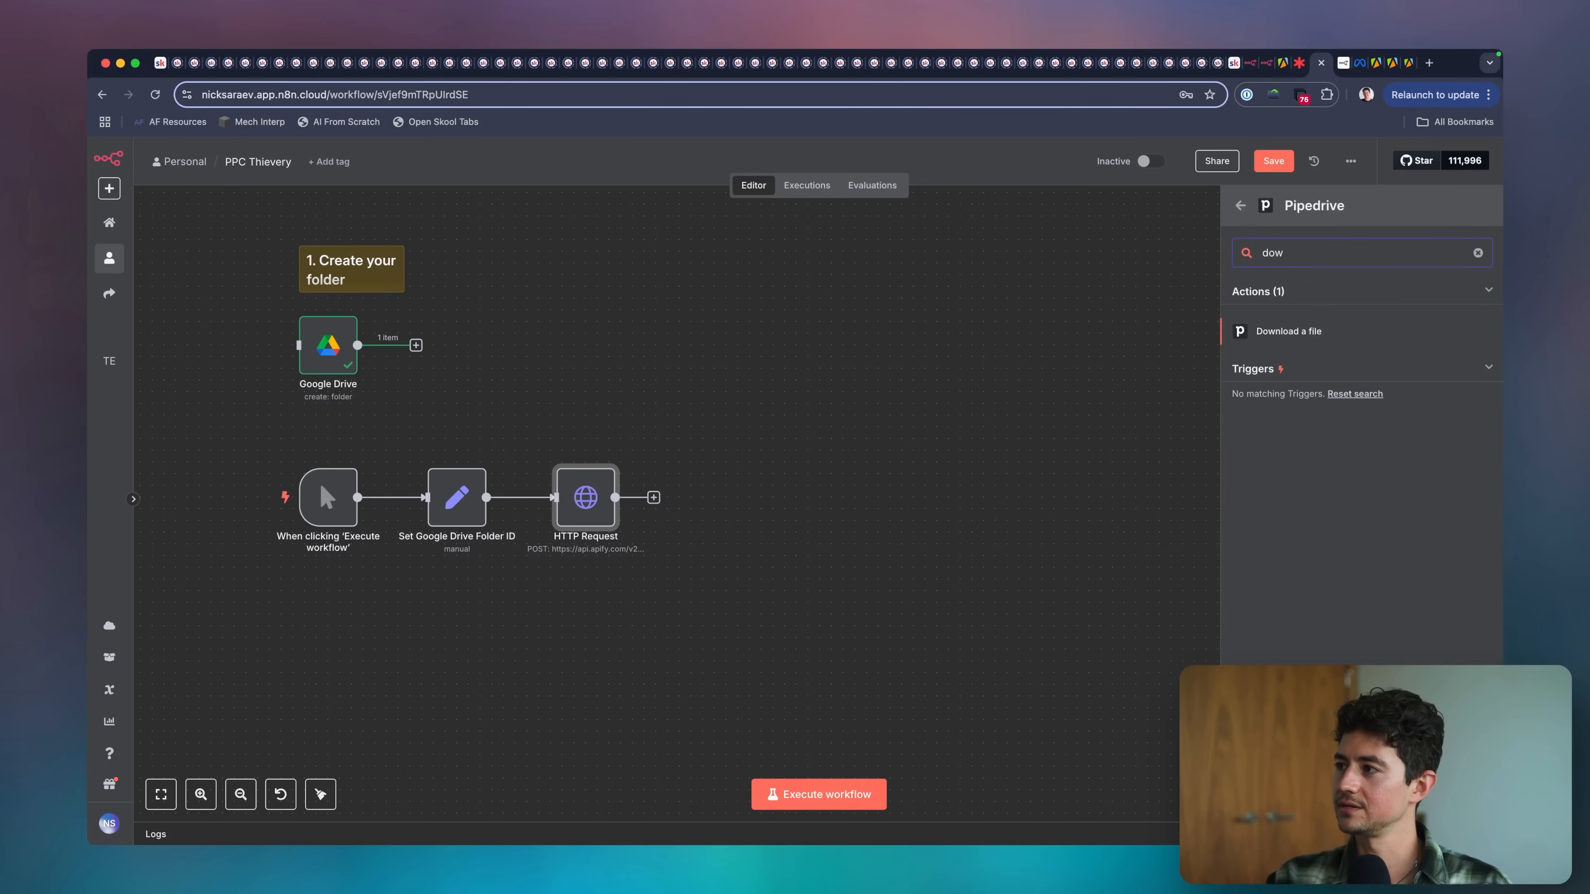
pyautogui.press('Escape')
# Add a second HTTP Request node and connect it after the existing HTTP Request node.
pyautogui.press('Tab')
pyautogui.write('http')
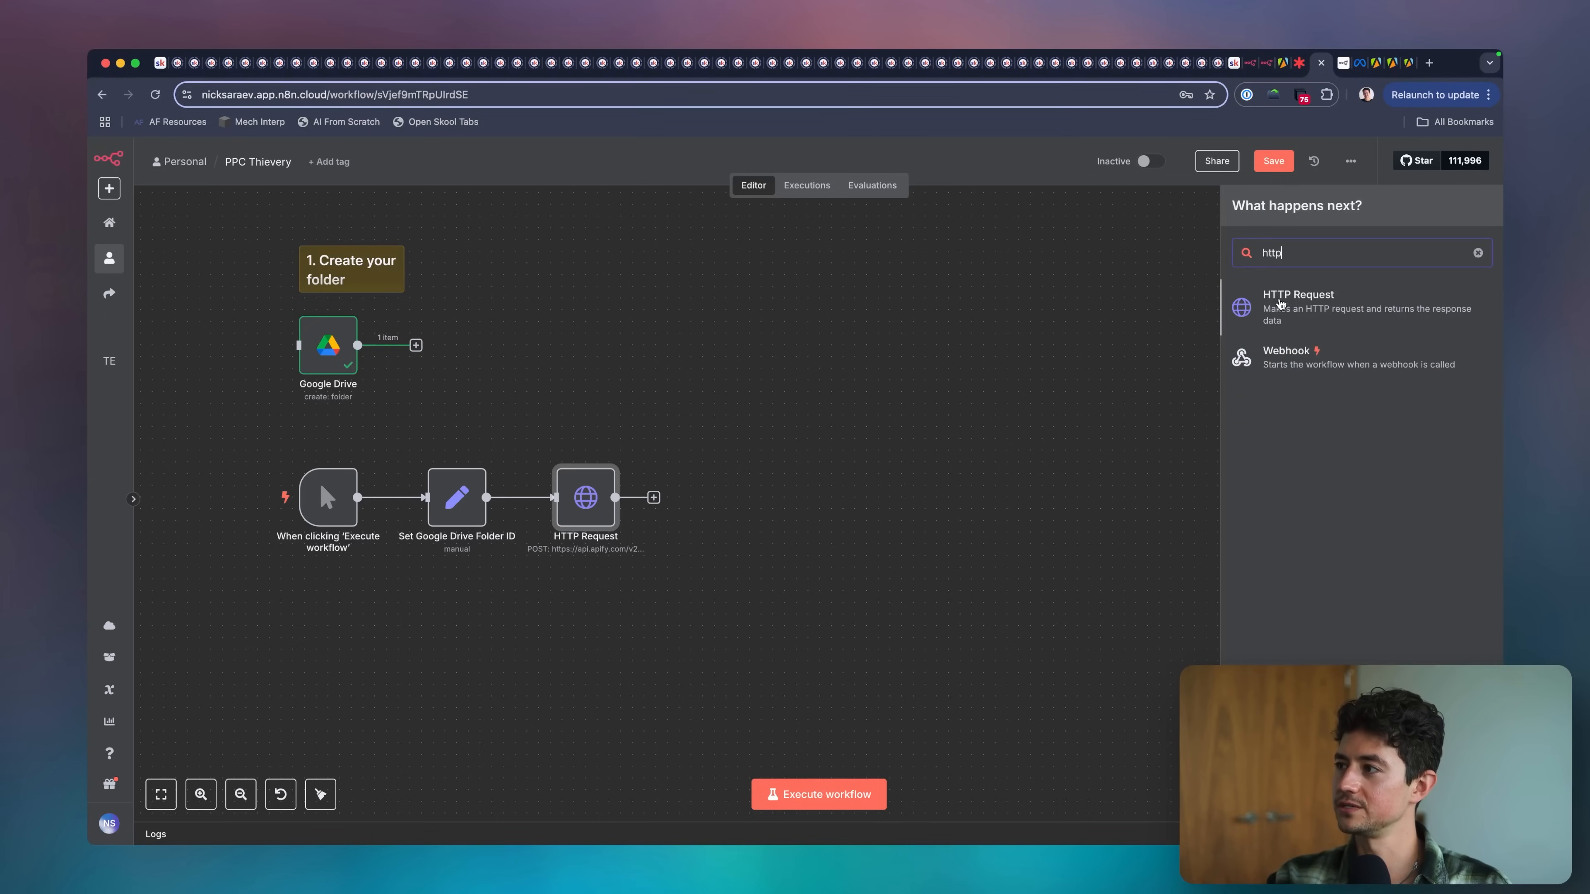
pyautogui.click(1280, 304)
pyautogui.press('Escape')
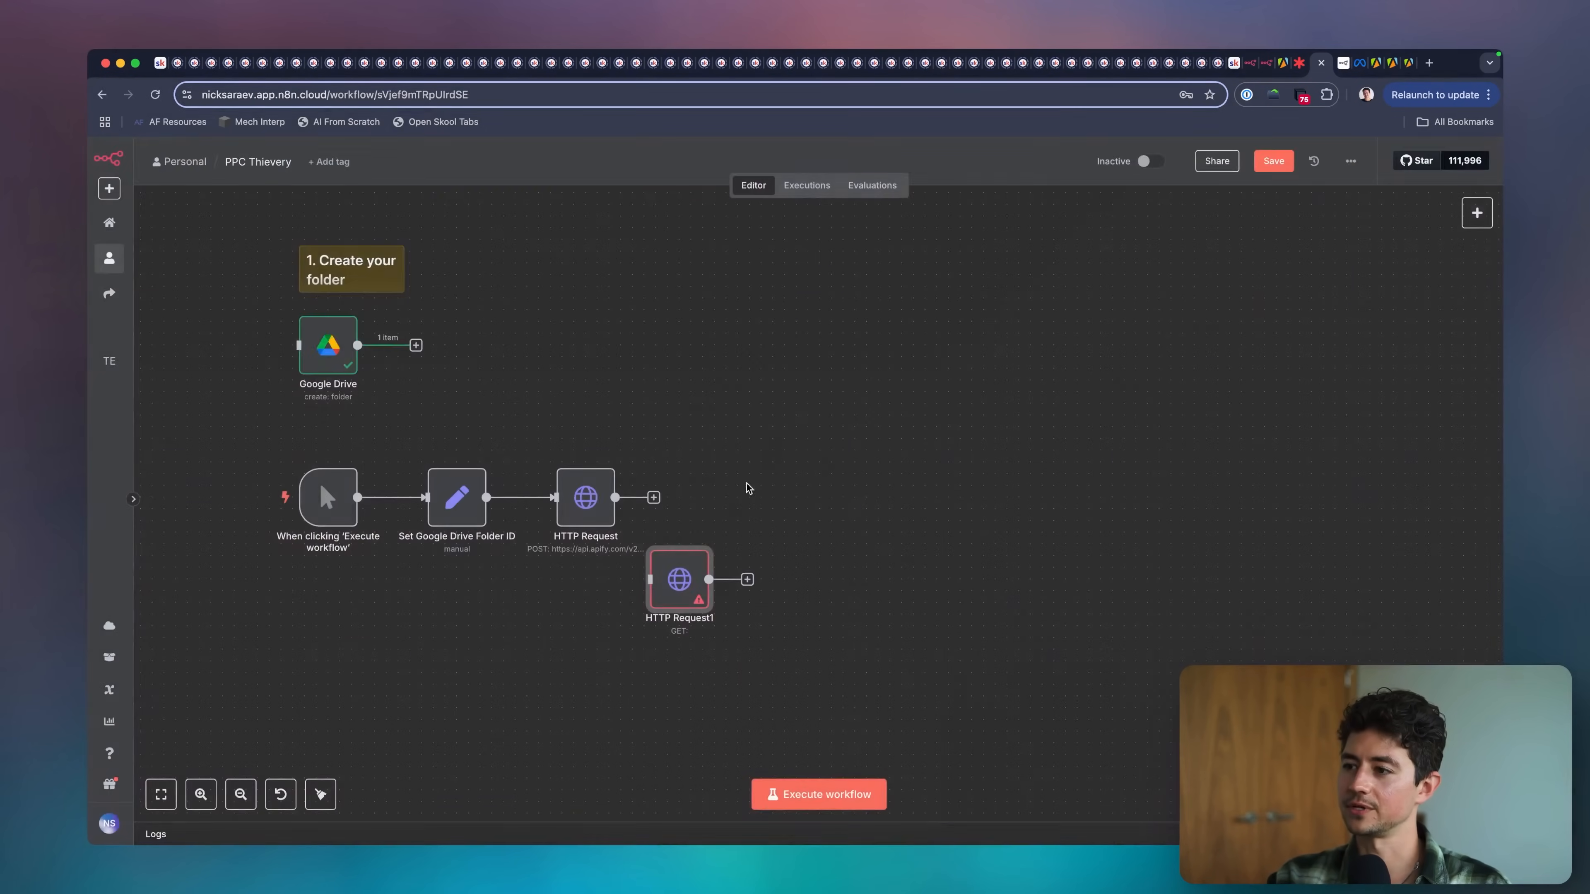
pyautogui.moveTo(680, 582)
pyautogui.mouseDown()
pyautogui.moveTo(726, 489)
pyautogui.moveTo(706, 504)
pyautogui.mouseUp()
pyautogui.hotkey('ctrl', 'a')
pyautogui.moveTo(591, 464); pyautogui.dragTo(592, 434)
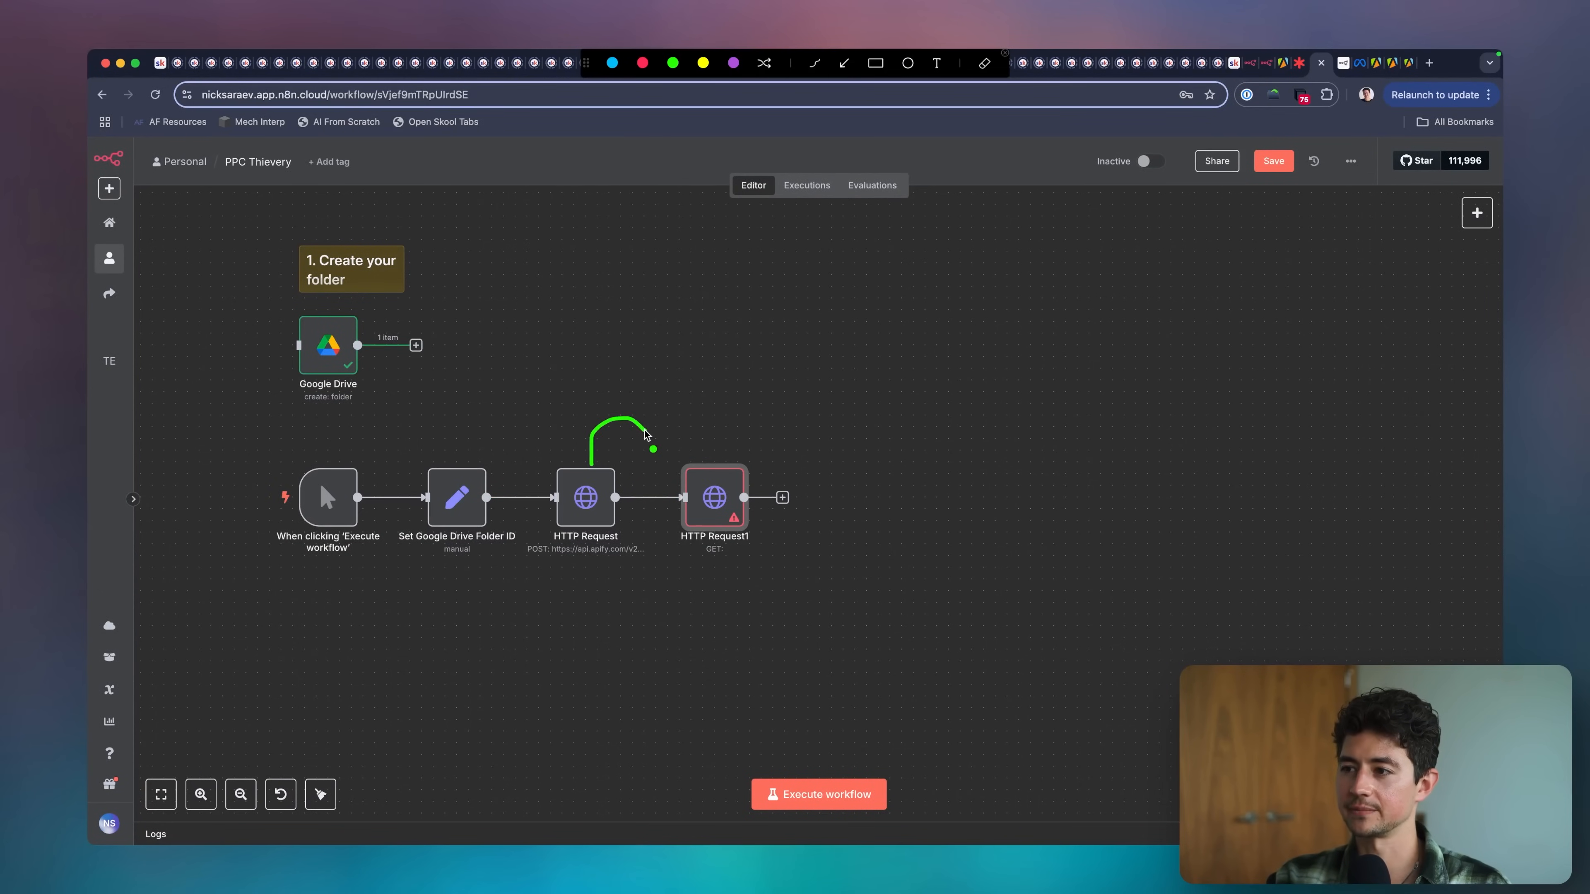
pyautogui.press('Escape')
pyautogui.click(586, 471)
pyautogui.click(729, 410)
pyautogui.hscroll(1, 574, 425)
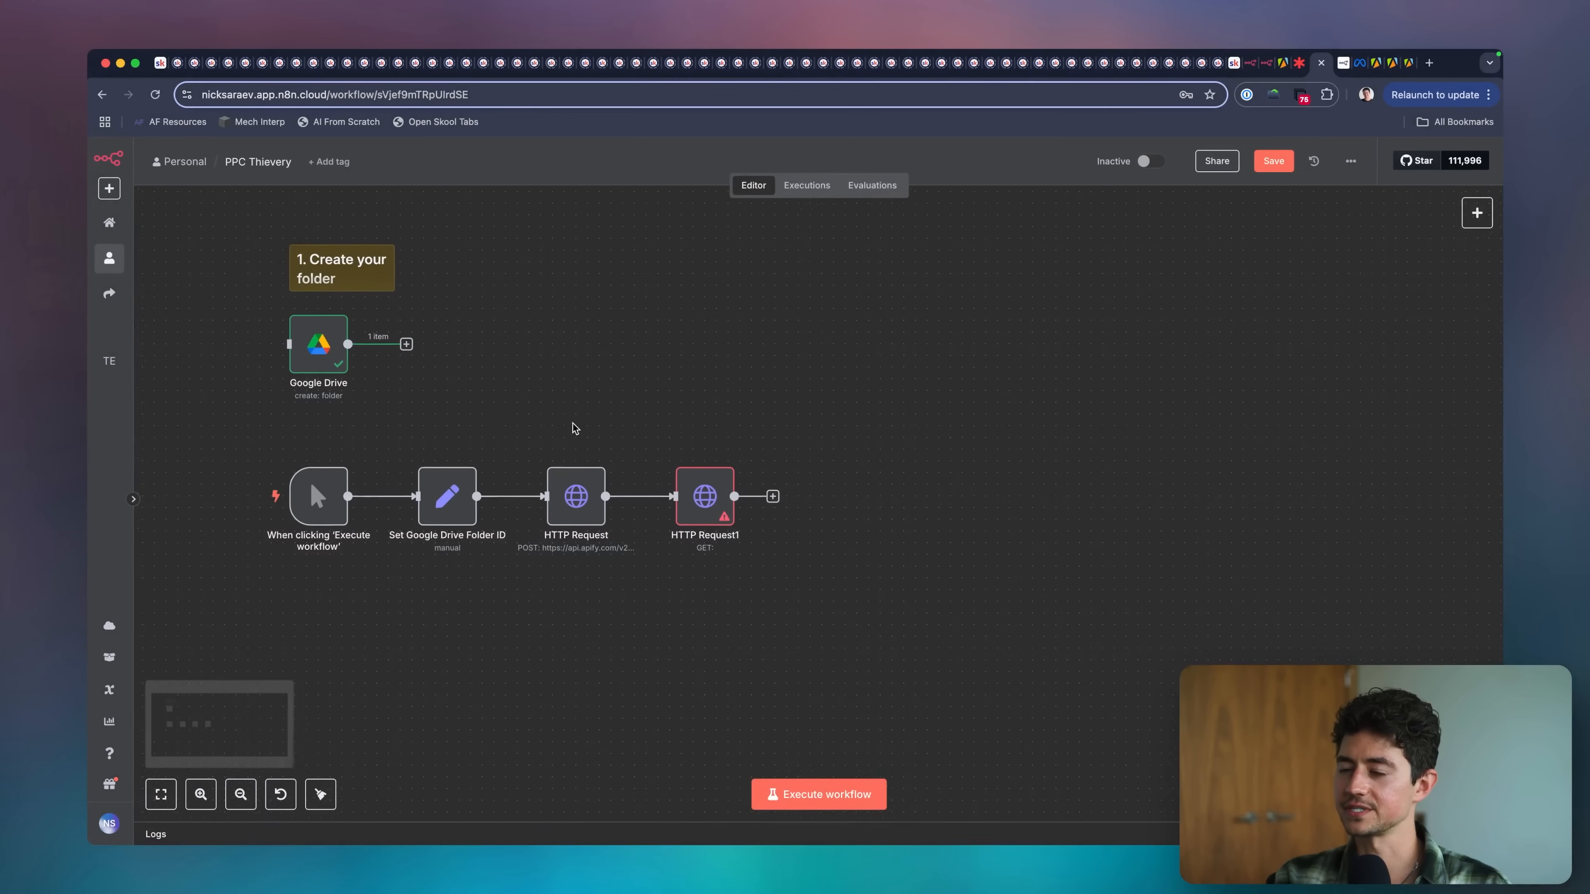
pyautogui.scroll(-1, 574, 429)
pyautogui.doubleClick(644, 463)
pyautogui.press('Escape')
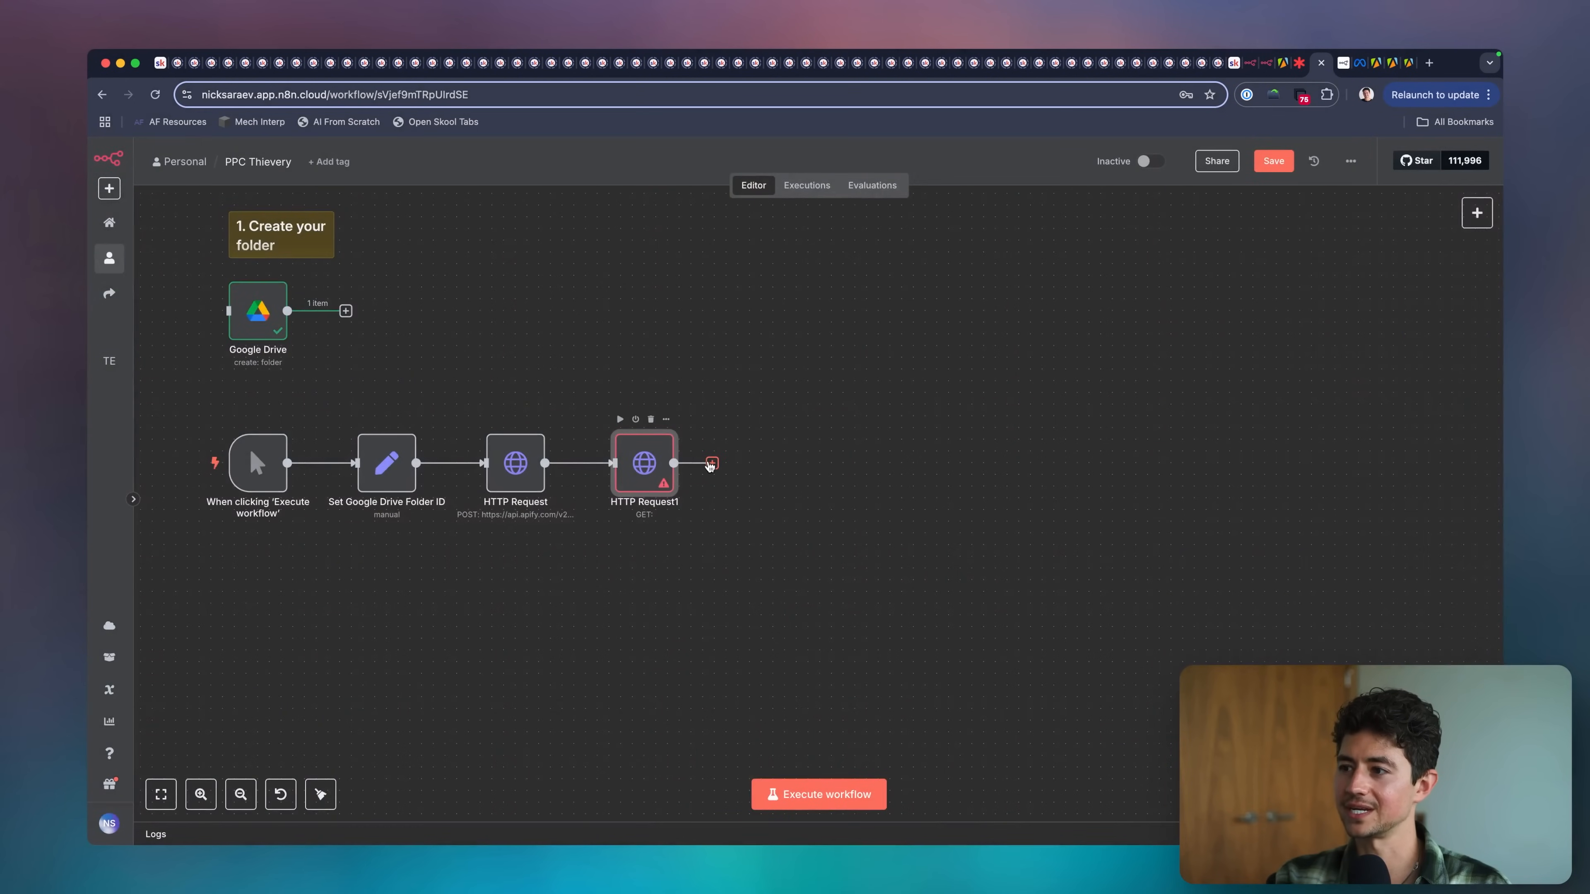
pyautogui.click(711, 463)
pyautogui.write('downlaod')
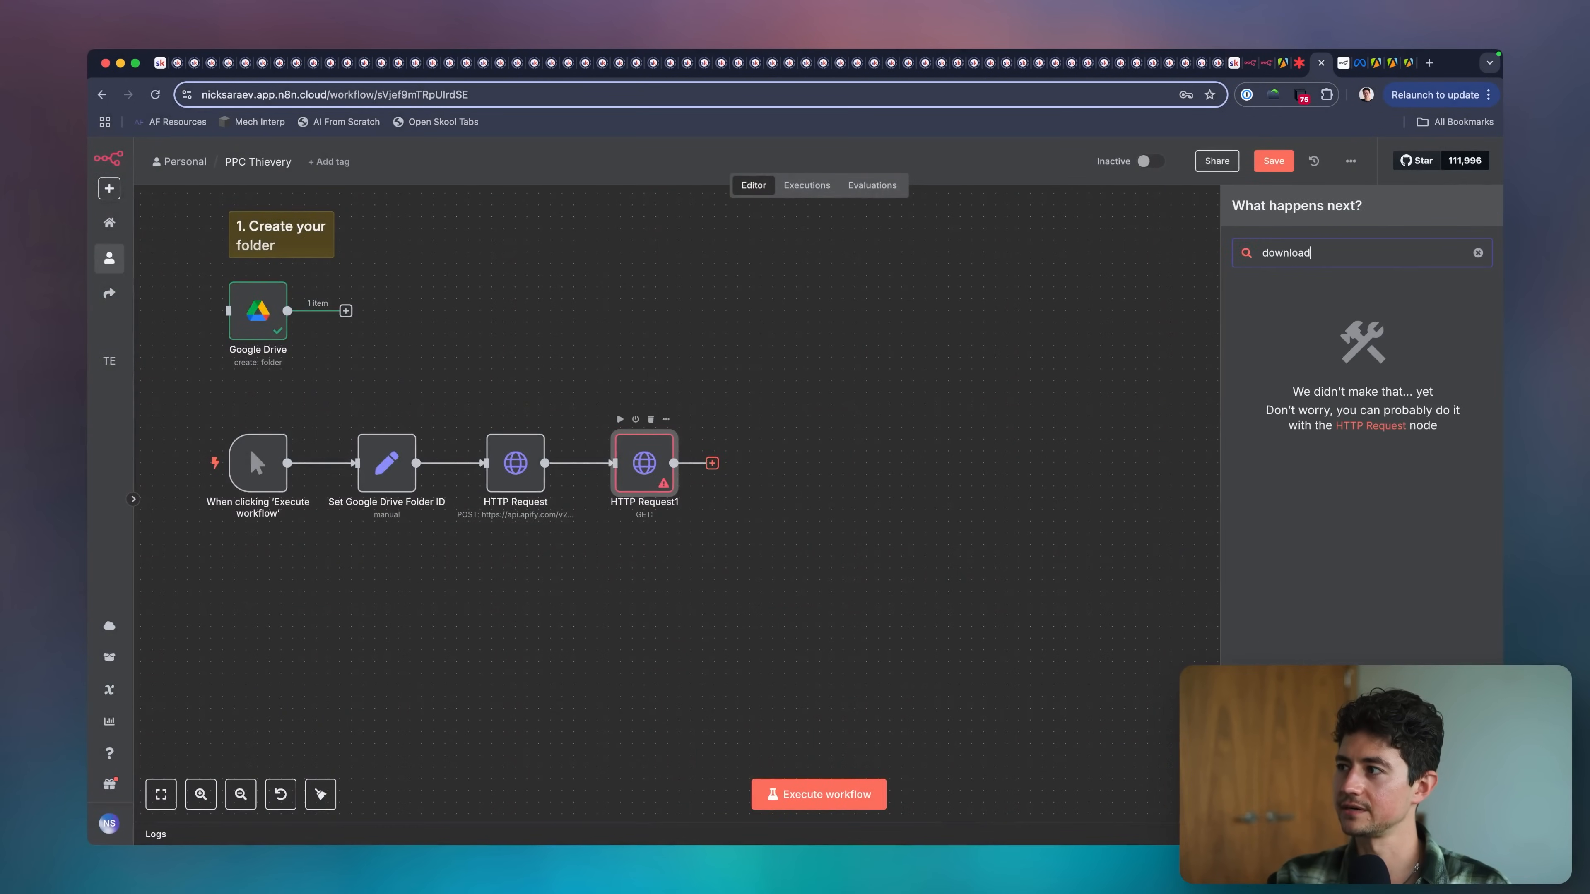
pyautogui.press('Escape')
# Open the new HTTP Request node and execute the previous nodes to load its input data.
pyautogui.doubleClick(644, 463)
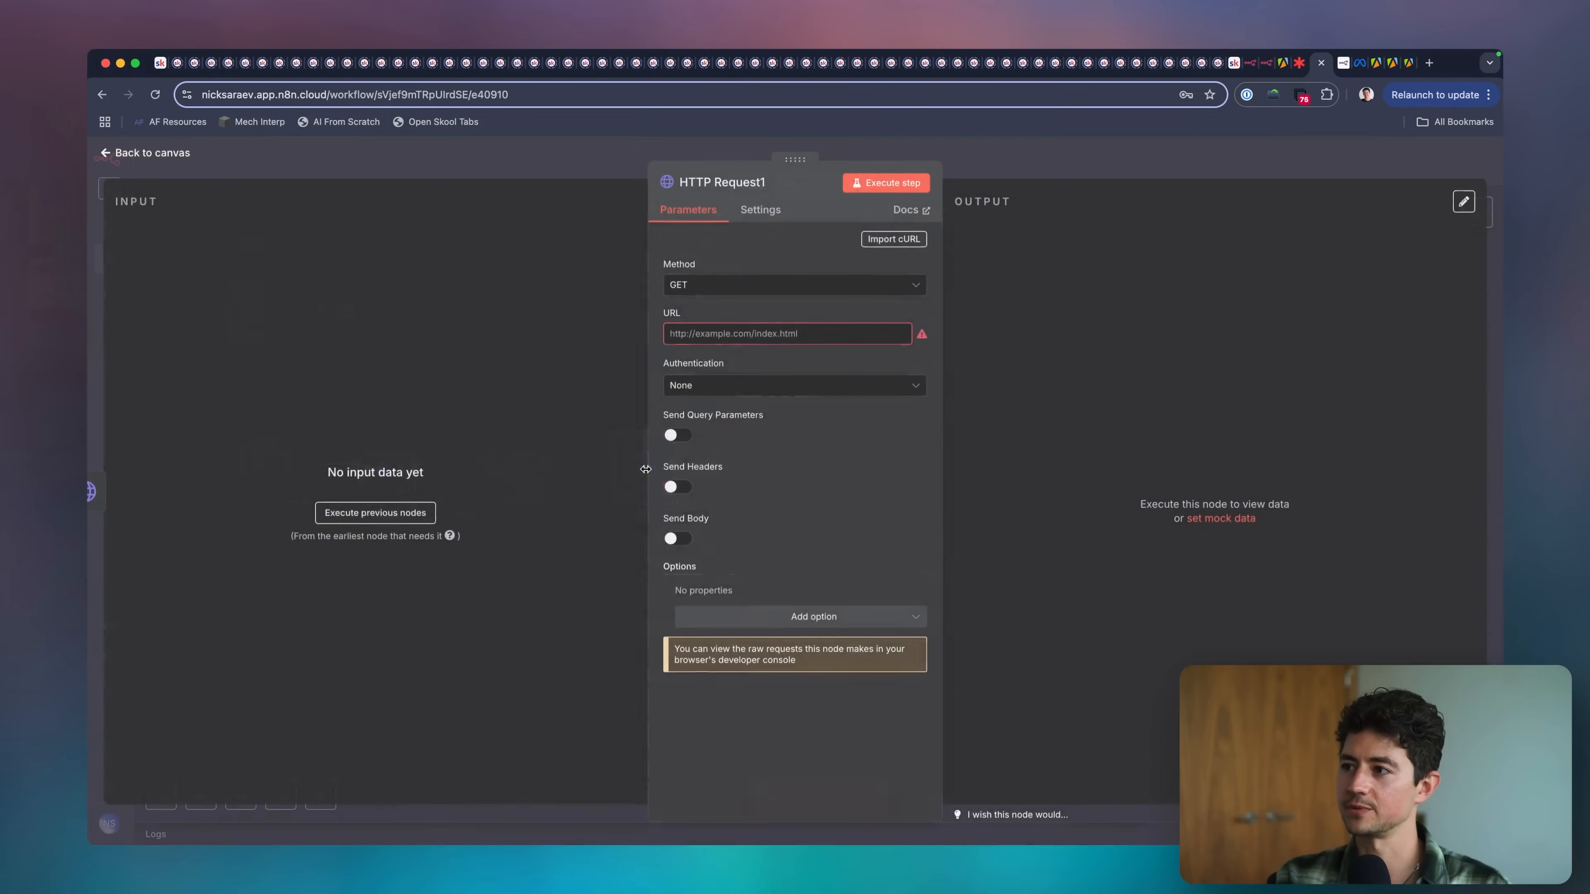
pyautogui.click(725, 342)
pyautogui.click(387, 515)
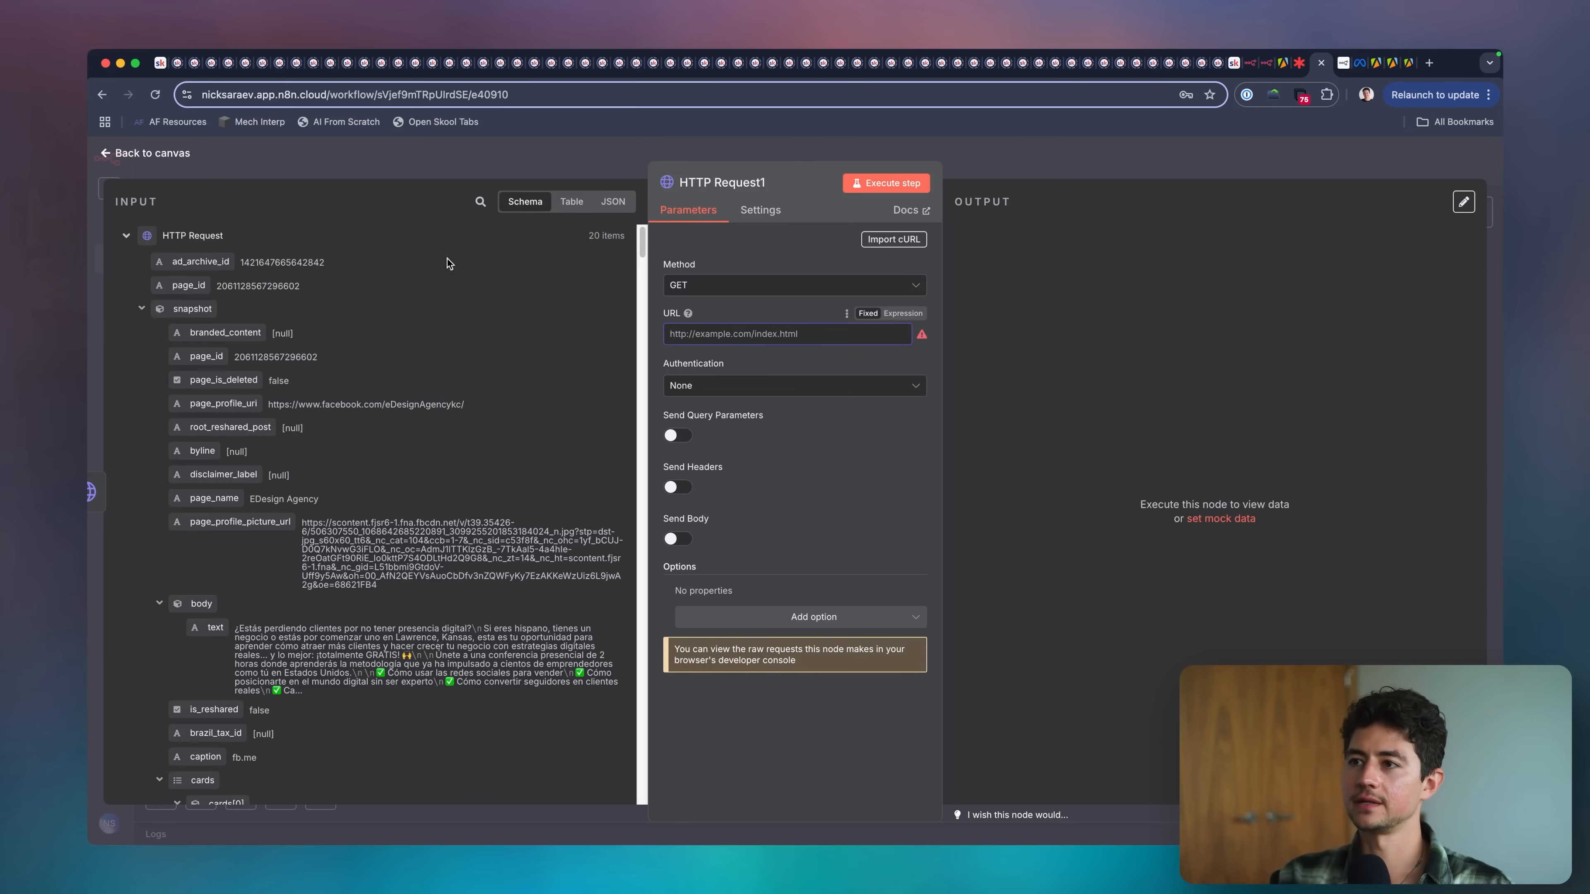
# Search the input data for image, map original_image_url from snapshot.images[0] into the URL, and return to the canvas.
pyautogui.click(479, 201)
pyautogui.write('image')
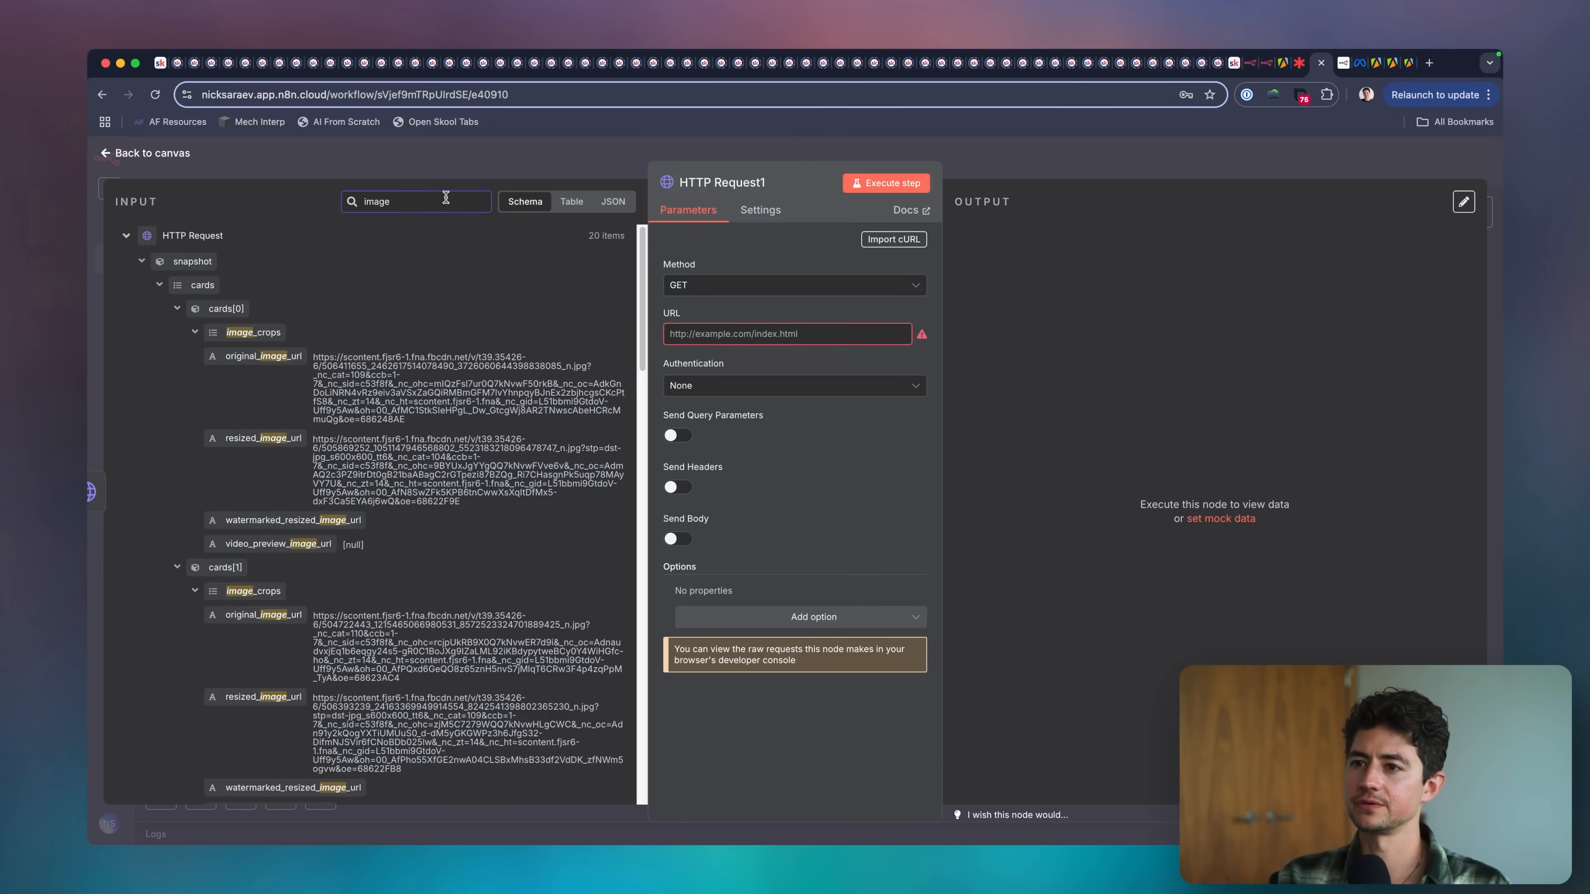
pyautogui.click(160, 286)
pyautogui.click(160, 309)
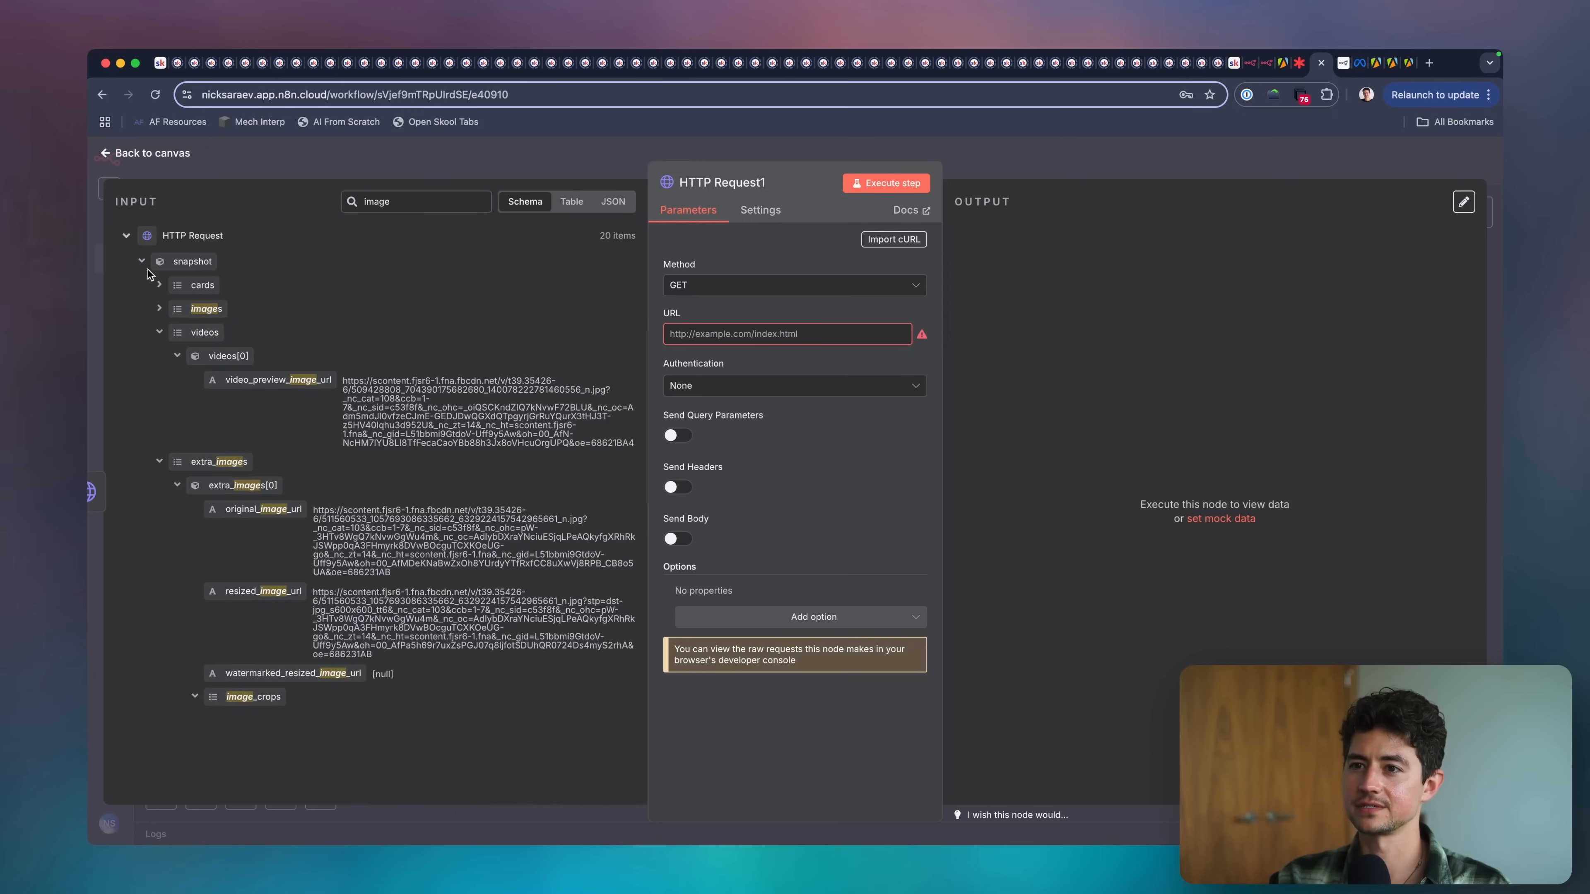
pyautogui.click(160, 308)
pyautogui.moveTo(263, 356); pyautogui.dragTo(770, 338)
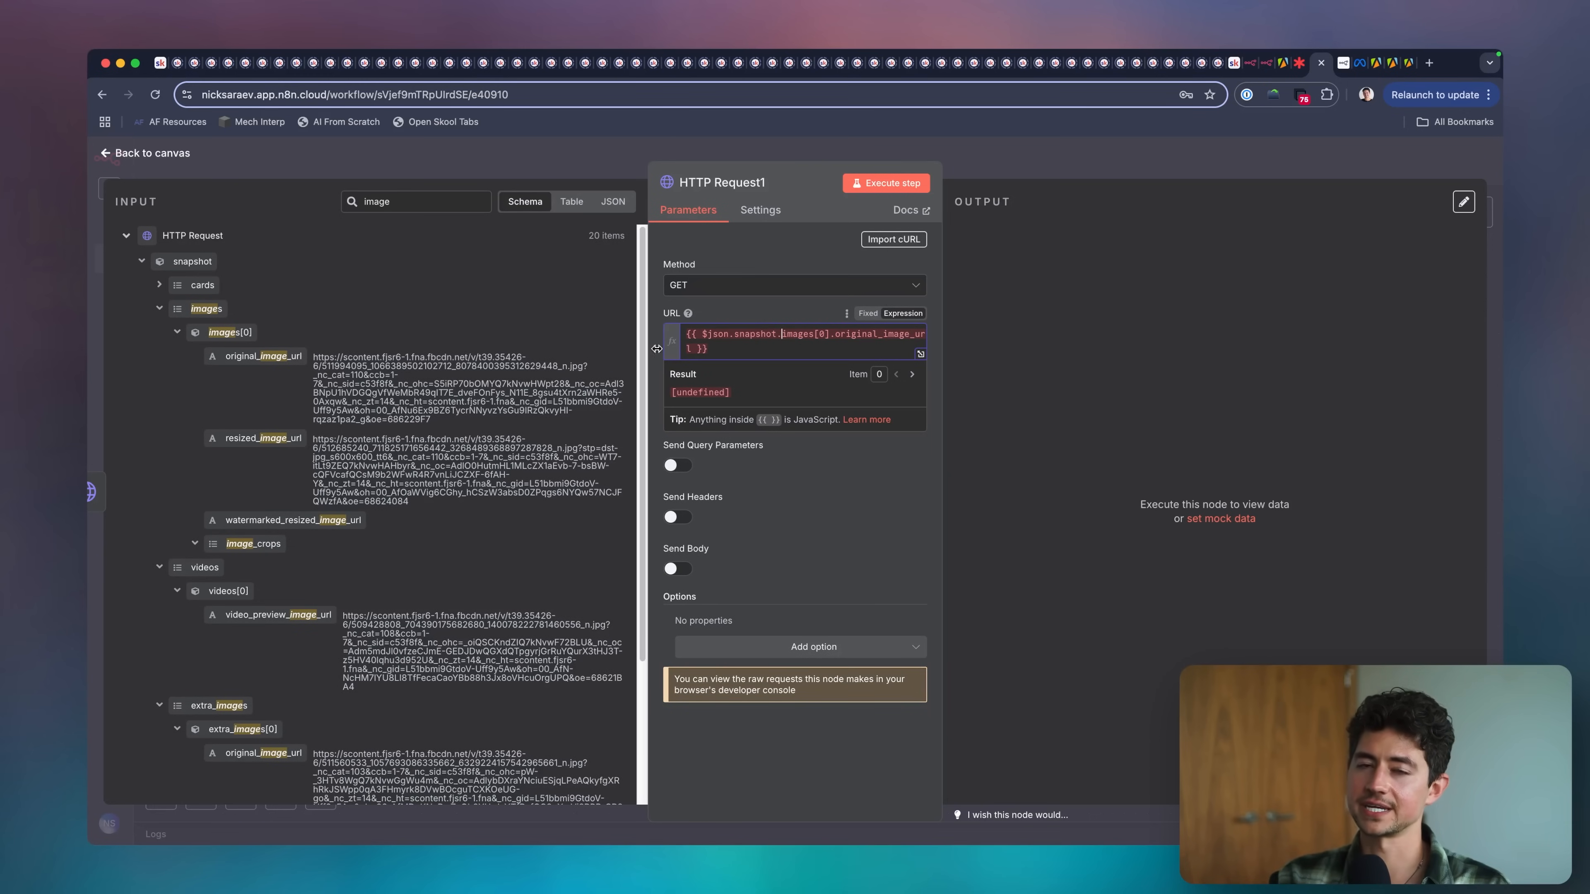
pyautogui.tripleClick(748, 344)
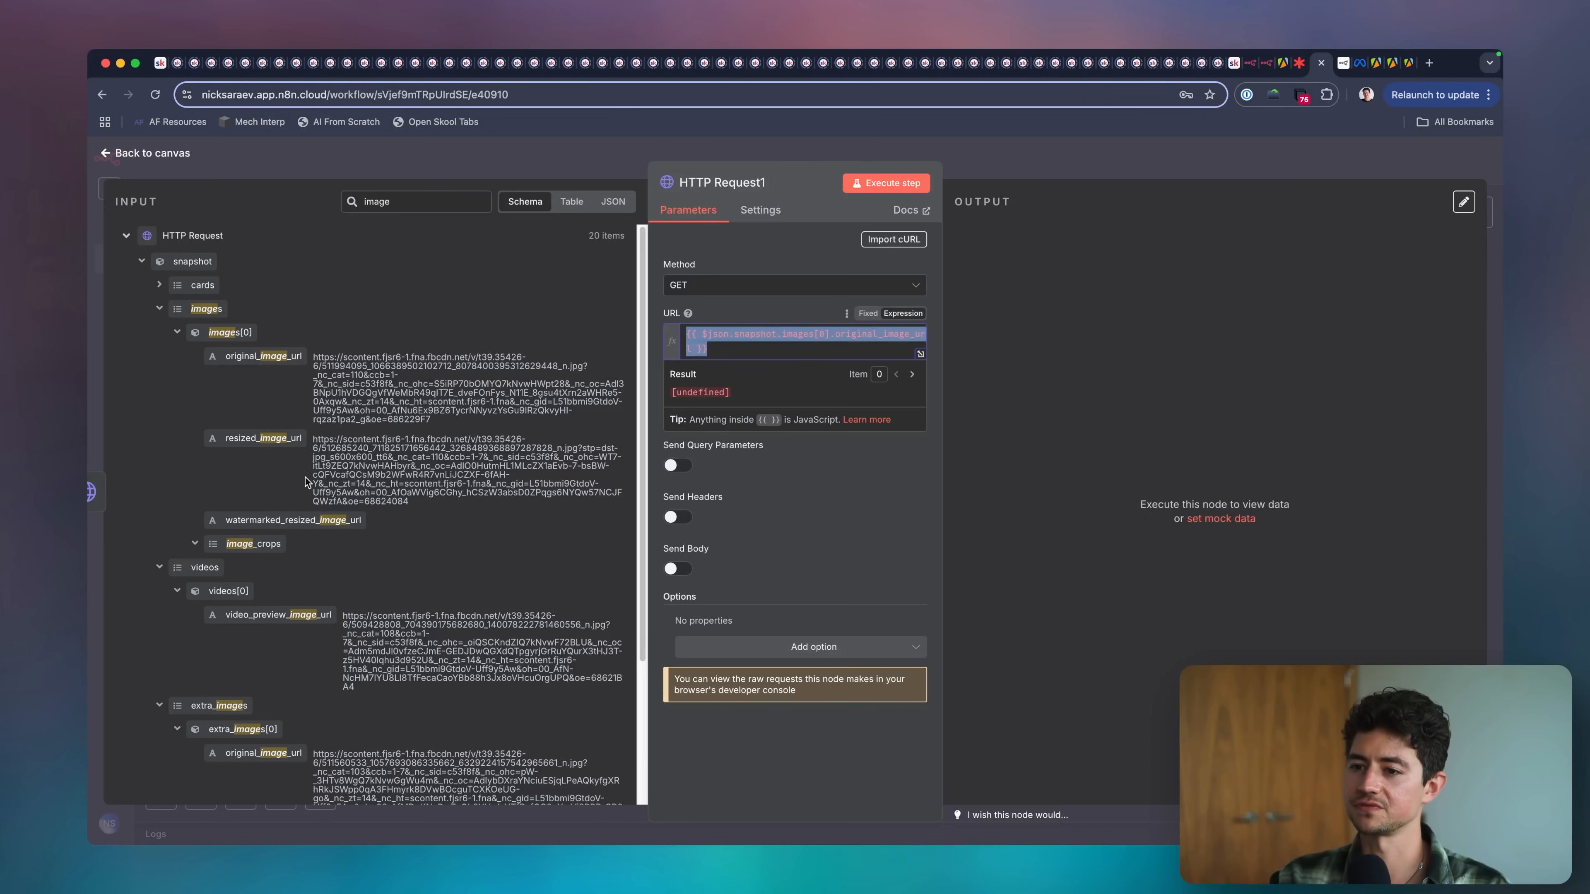
pyautogui.click(959, 166)
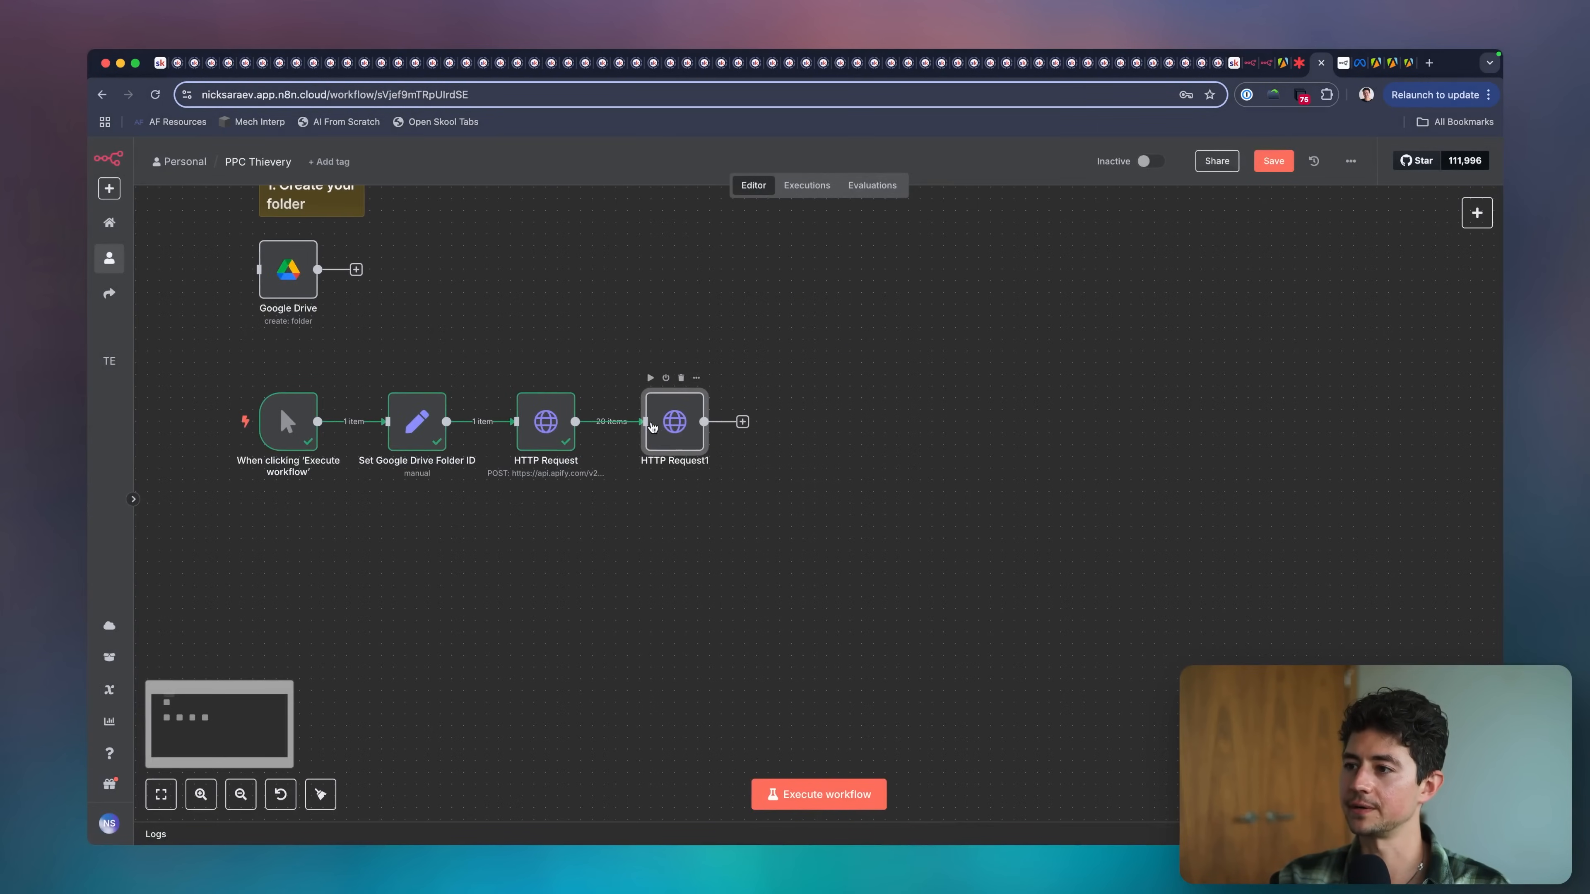
# Insert a Filter node between the two HTTP Request nodes.
pyautogui.click(657, 423)
pyautogui.write('filter')
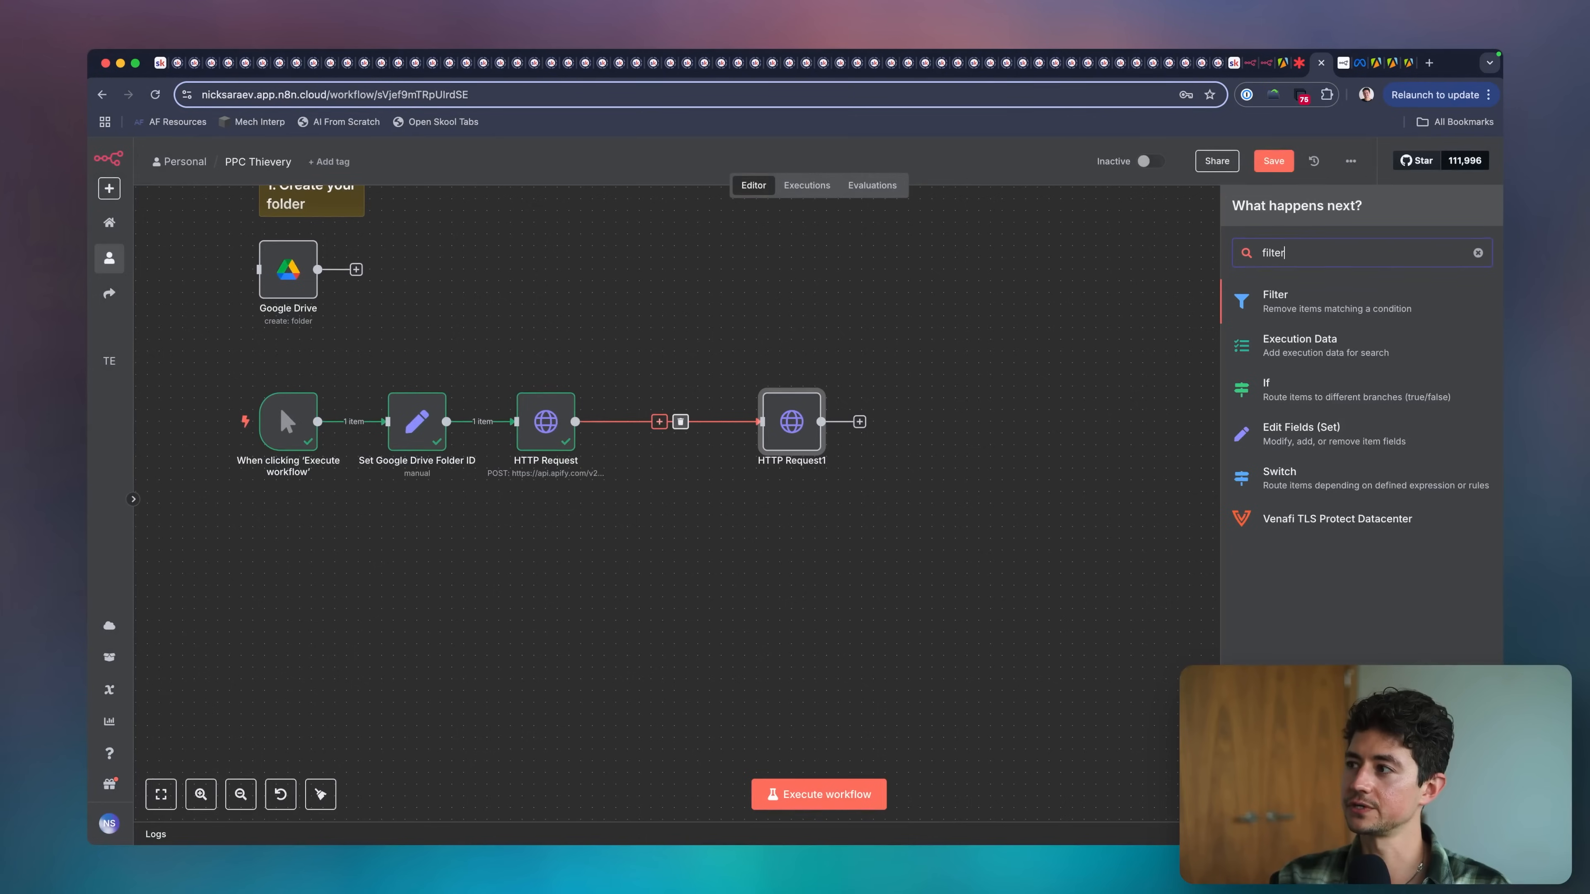
pyautogui.press('Return')
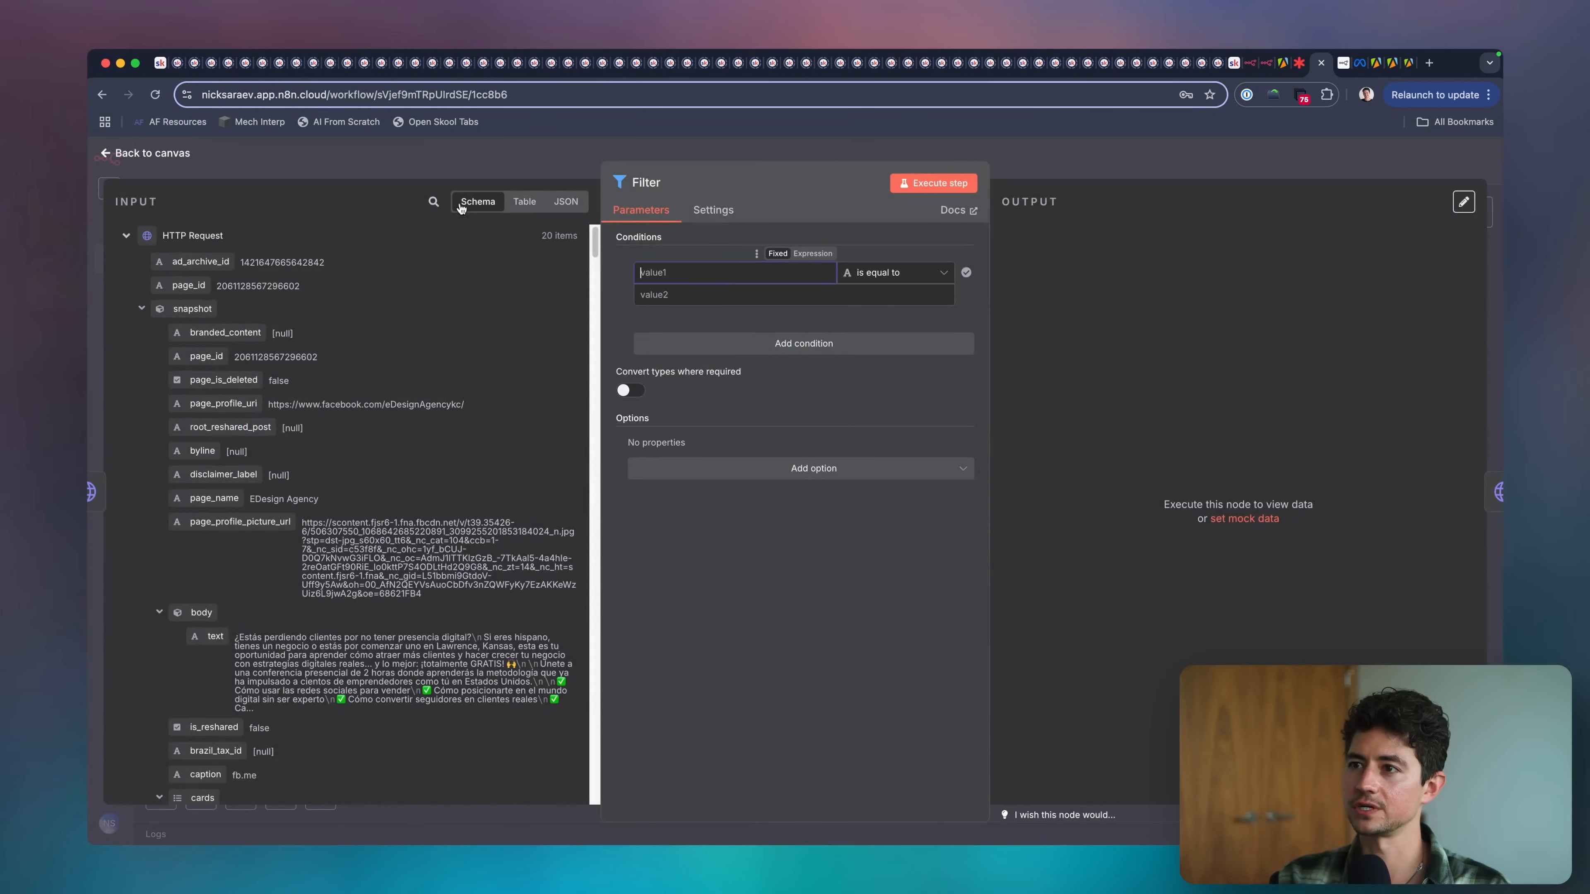
# Set the filter condition to {{ $json.snapshot.images[0].original_image_url }} with the String operator exists, execute the step and return to the canvas.
pyautogui.click(433, 201)
pyautogui.write('original')
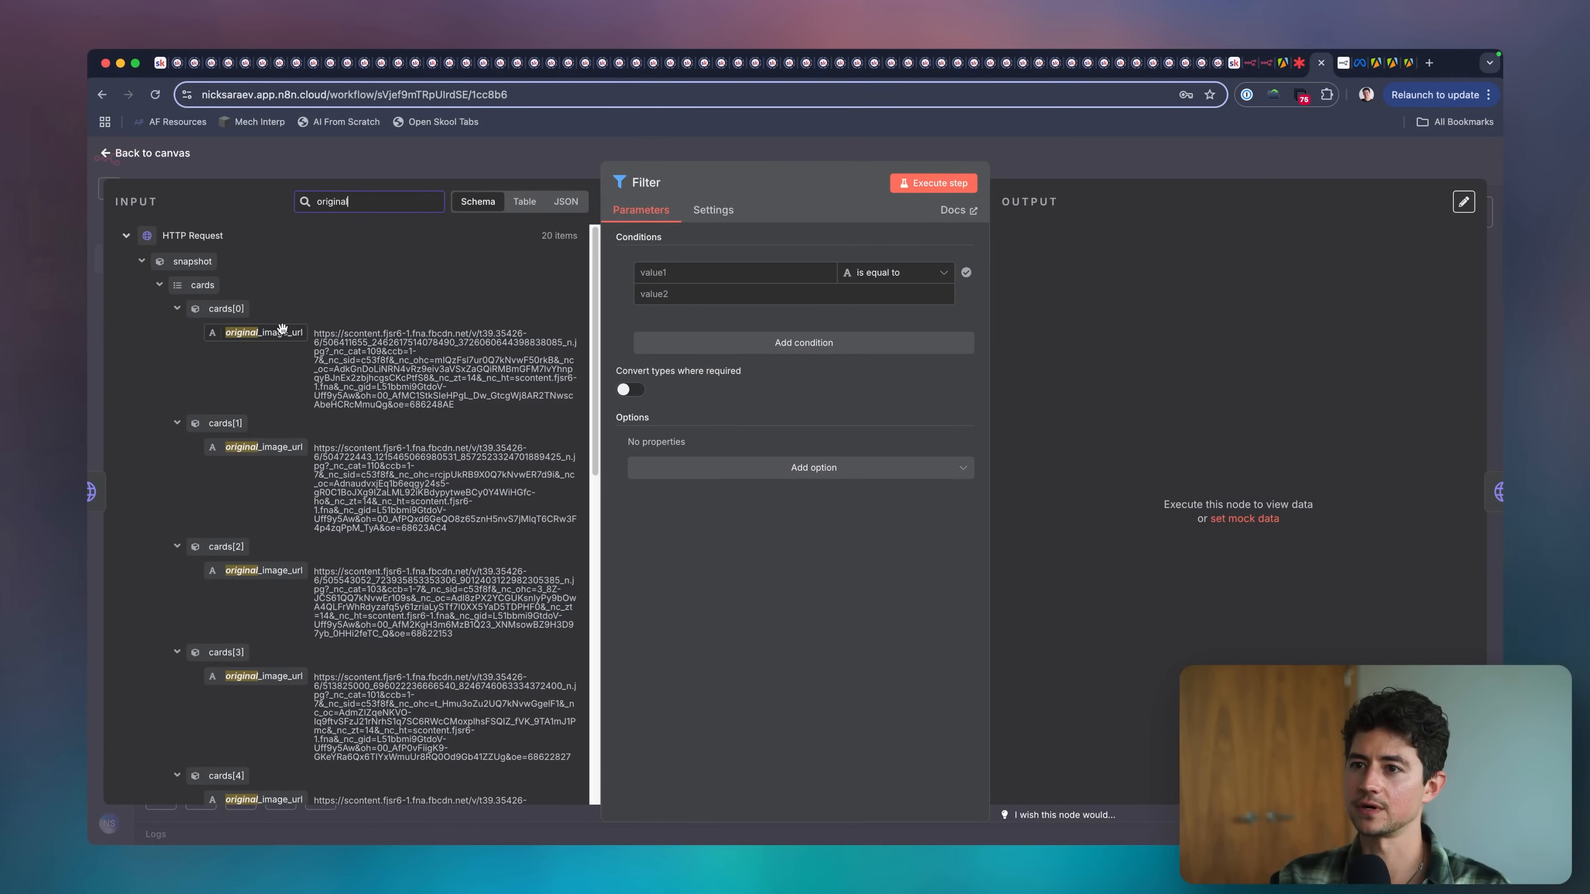
pyautogui.click(163, 291)
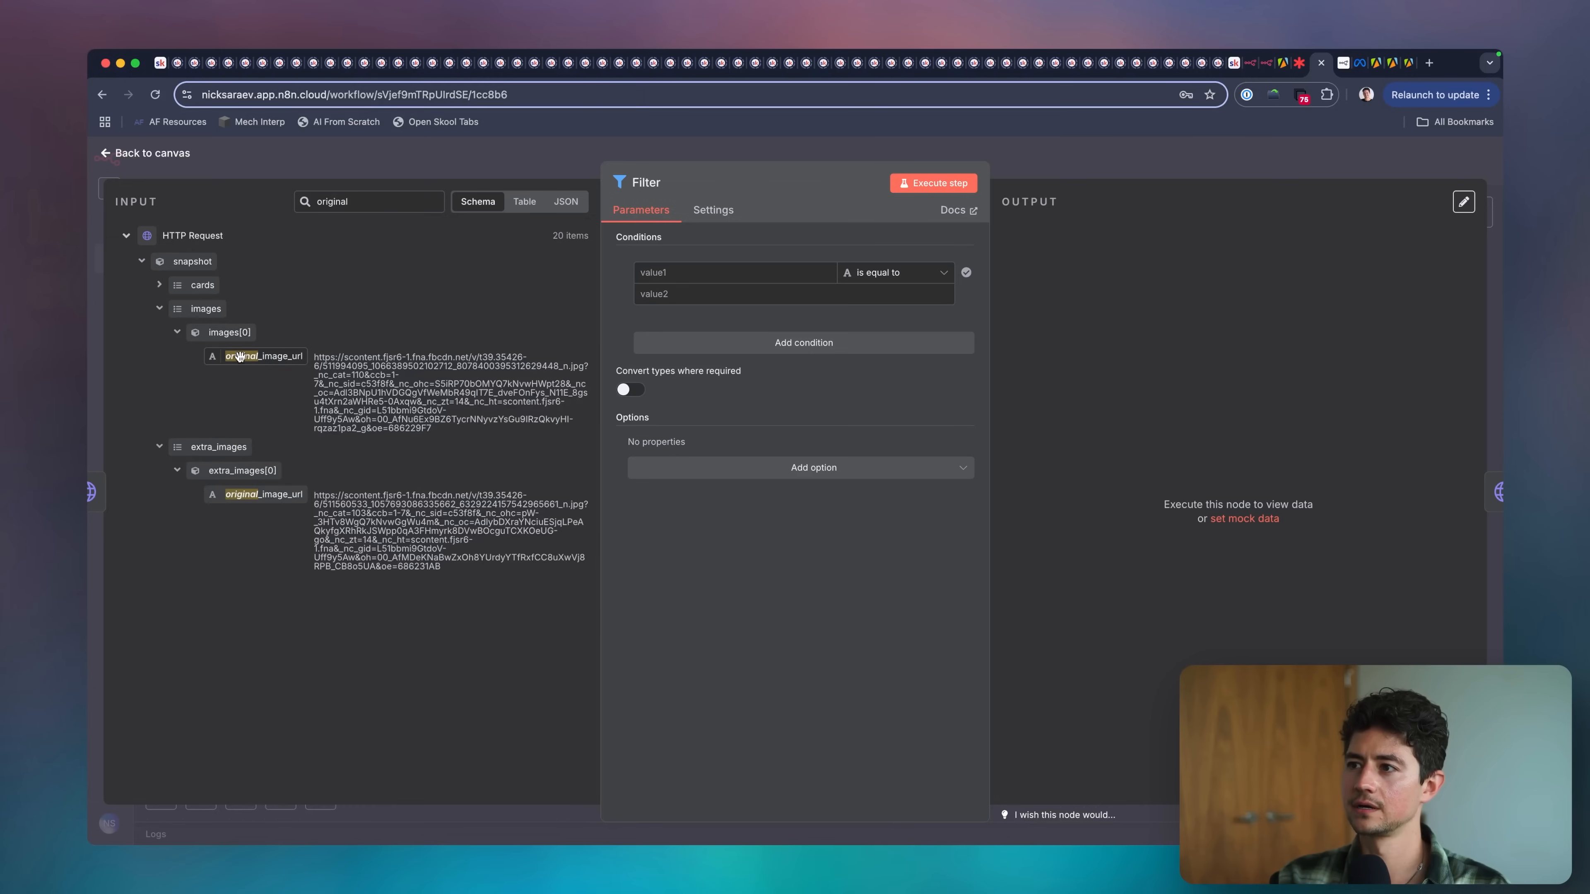
pyautogui.moveTo(240, 357); pyautogui.dragTo(689, 273)
pyautogui.click(908, 273)
pyautogui.moveTo(951, 308)
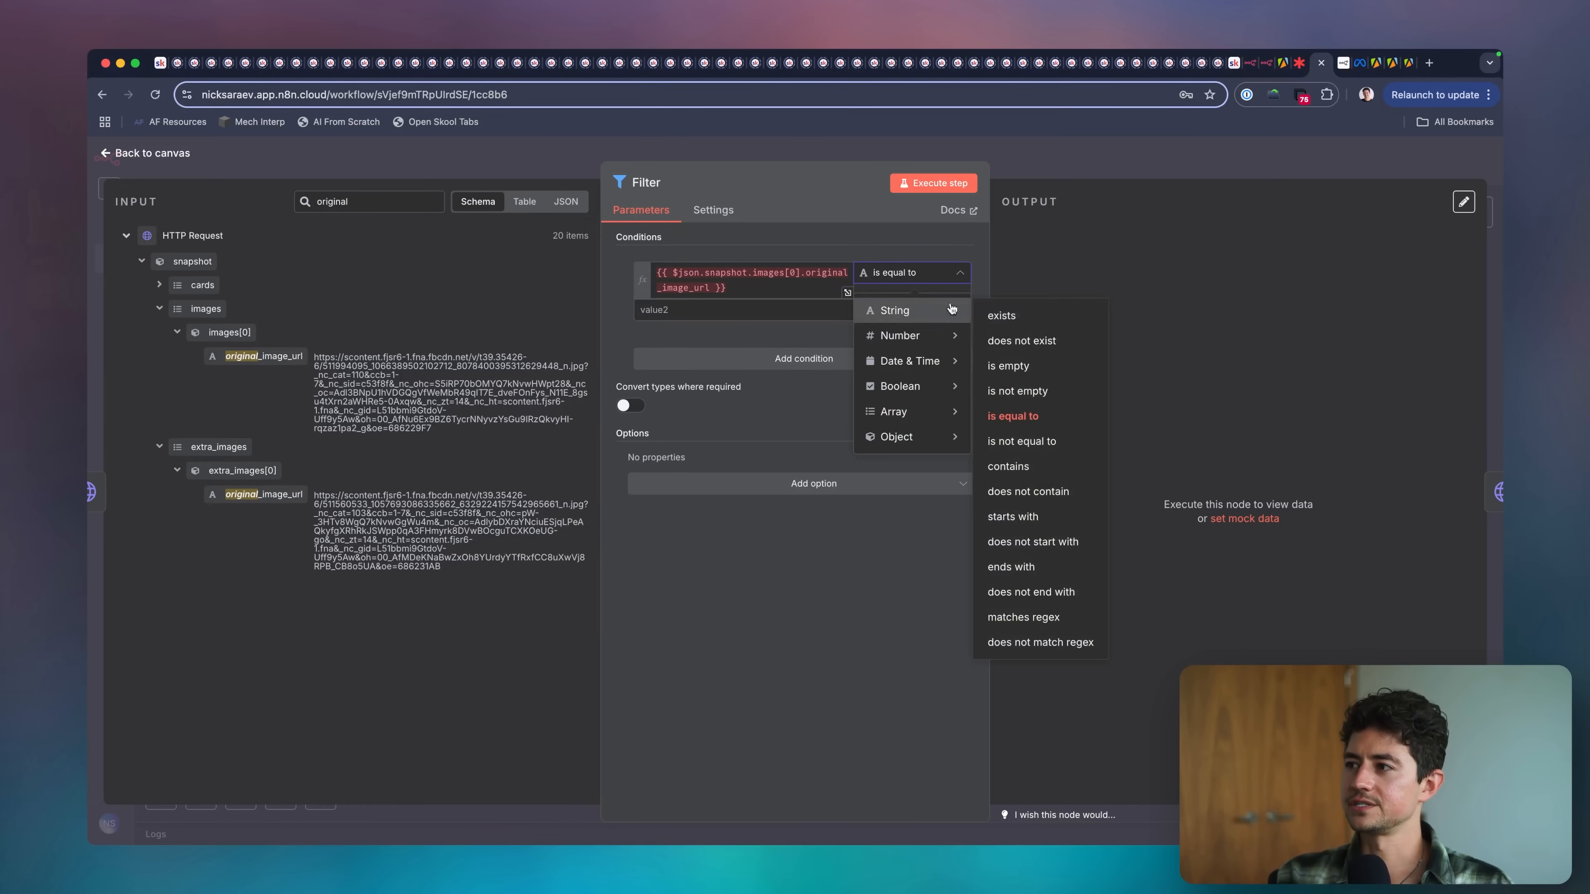
pyautogui.click(1002, 315)
pyautogui.click(817, 289)
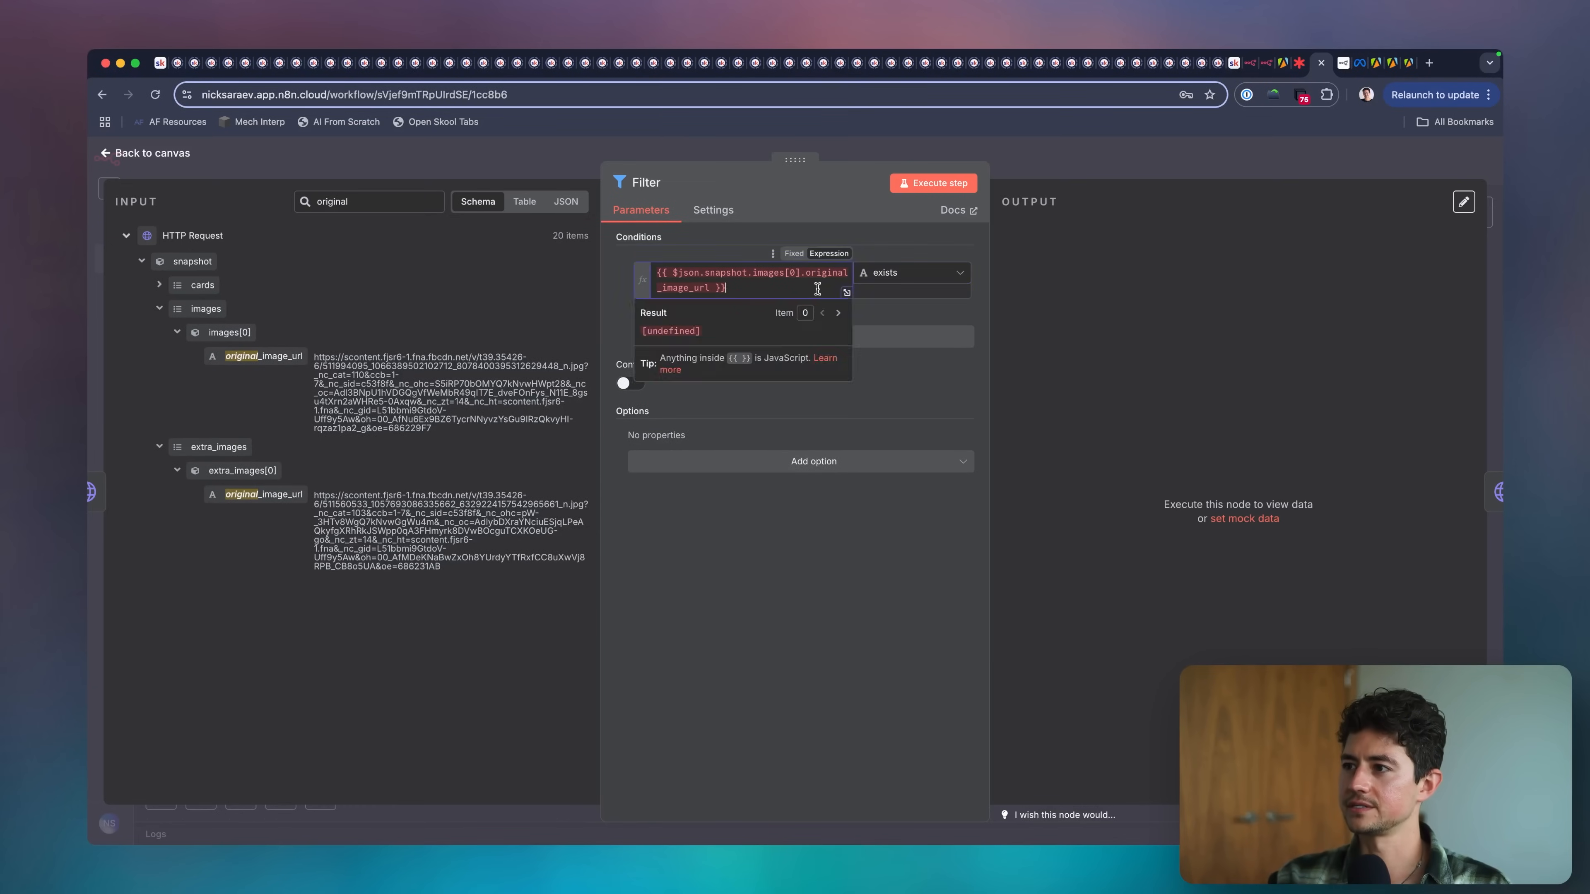
pyautogui.click(928, 182)
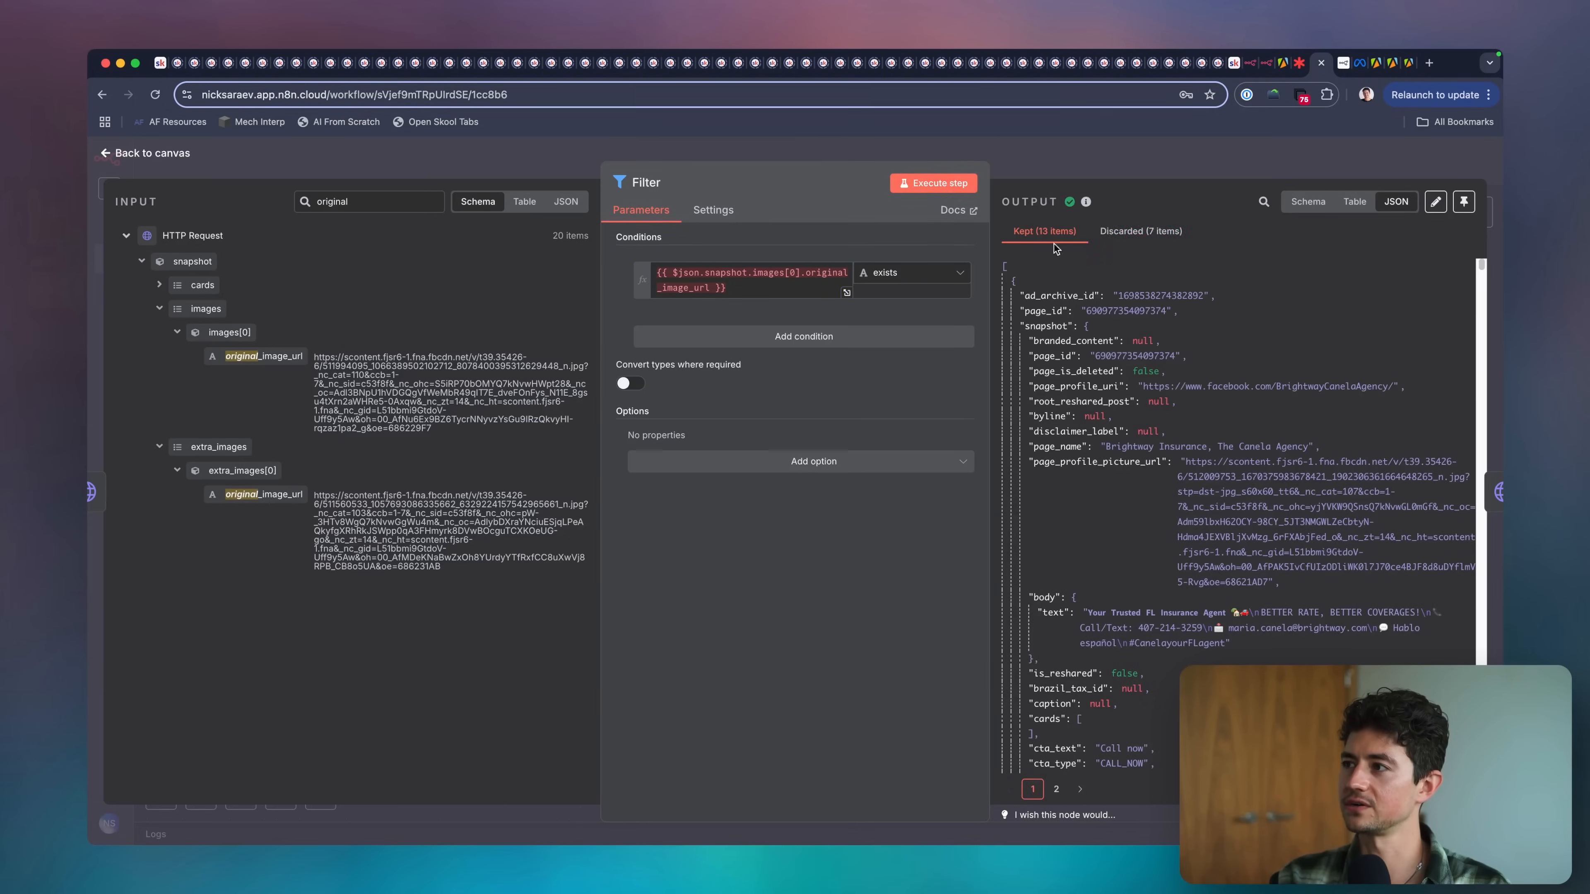
pyautogui.click(1108, 168)
# Pin the output data of the Set Google Drive Folder ID, HTTP Request and Filter nodes together.
pyautogui.hscroll(2, 812, 522)
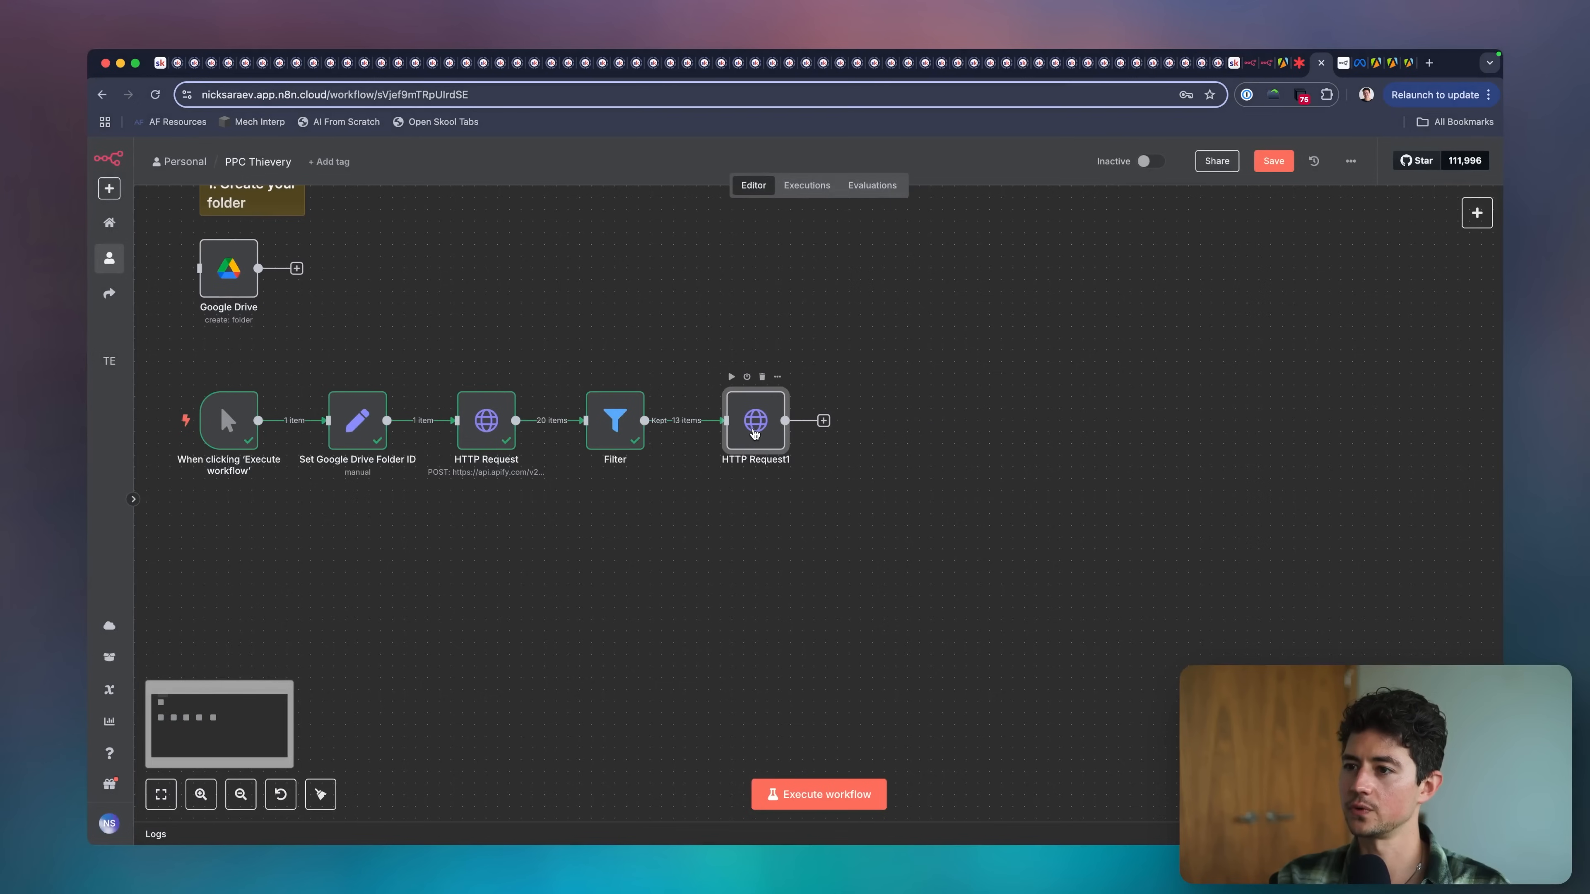
pyautogui.moveTo(598, 374); pyautogui.dragTo(249, 508)
pyautogui.press('p')
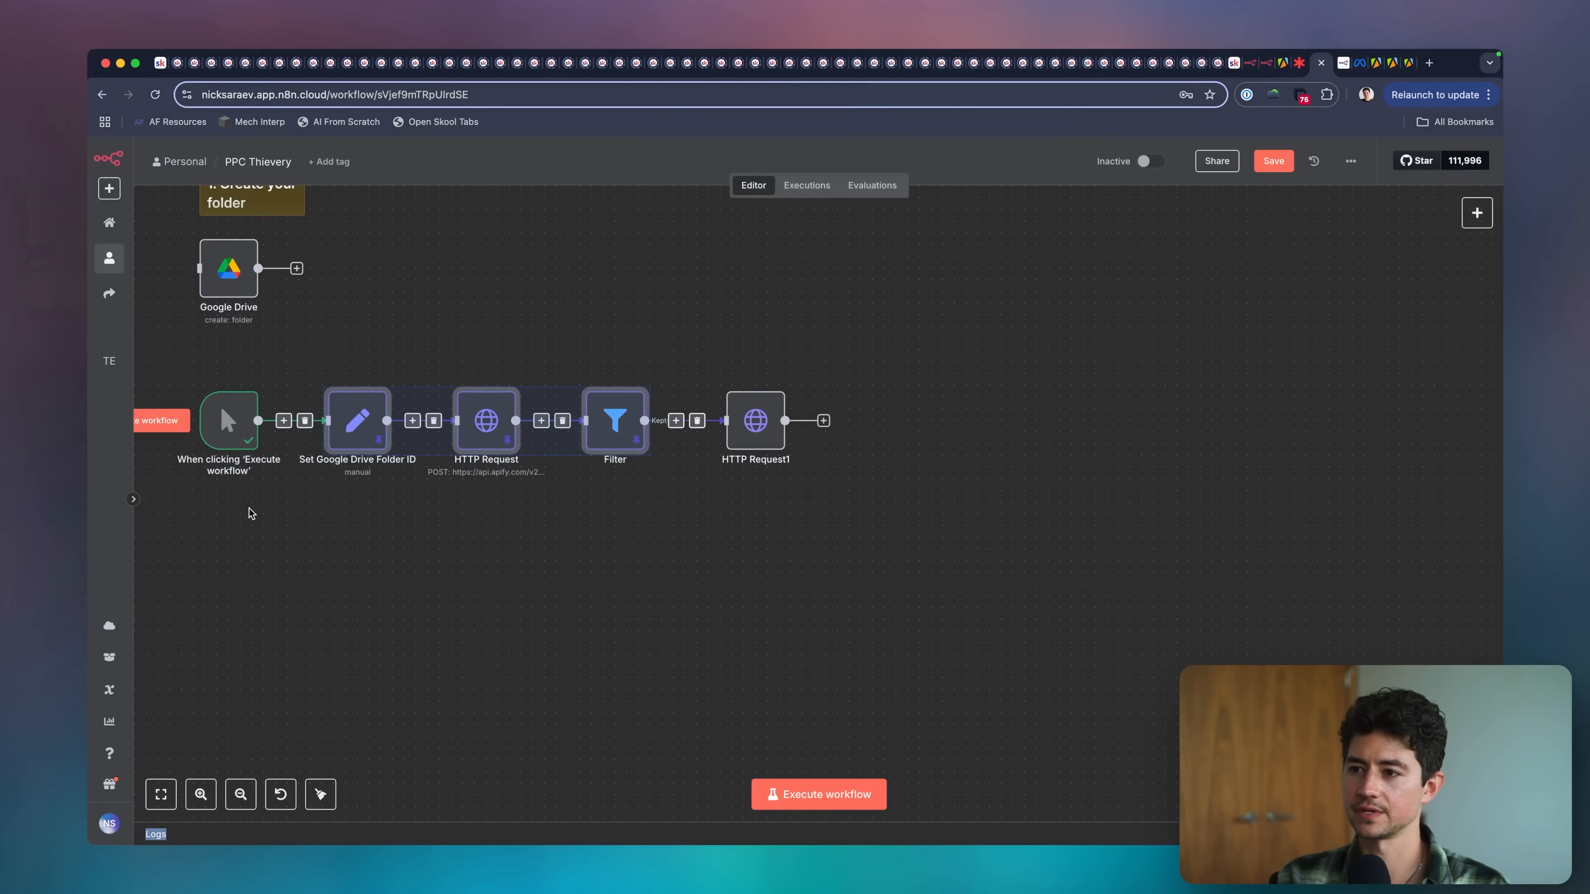
pyautogui.click(471, 555)
# Open the HTTP Request node that follows the Filter.
pyautogui.hscroll(1, 571, 558)
pyautogui.doubleClick(720, 442)
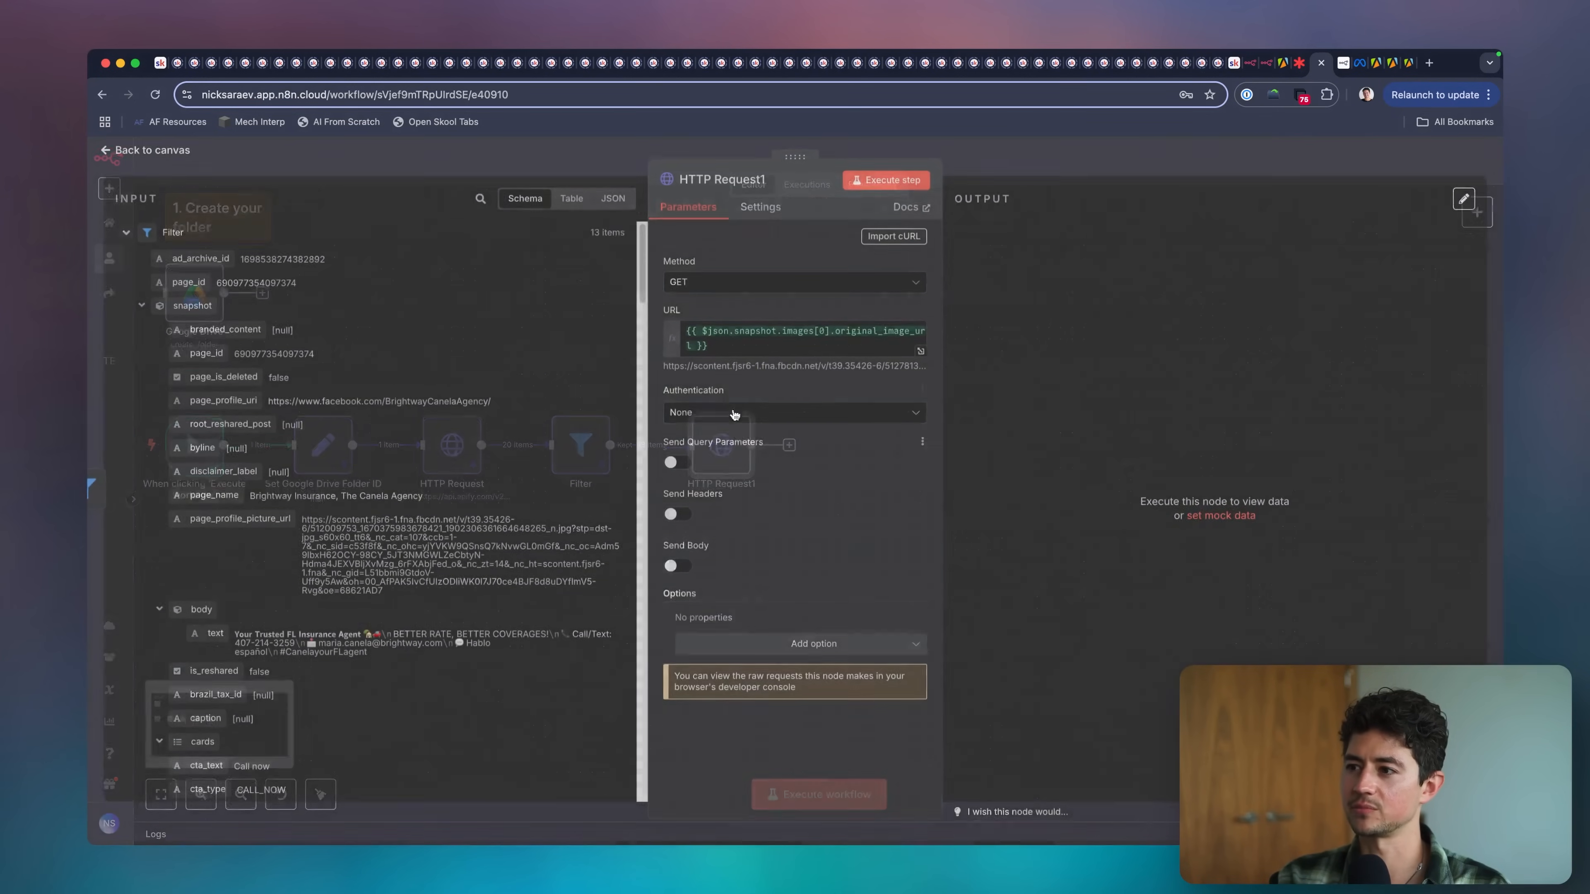
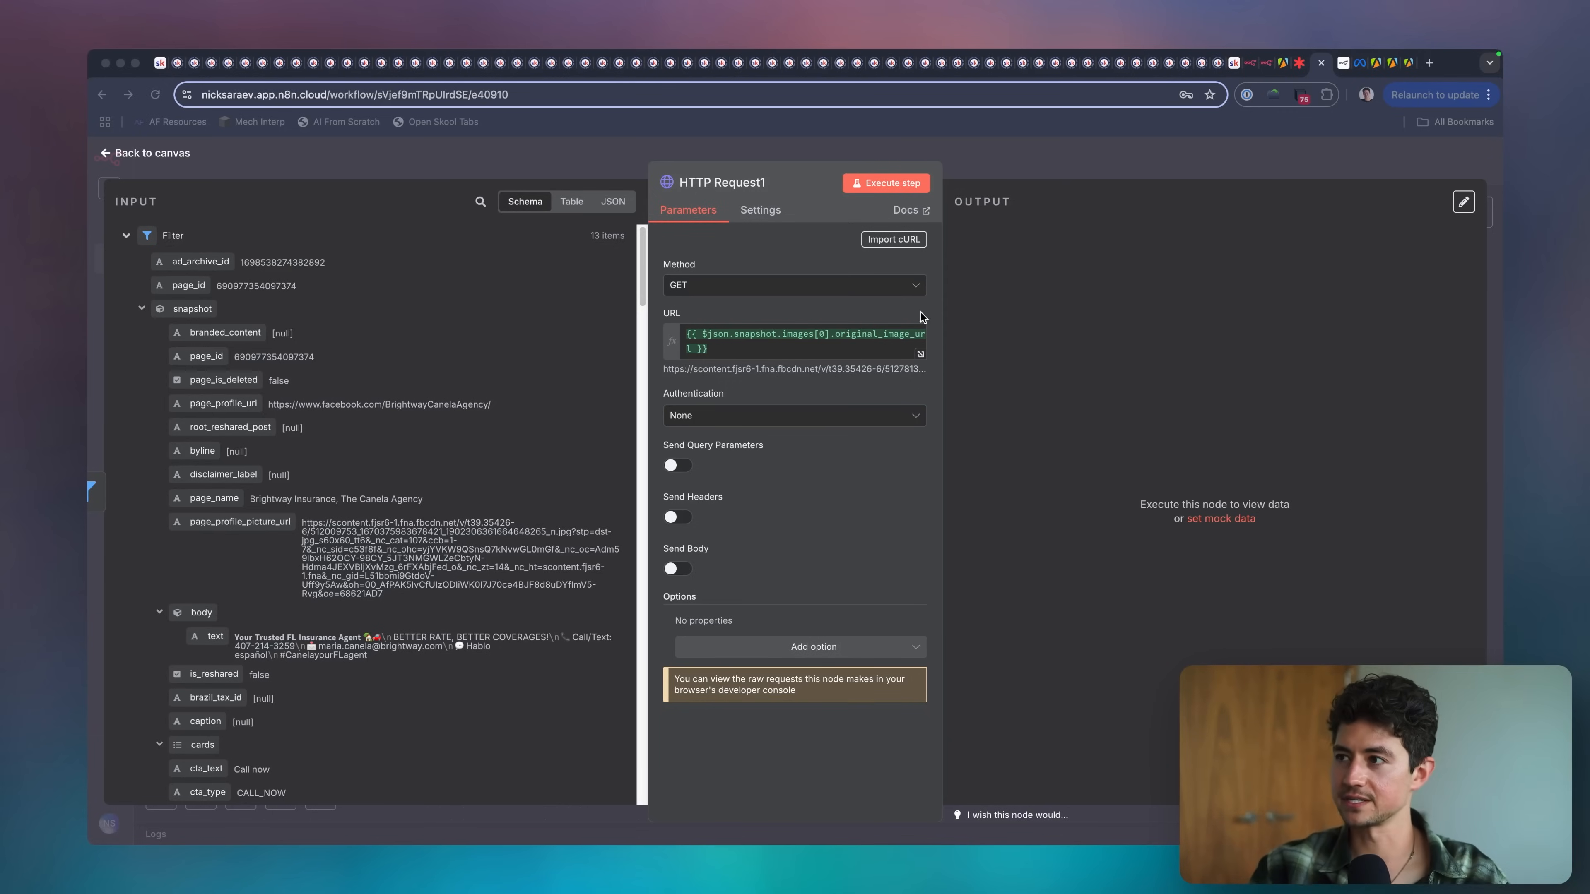
# Return to the canvas and rename the HTTP Request node before the Filter as Run Ad Library Scraper.
pyautogui.click(1002, 176)
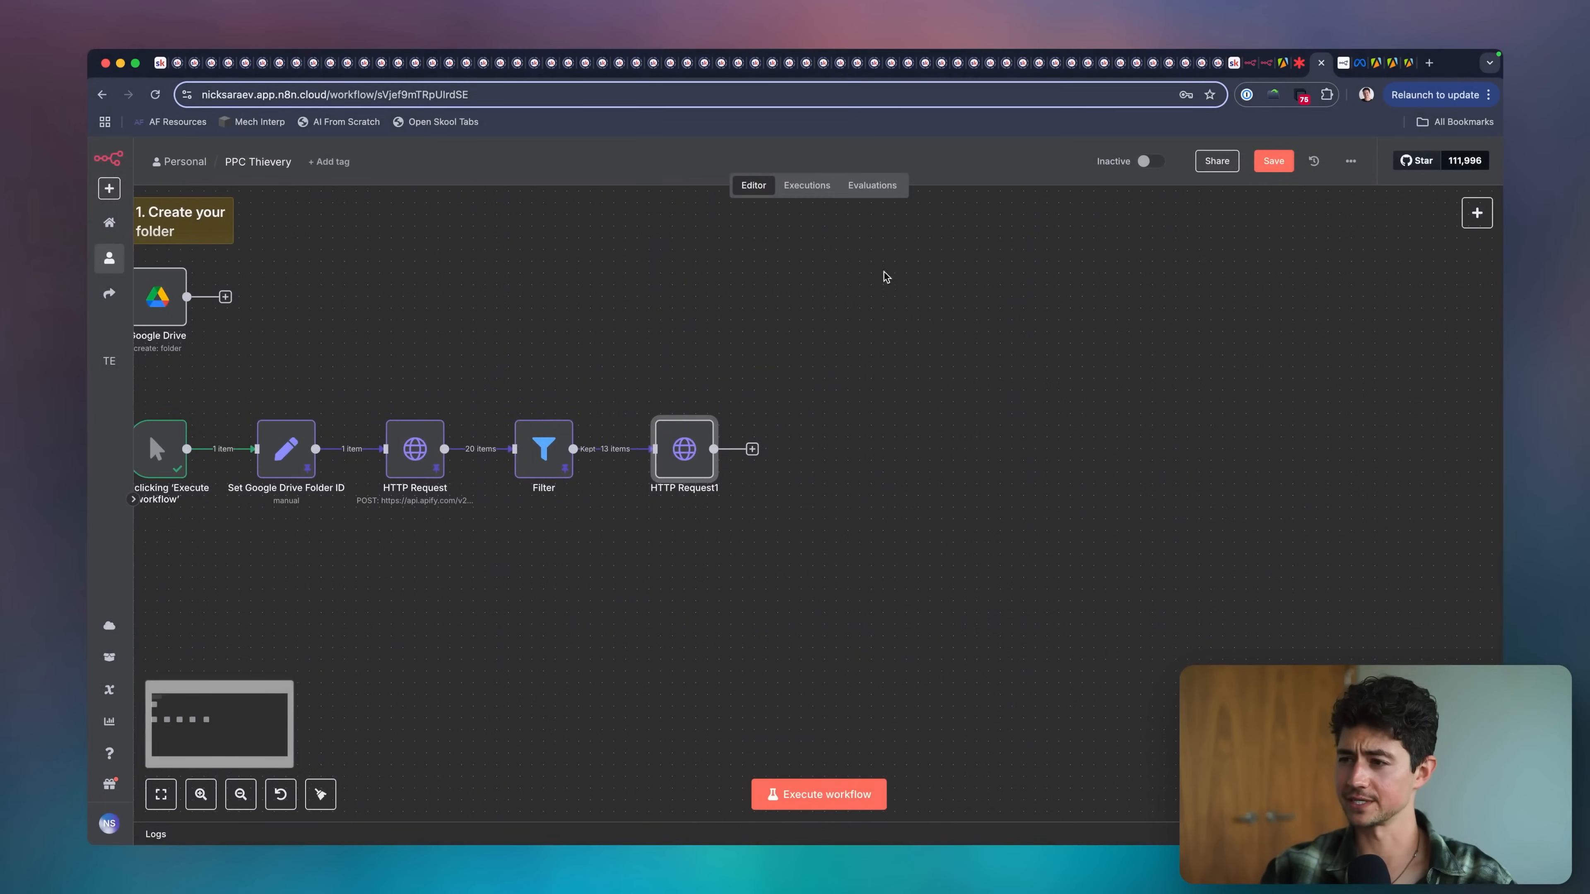
pyautogui.click(434, 452)
pyautogui.press('F2')
pyautogui.write('Run Ad Li')
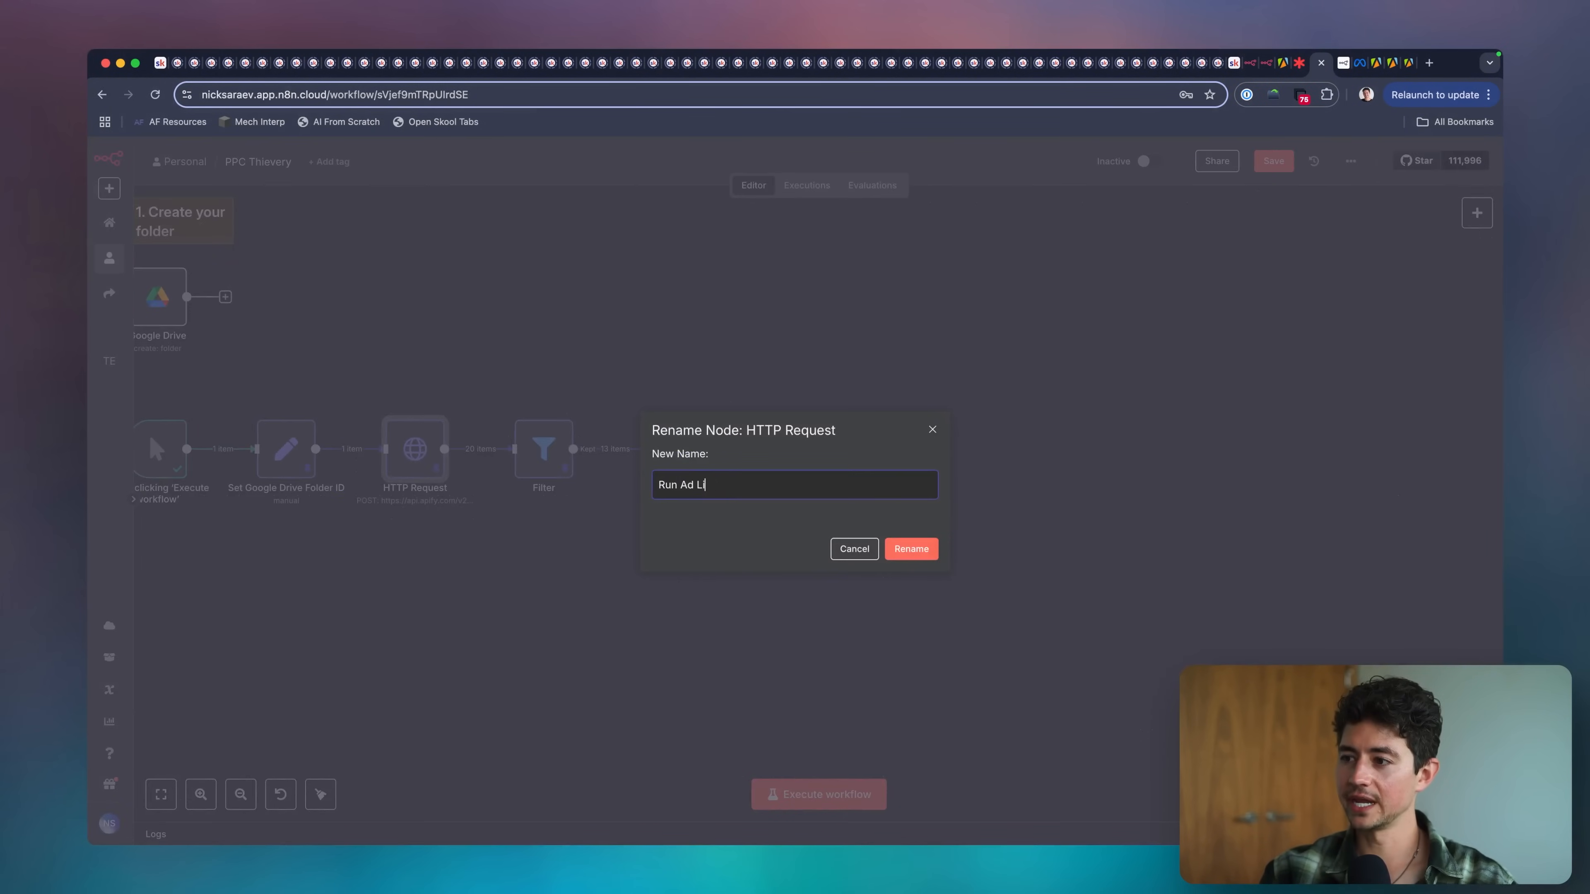
pyautogui.write('brary Scraper')
pyautogui.press('Return')
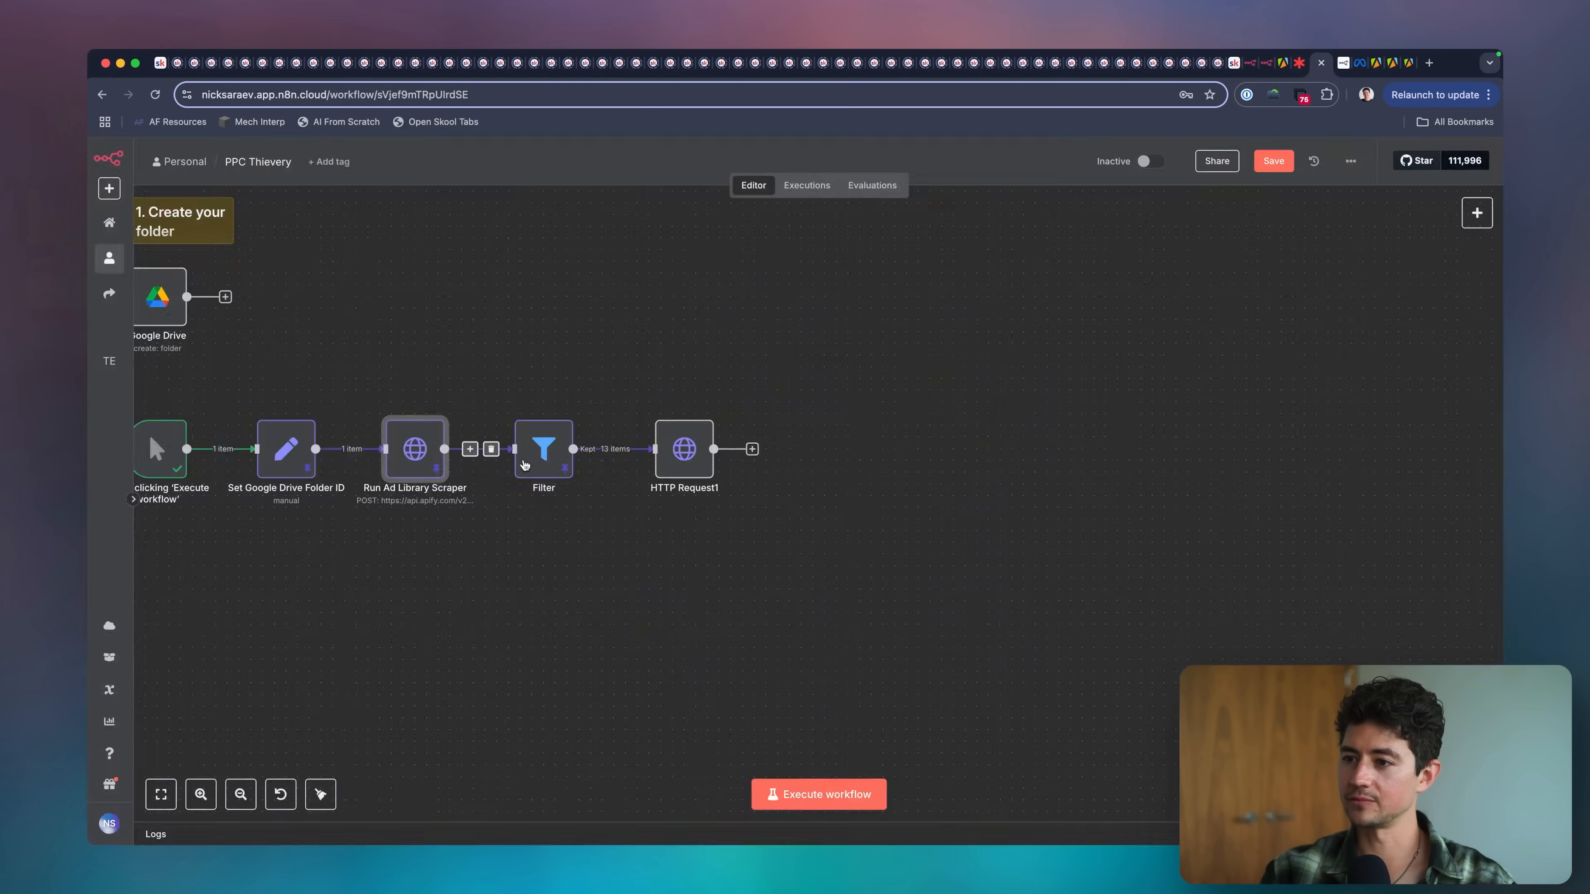
# Rename the HTTP Request1 node after the Filter as Download Static Image Ad.
pyautogui.click(692, 454)
pyautogui.press('F2')
pyautogui.write('Down')
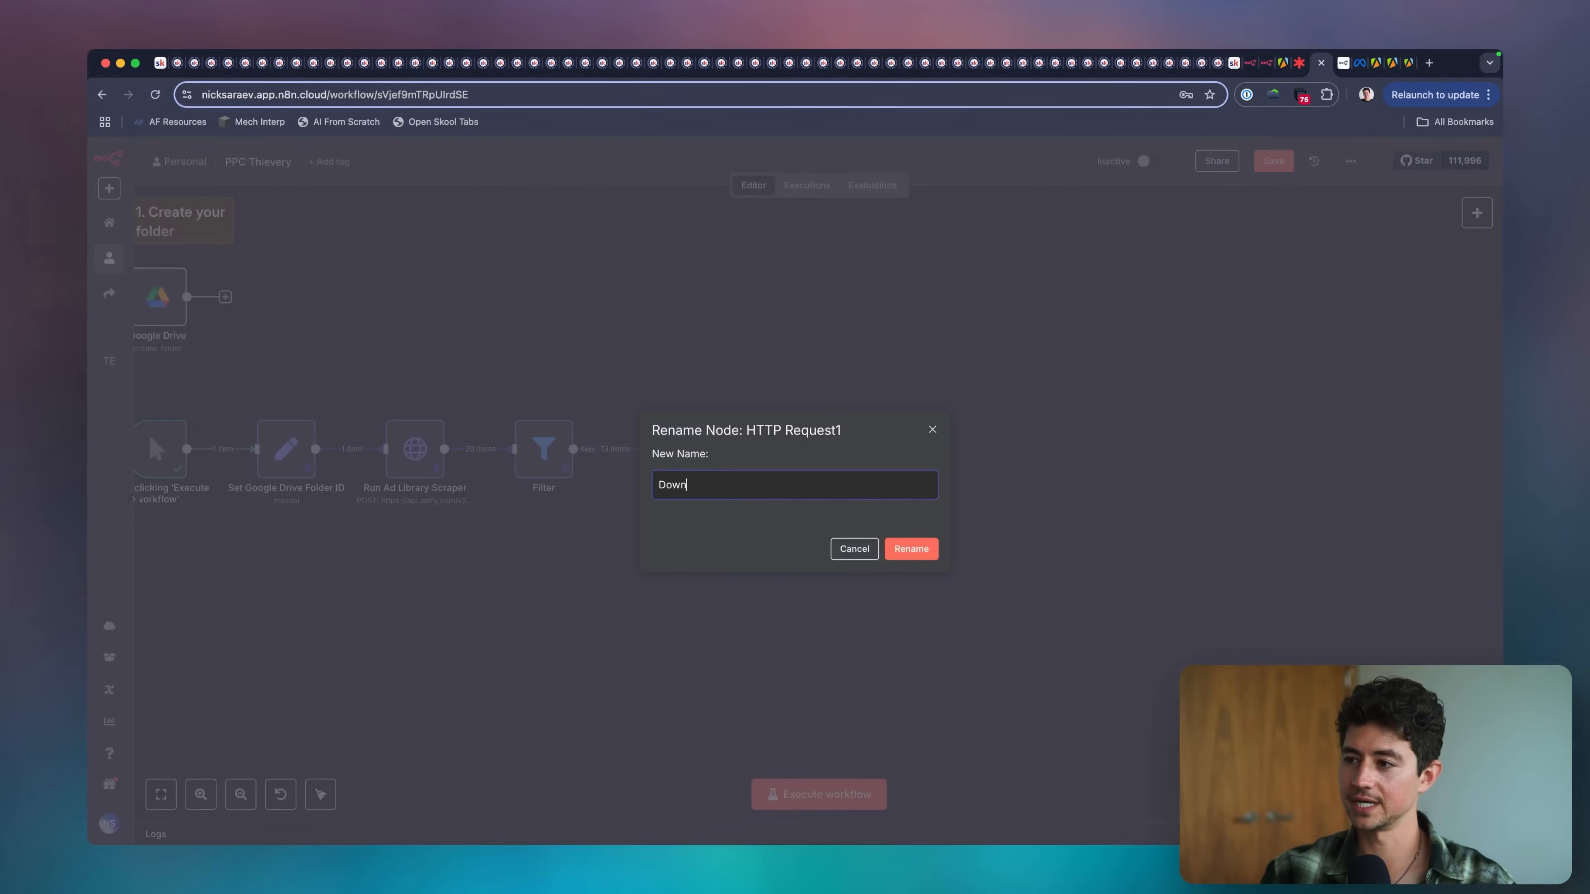
pyautogui.write('load Static Image Ad')
pyautogui.press('Return')
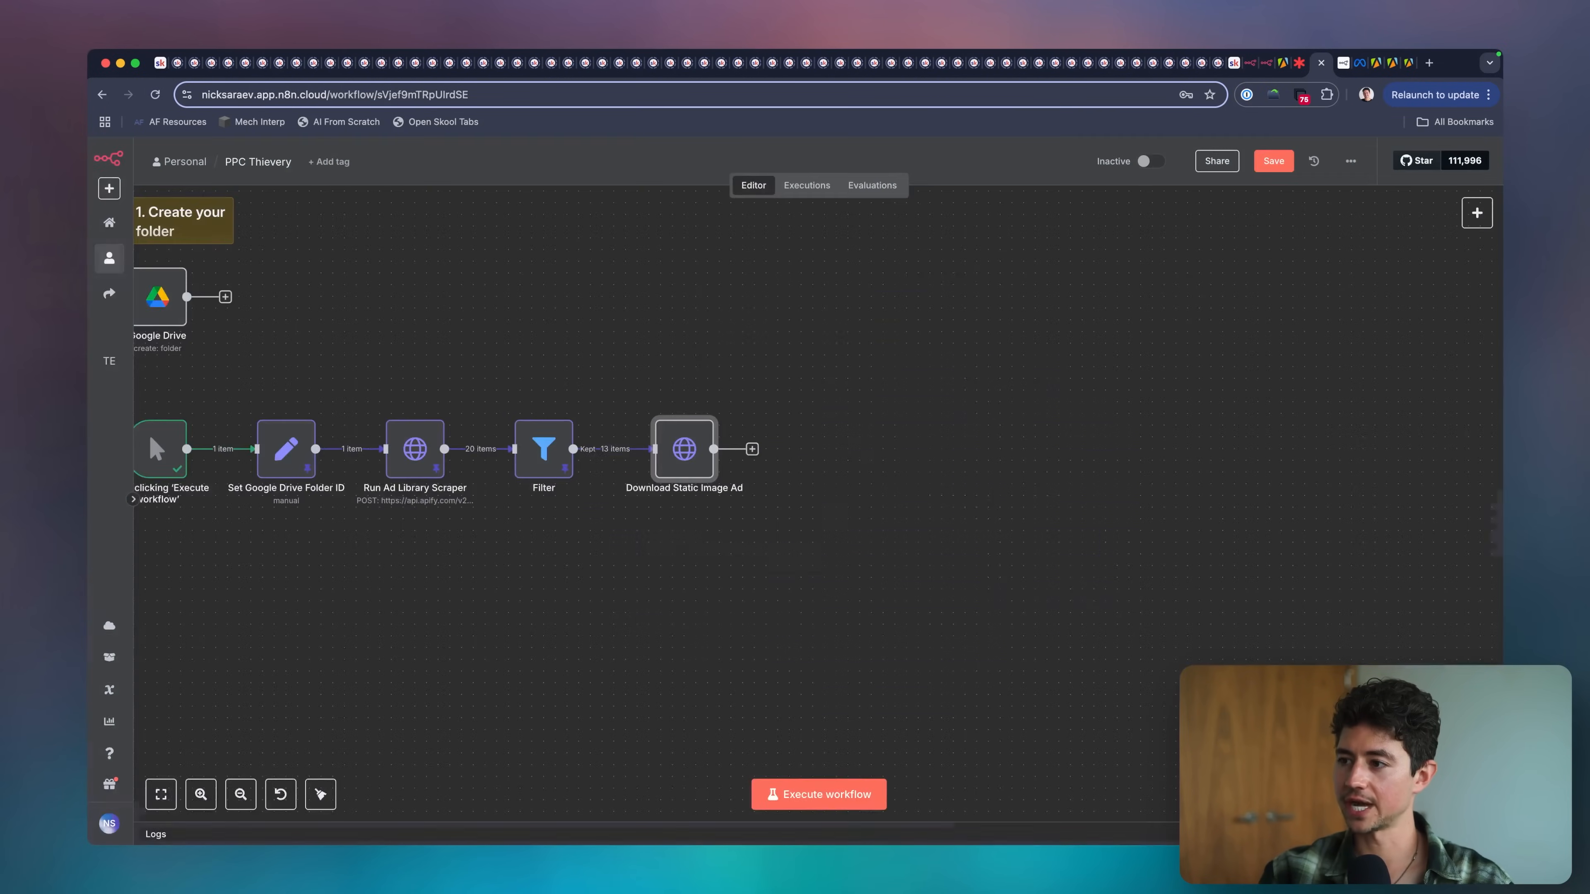
# Review the request settings and URL expression of the Download Static Image Ad node, and return to the canvas.
pyautogui.hscroll(2, 620, 400)
pyautogui.doubleClick(626, 437)
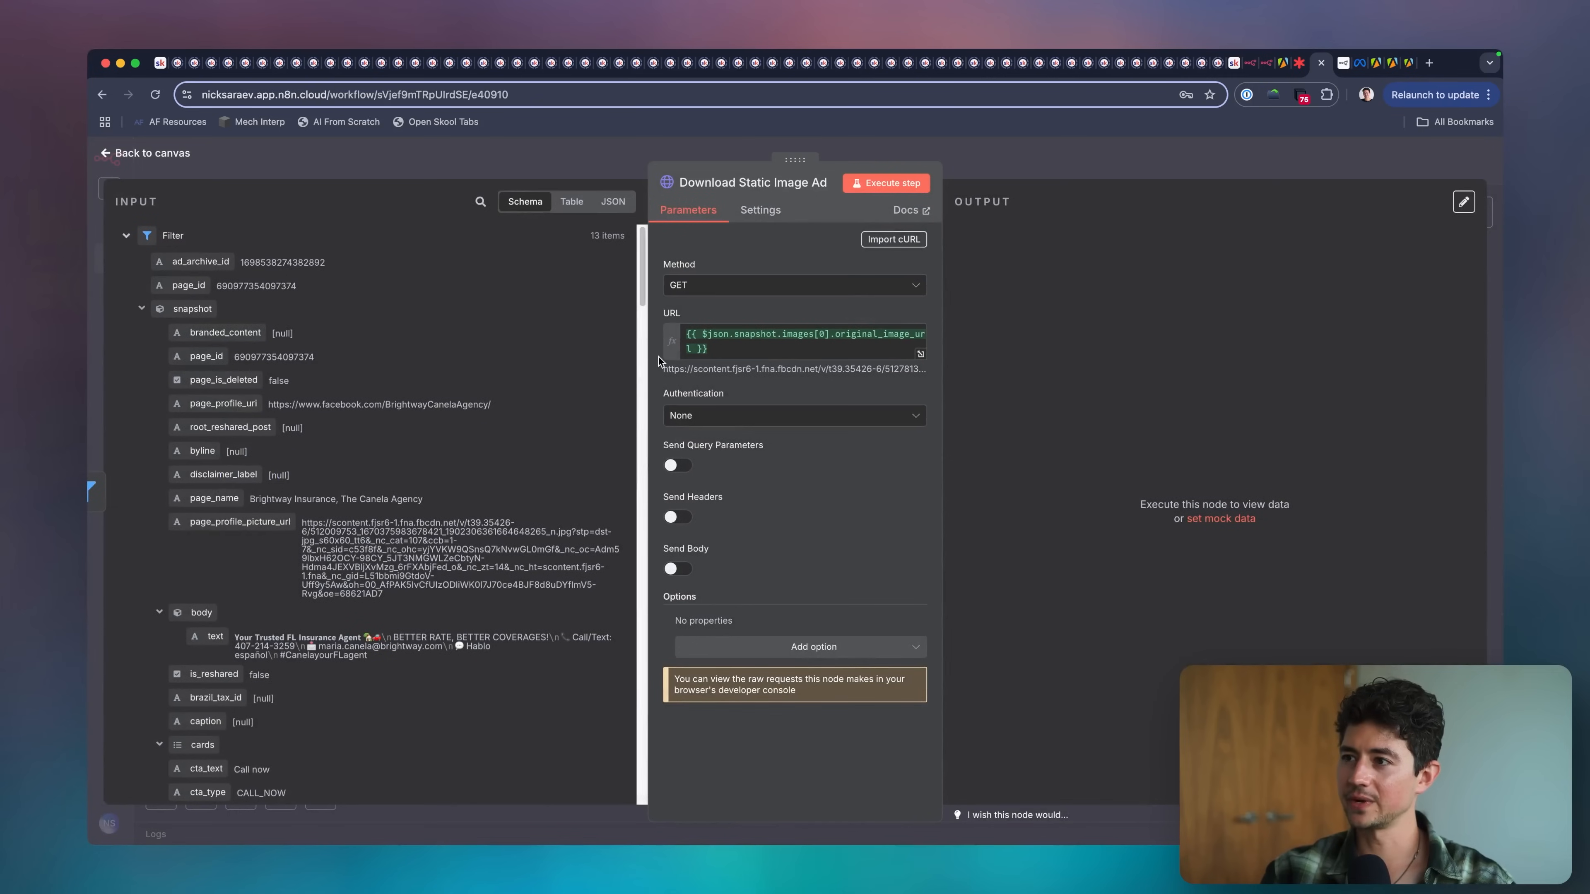
pyautogui.scroll(5, 613, 231)
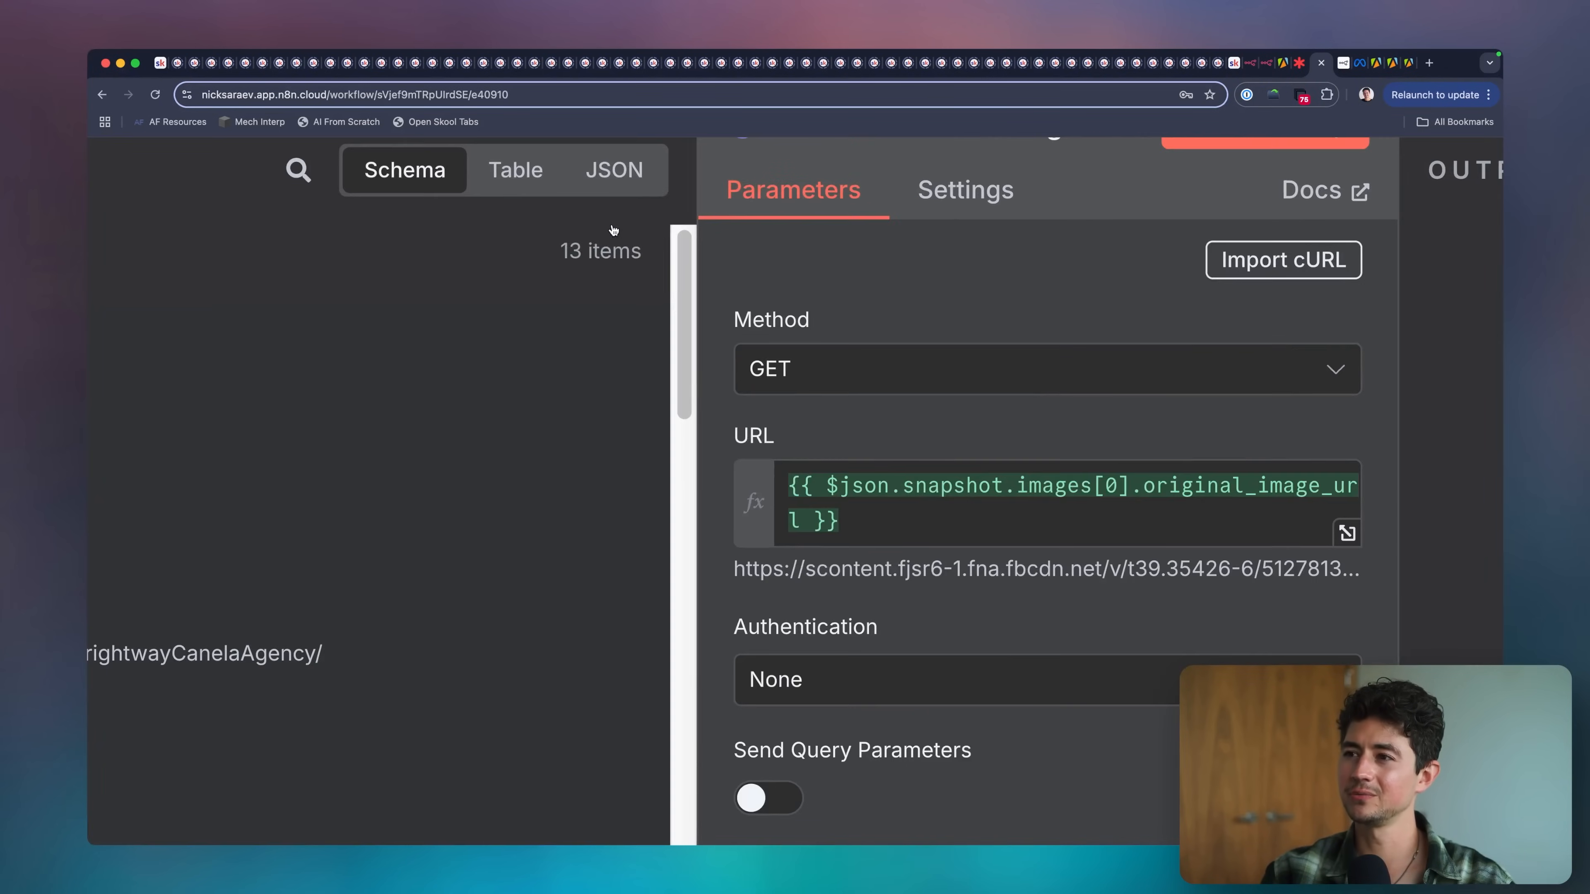
pyautogui.scroll(-5, 584, 259)
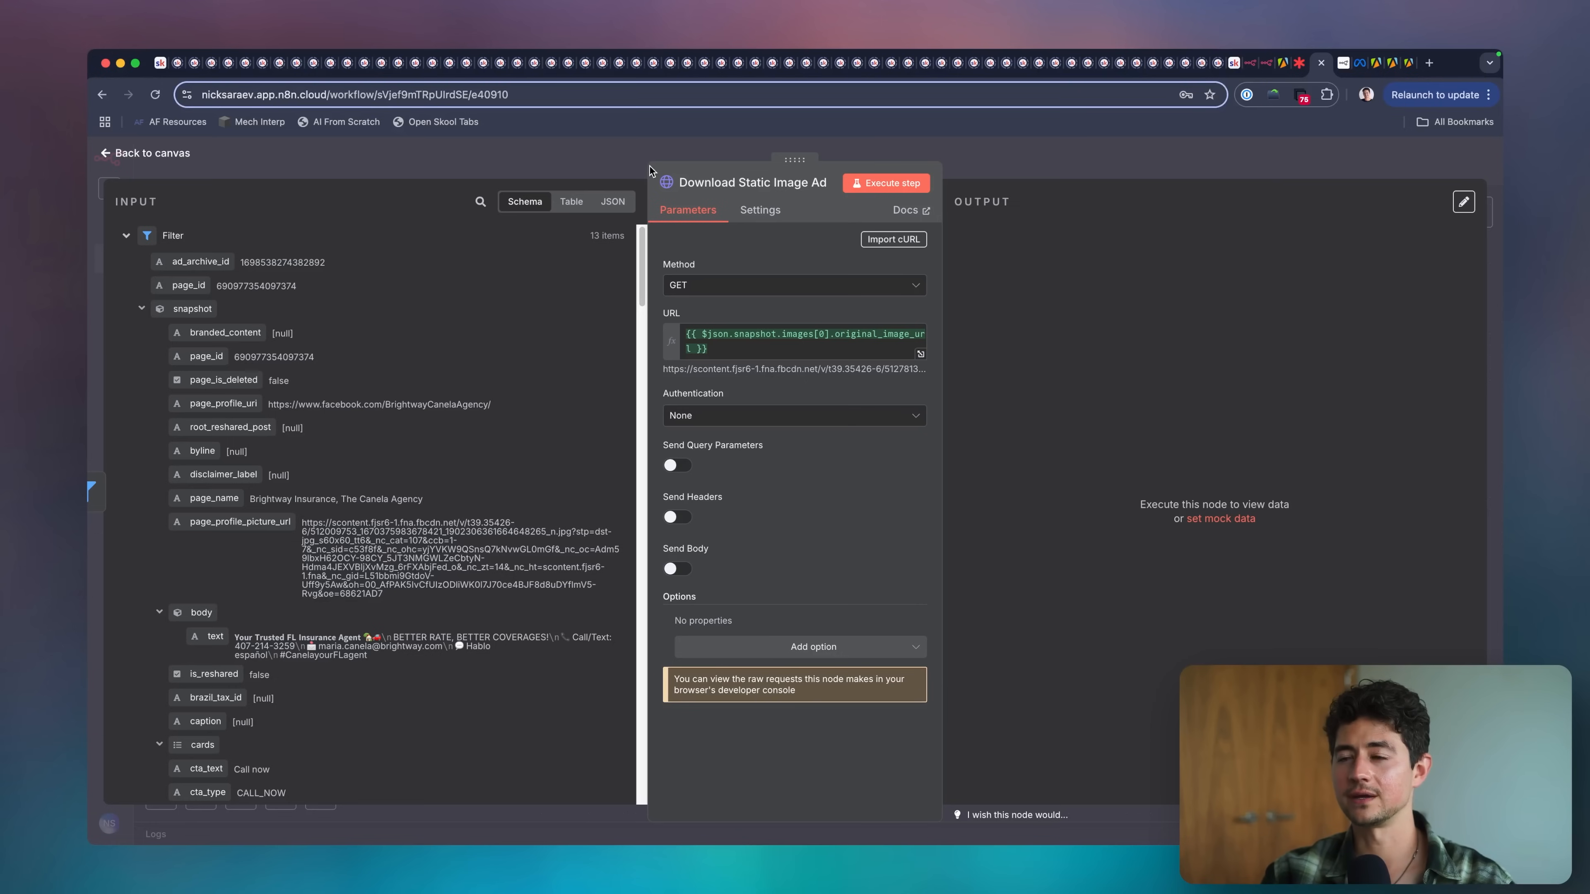
pyautogui.press('Escape')
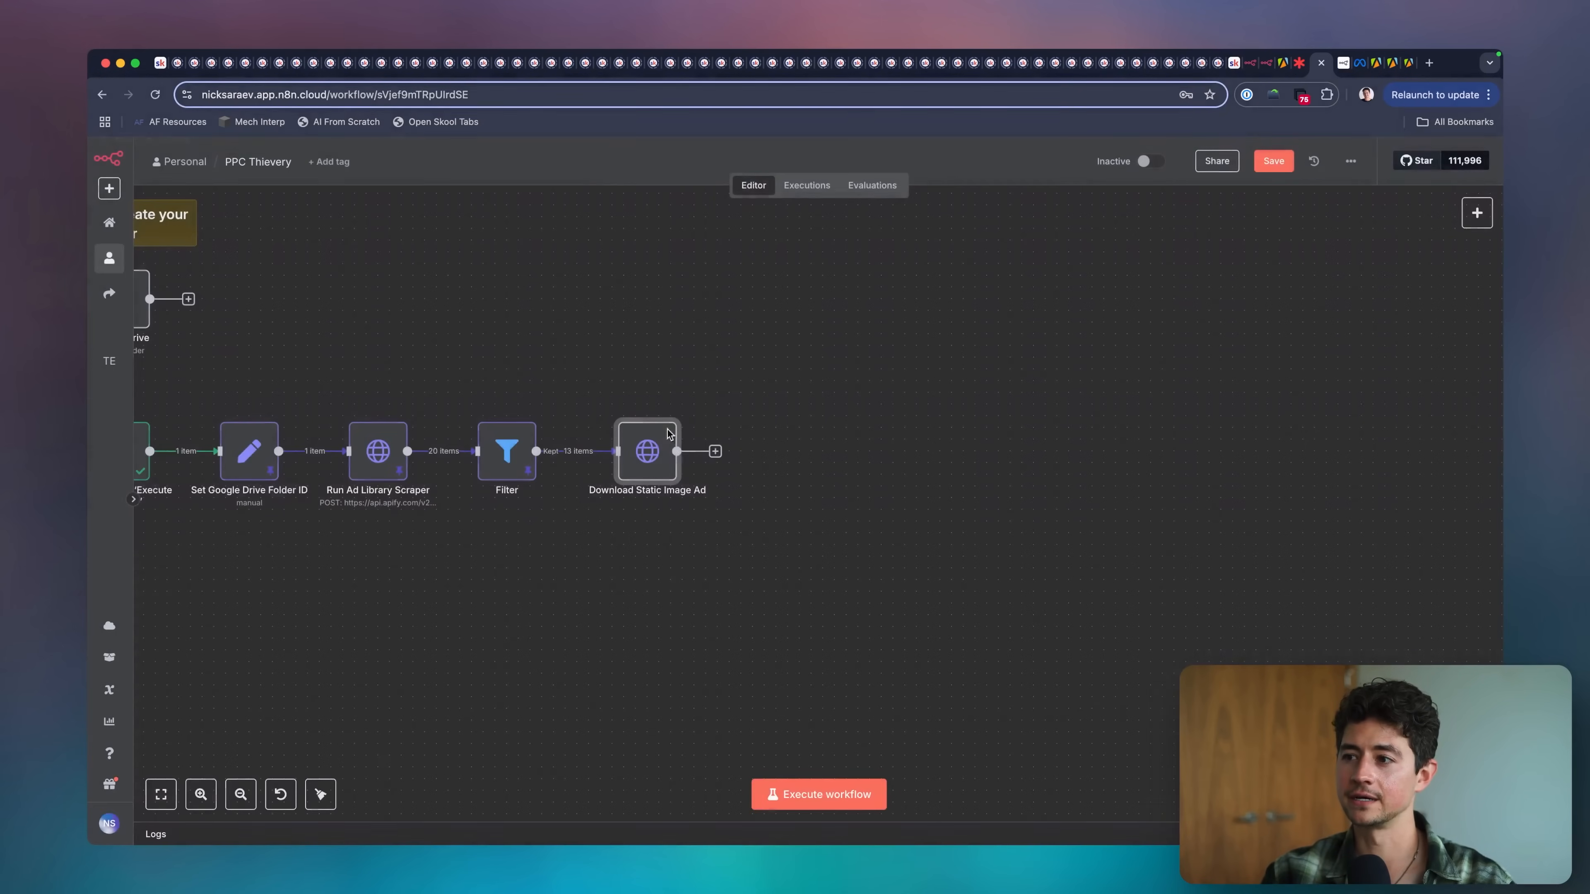
# Insert a Limit node between Filter and Download Static Image Ad with Max Items 2, and execute it with its output pinned.
pyautogui.click(602, 451)
pyautogui.write('limit')
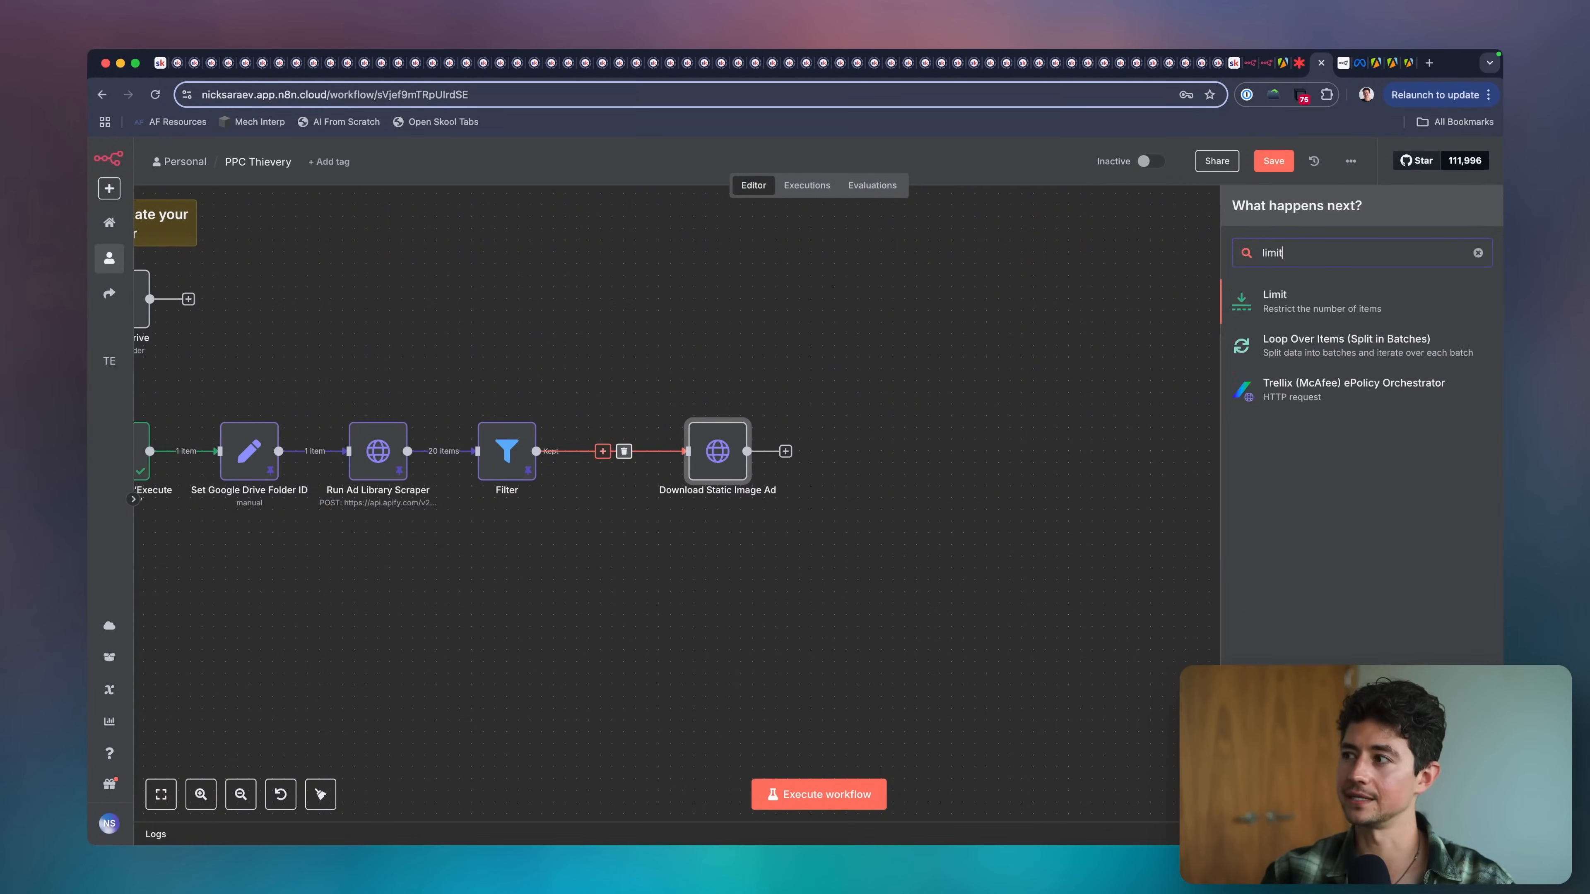
pyautogui.press('Return')
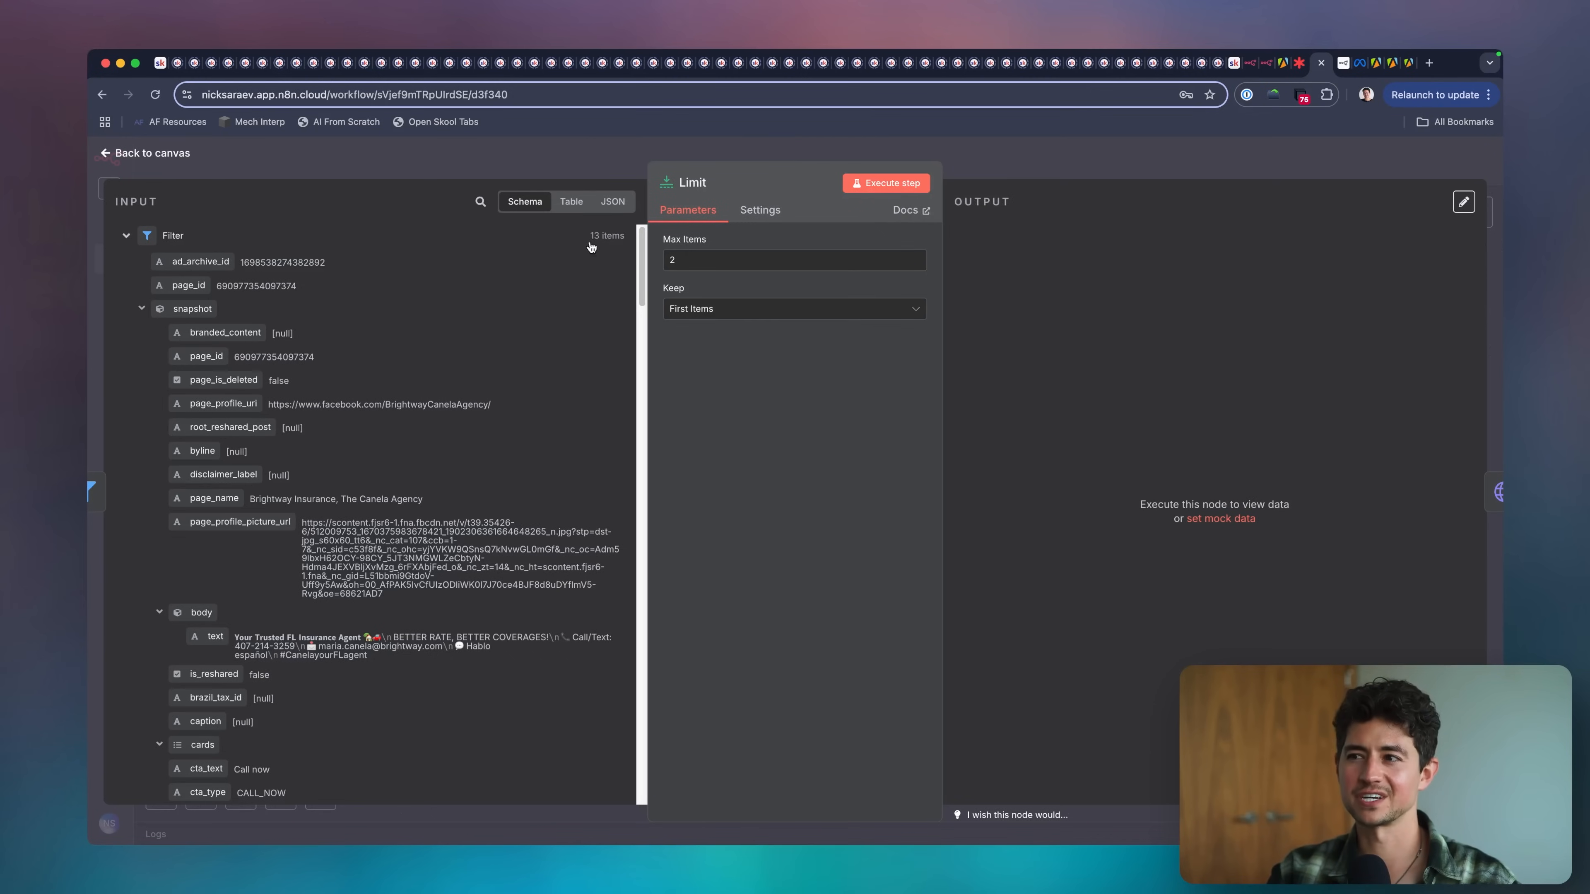
pyautogui.click(896, 185)
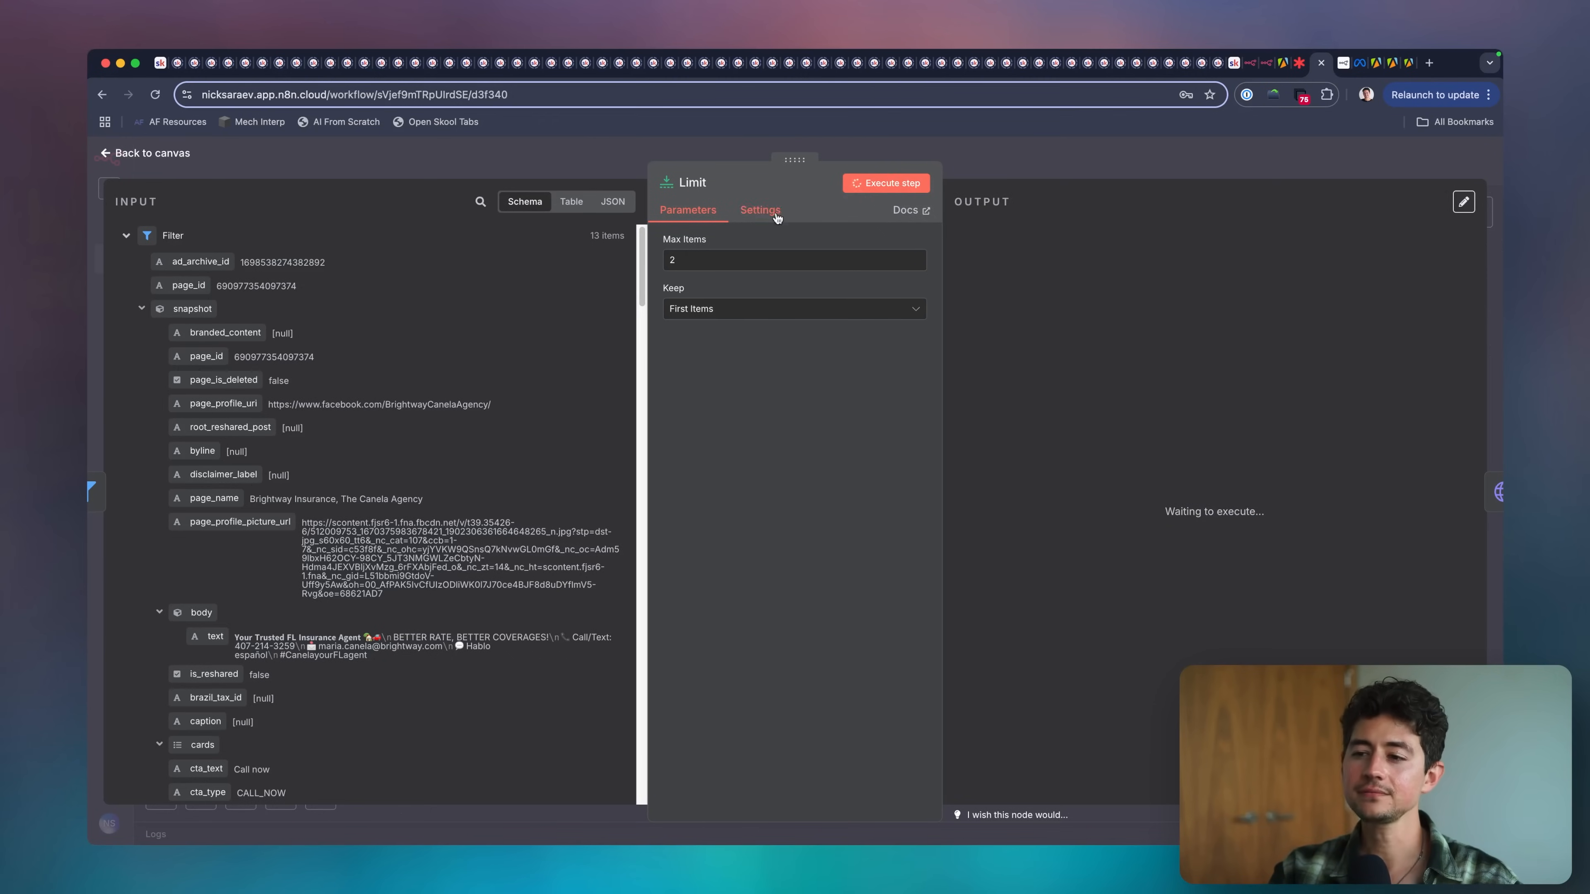
pyautogui.click(1029, 172)
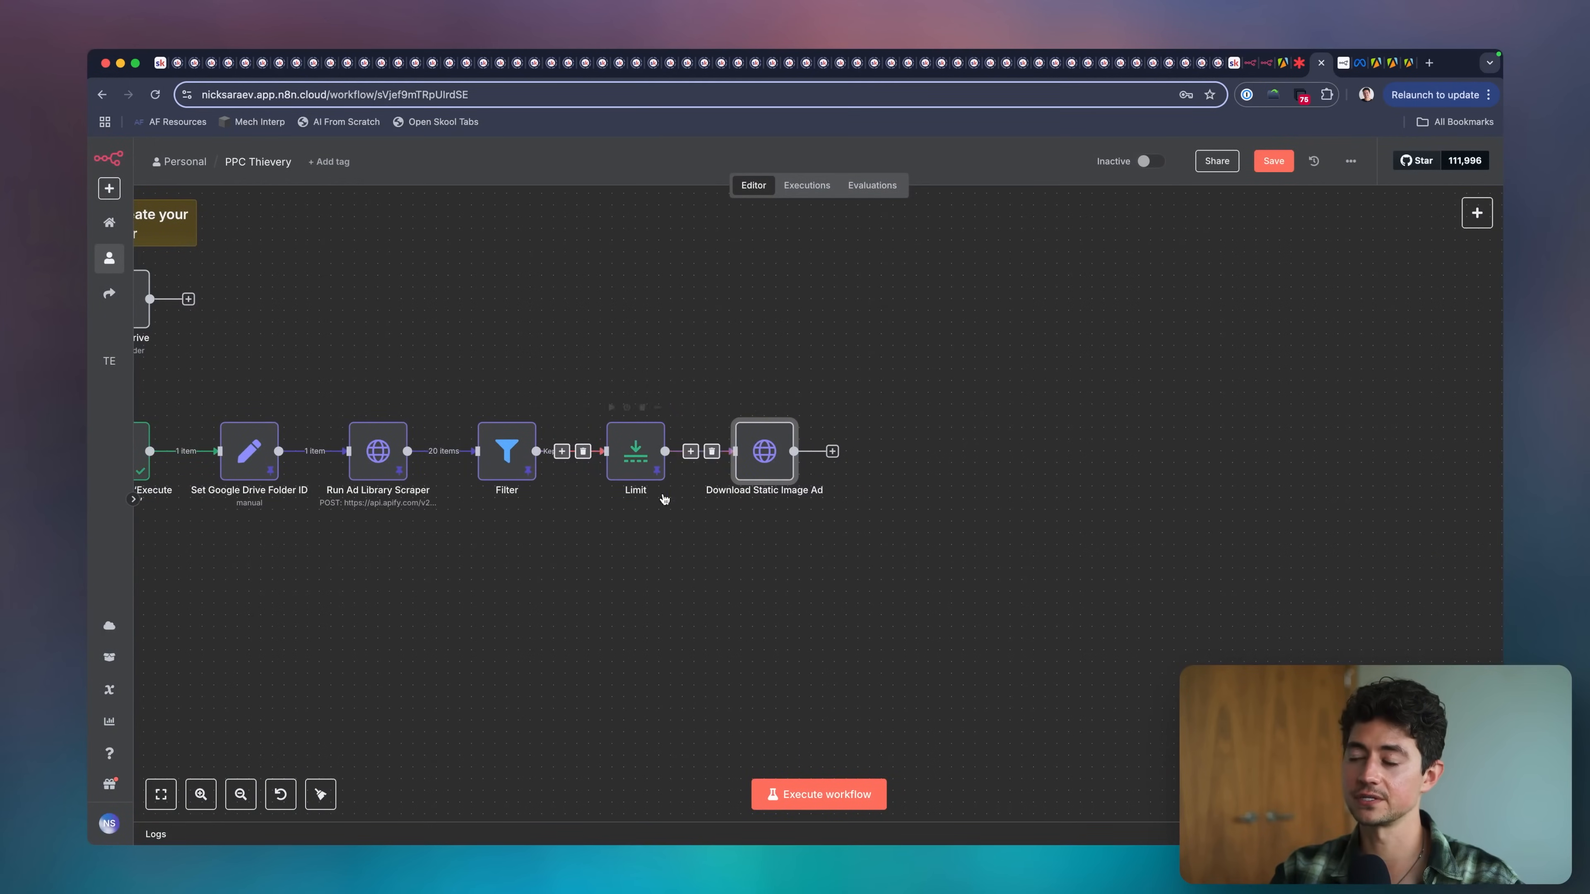
# Execute the Download Static Image Ad node on the limited items and return to the canvas.
pyautogui.scroll(5, 713, 484)
pyautogui.doubleClick(669, 435)
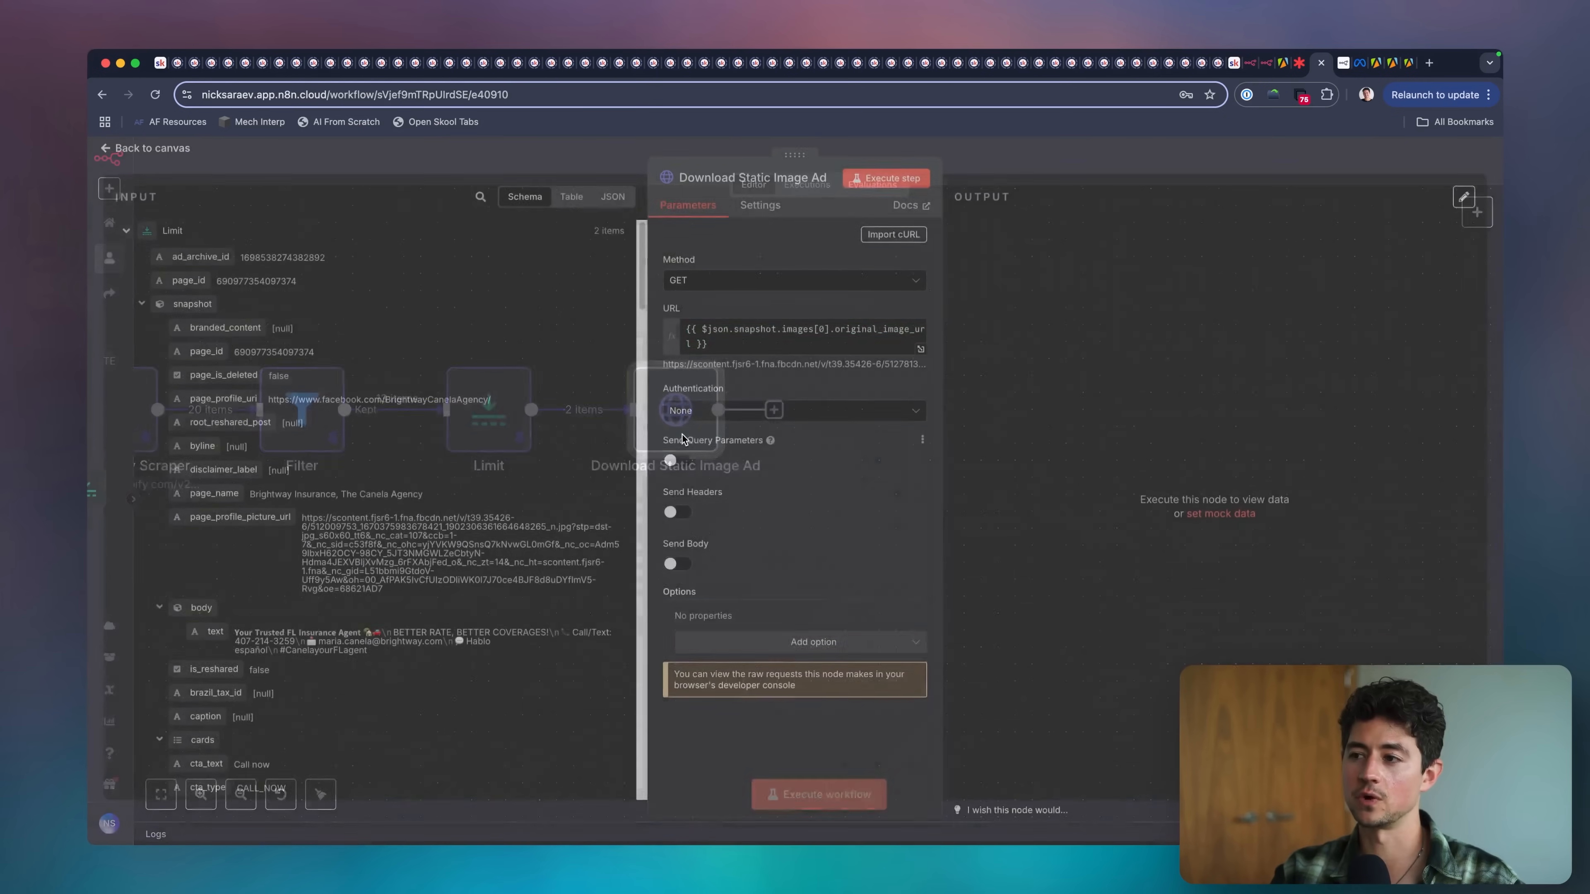
pyautogui.click(913, 183)
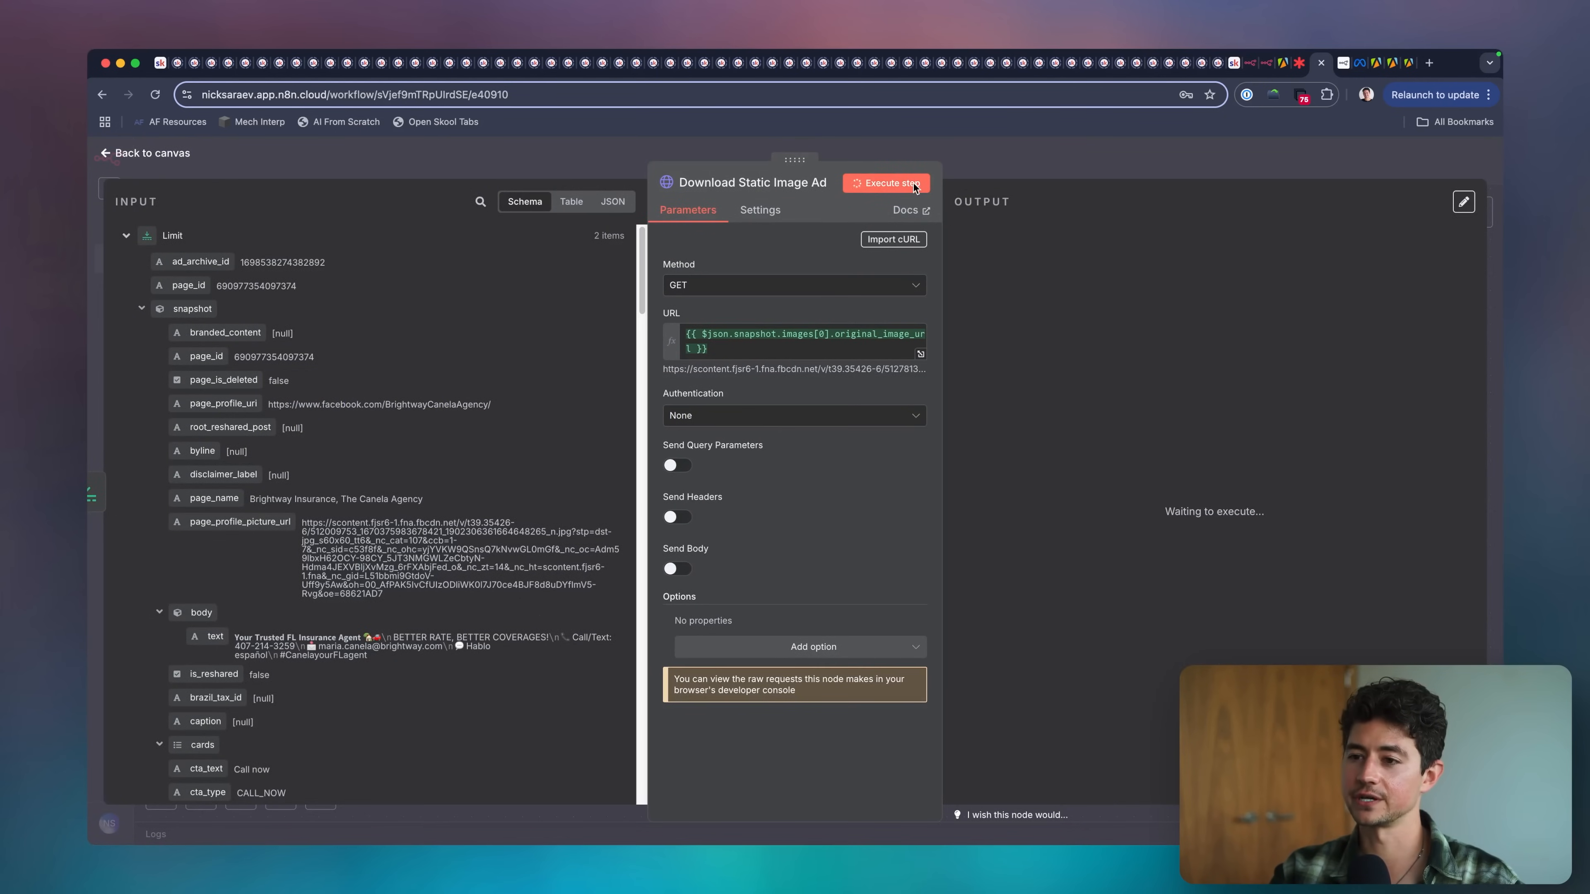
pyautogui.click(1090, 168)
pyautogui.scroll(-5, 838, 399)
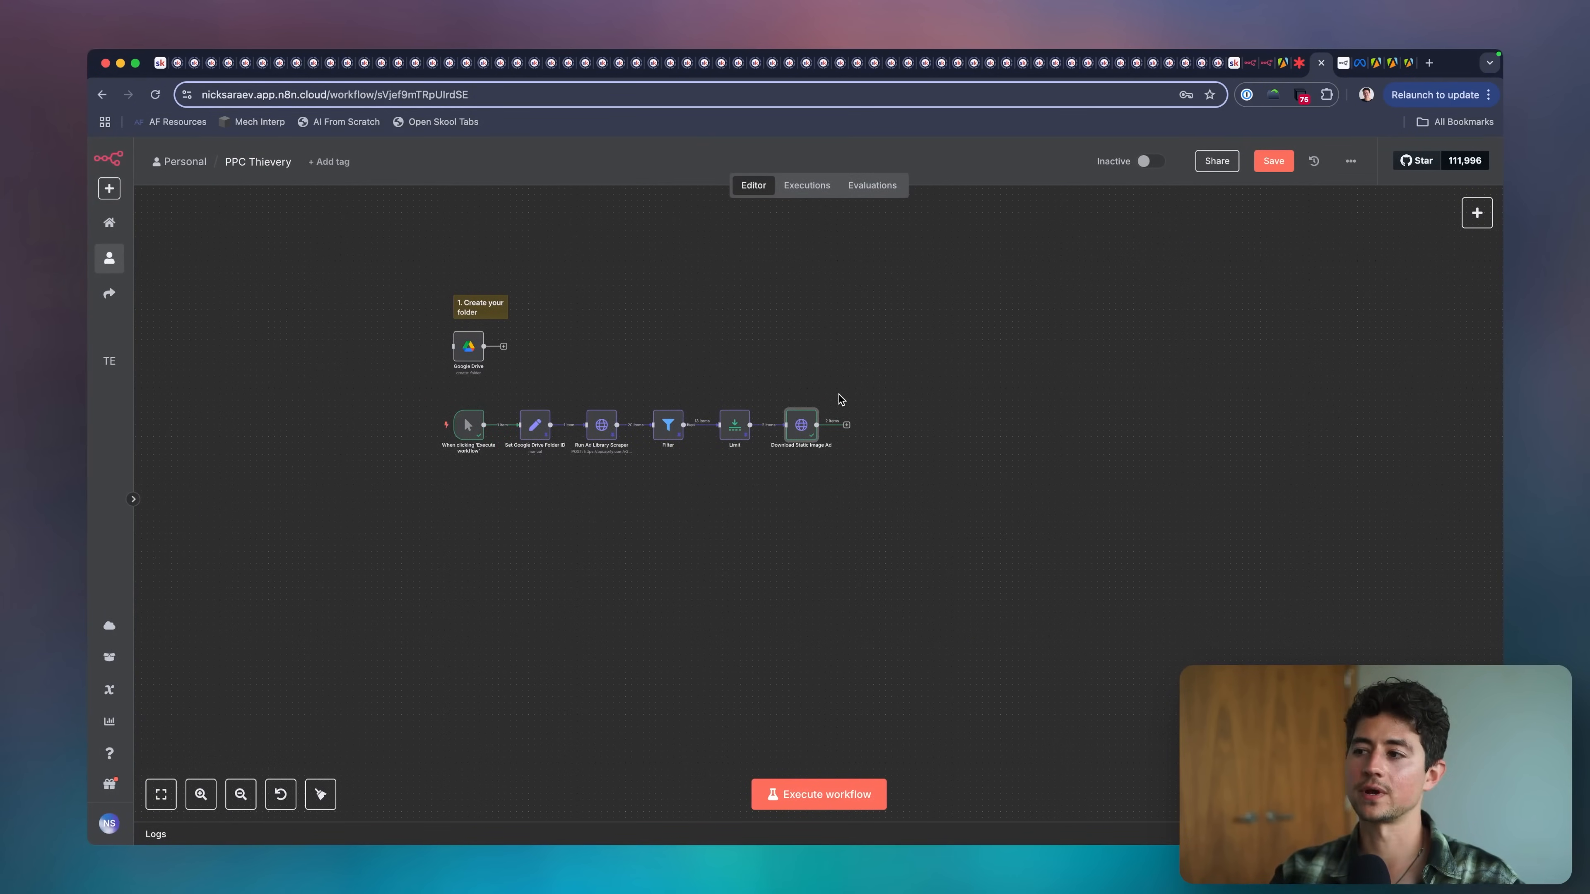
# Select the "1. Create your folder" note with its Google Drive node and shift them slightly down on the canvas.
pyautogui.moveTo(418, 280); pyautogui.dragTo(550, 370)
pyautogui.moveTo(488, 310); pyautogui.dragTo(491, 328)
pyautogui.click(656, 345)
pyautogui.scroll(5, 657, 349)
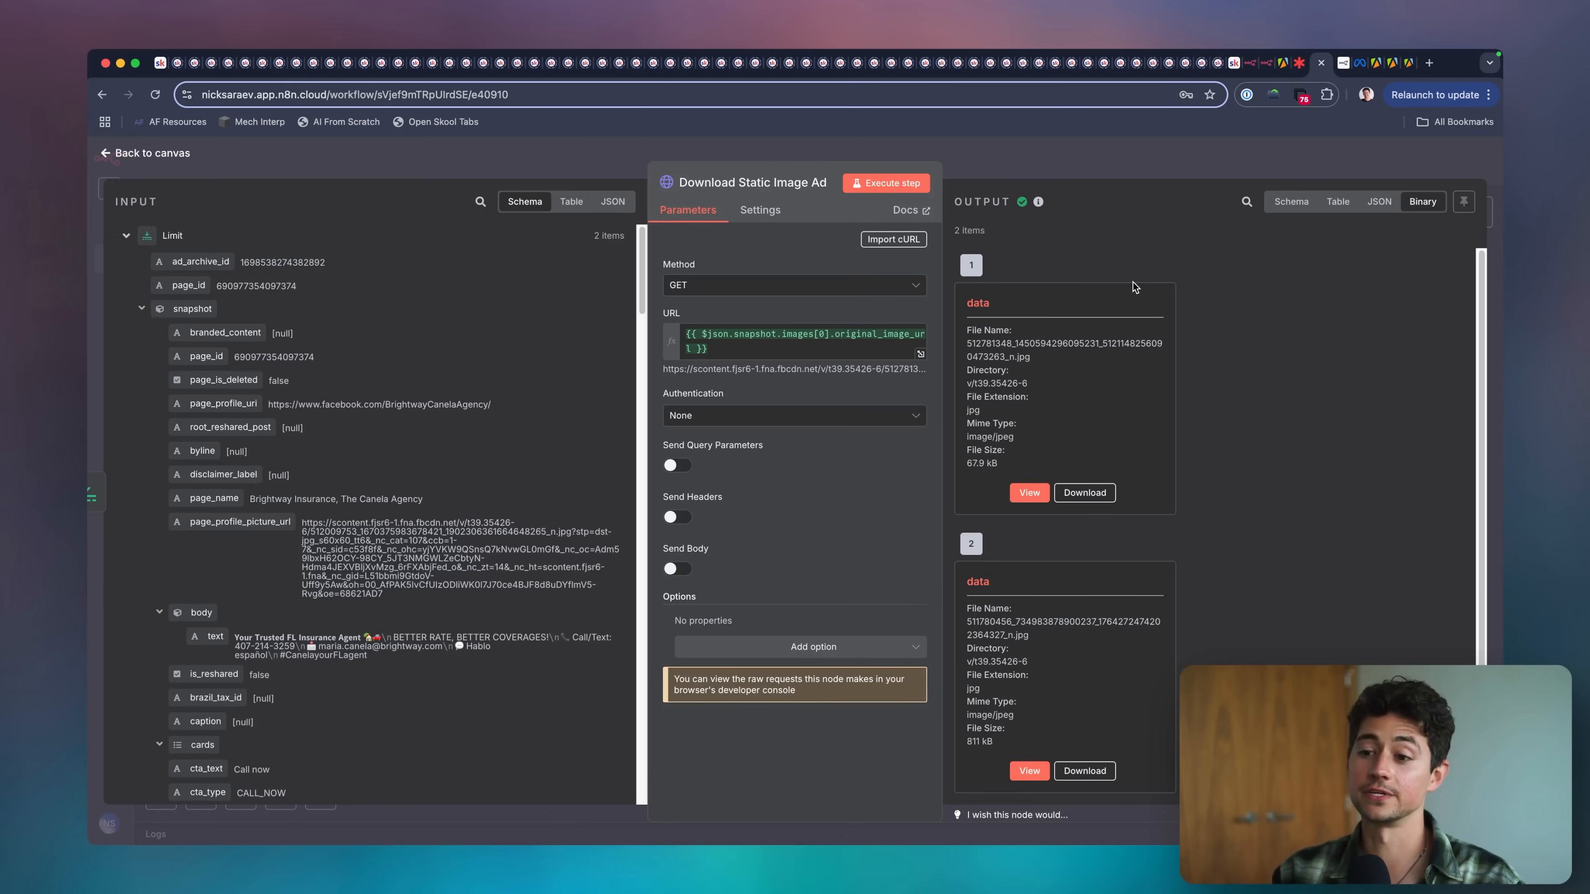
# Preview both downloaded images in the output of the Download Static Image Ad node, and return to the canvas.
pyautogui.press('Escape')
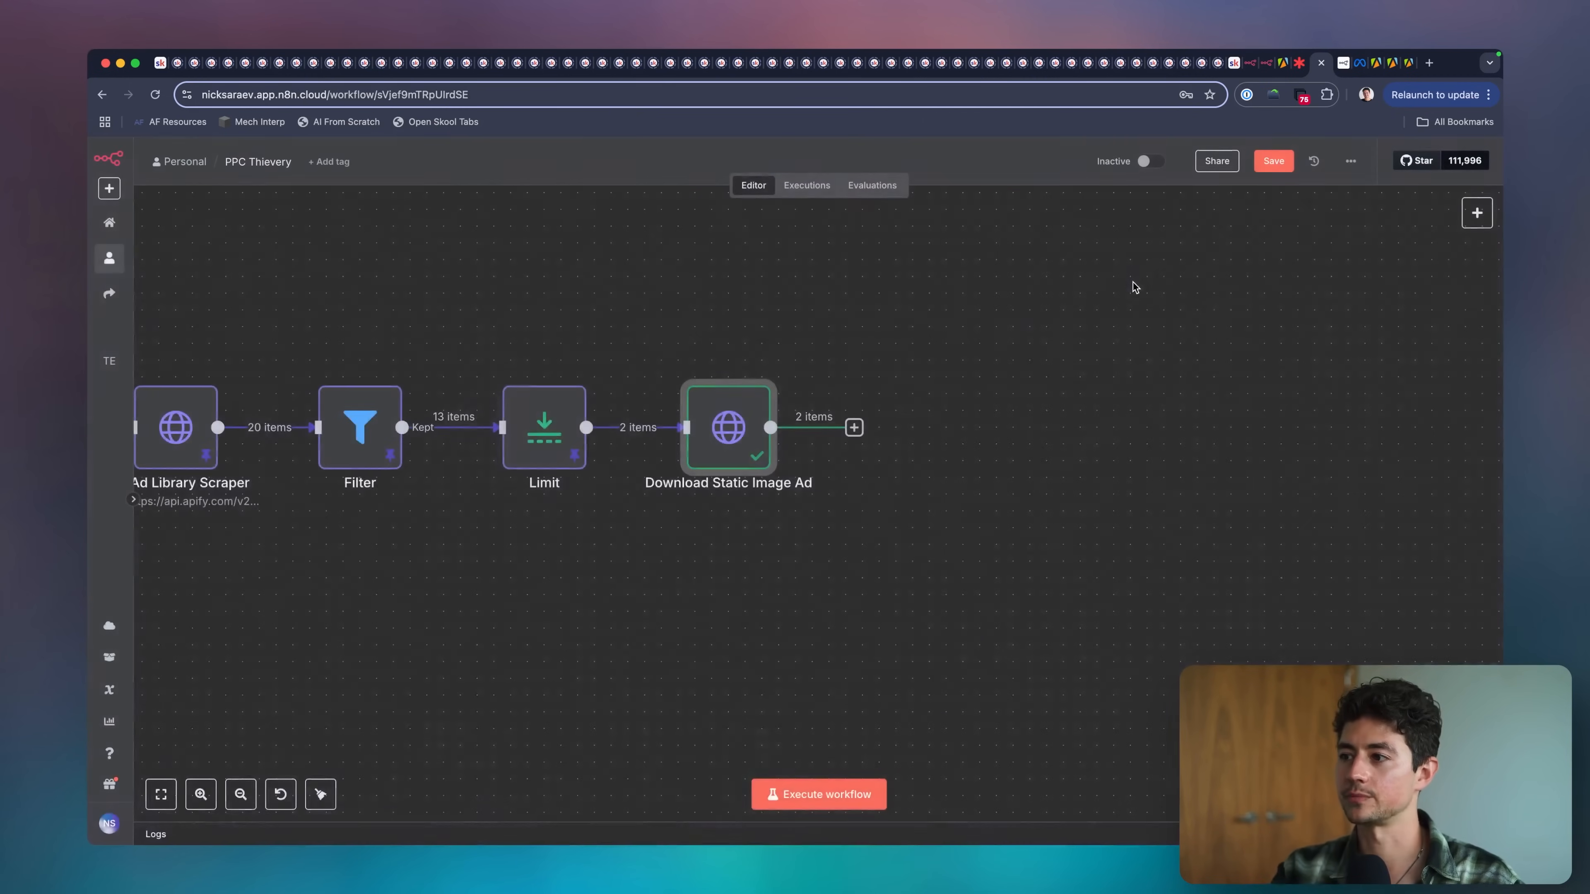
pyautogui.hscroll(5, 863, 461)
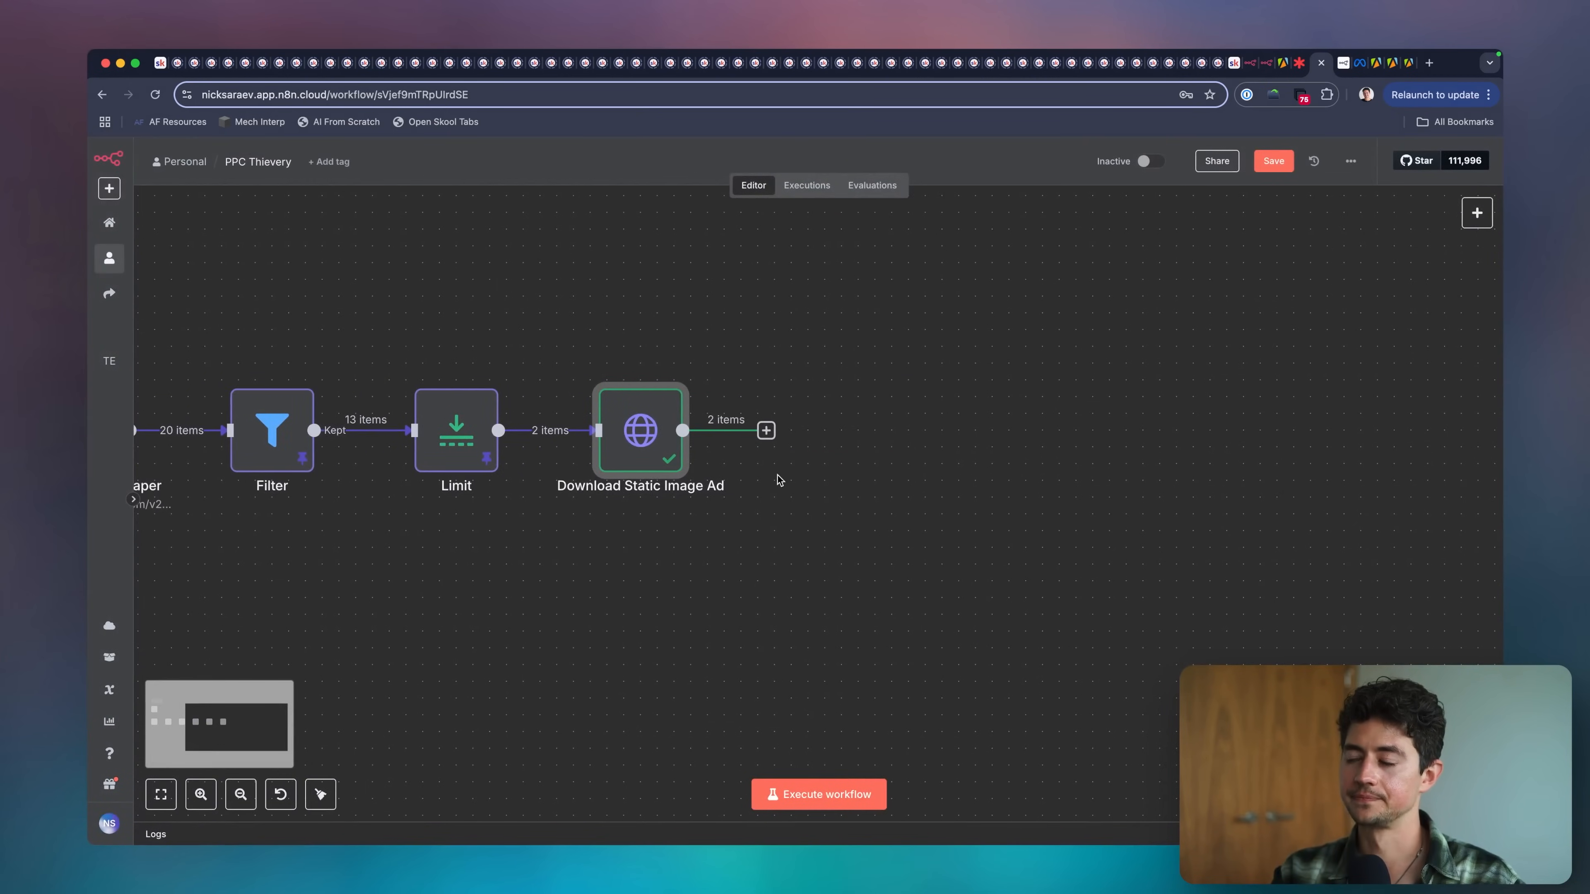
pyautogui.click(722, 434)
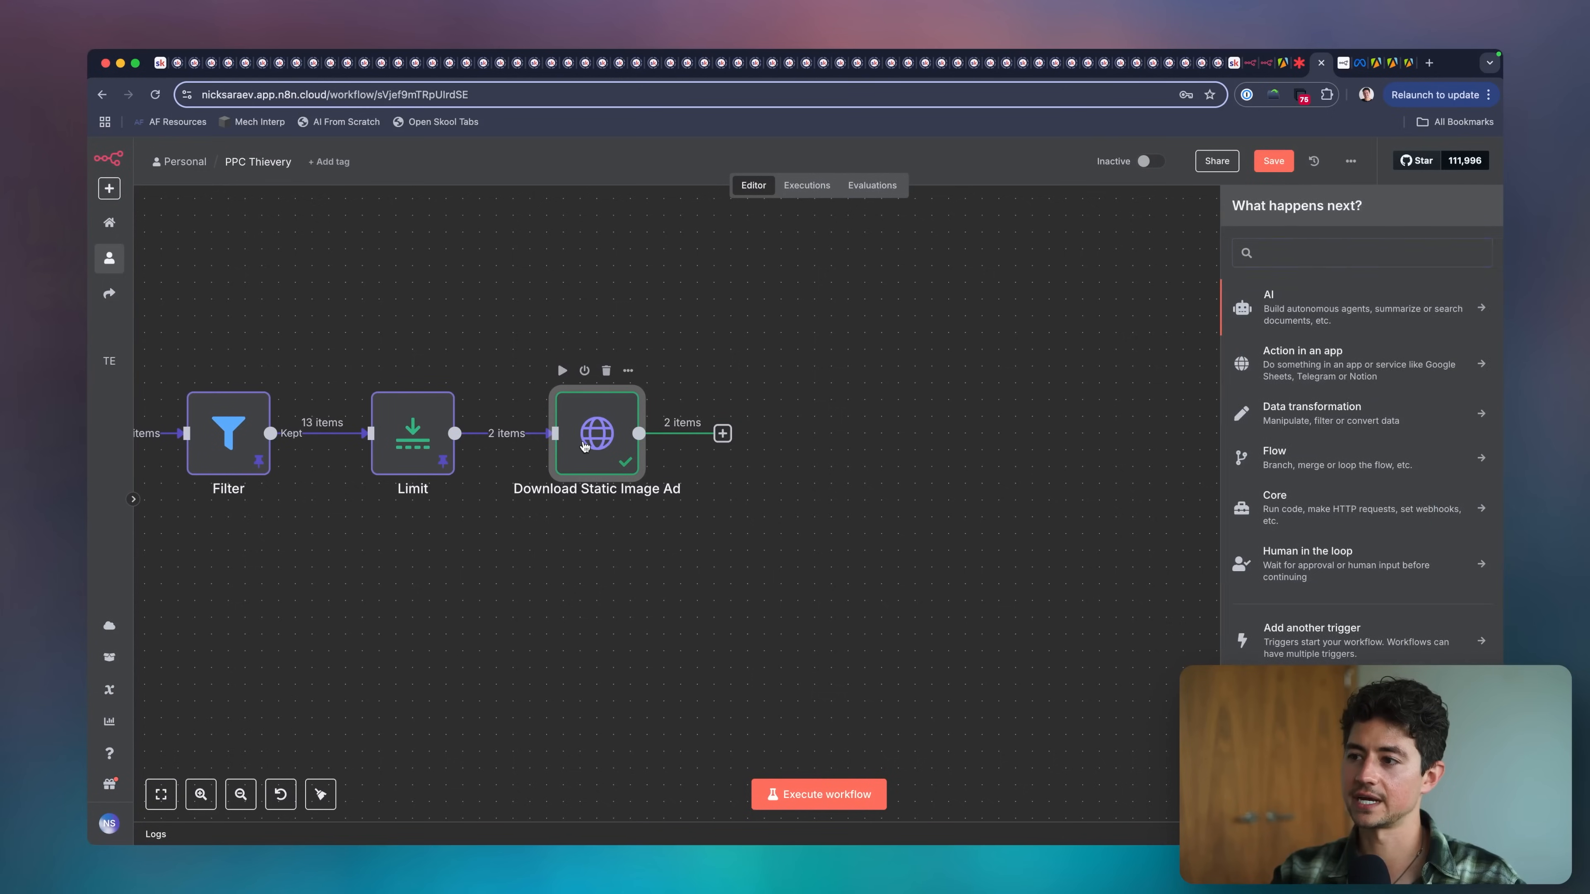
pyautogui.doubleClick(591, 440)
pyautogui.scroll(4, 1190, 377)
pyautogui.scroll(3, 1190, 377)
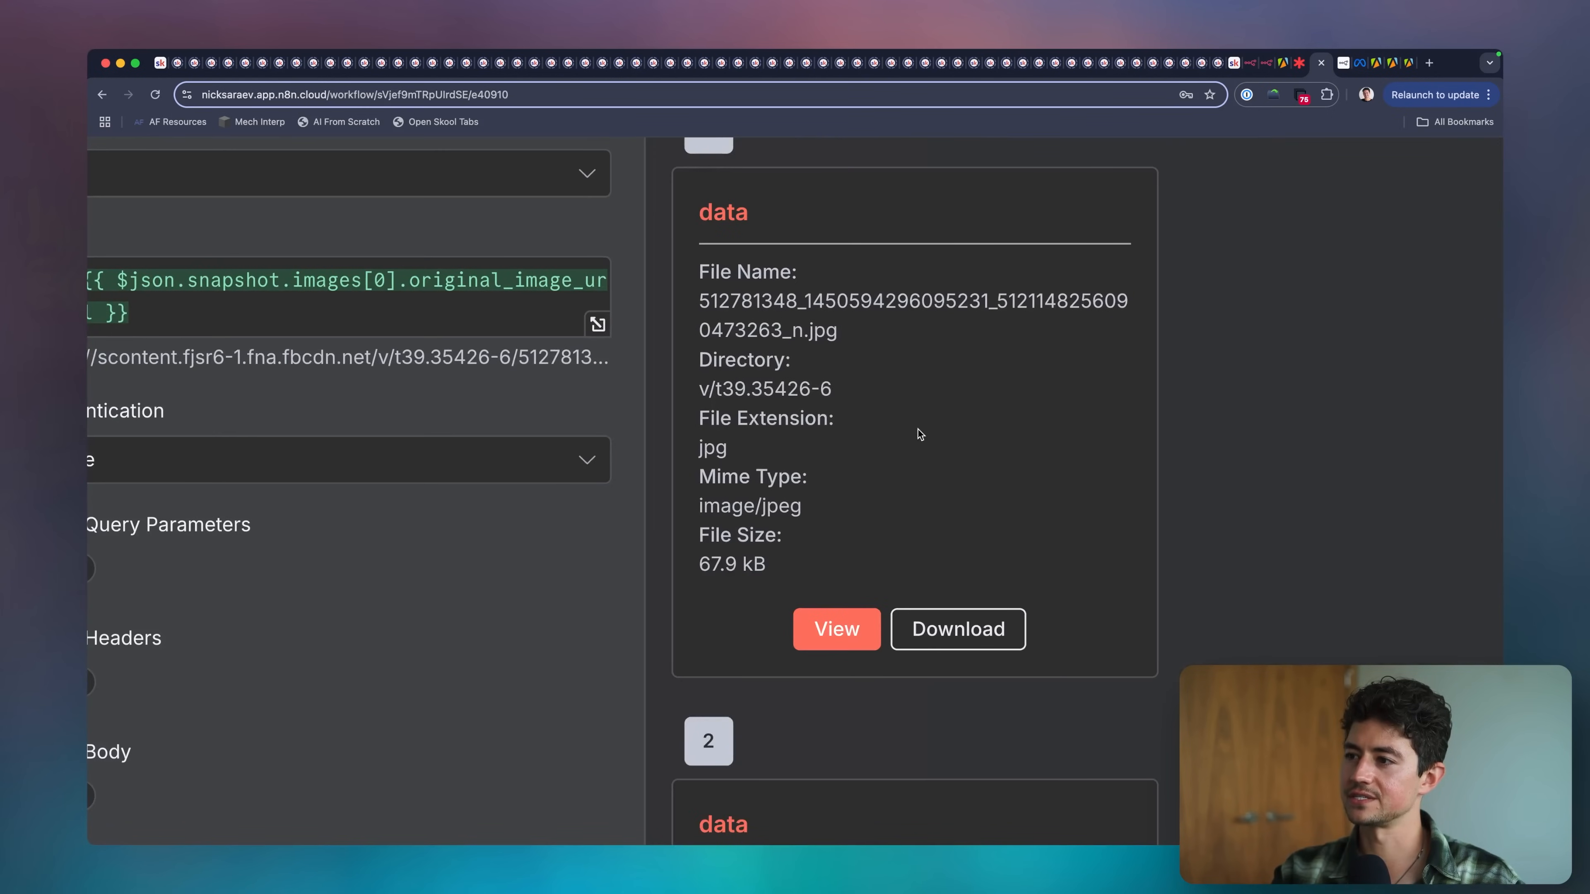
pyautogui.click(837, 629)
pyautogui.scroll(-7, 1124, 528)
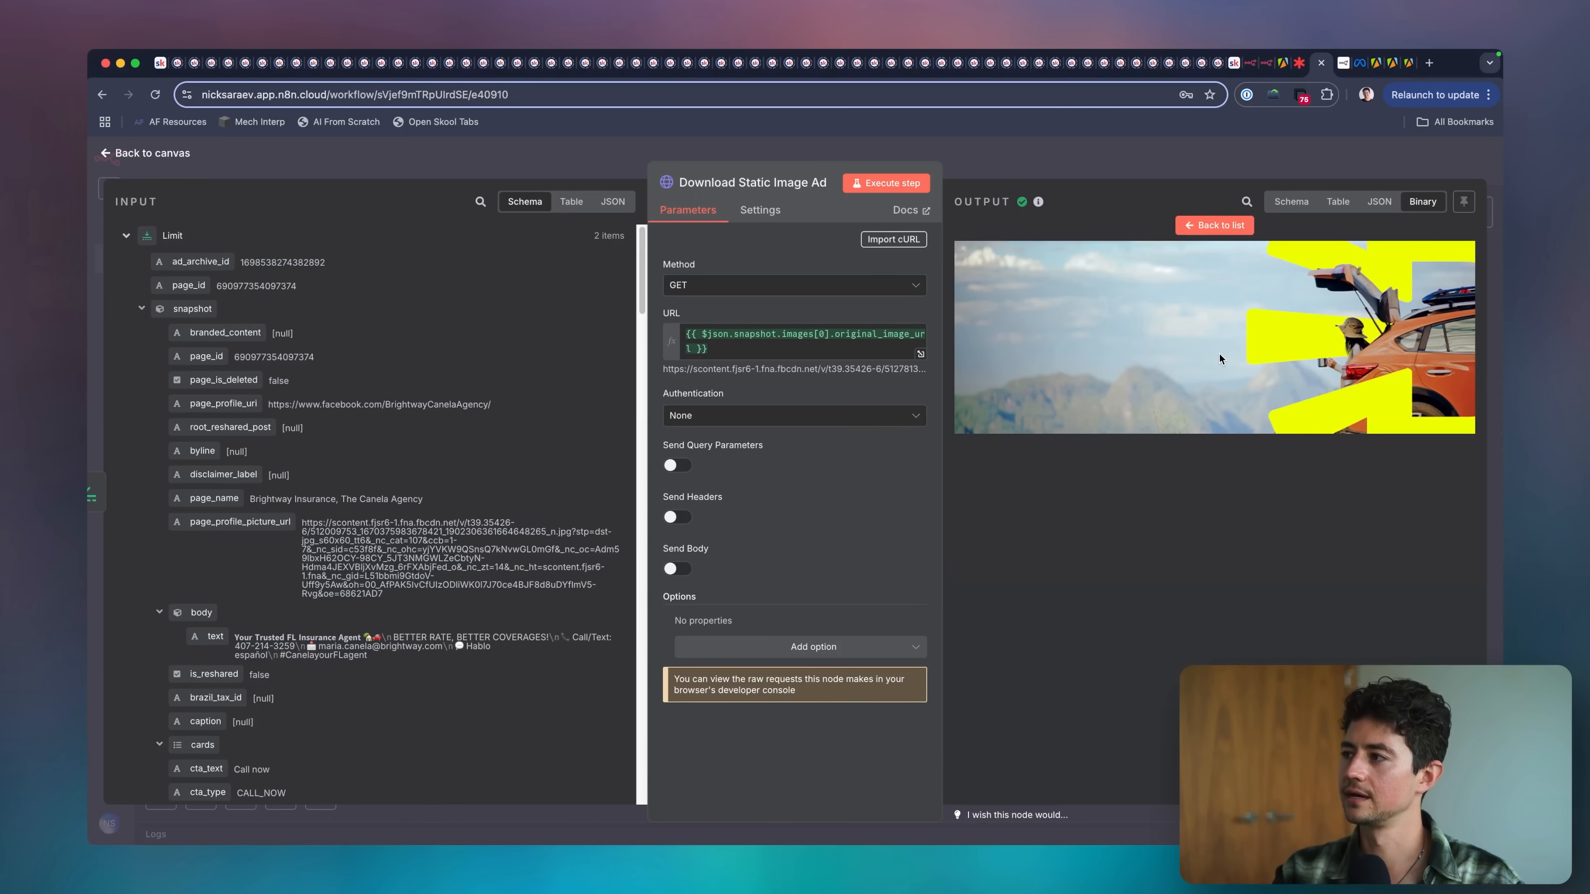
pyautogui.click(1217, 225)
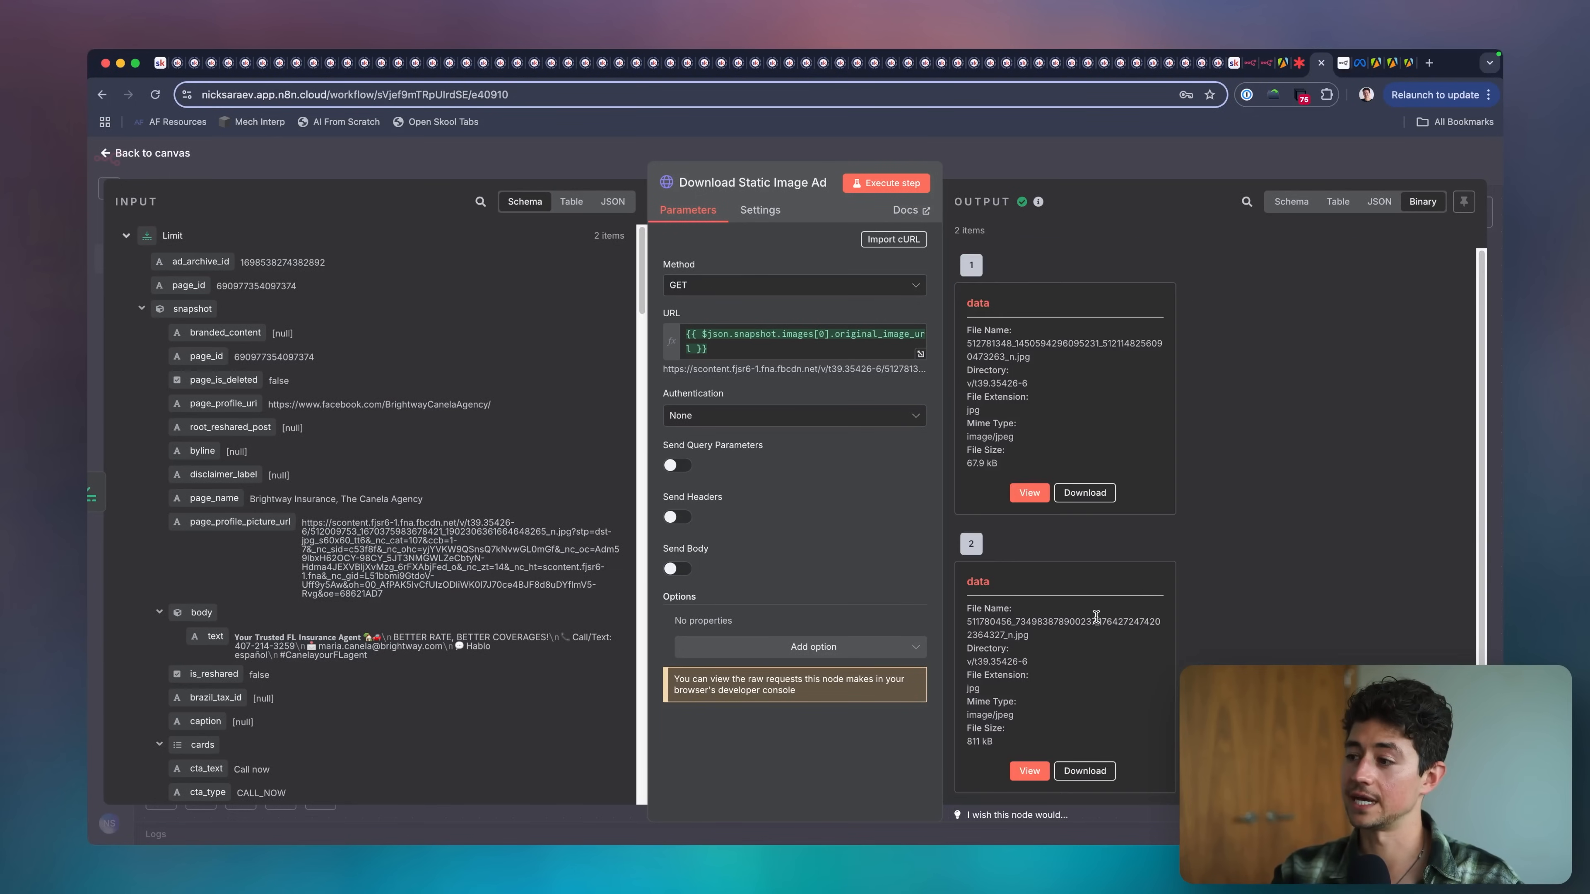
pyautogui.click(1031, 771)
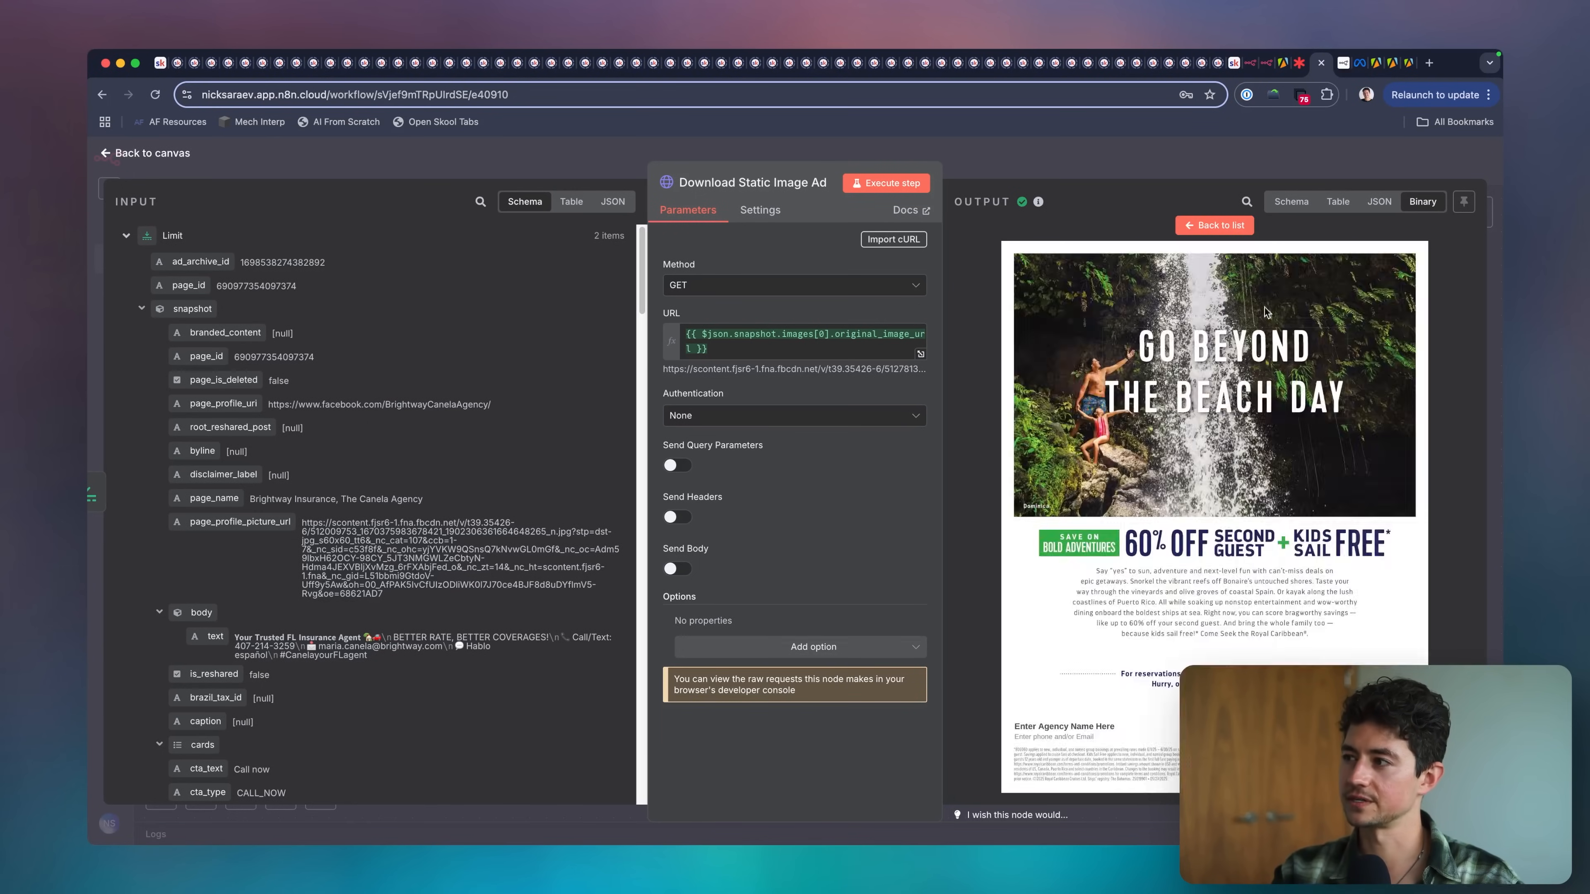
pyautogui.click(1197, 223)
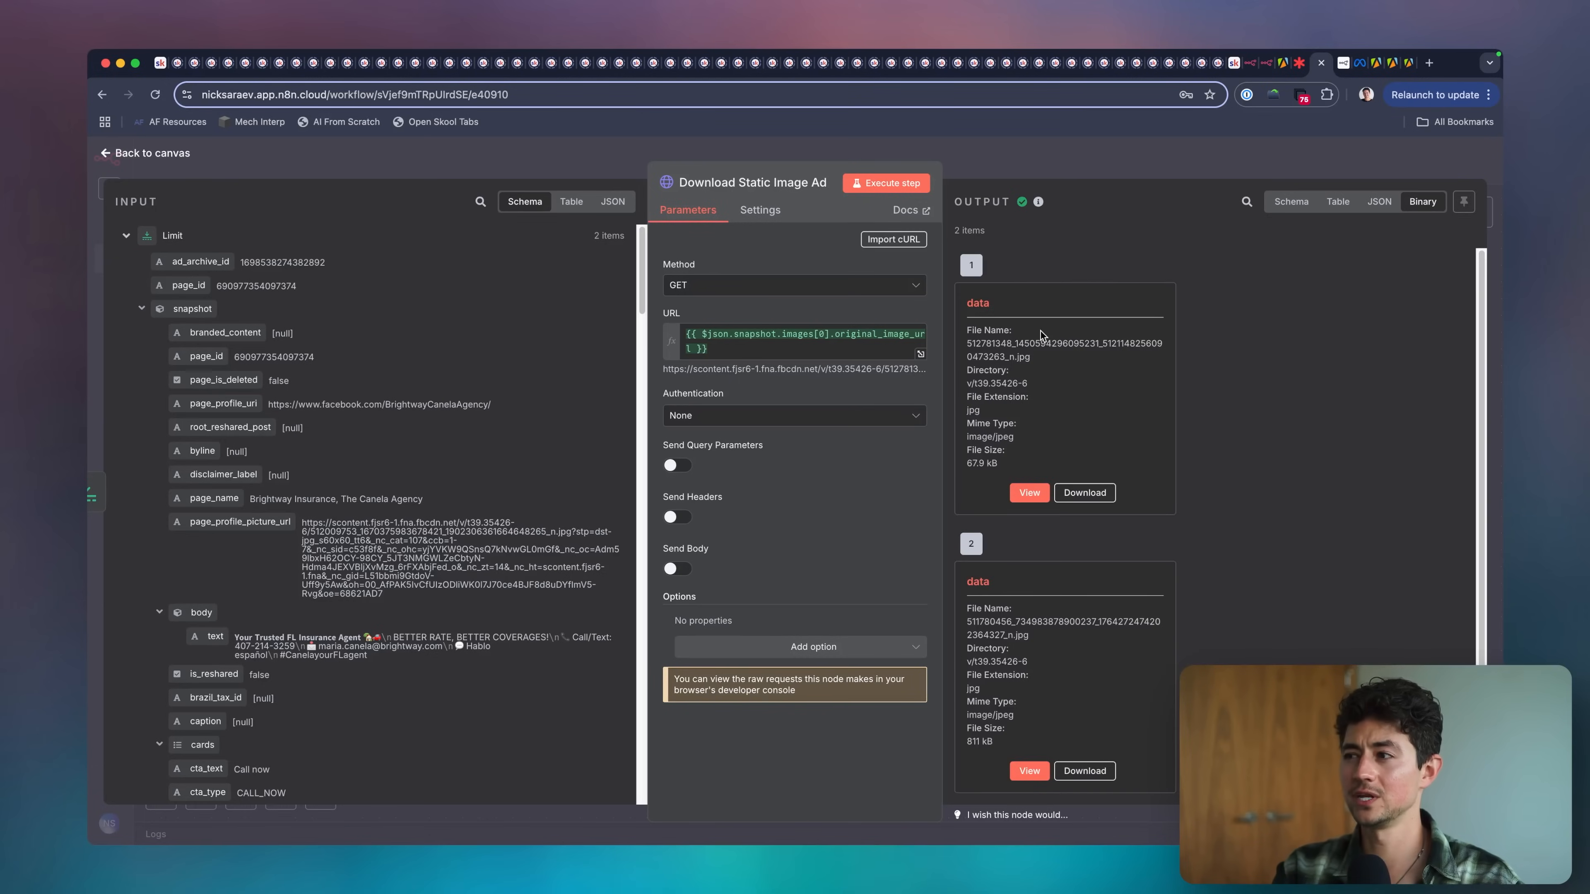
pyautogui.click(1121, 168)
# Add a Google Drive node with the Upload file action after Download Static Image Ad.
pyautogui.click(722, 433)
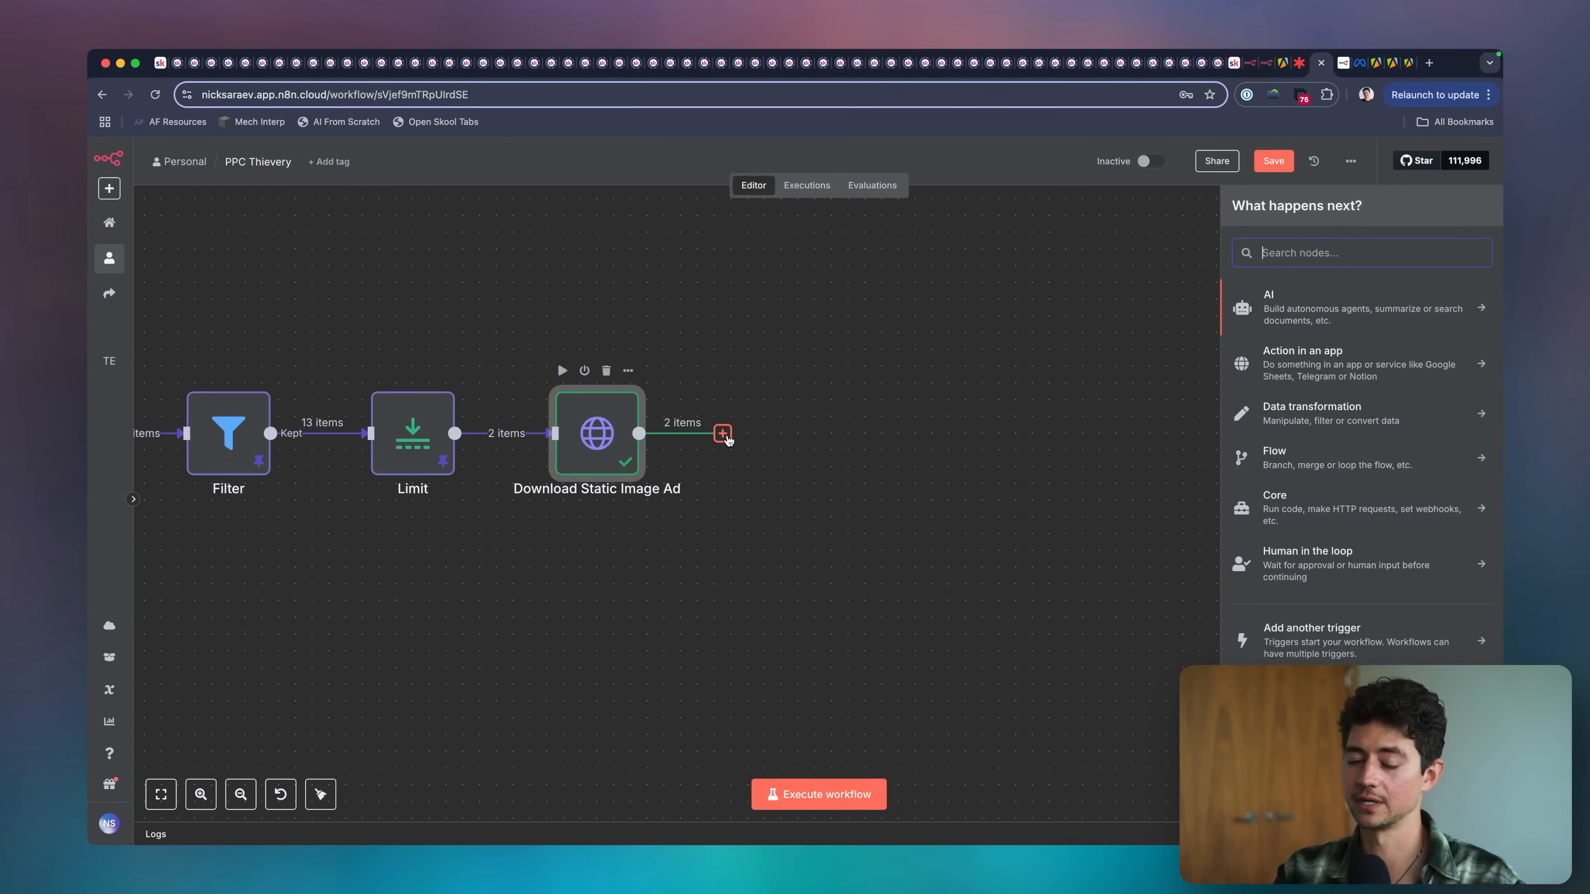
pyautogui.write('drive')
pyautogui.press('Down')
pyautogui.press('Return')
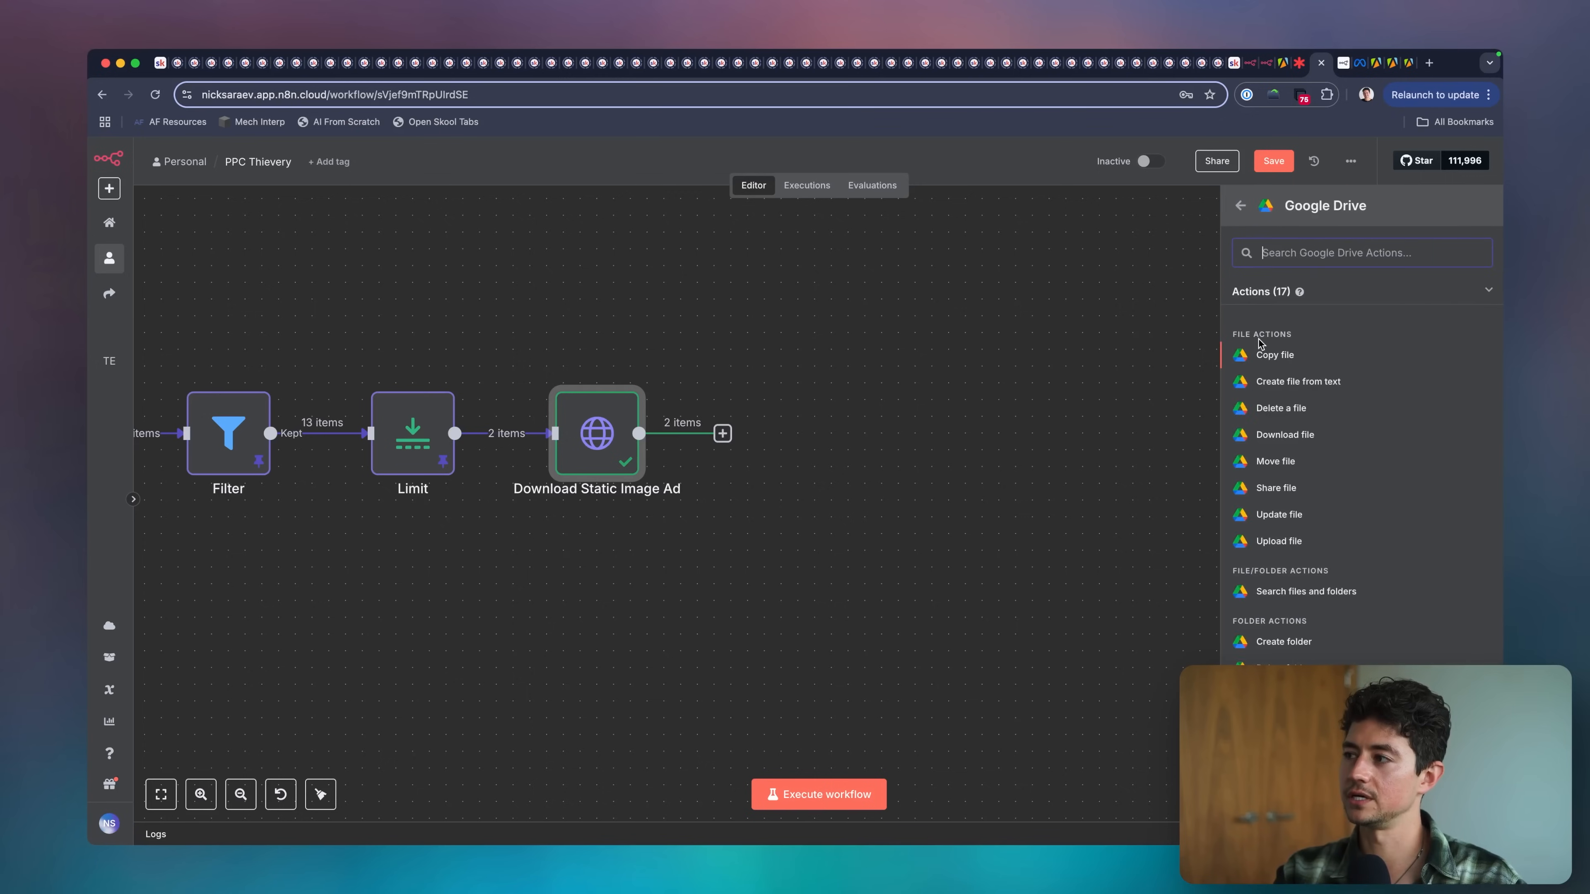
pyautogui.write('upload')
pyautogui.click(1283, 332)
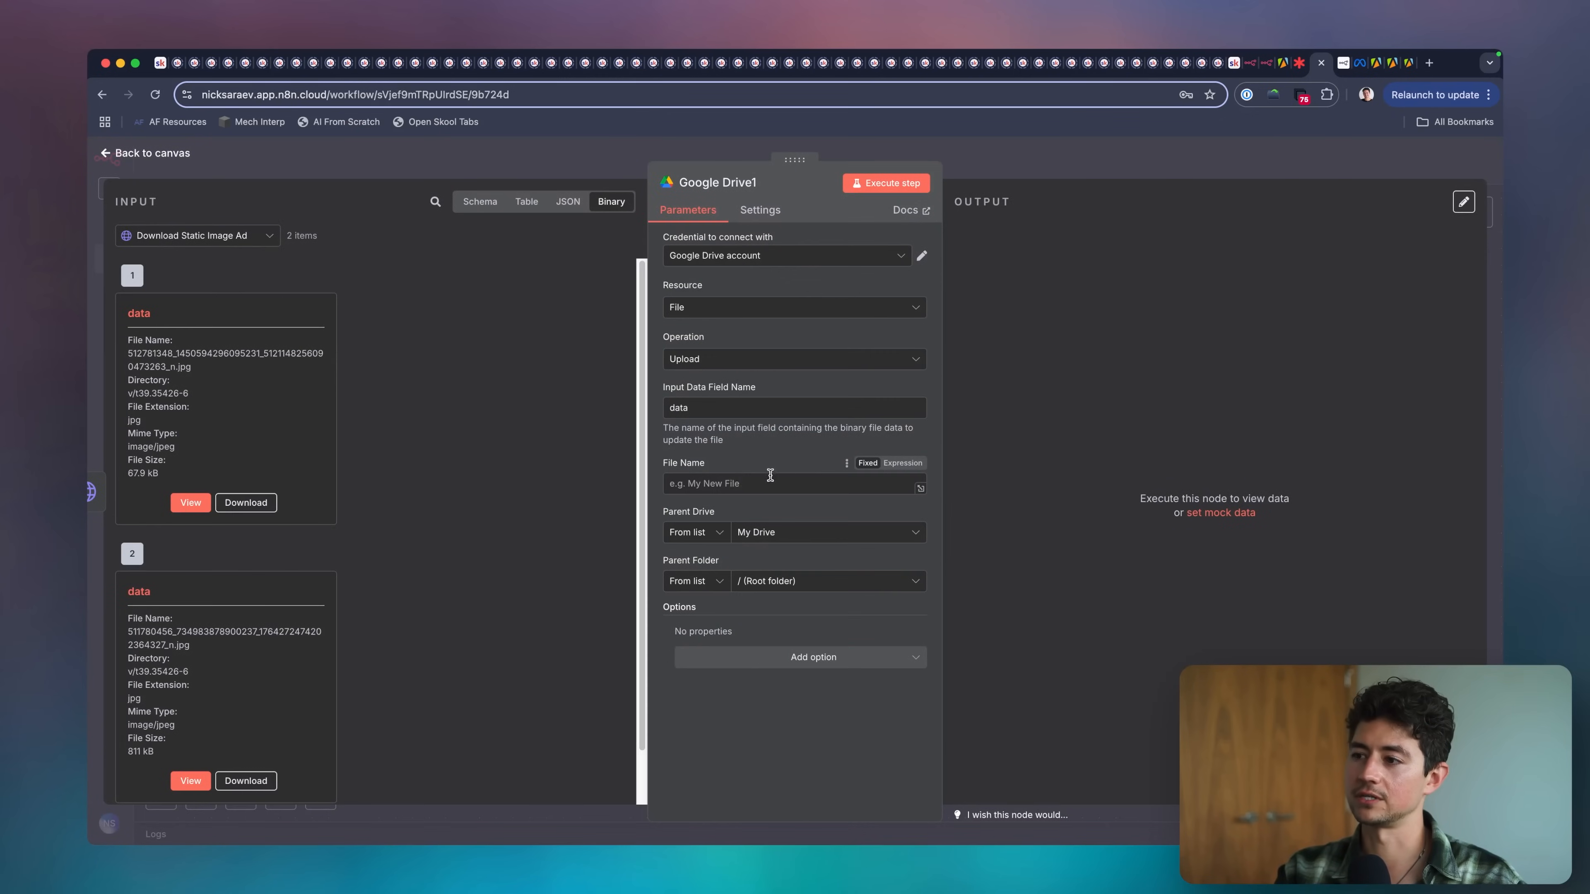
# Compare the upload node's Input Data Field Name with the binary property name of the incoming images.
pyautogui.scroll(5, 761, 472)
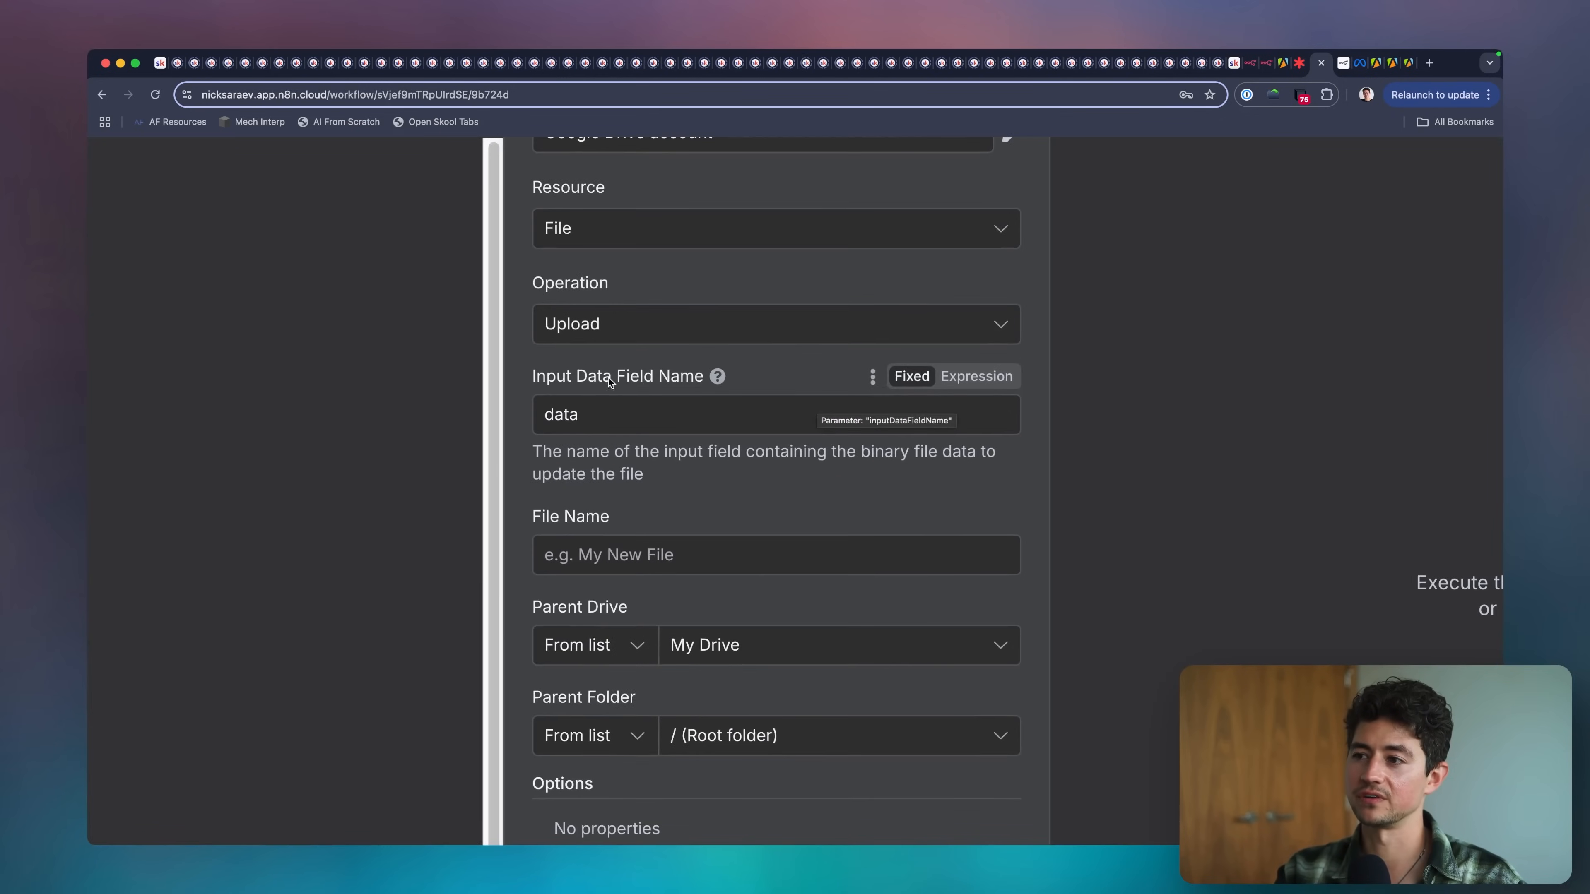
pyautogui.scroll(-5, 624, 407)
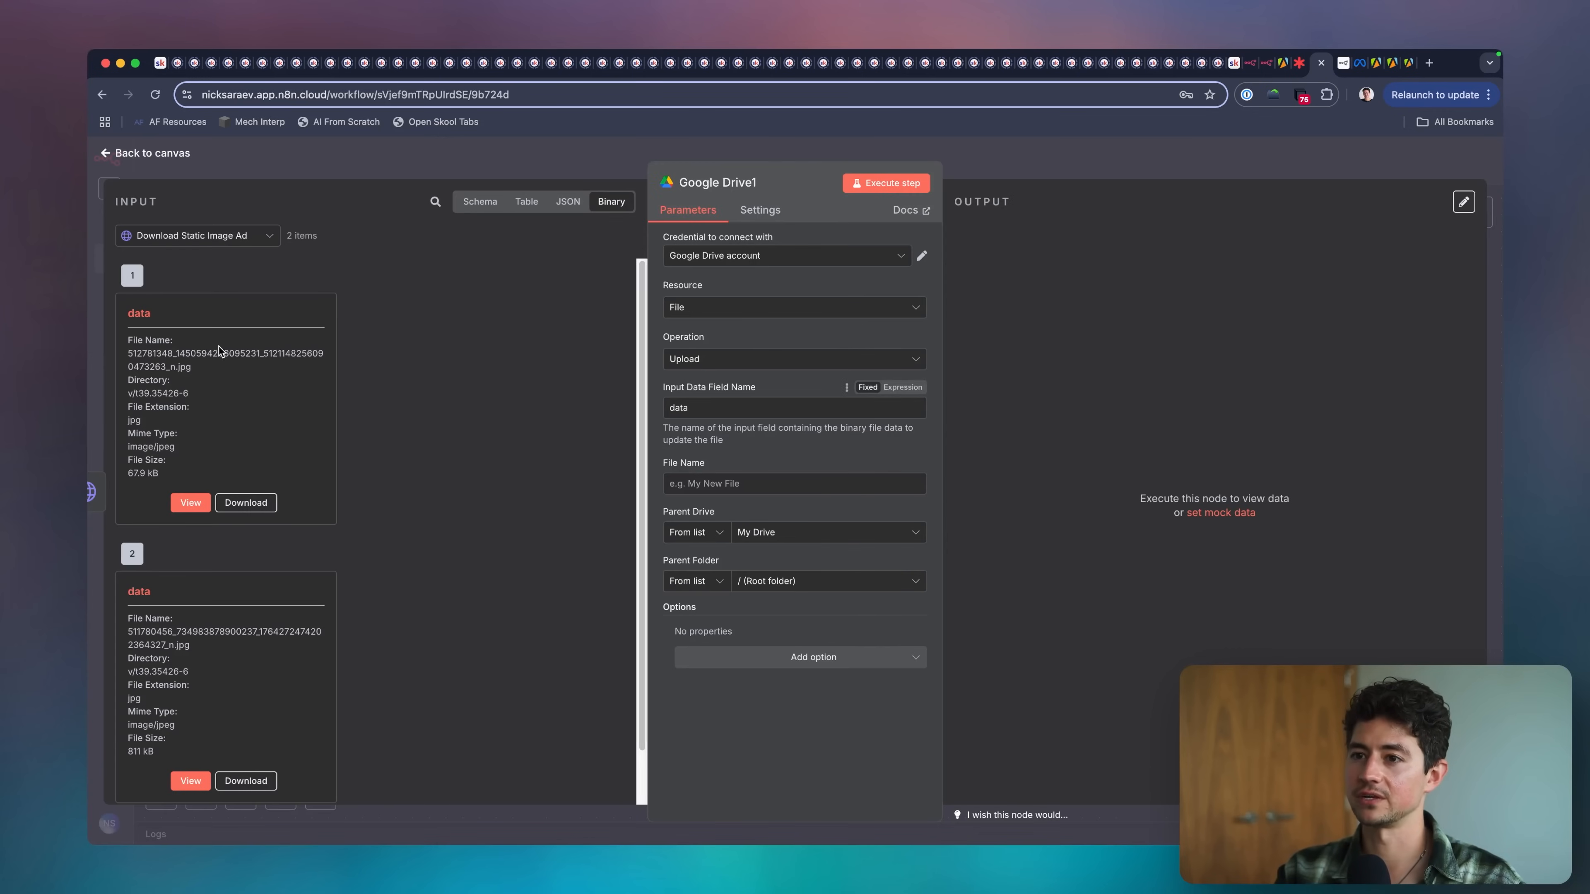
pyautogui.doubleClick(135, 311)
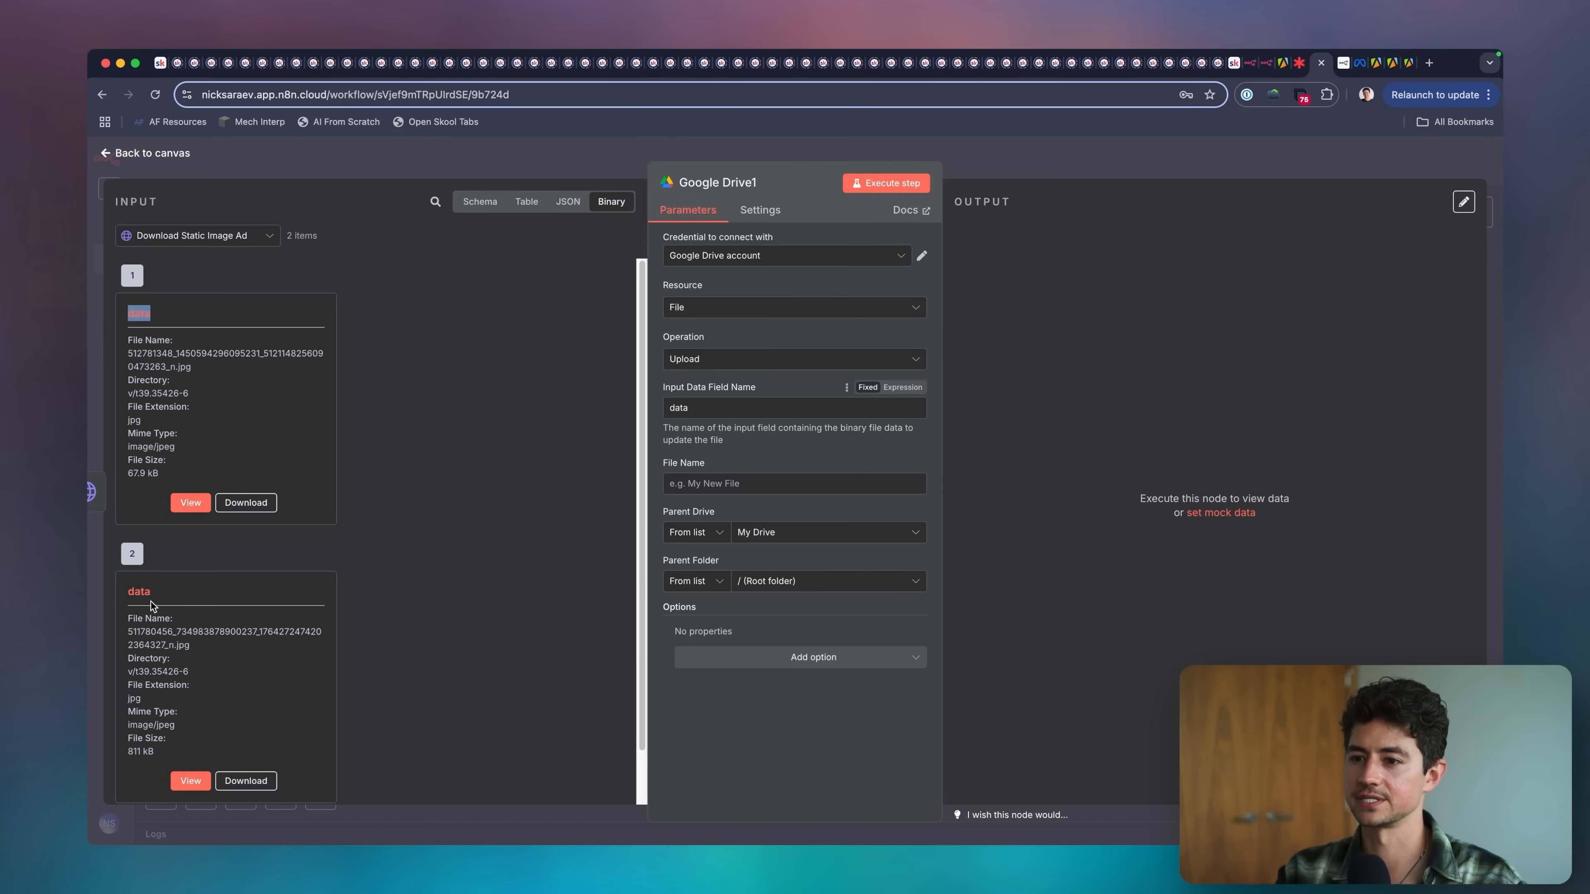
# Check the first incoming image's file name and start an expression in the upload node's File Name field.
pyautogui.click(777, 487)
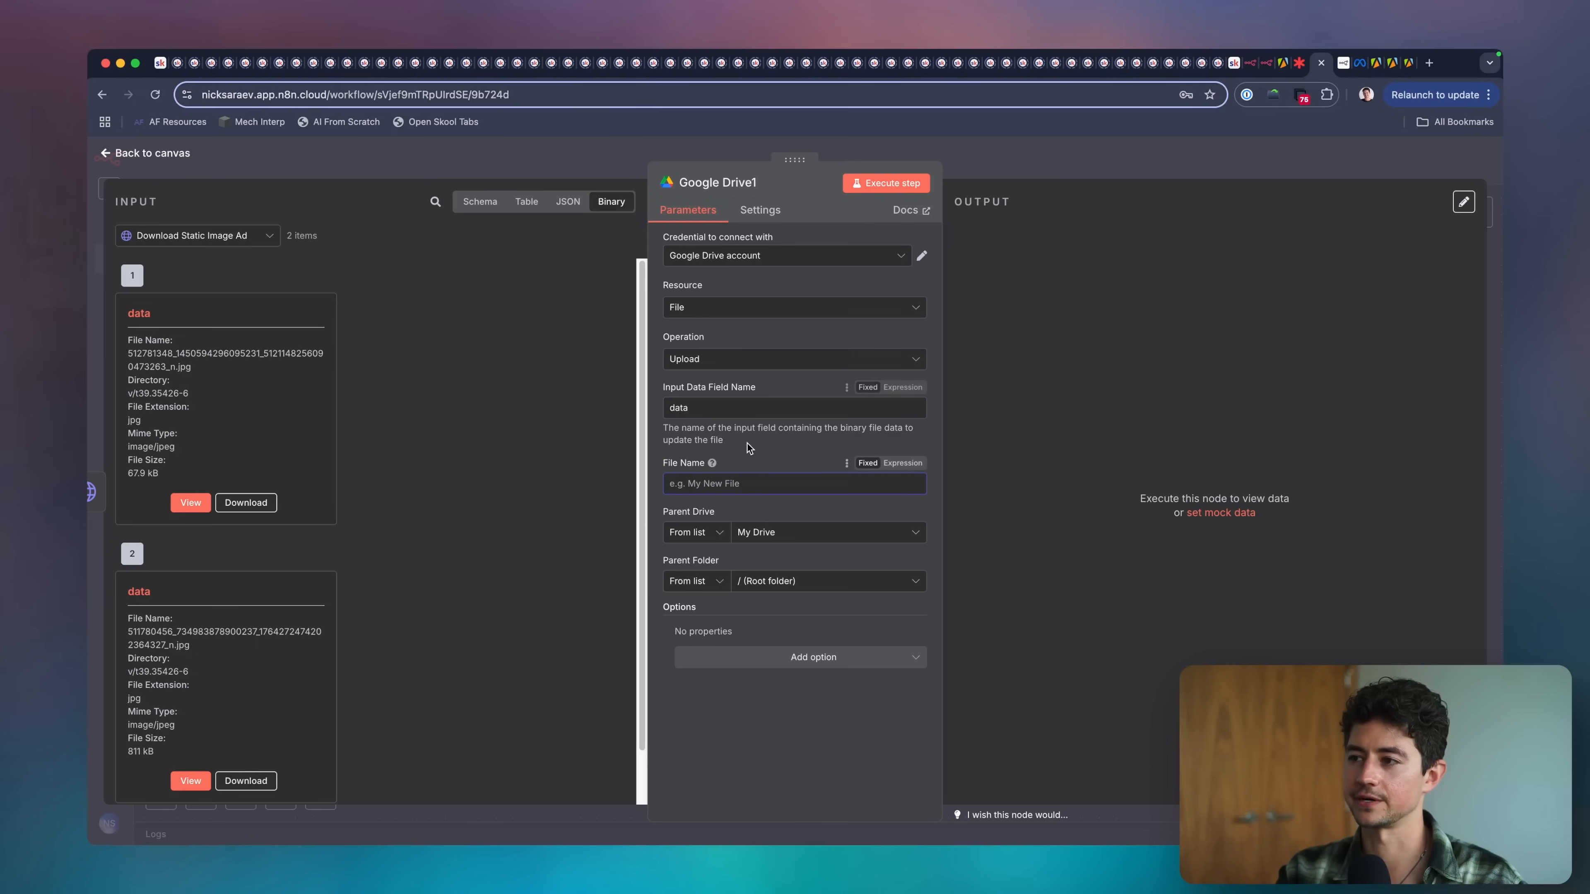
pyautogui.scroll(-1, 419, 457)
pyautogui.doubleClick(184, 334)
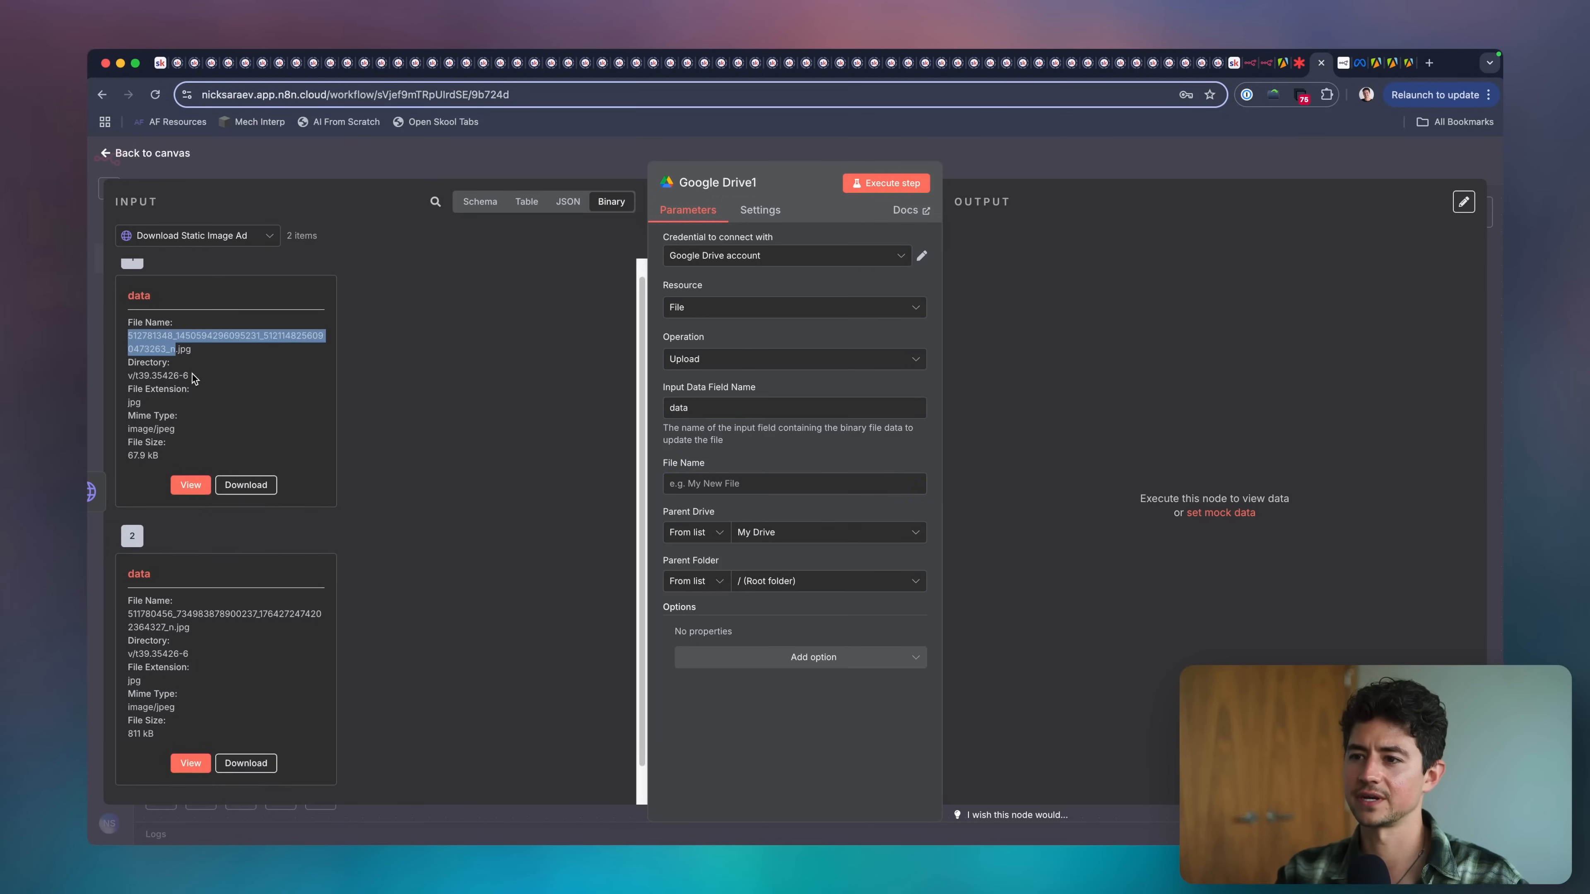
pyautogui.click(691, 482)
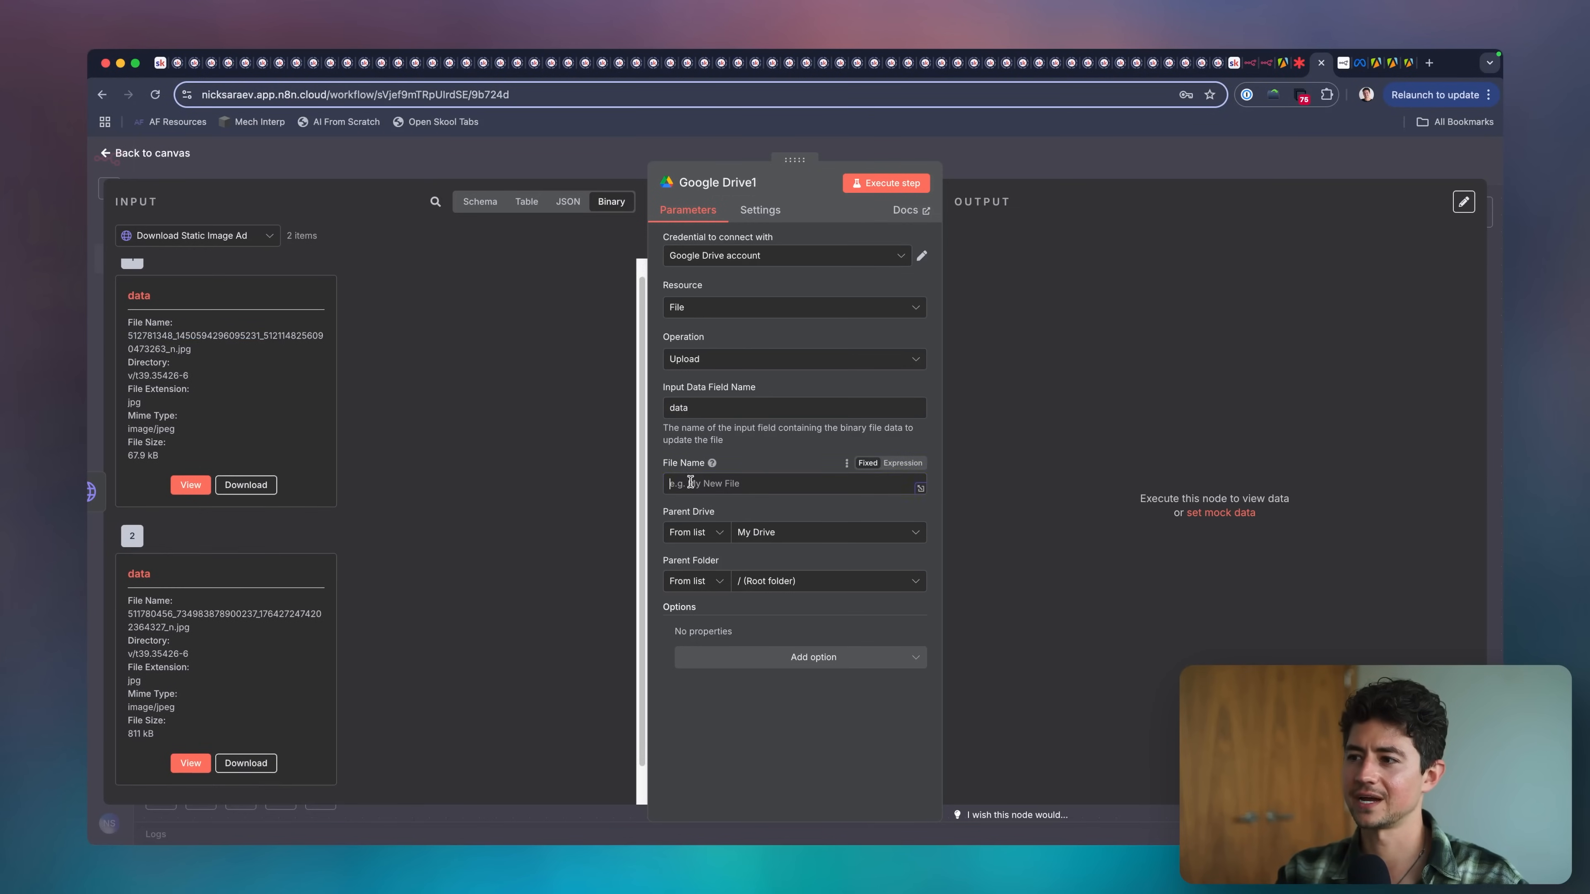
pyautogui.doubleClick(226, 332)
pyautogui.click(902, 465)
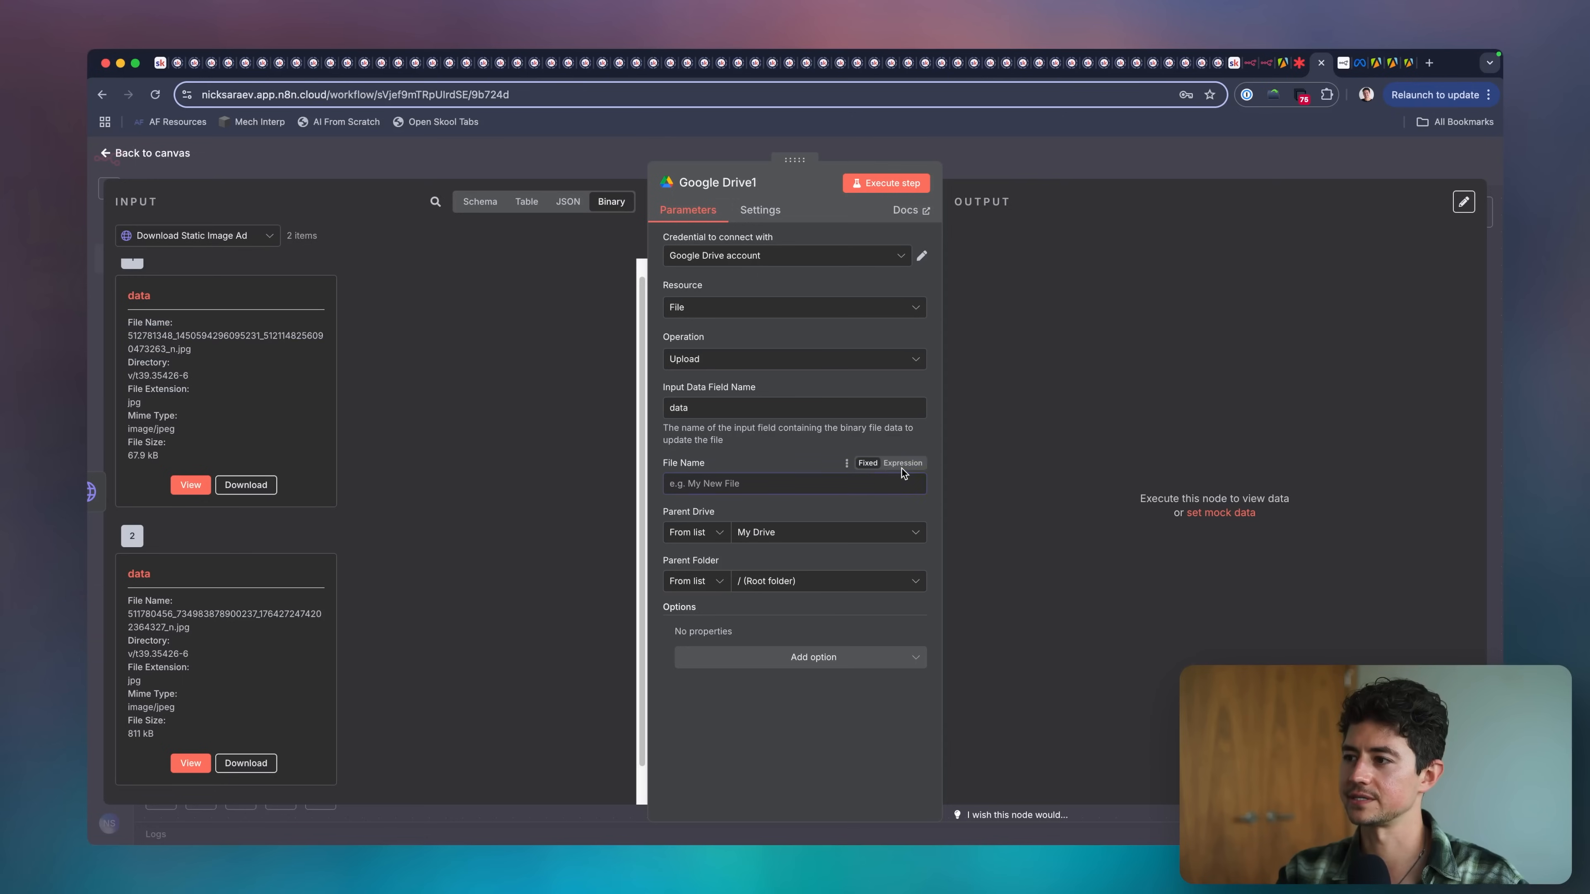
pyautogui.write('{{')
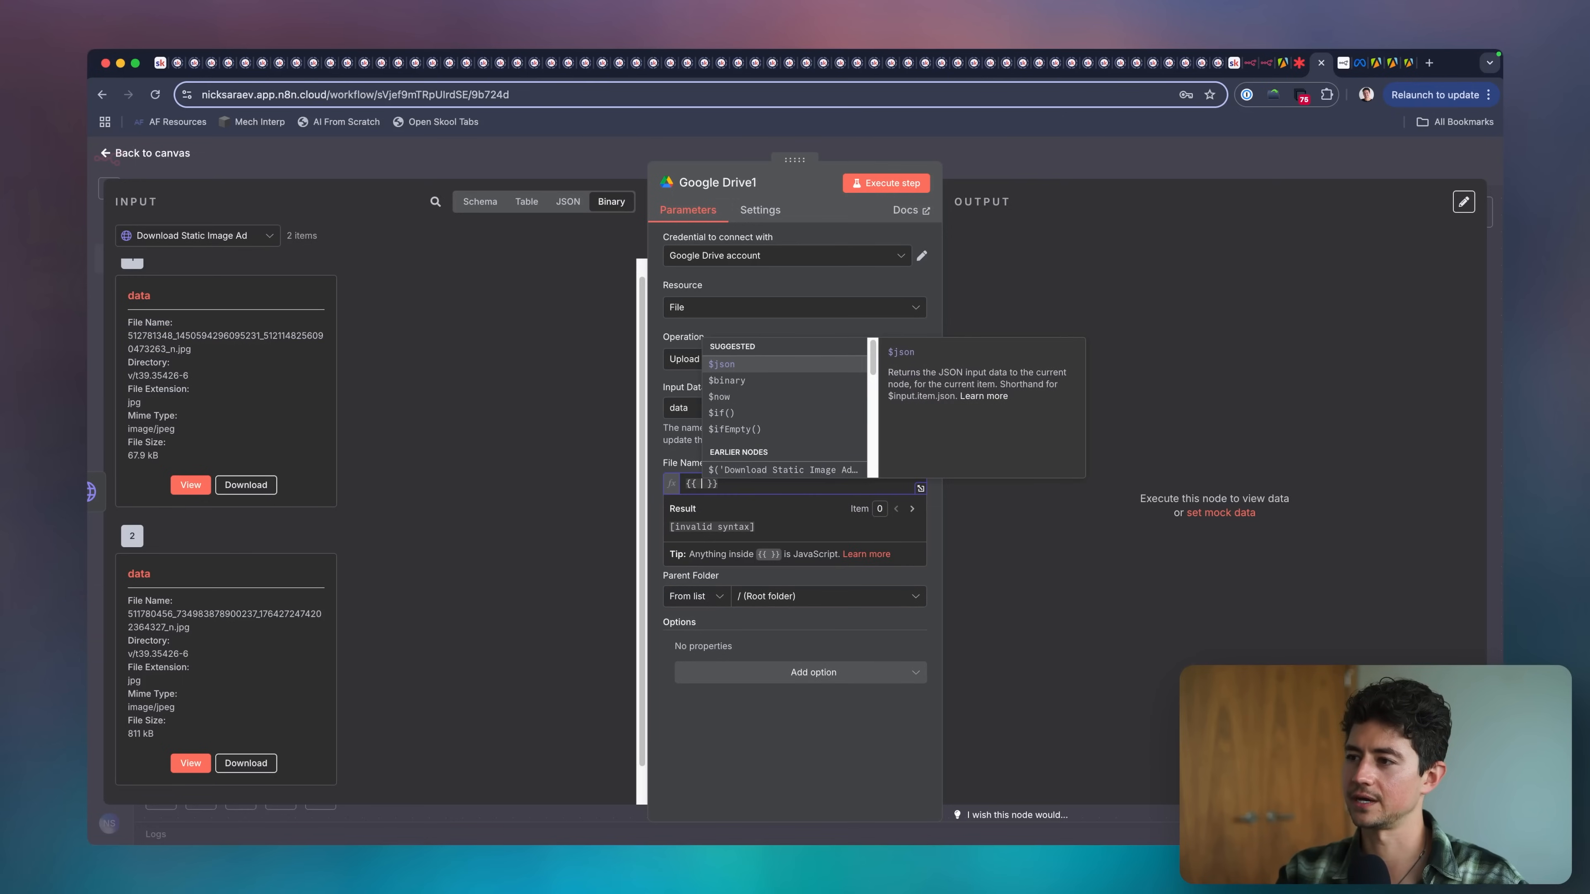
# Try $json as the File Name expression and look through its fields for a usable name.
pyautogui.click(786, 364)
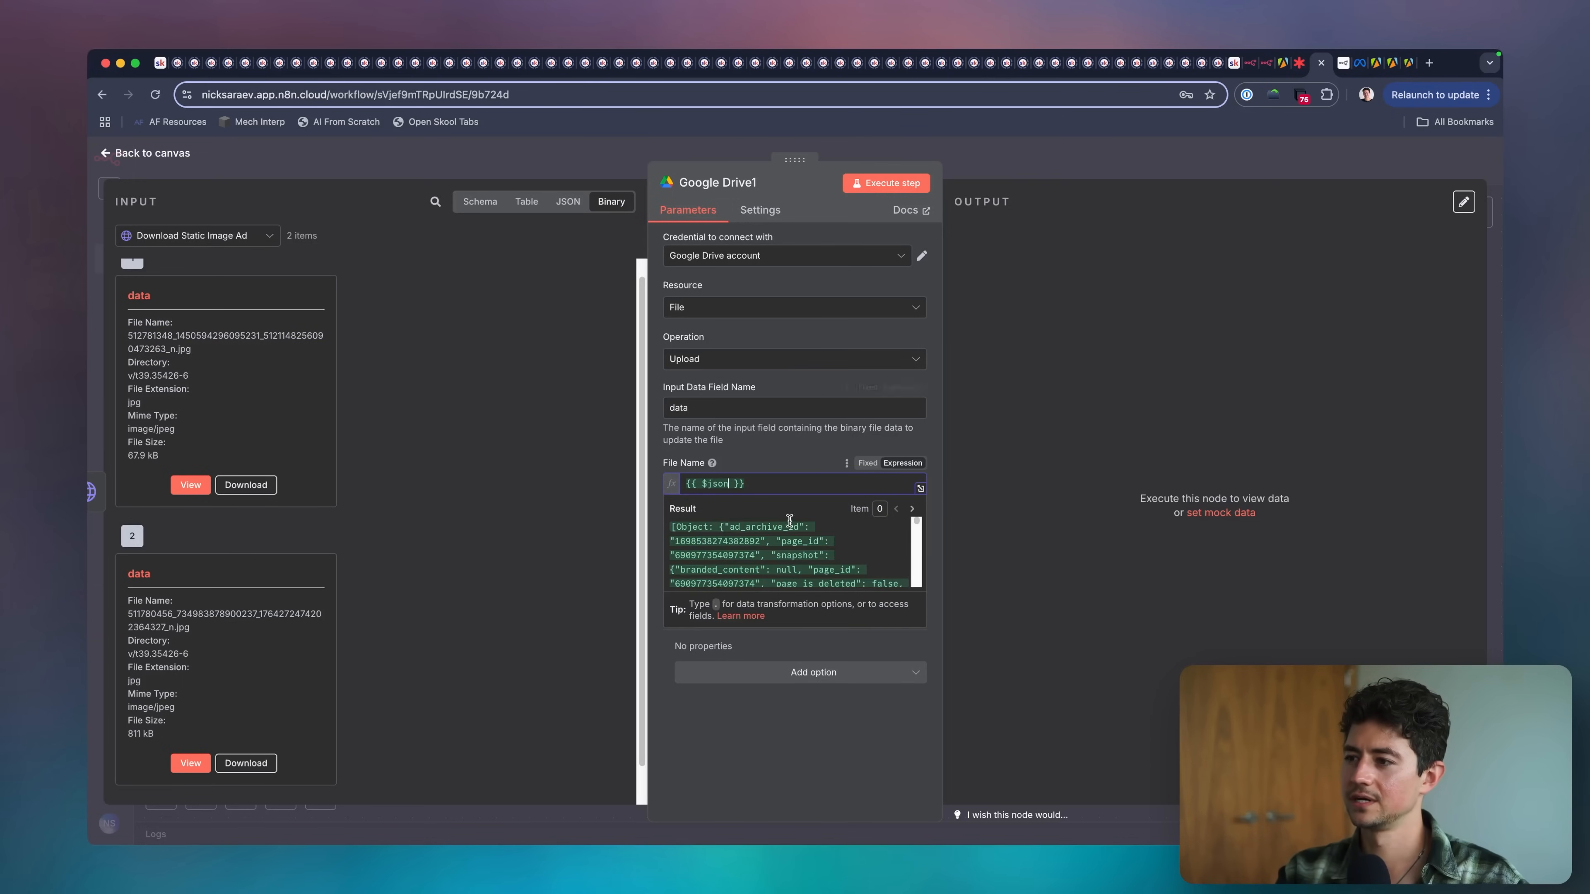
pyautogui.scroll(-5, 804, 533)
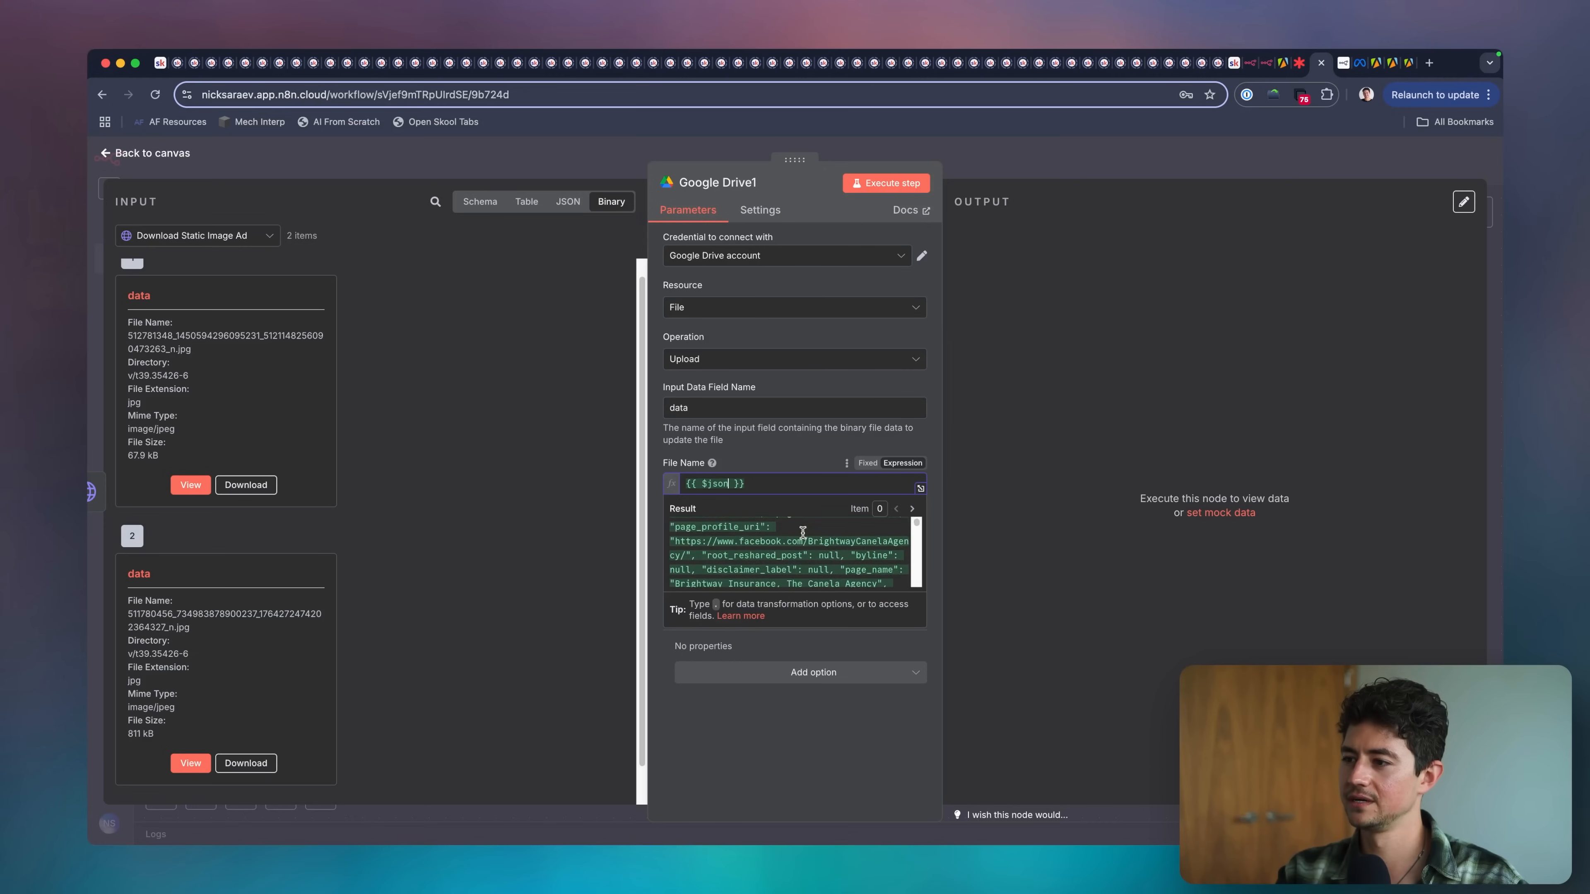
pyautogui.scroll(-5, 803, 533)
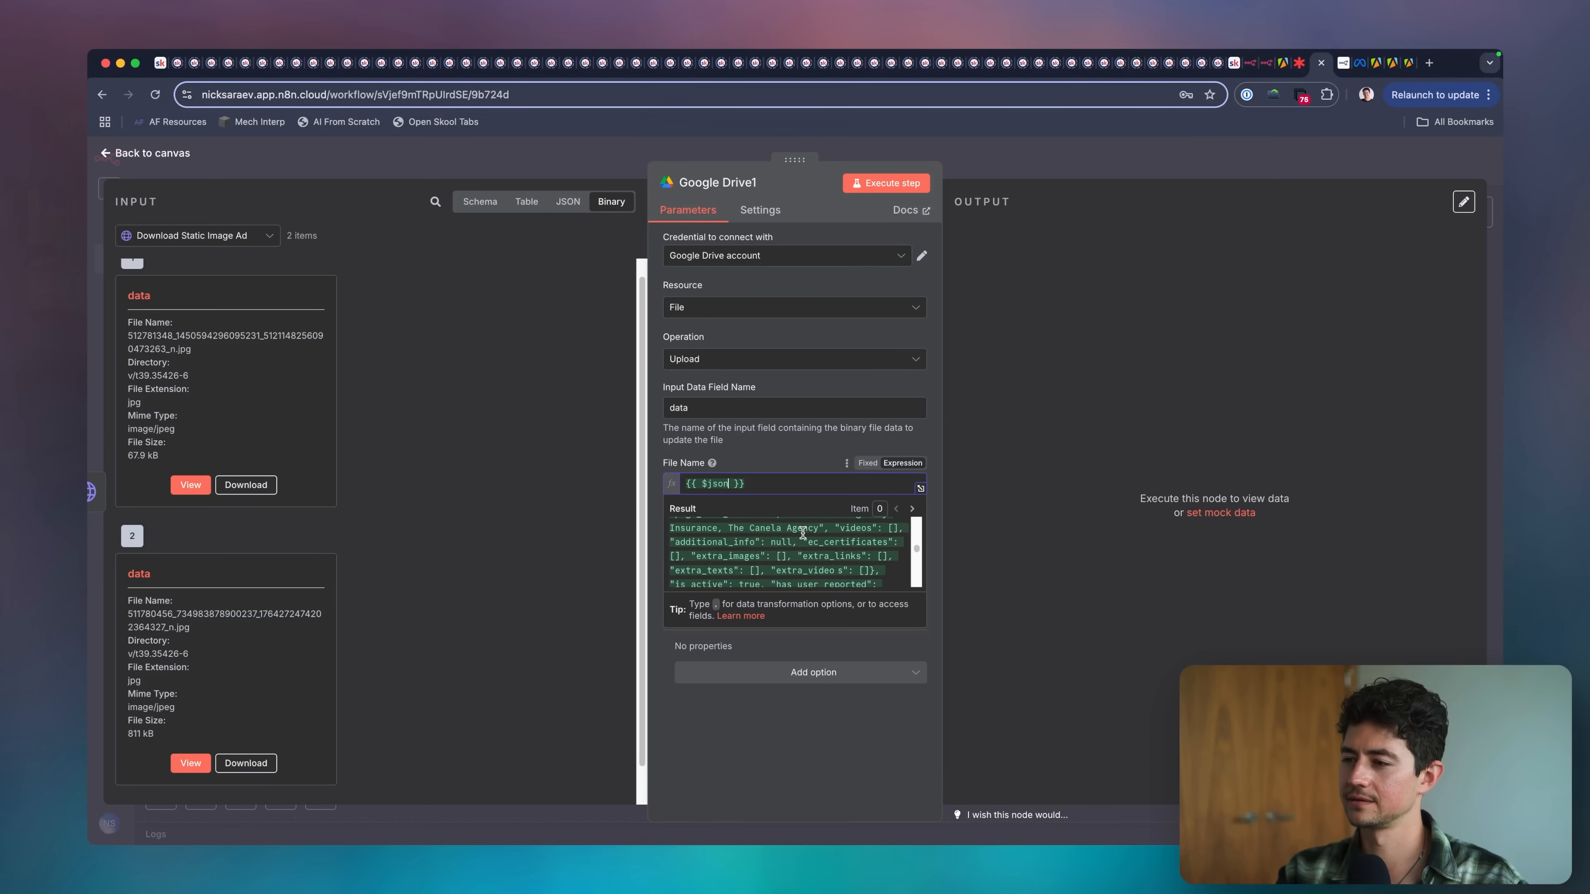
pyautogui.doubleClick(719, 483)
pyautogui.press('BackSpace')
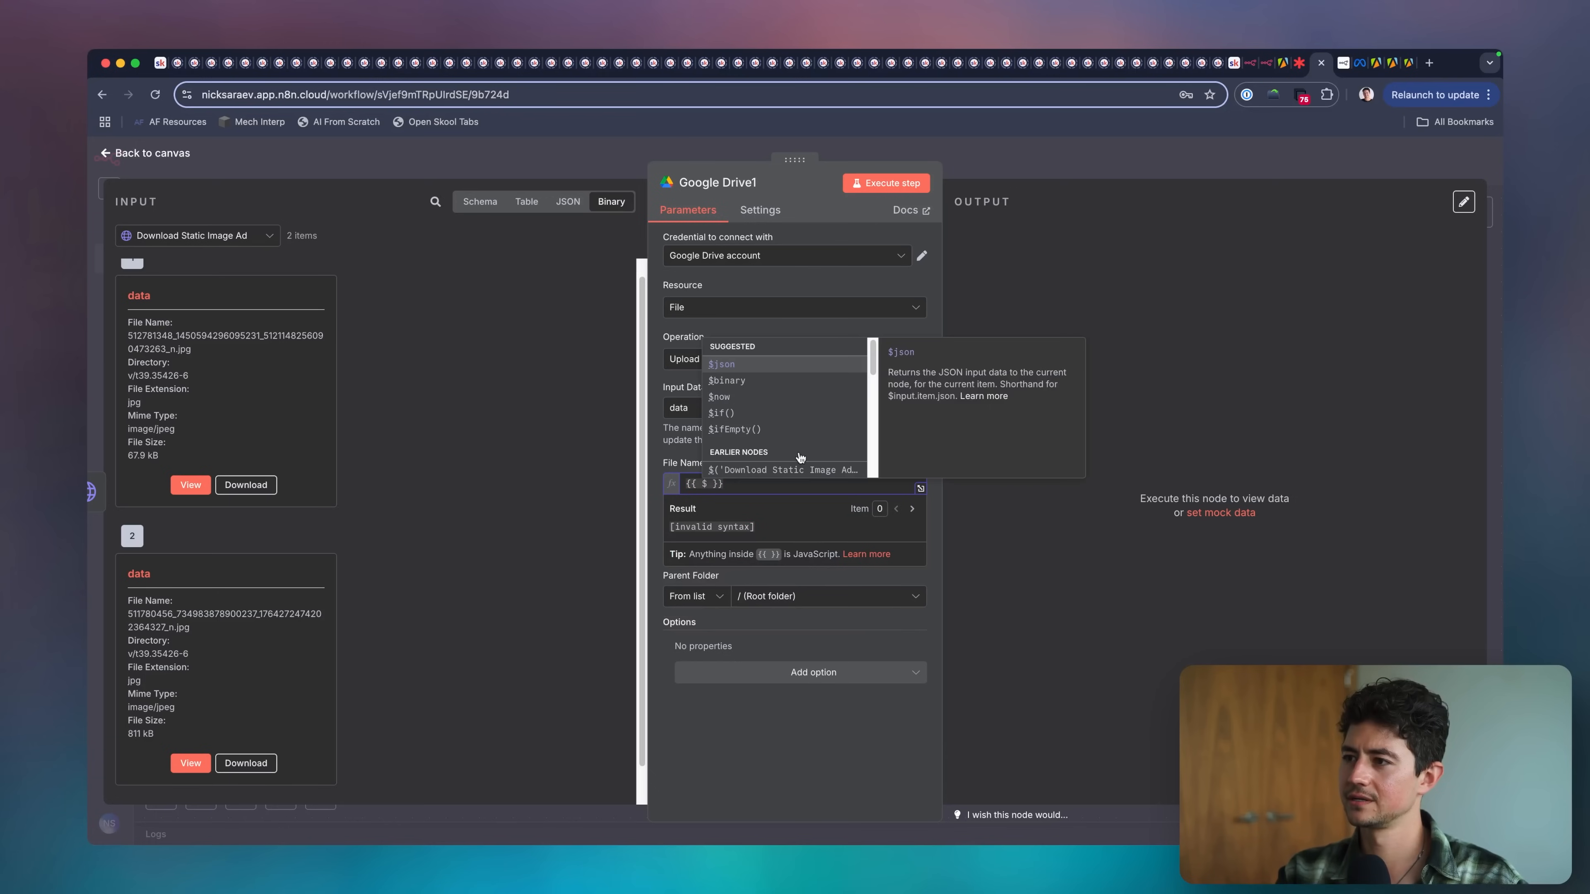
# Set the upload node's File Name to {{ $binary.data.fileName }} and return to the canvas.
pyautogui.click(789, 383)
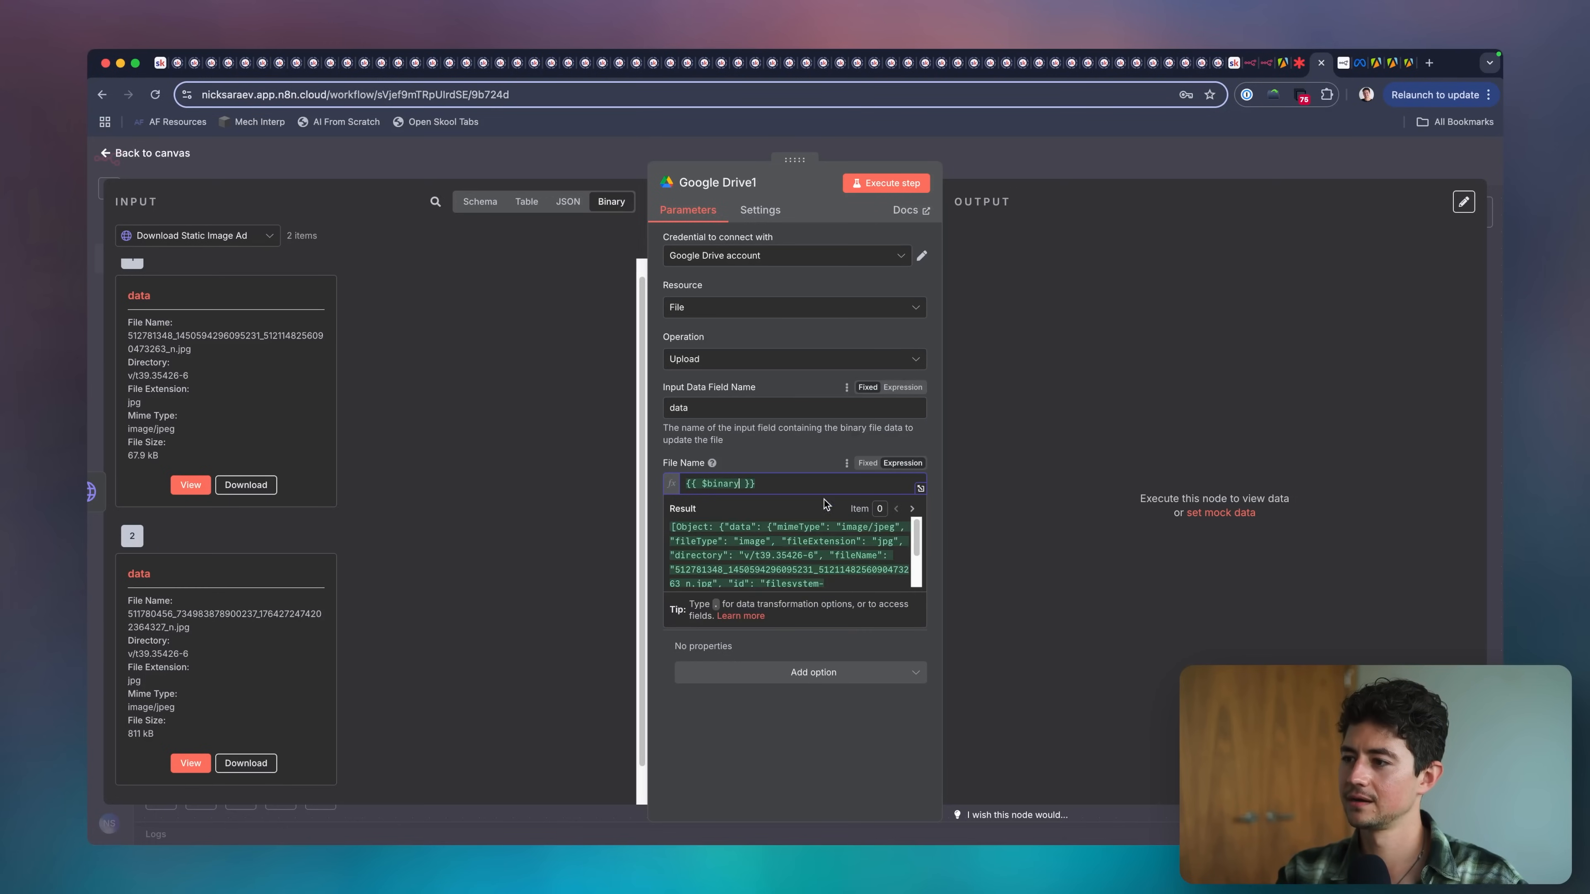
pyautogui.write('.data.')
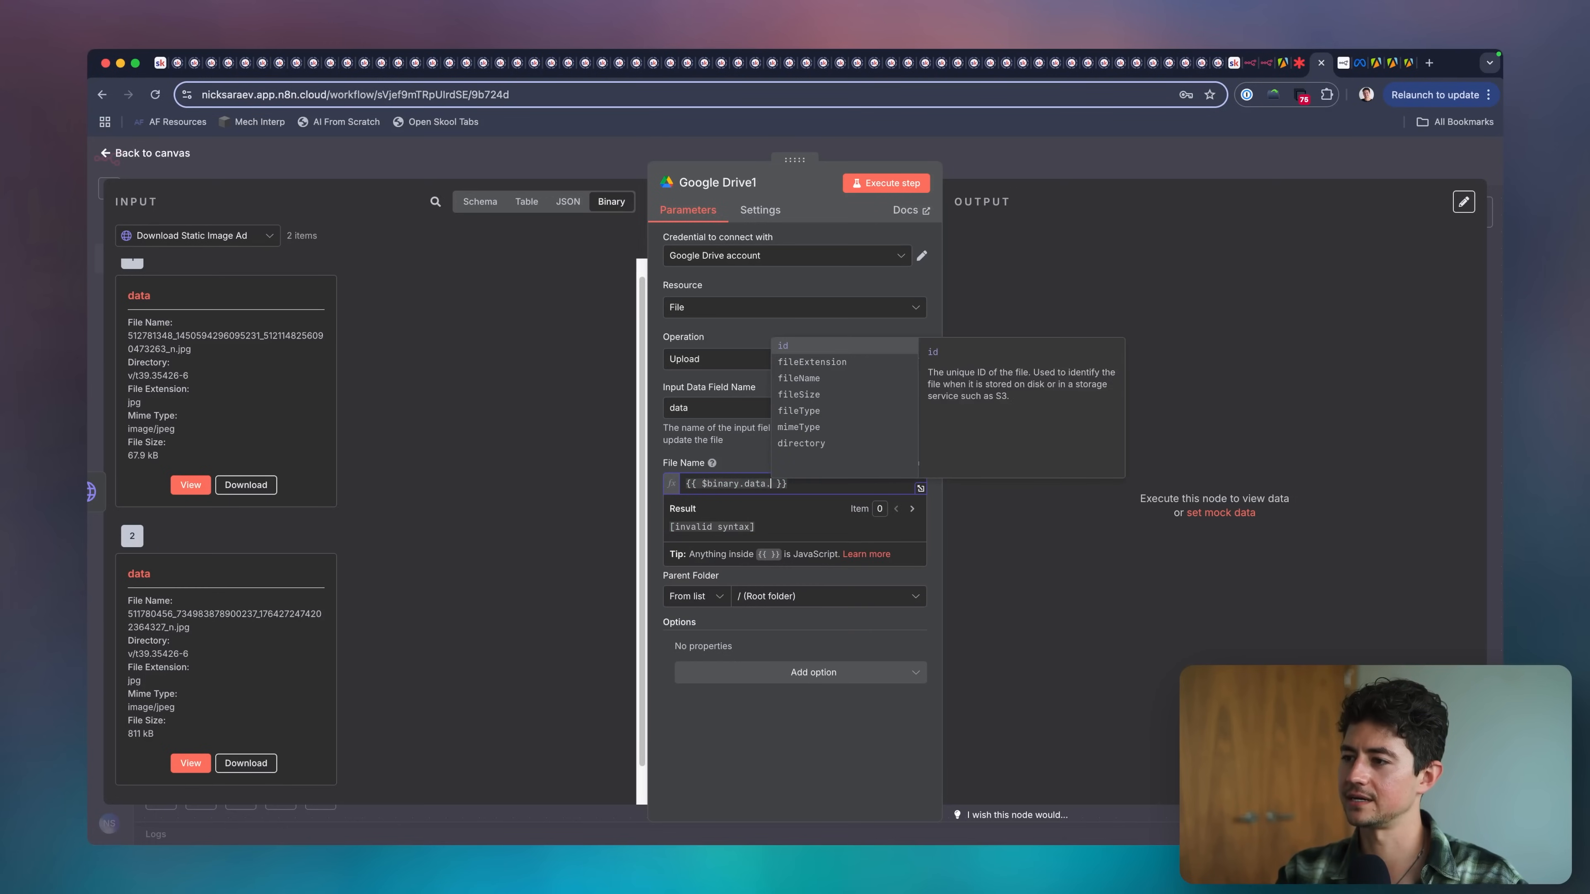
pyautogui.press('Return')
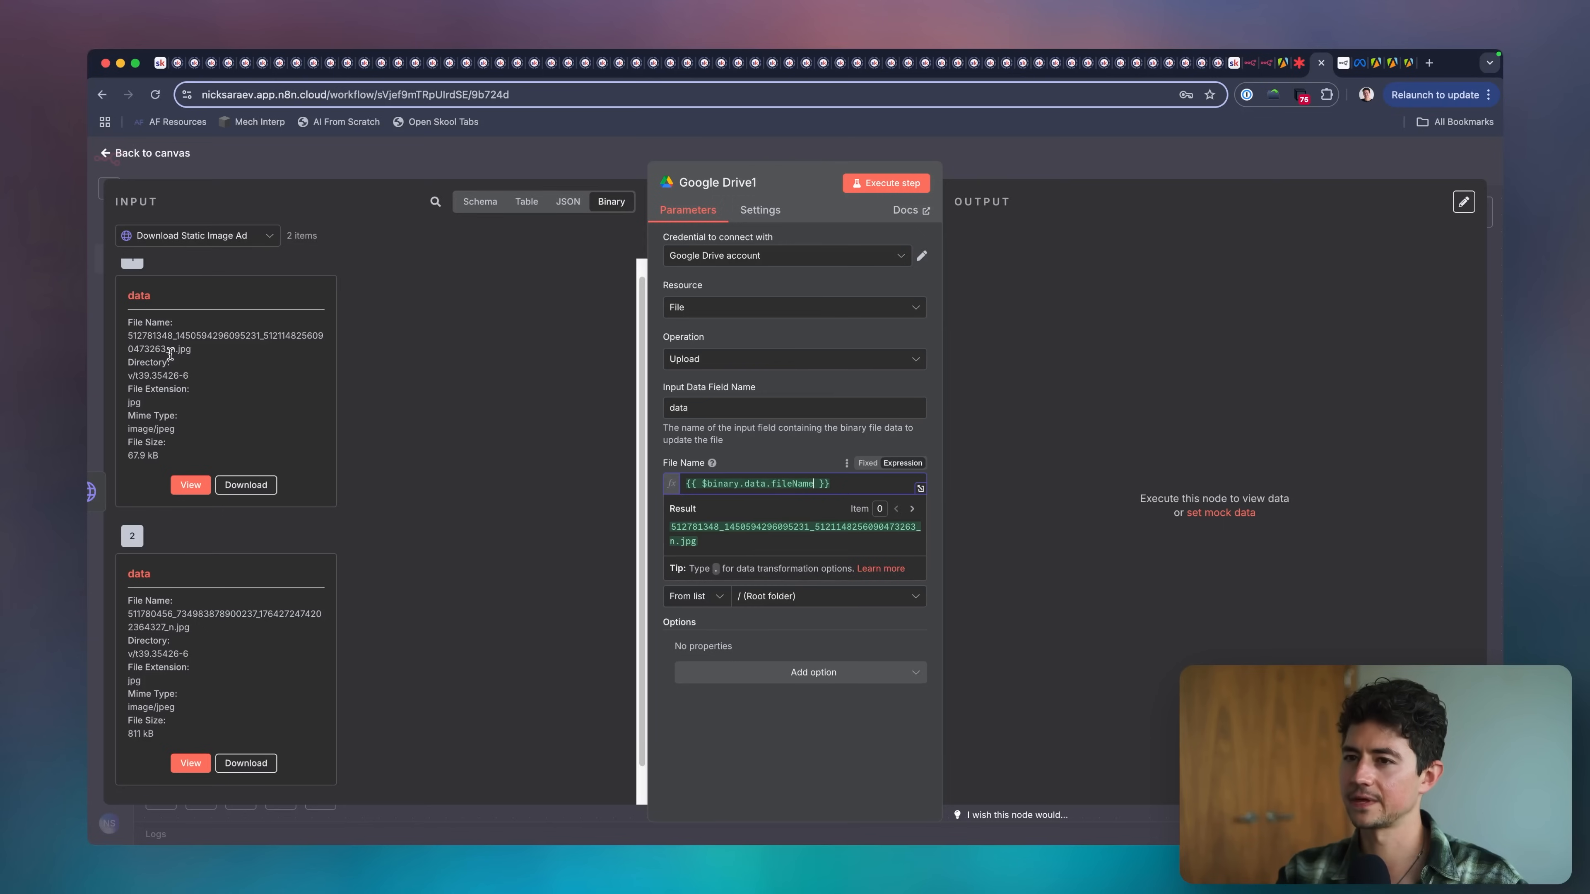
pyautogui.click(805, 453)
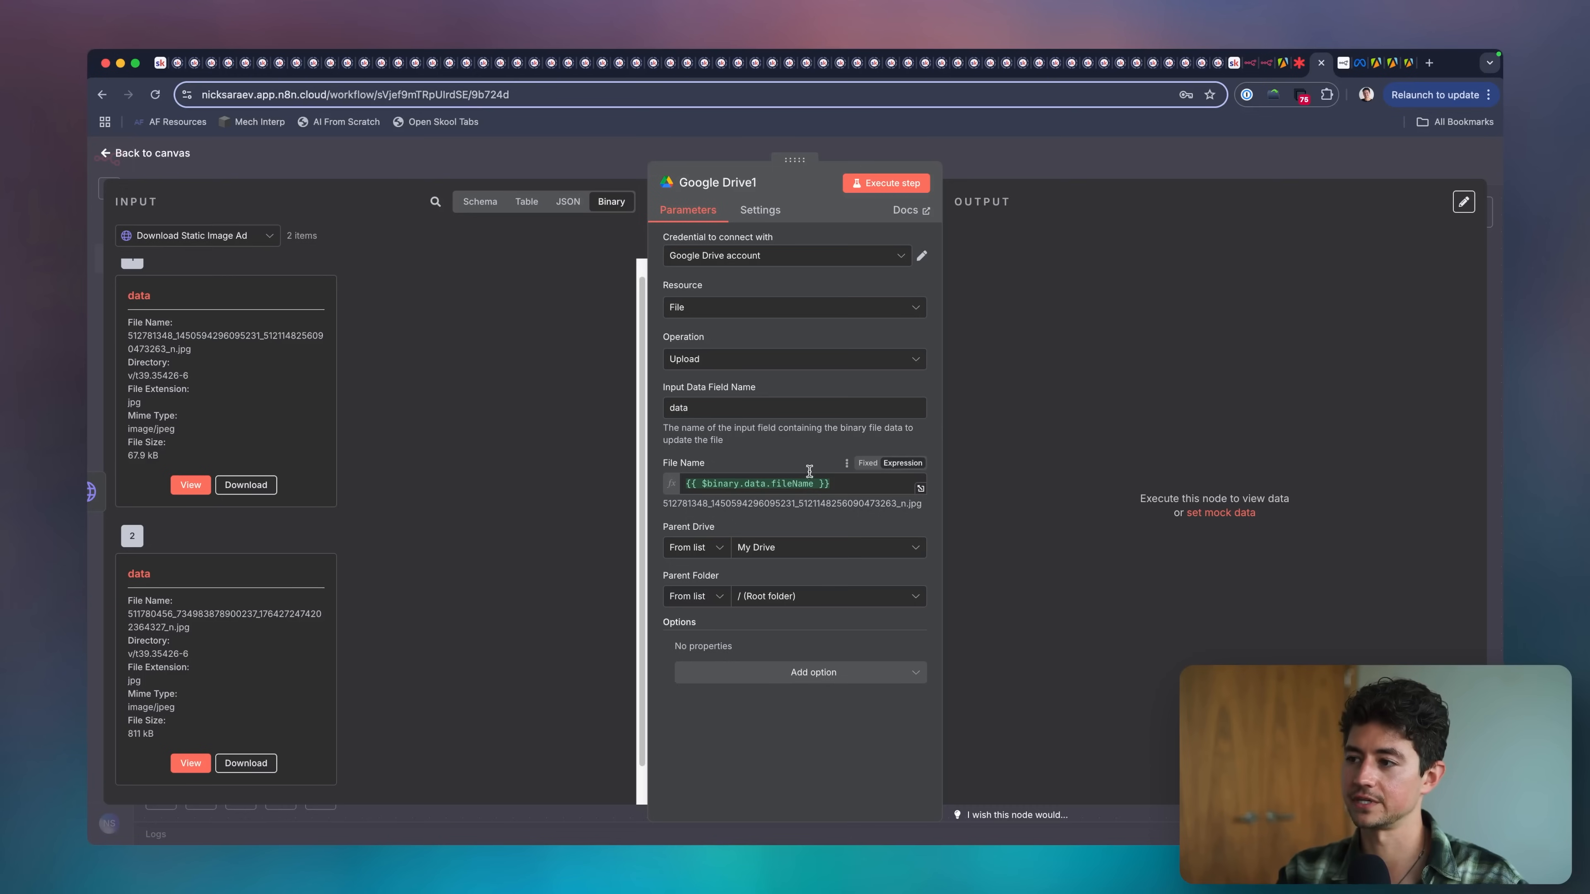
pyautogui.click(1035, 154)
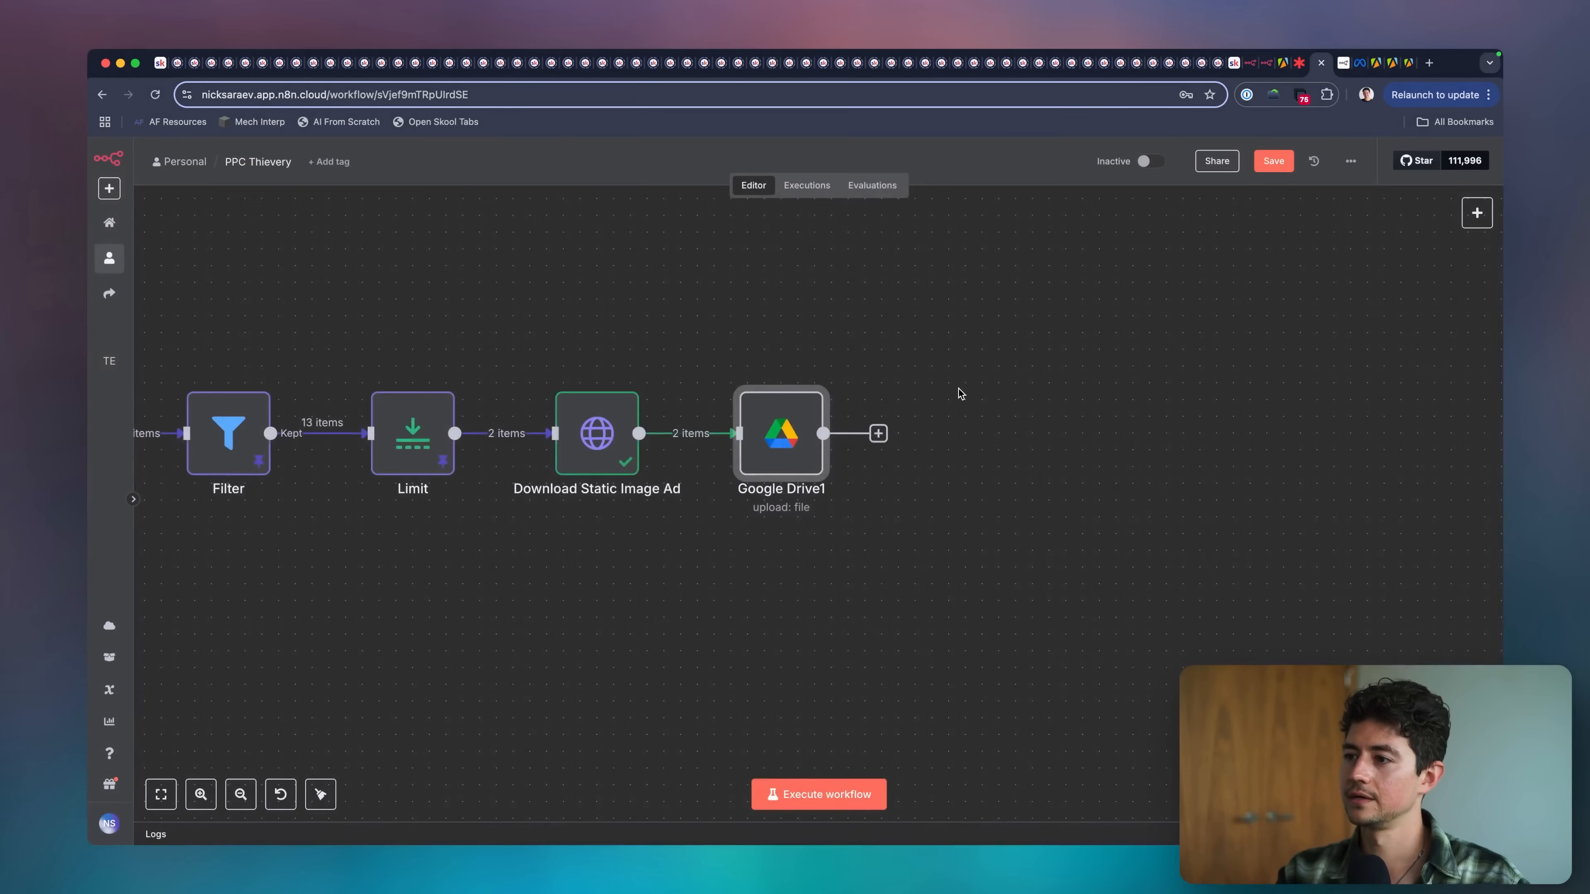
# Execute the PPC Thievery workflow so the downloaded ad images are uploaded to Google Drive.
pyautogui.hscroll(1, 958, 389)
pyautogui.scroll(-5, 756, 368)
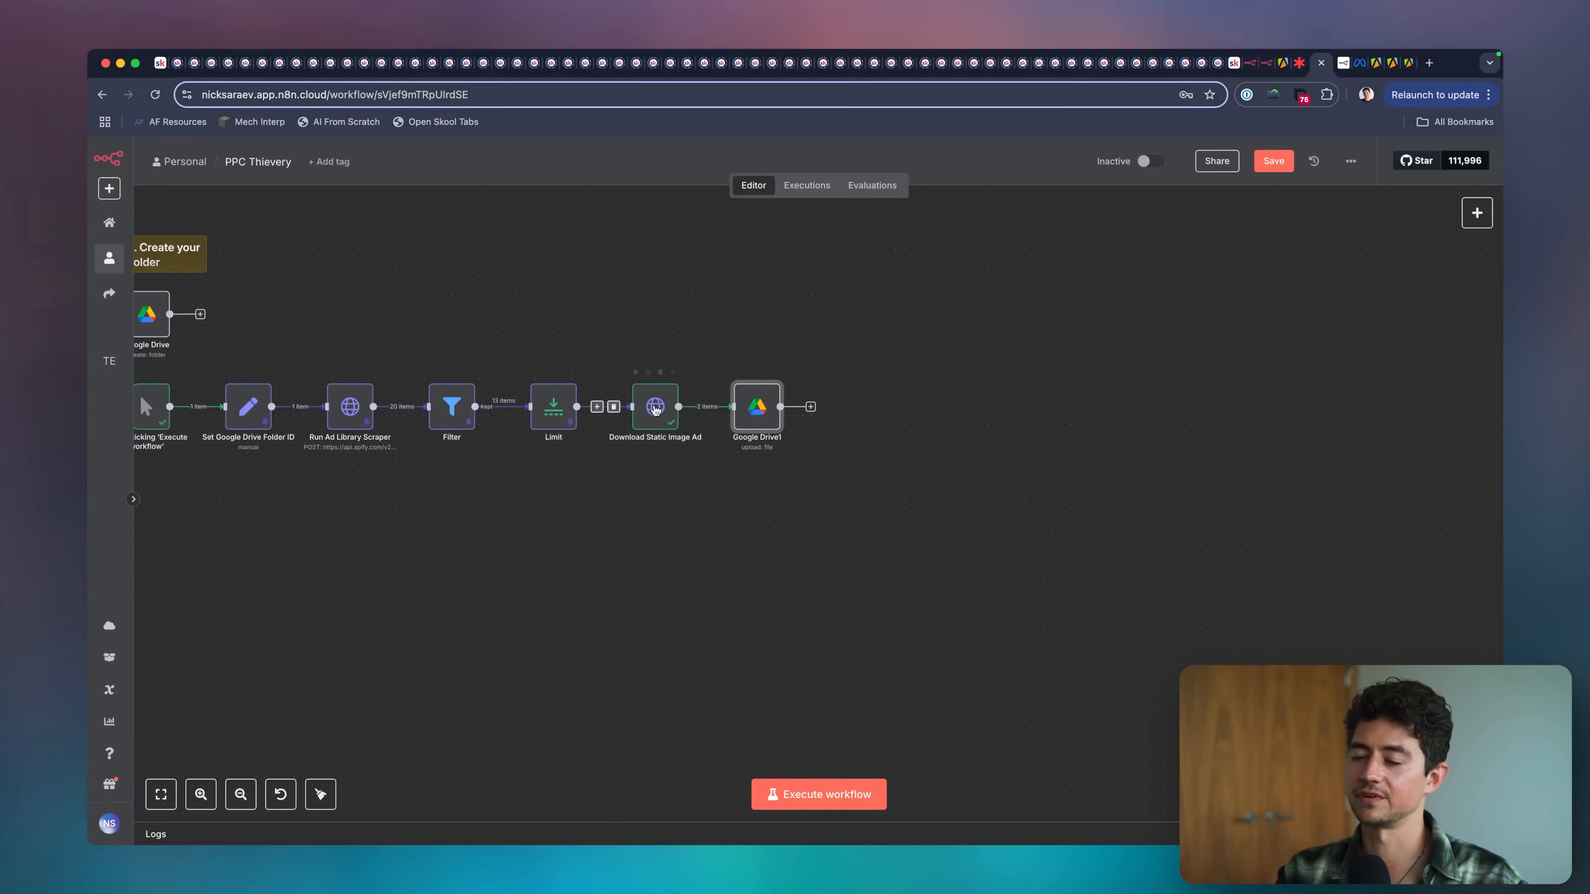
pyautogui.hscroll(-2, 224, 412)
pyautogui.hscroll(4, 546, 521)
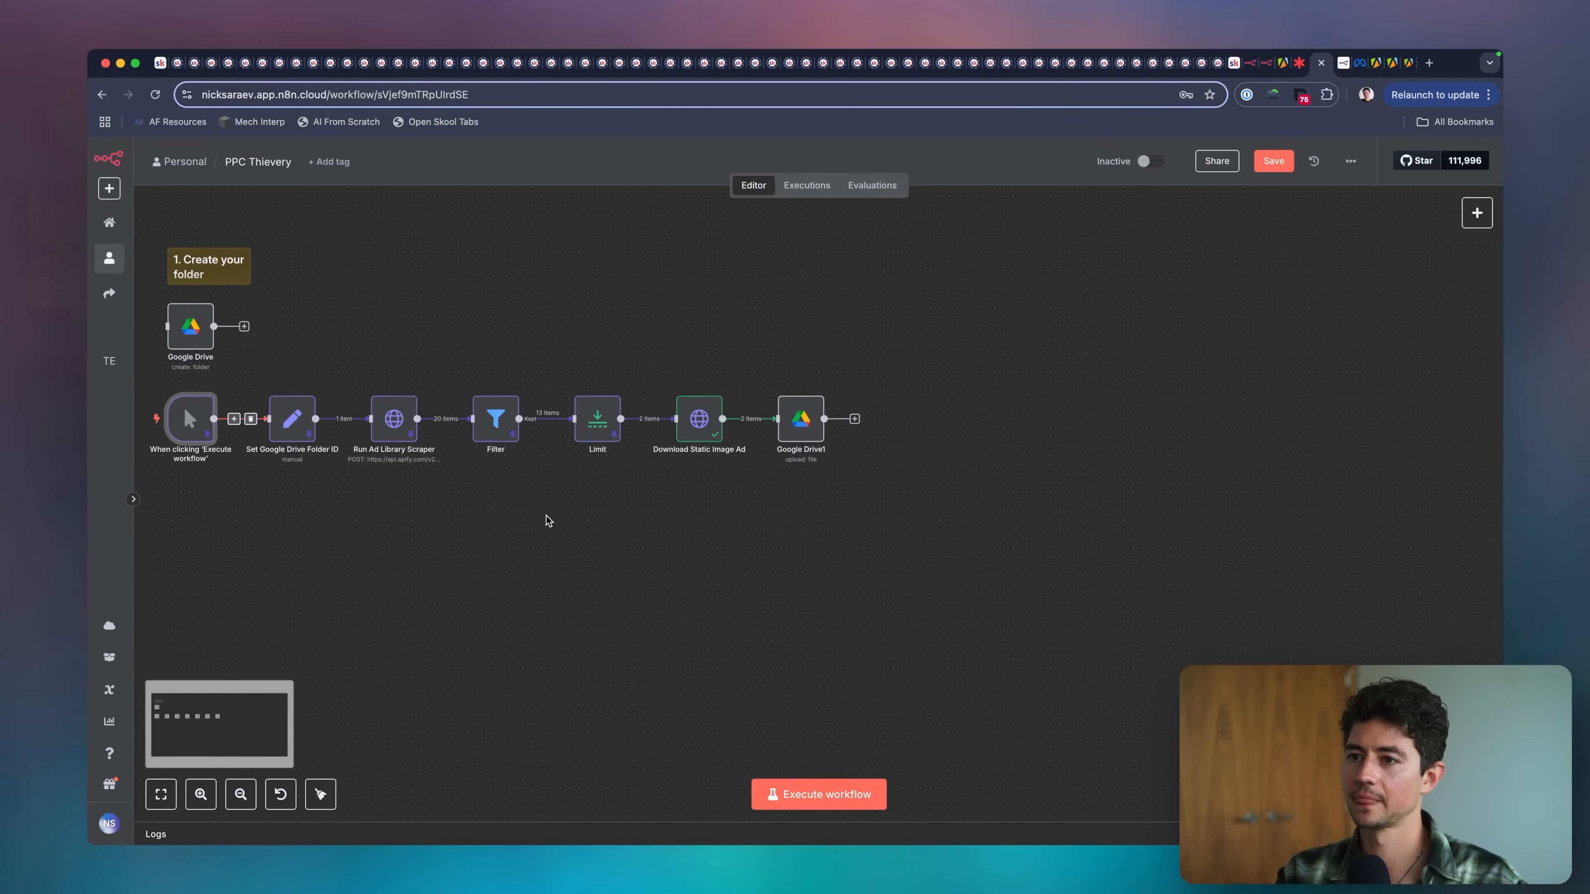
pyautogui.hscroll(1, 563, 518)
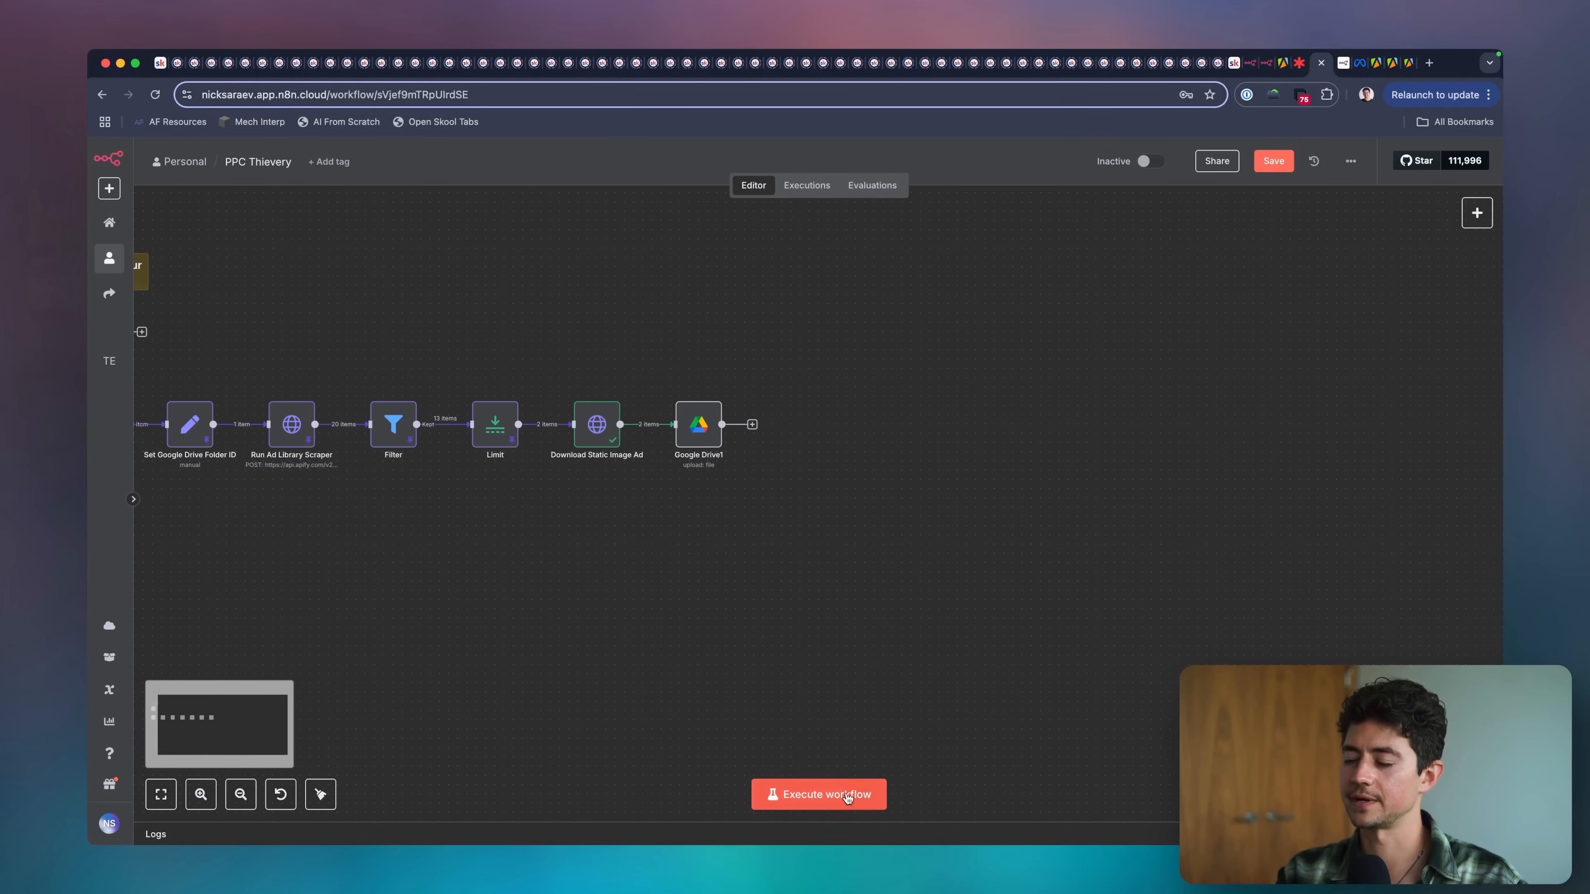
pyautogui.click(839, 794)
pyautogui.scroll(3, 809, 451)
pyautogui.scroll(1, 810, 450)
pyautogui.hotkey('ctrl', 'a')
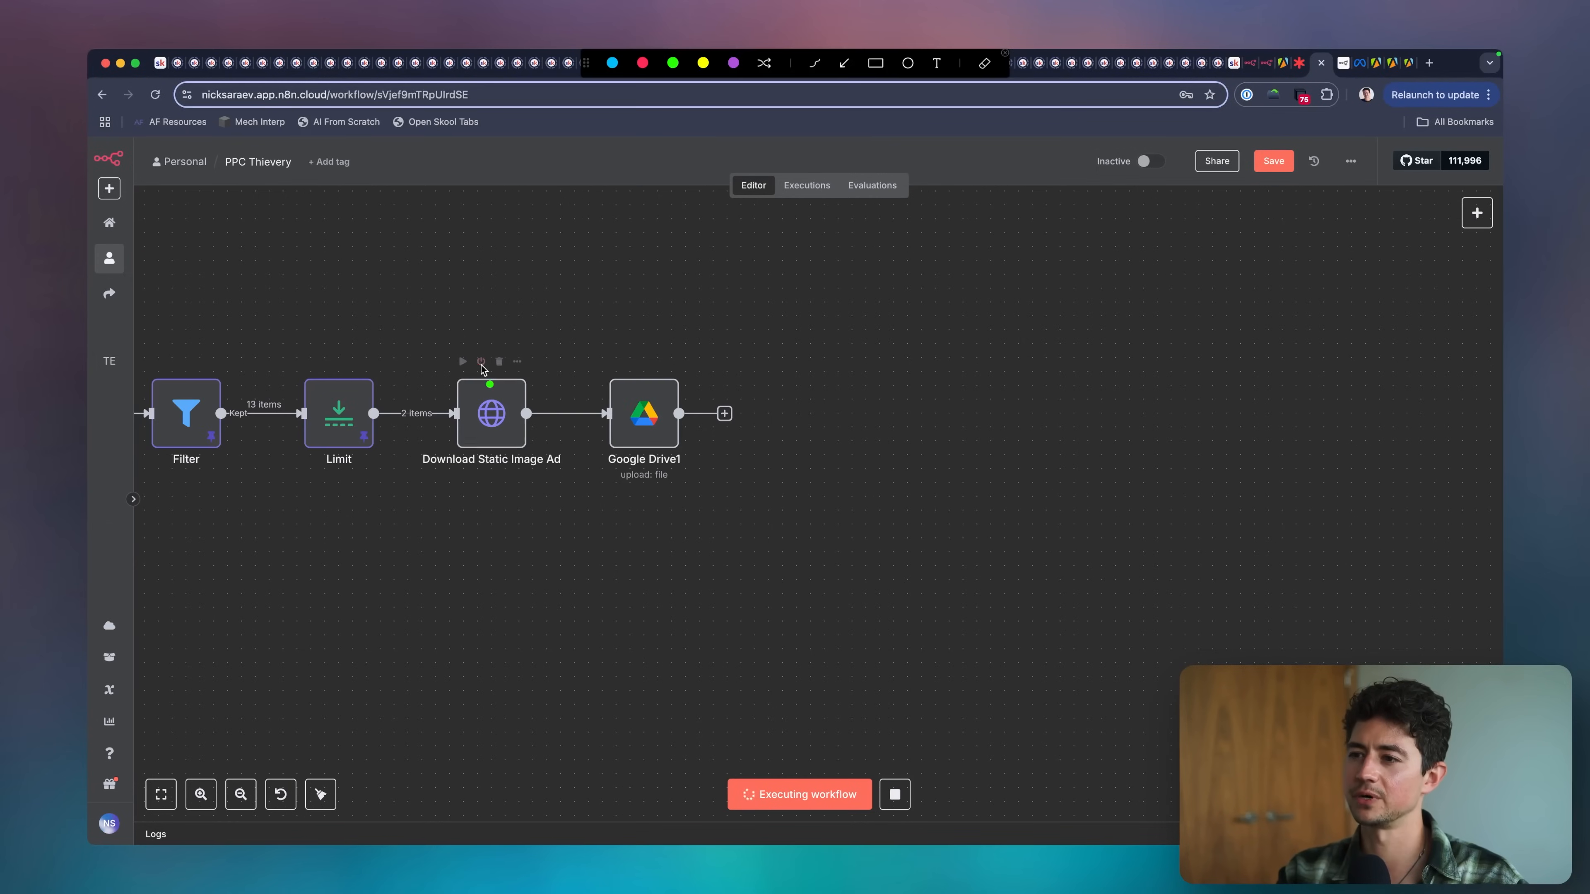
pyautogui.moveTo(481, 367); pyautogui.dragTo(604, 363)
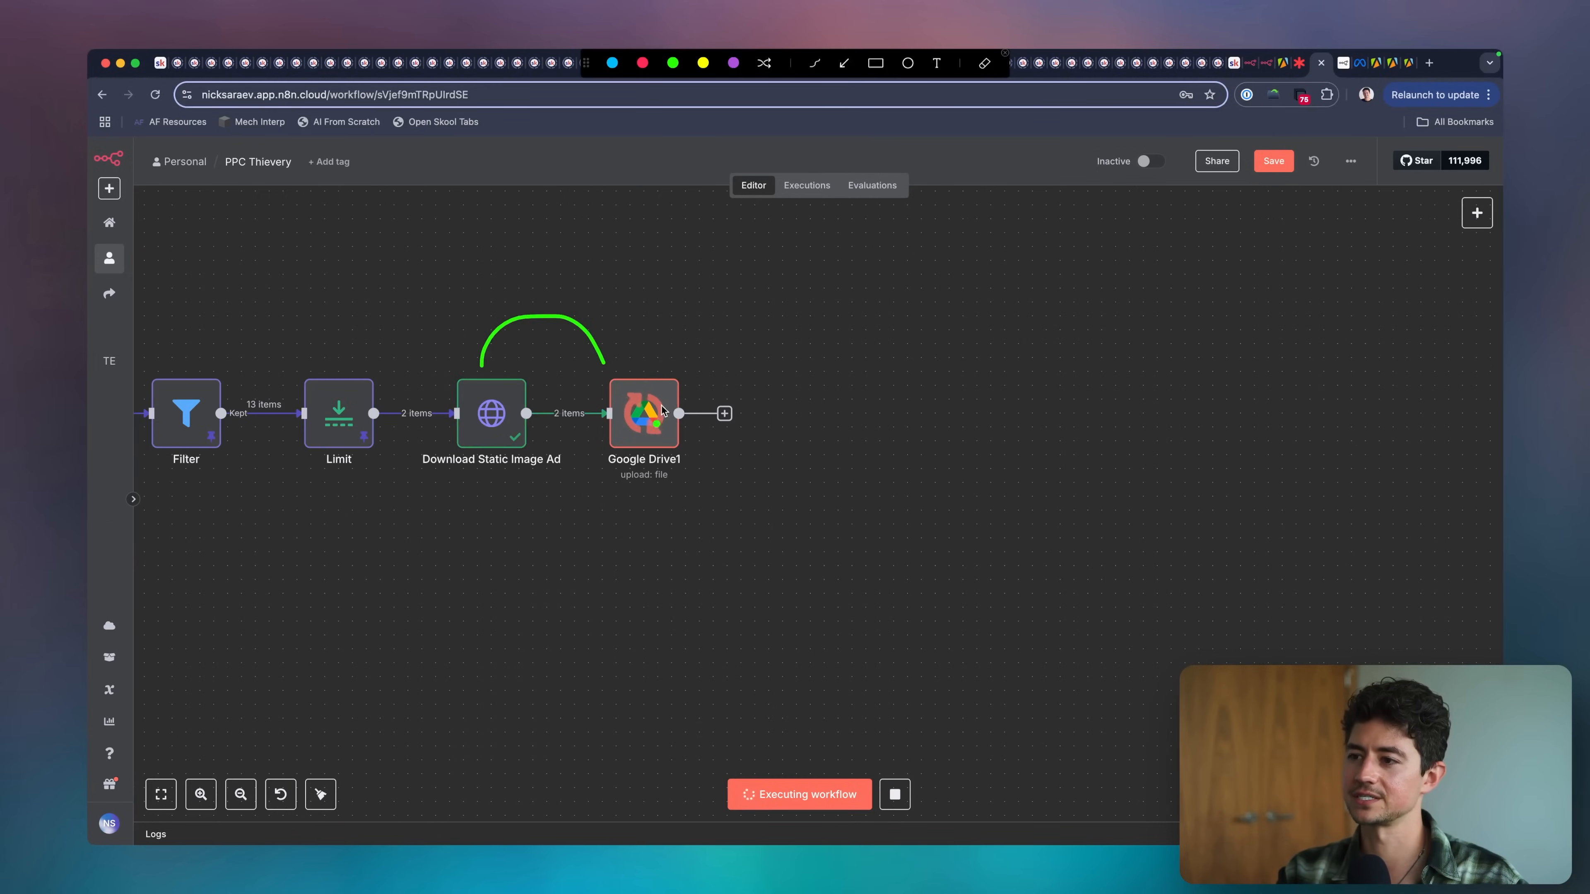
pyautogui.press('Escape')
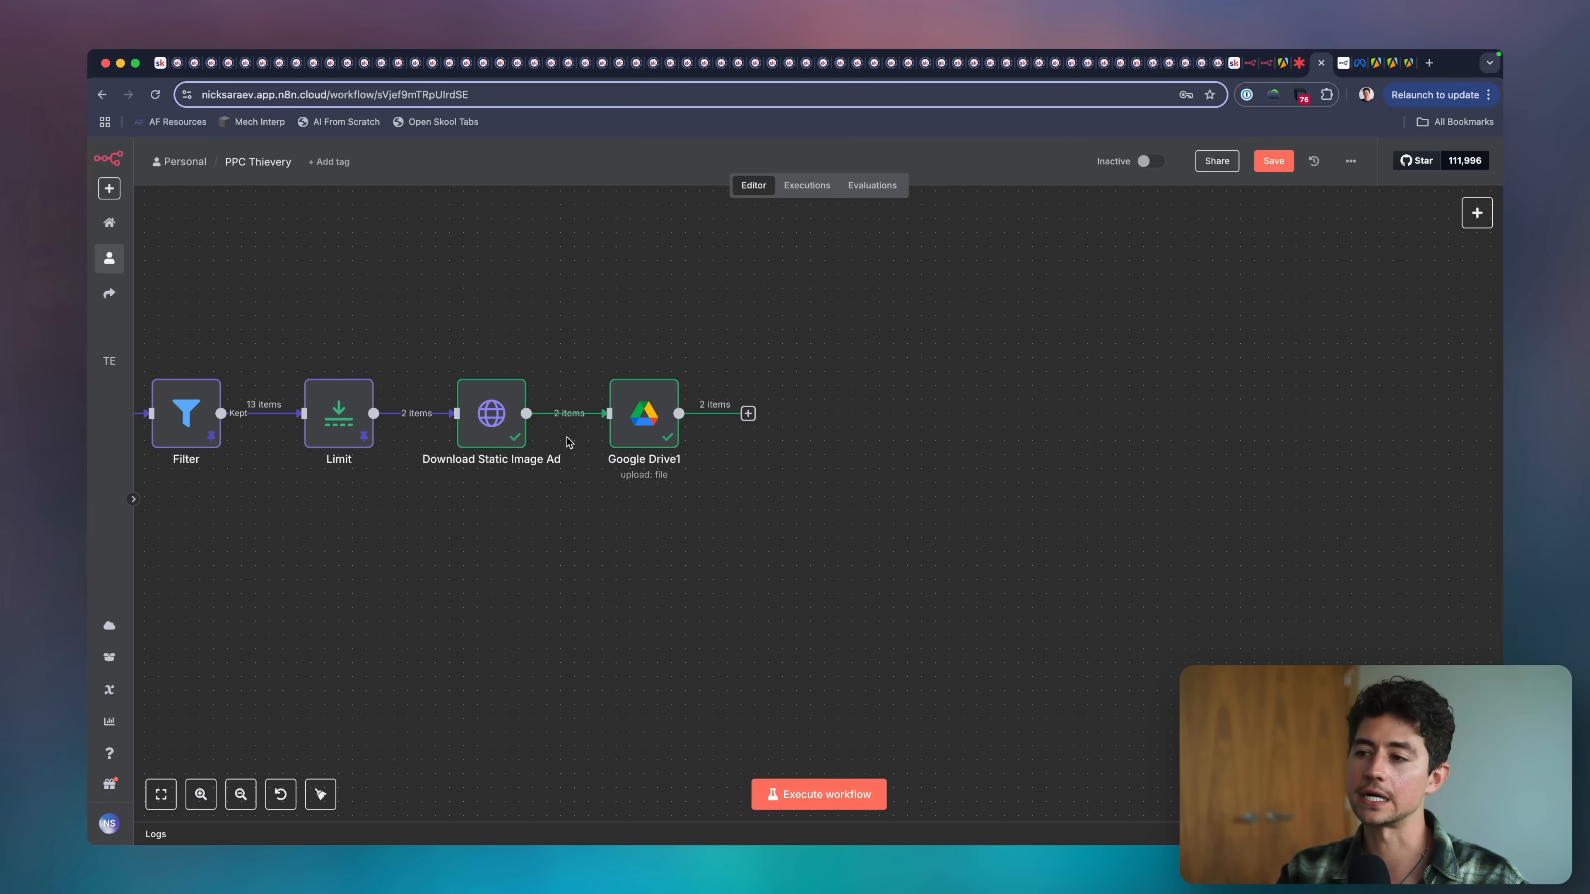
# Check the outputs of the Download Static Image Ad and Google Drive1 nodes, and pin the data of both.
pyautogui.doubleClick(468, 418)
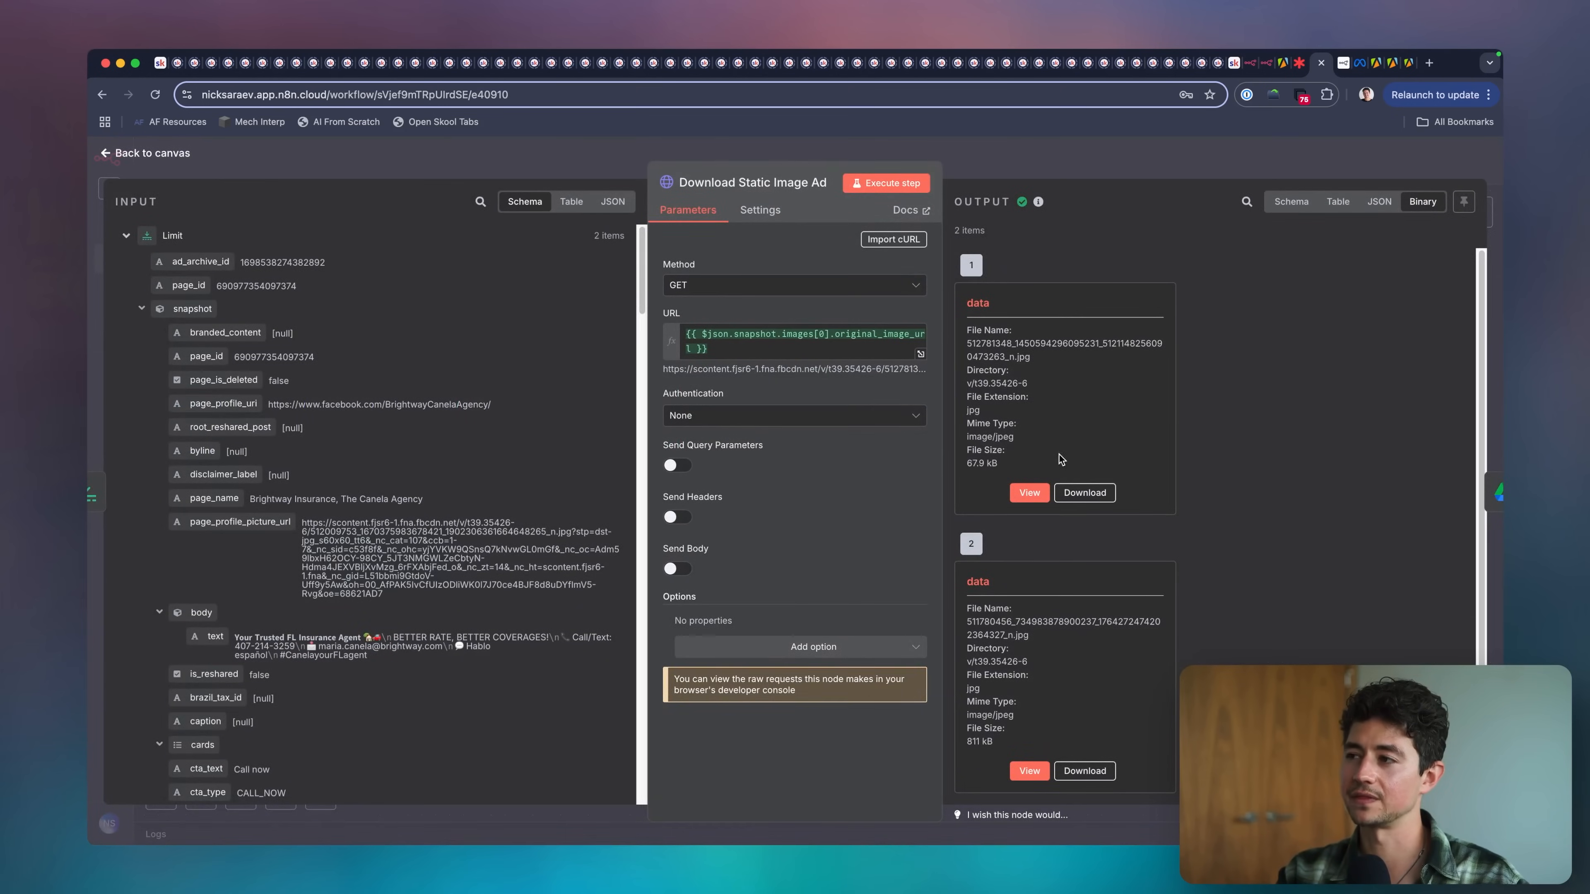
pyautogui.press('Escape')
pyautogui.doubleClick(644, 413)
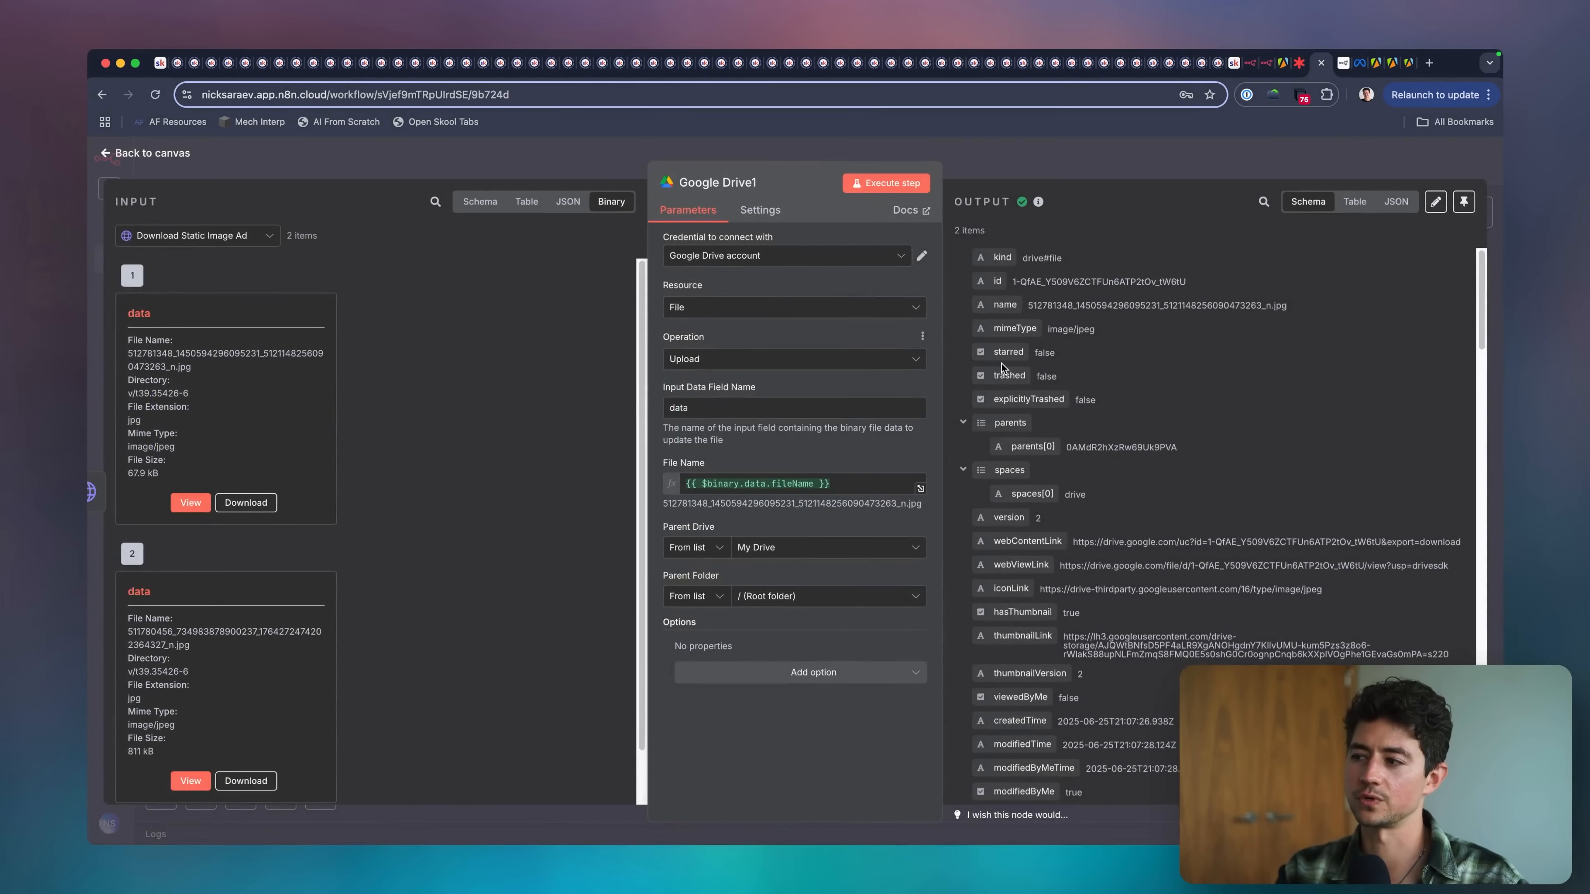
pyautogui.press('Escape')
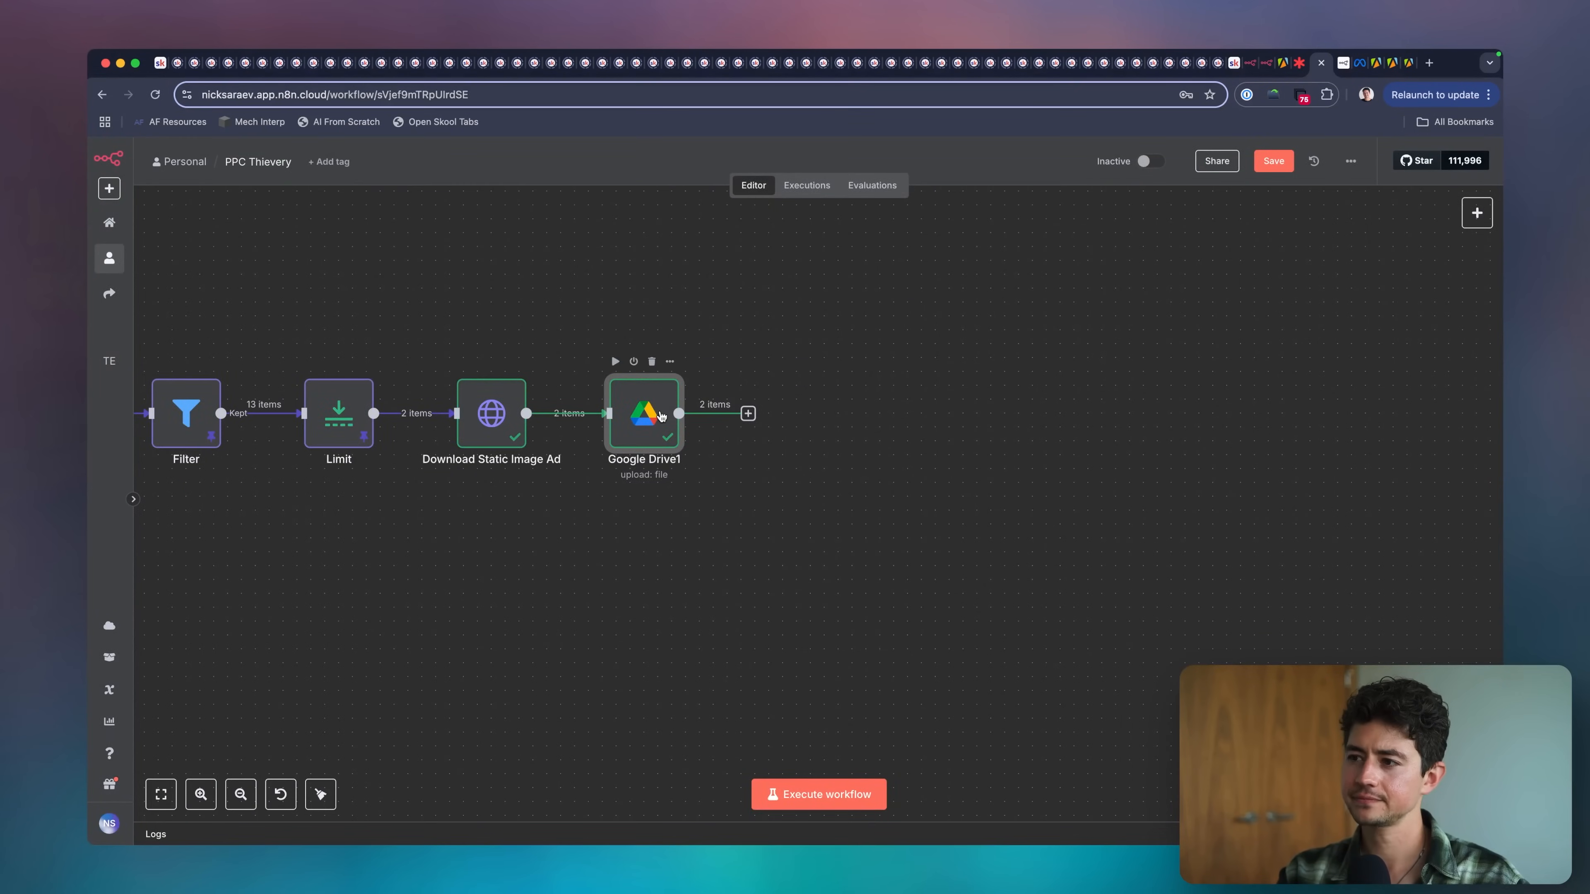
pyautogui.moveTo(471, 348); pyautogui.dragTo(696, 508)
pyautogui.press('p')
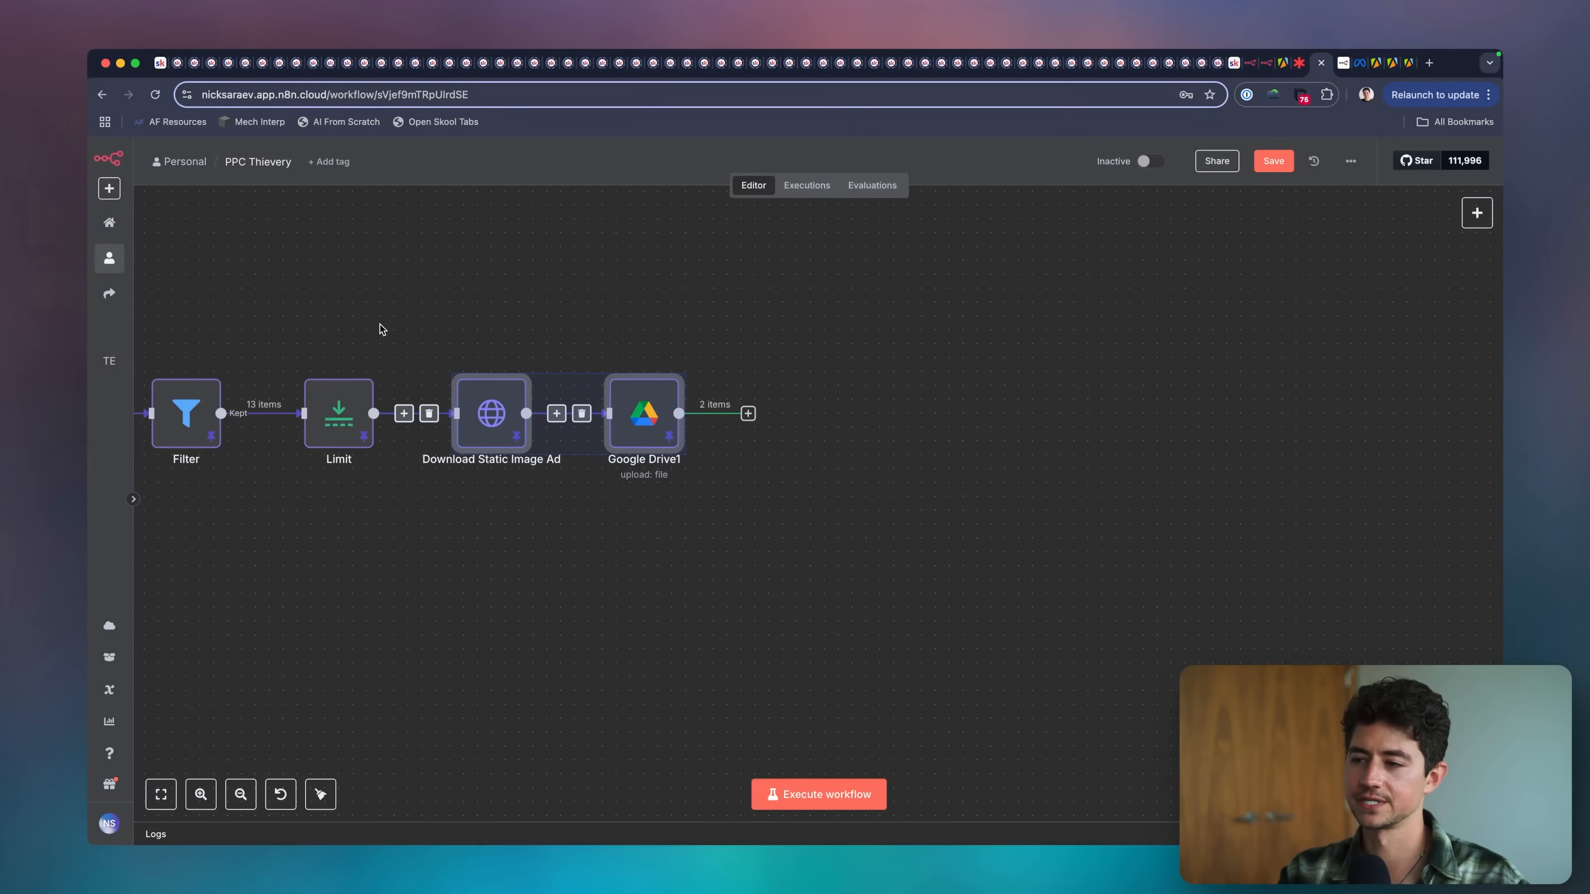
# Open the first uploaded file through Google Drive1's webViewLink, examine the image and its name, and return to the workflow canvas.
pyautogui.doubleClick(644, 413)
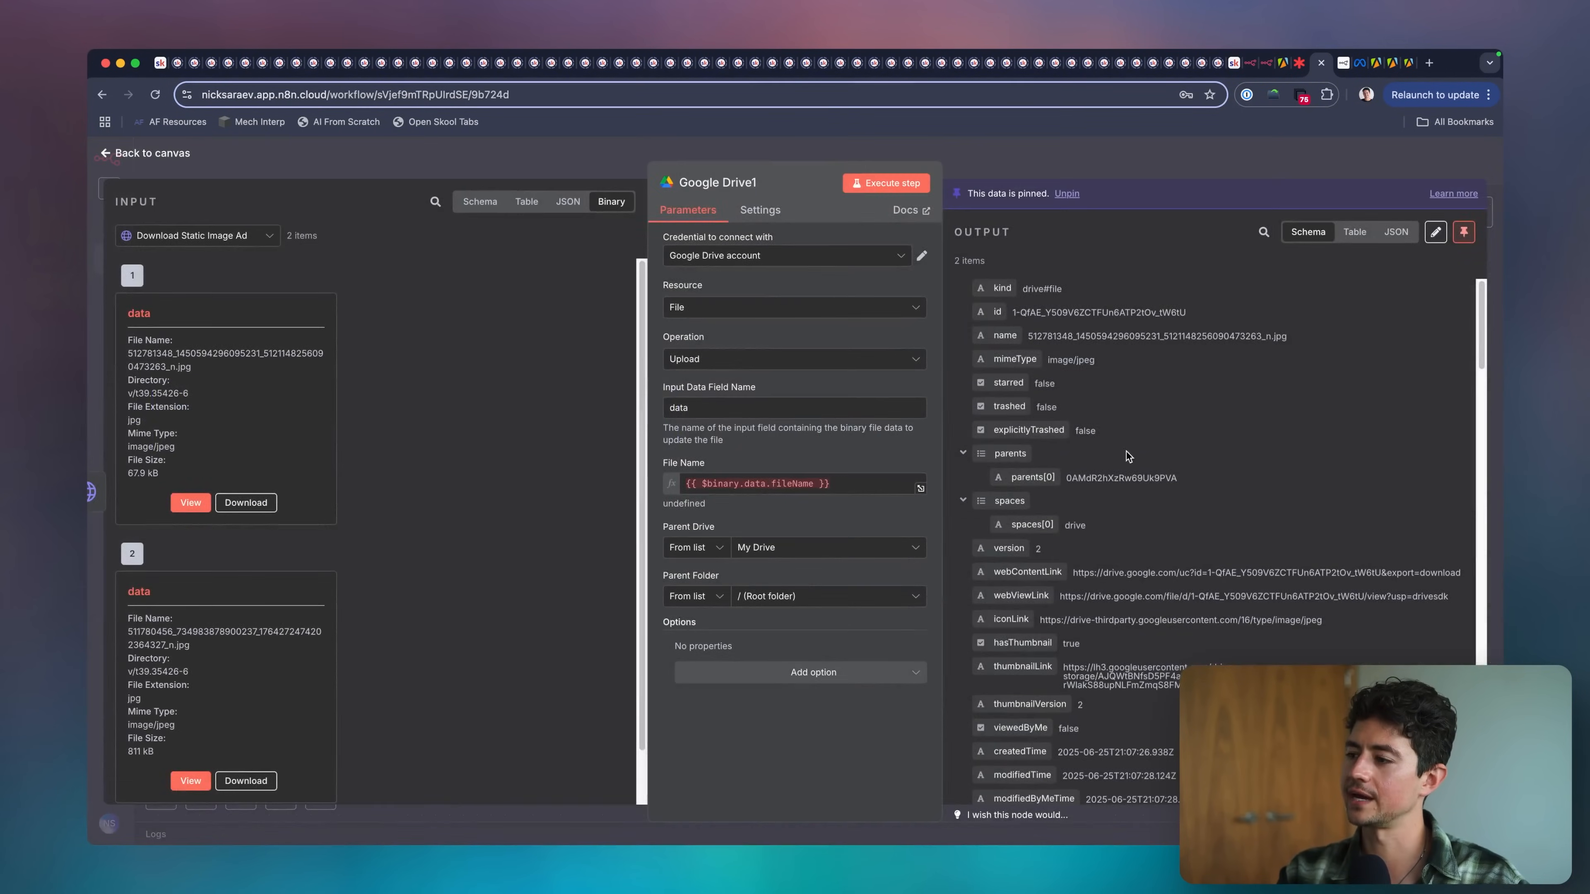
pyautogui.click(1127, 596)
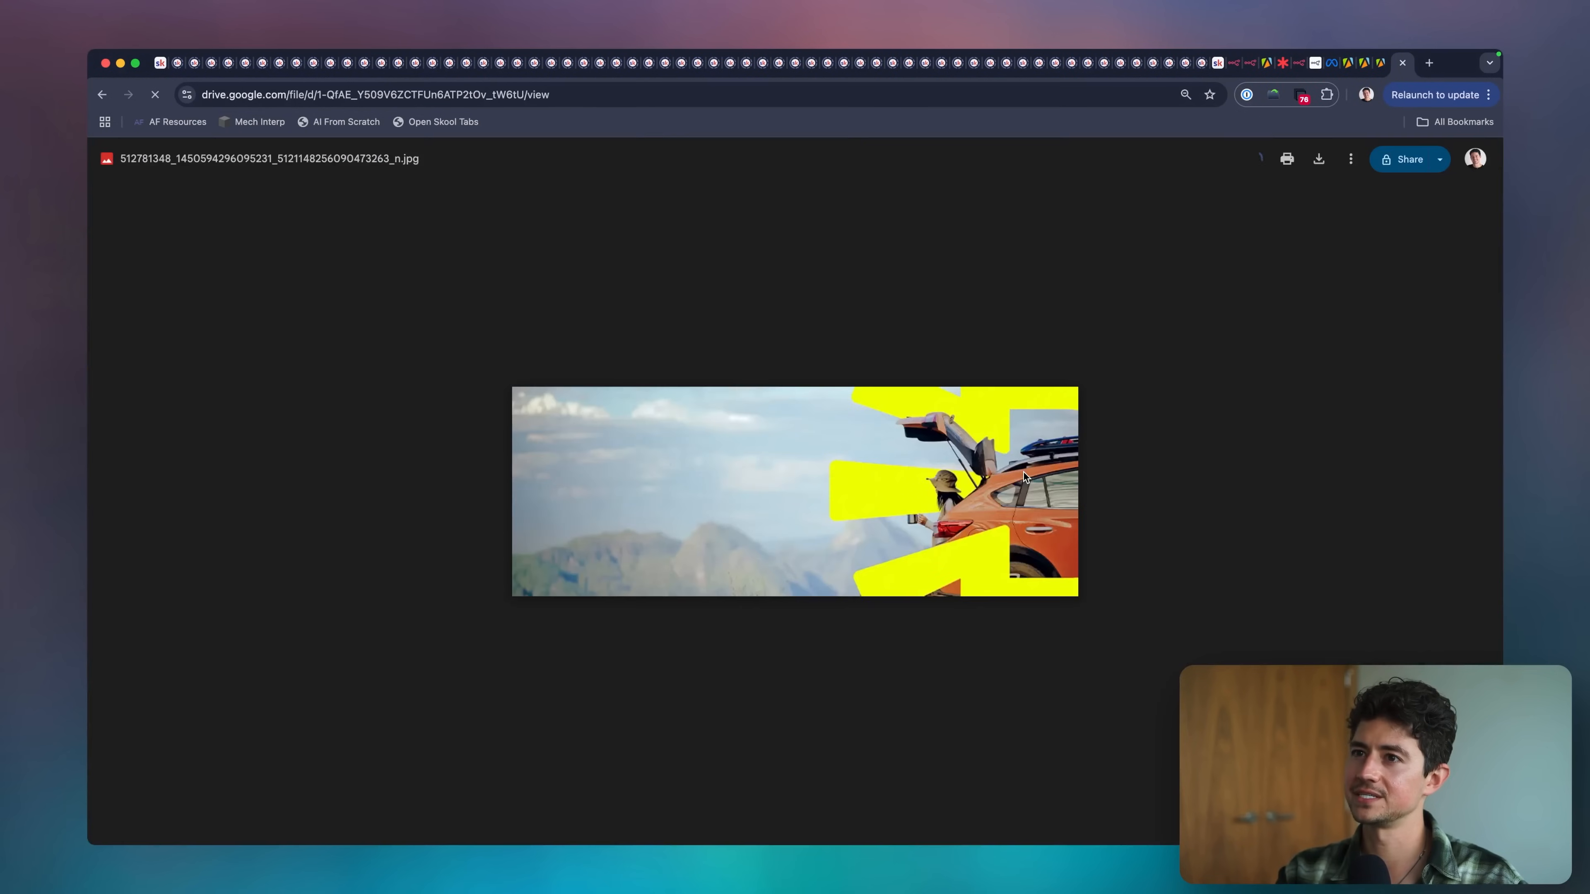
pyautogui.scroll(5, 980, 504)
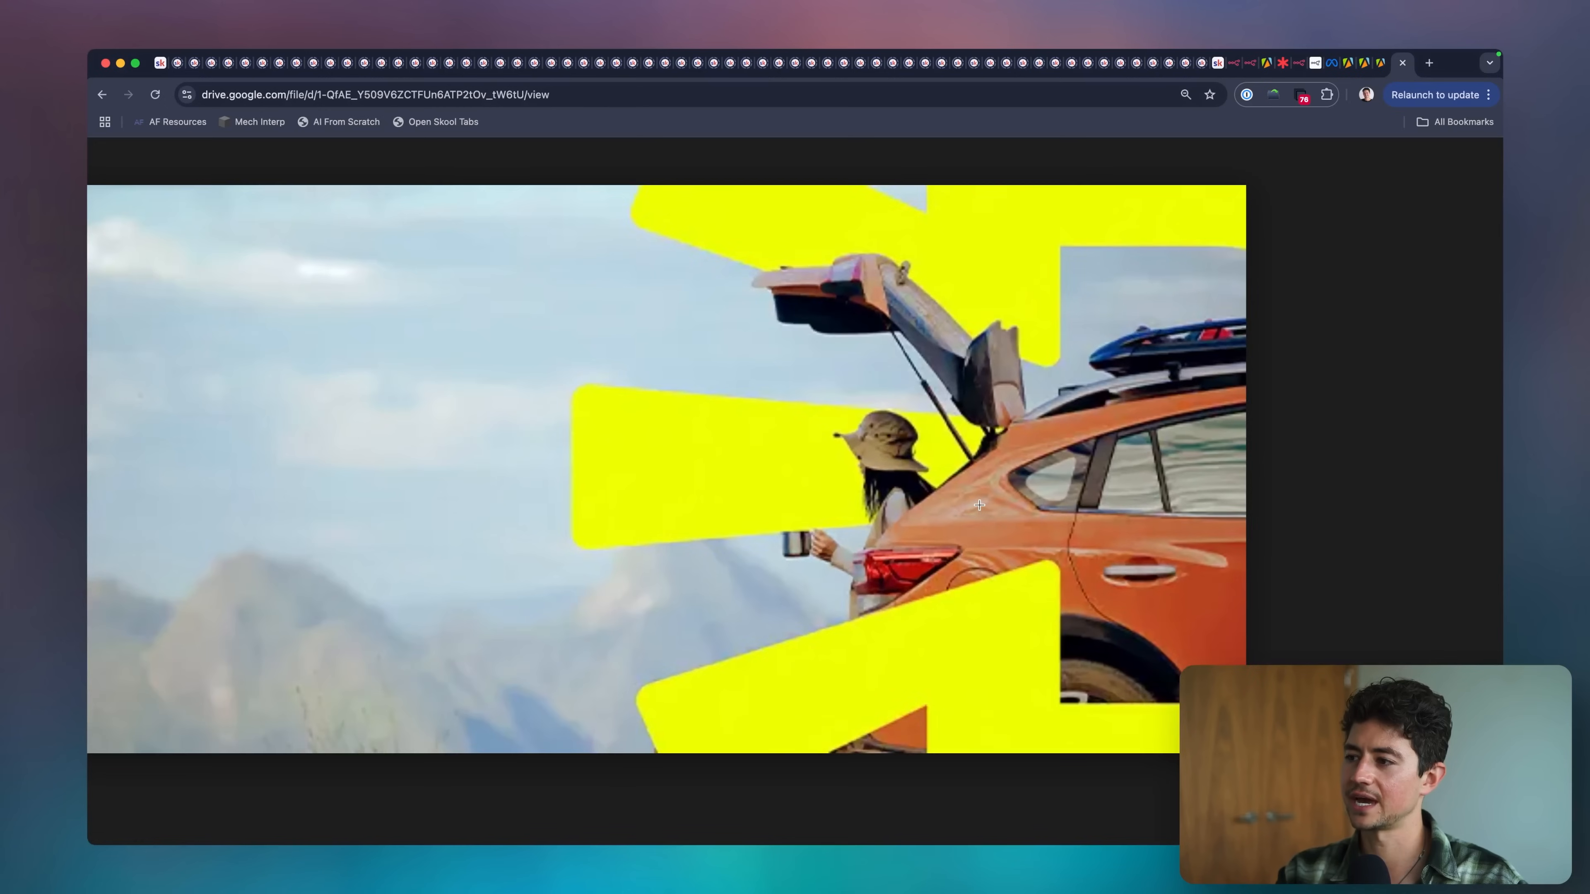
pyautogui.scroll(-5, 980, 505)
pyautogui.scroll(5, 980, 505)
pyautogui.scroll(-5, 979, 505)
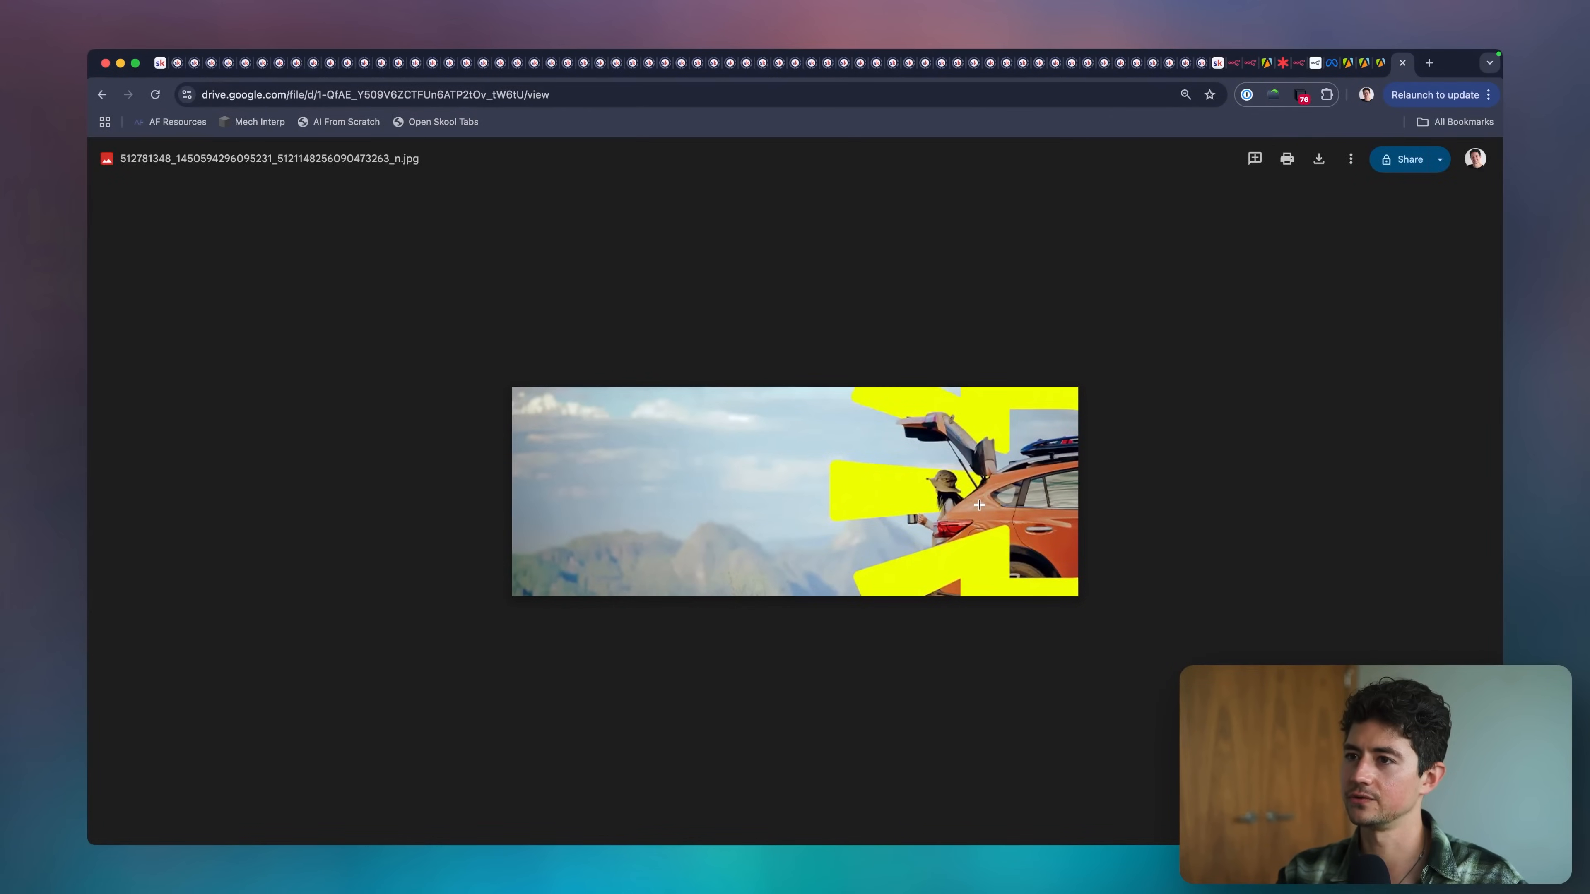
pyautogui.click(334, 161)
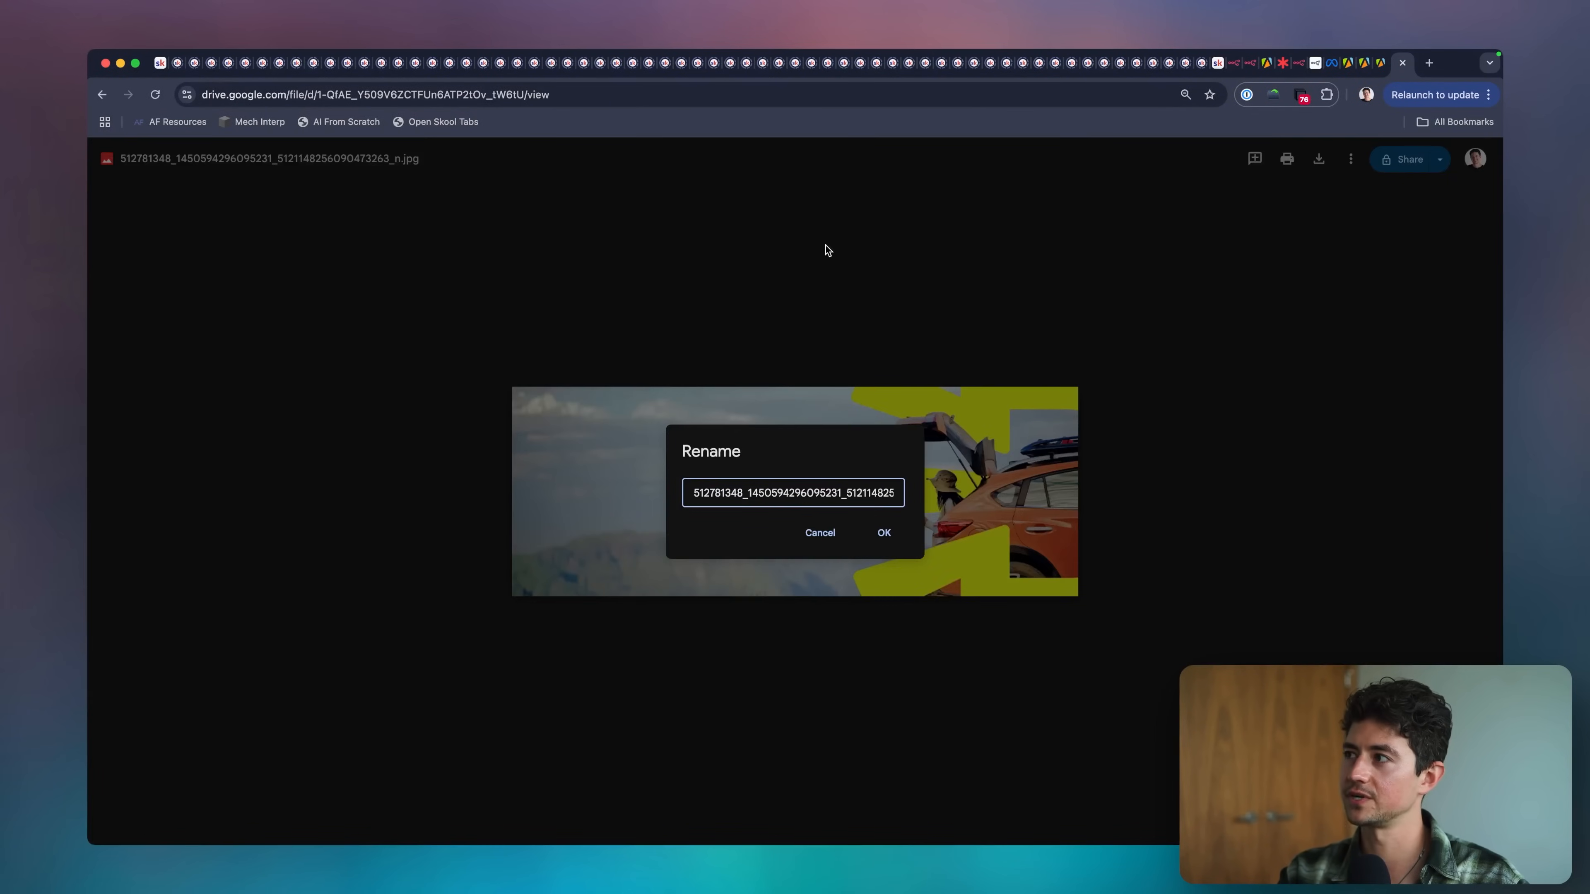
pyautogui.click(1402, 62)
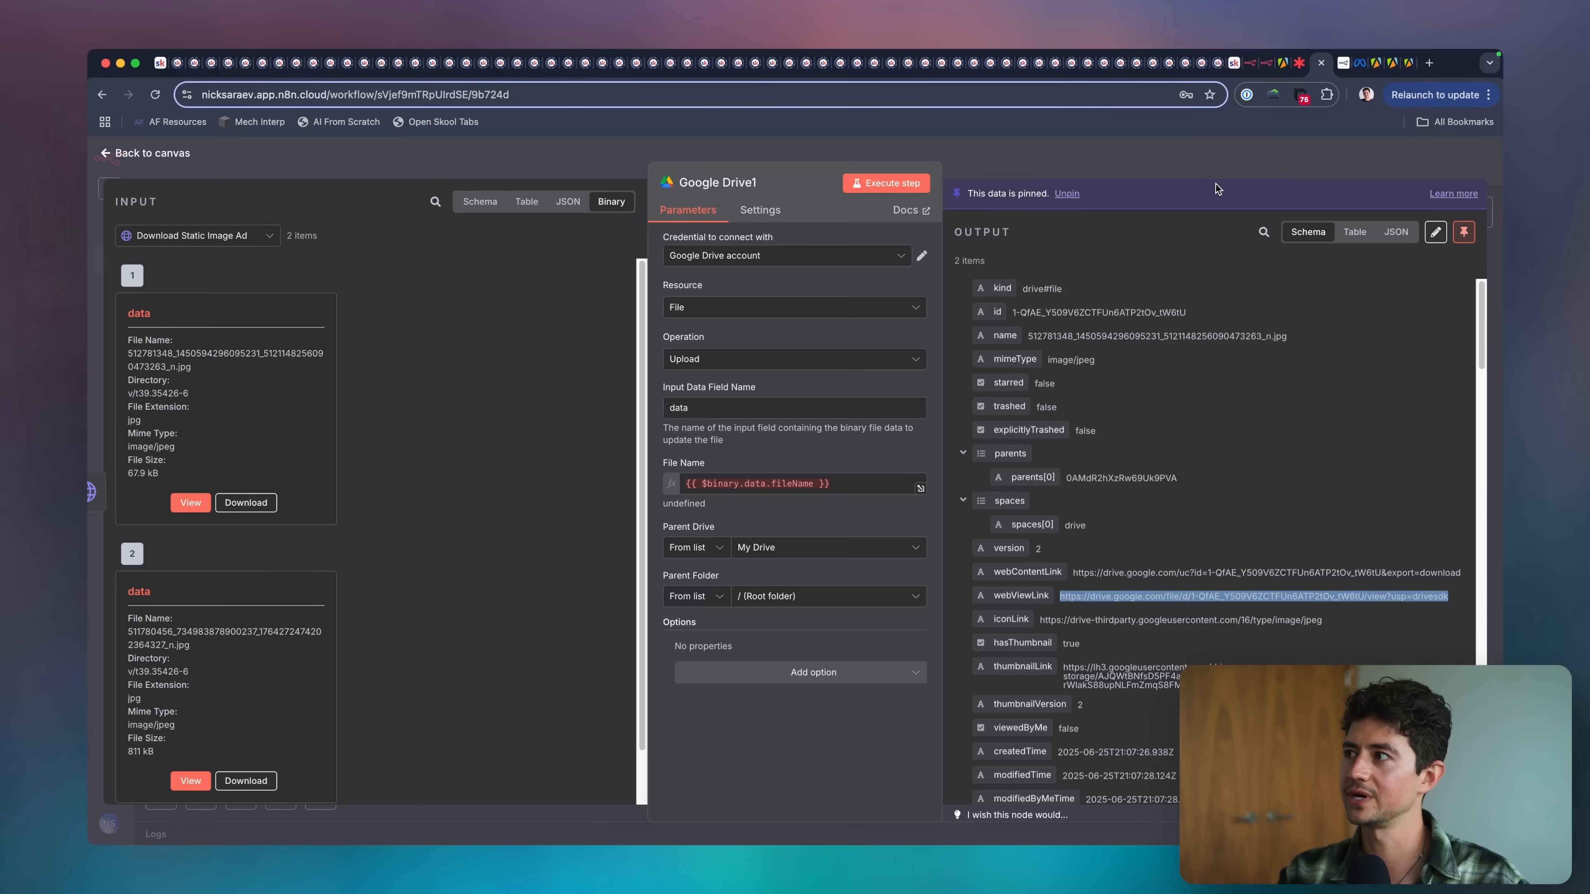
pyautogui.click(1213, 153)
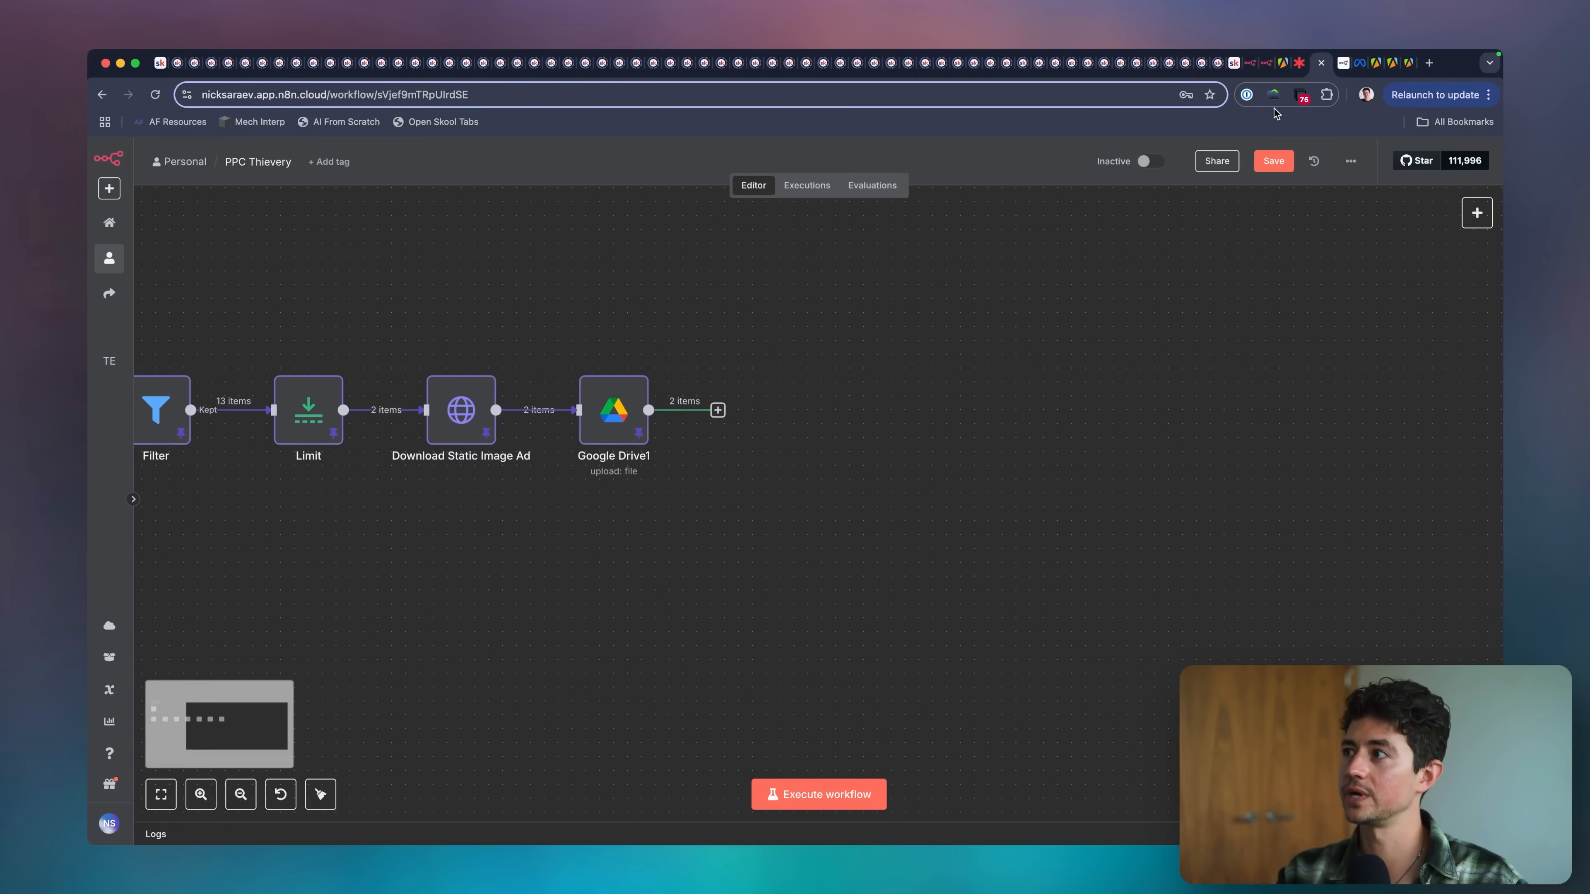
# Switch to the Lucidspark scope board and draw a check mark beside item 2, about downloading and uploading images to Google Drive.
pyautogui.click(1299, 63)
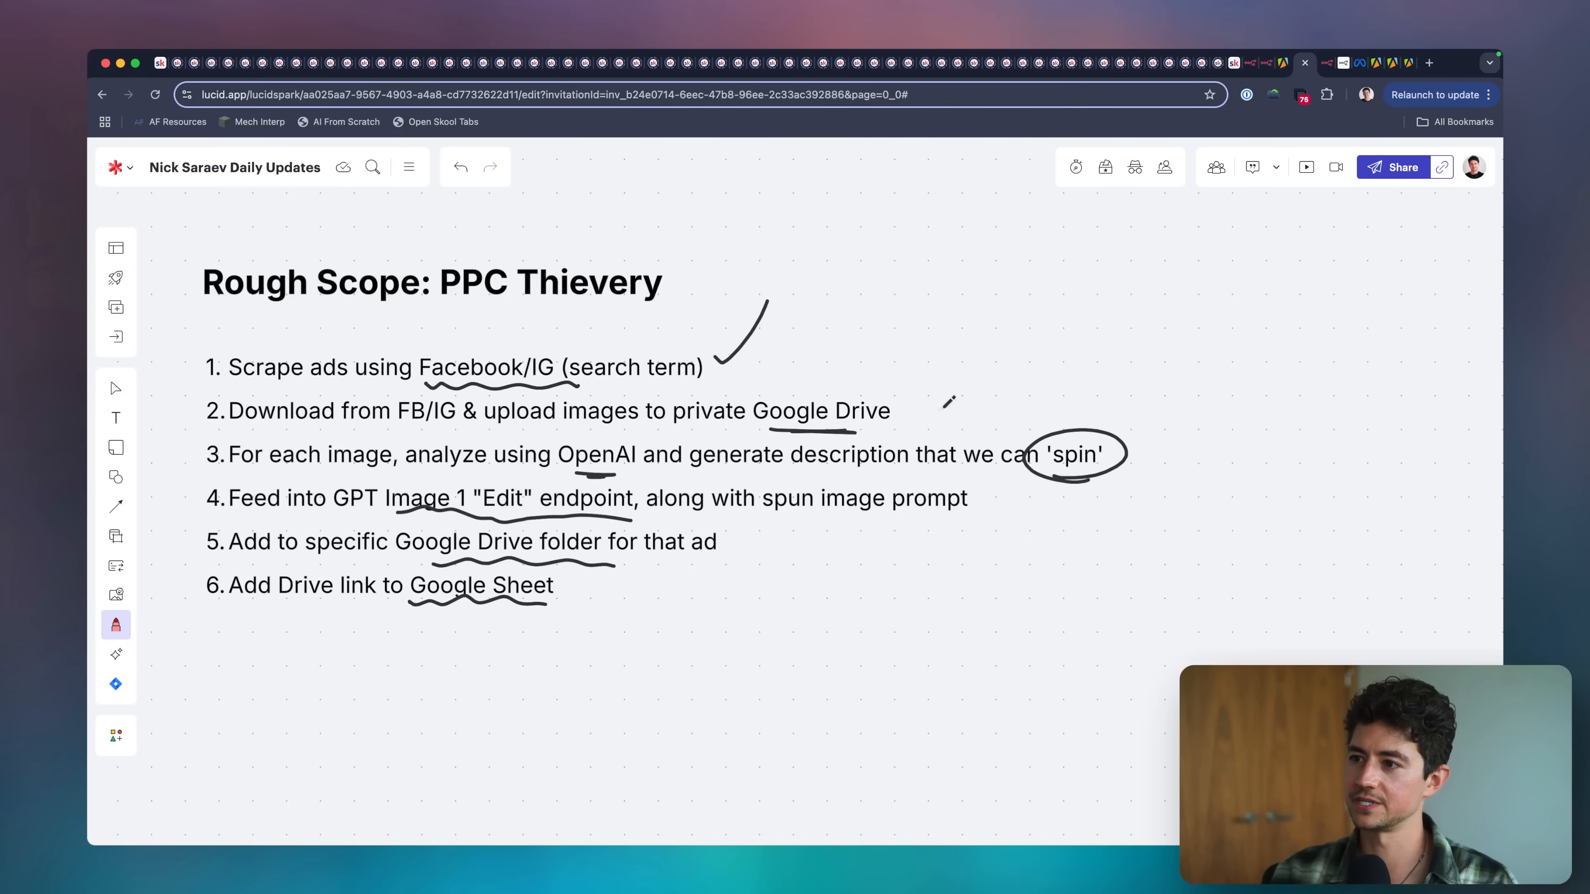
pyautogui.moveTo(896, 407); pyautogui.dragTo(962, 344)
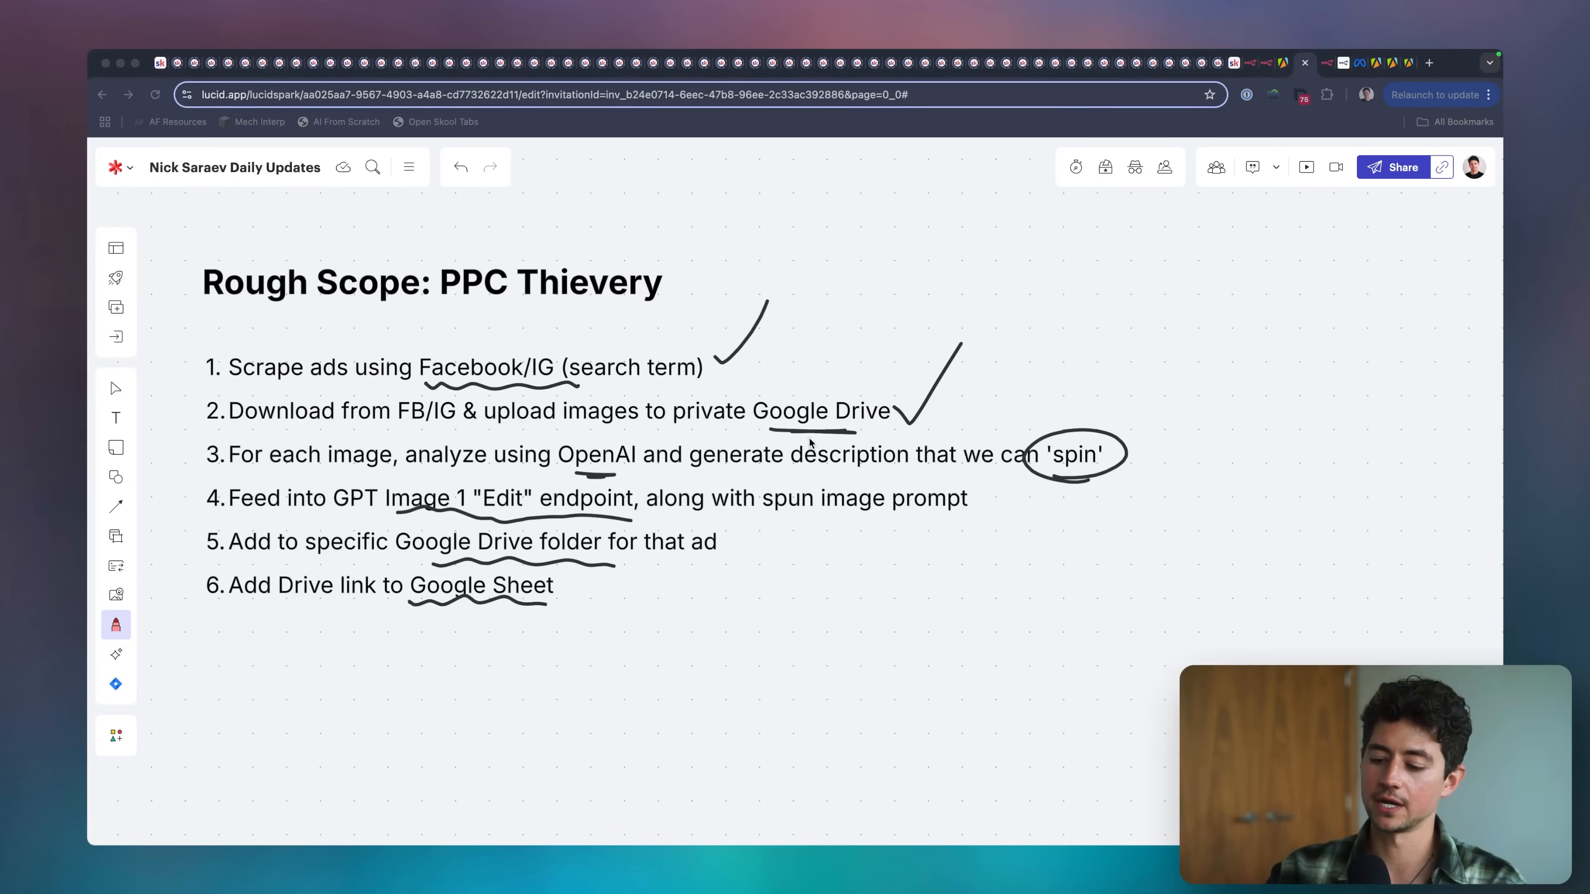
pyautogui.click(810, 439)
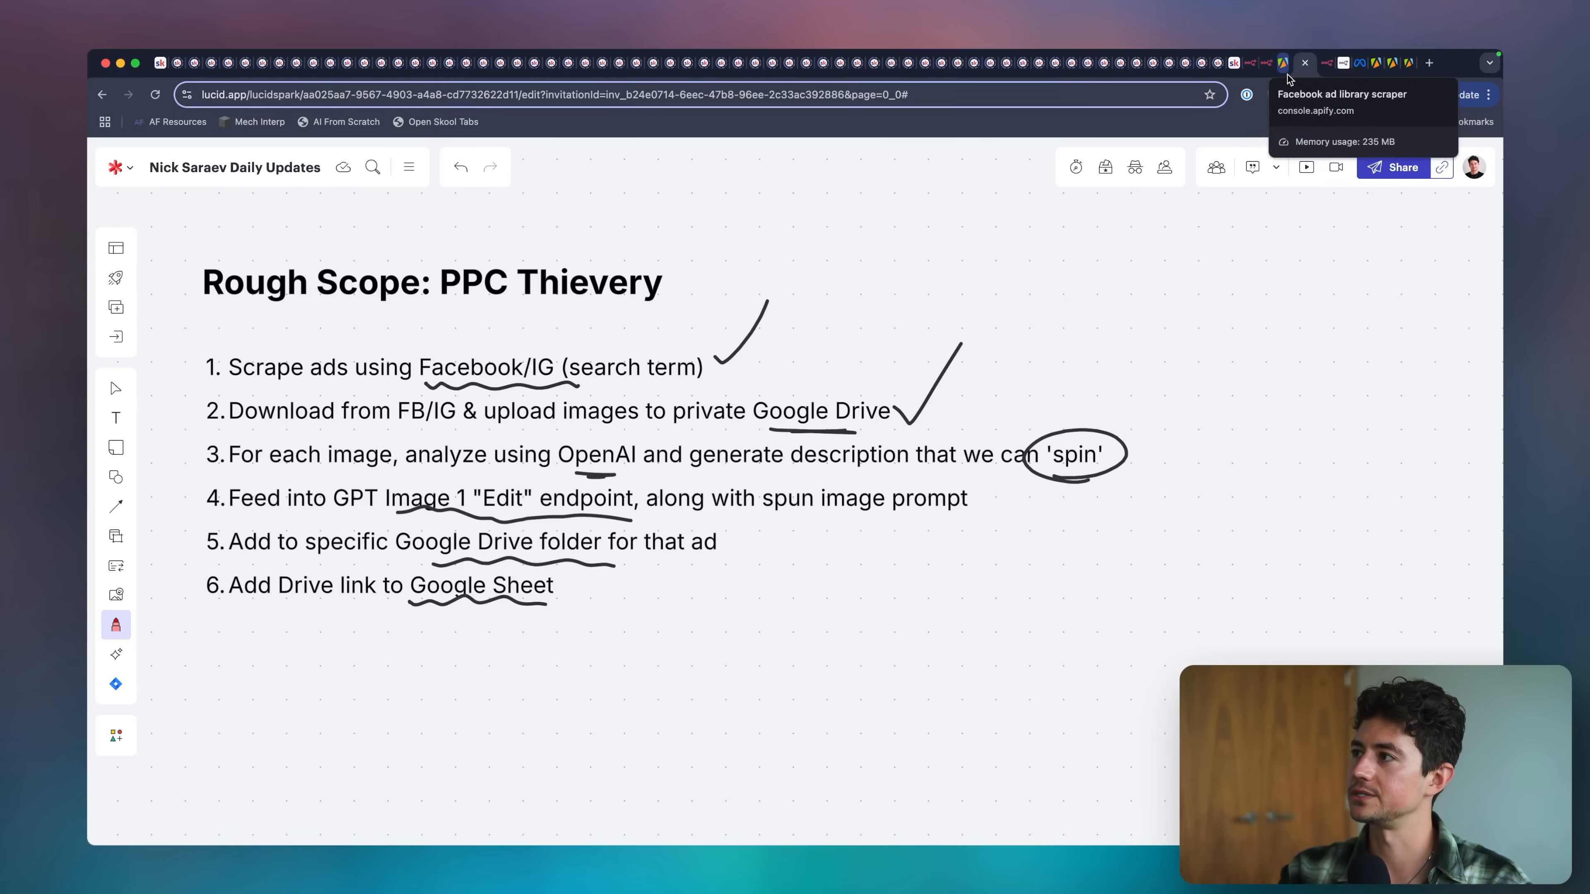
# Switch to the existing reference workflow in n8n and open its OpenAI Analyze Image node.
pyautogui.click(1267, 70)
pyautogui.doubleClick(853, 327)
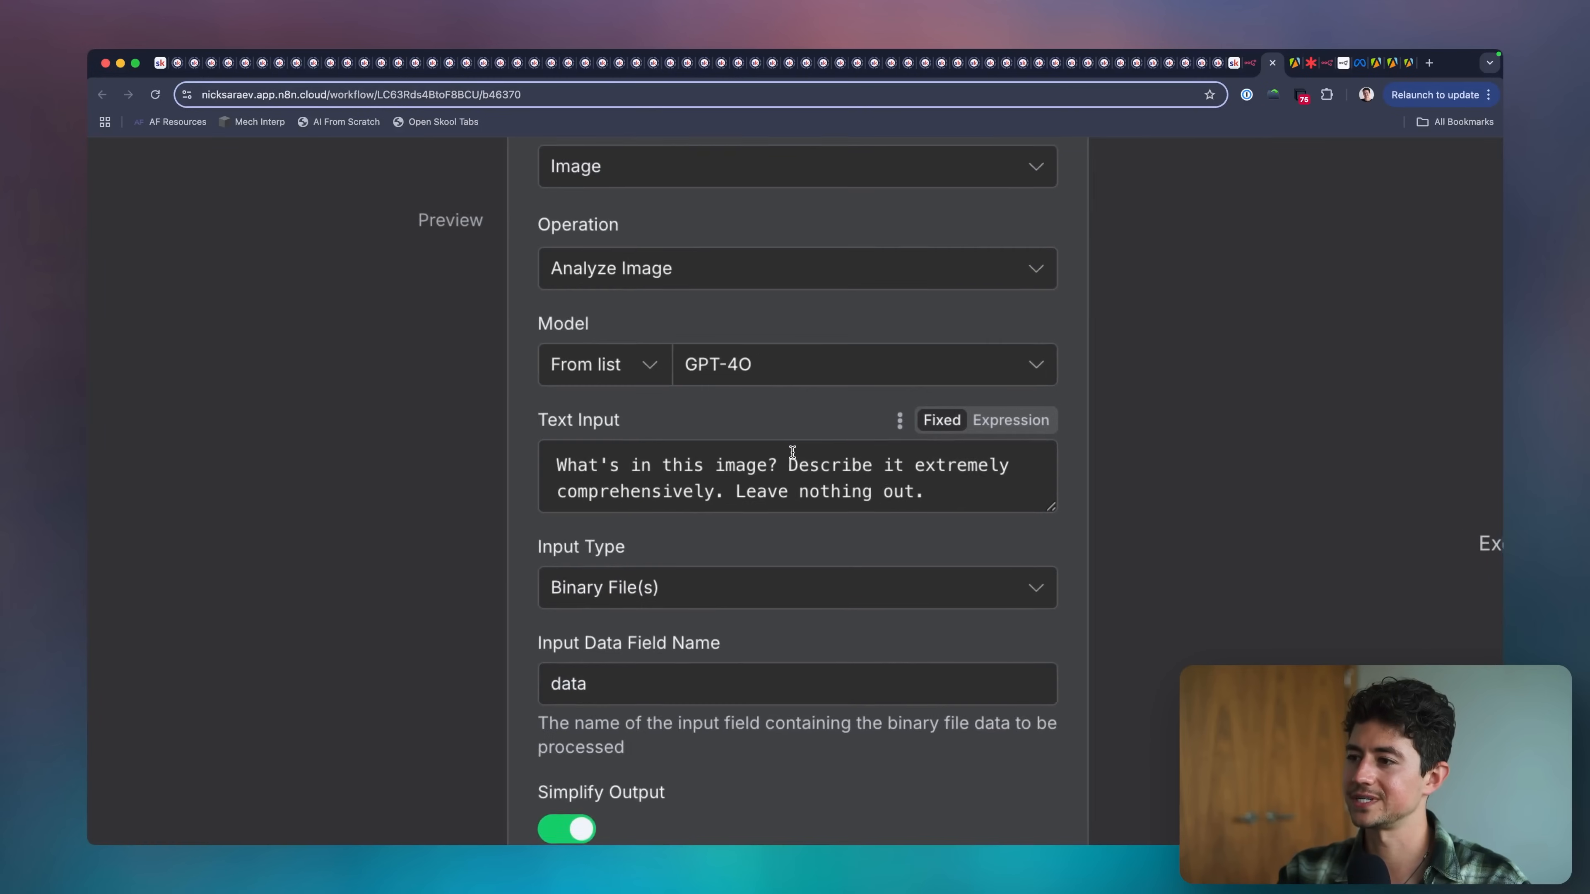
# Copy the reference node's prompt, switch to the PPC Thievery workflow, and add an OpenAI Analyze image node after Google Drive1.
pyautogui.tripleClick(793, 464)
pyautogui.press('super+c')
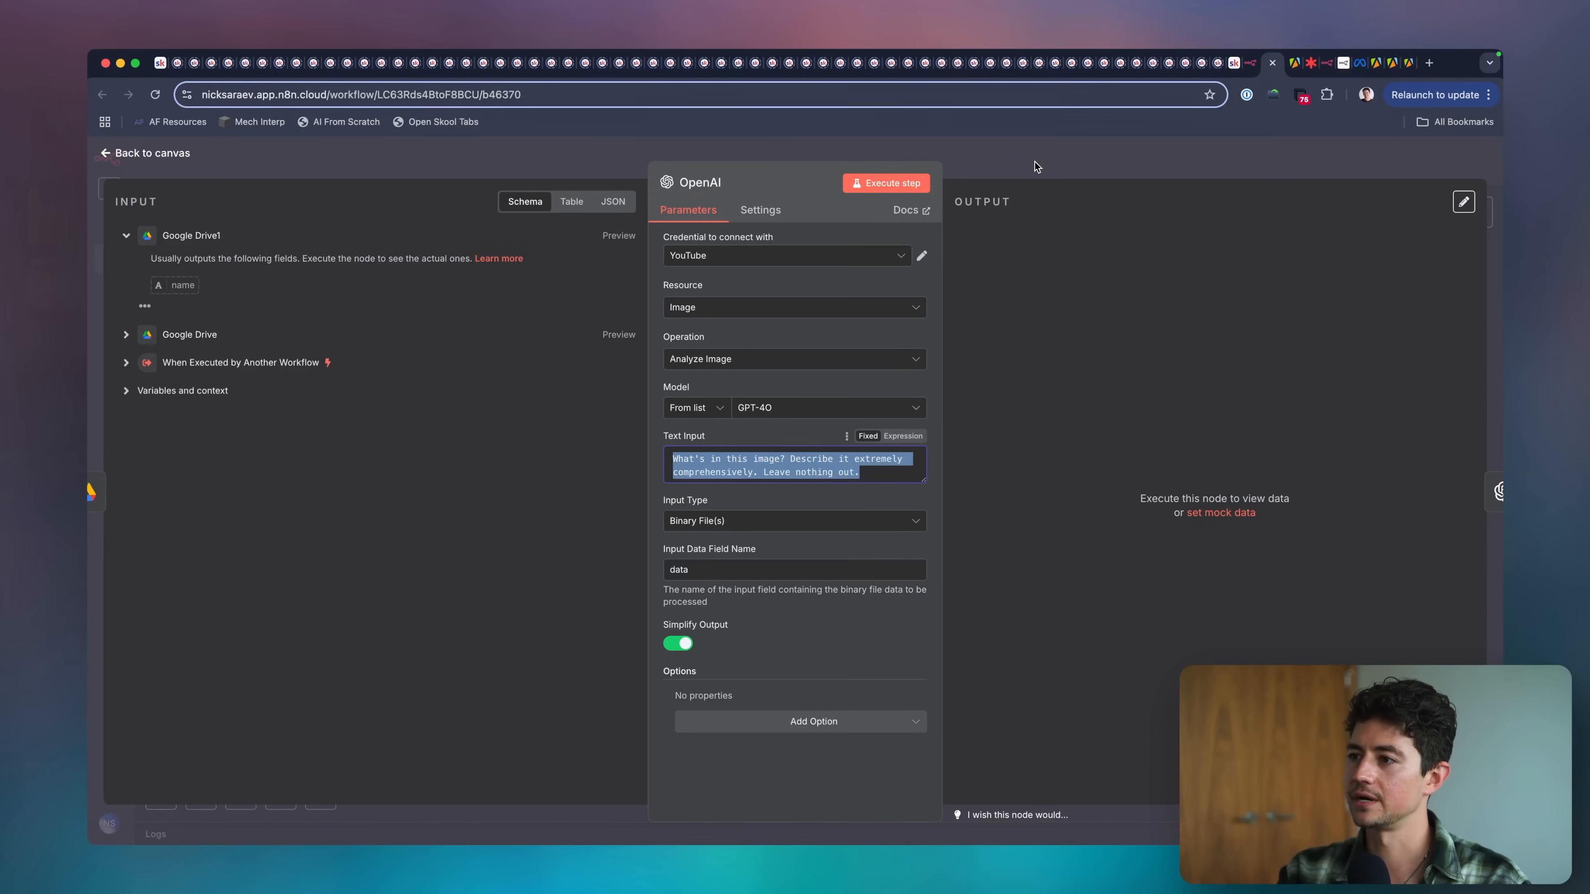
pyautogui.click(1291, 67)
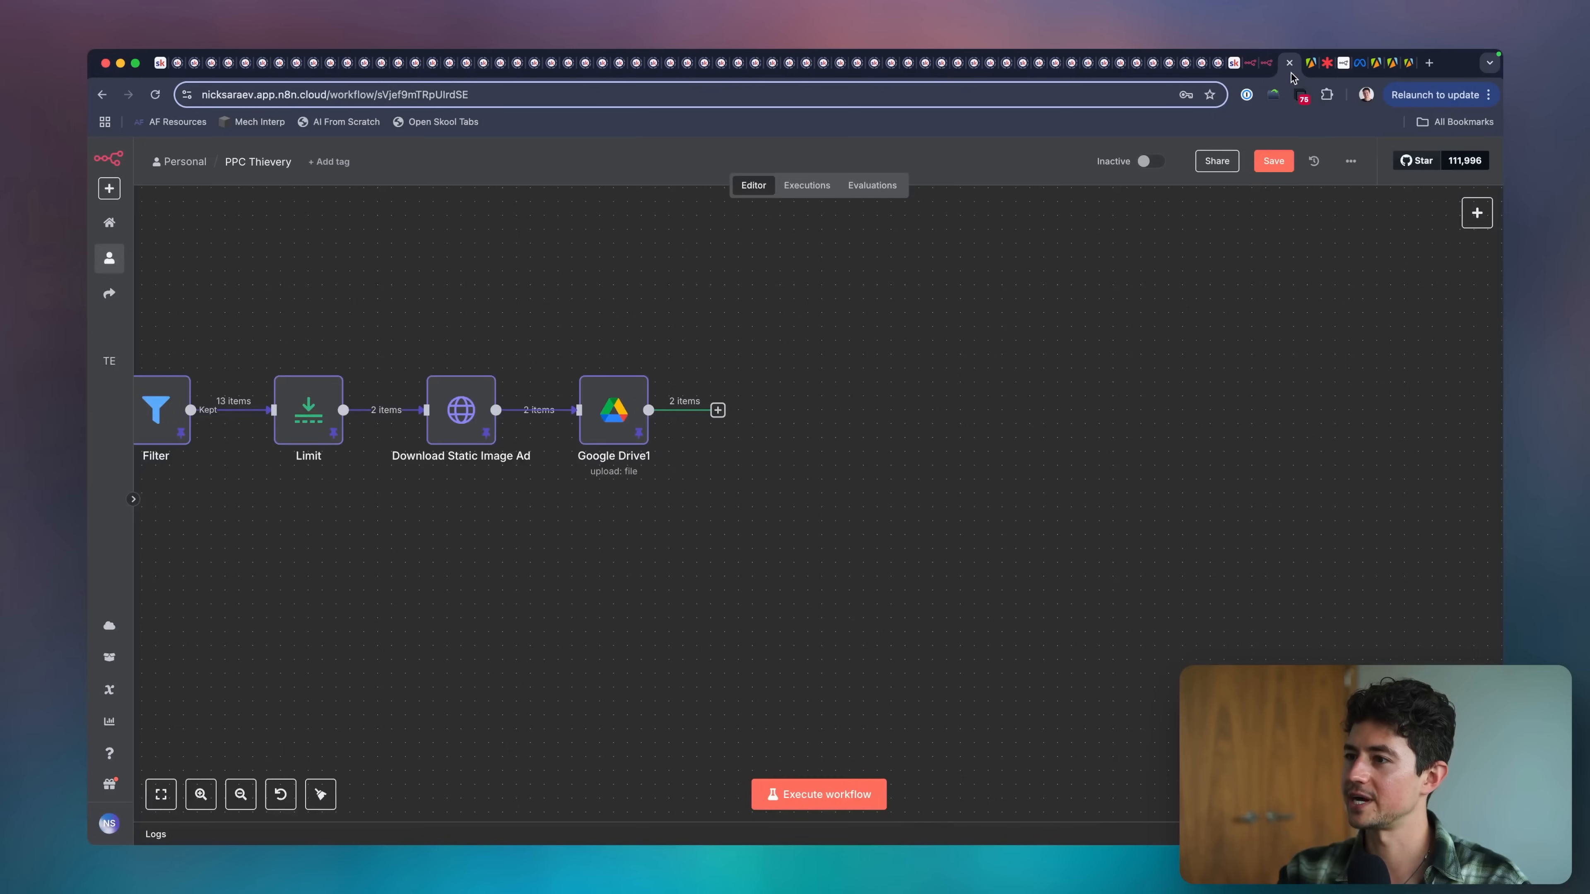
pyautogui.click(718, 411)
pyautogui.write('openai')
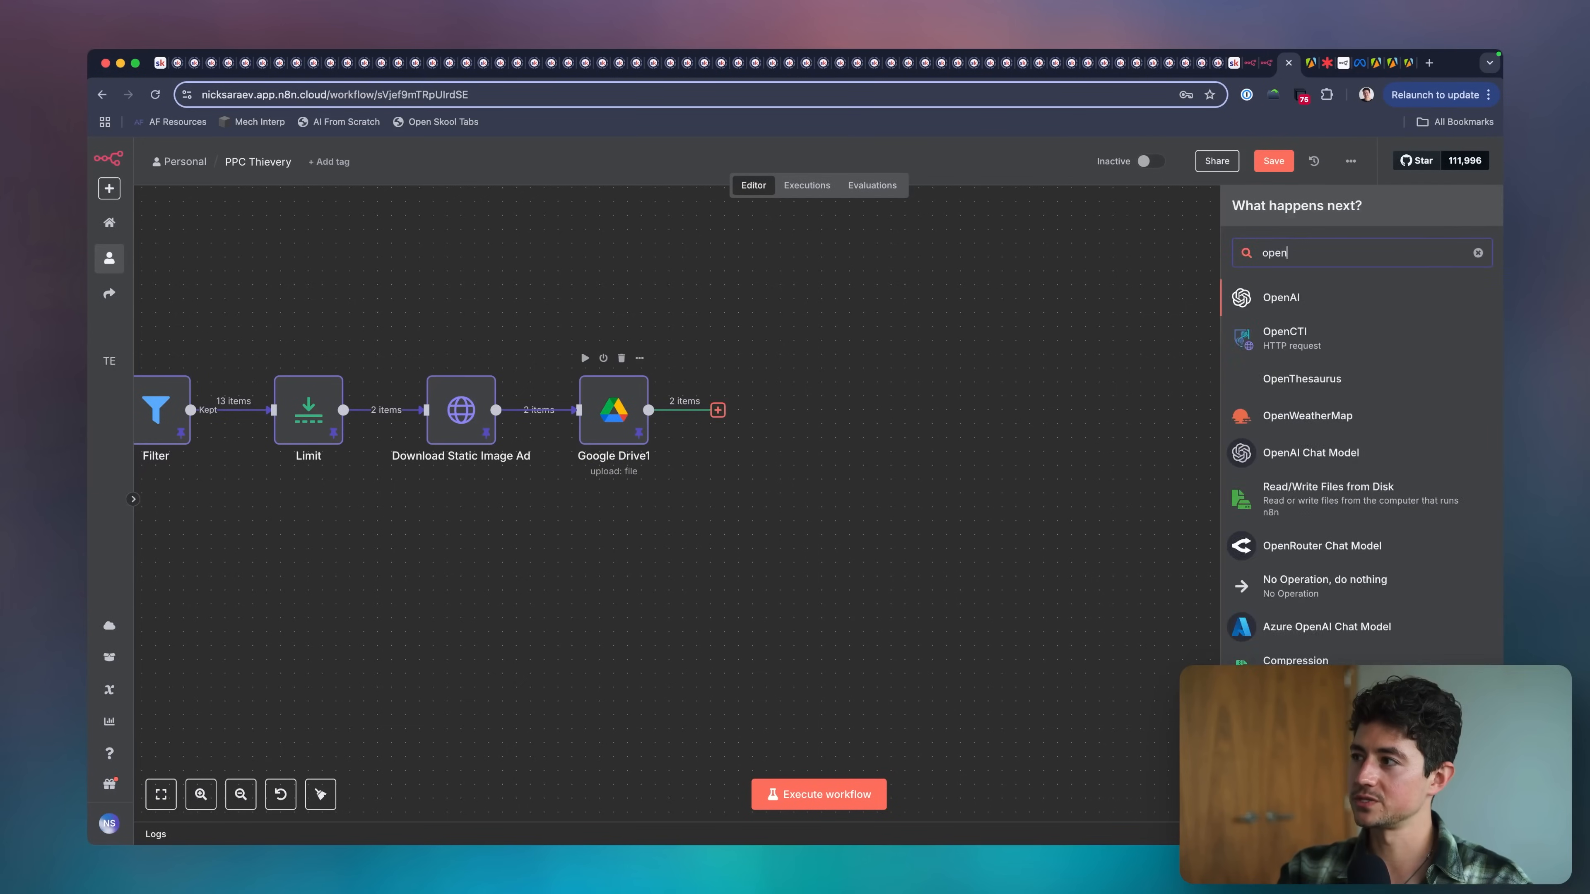
pyautogui.press('Return')
pyautogui.write('anal')
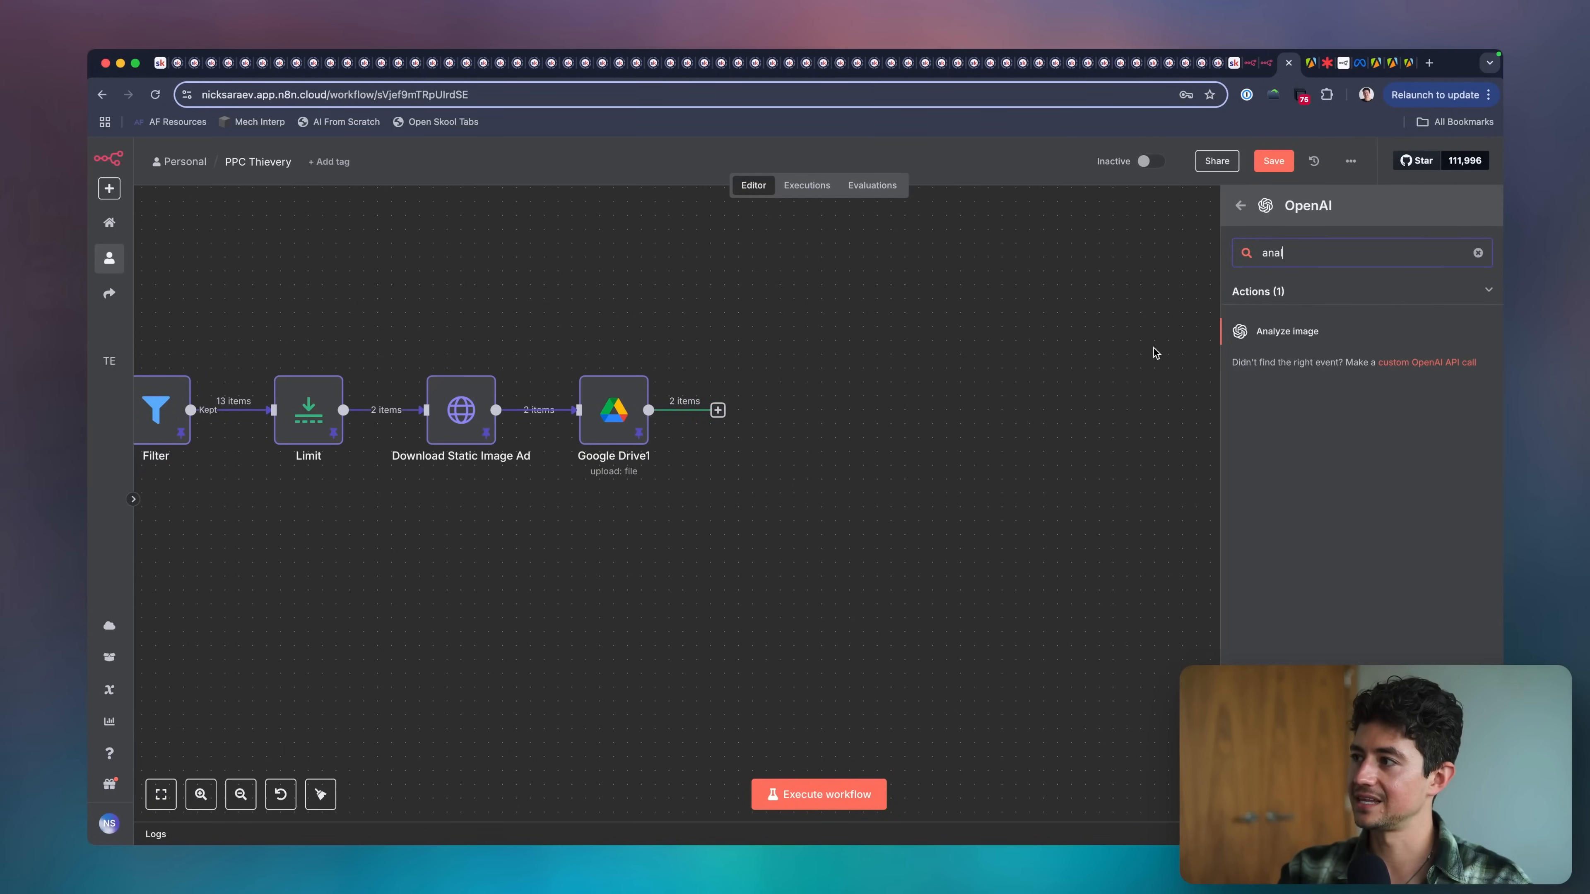
pyautogui.click(1282, 332)
# Set the Text Input to "What's in this image? Describe it extremely comprehensively. Leave nothing out." and check the available input types.
pyautogui.tripleClick(807, 460)
pyautogui.press('super+v')
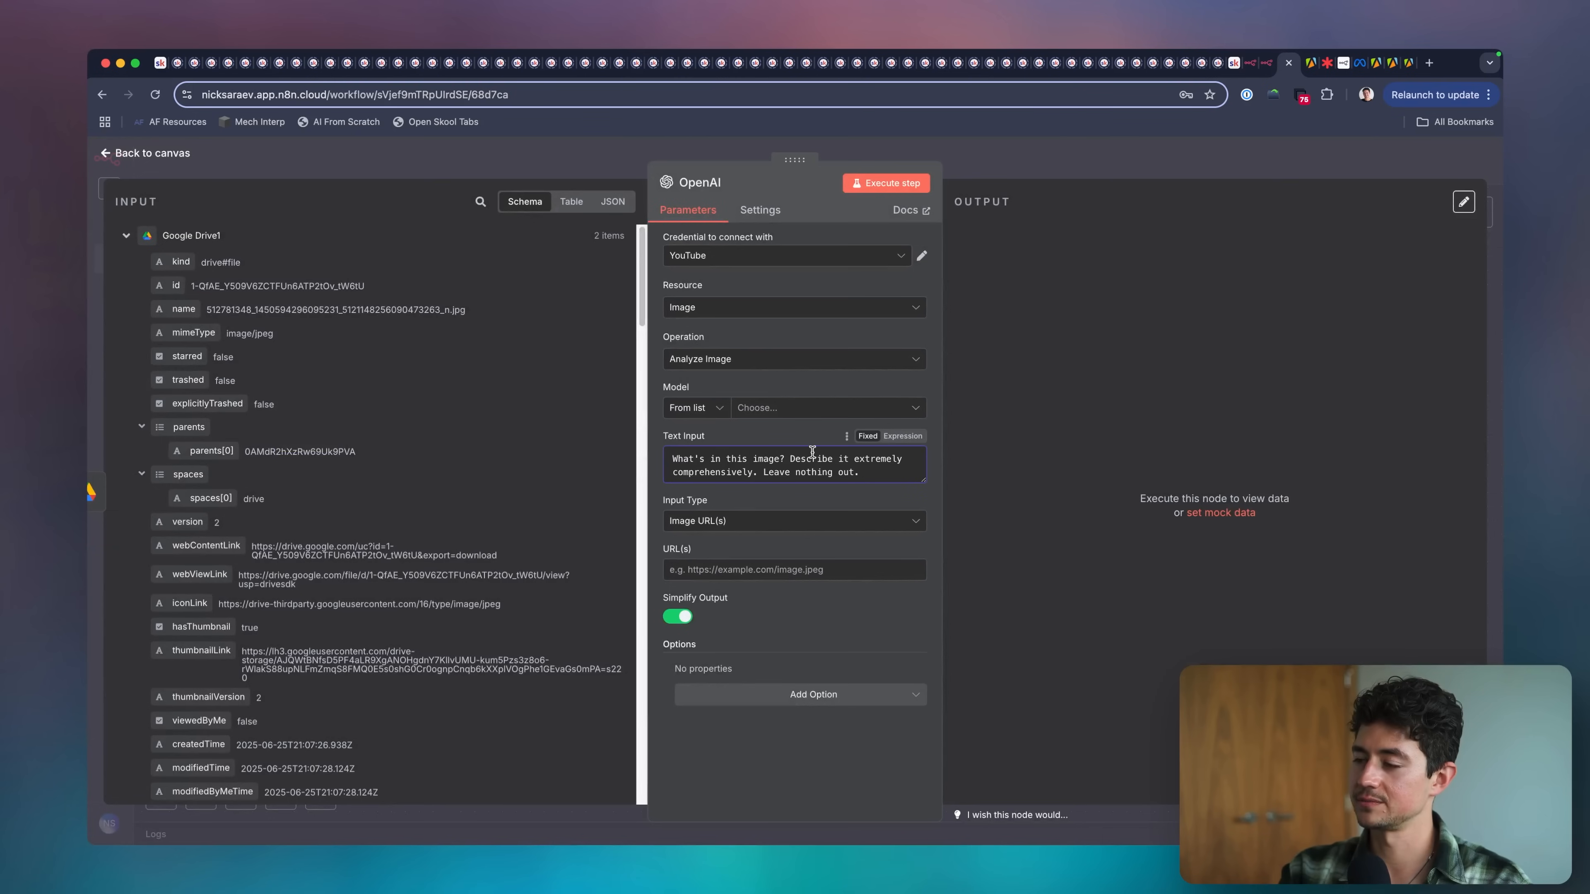
pyautogui.moveTo(862, 472); pyautogui.dragTo(665, 468)
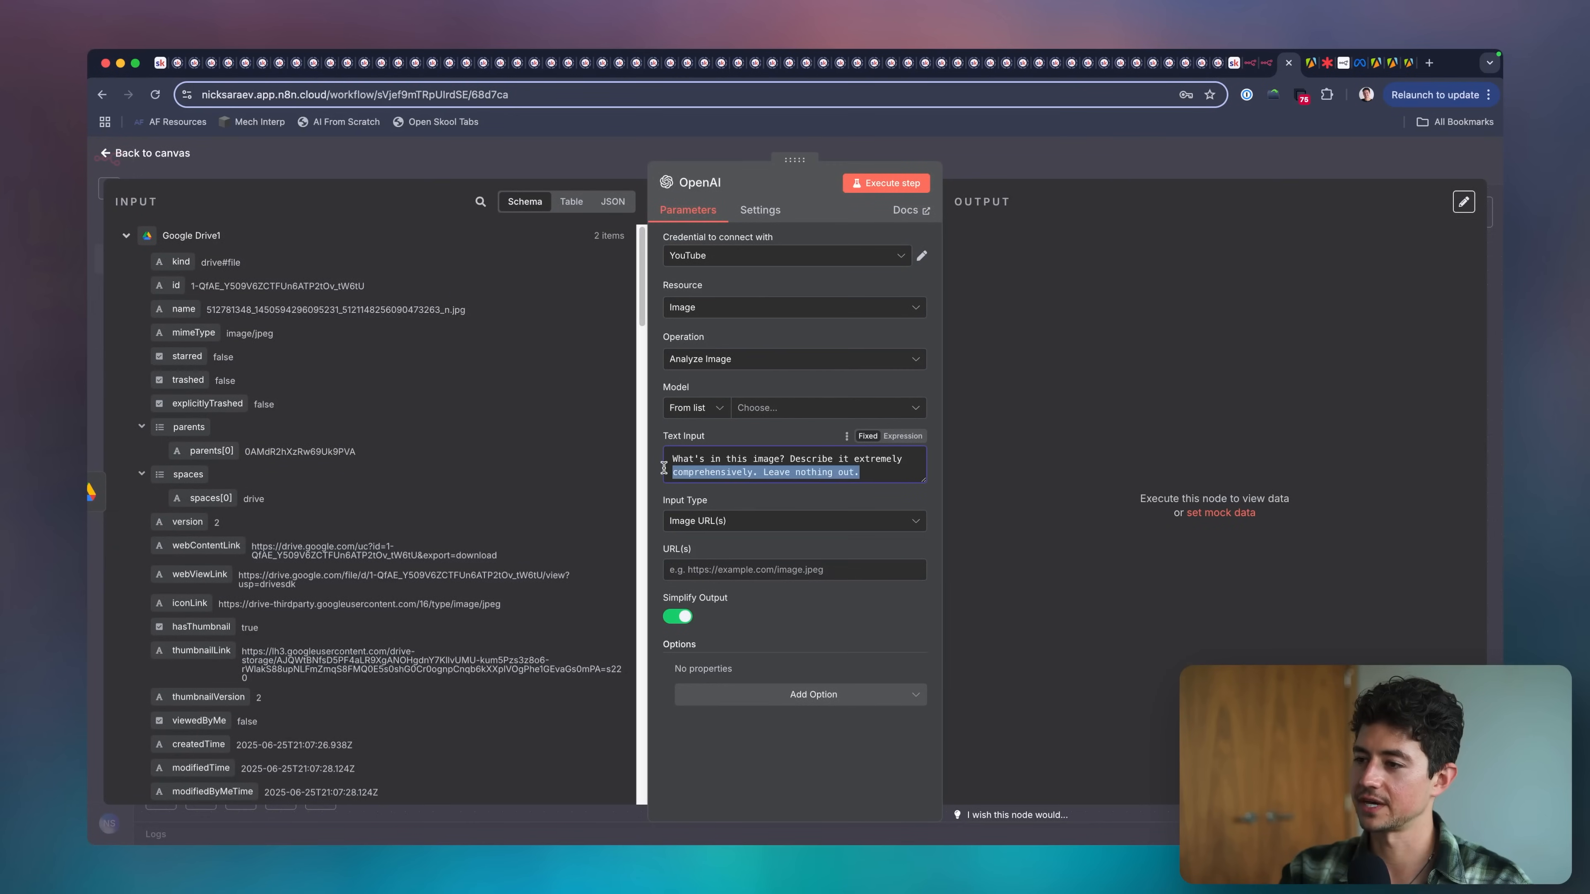
pyautogui.click(792, 521)
pyautogui.click(783, 499)
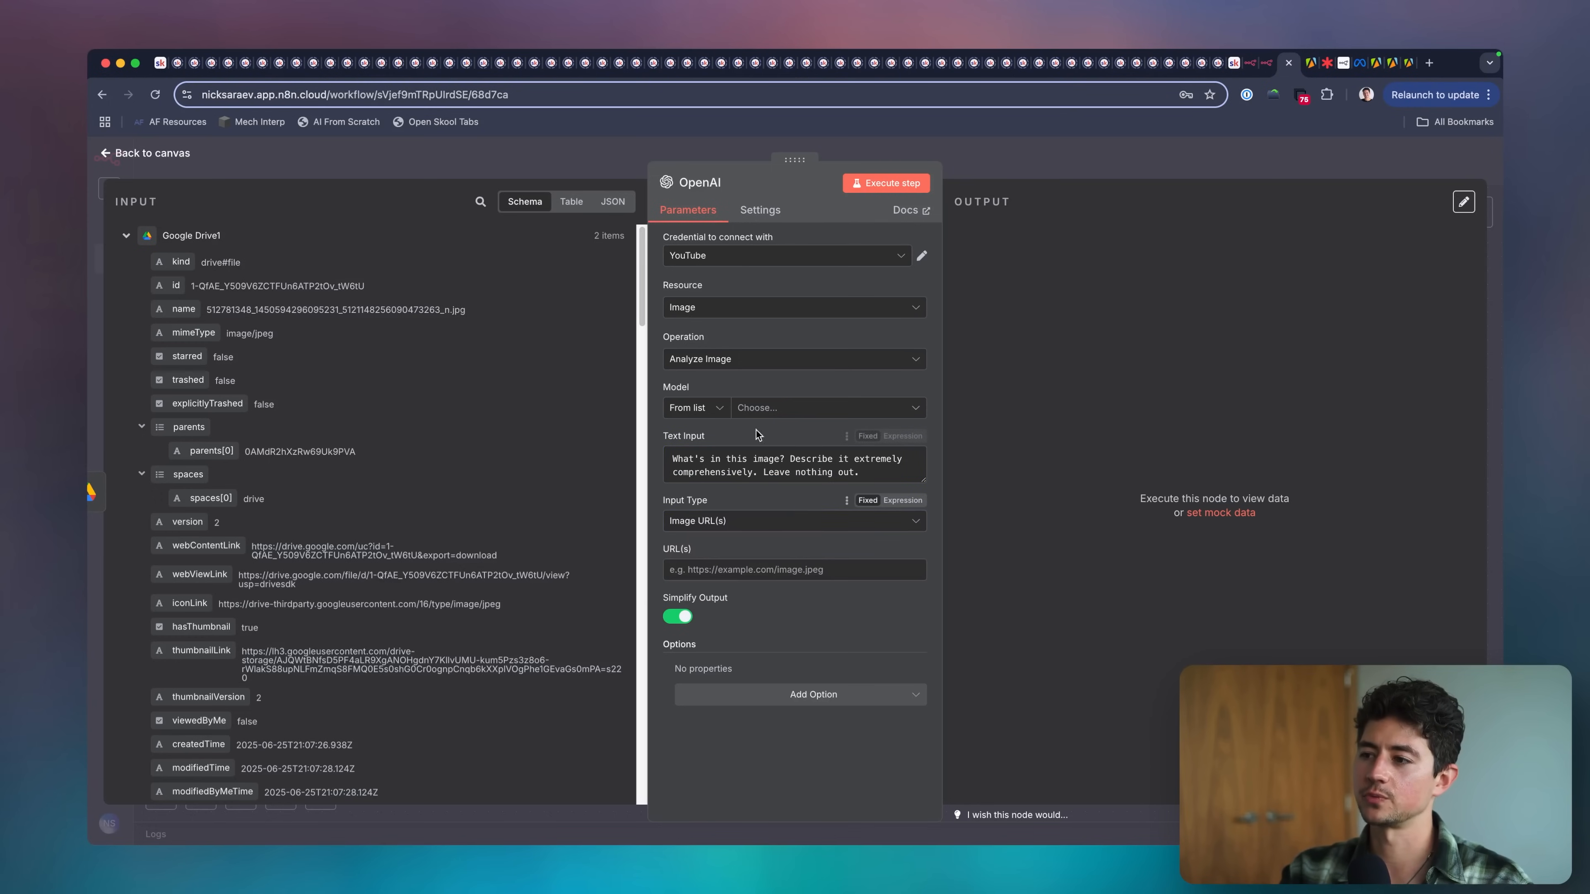
pyautogui.click(698, 522)
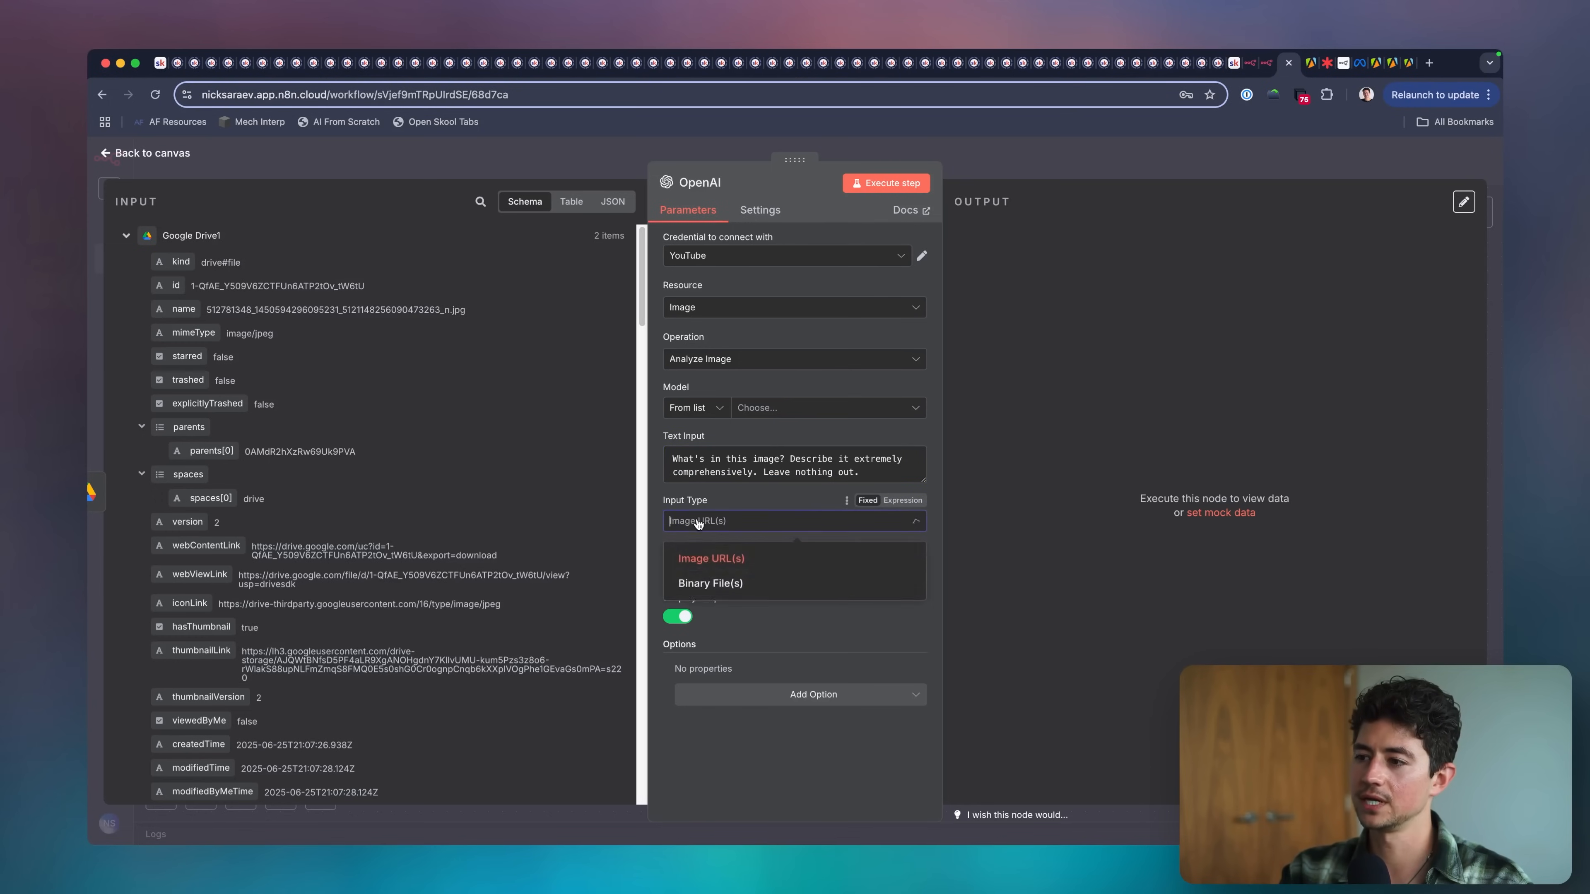
pyautogui.click(753, 505)
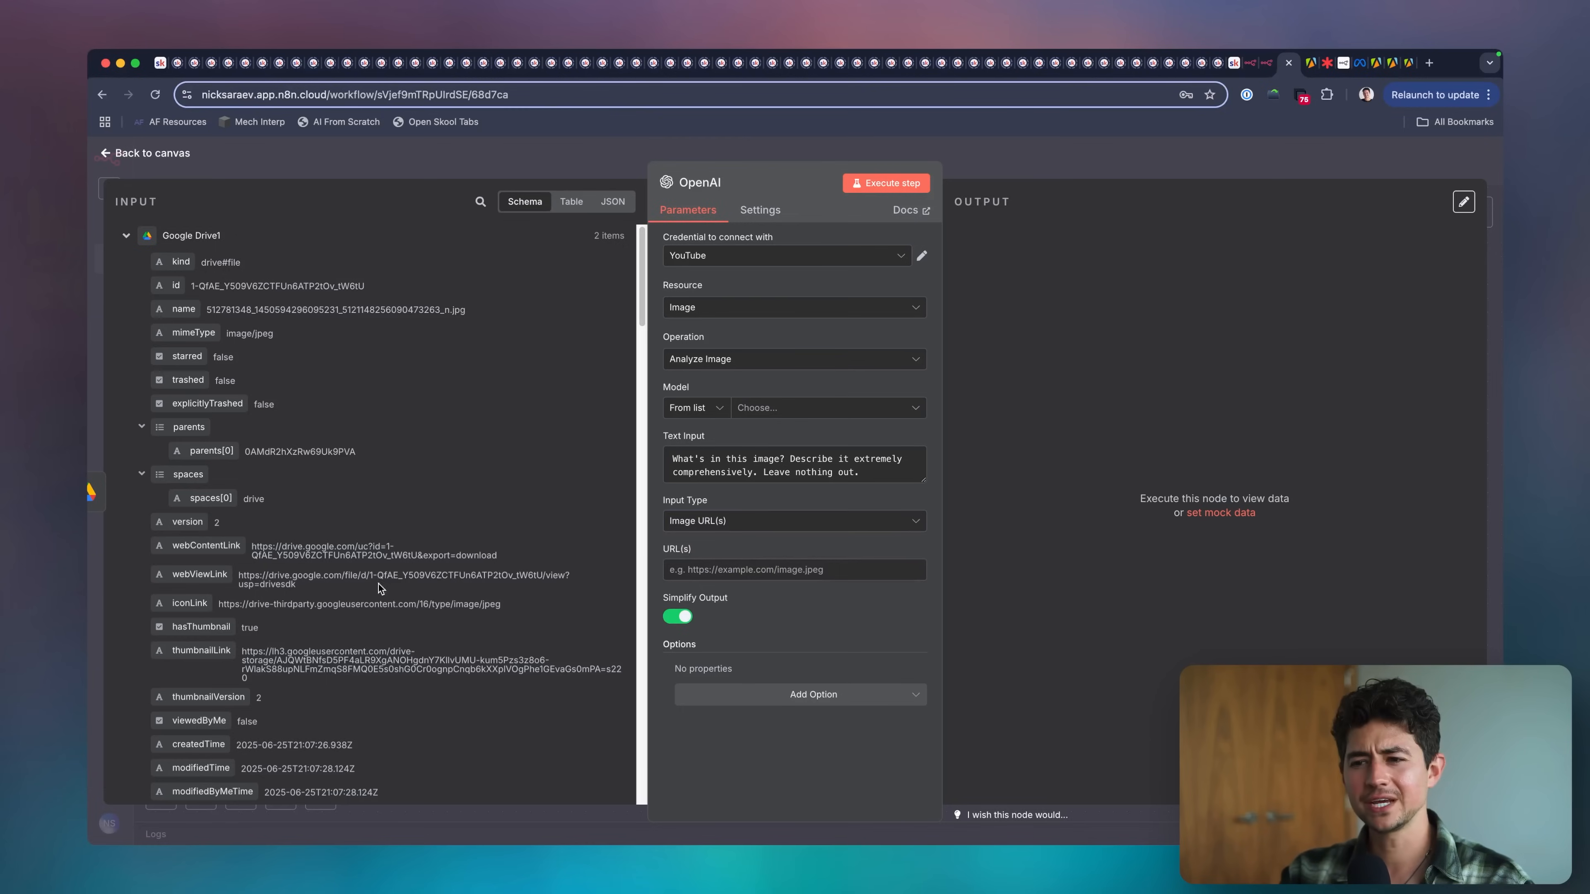
# Copy Google Drive1's webViewLink and open it in an incognito window to check public access, closing the window when done.
pyautogui.tripleClick(339, 576)
pyautogui.press('super+c')
pyautogui.press('super+shift+n')
pyautogui.press('super+v')
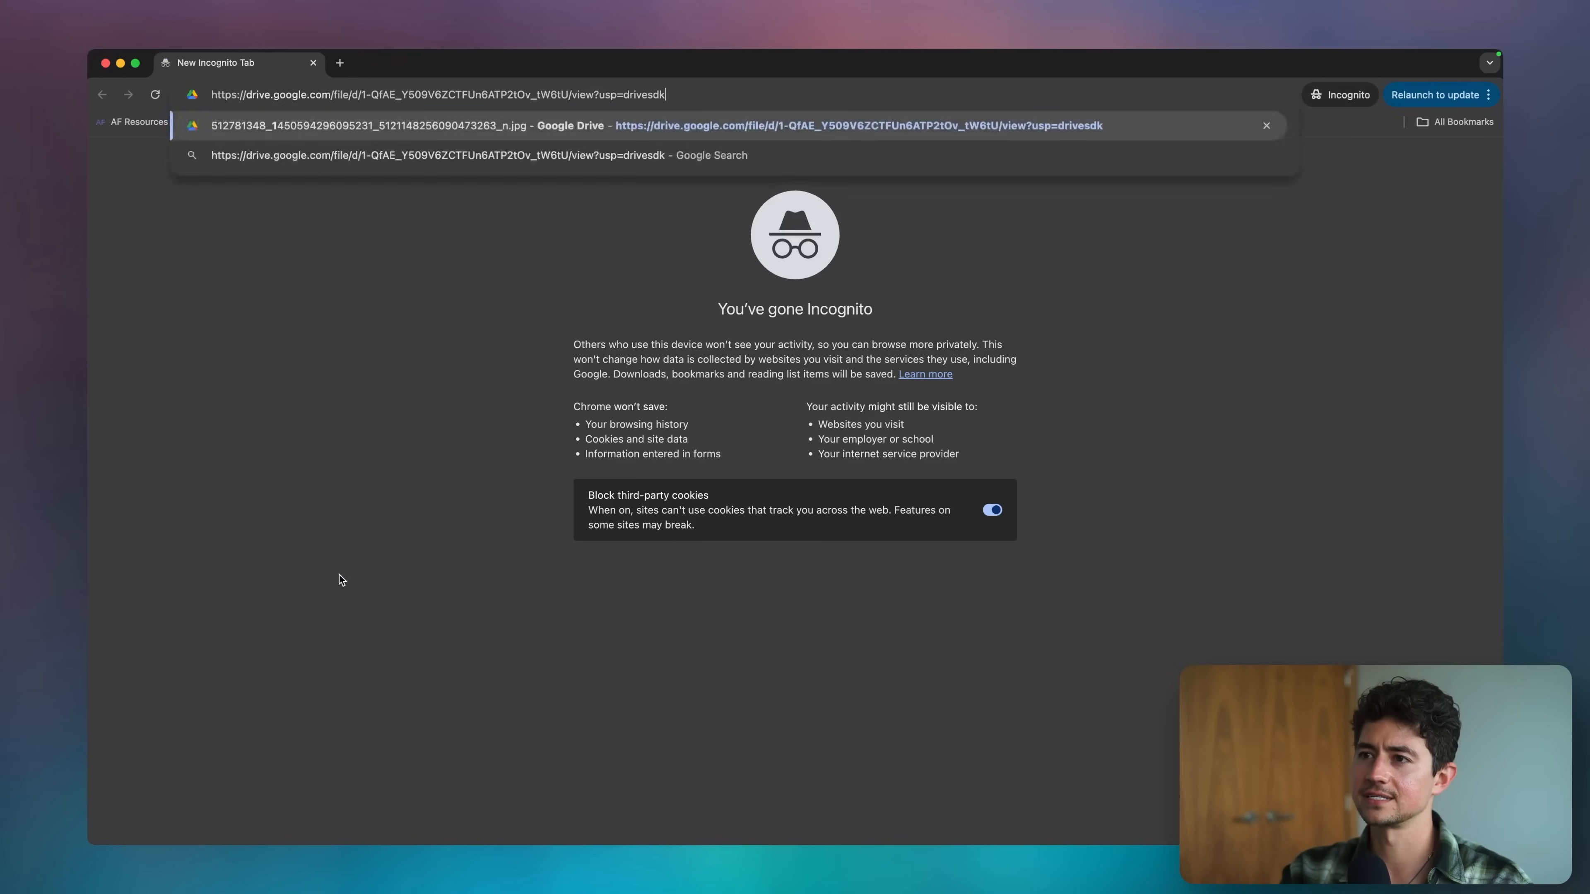
pyautogui.press('Return')
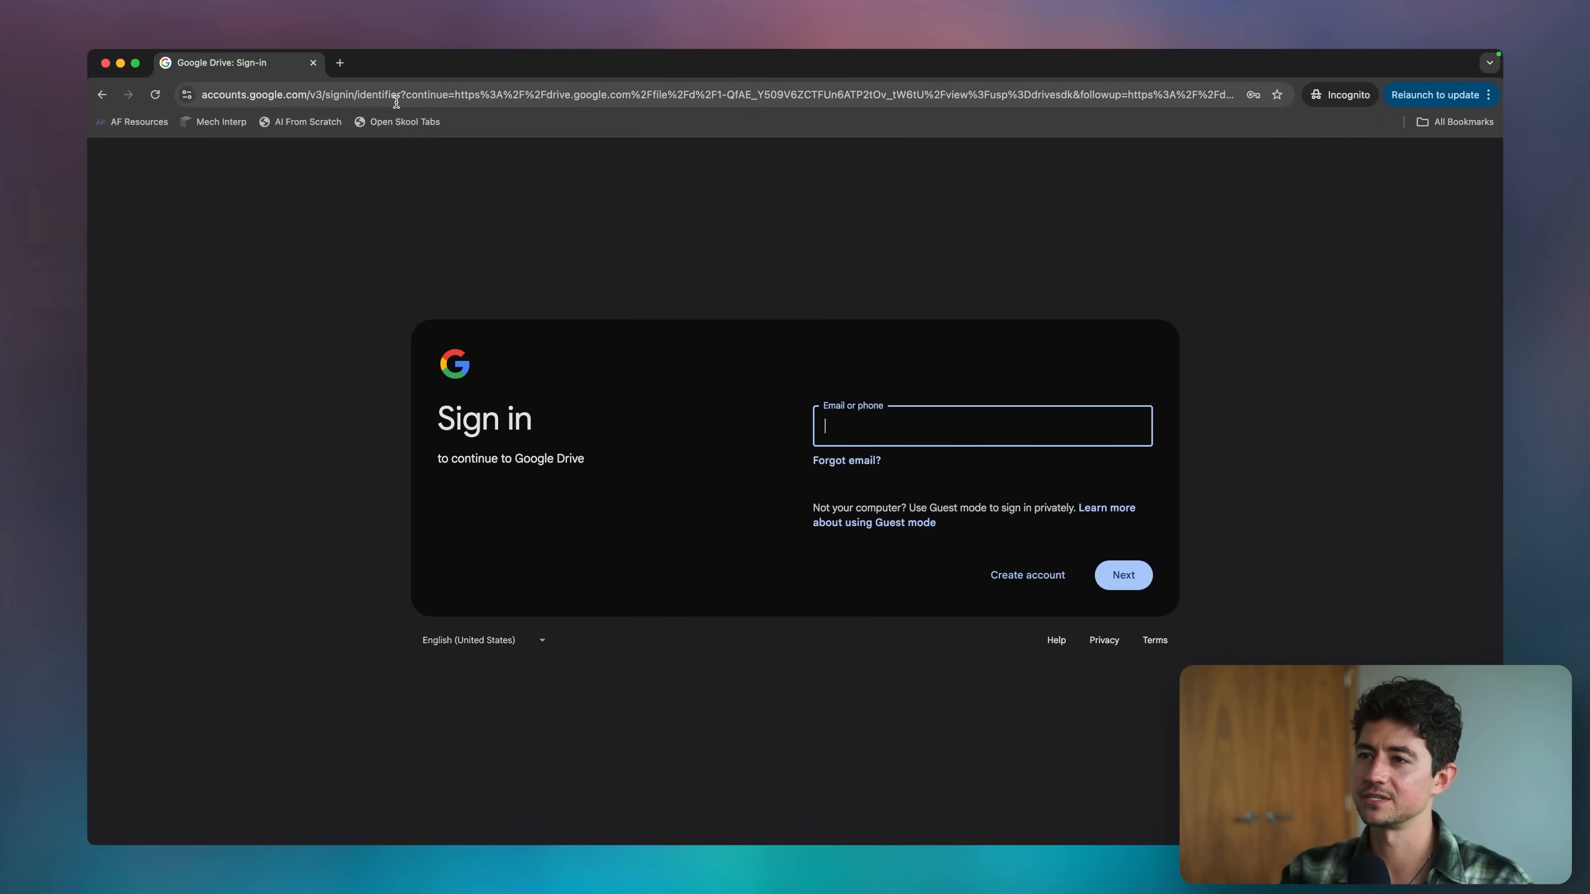
pyautogui.press('super+w')
# Insert a Google Drive Share file node between the Google Drive1 and OpenAI nodes.
pyautogui.press('Escape')
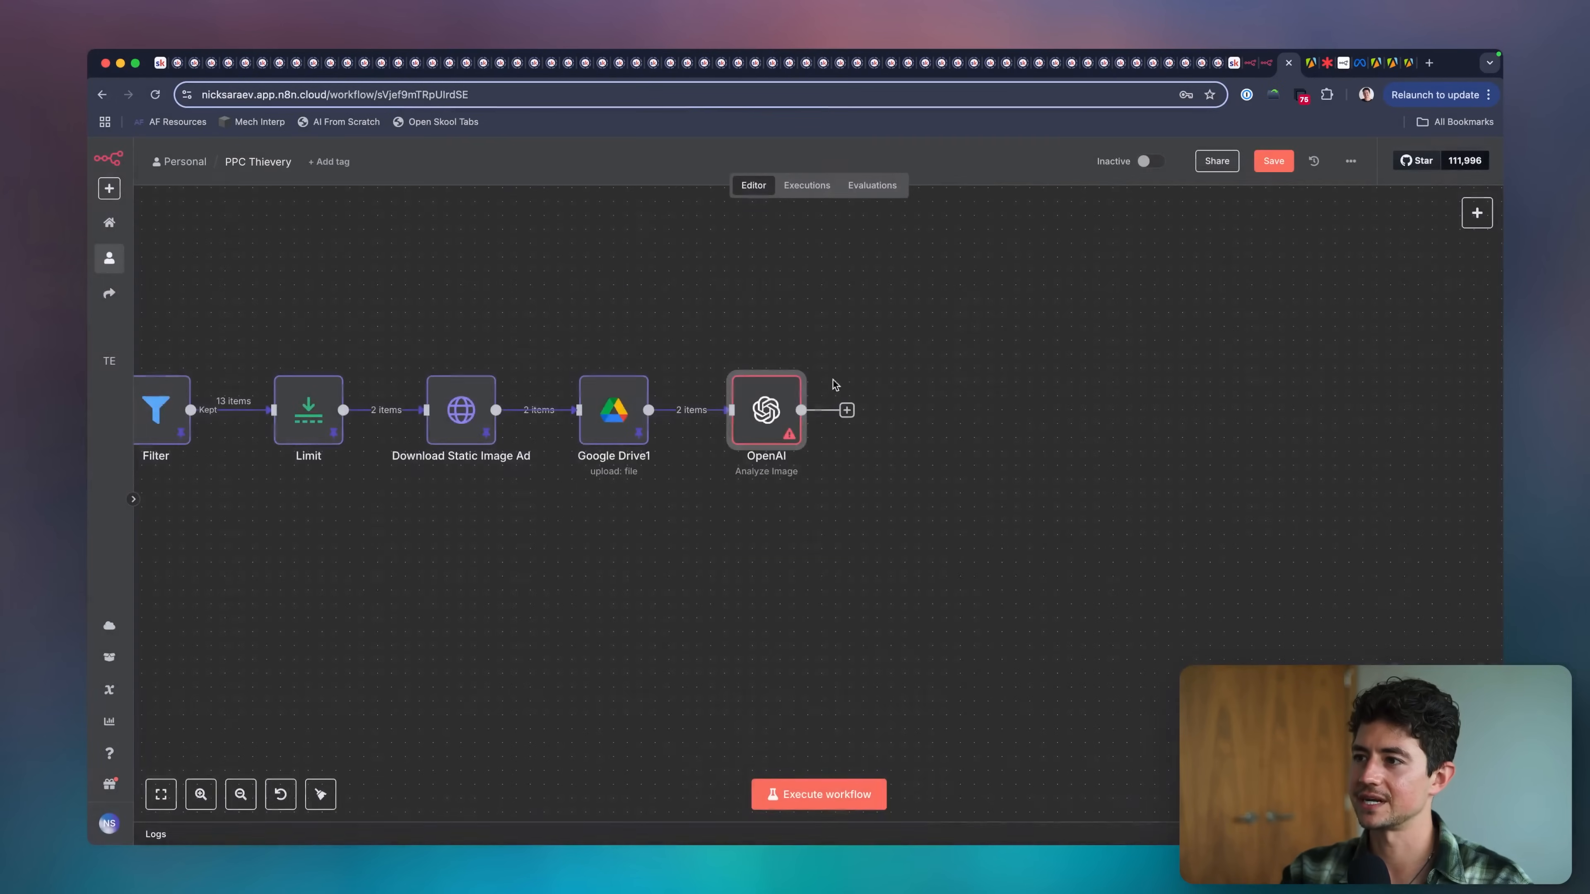
pyautogui.click(735, 411)
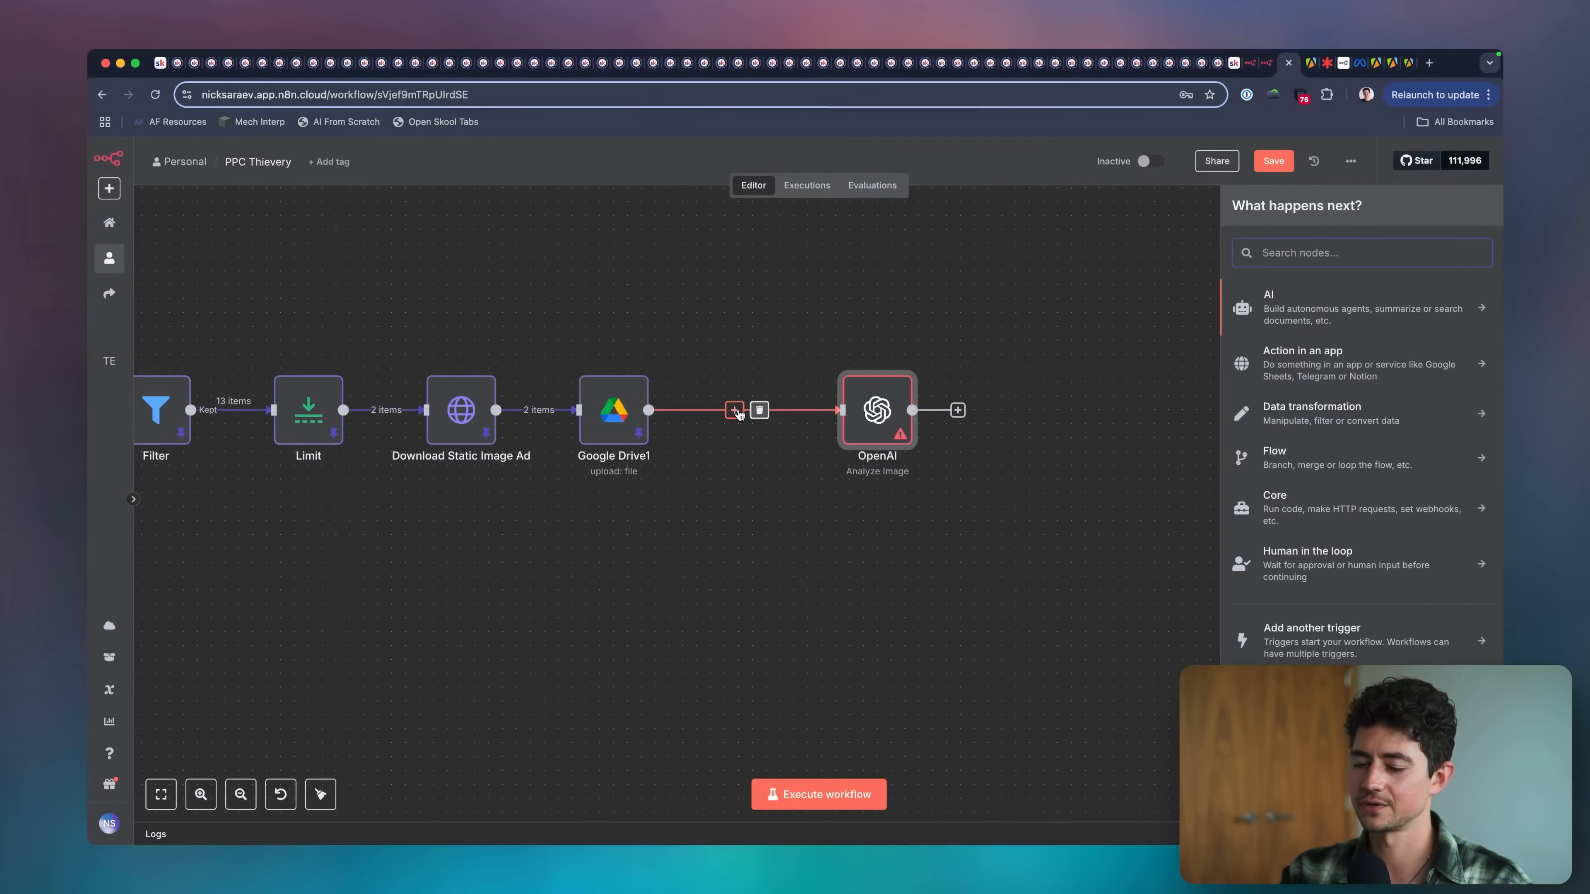
pyautogui.write('share')
pyautogui.hotkey('ctrl', 'a')
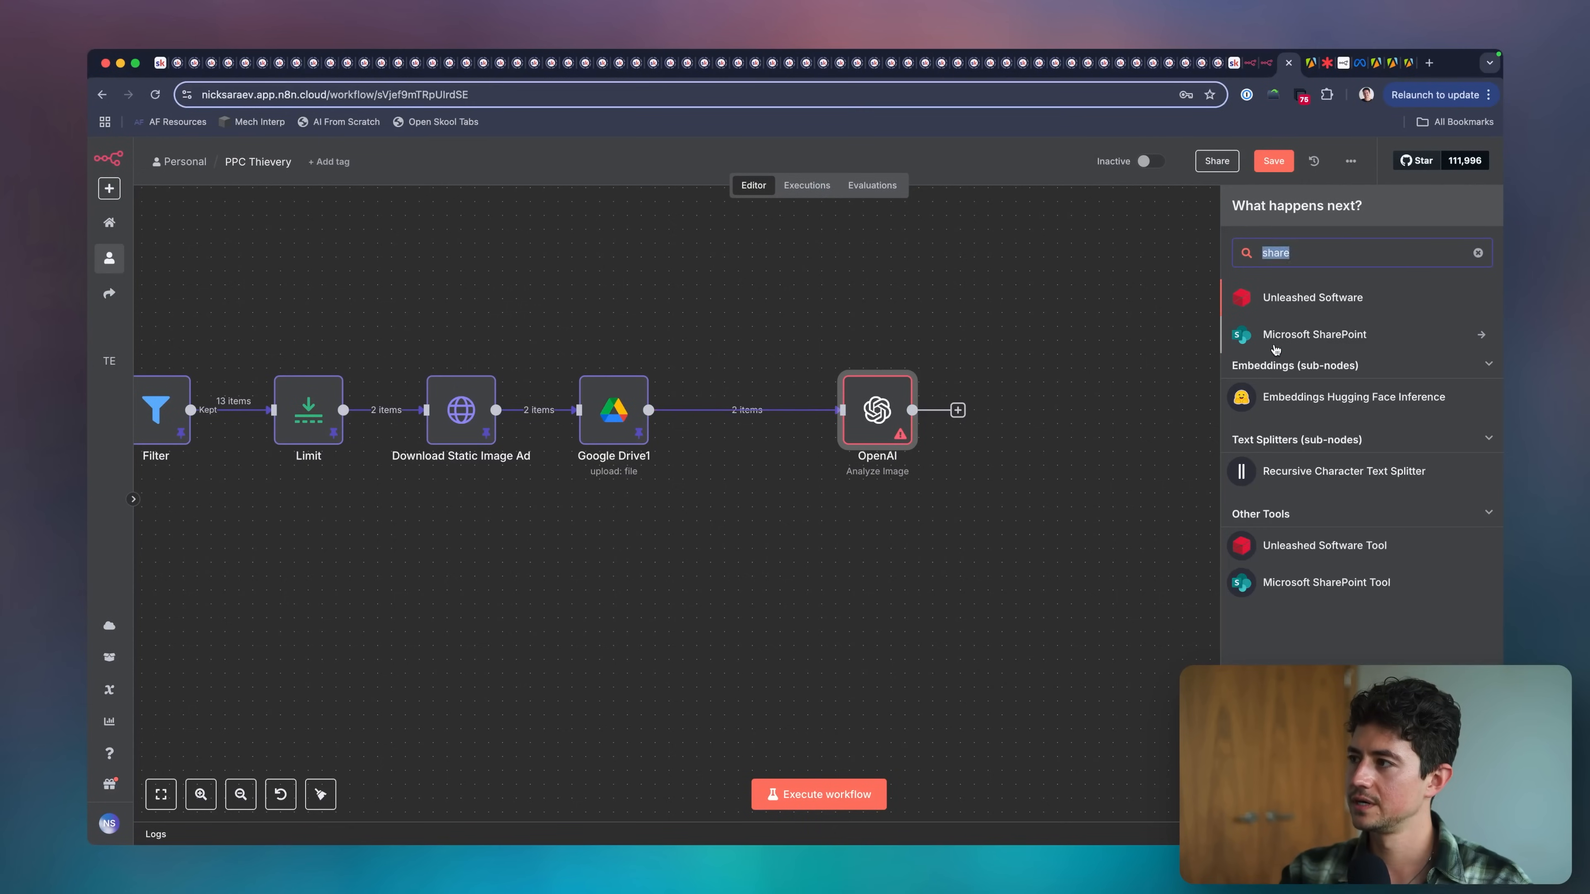
pyautogui.write('drive')
pyautogui.click(1316, 330)
pyautogui.write('share')
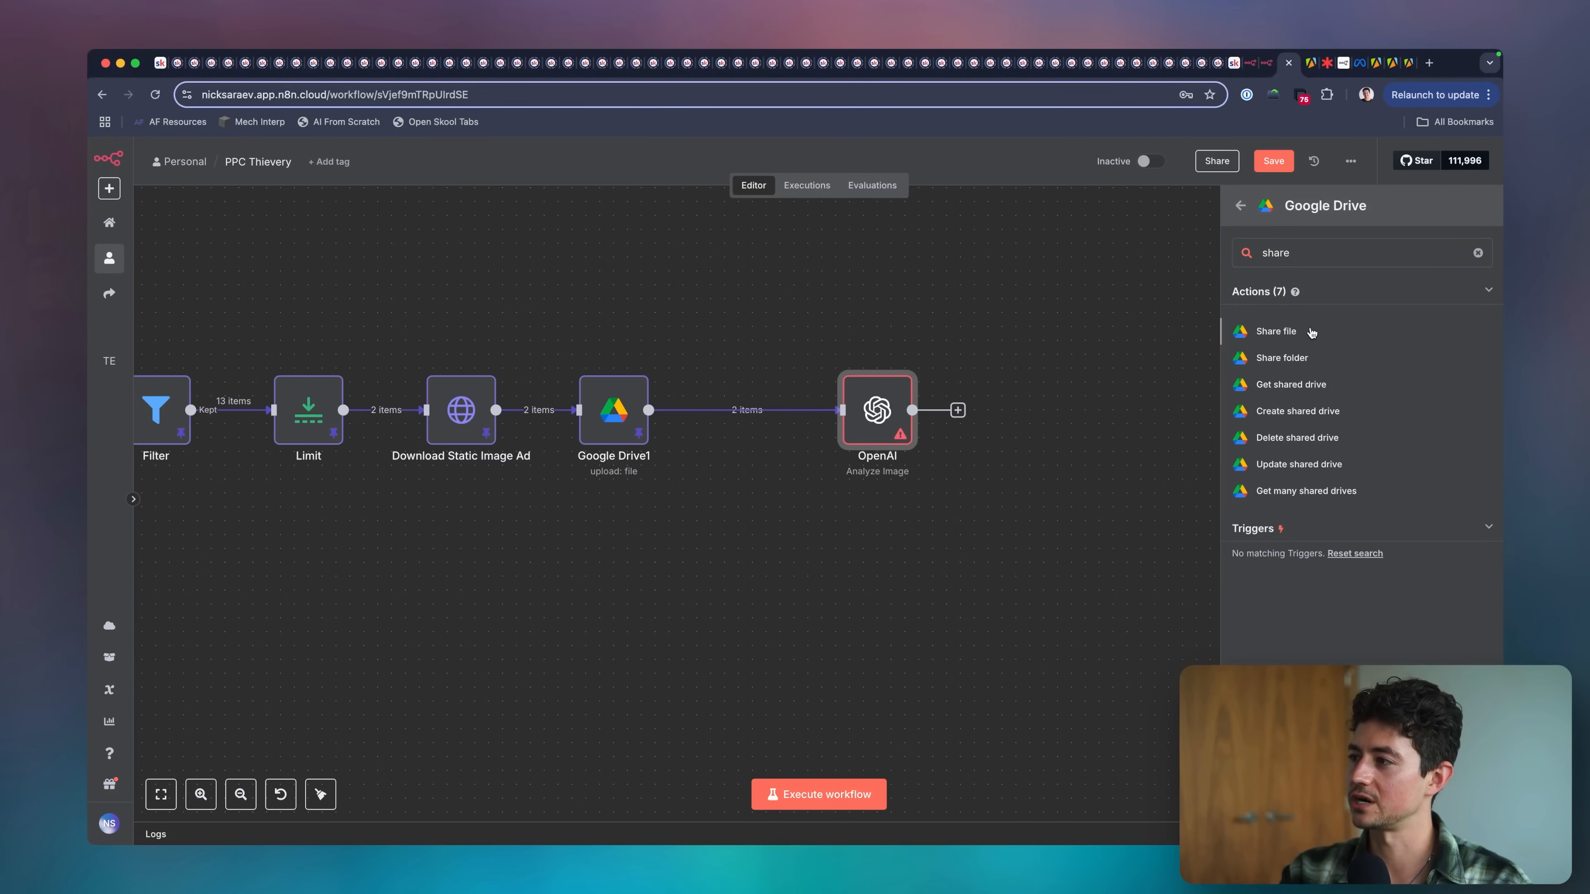
pyautogui.click(1312, 331)
# Recheck the copied webViewLink in a fresh incognito window before sharing the file, and return to the Google Drive2 node.
pyautogui.press('super+shift+n')
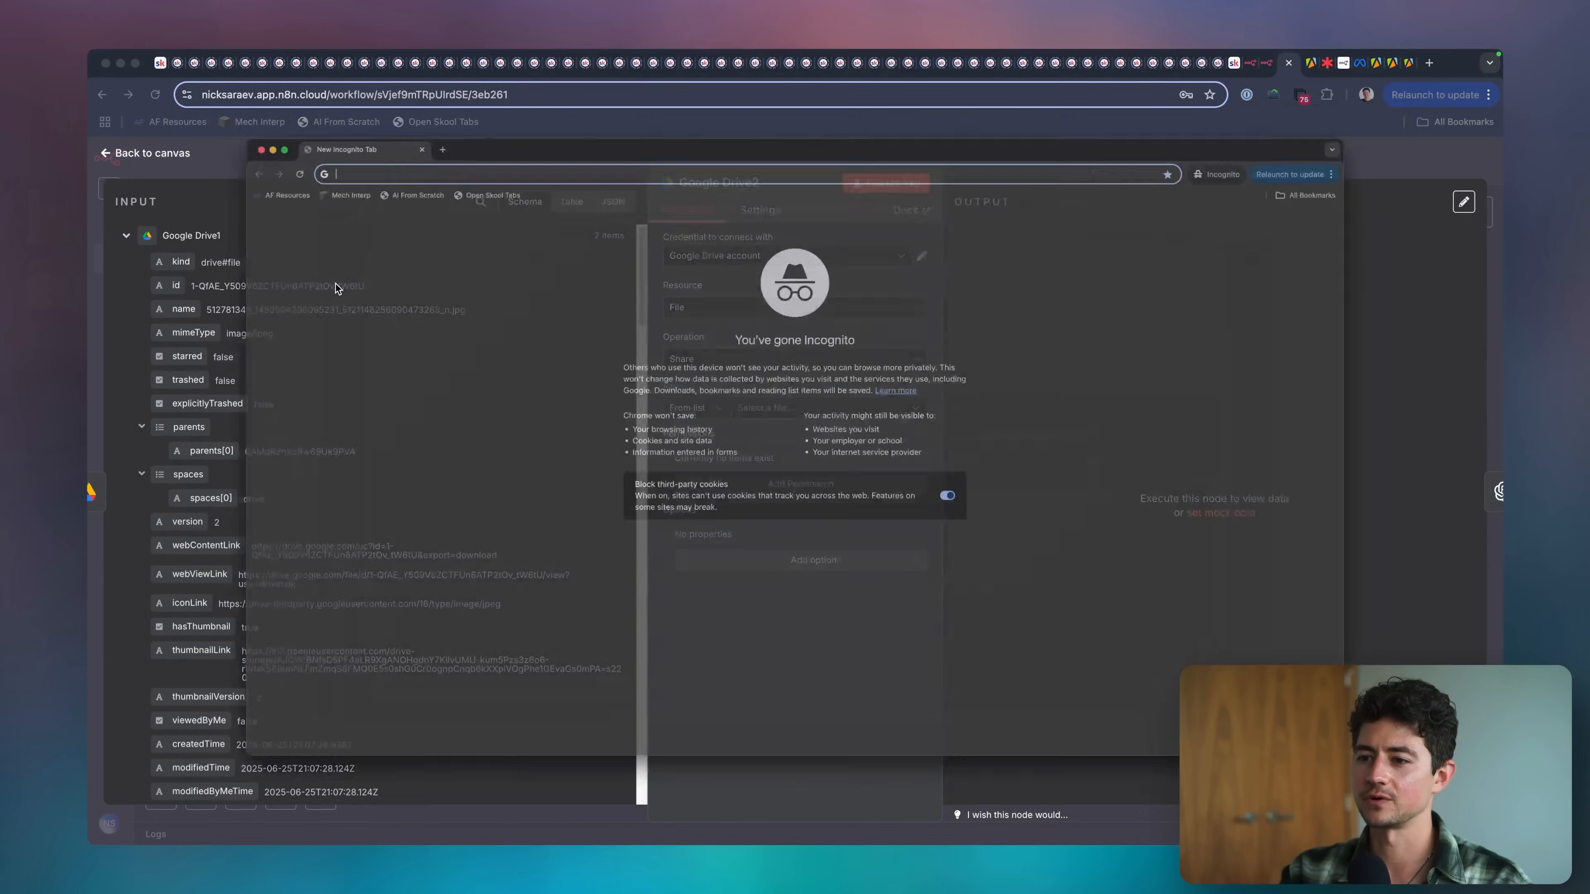
pyautogui.press('Return')
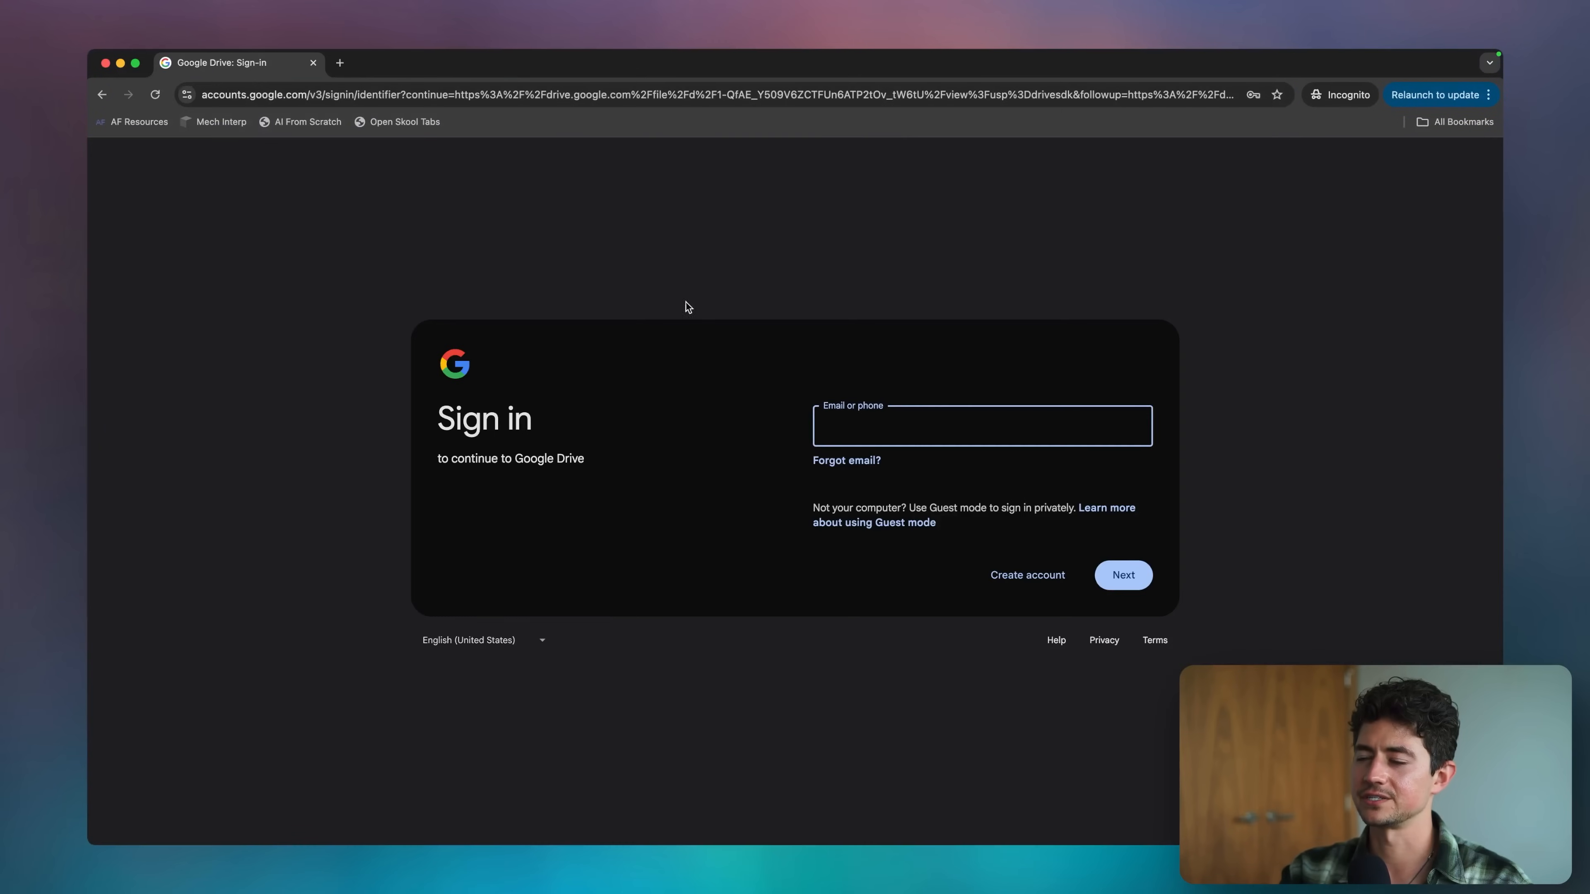
pyautogui.press('super+w')
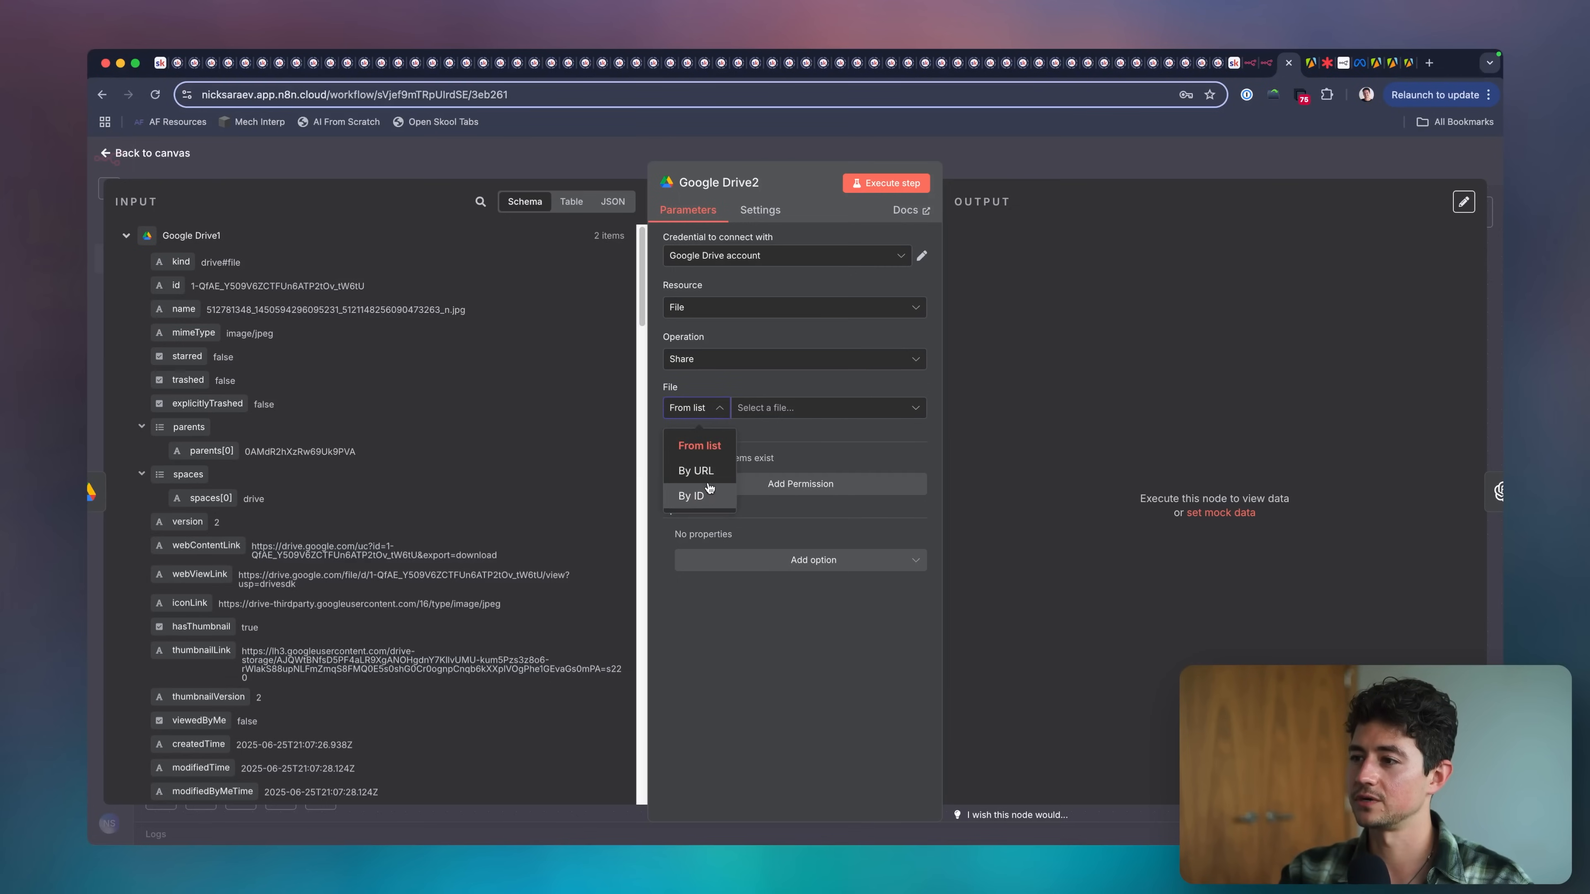
# Select the file to share by ID, using Google Drive1's id as the expression {{ $json.id }}.
pyautogui.click(691, 495)
pyautogui.moveTo(175, 287); pyautogui.dragTo(814, 408)
pyautogui.click(733, 384)
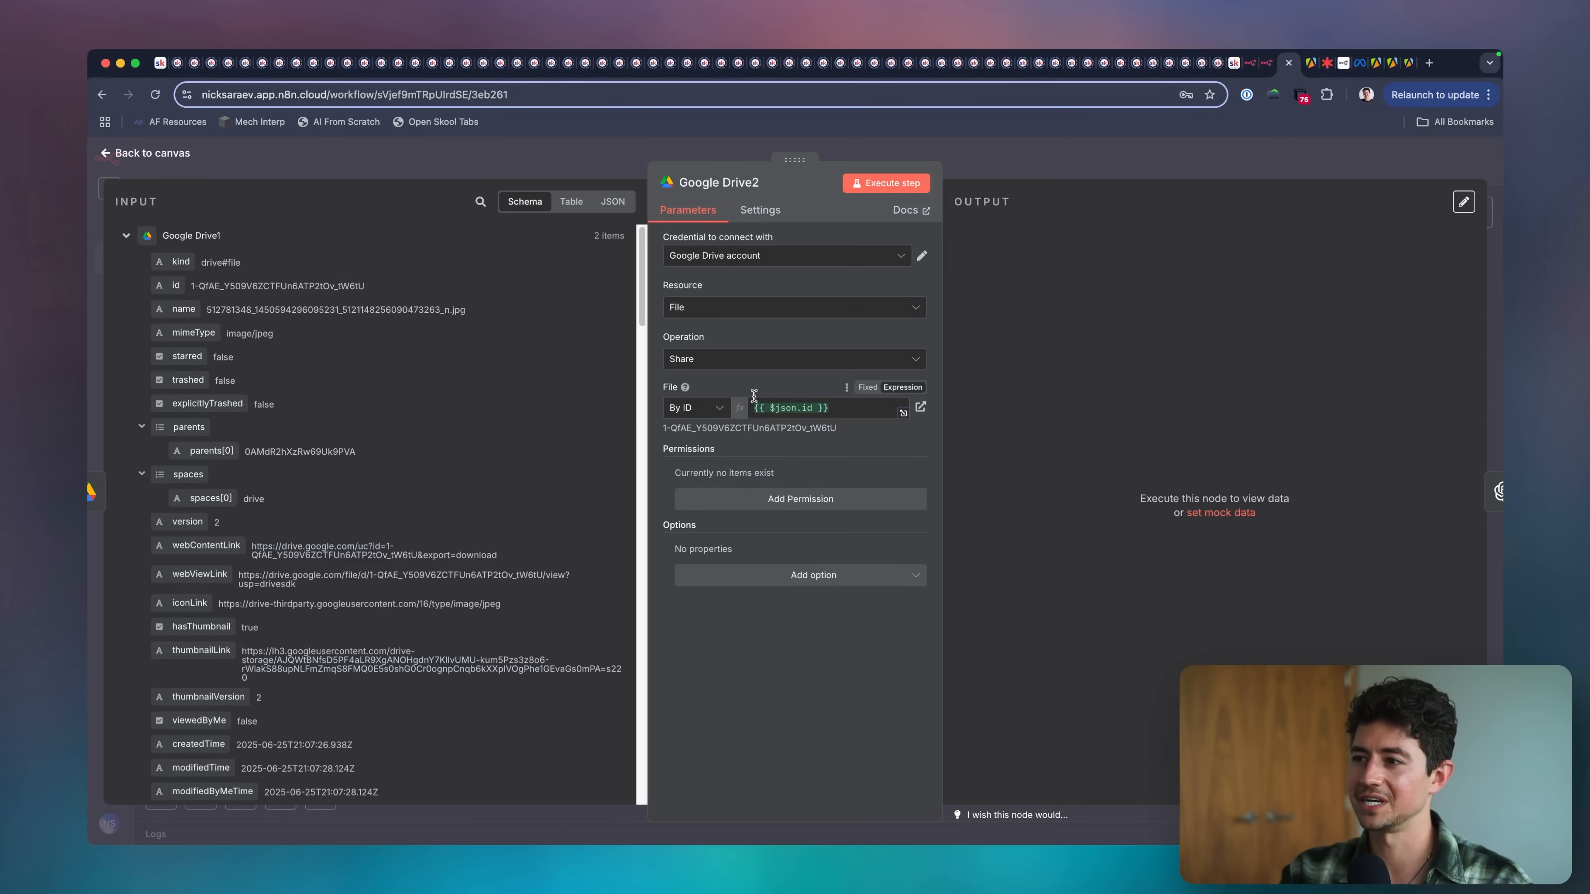
# Add a permission with role Writer and type Anyone, execute the Google Drive2 step, and return to the canvas.
pyautogui.click(825, 499)
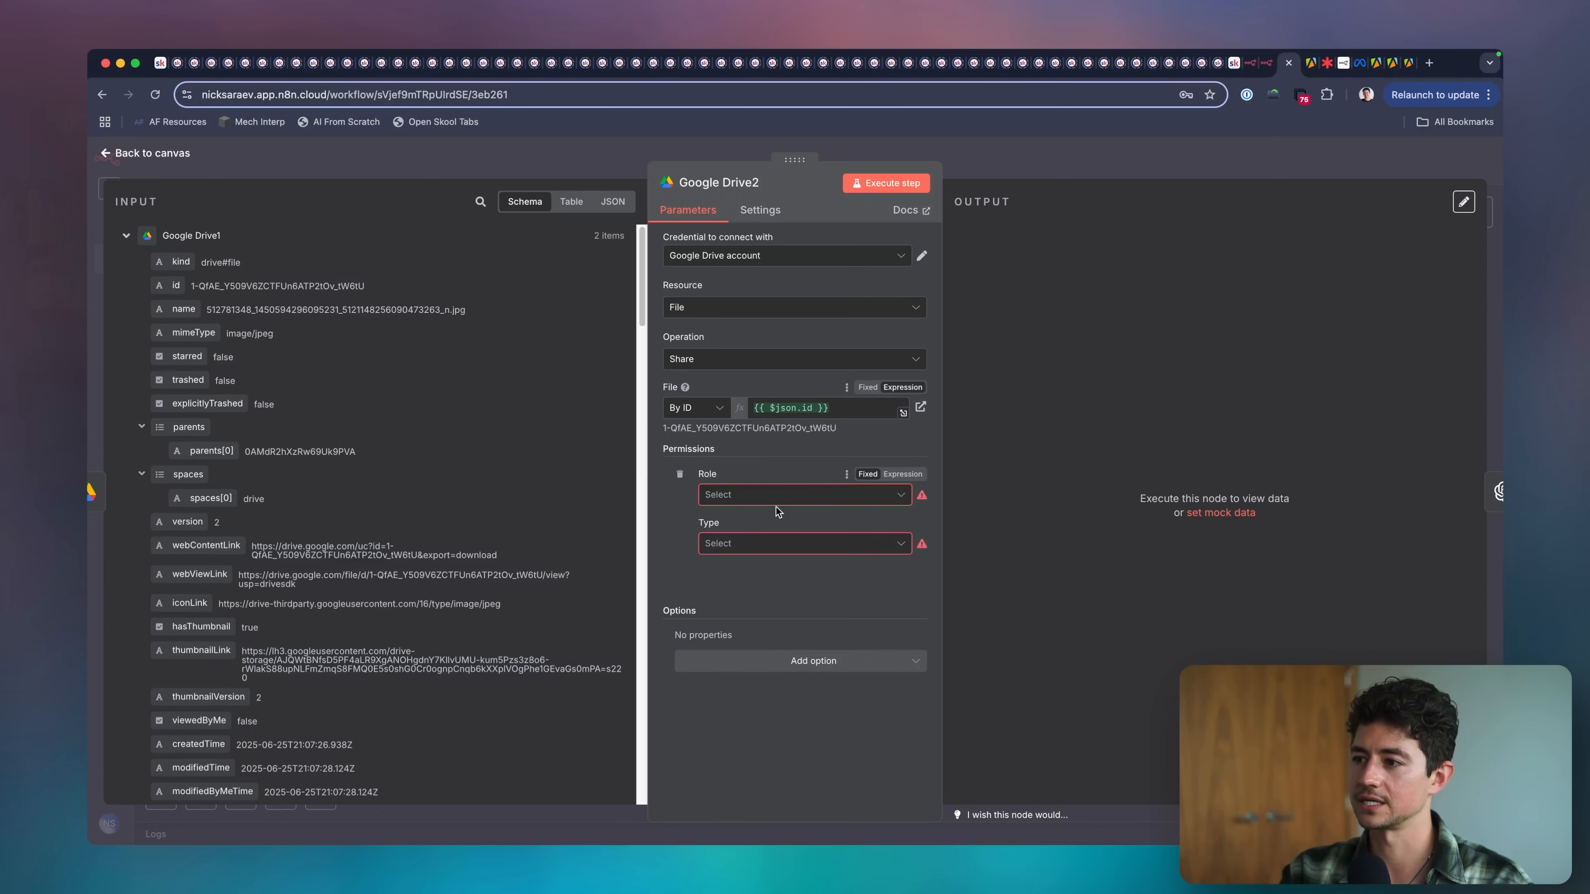
pyautogui.click(782, 495)
pyautogui.click(757, 656)
pyautogui.click(756, 548)
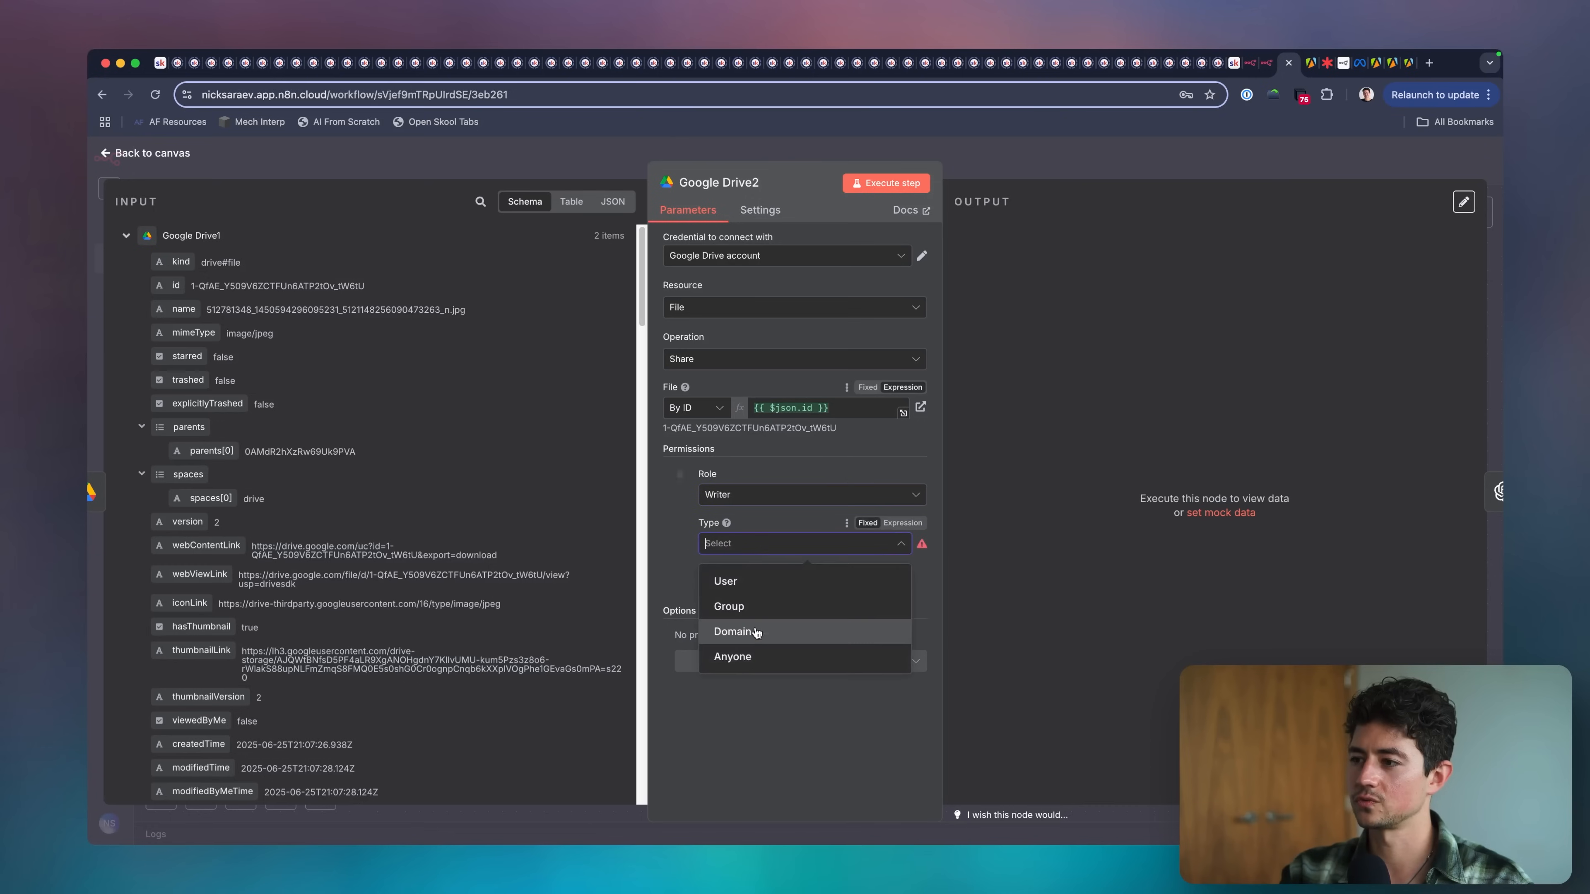
pyautogui.click(757, 657)
pyautogui.click(845, 710)
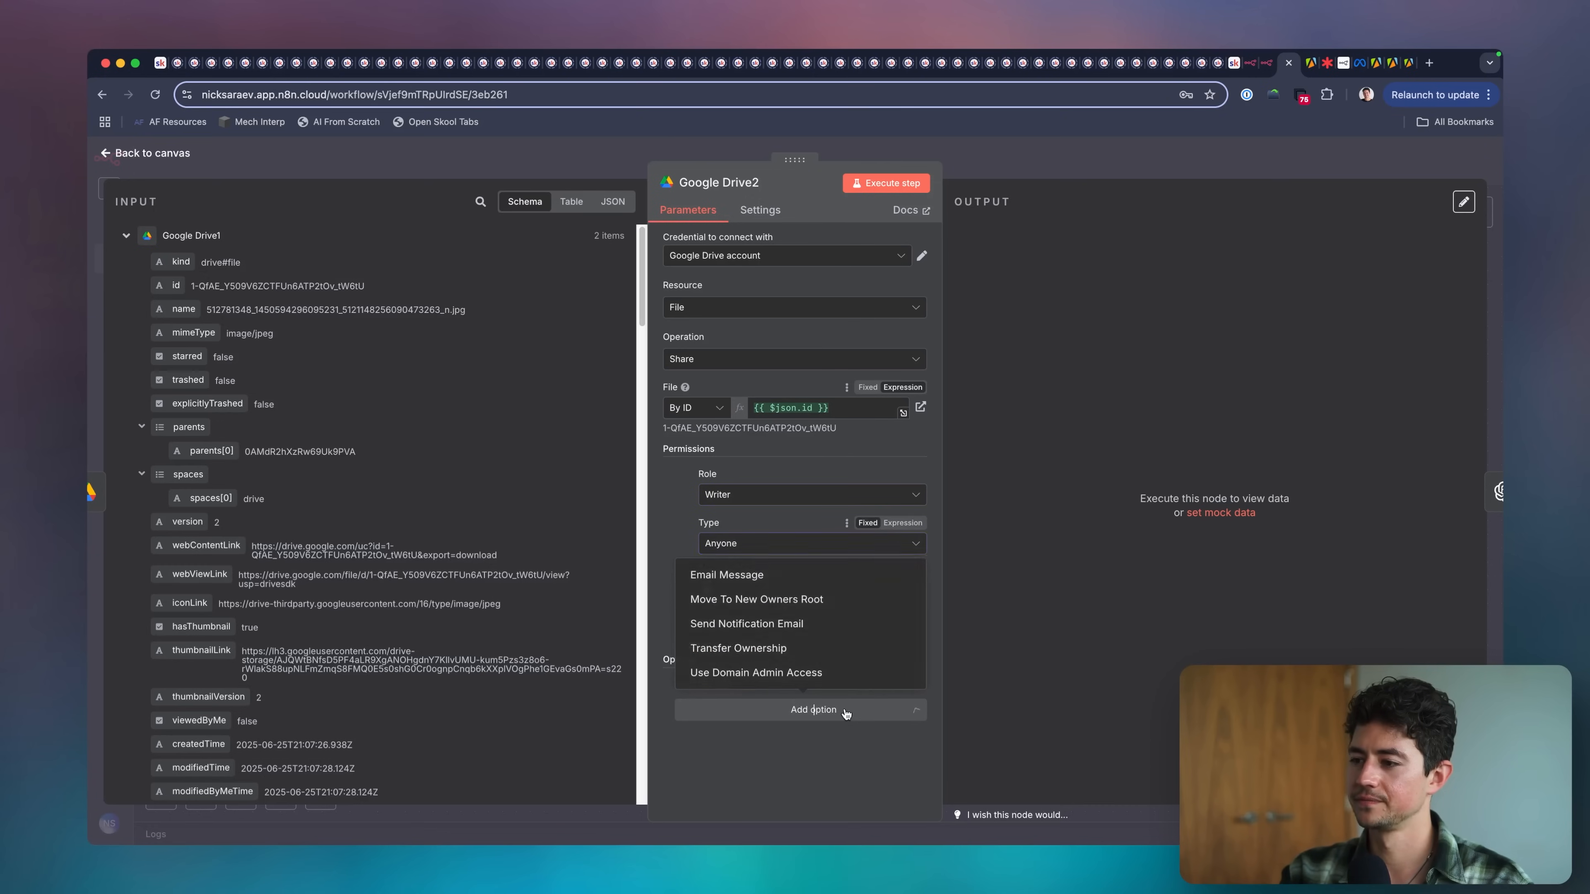
pyautogui.click(807, 456)
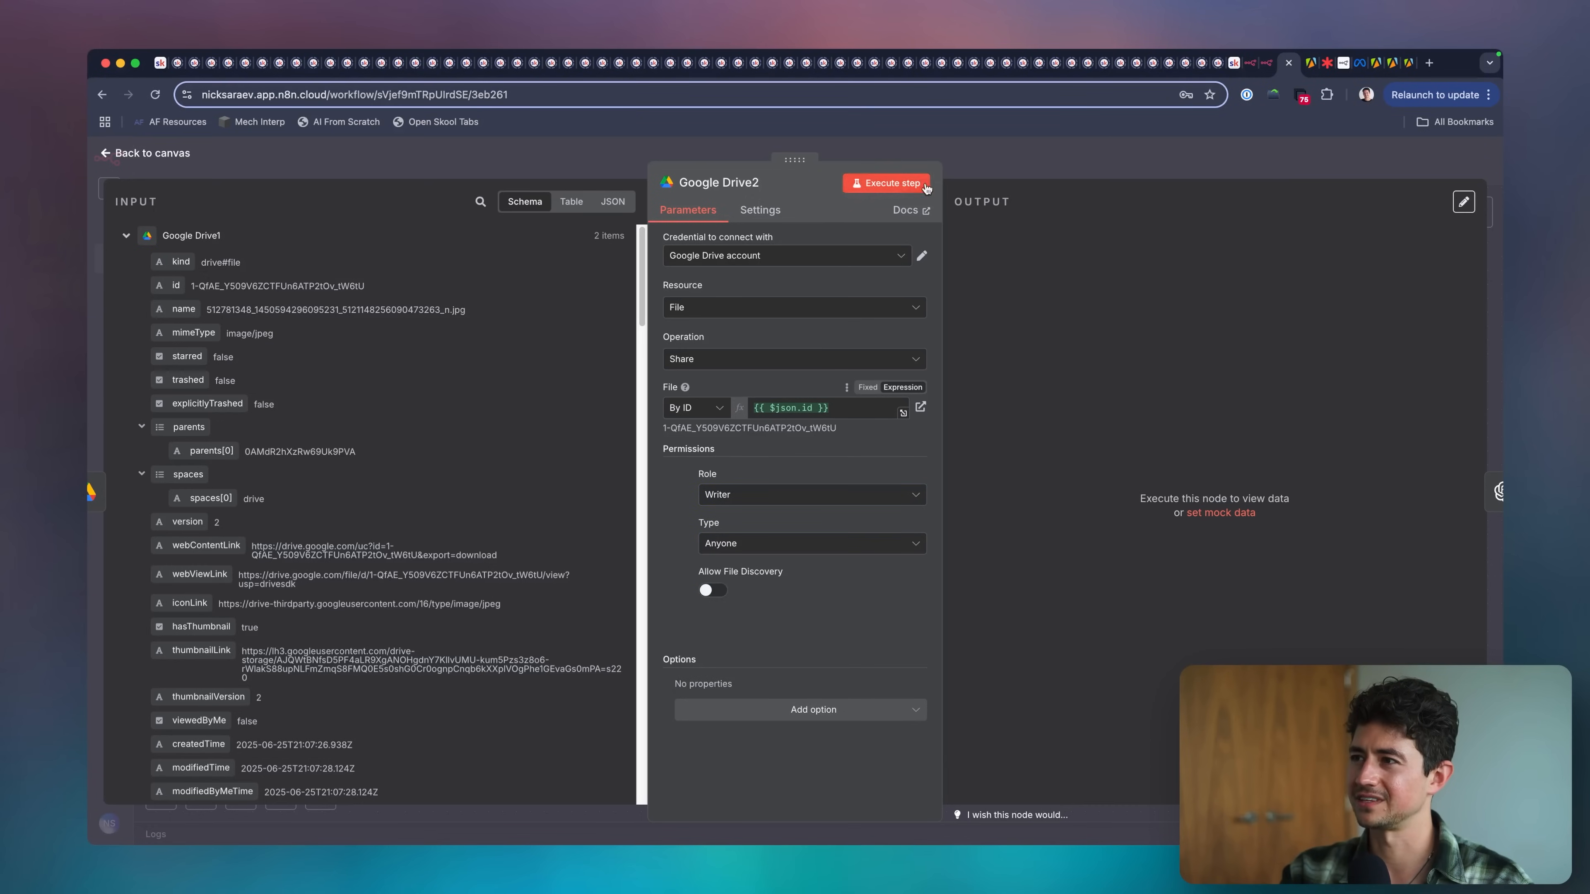
pyautogui.click(902, 182)
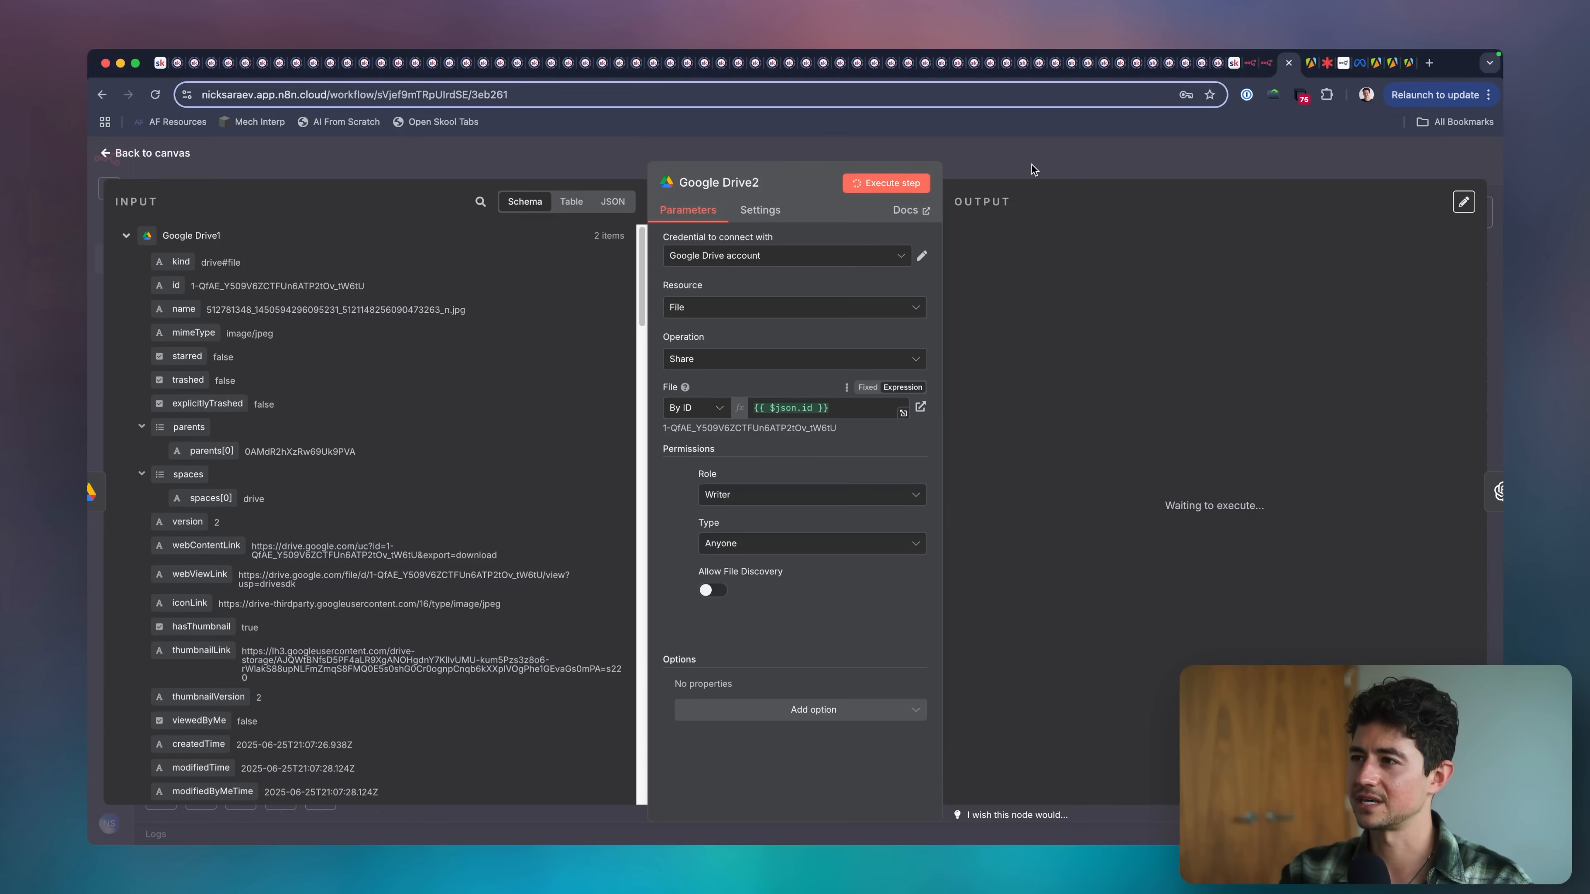
pyautogui.click(988, 159)
# Open the copied Drive link in an incognito window, examine the shared ad image up close, and close the window.
pyautogui.press('super+shift+n')
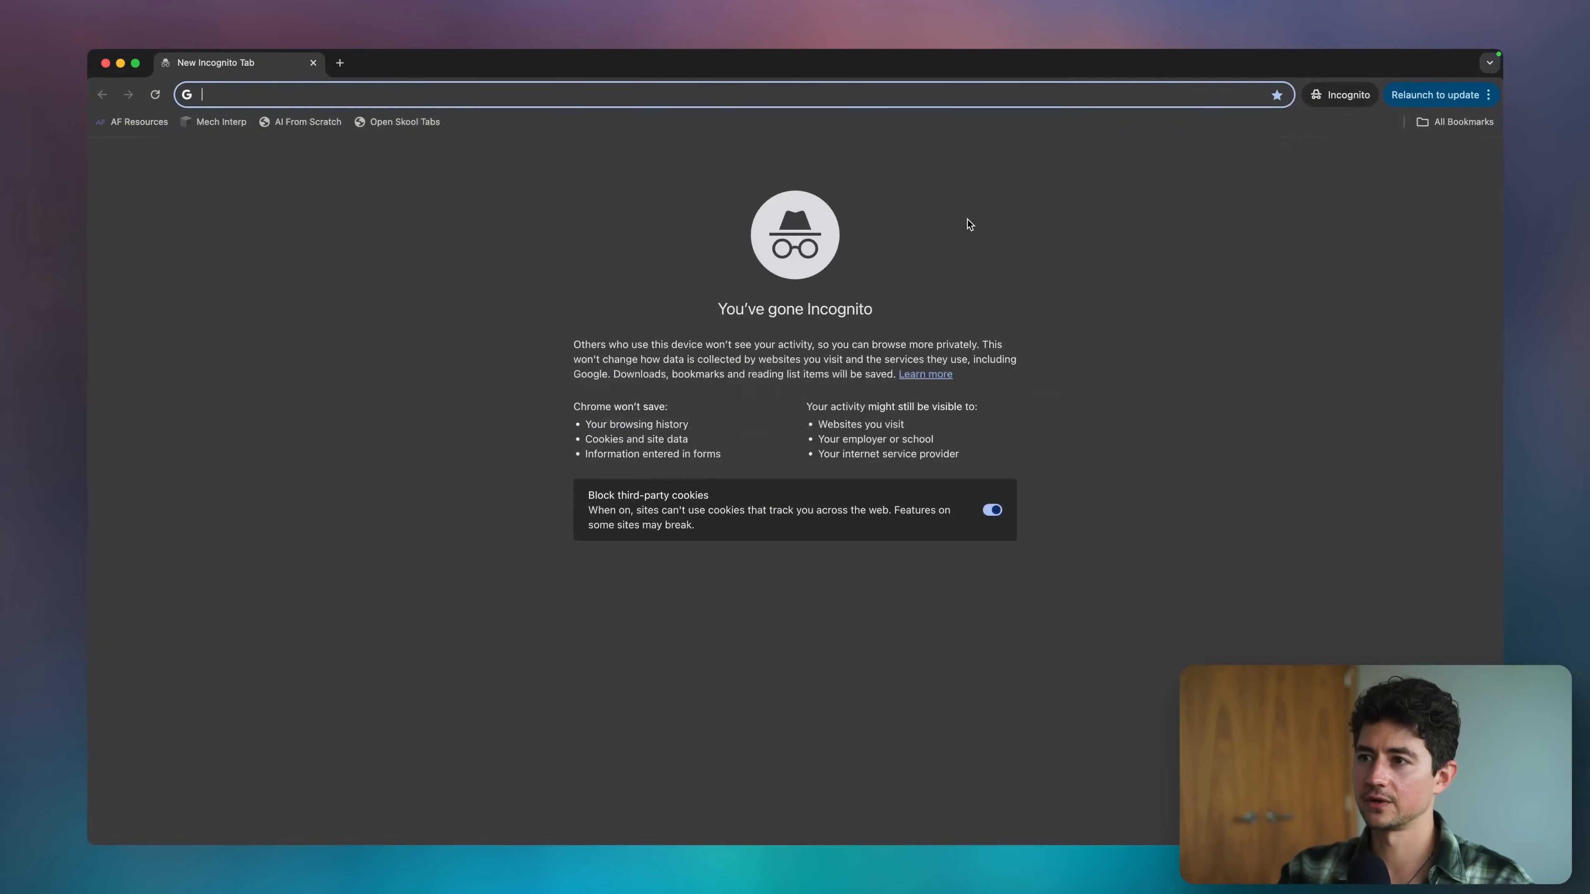
pyautogui.press('Return')
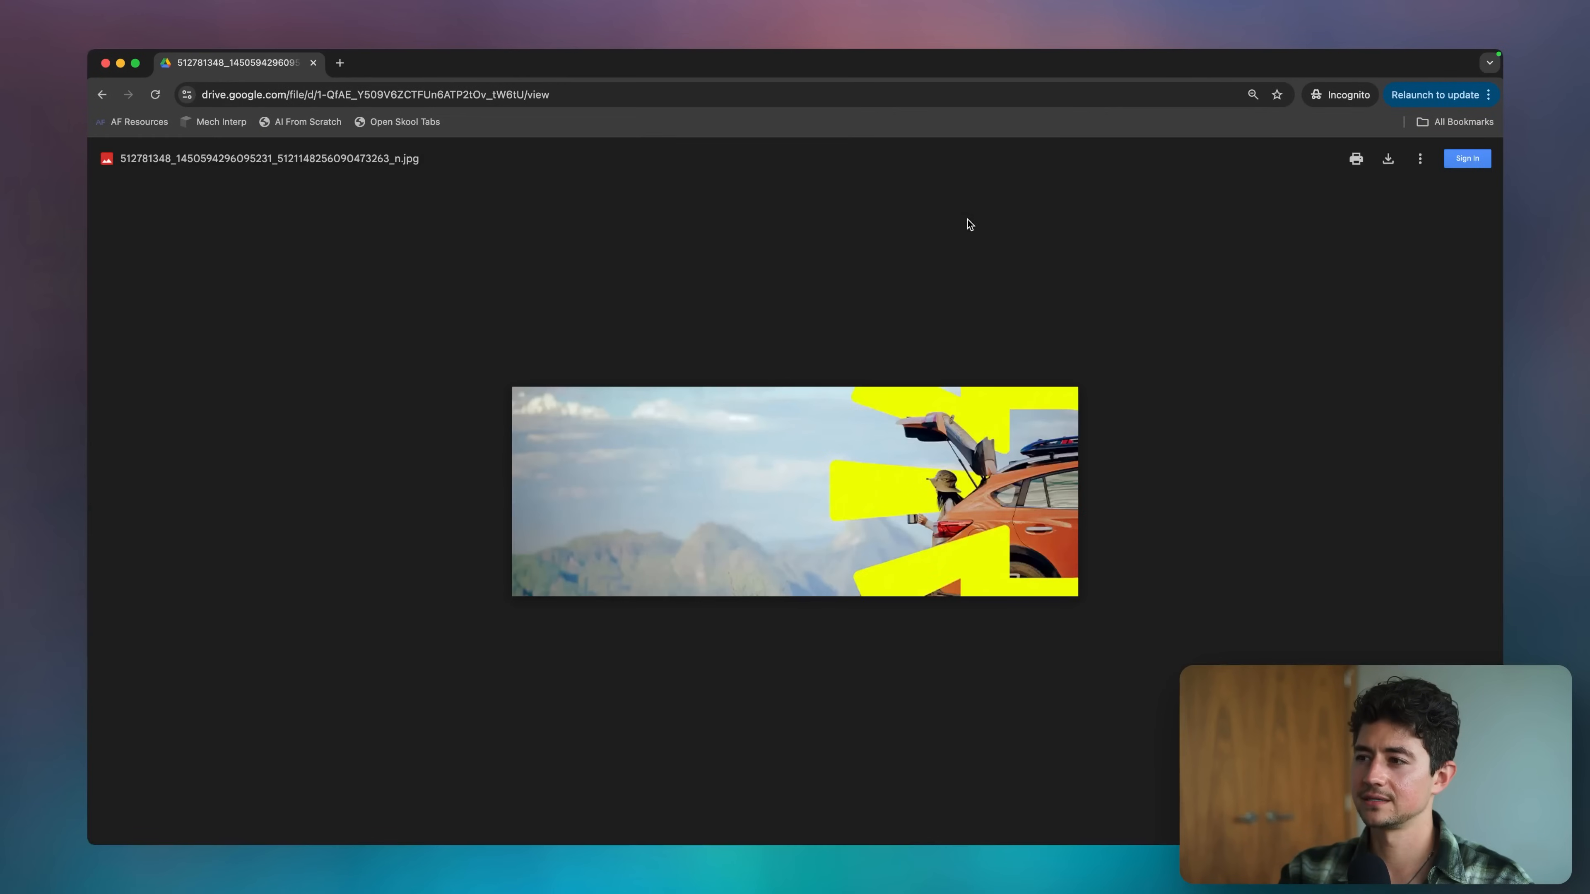
pyautogui.scroll(5, 800, 426)
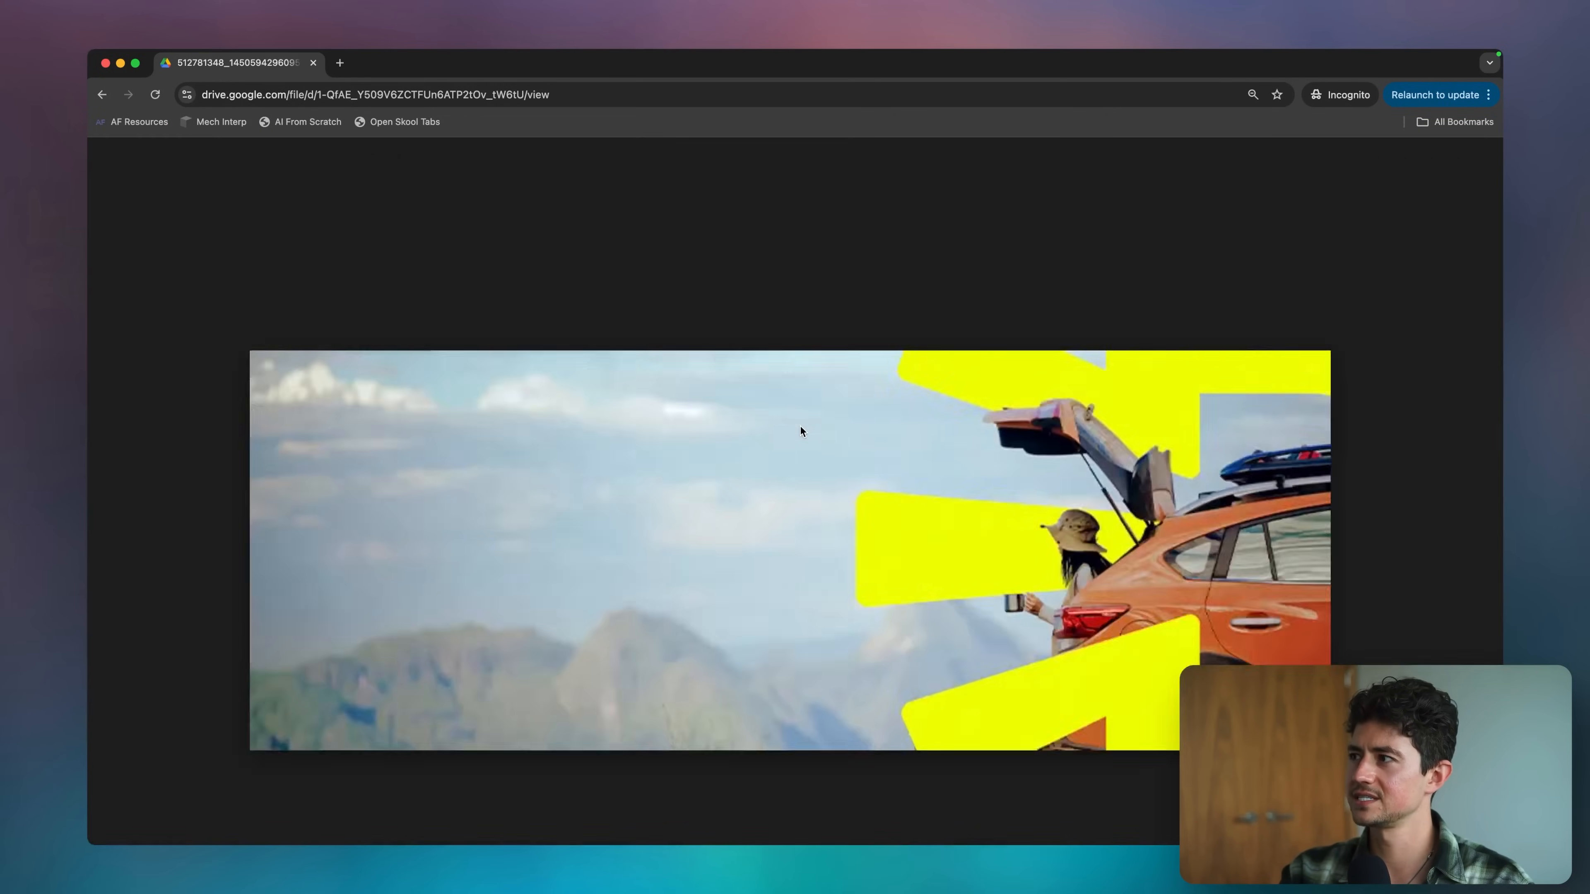
pyautogui.scroll(-5, 800, 427)
pyautogui.scroll(5, 800, 426)
pyautogui.scroll(-5, 800, 426)
pyautogui.scroll(7, 800, 427)
pyautogui.scroll(-7, 799, 426)
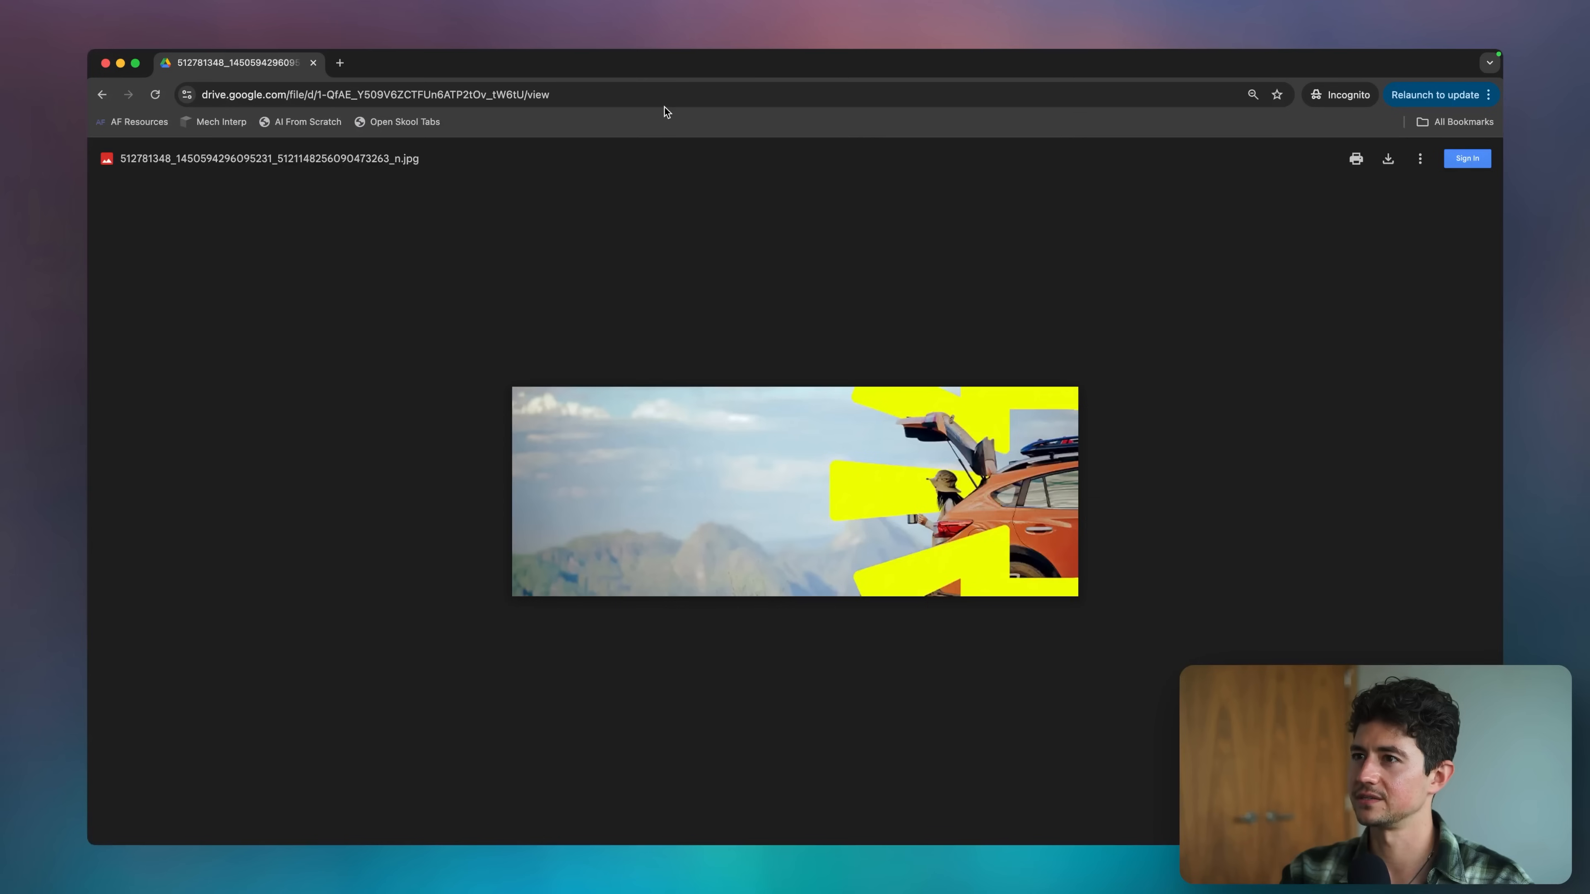
pyautogui.press('super+w')
# In the OpenAI node, choose the CHATGPT-4O-LATEST model and paste the copied Google Drive link as the image URL.
pyautogui.doubleClick(1030, 416)
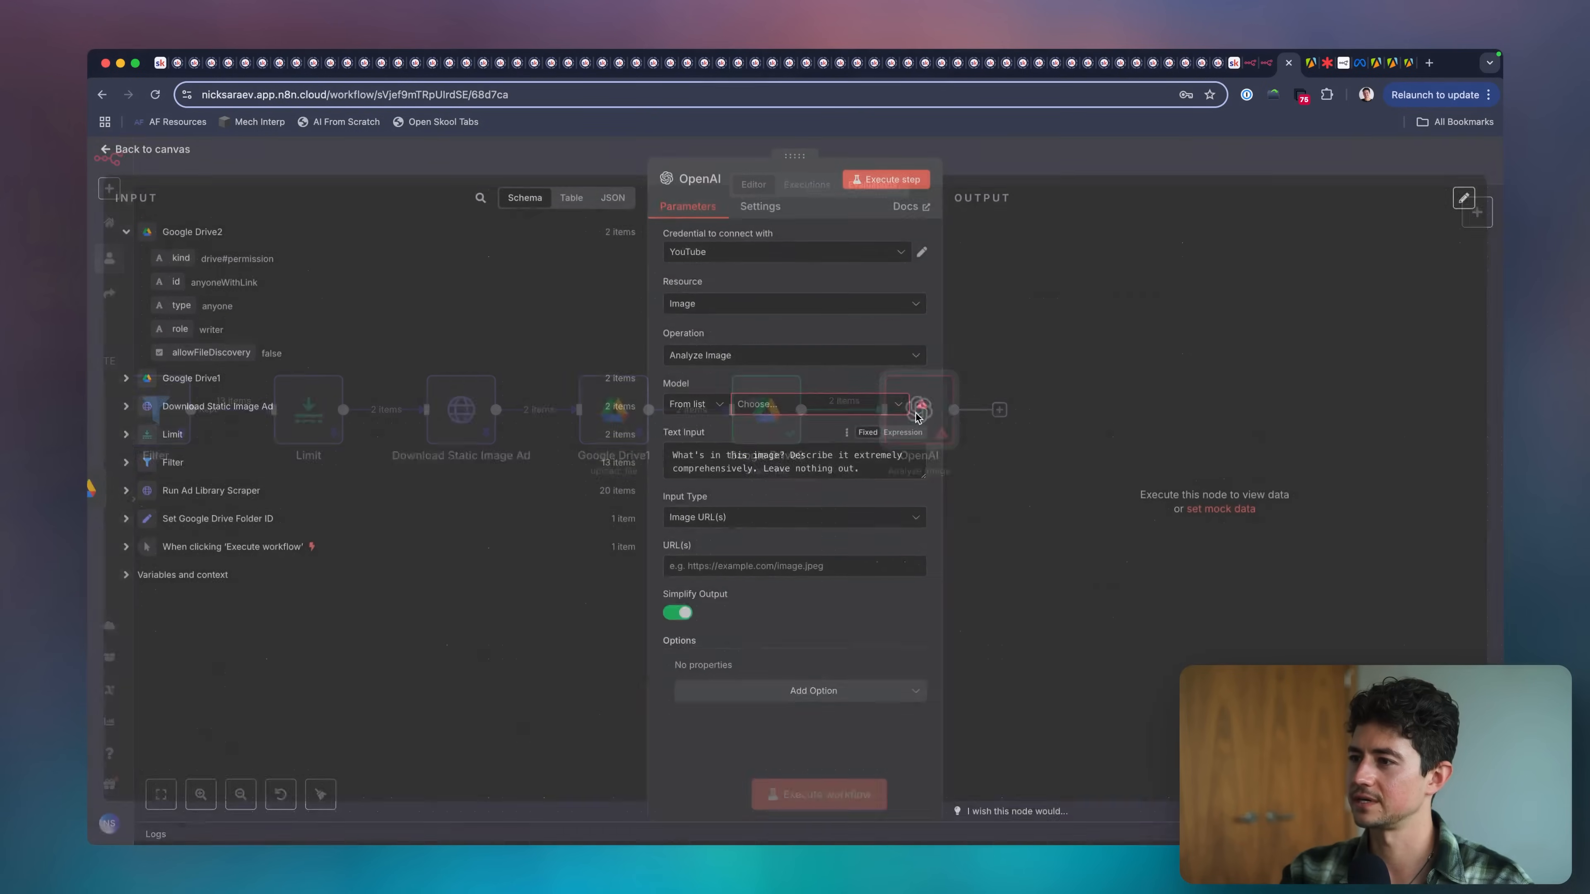
pyautogui.click(762, 413)
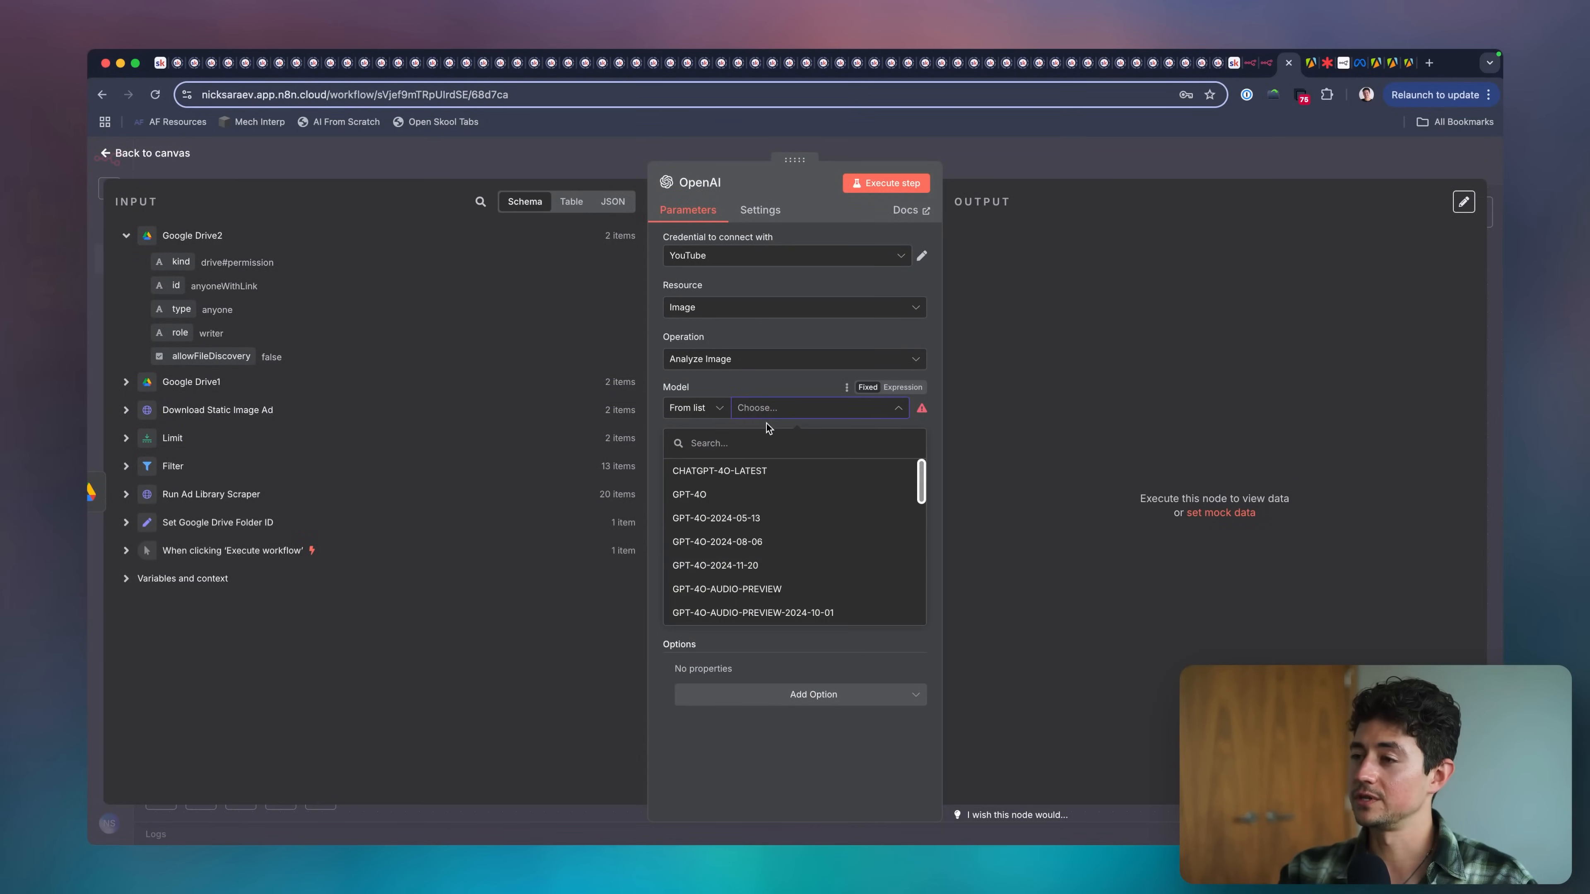
pyautogui.click(751, 471)
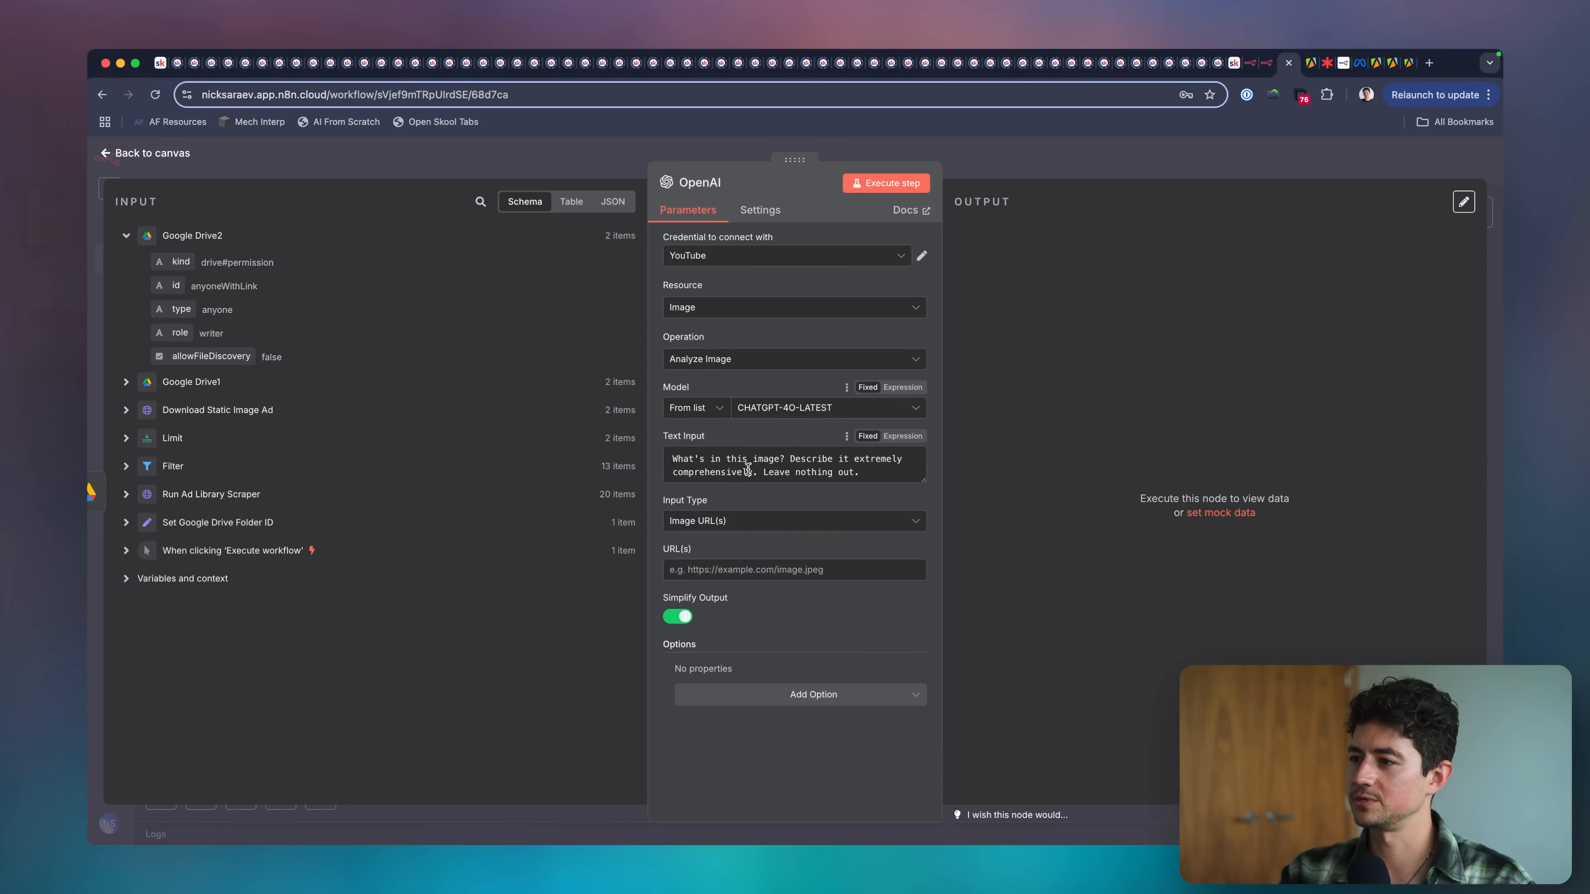
pyautogui.click(773, 568)
pyautogui.press('super+v')
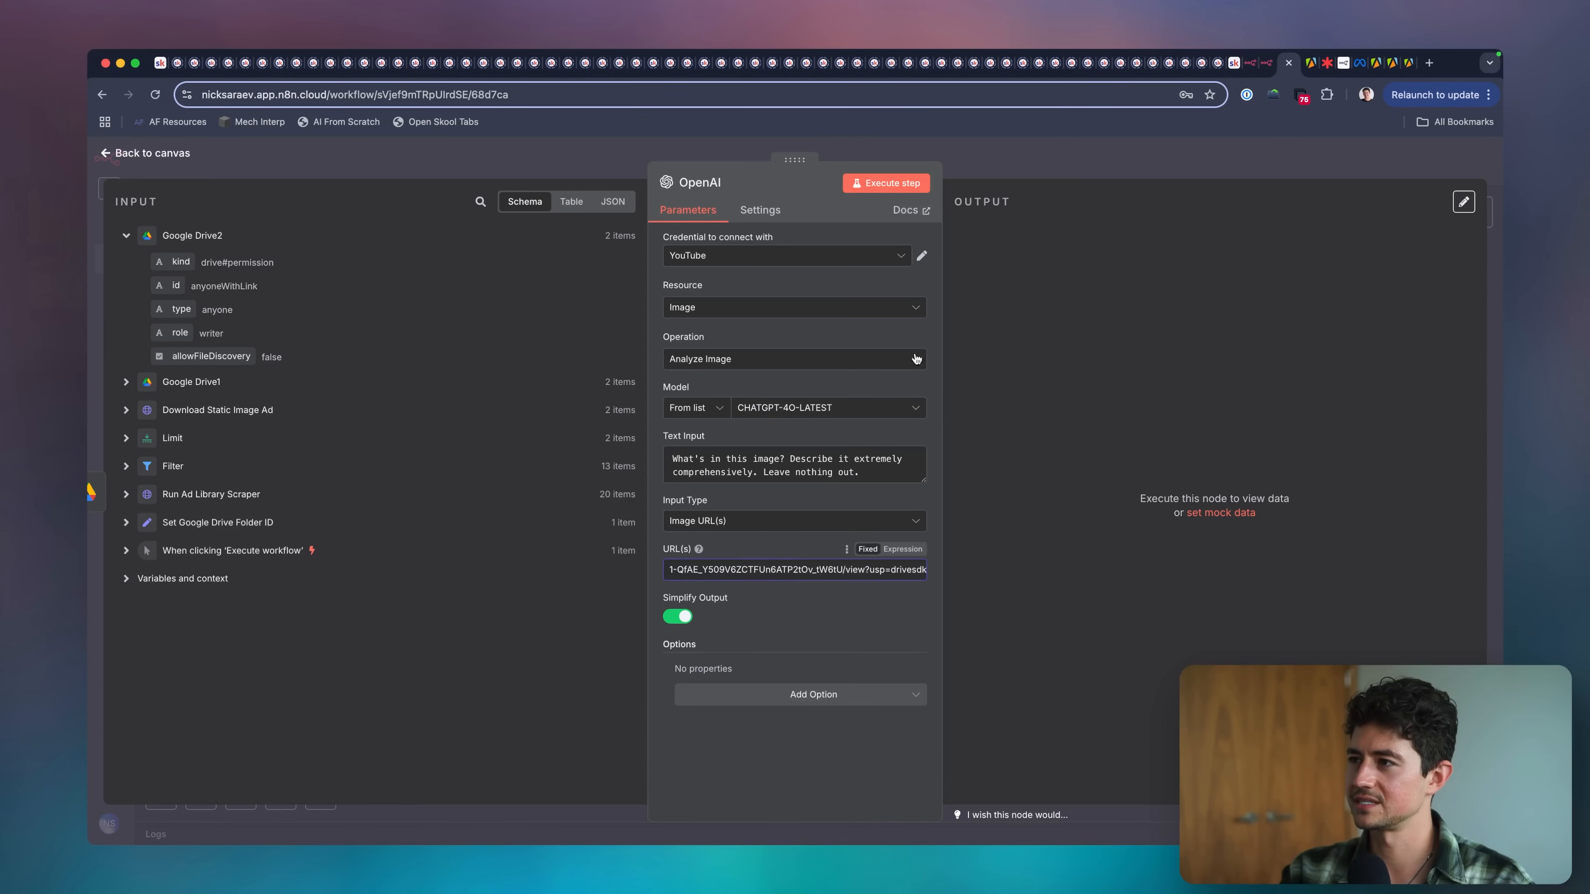
# Disconnect the OpenAI node from Google Drive2, execute it on its own, and examine its output.
pyautogui.click(1054, 162)
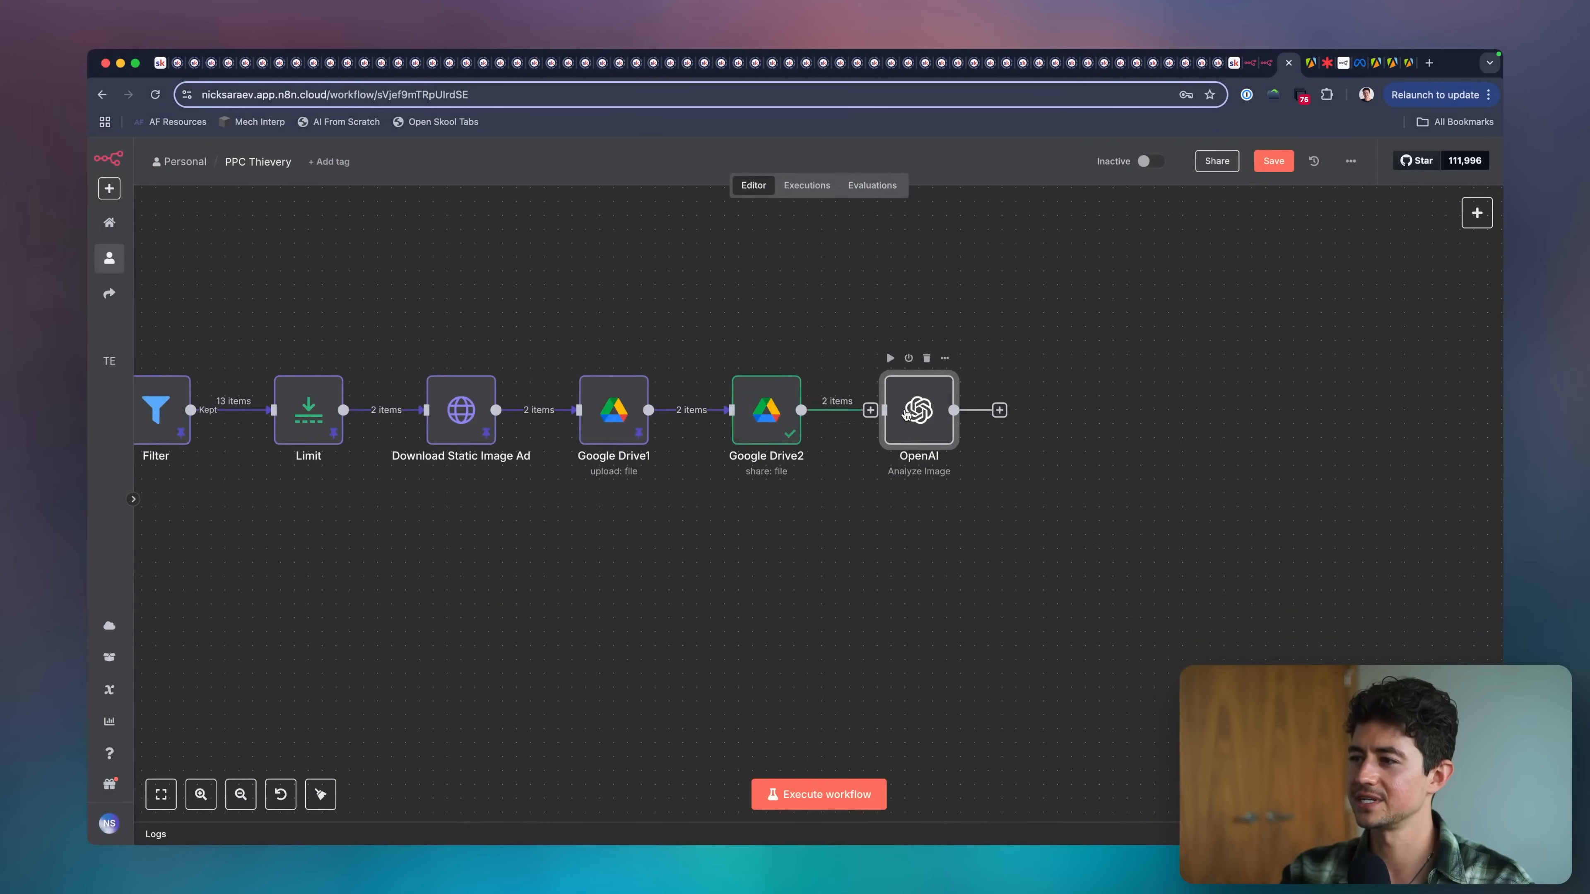
pyautogui.doubleClick(906, 414)
pyautogui.click(886, 183)
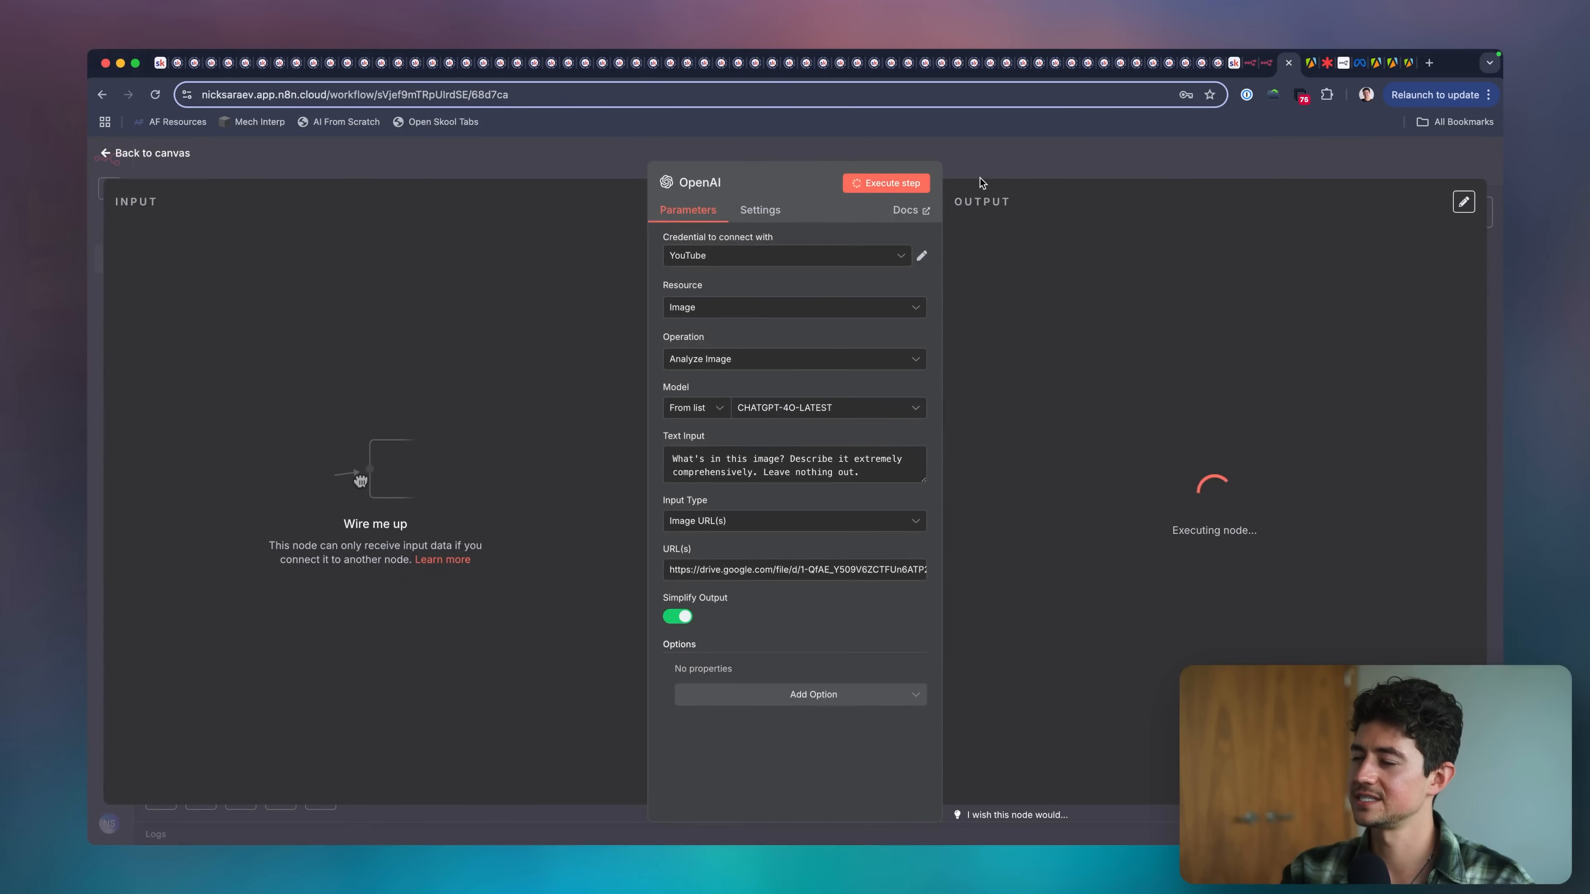
pyautogui.scroll(5, 1419, 252)
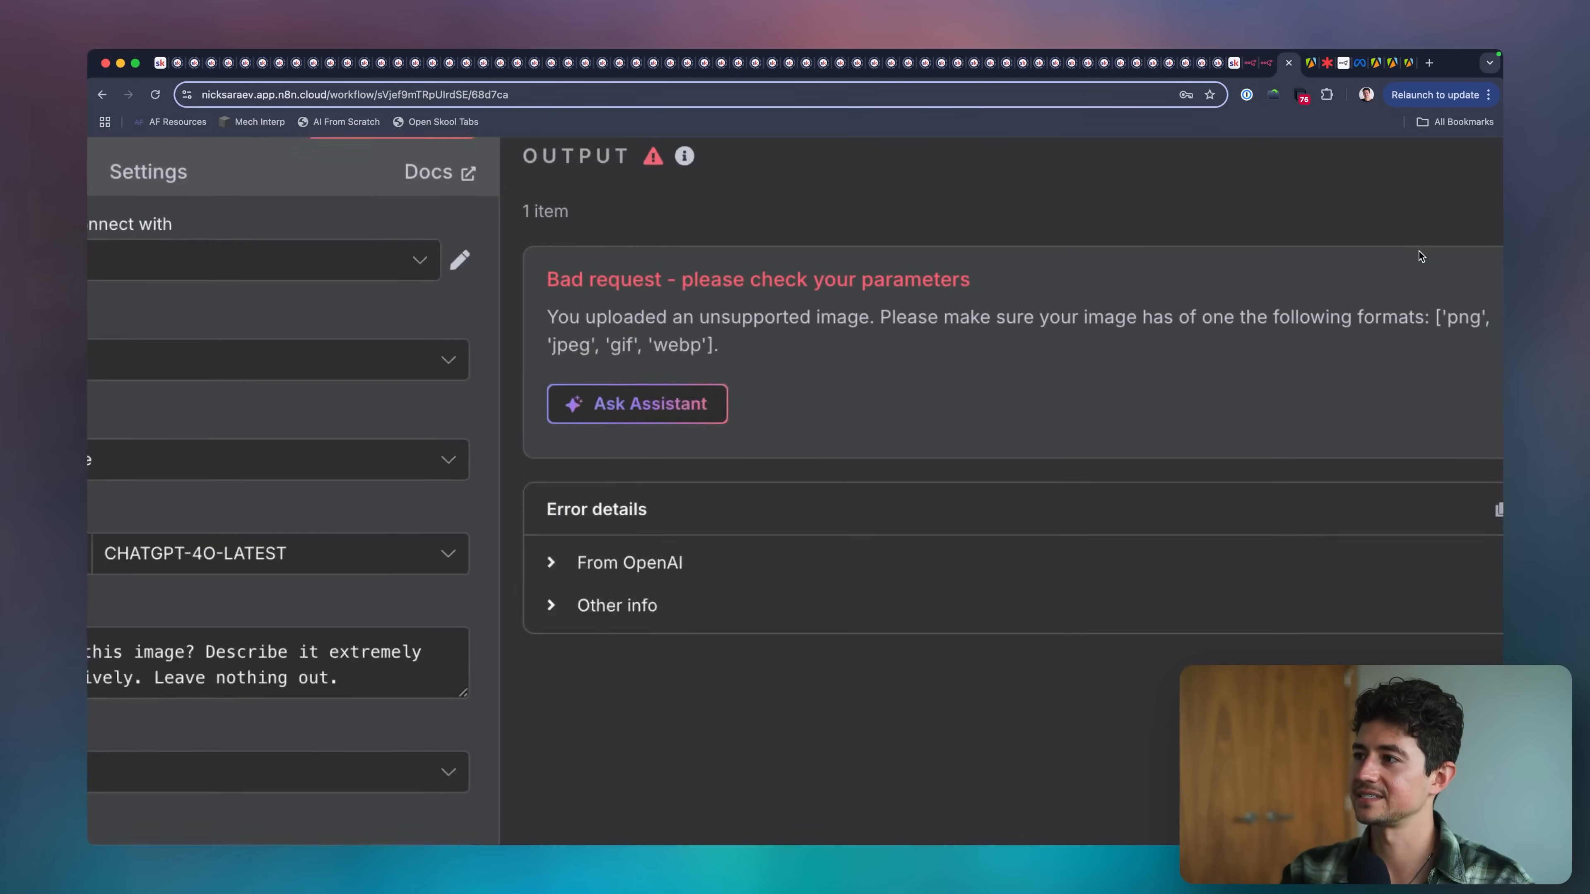
# Return to the canvas, search the web in a new tab for "direct google drive link", and open the Google Drive Direct Link Generator.
pyautogui.scroll(-5, 1419, 251)
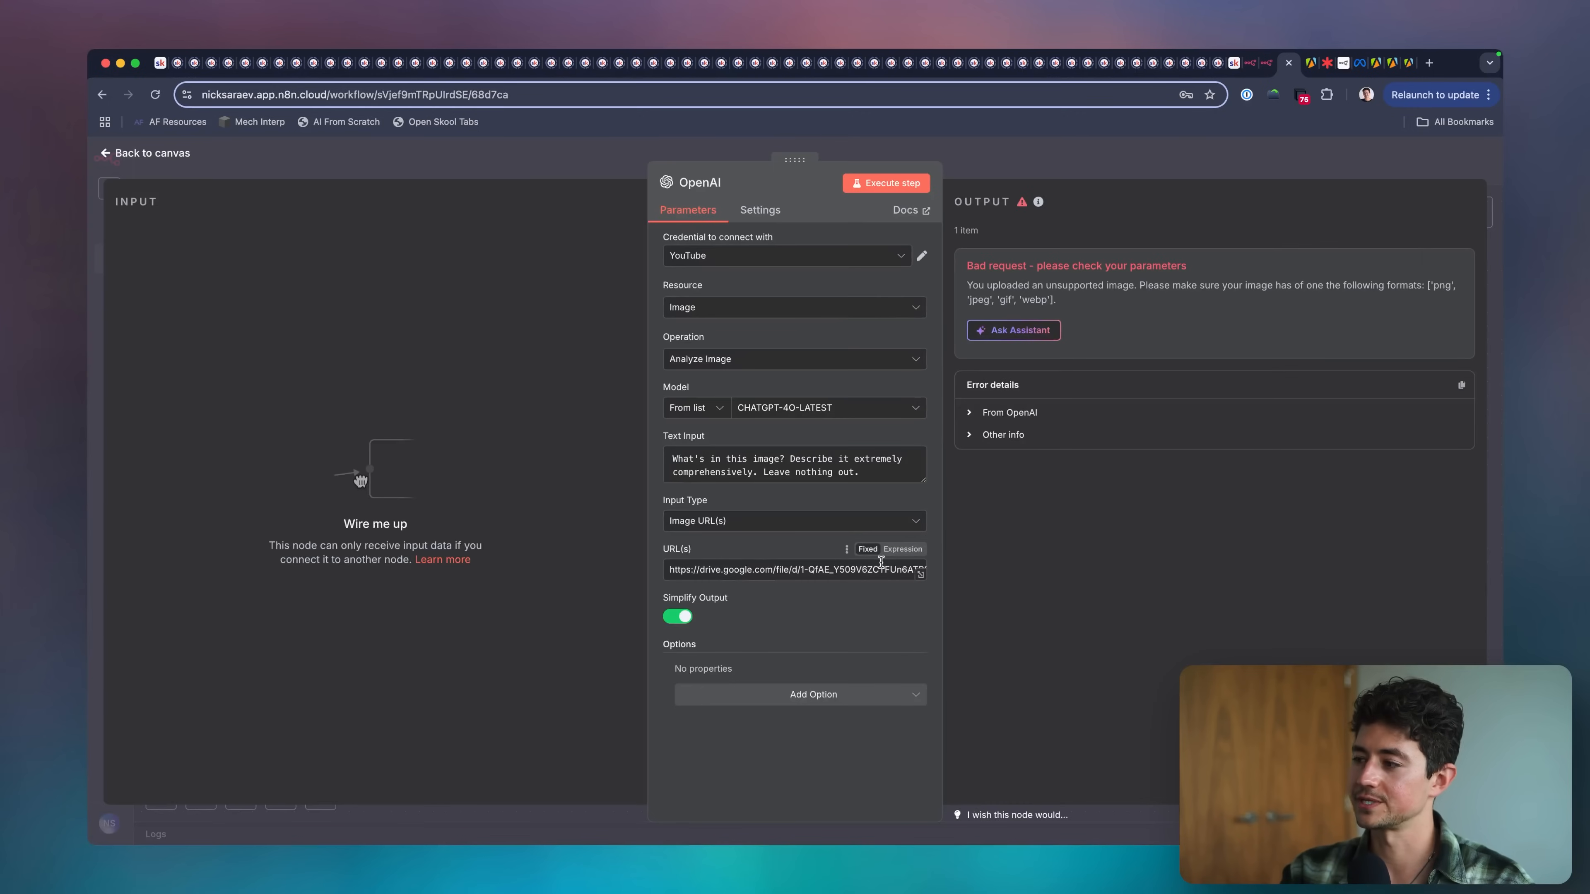
pyautogui.click(1006, 162)
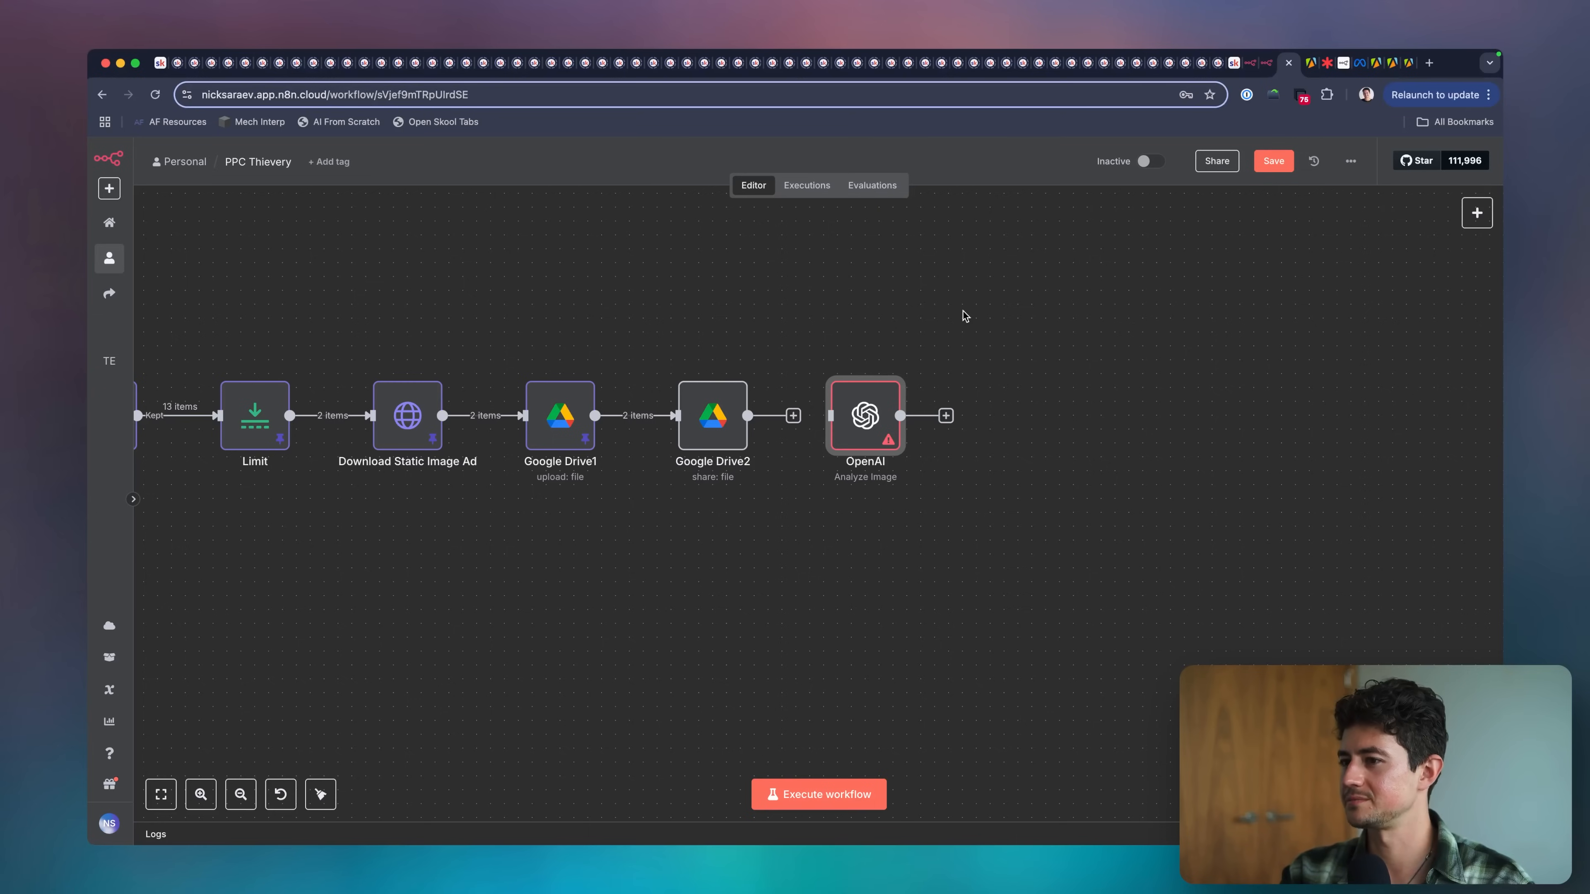
pyautogui.hscroll(2, 955, 333)
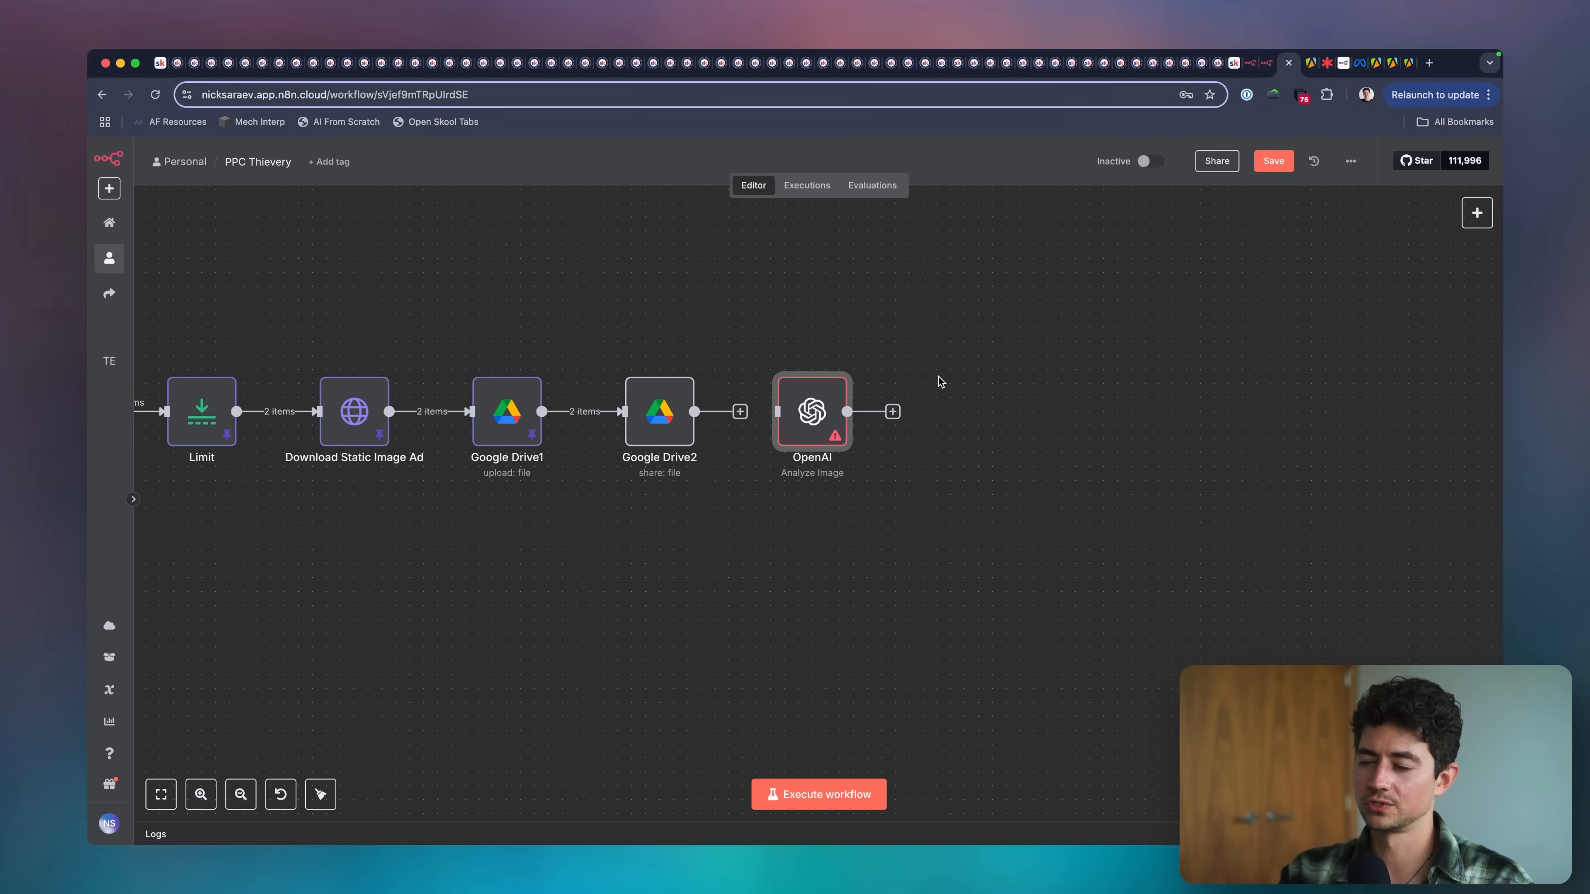
pyautogui.press('super+t')
pyautogui.write('direct goo')
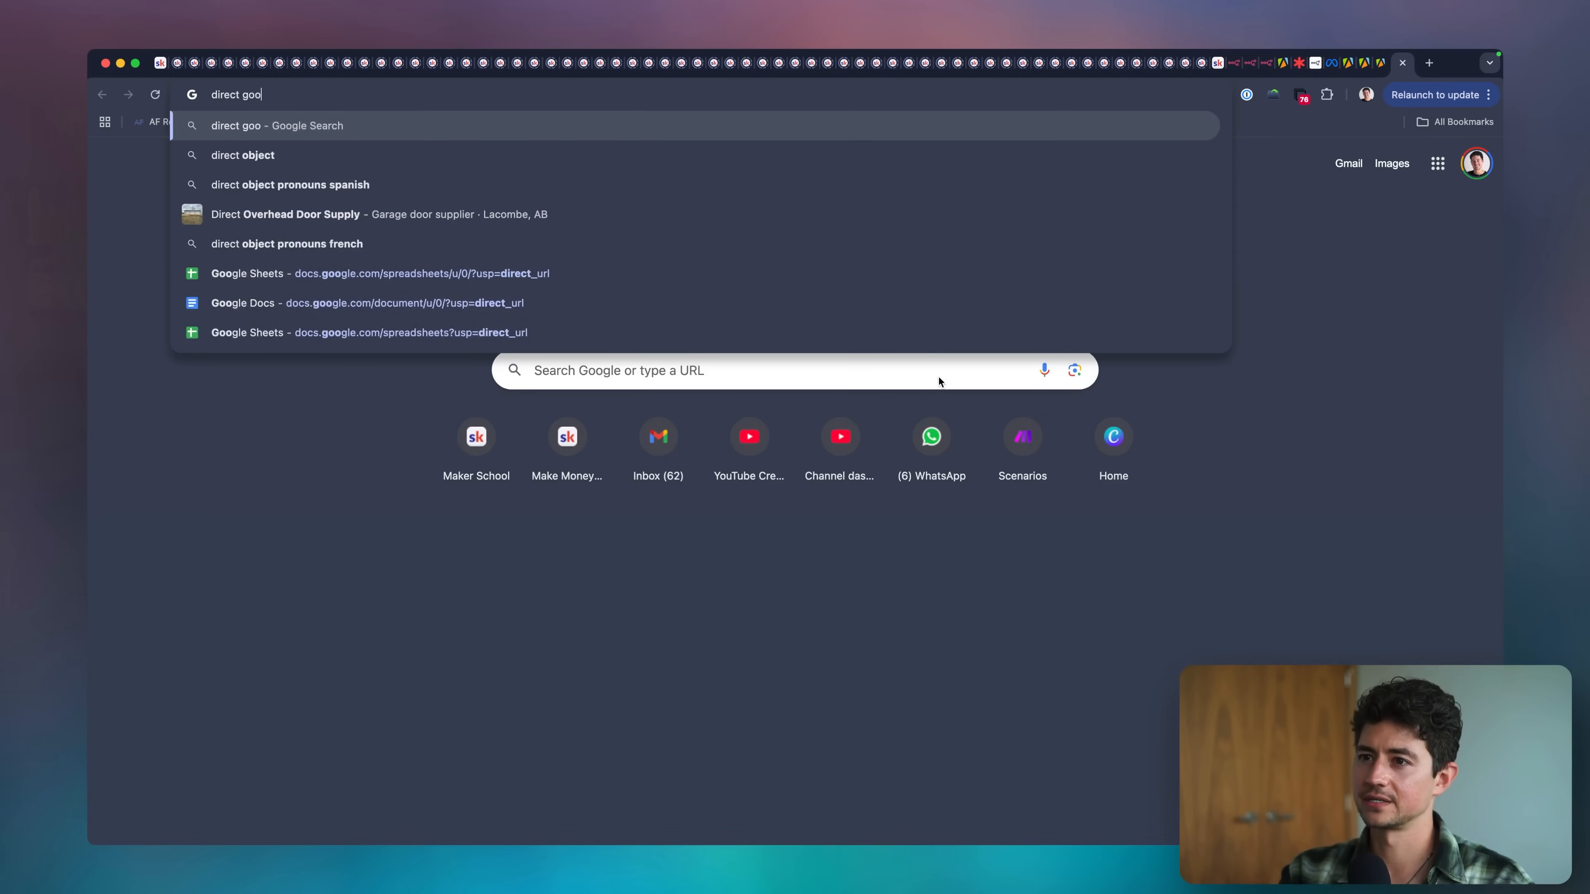
pyautogui.write('gle drive')
pyautogui.press('Down')
pyautogui.press('Return')
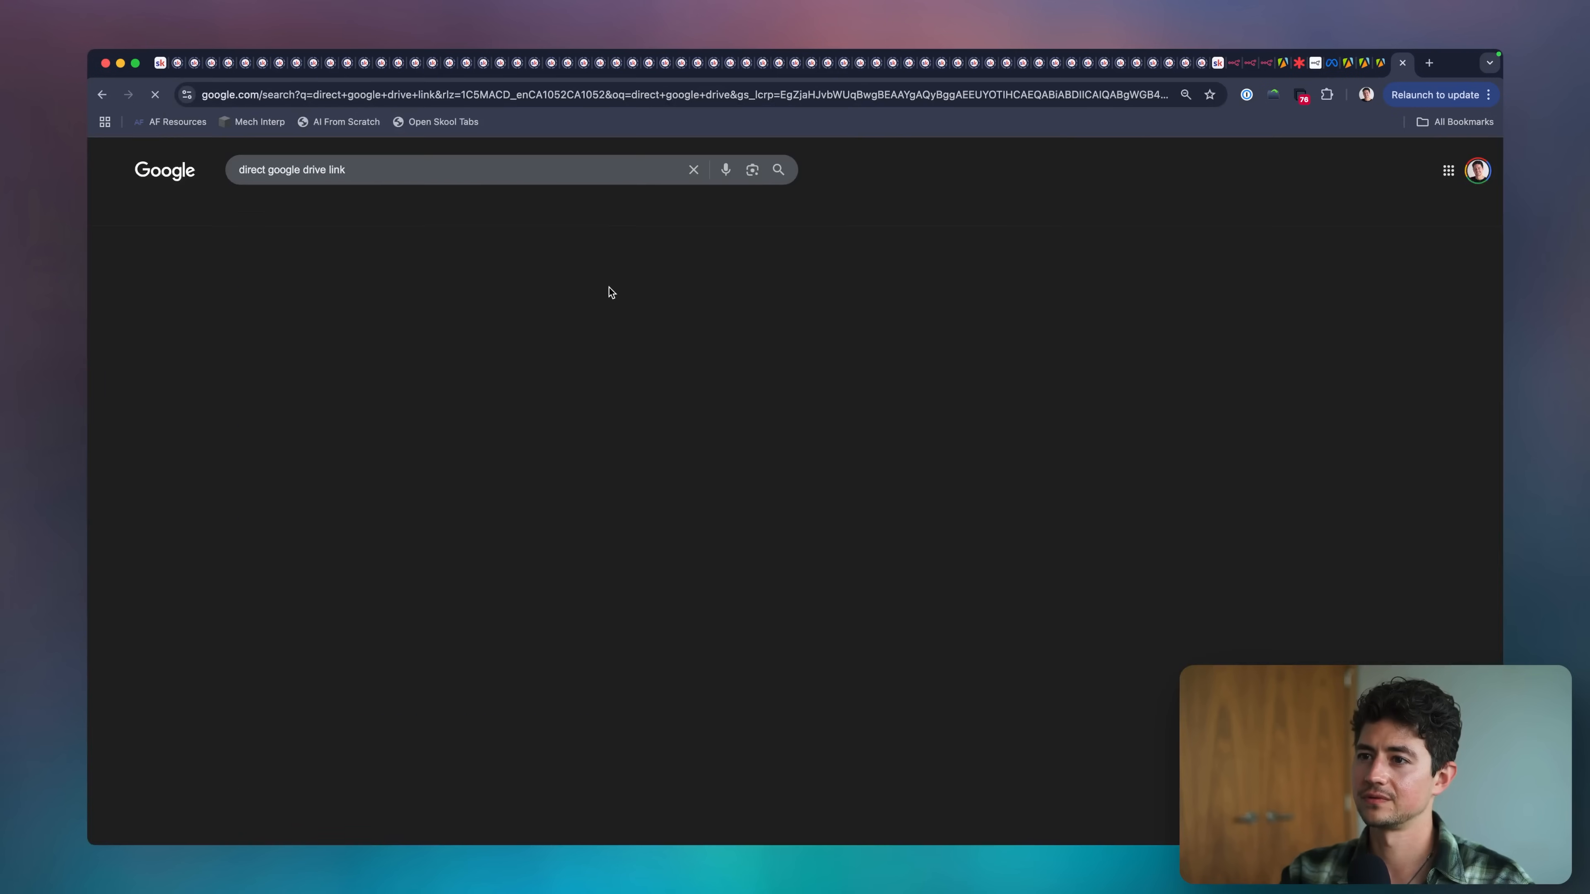
pyautogui.click(407, 284)
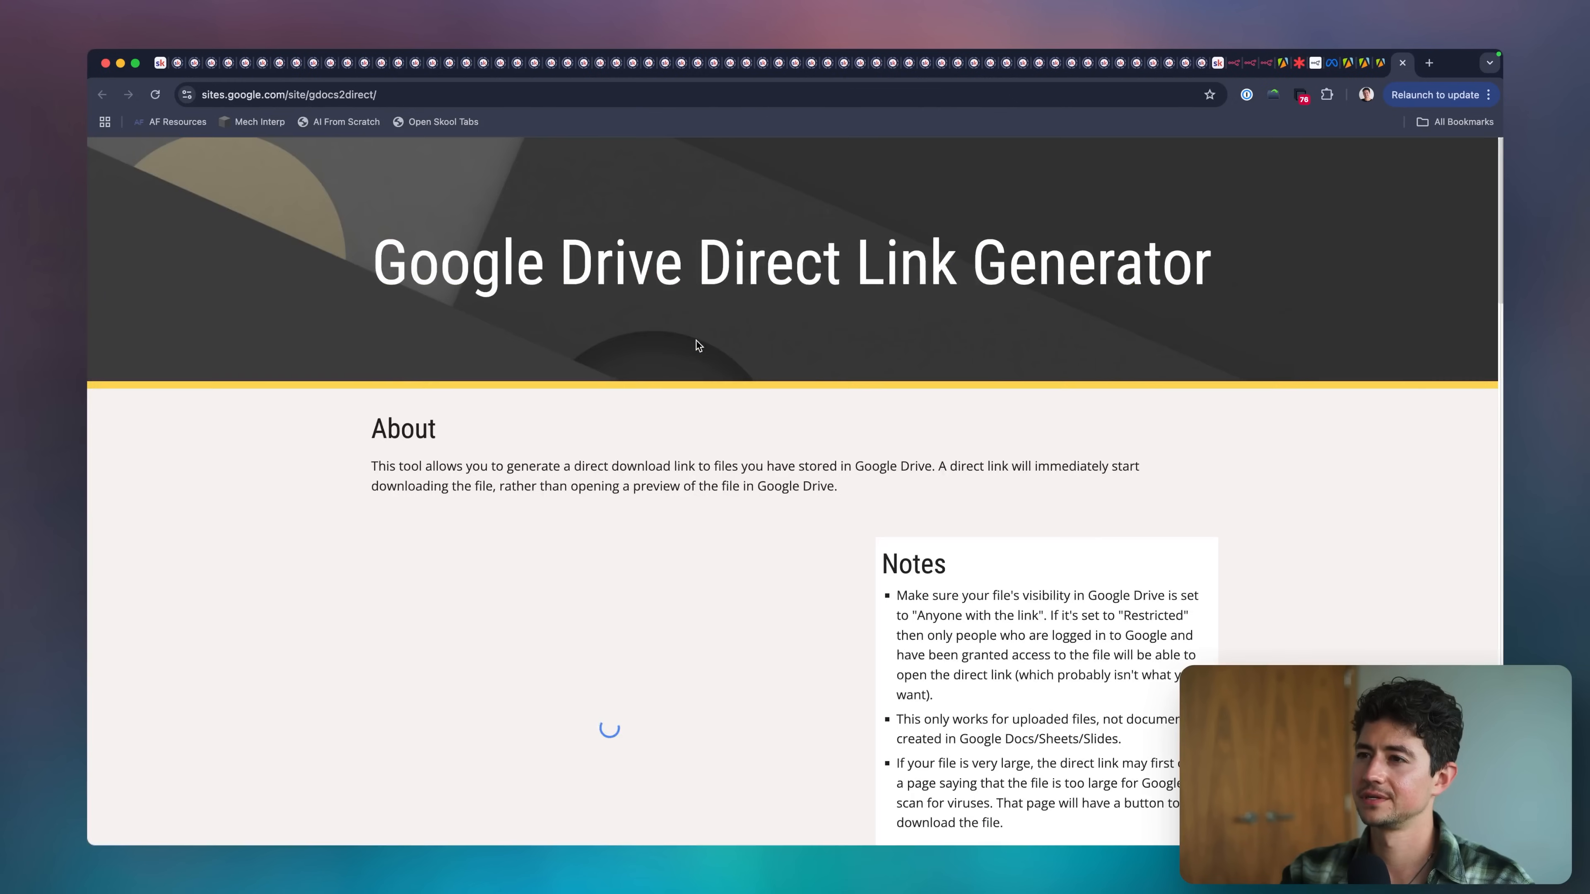
# Convert the copied Google Drive sharing URL into a direct download link with the generator and copy the output link.
pyautogui.scroll(-2, 873, 451)
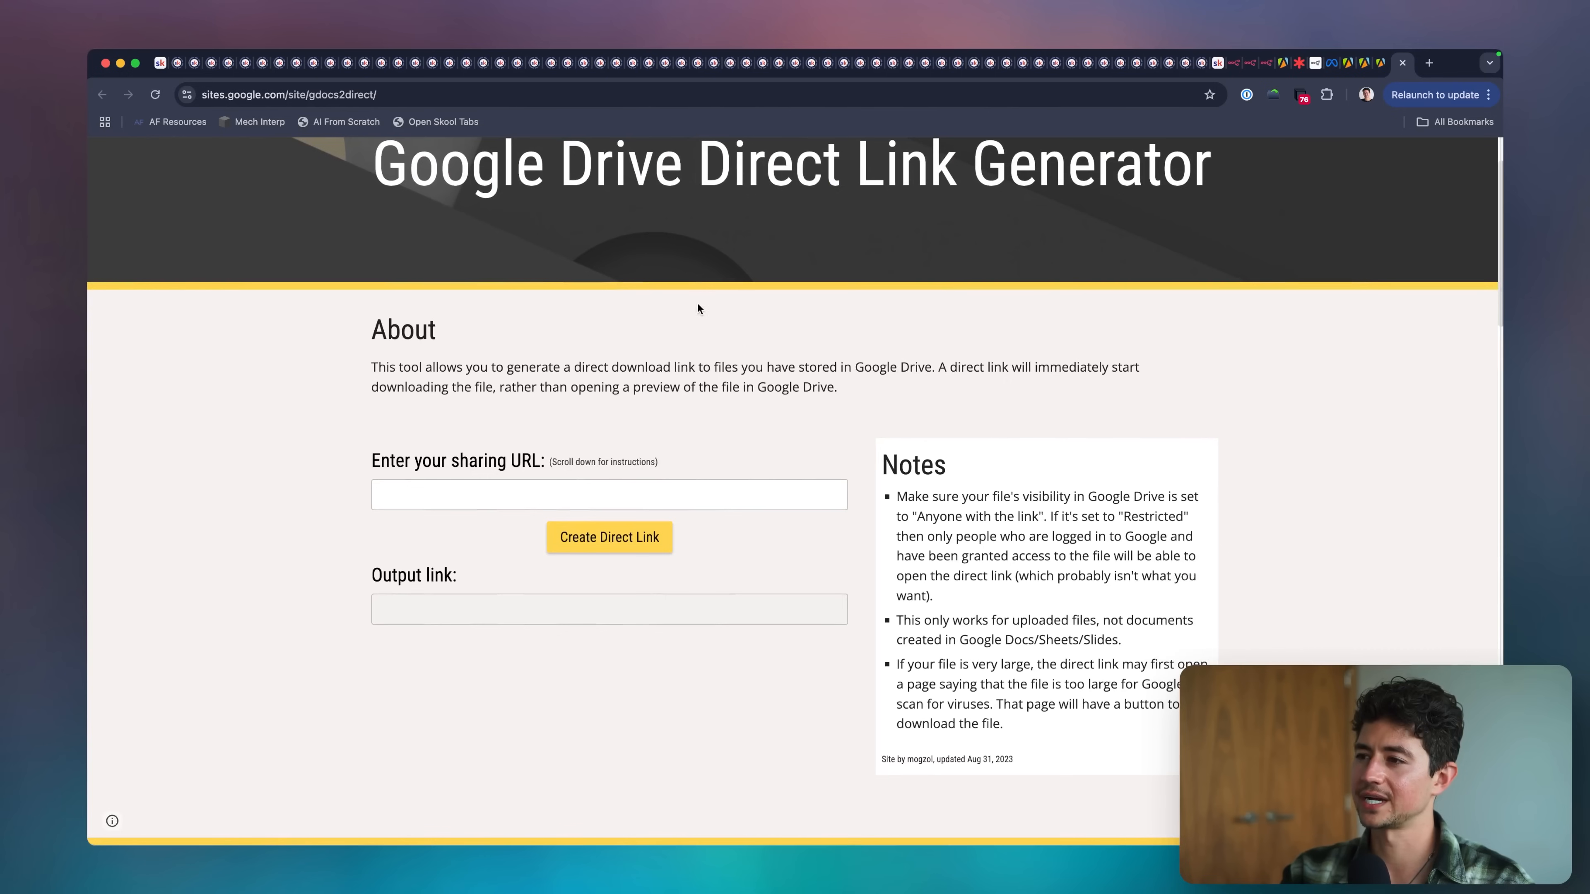
pyautogui.click(644, 92)
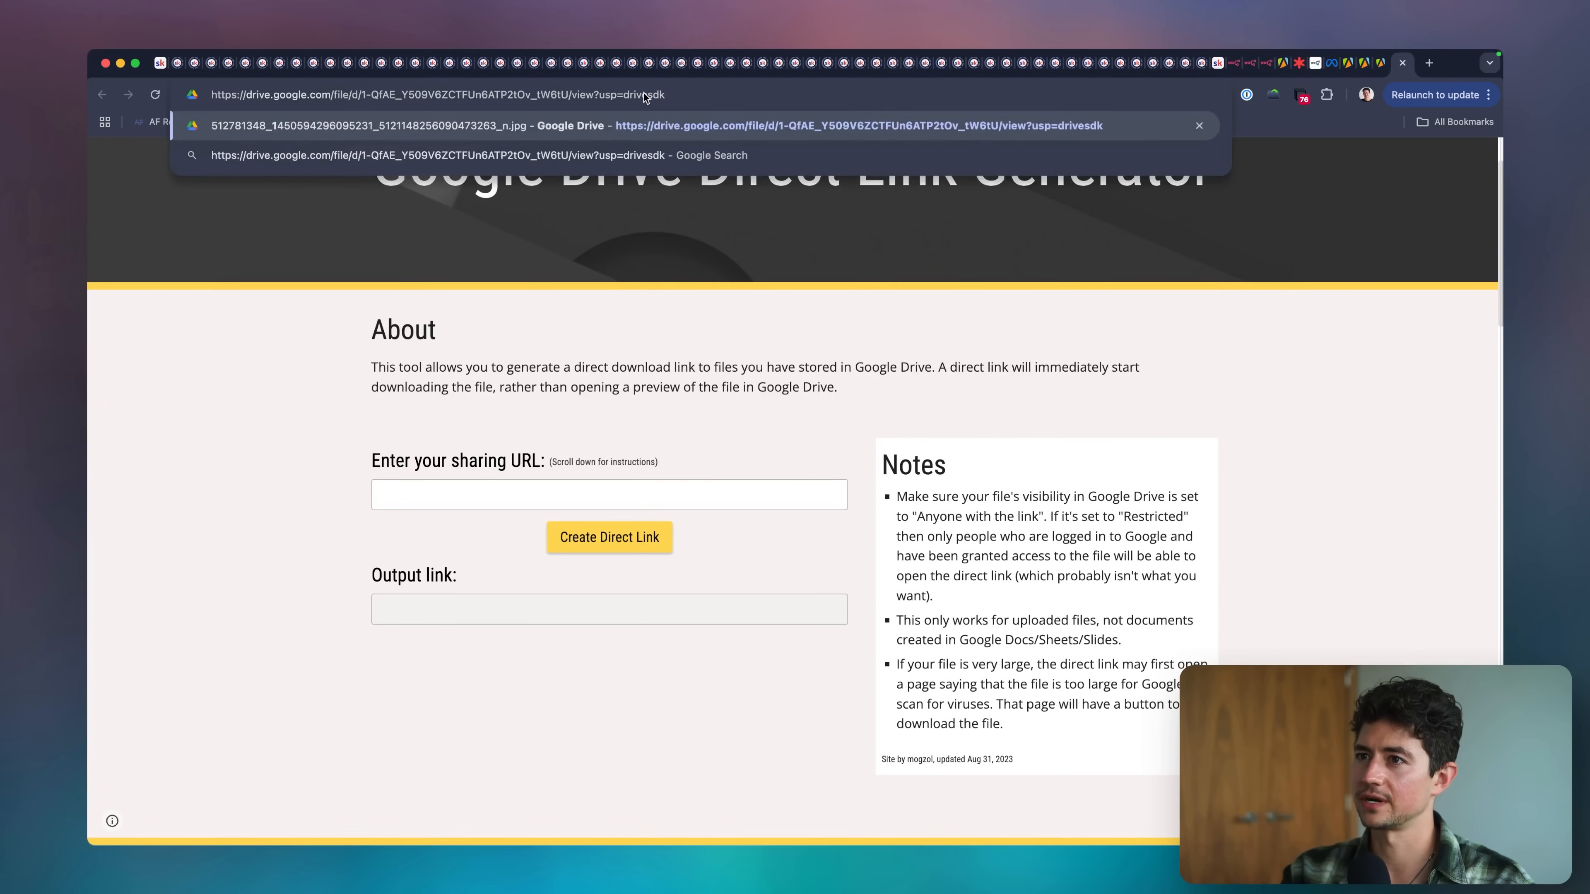
pyautogui.click(604, 496)
pyautogui.click(607, 536)
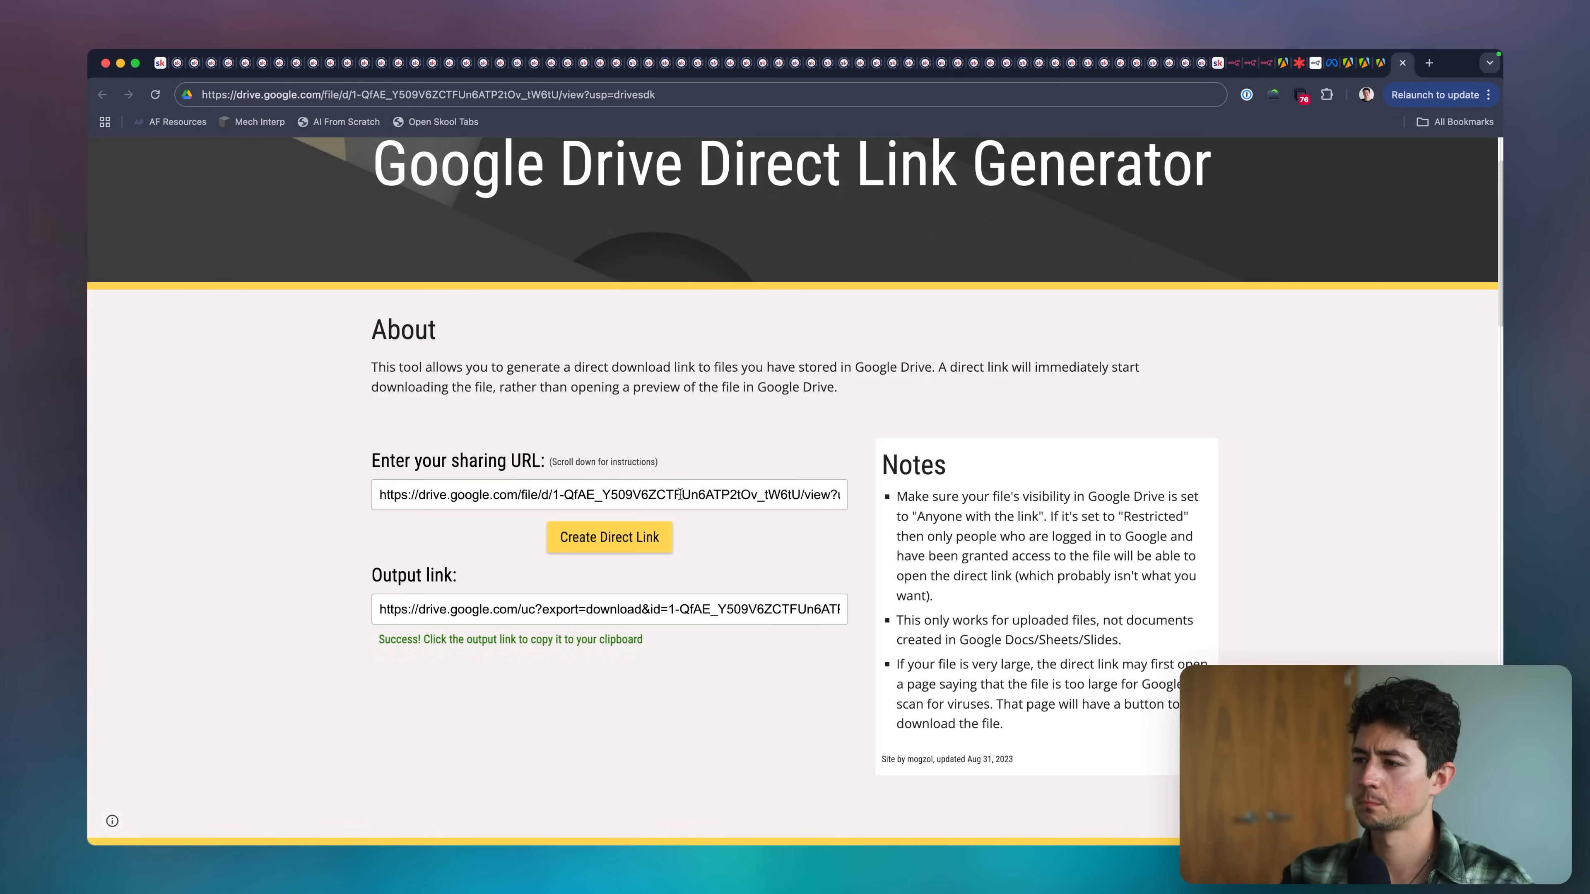
pyautogui.hscroll(2, 680, 495)
pyautogui.hscroll(2, 733, 612)
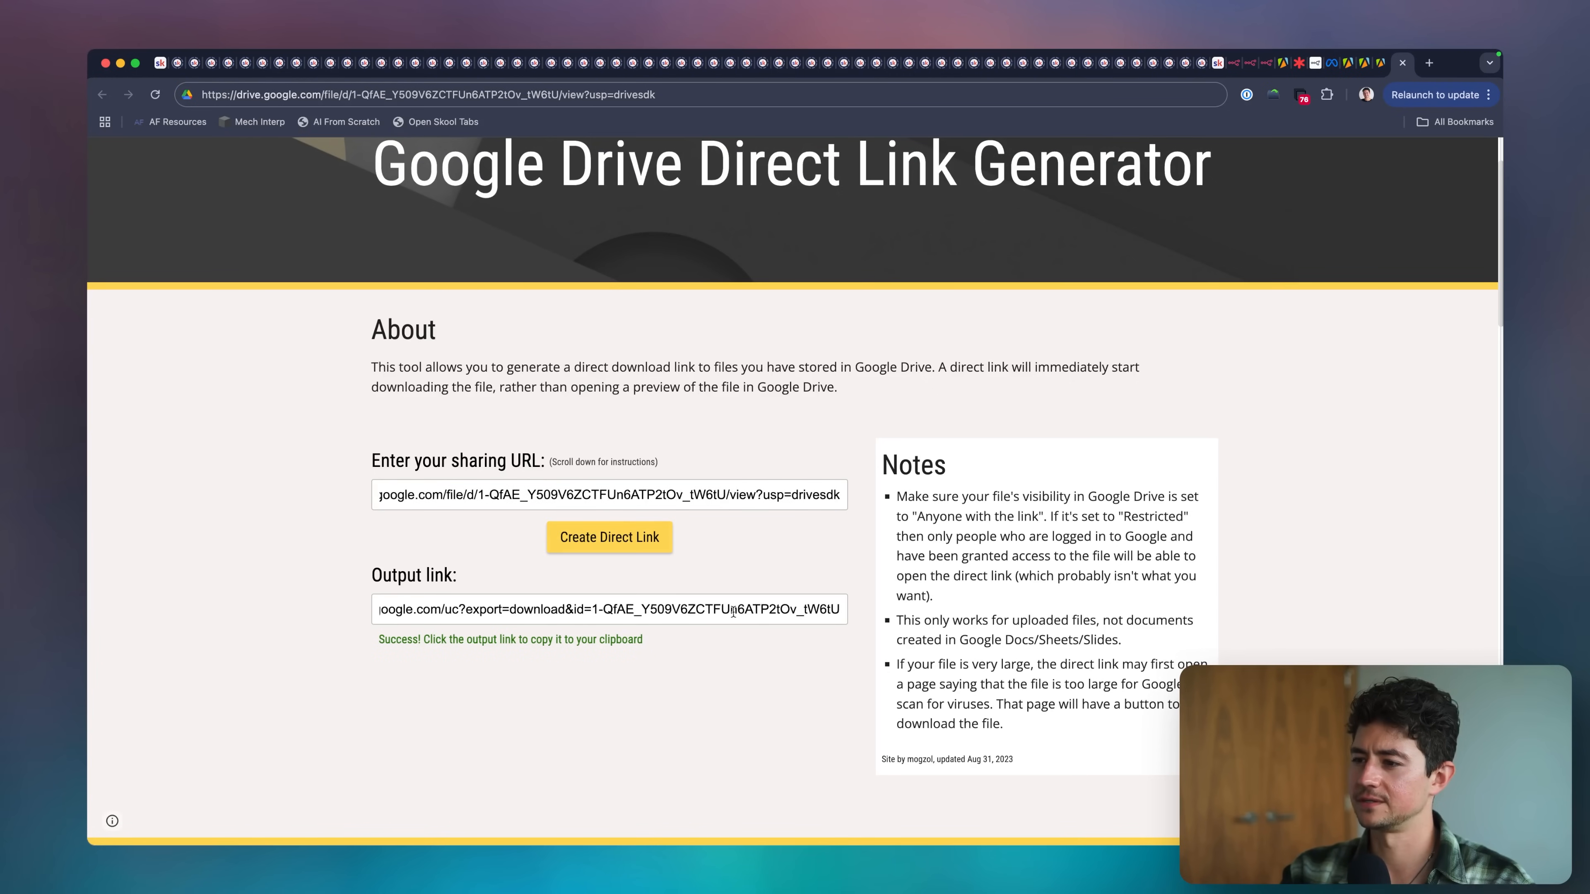
pyautogui.click(694, 613)
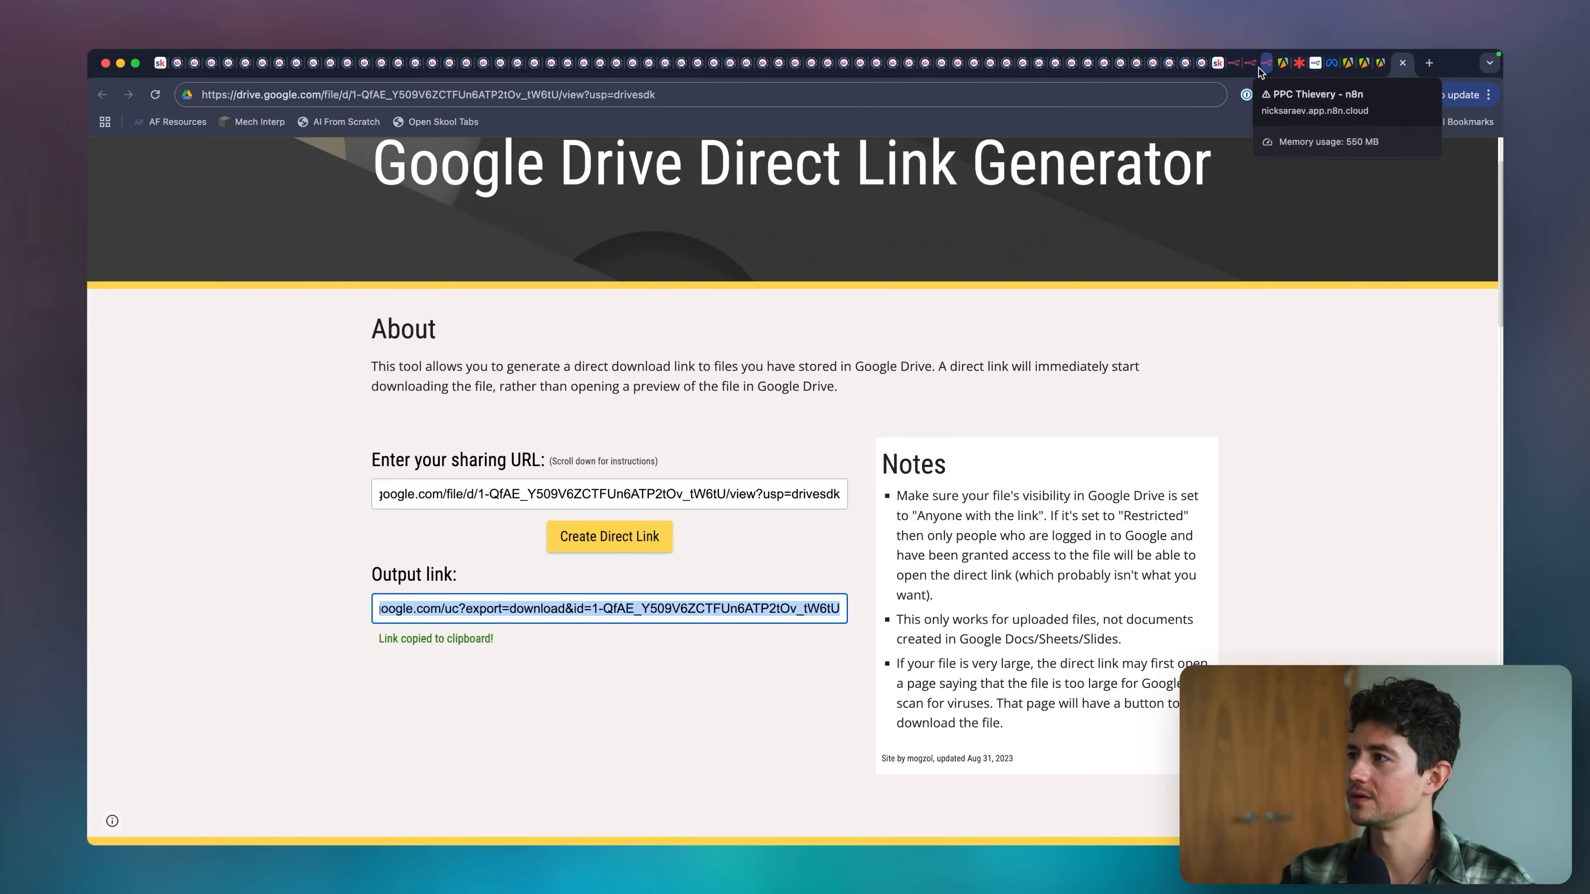
# Switch back to the PPC Thievery workflow, reconnect Google Drive2 to the OpenAI node, and open the OpenAI node.
pyautogui.click(1319, 71)
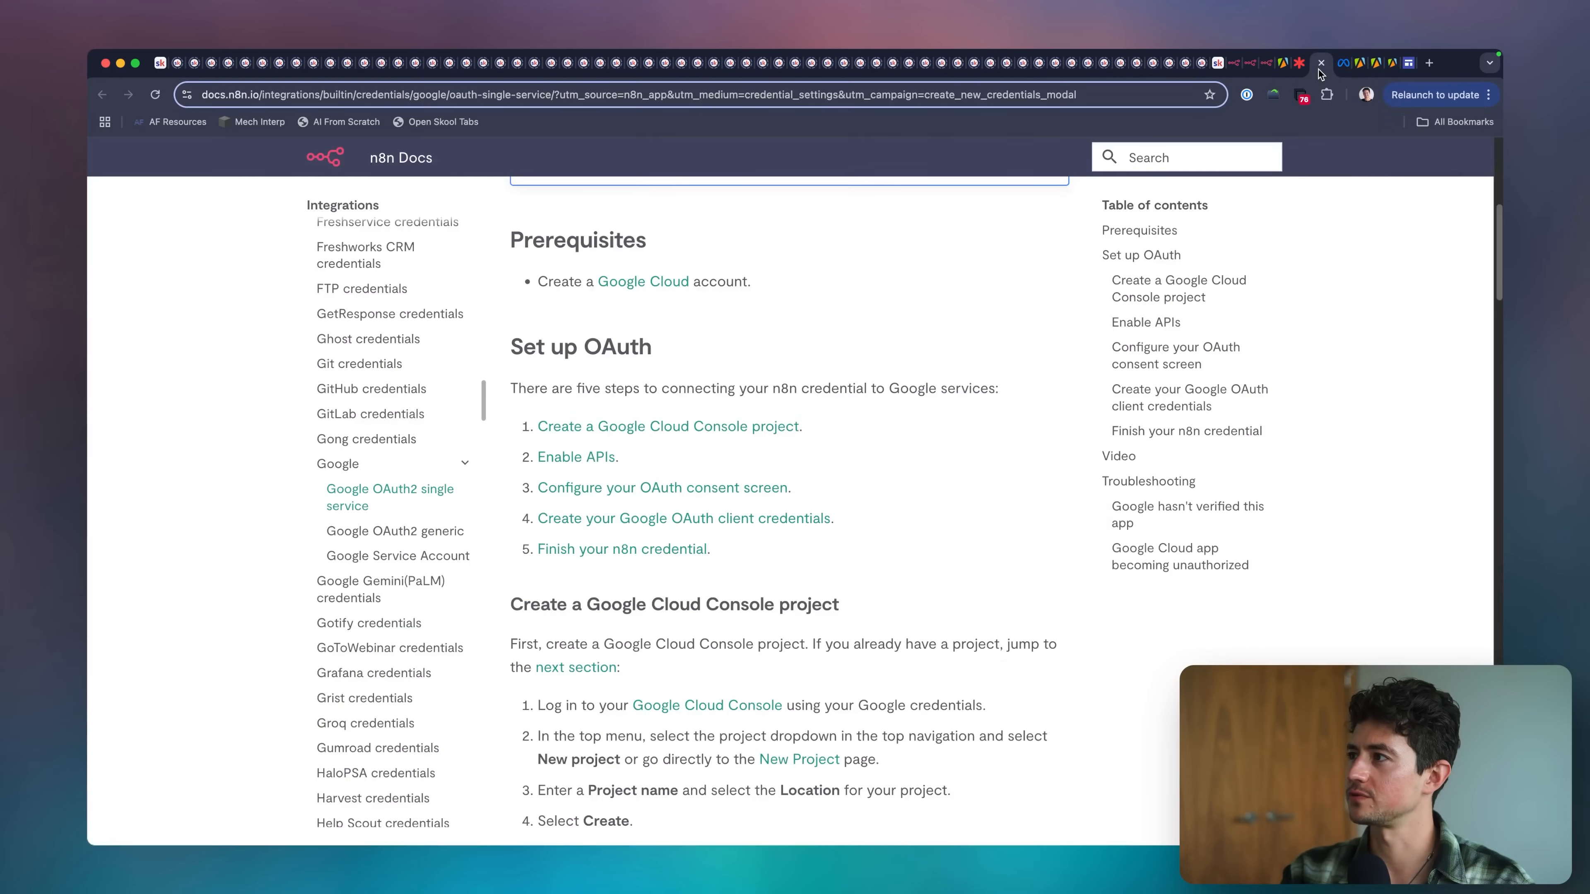
pyautogui.click(1321, 64)
pyautogui.click(1283, 69)
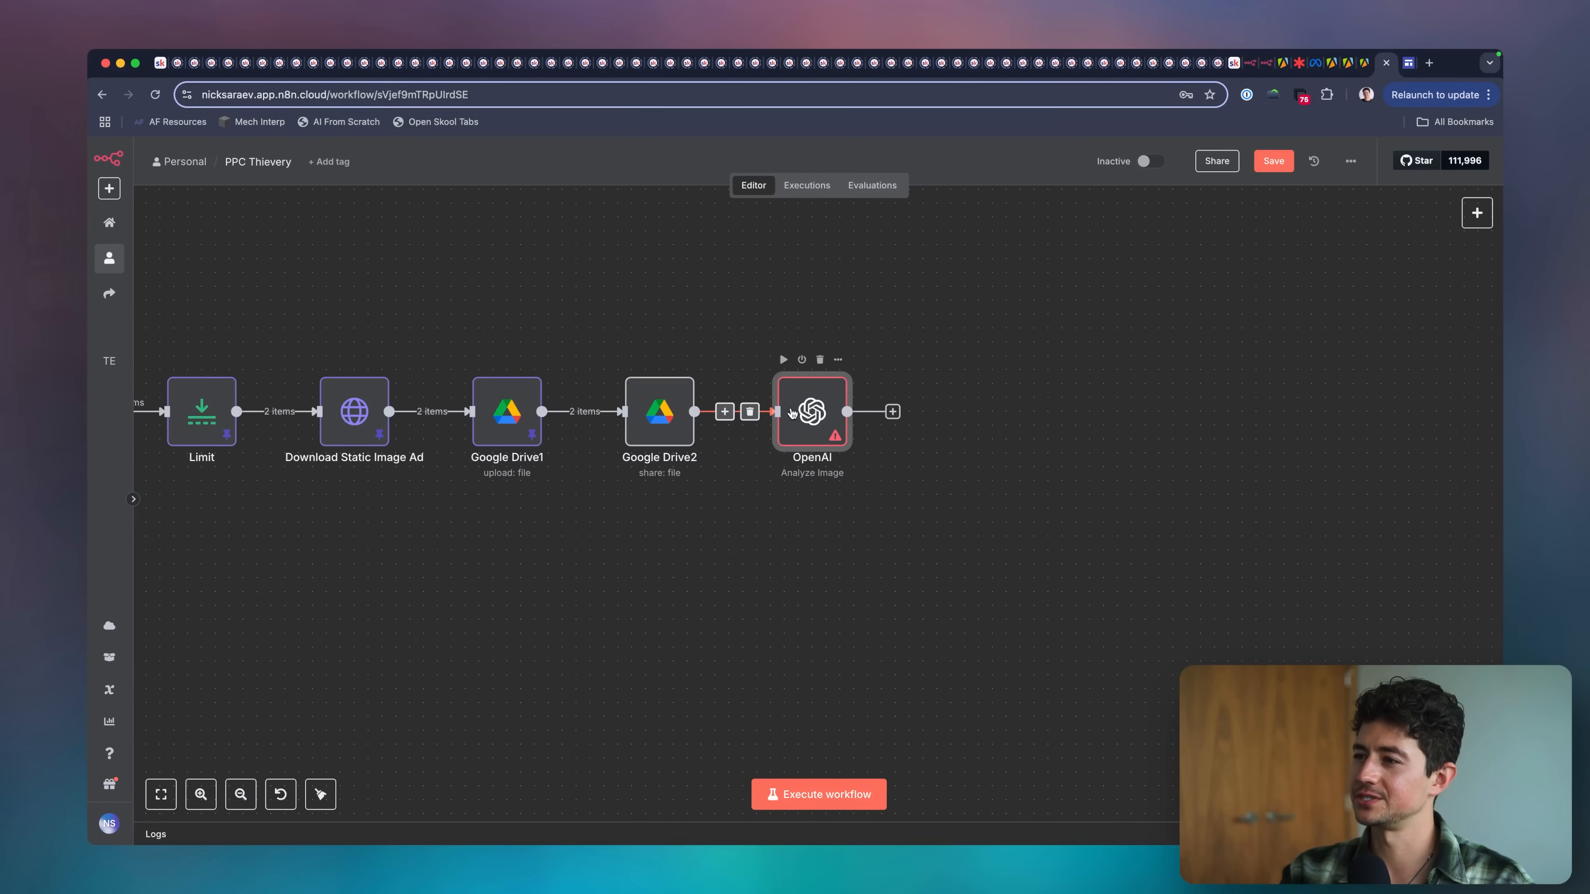
pyautogui.doubleClick(799, 412)
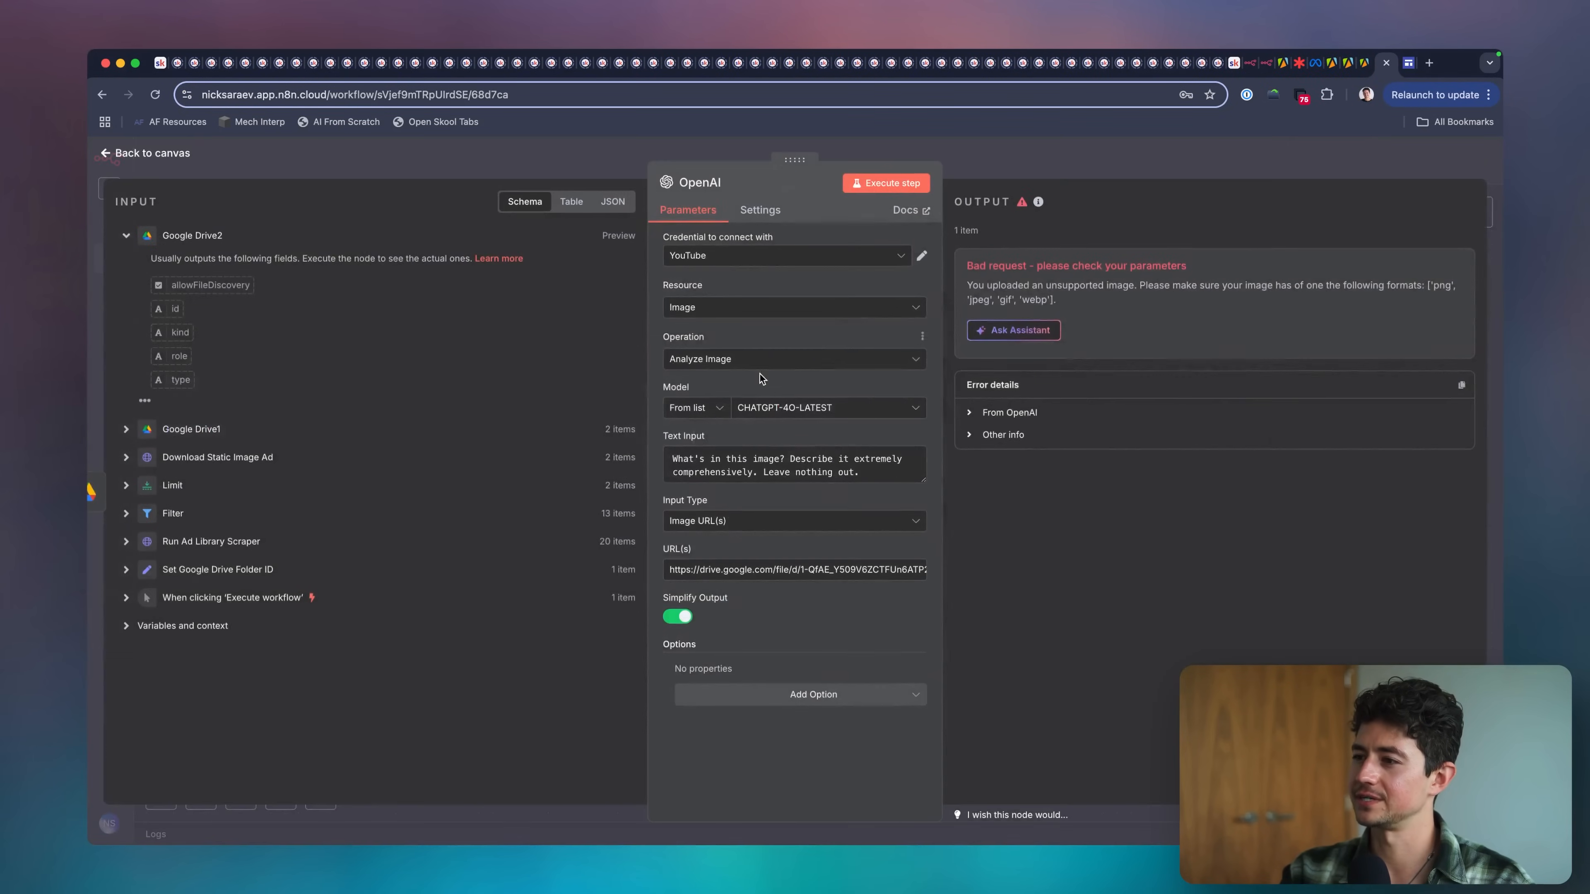
pyautogui.tripleClick(785, 568)
pyautogui.press('super+v')
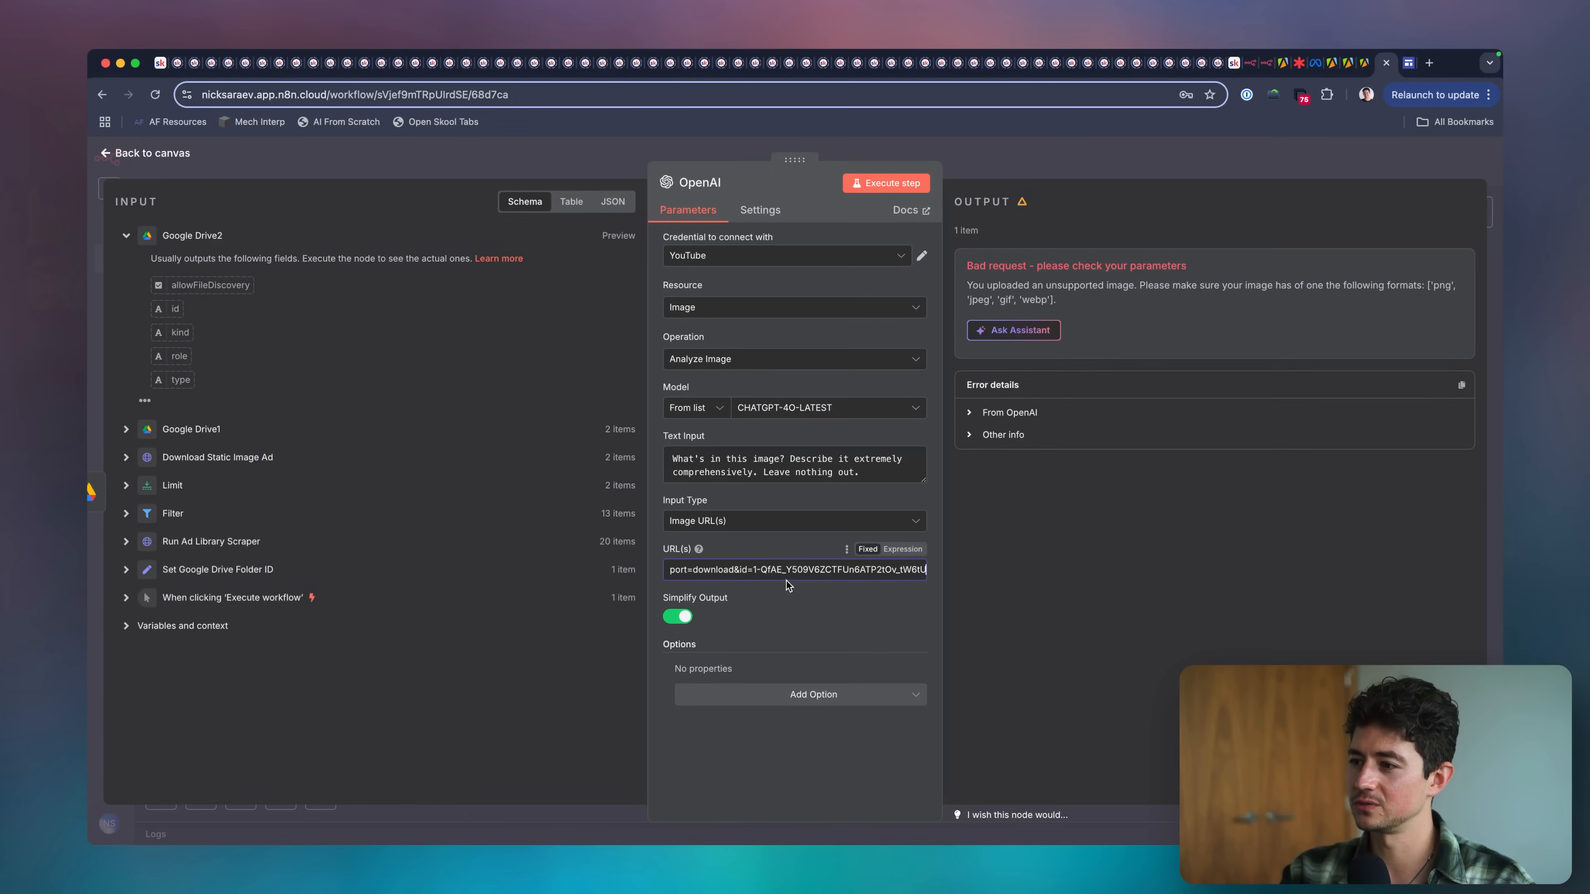
pyautogui.keyDown('shift'); pyautogui.click(753, 573); pyautogui.keyUp('shift')
pyautogui.press('BackSpace')
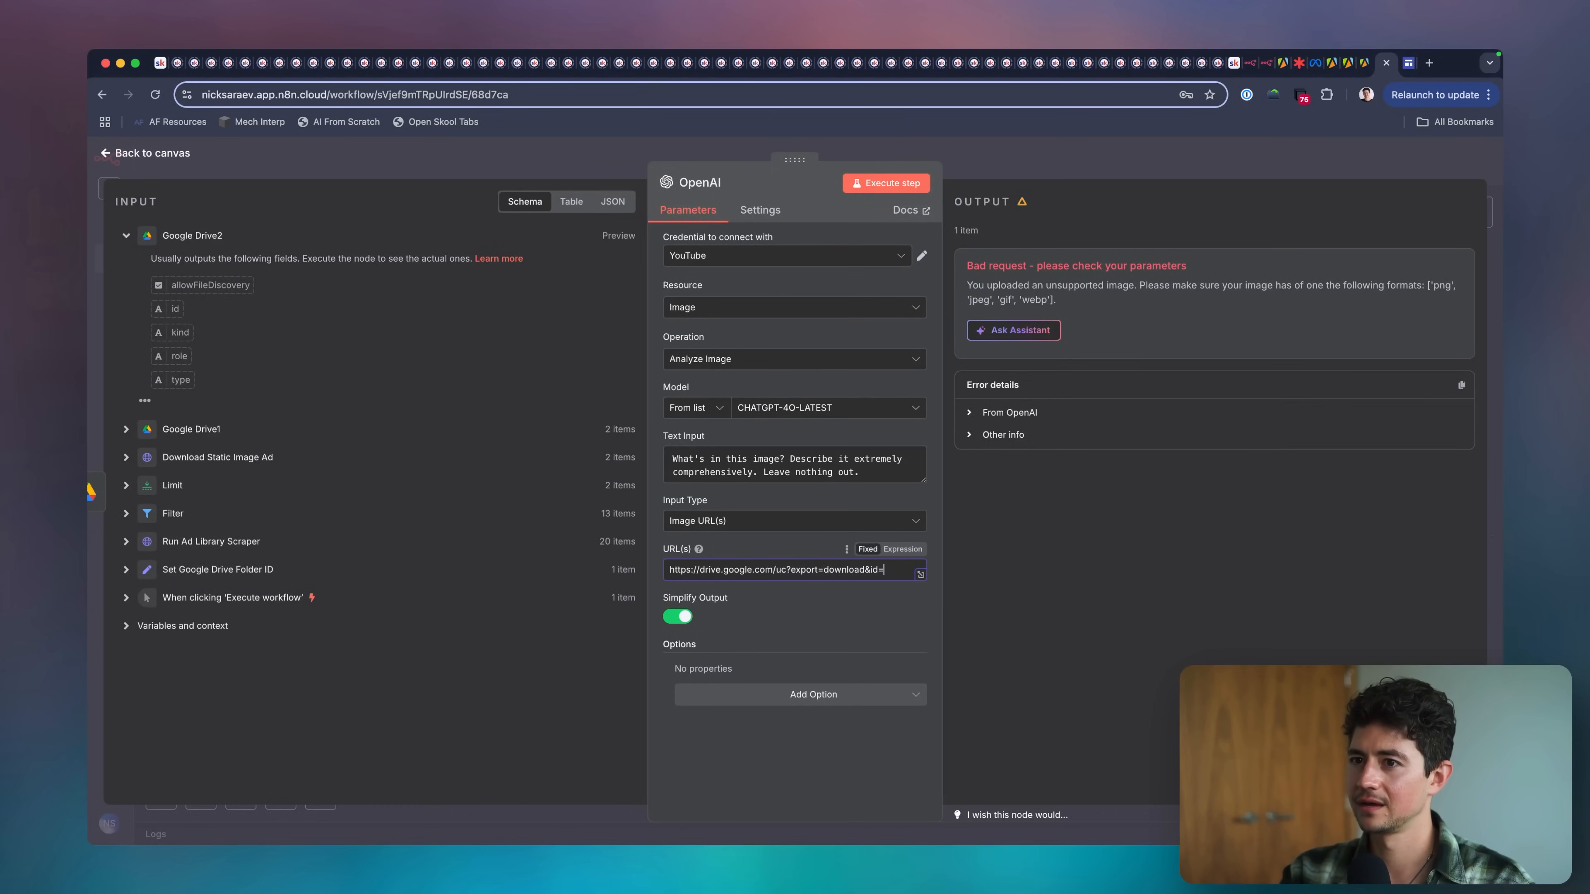
# Append the id field of Google Drive2 to the image URL as {{ $json.id }} without a space and return to the canvas.
pyautogui.click(127, 432)
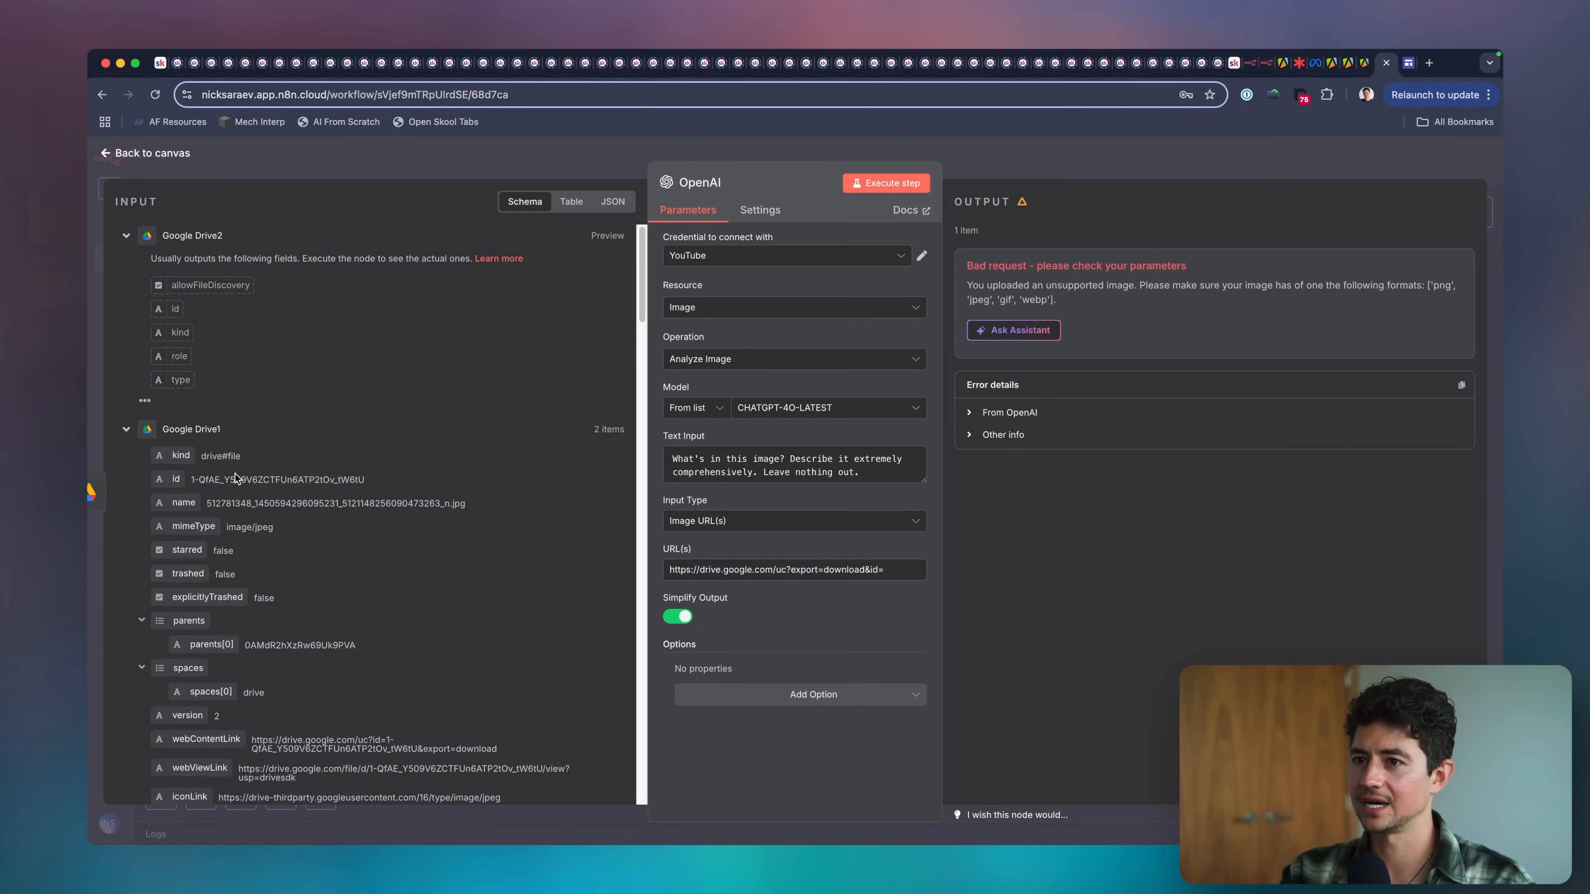
pyautogui.scroll(-1, 235, 473)
pyautogui.moveTo(169, 288); pyautogui.dragTo(898, 574)
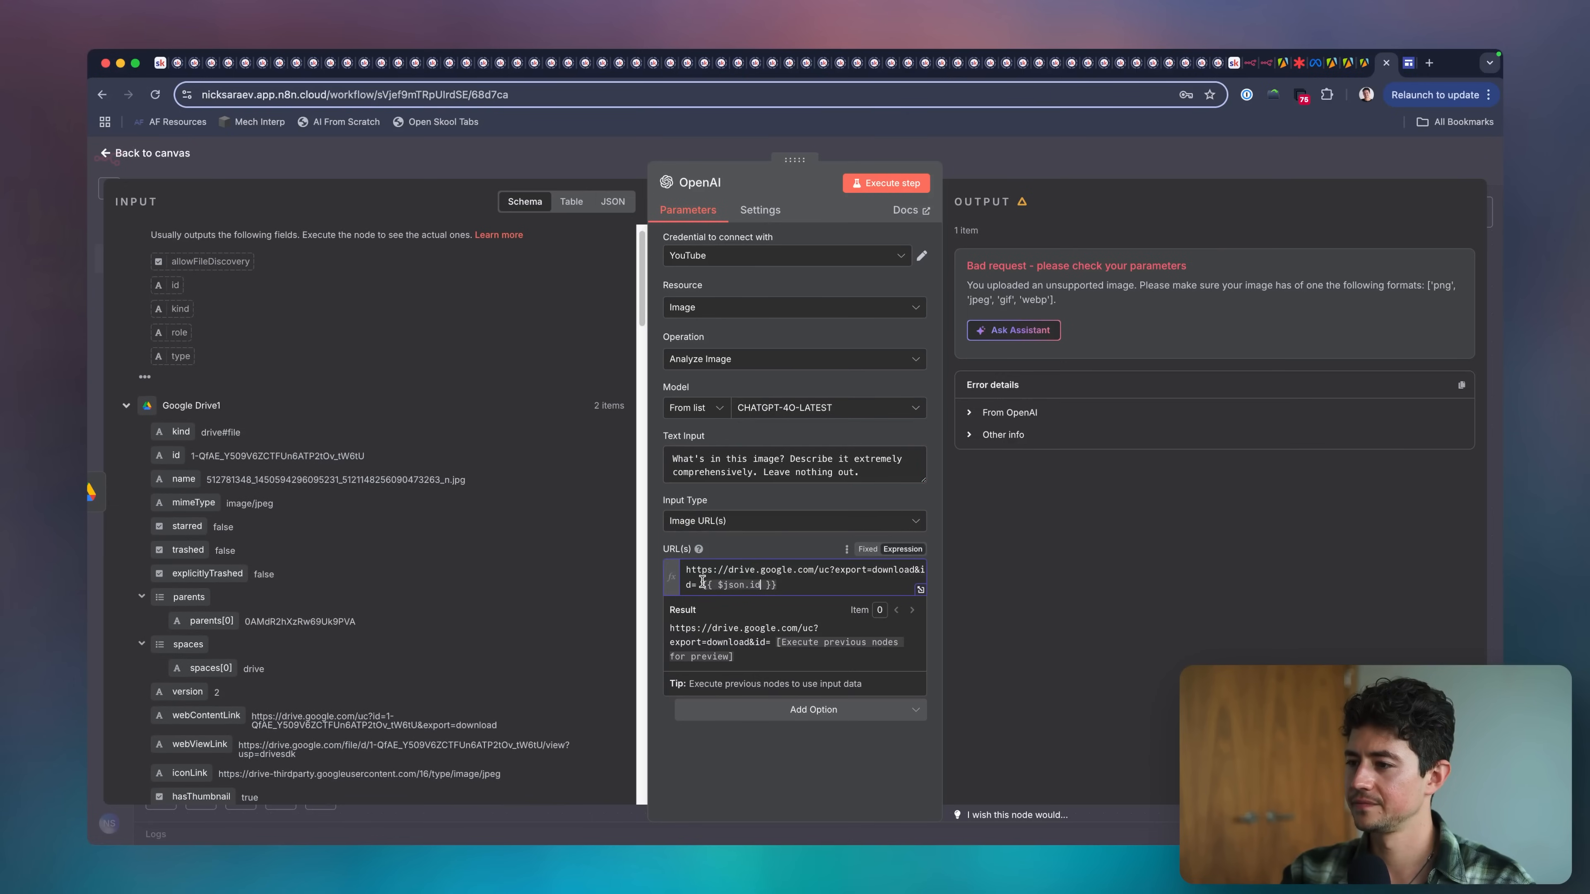
pyautogui.press('BackSpace')
pyautogui.click(1027, 170)
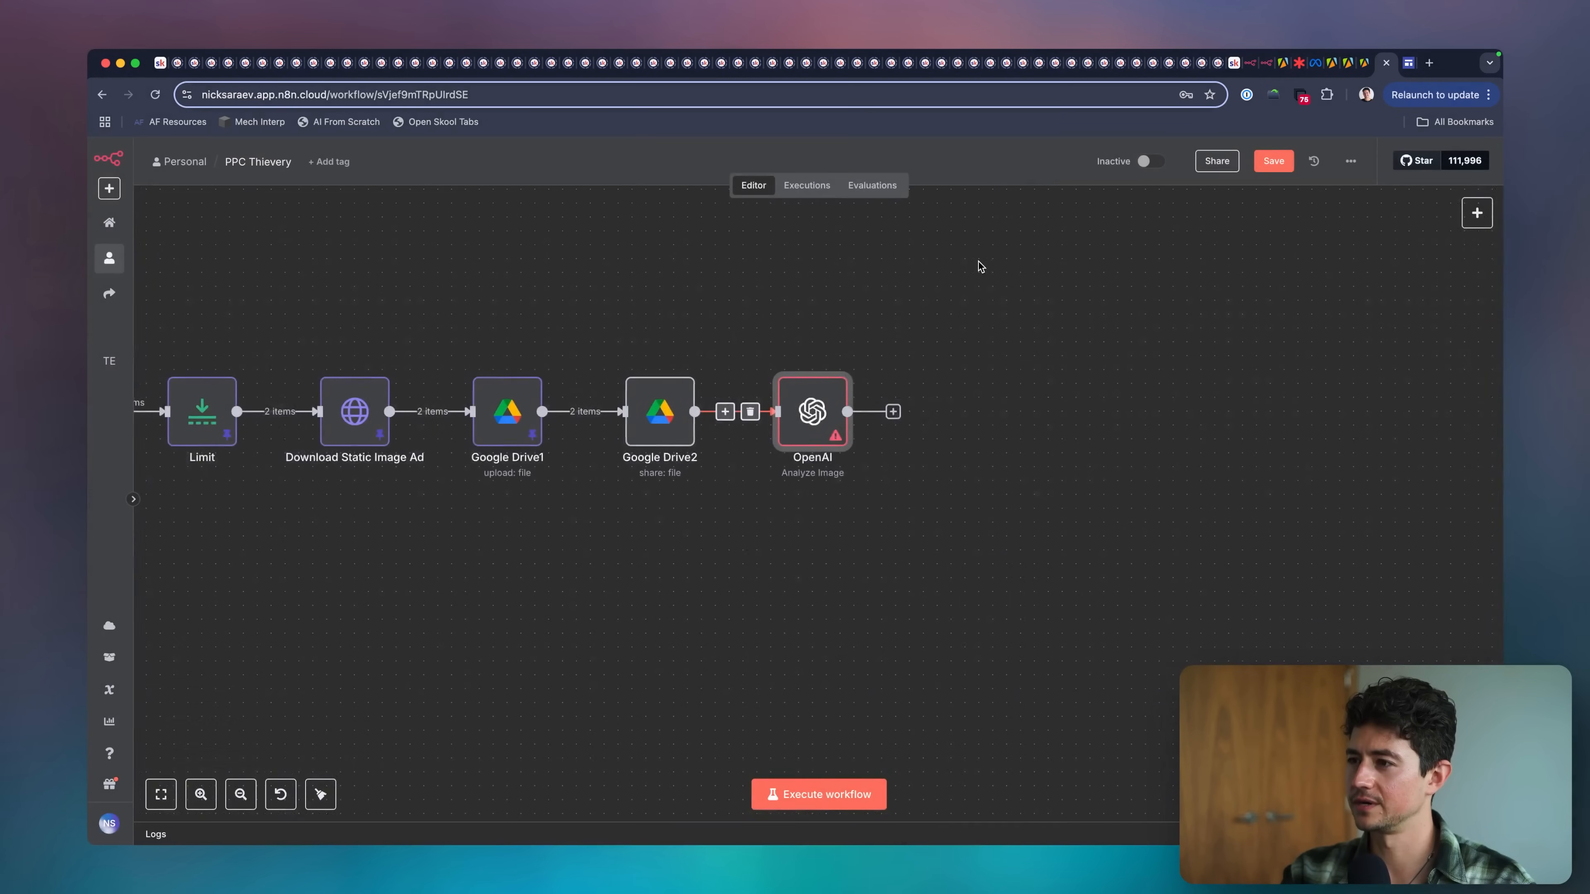
# Execute the whole workflow and open the OpenAI node to check its result.
pyautogui.hscroll(-2, 979, 261)
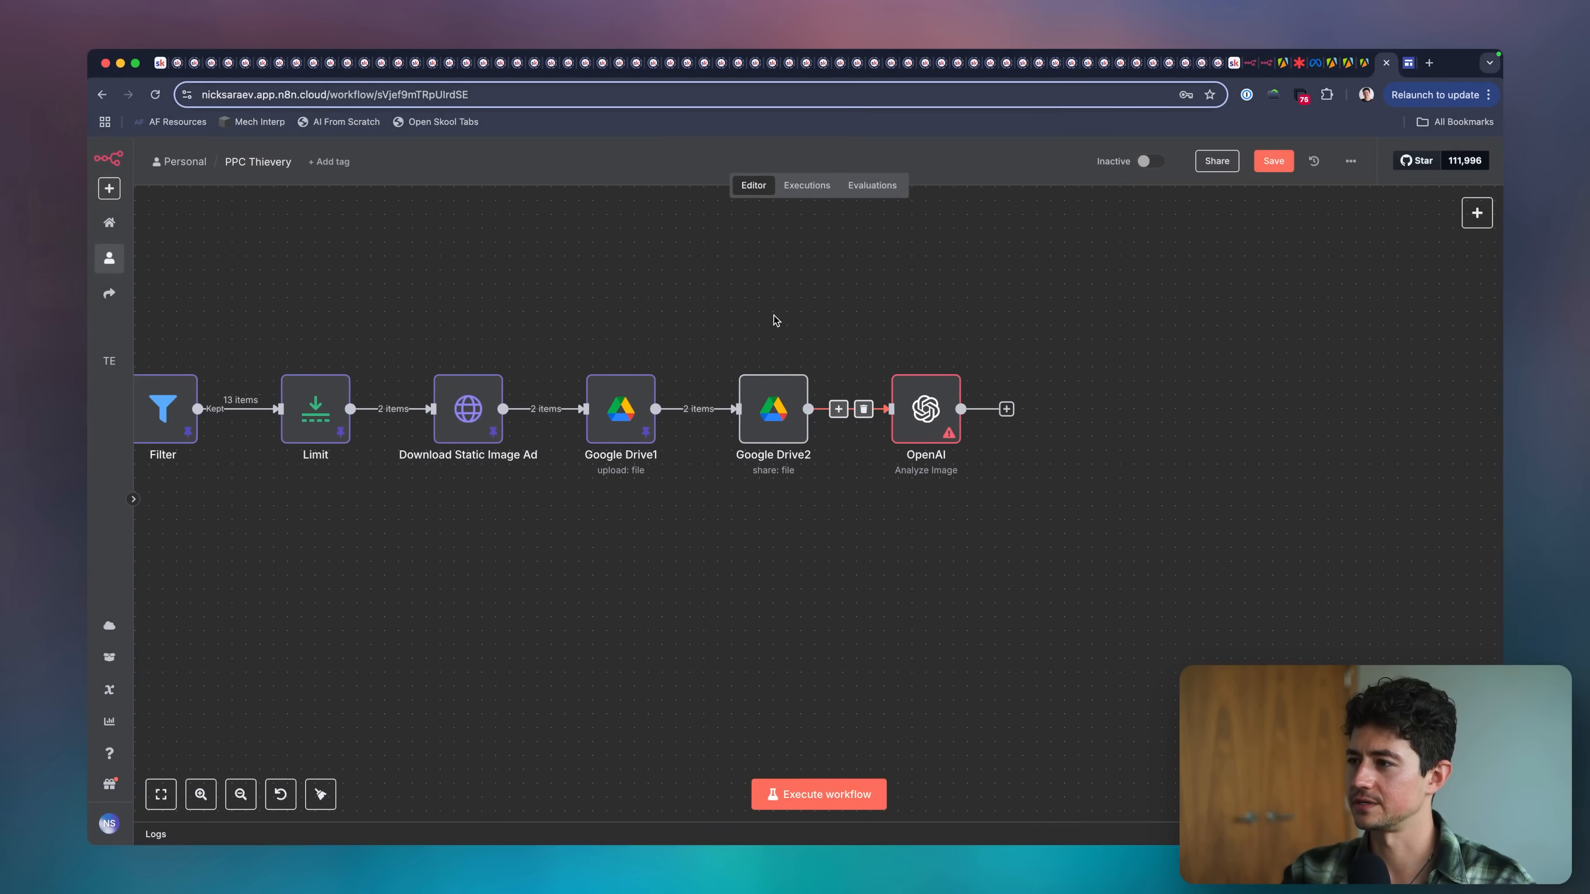
pyautogui.click(819, 794)
pyautogui.hscroll(3, 918, 562)
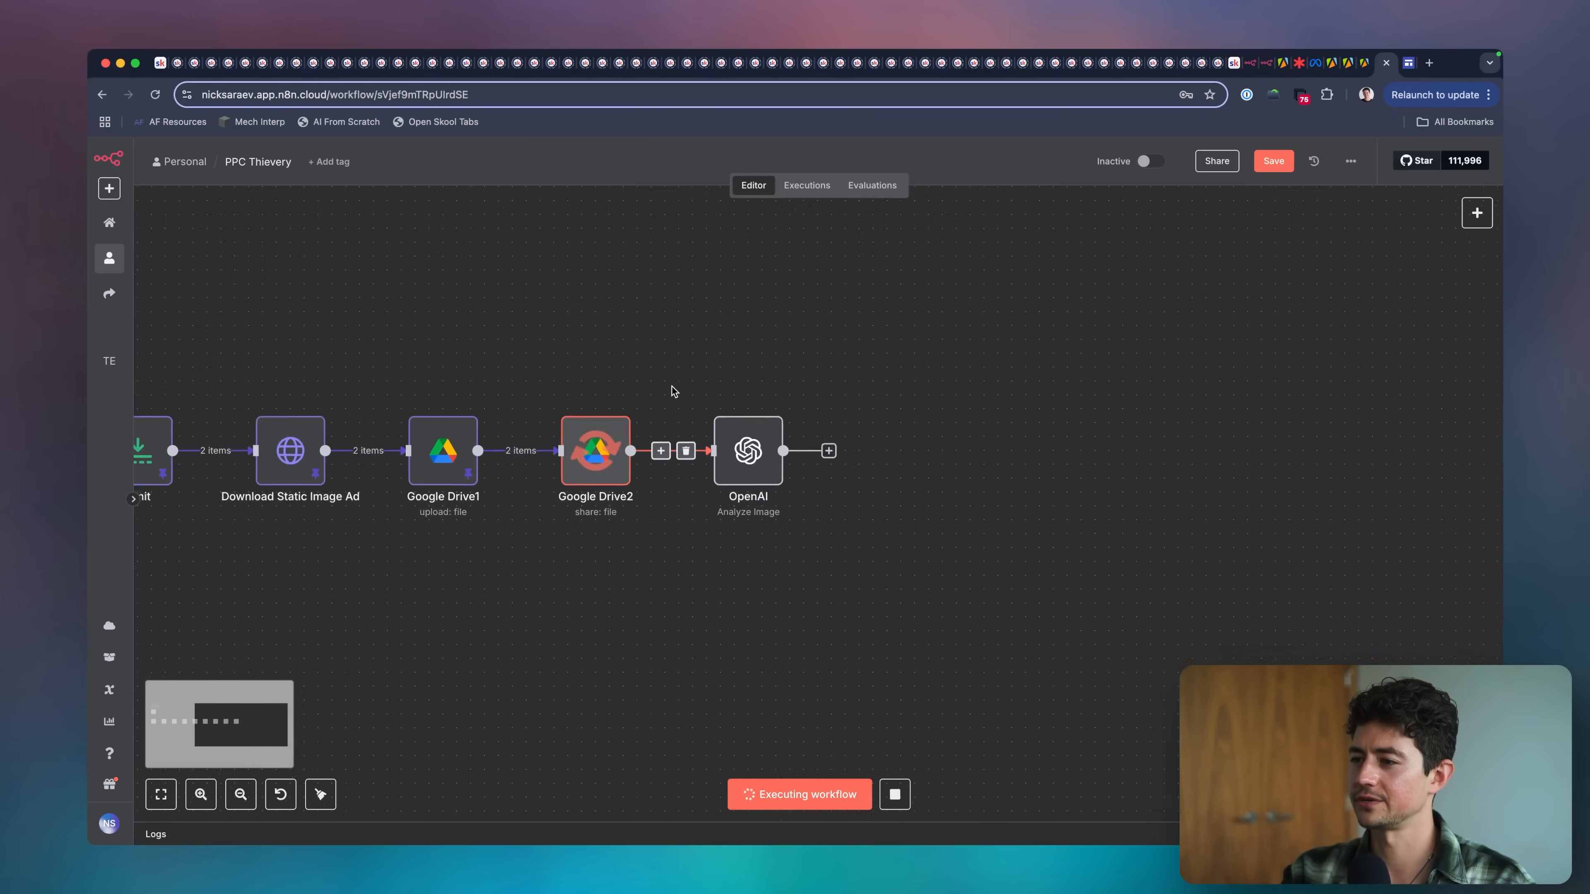
pyautogui.hscroll(3, 672, 387)
pyautogui.doubleClick(656, 392)
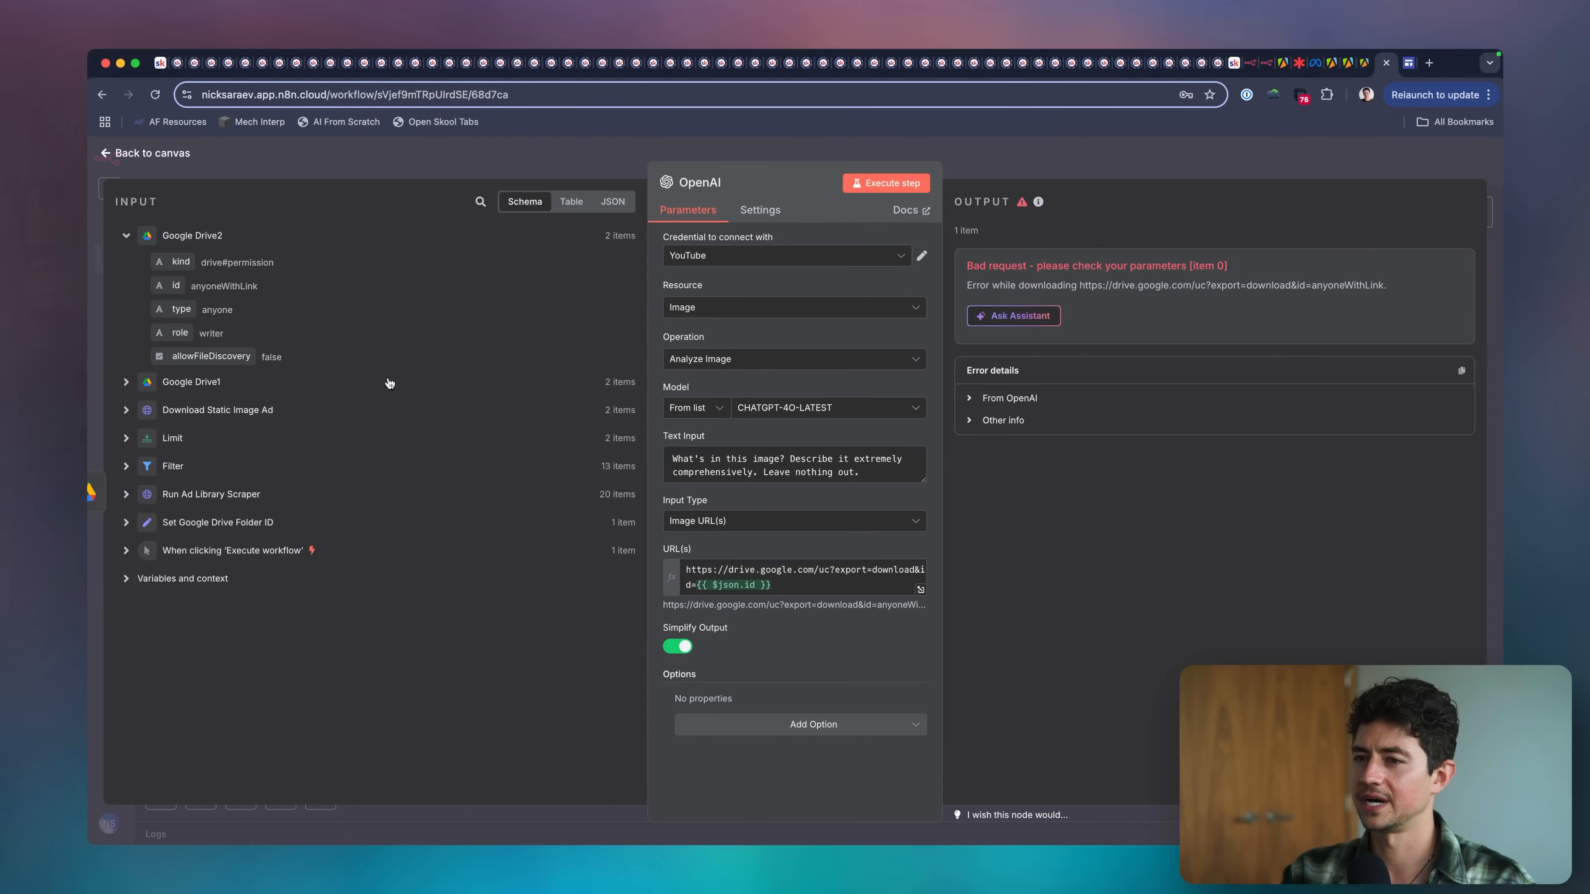
# Replace the id expression in the image URL with the id field of Google Drive1 and return to the canvas.
pyautogui.click(780, 585)
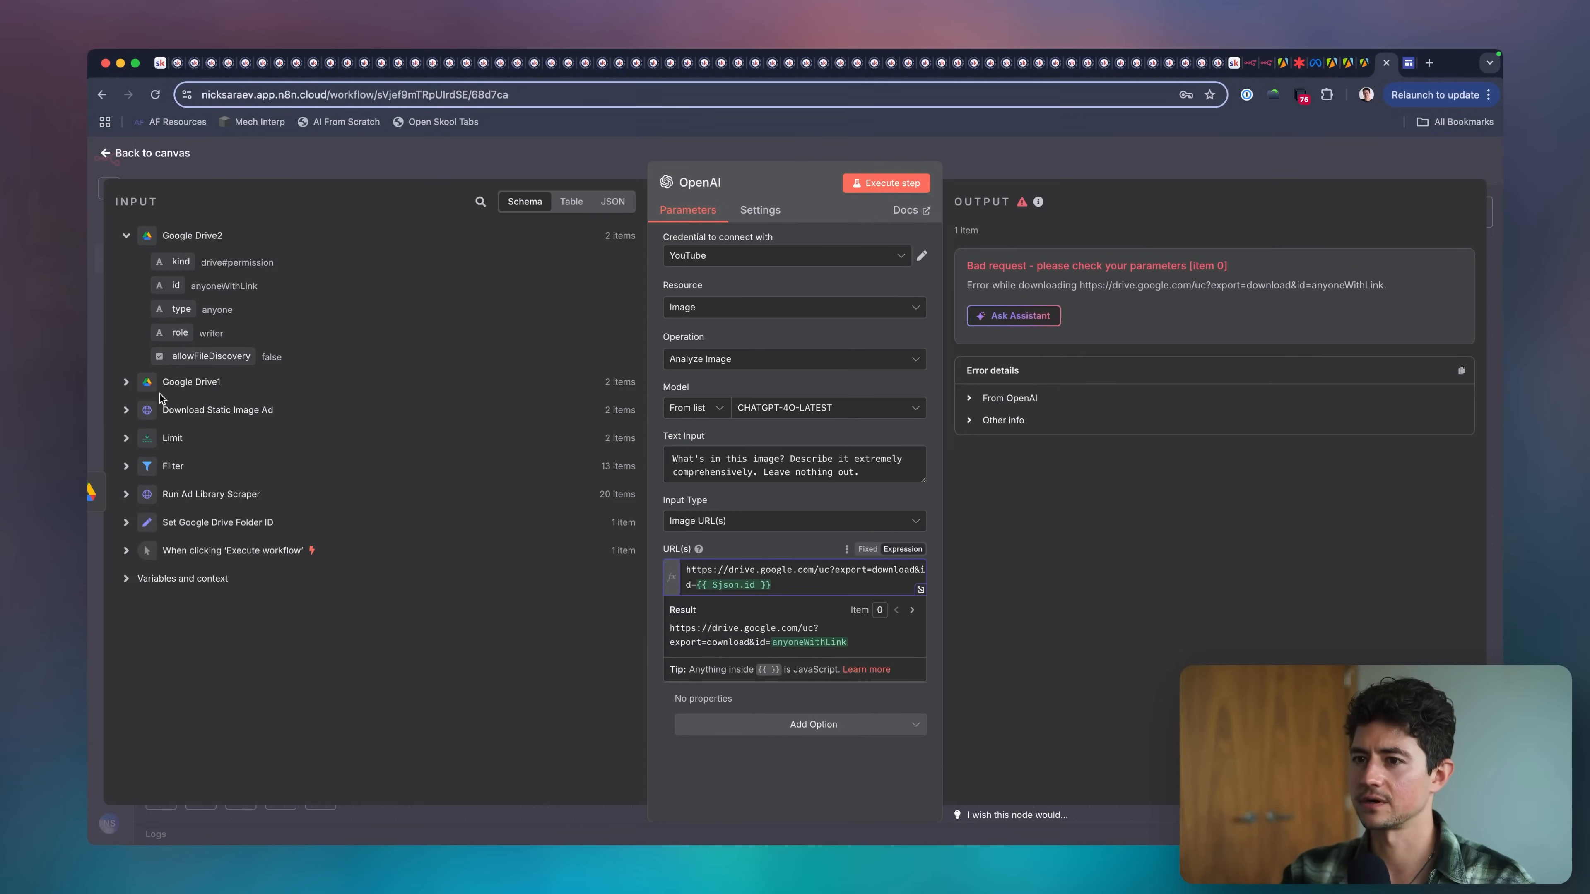
pyautogui.click(126, 382)
pyautogui.click(779, 585)
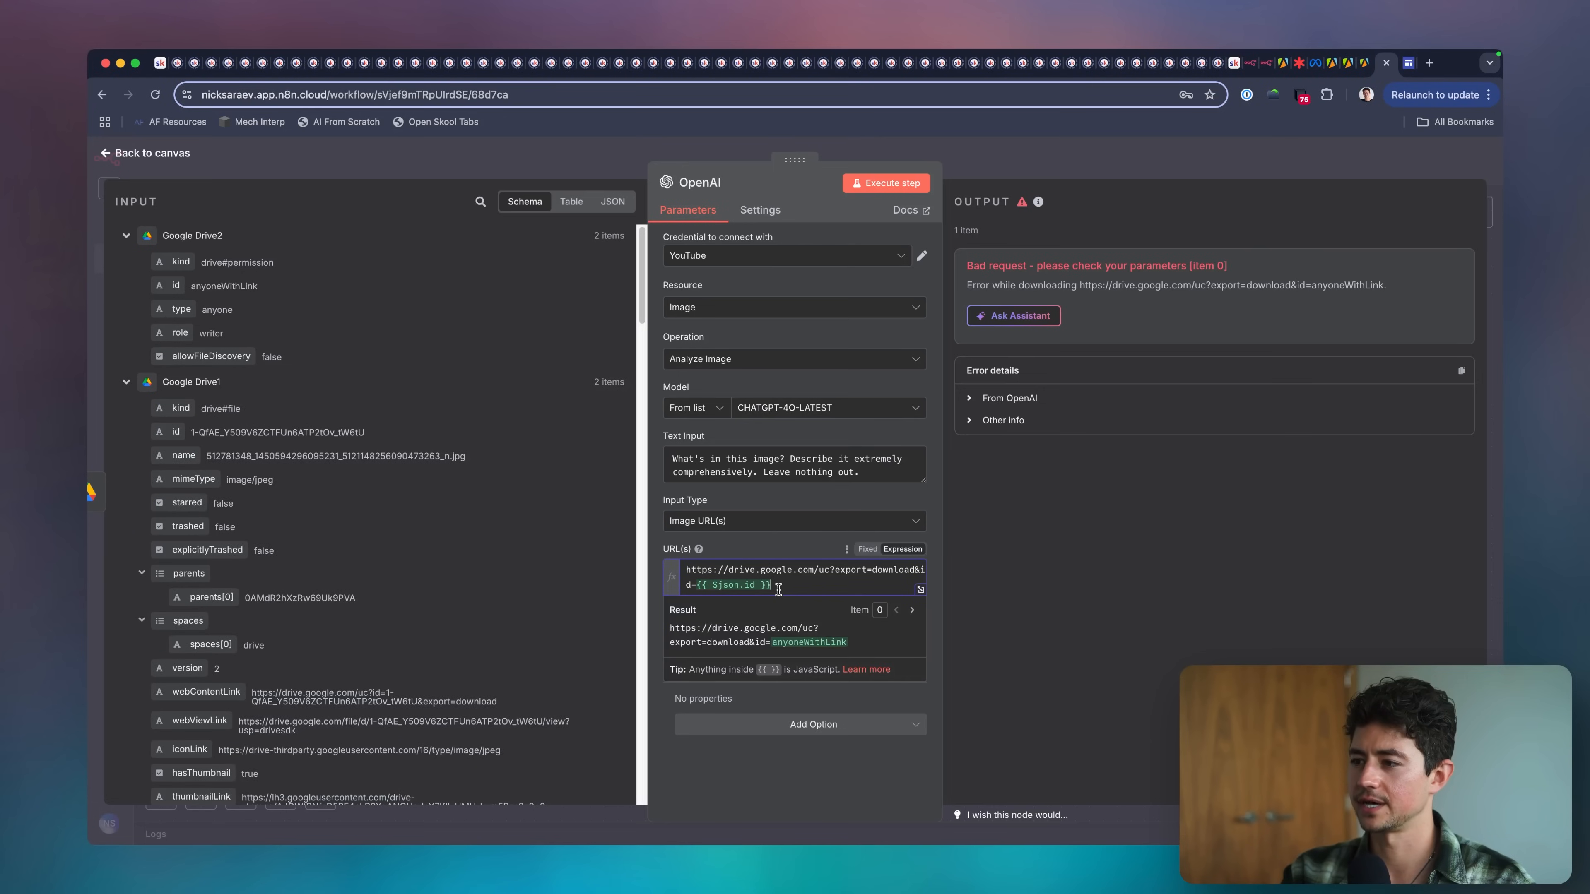
pyautogui.moveTo(759, 585); pyautogui.dragTo(718, 585)
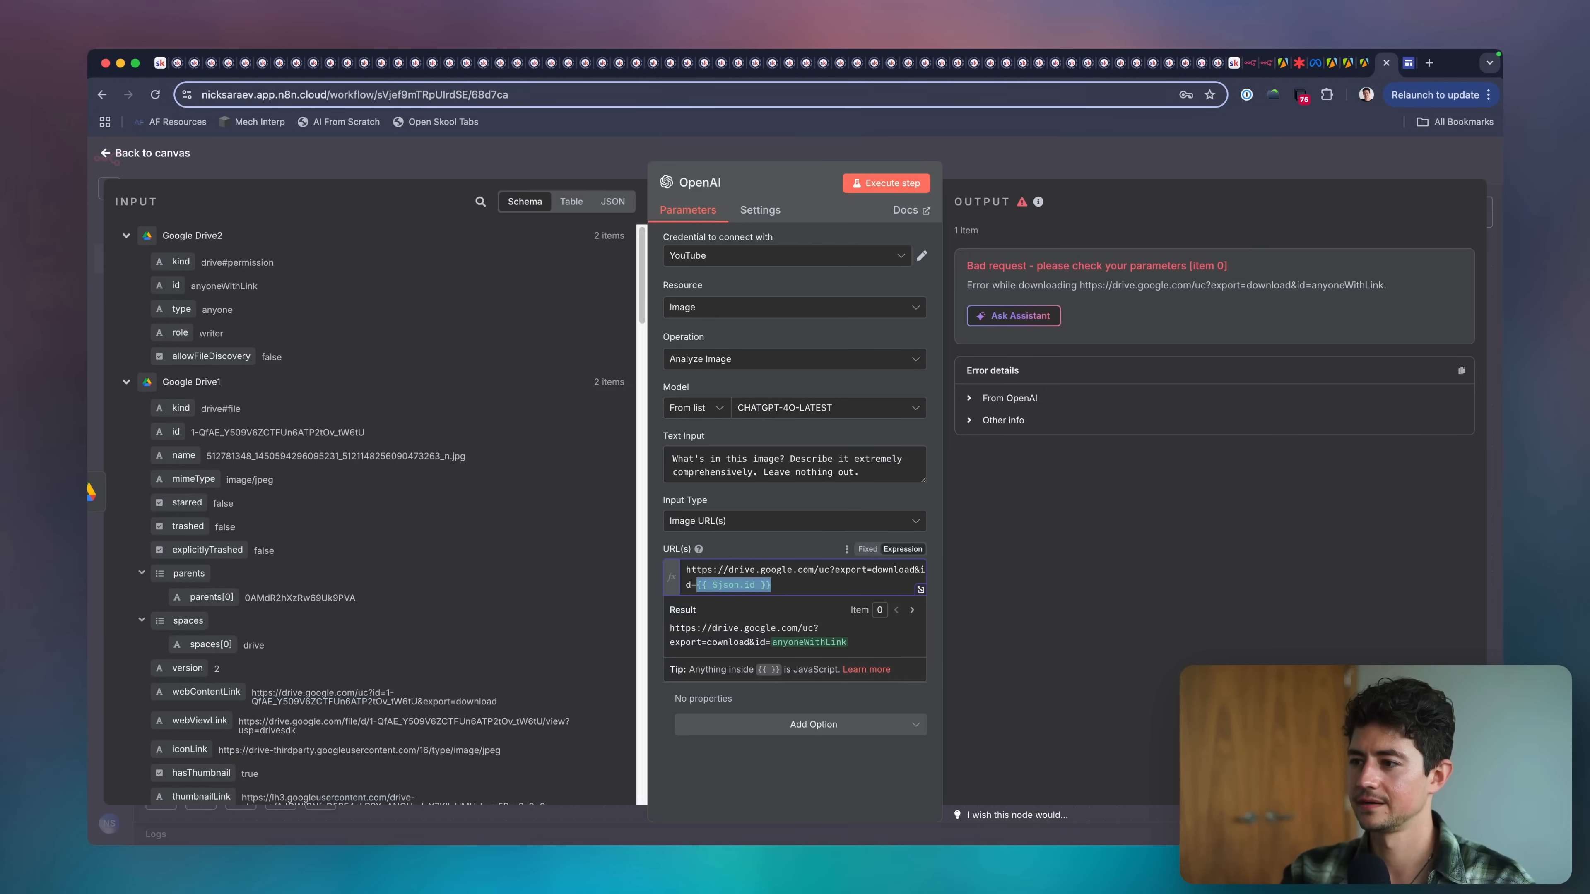
pyautogui.moveTo(176, 432); pyautogui.dragTo(735, 585)
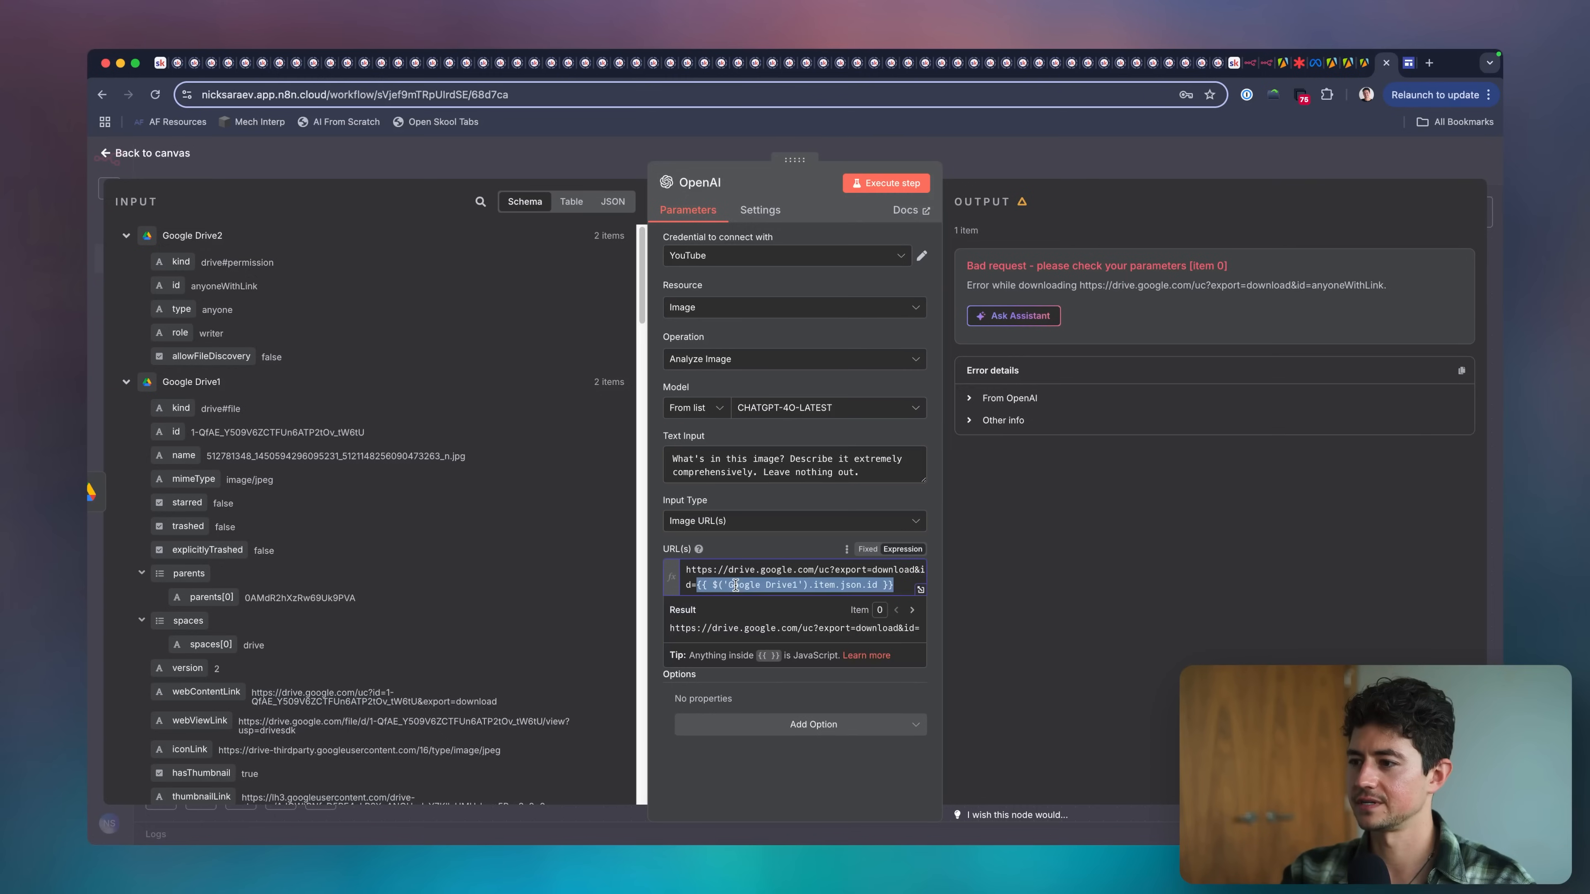
pyautogui.click(995, 162)
# Pin the output data of the Google Drive2 node and execute the workflow again.
pyautogui.click(520, 396)
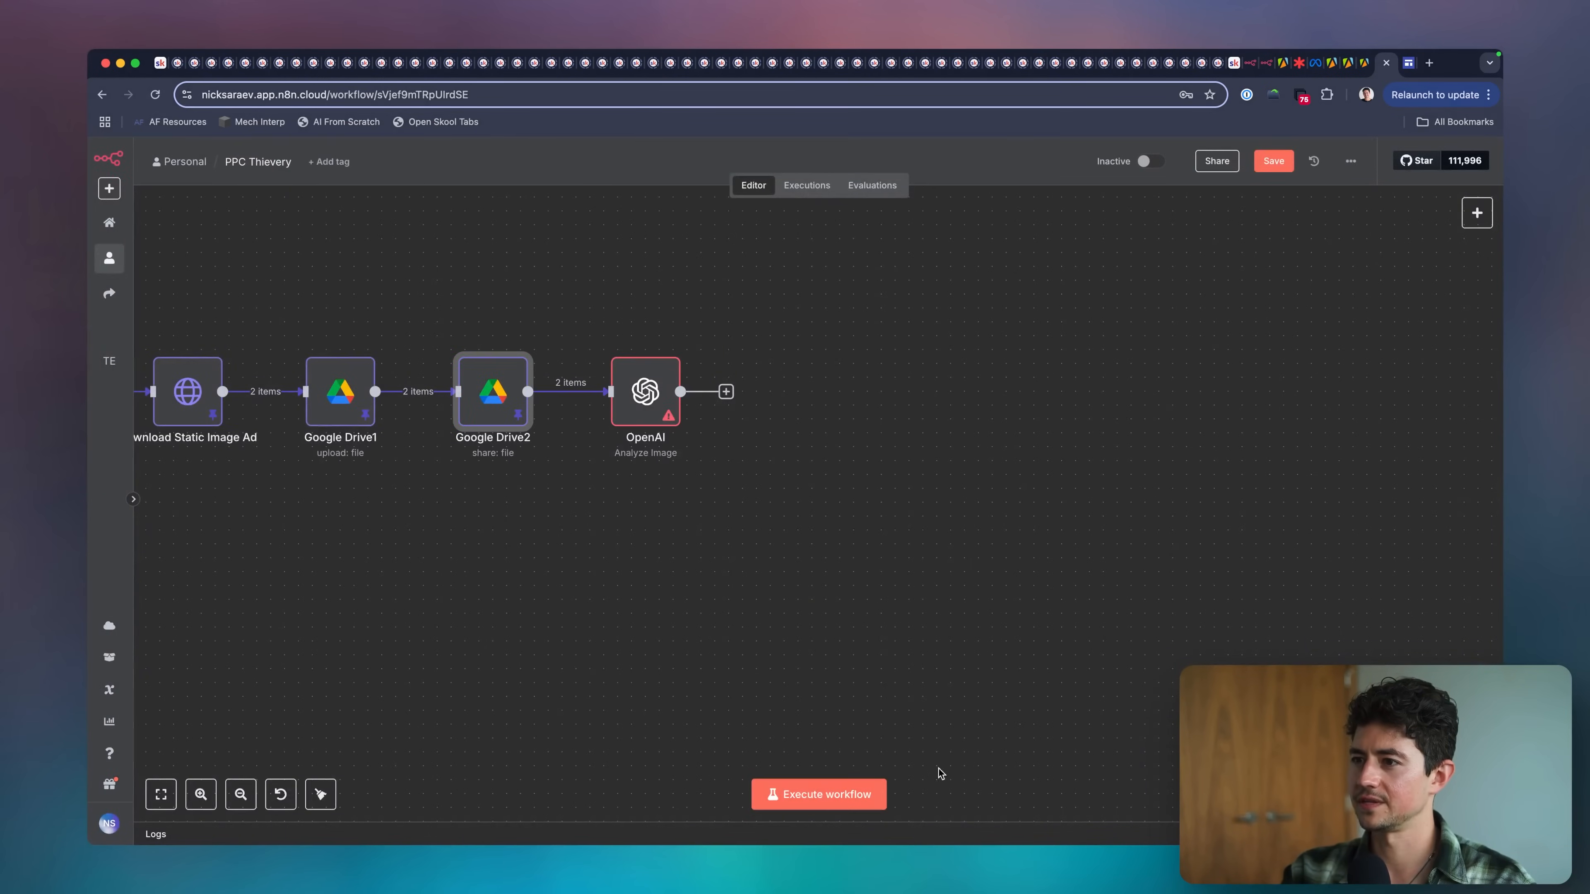
pyautogui.click(858, 792)
pyautogui.hscroll(3, 657, 410)
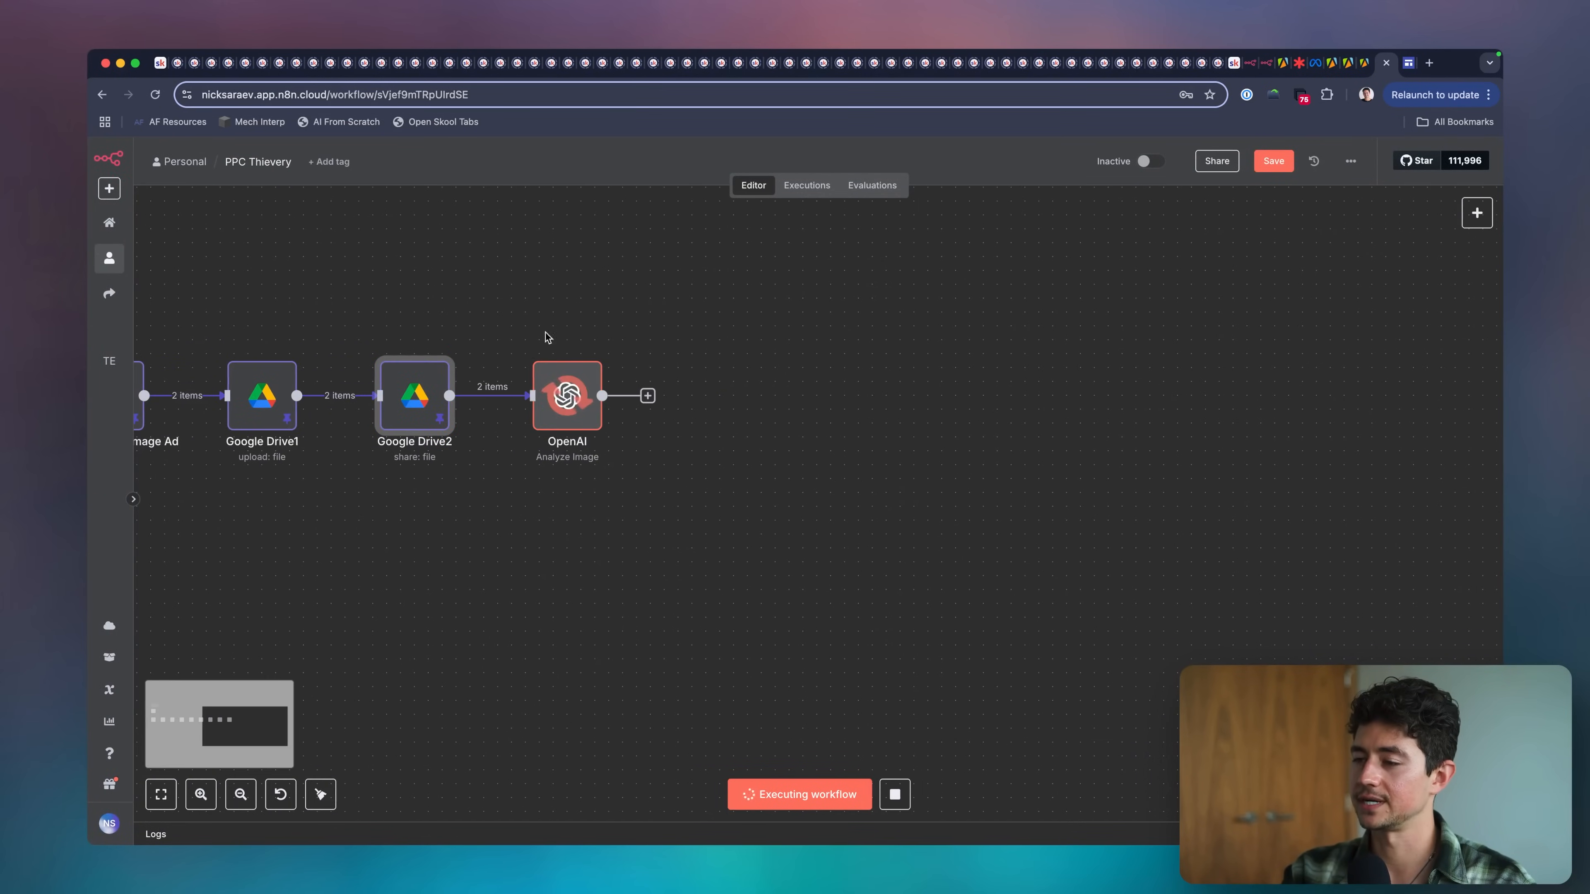
# Open the OpenAI node's output and read the generated image descriptions in JSON view.
pyautogui.doubleClick(567, 395)
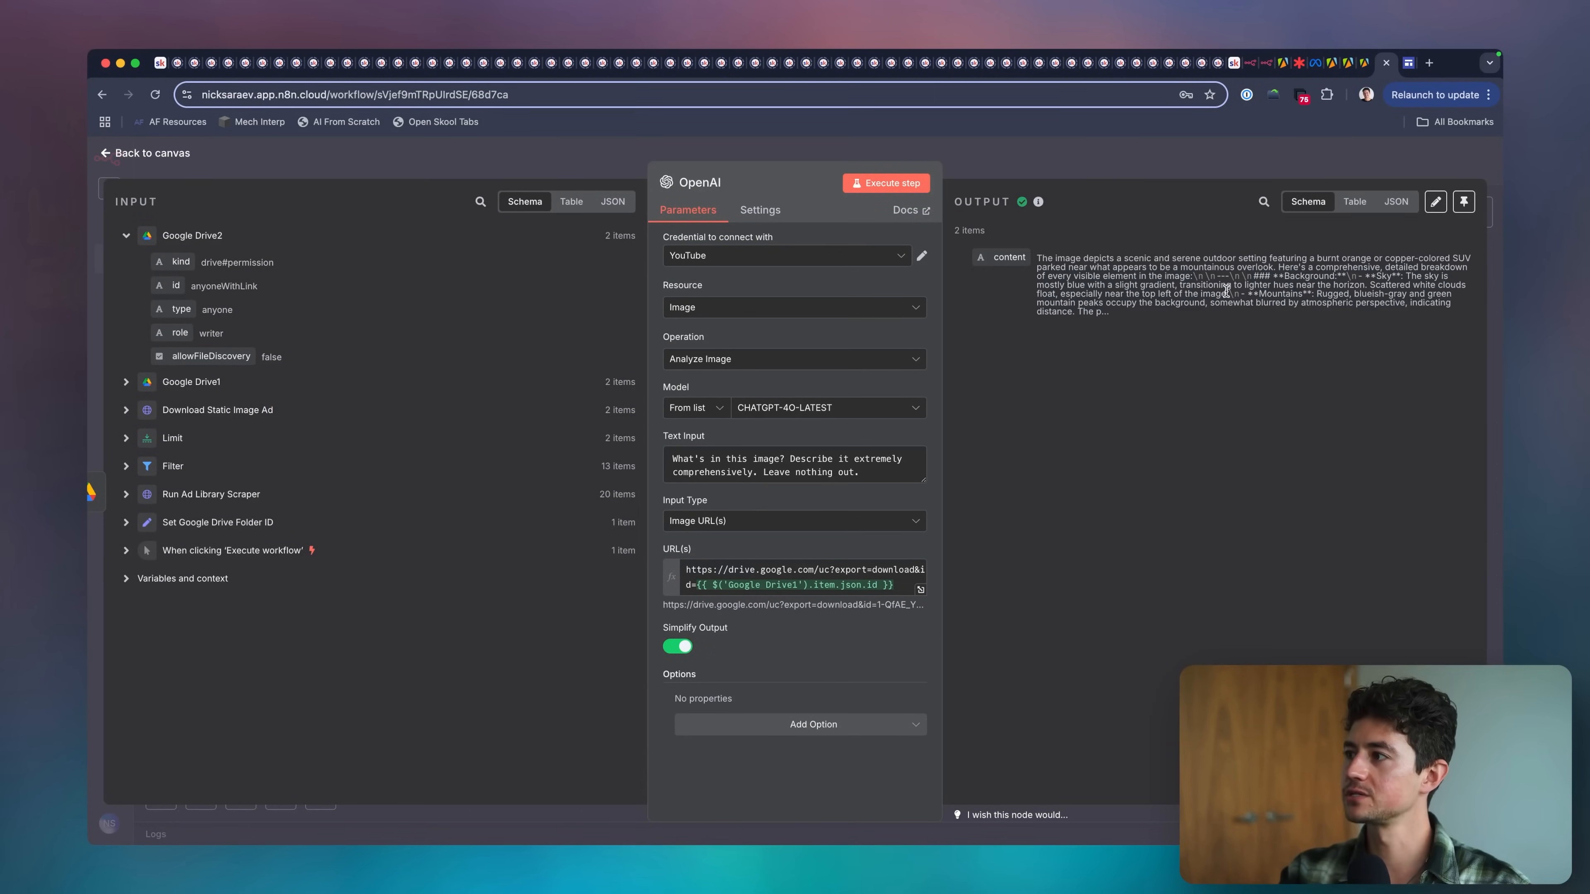
pyautogui.click(1198, 176)
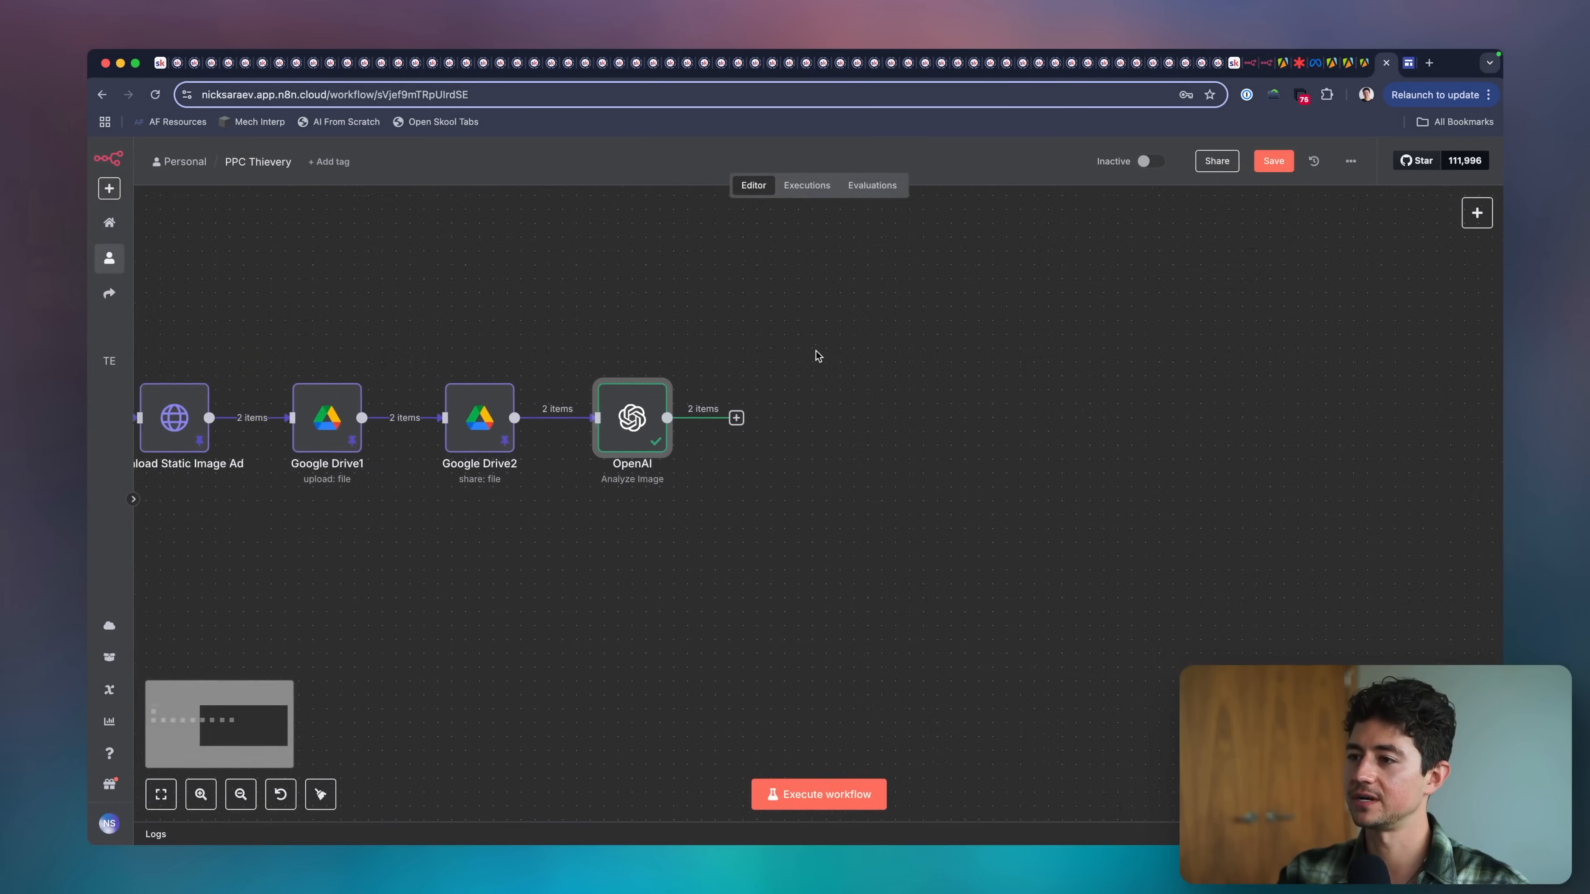
pyautogui.doubleClick(699, 419)
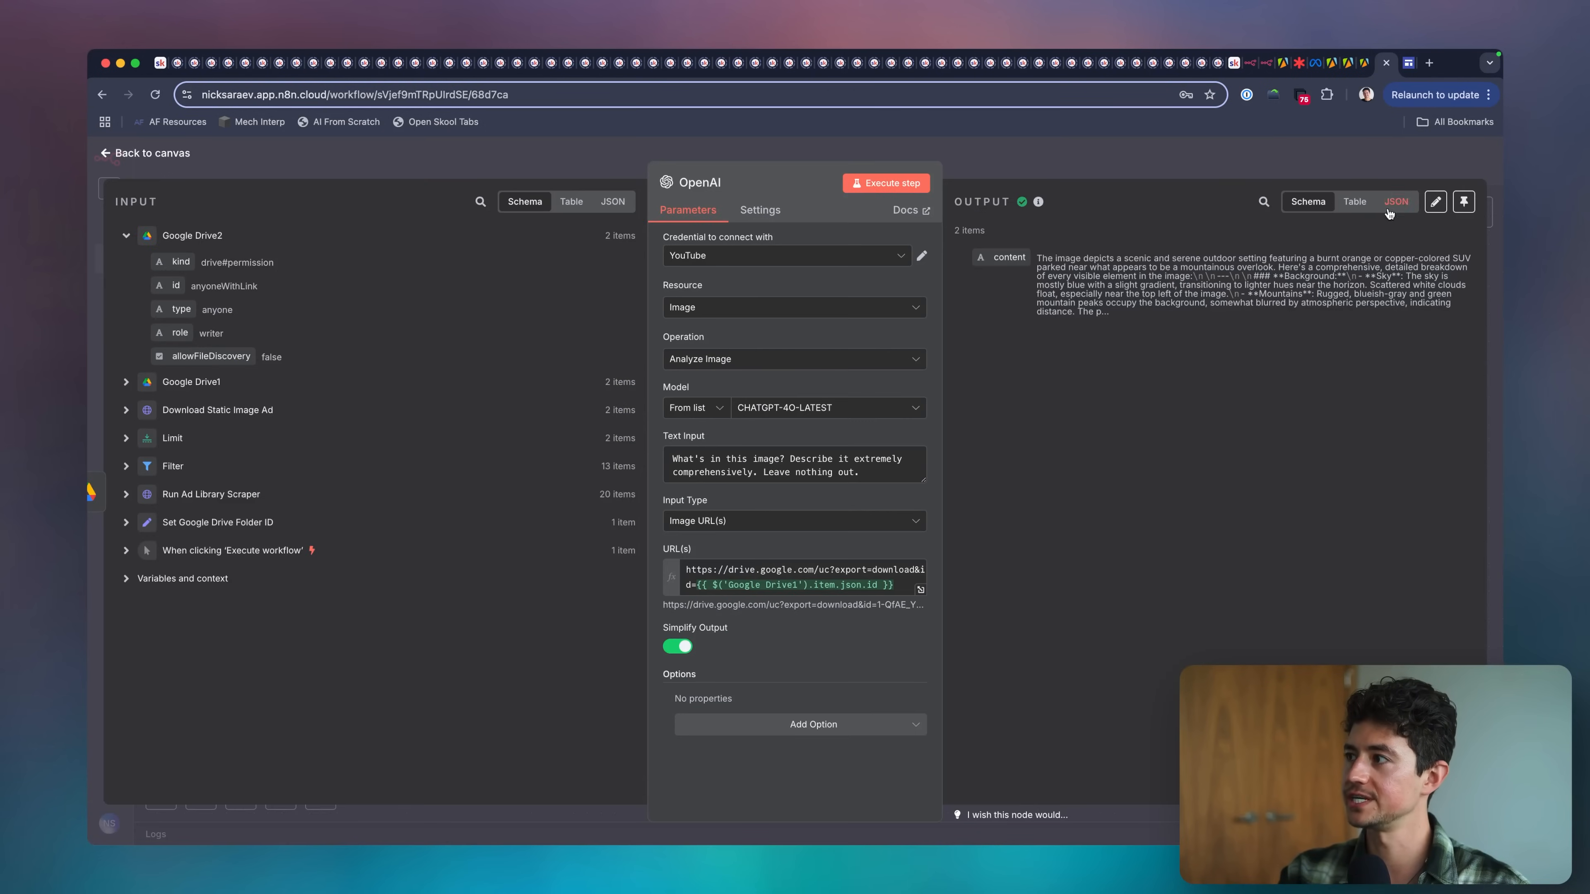
pyautogui.click(1393, 203)
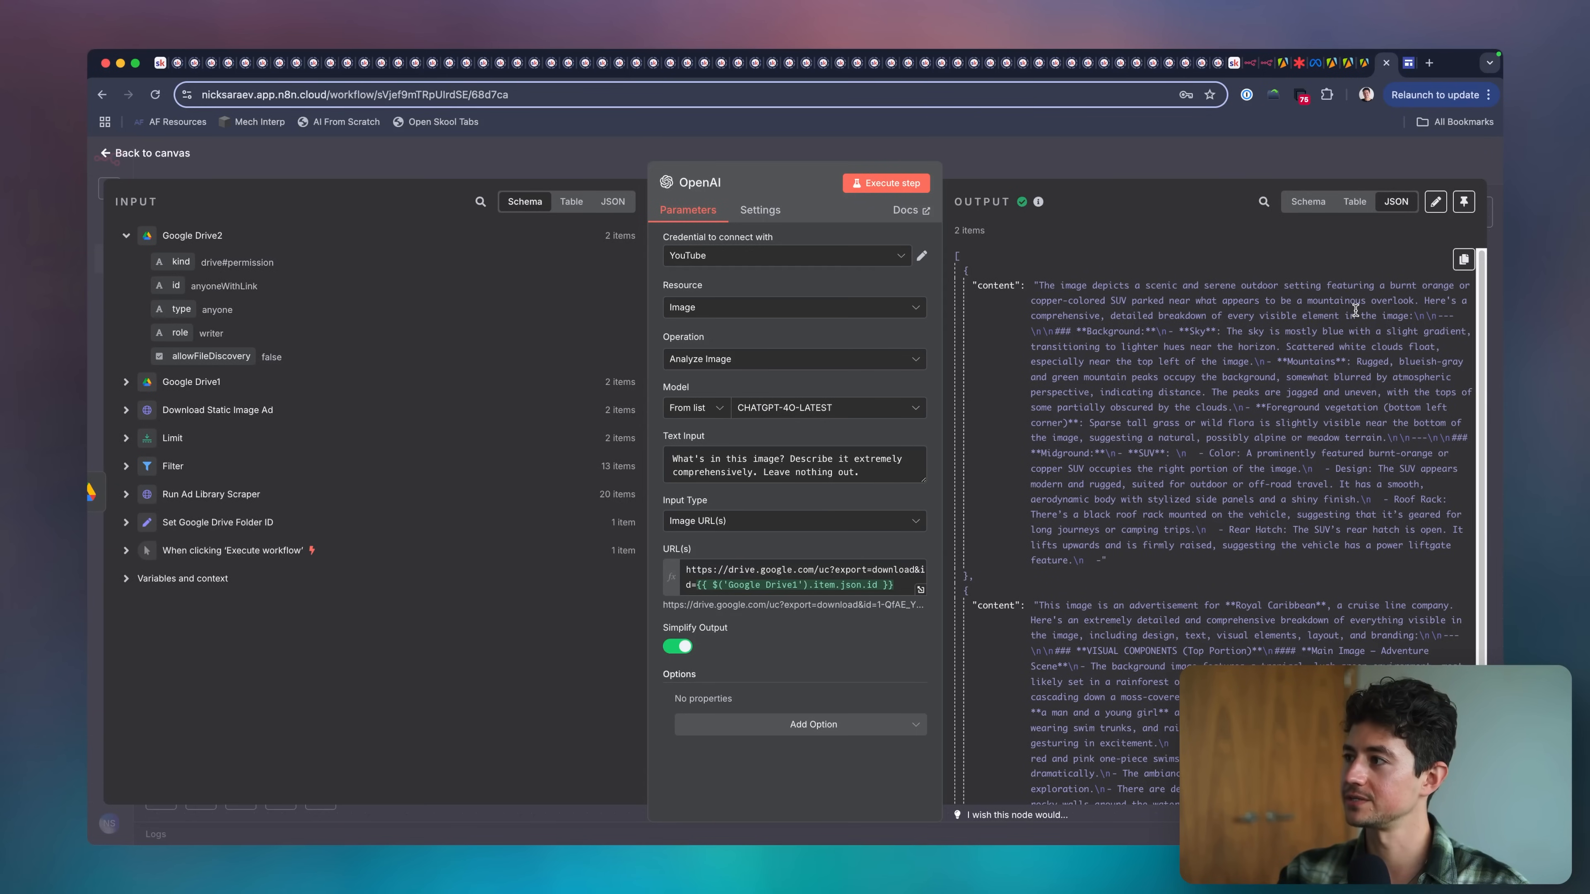
pyautogui.doubleClick(1428, 286)
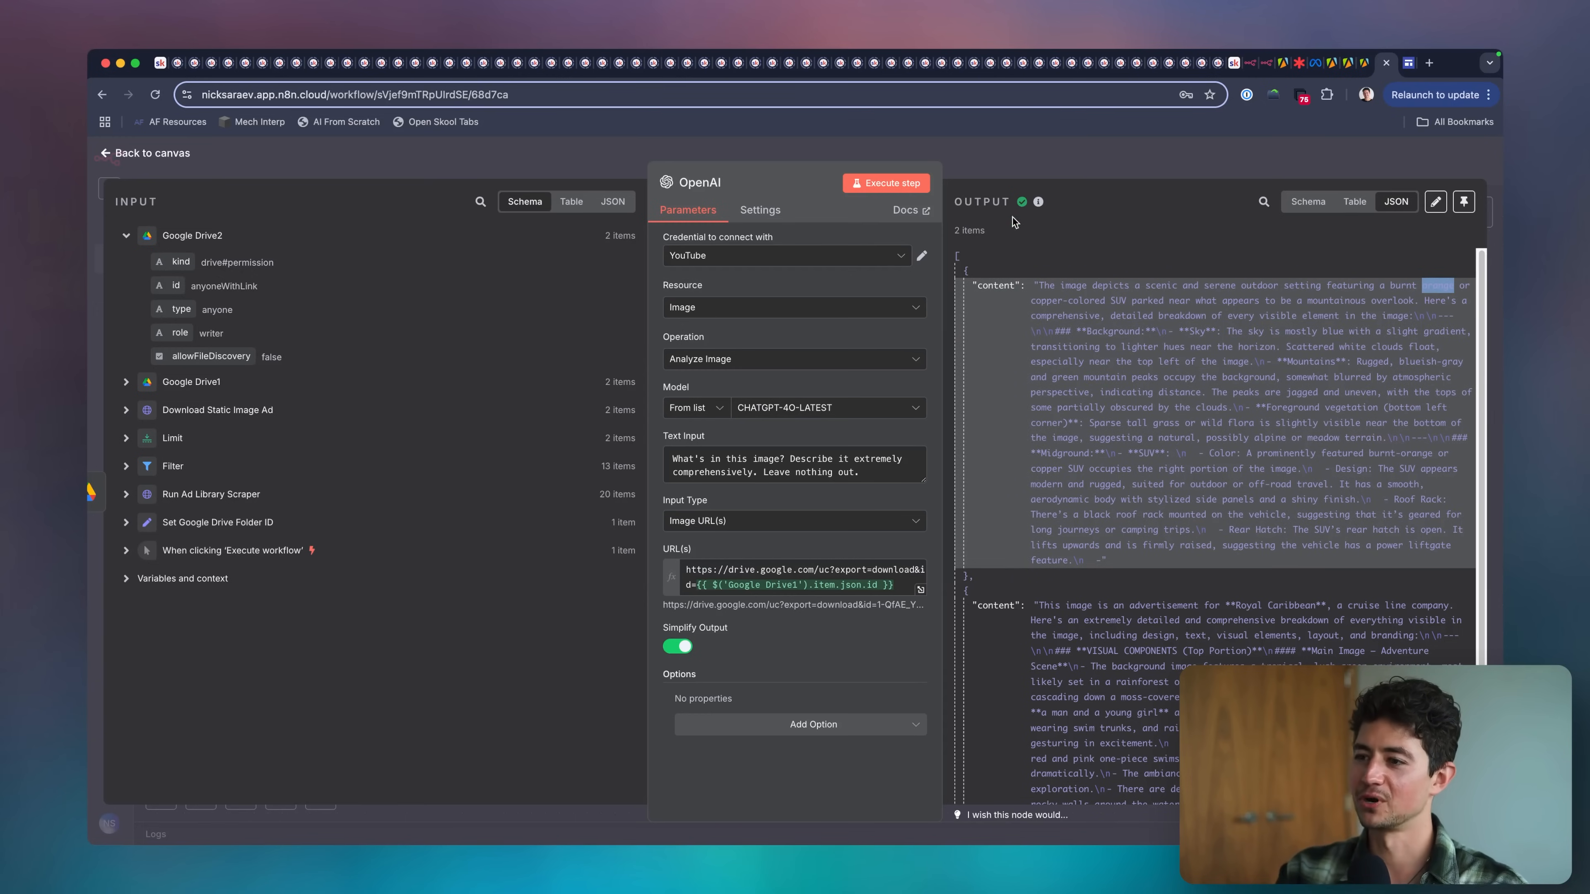
# Close the OpenAI node, pin its output data on the canvas, and deselect it.
pyautogui.press('Escape')
pyautogui.press('p')
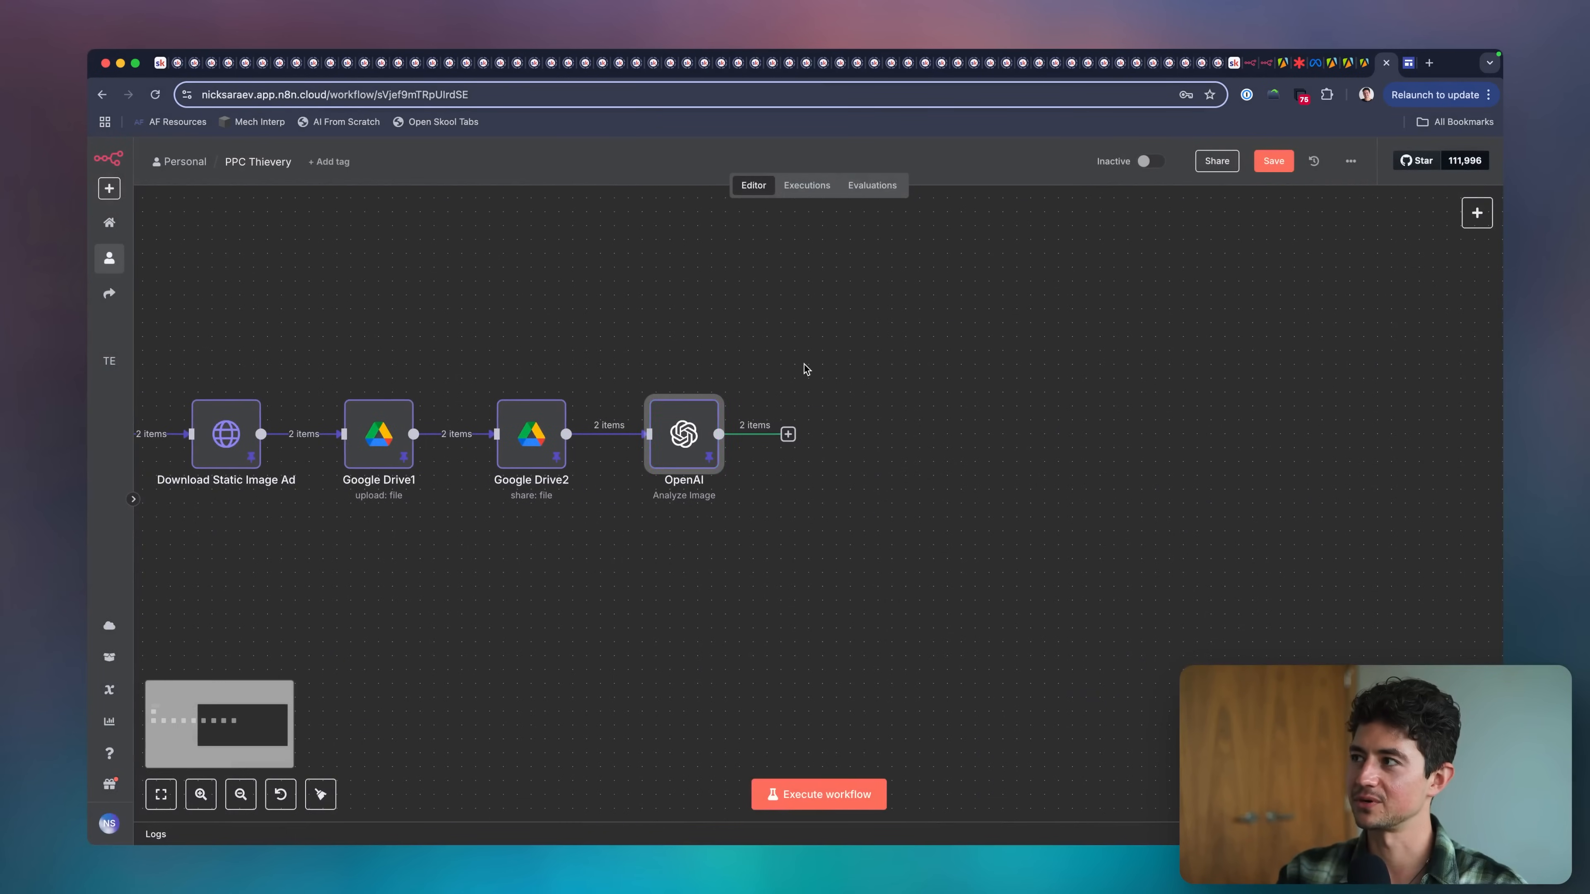
pyautogui.click(803, 364)
pyautogui.hscroll(-5, 881, 403)
pyautogui.scroll(-2, 860, 366)
pyautogui.hscroll(-3, 876, 373)
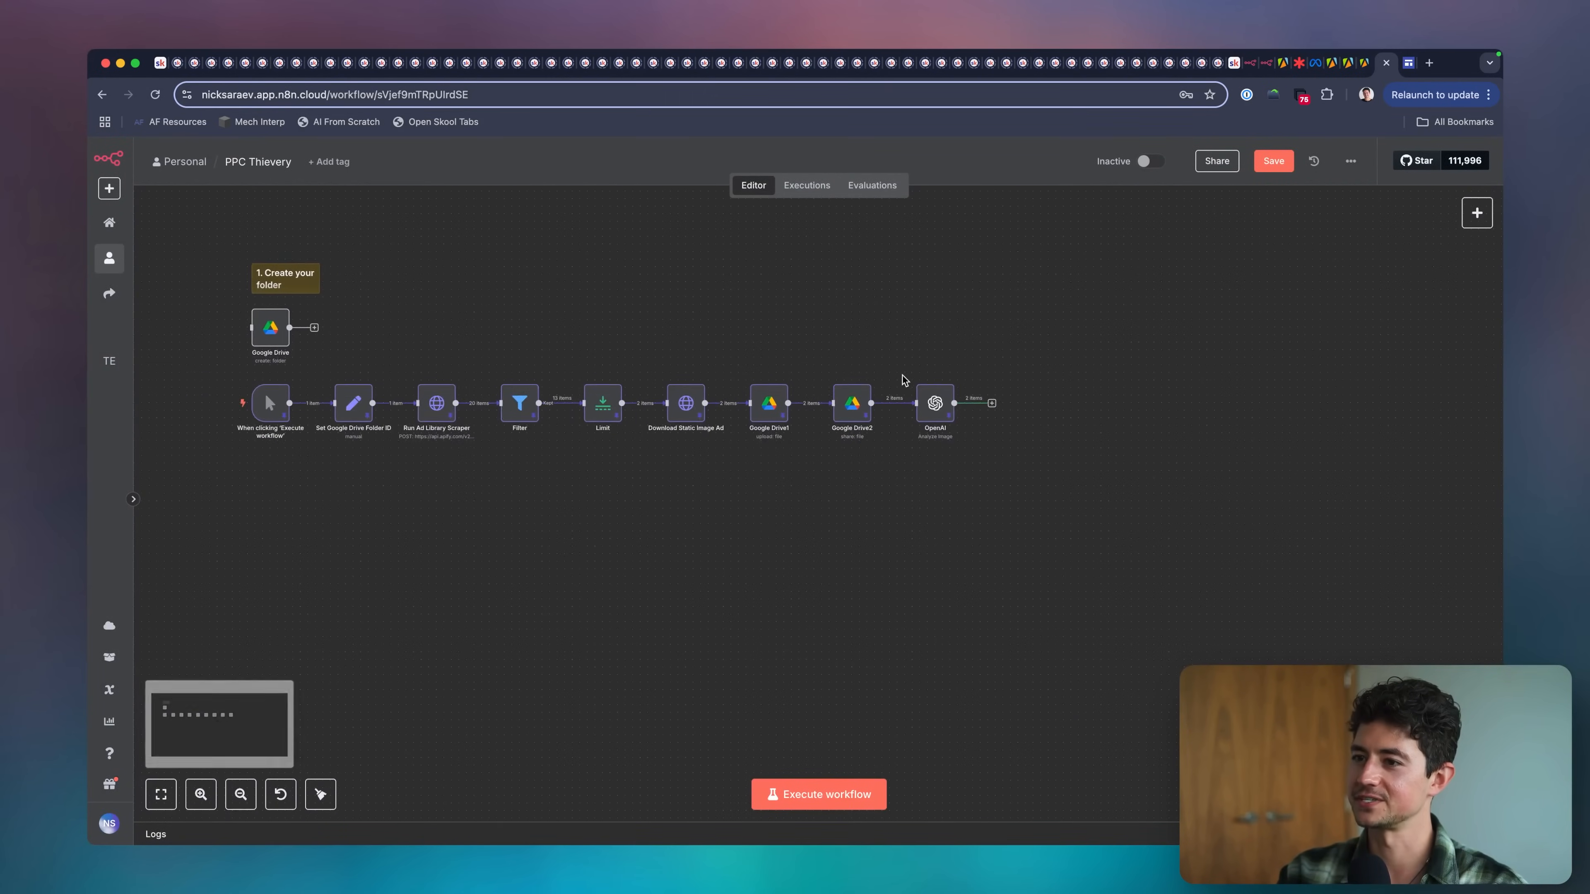
# Check the Rough Scope: PPC Thievery list on the Lucidspark board and return to the n8n workflow.
pyautogui.hscroll(4, 902, 375)
pyautogui.scroll(3, 923, 409)
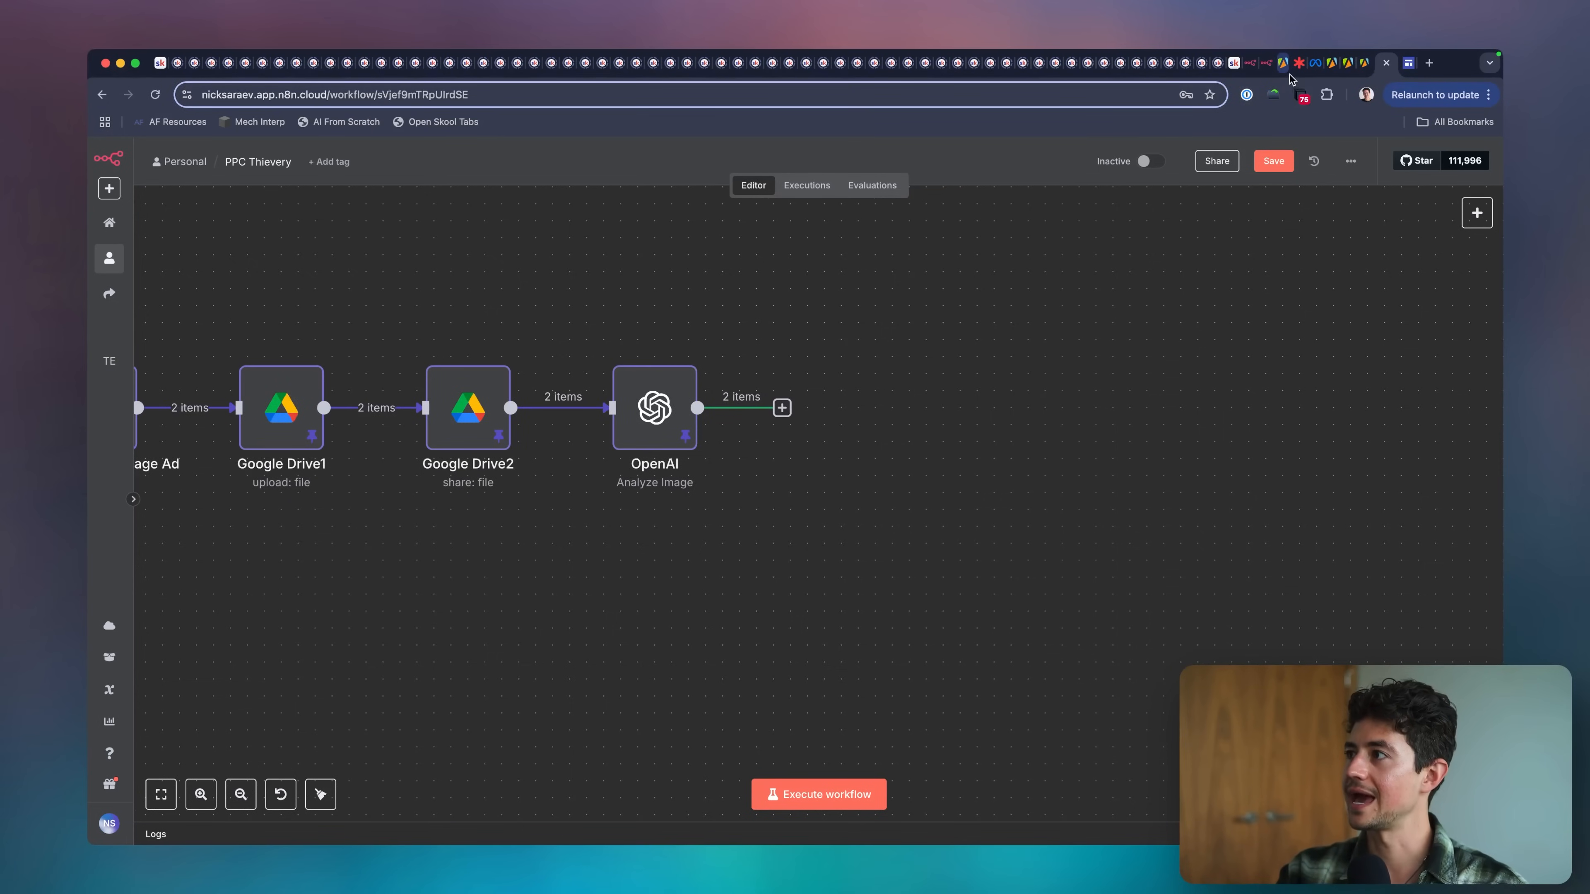
pyautogui.click(1299, 62)
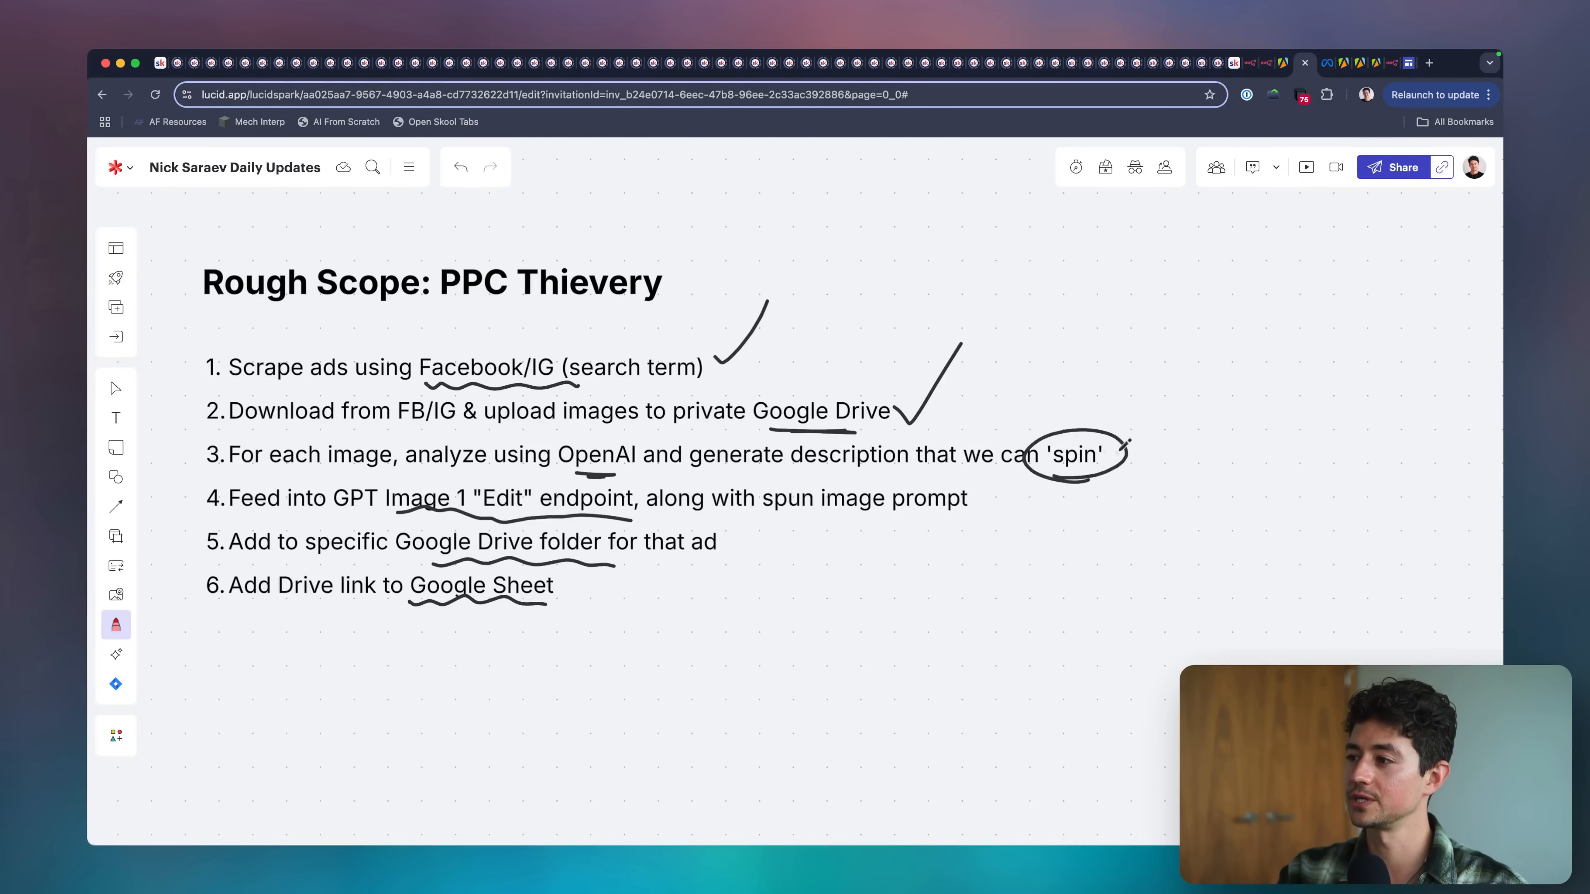
pyautogui.hotkey('ctrl', 'Tab')
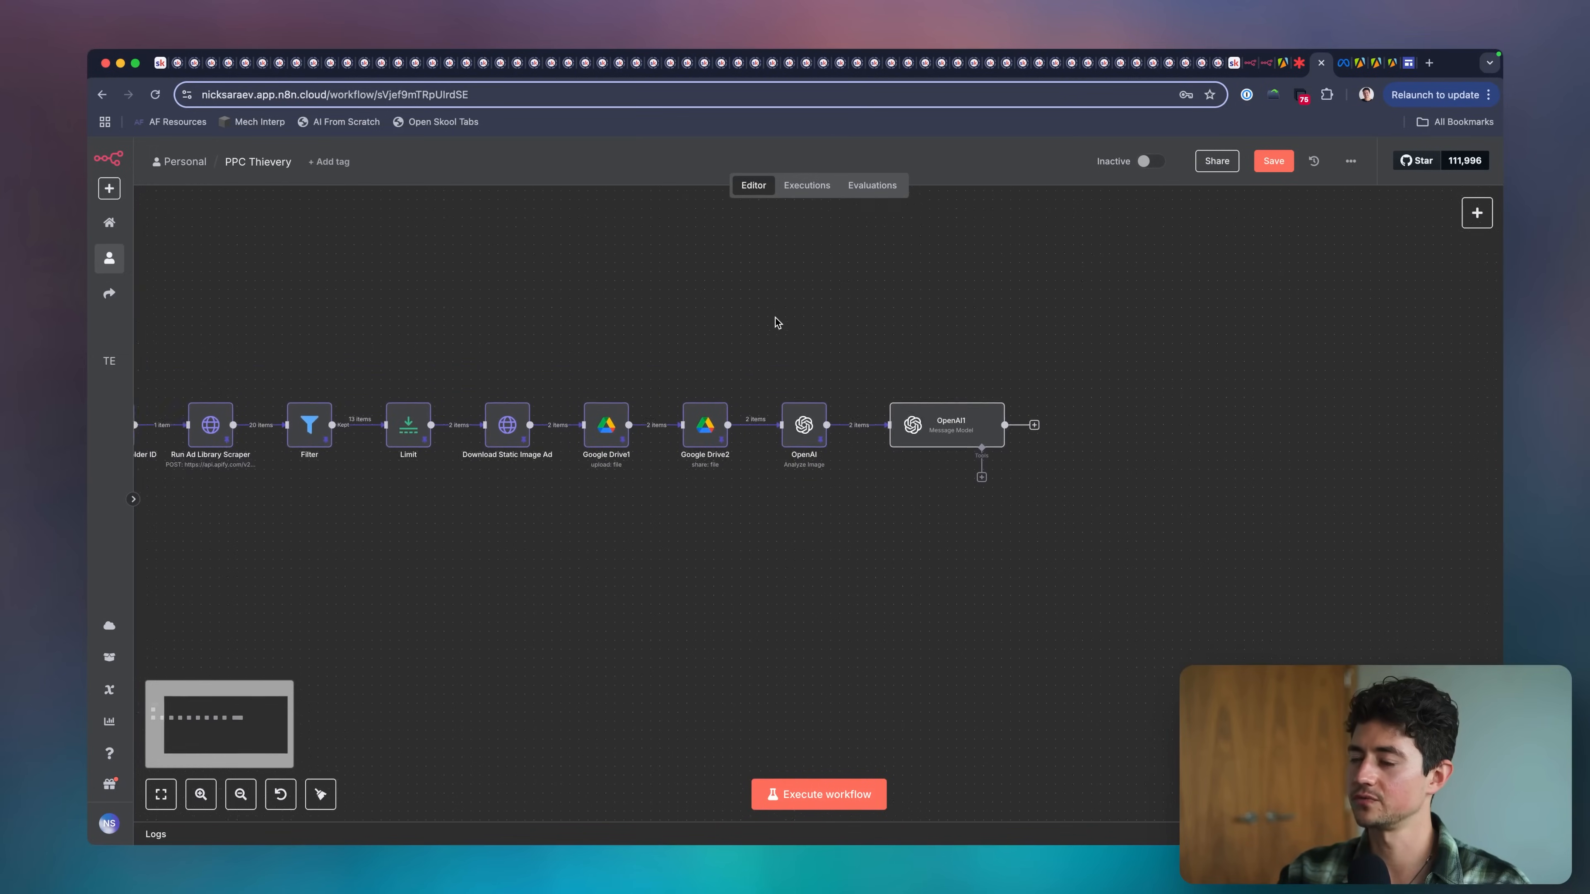
pyautogui.hotkey('ctrl', 'alt', 'a')
pyautogui.moveTo(536, 343); pyautogui.dragTo(510, 375)
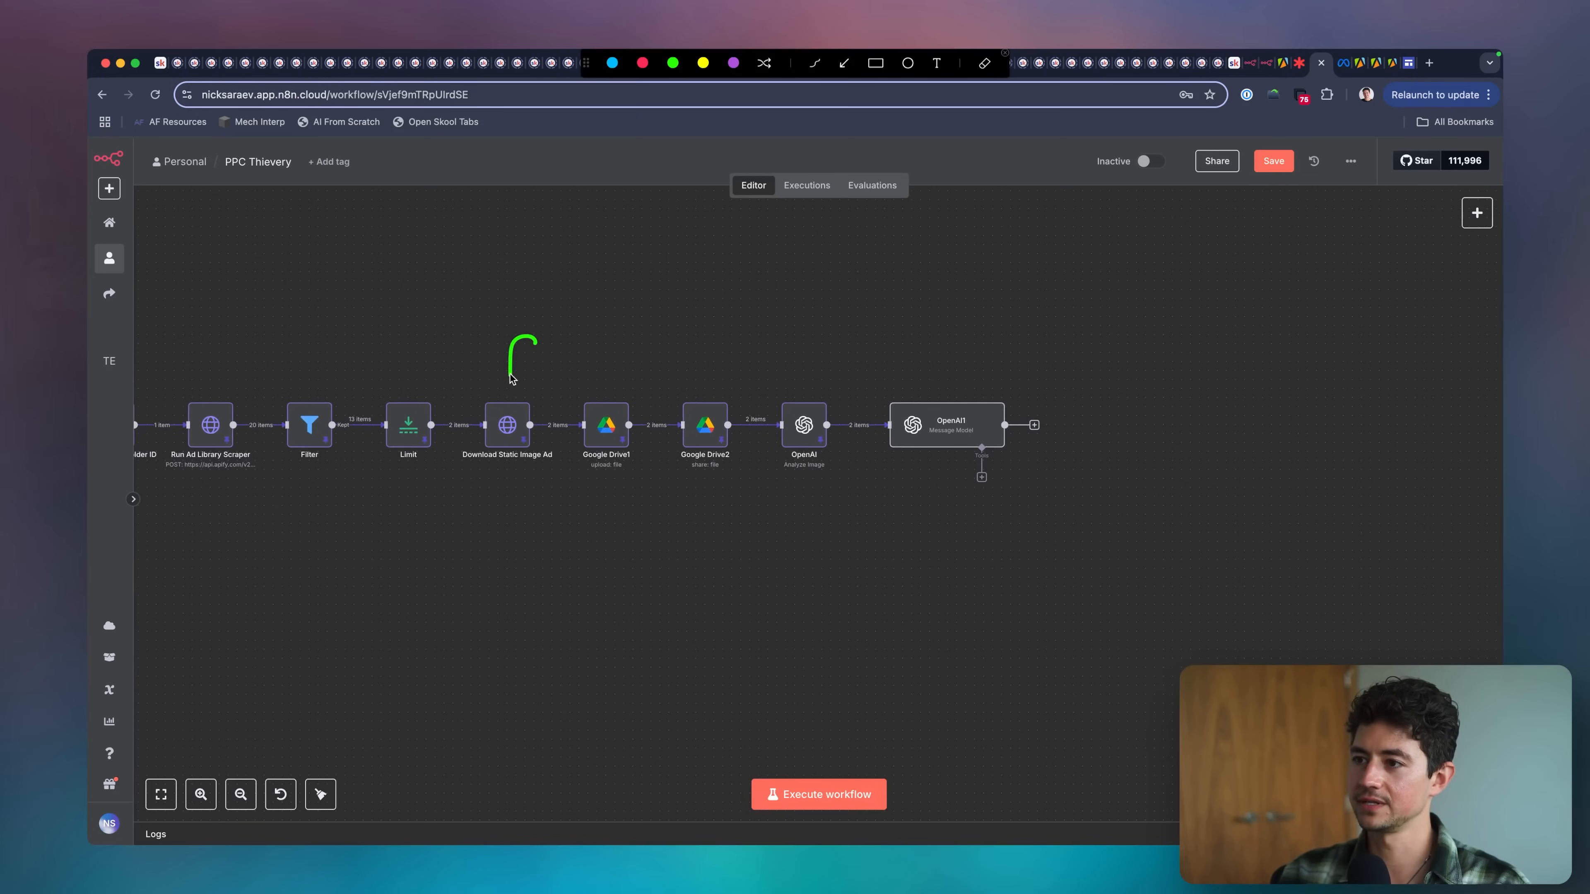
pyautogui.moveTo(589, 341); pyautogui.dragTo(607, 392)
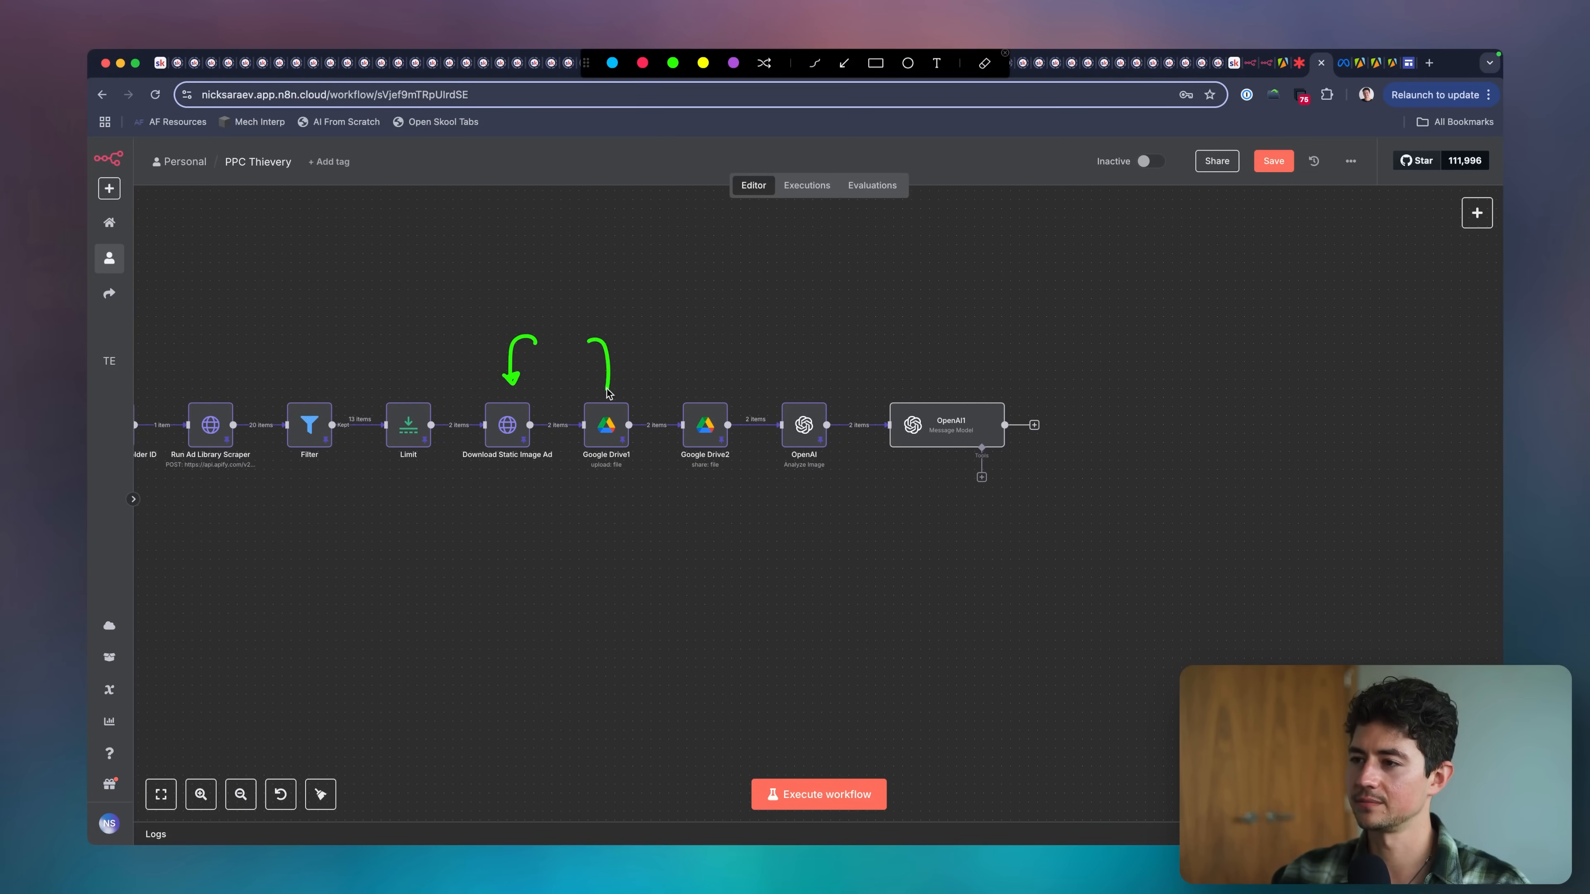
pyautogui.moveTo(684, 338); pyautogui.dragTo(701, 390)
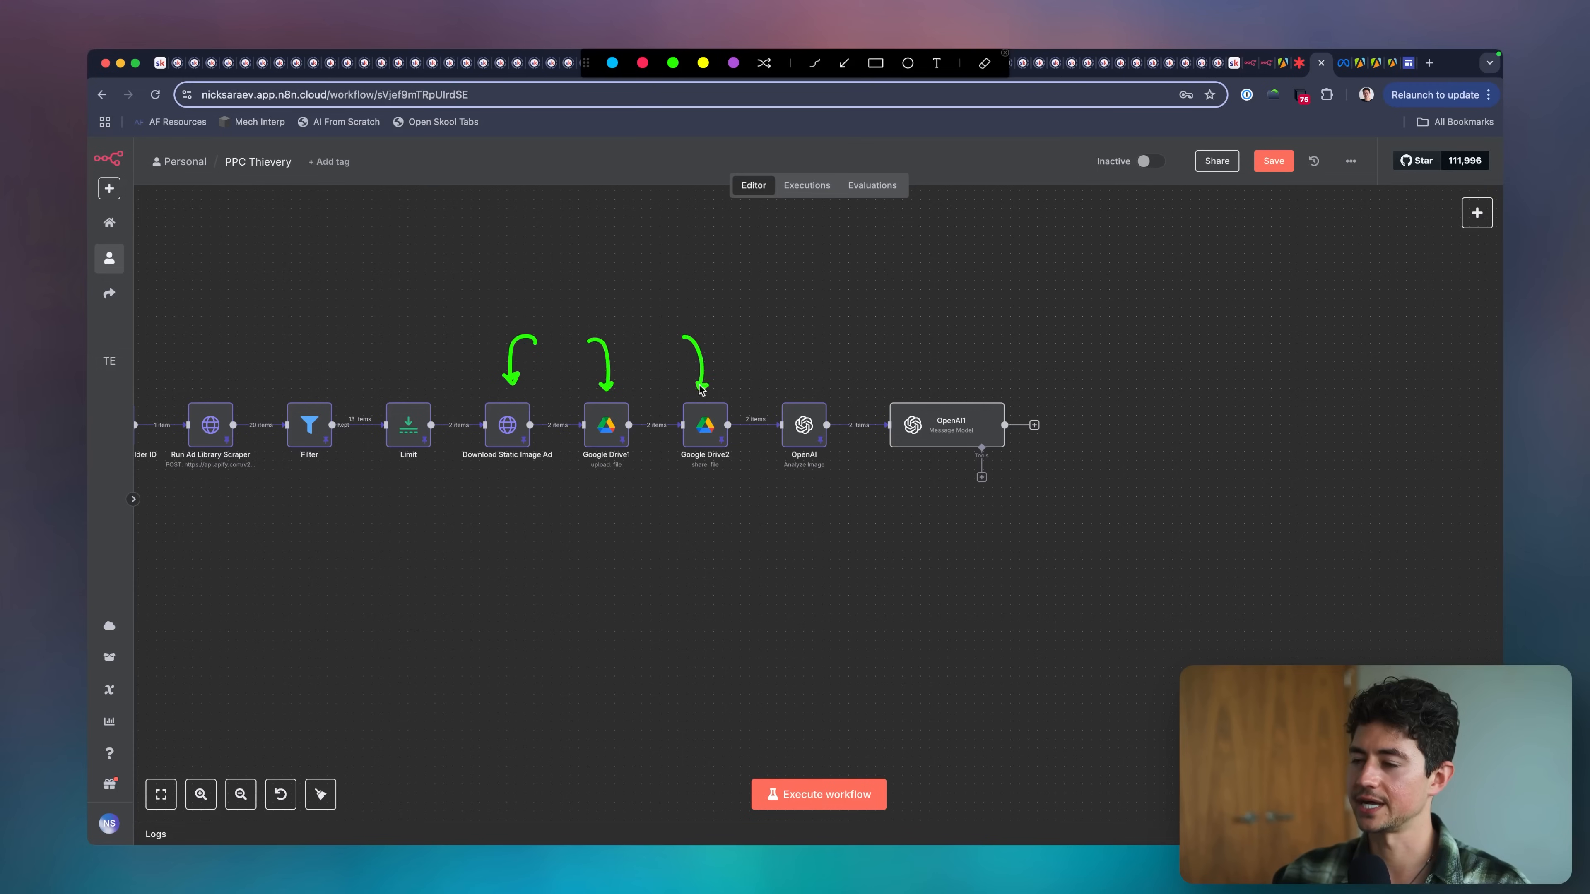
pyautogui.moveTo(754, 469)
pyautogui.mouseDown()
pyautogui.moveTo(657, 309)
pyautogui.moveTo(566, 445)
pyautogui.moveTo(705, 483)
pyautogui.mouseUp()
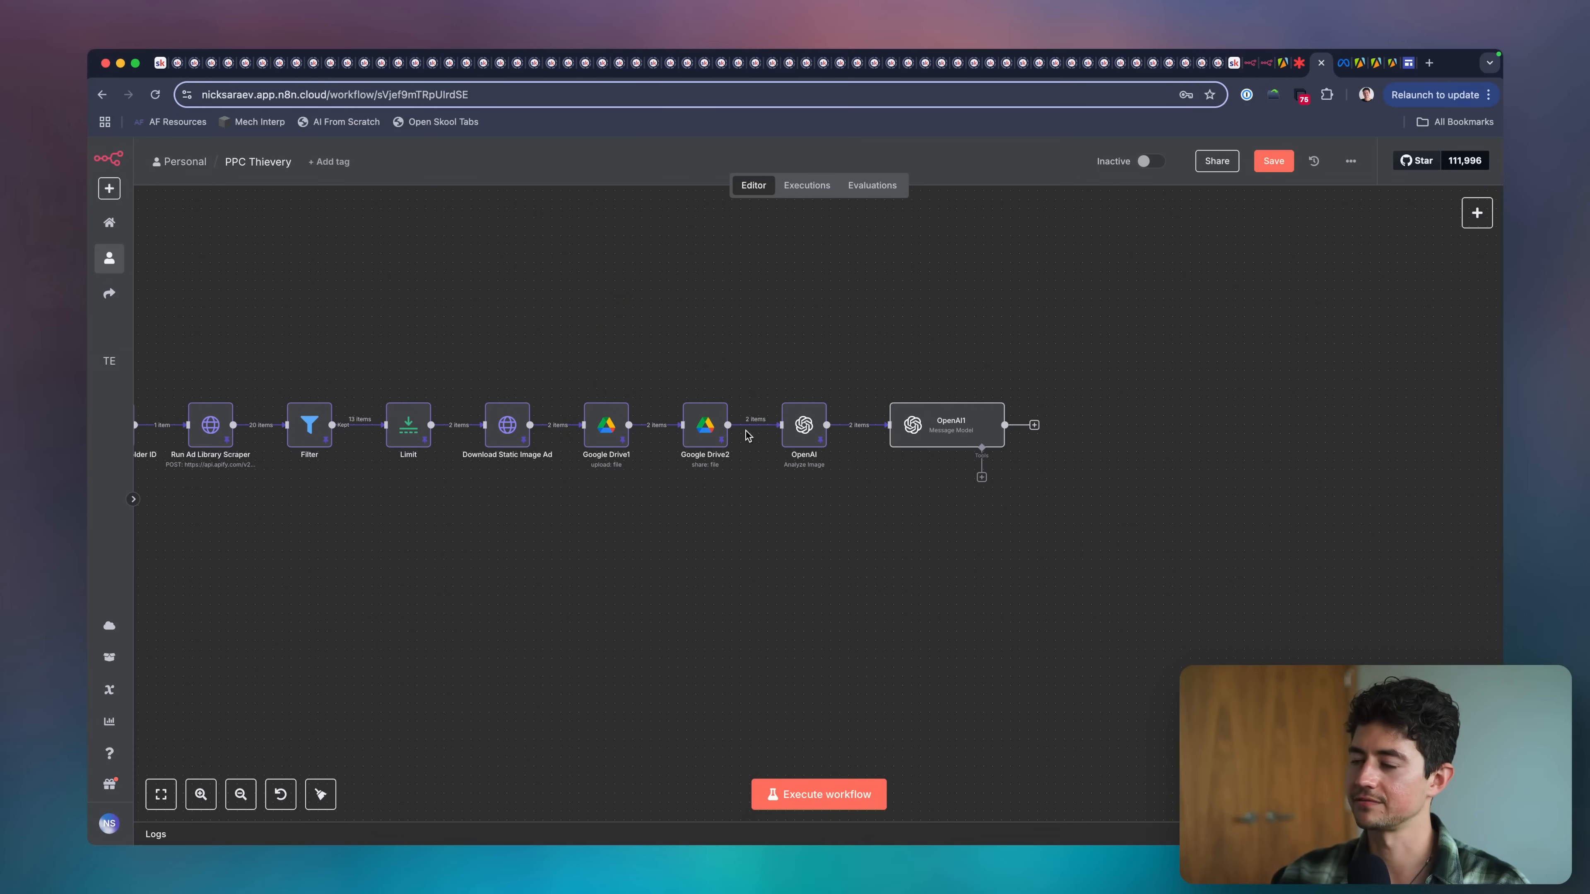
pyautogui.moveTo(821, 397)
pyautogui.mouseDown()
pyautogui.moveTo(829, 419)
pyautogui.moveTo(779, 407)
pyautogui.moveTo(812, 408)
pyautogui.moveTo(801, 417)
pyautogui.moveTo(861, 351)
pyautogui.mouseUp()
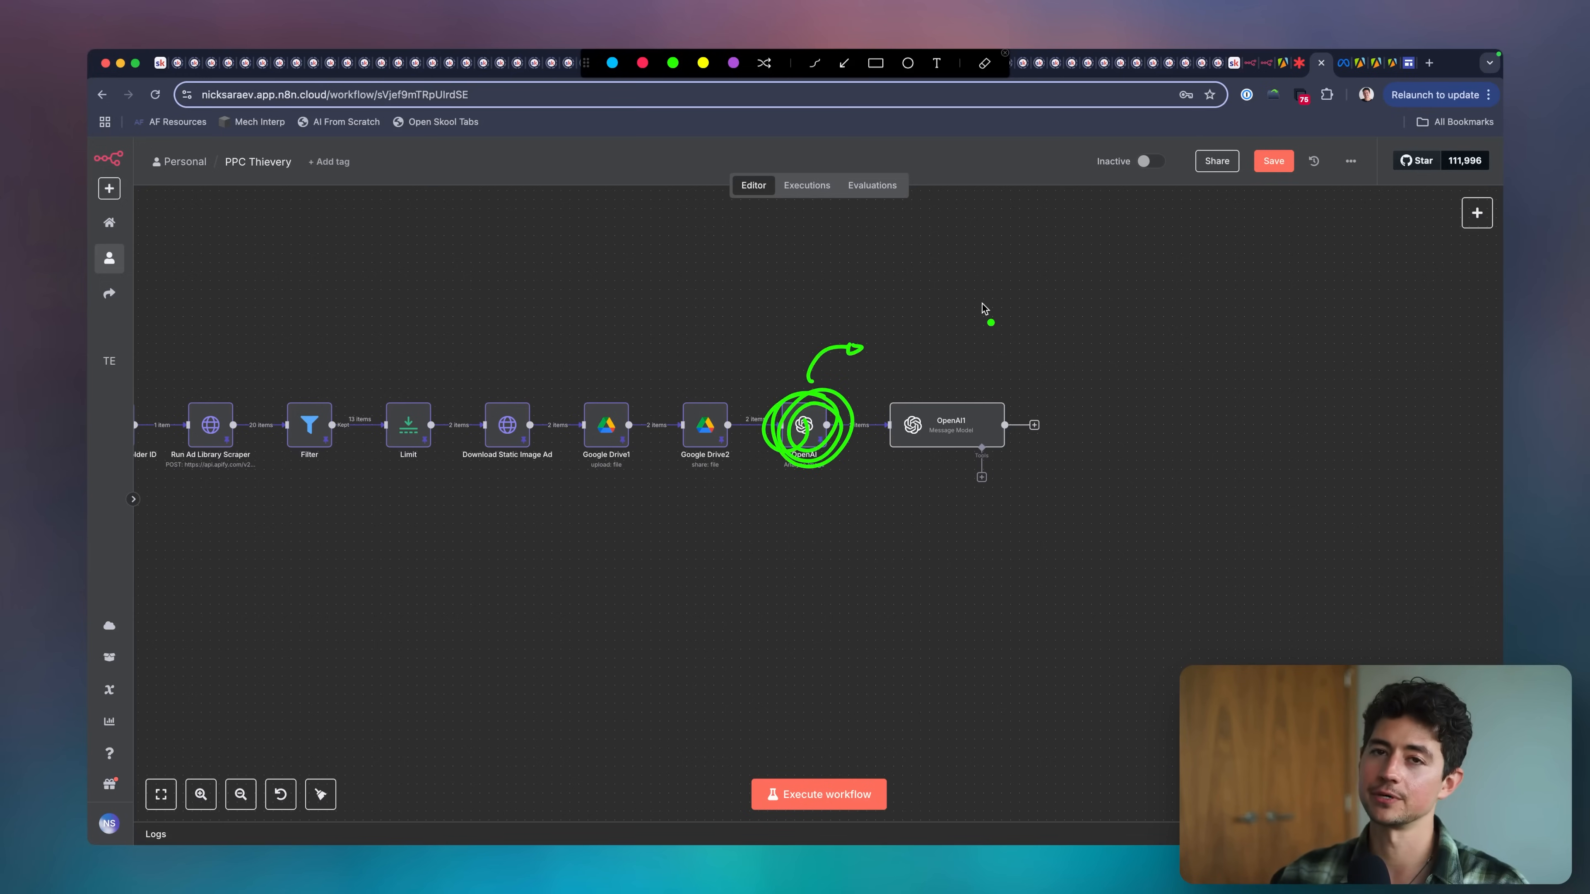
pyautogui.press('Escape')
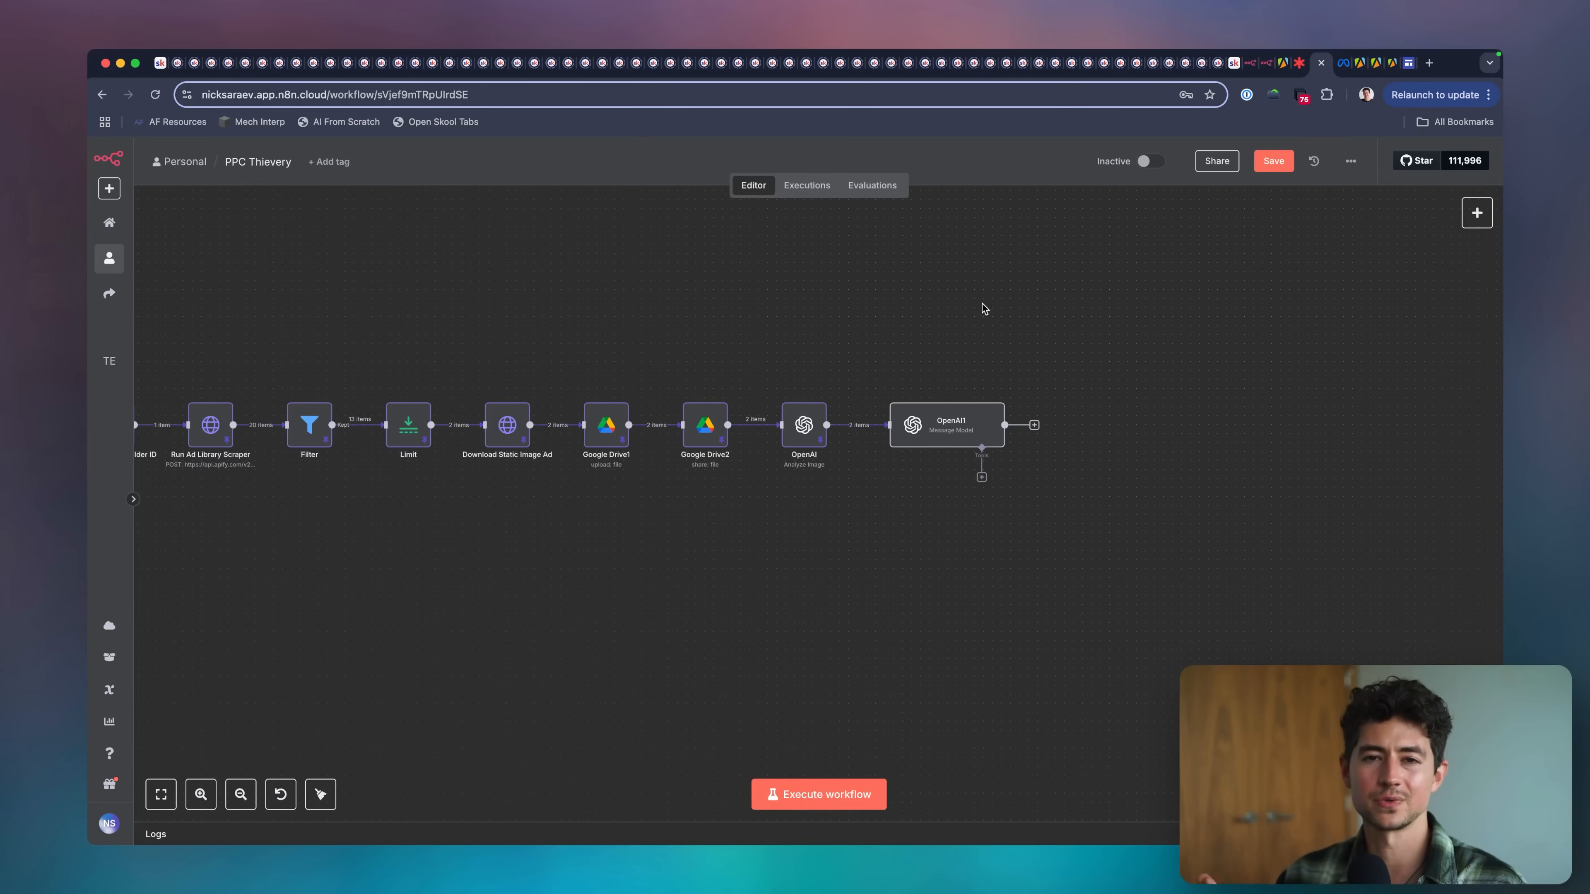
# Open the OpenAI1 node and read its full system prompt.
pyautogui.hscroll(3, 1002, 382)
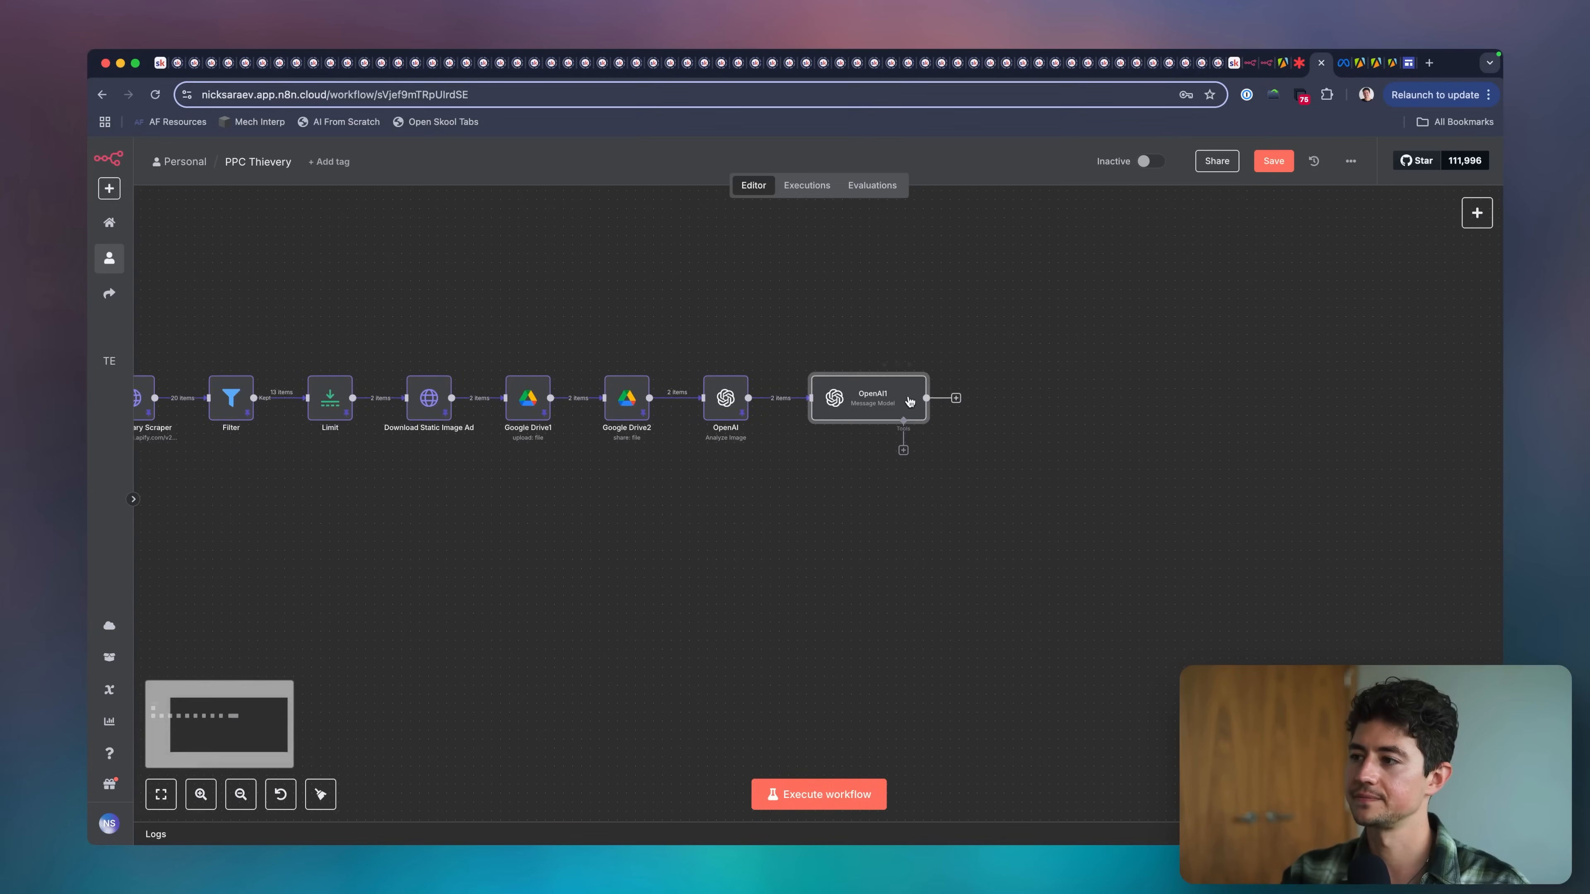
pyautogui.doubleClick(914, 397)
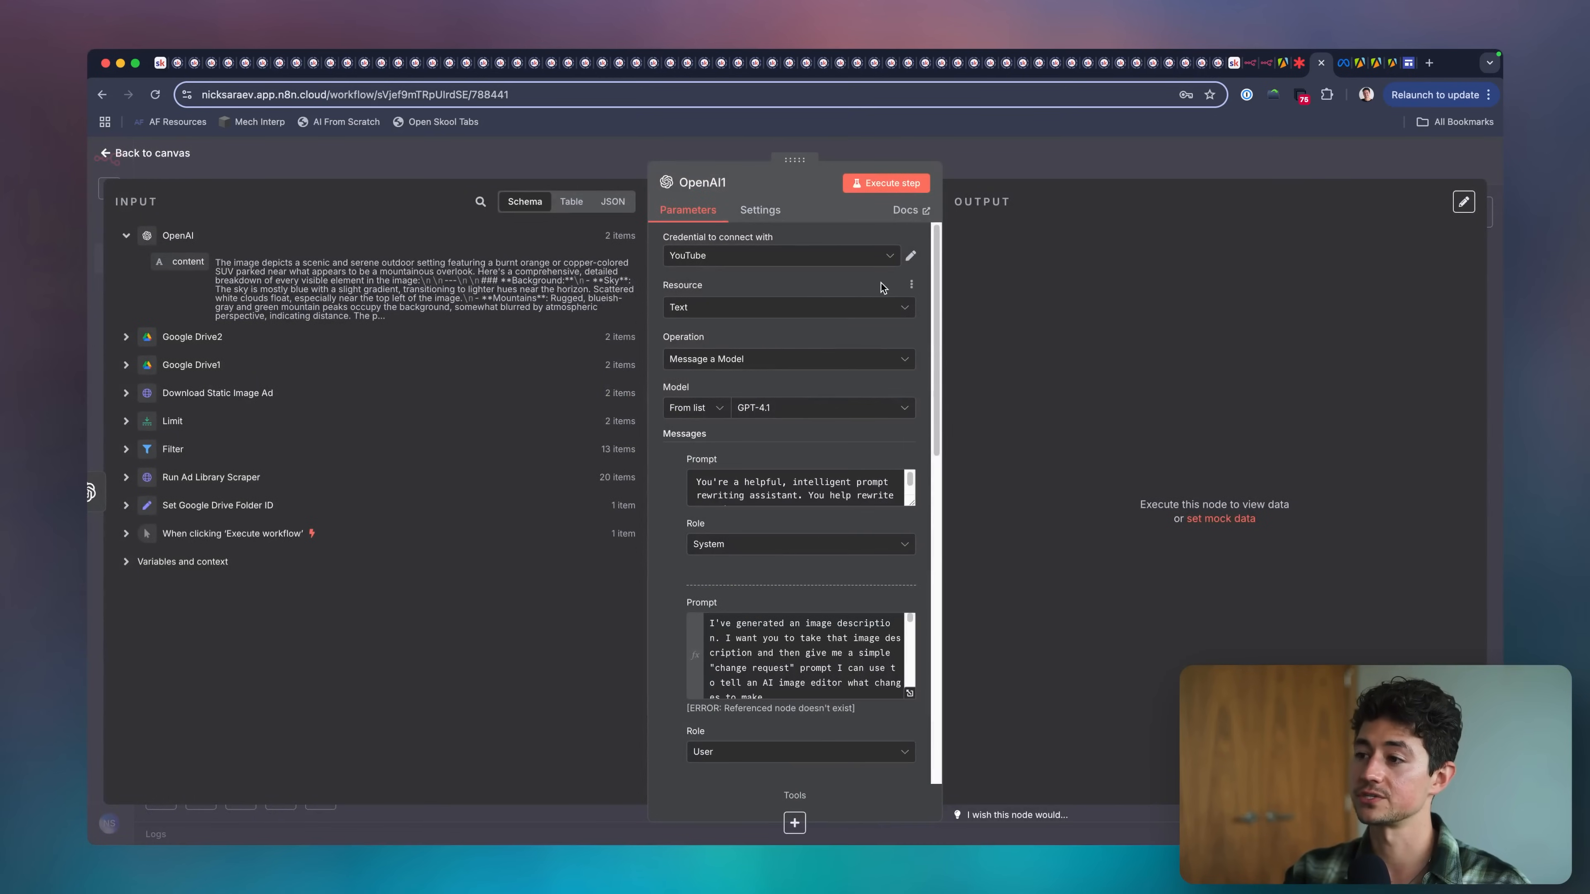
pyautogui.moveTo(911, 502); pyautogui.dragTo(903, 694)
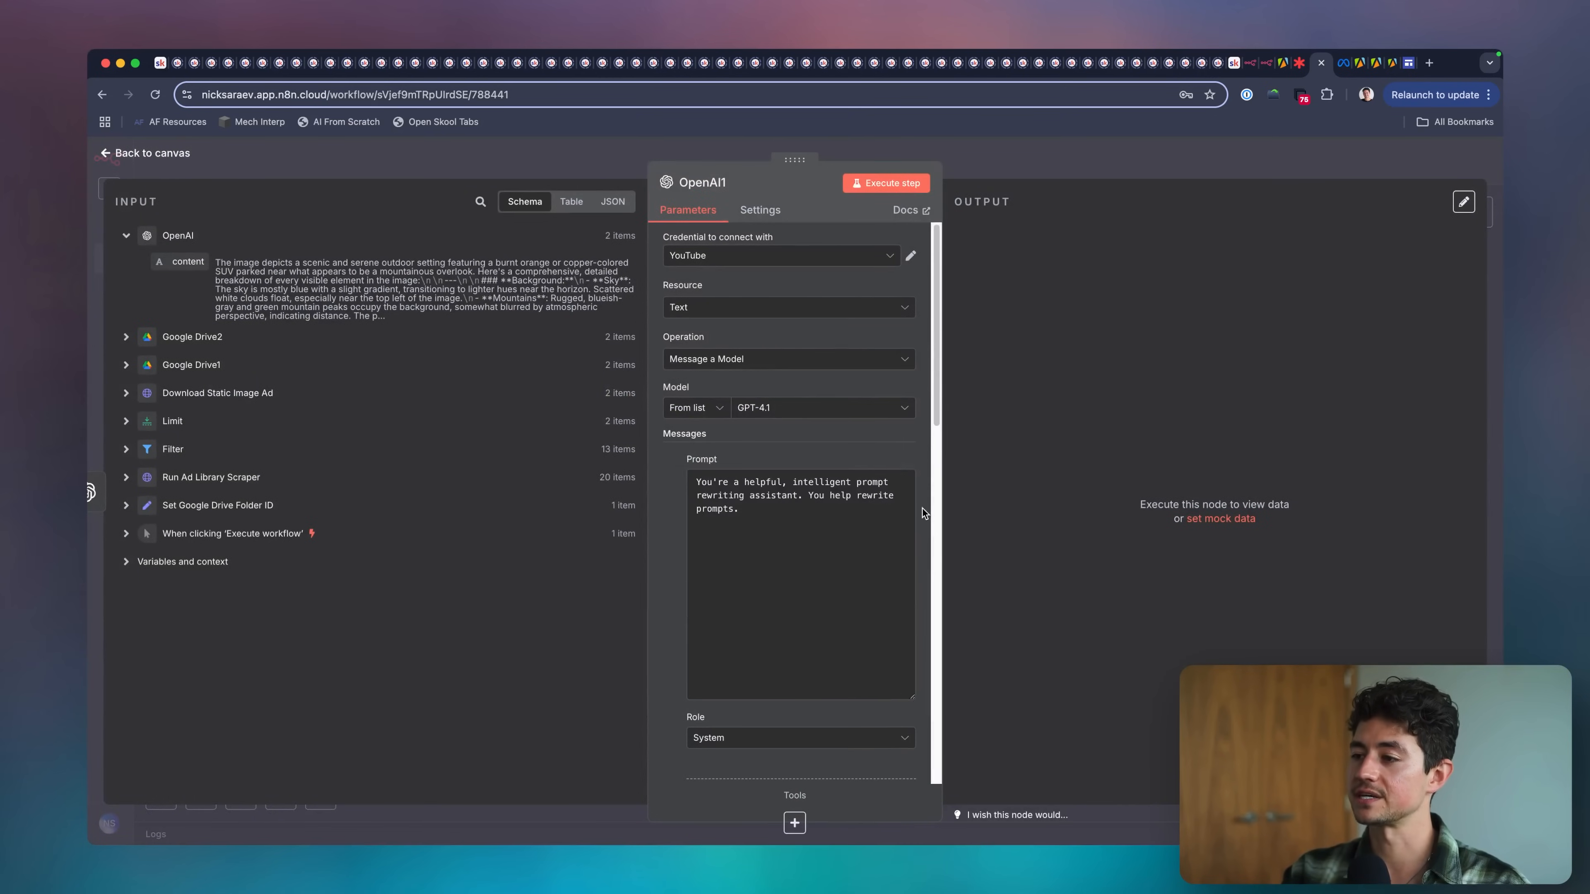
pyautogui.scroll(5, 922, 508)
pyautogui.click(784, 514)
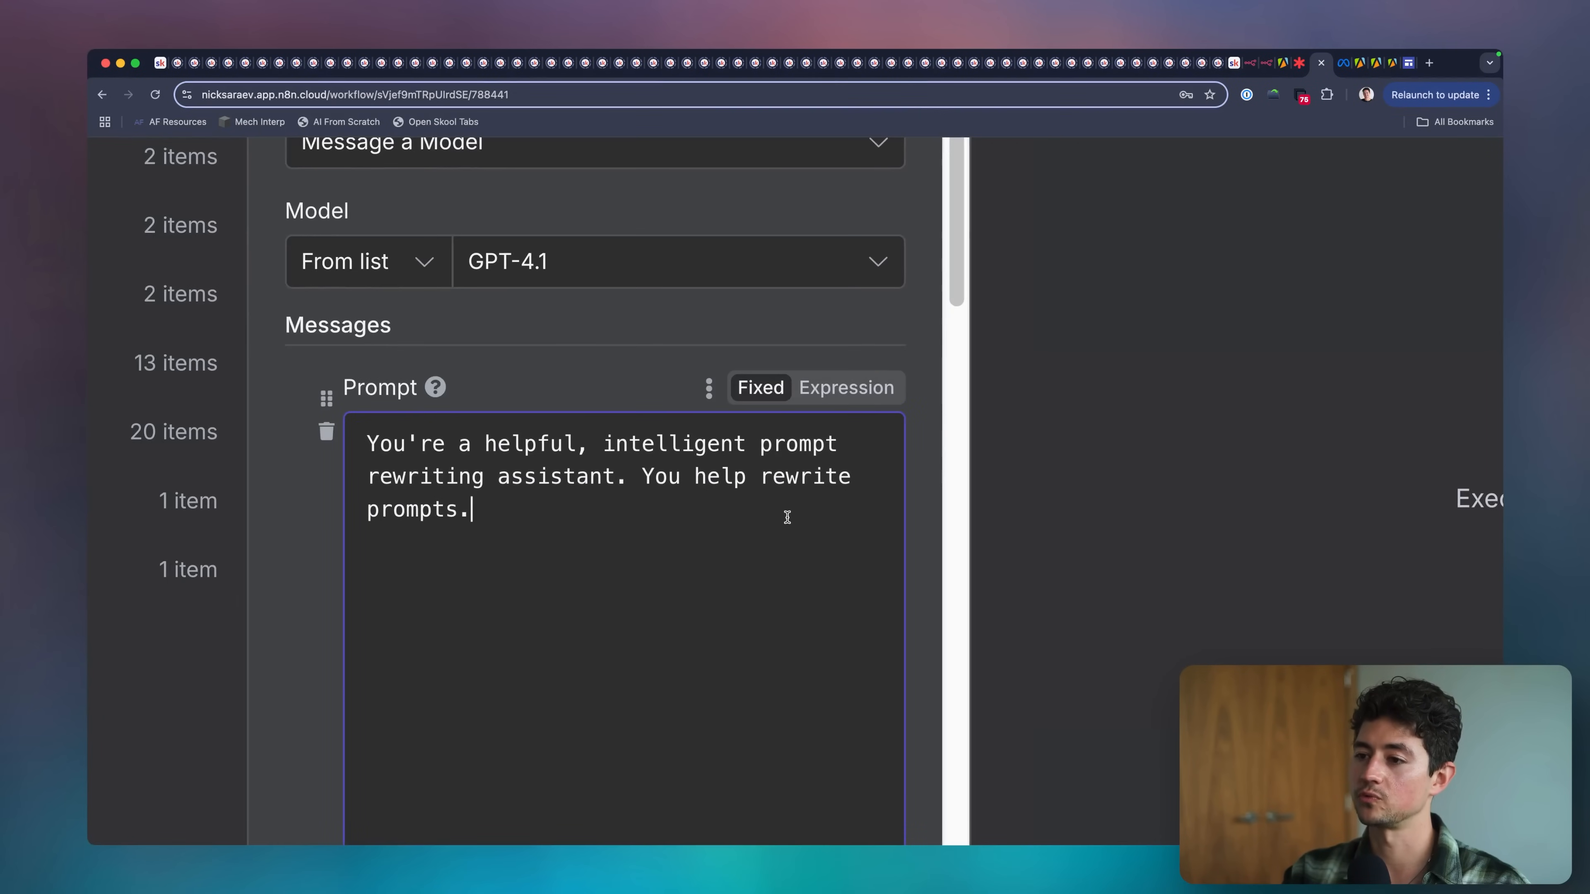
pyautogui.scroll(-5, 784, 514)
pyautogui.moveTo(912, 691); pyautogui.dragTo(912, 537)
pyautogui.scroll(-5, 913, 501)
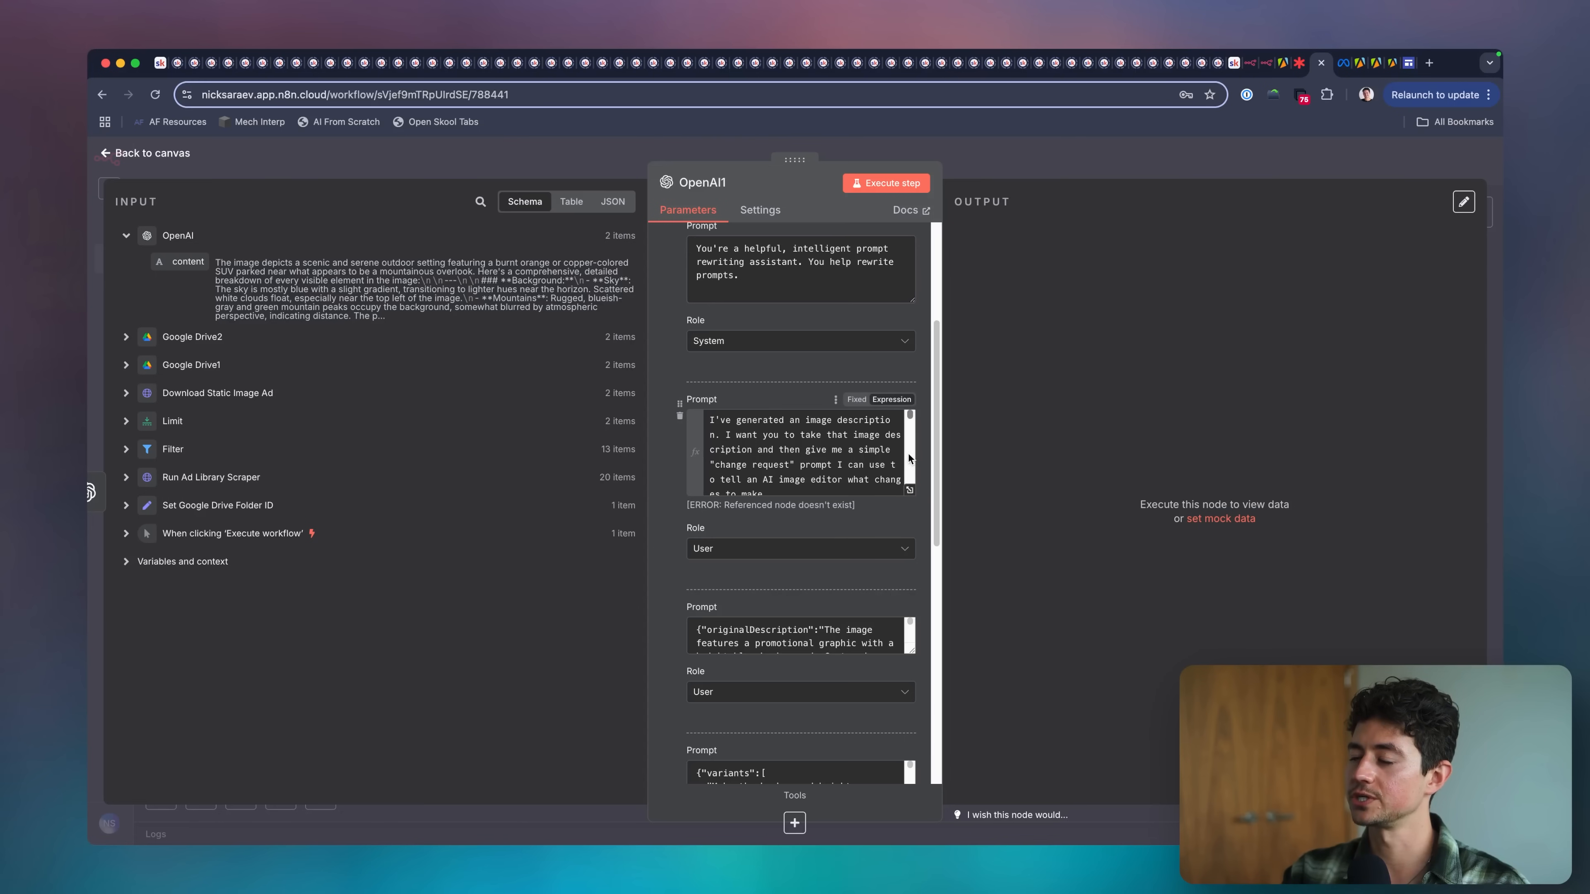
# In the first user prompt's rules, replace the numberOfSamples expression with 3 change requests and close the expression editor.
pyautogui.click(910, 493)
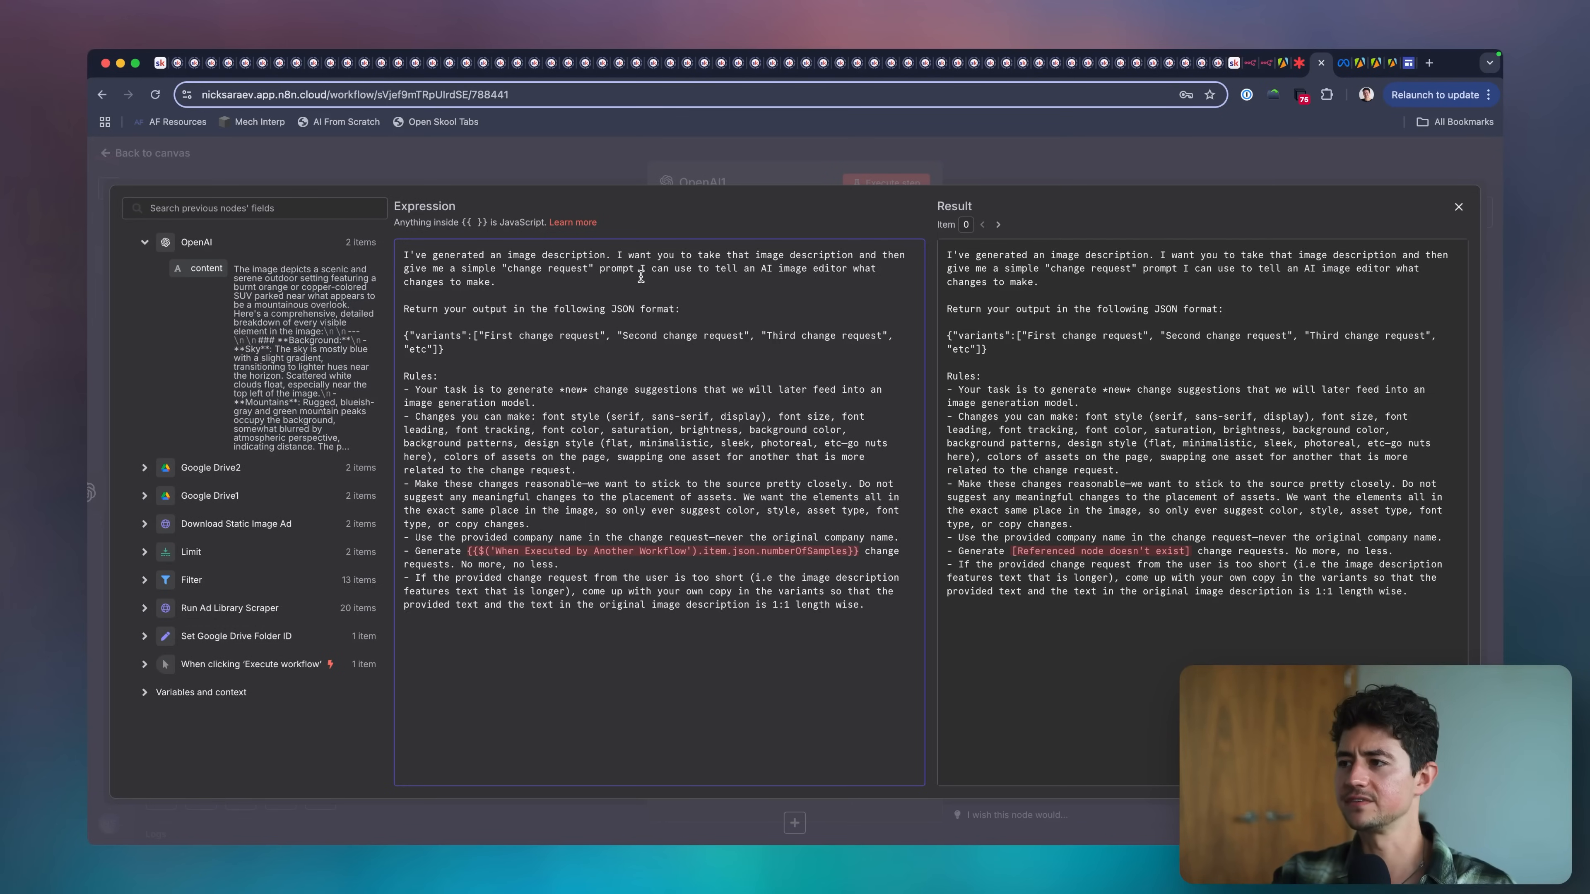
pyautogui.moveTo(458, 346); pyautogui.dragTo(403, 336)
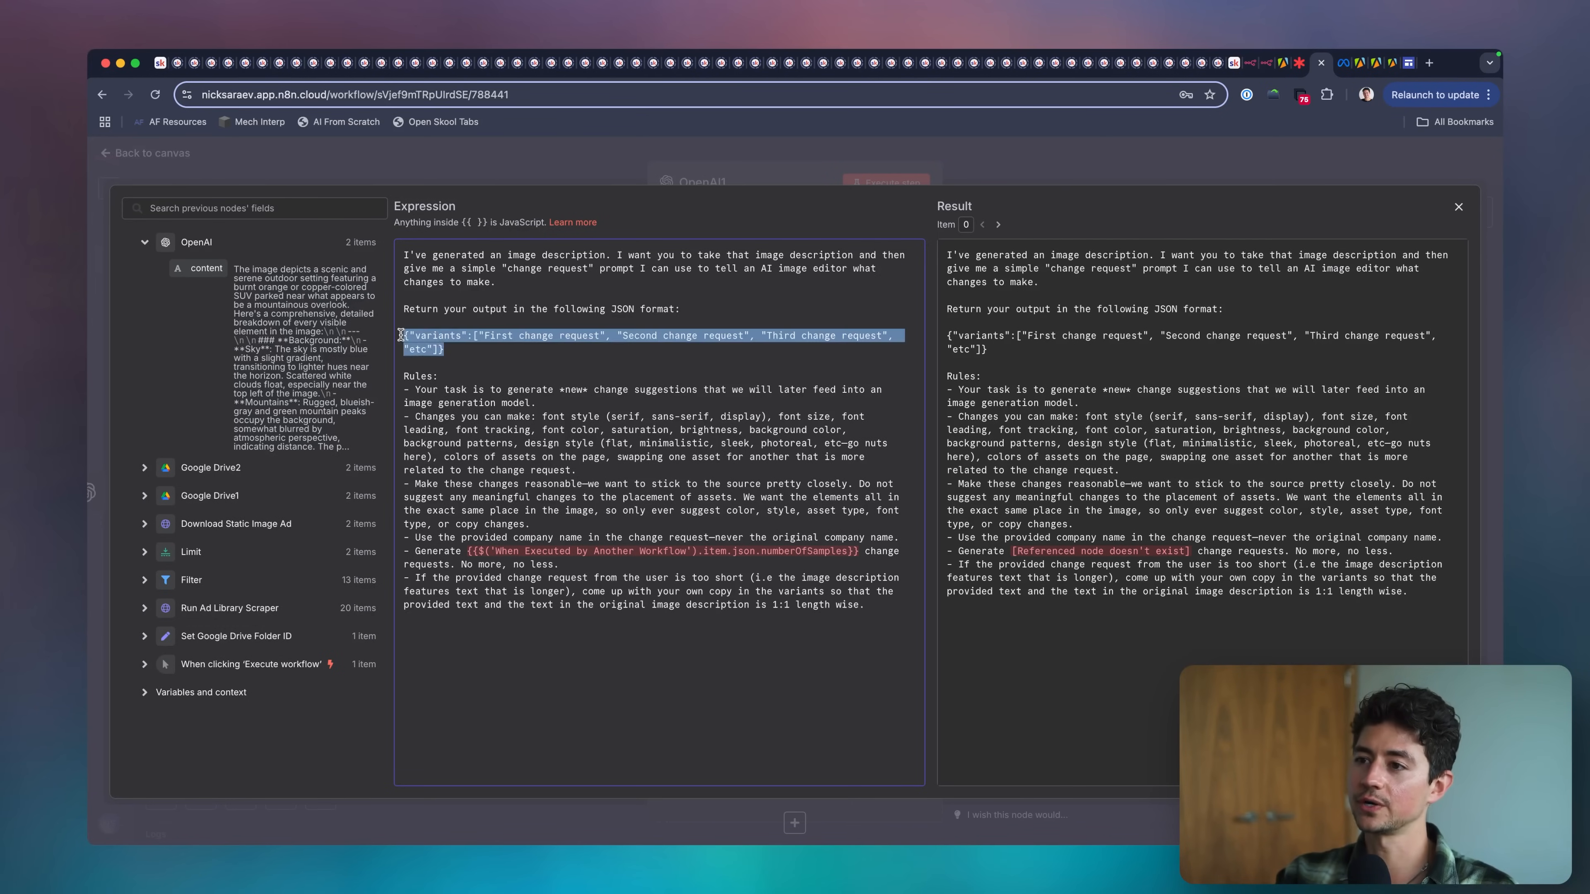
pyautogui.click(465, 346)
pyautogui.doubleClick(445, 338)
pyautogui.click(483, 351)
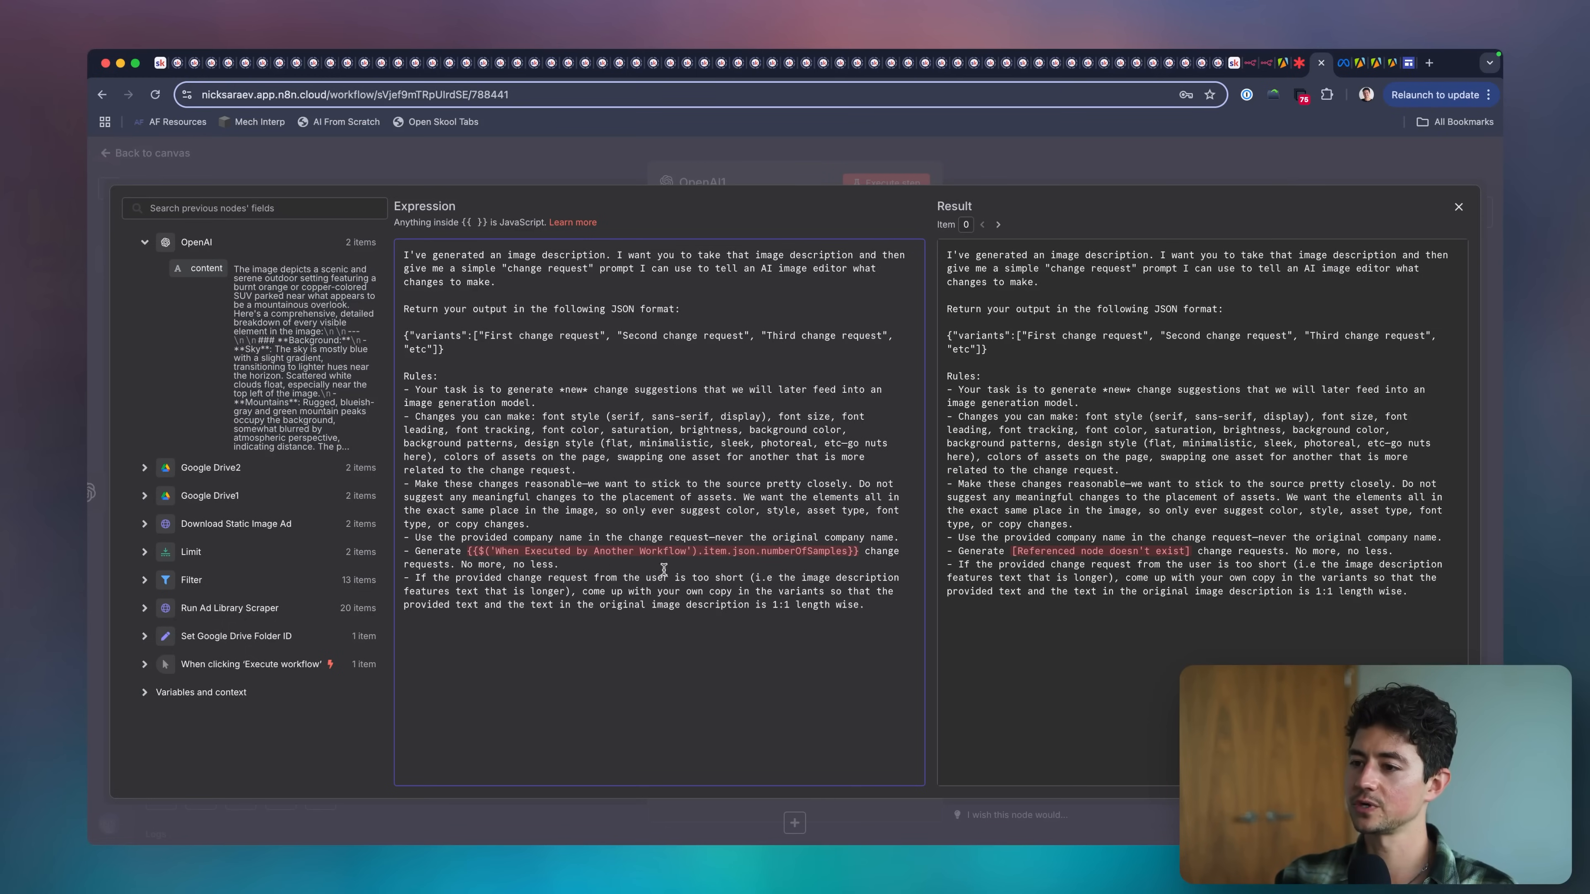
pyautogui.moveTo(862, 551); pyautogui.dragTo(467, 551)
pyautogui.write('3')
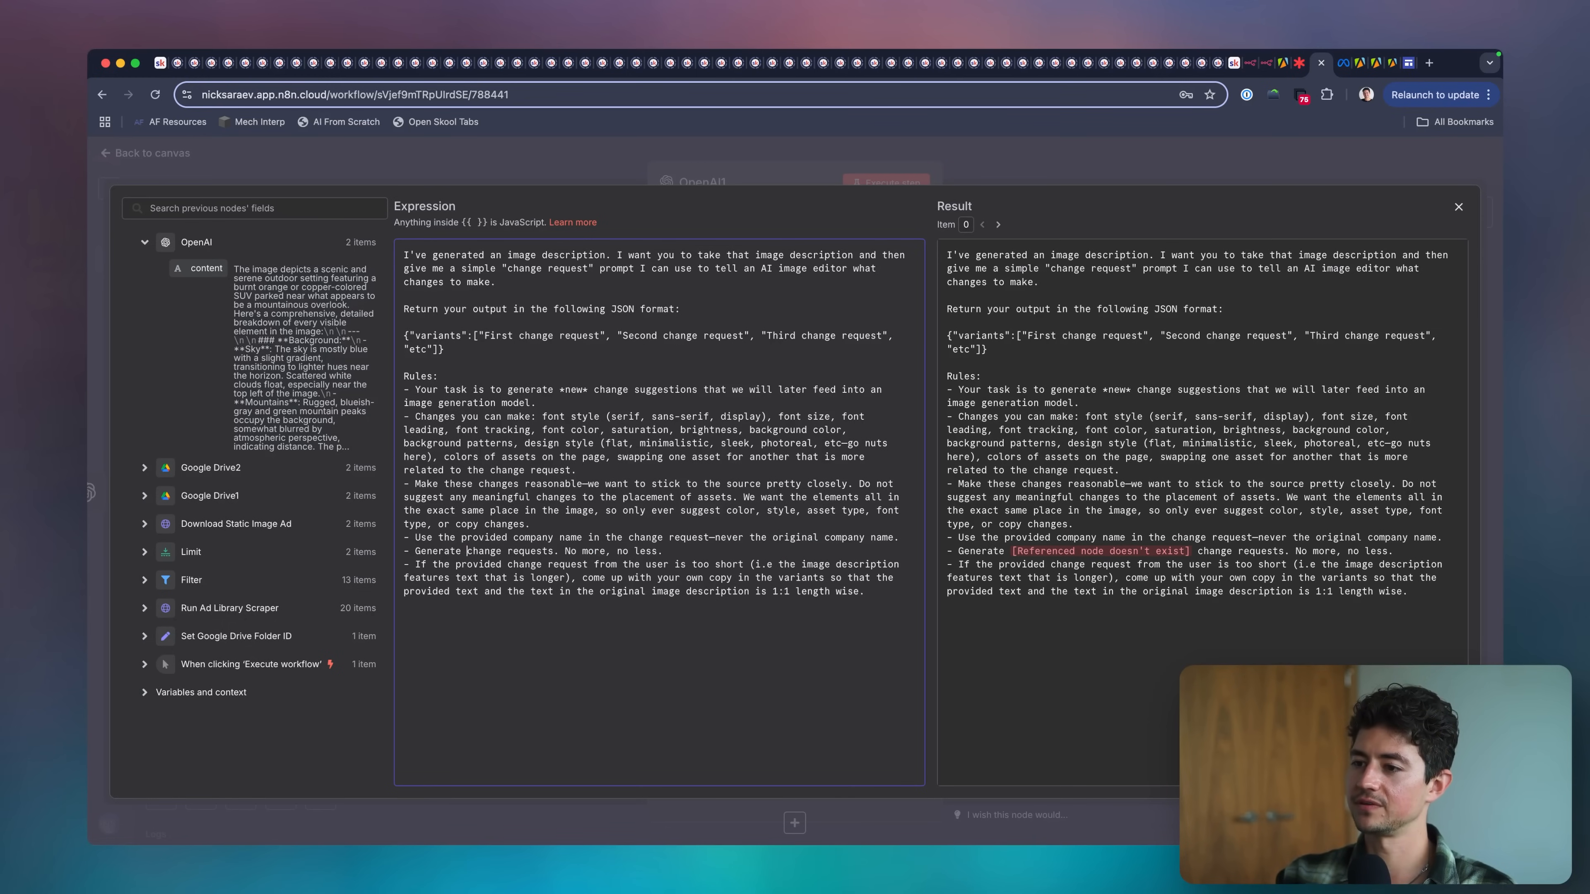
pyautogui.click(596, 618)
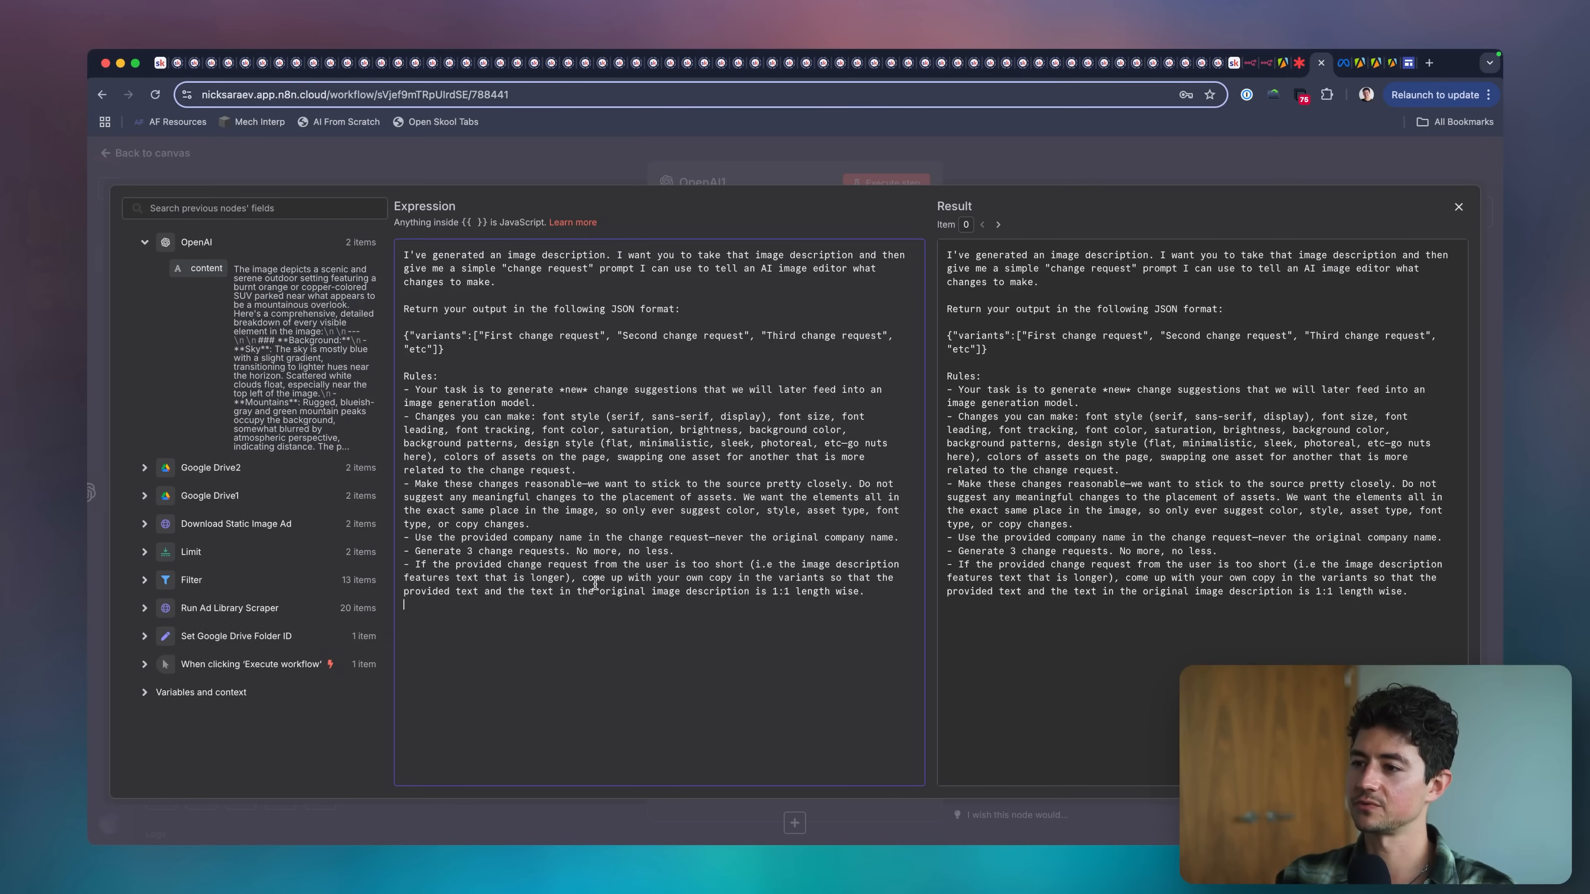
pyautogui.click(1054, 149)
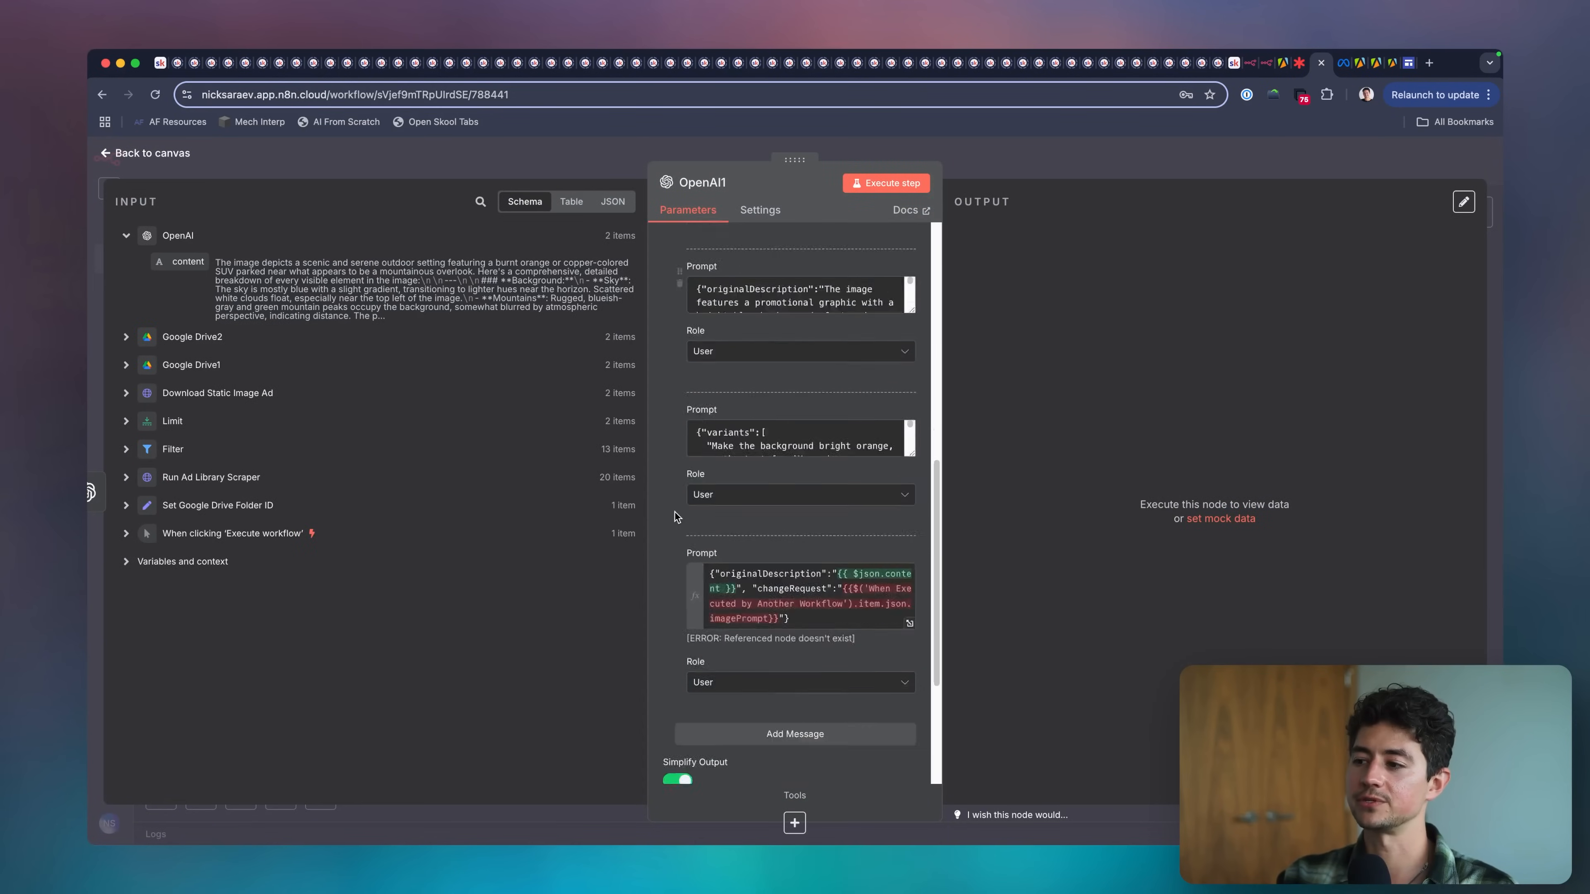
# Enlarge the originalDescription example prompt of the OpenAI1 node and read its text.
pyautogui.scroll(-4, 675, 512)
pyautogui.scroll(6, 675, 512)
pyautogui.scroll(-1, 905, 431)
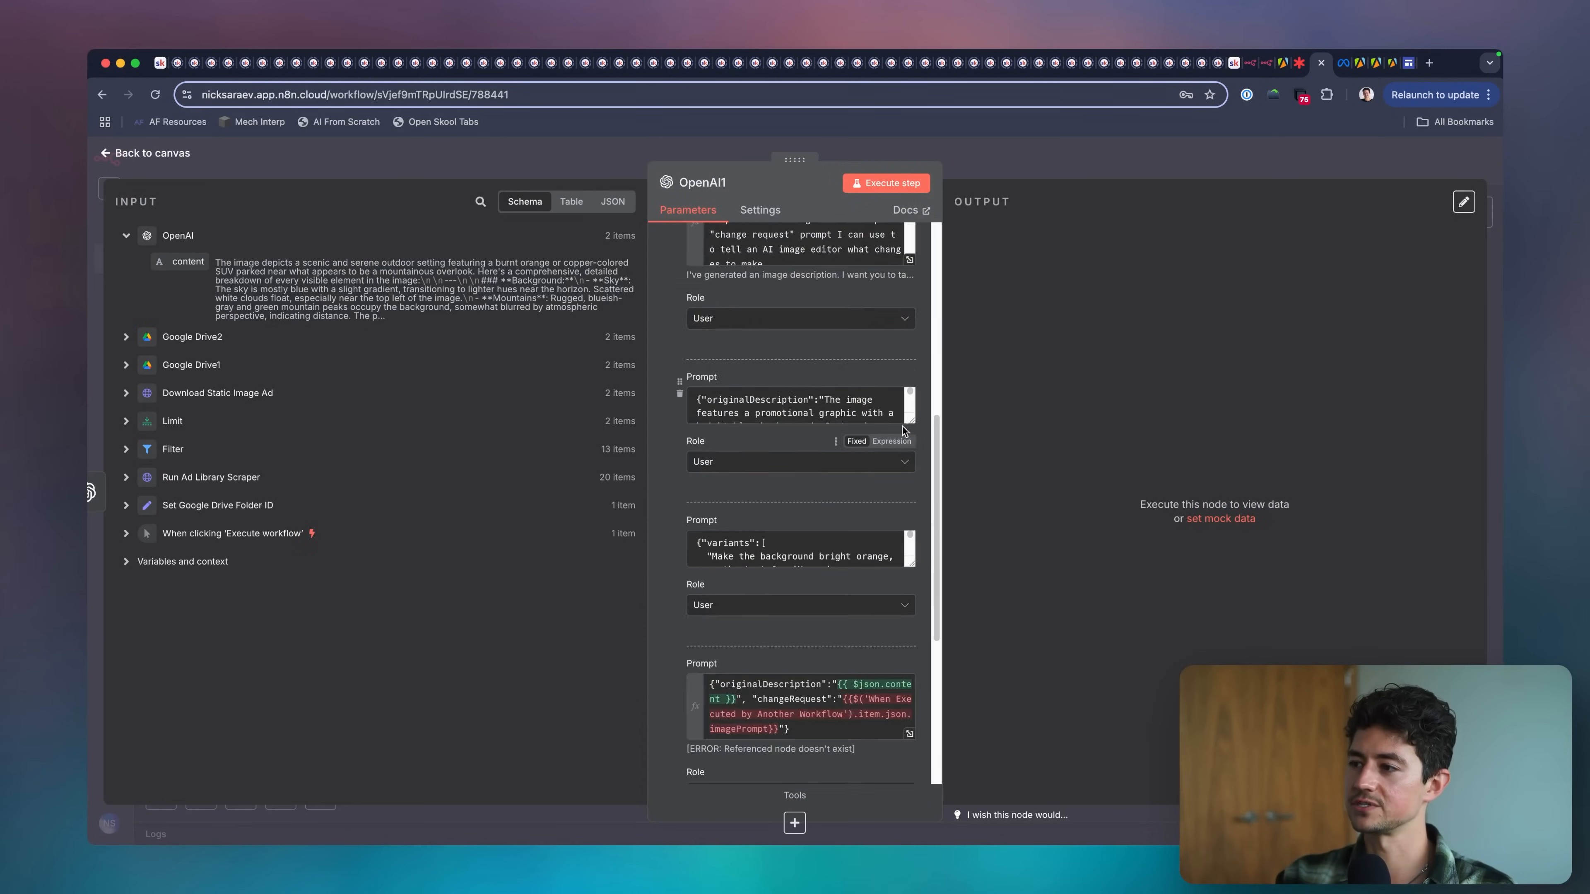
pyautogui.moveTo(911, 420); pyautogui.dragTo(911, 632)
pyautogui.moveTo(889, 627); pyautogui.dragTo(805, 347)
pyautogui.click(805, 347)
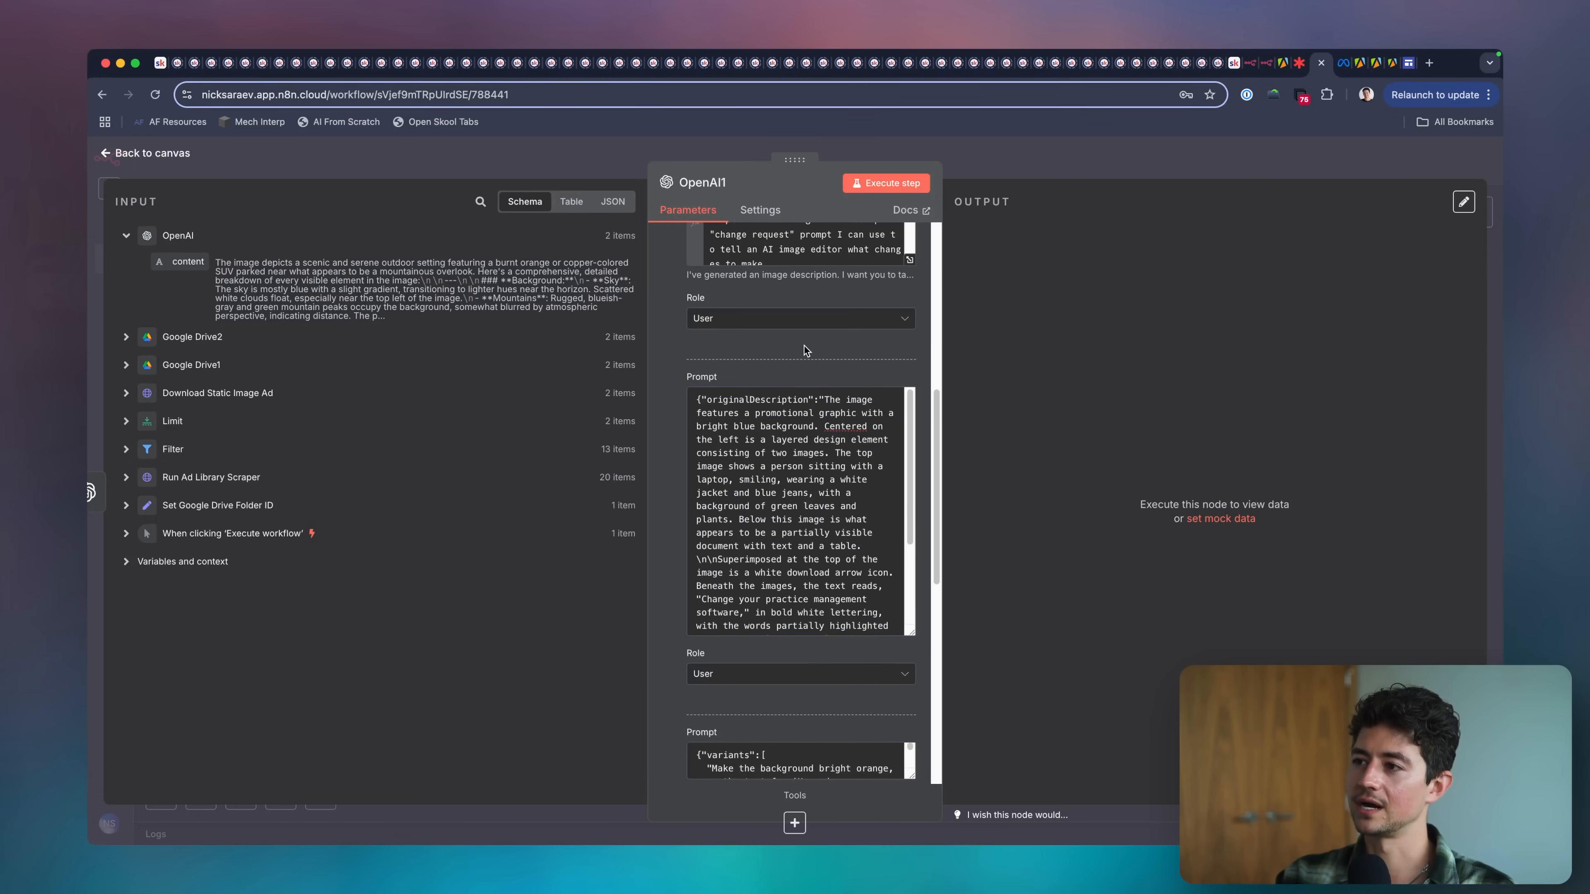
pyautogui.click(745, 475)
pyautogui.press('super+a')
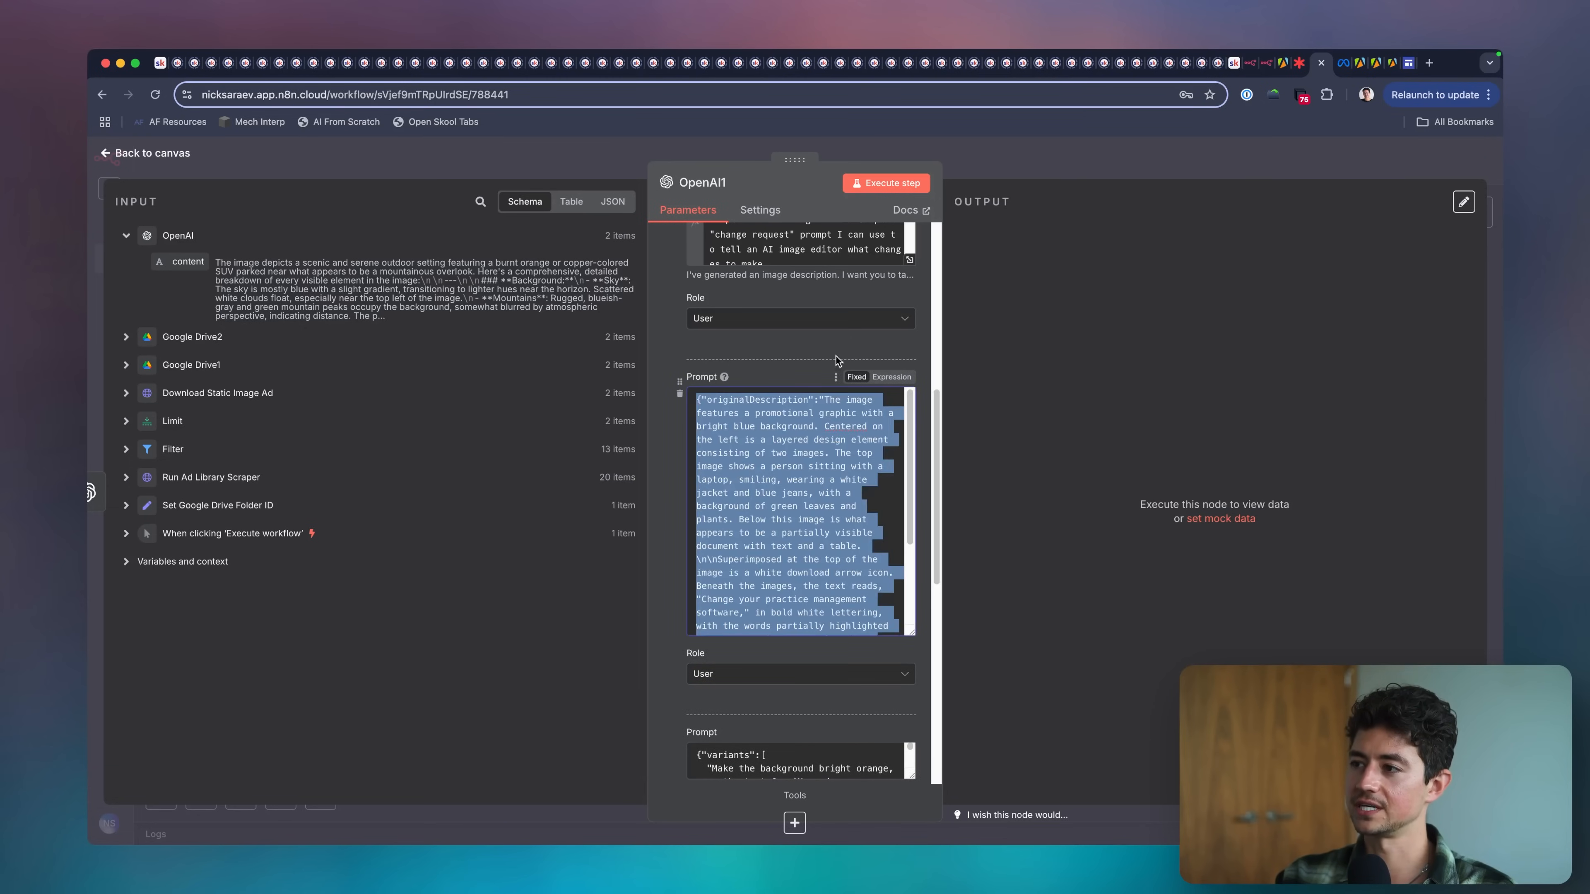
pyautogui.click(689, 488)
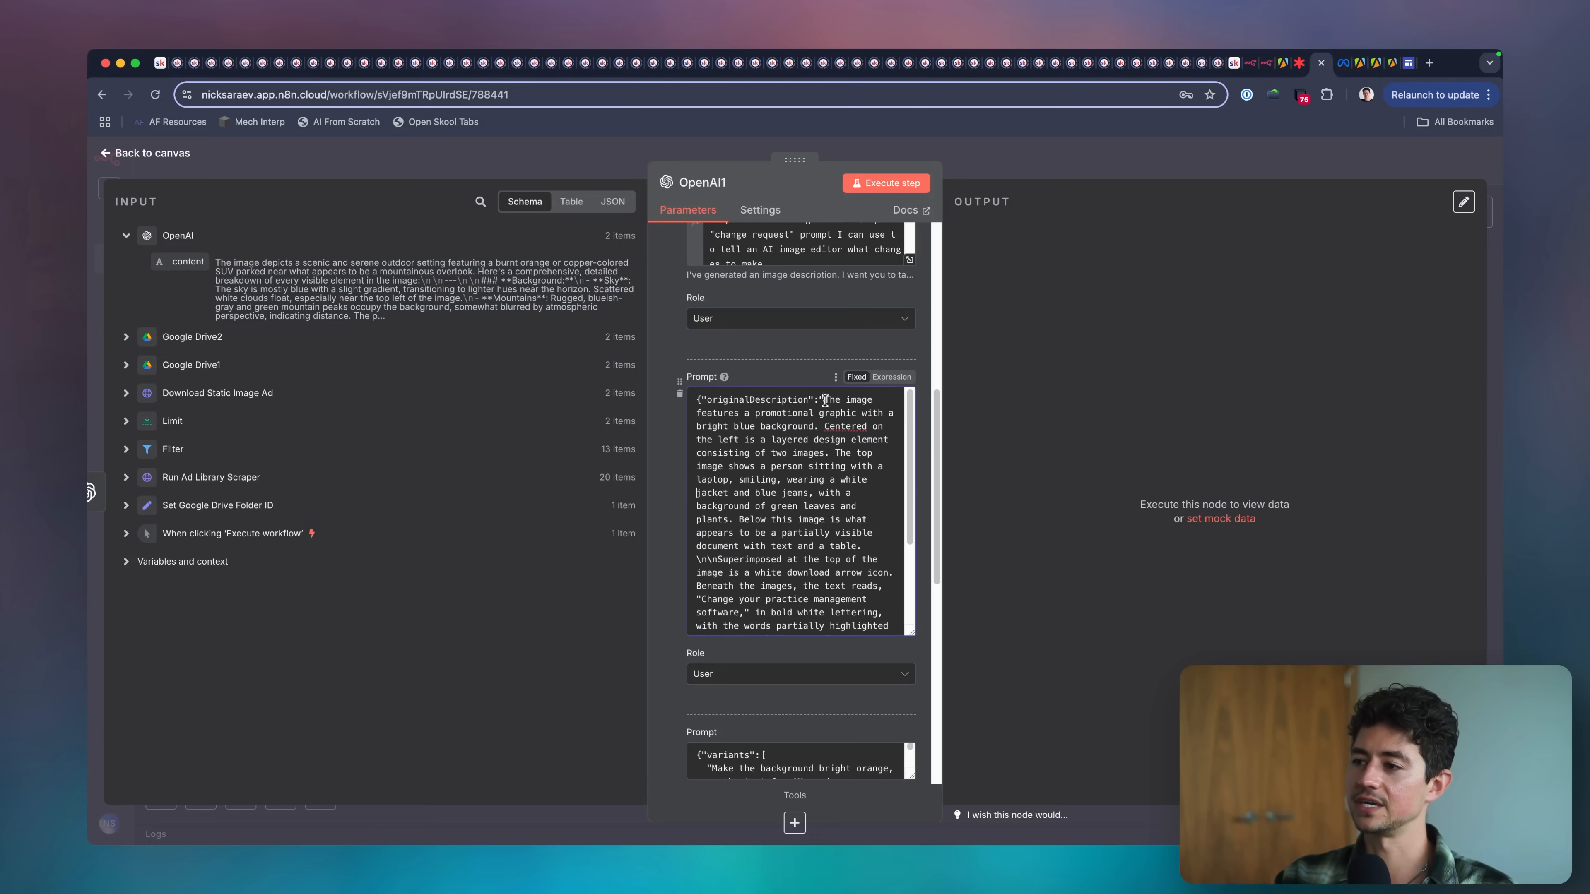
# Enlarge the variants example prompt and set its message role to Assistant.
pyautogui.scroll(-5, 672, 495)
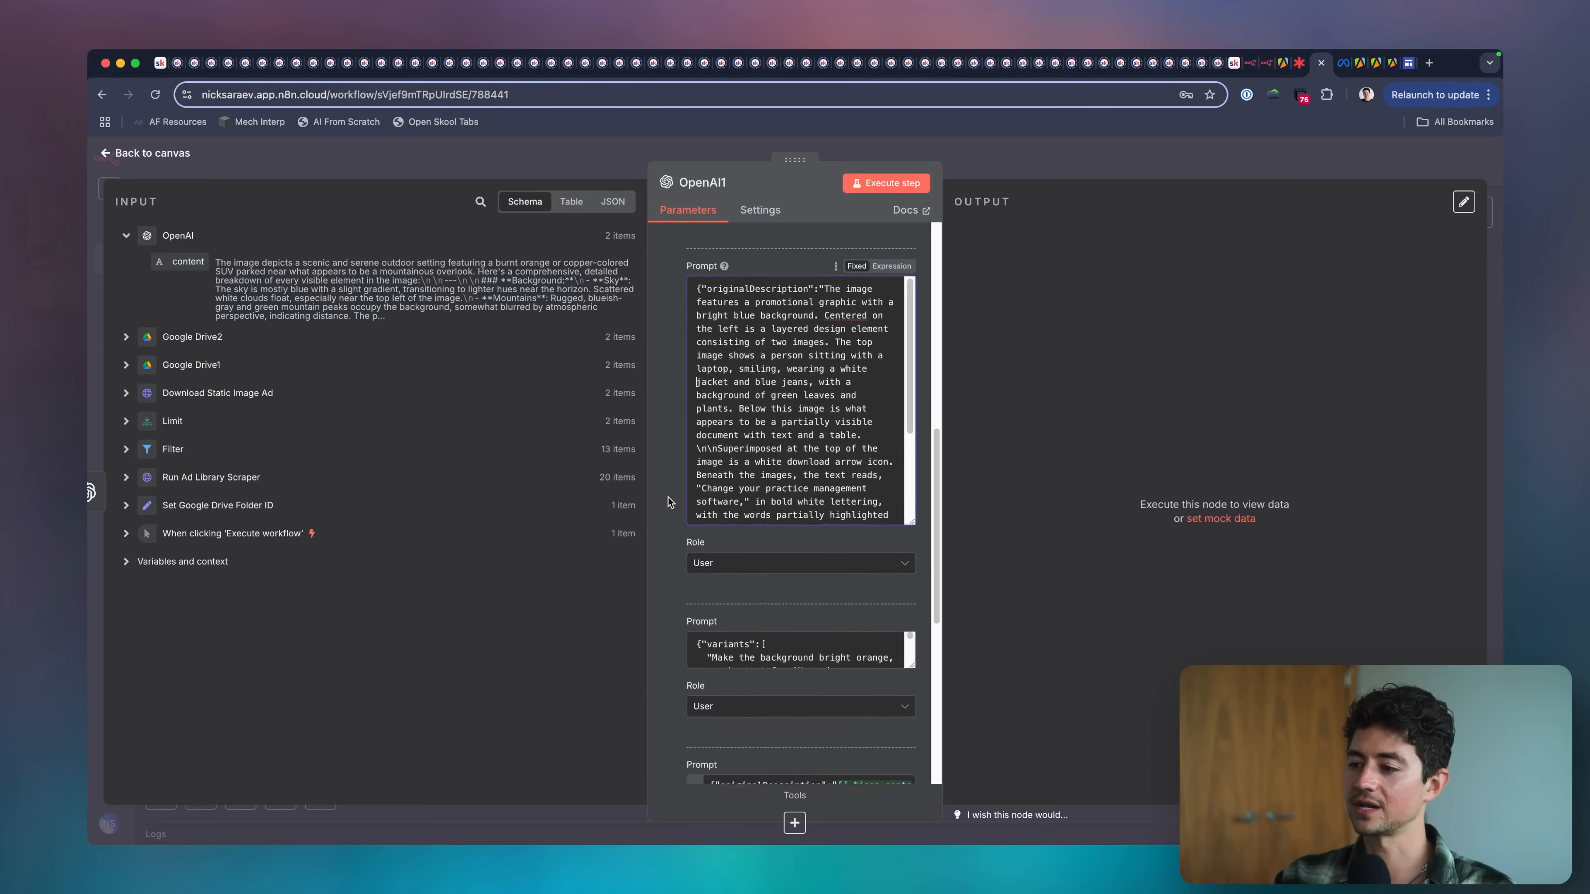
pyautogui.click(887, 551)
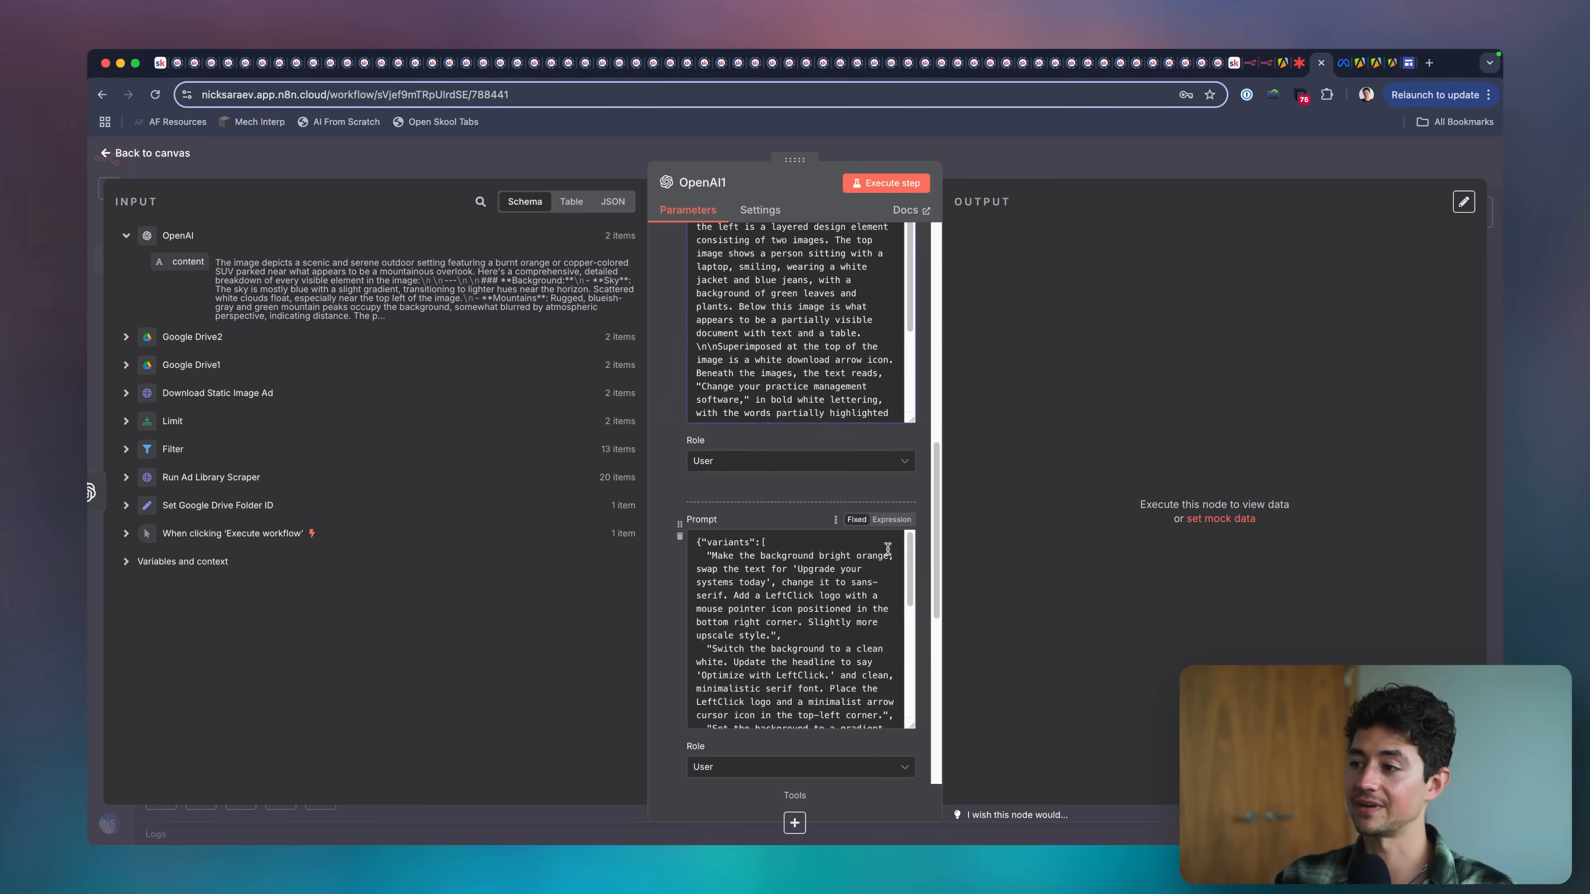
pyautogui.scroll(-2, 819, 516)
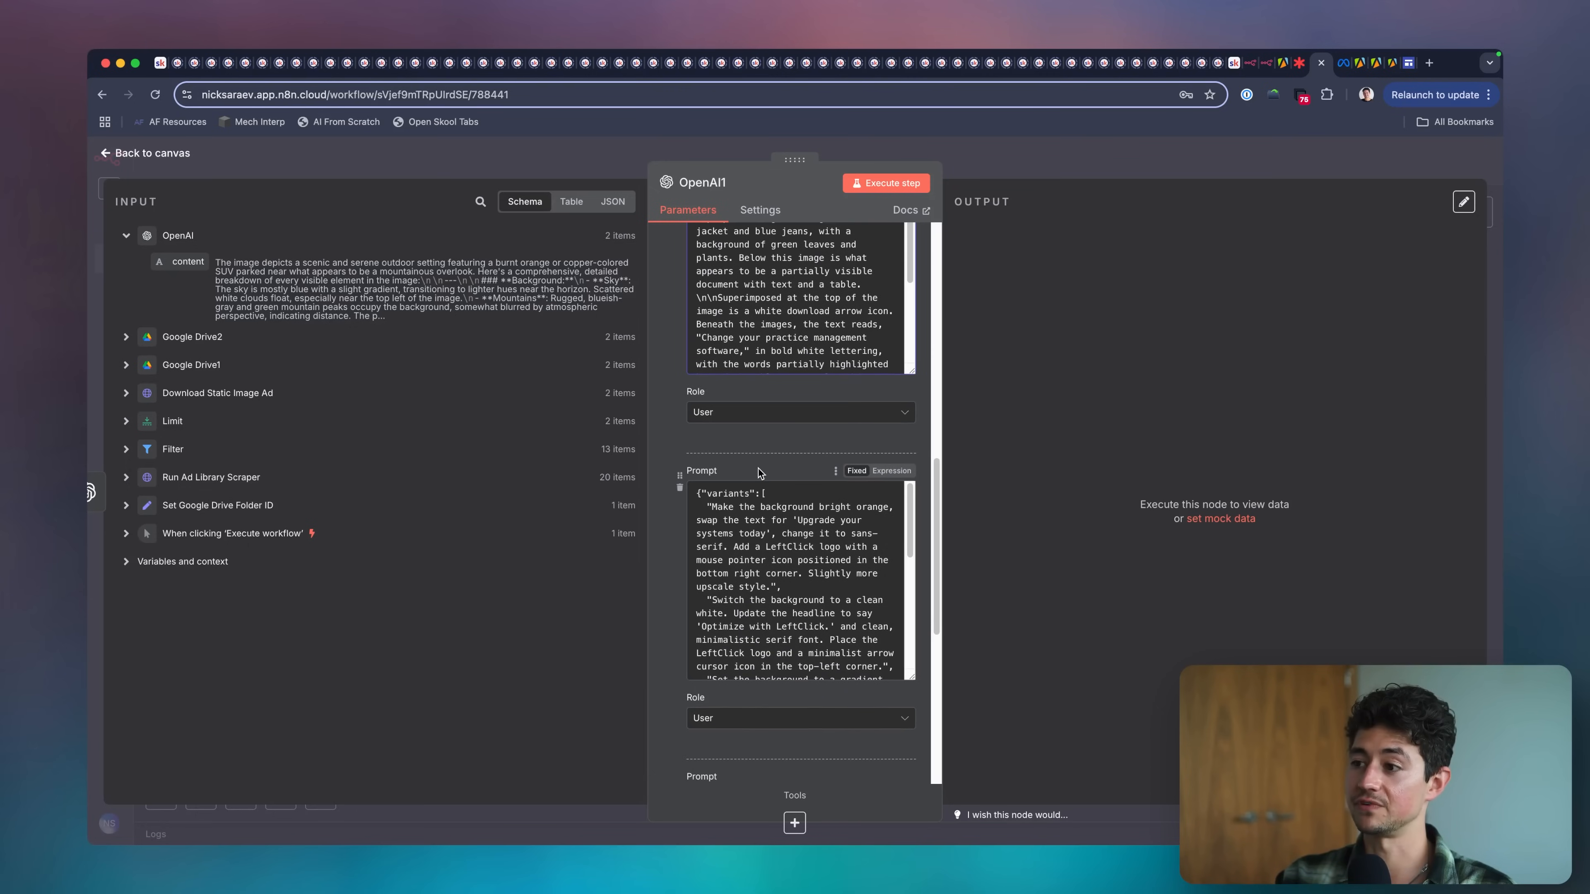
pyautogui.scroll(-6, 764, 446)
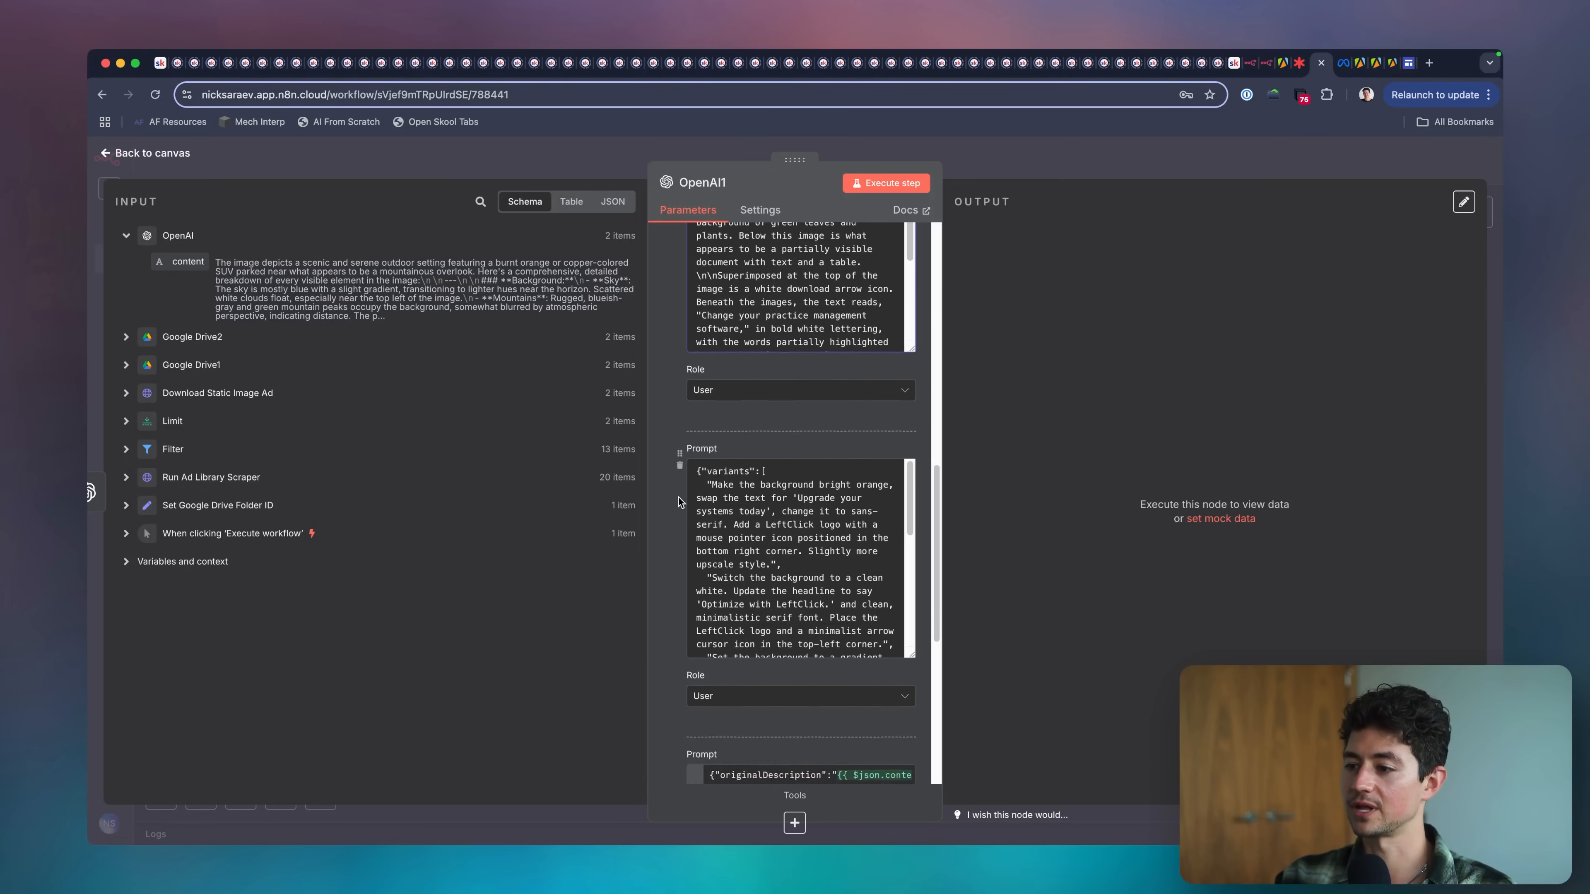
pyautogui.click(754, 435)
pyautogui.click(753, 513)
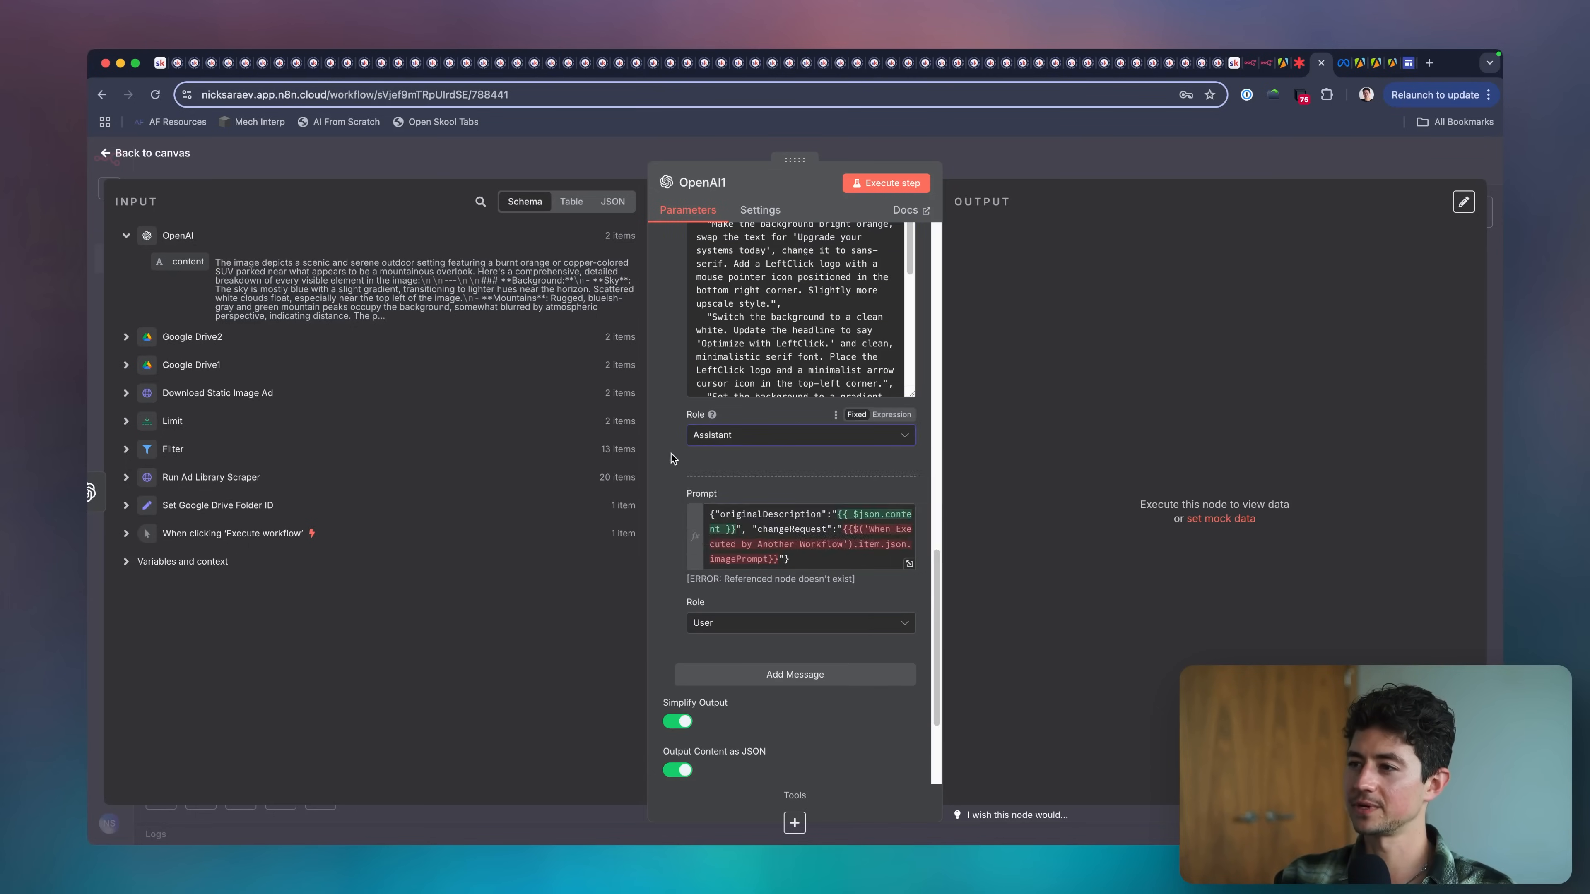
# Inspect the last user prompt's originalDescription and changeRequest expressions, and close the OpenAI1 node.
pyautogui.scroll(-2, 799, 462)
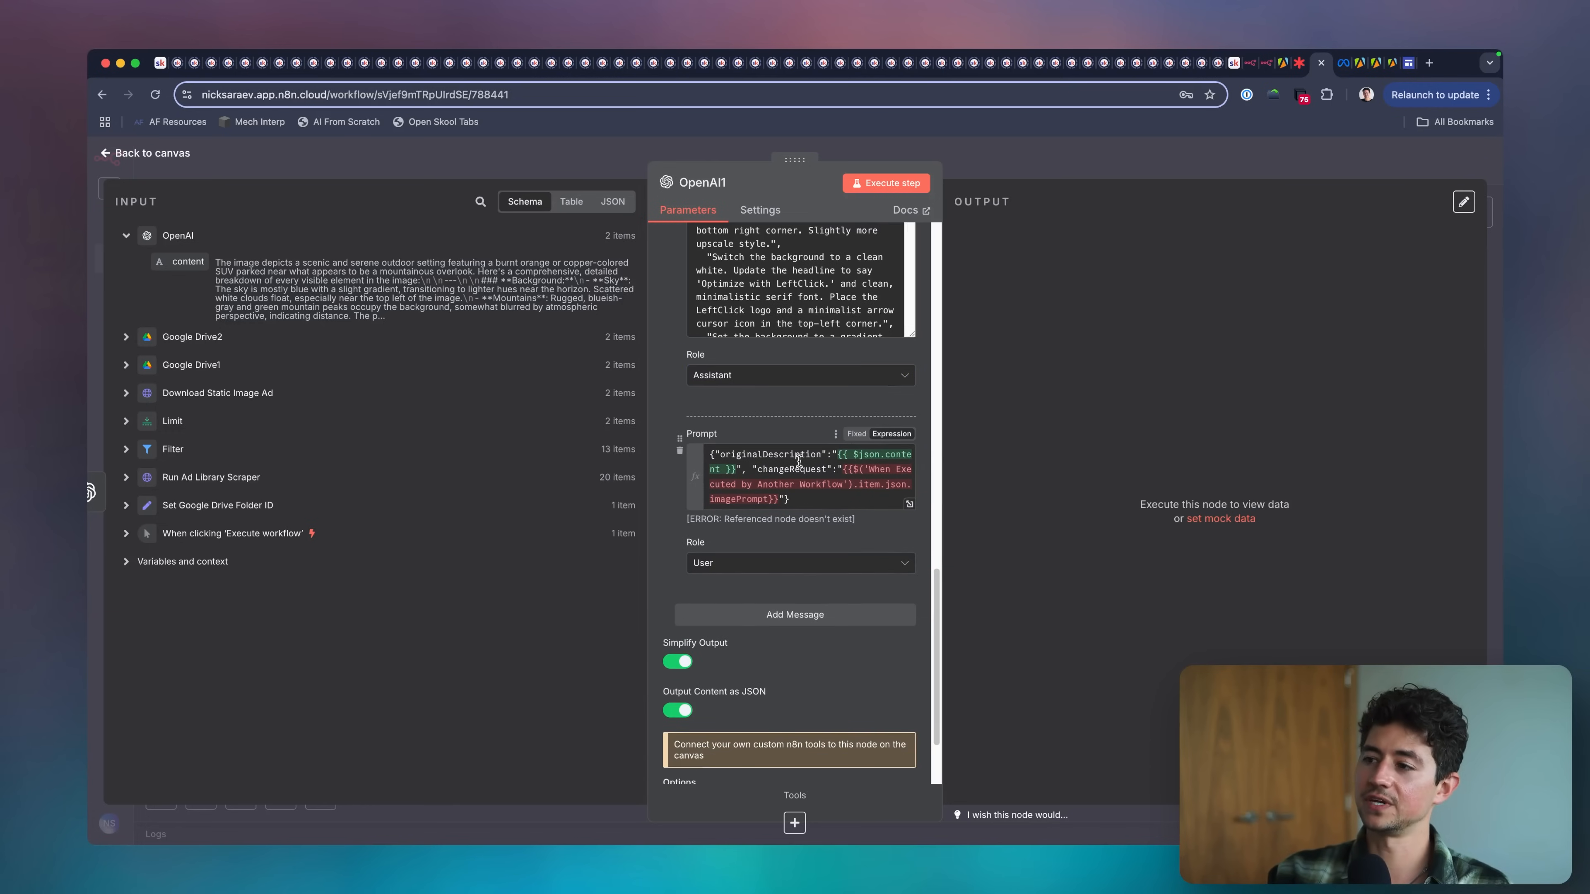
pyautogui.click(833, 498)
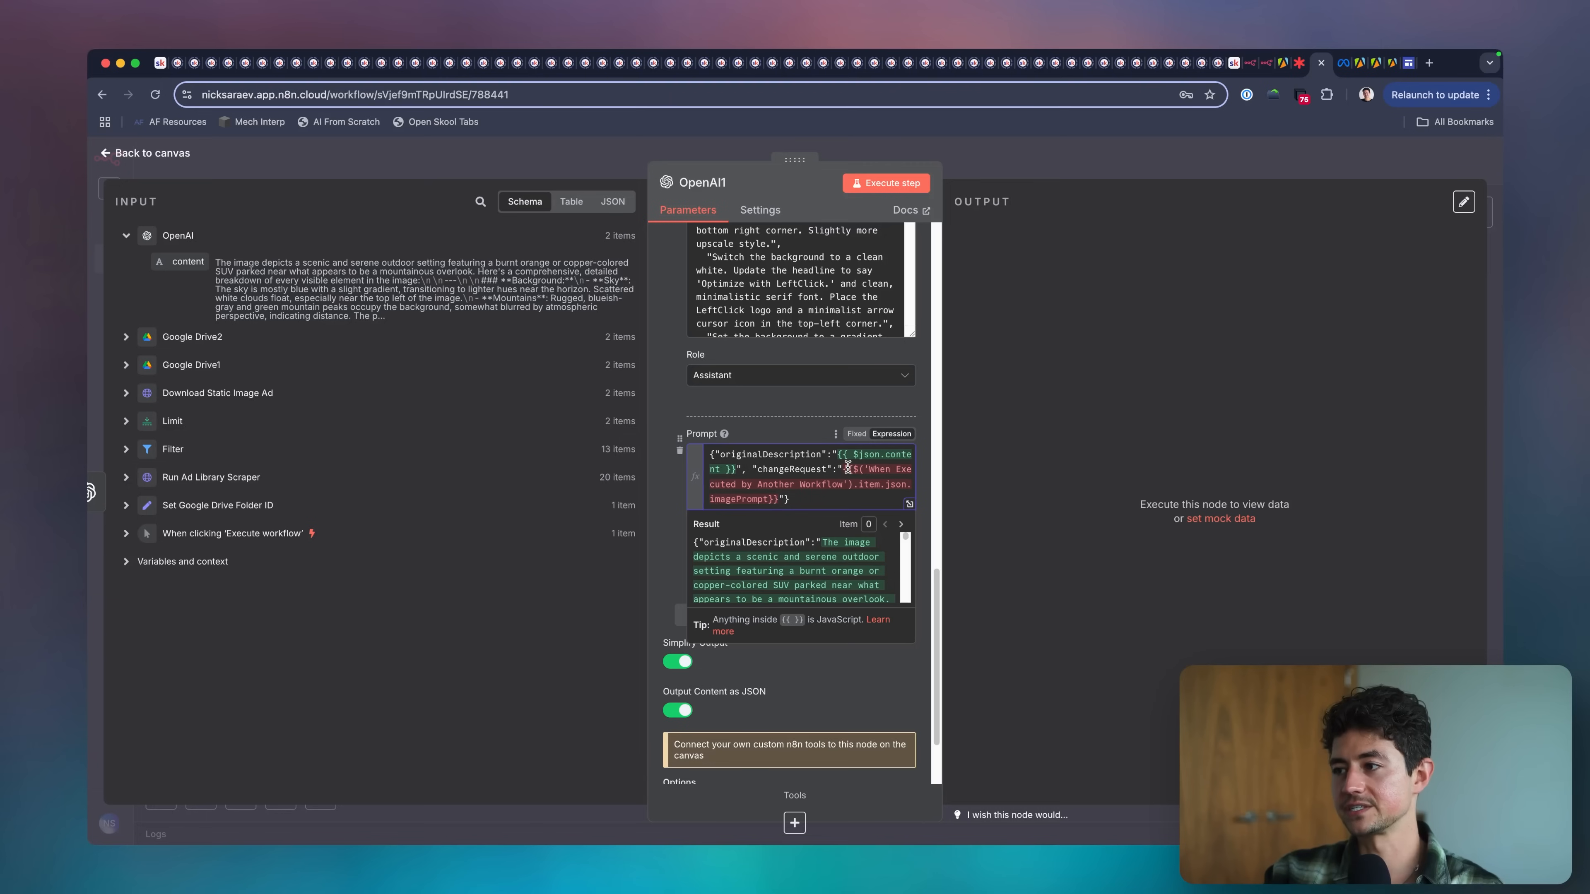
pyautogui.click(1020, 171)
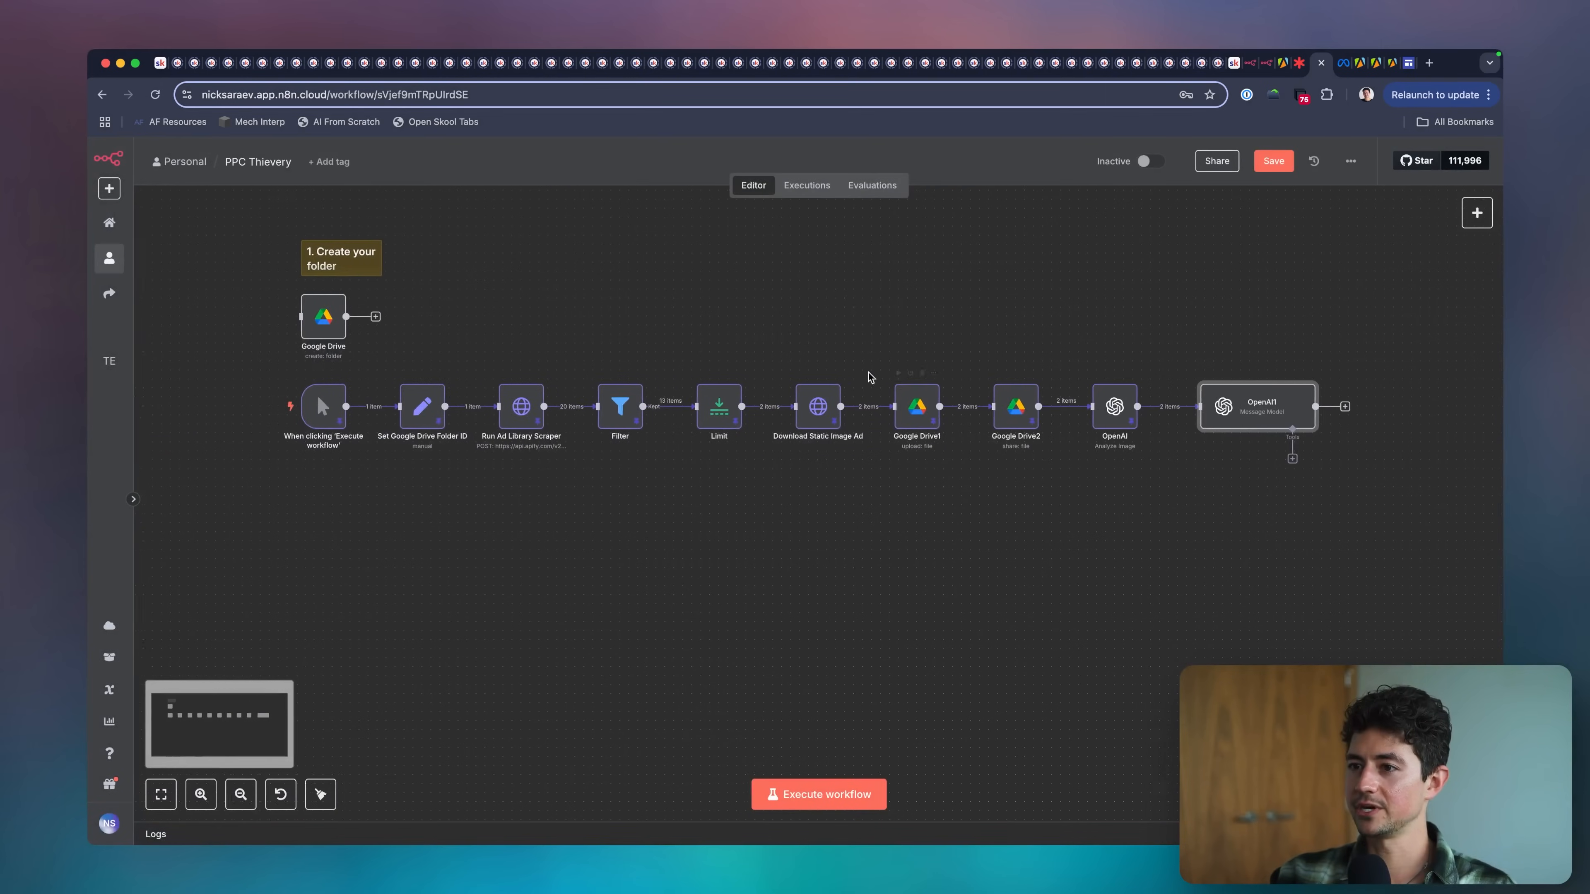
# Rename the Set Google Drive Folder ID node to Set Variables and open its parameters.
pyautogui.doubleClick(423, 417)
pyautogui.press('Escape')
pyautogui.rightClick(424, 416)
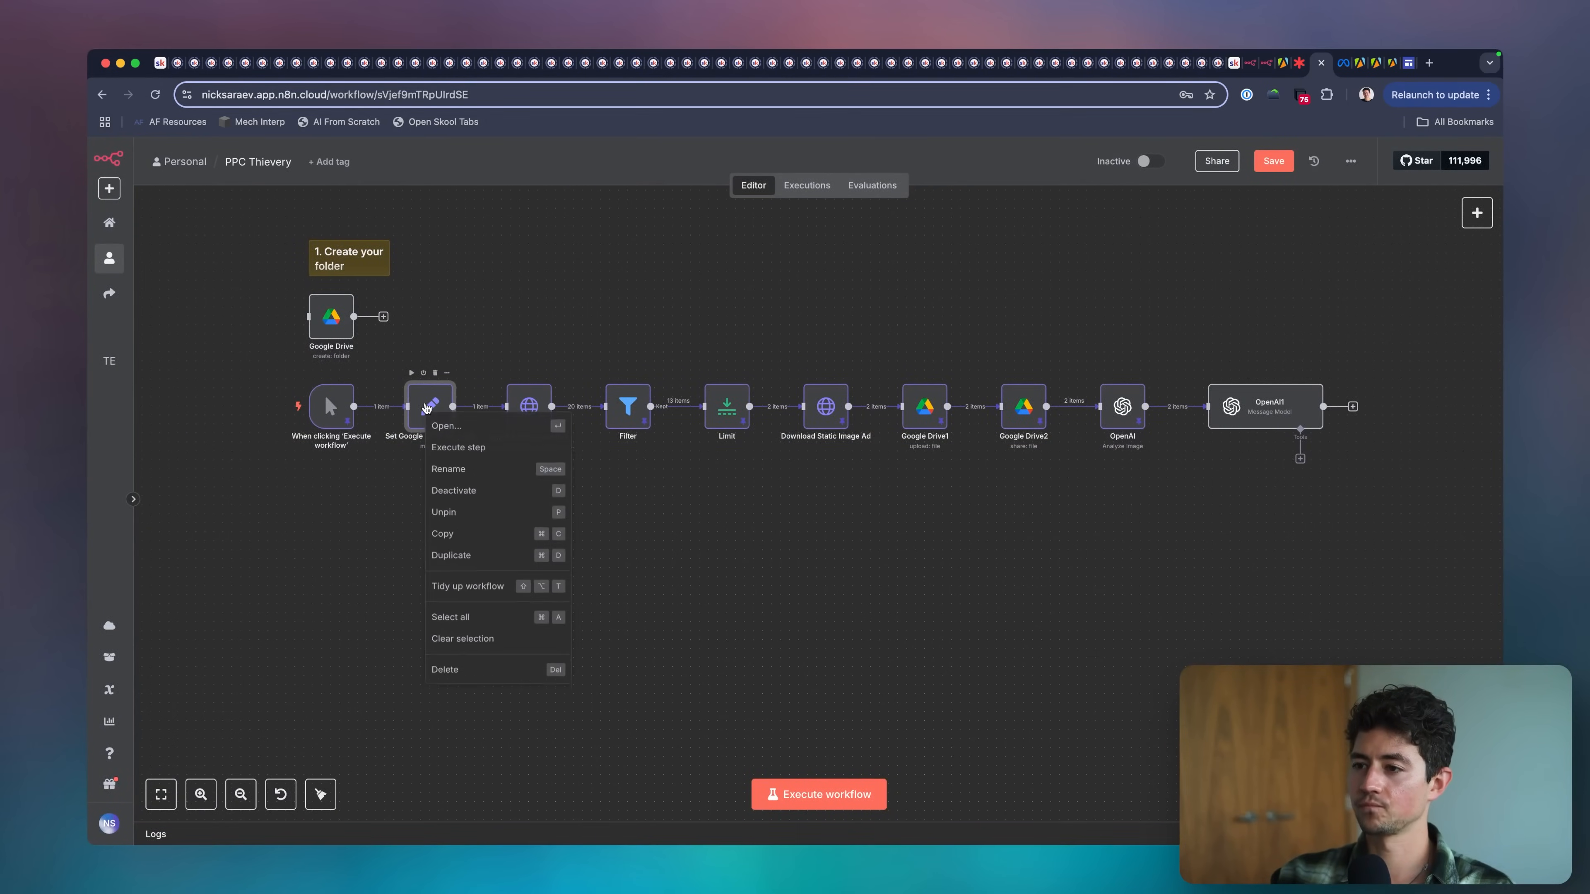
pyautogui.click(461, 472)
pyautogui.write('Set Varia')
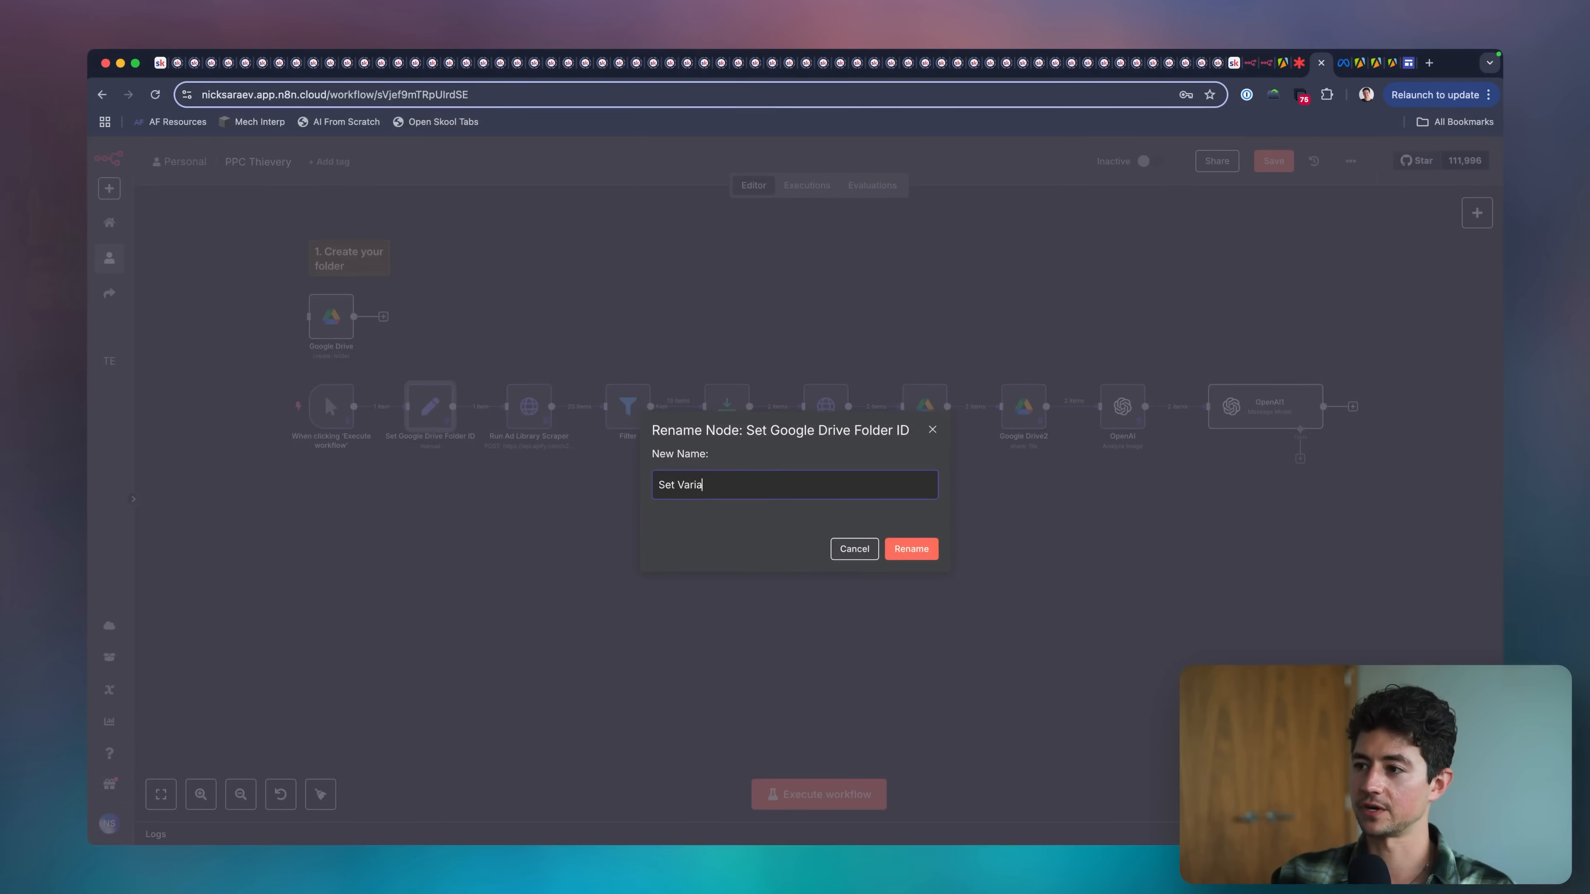
pyautogui.write('bles')
pyautogui.press('Return')
pyautogui.doubleClick(428, 411)
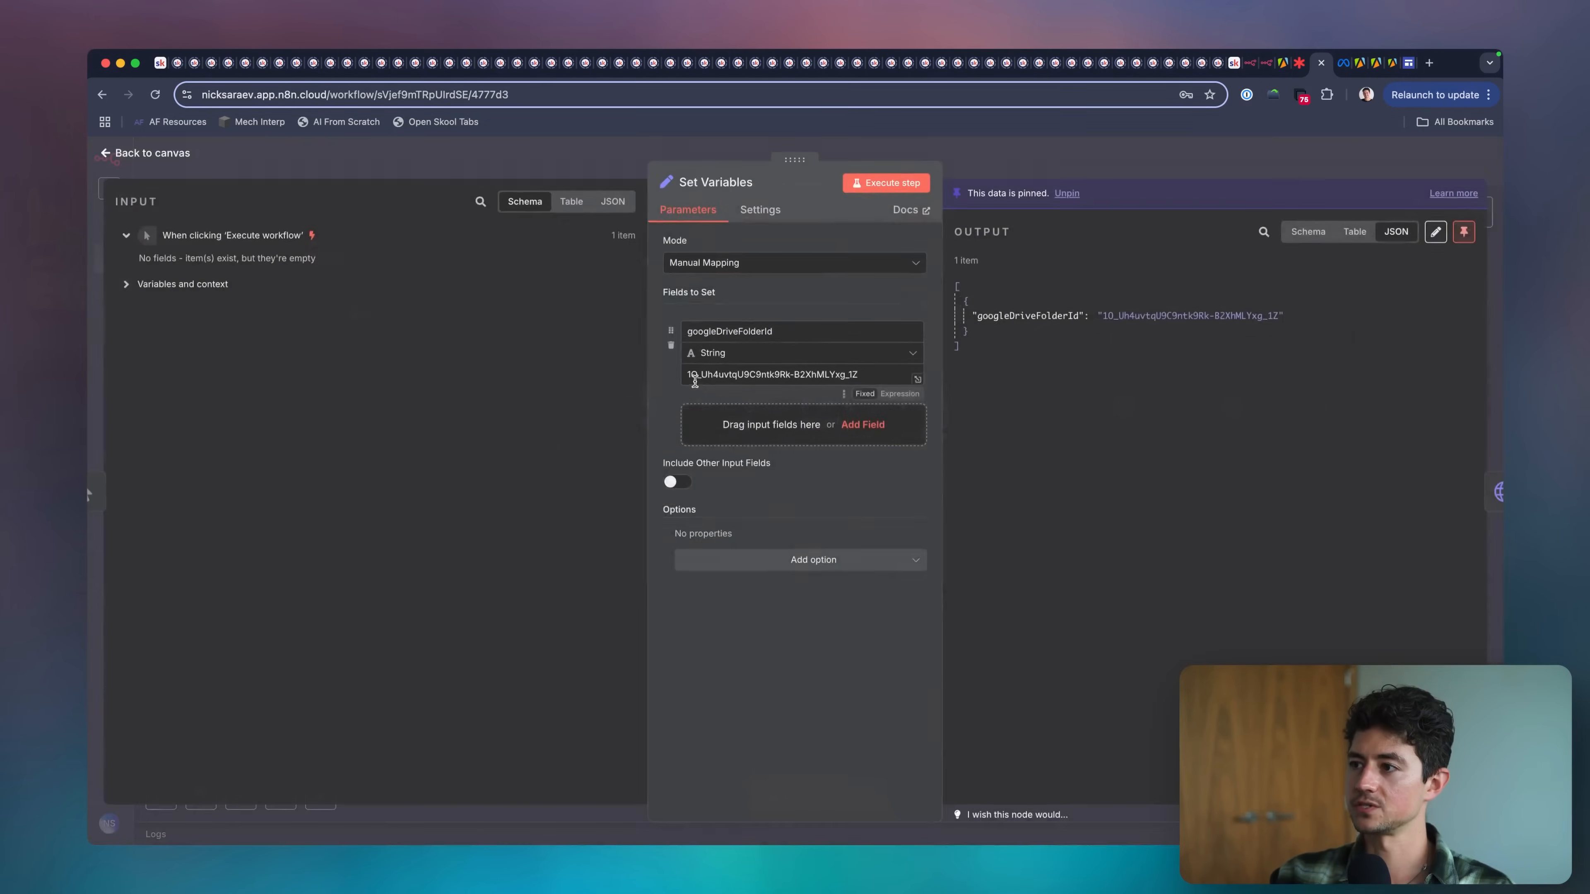
# Add a string field named changeRequest with the value "Spin this ad so that it features bright blue, stylized, ultramaximalism".
pyautogui.click(742, 426)
pyautogui.write('change')
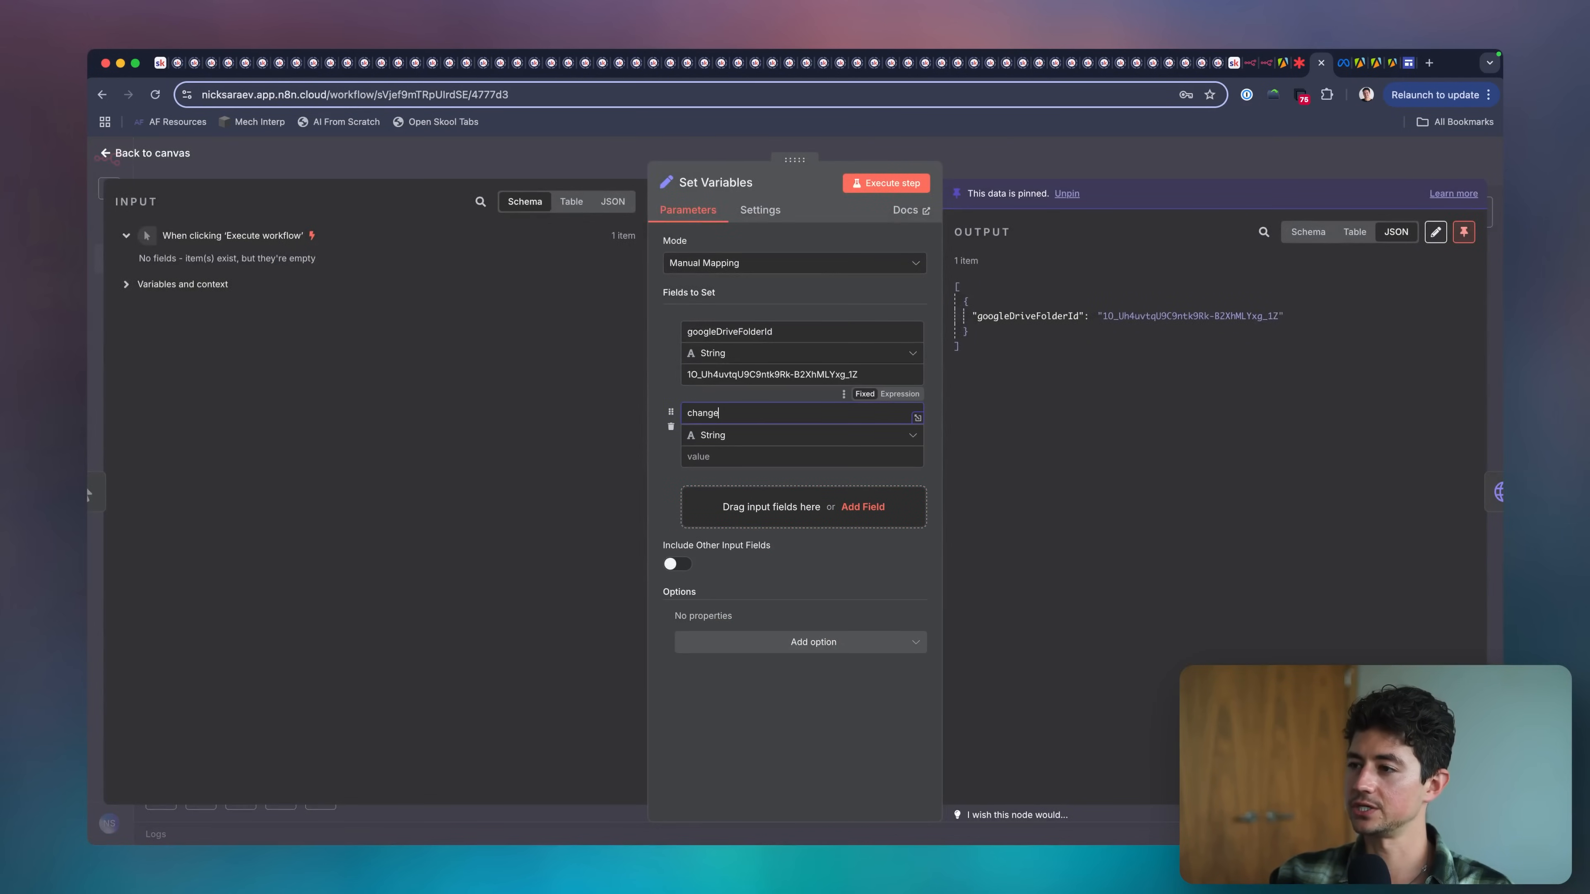
pyautogui.write('Request')
pyautogui.click(759, 455)
pyautogui.write('Spin this ad so that it features bright blue, stylized')
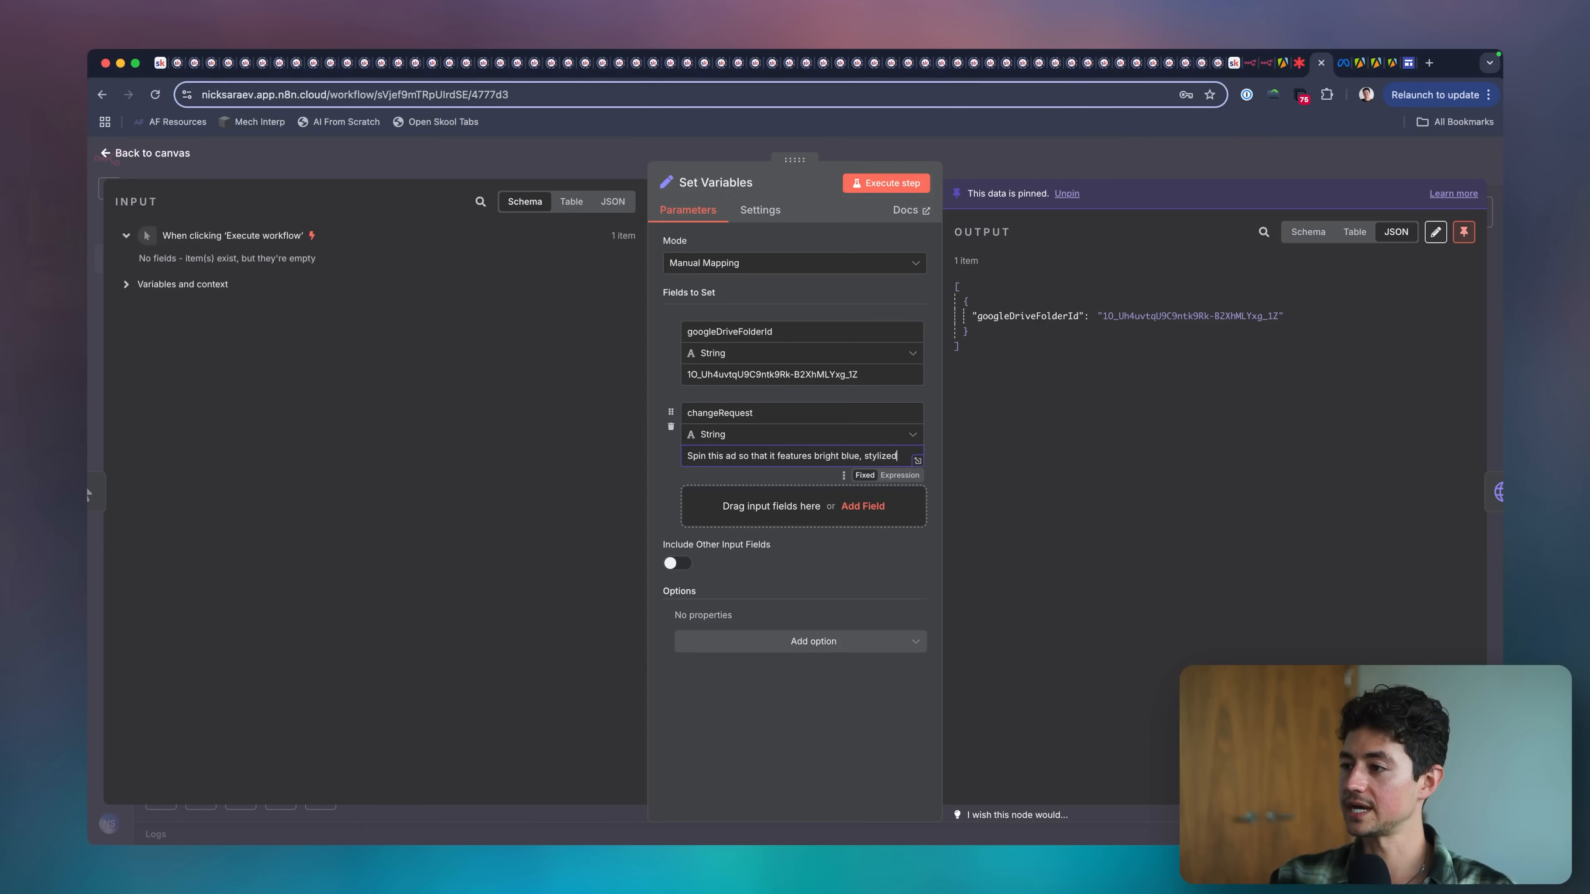
pyautogui.write(', ultramaximalism')
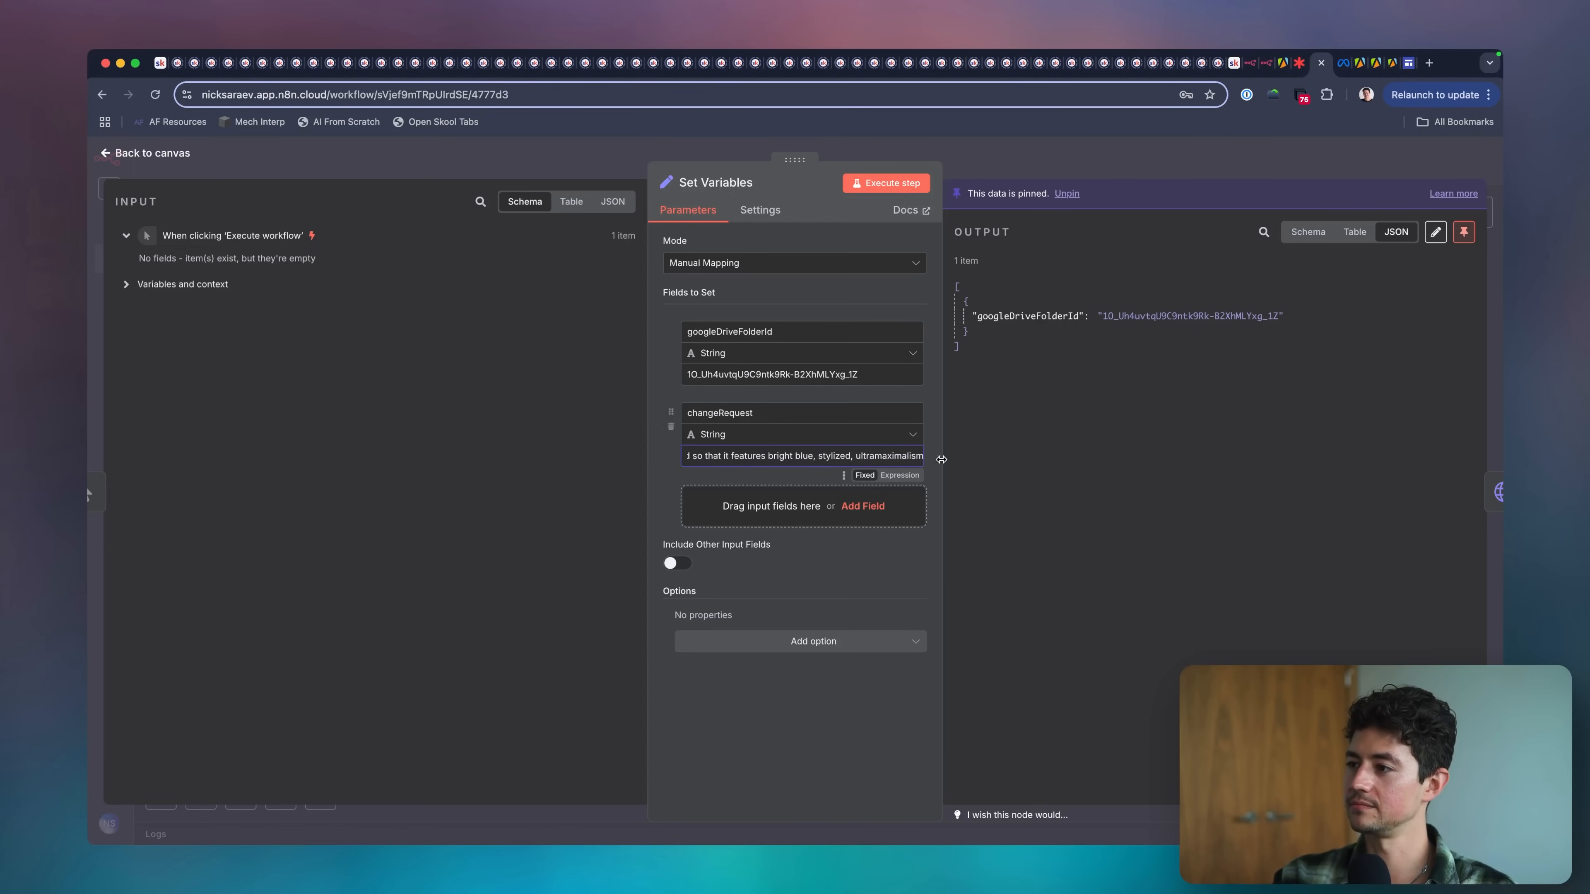
# Enlarge the changeRequest value and edit its ending to read "bright a blue, stylized, ultramaximalism design".
pyautogui.click(919, 462)
pyautogui.click(505, 393)
pyautogui.write('a')
pyautogui.click(774, 401)
pyautogui.write('design')
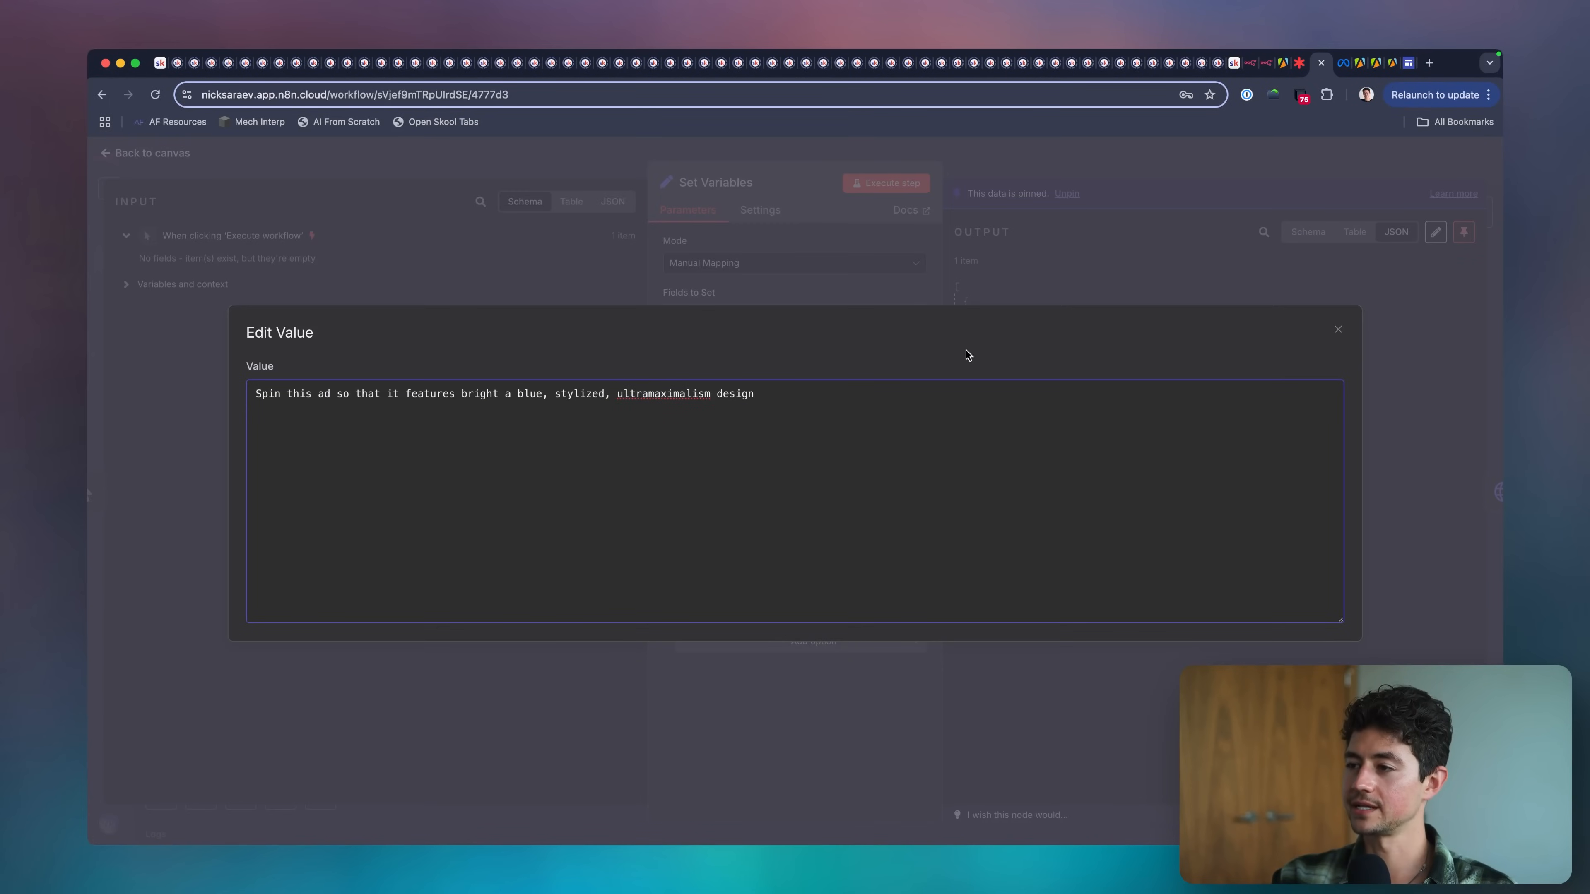
pyautogui.write('. If the')
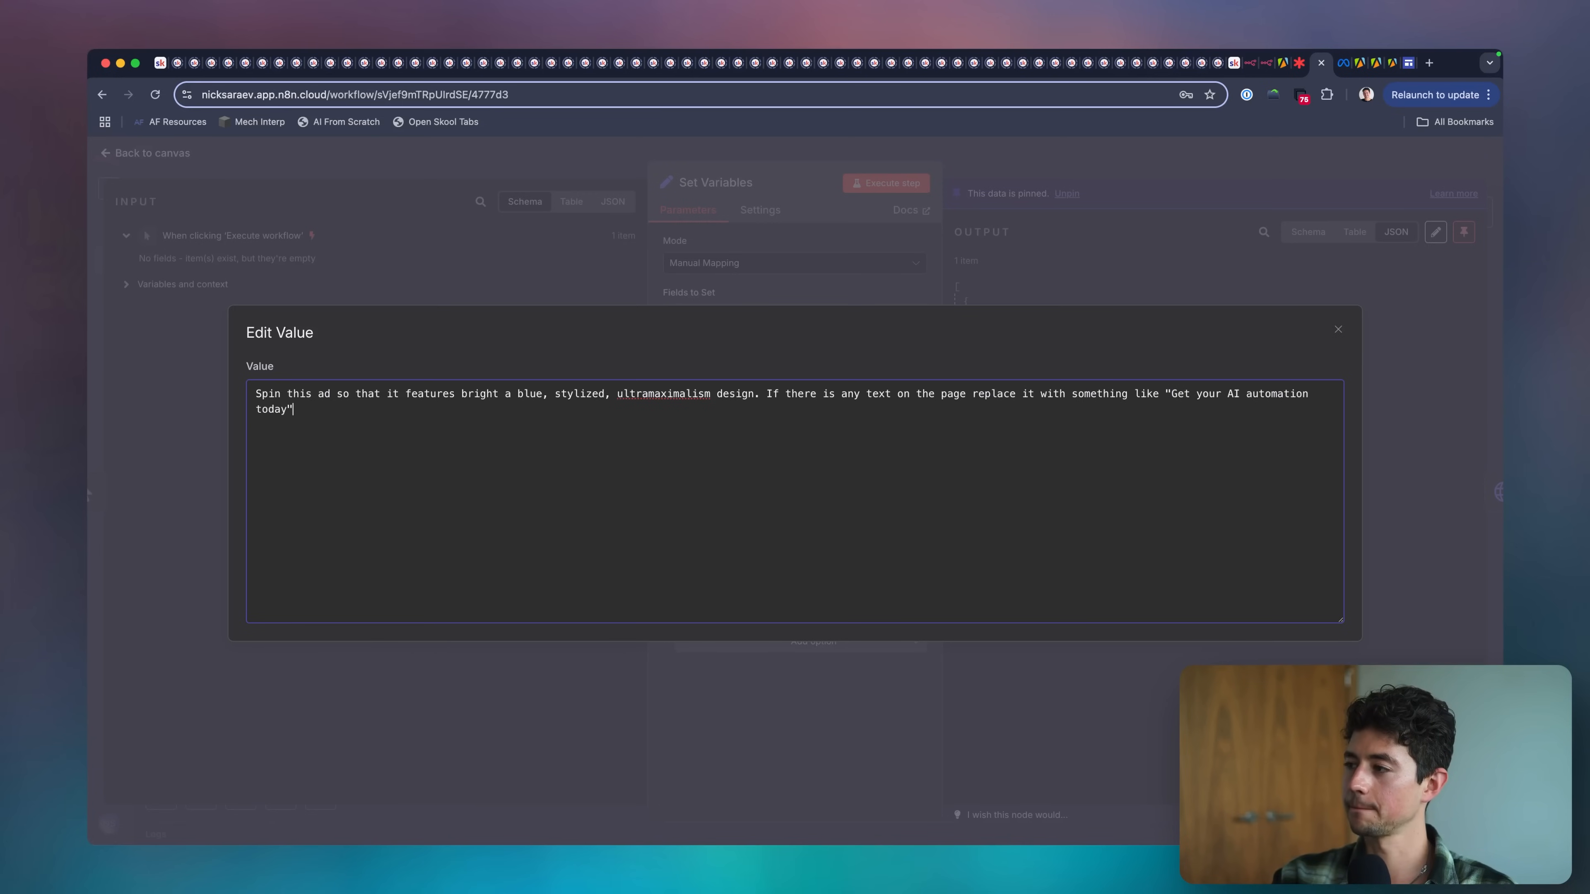
# Append an instruction to replace any page text with something like "Get your AI automation today" or "Get your systems optimized today".
pyautogui.write('or "Get A')
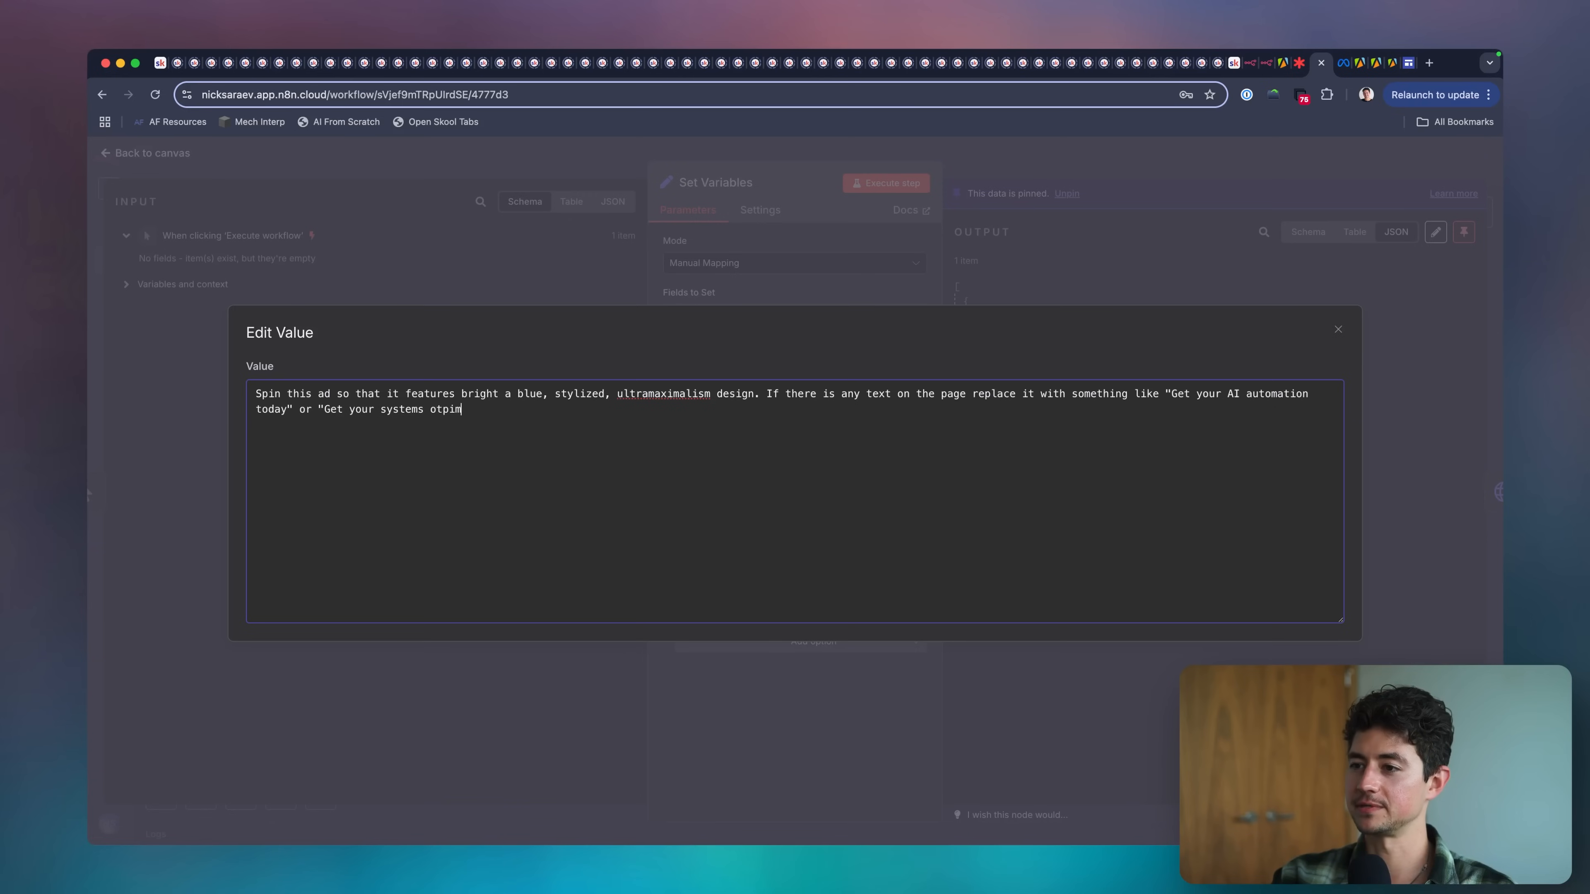
pyautogui.hotkey('alt', 'shift', 'Left')
pyautogui.write('optimize')
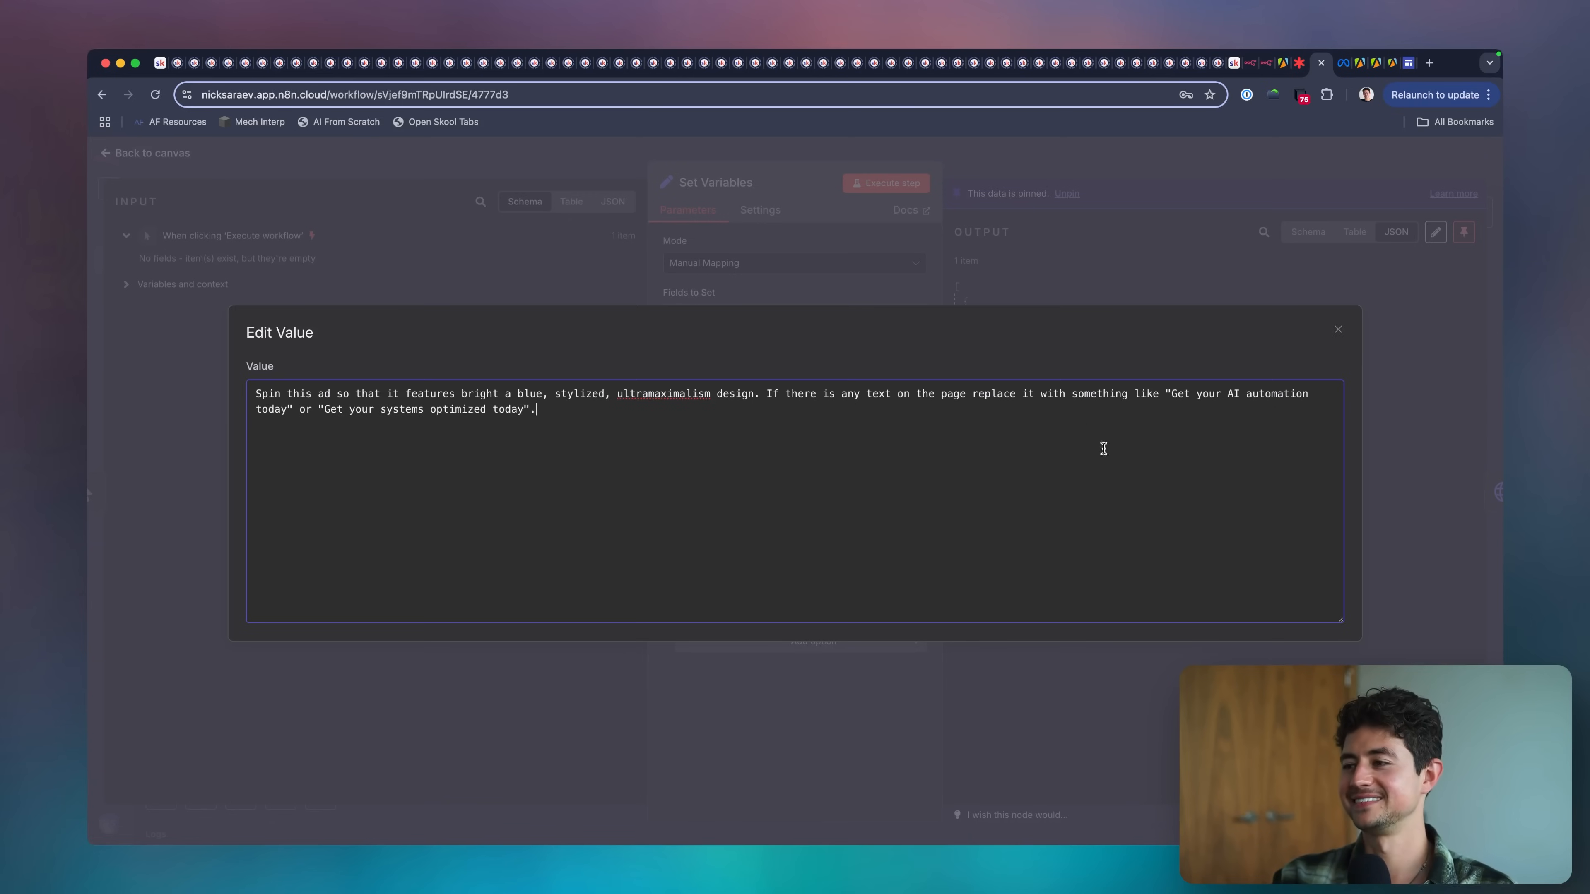
pyautogui.write('d today".')
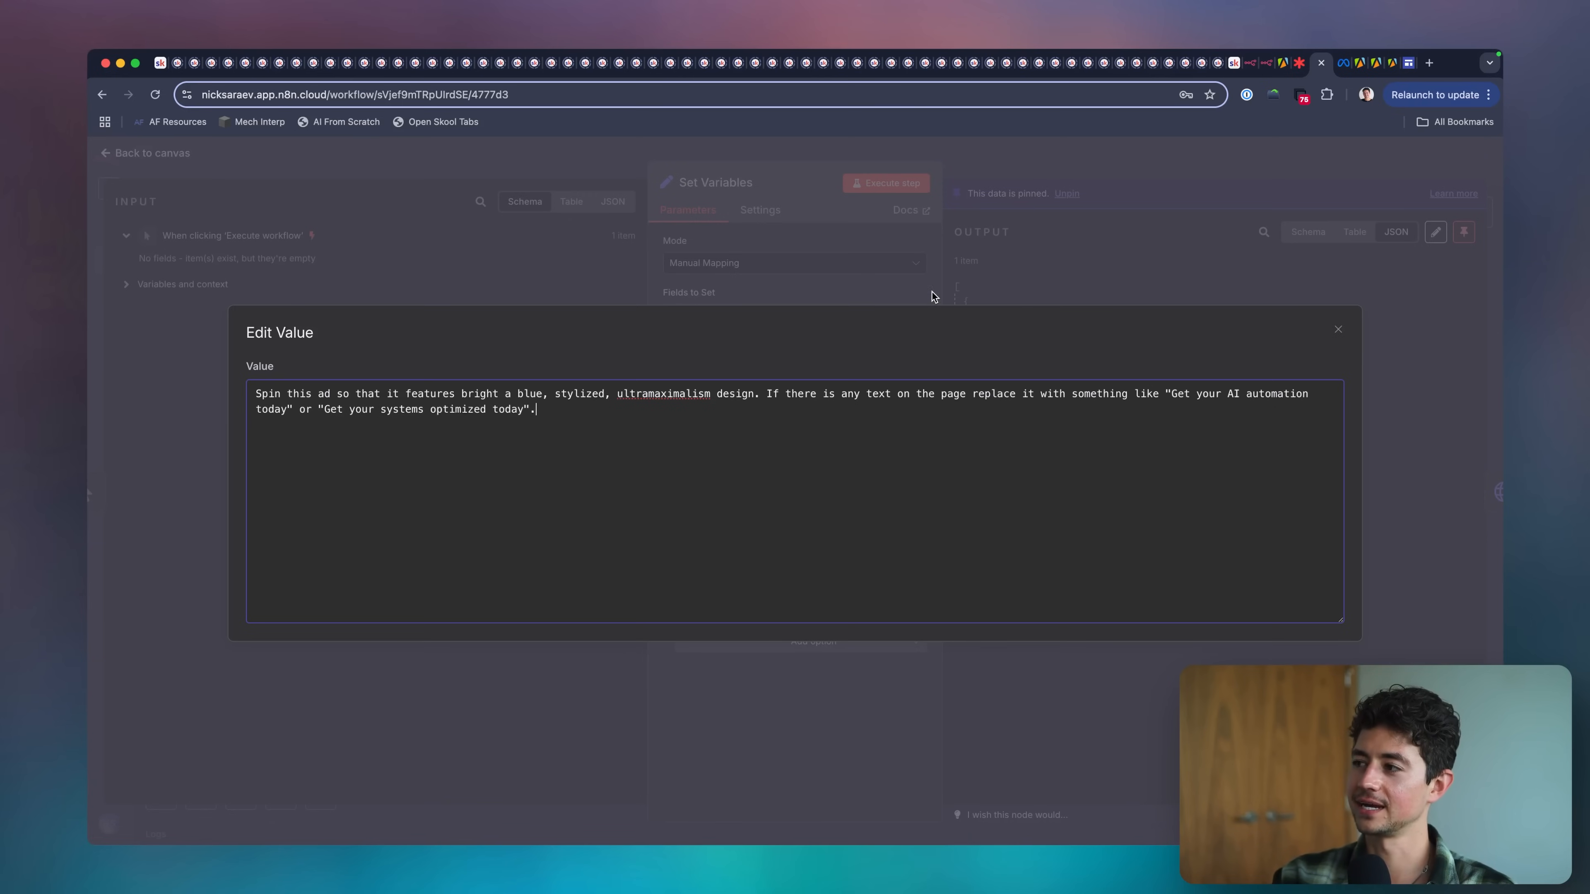
pyautogui.write(' If there are any images on')
# Append "If there are any assets on the page leave them as-is." to the value and close the enlarged editor.
pyautogui.hotkey('alt', 'shift', 'Left')
pyautogui.hotkey('alt', 'shift', 'Left')
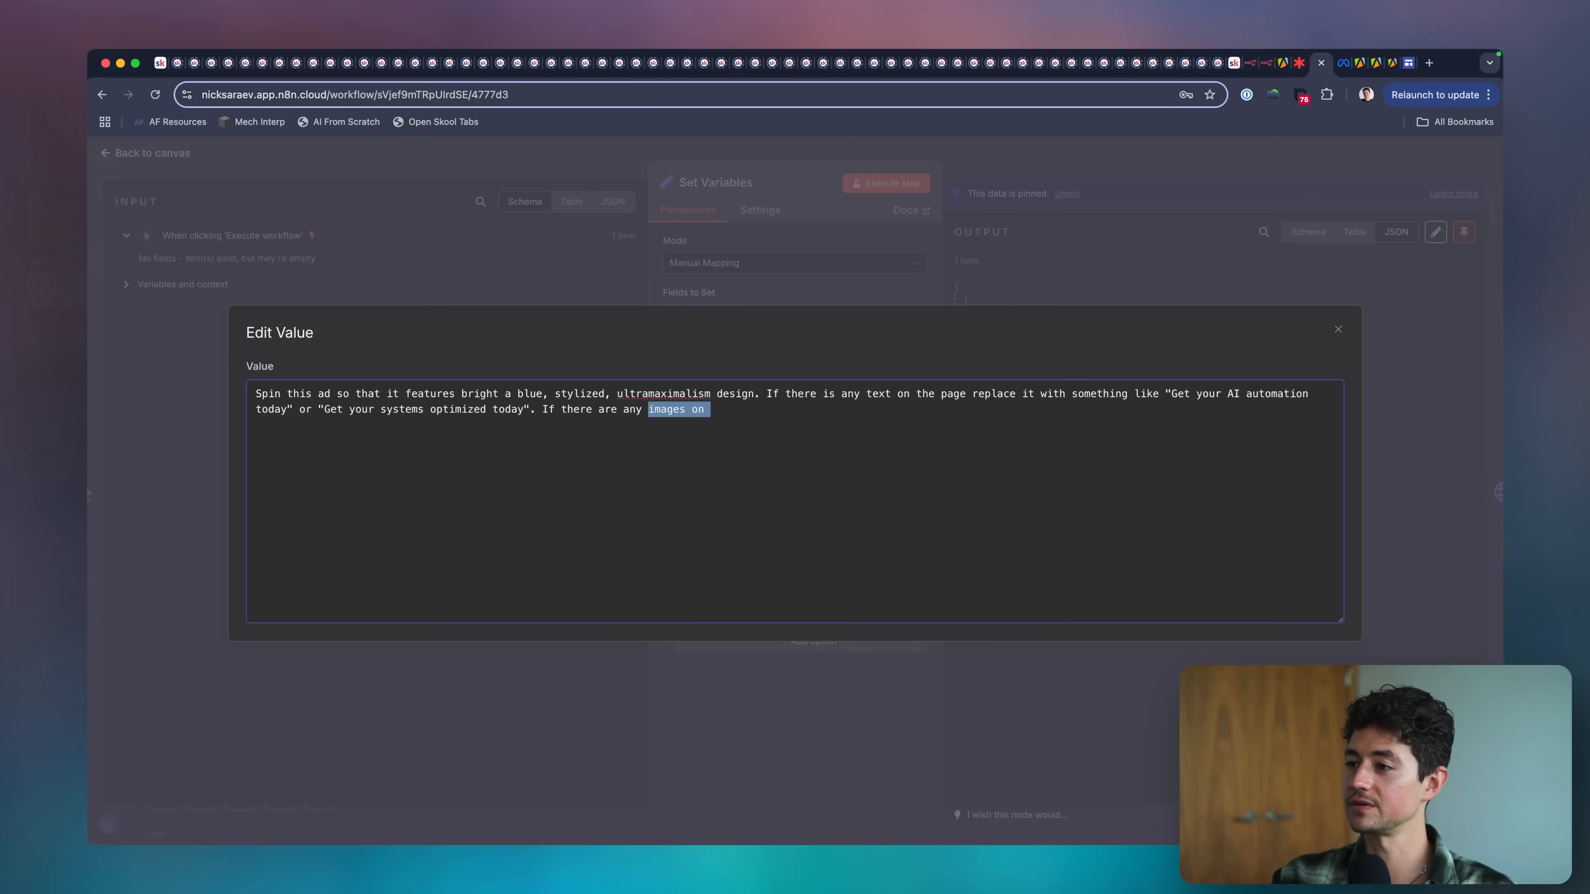
pyautogui.write('assets on the page leave them as-is.')
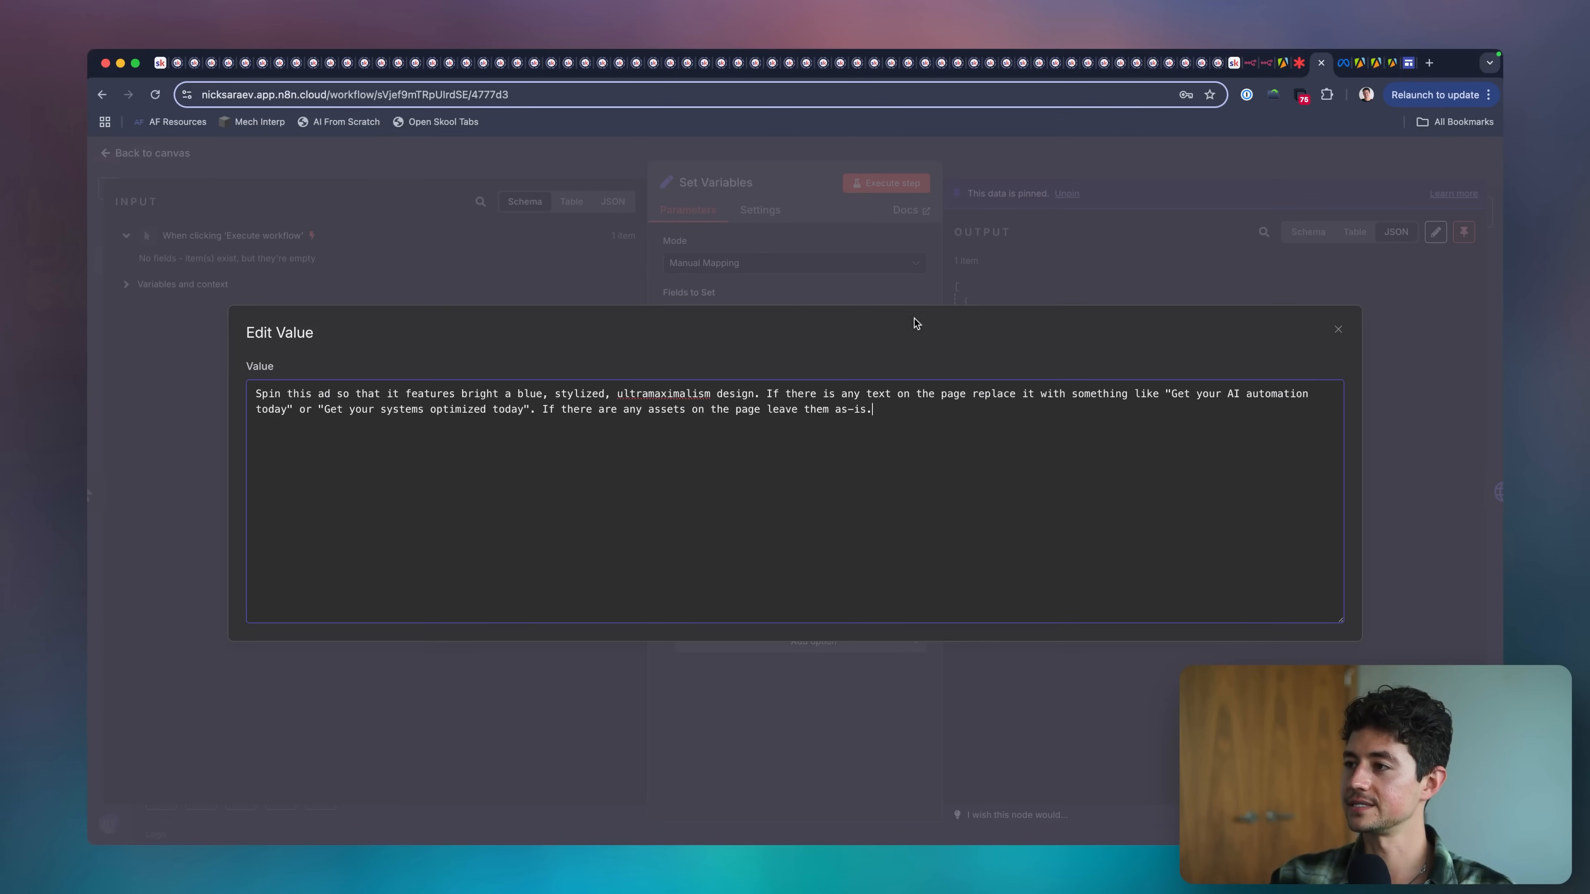
pyautogui.click(891, 280)
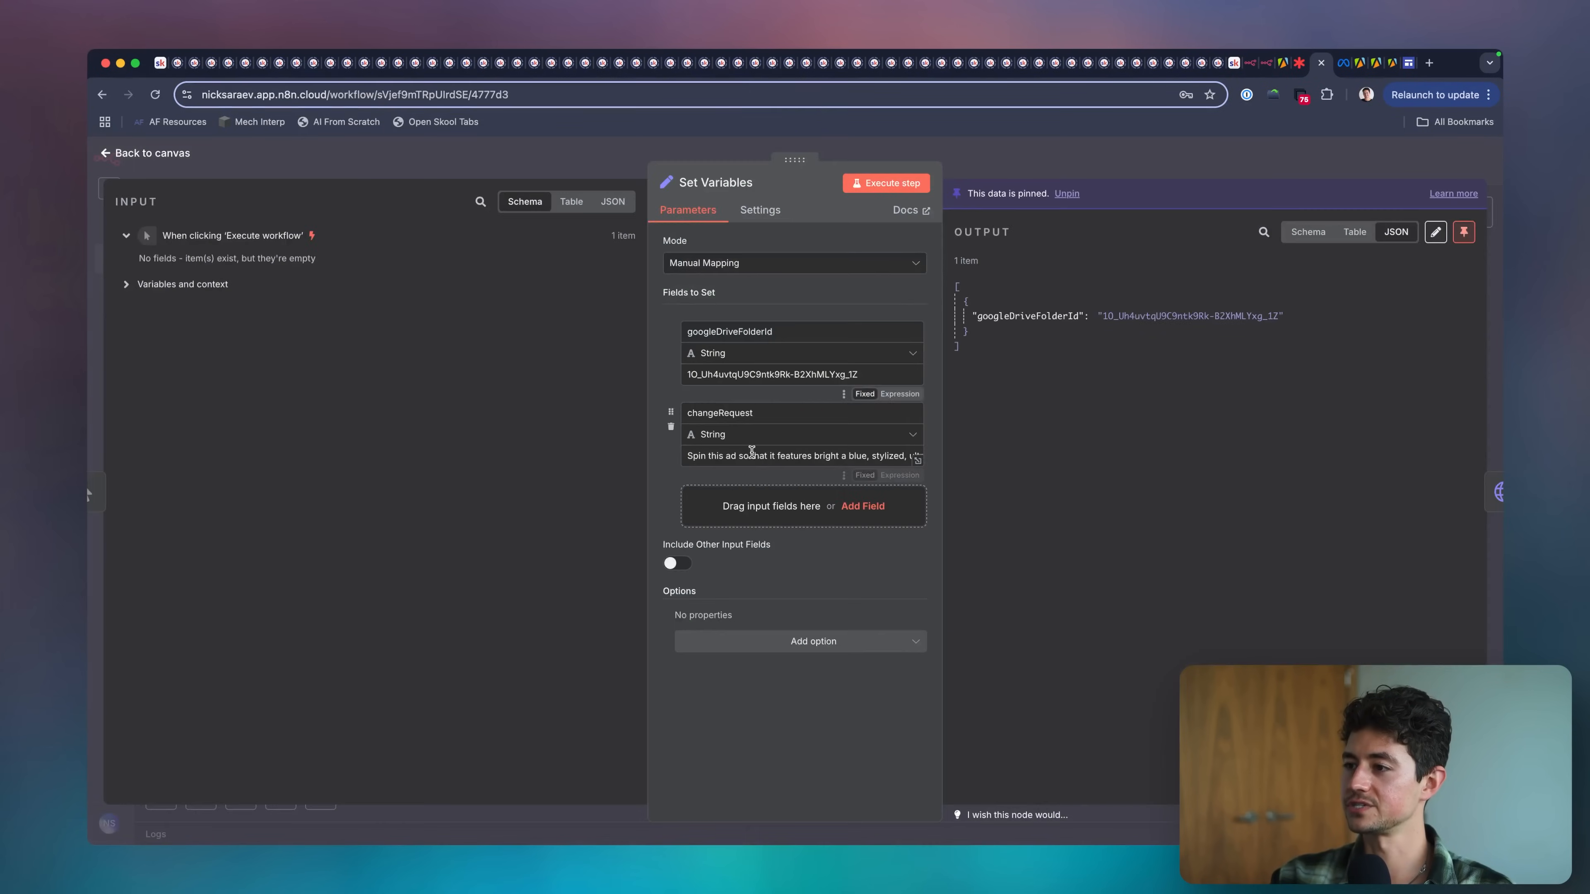
# Append "Add a company name, LeftClick, in the bottom right hand corner, along with a little stylized mouse pointer icon" to changeRequest and close the node.
pyautogui.tripleClick(755, 455)
pyautogui.press('Right')
pyautogui.write('Add a logo')
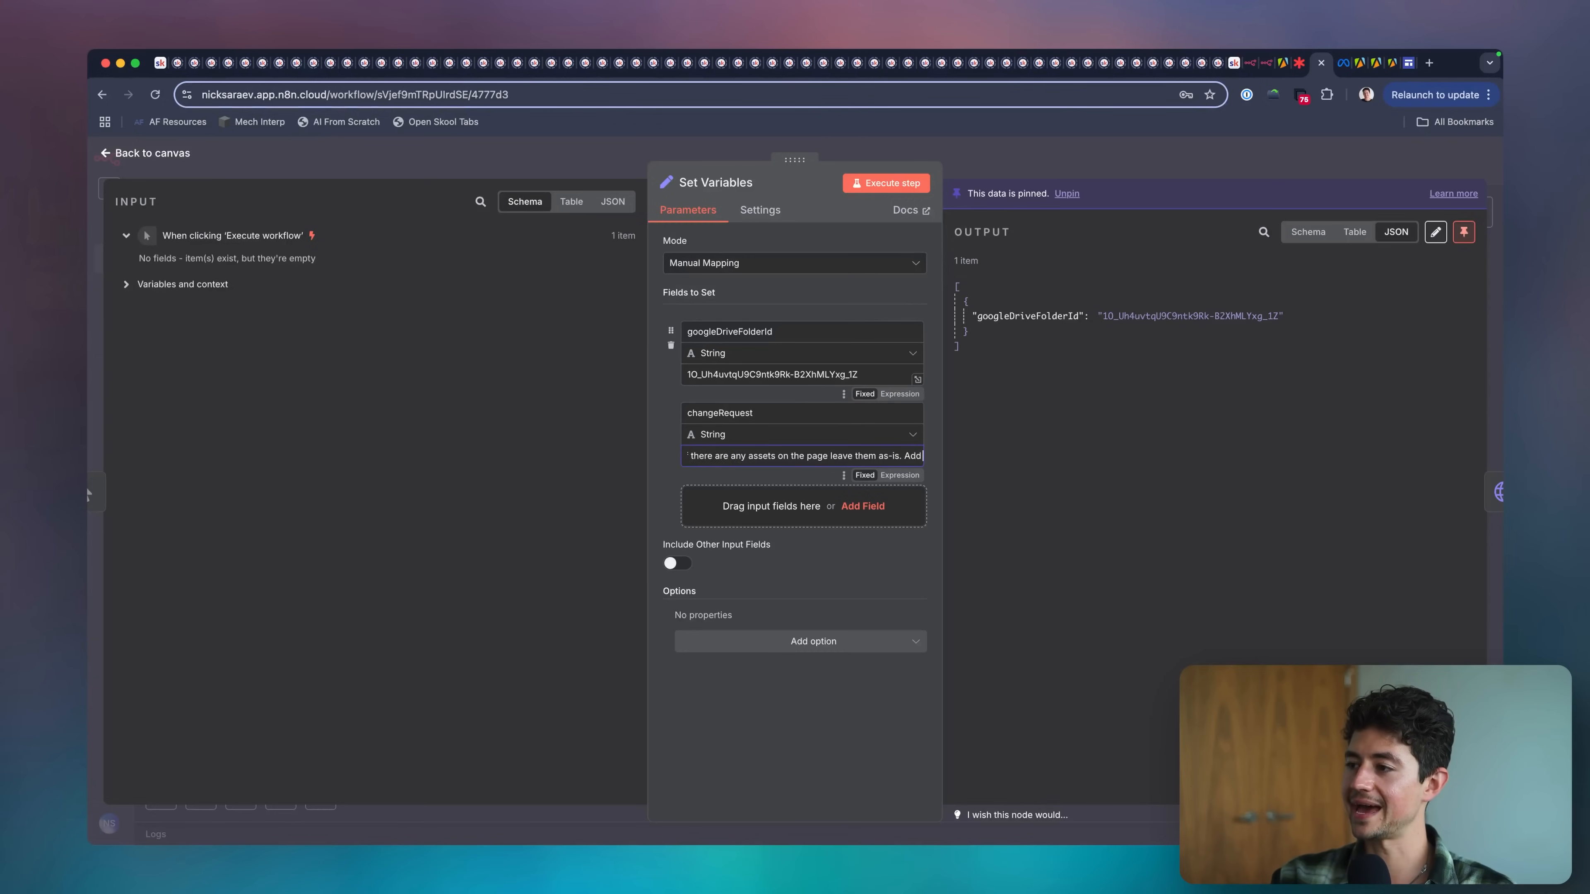
pyautogui.press('BackSpace')
pyautogui.press('BackSpace')
pyautogui.press('BackSpace')
pyautogui.press('BackSpace')
pyautogui.press('BackSpace')
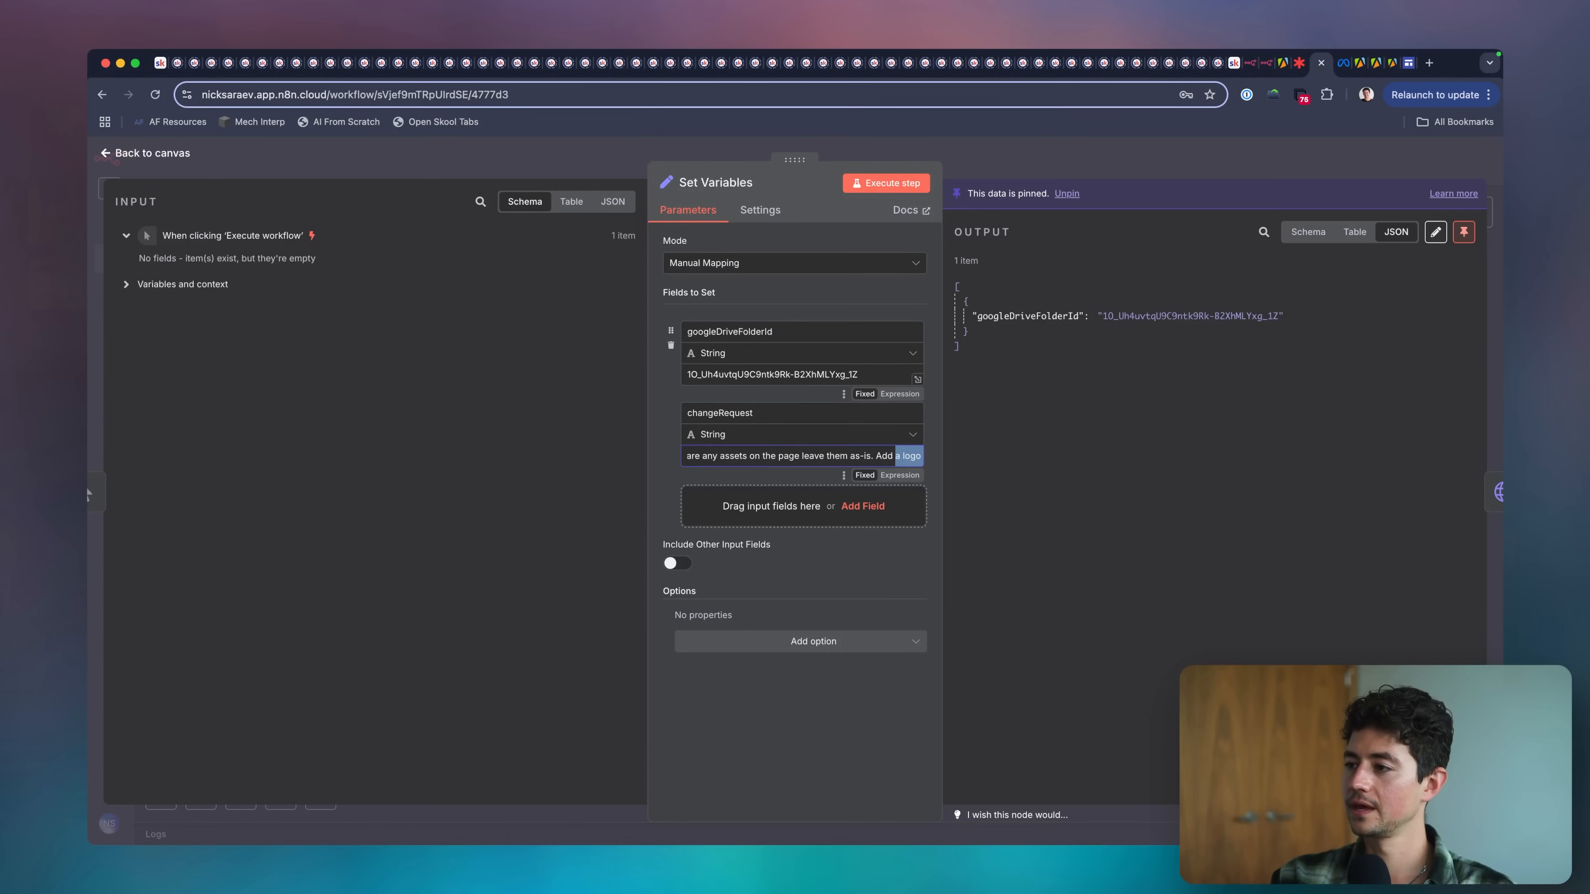
pyautogui.write('company name, Lef')
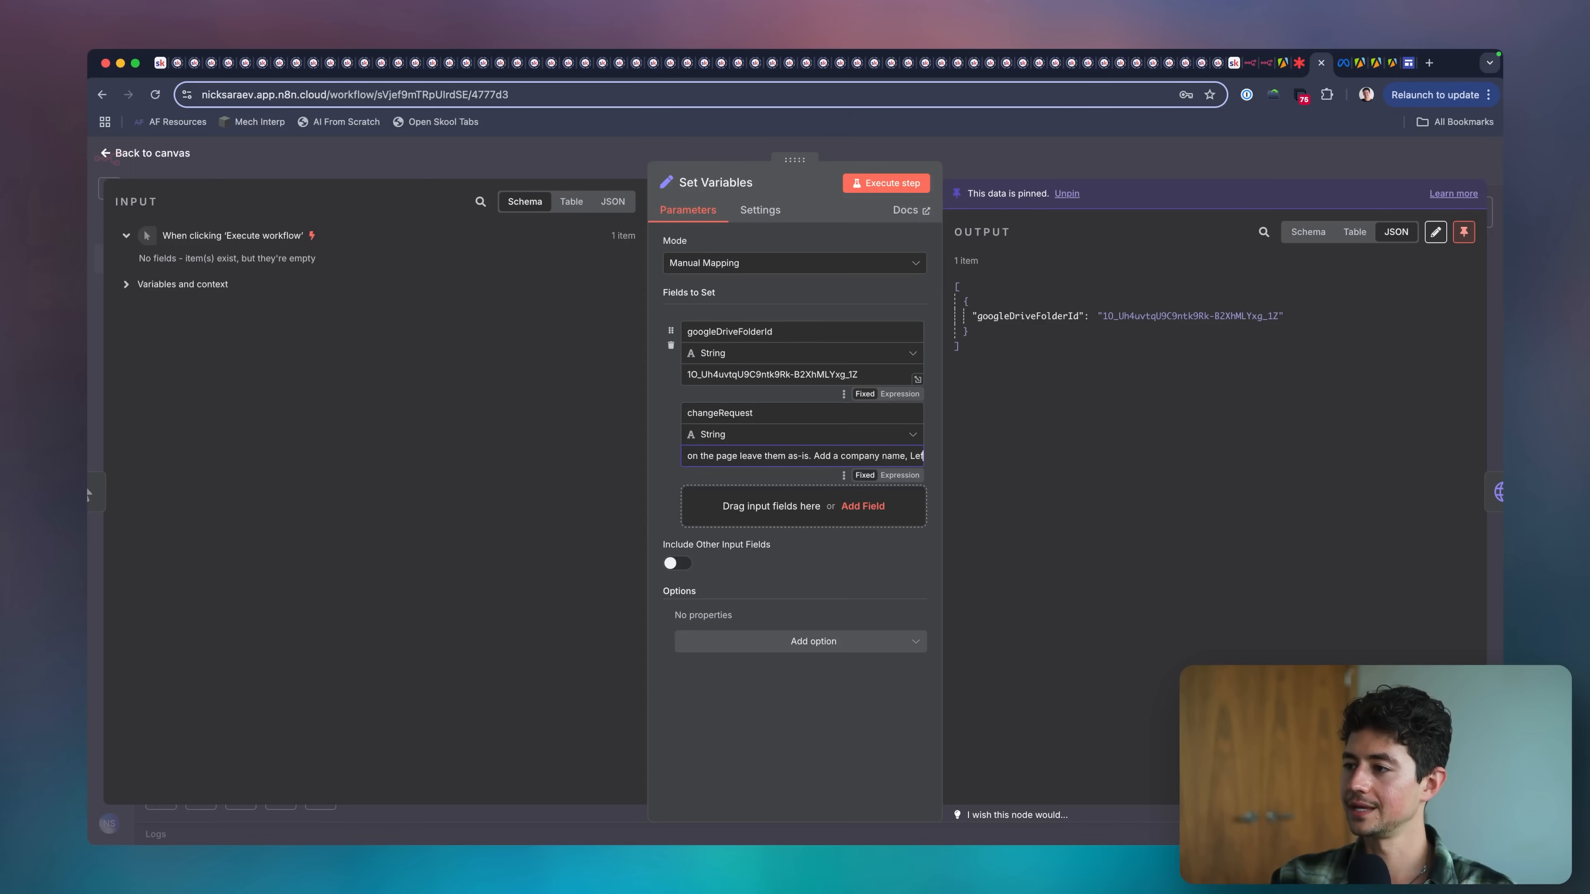
pyautogui.write('tClick, in the bottom rig')
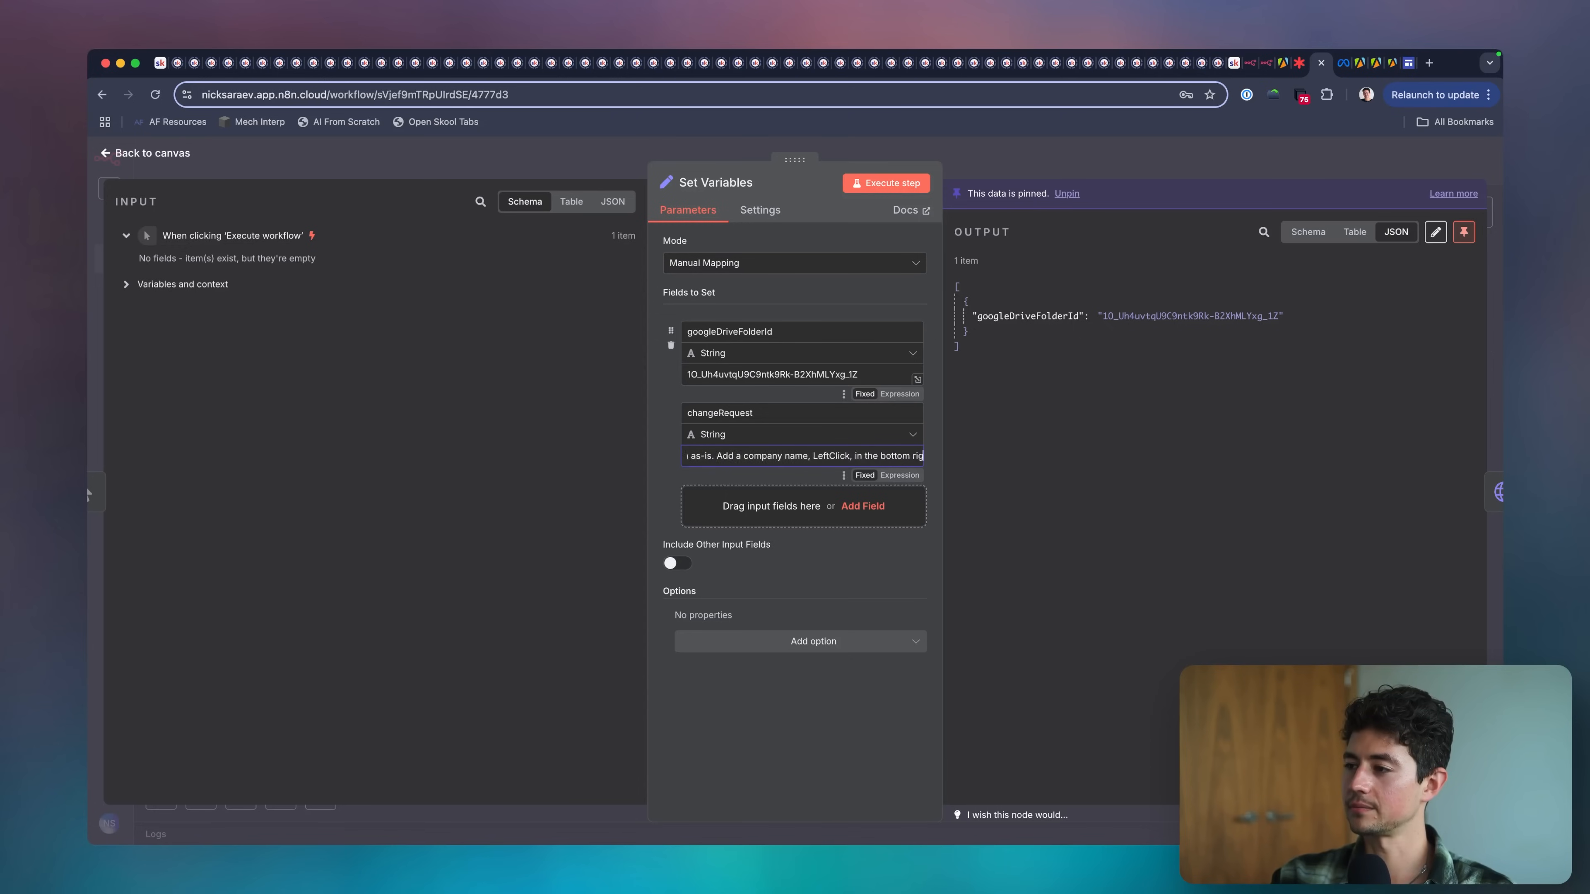
pyautogui.write('ht hand corner, along with a little stylized mouse po')
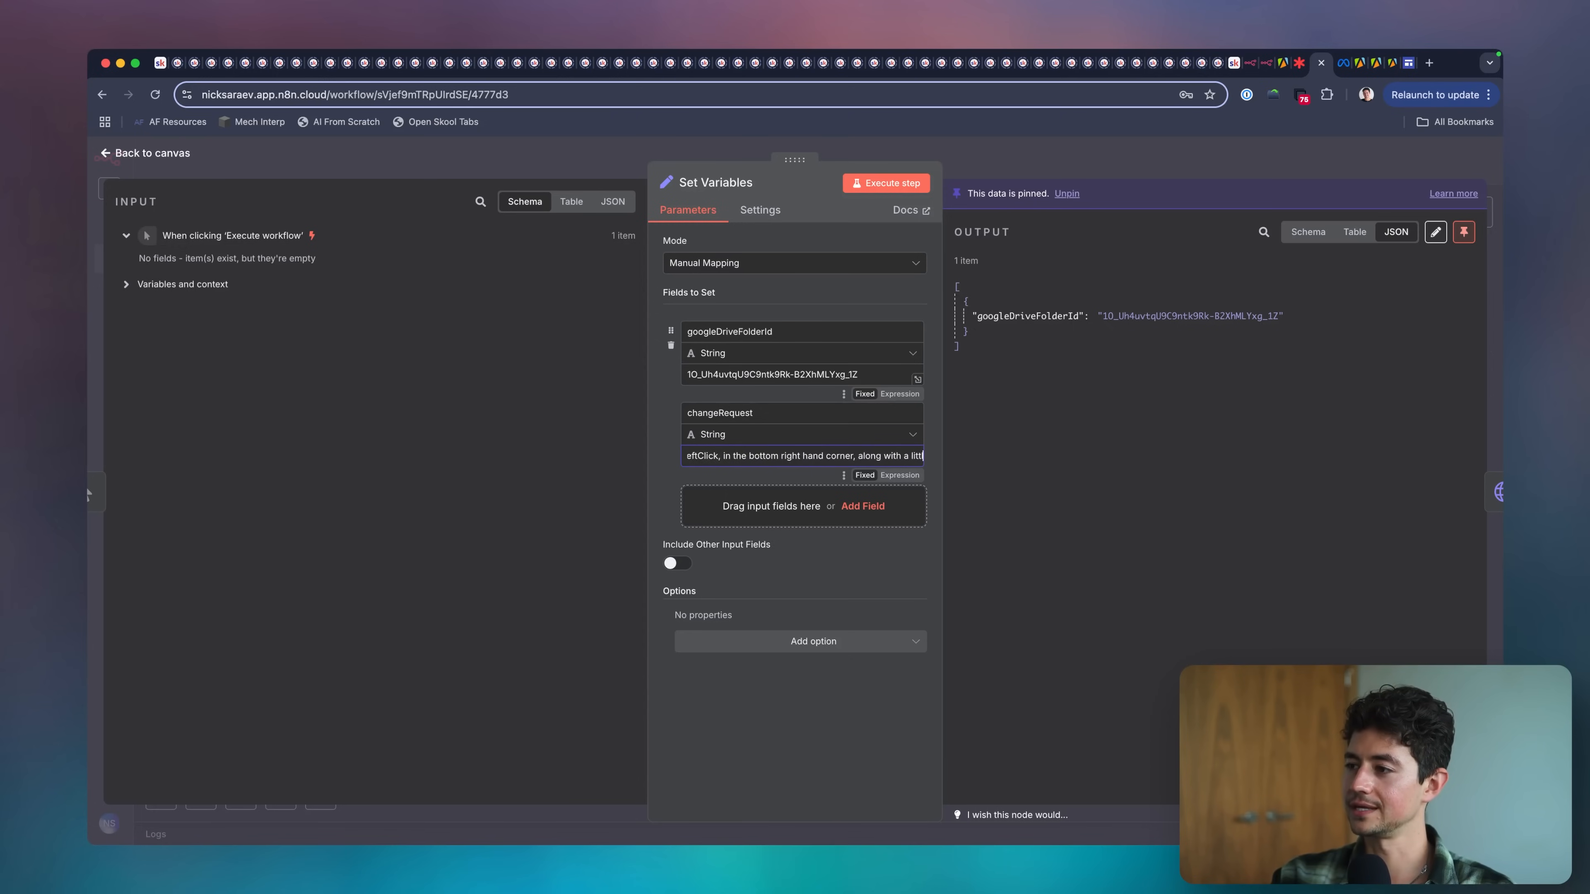
pyautogui.write('inter icon.')
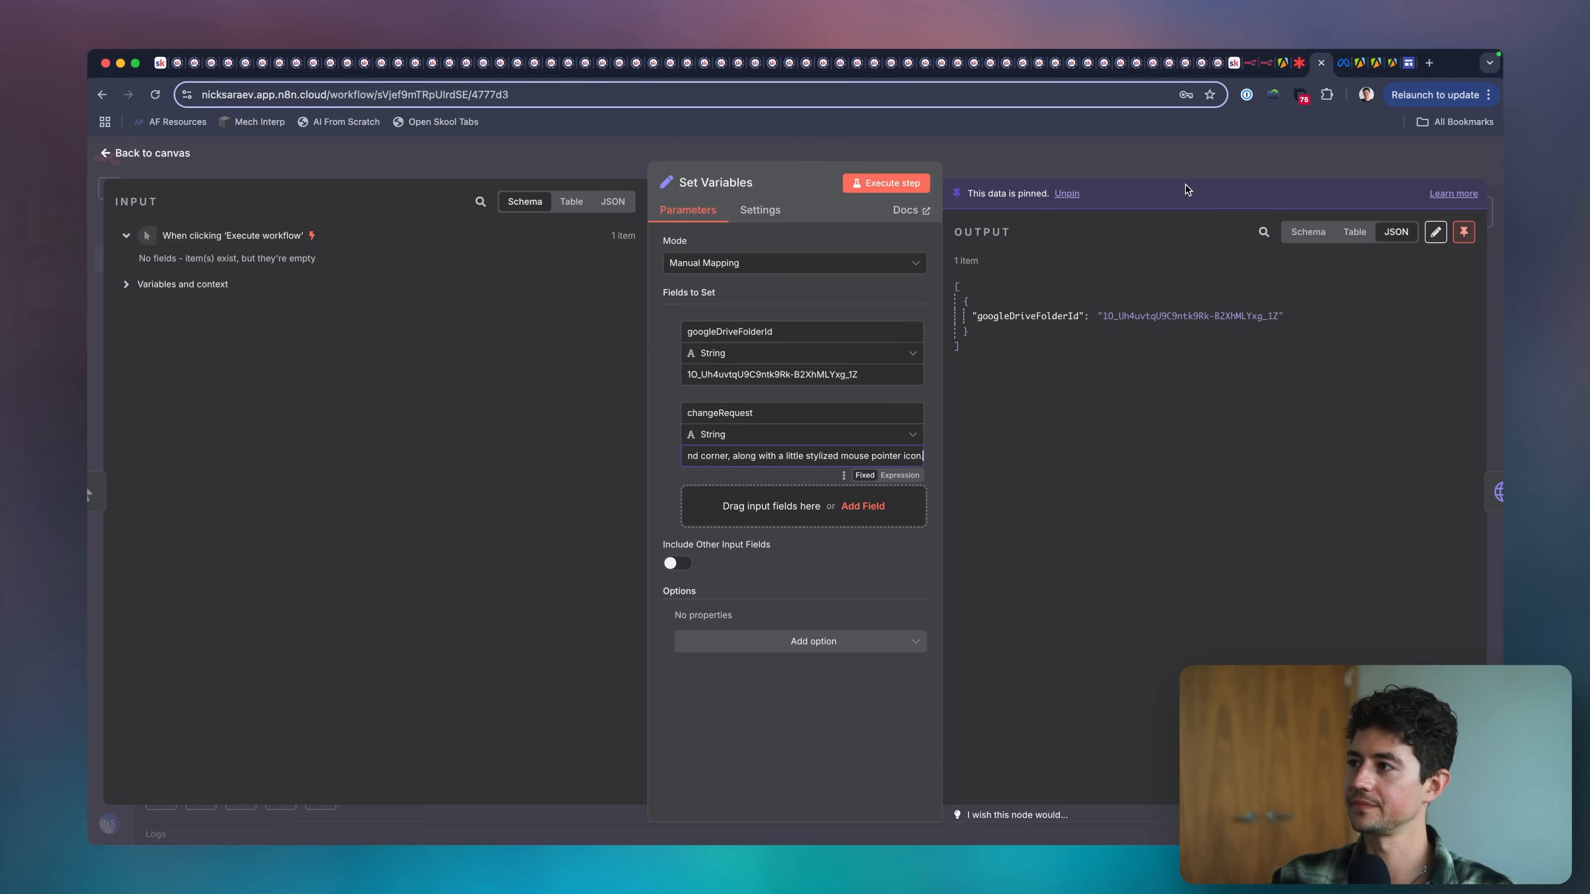
pyautogui.click(1187, 164)
pyautogui.hscroll(1, 692, 394)
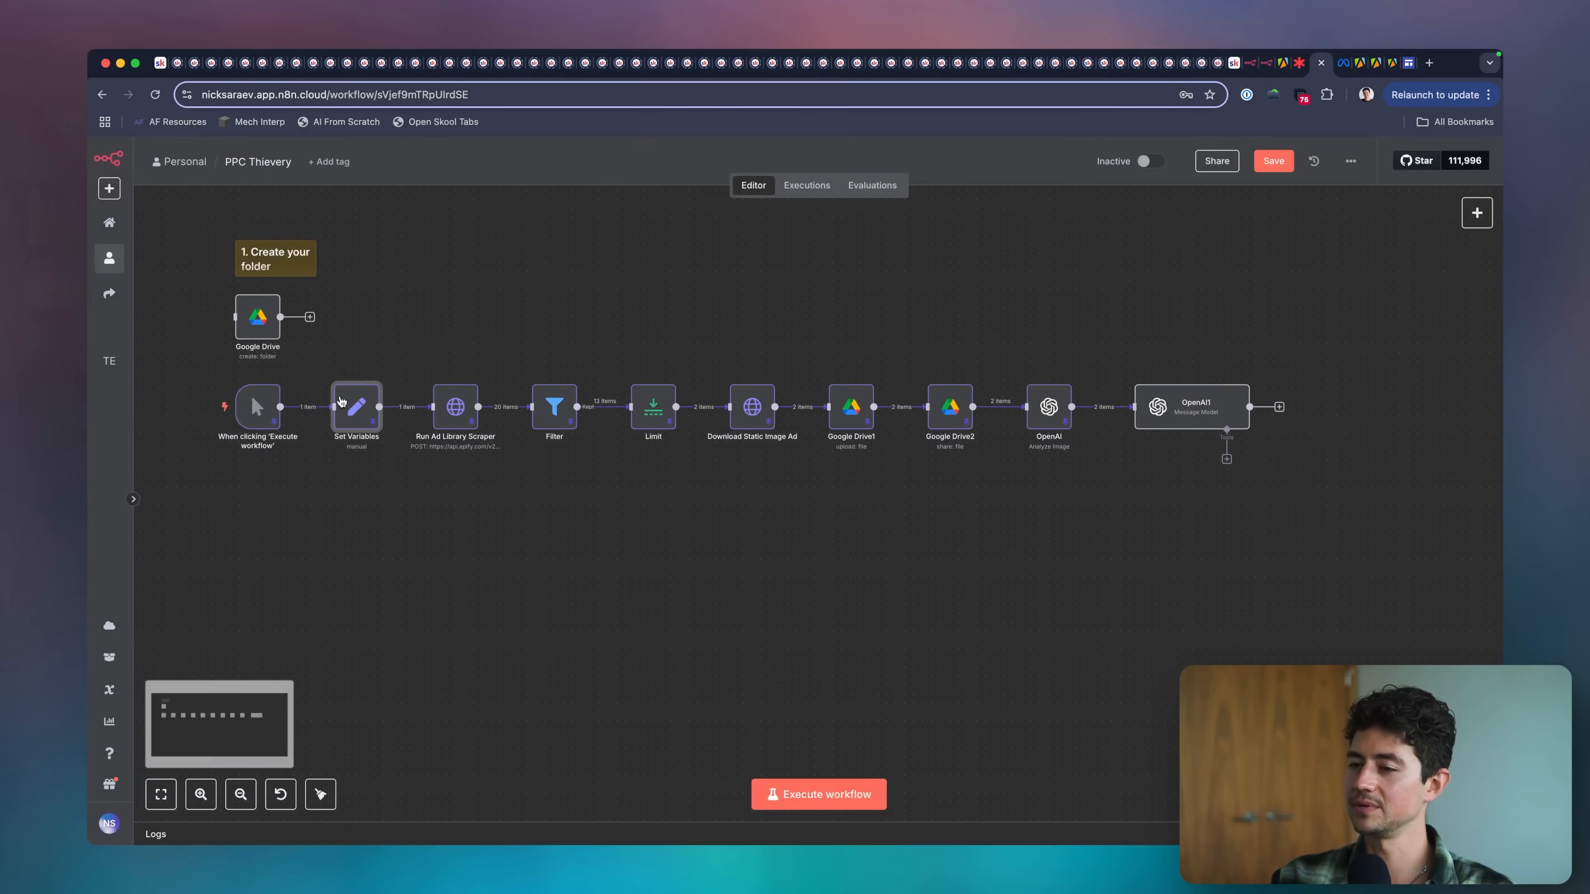
pyautogui.hotkey('ctrl', 'a')
pyautogui.moveTo(393, 316); pyautogui.dragTo(351, 362)
pyautogui.moveTo(344, 355); pyautogui.dragTo(375, 347)
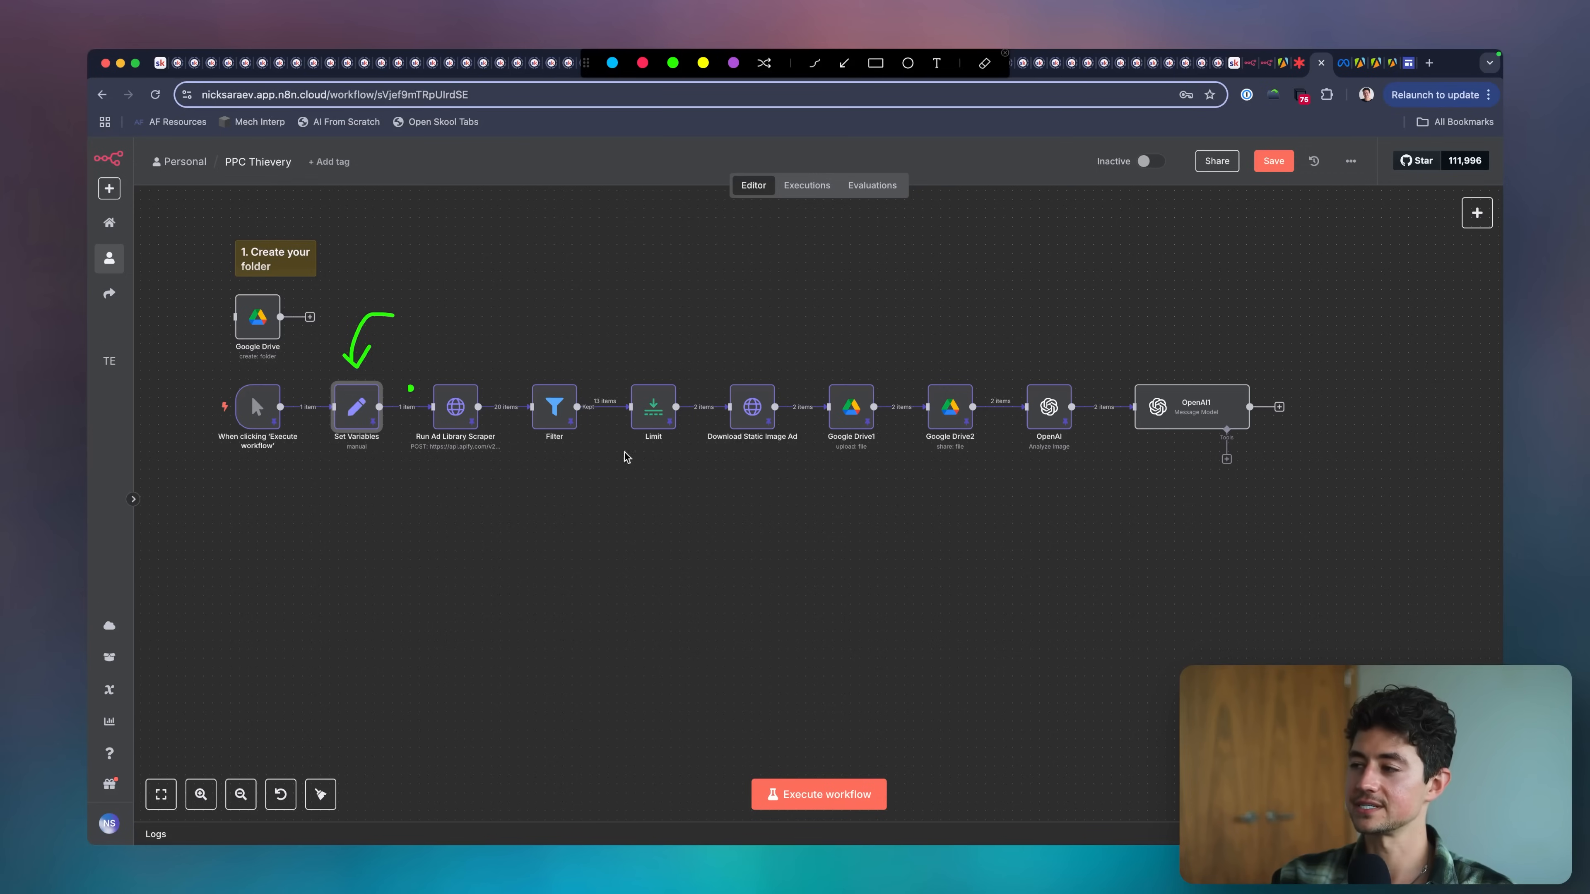
pyautogui.press('Escape')
# Open the OpenAI1 node and delete the broken imagePrompt expression from changeRequest in the last user prompt.
pyautogui.hscroll(3, 655, 446)
pyautogui.hscroll(-1, 567, 460)
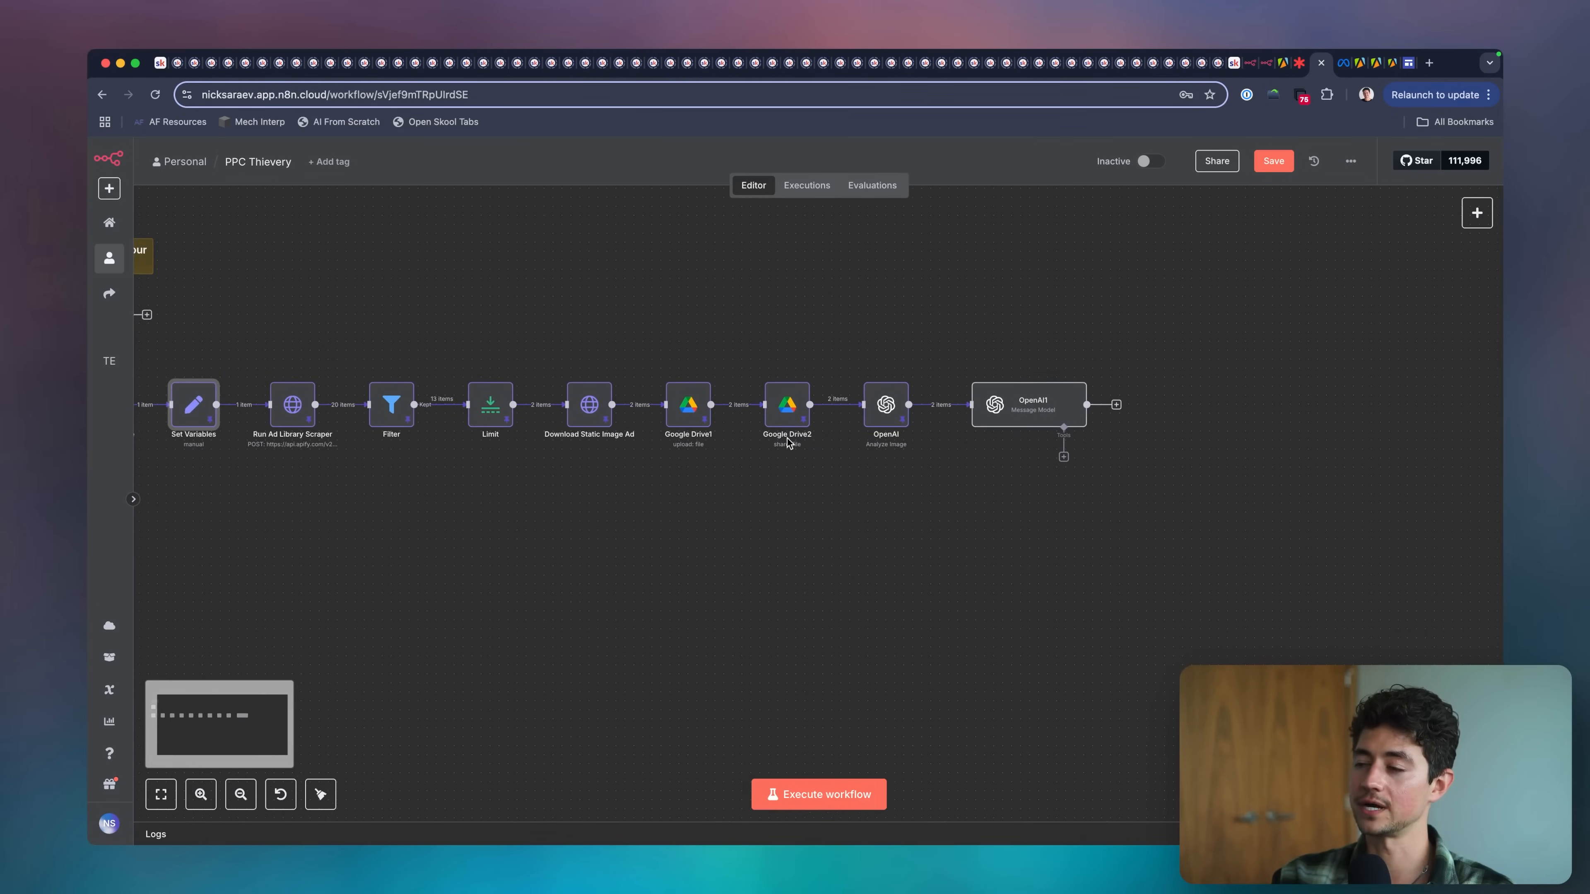
pyautogui.doubleClick(937, 386)
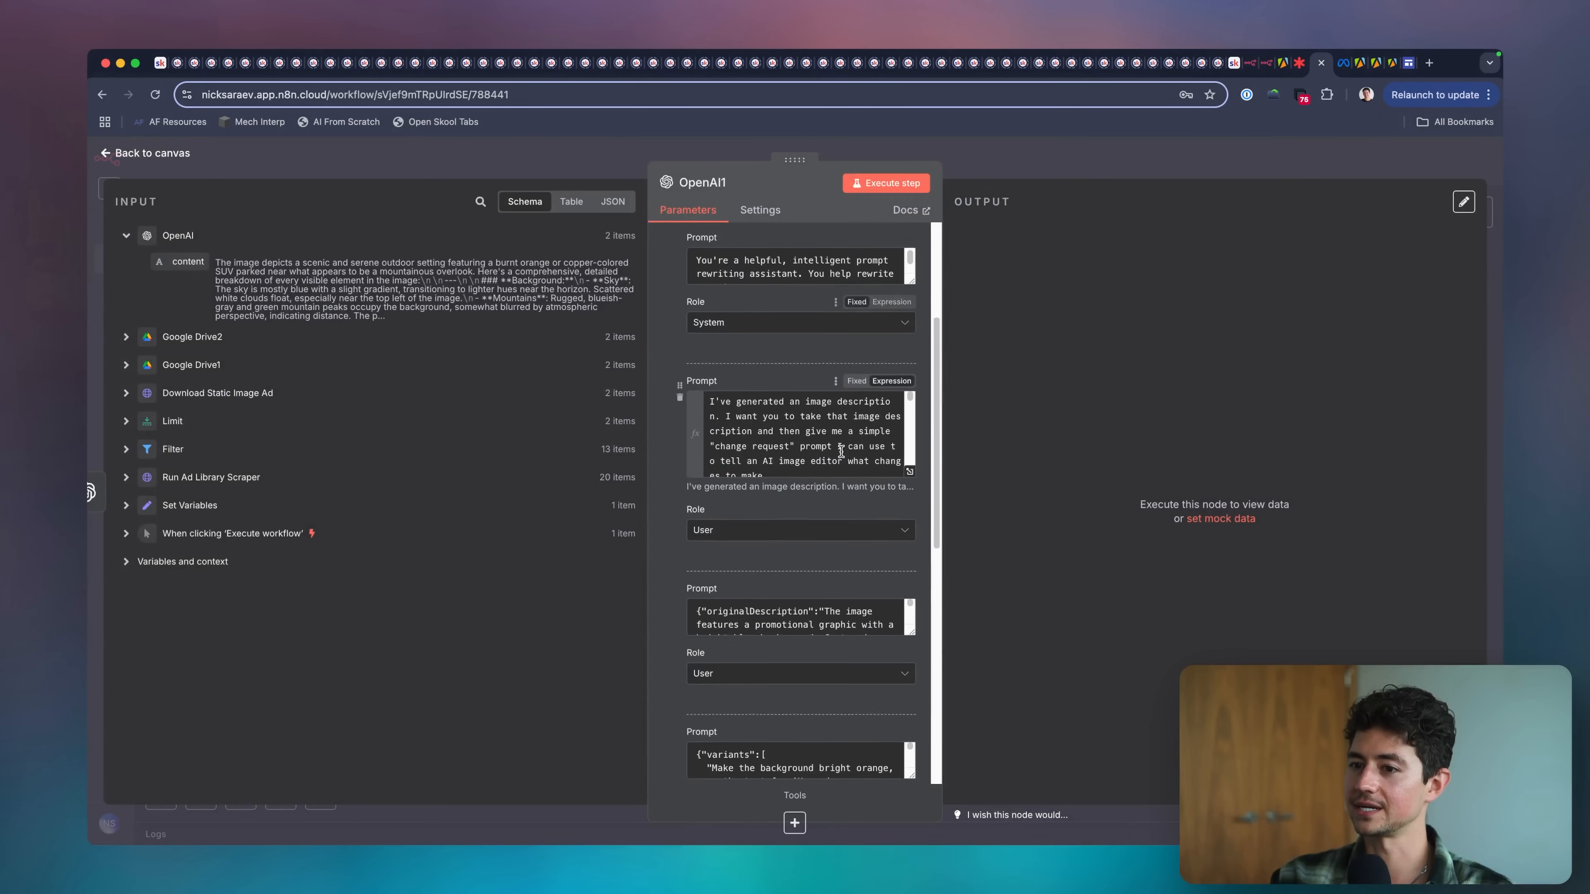
pyautogui.scroll(-1, 841, 451)
pyautogui.click(211, 506)
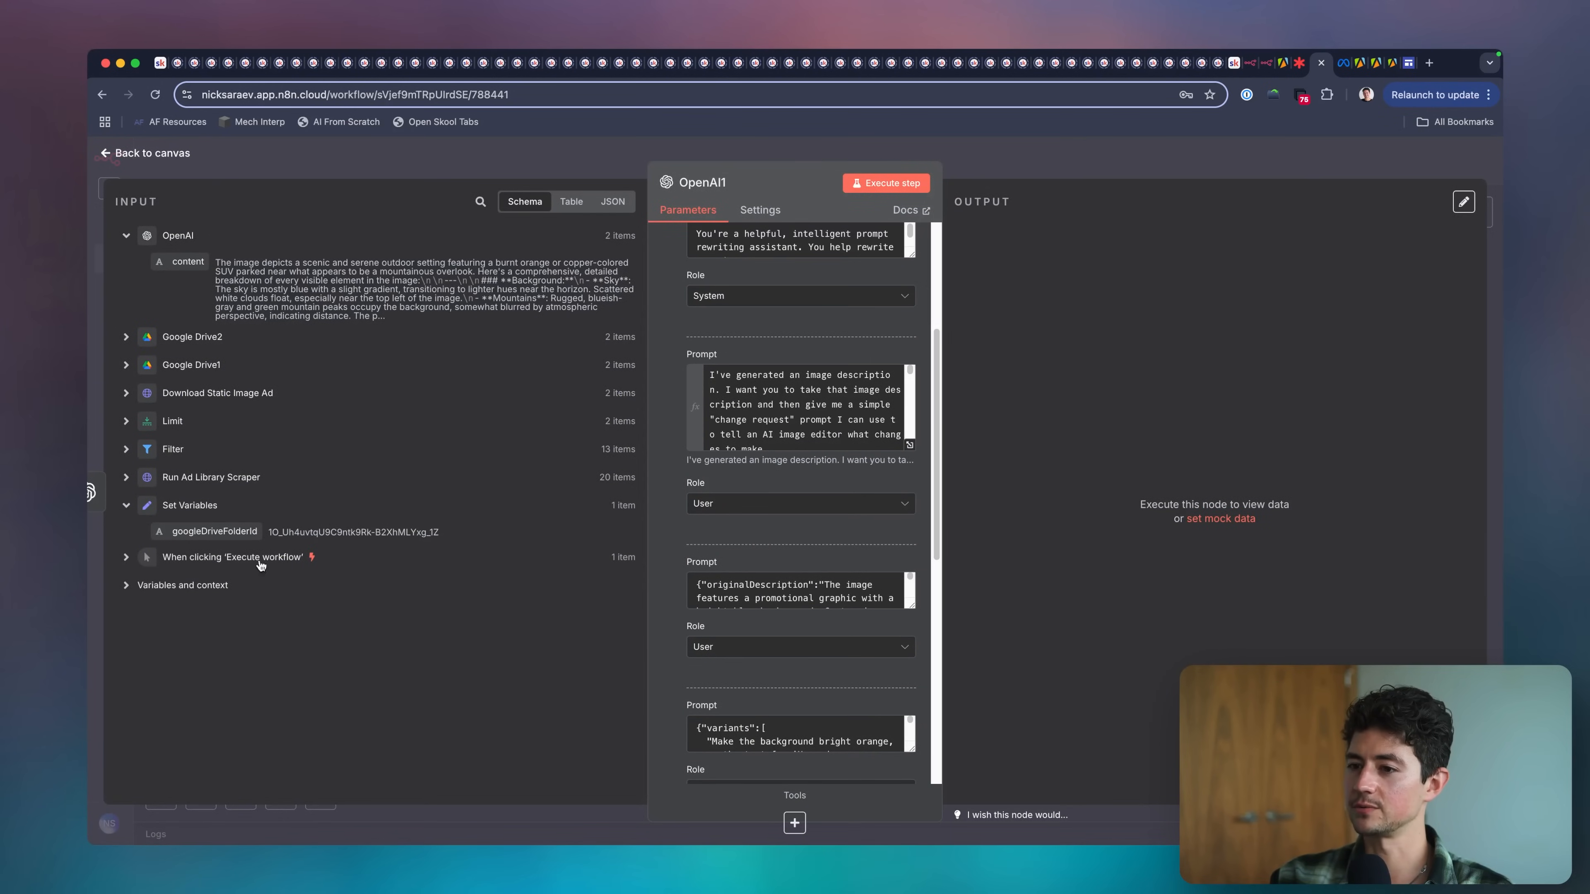
pyautogui.scroll(-10, 807, 426)
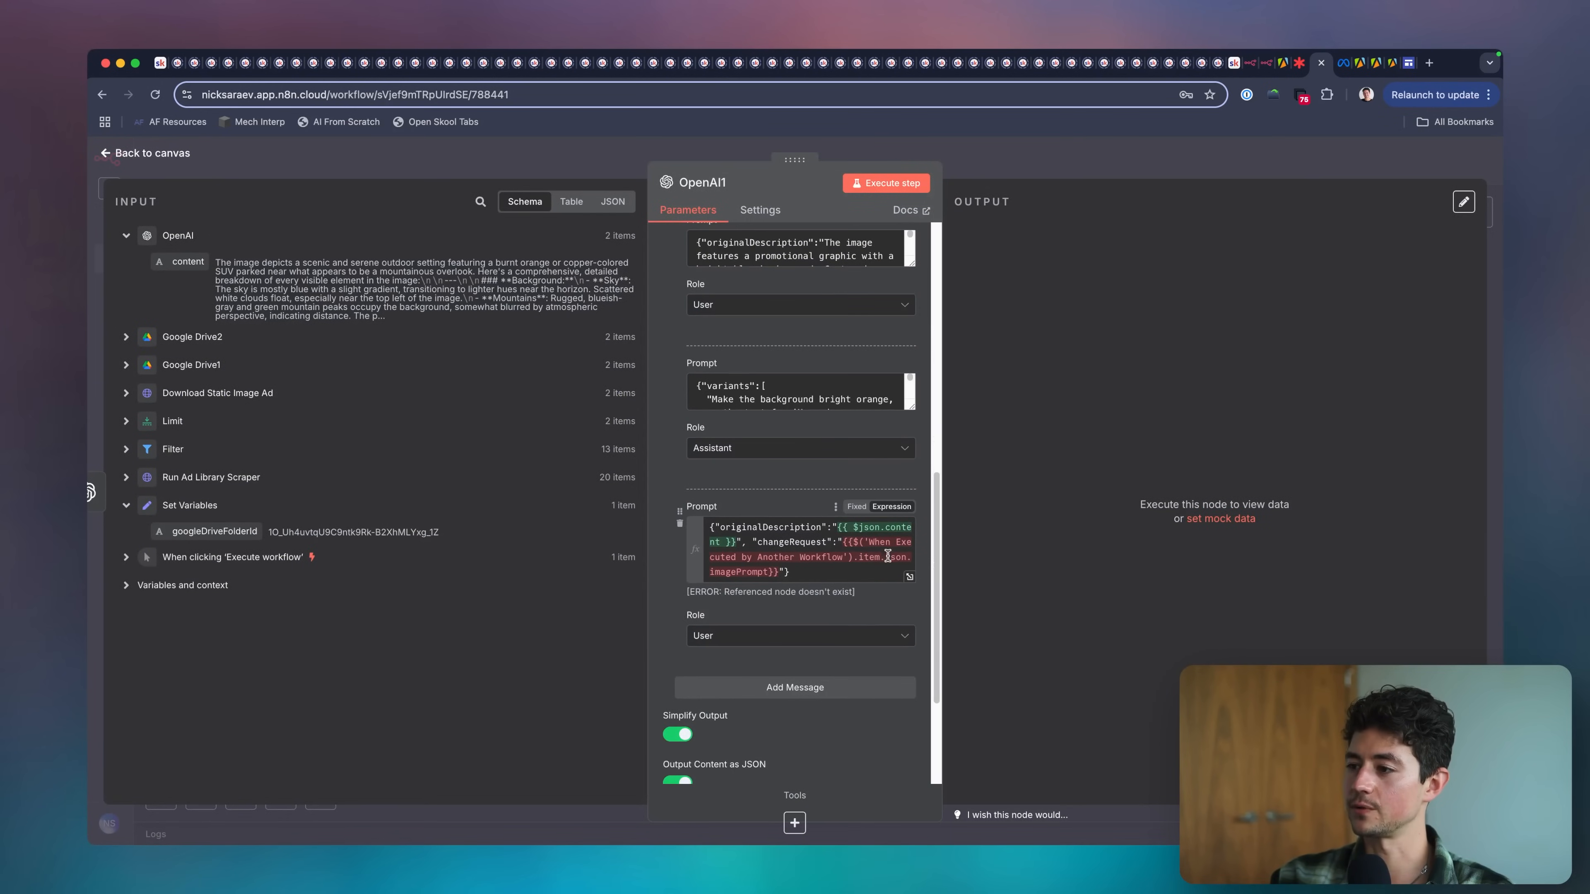
pyautogui.click(851, 574)
pyautogui.keyDown('shift'); pyautogui.click(845, 543); pyautogui.keyUp('shift')
pyautogui.press('BackSpace')
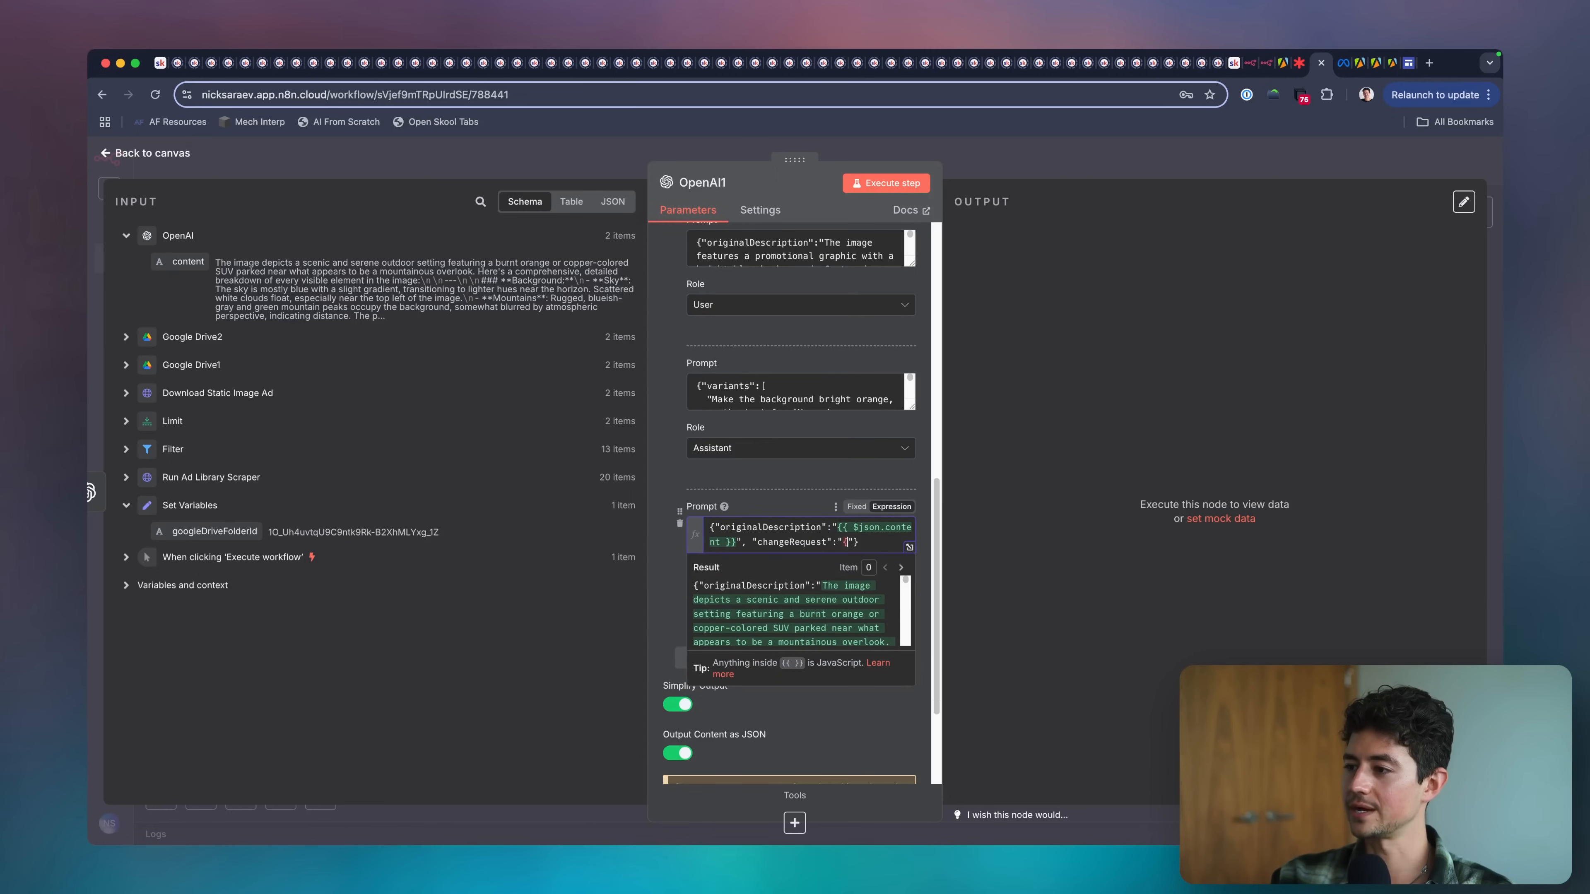
# Map the prompt's changeRequest to the Set Variables node's changeRequest field and close the OpenAI1 node.
pyautogui.moveTo(188, 531); pyautogui.dragTo(845, 547)
pyautogui.click(811, 562)
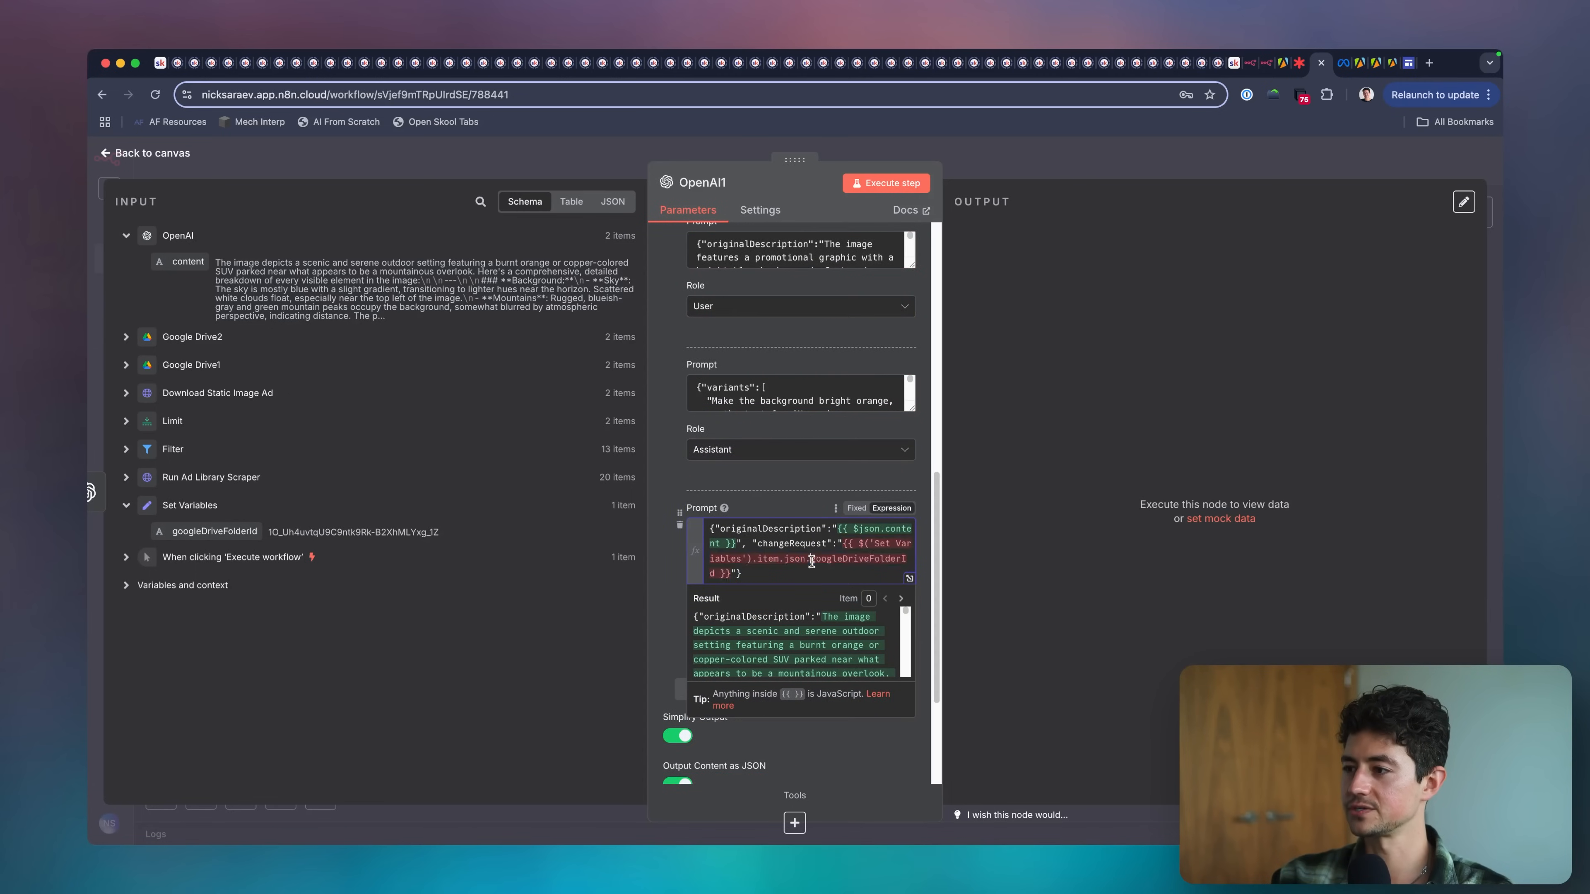
pyautogui.keyDown('shift'); pyautogui.click(718, 571); pyautogui.keyUp('shift')
pyautogui.write('change')
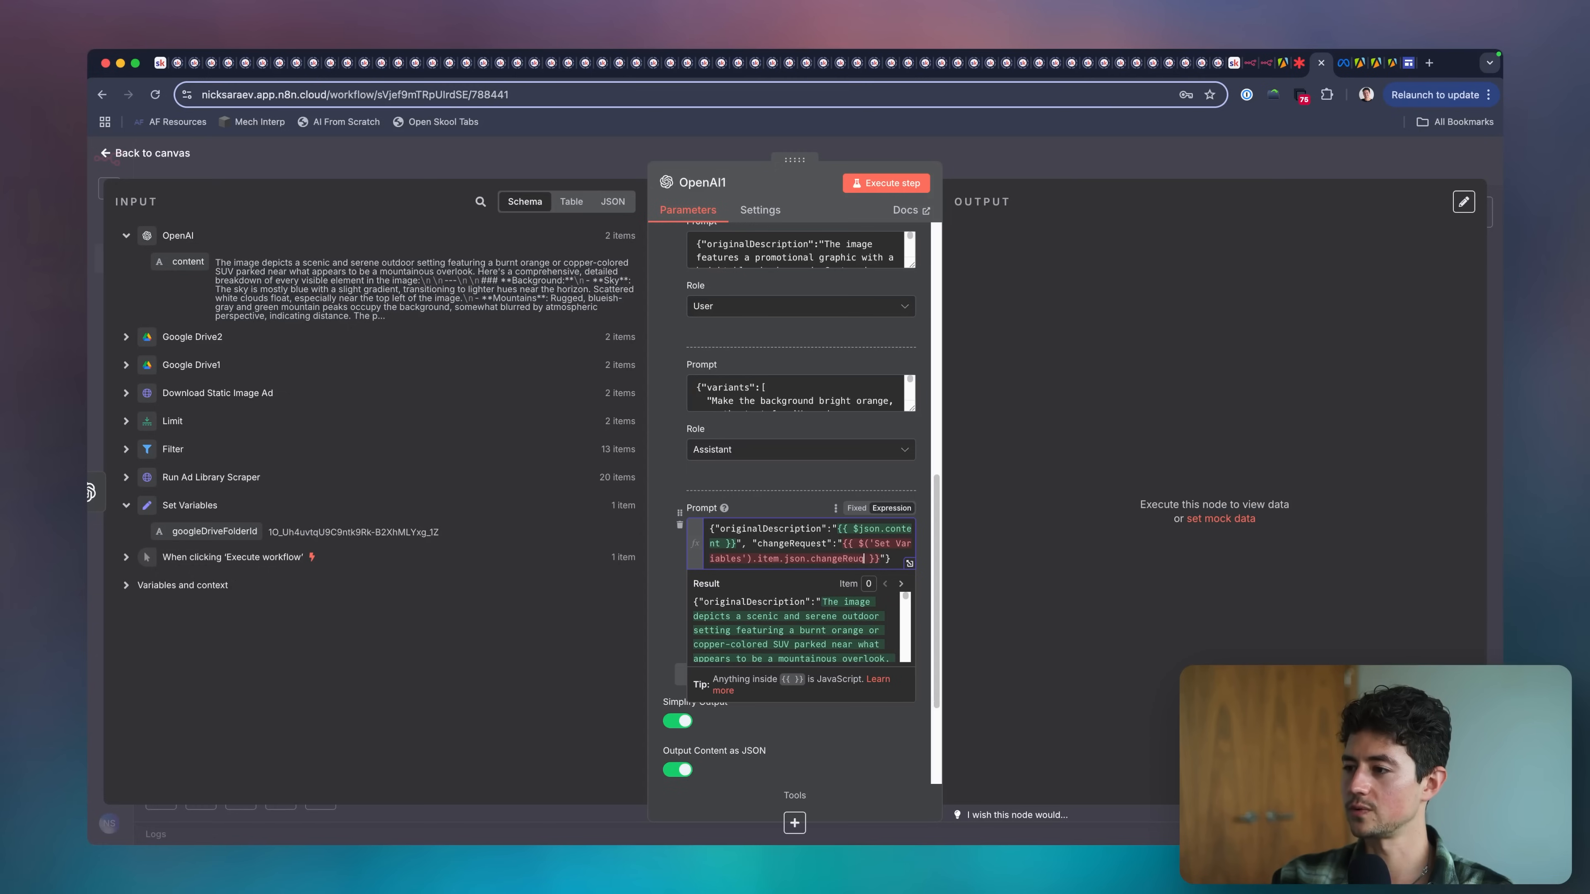
pyautogui.write('Request')
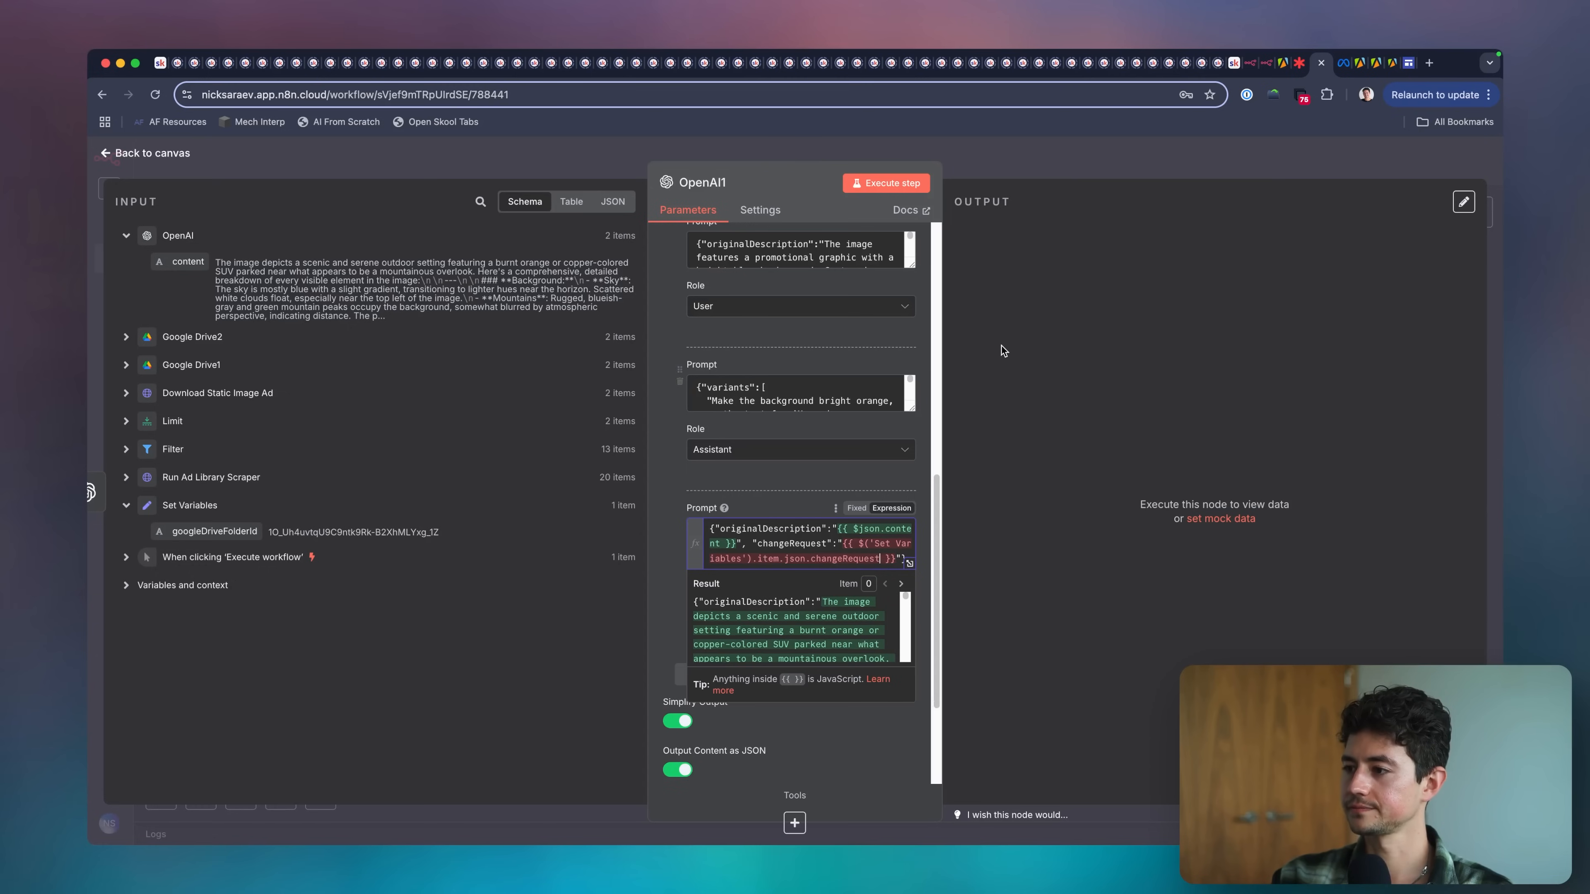
pyautogui.click(985, 182)
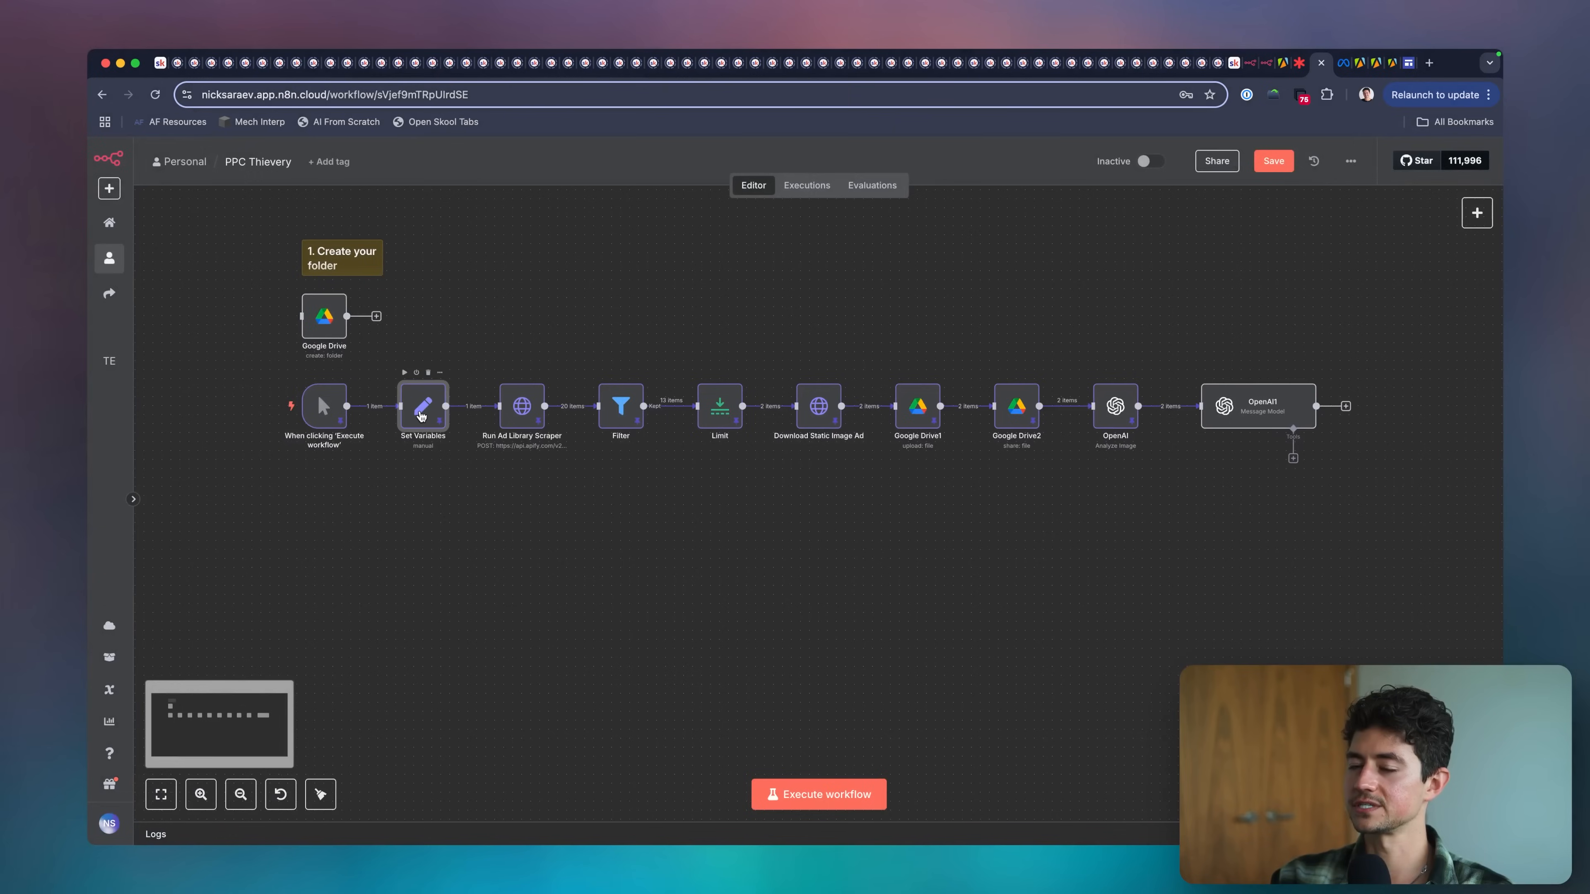
# Check the changeRequest field name in Set Variables, then compare it with the expression in OpenAI1's last user prompt.
pyautogui.doubleClick(422, 416)
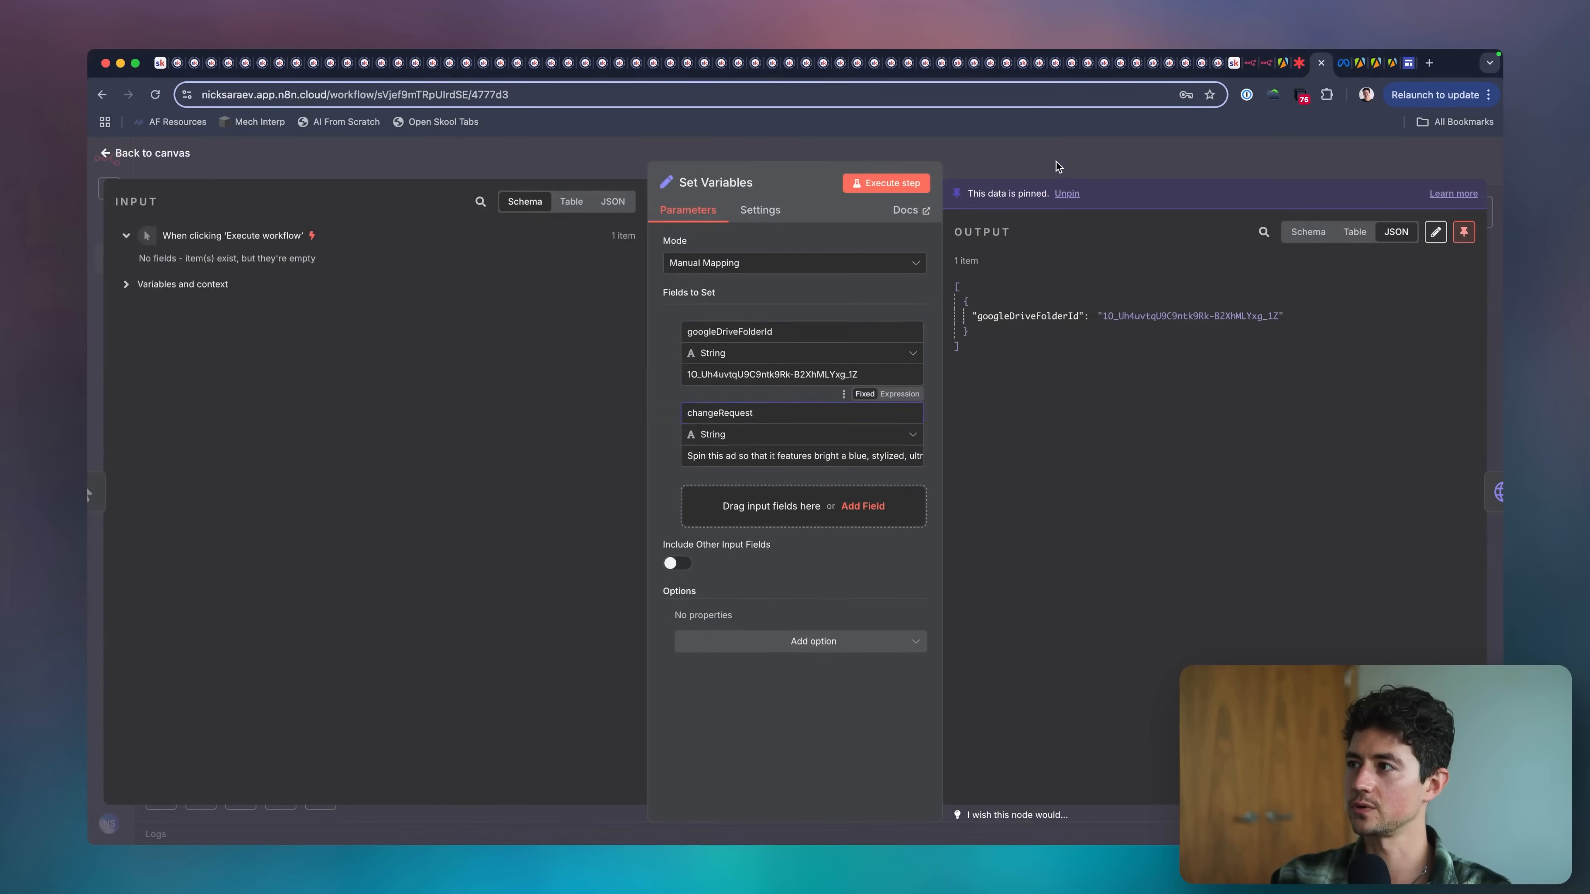
pyautogui.click(1056, 167)
pyautogui.doubleClick(1253, 410)
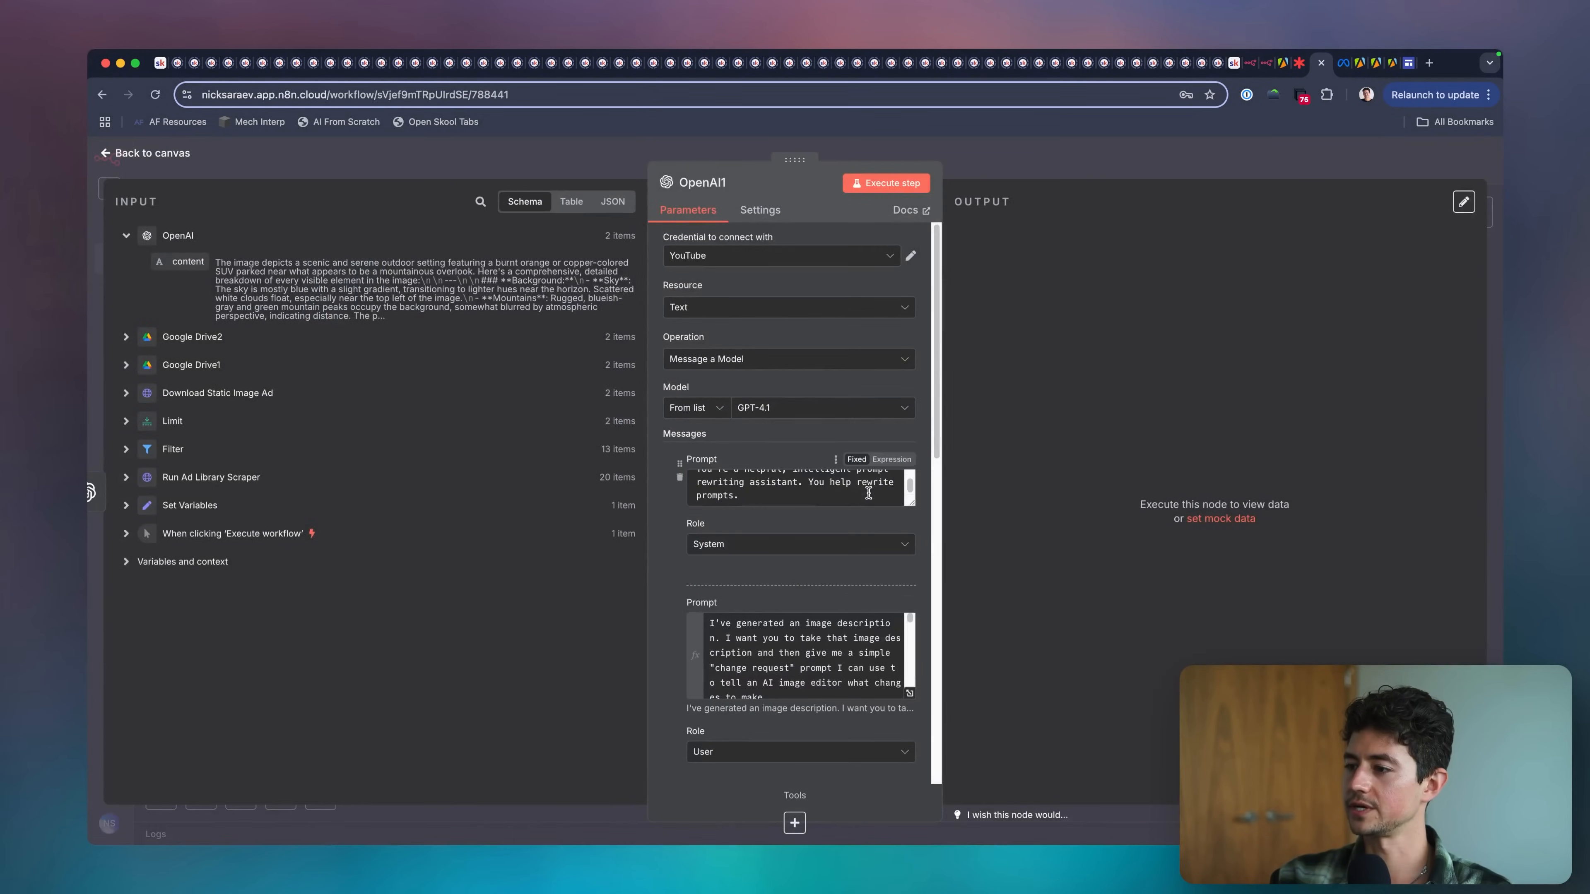
pyautogui.scroll(-10, 869, 493)
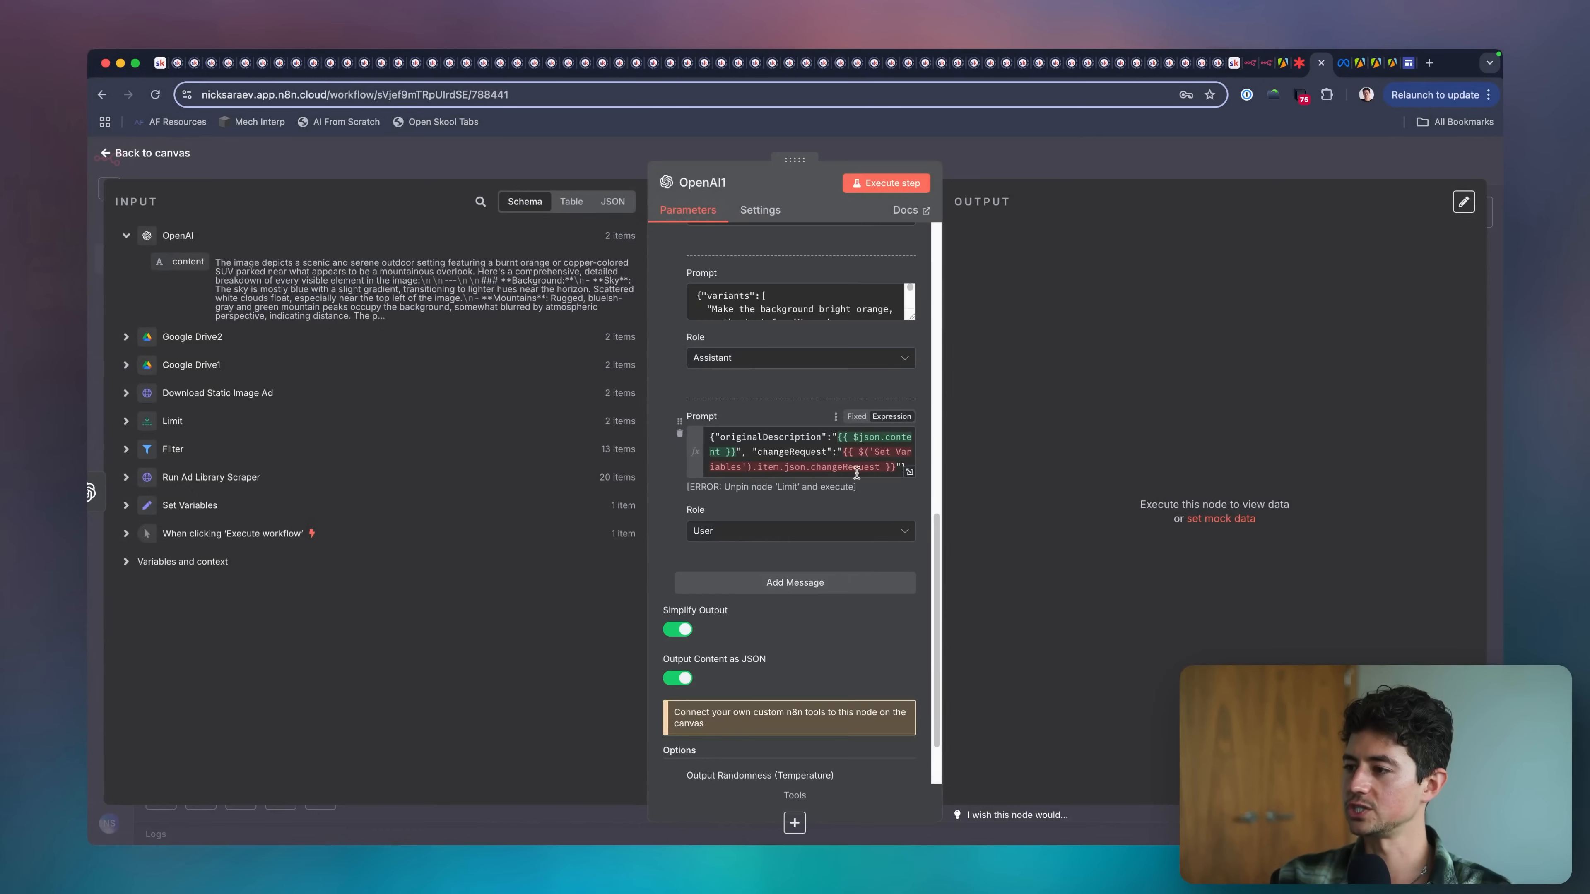
pyautogui.click(857, 468)
pyautogui.scroll(-1, 858, 468)
pyautogui.scroll(1, 853, 468)
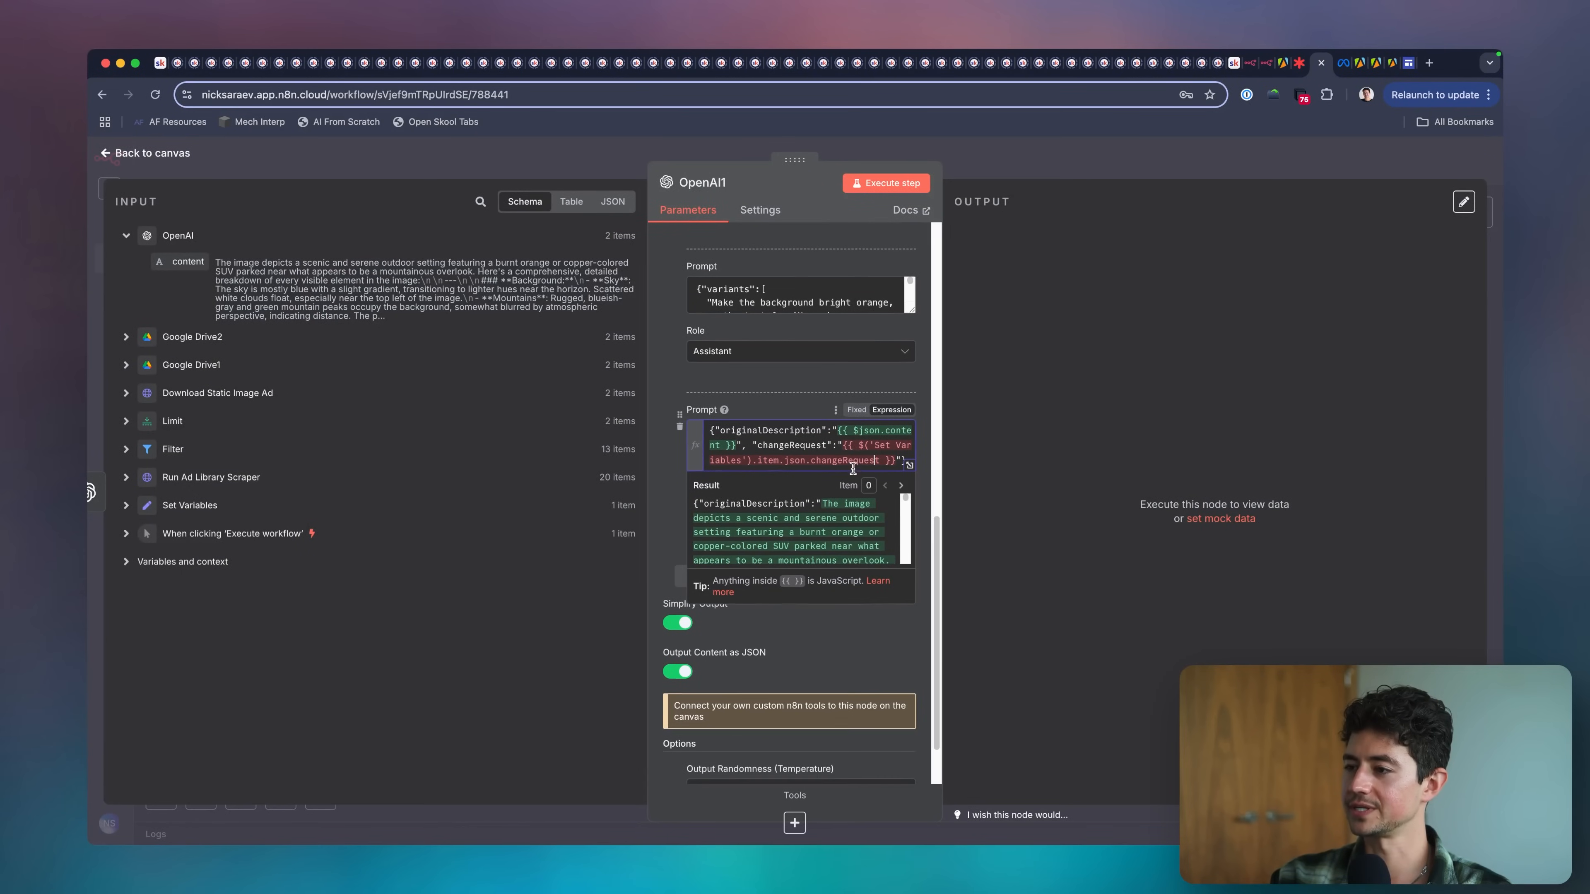
pyautogui.click(786, 391)
pyautogui.scroll(-2, 763, 404)
pyautogui.scroll(5, 799, 412)
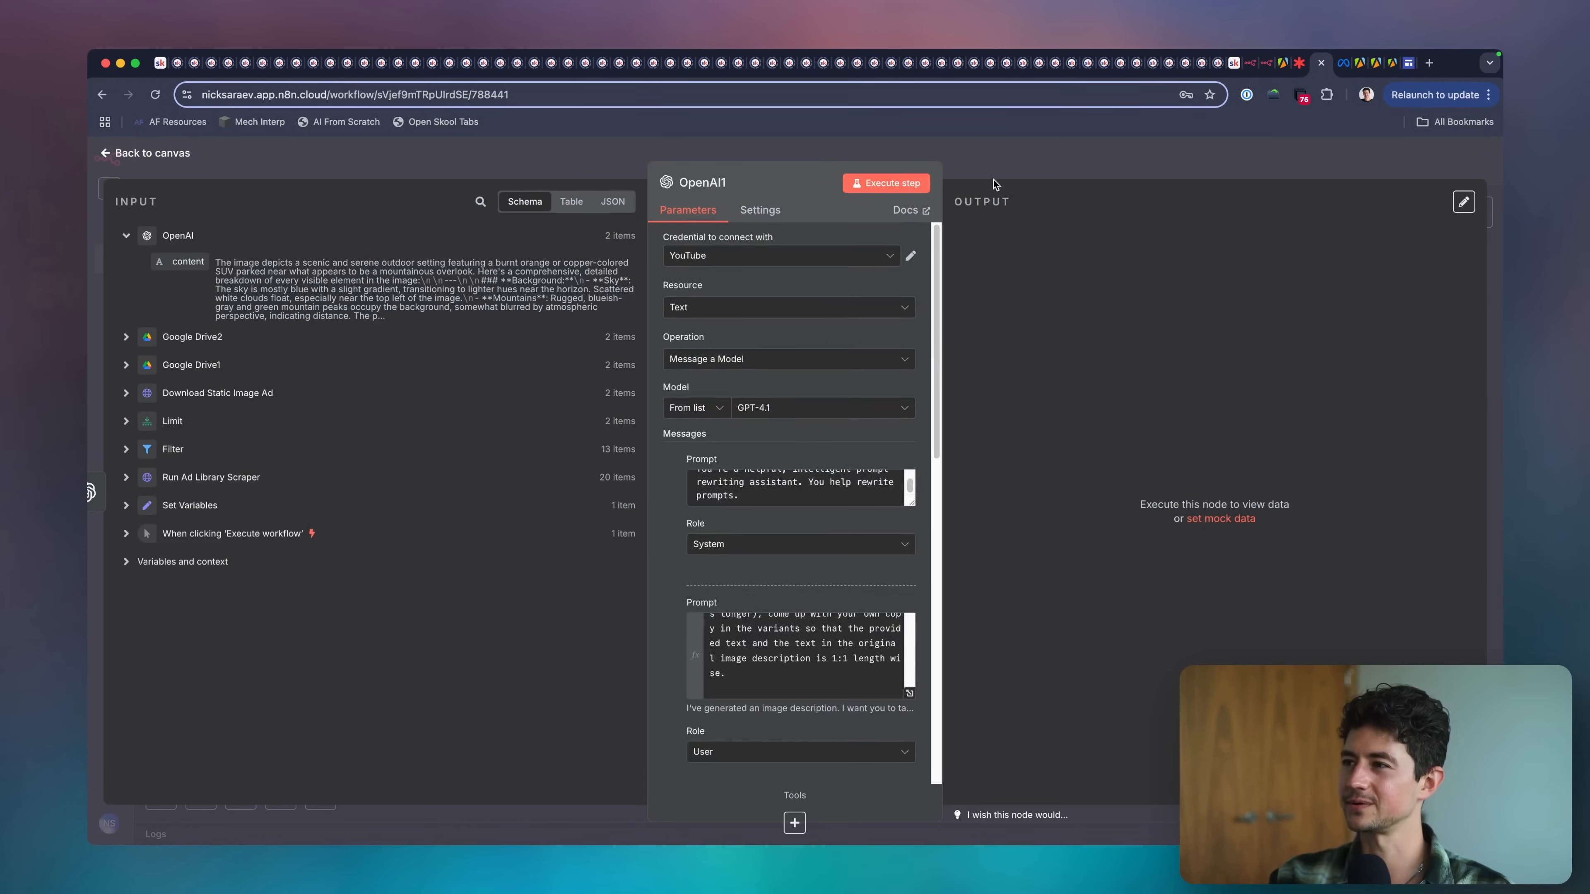
pyautogui.press('Escape')
pyautogui.hscroll(2, 1108, 329)
pyautogui.hscroll(-1, 1063, 369)
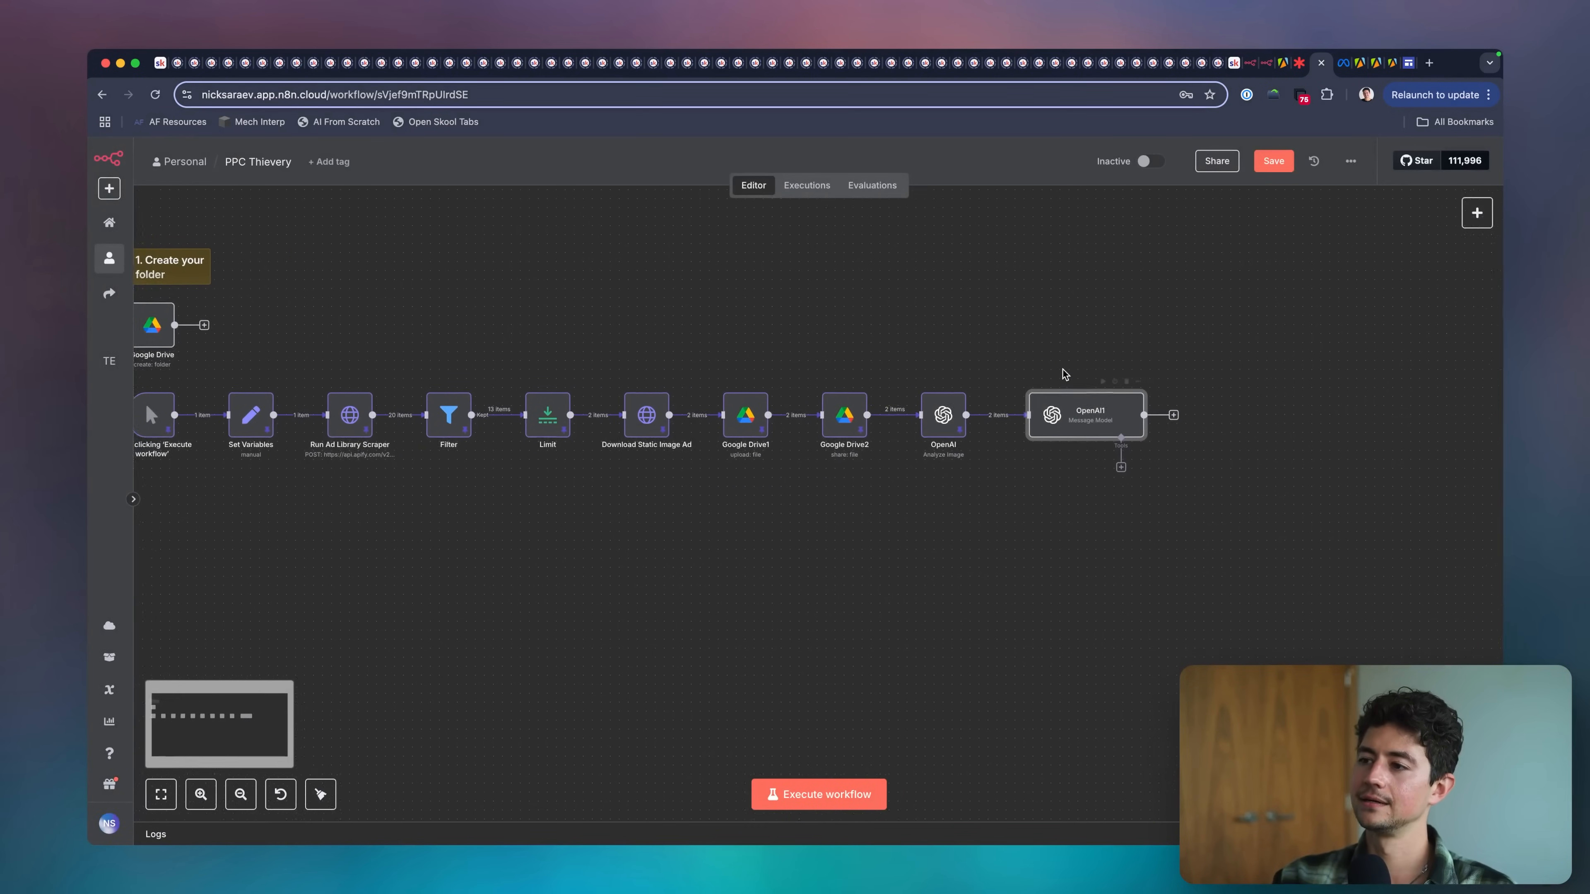
pyautogui.hscroll(-3, 1231, 461)
pyautogui.scroll(1, 1230, 461)
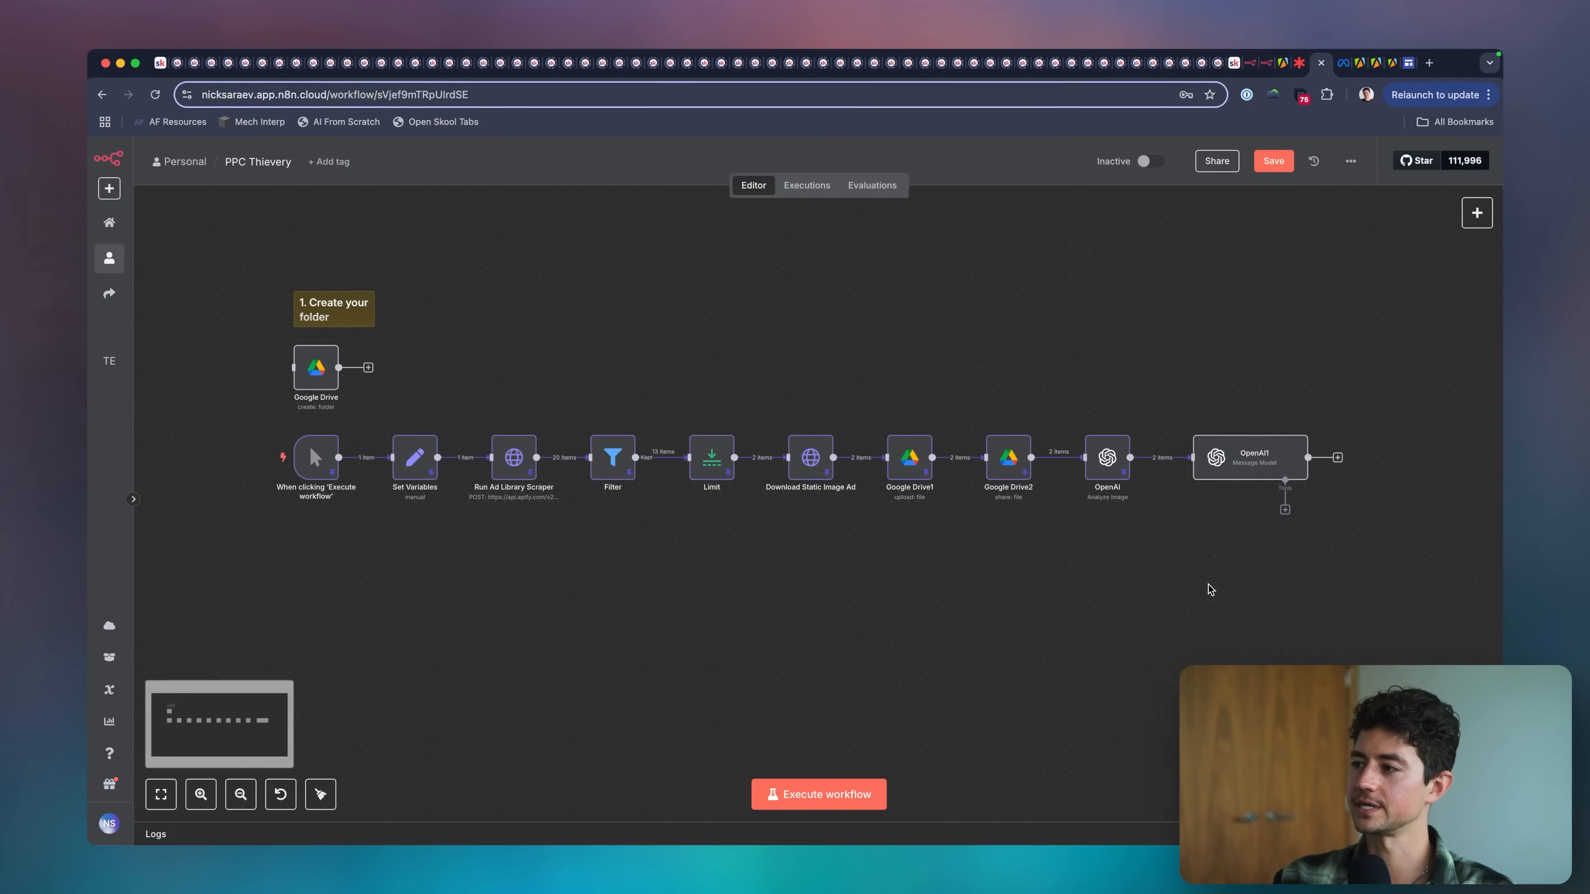
# Unpin the output data of the nodes from Set Variables through OpenAI.
pyautogui.moveTo(1164, 533); pyautogui.dragTo(371, 388)
pyautogui.press('p')
pyautogui.click(666, 597)
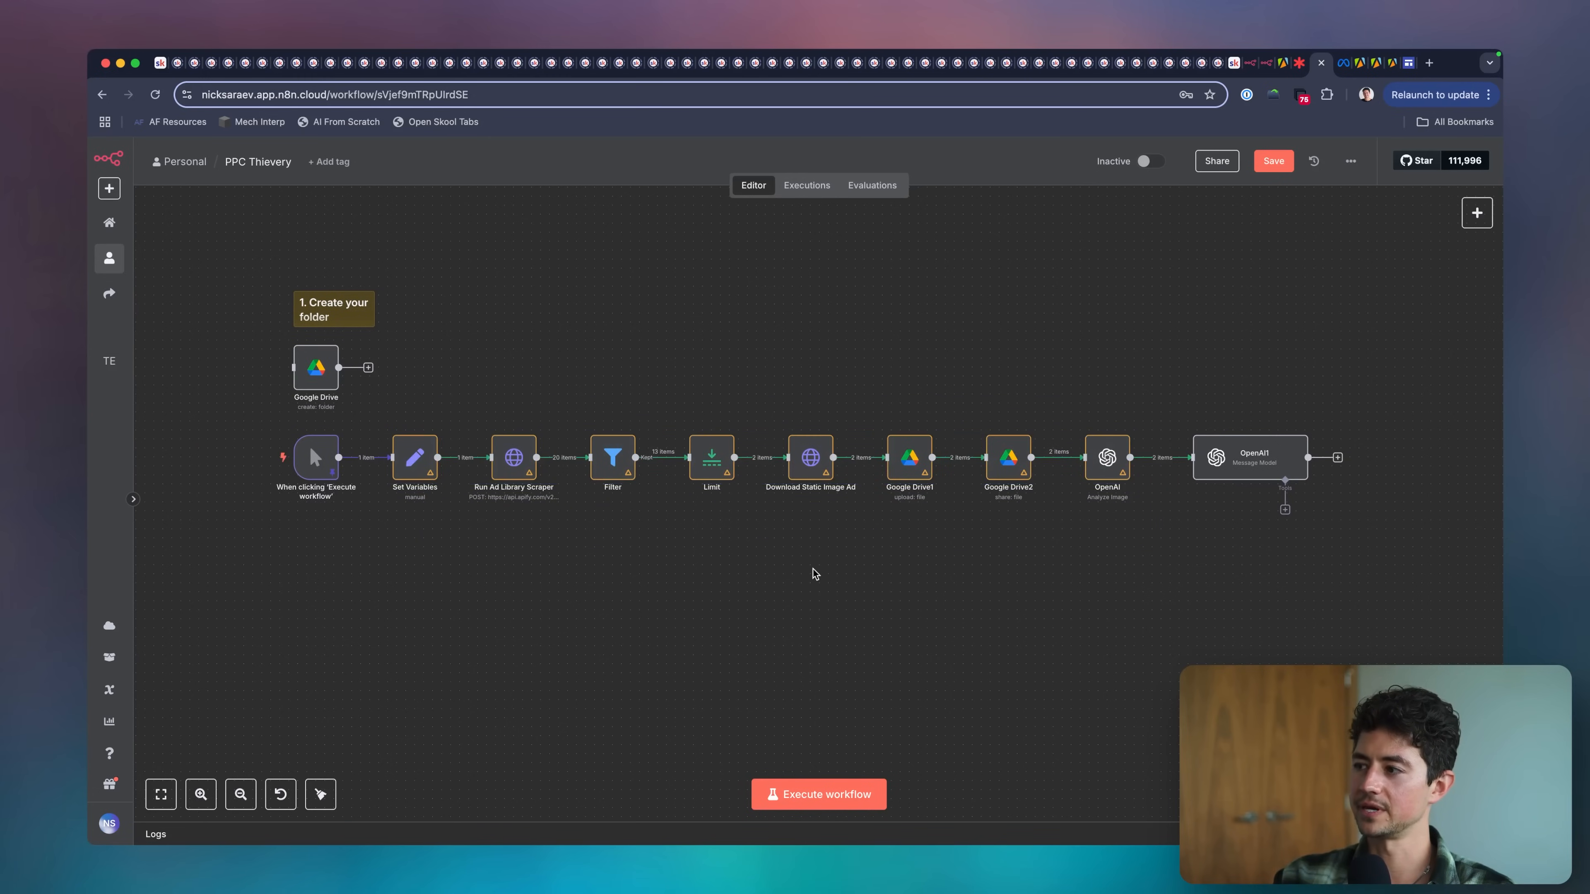
# Review the OpenAI1 node's settings and message prompts, then close the node.
pyautogui.hscroll(5, 939, 501)
pyautogui.doubleClick(1064, 432)
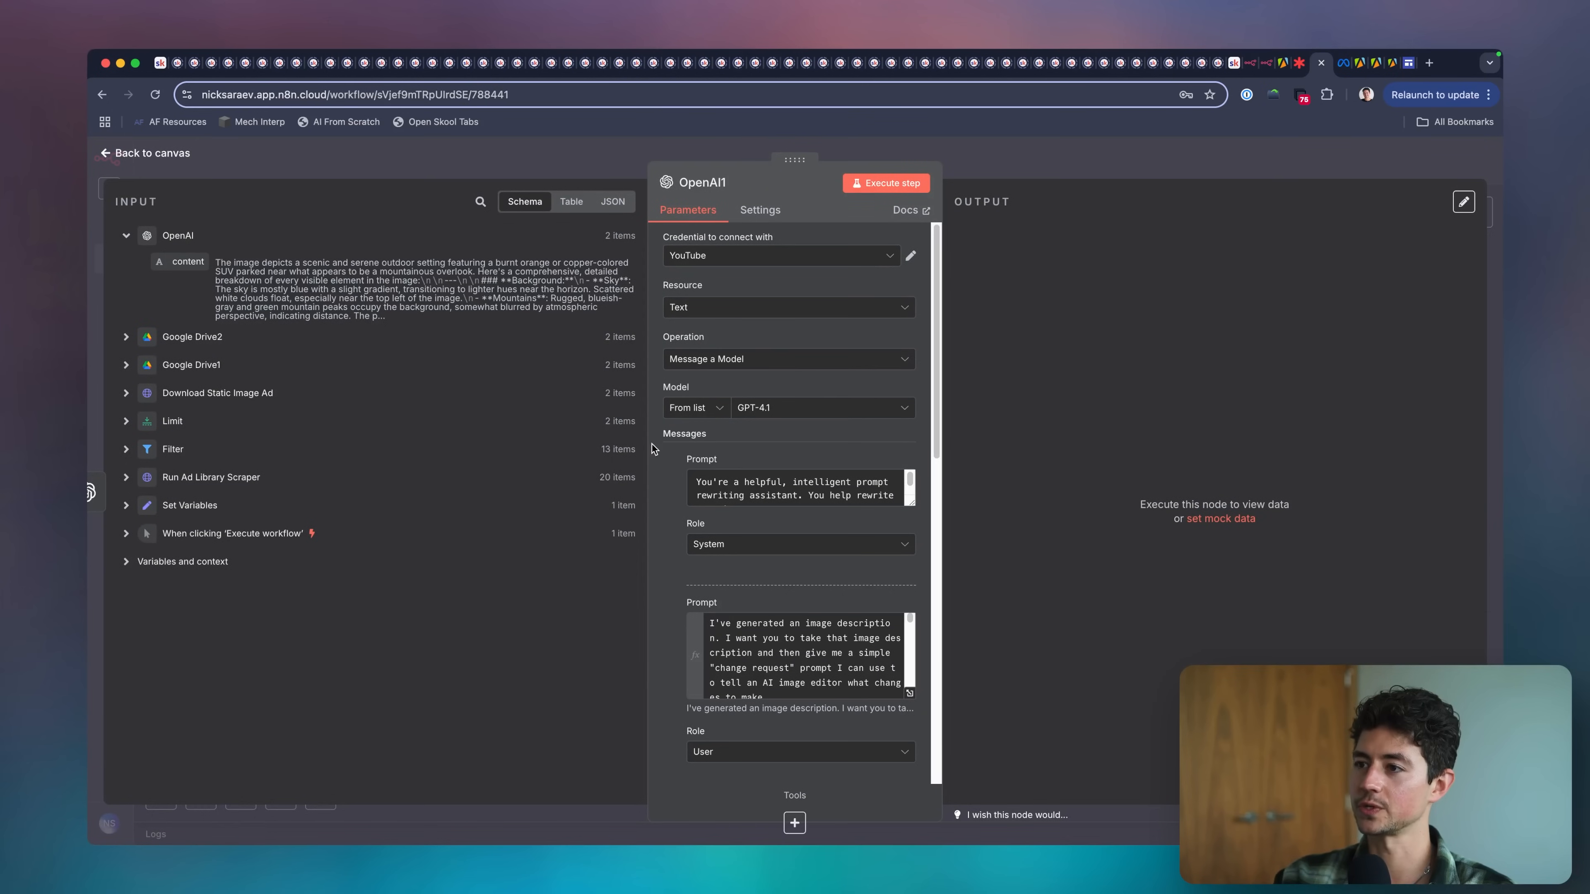
pyautogui.scroll(-5, 652, 446)
pyautogui.scroll(-5, 682, 438)
pyautogui.press('Escape')
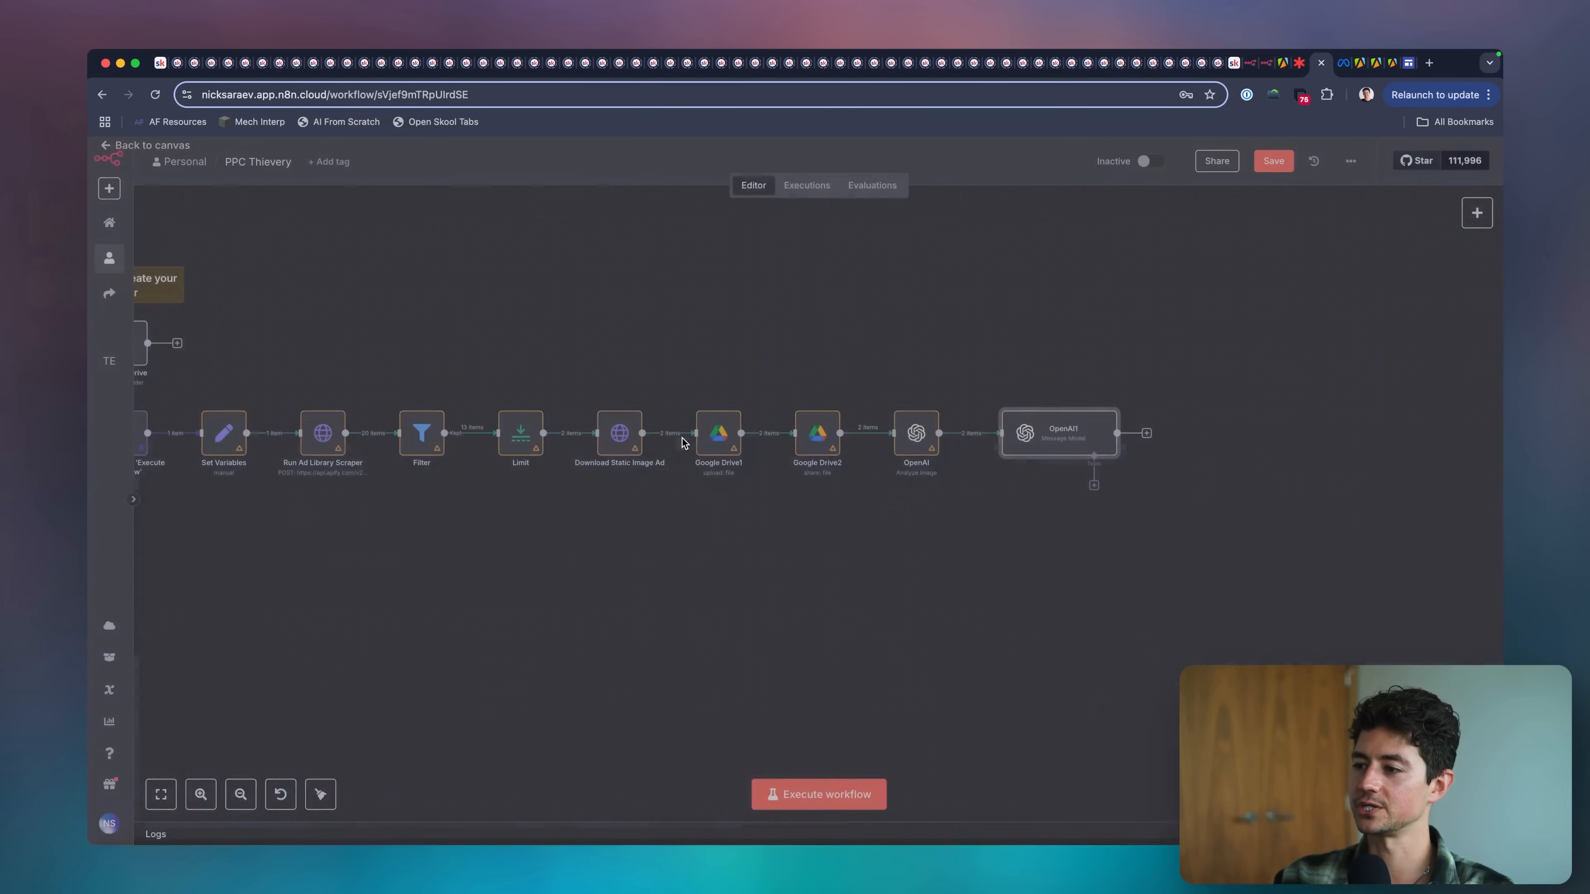
# Execute the whole workflow with fresh data and follow the run through to the OpenAI1 node.
pyautogui.hscroll(-5, 751, 451)
pyautogui.click(814, 794)
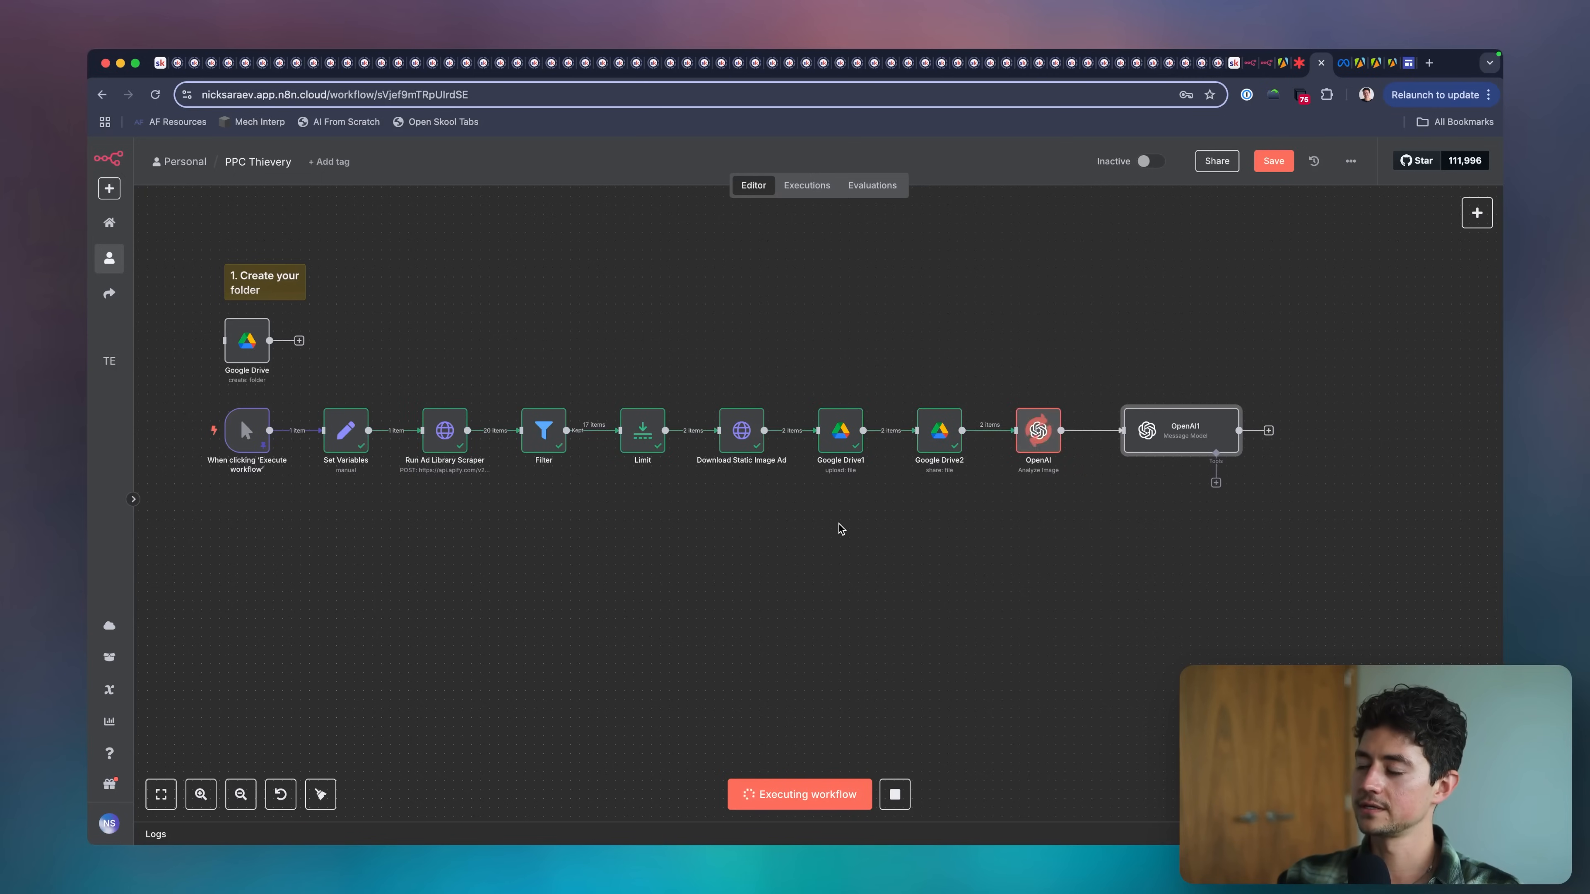
pyautogui.hscroll(5, 960, 540)
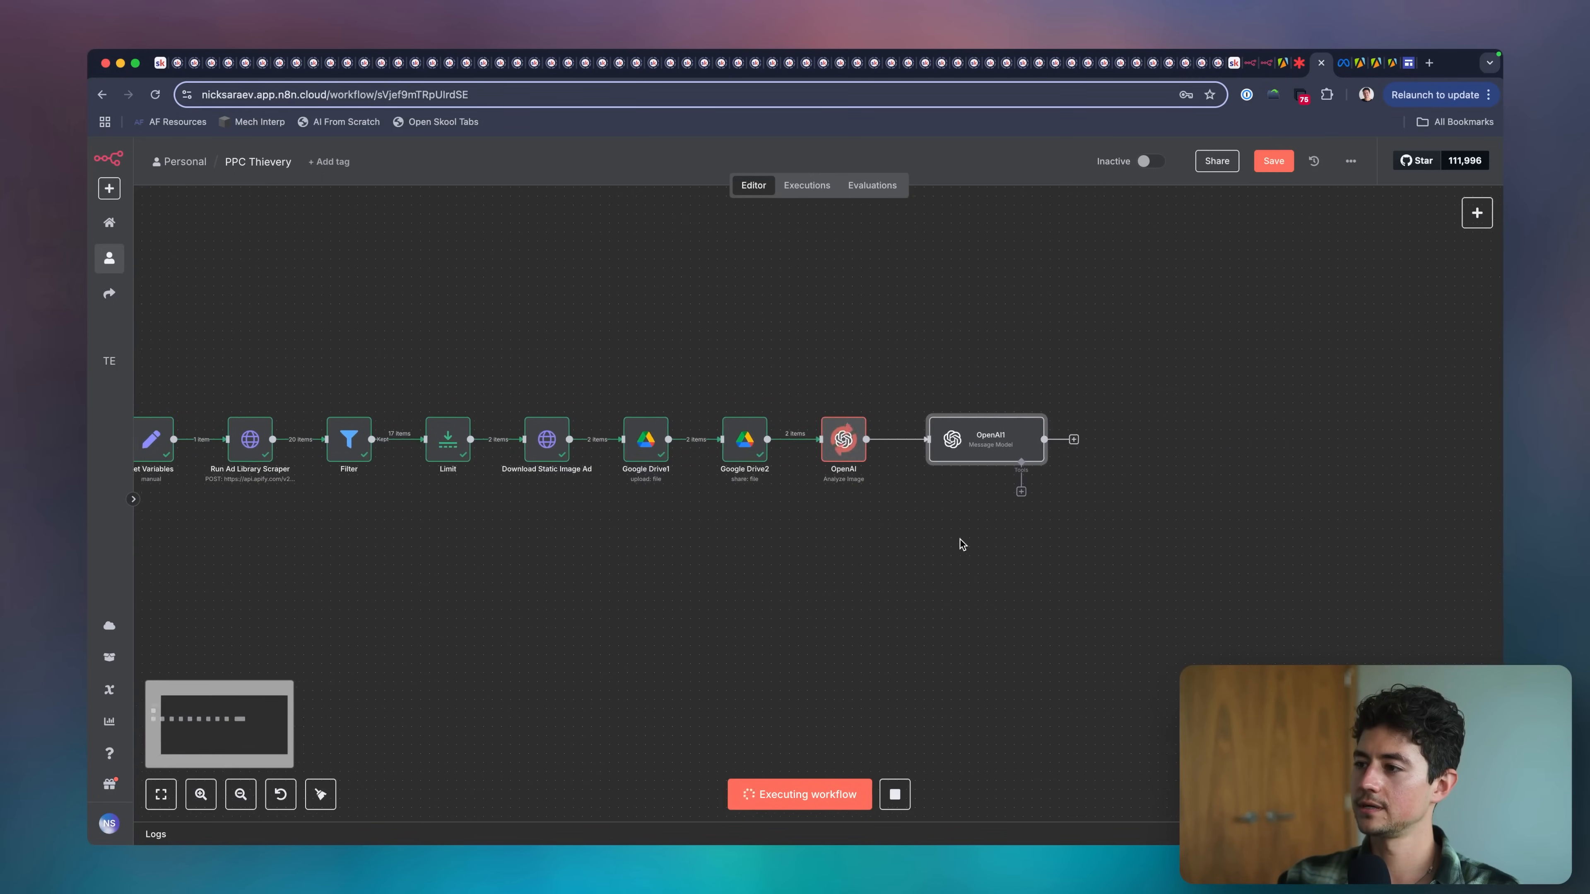
pyautogui.scroll(5, 1039, 471)
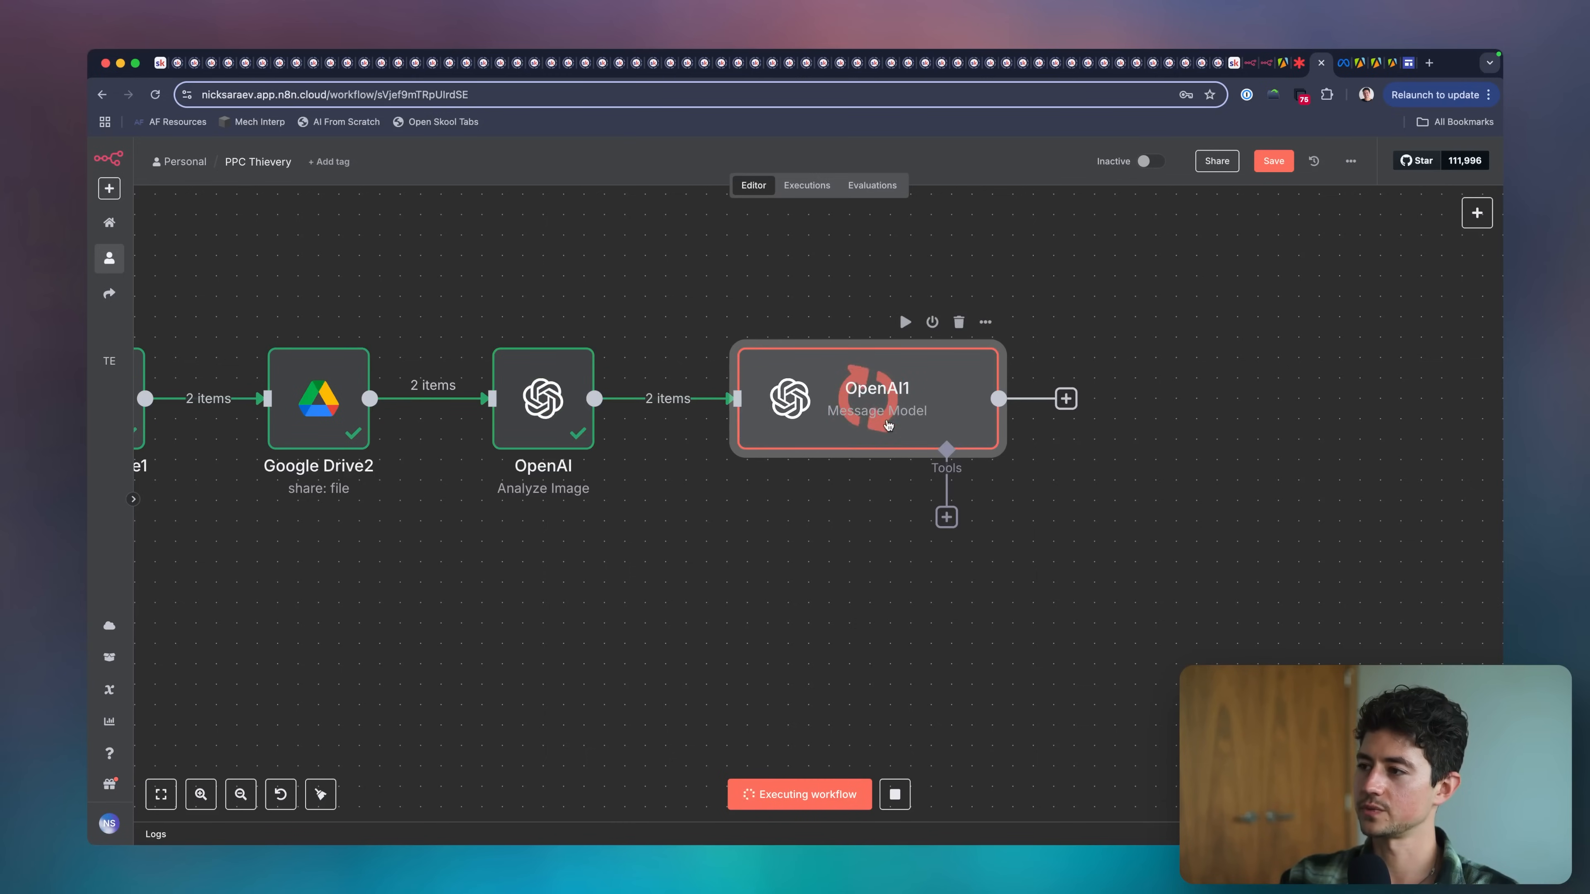
# Rename the OpenAI1 node to Spin Prompts.
pyautogui.press('F2')
pyautogui.write('Spi')
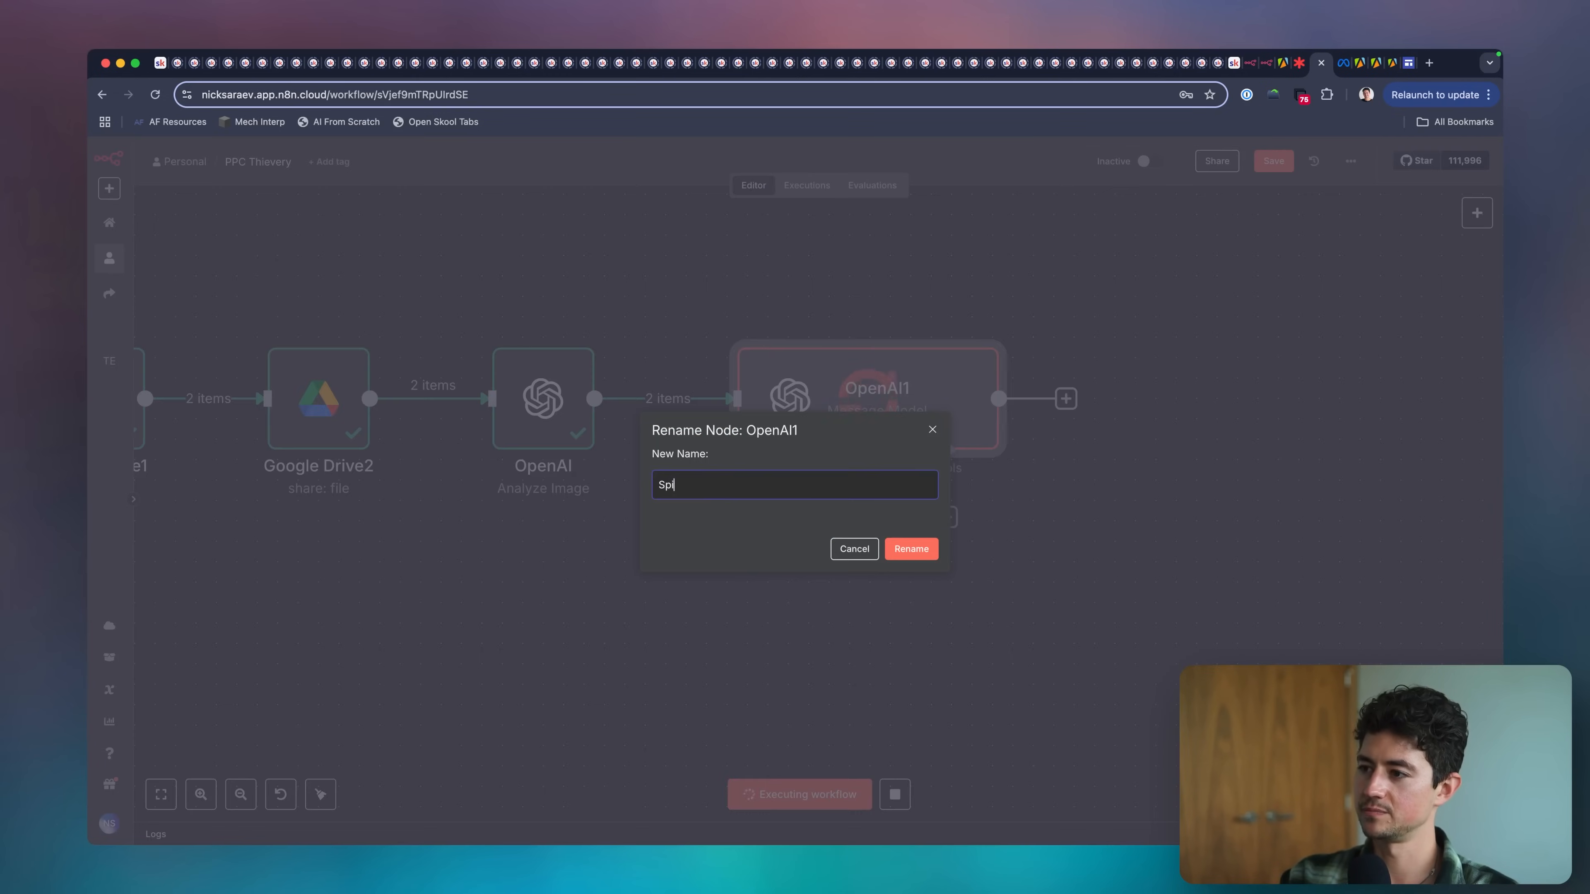
pyautogui.write('n Prompts')
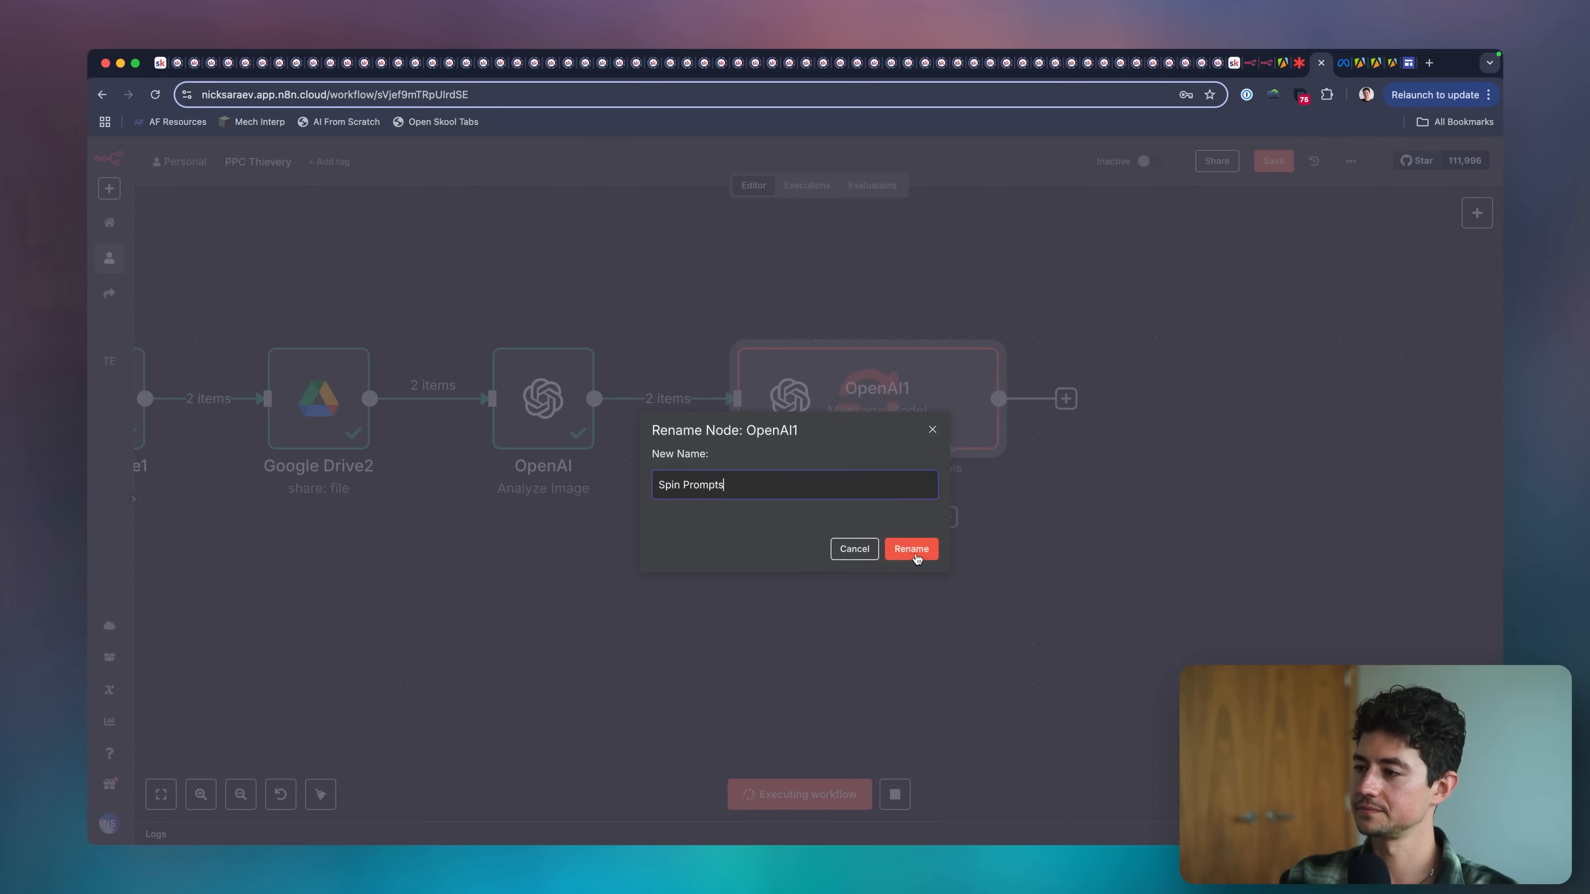
pyautogui.click(911, 548)
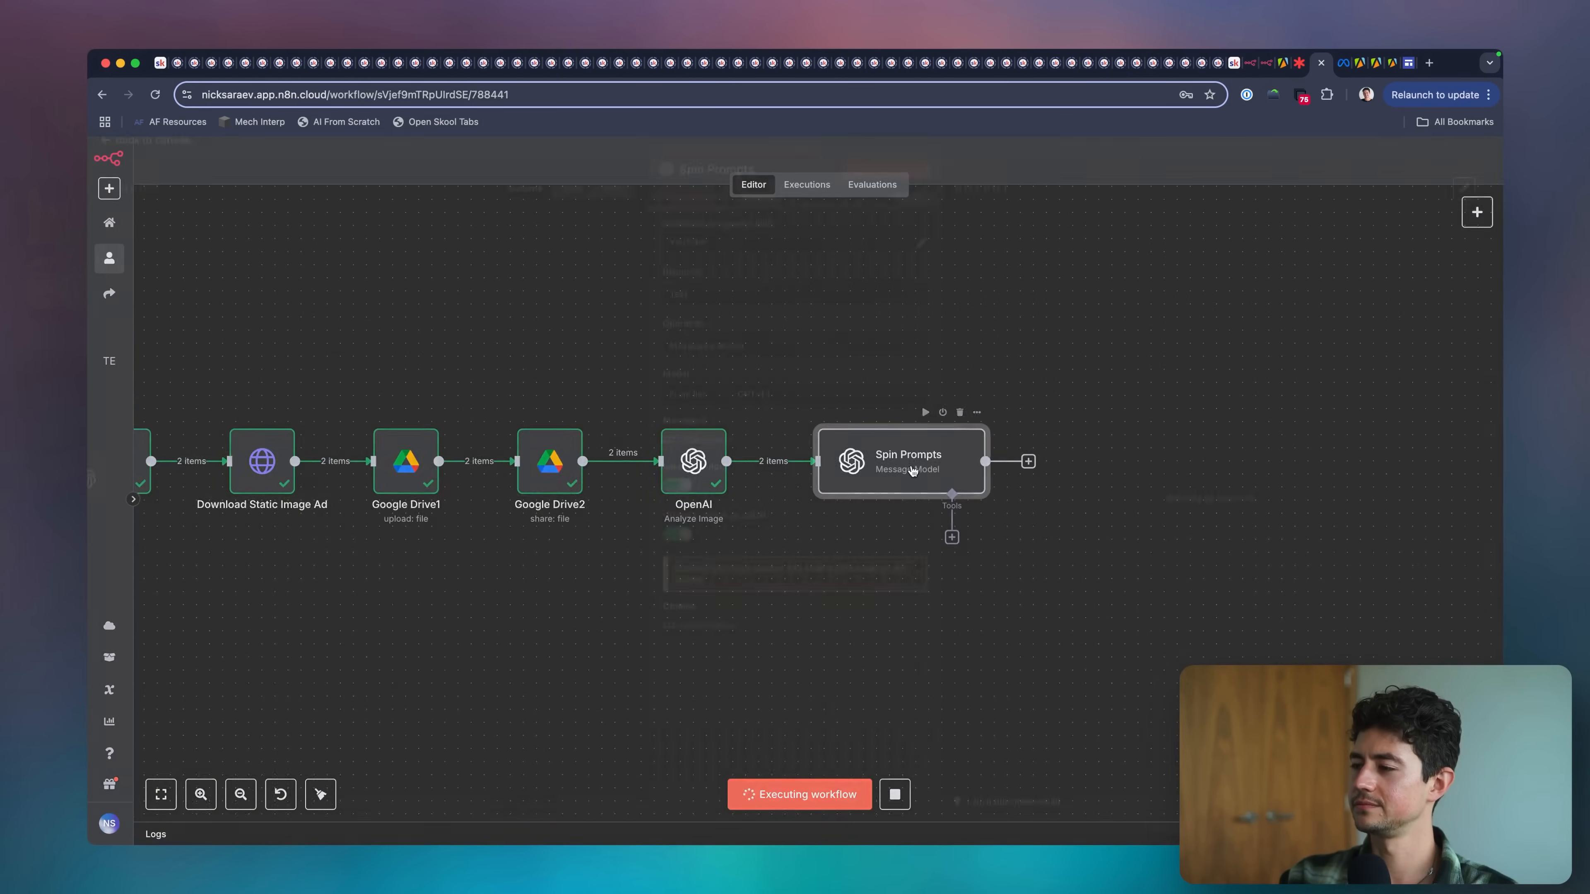
# Close the Spin Prompts node and pin the output data of the nodes from Set Variables through OpenAI.
pyautogui.doubleClick(911, 464)
pyautogui.press('Escape')
pyautogui.scroll(-3, 852, 560)
pyautogui.hscroll(-5, 852, 561)
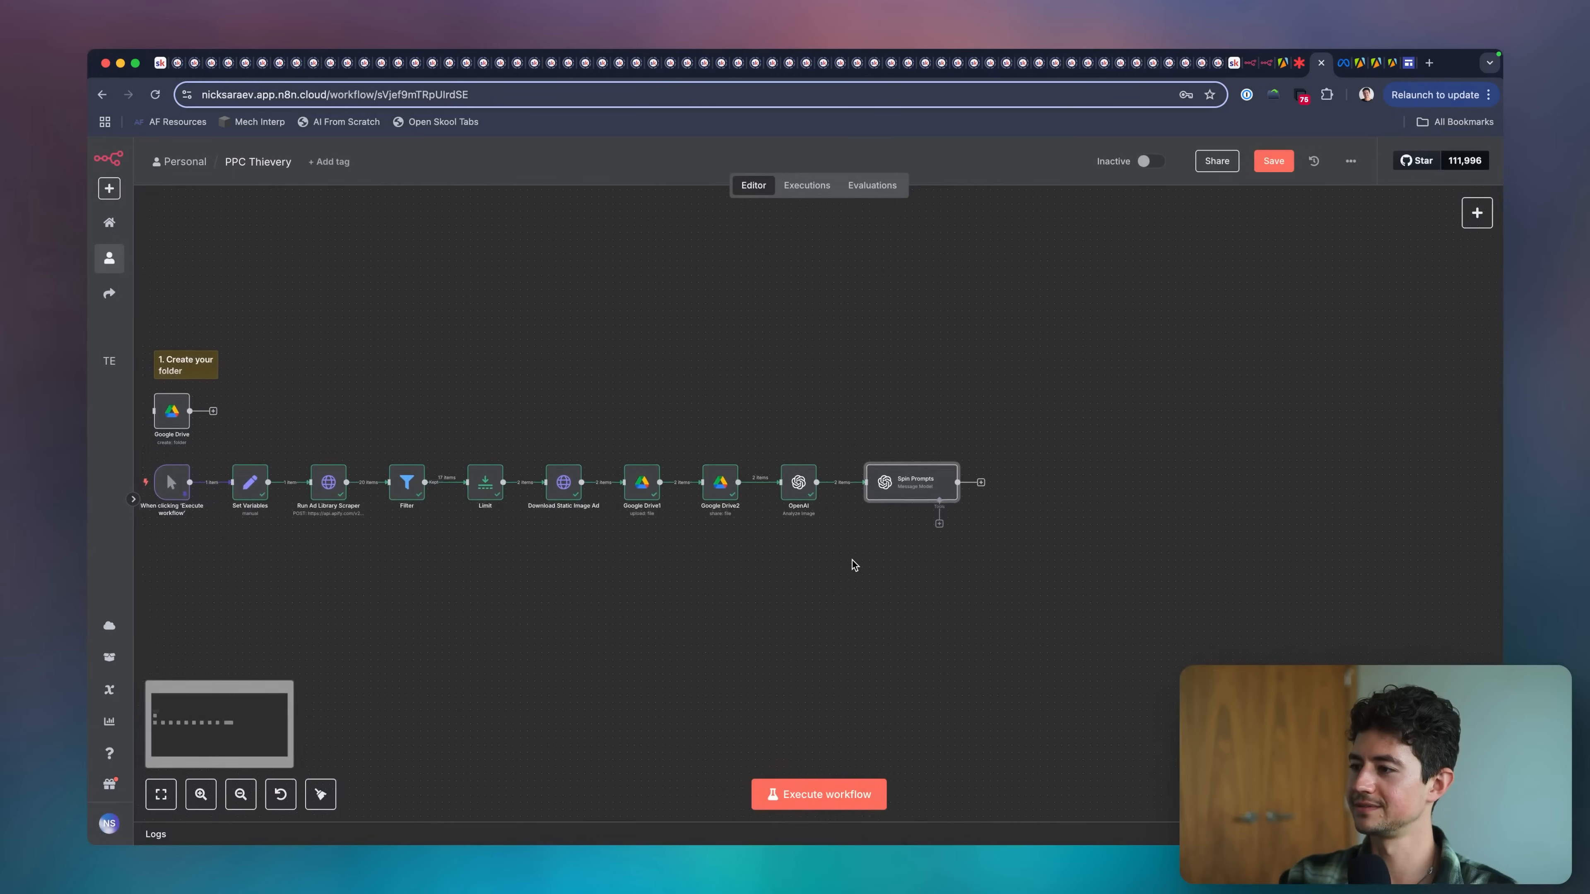
pyautogui.moveTo(947, 524); pyautogui.dragTo(349, 415)
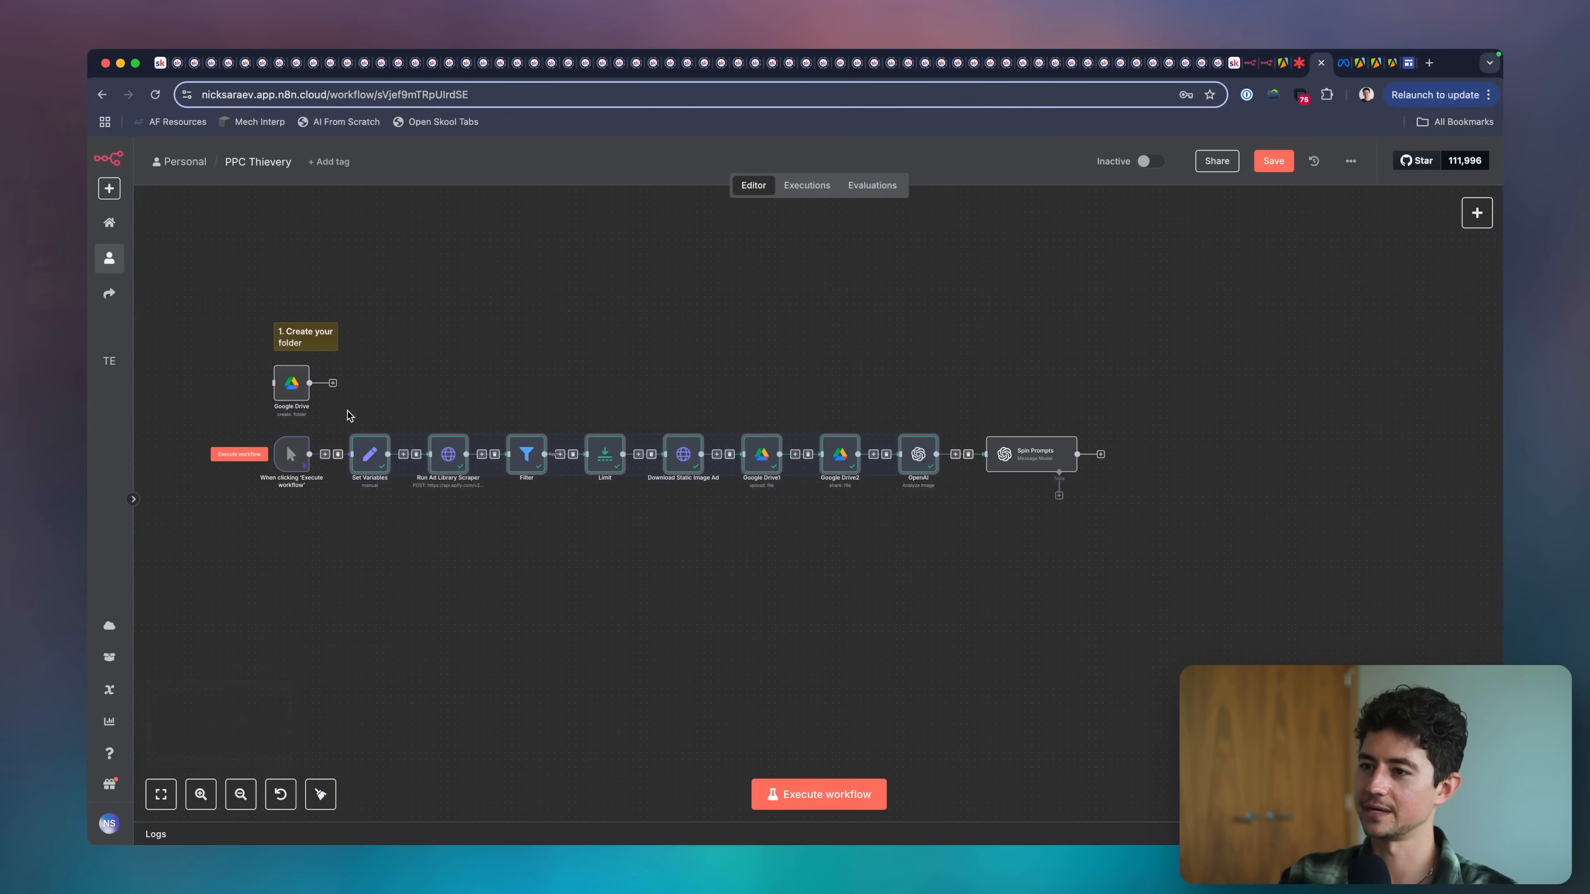
pyautogui.press('p')
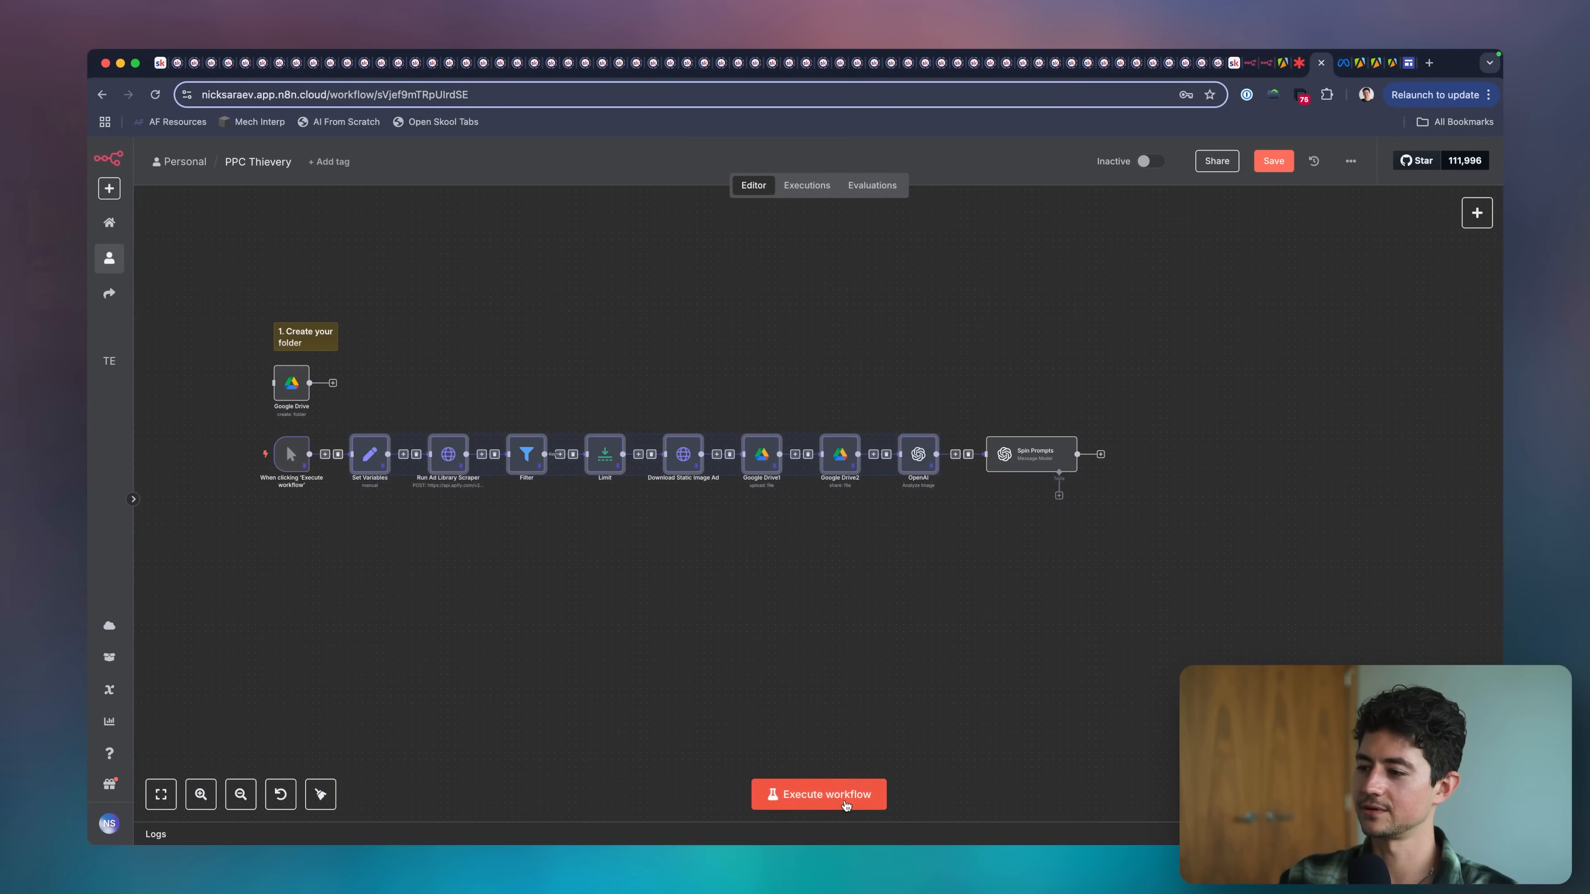
# Try to execute the workflow with the pinned data and check the Spin Prompts node's status.
pyautogui.click(859, 793)
pyautogui.scroll(5, 1042, 464)
pyautogui.scroll(2, 1043, 464)
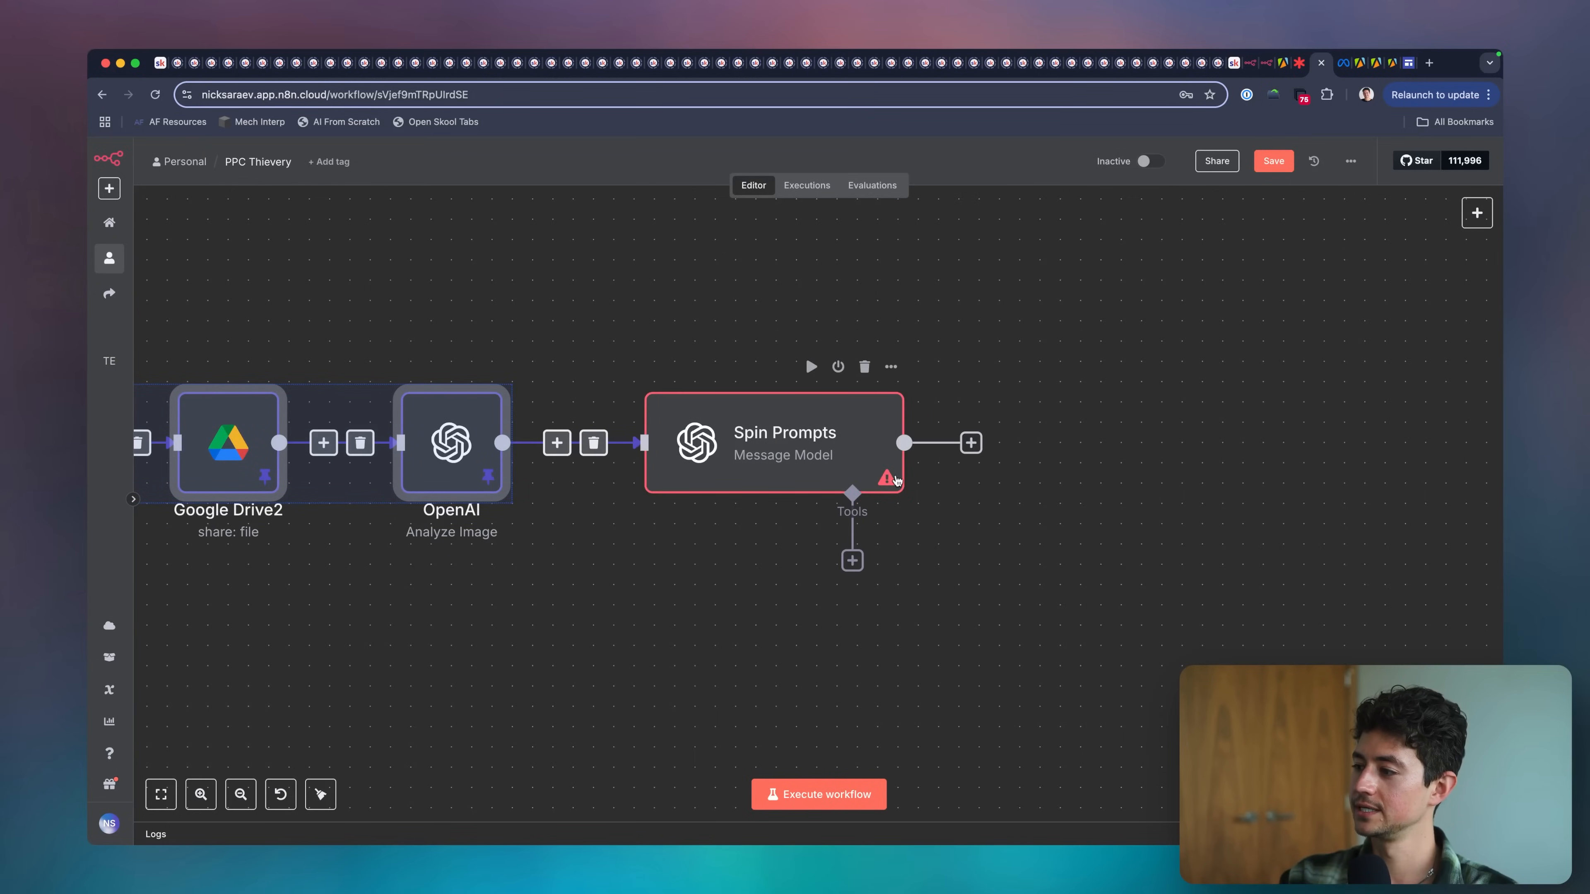
pyautogui.scroll(-10, 896, 480)
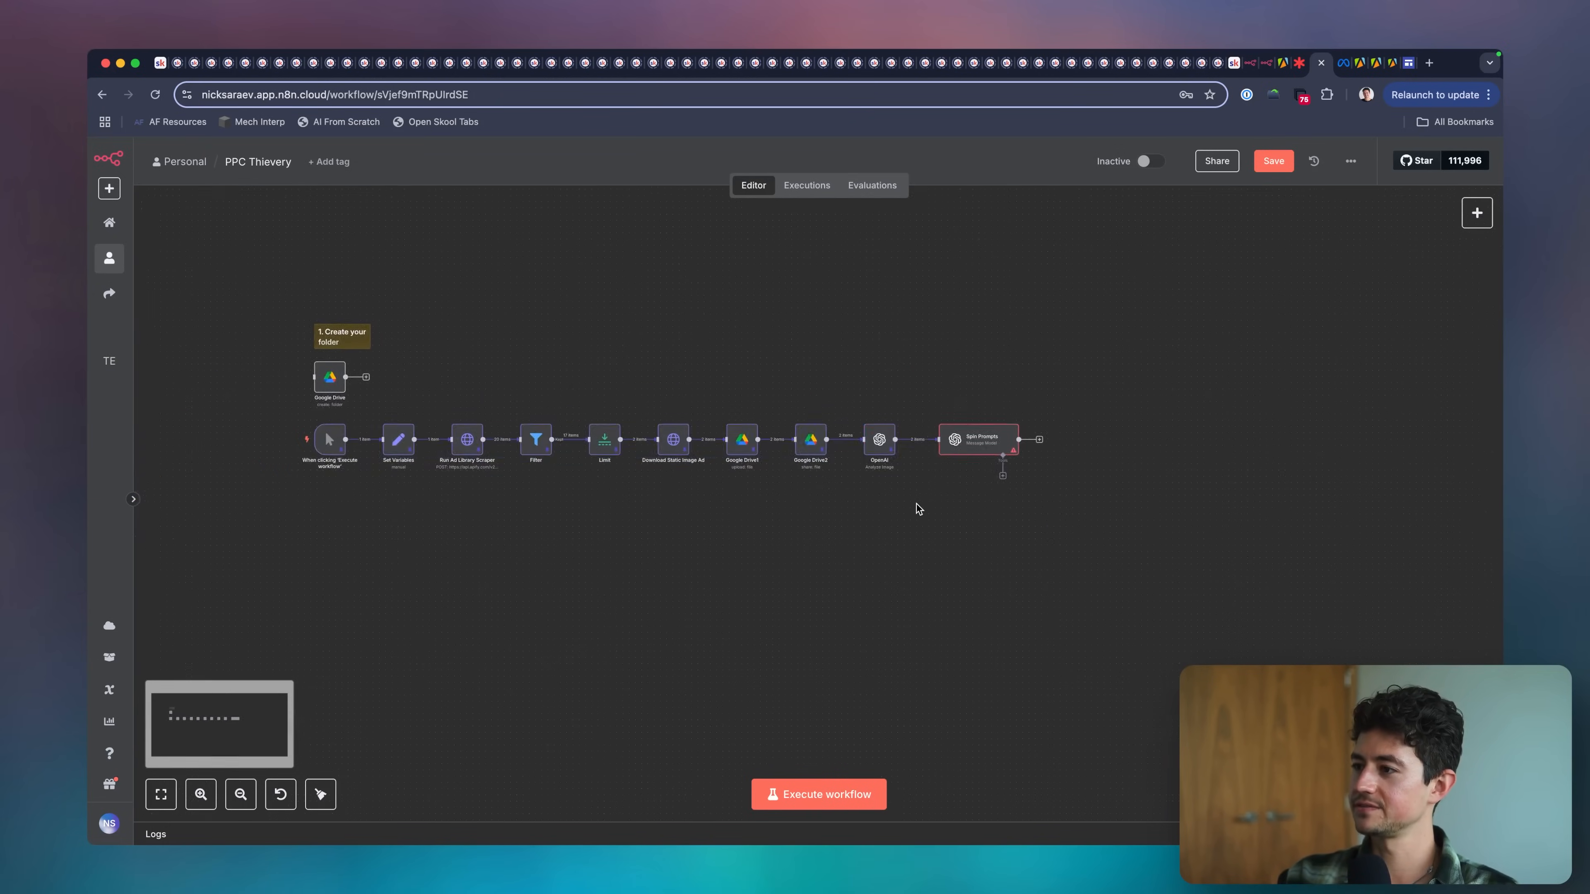
# Unpin the nodes from Set Variables through OpenAI and execute the workflow again.
pyautogui.moveTo(916, 504); pyautogui.dragTo(380, 416)
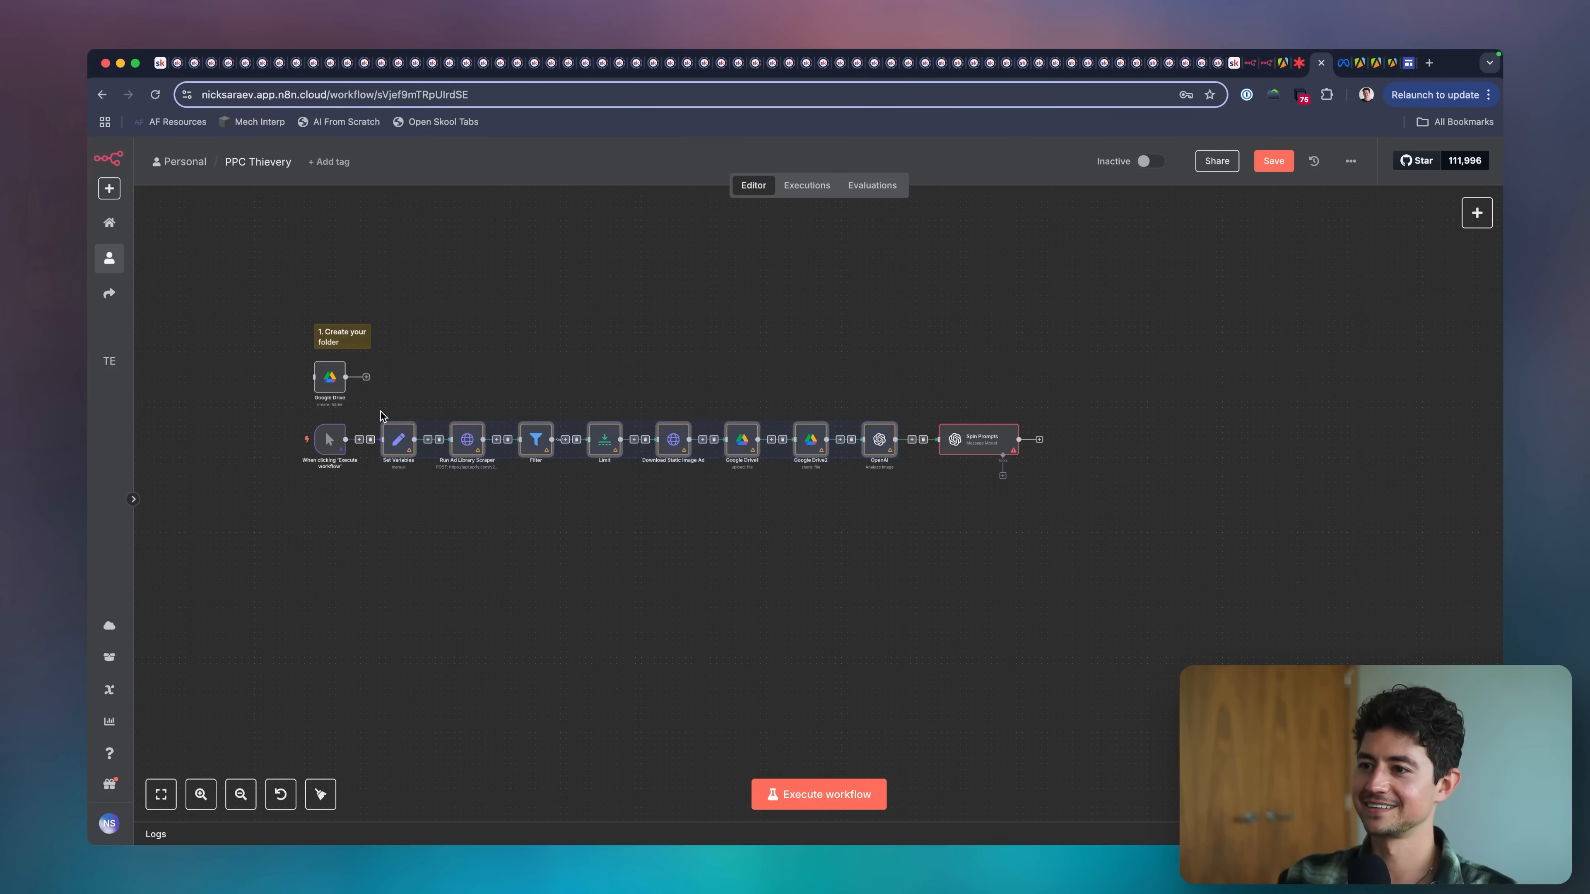
pyautogui.click(843, 649)
pyautogui.click(877, 794)
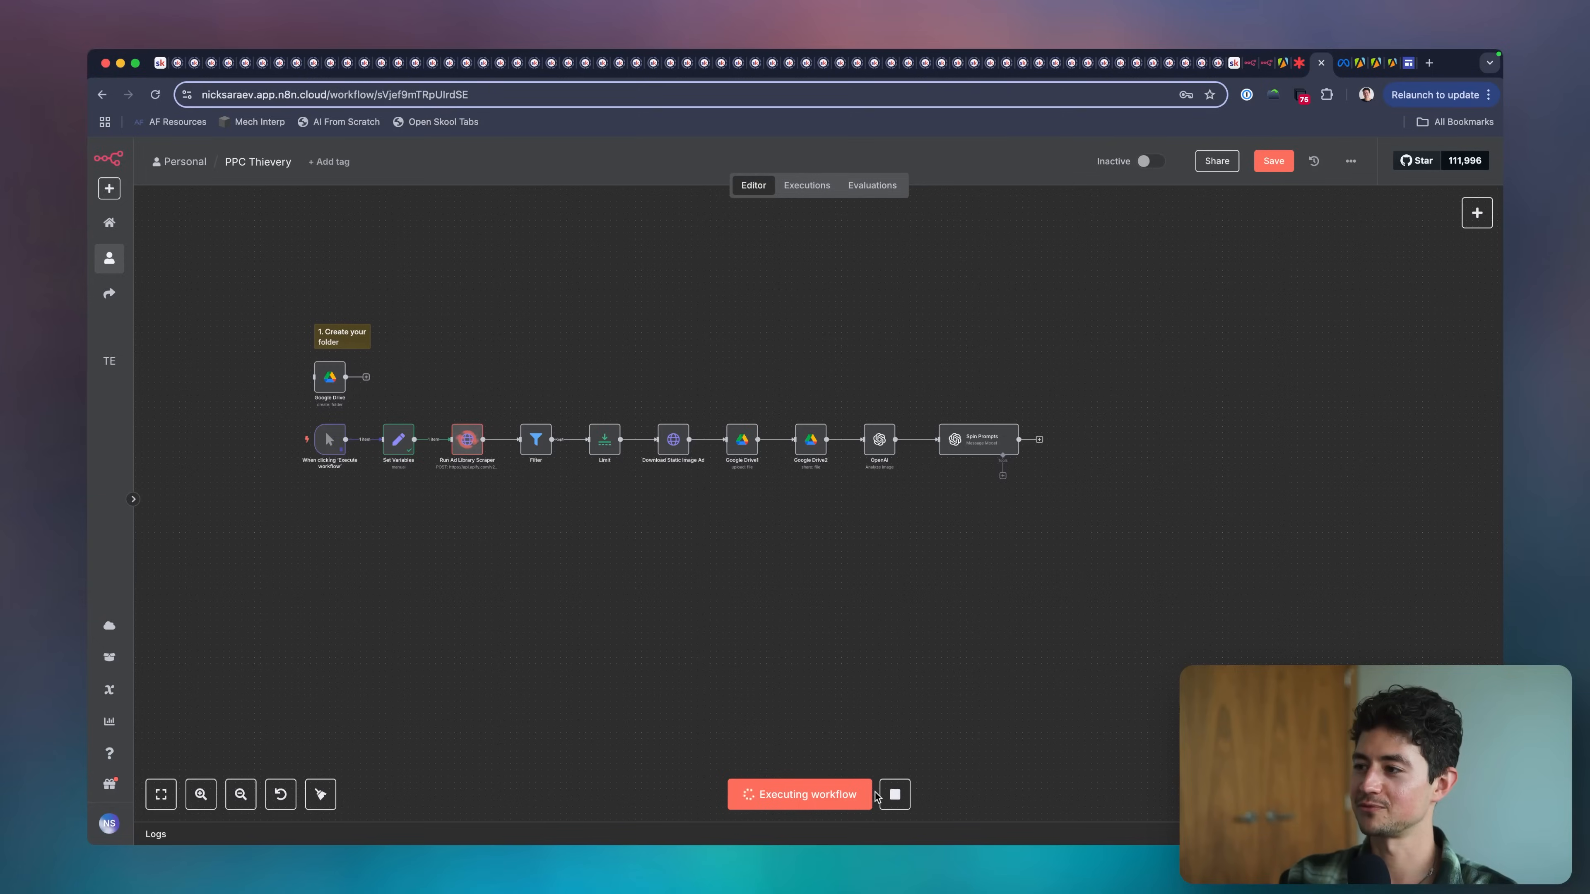
# Search Google Images for "icarus flying too close to the sun" in a new tab and view the blue-winged Icarus illustration.
pyautogui.press('super+t')
pyautogui.write('icarus flying t')
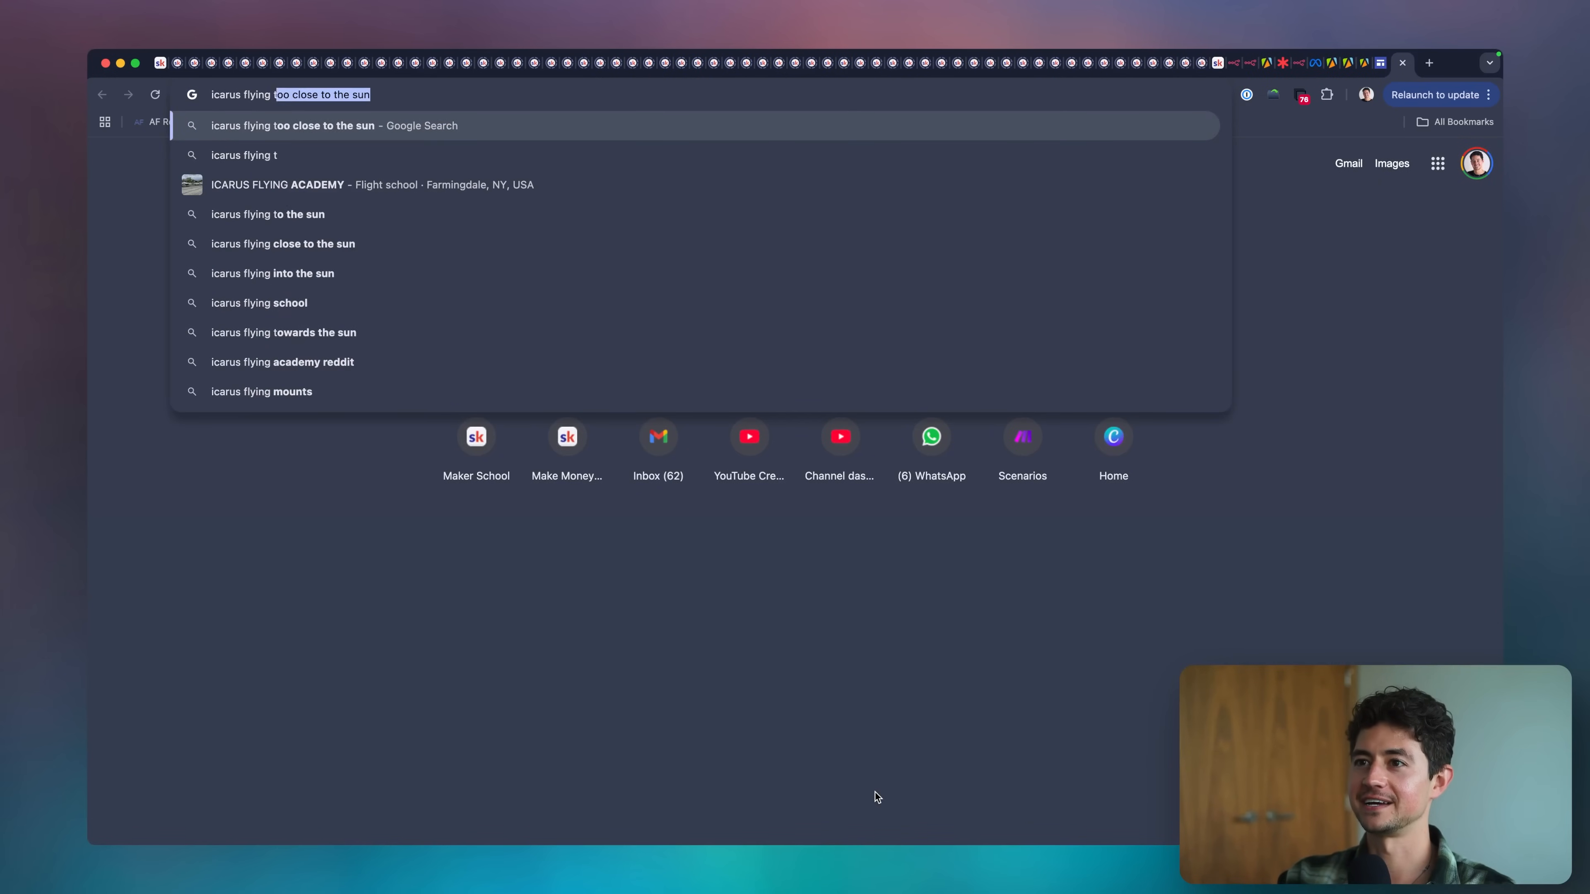
pyautogui.press('Return')
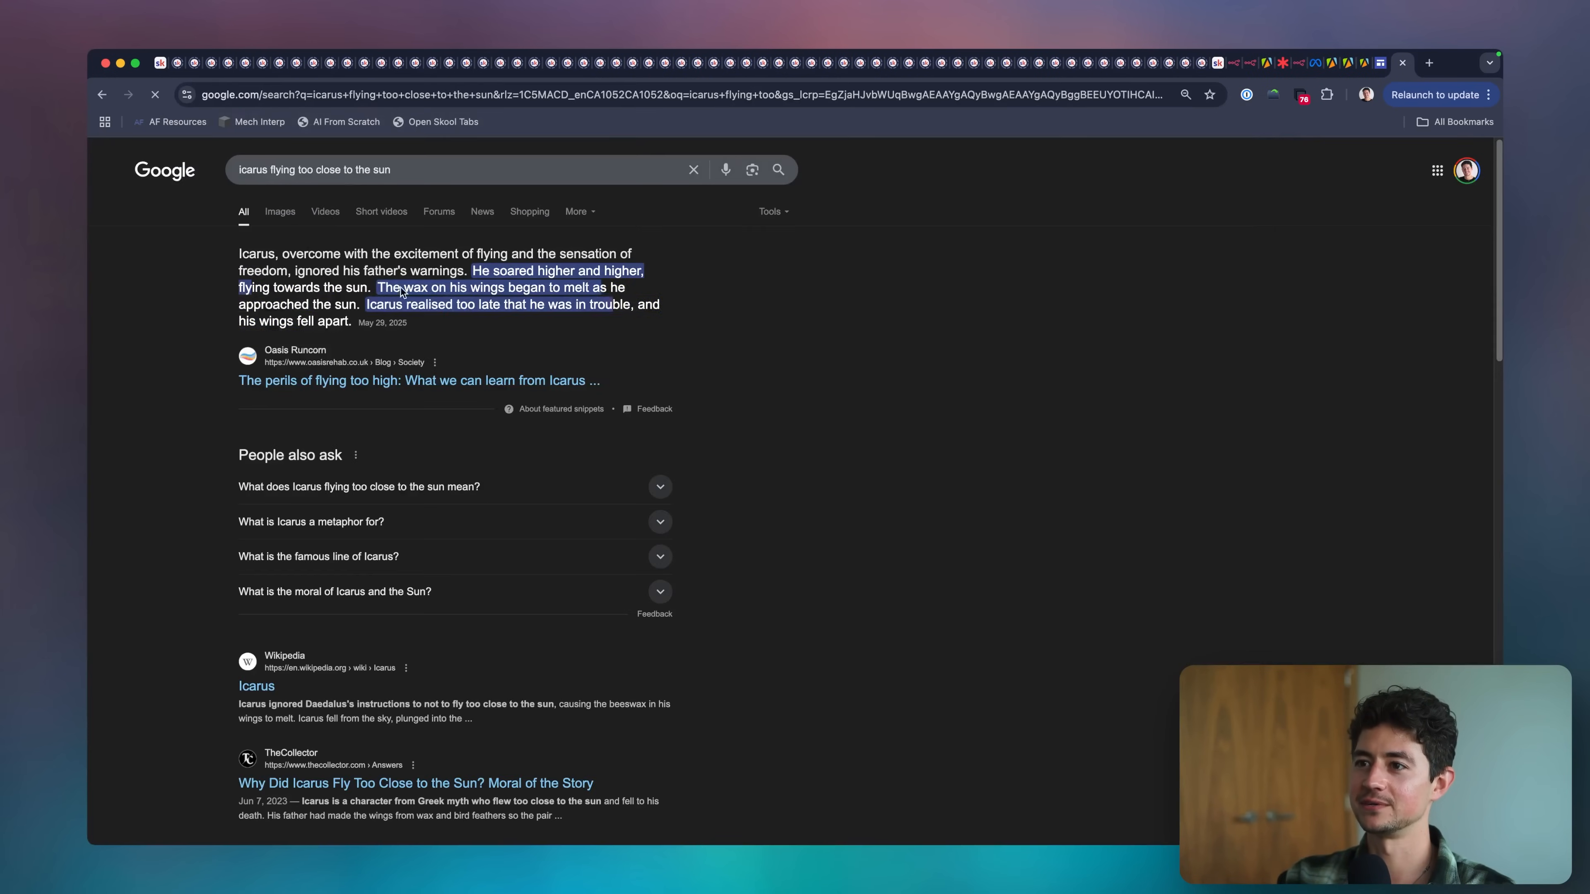
pyautogui.click(282, 211)
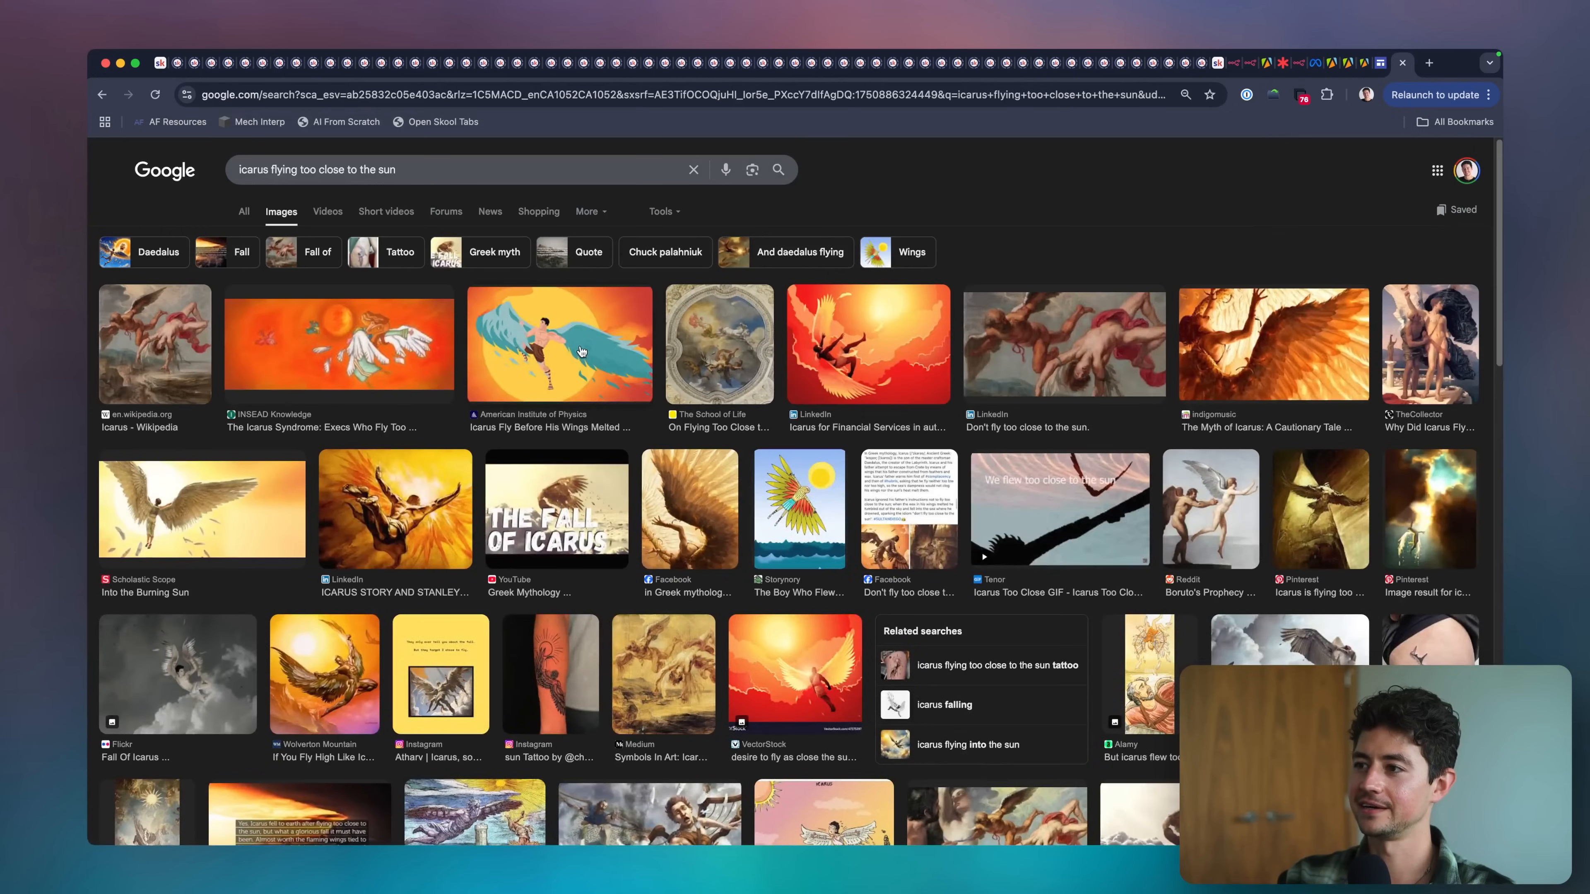
pyautogui.click(582, 352)
pyautogui.scroll(5, 1280, 413)
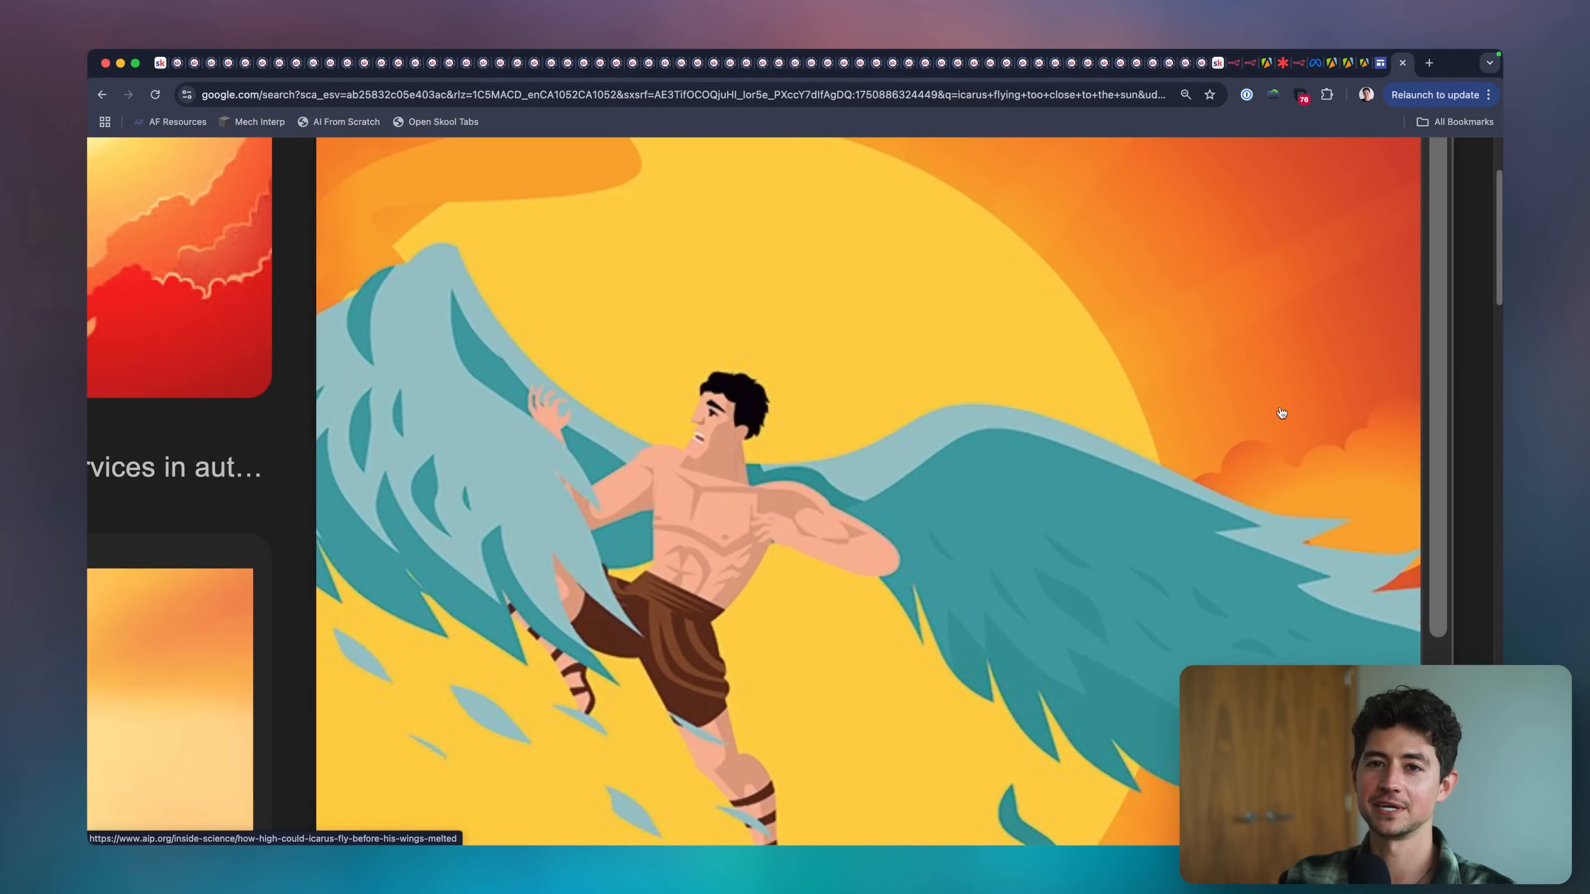
pyautogui.scroll(-3, 1044, 331)
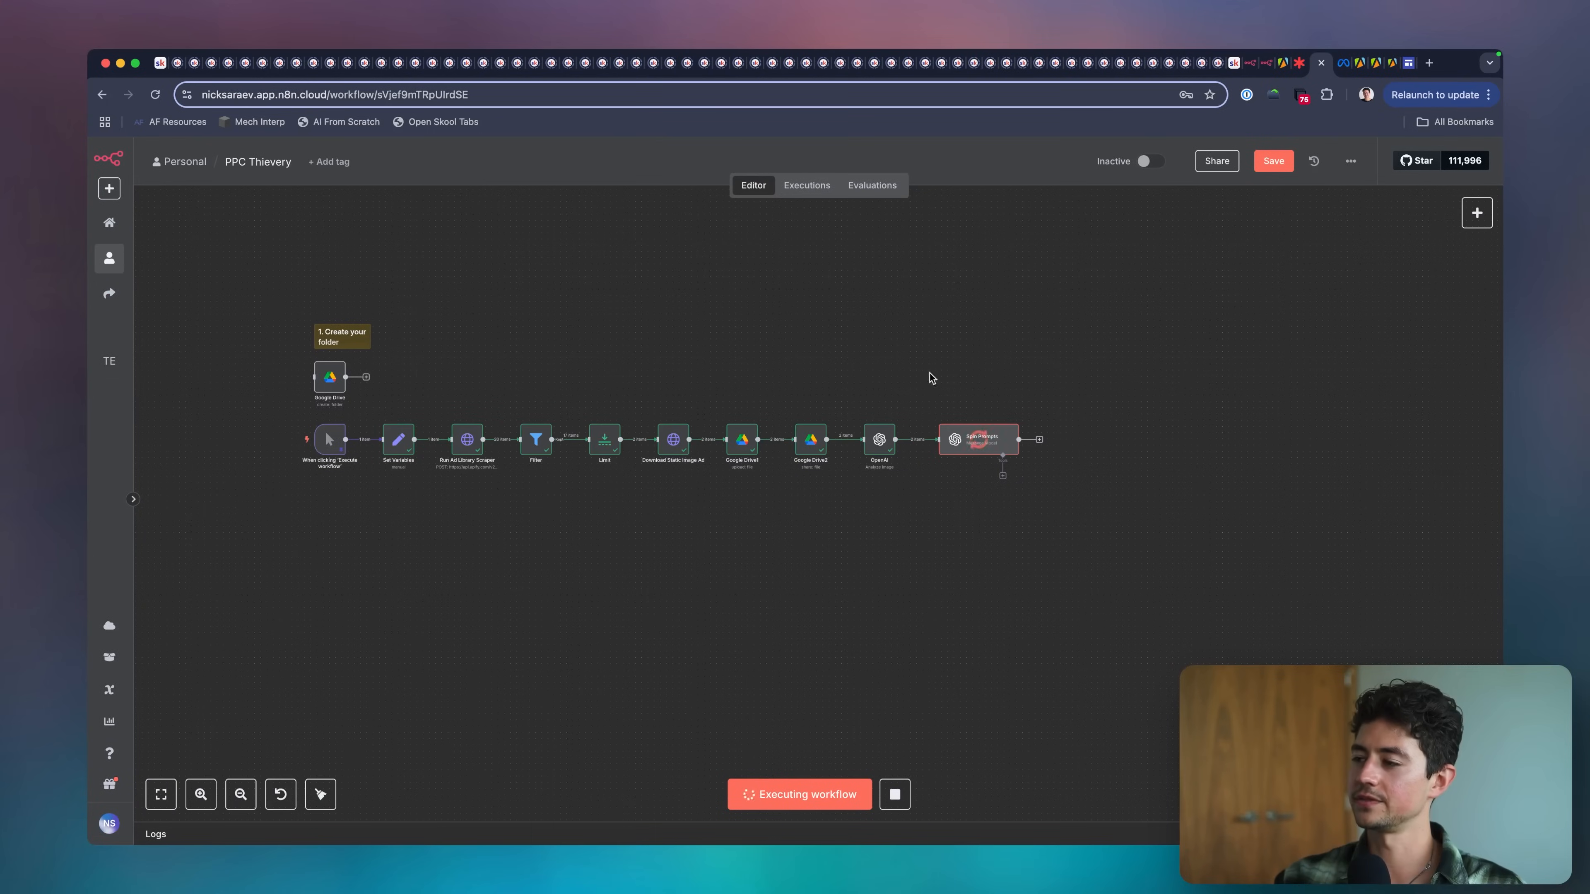
# Pin the output data of all nodes from Set Variables through Spin Prompts in the n8n workflow.
pyautogui.scroll(5, 1075, 434)
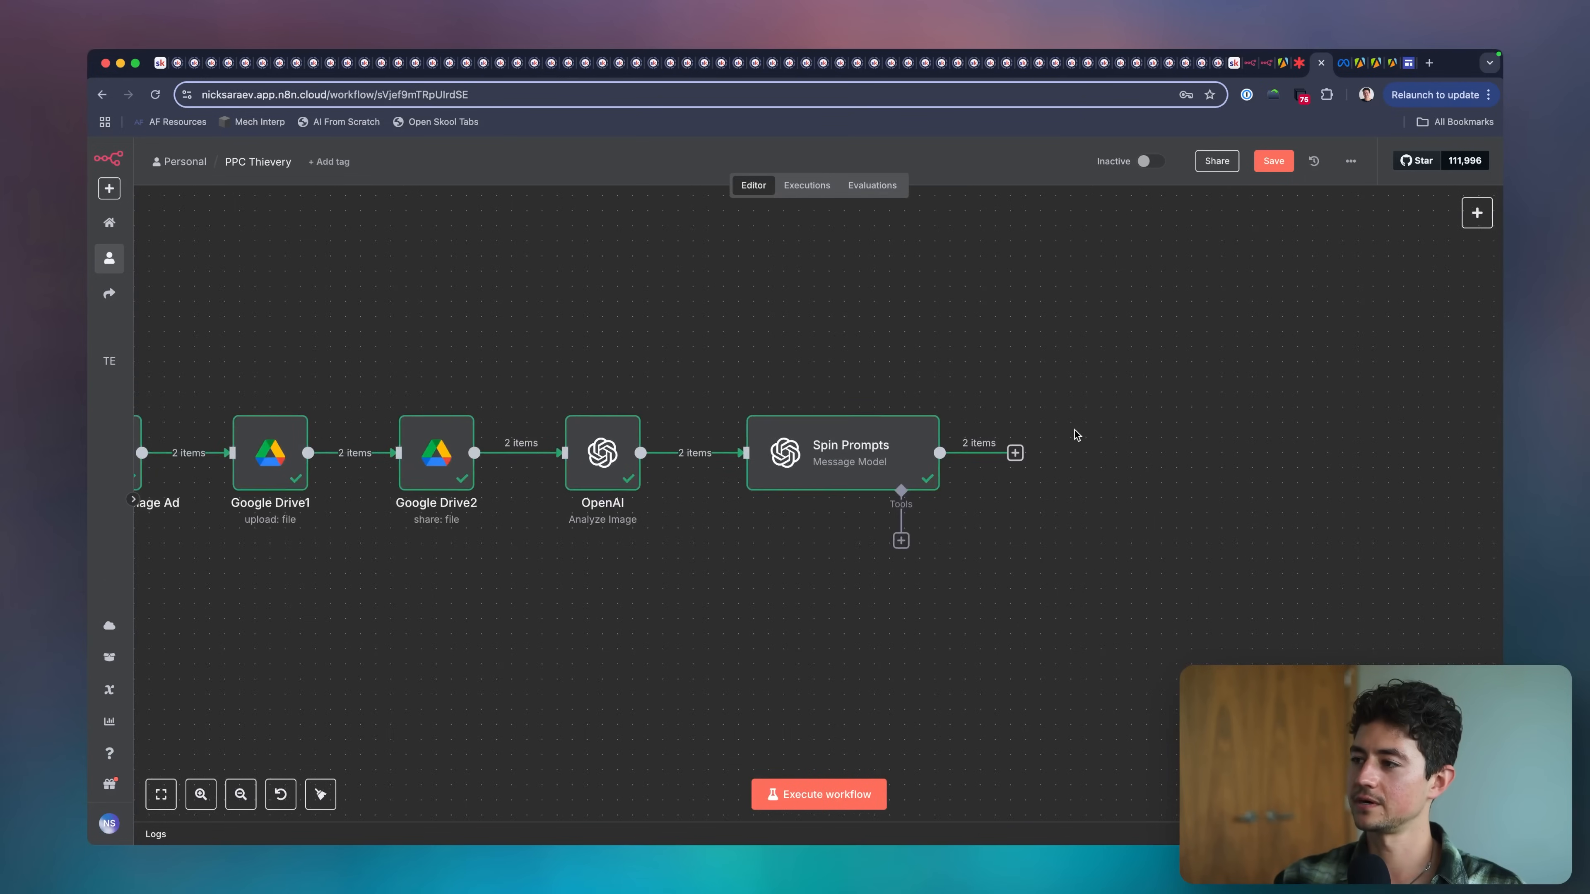
pyautogui.scroll(-6, 1075, 434)
pyautogui.moveTo(1061, 491); pyautogui.dragTo(358, 411)
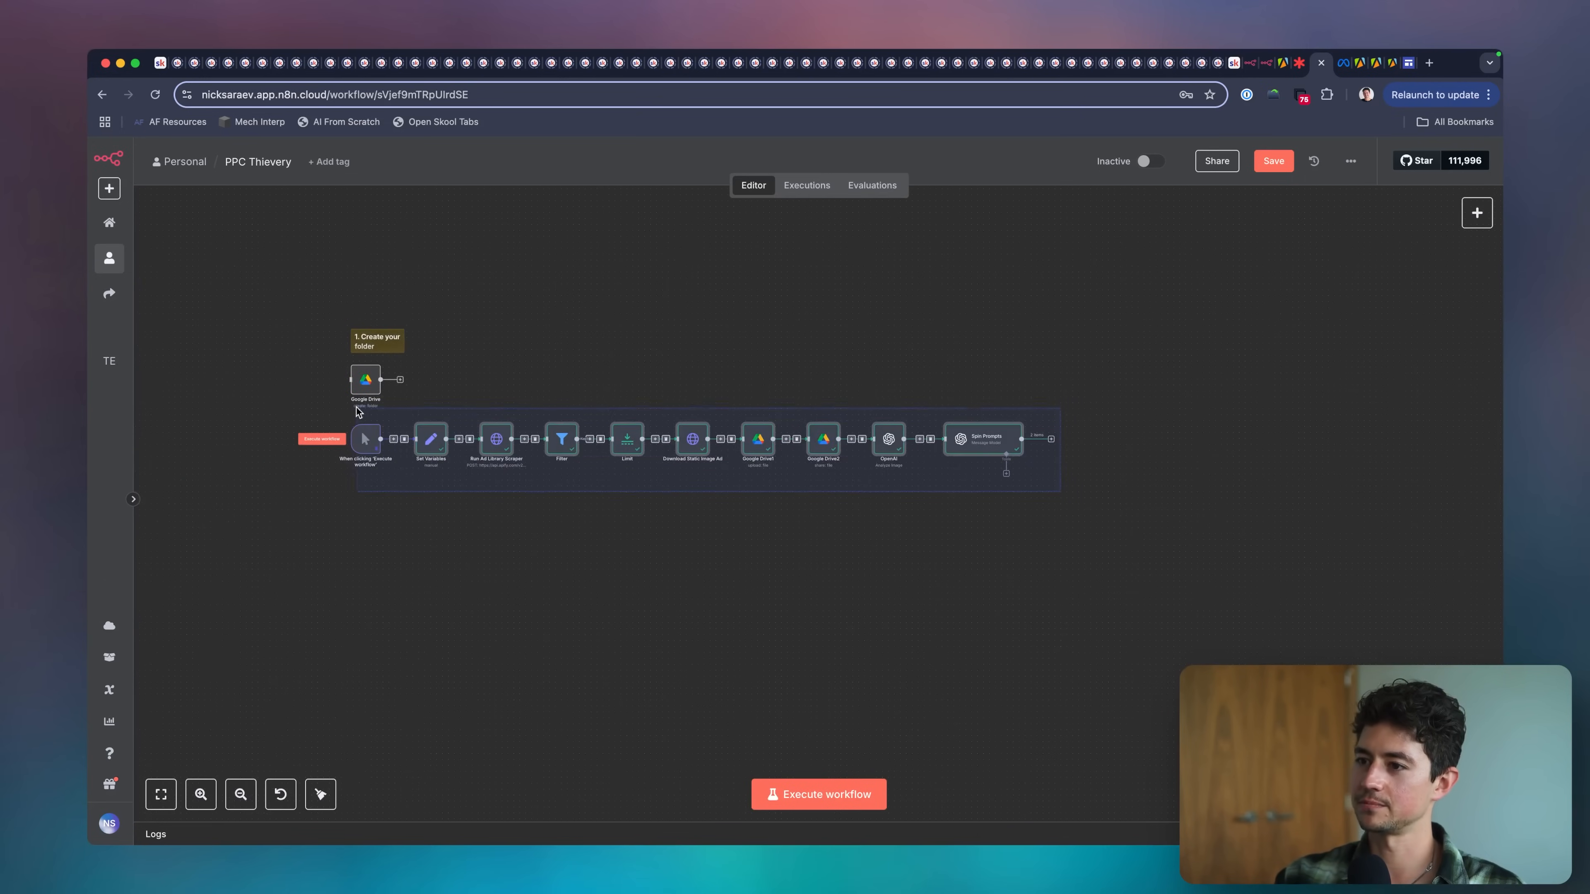
pyautogui.hscroll(3, 1046, 566)
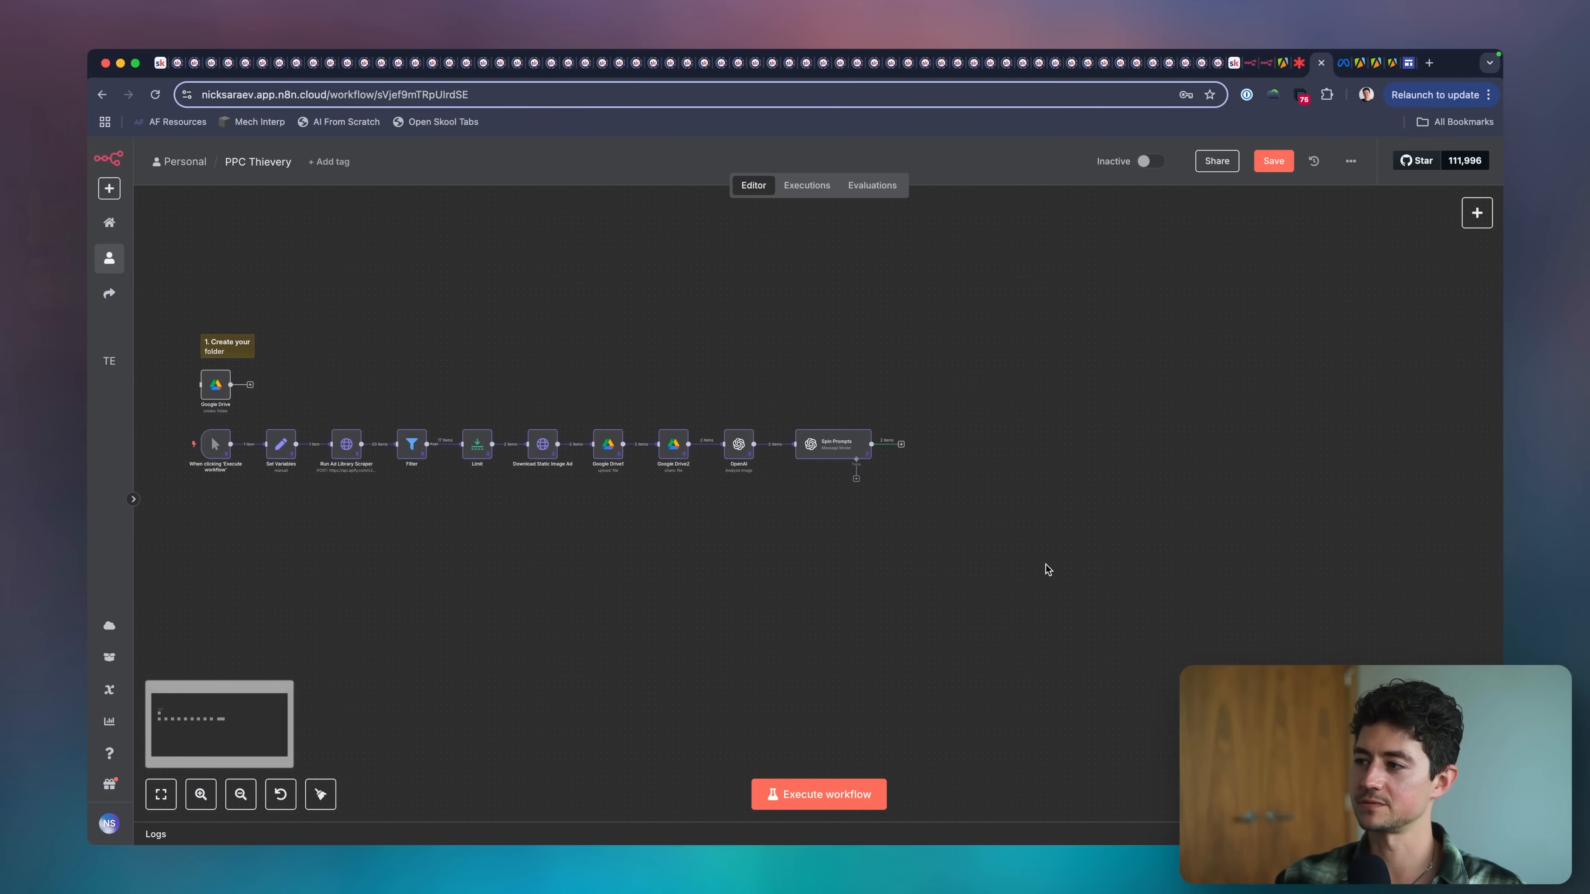
# Read the change request variants in the Spin Prompts node's output, then close the node.
pyautogui.scroll(6, 1002, 477)
pyautogui.doubleClick(687, 461)
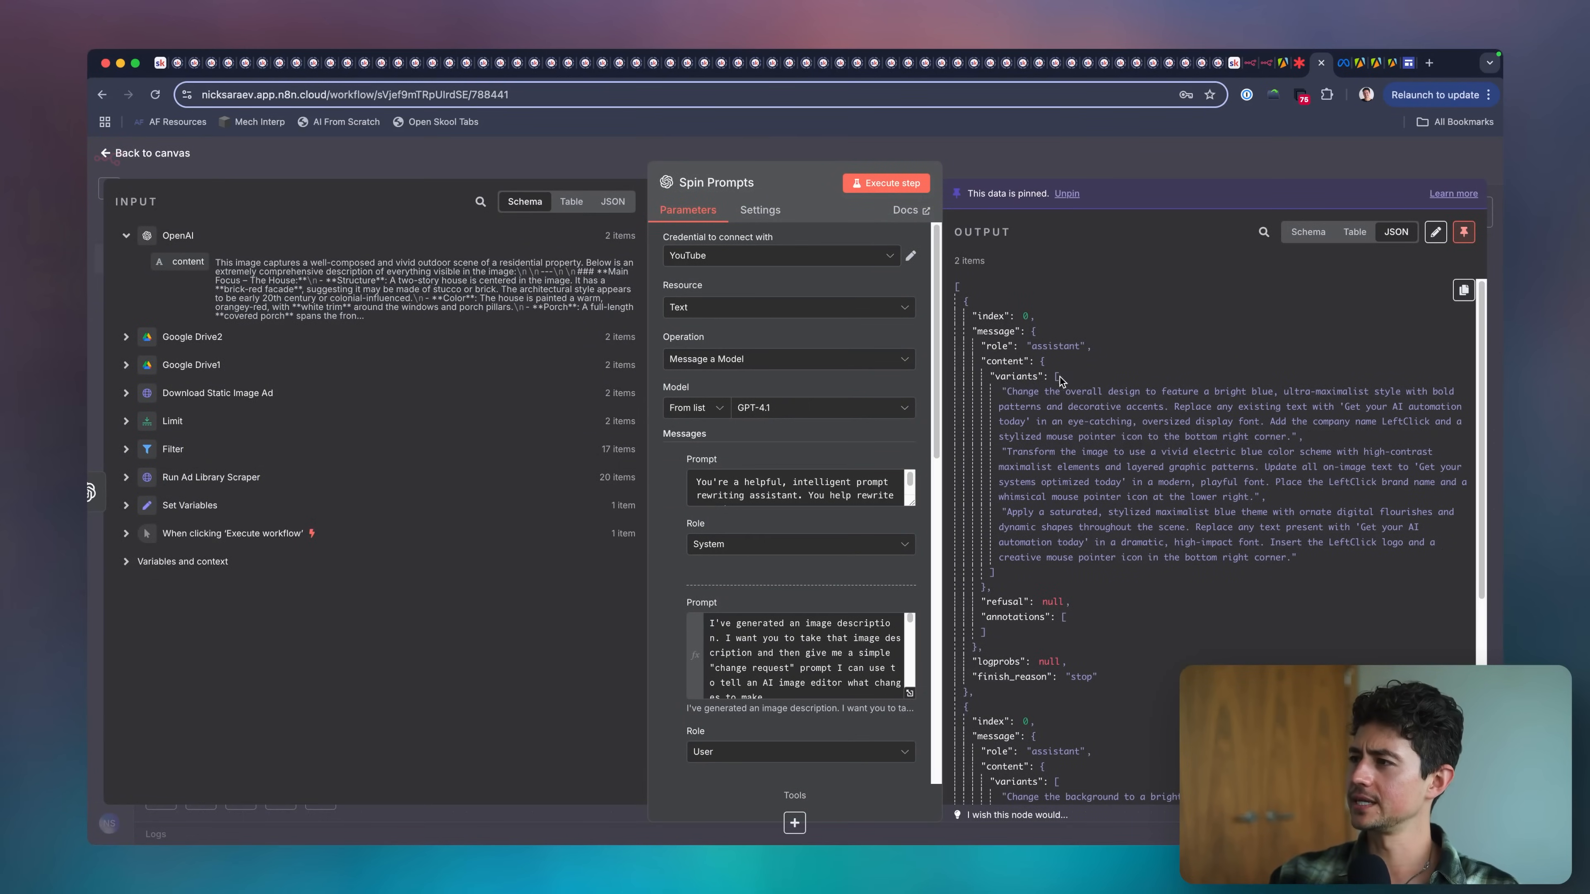
pyautogui.moveTo(1006, 391); pyautogui.dragTo(1257, 437)
pyautogui.click(1261, 376)
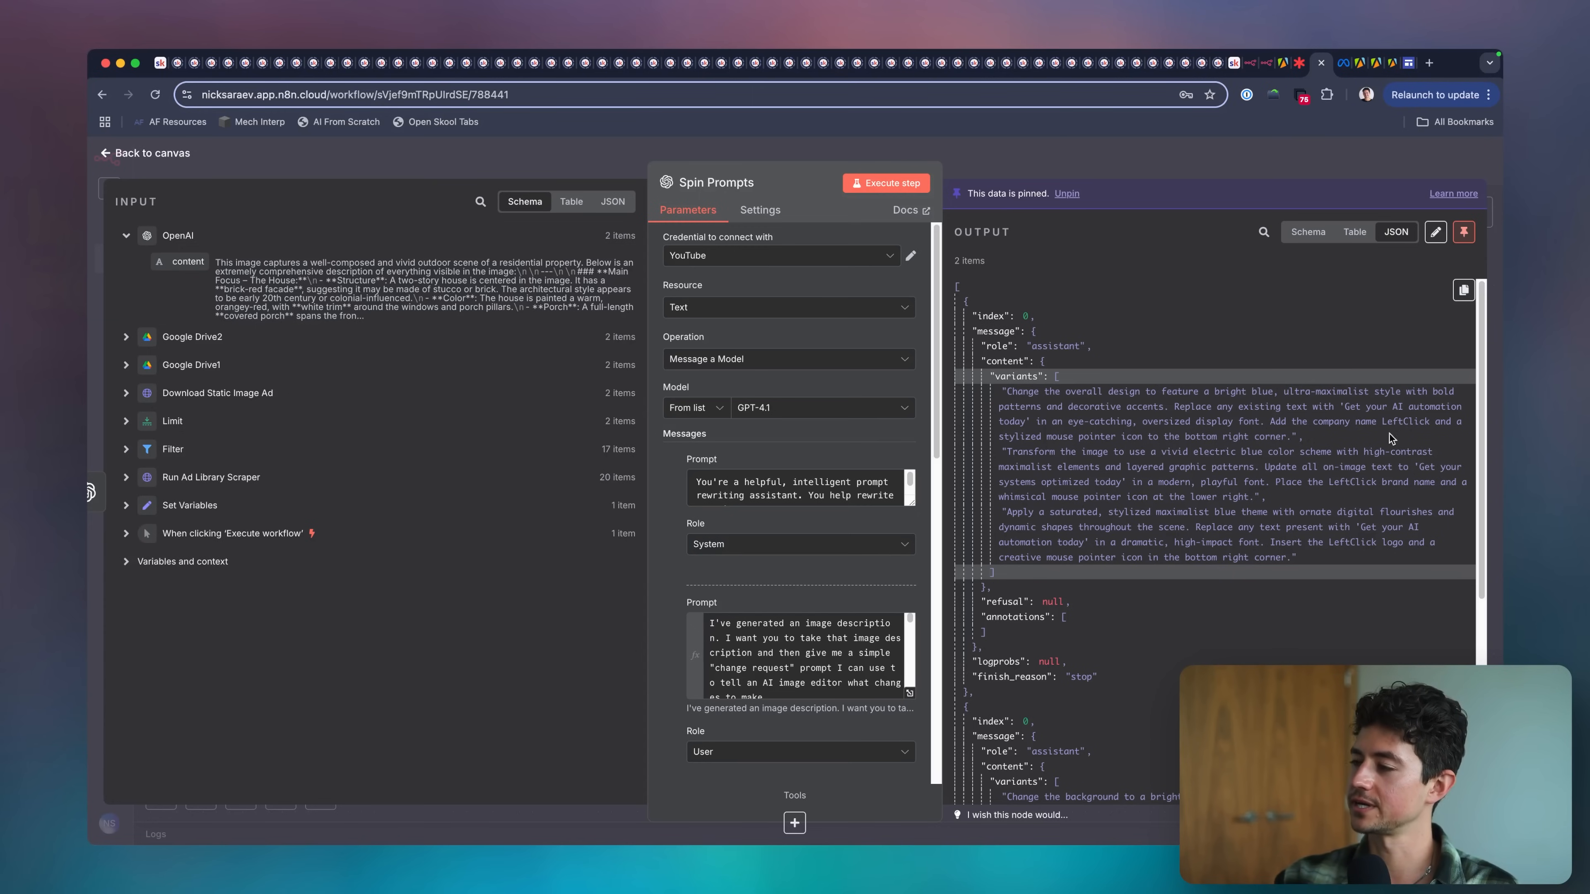
pyautogui.moveTo(1291, 438); pyautogui.dragTo(1009, 387)
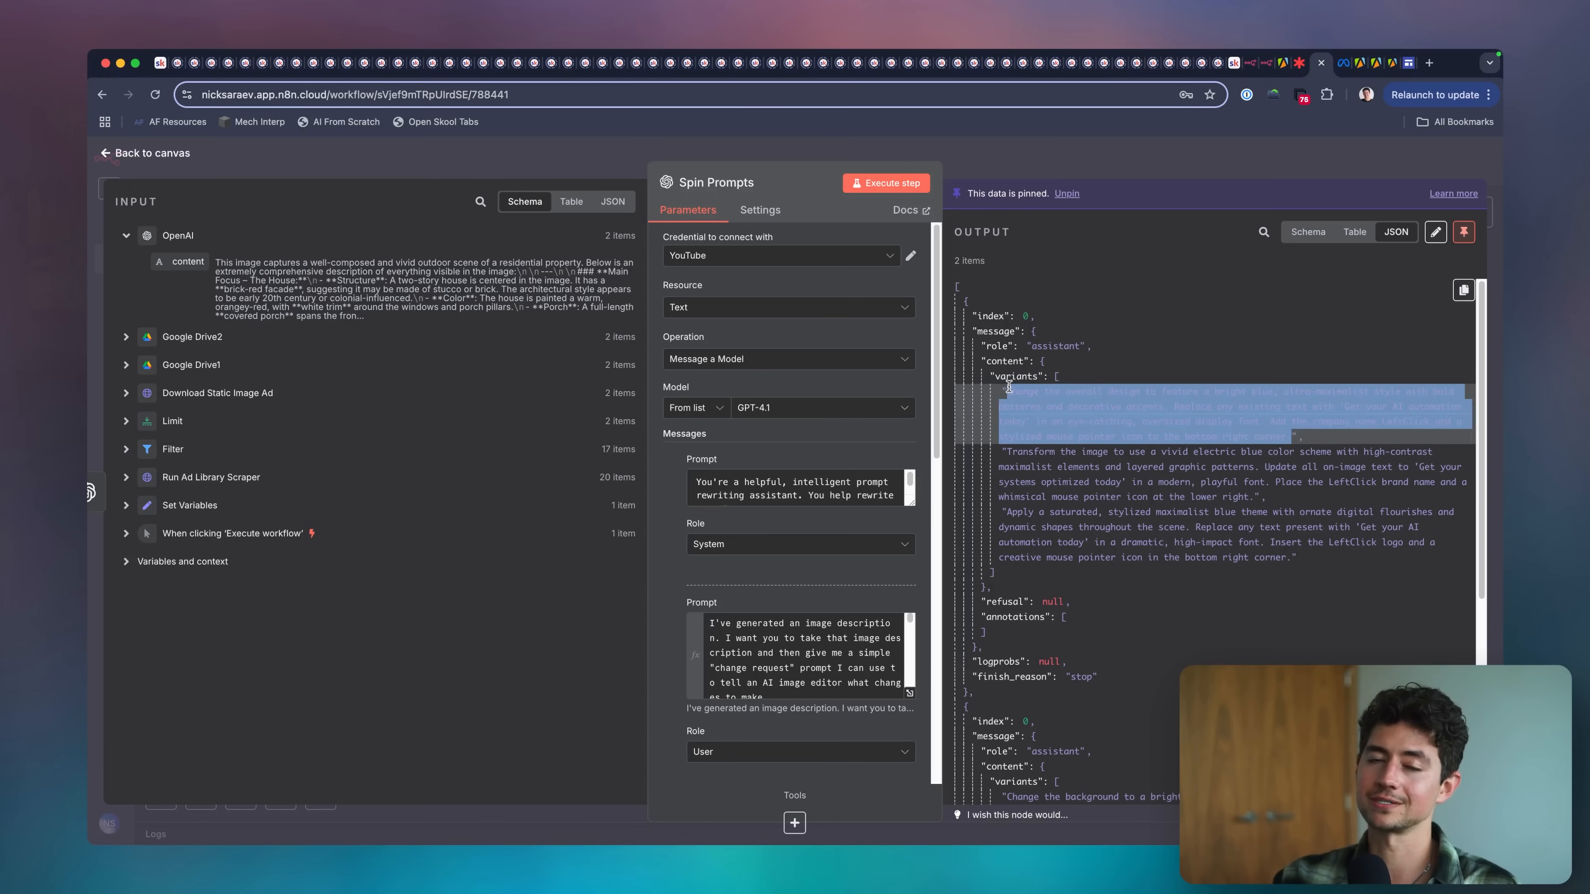
pyautogui.click(1319, 444)
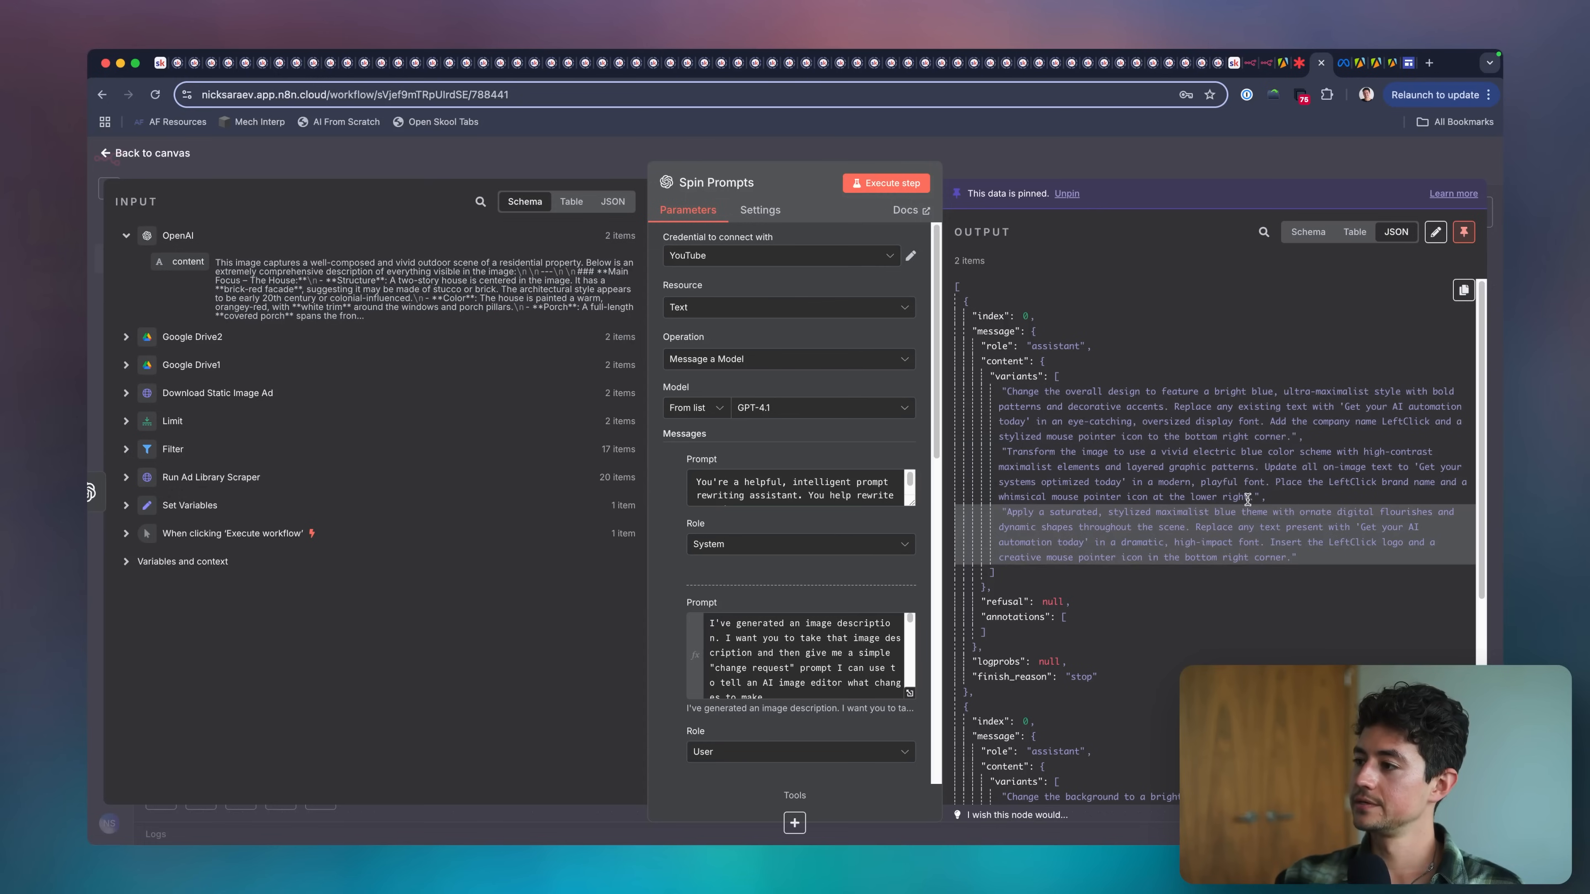
pyautogui.click(1177, 164)
# Switch to the Lucid scope board and draw a check mark beside item 4, the GPT Image 1 "Edit" endpoint.
pyautogui.click(1297, 65)
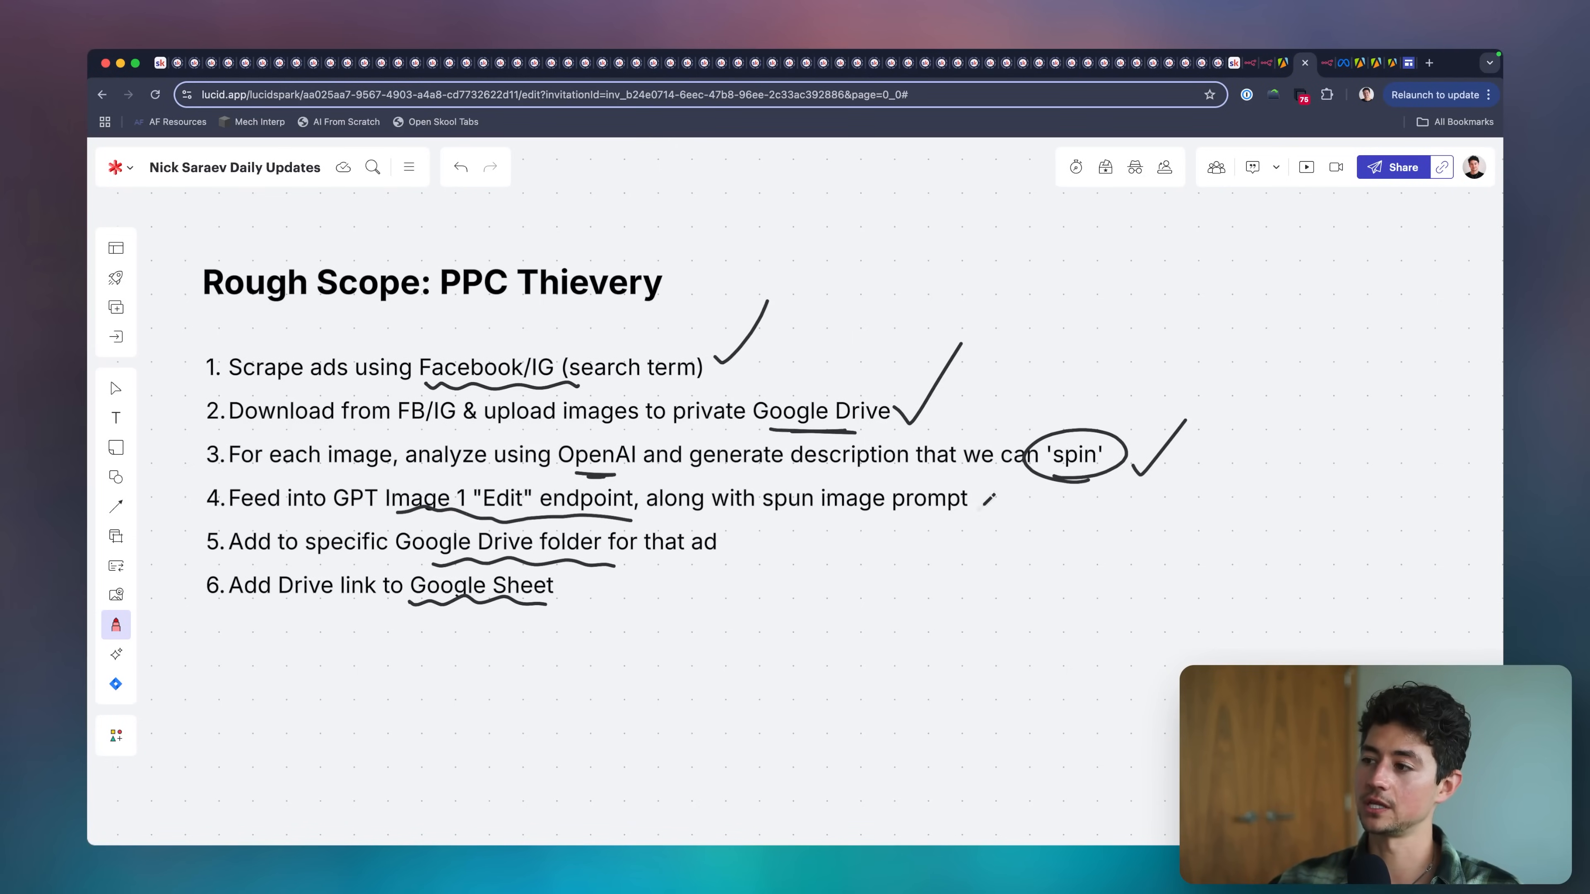
pyautogui.moveTo(989, 499); pyautogui.dragTo(1038, 469)
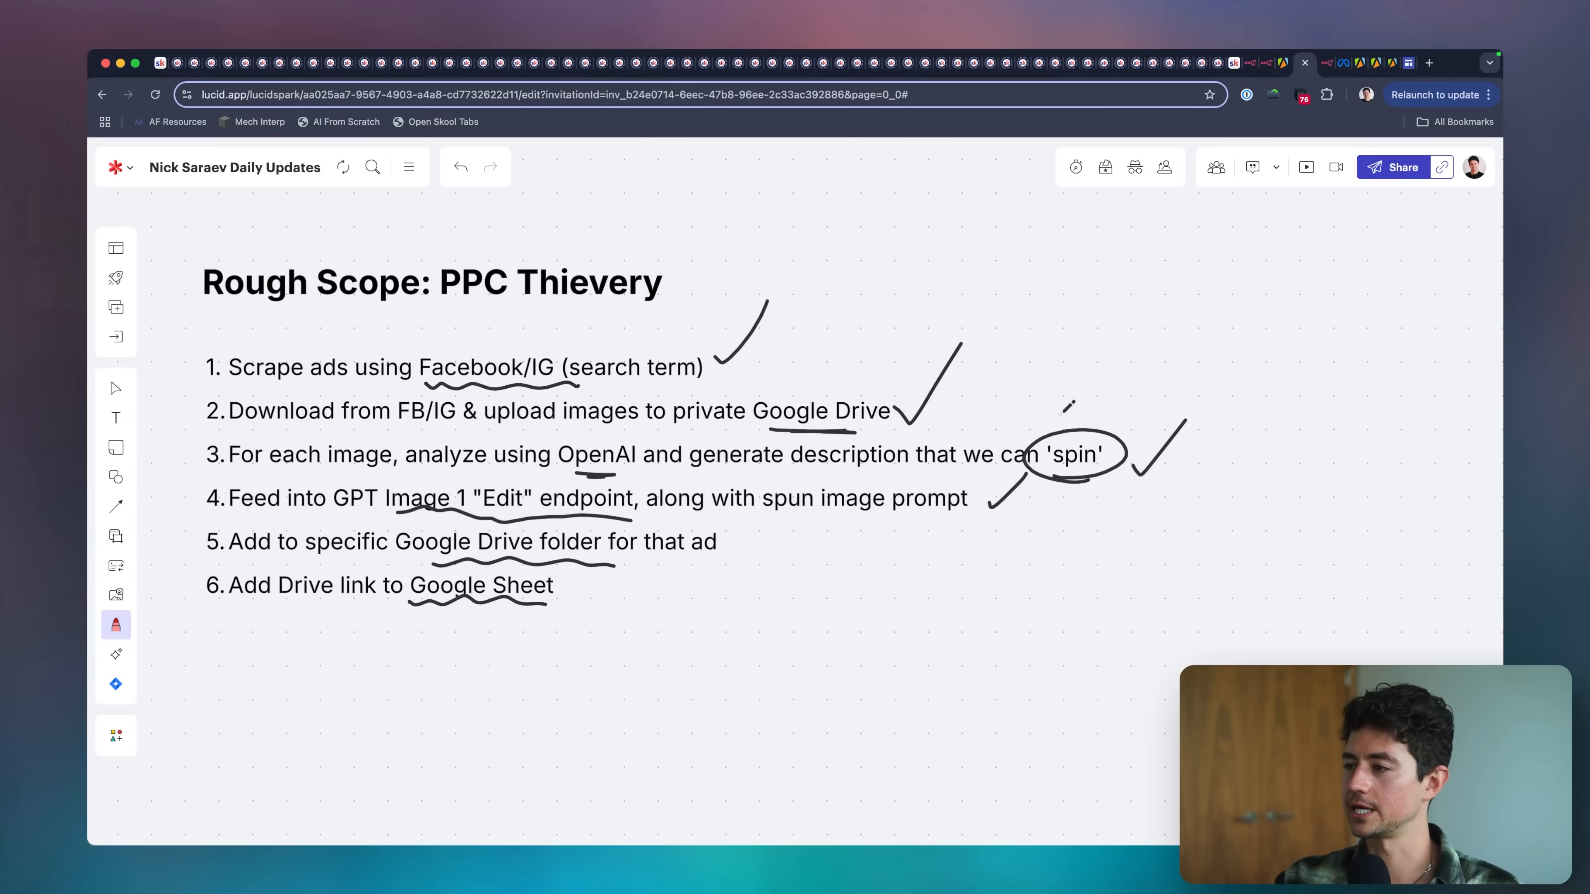
# Return to the n8n workflow and annotate the Spin Prompts output with a green arrow and handwritten "image", "spin prompt" and "other stuff".
pyautogui.hotkey('ctrl', 'Tab')
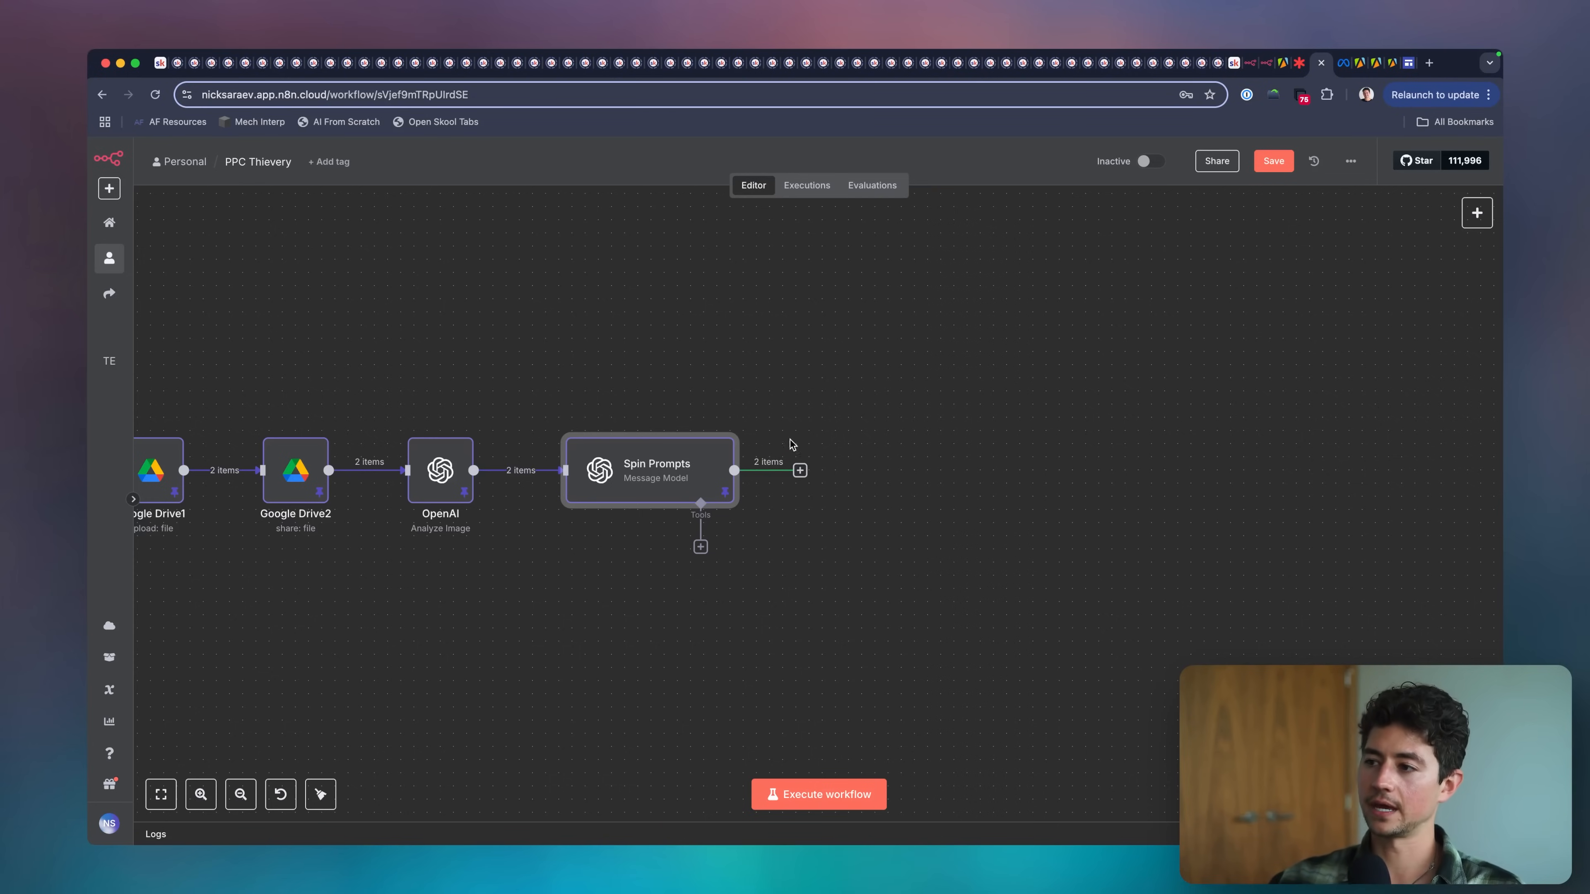
pyautogui.hotkey('ctrl', 'a')
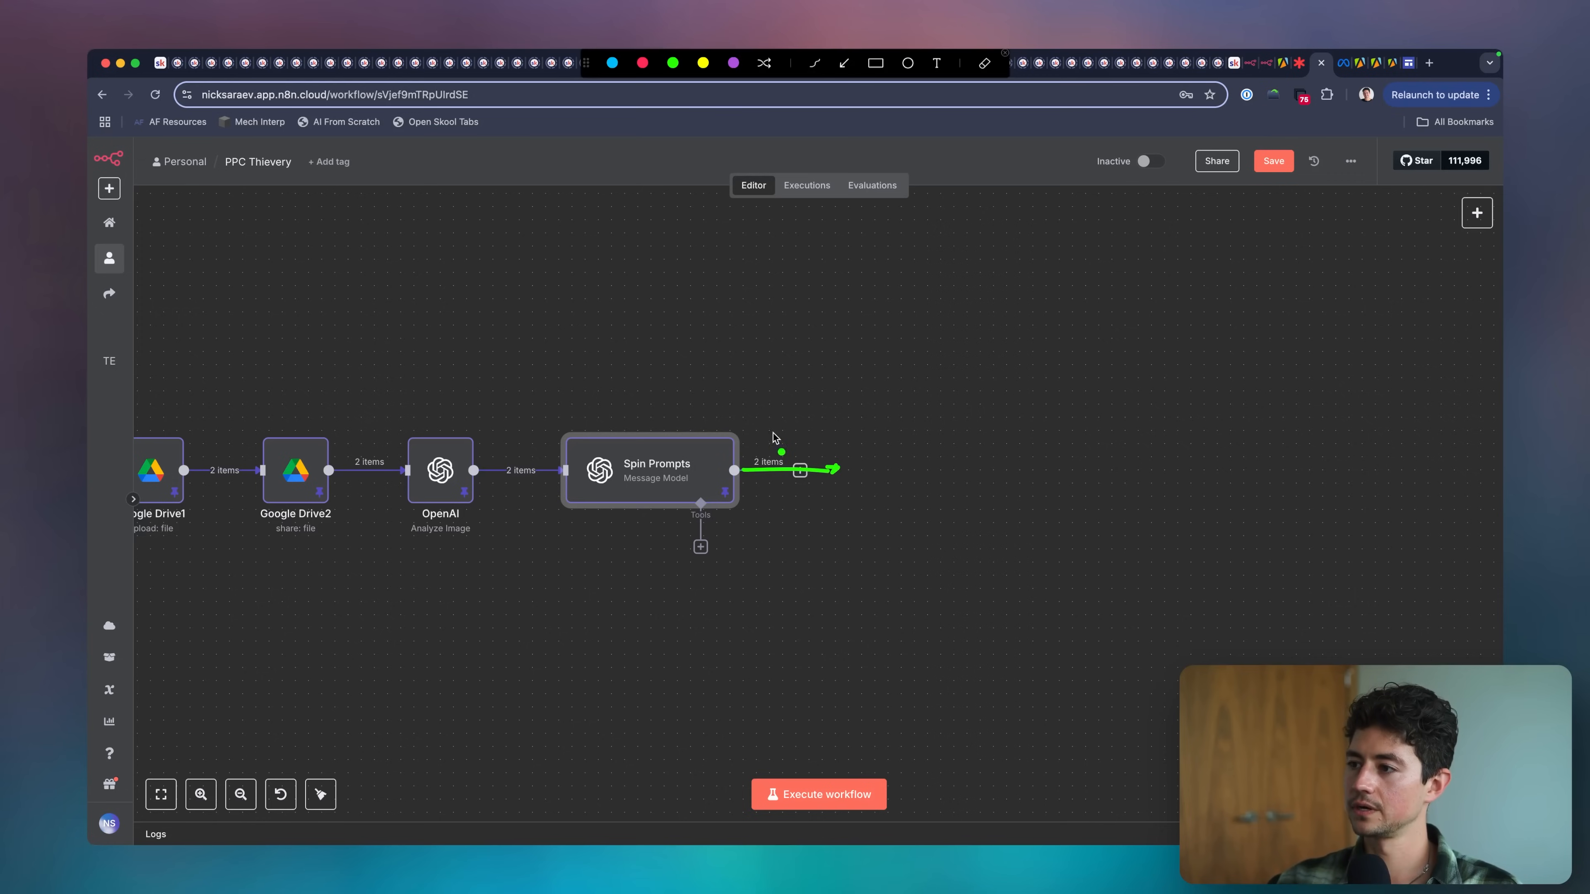
pyautogui.moveTo(815, 451); pyautogui.dragTo(836, 434)
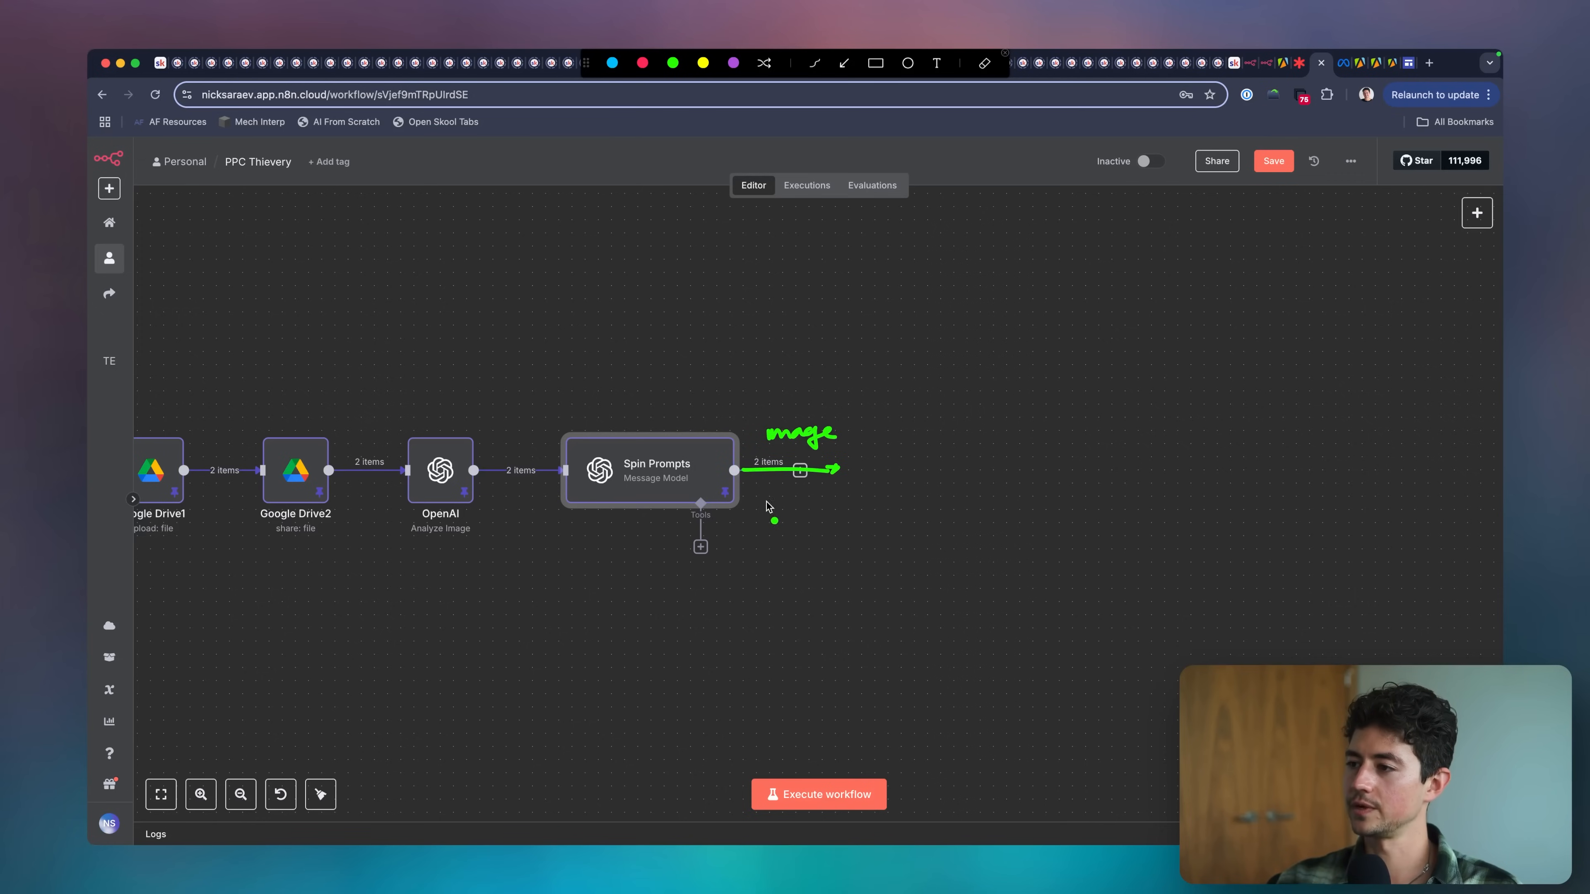
pyautogui.moveTo(804, 498)
pyautogui.mouseDown()
pyautogui.moveTo(842, 547)
pyautogui.moveTo(882, 529)
pyautogui.mouseUp()
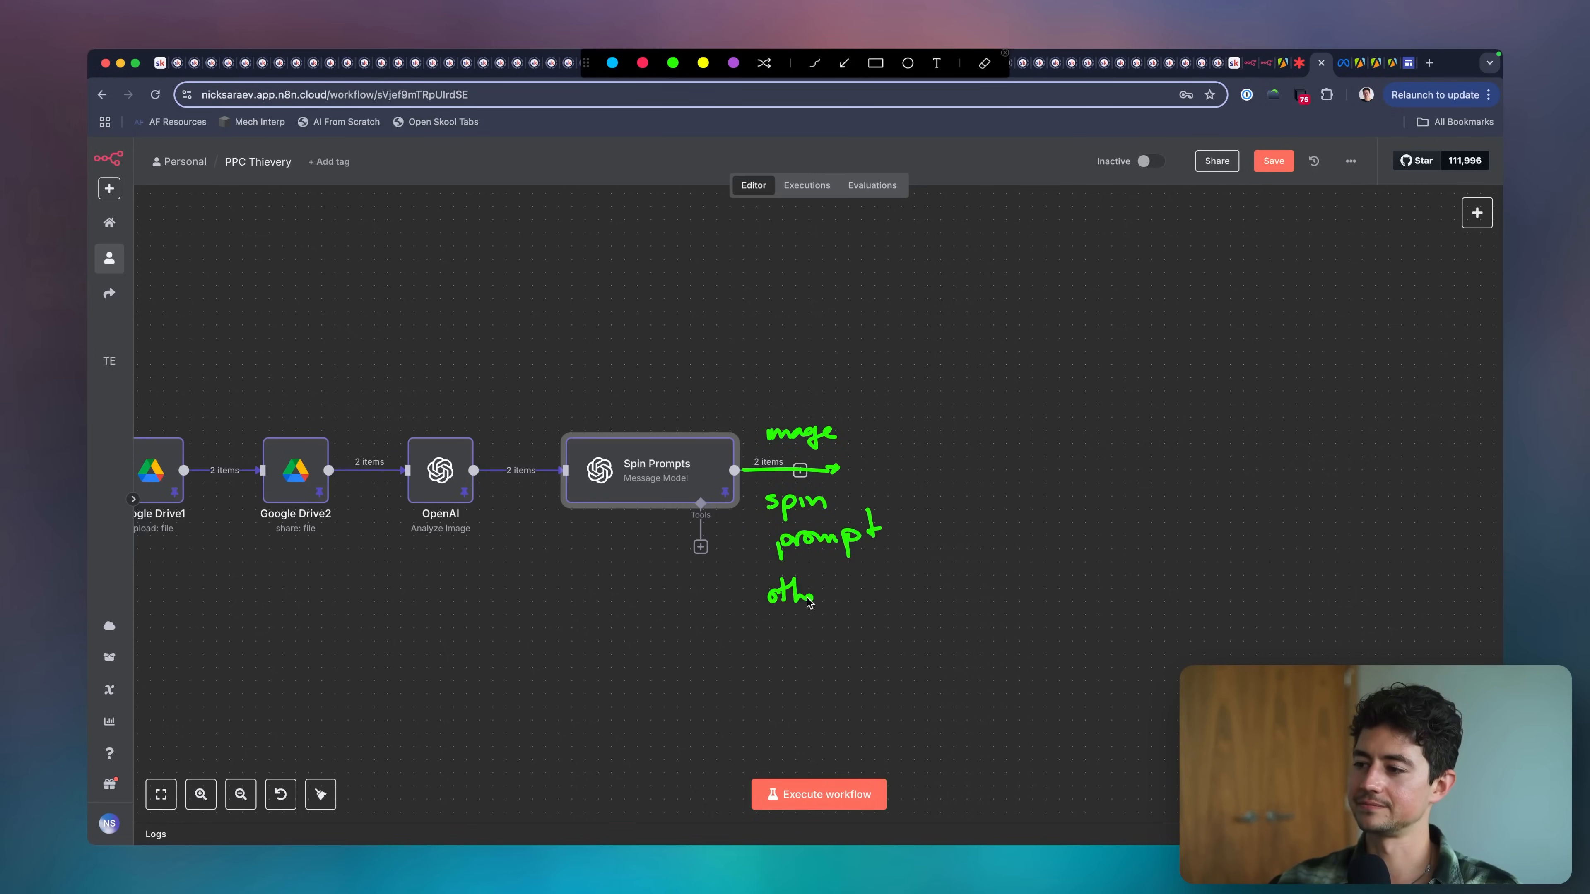
pyautogui.moveTo(870, 603); pyautogui.dragTo(908, 579)
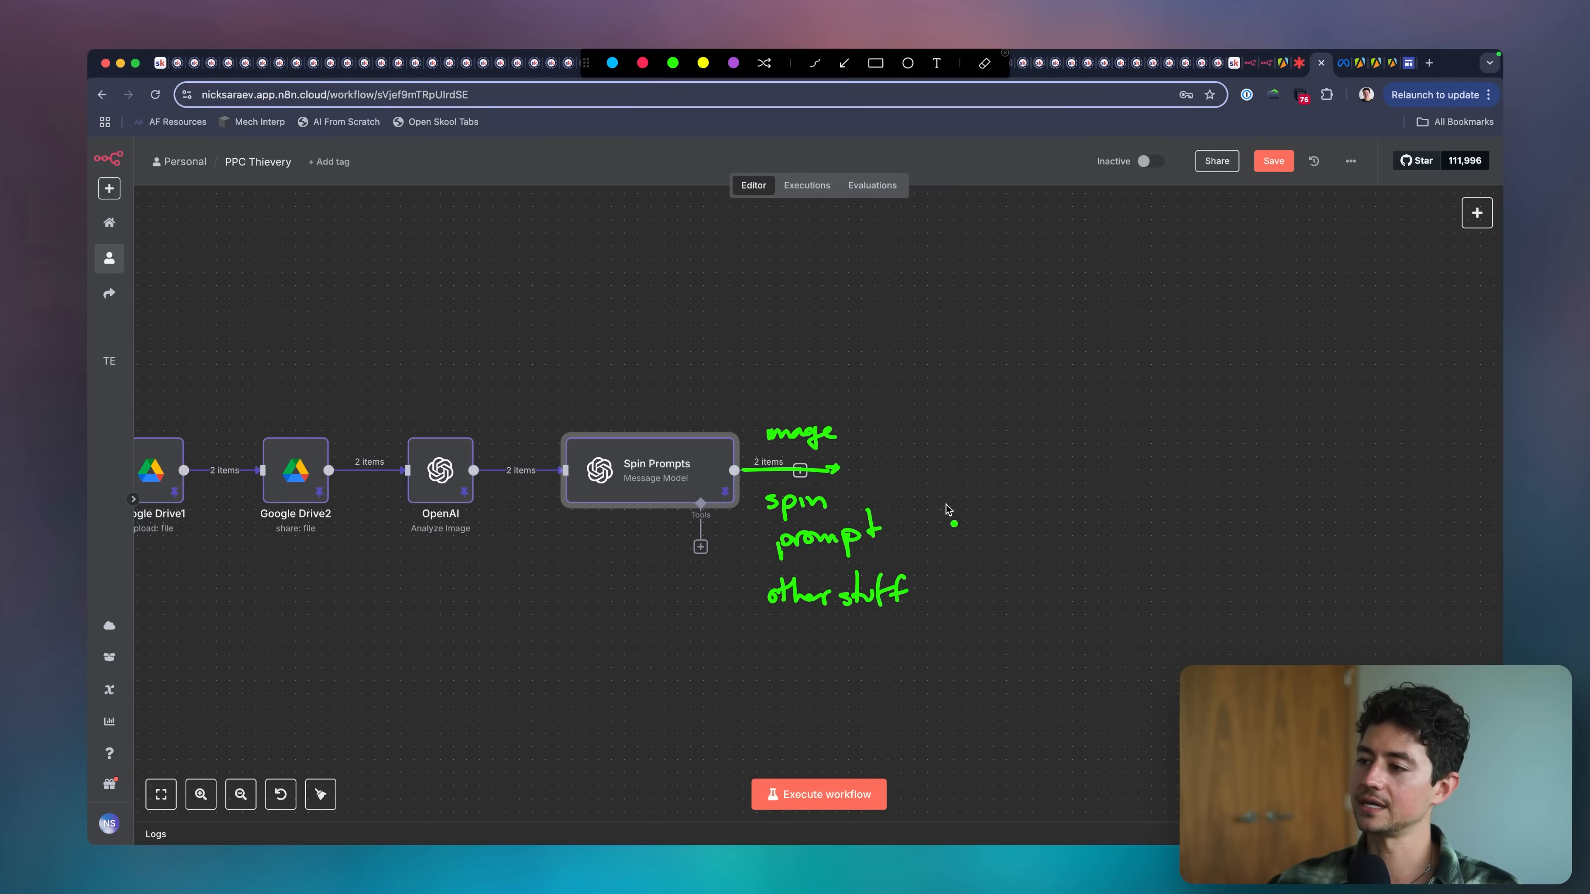
# Sketch a green box with the OpenAI swirl and handwritten "API" after the Spin Prompts arrow, and clear all annotations.
pyautogui.moveTo(855, 443)
pyautogui.mouseDown()
pyautogui.moveTo(1048, 443)
pyautogui.moveTo(983, 500)
pyautogui.moveTo(861, 500)
pyautogui.moveTo(886, 479)
pyautogui.moveTo(907, 493)
pyautogui.mouseUp()
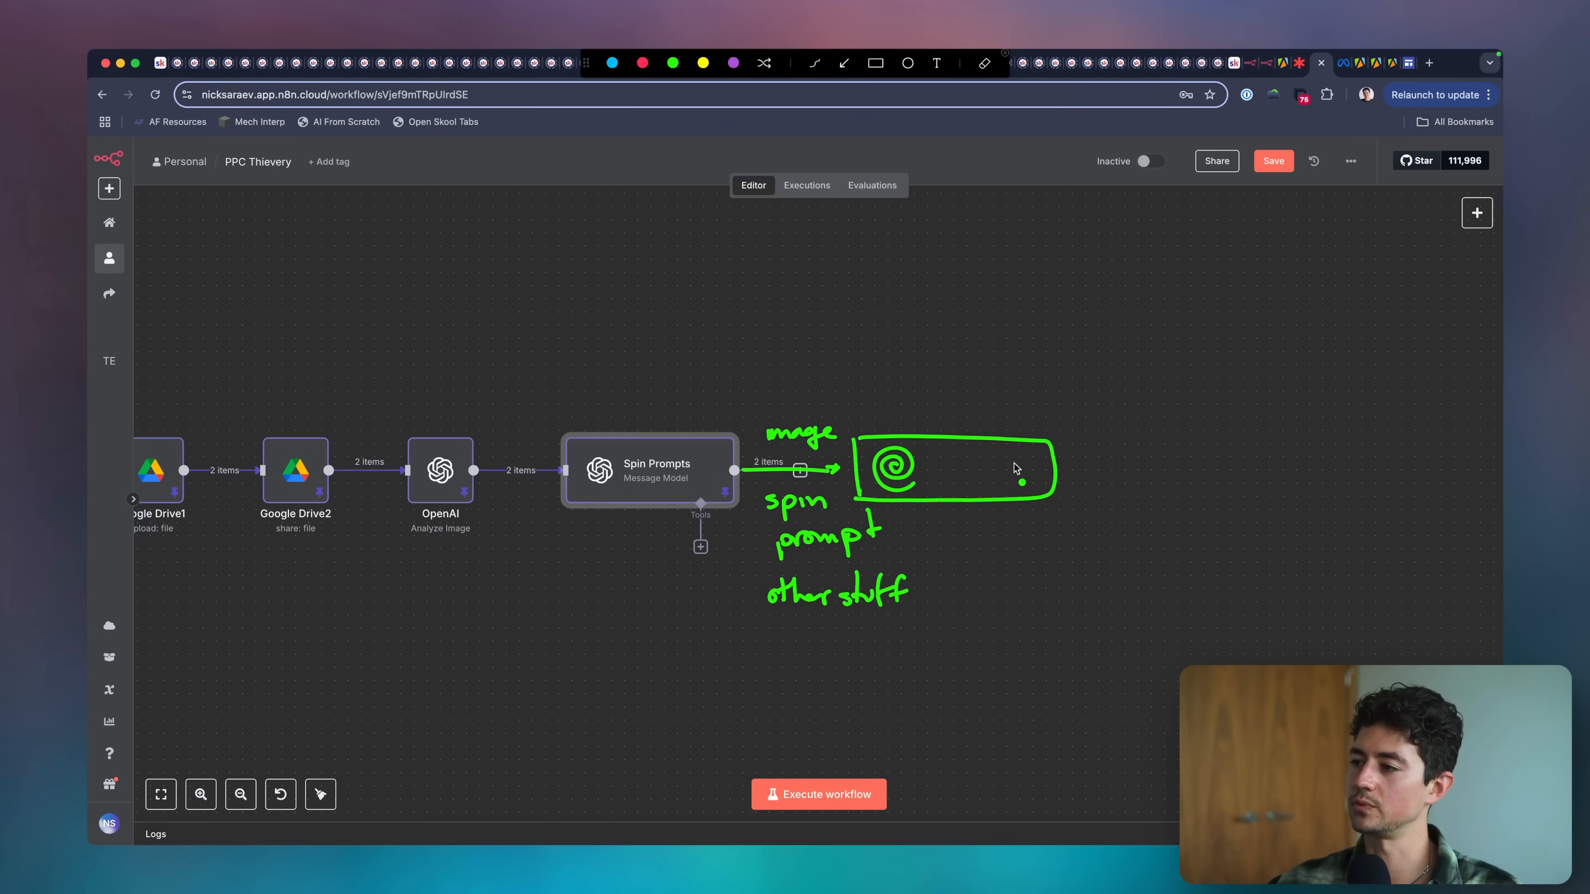
pyautogui.moveTo(958, 483)
pyautogui.mouseDown()
pyautogui.moveTo(1017, 466)
pyautogui.moveTo(1027, 485)
pyautogui.mouseUp()
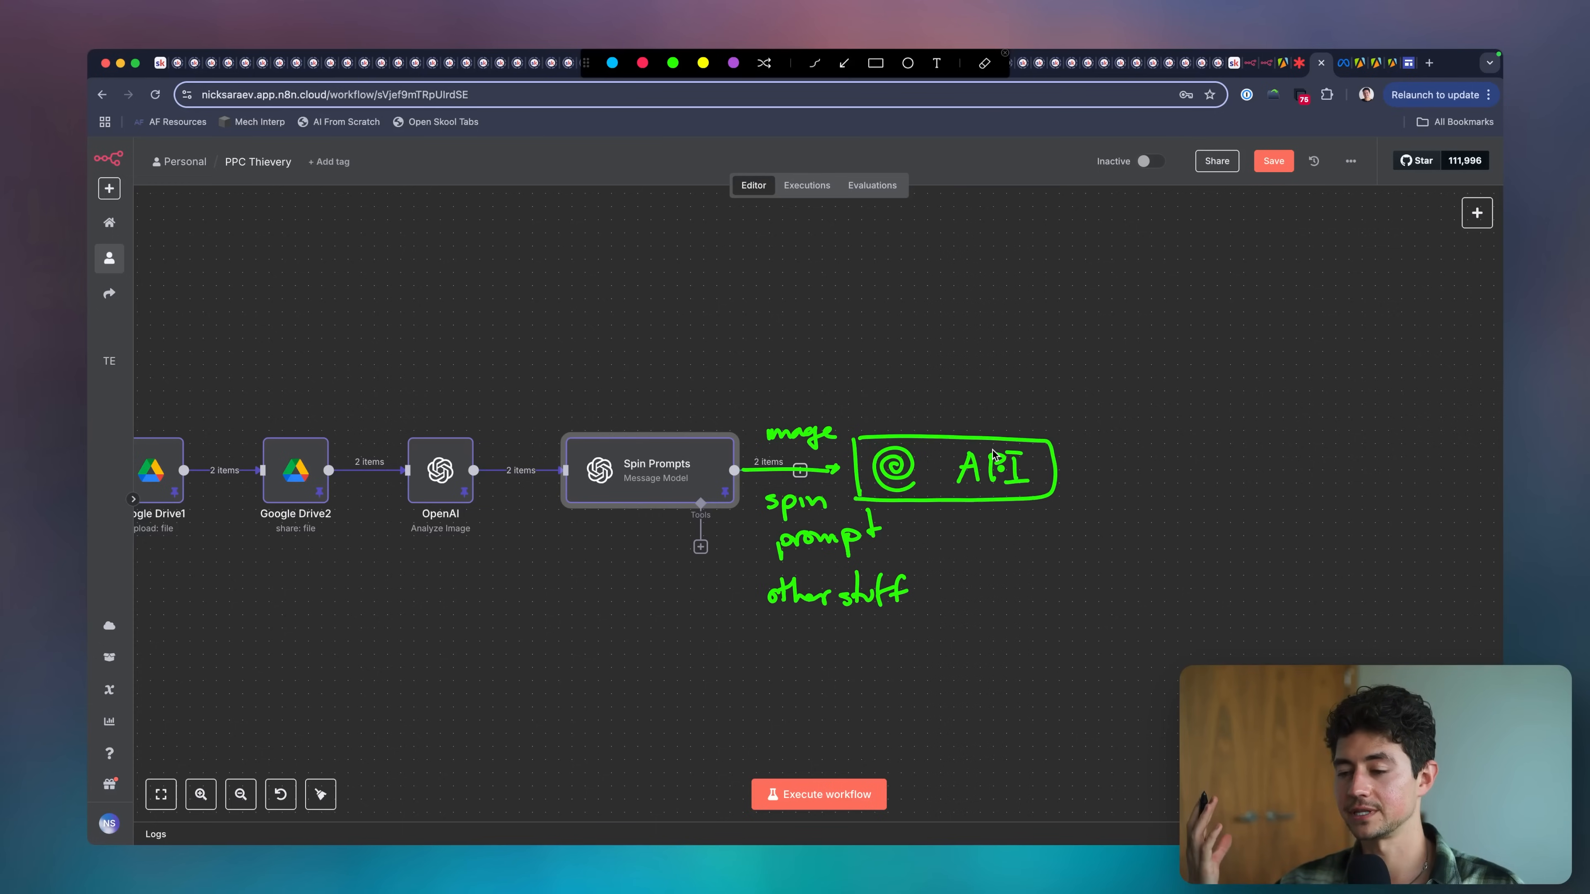
pyautogui.press('Escape')
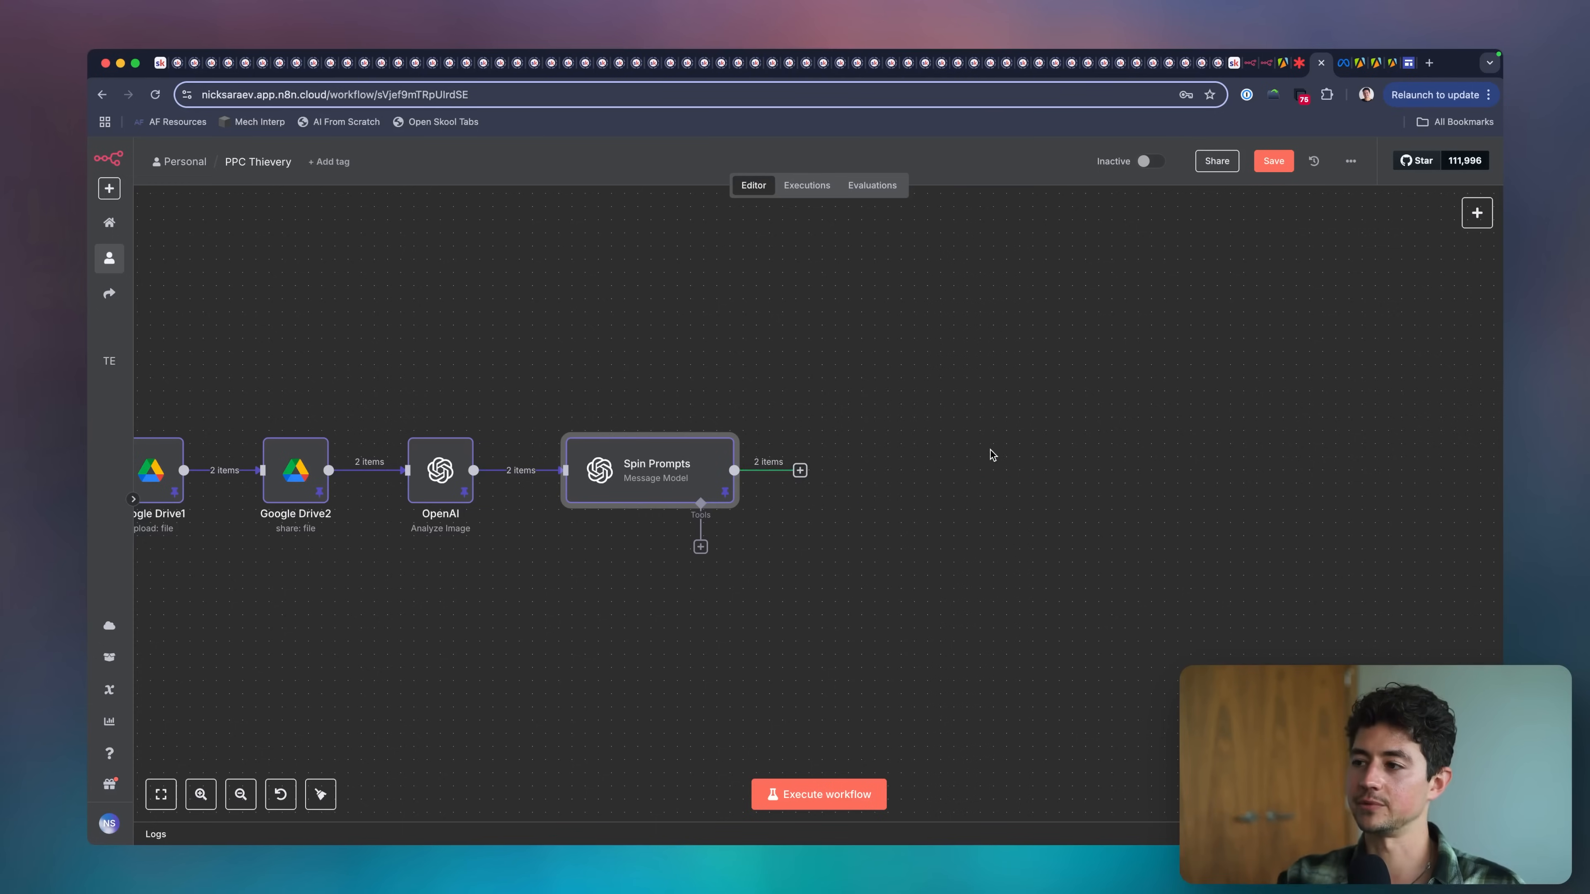
# Try an OpenAI Generate an Image node with the GPT Image 1 model after Spin Prompts, and delete it again.
pyautogui.click(800, 470)
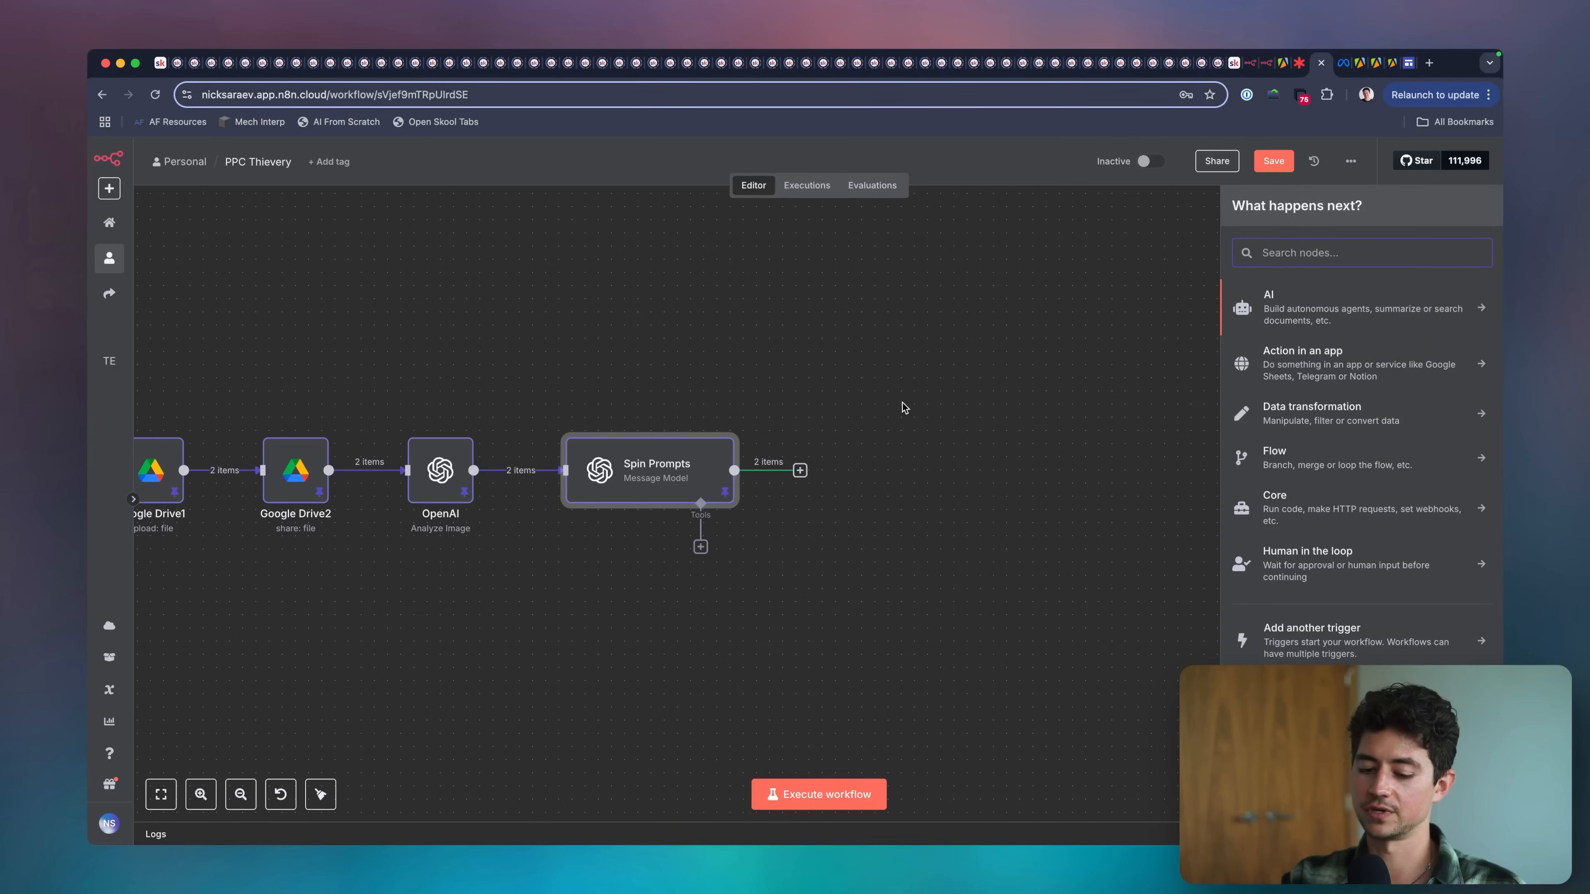
pyautogui.write('ope')
pyautogui.press('Return')
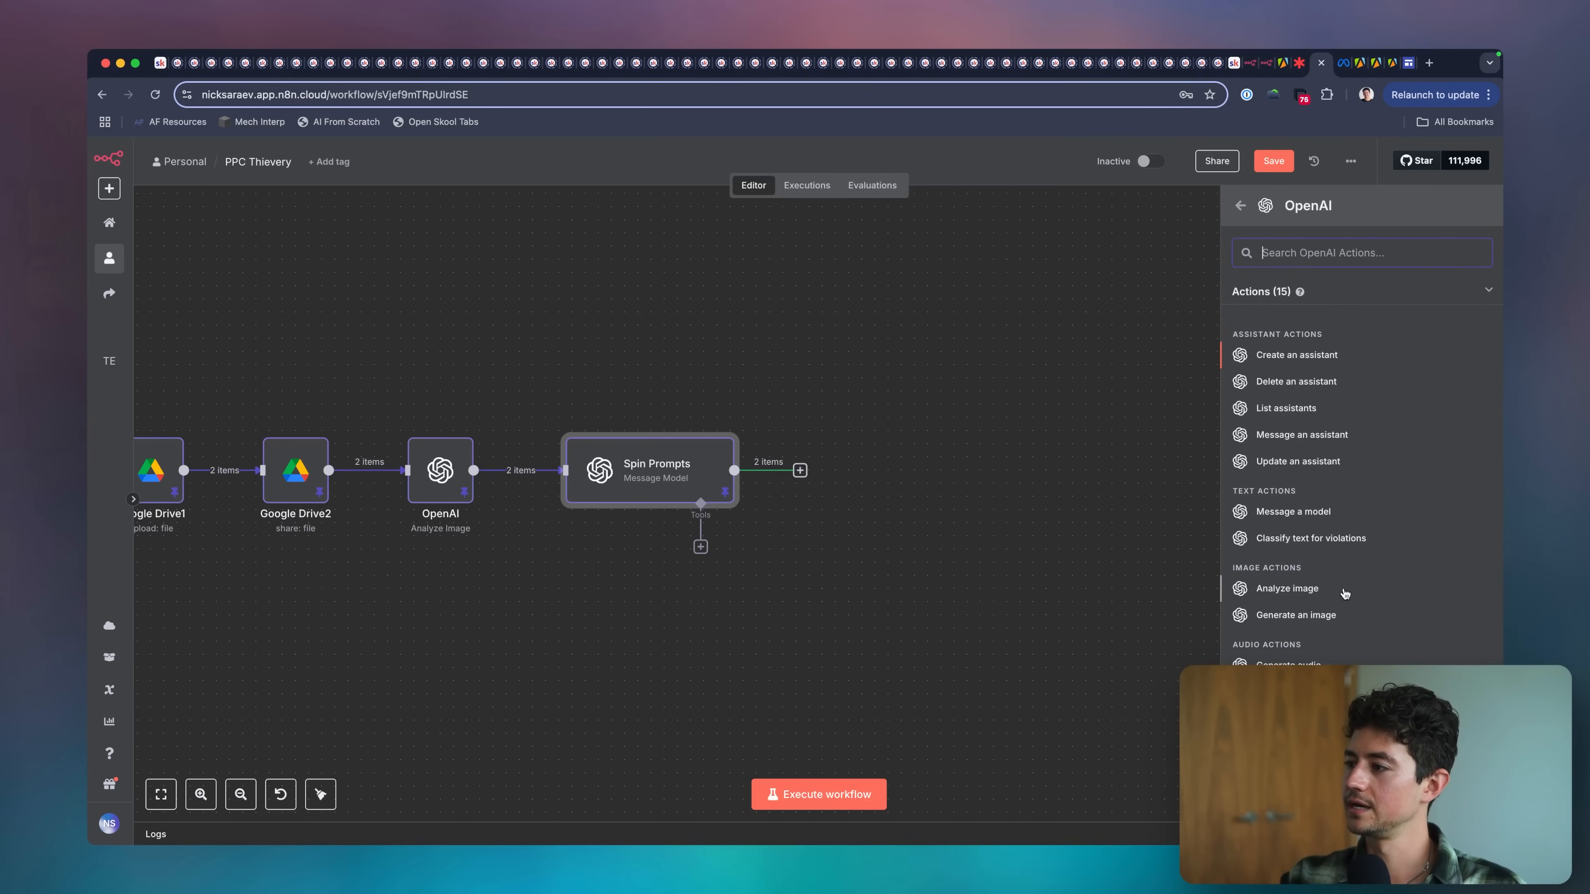
pyautogui.click(1296, 615)
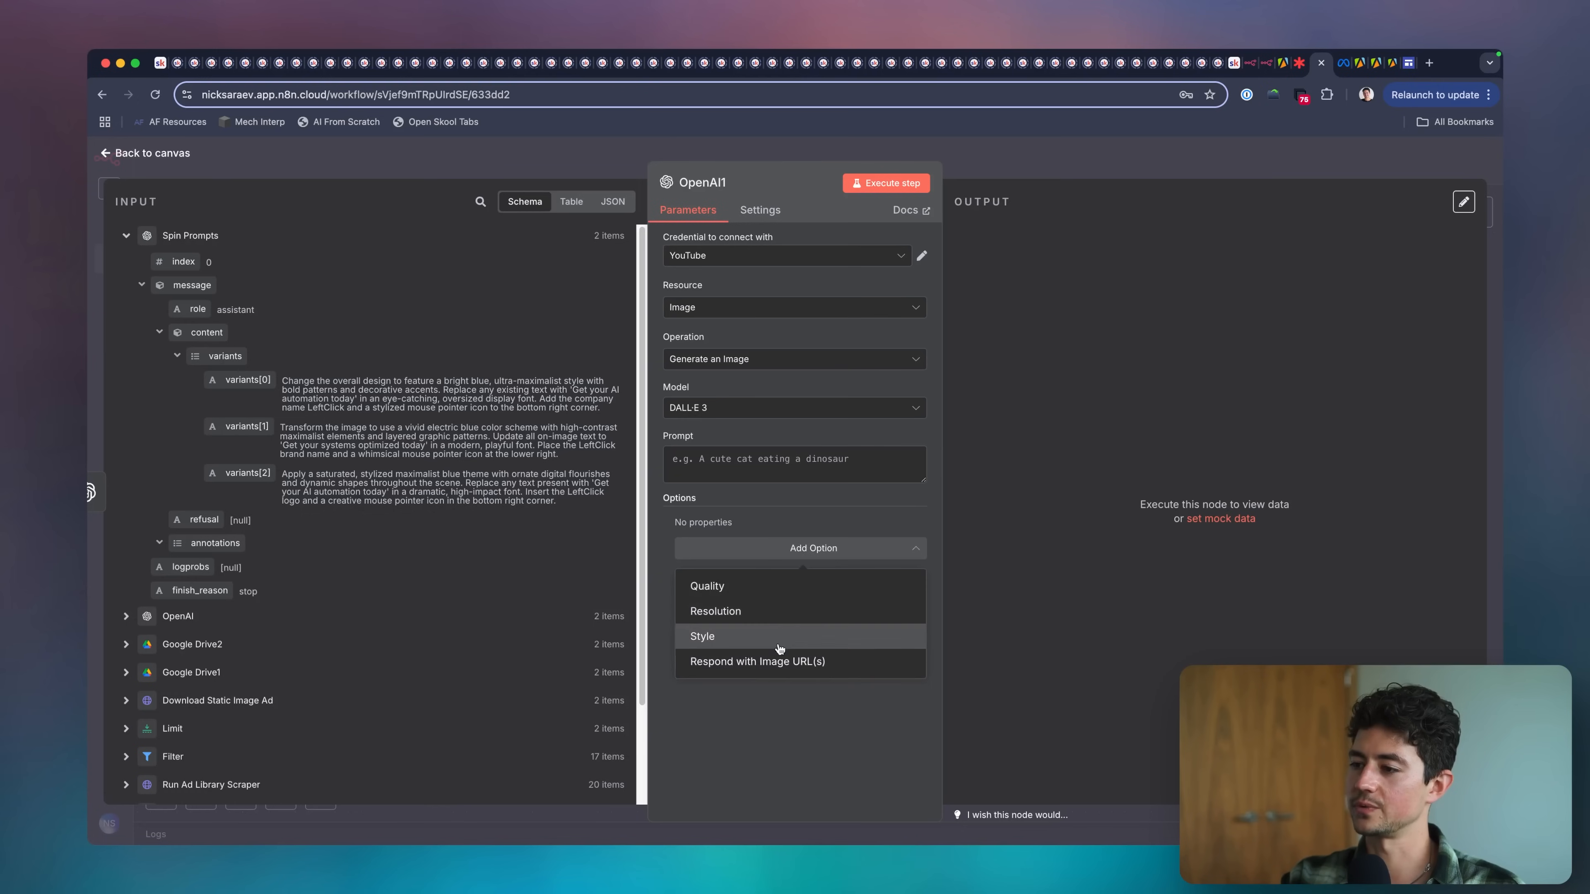
pyautogui.click(738, 408)
pyautogui.click(720, 493)
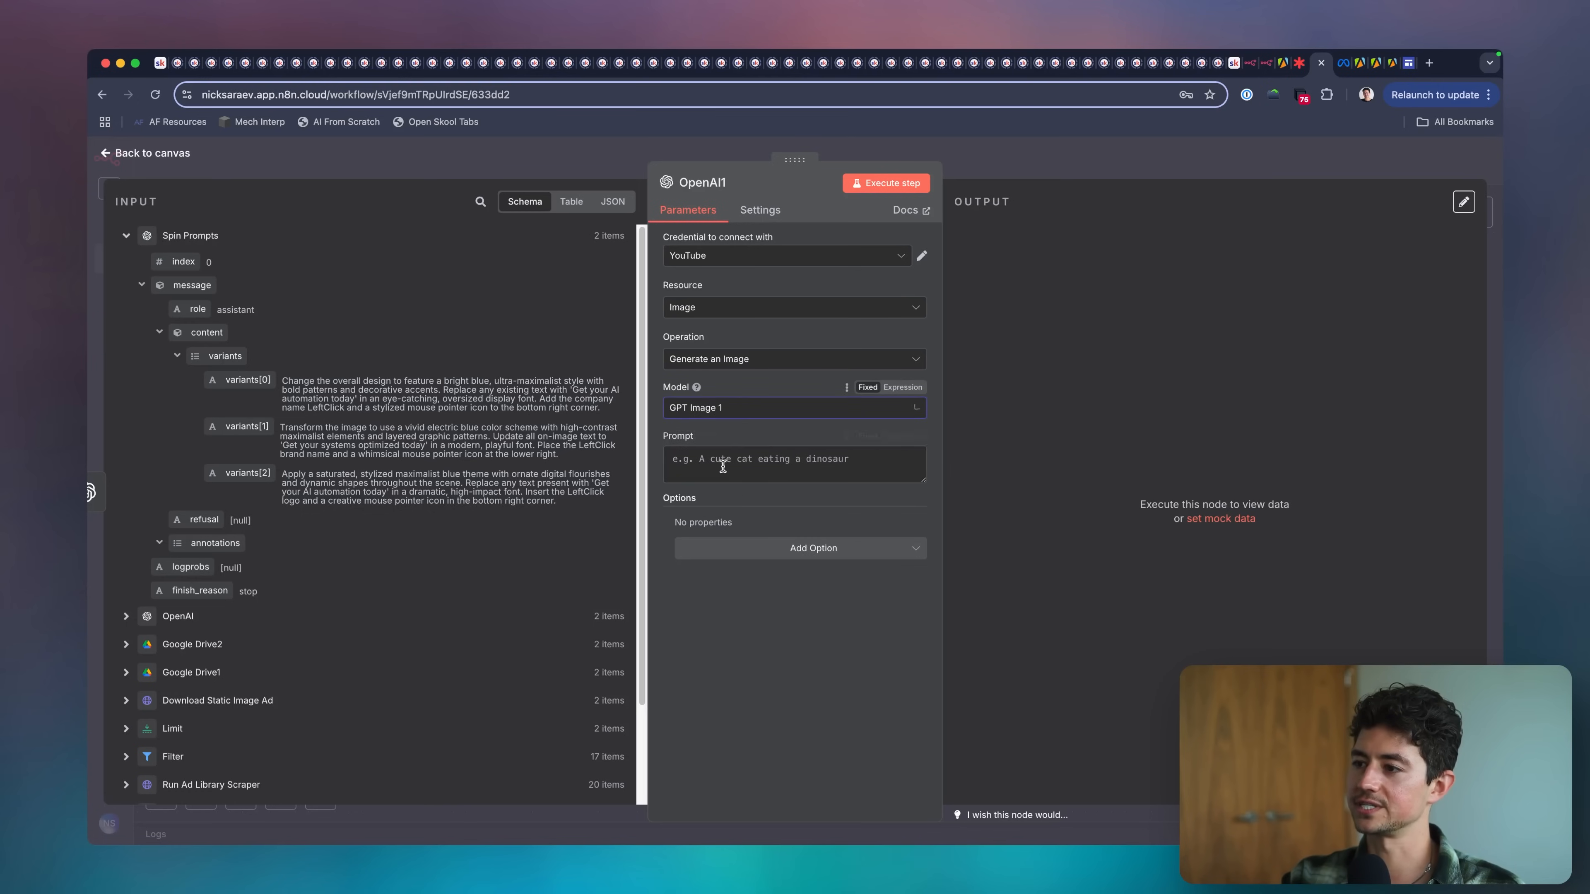
pyautogui.click(1111, 147)
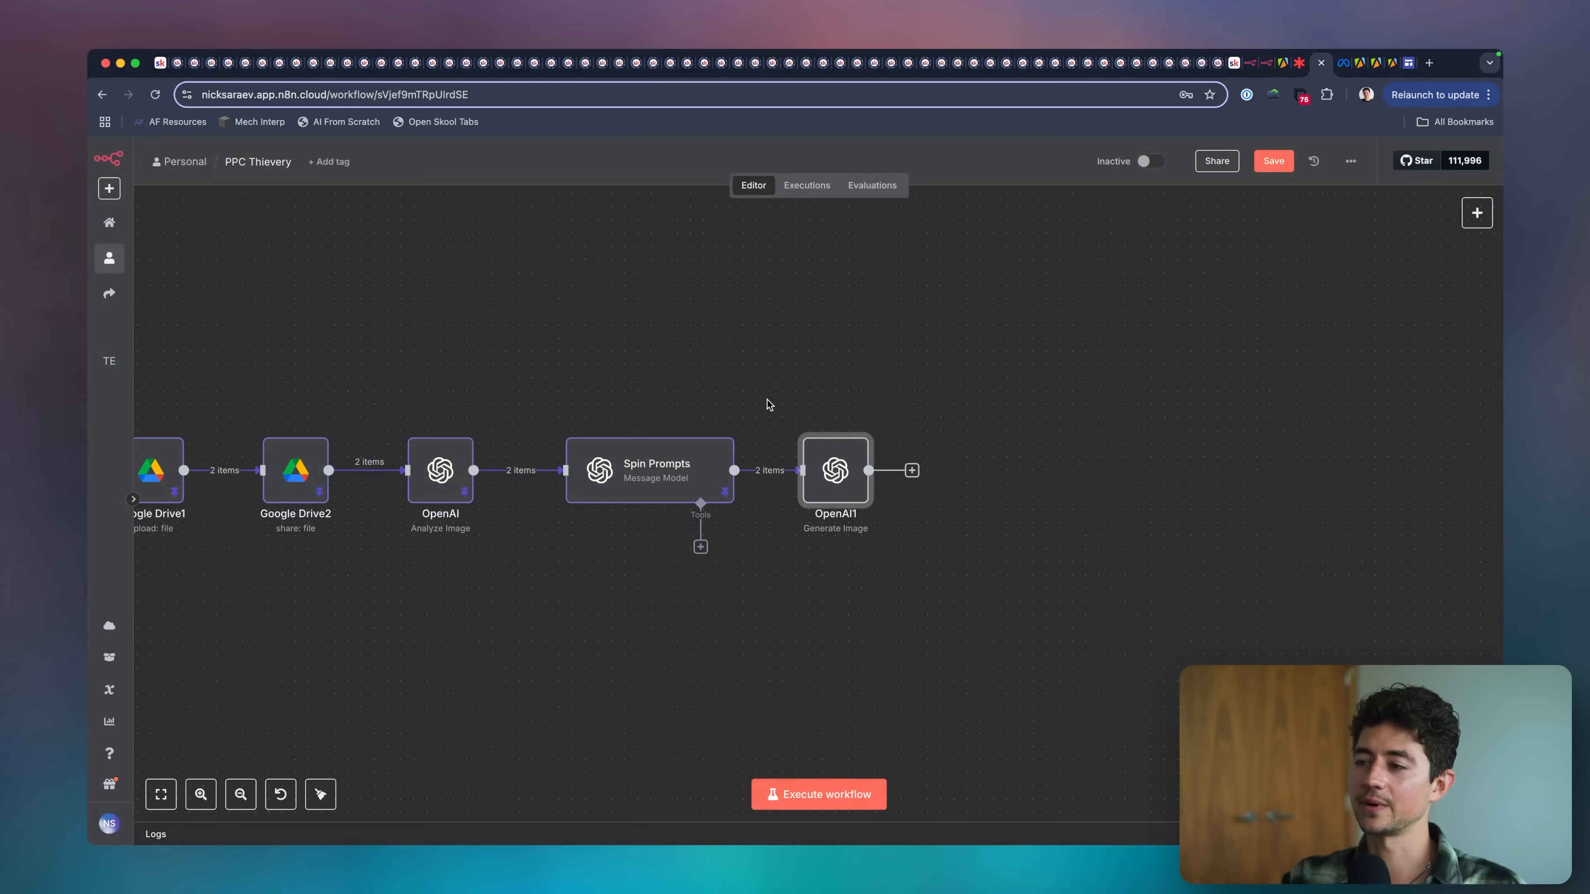
pyautogui.press('Delete')
# Add the HTTP Request node "Generate Image Using GPT Image 1" after Spin Prompts and connect it to that node's output.
pyautogui.press('Tab')
pyautogui.write('http')
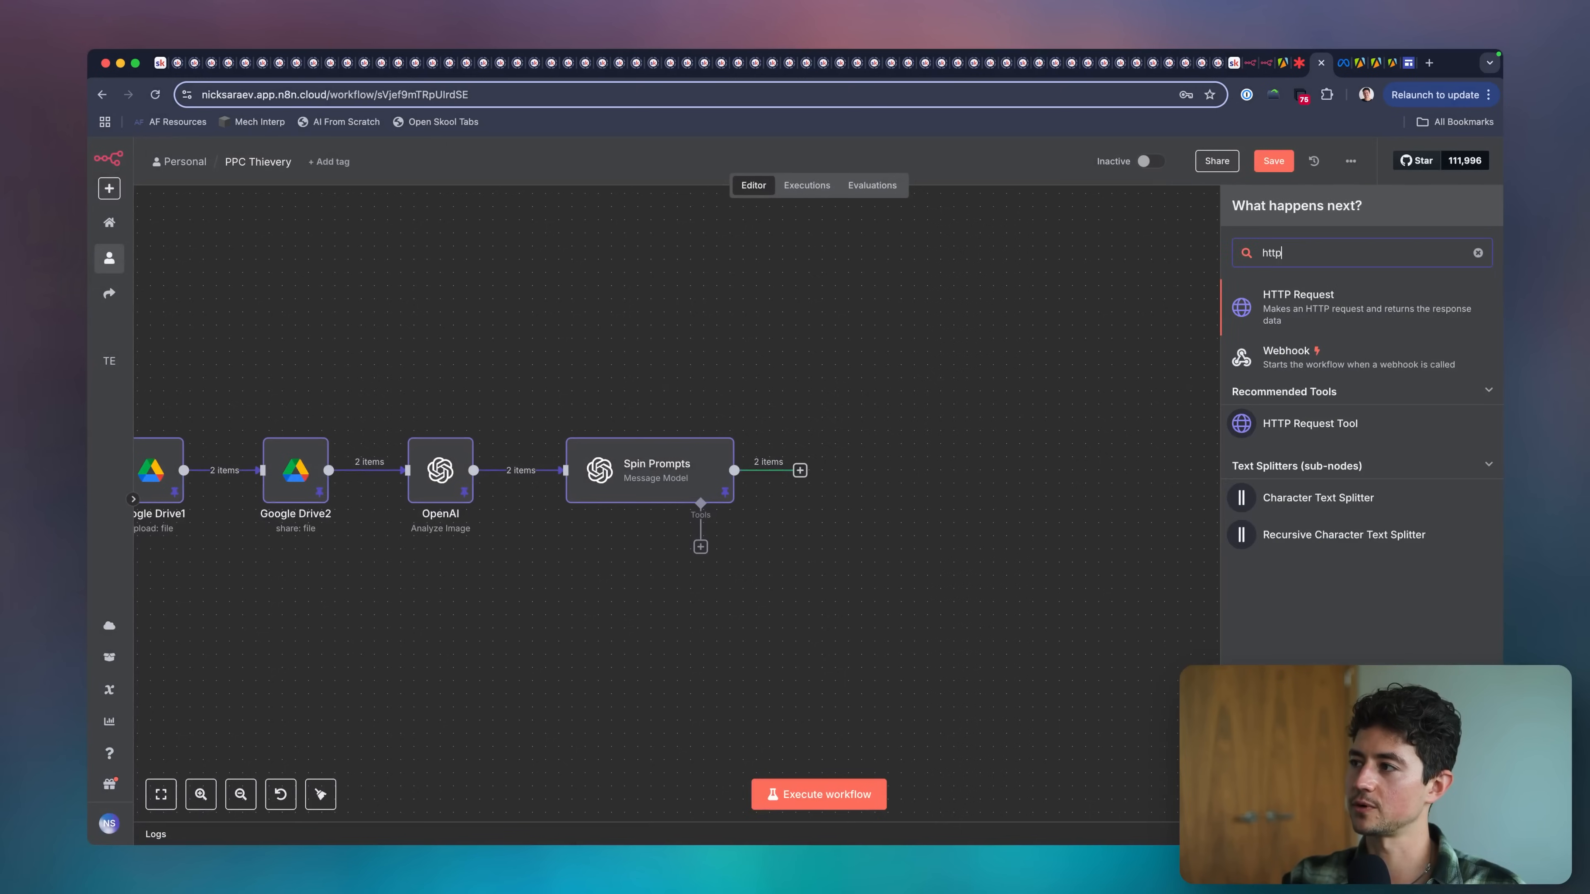
pyautogui.press('Return')
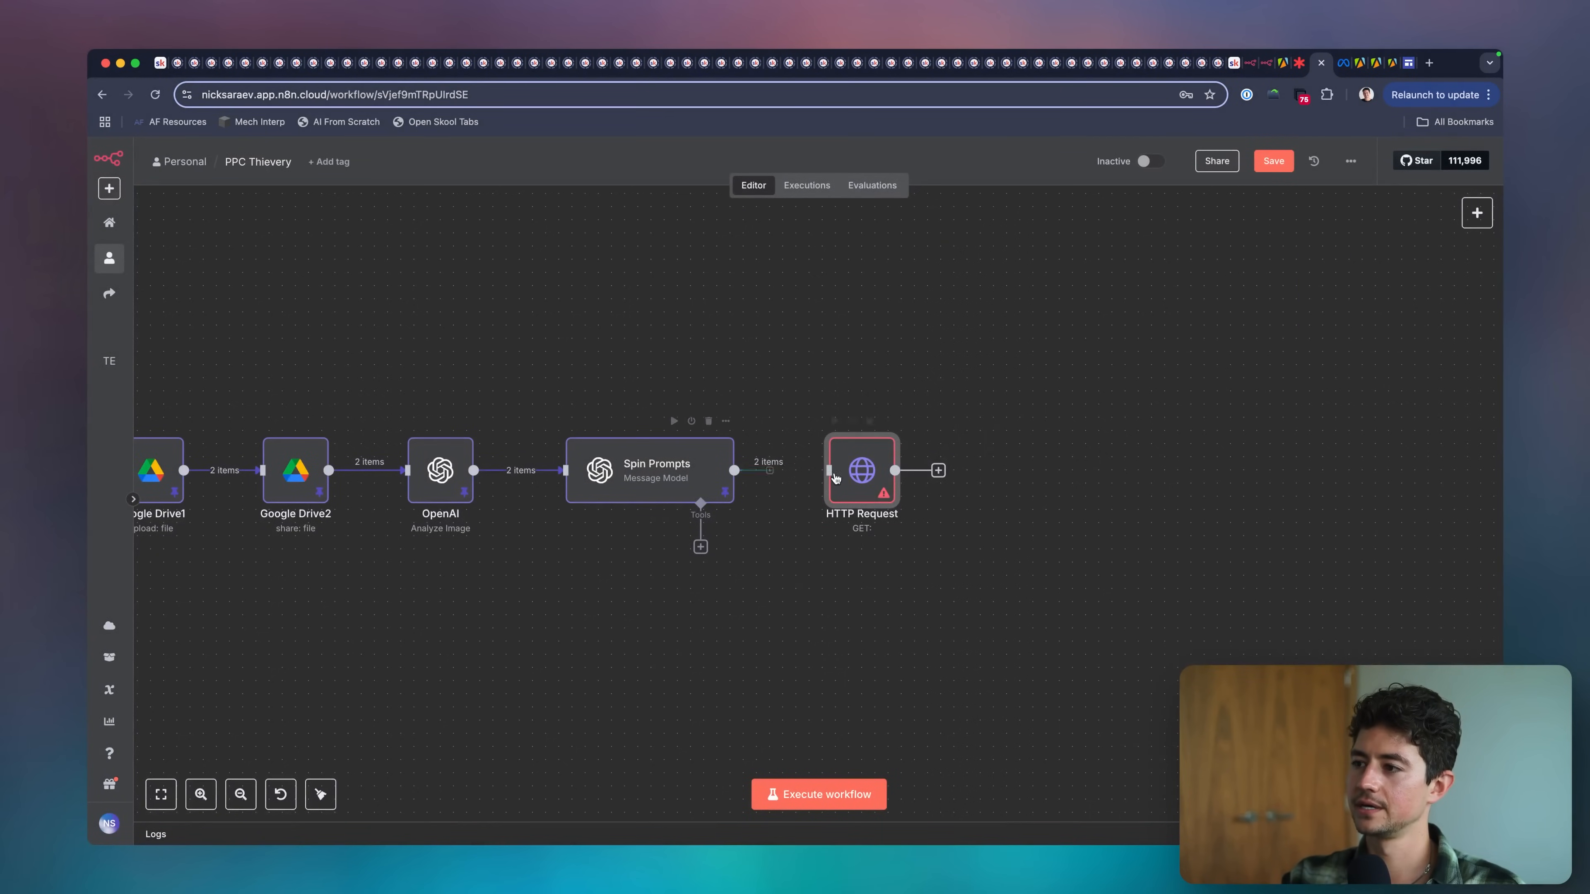
pyautogui.moveTo(855, 475); pyautogui.dragTo(841, 472)
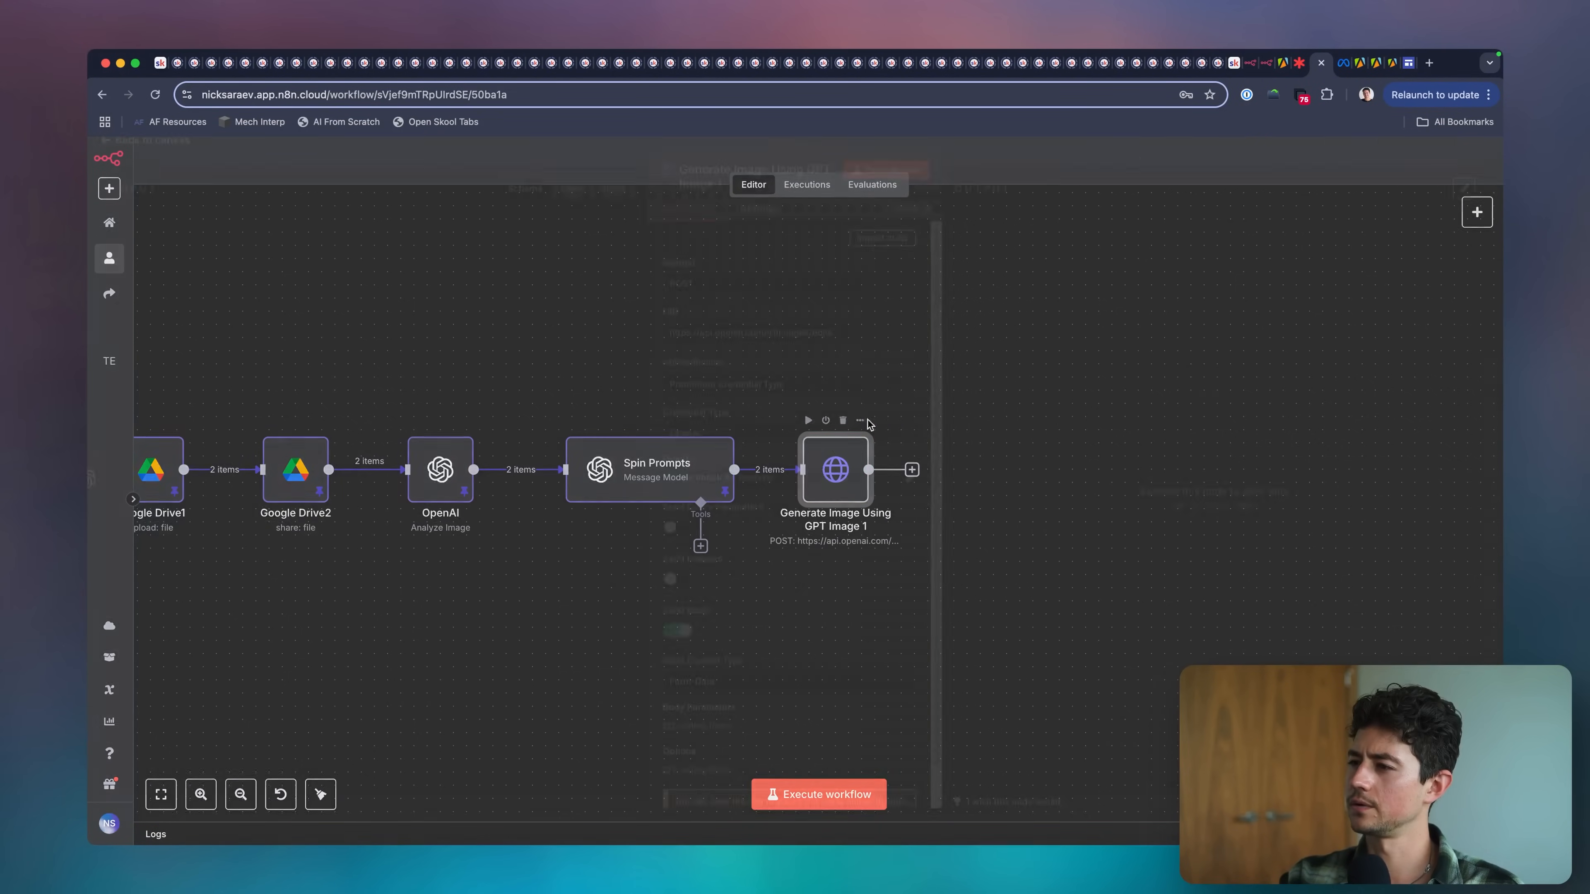
# Open the Generate Image Using GPT Image 1 node and examine its request method, URL, authentication and OpenAI credential settings.
pyautogui.doubleClick(837, 467)
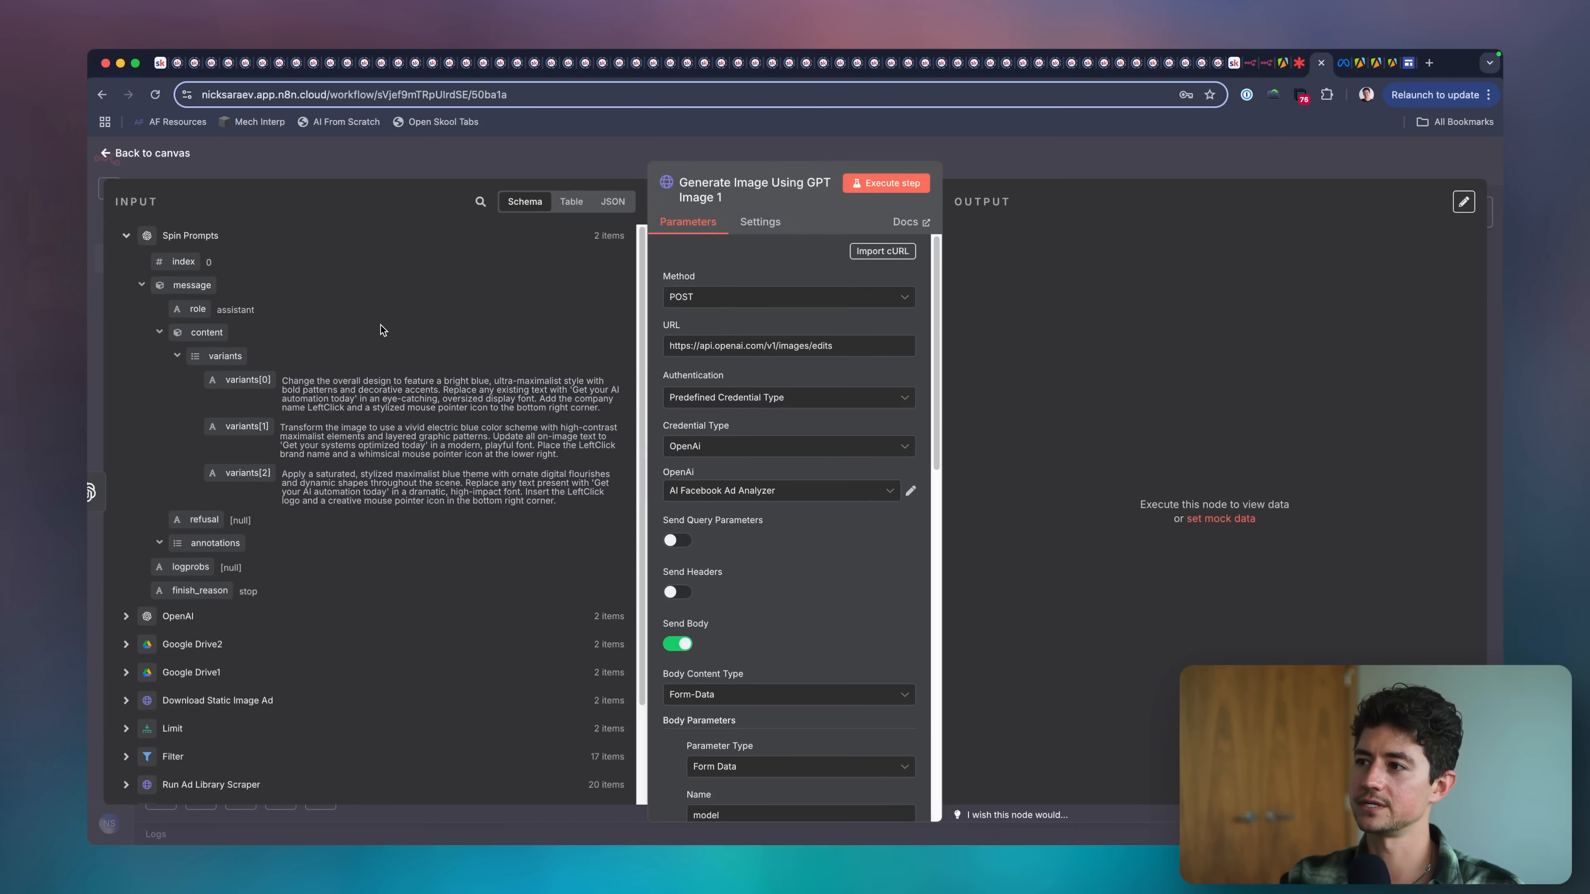
pyautogui.scroll(5, 875, 282)
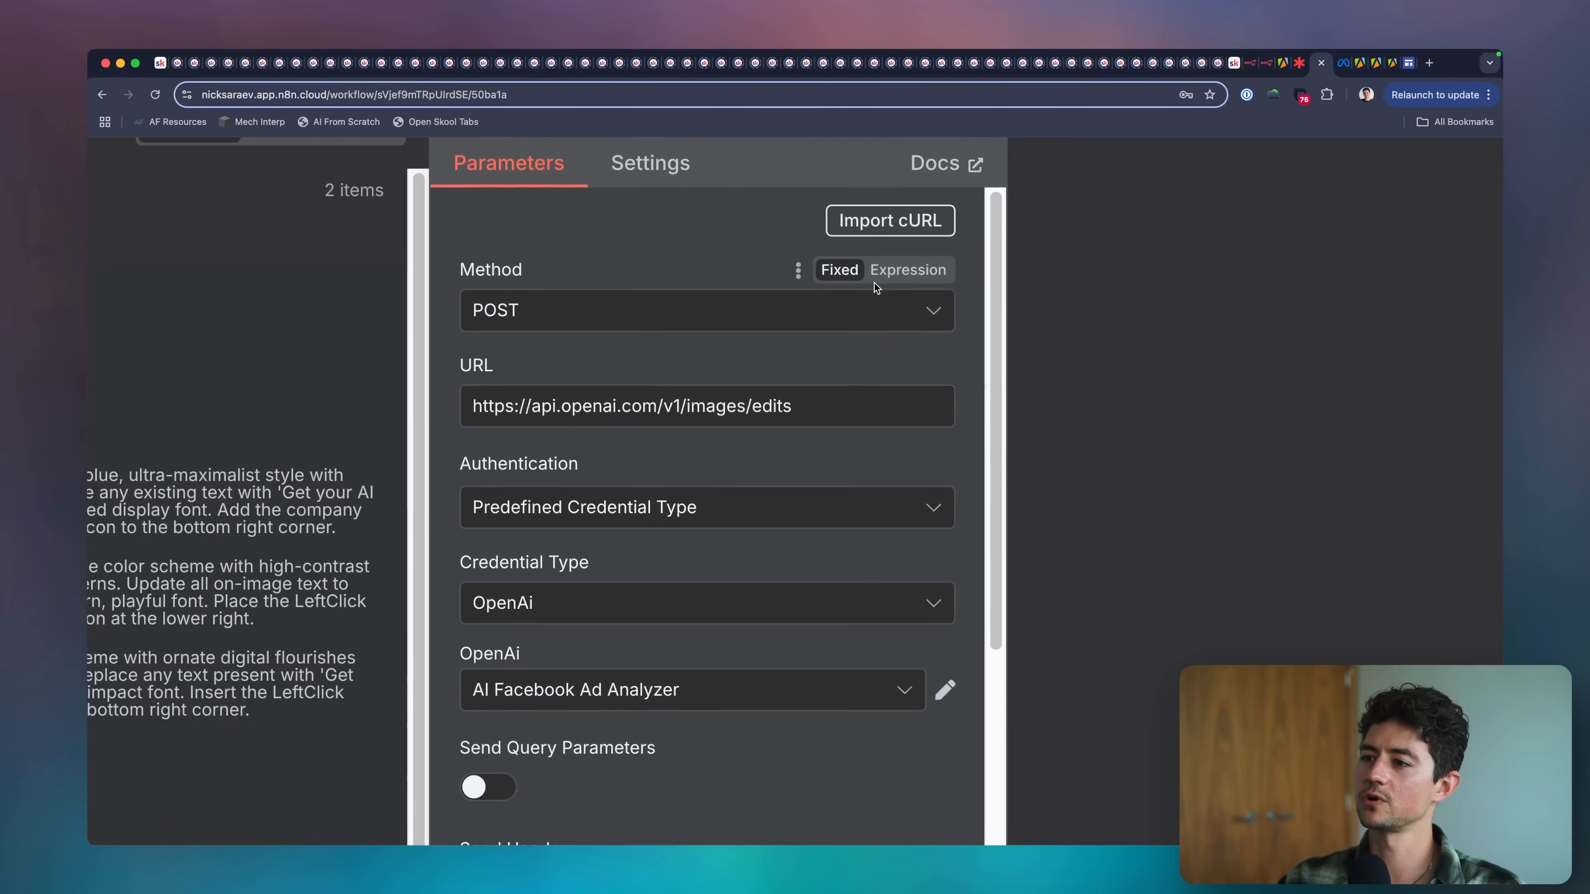
pyautogui.hotkey('ctrl', 'a')
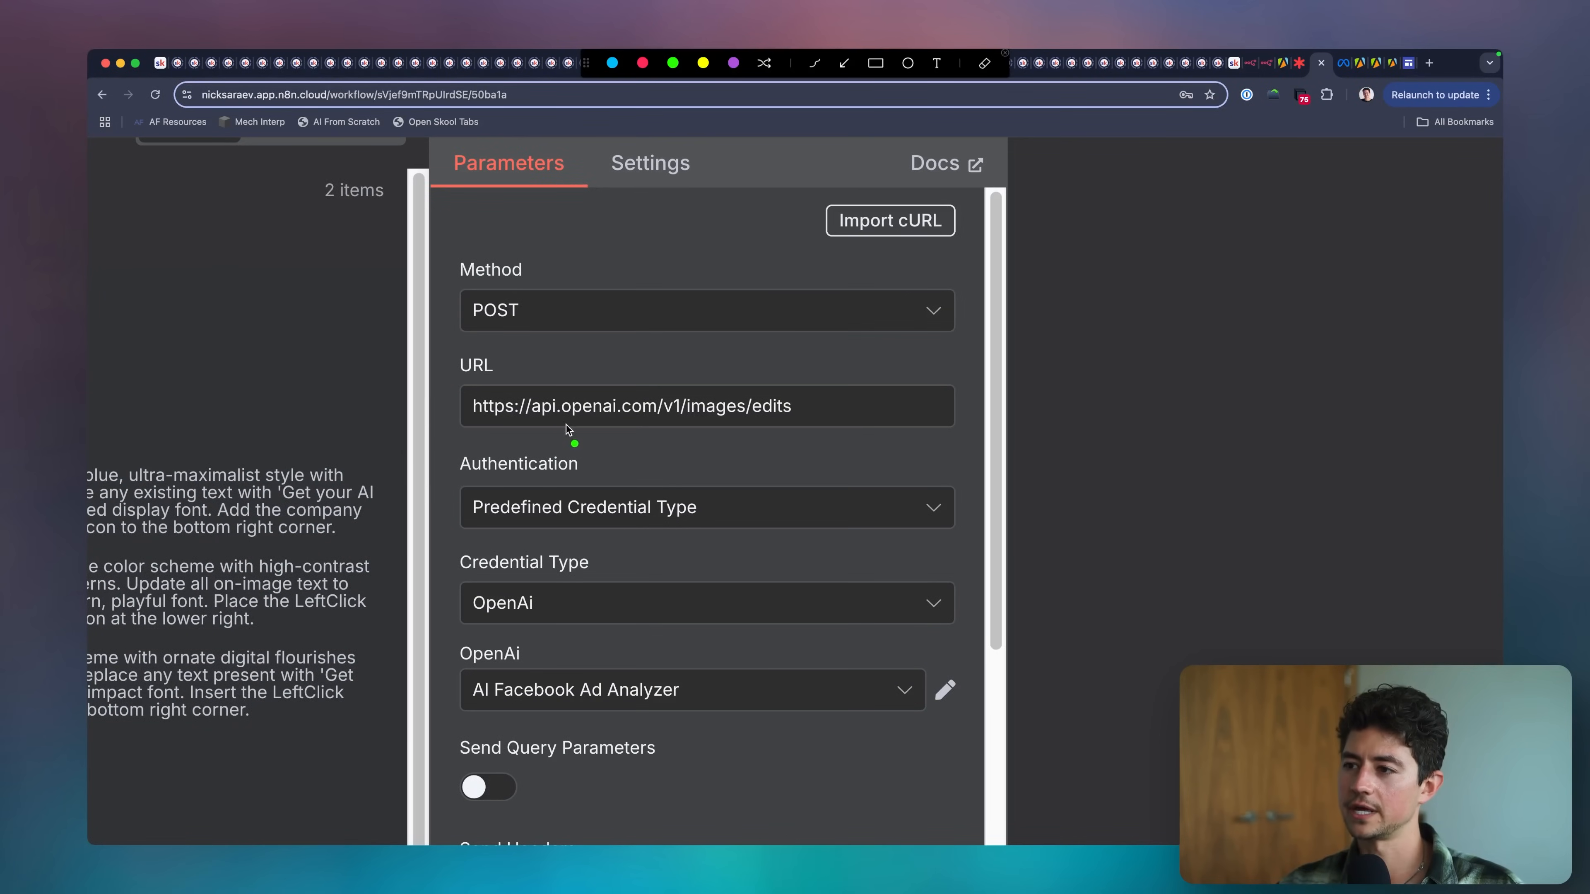
pyautogui.press('Escape')
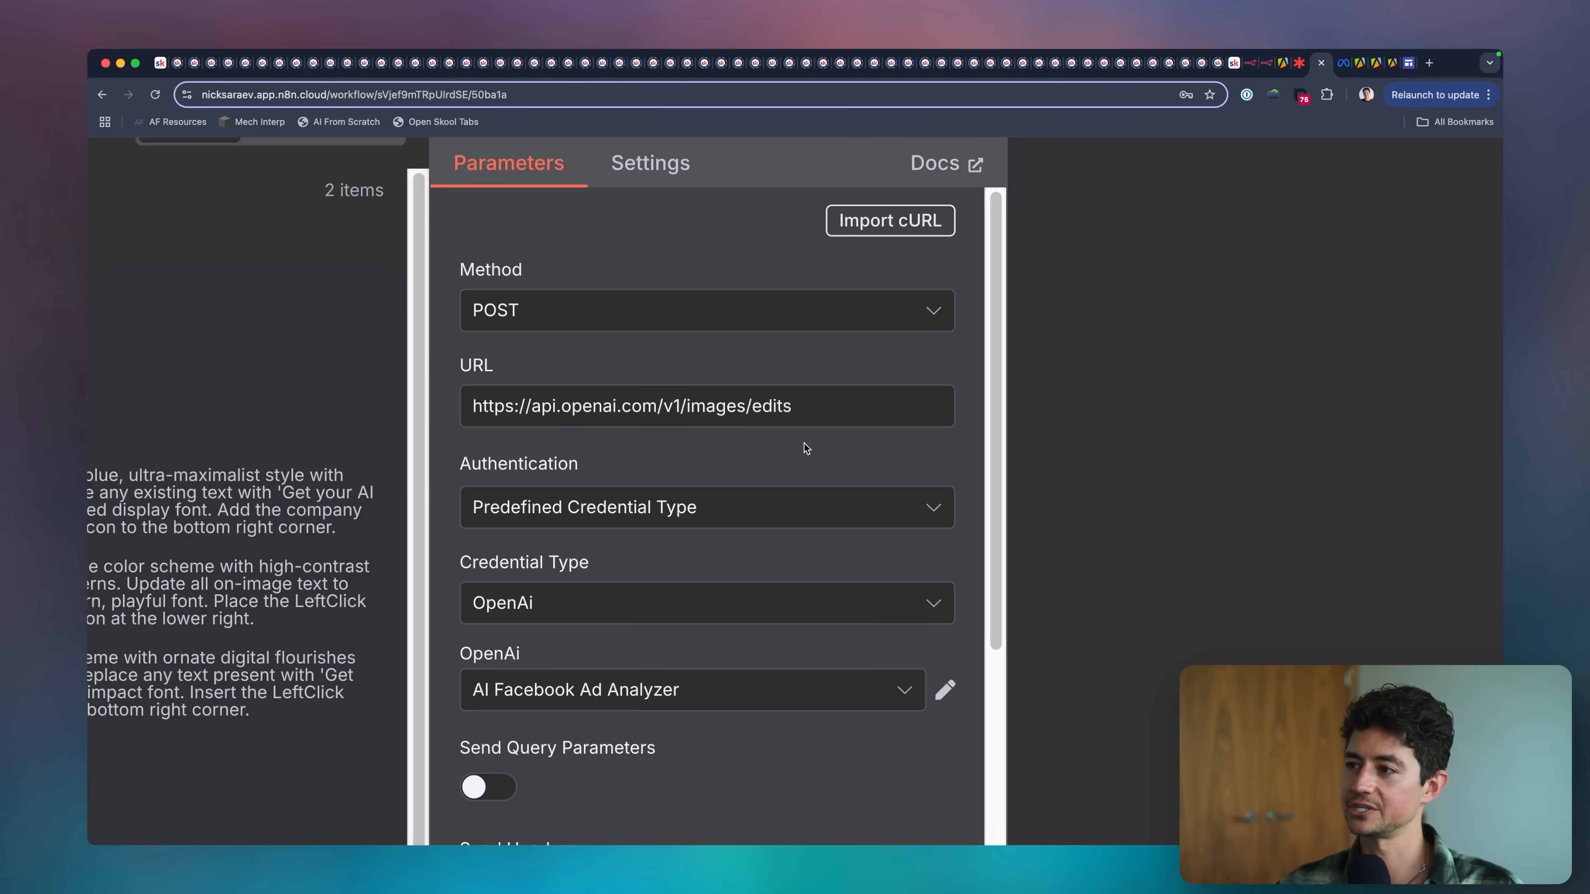
pyautogui.scroll(-1, 793, 446)
pyautogui.scroll(-5, 791, 443)
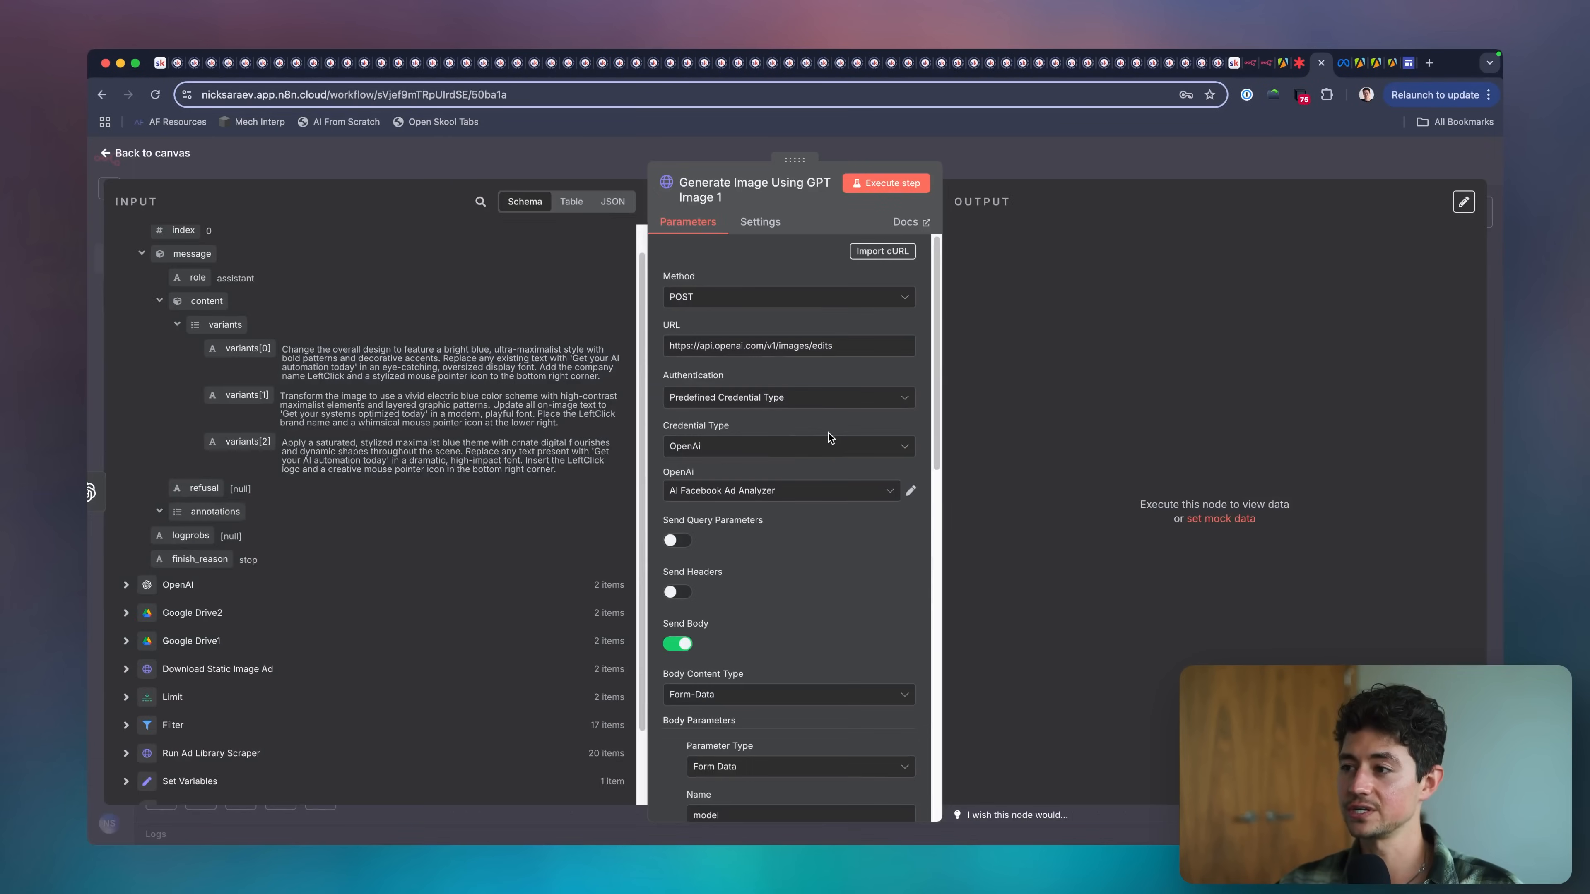
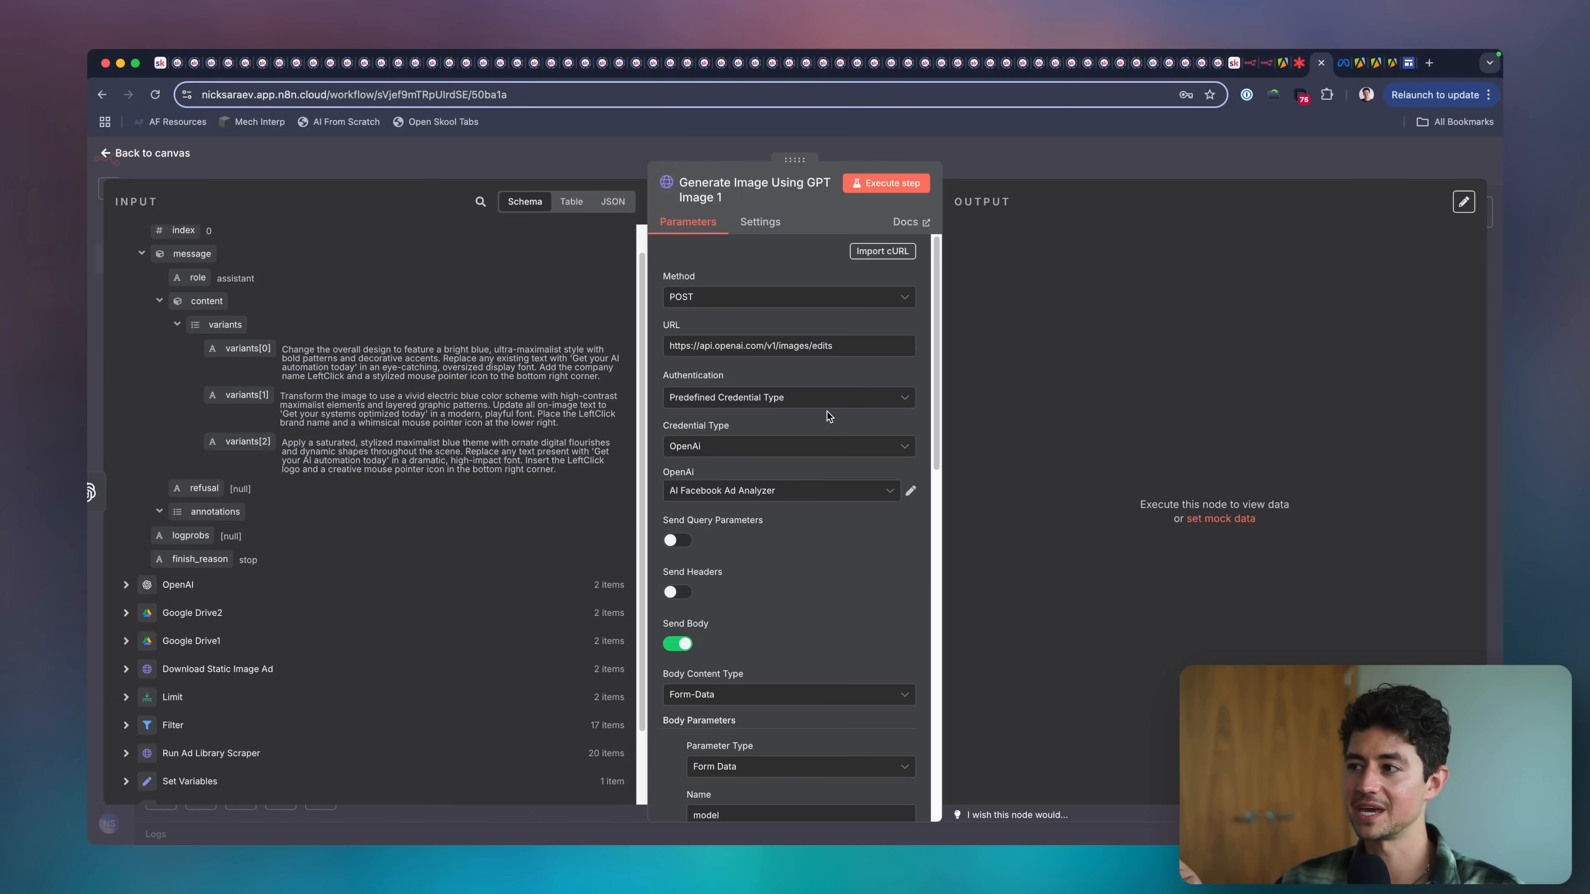
# Set authentication to Predefined Credential Type, the credential type to OpenAi, and the OpenAi credential to AI Facebook Ad Analyzer.
pyautogui.click(826, 399)
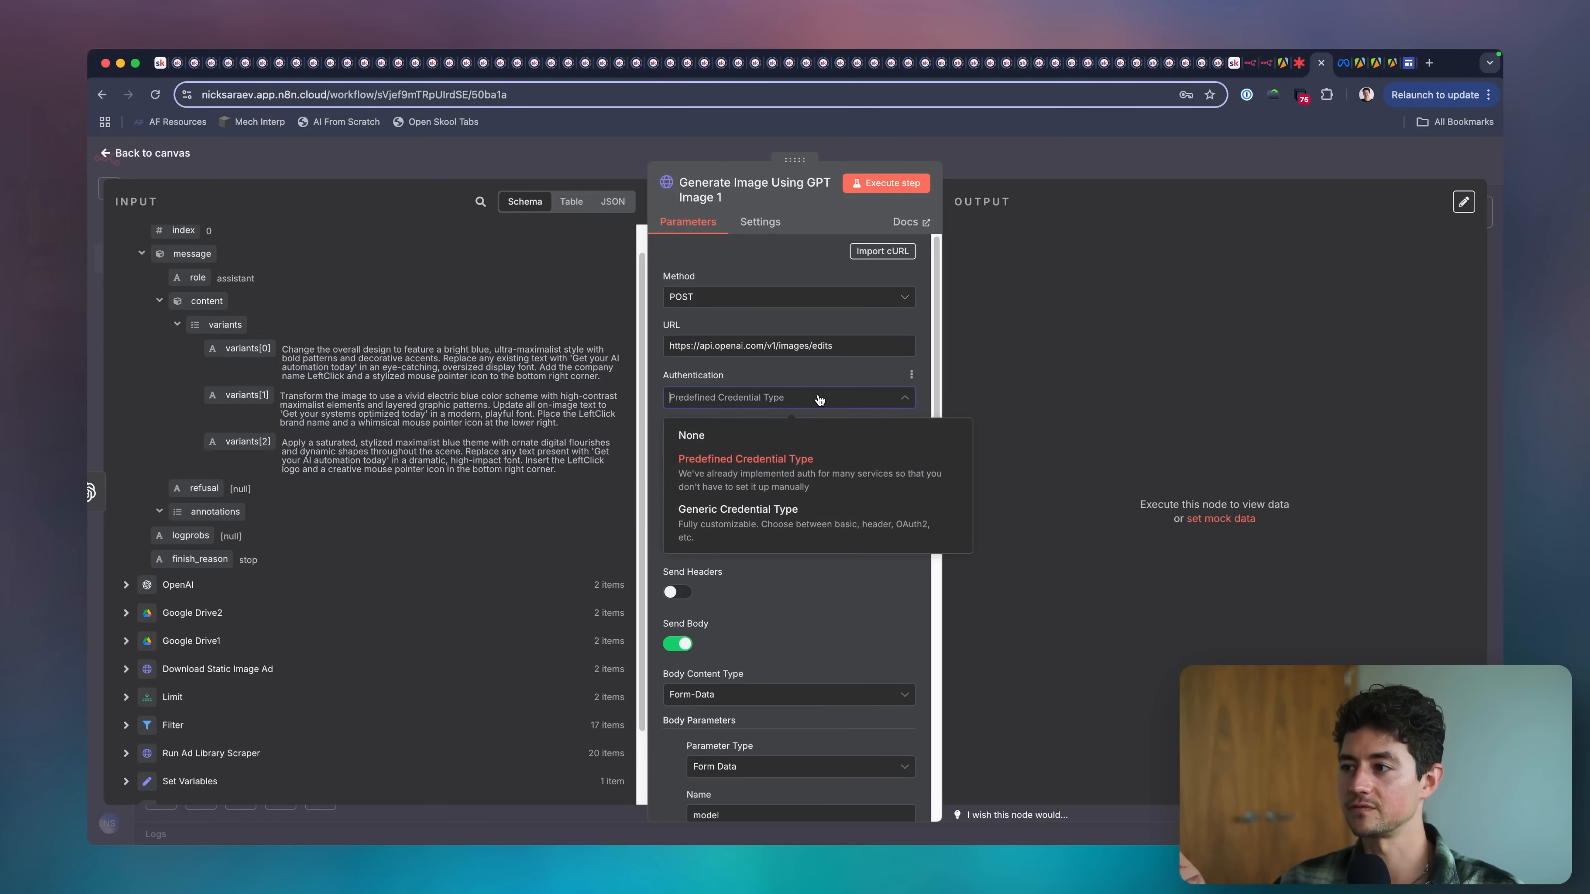
pyautogui.click(816, 463)
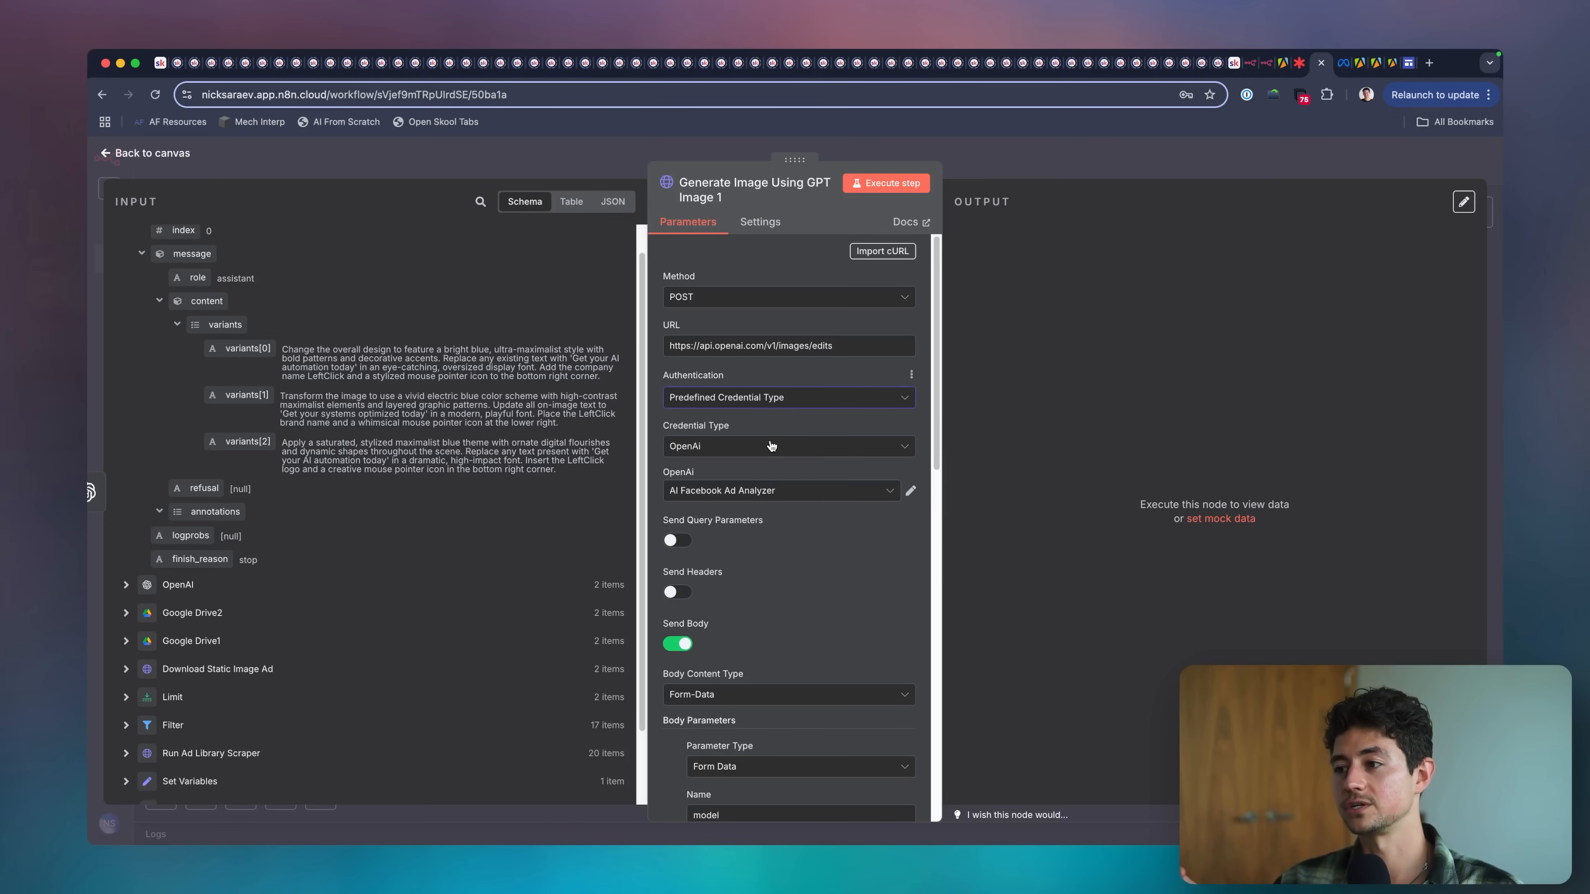
pyautogui.click(772, 446)
pyautogui.write('openai')
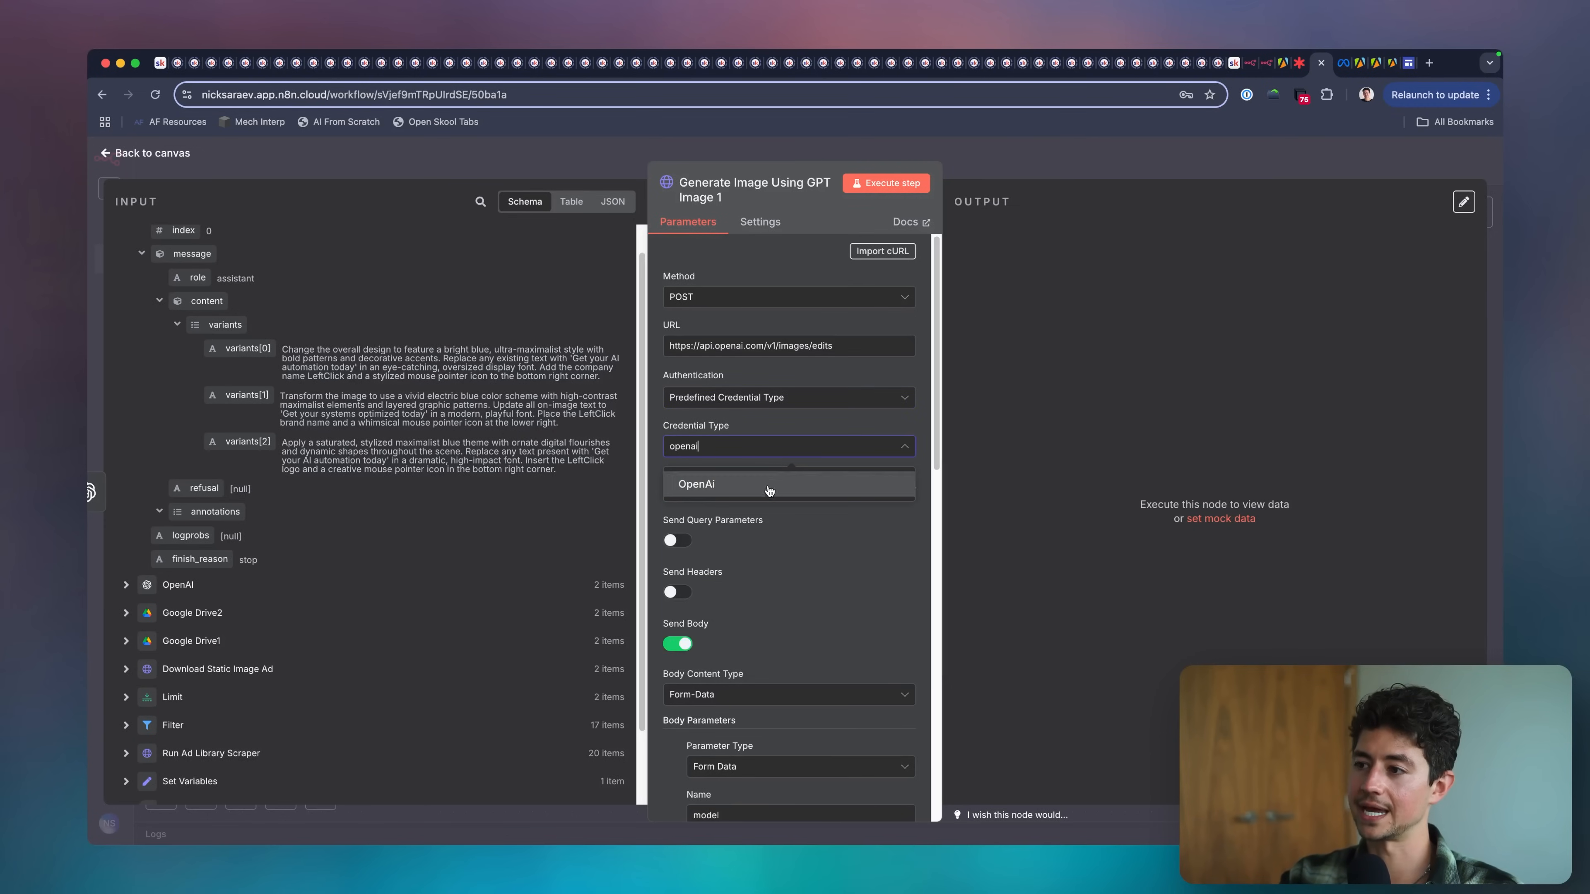
pyautogui.click(757, 484)
pyautogui.click(697, 494)
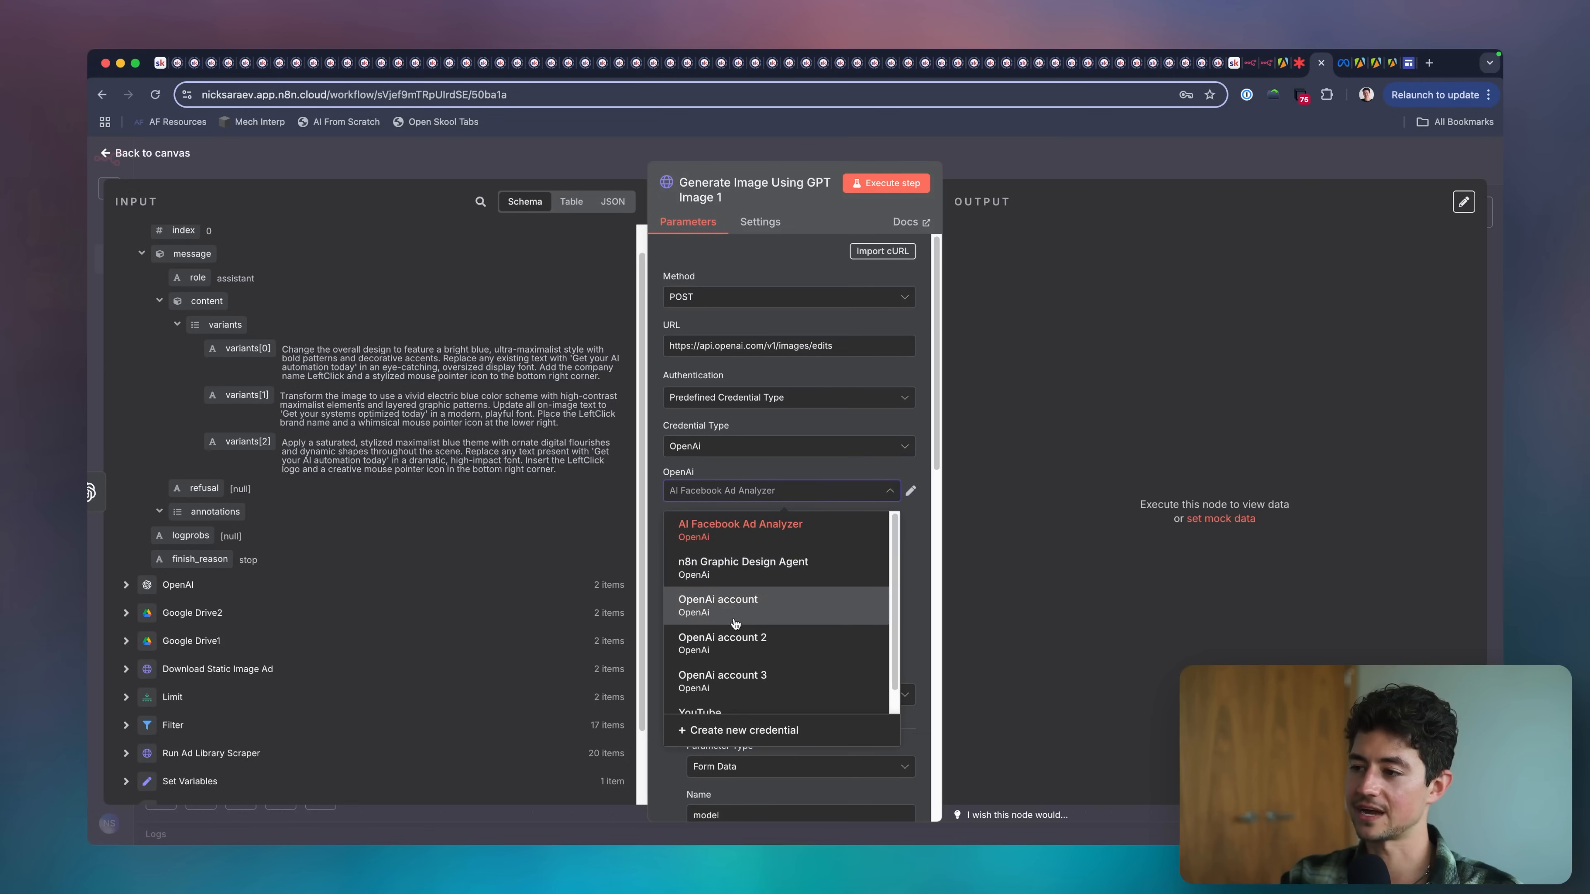
pyautogui.click(740, 529)
# Examine the form-data body parameters of the image request: model, image[], prompt and size.
pyautogui.scroll(-3, 807, 473)
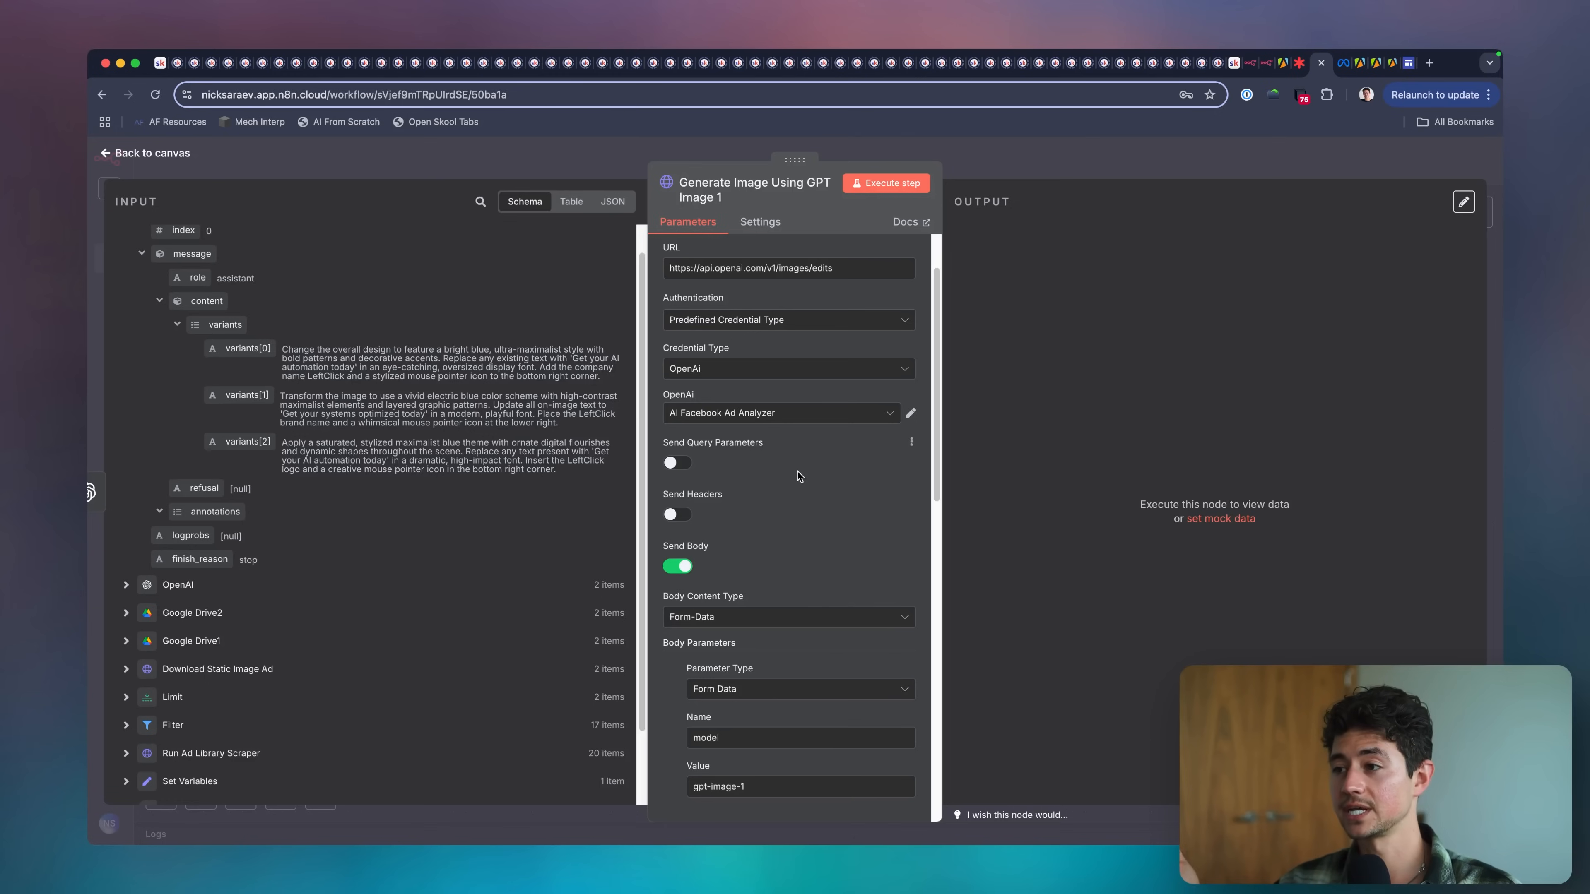
pyautogui.scroll(-1, 799, 477)
pyautogui.scroll(-2, 800, 476)
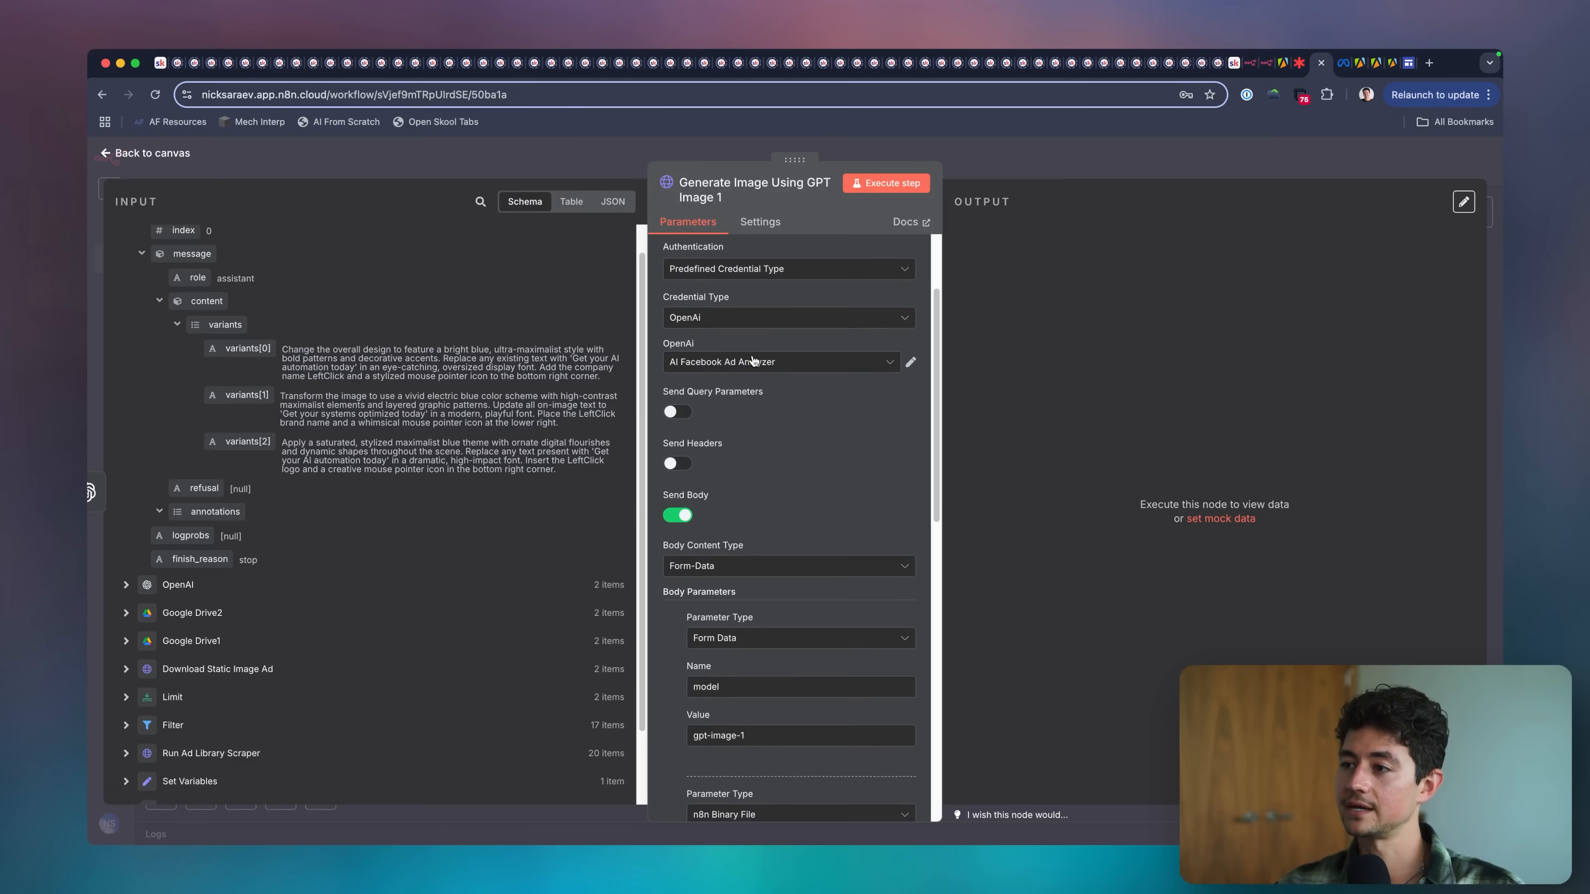
pyautogui.scroll(-3, 753, 361)
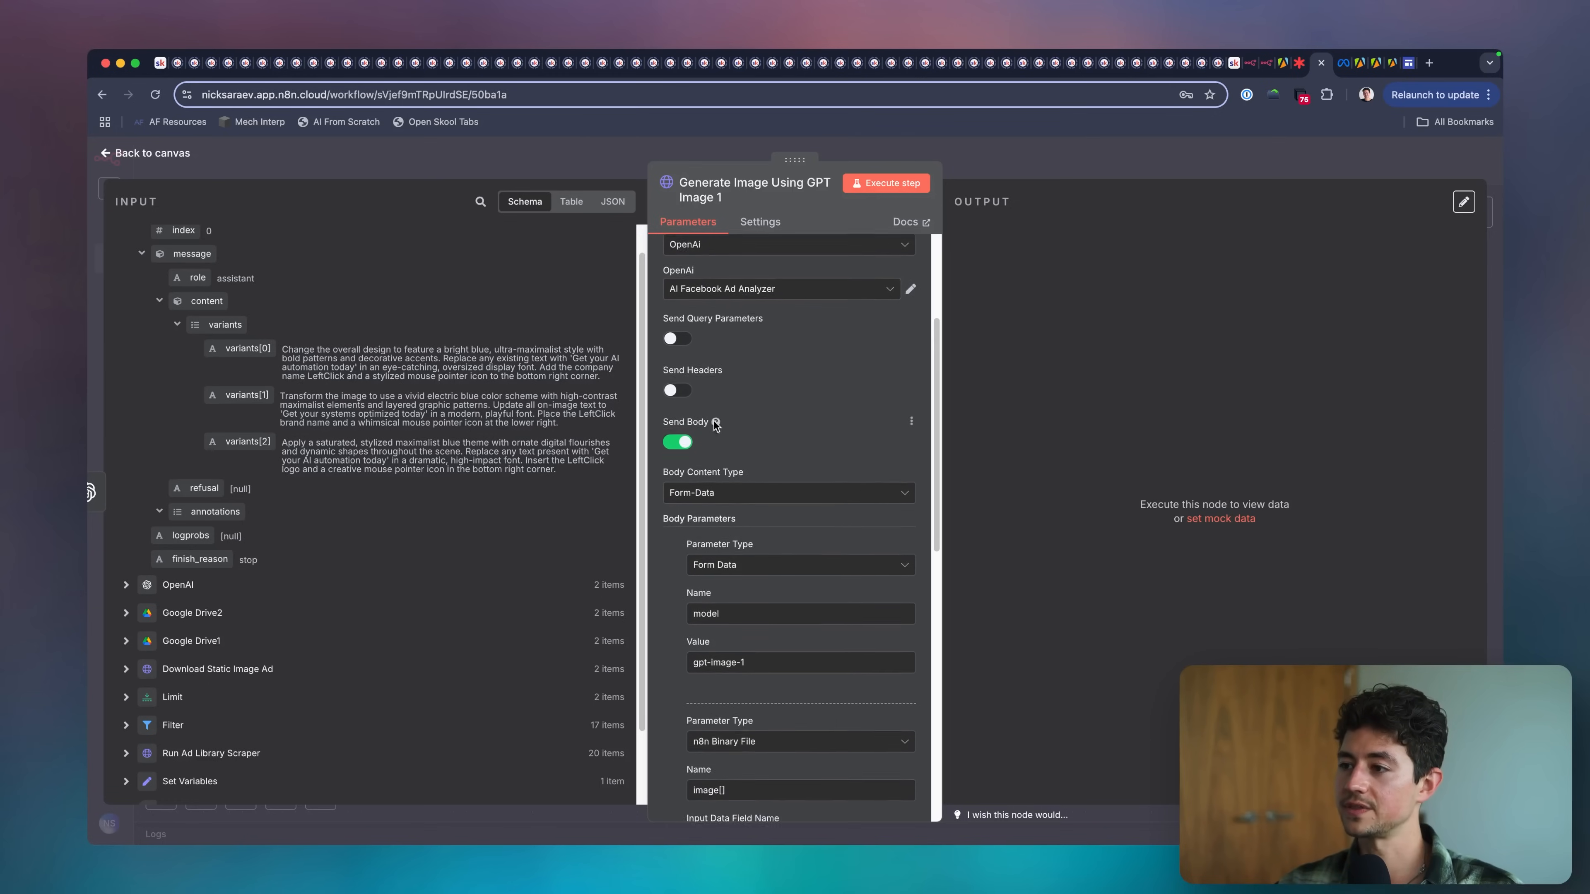
pyautogui.scroll(-2, 683, 432)
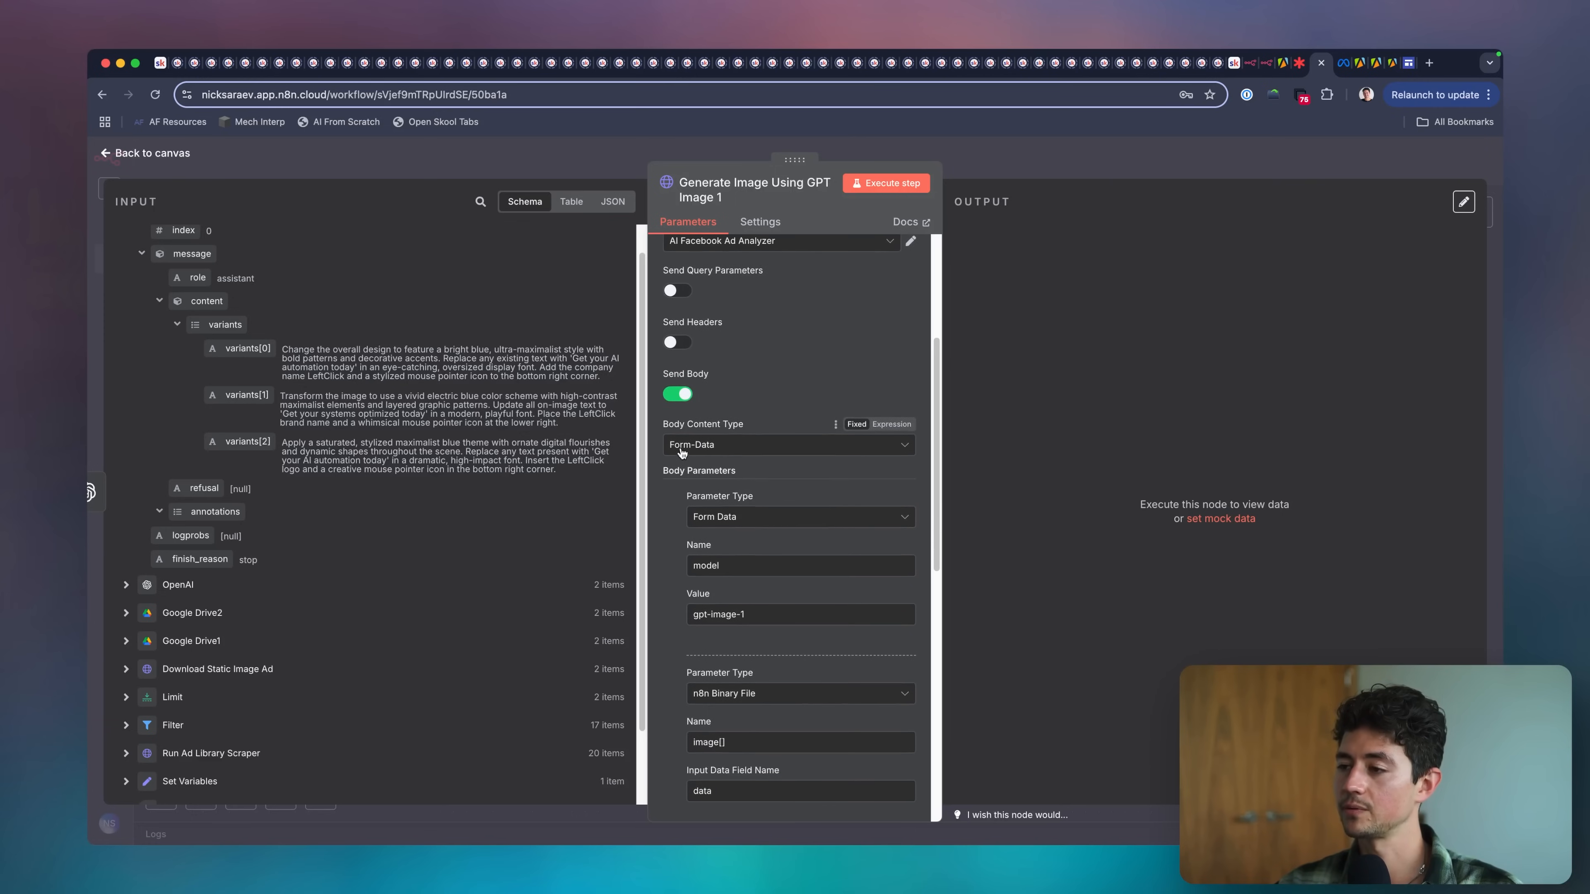
pyautogui.scroll(-3, 738, 504)
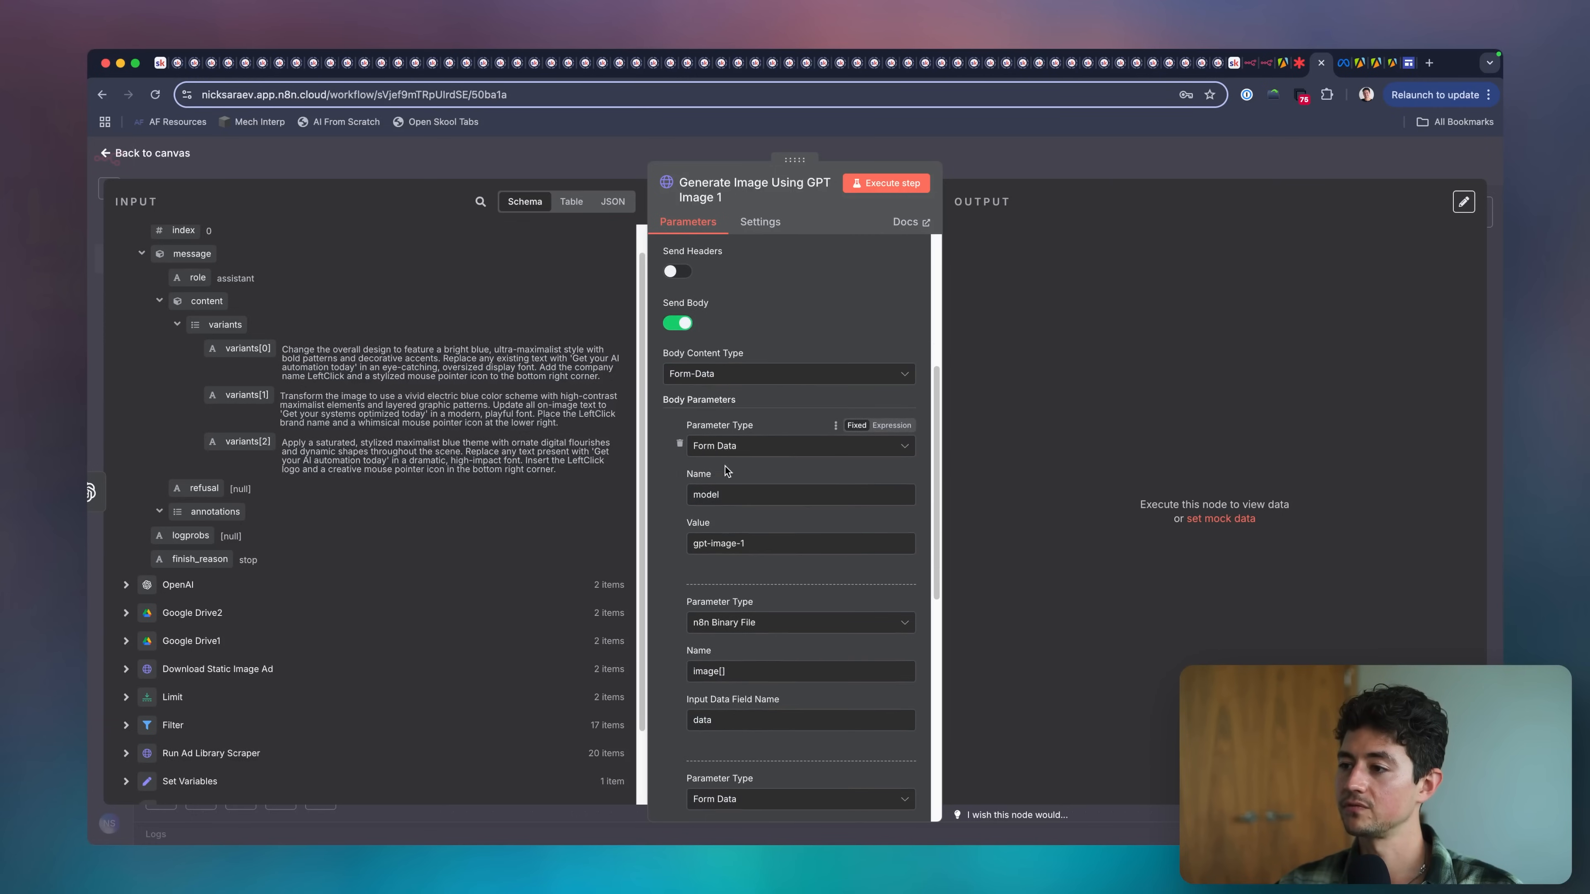
pyautogui.scroll(-4, 728, 463)
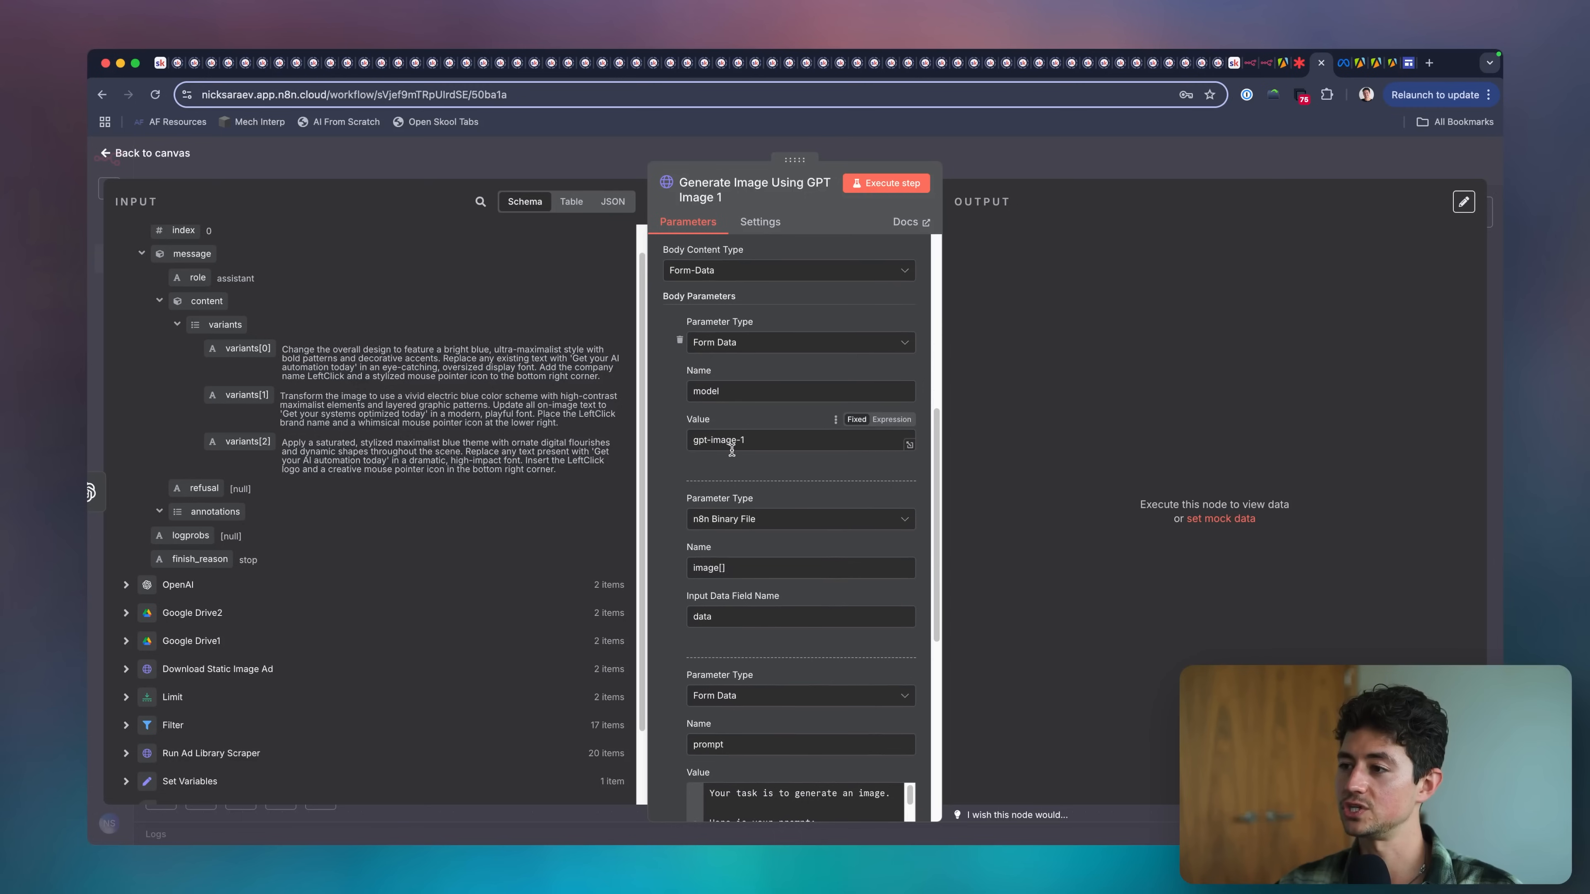
pyautogui.scroll(-3, 732, 450)
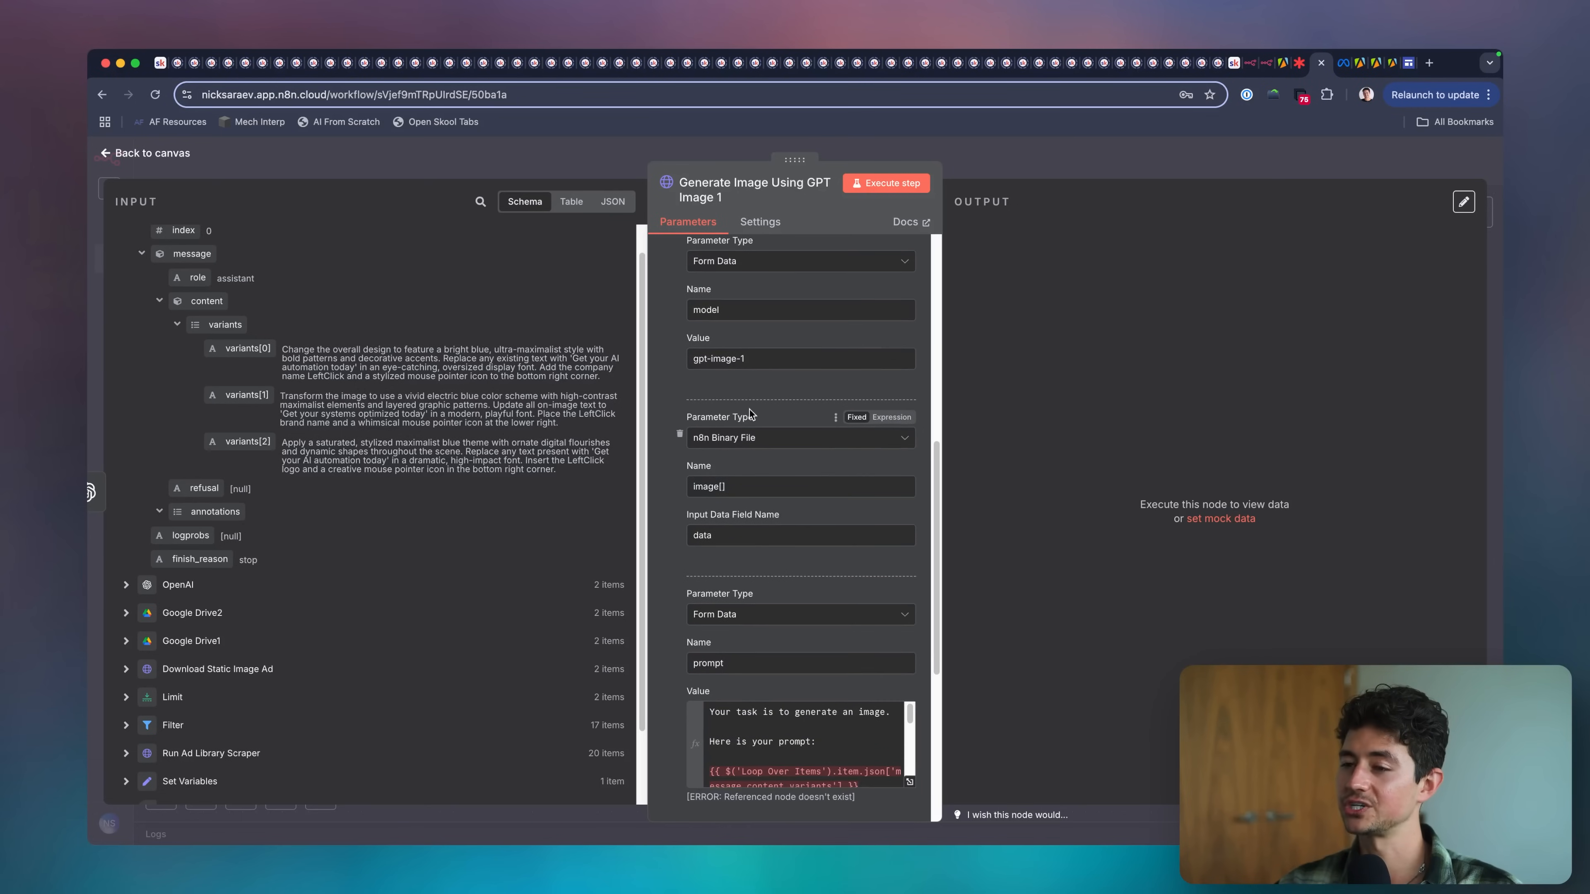
pyautogui.scroll(-2, 716, 431)
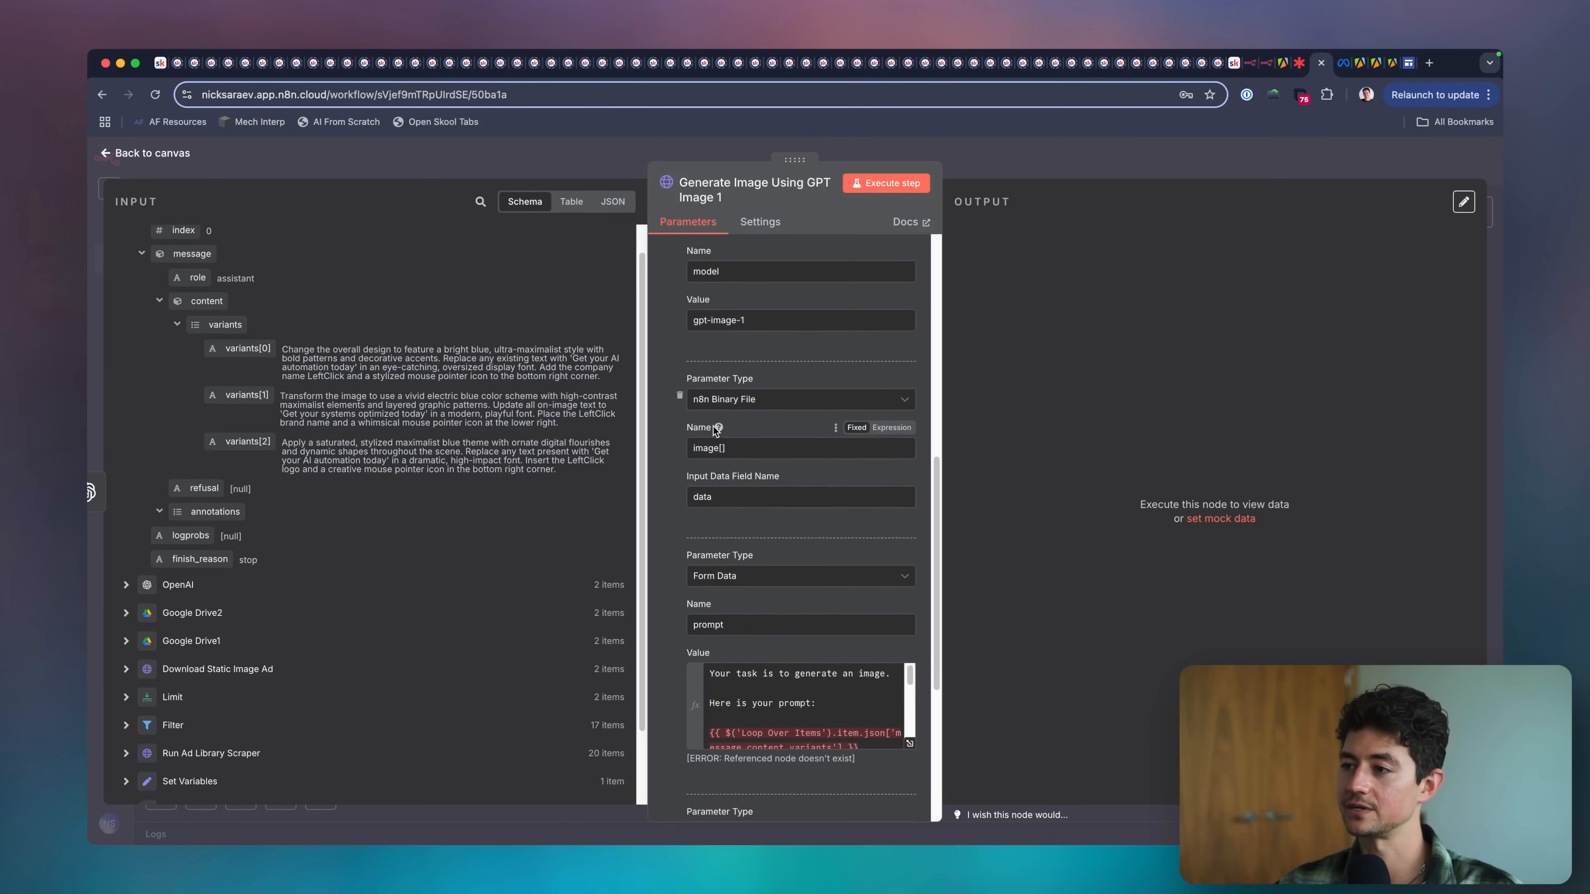
pyautogui.scroll(-2, 702, 495)
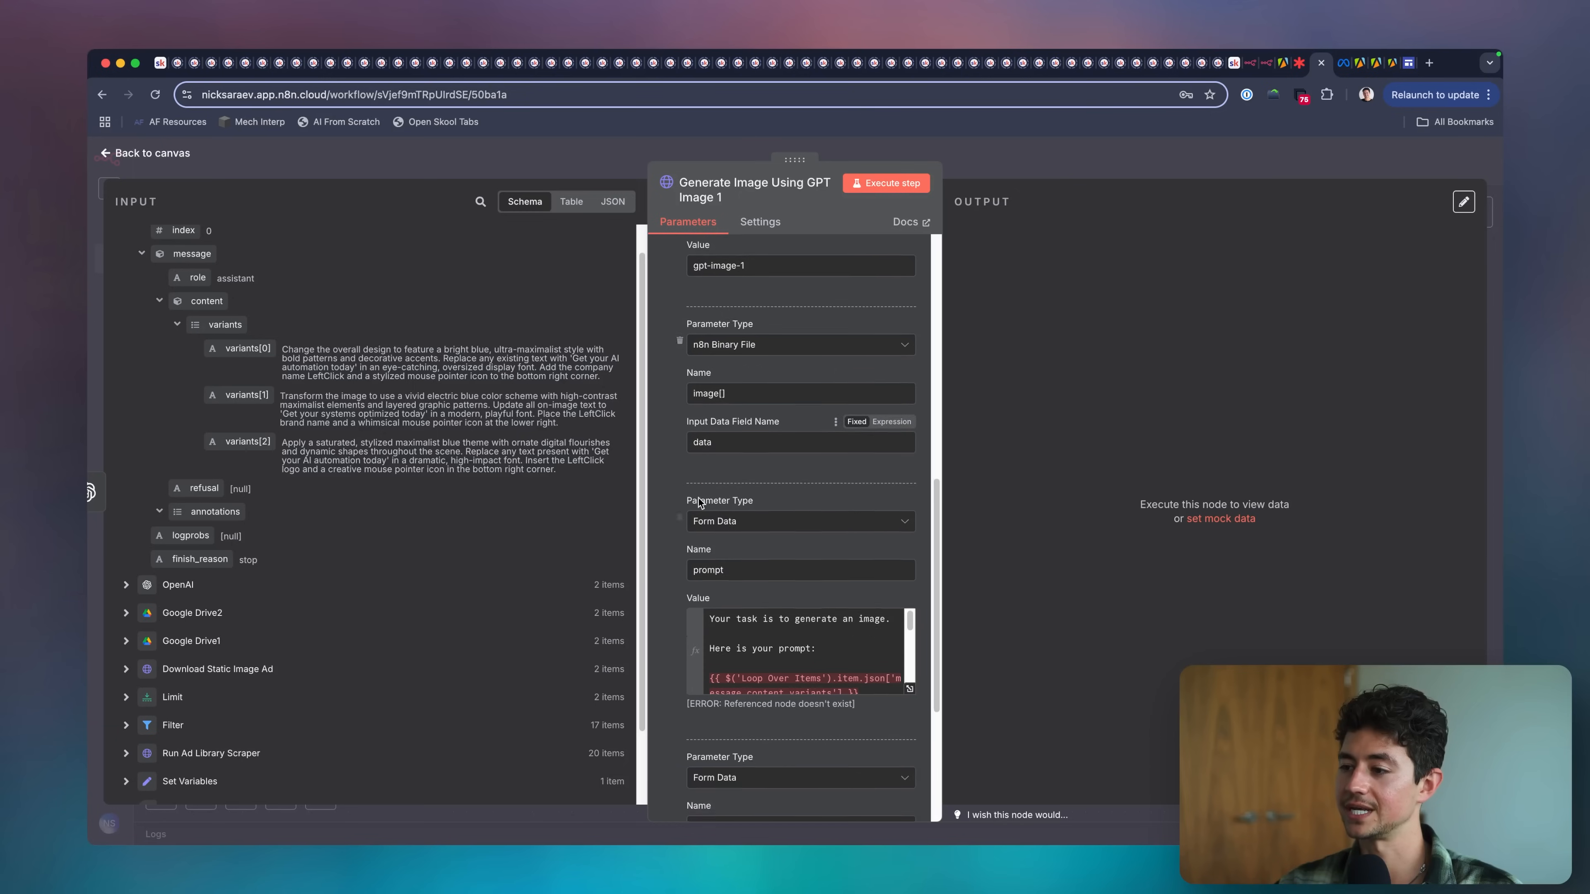
pyautogui.scroll(-5, 700, 503)
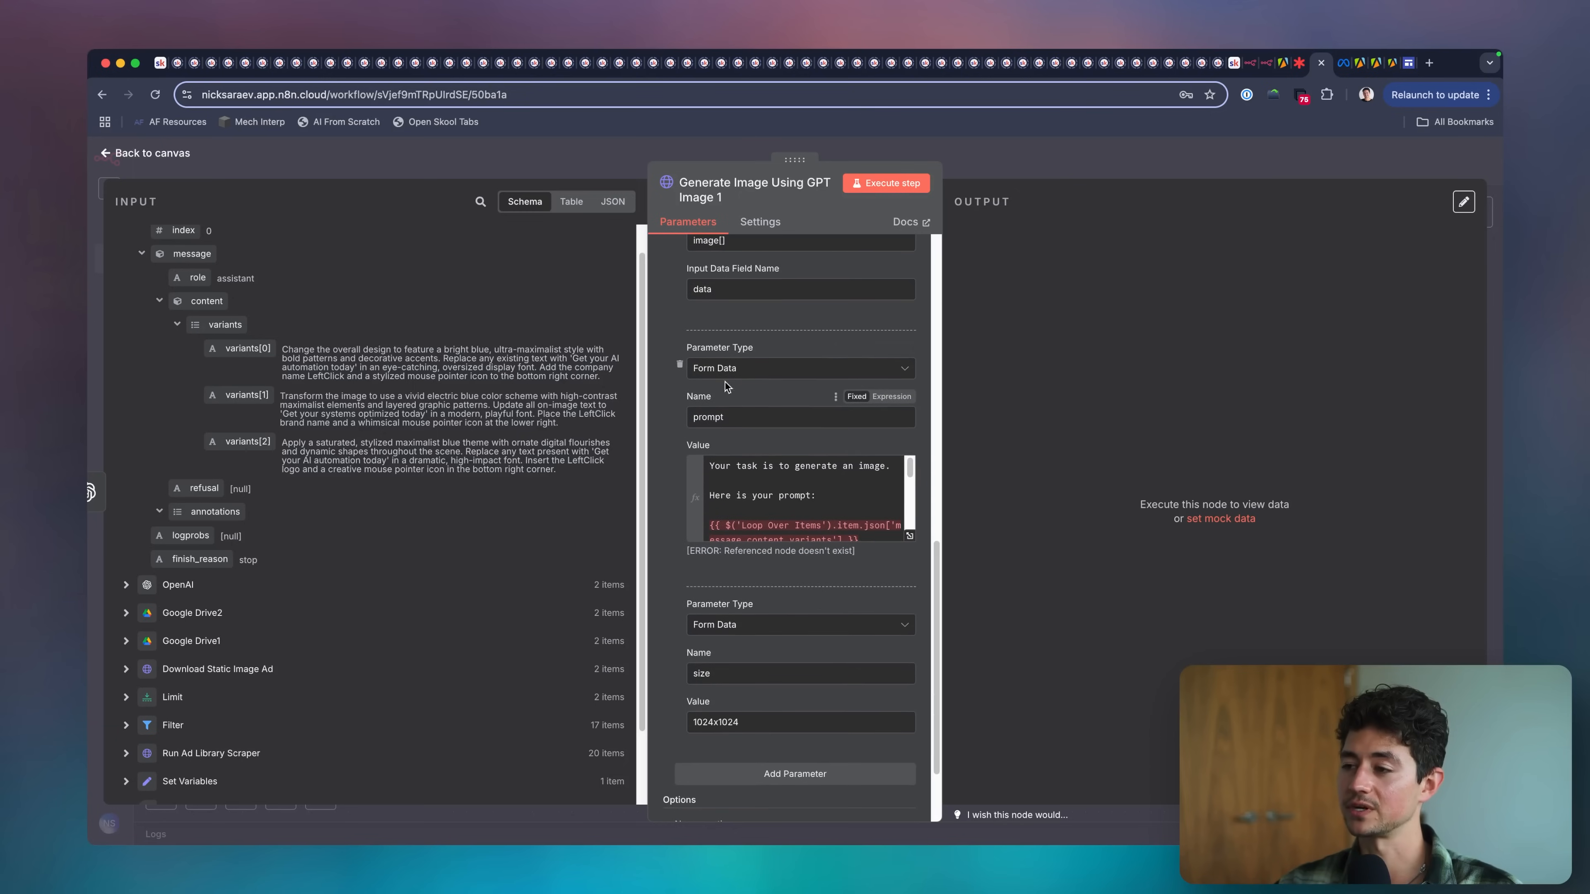
pyautogui.scroll(-4, 789, 526)
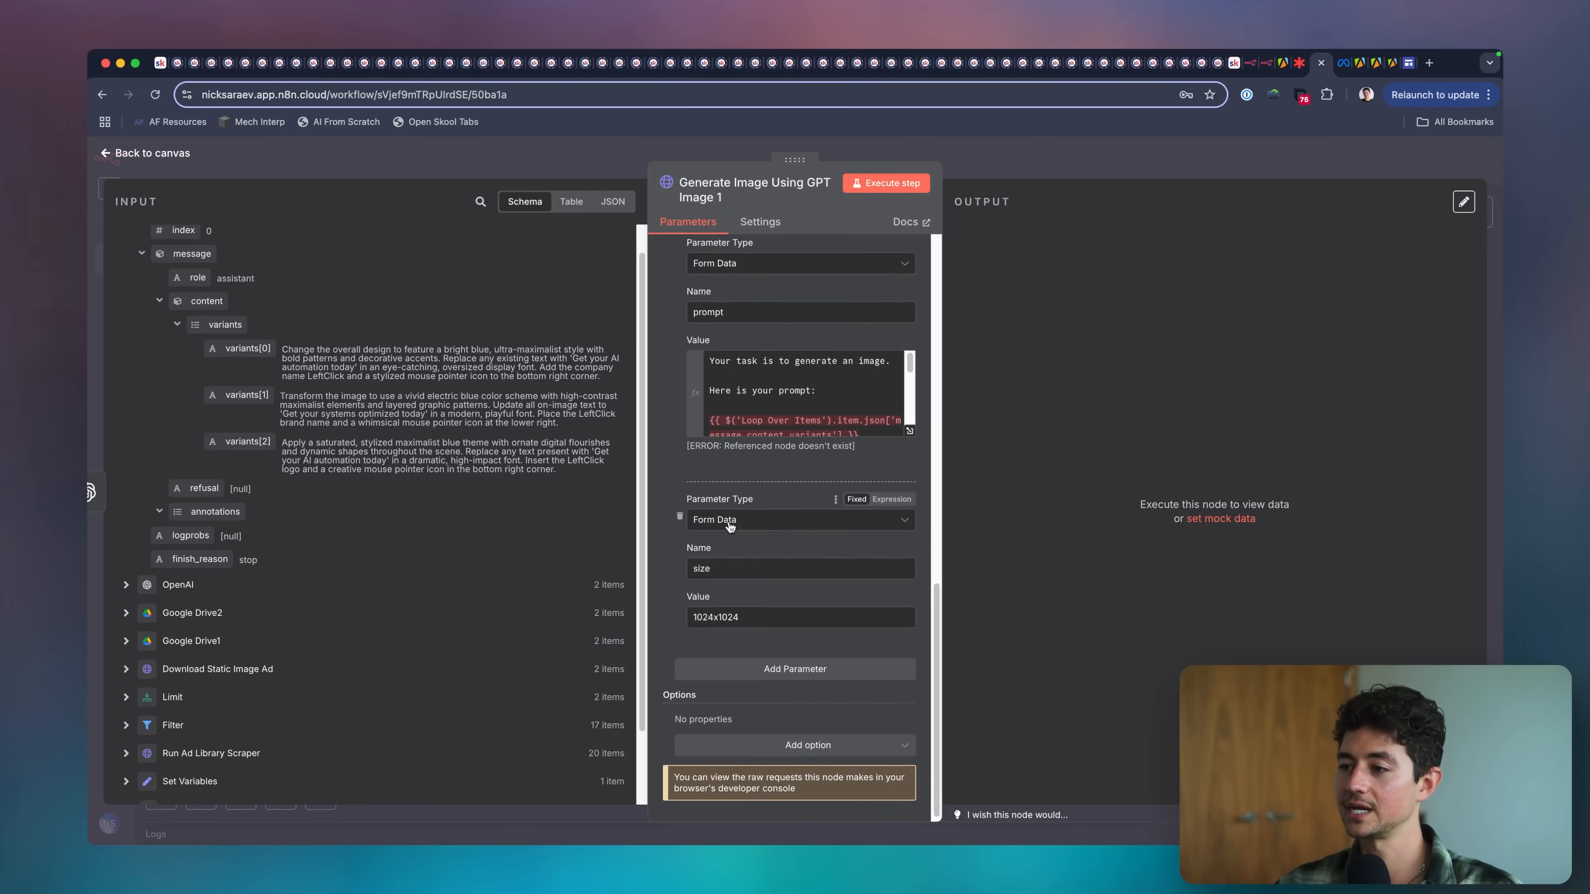
pyautogui.scroll(-1, 757, 617)
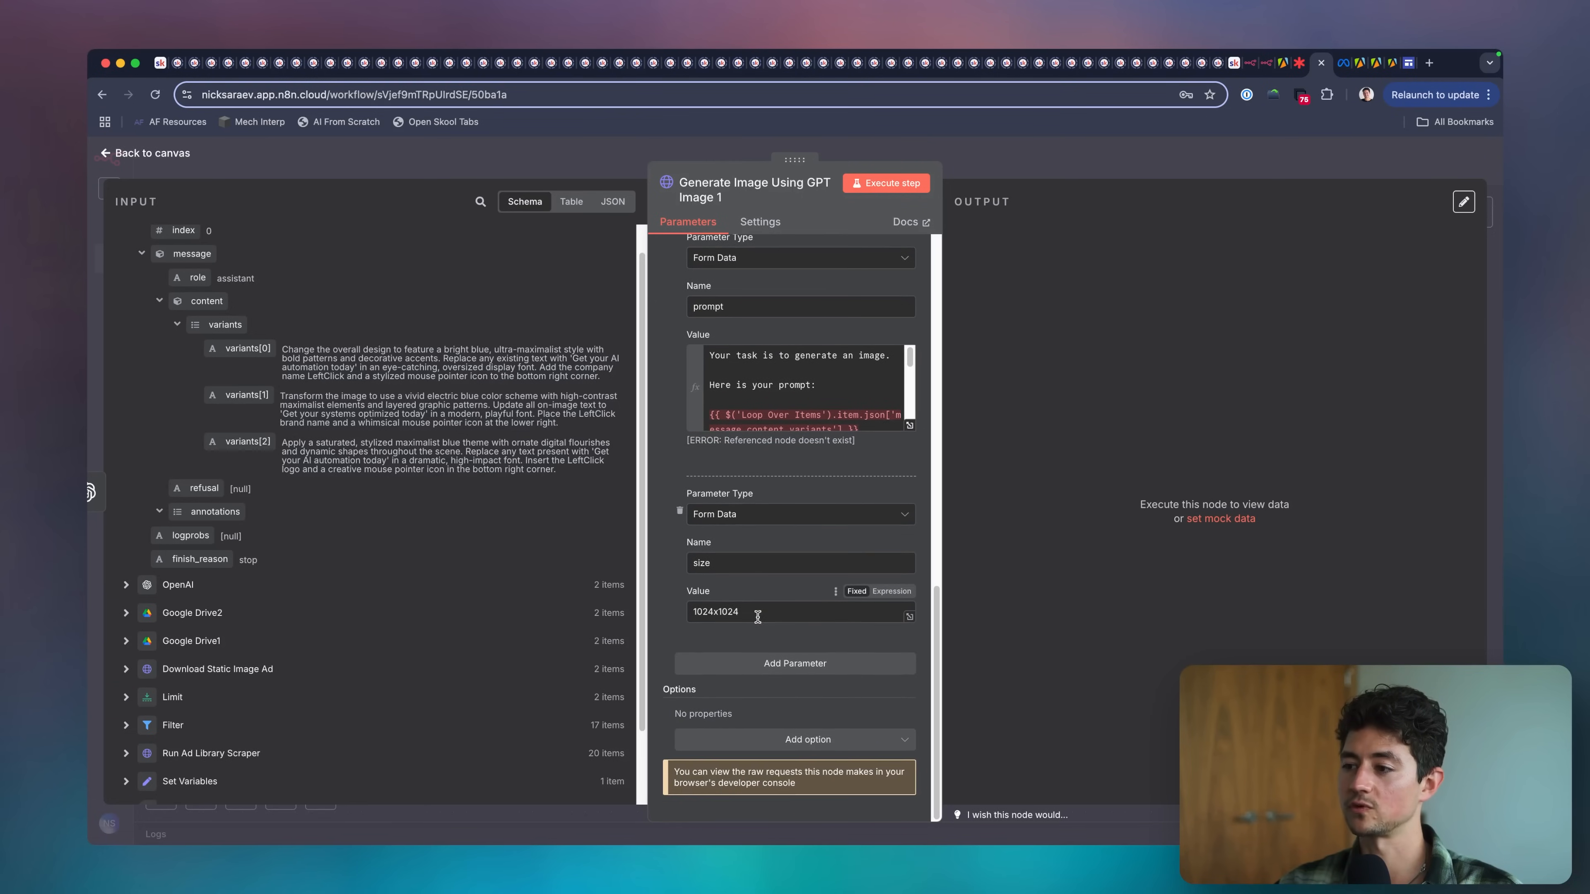
pyautogui.scroll(1, 758, 617)
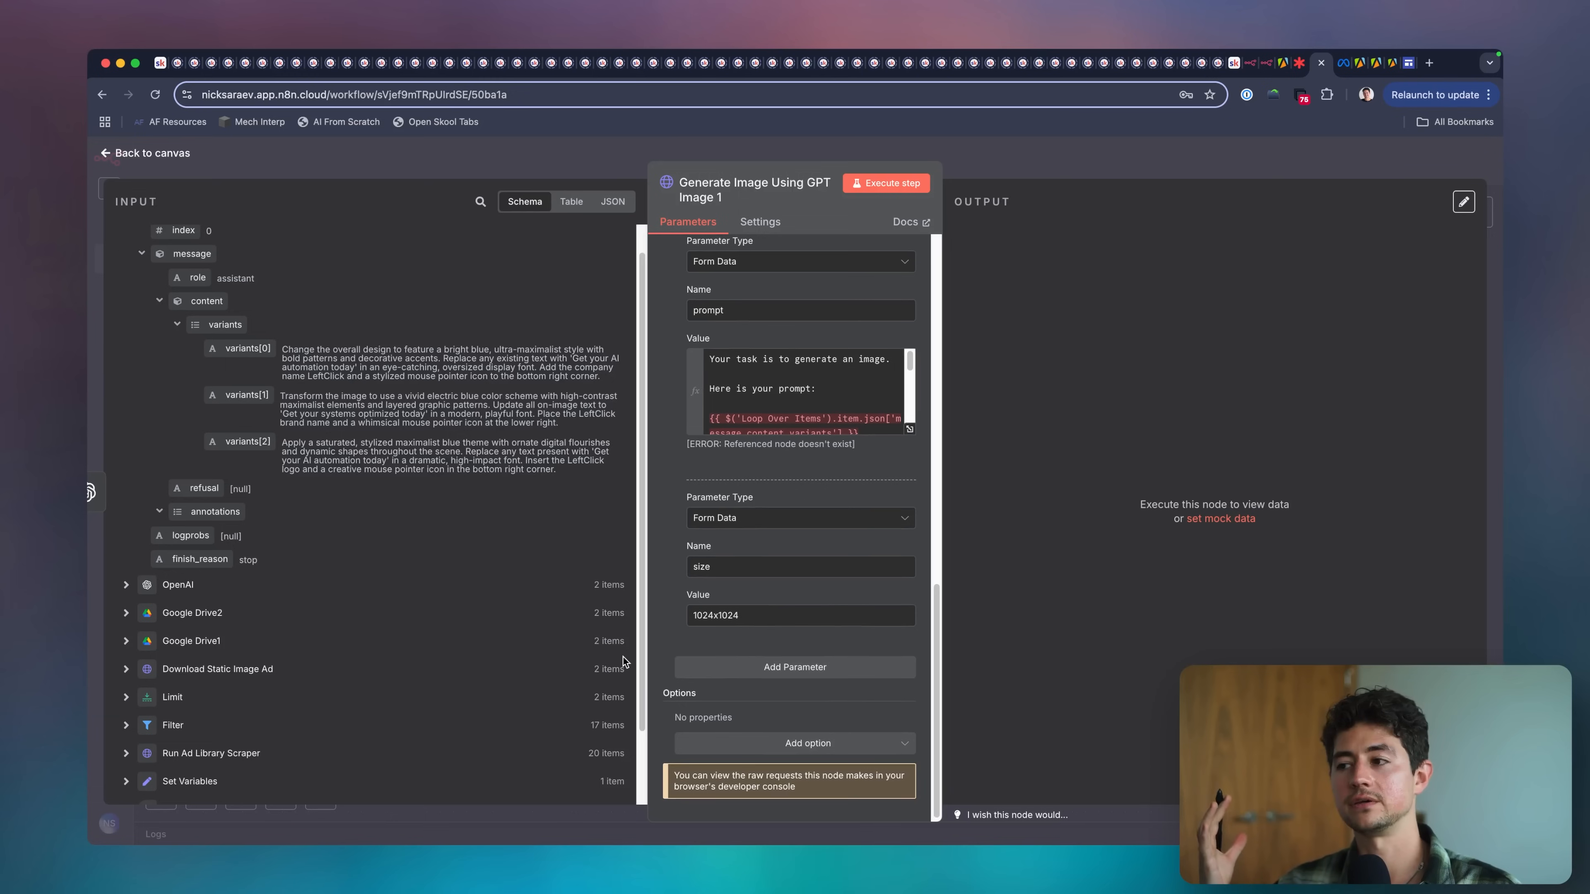
pyautogui.scroll(3, 687, 586)
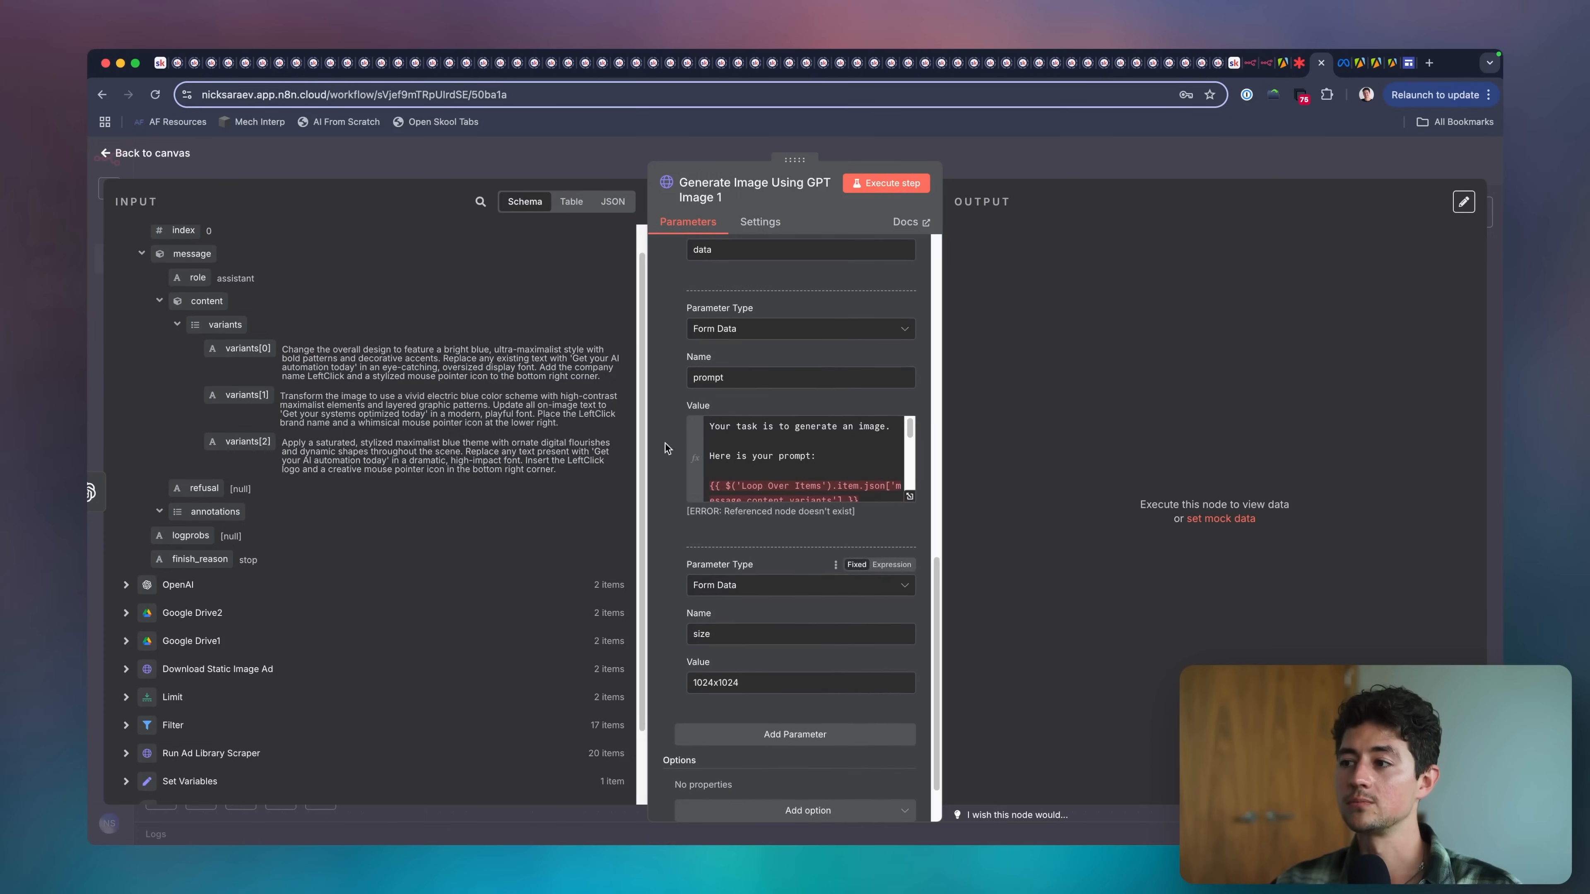
# Remove the Loop Over Items variants expression from the prompt parameter's value and return to the canvas.
pyautogui.click(910, 498)
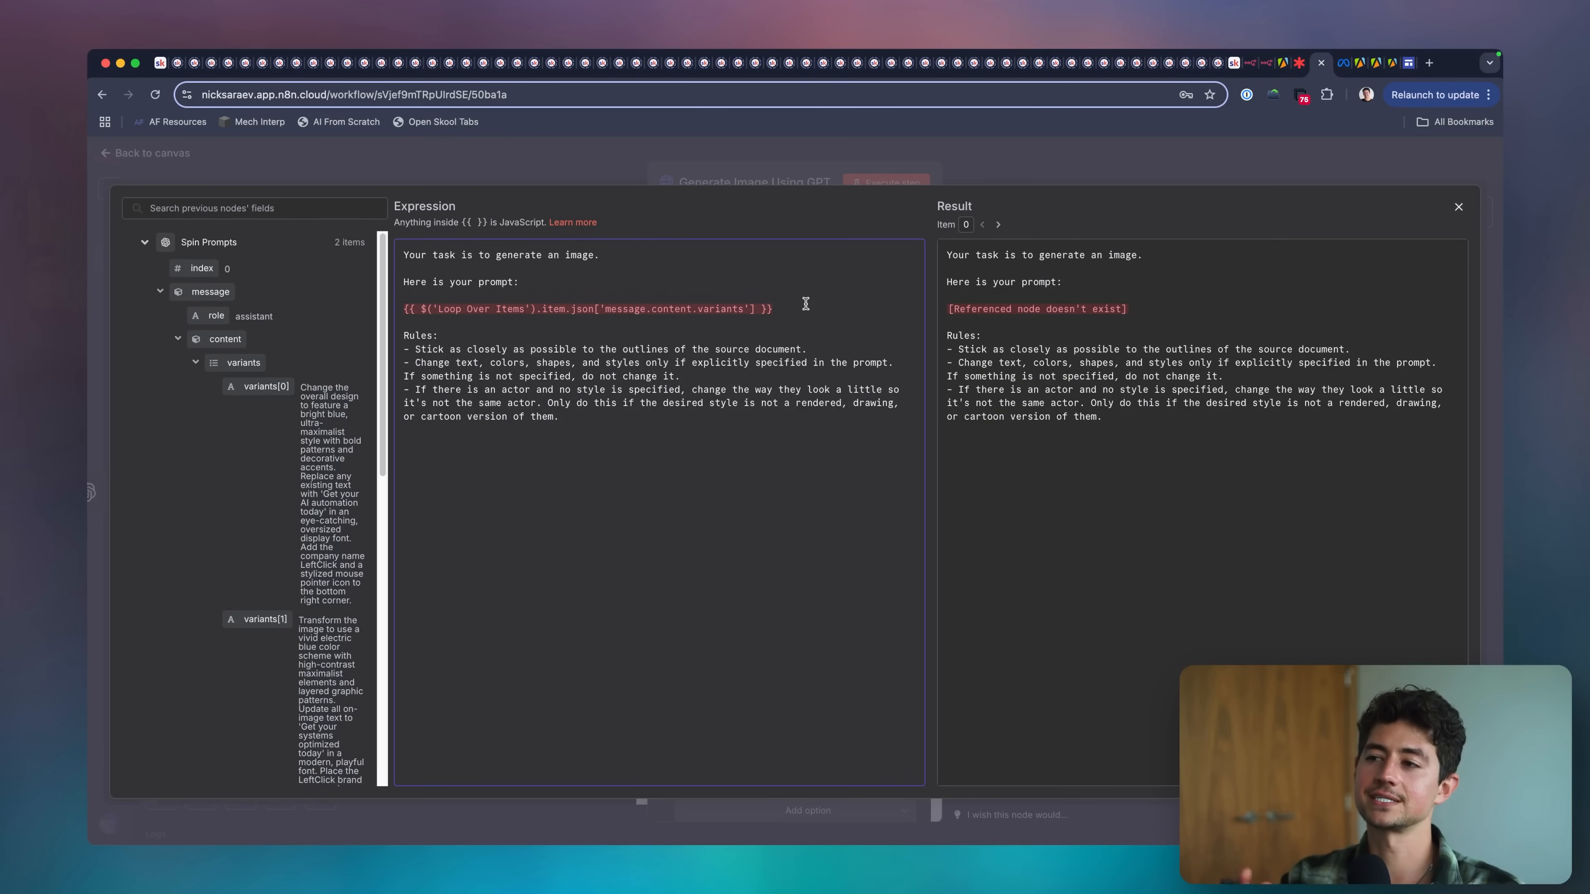
pyautogui.moveTo(776, 309); pyautogui.dragTo(407, 310)
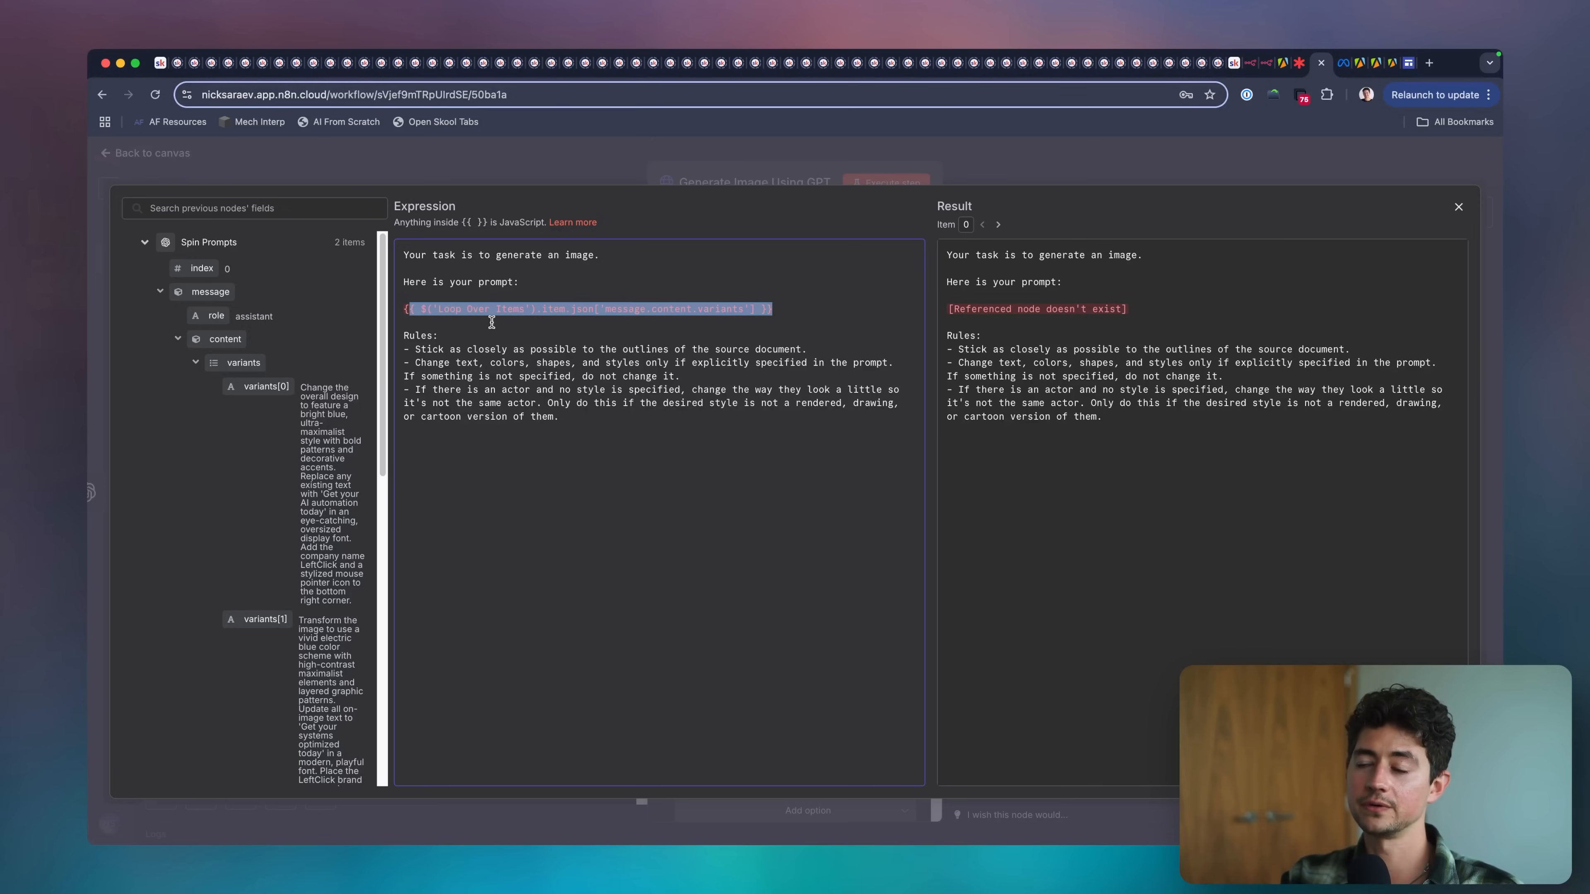
pyautogui.press('BackSpace')
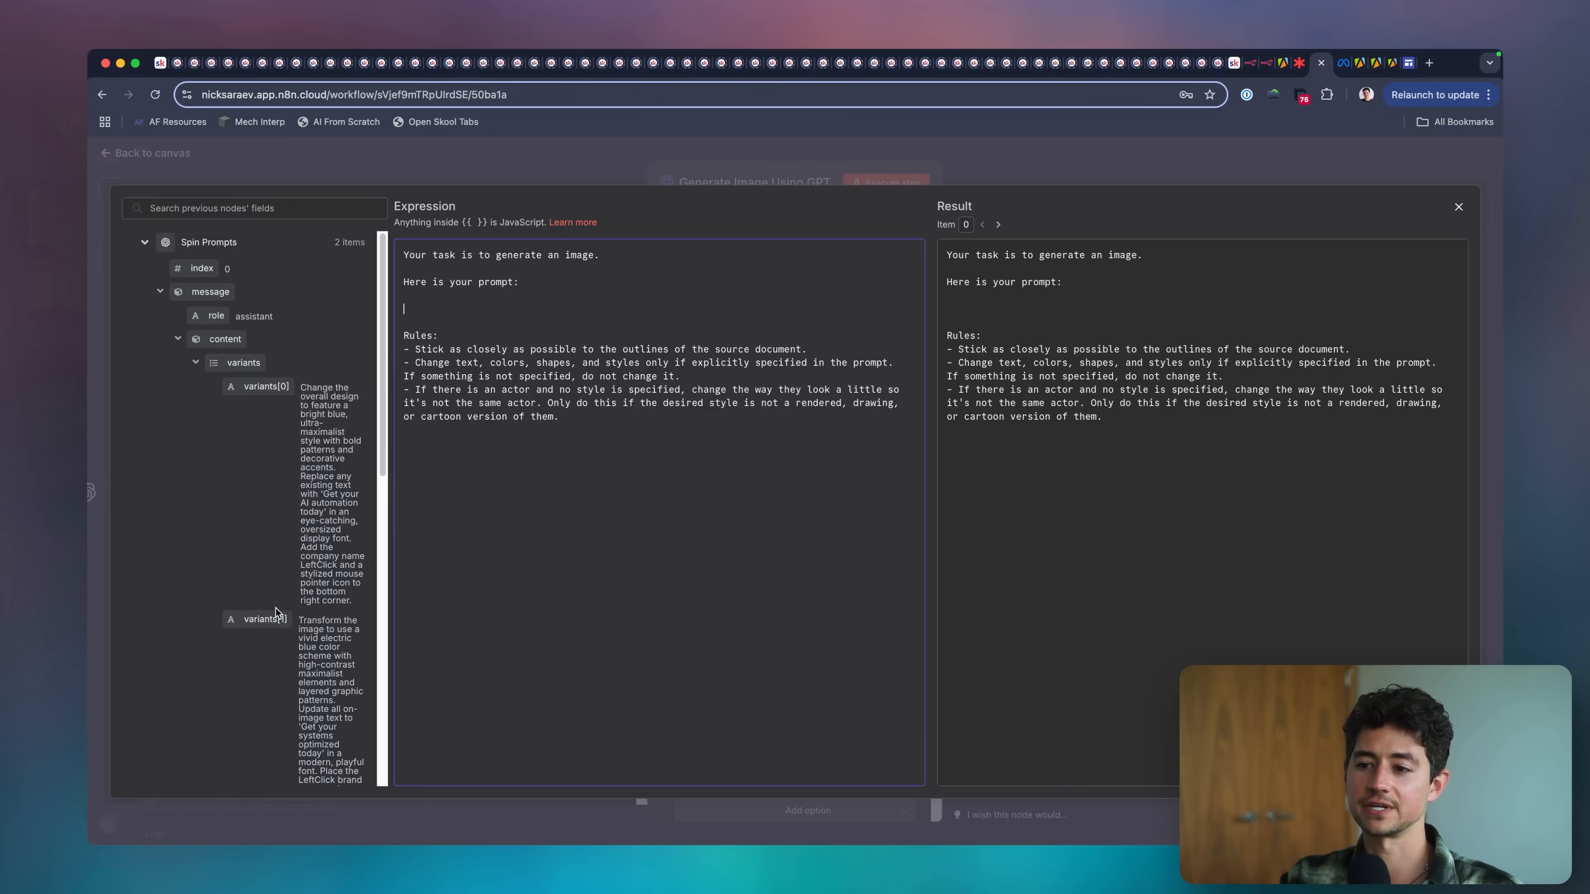
pyautogui.scroll(-6, 275, 607)
pyautogui.scroll(5, 290, 359)
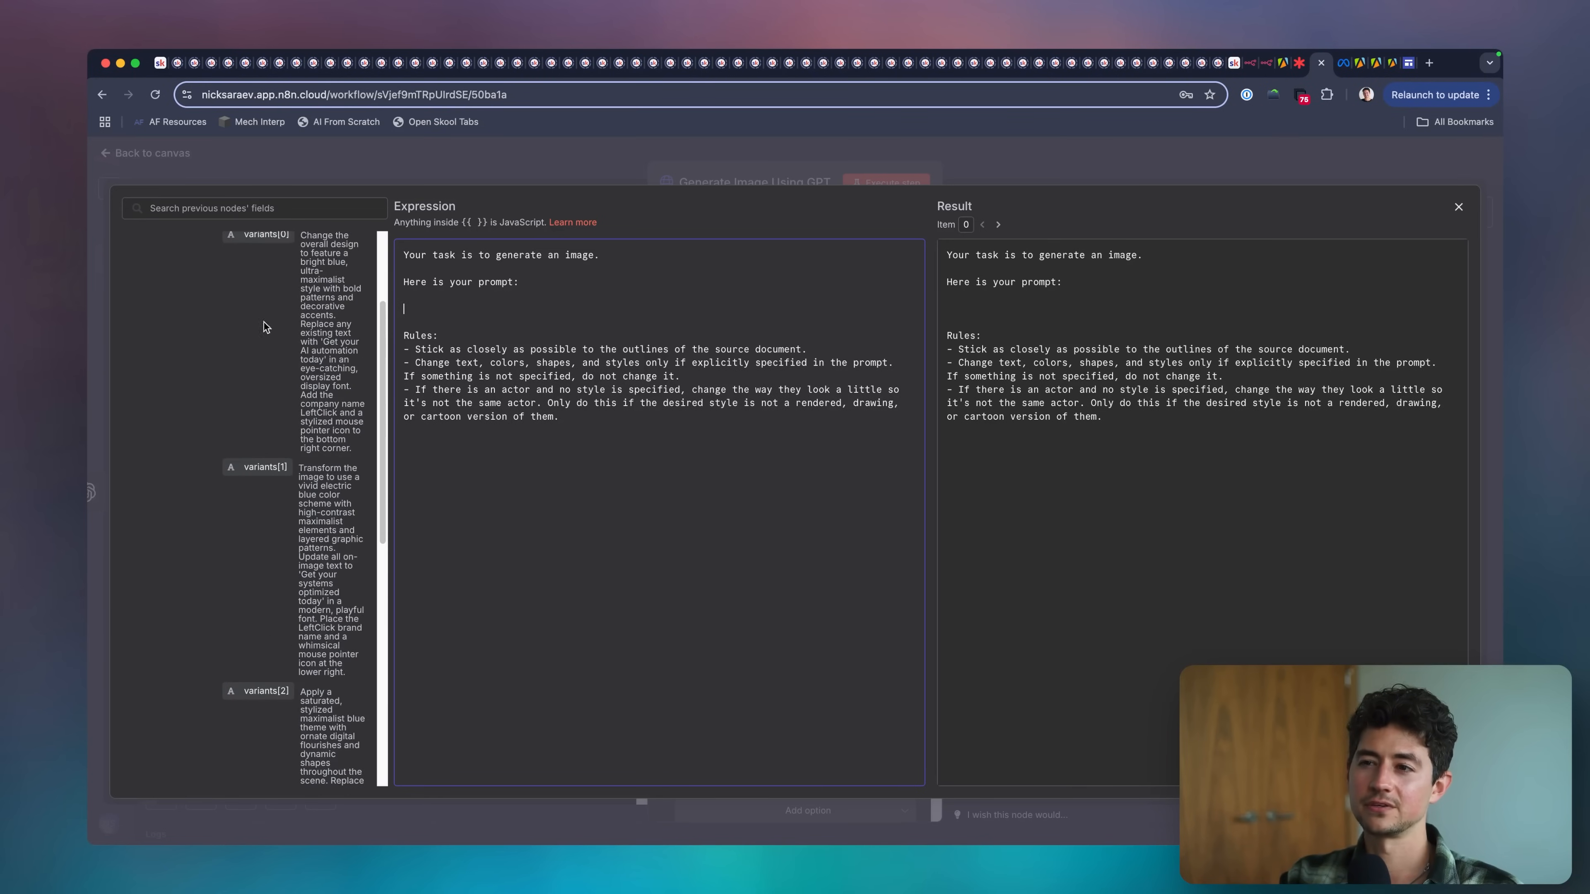
pyautogui.press('Escape')
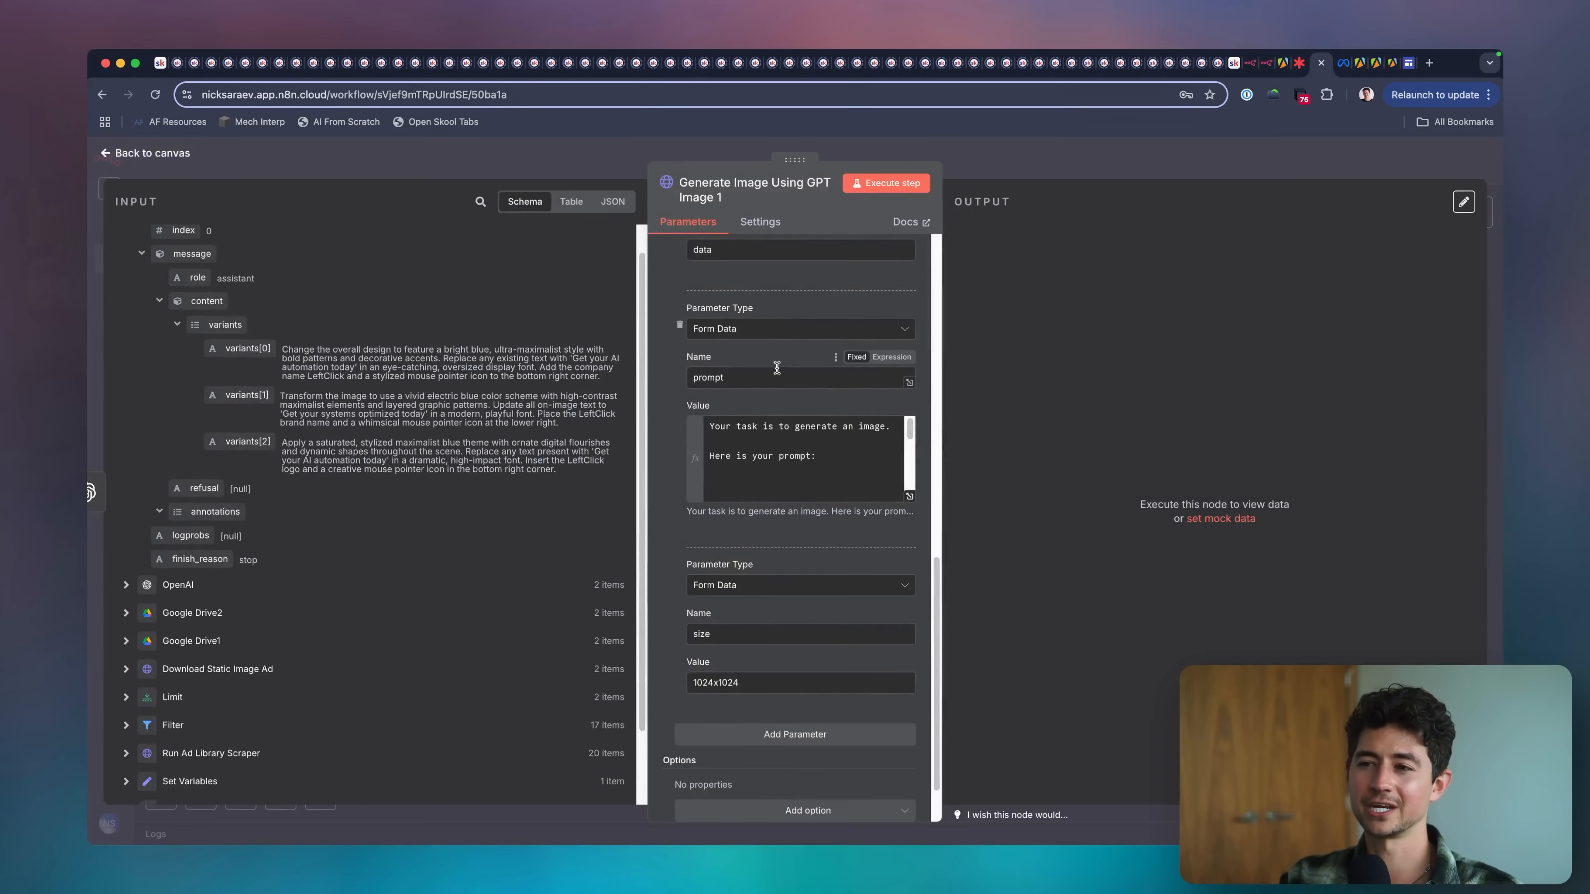
pyautogui.click(1015, 182)
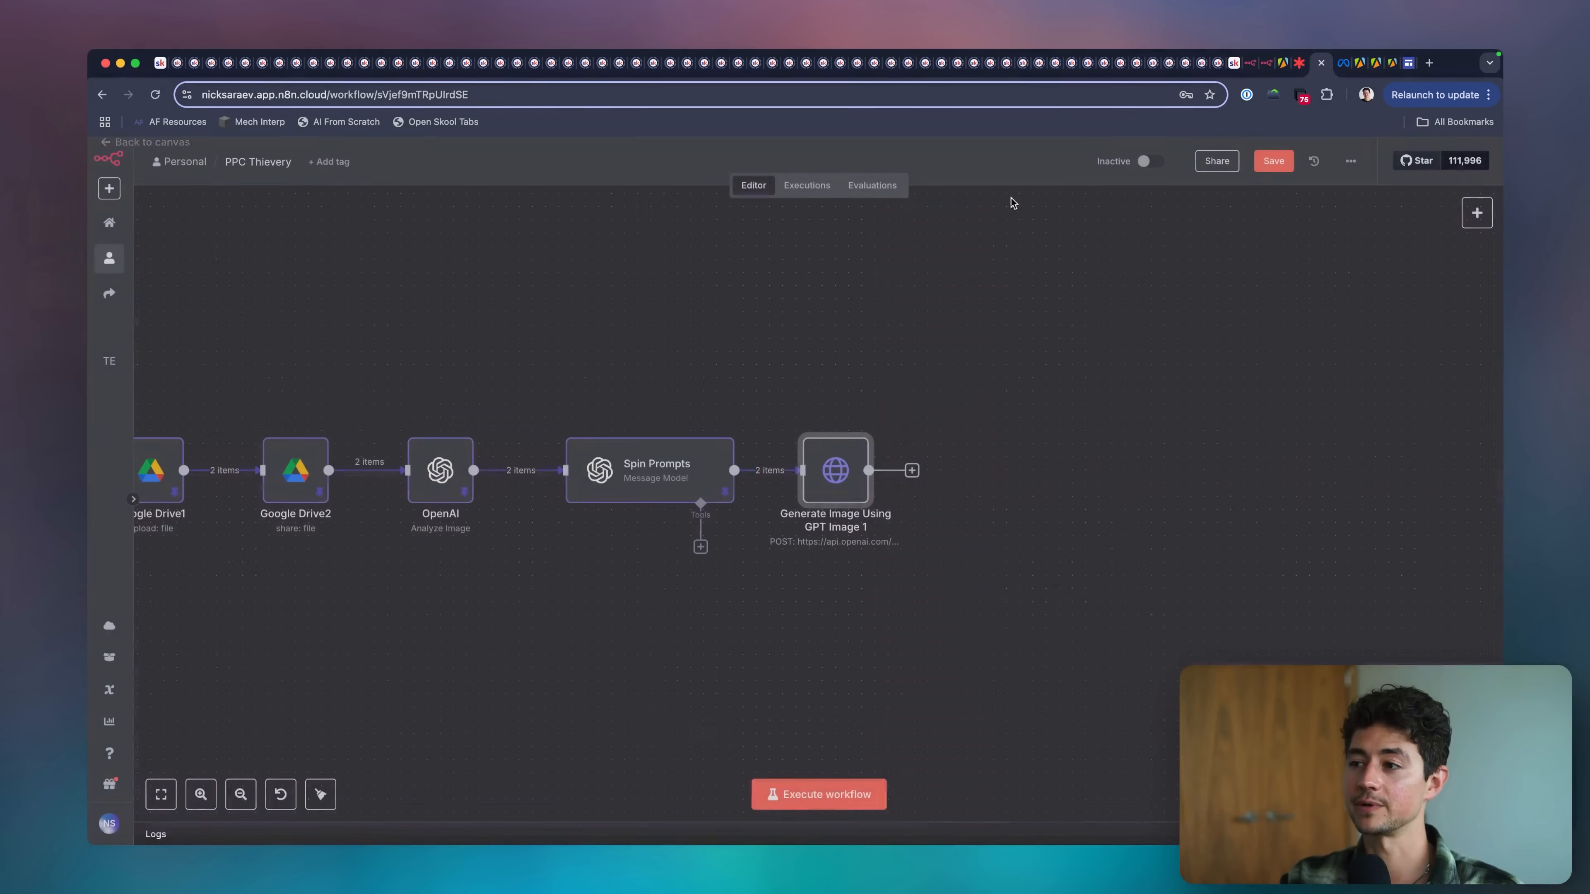
pyautogui.scroll(-3, 841, 675)
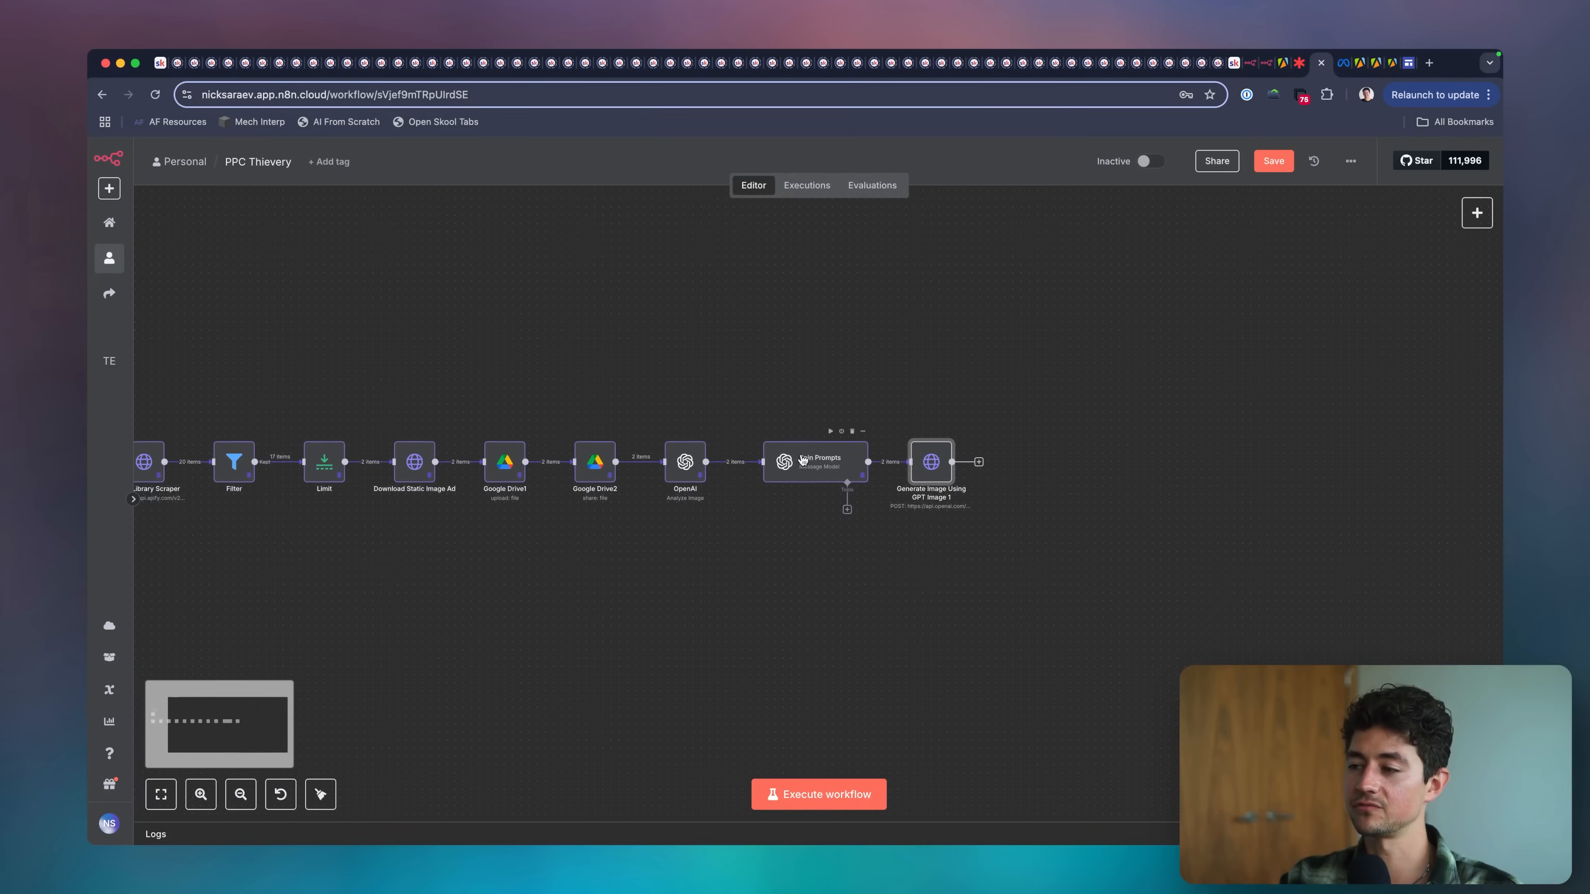
pyautogui.hscroll(-3, 803, 461)
pyautogui.scroll(-2, 798, 439)
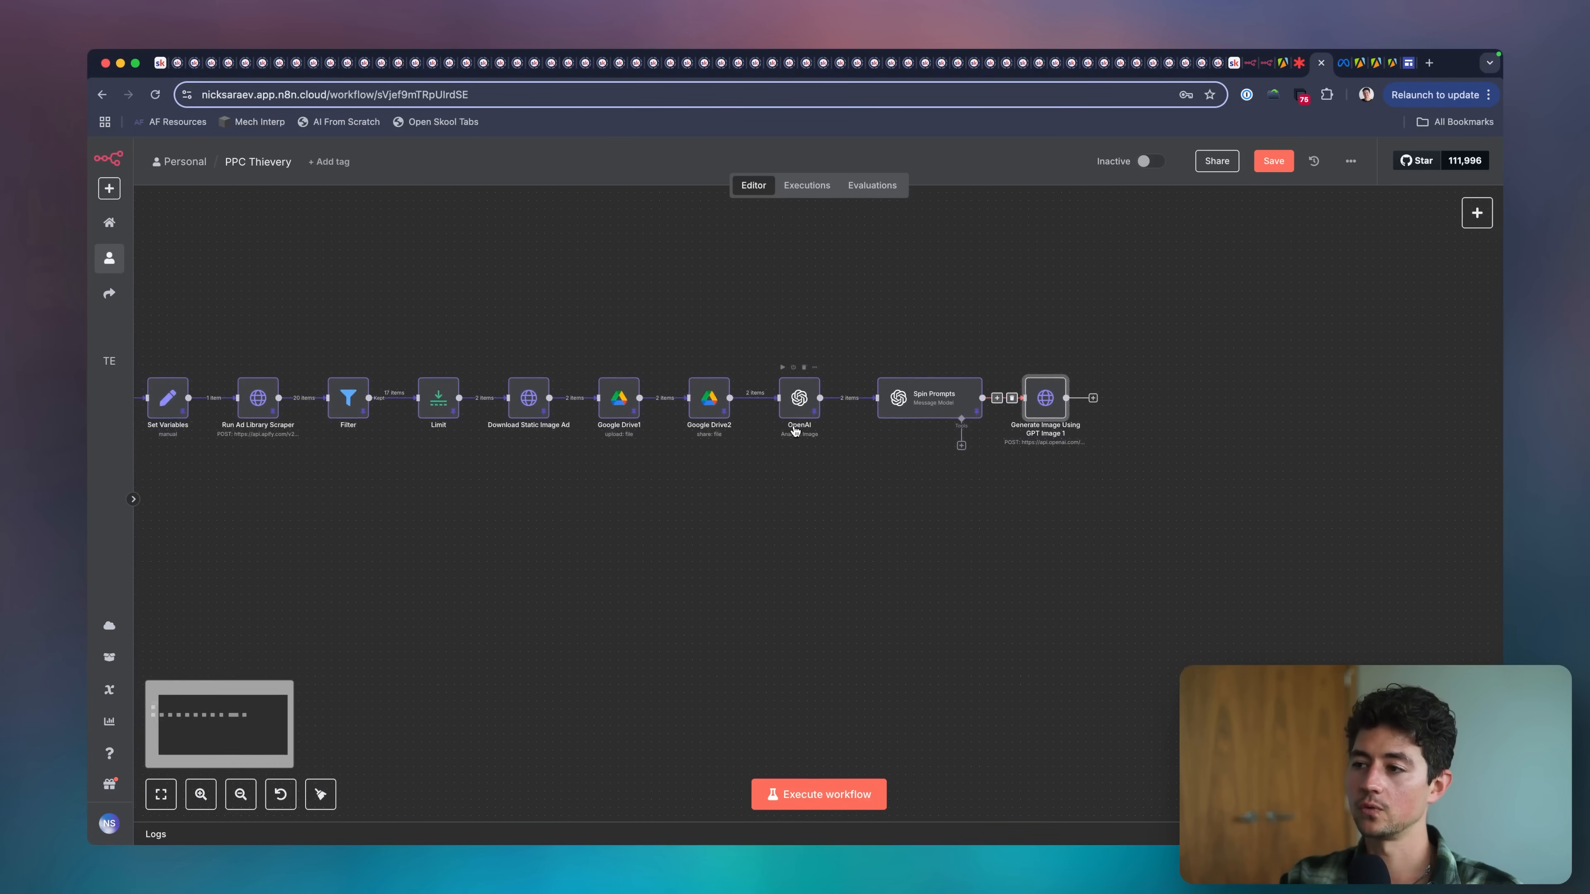
pyautogui.hscroll(-1, 794, 431)
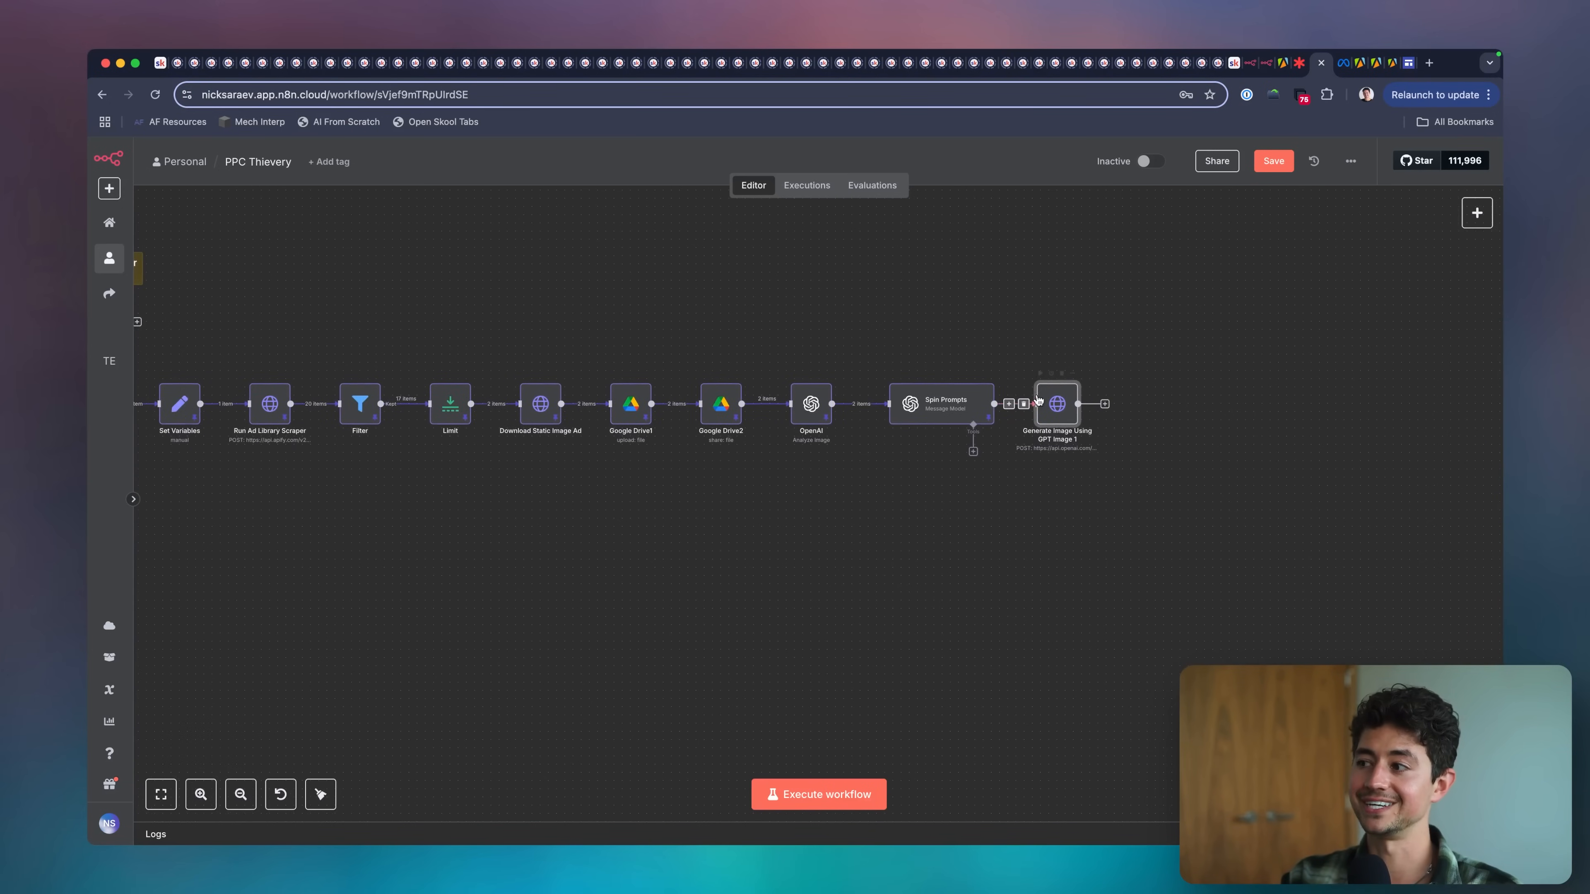
pyautogui.hscroll(2, 1108, 433)
pyautogui.hscroll(10, 1105, 414)
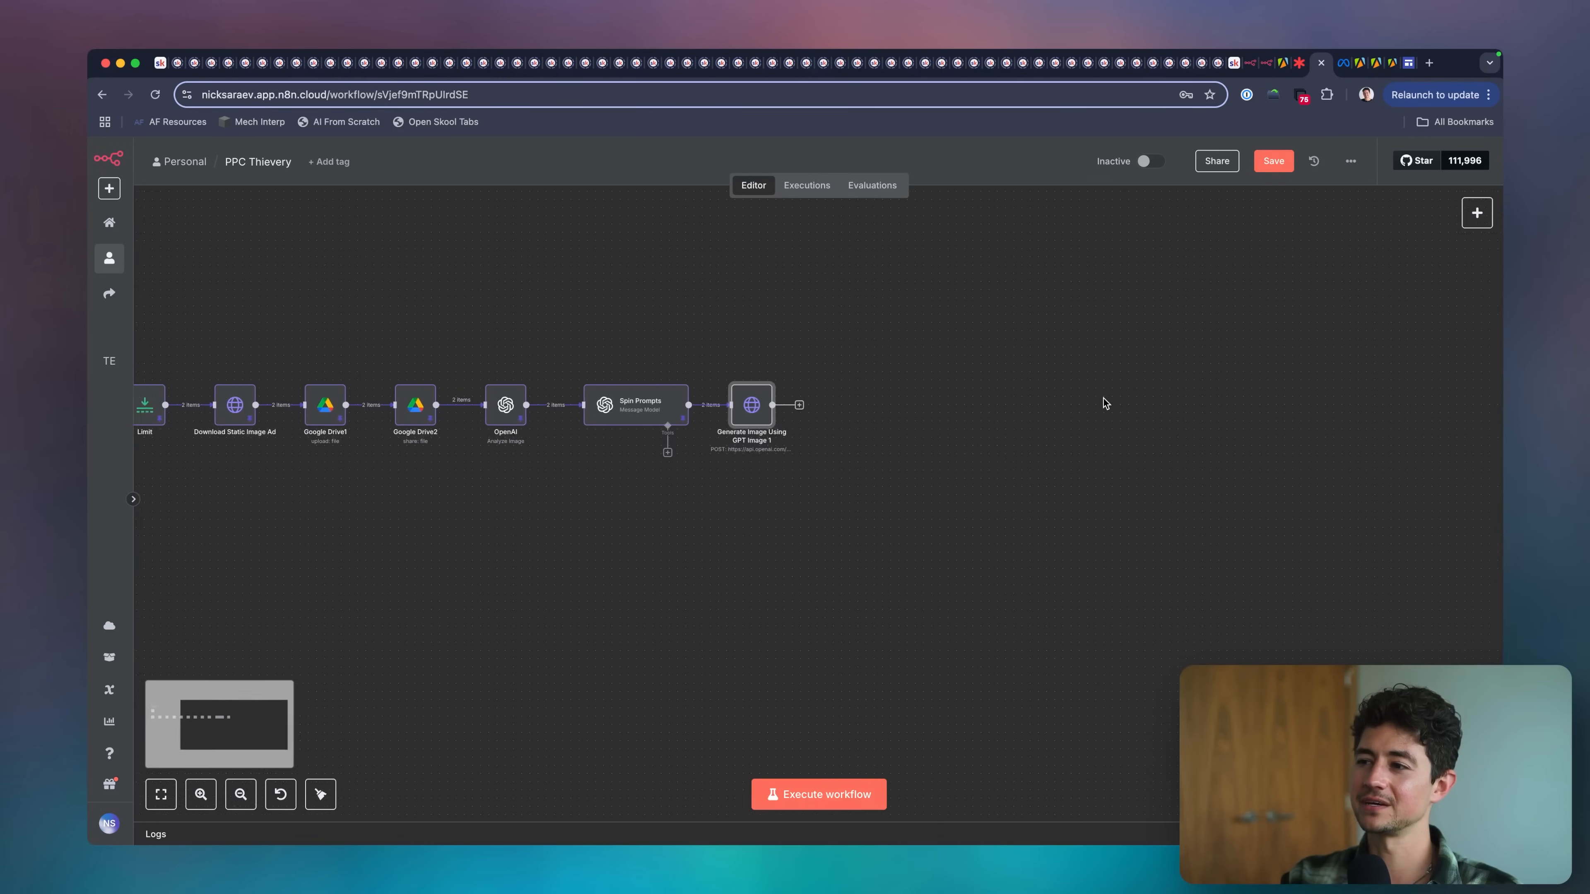
pyautogui.hscroll(-5, 839, 375)
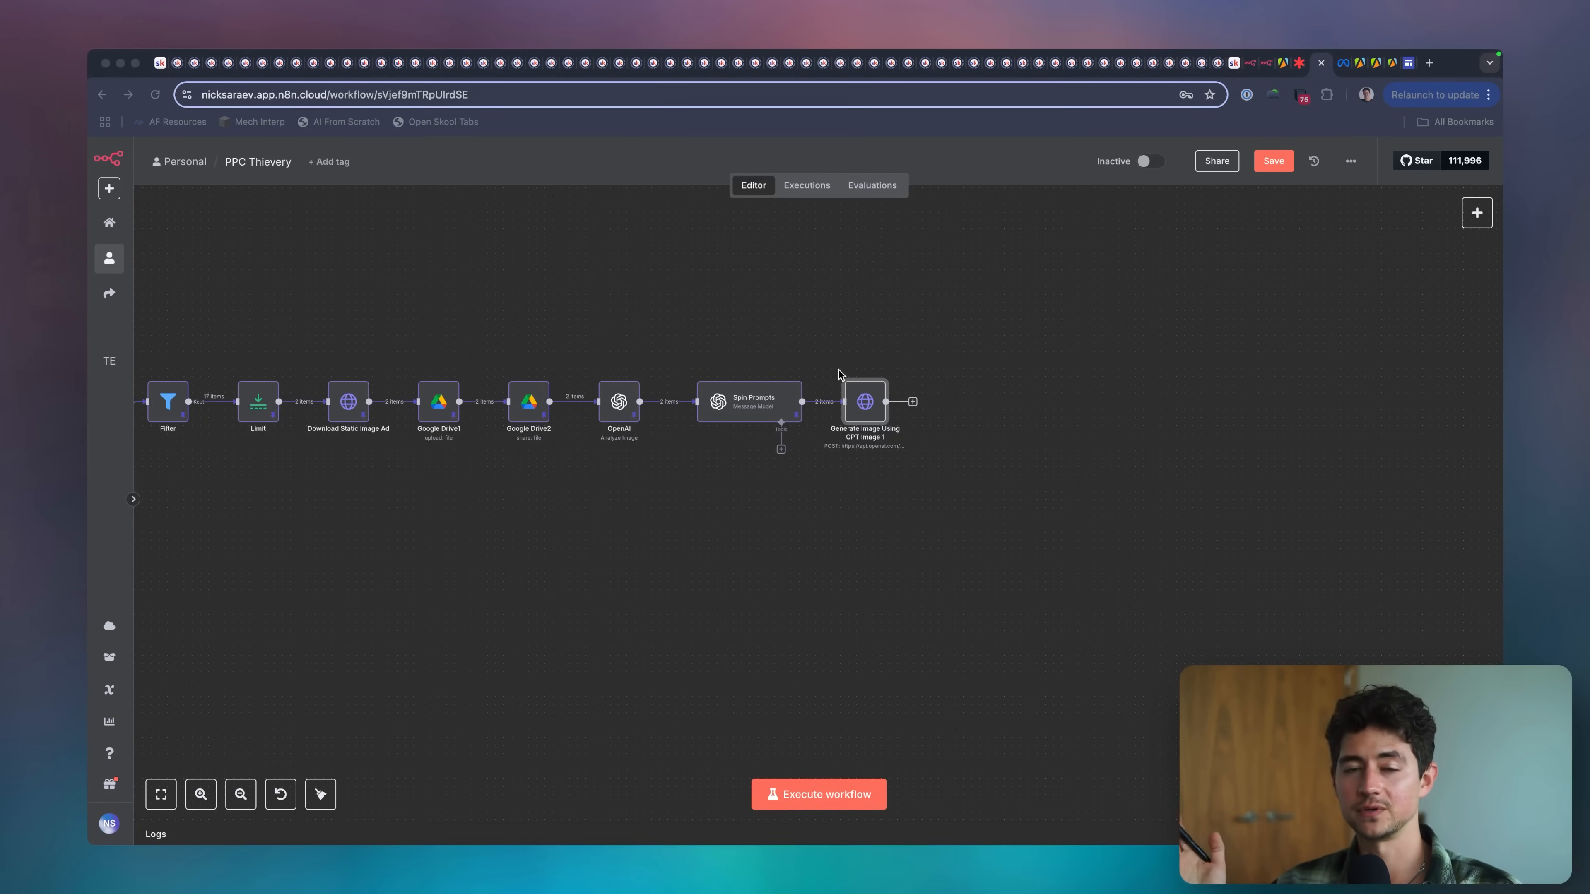
pyautogui.click(840, 375)
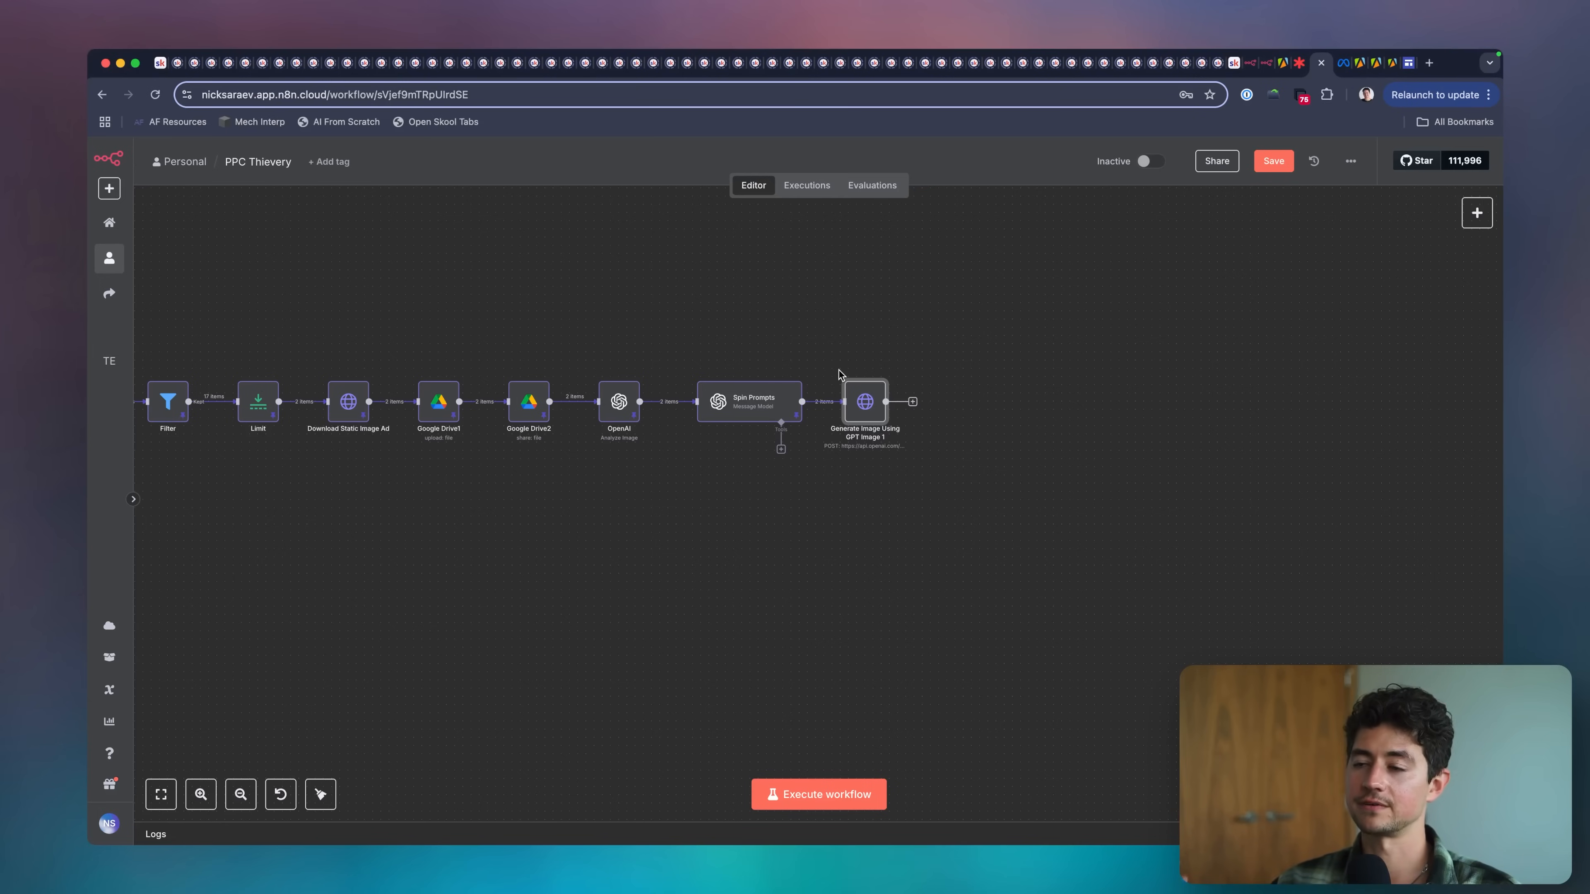
# Move Generate Image Using GPT Image 1 farther from Spin Prompts and insert a Loop Over Items node with batch size 1 between them.
pyautogui.hscroll(1, 940, 395)
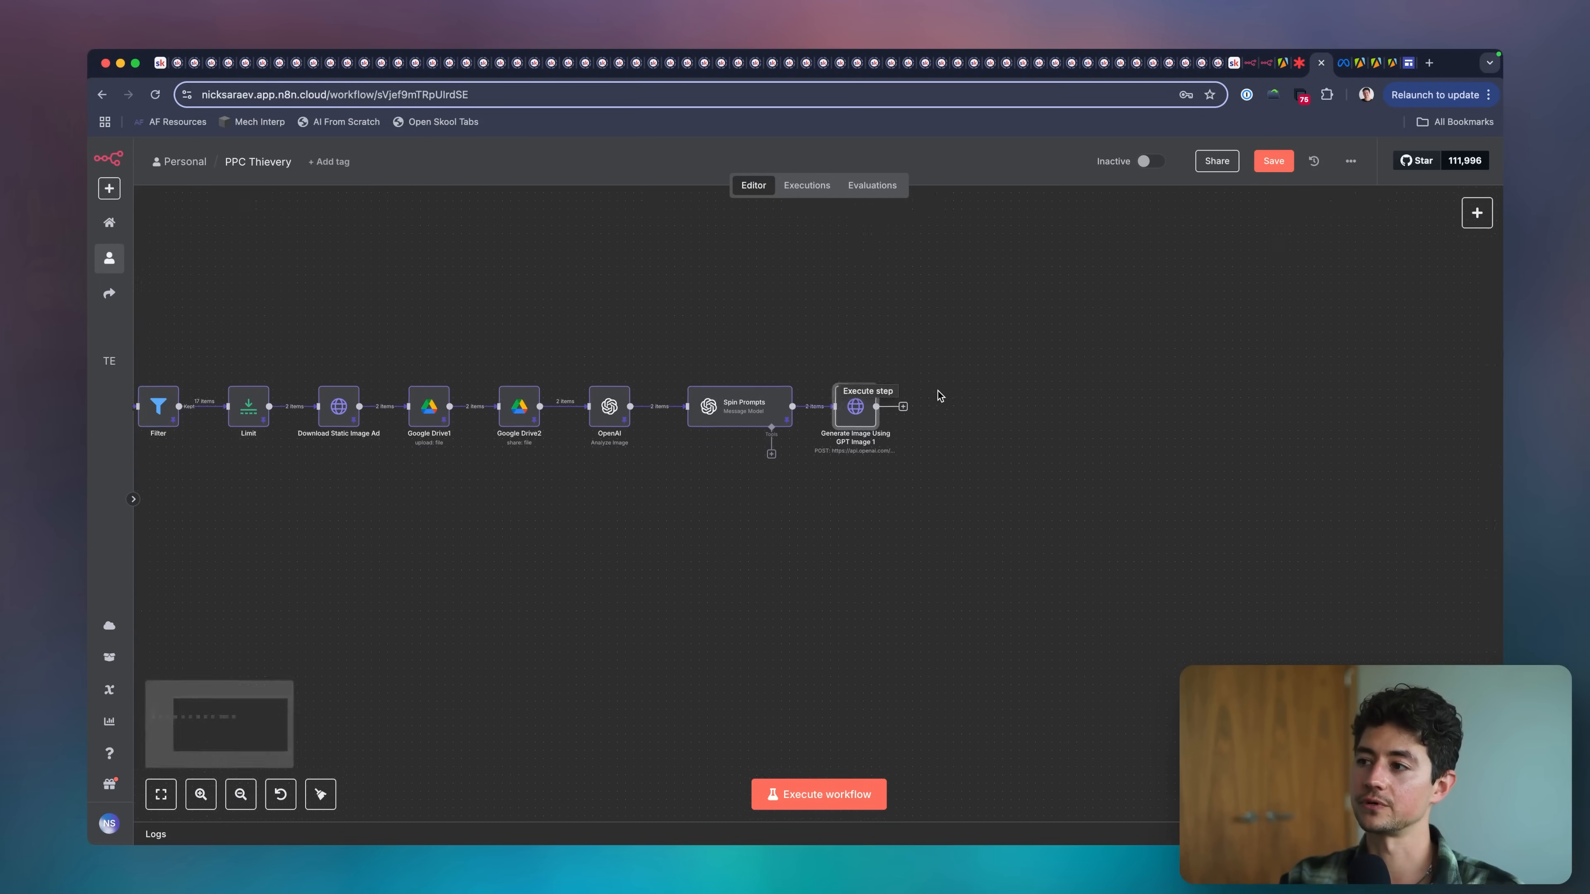
pyautogui.hscroll(2, 940, 395)
pyautogui.scroll(3, 832, 413)
pyautogui.moveTo(690, 411); pyautogui.dragTo(883, 408)
pyautogui.click(726, 409)
pyautogui.write('loop')
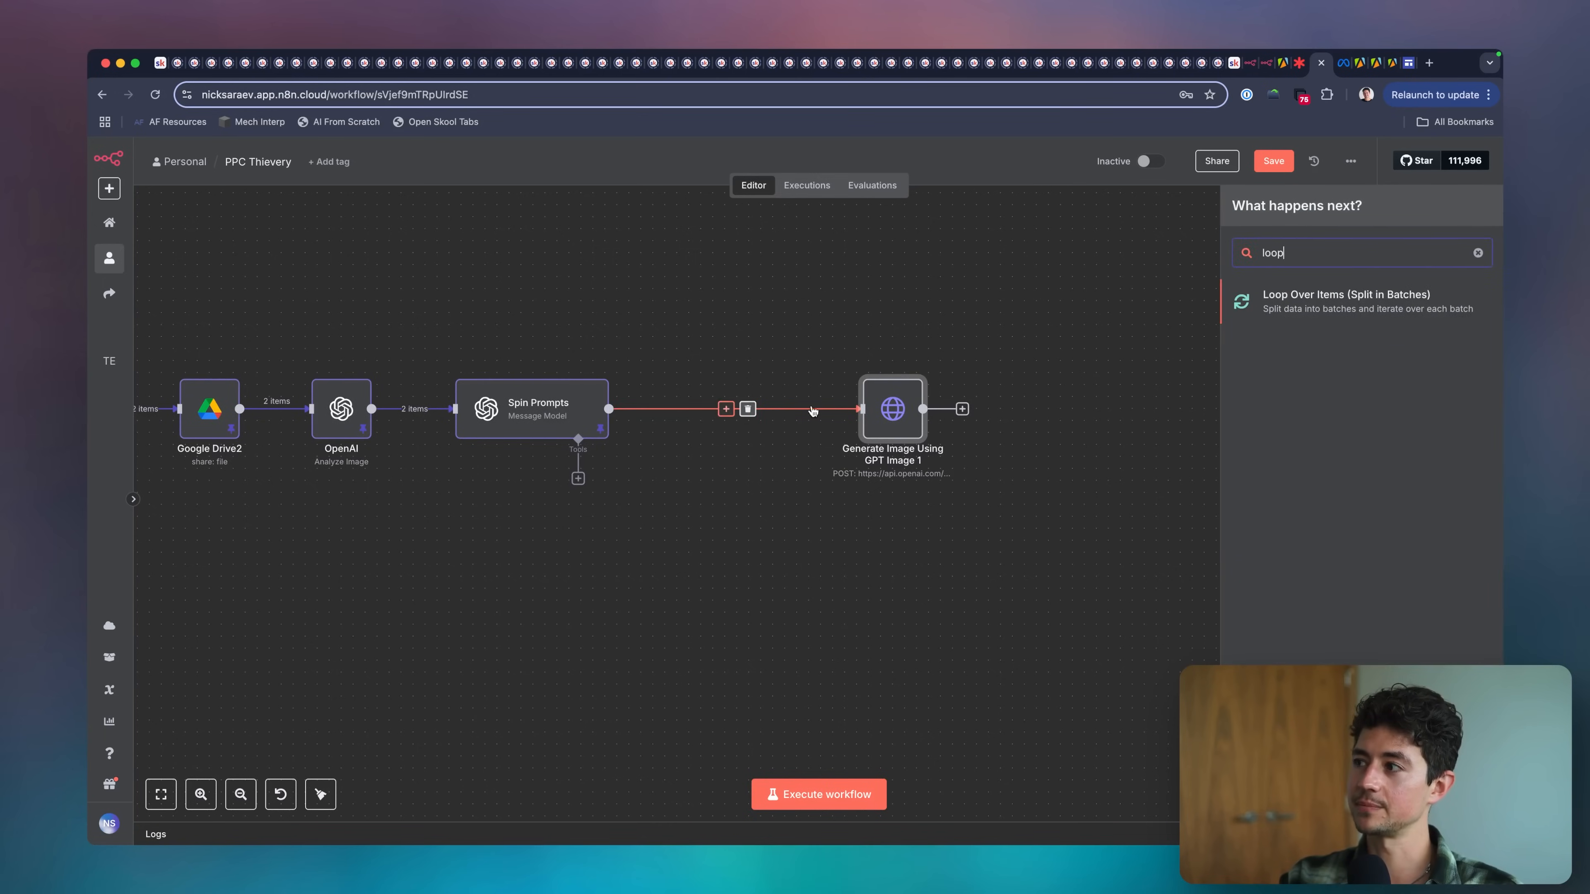
pyautogui.click(1293, 313)
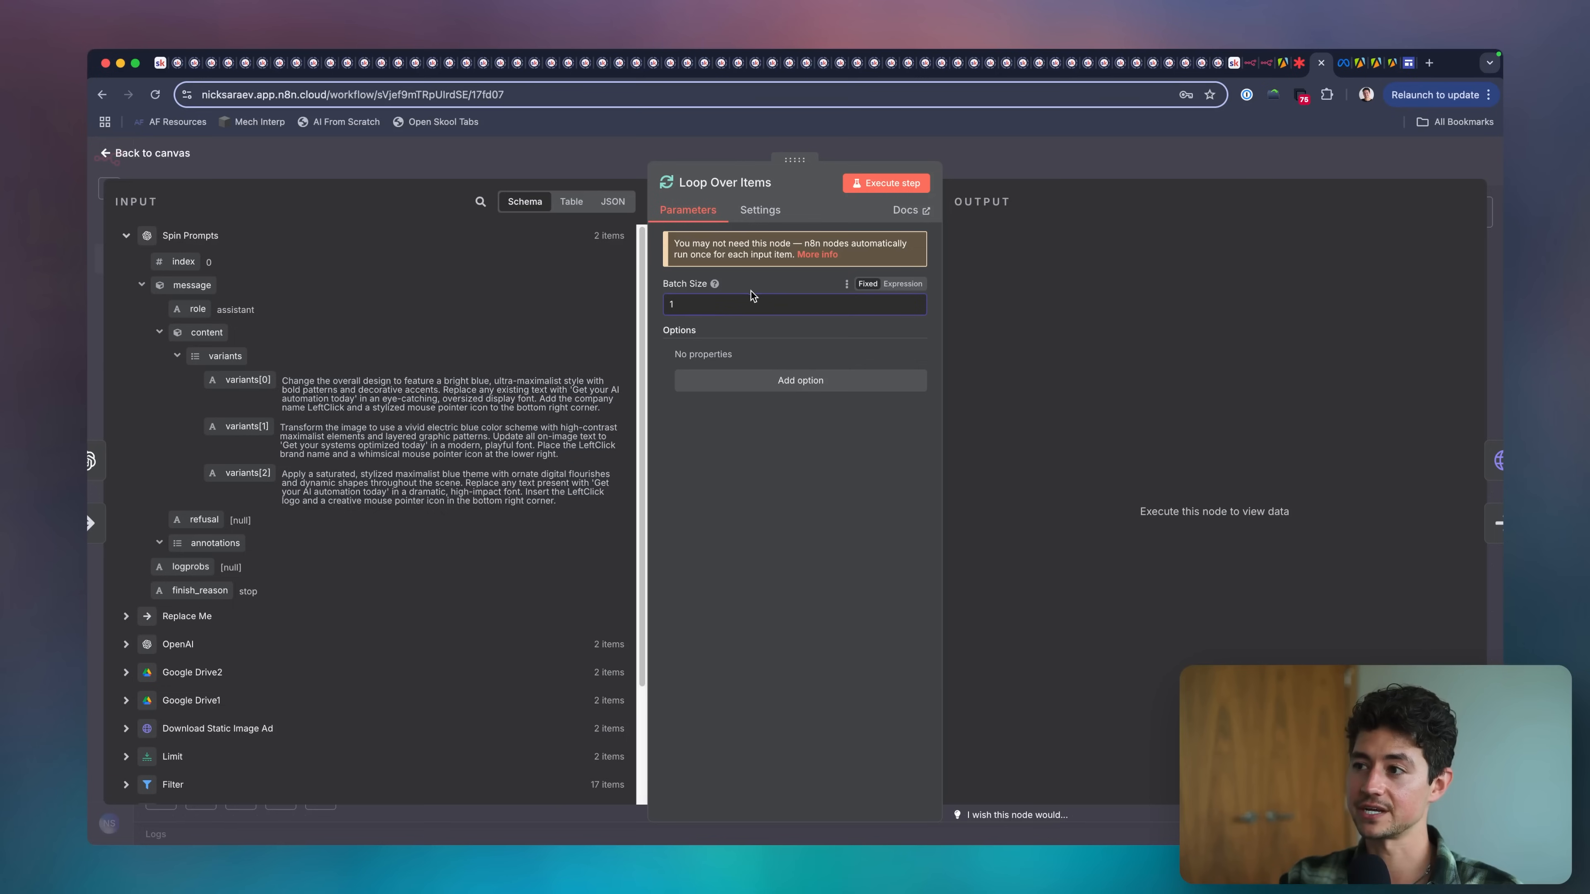
pyautogui.click(1008, 177)
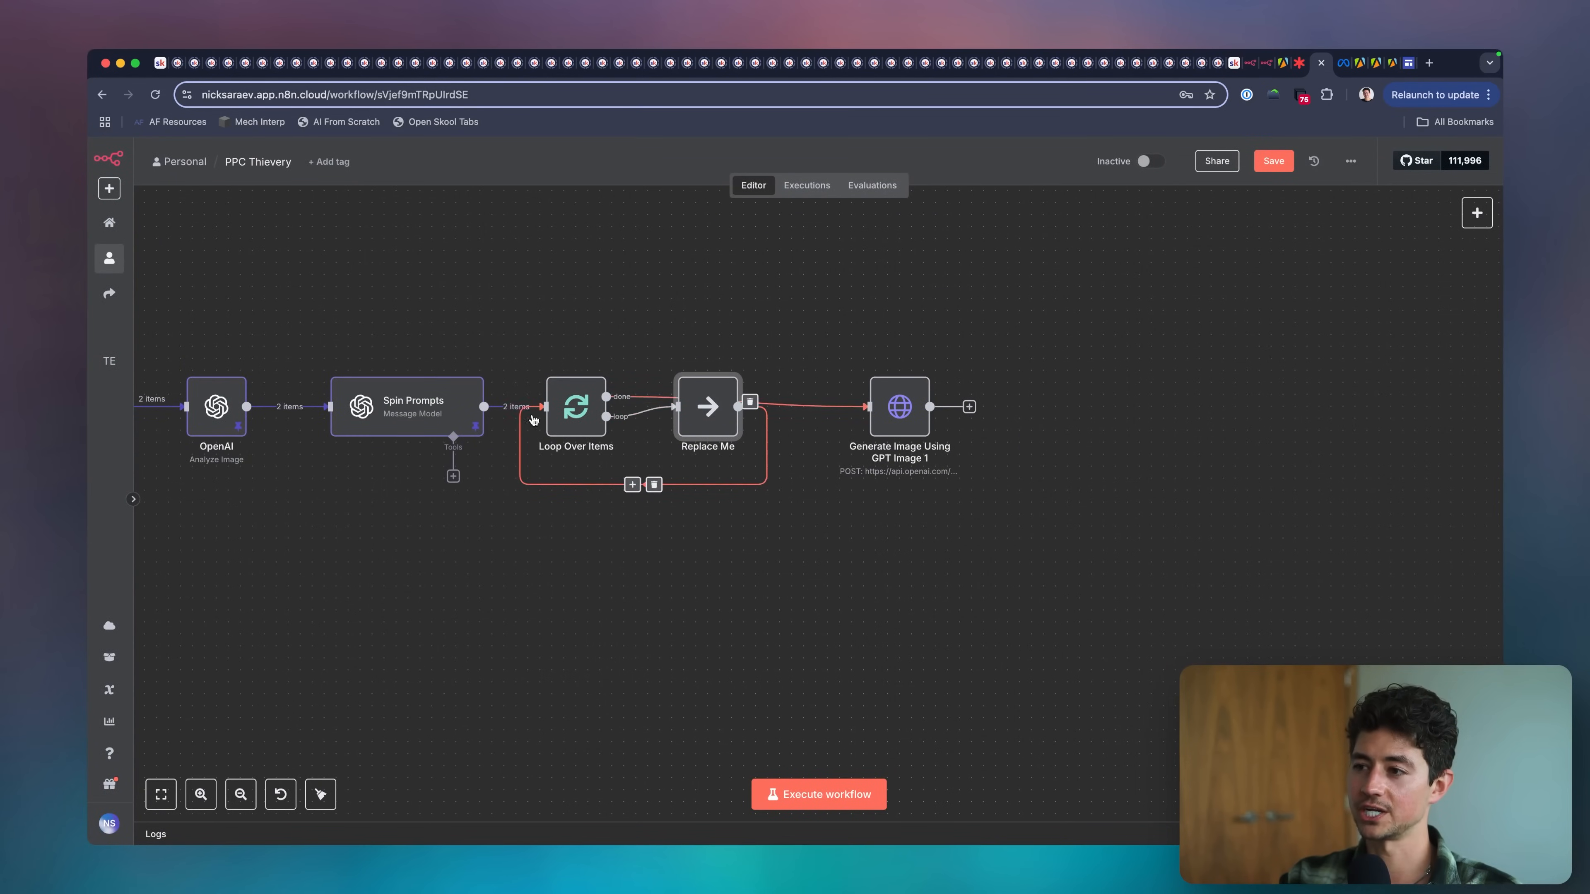
# Delete the loop-back connection and the Replace Me placeholder, then place Generate Image Using GPT Image 1 beside Loop Over Items on its loop branch.
pyautogui.click(654, 484)
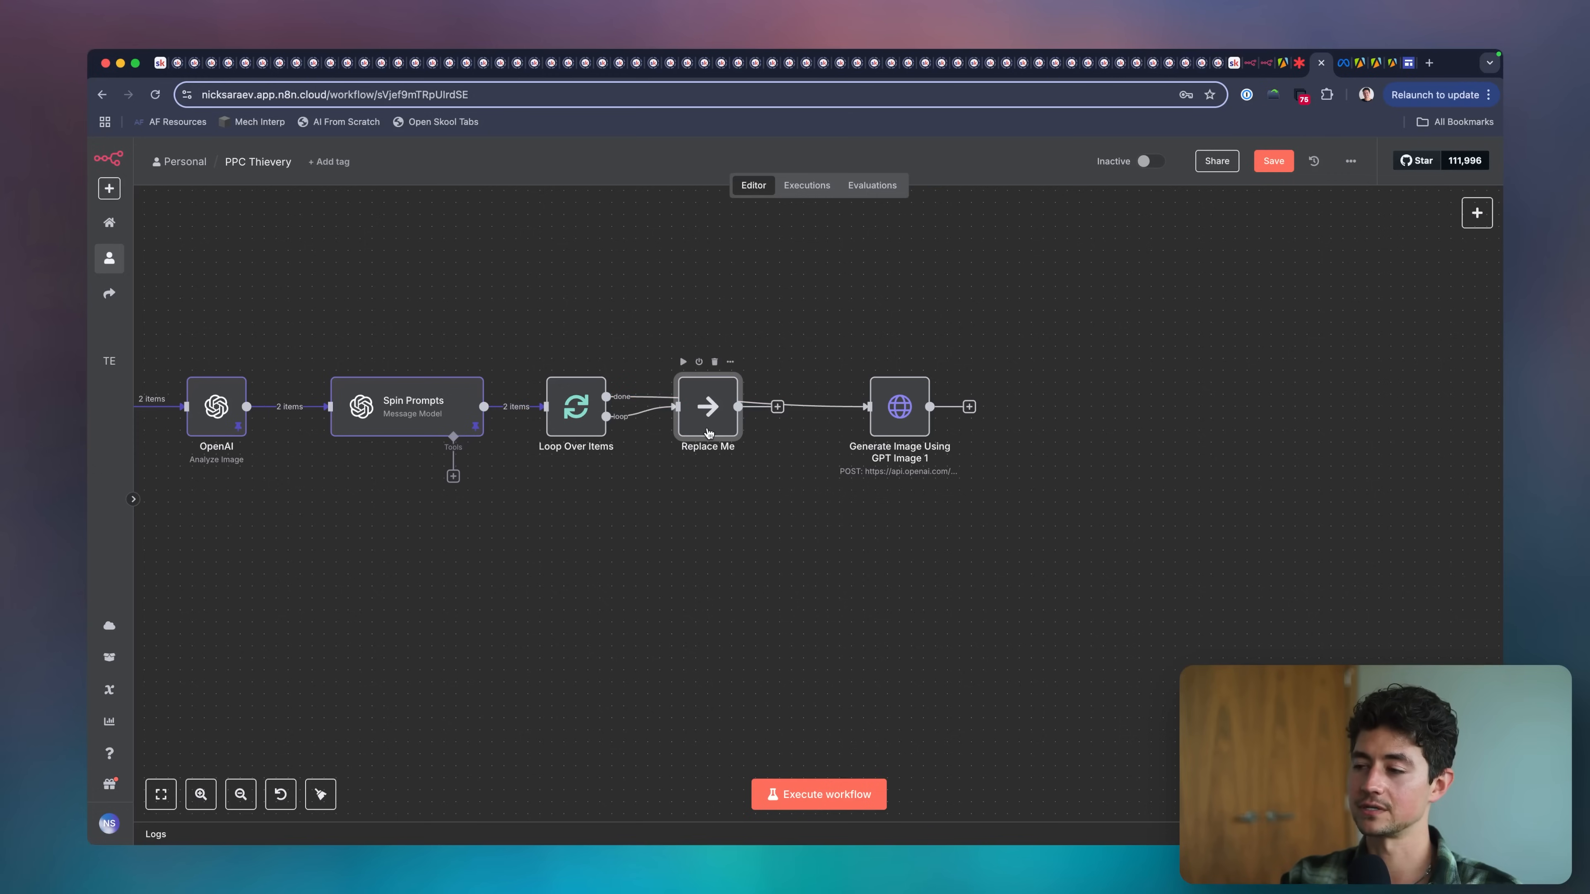
pyautogui.press('Delete')
pyautogui.click(753, 401)
pyautogui.moveTo(658, 418); pyautogui.dragTo(722, 422)
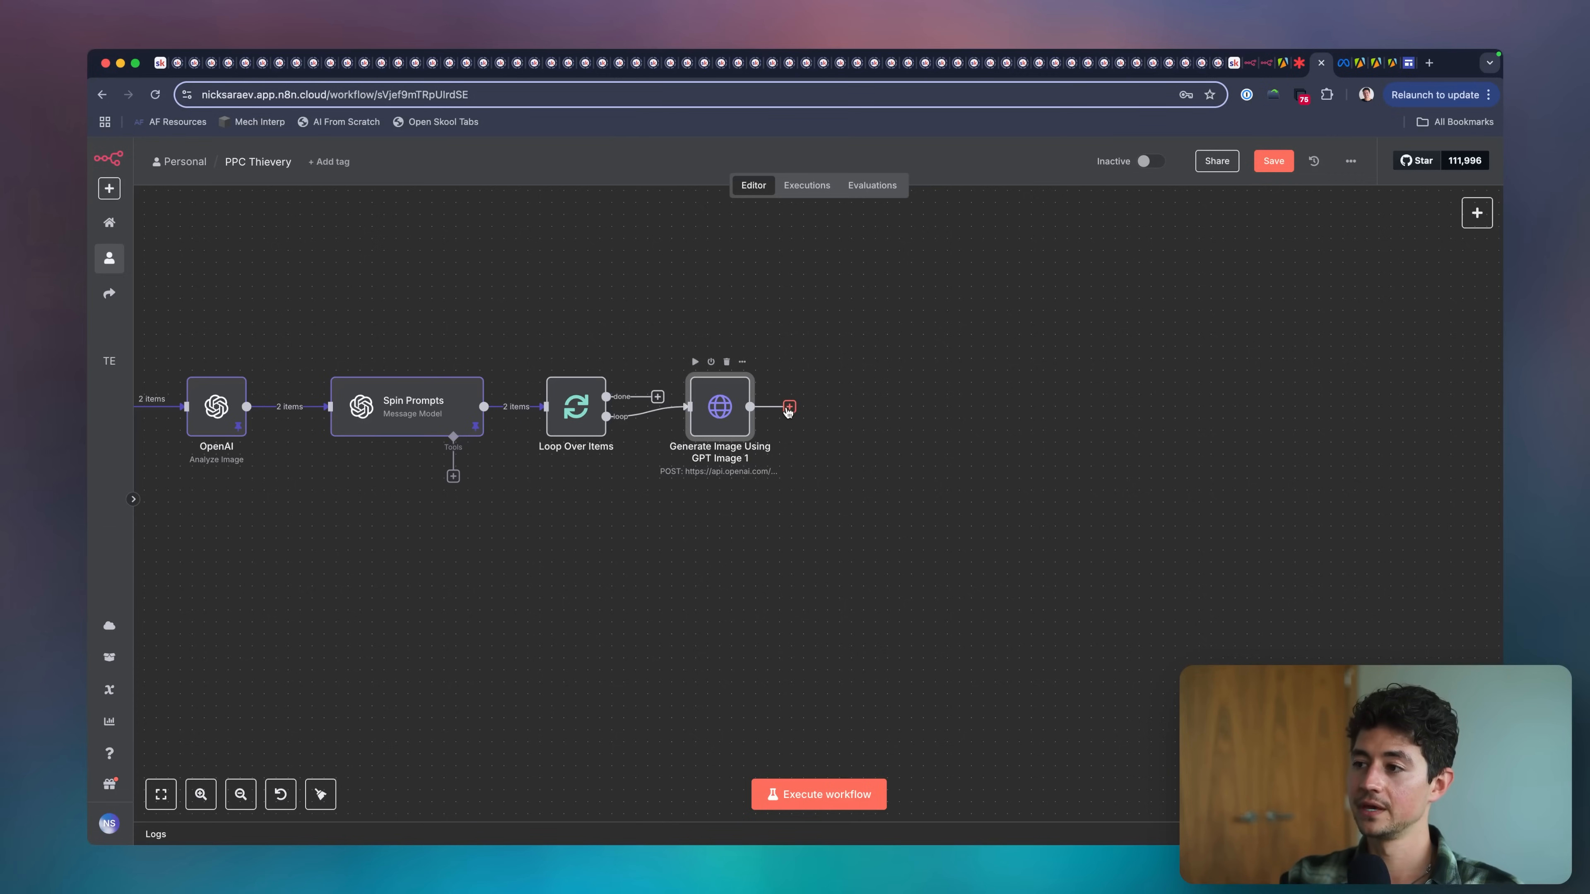
# Add a Wait node of 1.00 seconds after Generate Image Using GPT Image 1 and connect its output back to Loop Over Items.
pyautogui.click(789, 406)
pyautogui.write('wait')
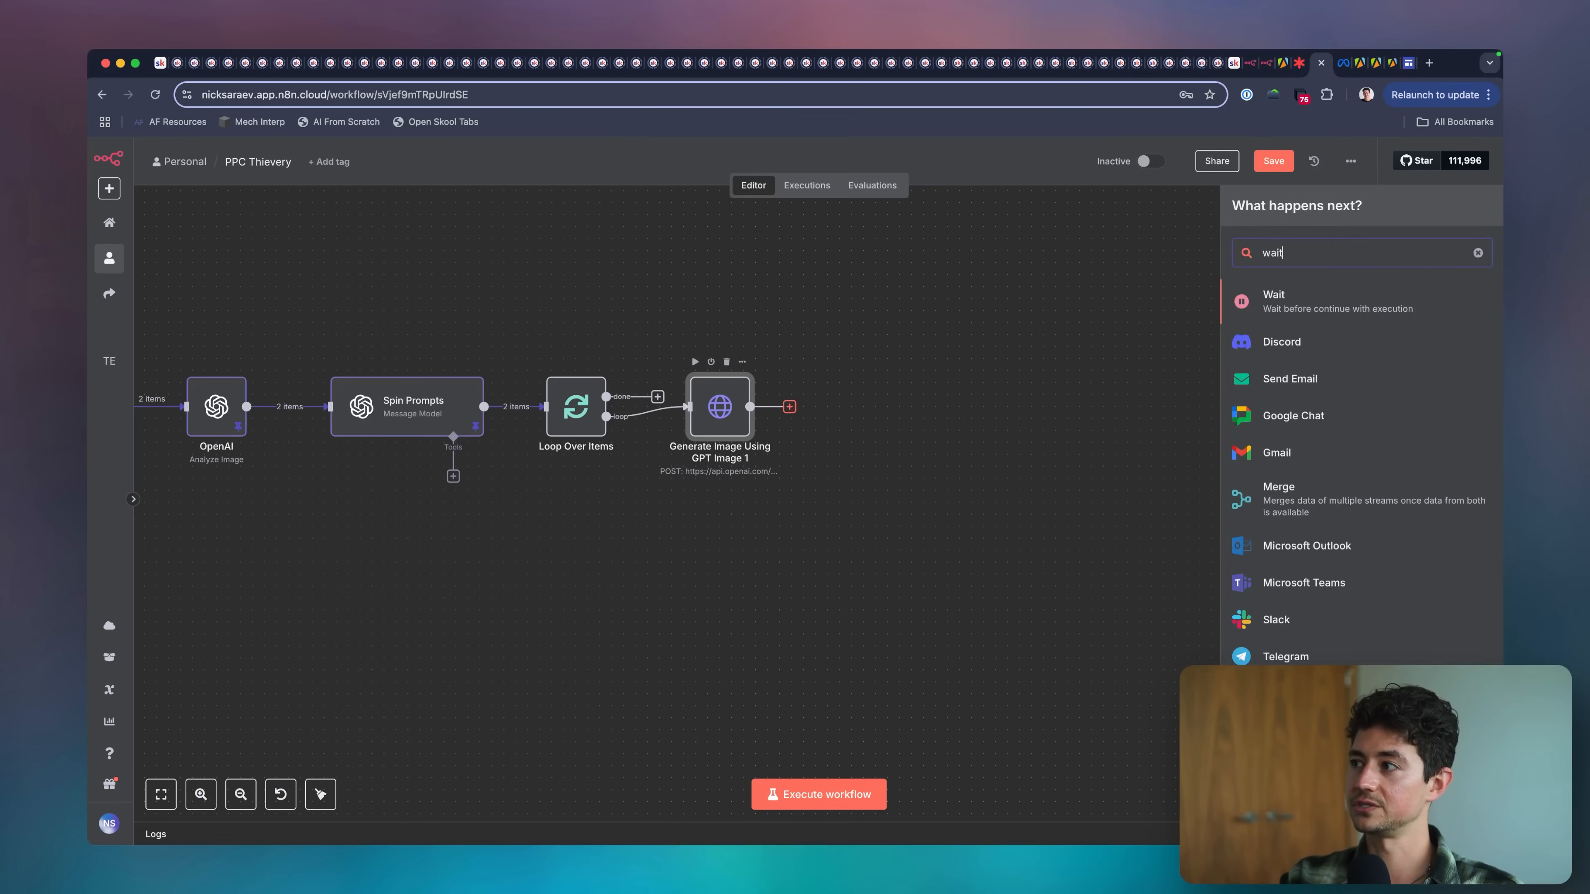
pyautogui.press('Return')
pyautogui.click(785, 309)
pyautogui.write('100')
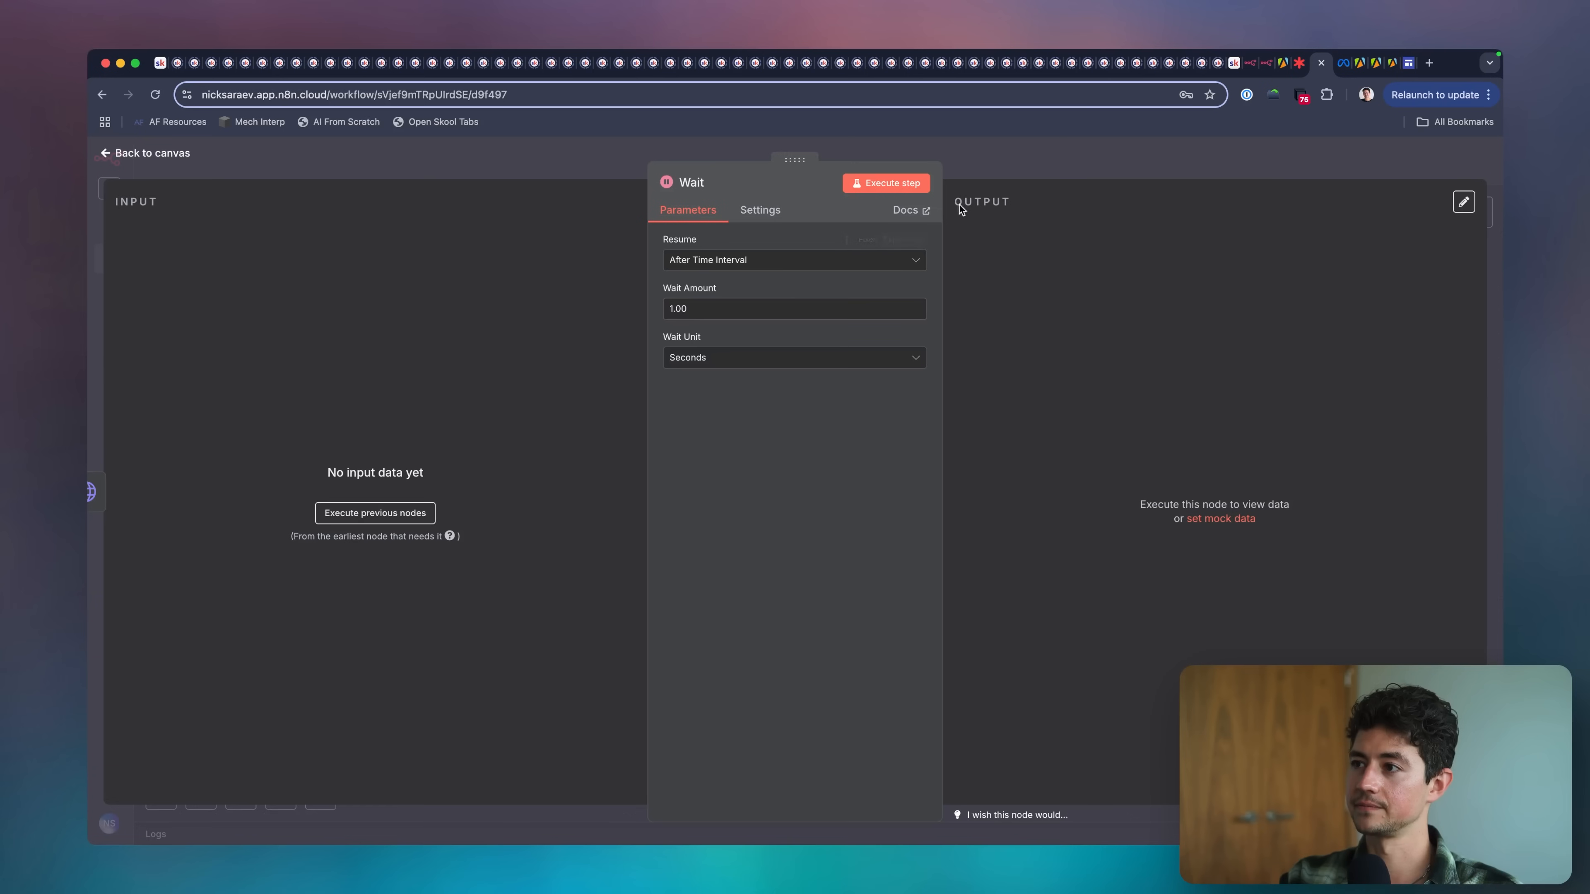
pyautogui.click(1007, 167)
pyautogui.moveTo(922, 408); pyautogui.dragTo(533, 443)
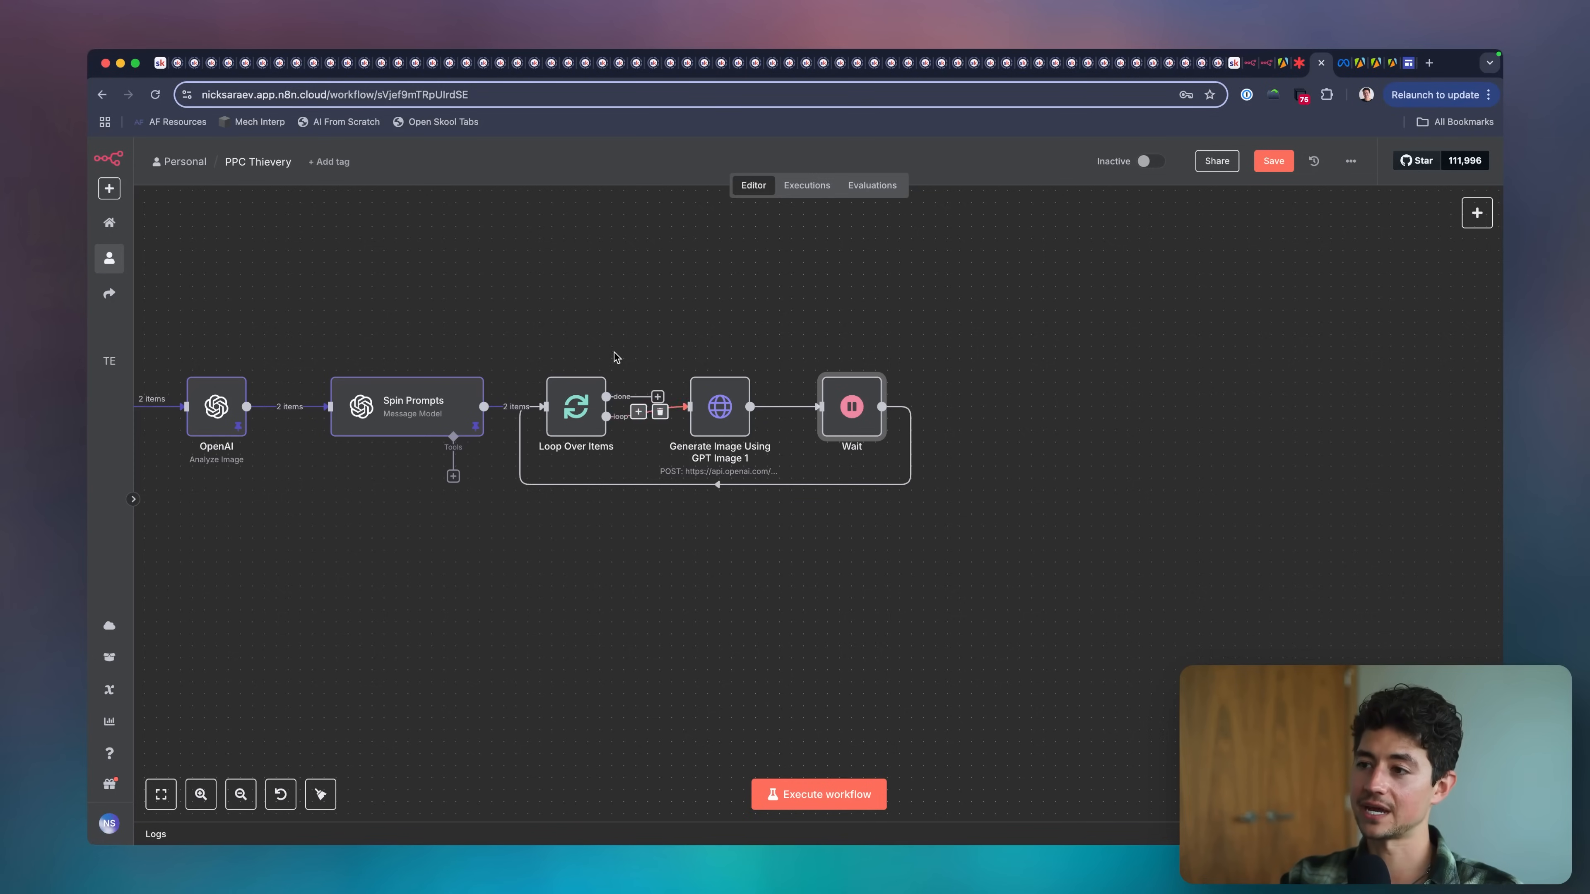
# Move the loop nodes farther from Spin Prompts and insert a Split Out node between Spin Prompts and Loop Over Items.
pyautogui.hscroll(-3, 614, 357)
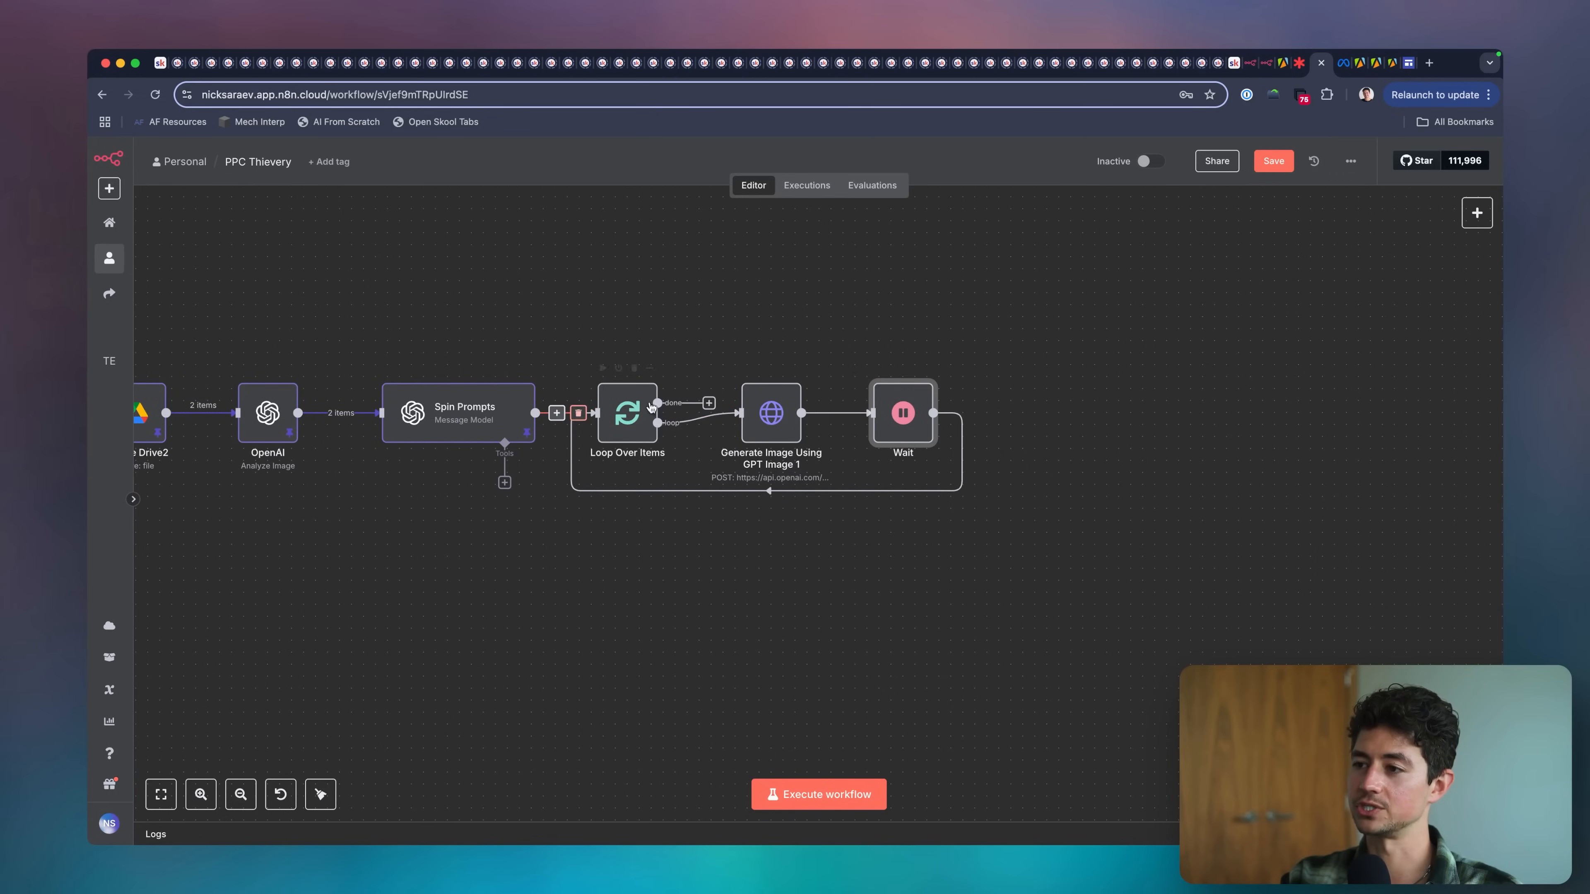
pyautogui.hscroll(4, 455, 334)
pyautogui.moveTo(455, 331); pyautogui.dragTo(891, 521)
pyautogui.moveTo(784, 415); pyautogui.dragTo(928, 415)
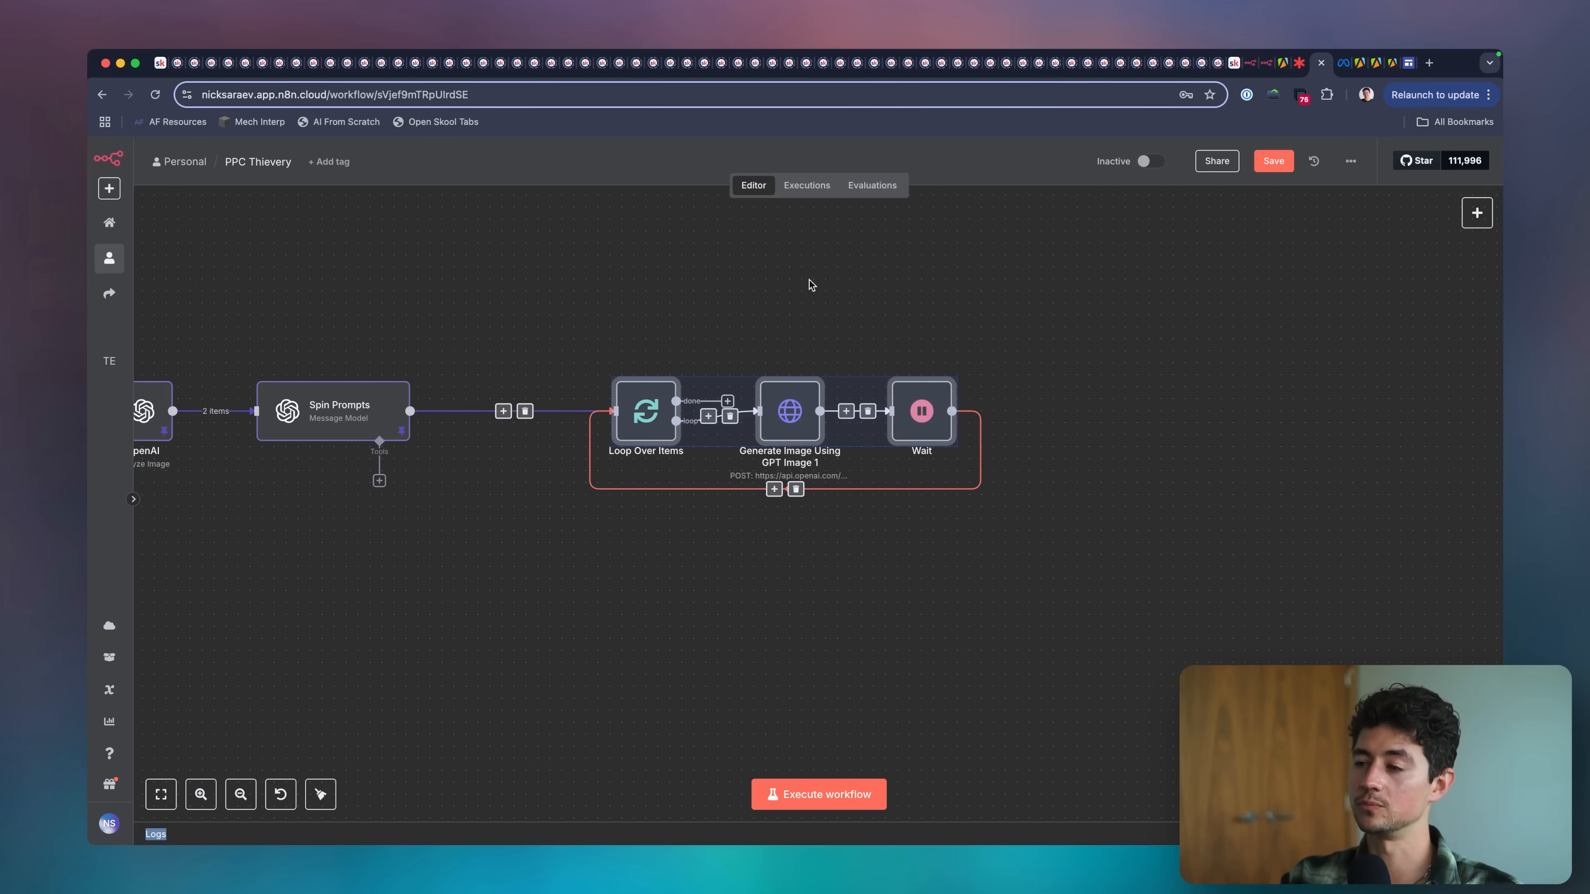
pyautogui.click(512, 323)
pyautogui.hscroll(2, 551, 336)
pyautogui.press('Tab')
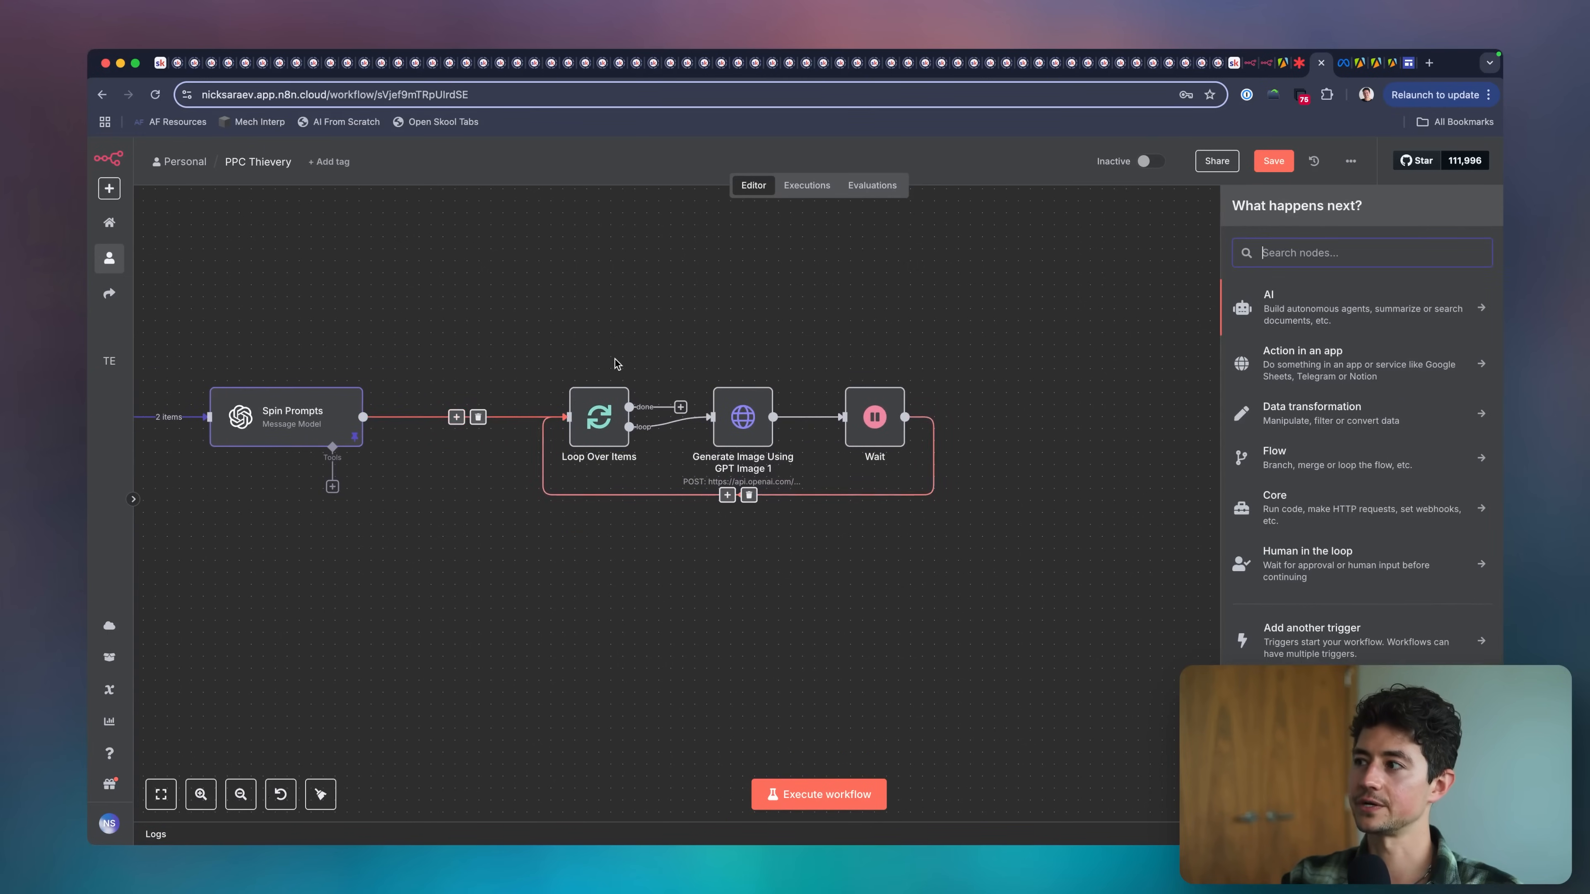
pyautogui.write('spli')
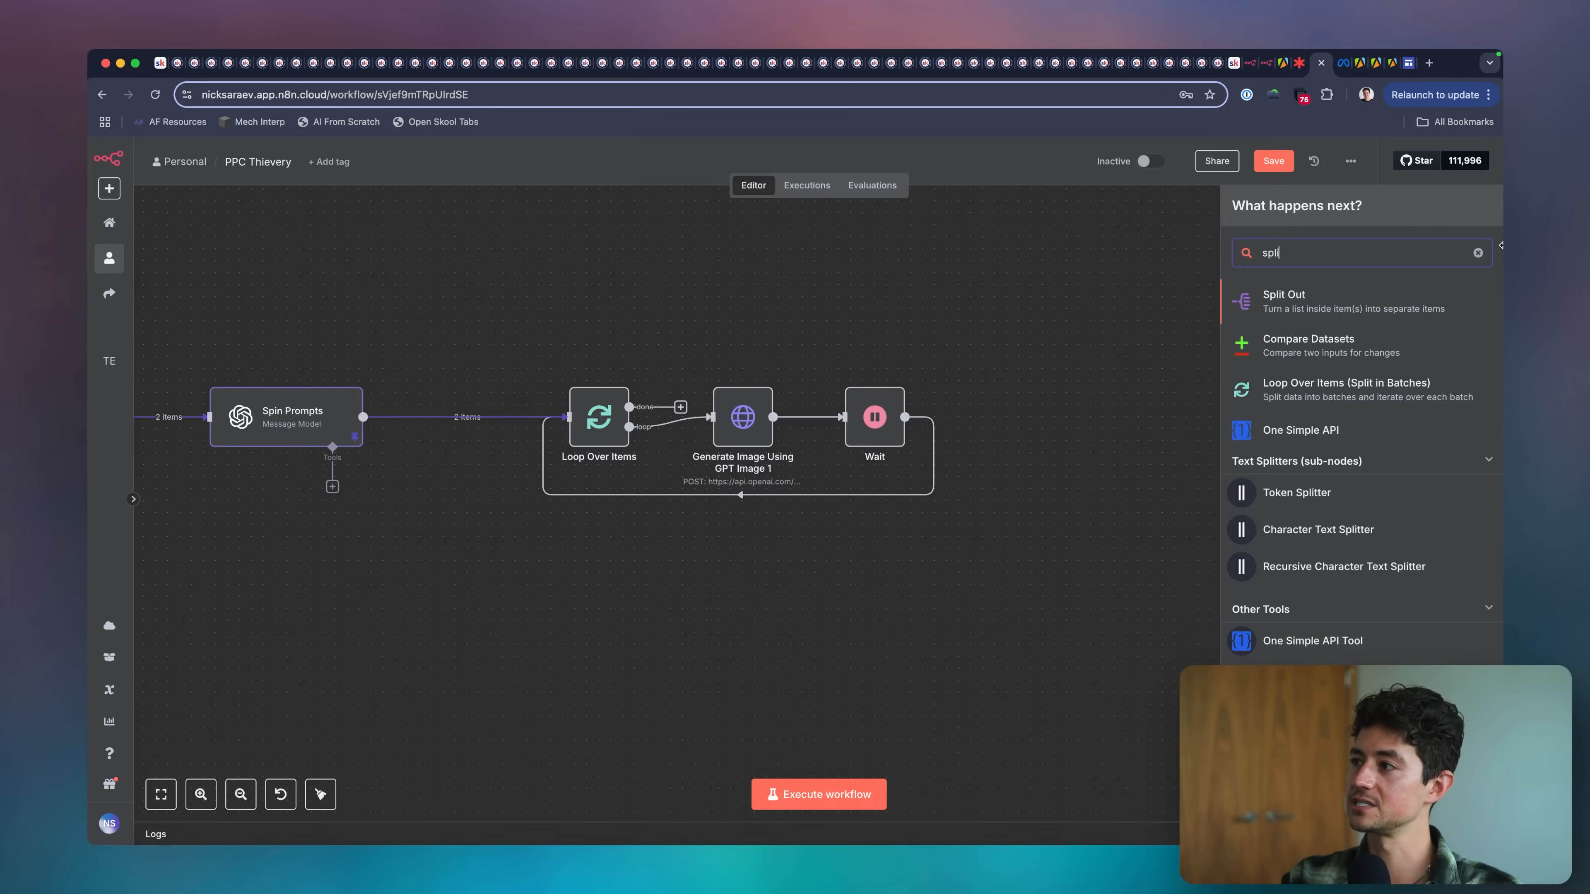
pyautogui.click(1391, 306)
pyautogui.press('Escape')
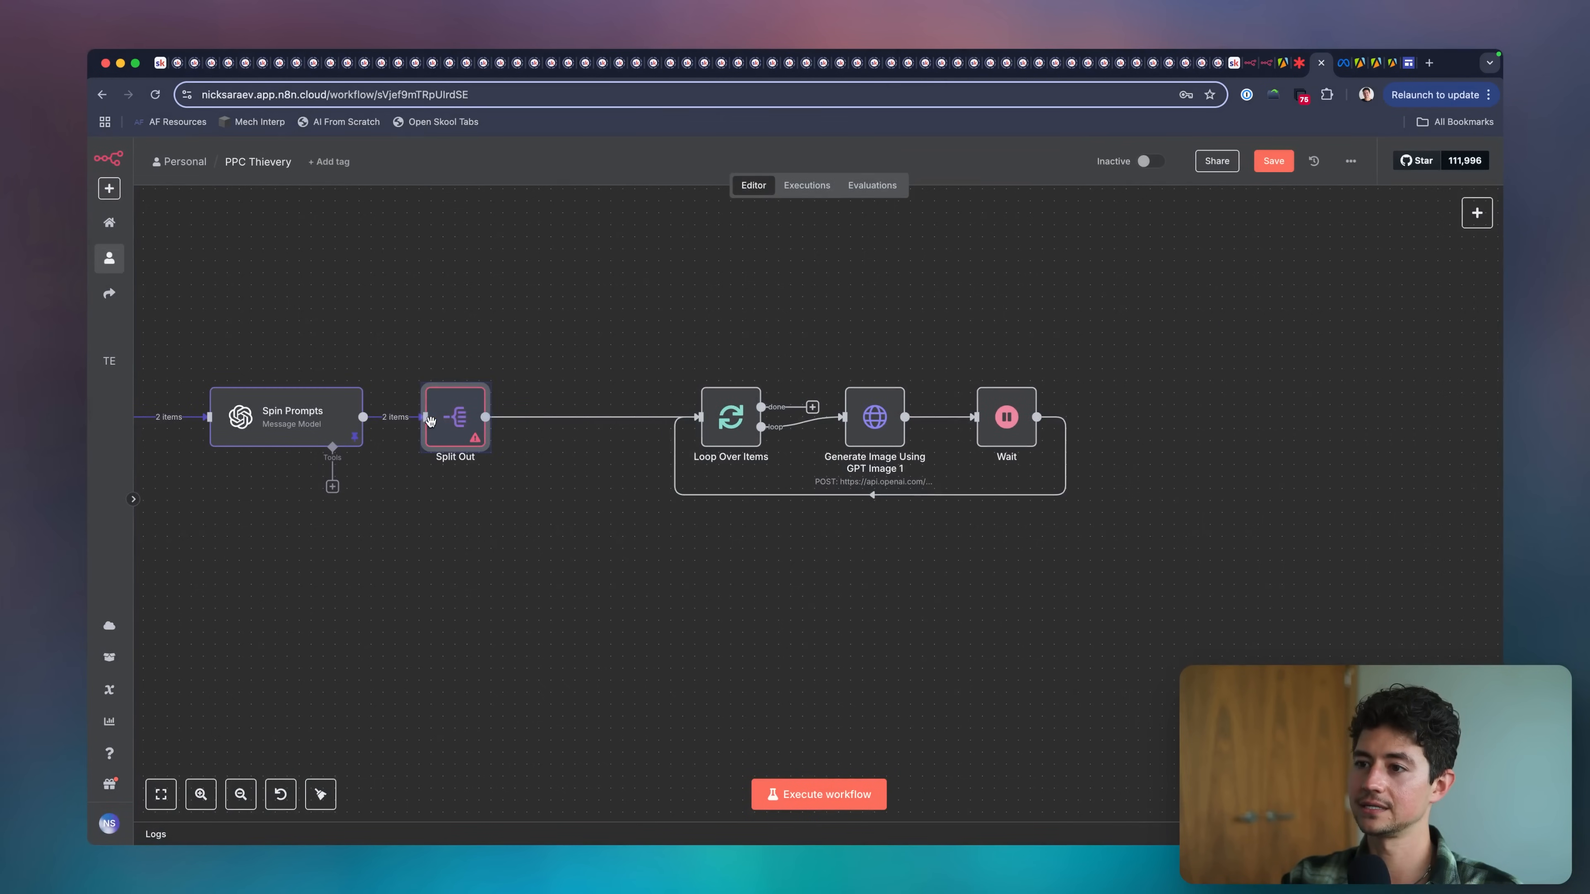
# Set Split Out's Fields To Split Out to message.content.variants from the Spin Prompts output and return to the canvas.
pyautogui.doubleClick(455, 428)
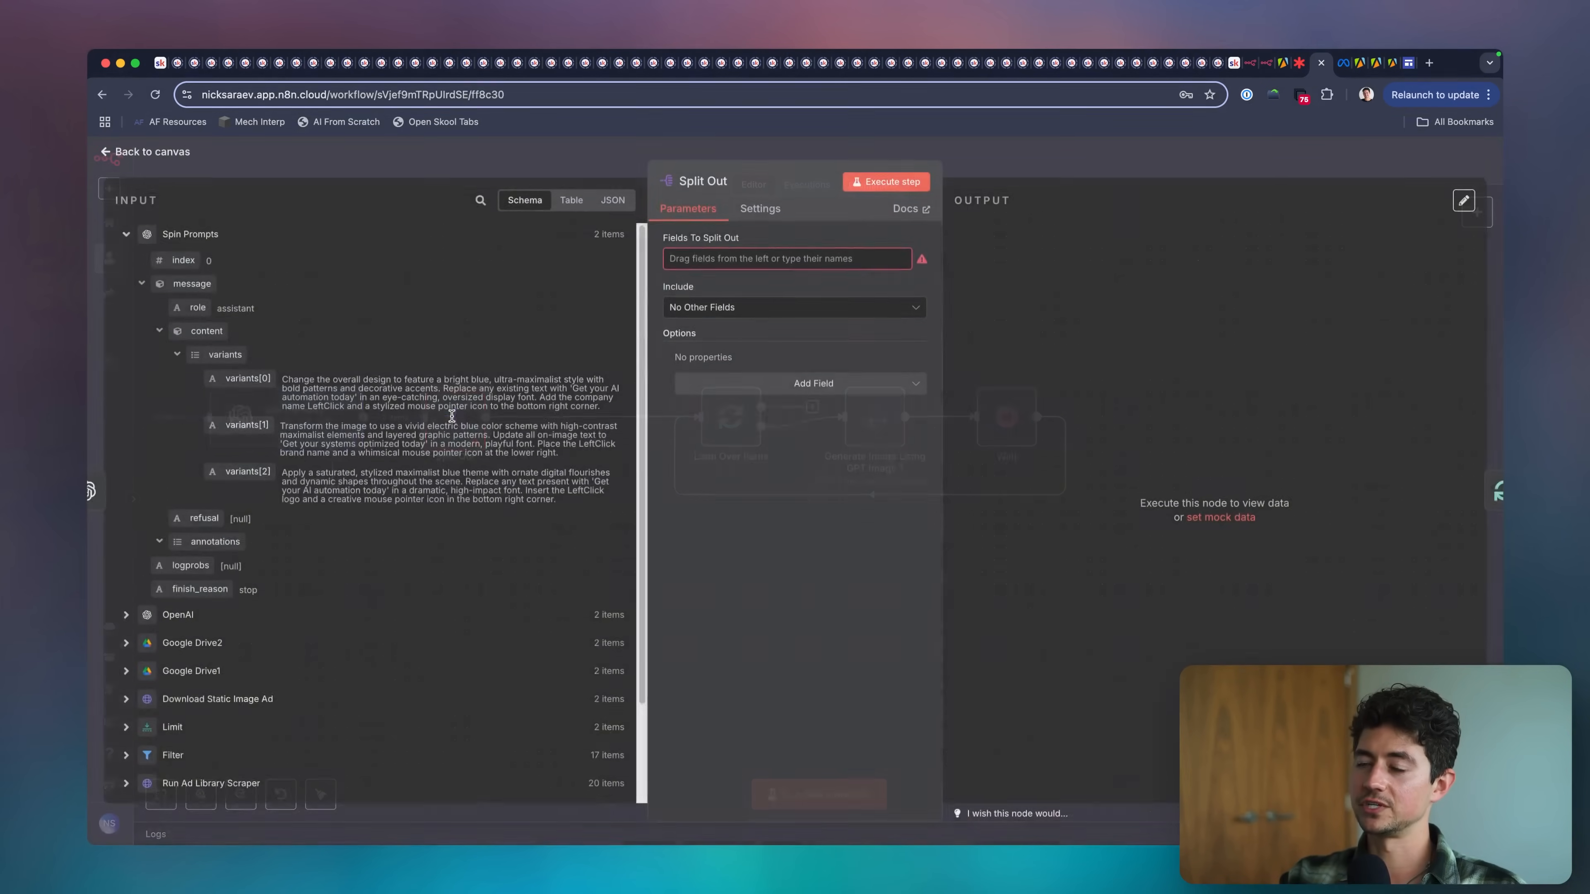
pyautogui.moveTo(225, 356); pyautogui.dragTo(838, 267)
pyautogui.press('Escape')
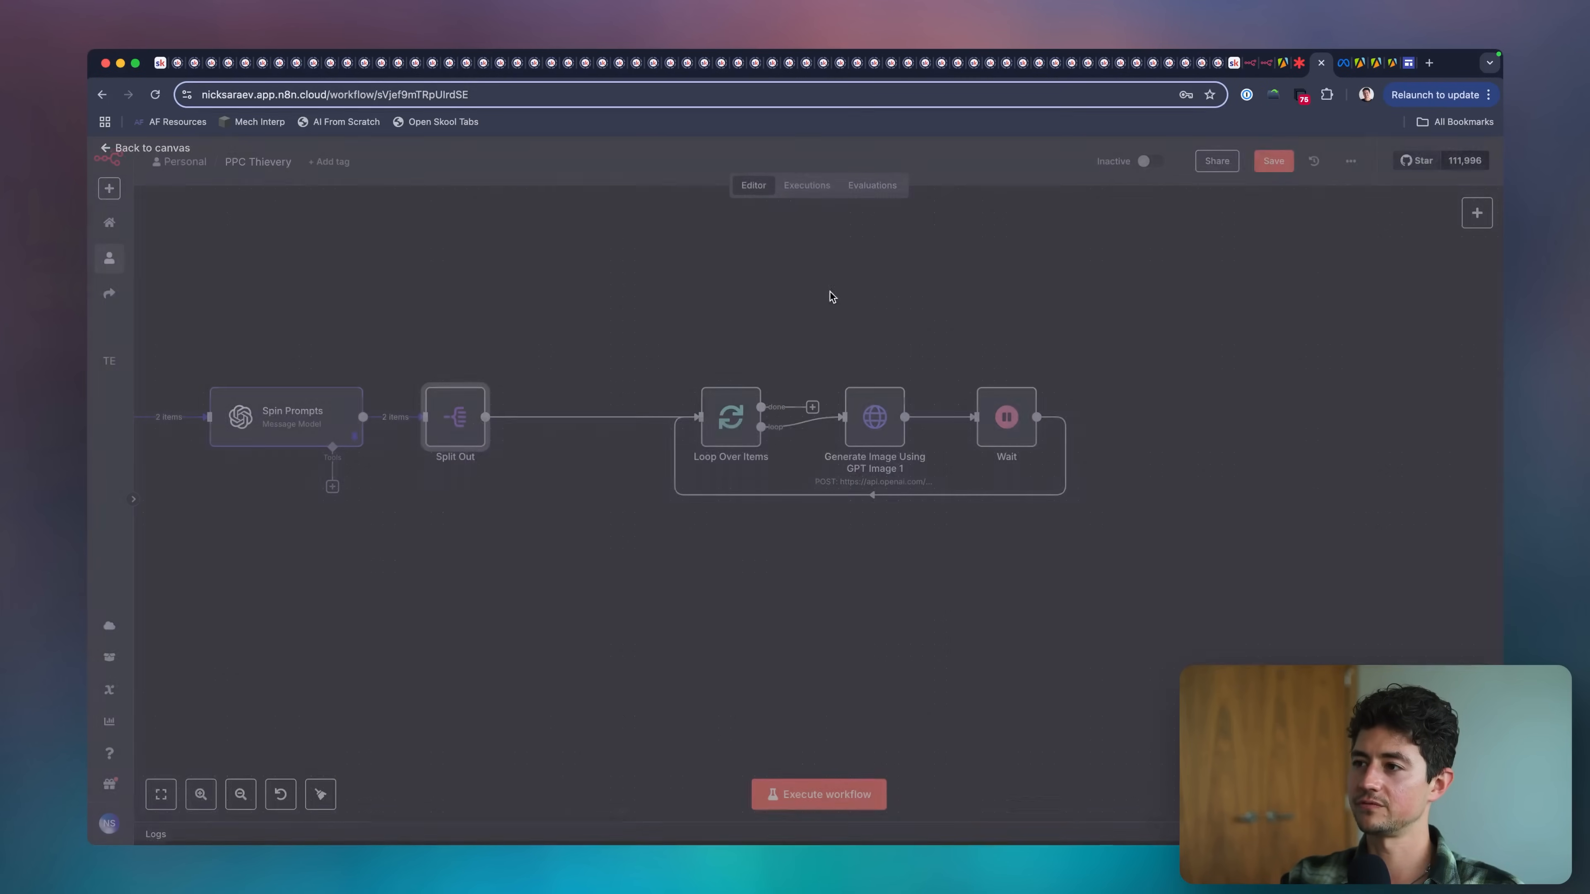
# Execute the Split Out node and compare the variants in its input JSON with the separated output items.
pyautogui.hscroll(-5, 762, 341)
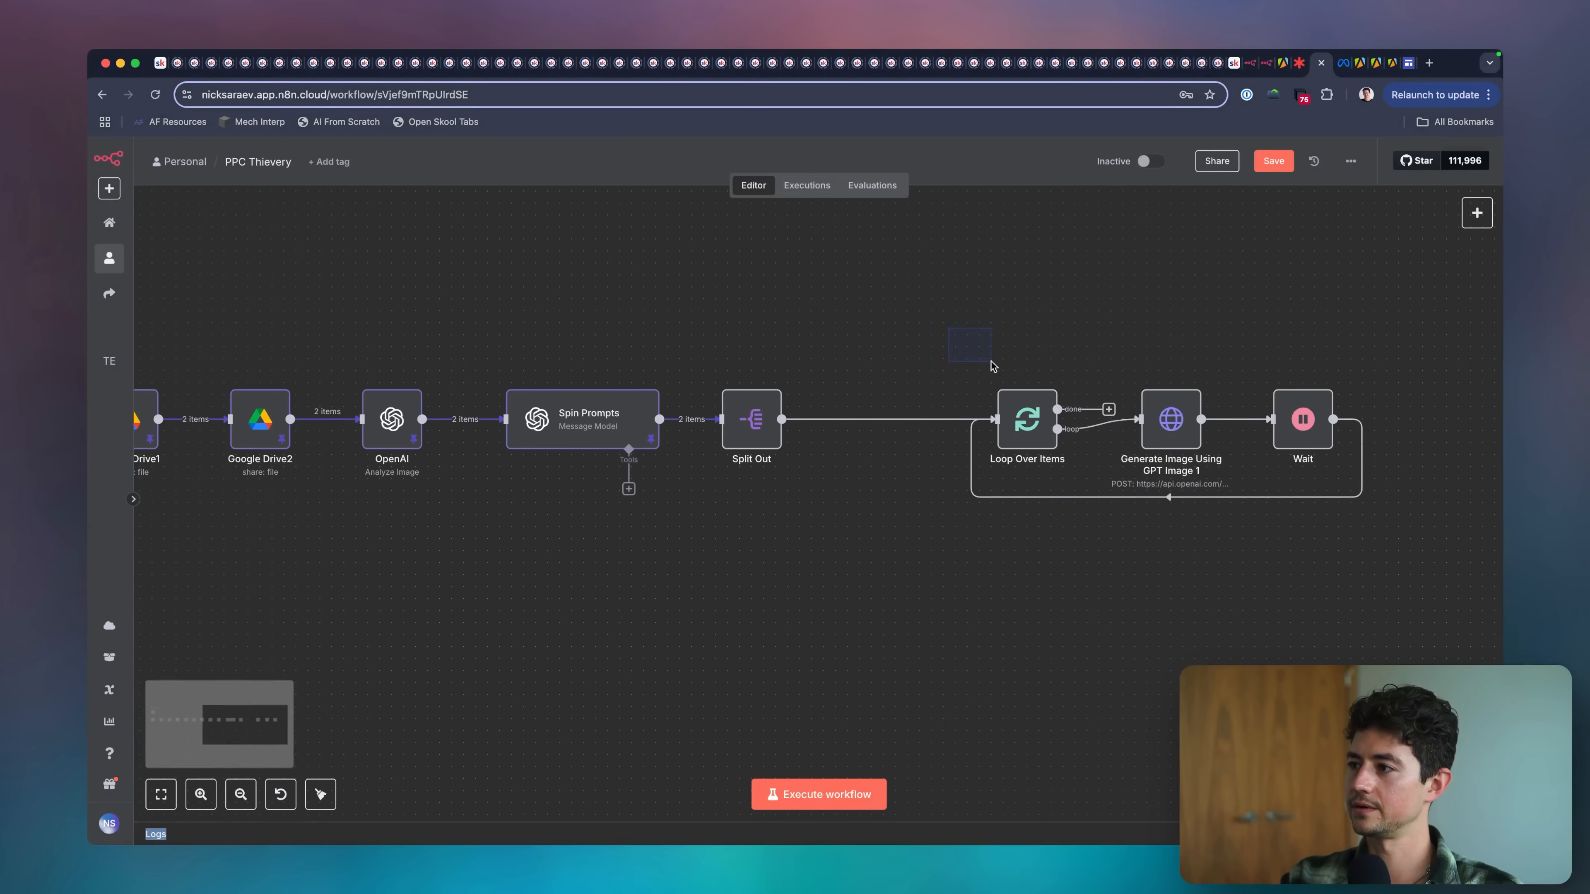
pyautogui.moveTo(900, 426)
pyautogui.doubleClick(753, 423)
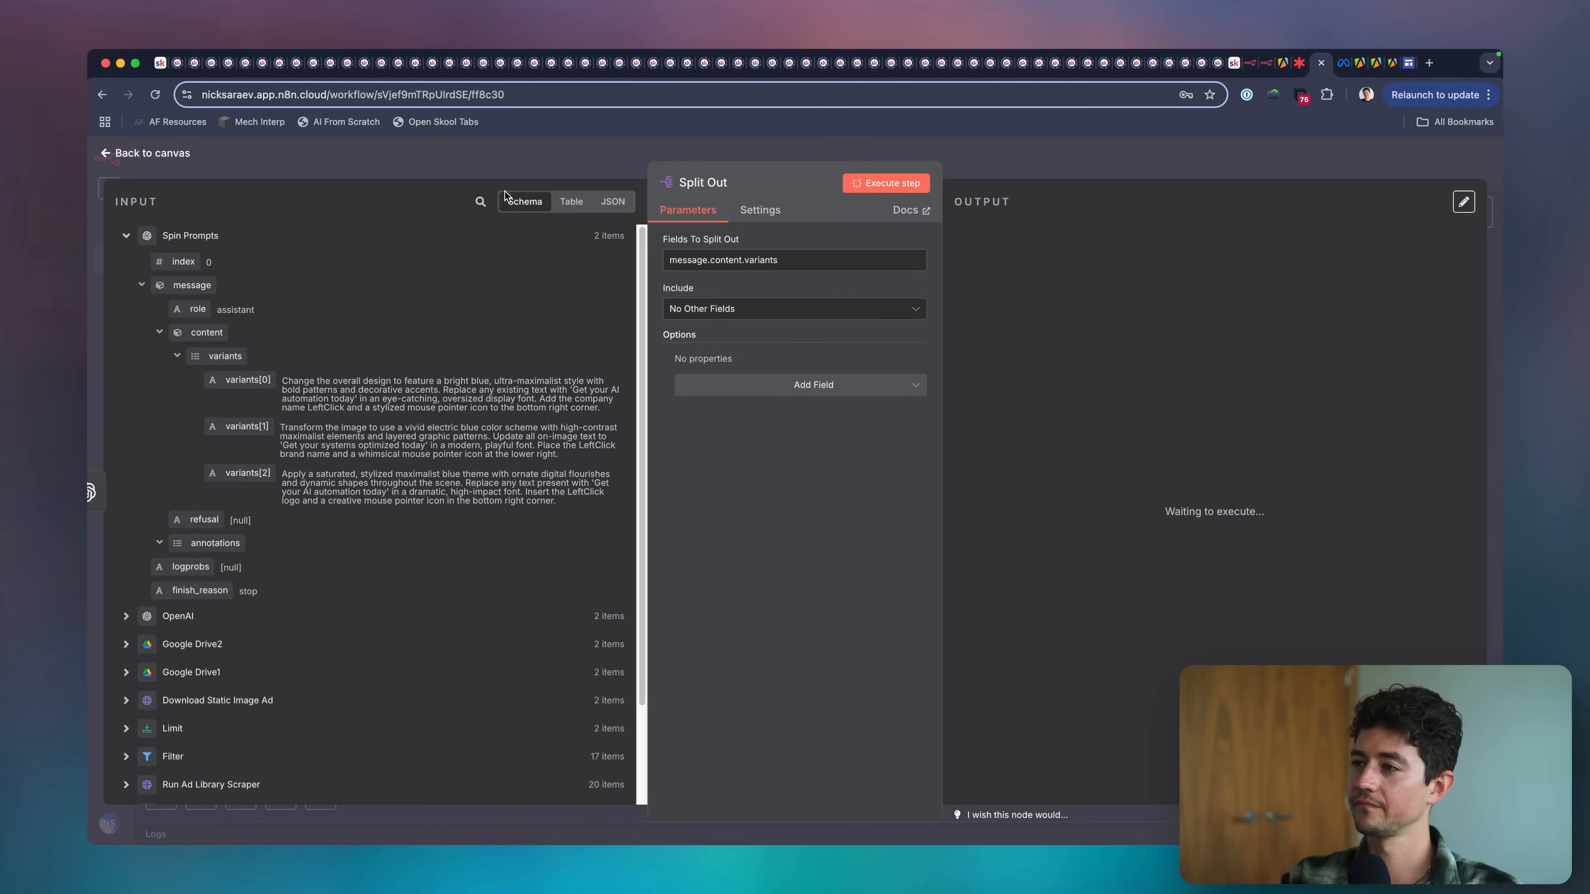
pyautogui.scroll(-4, 1002, 251)
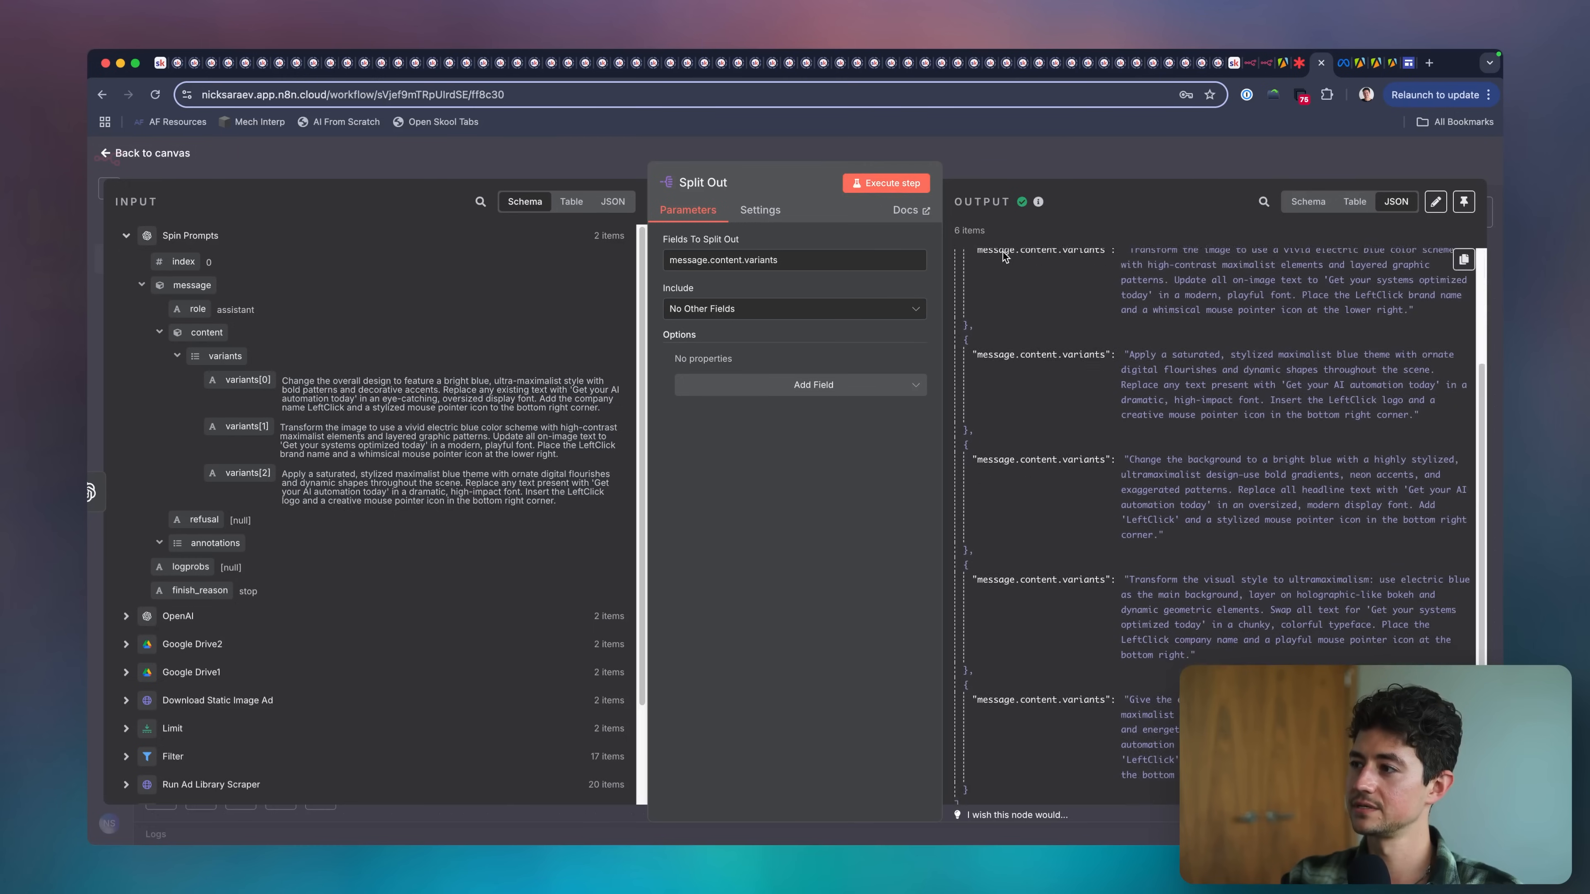
pyautogui.scroll(4, 1002, 252)
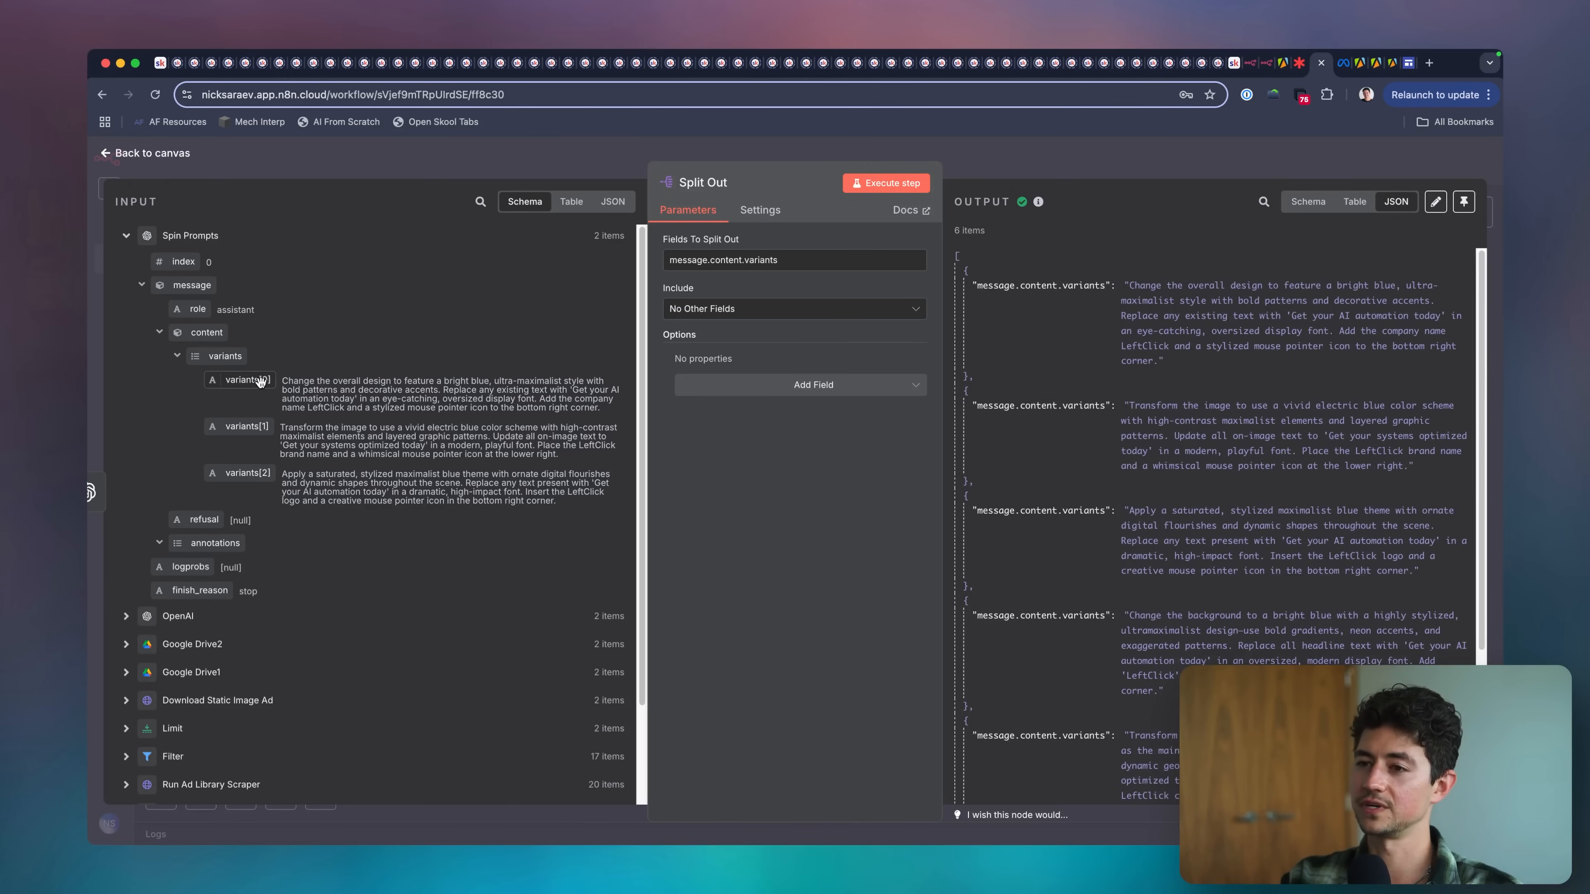
pyautogui.click(594, 243)
pyautogui.click(593, 244)
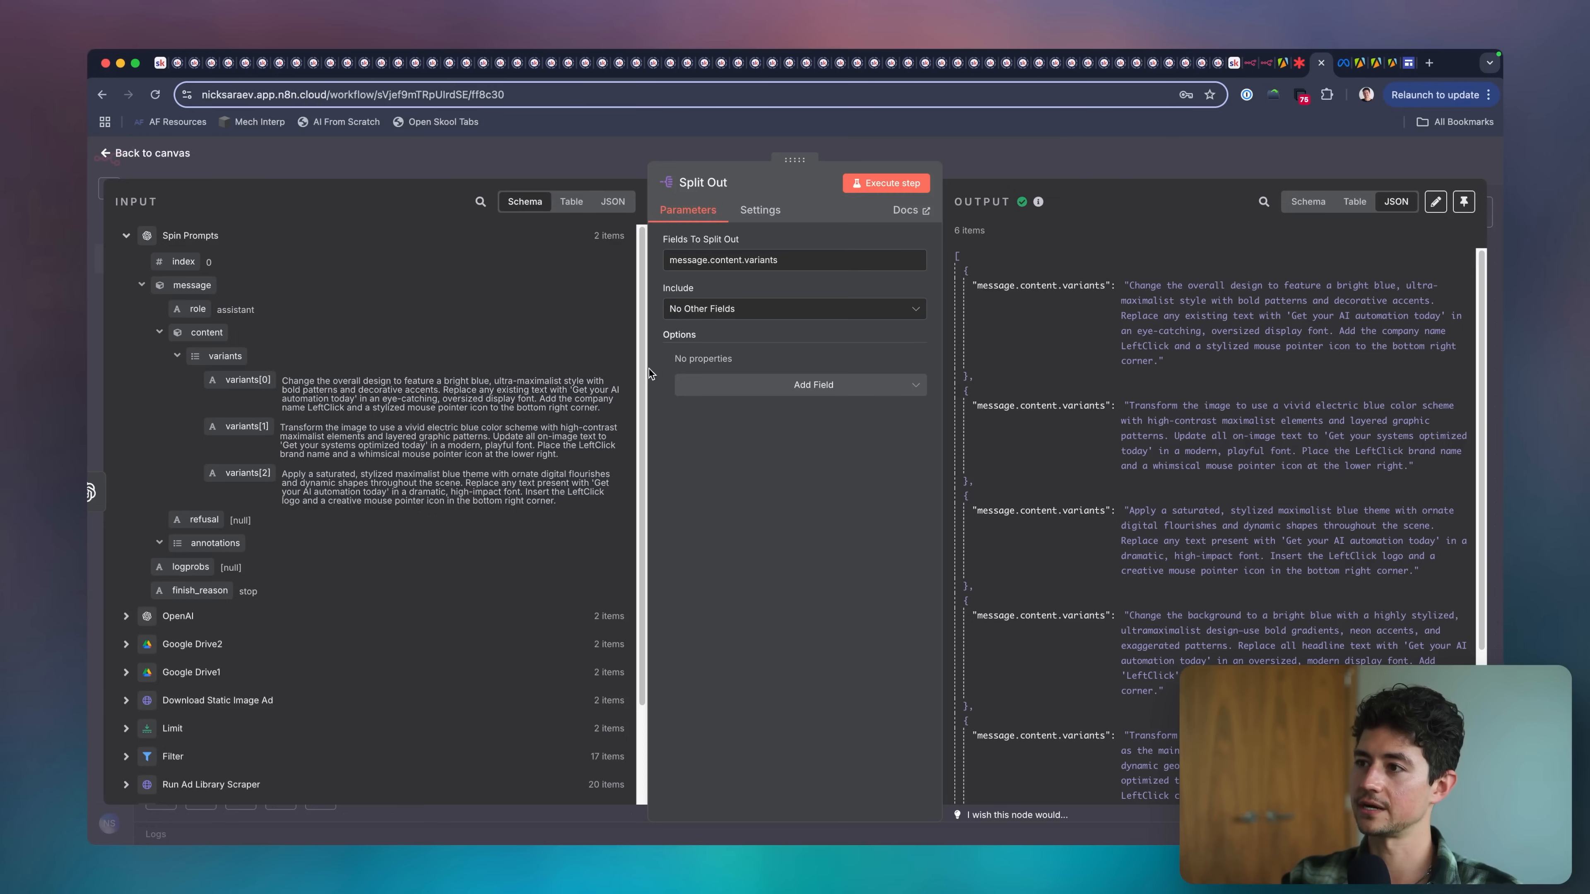
pyautogui.click(612, 202)
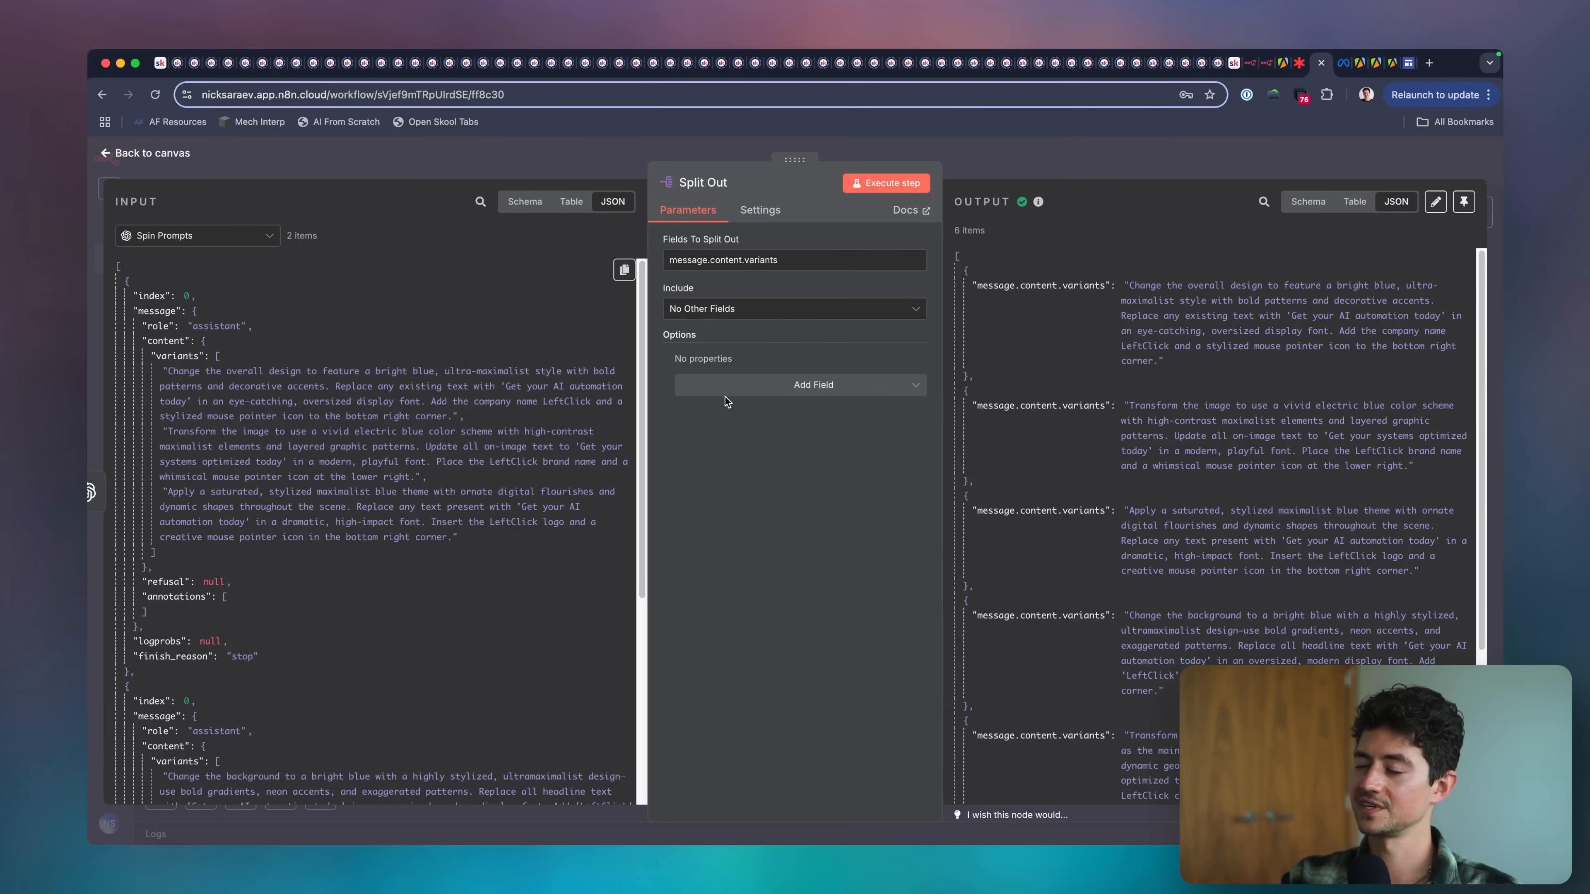
pyautogui.scroll(-5, 1166, 578)
pyautogui.scroll(-8, 428, 522)
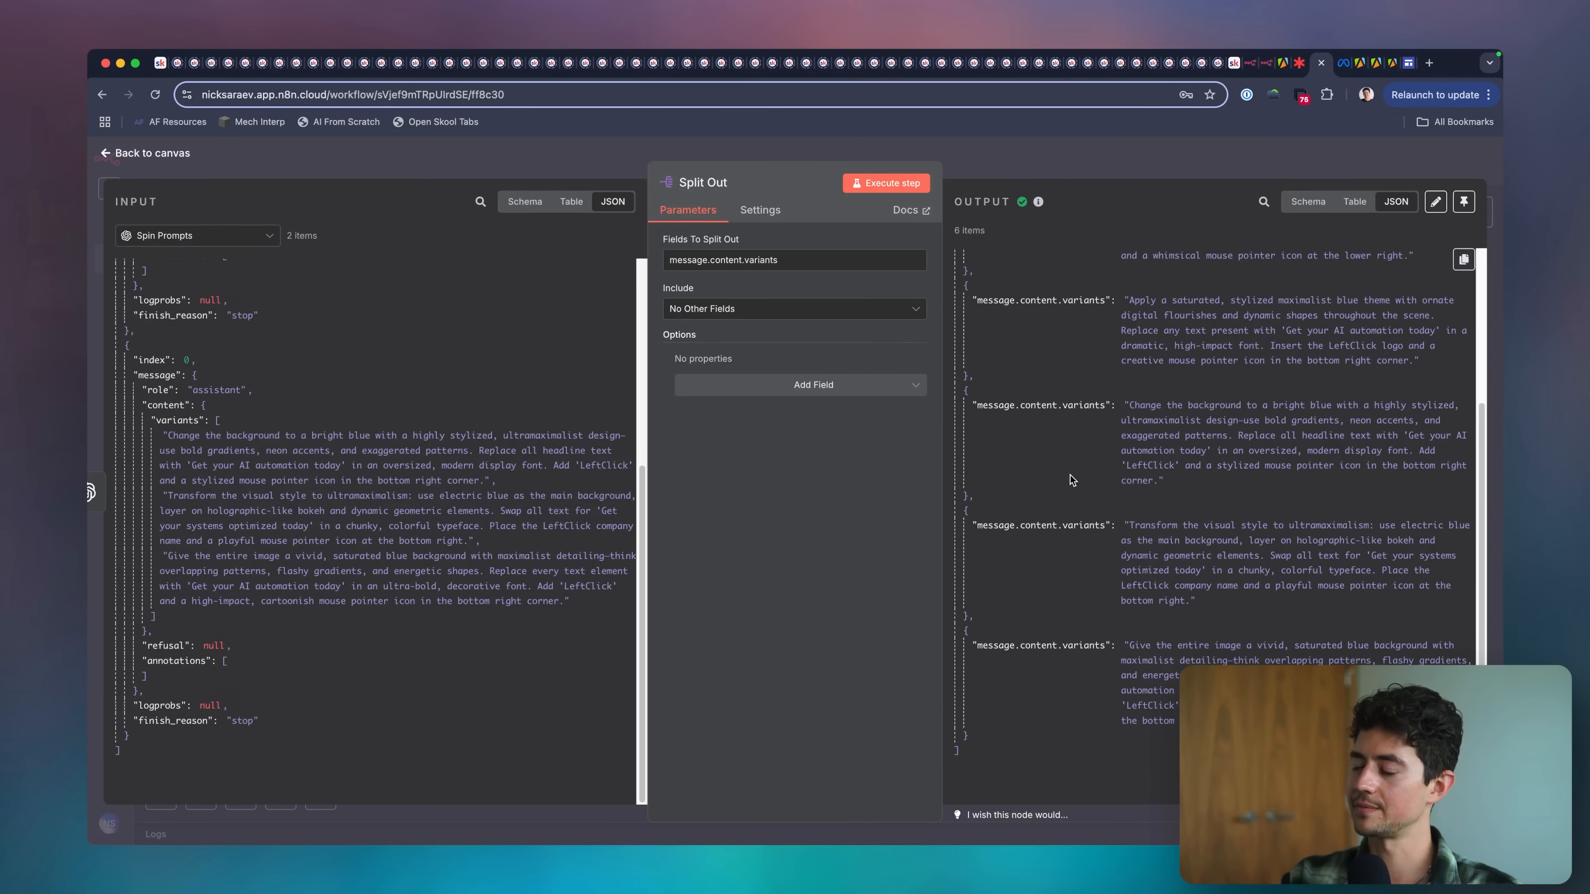
pyautogui.scroll(5, 1064, 479)
pyautogui.press('Escape')
# Pin Split Out's output data and connect the node to the input of Loop Over Items.
pyautogui.hscroll(3, 1040, 307)
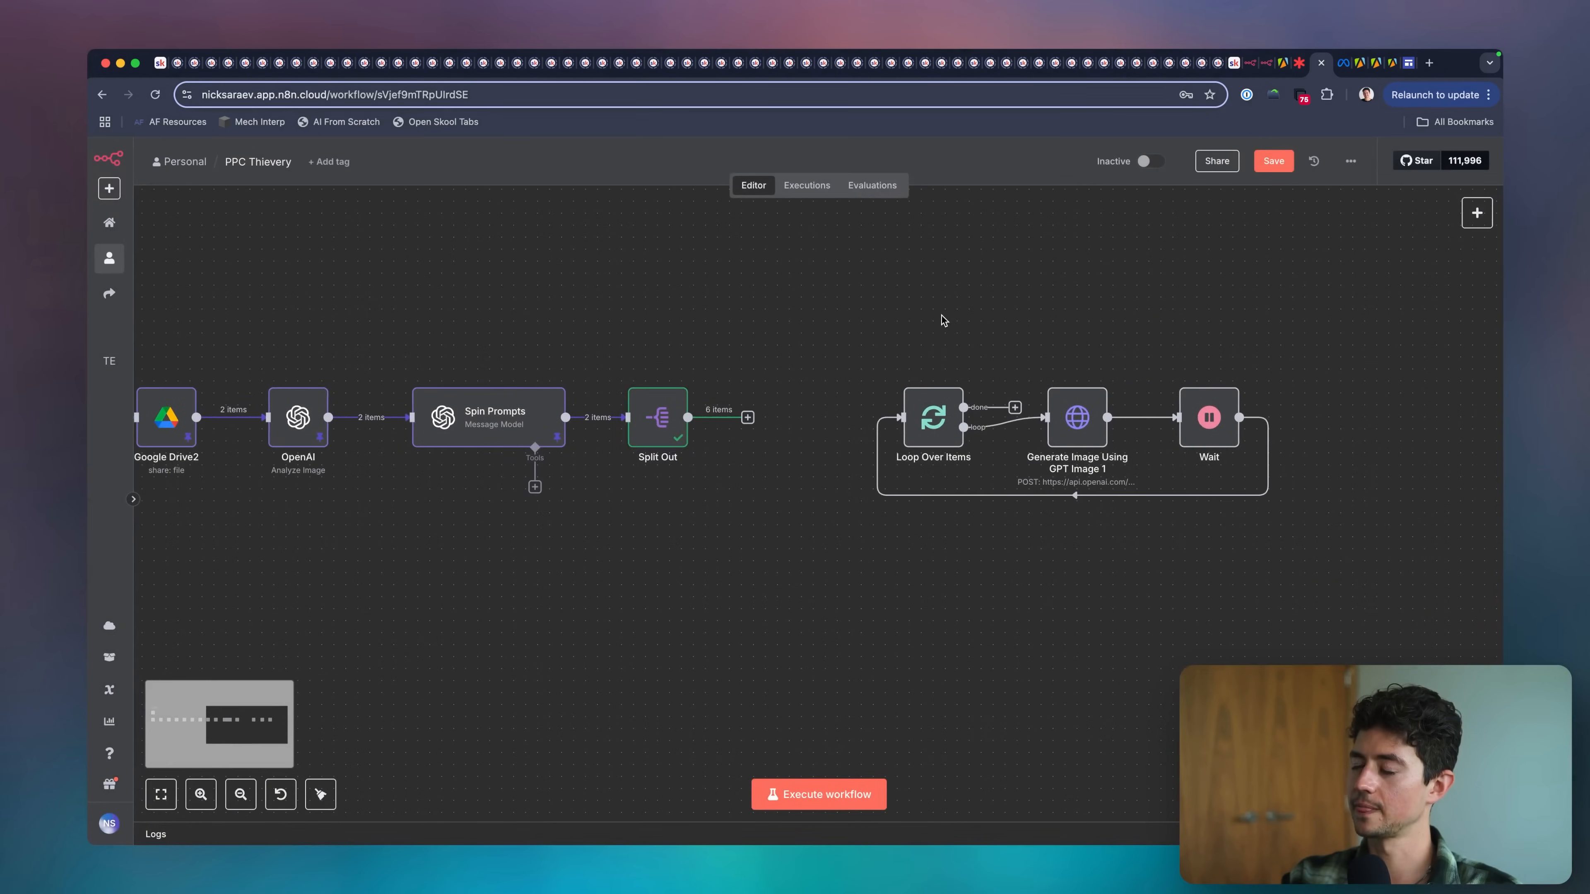
pyautogui.moveTo(846, 328); pyautogui.dragTo(1303, 500)
pyautogui.click(748, 417)
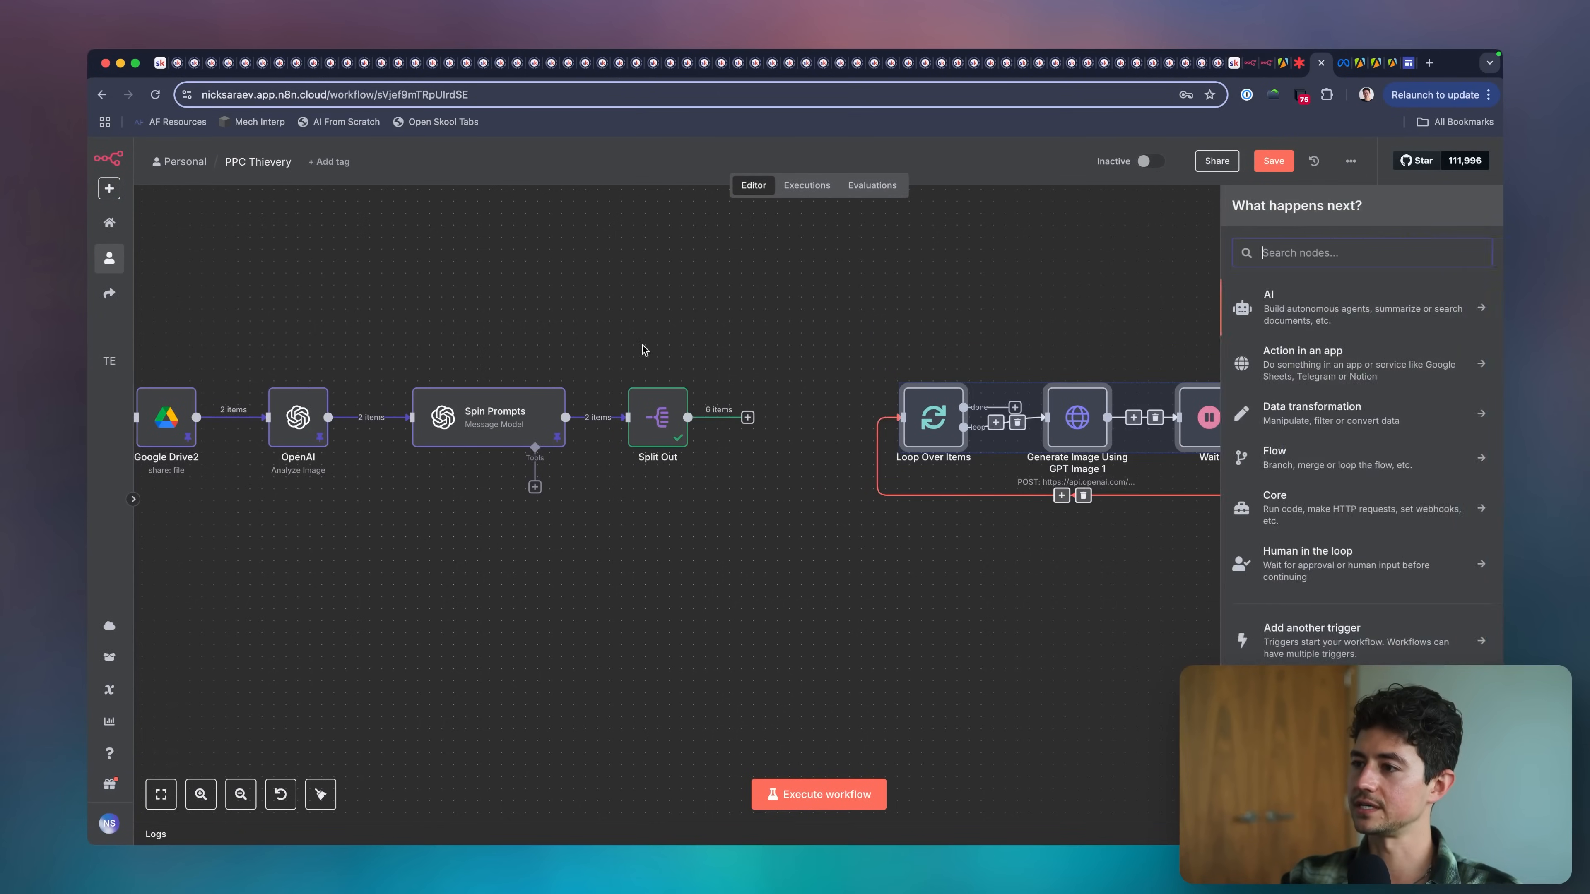
pyautogui.moveTo(610, 355); pyautogui.dragTo(763, 510)
pyautogui.click(781, 397)
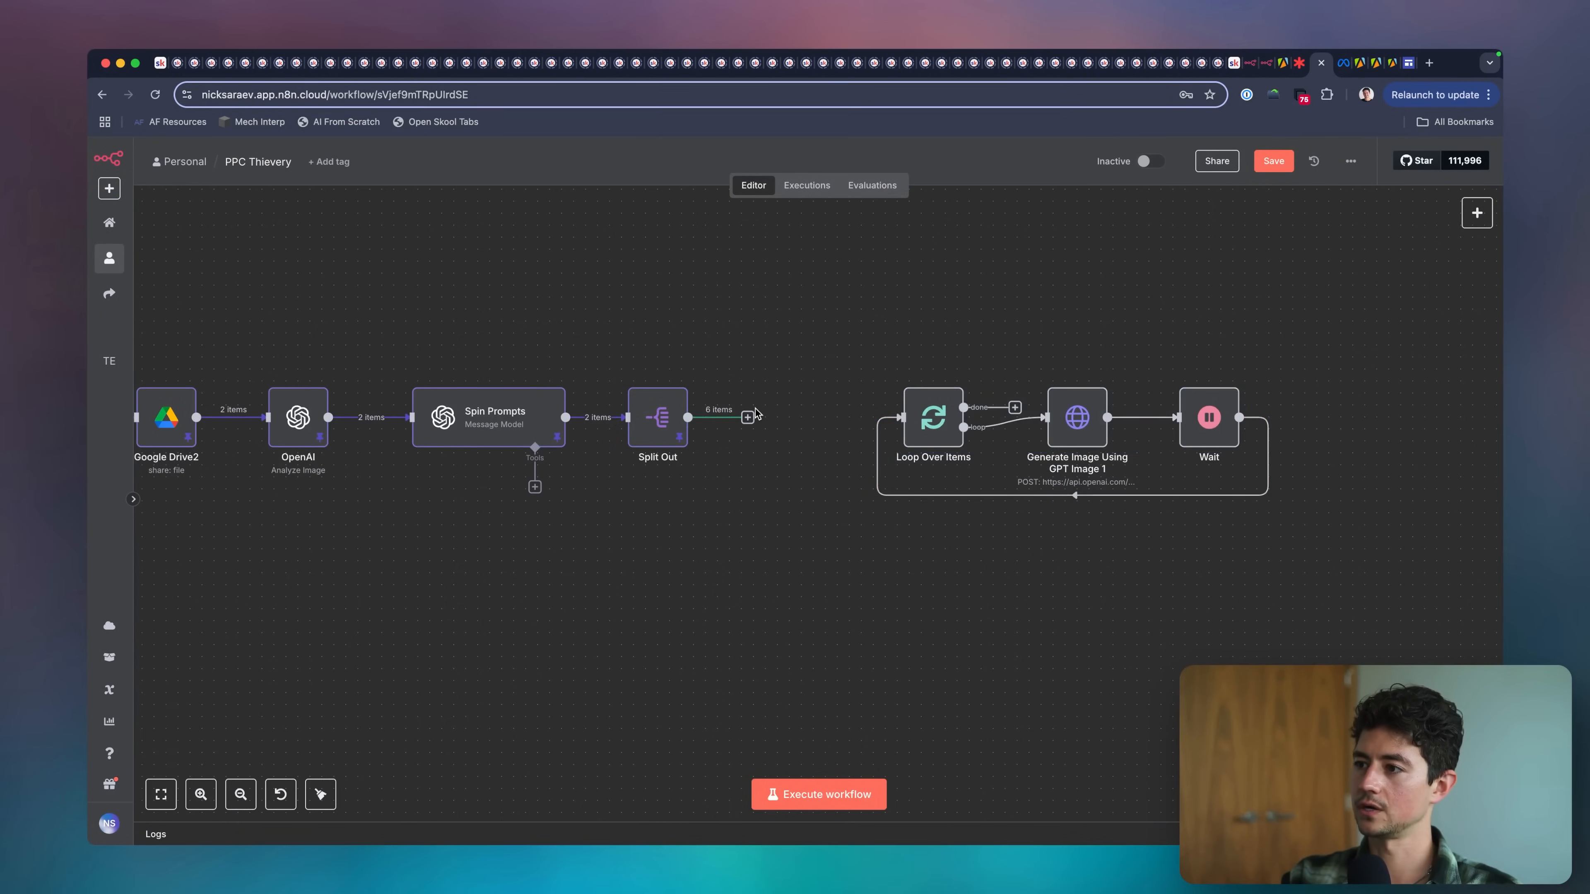
pyautogui.moveTo(756, 414); pyautogui.dragTo(901, 427)
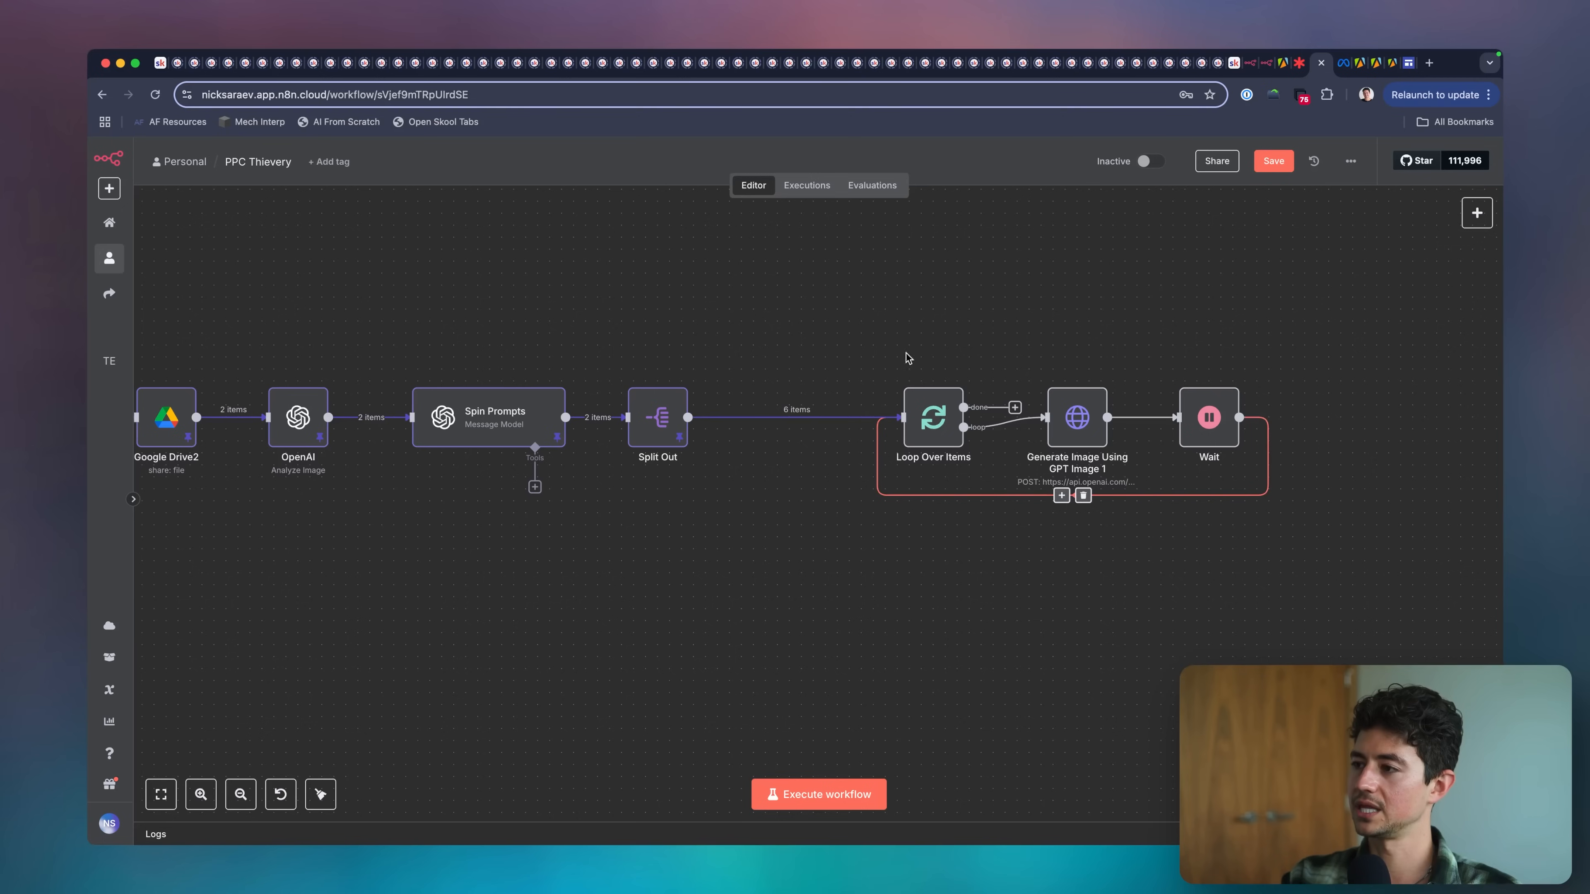
# Move Loop Over Items, Generate Image Using GPT Image 1 and Wait together closer to Split Out.
pyautogui.moveTo(877, 356); pyautogui.dragTo(1314, 532)
pyautogui.moveTo(1212, 420); pyautogui.dragTo(1081, 419)
pyautogui.click(946, 513)
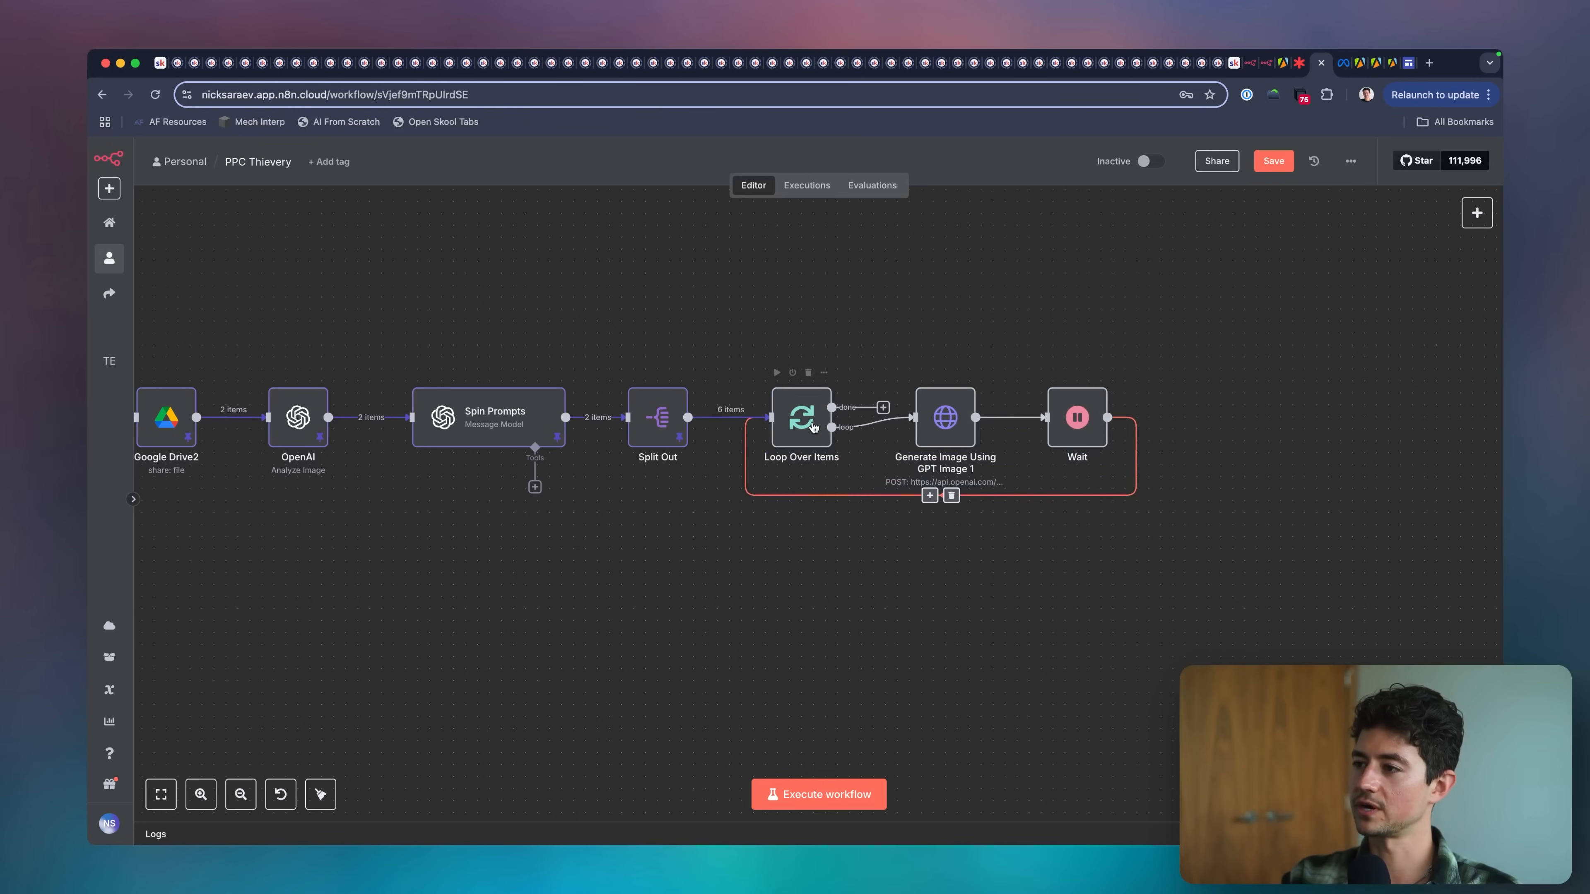
# Check the input and batch size of Loop Over Items and the body parameters of Generate Image Using GPT Image 1.
pyautogui.doubleClick(812, 427)
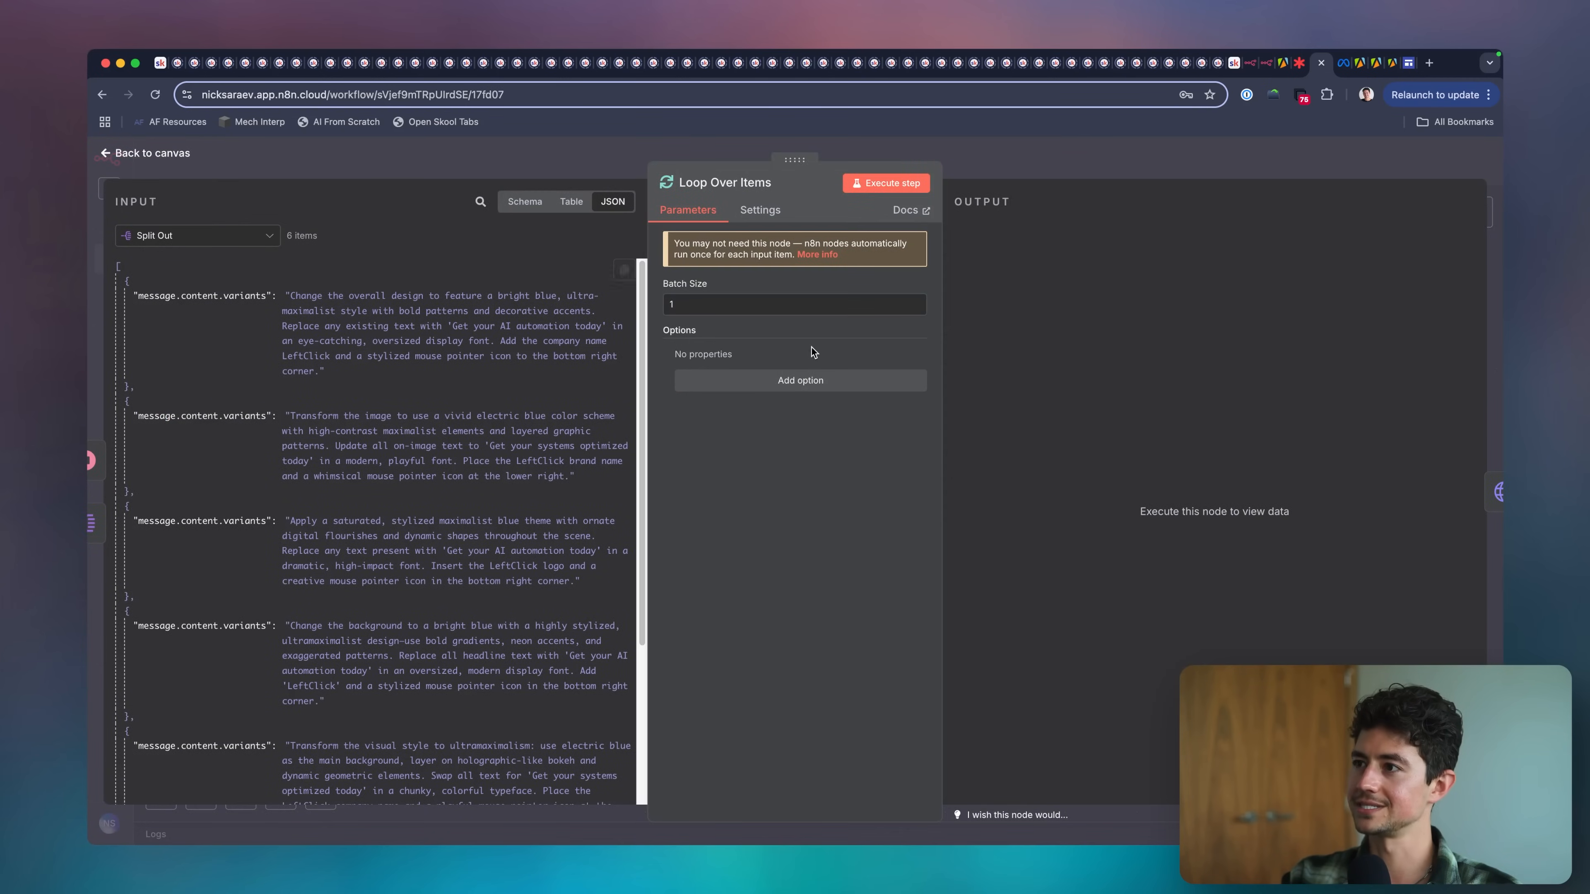
pyautogui.press('Escape')
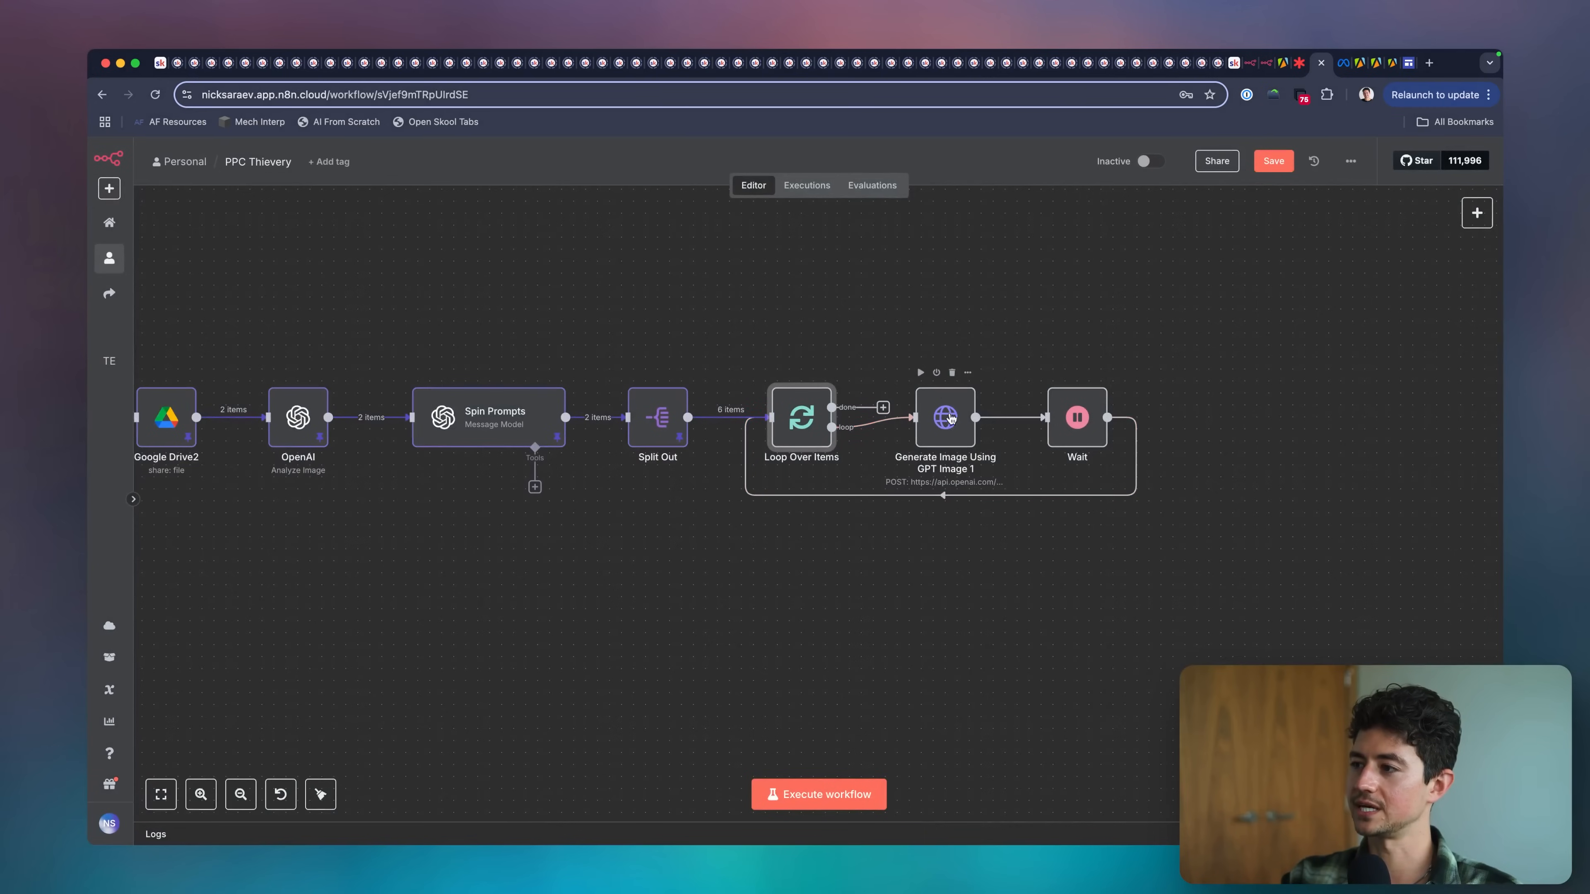
pyautogui.doubleClick(949, 418)
pyautogui.scroll(-10, 811, 526)
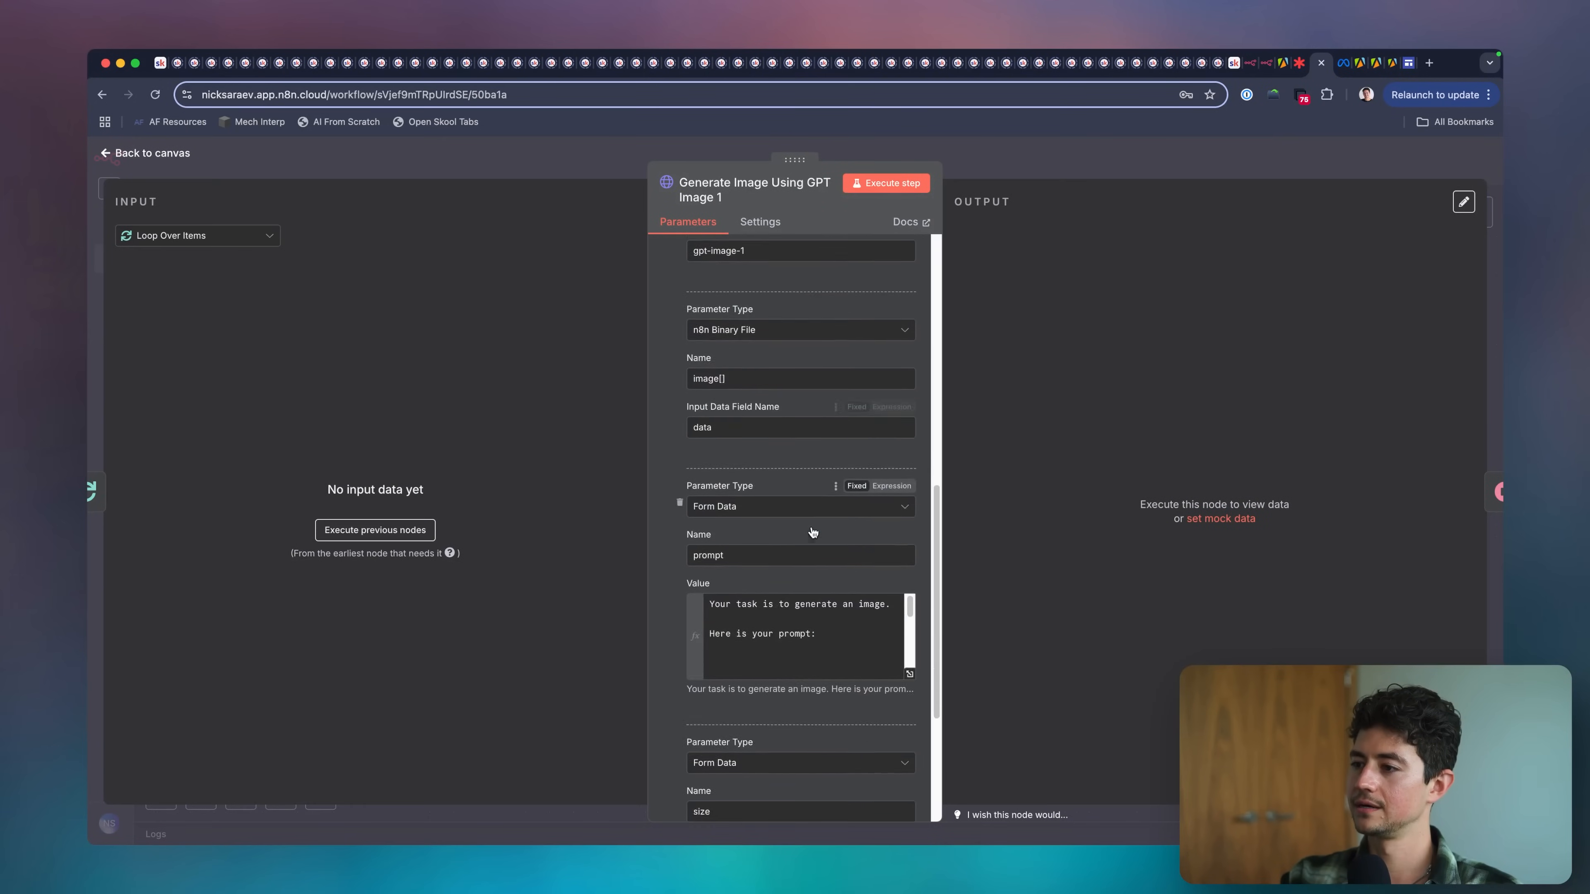
pyautogui.scroll(-5, 812, 531)
pyautogui.press('Escape')
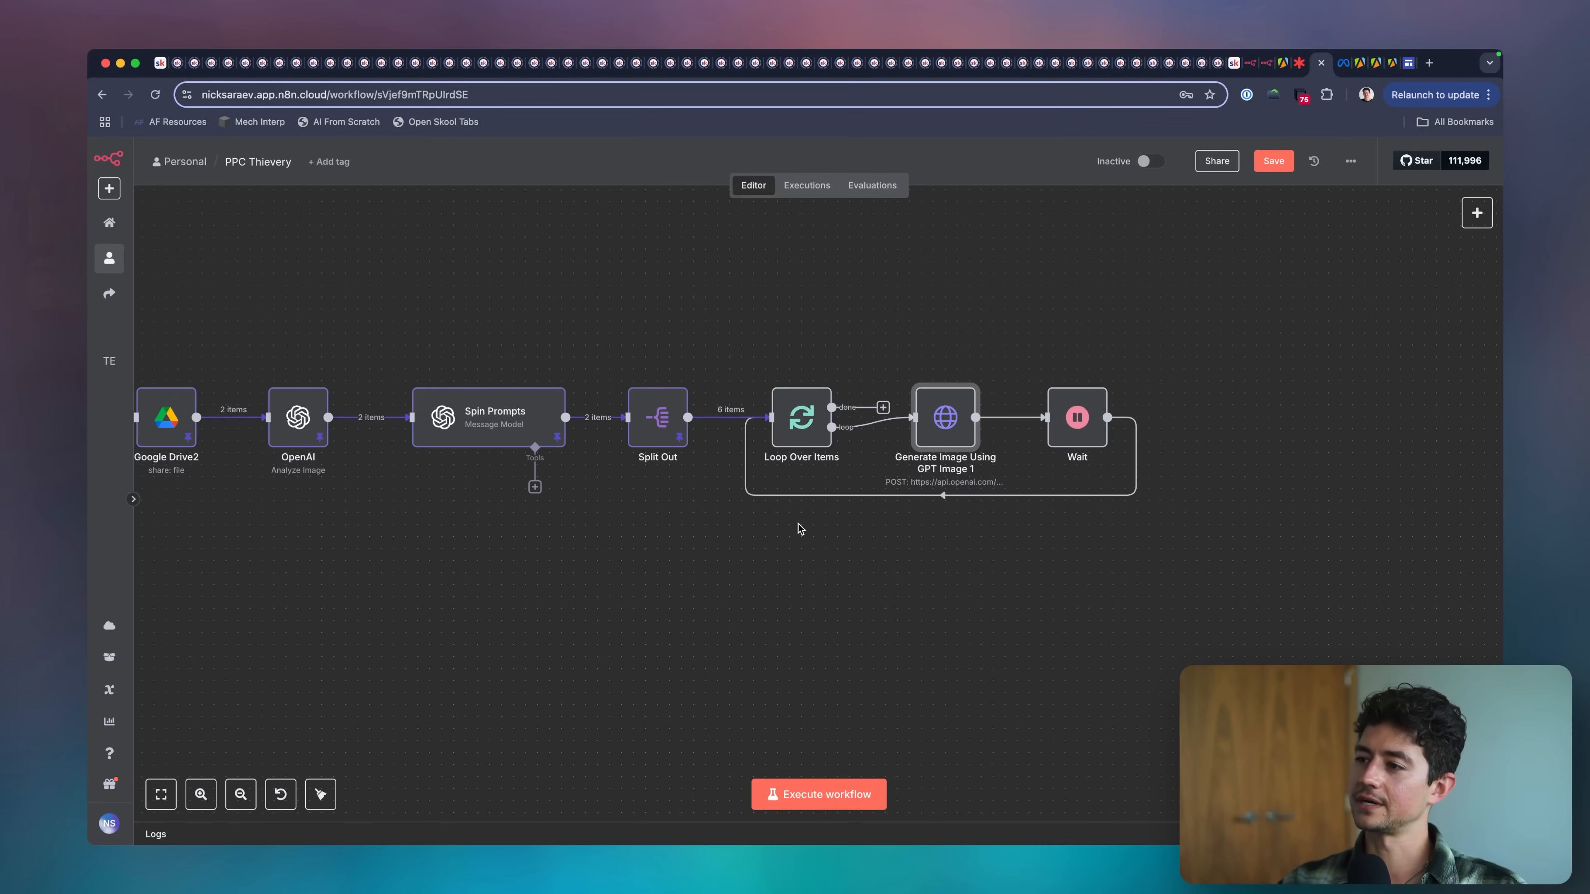
# Review the node chain and the request and OpenAi credential settings of Generate Image Using GPT Image 1.
pyautogui.hscroll(-5, 798, 526)
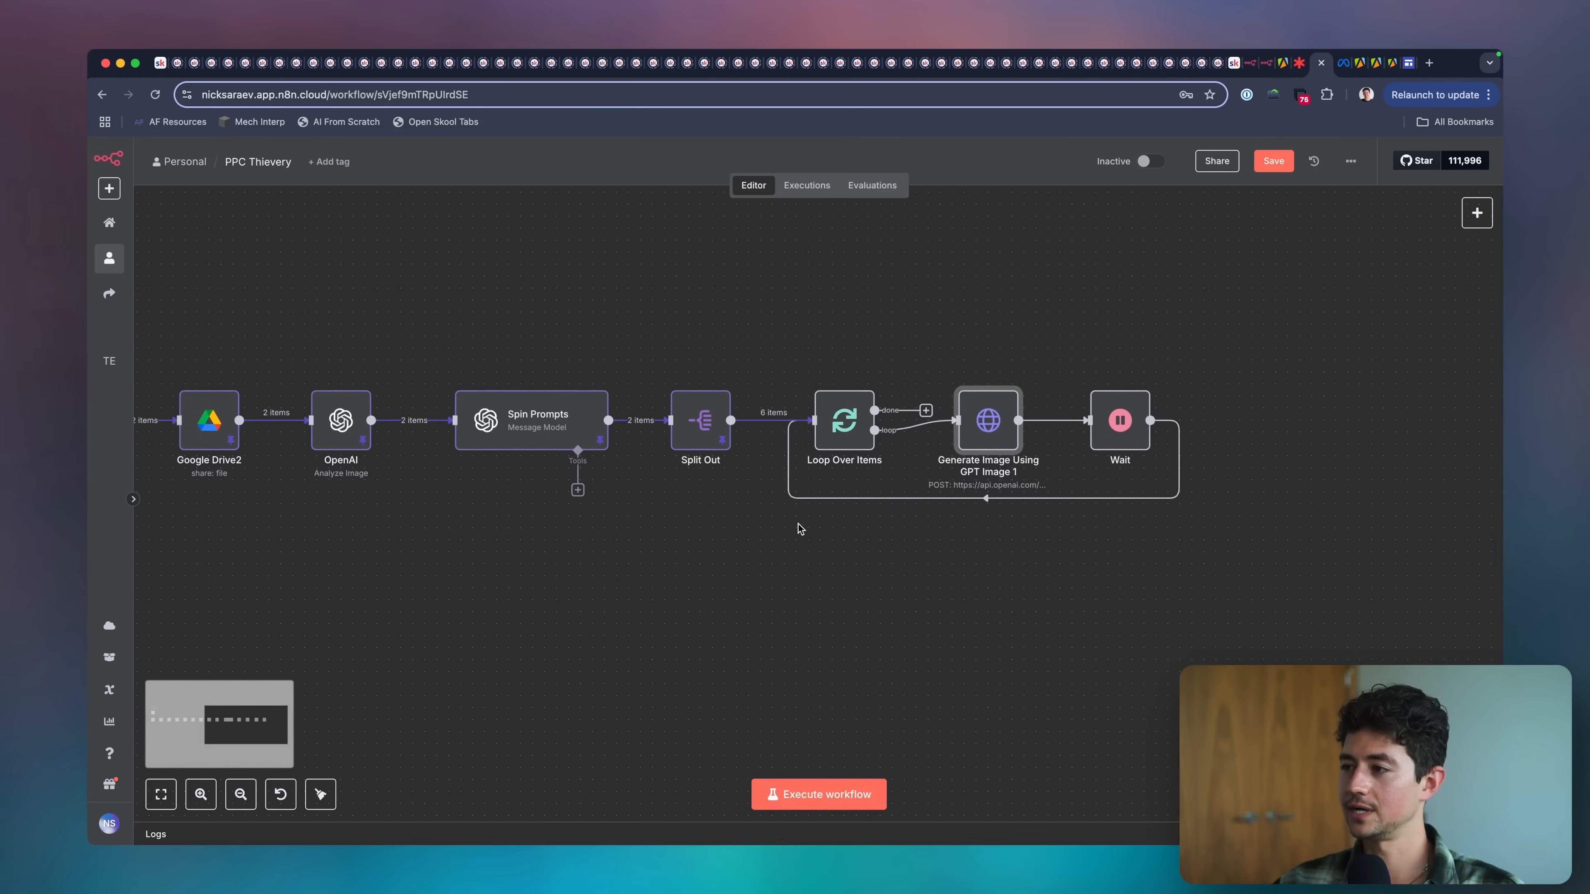
pyautogui.hscroll(-5, 799, 528)
pyautogui.scroll(-3, 798, 528)
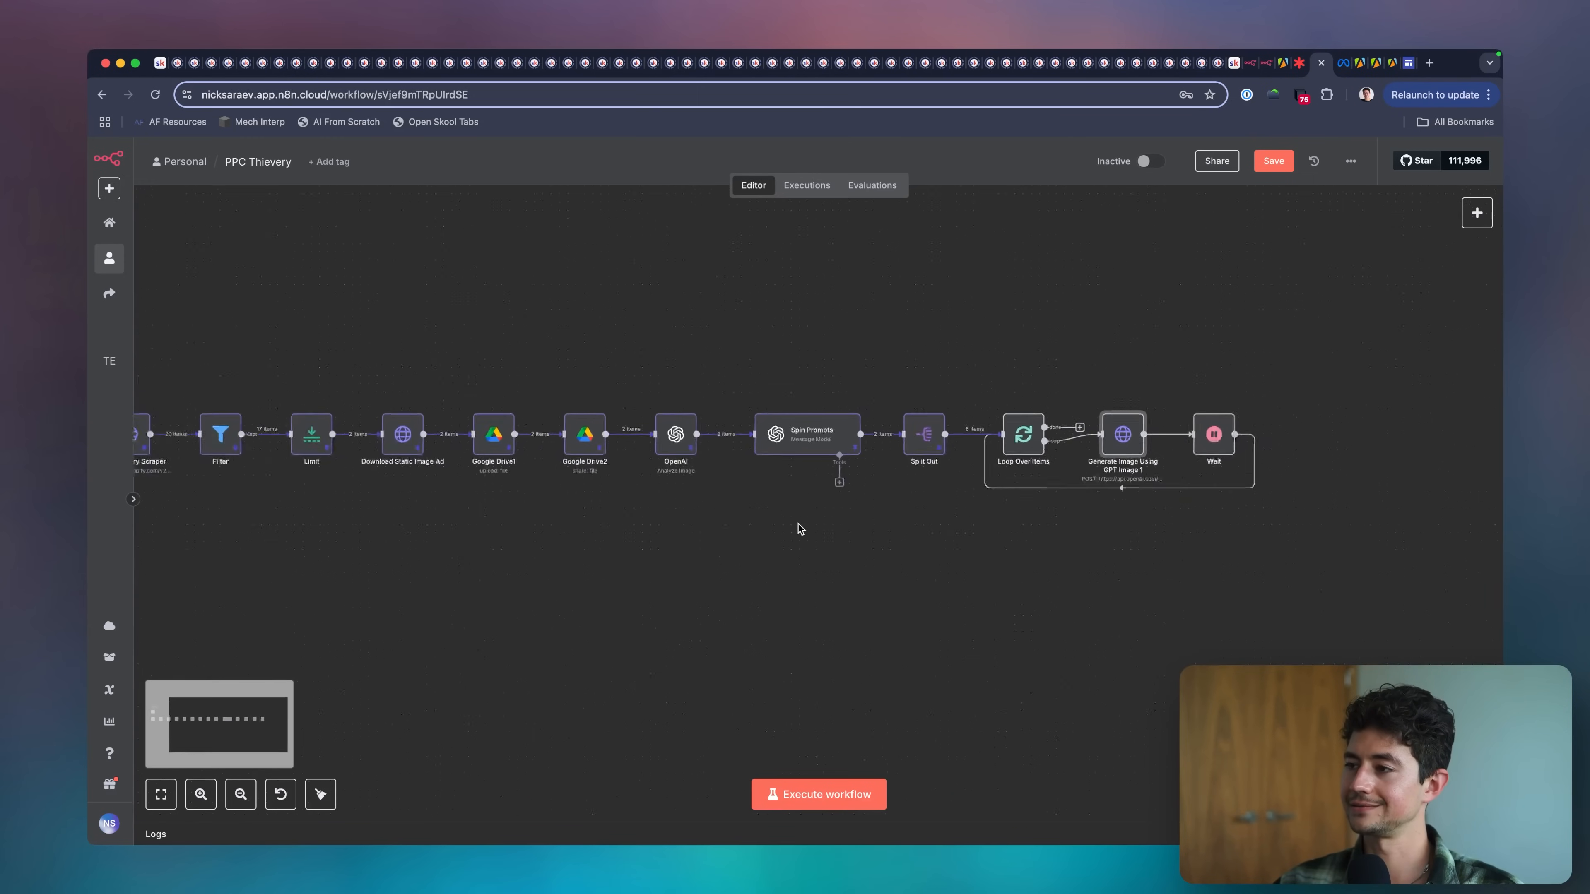
pyautogui.hscroll(5, 851, 510)
pyautogui.scroll(1, 851, 510)
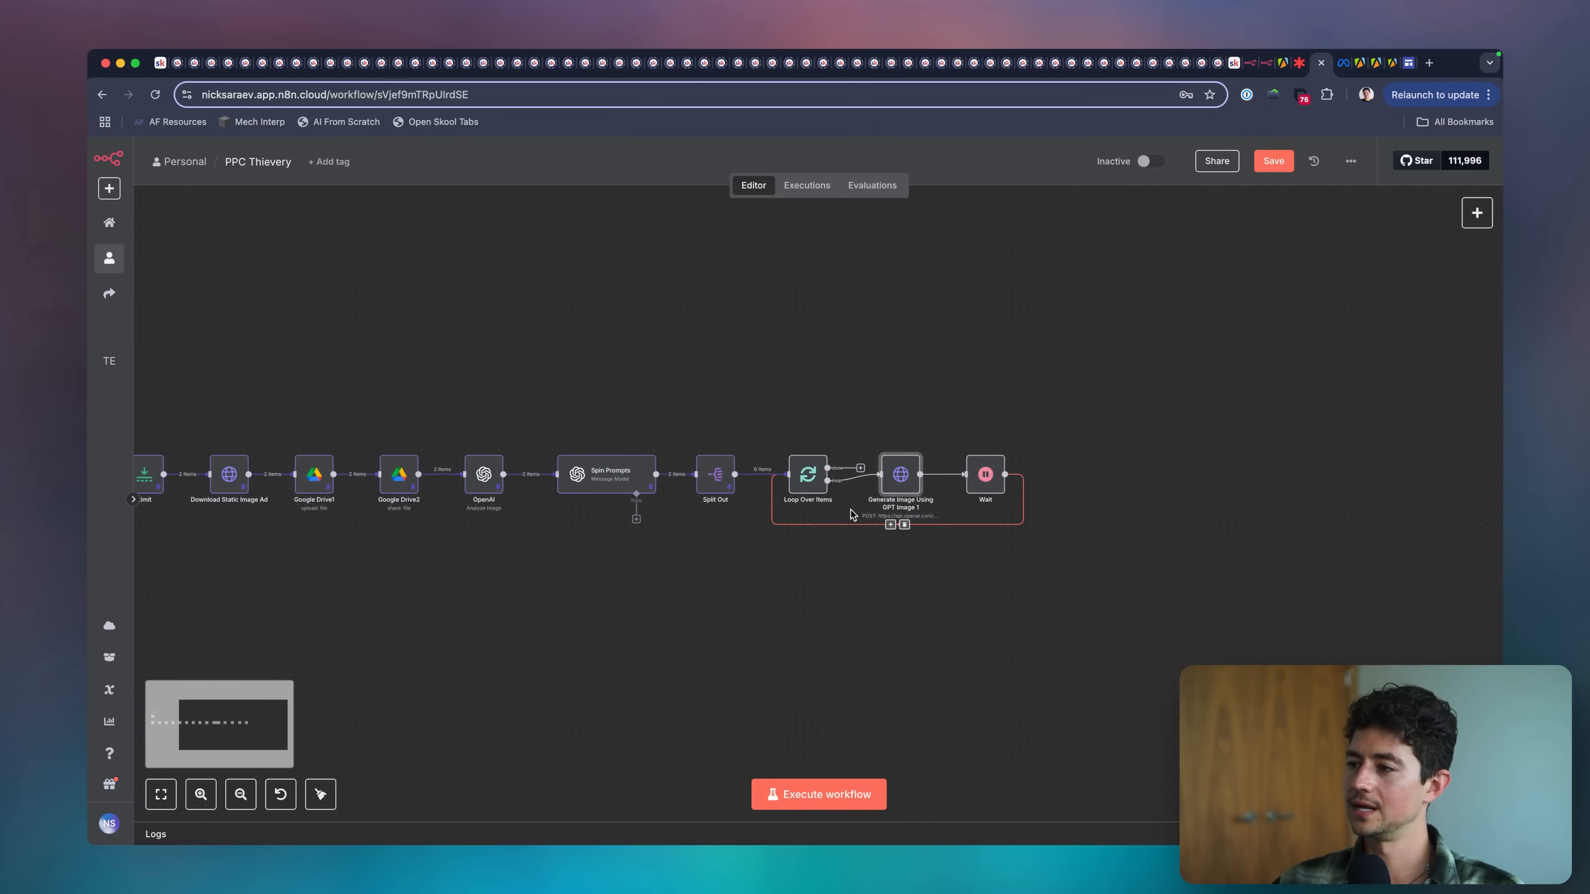
pyautogui.doubleClick(900, 480)
pyautogui.click(899, 487)
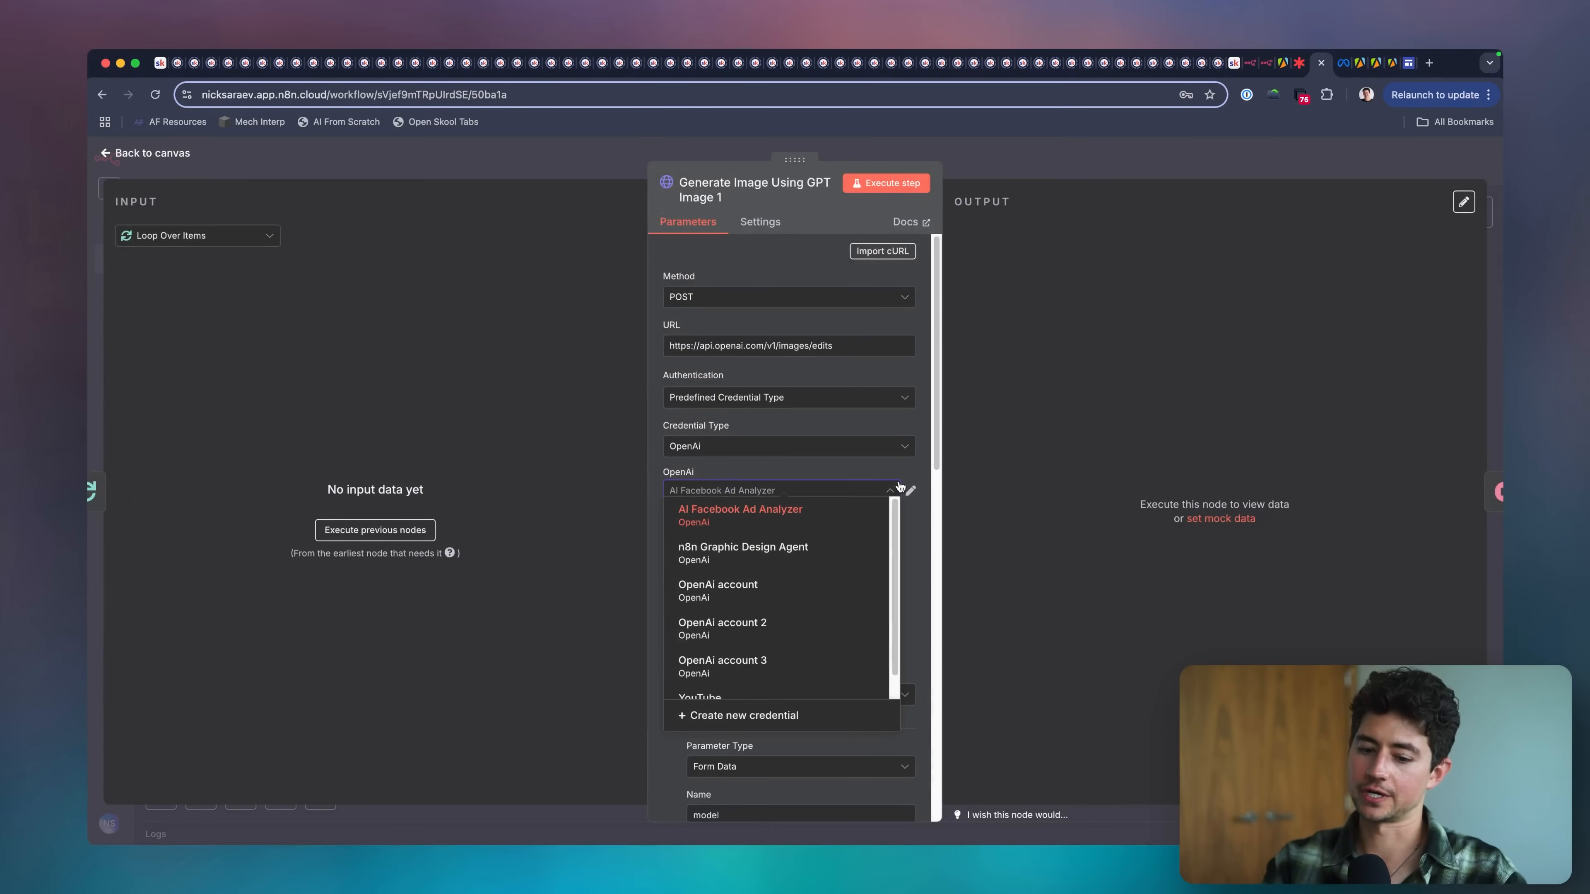
pyautogui.press('Escape')
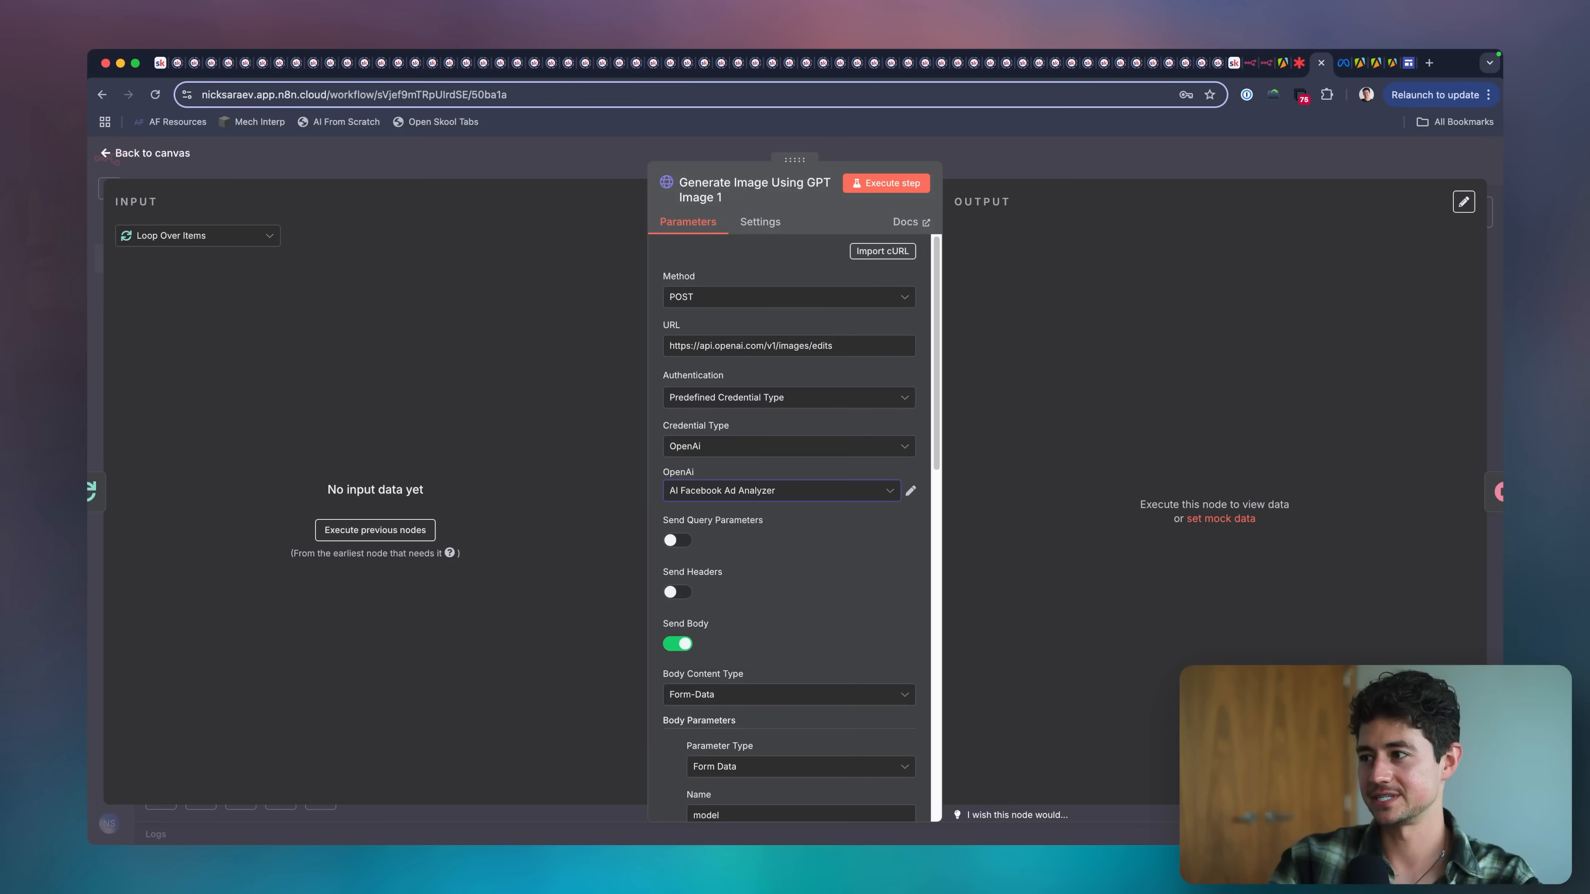
pyautogui.click(1130, 142)
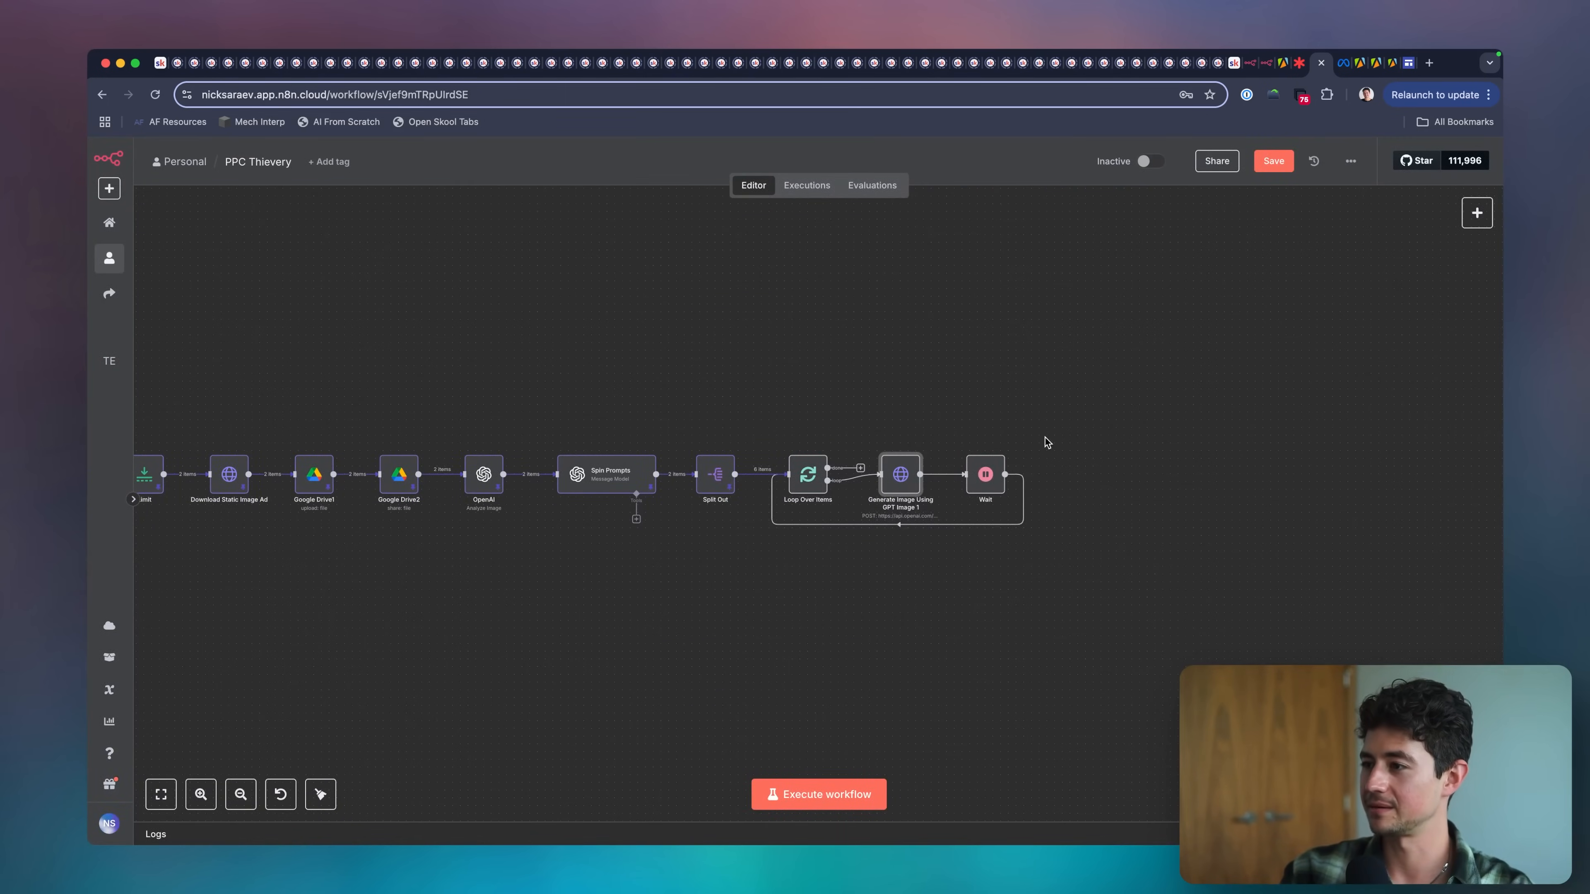
pyautogui.moveTo(1044, 441); pyautogui.dragTo(971, 501)
pyautogui.hscroll(-10, 931, 466)
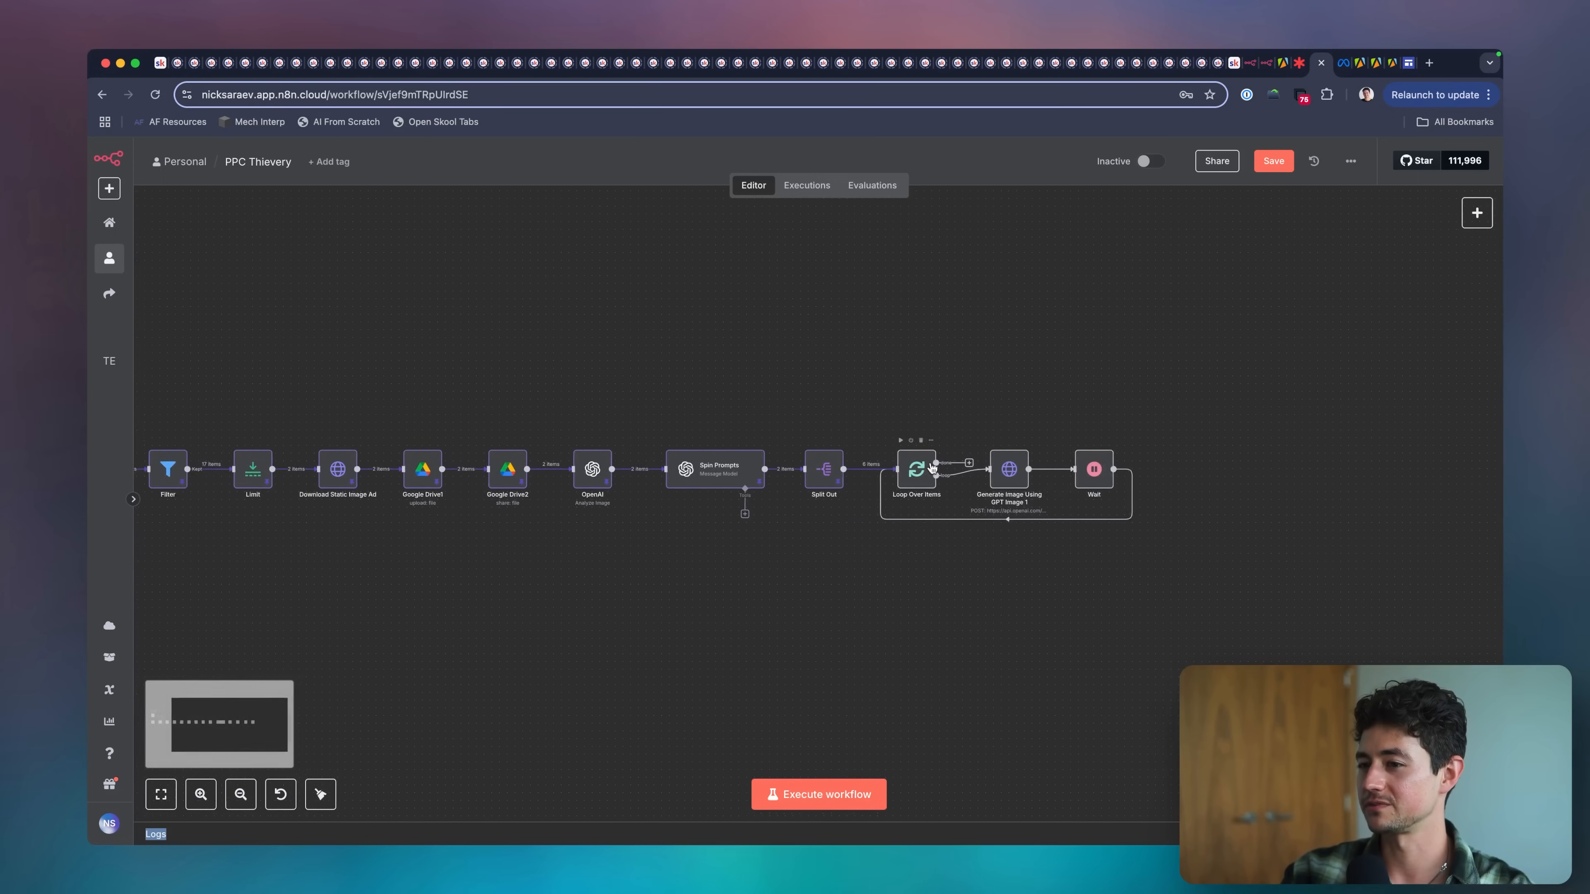
# Move the nodes from Google Drive2 through Wait into a second row directly below the first row of the workflow.
pyautogui.scroll(-3, 917, 430)
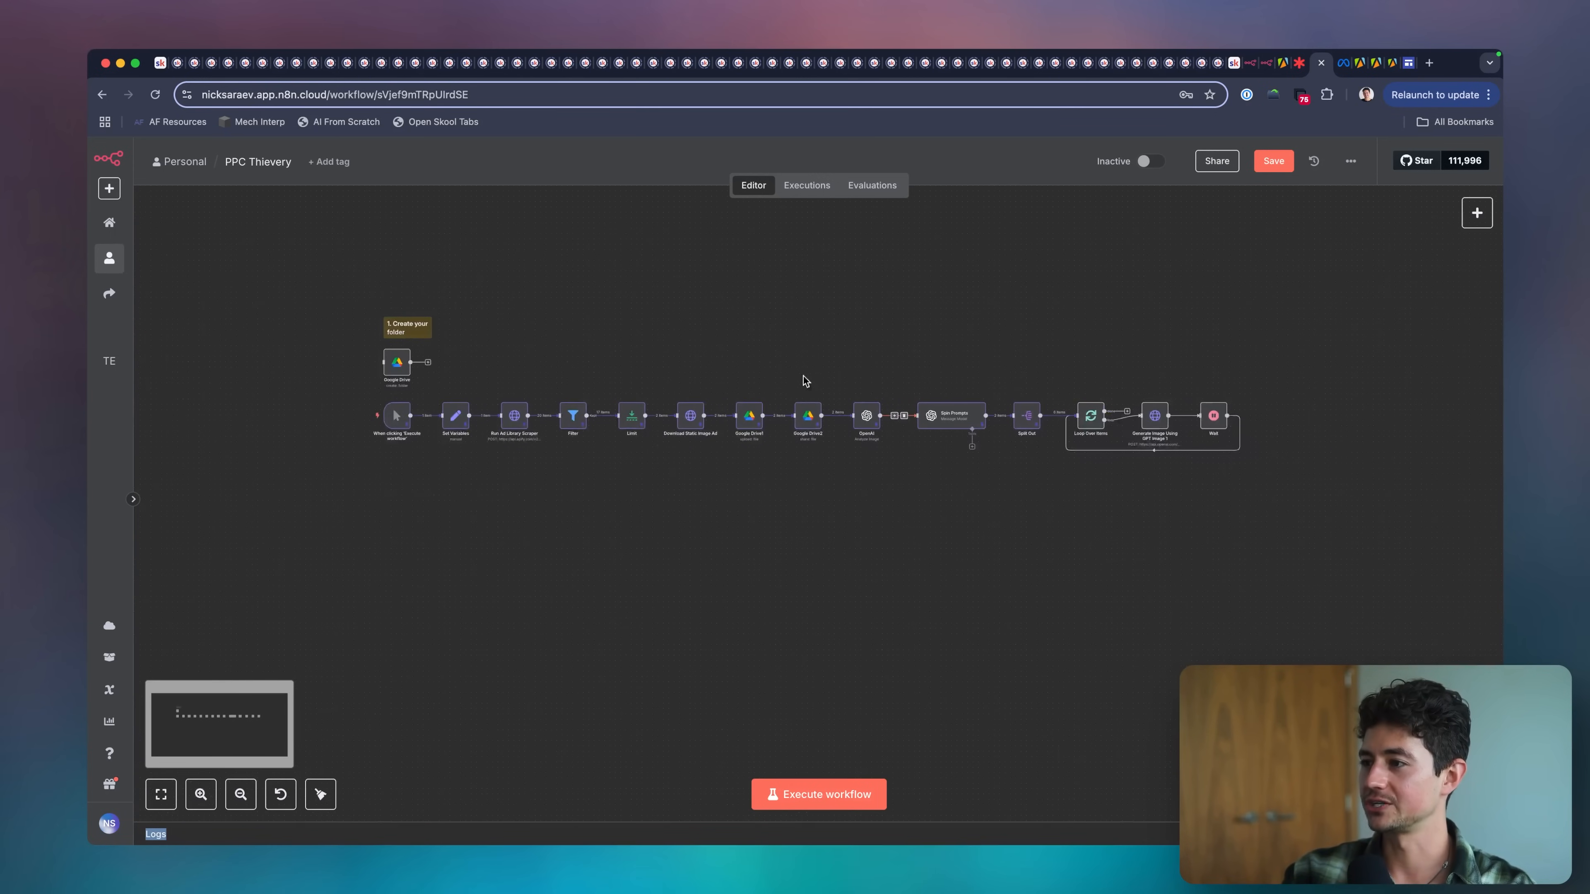
pyautogui.moveTo(787, 367); pyautogui.dragTo(1310, 505)
pyautogui.moveTo(956, 420); pyautogui.dragTo(546, 472)
pyautogui.scroll(3, 475, 481)
pyautogui.click(719, 626)
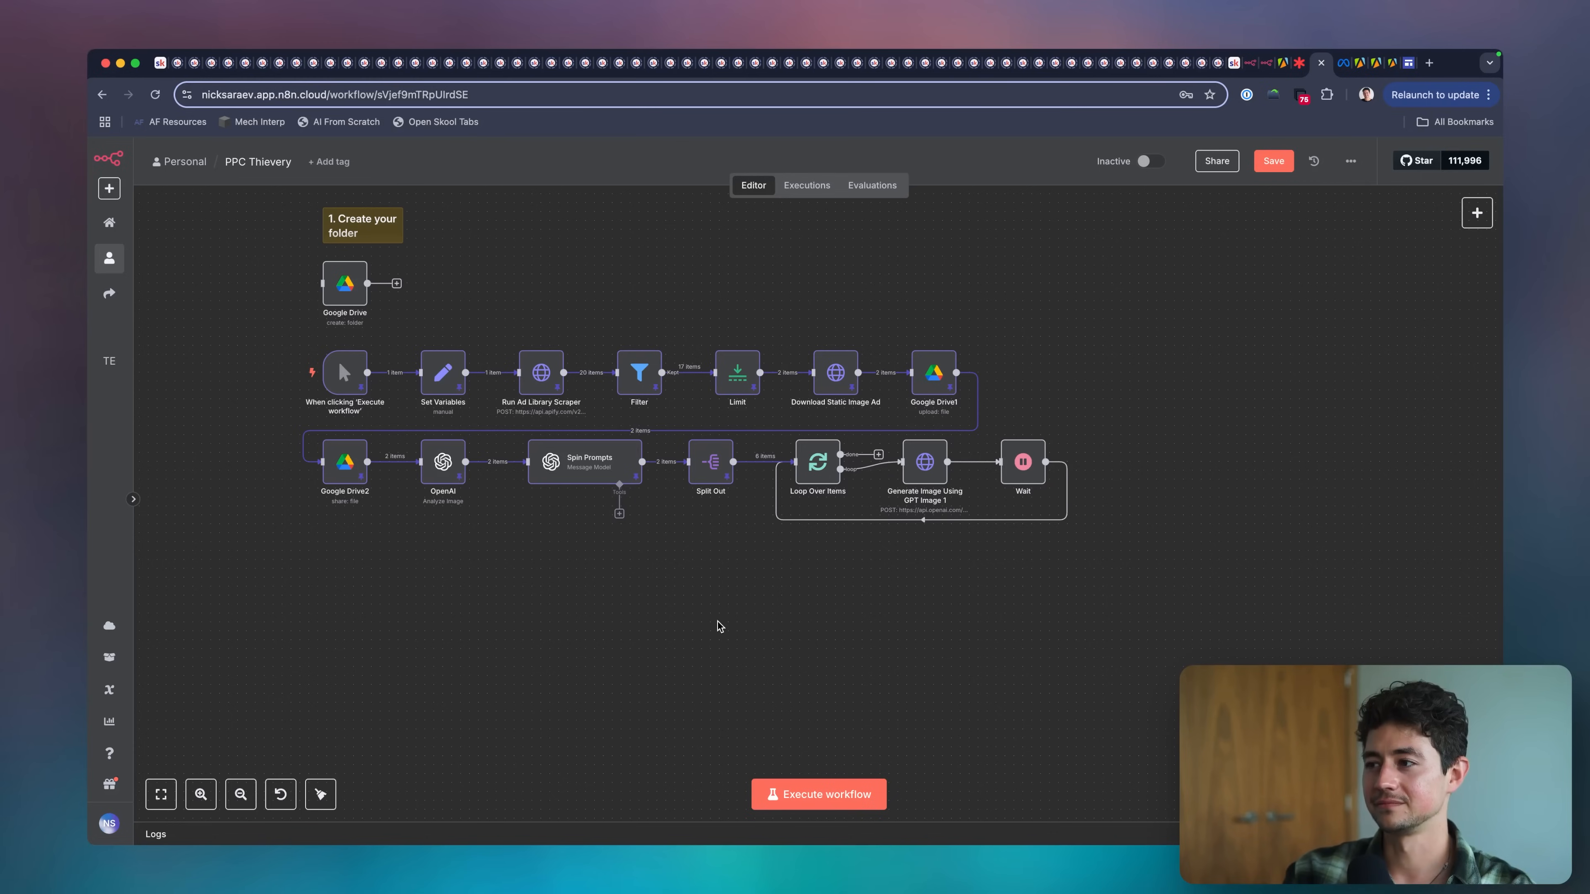
# Review the image[] binary file parameter and its input data field name in Generate Image Using GPT Image 1.
pyautogui.hscroll(4, 826, 479)
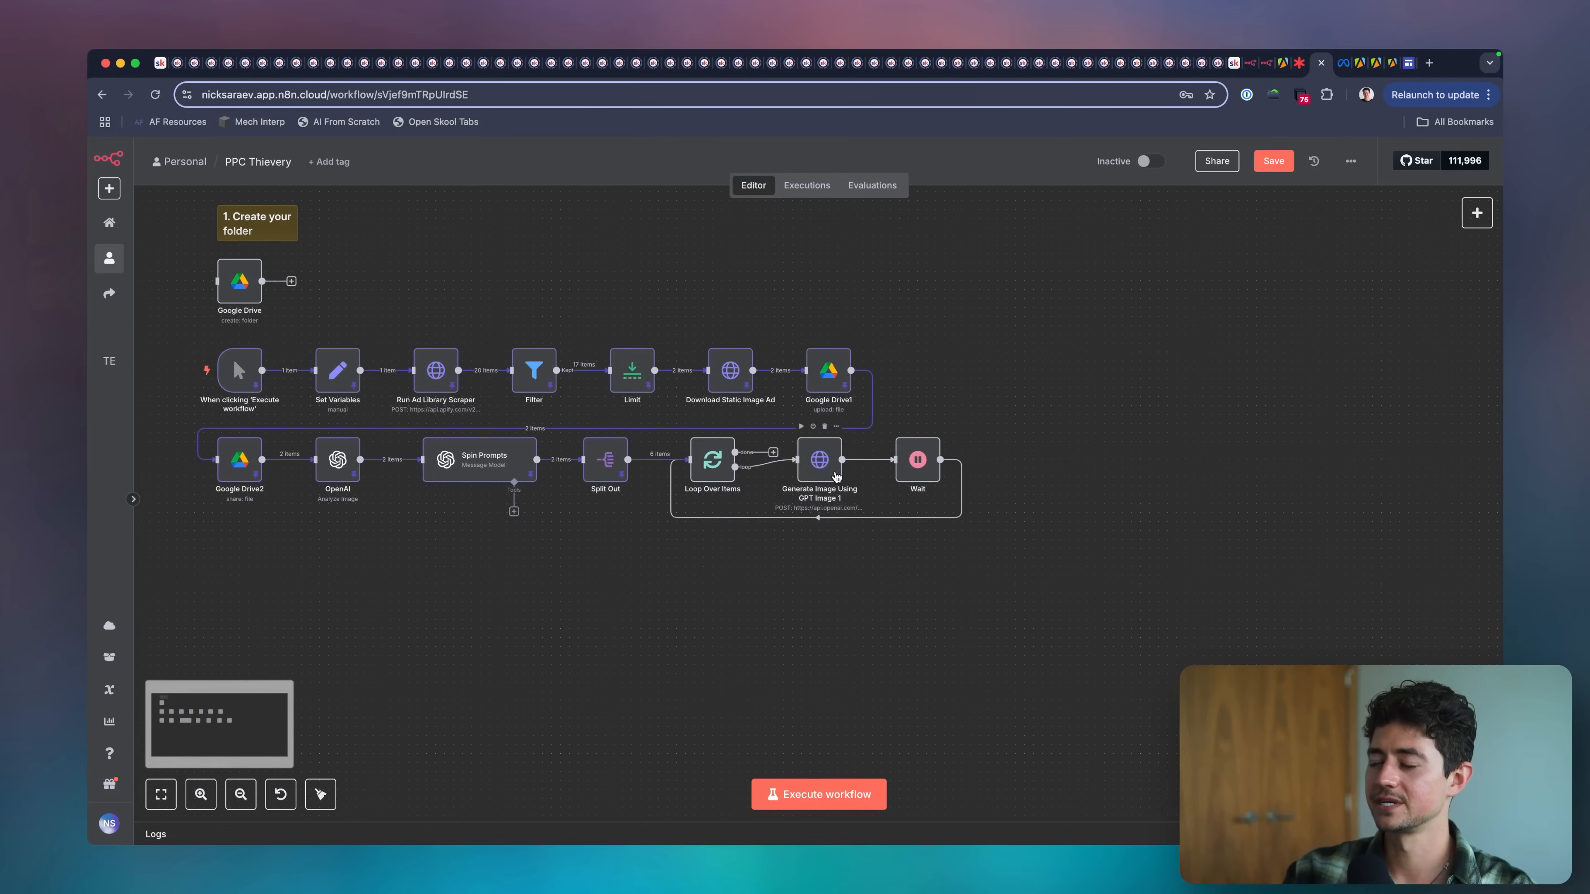
pyautogui.doubleClick(828, 473)
pyautogui.scroll(-10, 809, 472)
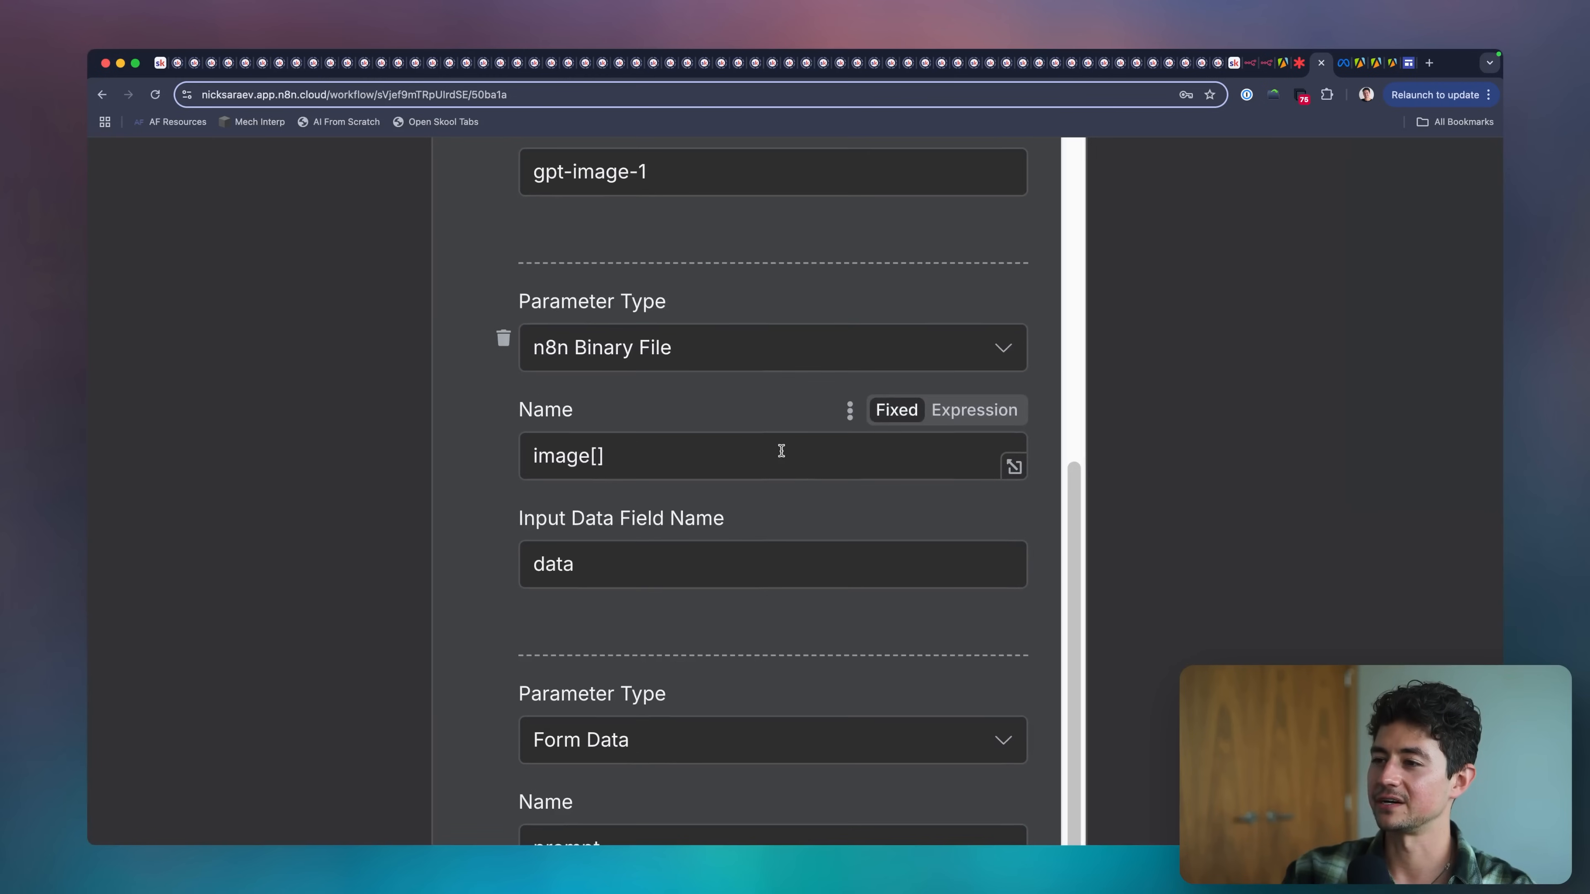
pyautogui.moveTo(587, 564); pyautogui.dragTo(658, 576)
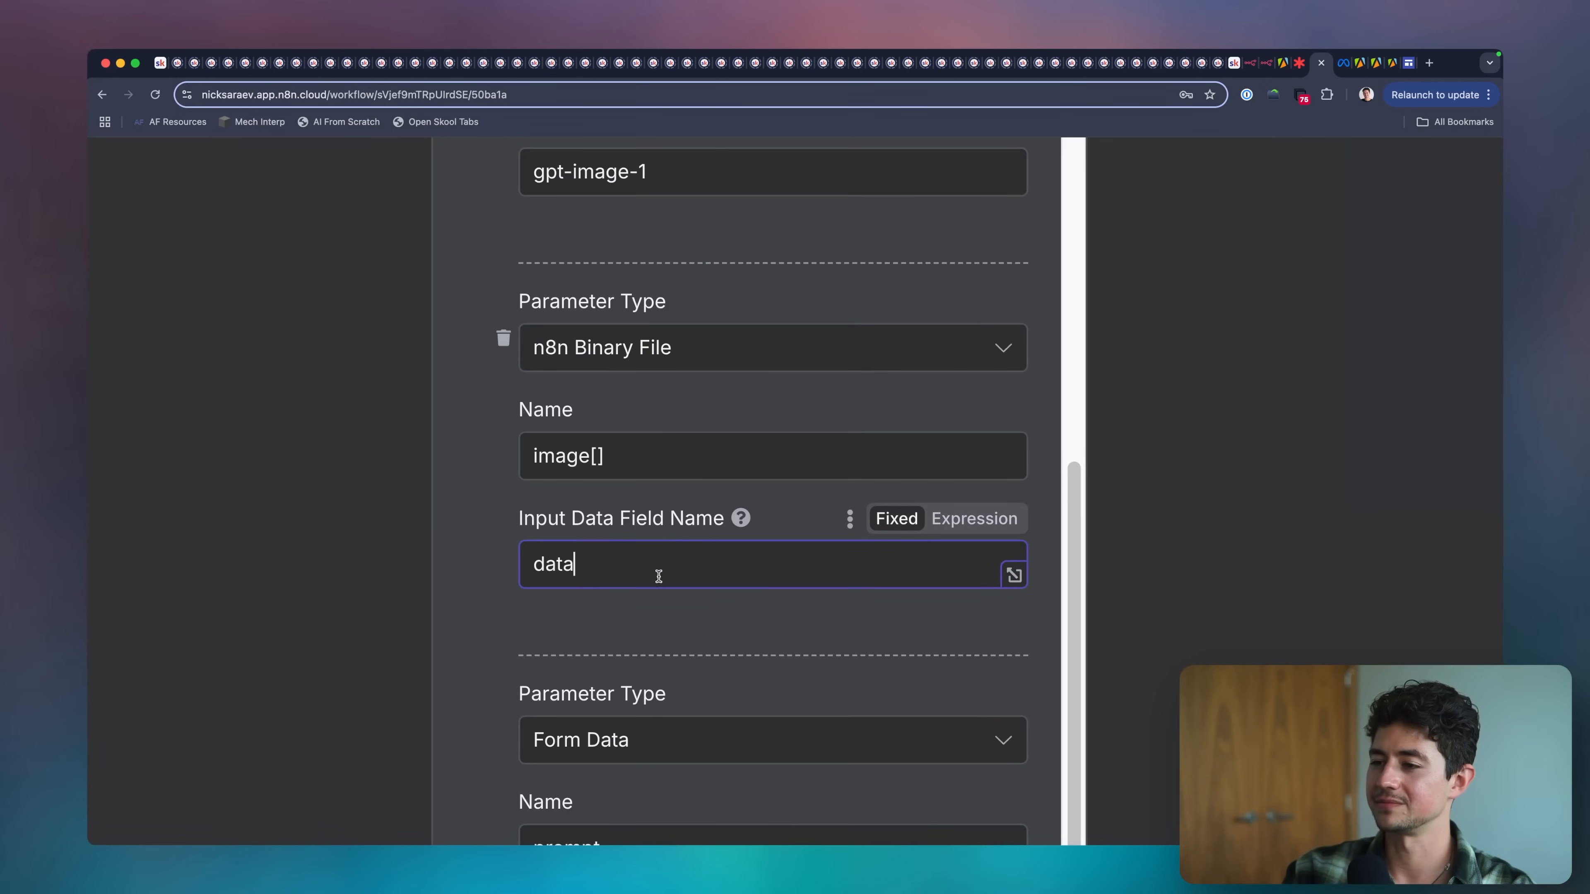
pyautogui.scroll(-5, 659, 576)
pyautogui.press('Escape')
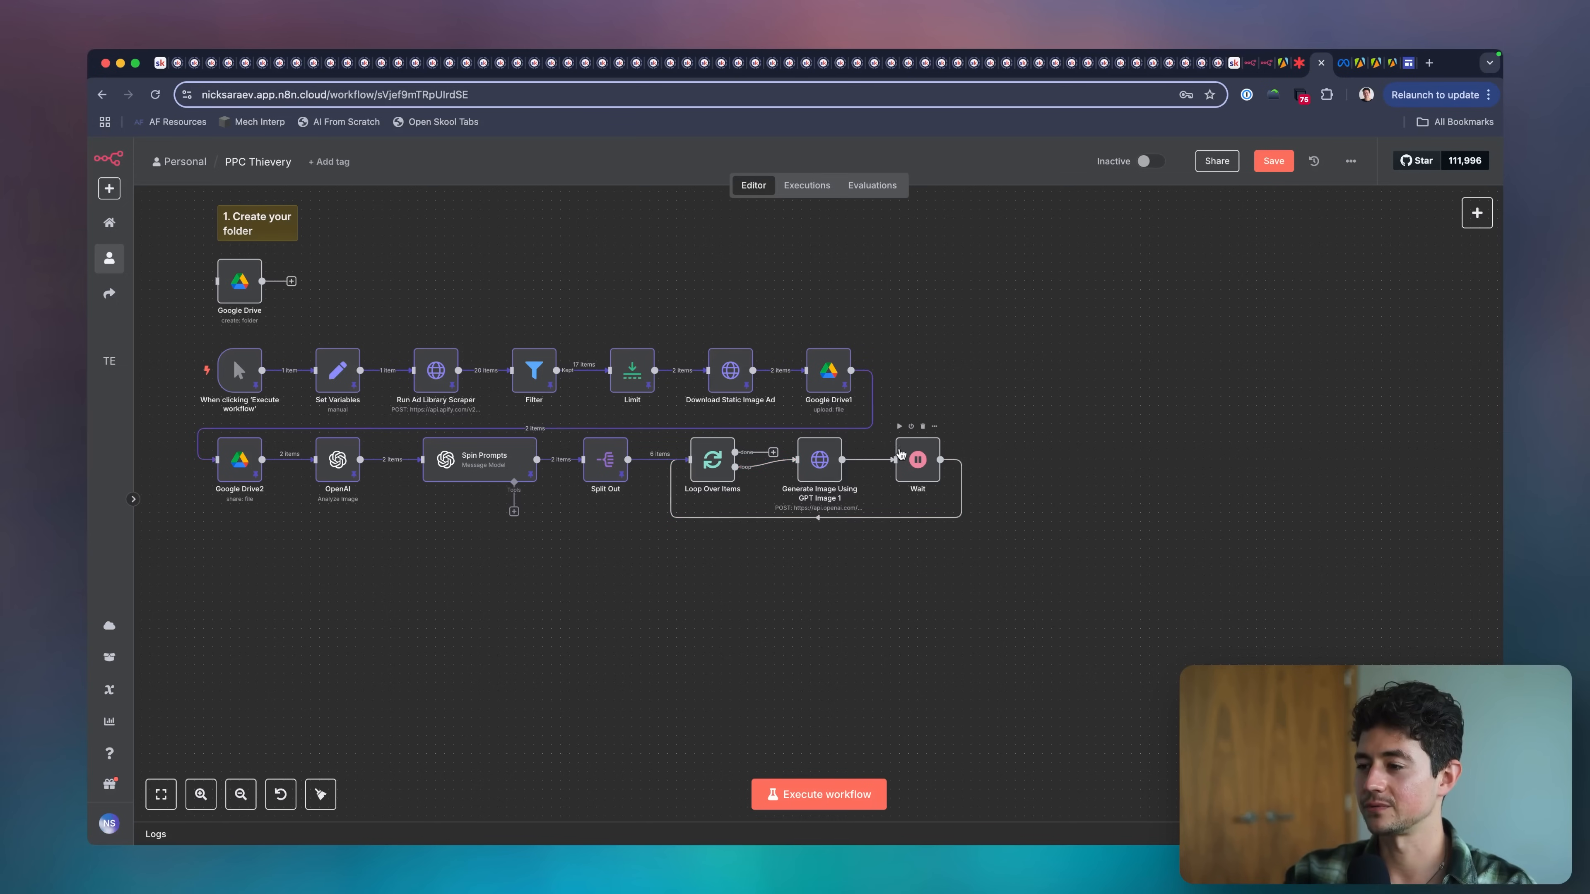
# Set Split Out to include All Other Fields, then unpin and rerun the node to review its output.
pyautogui.doubleClick(605, 460)
pyautogui.click(763, 306)
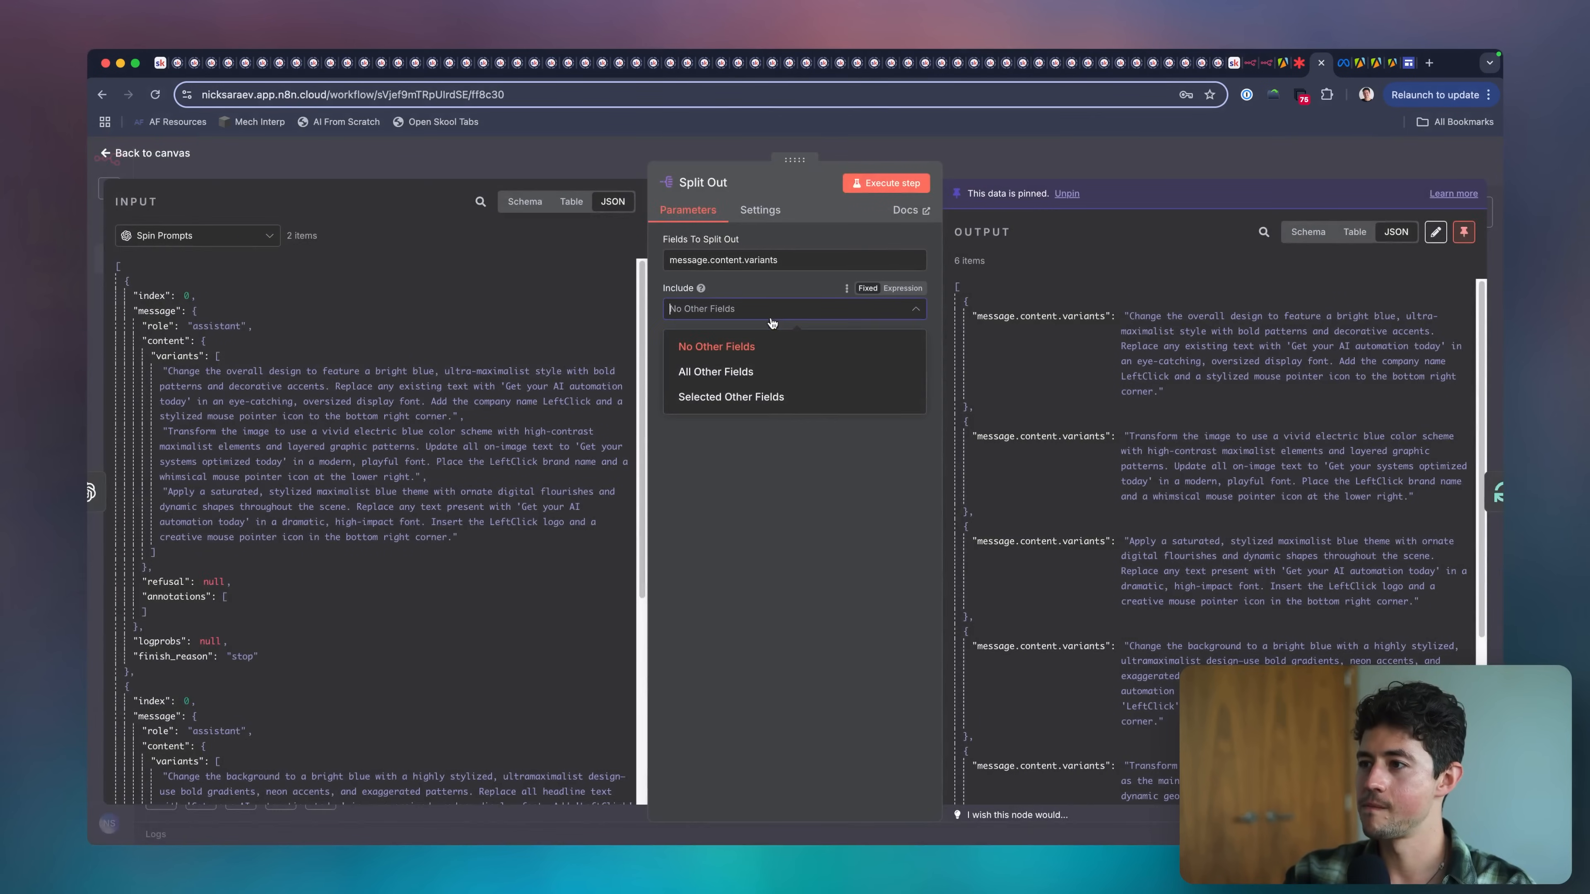
pyautogui.click(760, 370)
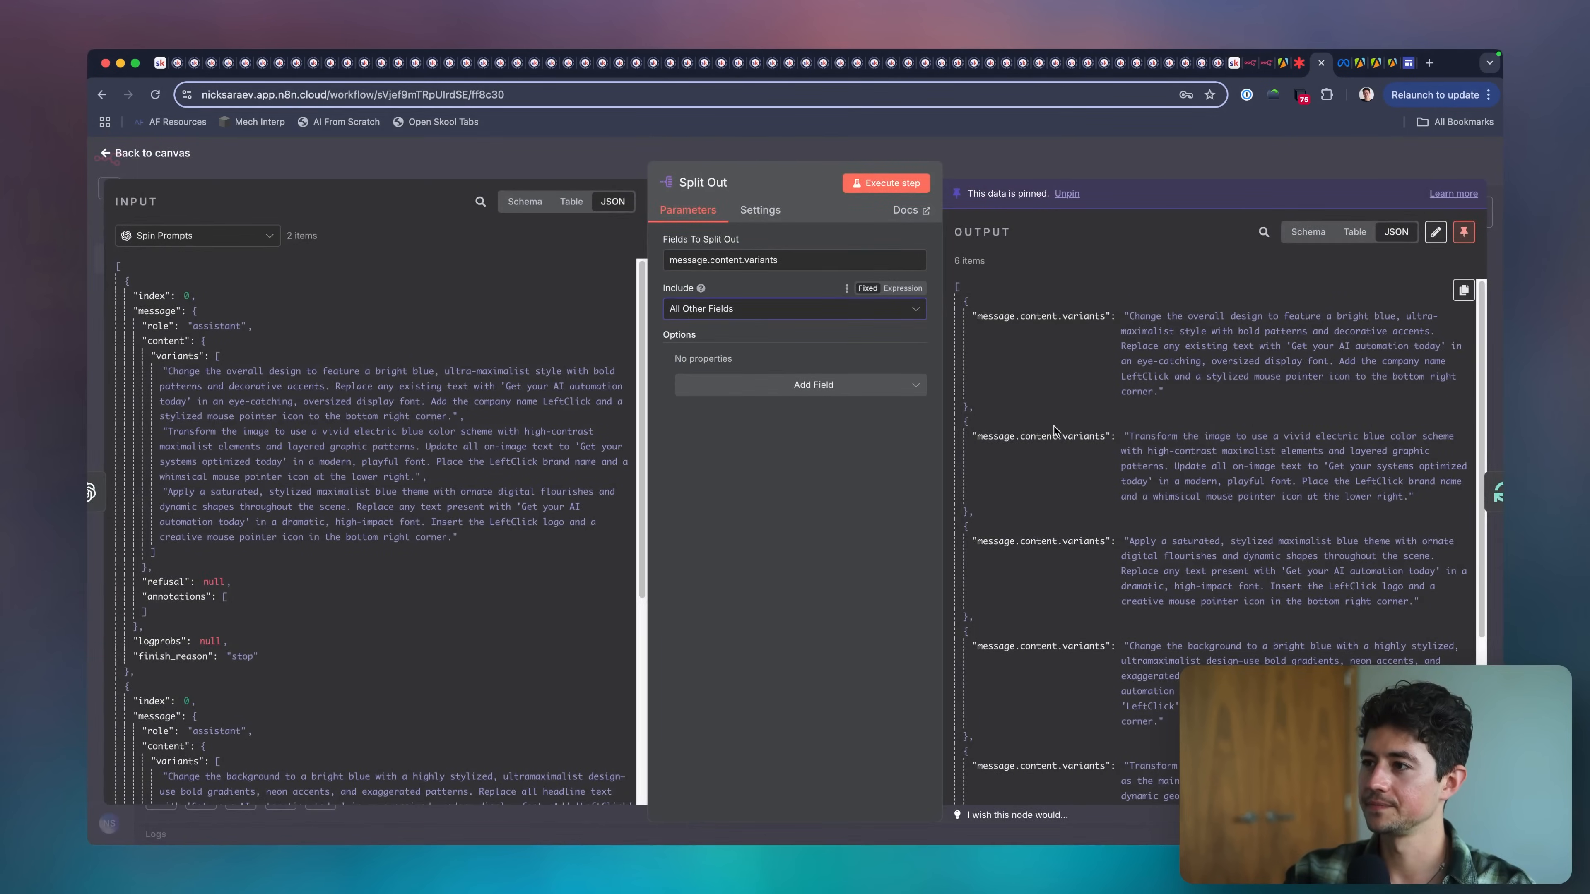
pyautogui.click(1005, 153)
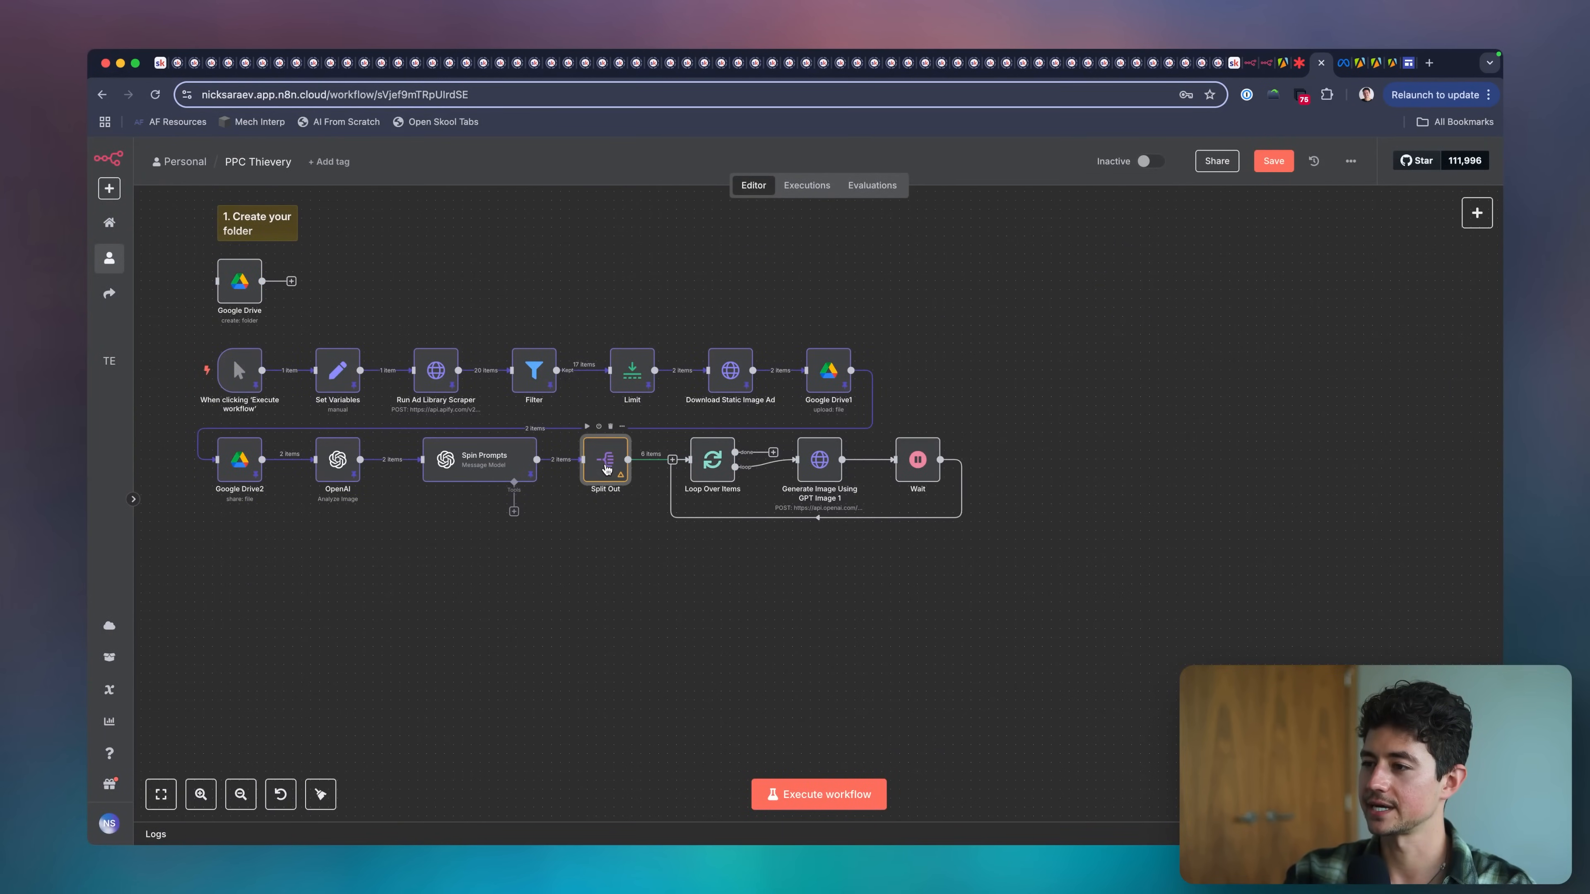
pyautogui.doubleClick(606, 469)
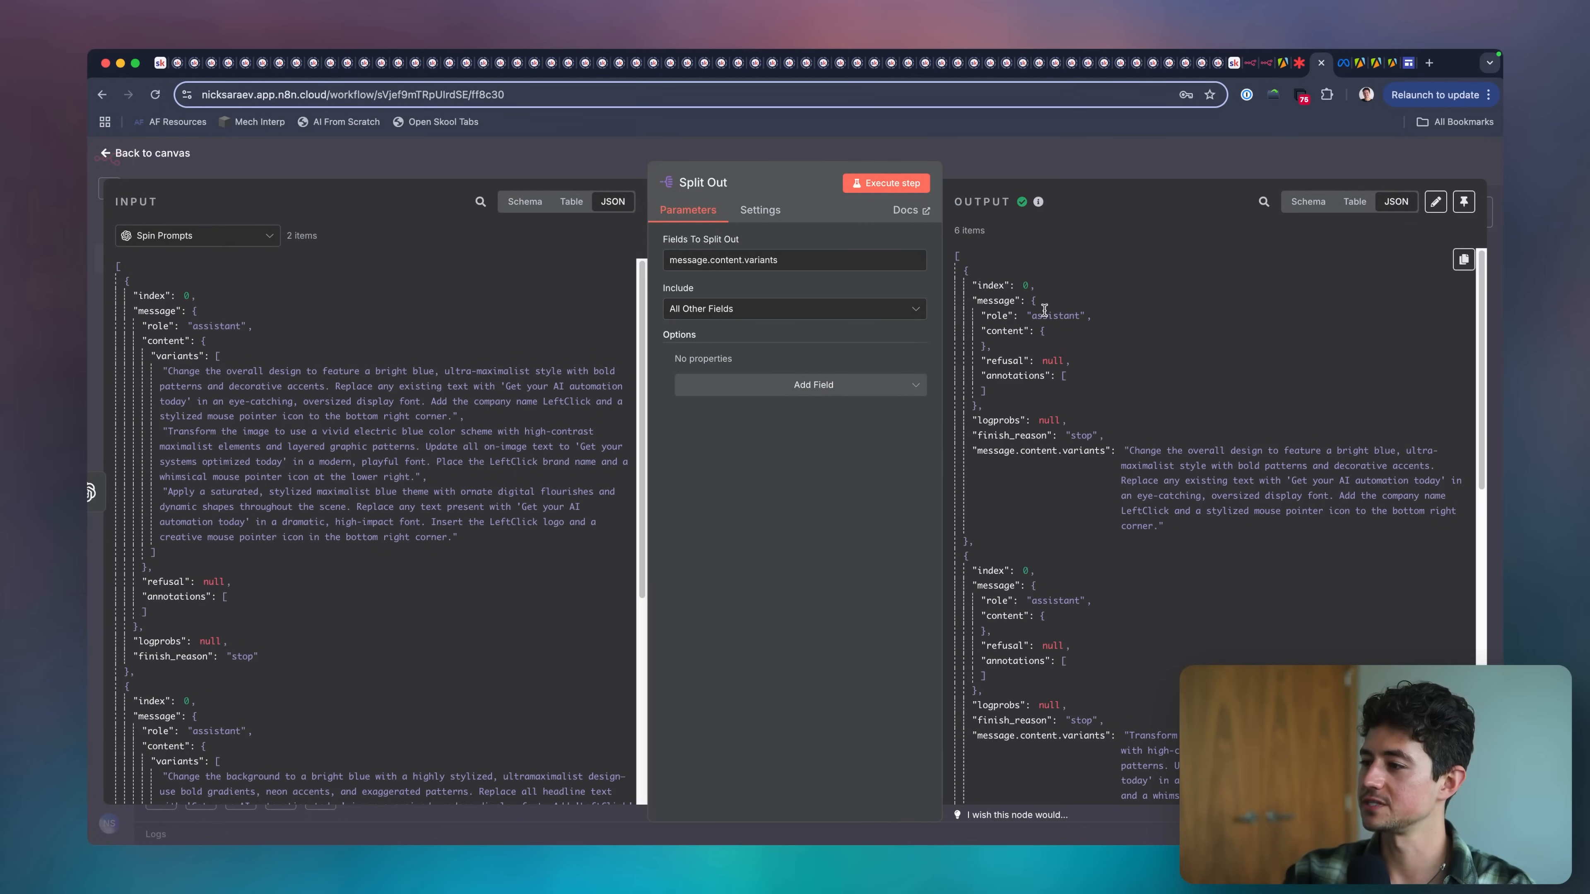
pyautogui.scroll(-15, 1021, 620)
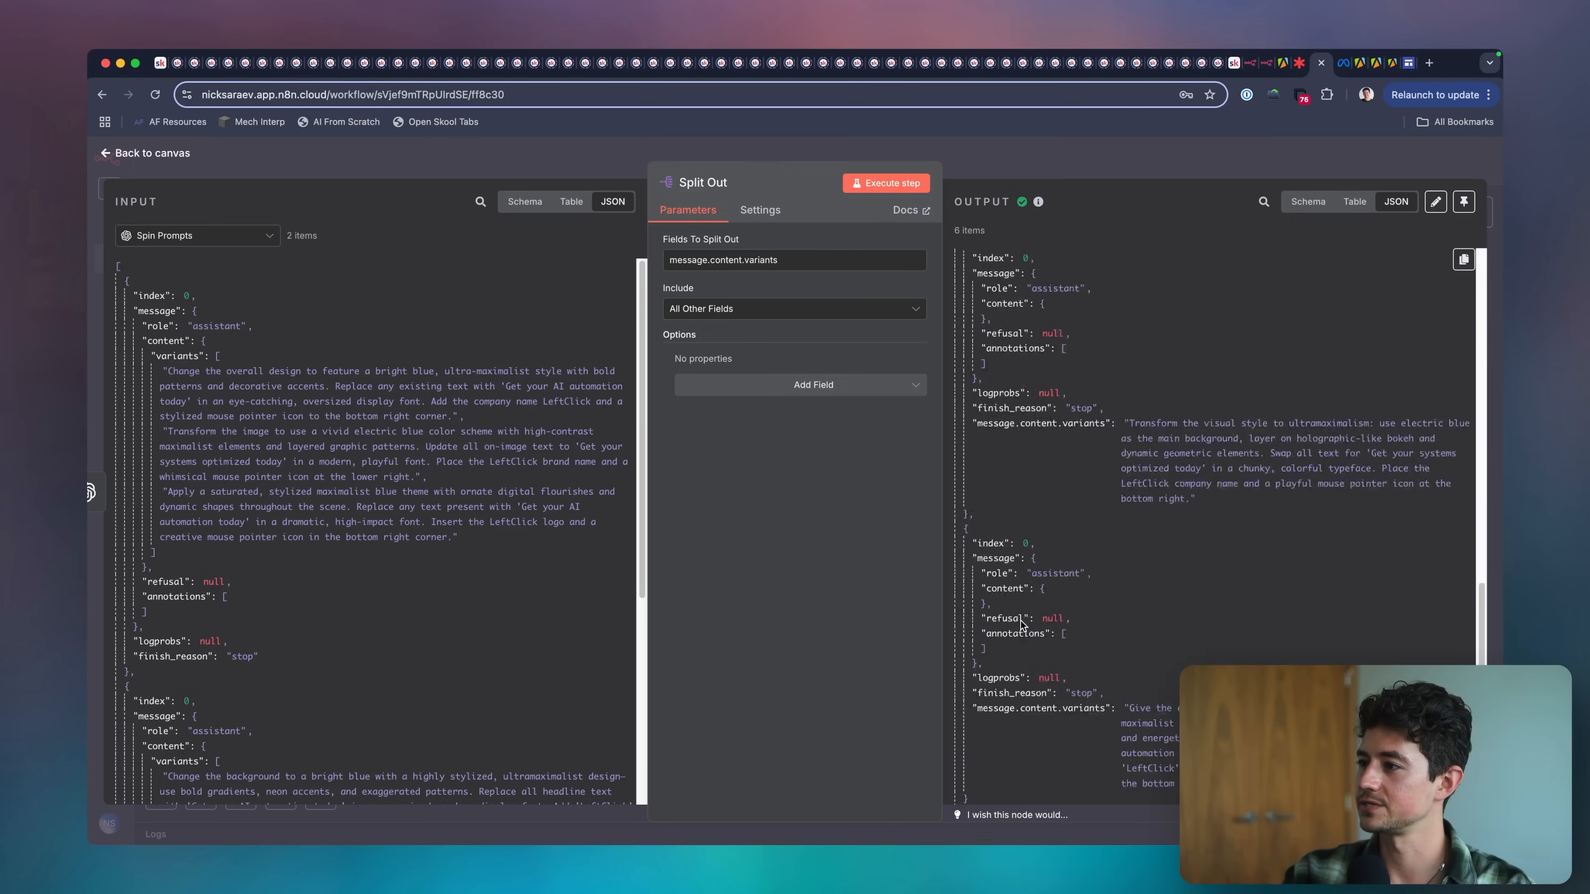
pyautogui.press('Escape')
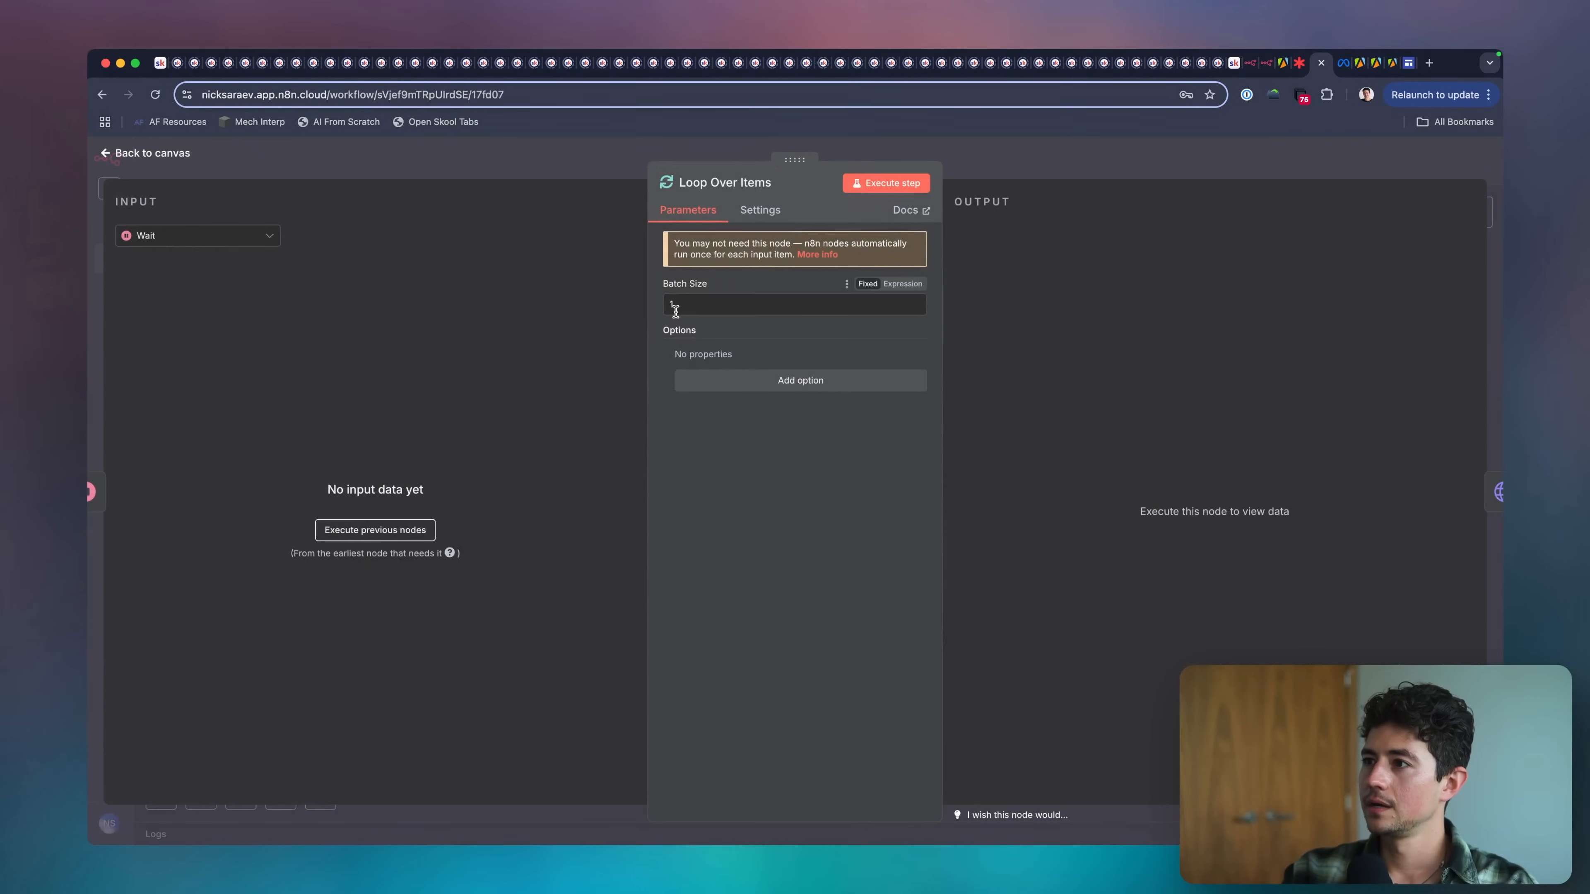
# Check the input data of Loop Over Items with Generate Image Using GPT Image 1 as the source node.
pyautogui.click(233, 246)
pyautogui.click(245, 299)
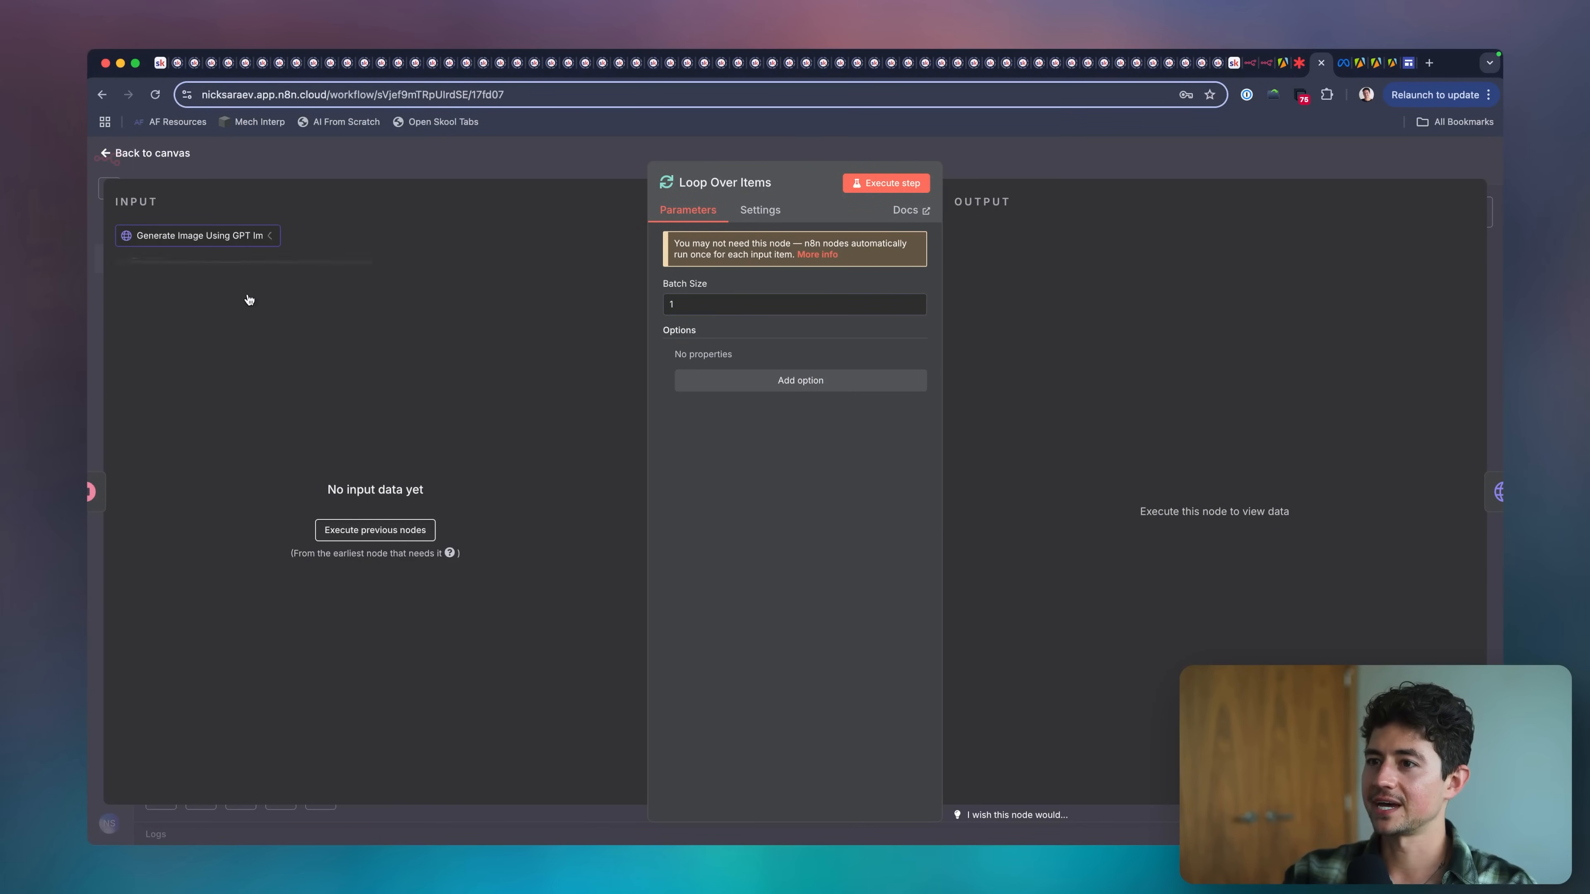
pyautogui.press('Escape')
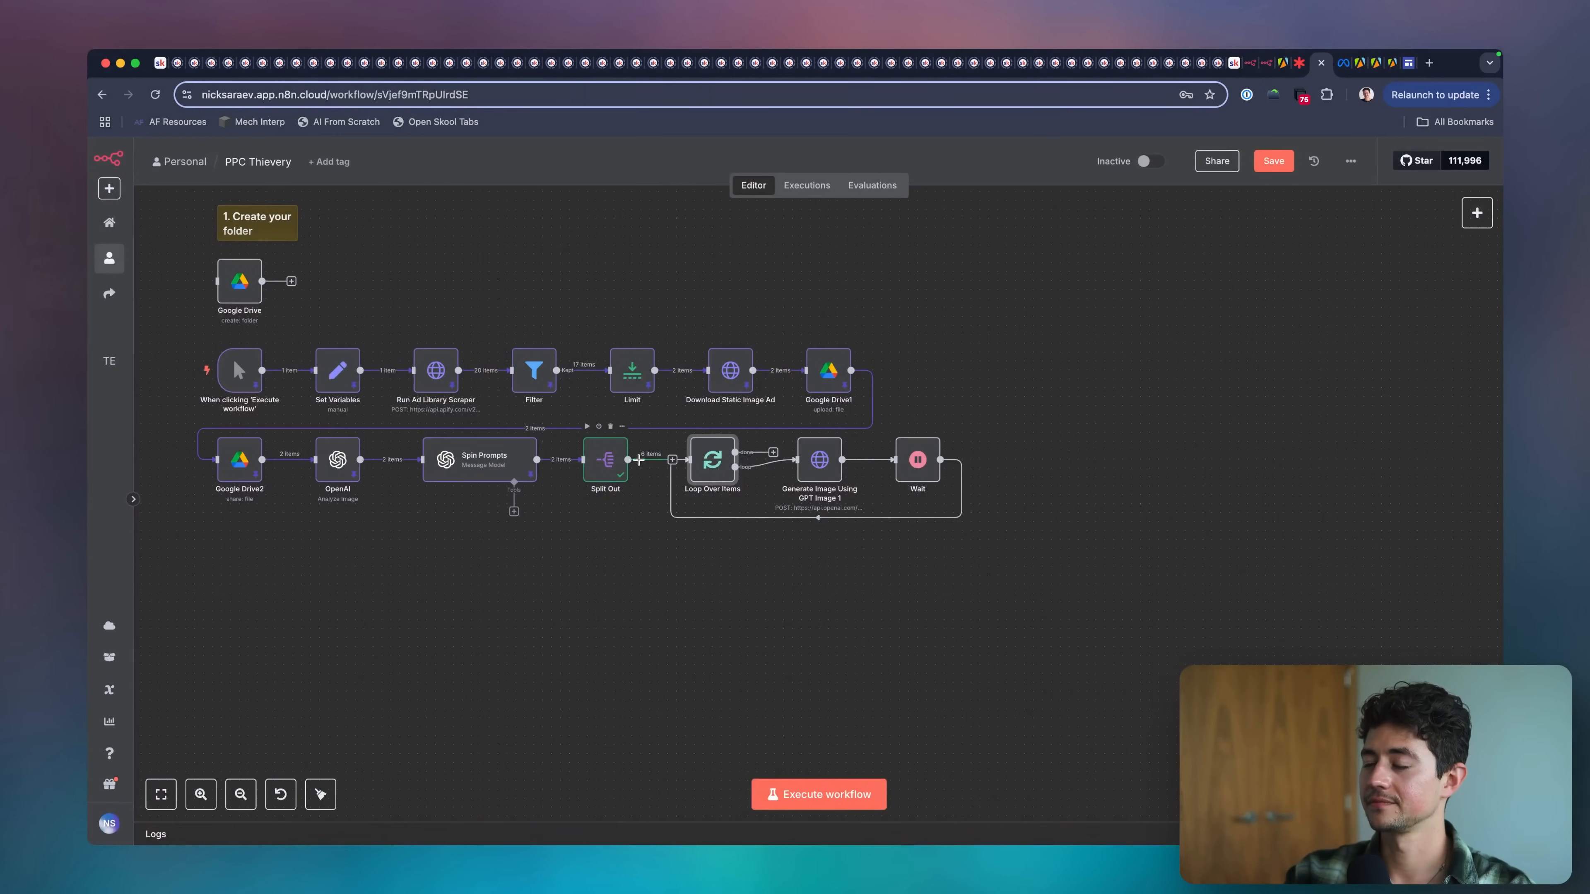
pyautogui.click(655, 459)
pyautogui.click(643, 544)
# Remove the connections among Loop Over Items, Generate Image Using GPT Image 1 and Wait, including the return path, keeping Split Out linked to the loop.
pyautogui.hscroll(2, 643, 545)
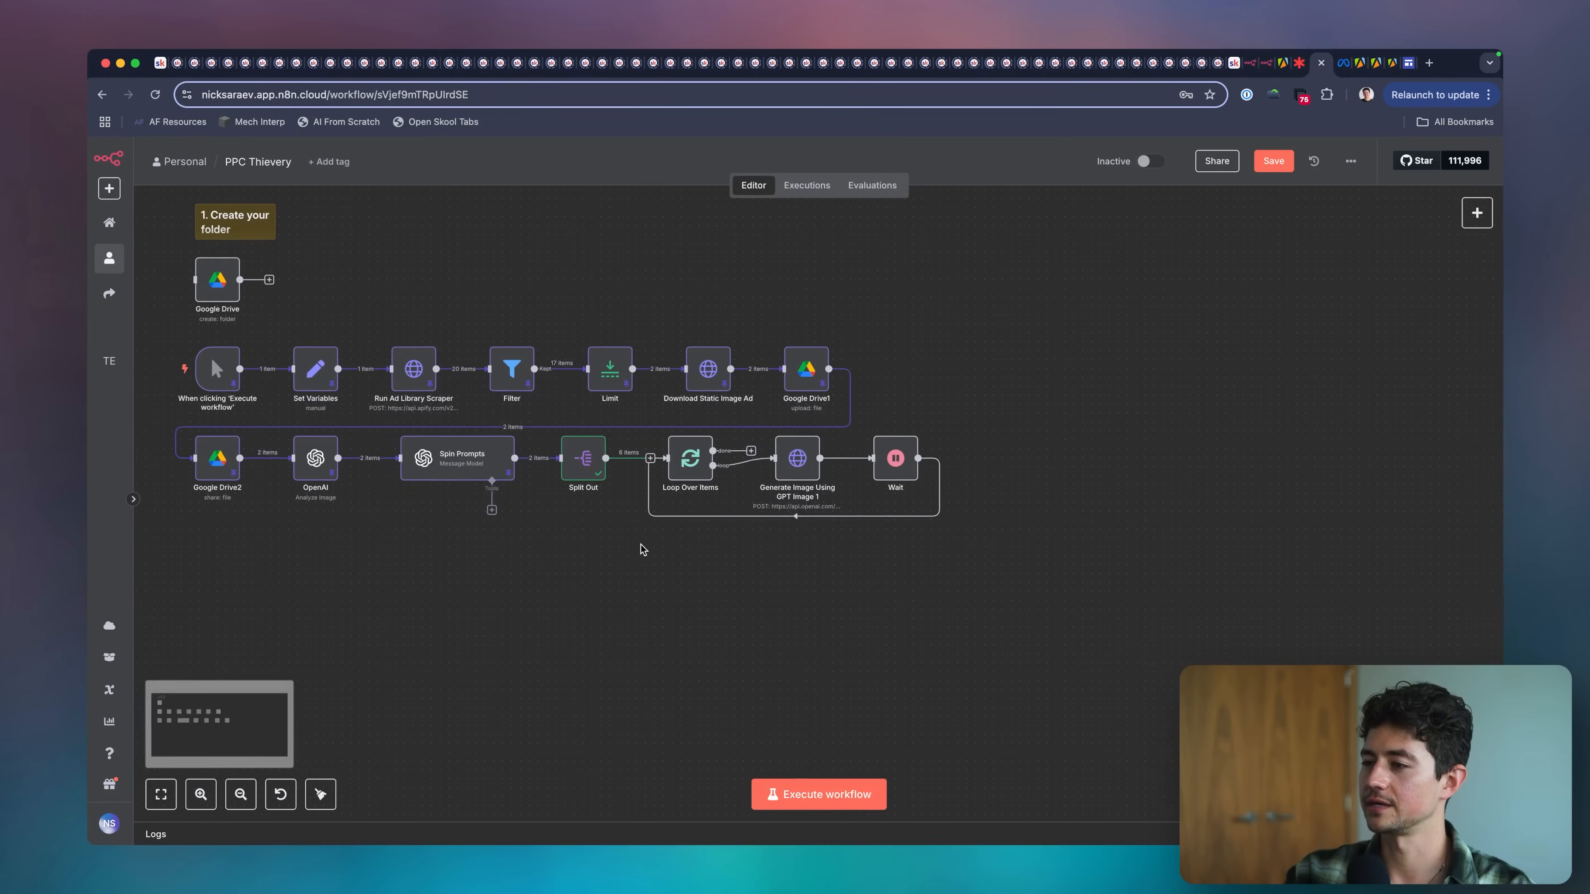
pyautogui.click(756, 460)
pyautogui.scroll(5, 707, 460)
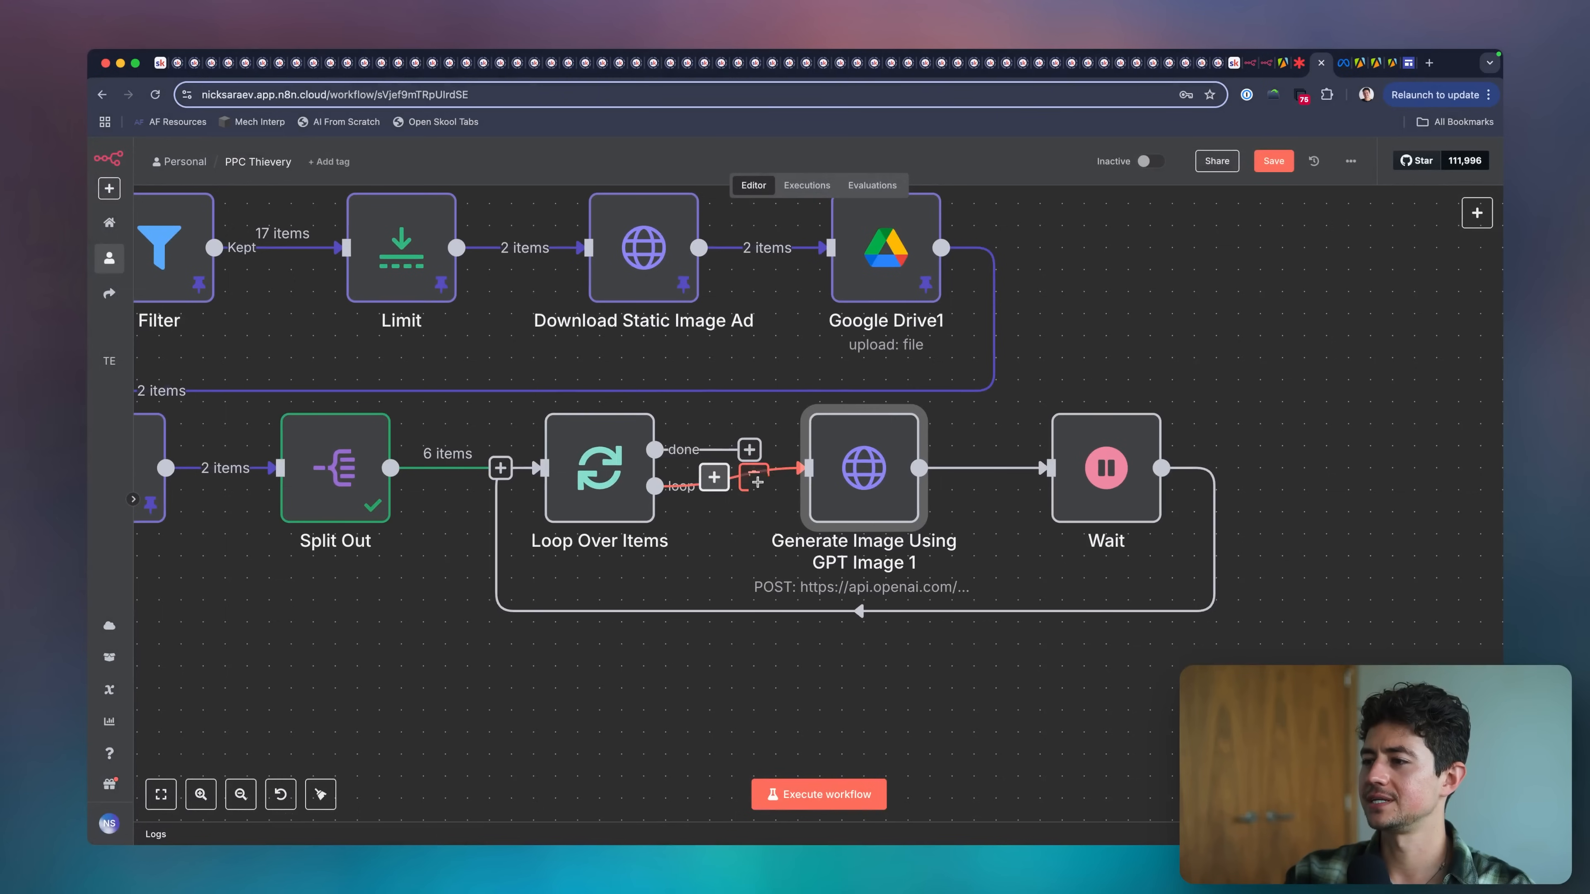
pyautogui.click(756, 479)
pyautogui.click(1012, 467)
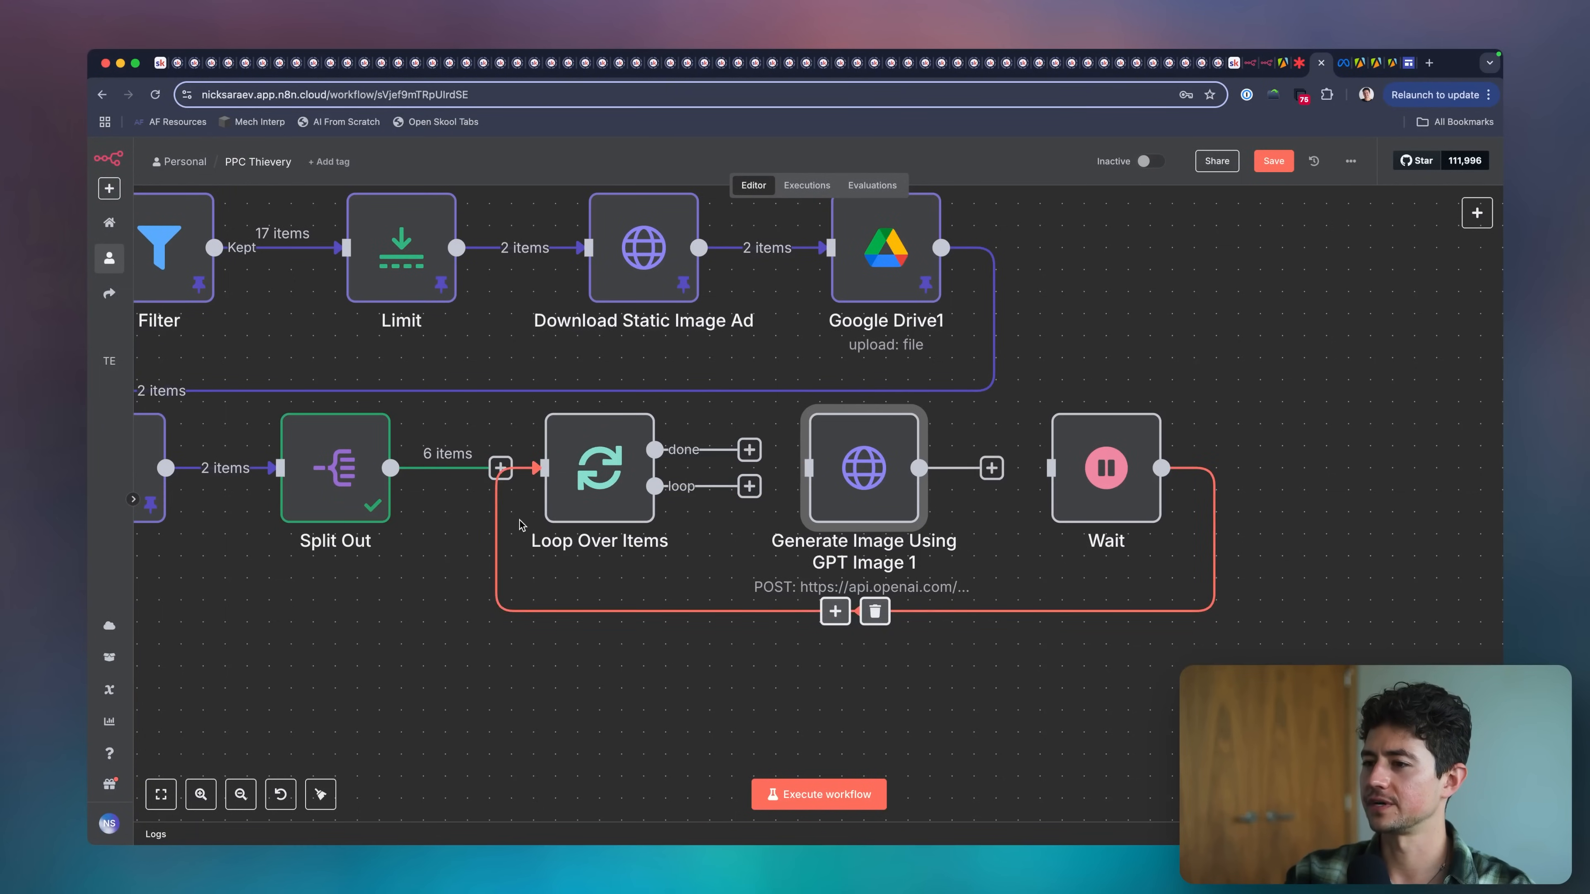
pyautogui.click(875, 612)
pyautogui.moveTo(390, 468); pyautogui.dragTo(545, 468)
# Run Loop Over Items and examine its Loop Branch output against the Split Out input.
pyautogui.hscroll(-3, 878, 765)
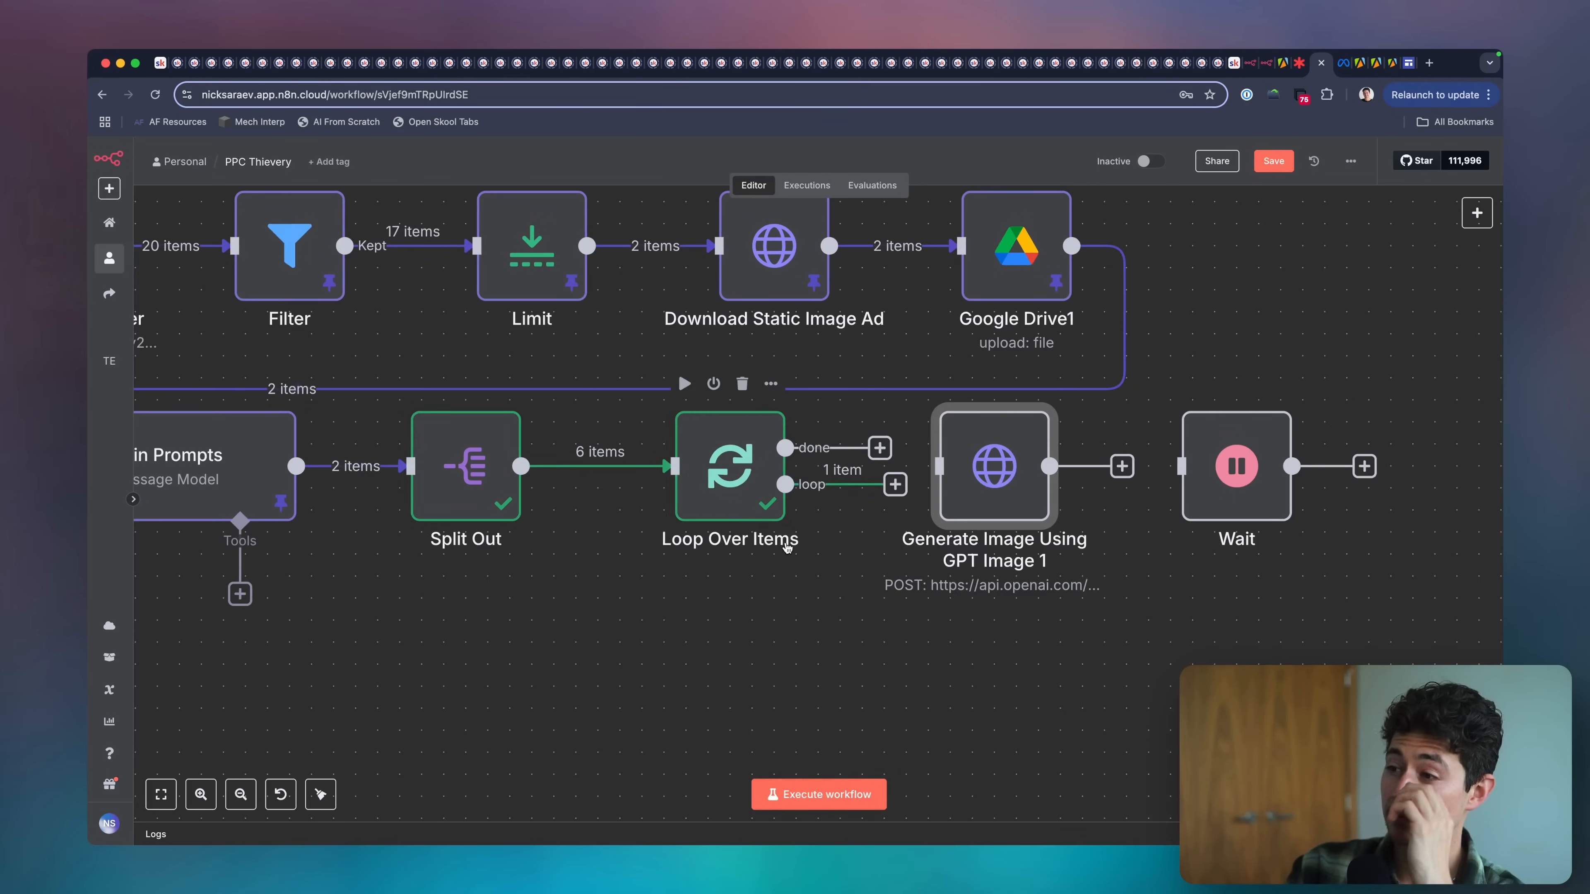
pyautogui.doubleClick(757, 500)
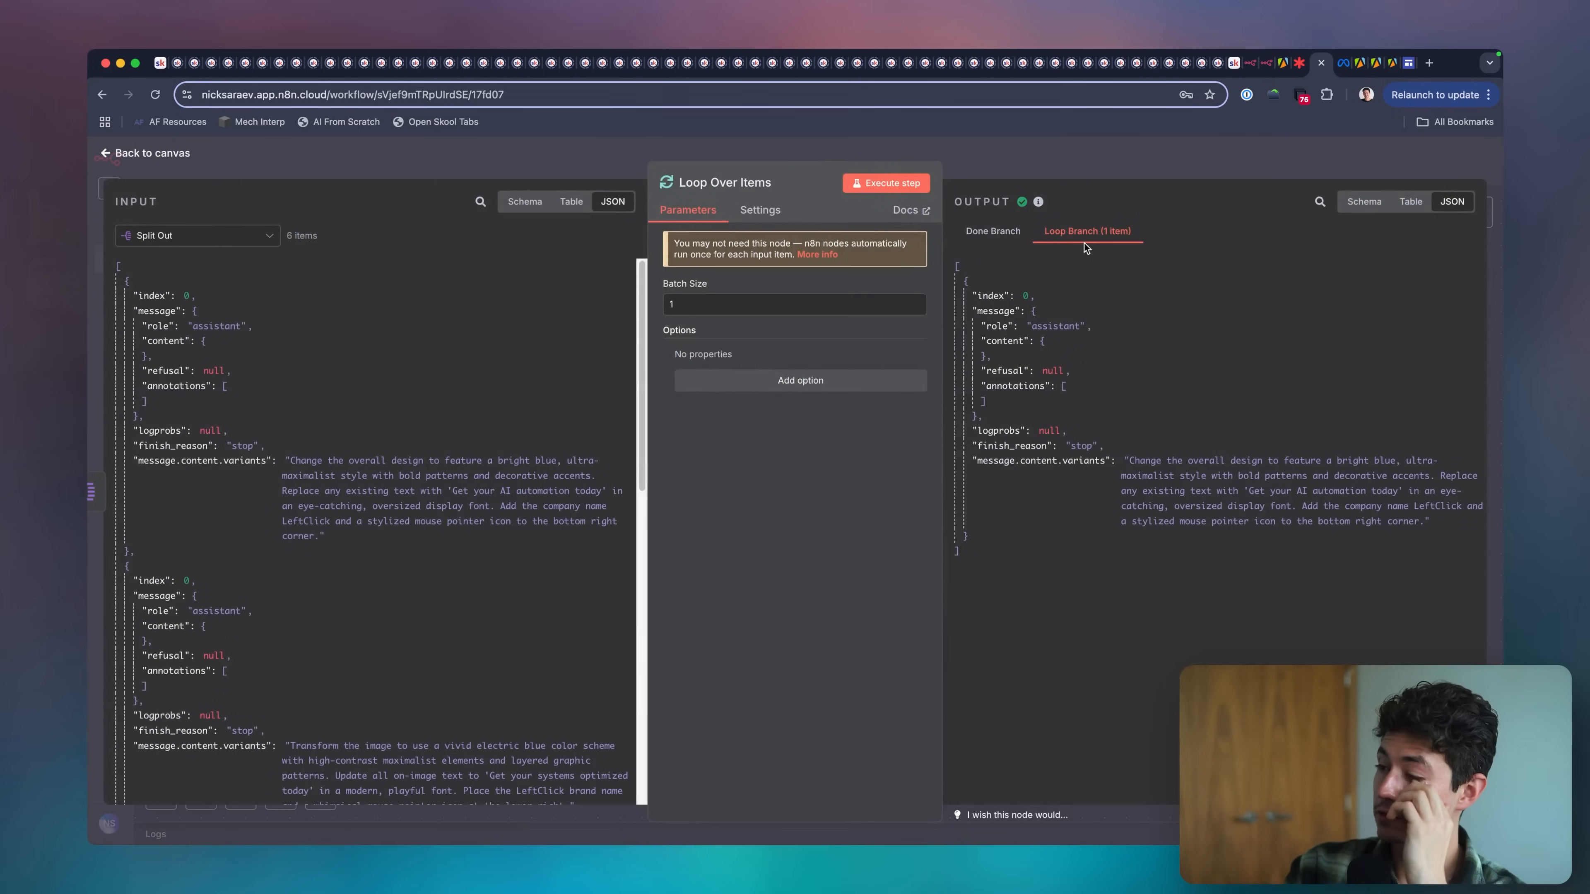
pyautogui.click(1080, 157)
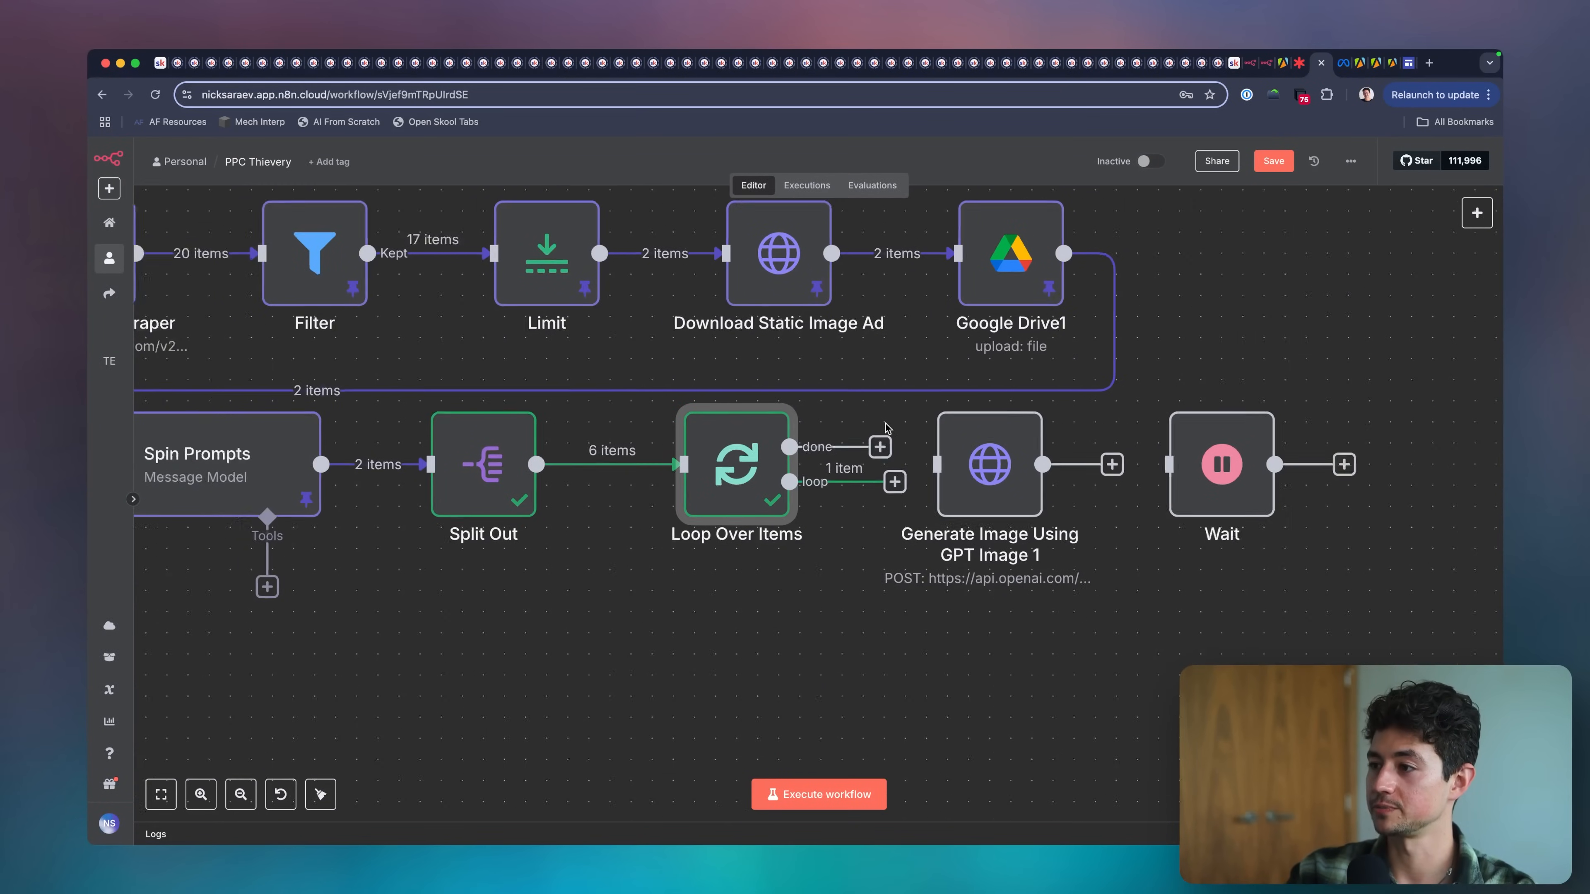
# Shift Loop Over Items, Generate Image Using GPT Image 1 and Wait aside and insert an Edit Fields (Set) node after Split Out.
pyautogui.scroll(-5, 885, 427)
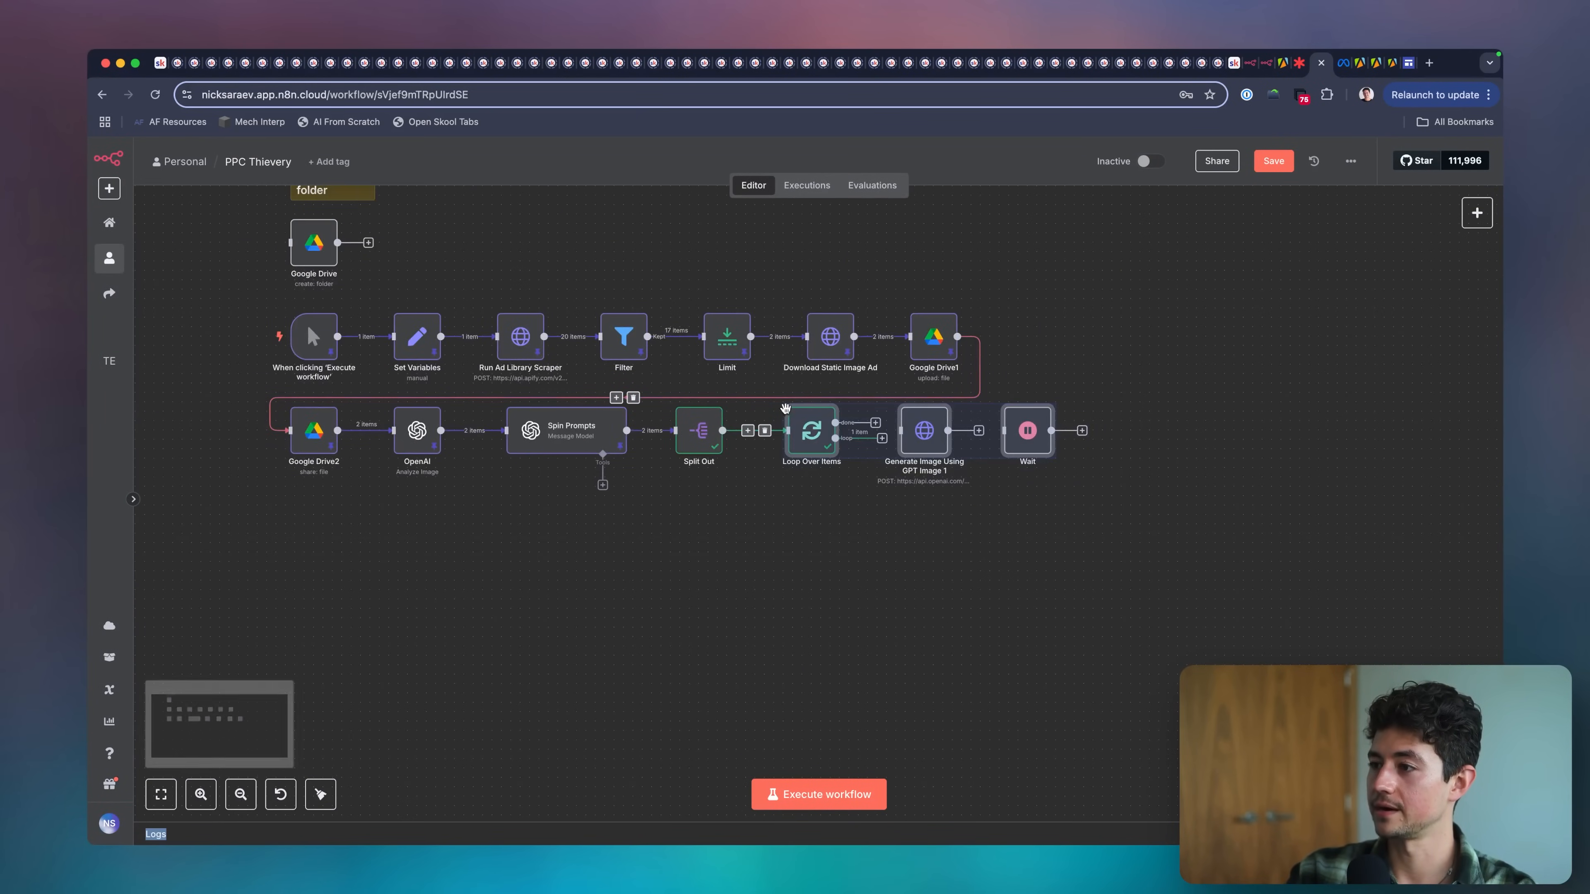
pyautogui.moveTo(786, 409); pyautogui.dragTo(870, 409)
pyautogui.click(790, 430)
pyautogui.write('edit')
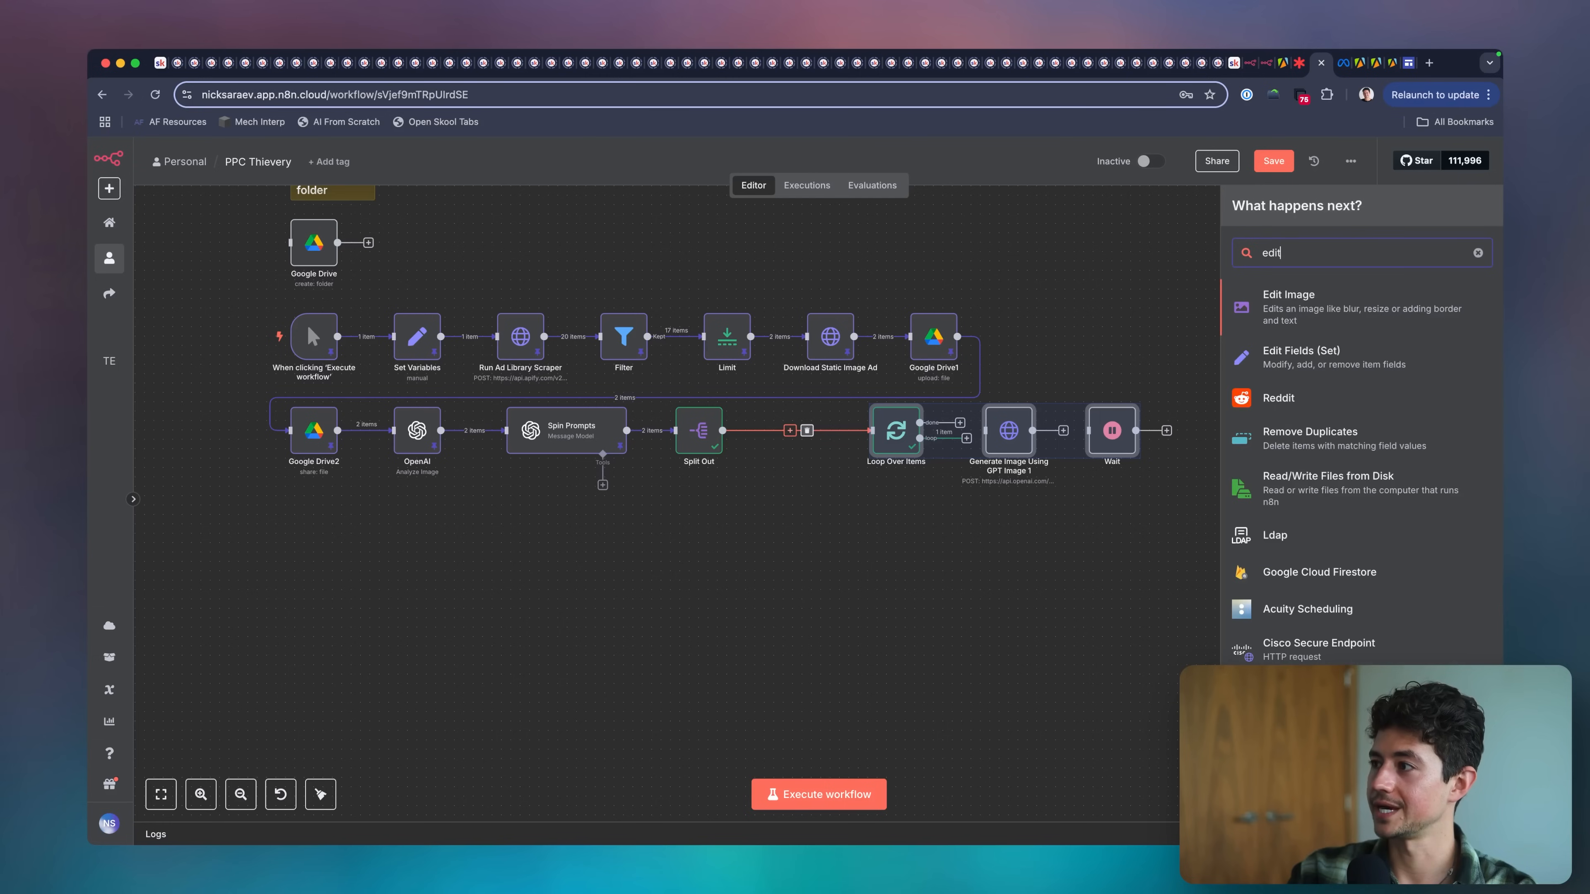
pyautogui.click(1302, 357)
pyautogui.press('Escape')
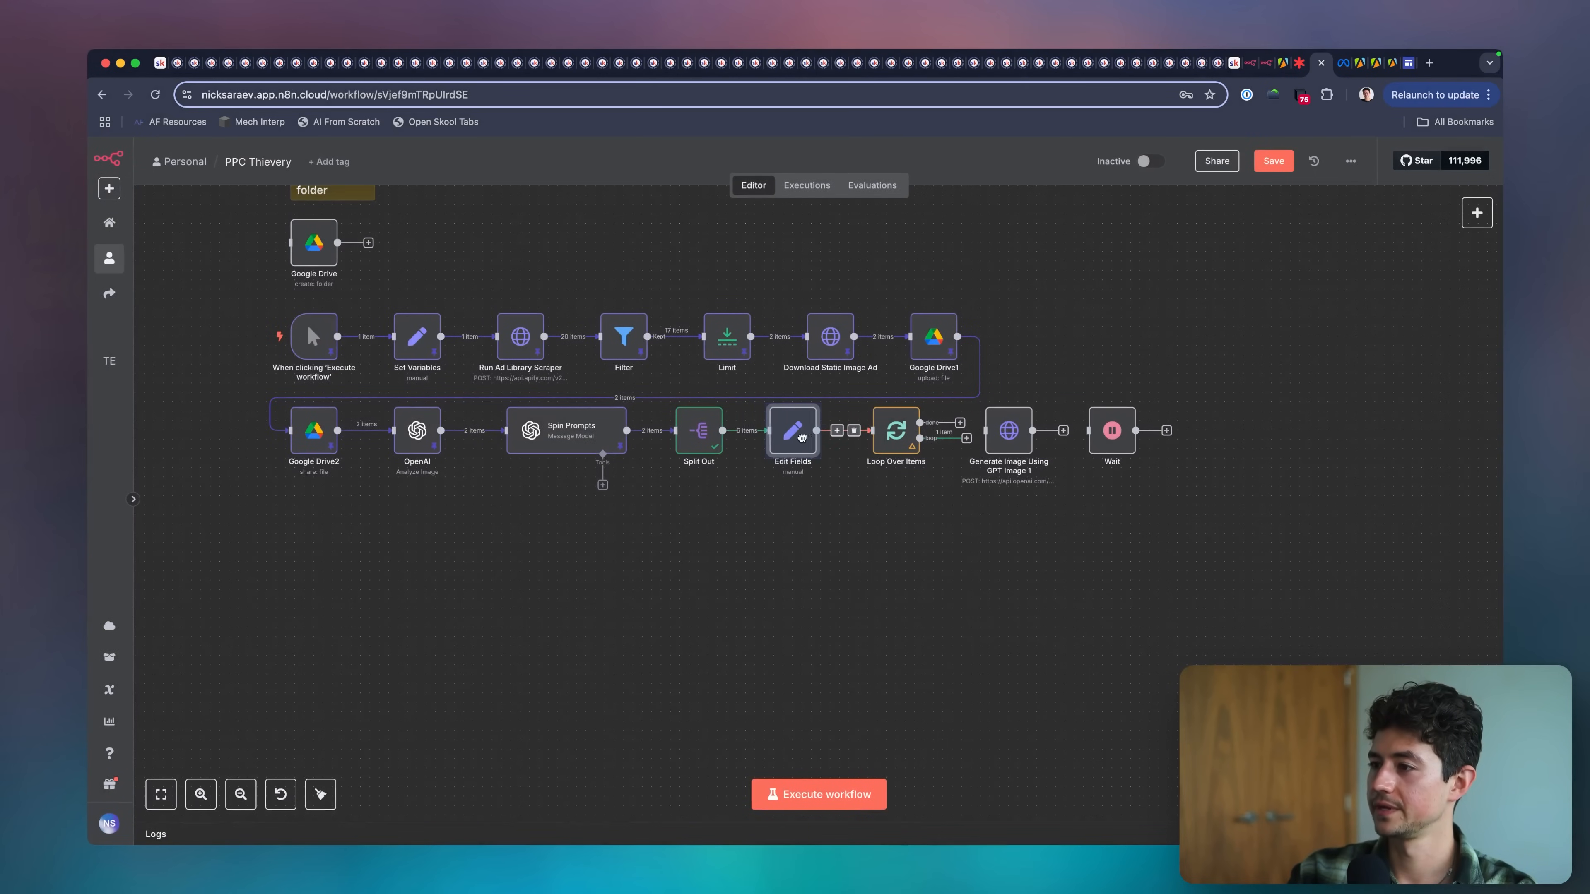
pyautogui.moveTo(801, 437); pyautogui.dragTo(816, 437)
pyautogui.scroll(5, 843, 471)
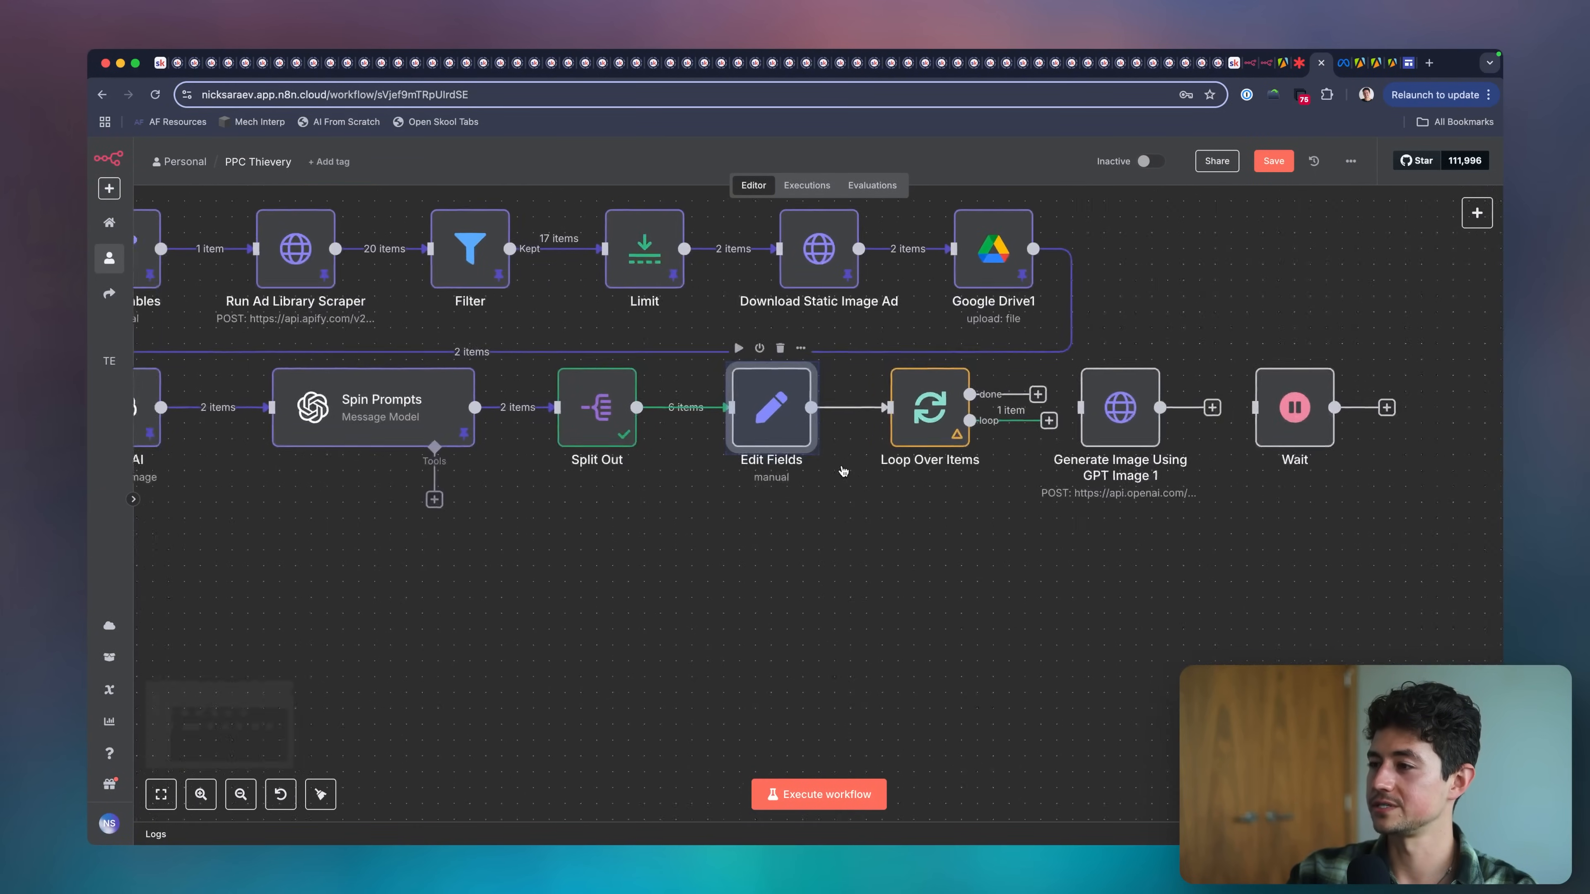
pyautogui.hscroll(2, 752, 451)
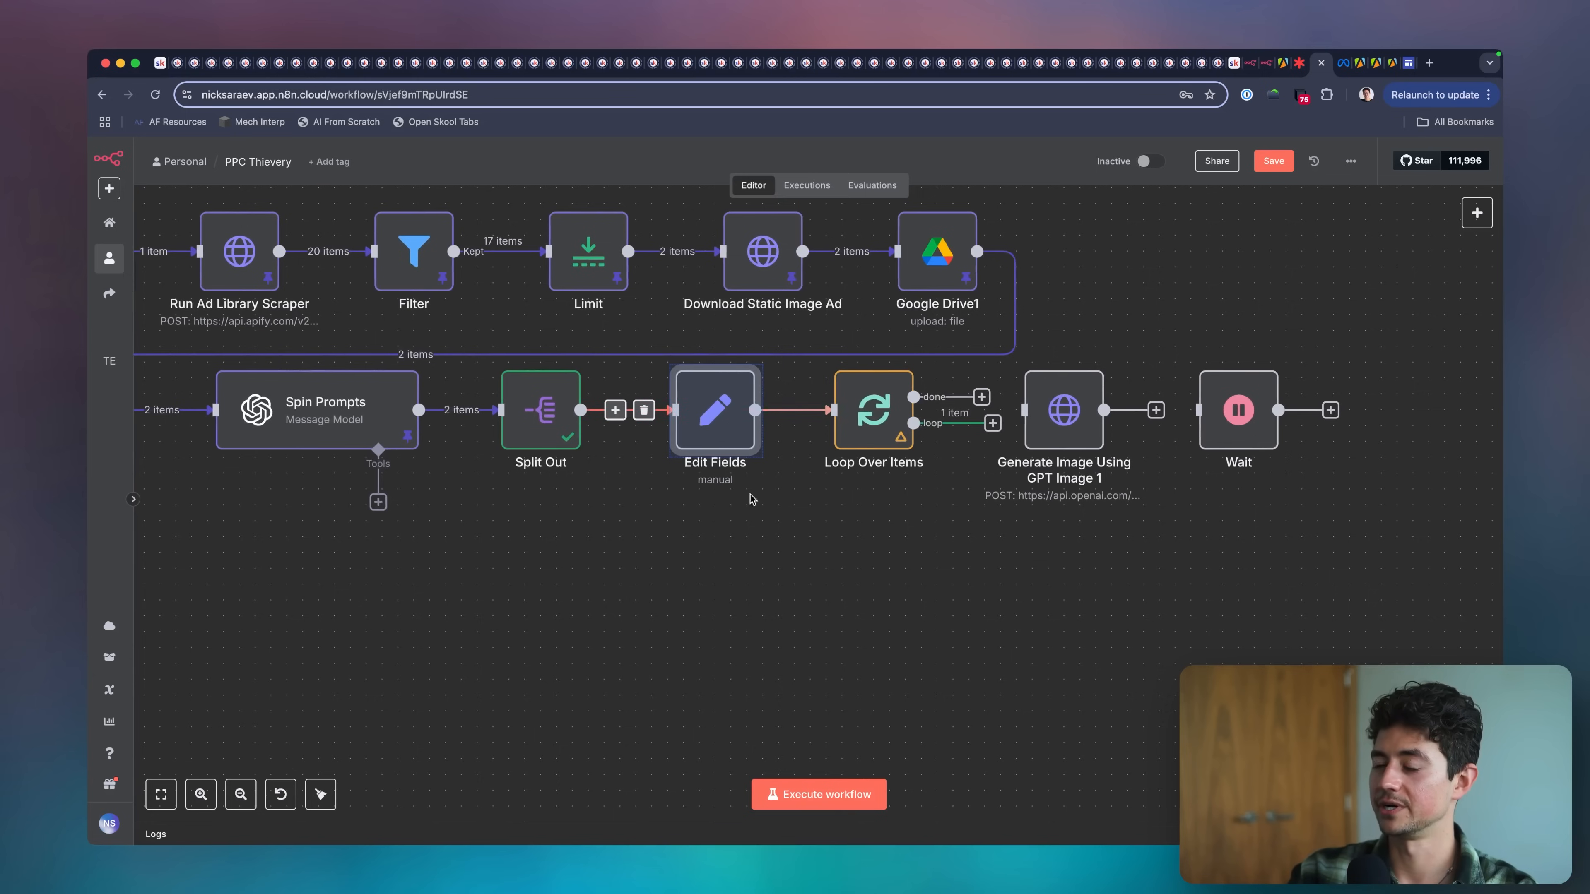
# Add a string field named variant to Edit Fields with the value {{ $json["message.content.variants"] }} from Split Out.
pyautogui.doubleClick(704, 432)
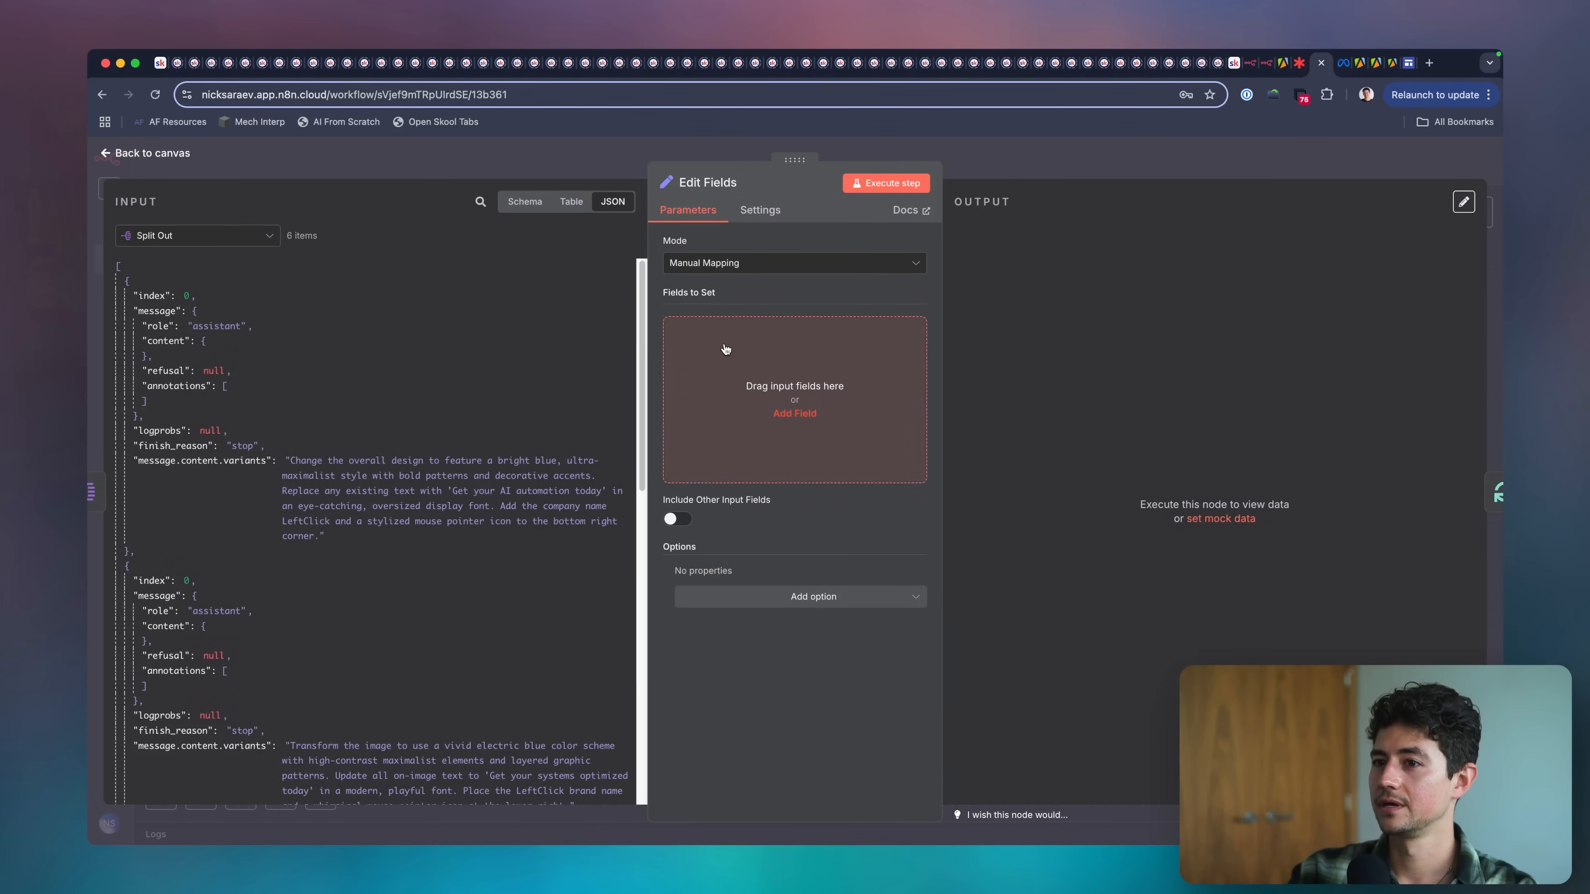
pyautogui.click(794, 413)
pyautogui.write('variant')
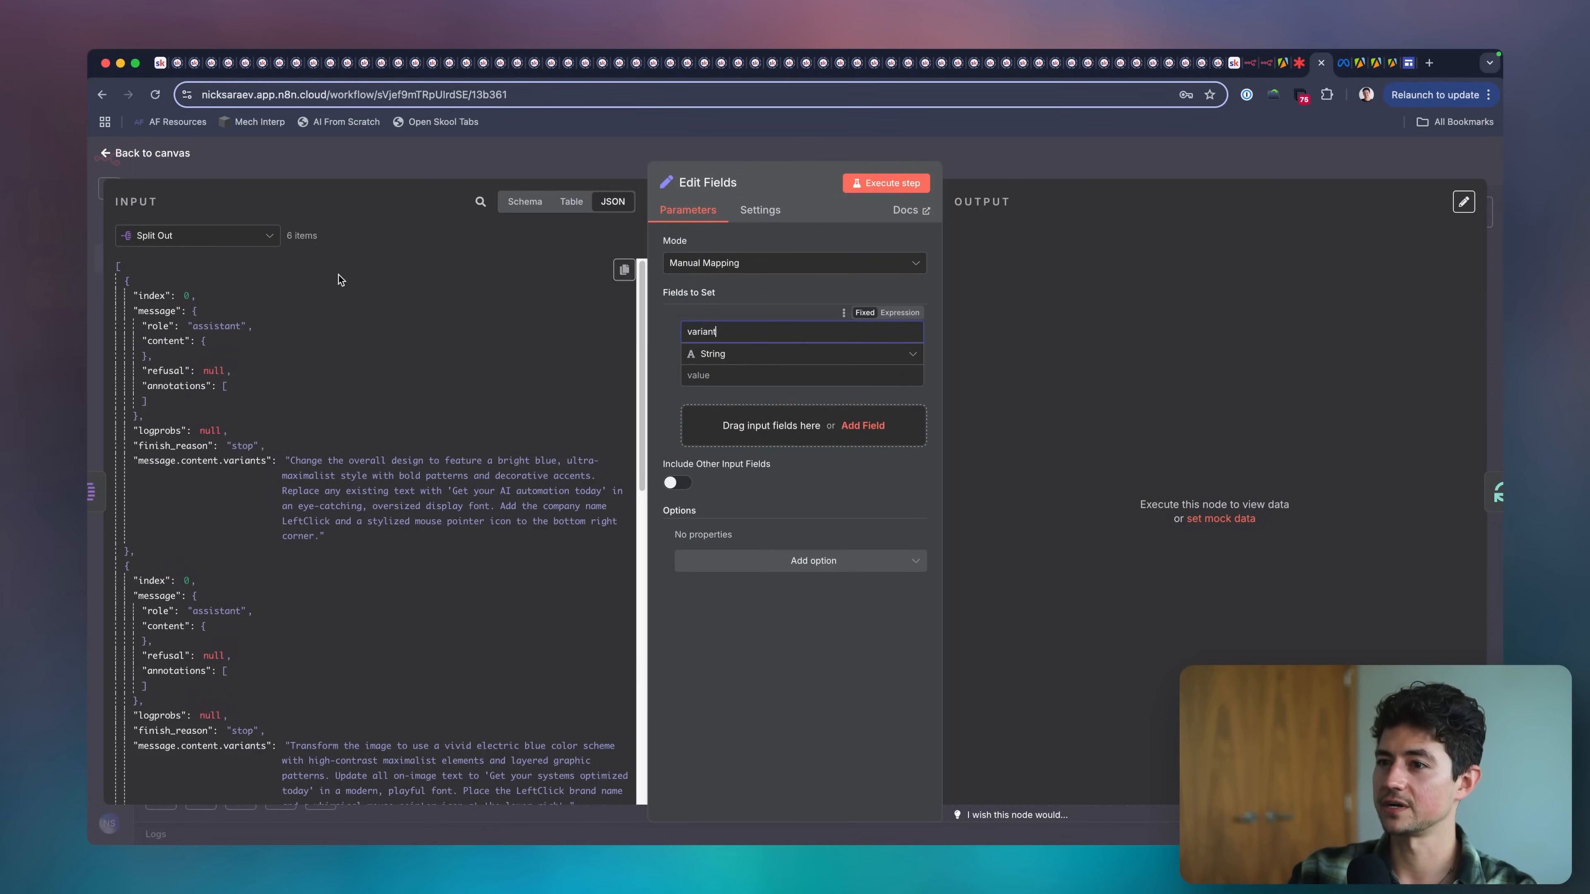
pyautogui.click(461, 226)
pyautogui.moveTo(206, 461); pyautogui.dragTo(774, 369)
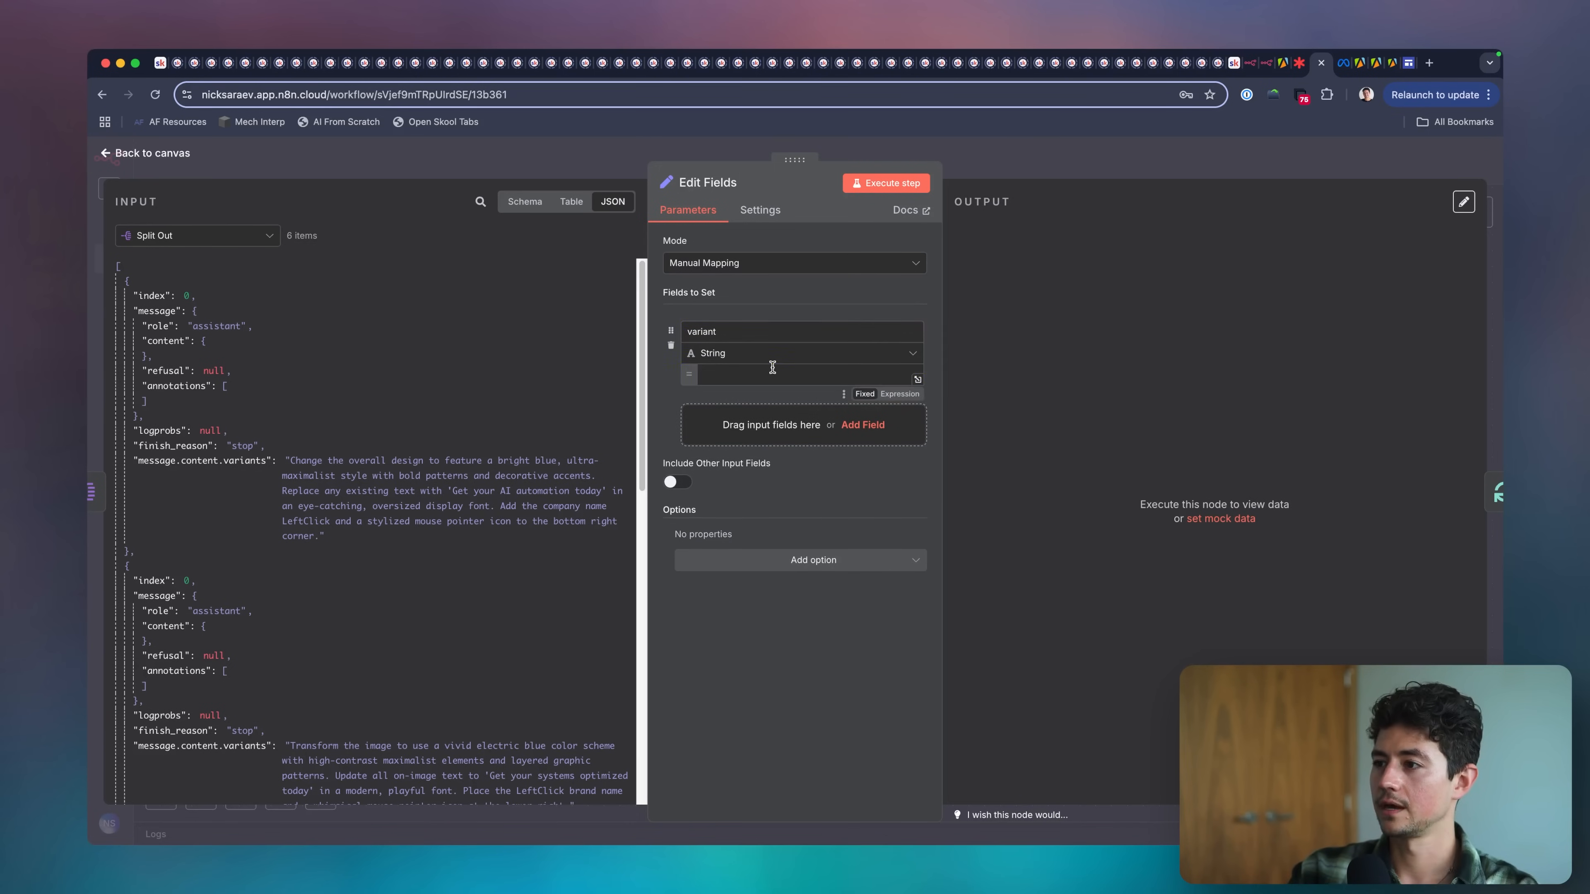
pyautogui.scroll(-2, 795, 441)
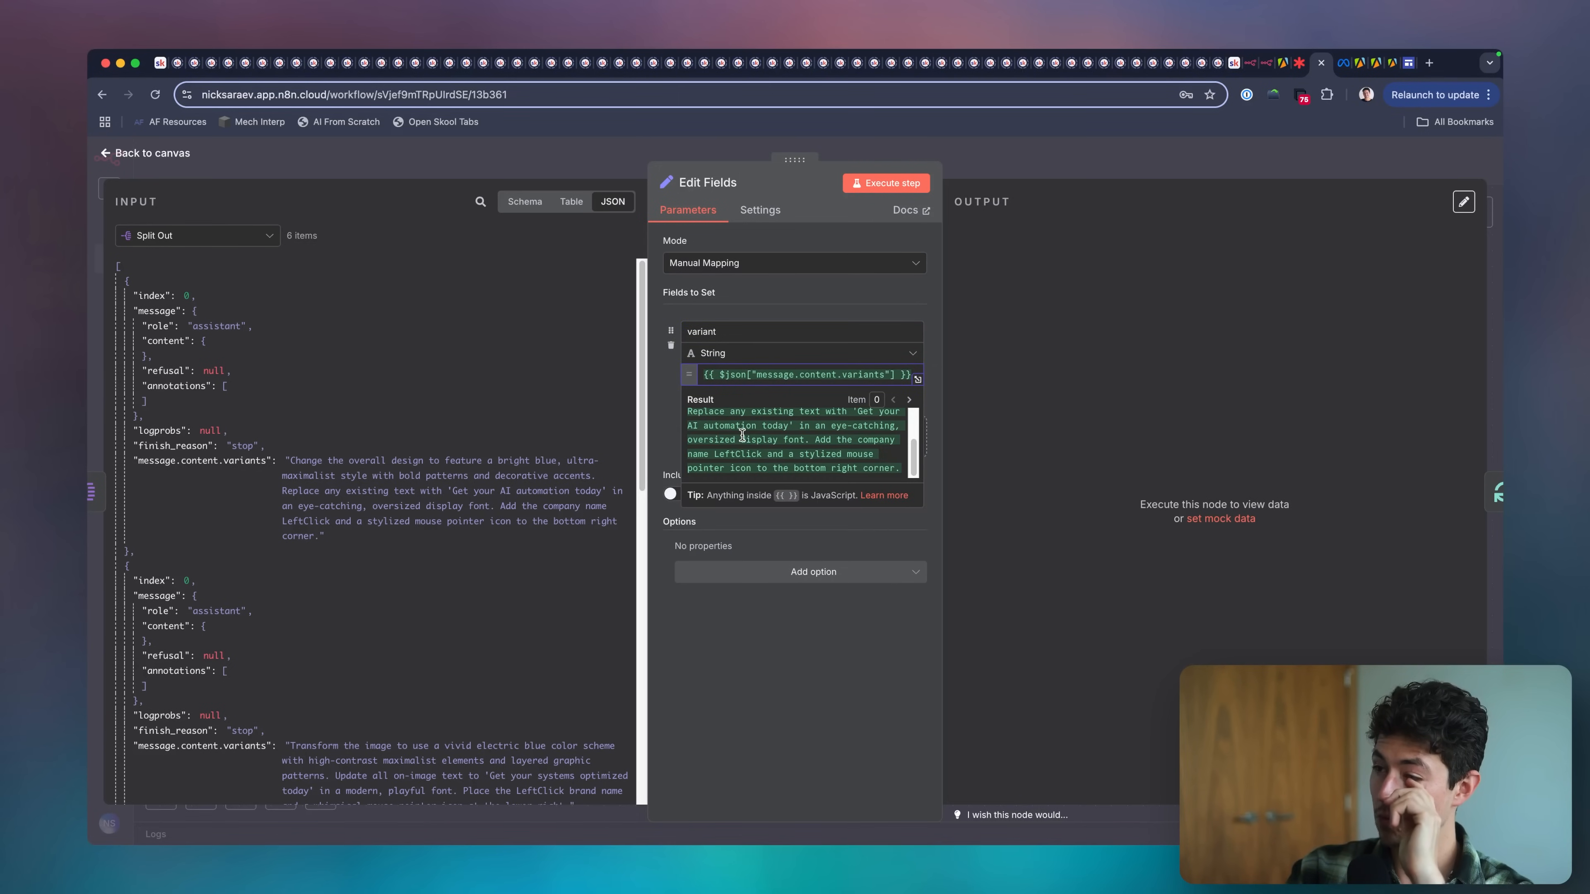
pyautogui.scroll(-6, 402, 379)
pyautogui.scroll(7, 402, 379)
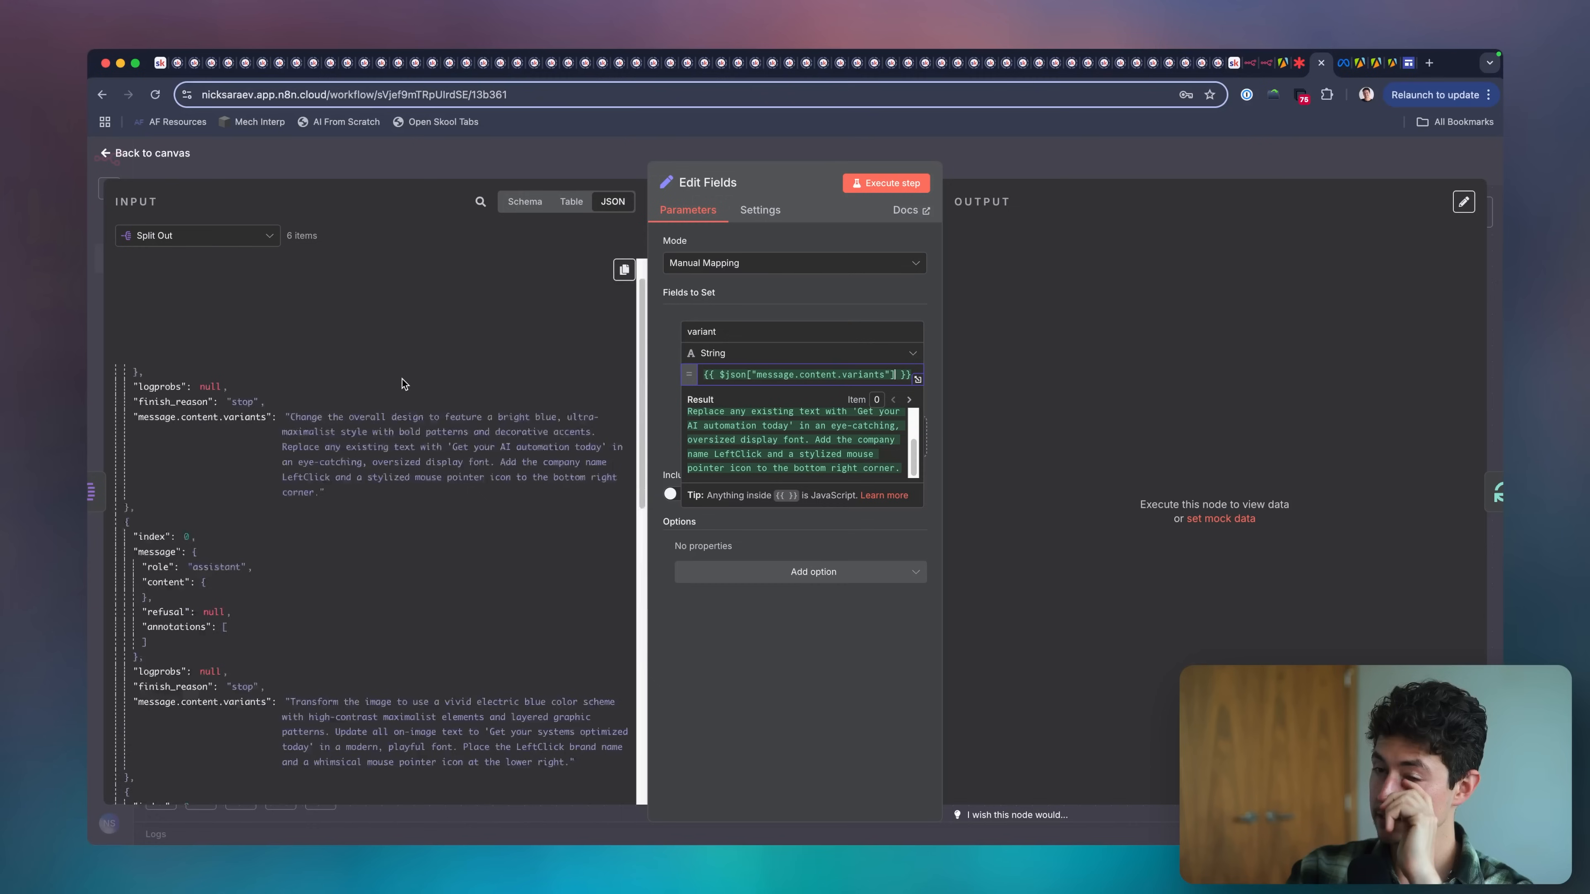
# Add a string field named imageAdUrl to Edit Fields with the value {{ $('Download Static Image Ad').item.json.snapshot.images[0].original_image_url }}.
pyautogui.click(236, 237)
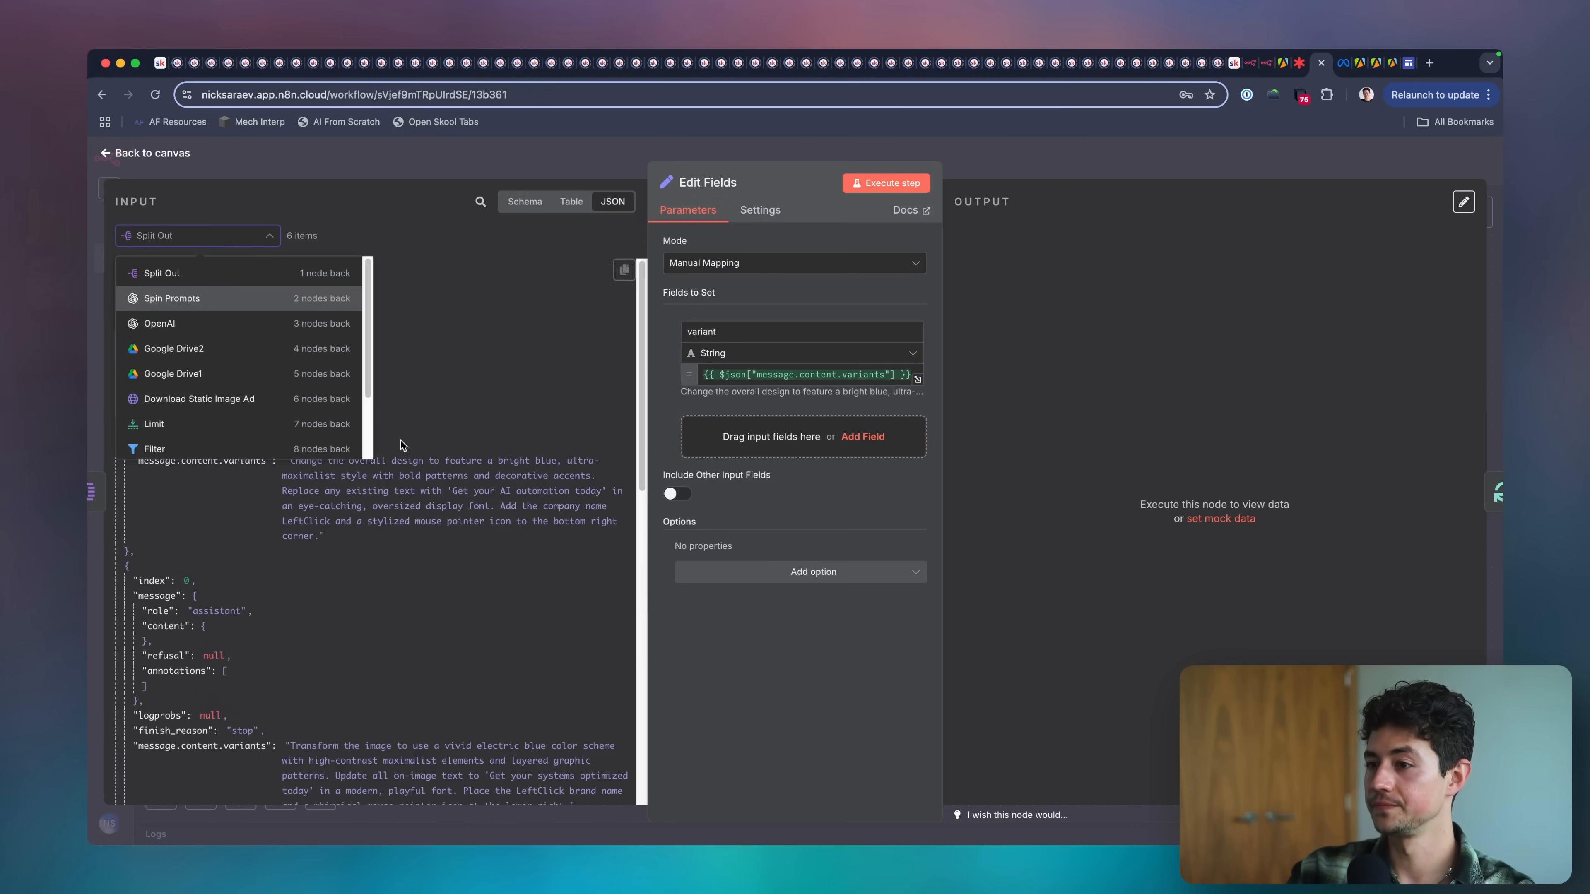
pyautogui.scroll(-1, 211, 376)
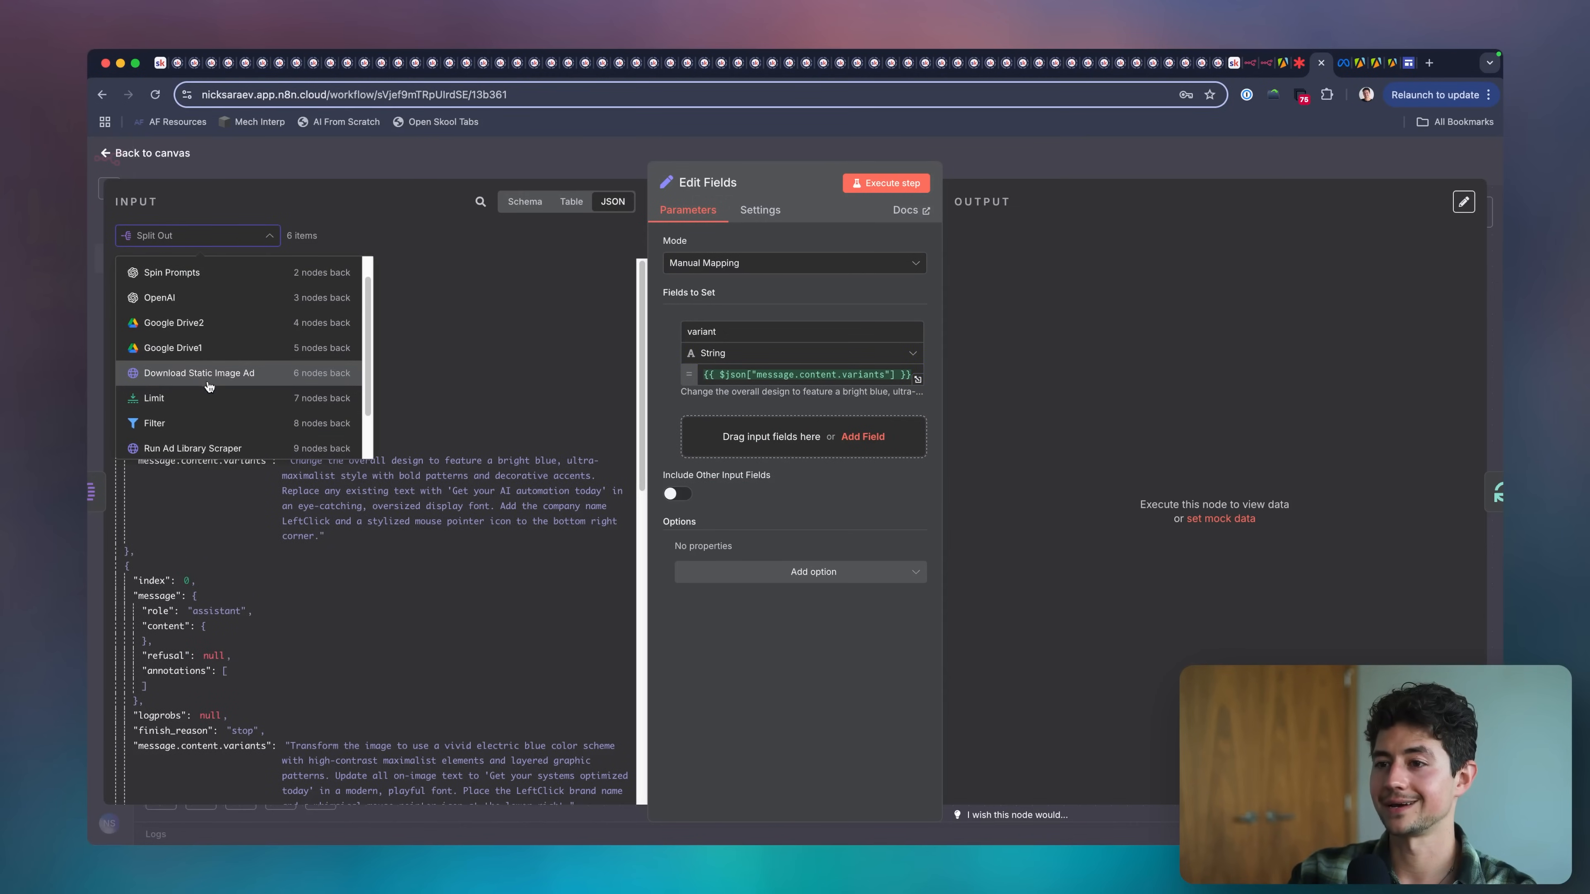
pyautogui.click(208, 376)
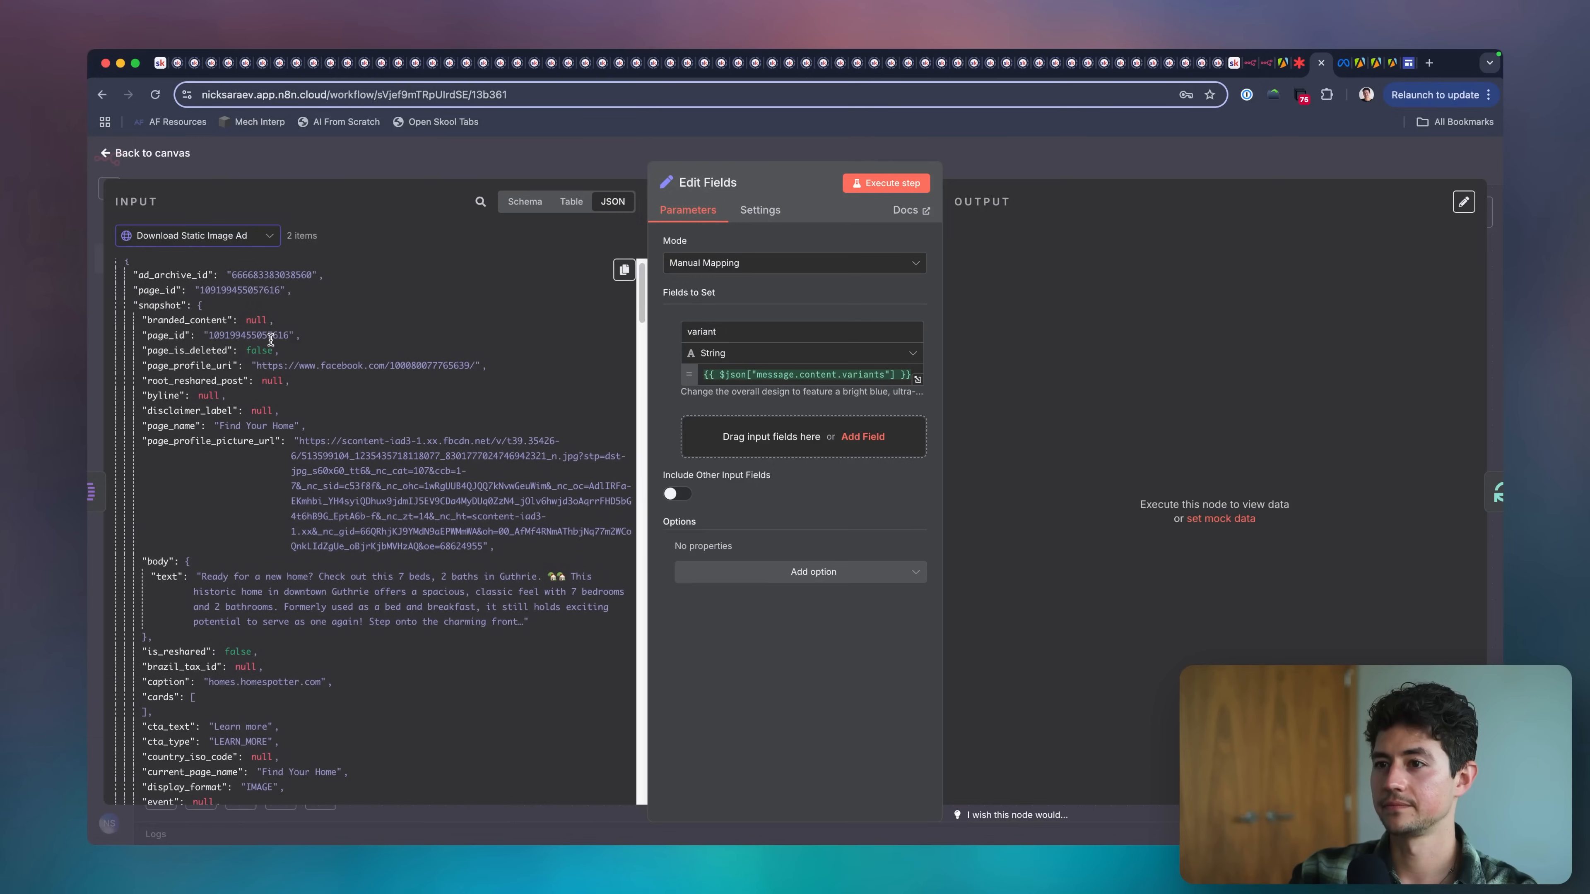
pyautogui.click(735, 443)
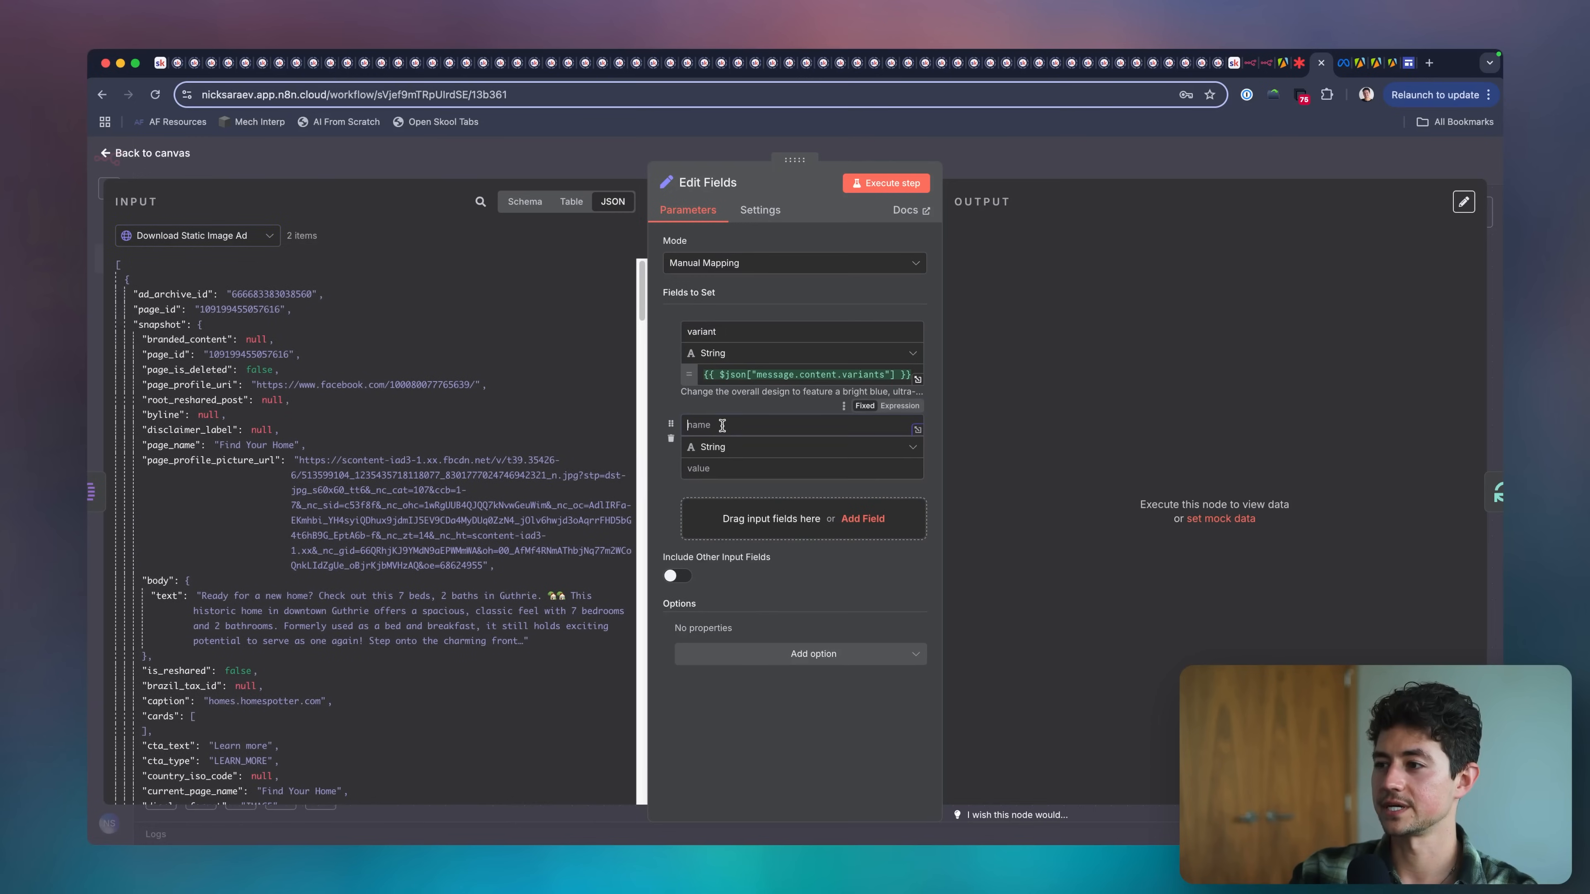
pyautogui.write('imageAdUrl')
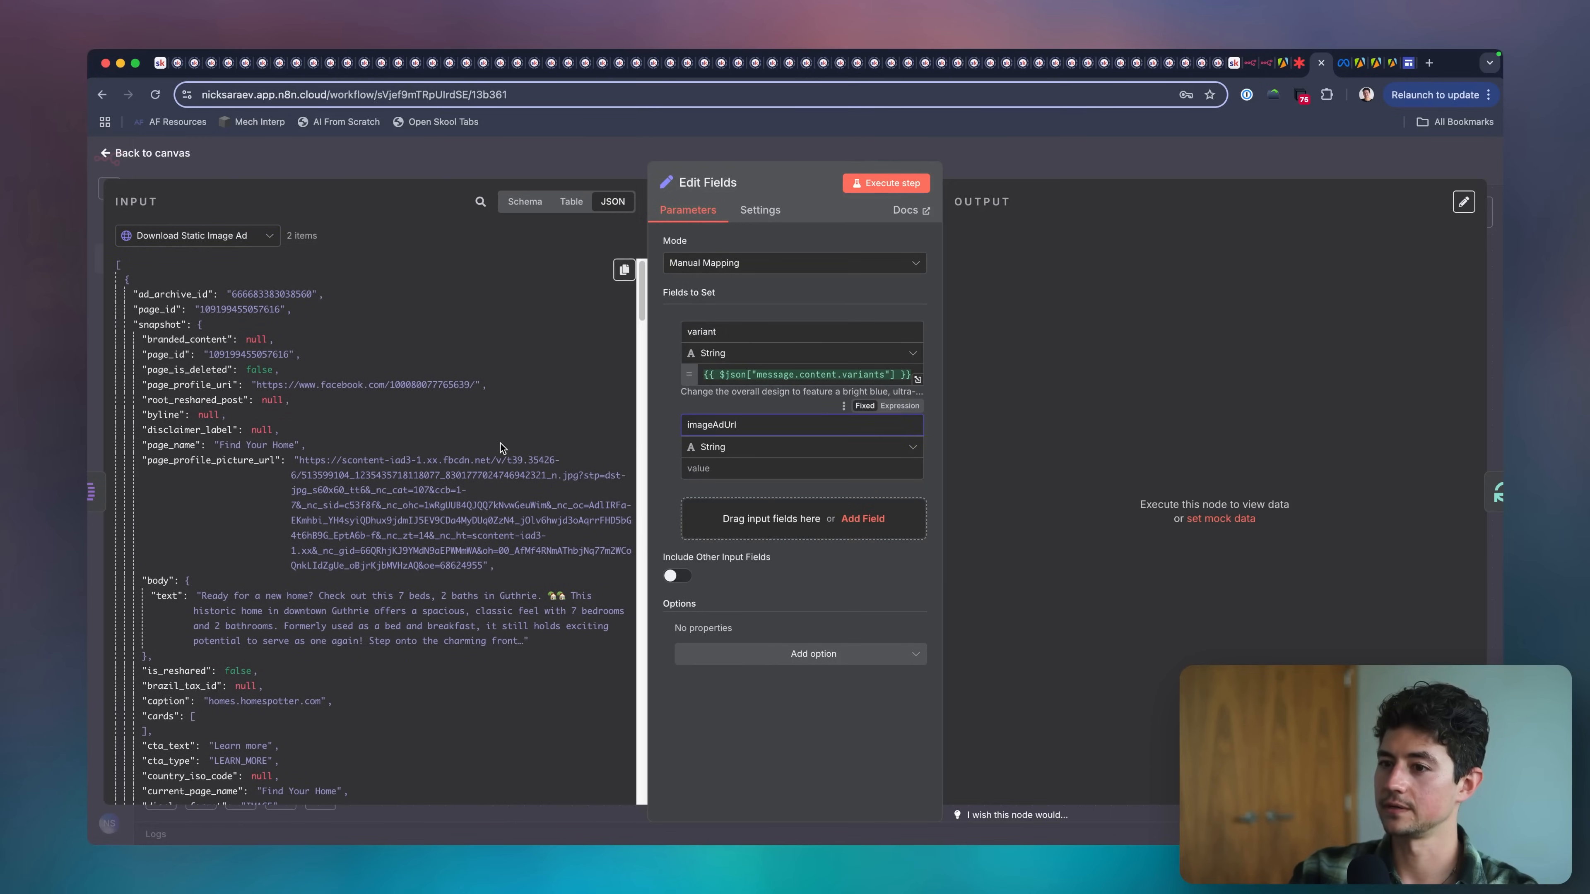
pyautogui.click(481, 203)
pyautogui.write('d')
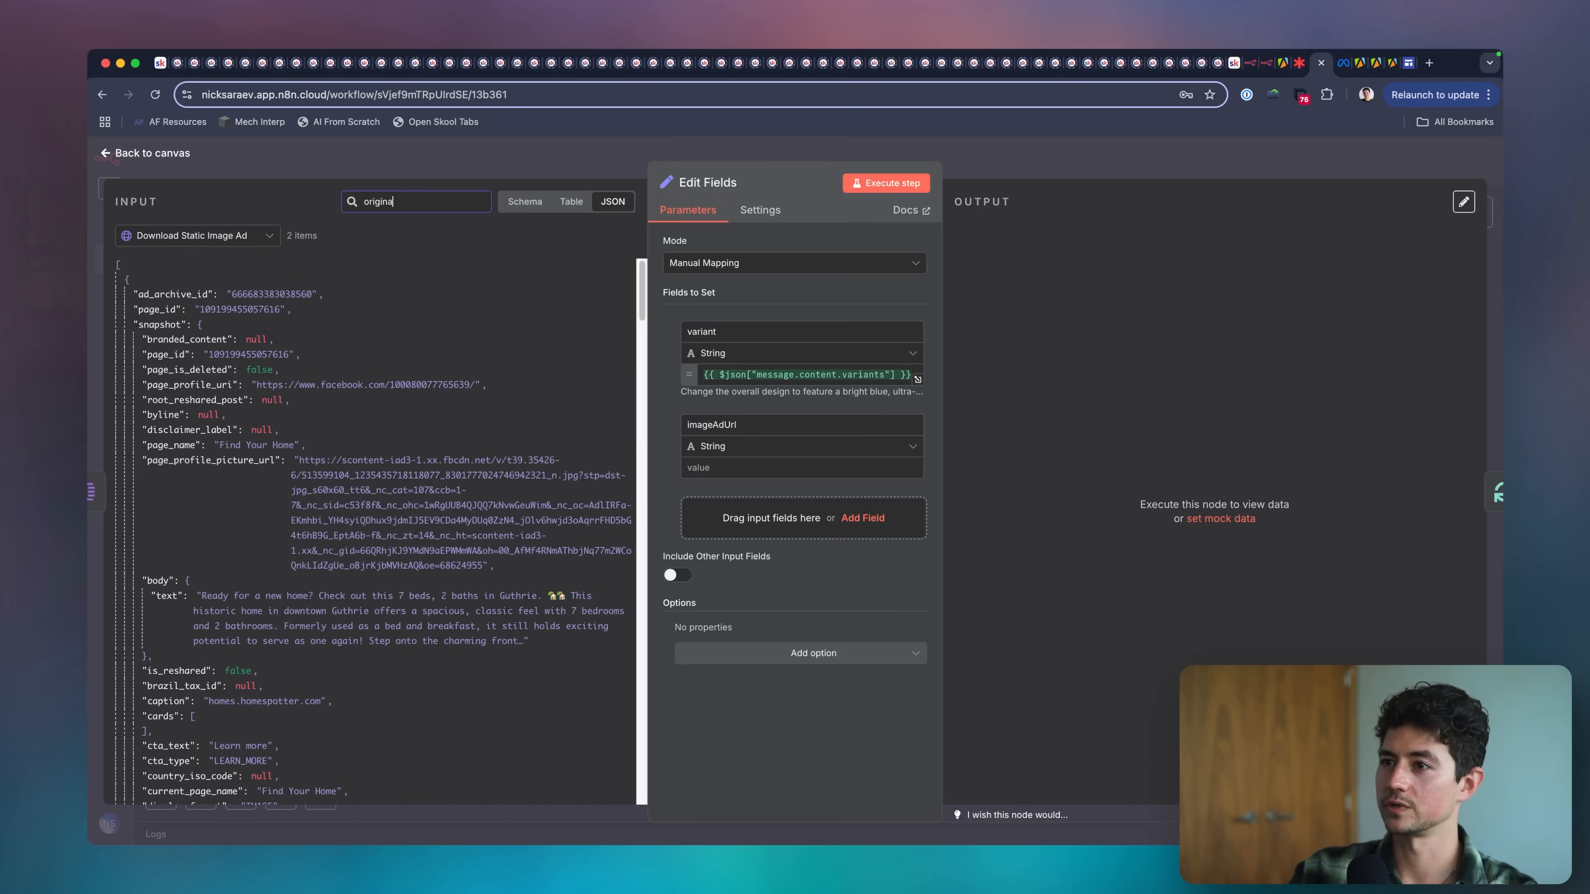
pyautogui.scroll(-7, 432, 254)
pyautogui.moveTo(206, 437); pyautogui.dragTo(751, 467)
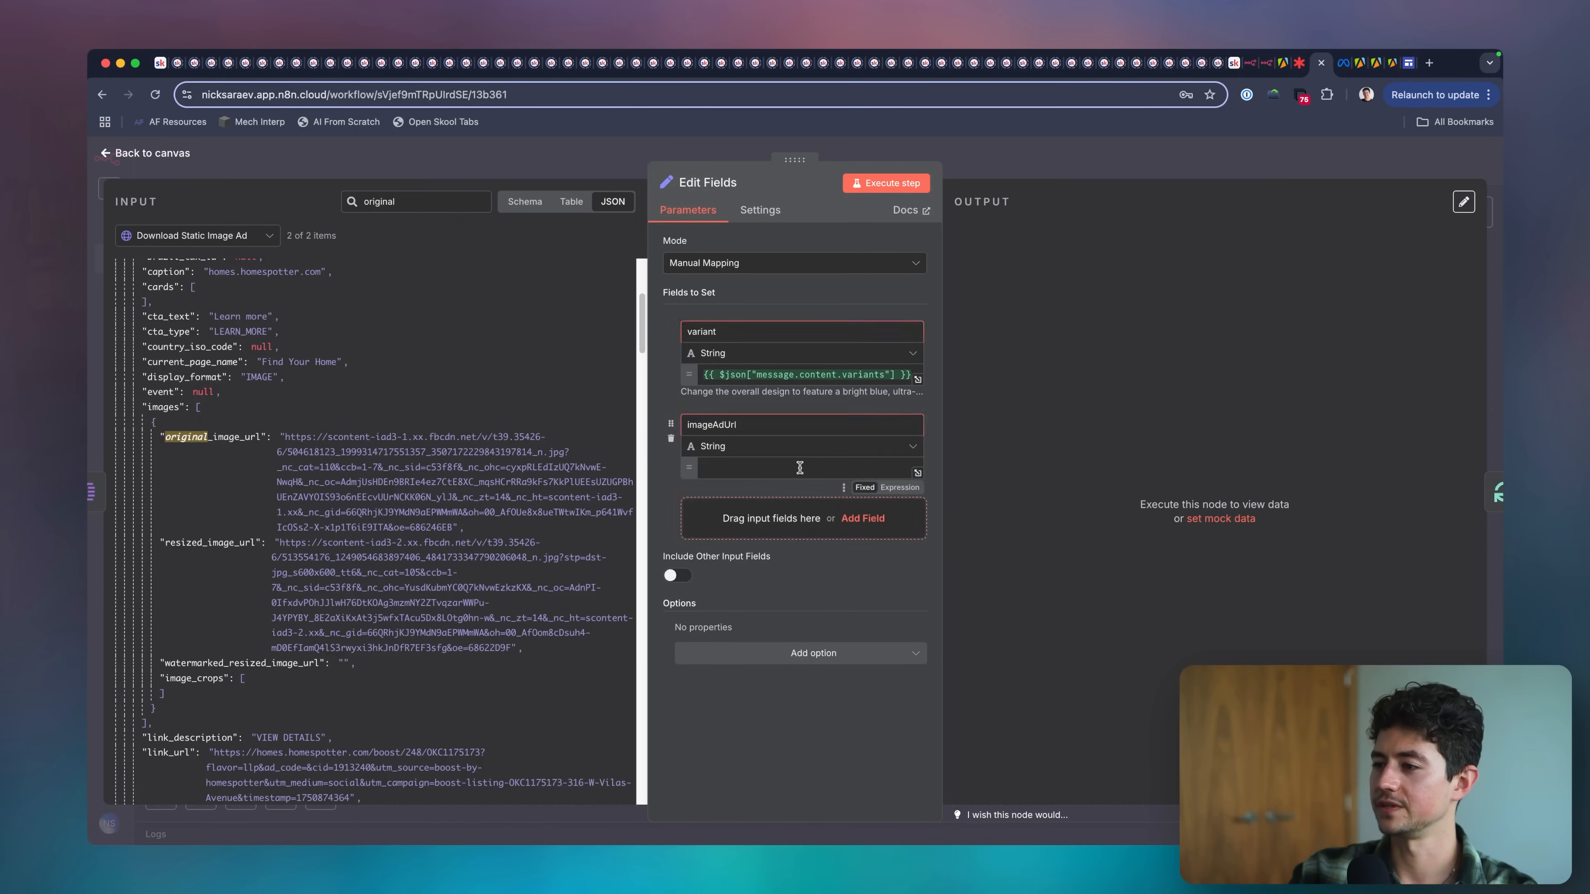
pyautogui.click(702, 418)
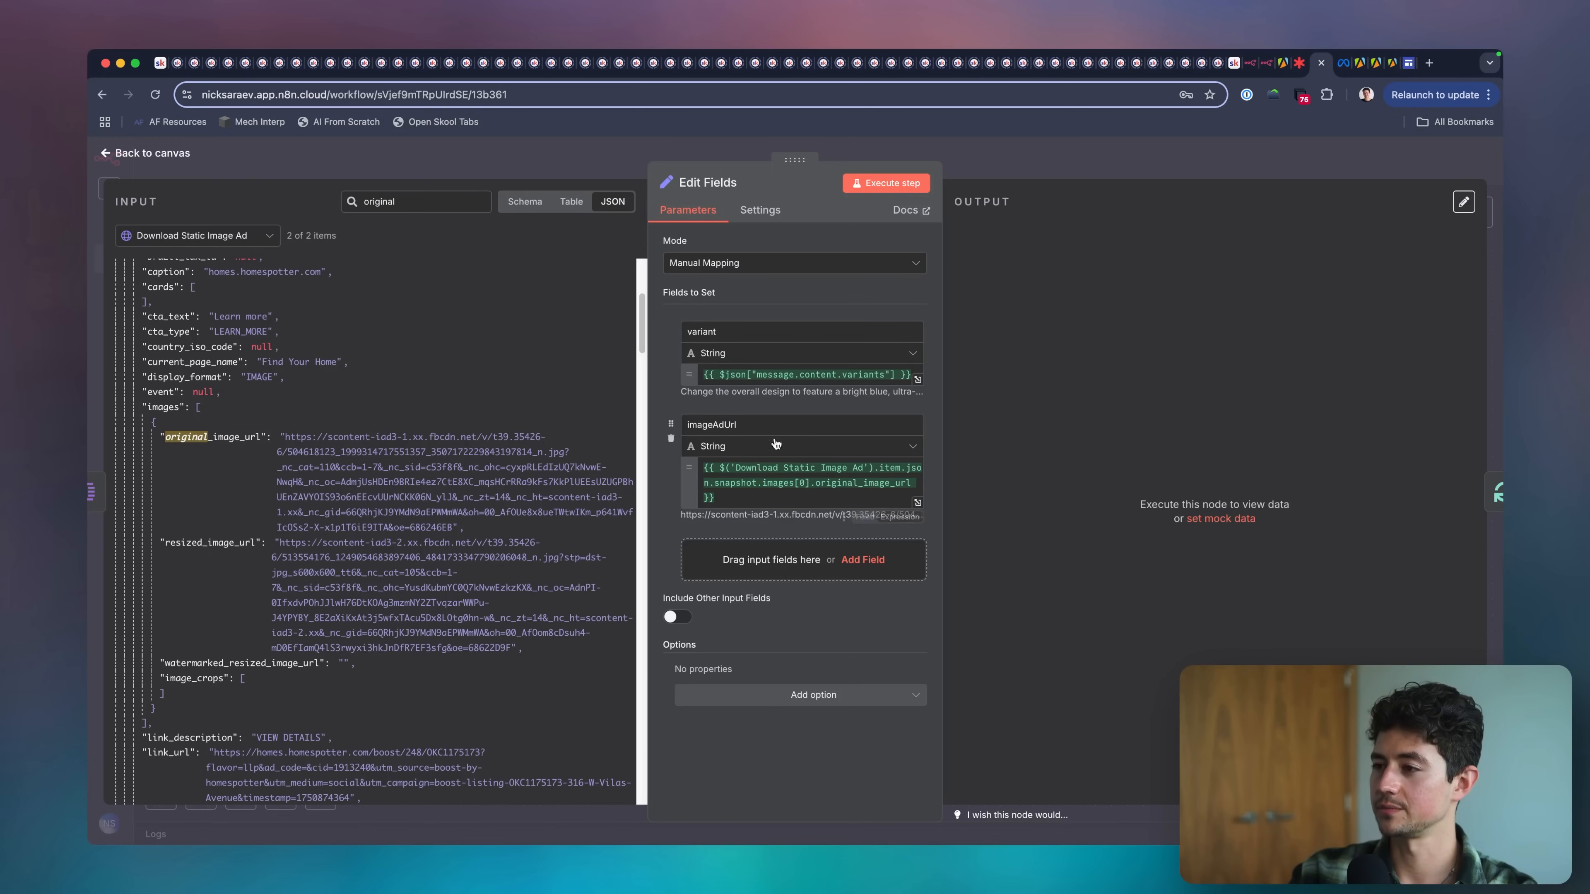
pyautogui.click(1031, 167)
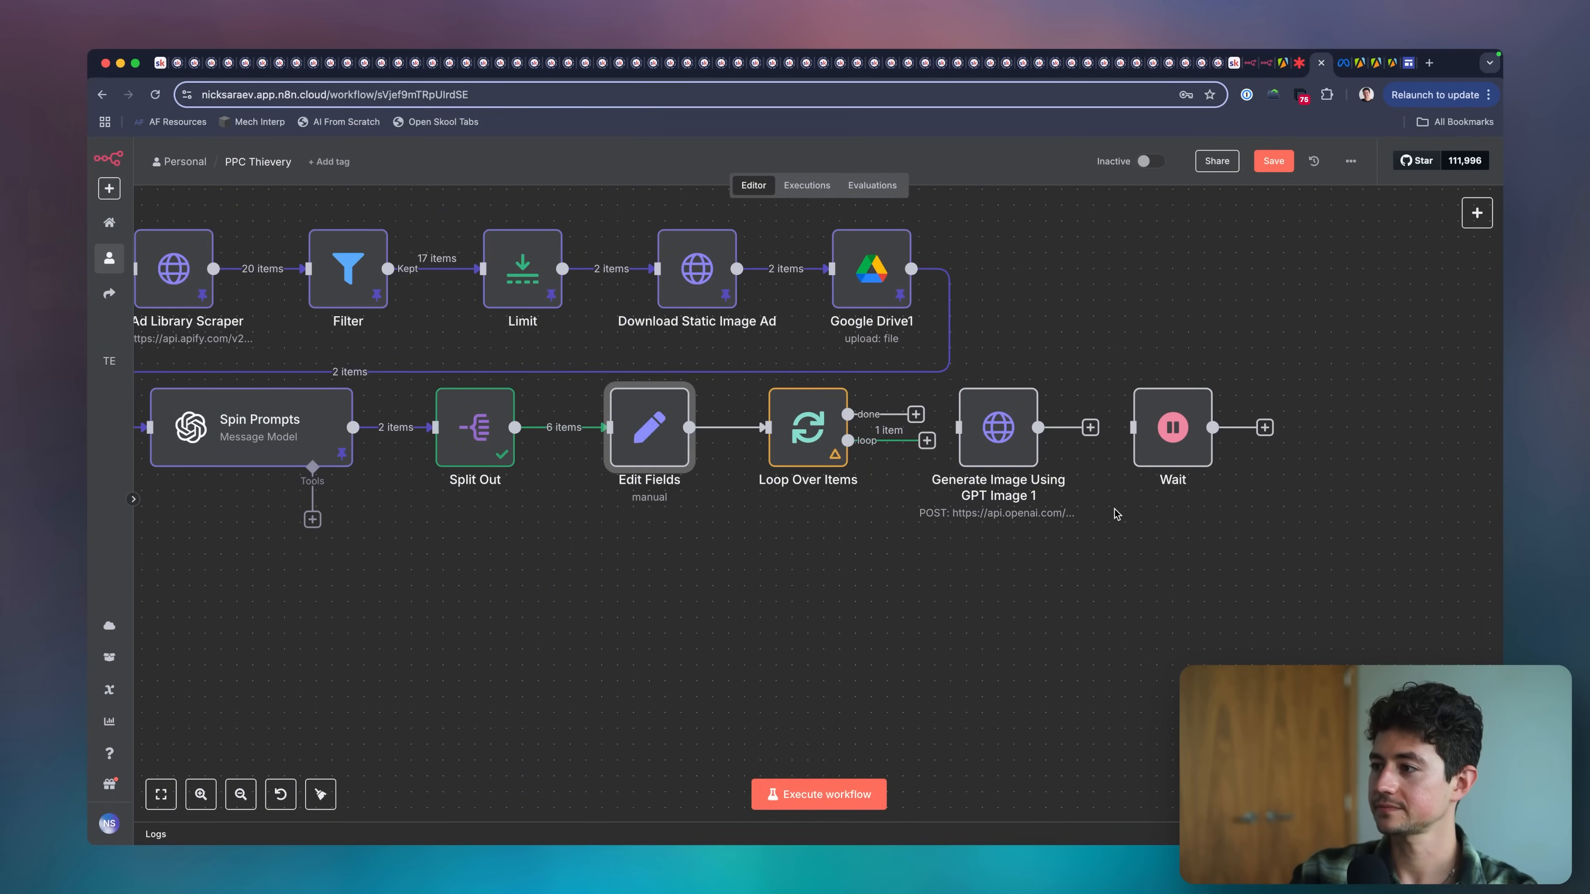
# Move Generate Image Using GPT Image 1 and Wait together farther away from Loop Over Items, leaving room for another node.
pyautogui.hscroll(5, 1114, 510)
pyautogui.moveTo(1053, 355); pyautogui.dragTo(626, 595)
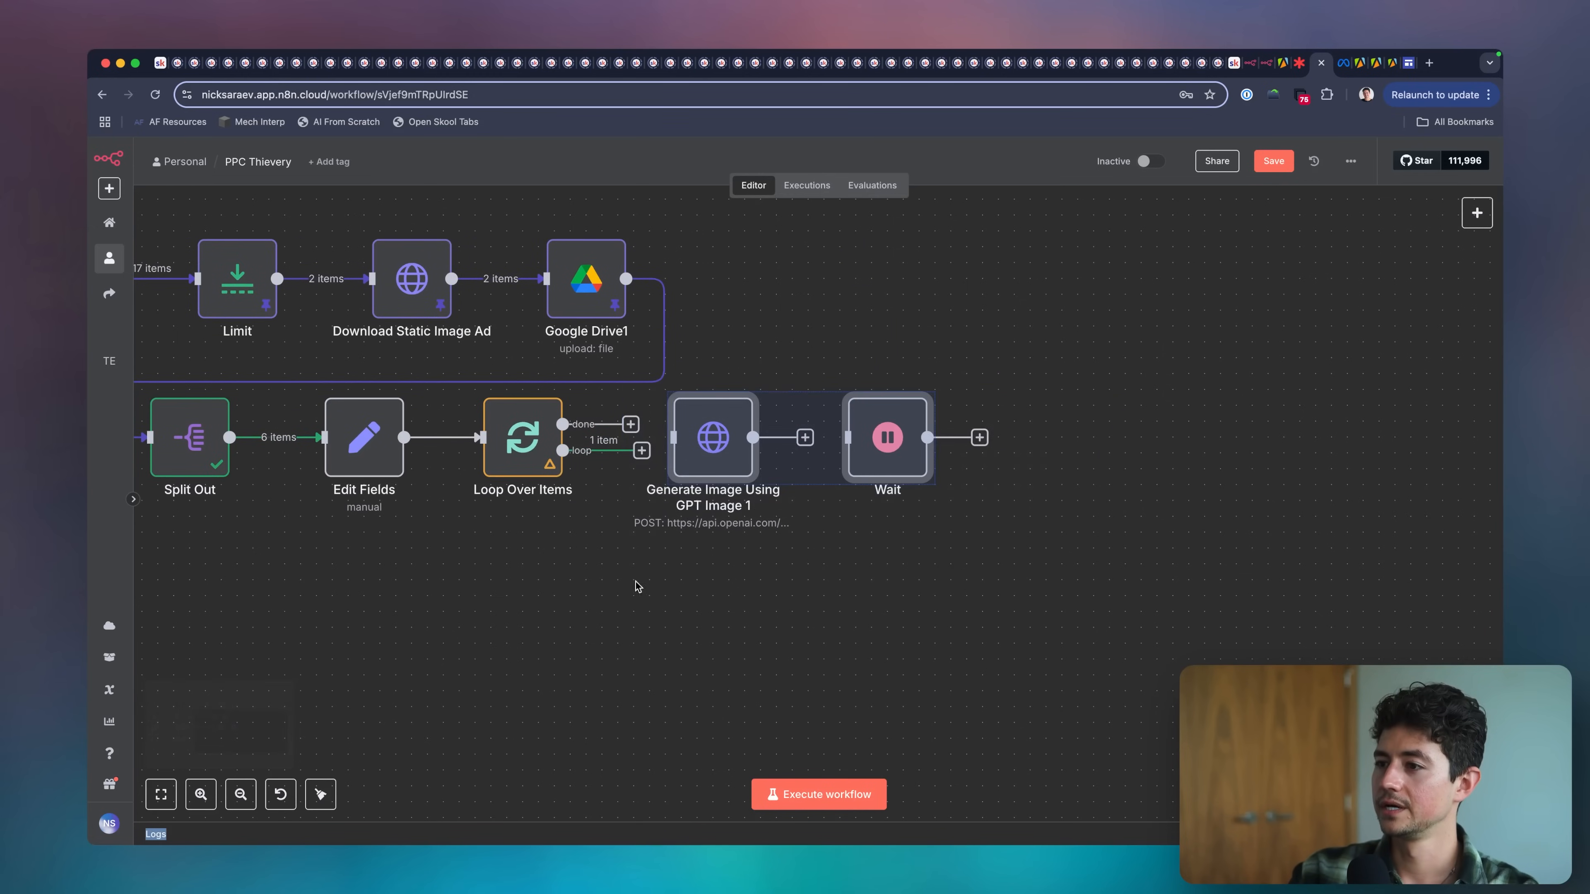
pyautogui.moveTo(705, 456); pyautogui.dragTo(868, 456)
pyautogui.hscroll(-6, 869, 457)
pyautogui.scroll(-5, 870, 461)
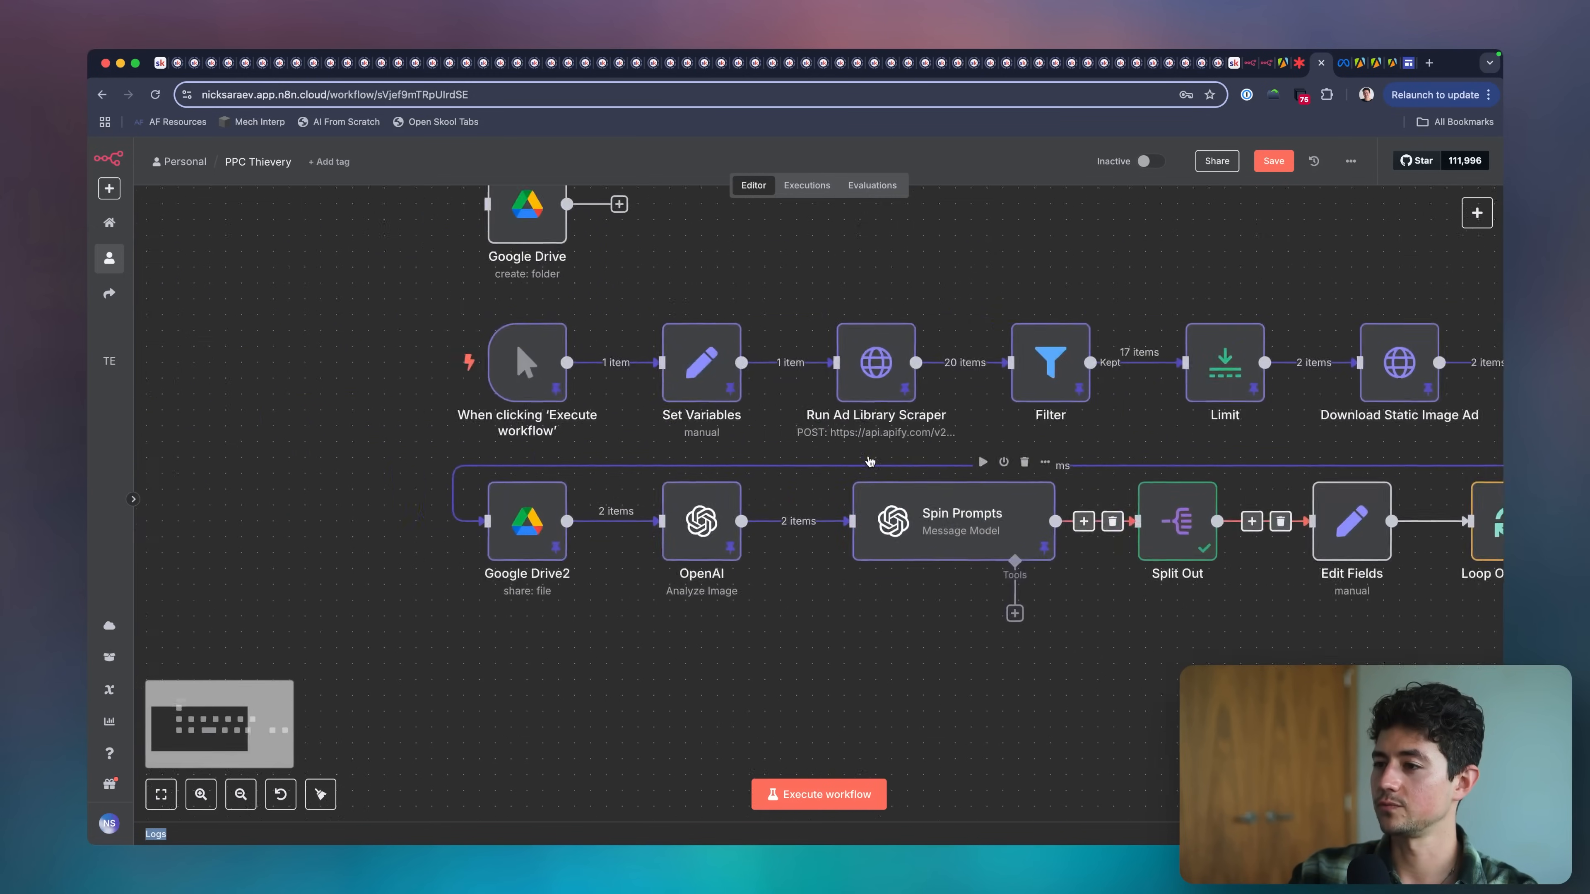
pyautogui.scroll(5, 870, 460)
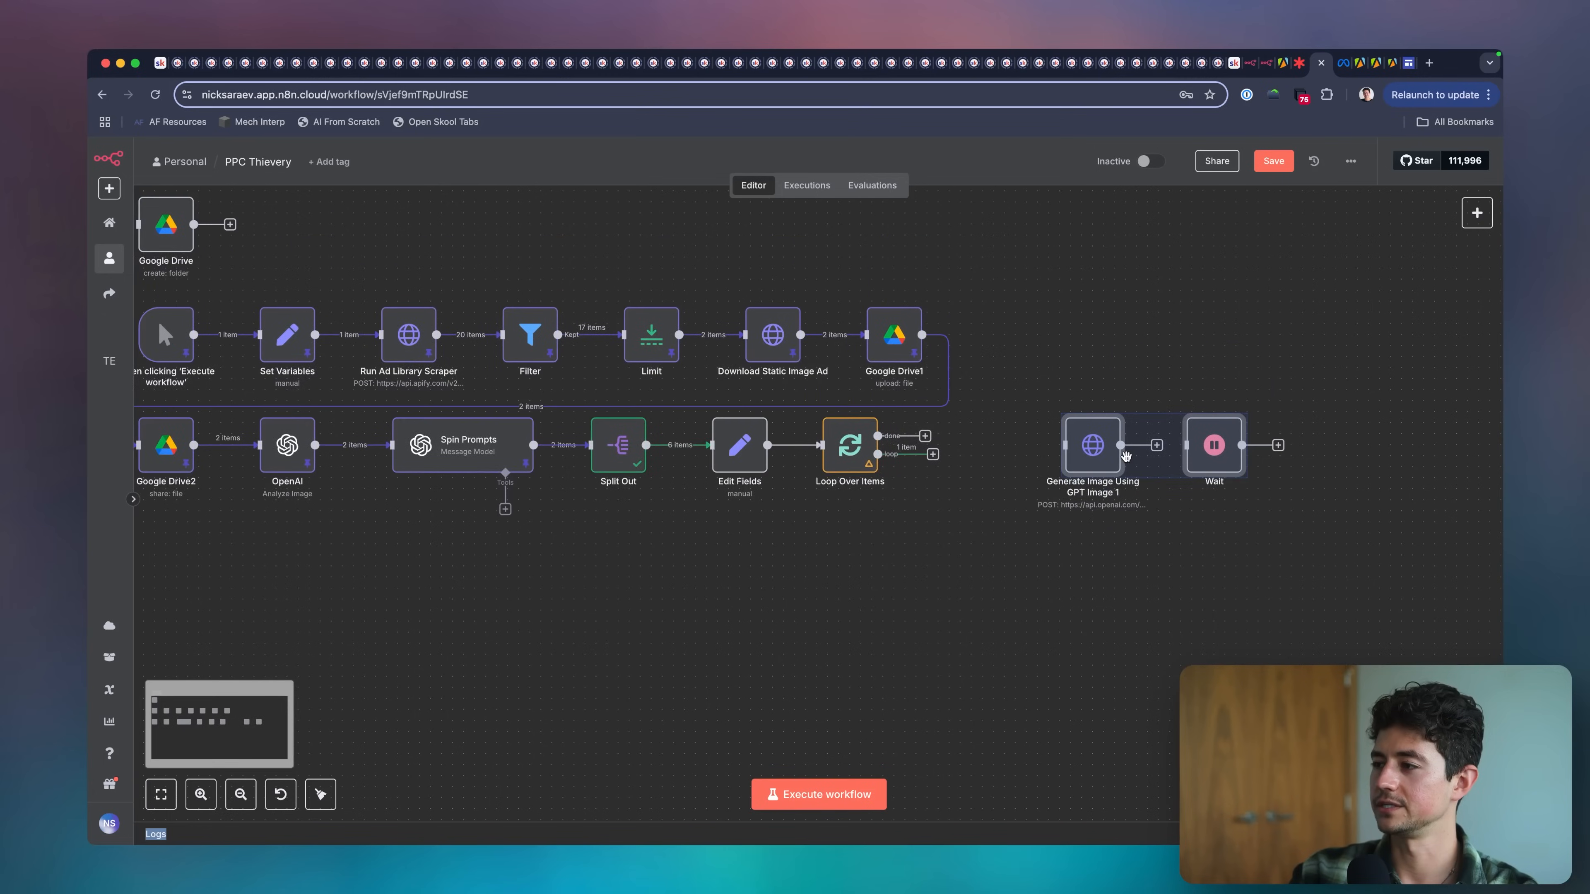
# Connect Loop Over Items' loop output through Generate Image Using GPT Image 1 to Wait and back to Loop Over Items.
pyautogui.moveTo(744, 452); pyautogui.dragTo(1051, 446)
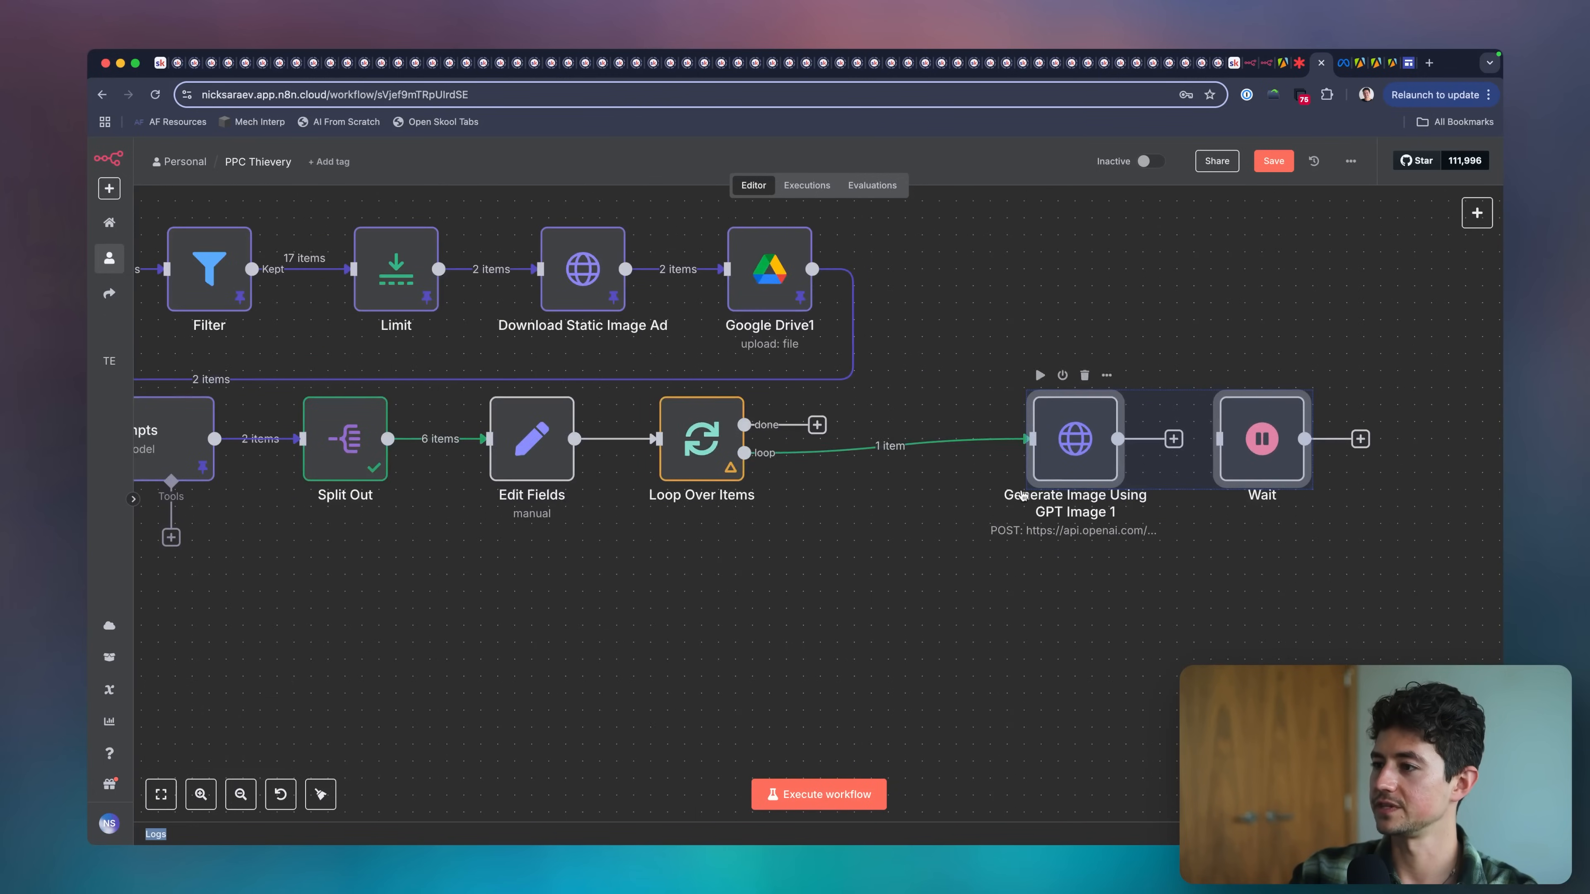
pyautogui.hscroll(3, 1039, 457)
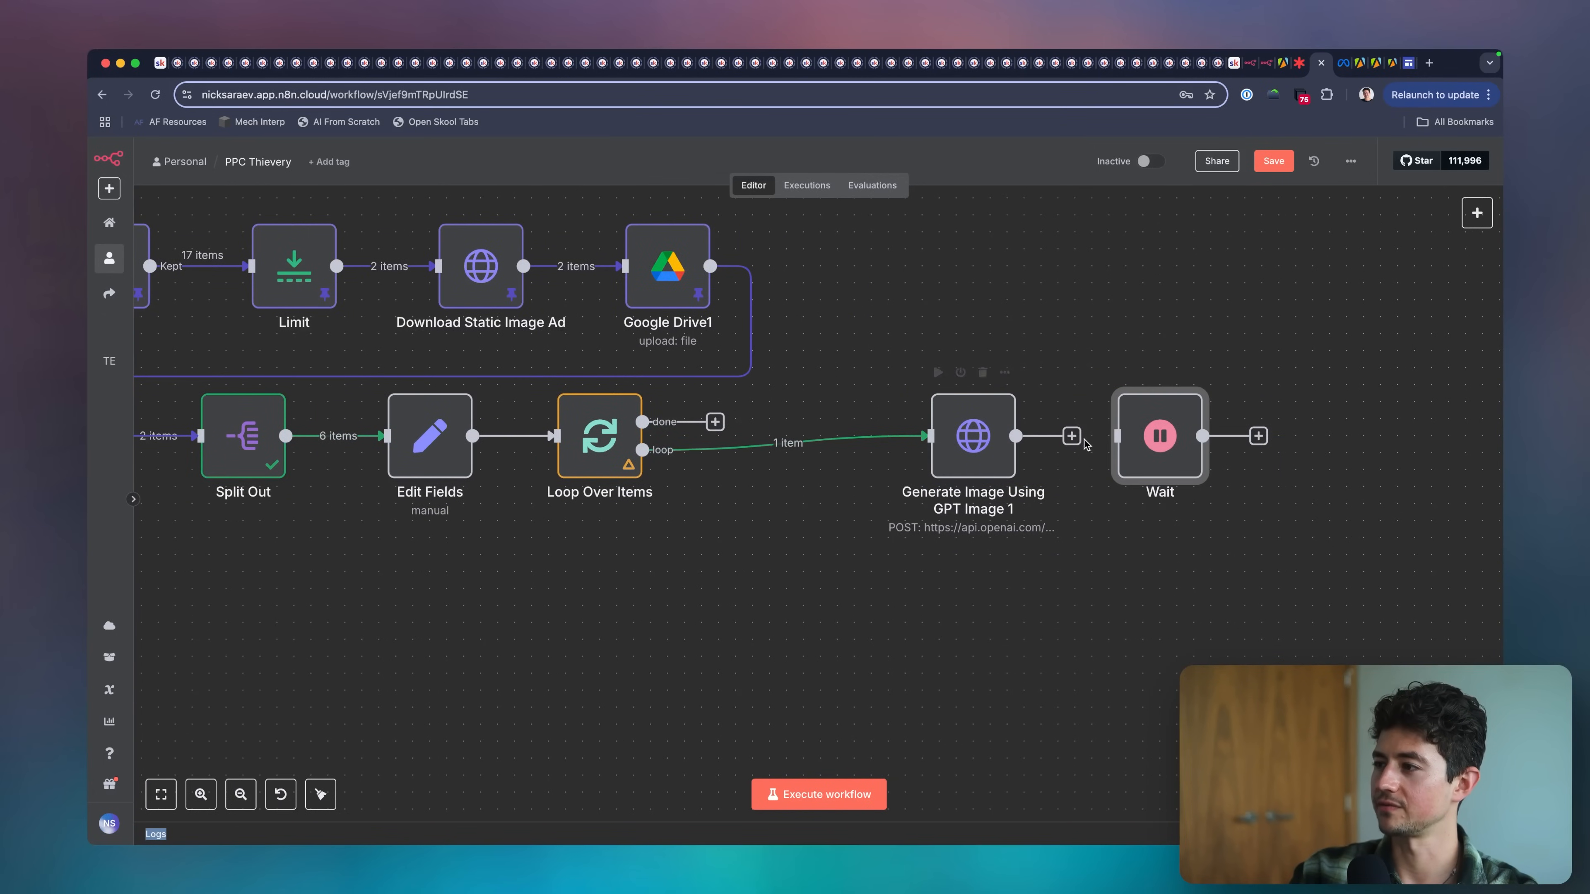
pyautogui.moveTo(1084, 440); pyautogui.dragTo(1121, 439)
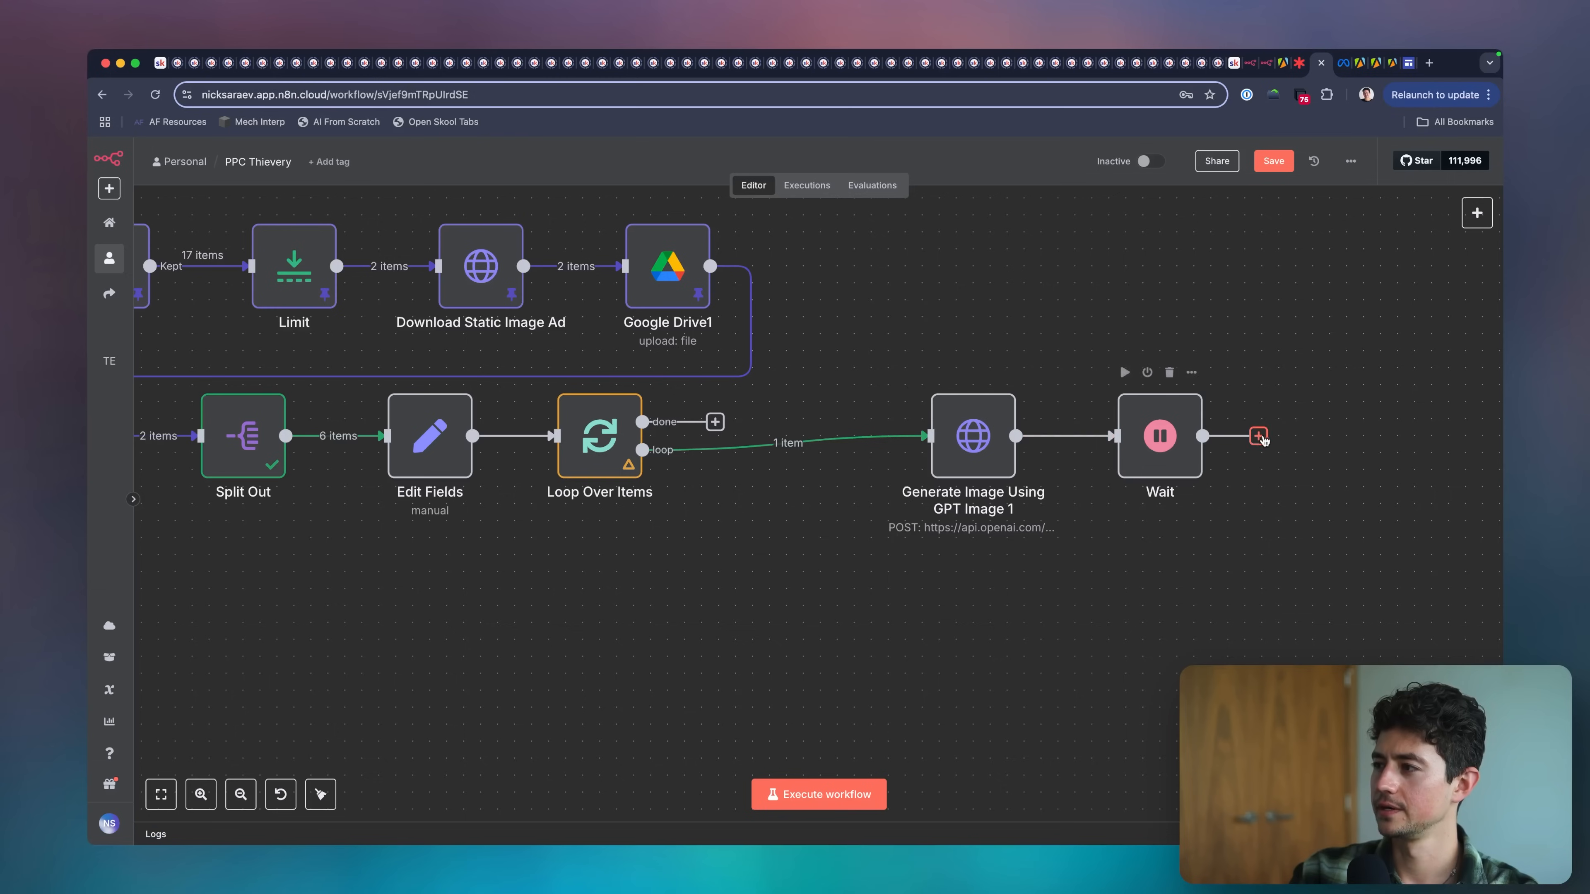
pyautogui.moveTo(660, 682); pyautogui.dragTo(559, 440)
pyautogui.hscroll(2, 724, 550)
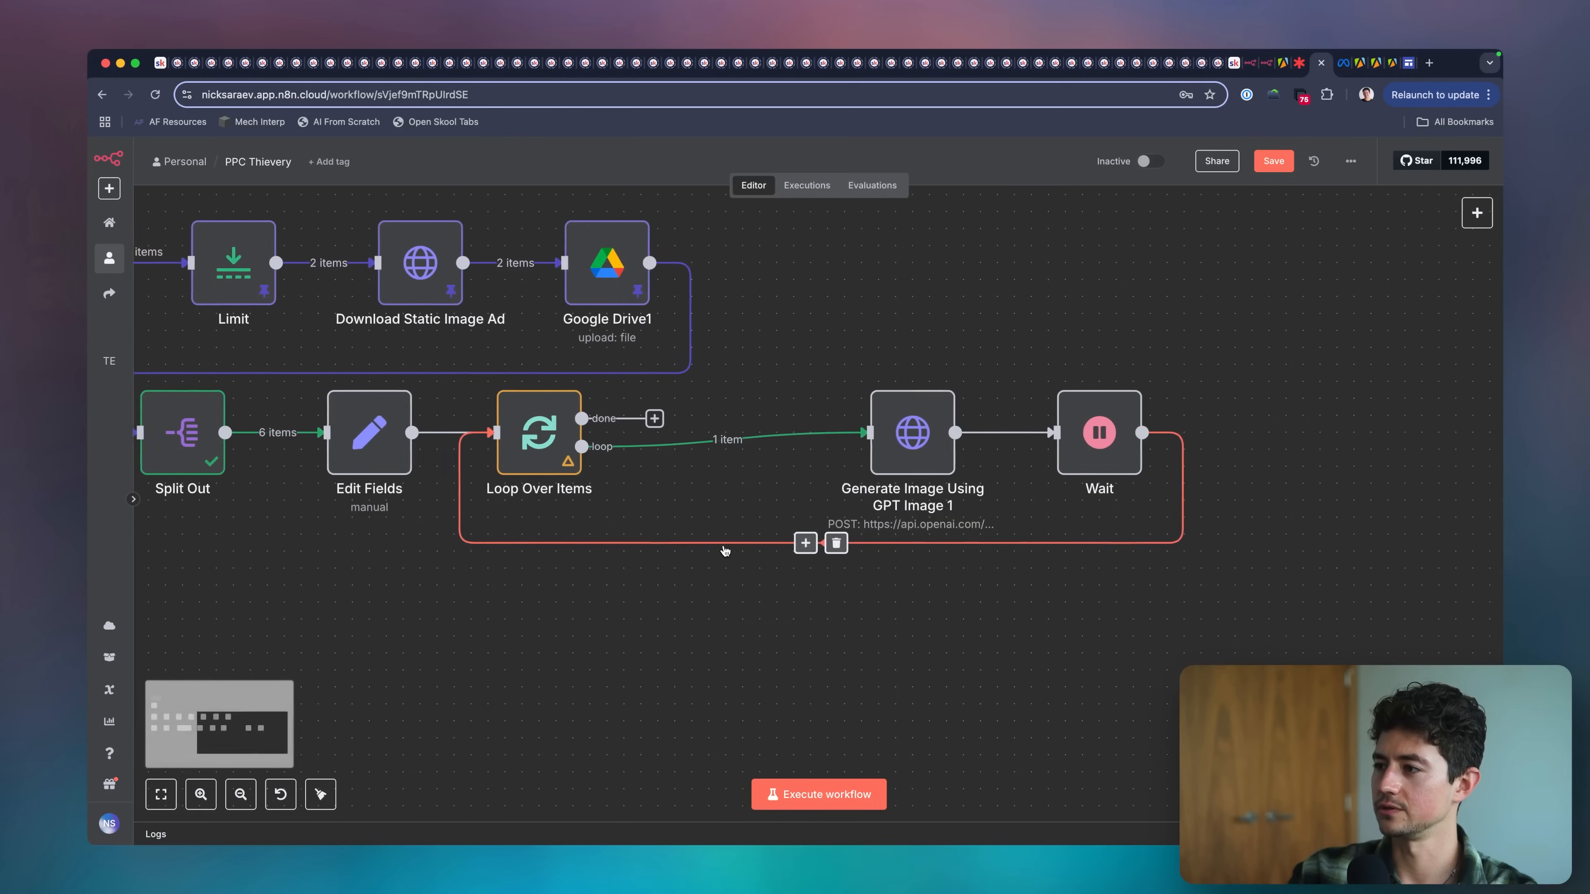
# Check Generate Image Using GPT Image 1's input, and remove its link from Loop Over Items and Wait's return link.
pyautogui.doubleClick(905, 433)
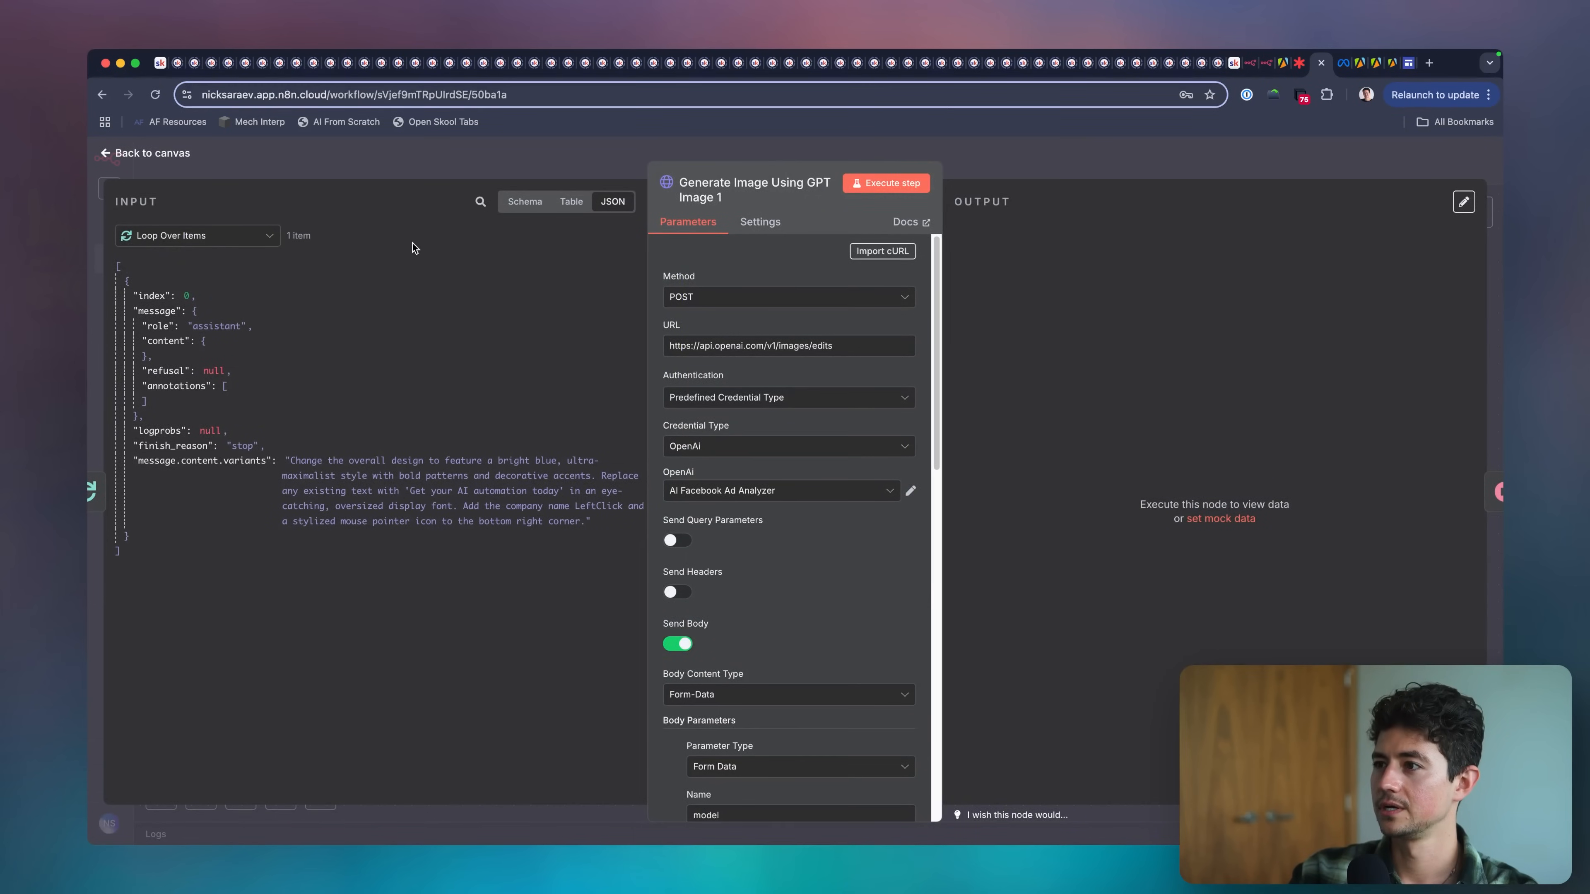
pyautogui.press('Escape')
pyautogui.click(735, 440)
pyautogui.click(826, 542)
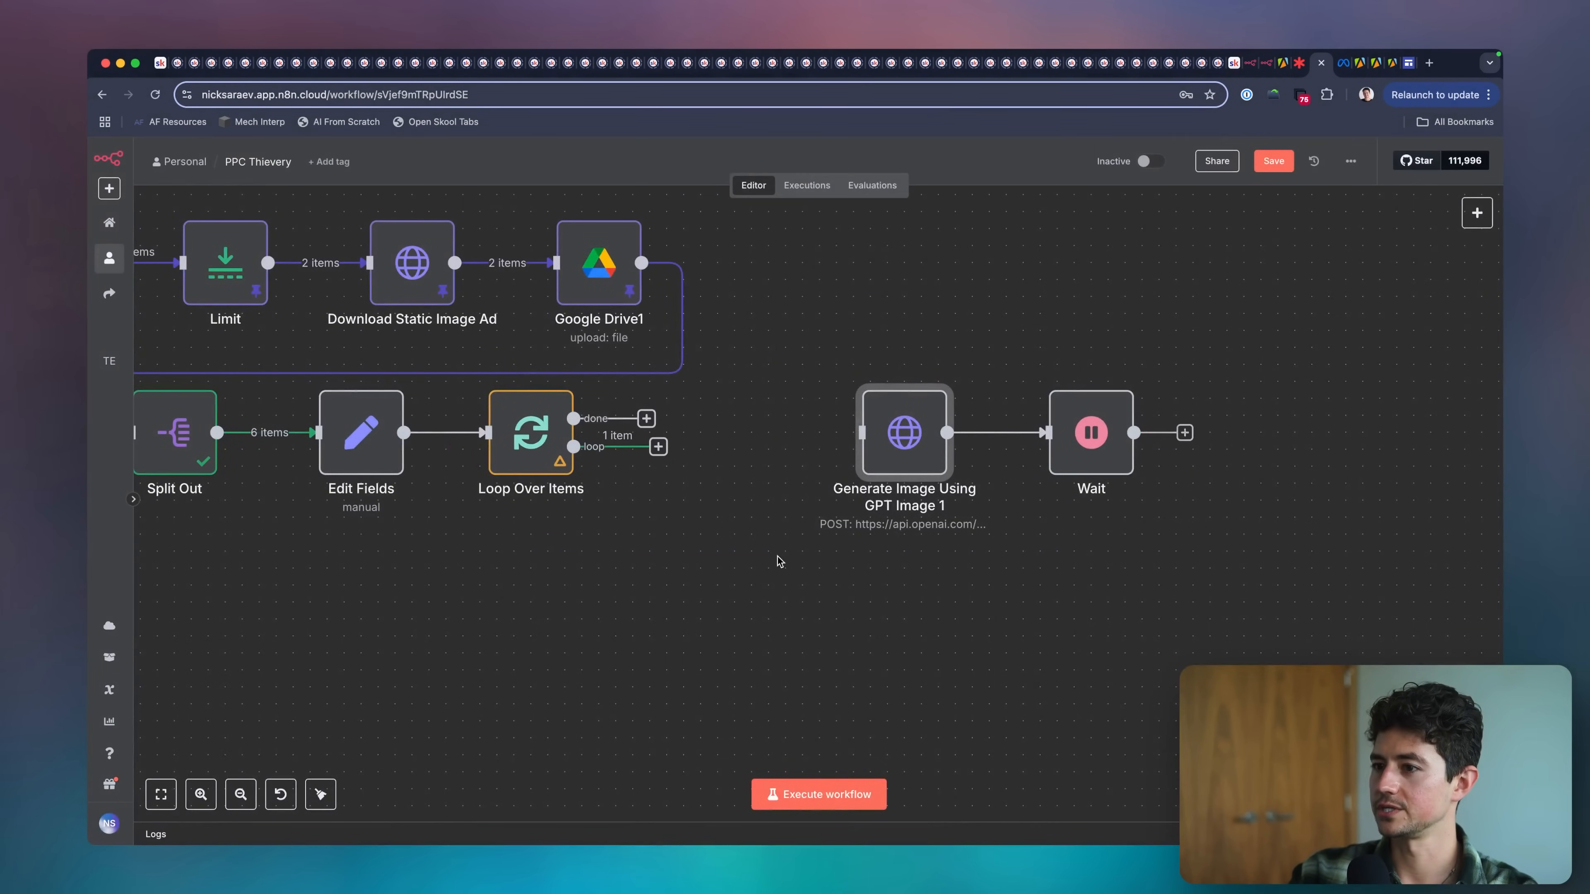
# Run the workflow and examine the variant and imageAdUrl fields in Loop Over Items' input and Loop Branch output.
pyautogui.hscroll(-3, 779, 561)
pyautogui.press('super+Return')
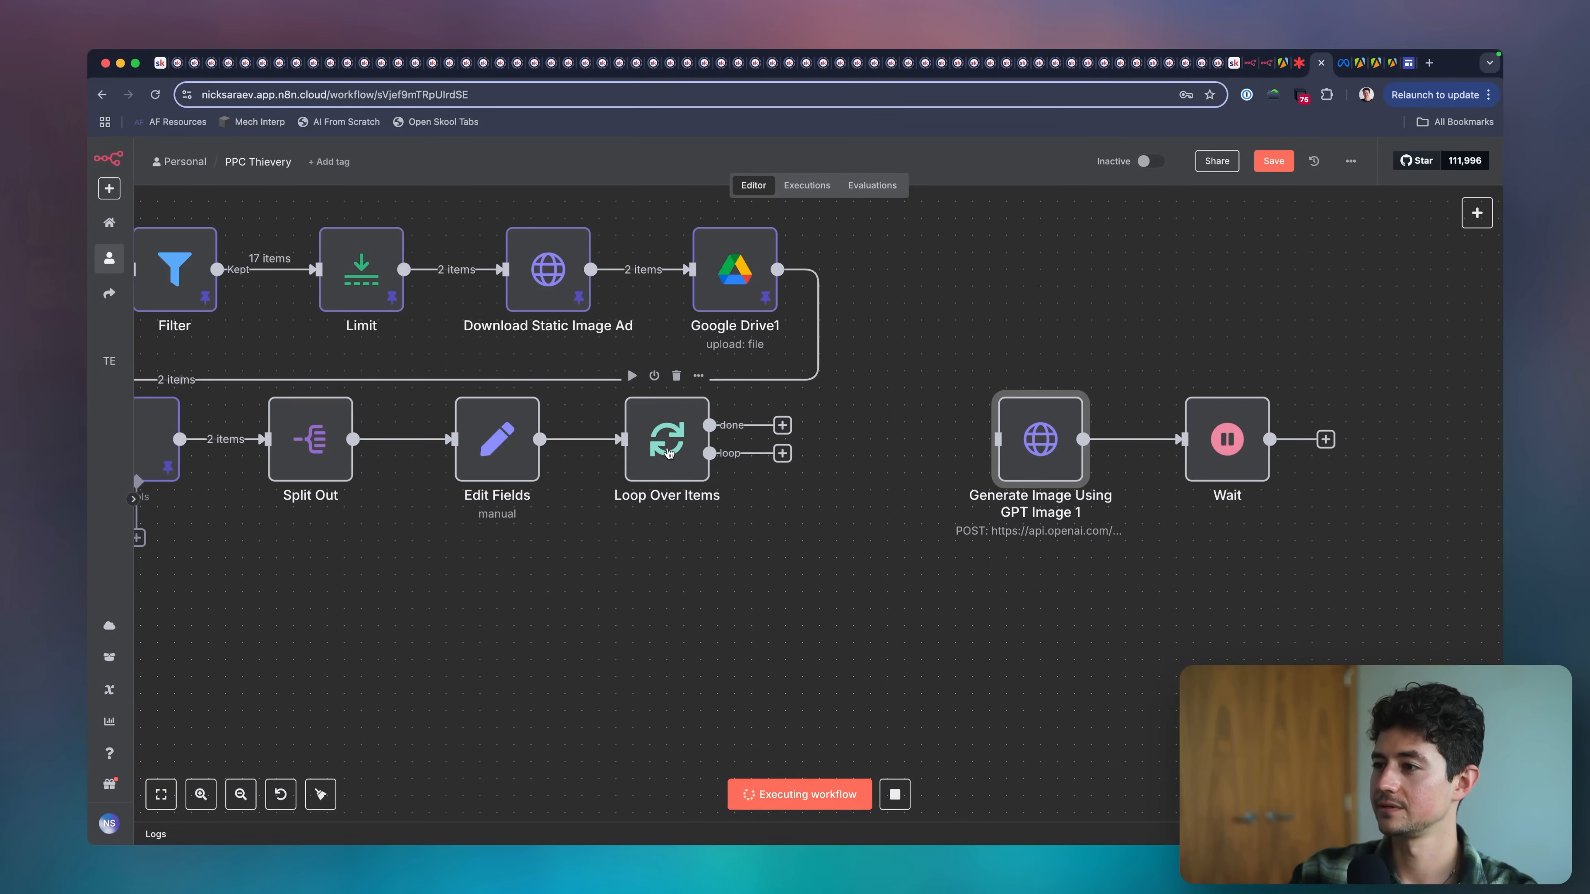
pyautogui.doubleClick(702, 456)
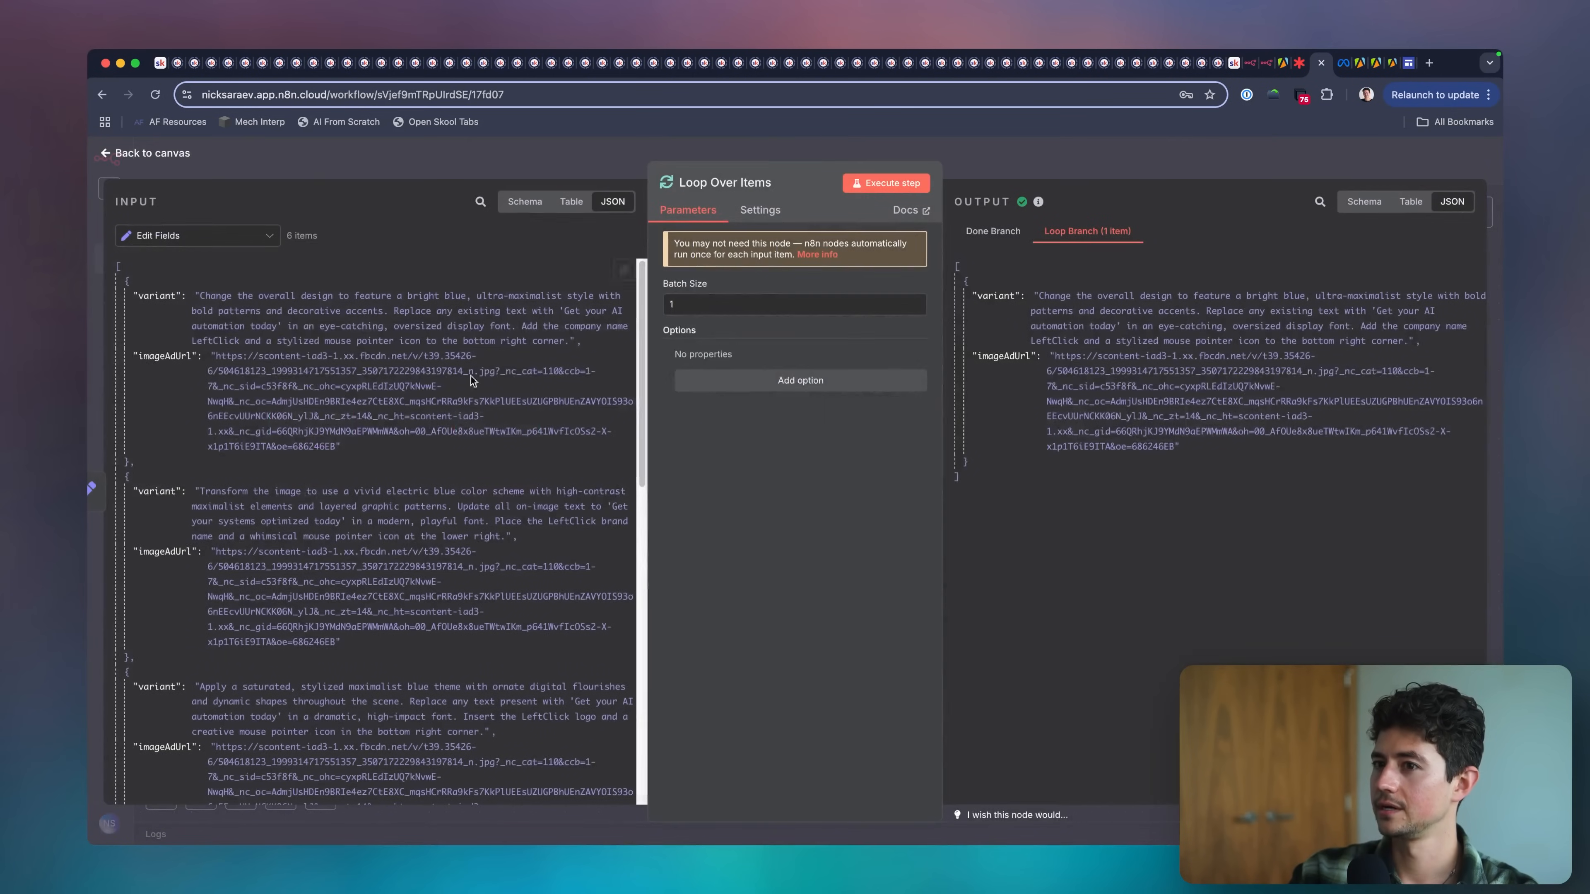
pyautogui.tripleClick(265, 355)
pyautogui.press('Escape')
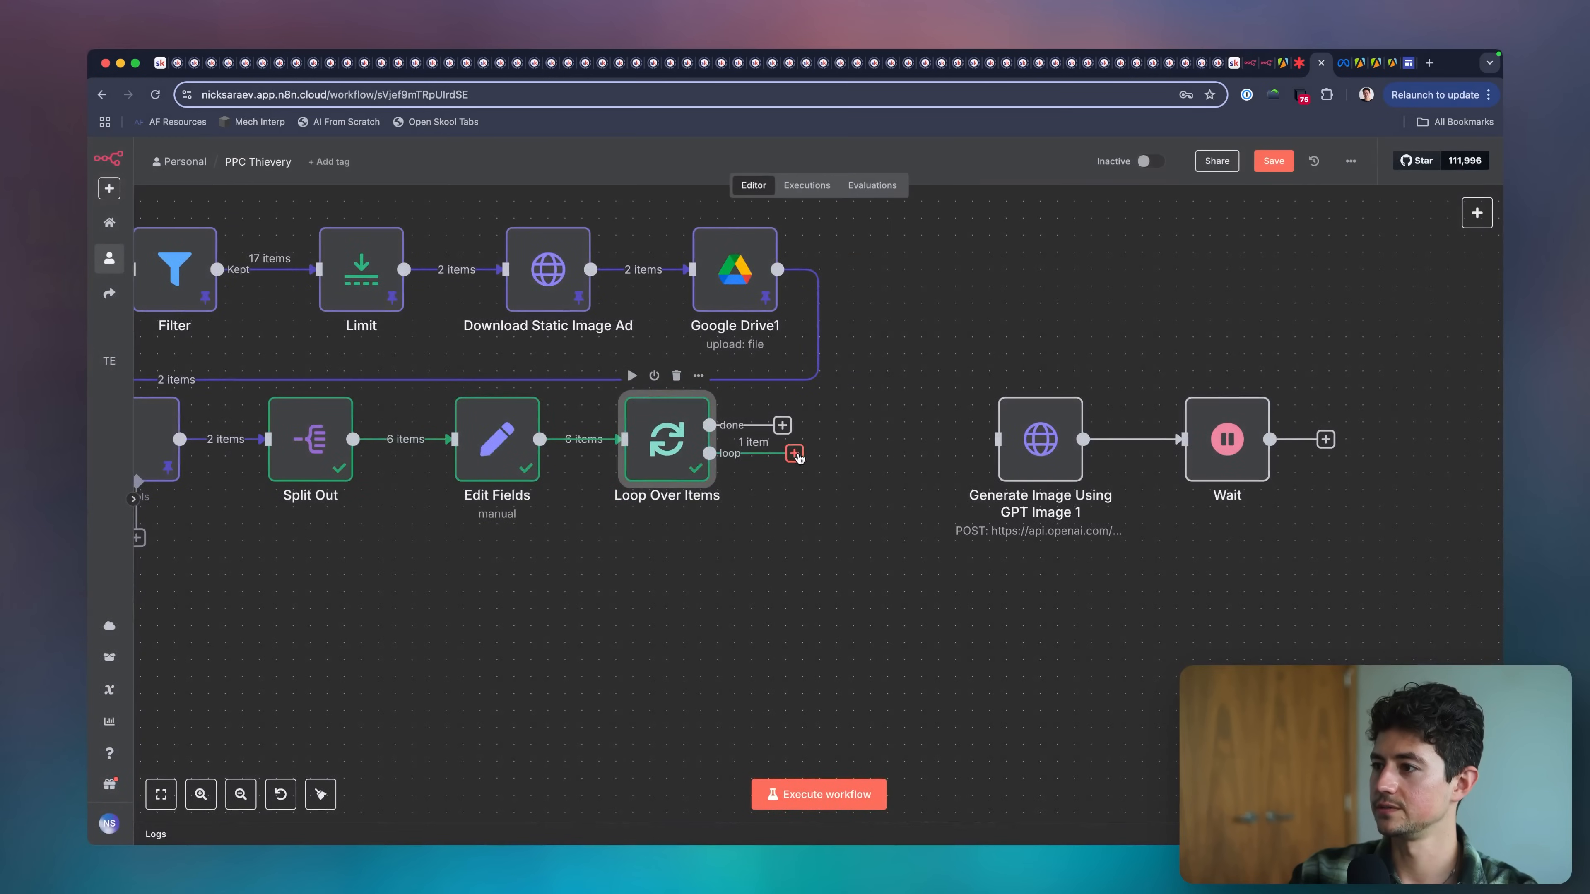
# Connect Loop Over Items' loop output directly to Generate Image Using GPT Image 1 and check the input it receives.
pyautogui.click(795, 453)
pyautogui.moveTo(795, 453); pyautogui.dragTo(1021, 443)
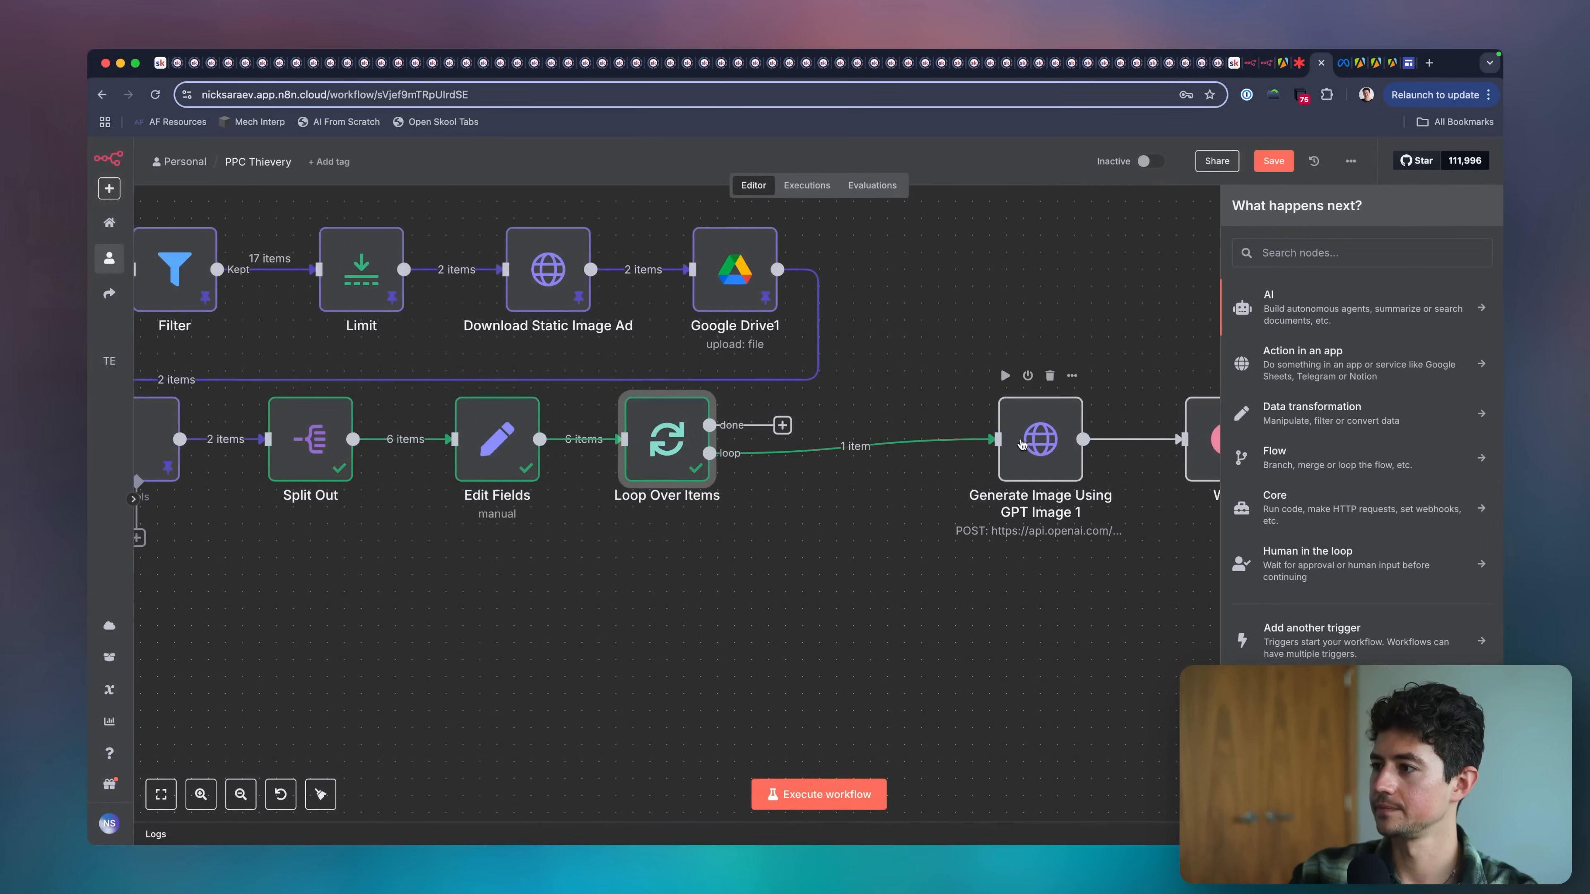
pyautogui.doubleClick(1022, 443)
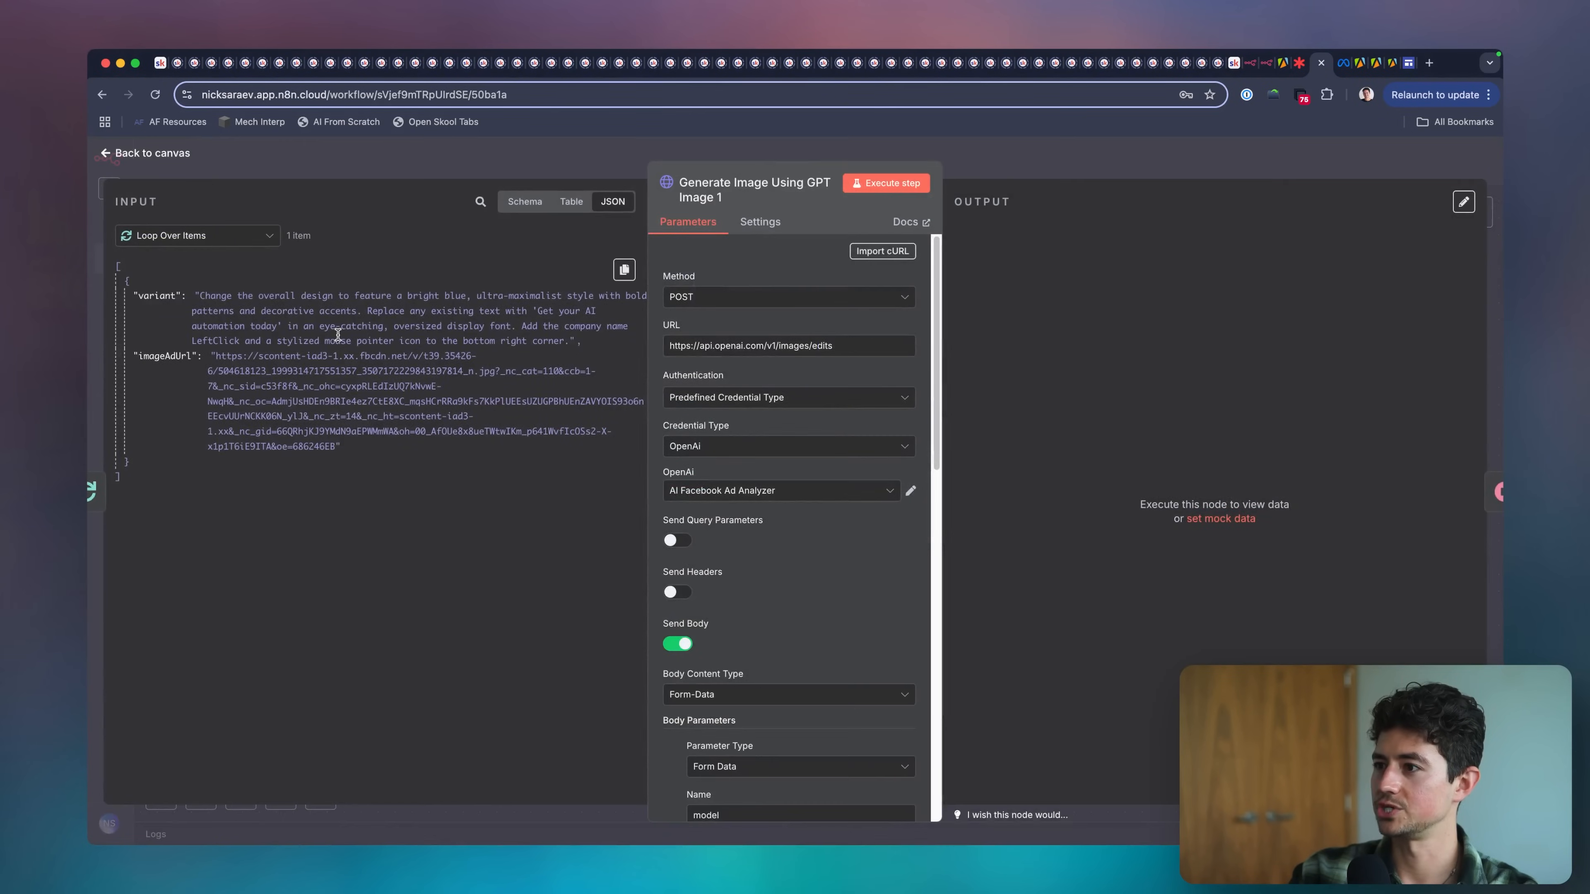
pyautogui.press('Escape')
pyautogui.moveTo(887, 439); pyautogui.dragTo(1040, 439)
pyautogui.click(840, 446)
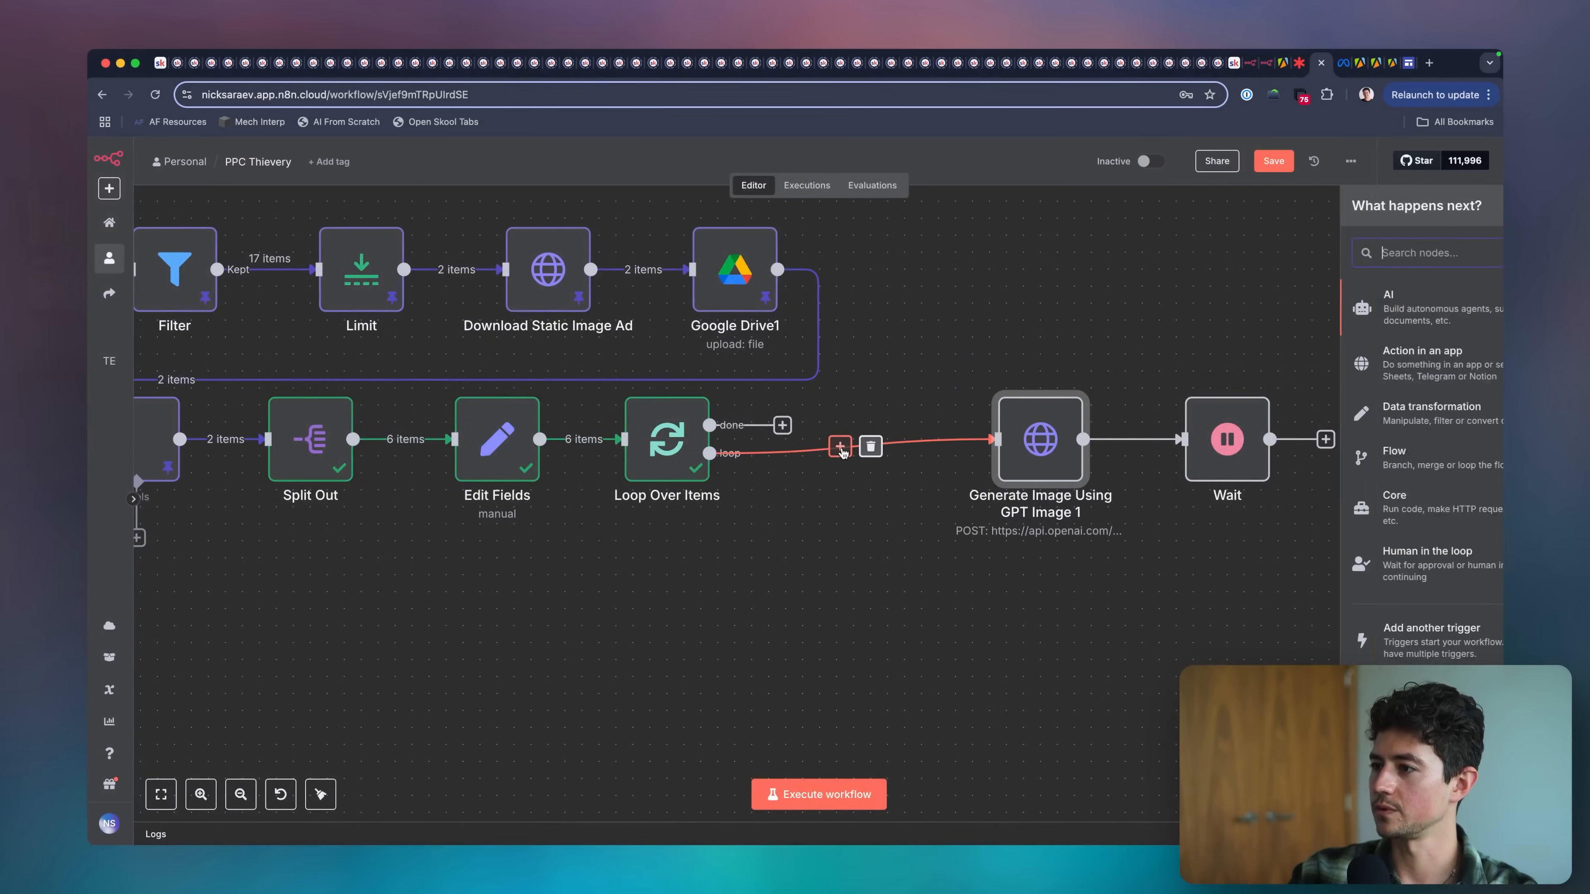
# Duplicate Download Static Image Ad and place the copy in the loop path as the direct target of Loop Over Items' loop output.
pyautogui.moveTo(464, 208); pyautogui.dragTo(656, 341)
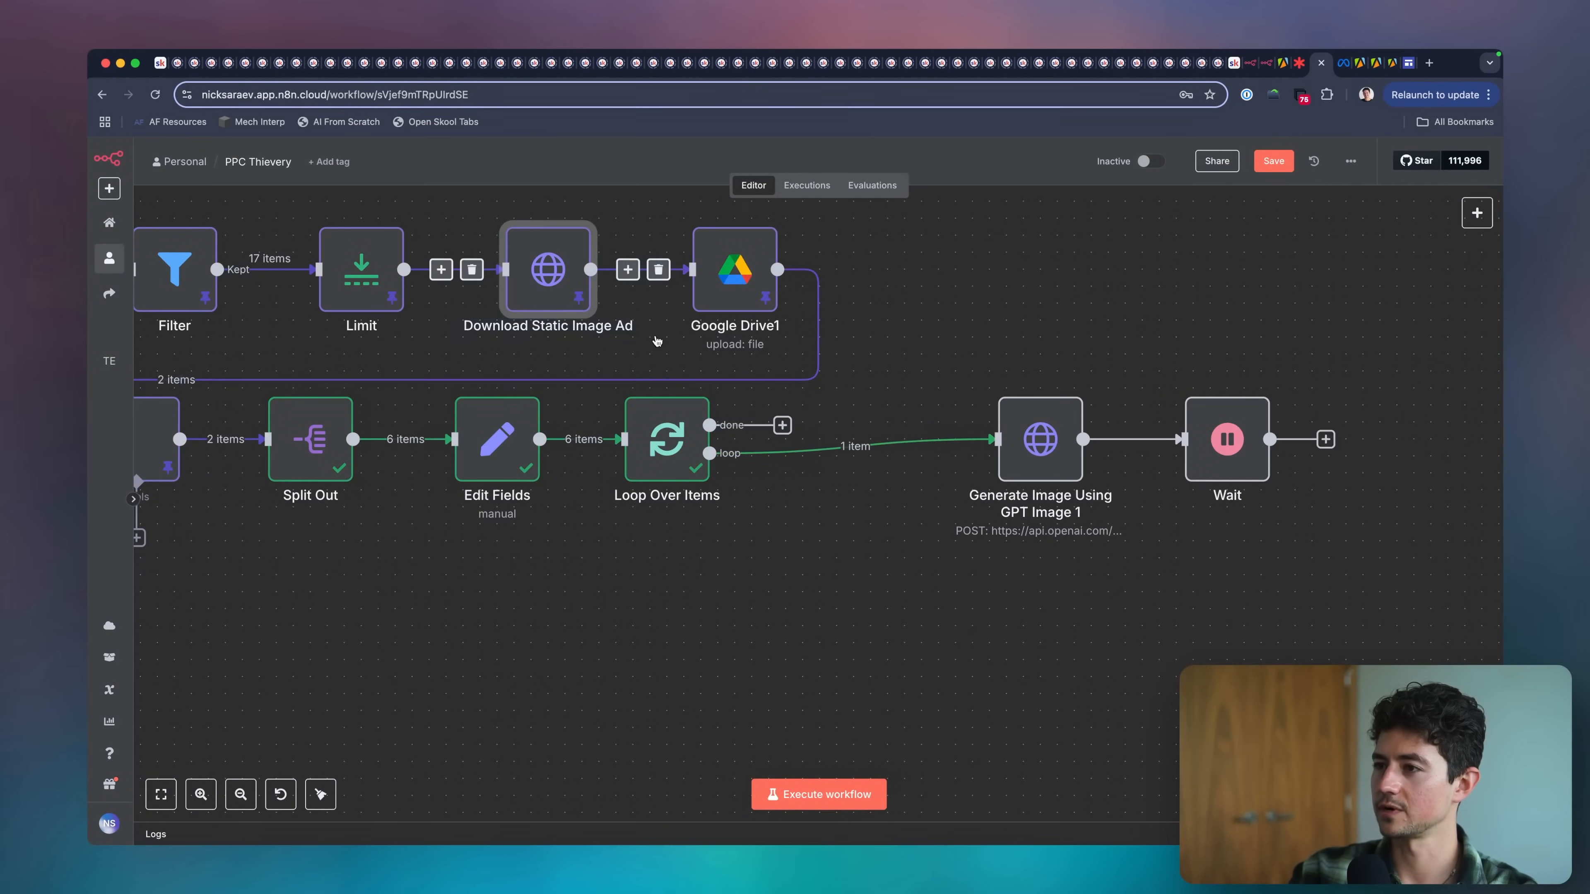
pyautogui.click(925, 551)
pyautogui.hotkey('ctrl', 'v')
pyautogui.moveTo(972, 592); pyautogui.dragTo(888, 591)
pyautogui.click(870, 446)
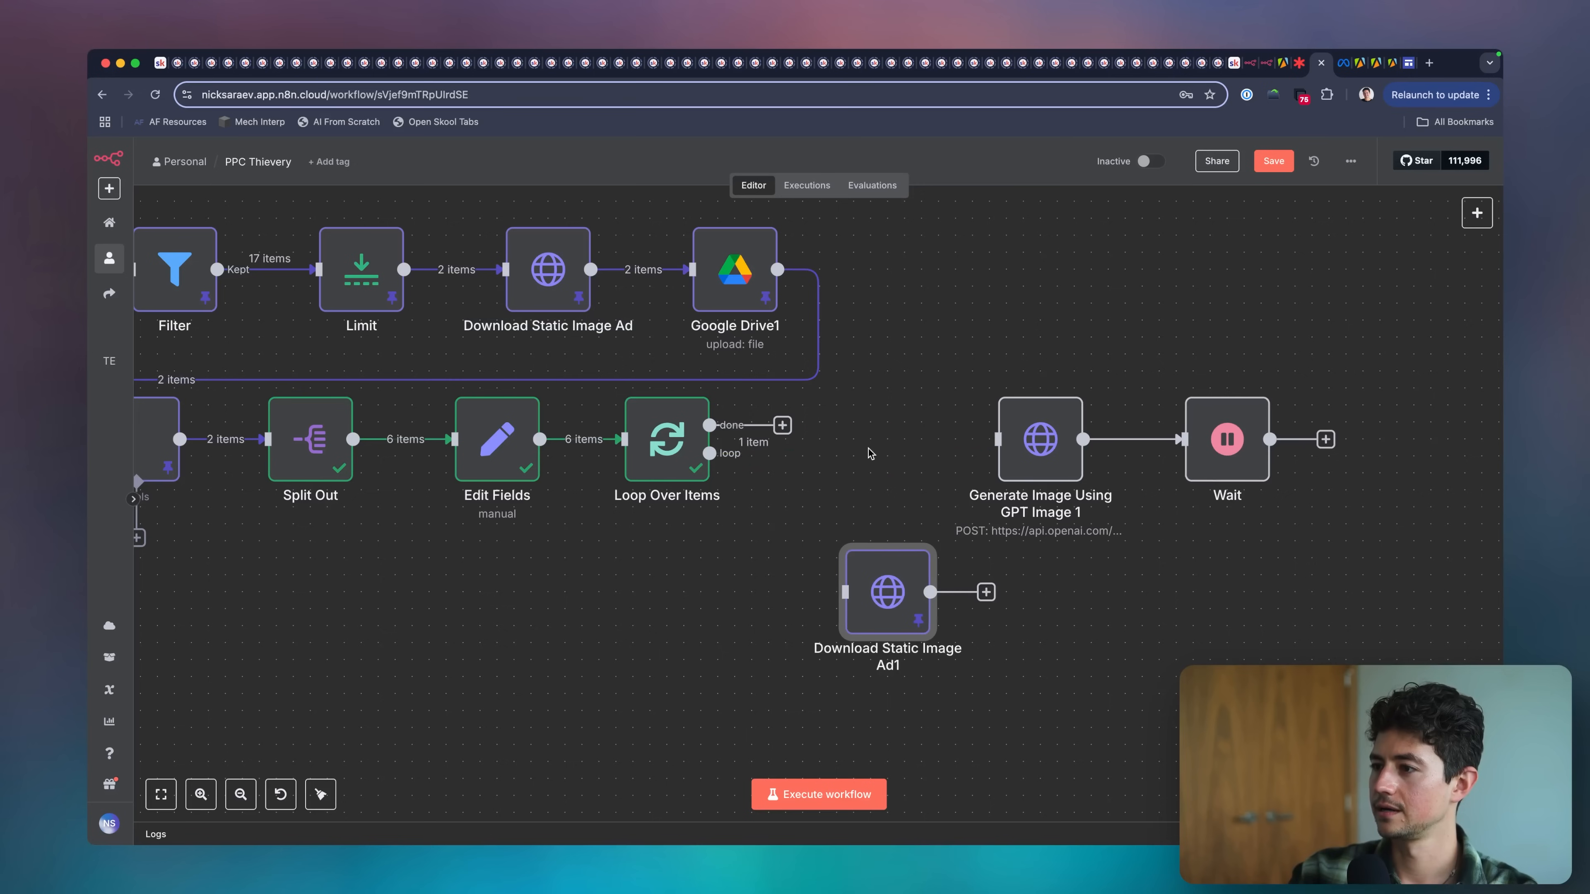
pyautogui.moveTo(775, 459); pyautogui.dragTo(842, 431)
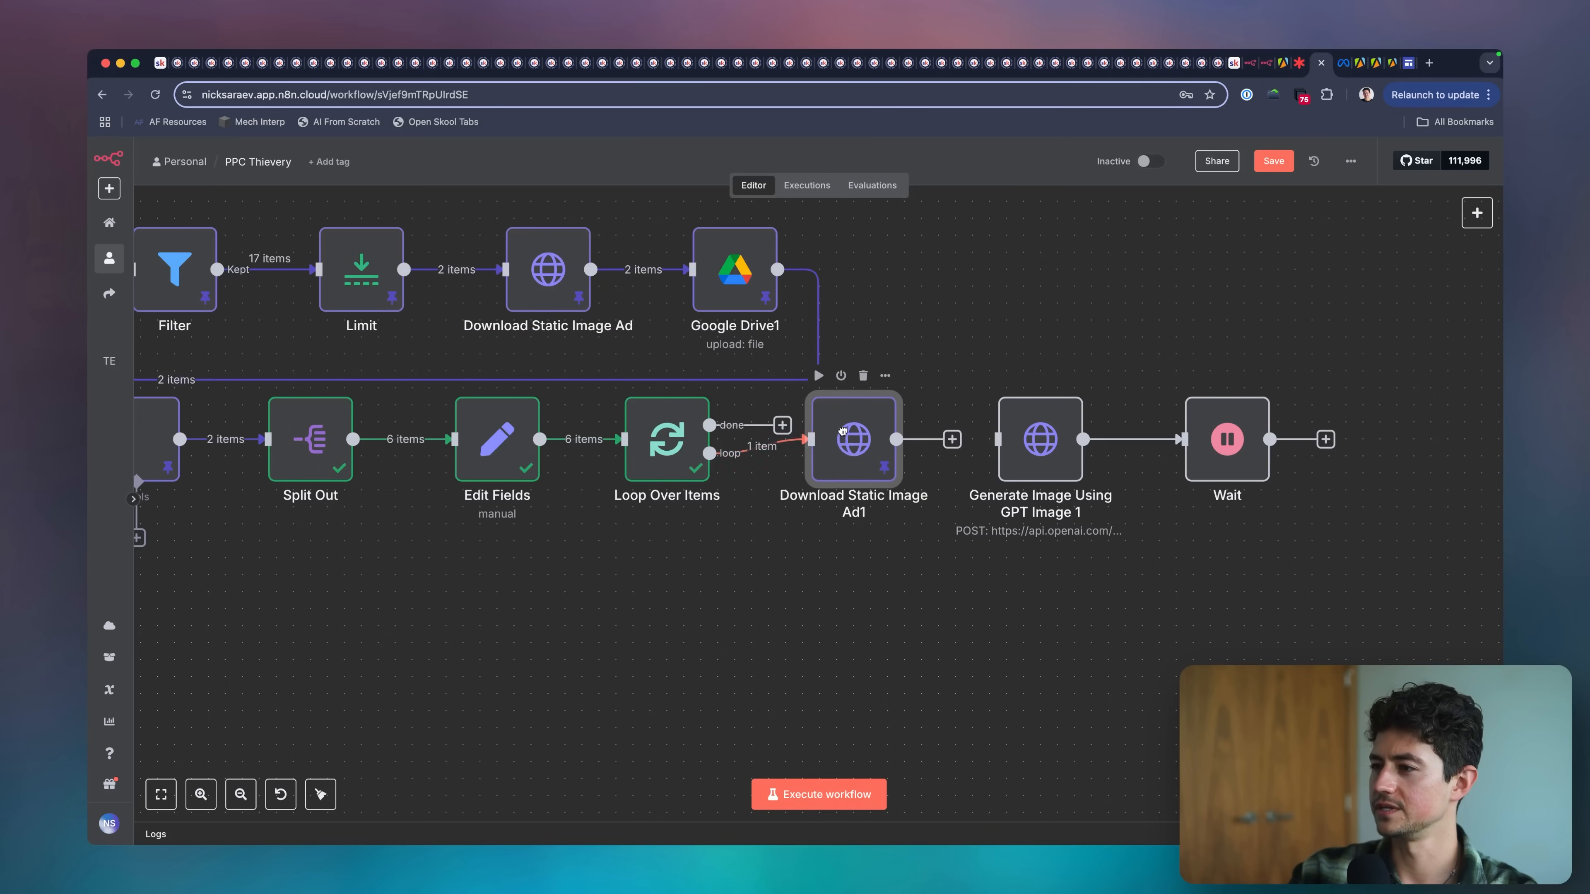
# Set the URL of the duplicated download node to the expression {{ $json.imageAdUrl }} from Loop Over Items.
pyautogui.doubleClick(844, 445)
pyautogui.click(813, 363)
pyautogui.press('super+a')
pyautogui.press('BackSpace')
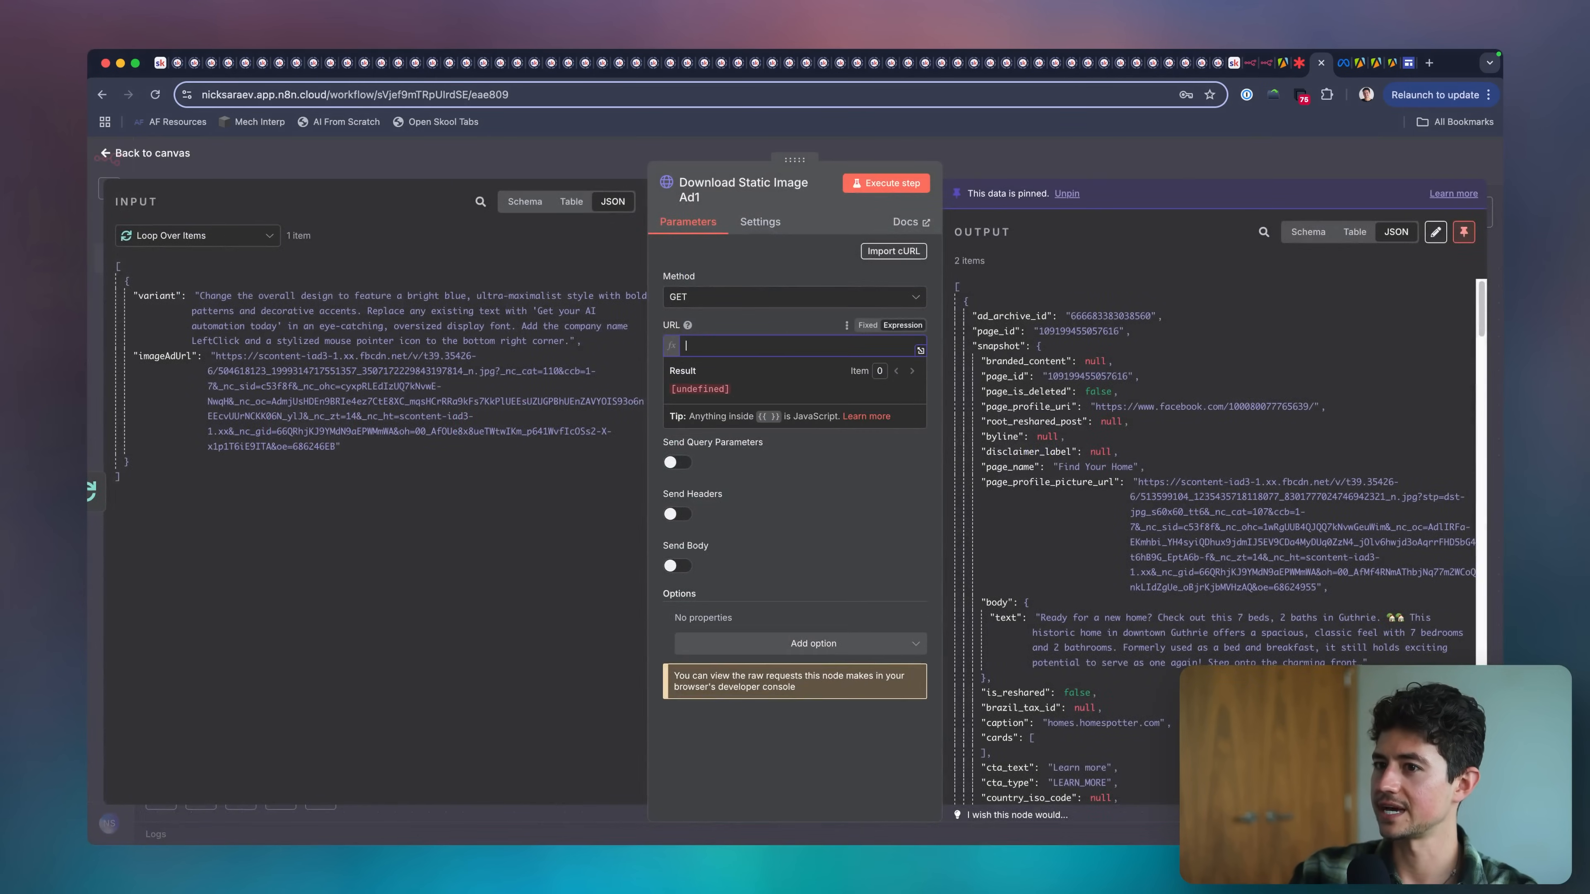
pyautogui.moveTo(180, 357); pyautogui.dragTo(729, 349)
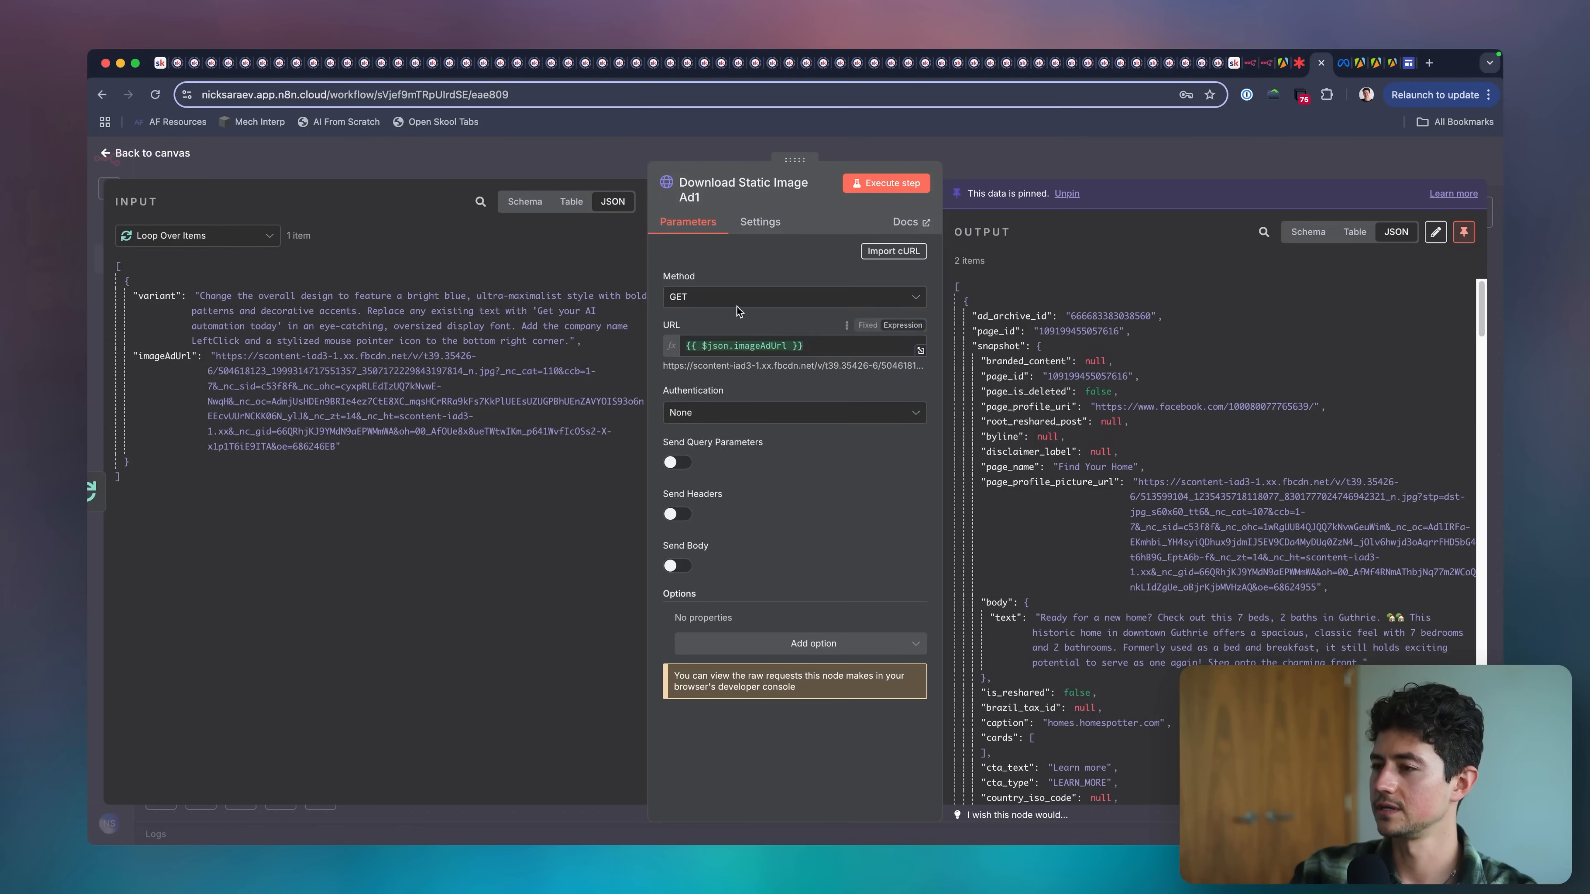
pyautogui.press('Escape')
# Unpin the duplicated download node's data and remove its trial link to Generate Image Using GPT Image 1.
pyautogui.hscroll(5, 751, 439)
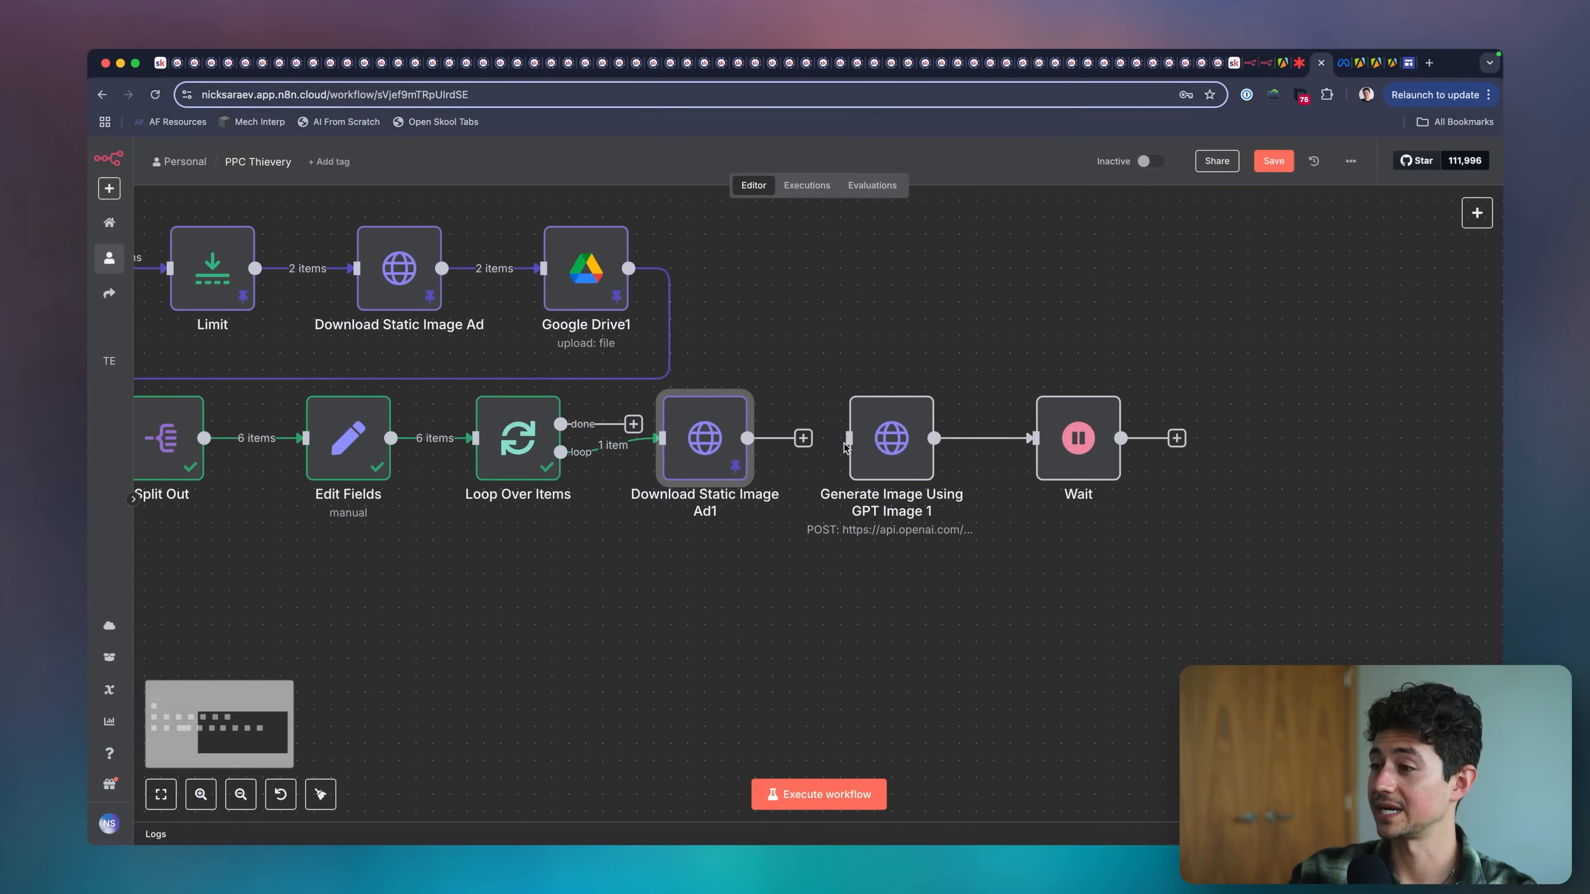
pyautogui.moveTo(803, 438); pyautogui.dragTo(851, 441)
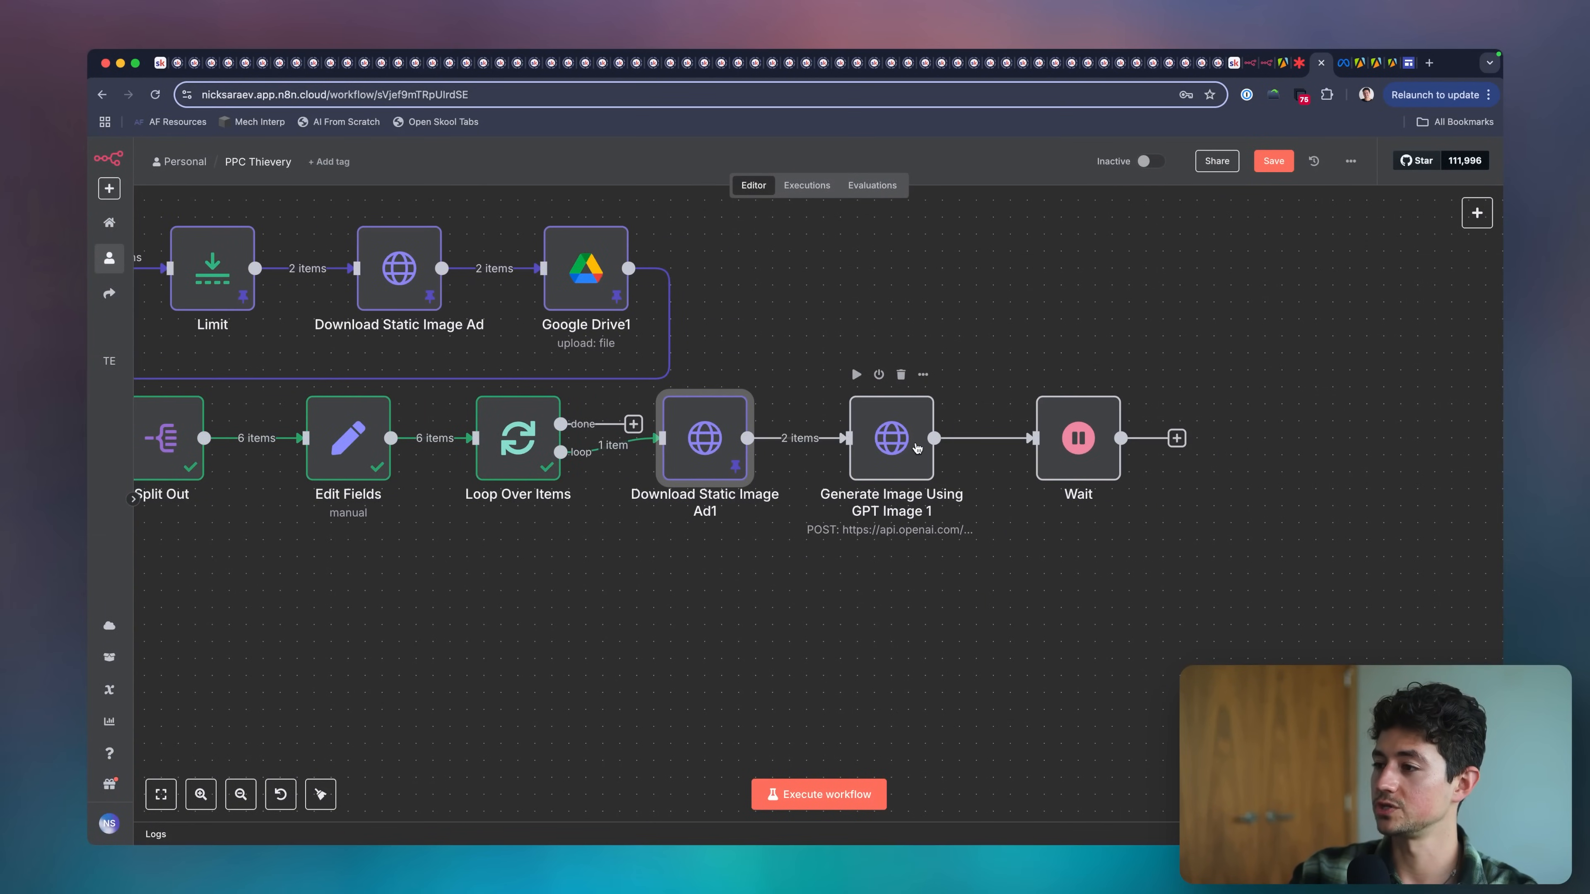
pyautogui.click(814, 437)
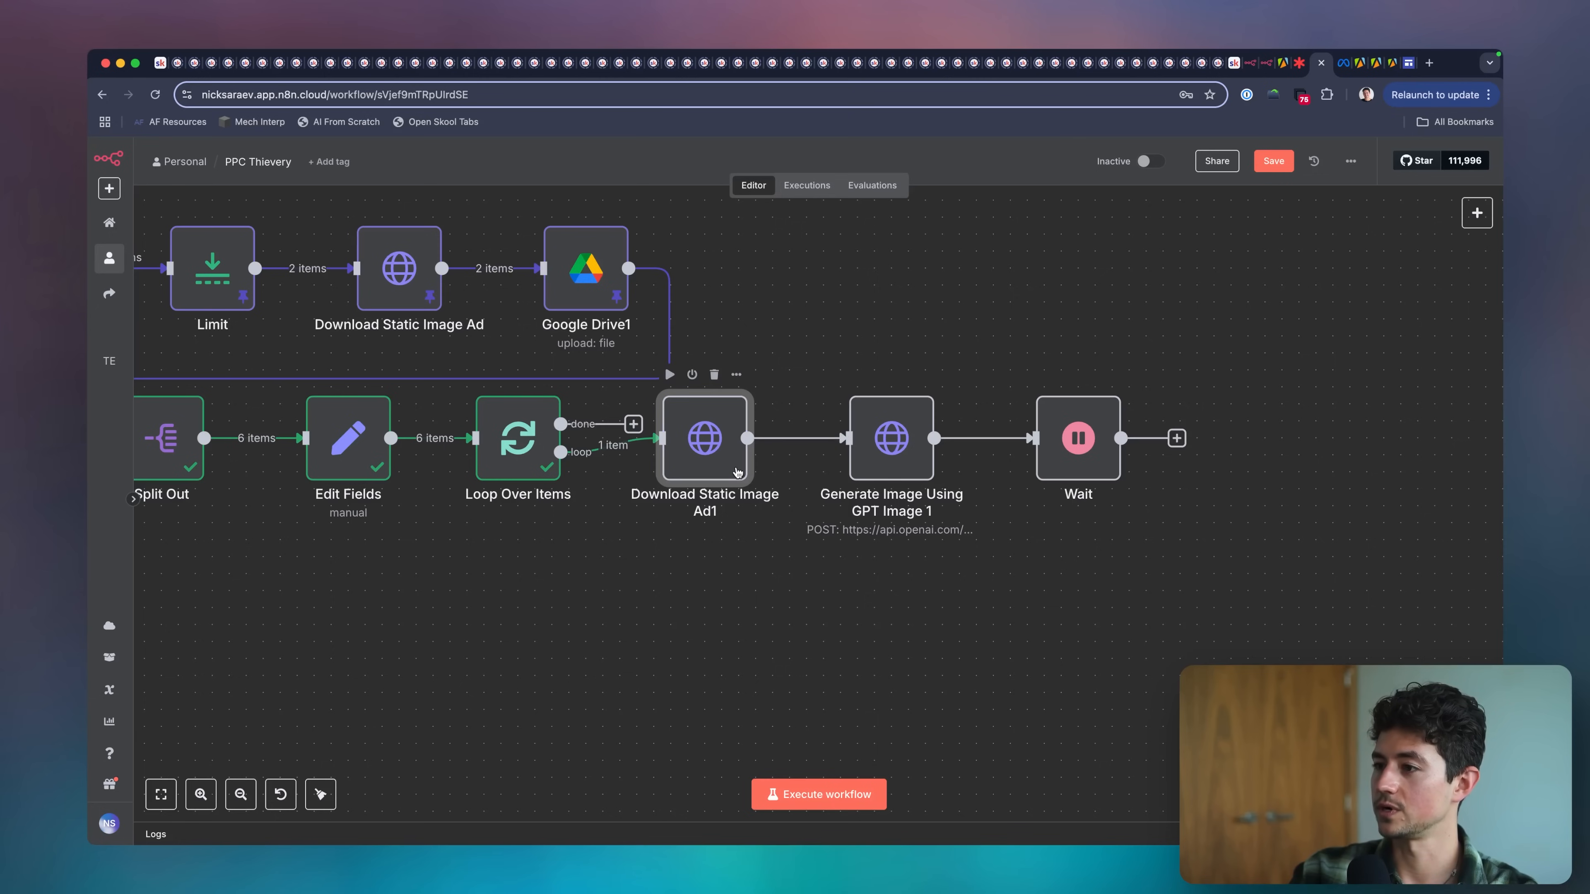
pyautogui.scroll(1, 468, 487)
pyautogui.hscroll(-3, 370, 485)
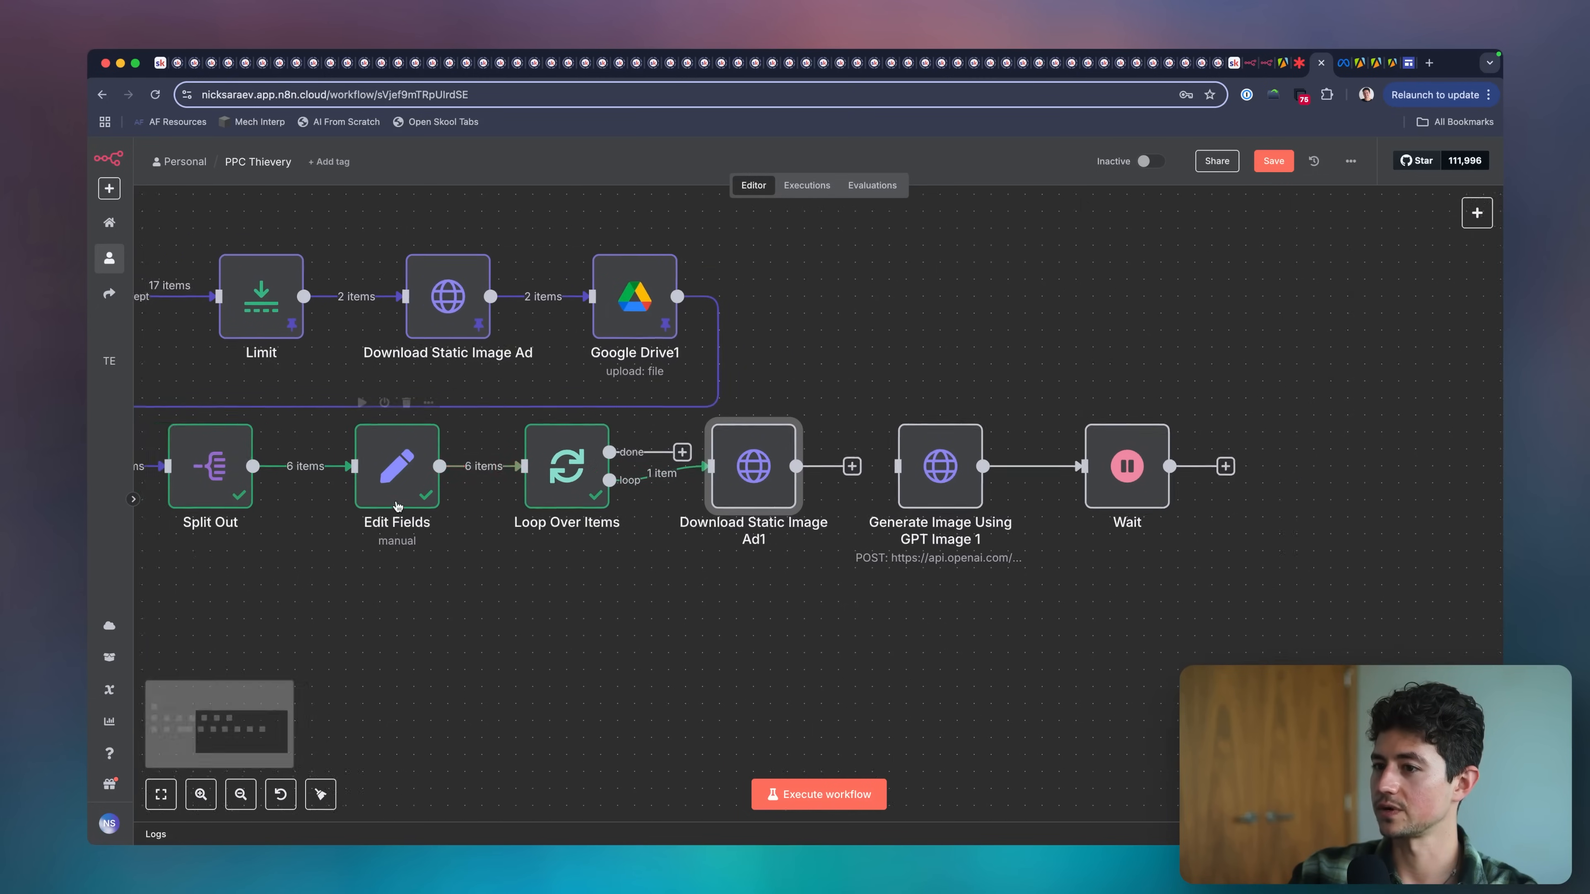
# Pin the output data of Split Out and Edit Fields and execute the workflow.
pyautogui.moveTo(603, 604); pyautogui.dragTo(242, 450)
pyautogui.press('p')
pyautogui.click(743, 678)
pyautogui.hscroll(2, 748, 678)
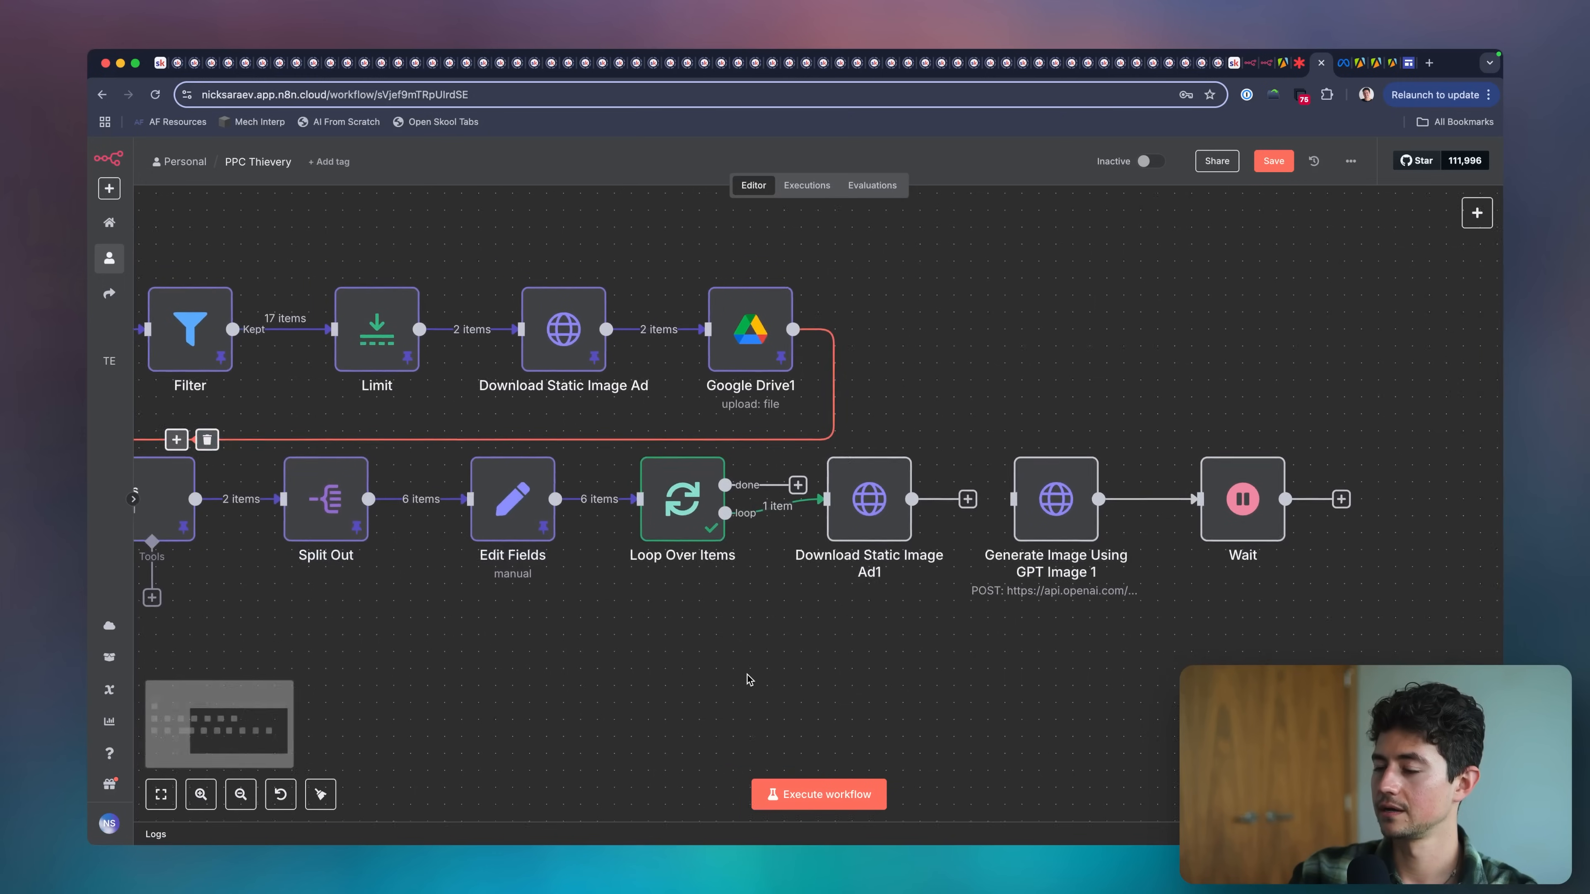
pyautogui.click(813, 790)
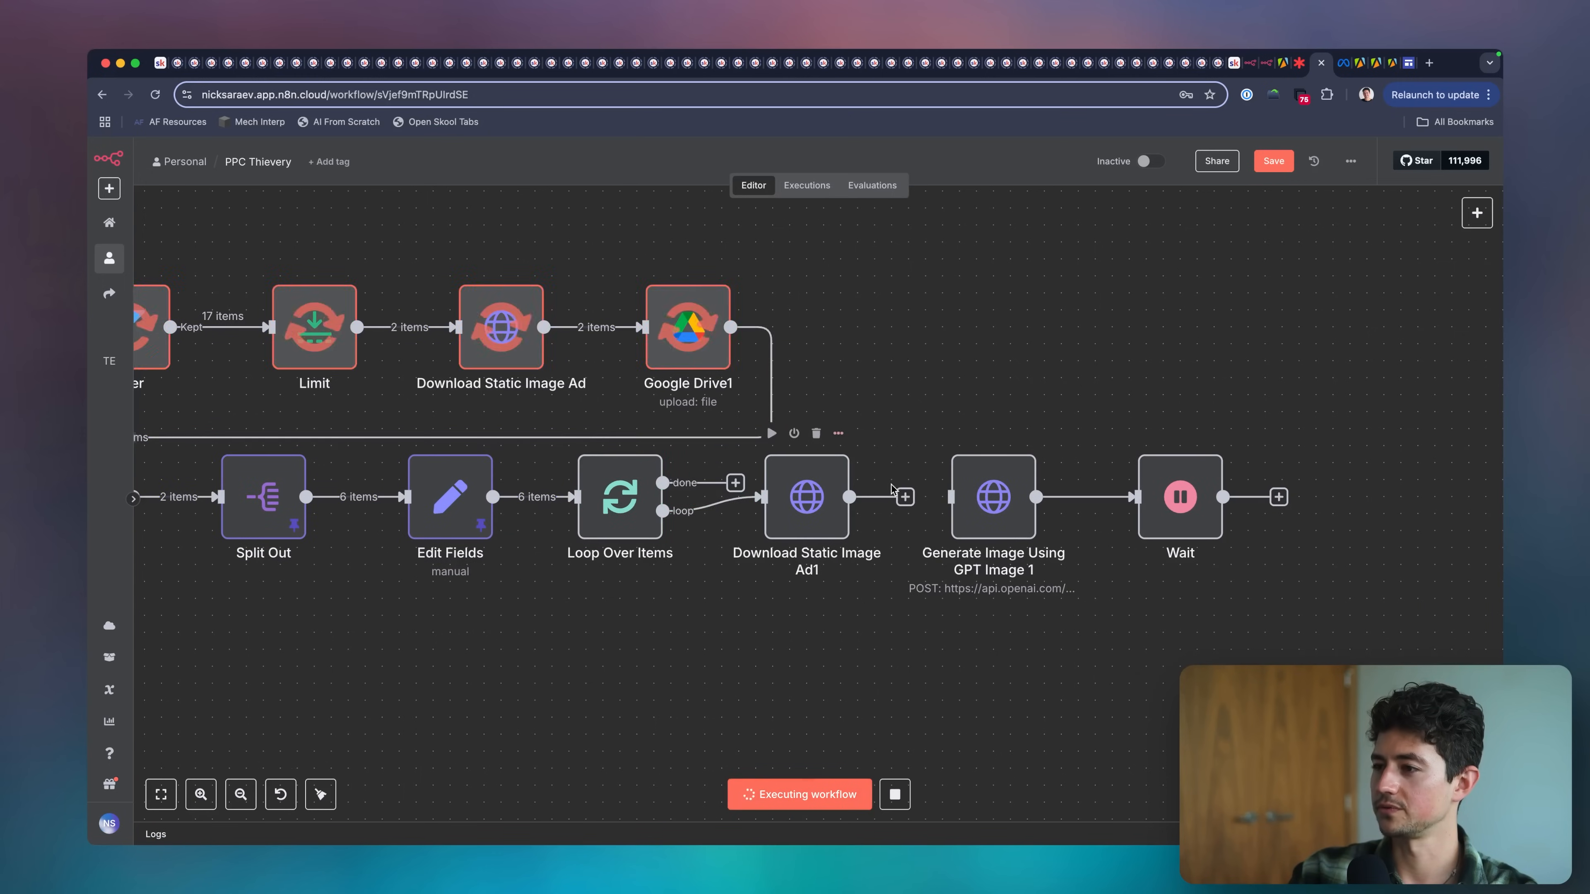
# Open the output of Download Static Image Ad1 and view the image it downloaded.
pyautogui.hscroll(2, 793, 536)
pyautogui.doubleClick(800, 470)
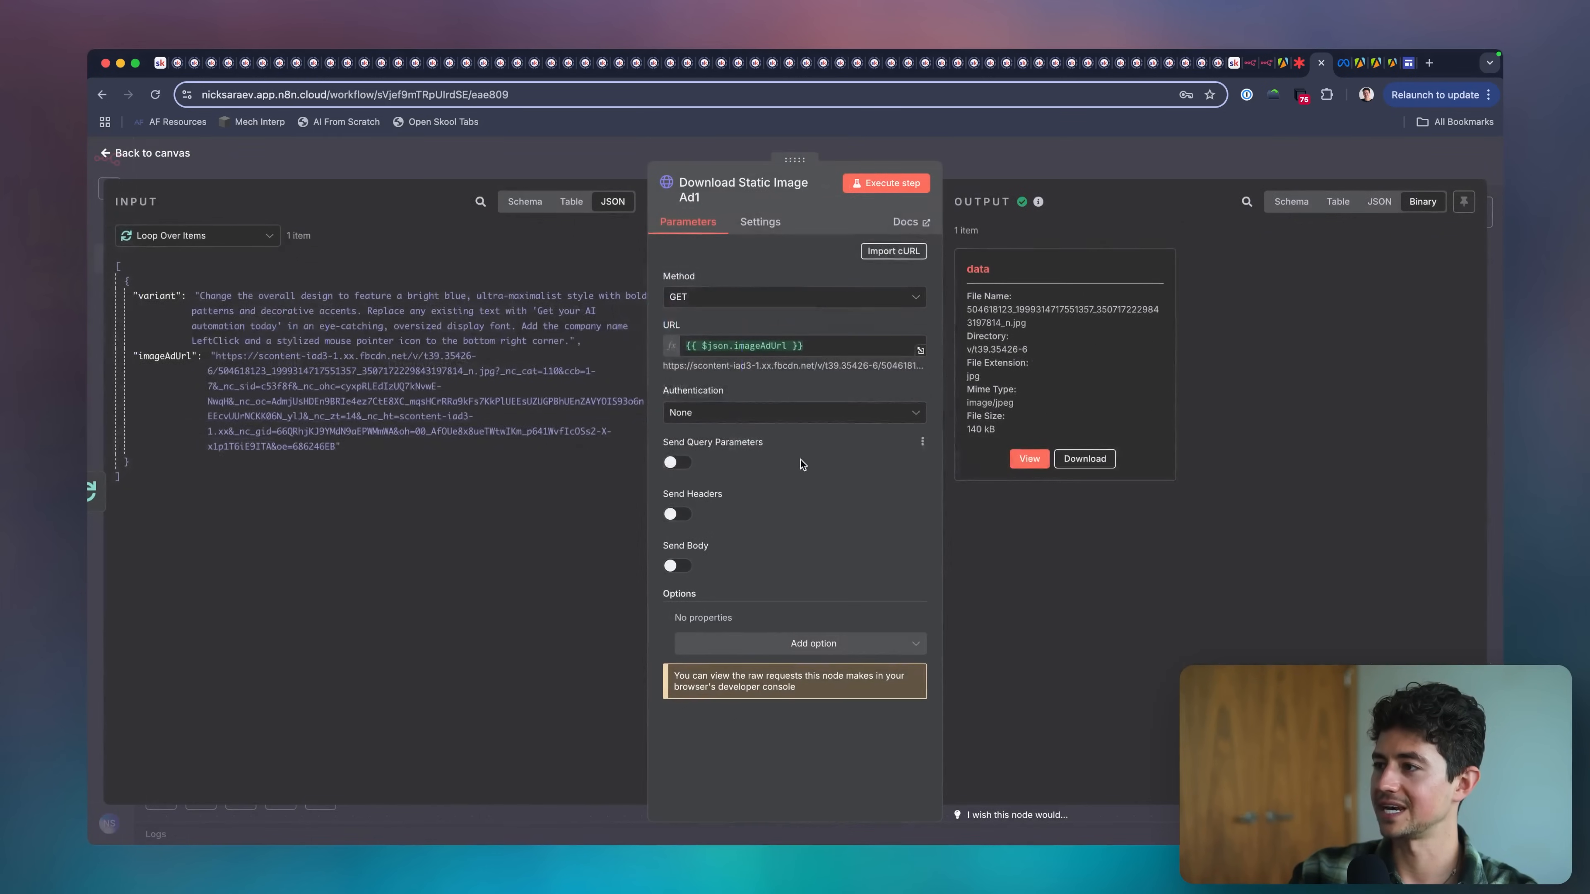
pyautogui.click(1030, 458)
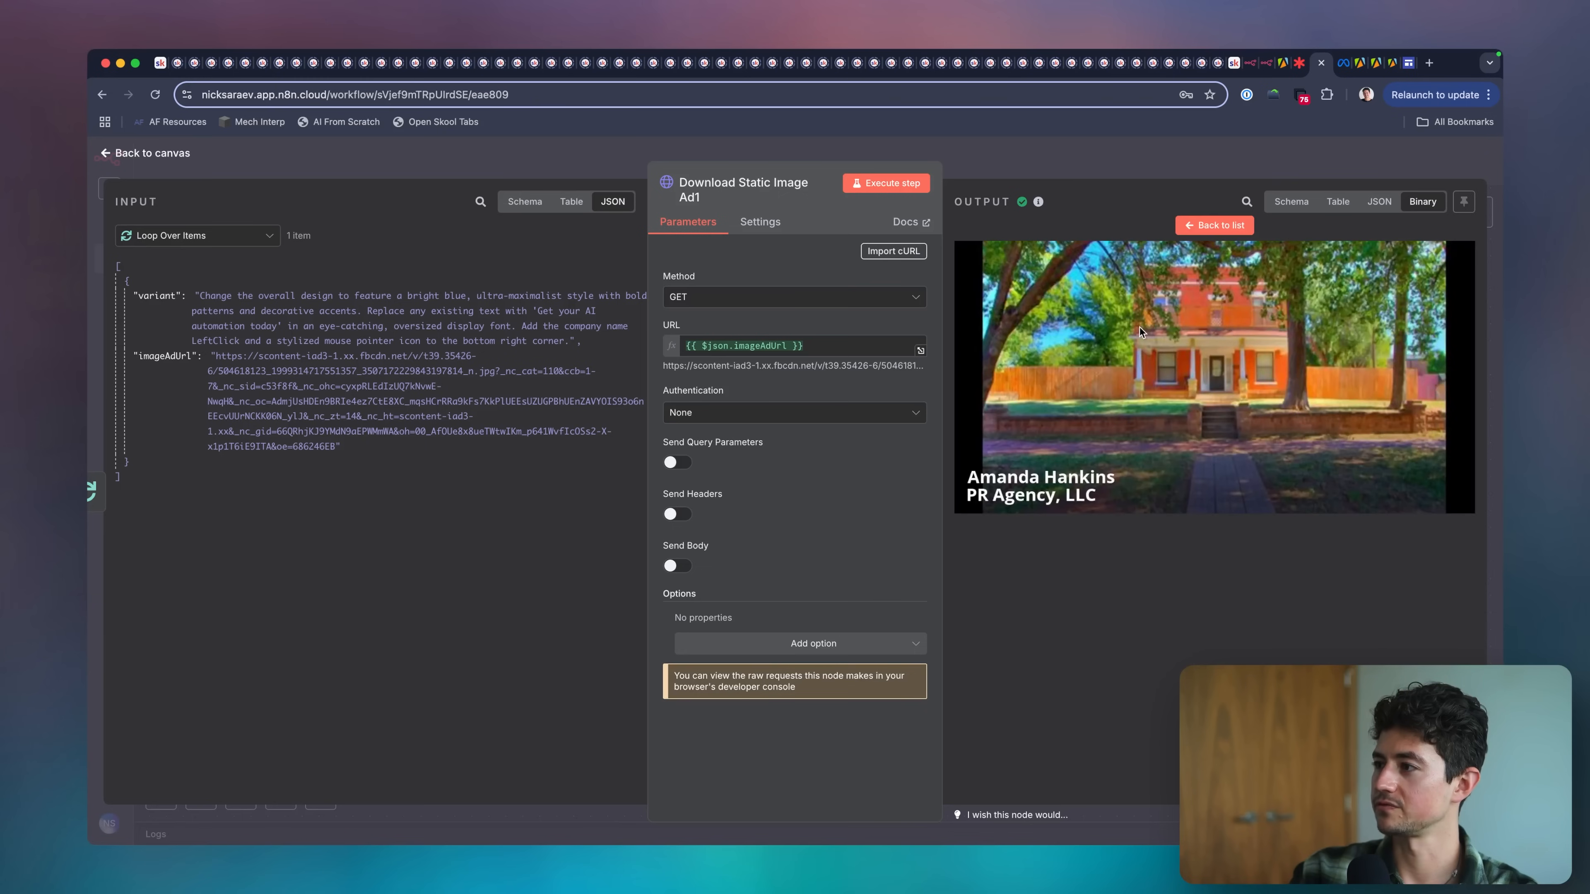
pyautogui.press('Escape')
# Connect Download Static Image Ad1 to Generate Image Using GPT Image 1 and insert Loop Over Items' variant field below "Here is your prompt:" in its prompt.
pyautogui.hscroll(2, 839, 495)
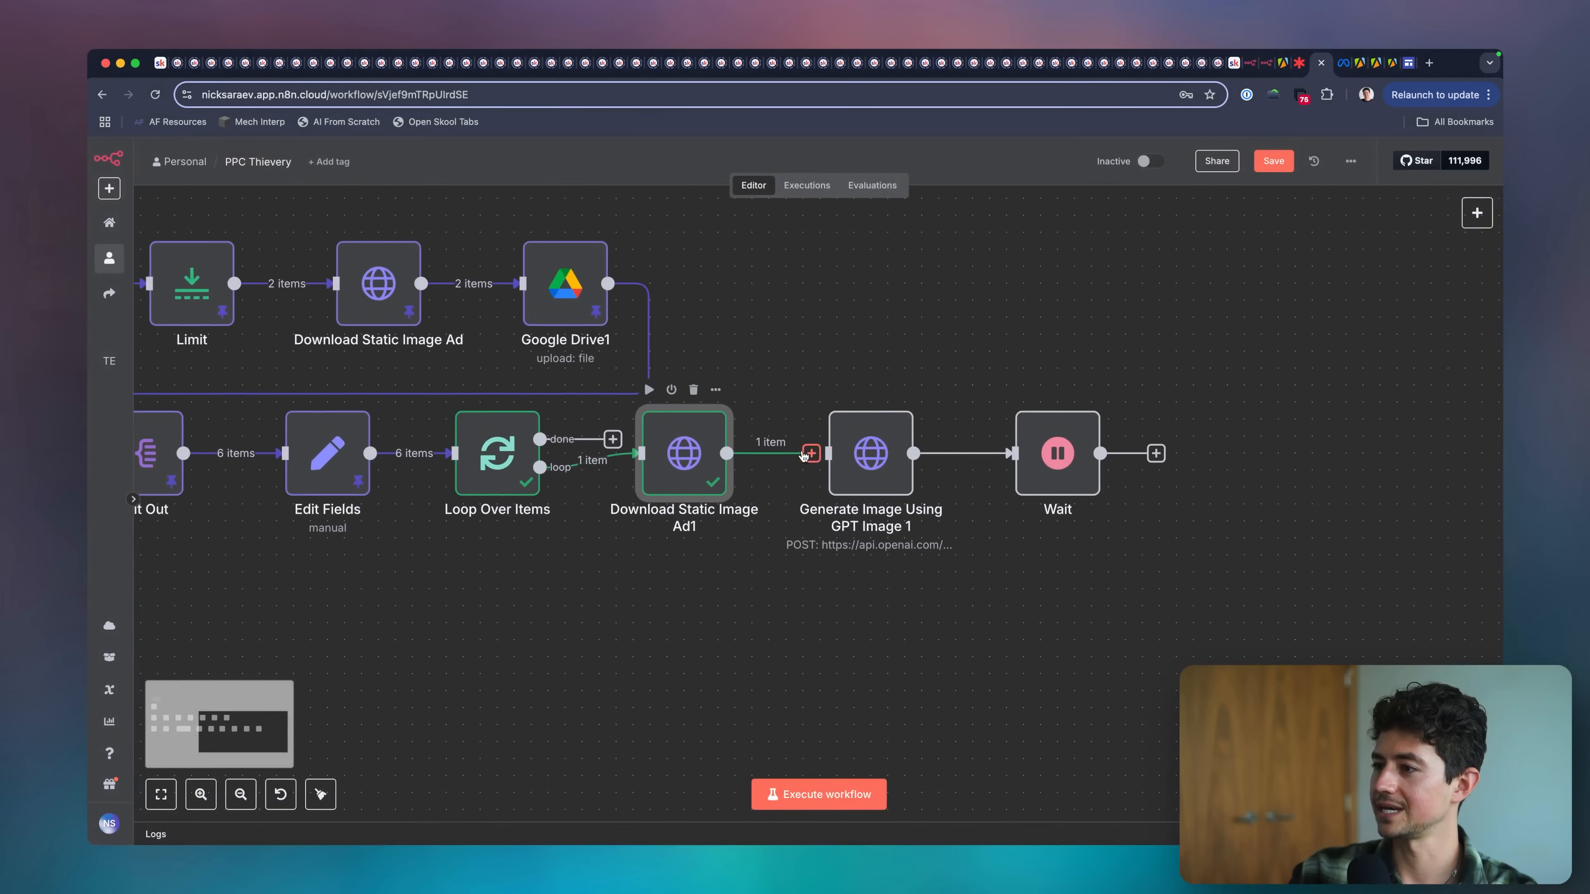
pyautogui.hscroll(3, 795, 452)
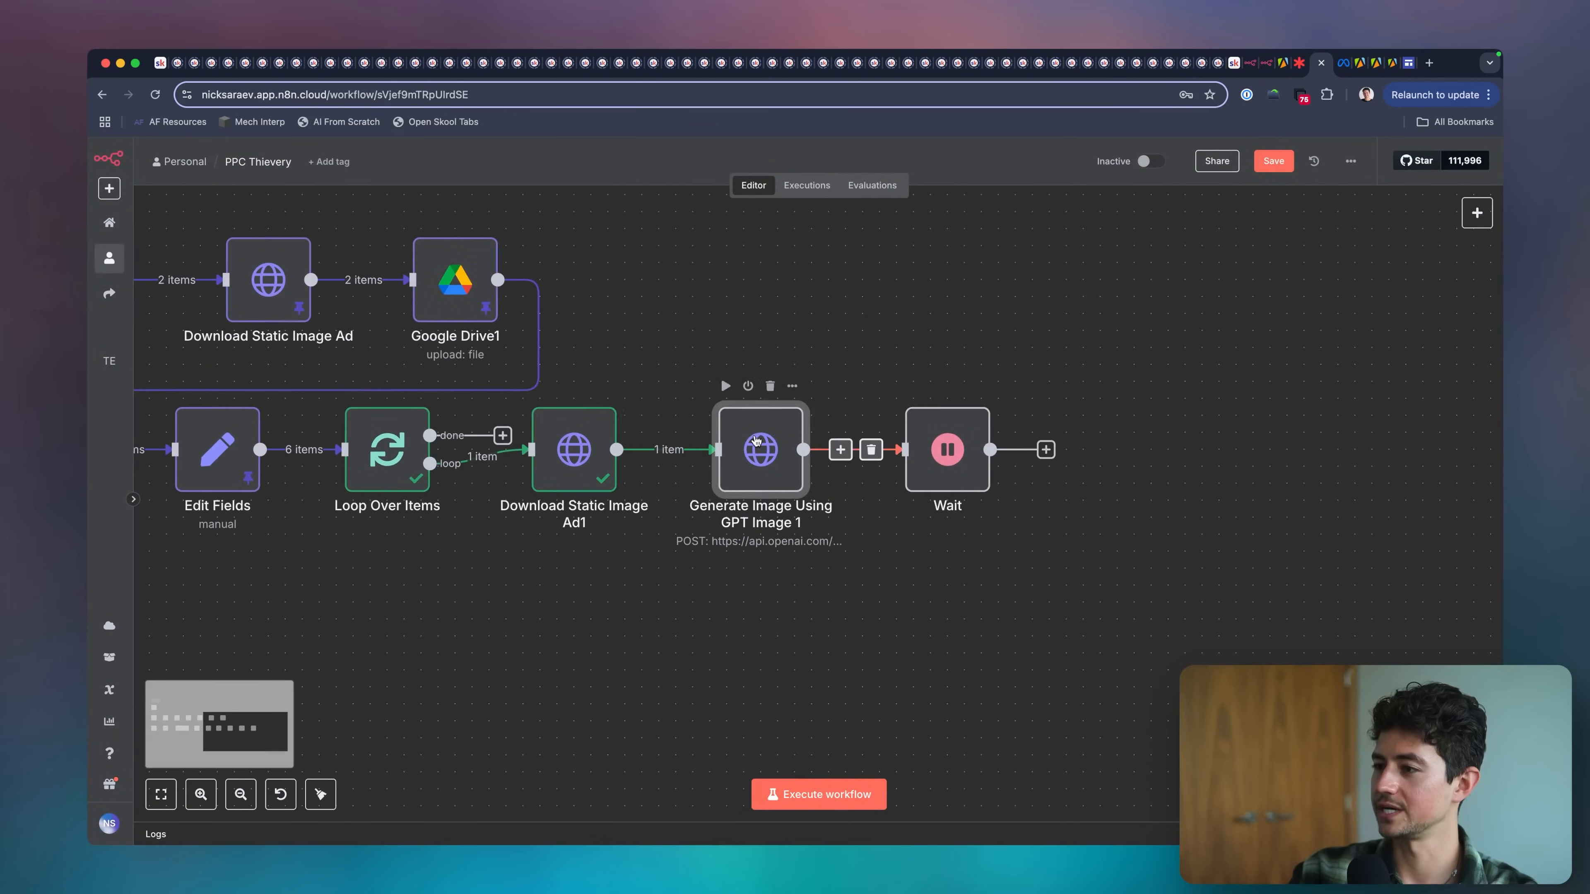
pyautogui.doubleClick(756, 440)
pyautogui.scroll(-10, 802, 476)
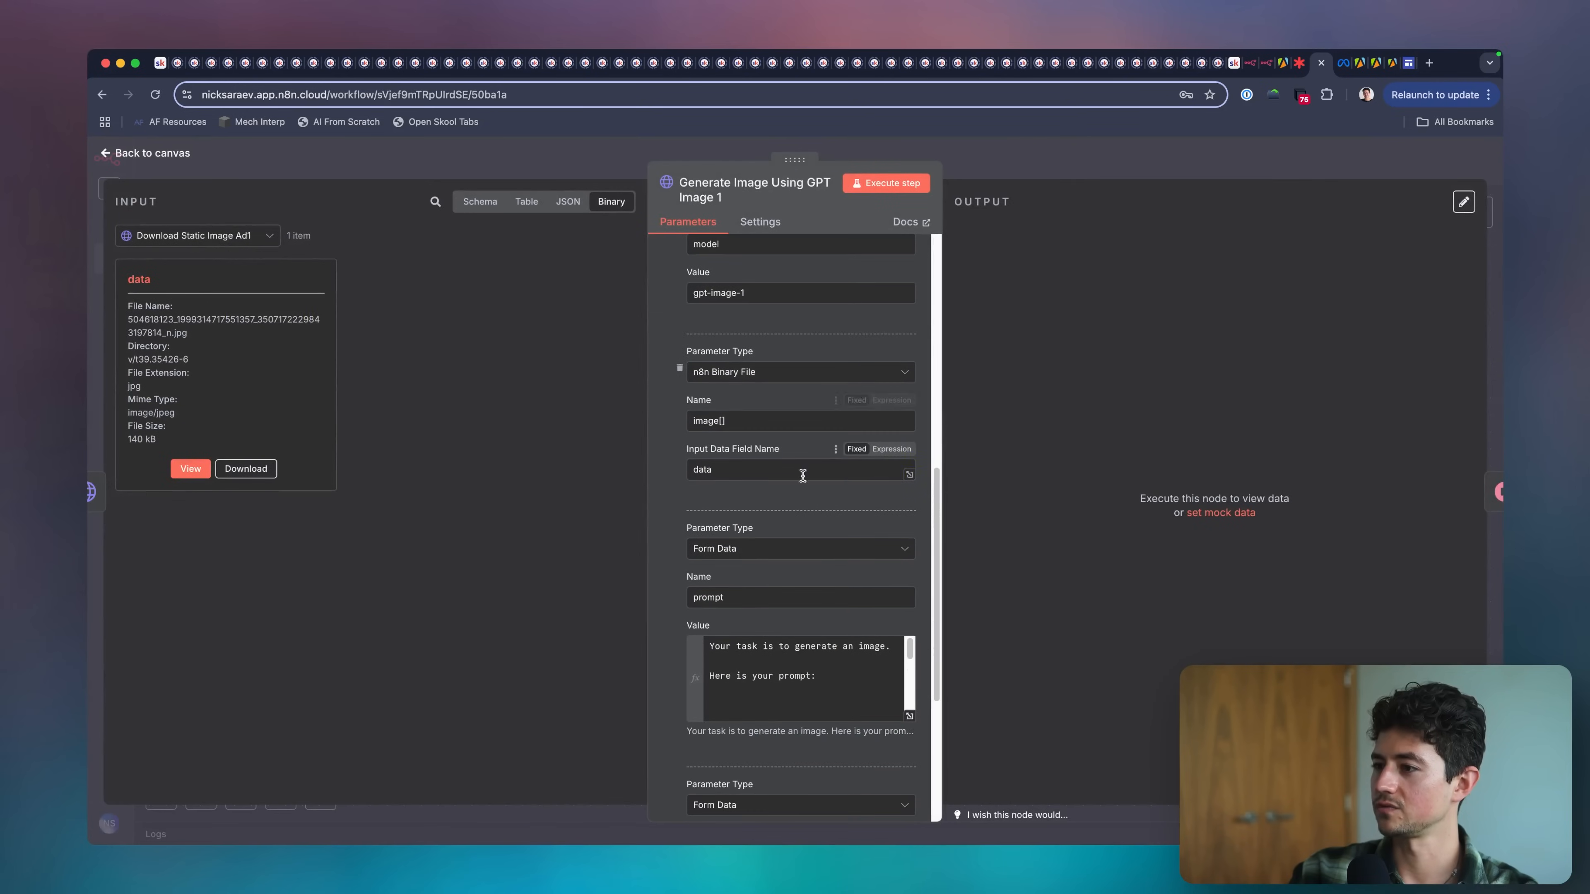
pyautogui.scroll(-3, 751, 513)
pyautogui.click(817, 515)
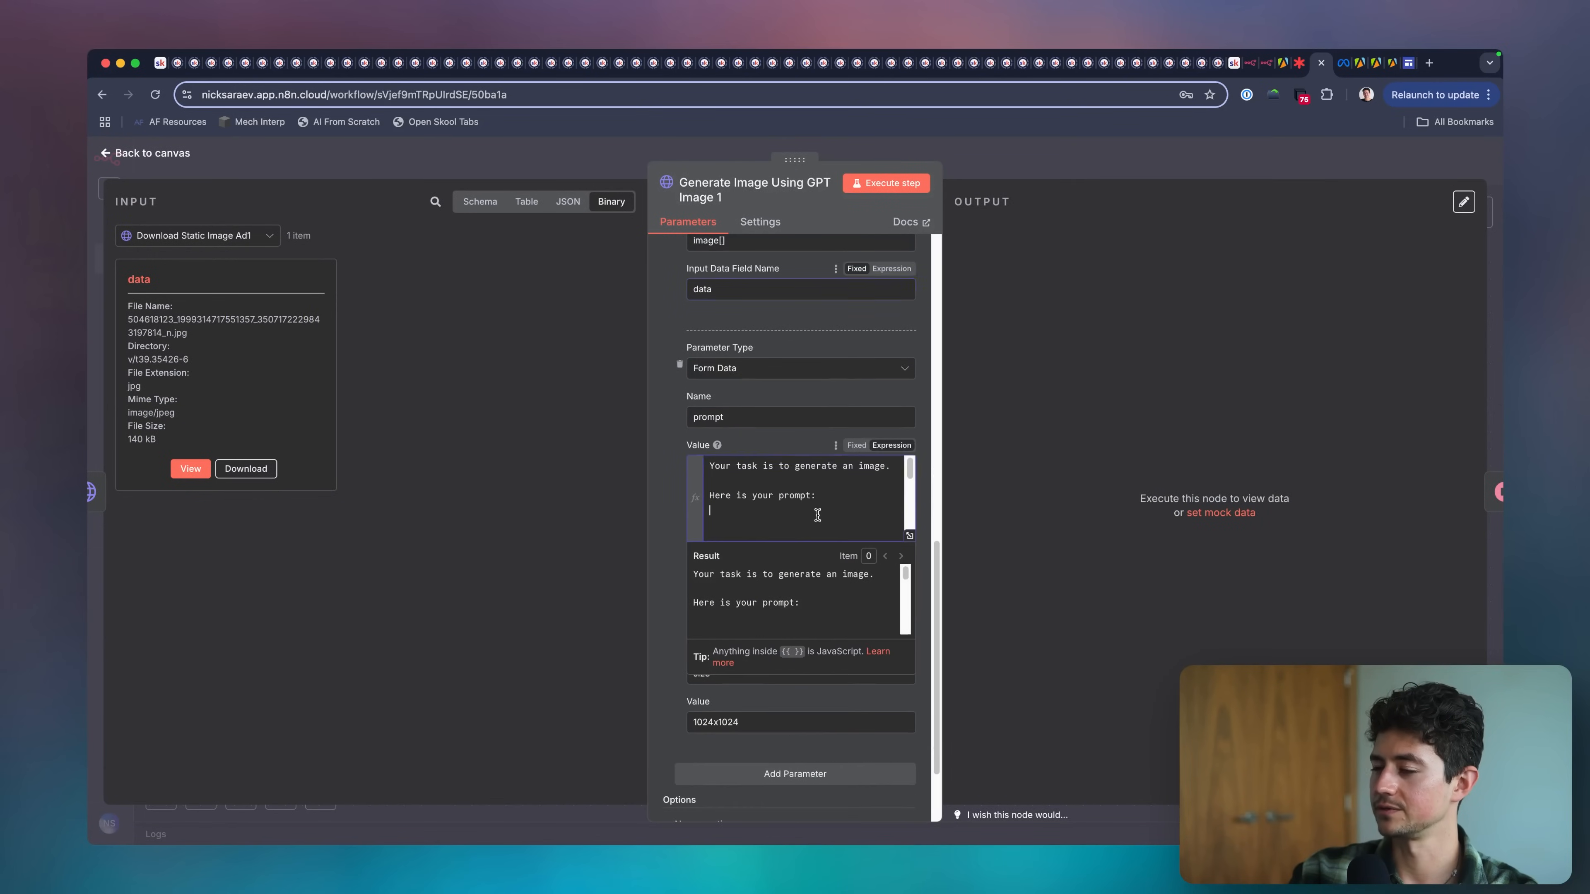
pyautogui.click(258, 238)
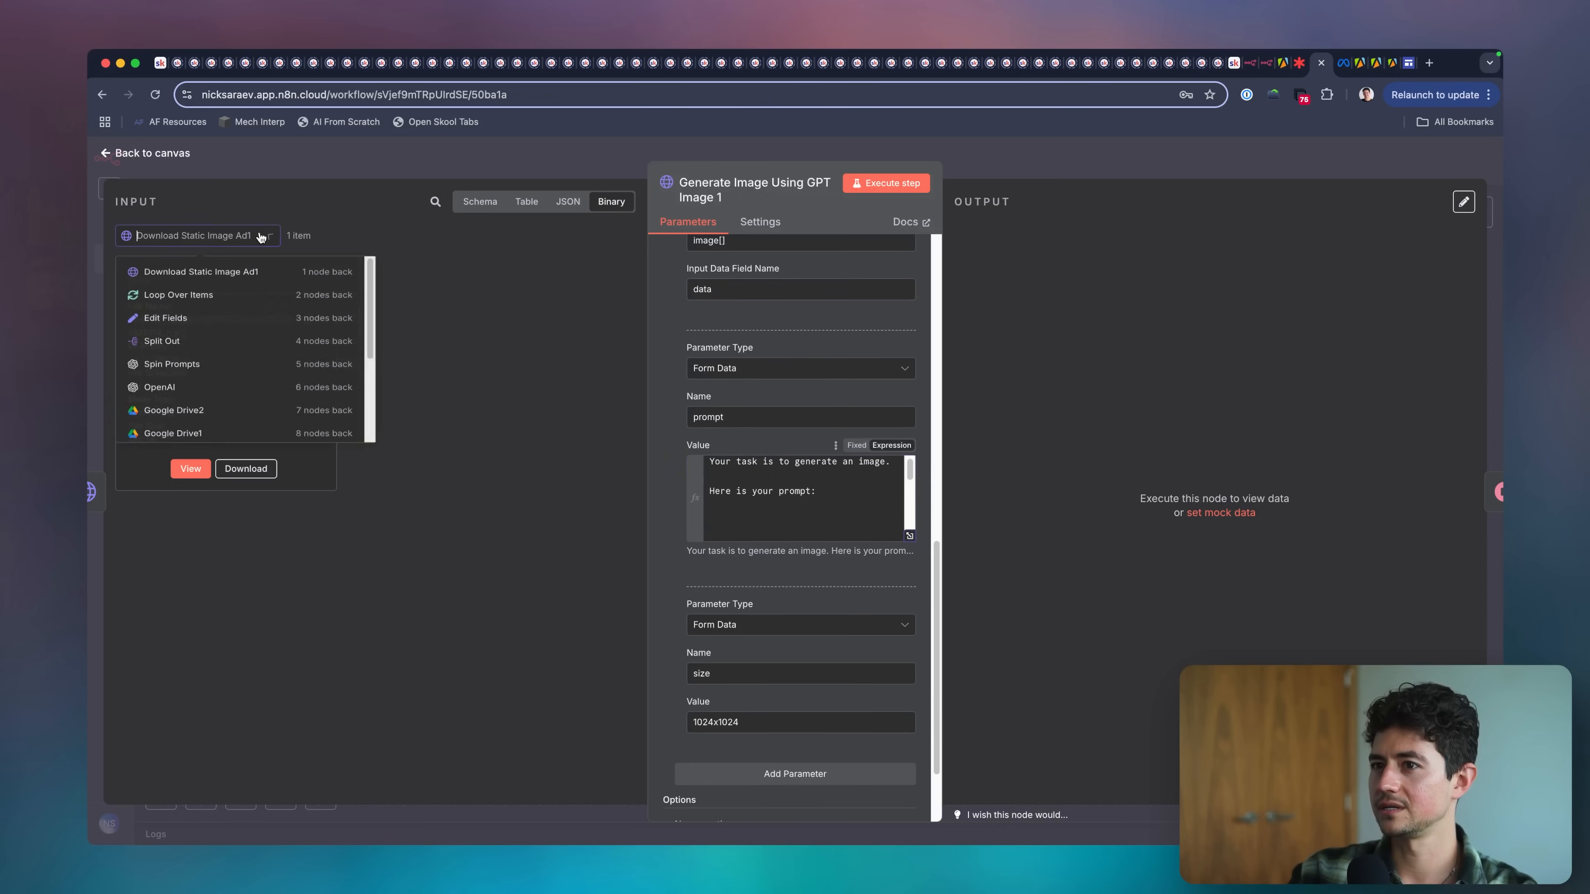
pyautogui.click(250, 294)
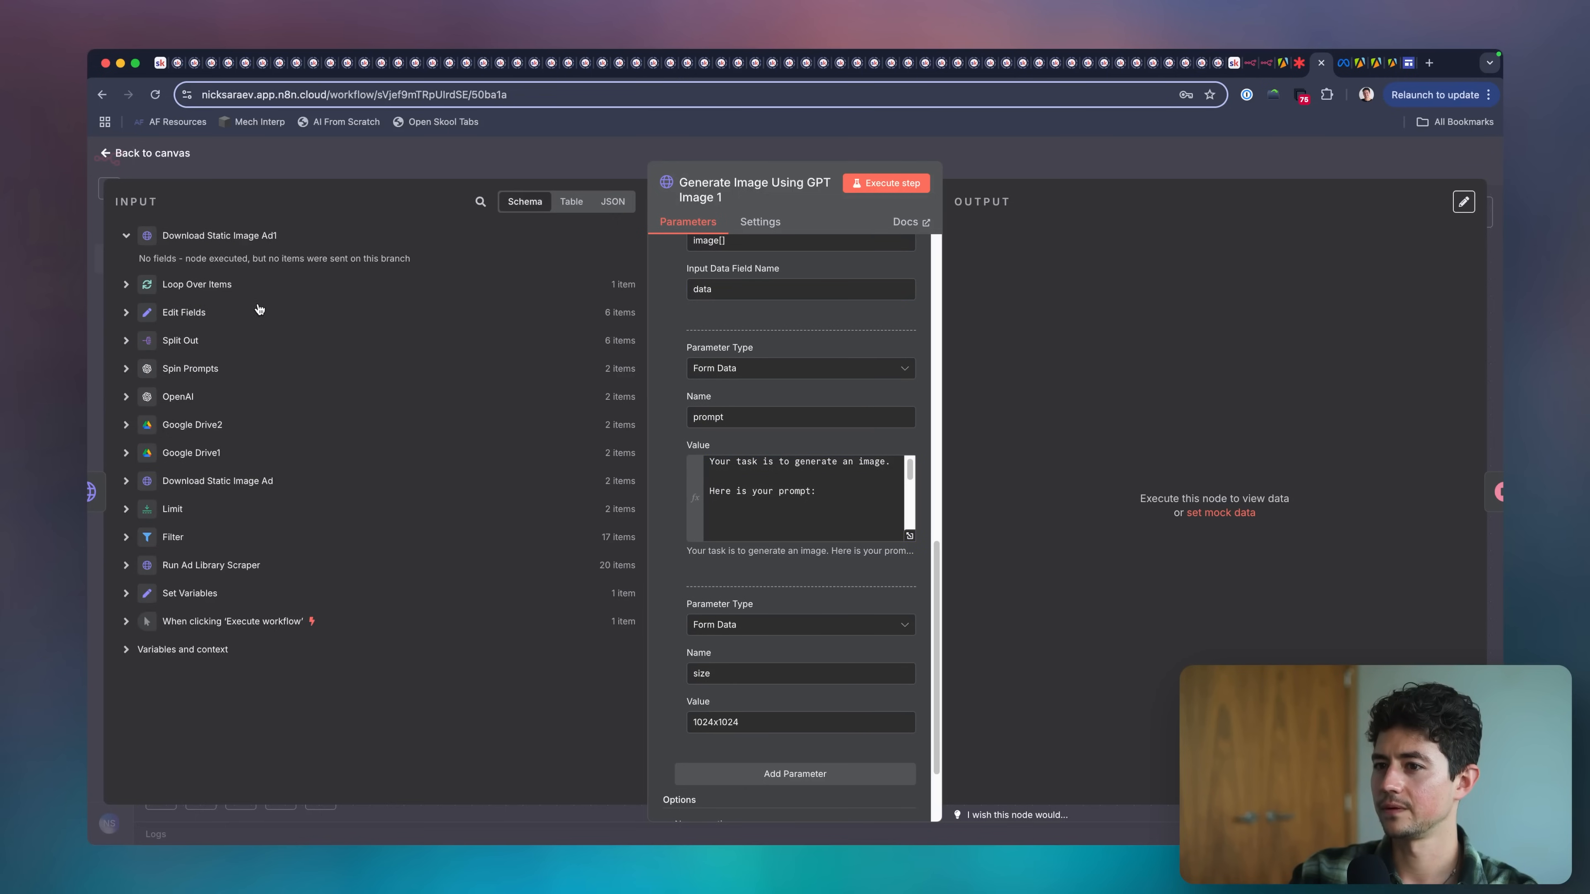
pyautogui.click(127, 286)
pyautogui.moveTo(187, 315); pyautogui.dragTo(777, 512)
pyautogui.scroll(-3, 798, 513)
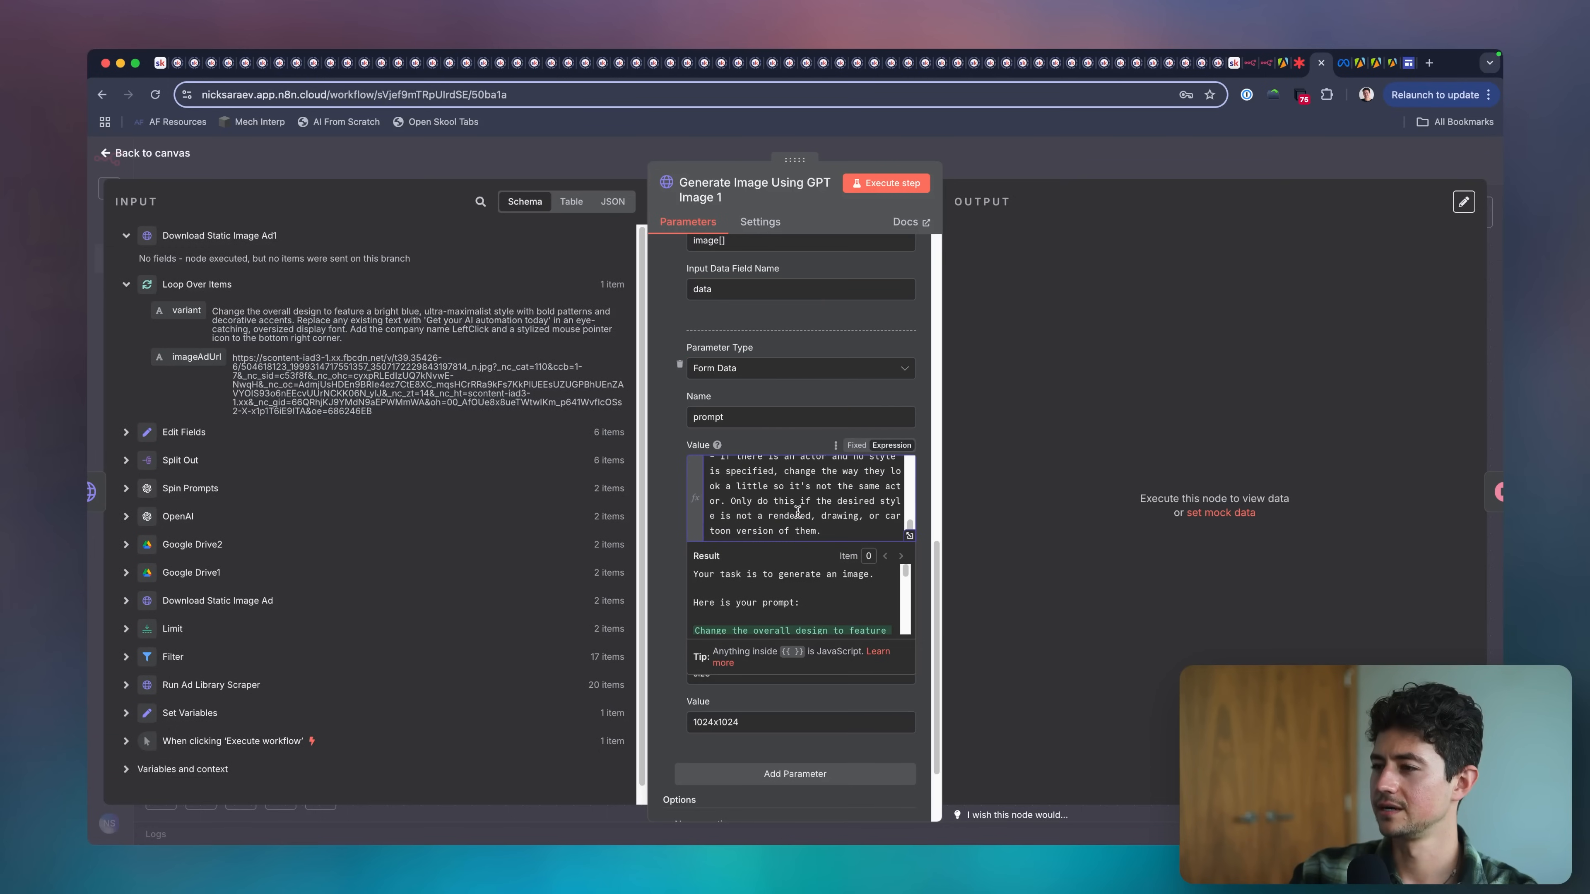
pyautogui.click(986, 168)
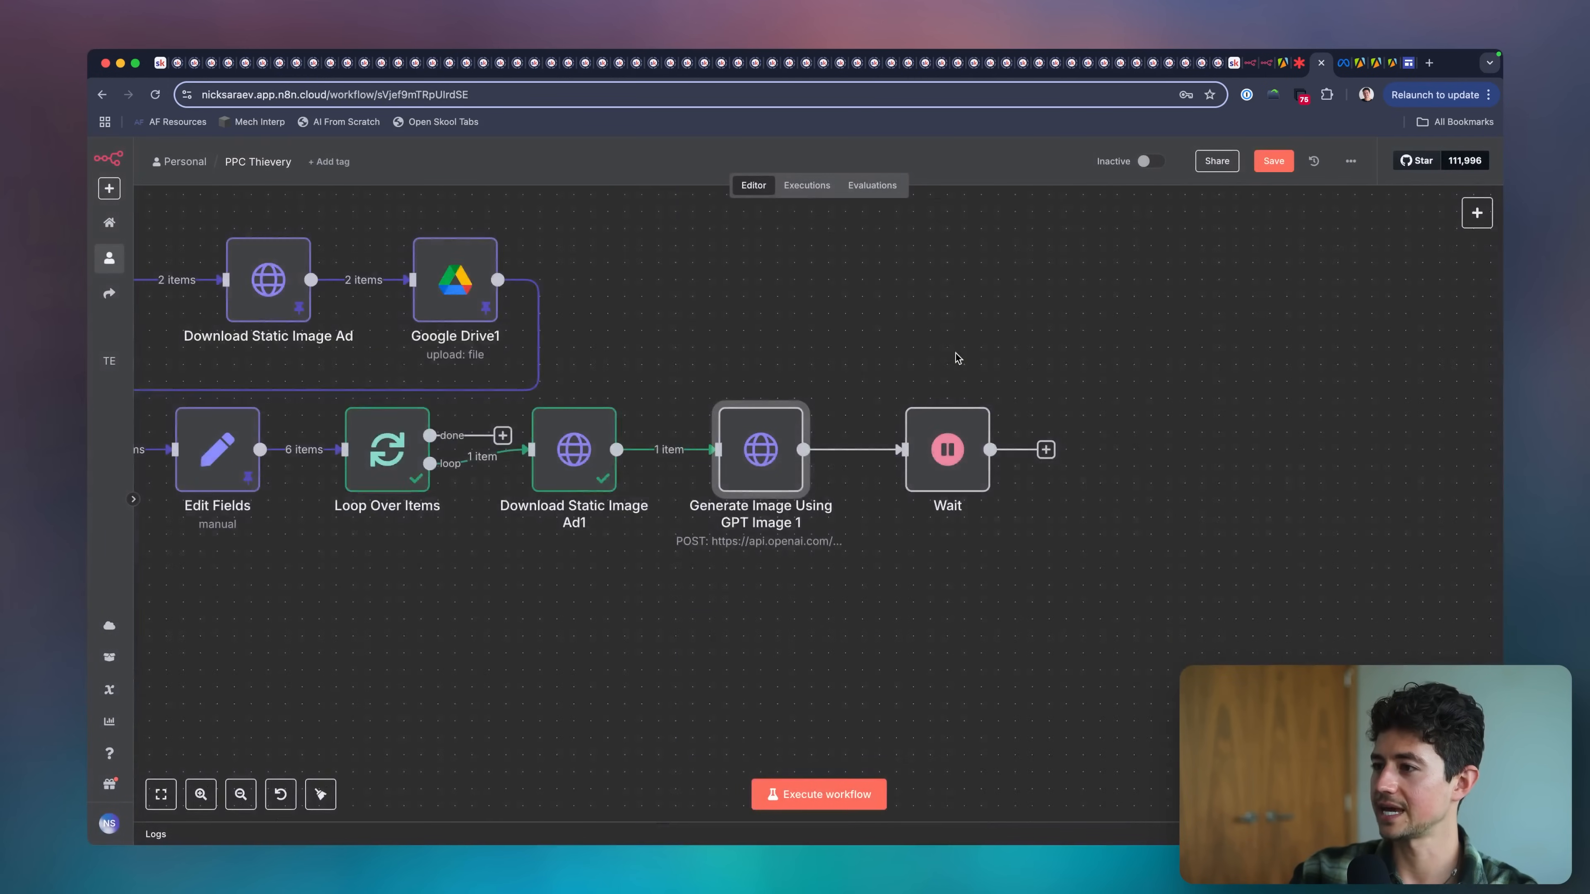
# Execute the workflow, check the generated base64 output, and pin the data of Download Static Image Ad1 and Generate Image Using GPT Image 1.
pyautogui.hscroll(-3, 951, 355)
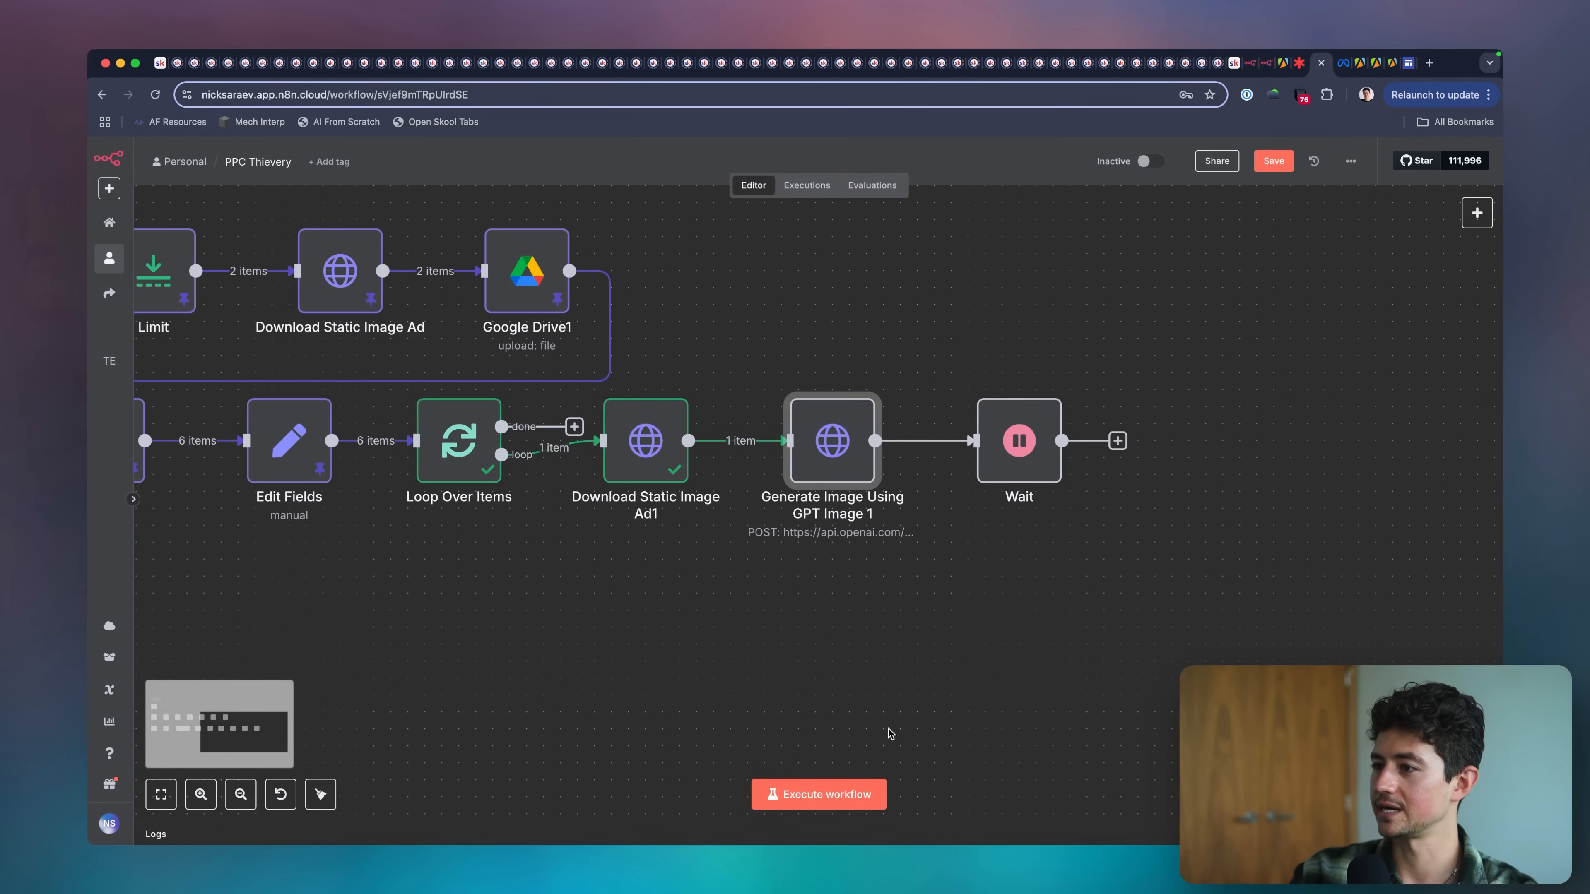
pyautogui.click(820, 795)
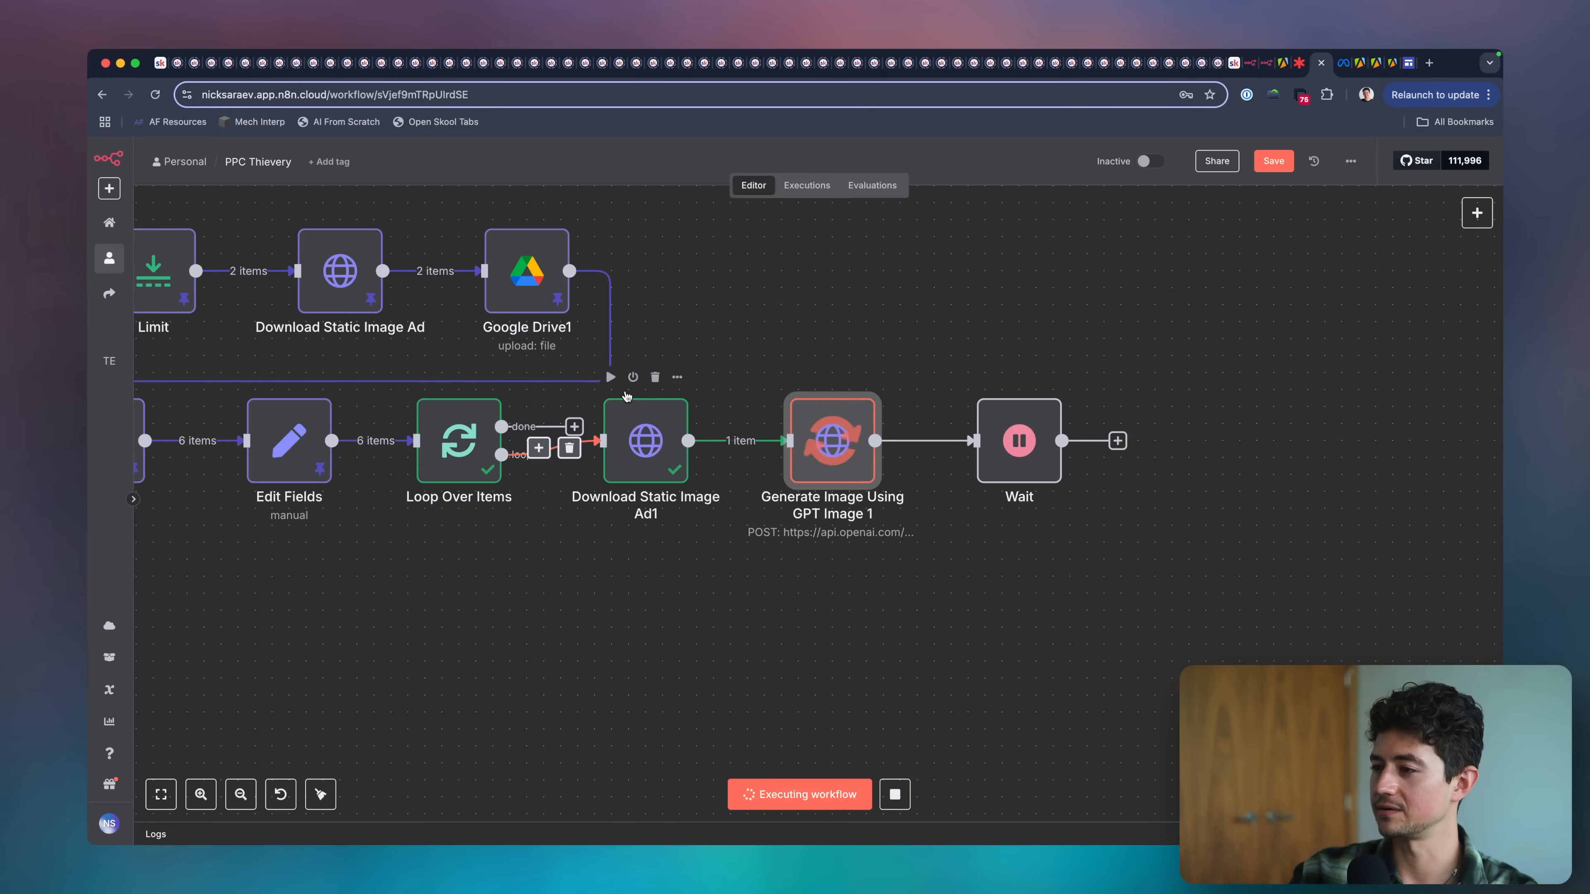
pyautogui.hotkey('ctrl', 'shift', 'a')
pyautogui.moveTo(646, 533)
pyautogui.mouseDown()
pyautogui.moveTo(836, 574)
pyautogui.moveTo(813, 564)
pyautogui.moveTo(855, 560)
pyautogui.mouseUp()
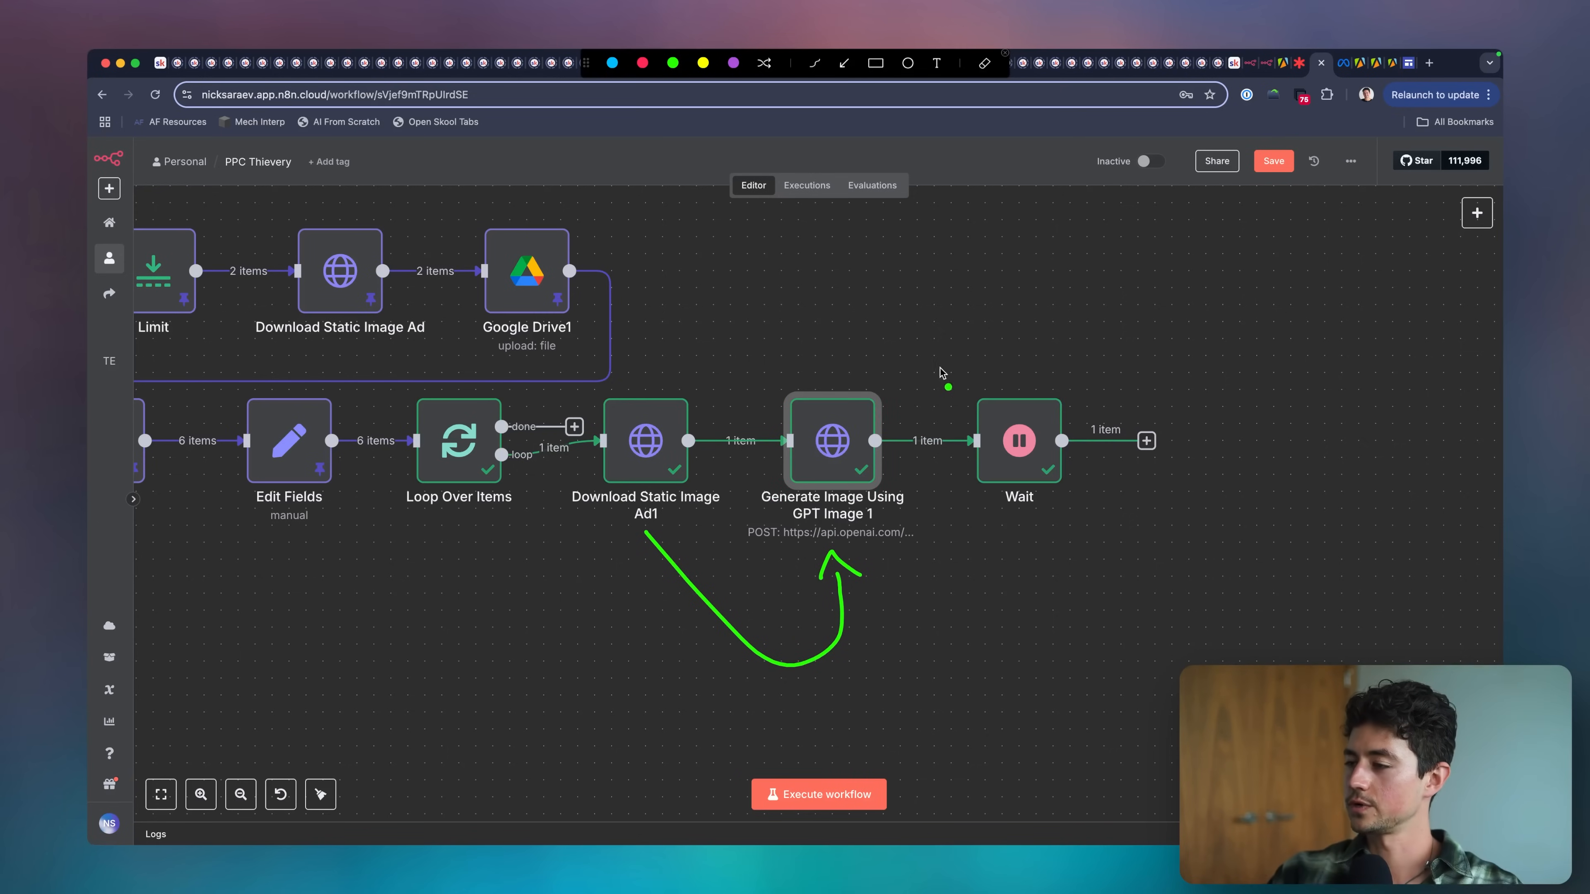
pyautogui.press('Escape')
pyautogui.doubleClick(849, 408)
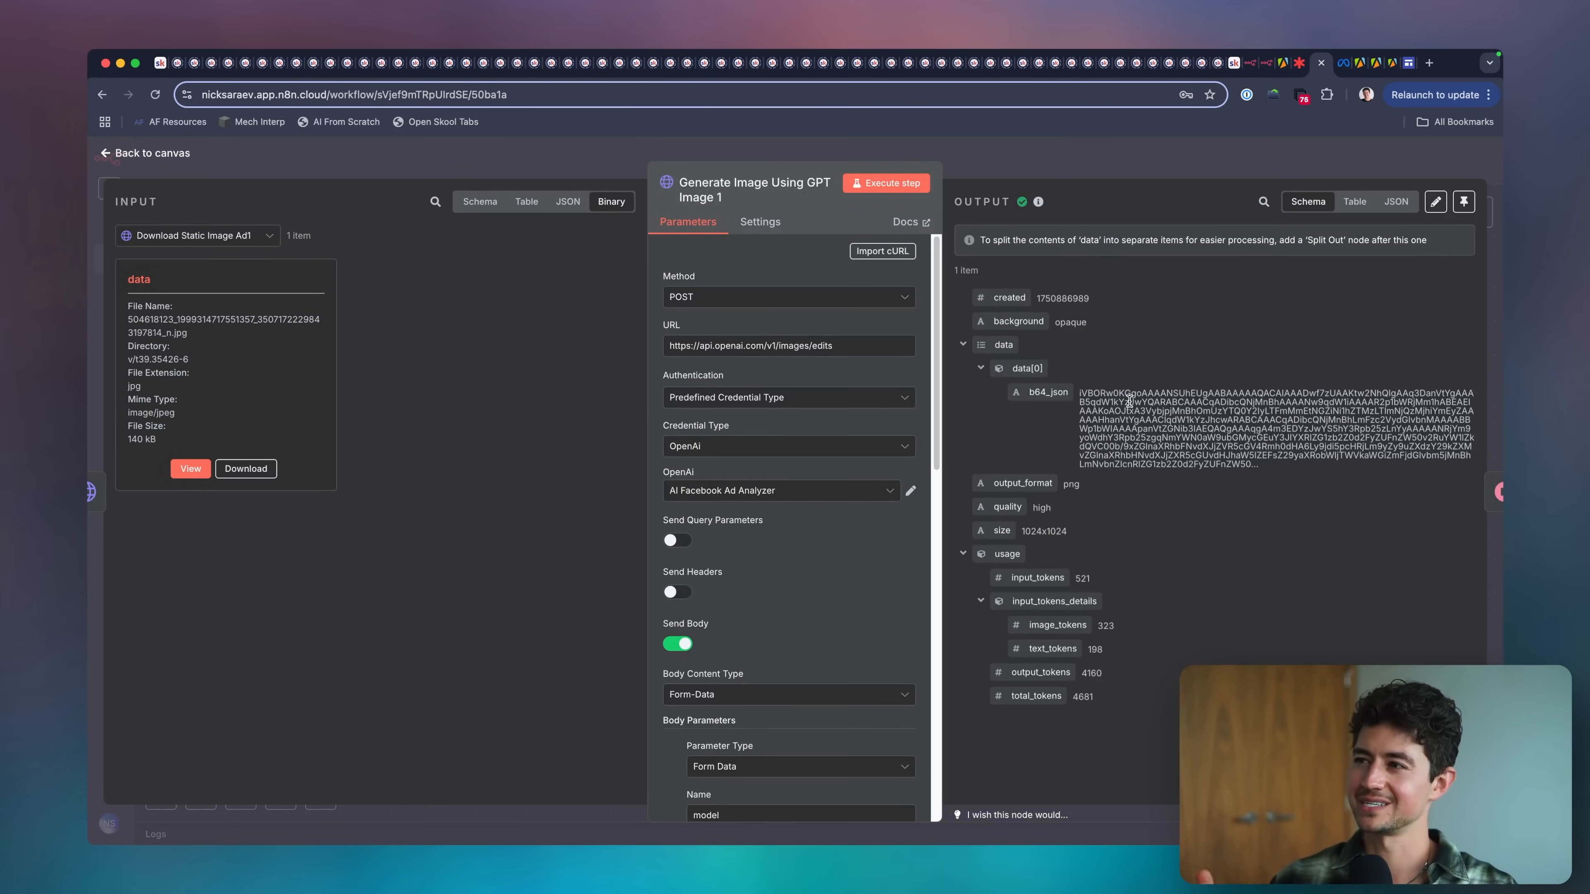
pyautogui.press('Escape')
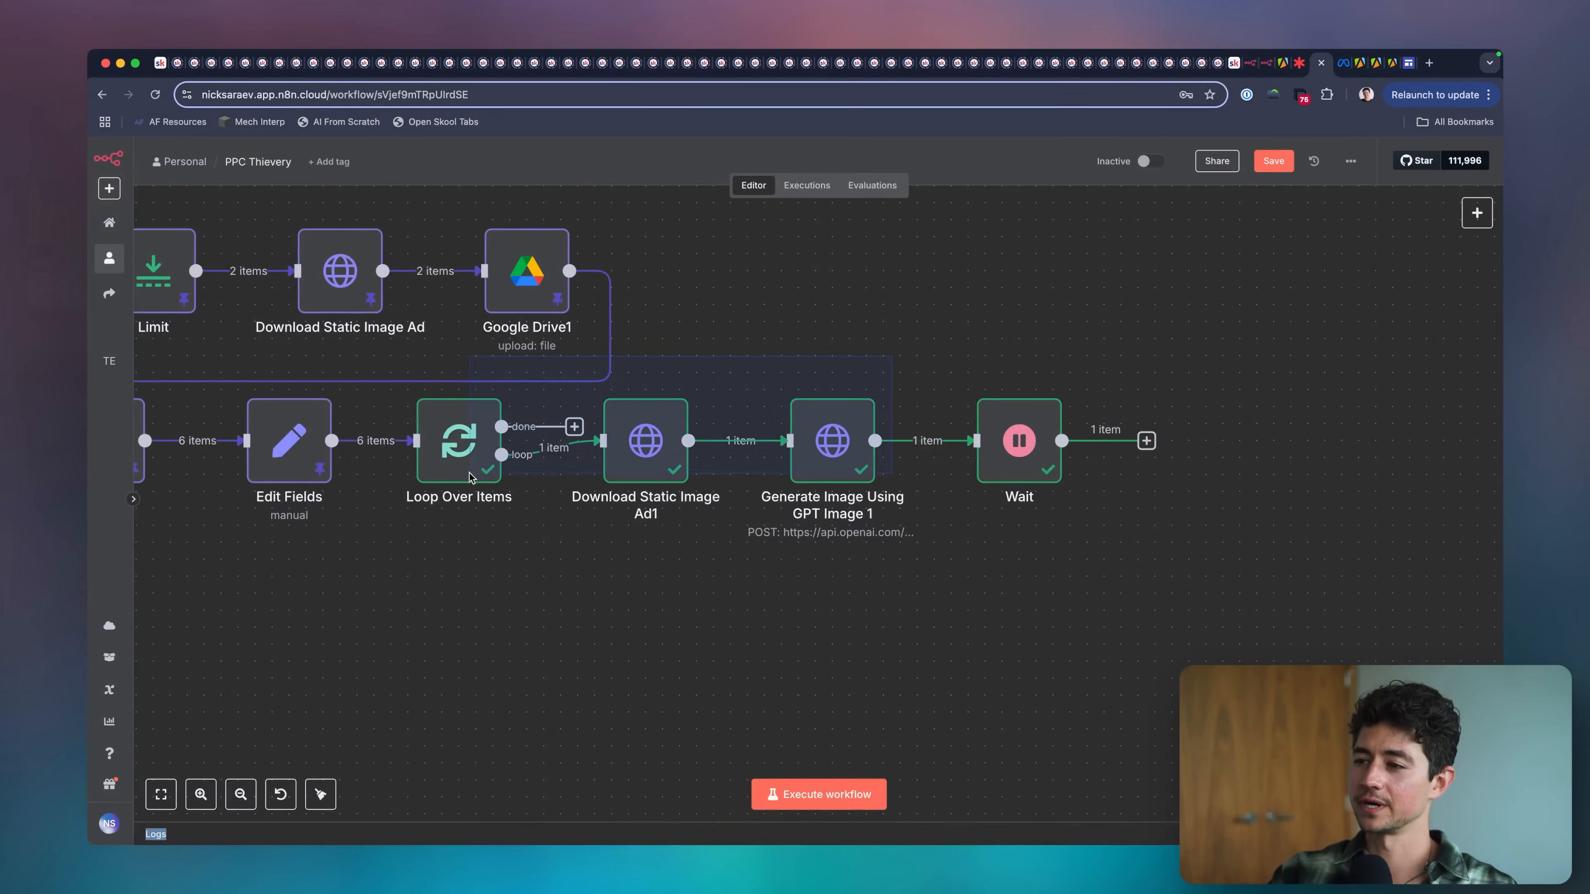
pyautogui.moveTo(391, 567); pyautogui.dragTo(900, 389)
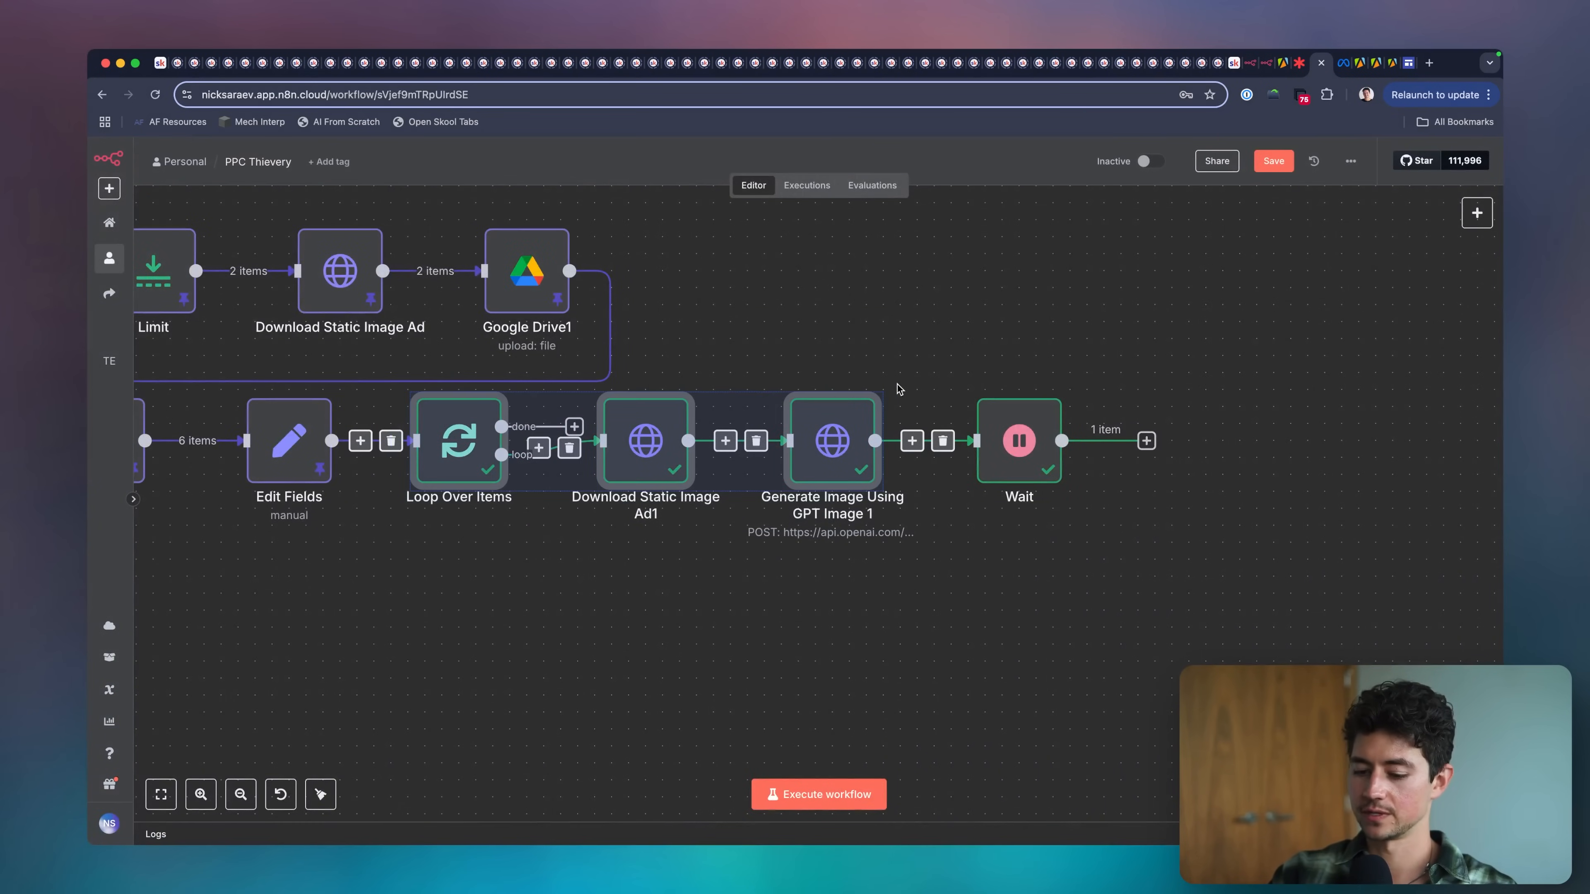
# Search the nodes for base64 and add a Convert to File node with the Move base64 string to file action.
pyautogui.click(1477, 214)
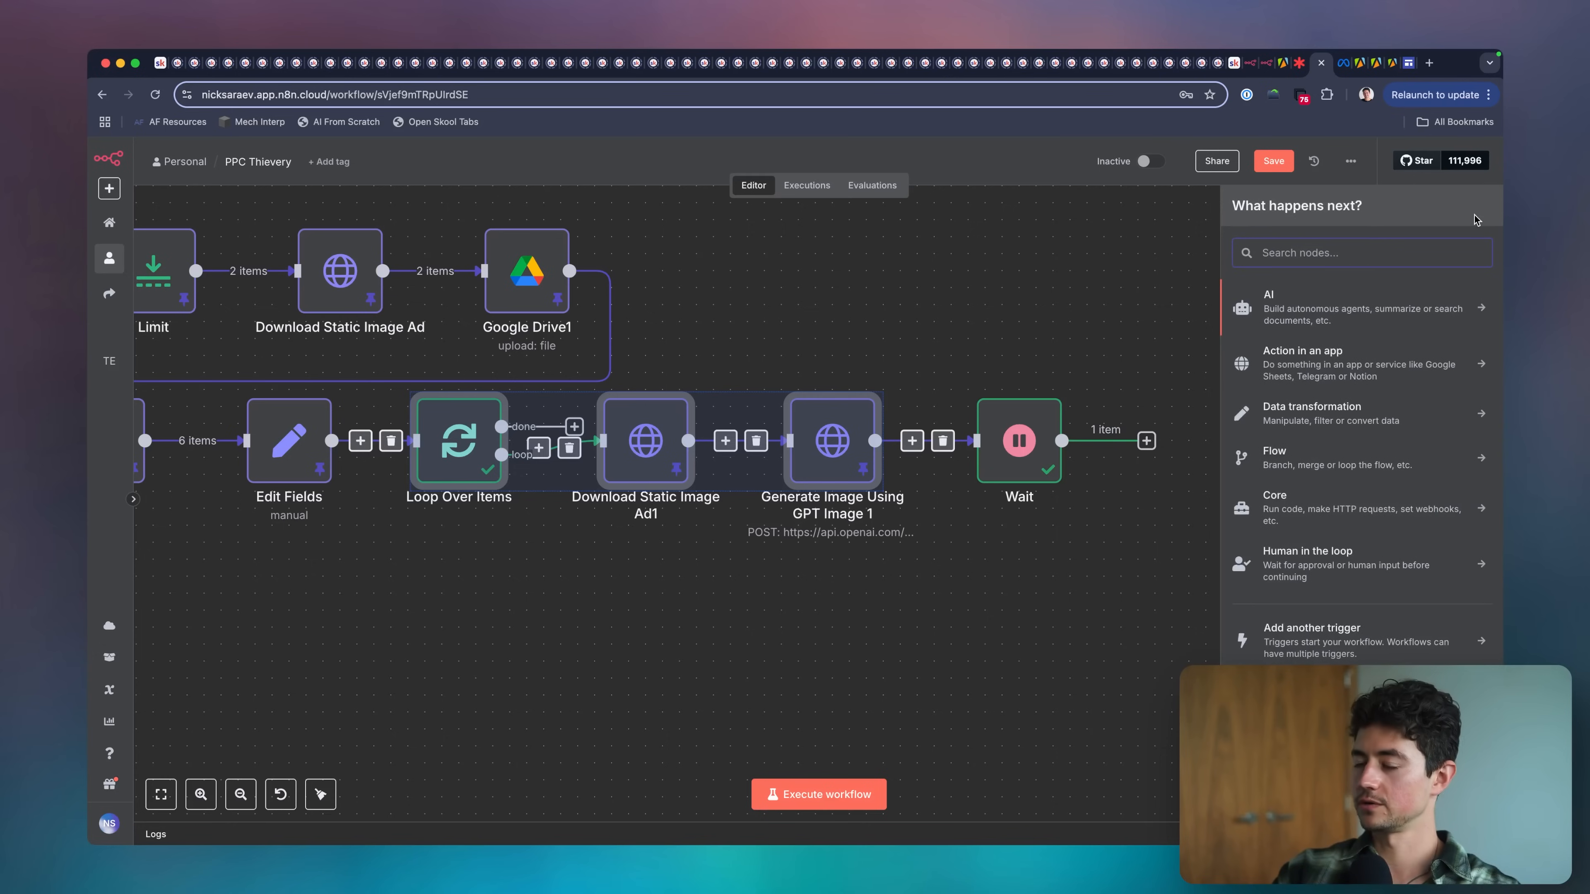
pyautogui.write('base64')
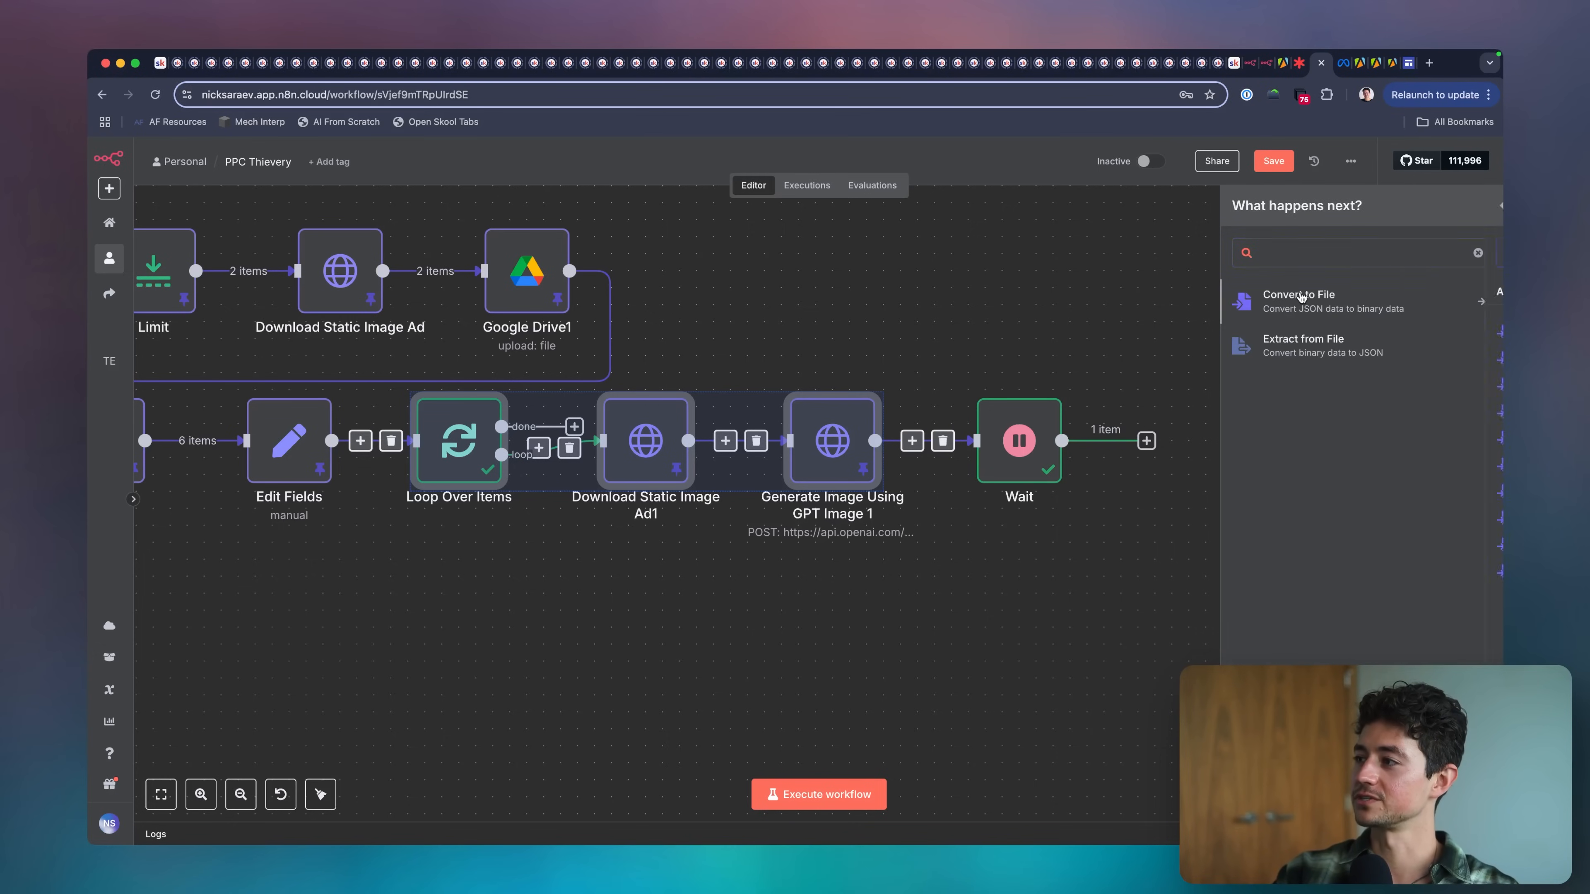
pyautogui.click(1300, 296)
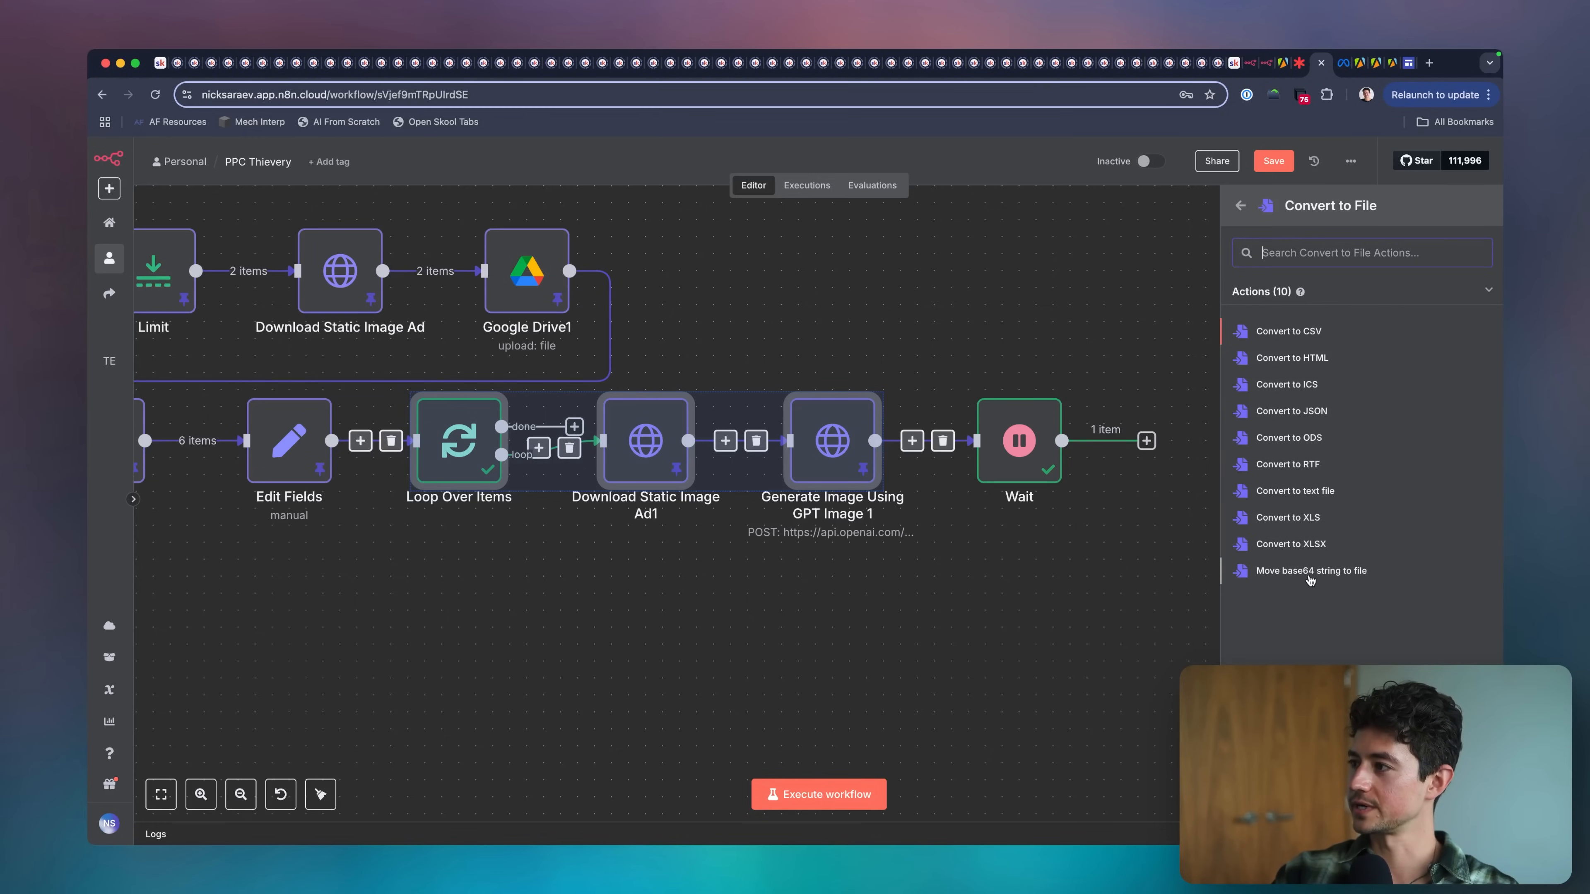
pyautogui.click(1300, 574)
pyautogui.press('Escape')
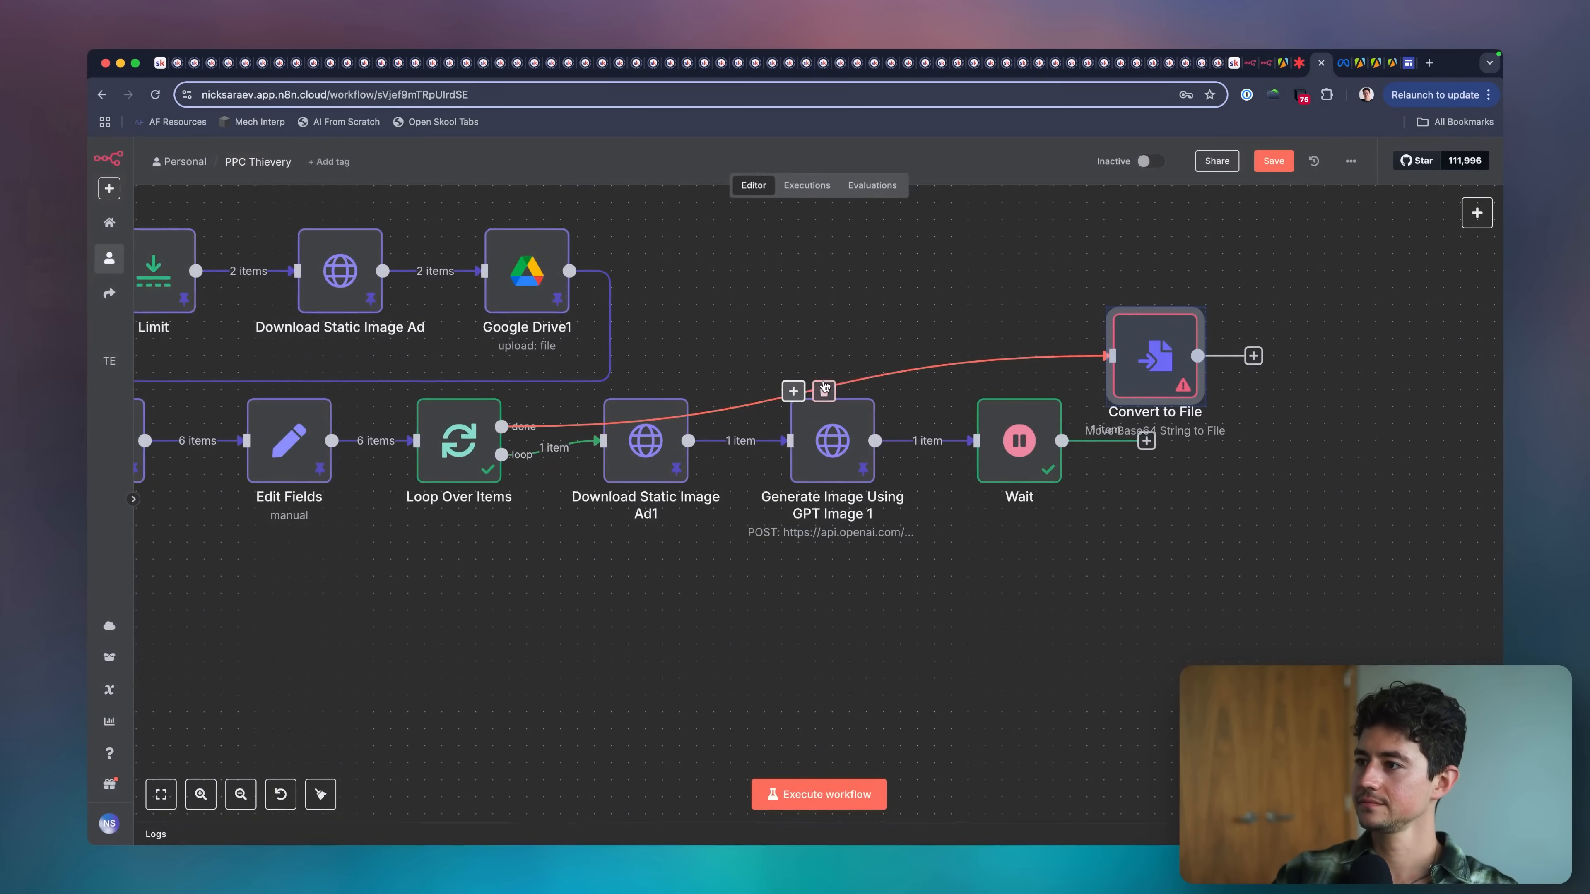
# Unlink Convert to File from the loop's done output and put it in place of Wait directly after Generate Image Using GPT Image 1.
pyautogui.click(827, 384)
pyautogui.moveTo(997, 414); pyautogui.dragTo(1201, 498)
pyautogui.click(1042, 487)
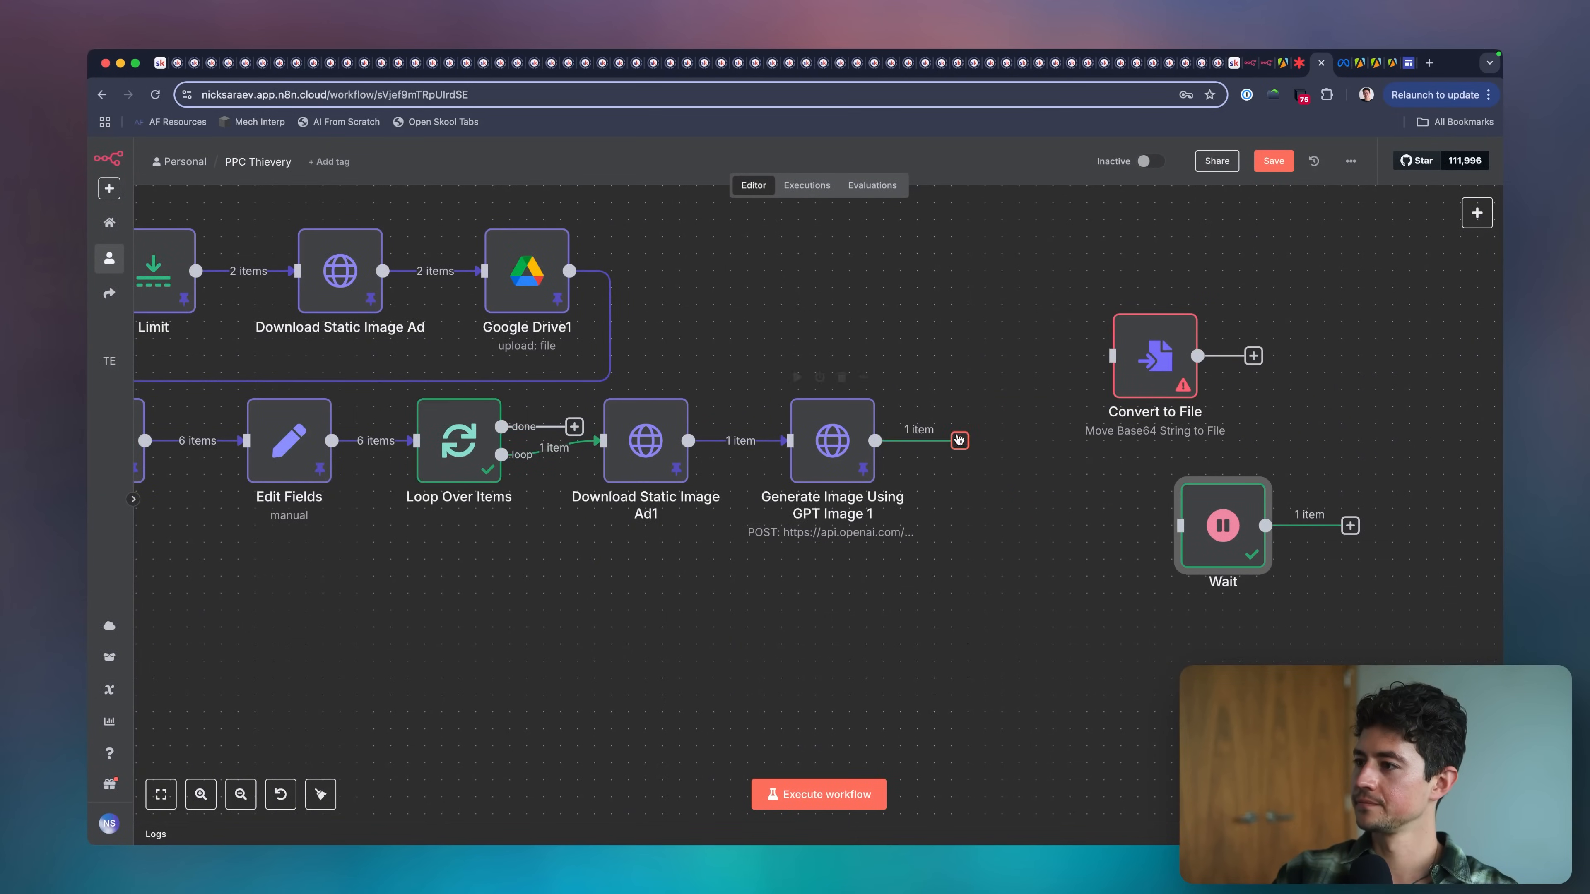
pyautogui.moveTo(958, 439); pyautogui.dragTo(1015, 438)
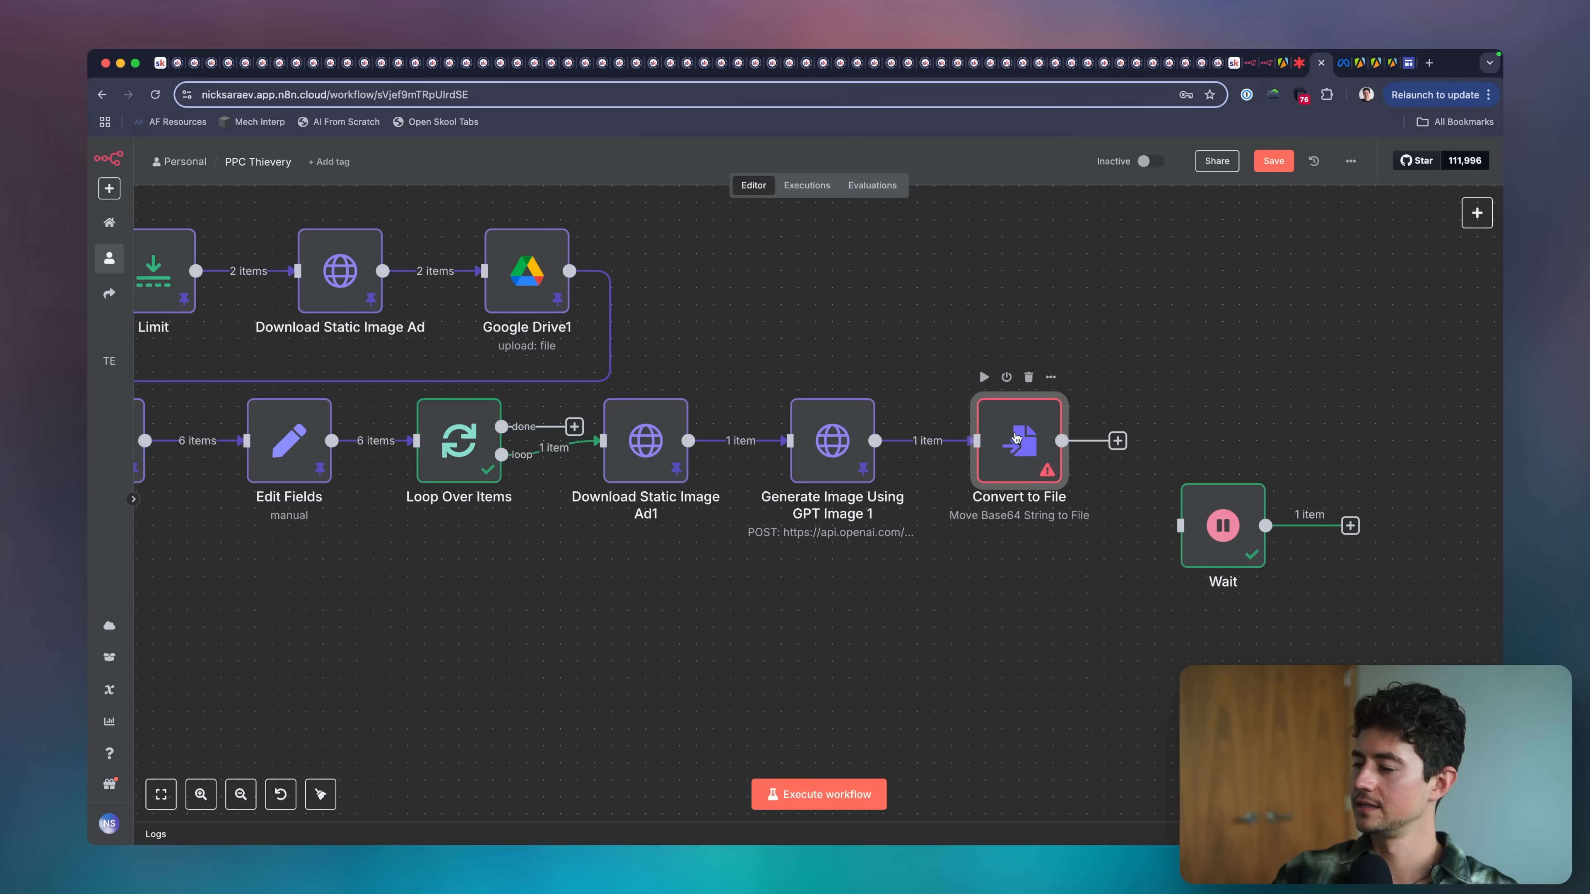
# Set Convert to File's Base64 Input Field to data[0].b64_json from the image generation output.
pyautogui.doubleClick(1016, 437)
pyautogui.moveTo(227, 355); pyautogui.dragTo(700, 313)
pyautogui.press('Escape')
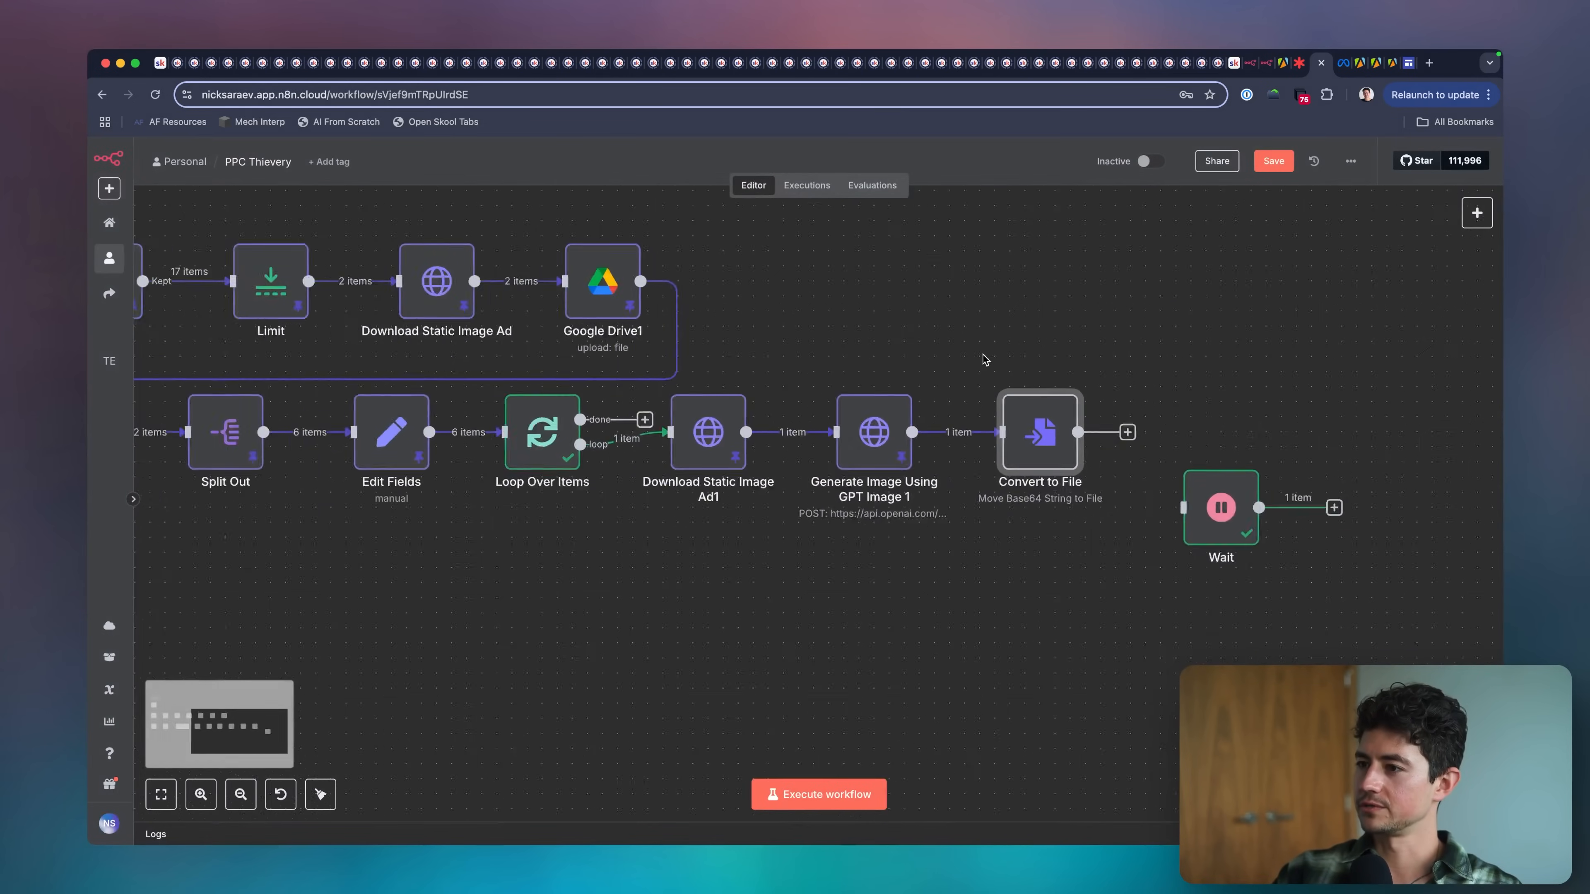
# Execute the Convert to File node on its own and view the image file it outputs.
pyautogui.scroll(-3, 983, 360)
pyautogui.doubleClick(1025, 407)
pyautogui.click(879, 183)
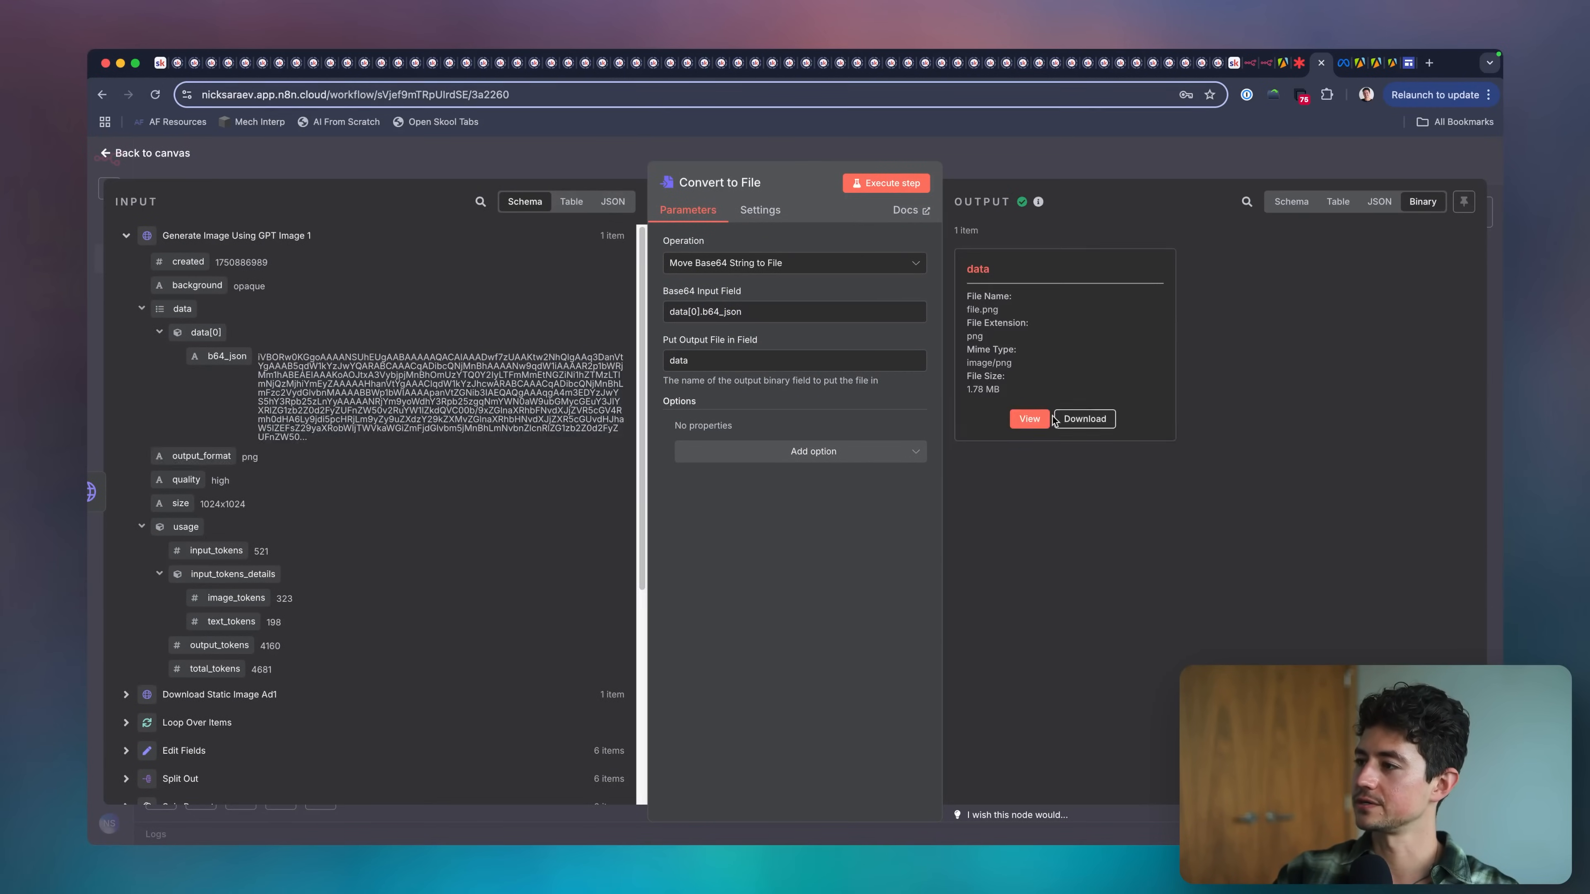
pyautogui.click(1034, 420)
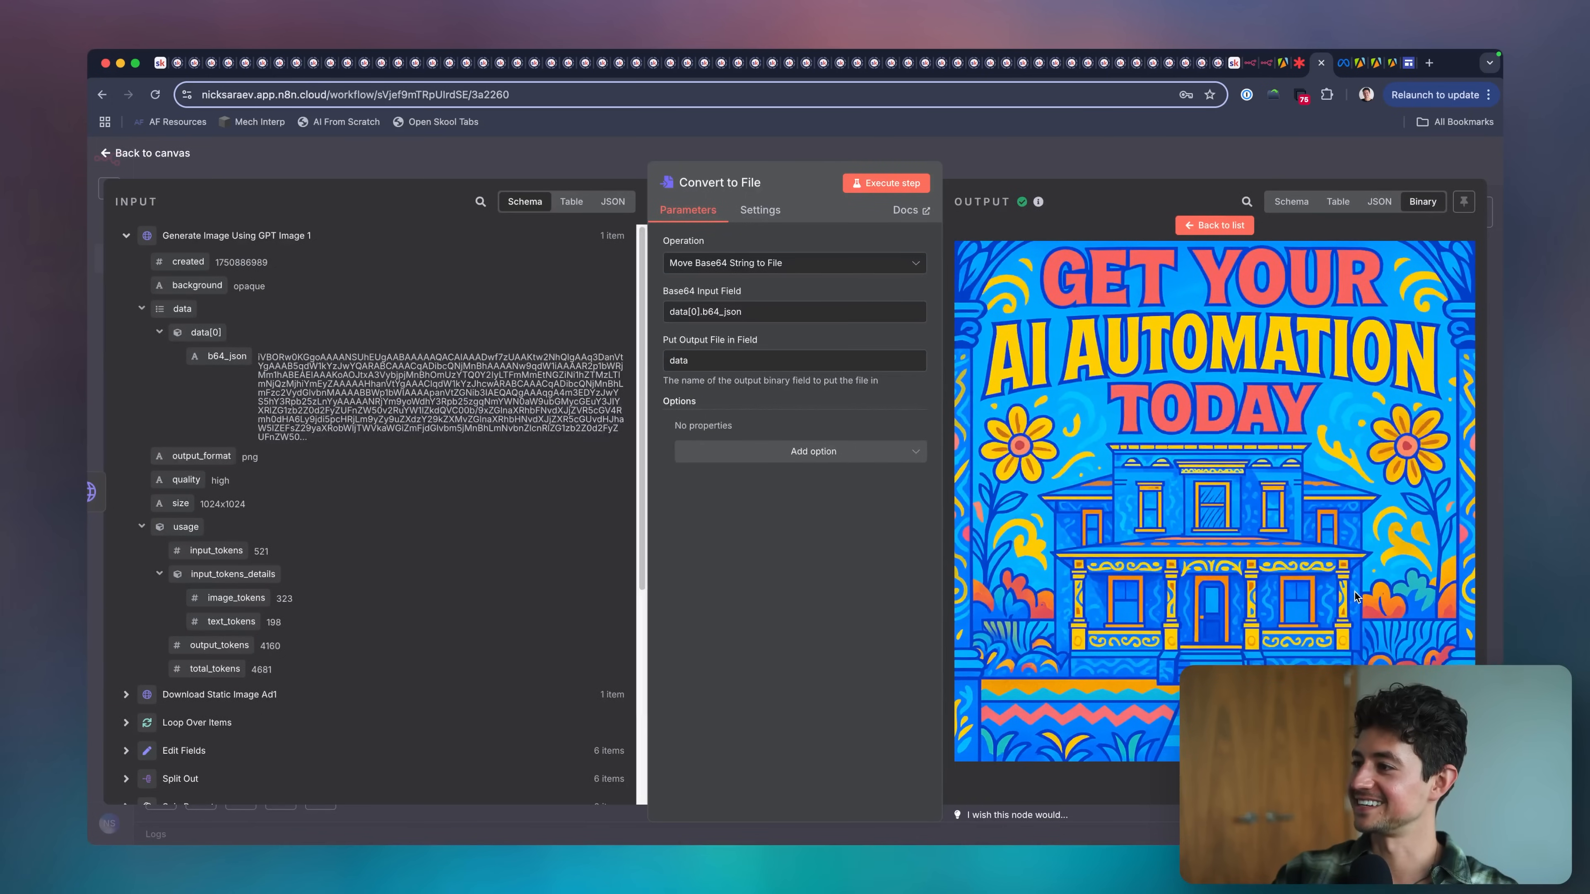
pyautogui.click(1132, 163)
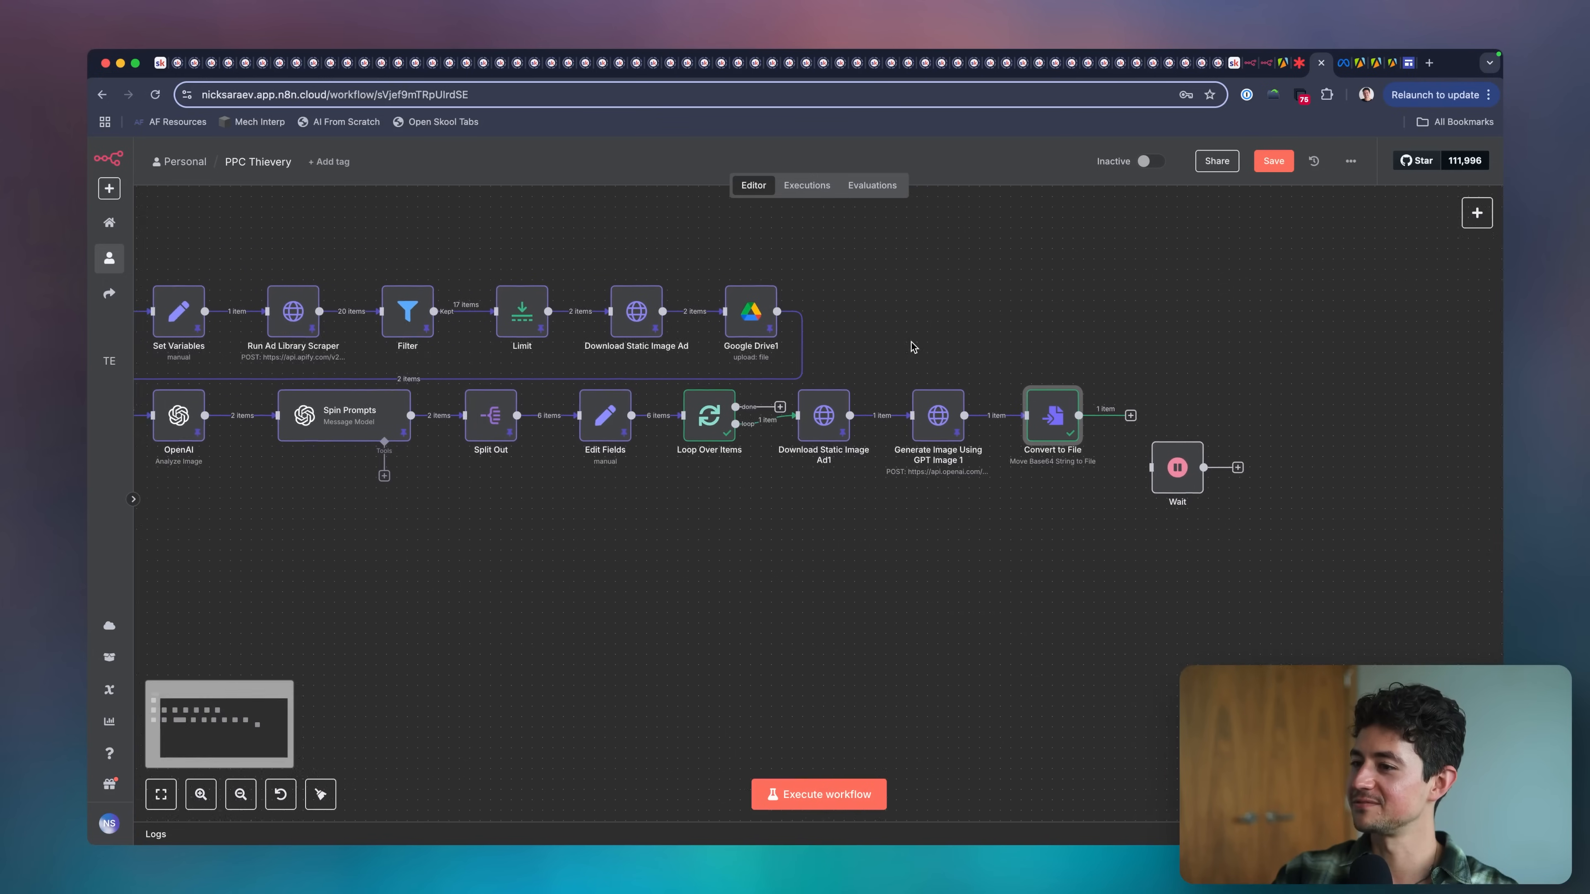
# In the Spin Prompts system prompt, reword the count rule to "Generate 3 variants. No more, no less.".
pyautogui.doubleClick(456, 414)
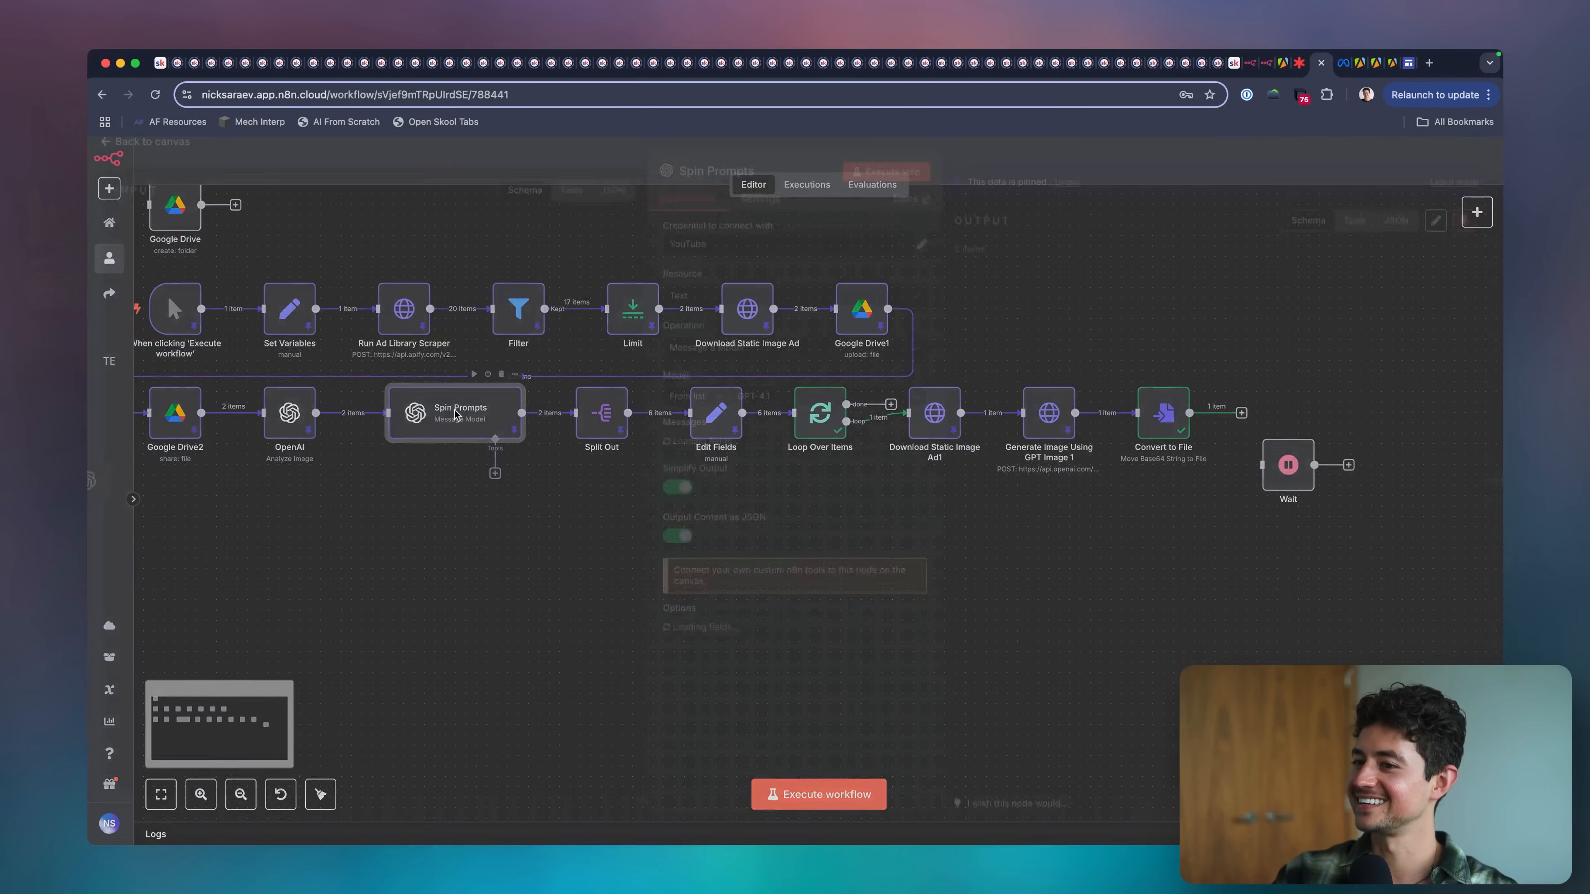
pyautogui.scroll(-5, 701, 460)
pyautogui.click(910, 383)
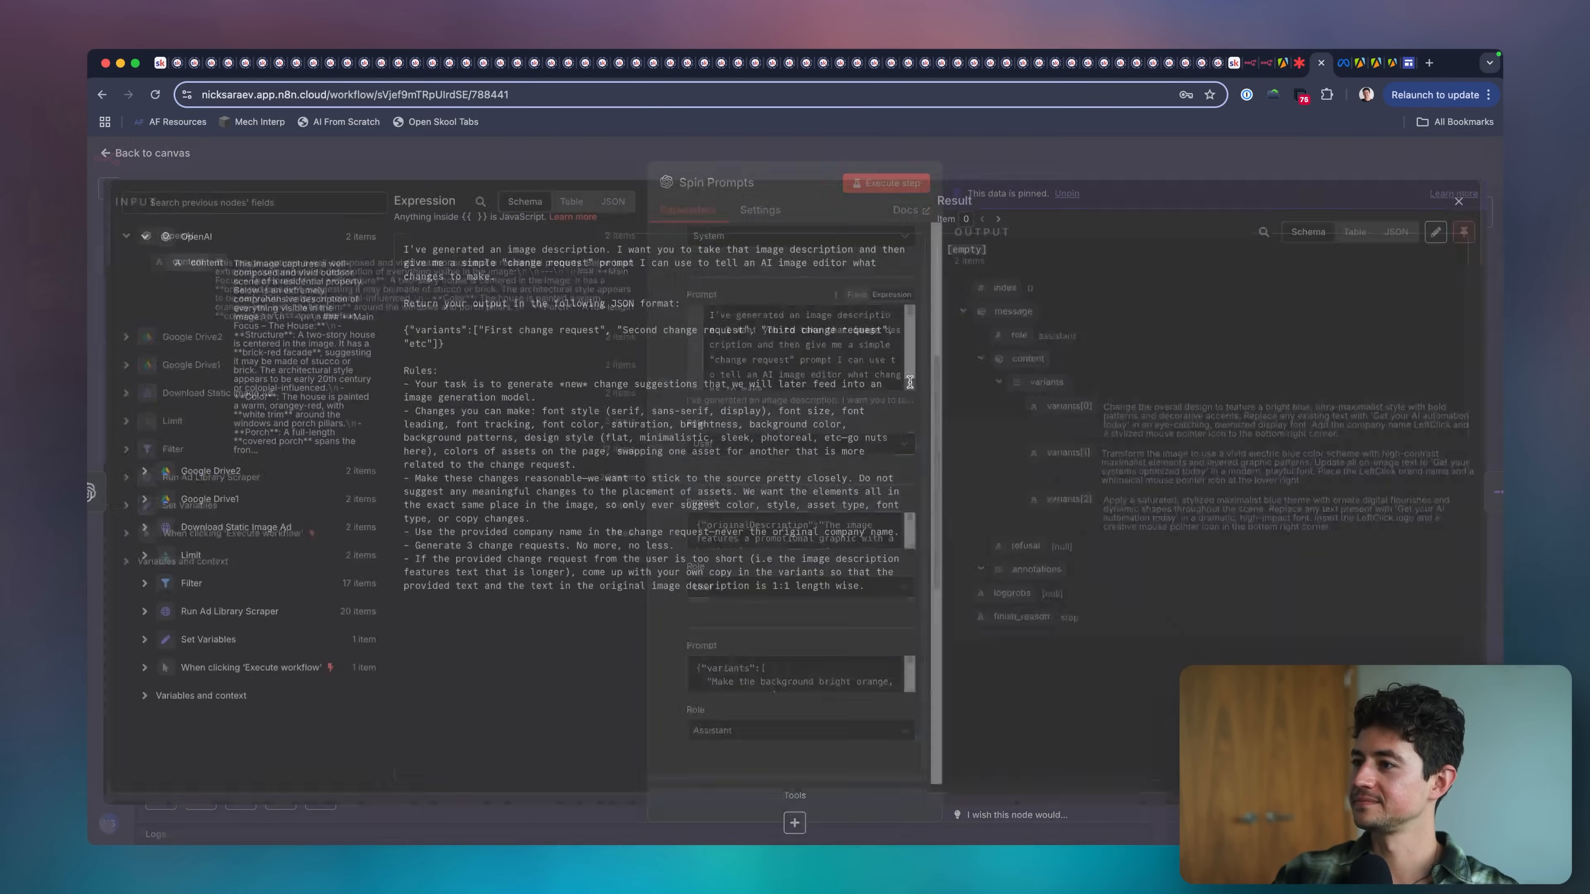
pyautogui.doubleClick(495, 551)
pyautogui.write('variants')
pyautogui.hotkey('alt', 'Delete')
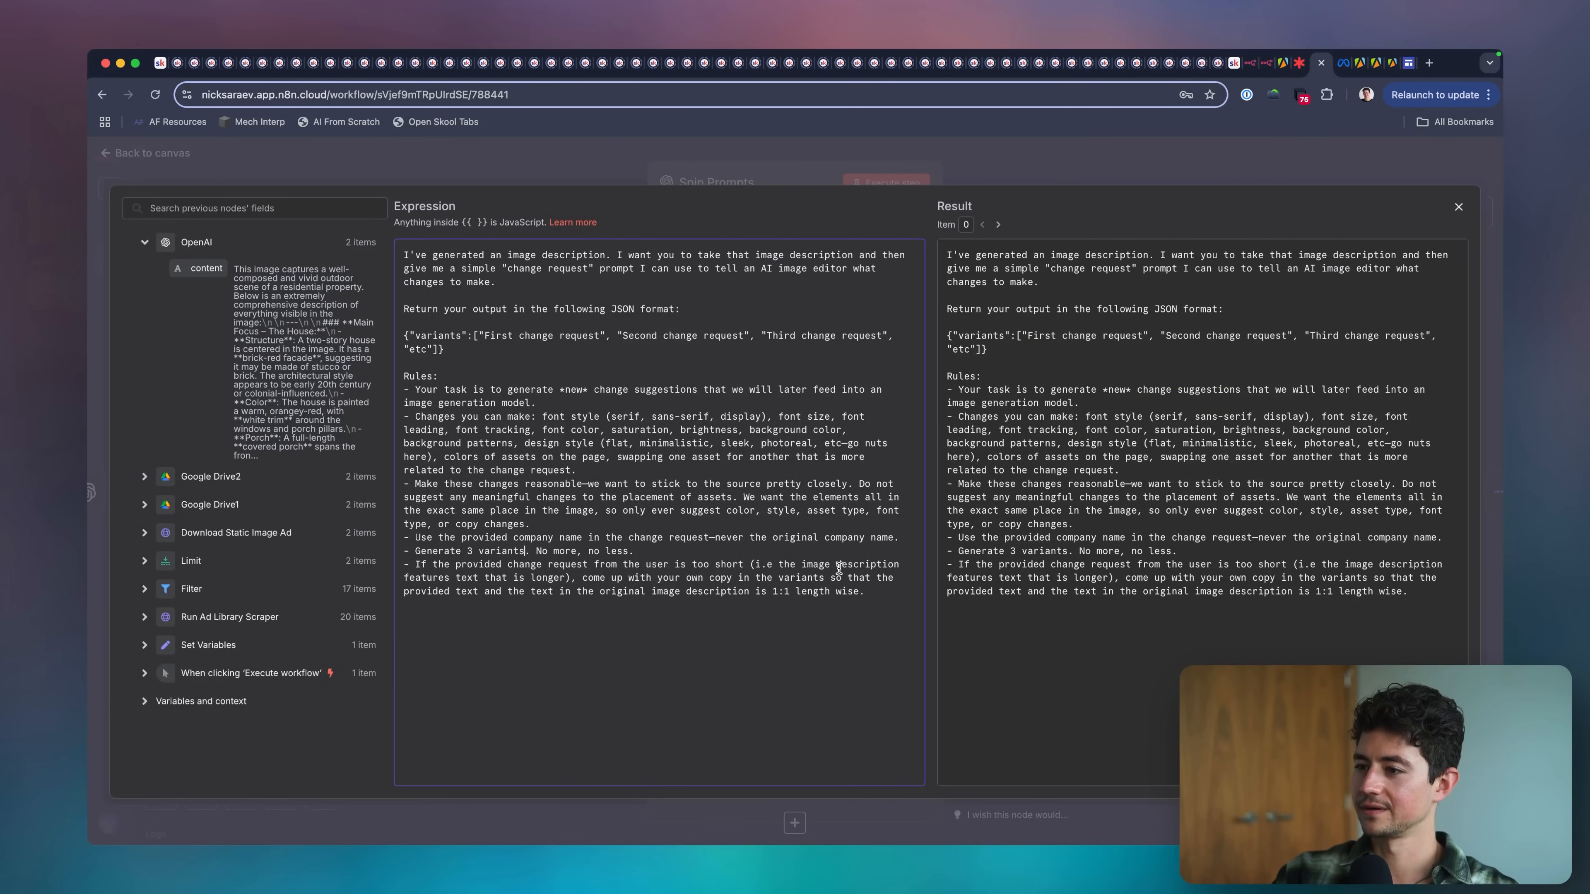
# Add a rule to the Spin Prompts system prompt: "Adjust the copy so that it's relevant to an audience that wants "AI automation"".
pyautogui.click(415, 565)
pyautogui.write('Adjust the copy ')
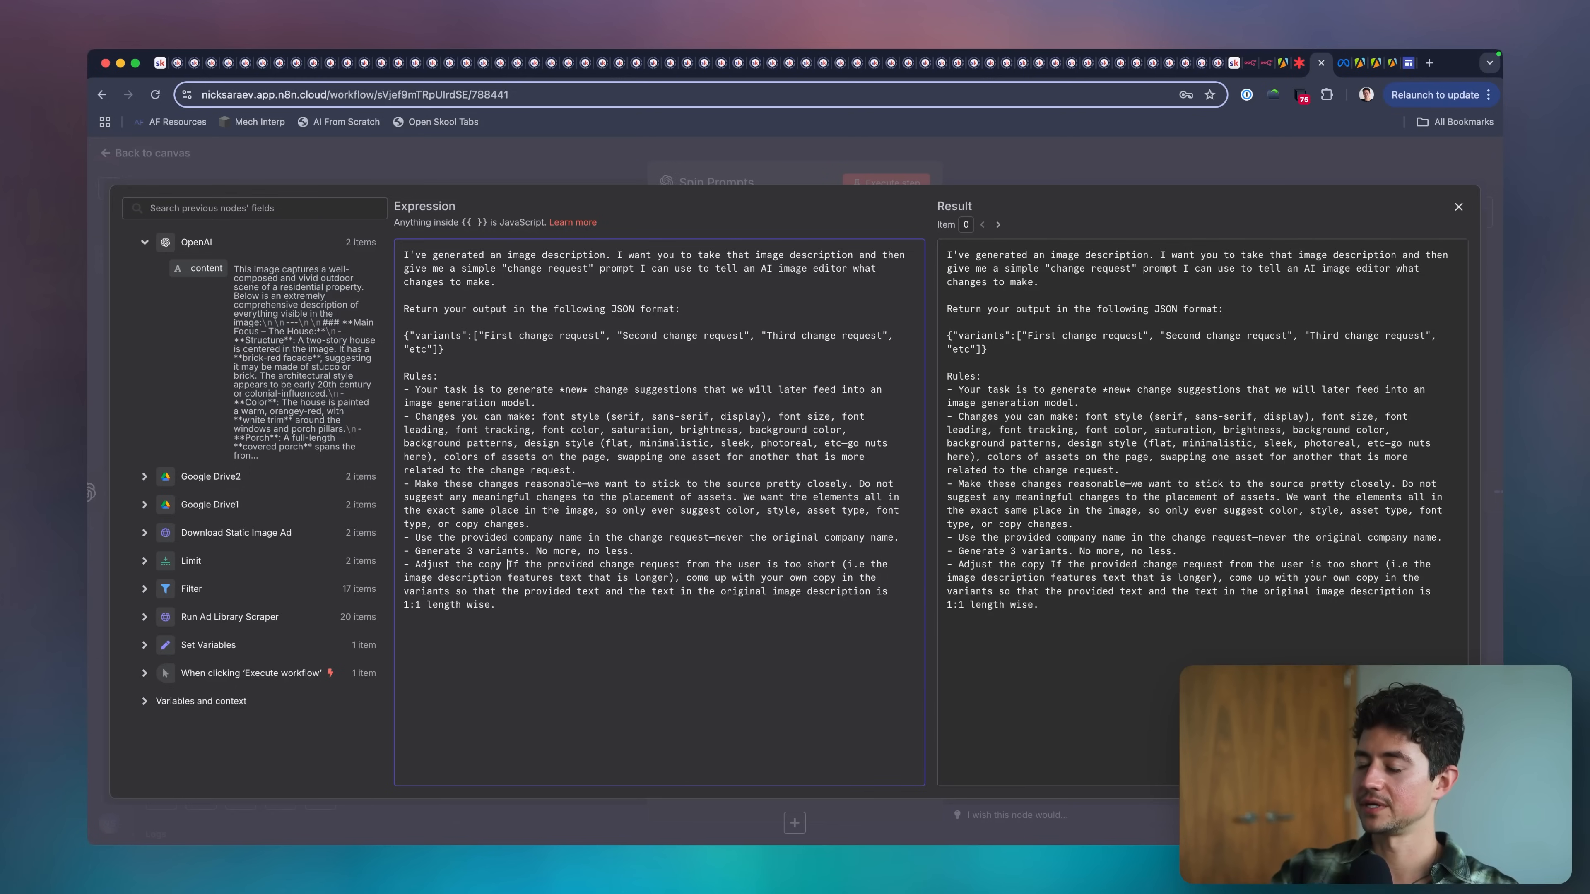
pyautogui.write('so that it')
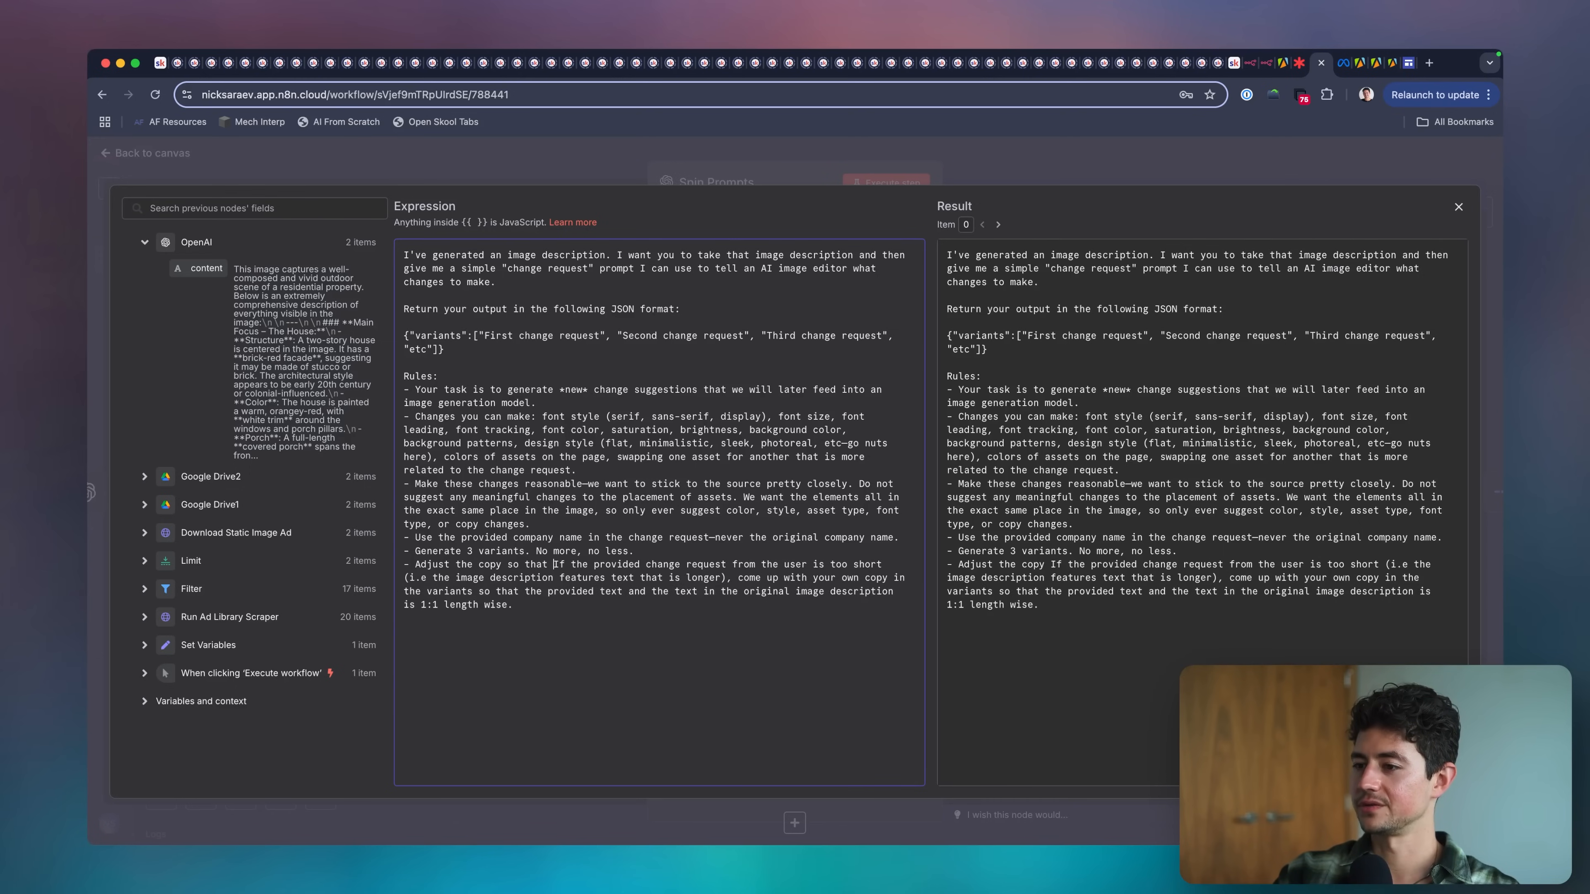
pyautogui.write("'s relevant to a")
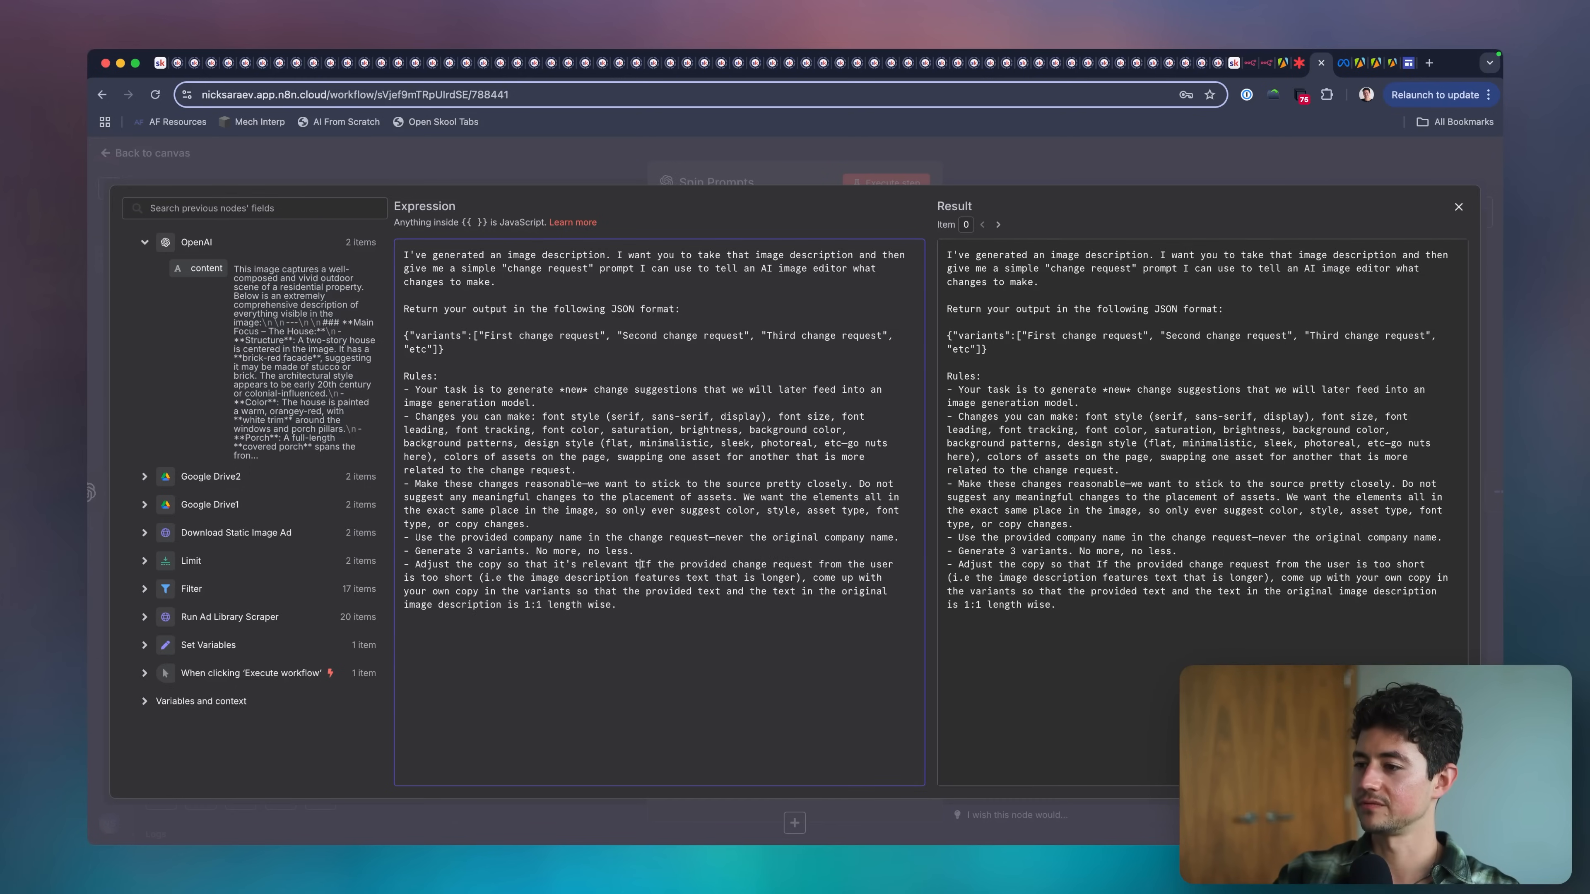
pyautogui.write('n audience that wants')
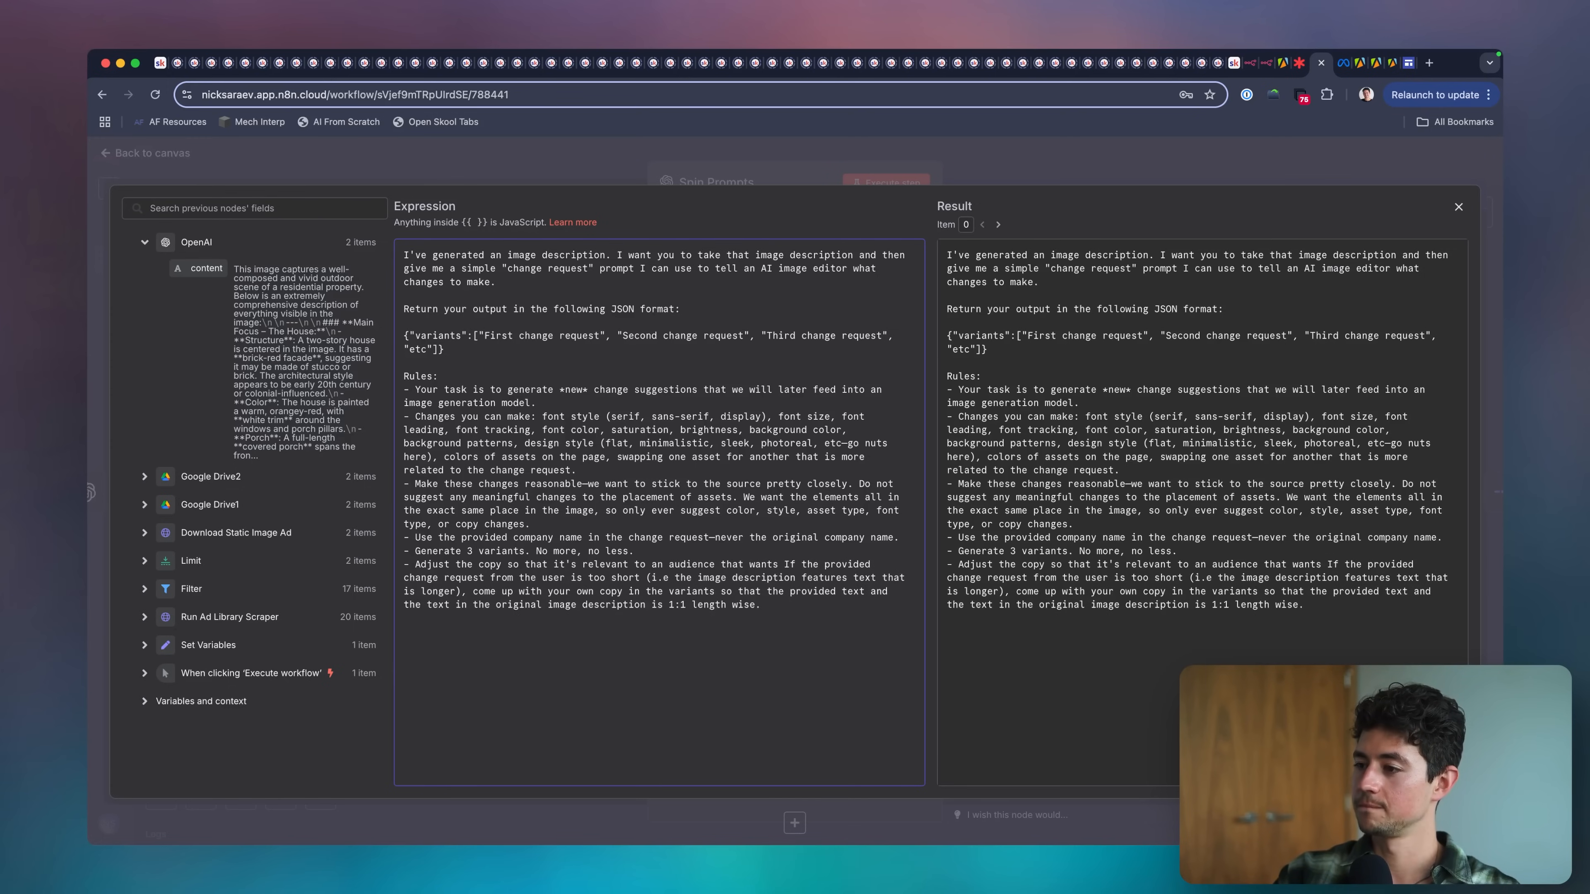
pyautogui.write(' "AI automation"')
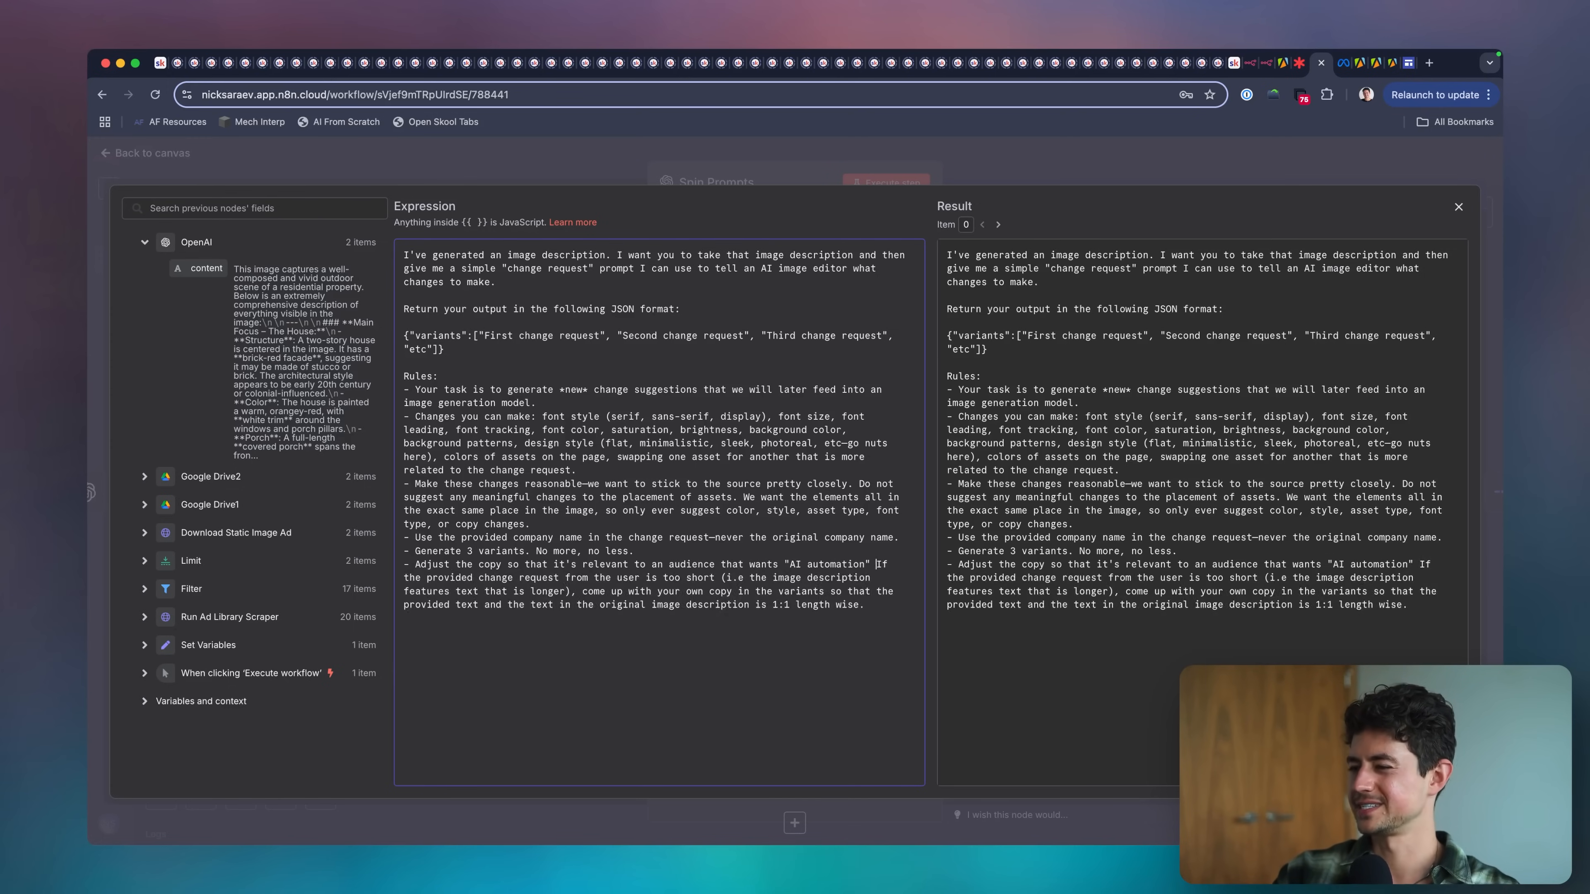
# Replace the old text-length rule with "Also make sure your generated copy is similar in length to the copy of the" source, and save the workflow.
pyautogui.hotkey('shift', 'Down')
pyautogui.hotkey('shift', 'Down')
pyautogui.hotkey('shift', 'Down')
pyautogui.press('BackSpace')
pyautogui.press('BackSpace')
pyautogui.write('.')
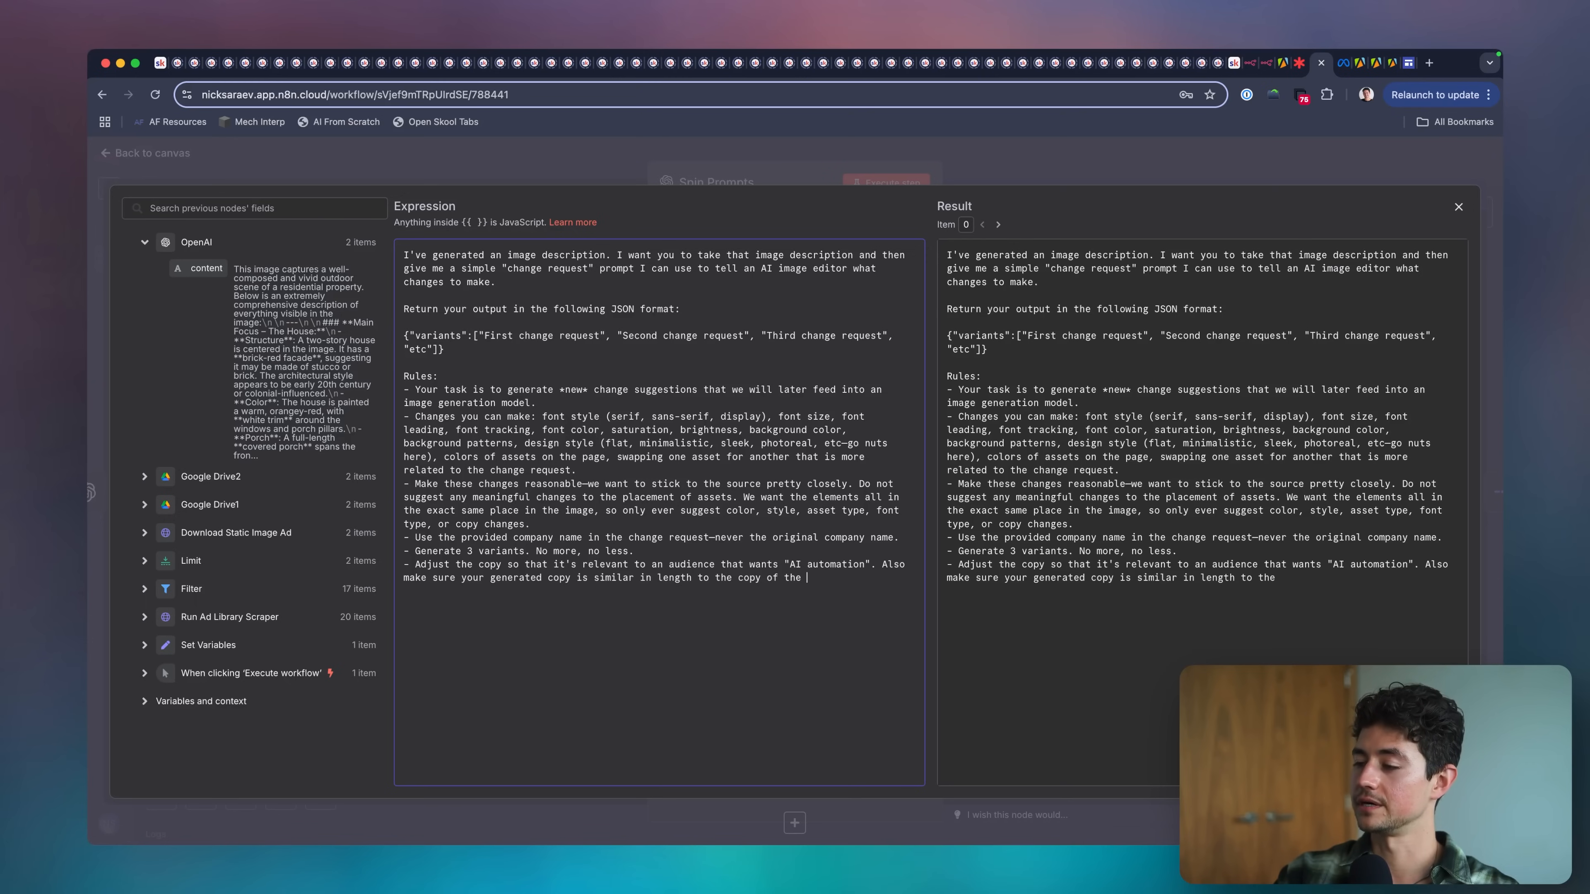
pyautogui.click(1065, 157)
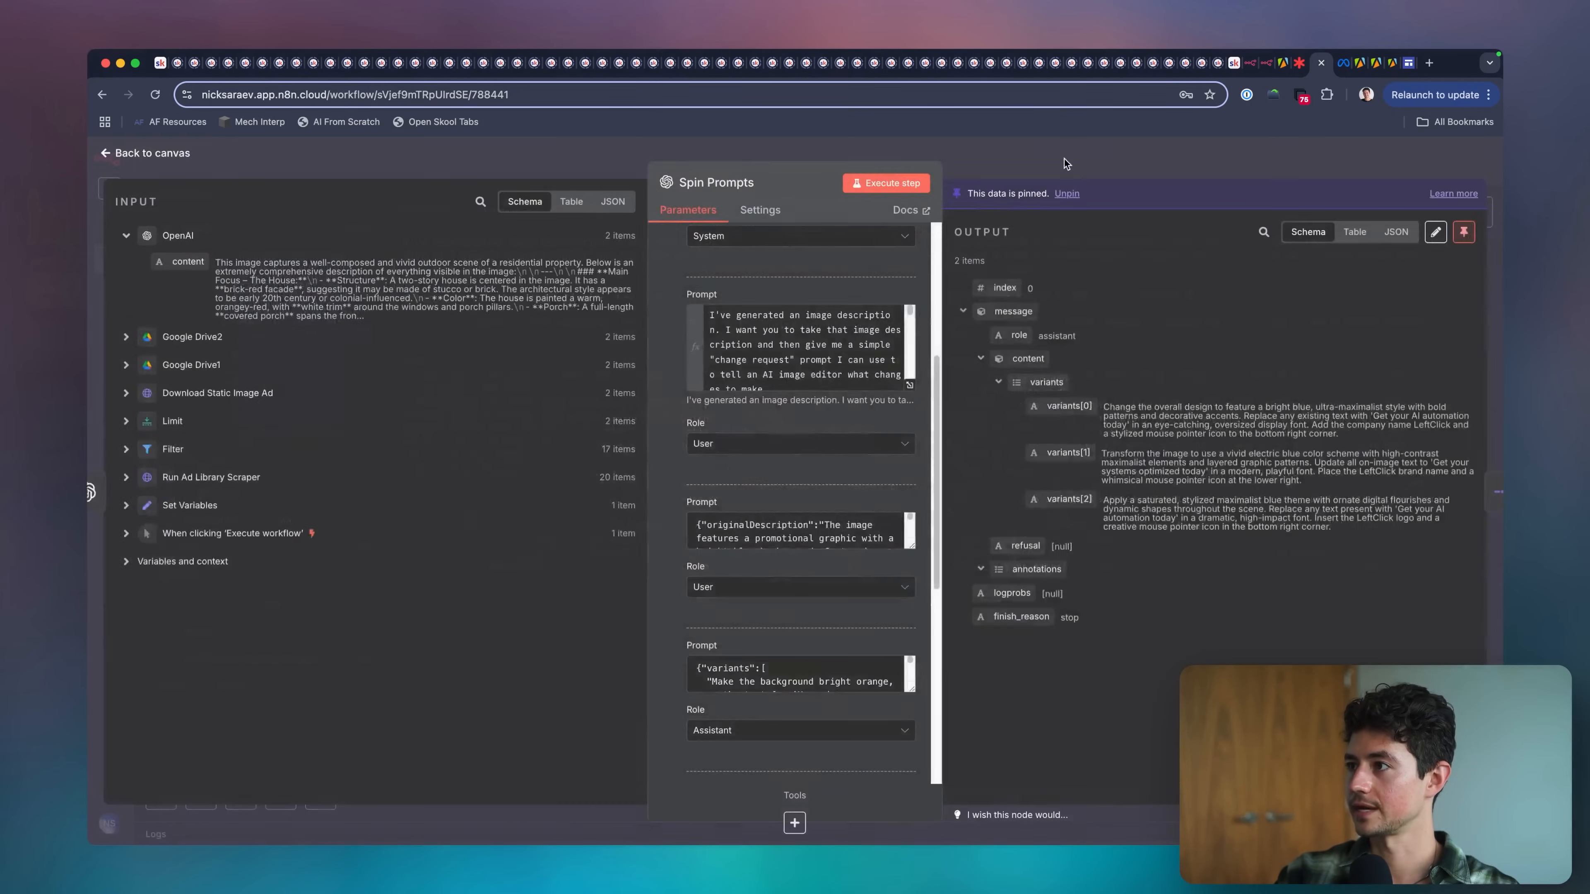
pyautogui.click(1065, 158)
pyautogui.hscroll(2, 1042, 319)
pyautogui.click(1115, 232)
pyautogui.hscroll(3, 1018, 287)
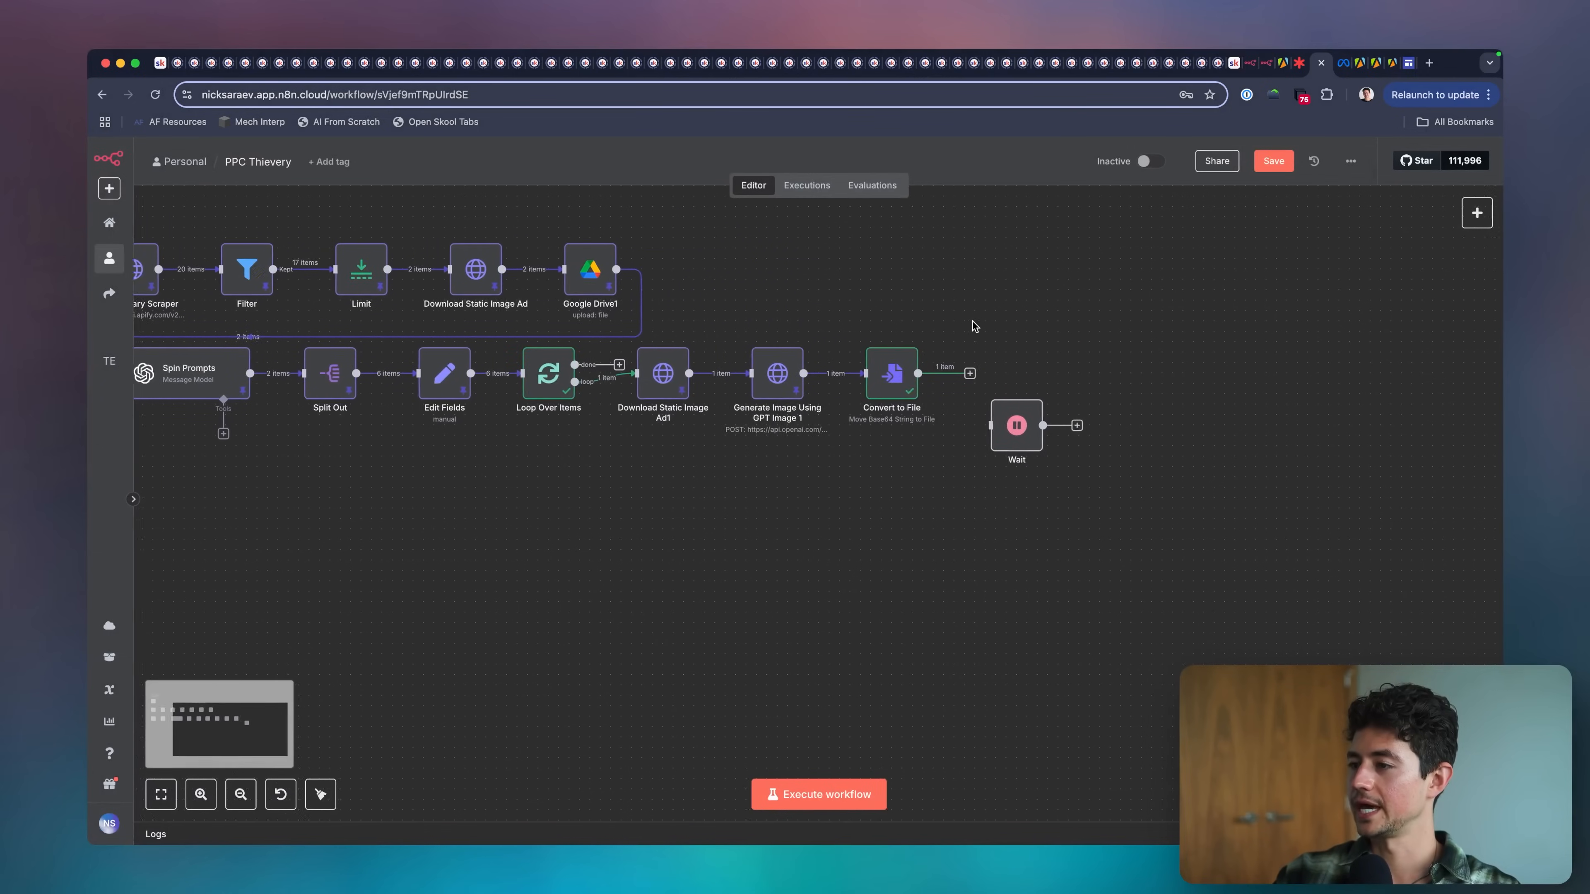
pyautogui.press('super+s')
# Connect Convert to File's output to the Wait node, leaving room for another node between them.
pyautogui.scroll(3, 1010, 319)
pyautogui.moveTo(985, 479)
pyautogui.mouseDown()
pyautogui.moveTo(1002, 401)
pyautogui.moveTo(1153, 411)
pyautogui.mouseUp()
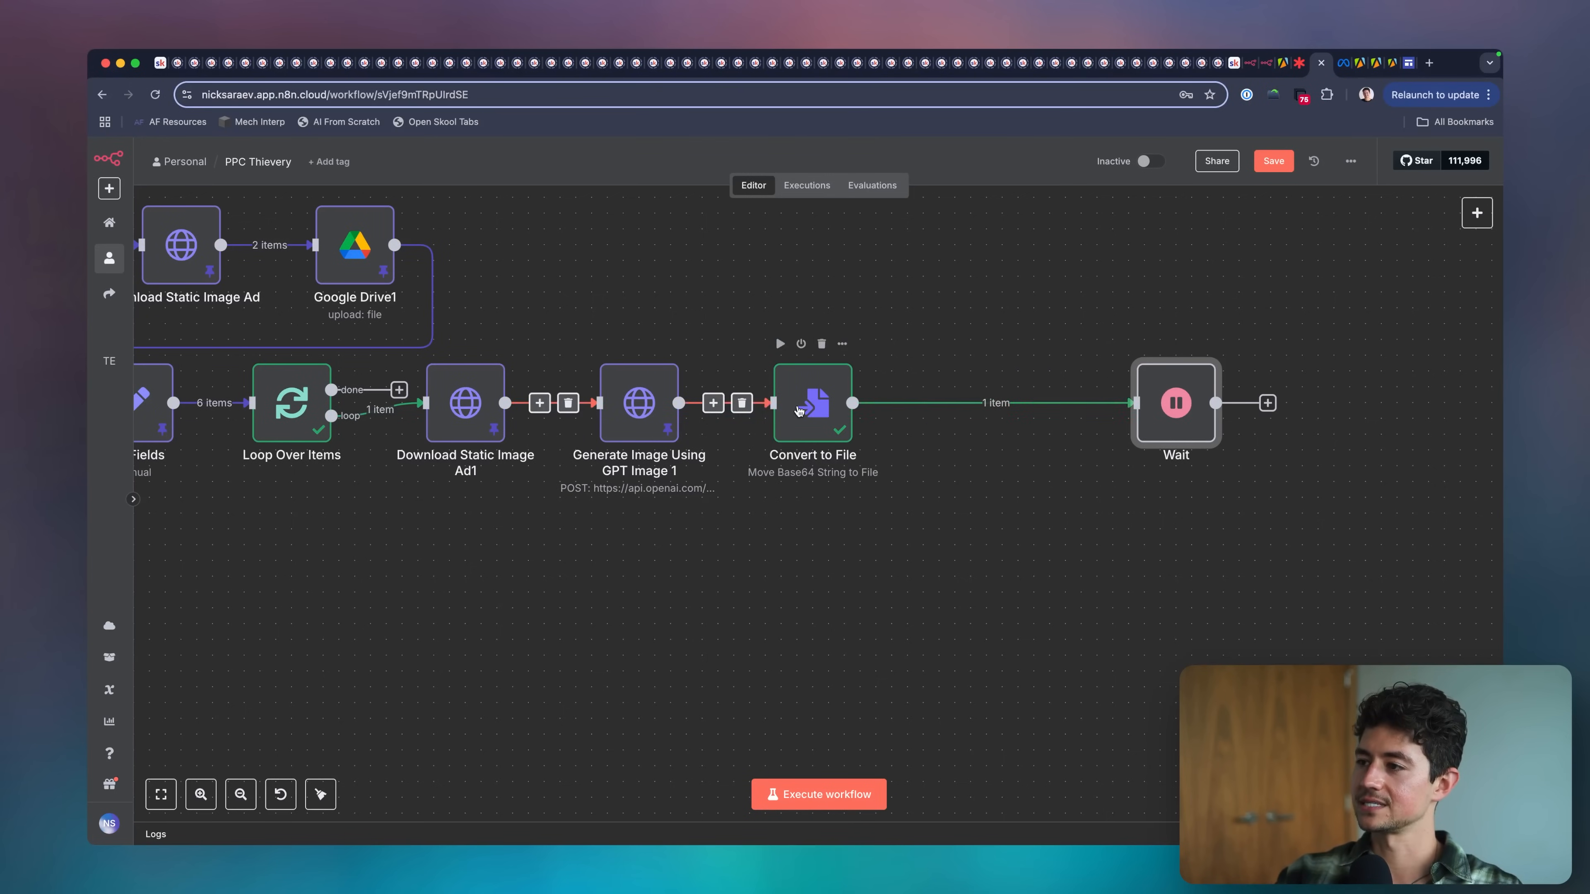
pyautogui.doubleClick(814, 401)
pyautogui.press('Escape')
# Insert a Google Drive Upload file node between Convert to File and Wait.
pyautogui.click(987, 405)
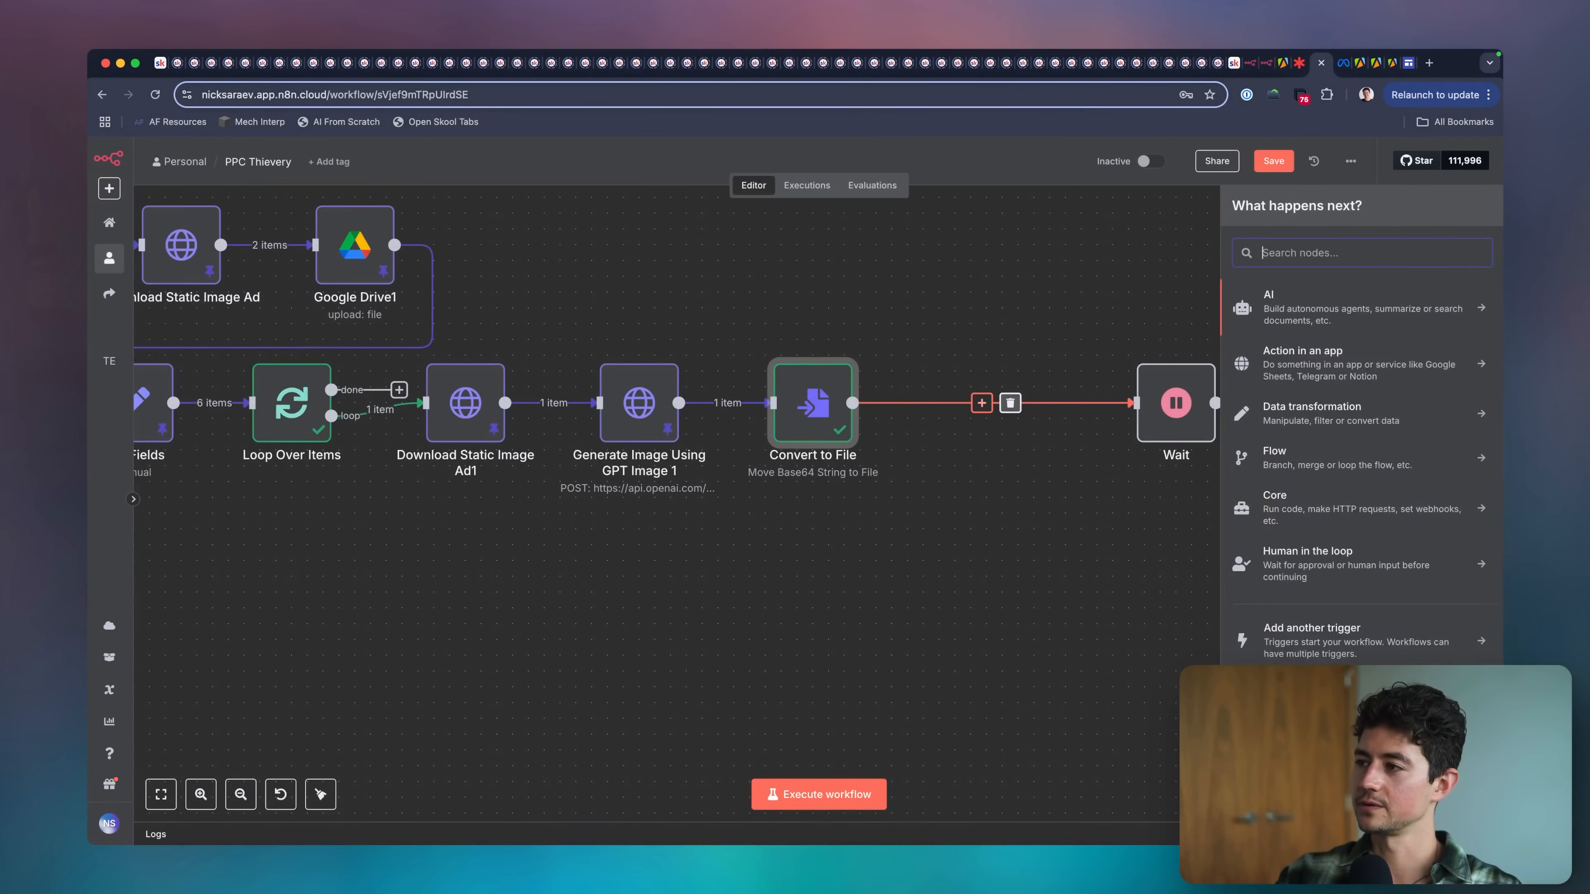
pyautogui.write('upload')
pyautogui.hotkey('alt', 'BackSpace')
pyautogui.write('drive')
pyautogui.click(1283, 336)
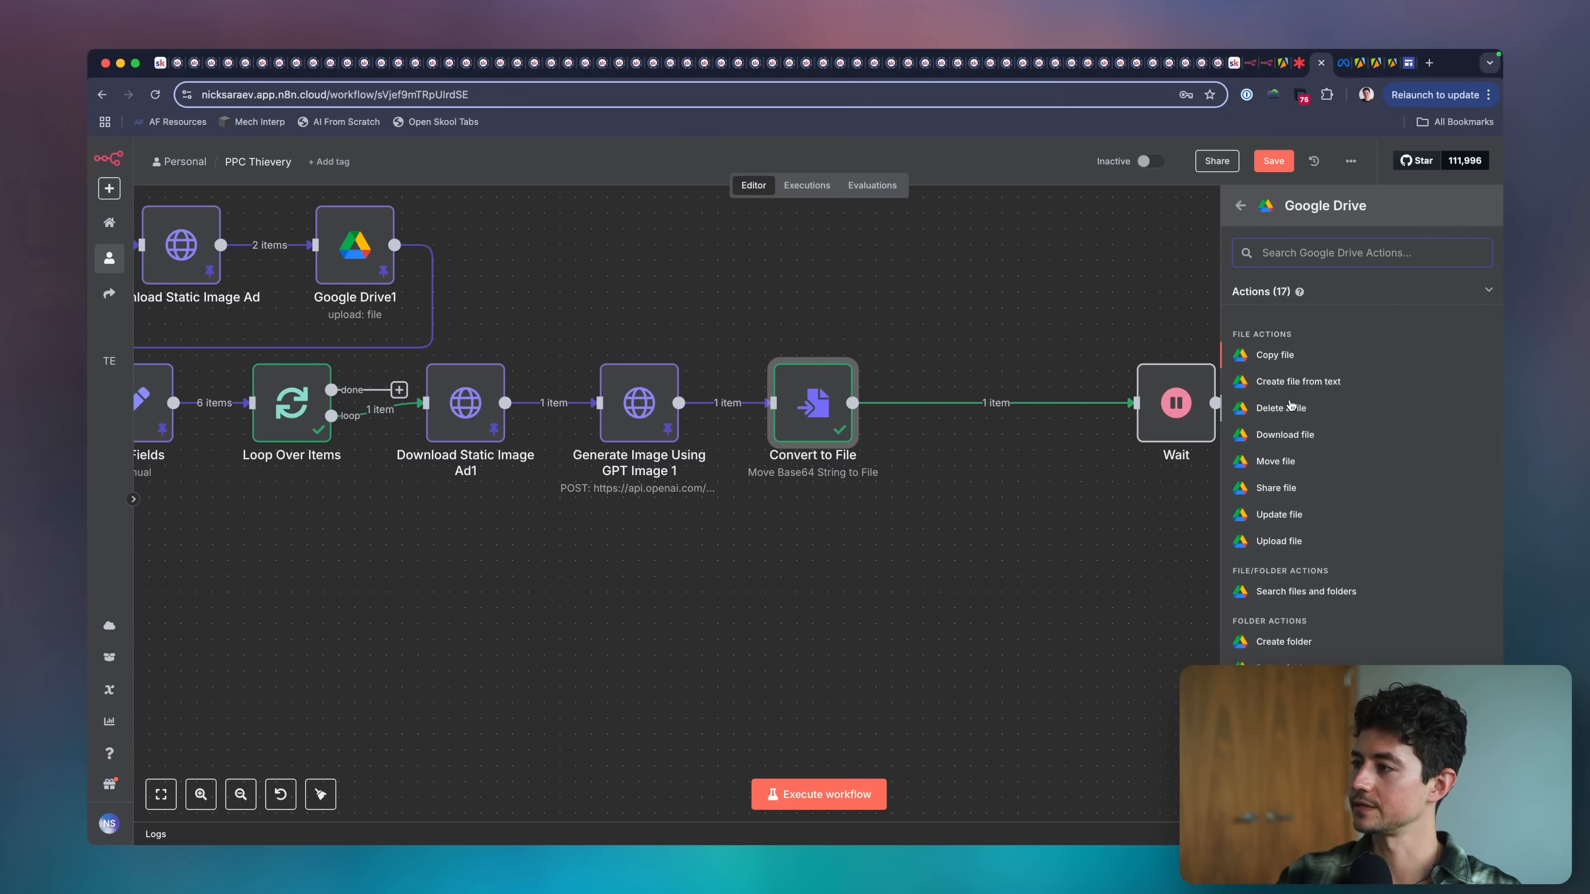
pyautogui.write('upload')
pyautogui.click(1279, 332)
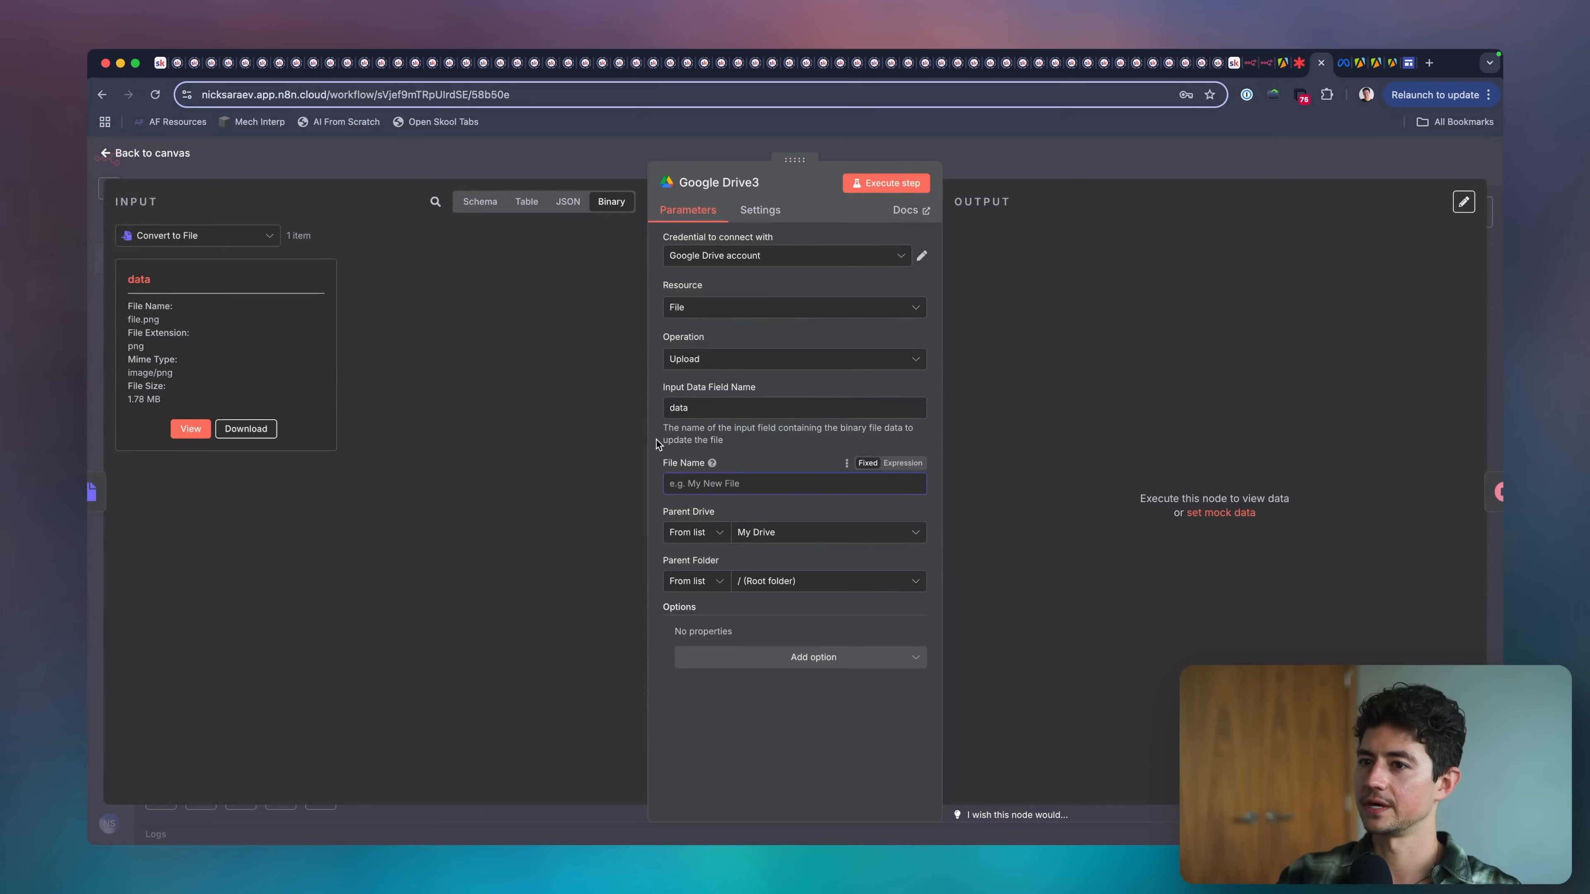
# Set the new Google Drive upload's File Name to the name field from Google Drive1's output.
pyautogui.click(253, 238)
pyautogui.click(251, 291)
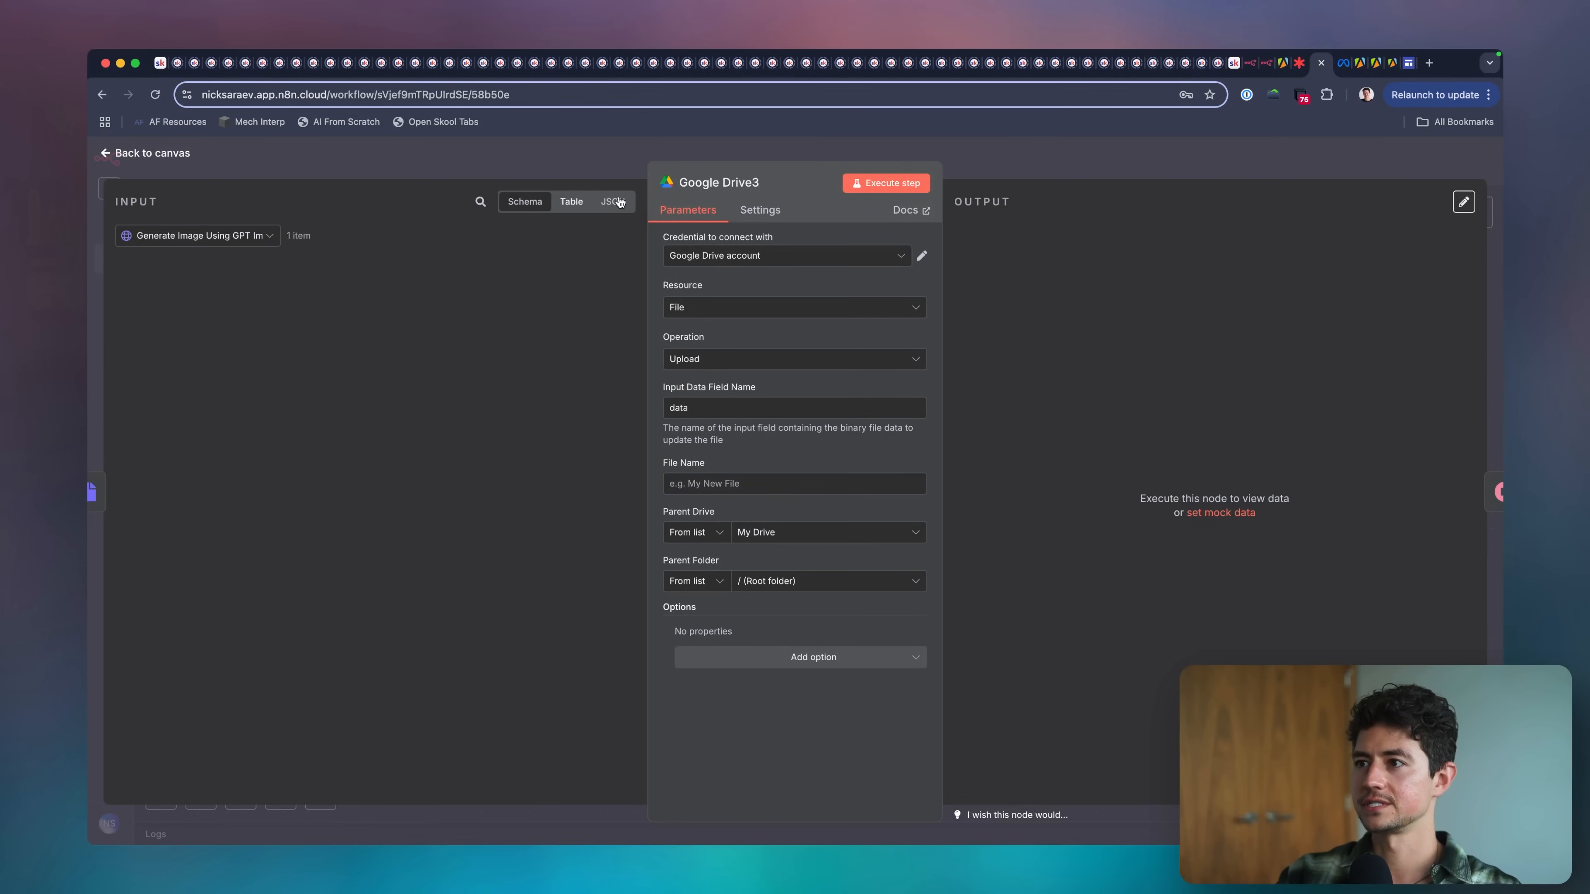
pyautogui.click(617, 202)
pyautogui.click(253, 235)
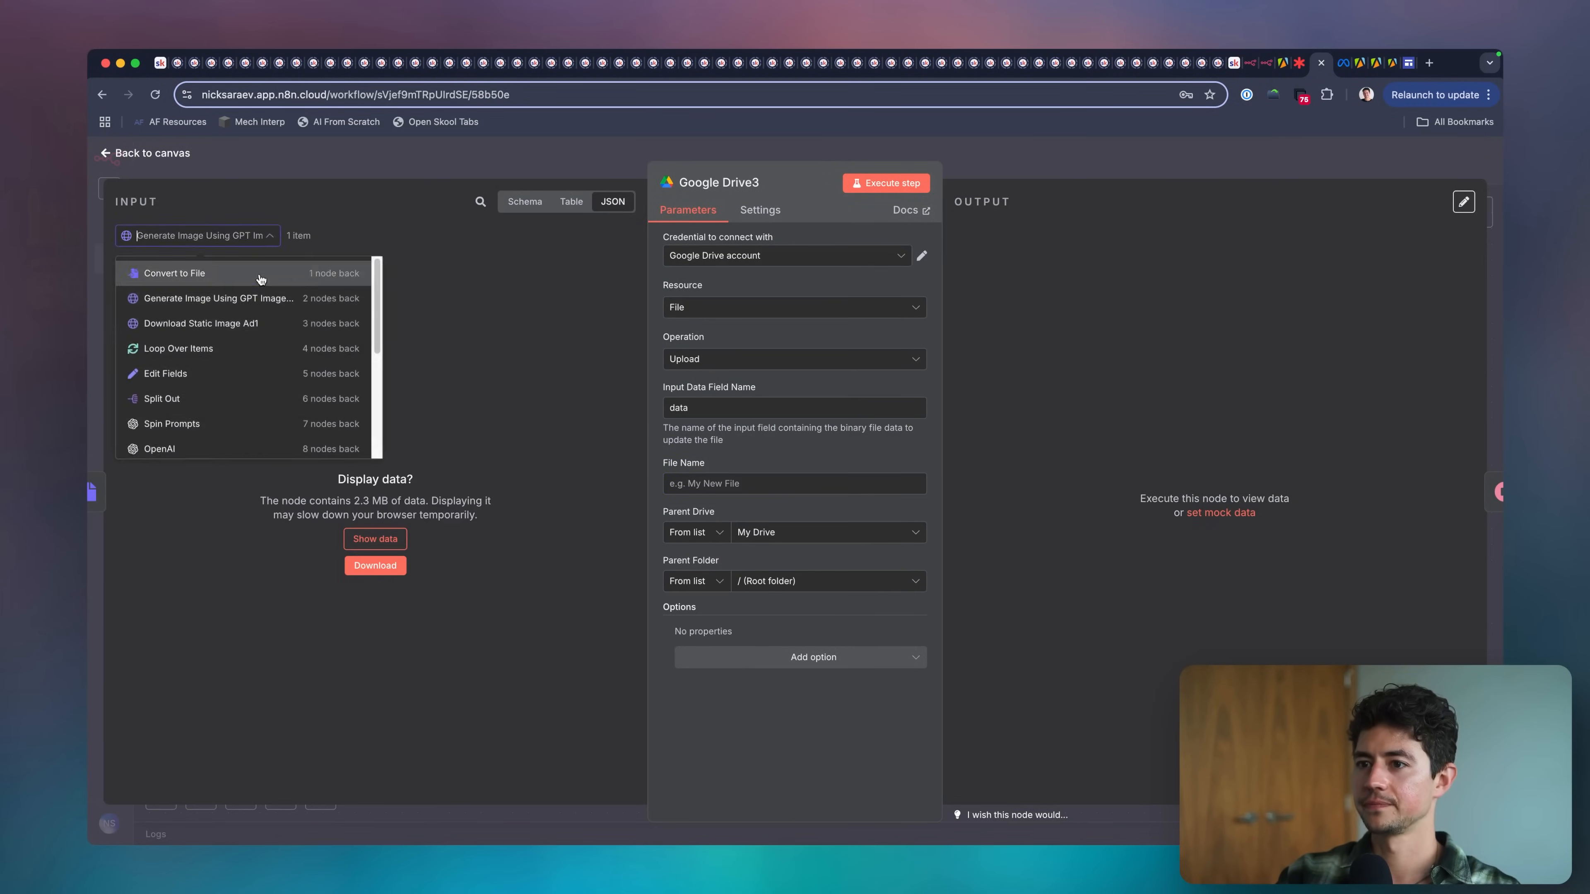
pyautogui.click(254, 305)
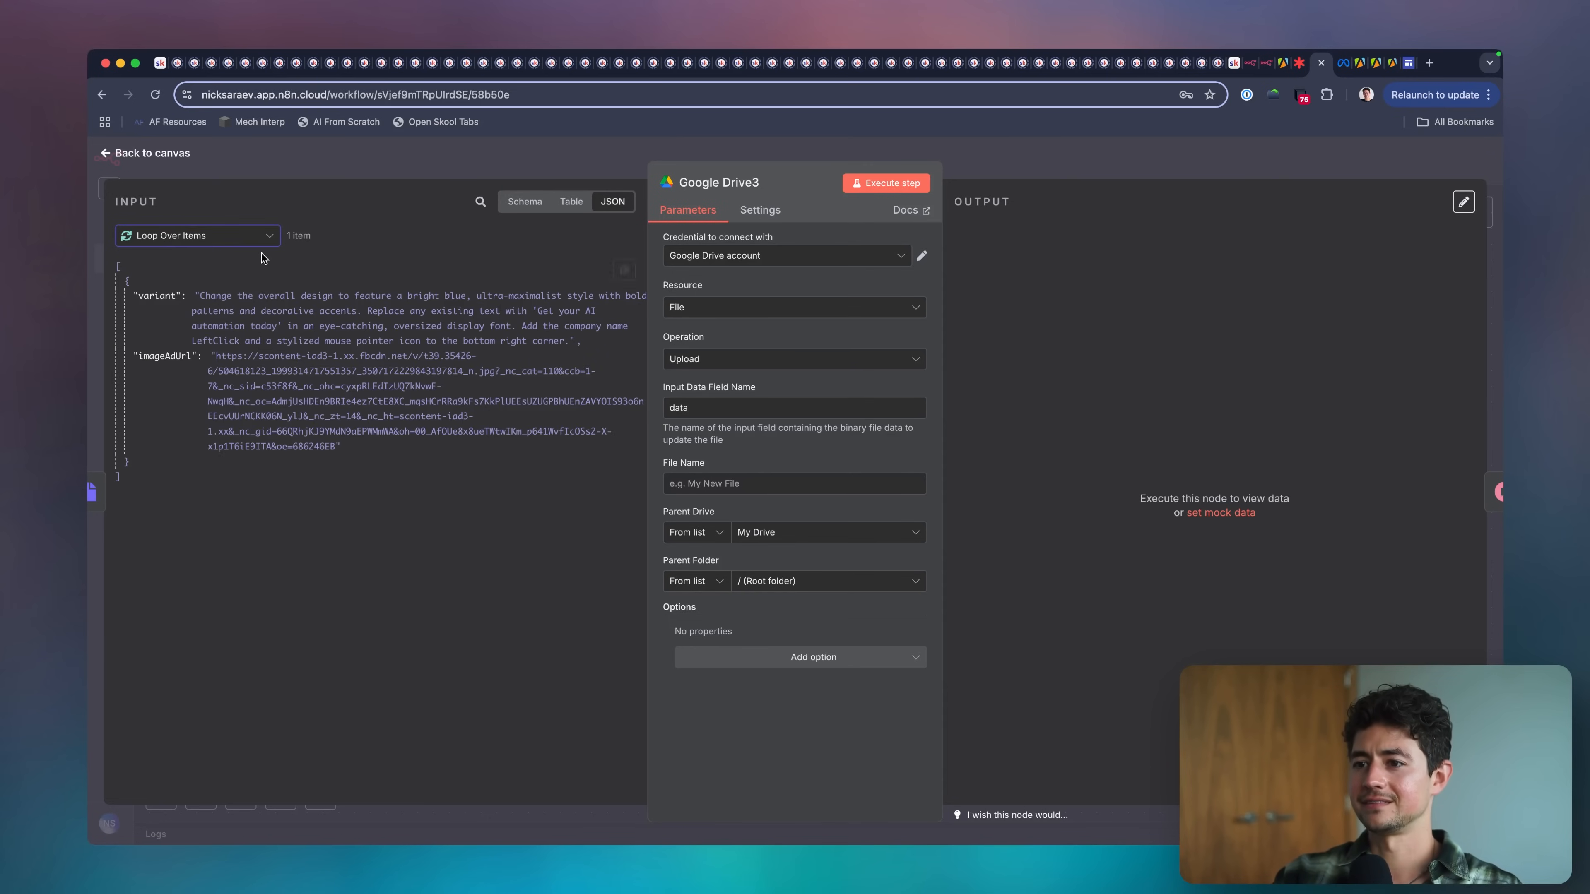
pyautogui.click(264, 238)
pyautogui.scroll(-3, 287, 362)
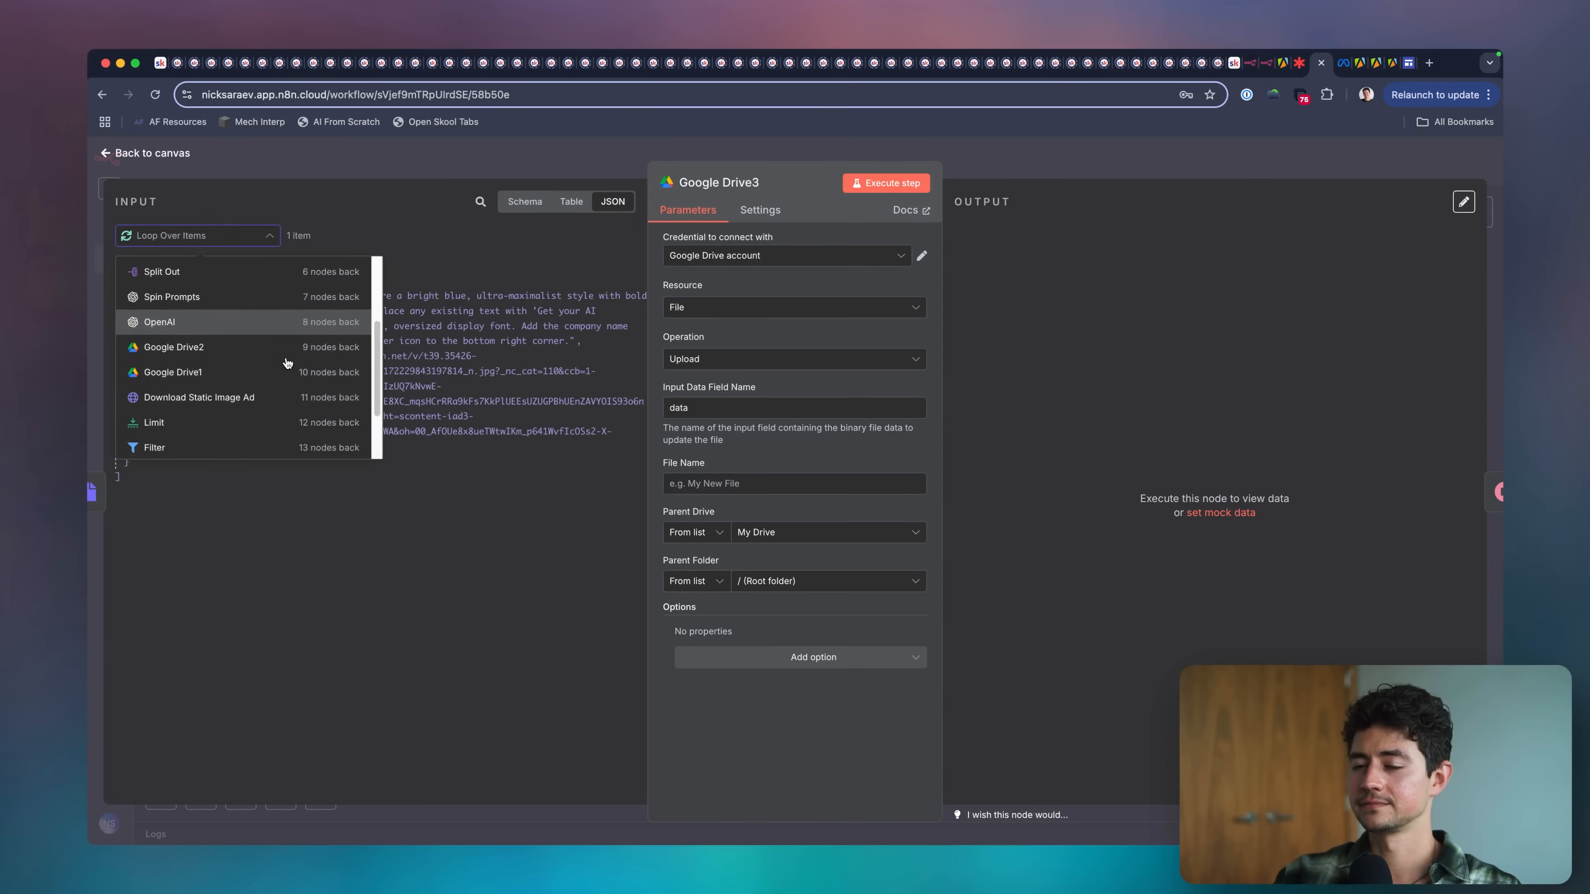
pyautogui.click(281, 357)
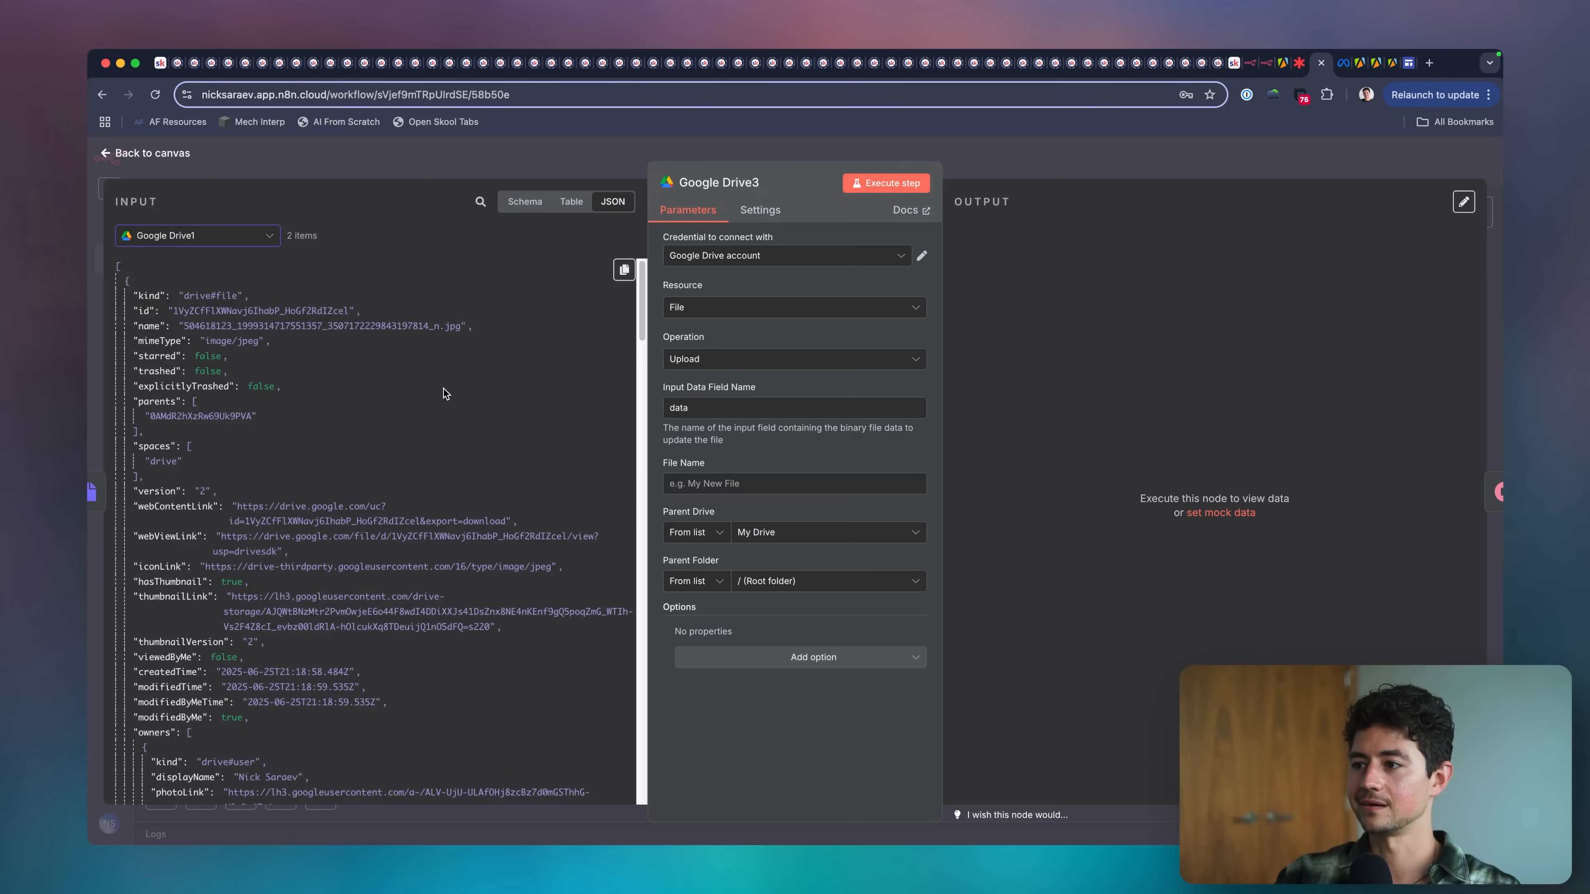
pyautogui.click(794, 483)
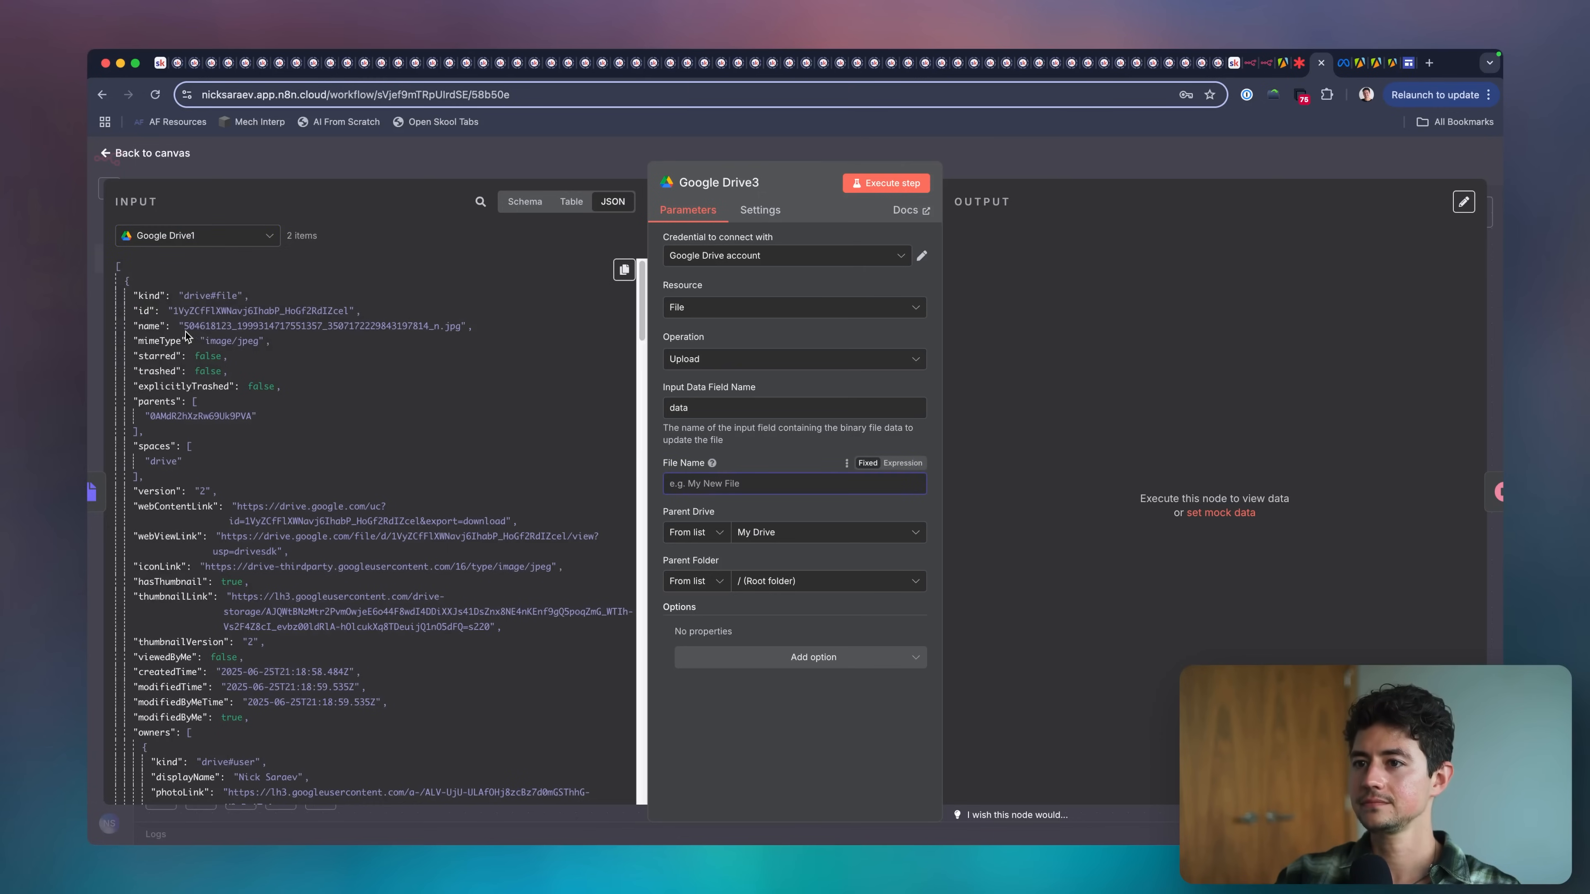
pyautogui.moveTo(150, 325); pyautogui.dragTo(765, 483)
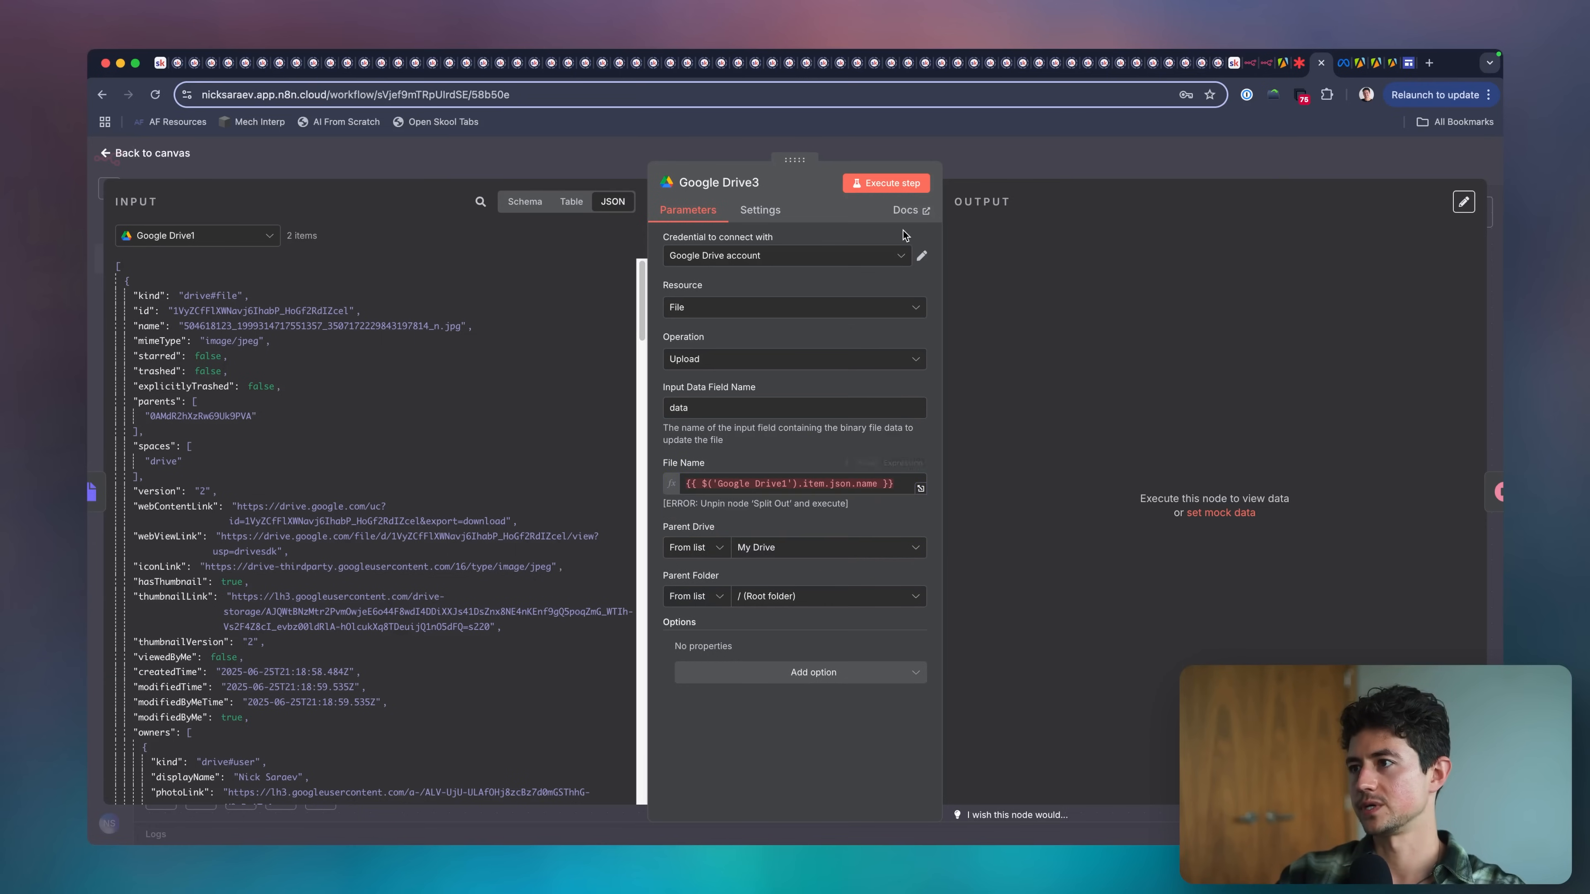
pyautogui.click(1016, 157)
# Connect Wait's output back to the input of Loop Over Items to close the loop.
pyautogui.scroll(-3, 1032, 346)
pyautogui.moveTo(1217, 367); pyautogui.dragTo(649, 365)
pyautogui.hscroll(2, 921, 474)
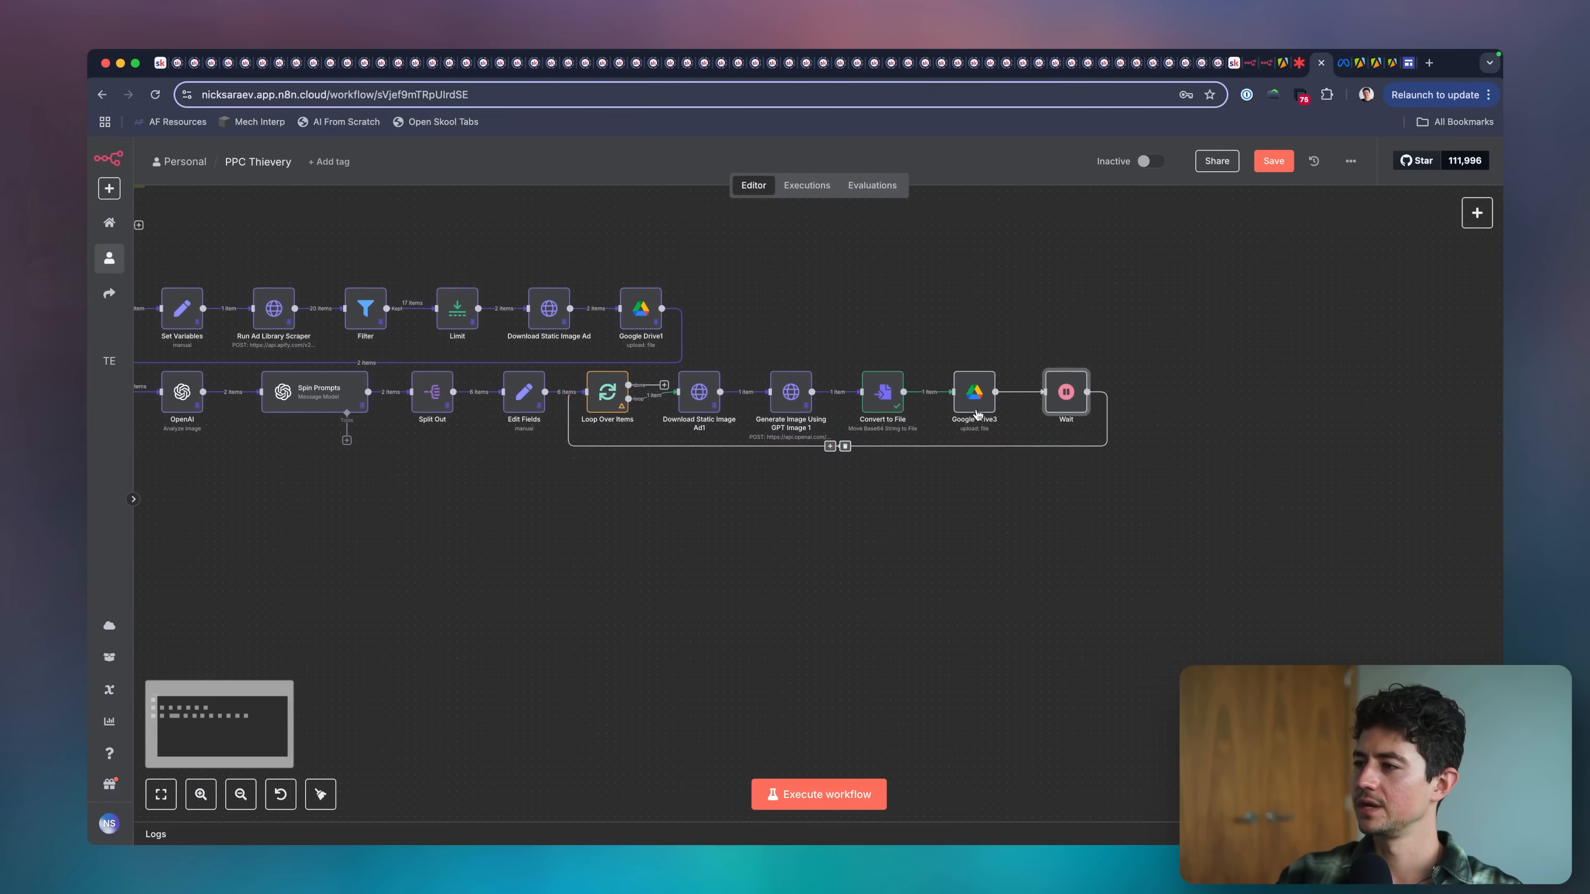
# Tidy the lower row by shifting Spin Prompts, Split Out, Loop Over Items and the image download node slightly for even spacing.
pyautogui.hscroll(-5, 976, 413)
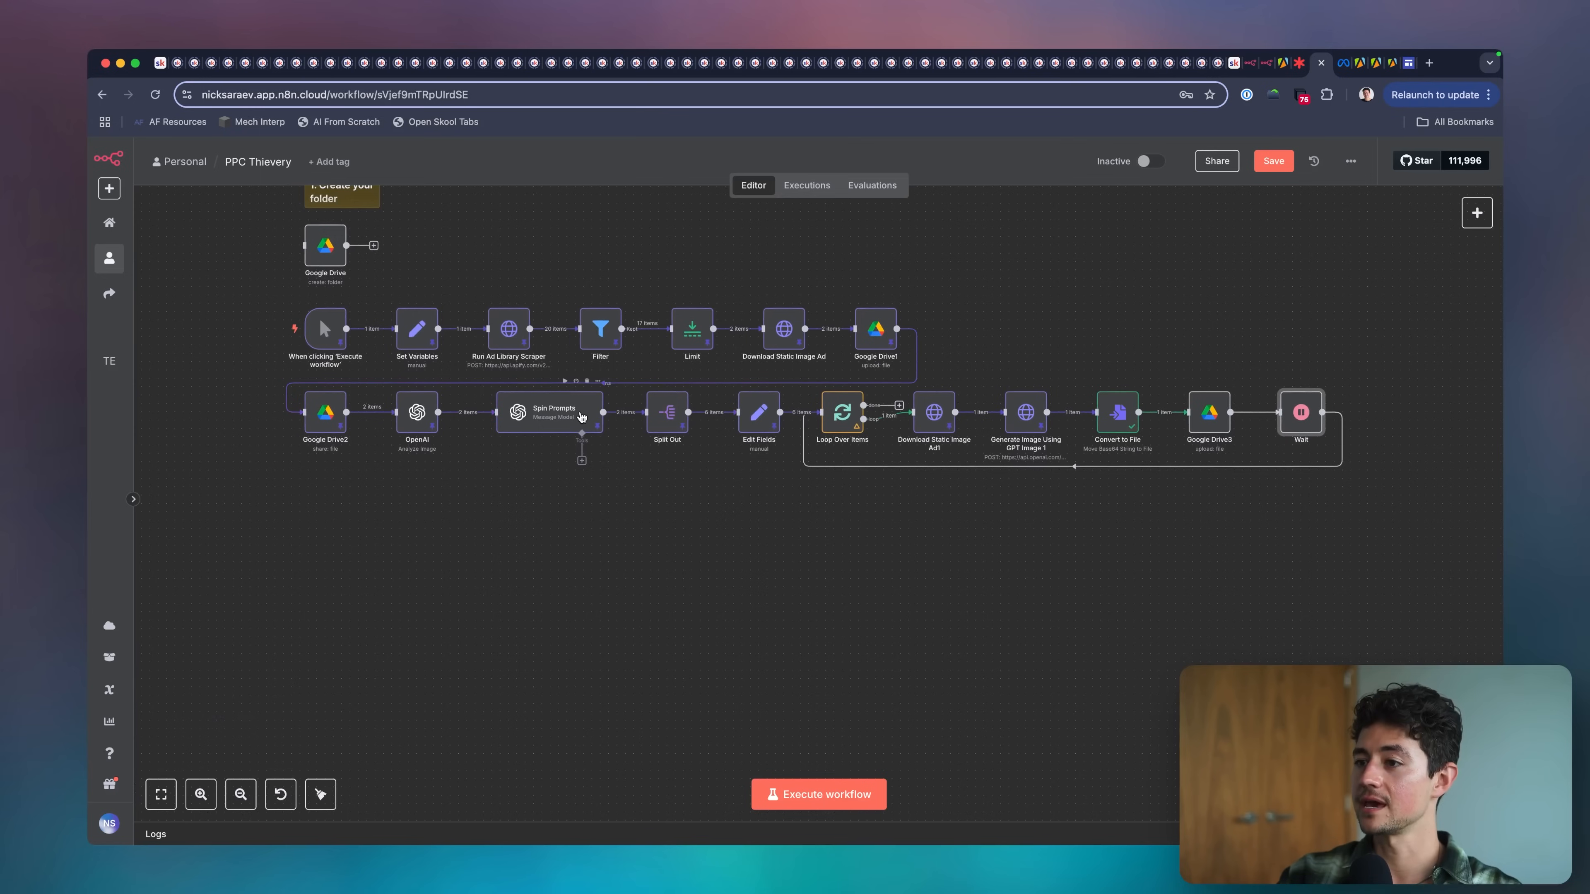
pyautogui.moveTo(581, 417); pyautogui.dragTo(573, 413)
pyautogui.moveTo(669, 416); pyautogui.dragTo(827, 418)
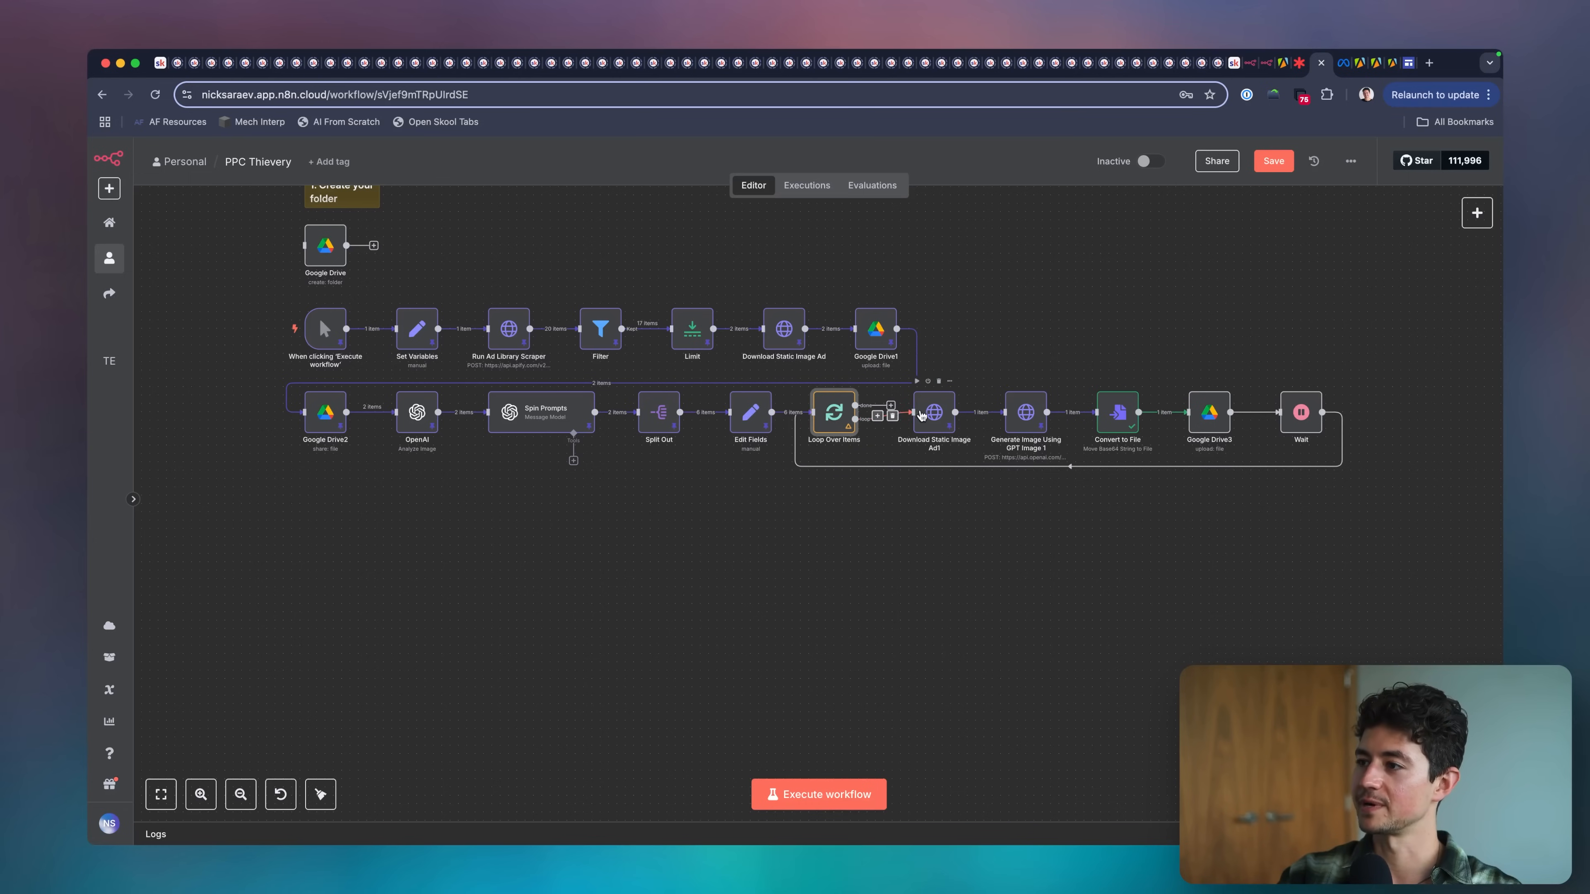
pyautogui.click(933, 417)
pyautogui.moveTo(928, 416); pyautogui.dragTo(920, 416)
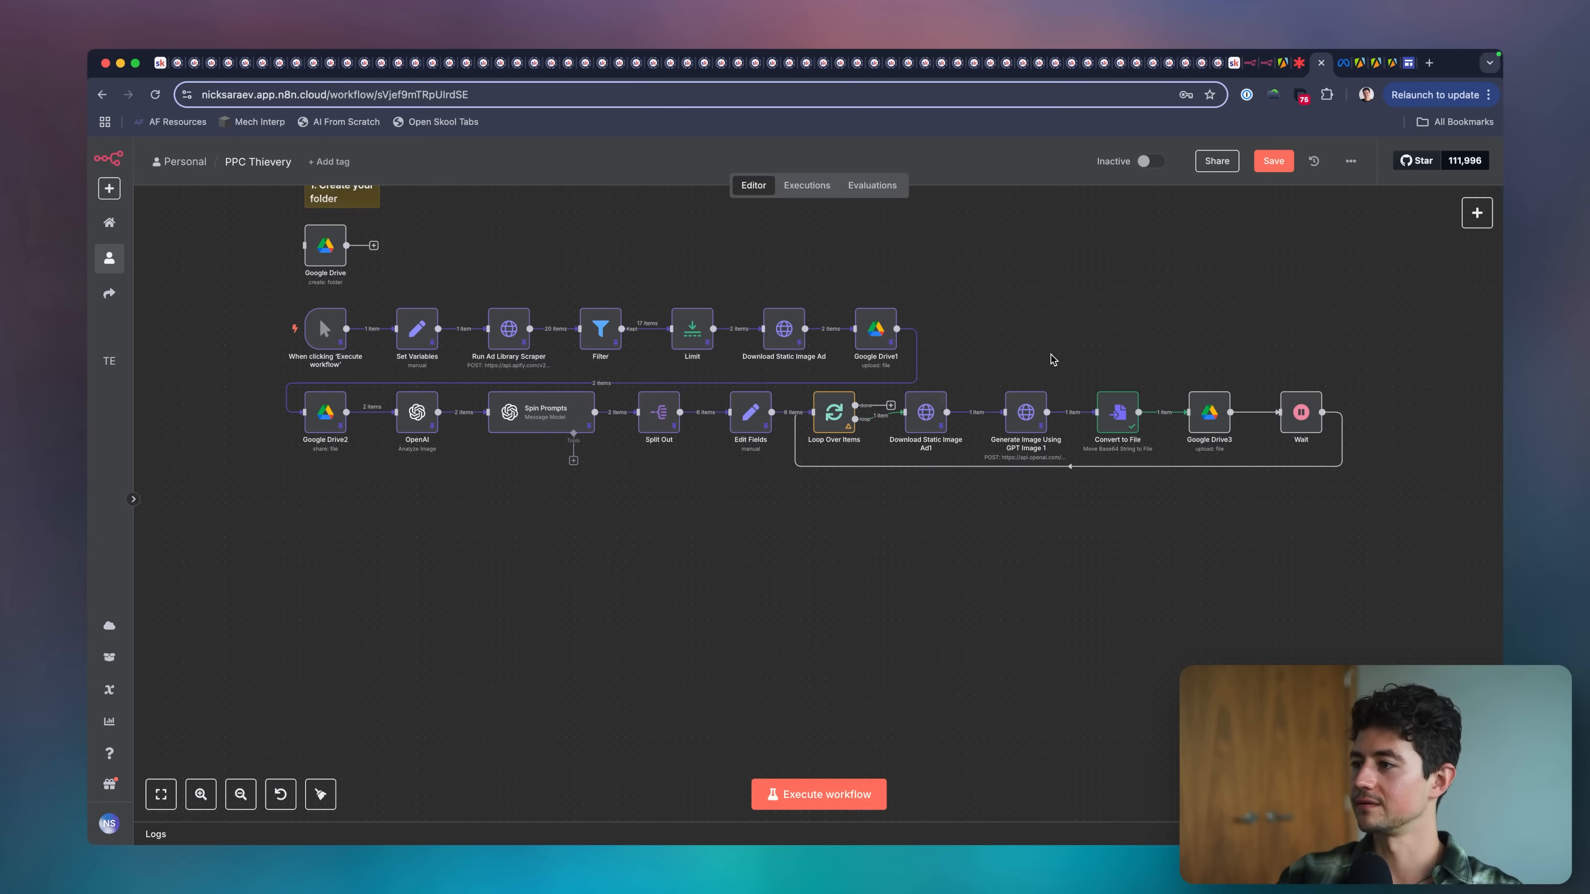
pyautogui.moveTo(1359, 369); pyautogui.dragTo(1004, 474)
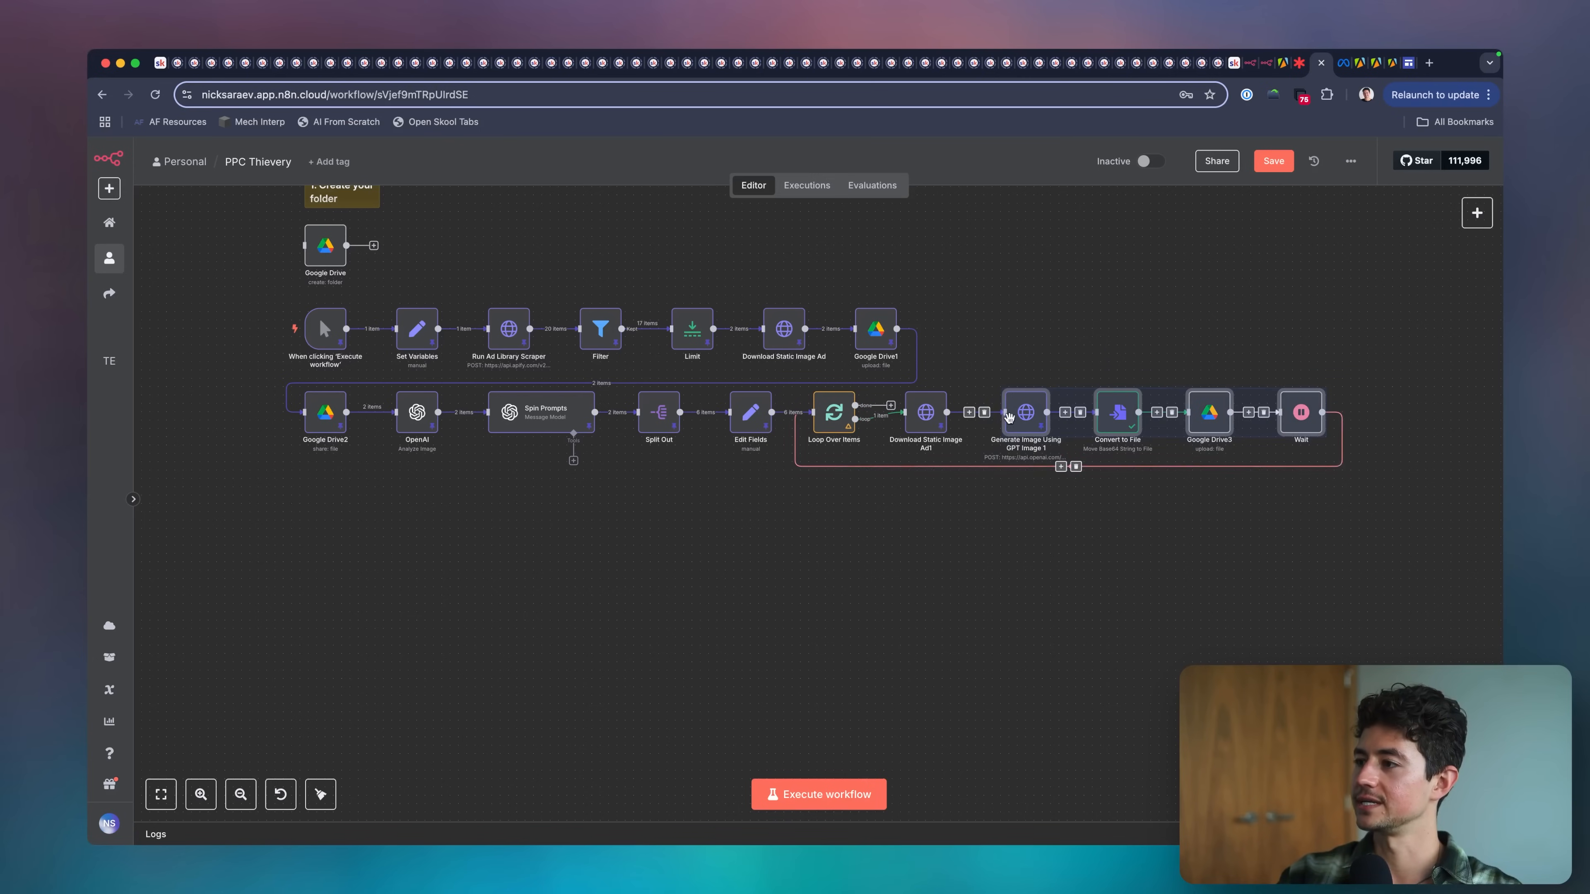
pyautogui.moveTo(1025, 411)
pyautogui.mouseDown()
pyautogui.moveTo(437, 562)
pyautogui.moveTo(348, 526)
pyautogui.moveTo(541, 502)
pyautogui.moveTo(991, 391)
pyautogui.moveTo(1024, 409)
pyautogui.mouseUp()
pyautogui.click(928, 524)
pyautogui.scroll(1, 919, 533)
# Unpin the output data of all nodes from the trigger through Loop Over Items.
pyautogui.moveTo(341, 337)
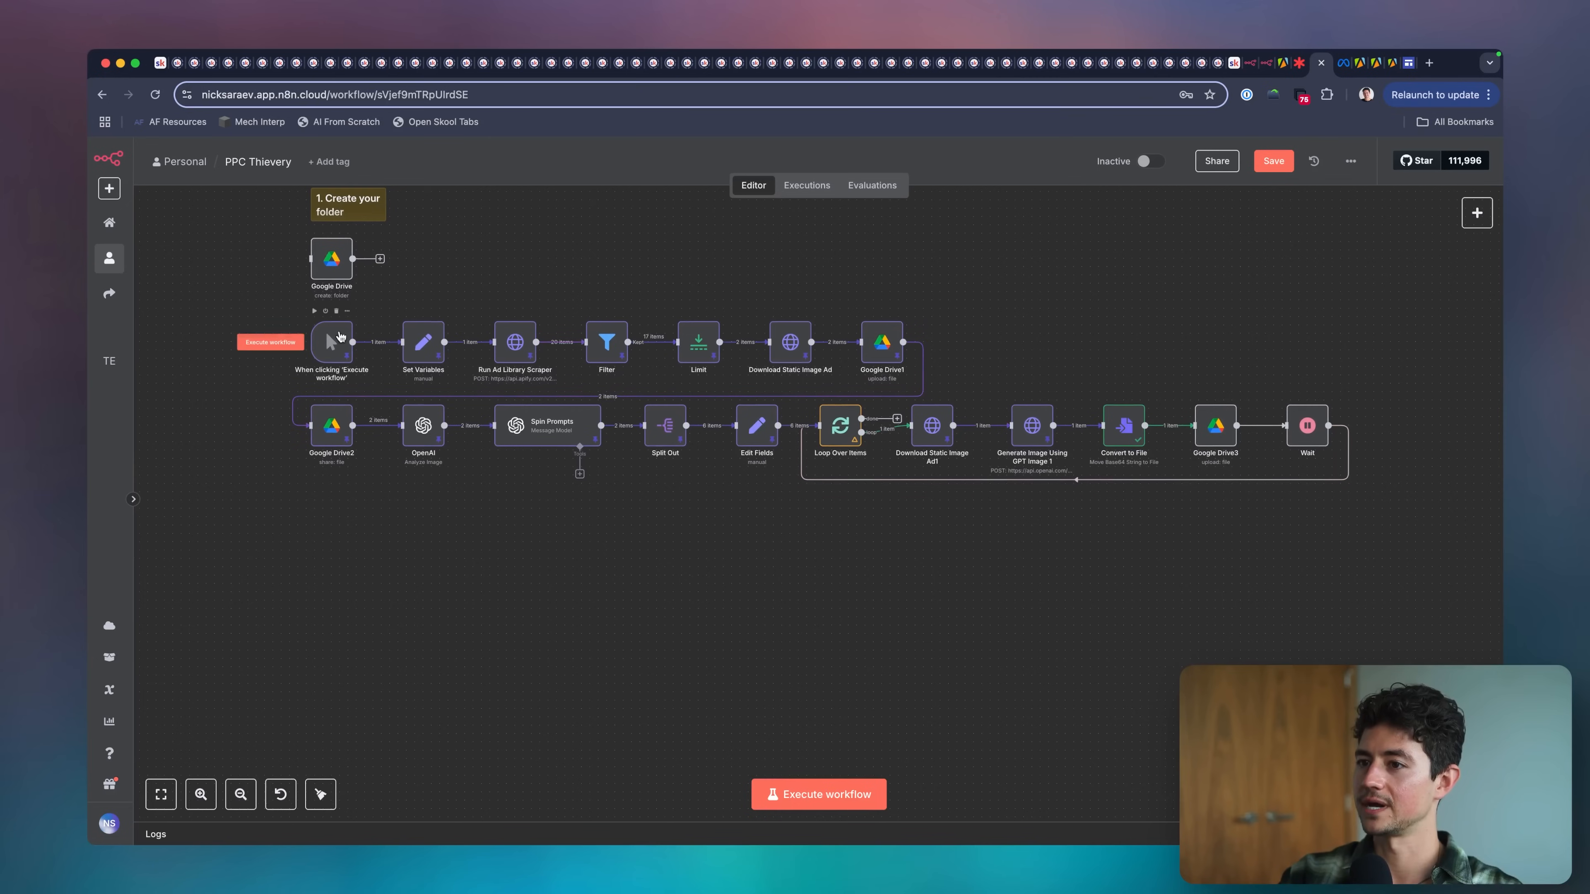
pyautogui.moveTo(273, 312); pyautogui.dragTo(1359, 537)
pyautogui.press('p')
pyautogui.moveTo(986, 303); pyautogui.dragTo(842, 373)
pyautogui.press('p')
pyautogui.scroll(5, 842, 374)
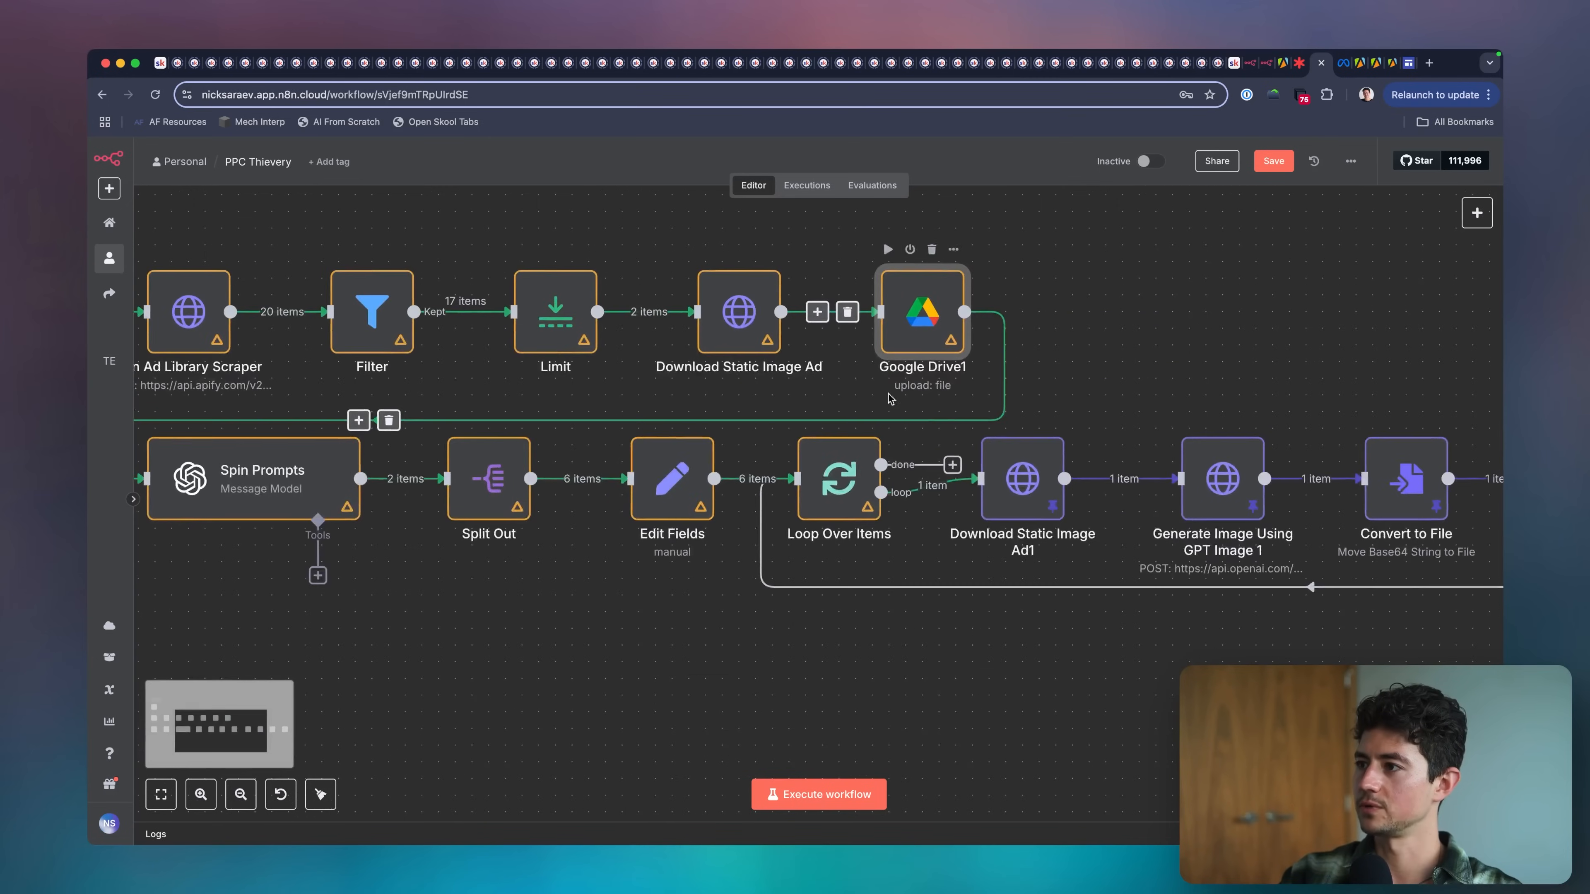
# Unpin the output data of Download Static Image Ad1, Generate Image Using GPT Image 1 and Convert to File.
pyautogui.click(1018, 481)
pyautogui.press('p')
pyautogui.click(1221, 491)
pyautogui.press('p')
pyautogui.click(1171, 420)
pyautogui.press('p')
pyautogui.scroll(-1, 1253, 503)
pyautogui.click(1197, 541)
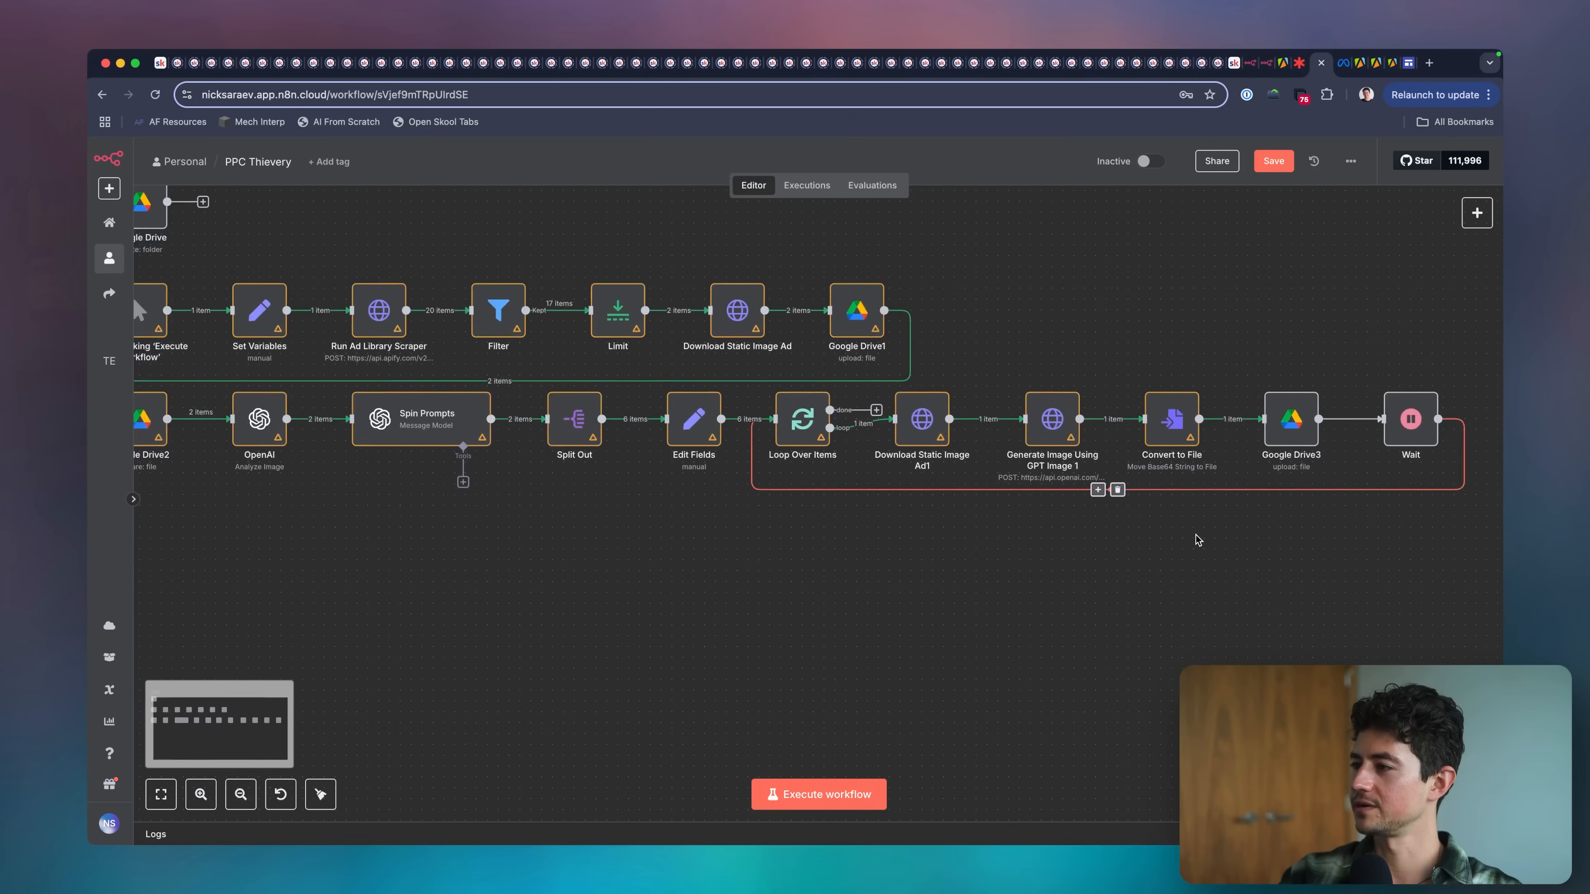
# Review the File Name expression in the Google Drive3 upload node.
pyautogui.scroll(1, 1197, 540)
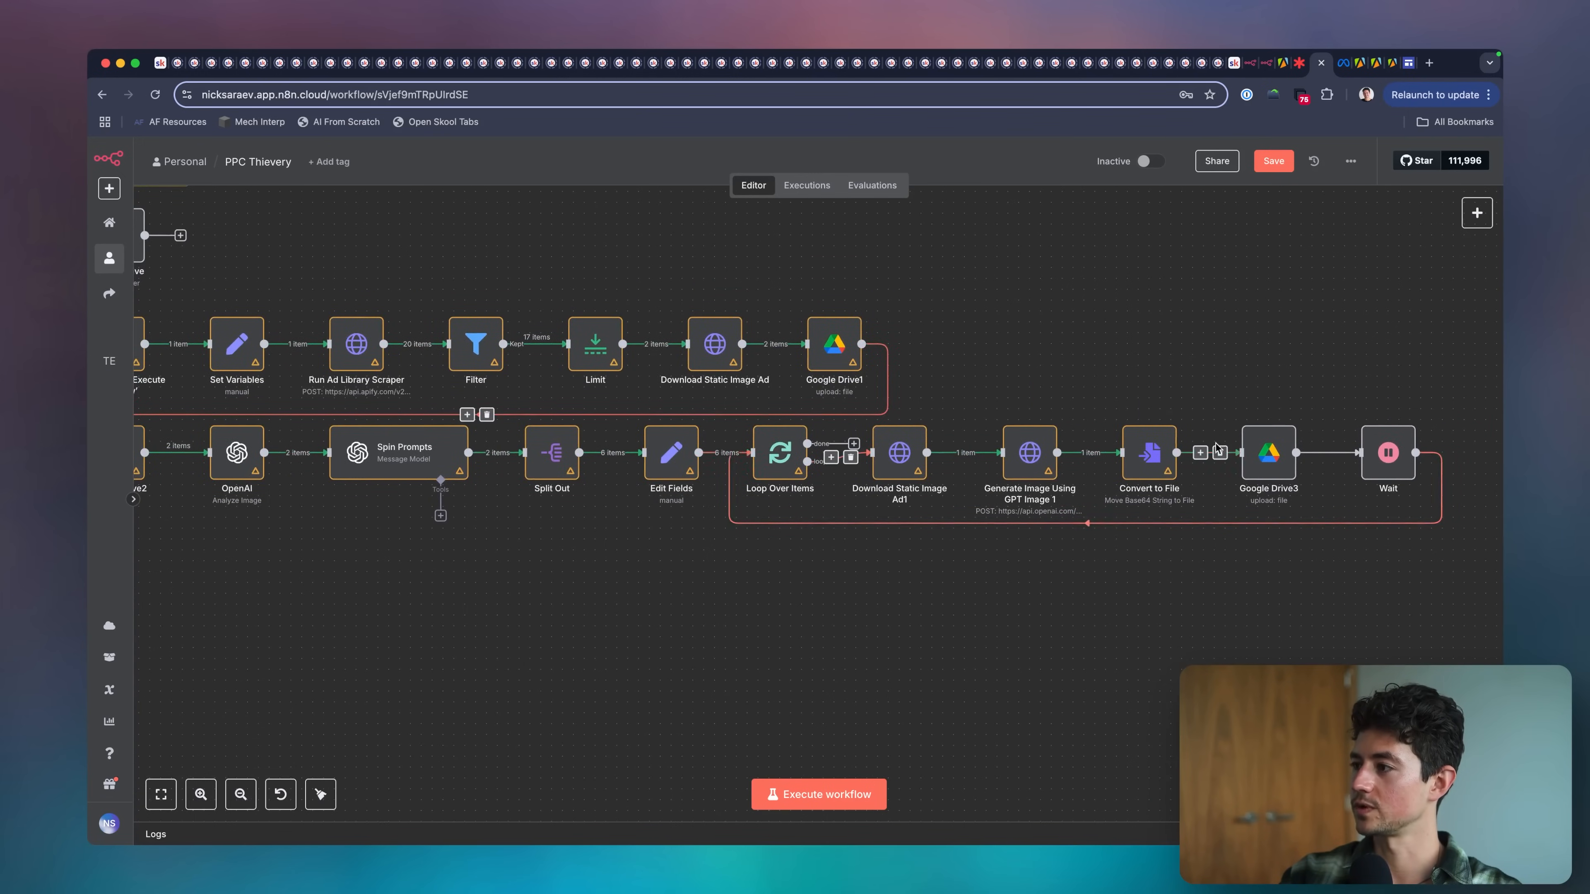
pyautogui.doubleClick(1258, 454)
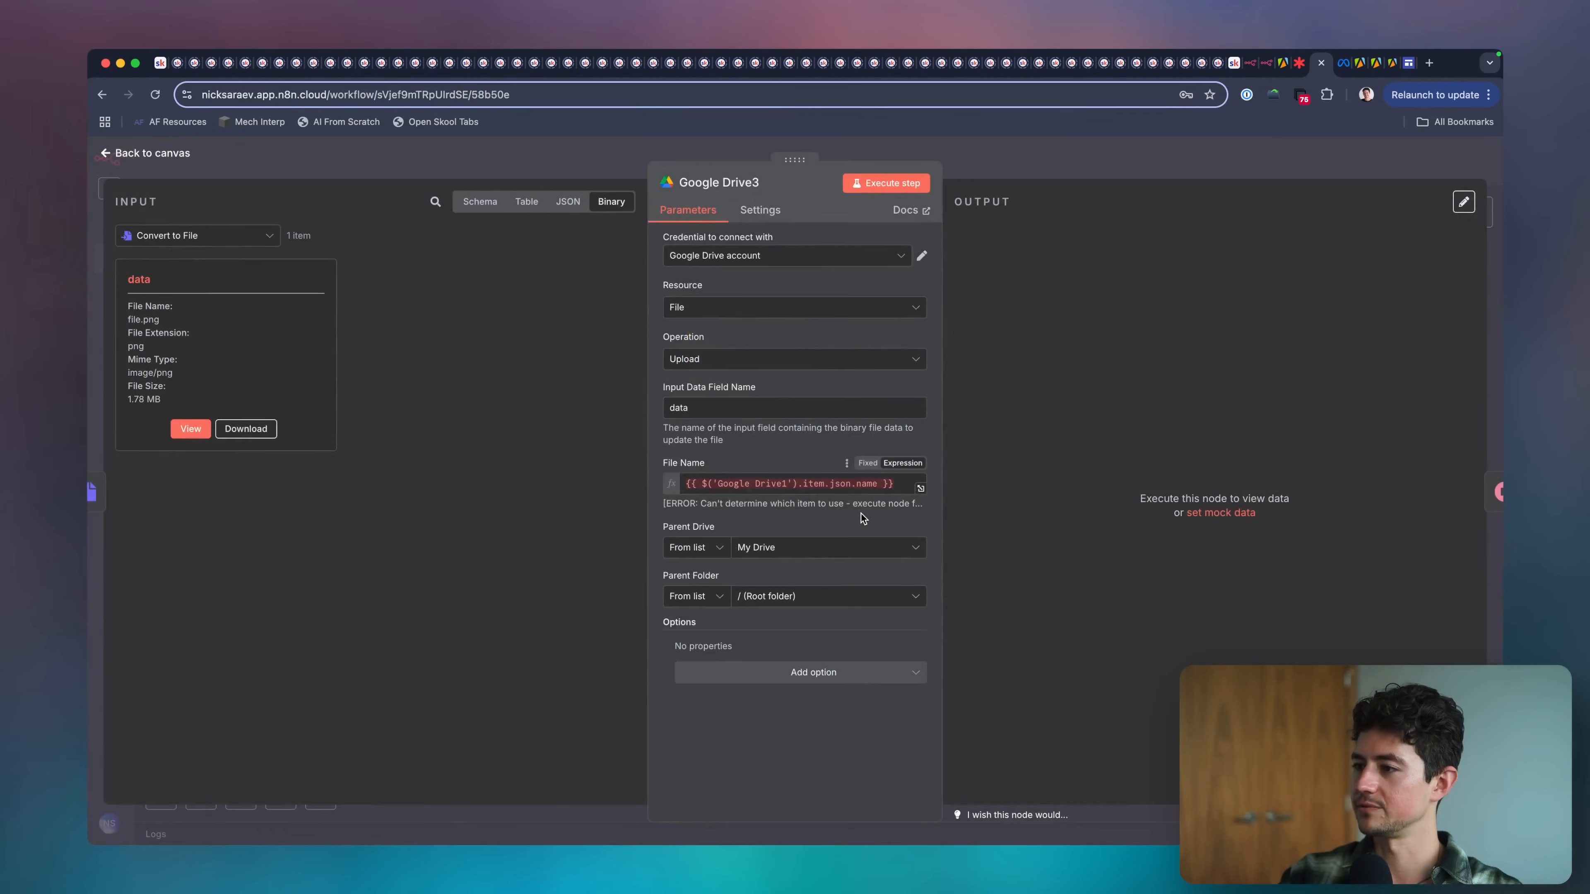
pyautogui.click(897, 485)
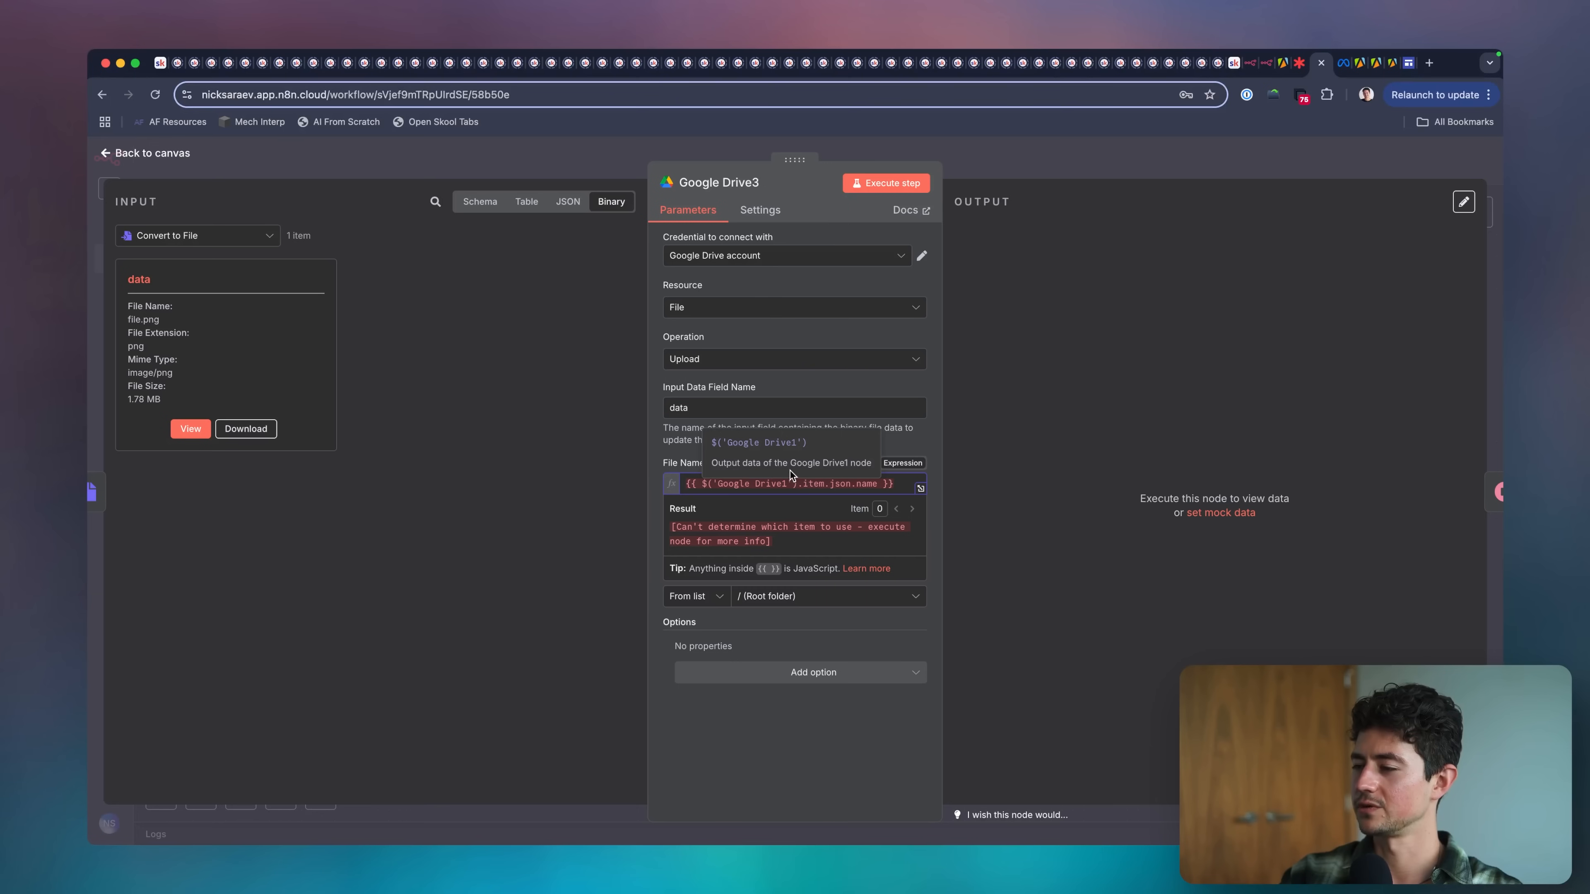
pyautogui.click(1103, 157)
# Execute the whole PPC Thievery workflow and watch its progress through the nodes.
pyautogui.hscroll(-1, 1173, 411)
pyautogui.scroll(-4, 1173, 410)
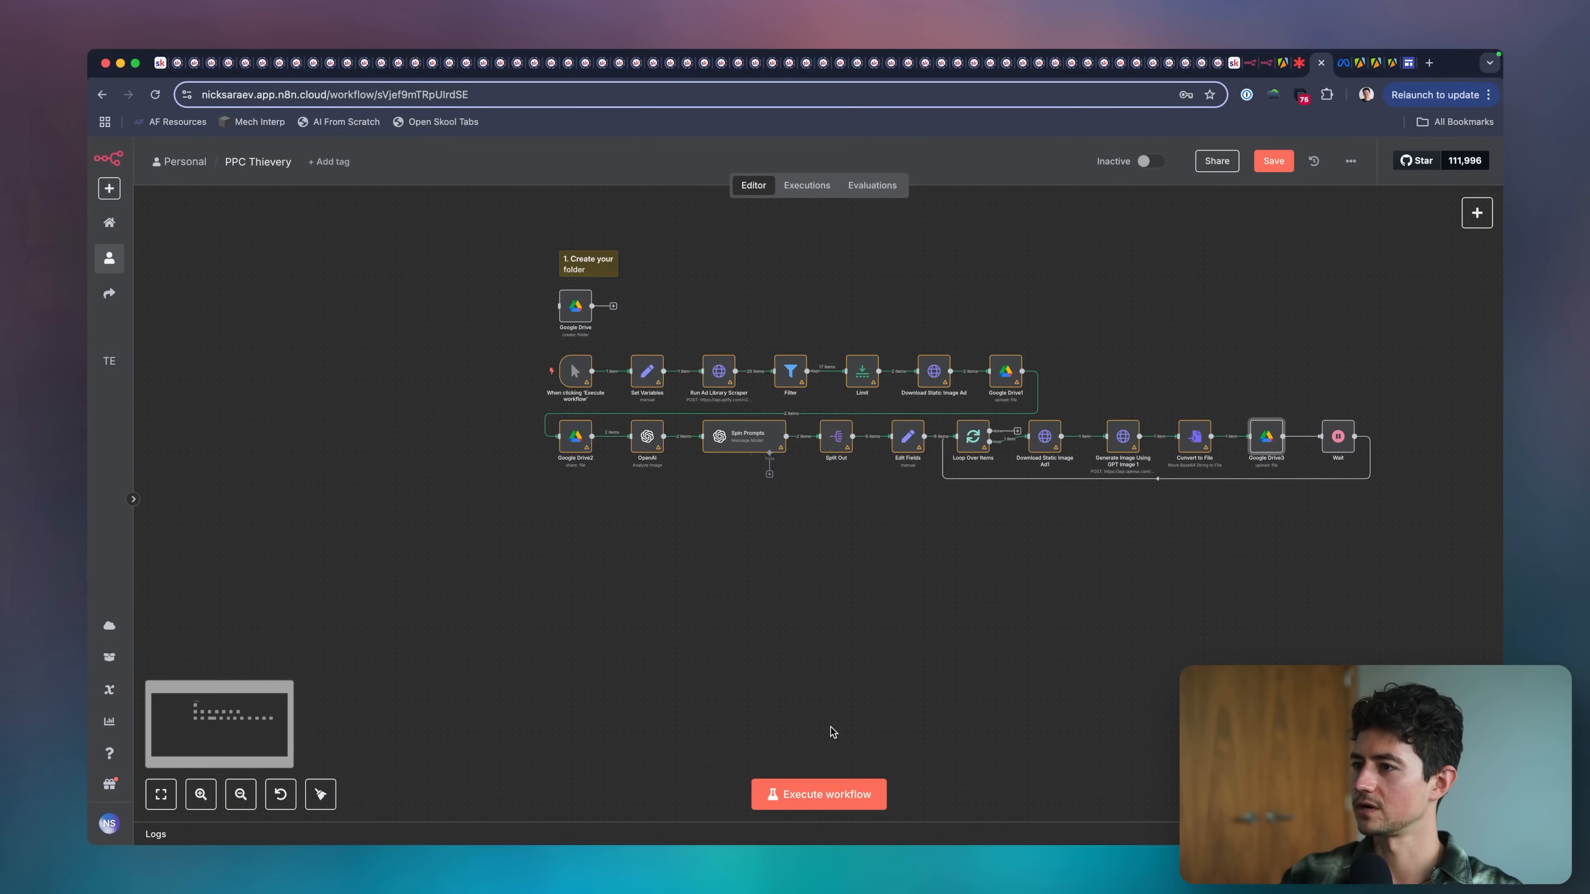
pyautogui.click(831, 799)
pyautogui.hscroll(2, 878, 700)
pyautogui.scroll(1, 877, 700)
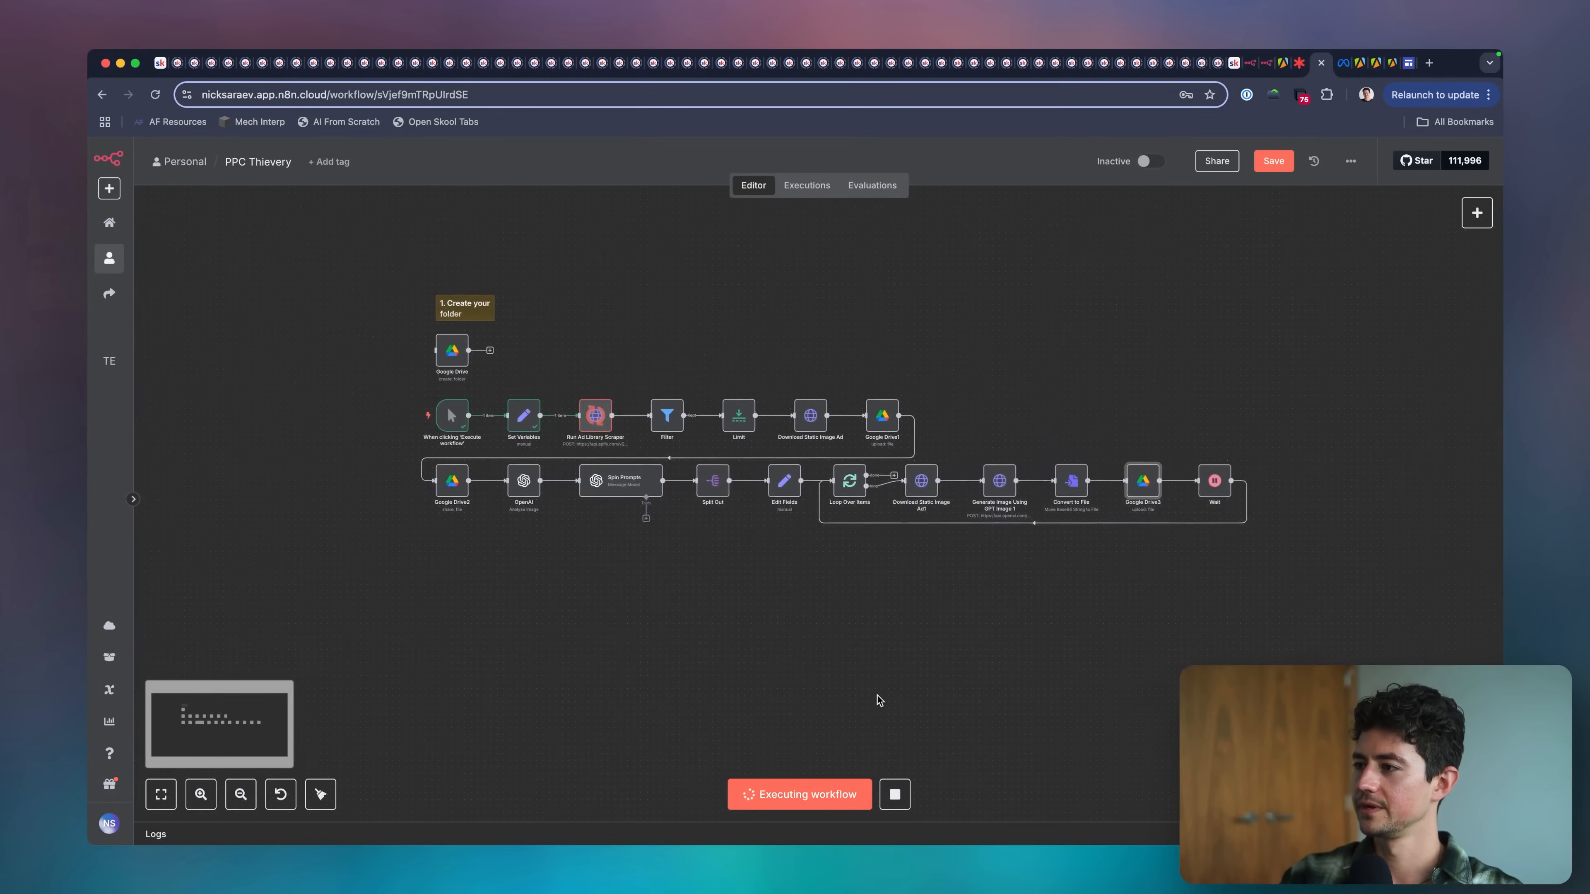
pyautogui.hscroll(2, 878, 700)
pyautogui.scroll(1, 877, 700)
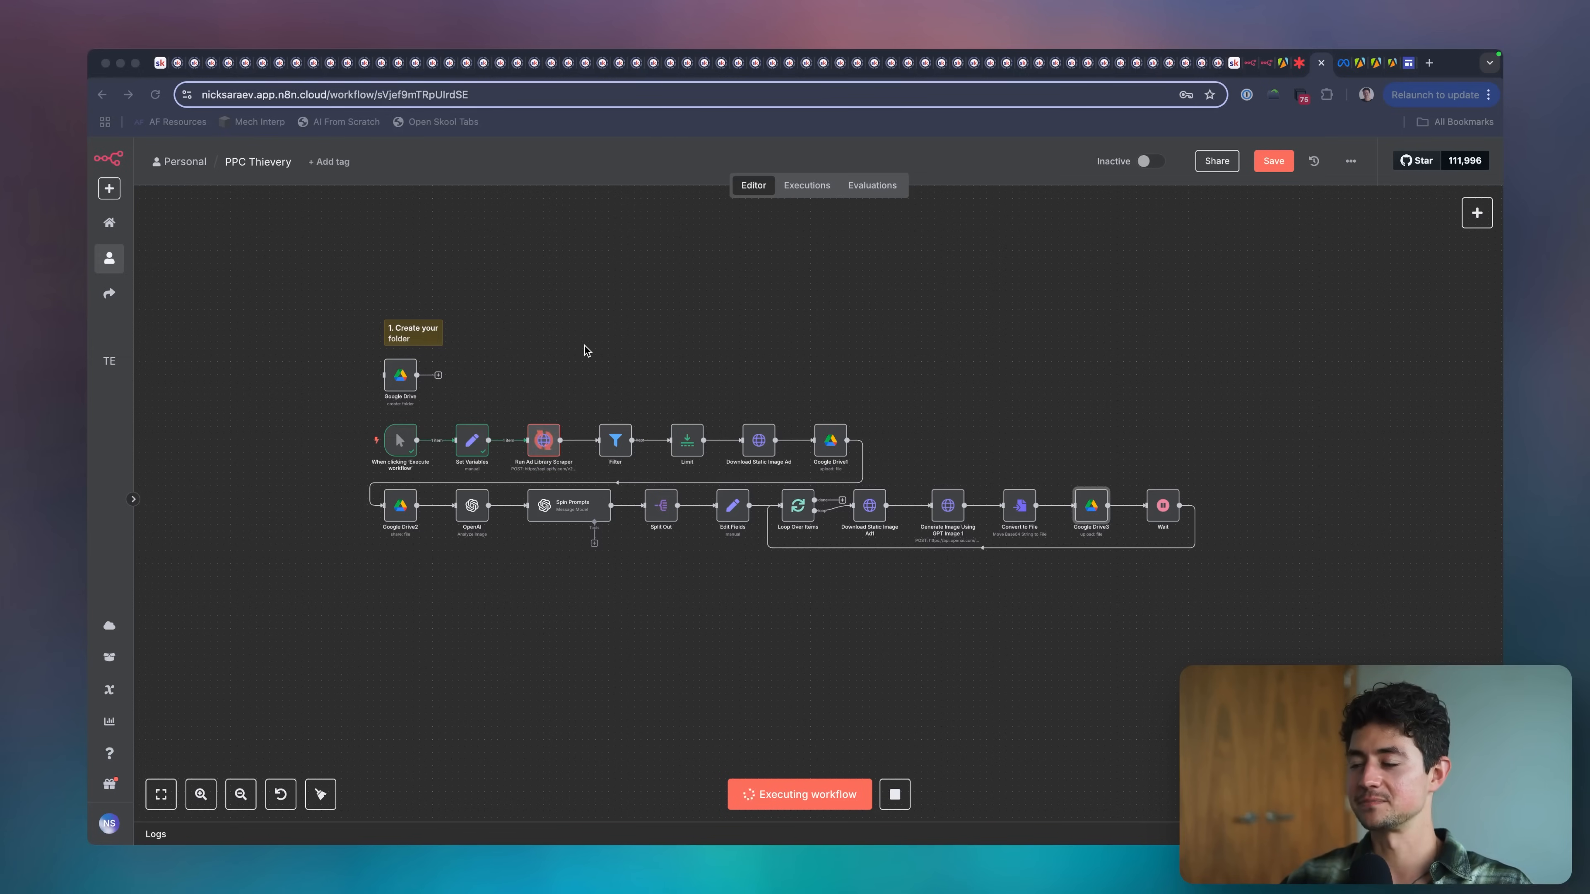
pyautogui.click(584, 346)
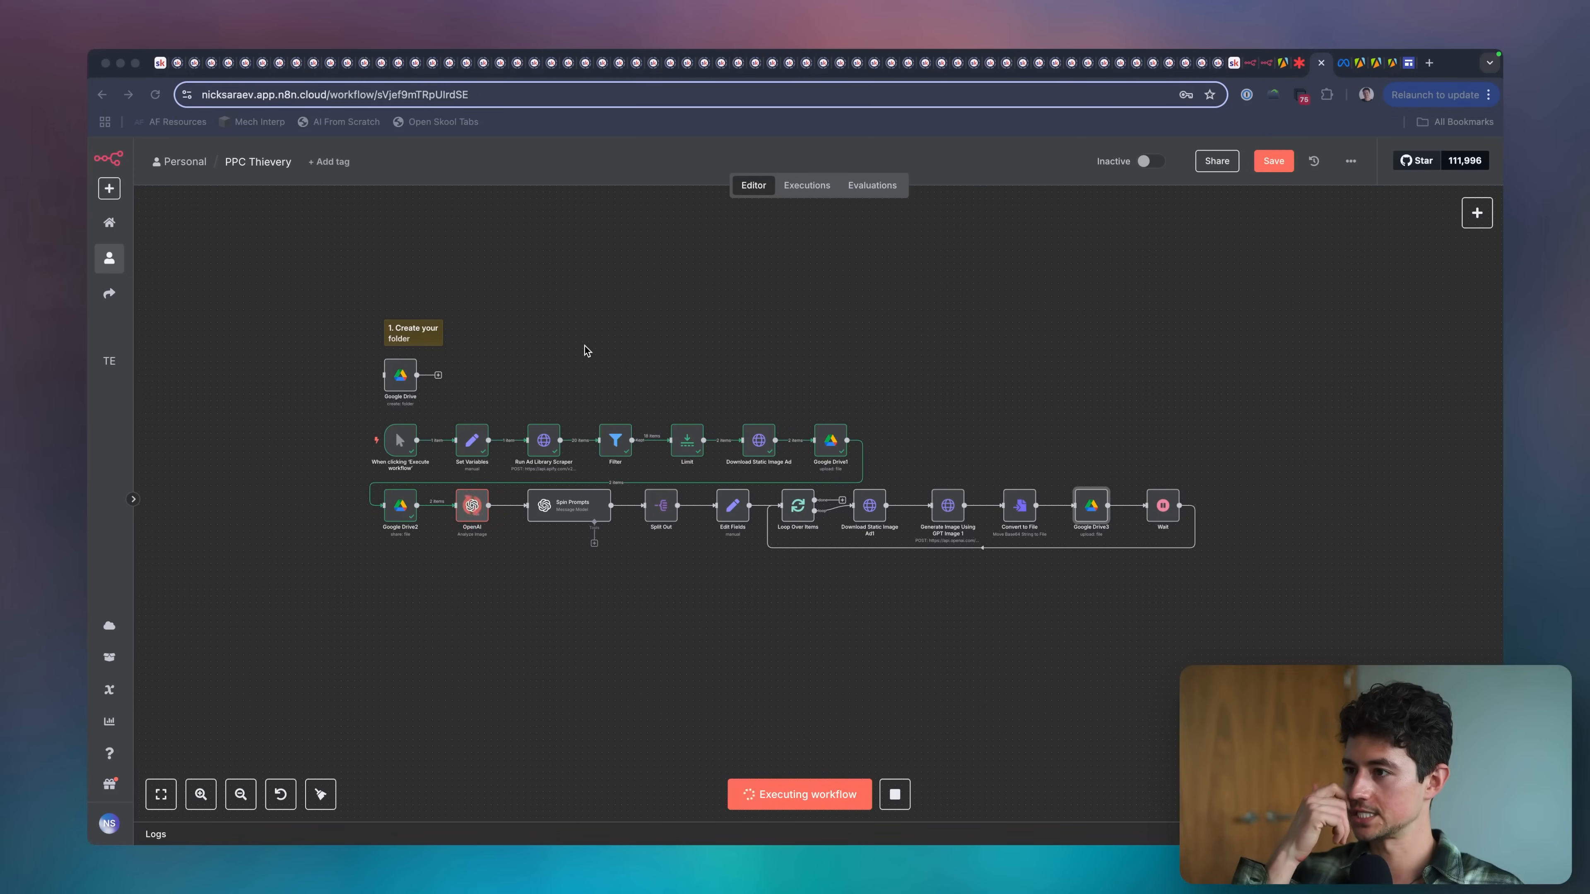
pyautogui.click(585, 348)
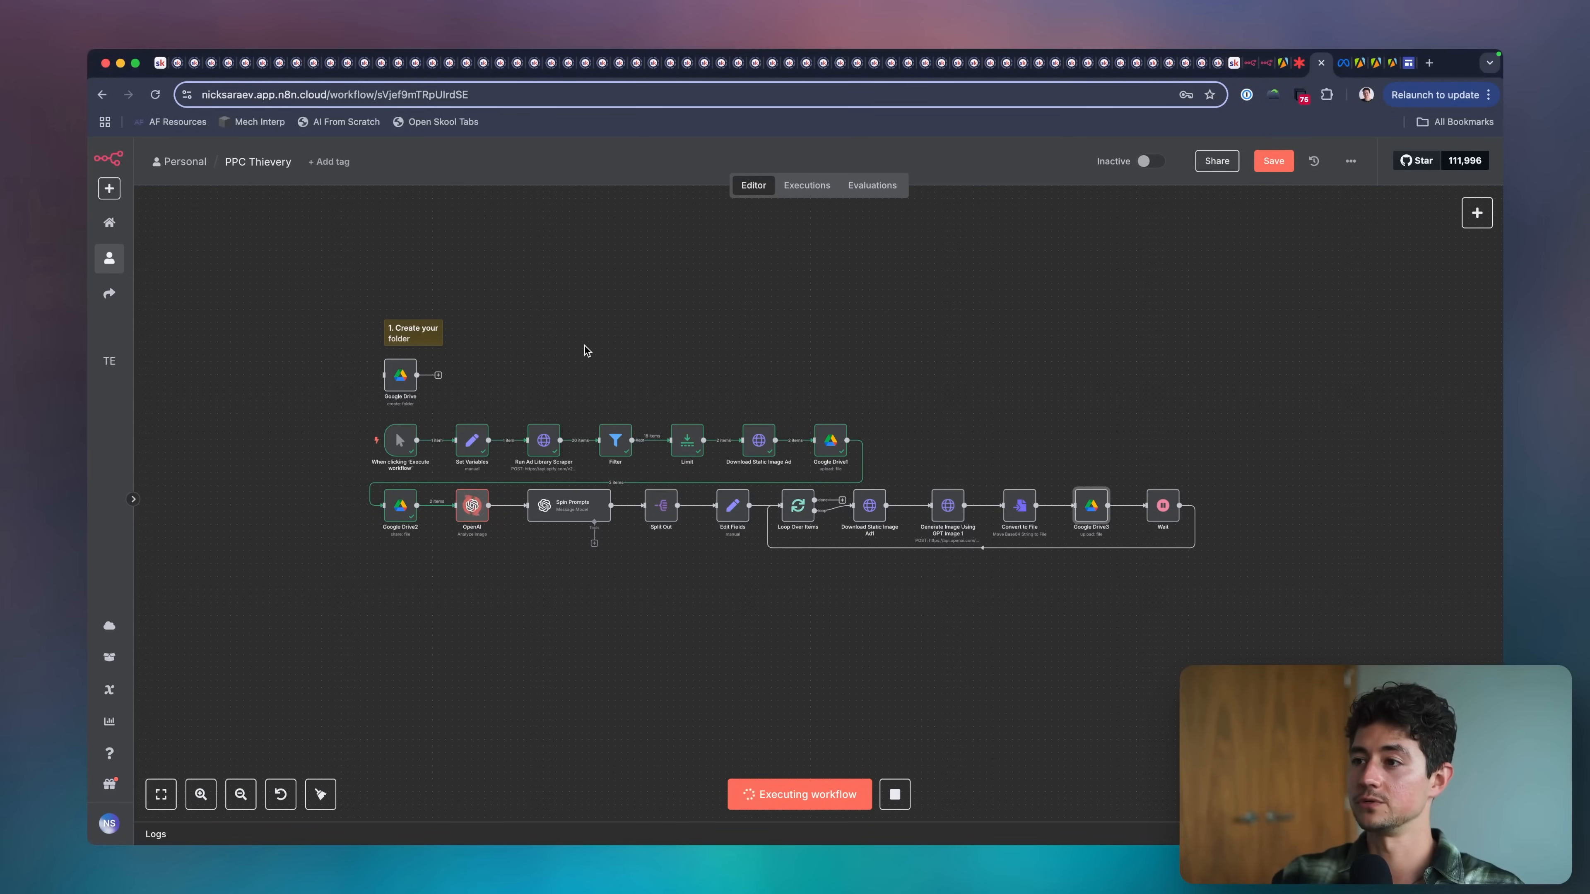
# Move the "1. Create your folder" sticky note slightly further above the Google Drive node.
pyautogui.moveTo(406, 344); pyautogui.dragTo(406, 331)
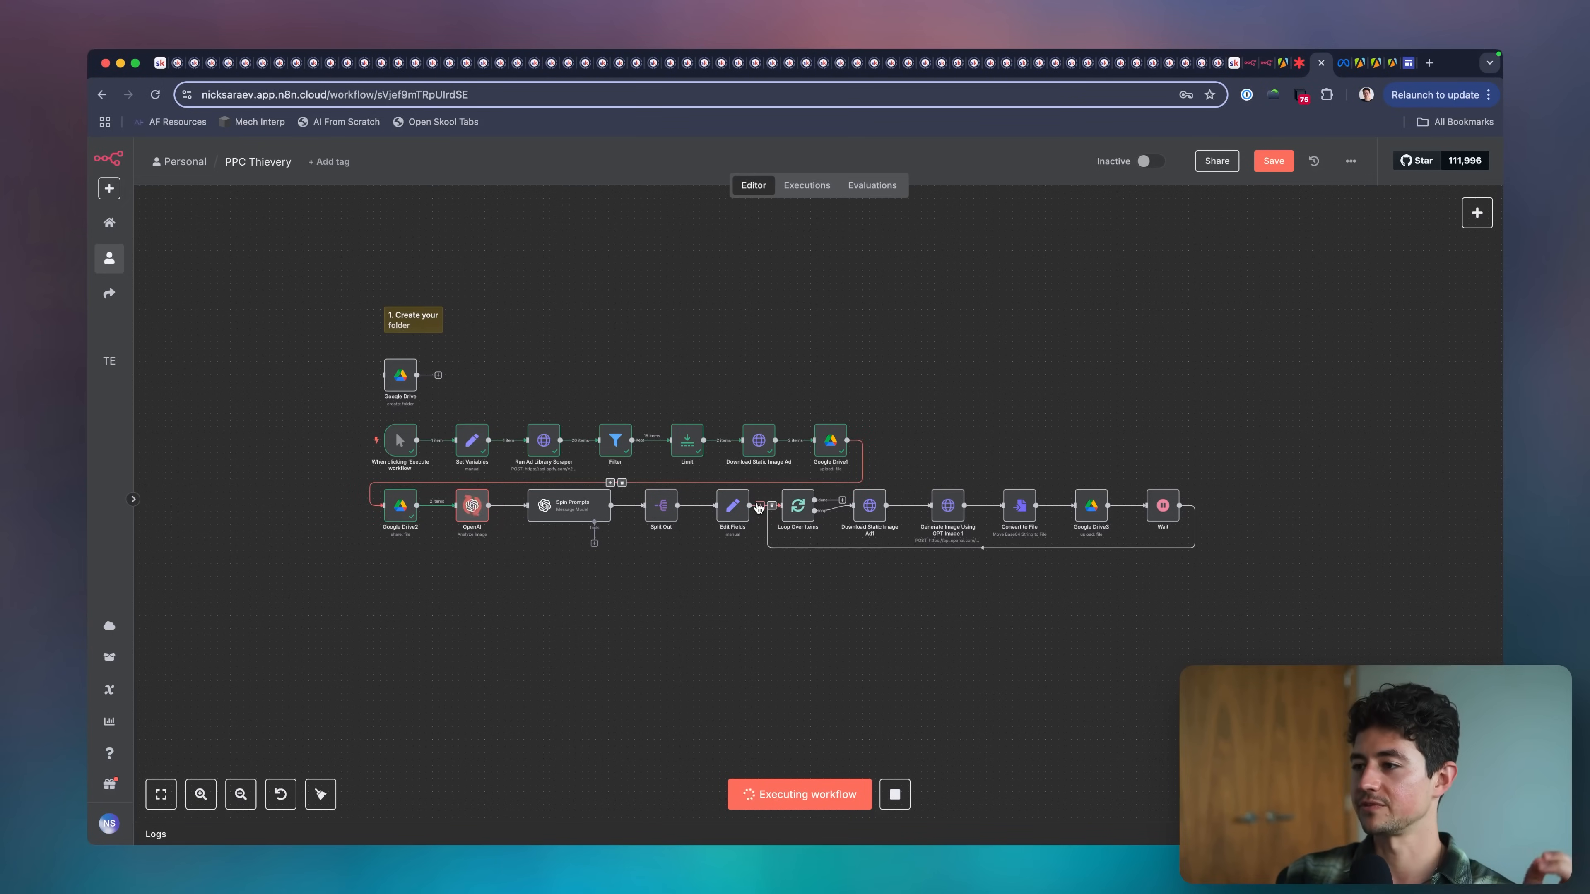
# Monitor the running workflow as it passes through OpenAI, Spin Prompts and the image generation loop.
pyautogui.hscroll(2, 689, 506)
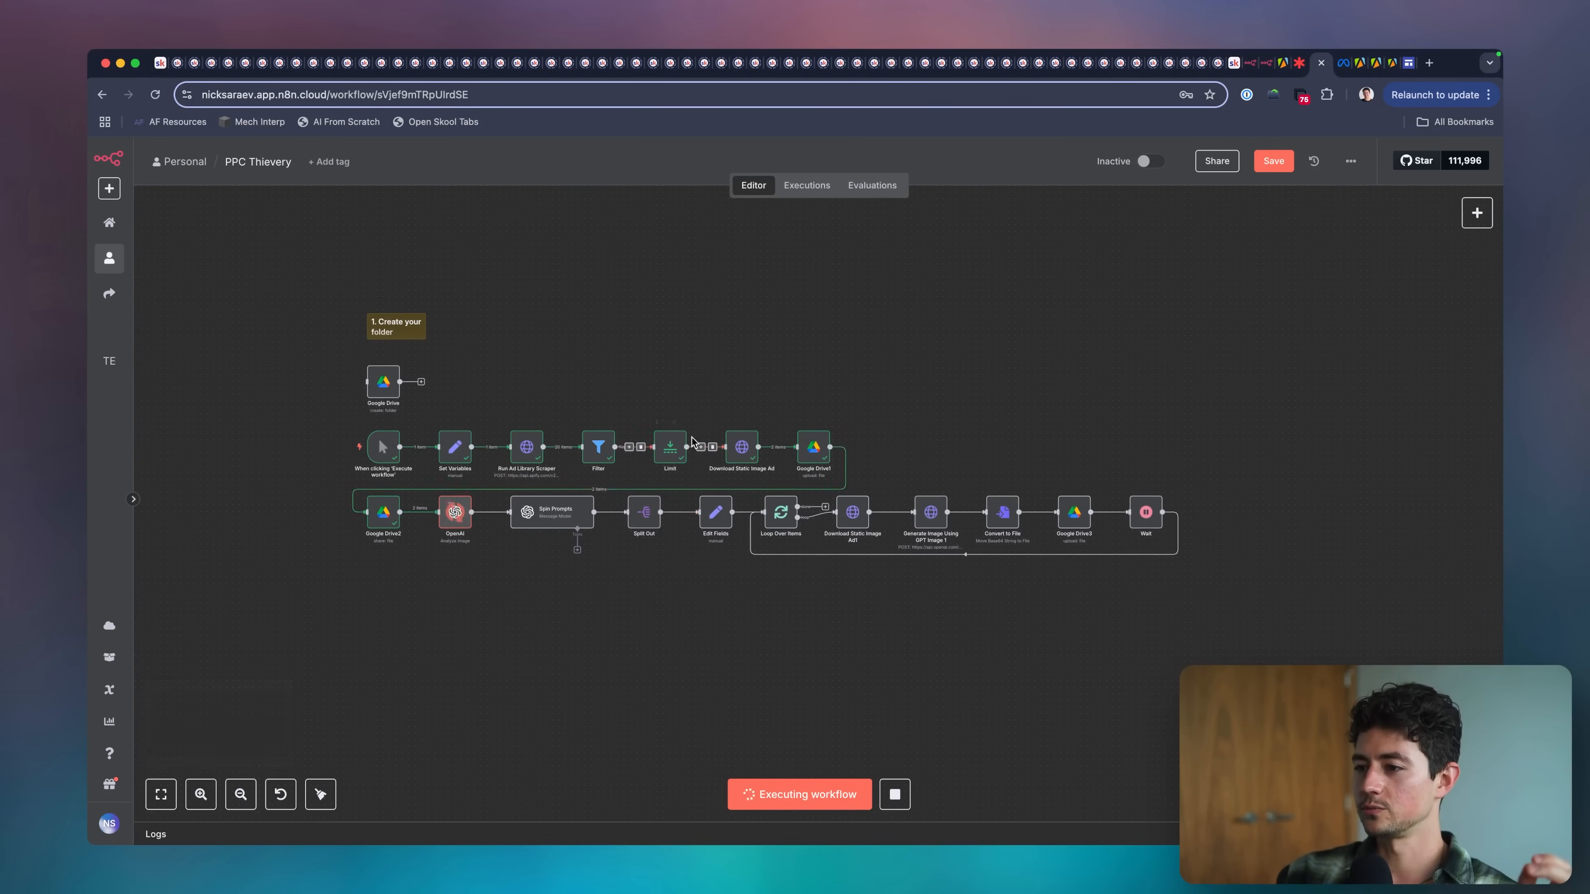
pyautogui.scroll(-2, 680, 400)
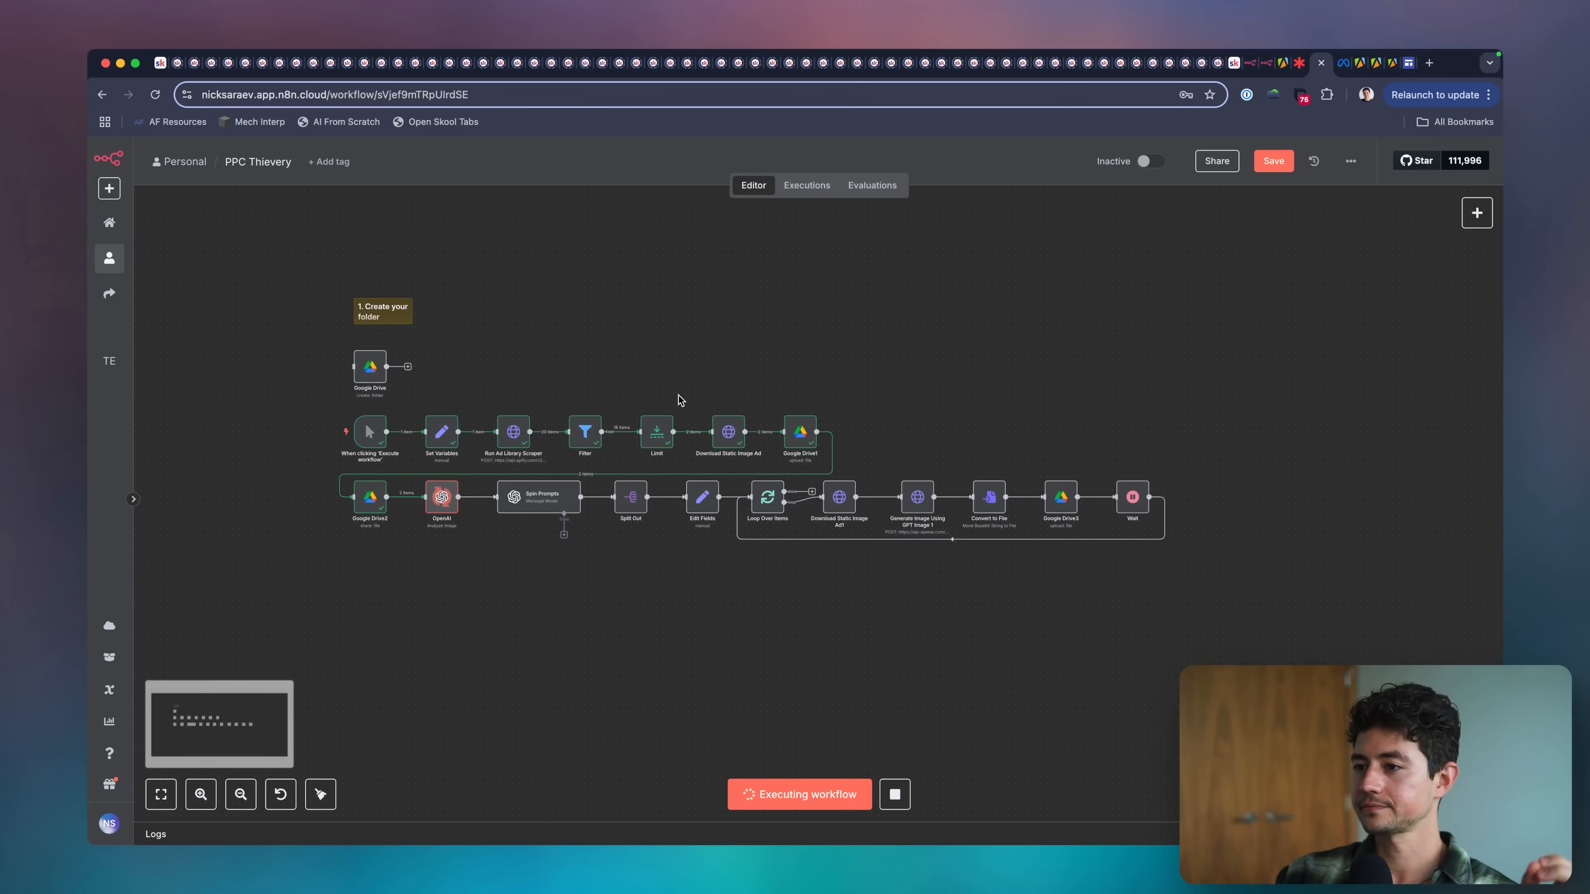
pyautogui.scroll(-2, 627, 398)
pyautogui.scroll(-2, 750, 383)
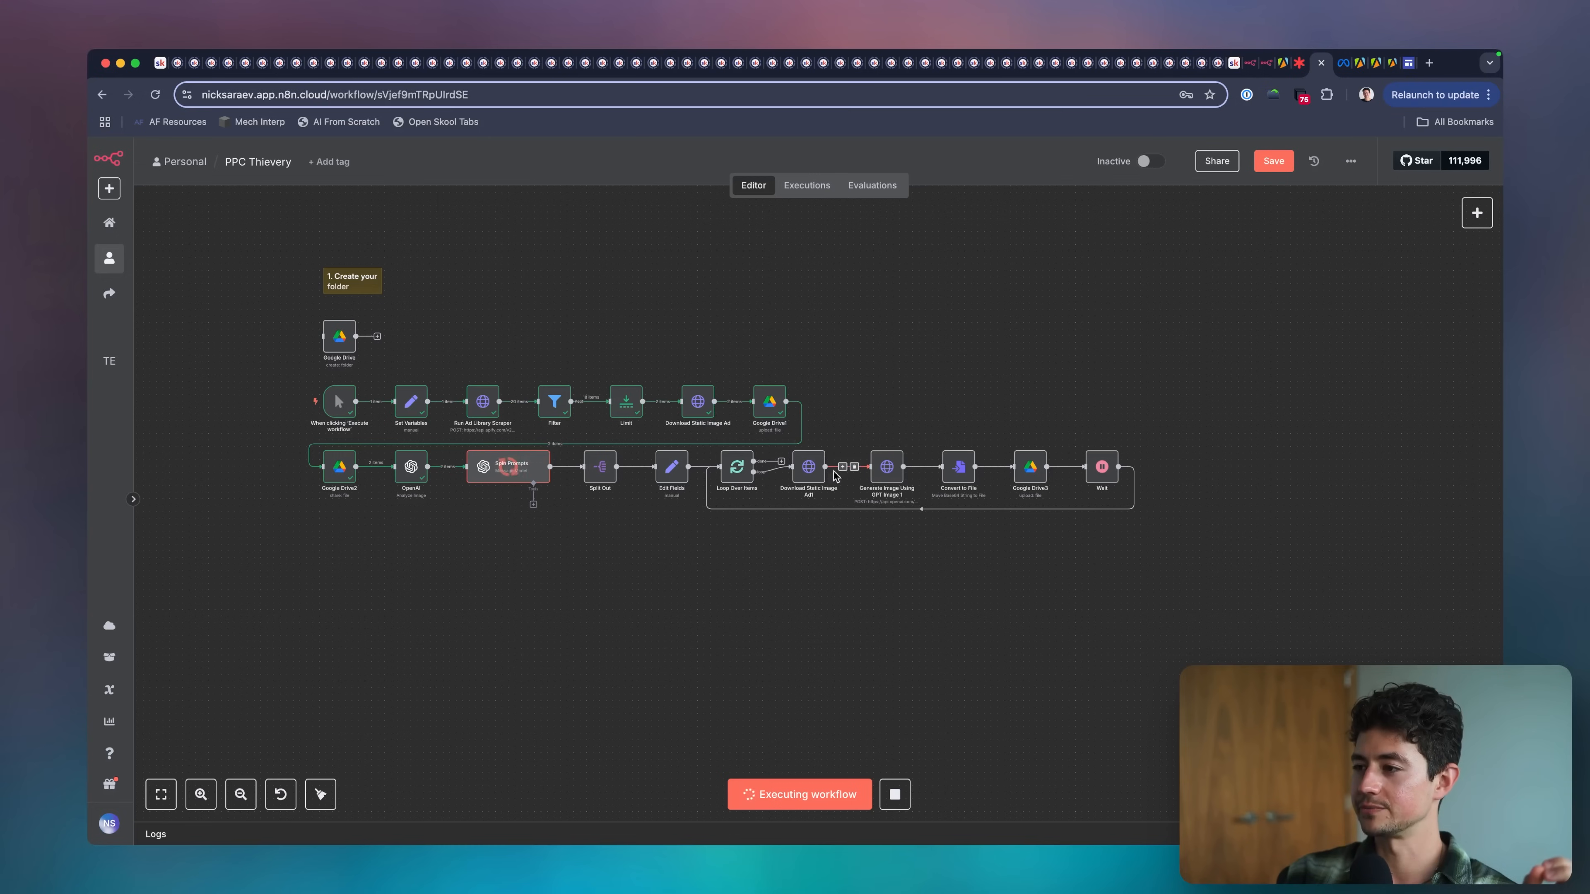
pyautogui.hscroll(-3, 857, 499)
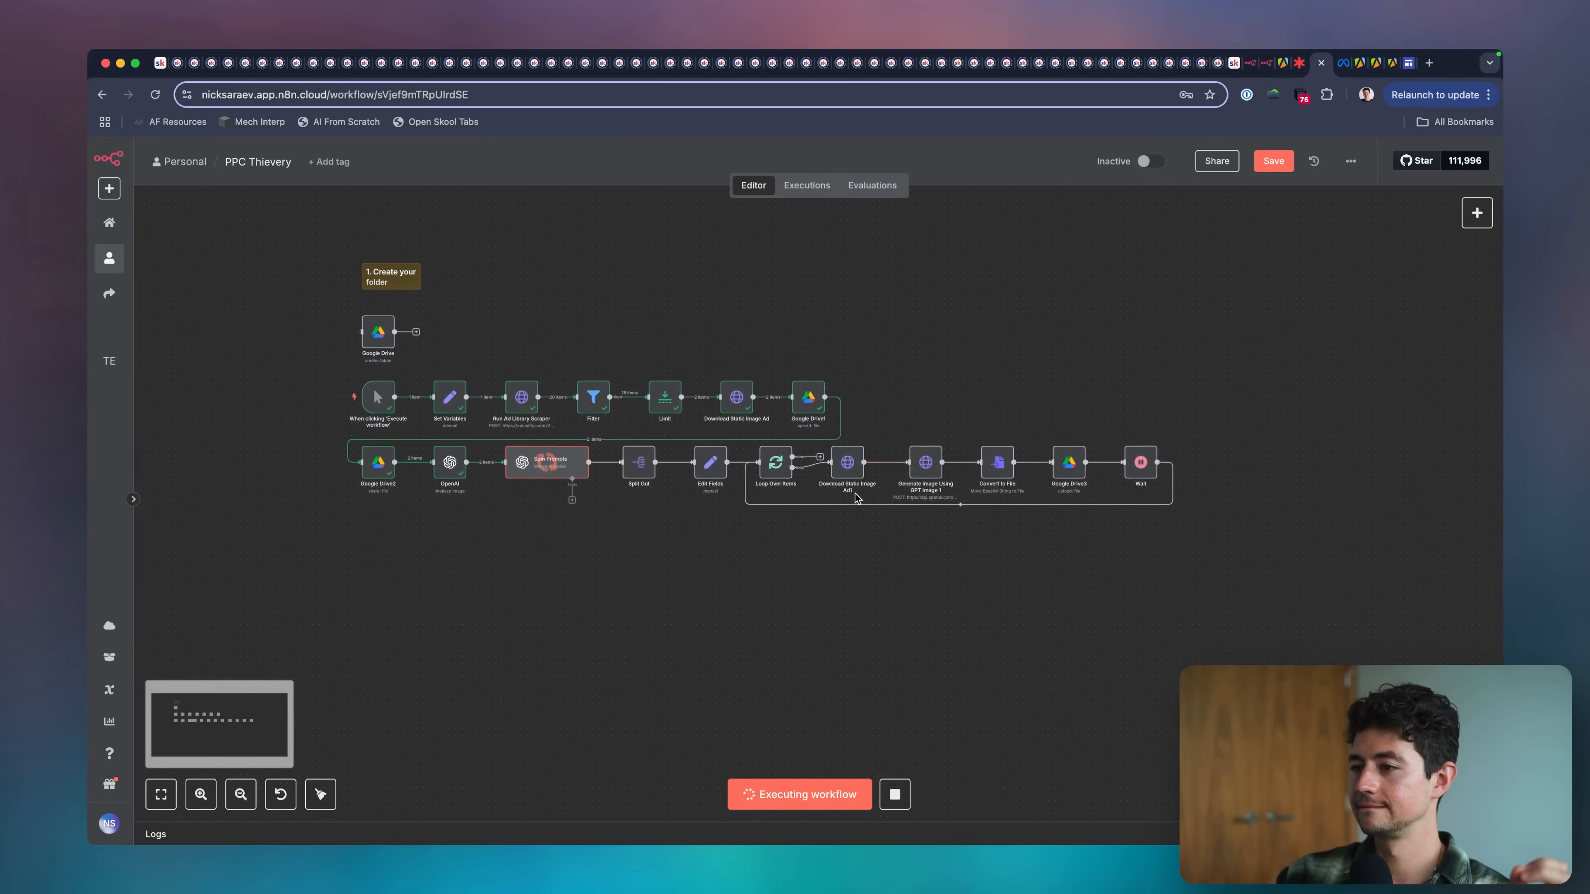
pyautogui.hscroll(1, 674, 507)
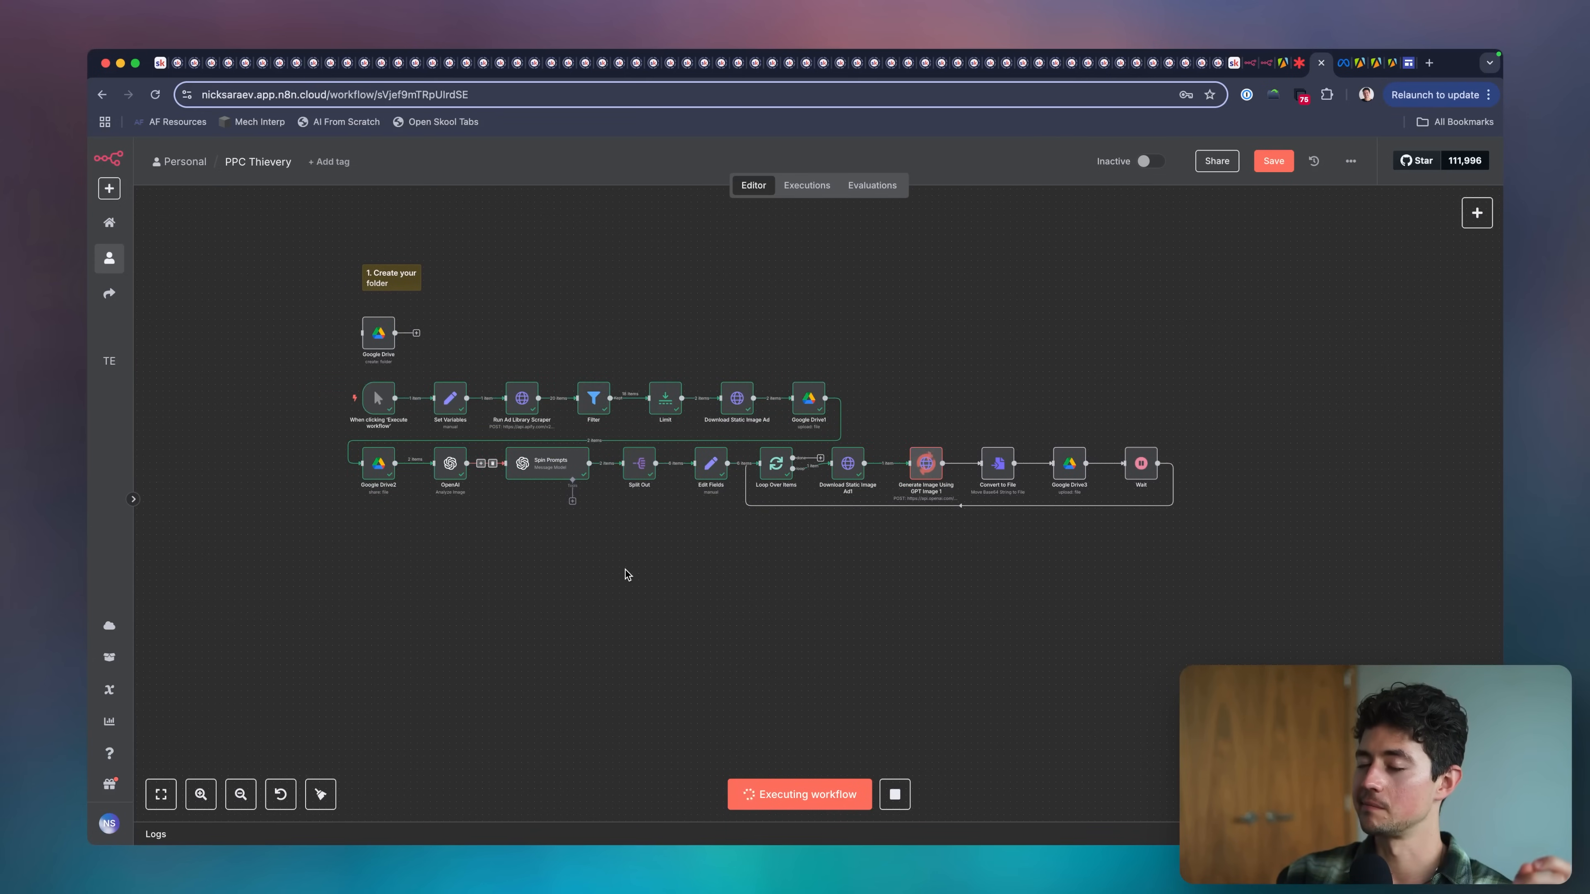
pyautogui.hscroll(3, 624, 570)
pyautogui.hscroll(2, 588, 491)
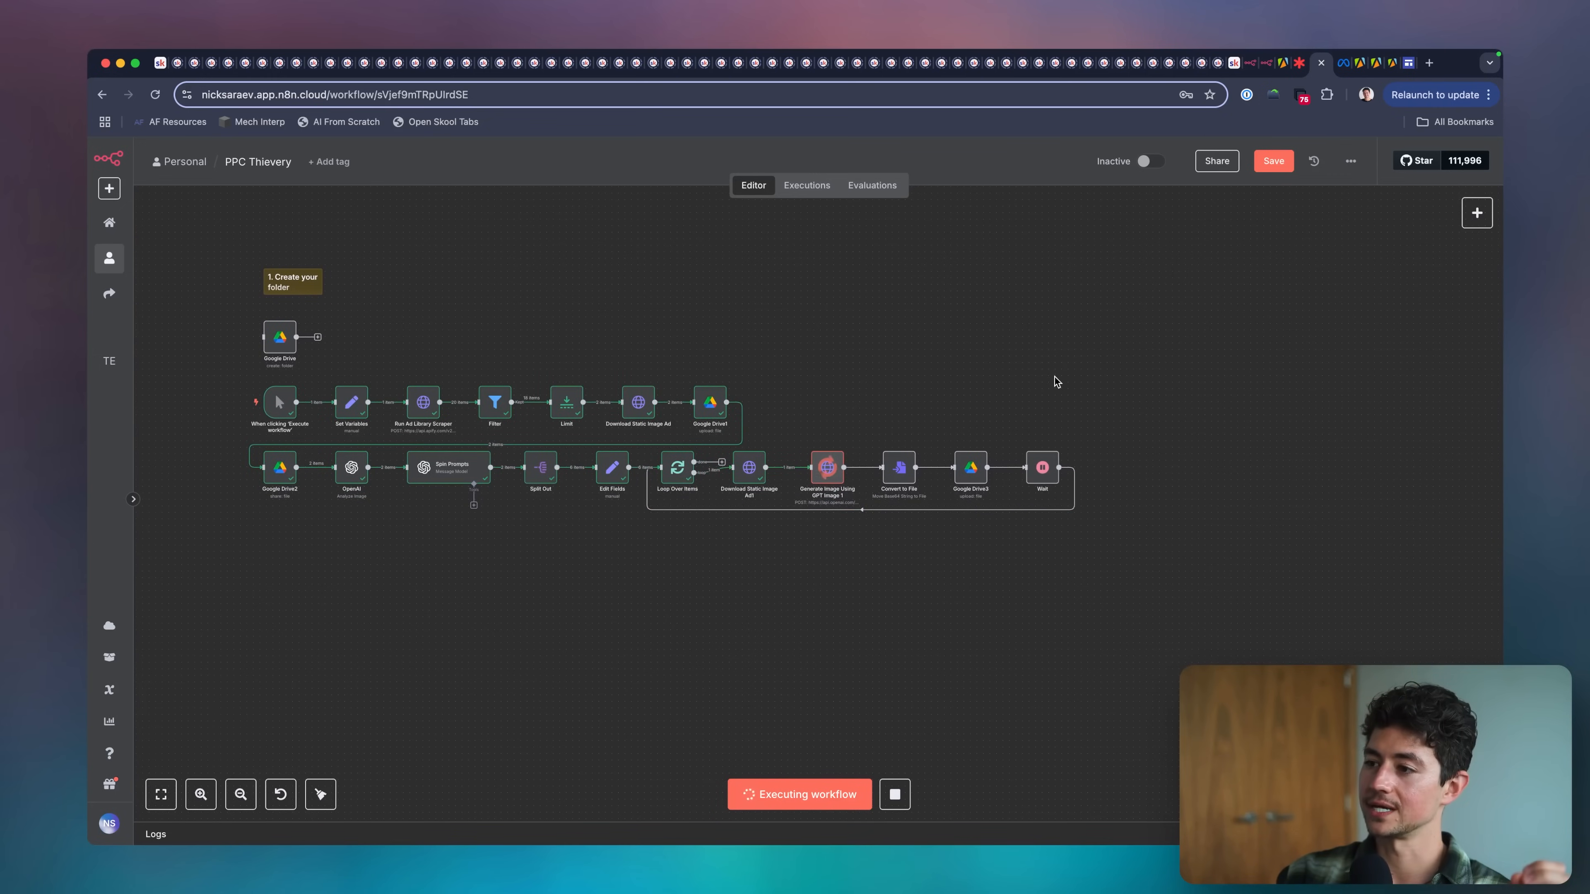
pyautogui.scroll(-3, 1052, 398)
pyautogui.hscroll(-3, 1051, 398)
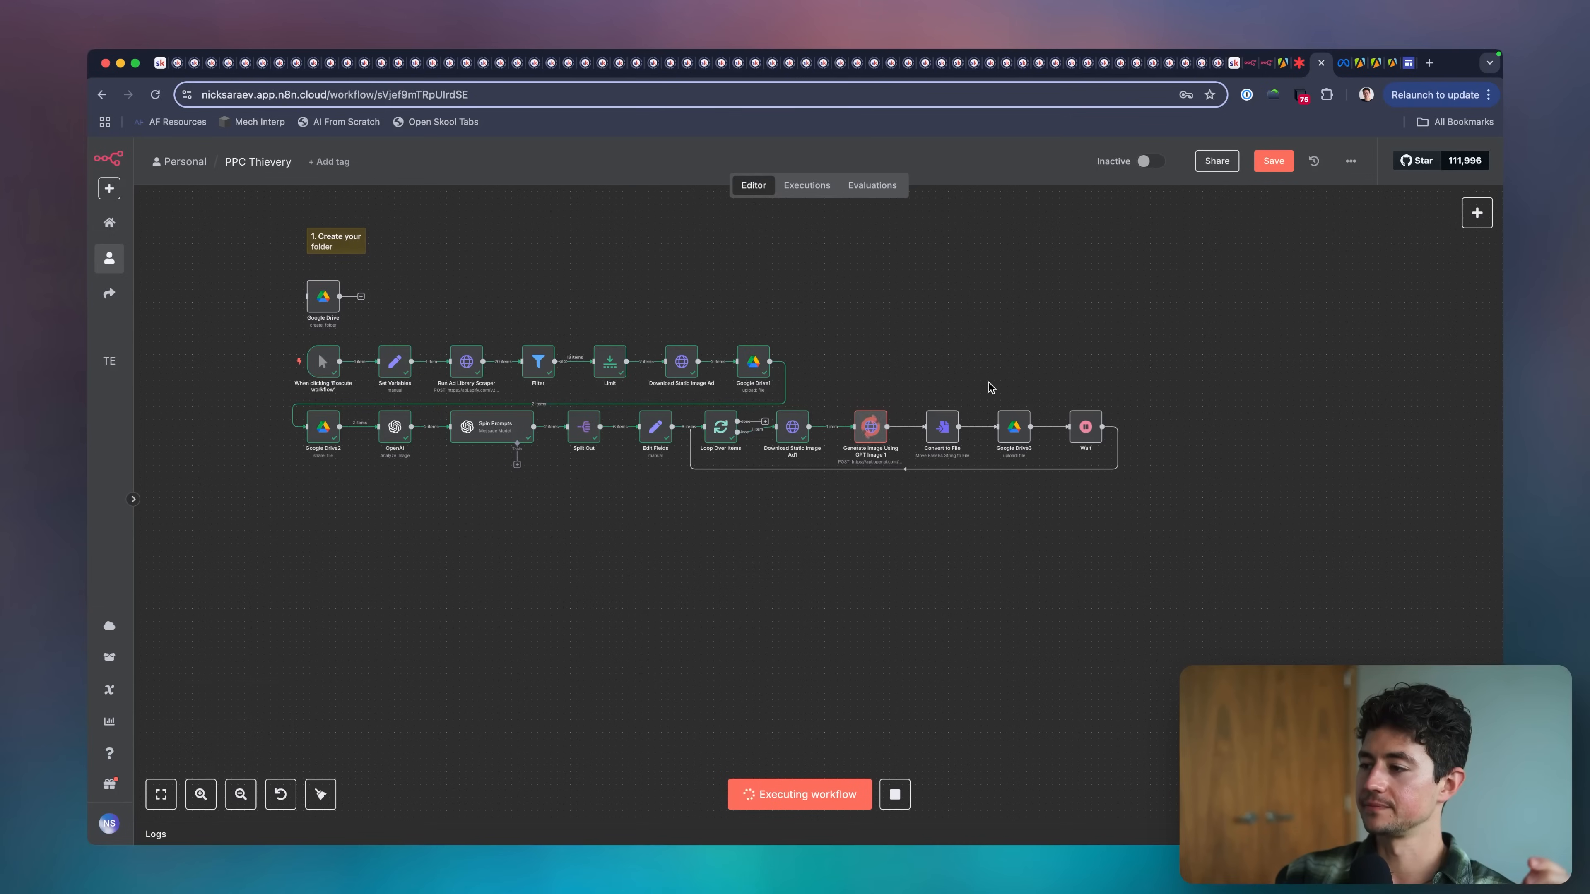
# Inspect the Google Drive3 upload node's File Name expression, parent folder and output while the workflow runs.
pyautogui.scroll(5, 959, 423)
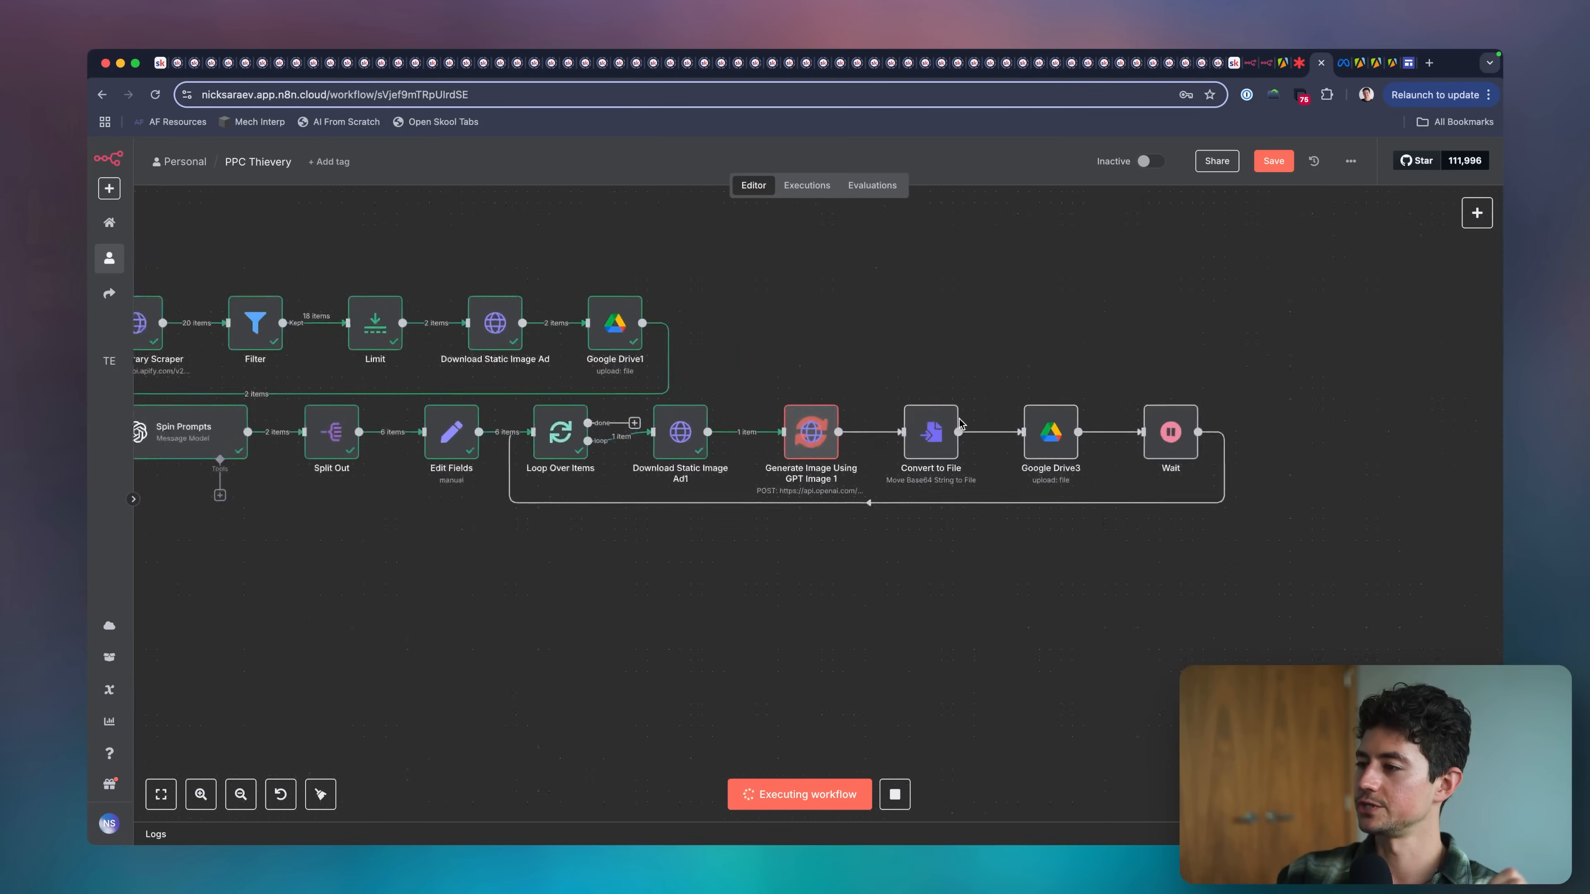
pyautogui.hscroll(5, 993, 641)
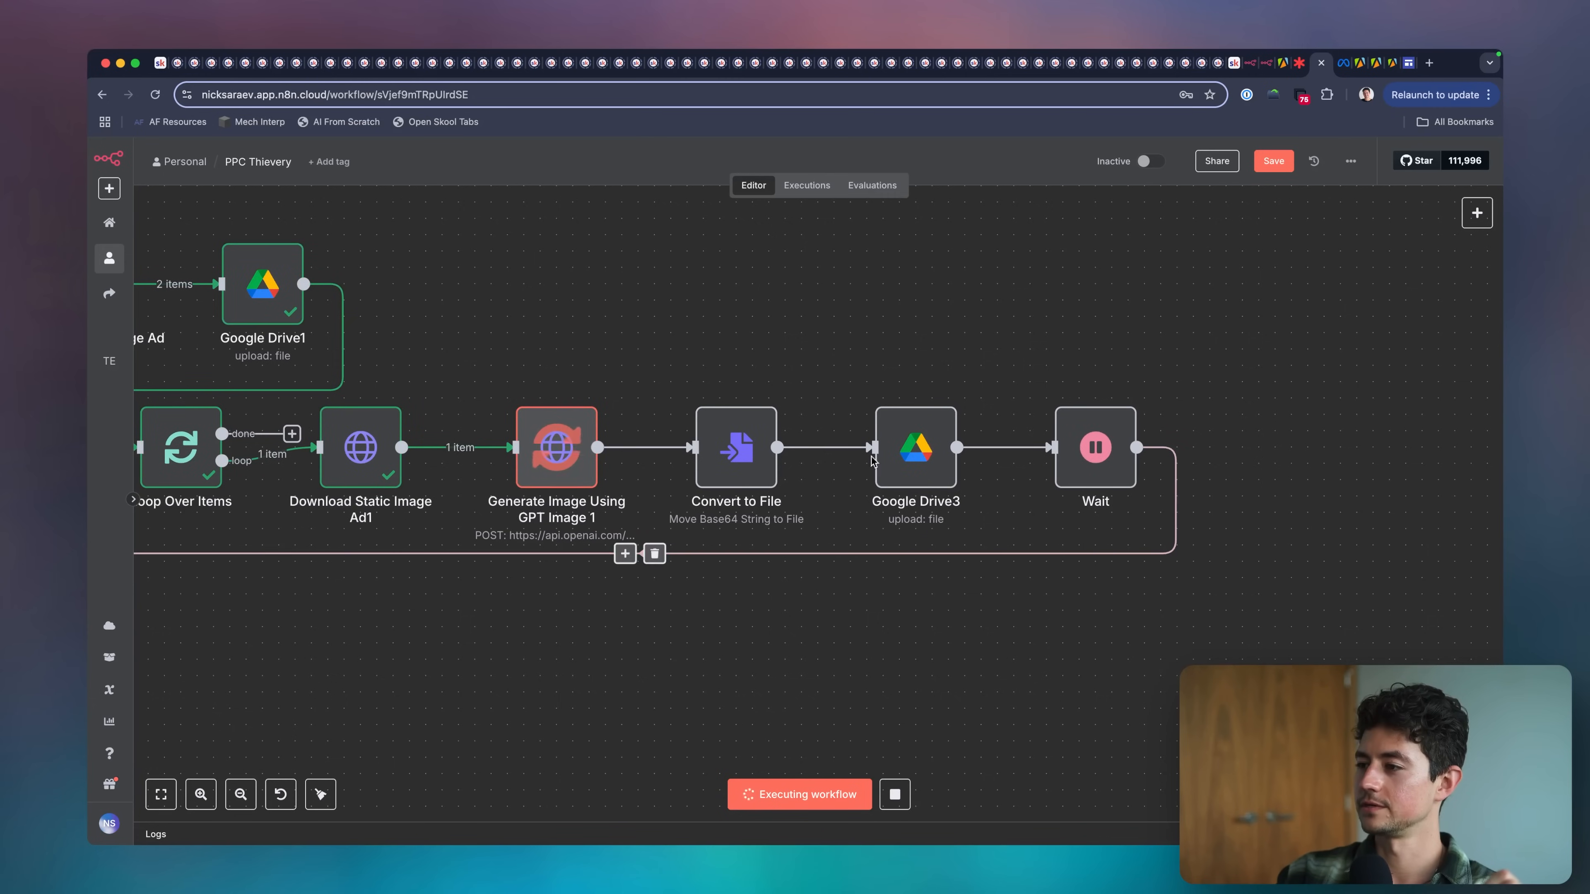
pyautogui.click(918, 447)
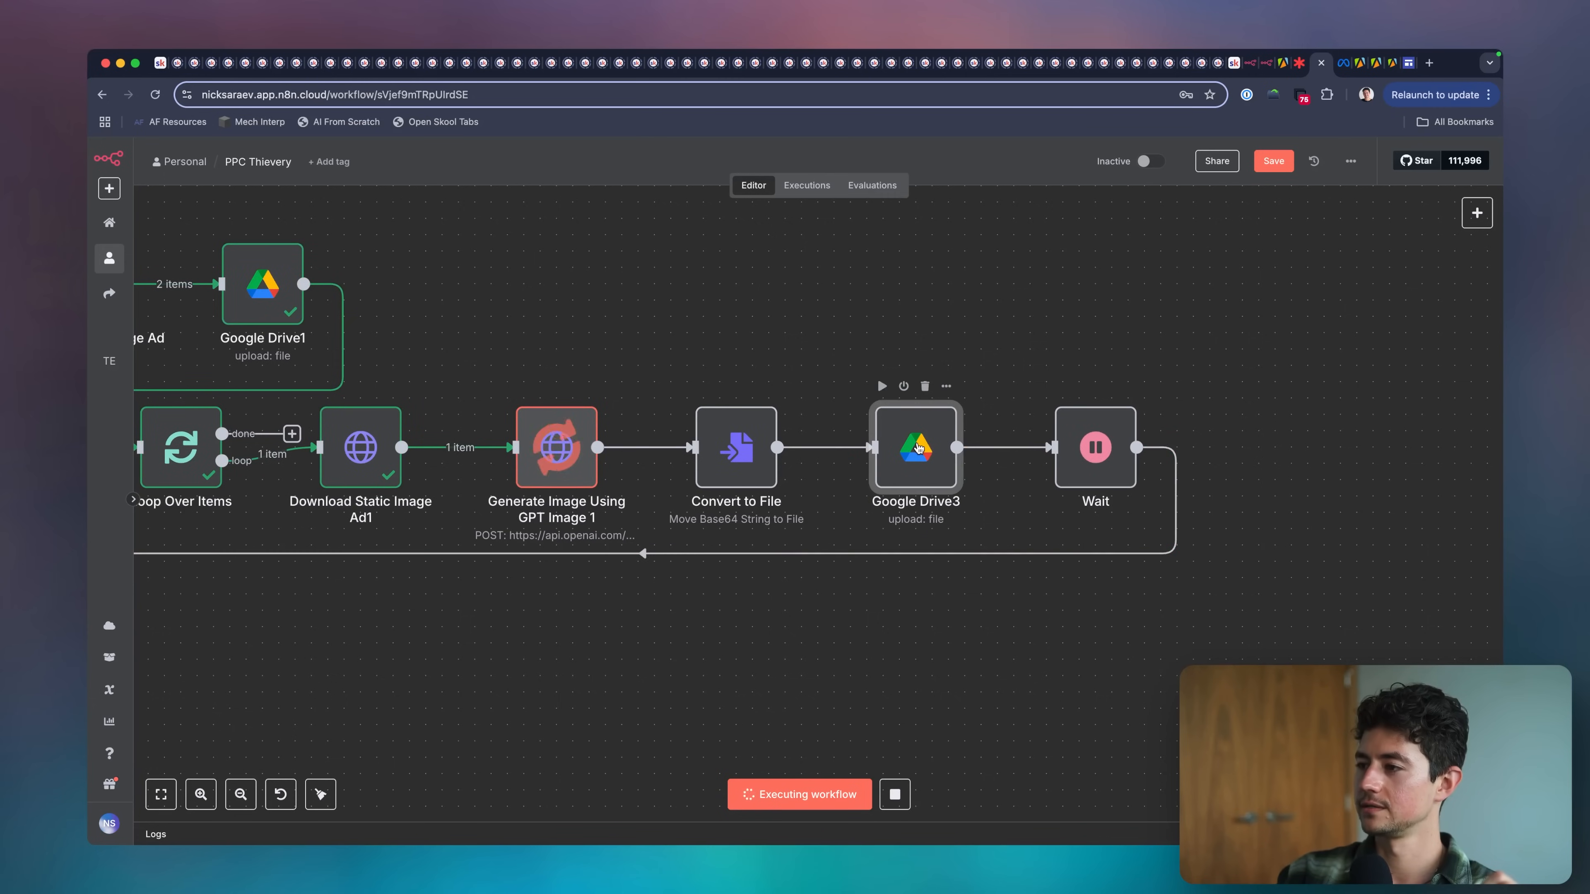
pyautogui.doubleClick(919, 447)
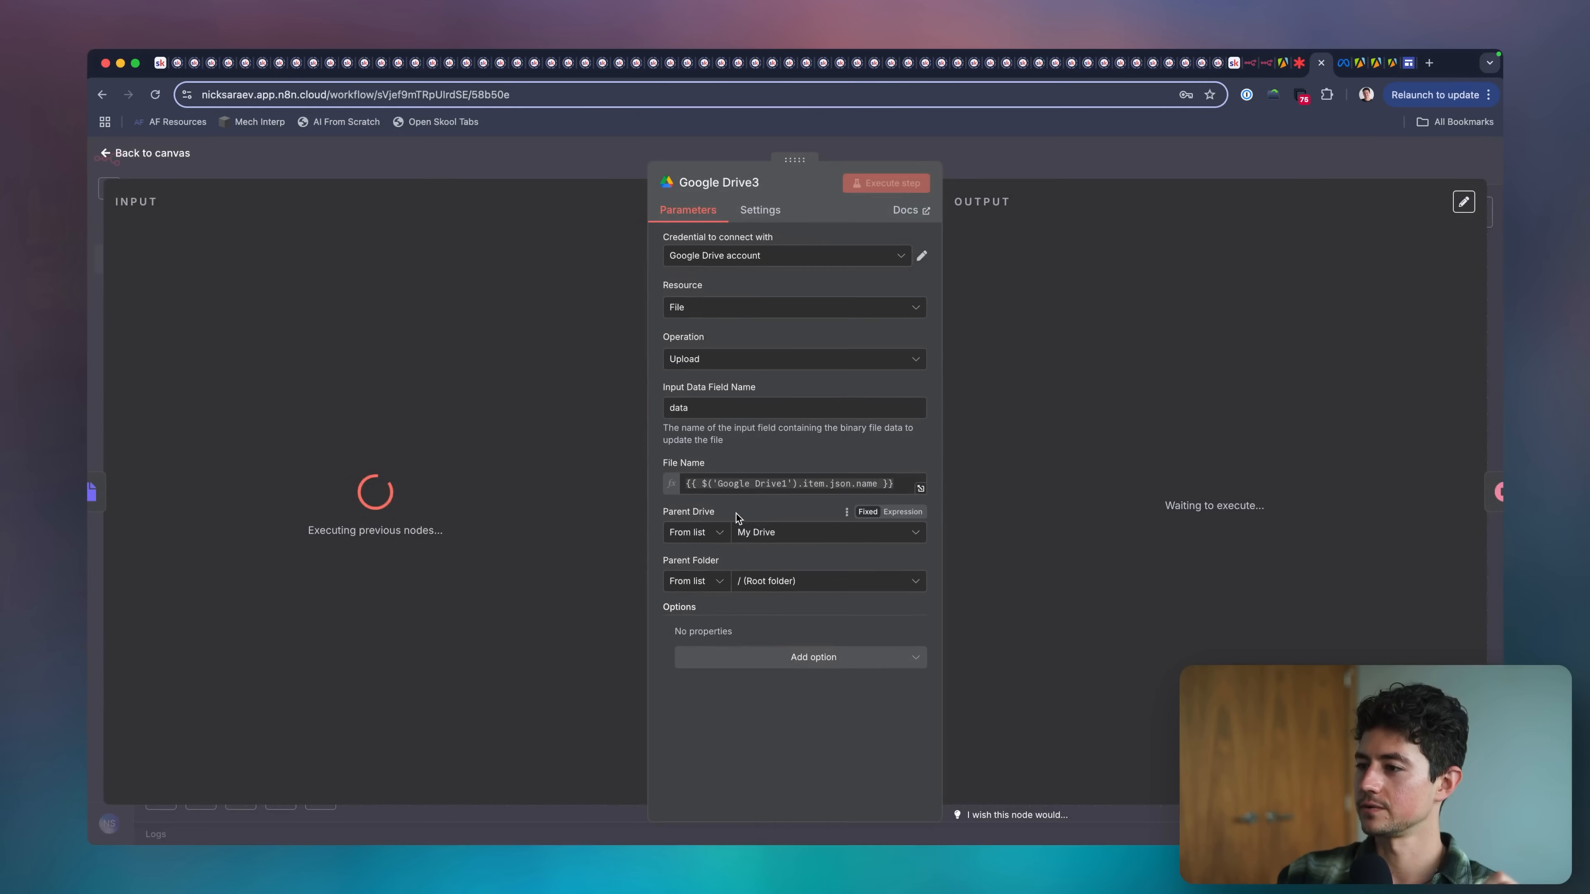
pyautogui.click(1071, 172)
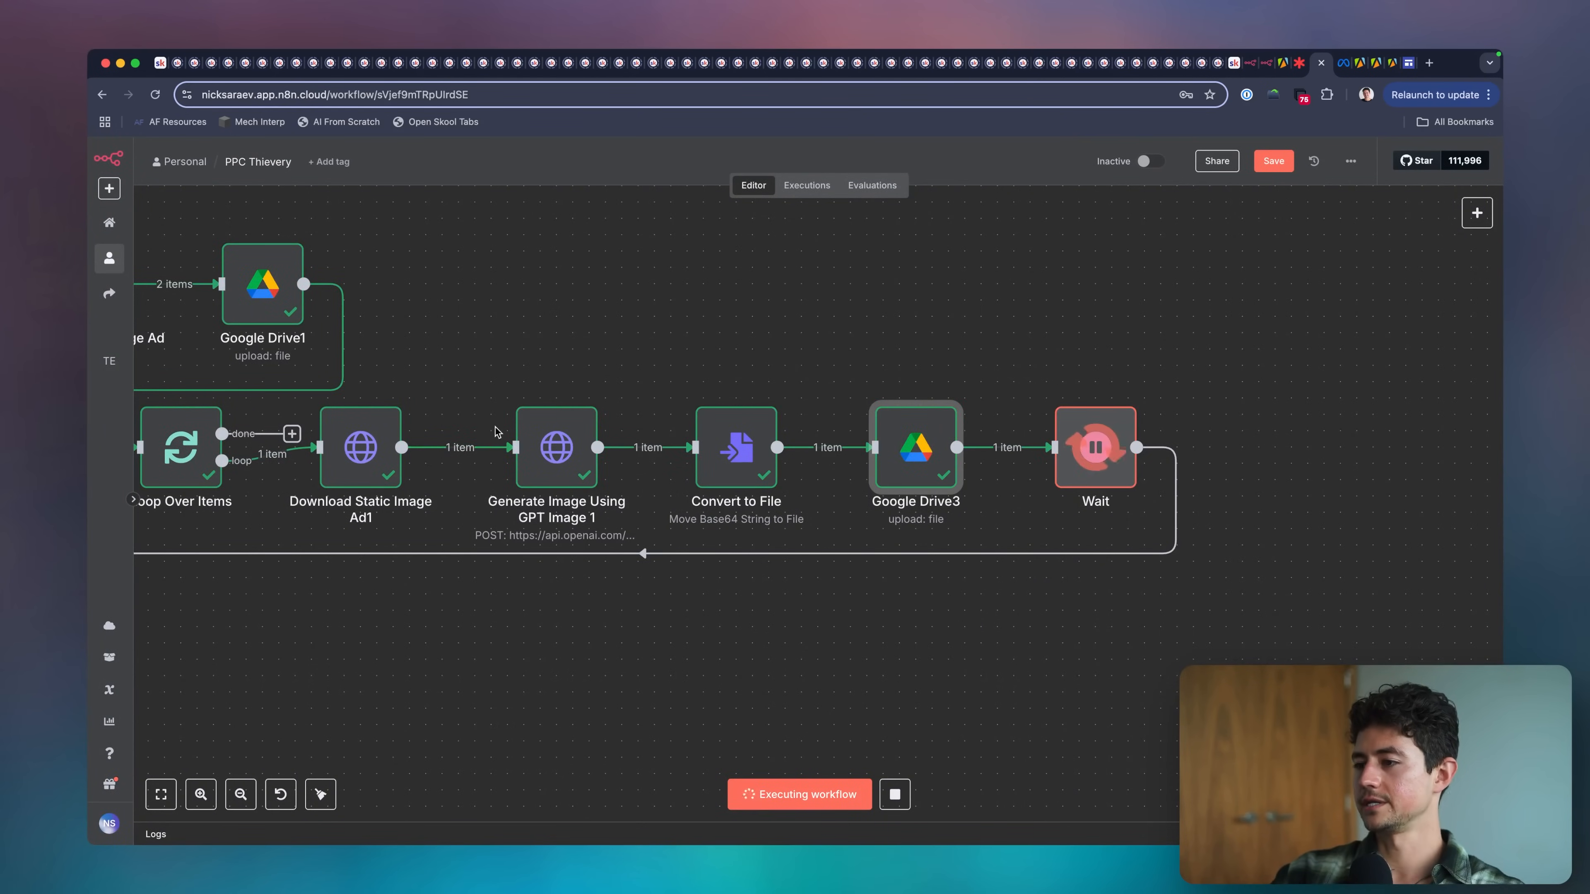
pyautogui.doubleClick(895, 444)
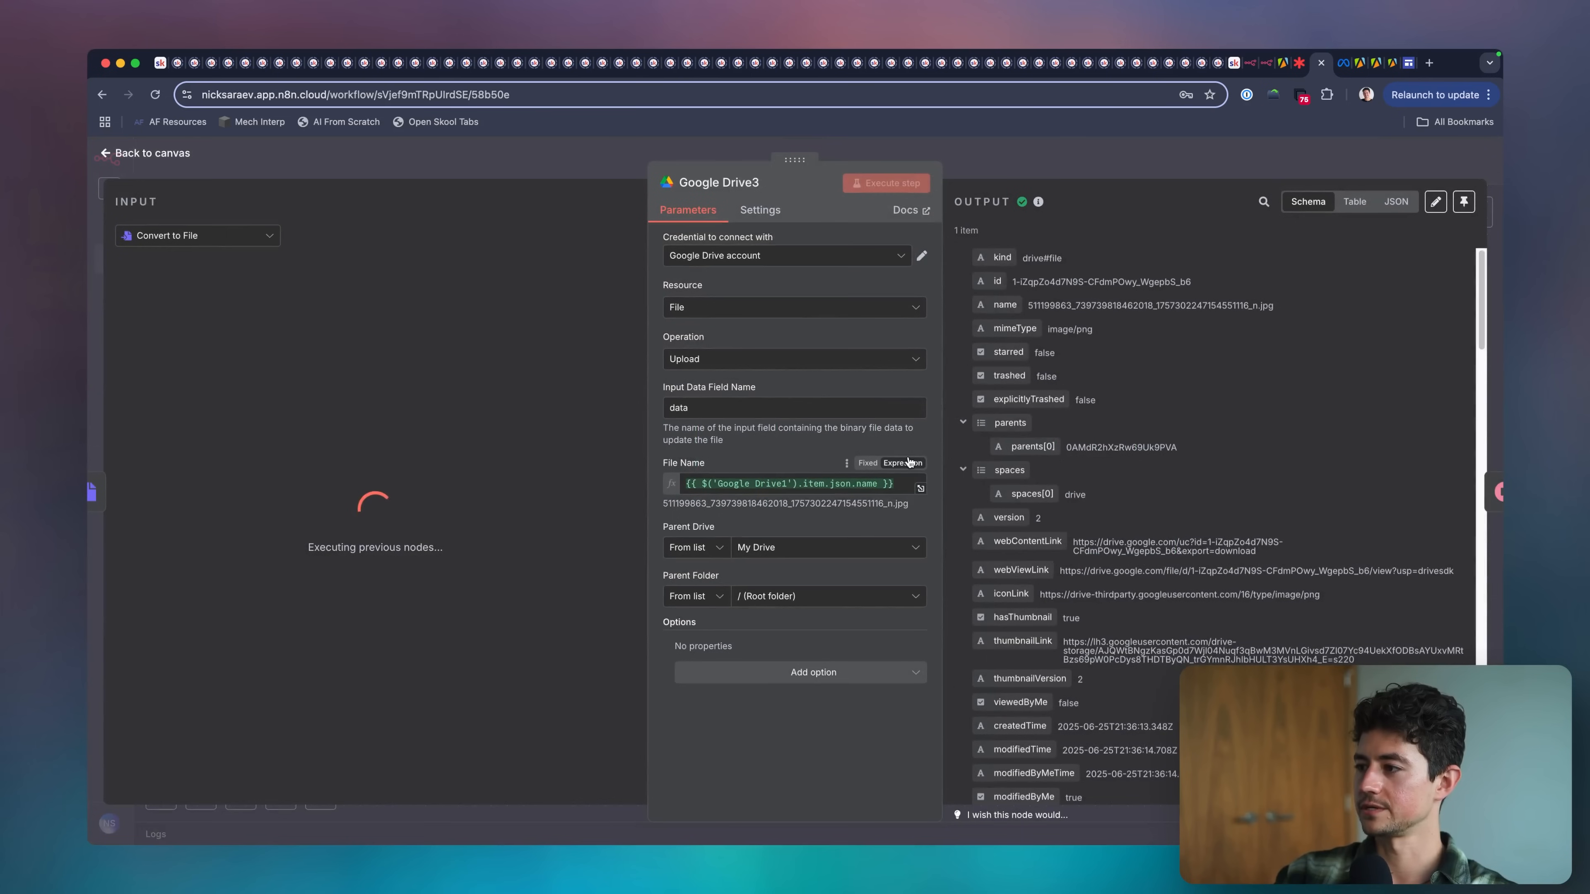
pyautogui.click(1093, 170)
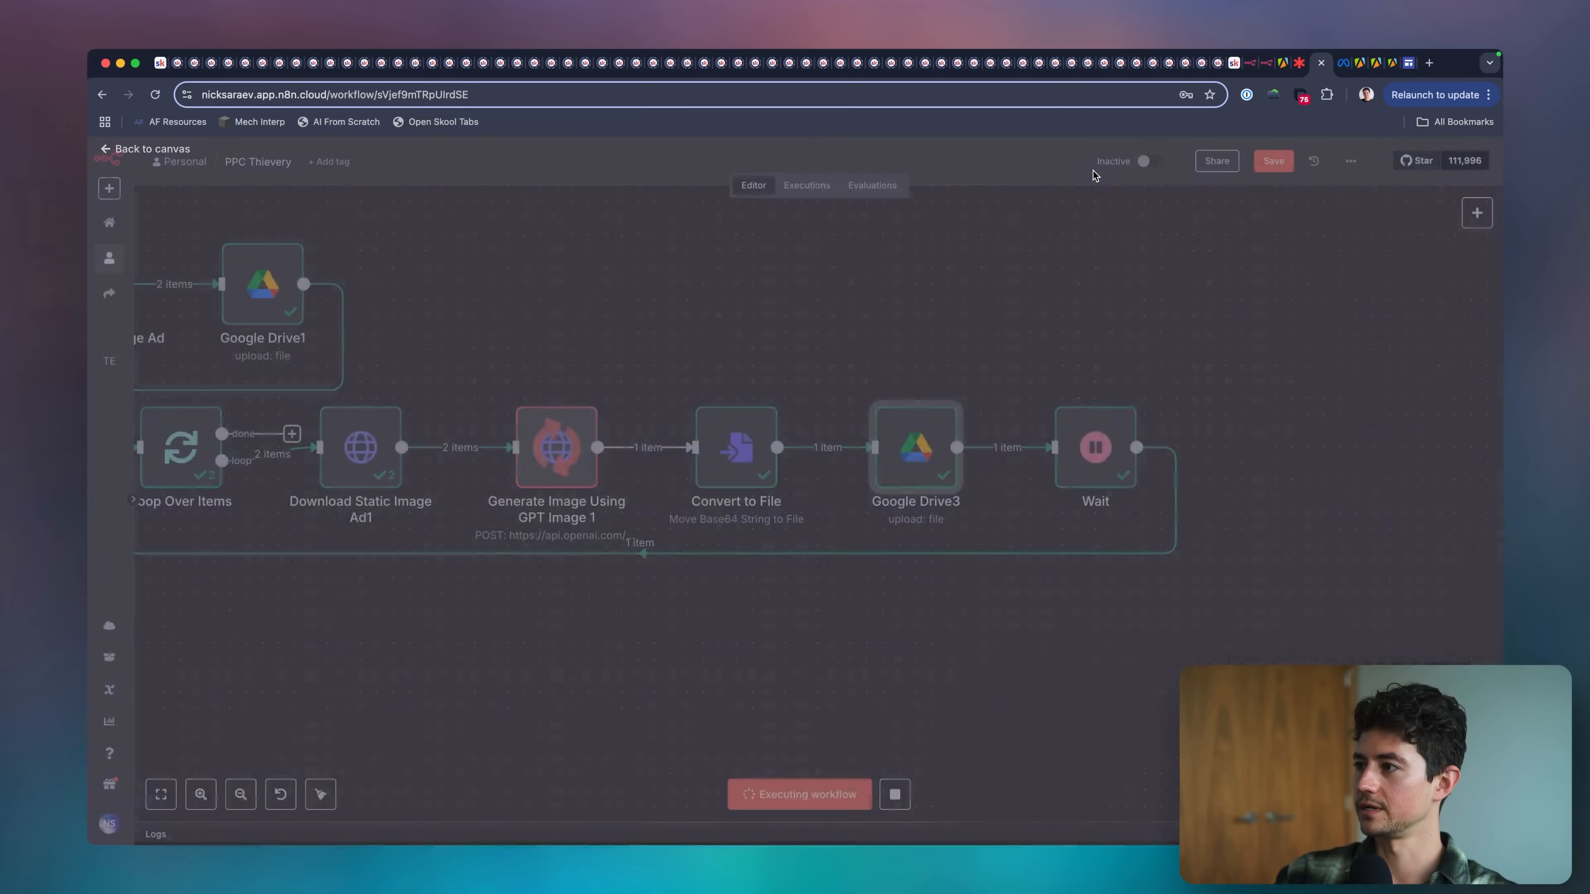
# View the first source ad image uploaded by Google Drive1 through its webViewLink, and return to the canvas.
pyautogui.scroll(-5, 1114, 414)
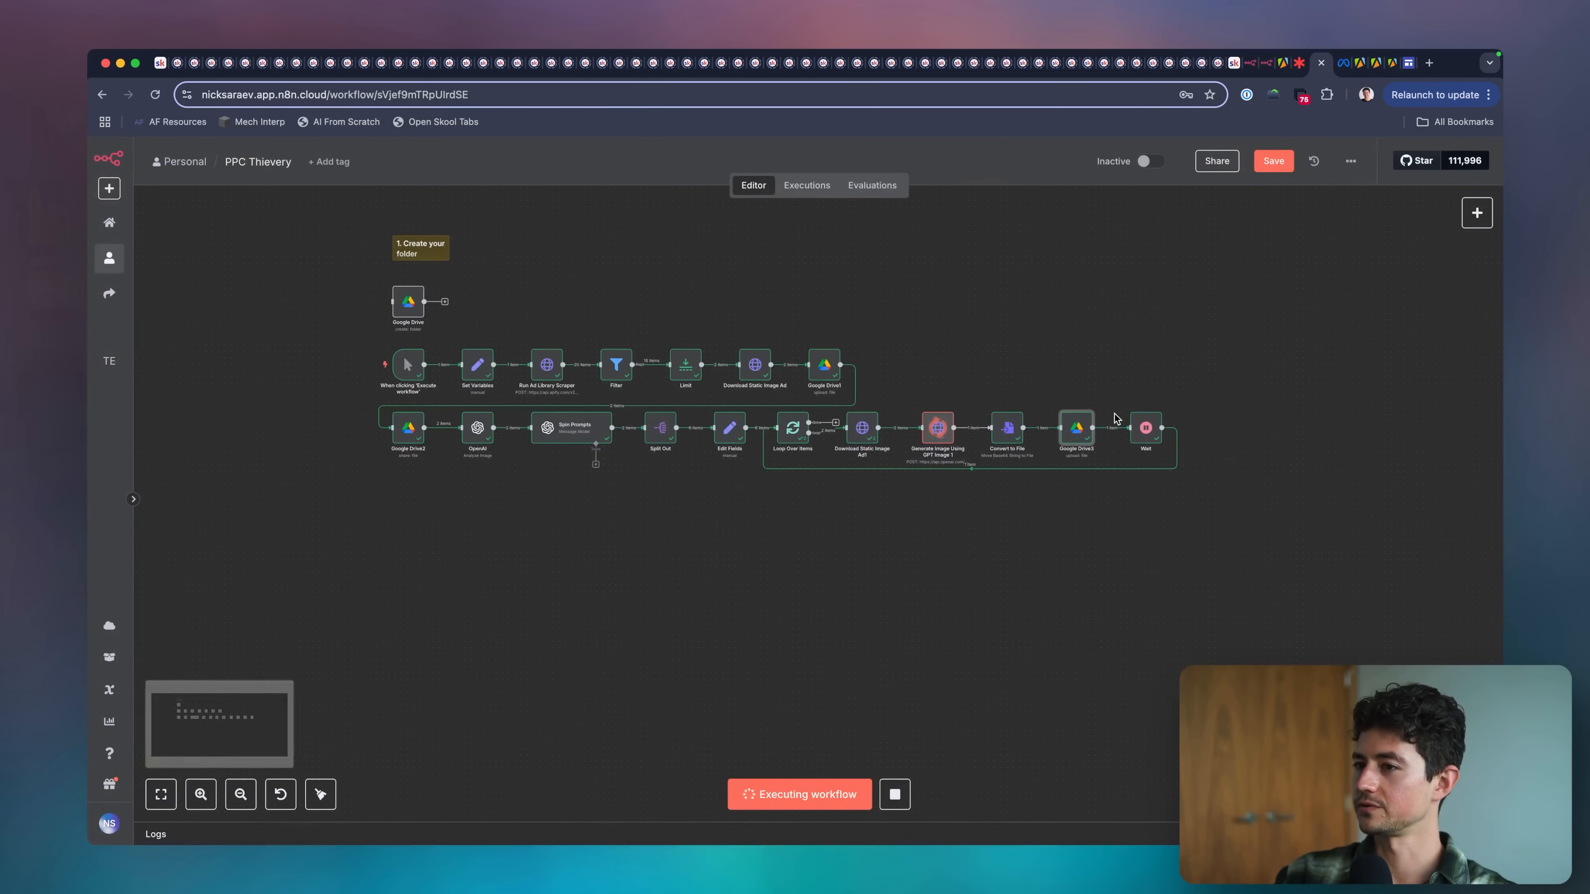
pyautogui.doubleClick(824, 368)
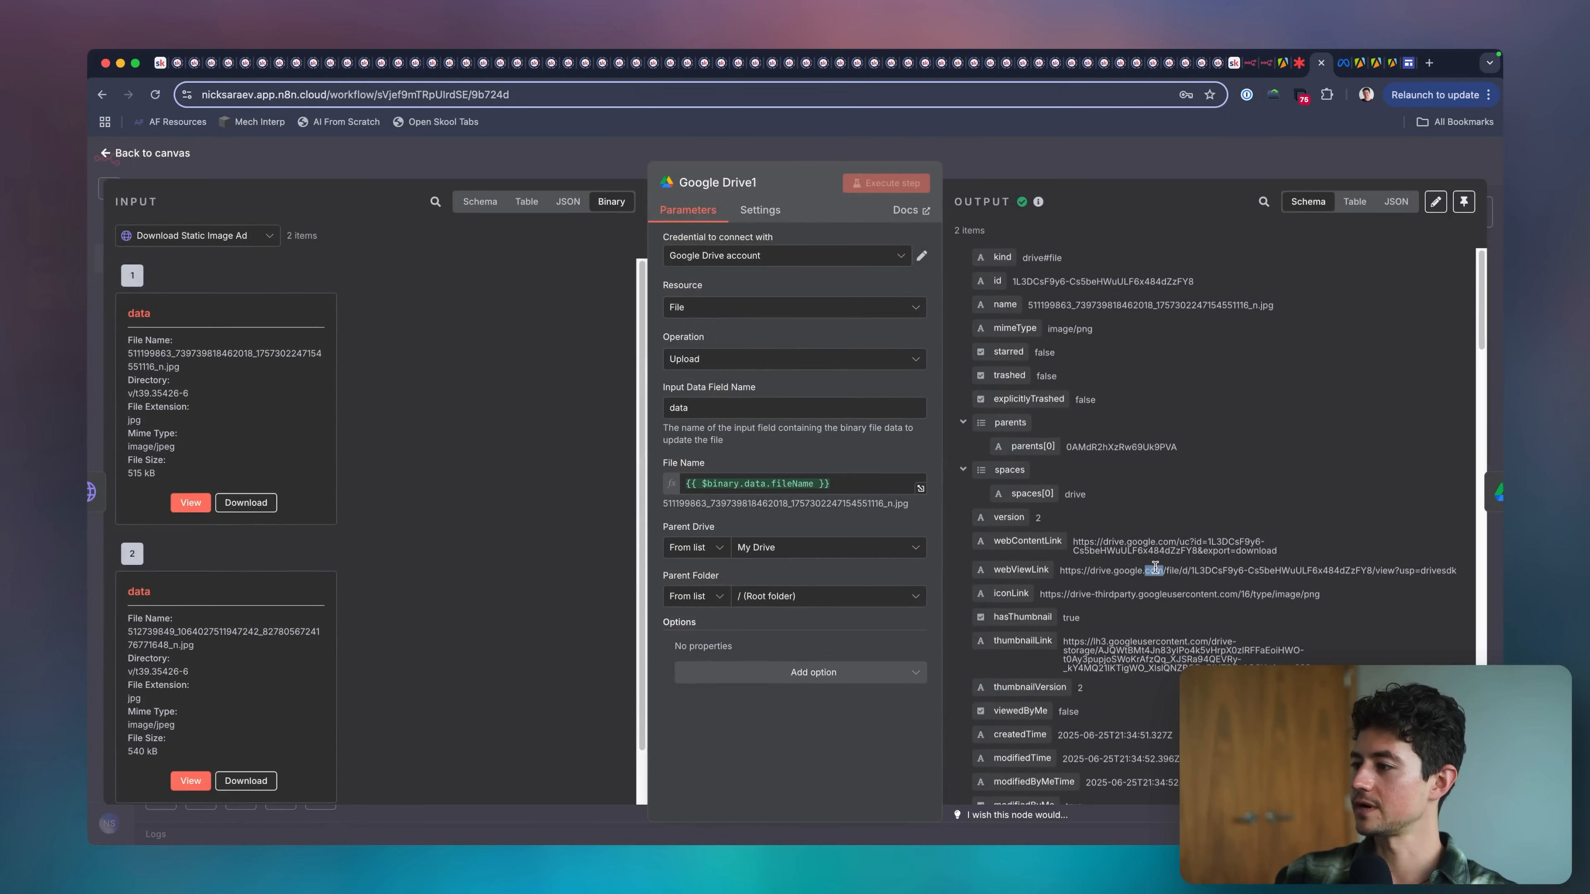
pyautogui.click(1155, 569)
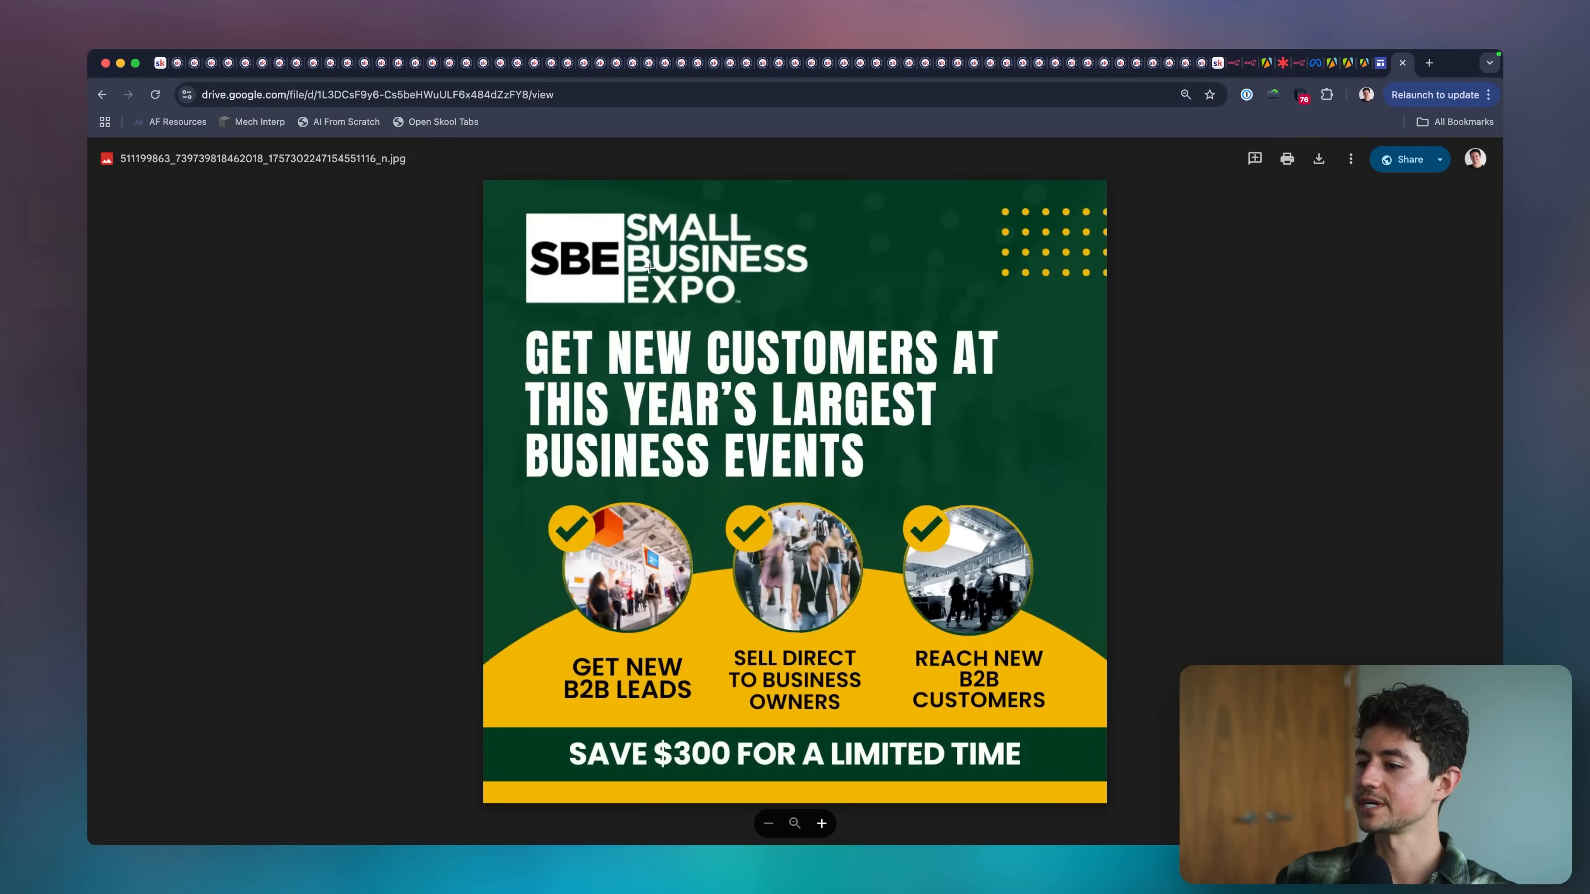
pyautogui.press('super+w')
pyautogui.click(1015, 160)
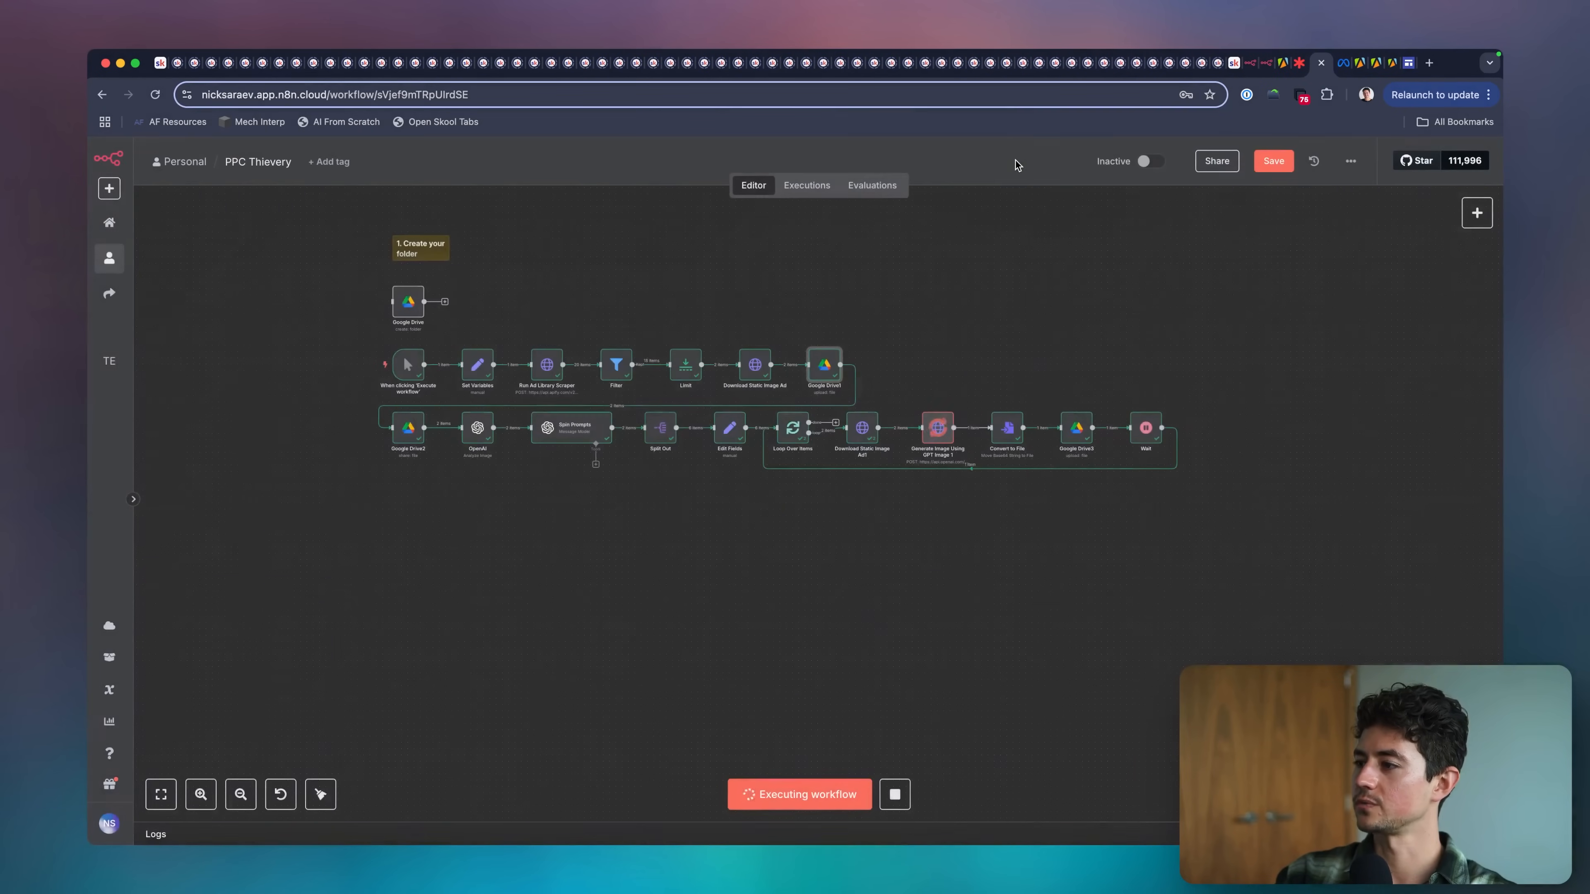
# Open the Set Variables node and select the googleDriveFolderId value for copying.
pyautogui.scroll(2, 494, 317)
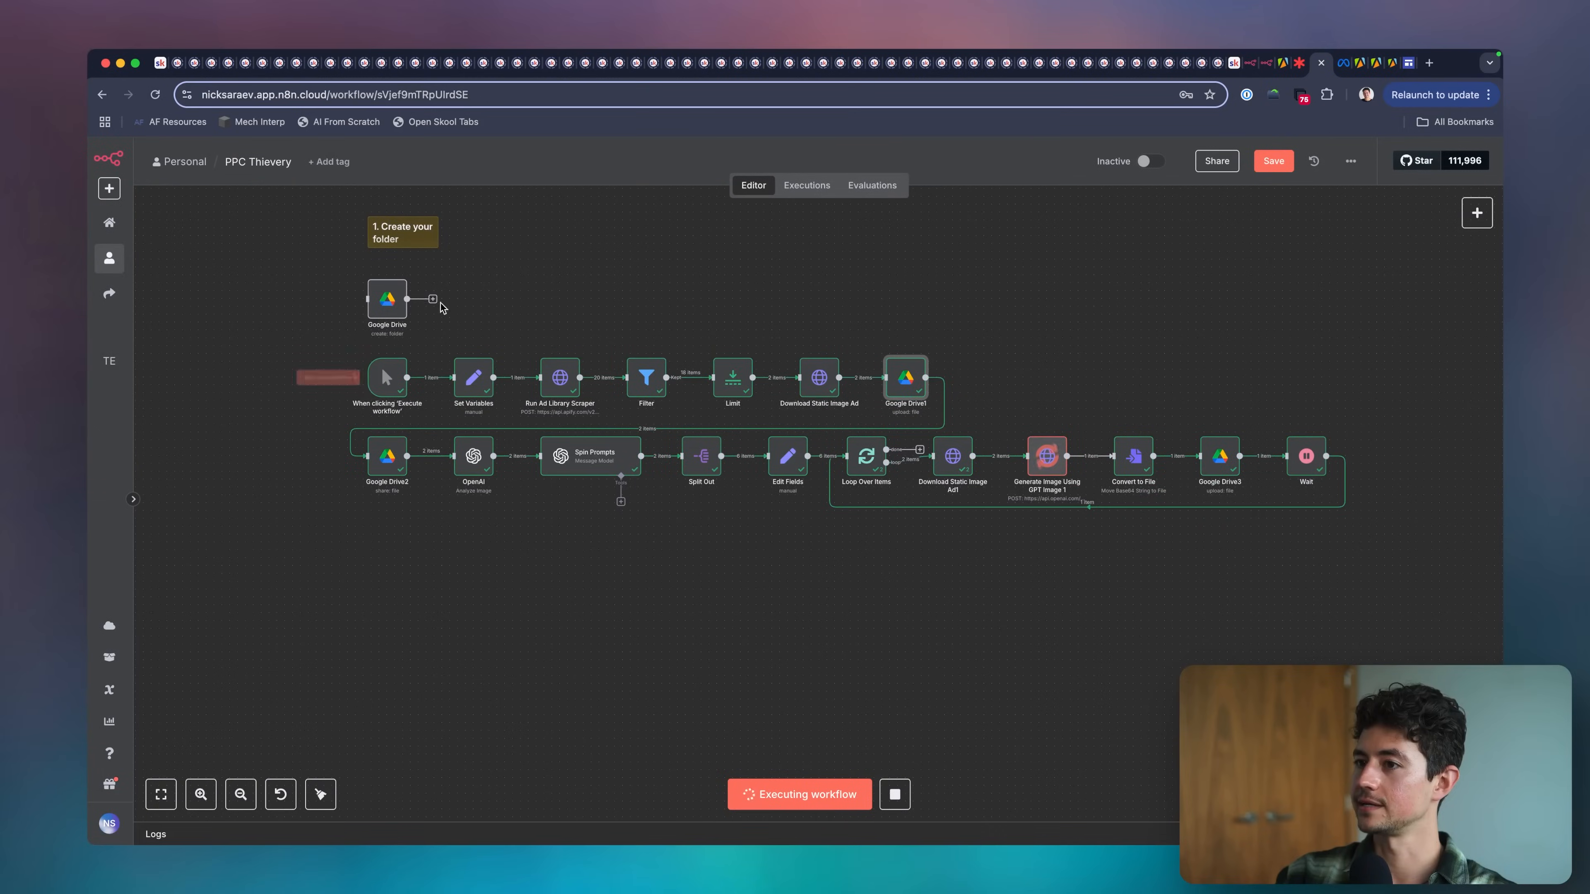
pyautogui.doubleClick(486, 385)
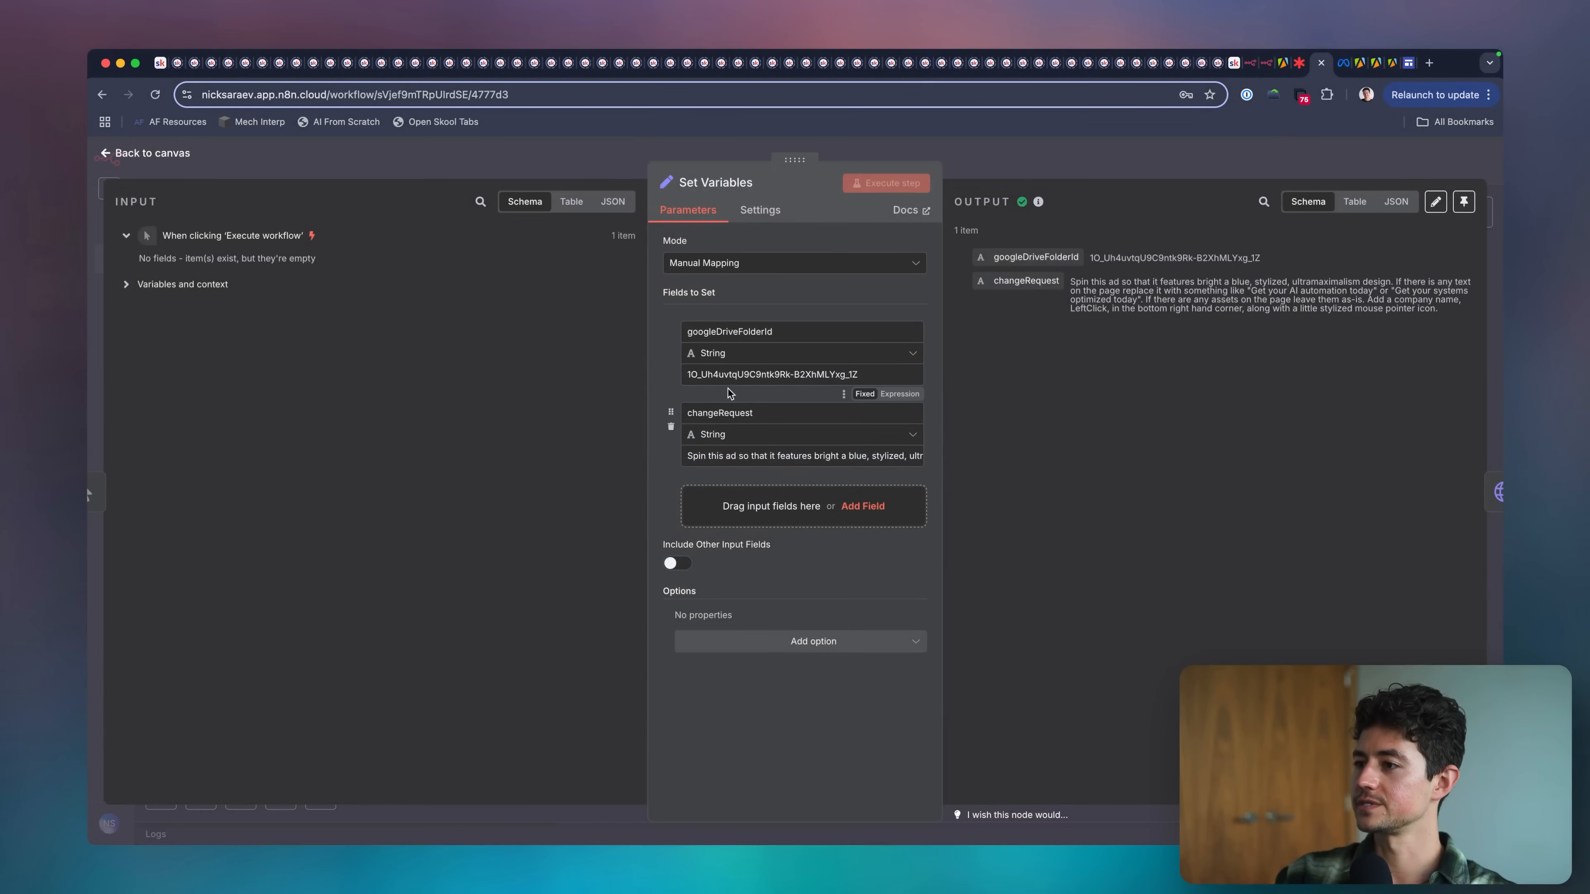
pyautogui.tripleClick(725, 375)
pyautogui.press('super+c')
# Open the Google Drive folder matching googleDriveFolderId in a new browser tab, check its contents, and return to the workflow canvas.
pyautogui.press('super+t')
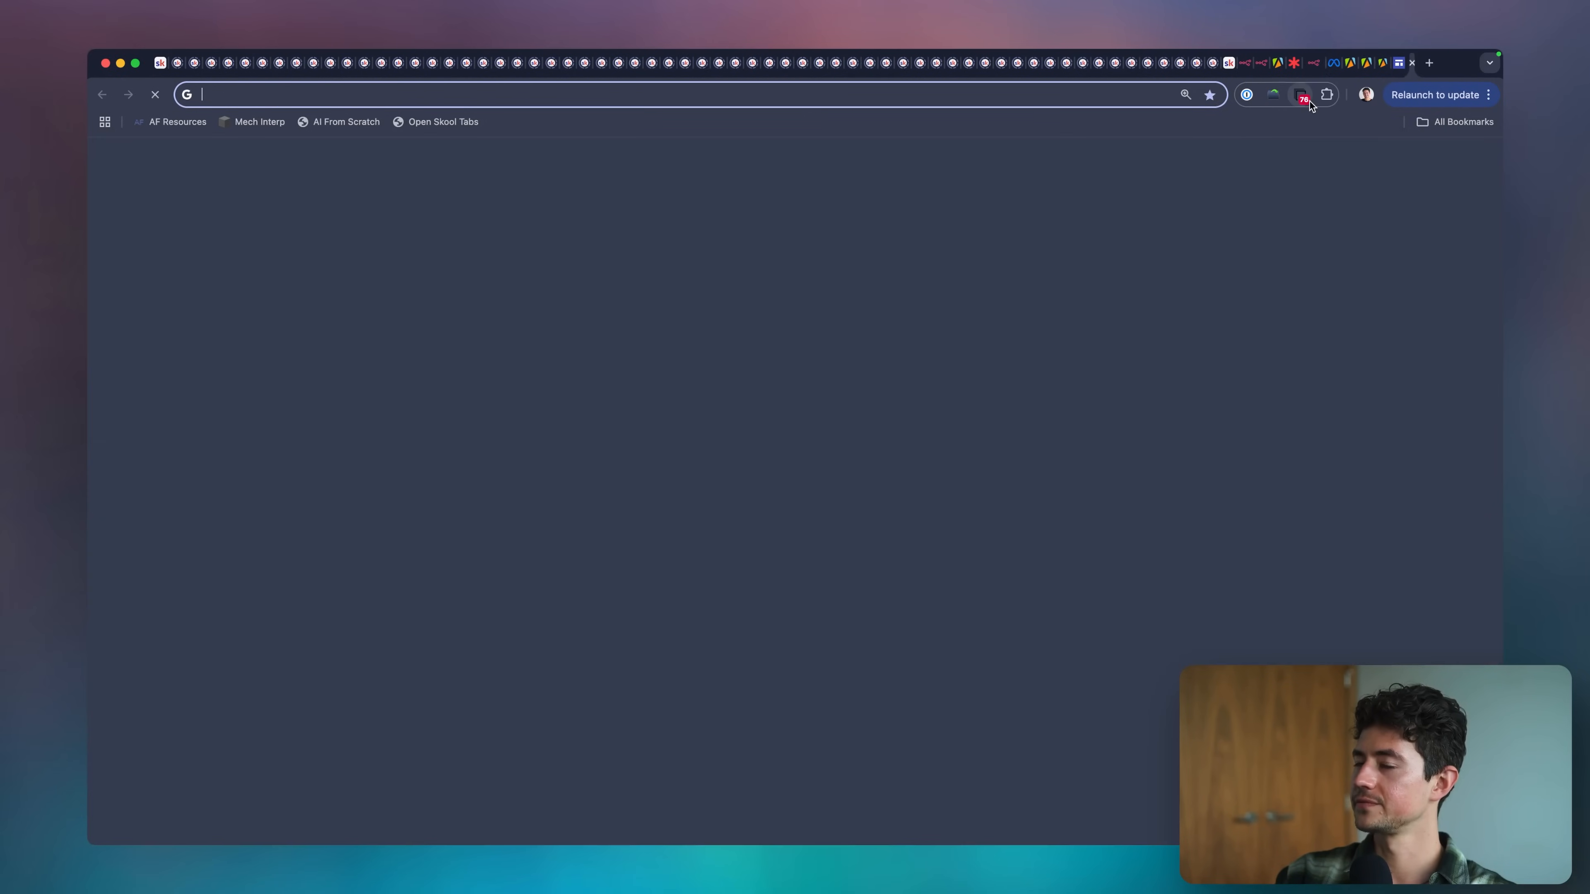
pyautogui.write('drive.google.com')
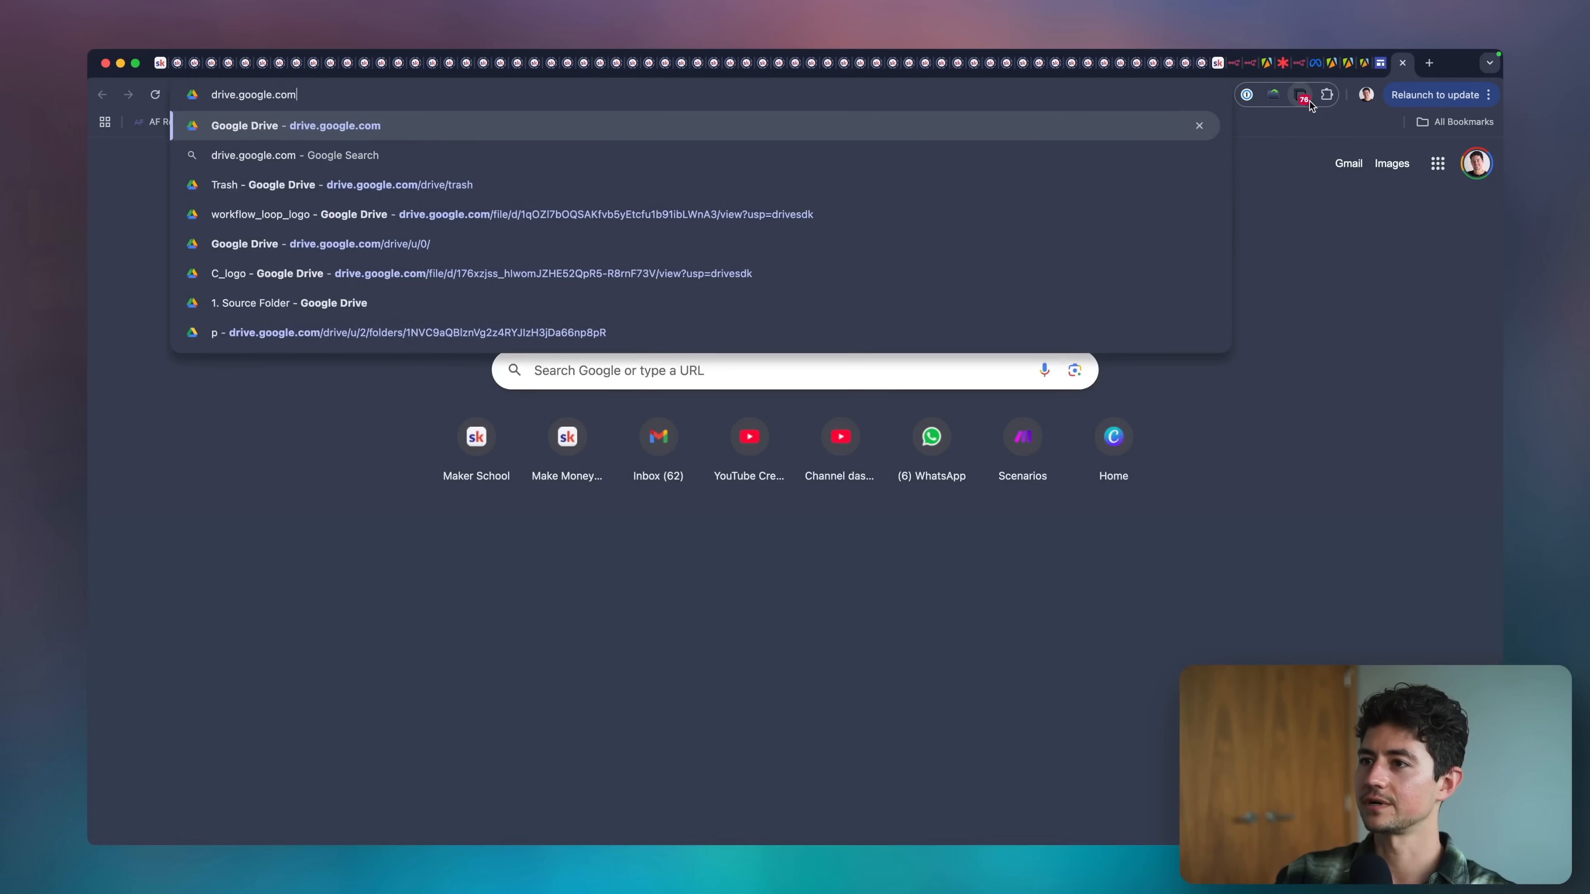
pyautogui.press('Down')
pyautogui.press('Down')
pyautogui.press('Down')
pyautogui.press('Down')
pyautogui.press('Down')
pyautogui.press('Down')
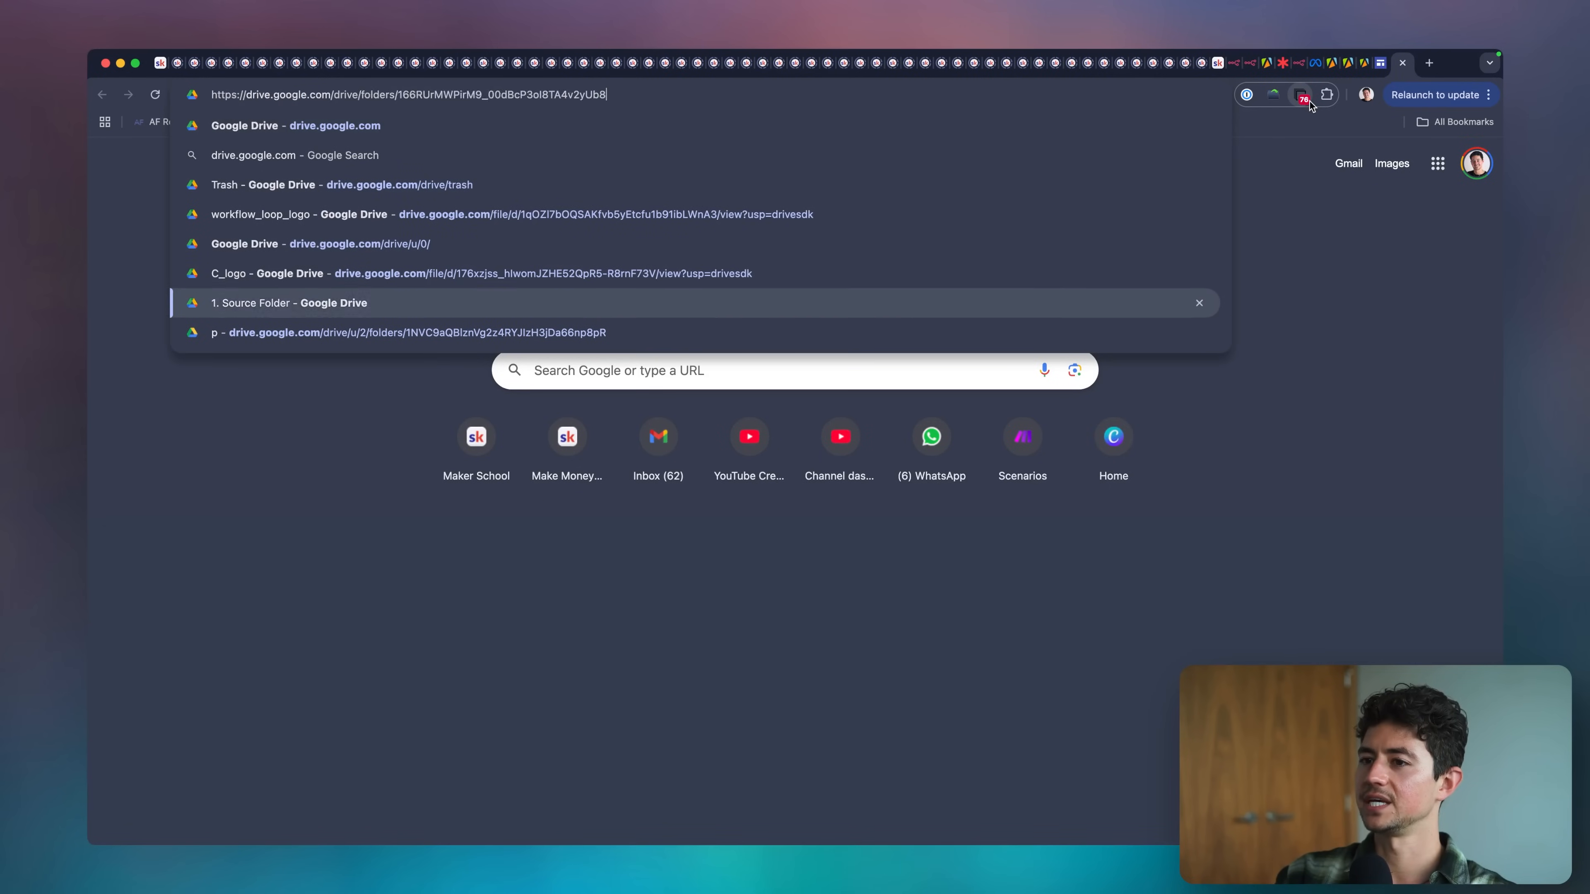
pyautogui.press('Down')
pyautogui.hotkey('alt', 'shift', 'Left')
pyautogui.press('super+v')
pyautogui.press('Return')
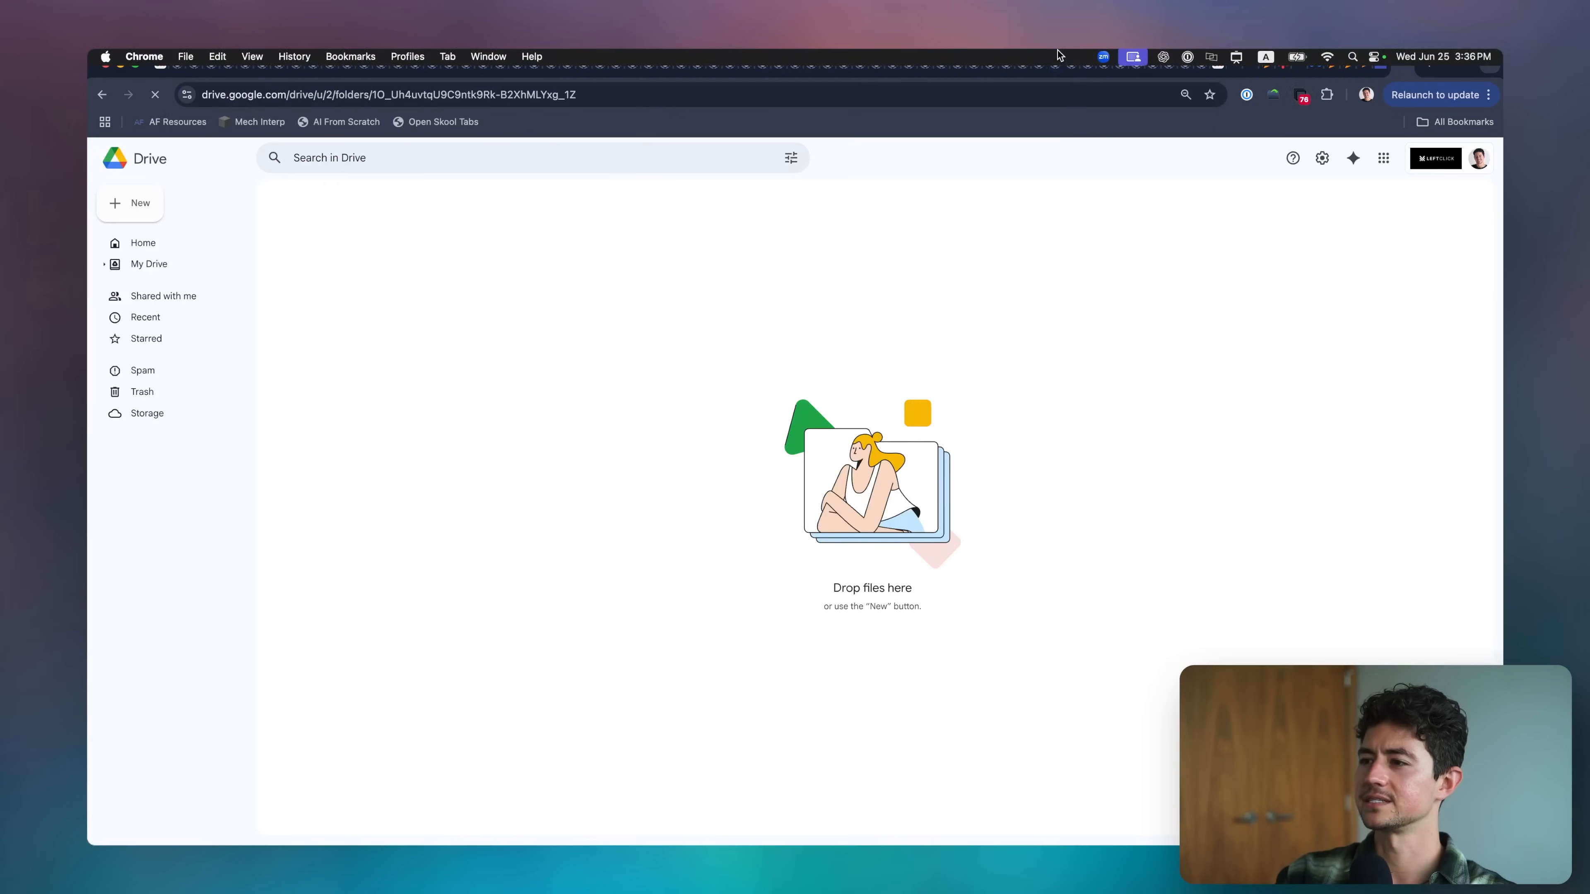
pyautogui.click(808, 87)
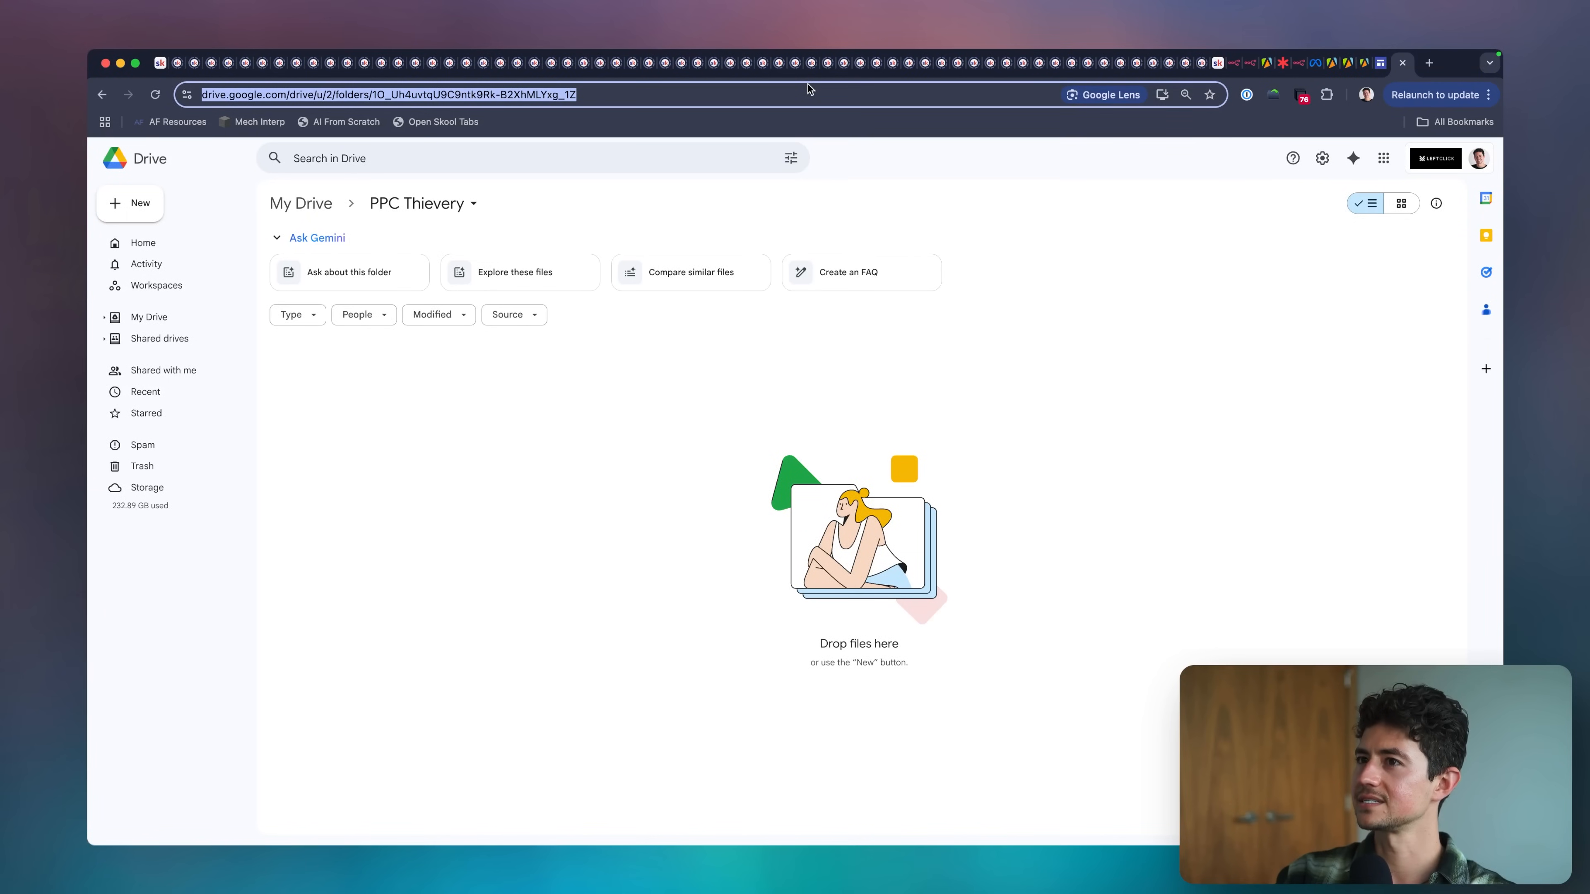
pyautogui.press('Return')
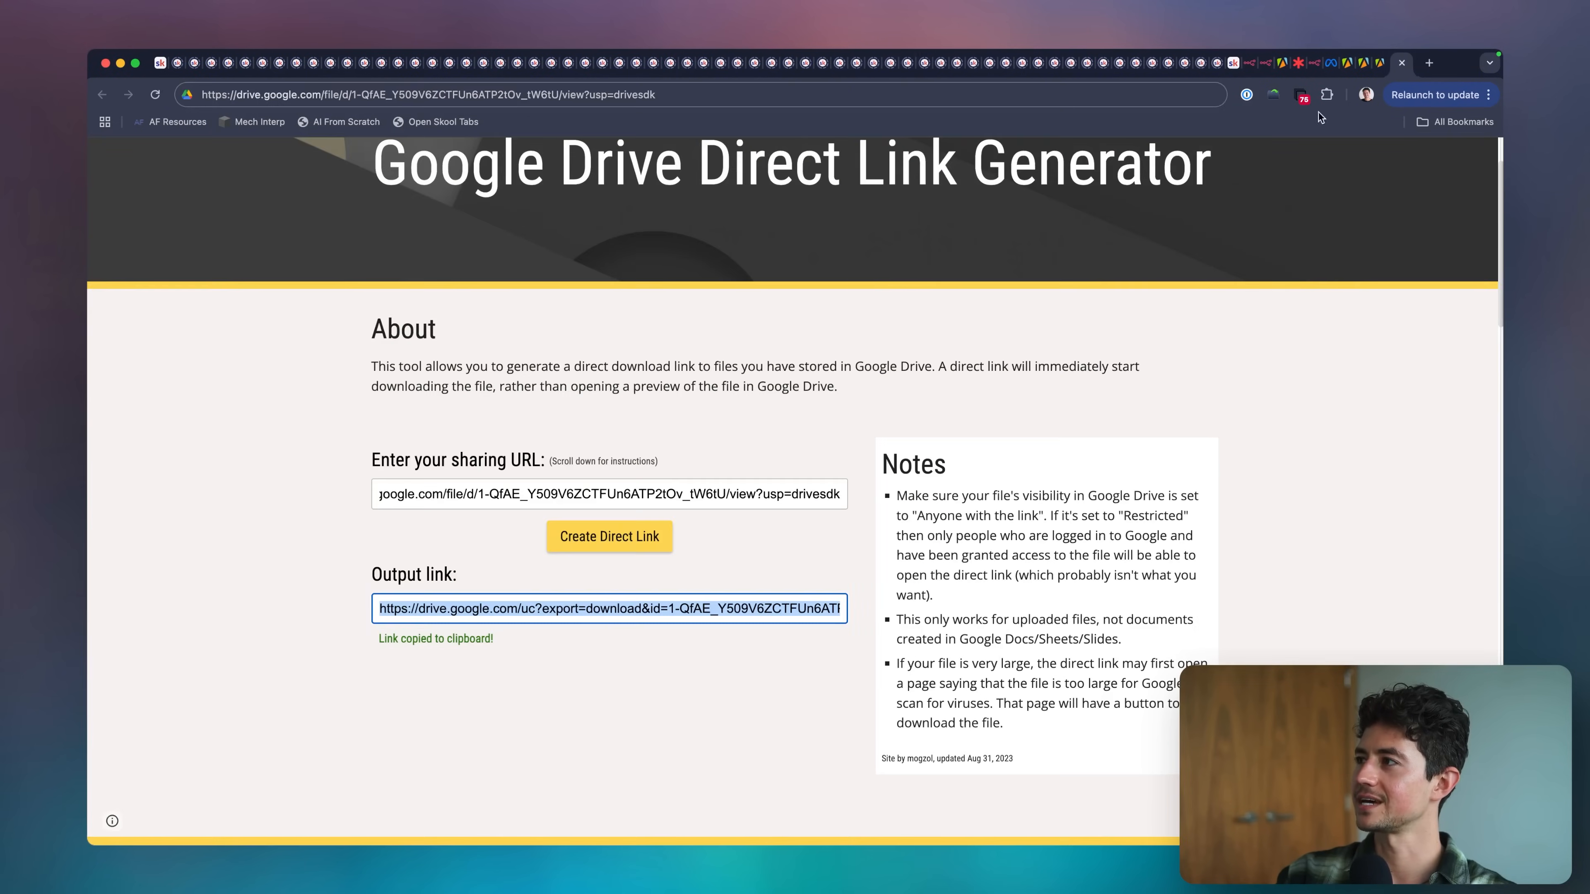
pyautogui.click(1312, 70)
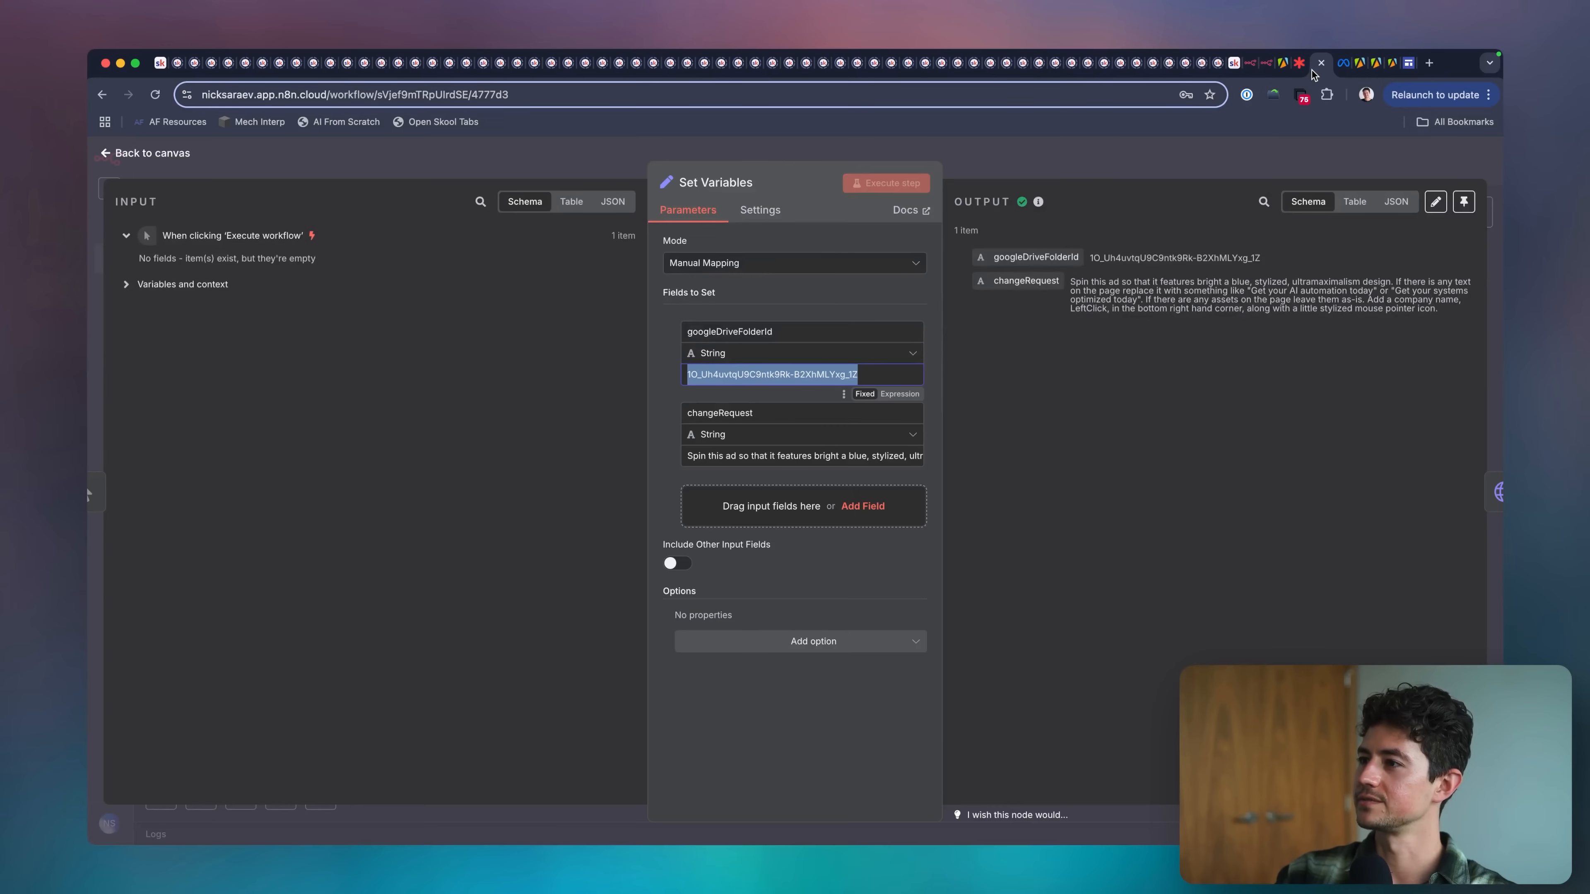
pyautogui.click(1099, 162)
pyautogui.scroll(-1, 1012, 300)
pyautogui.hscroll(-1, 1012, 299)
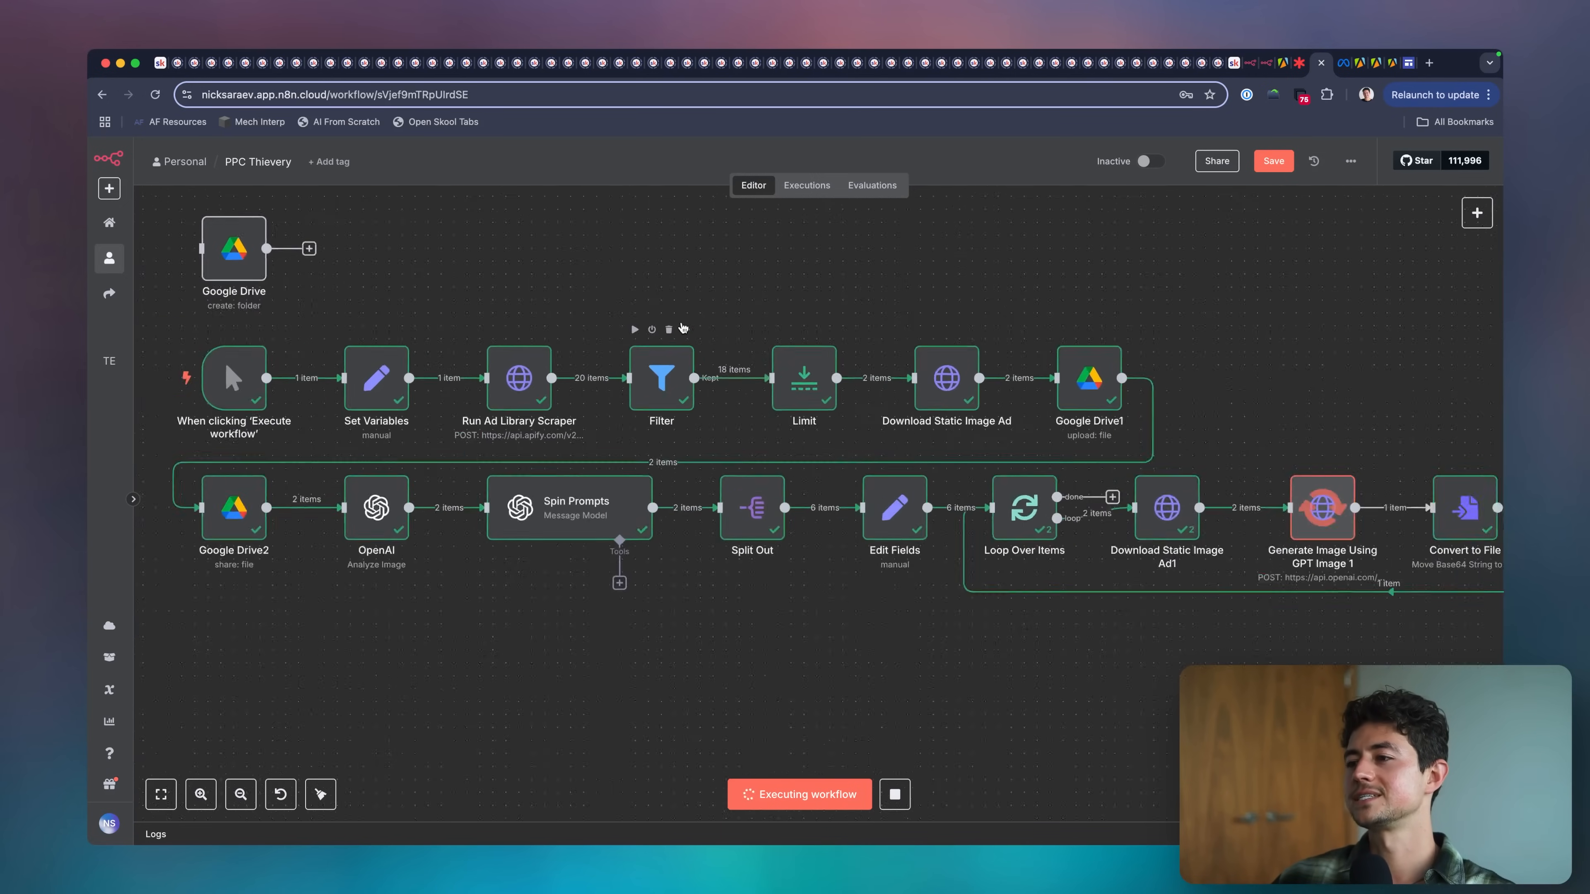
pyautogui.scroll(5, 683, 325)
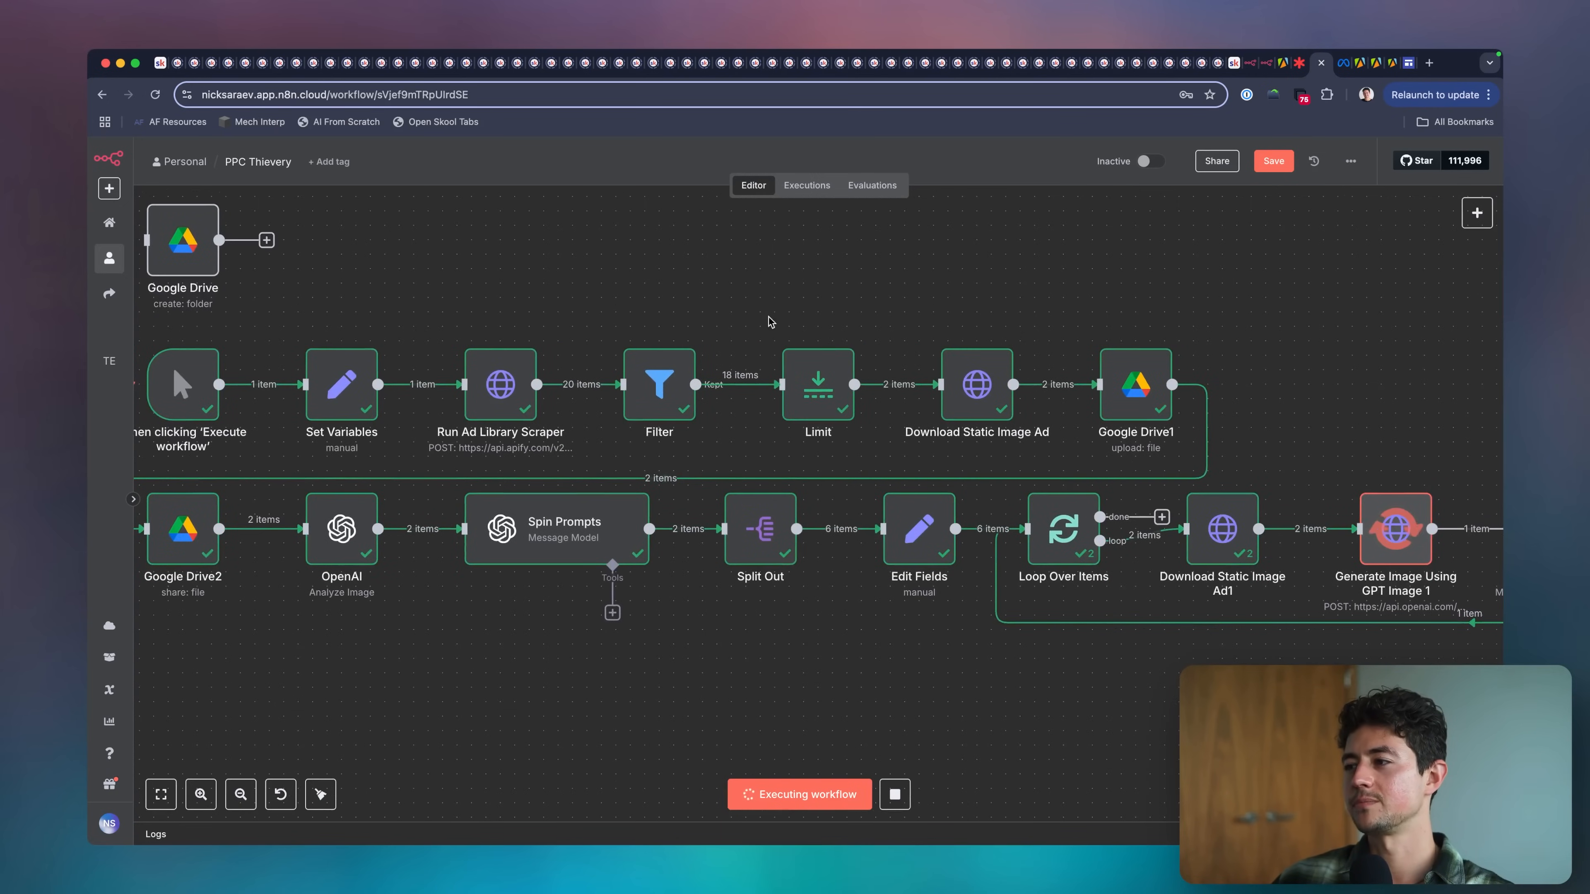
pyautogui.moveTo(771, 391)
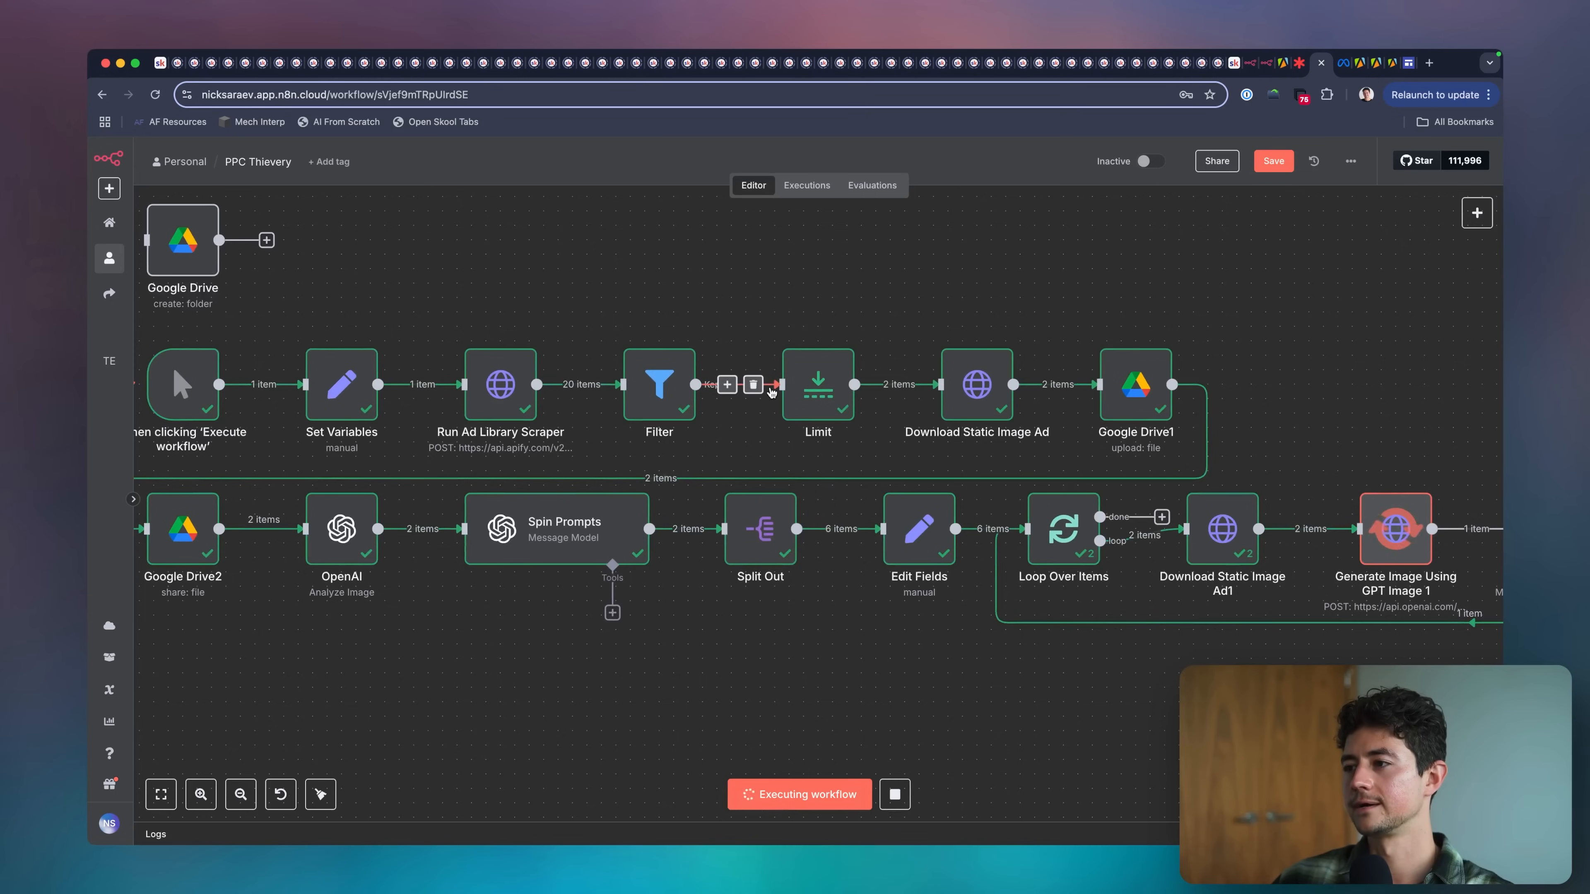
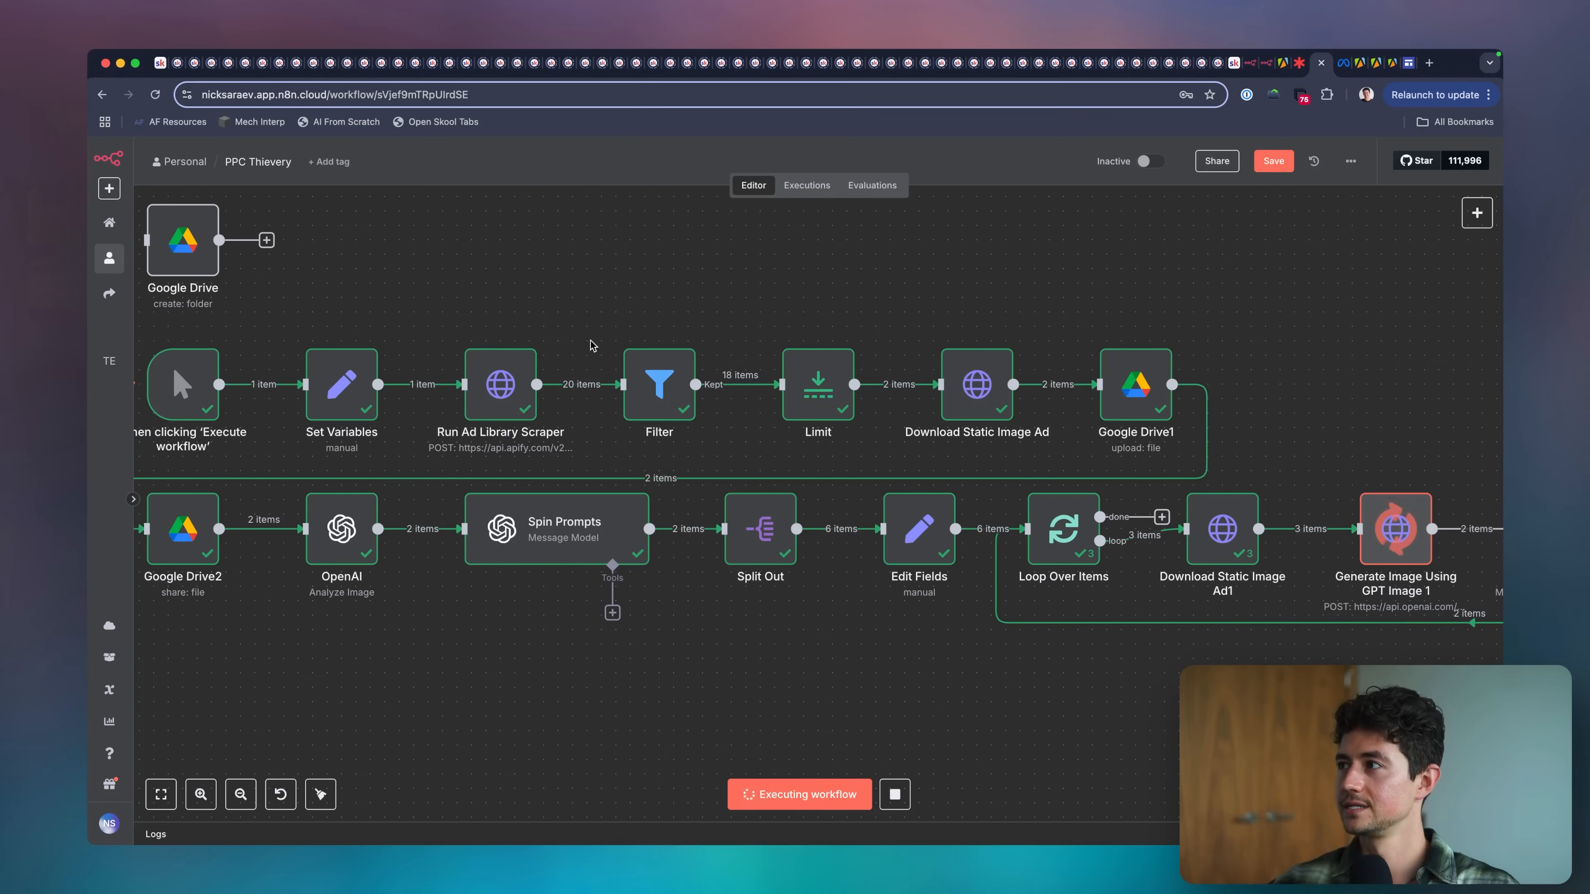
# Switch to the Lucidspark board, redraw the freehand cylinder, and draw two arrows branching down from it.
pyautogui.hotkey('ctrl', 'shift', 'Tab')
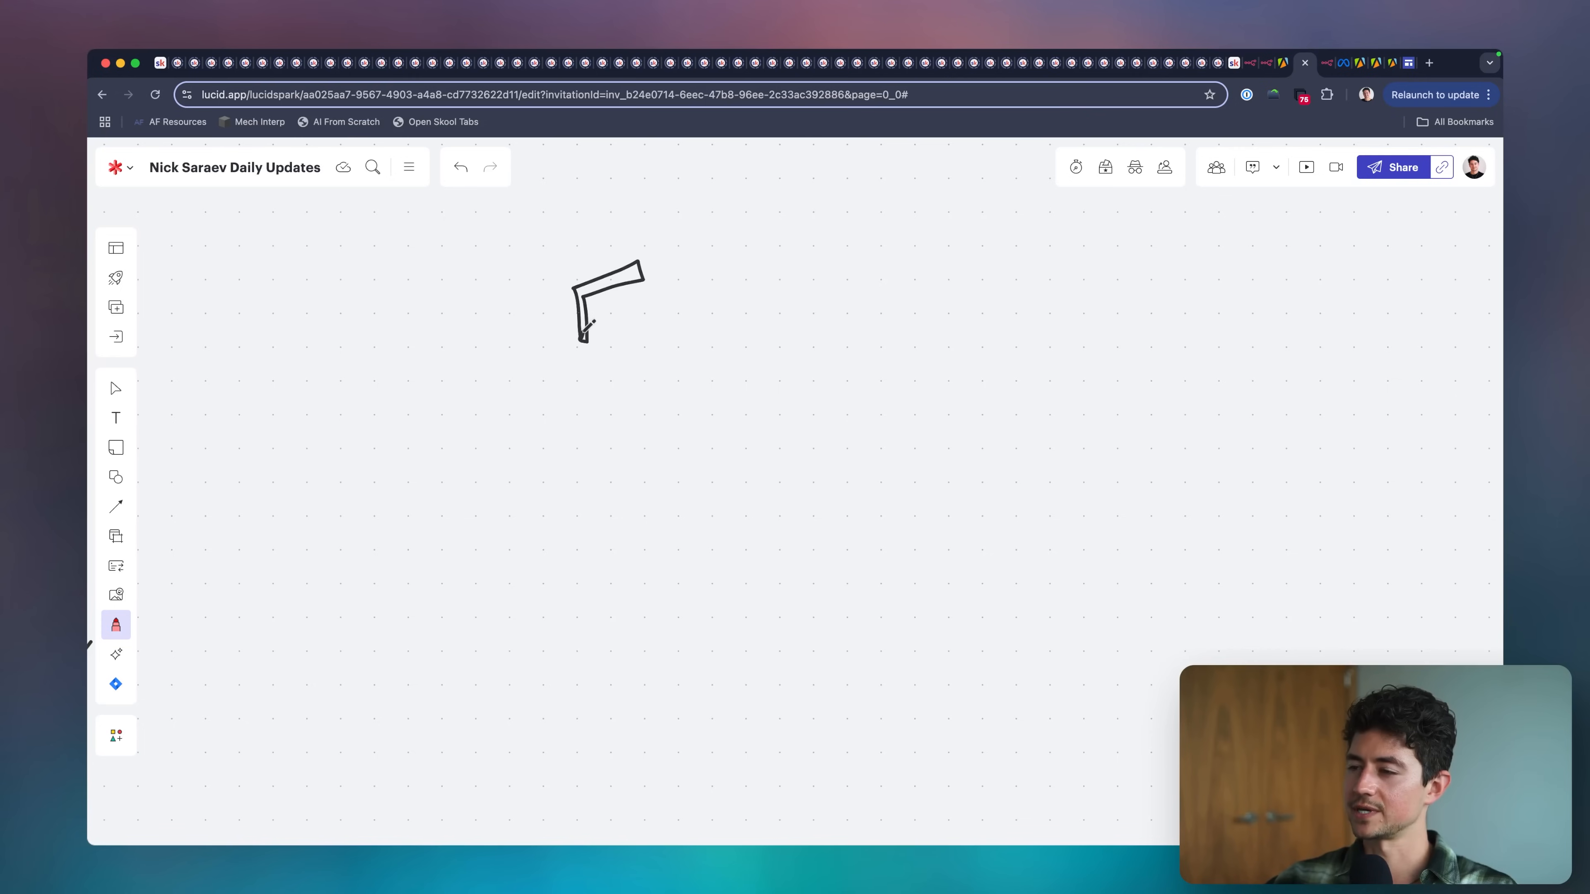
pyautogui.moveTo(588, 327); pyautogui.dragTo(655, 323)
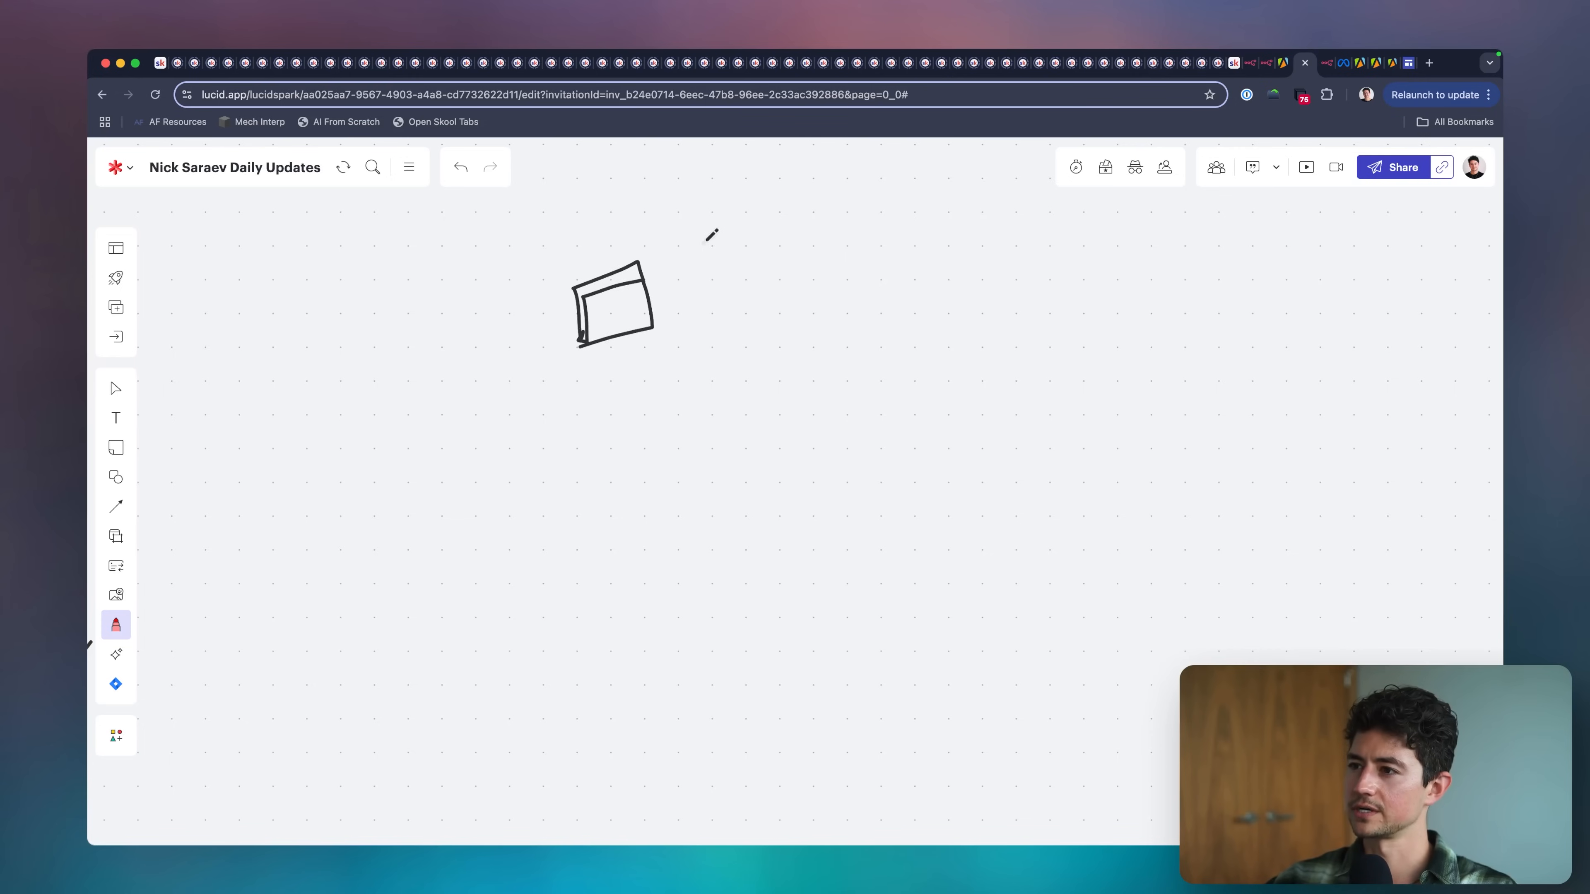
pyautogui.press('super+z')
pyautogui.moveTo(551, 285)
pyautogui.mouseDown()
pyautogui.moveTo(561, 341)
pyautogui.moveTo(613, 265)
pyautogui.mouseUp()
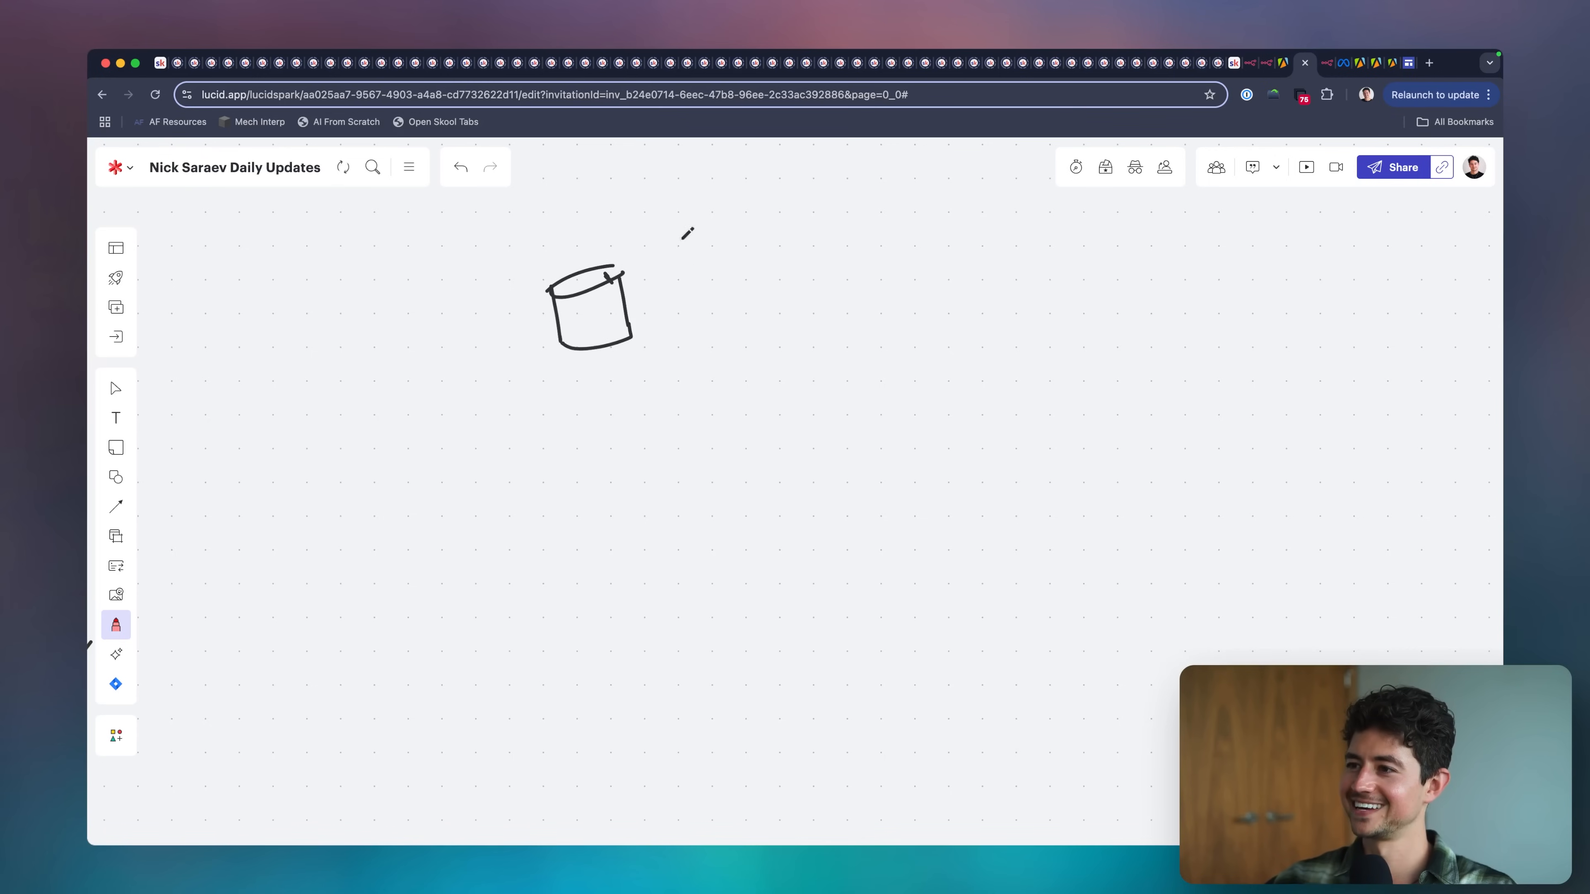
pyautogui.moveTo(562, 380); pyautogui.dragTo(498, 458)
pyautogui.moveTo(647, 379); pyautogui.dragTo(682, 414)
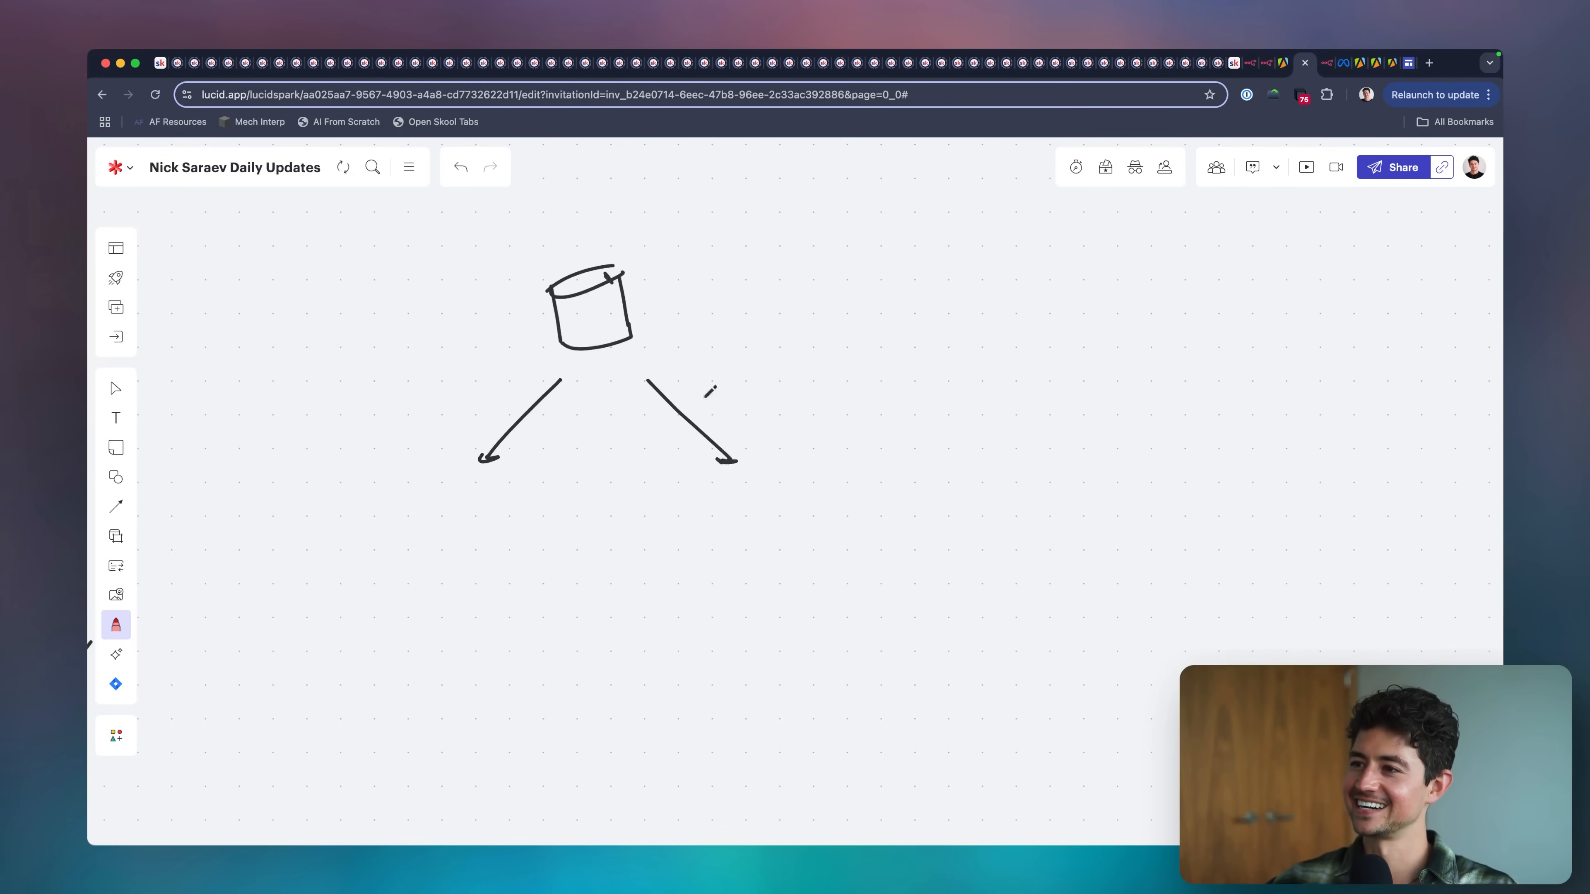
# Duplicate the cylinder above the original and give the copy the thinnest line thickness.
pyautogui.press('Escape')
pyautogui.moveTo(501, 240); pyautogui.dragTo(718, 375)
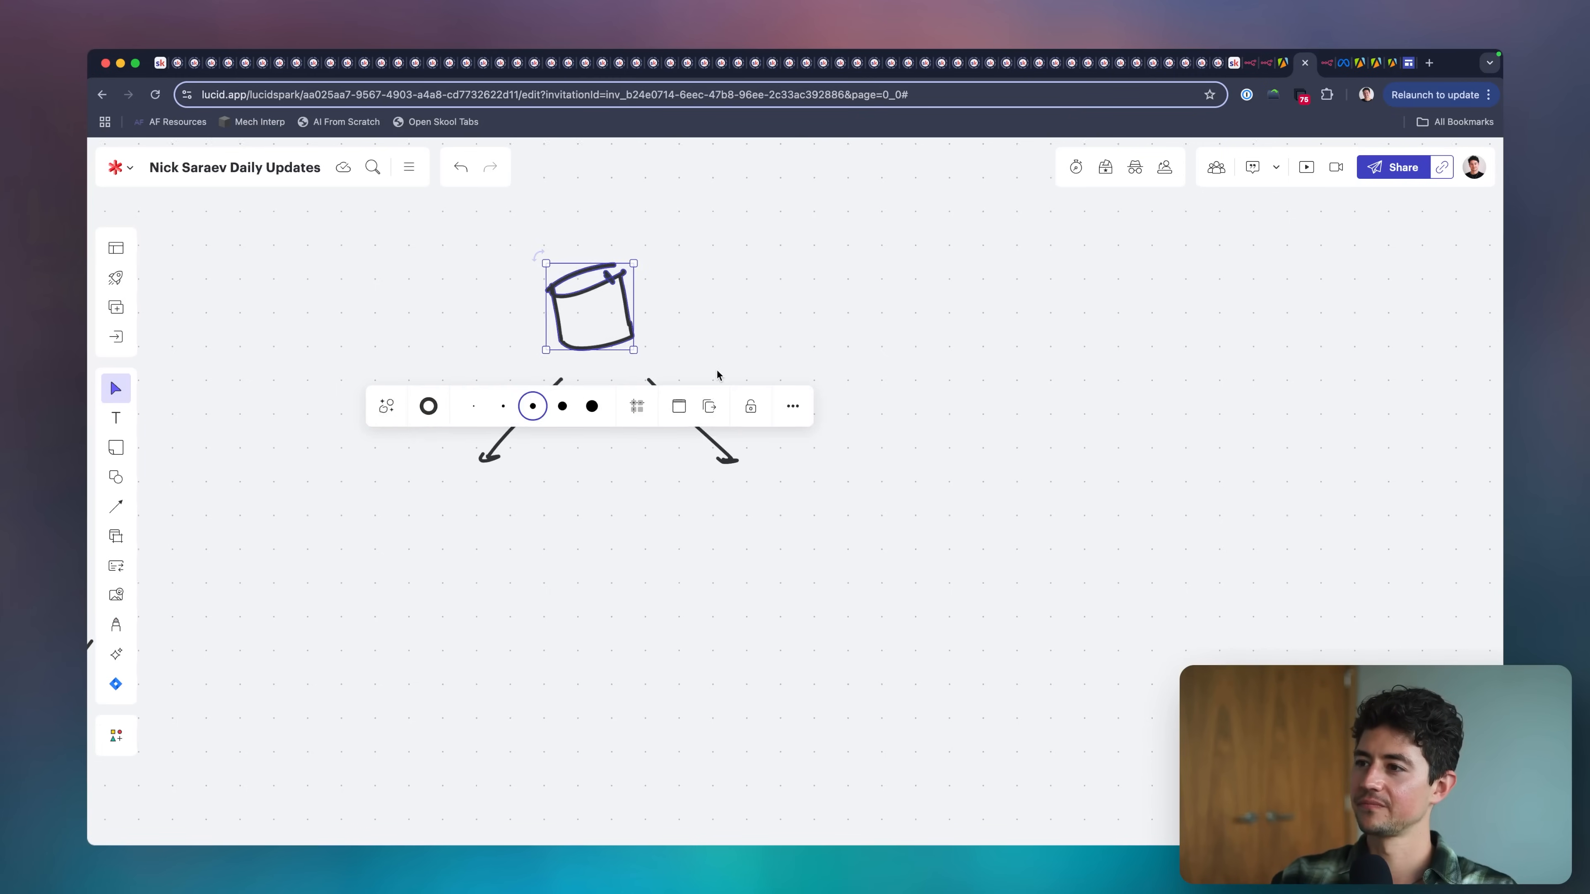
pyautogui.scroll(-1, 618, 461)
pyautogui.click(616, 460)
pyautogui.hscroll(-3, 617, 460)
pyautogui.scroll(5, 673, 400)
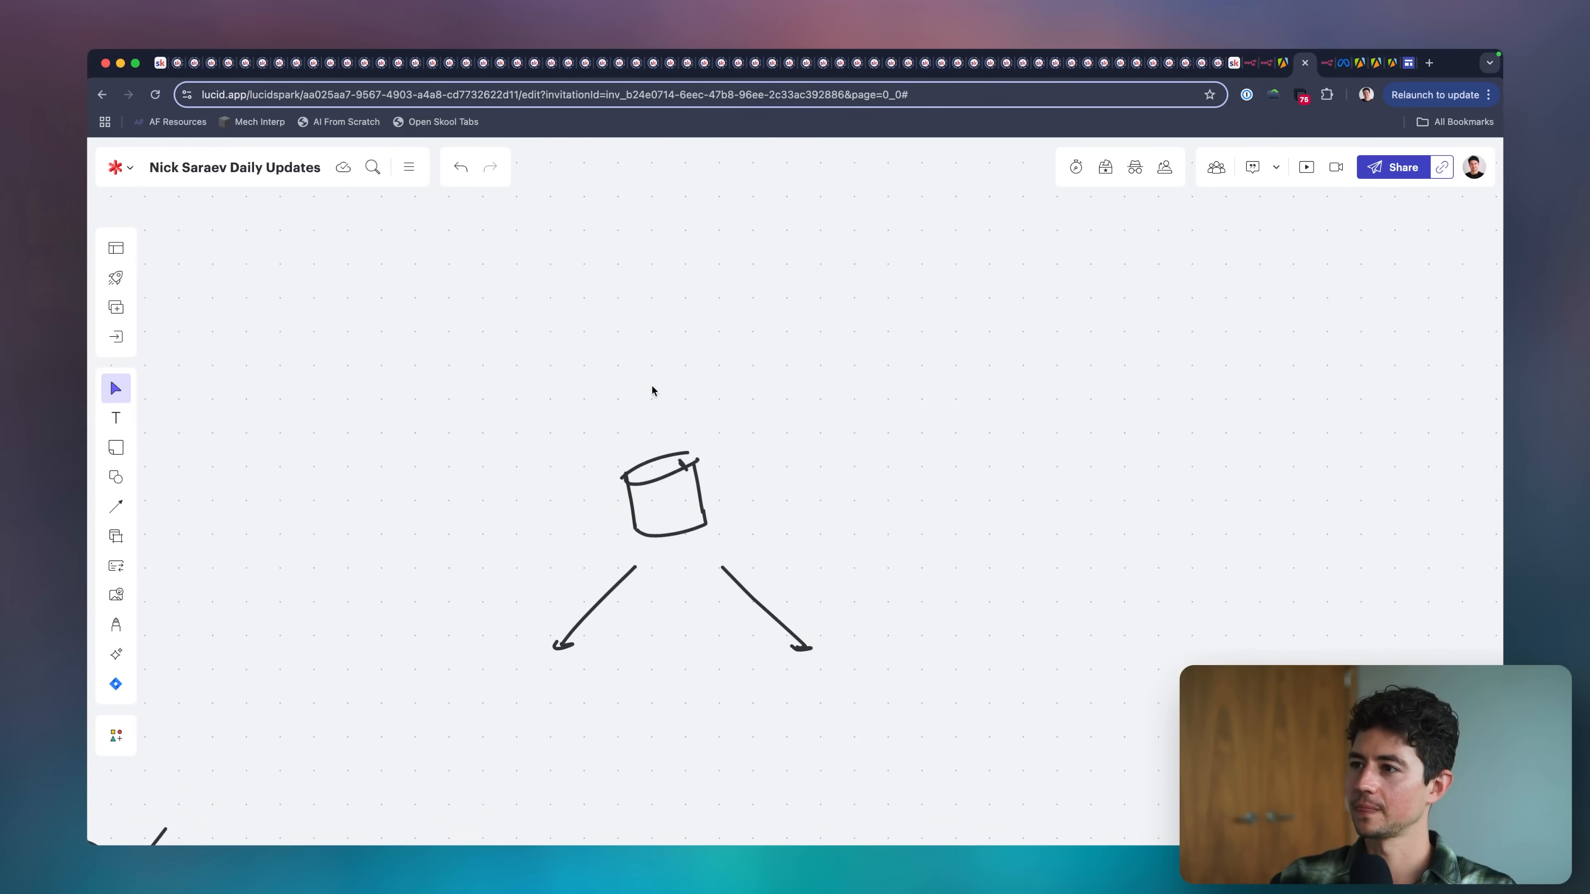
pyautogui.press('super+v')
pyautogui.moveTo(653, 324); pyautogui.dragTo(674, 309)
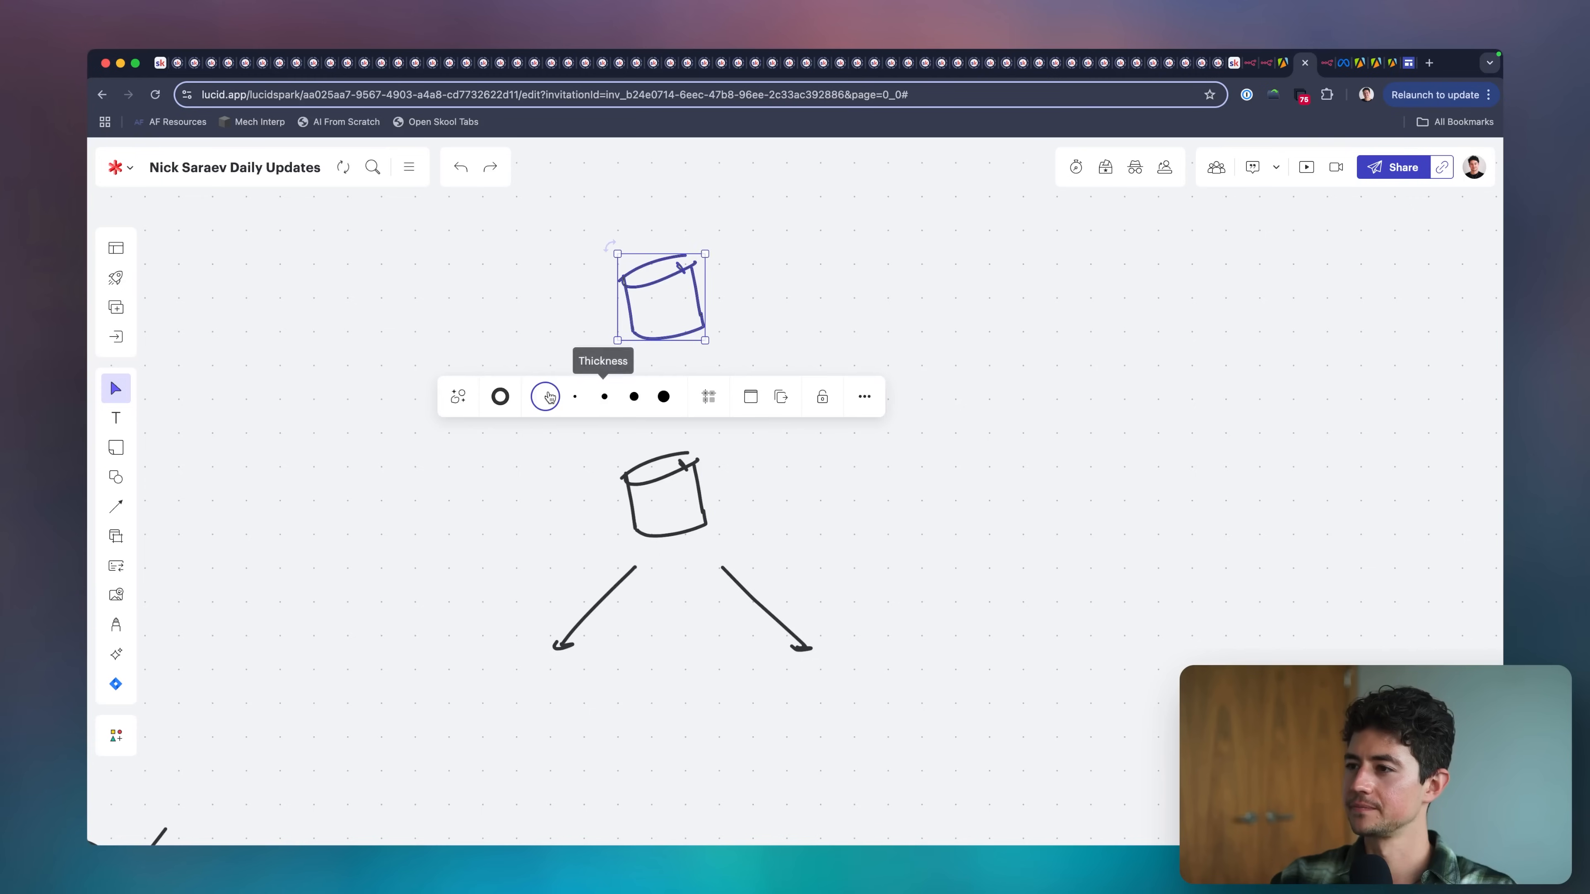
pyautogui.click(549, 397)
pyautogui.press('o')
pyautogui.click(341, 497)
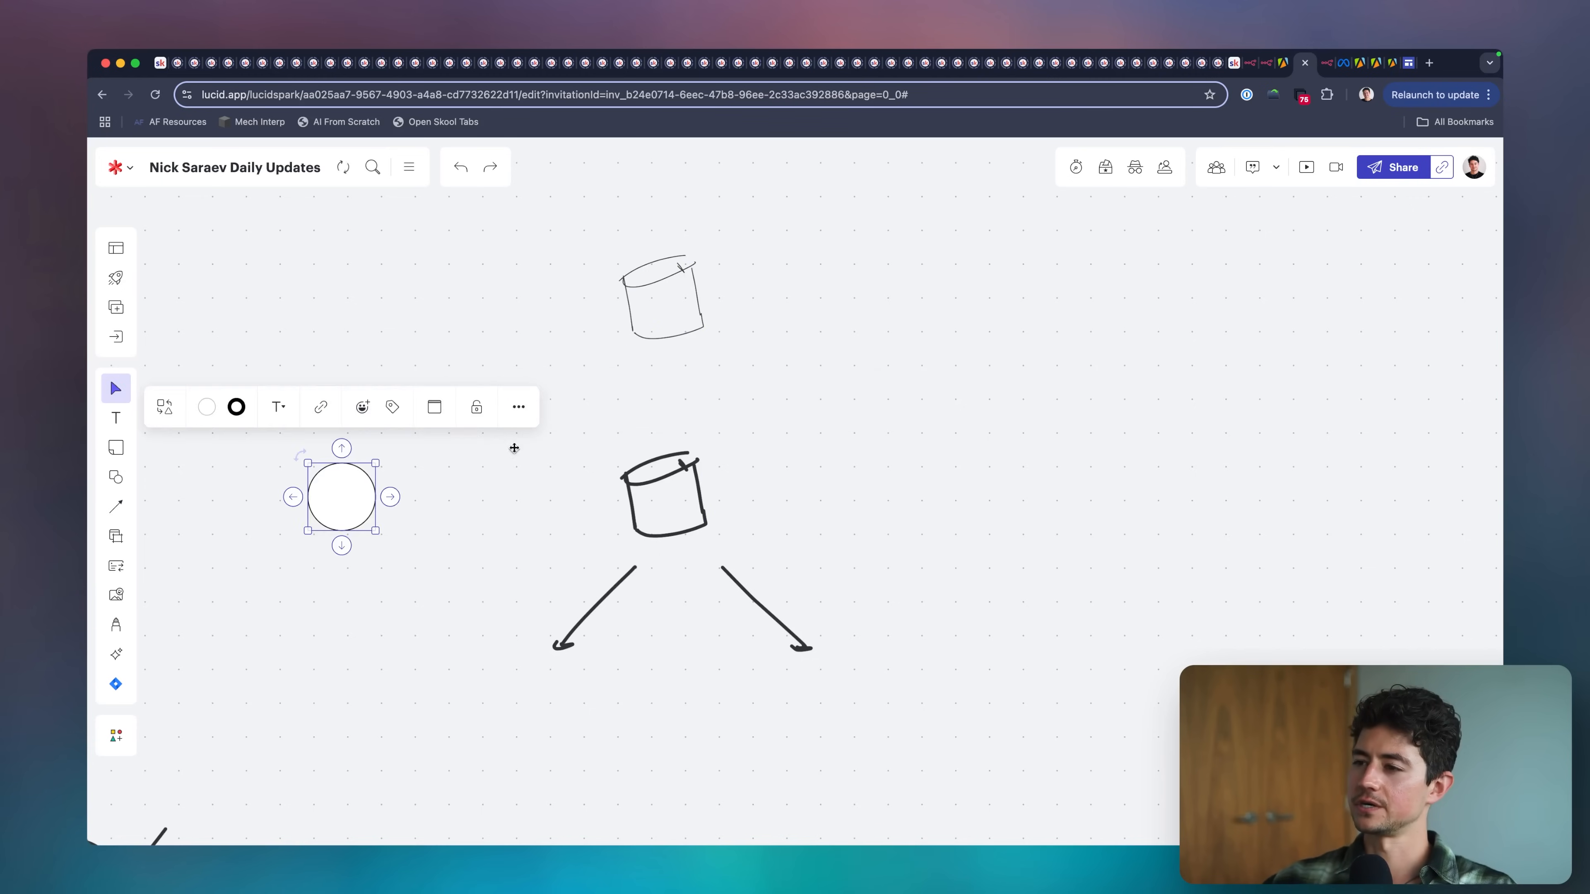
pyautogui.click(640, 400)
pyautogui.press('super+z')
# Draw a downward arrow from the thin upper cylinder to the cylinder below it.
pyautogui.press('p')
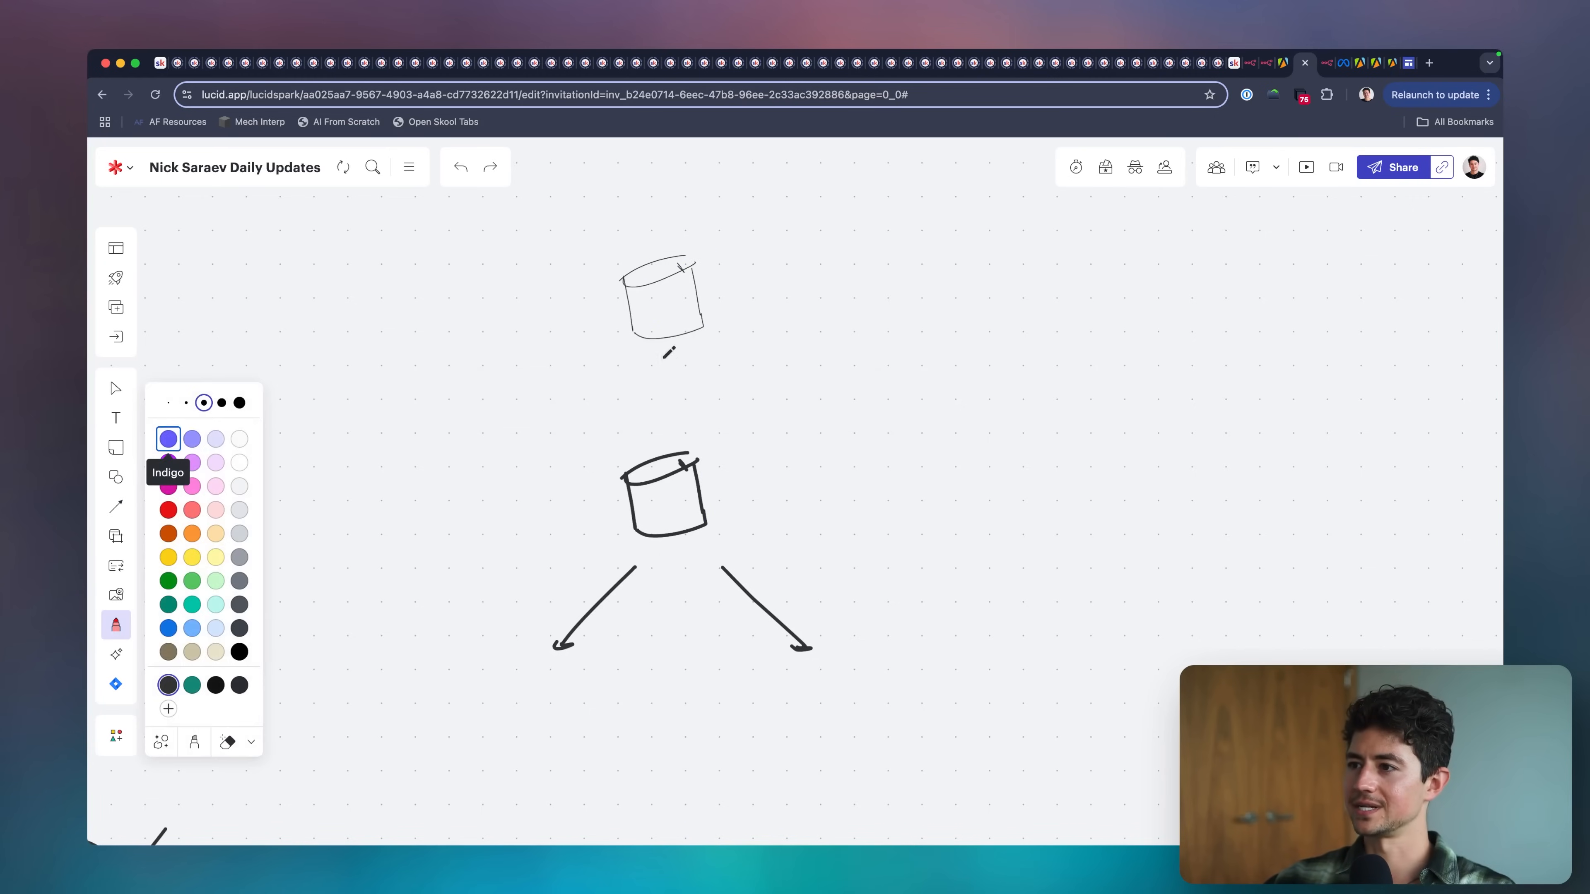
pyautogui.moveTo(660, 359); pyautogui.dragTo(663, 416)
pyautogui.moveTo(657, 412); pyautogui.dragTo(671, 413)
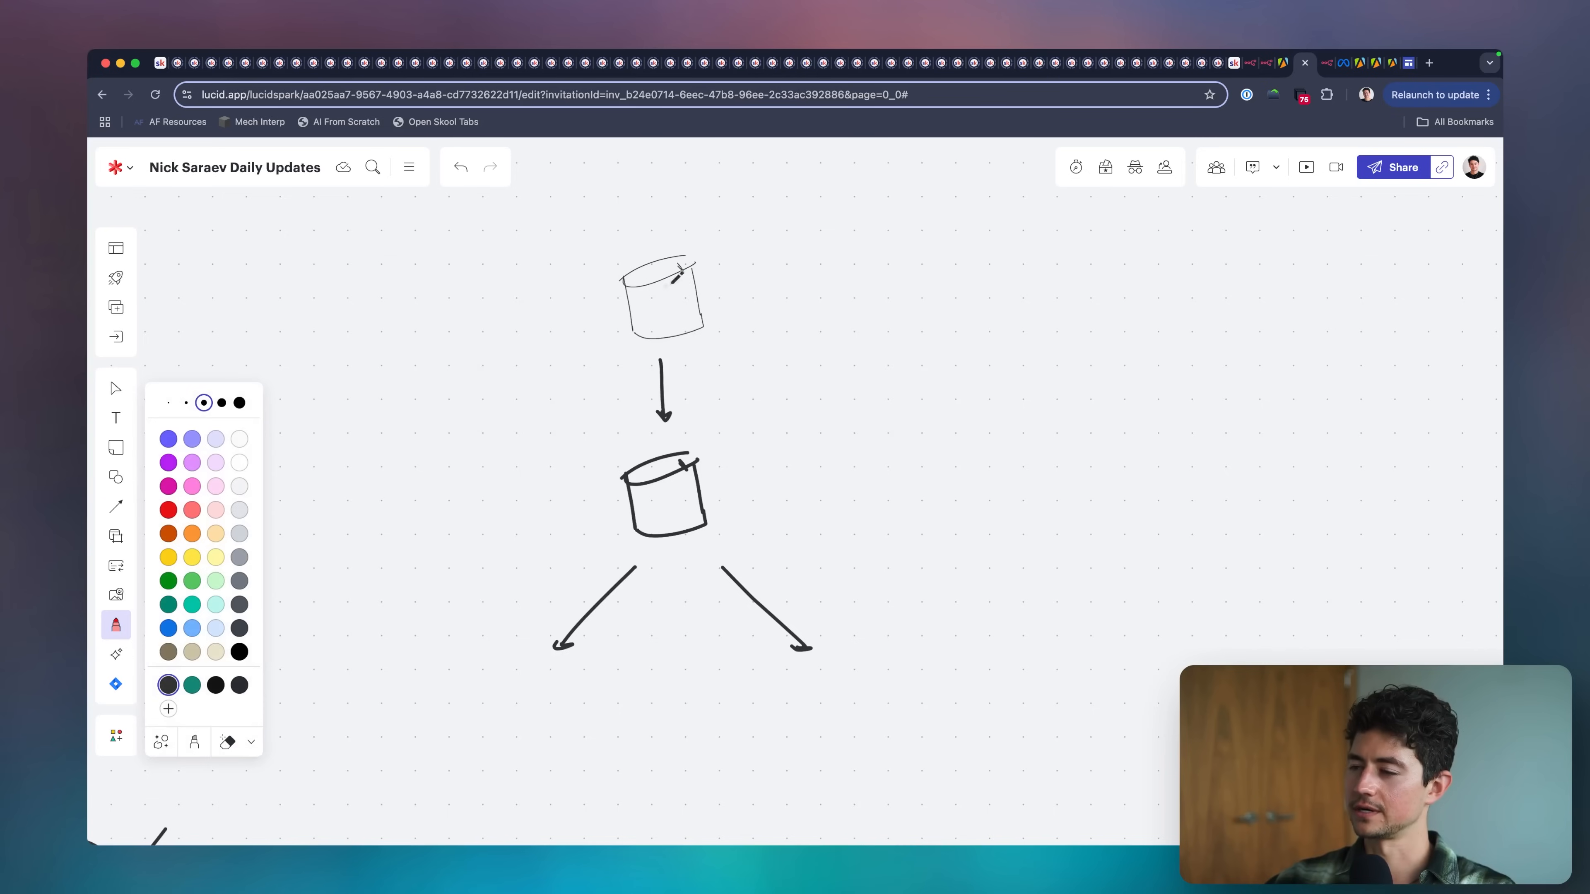
# Copy the middle cylinder and place one duplicate under each of the two branching arrows.
pyautogui.scroll(-4, 606, 452)
pyautogui.hscroll(-3, 606, 452)
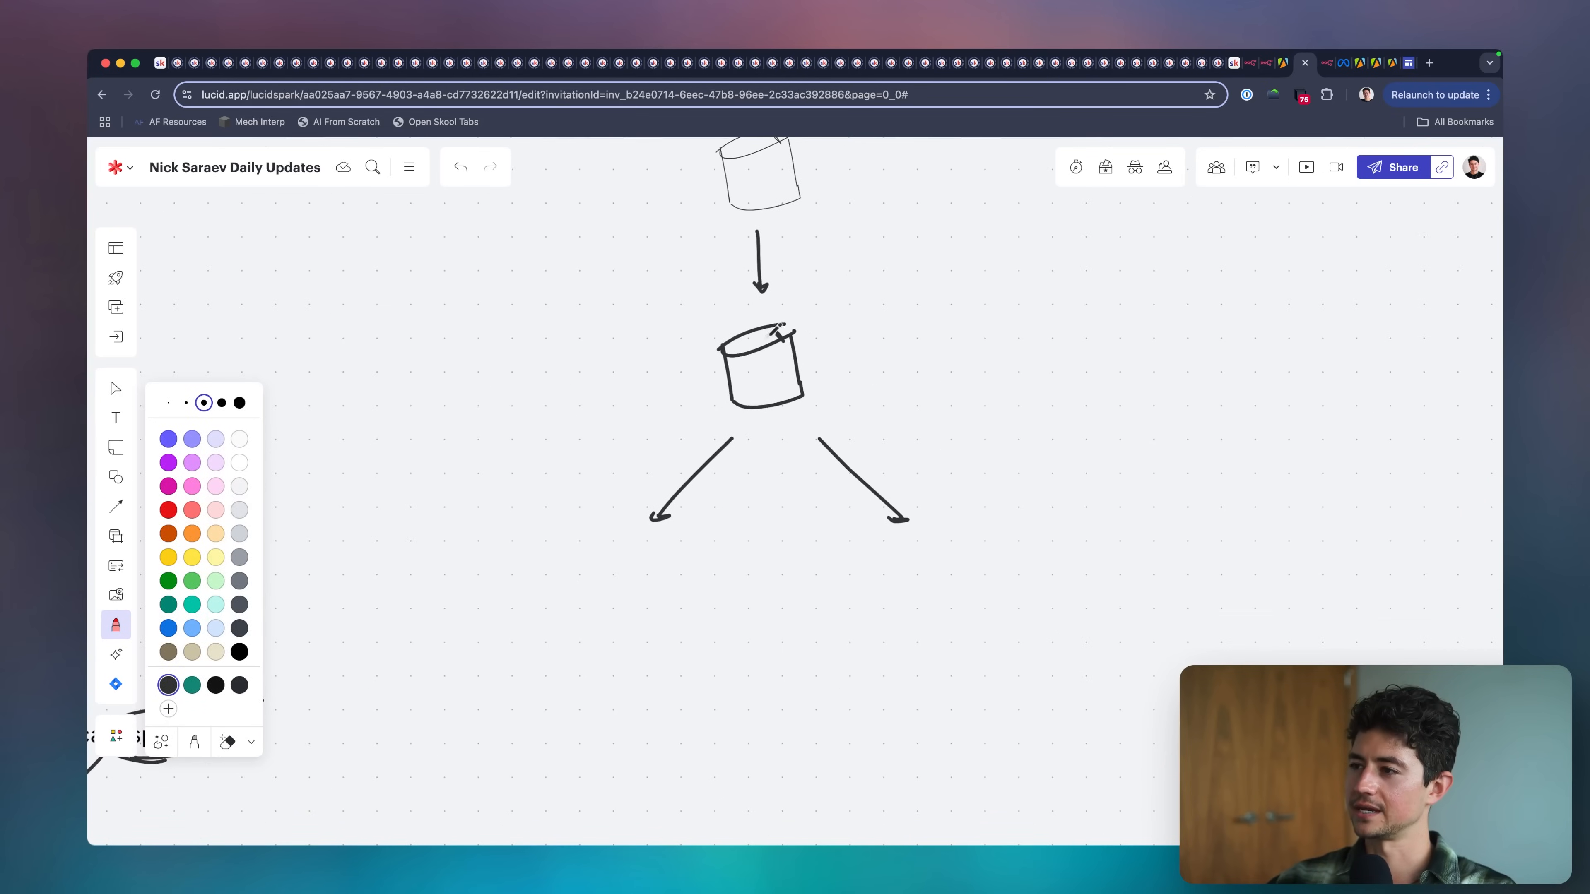
pyautogui.press('v')
pyautogui.moveTo(651, 304); pyautogui.dragTo(877, 437)
pyautogui.click(734, 615)
pyautogui.press('super+v')
pyautogui.moveTo(596, 571); pyautogui.dragTo(601, 583)
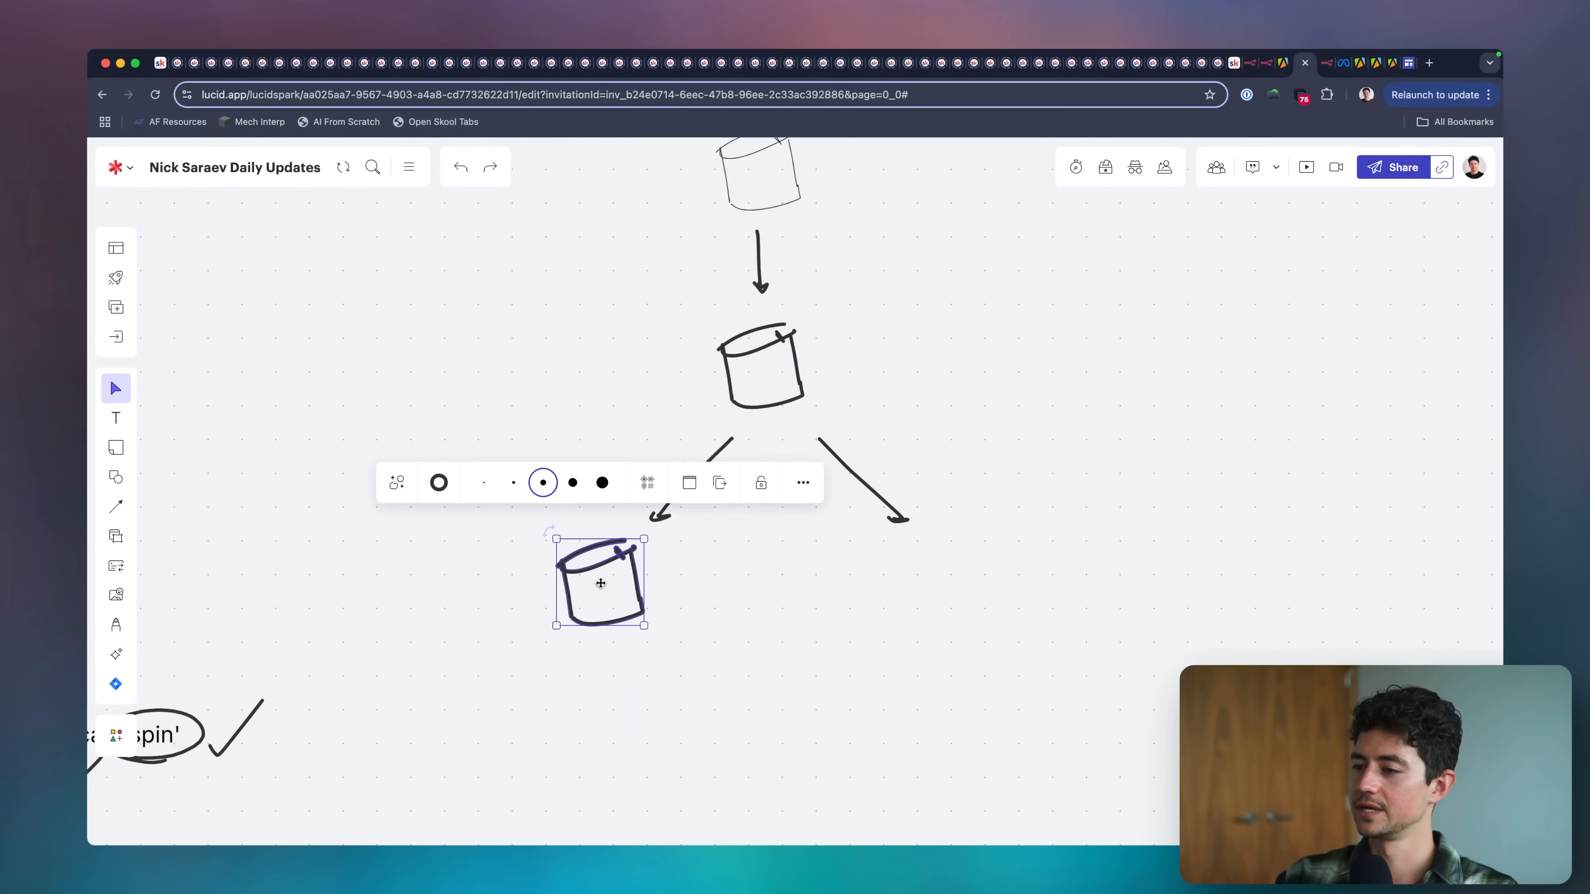
pyautogui.press('super+v')
pyautogui.moveTo(931, 579); pyautogui.dragTo(928, 580)
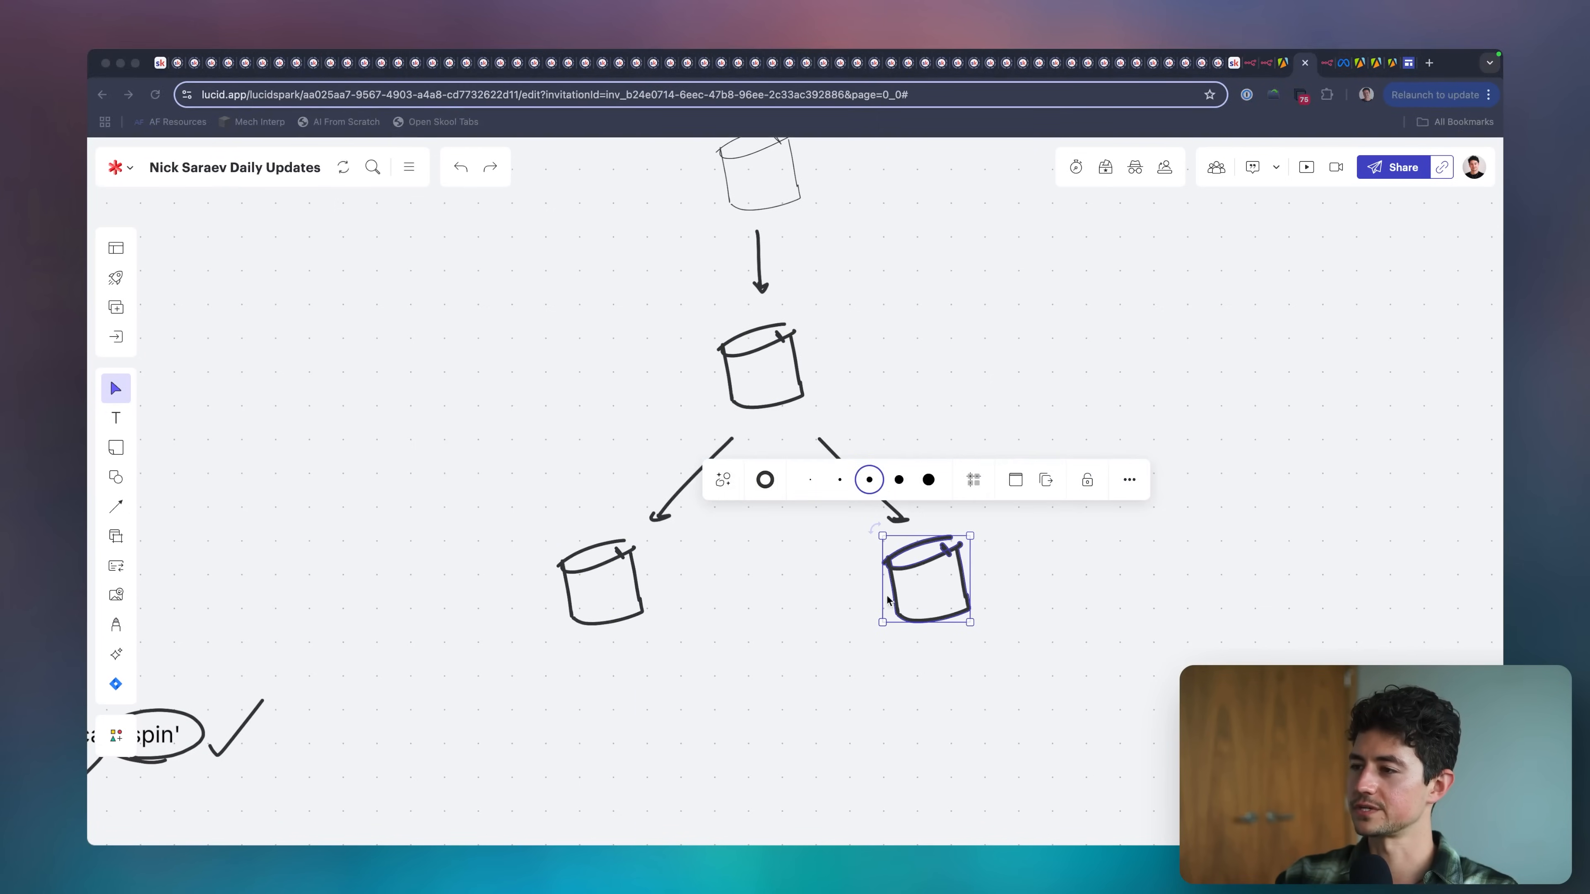
pyautogui.click(754, 633)
# Handwrite the label "LeftClick Images" above the topmost cylinder.
pyautogui.hscroll(1, 754, 632)
pyautogui.hscroll(3, 754, 638)
pyautogui.scroll(1, 755, 638)
pyautogui.scroll(1, 668, 256)
pyautogui.hscroll(-1, 668, 255)
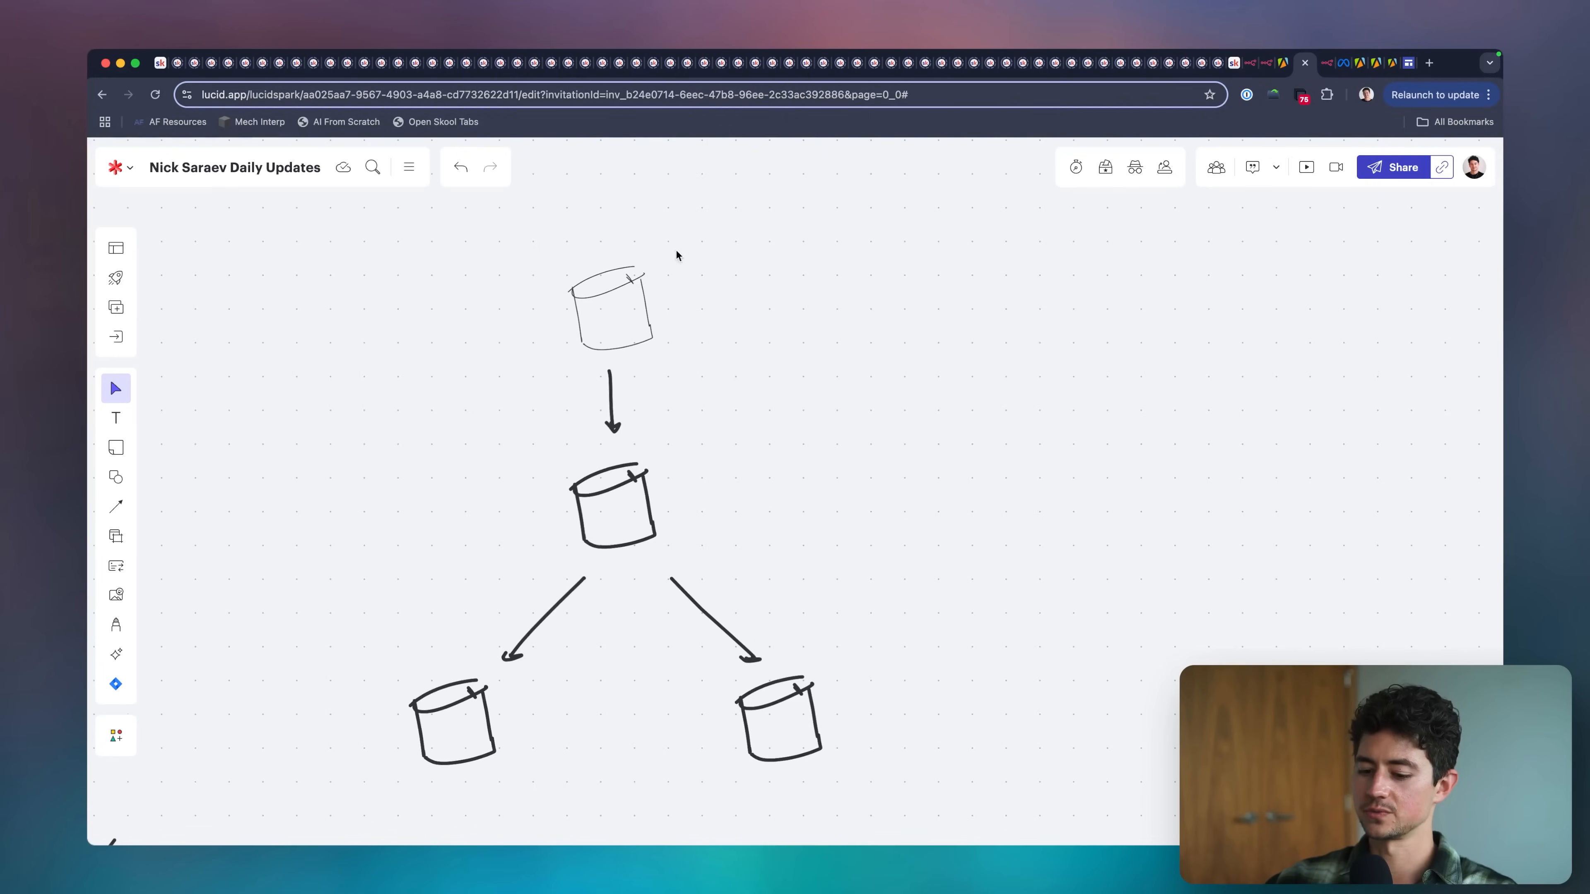
pyautogui.press('m')
pyautogui.scroll(1, 608, 256)
pyautogui.hscroll(-1, 608, 256)
pyautogui.click(562, 270)
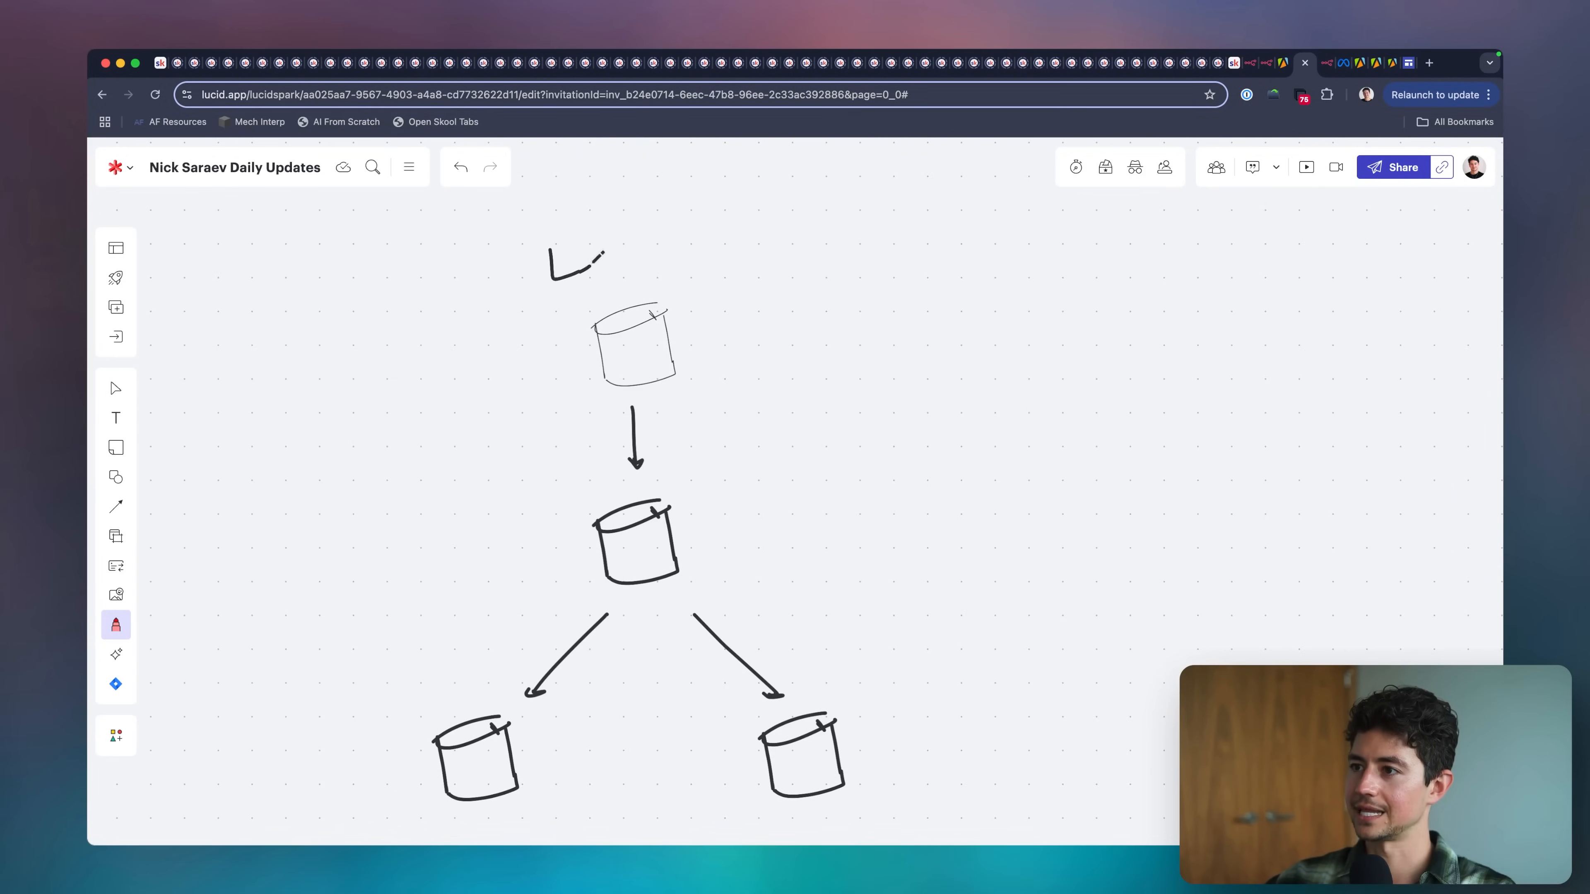
pyautogui.moveTo(603, 253)
pyautogui.mouseDown()
pyautogui.moveTo(619, 238)
pyautogui.moveTo(666, 260)
pyautogui.moveTo(879, 262)
pyautogui.mouseUp()
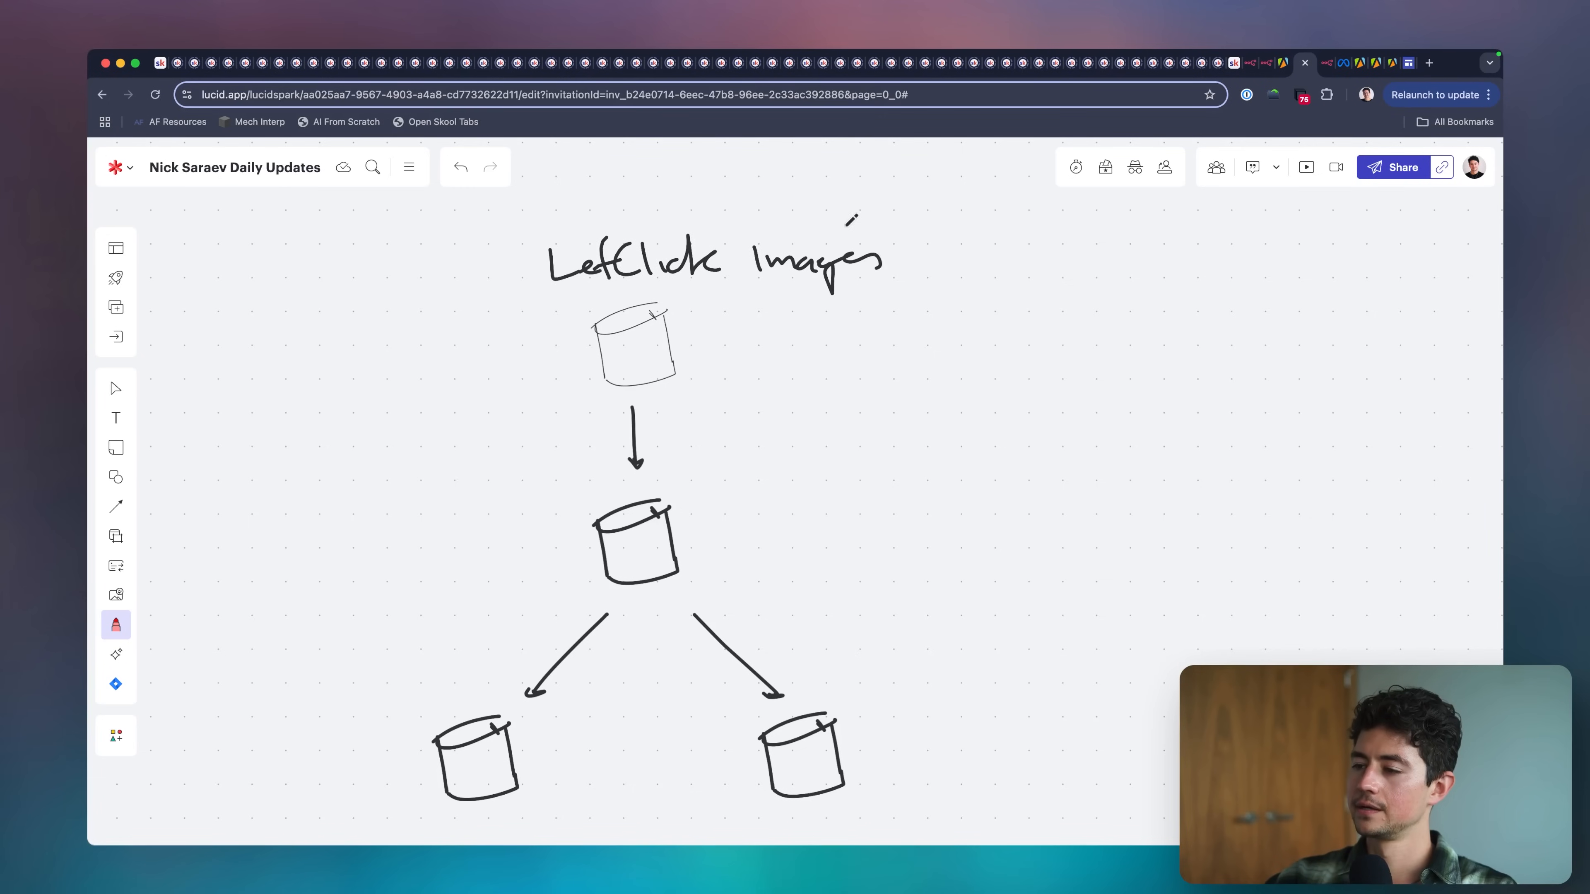
# Handwrite "ad name is" beside the middle cylinder, with a dashed line under it.
pyautogui.scroll(-2, 671, 428)
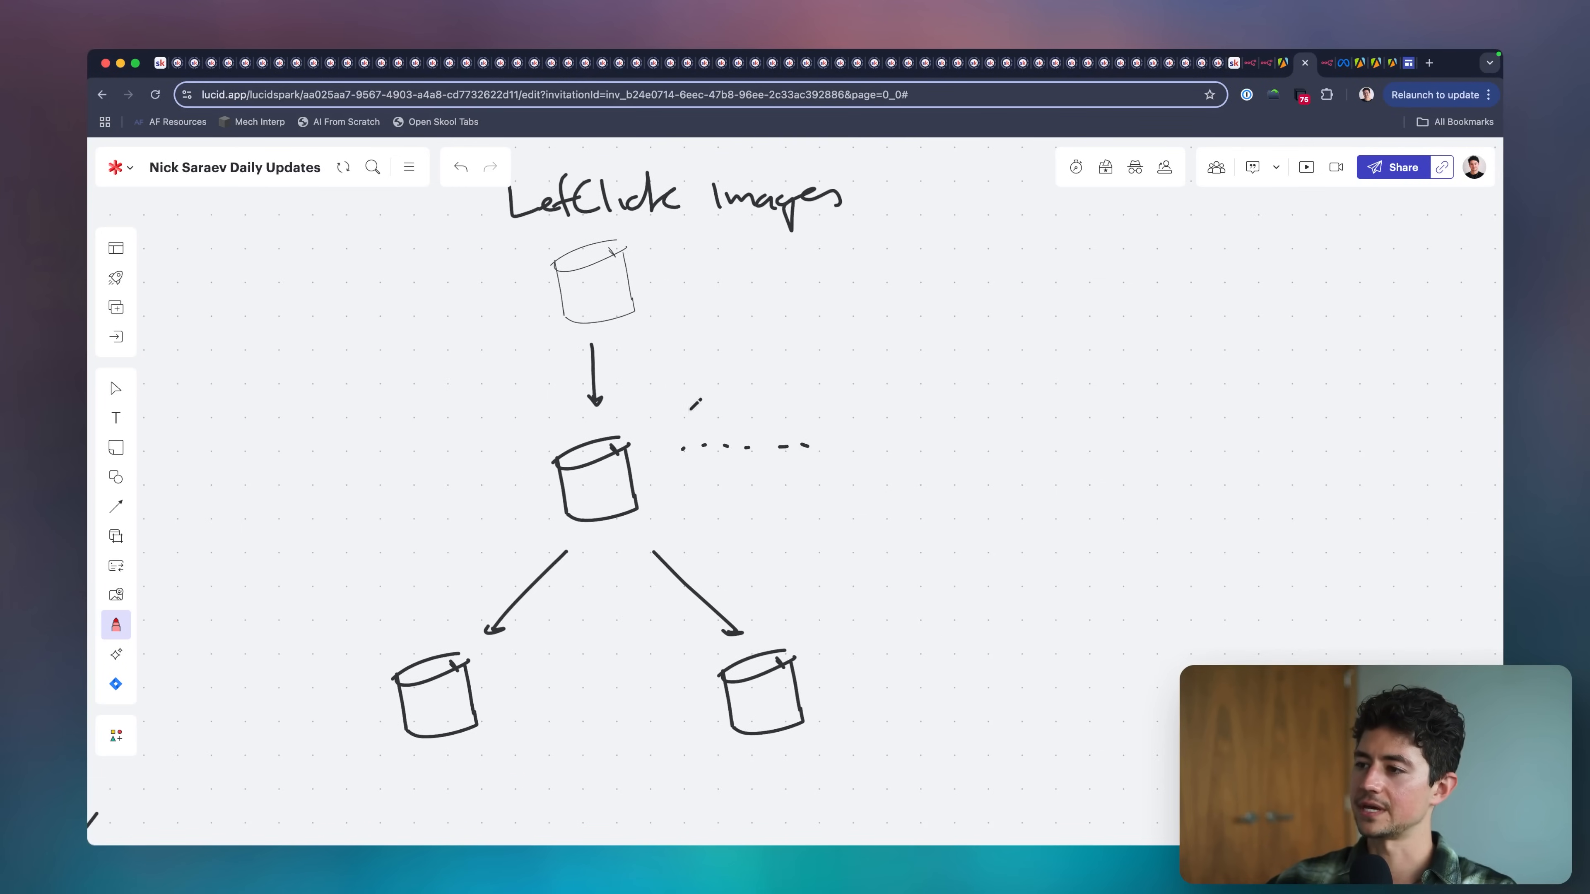
pyautogui.moveTo(725, 408); pyautogui.dragTo(732, 426)
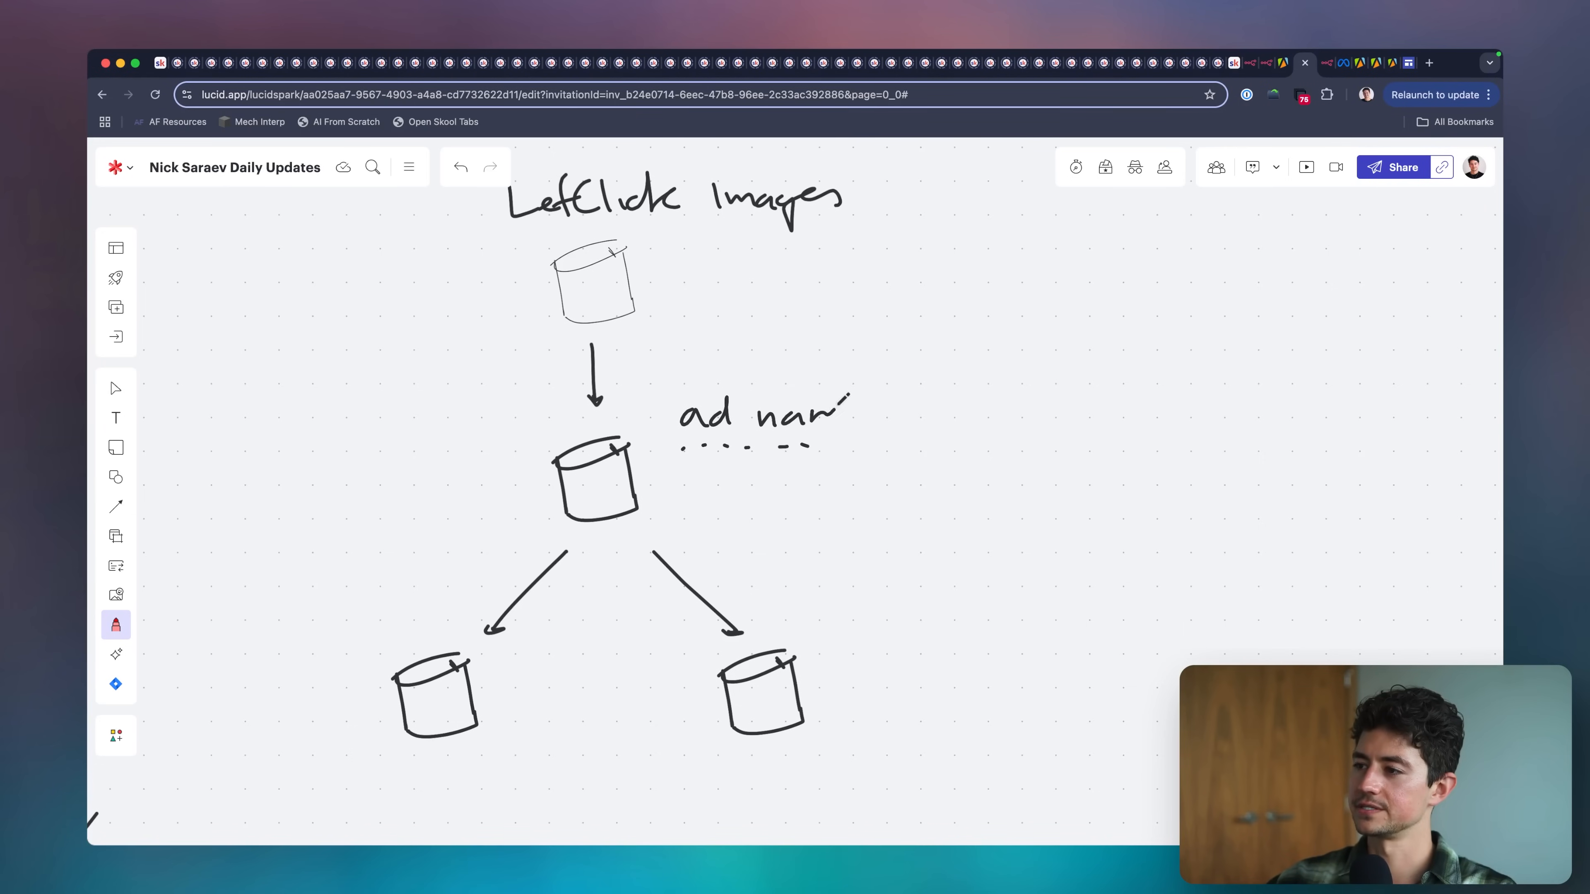
pyautogui.moveTo(845, 395); pyautogui.dragTo(870, 418)
pyautogui.moveTo(906, 415); pyautogui.dragTo(920, 410)
# Handwrite the labels "Source Assets" and "Spun Assets" above the two lowest cylinders.
pyautogui.scroll(-5, 688, 335)
pyautogui.hscroll(-5, 687, 335)
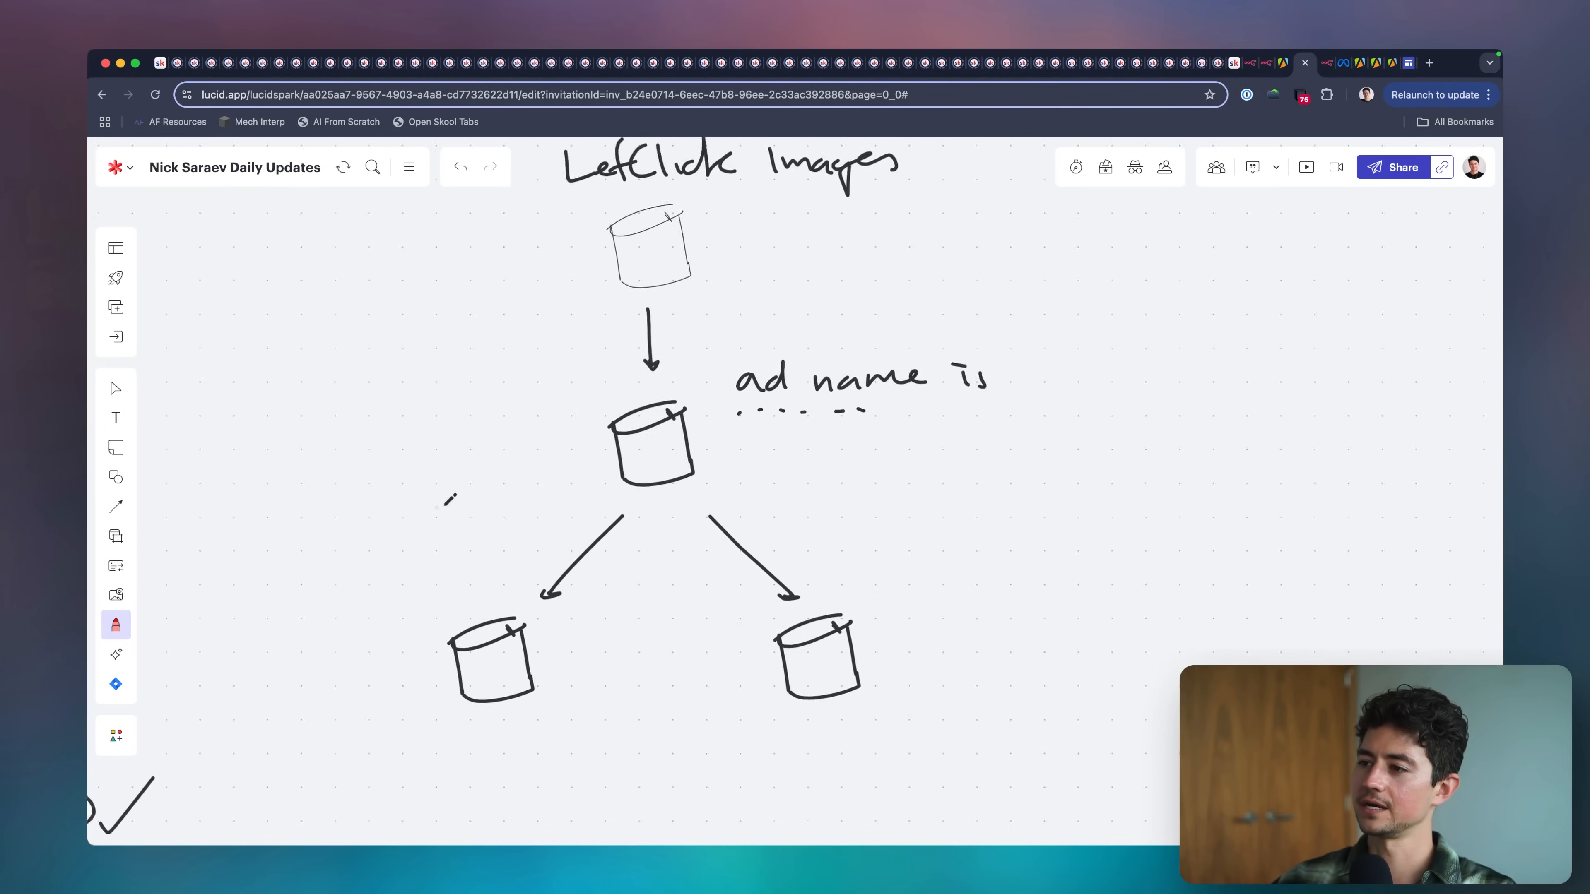
pyautogui.moveTo(515, 444); pyautogui.dragTo(499, 468)
pyautogui.moveTo(526, 452); pyautogui.dragTo(615, 446)
pyautogui.hscroll(4, 615, 446)
pyautogui.moveTo(856, 406); pyautogui.dragTo(839, 431)
pyautogui.moveTo(863, 413); pyautogui.dragTo(891, 408)
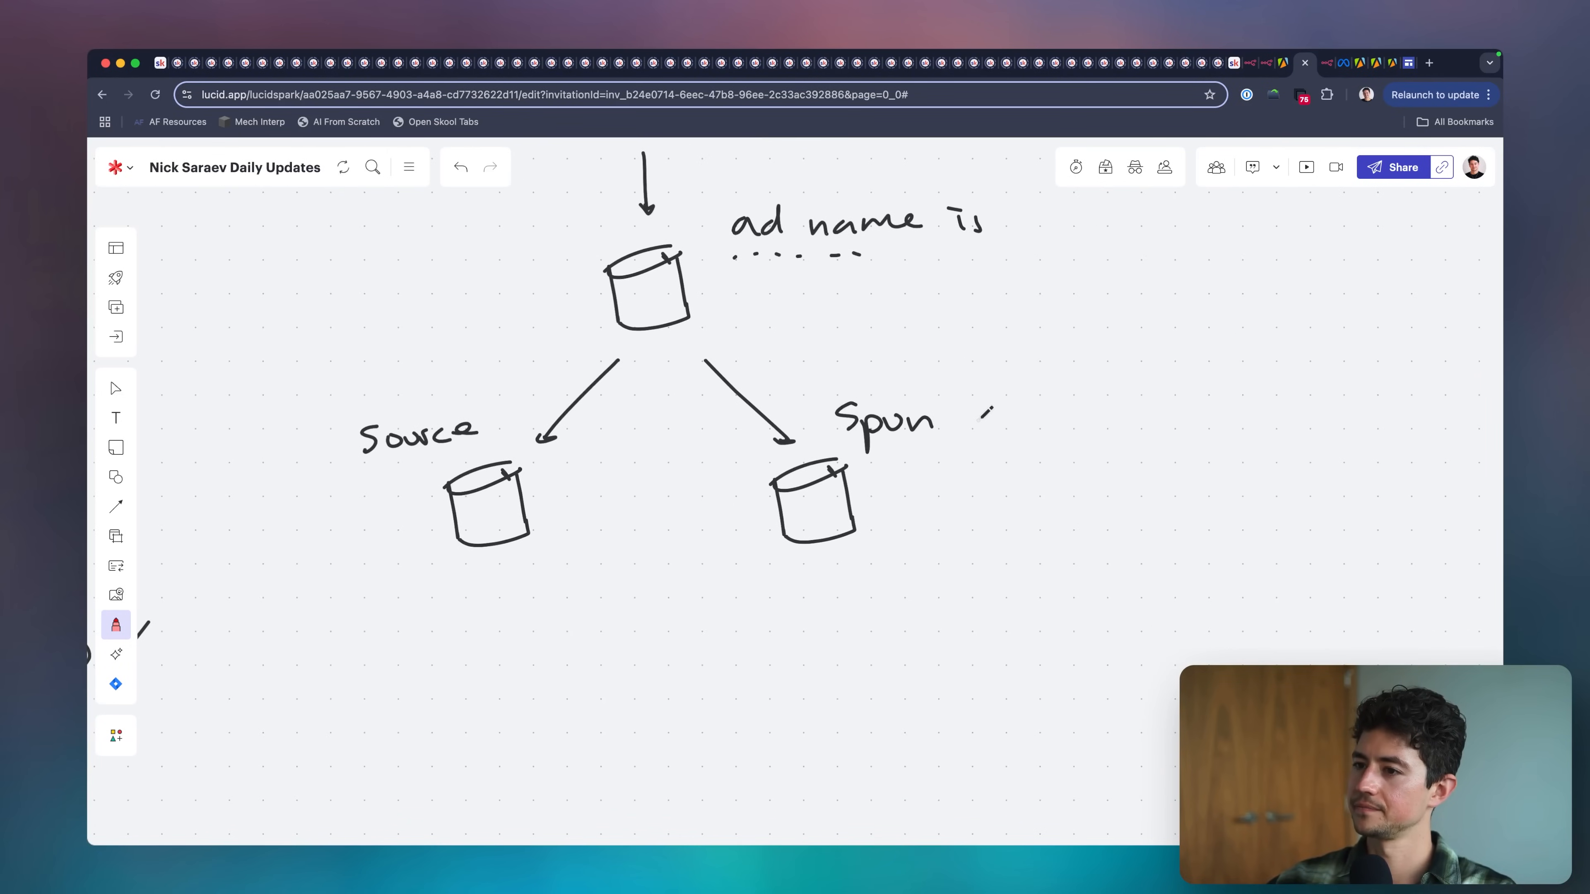
pyautogui.moveTo(1031, 416); pyautogui.dragTo(1023, 427)
pyautogui.moveTo(1043, 415); pyautogui.dragTo(1062, 417)
pyautogui.moveTo(1072, 379); pyautogui.dragTo(1081, 417)
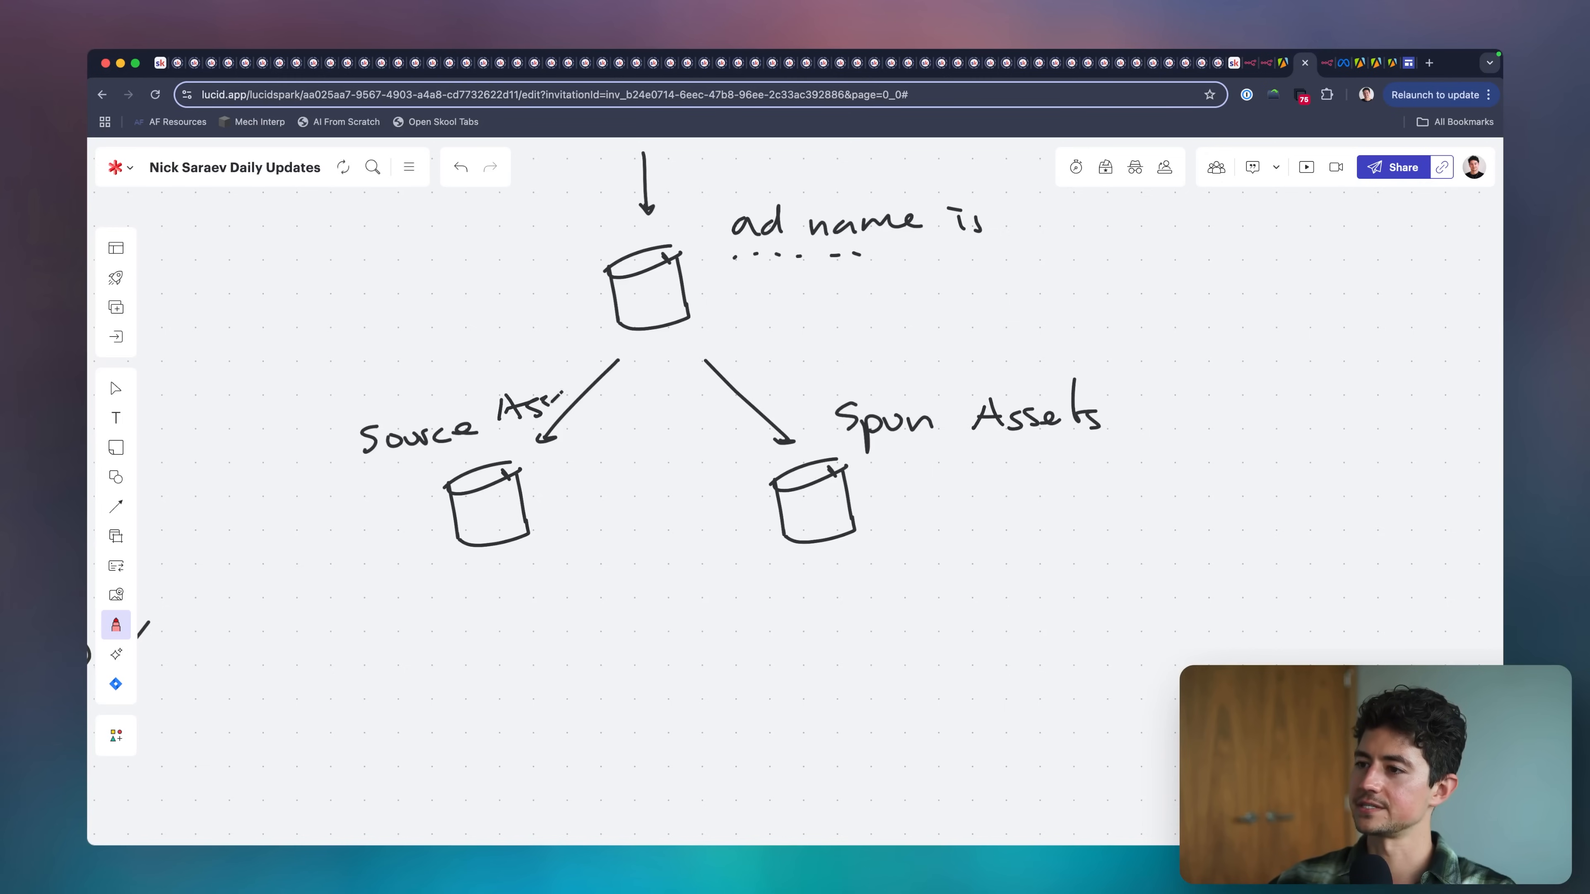
# Circle the Spun Assets and Source Assets cylinders, and retrace the outline of the LeftClick Images cylinder with a thicker line.
pyautogui.moveTo(827, 557); pyautogui.dragTo(868, 548)
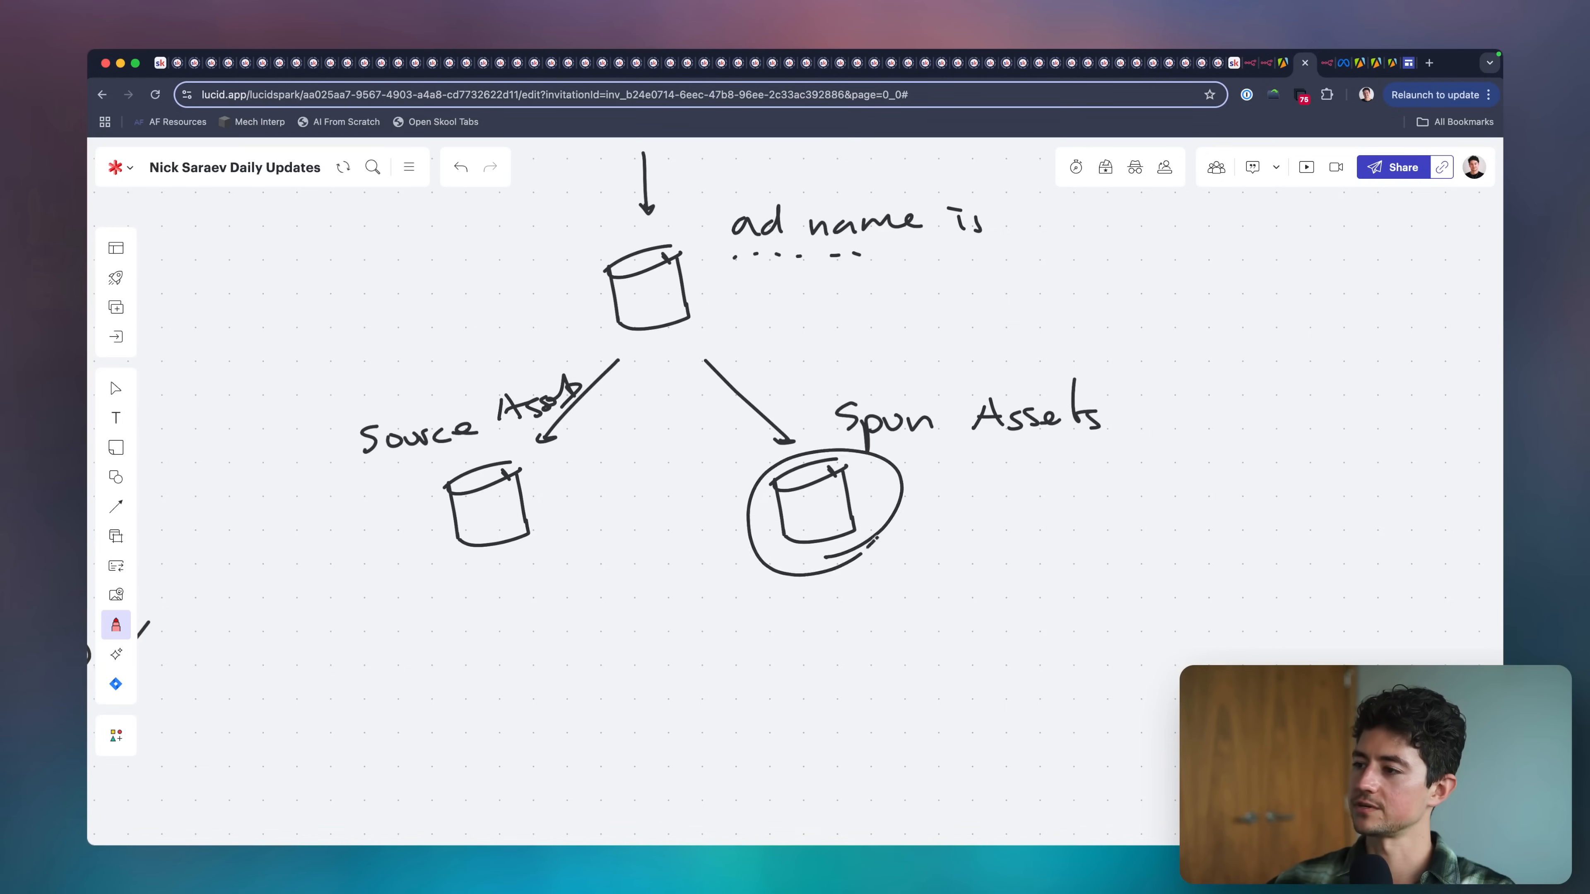
pyautogui.scroll(5, 524, 560)
pyautogui.moveTo(513, 538)
pyautogui.mouseDown()
pyautogui.moveTo(501, 646)
pyautogui.moveTo(551, 544)
pyautogui.mouseUp()
pyautogui.scroll(5, 665, 350)
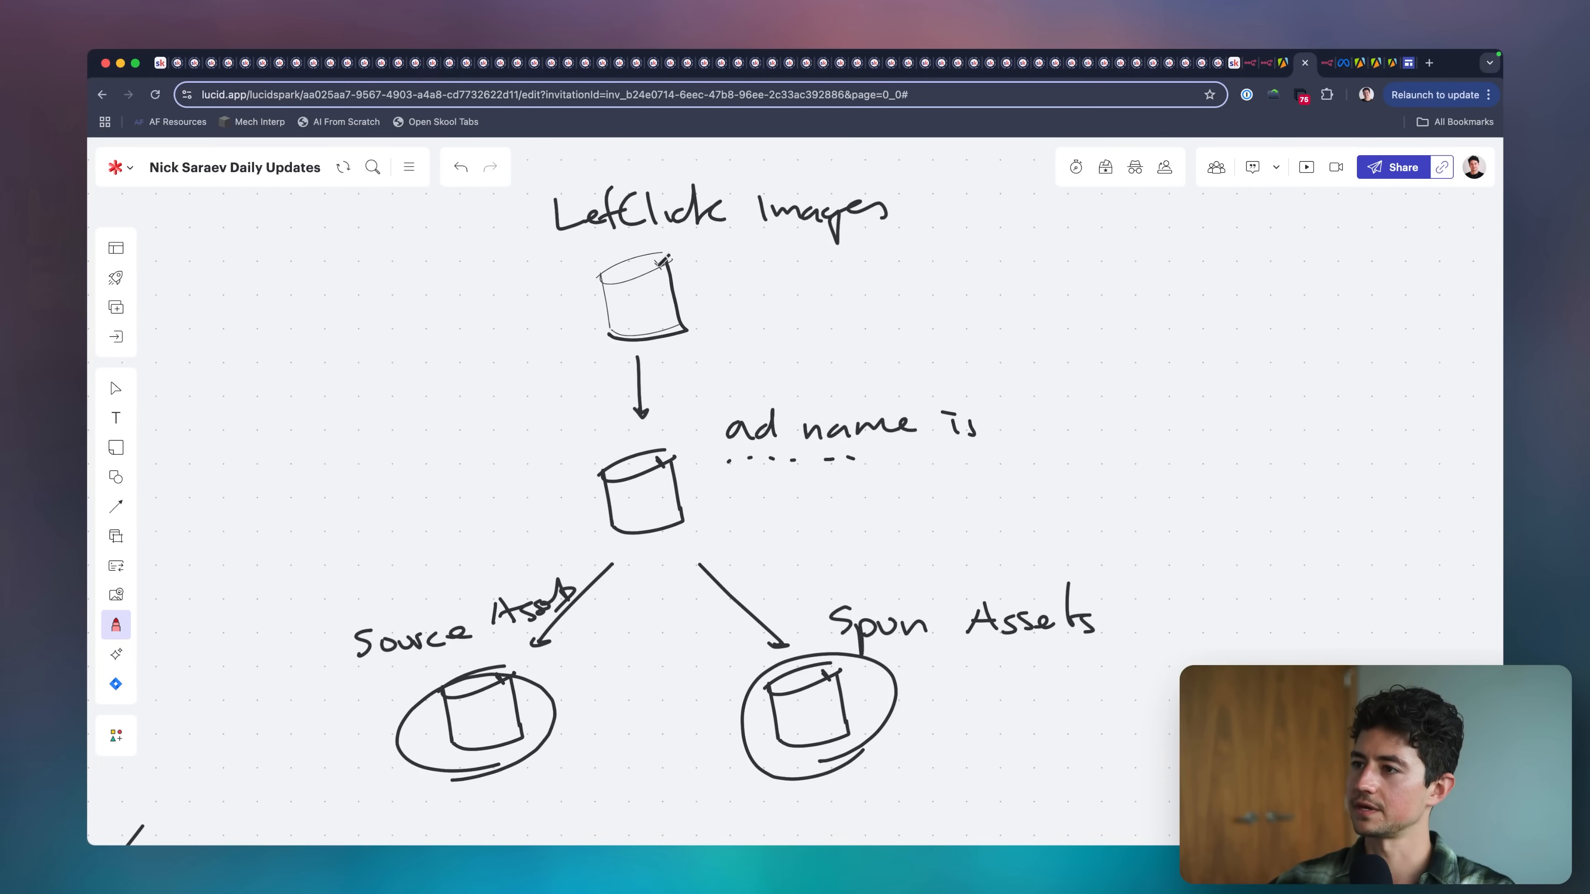
pyautogui.moveTo(662, 261); pyautogui.dragTo(666, 249)
pyautogui.scroll(-3, 675, 246)
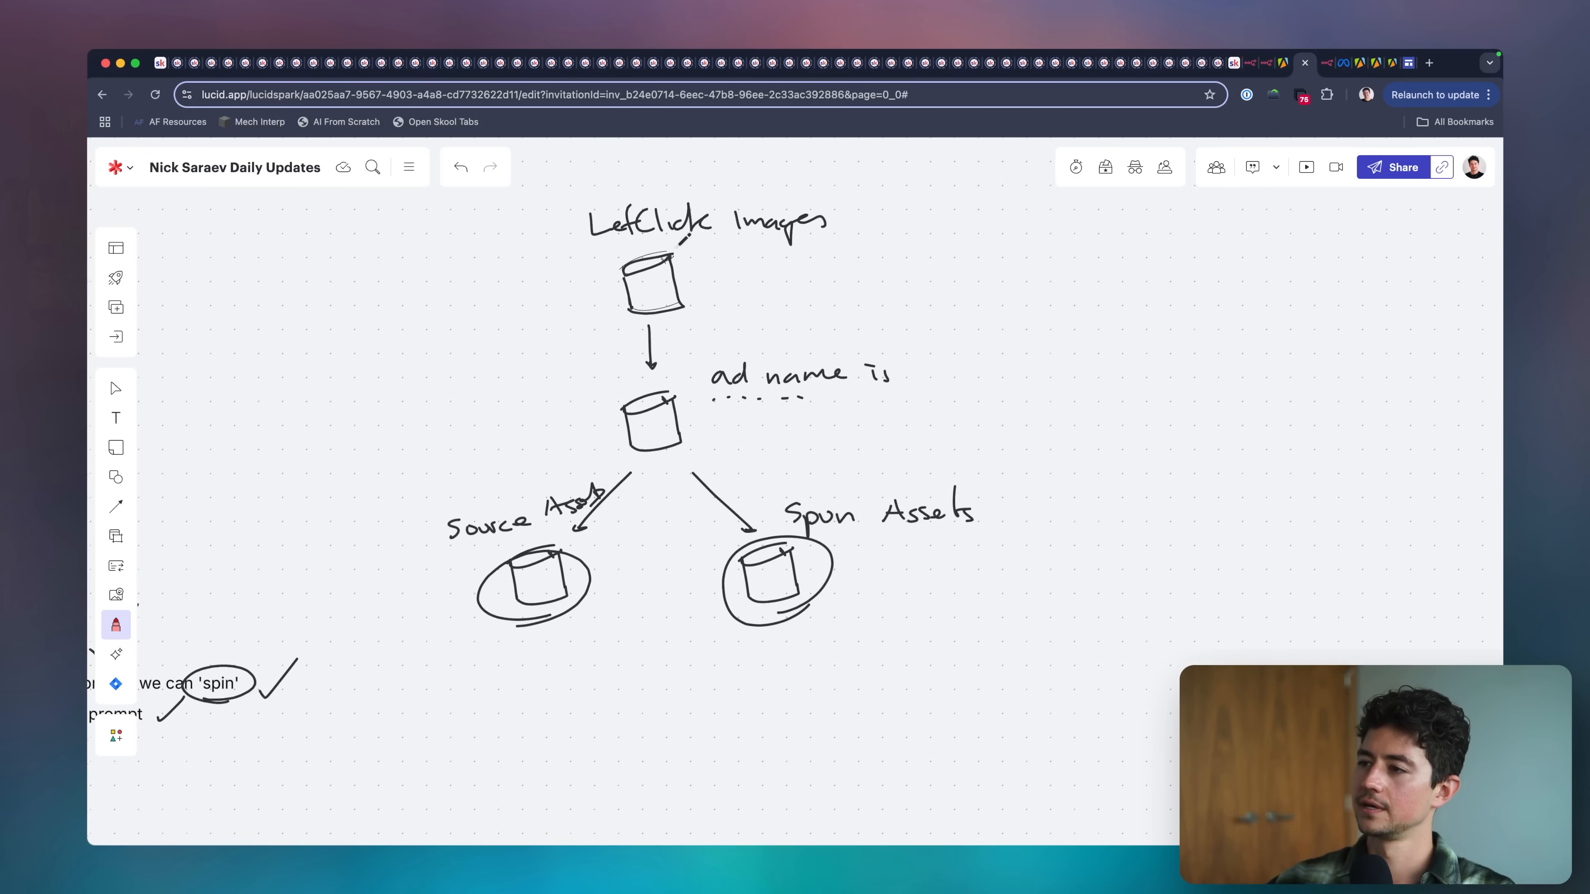
# Switch back to the n8n workflow and shift the nodes from the trigger through Limit away from Download Static Image Ad to make room.
pyautogui.click(1326, 63)
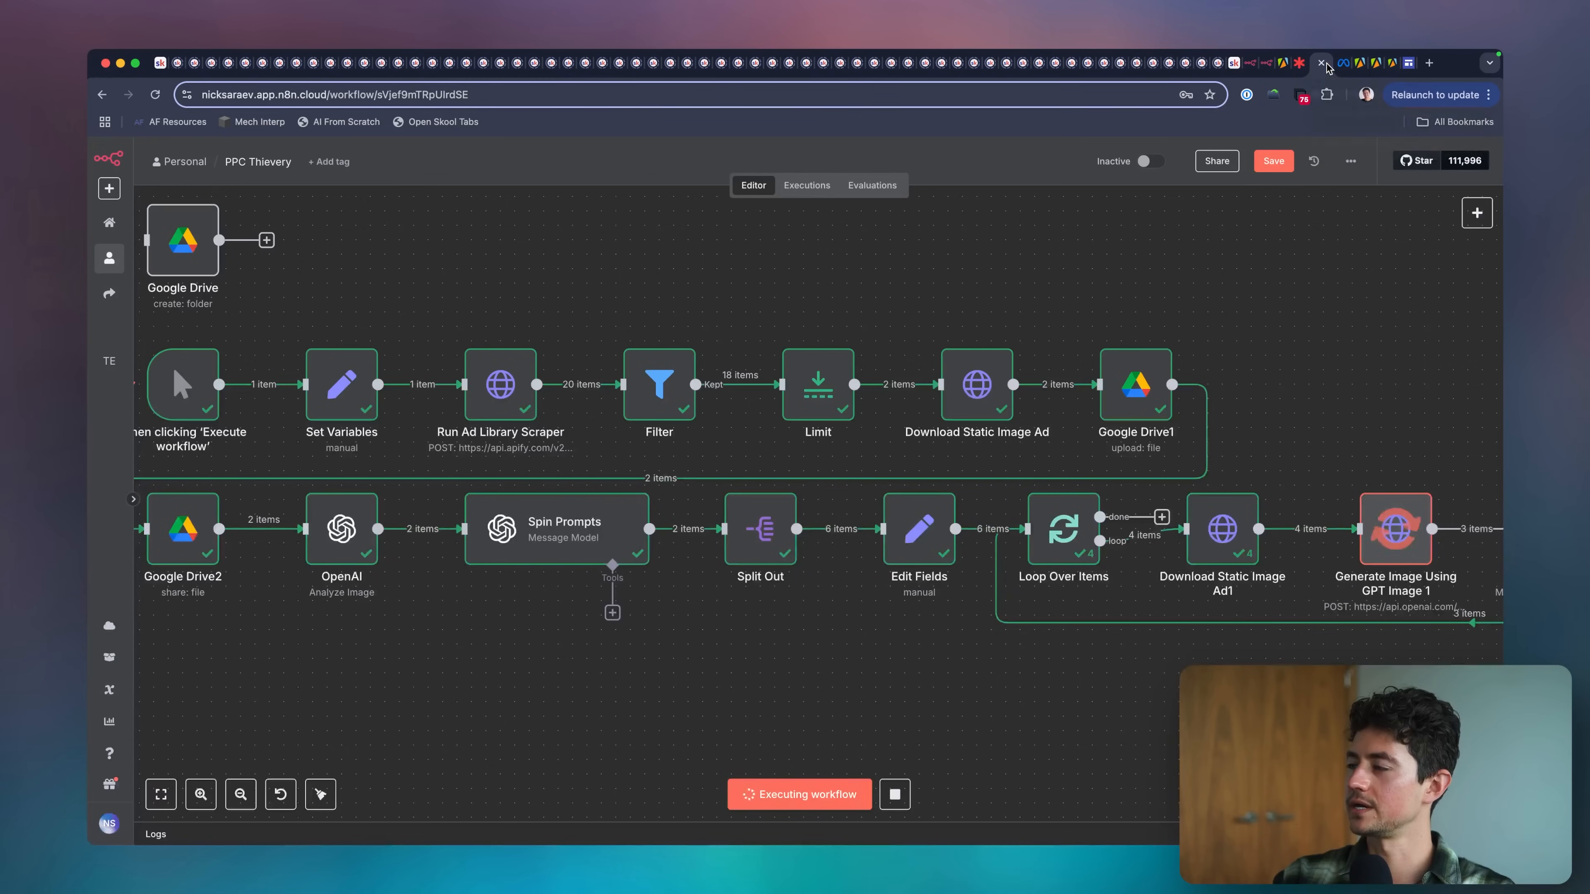
pyautogui.scroll(-5, 1222, 324)
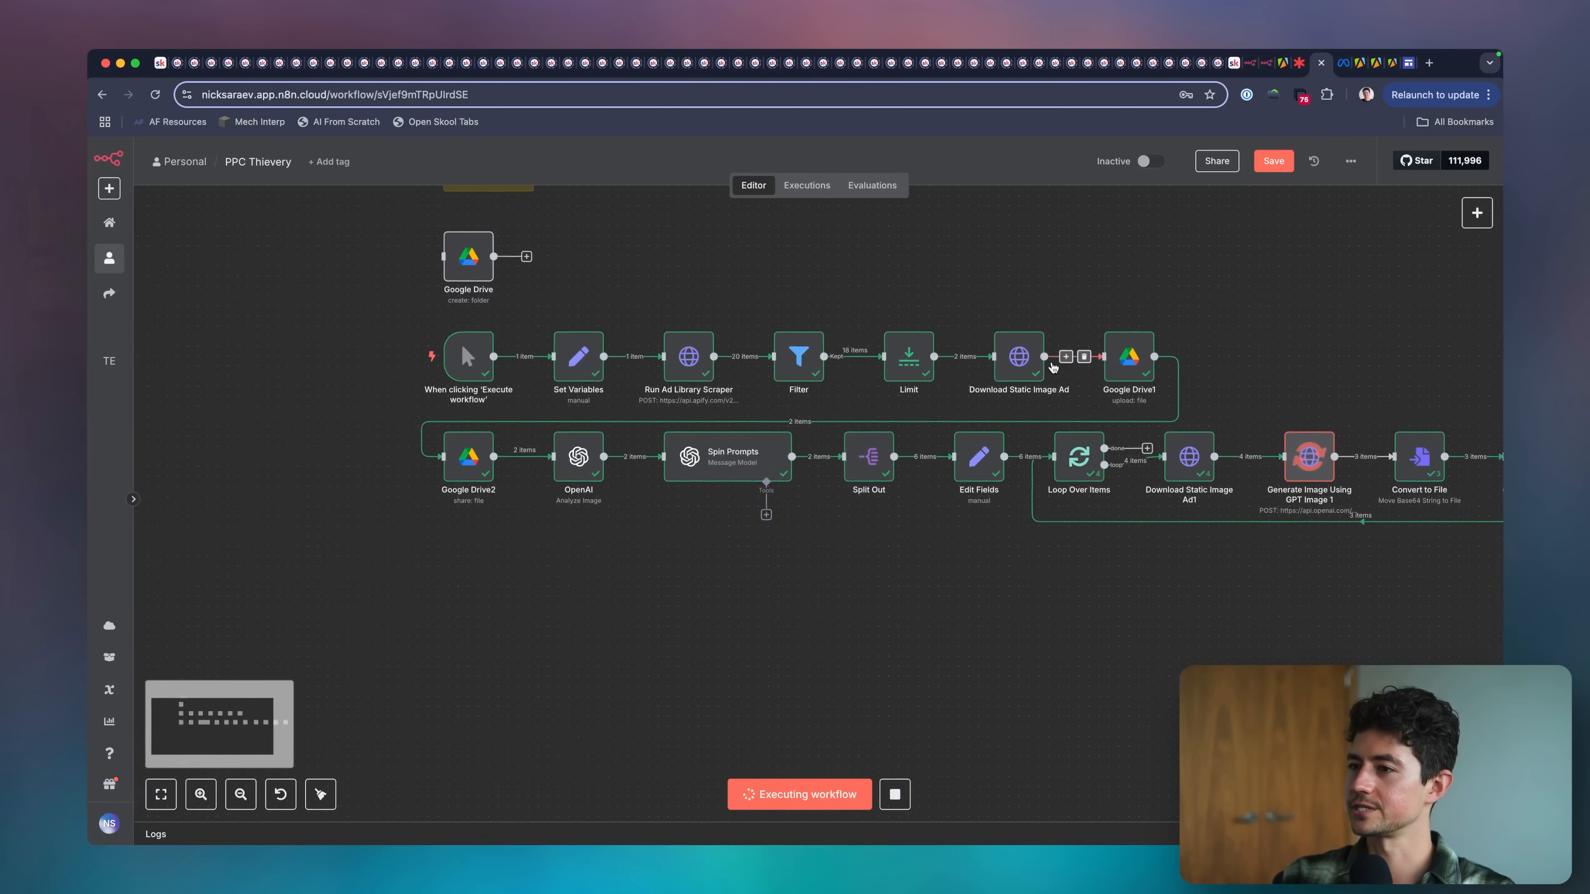
pyautogui.hscroll(3, 788, 399)
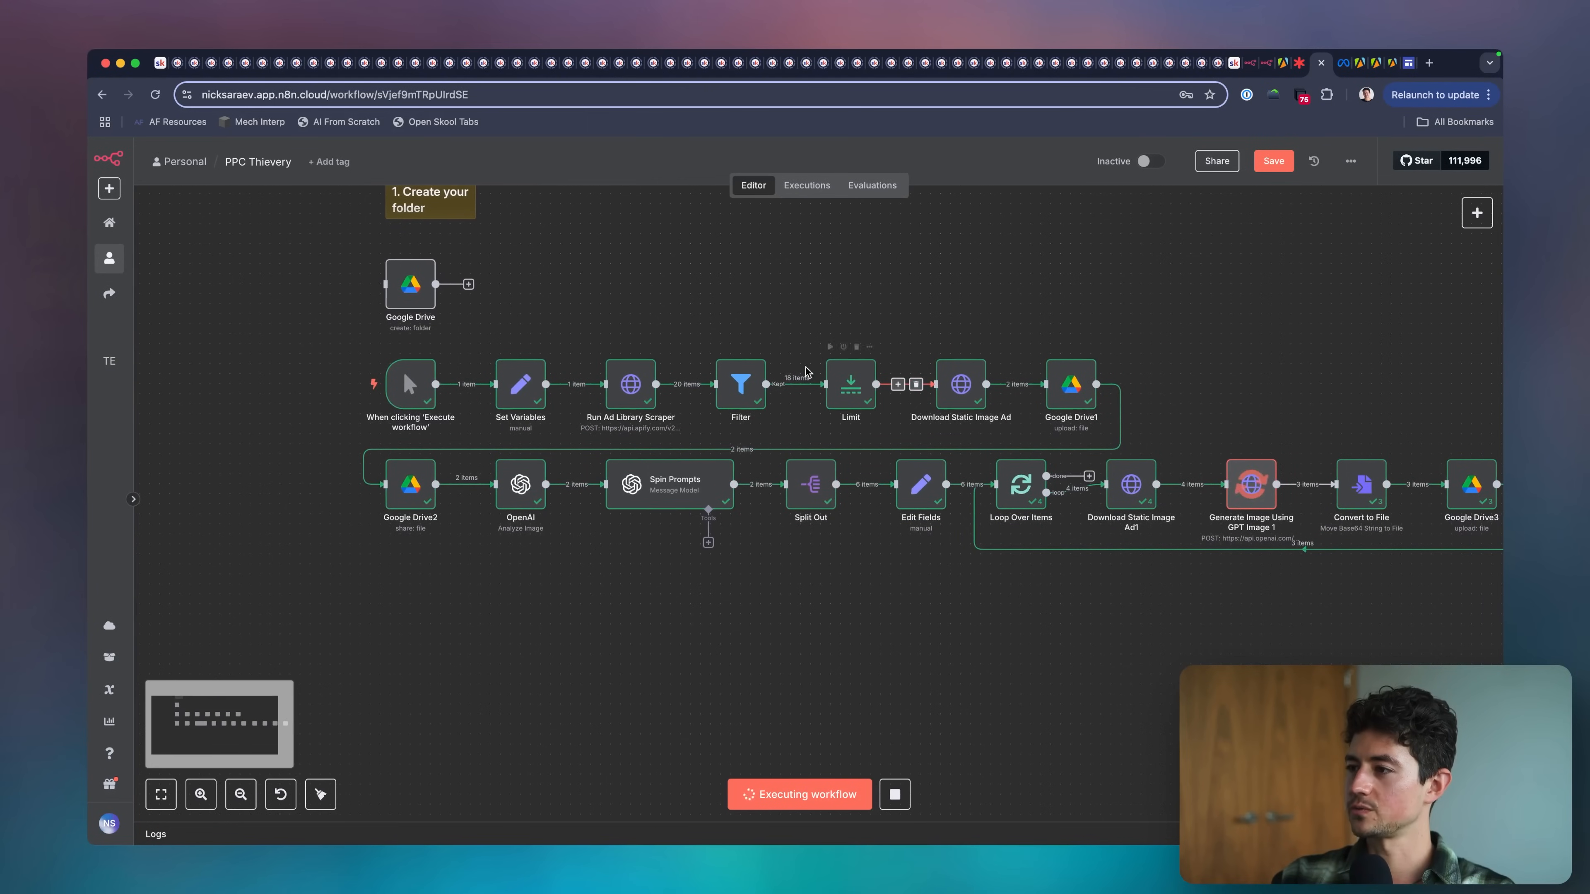
pyautogui.hscroll(4, 812, 399)
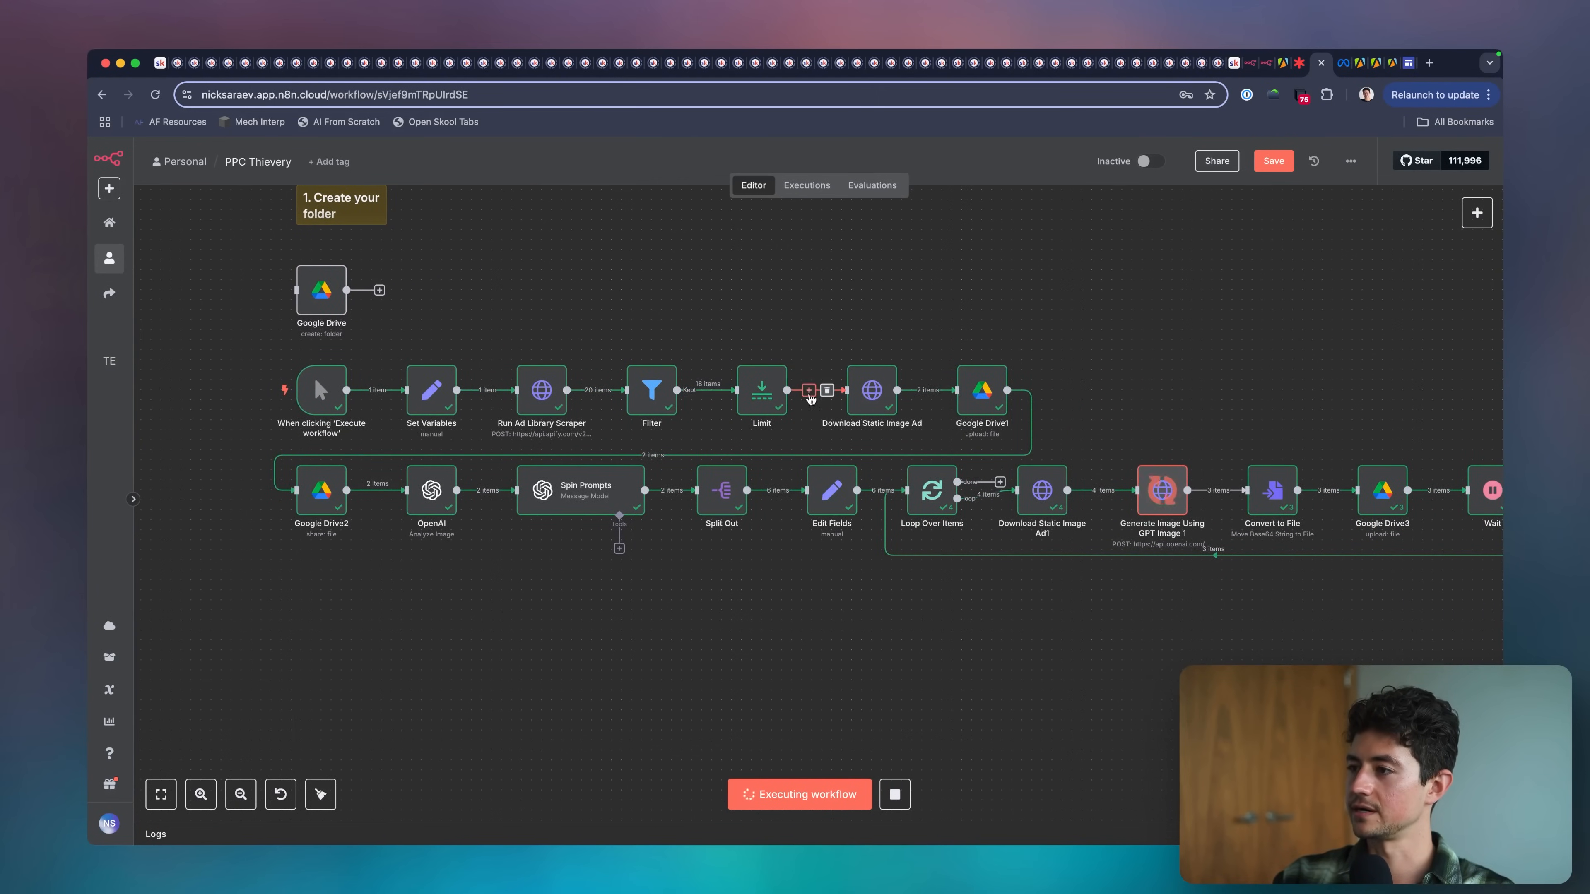
pyautogui.moveTo(803, 344); pyautogui.dragTo(288, 442)
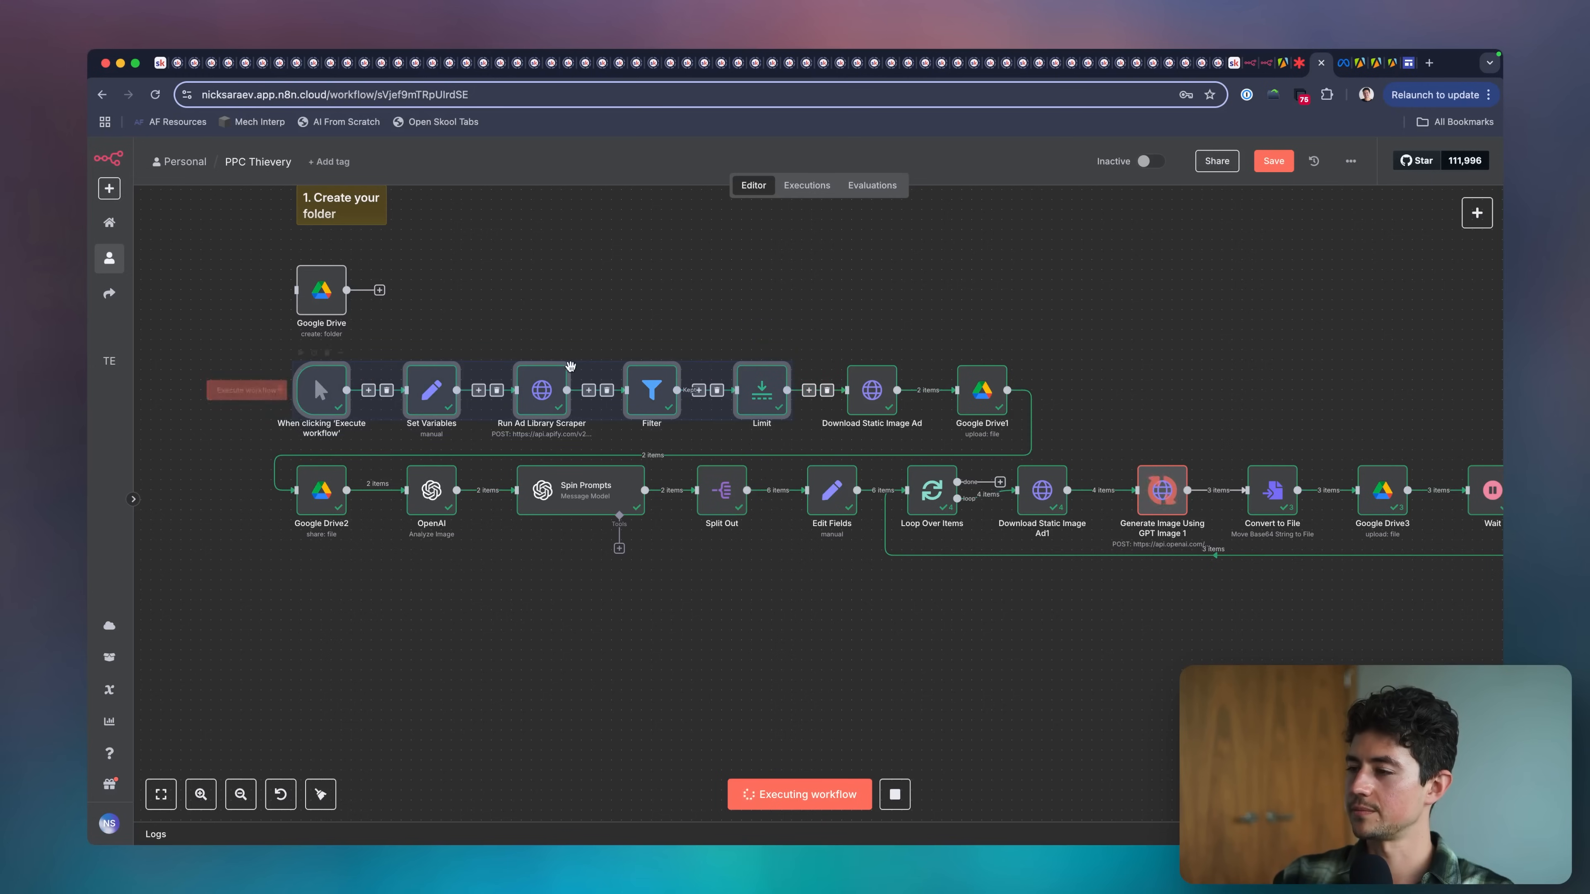
pyautogui.moveTo(773, 389); pyautogui.dragTo(673, 389)
# Insert a Google Drive Create folder node between Limit and Download Static Image Ad.
pyautogui.click(759, 390)
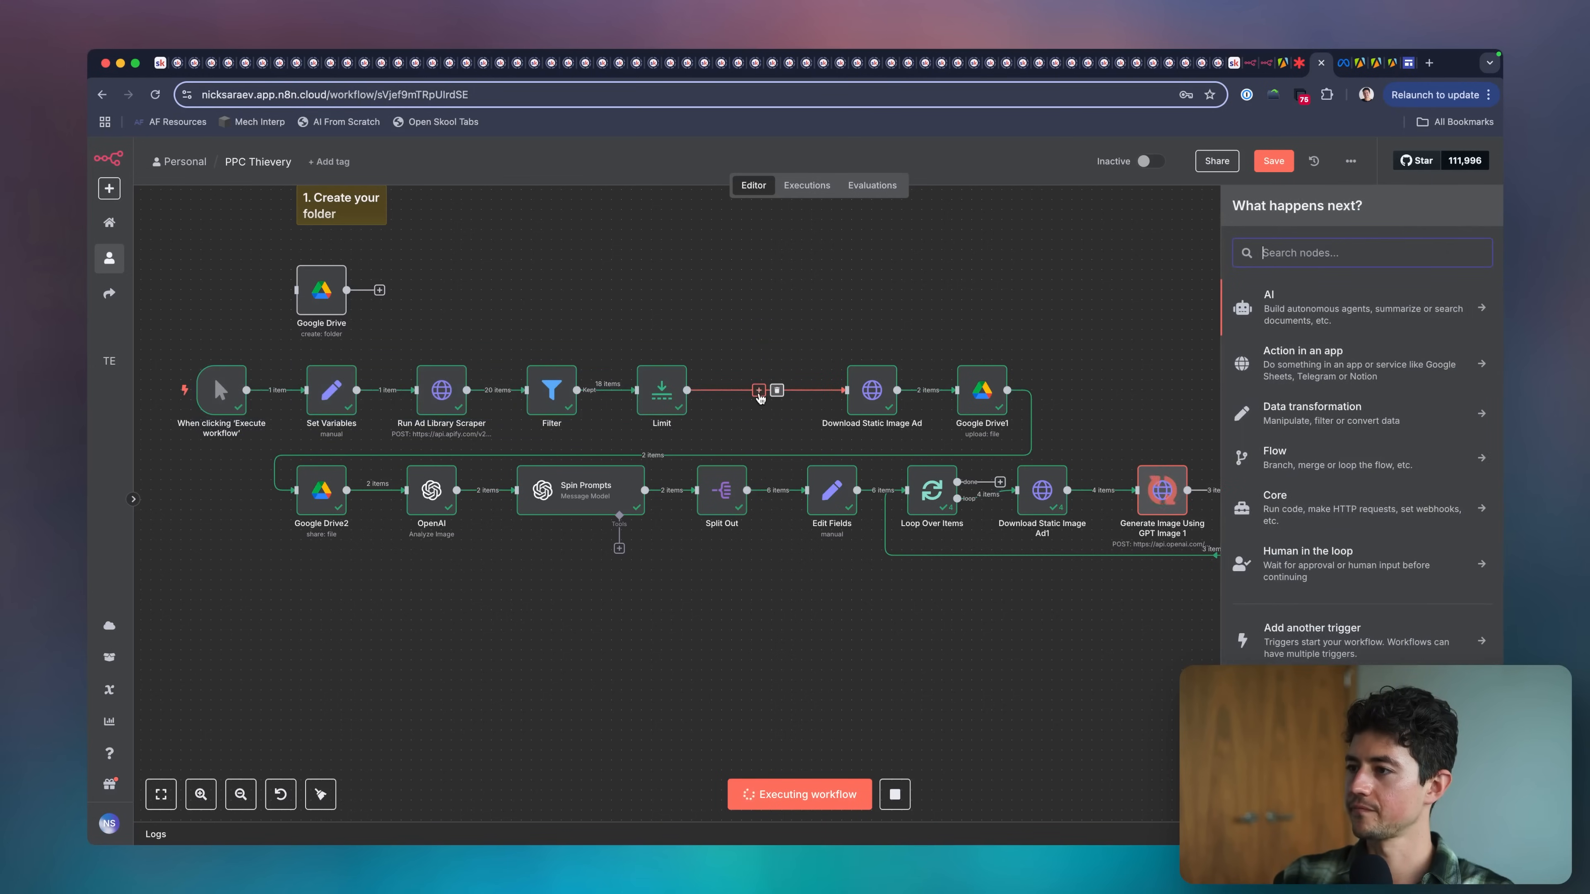
pyautogui.write('drive')
pyautogui.click(1253, 335)
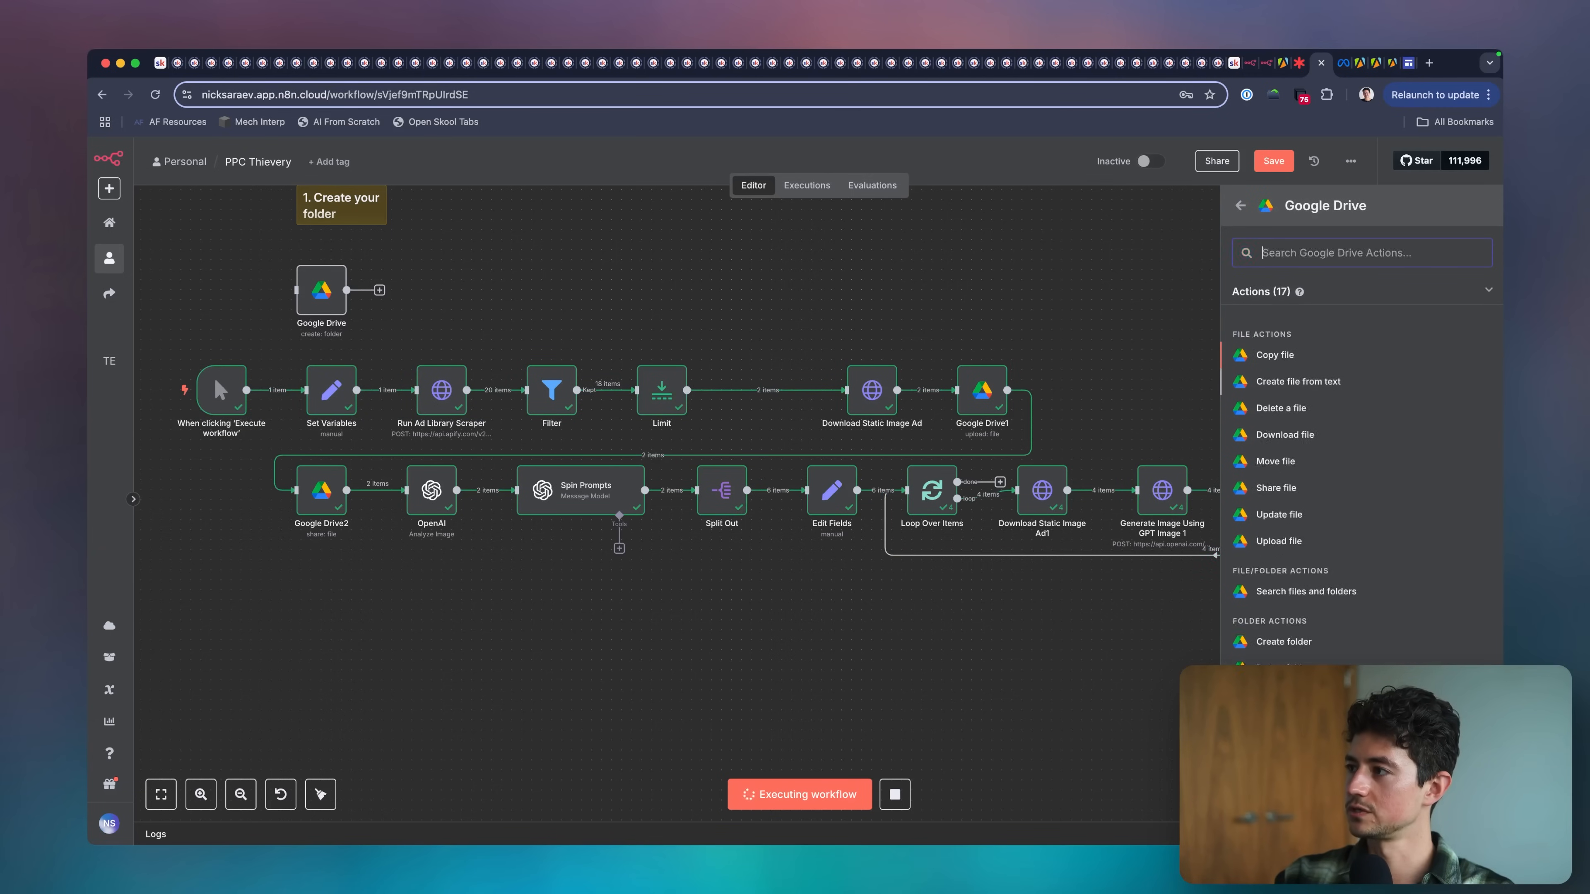
pyautogui.write('folder')
pyautogui.click(1281, 360)
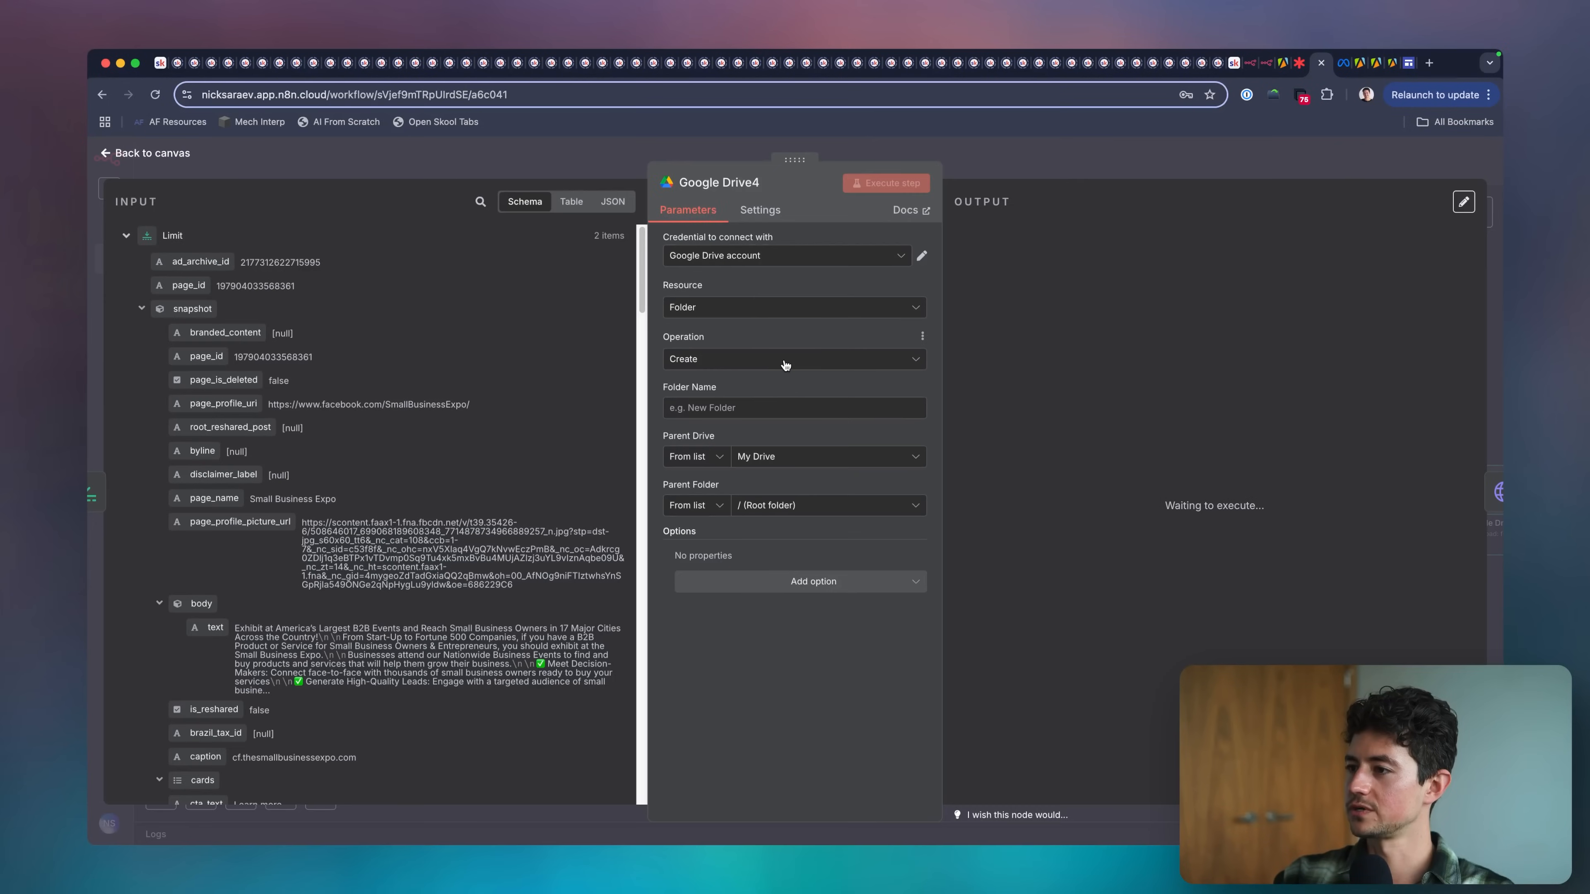
# Set Google Drive4's Folder Name to {{ $json.ad_archive_id }} from the Limit input, and show the input data as JSON.
pyautogui.click(757, 408)
pyautogui.click(502, 423)
pyautogui.scroll(-5, 292, 344)
pyautogui.scroll(5, 292, 344)
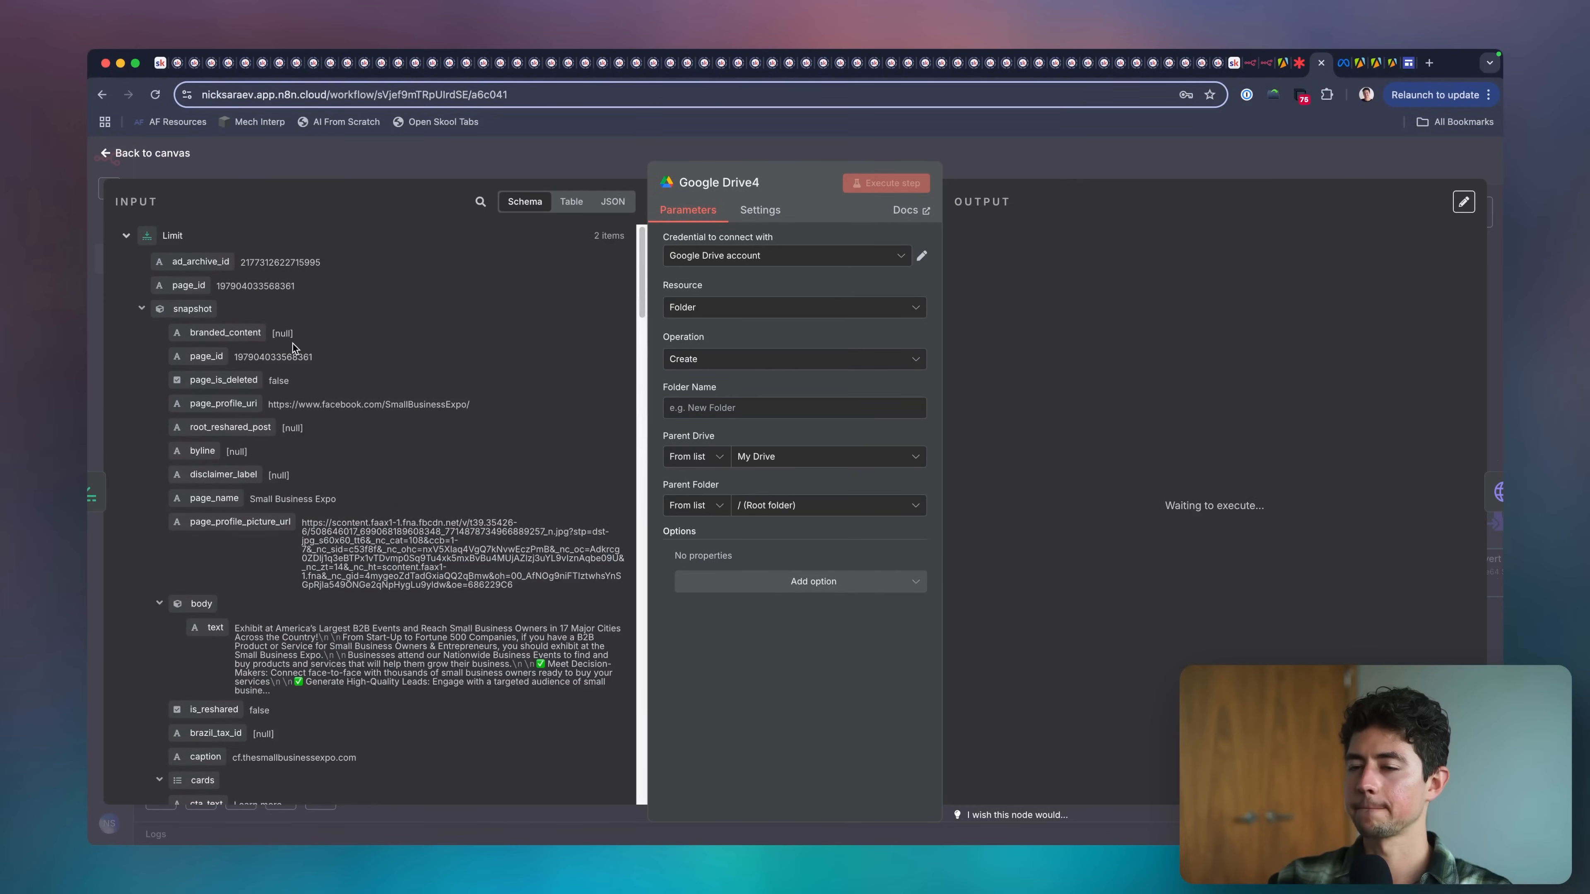
pyautogui.moveTo(213, 266); pyautogui.dragTo(781, 386)
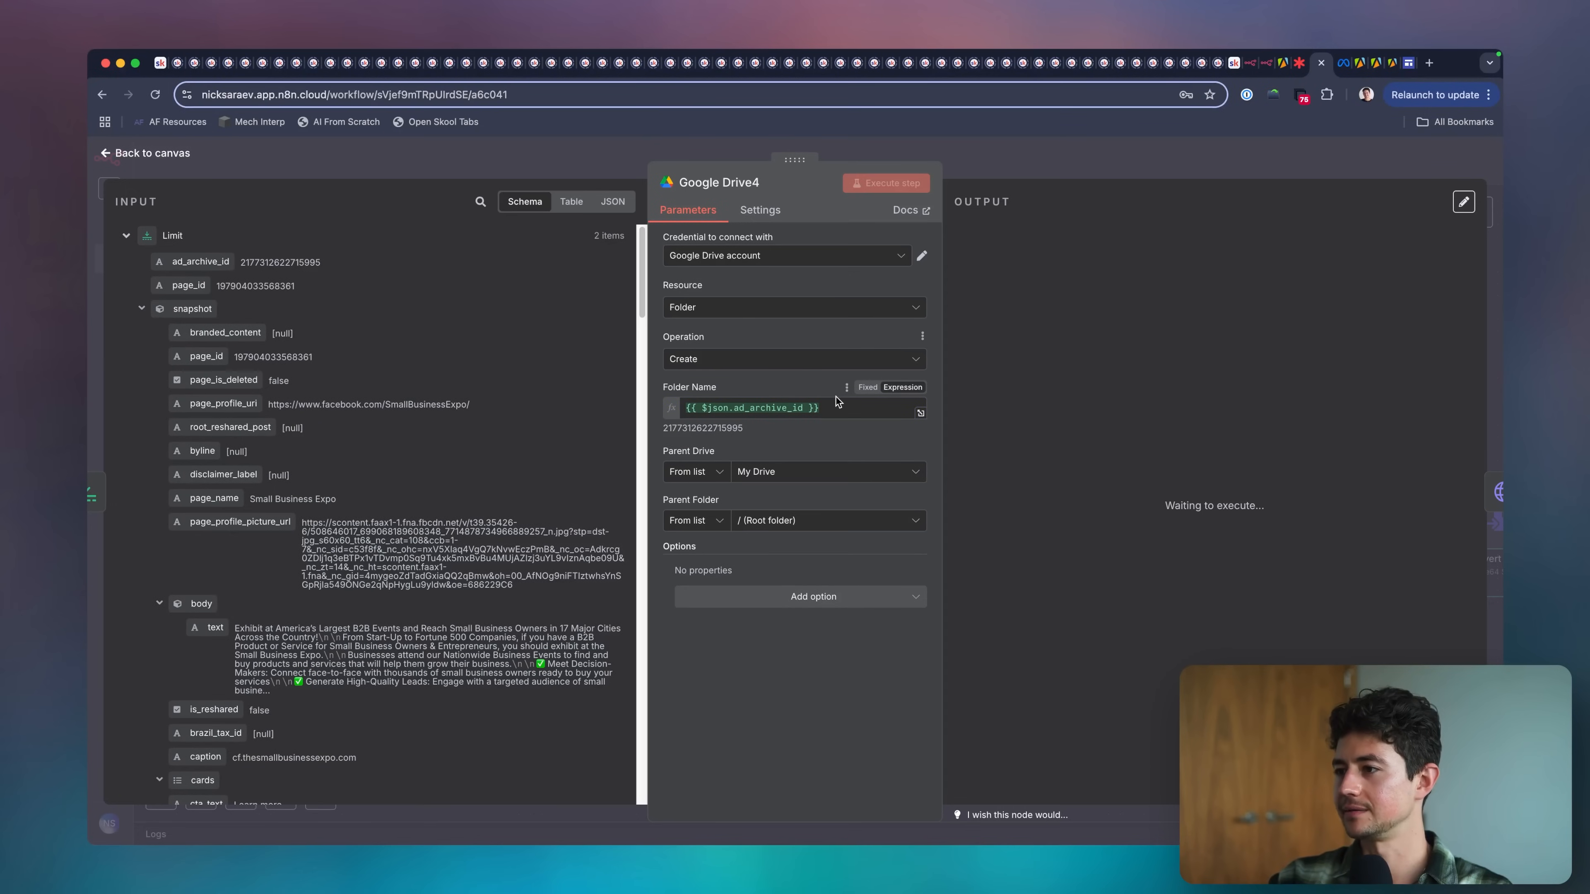
pyautogui.click(613, 201)
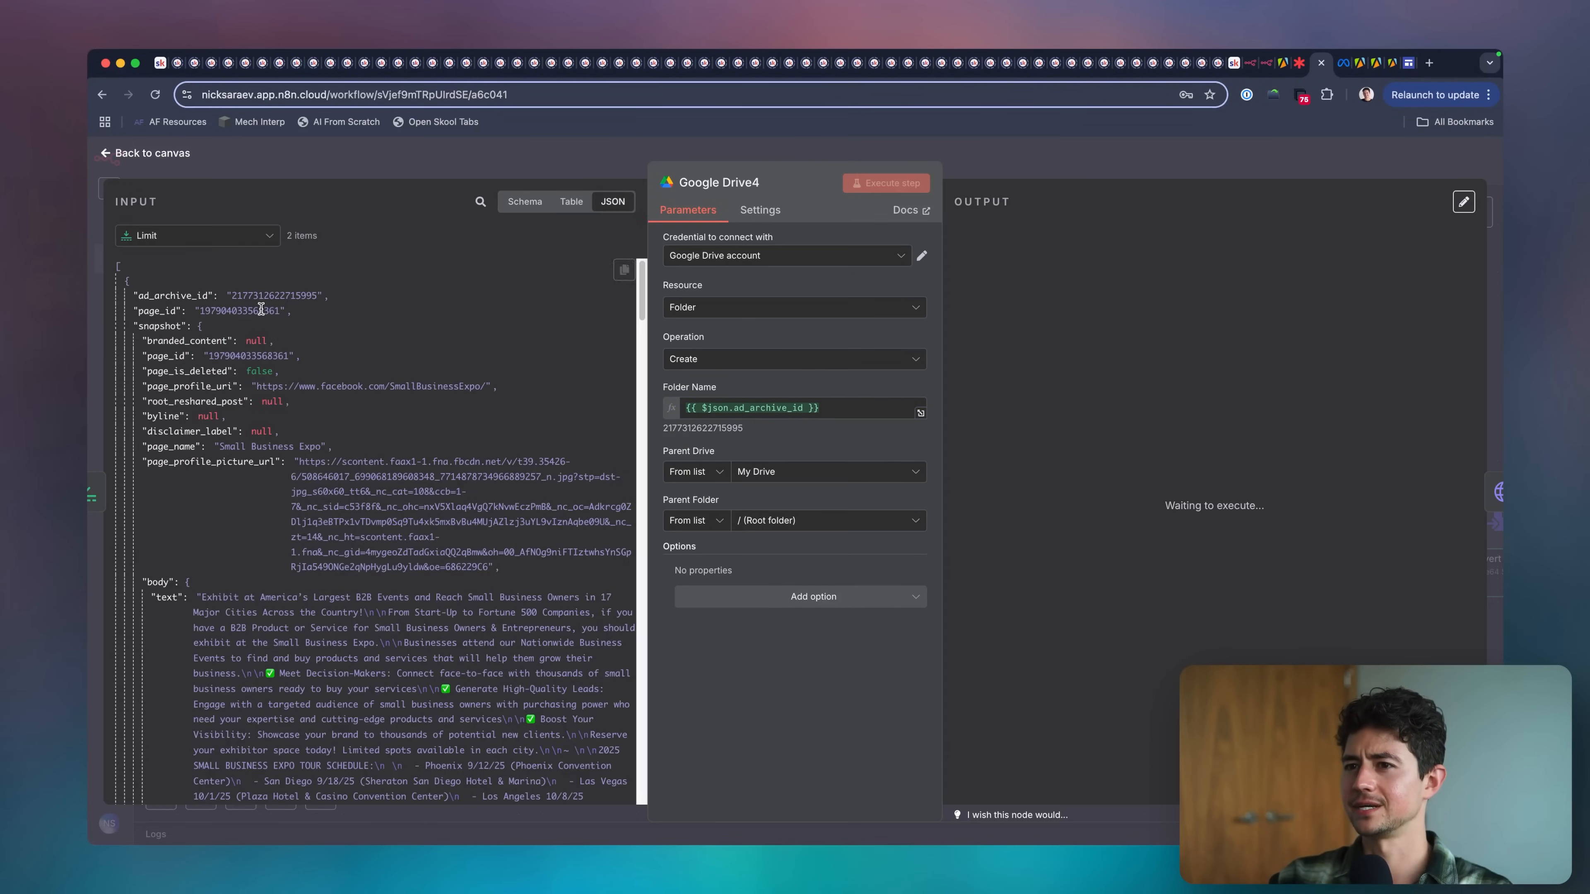
# Set Google Drive4's Parent Folder by ID to {{ $('Set Variables').item.json.googleDriveFolderId }} from the Set Variables input.
pyautogui.click(127, 284)
pyautogui.click(862, 406)
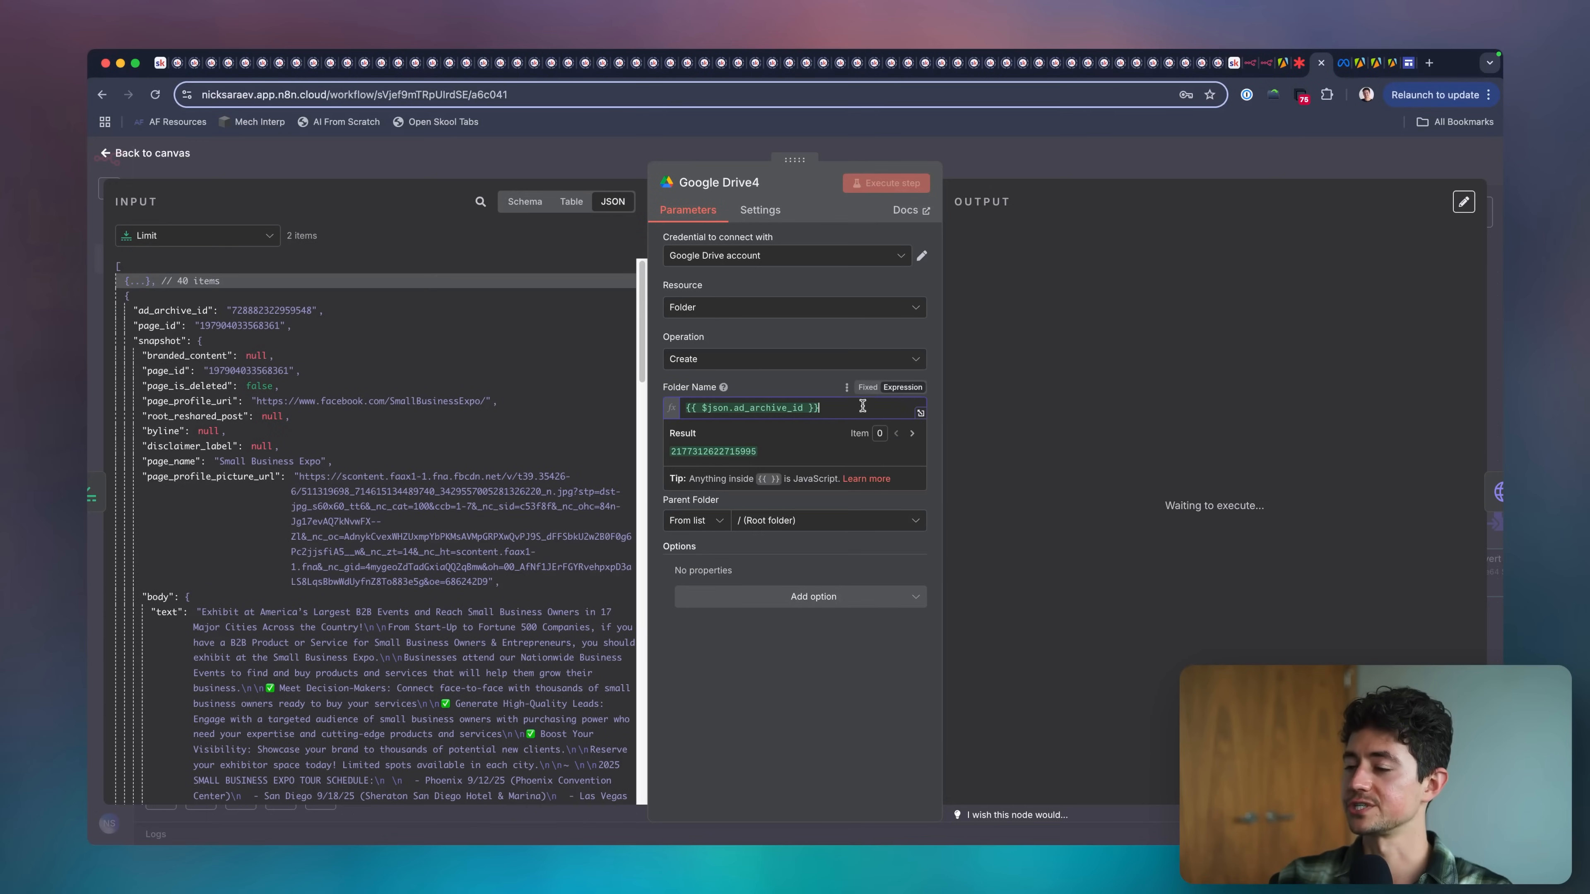
pyautogui.click(1005, 172)
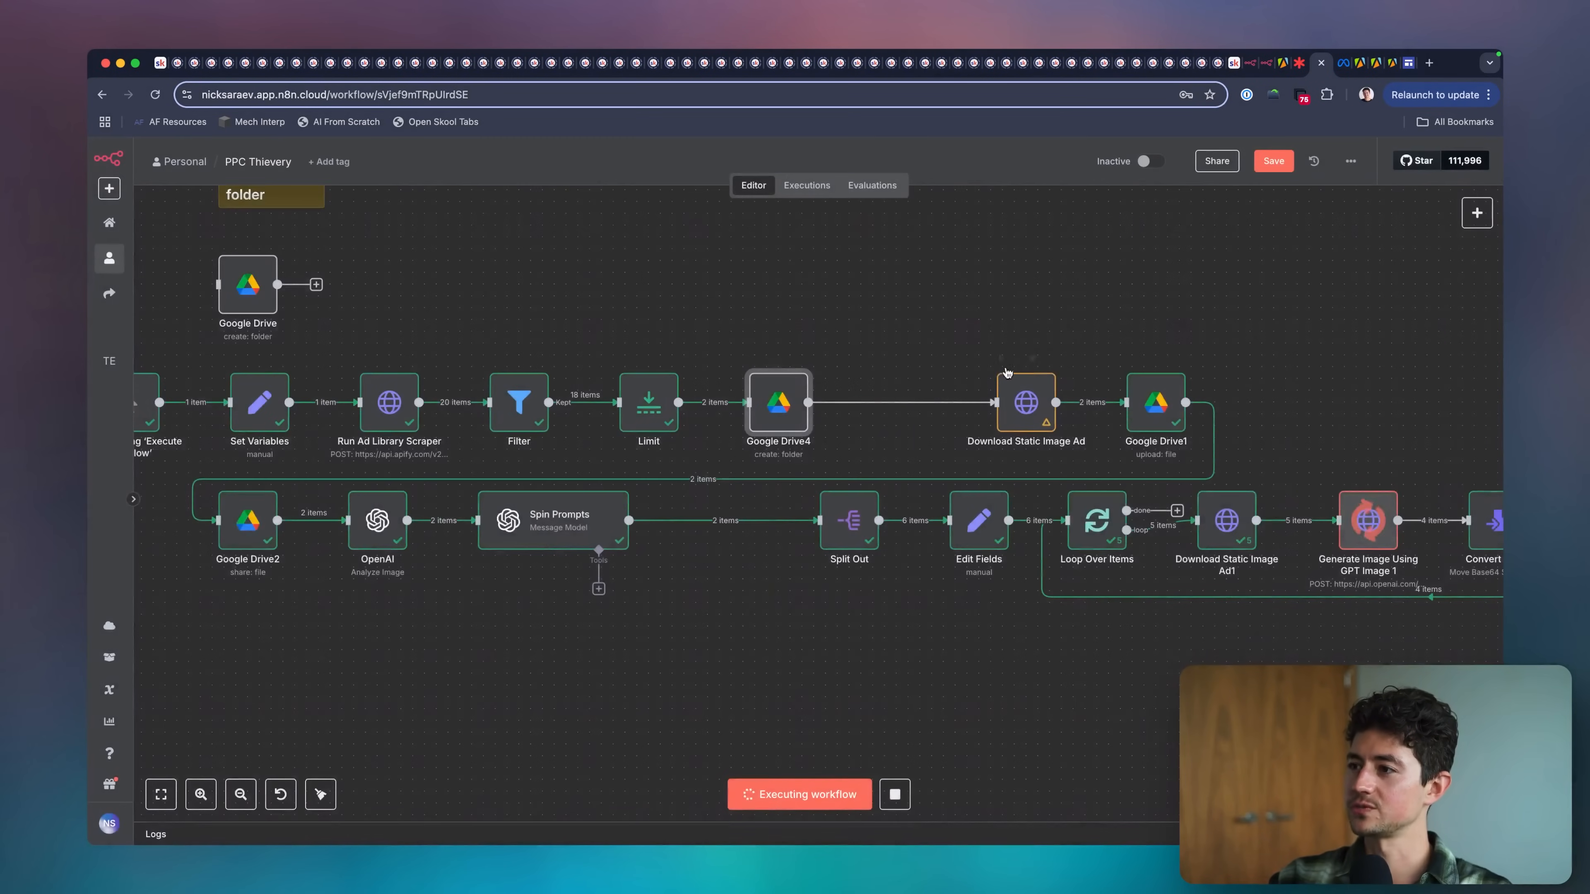
pyautogui.doubleClick(793, 407)
pyautogui.click(719, 520)
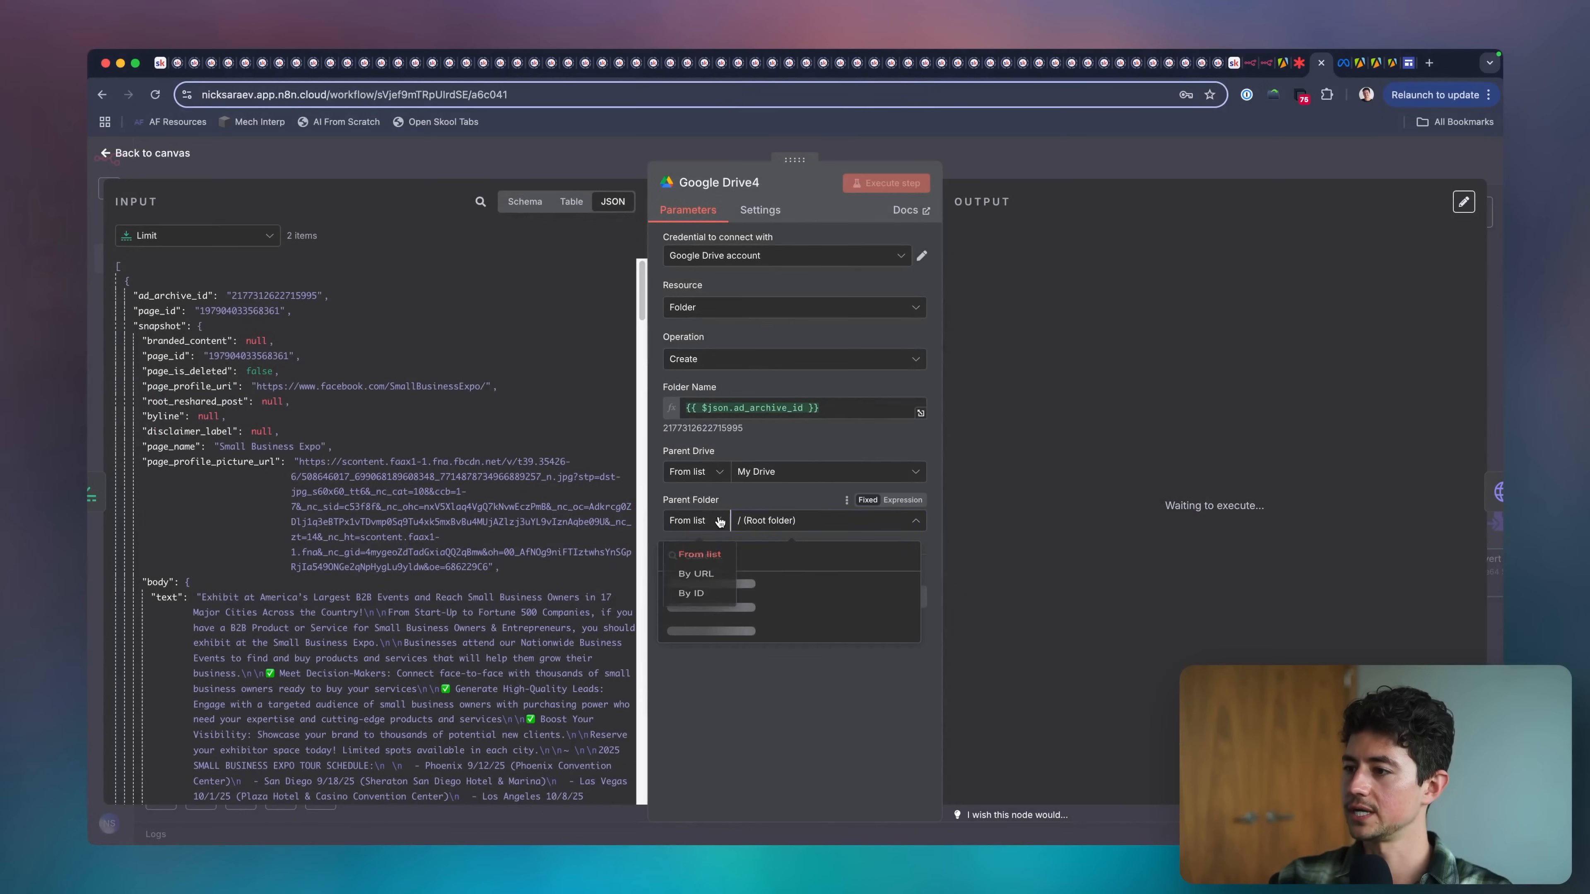
pyautogui.click(691, 593)
pyautogui.doubleClick(745, 520)
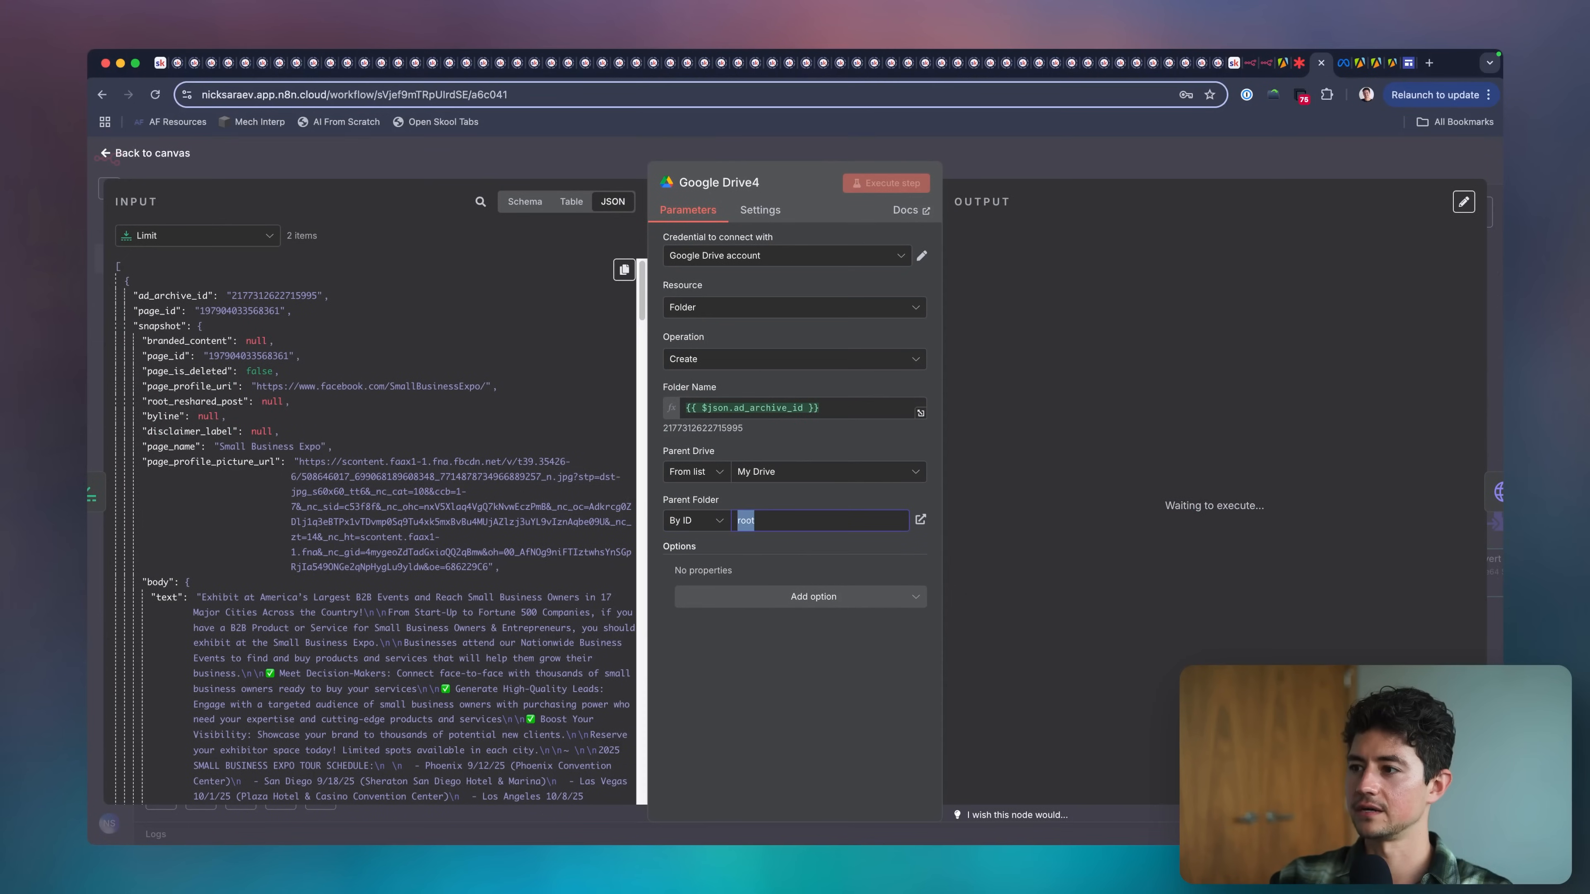
pyautogui.press('BackSpace')
pyautogui.scroll(-15, 366, 534)
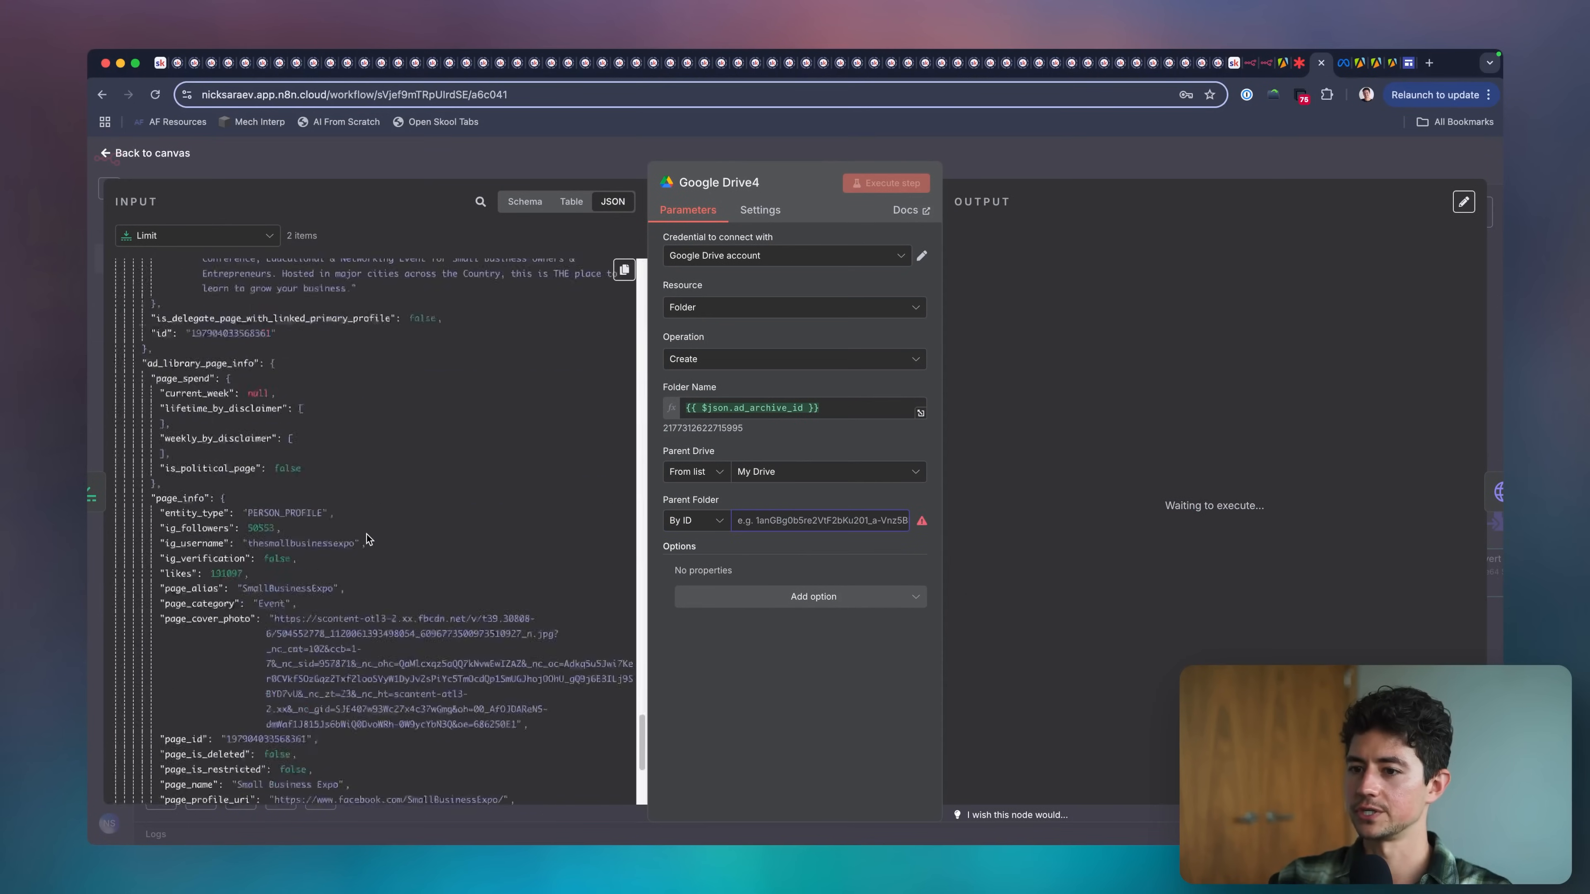
pyautogui.click(198, 235)
pyautogui.click(216, 345)
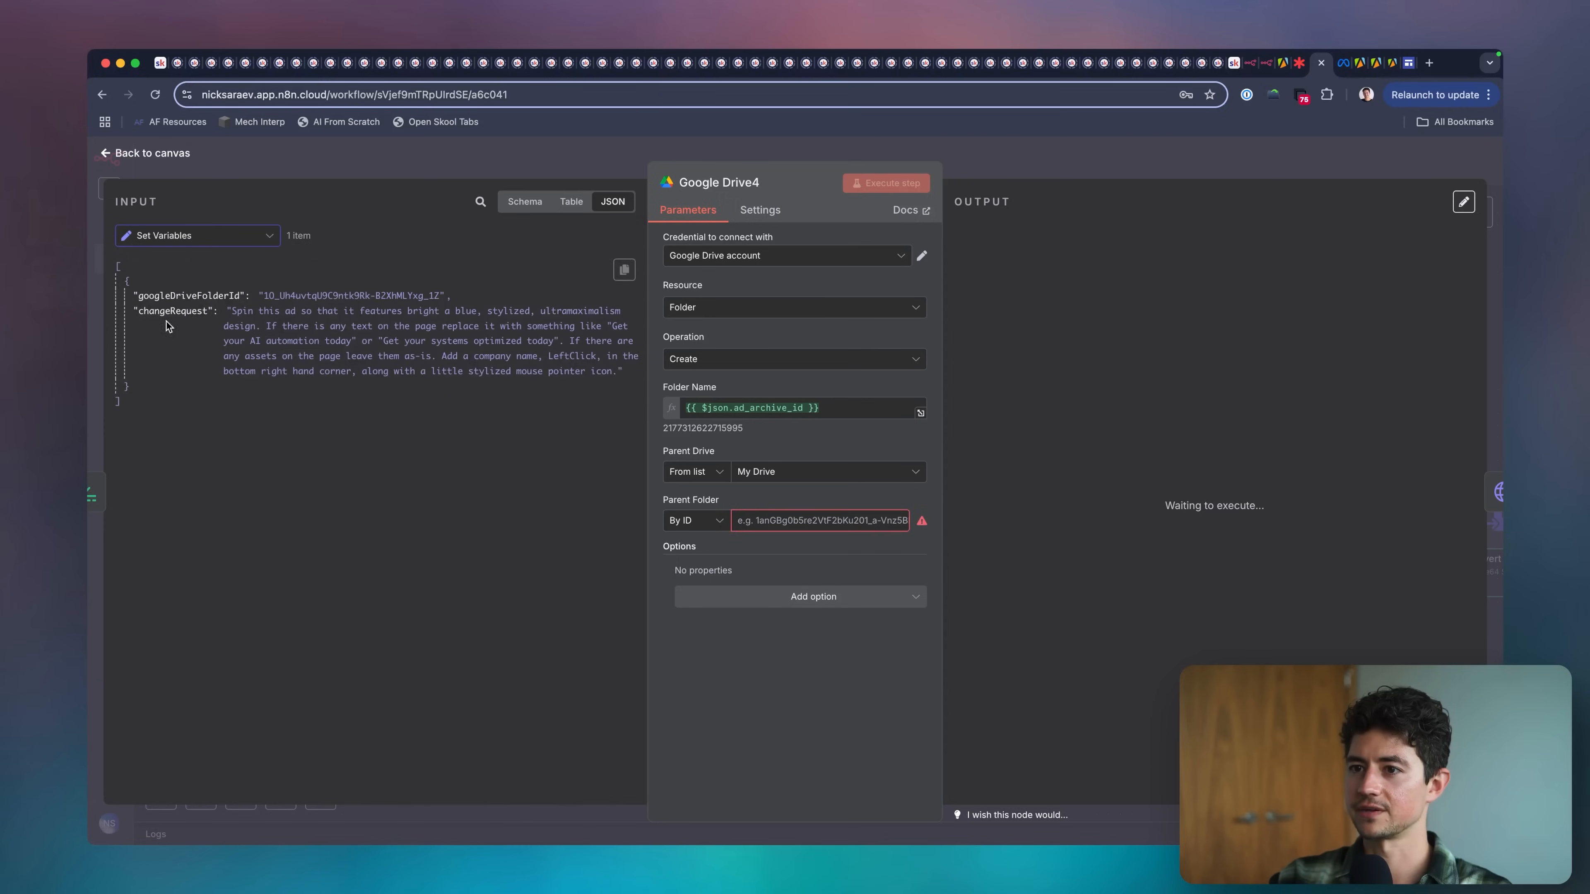
pyautogui.moveTo(160, 295); pyautogui.dragTo(785, 519)
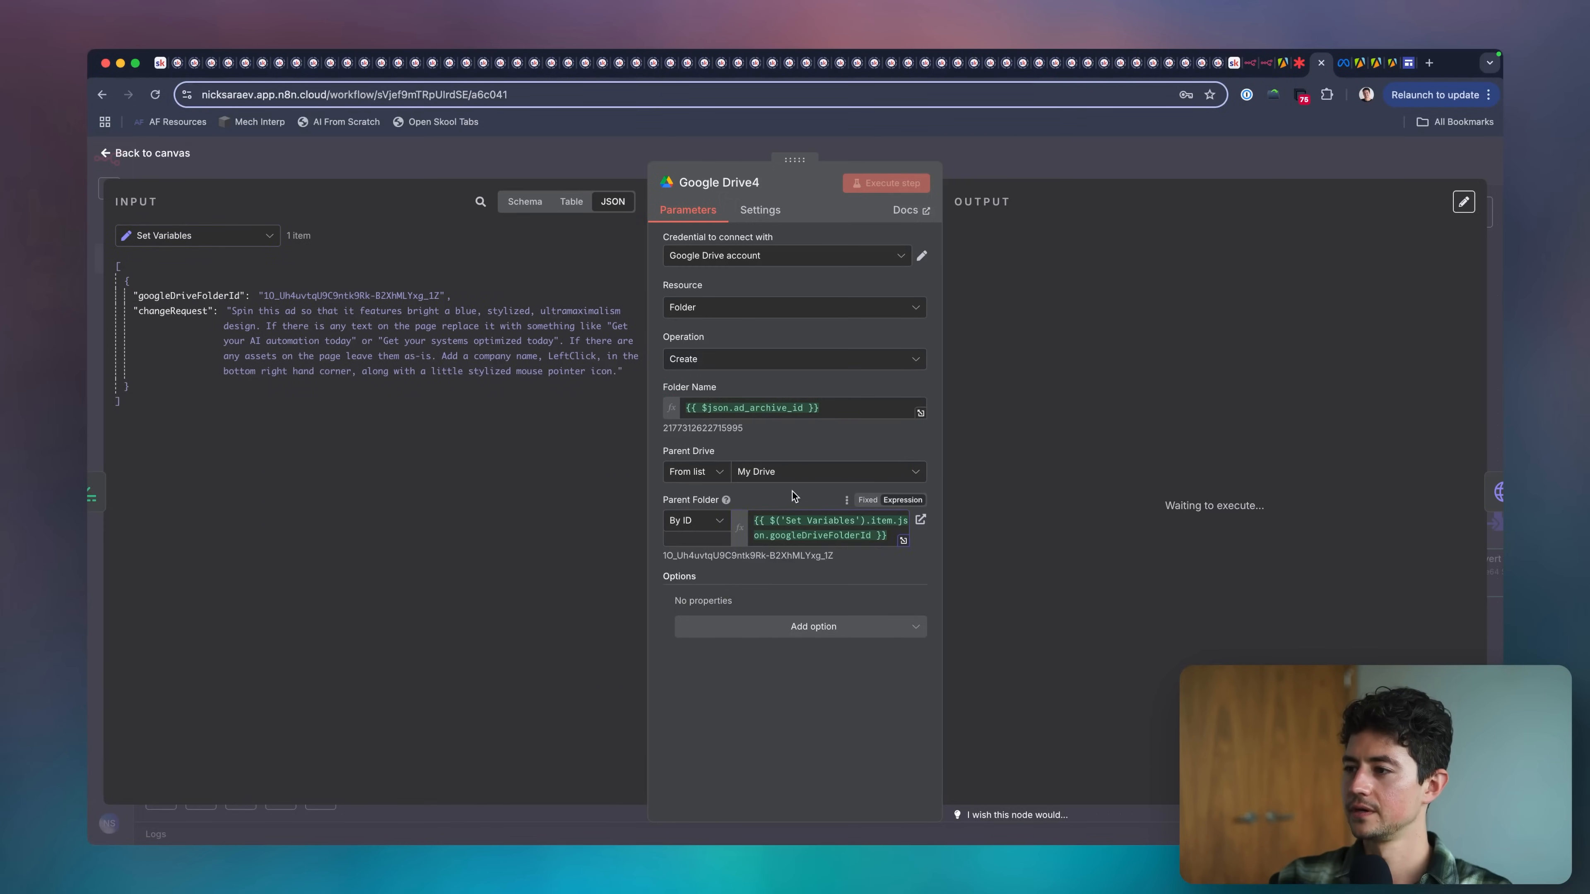
pyautogui.click(962, 167)
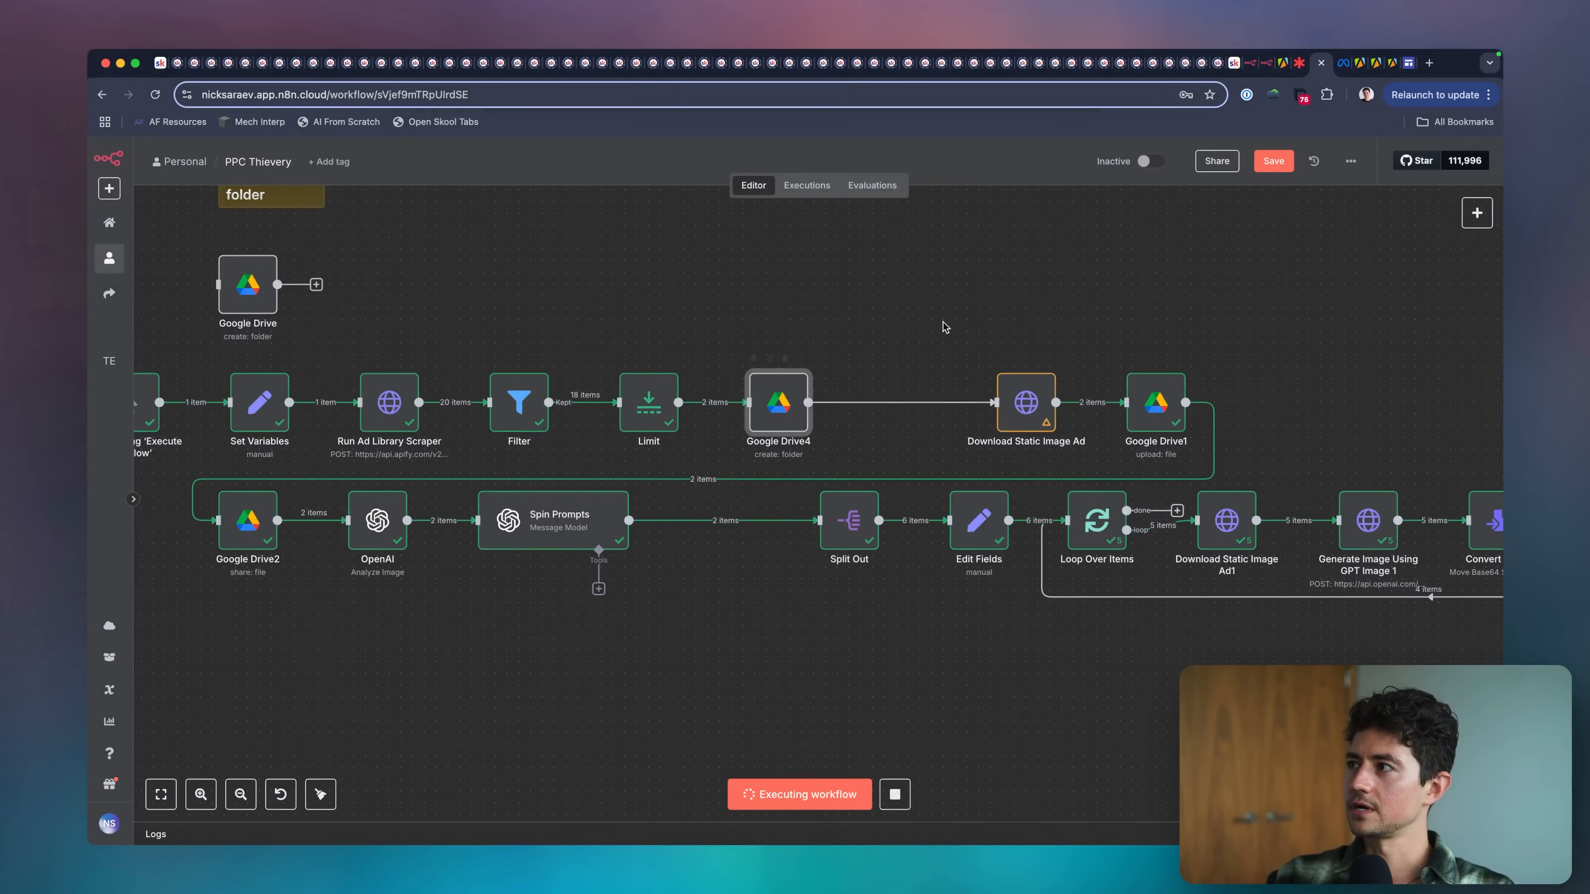
# Rename the Google Drive4 node as Create Asset Parent Folder.
pyautogui.press('F2')
pyautogui.write('Create Asset Parent Folder')
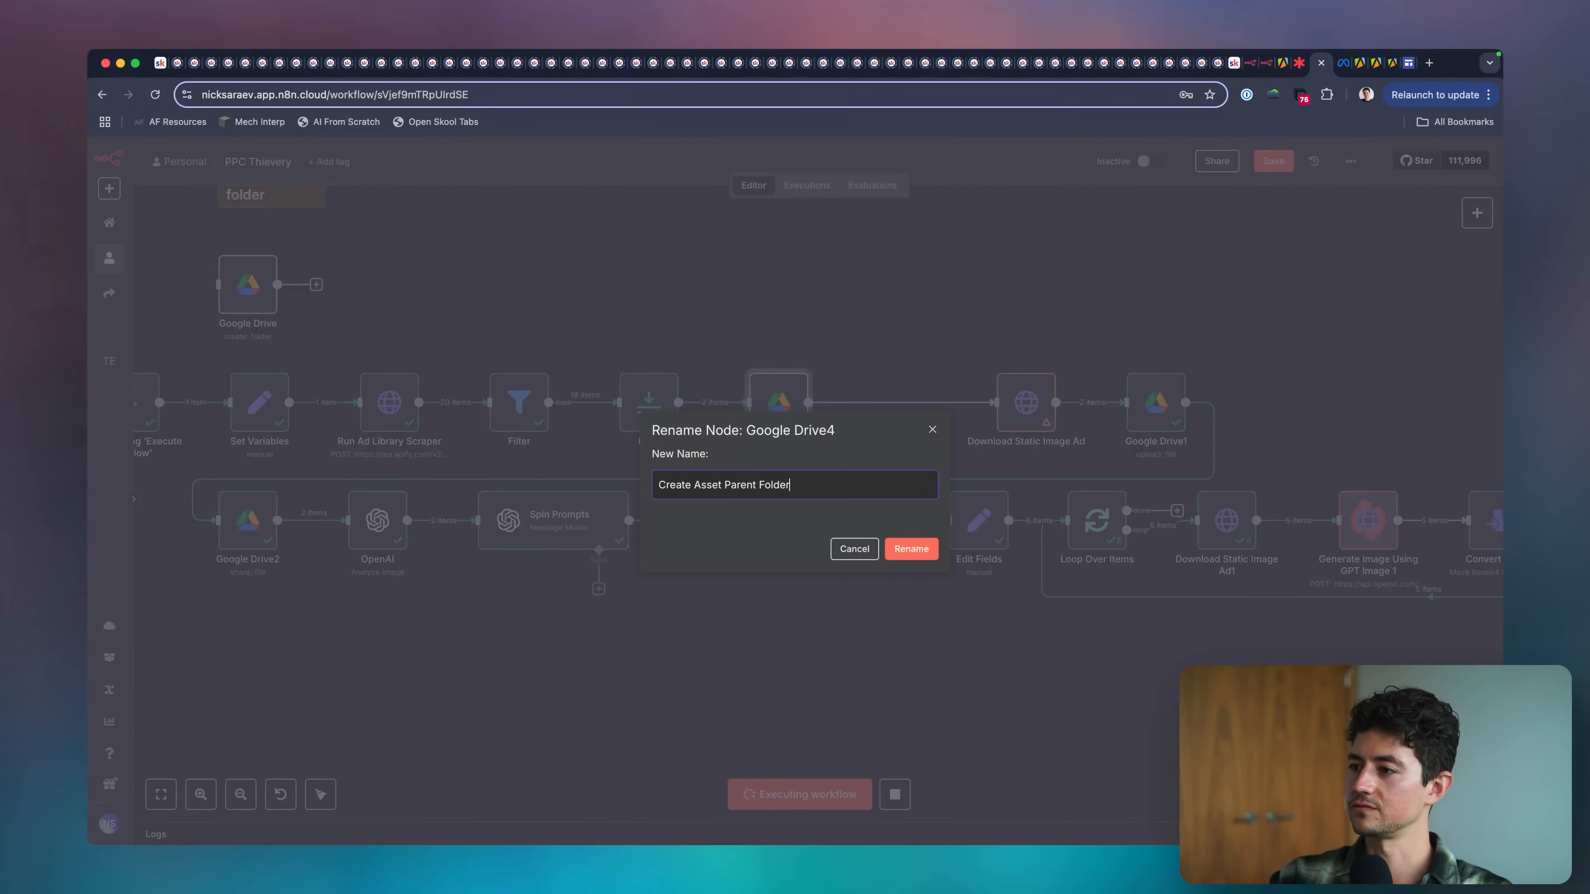
pyautogui.press('Return')
# Duplicate Create Asset Parent Folder, place the copy after the original, and rename it as Create Child Source Folder.
pyautogui.hotkey('ctrl', 'd')
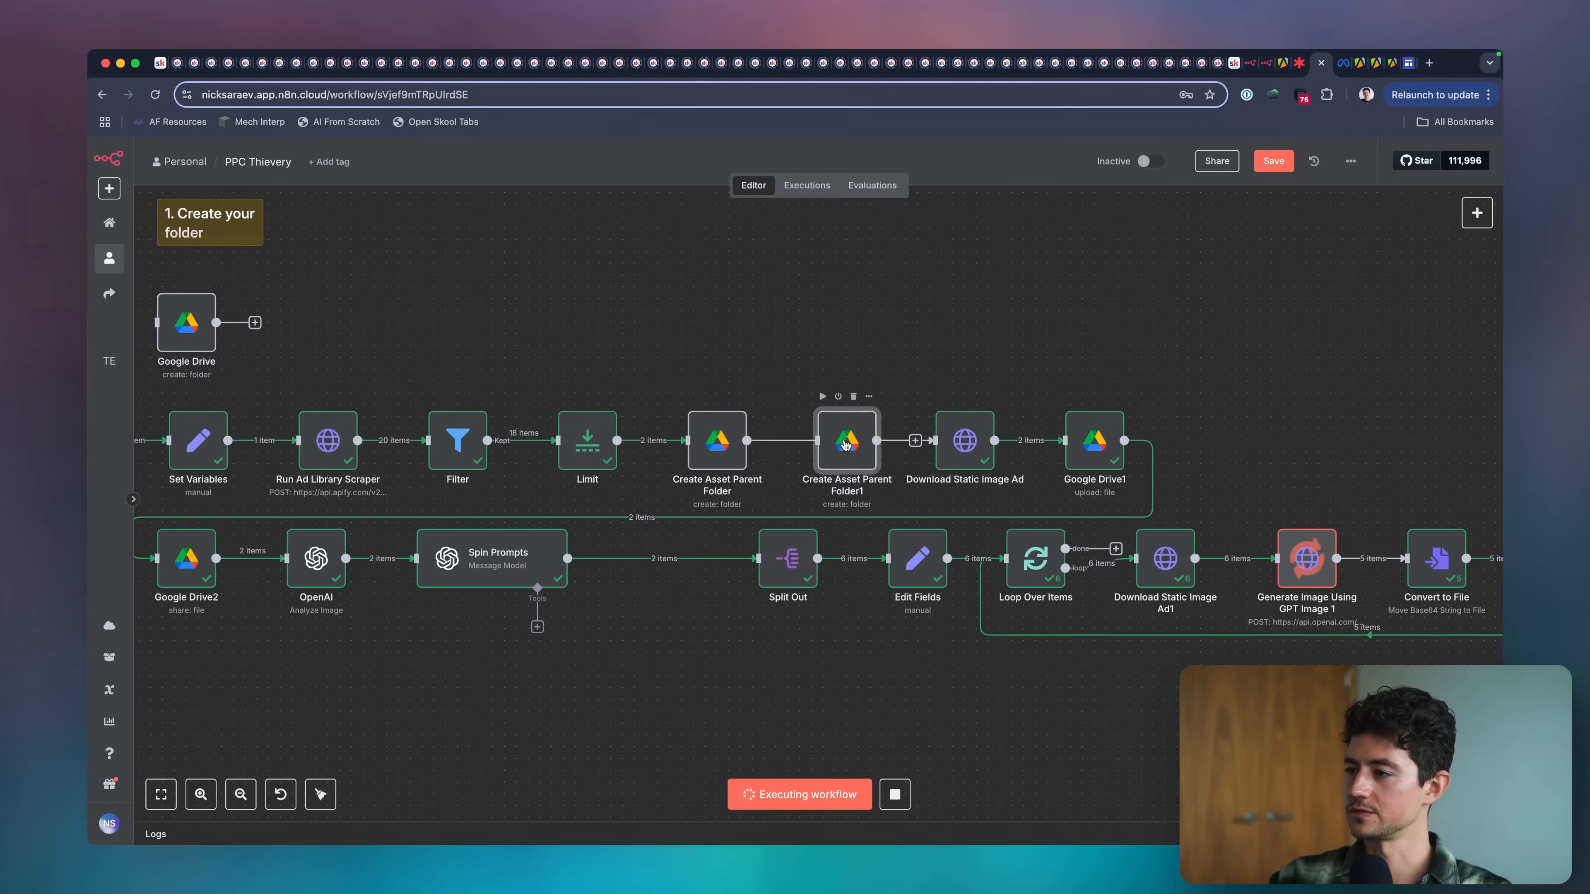
pyautogui.moveTo(846, 446); pyautogui.dragTo(846, 386)
pyautogui.click(853, 442)
pyautogui.press('F2')
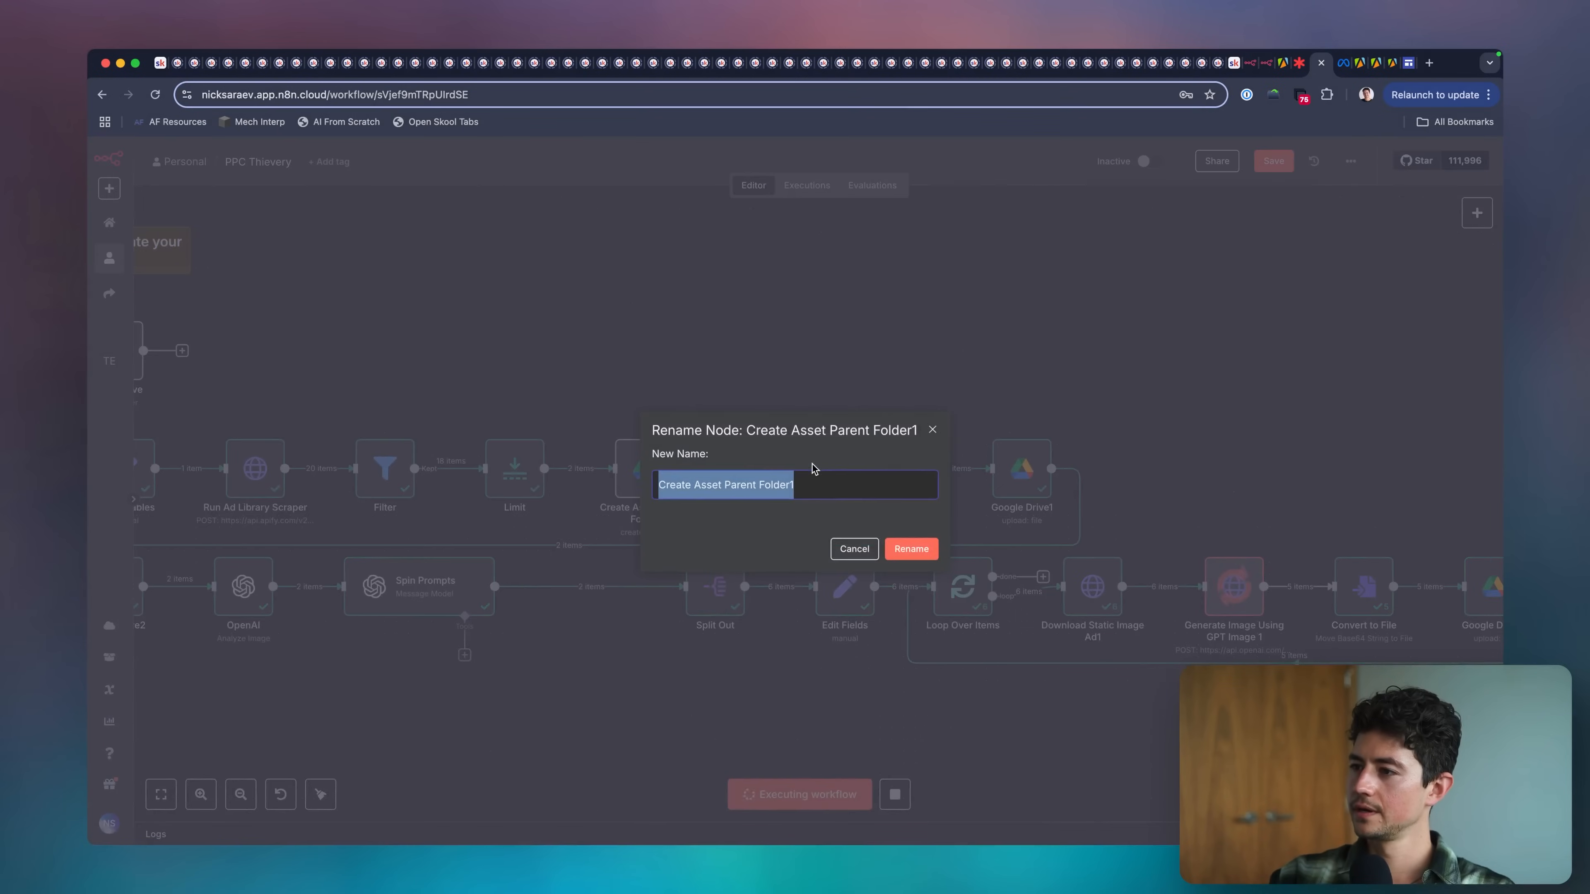
pyautogui.hotkey('alt', 'Left')
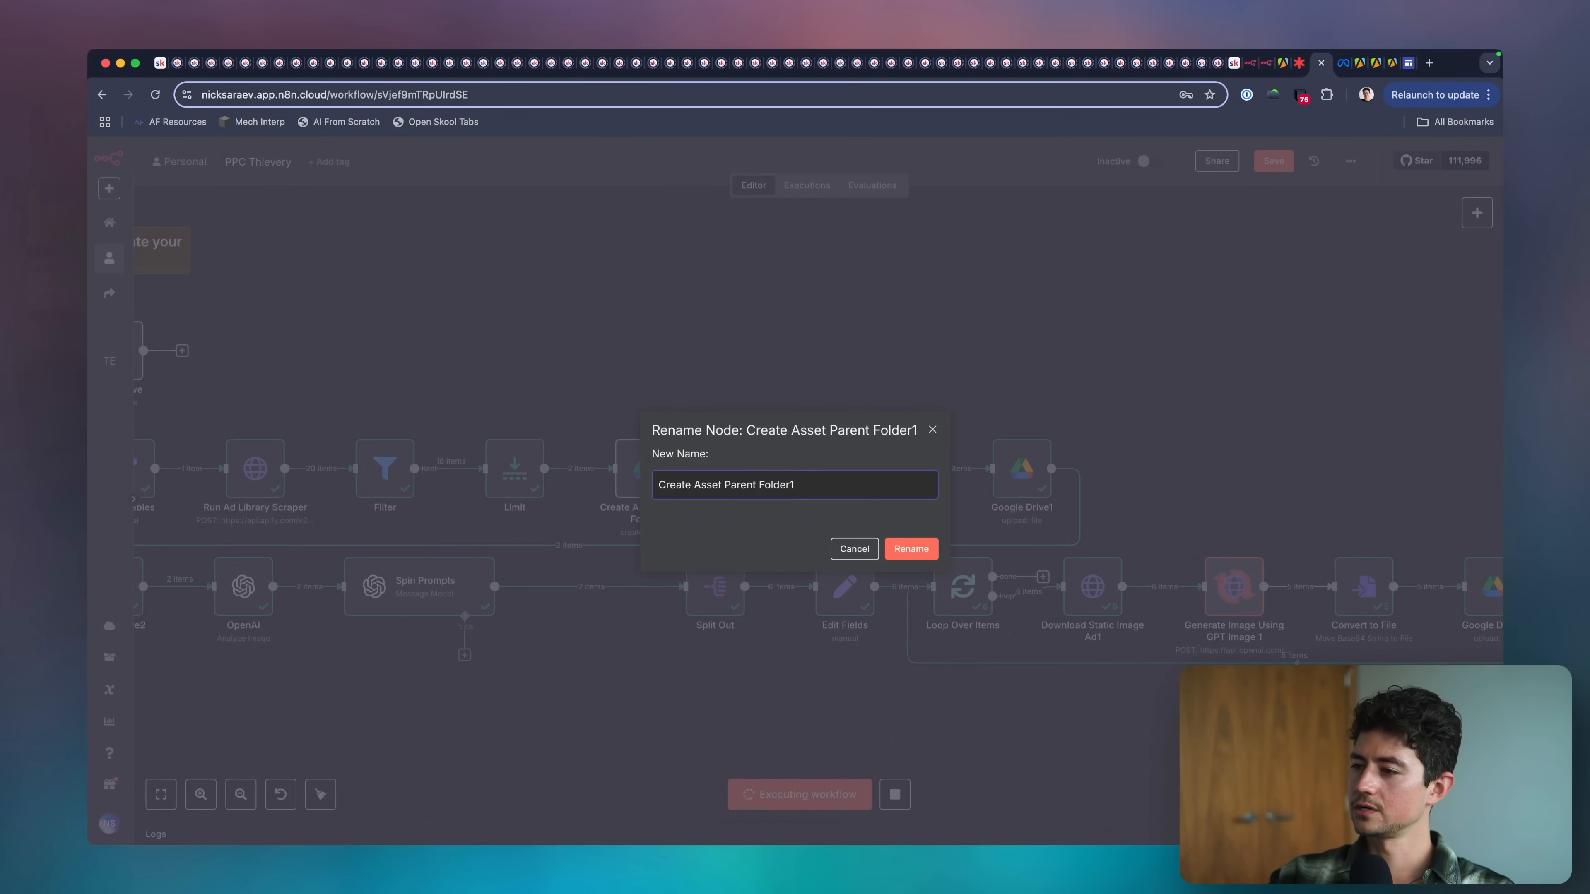
pyautogui.hotkey('alt', 'Left')
pyautogui.hotkey('alt', 'BackSpace')
pyautogui.write('Child')
pyautogui.press('shift+super+Right')
pyautogui.write('Sour')
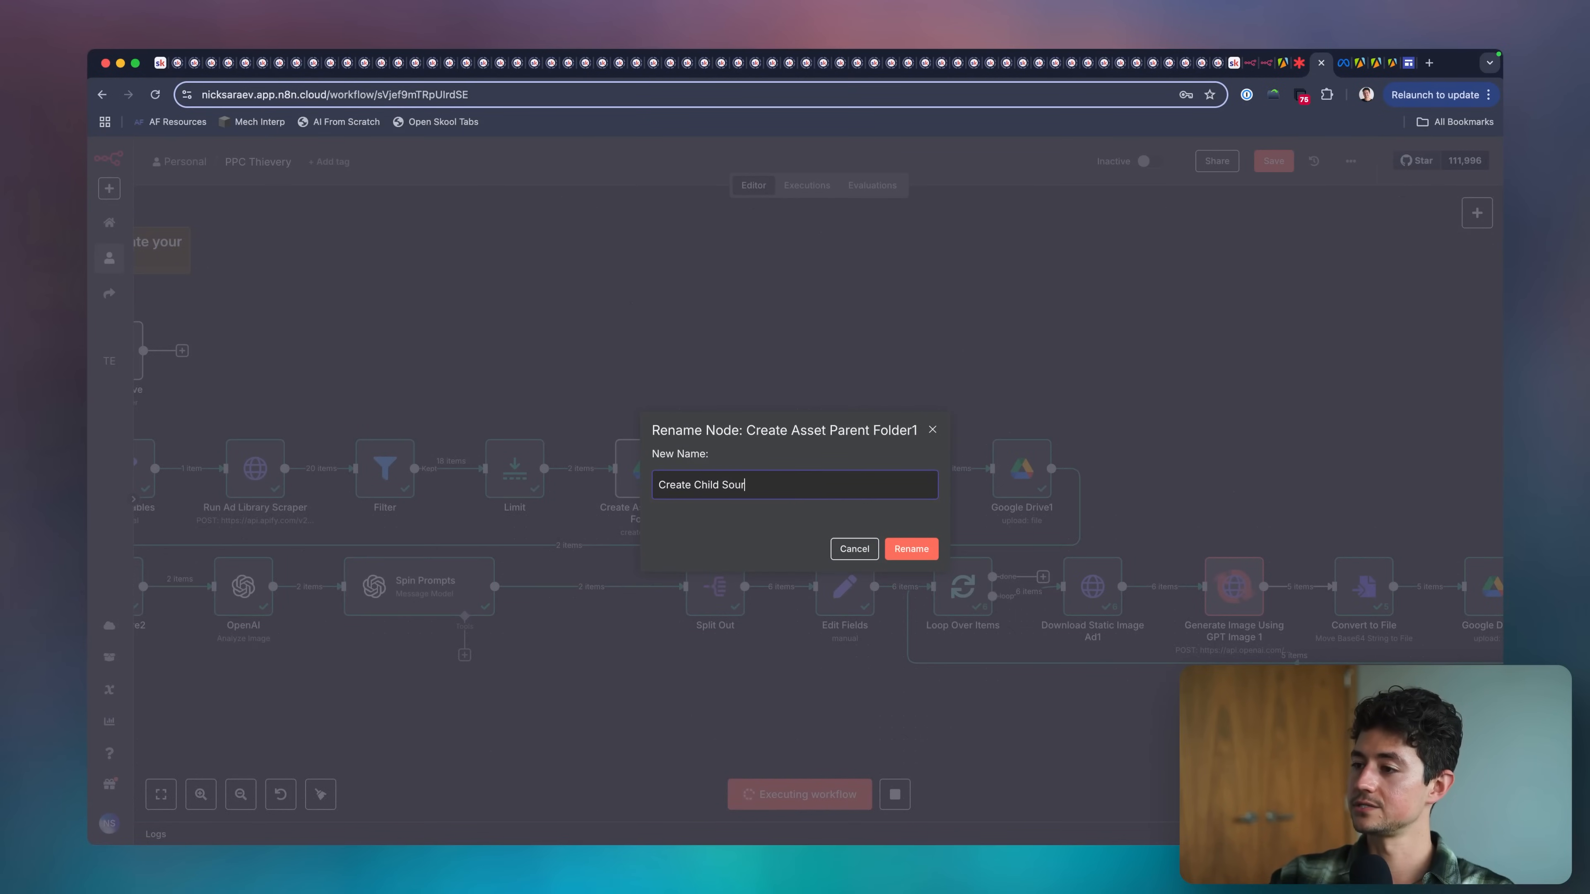
pyautogui.write('ce Folder')
pyautogui.press('Return')
# Shift Download Static Image Ad and Google Drive1 to make room, and paste a copy of Create Child Source Folder after the original.
pyautogui.hscroll(3, 861, 473)
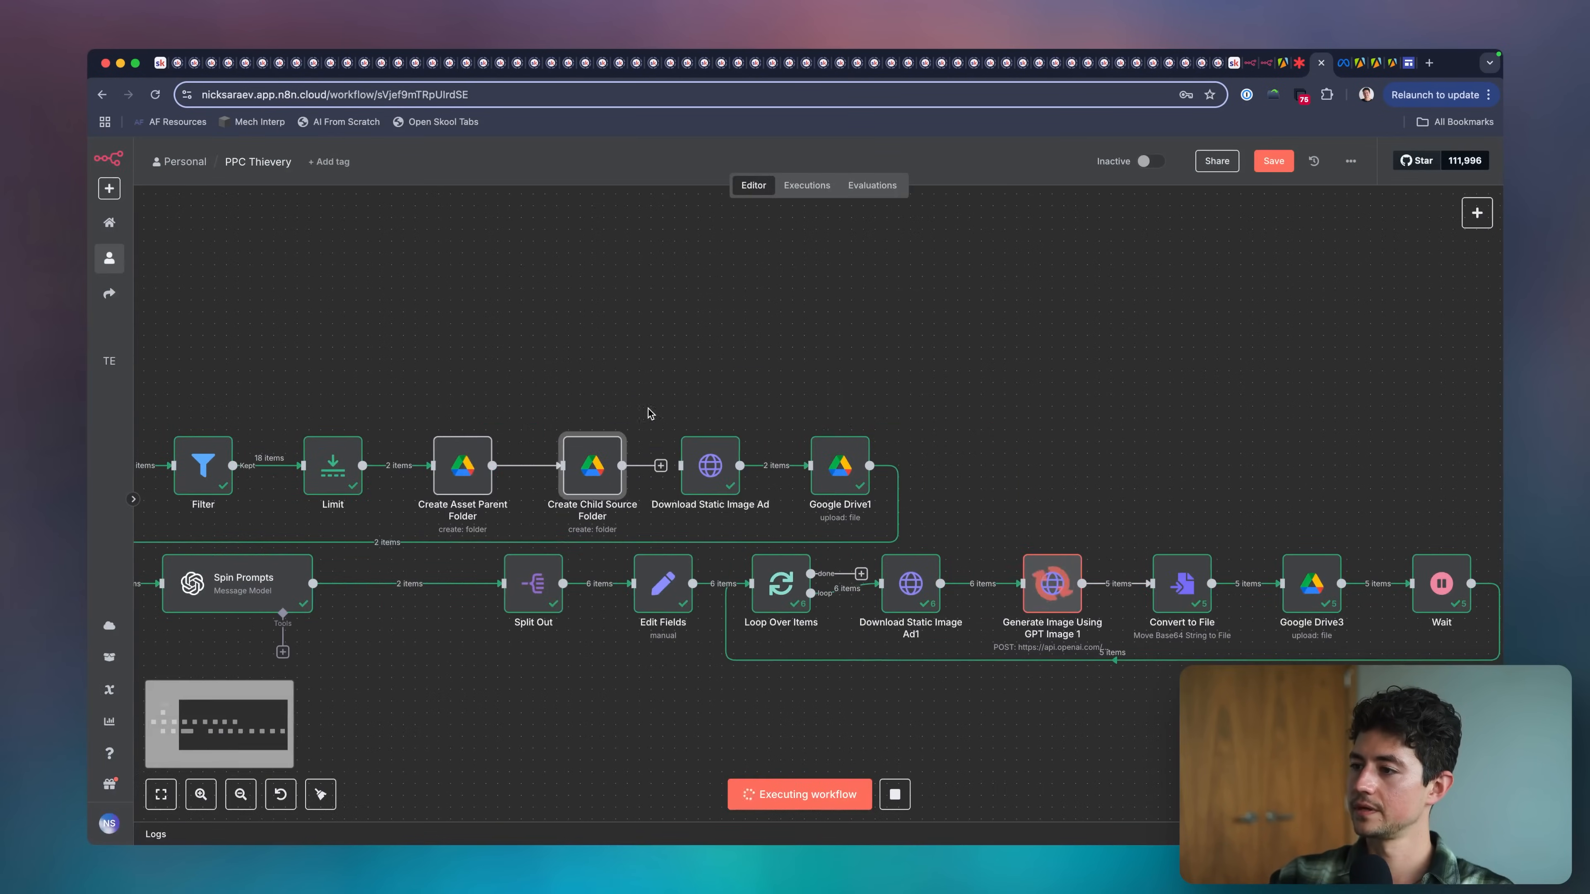
pyautogui.moveTo(649, 415); pyautogui.dragTo(987, 476)
pyautogui.moveTo(561, 401); pyautogui.dragTo(712, 470)
pyautogui.press('super+c')
pyautogui.press('super+v')
pyautogui.press('Escape')
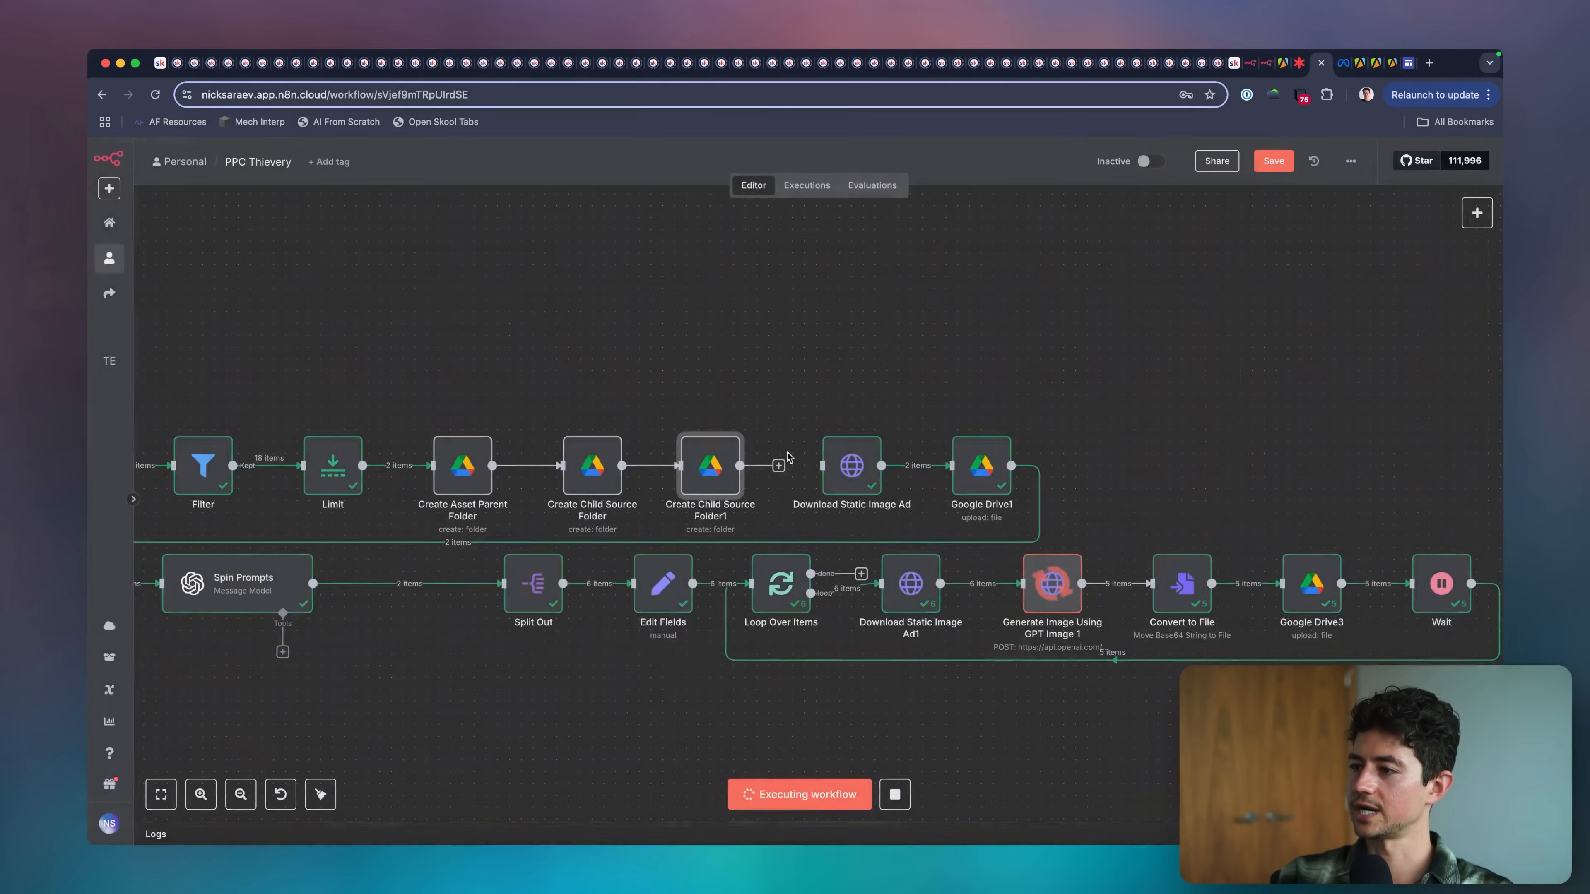
# Rename the copied Create Child Source Folder1 node as Create Child Spun Folder.
pyautogui.press('space')
pyautogui.press('Right')
pyautogui.hotkey('alt', 'shift', 'Left')
pyautogui.hotkey('alt', 'shift', 'Left')
pyautogui.write('Spun Fol')
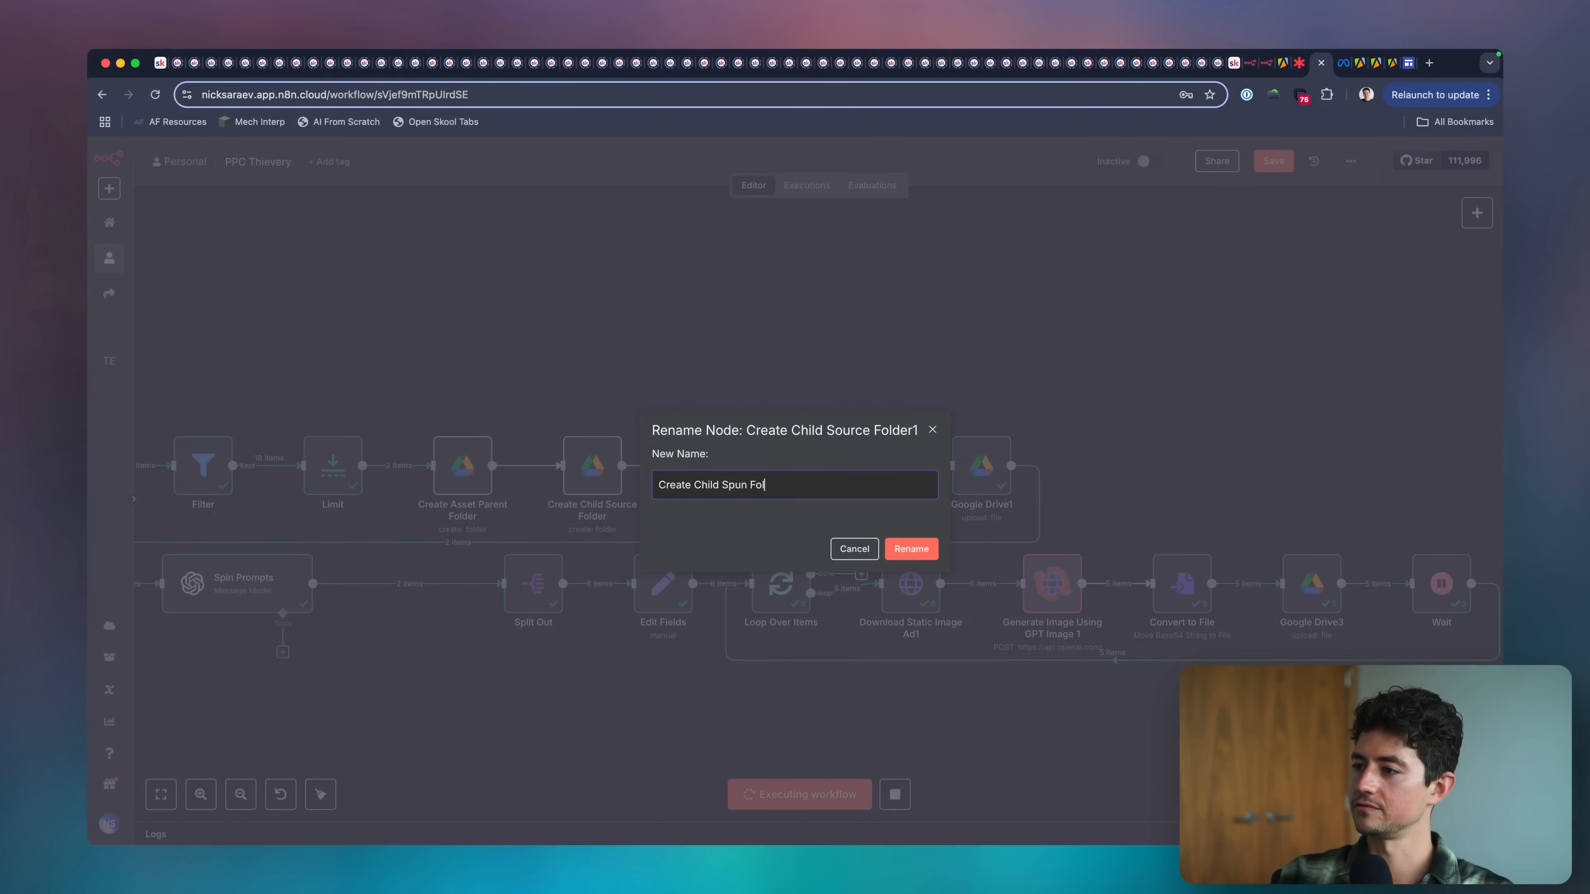
pyautogui.write('der')
pyautogui.press('Return')
# Set the Folder Name in Create Child Source Folder to Source Assets.
pyautogui.press('Left')
pyautogui.press('Return')
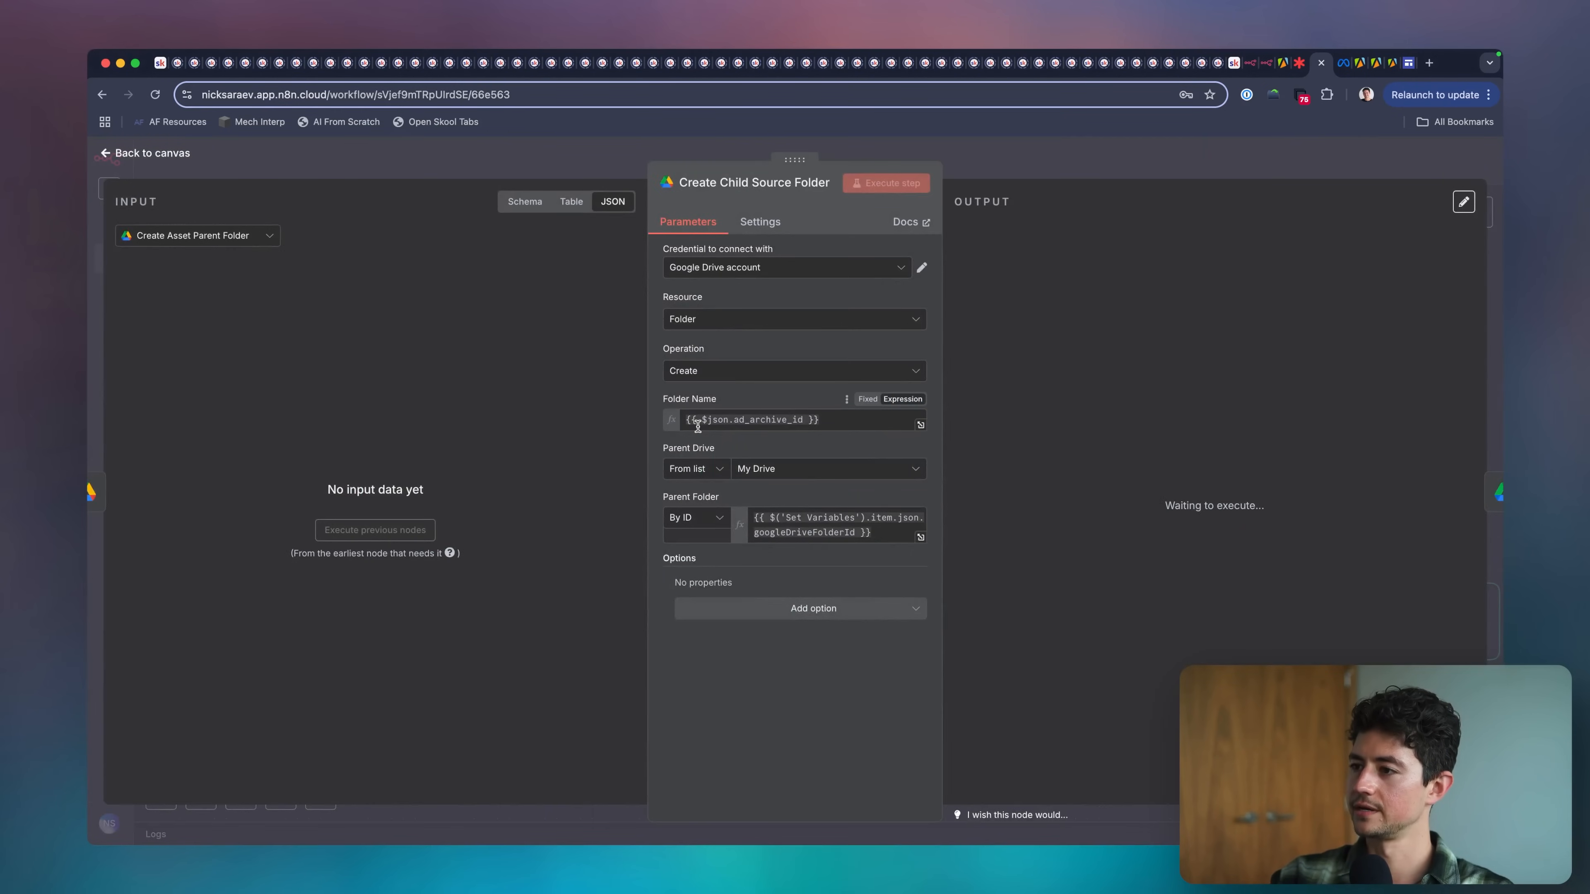
pyautogui.click(698, 426)
pyautogui.press('super+a')
pyautogui.write('S')
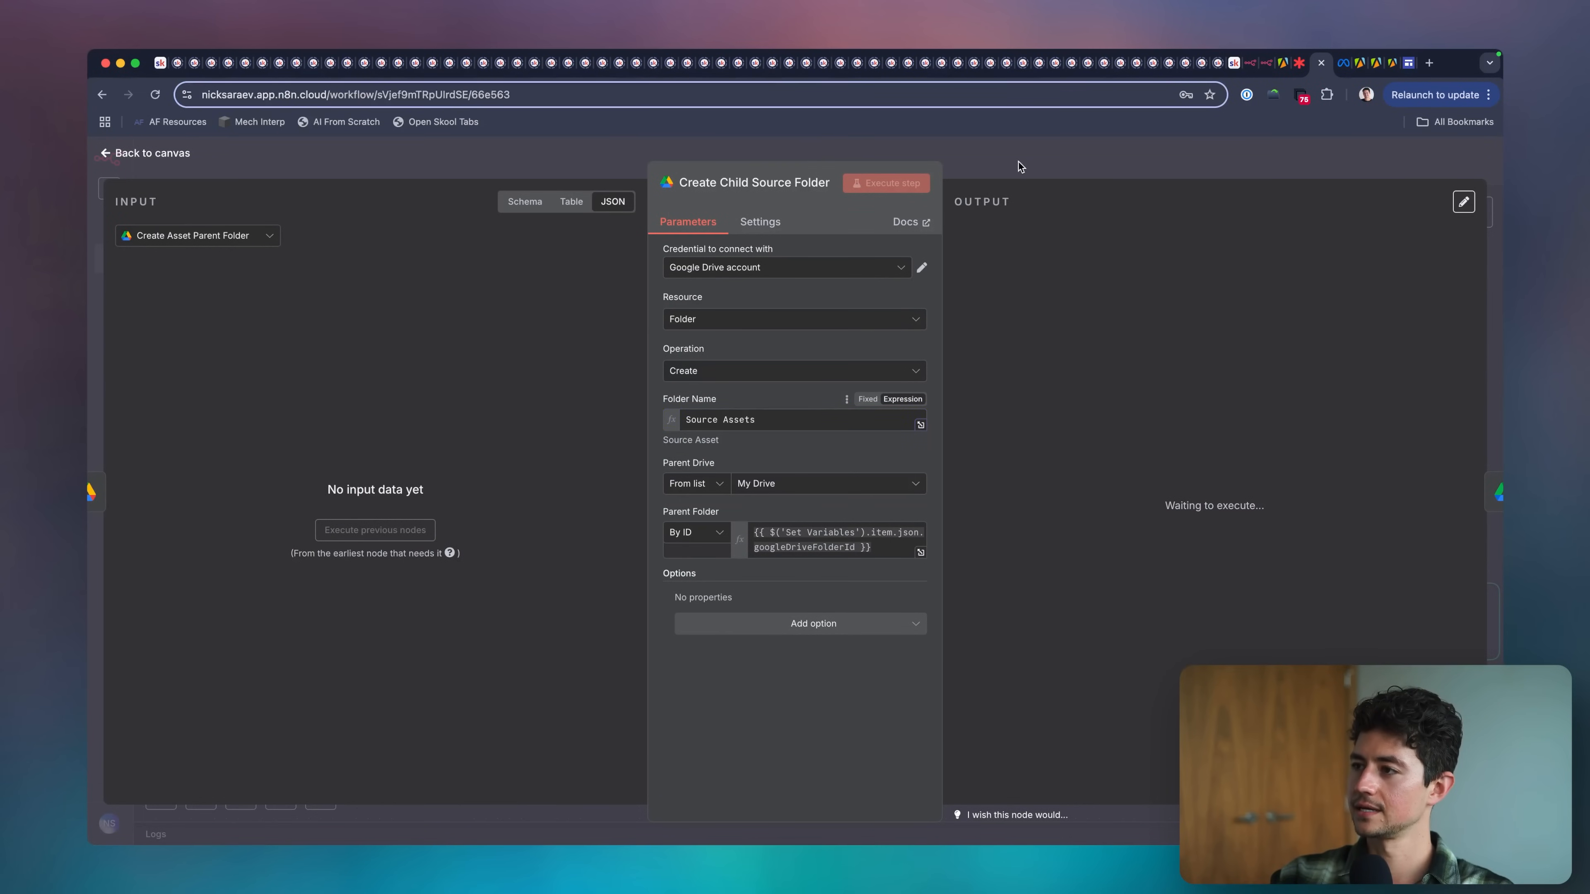
pyautogui.press('Escape')
# Set Create Child Spun Folder's Folder Name to Spun Assets, and connect the node to Download Static Image Ad.
pyautogui.press('Right')
pyautogui.press('Return')
pyautogui.click(761, 412)
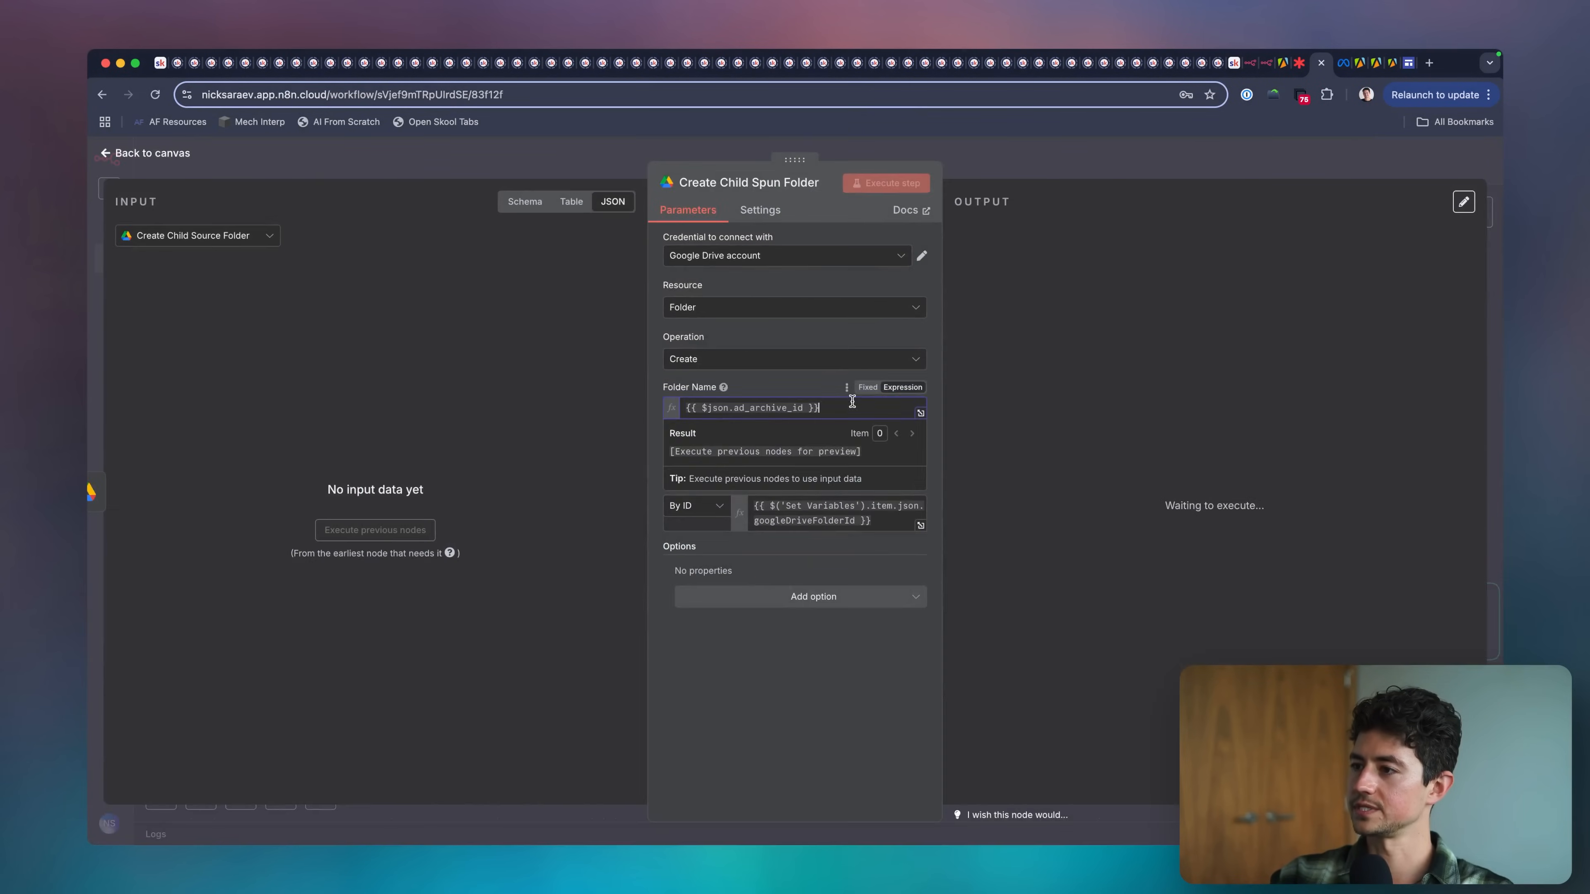
pyautogui.press('super+a')
pyautogui.write('Sp')
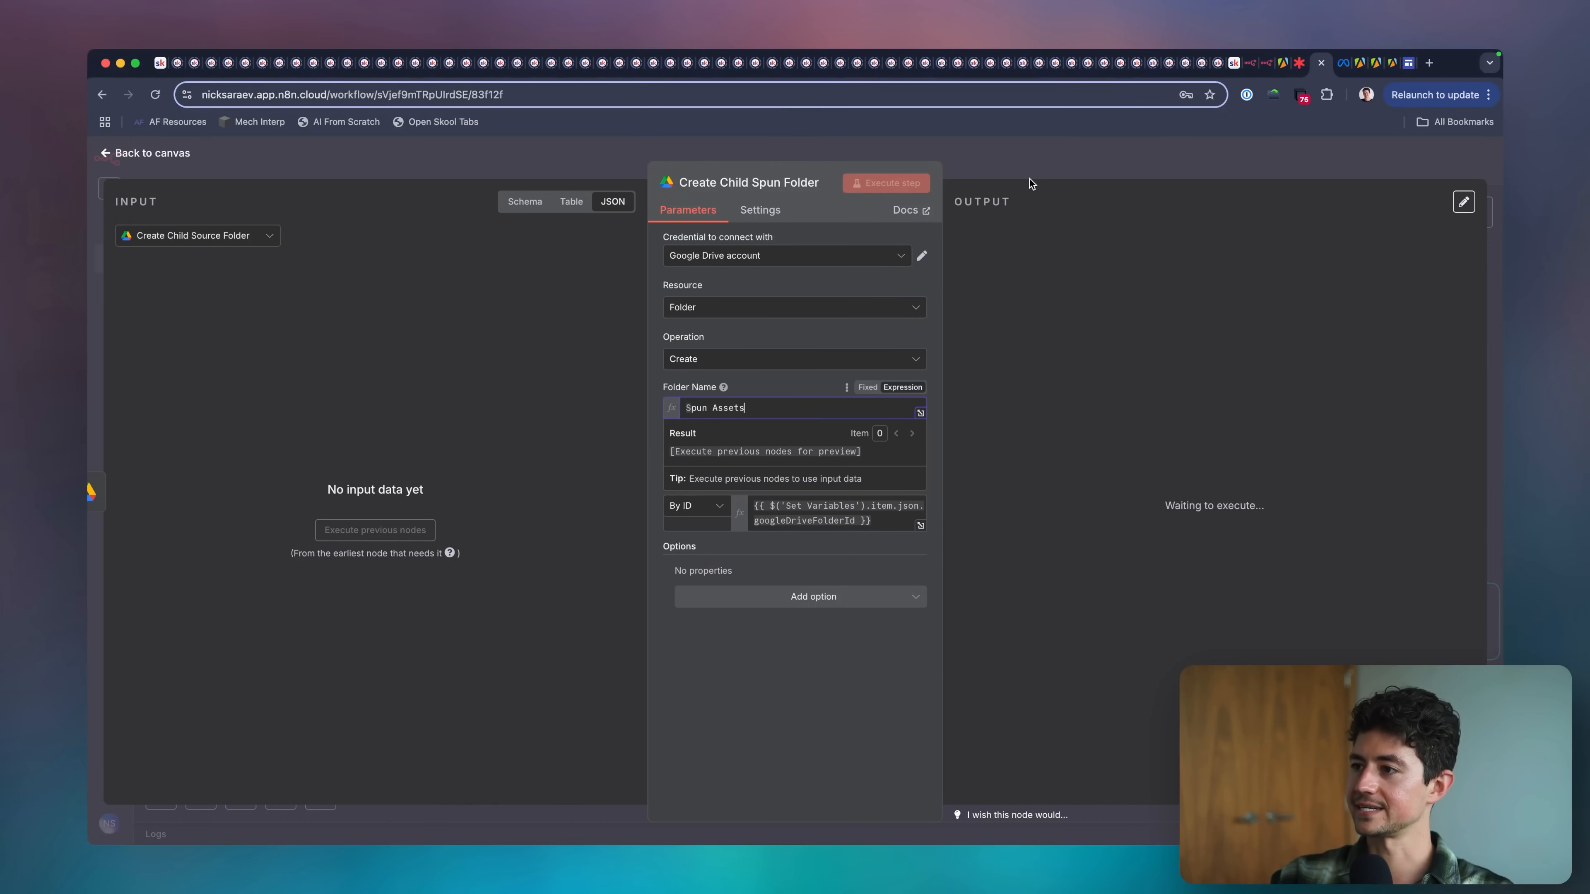
pyautogui.click(1029, 178)
pyautogui.moveTo(778, 467); pyautogui.dragTo(831, 467)
pyautogui.moveTo(831, 466); pyautogui.dragTo(841, 463)
# Set Create Child Source Folder's Parent Folder ID to the expression {{$json.id}} from the Create Asset Parent Folder output.
pyautogui.doubleClick(760, 452)
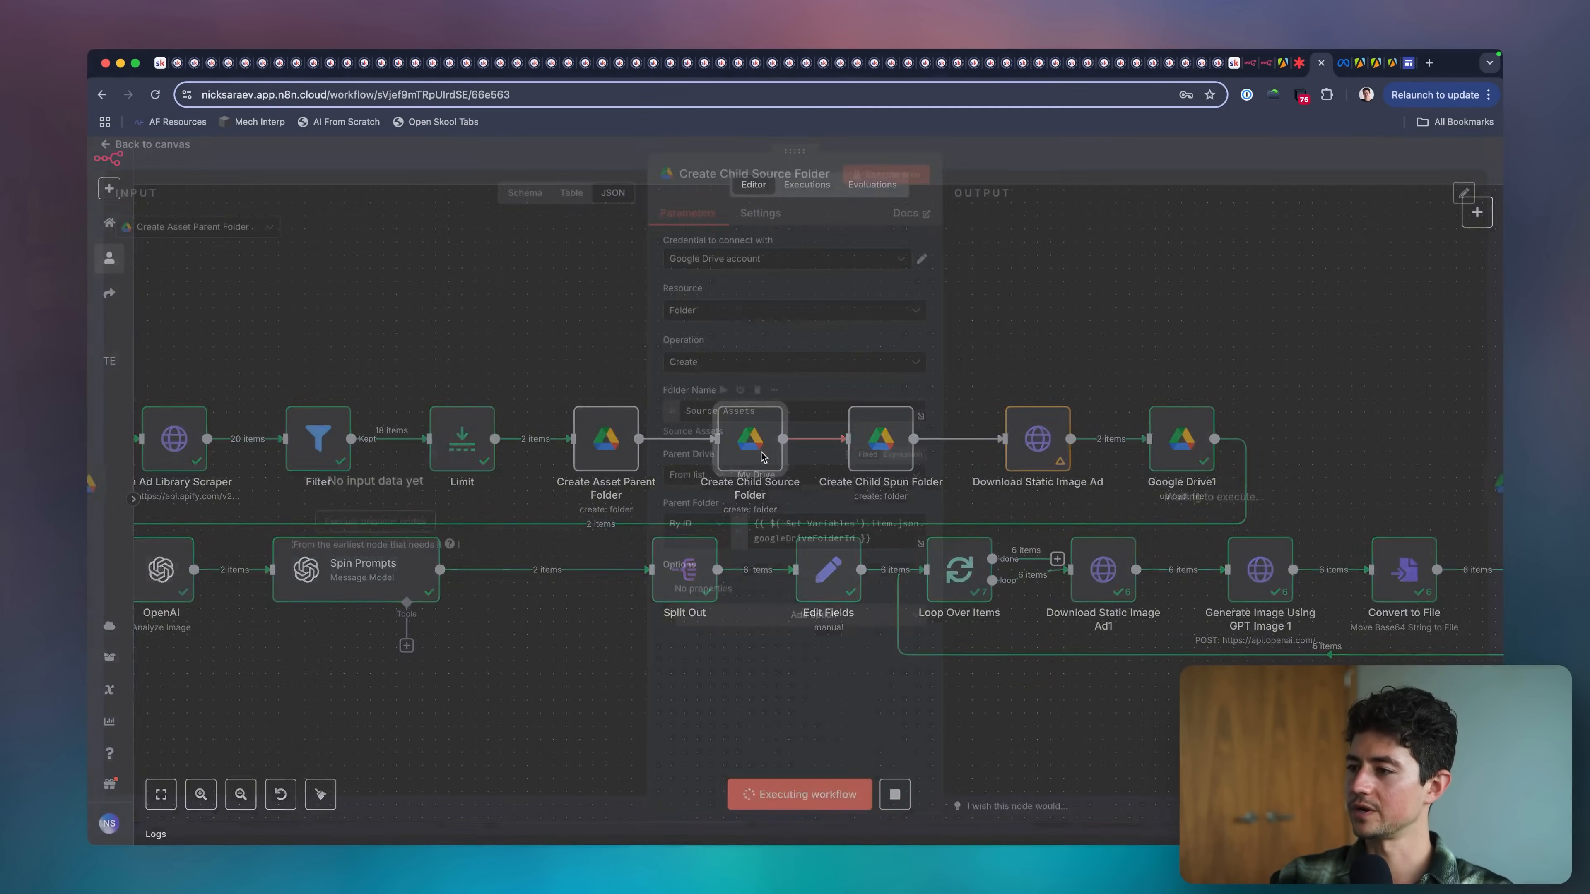
pyautogui.doubleClick(598, 461)
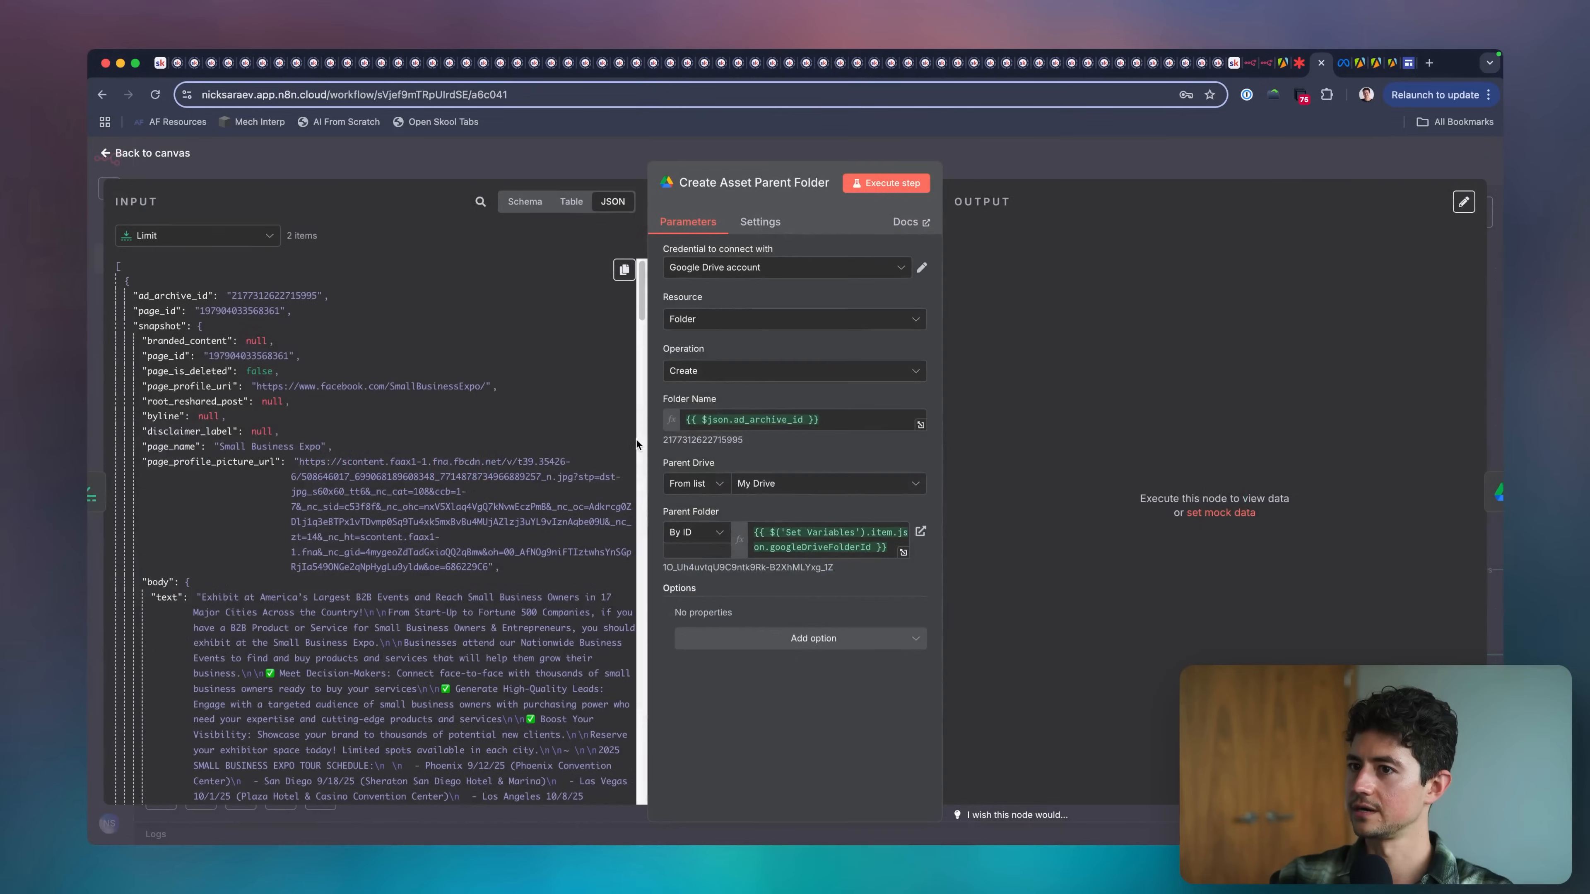
pyautogui.press('Escape')
pyautogui.click(750, 446)
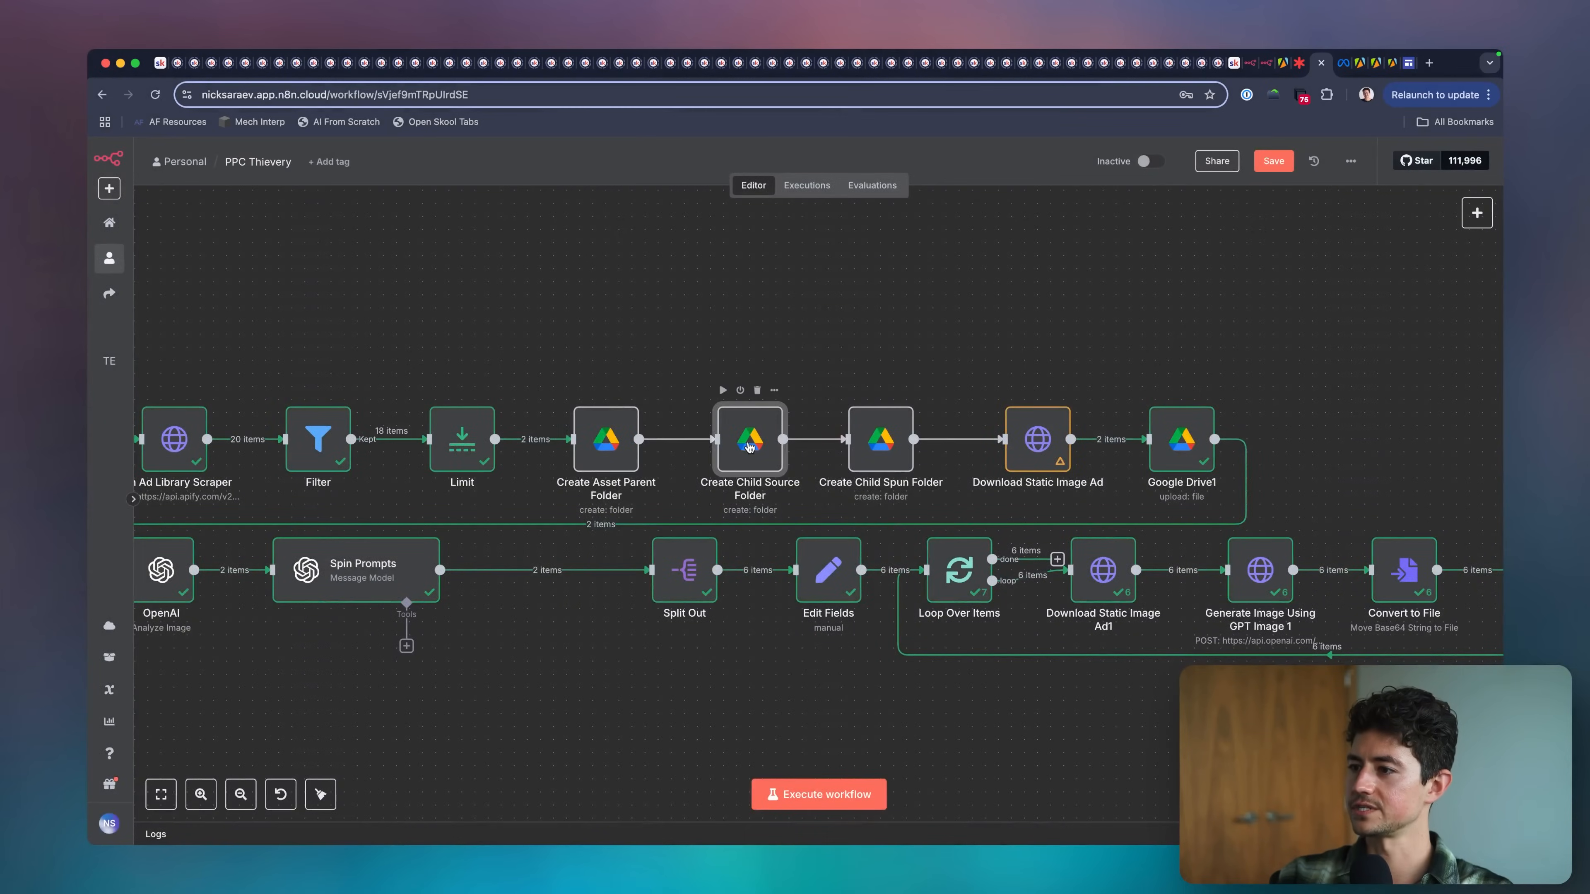
pyautogui.doubleClick(749, 446)
pyautogui.click(887, 549)
pyautogui.press('super+a')
pyautogui.write('{{$')
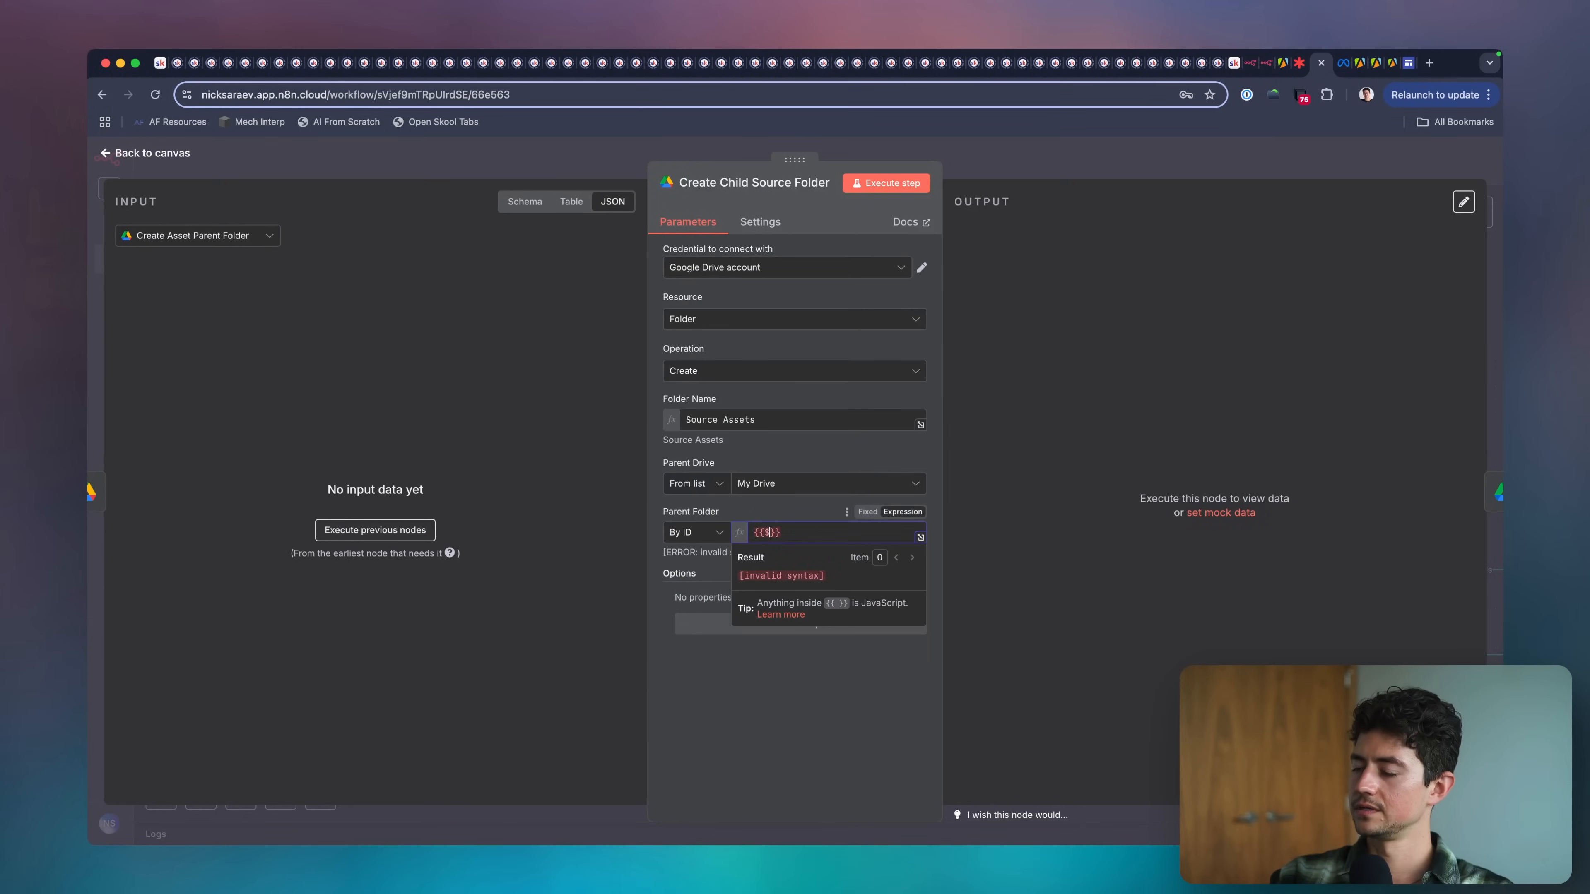
pyautogui.write('json.id')
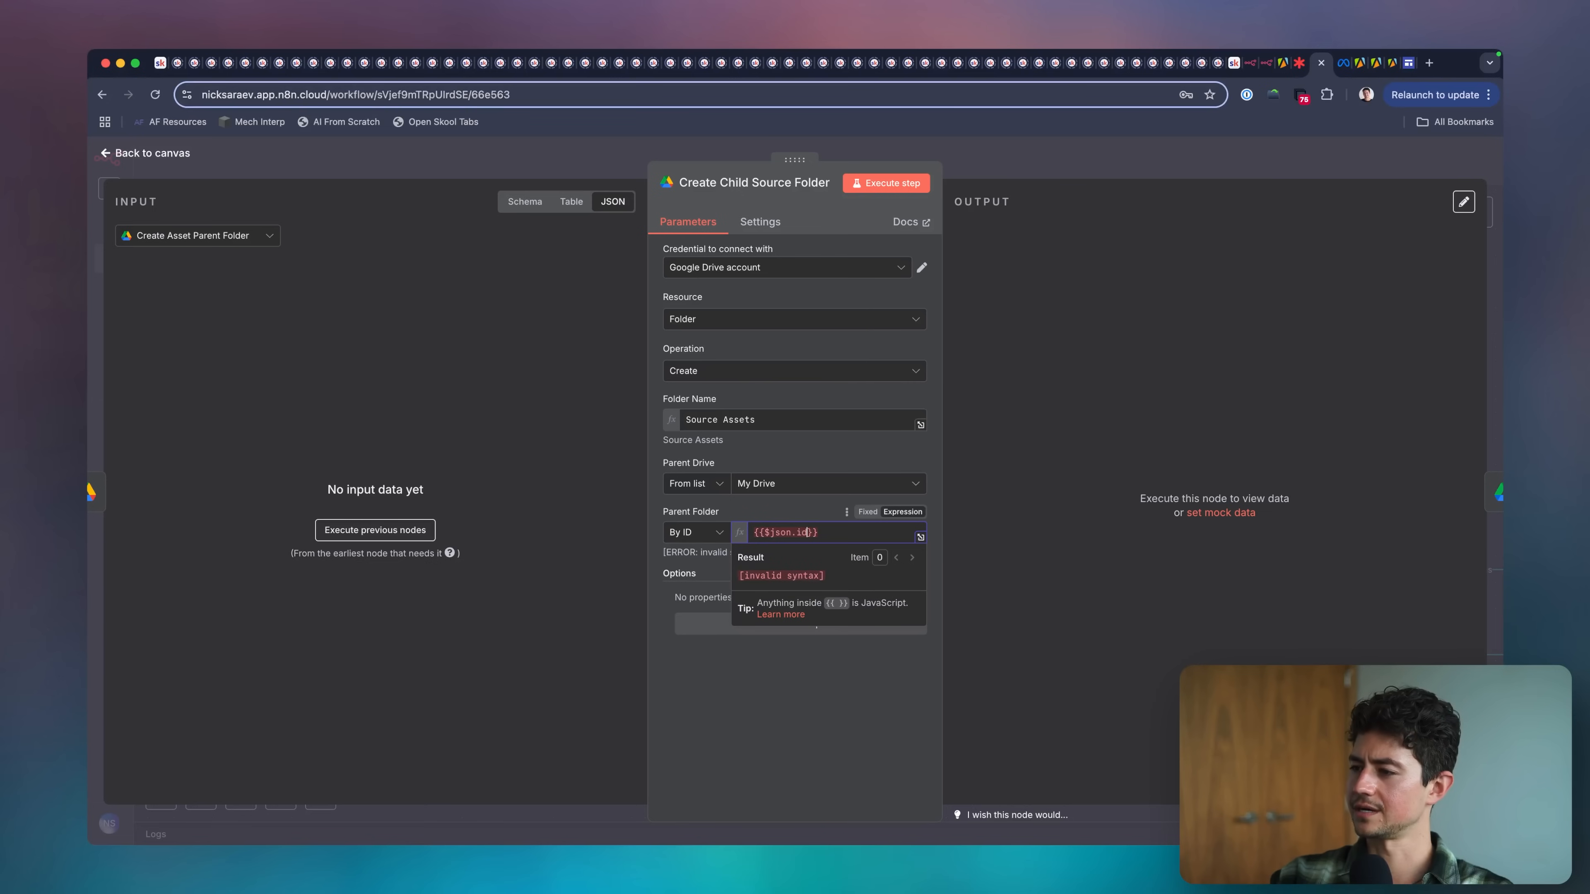
pyautogui.press('super+a')
pyautogui.click(830, 441)
pyautogui.click(992, 162)
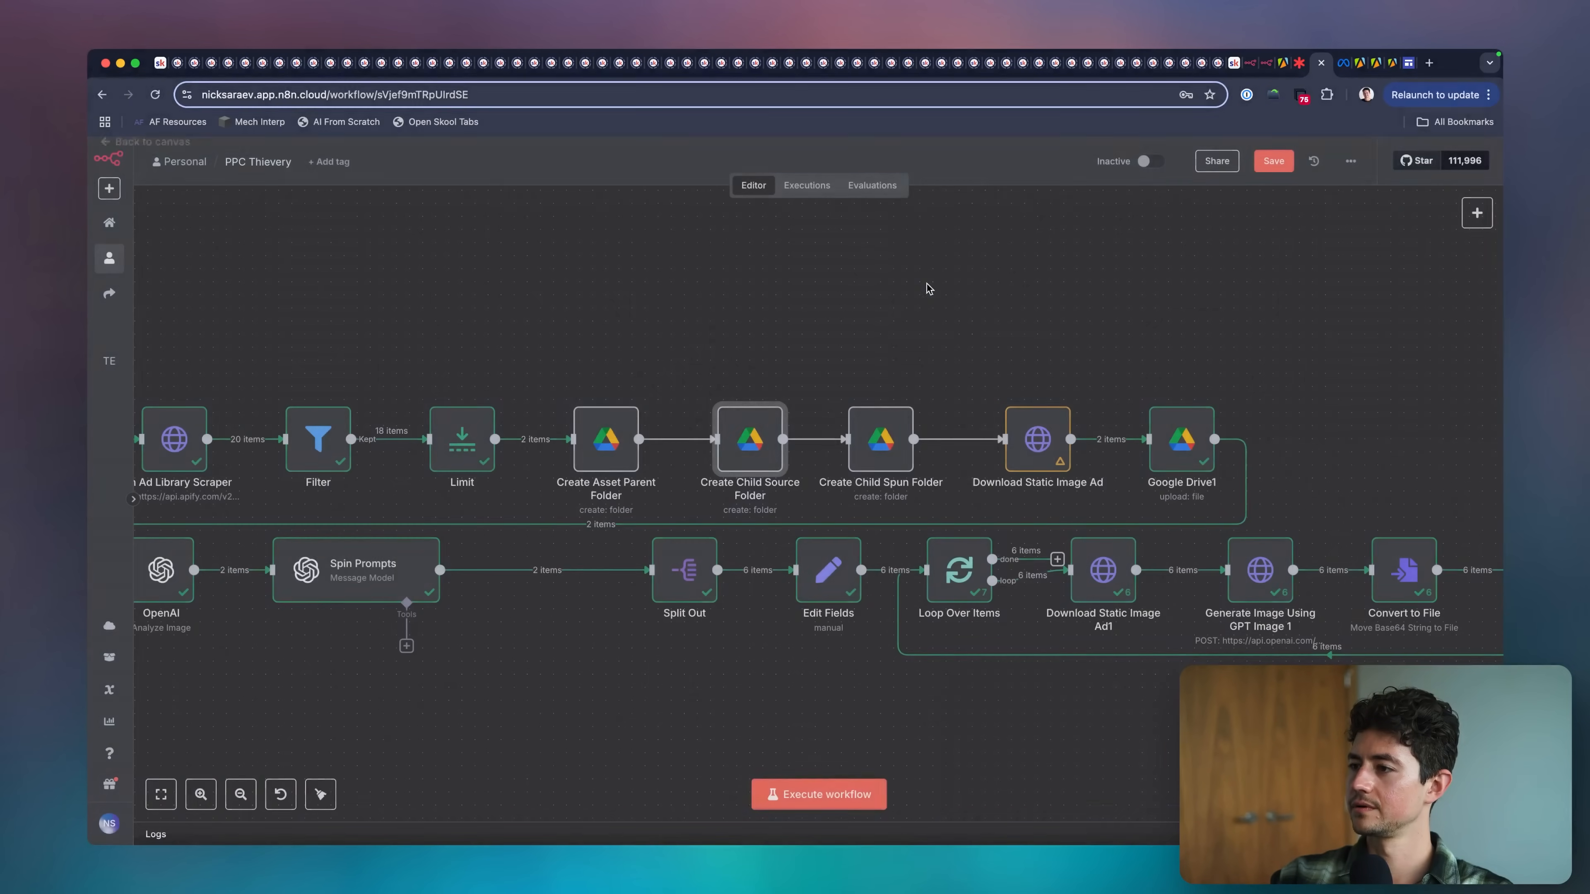
# Pin the output data of all nodes from the manual trigger through Limit.
pyautogui.doubleClick(875, 418)
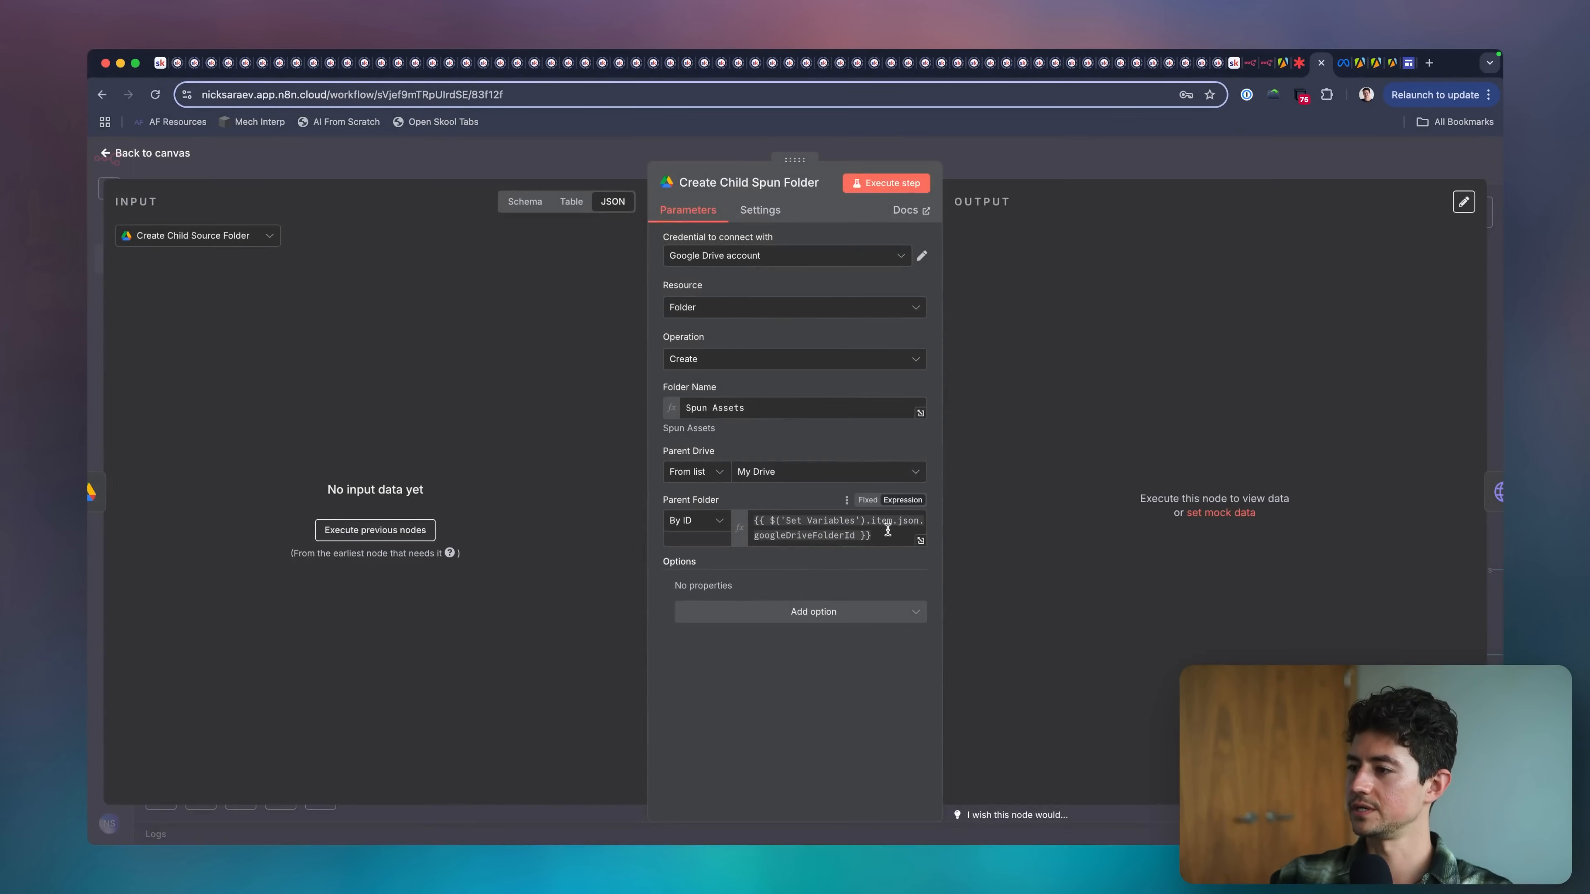
pyautogui.click(986, 167)
pyautogui.hscroll(-5, 832, 360)
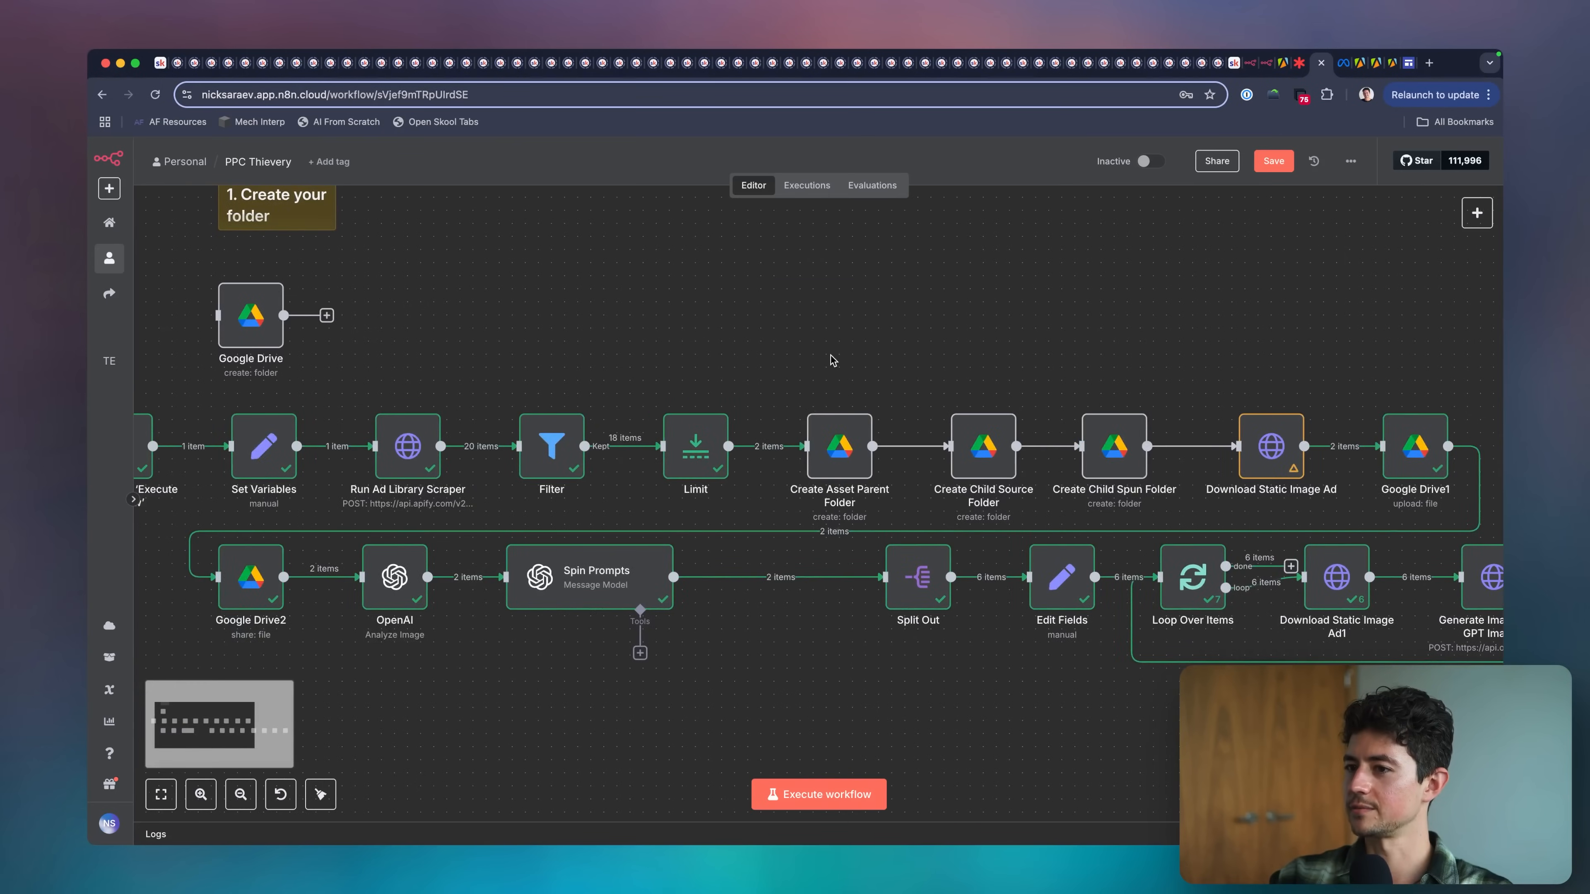
pyautogui.scroll(-5, 832, 361)
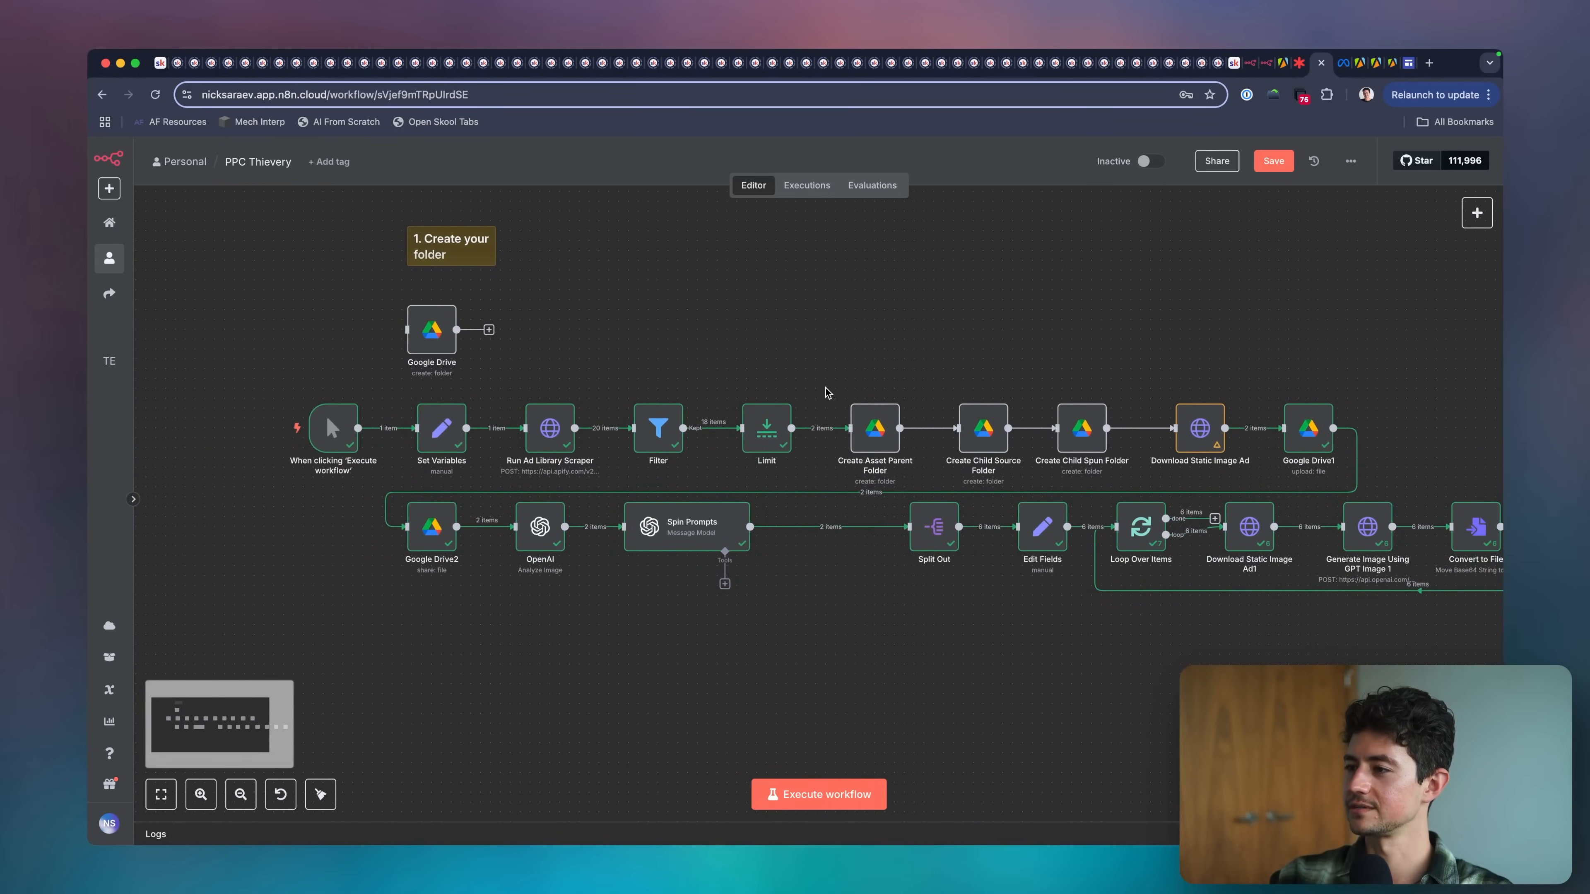
pyautogui.moveTo(809, 380); pyautogui.dragTo(214, 529)
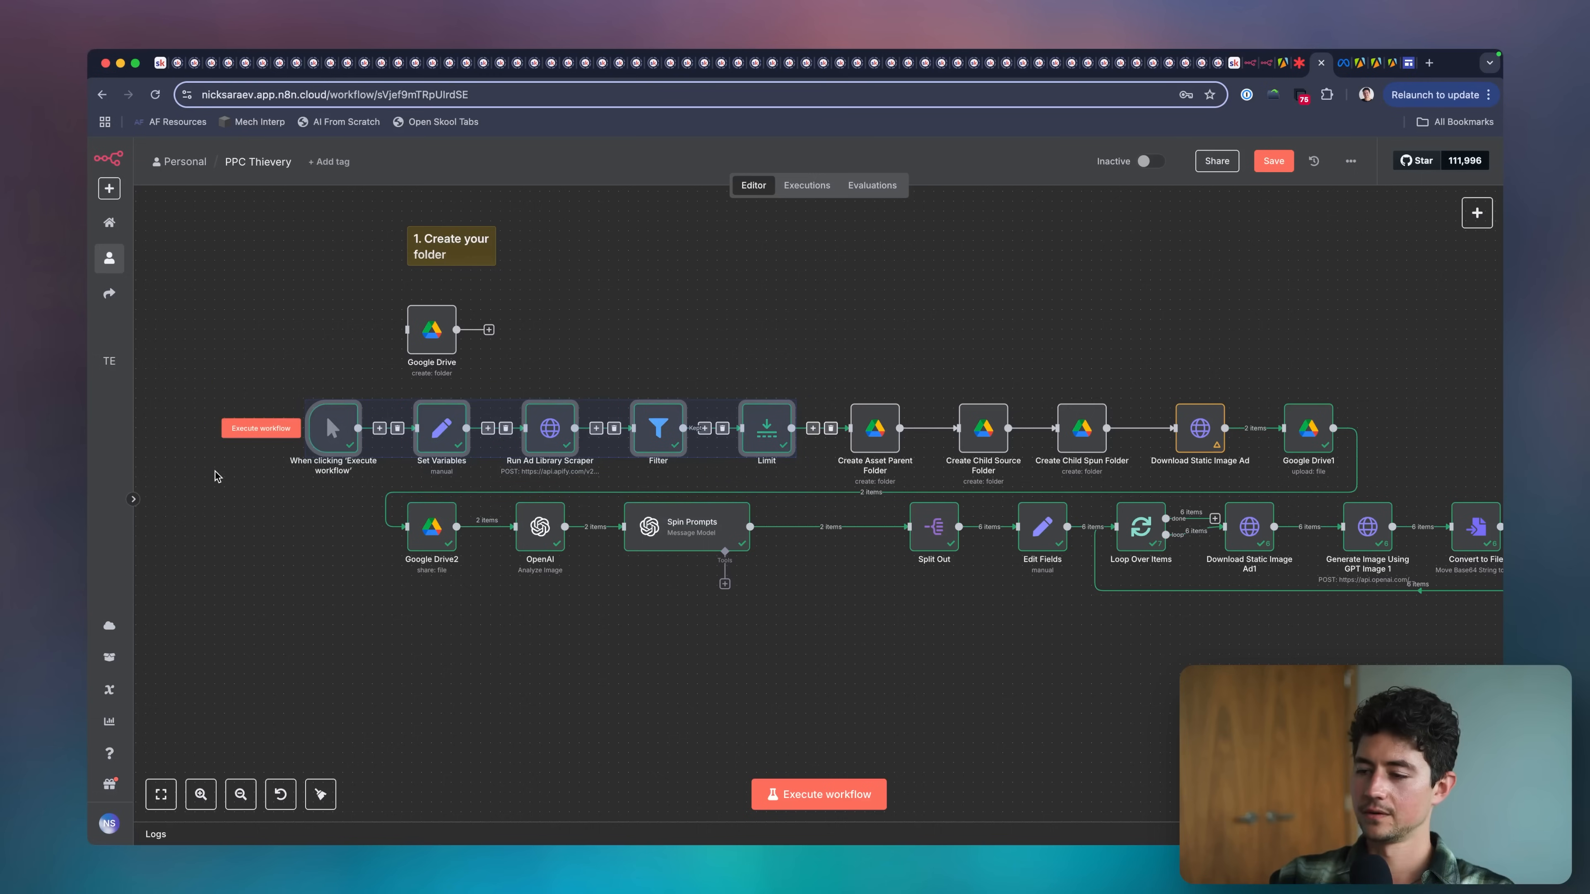
pyautogui.click(658, 618)
# Delete the connection between Create Child Spun Folder and Download Static Image Ad, and review Create Asset Parent Folder's settings.
pyautogui.hscroll(2, 658, 618)
pyautogui.click(1018, 430)
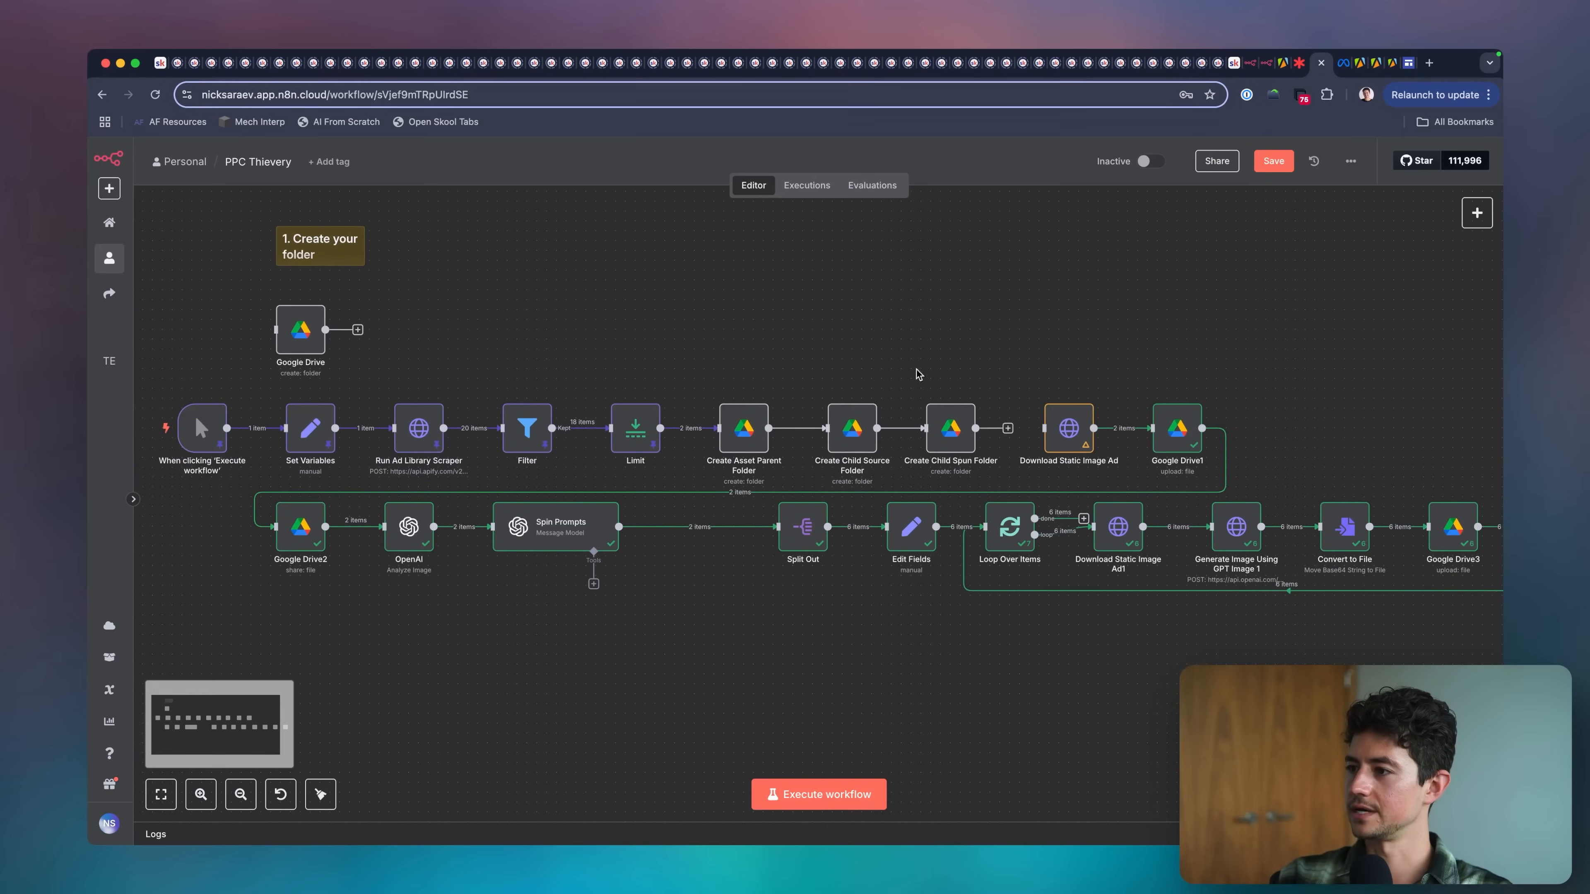
pyautogui.hscroll(1, 762, 430)
pyautogui.doubleClick(681, 439)
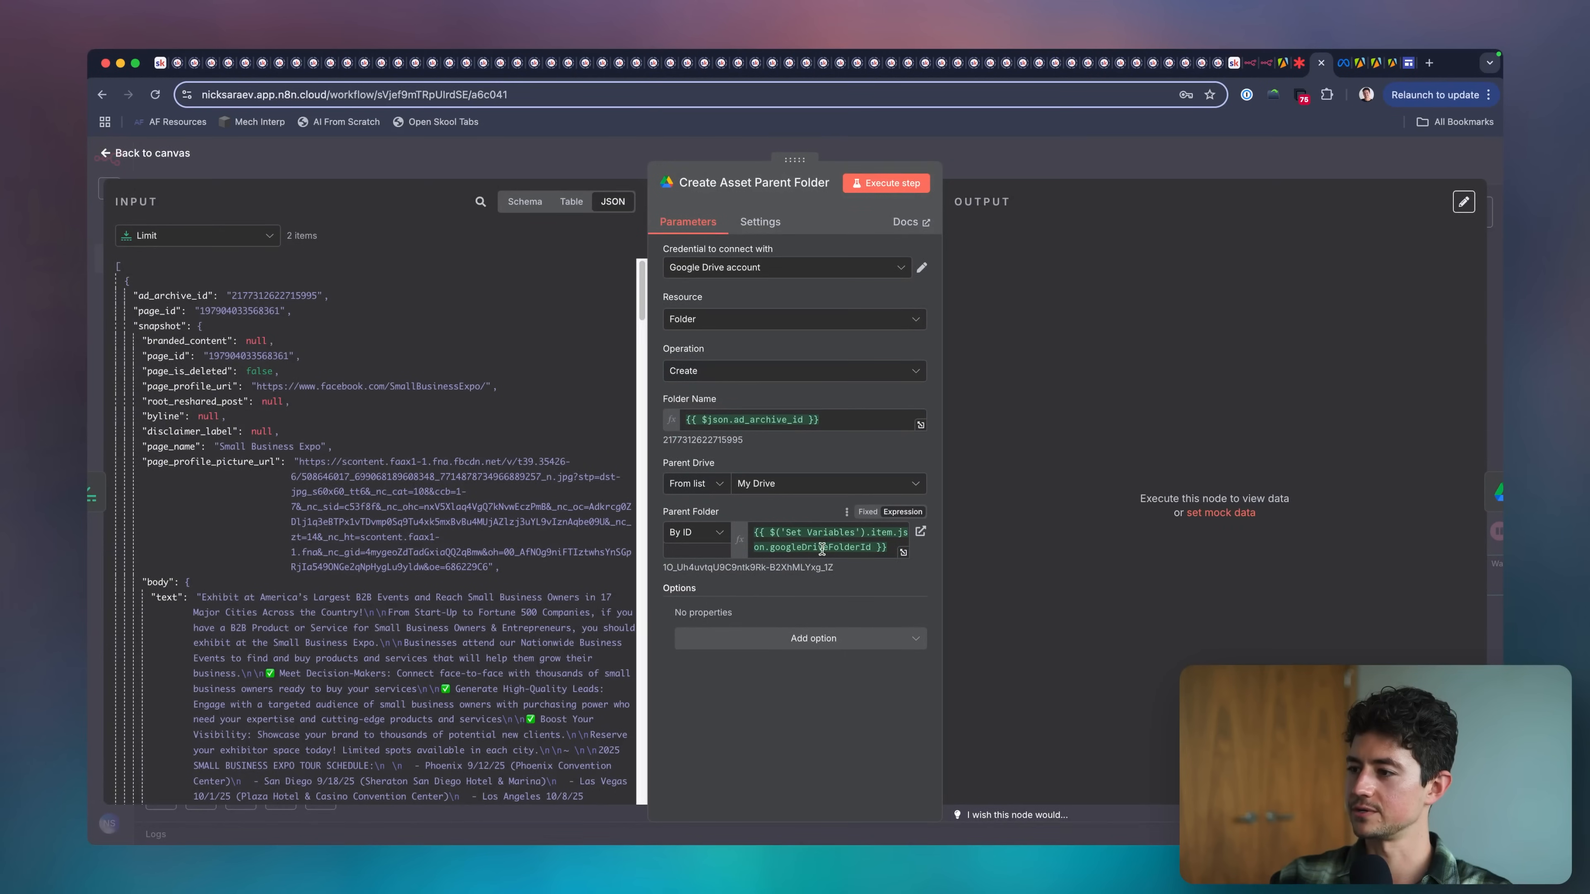
pyautogui.press('Escape')
# Point out the three Create folder nodes with green arrows and clear the annotations.
pyautogui.moveTo(732, 368); pyautogui.dragTo(700, 363)
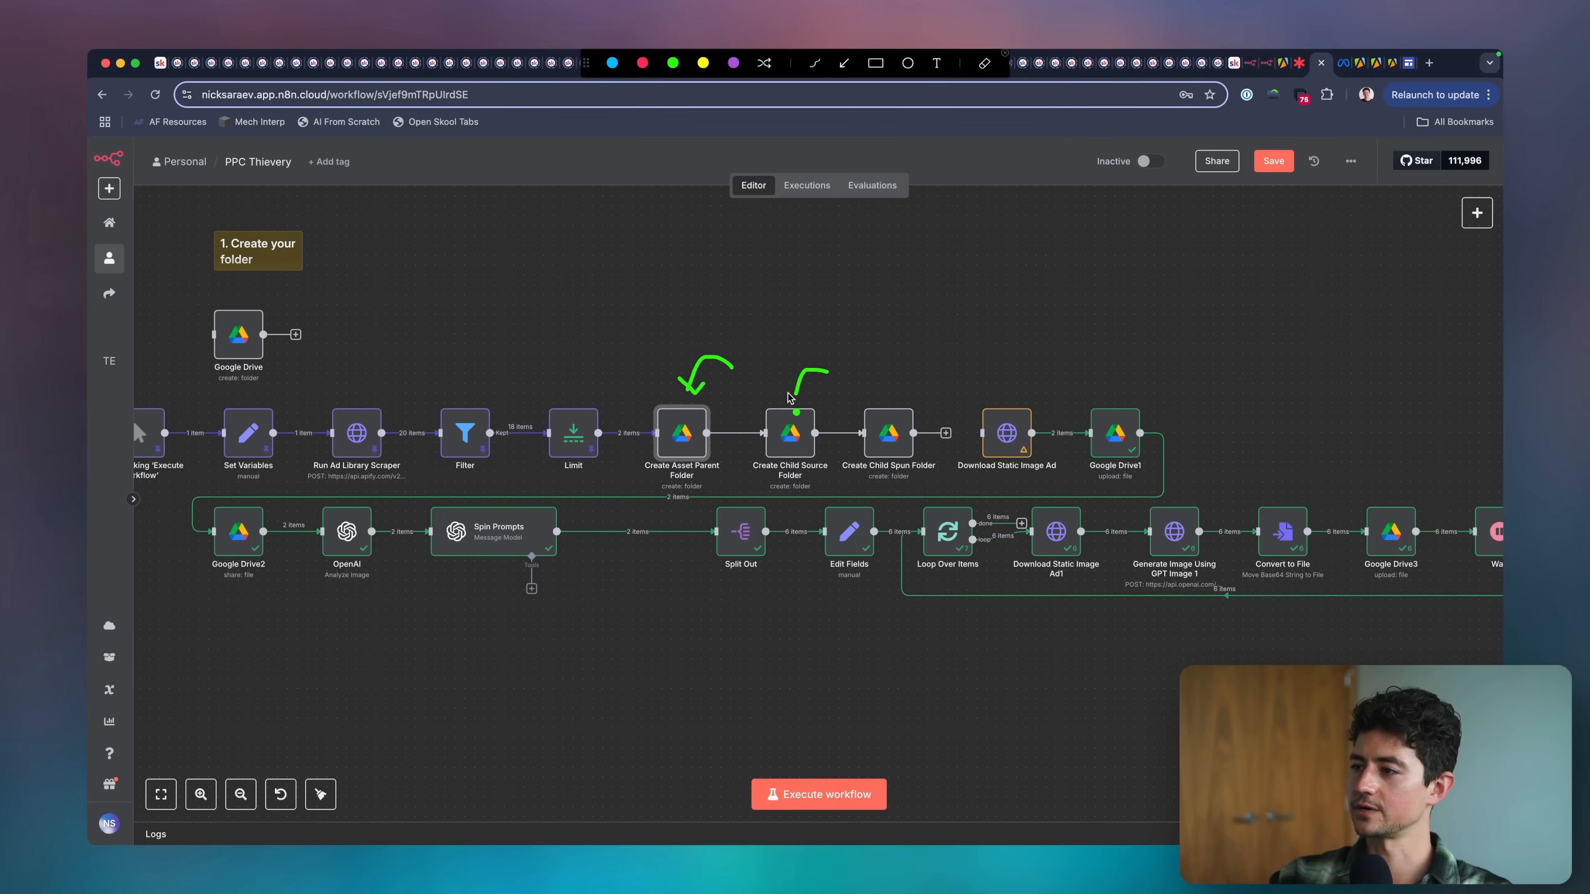
pyautogui.moveTo(888, 374); pyautogui.dragTo(882, 402)
pyautogui.press('Escape')
# Set Create Child Spun Folder's Parent Folder ID to the expression {{ $('Create Asset Parent Folder').item.json.id }}.
pyautogui.doubleClick(787, 437)
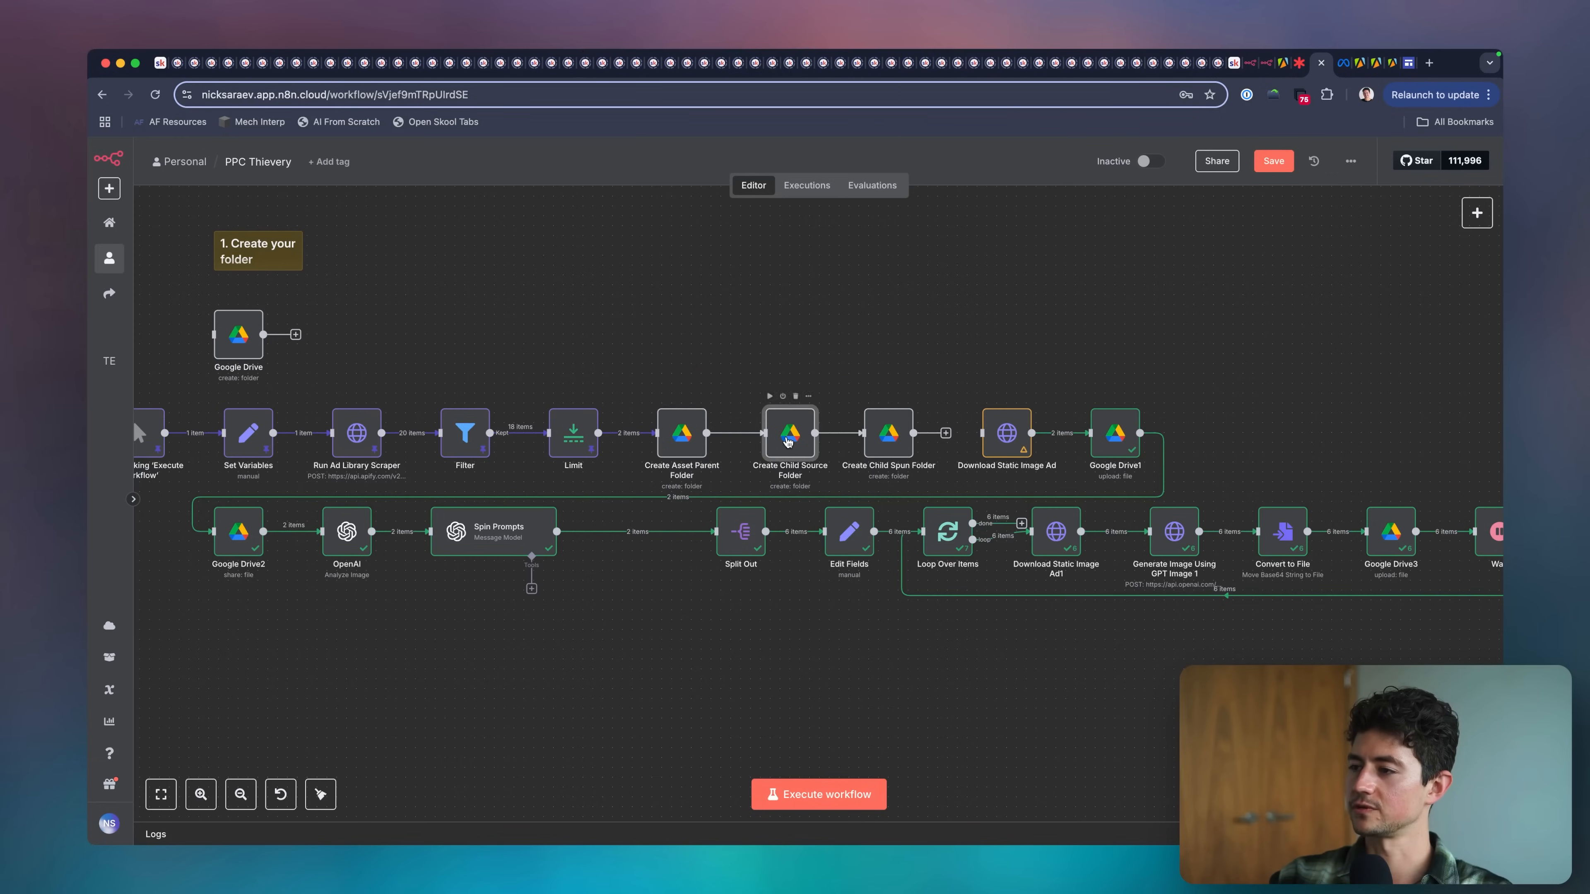
pyautogui.press('Escape')
pyautogui.doubleClick(884, 448)
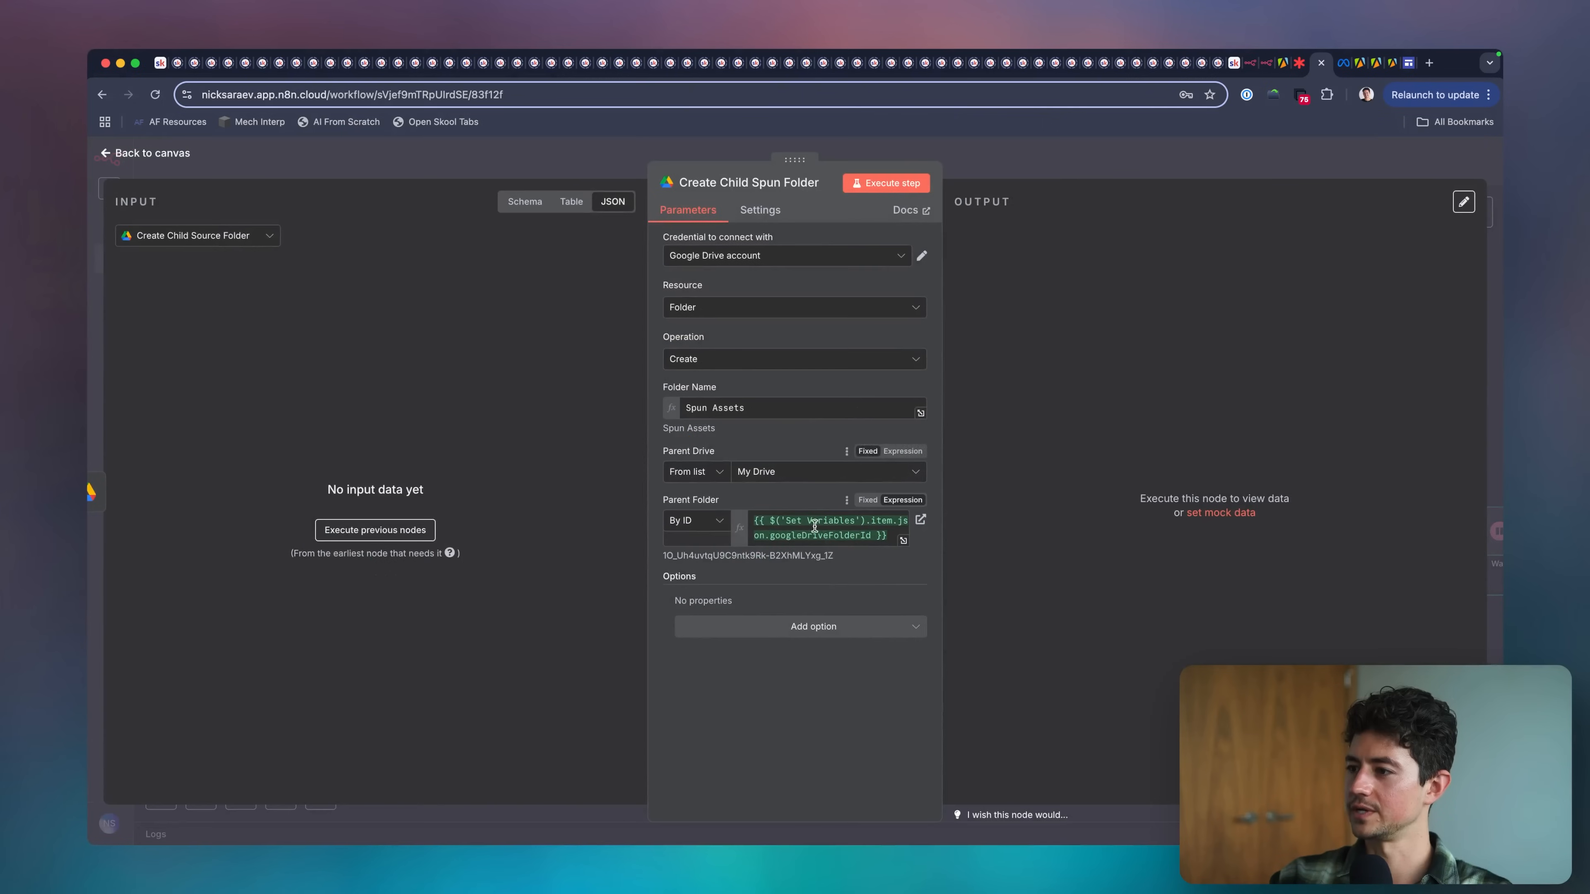
pyautogui.click(794, 520)
pyautogui.write('Create')
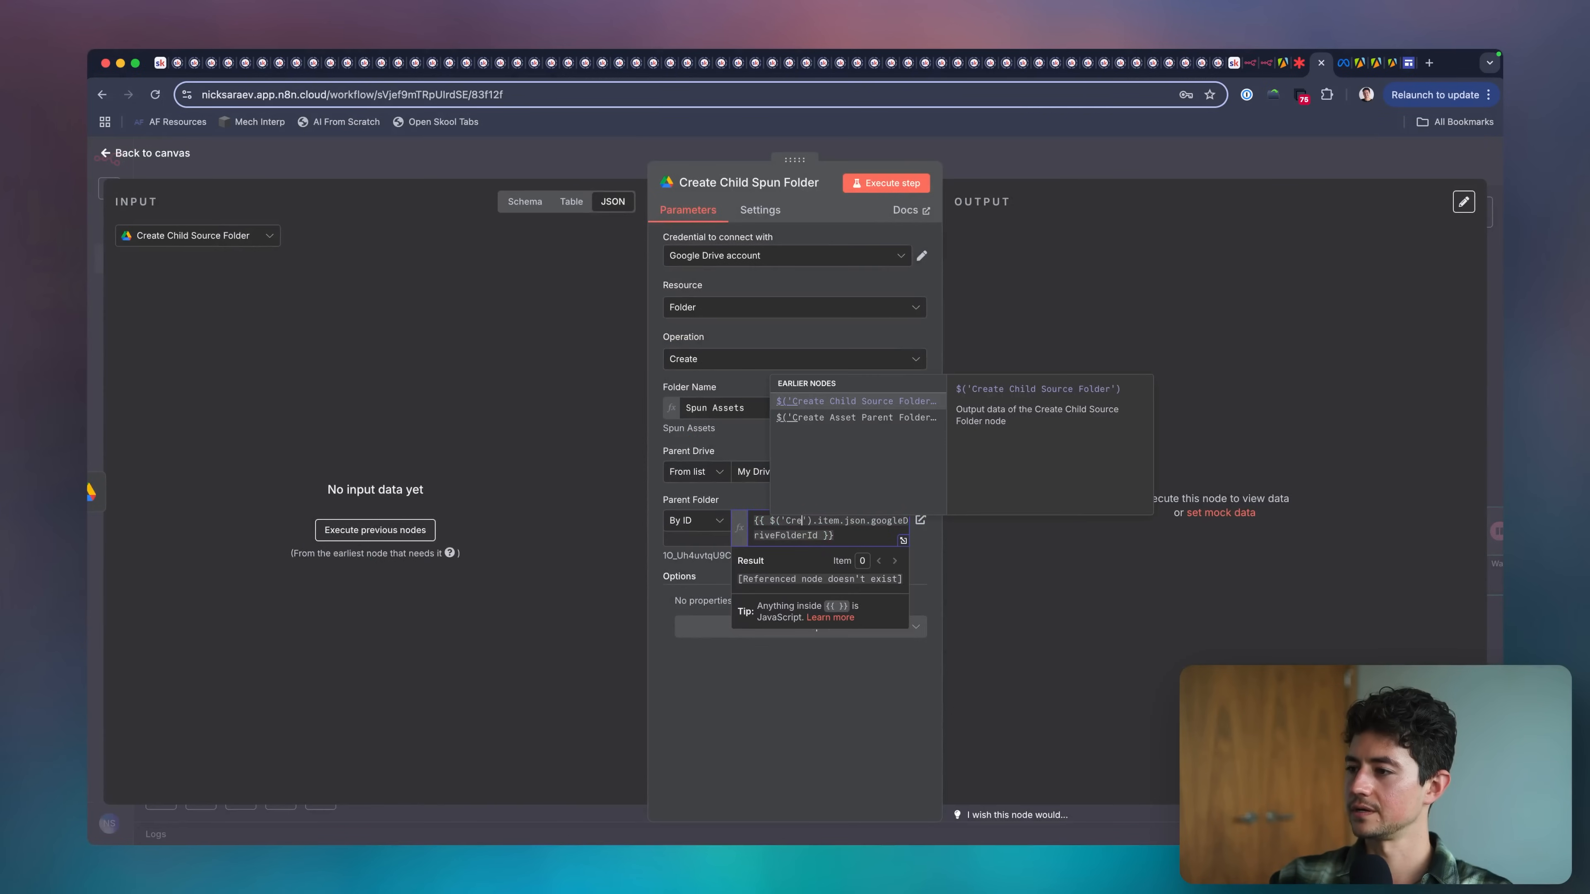
pyautogui.click(901, 417)
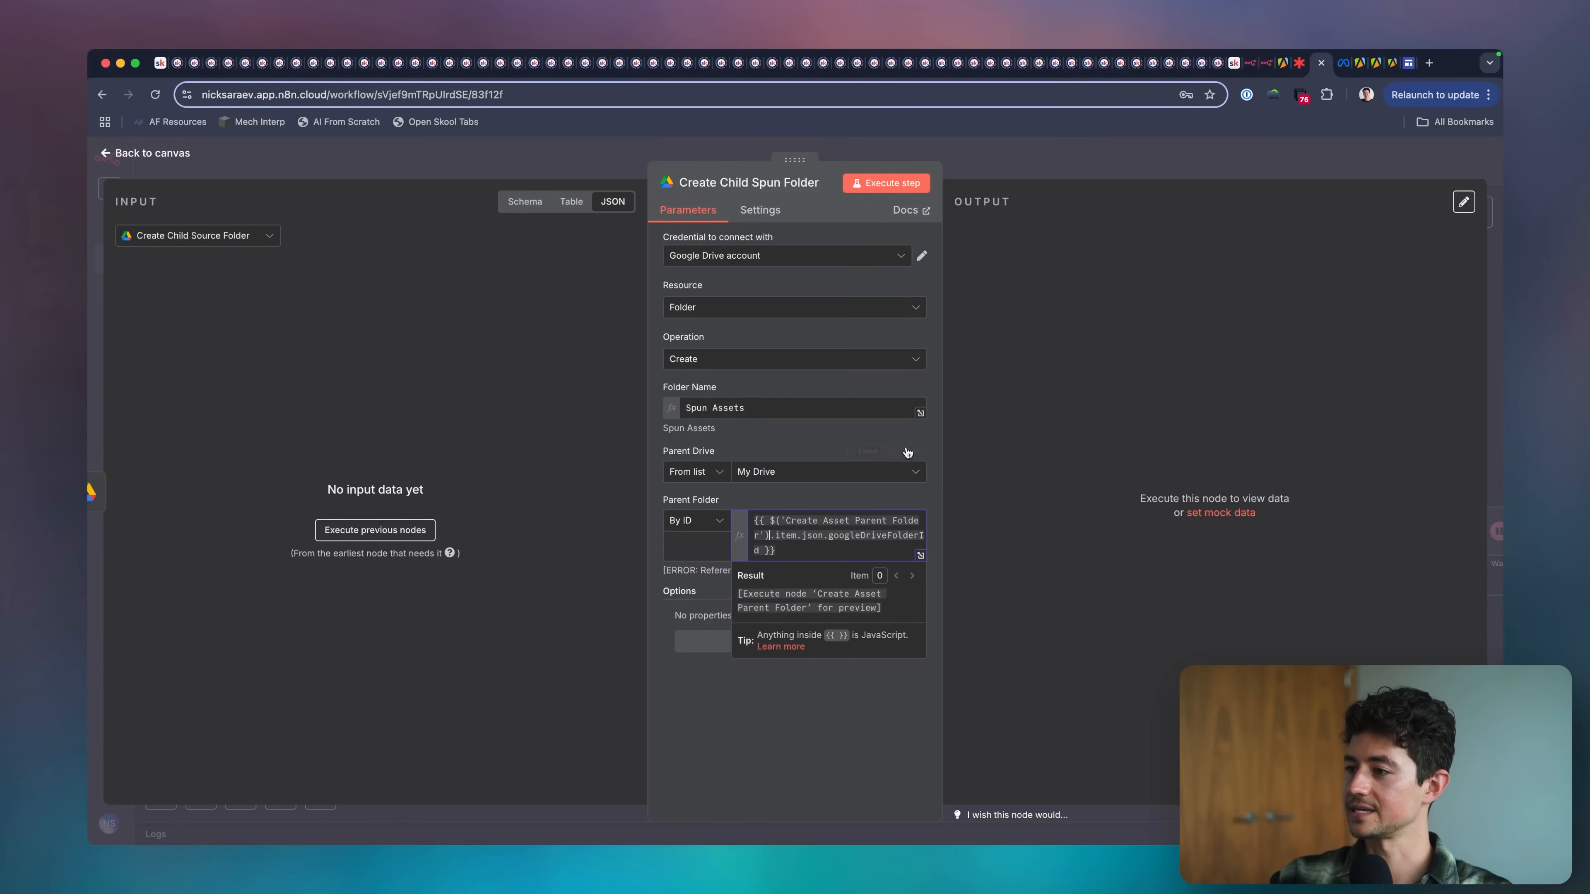
pyautogui.click(822, 536)
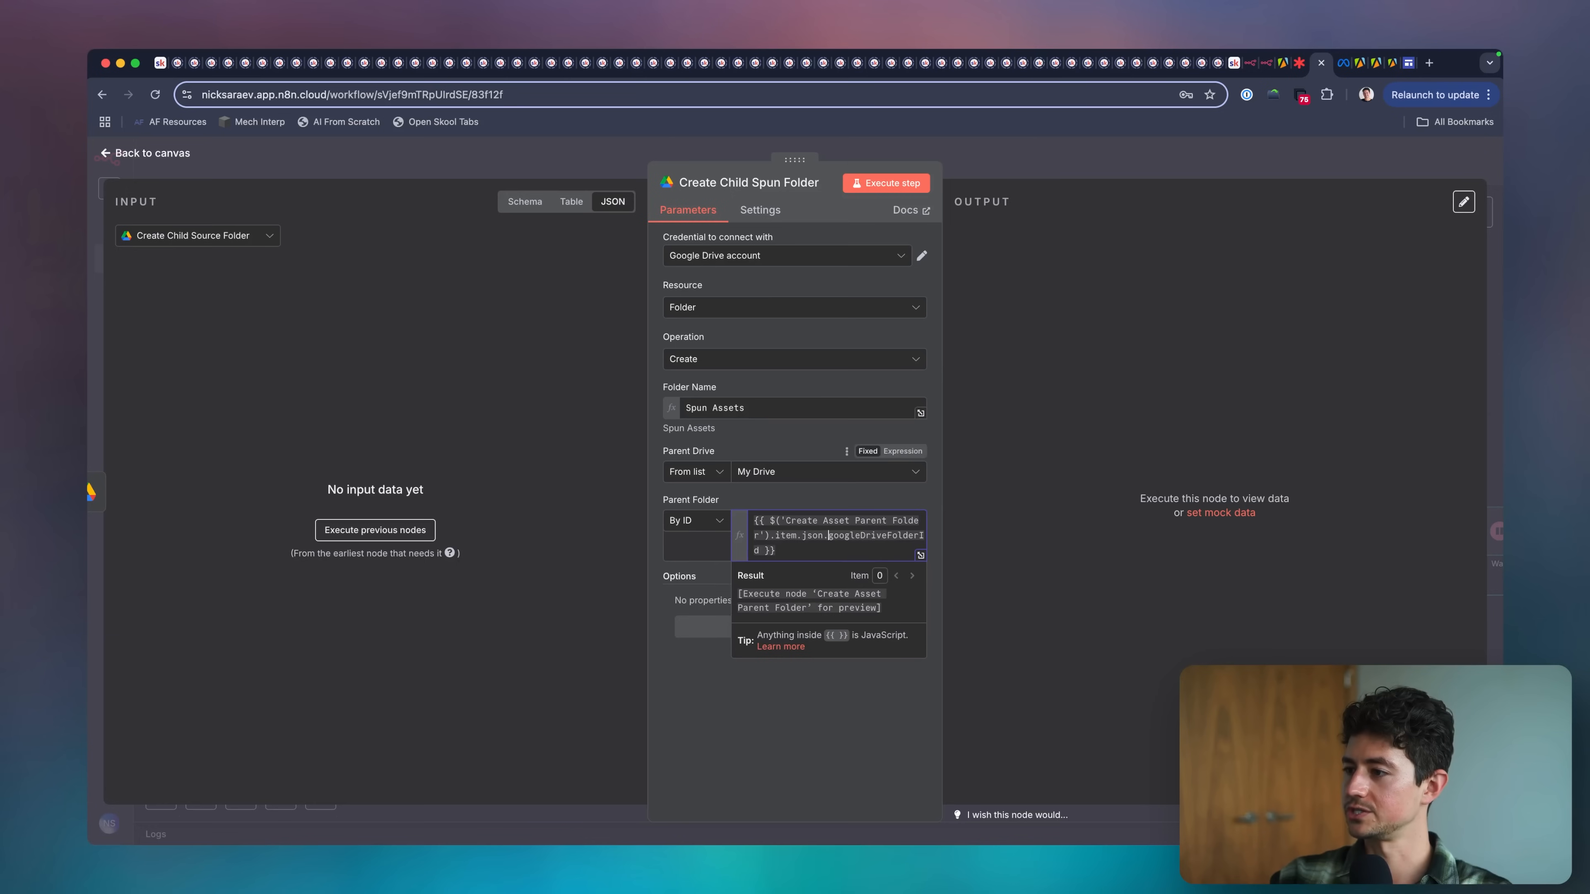
pyautogui.hotkey('shift', 'Down')
pyautogui.hotkey('shift', 'Left')
pyautogui.hotkey('shift', 'Left')
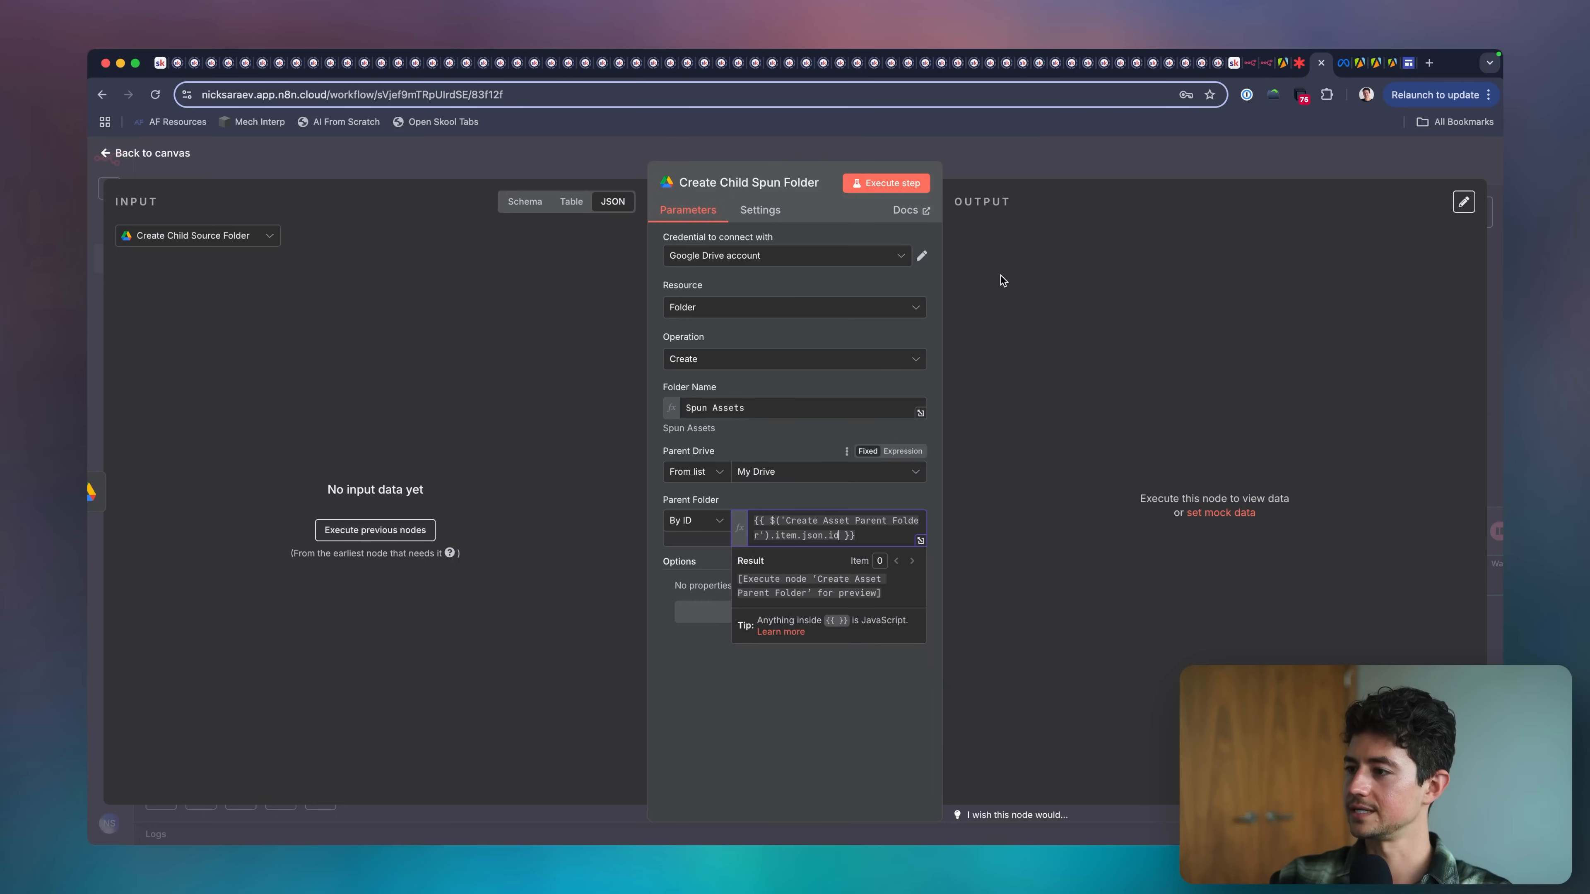
pyautogui.click(998, 173)
# Execute the workflow and inspect the Create Asset Parent Folder node's error and Parent Folder expression.
pyautogui.click(851, 795)
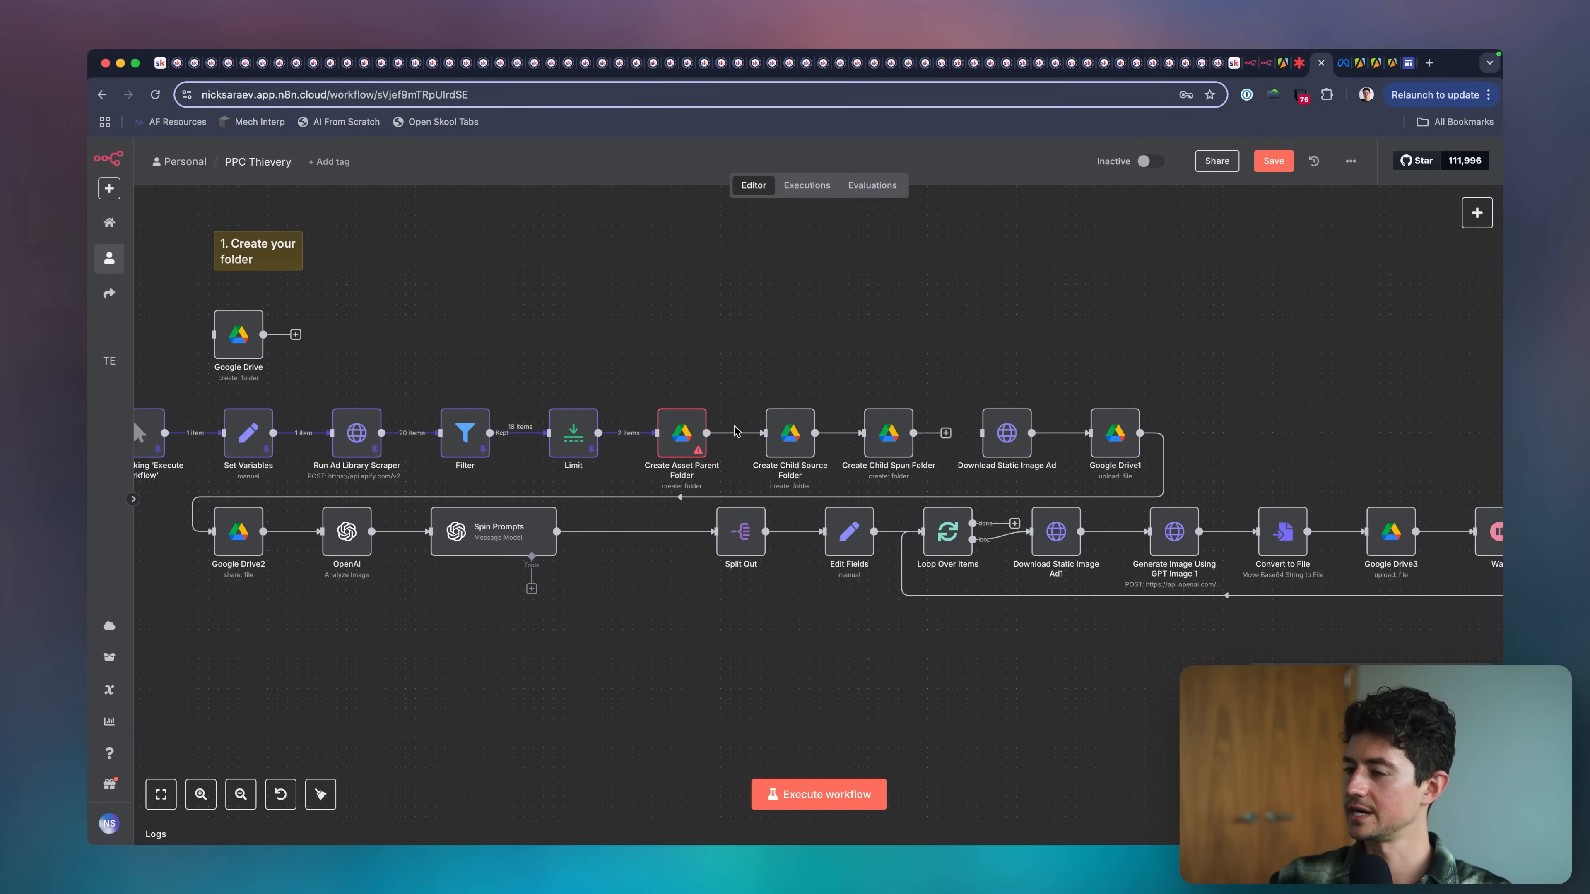
pyautogui.hscroll(-5, 735, 431)
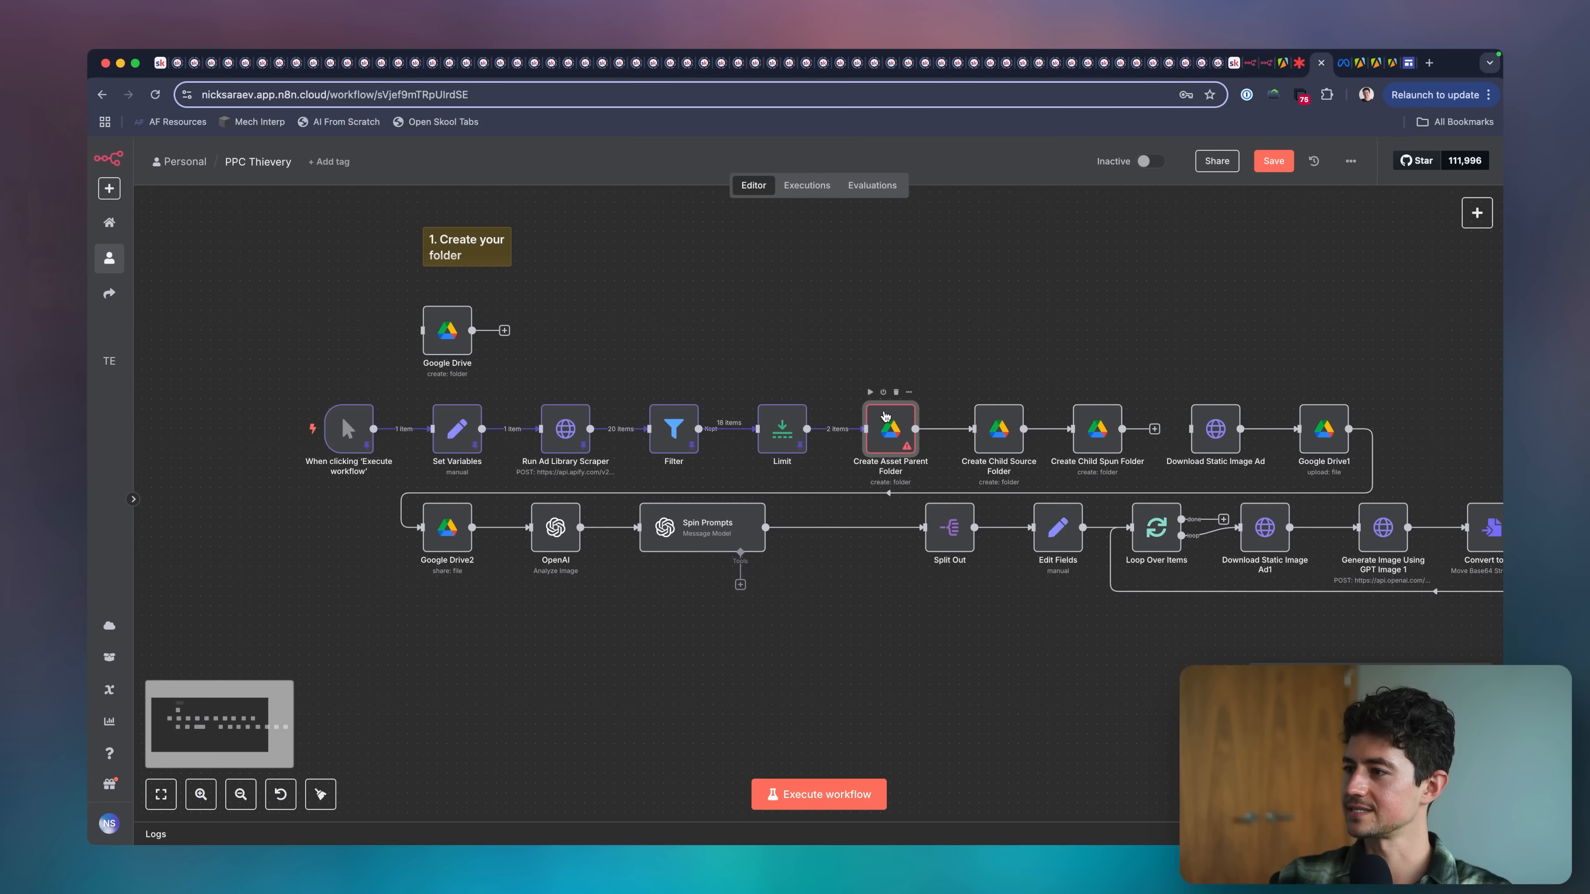
pyautogui.doubleClick(885, 417)
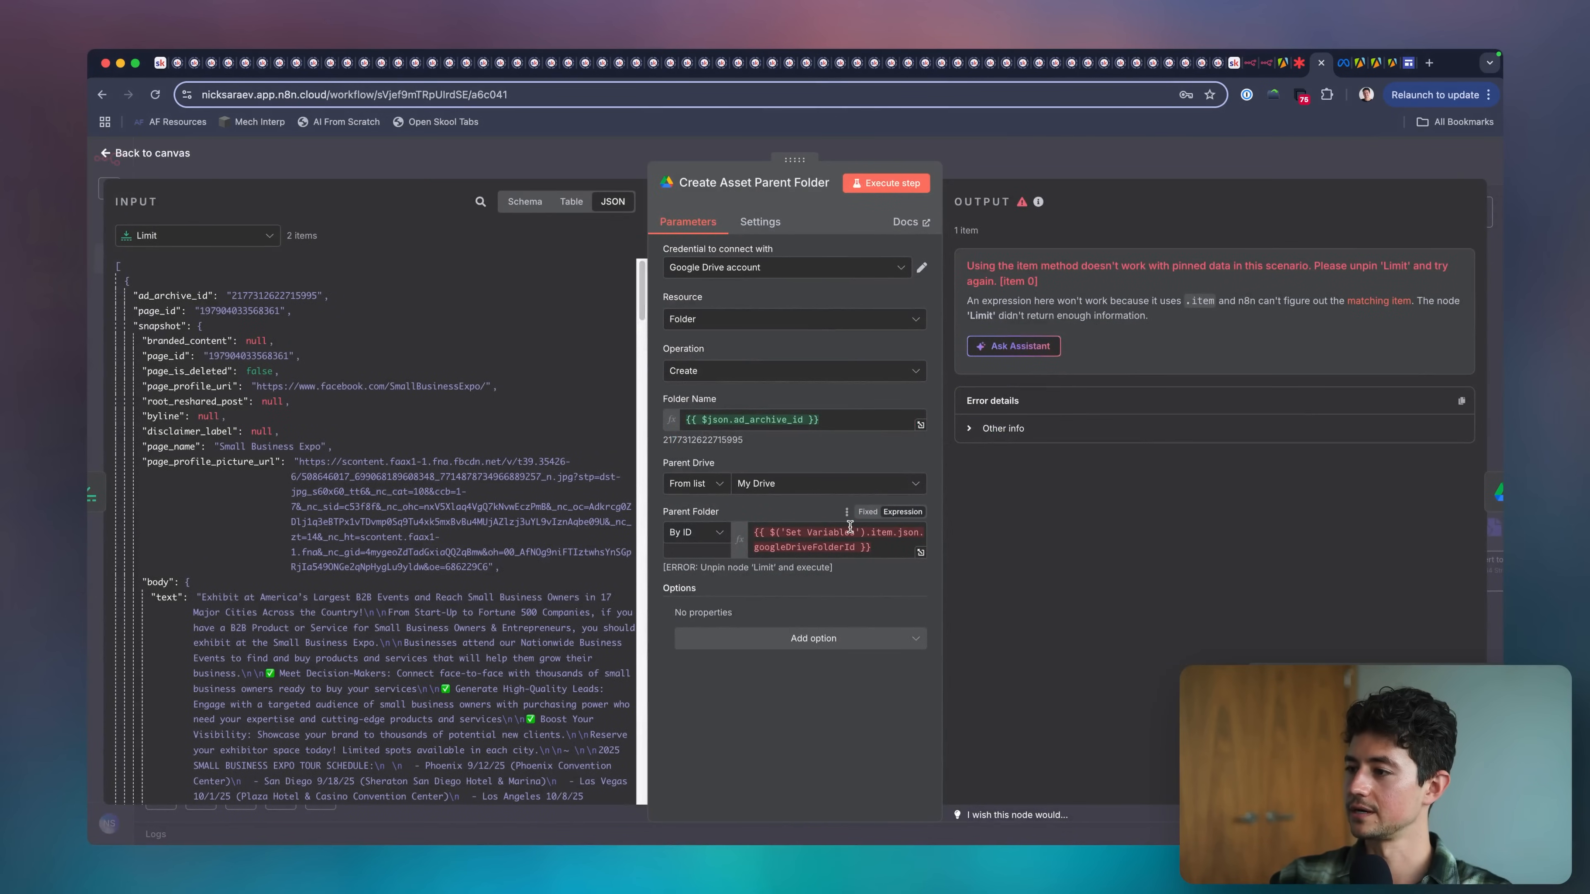
pyautogui.click(879, 530)
pyautogui.click(794, 516)
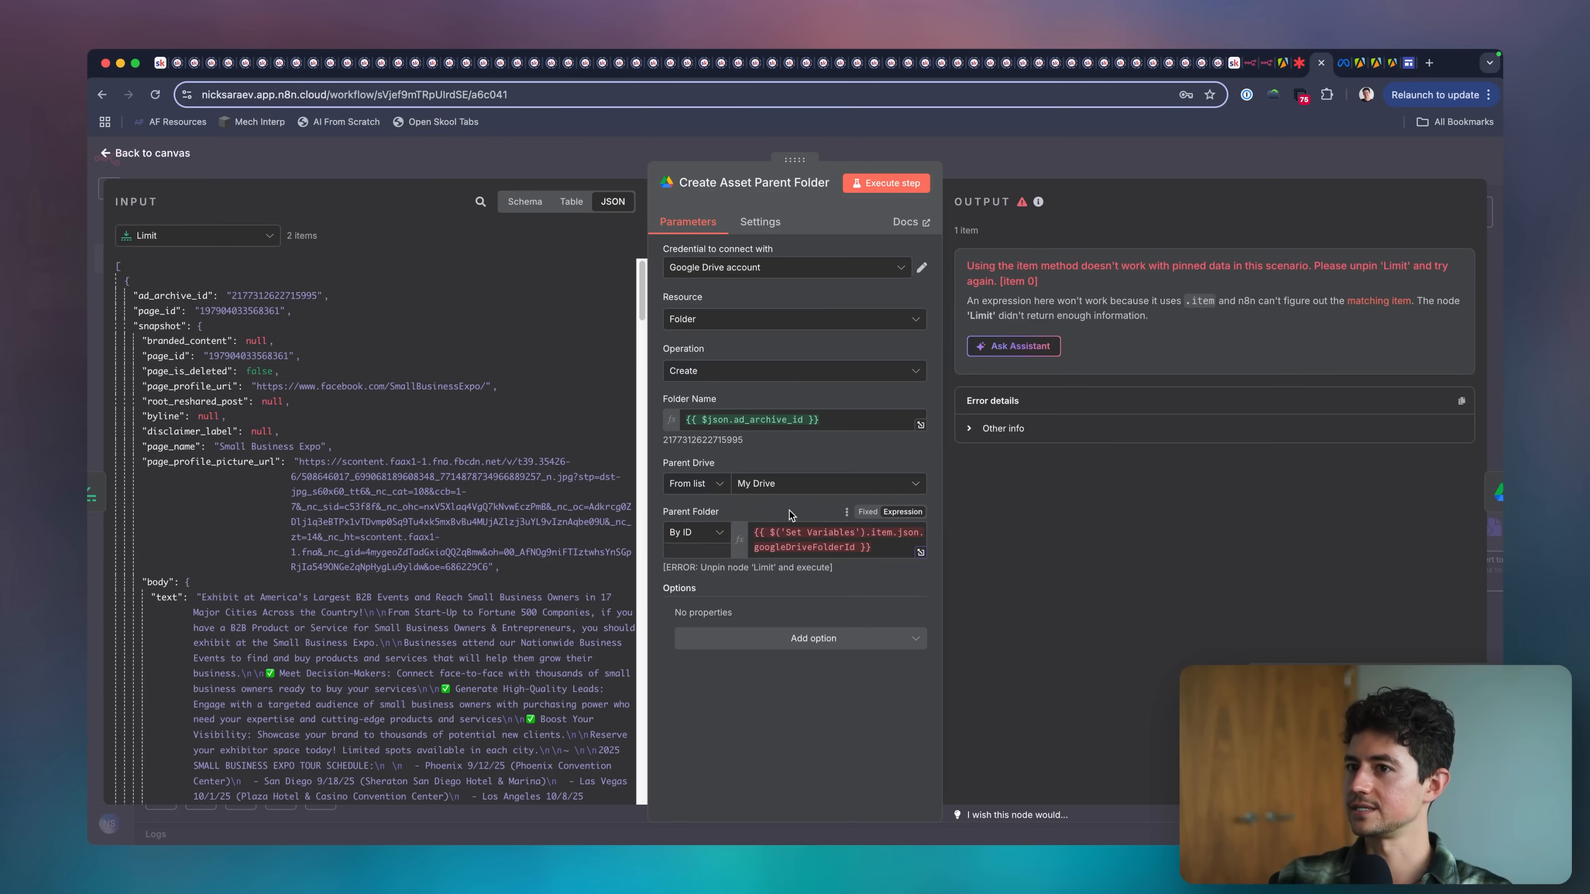
pyautogui.press('Escape')
# Unpin all nodes from the manual trigger through Limit, rerun the workflow, and check Create Asset Parent Folder's output.
pyautogui.moveTo(837, 359); pyautogui.dragTo(298, 464)
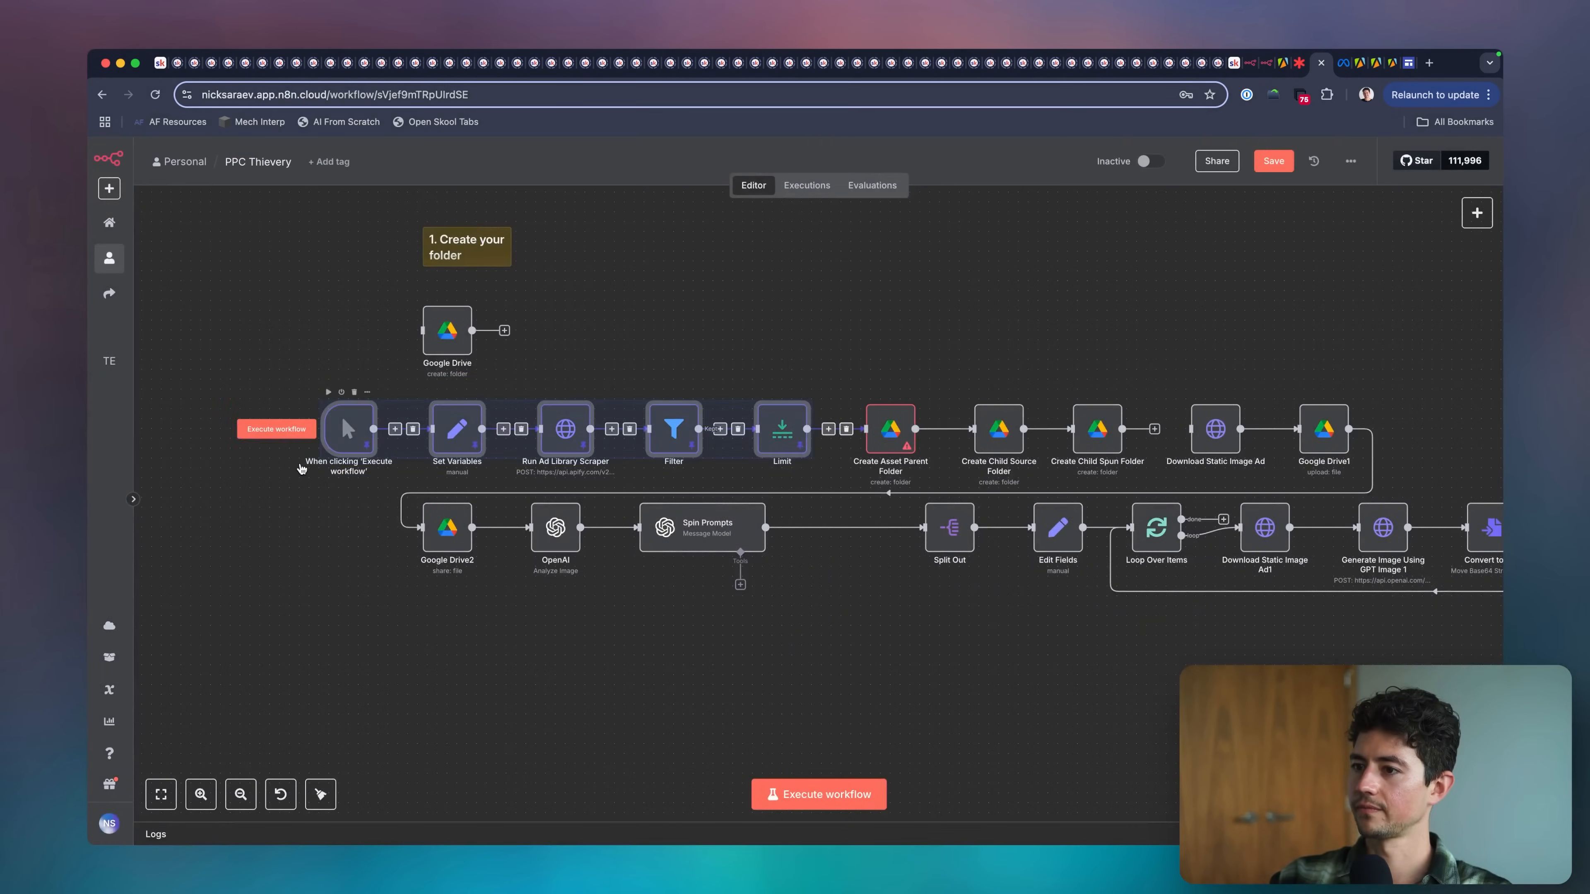
pyautogui.press('p')
pyautogui.press('super+Return')
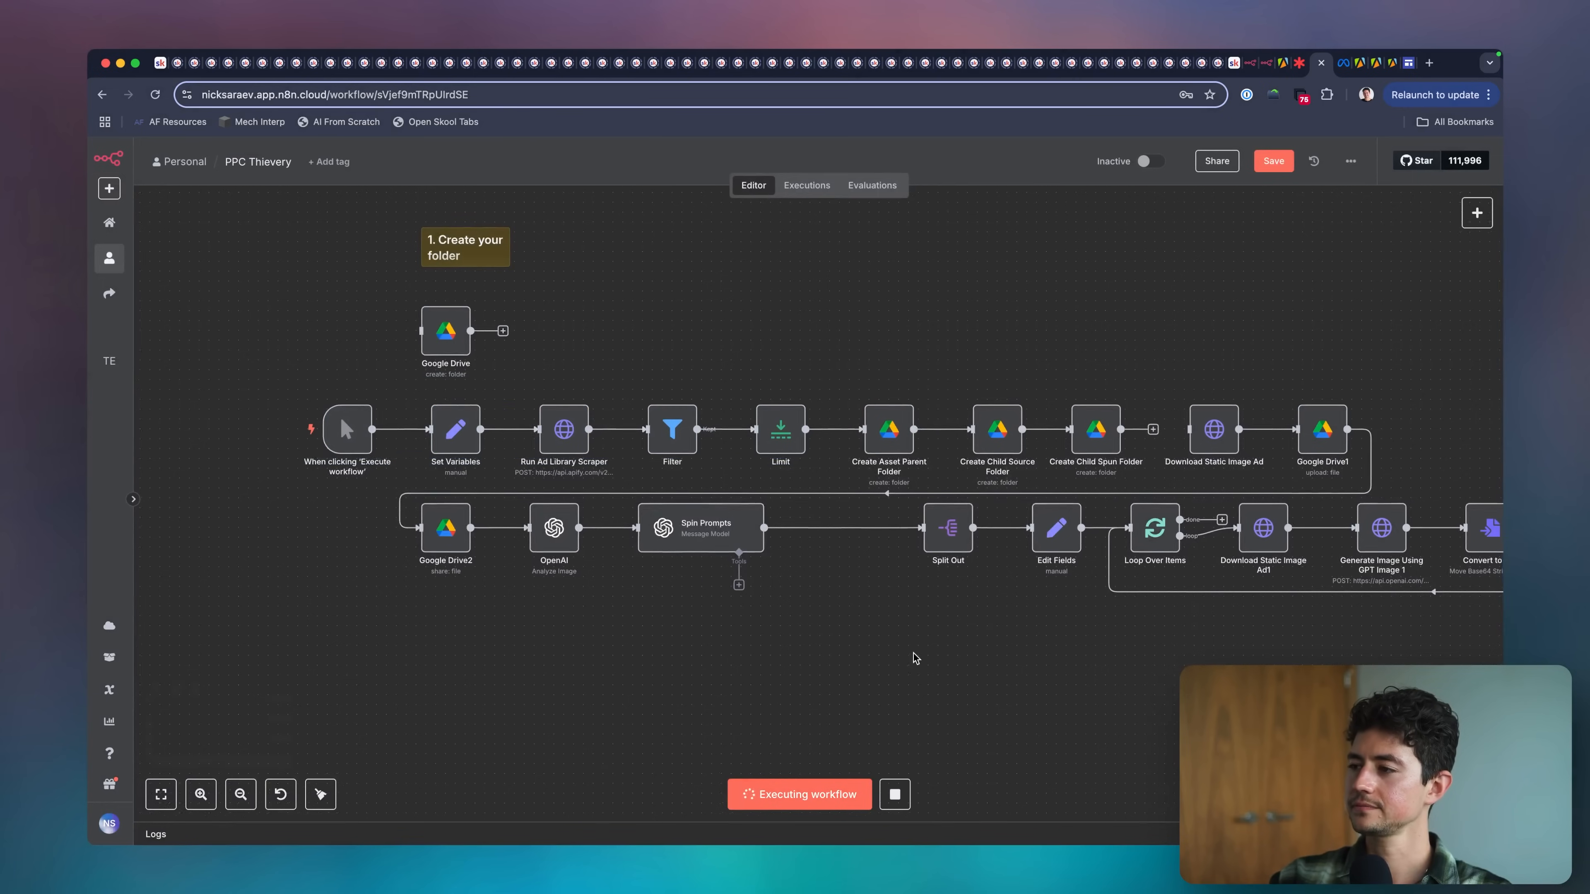
pyautogui.hscroll(3, 914, 654)
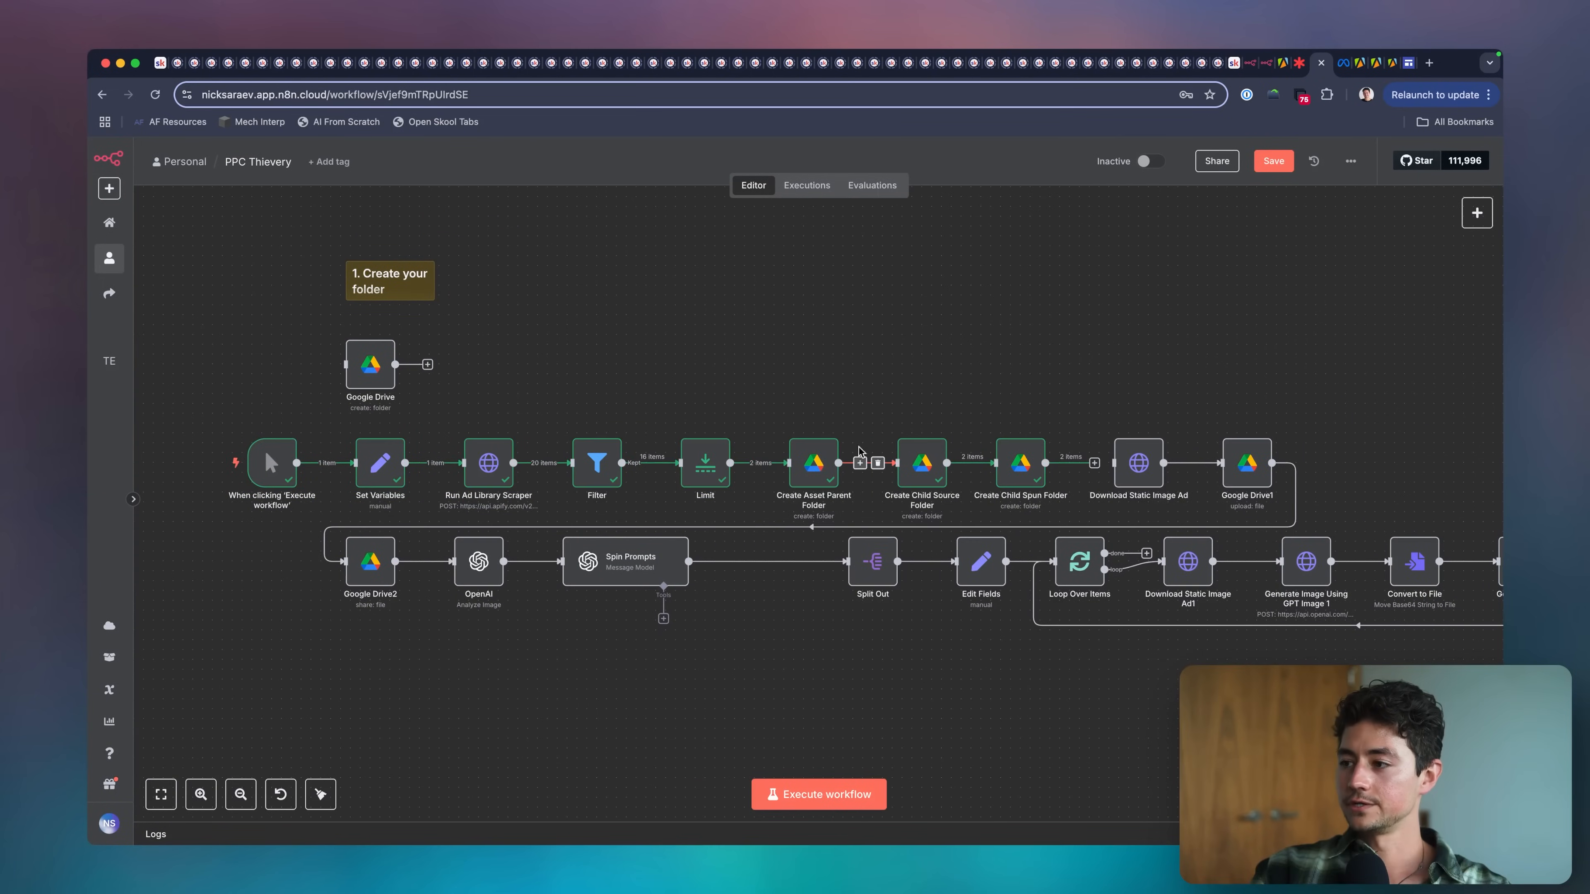
pyautogui.doubleClick(812, 472)
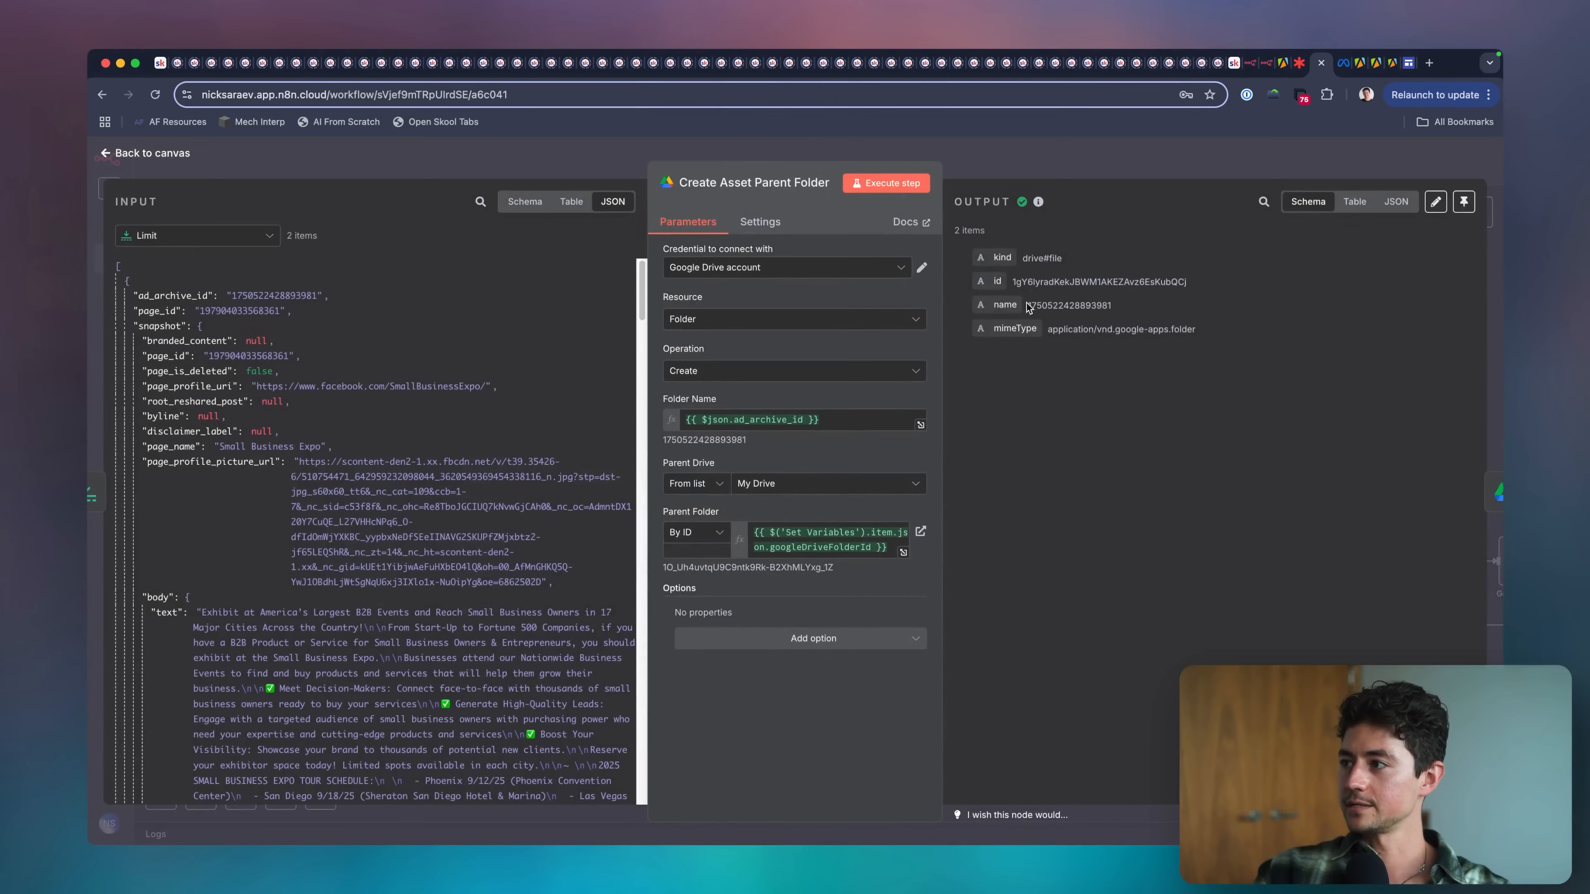
pyautogui.press('Escape')
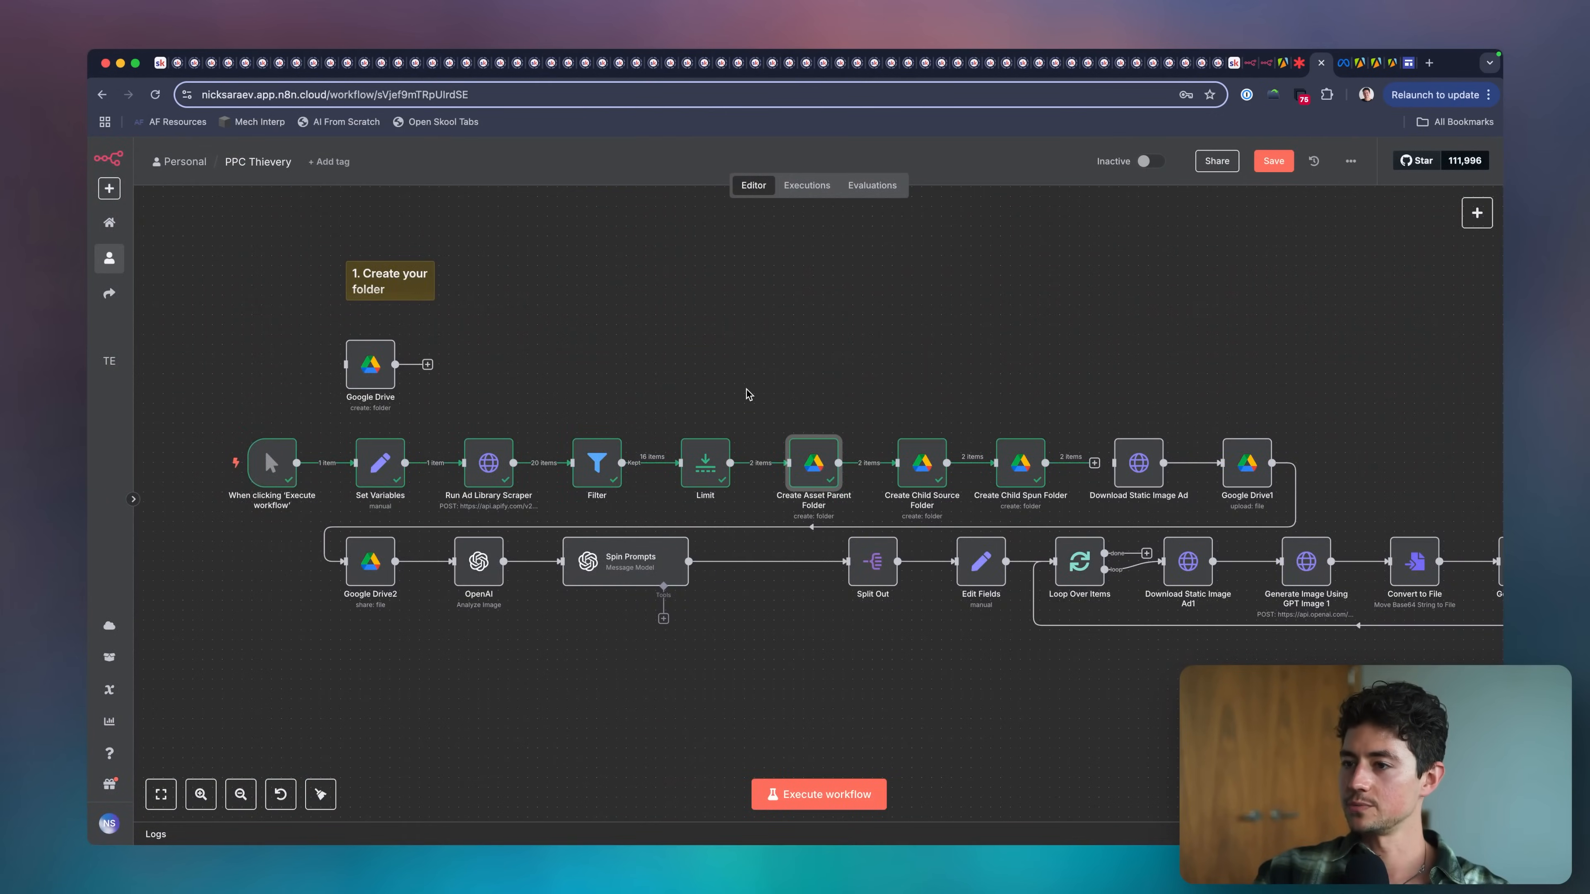
pyautogui.hscroll(1, 746, 398)
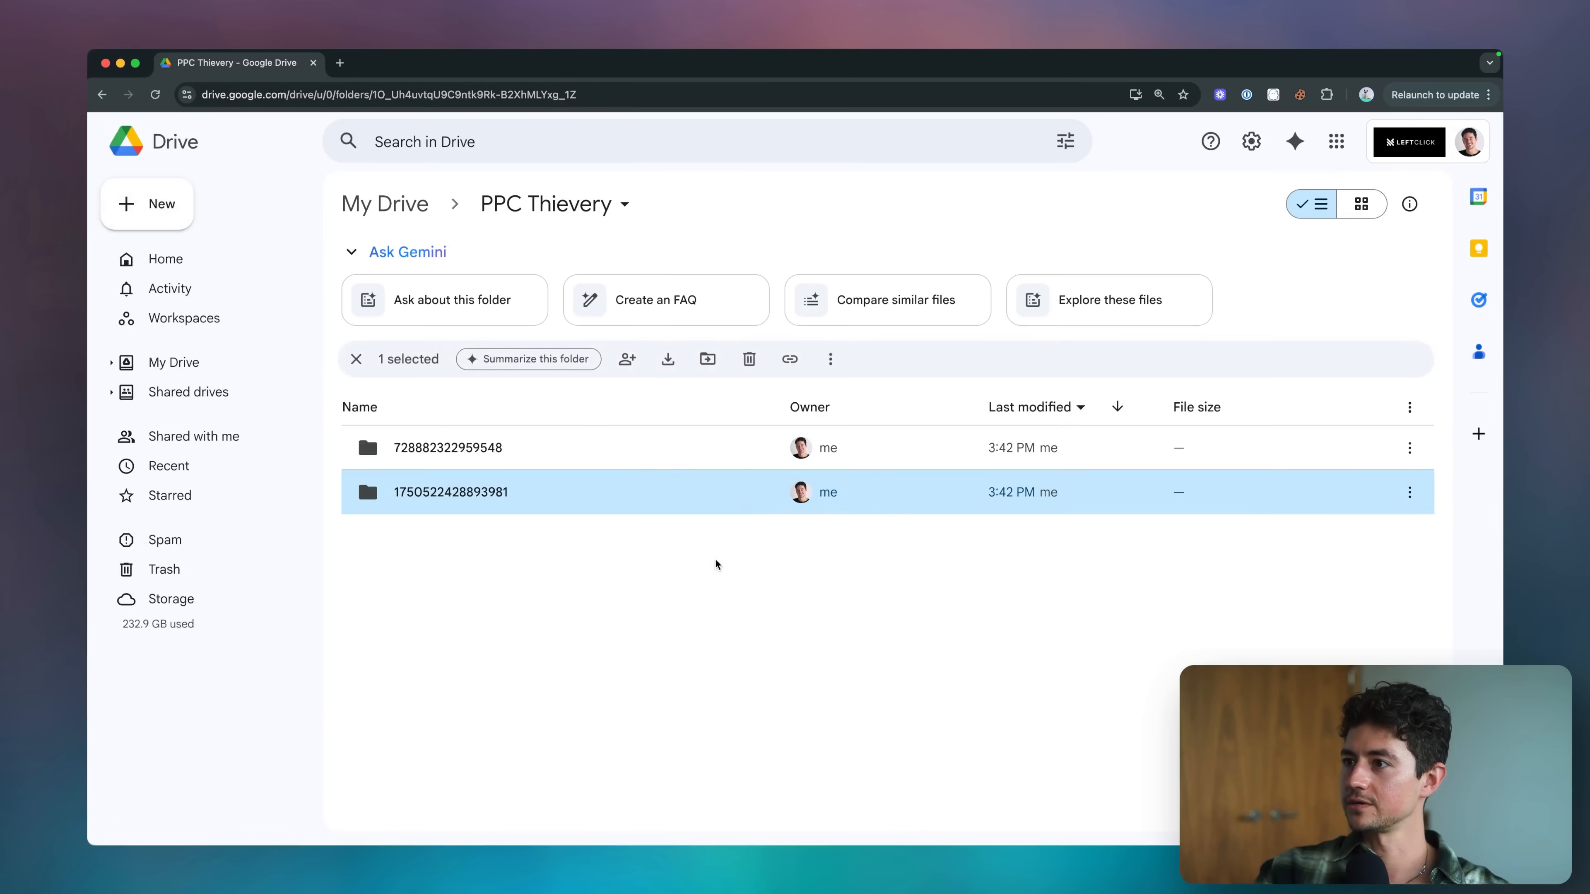
pyautogui.click(716, 561)
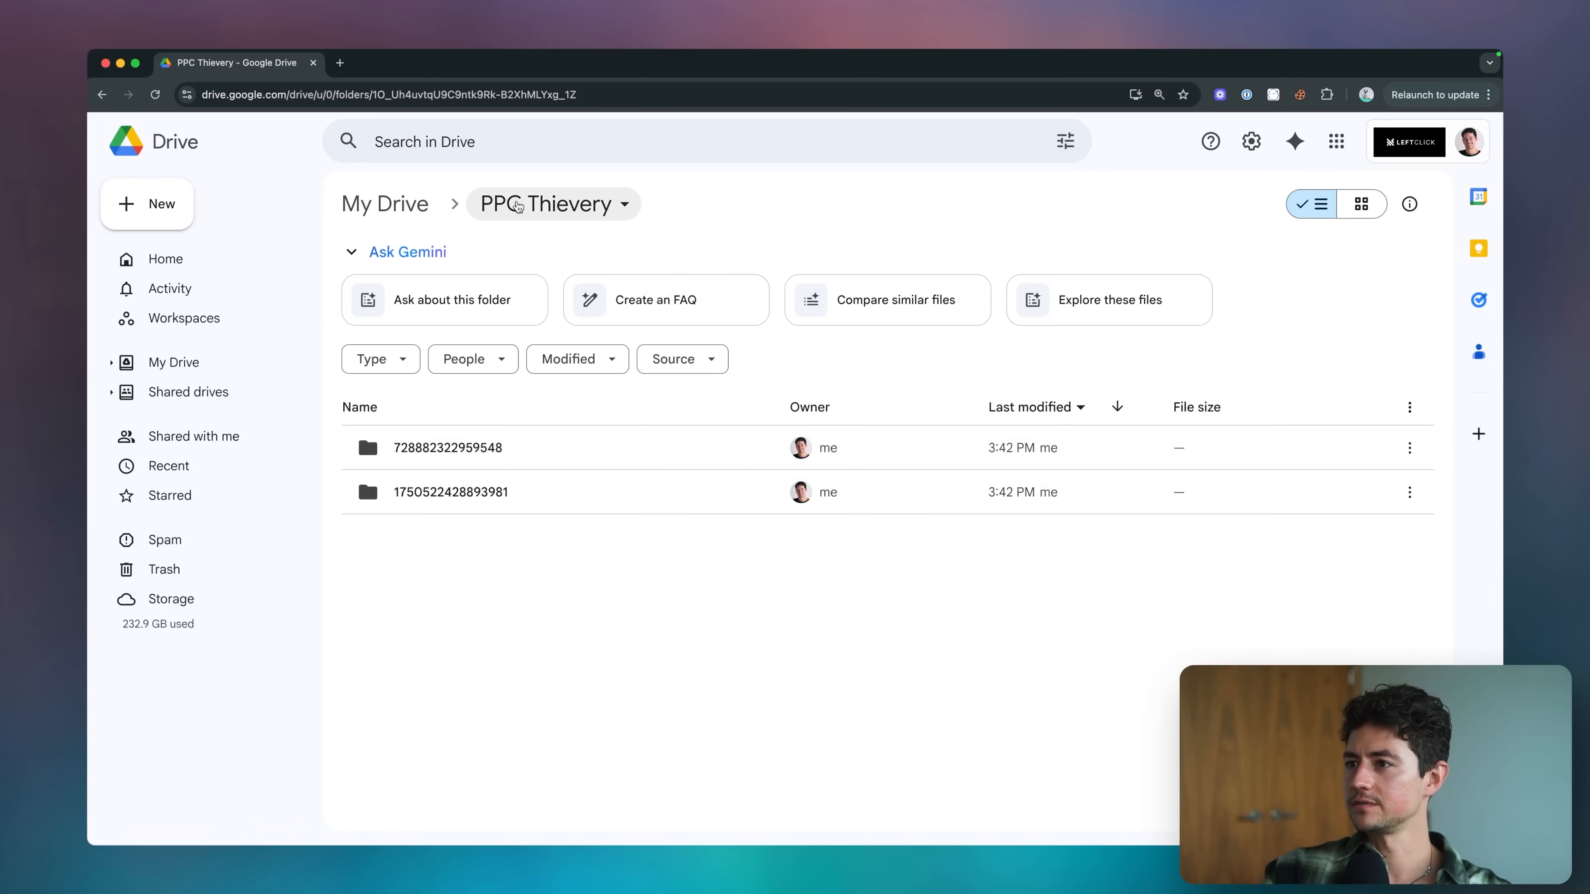
pyautogui.doubleClick(462, 454)
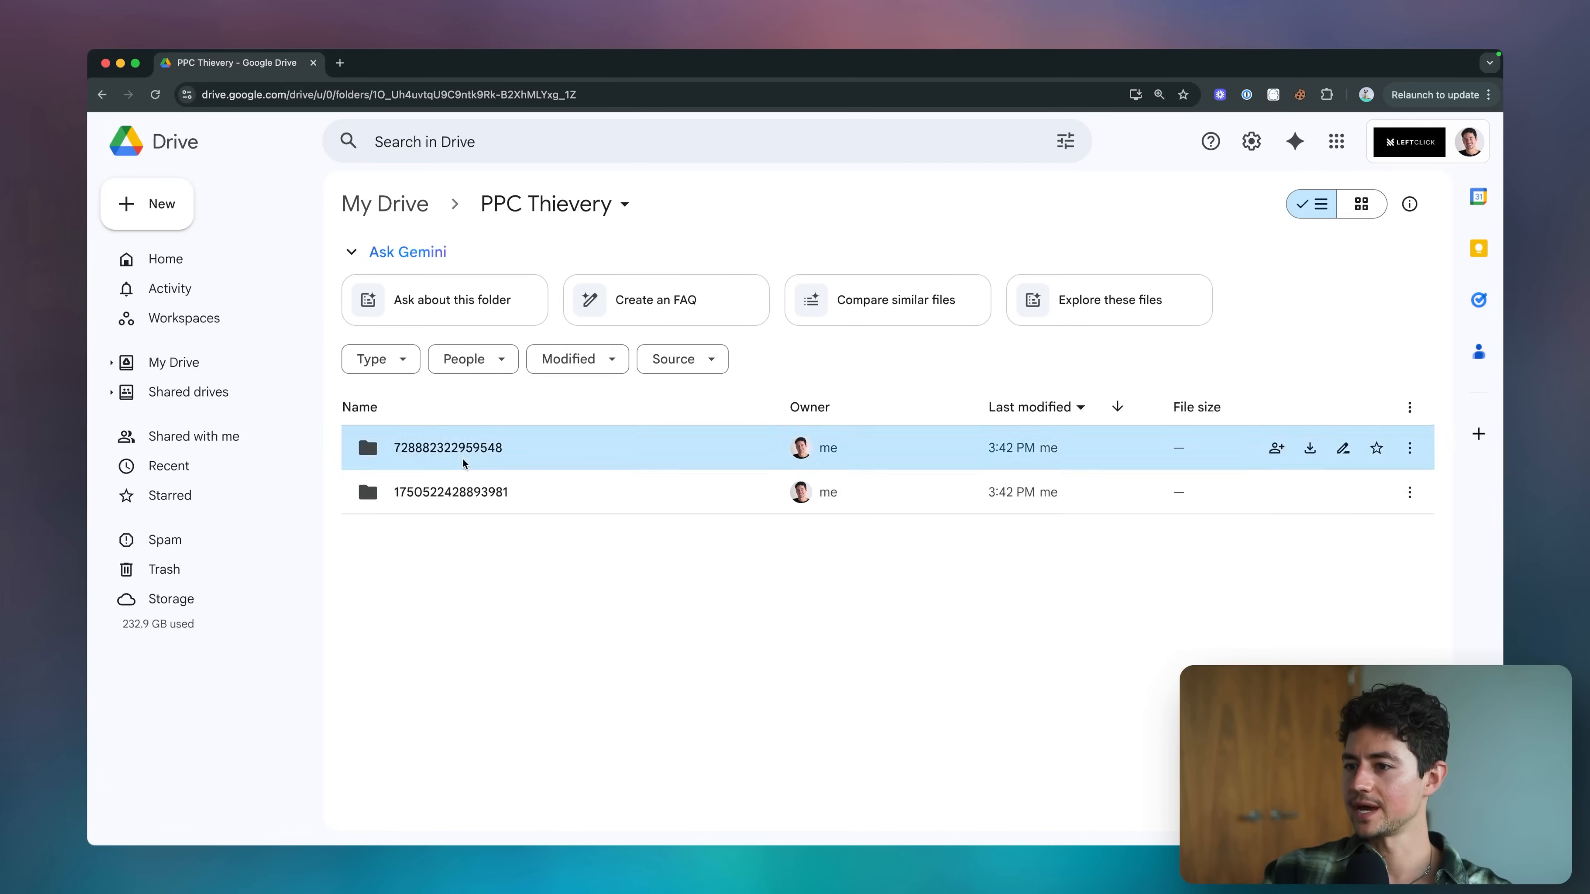
pyautogui.doubleClick(467, 491)
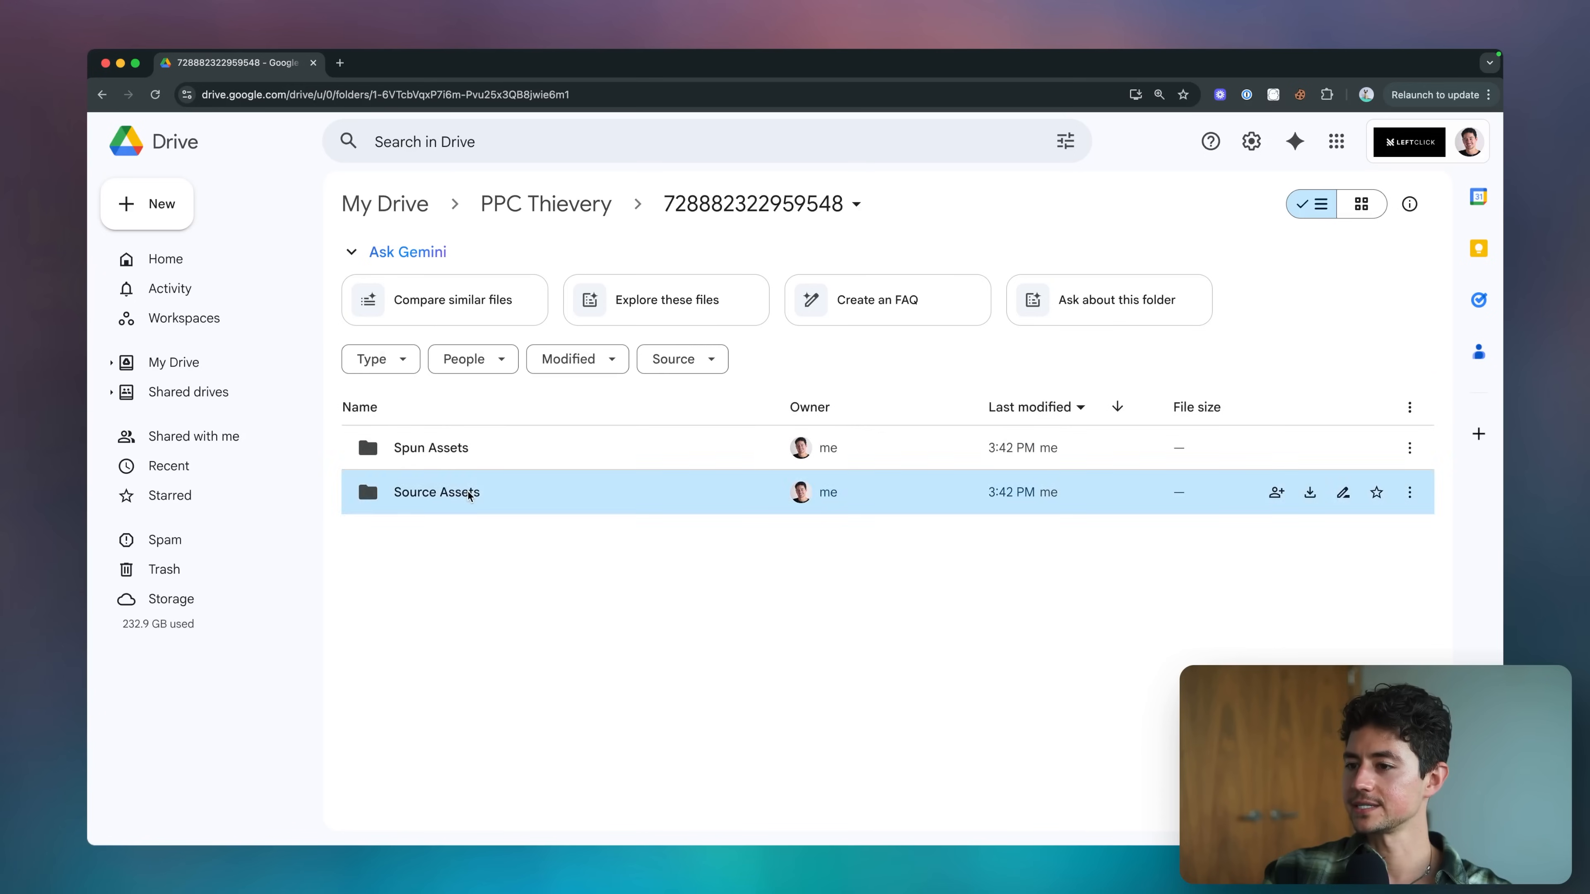
pyautogui.click(525, 207)
pyautogui.doubleClick(498, 433)
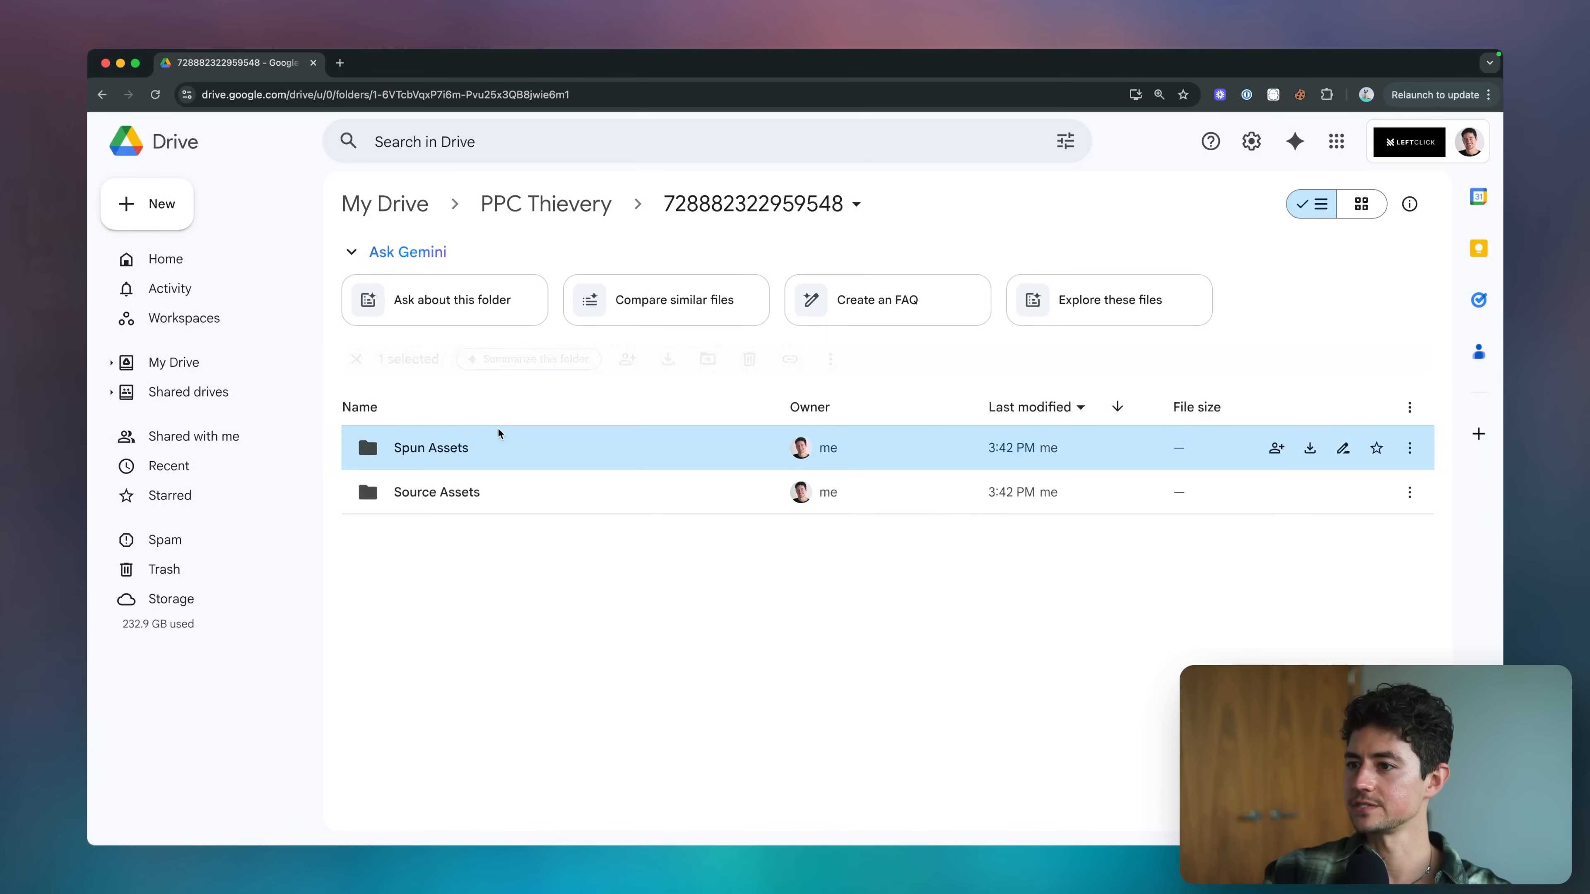
pyautogui.press('super+bracketleft')
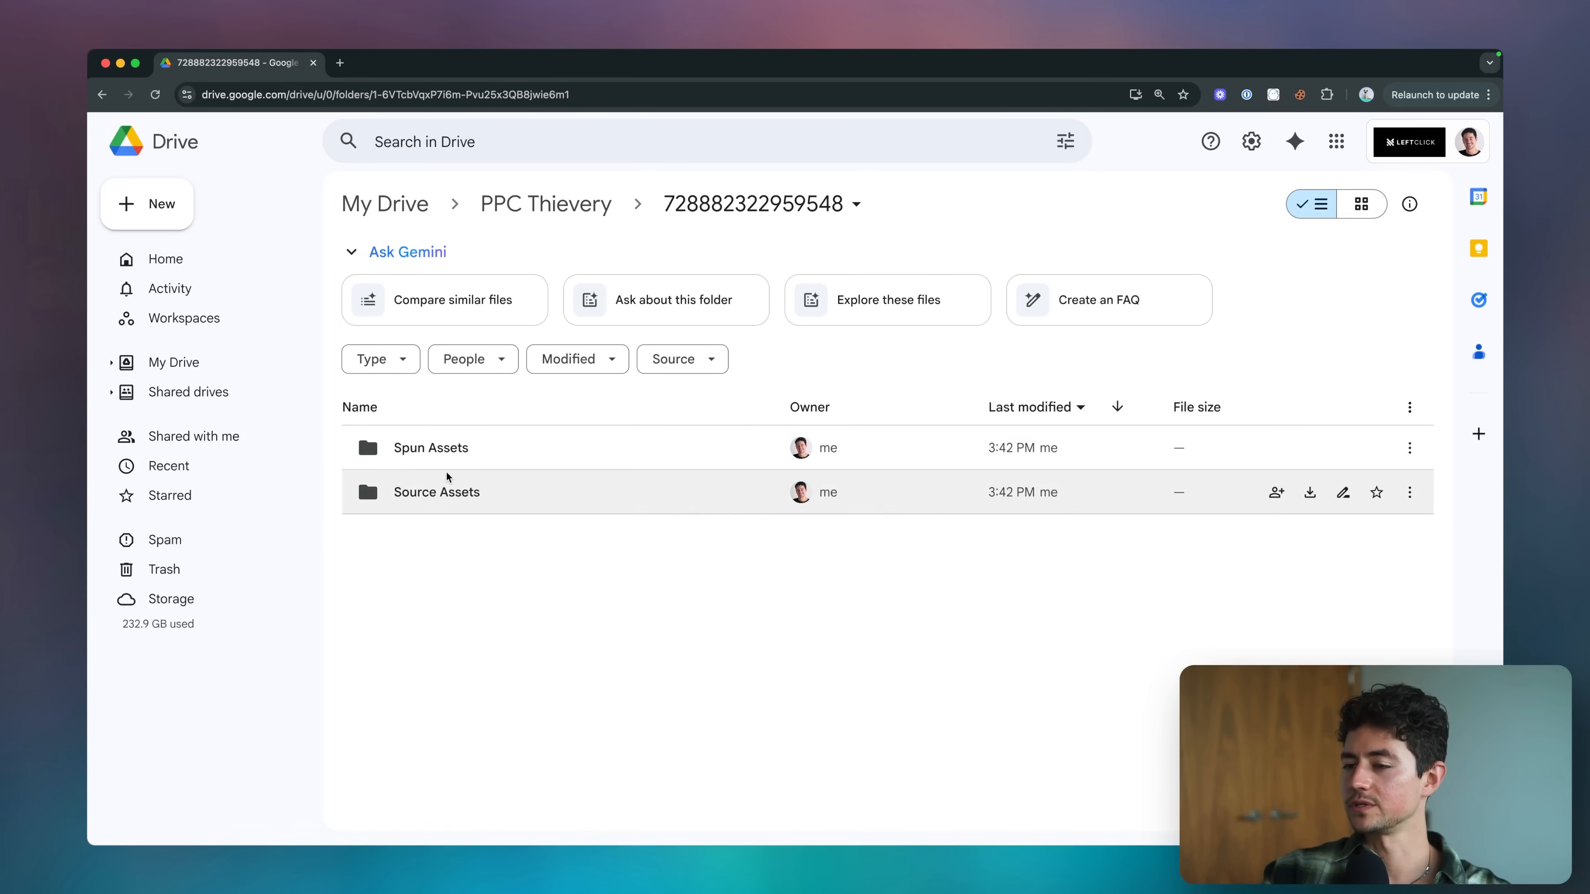
pyautogui.click(438, 501)
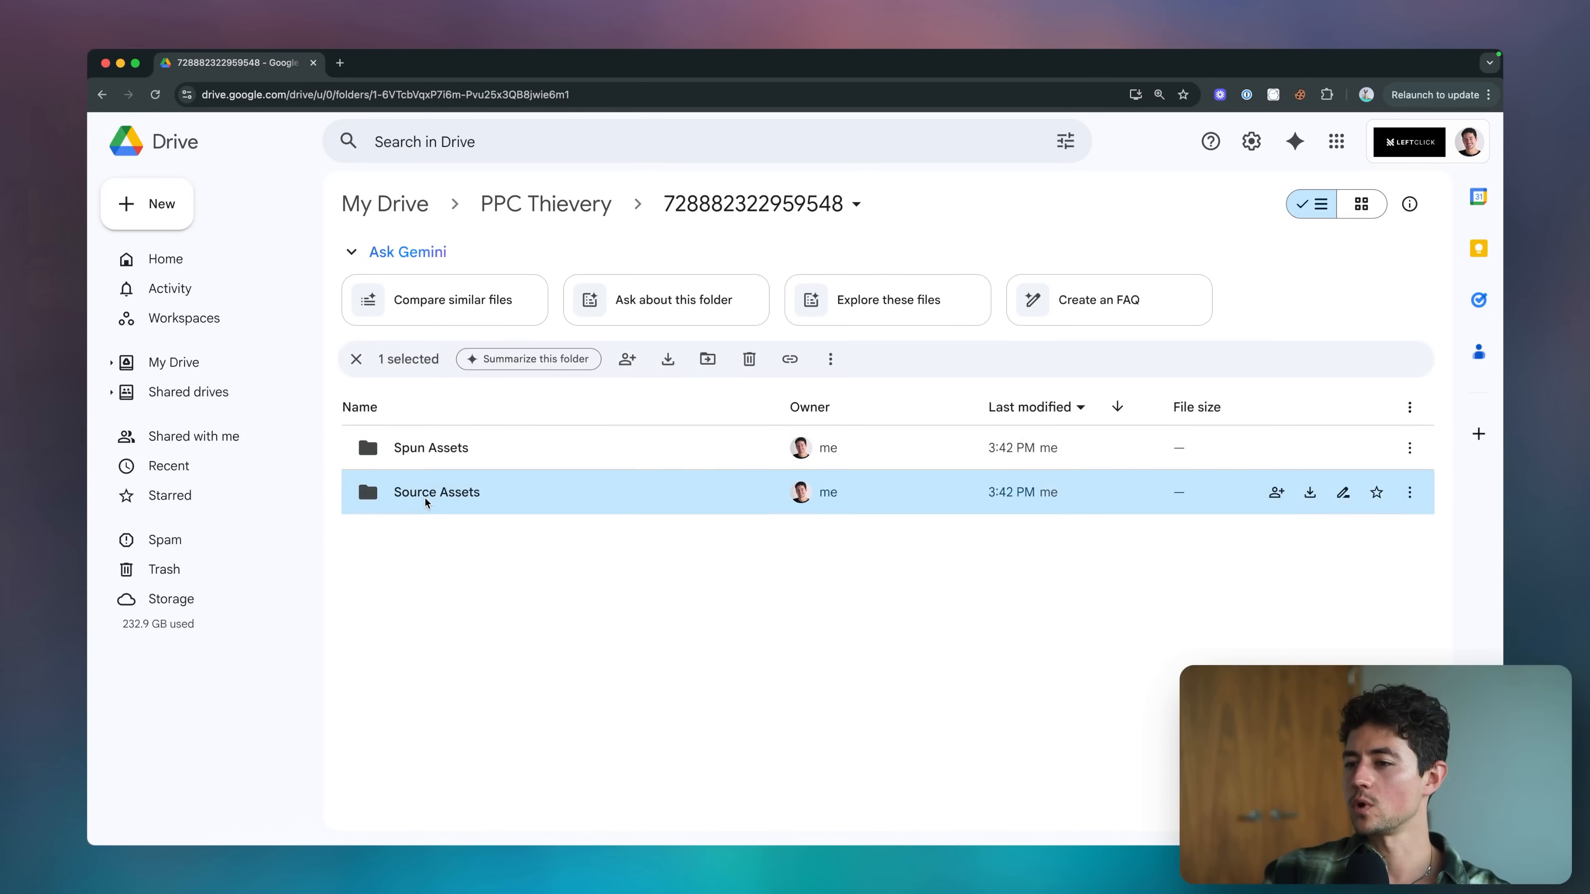
pyautogui.click(500, 547)
pyautogui.click(410, 504)
pyautogui.click(731, 600)
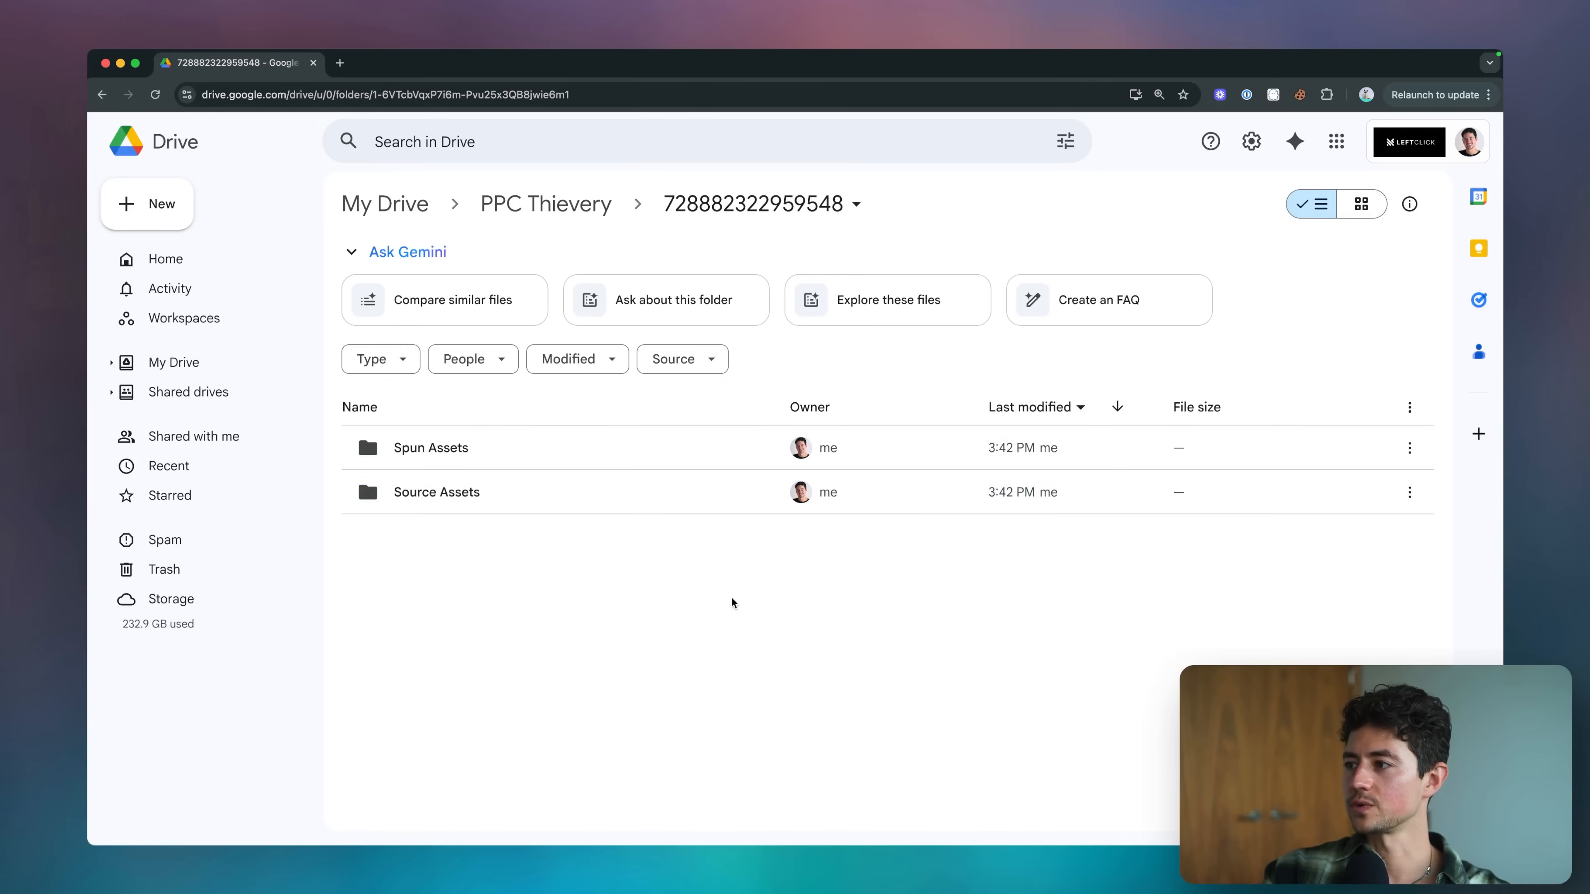
pyautogui.click(362, 408)
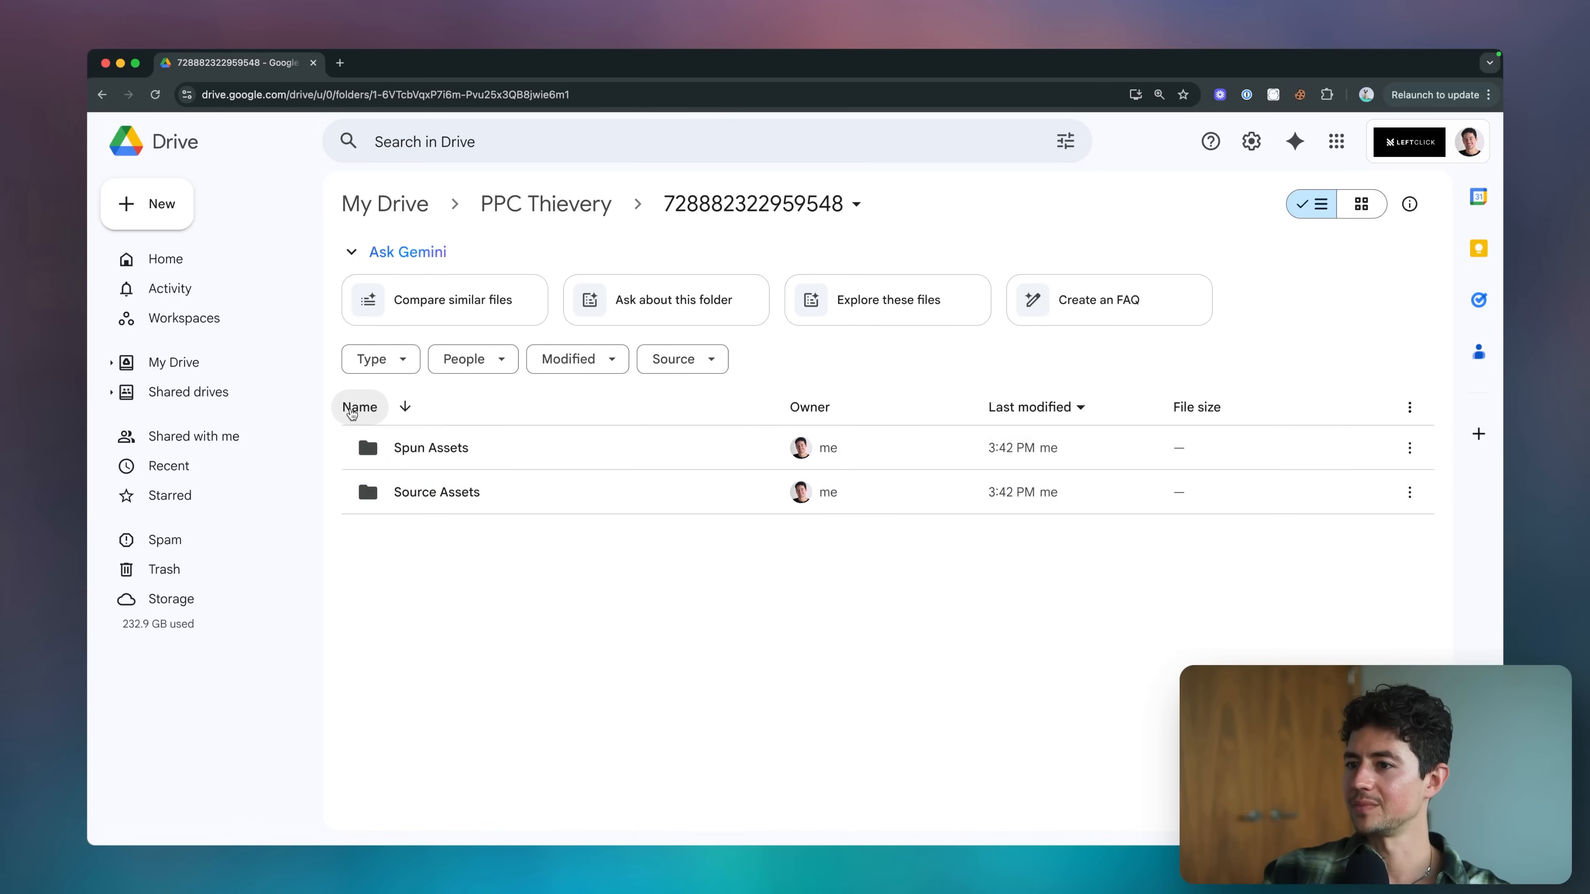
pyautogui.click(451, 498)
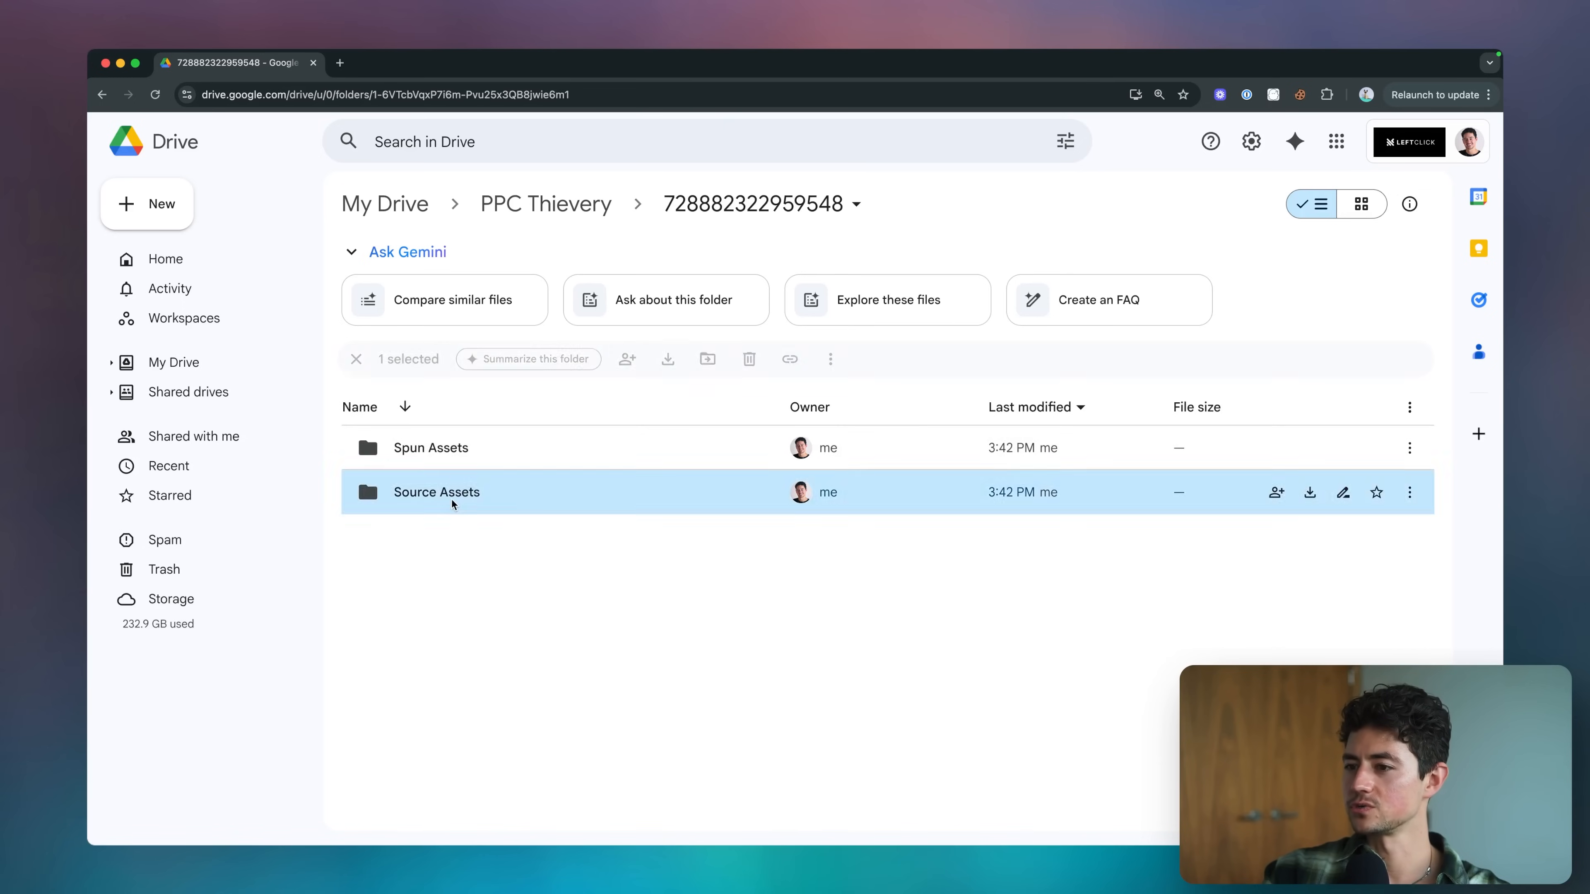
pyautogui.moveTo(378, 432)
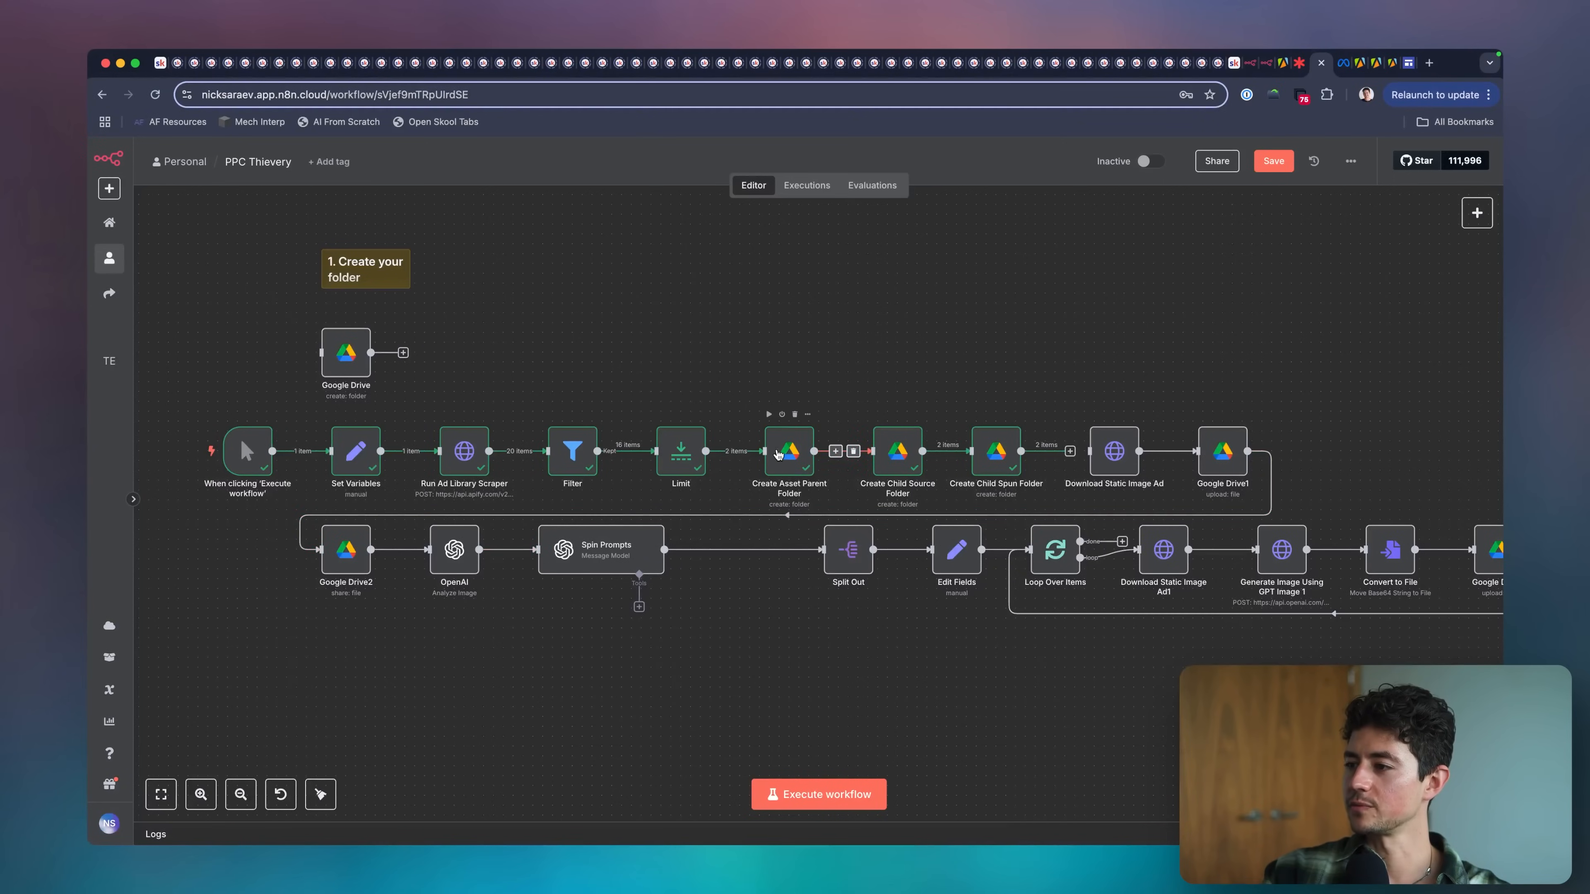
# Switch back to n8n and review the settings of Create Child Source Folder and Create Child Spun Folder.
pyautogui.doubleClick(910, 450)
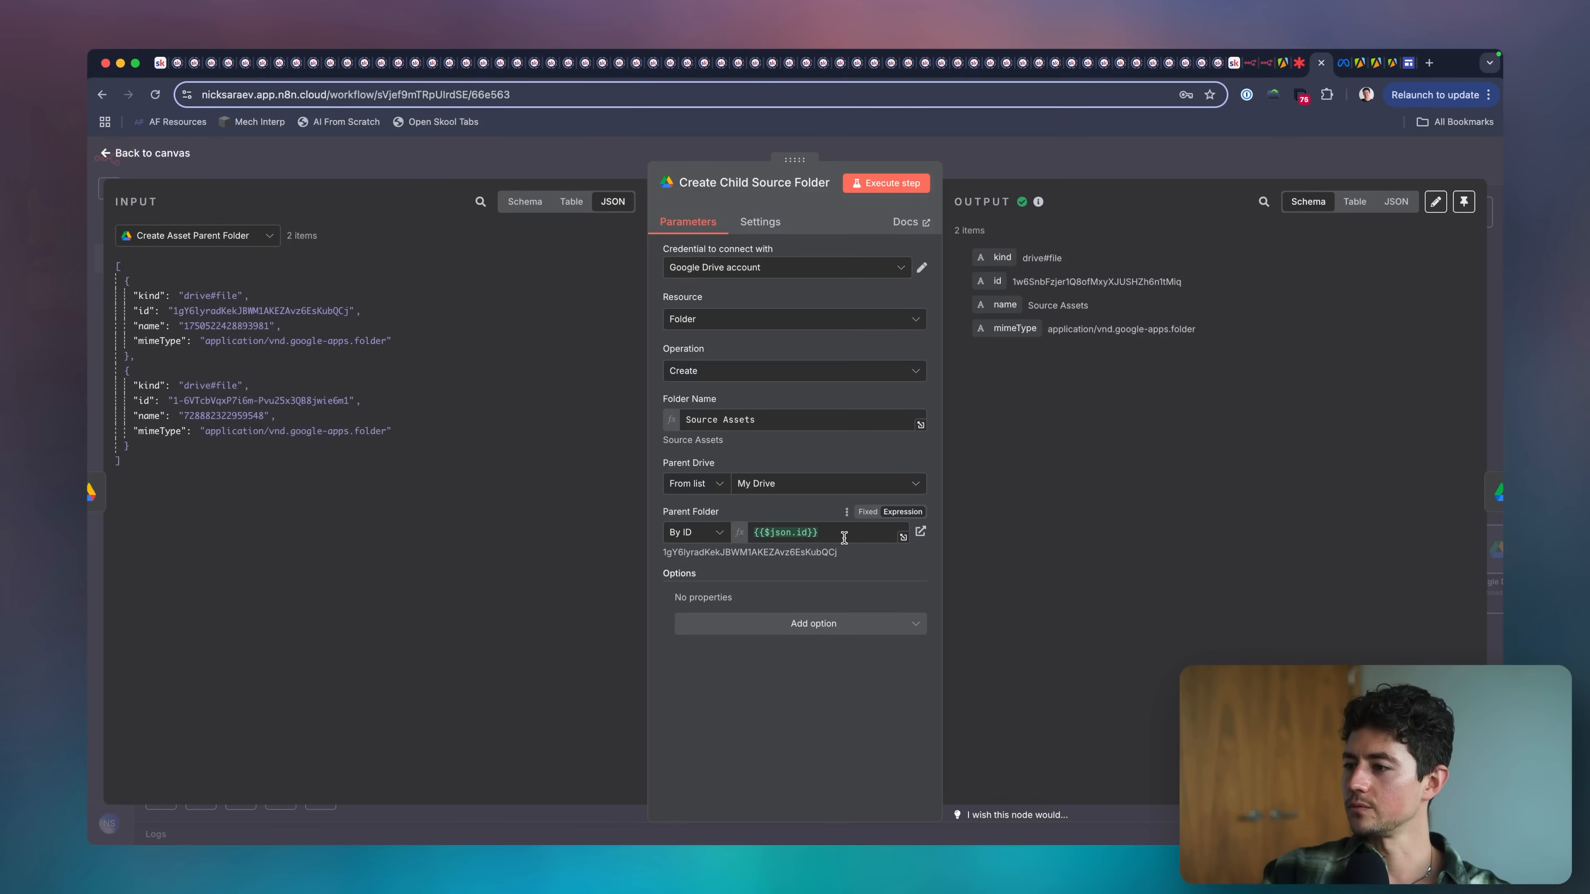
pyautogui.click(844, 538)
pyautogui.press('Escape')
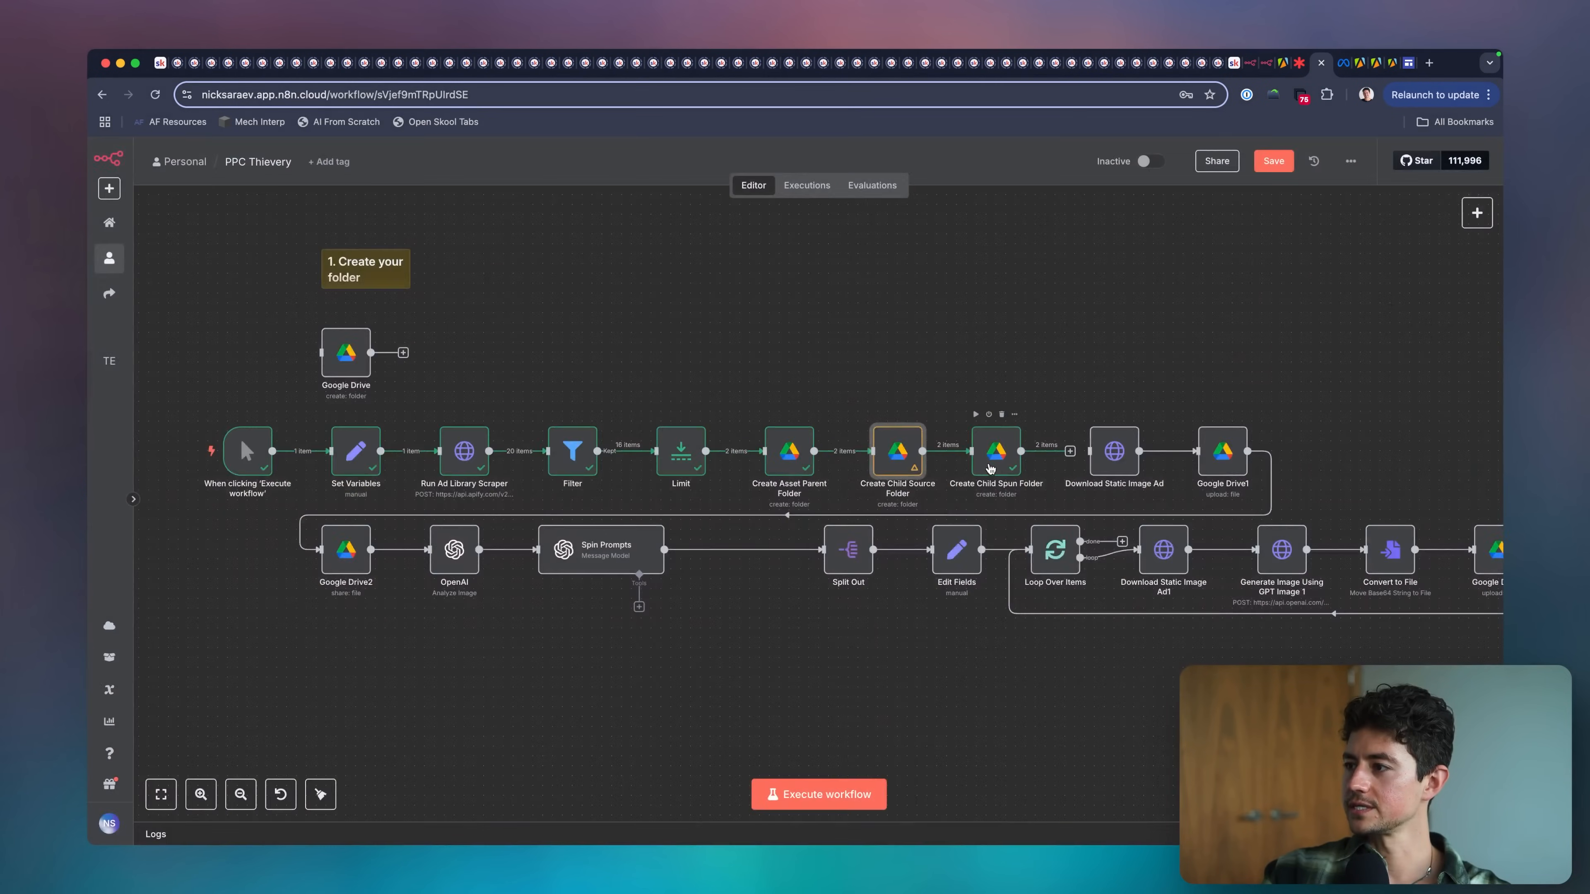
pyautogui.doubleClick(990, 469)
pyautogui.click(822, 408)
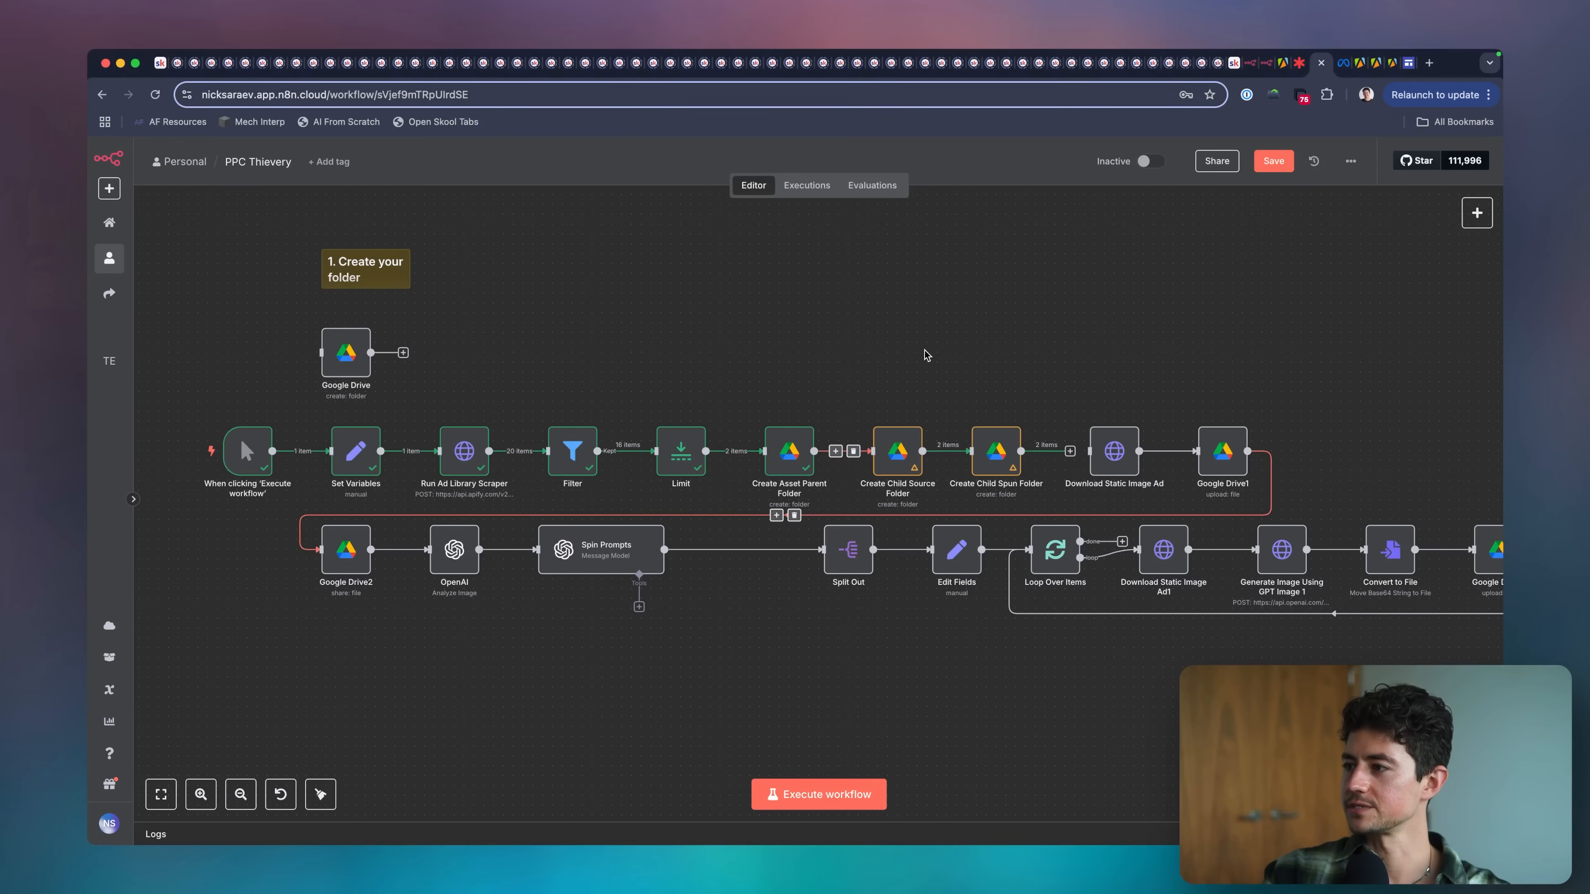
# Save the workflow and connect Create Child Spun Folder's output to Download Static Image Ad.
pyautogui.hscroll(3, 952, 351)
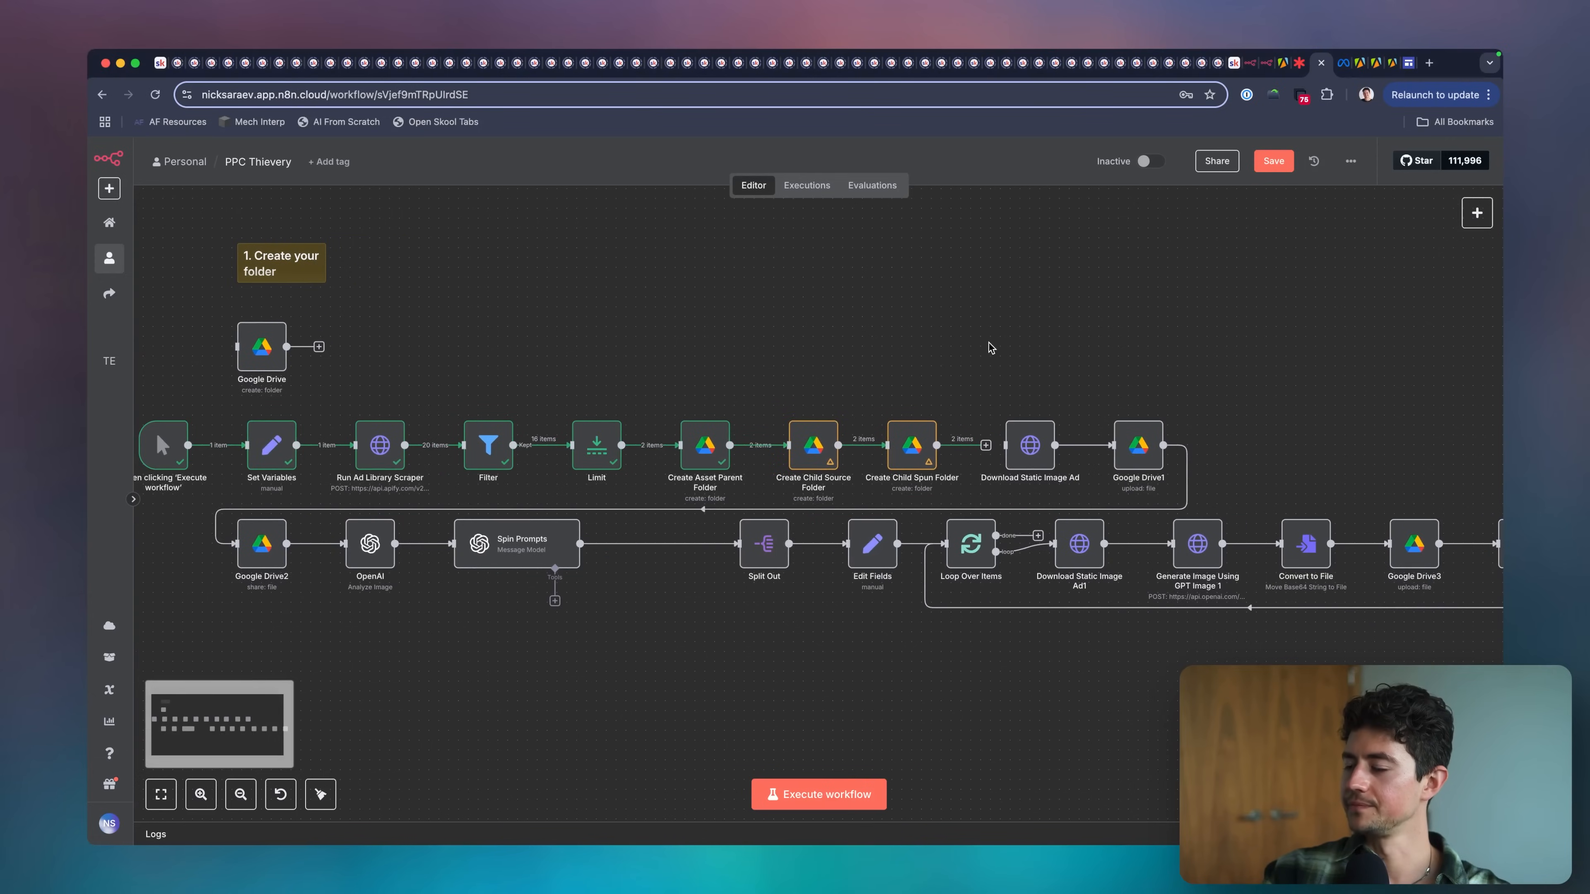
pyautogui.hotkey('ctrl', 's')
pyautogui.hscroll(1, 1108, 321)
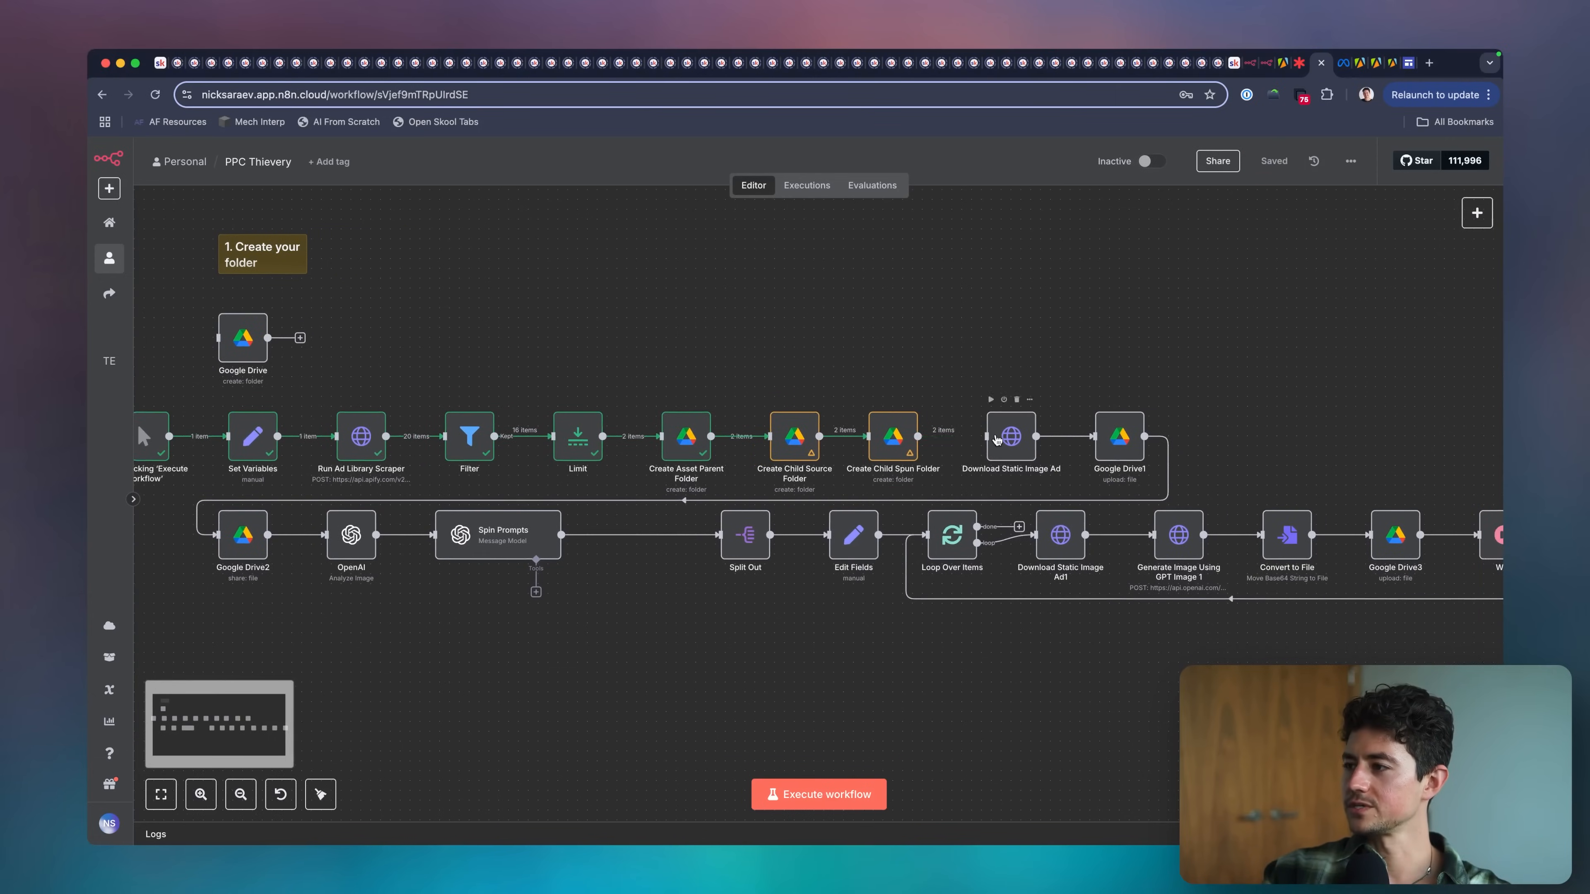
pyautogui.scroll(-5, 1029, 358)
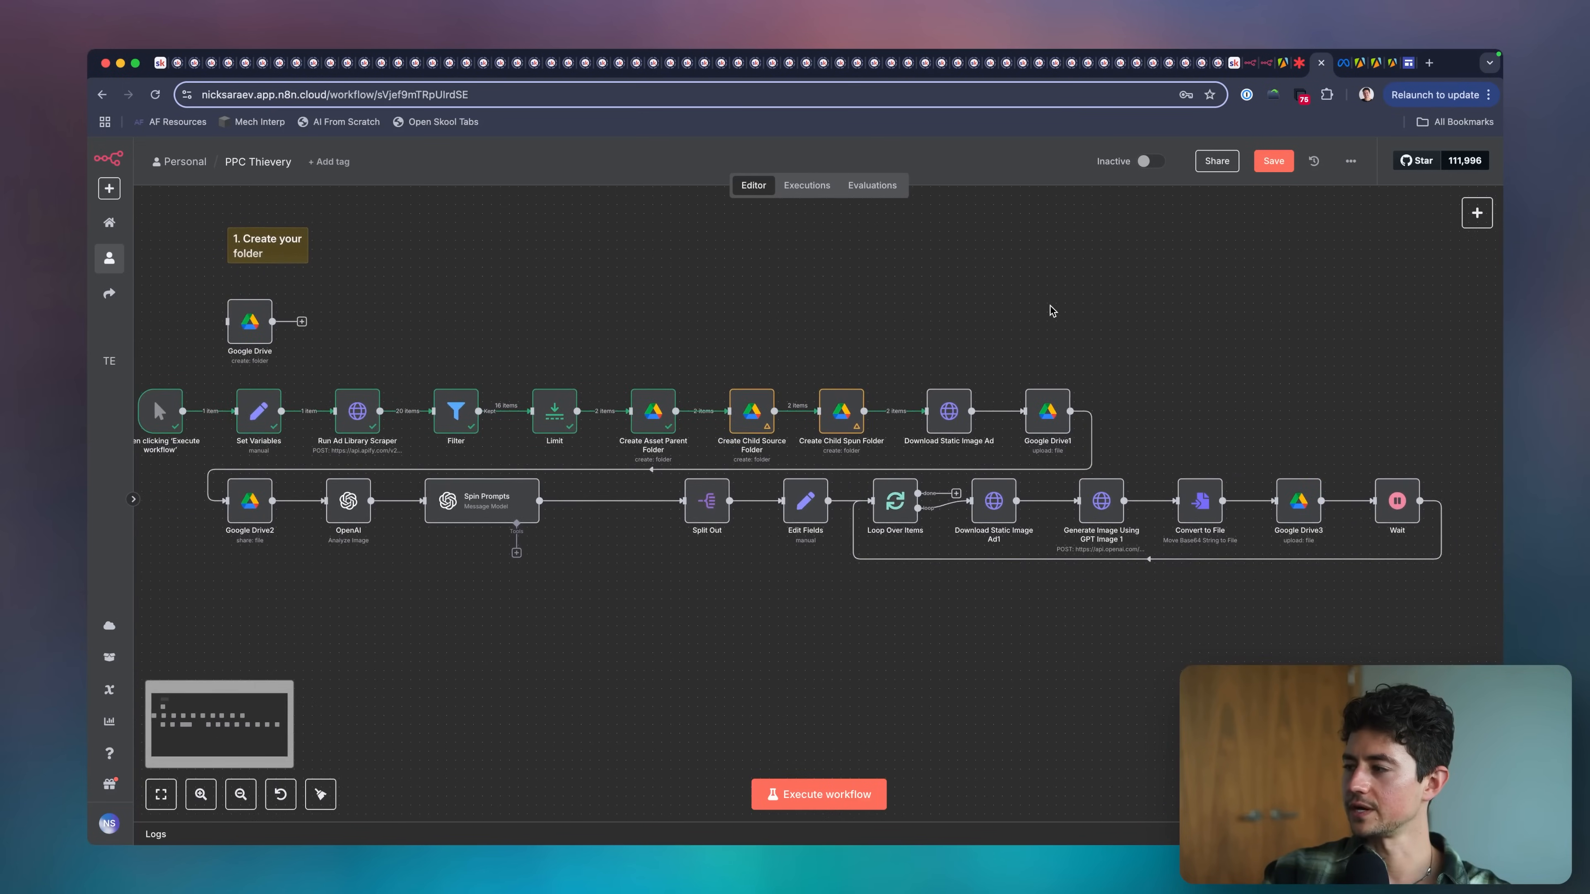
# Review the upload settings of Google Drive1 and execute the whole workflow.
pyautogui.hscroll(5, 1117, 349)
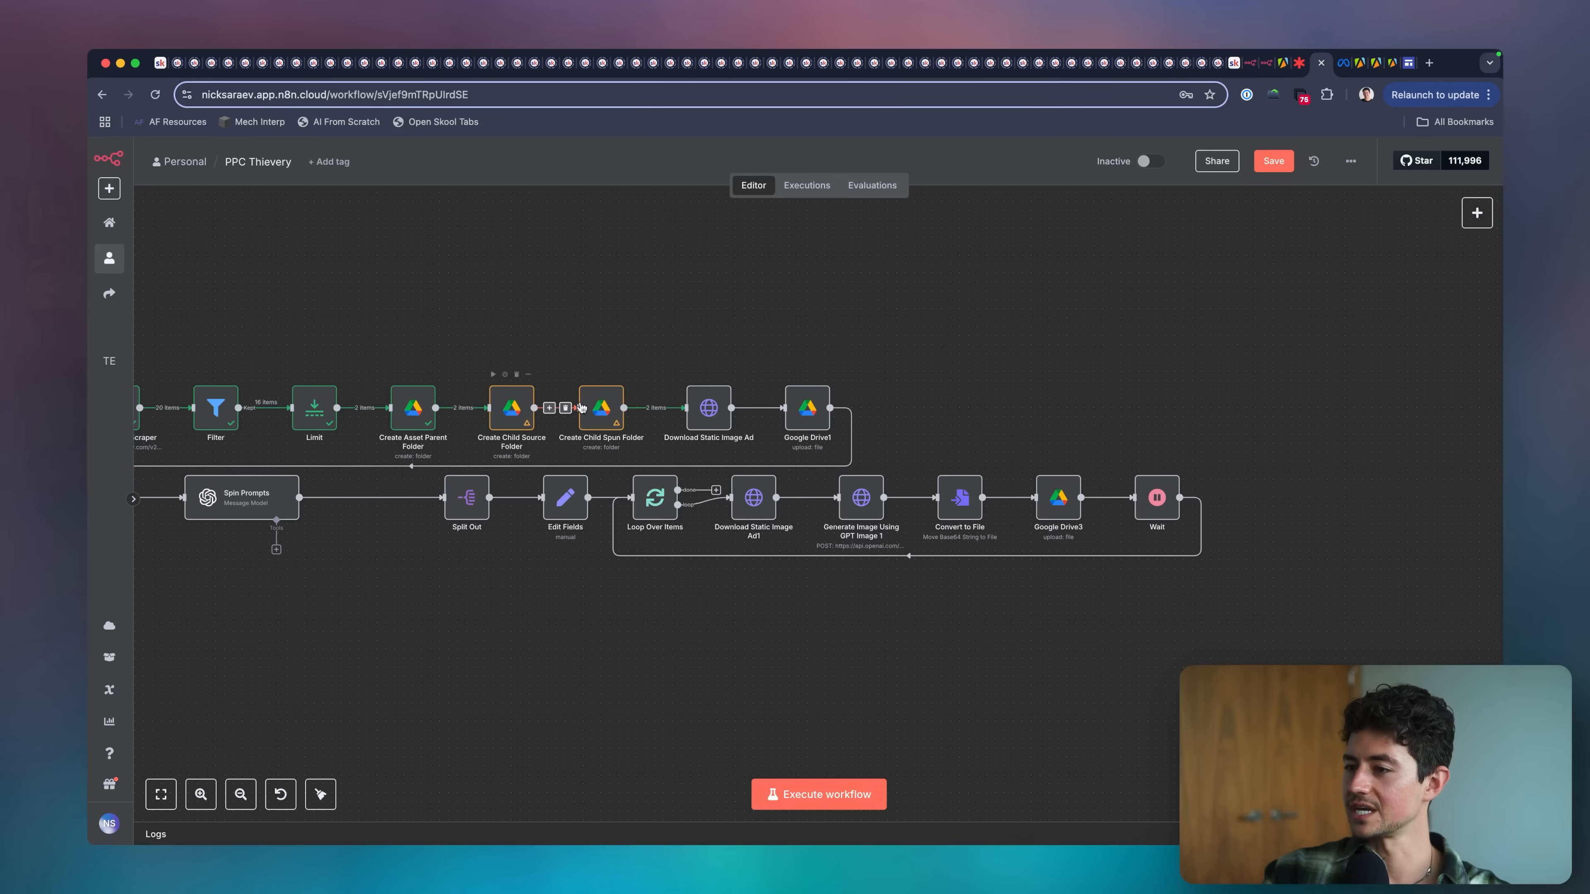
pyautogui.hscroll(-3, 594, 421)
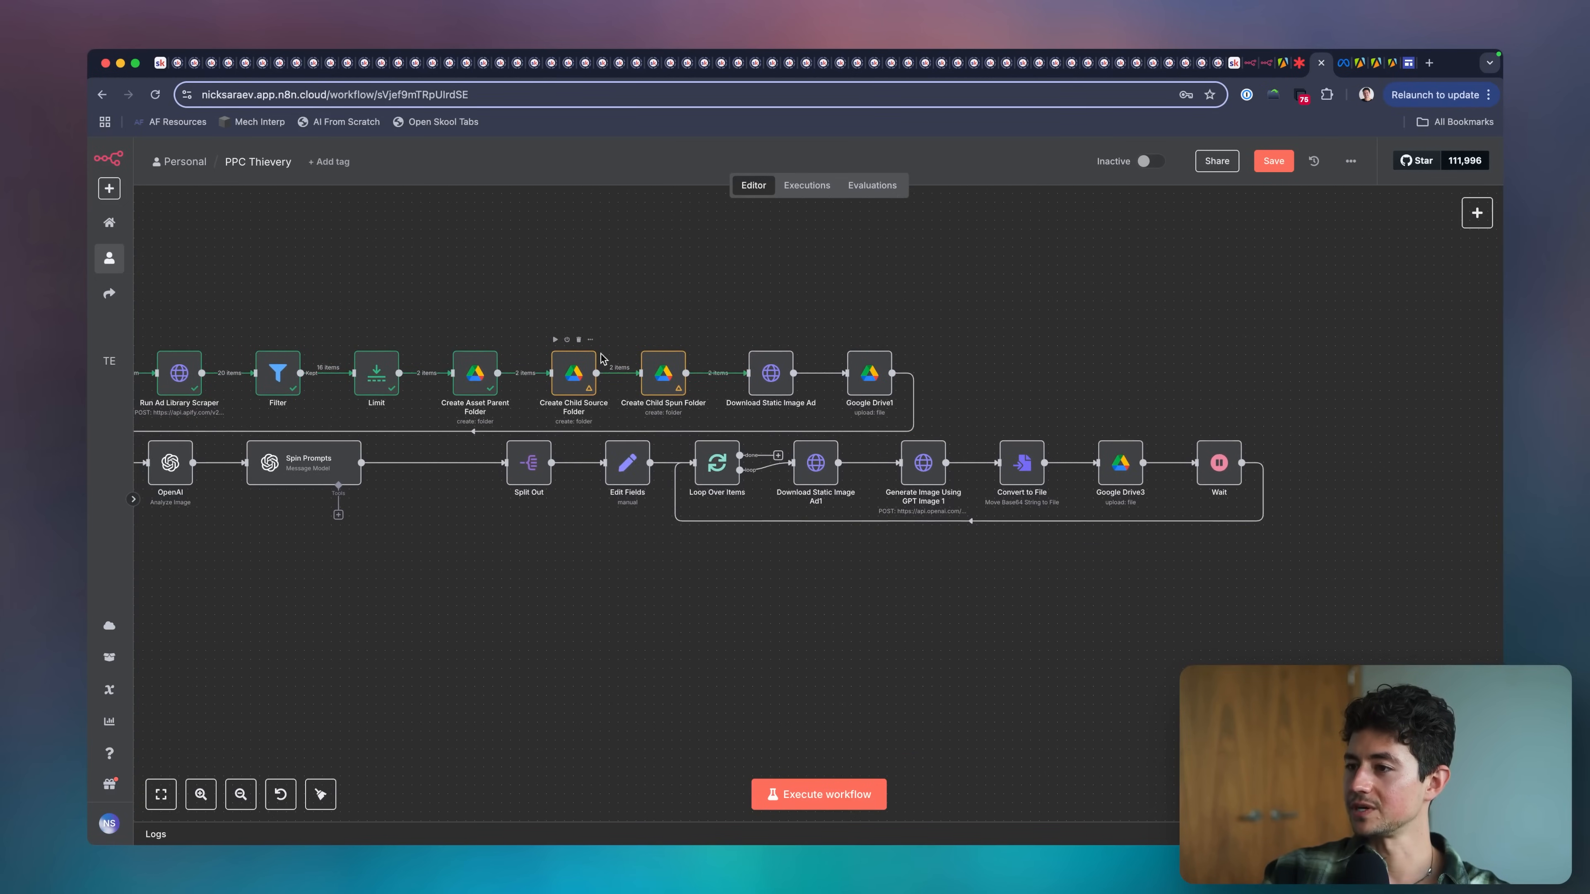
pyautogui.doubleClick(868, 370)
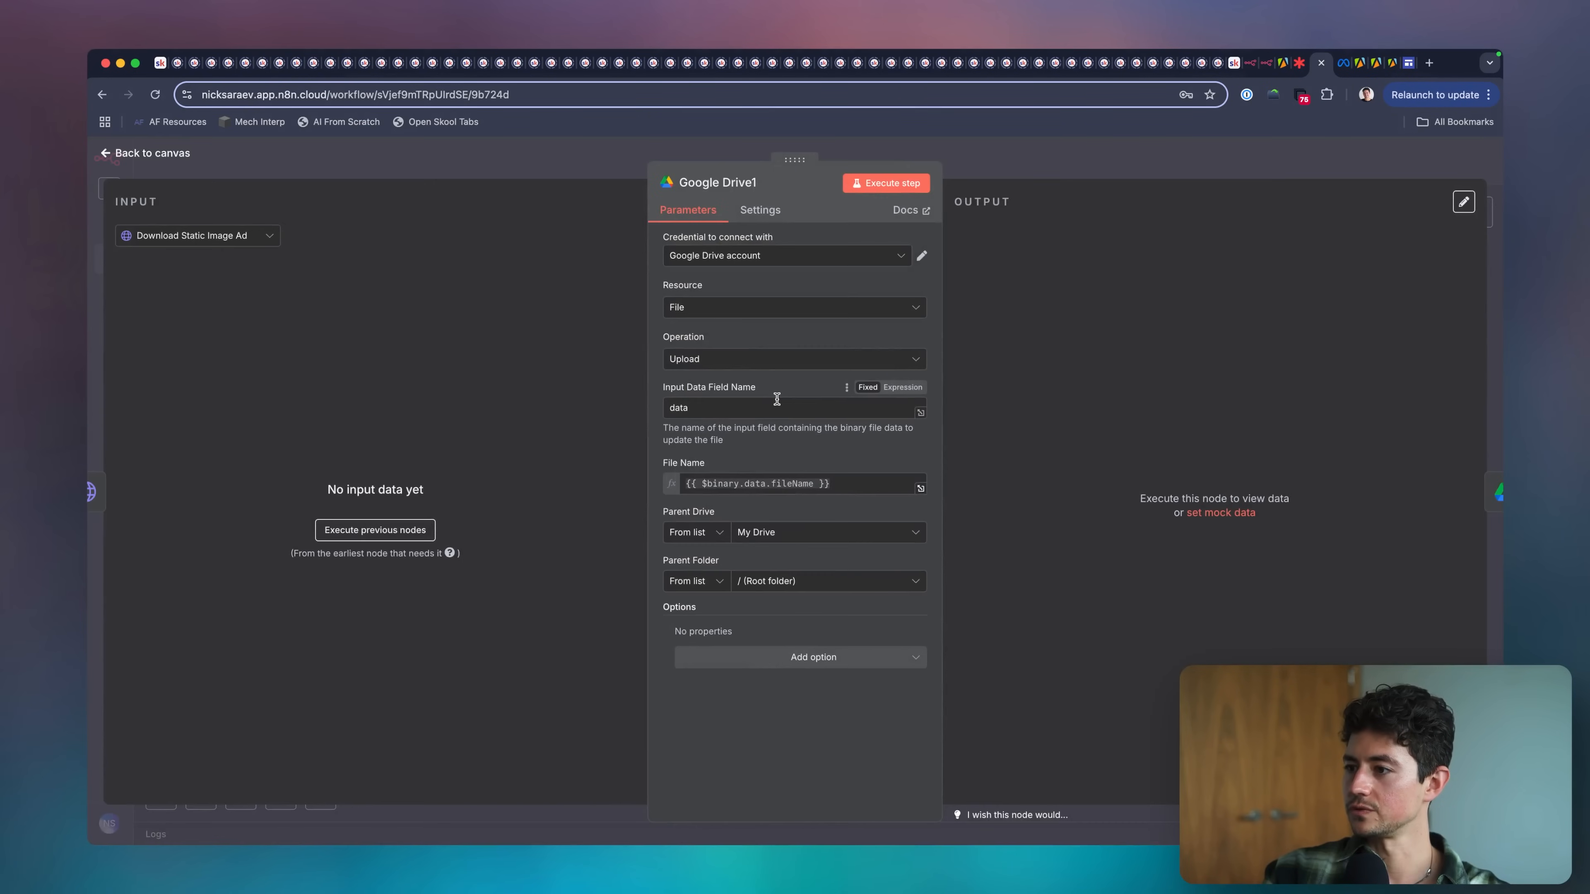
pyautogui.press('Escape')
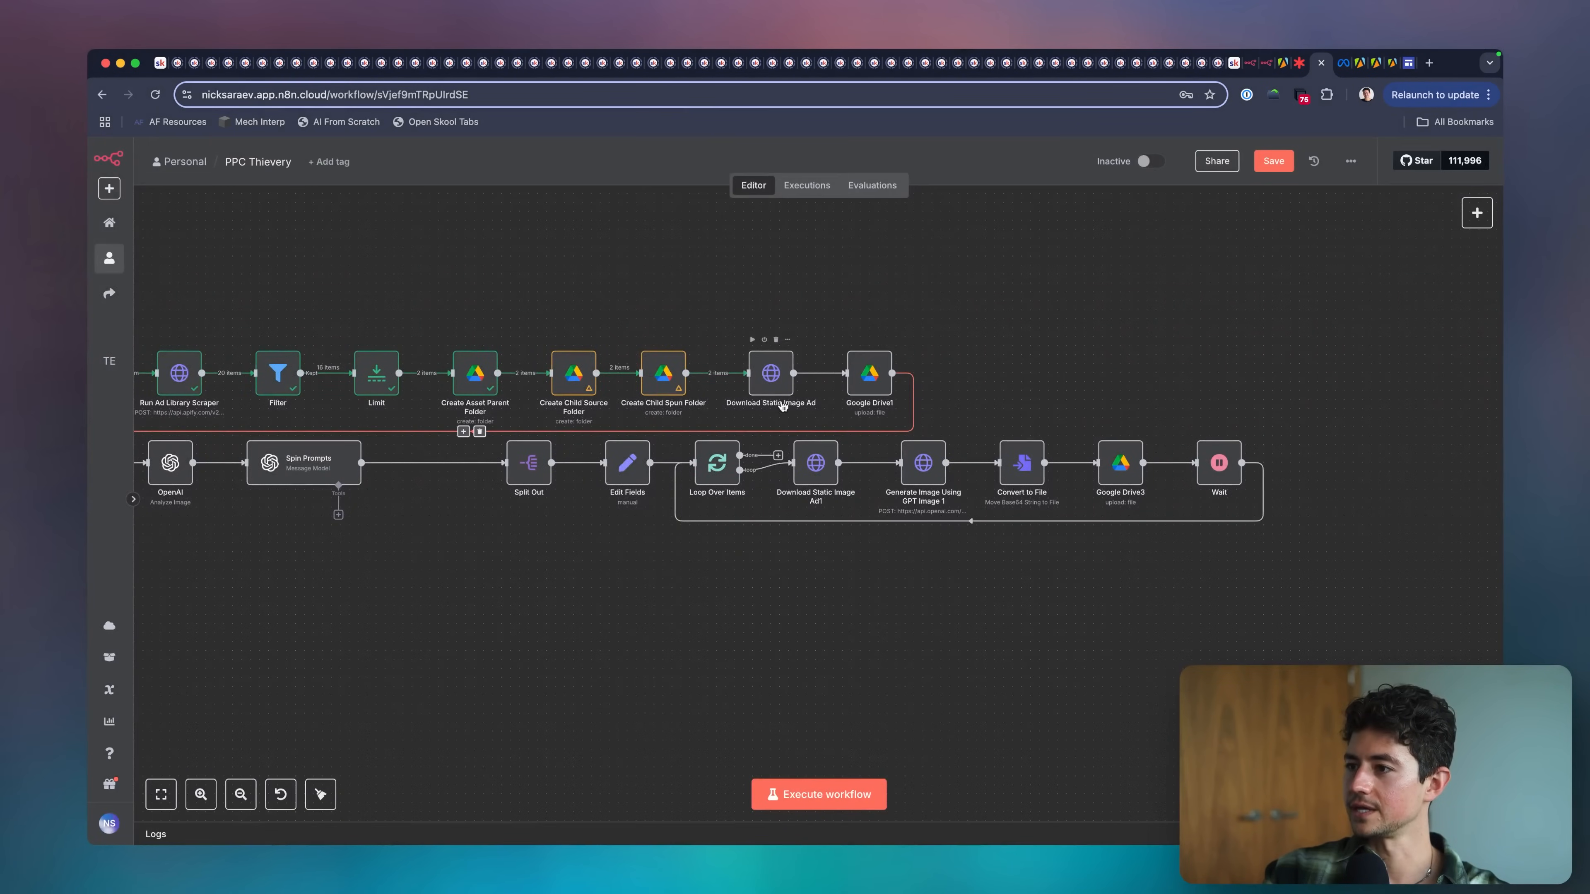
pyautogui.click(840, 804)
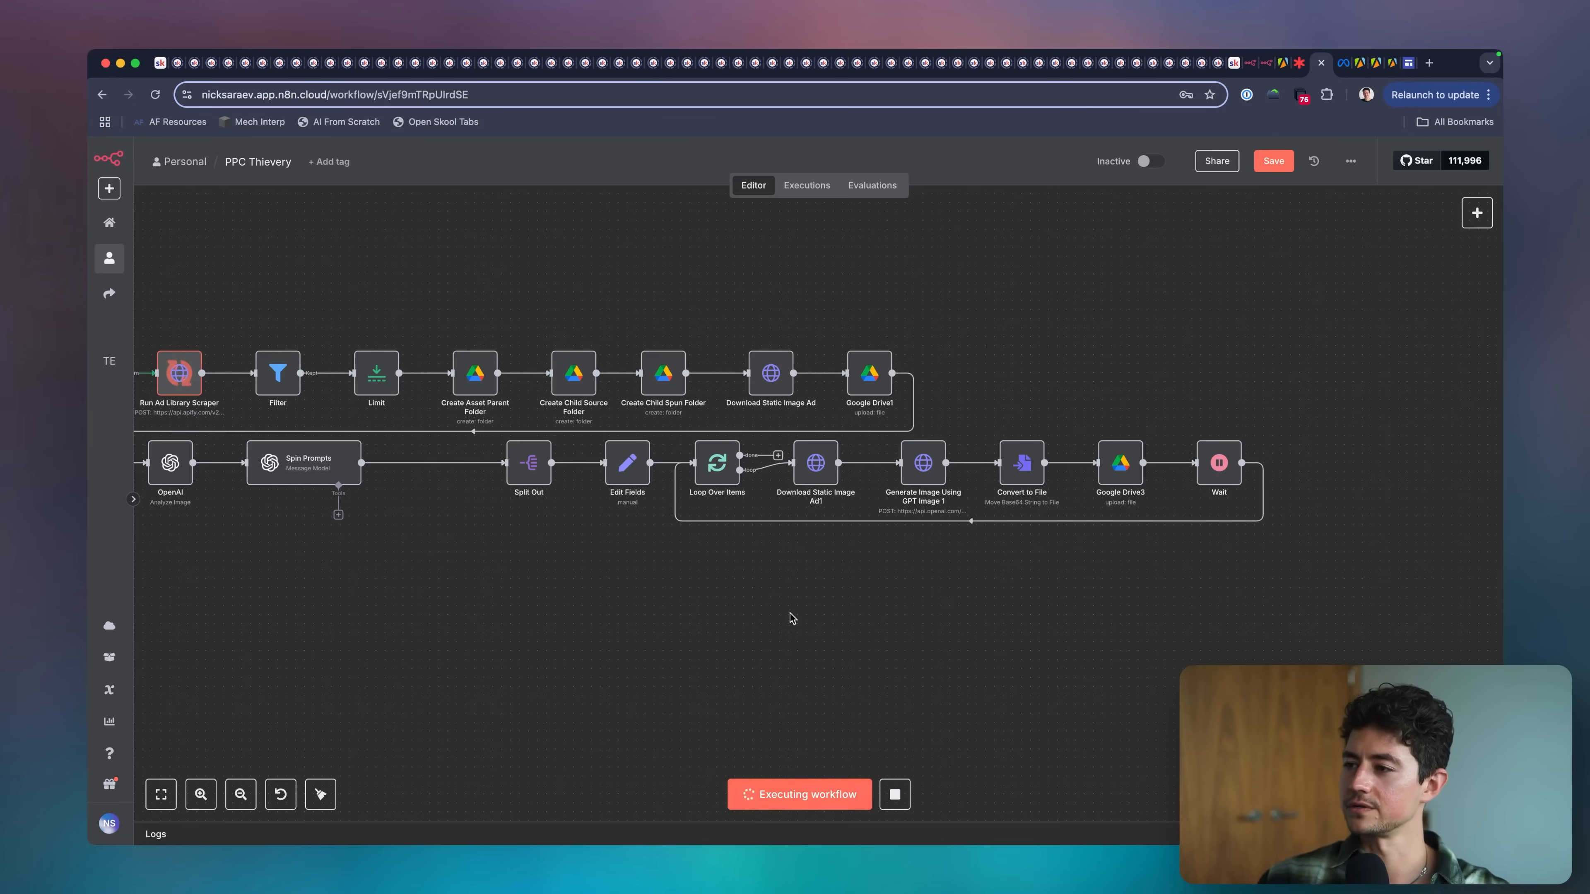
pyautogui.hscroll(-3, 791, 619)
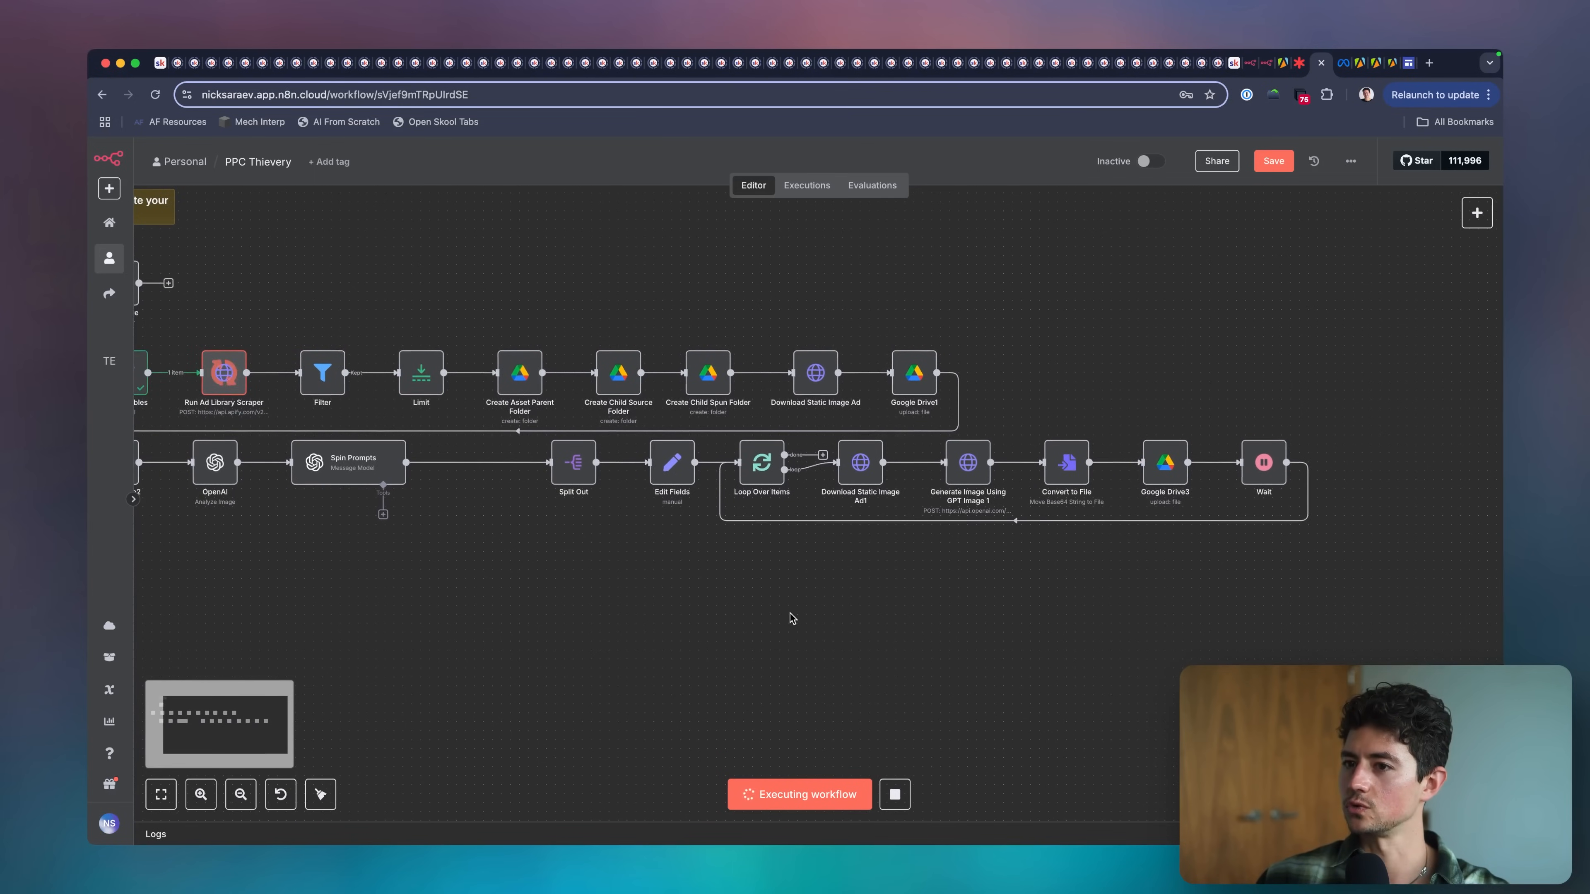
pyautogui.hscroll(-1, 791, 618)
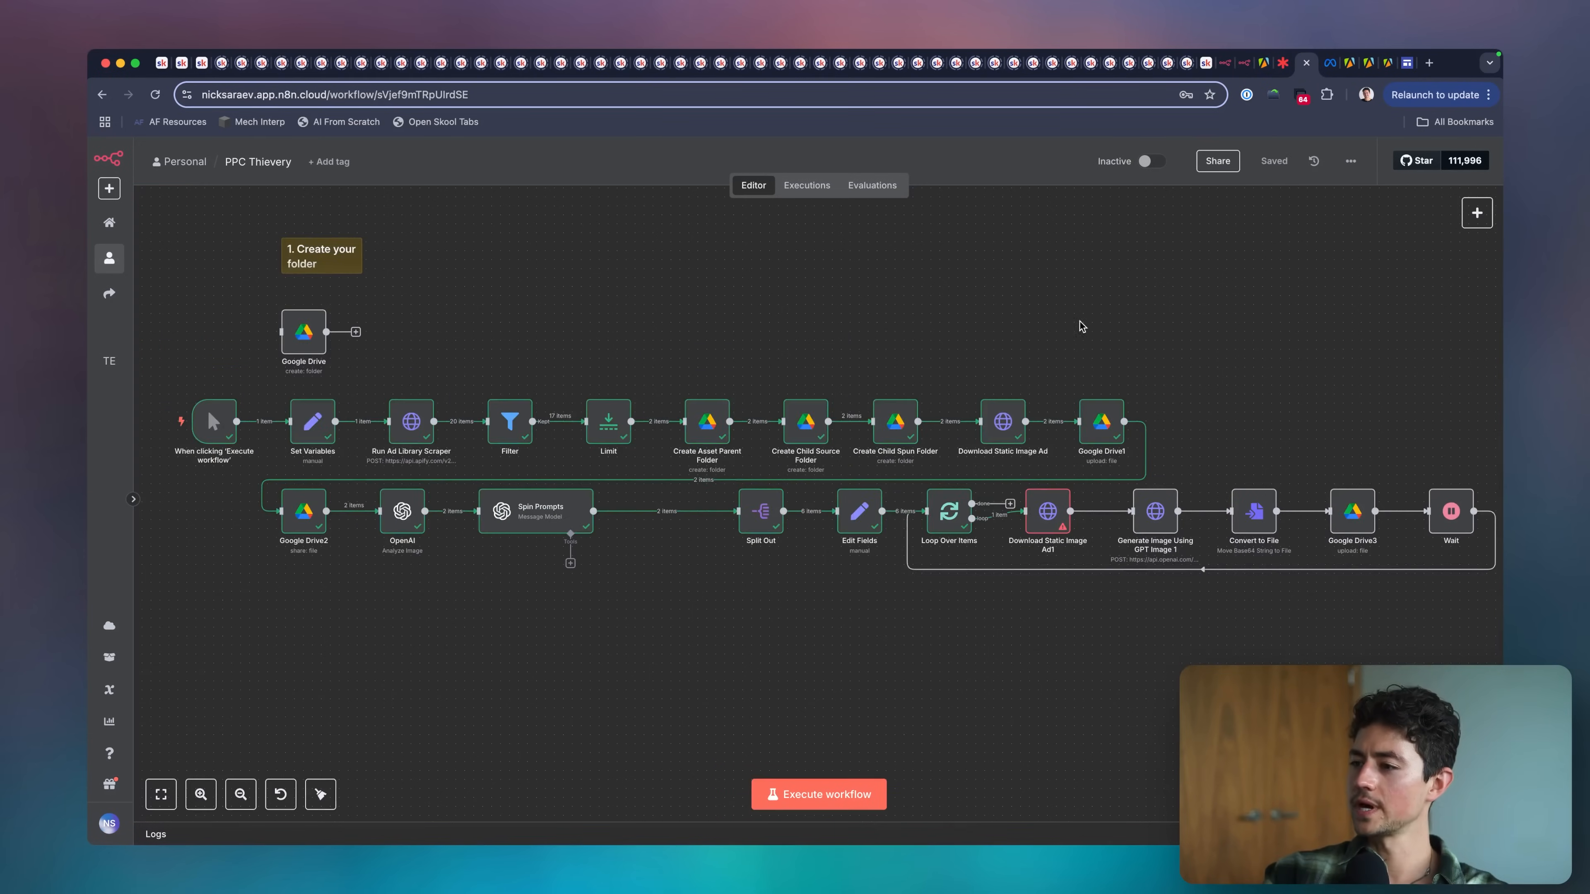
# Inspect the error, input data and URL expression of Download Static Image Ad1.
pyautogui.scroll(5, 1135, 433)
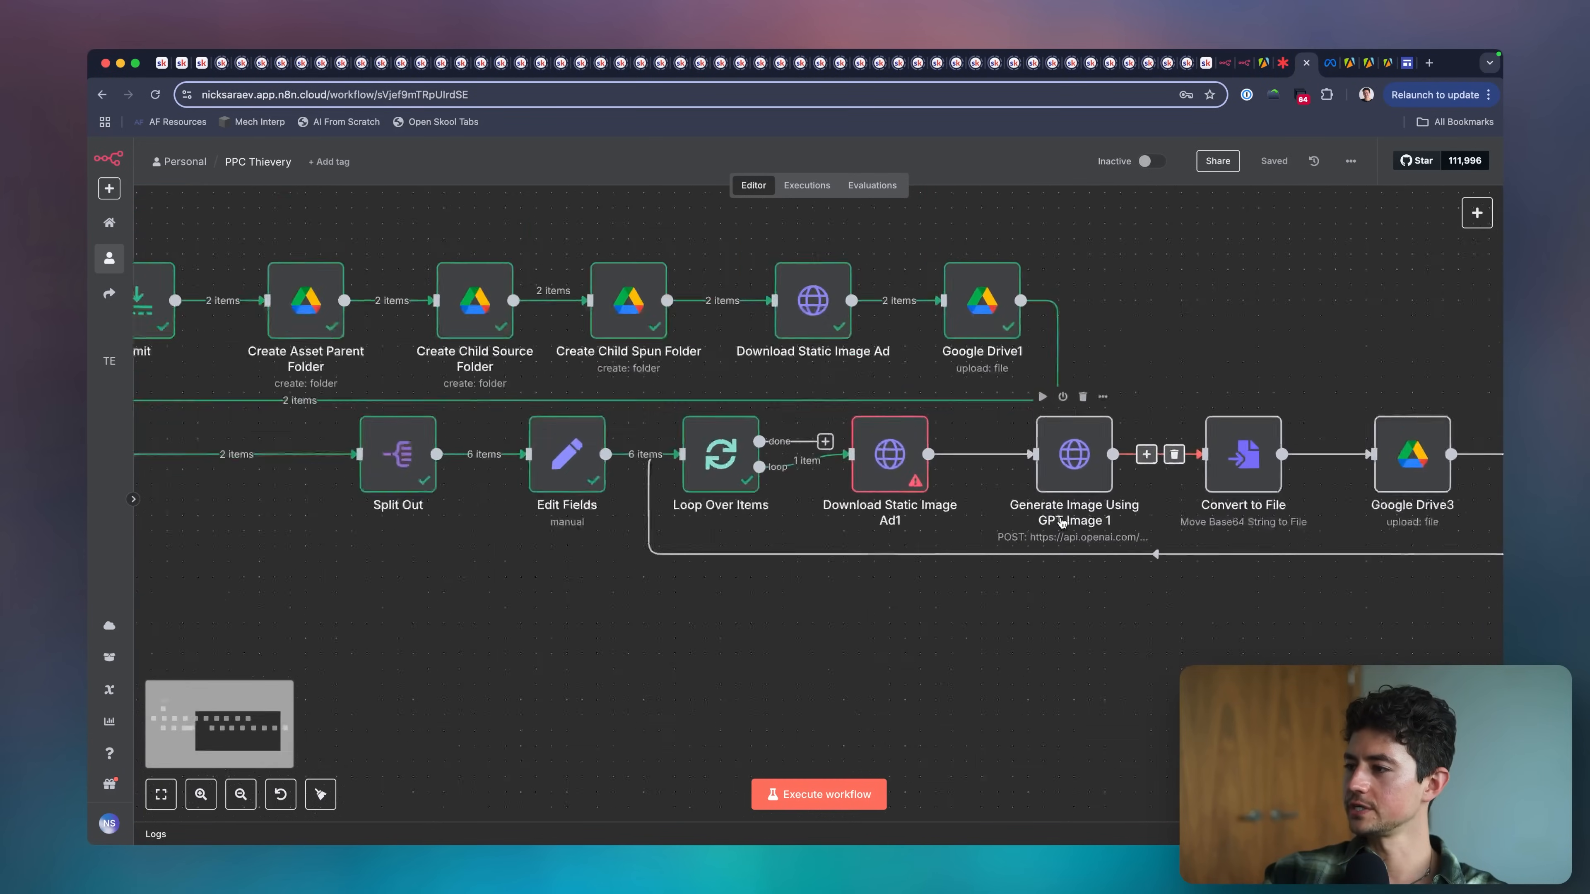
pyautogui.doubleClick(857, 457)
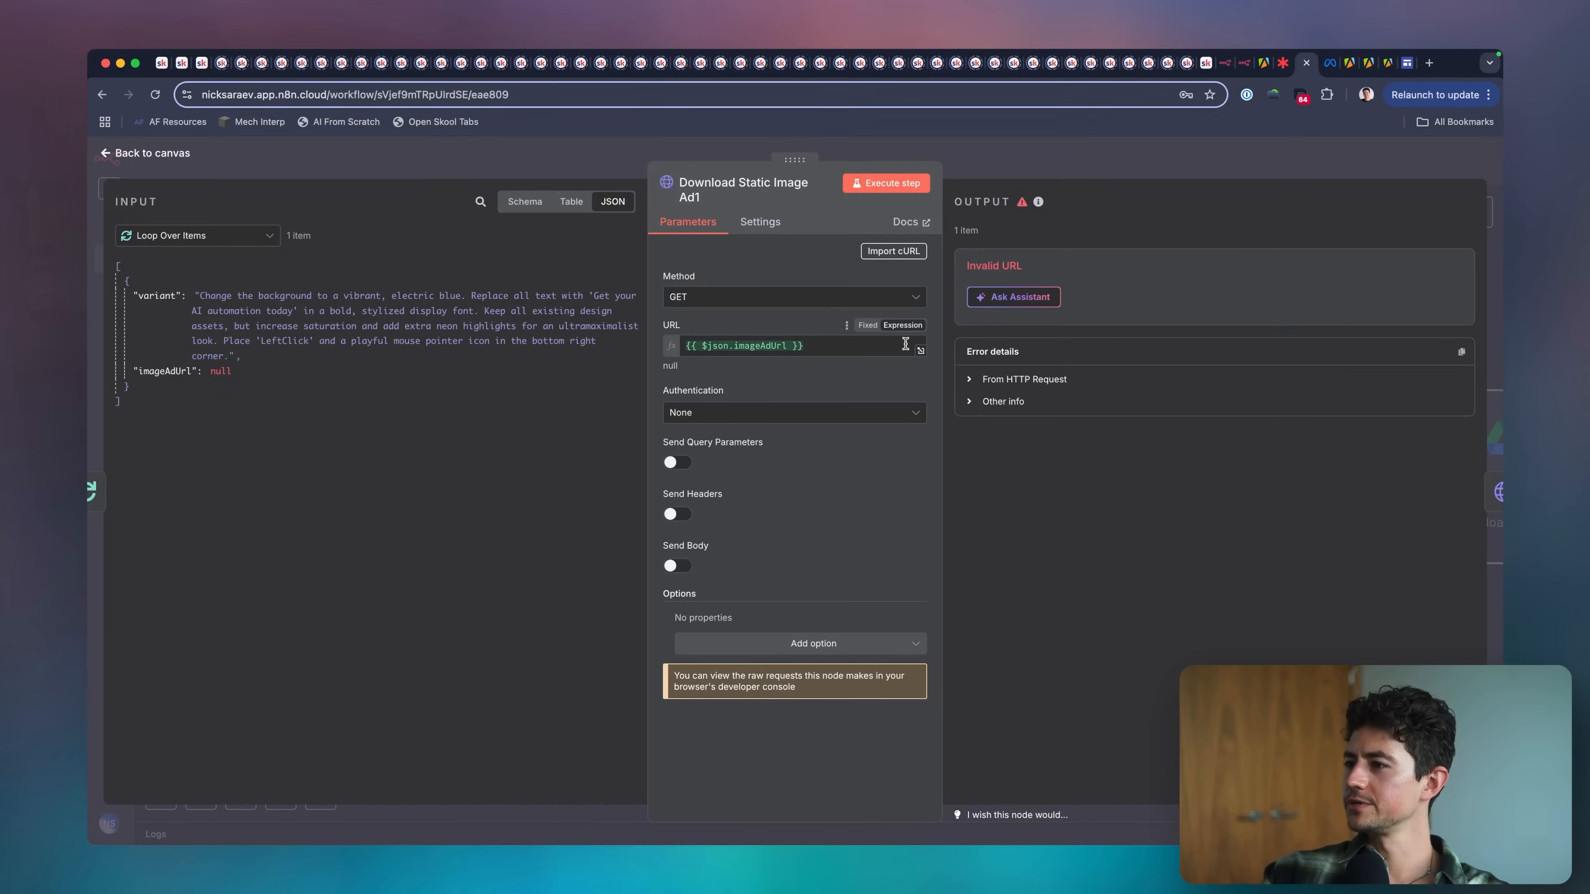
pyautogui.click(864, 346)
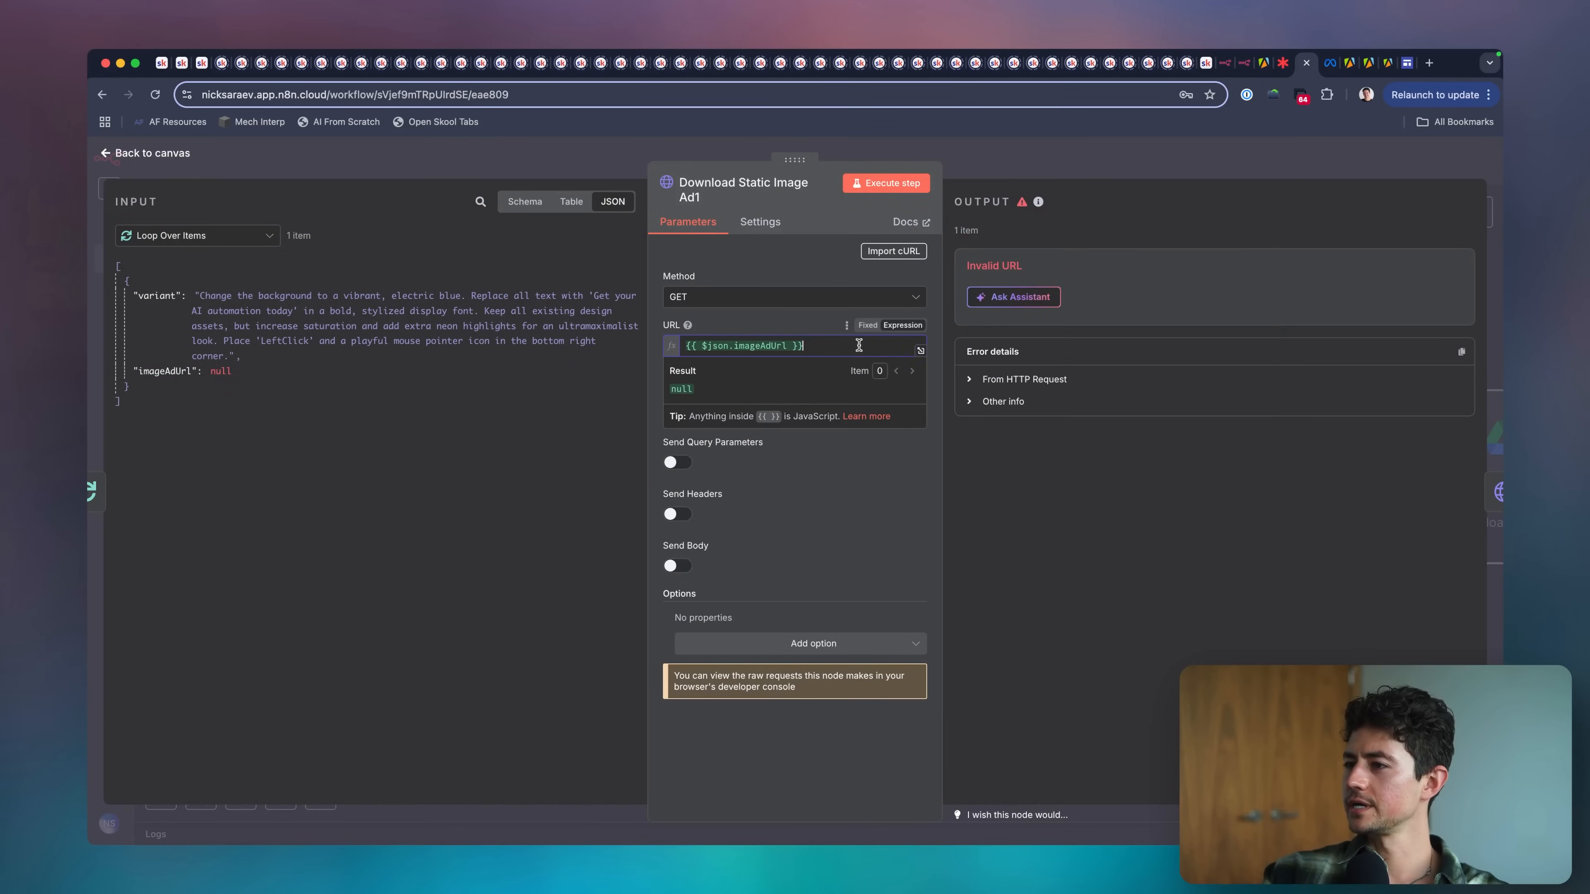
pyautogui.click(1022, 201)
pyautogui.click(1025, 173)
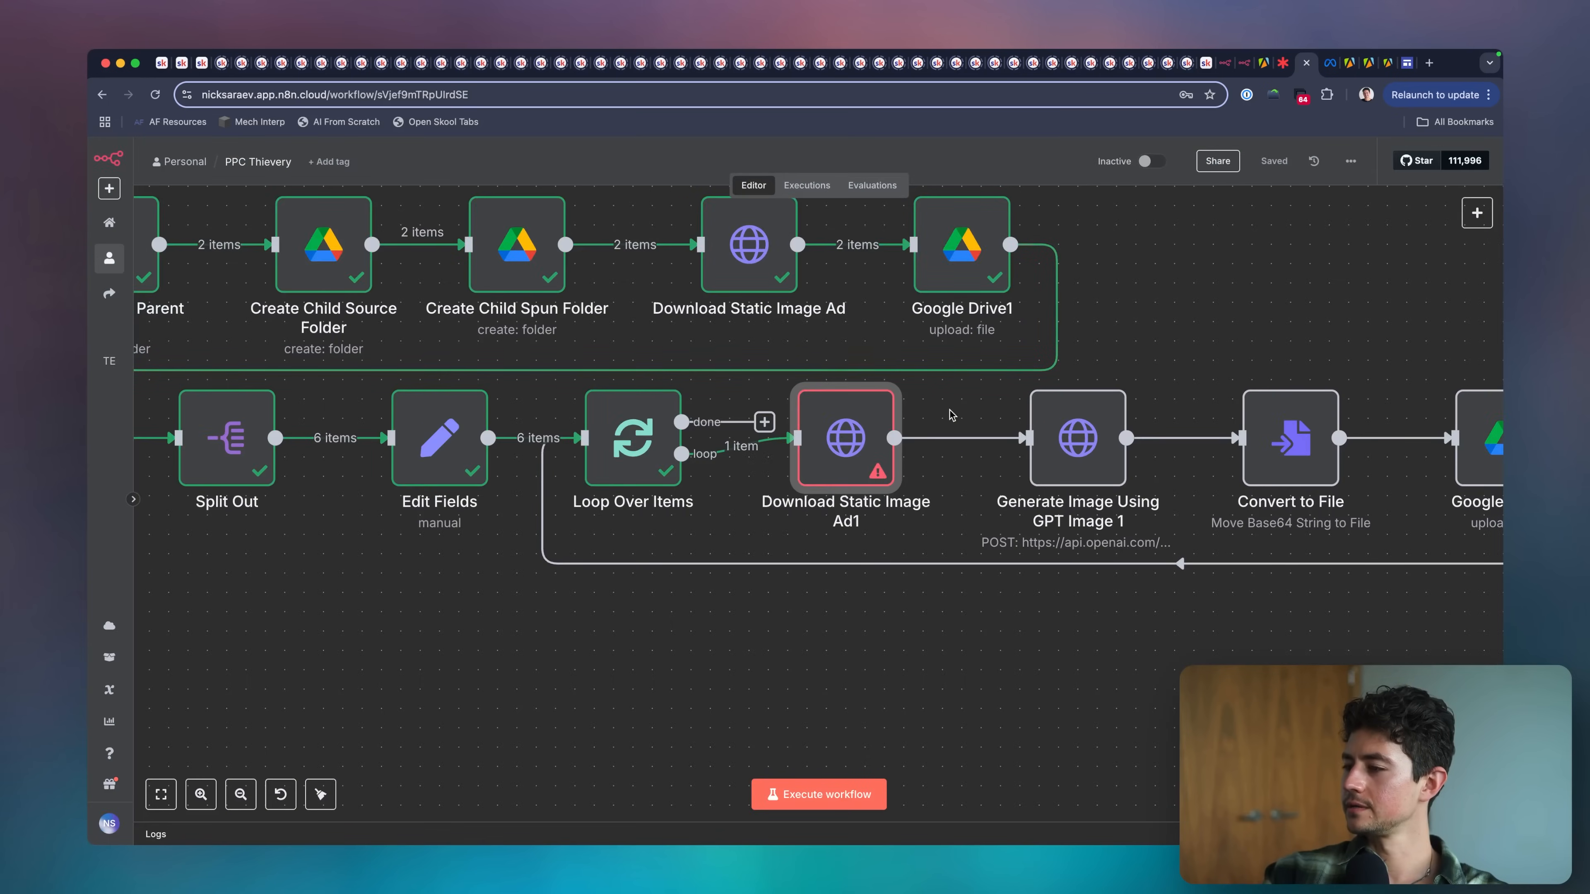
pyautogui.doubleClick(849, 442)
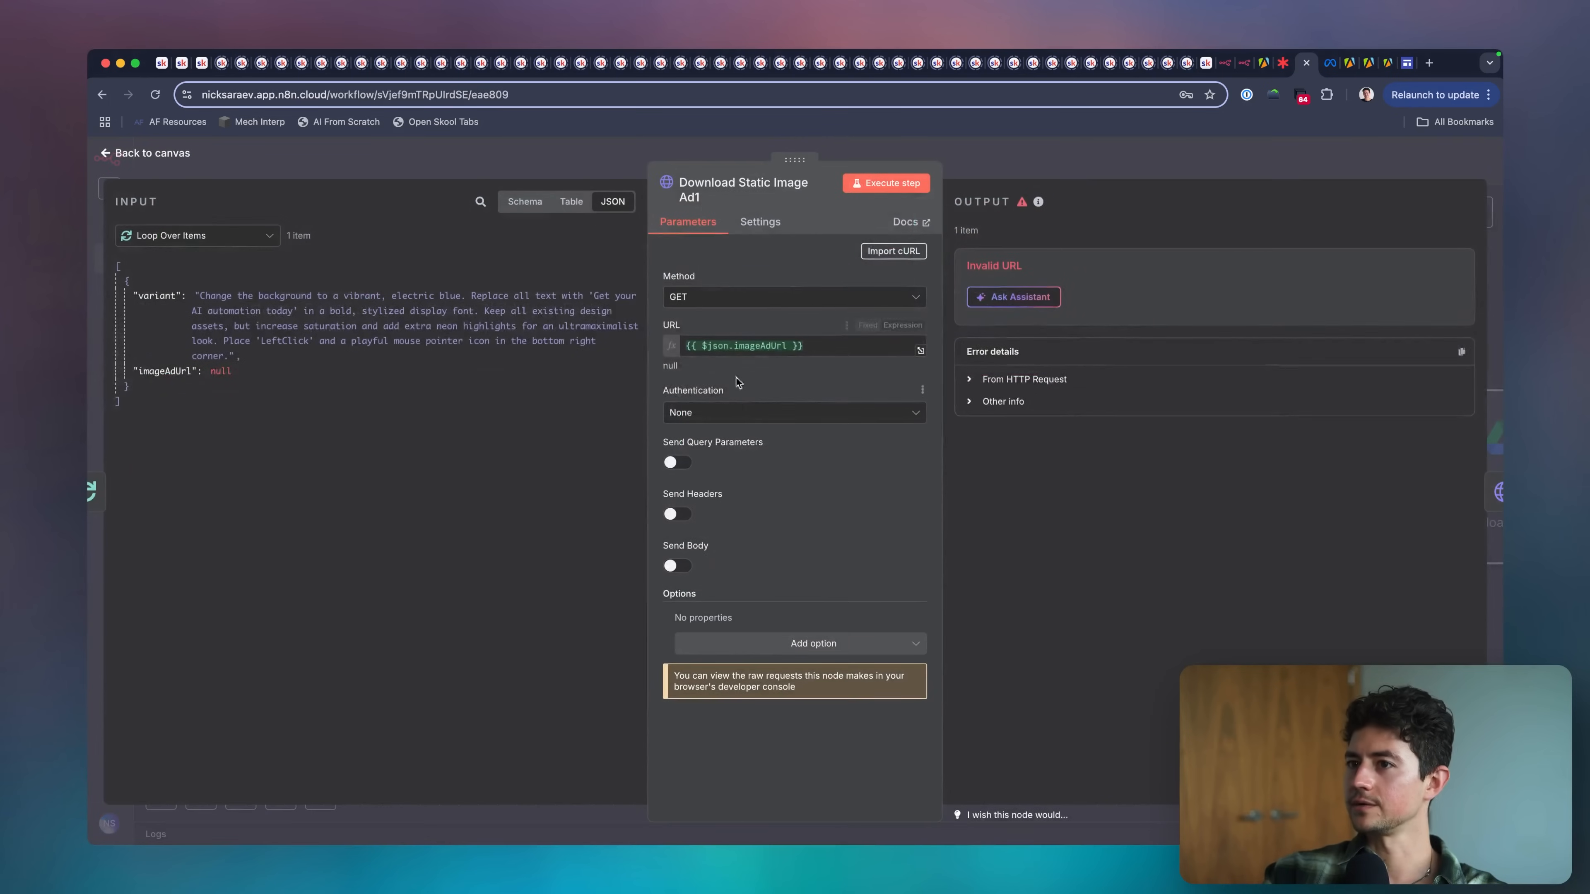
pyautogui.click(852, 346)
pyautogui.click(243, 376)
pyautogui.press('Escape')
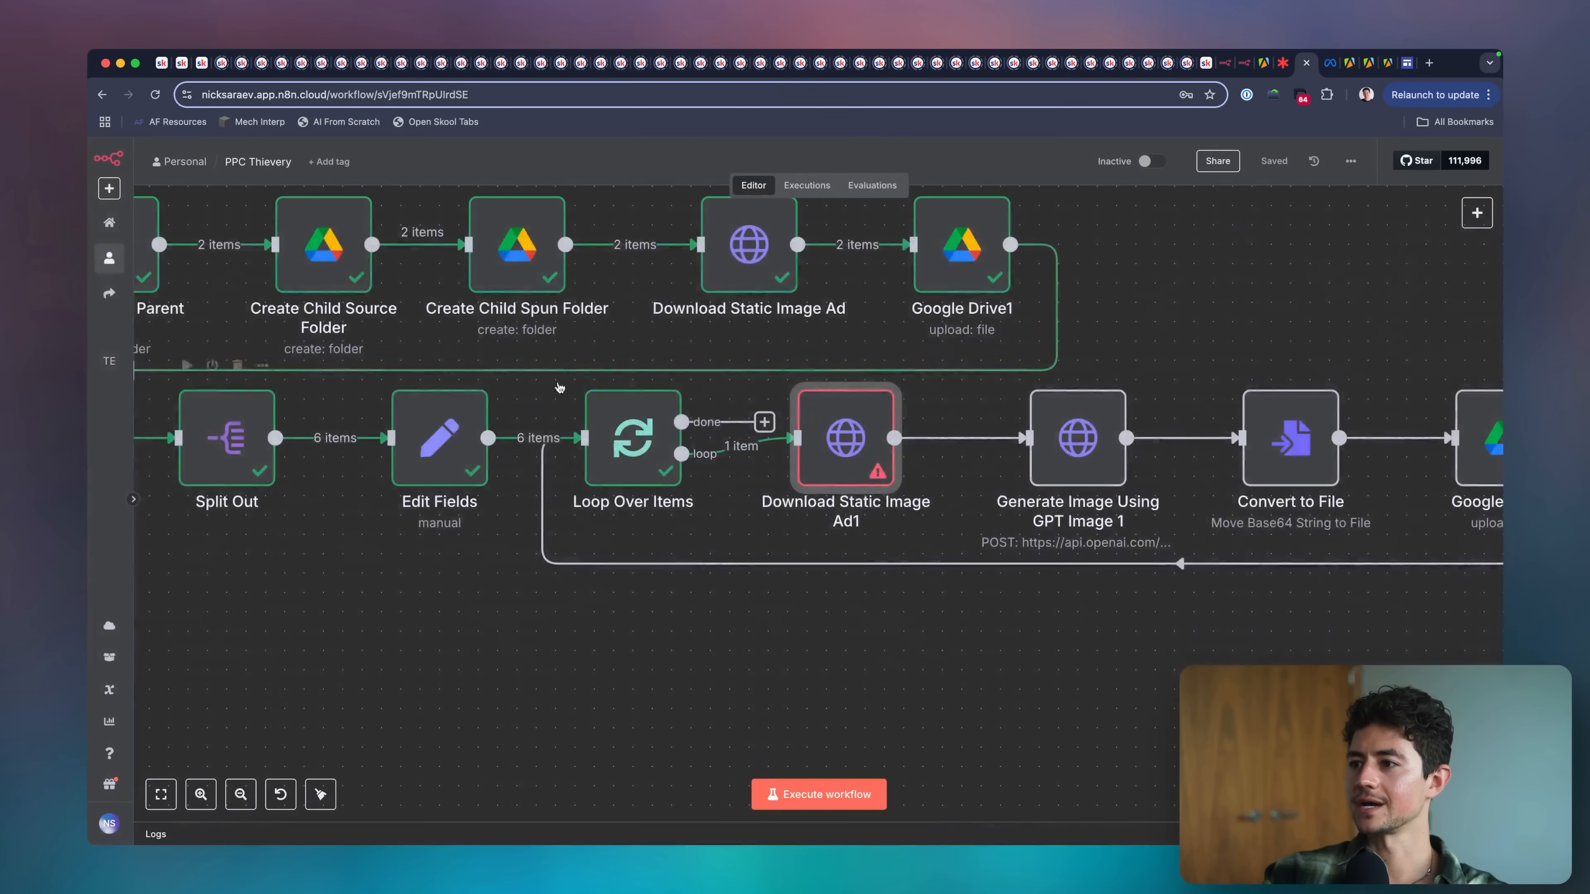
# Trace the imageAdUrl value back through Loop Over Items and its expression in Edit Fields.
pyautogui.doubleClick(632, 439)
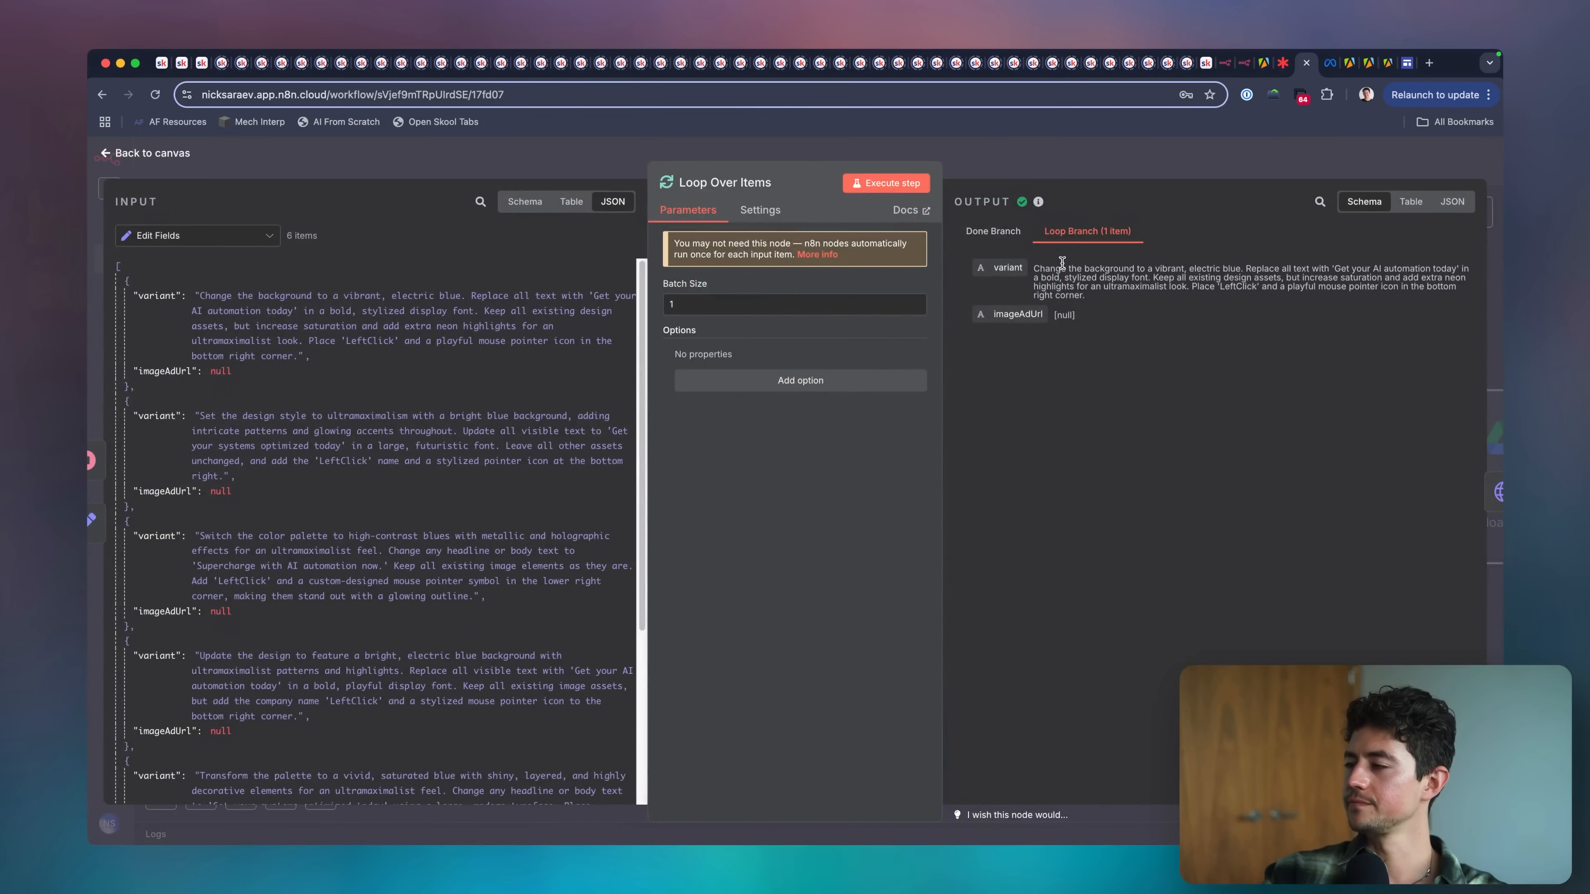
pyautogui.press('Escape')
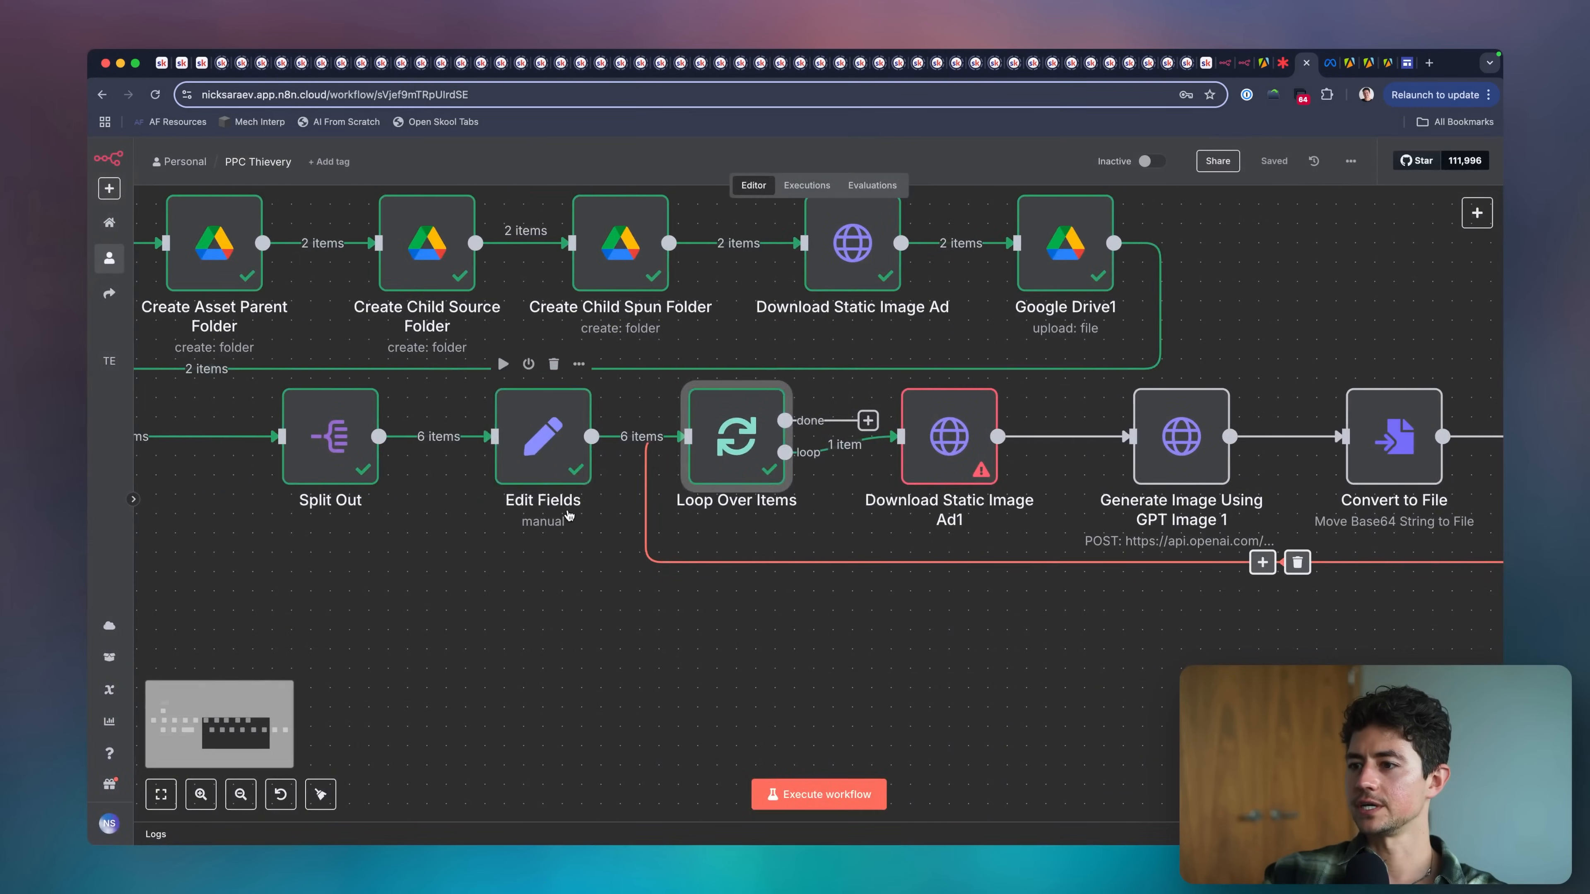
pyautogui.doubleClick(569, 514)
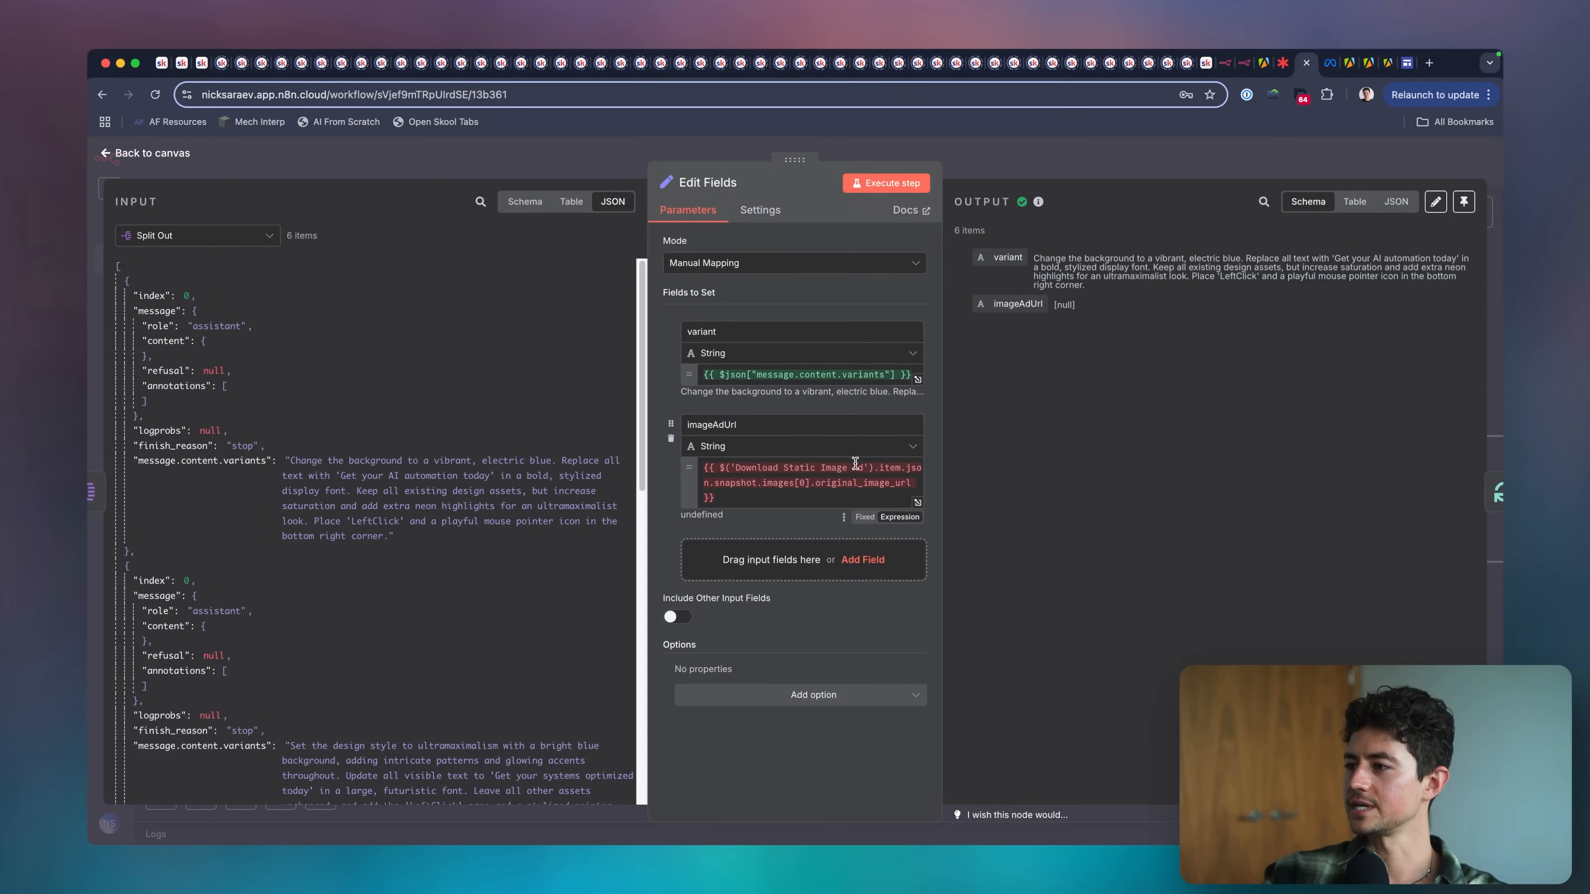
pyautogui.click(816, 495)
pyautogui.click(1047, 154)
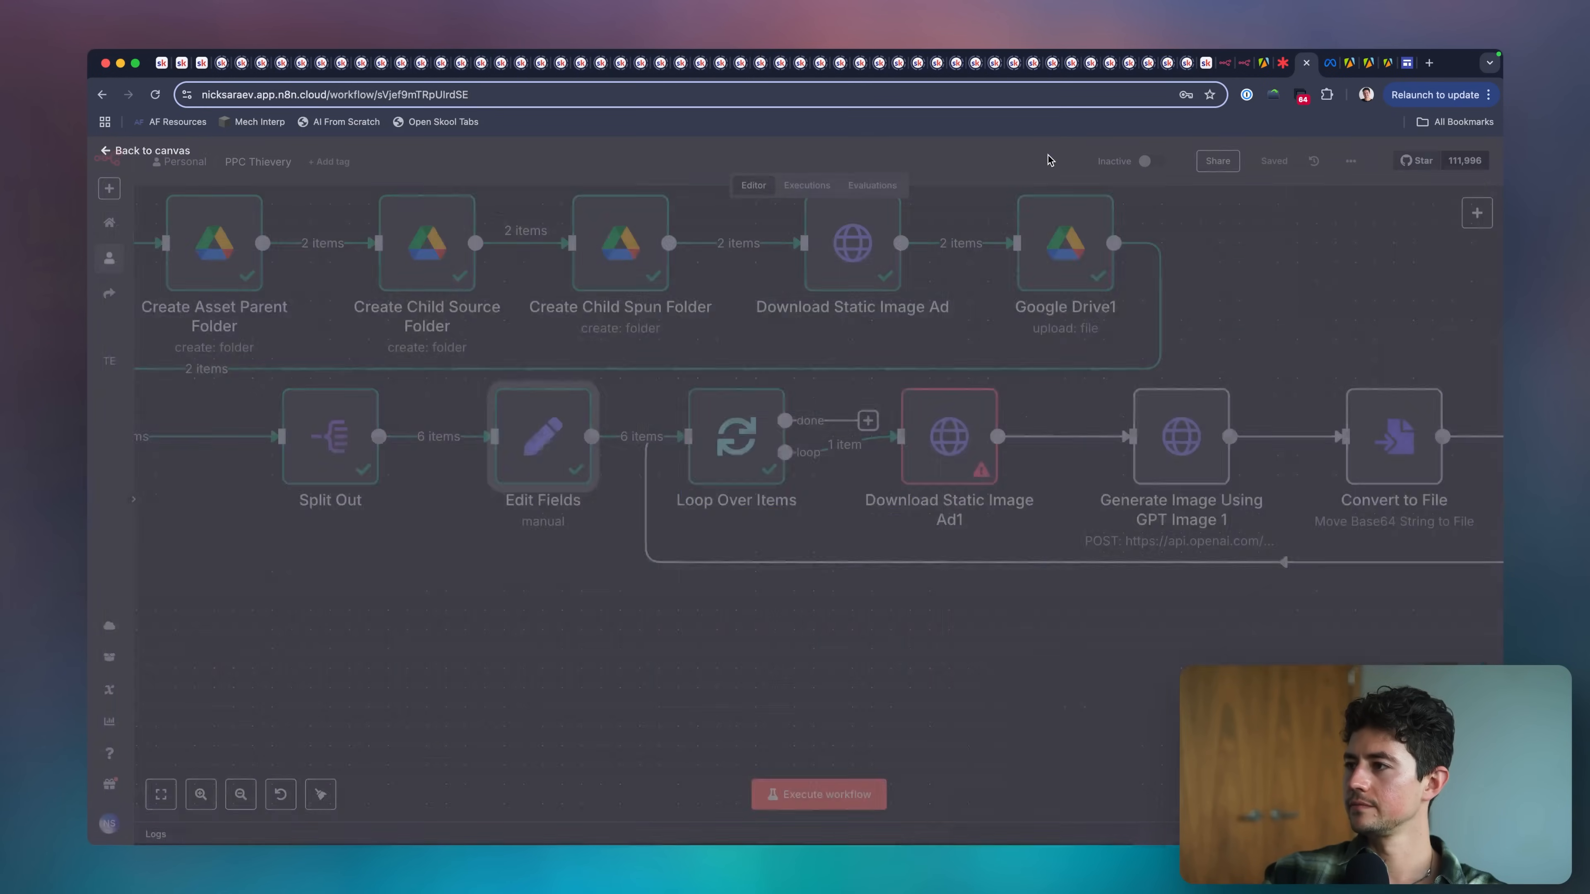
# Undo the deletion of Download Static Image Ad and review its URL expression.
pyautogui.scroll(-1, 958, 483)
pyautogui.hscroll(-1, 923, 494)
pyautogui.click(951, 338)
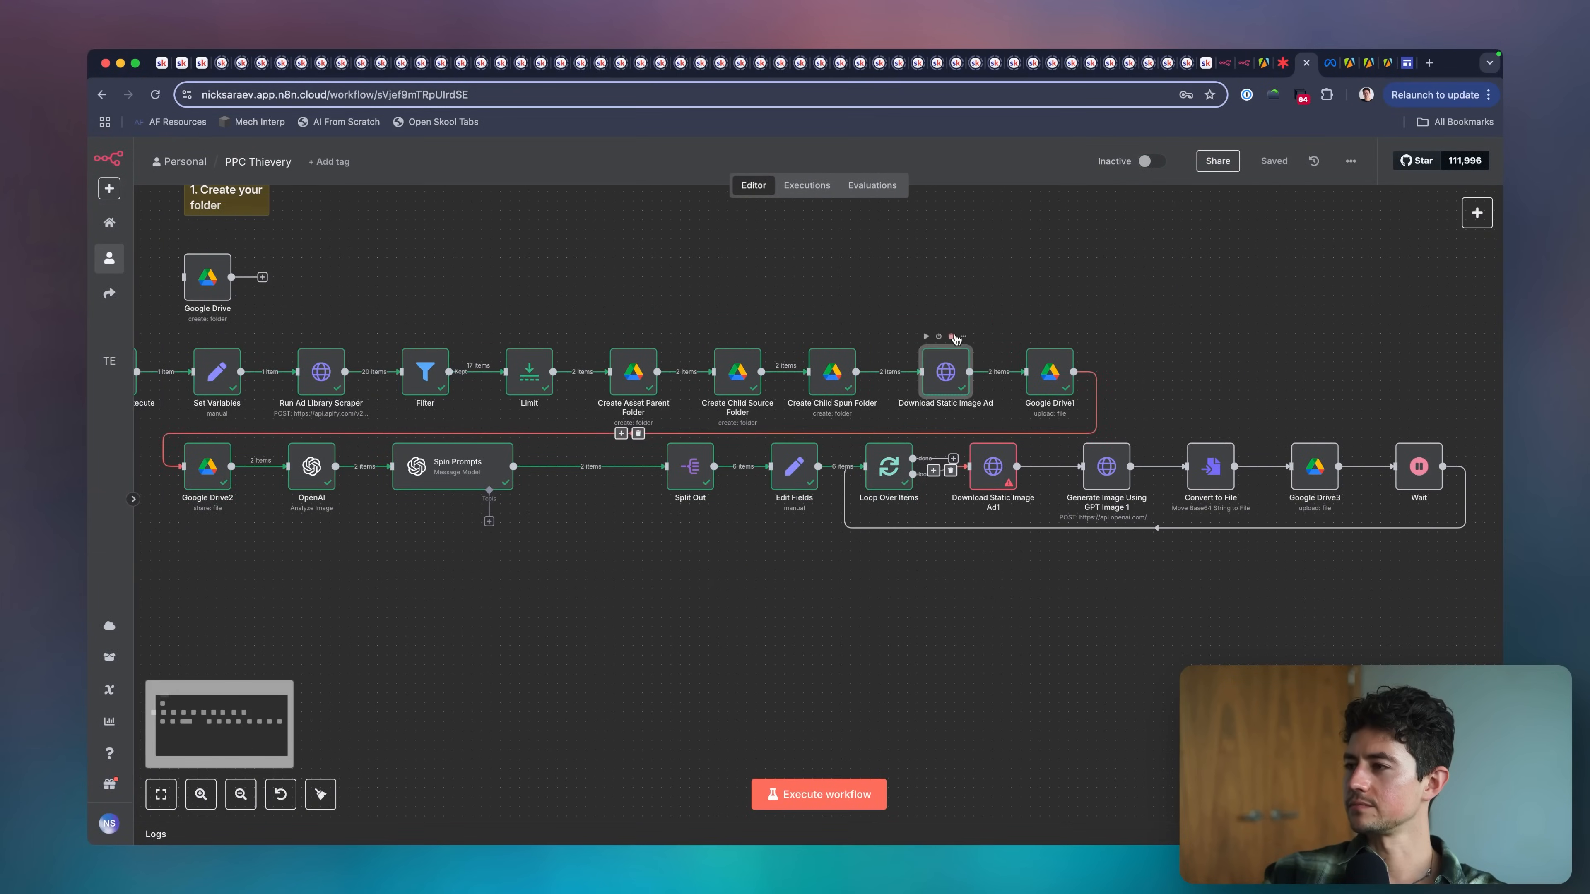
pyautogui.press('super+z')
pyautogui.doubleClick(944, 379)
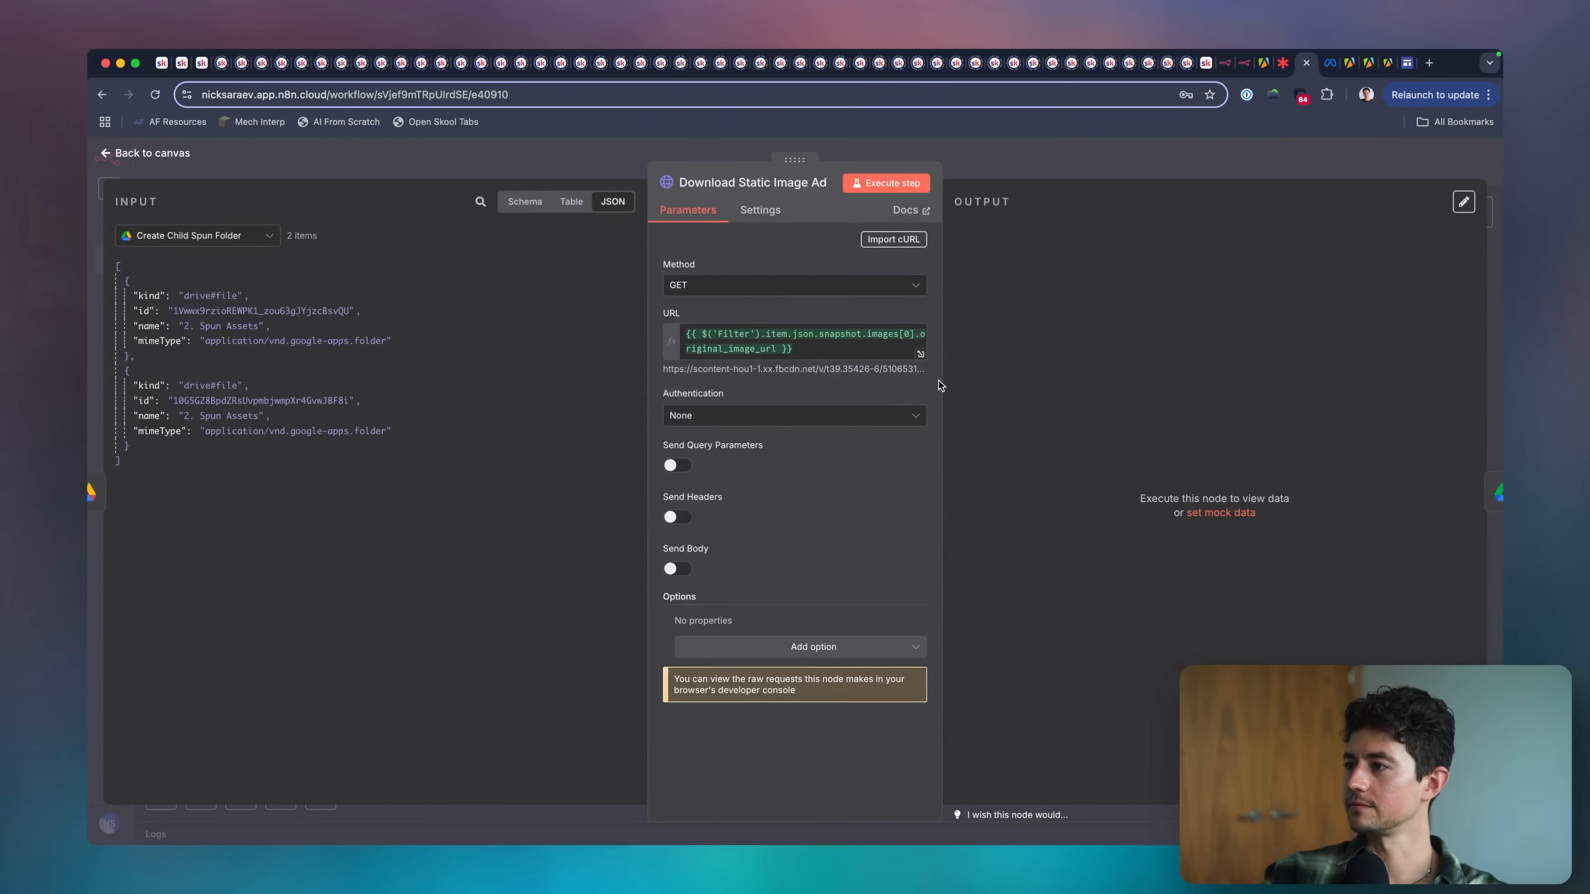
pyautogui.press('Escape')
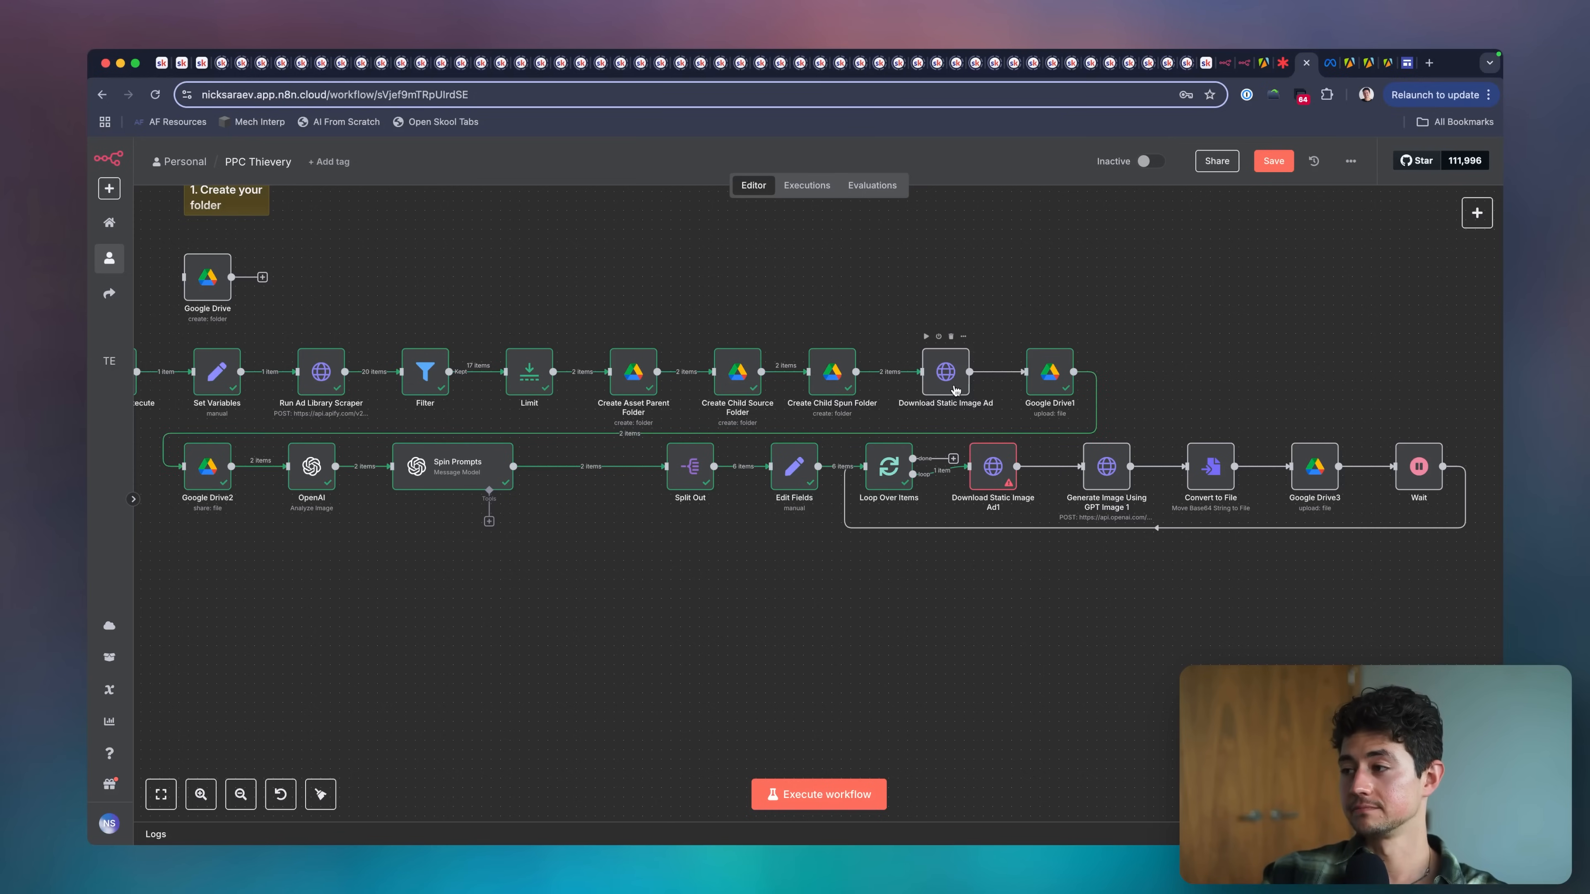
# Rerun the whole workflow and follow its progress through the image generation loop.
pyautogui.click(814, 793)
pyautogui.hscroll(5, 1047, 310)
pyautogui.scroll(-2, 1047, 310)
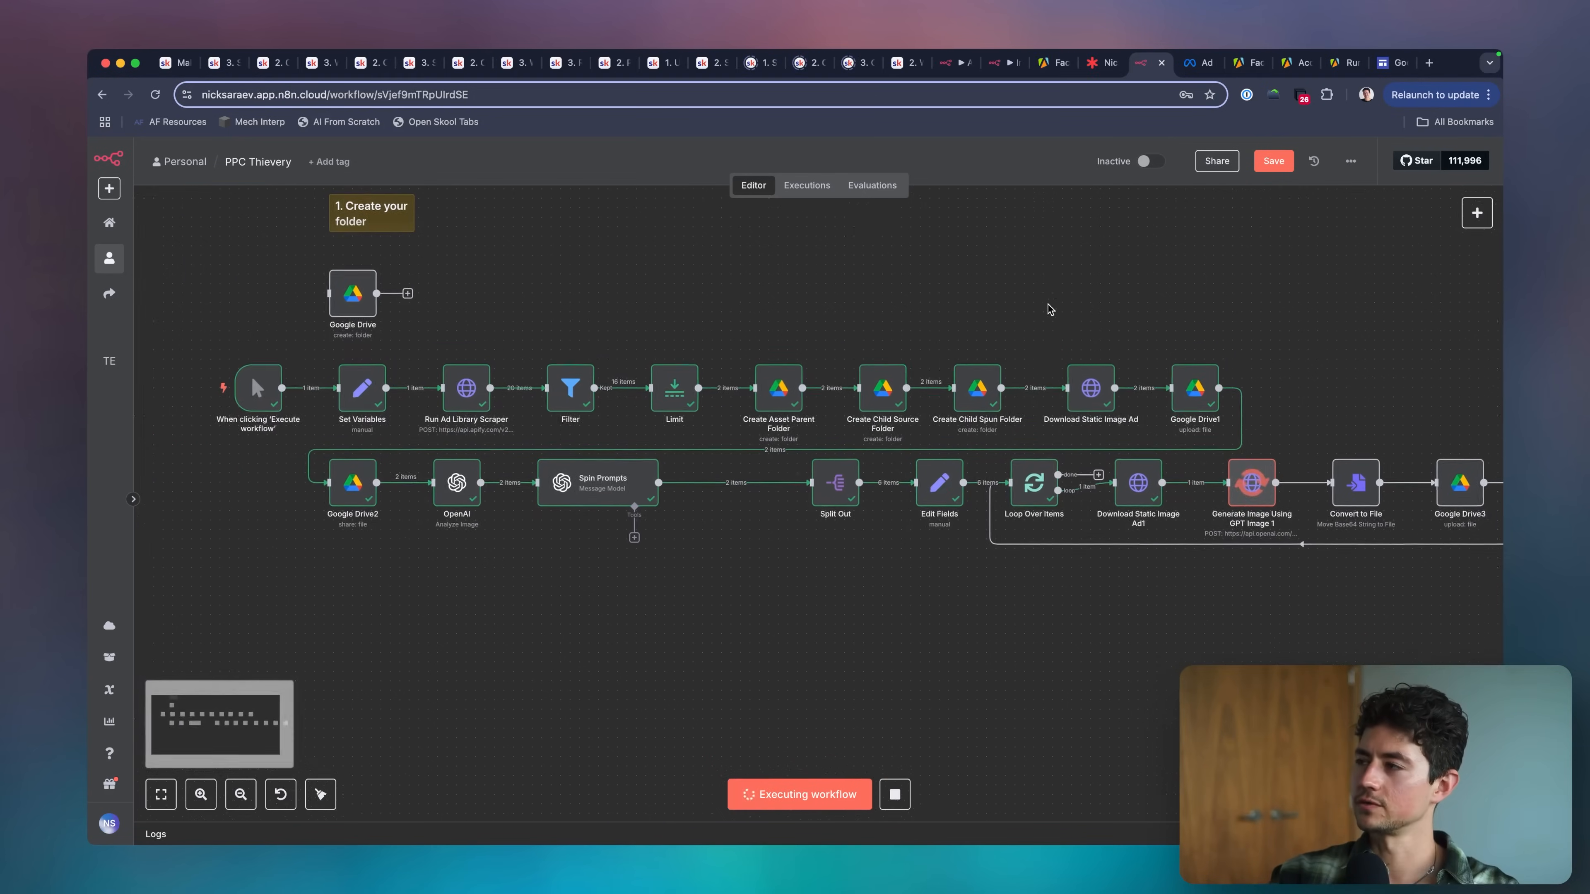
pyautogui.scroll(4, 1050, 309)
pyautogui.hscroll(-1, 1050, 310)
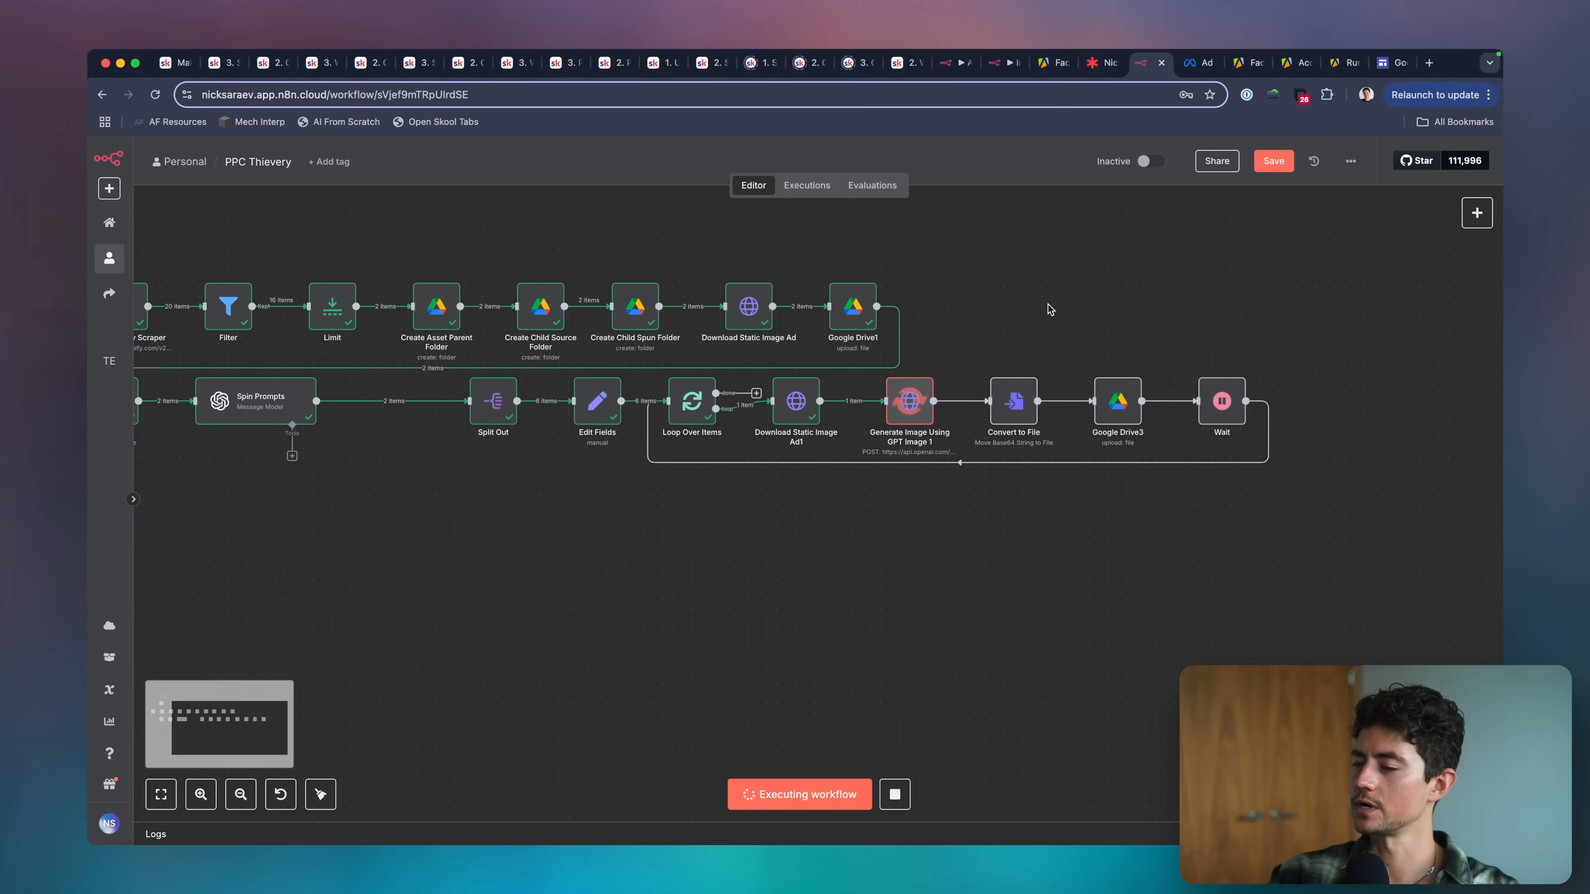
# Review Download Static Image Ad's URL expression, which references Run Ad Library Scraper, and its downloaded files.
pyautogui.doubleClick(928, 424)
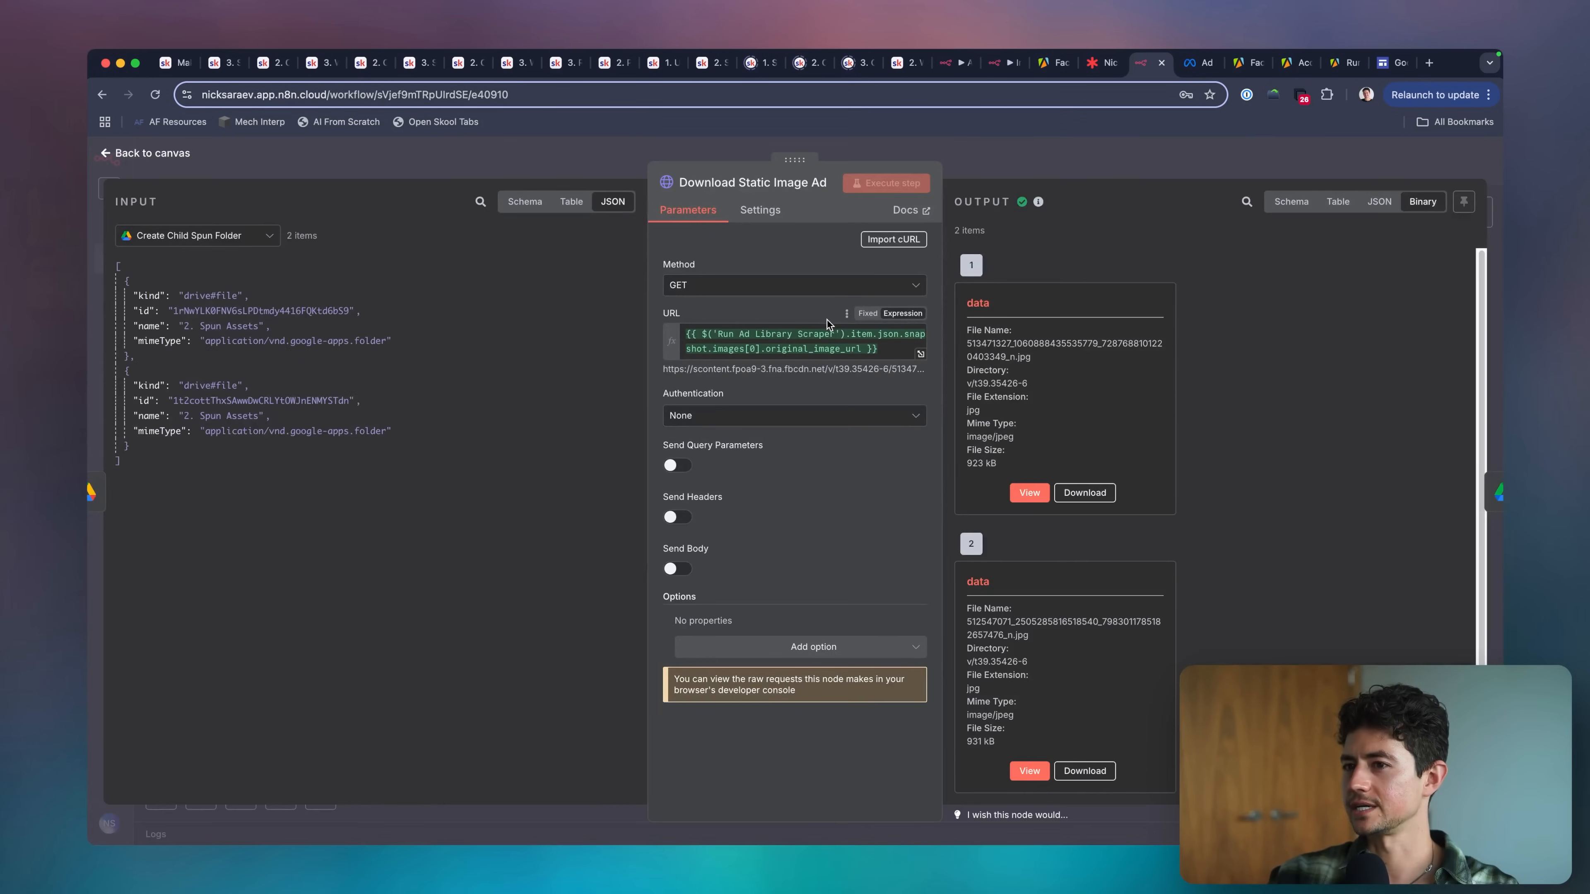
pyautogui.moveTo(831, 337)
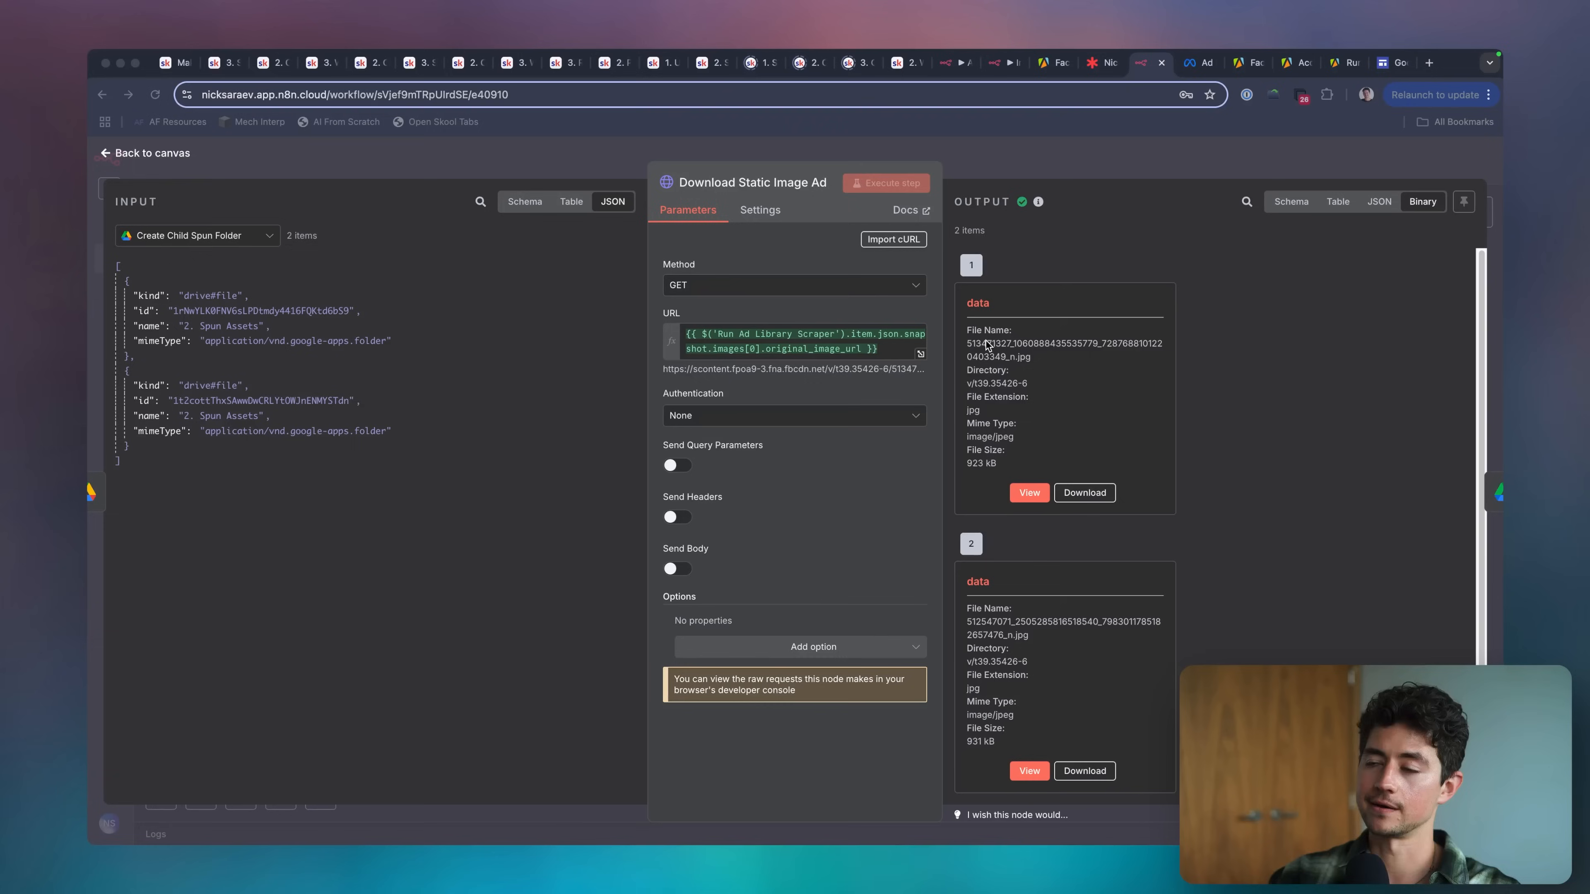
pyautogui.click(986, 341)
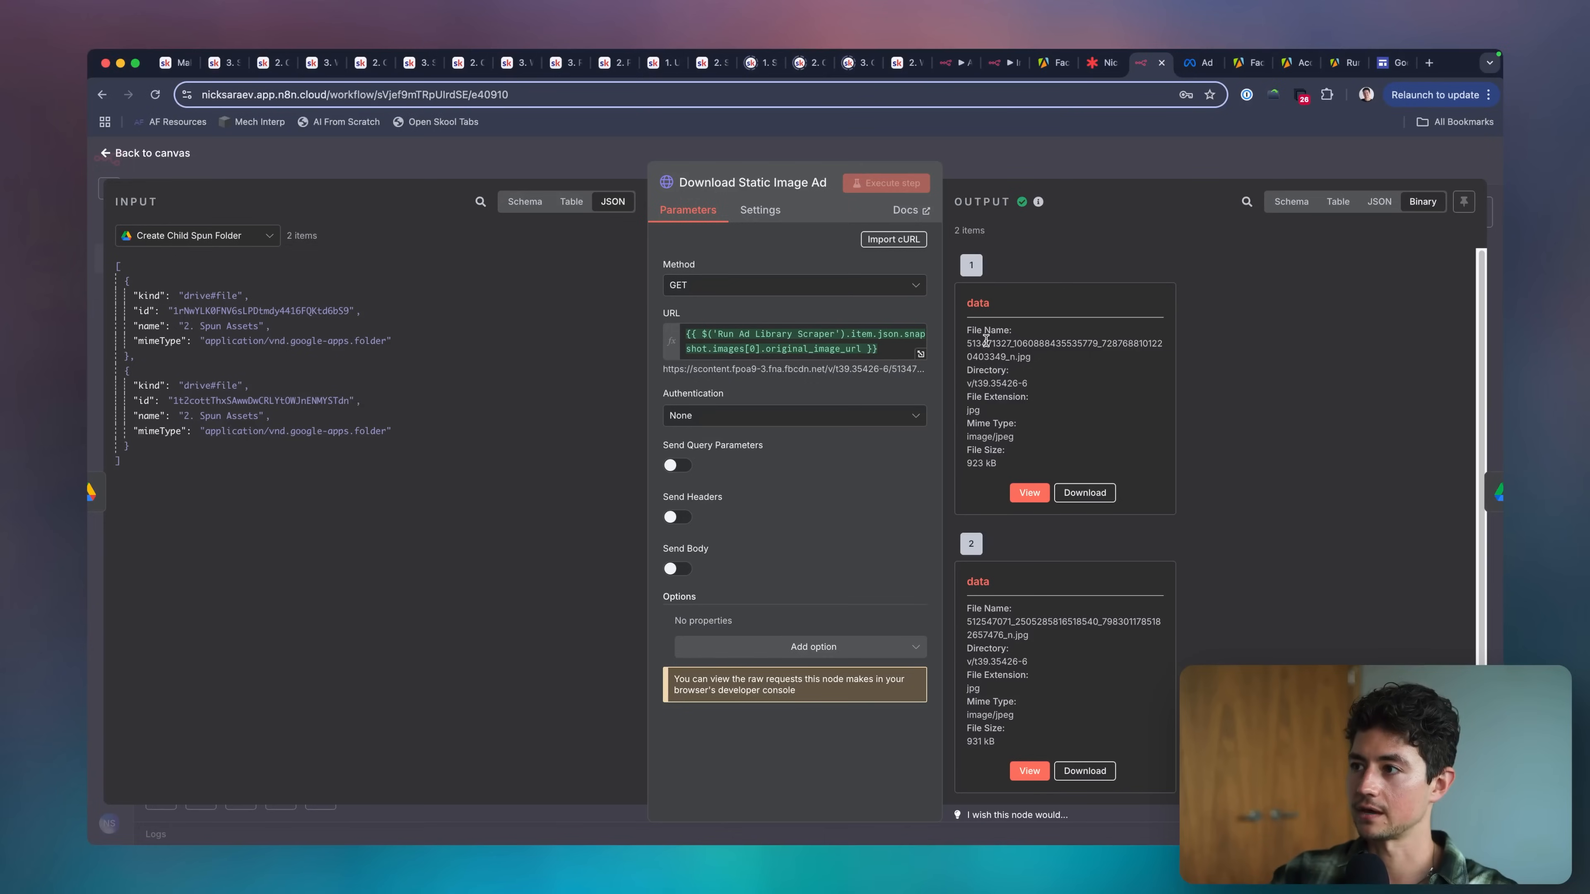
pyautogui.click(1012, 161)
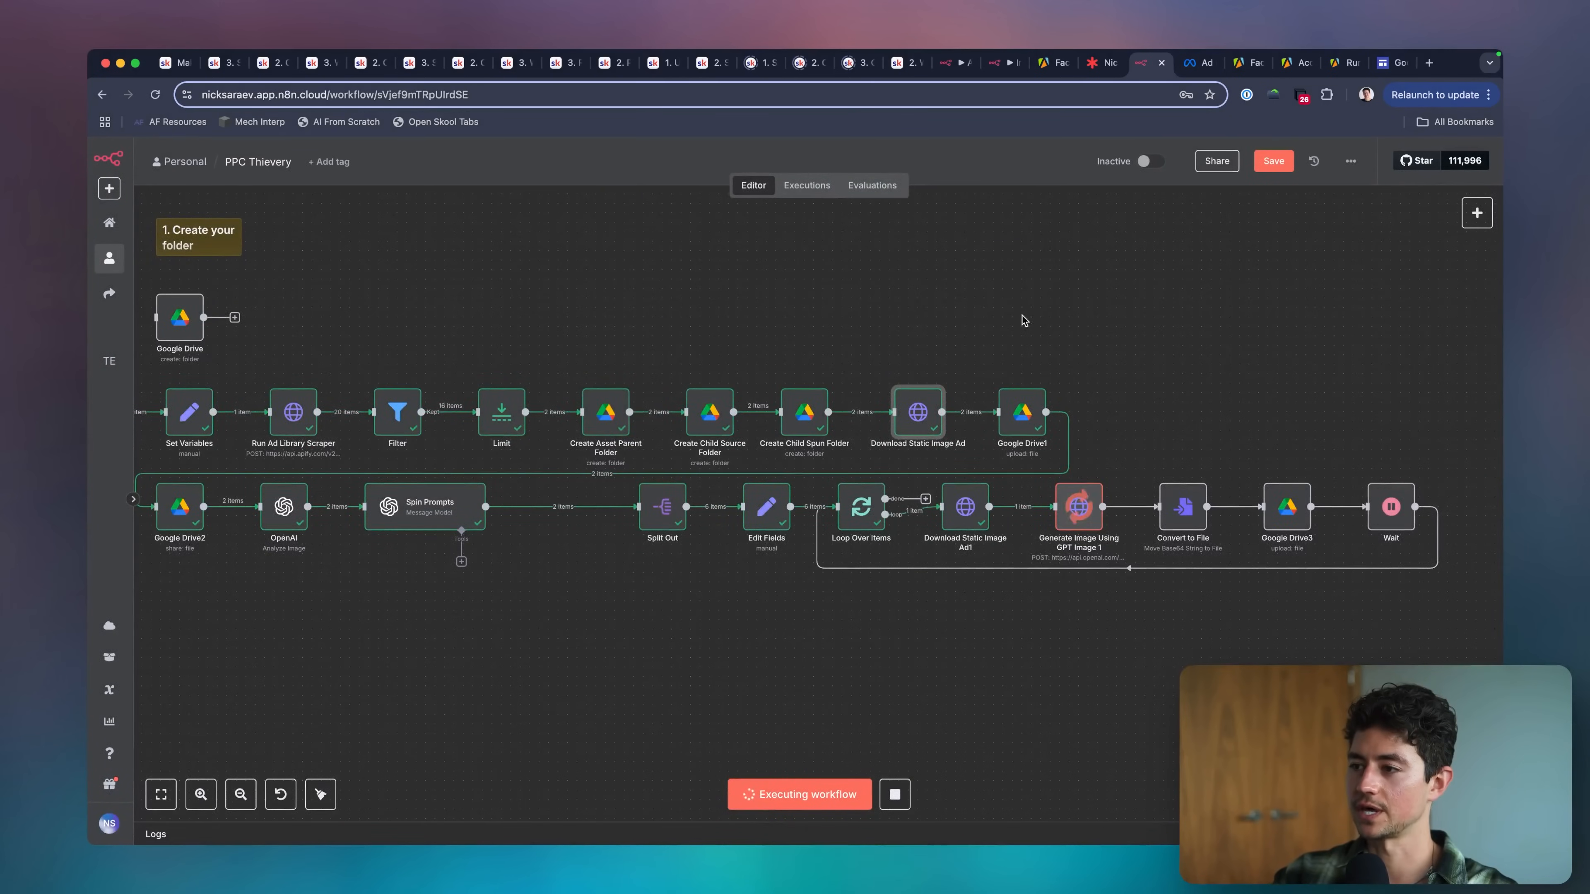
# Check Google Drive3's output and open the uploaded image through its webViewLink.
pyautogui.hscroll(-3, 1024, 321)
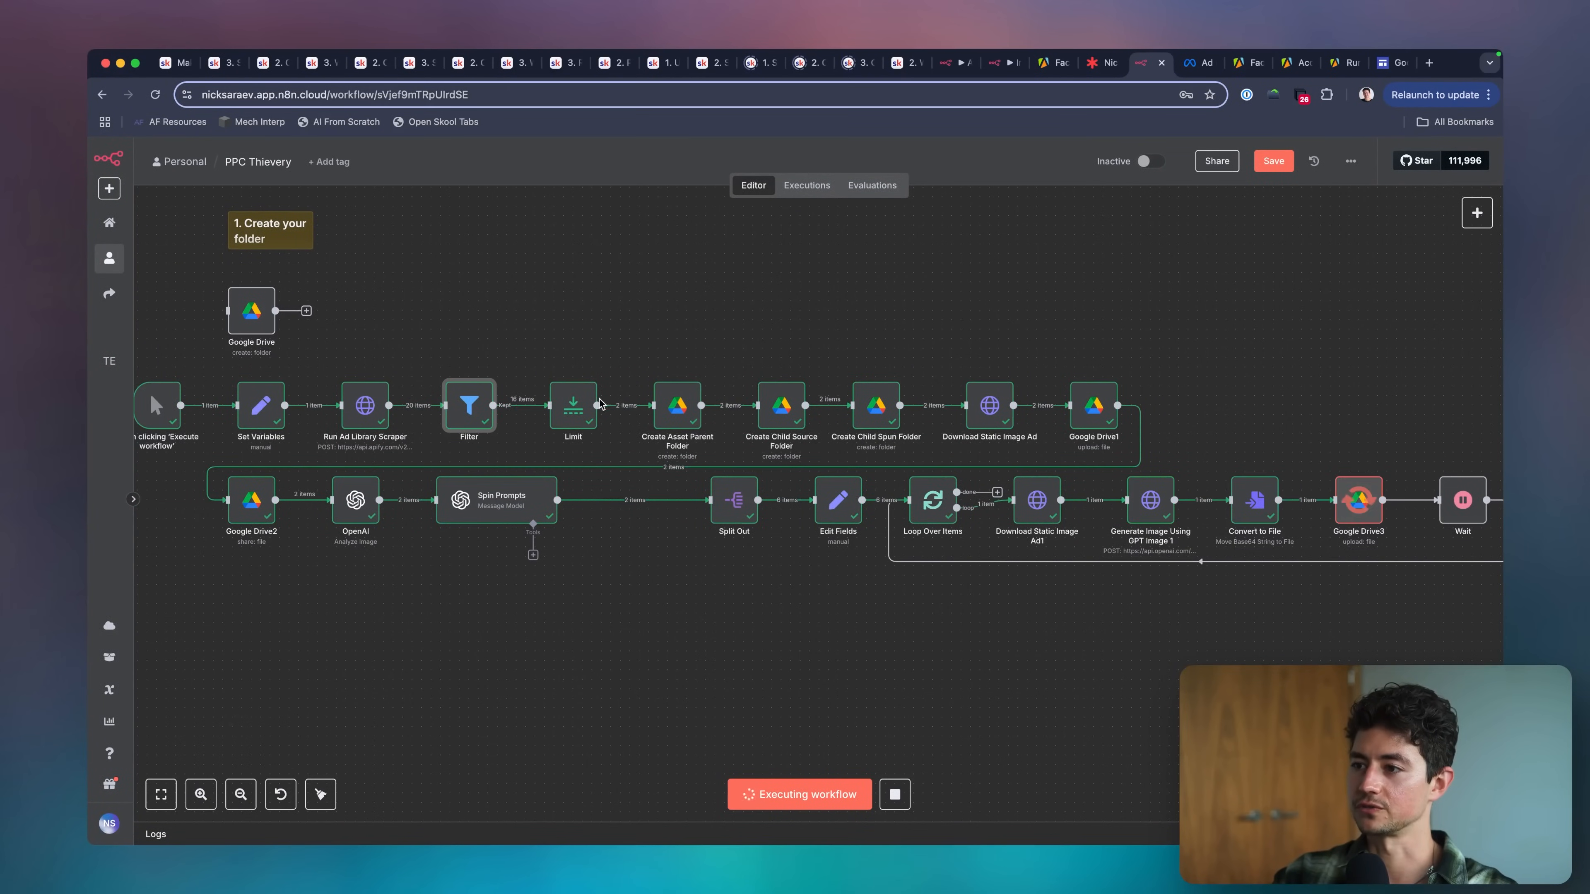
pyautogui.hscroll(10, 767, 292)
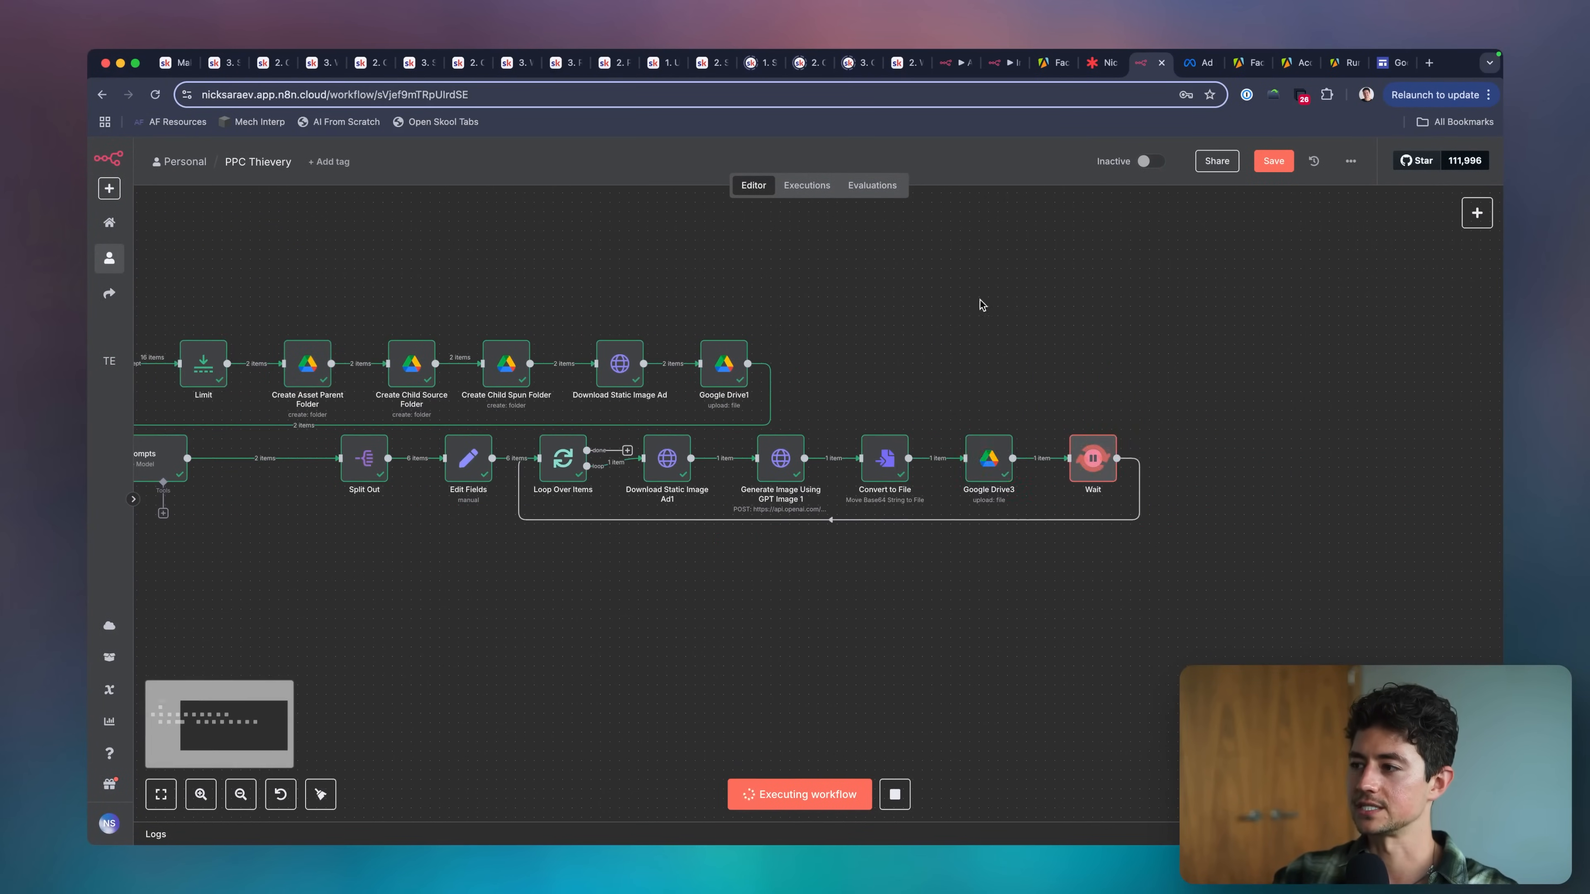
pyautogui.hscroll(-4, 1052, 338)
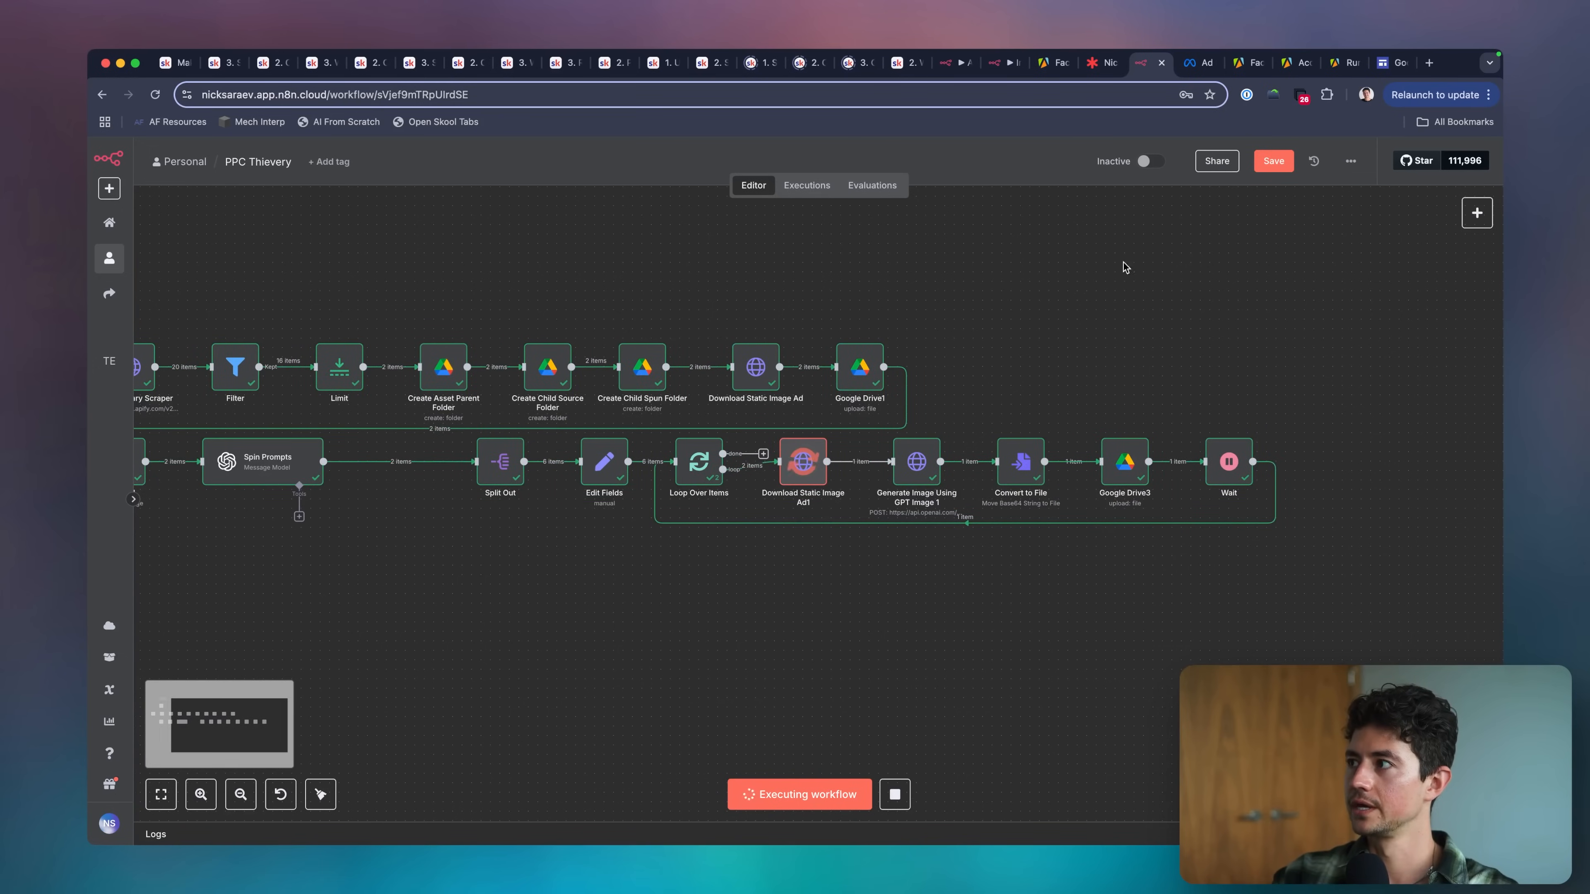
pyautogui.doubleClick(1120, 467)
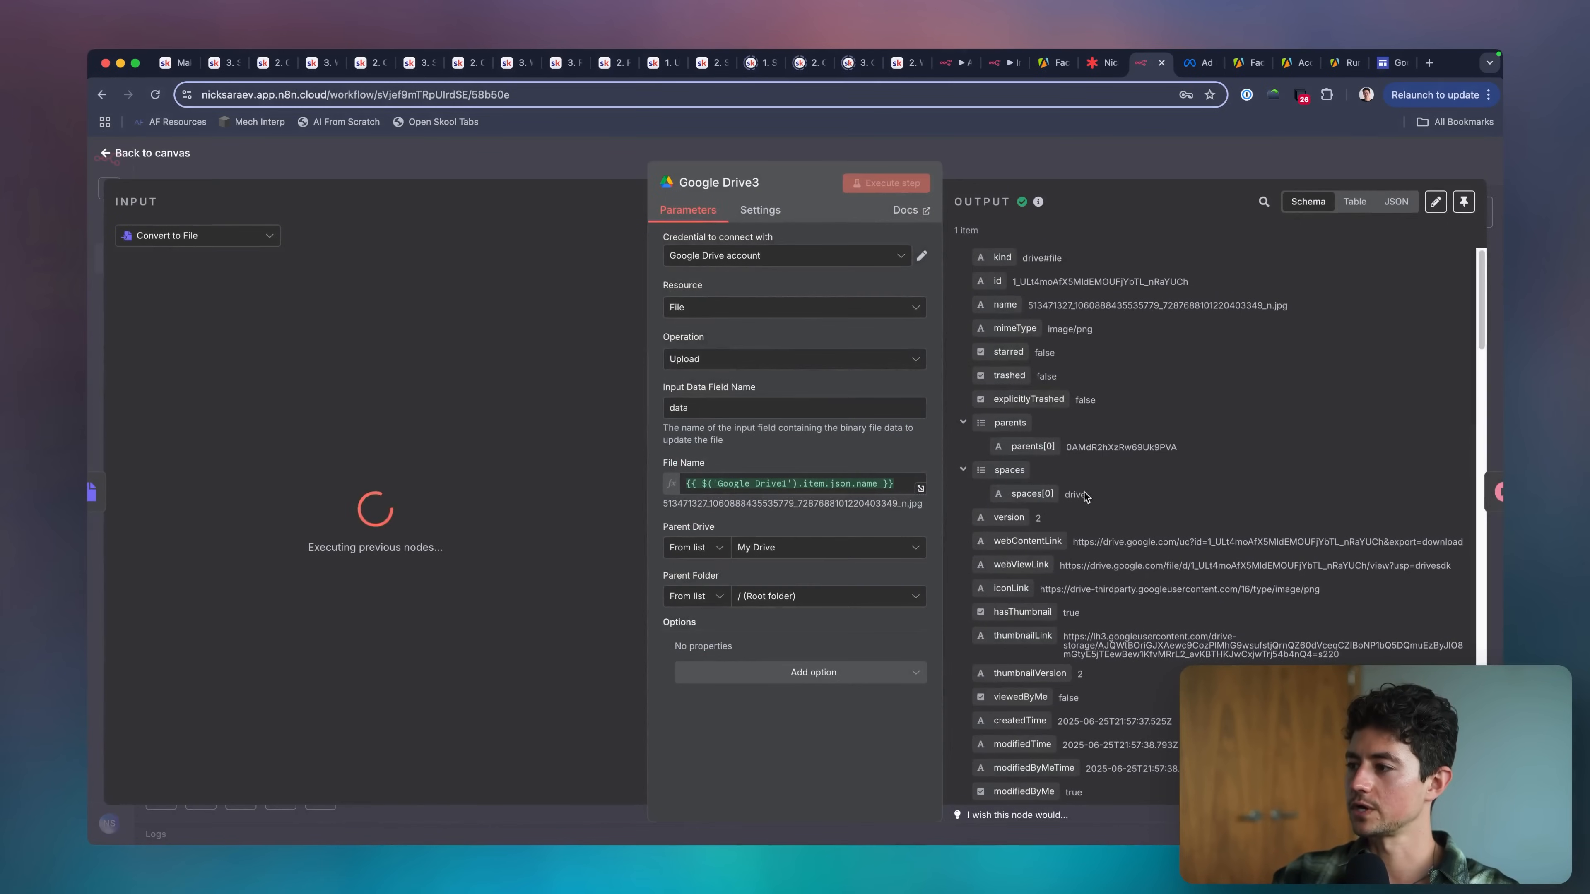
pyautogui.click(1100, 563)
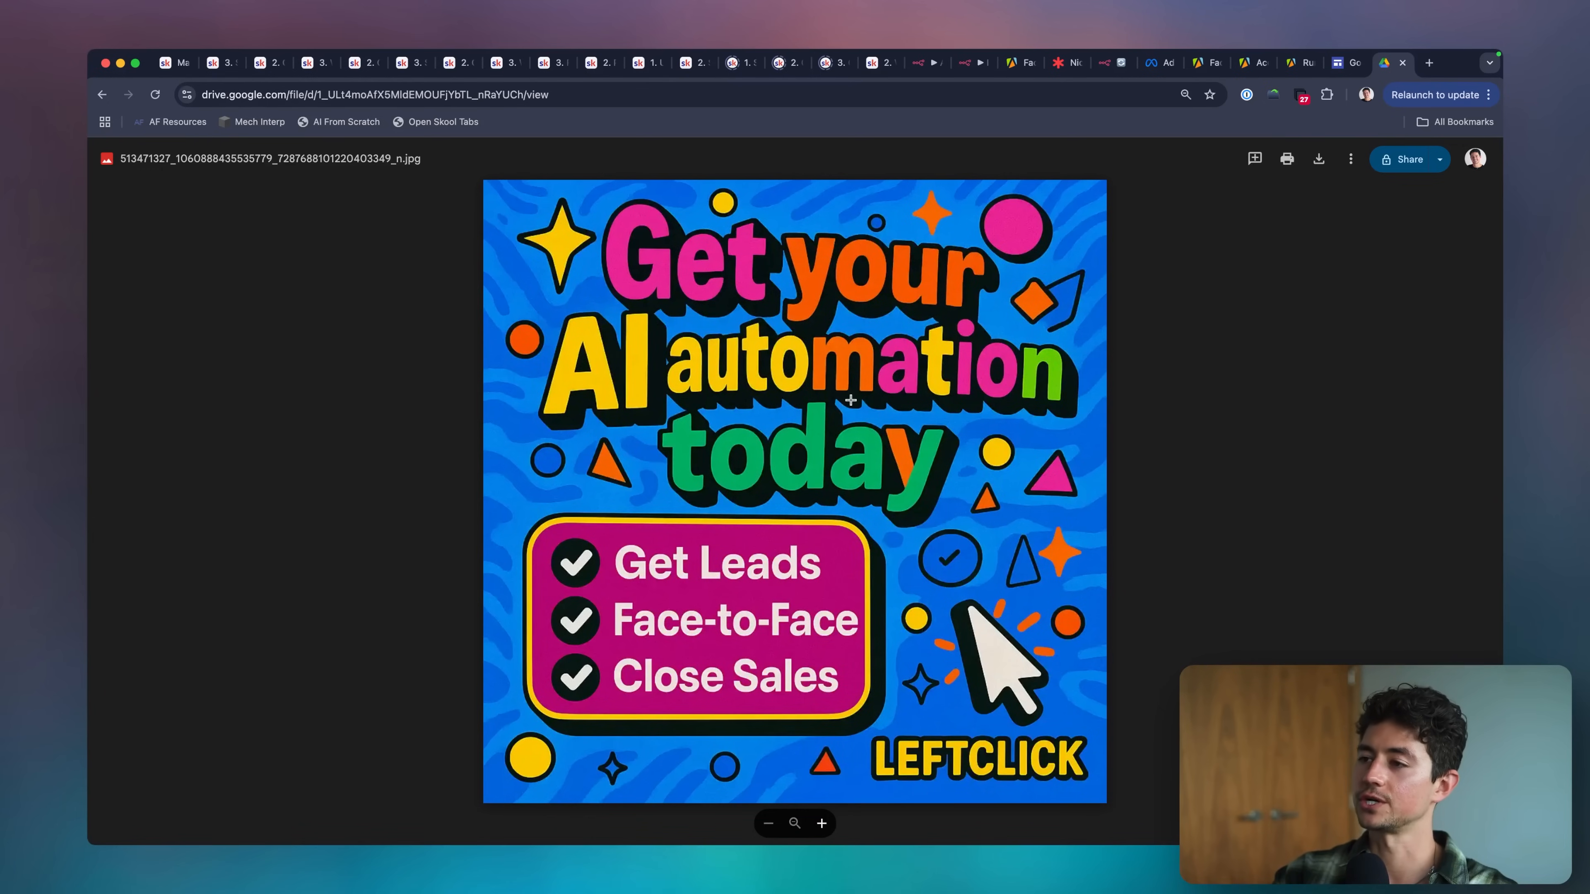
# Examine the generated ad image in Google Drive, close it, and return to the n8n workflow canvas.
pyautogui.press('super+Tab')
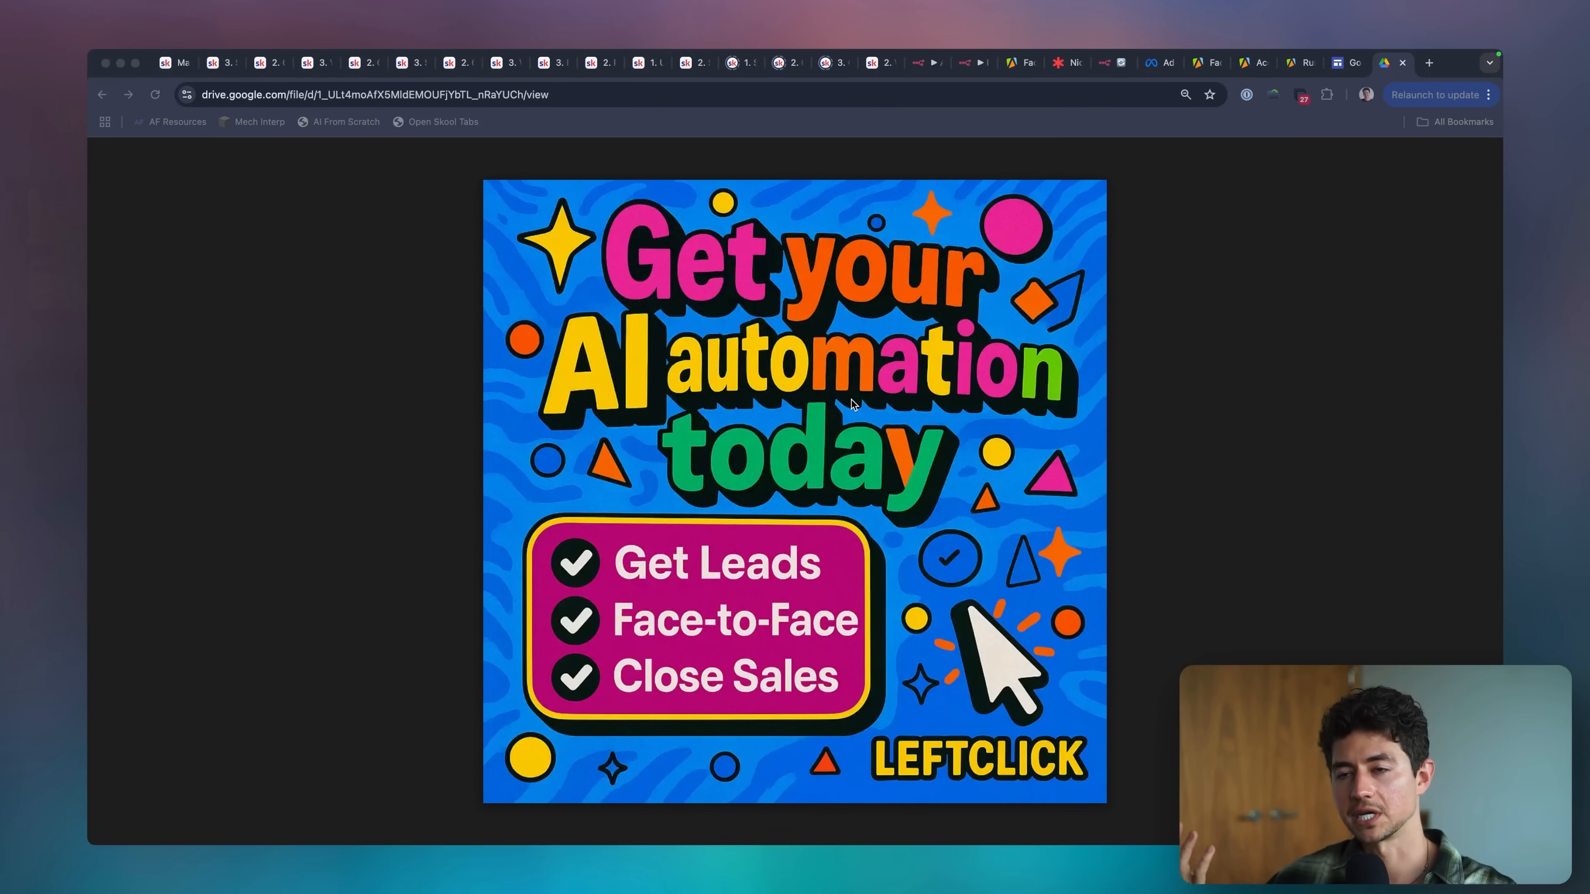
pyautogui.press('super+Tab')
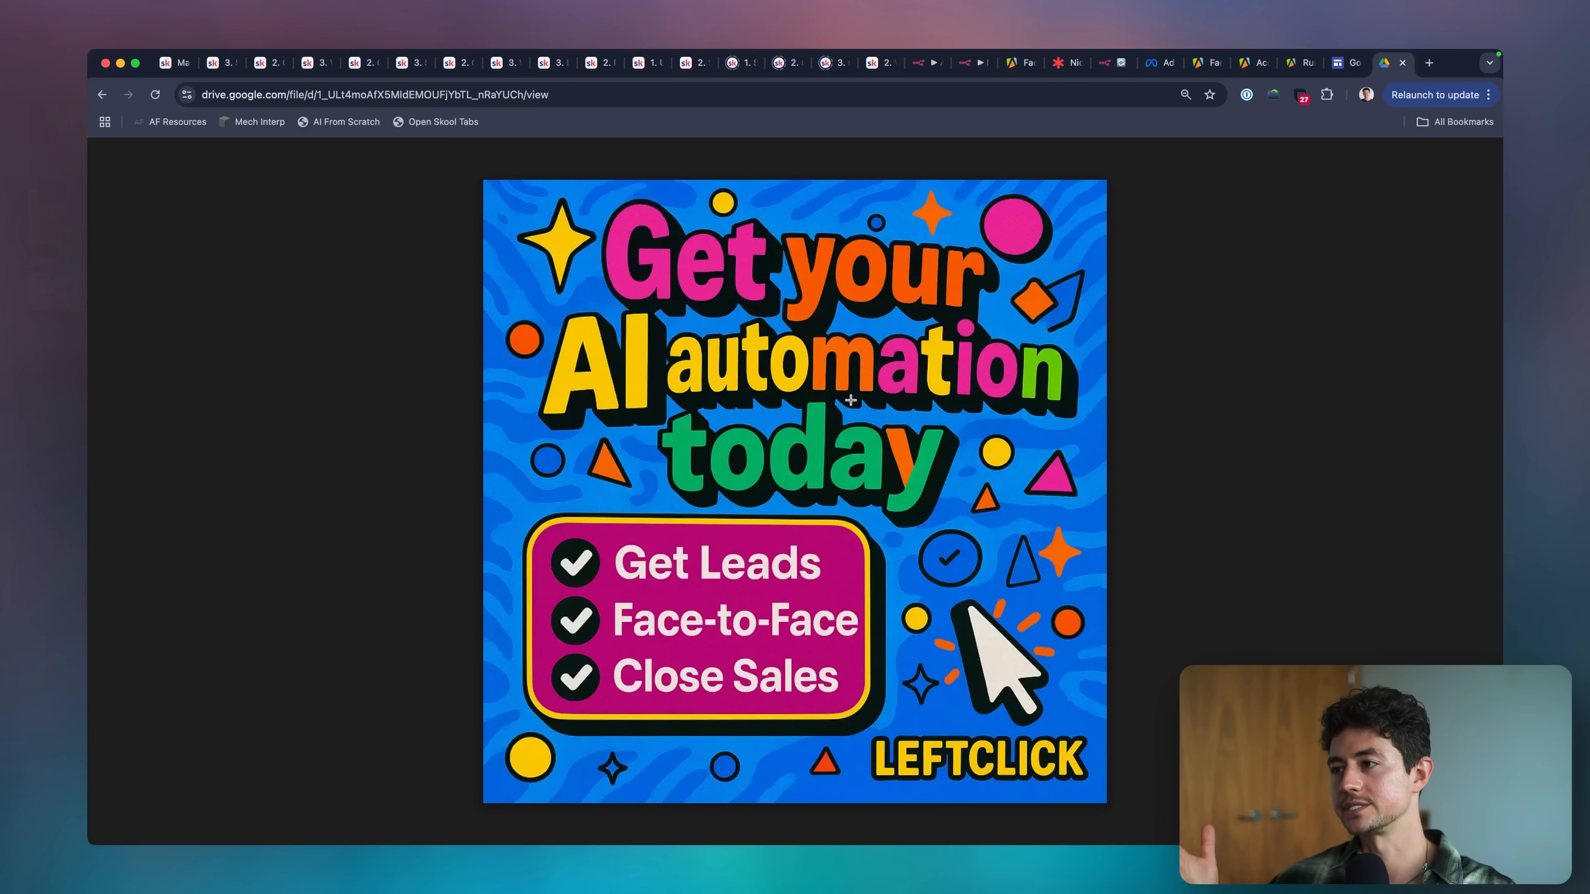
pyautogui.scroll(5, 850, 399)
pyautogui.scroll(-5, 850, 399)
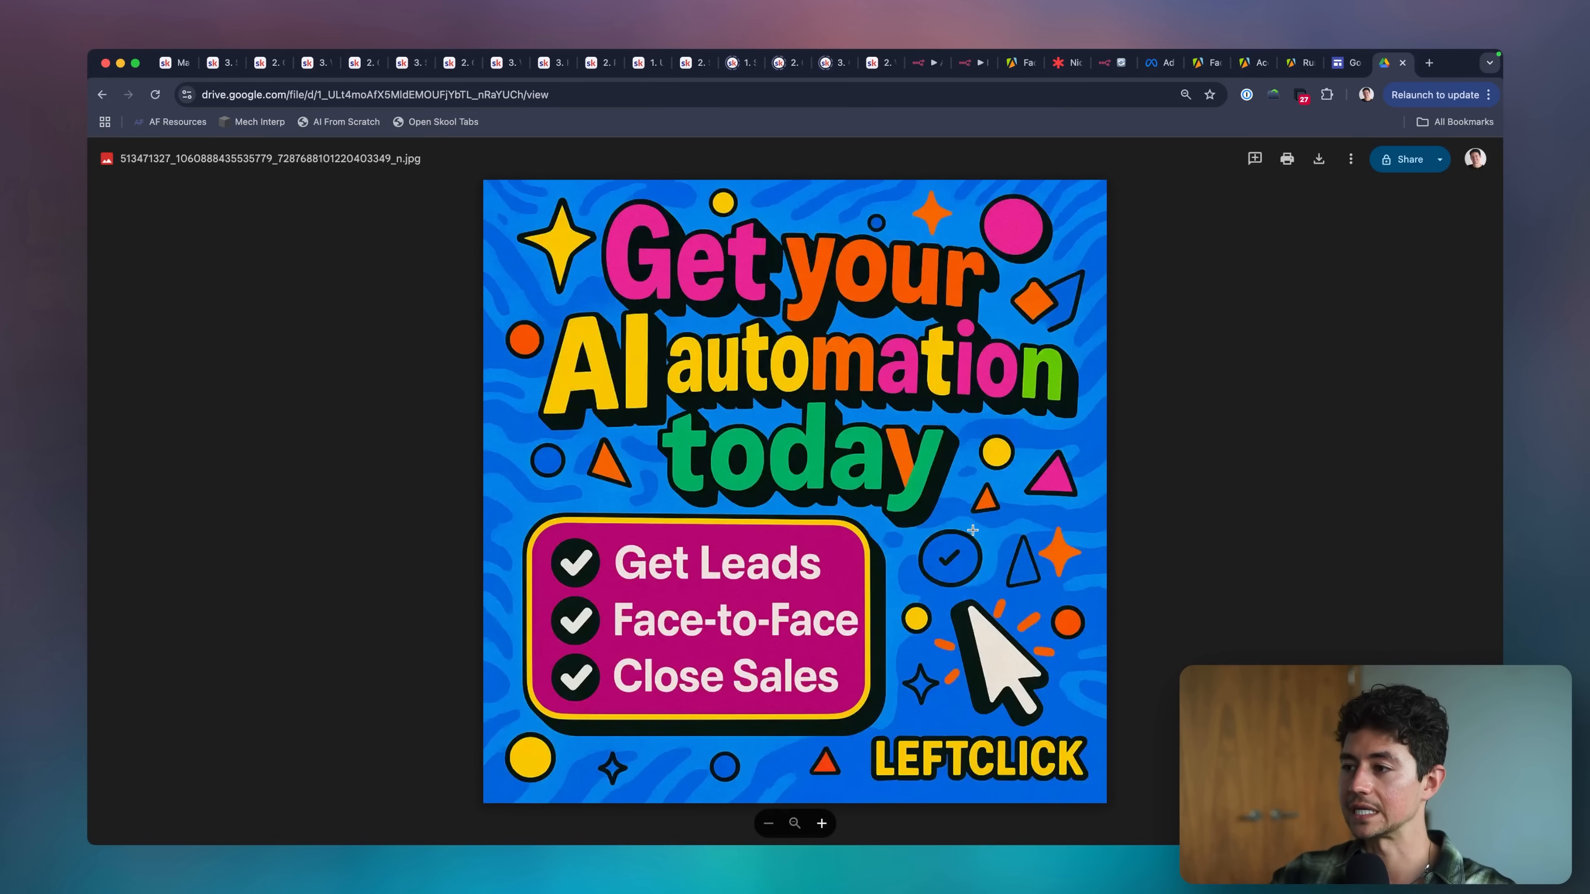
pyautogui.press('super+w')
pyautogui.click(1188, 168)
pyautogui.hscroll(1, 1198, 373)
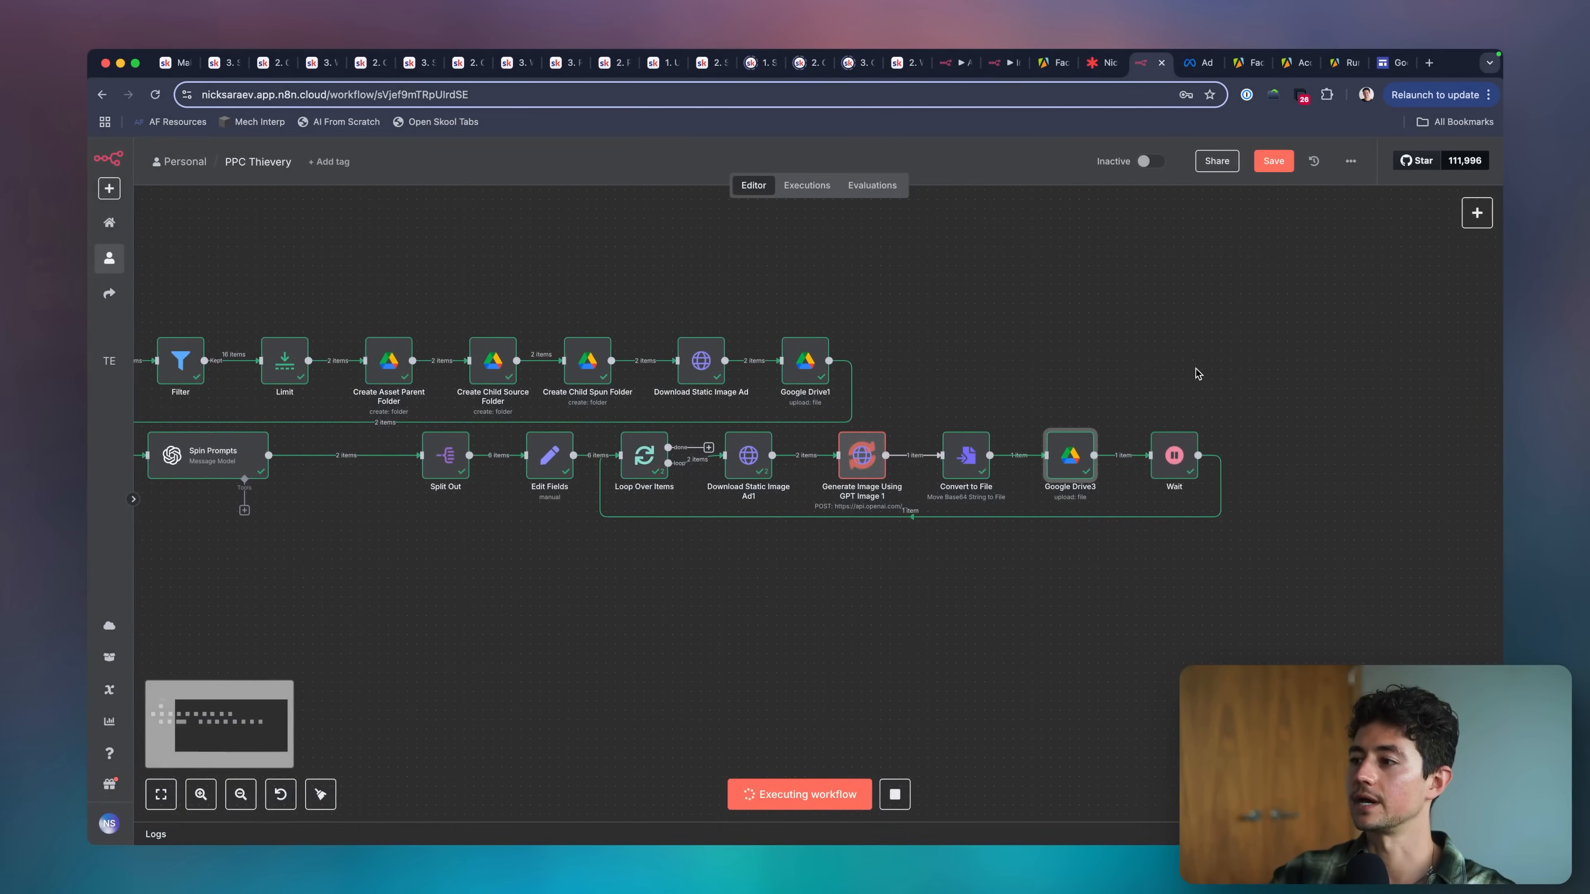
# Tidy the node layout by moving Split Out through Wait closer to Spin Prompts and shifting the trigger-to-Google Drive1 row to the right.
pyautogui.hscroll(1, 1095, 408)
pyautogui.scroll(-3, 1096, 409)
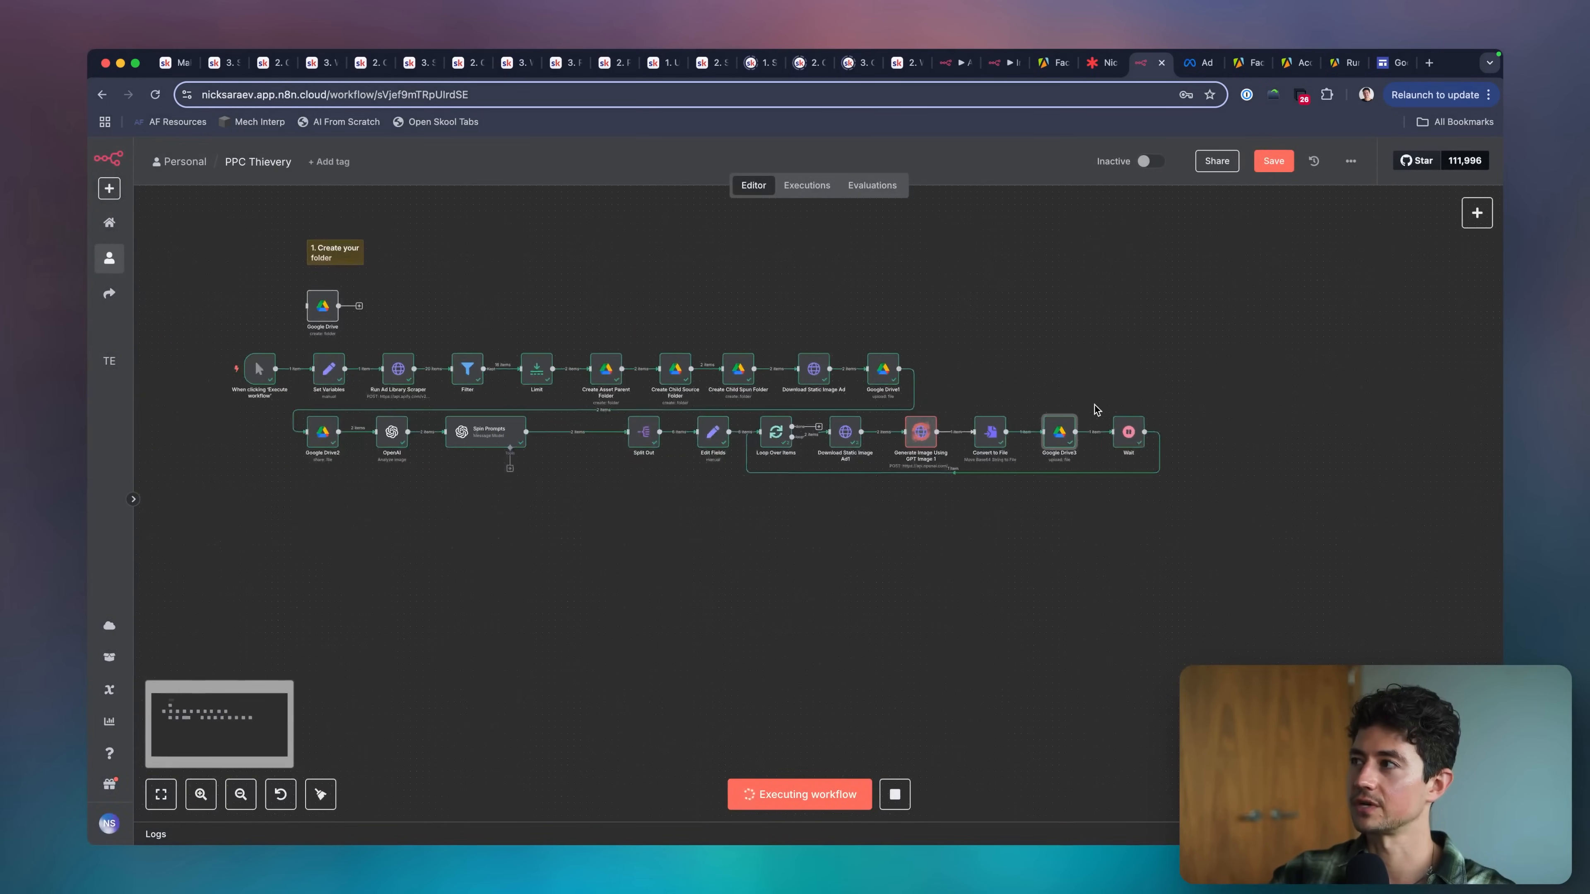
pyautogui.hscroll(-2, 1108, 398)
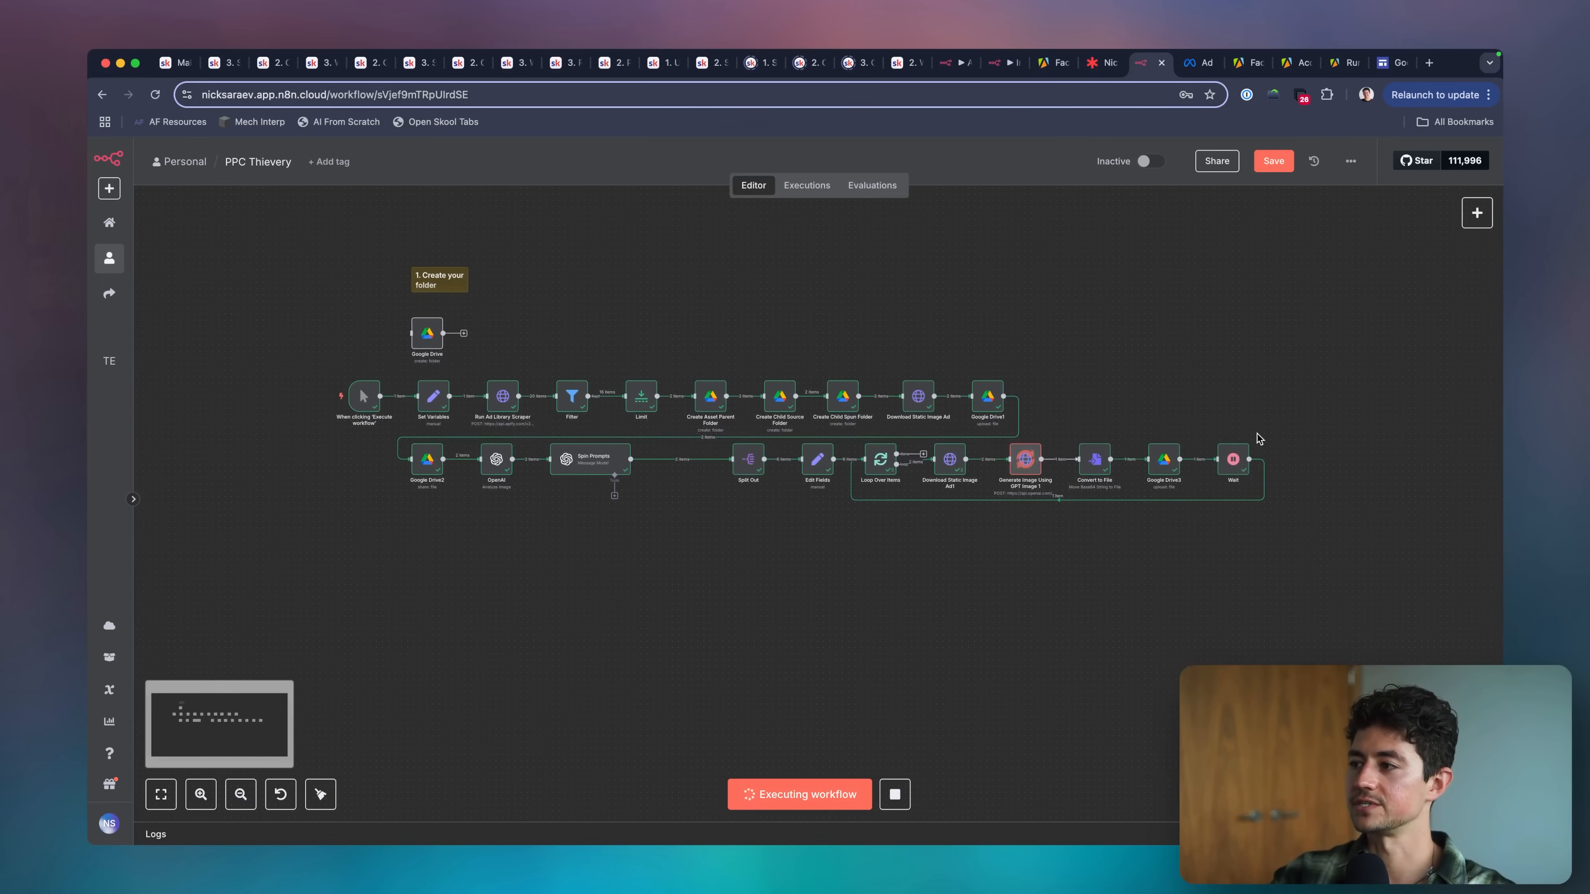
pyautogui.moveTo(1287, 434); pyautogui.dragTo(705, 540)
pyautogui.moveTo(739, 485); pyautogui.dragTo(678, 465)
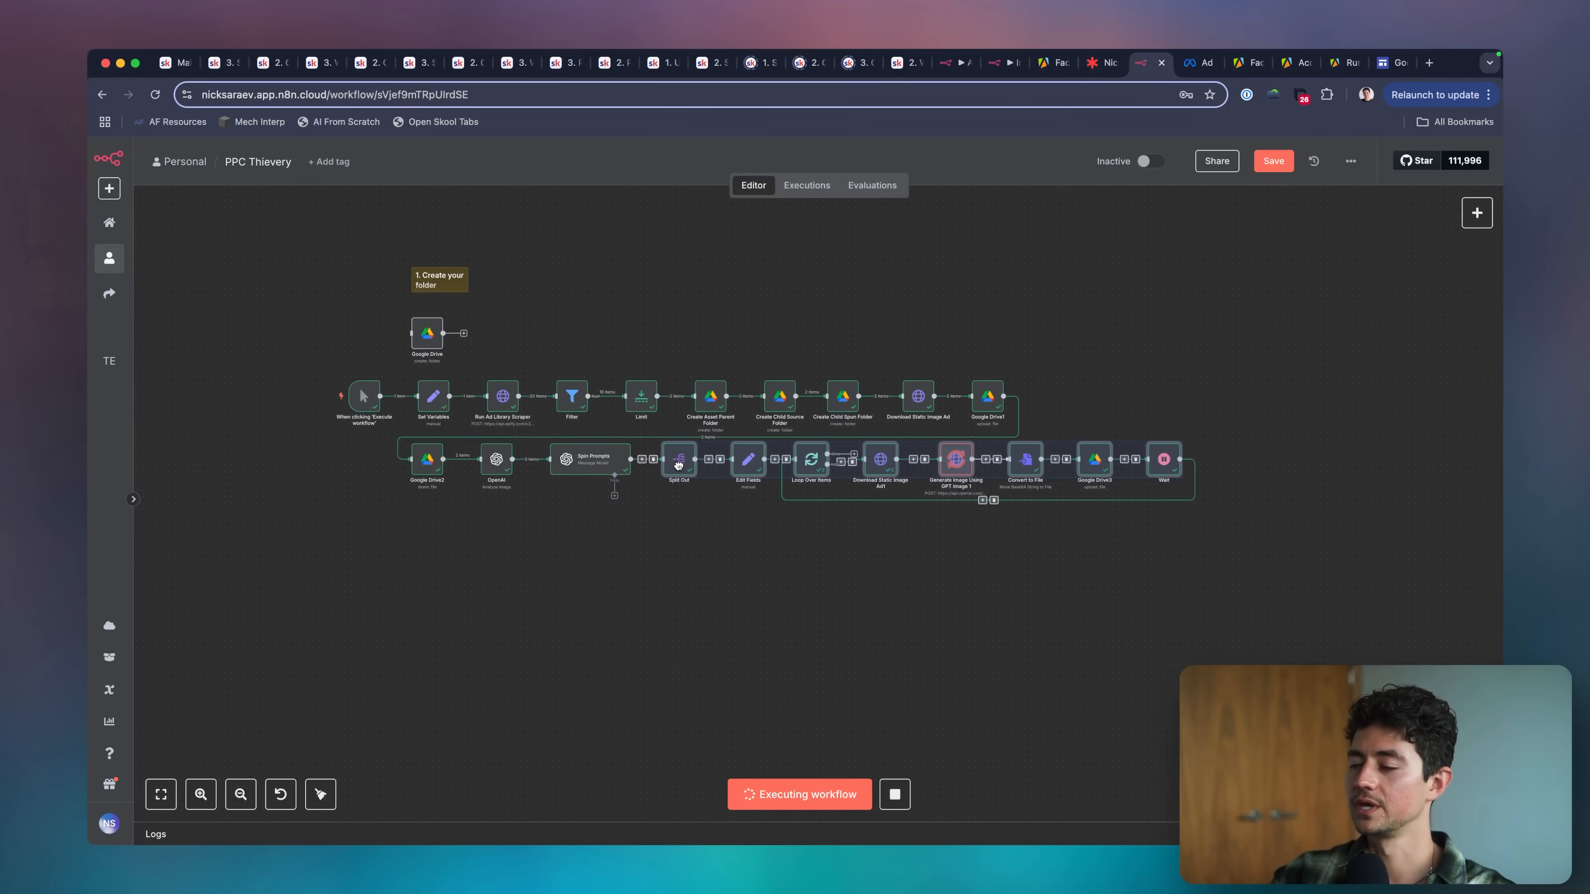
pyautogui.click(726, 532)
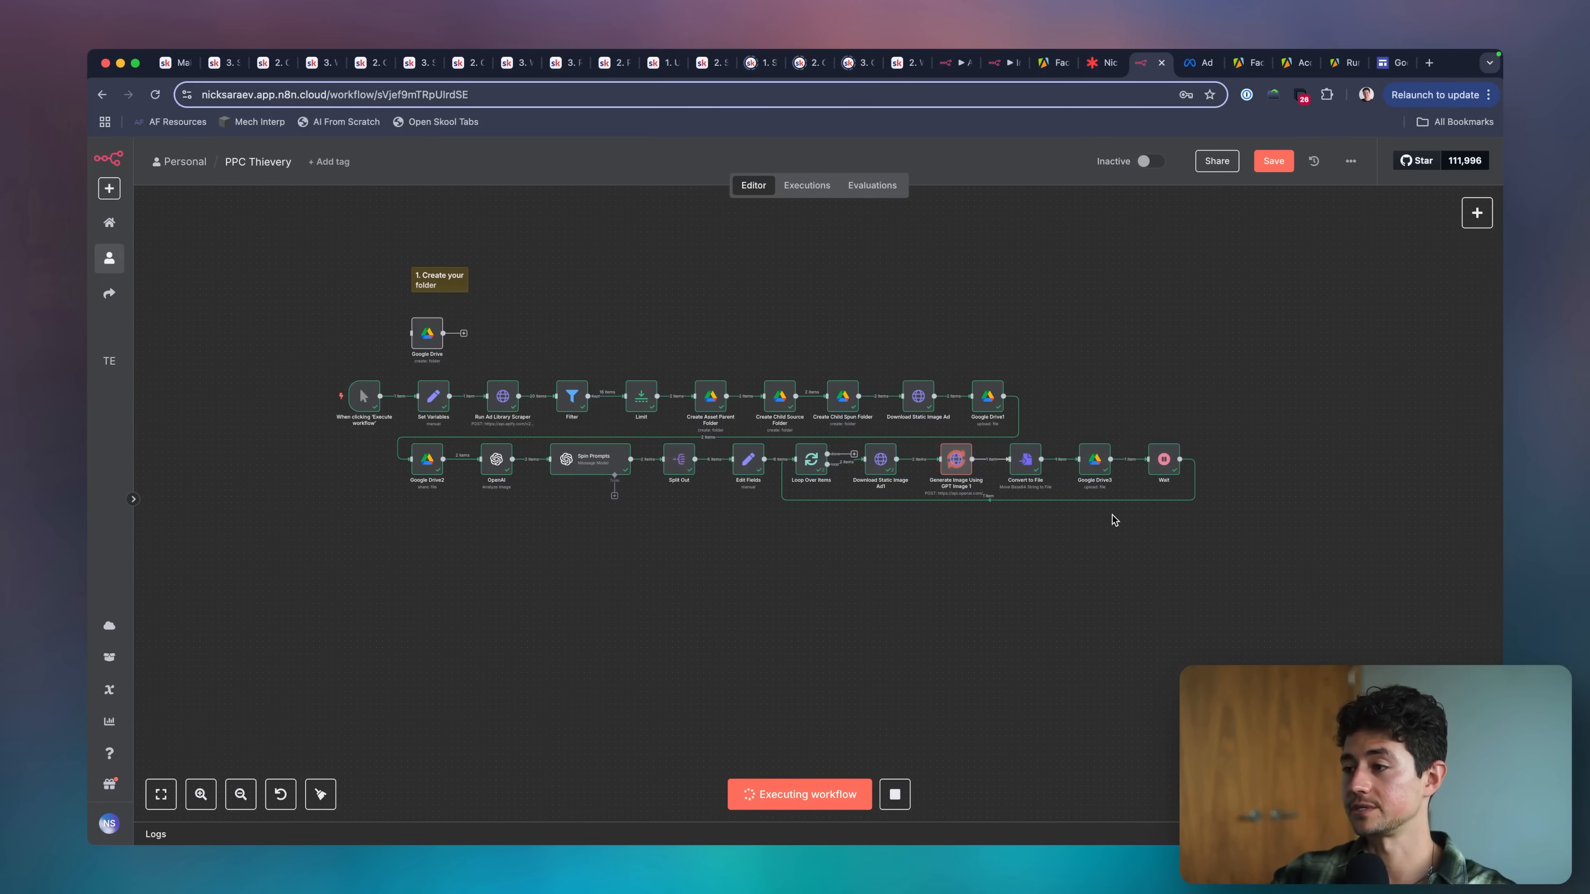
pyautogui.moveTo(259, 370); pyautogui.dragTo(1068, 403)
pyautogui.click(979, 283)
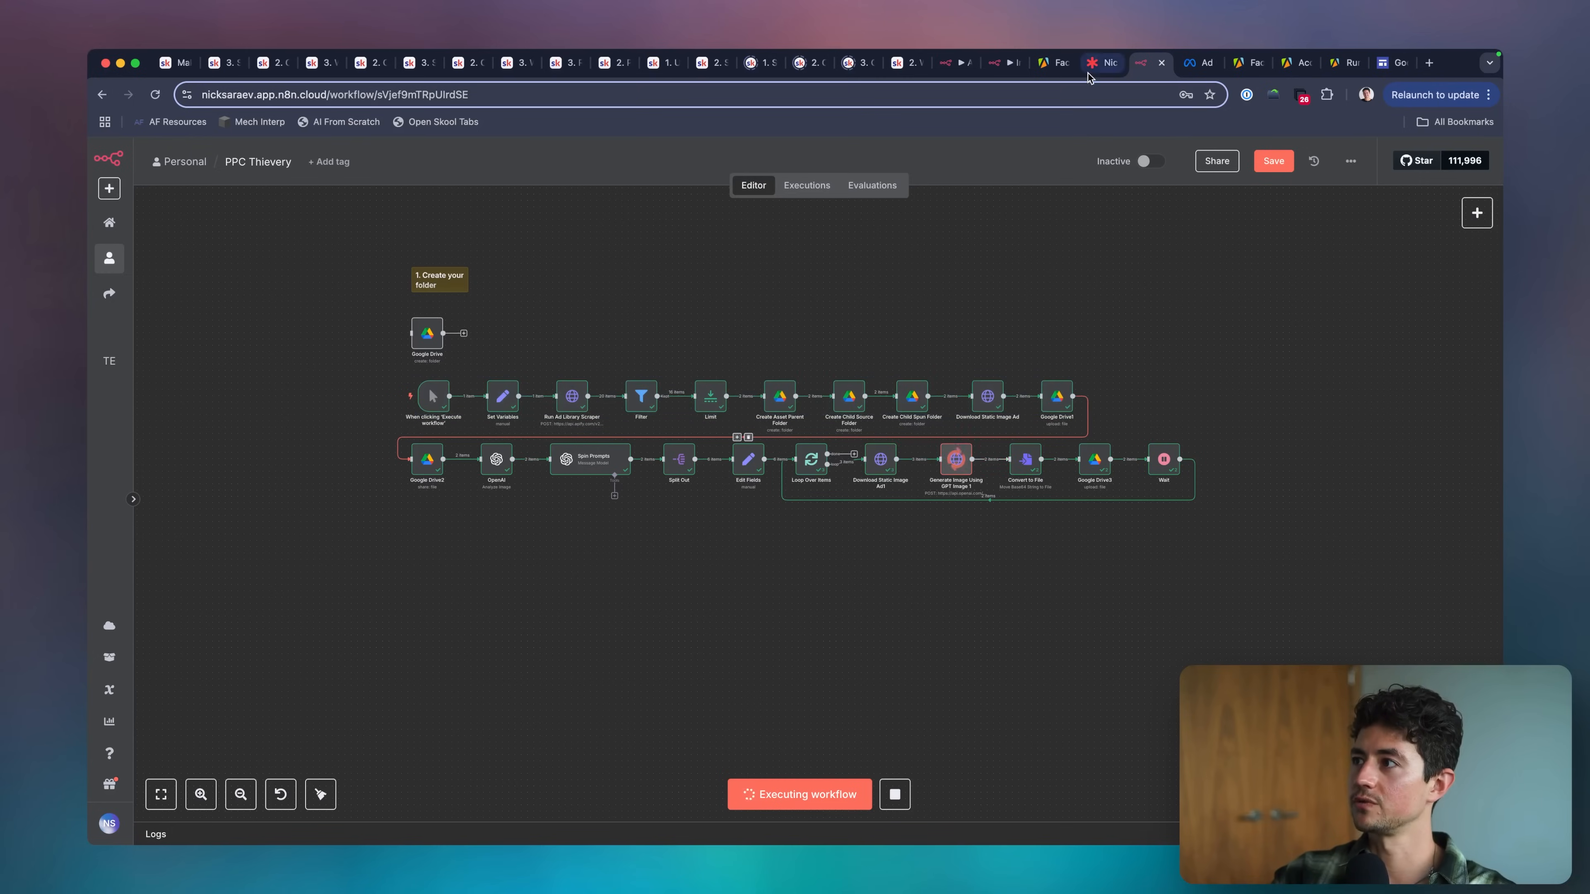
# Review the Rough Scope: PPC Thievery list on the Lucidspark board and return to the n8n workflow.
pyautogui.click(1100, 63)
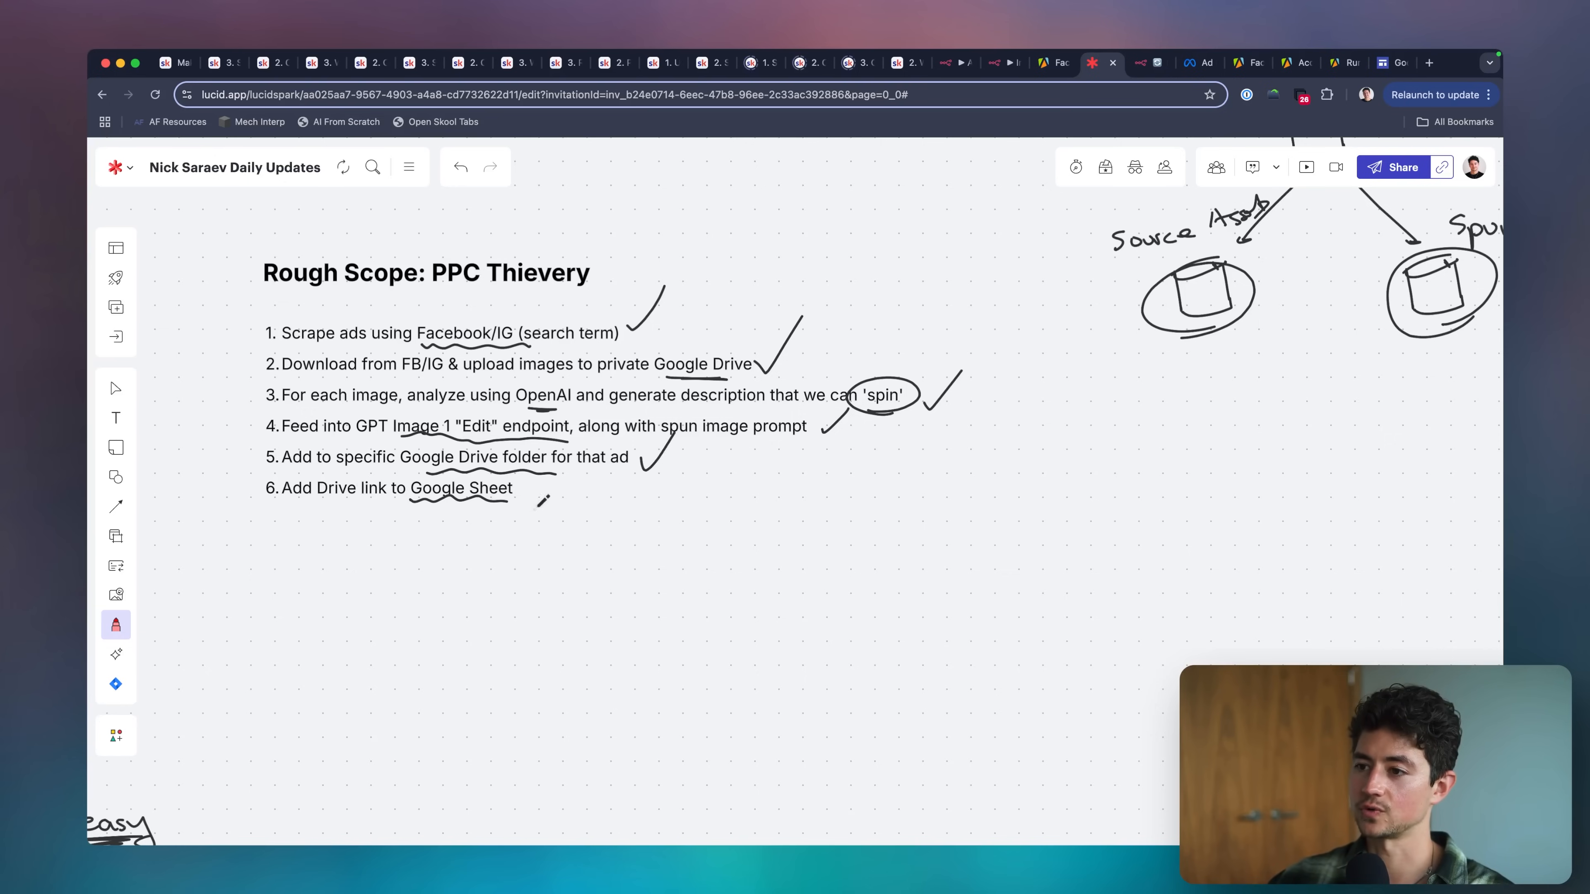
pyautogui.click(1143, 69)
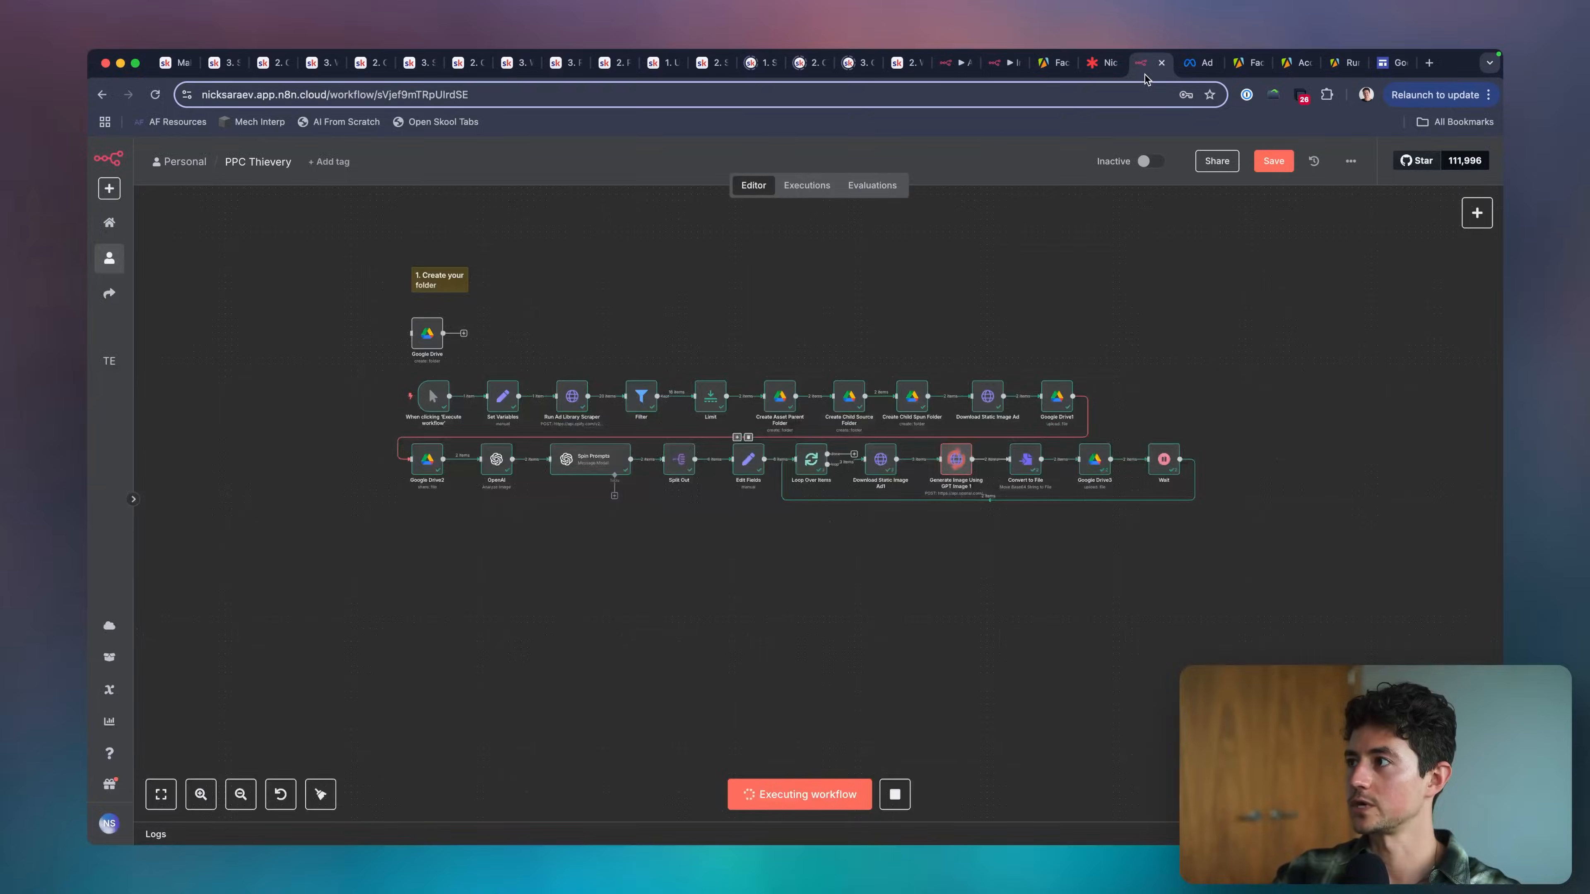
pyautogui.hscroll(-1, 1090, 340)
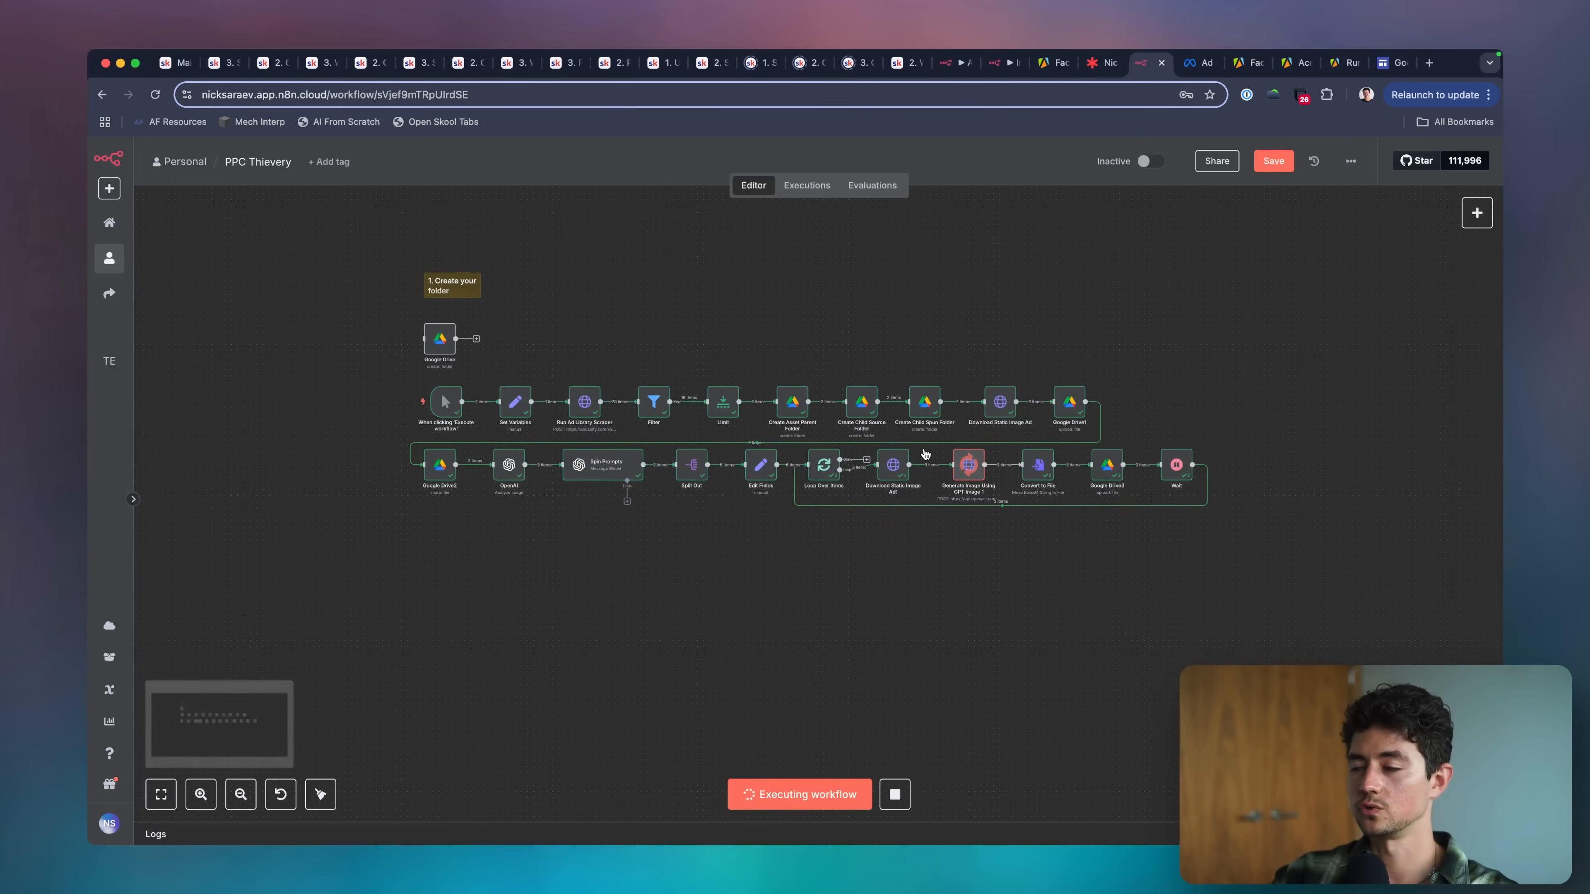
pyautogui.press('super+Tab')
pyautogui.click(925, 455)
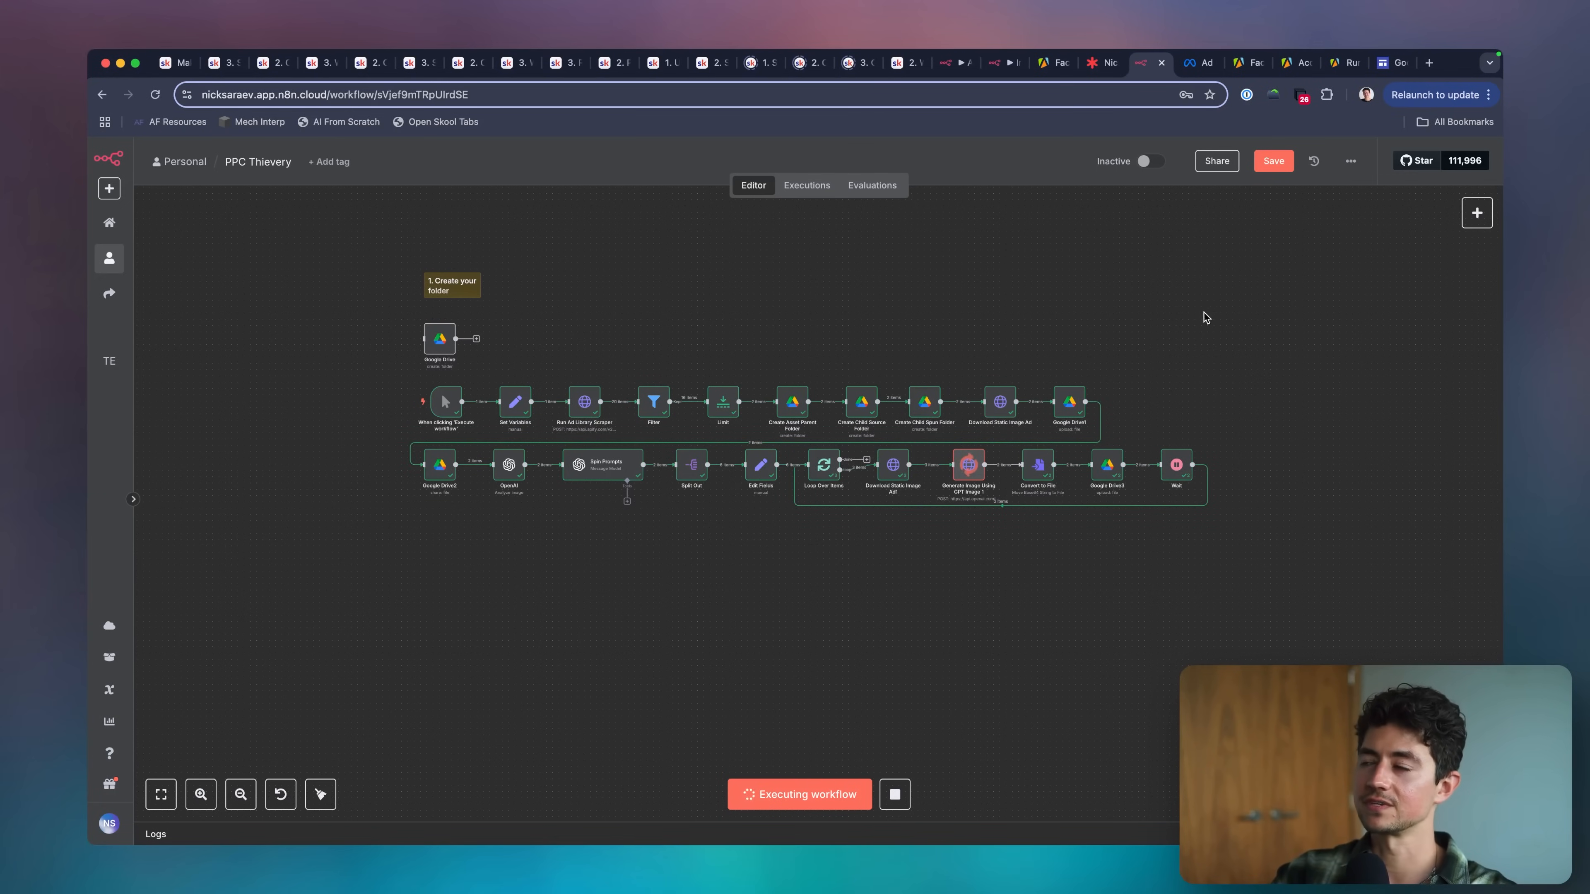
# Switch to the other browser profile, create a new Google Sheets spreadsheet through sheets.new, and name it PPC Thievery.
pyautogui.click(1365, 95)
pyautogui.click(1286, 371)
pyautogui.press('super+t')
pyautogui.write('s')
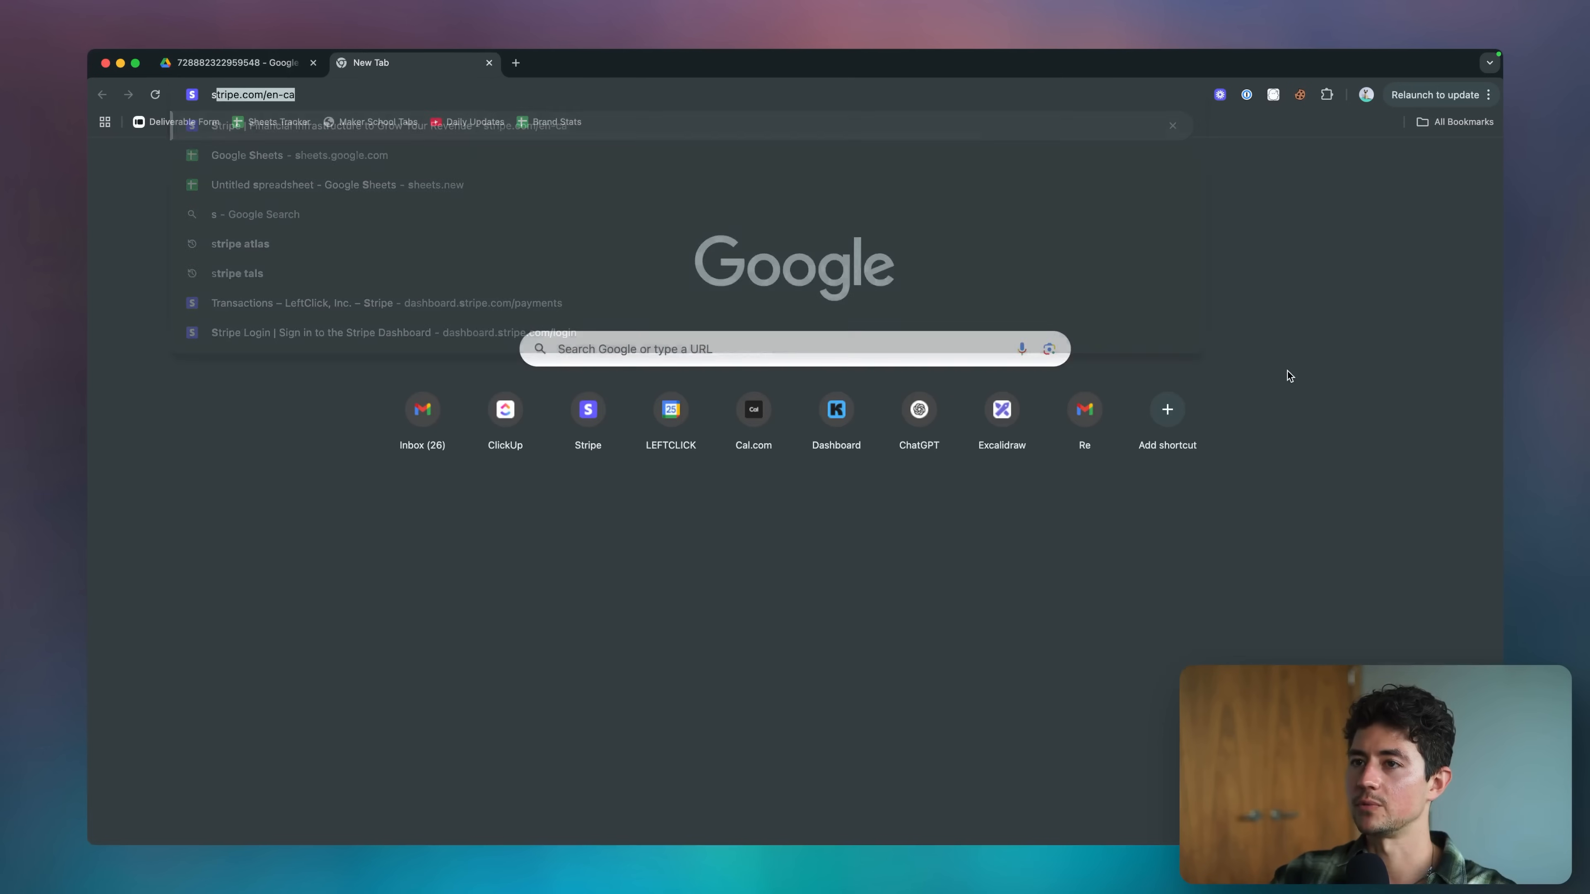
pyautogui.write('heets.new')
pyautogui.press('Return')
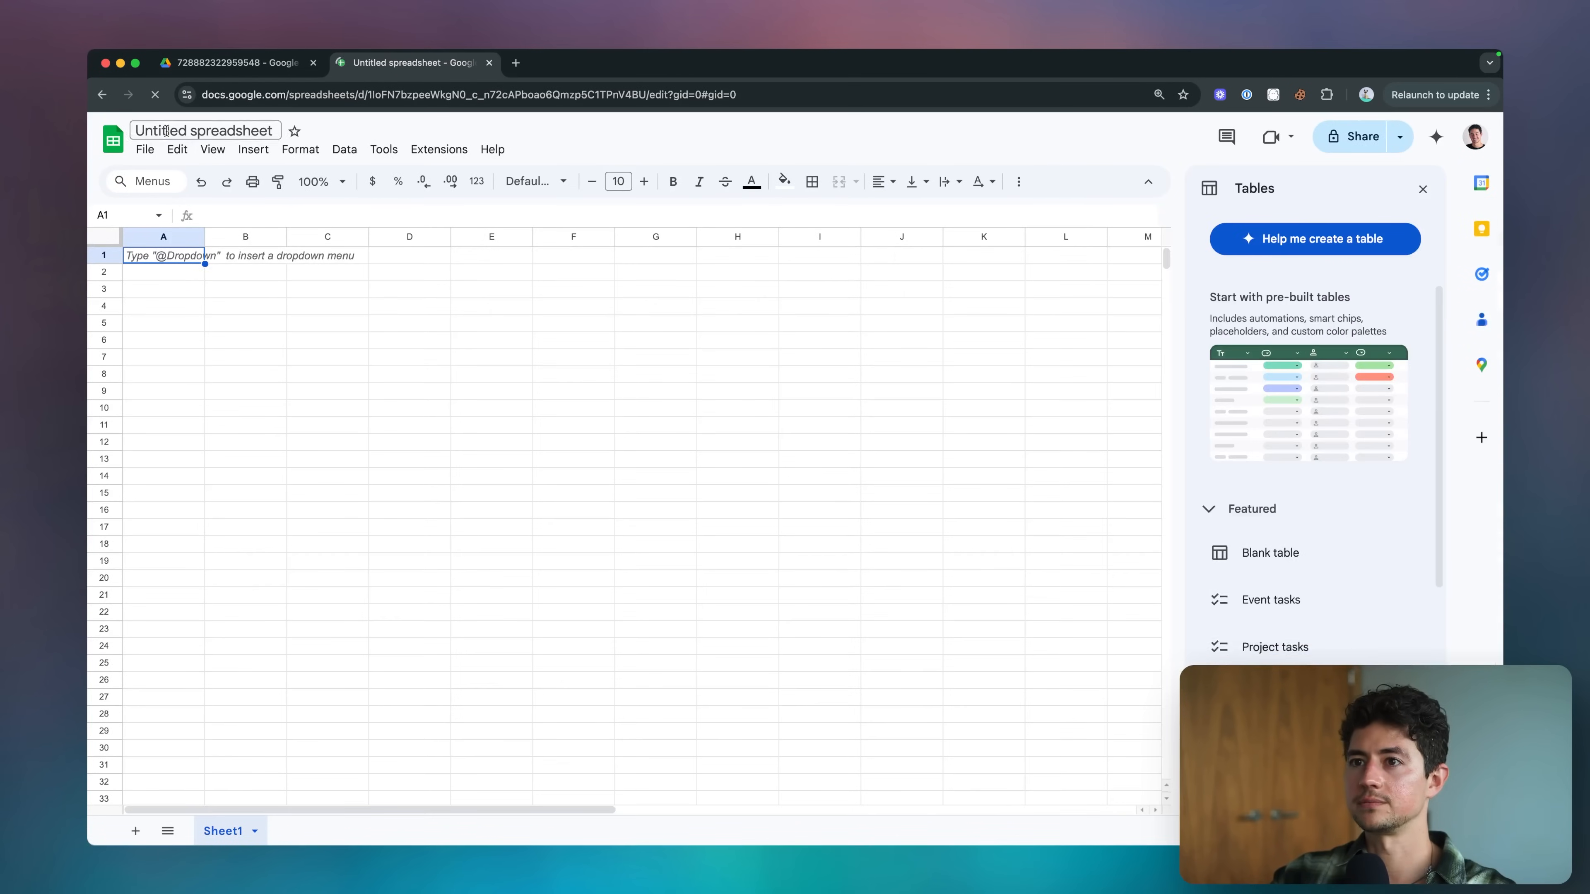
pyautogui.click(166, 131)
pyautogui.write('PPC Thievery')
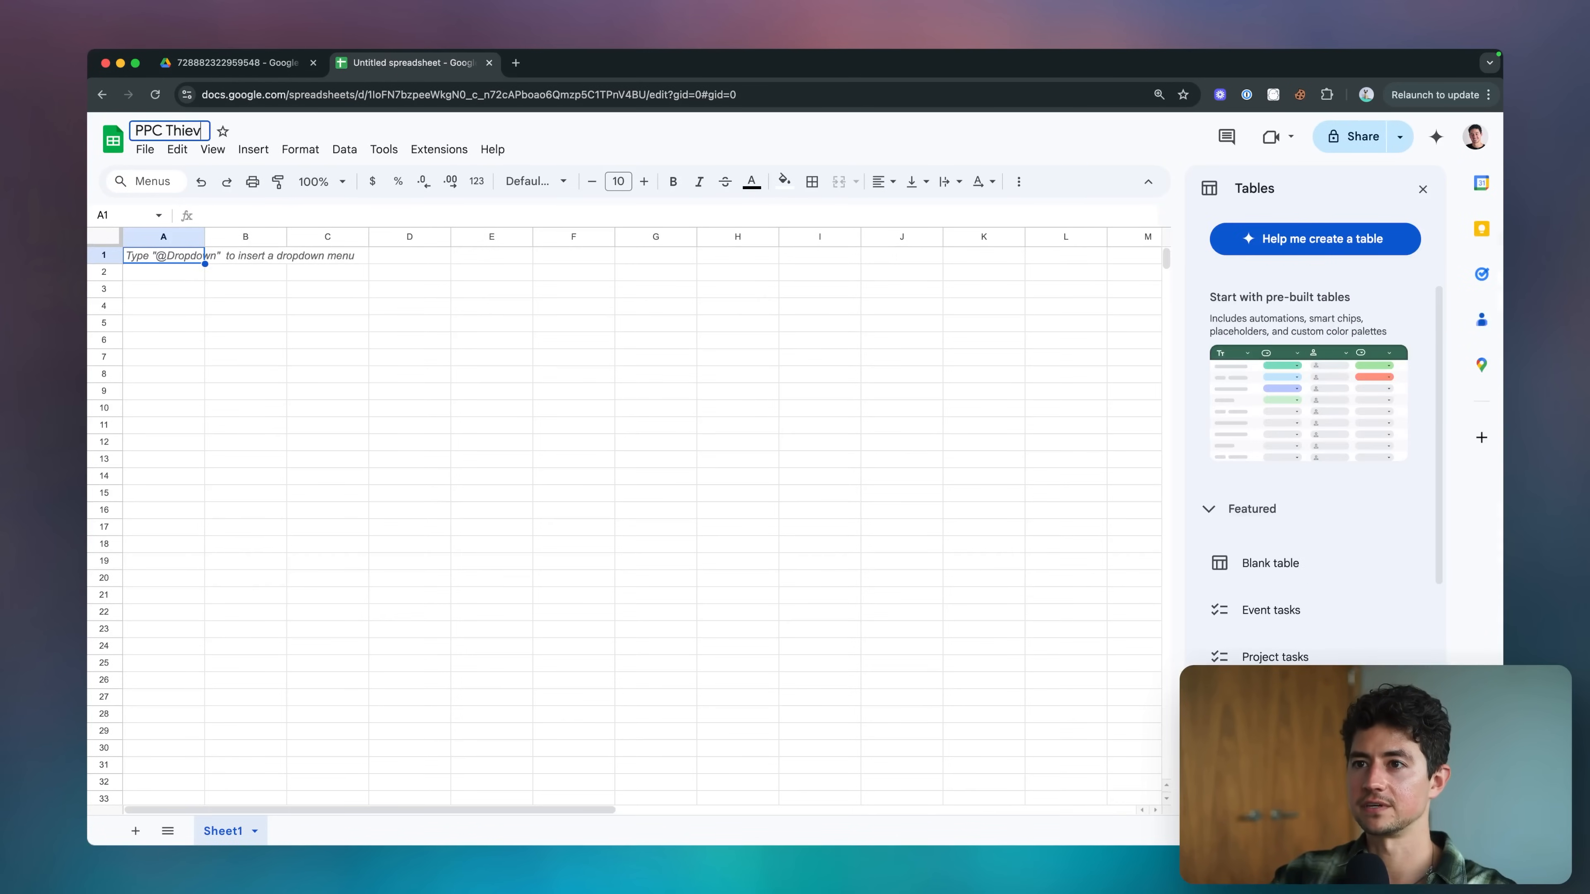
pyautogui.click(219, 255)
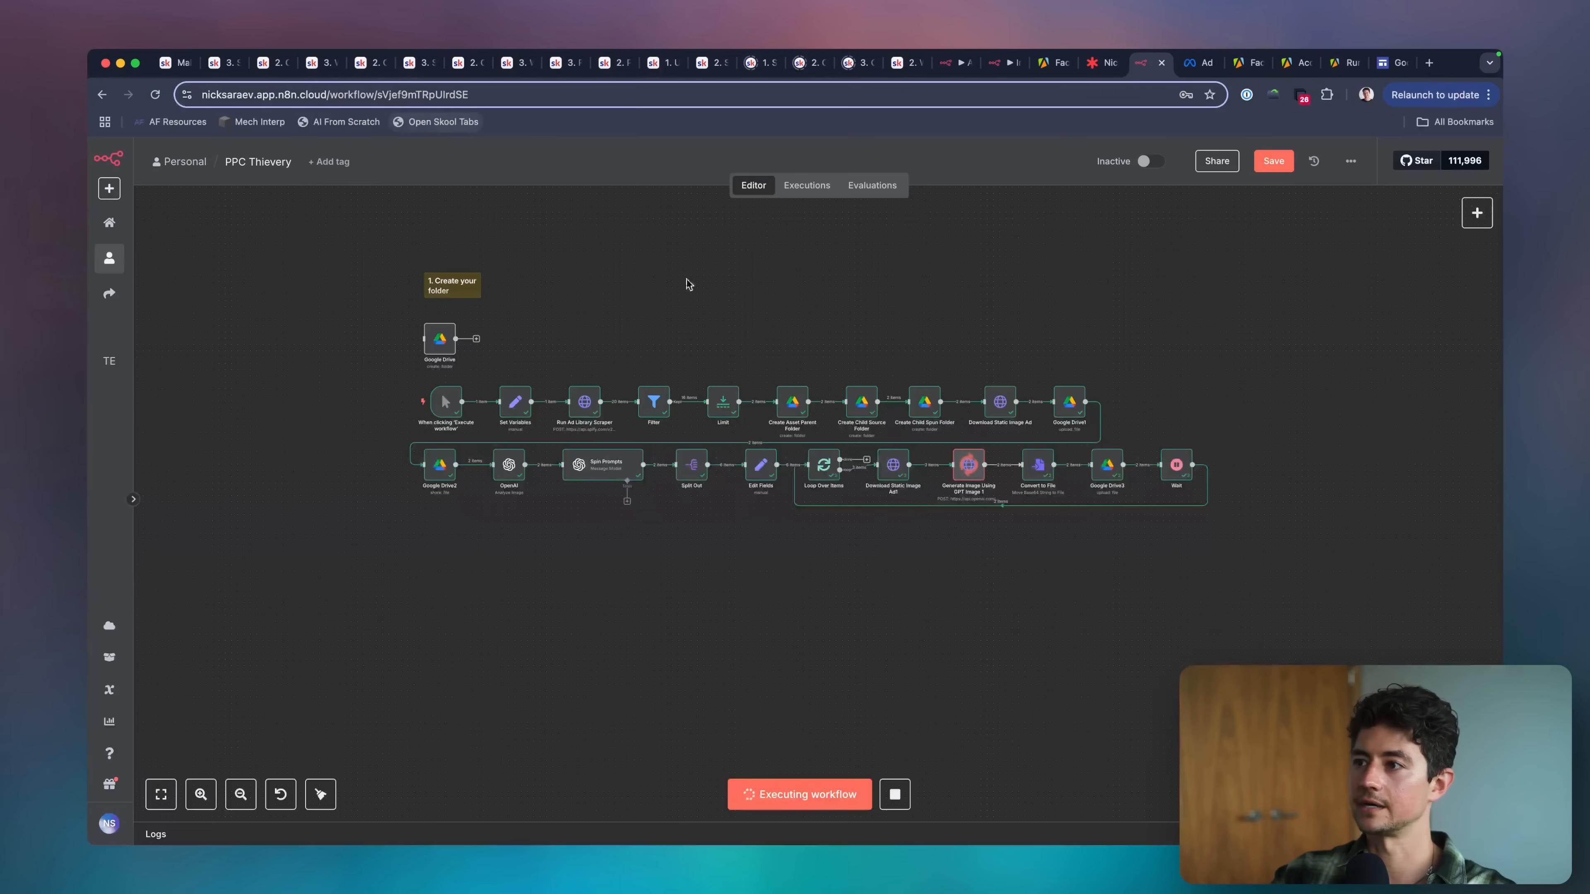
# Open Run Ad Library Scraper's output in n8n for reference and enter the spreadsheet headers ad_archive_id in A1 and page_id in B1.
pyautogui.hscroll(2, 819, 358)
pyautogui.hscroll(1, 822, 365)
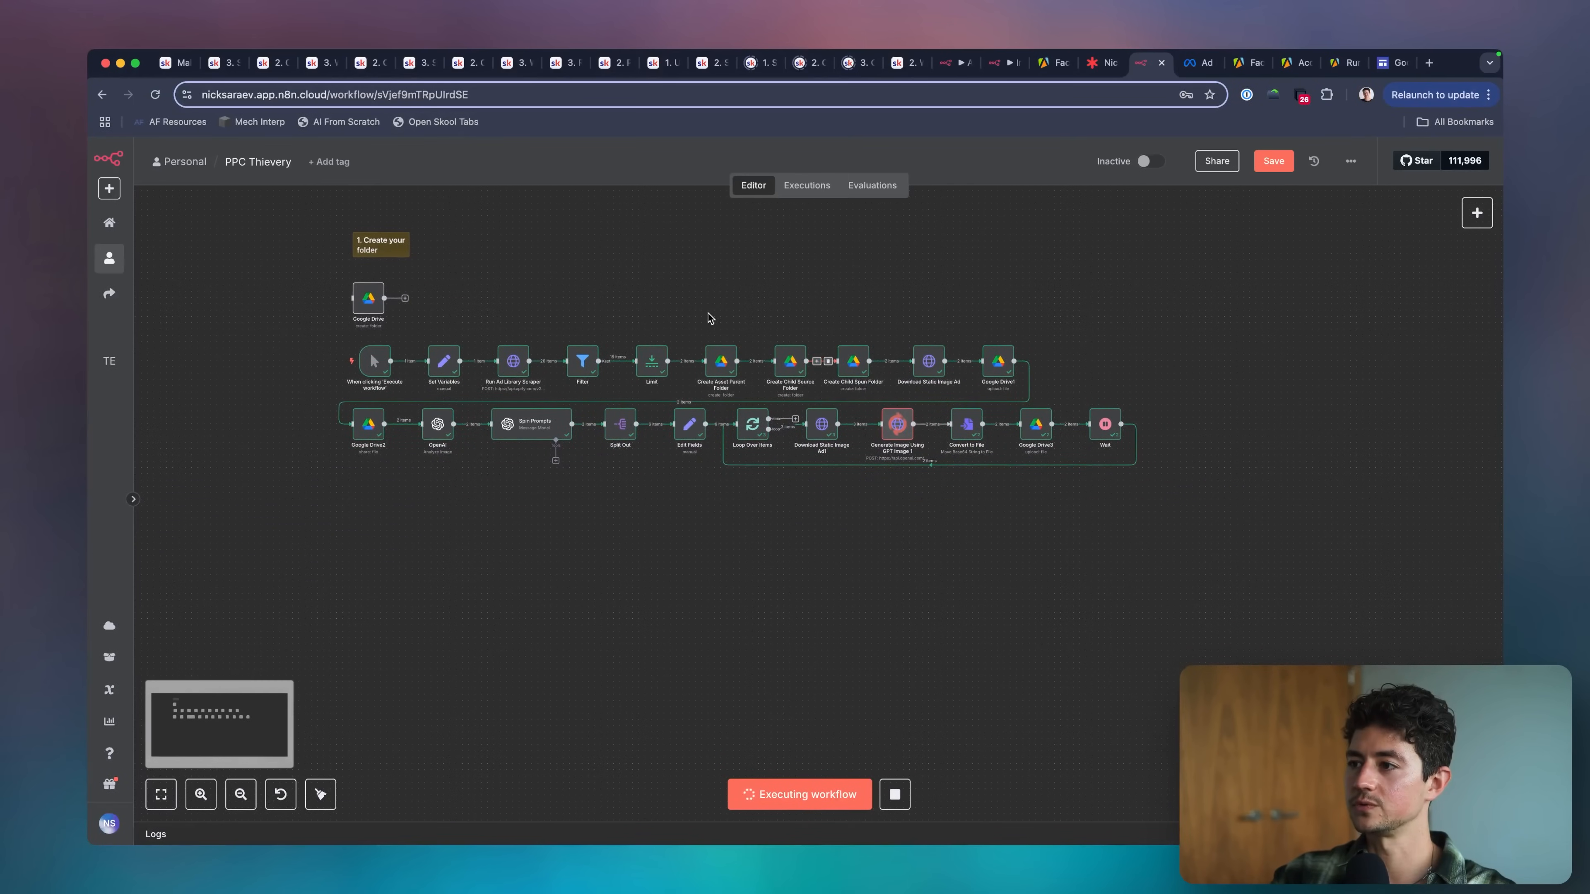
pyautogui.hscroll(3, 783, 332)
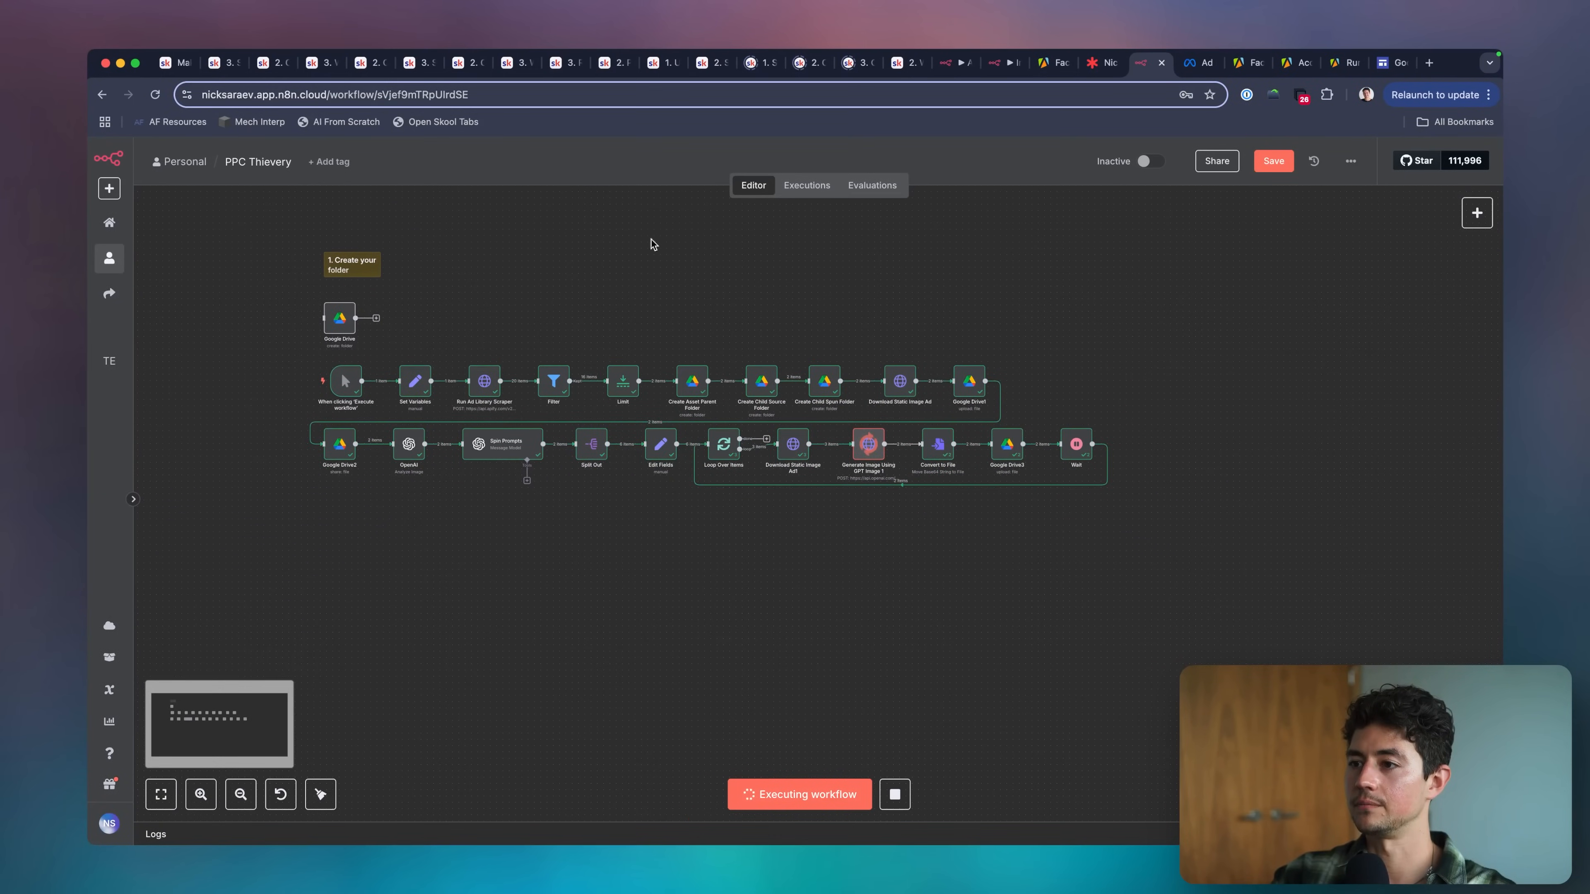
pyautogui.doubleClick(484, 381)
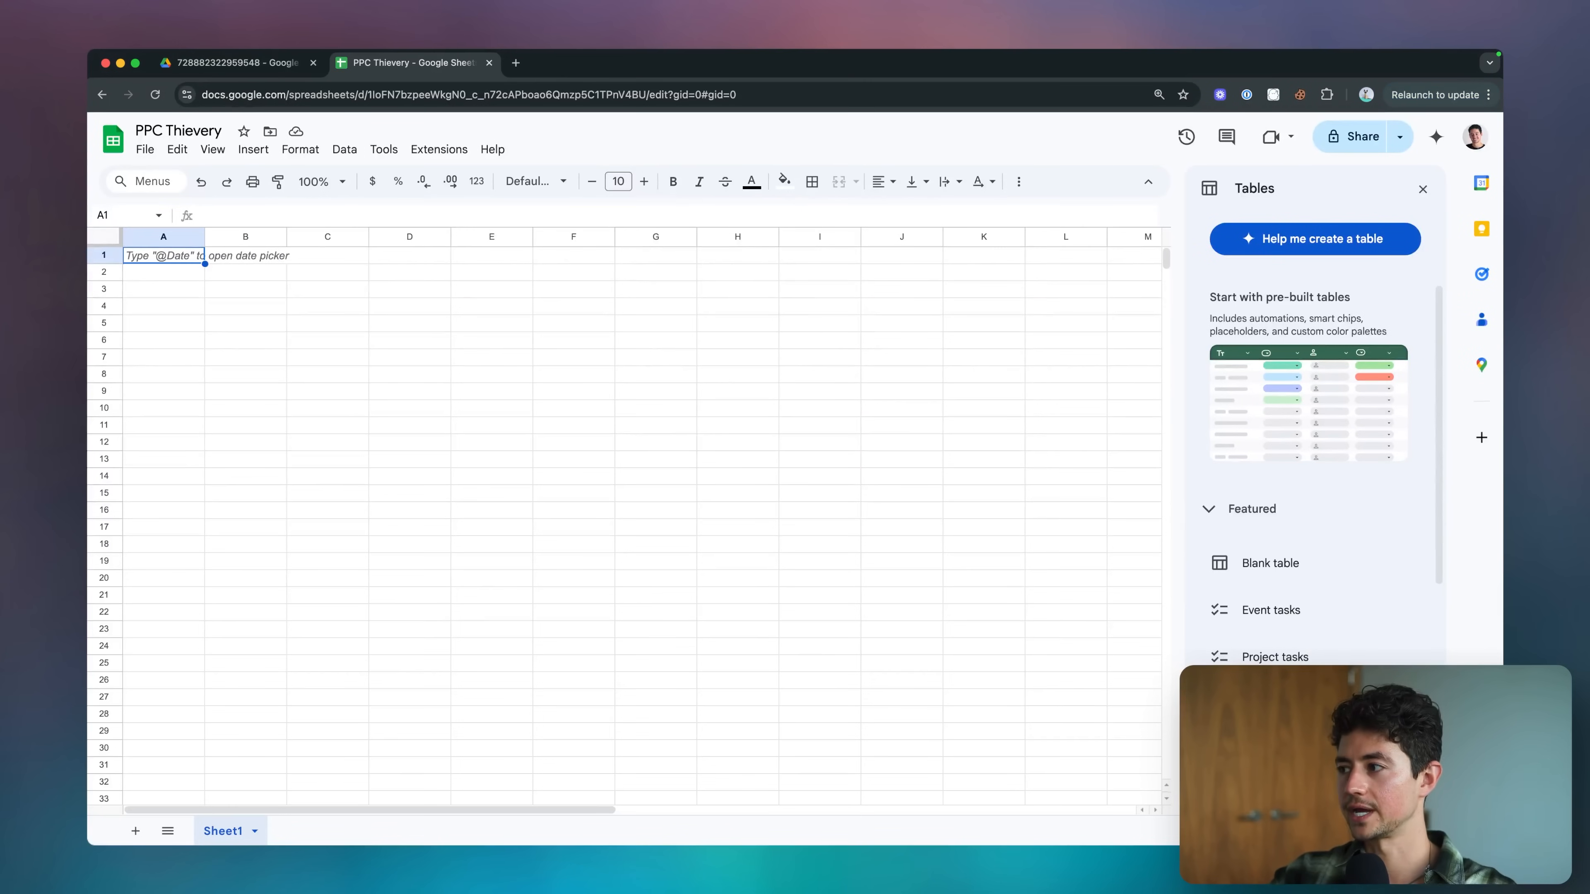
pyautogui.write('ad_ar')
pyautogui.write('c')
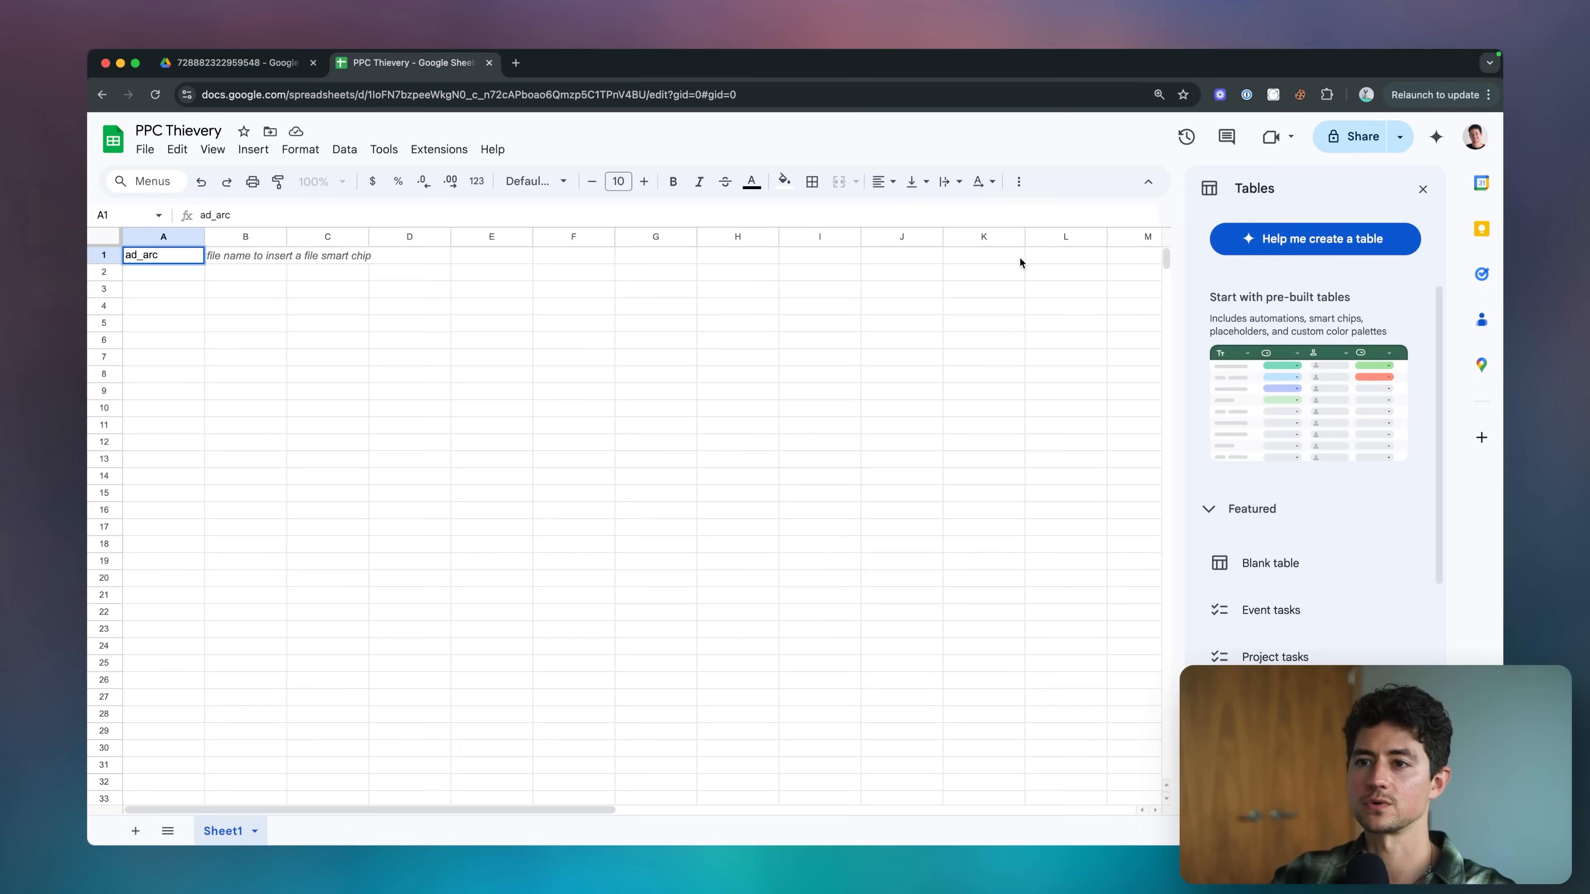
pyautogui.write('hive_id')
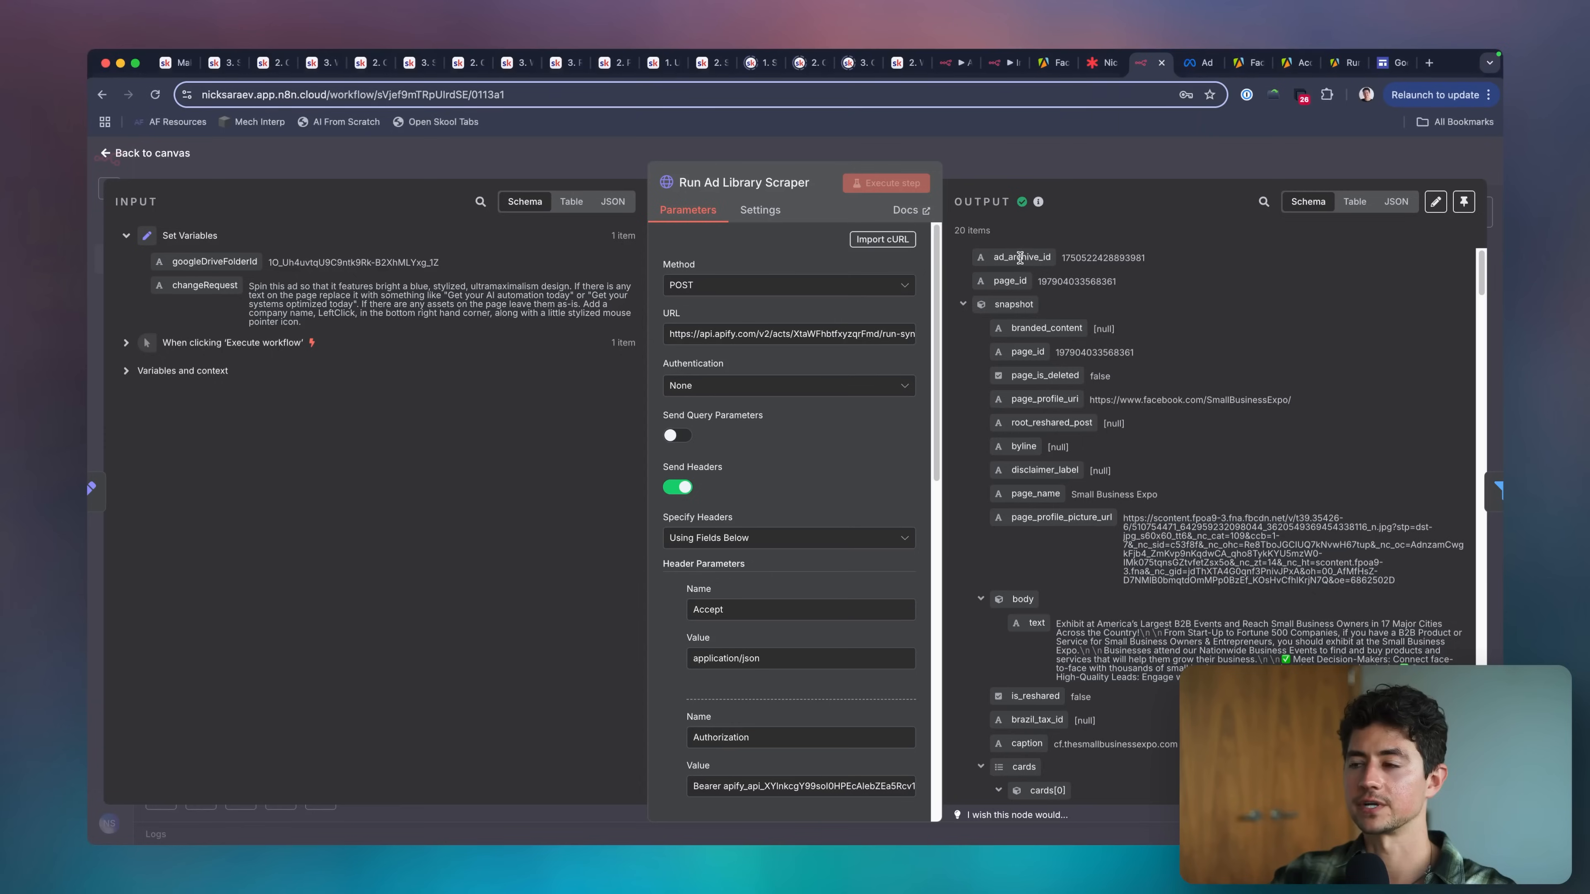
pyautogui.press('Tab')
pyautogui.write('page_id')
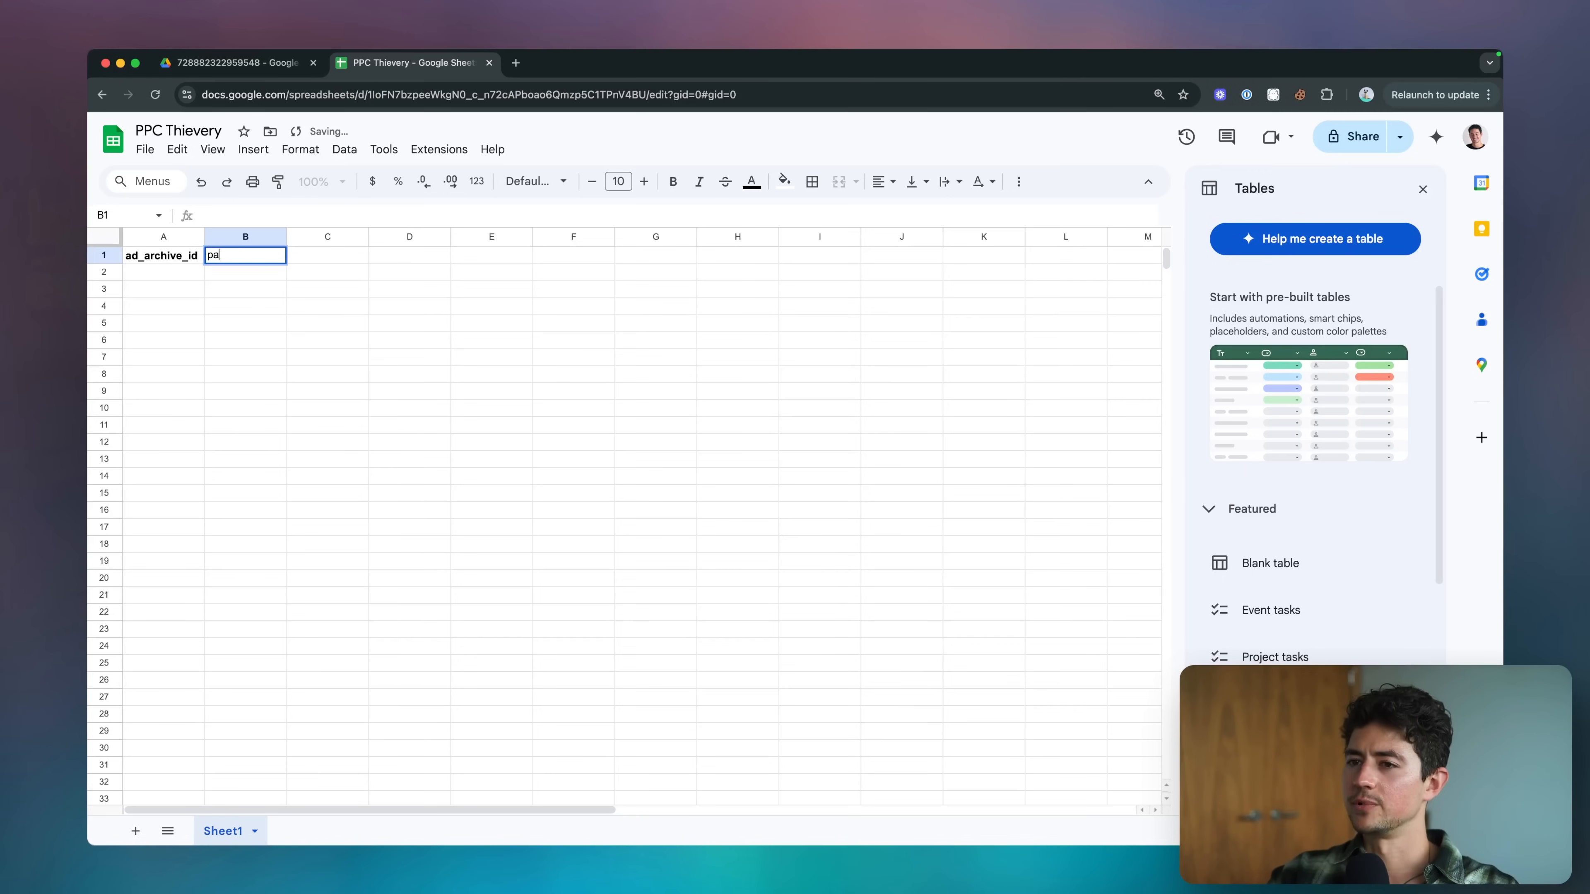
pyautogui.press('Tab')
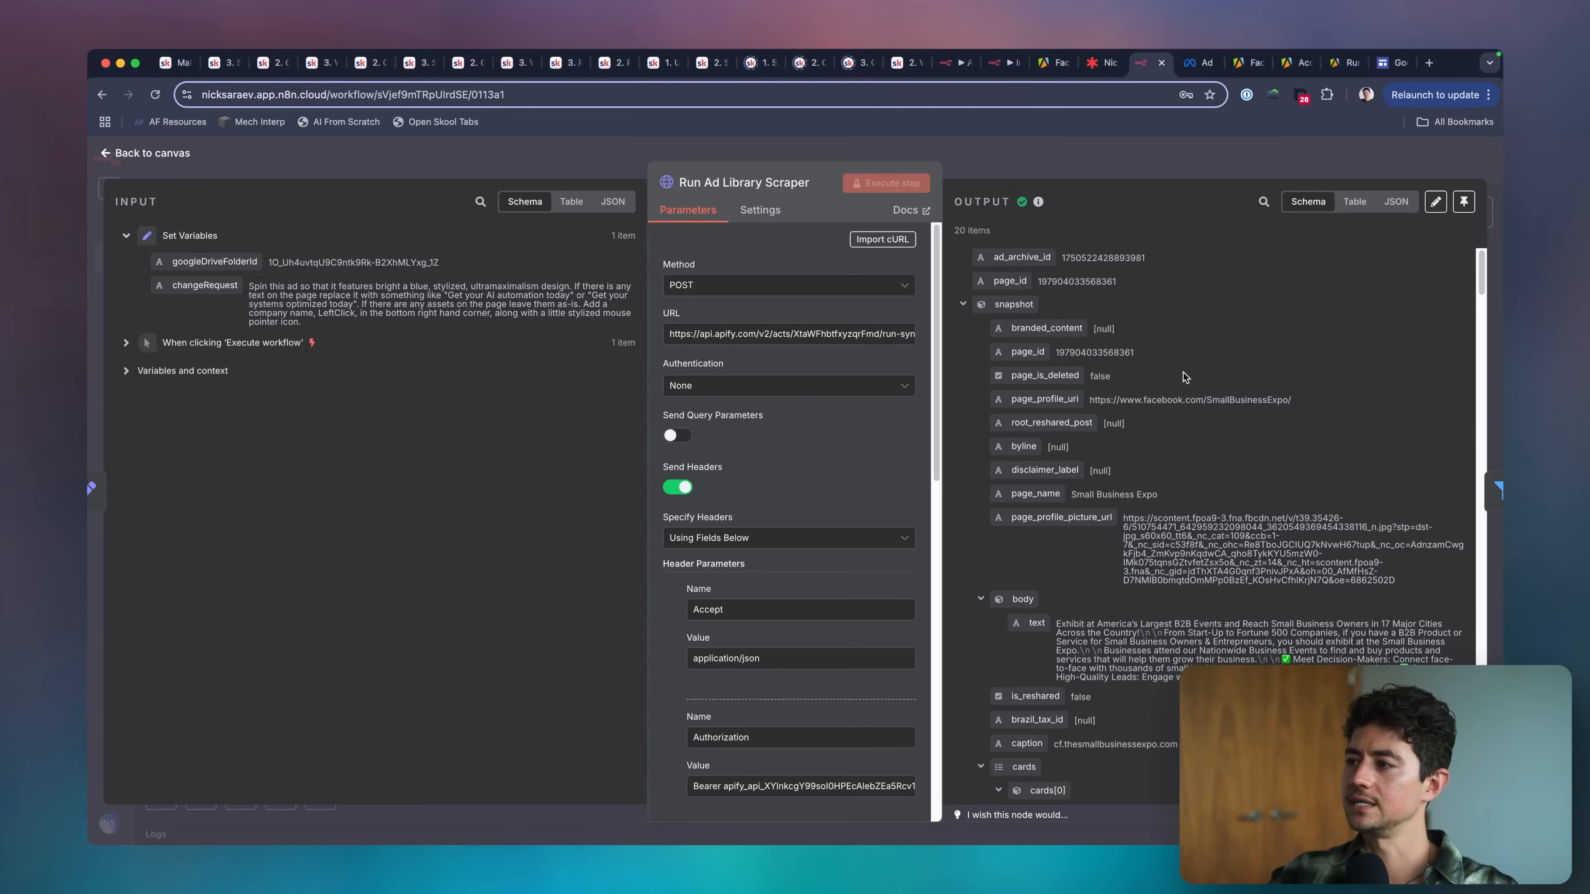
# Add the headers original_image_url in C1 and page_name in D1, widening column C to fit its header.
pyautogui.scroll(-2, 1189, 375)
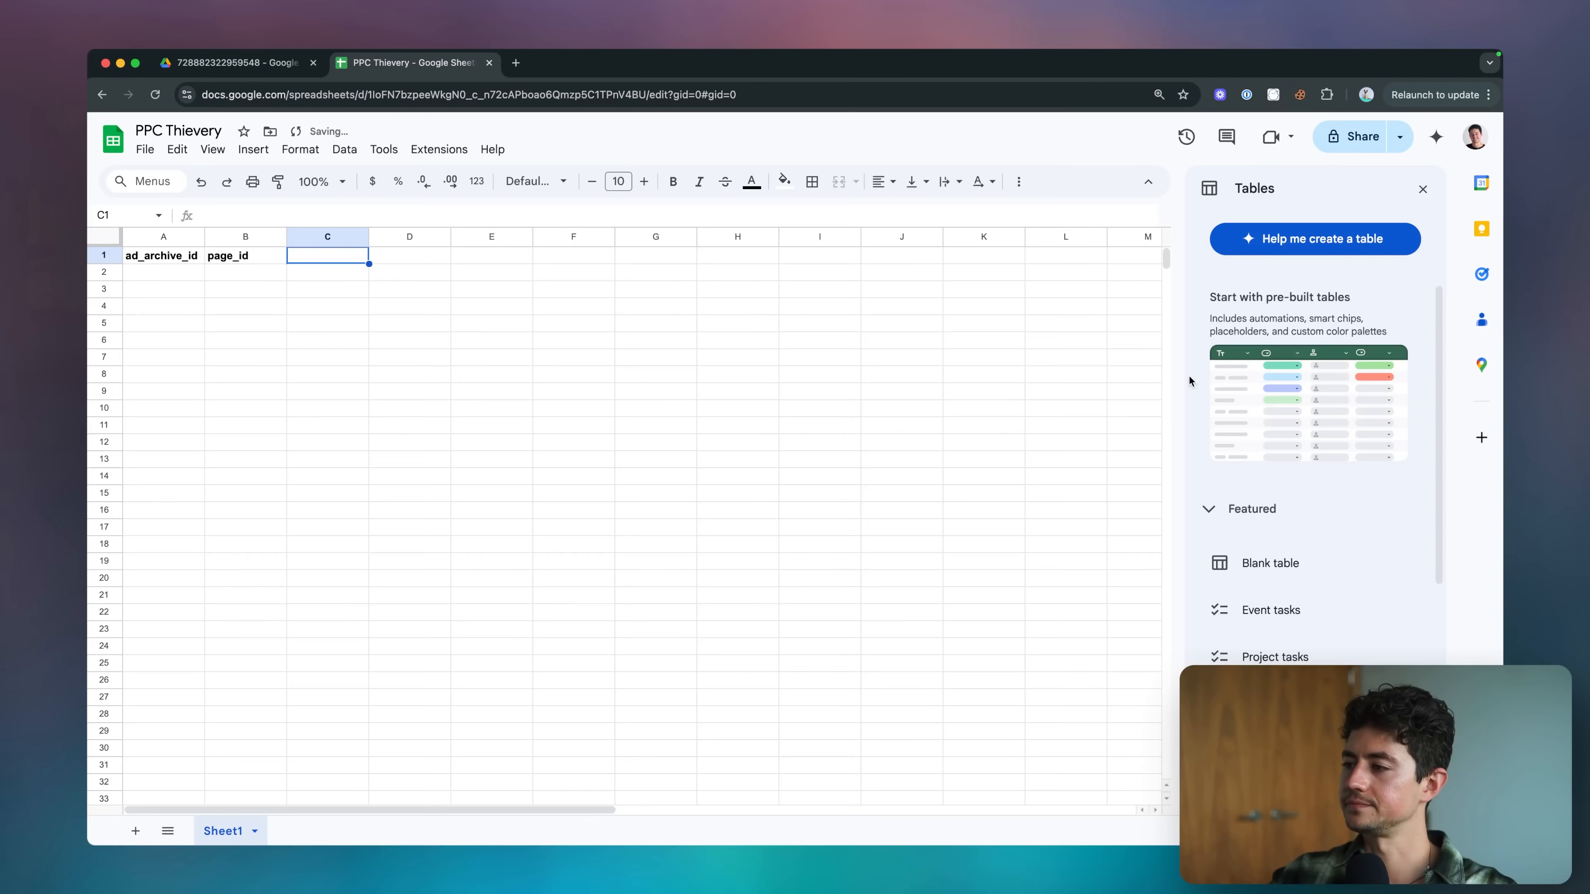
pyautogui.write('original_i')
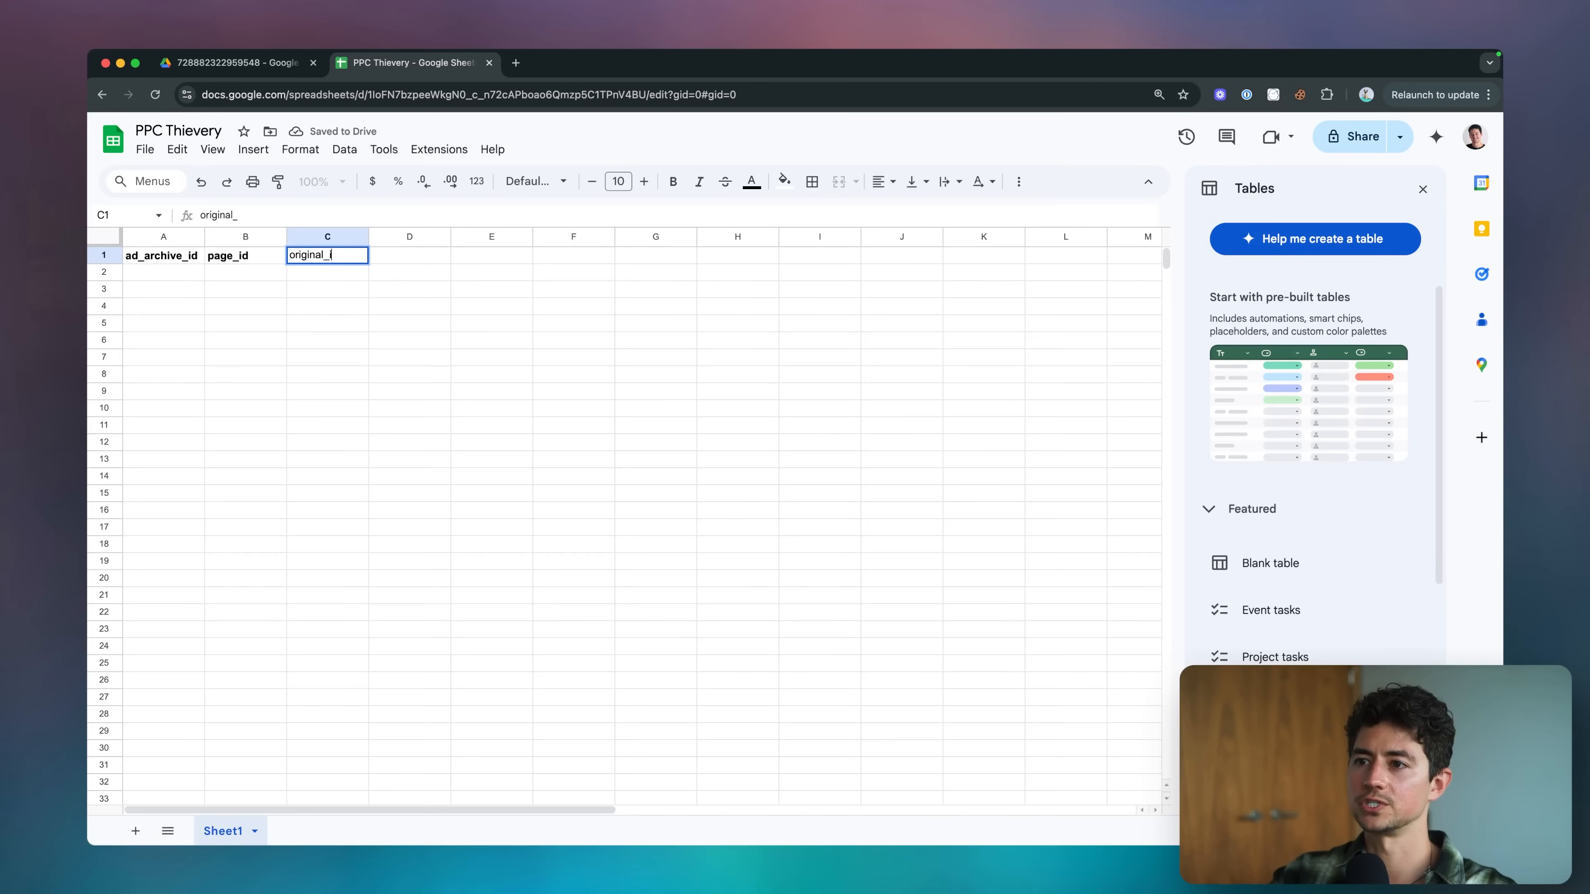
pyautogui.write('mage_url')
pyautogui.press('Tab')
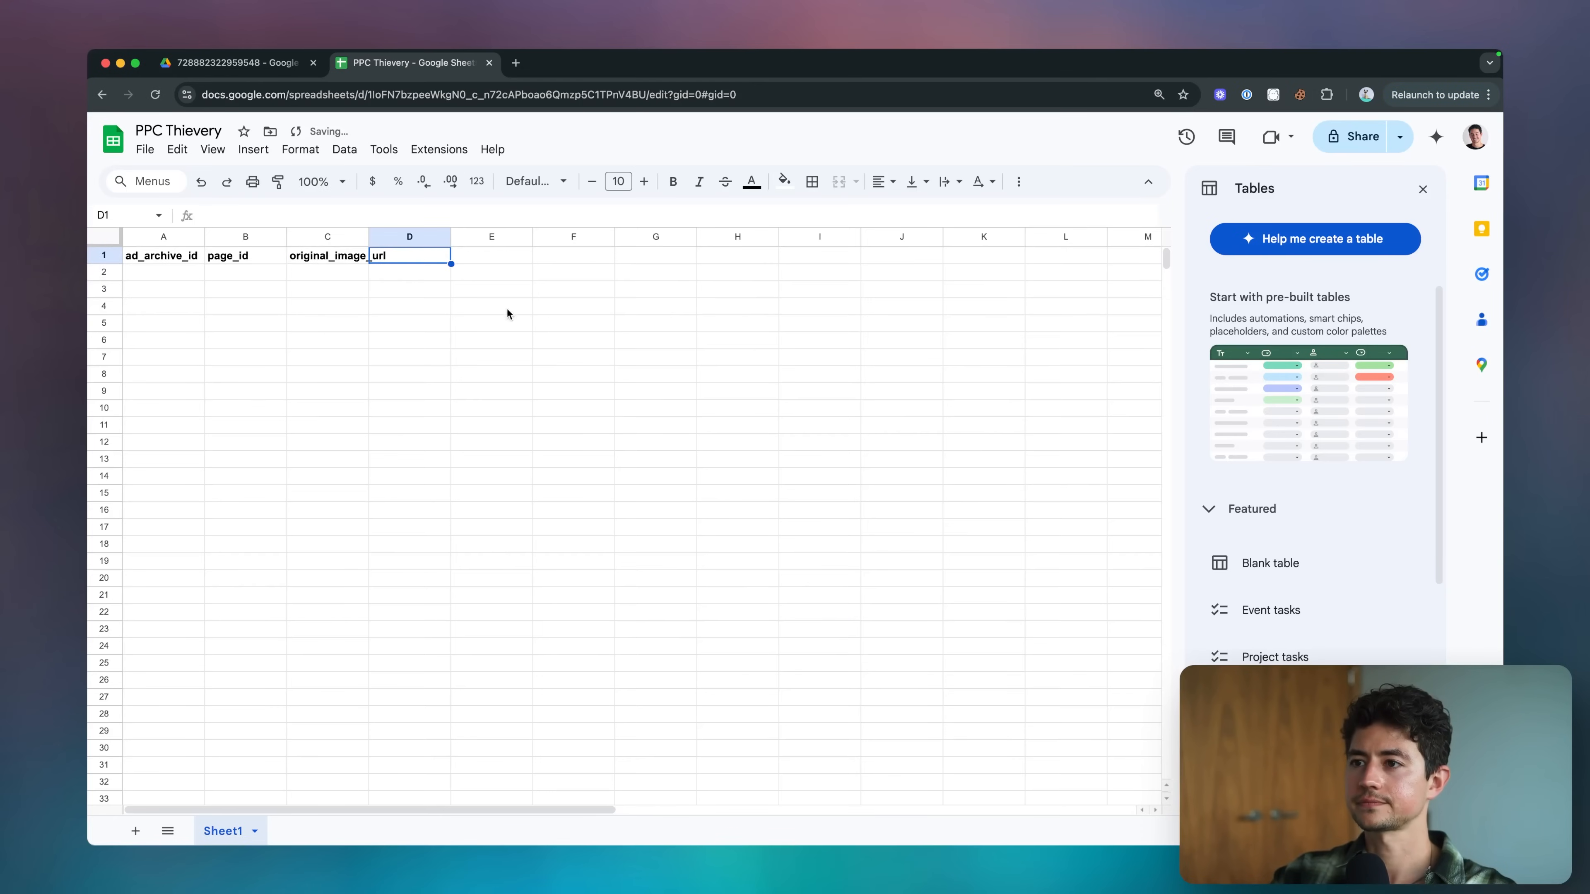
pyautogui.moveTo(368, 239); pyautogui.dragTo(395, 238)
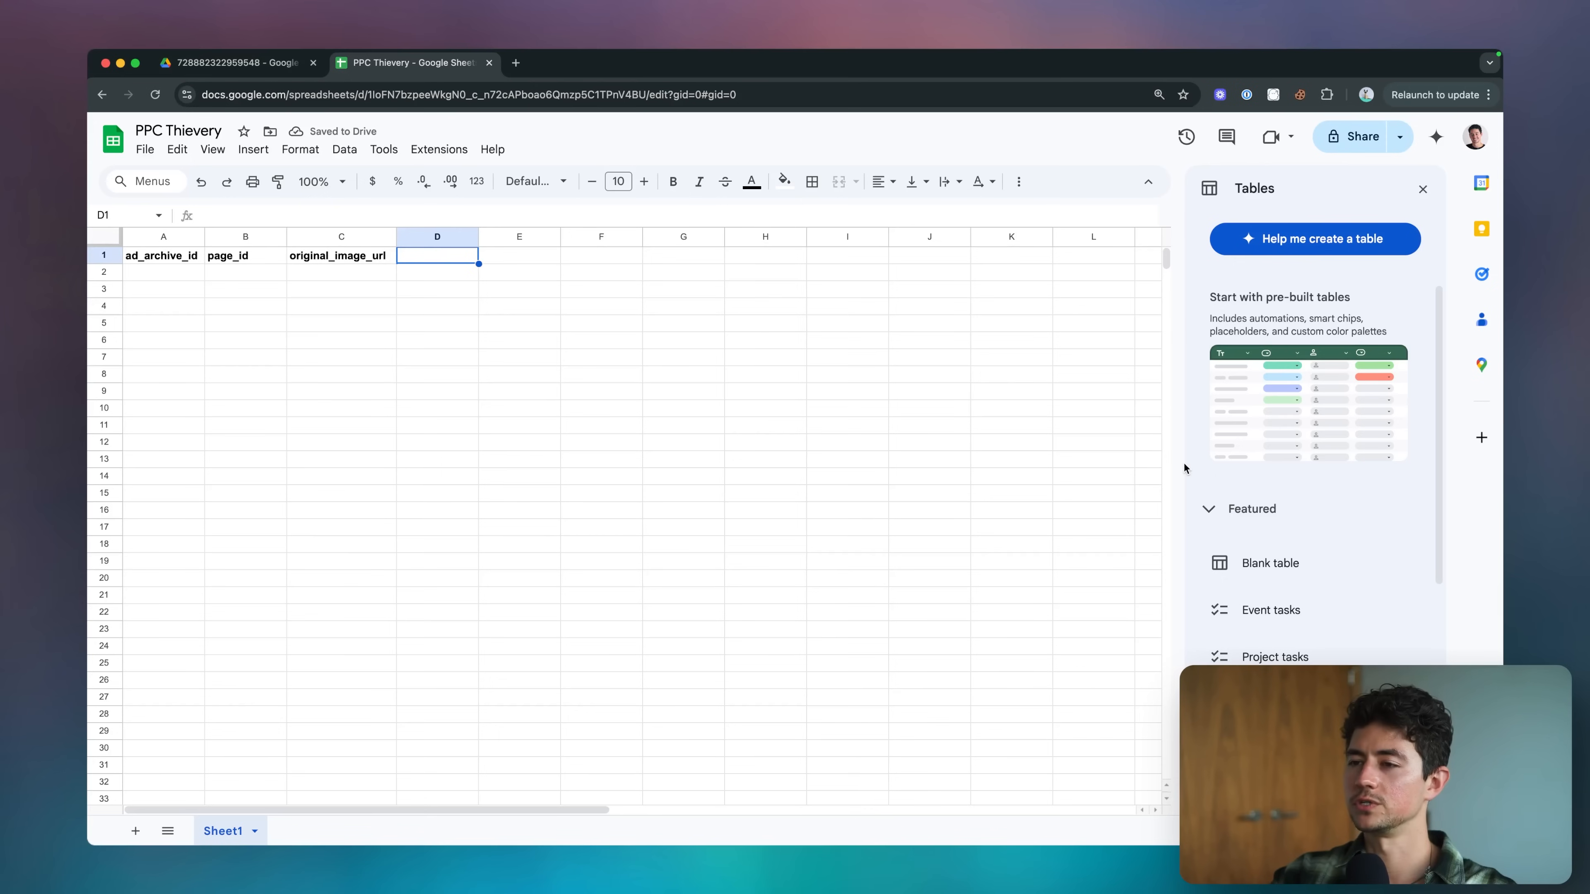
pyautogui.write('page_name')
pyautogui.press('Tab')
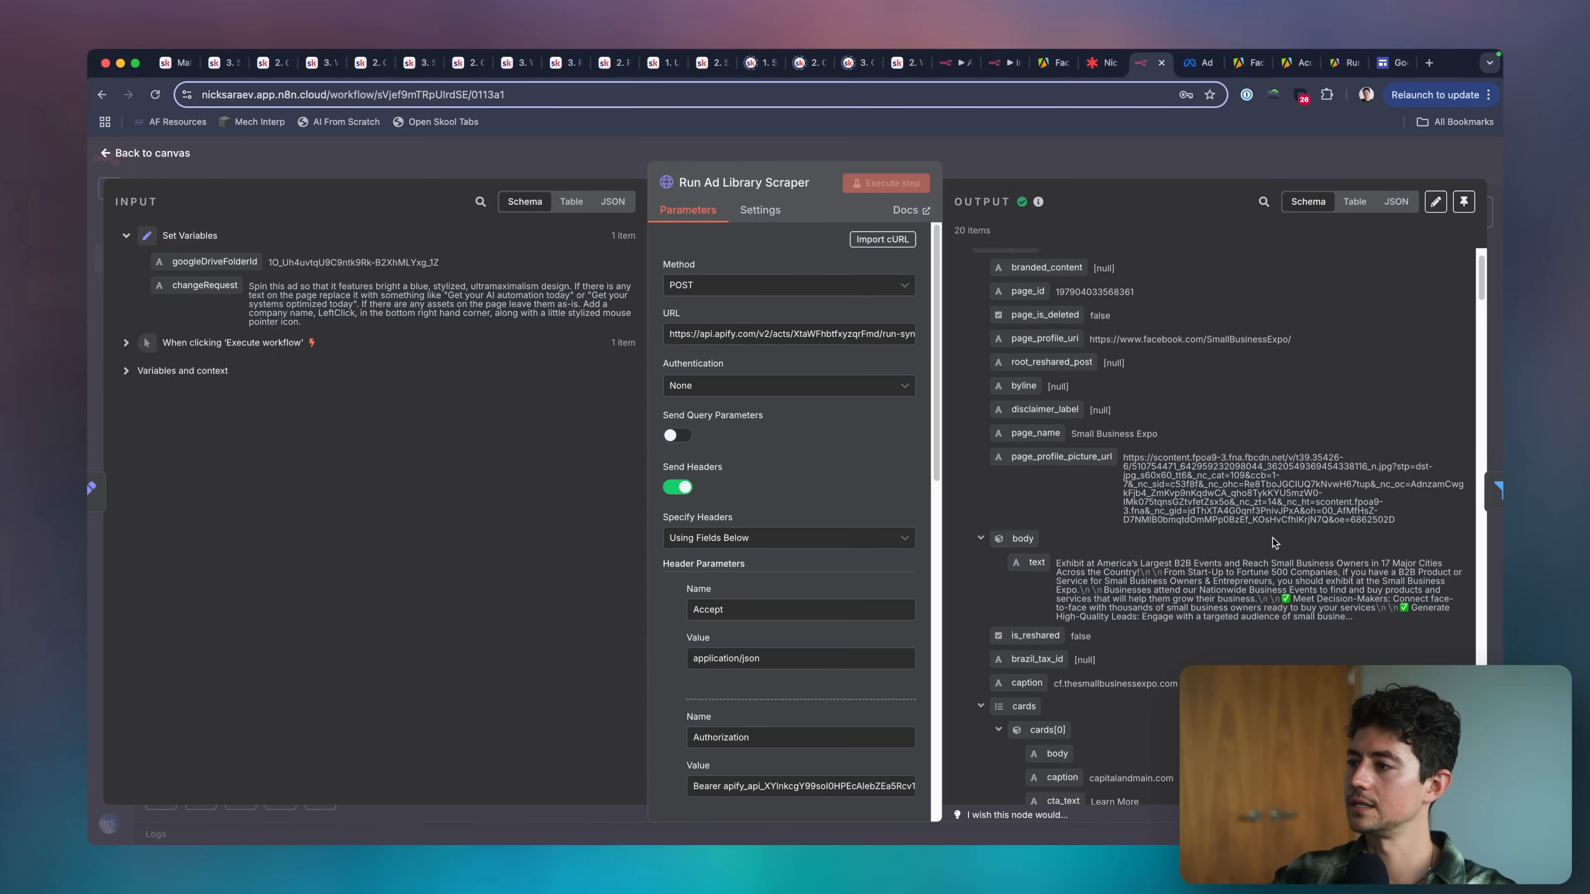
# Check the scraper output for further fields and add the headers body in E1 and date_scraped in F1.
pyautogui.scroll(-3, 1272, 538)
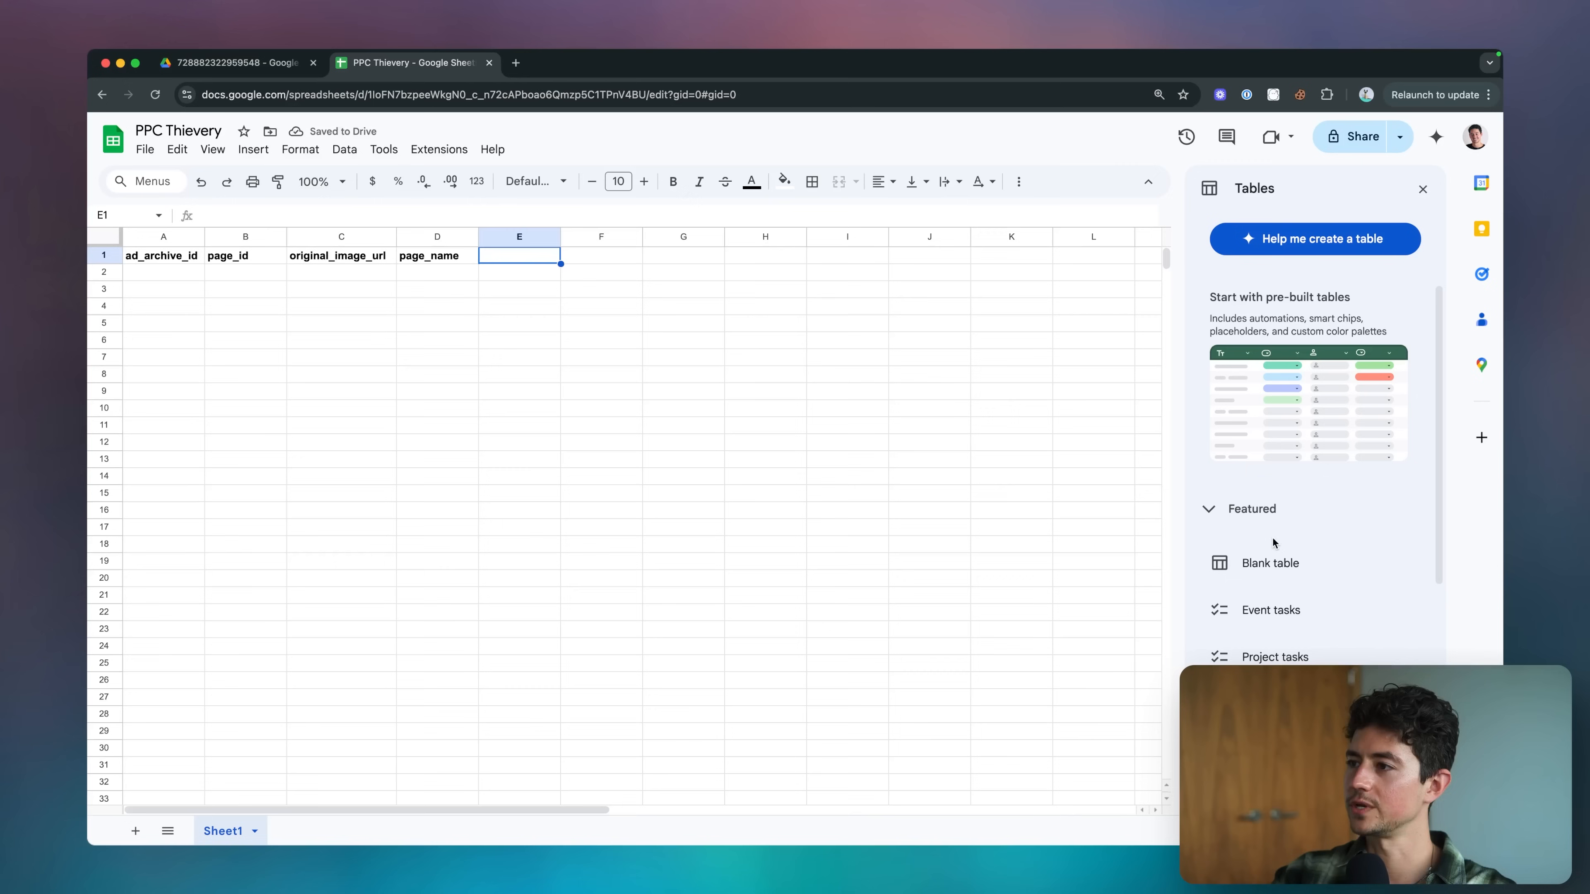
pyautogui.write('body')
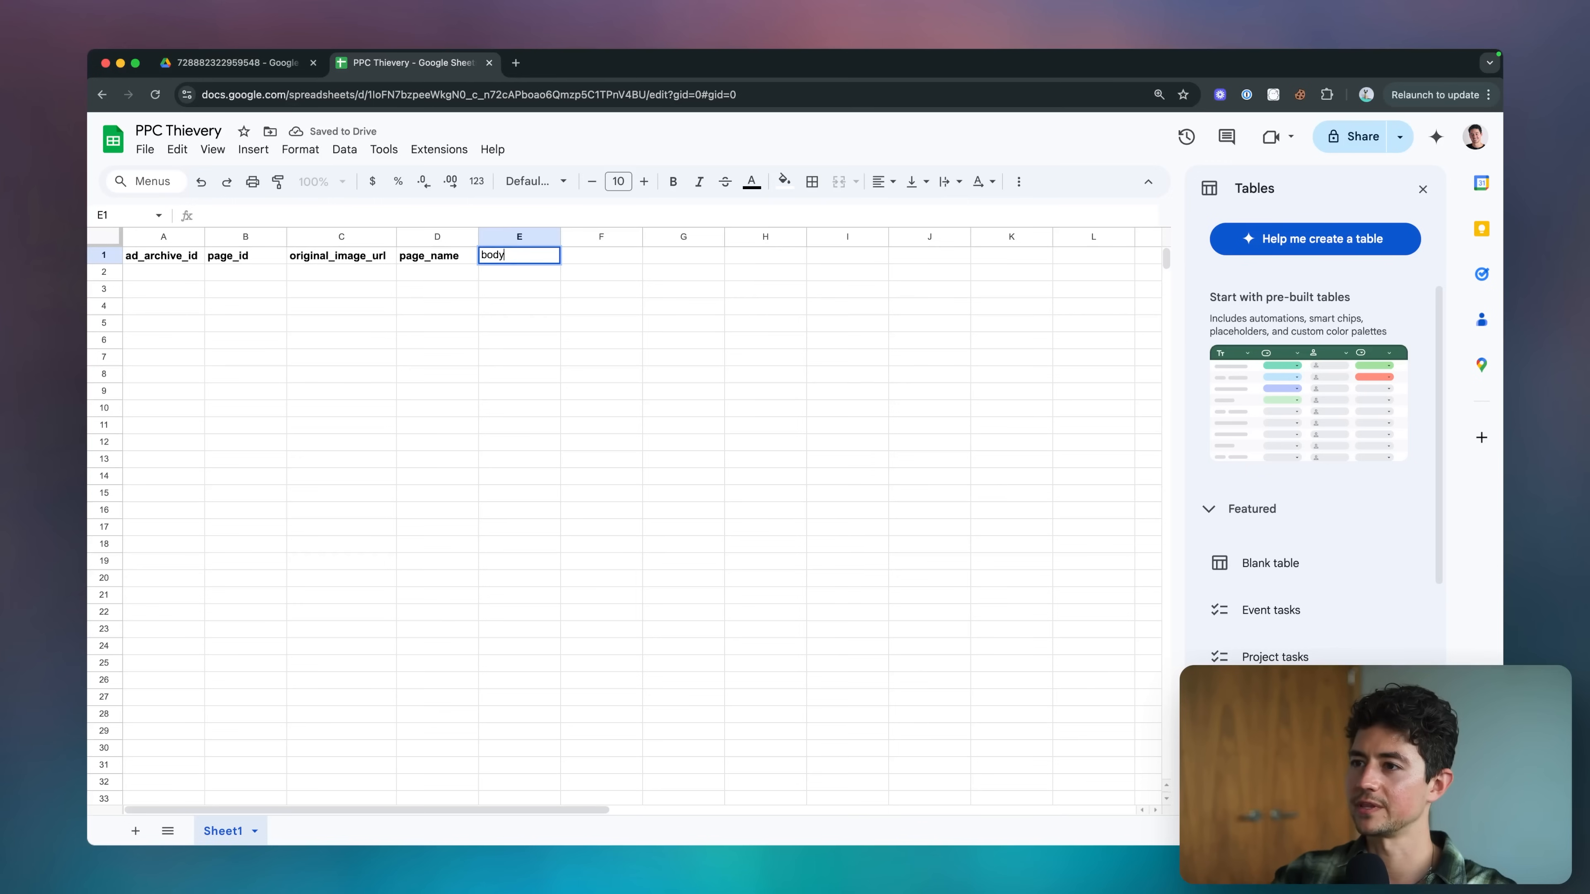
pyautogui.press('Return')
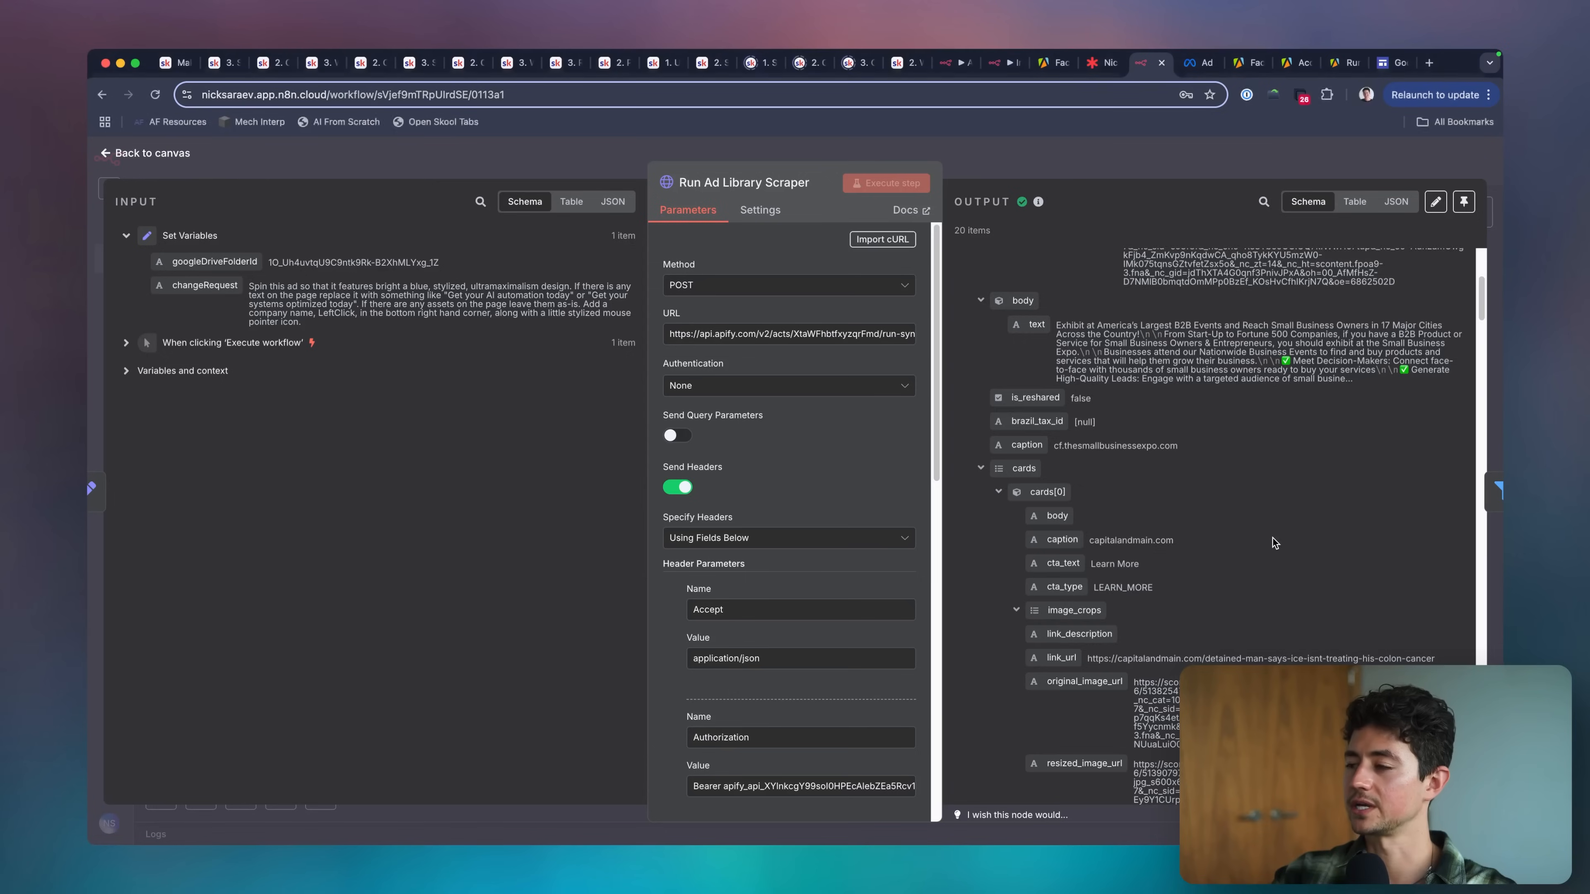
pyautogui.scroll(-3, 1272, 538)
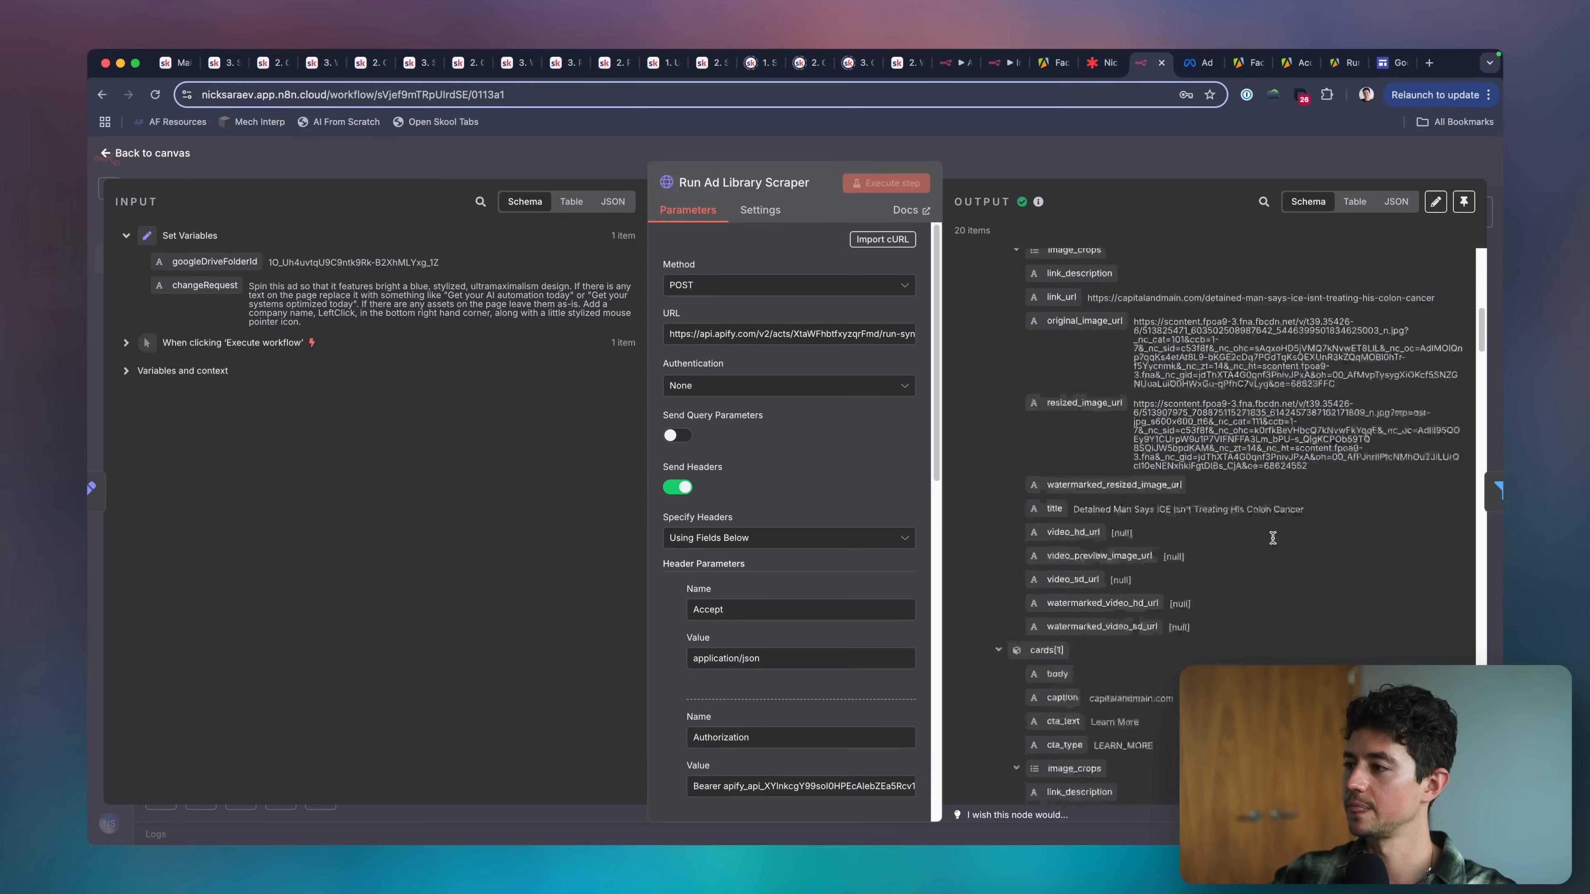
pyautogui.scroll(-3, 1272, 538)
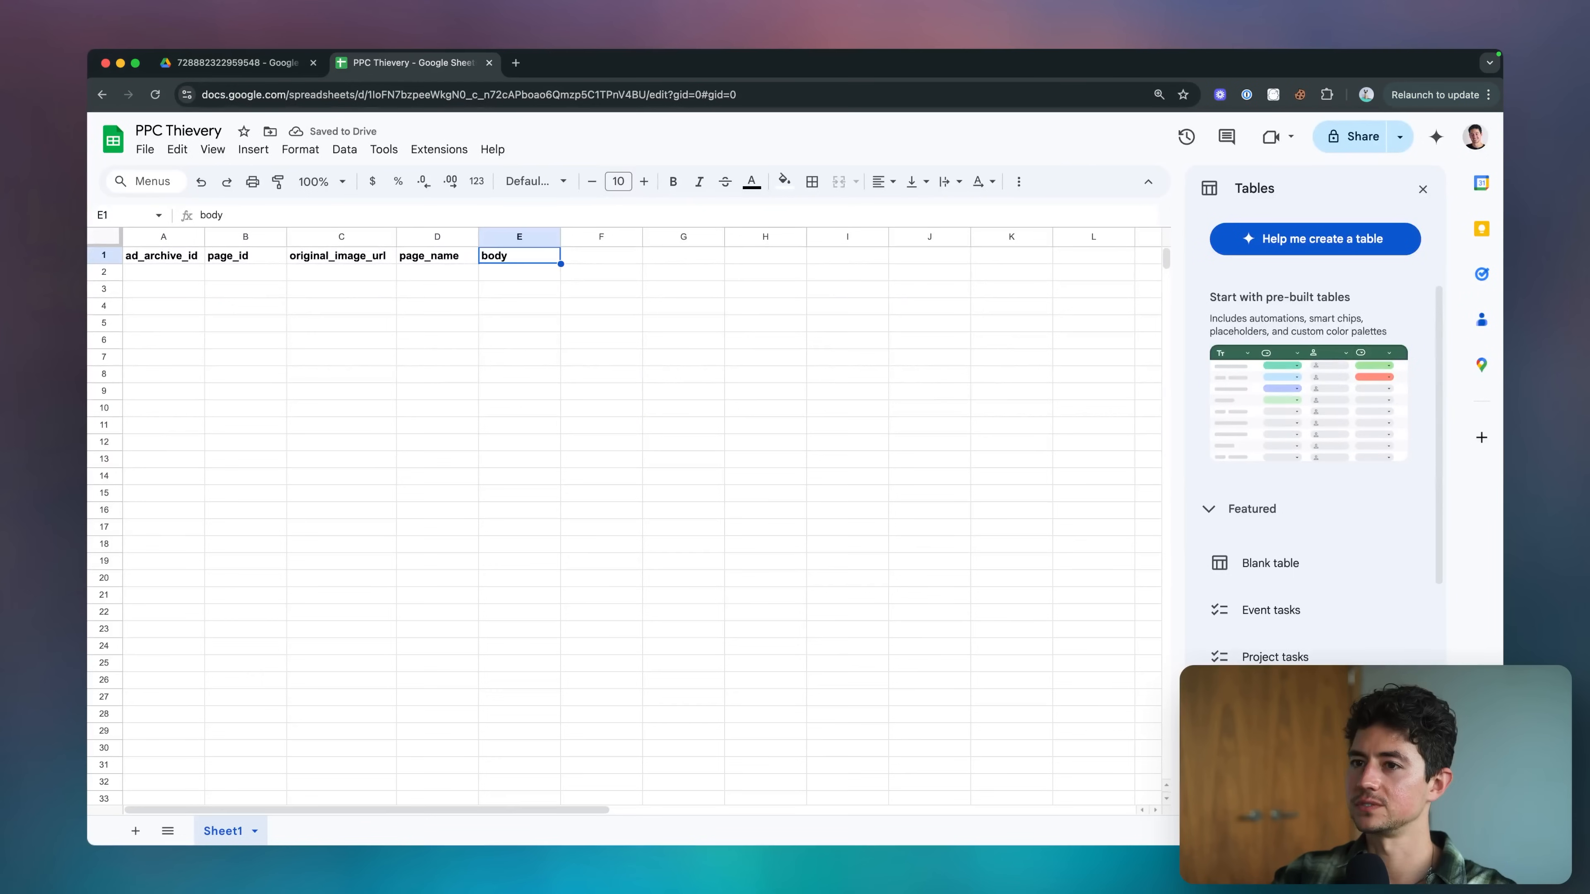
pyautogui.press('super+shift+Left')
pyautogui.press('Left')
pyautogui.press('Right')
pyautogui.press('Right')
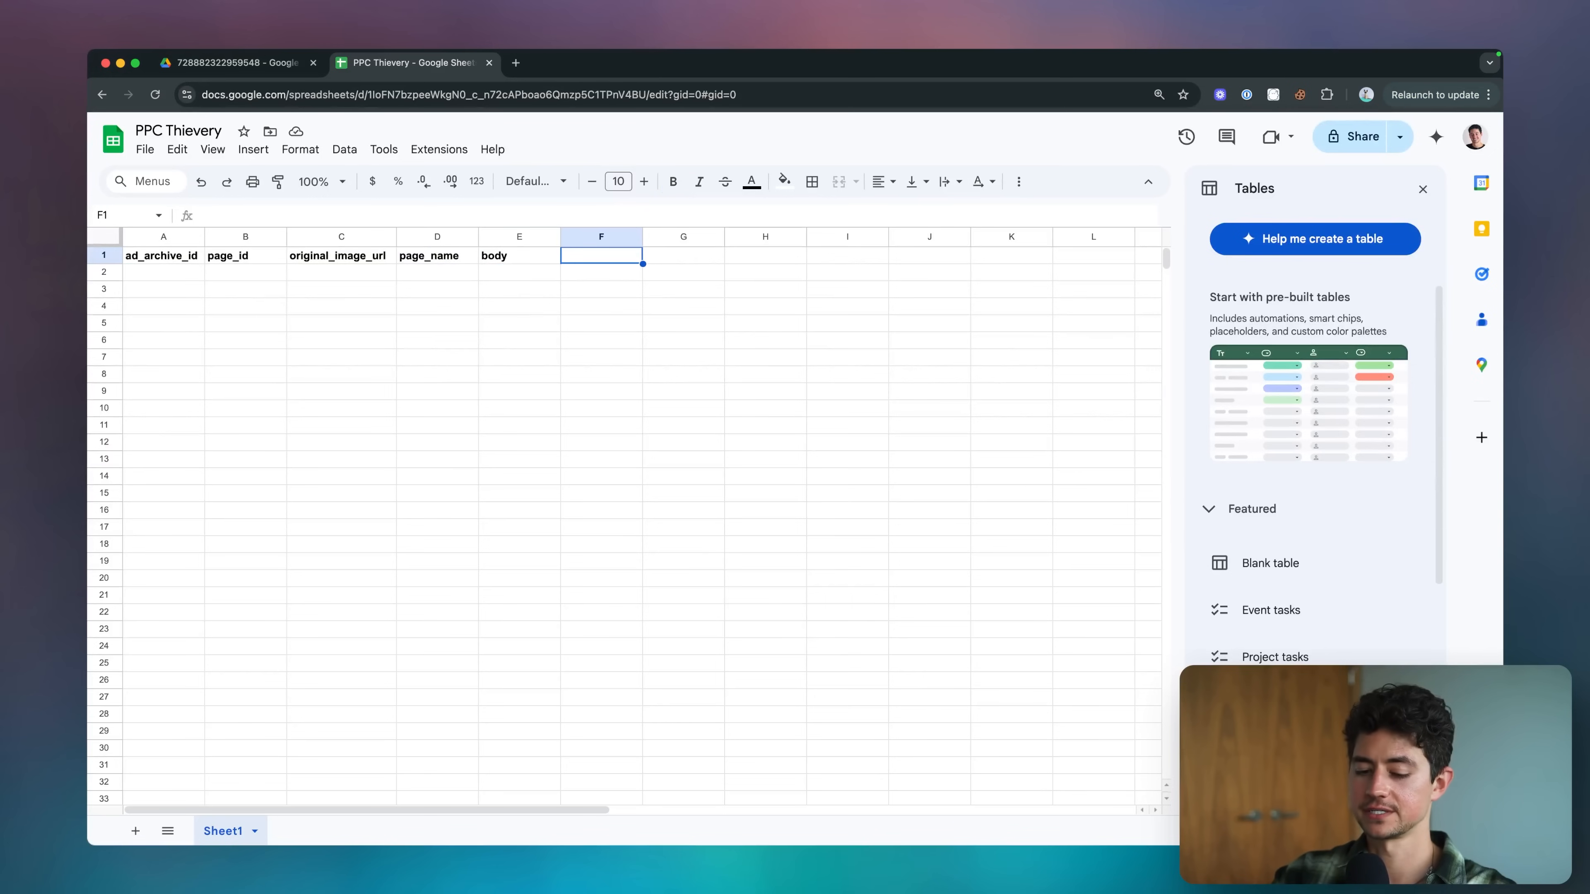
pyautogui.write('date-')
pyautogui.write('scraped')
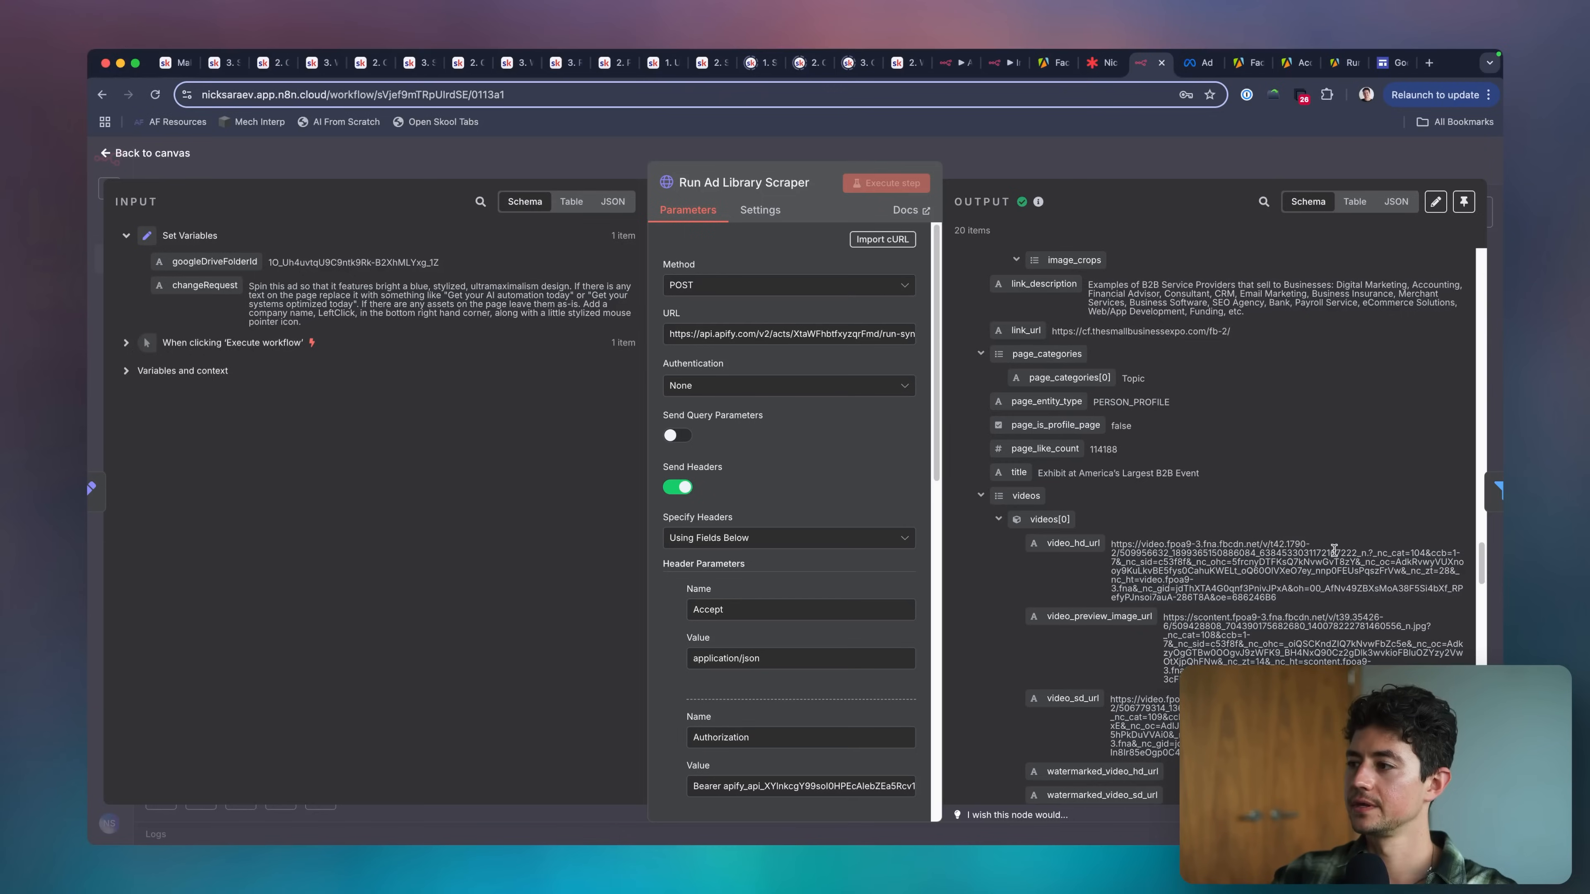
# Check the Run Ad Library Scraper output and the n8n workflow for further fields, and add the bold header asset_folder in G1.
pyautogui.scroll(-2, 1322, 566)
pyautogui.scroll(-10, 1323, 566)
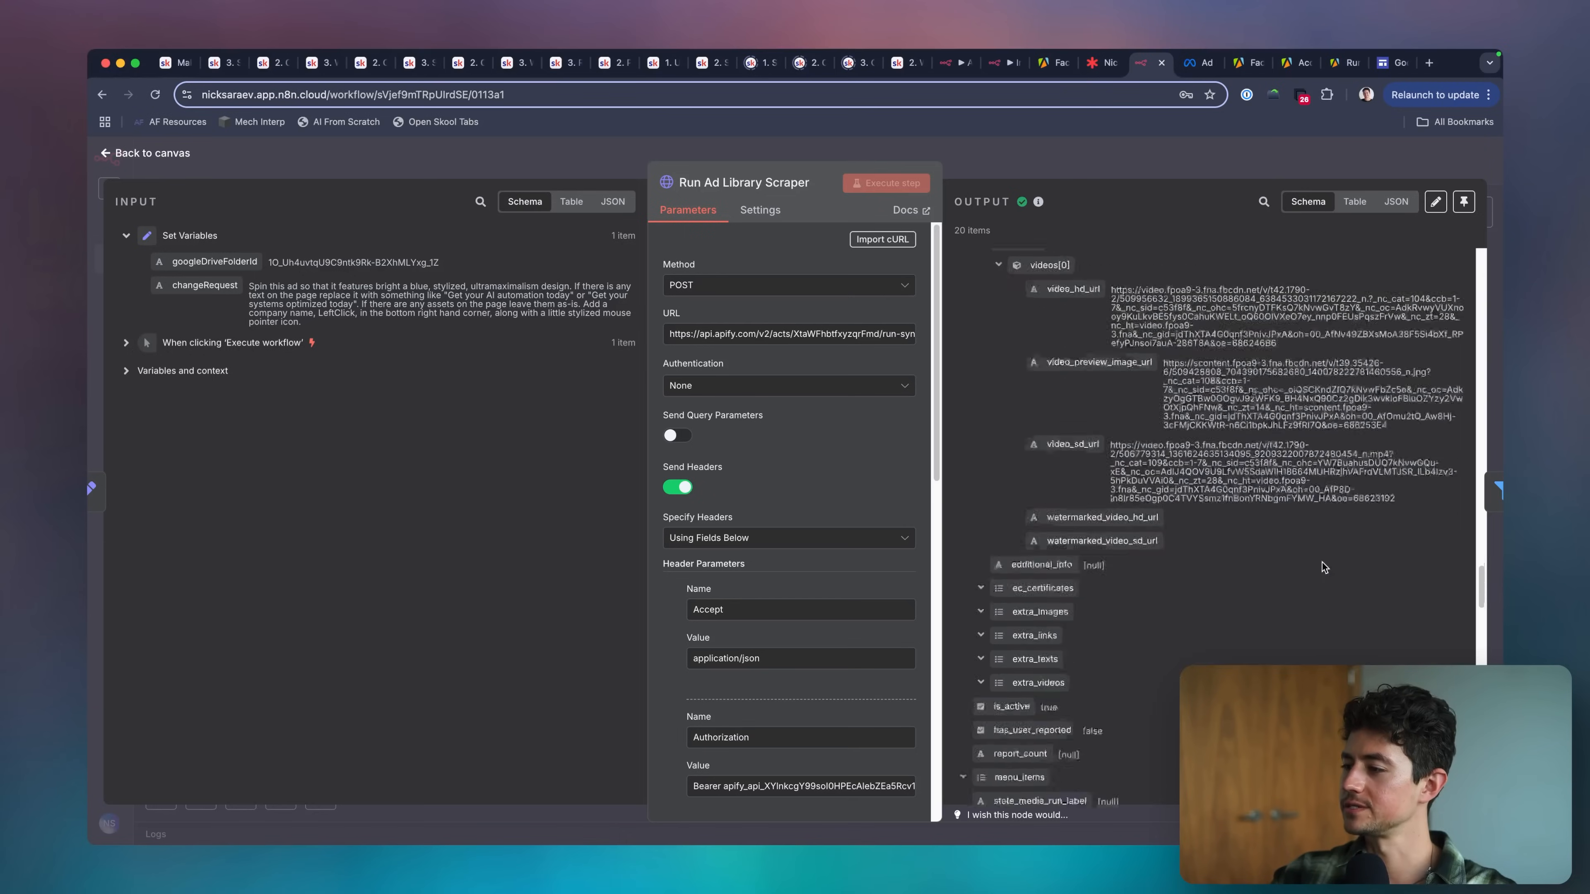
pyautogui.scroll(-10, 1321, 562)
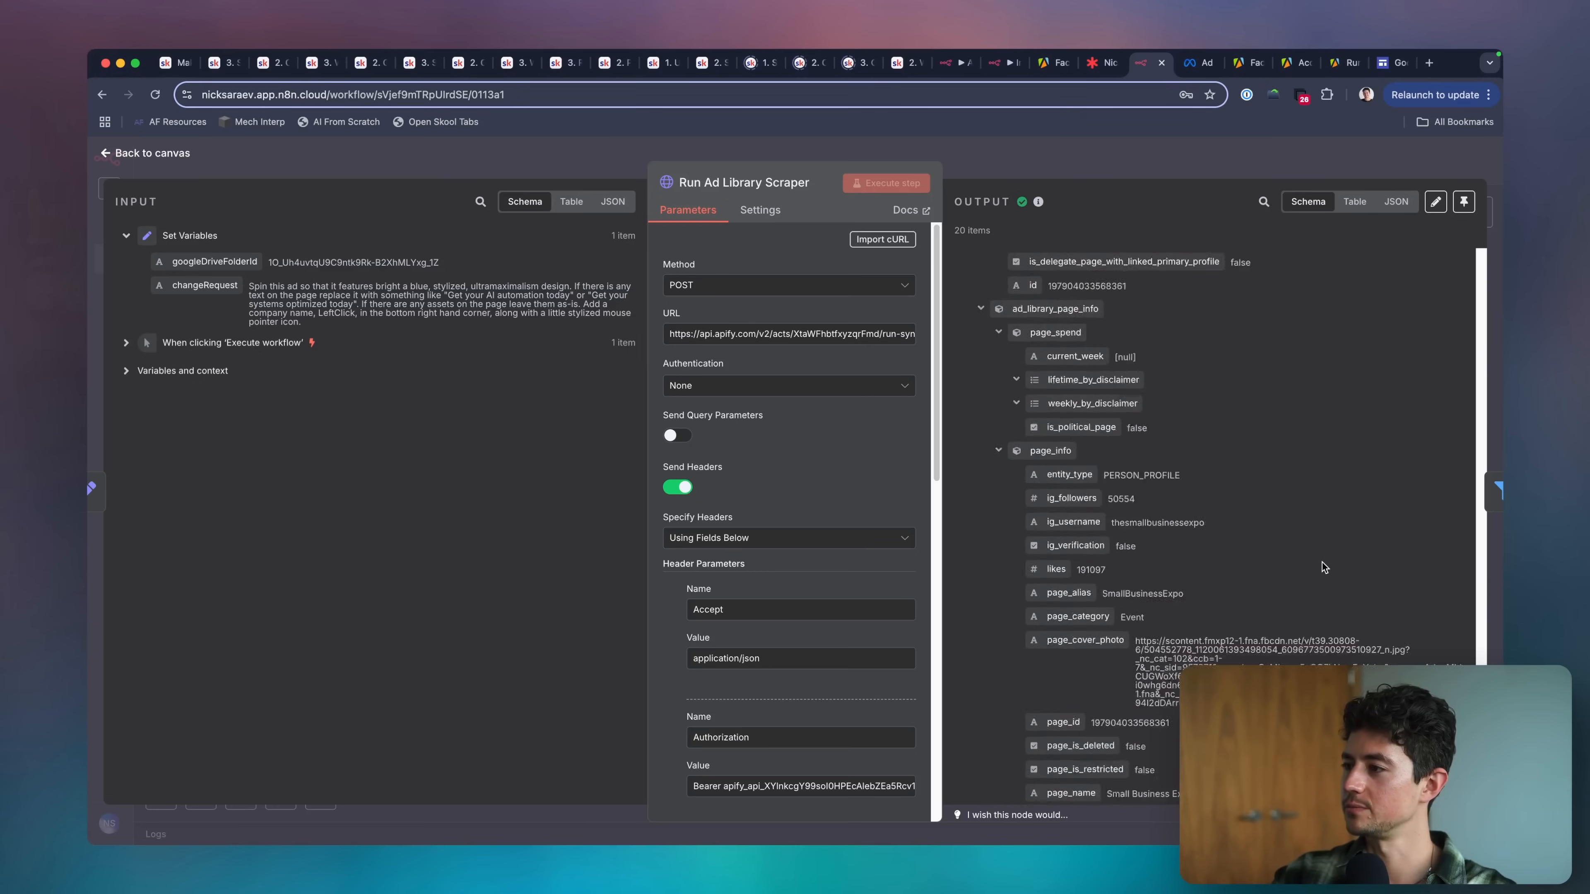
pyautogui.click(1144, 168)
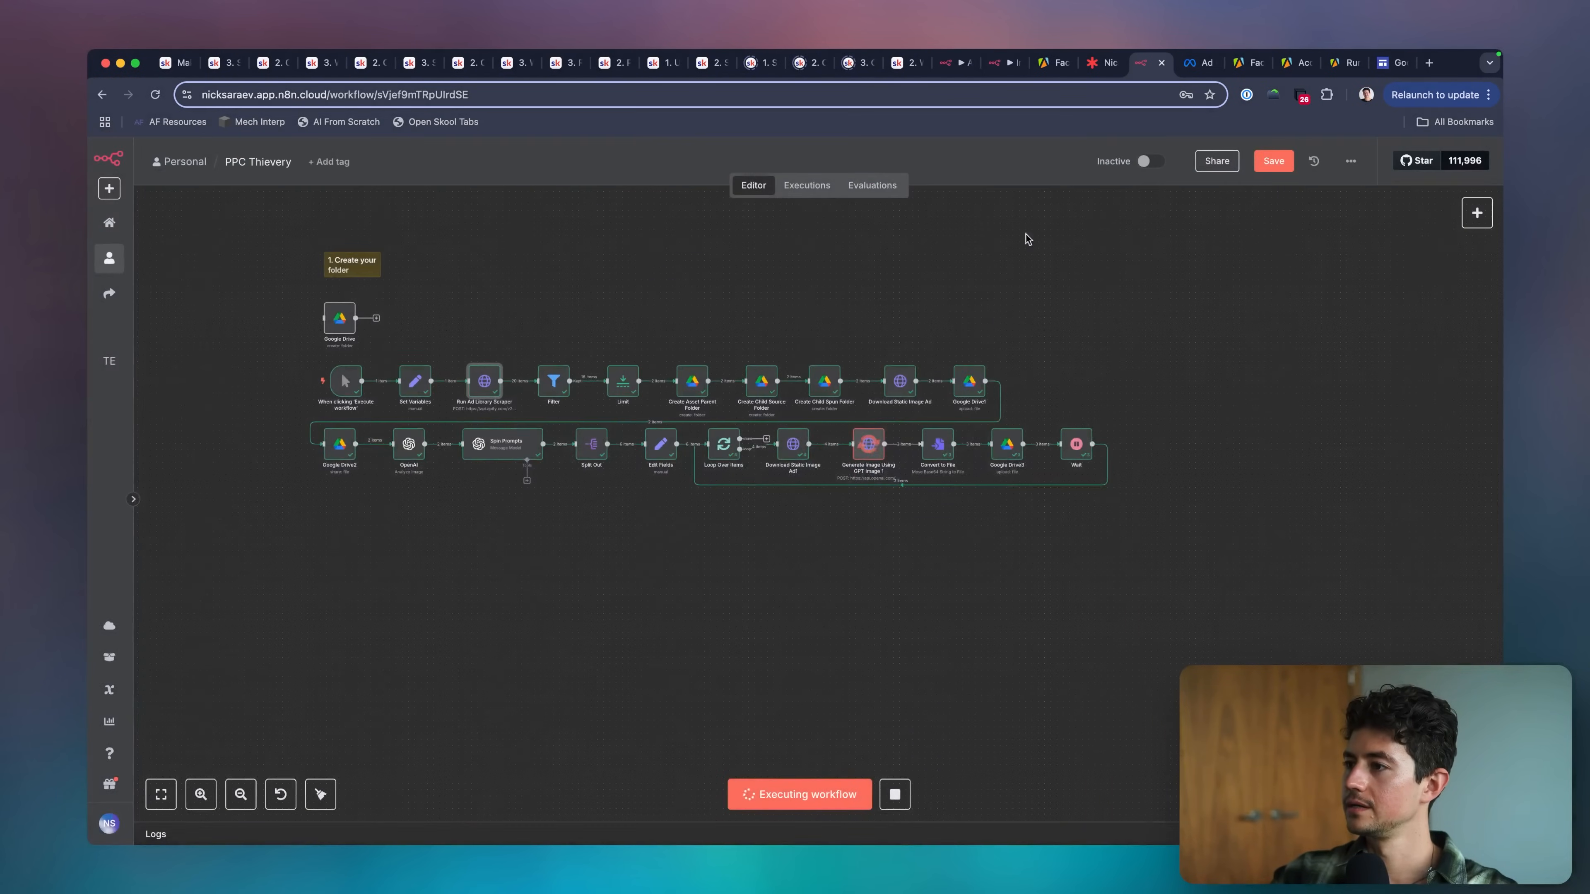
pyautogui.scroll(5, 939, 371)
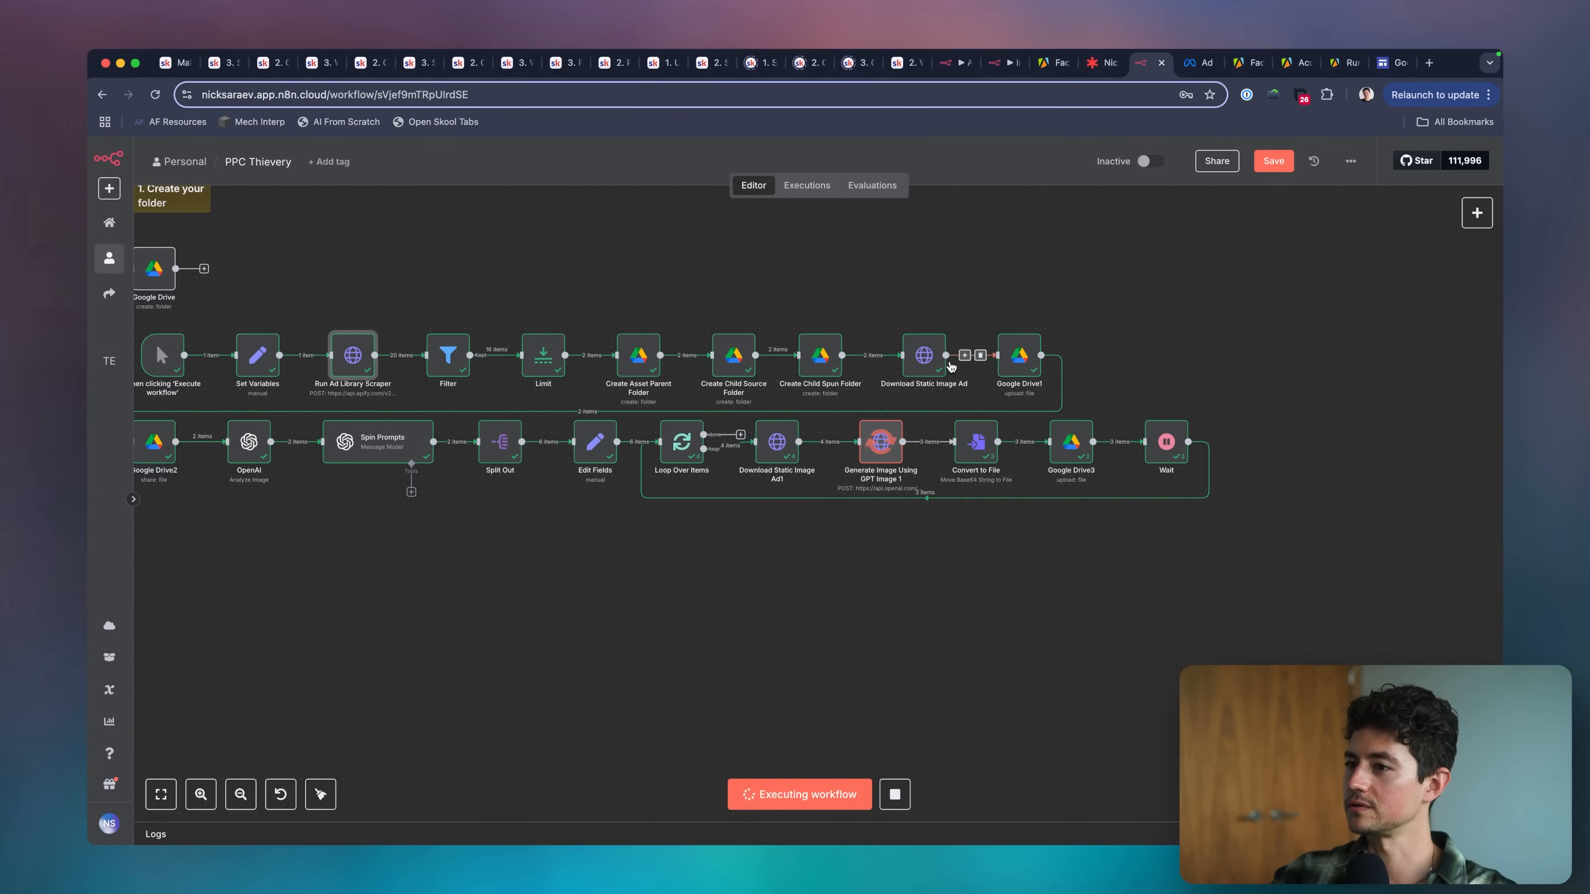
pyautogui.hscroll(-2, 881, 334)
pyautogui.scroll(1, 881, 329)
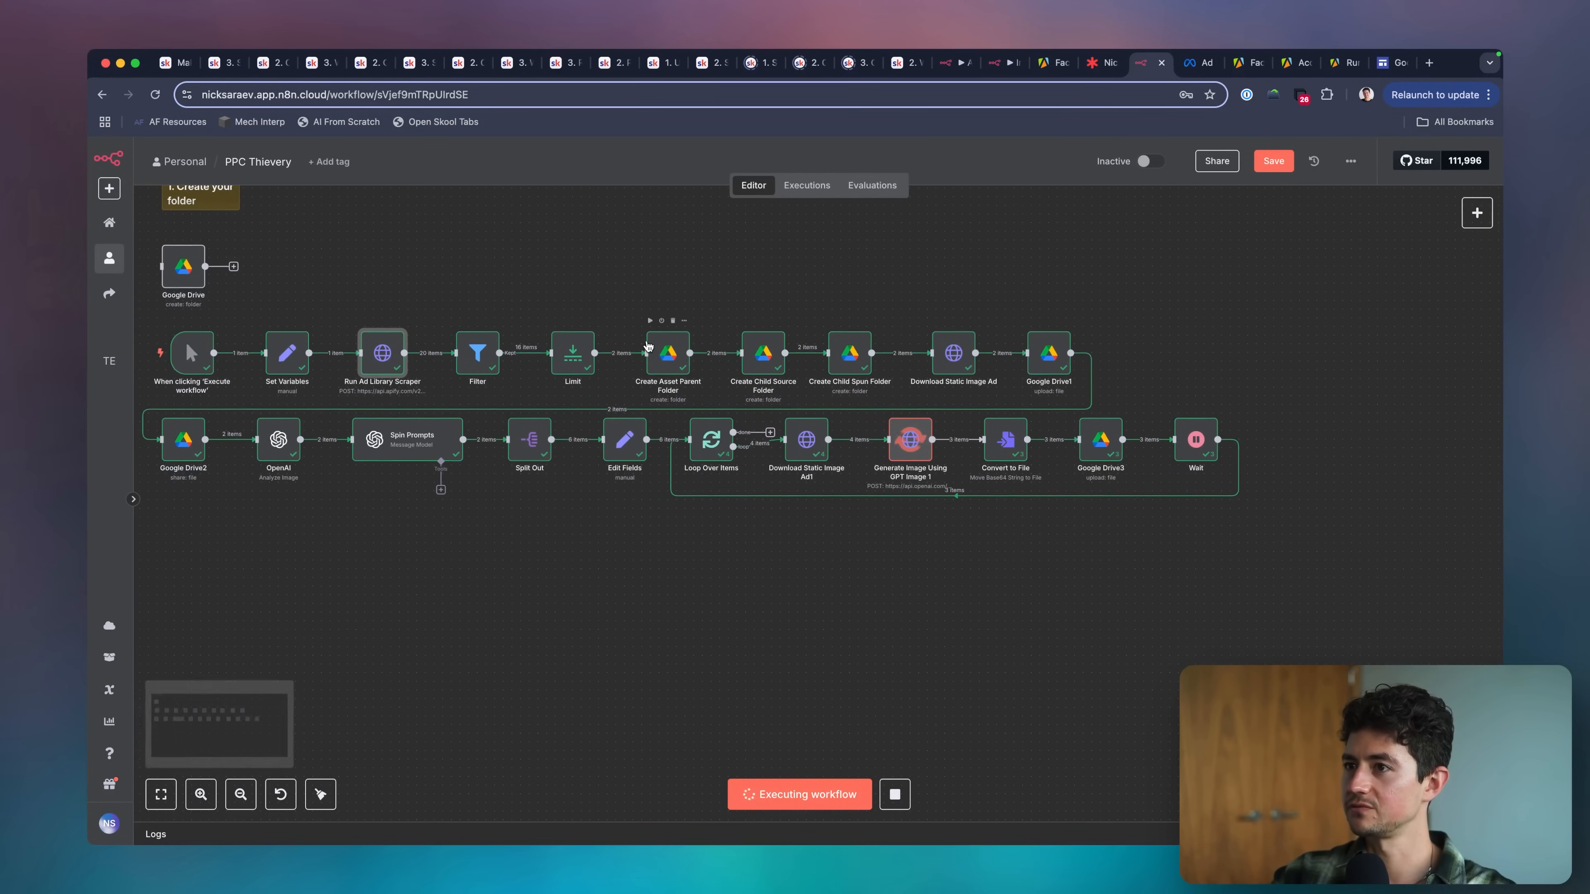
pyautogui.press('super+grave')
pyautogui.write('asset_folder')
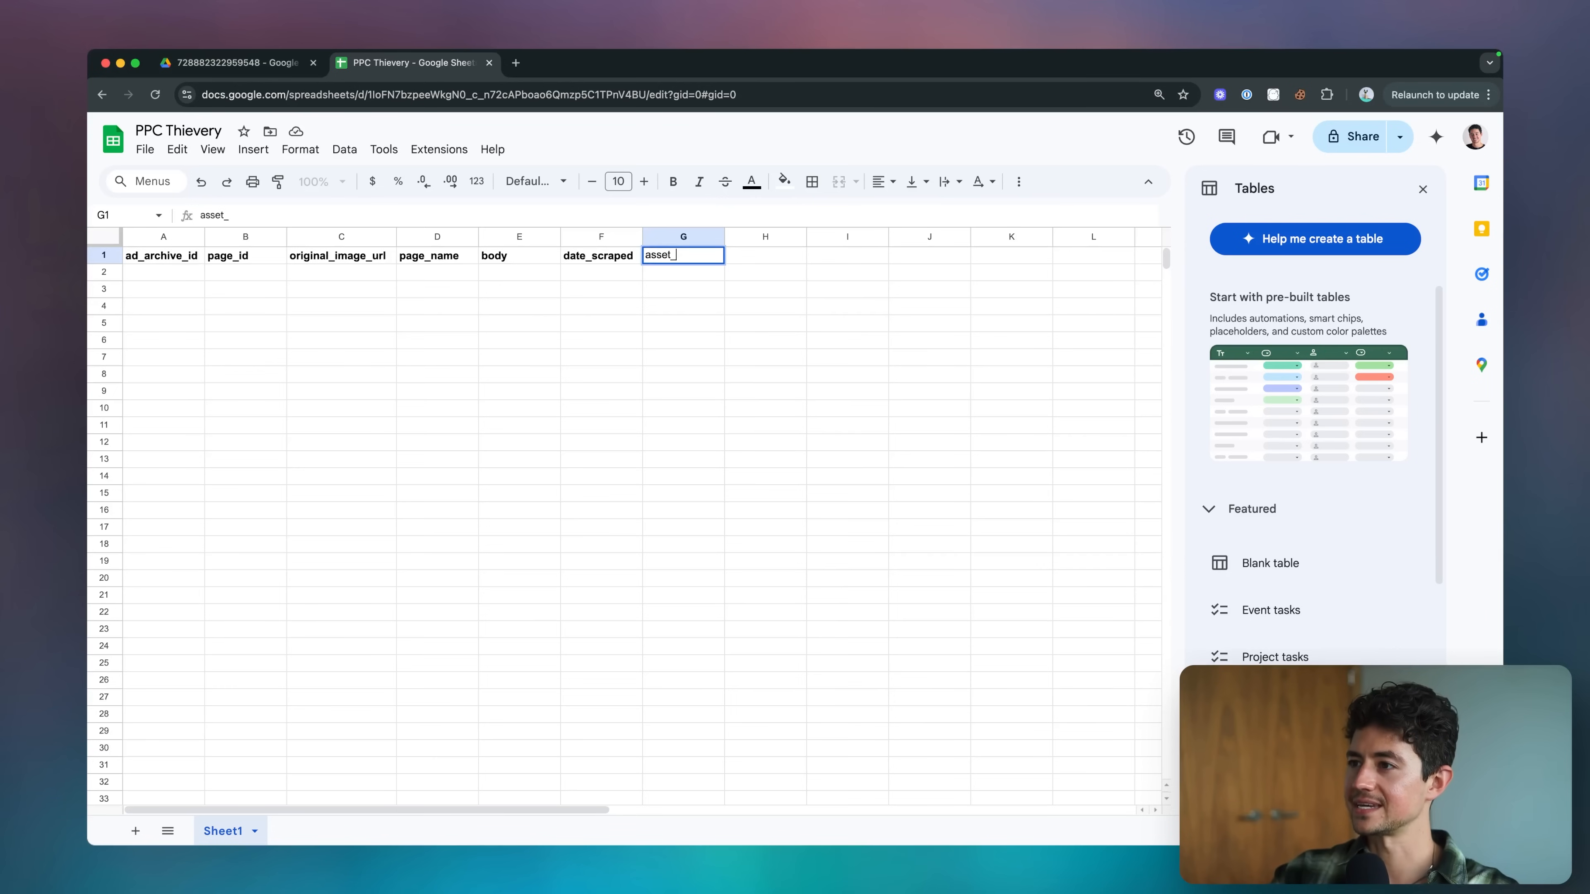
pyautogui.press('Return')
pyautogui.press('Up')
pyautogui.hotkey('ctrl', 'b')
# Check the folder nodes in the n8n workflow and add the bold header source_folder in H1 of the spreadsheet.
pyautogui.press('super+grave')
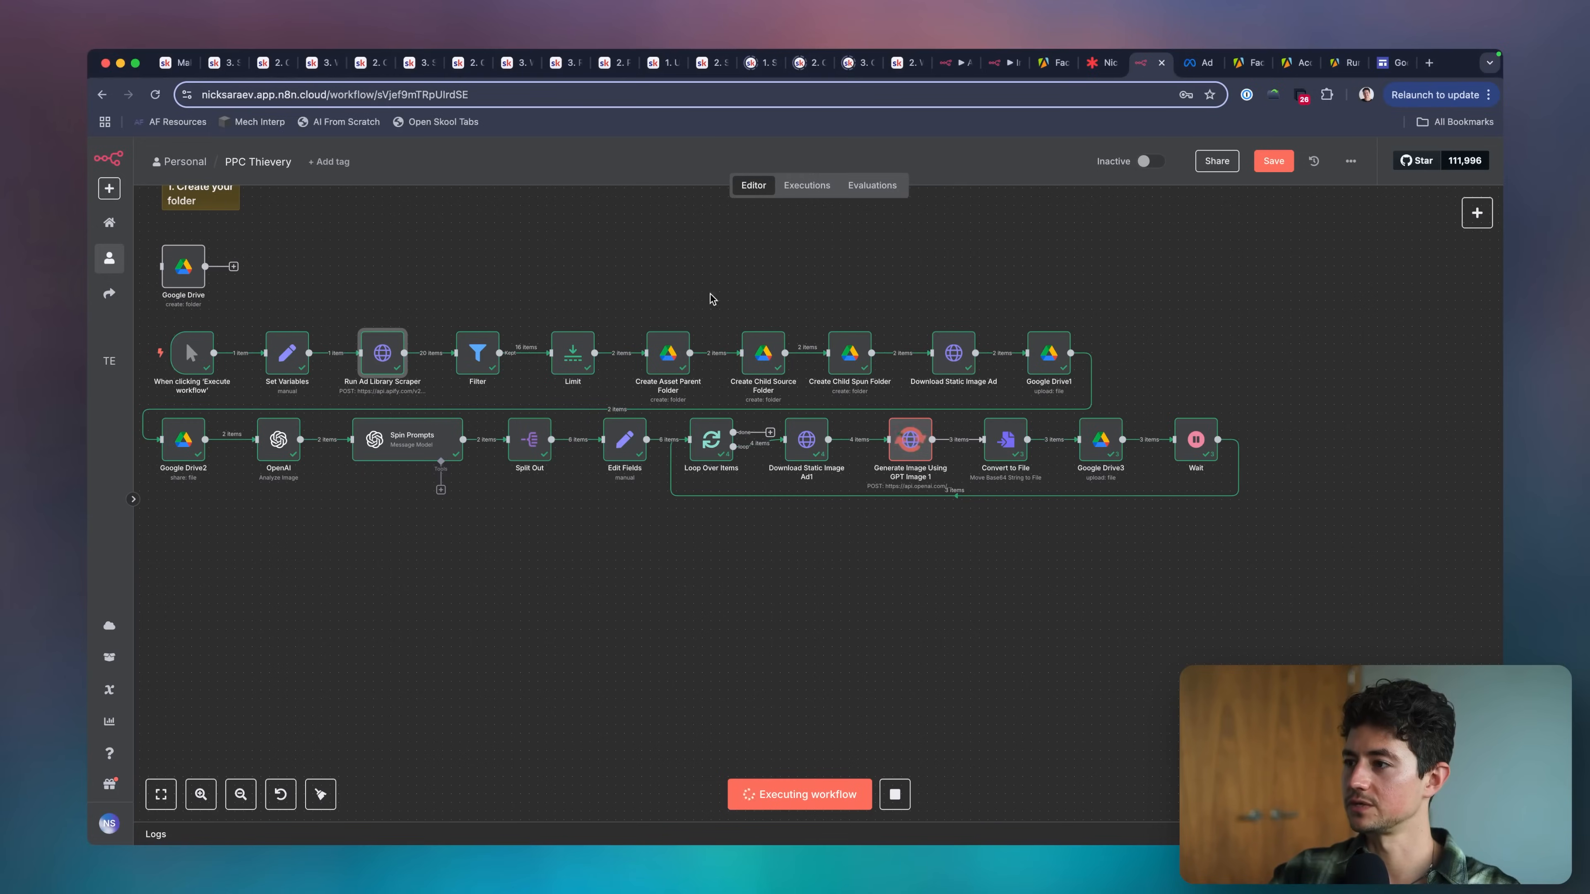
pyautogui.press('super+grave')
pyautogui.write('s')
pyautogui.press('Escape')
pyautogui.press('Right')
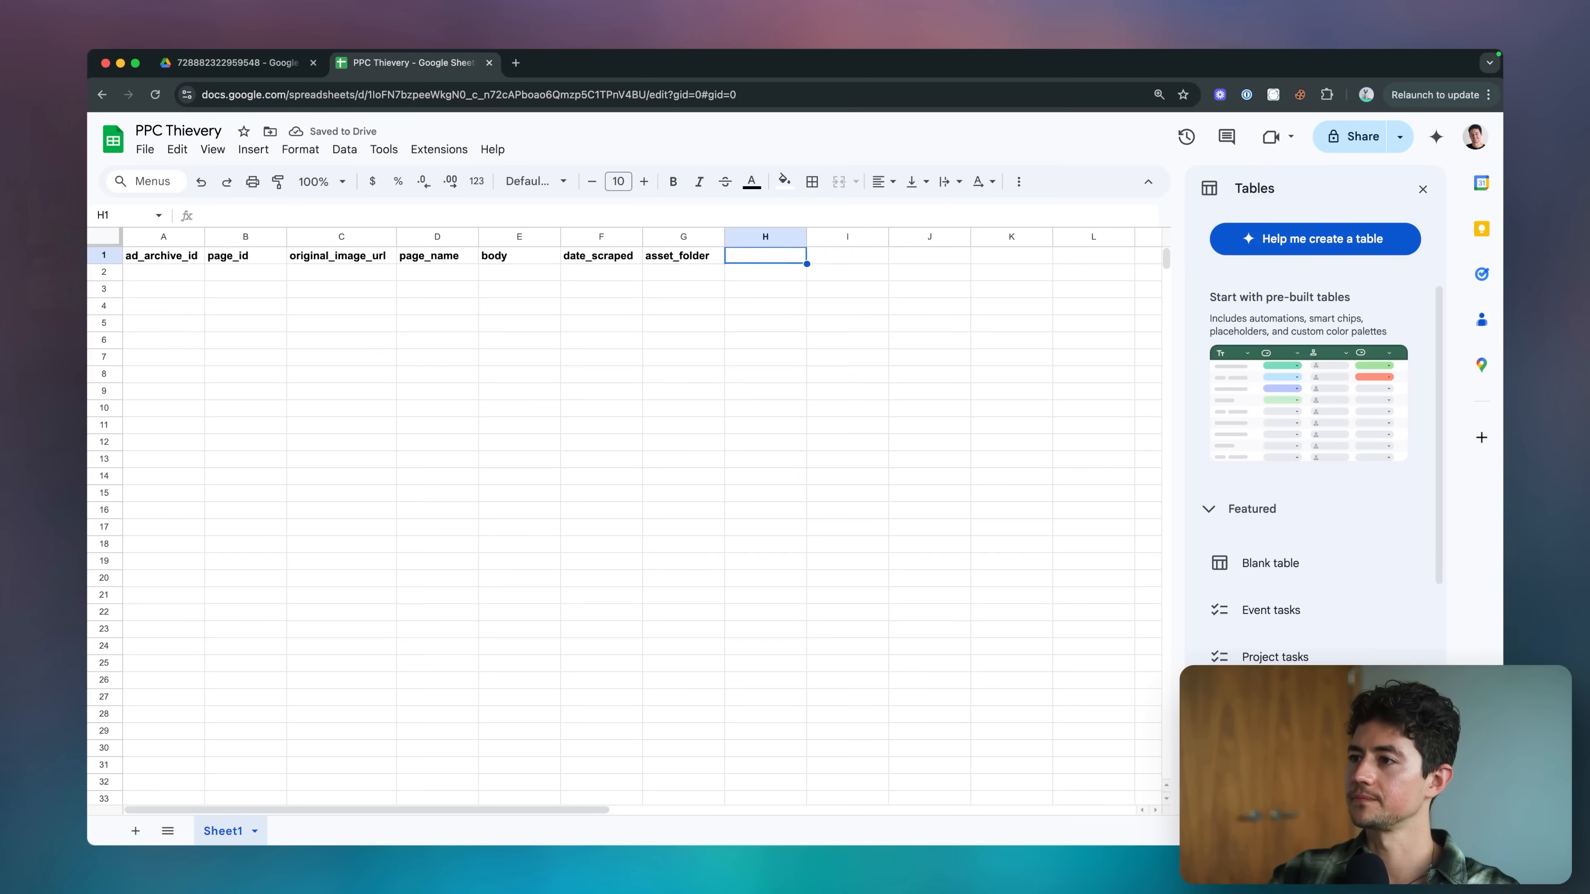
pyautogui.write('source_folder')
pyautogui.press('Return')
pyautogui.press('Up')
pyautogui.hotkey('ctrl', 'b')
pyautogui.press('Right')
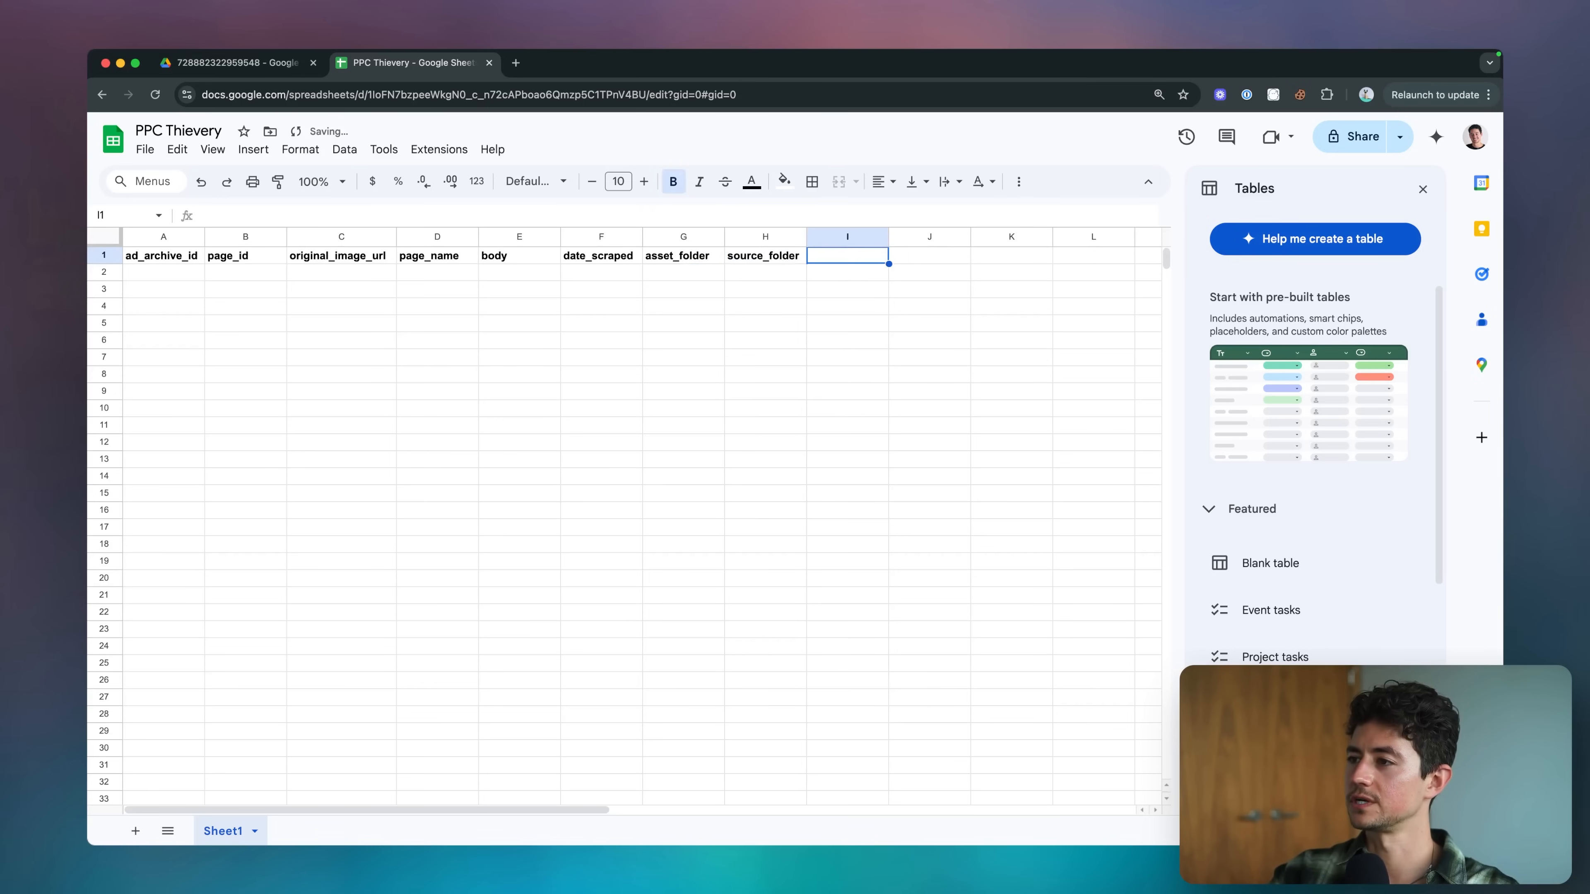
# Add the bold header spun_folder in I1.
pyautogui.press('super+grave')
pyautogui.press('super+grave')
pyautogui.write('spun_folder')
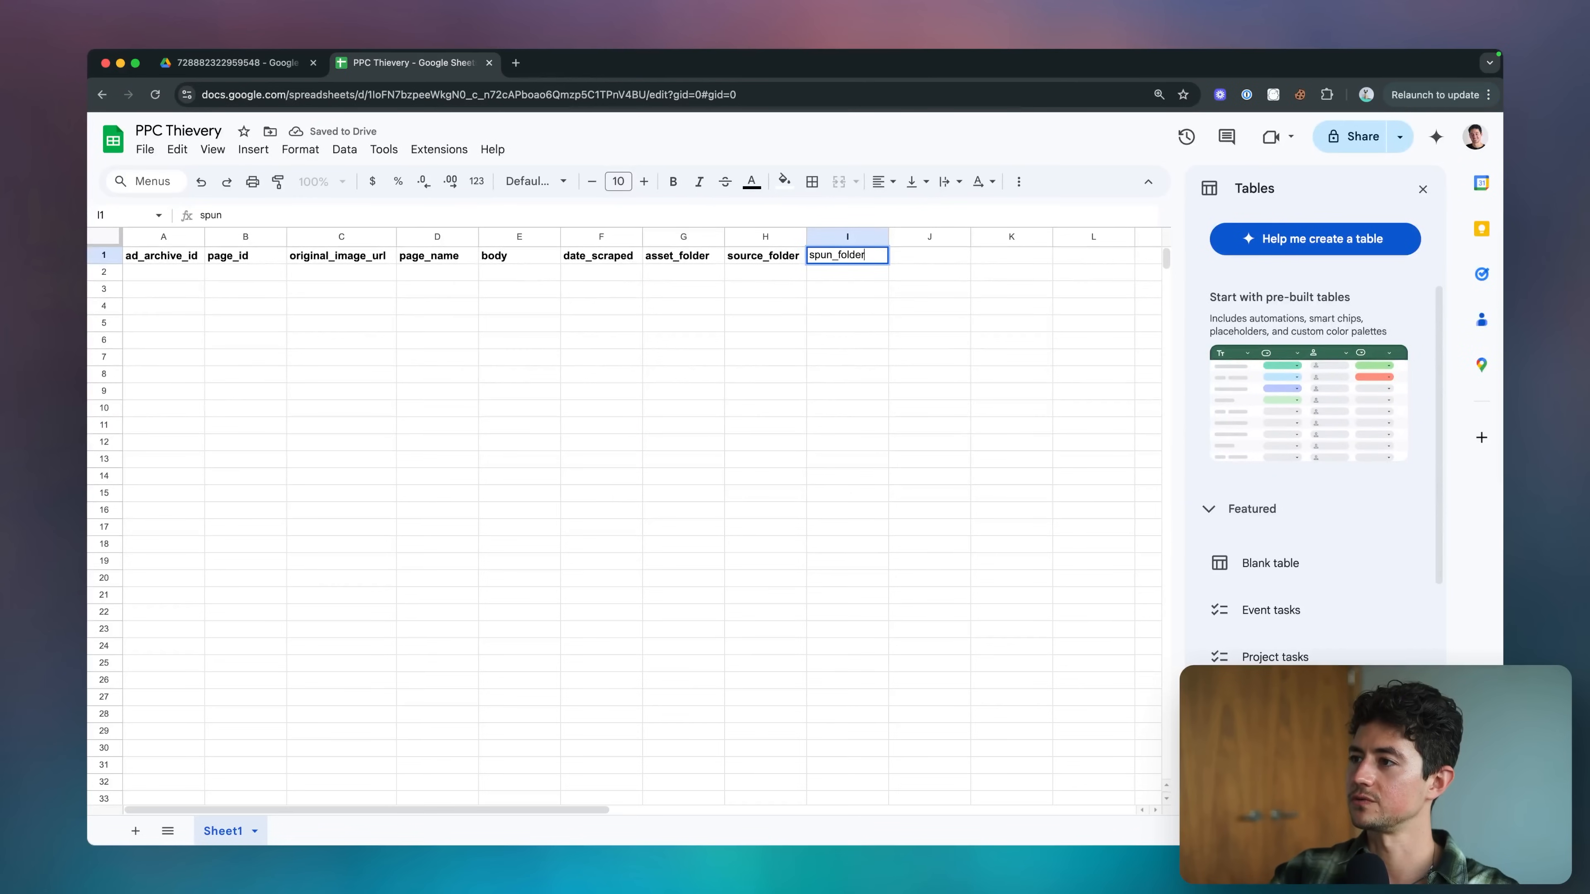
pyautogui.press('Return')
pyautogui.press('Up')
pyautogui.hotkey('ctrl', 'b')
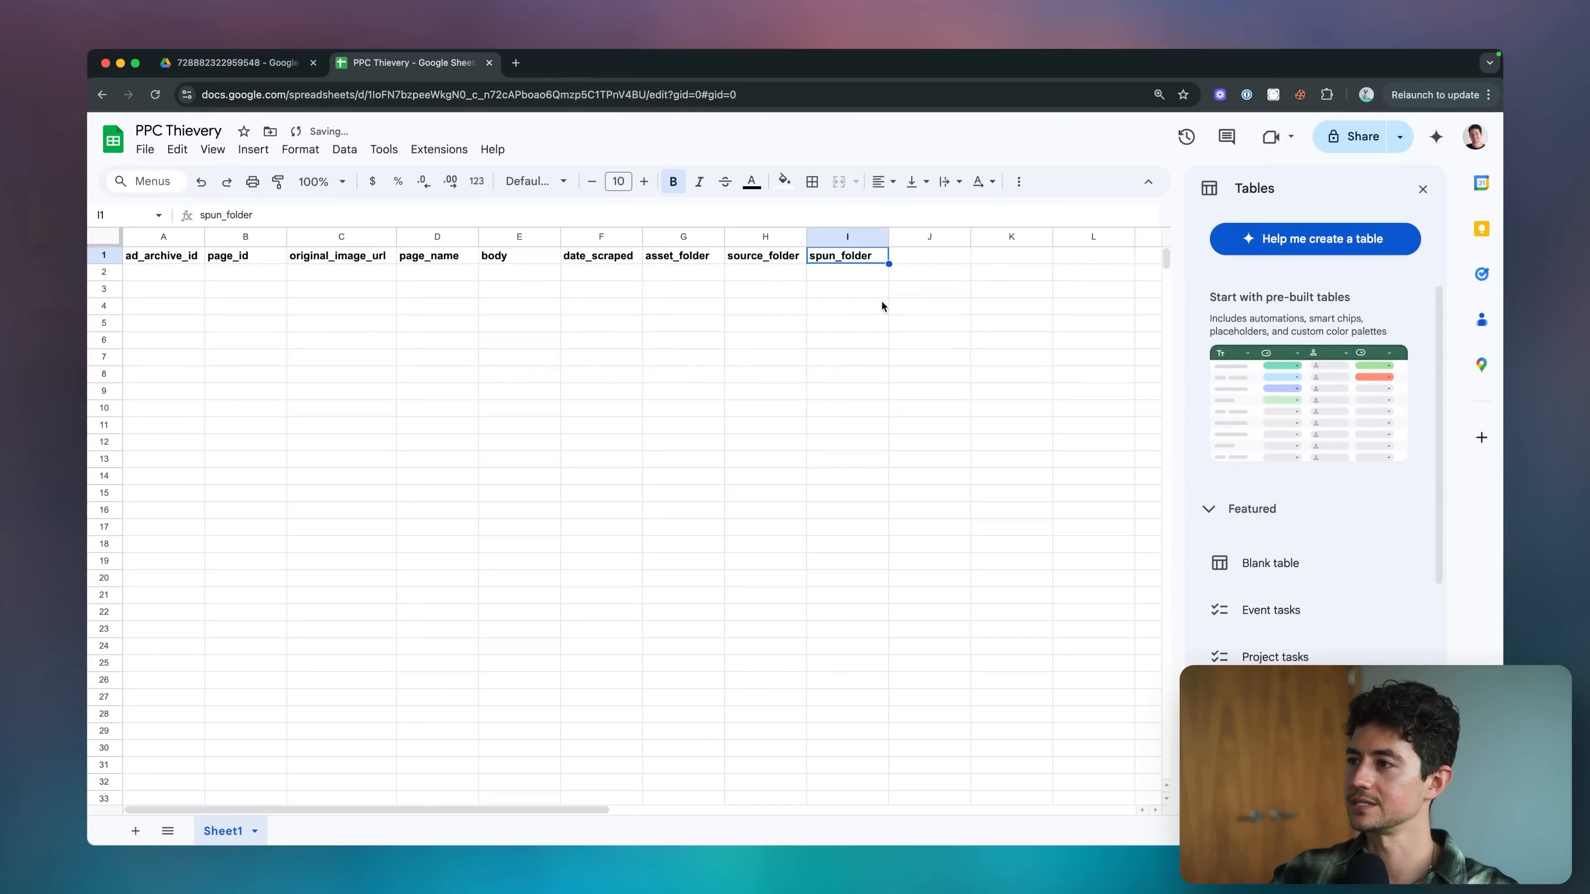
# Check the workflow in n8n and move the asset_folder, source_folder and spun_folder headers to I1:K1.
pyautogui.press('super+grave')
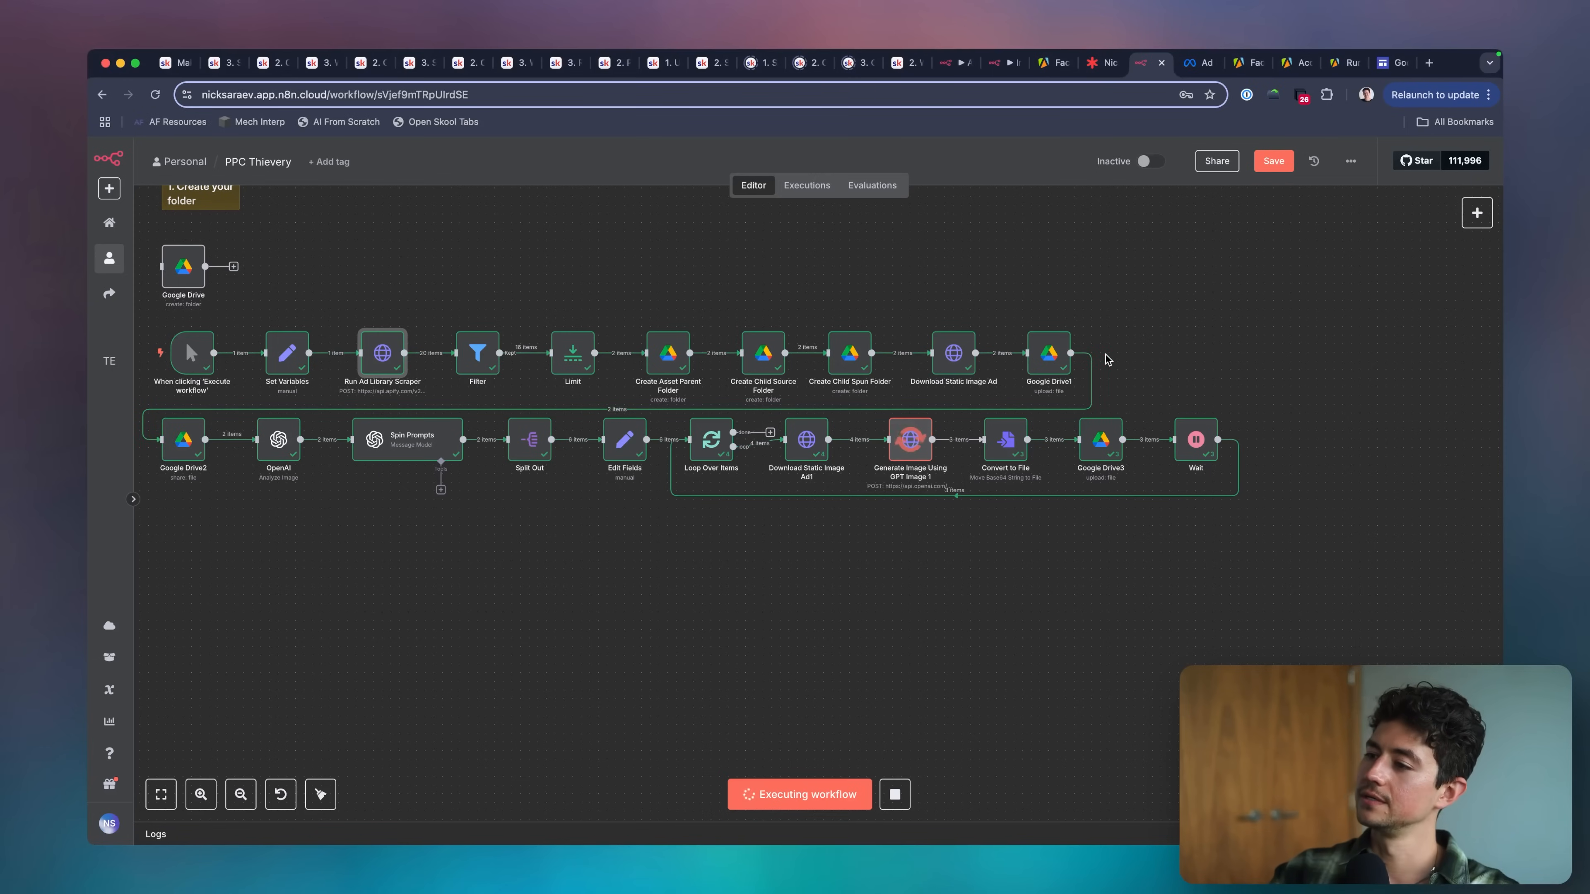
pyautogui.hscroll(-5, 1108, 360)
pyautogui.press('super+grave')
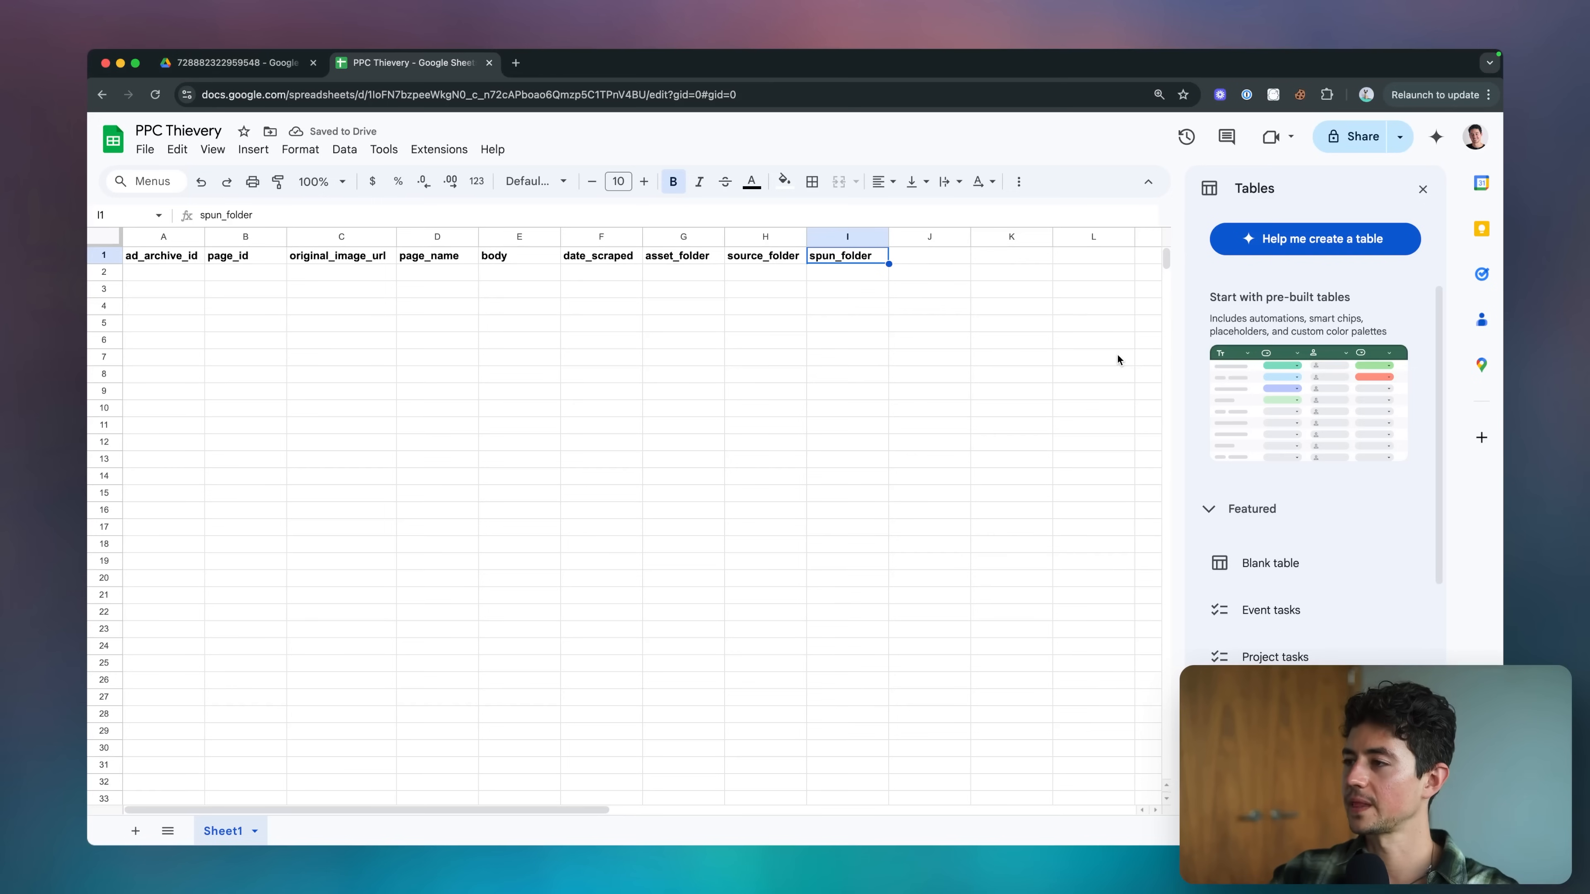
pyautogui.click(690, 258)
pyautogui.press('super+shift+Right')
pyautogui.press('super+x')
pyautogui.press('Right')
pyautogui.press('Right')
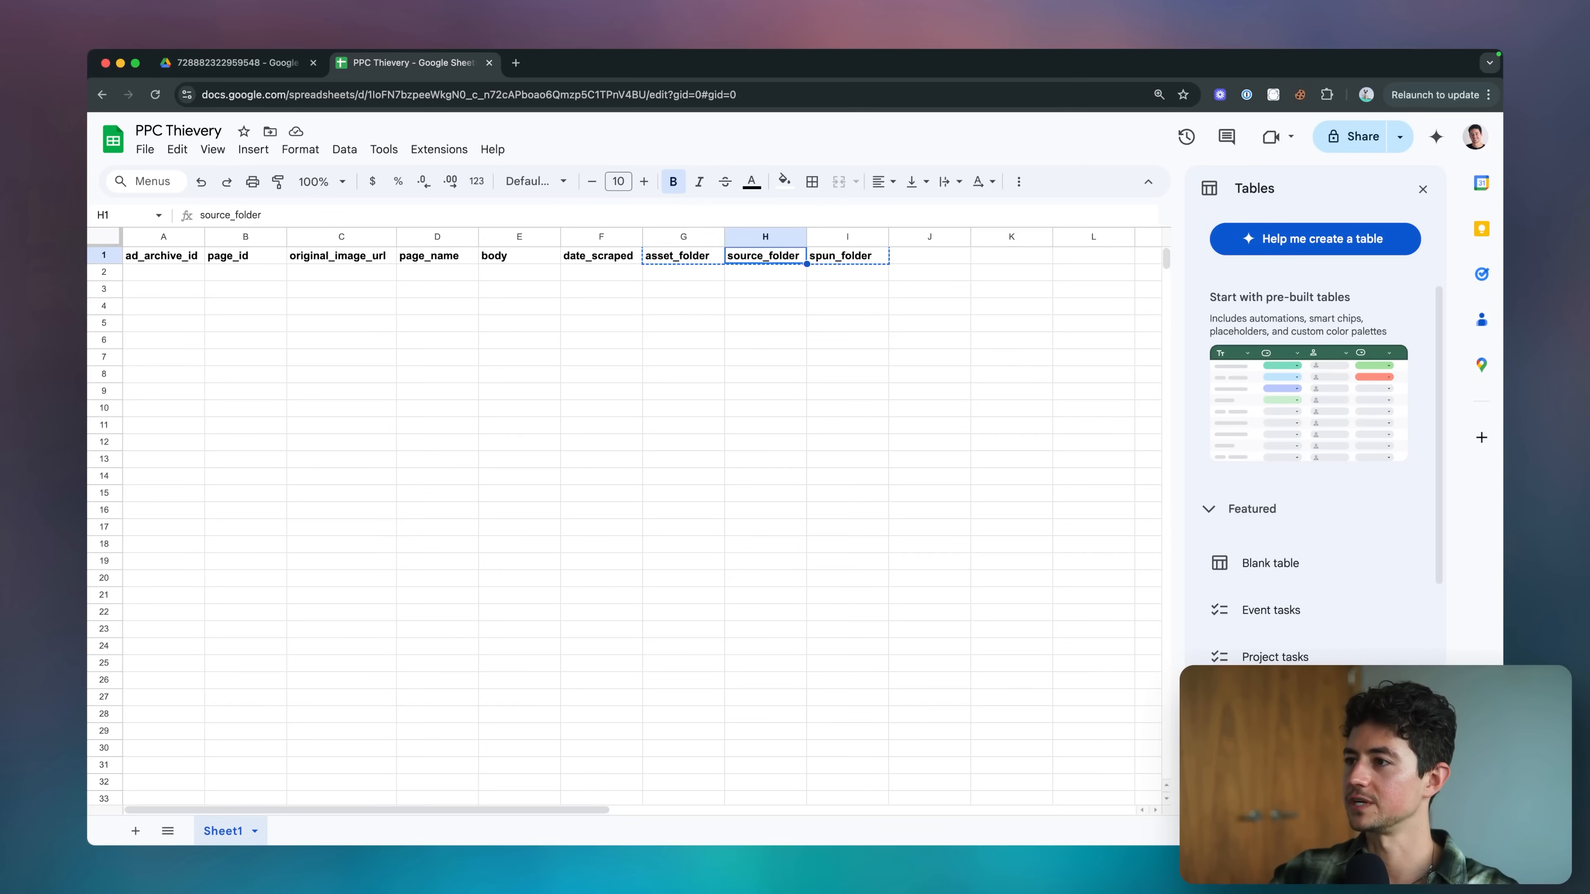
pyautogui.press('super+v')
# Add the bold header spun_prompts in G1.
pyautogui.press('Left')
pyautogui.press('Left')
pyautogui.write('s')
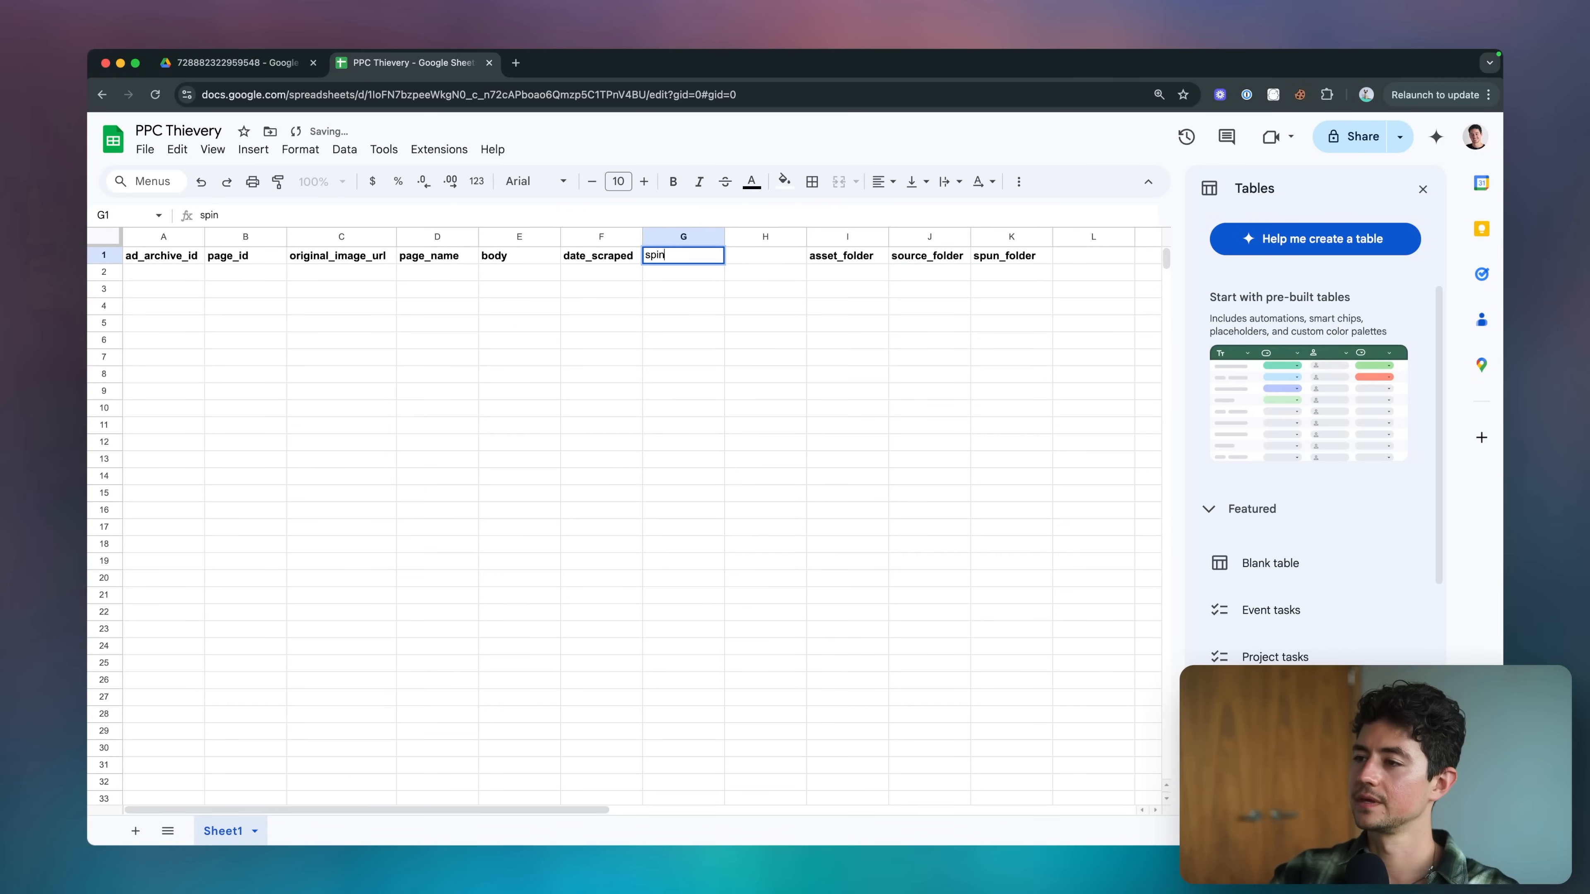
pyautogui.write('pin_prompt')
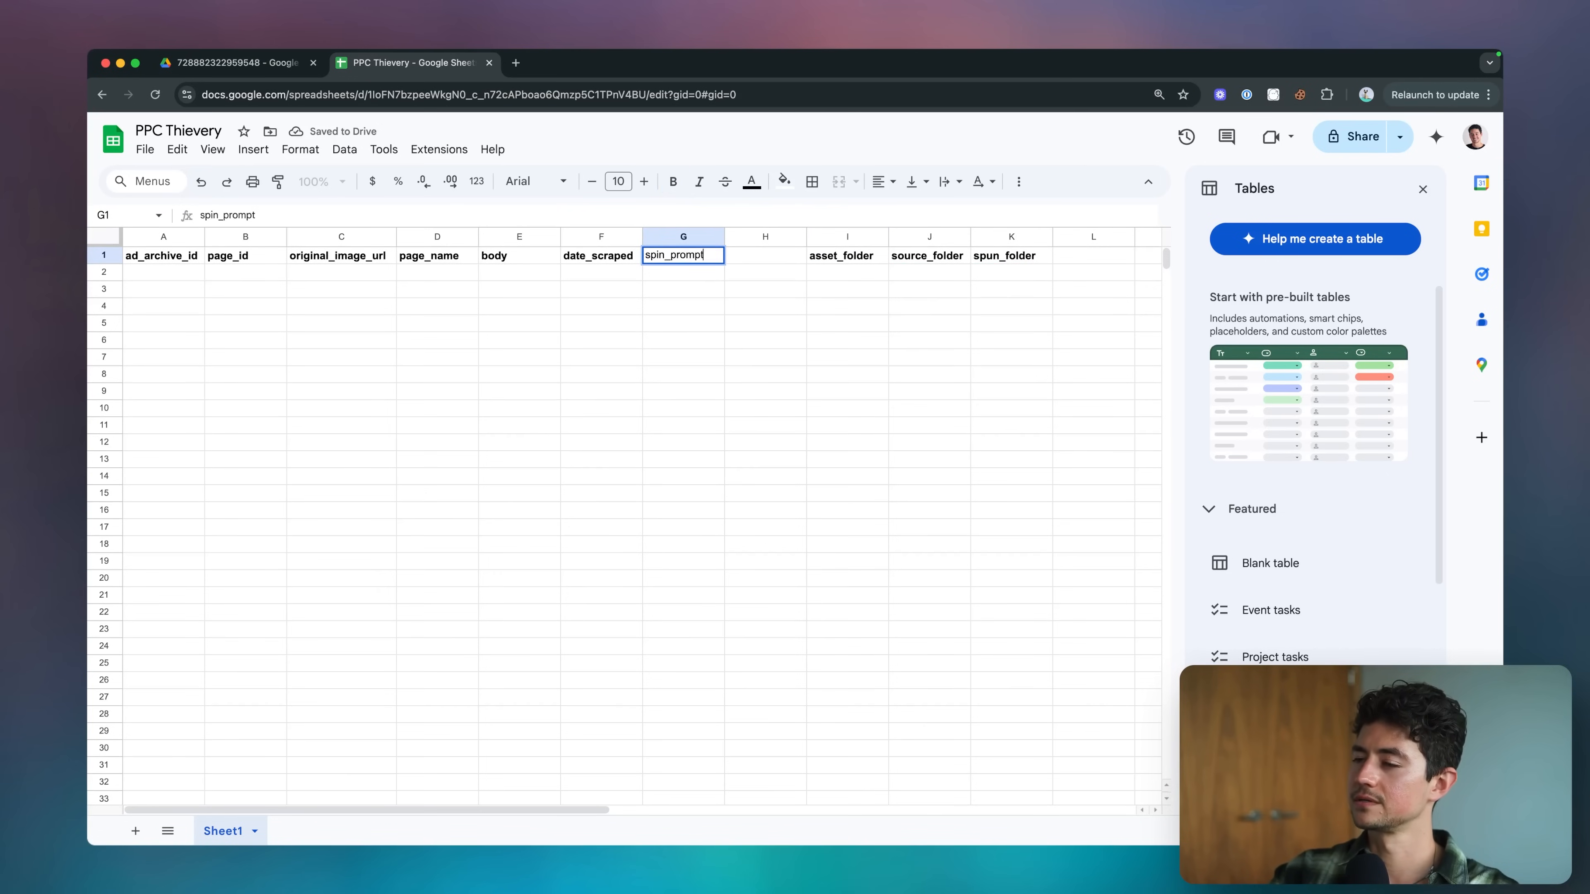
pyautogui.press('BackSpace')
pyautogui.press('BackSpace')
pyautogui.press('BackSpace')
pyautogui.press('BackSpace')
pyautogui.press('BackSpace')
pyautogui.press('BackSpace')
pyautogui.press('BackSpace')
pyautogui.press('BackSpace')
pyautogui.press('BackSpace')
pyautogui.write('un_prompts')
pyautogui.press('Return')
pyautogui.press('Up')
pyautogui.press('super+b')
pyautogui.press('Right')
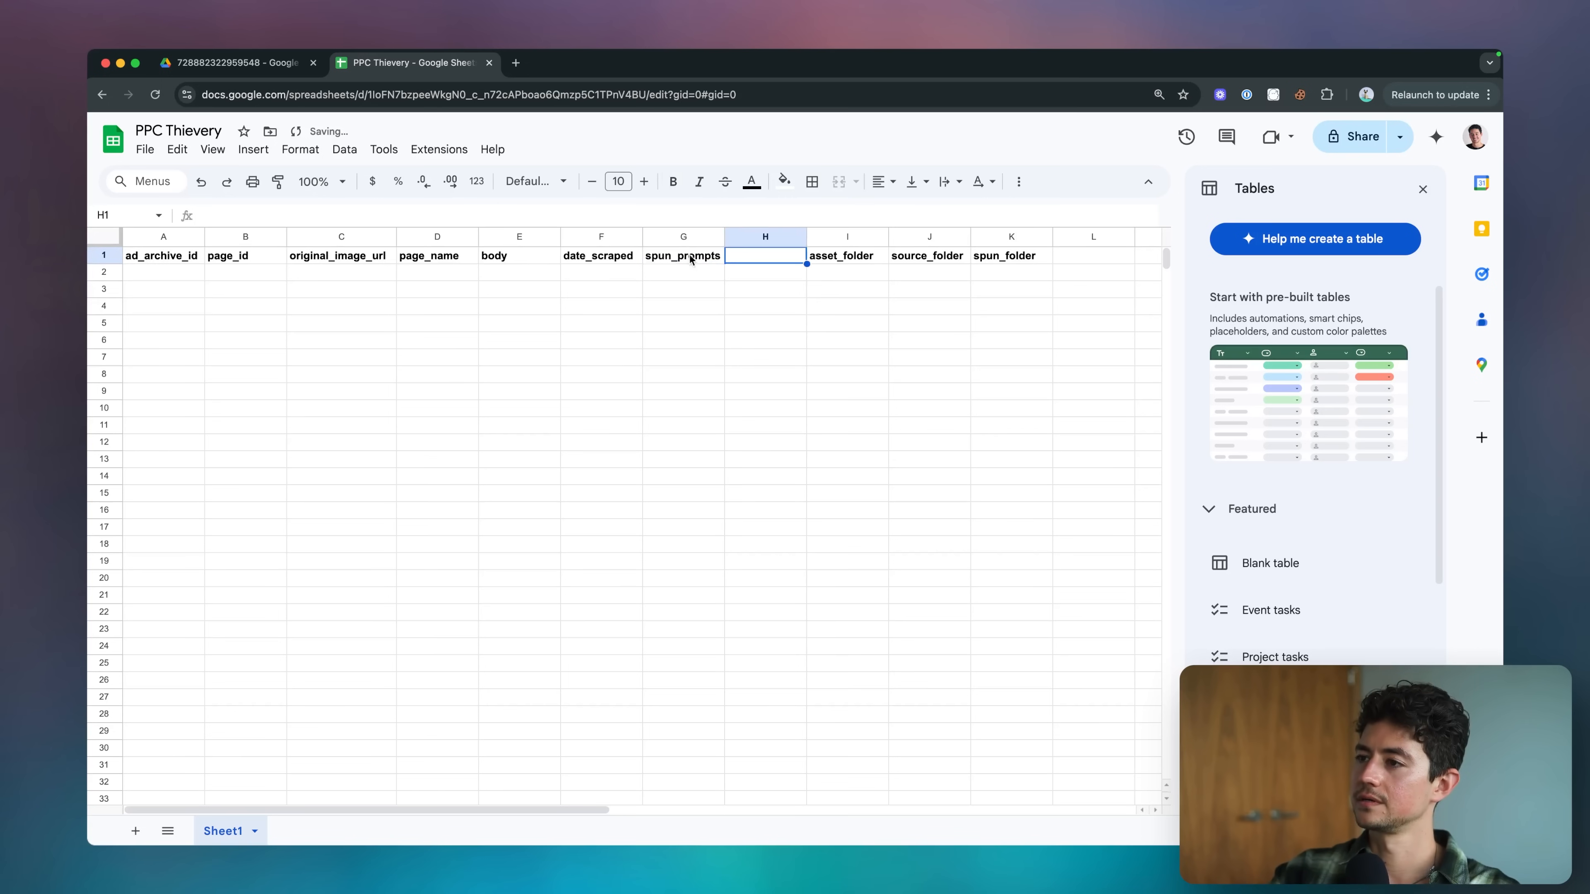
# Check the Google Drive3 node in n8n and move the three folder headers in the spreadsheet to H1:J1.
pyautogui.press('super+grave')
pyautogui.hscroll(5, 877, 350)
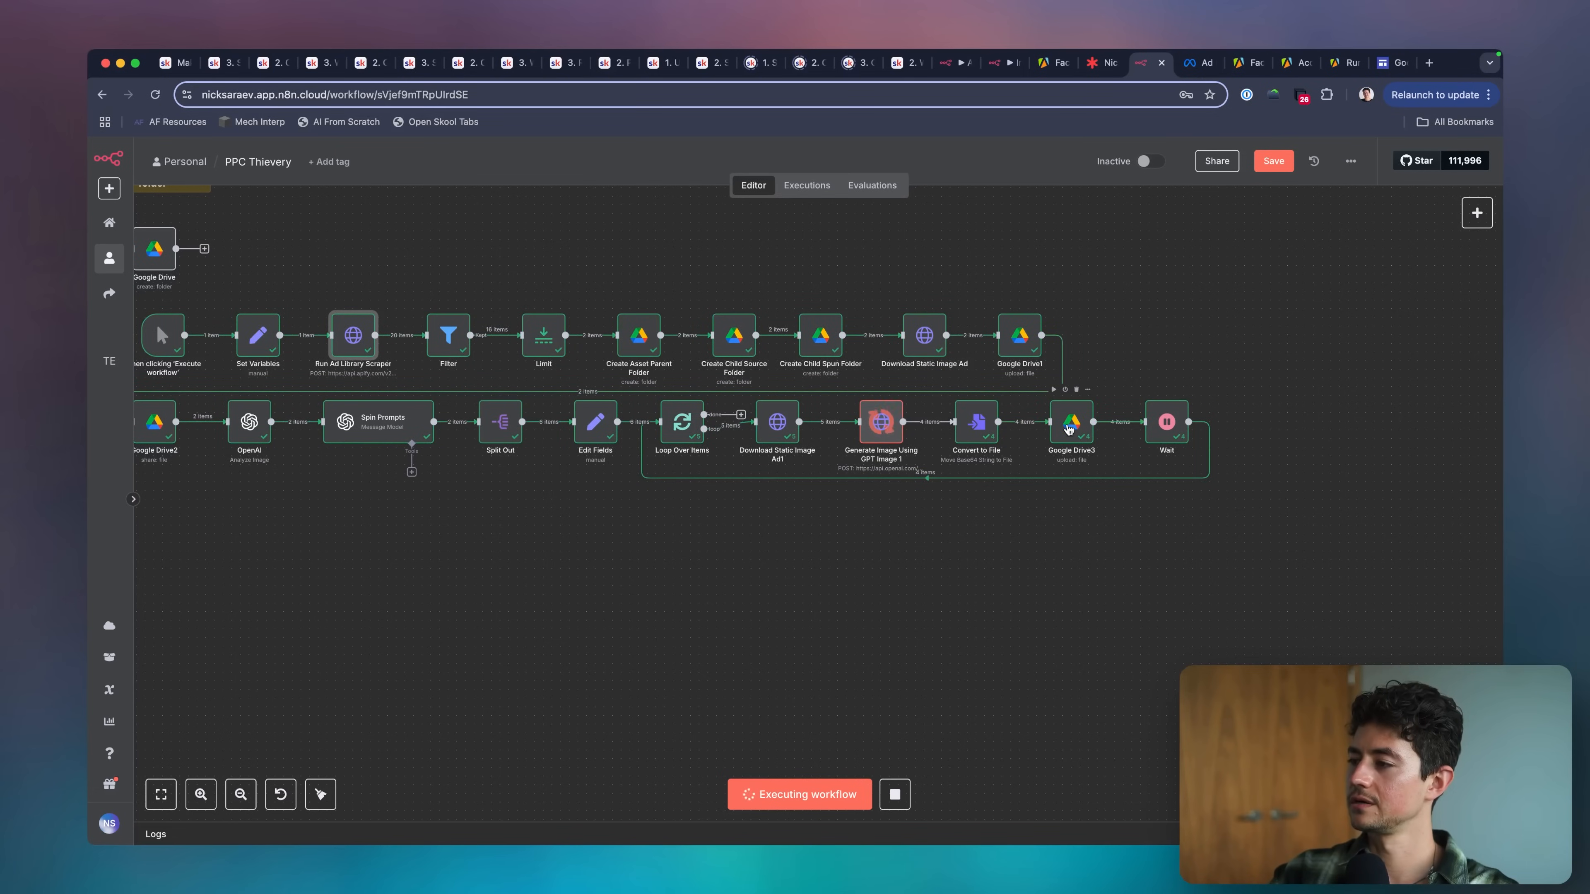
pyautogui.doubleClick(1069, 426)
pyautogui.press('Escape')
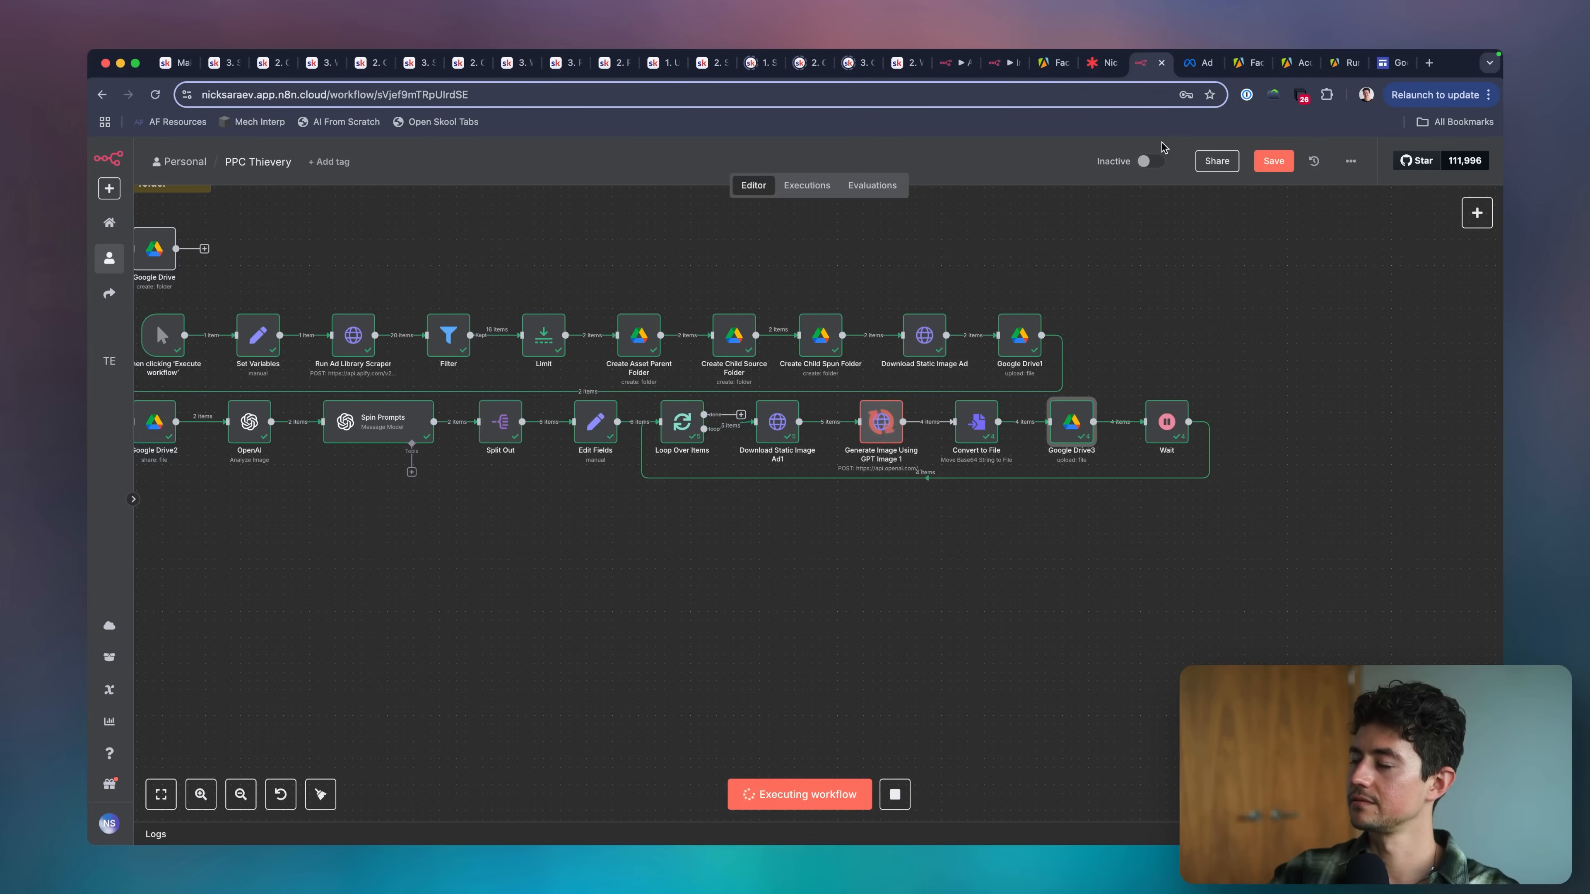
pyautogui.press('super+grave')
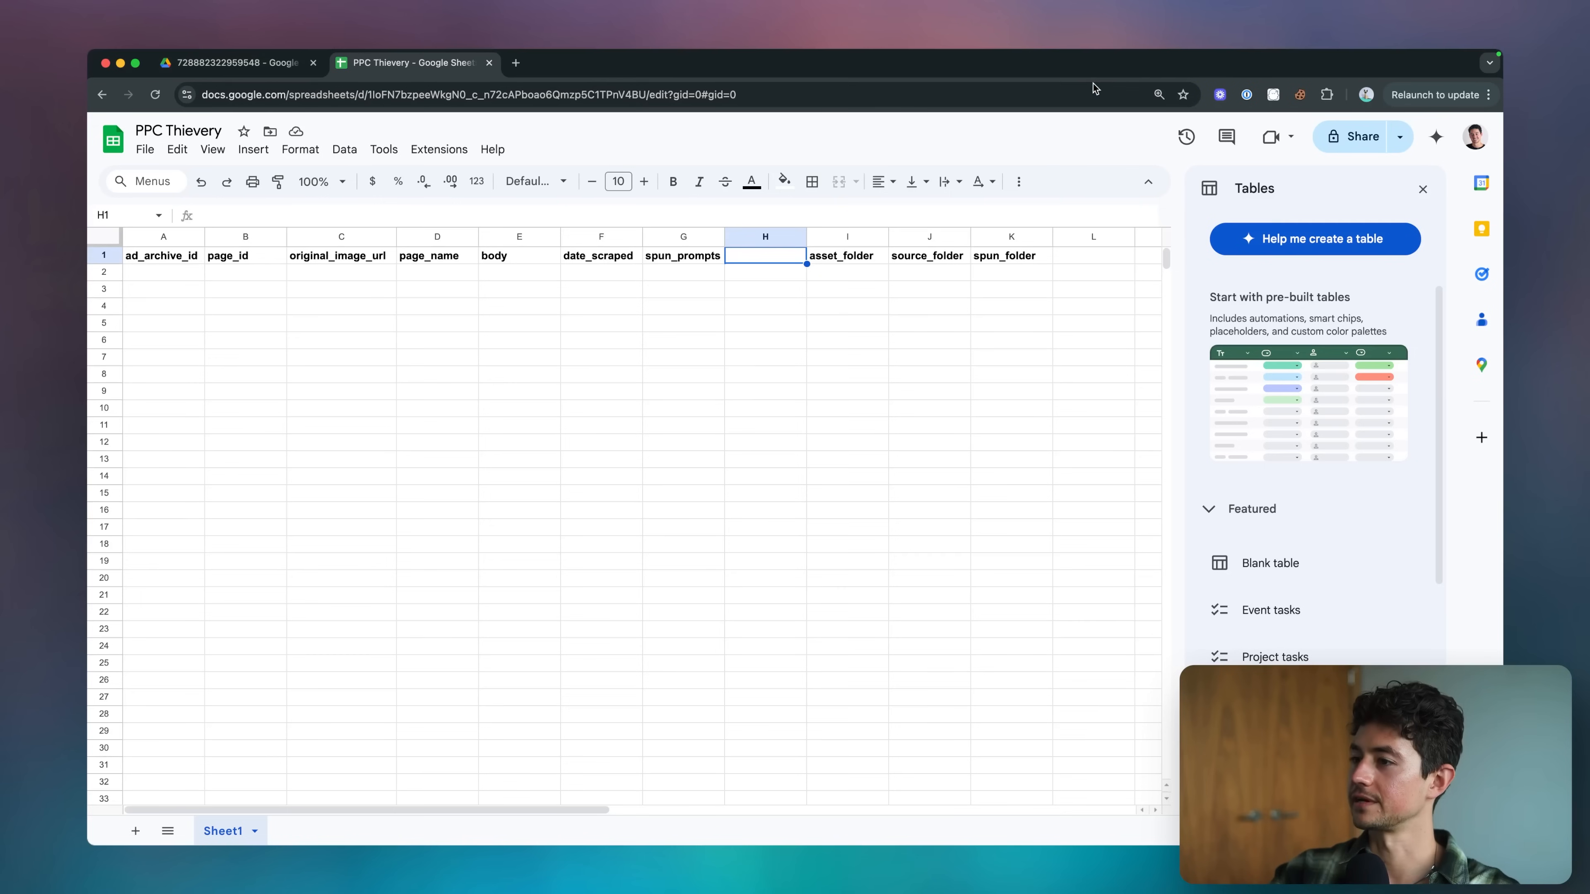
pyautogui.click(996, 262)
pyautogui.press('shift+super+Left')
pyautogui.press('super+x')
pyautogui.press('Left')
pyautogui.press('Left')
pyautogui.press('Left')
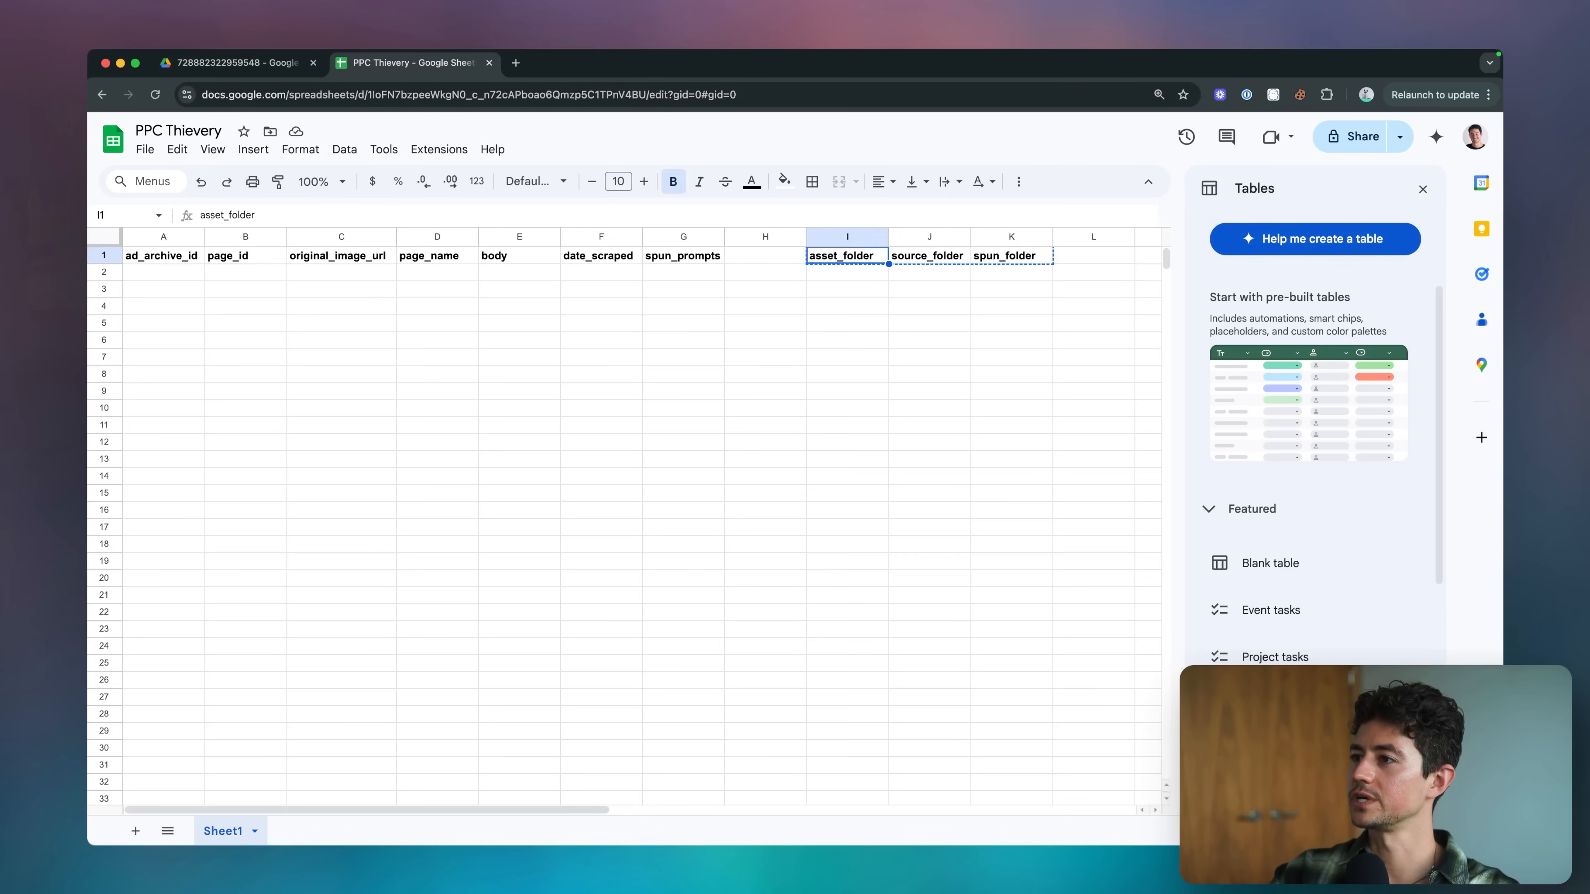
pyautogui.press('super+v')
# Add the bold header asset_link in K1.
pyautogui.press('Right')
pyautogui.press('Right')
pyautogui.press('Right')
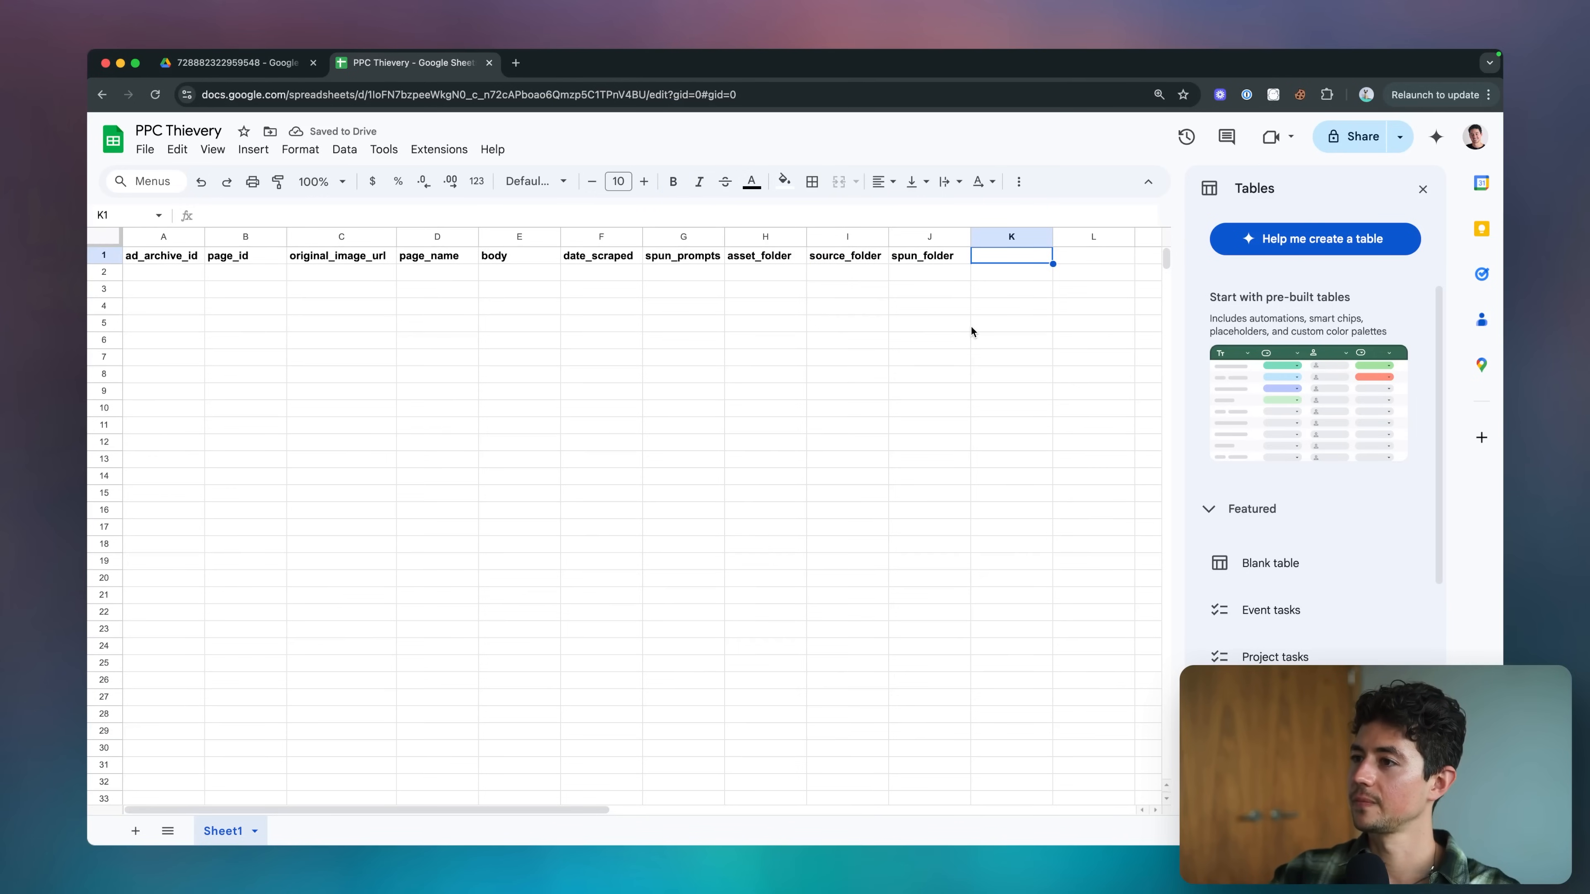
pyautogui.write('asset_link')
pyautogui.press('Return')
pyautogui.press('Up')
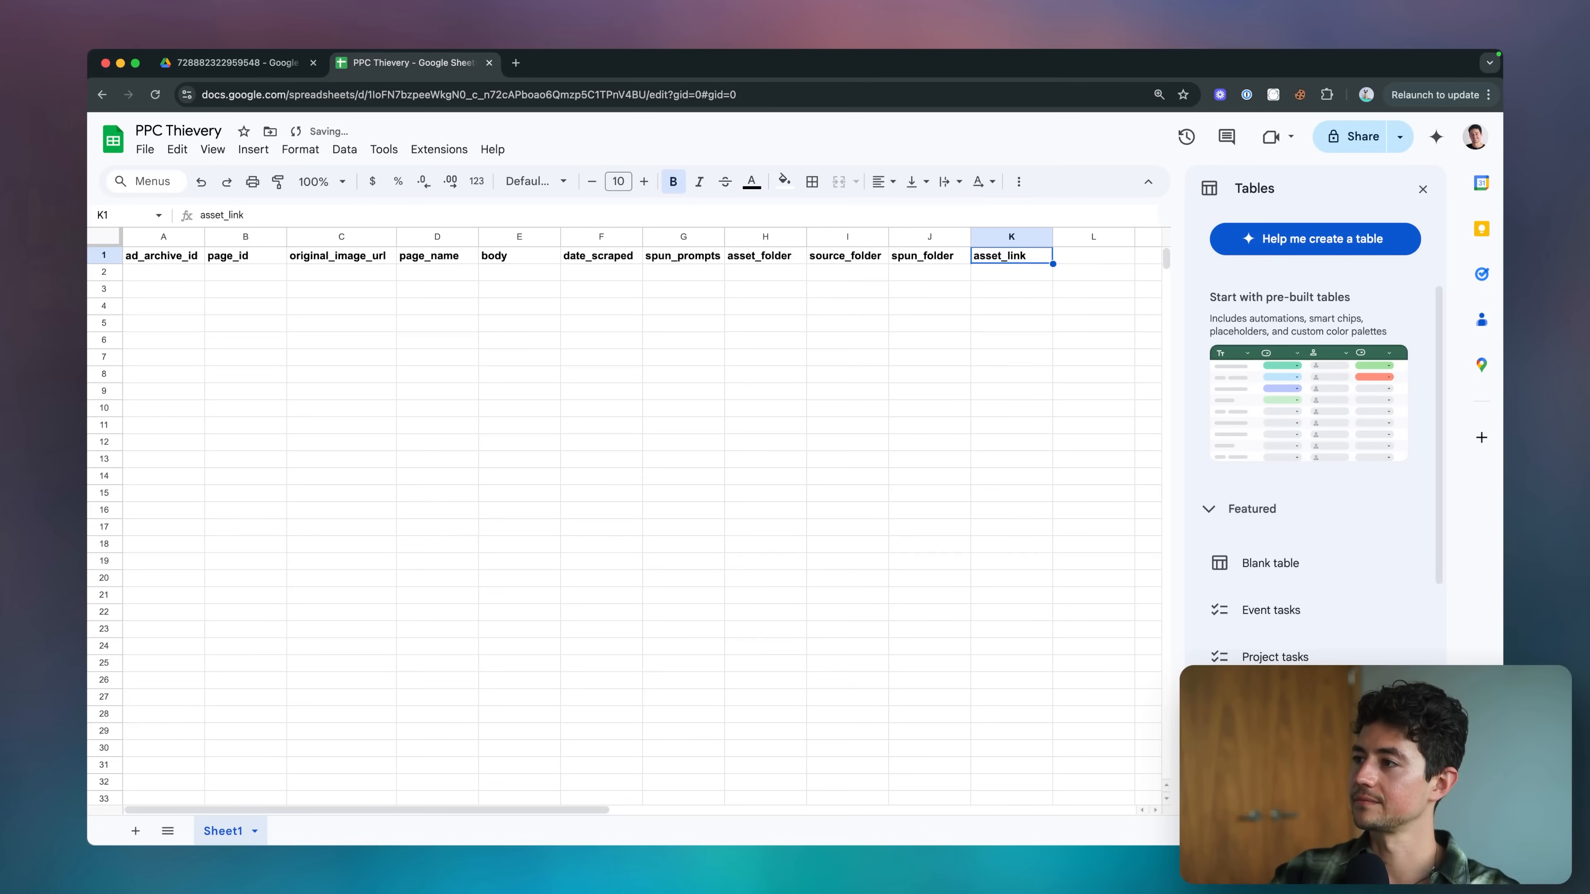
# Review the spreadsheet's header row and the item flow from Limit to Create Asset Parent Folder in the n8n workflow.
pyautogui.moveTo(178, 262); pyautogui.dragTo(1004, 259)
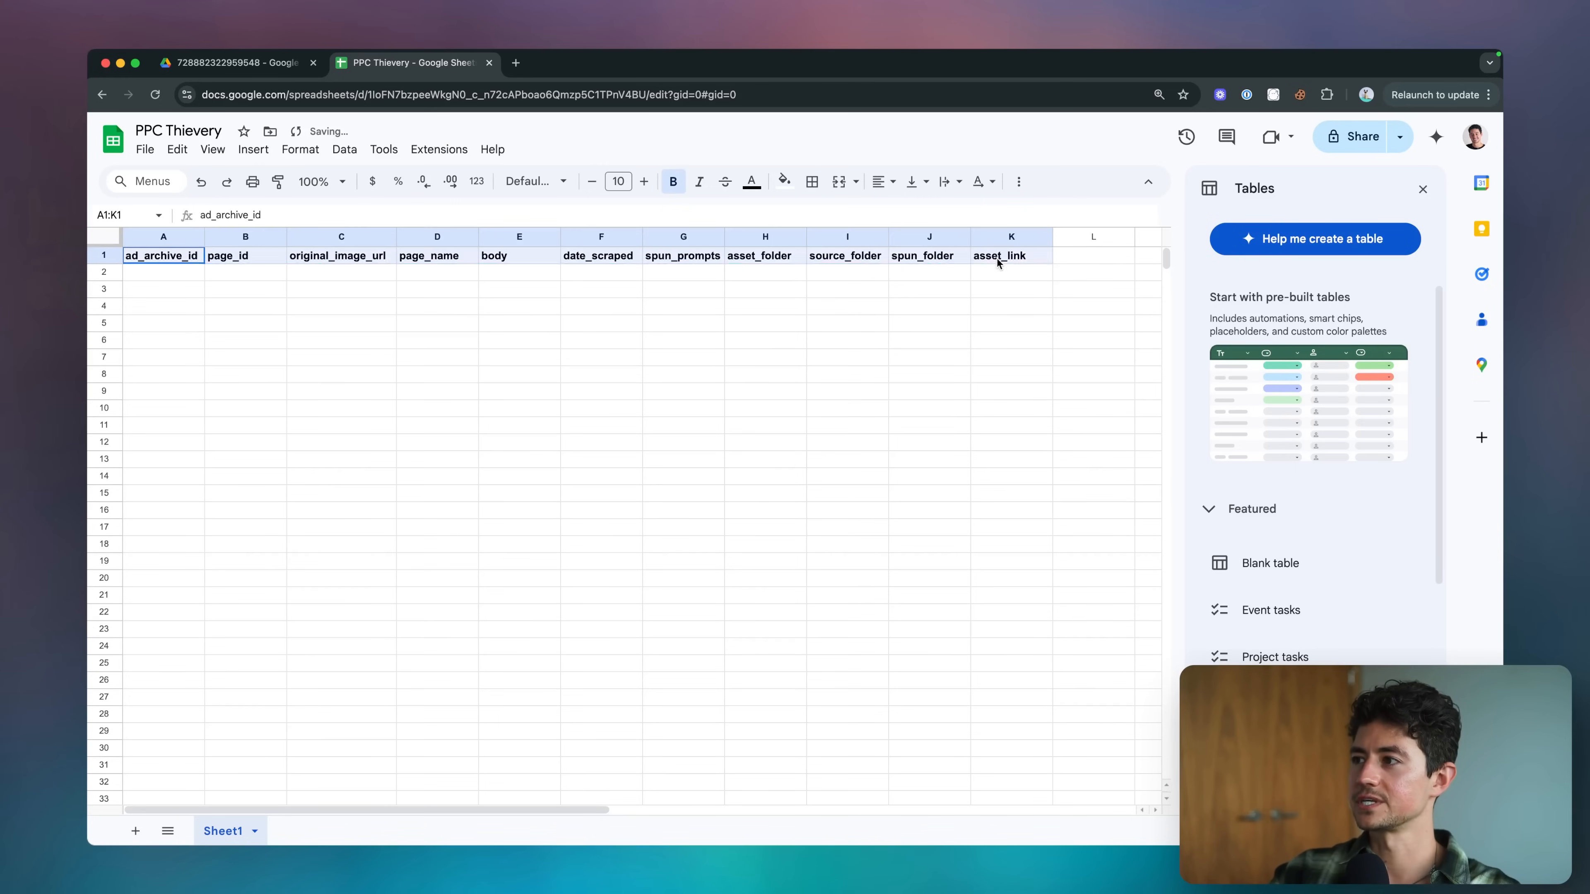
pyautogui.click(163, 274)
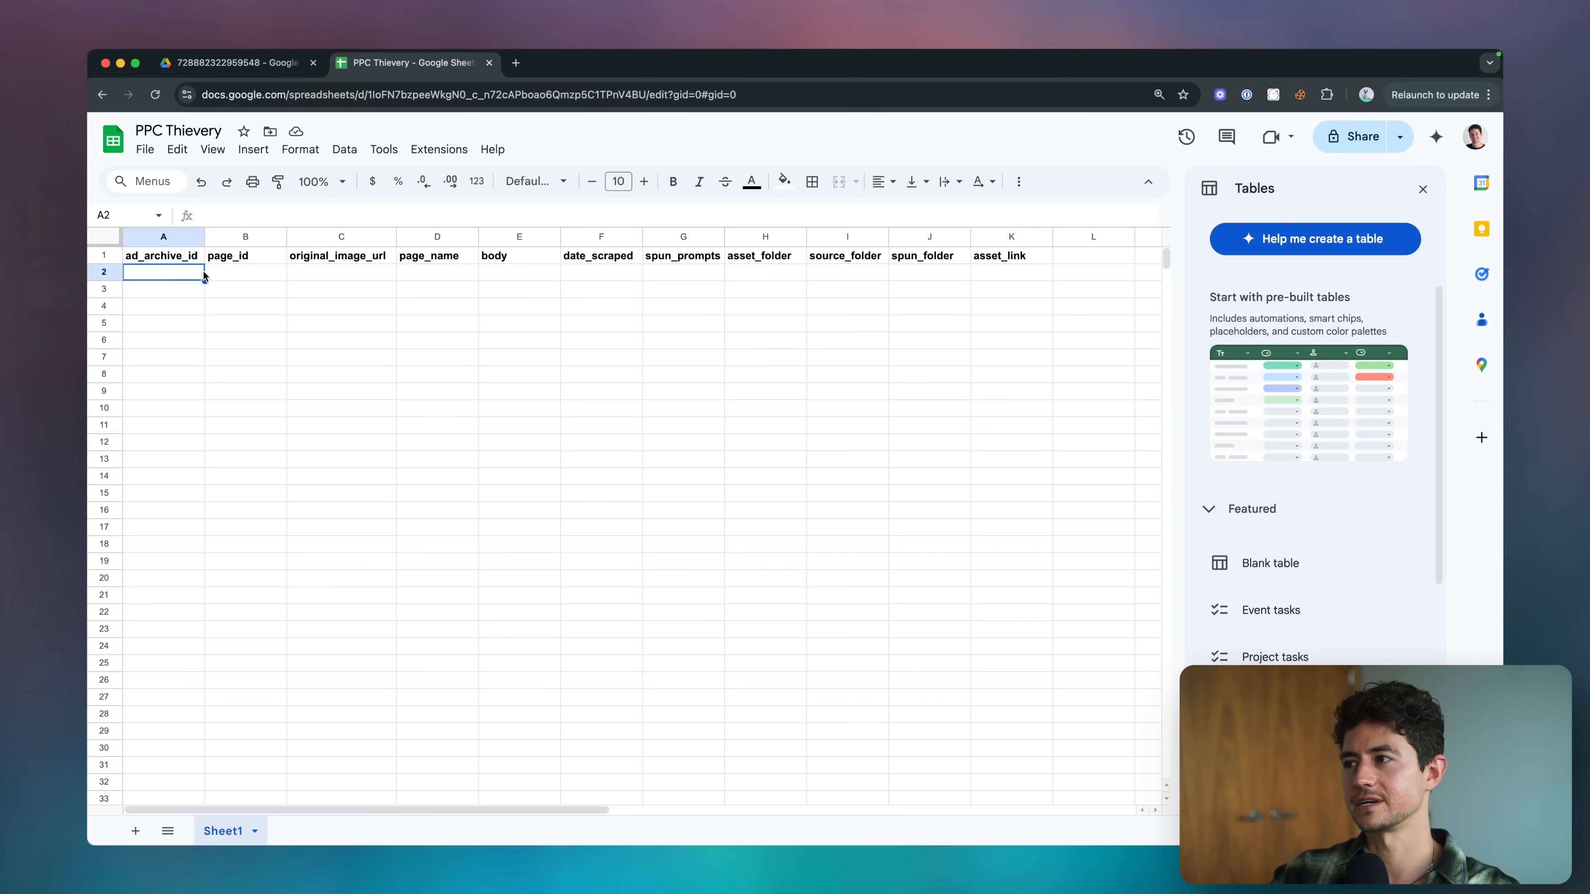
pyautogui.press('super+grave')
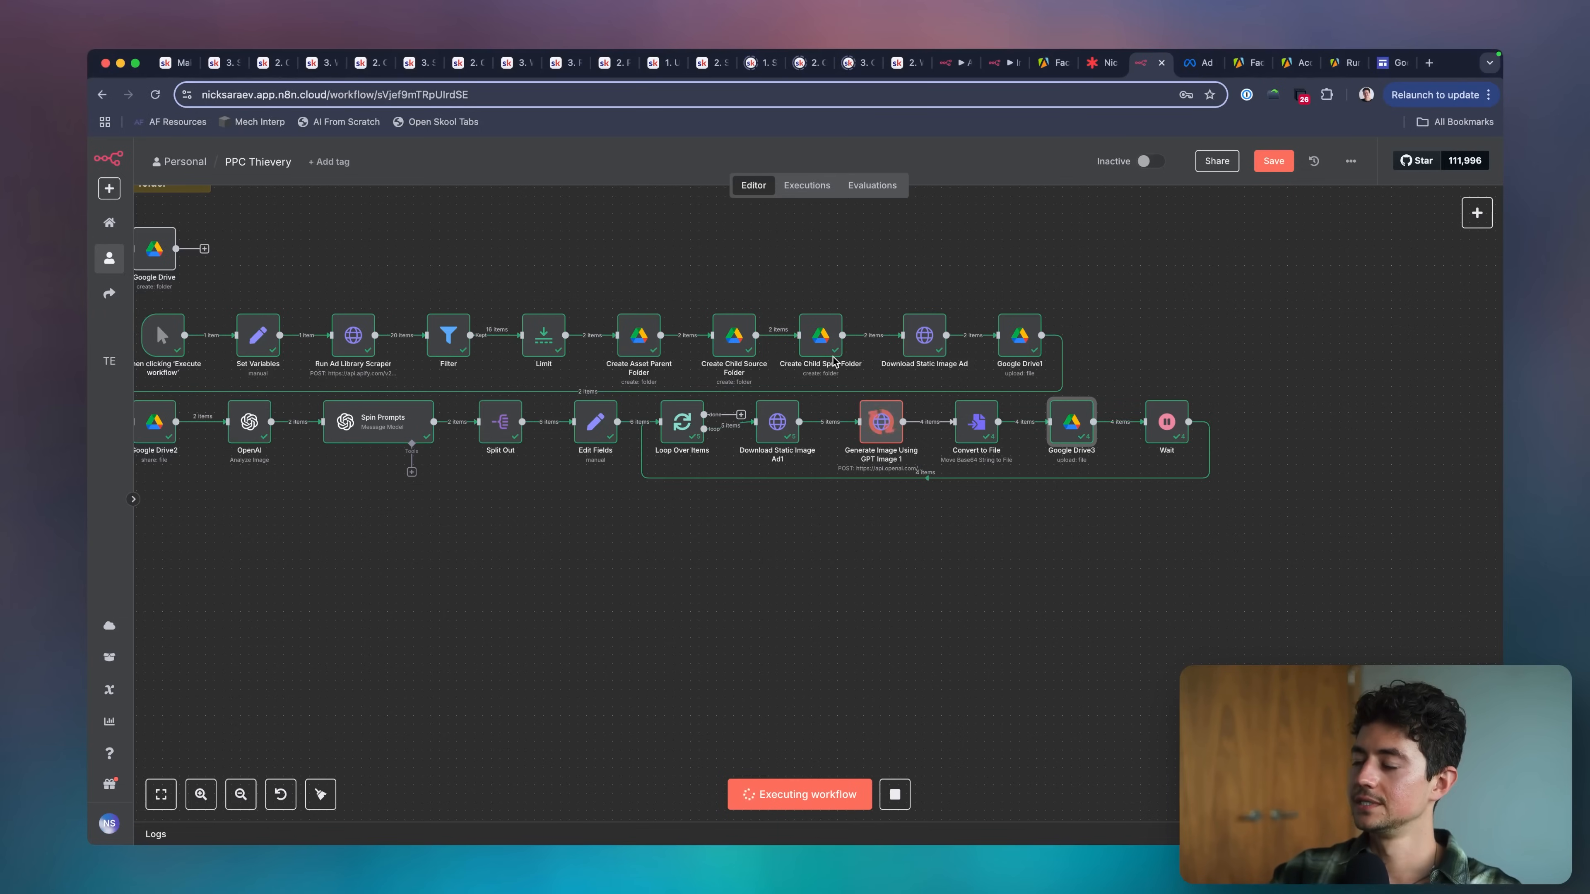
pyautogui.hscroll(-1, 696, 526)
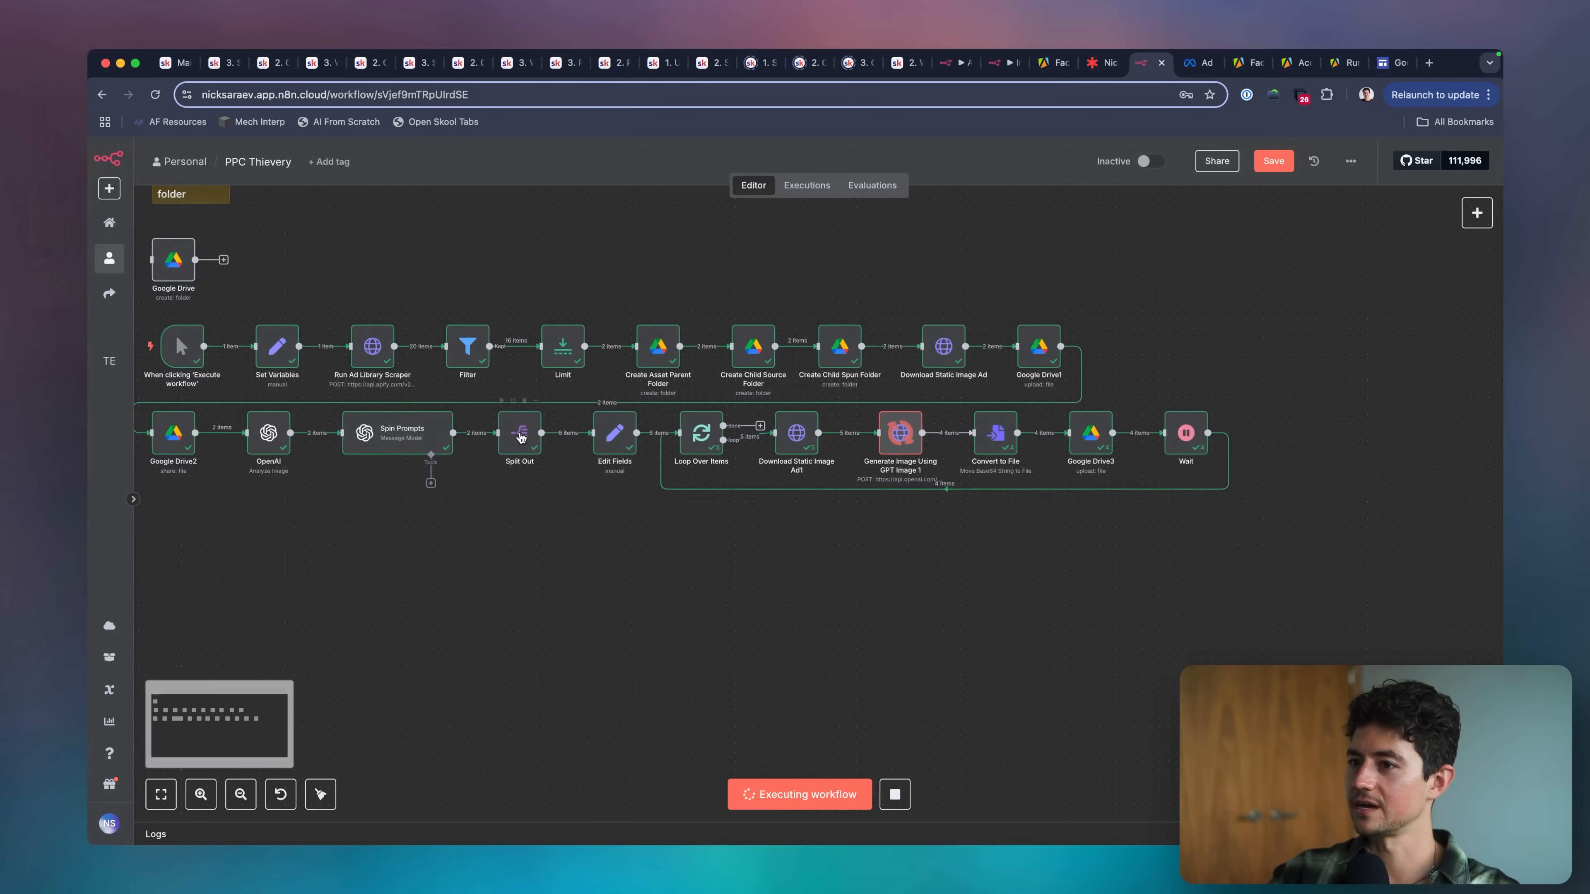
pyautogui.hotkey('ctrl', 'a')
pyautogui.moveTo(603, 354); pyautogui.dragTo(628, 356)
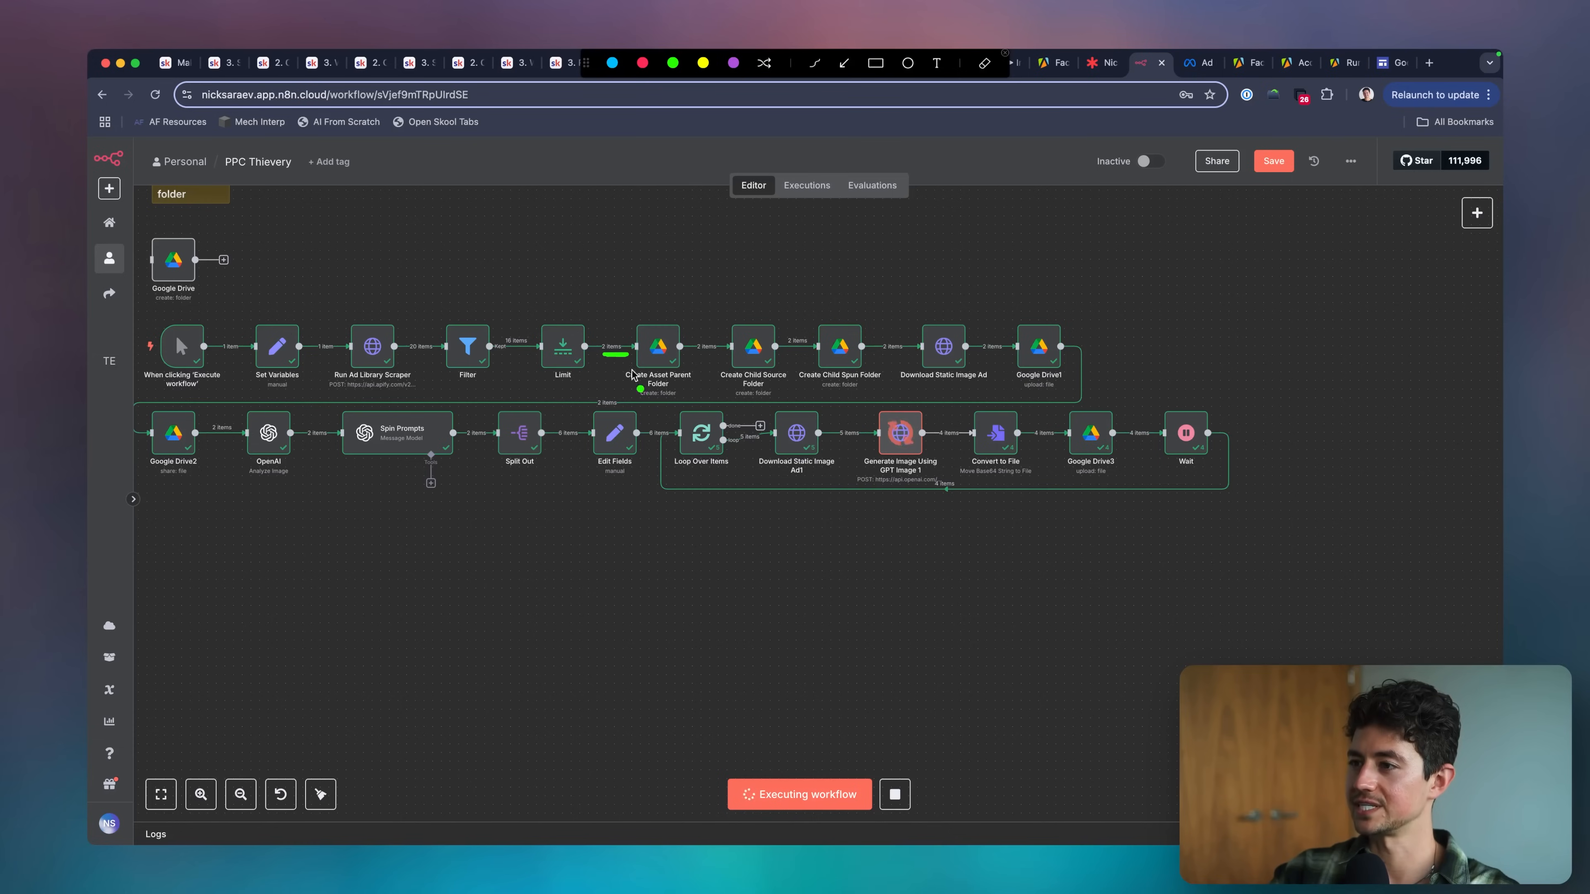
pyautogui.press('Escape')
pyautogui.press('super+grave')
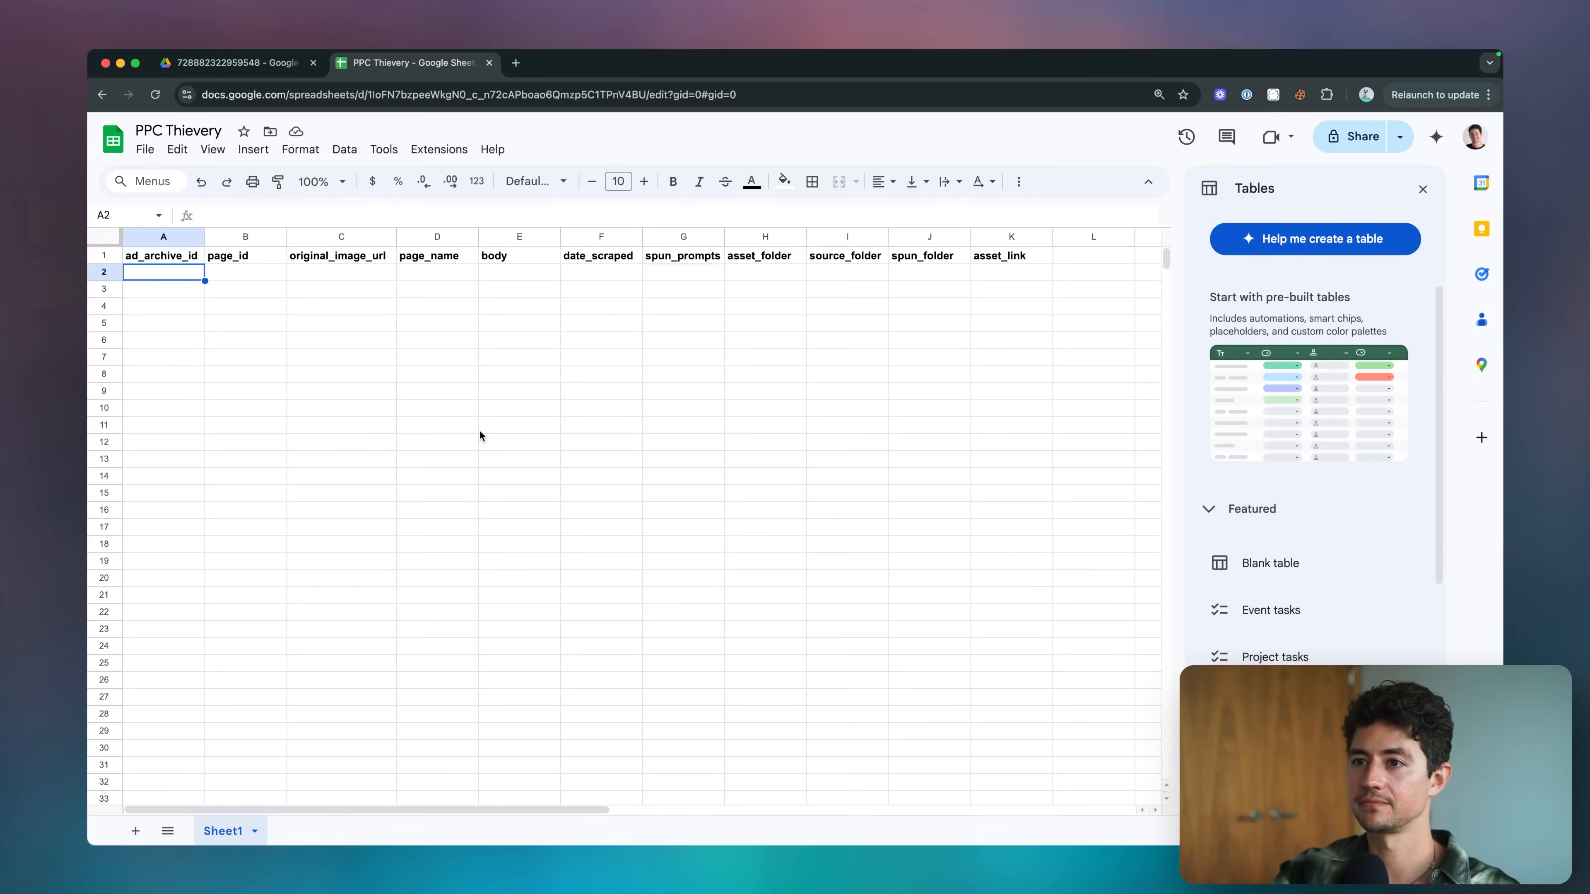
# Move the whole header row A1:K1 one column over to B1:L1.
pyautogui.press('Up')
pyautogui.press('shift+super+Right')
pyautogui.press('shift+super+Left')
pyautogui.press('shift+super+Right')
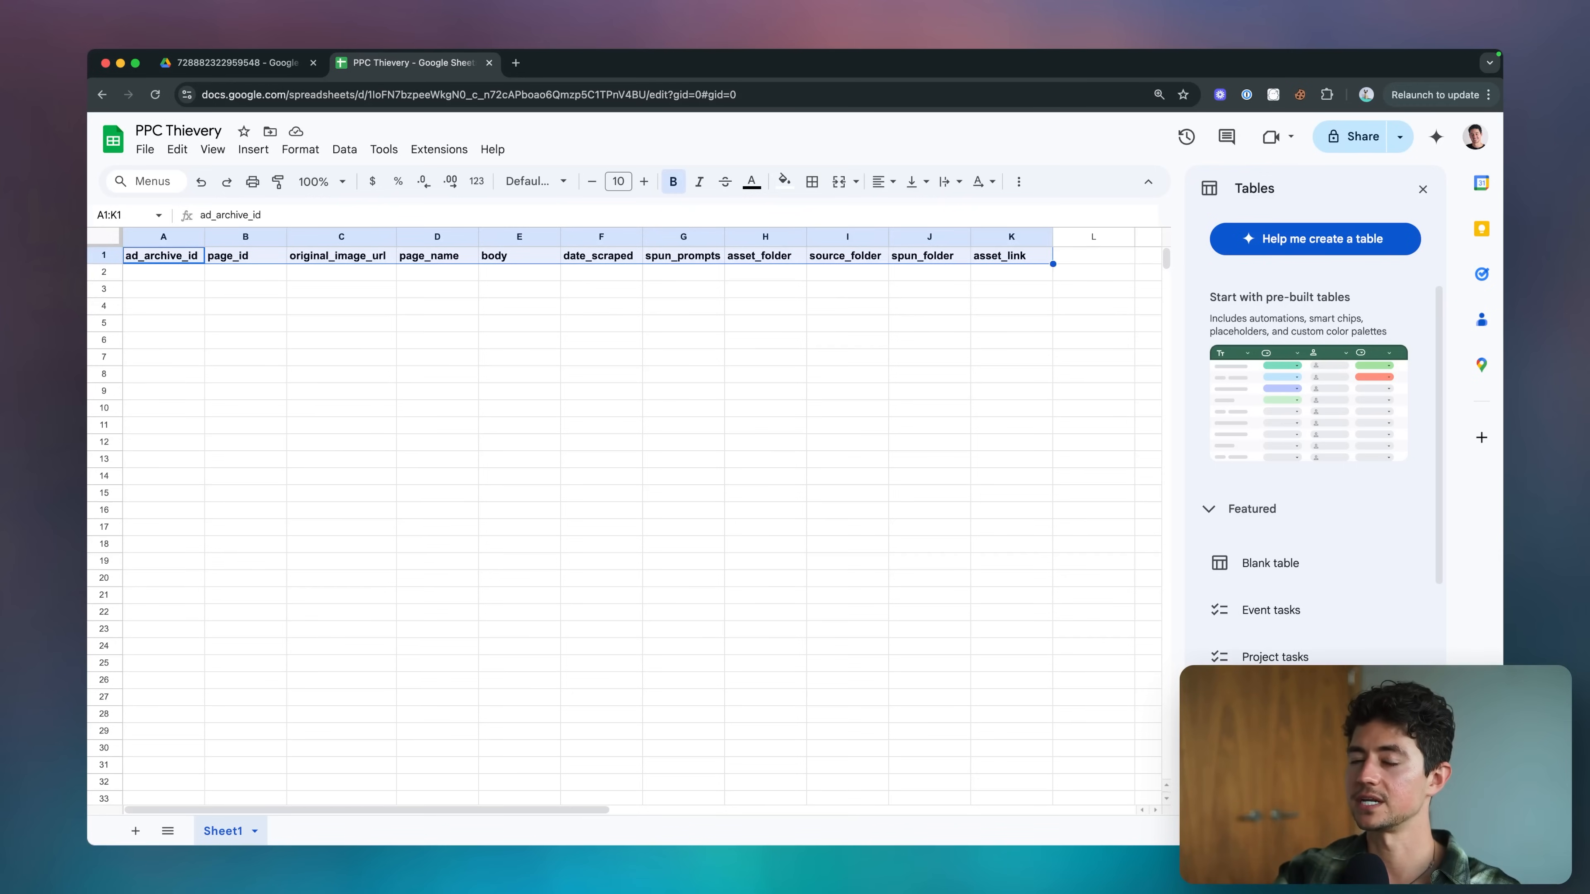
pyautogui.press('shift+super+Left')
pyautogui.press('shift+super+Right')
pyautogui.press('super+x')
pyautogui.press('Right')
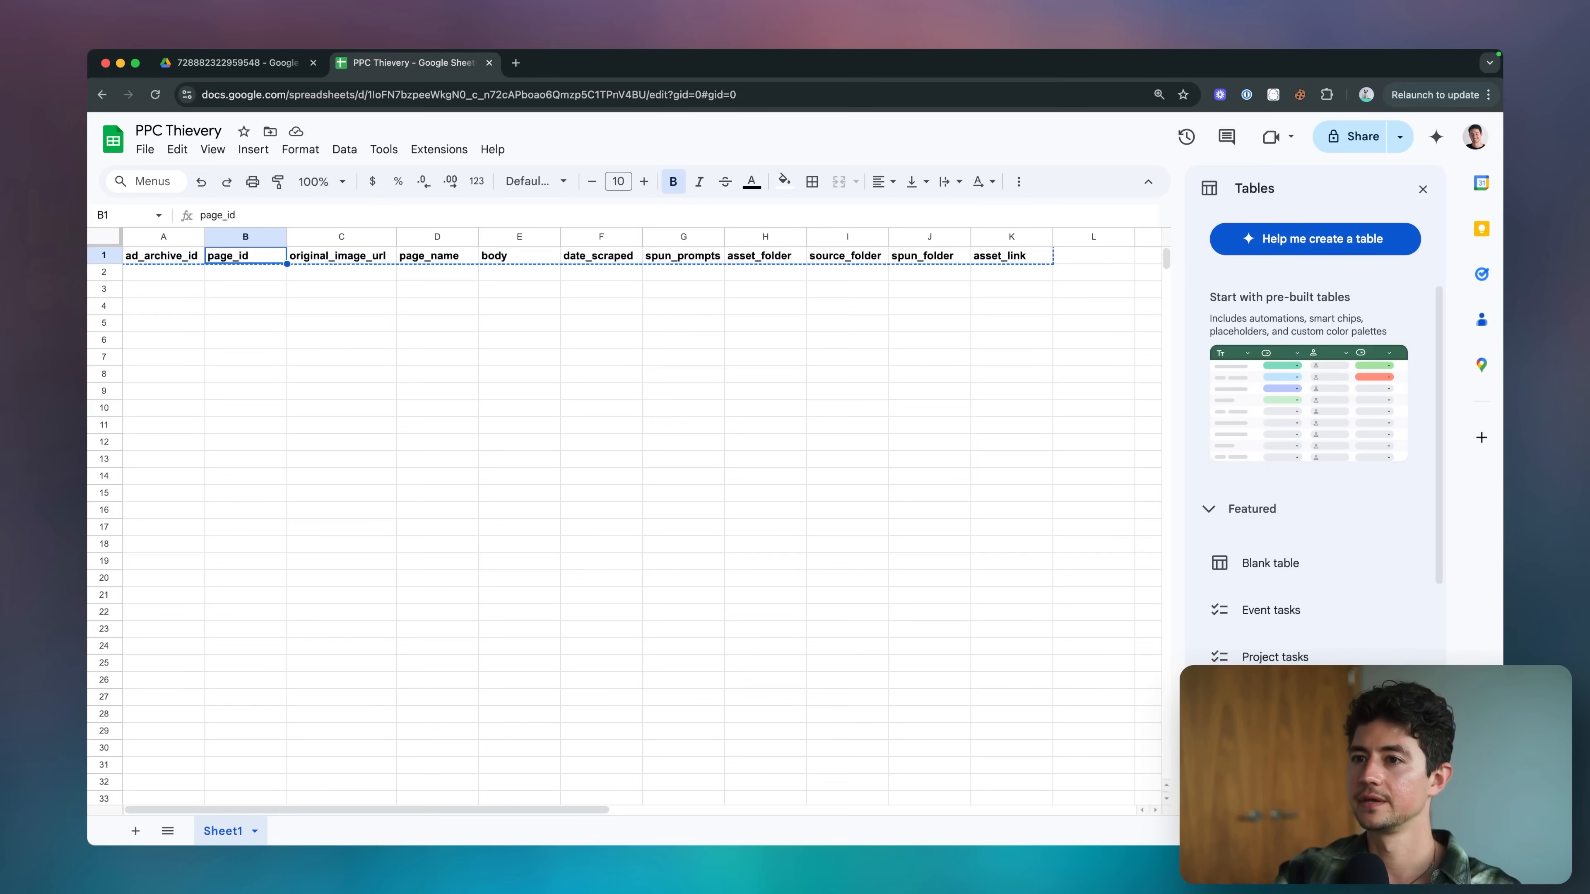
pyautogui.press('super+v')
# Enter the header timestamp in A1.
pyautogui.press('Left')
pyautogui.write('timestamp')
pyautogui.press('Tab')
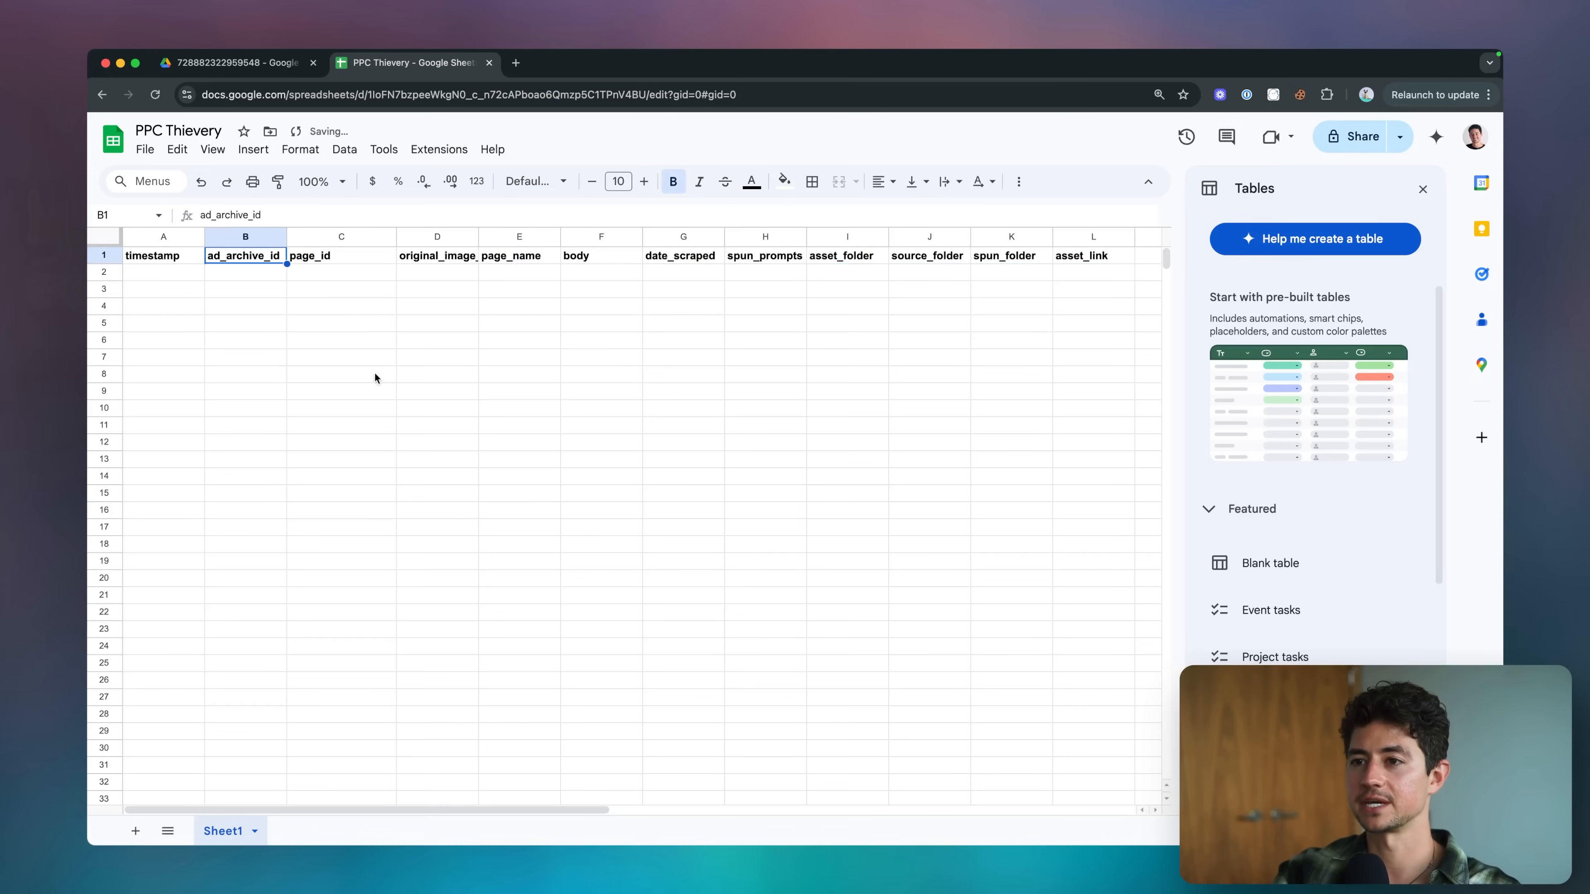
pyautogui.press('Return')
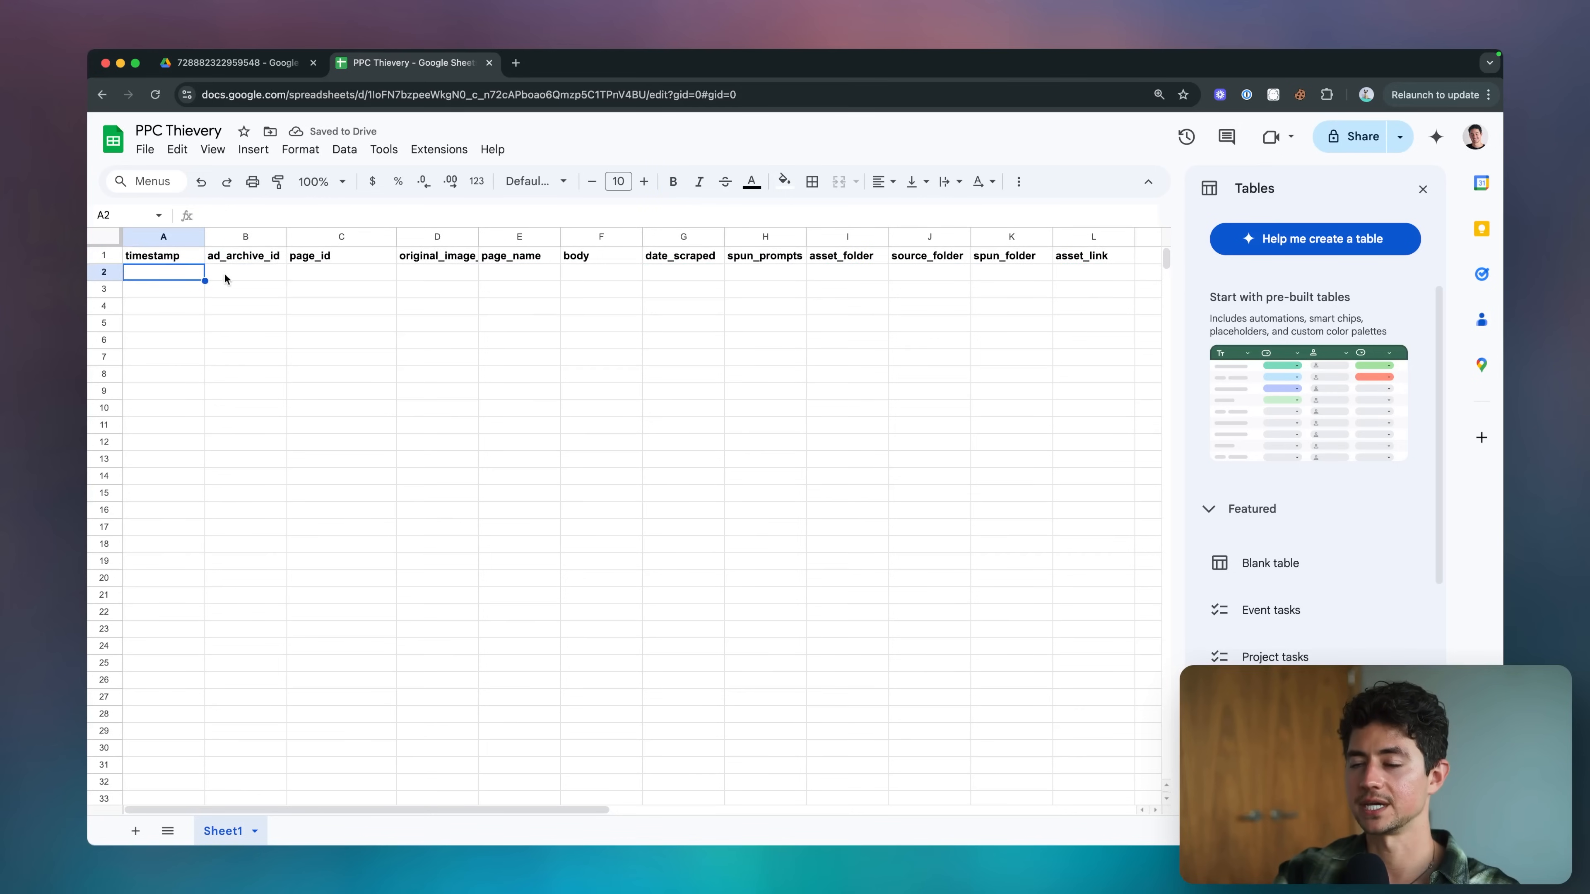
pyautogui.click(239, 272)
pyautogui.click(159, 273)
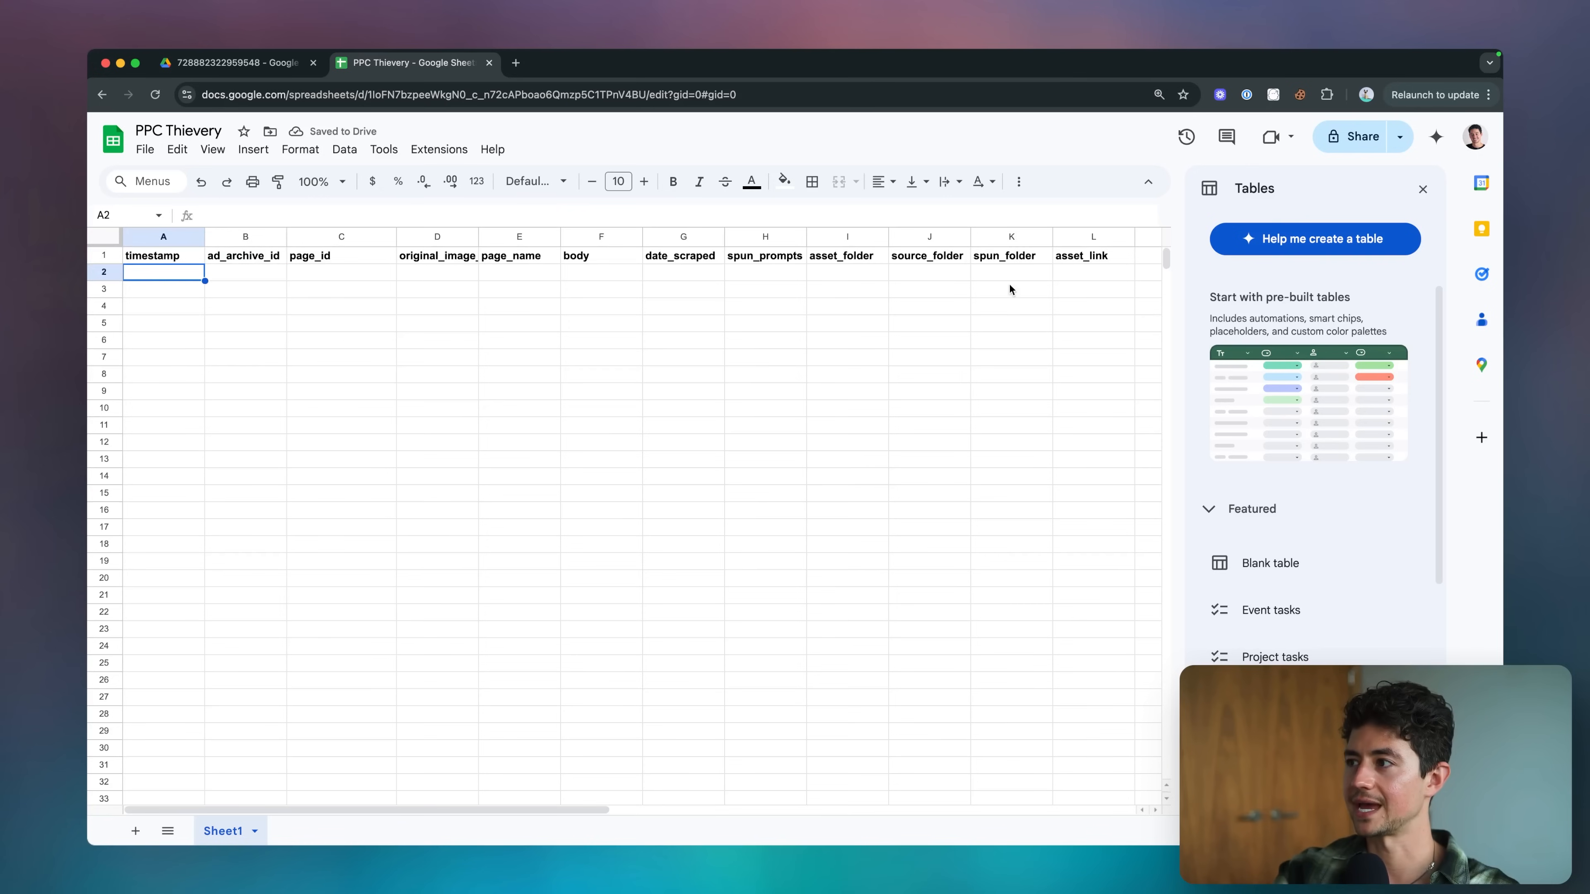
# Widen the original_image_url column, narrow the page_id column, and rename the header in F1 as ad_body.
pyautogui.moveTo(476, 239); pyautogui.dragTo(503, 239)
pyautogui.moveTo(396, 236); pyautogui.dragTo(334, 237)
pyautogui.click(573, 260)
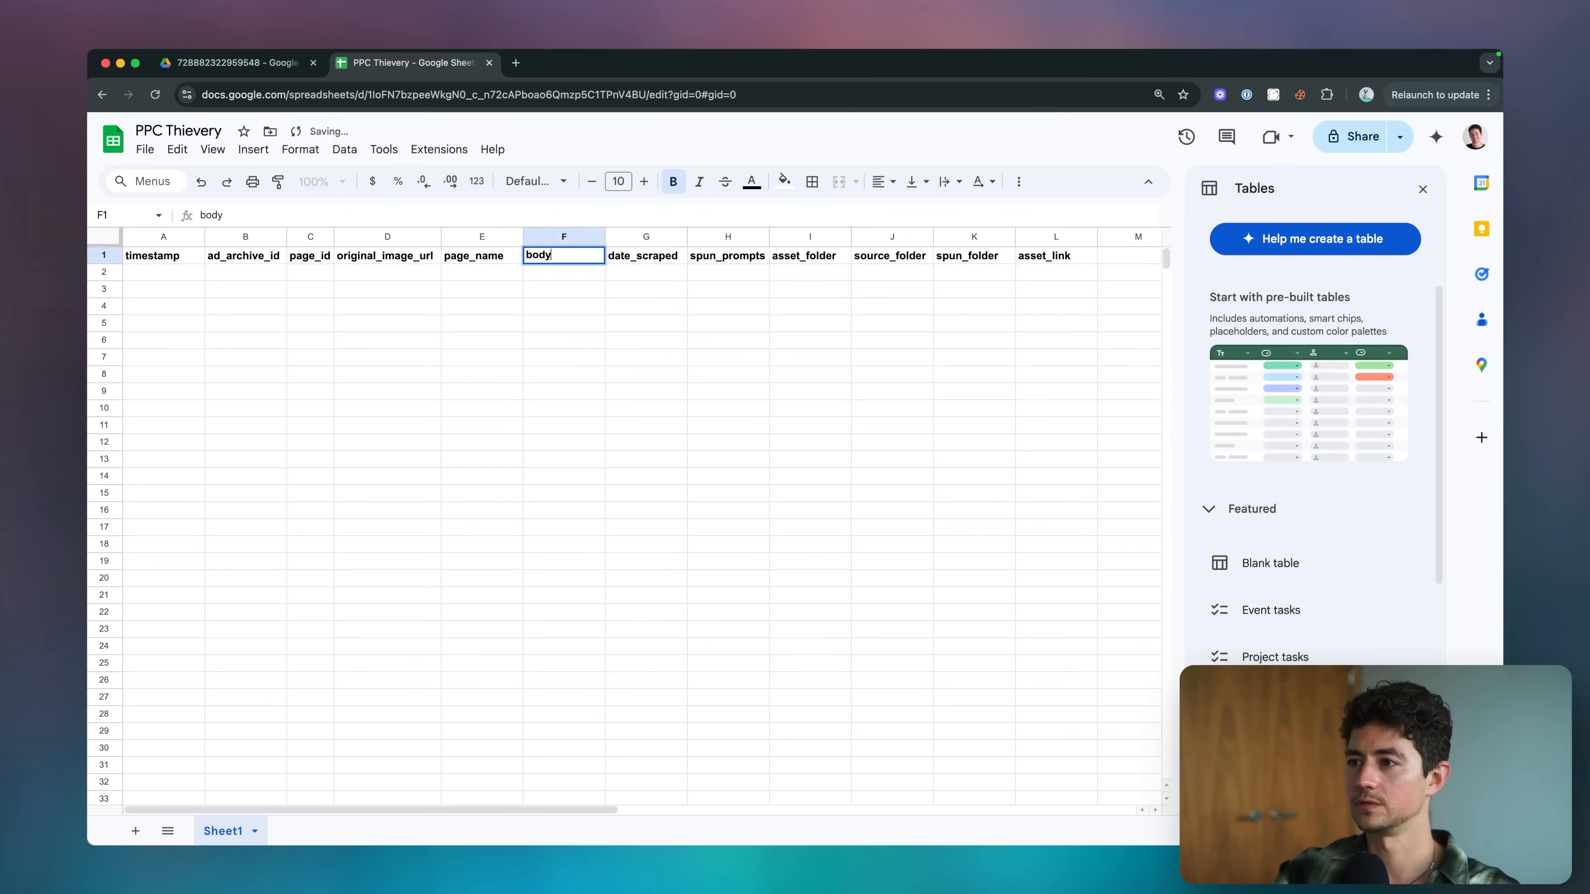
pyautogui.write('ad_body')
pyautogui.click(593, 296)
# Rename the header asset_link in L1 as direct_spun_image_link.
pyautogui.click(629, 257)
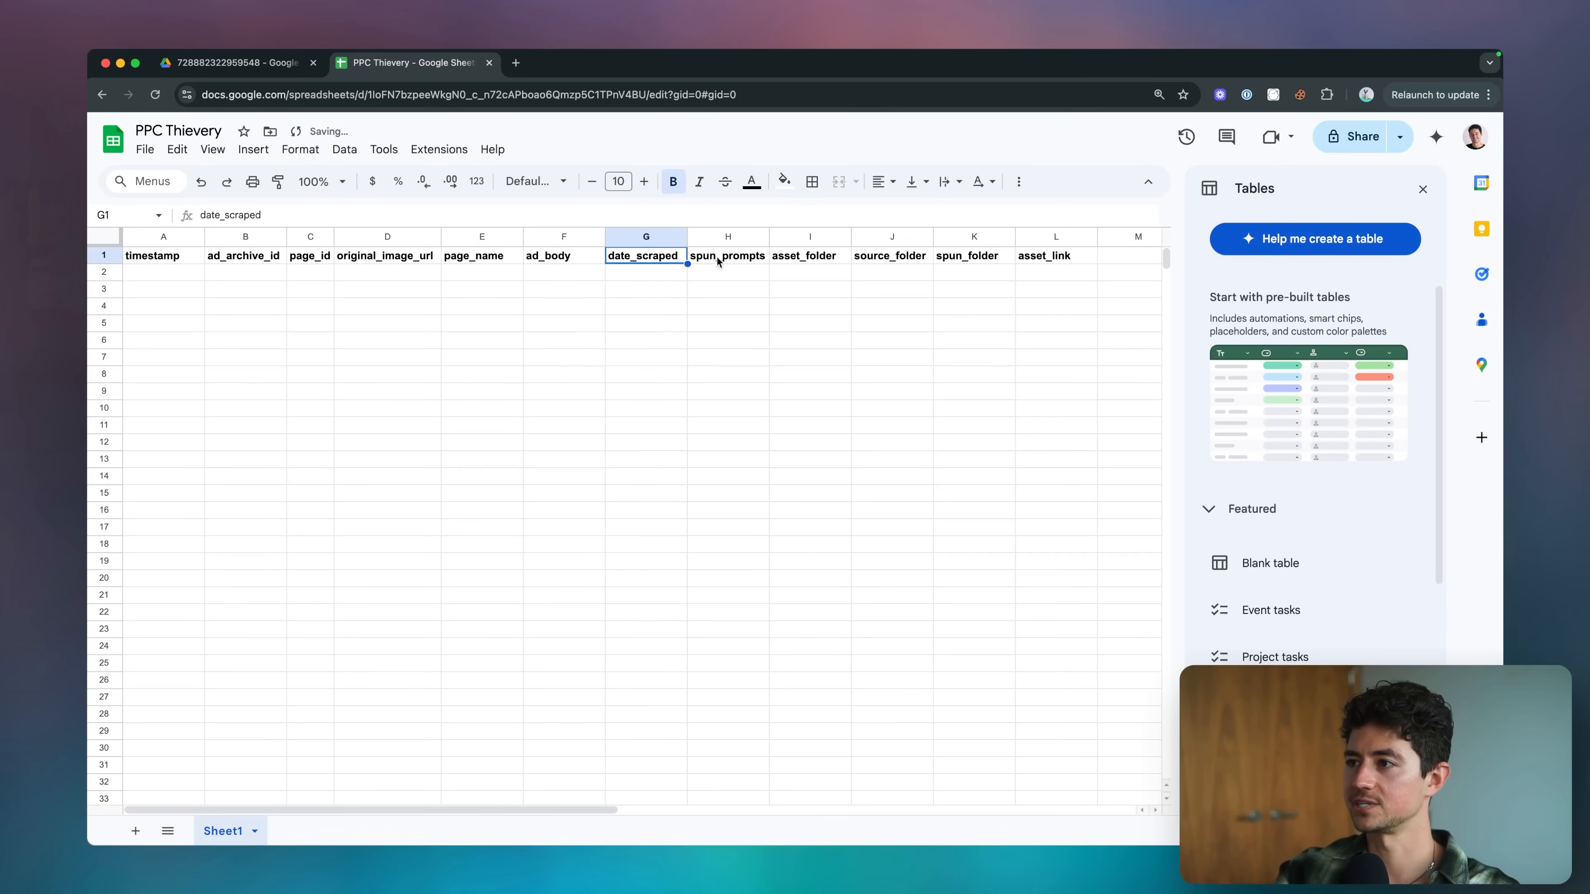
pyautogui.click(727, 257)
pyautogui.click(808, 257)
pyautogui.click(889, 257)
pyautogui.click(962, 258)
pyautogui.click(1044, 252)
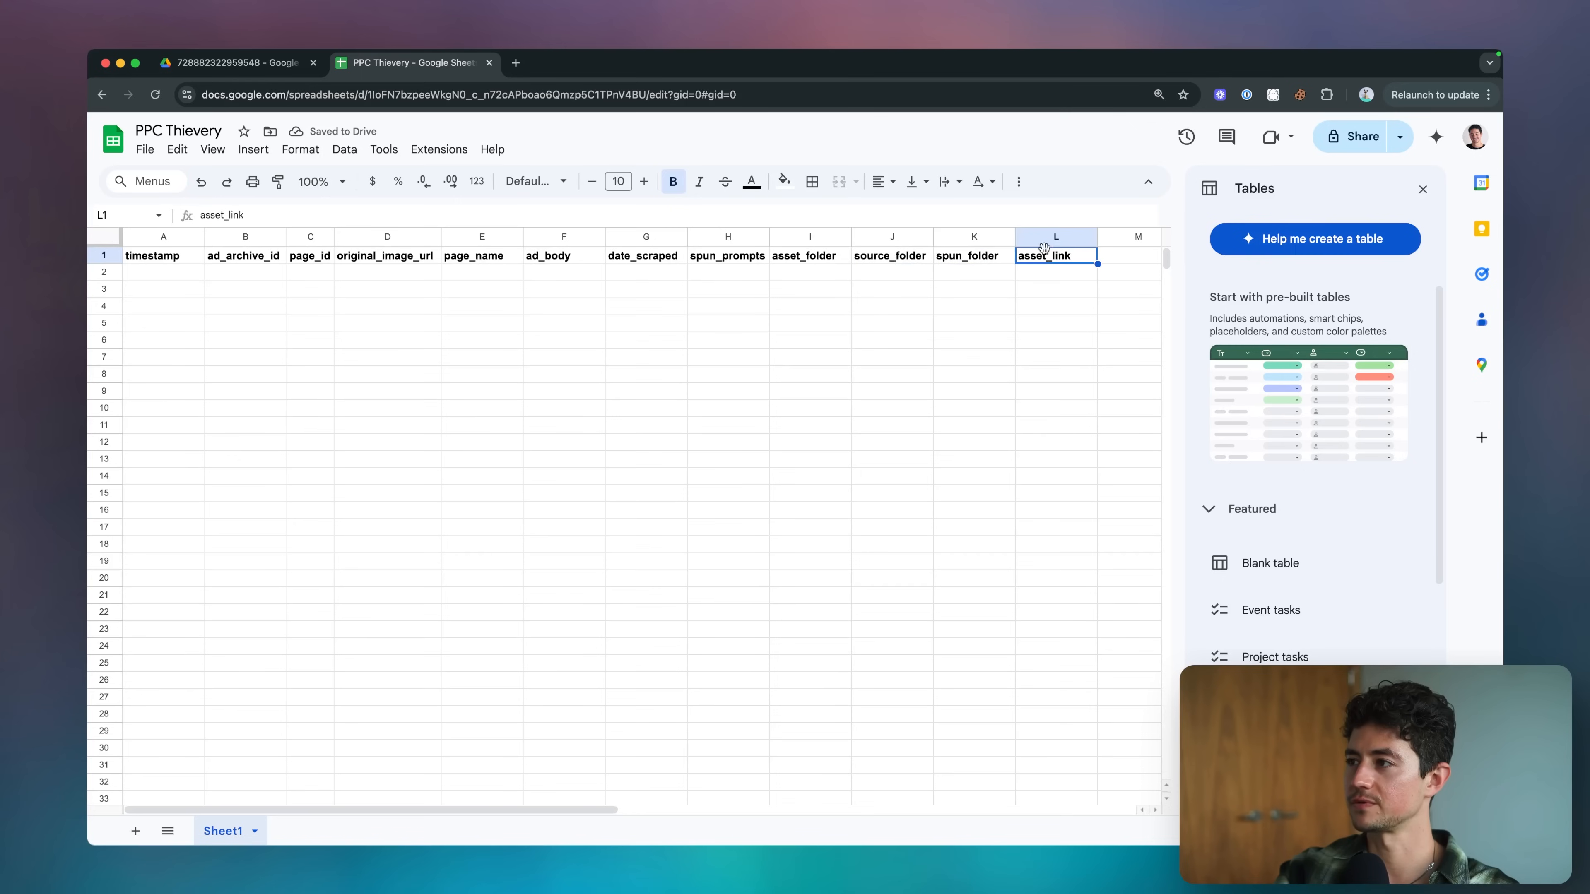
pyautogui.write('ad')
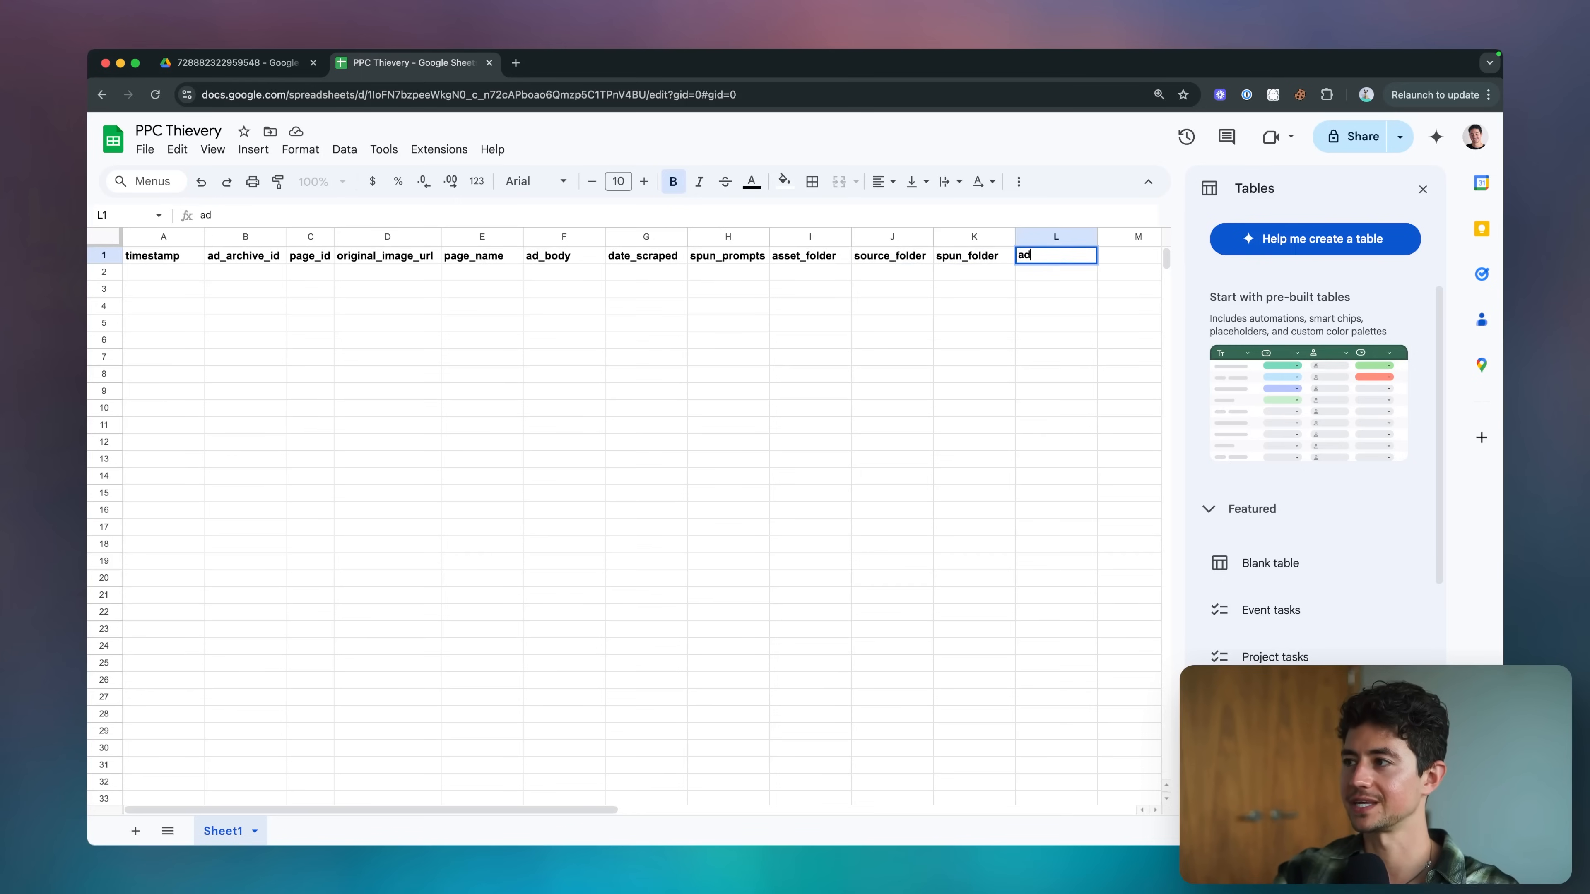
pyautogui.write('image_link')
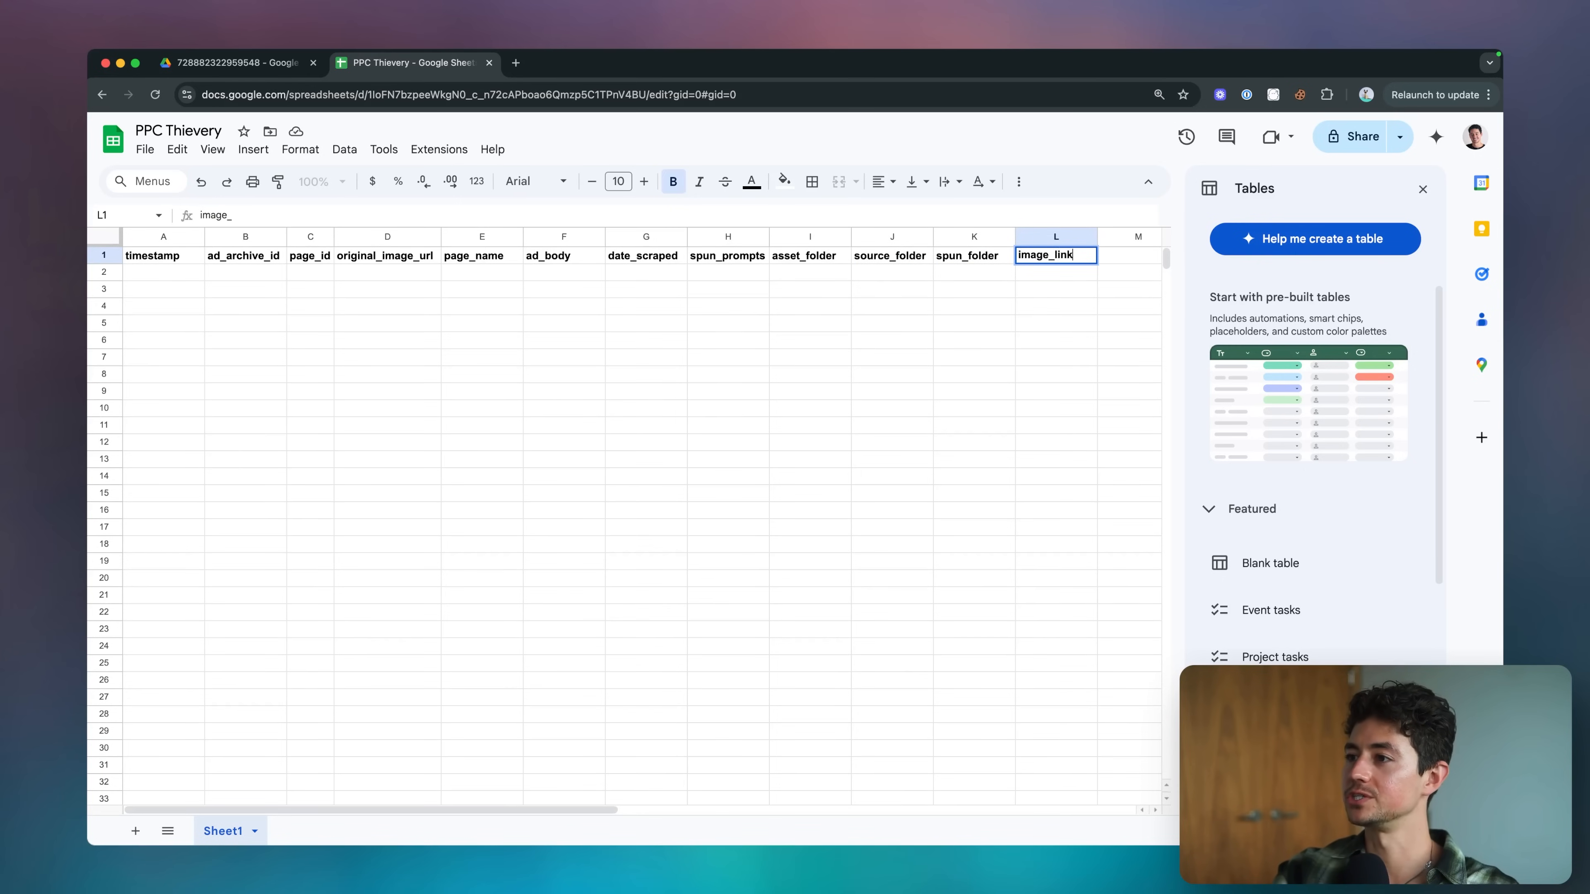
pyautogui.press('Return')
pyautogui.press('Up')
pyautogui.press('Return')
pyautogui.press('super+a')
pyautogui.press('Left')
pyautogui.write('direct_')
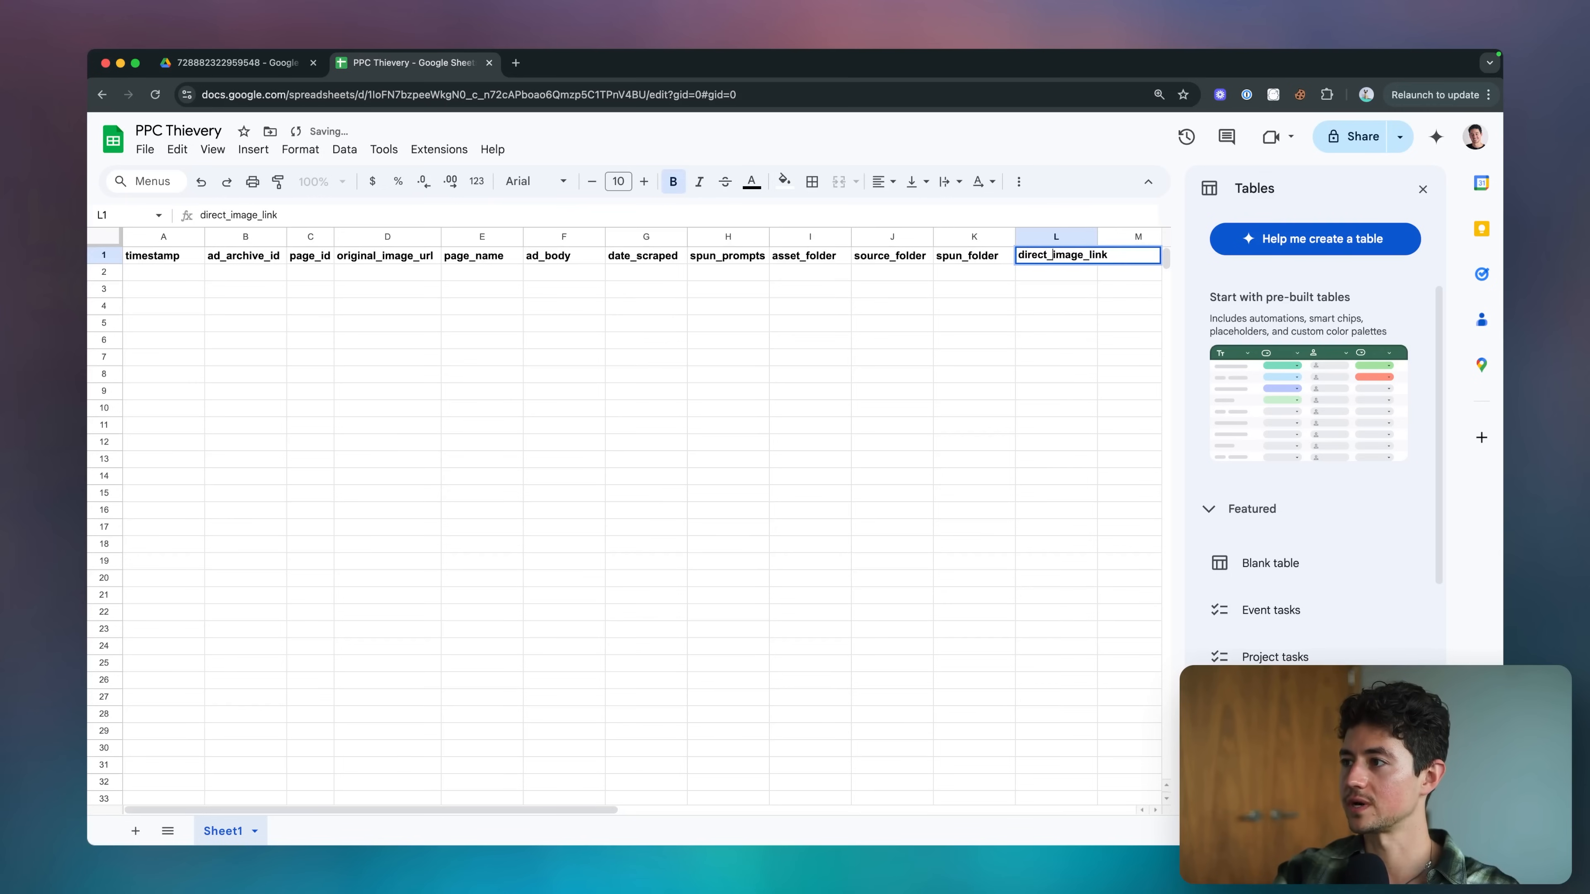
pyautogui.write('spun_')
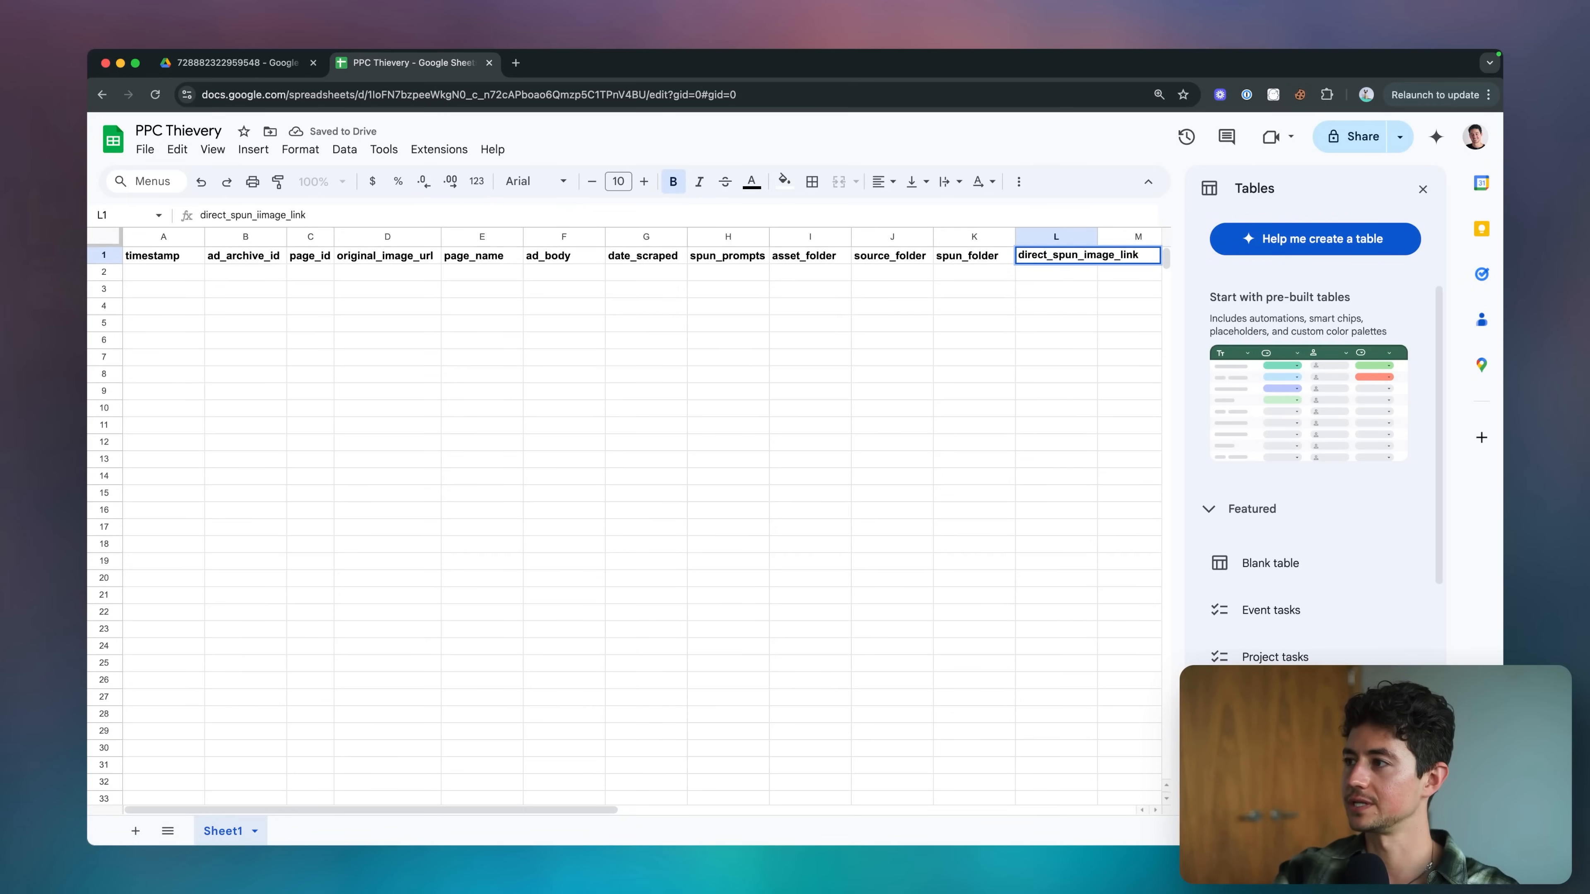
pyautogui.press('Return')
# Widen column L for its header and auto-fit the widths of all columns to their contents.
pyautogui.click(1091, 238)
pyautogui.moveTo(1097, 236); pyautogui.dragTo(1152, 235)
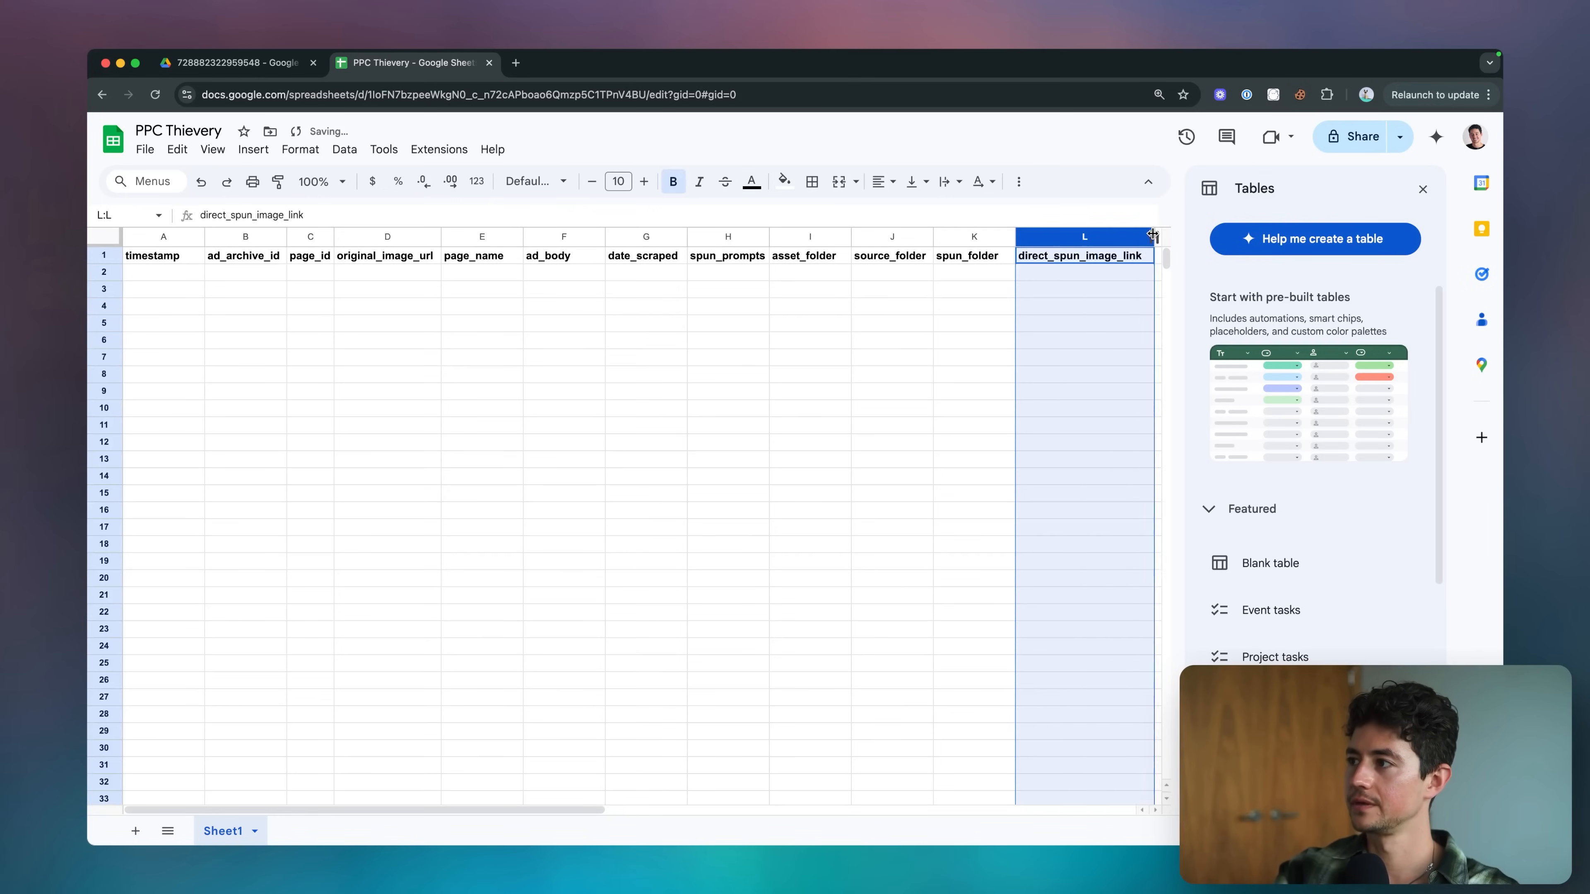
pyautogui.click(677, 308)
pyautogui.click(196, 258)
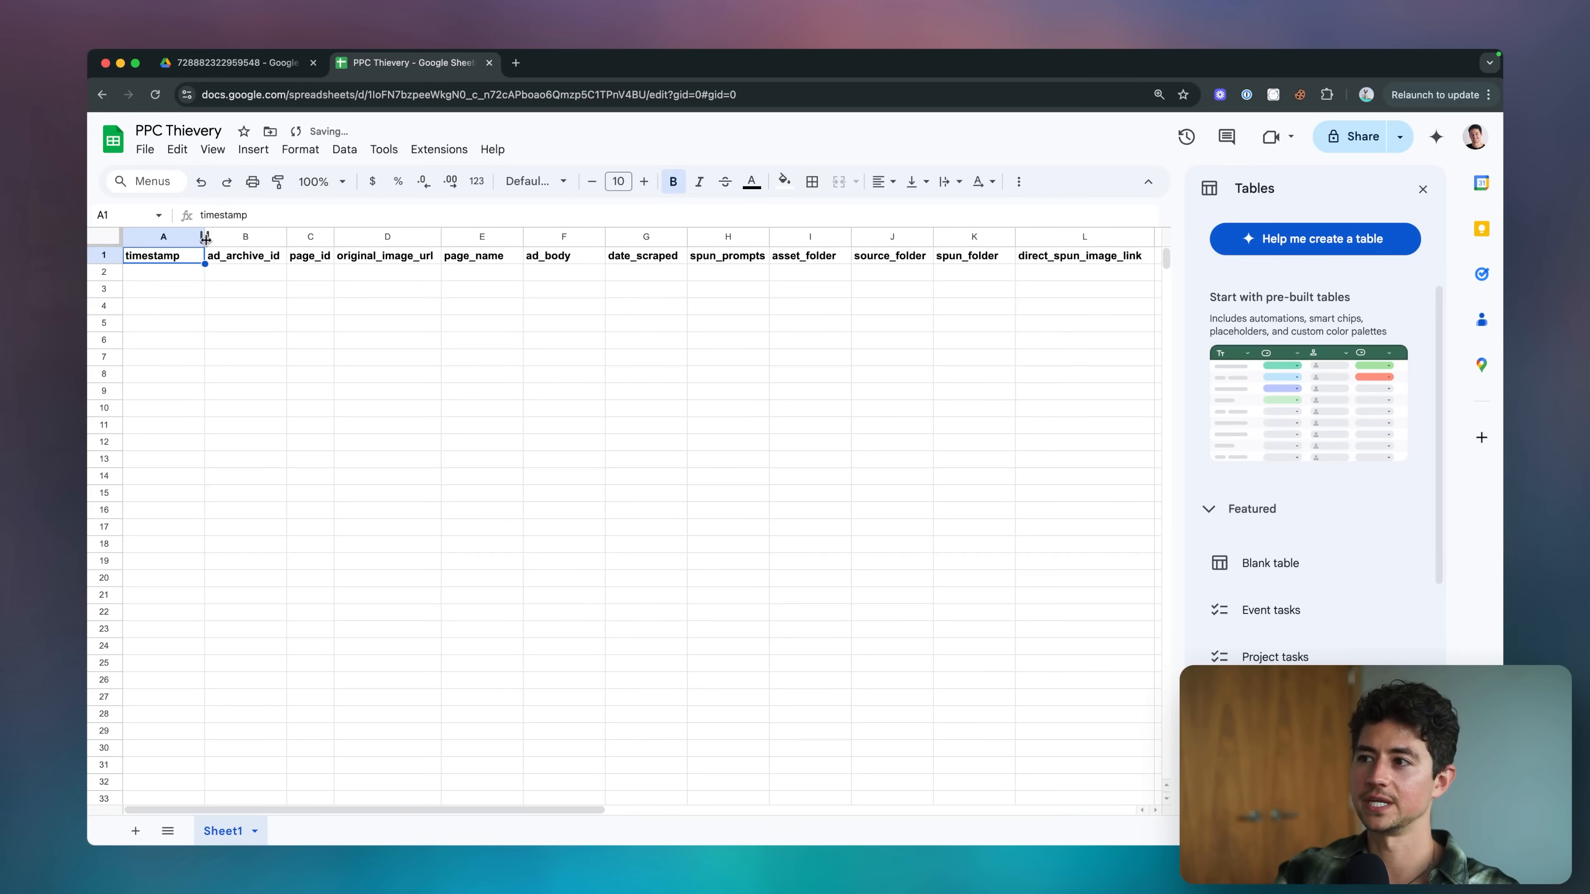
pyautogui.press('super+a')
pyautogui.doubleClick(205, 238)
pyautogui.click(253, 257)
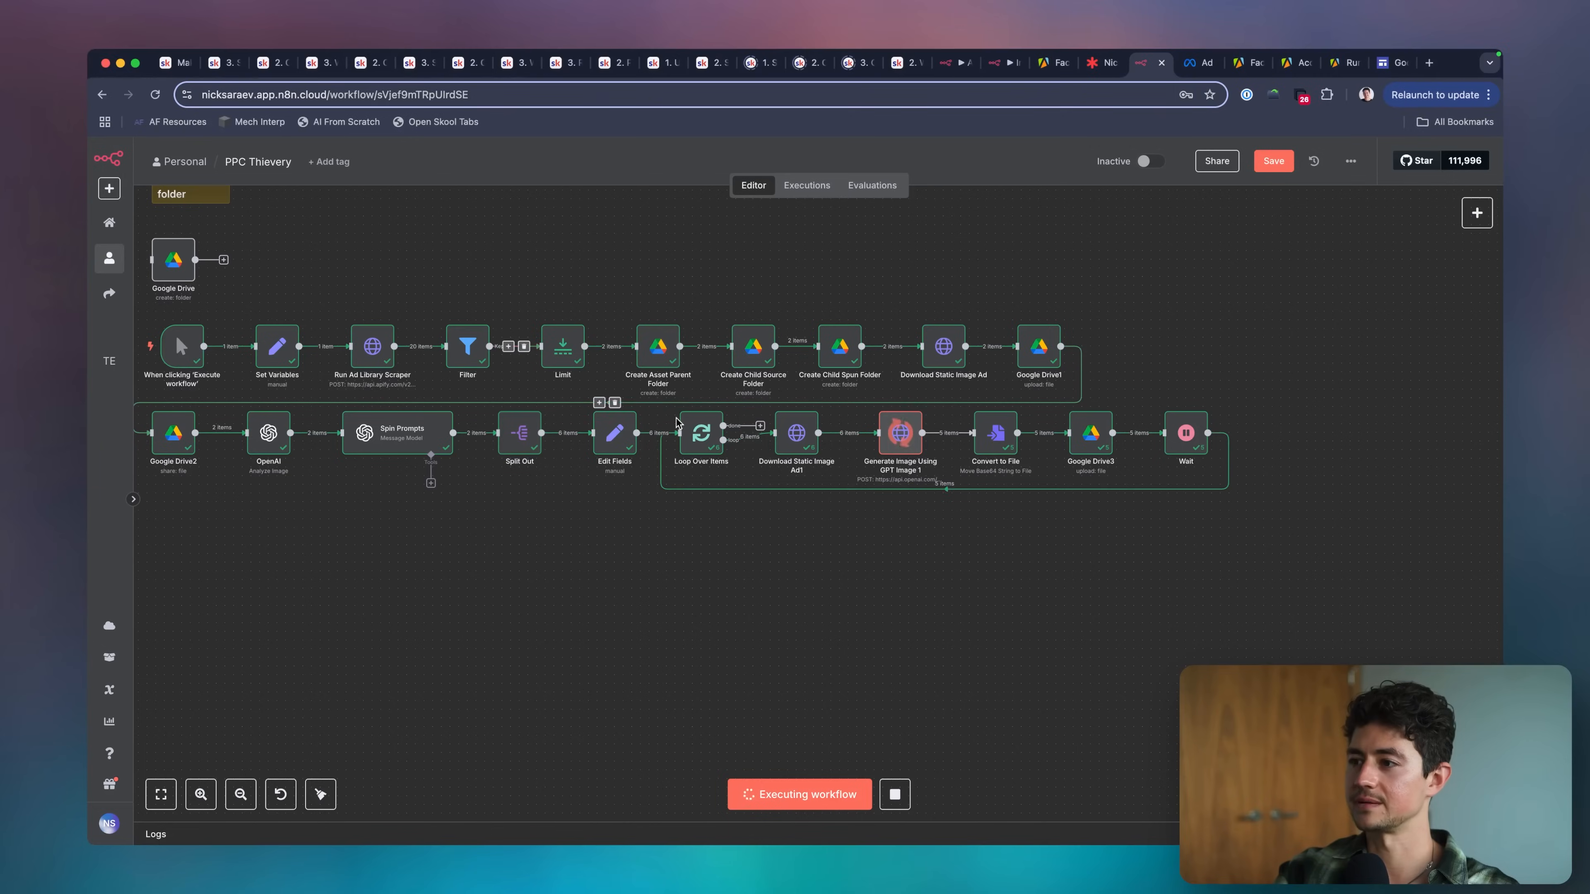
# In the n8n workflow, move the Wait node farther from Google Drive3 to make room for another node.
pyautogui.hscroll(3, 1169, 490)
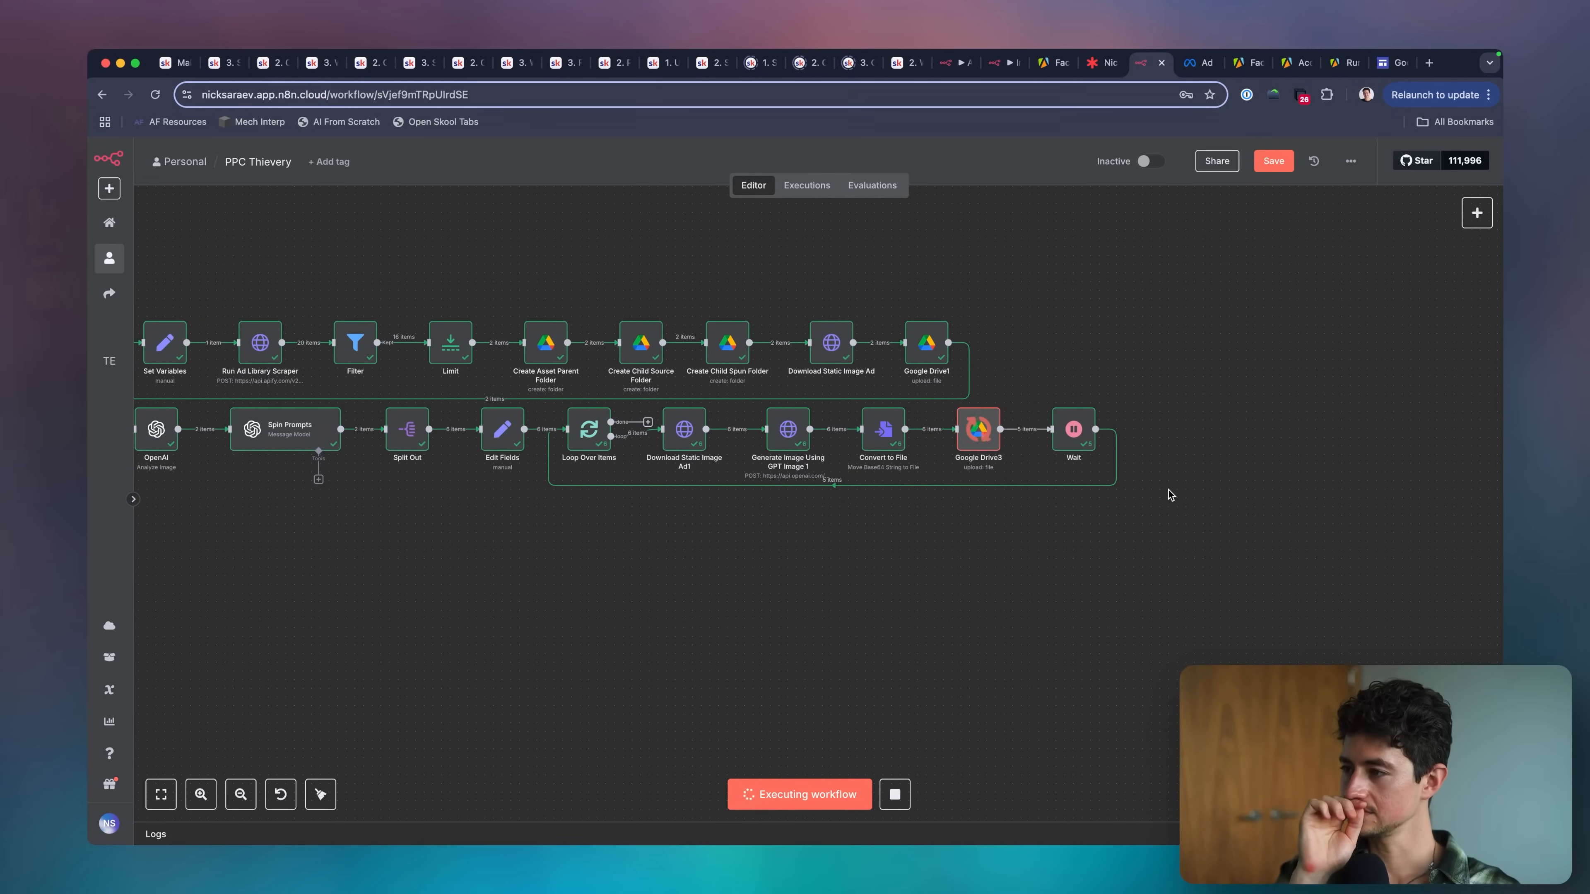
pyautogui.hscroll(3, 1081, 524)
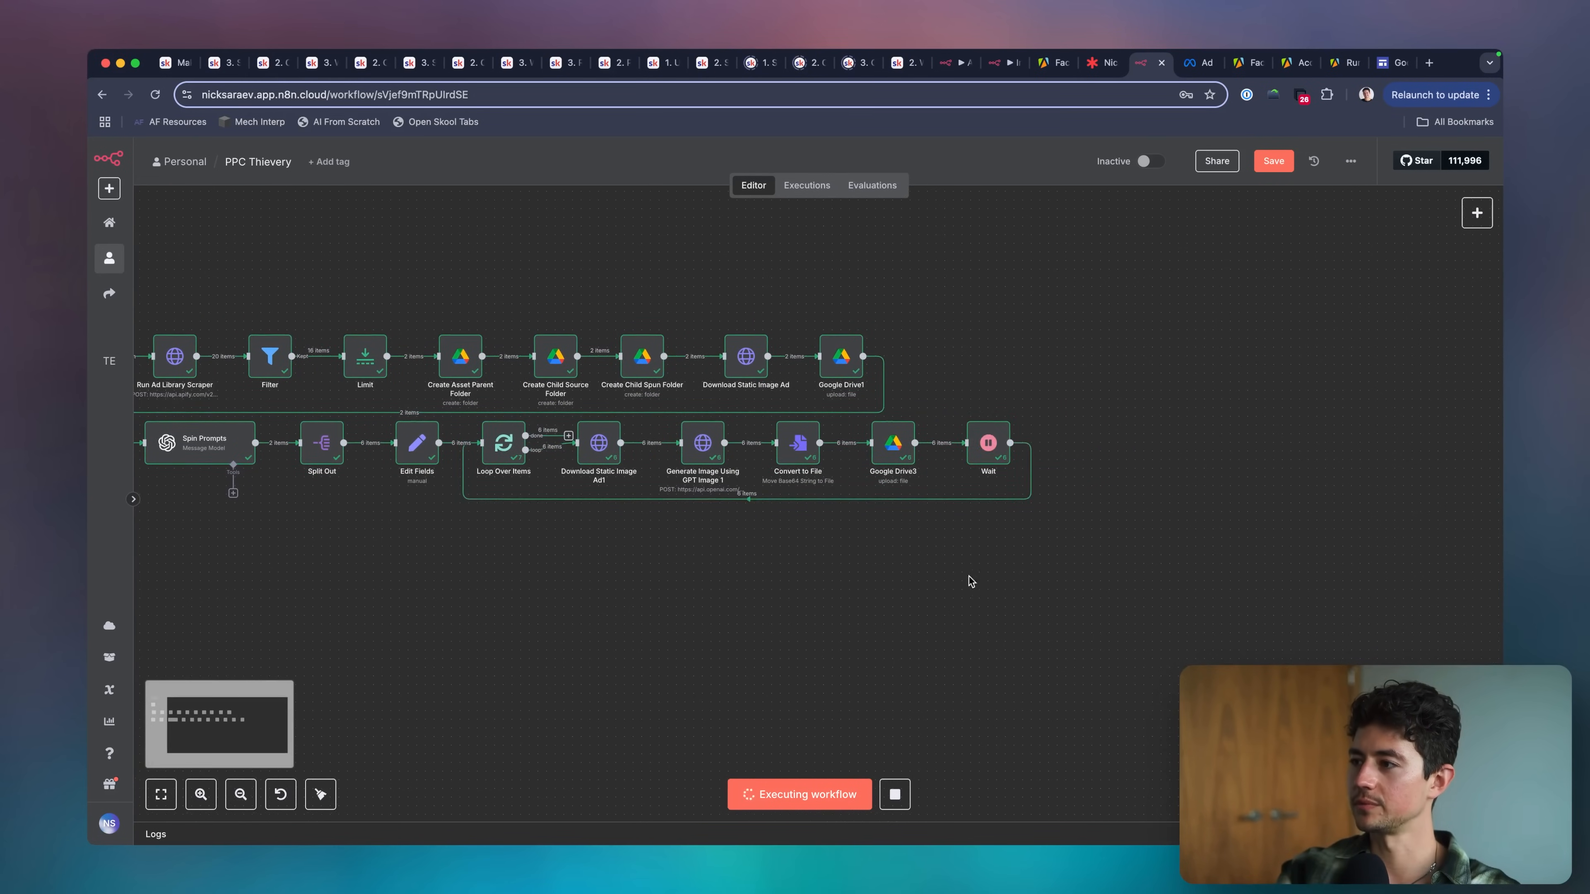
pyautogui.hscroll(3, 1033, 533)
pyautogui.moveTo(860, 443); pyautogui.dragTo(955, 444)
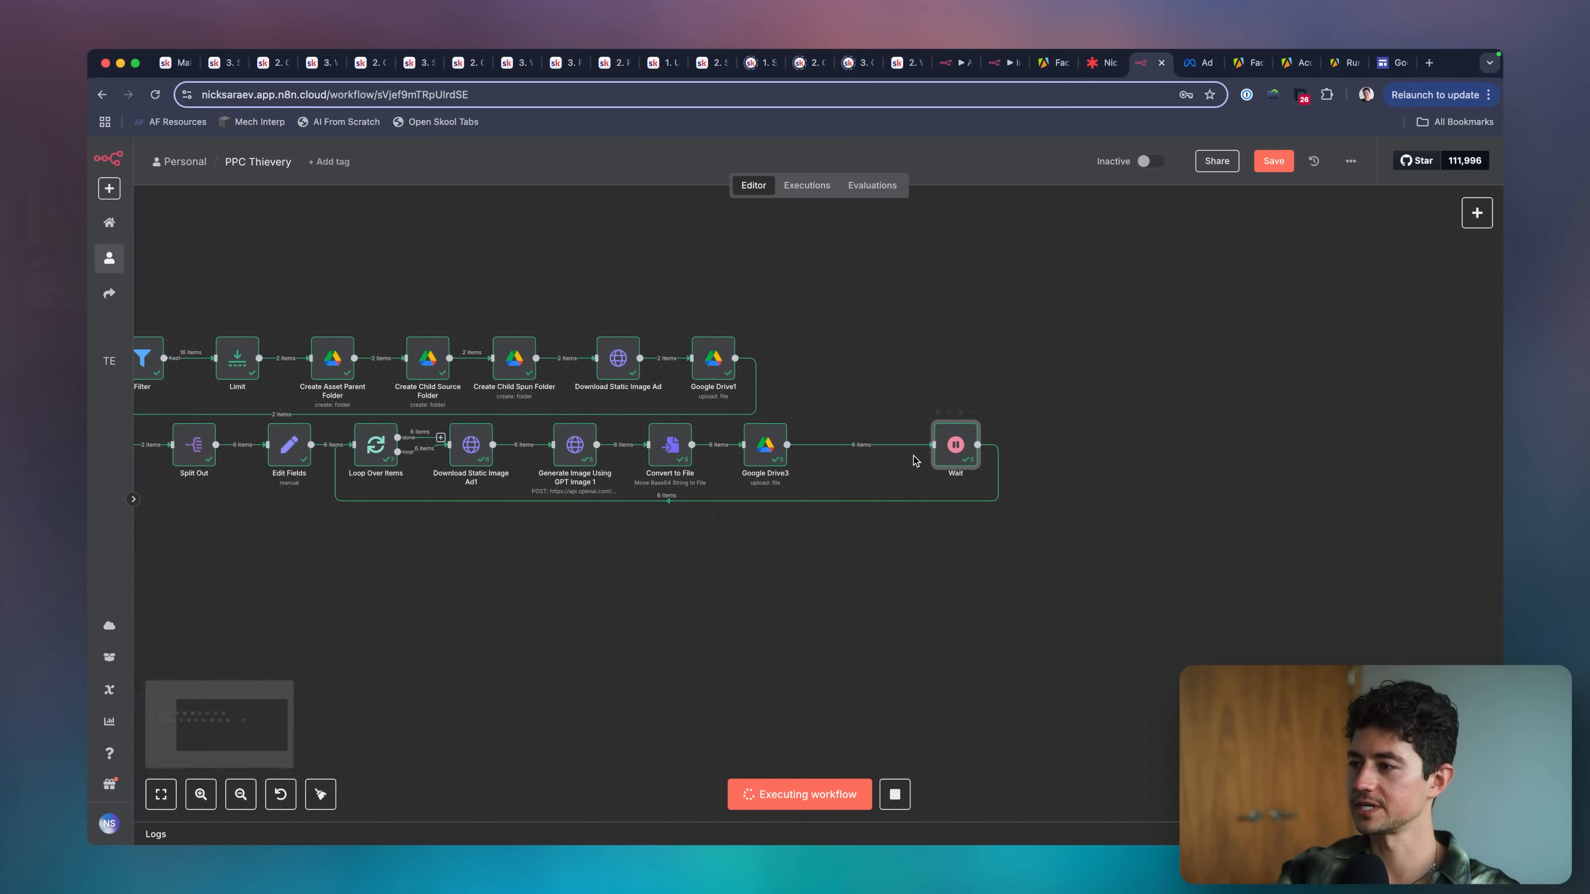
# Insert a Google Sheets node with the Append row in sheet action between Google Drive3 and Wait.
pyautogui.scroll(3, 912, 461)
pyautogui.click(798, 434)
pyautogui.write('sheet')
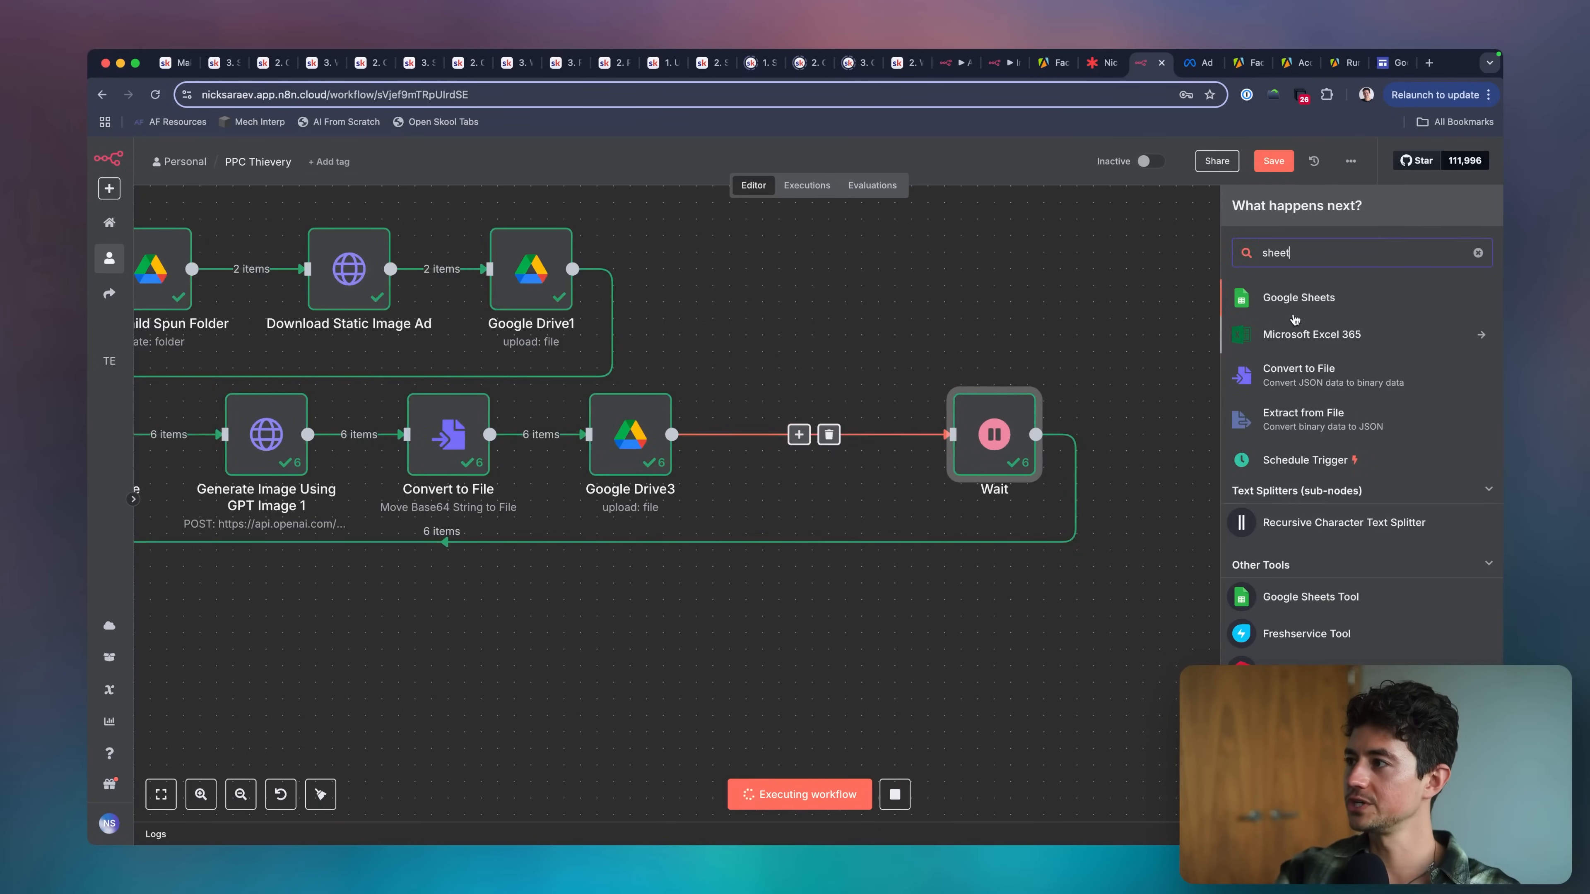
pyautogui.click(1294, 305)
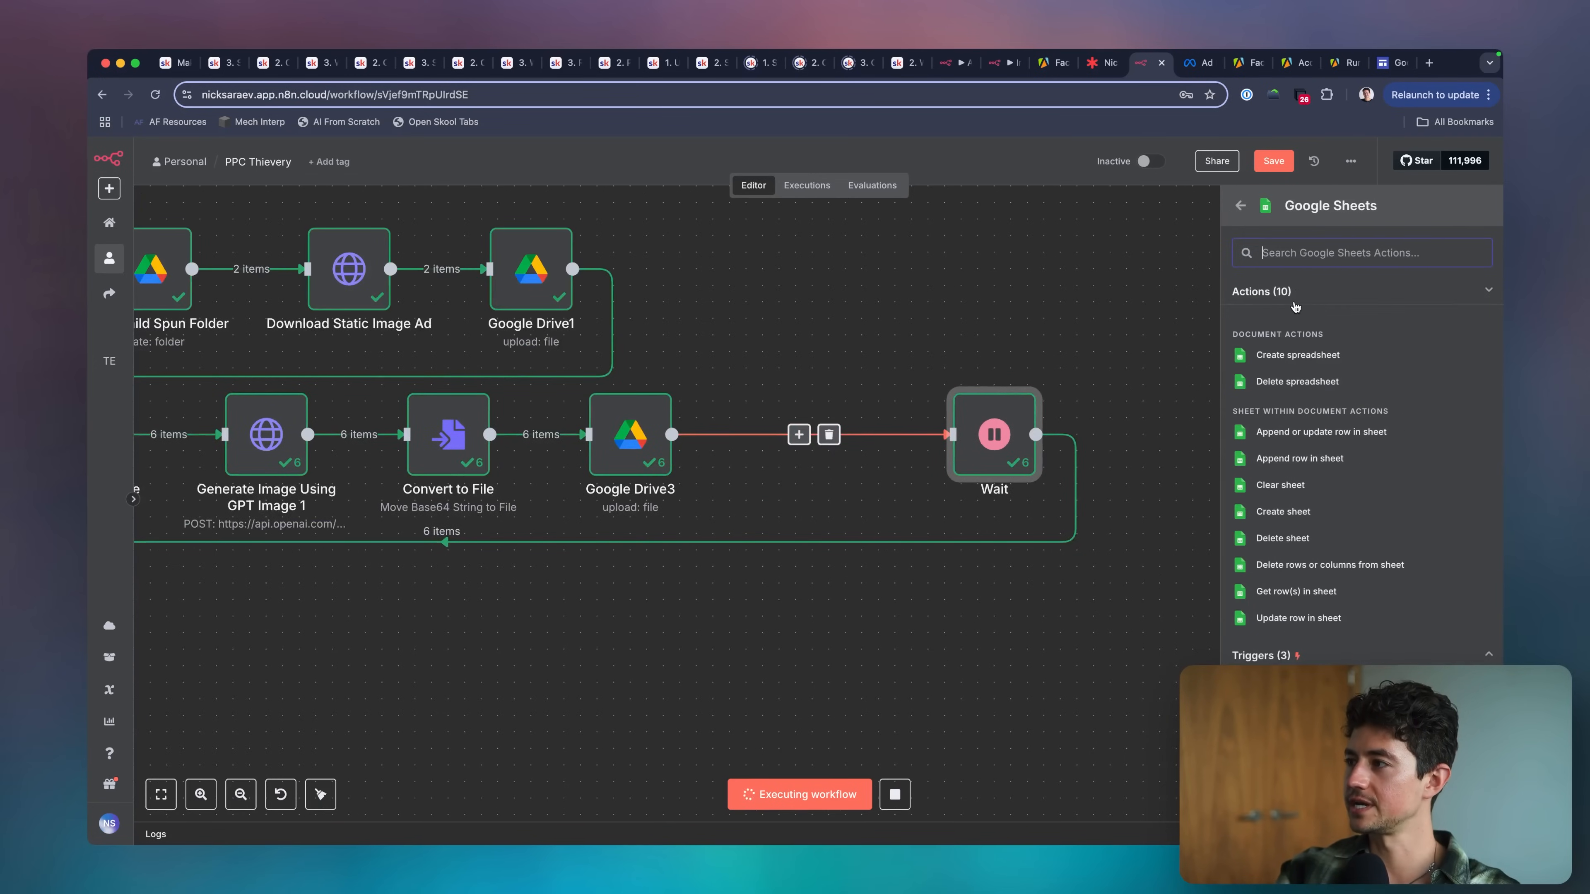
pyautogui.click(1313, 463)
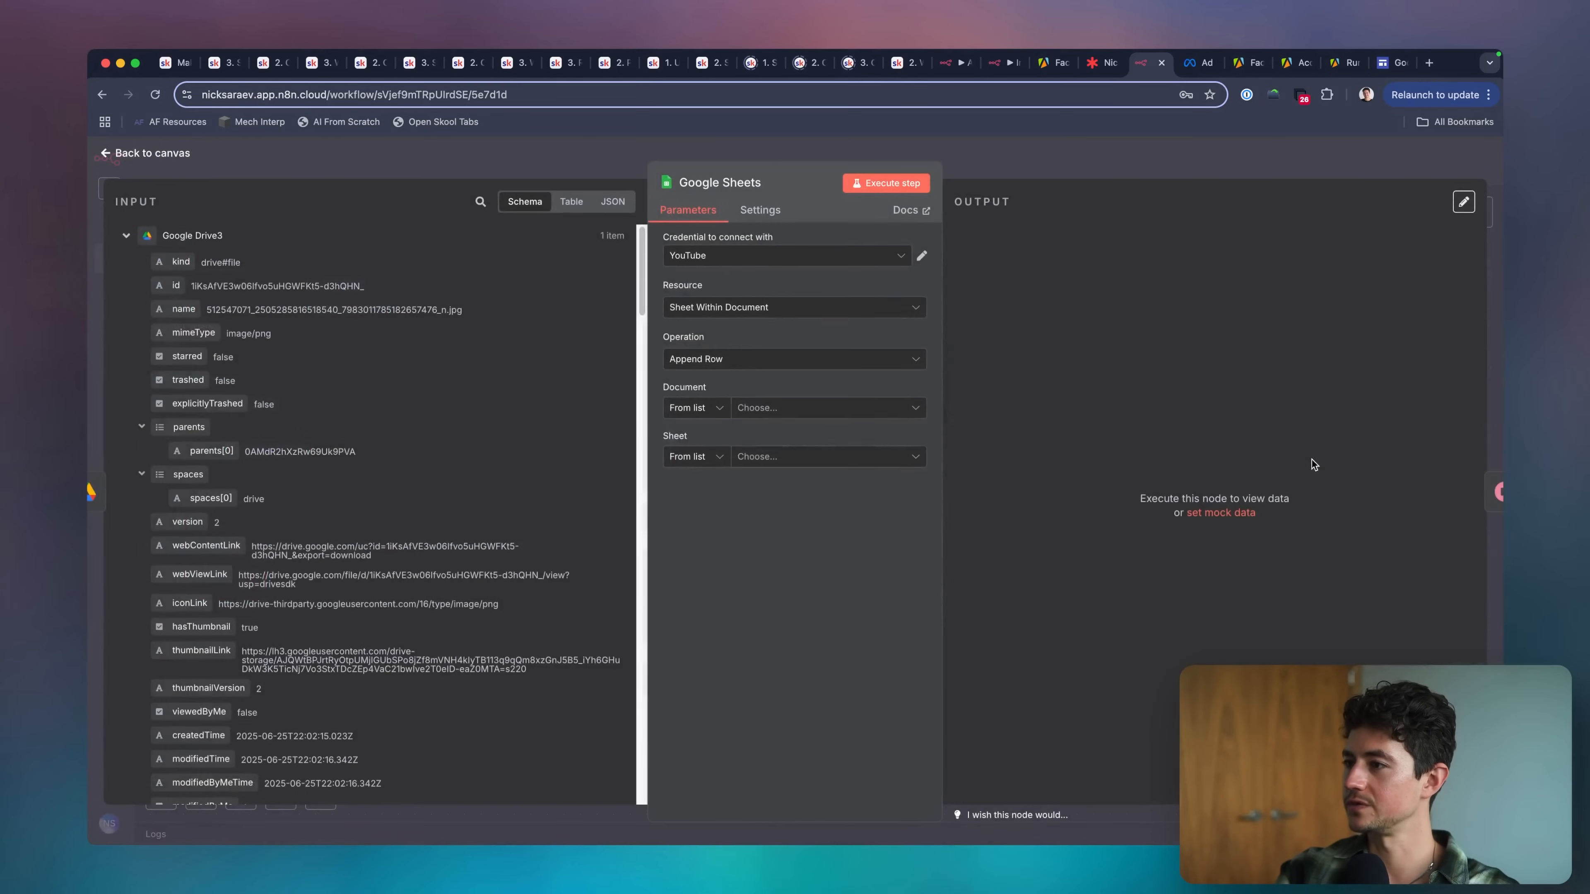
pyautogui.press('Escape')
pyautogui.hscroll(-5, 551, 593)
pyautogui.moveTo(531, 572); pyautogui.dragTo(1097, 434)
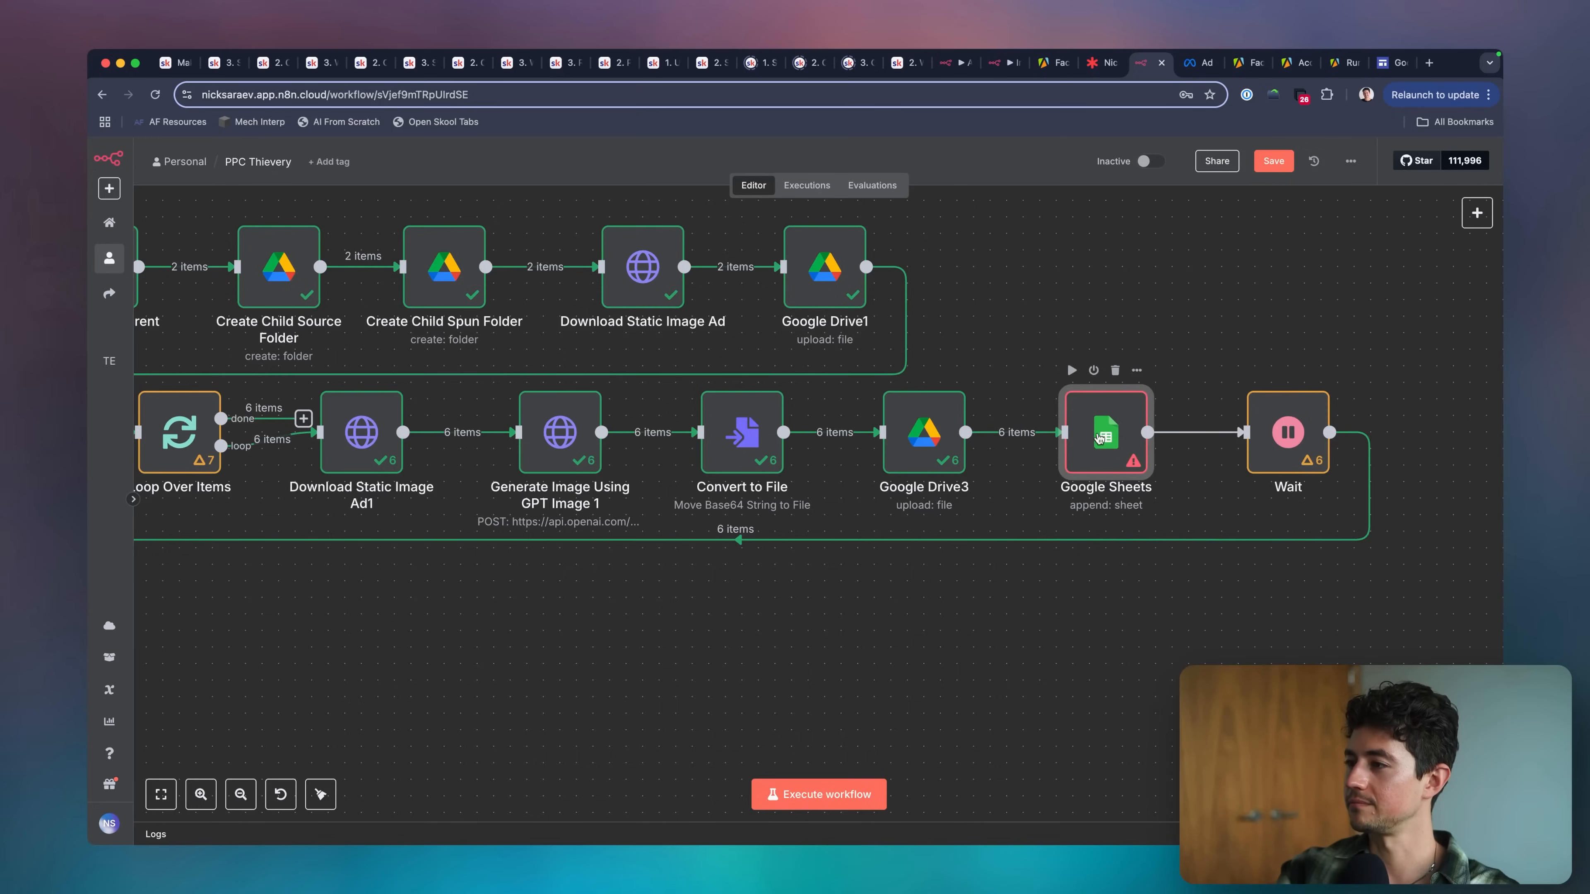
# Open the Google Sheets append node's settings and compare them with the header row A1:L1 in the PPC Thievery spreadsheet.
pyautogui.doubleClick(1099, 438)
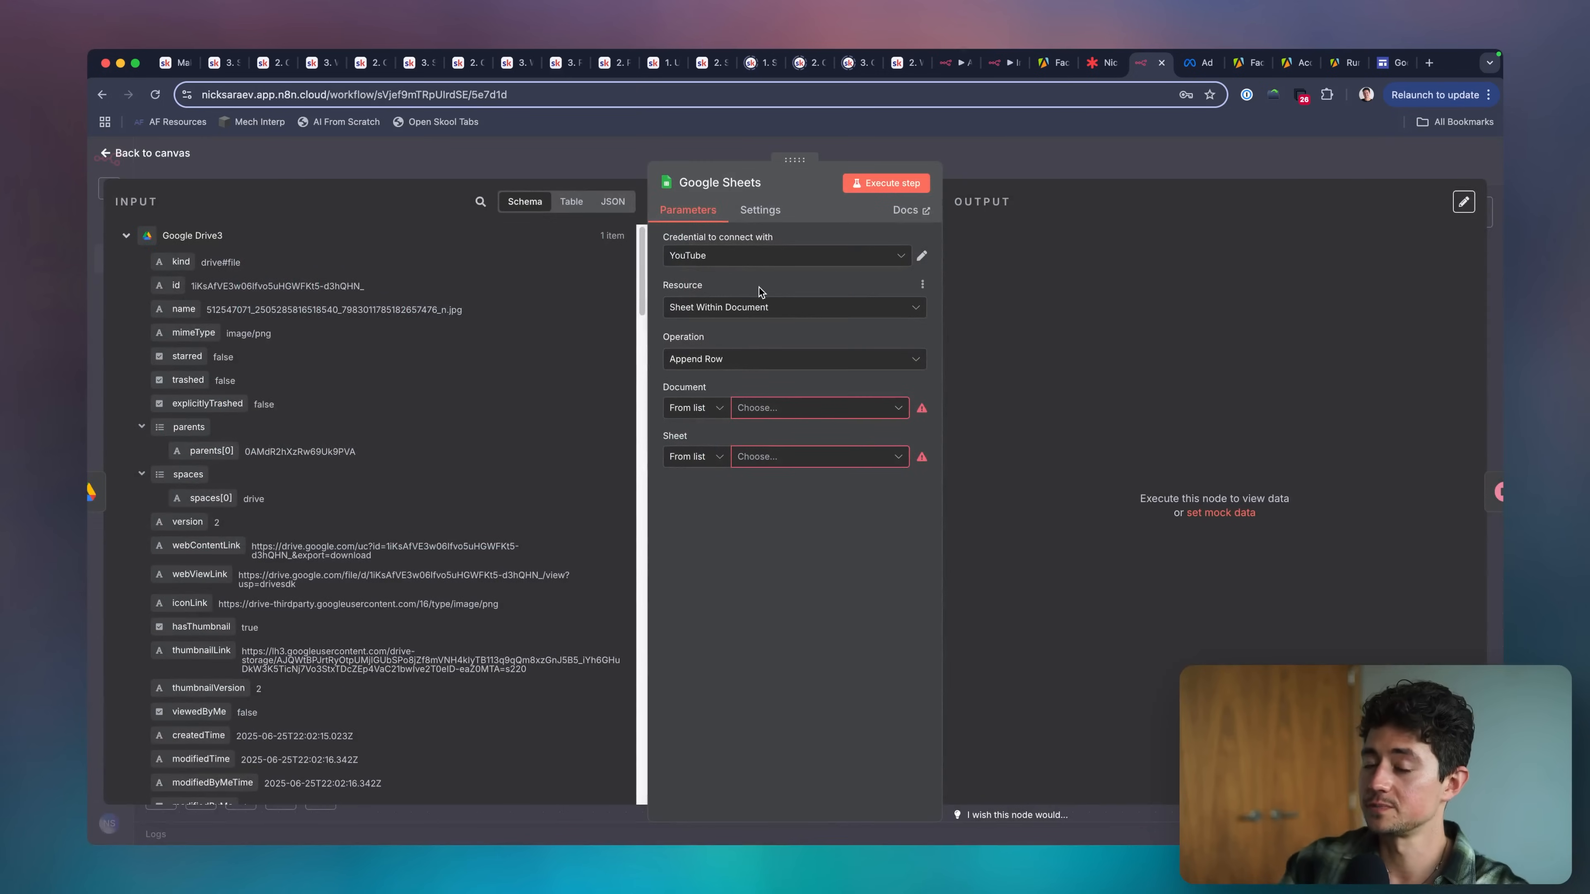
pyautogui.press('super+grave')
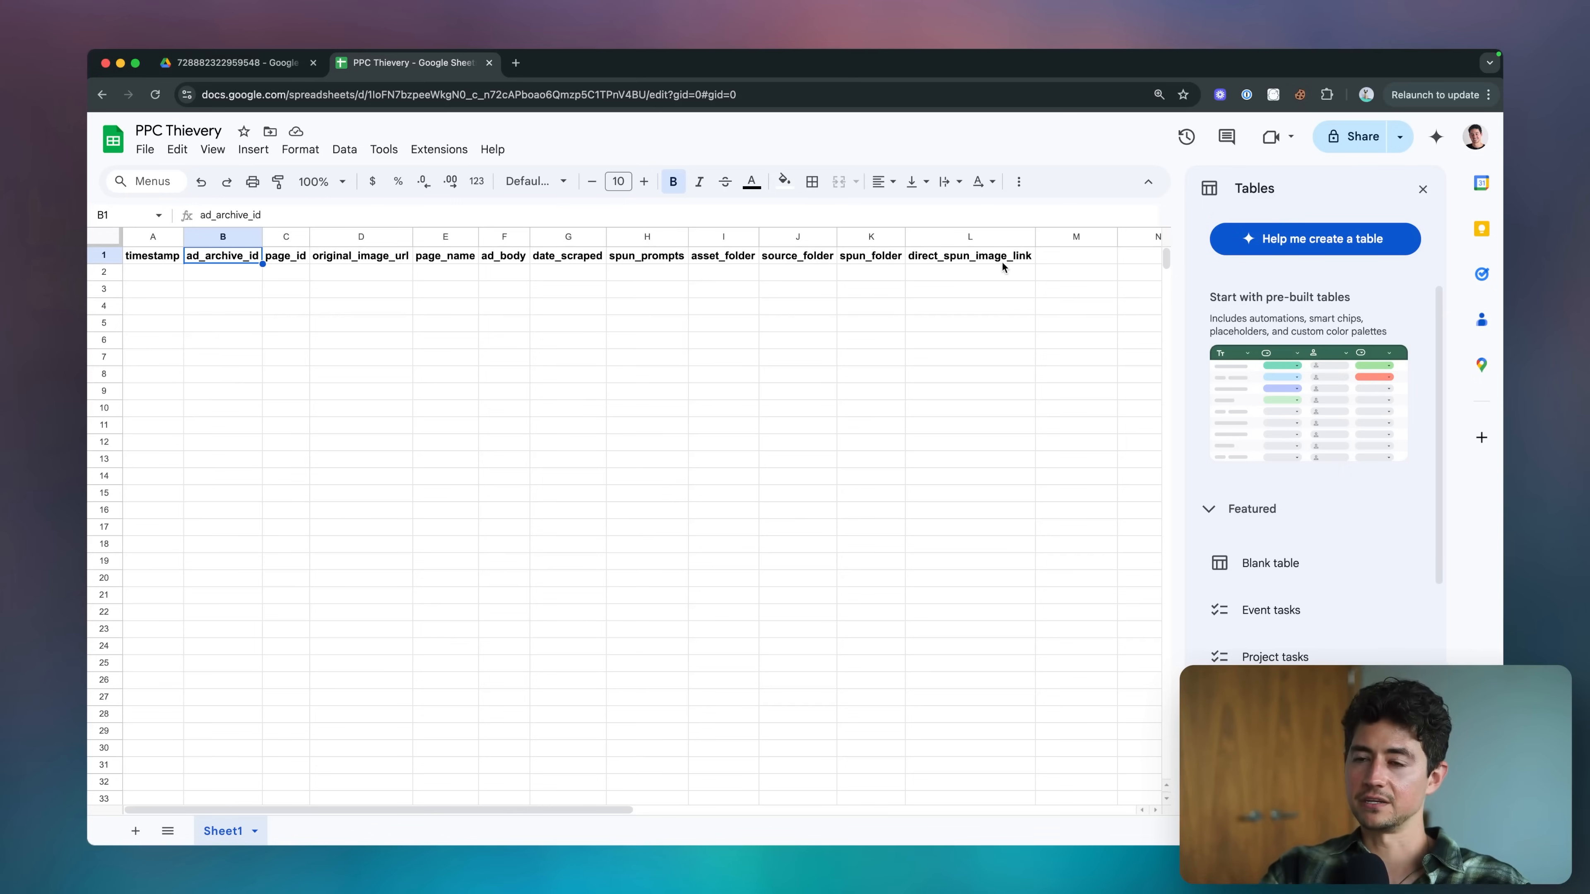
pyautogui.moveTo(1002, 263); pyautogui.dragTo(153, 257)
pyautogui.press('super+grave')
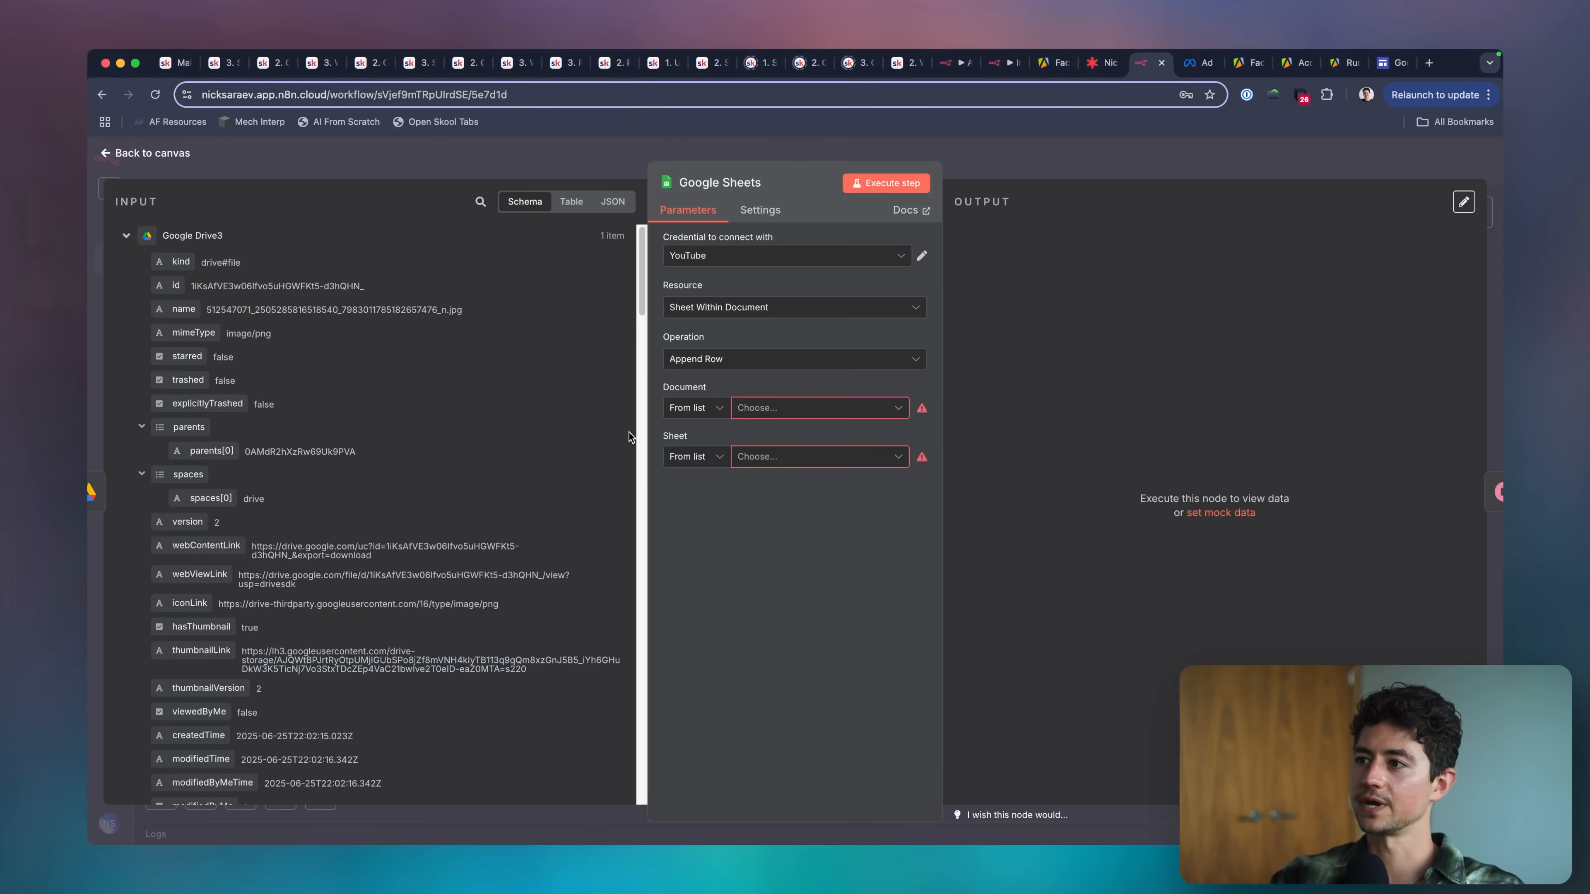
pyautogui.press('Escape')
pyautogui.scroll(-5, 708, 239)
pyautogui.scroll(4, 696, 260)
pyautogui.hscroll(-9, 696, 259)
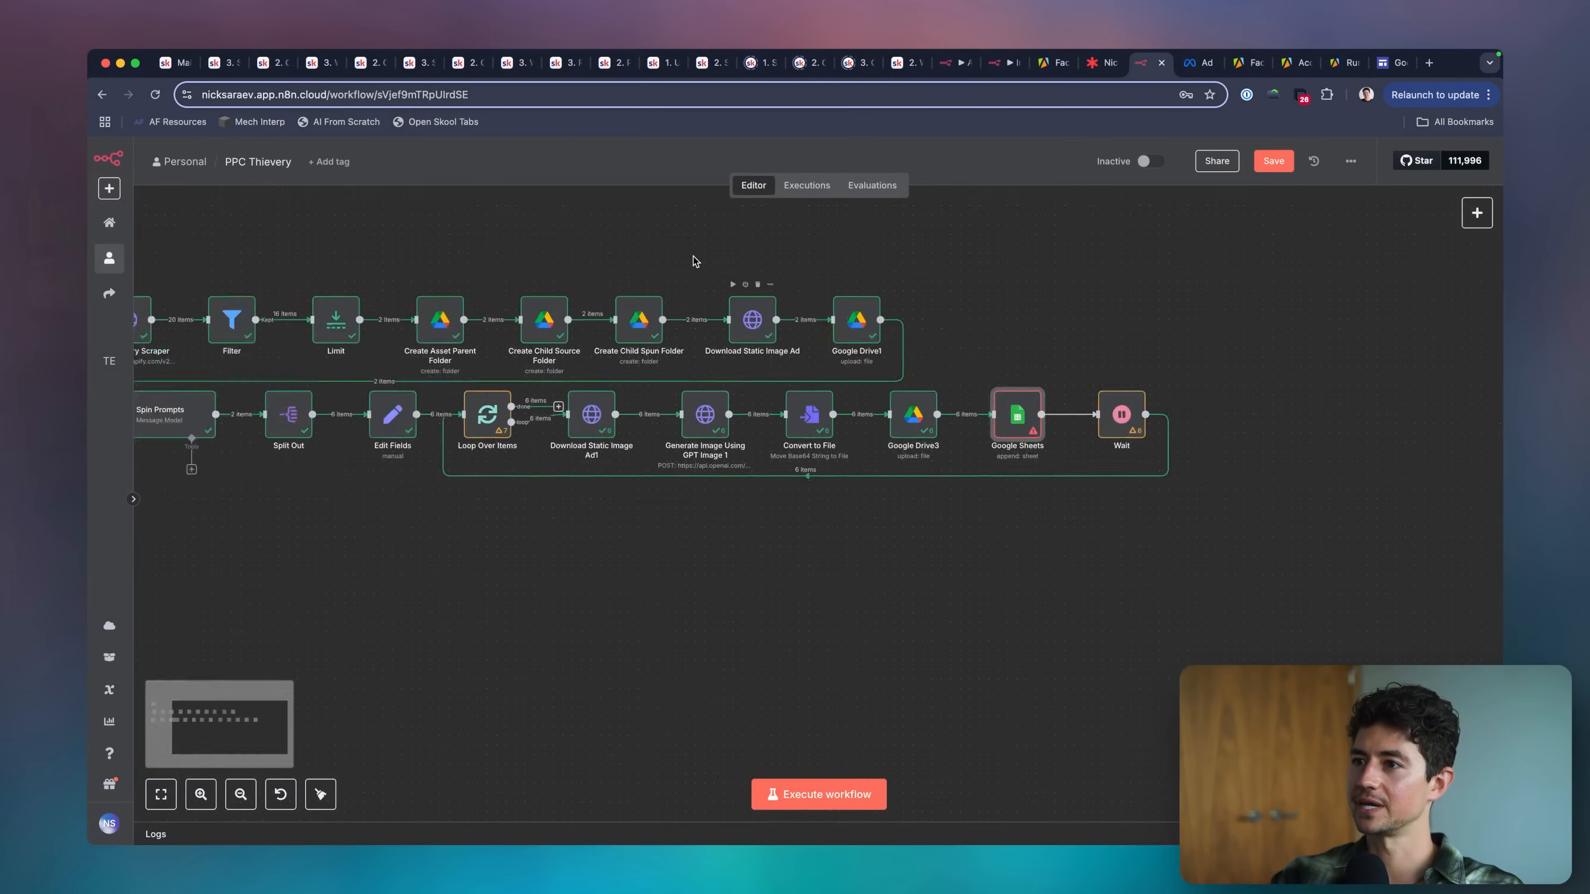
pyautogui.scroll(4, 543, 446)
pyautogui.click(539, 439)
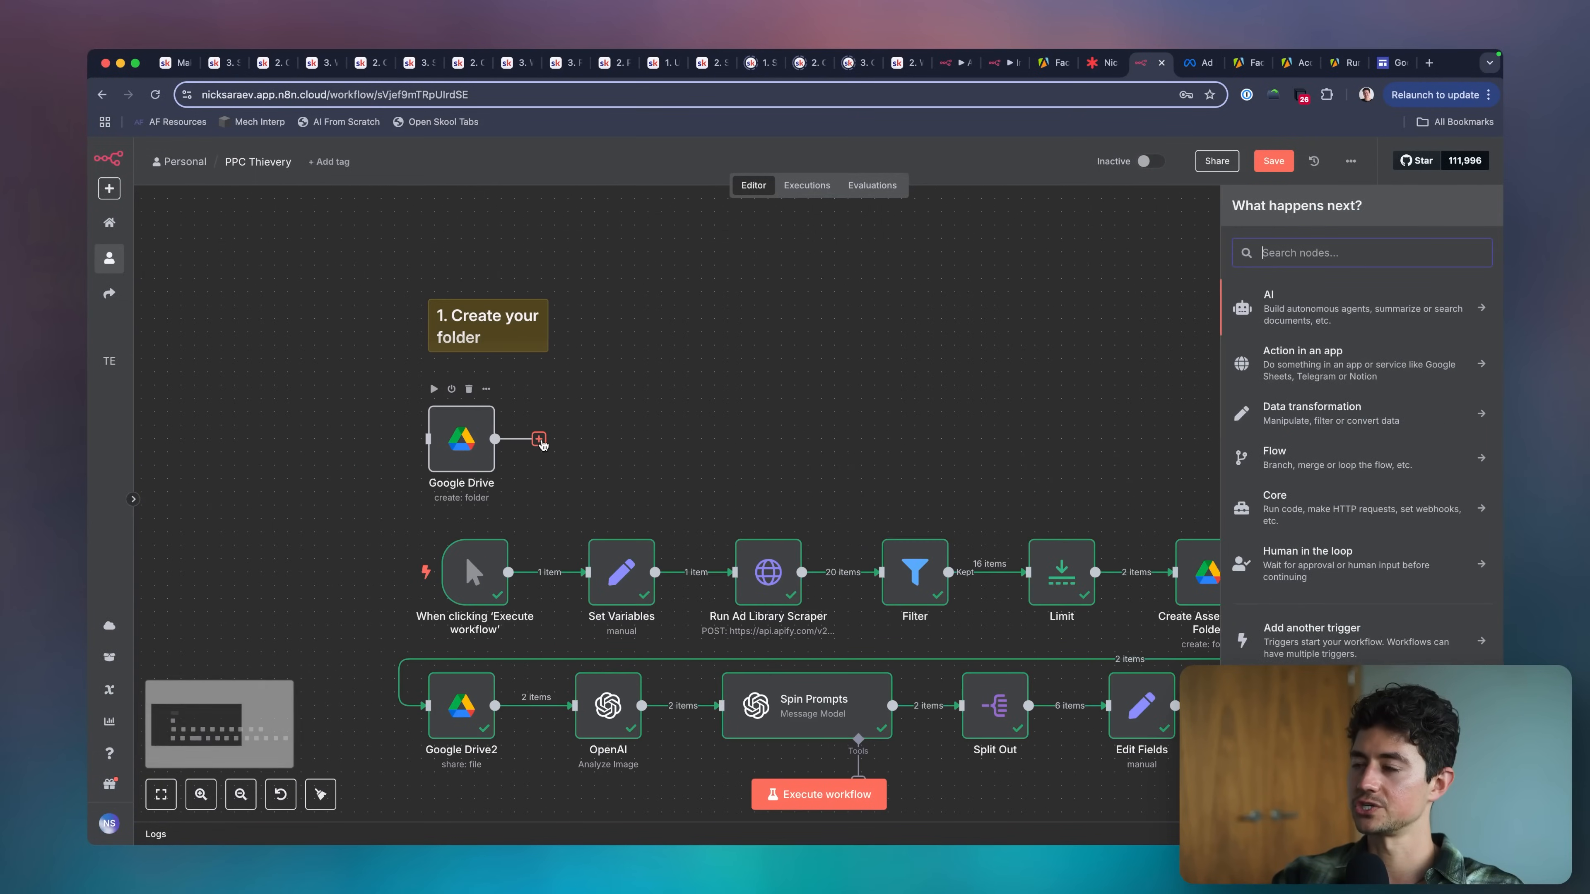
pyautogui.write('sheets')
pyautogui.press('Return')
pyautogui.write('create')
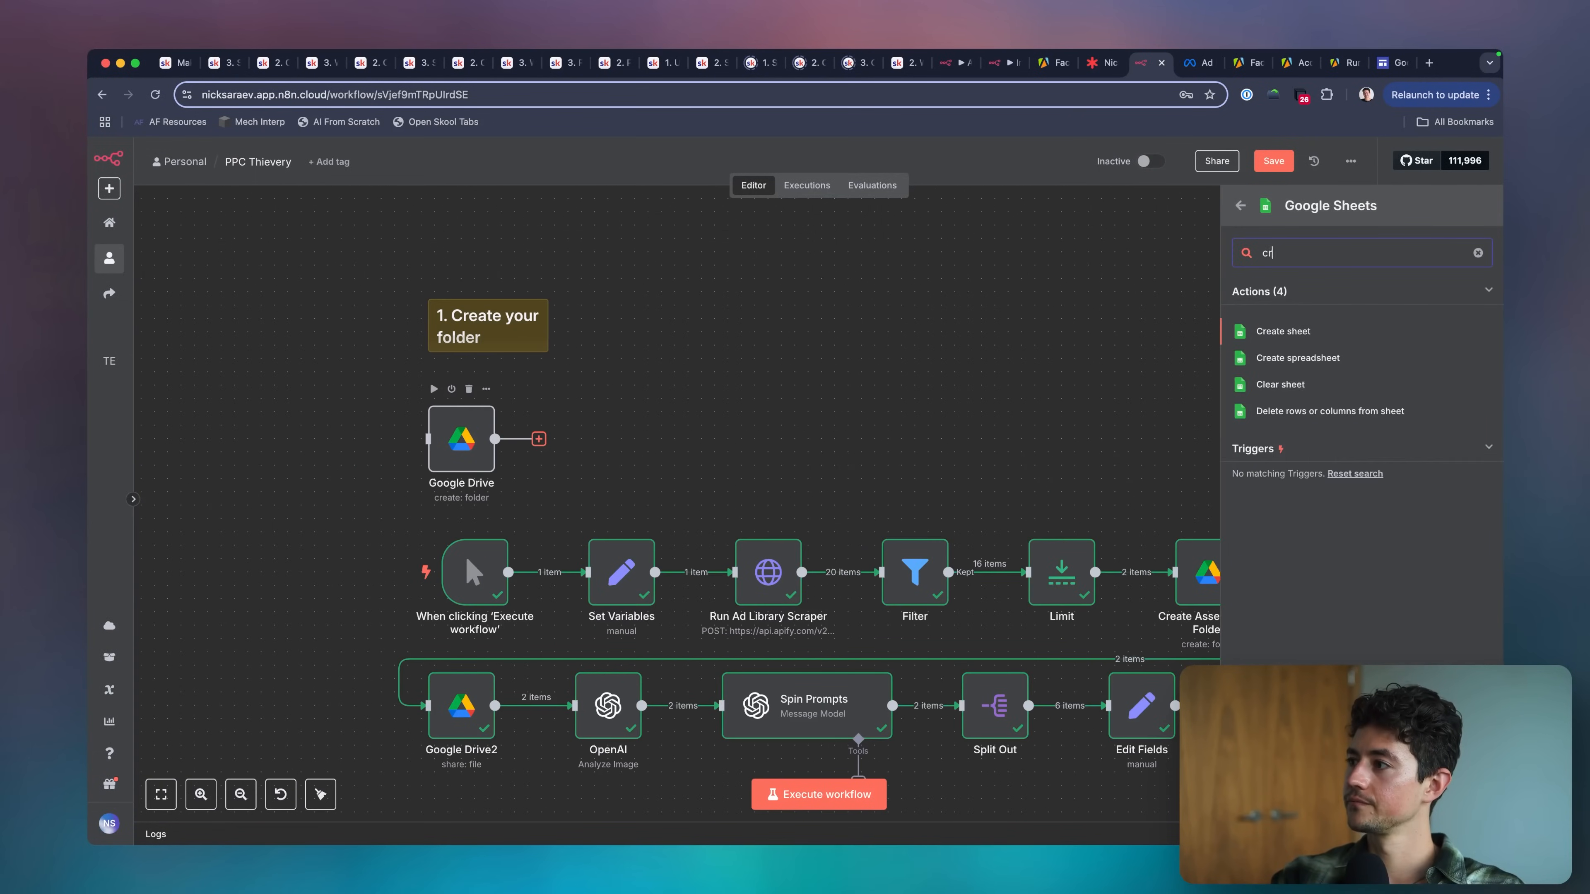
pyautogui.click(1280, 338)
pyautogui.click(804, 543)
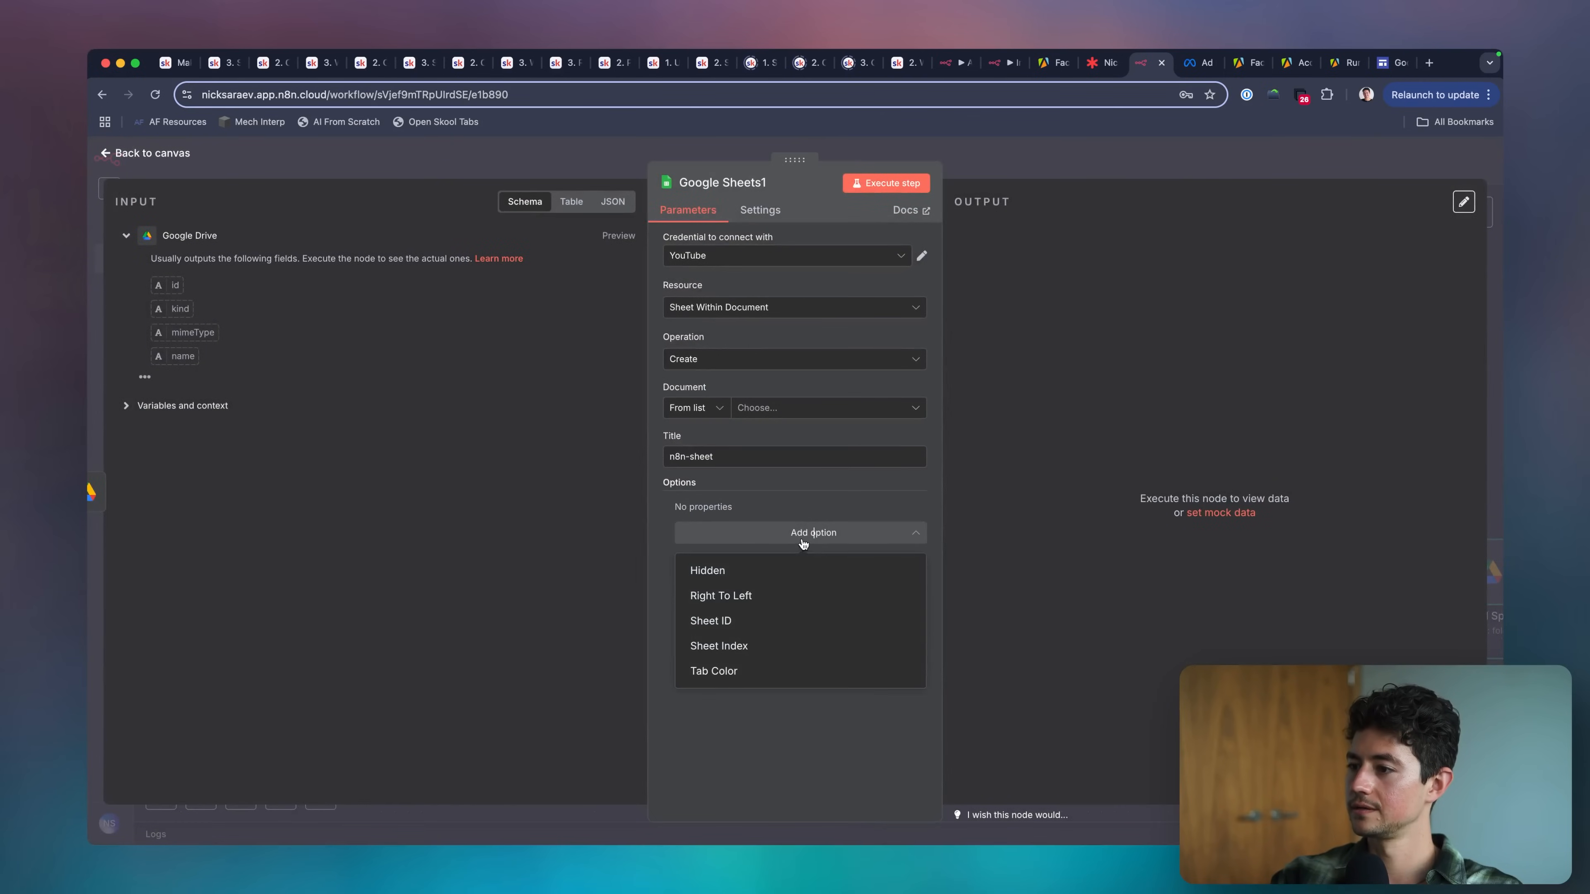
pyautogui.click(770, 595)
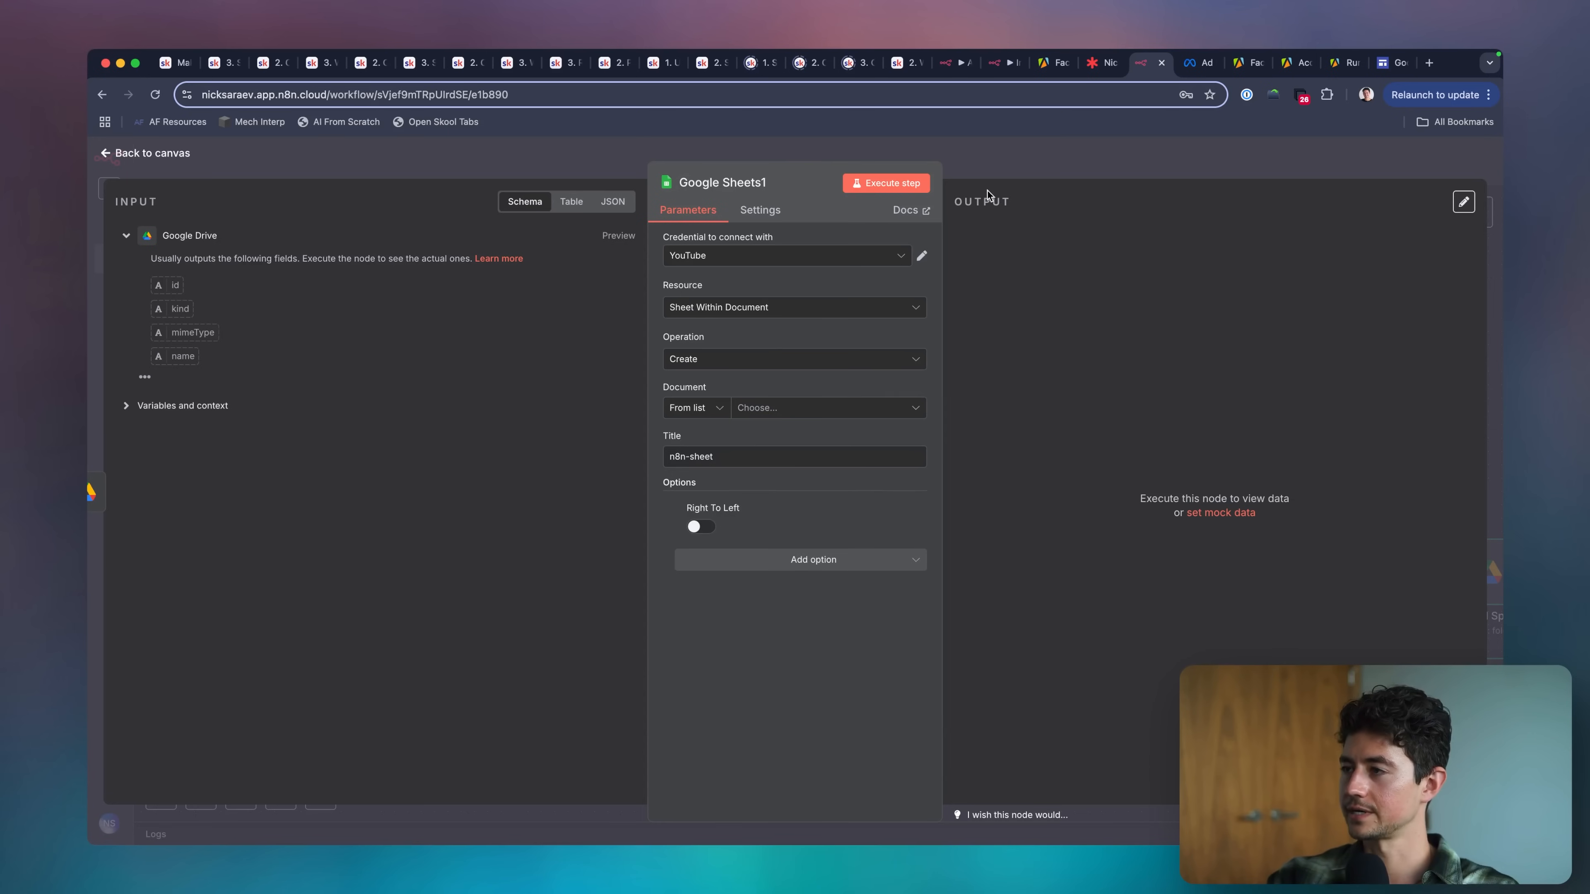
pyautogui.press('Escape')
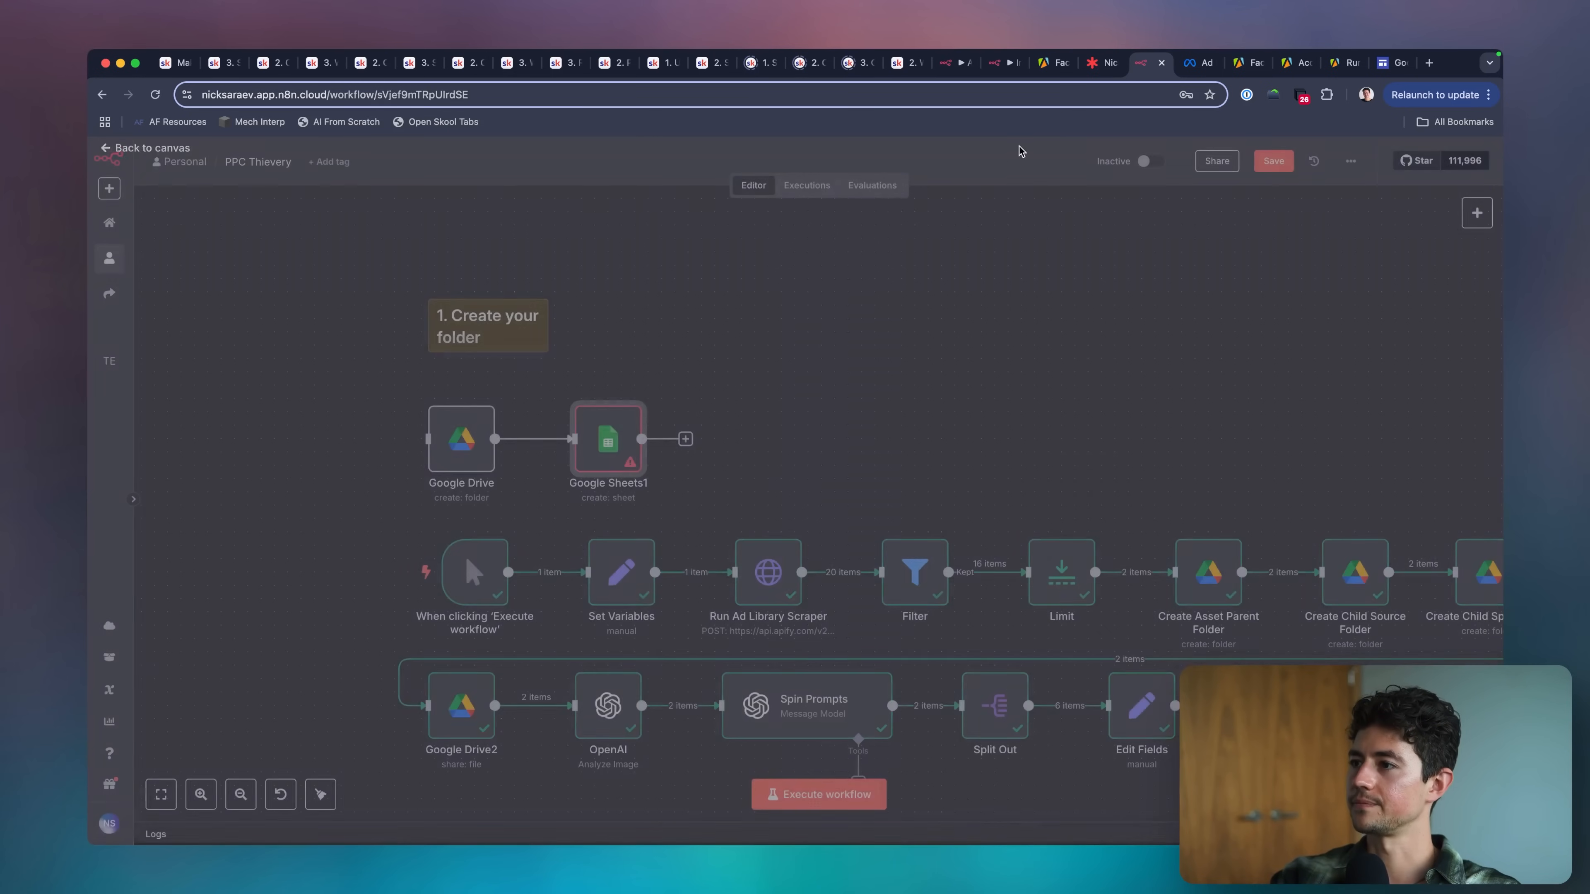
pyautogui.press('Delete')
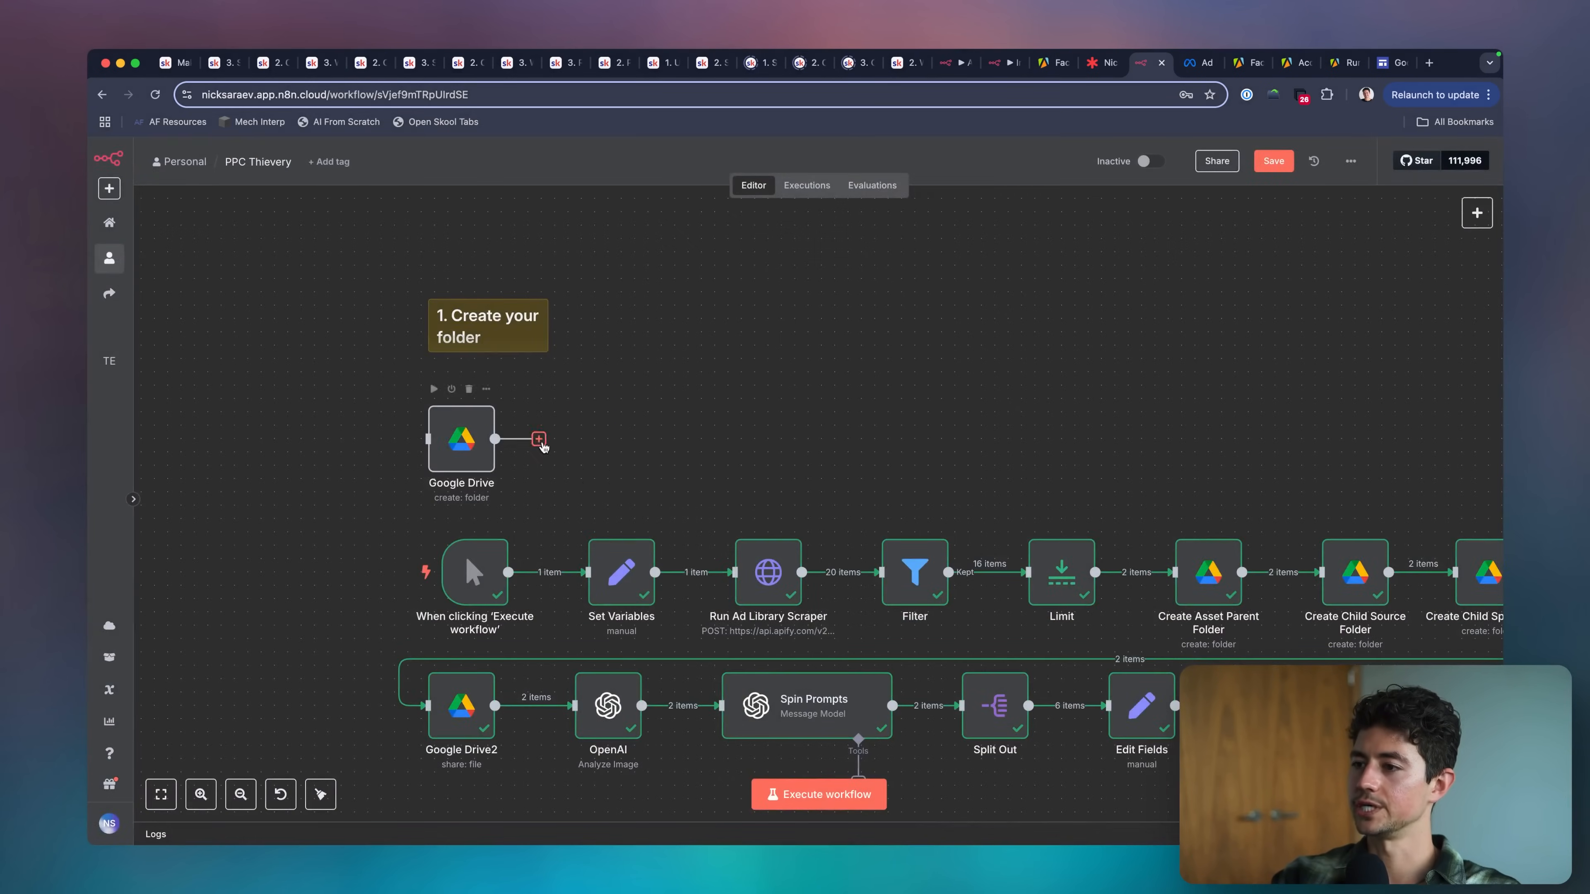
# Add a Google Sheets node with the Create spreadsheet action after the Google Drive create-folder node and check its credential connection.
pyautogui.click(538, 439)
pyautogui.write('sheet')
pyautogui.press('Return')
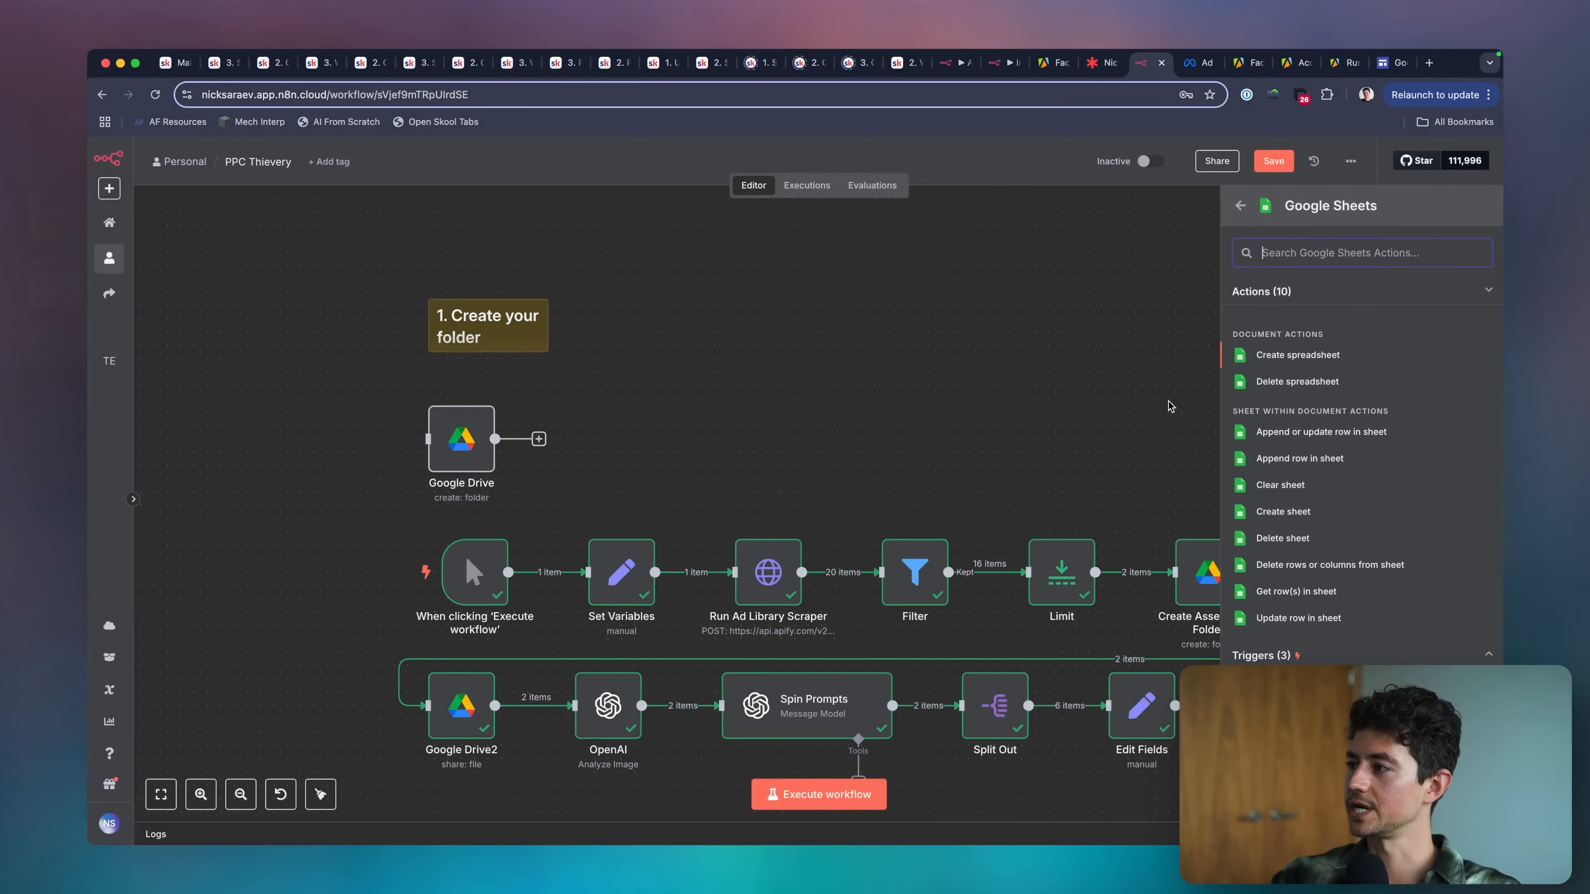
pyautogui.click(1277, 356)
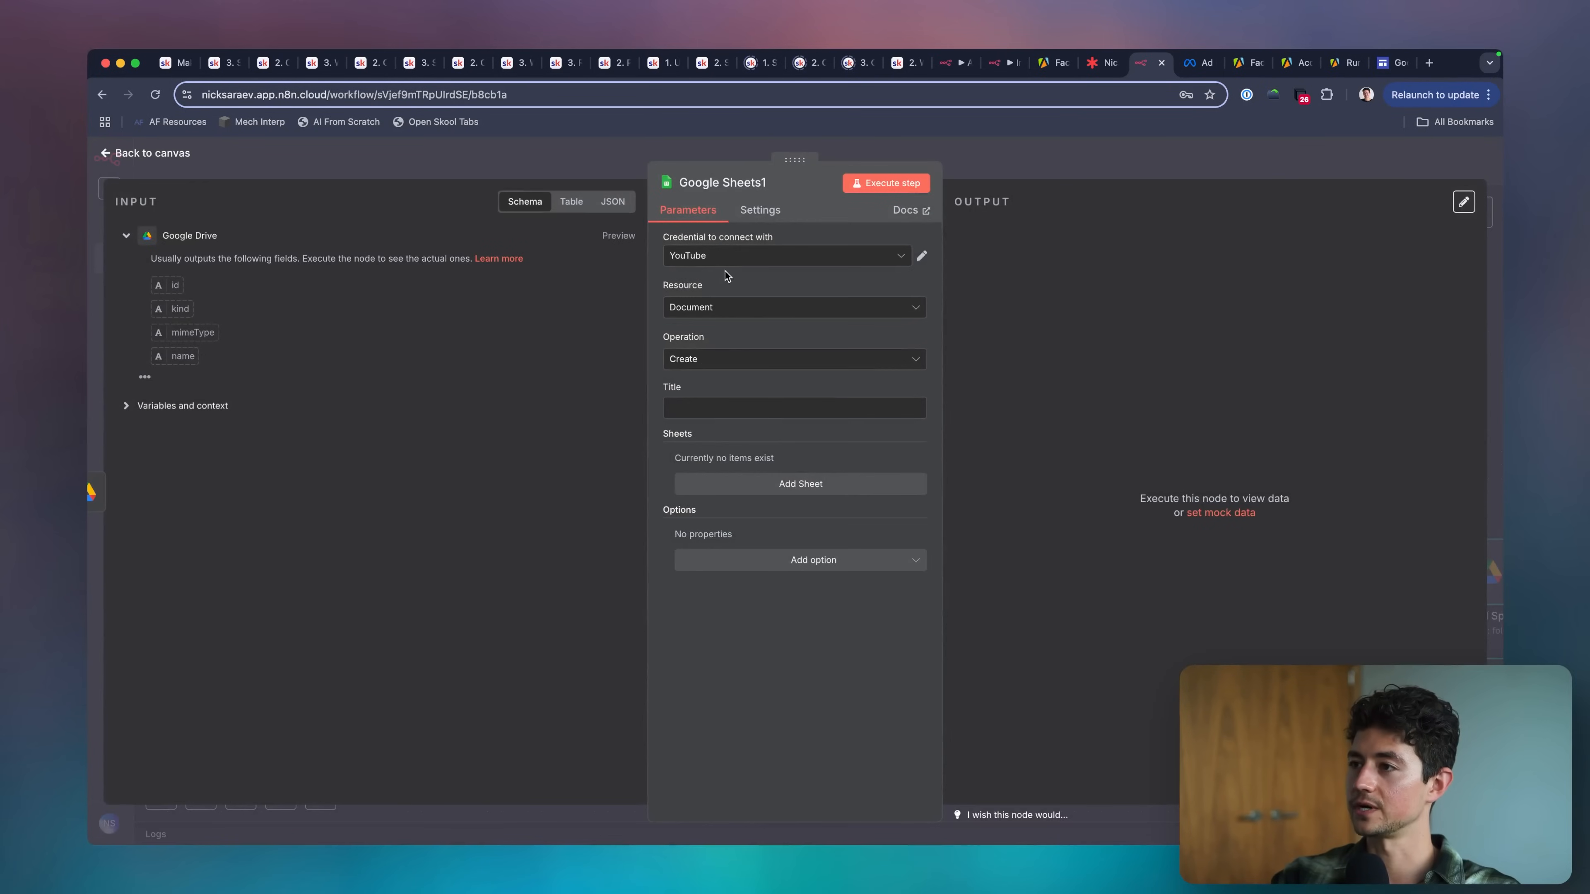
pyautogui.click(922, 257)
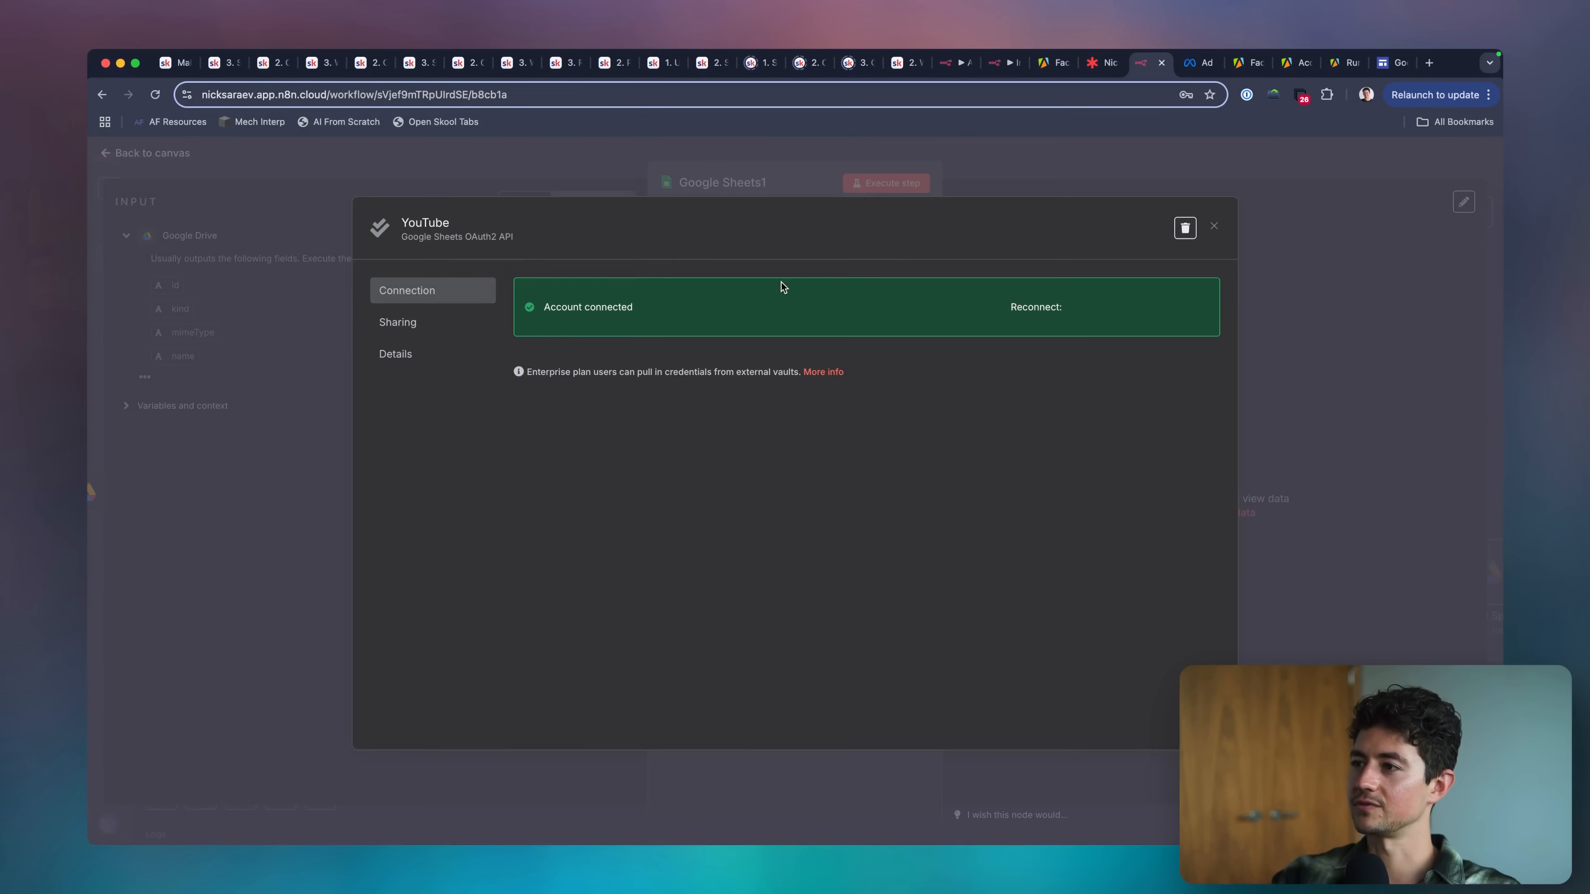
pyautogui.click(1214, 226)
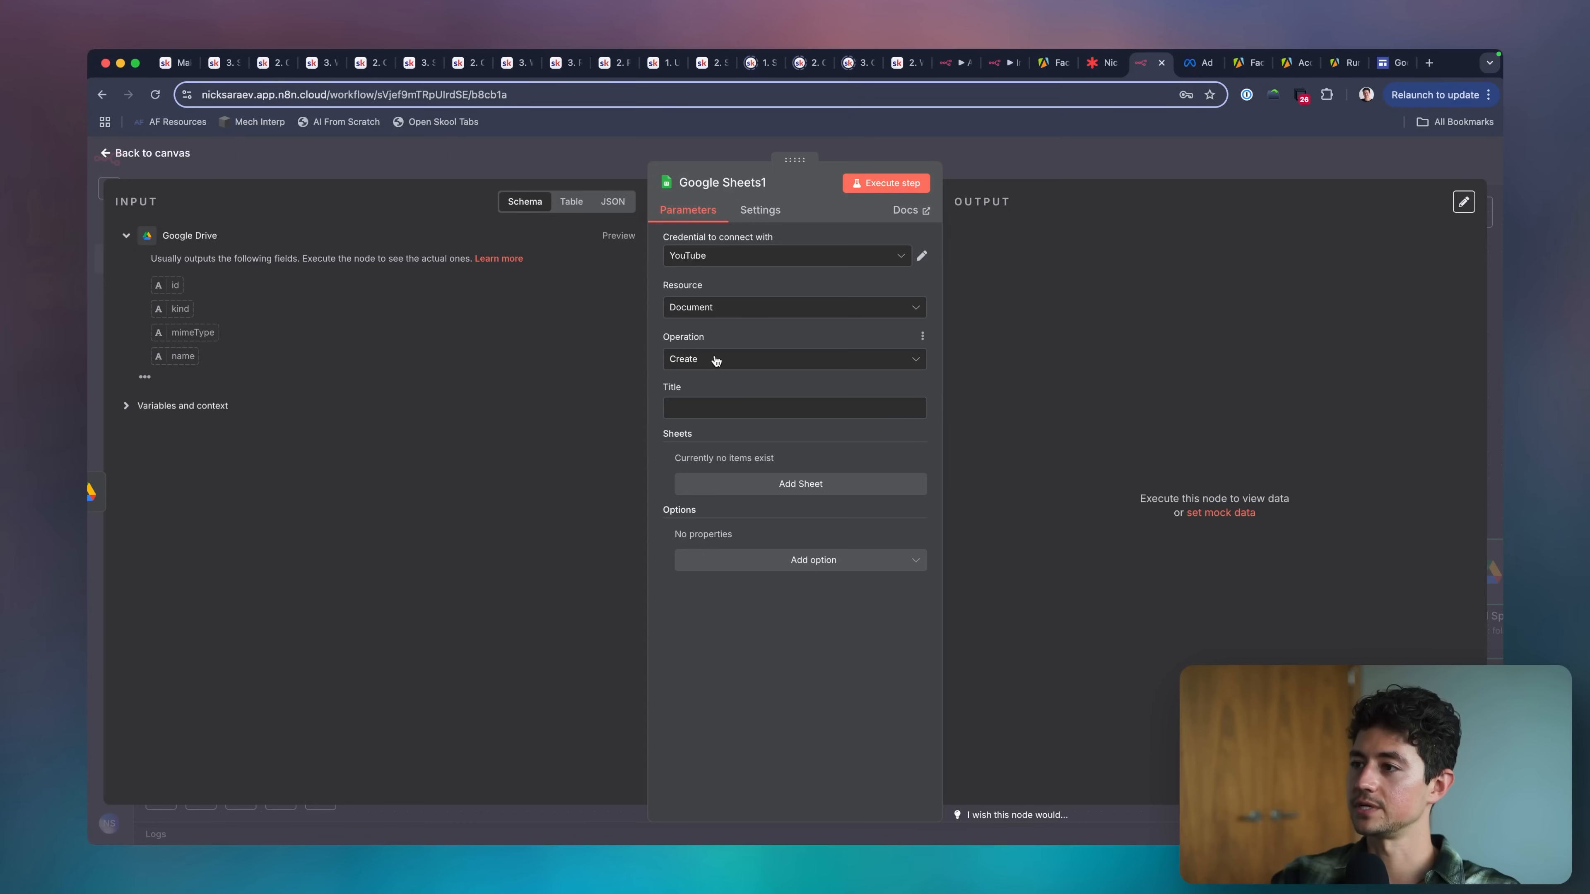
# Title the new spreadsheet PPC Thievery in the create spreadsheet node and add a sheet titled scraped_ads.
pyautogui.click(712, 399)
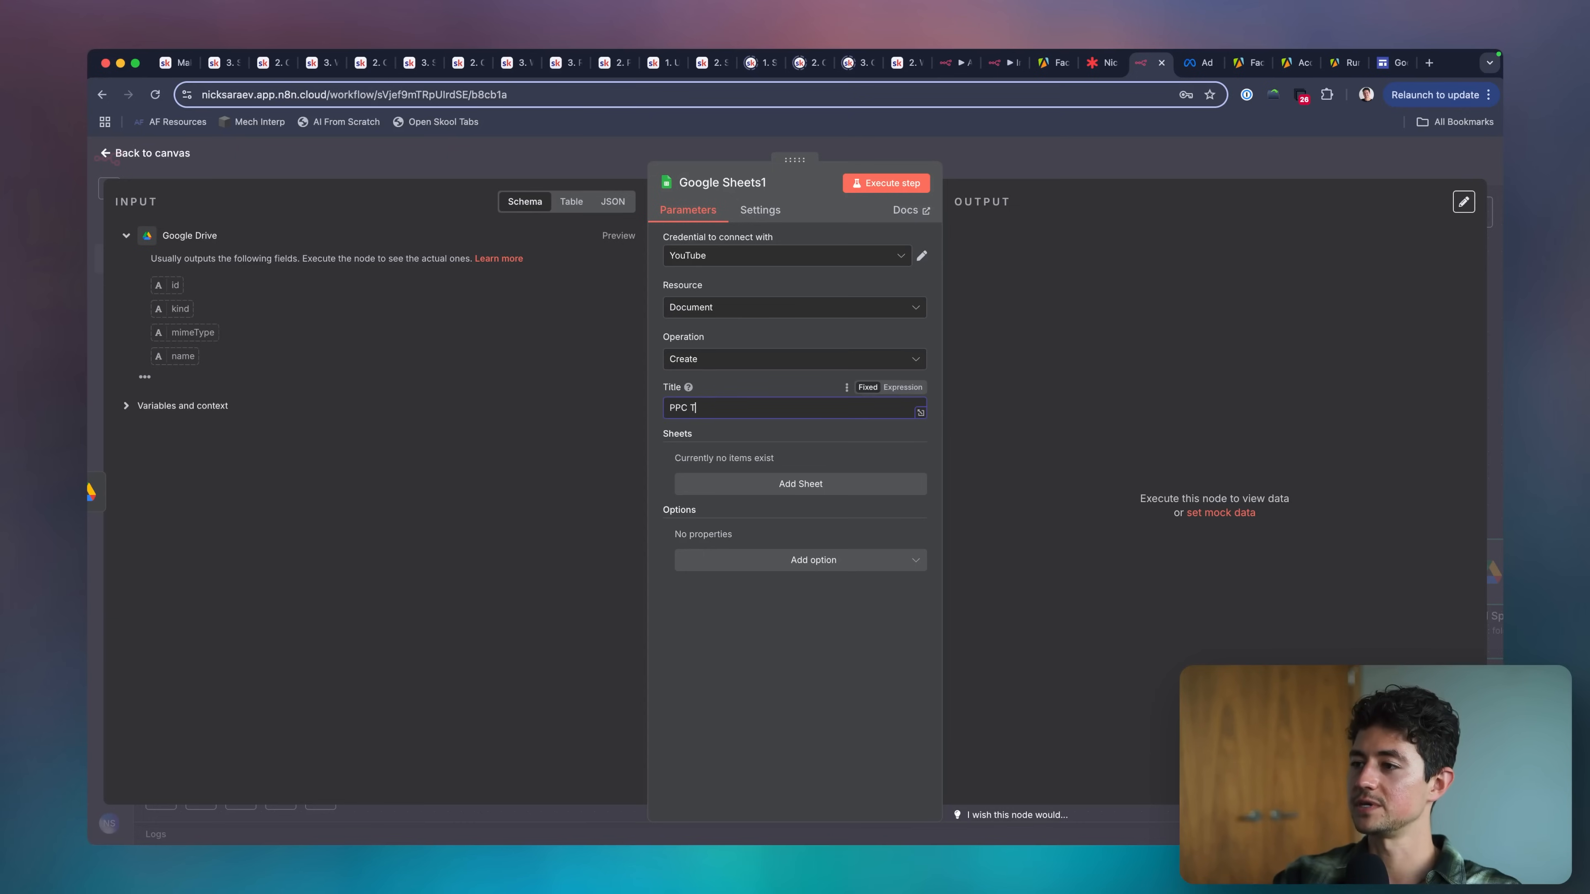
pyautogui.click(822, 440)
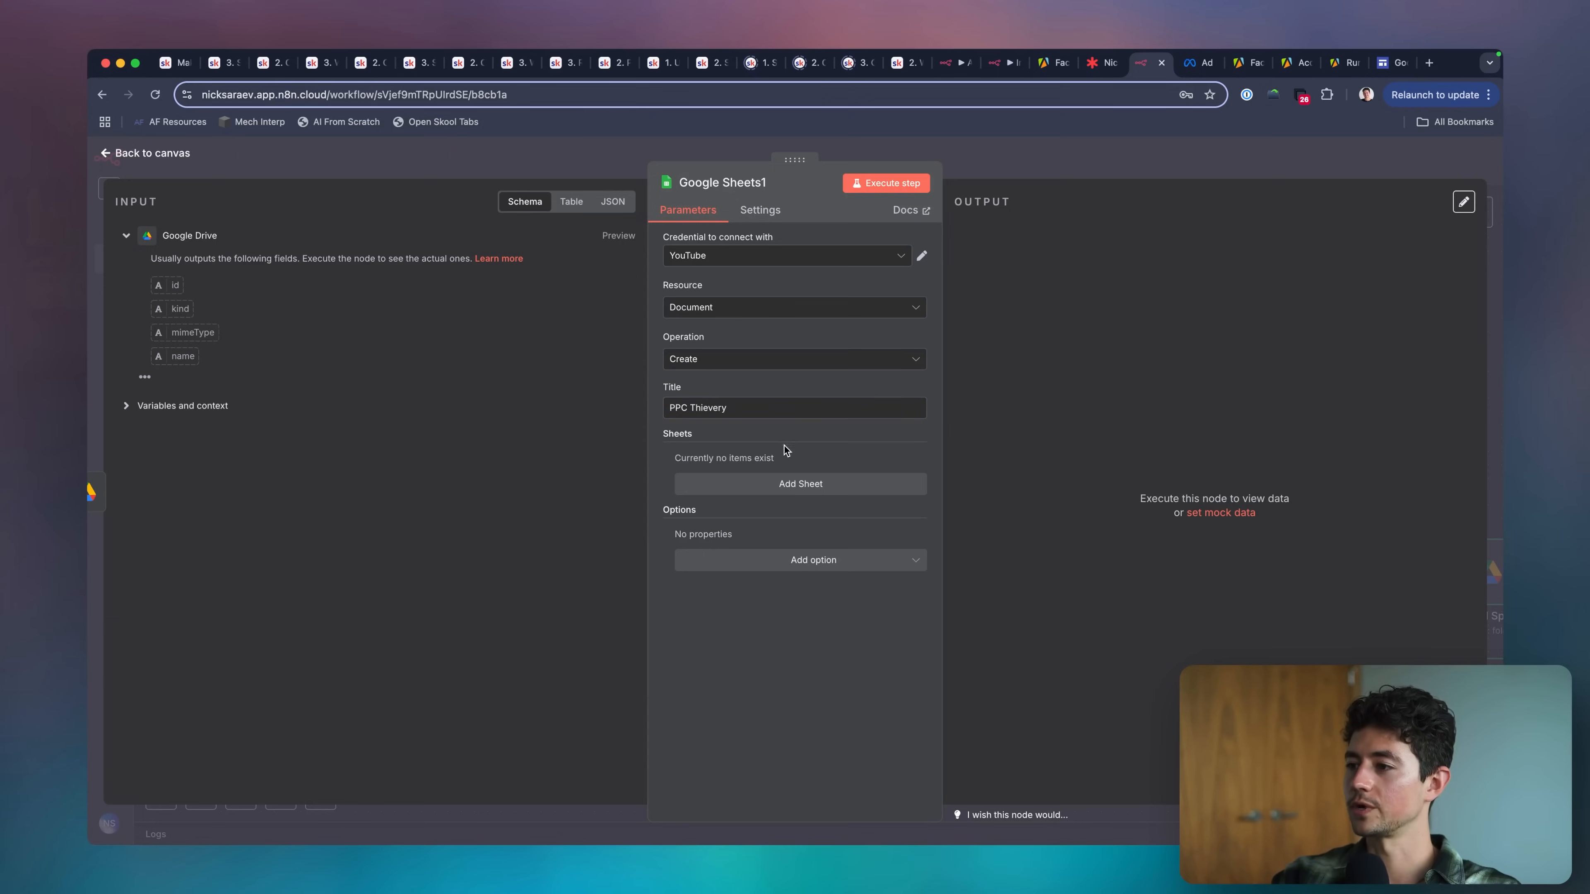
pyautogui.click(788, 481)
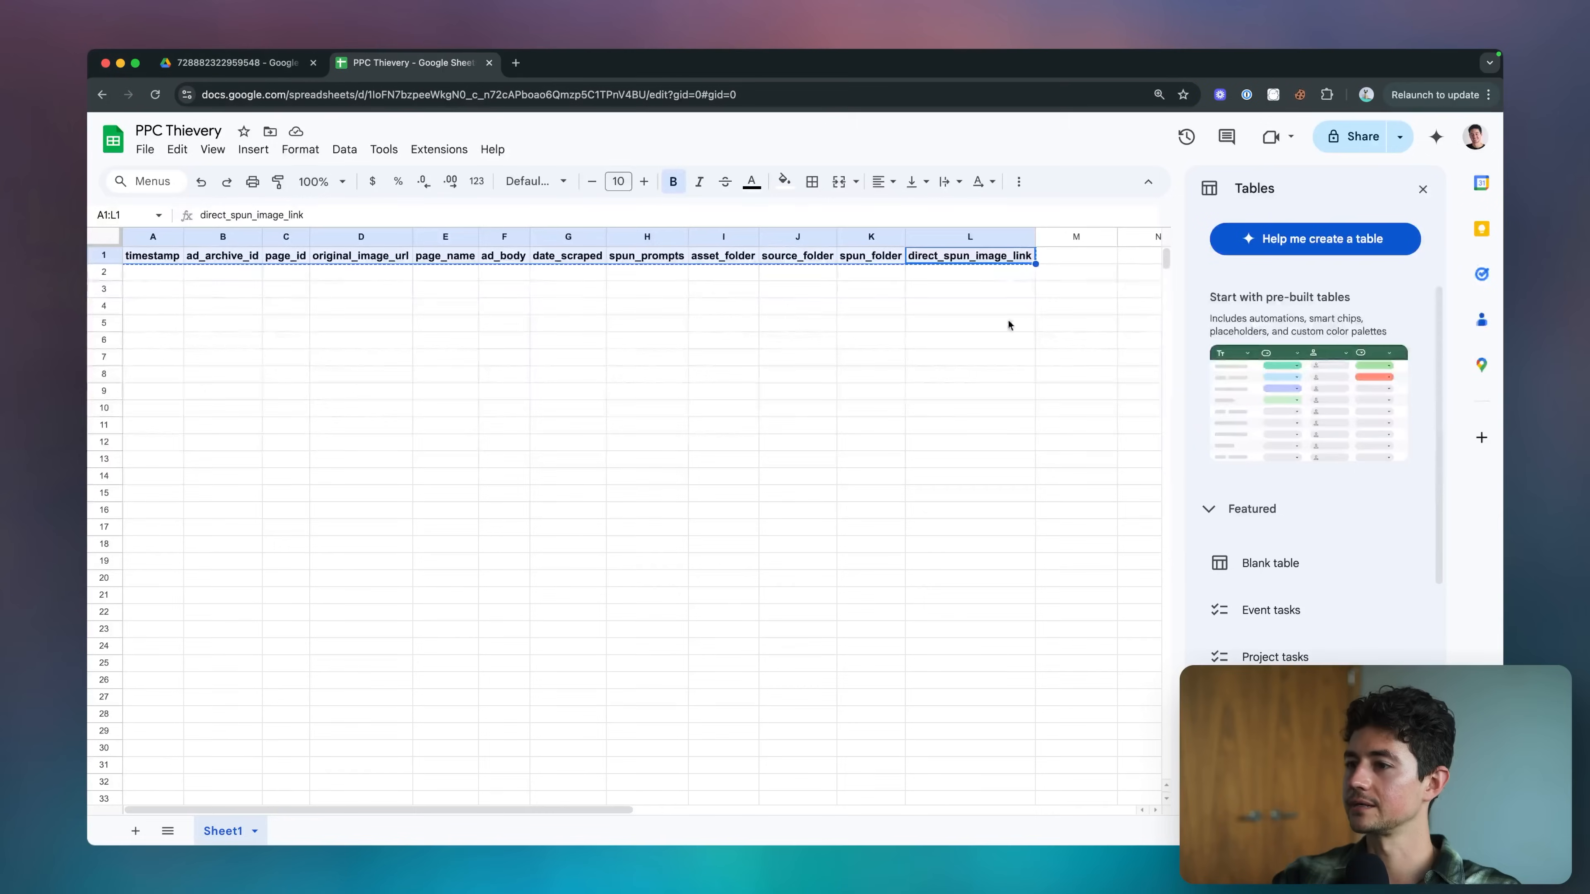
pyautogui.write('scraped_ad')
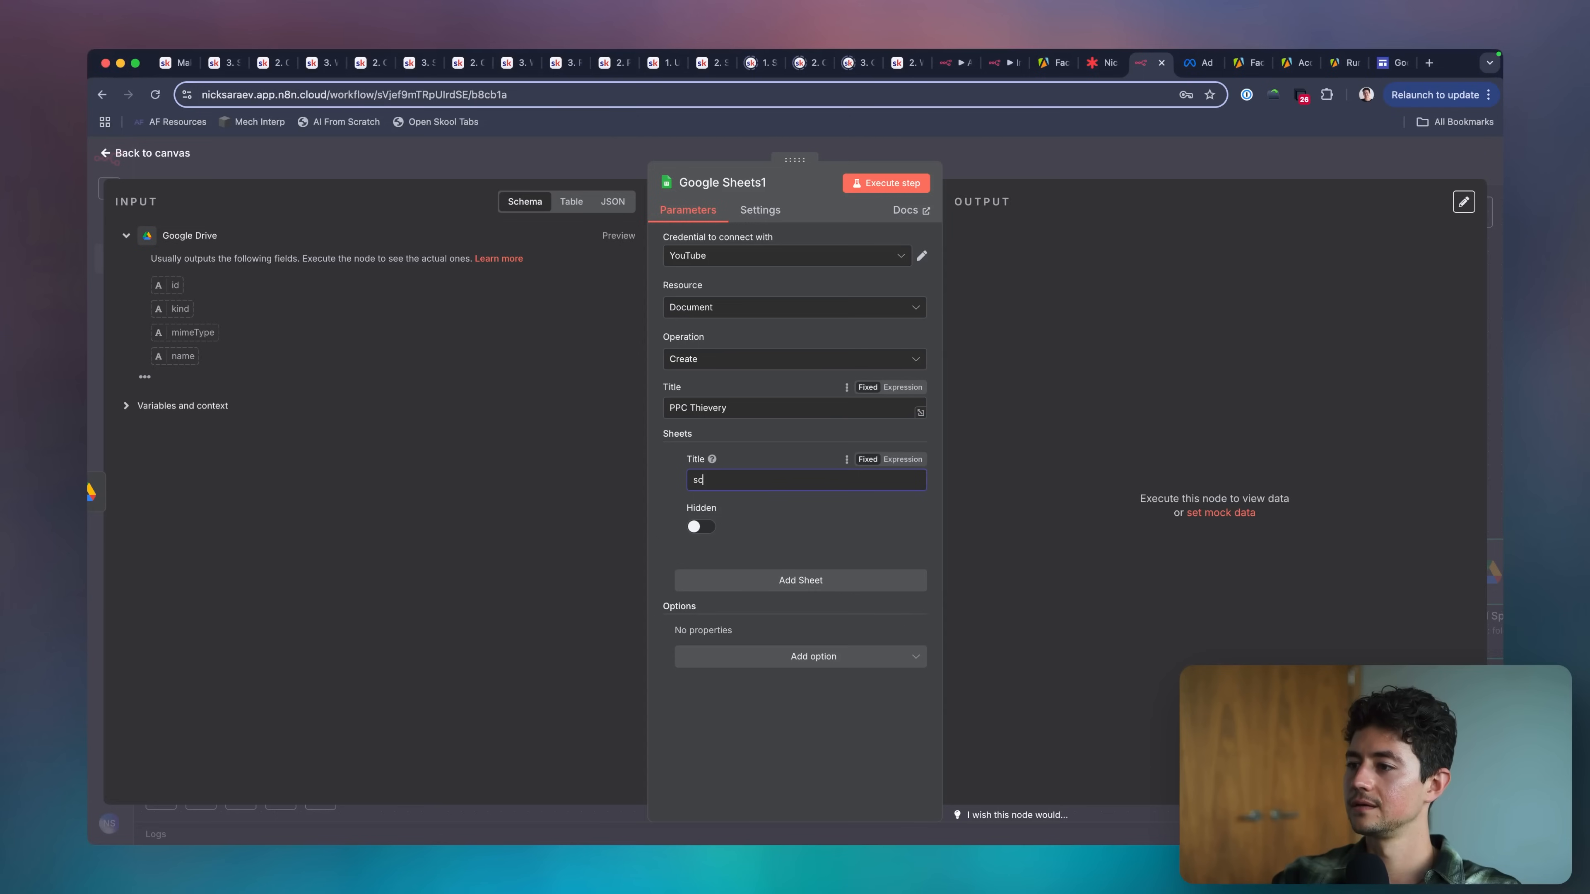
pyautogui.write('scraped_ads')
pyautogui.click(802, 663)
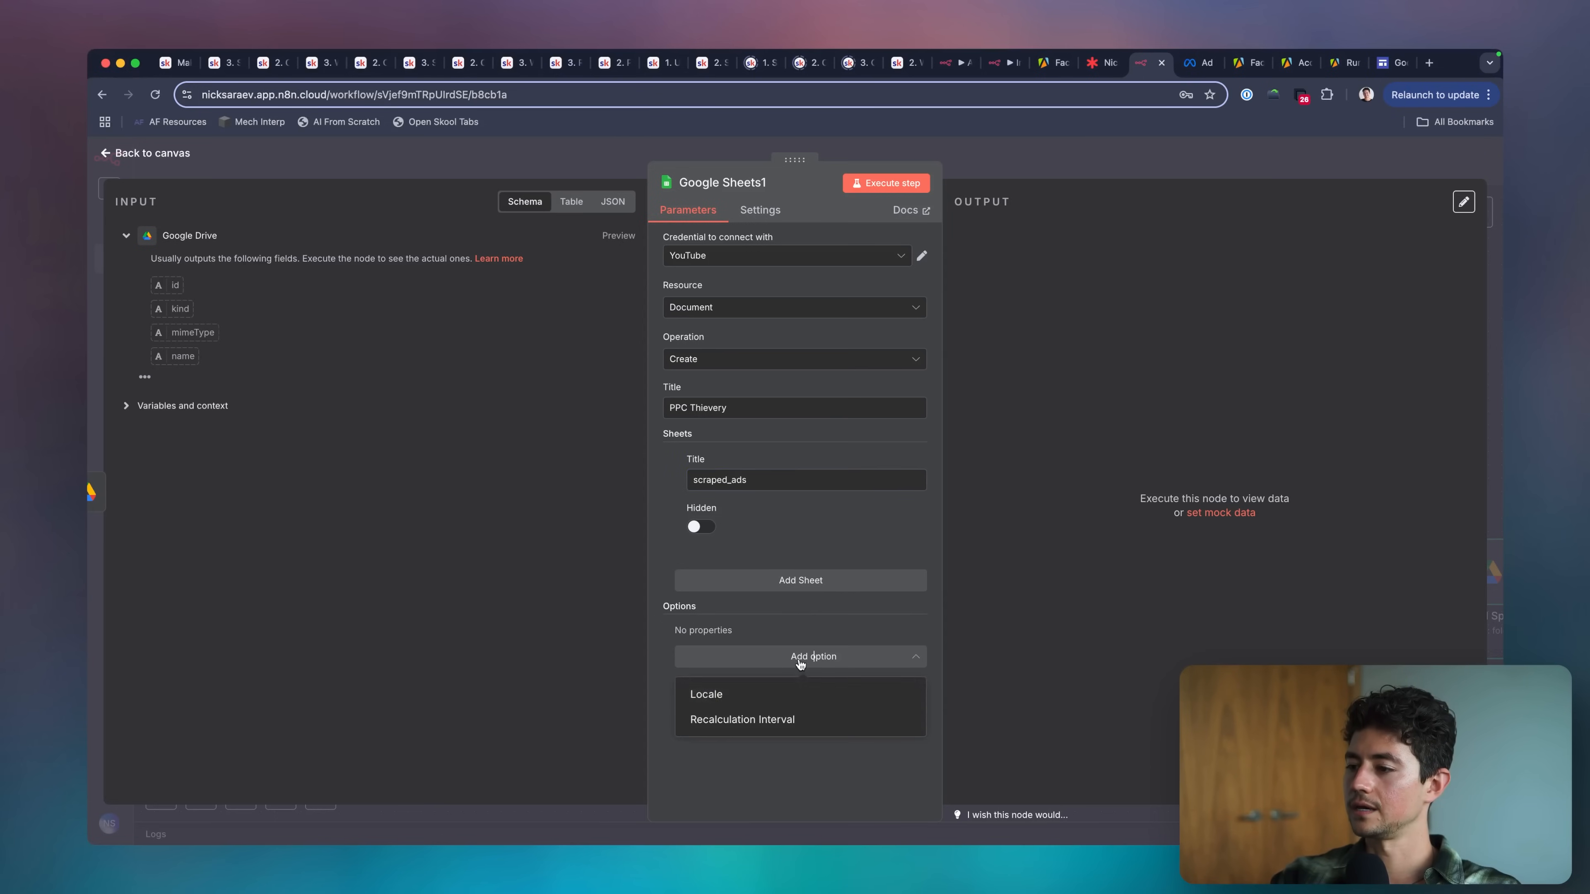
pyautogui.click(806, 777)
pyautogui.click(1042, 146)
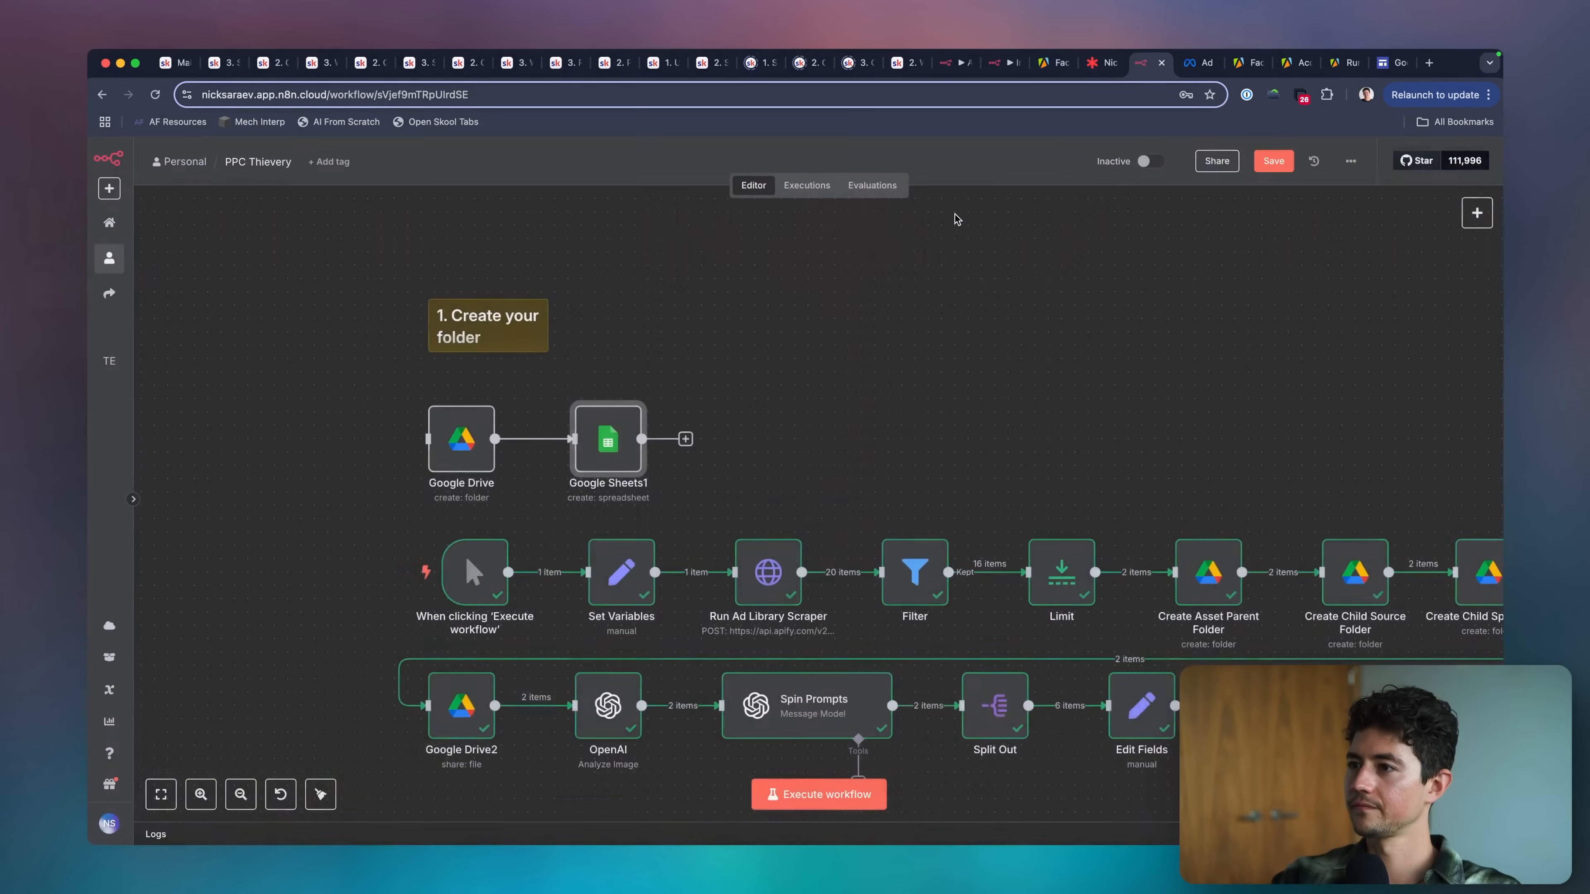
# Add a Google Sheets node with the Append row in sheet action after the create spreadsheet node.
pyautogui.hscroll(-1, 770, 386)
pyautogui.click(751, 432)
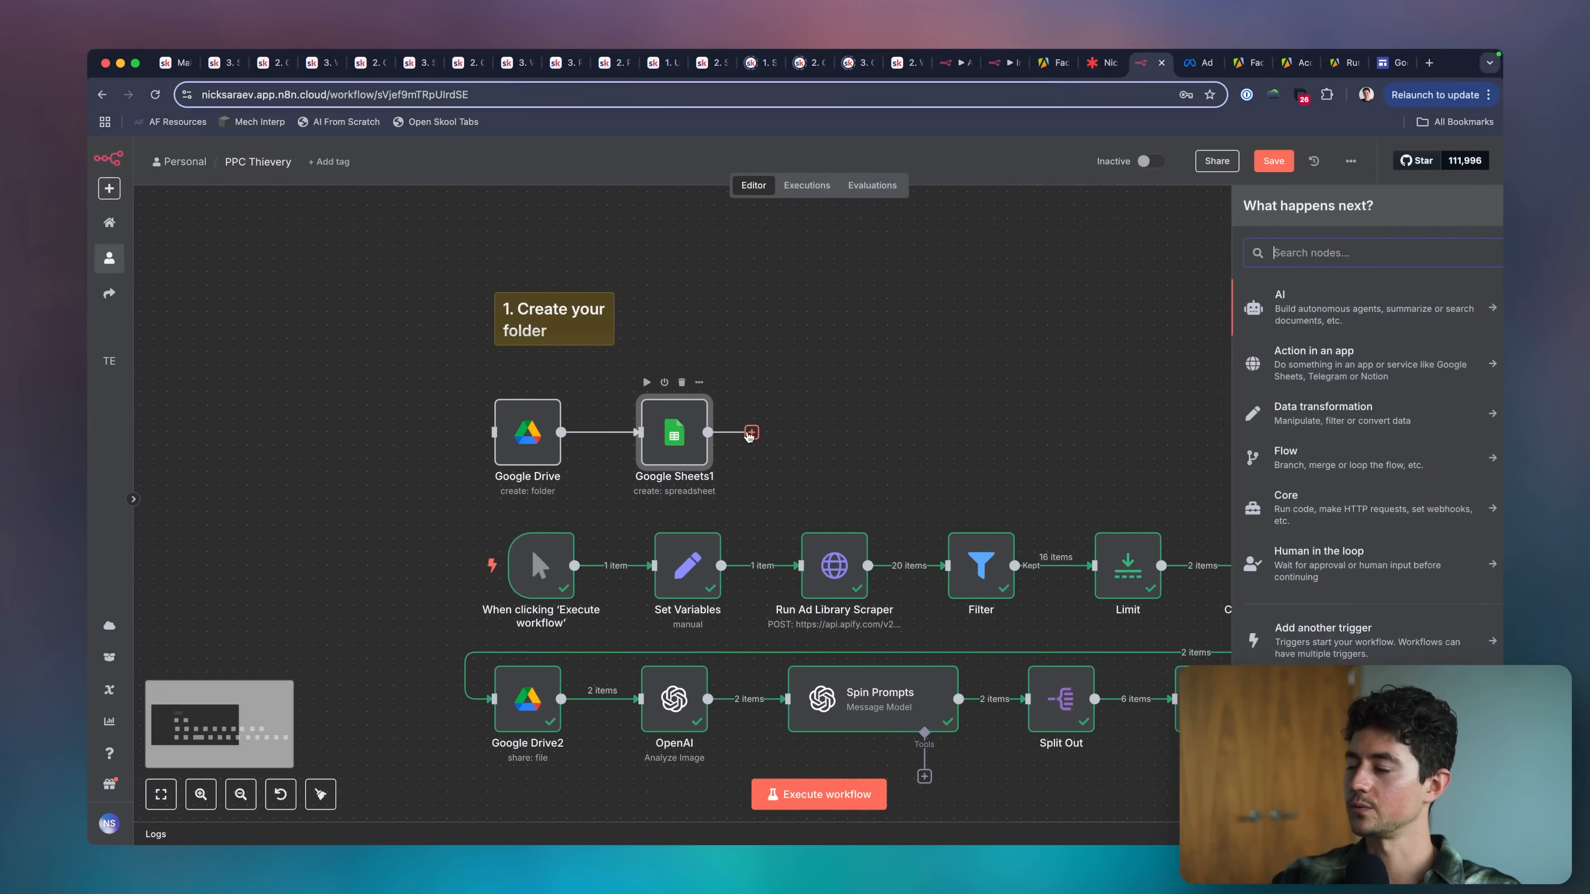
pyautogui.write('sheet')
pyautogui.click(1332, 296)
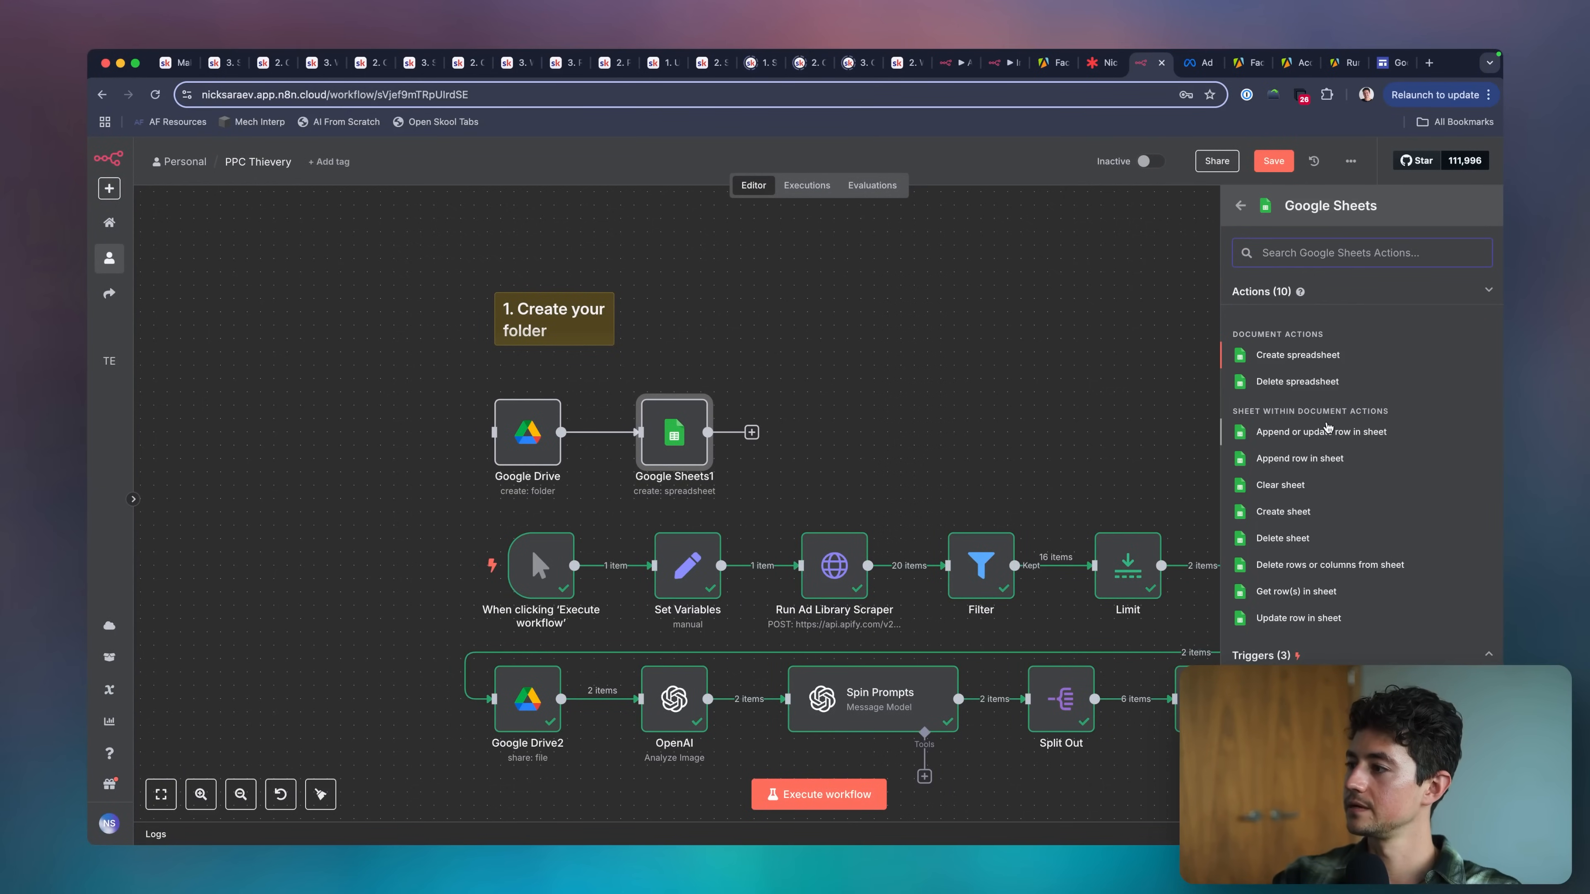
pyautogui.click(1334, 464)
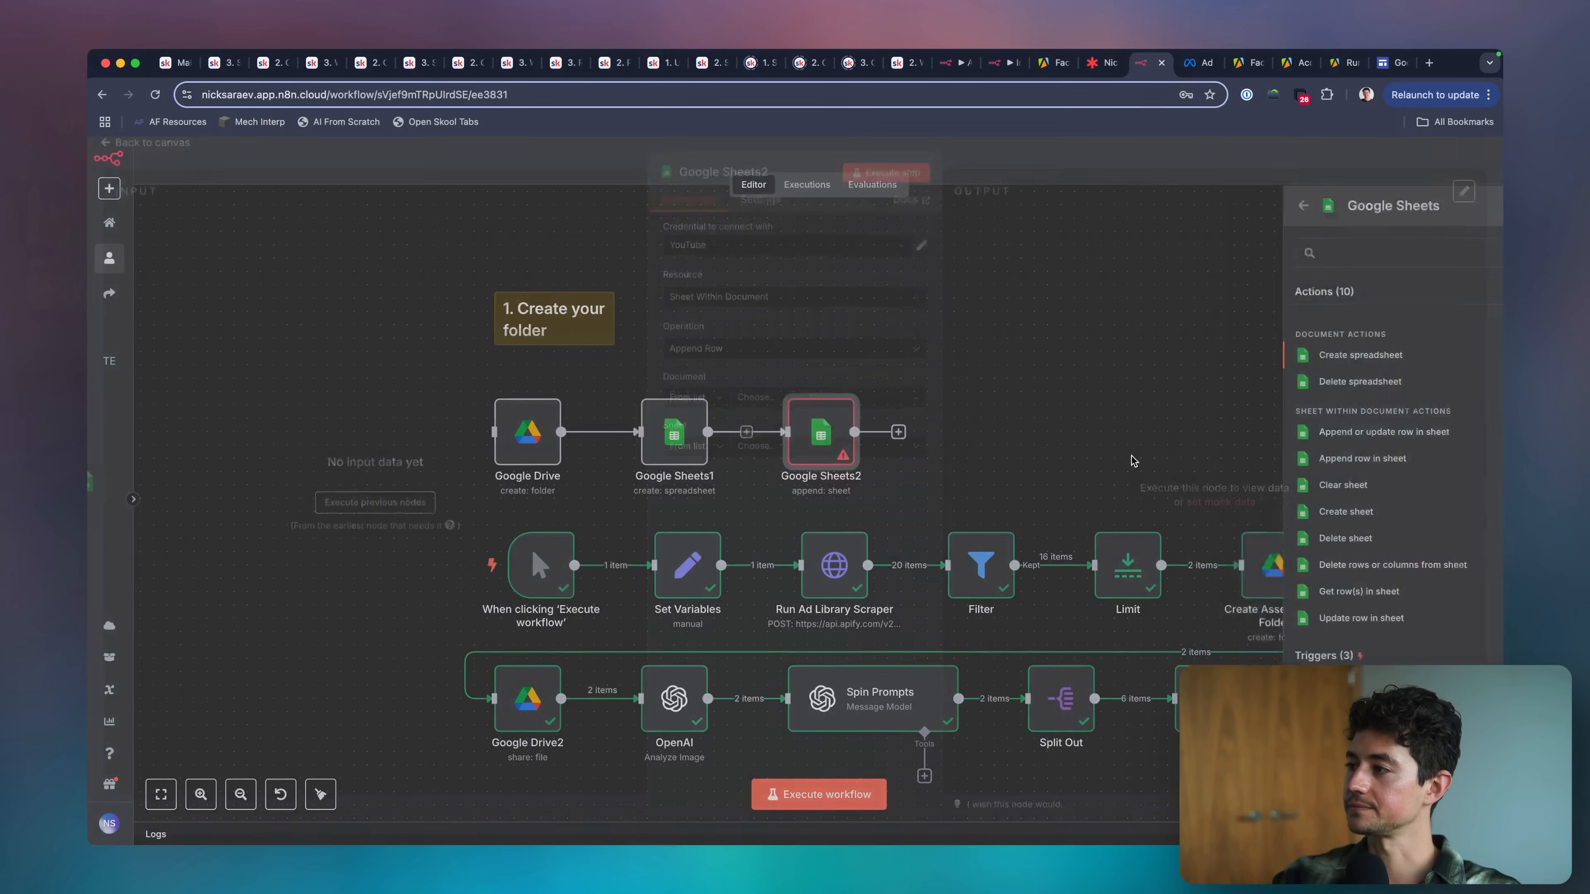
pyautogui.press('Escape')
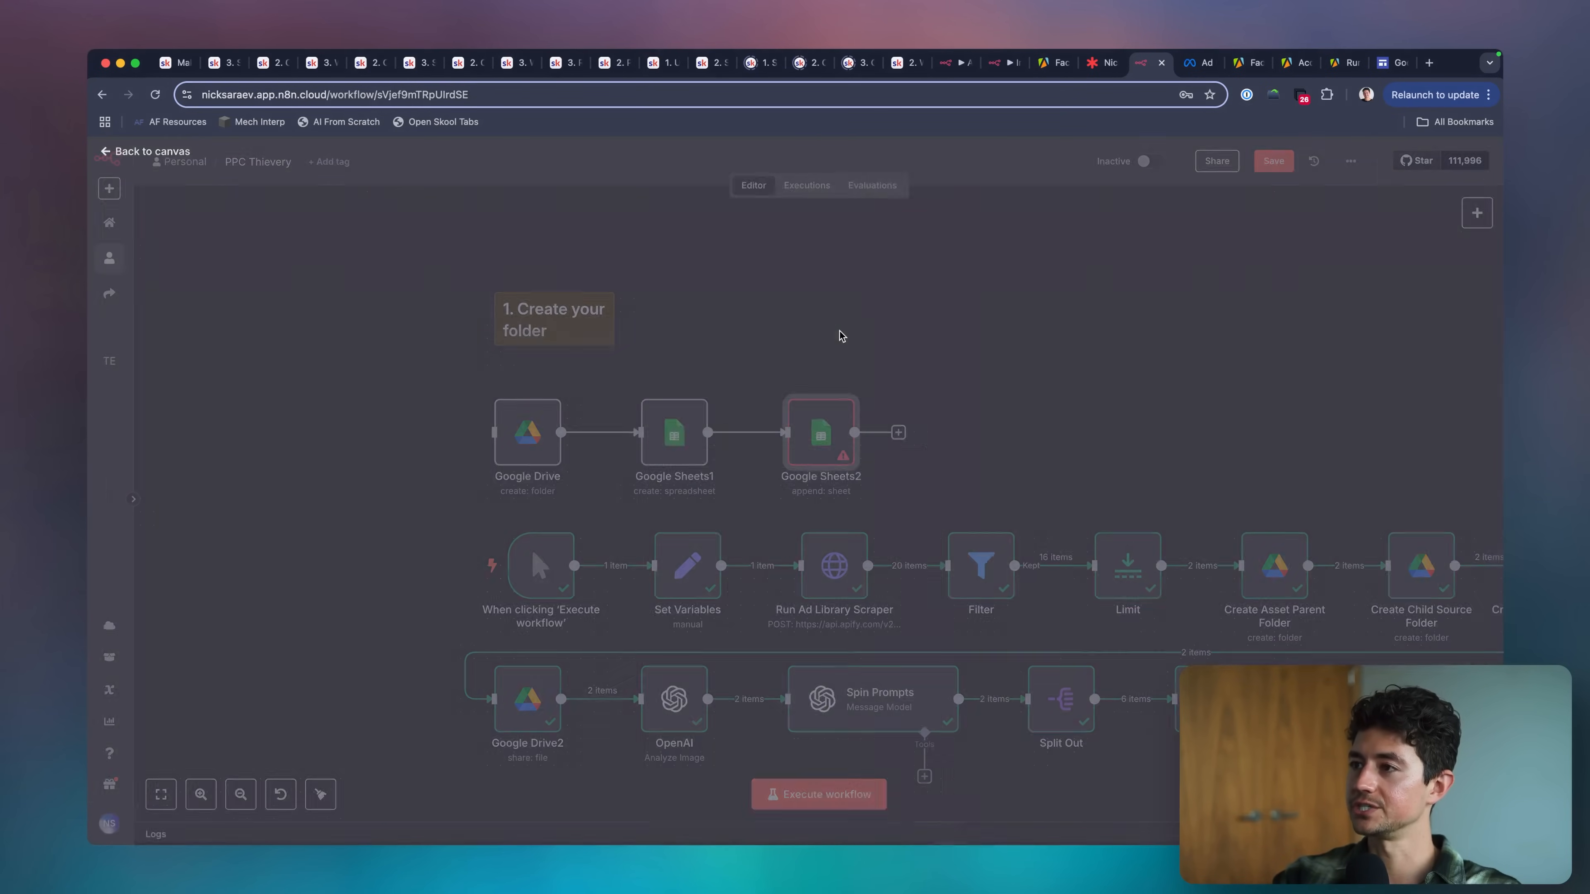
pyautogui.doubleClick(785, 407)
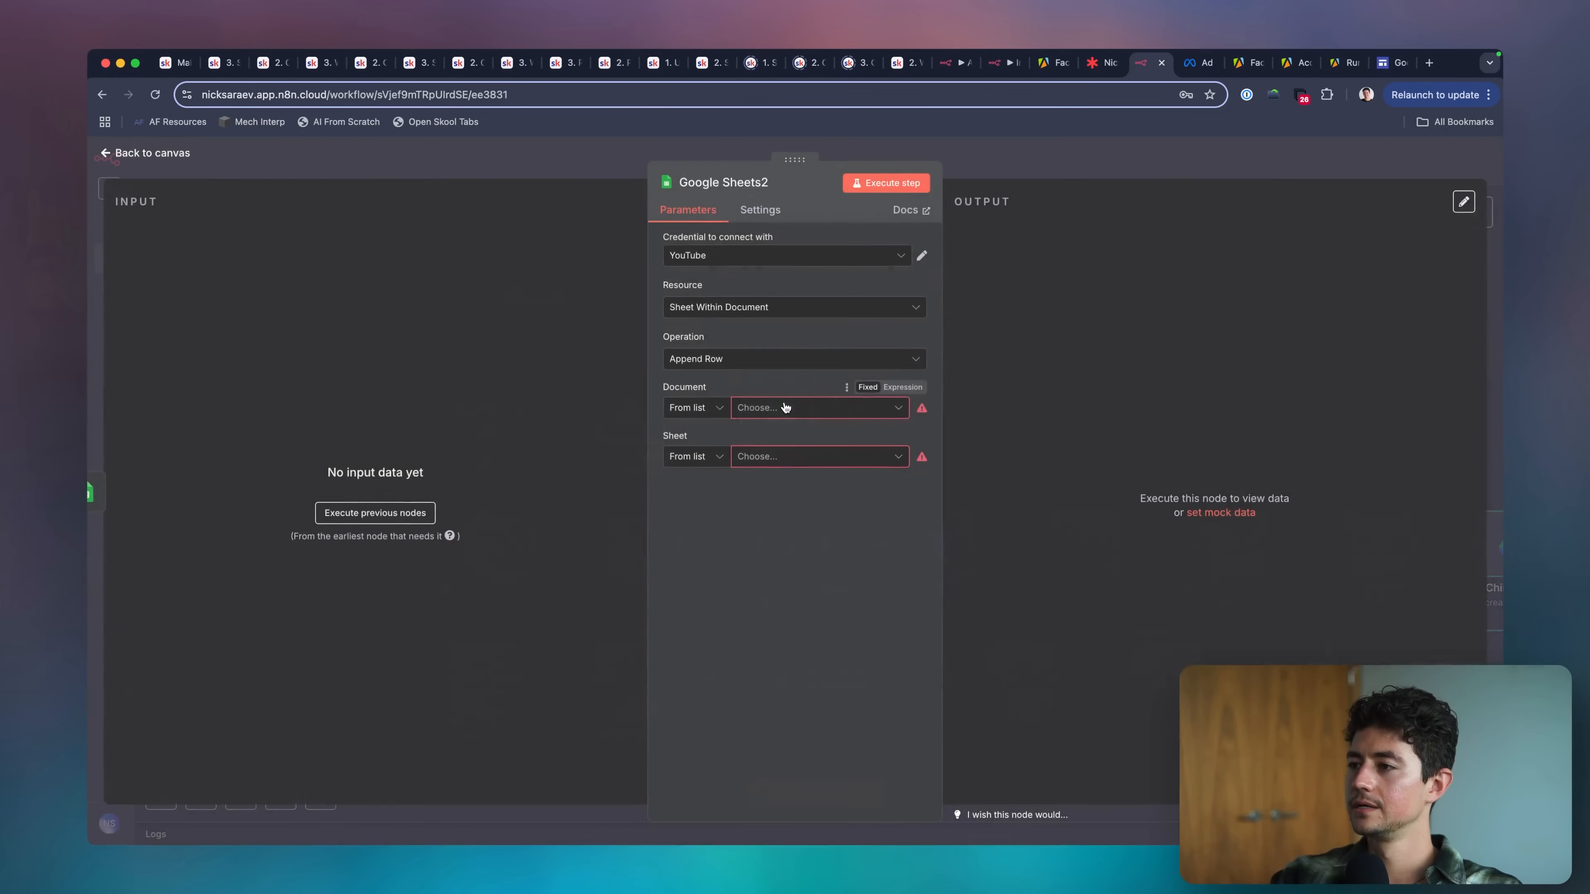
pyautogui.press('Escape')
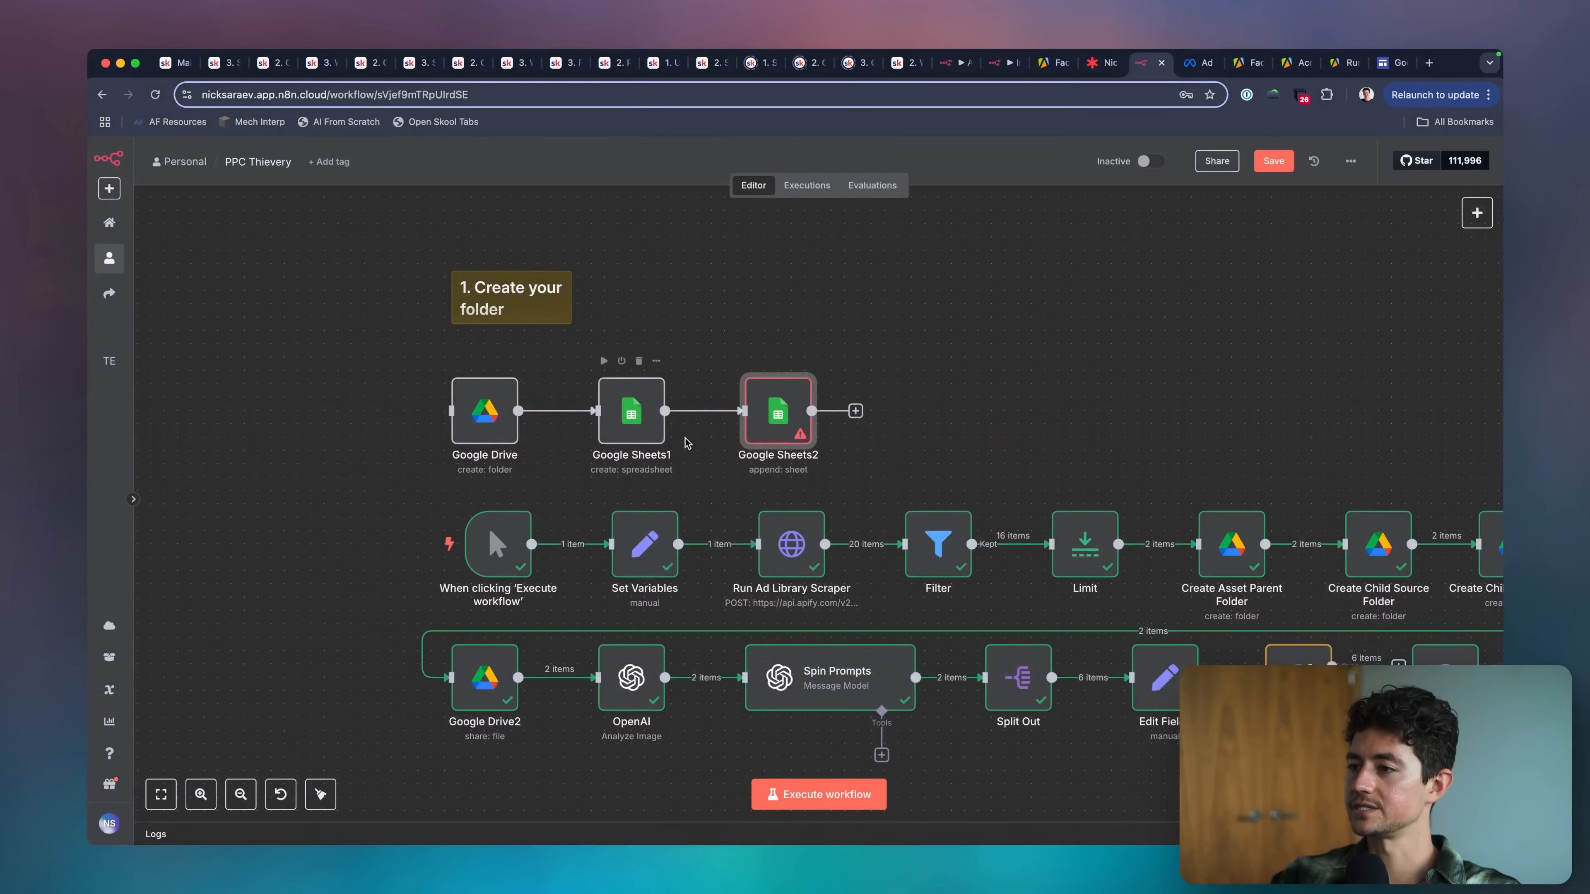
# Detach the manual trigger from Set Variables, place it before the Google Drive create-folder node and connect the two.
pyautogui.moveTo(701, 437); pyautogui.dragTo(503, 377)
pyautogui.scroll(-2, 503, 378)
pyautogui.moveTo(424, 493); pyautogui.dragTo(421, 391)
pyautogui.click(477, 477)
pyautogui.hscroll(-1, 438, 487)
pyautogui.scroll(1, 438, 488)
# Examine the create spreadsheet node's additional options, resource types and operations.
pyautogui.doubleClick(595, 378)
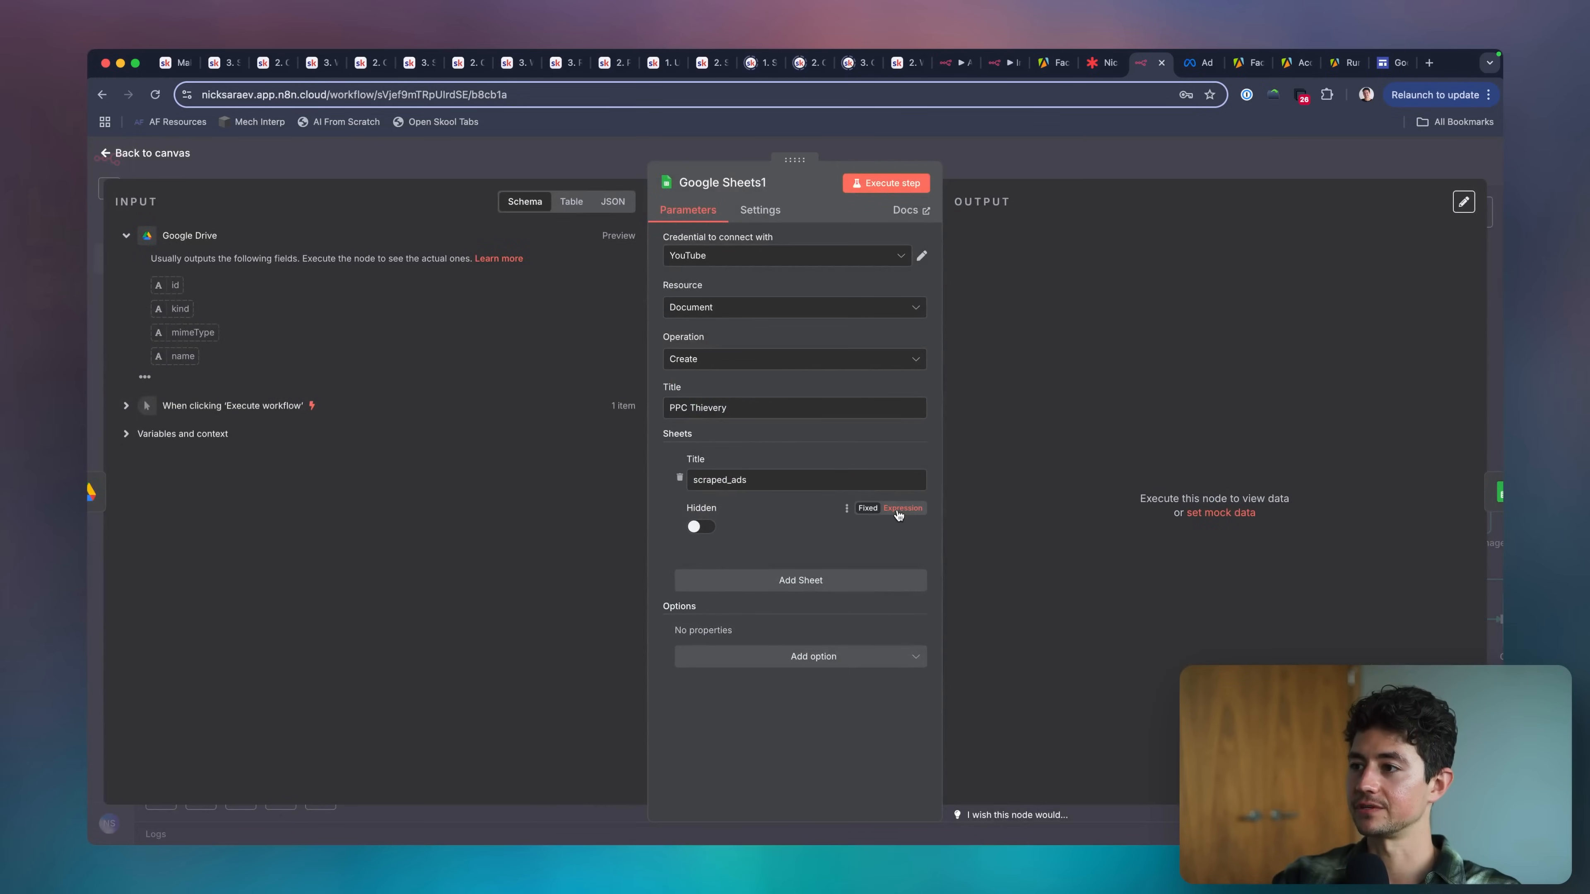
pyautogui.click(822, 655)
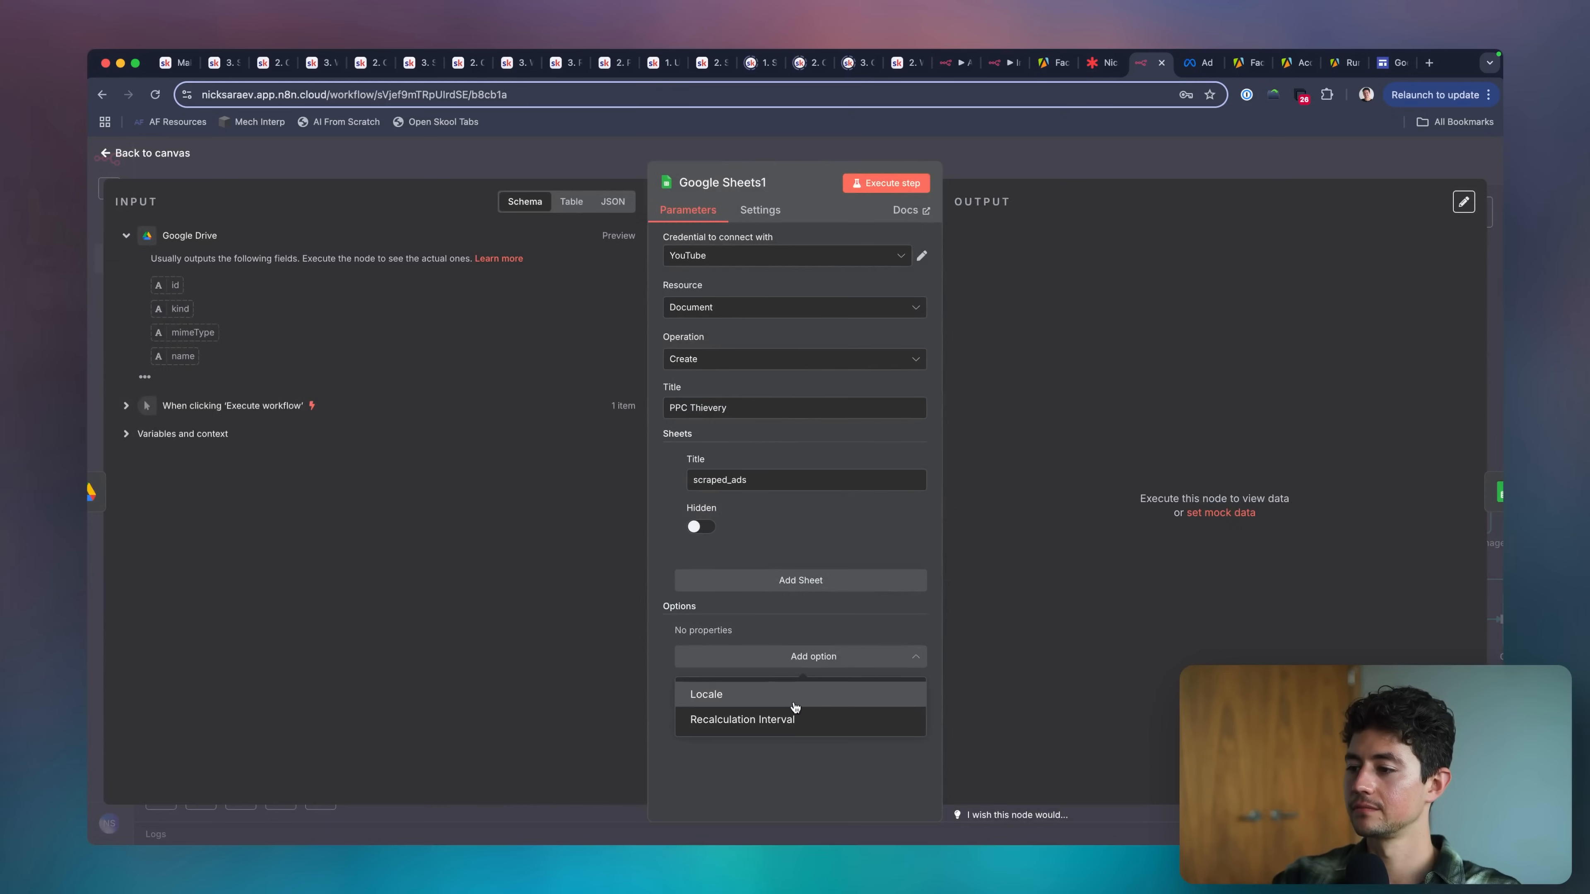
pyautogui.click(794, 704)
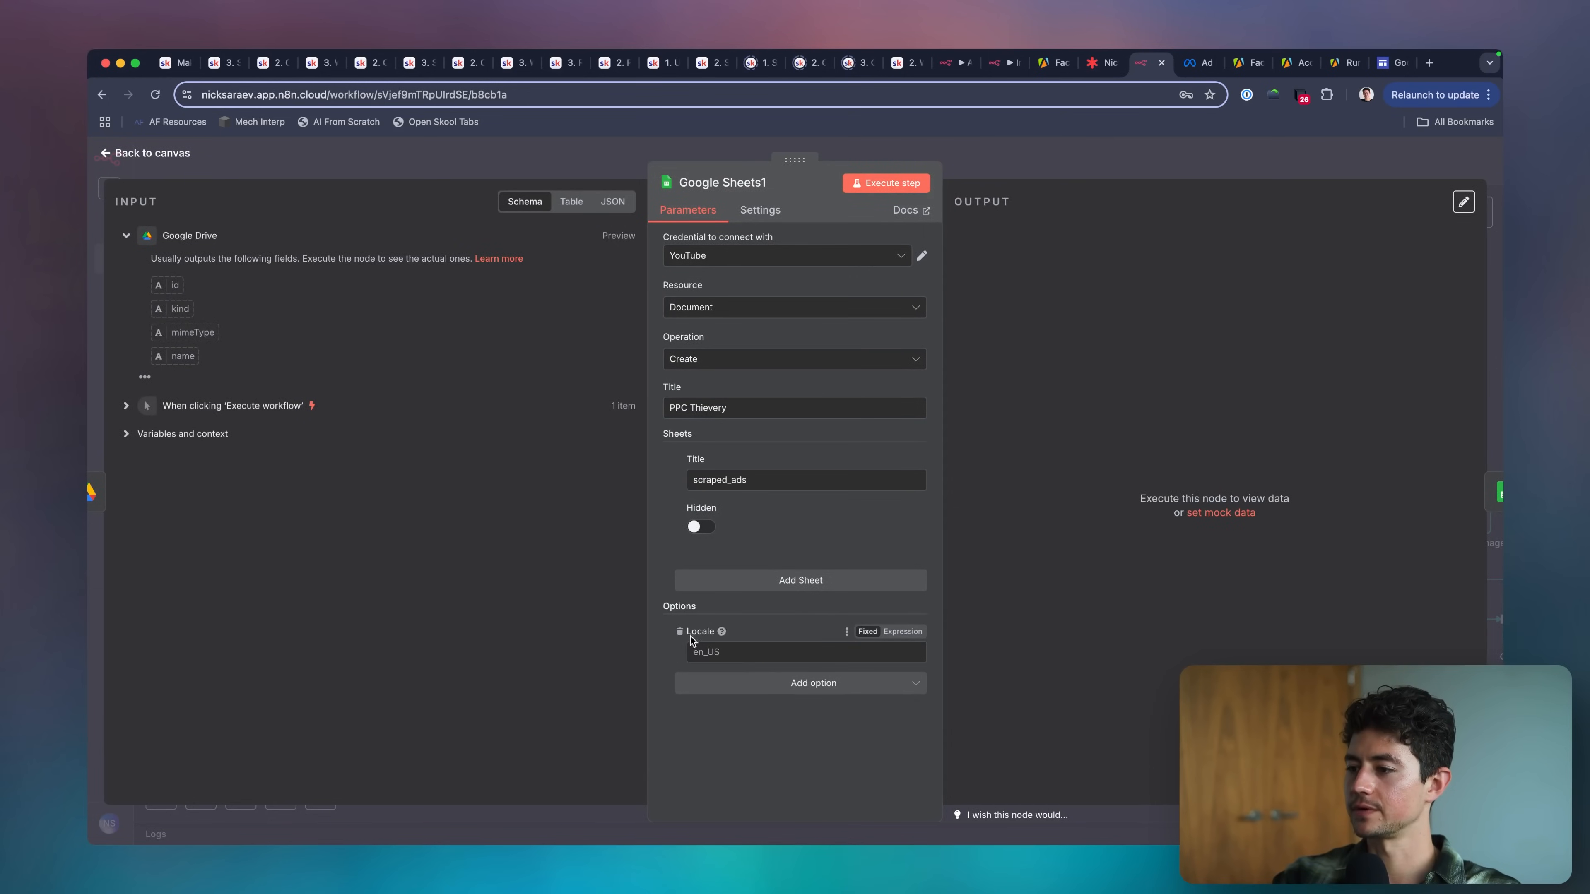
pyautogui.click(680, 632)
pyautogui.click(862, 313)
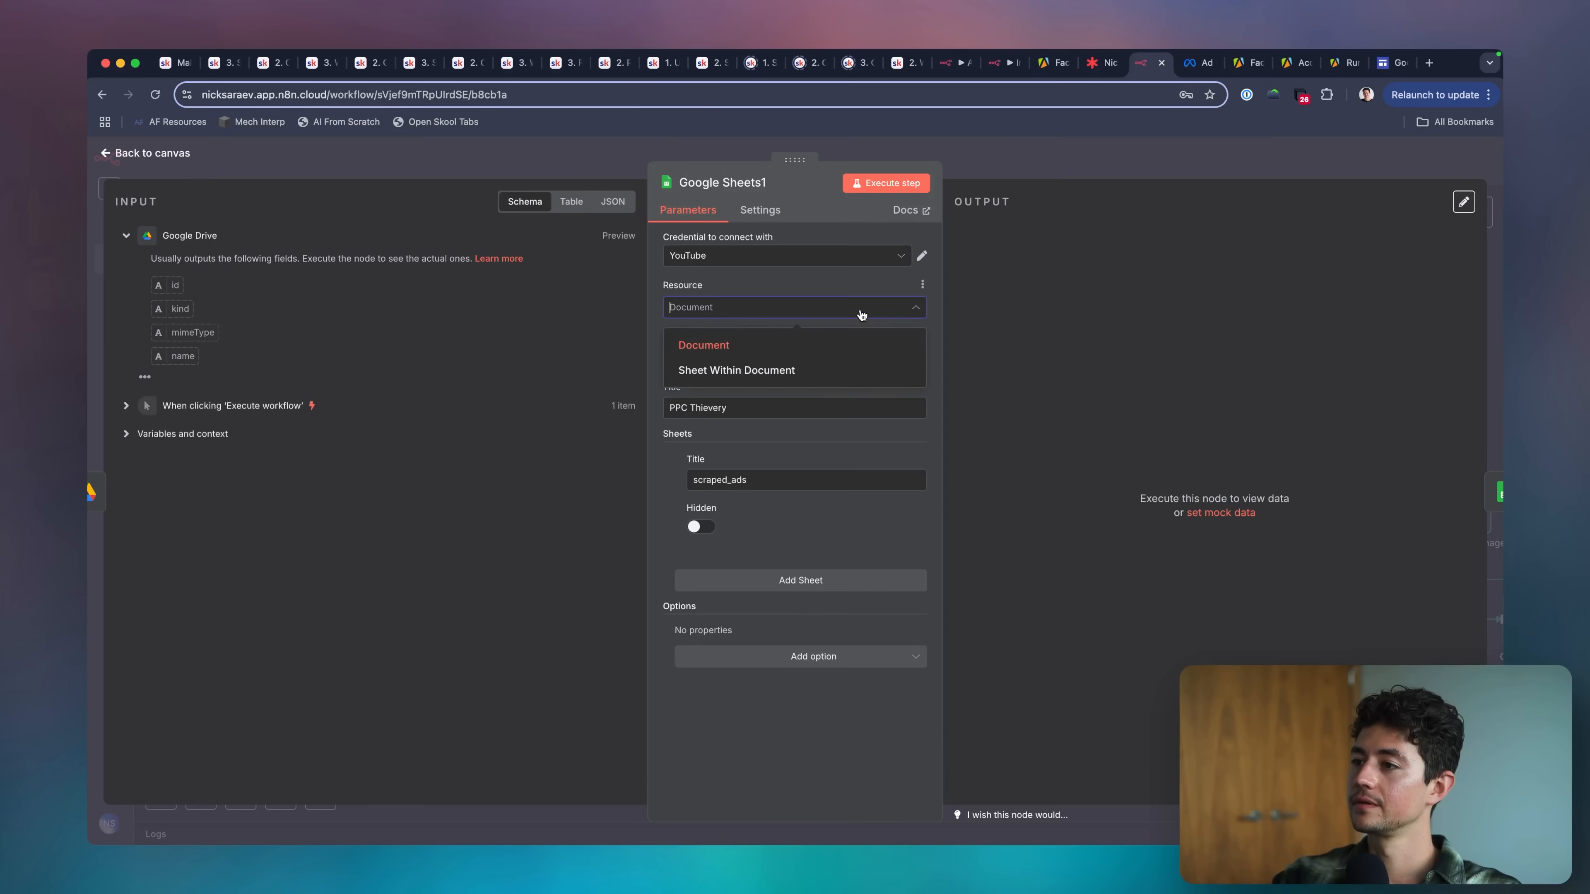
pyautogui.click(862, 314)
pyautogui.click(829, 361)
pyautogui.click(830, 361)
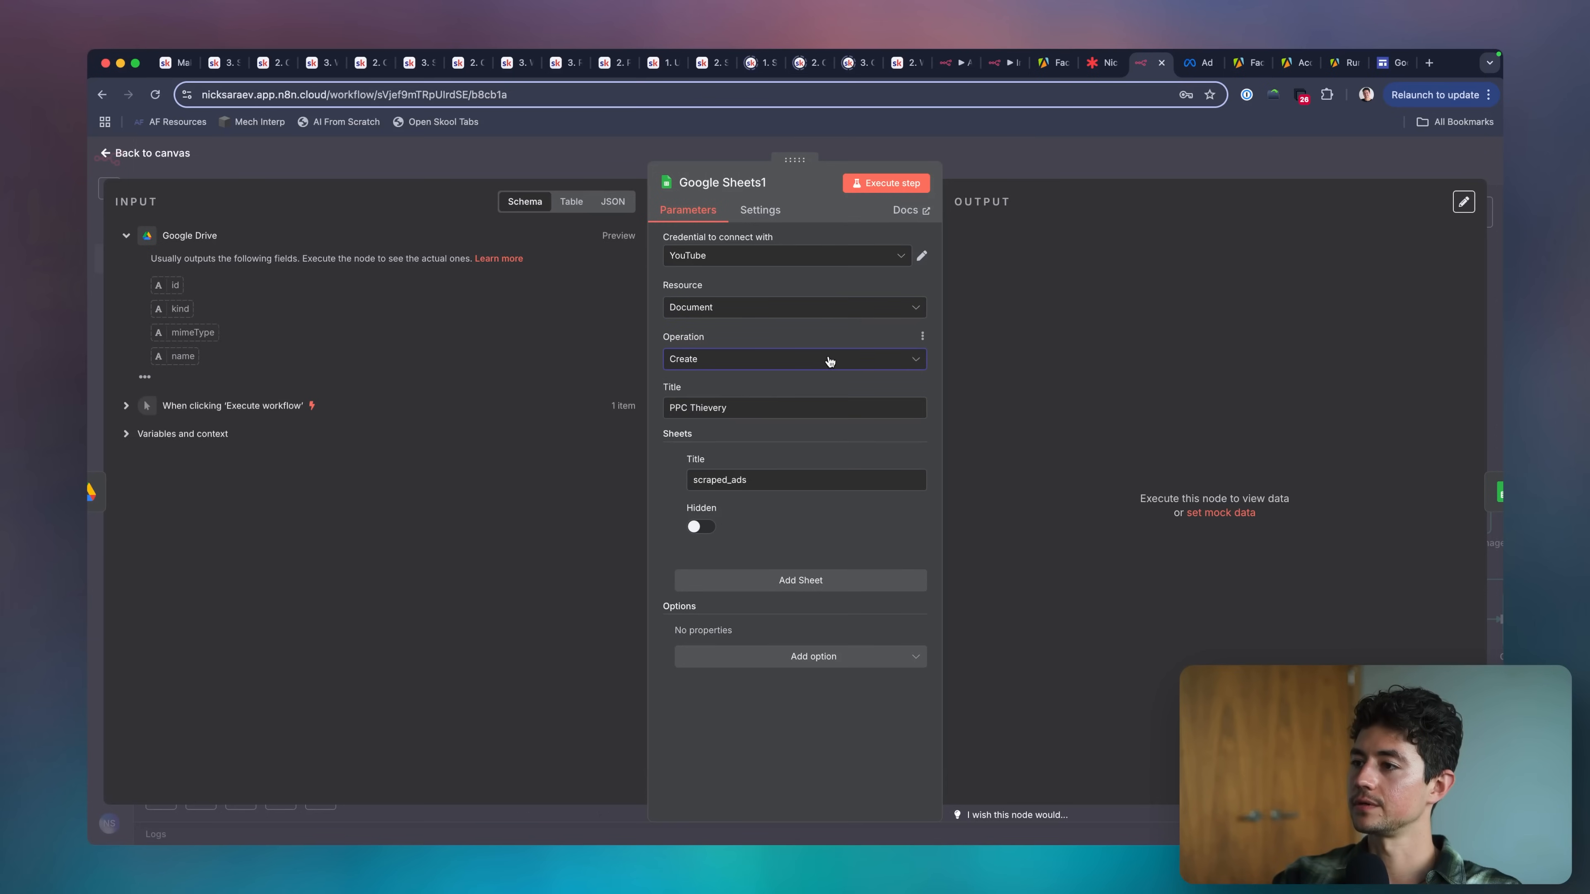
pyautogui.click(809, 364)
pyautogui.click(963, 162)
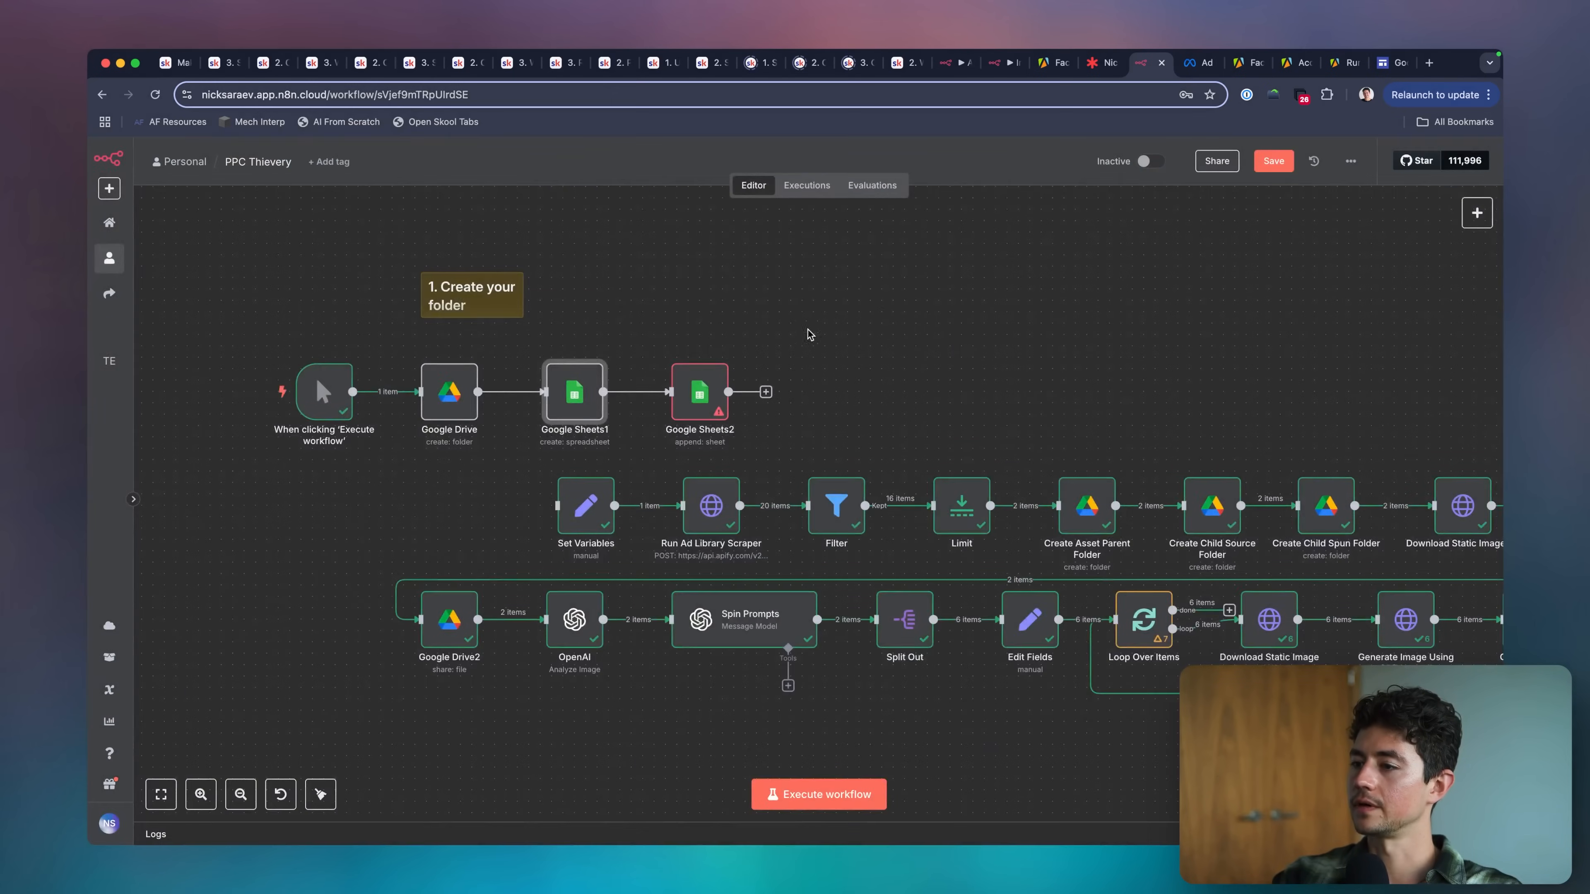
# Save the workflow and review the settings of the create spreadsheet and append row nodes.
pyautogui.hscroll(-2, 795, 310)
pyautogui.press('super+s')
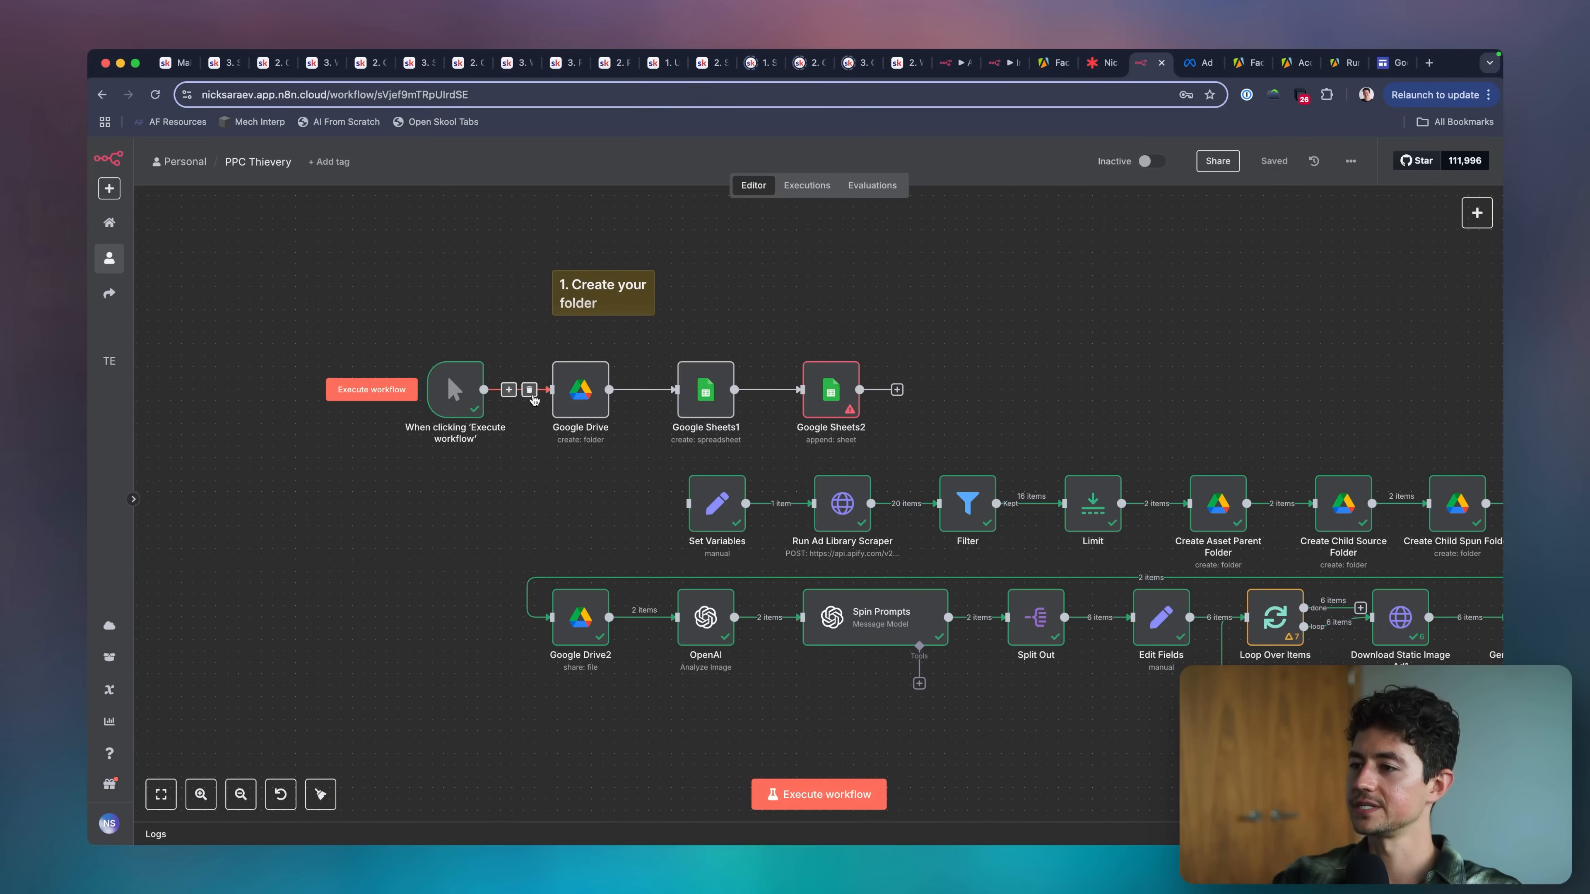
pyautogui.doubleClick(716, 390)
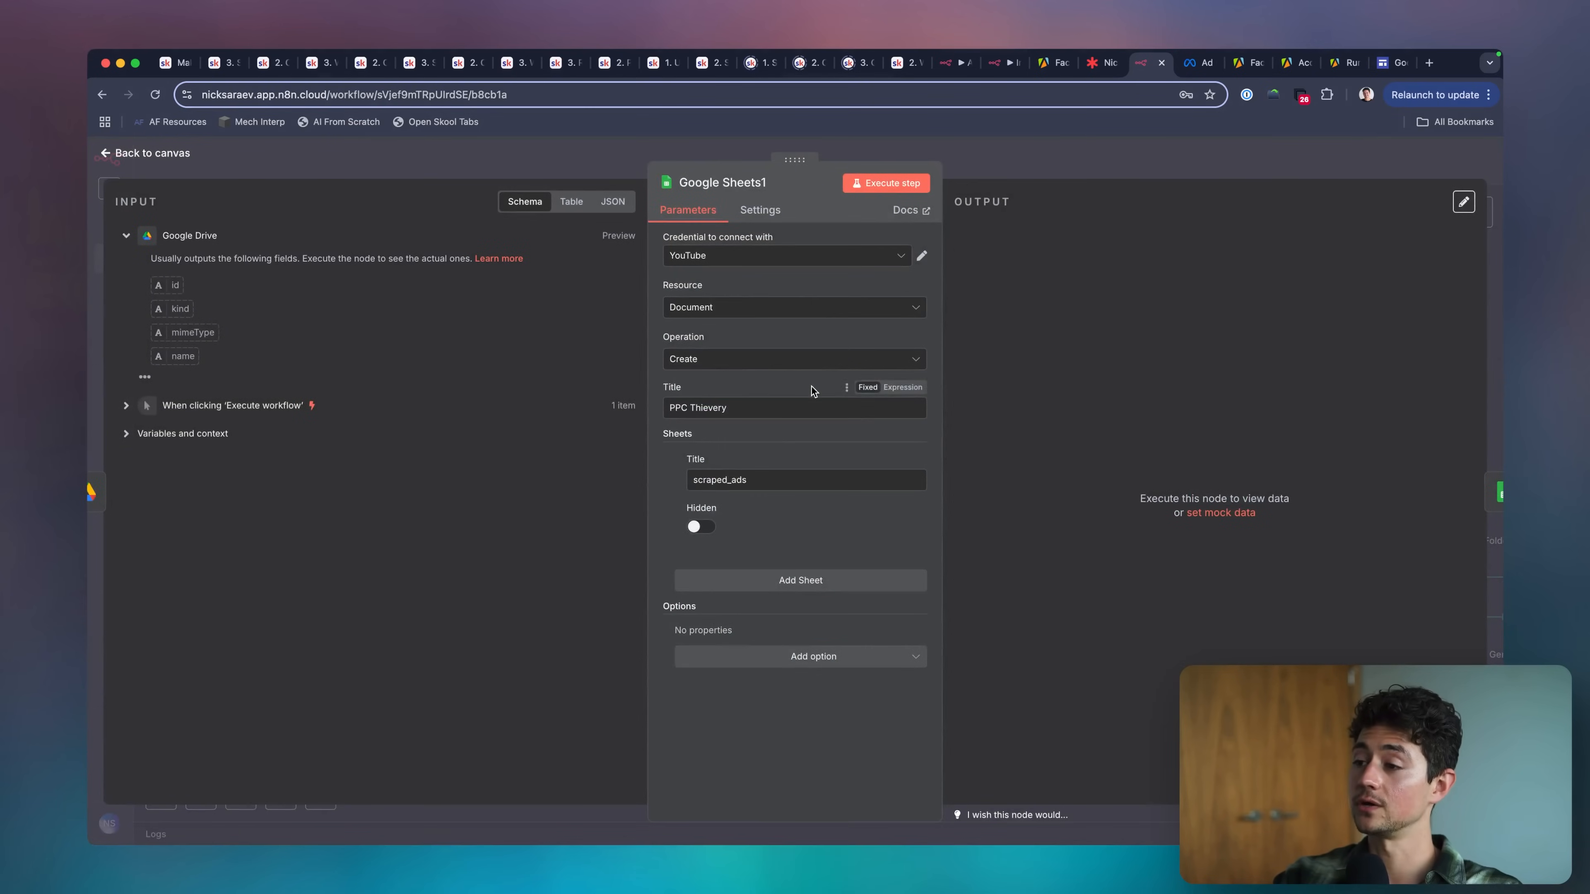
pyautogui.press('Escape')
pyautogui.doubleClick(822, 399)
pyautogui.press('Escape')
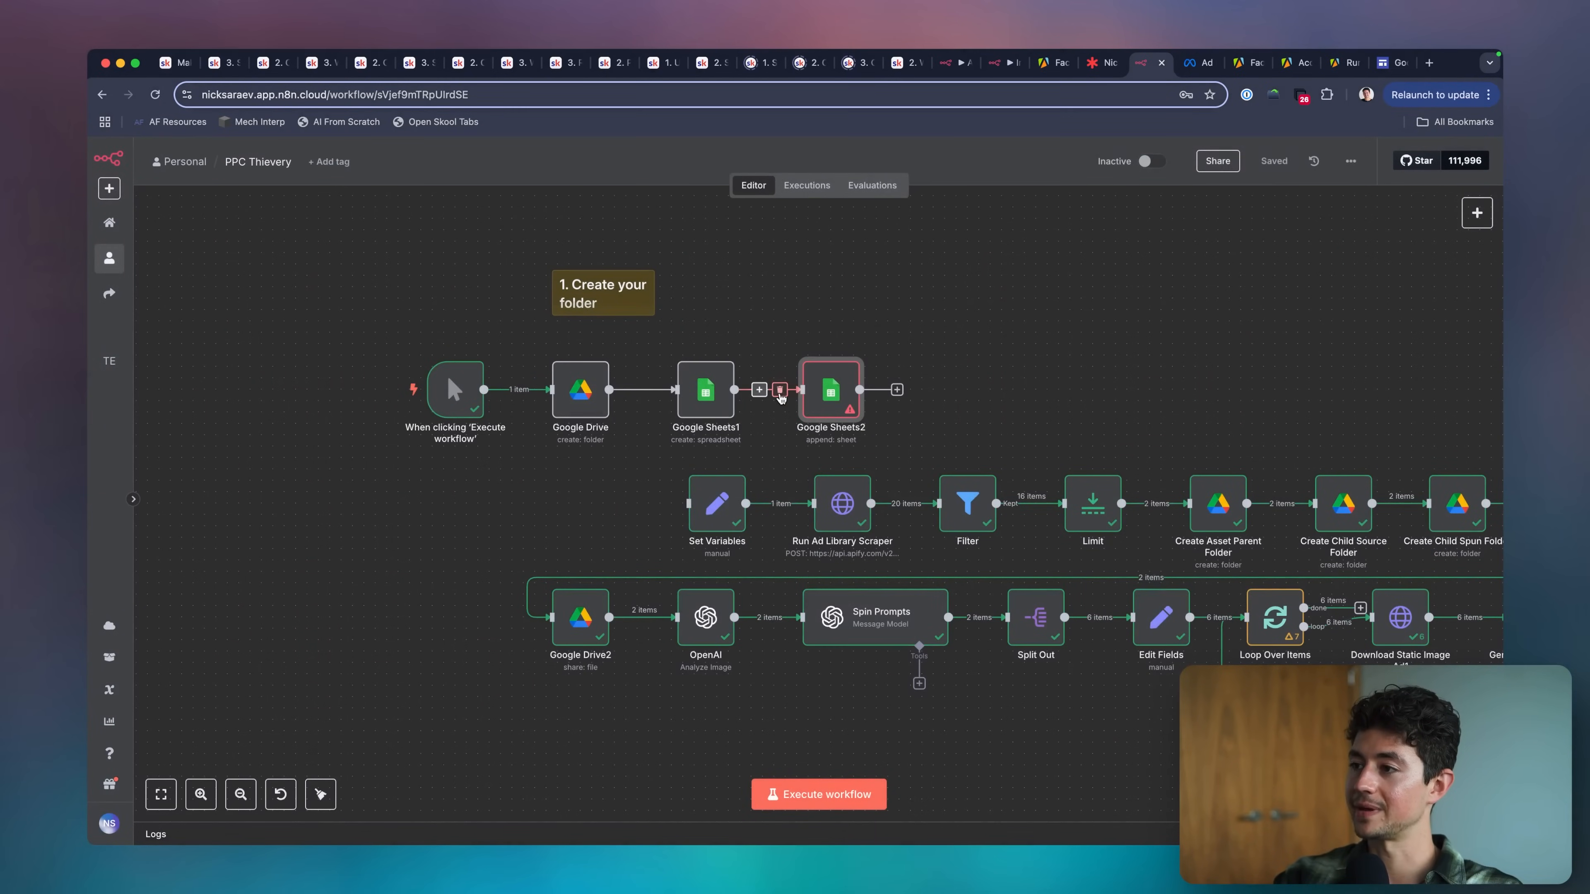
# Remove the connection between the create spreadsheet and append row nodes, and execute the workflow.
pyautogui.click(780, 390)
pyautogui.click(858, 803)
pyautogui.scroll(1, 627, 501)
pyautogui.hscroll(1, 626, 501)
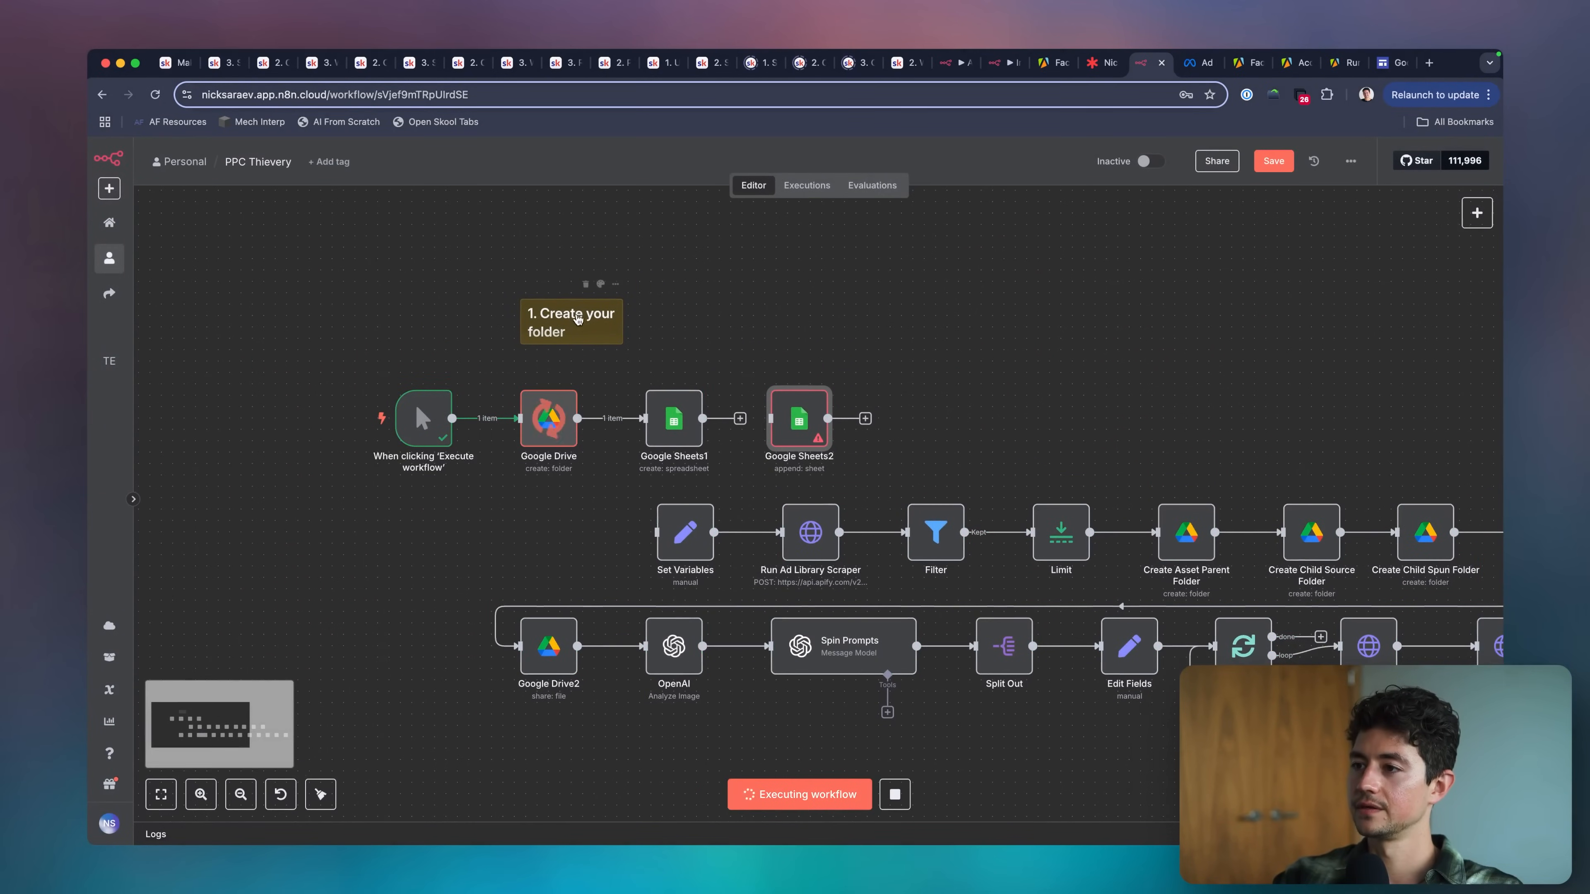
pyautogui.scroll(5, 727, 389)
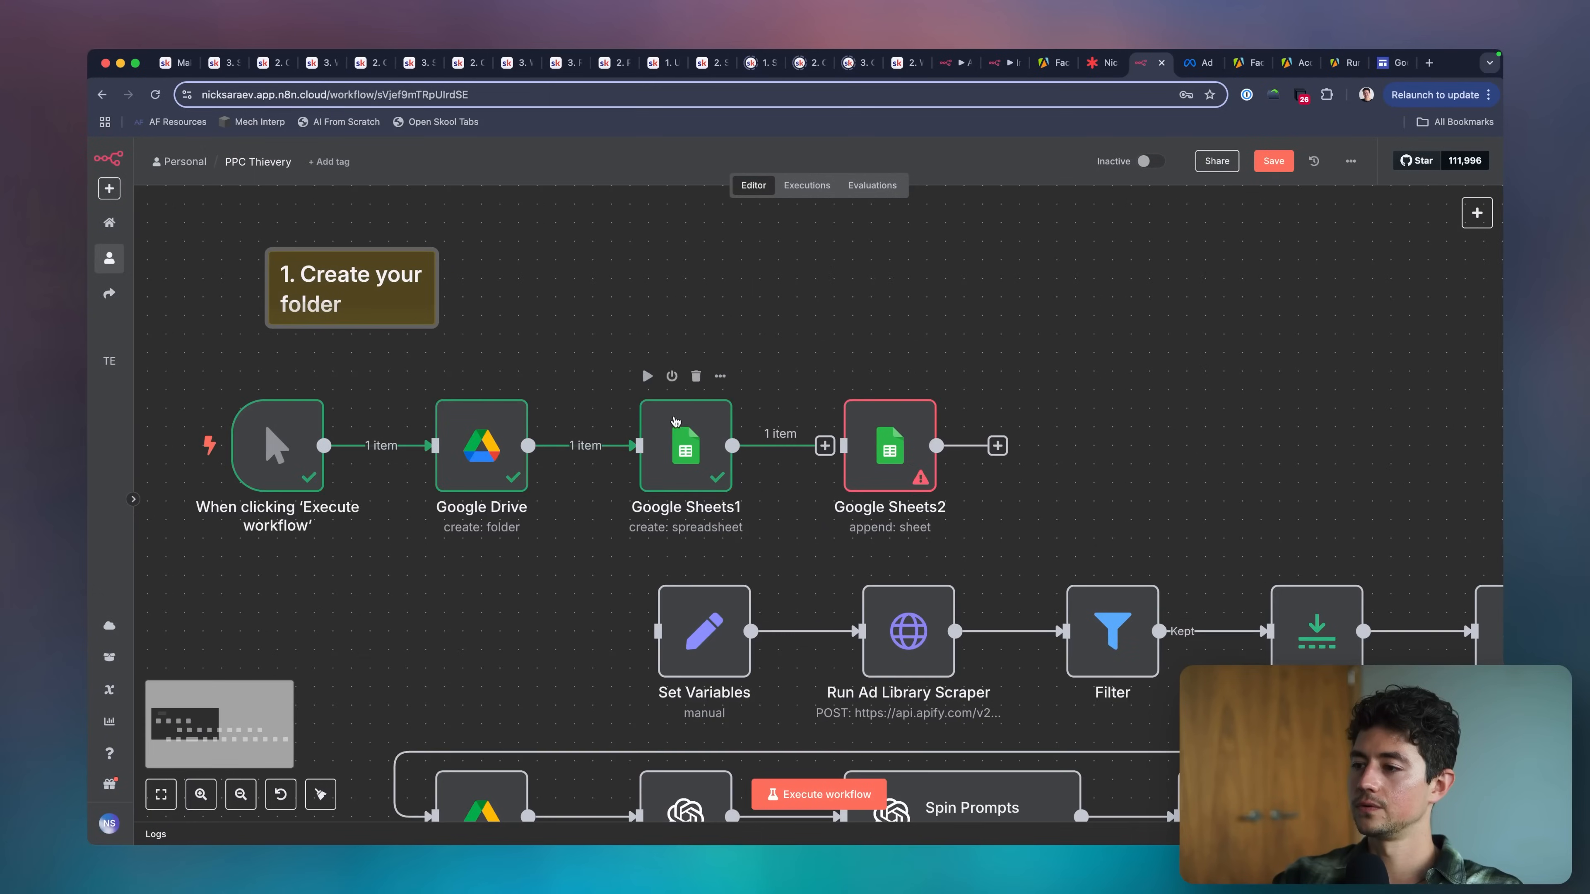
# Reconnect the create spreadsheet node to the append row node and set its document by ID to {{ $json.spreadsheetId }}.
pyautogui.moveTo(760, 443); pyautogui.dragTo(801, 445)
pyautogui.doubleClick(845, 445)
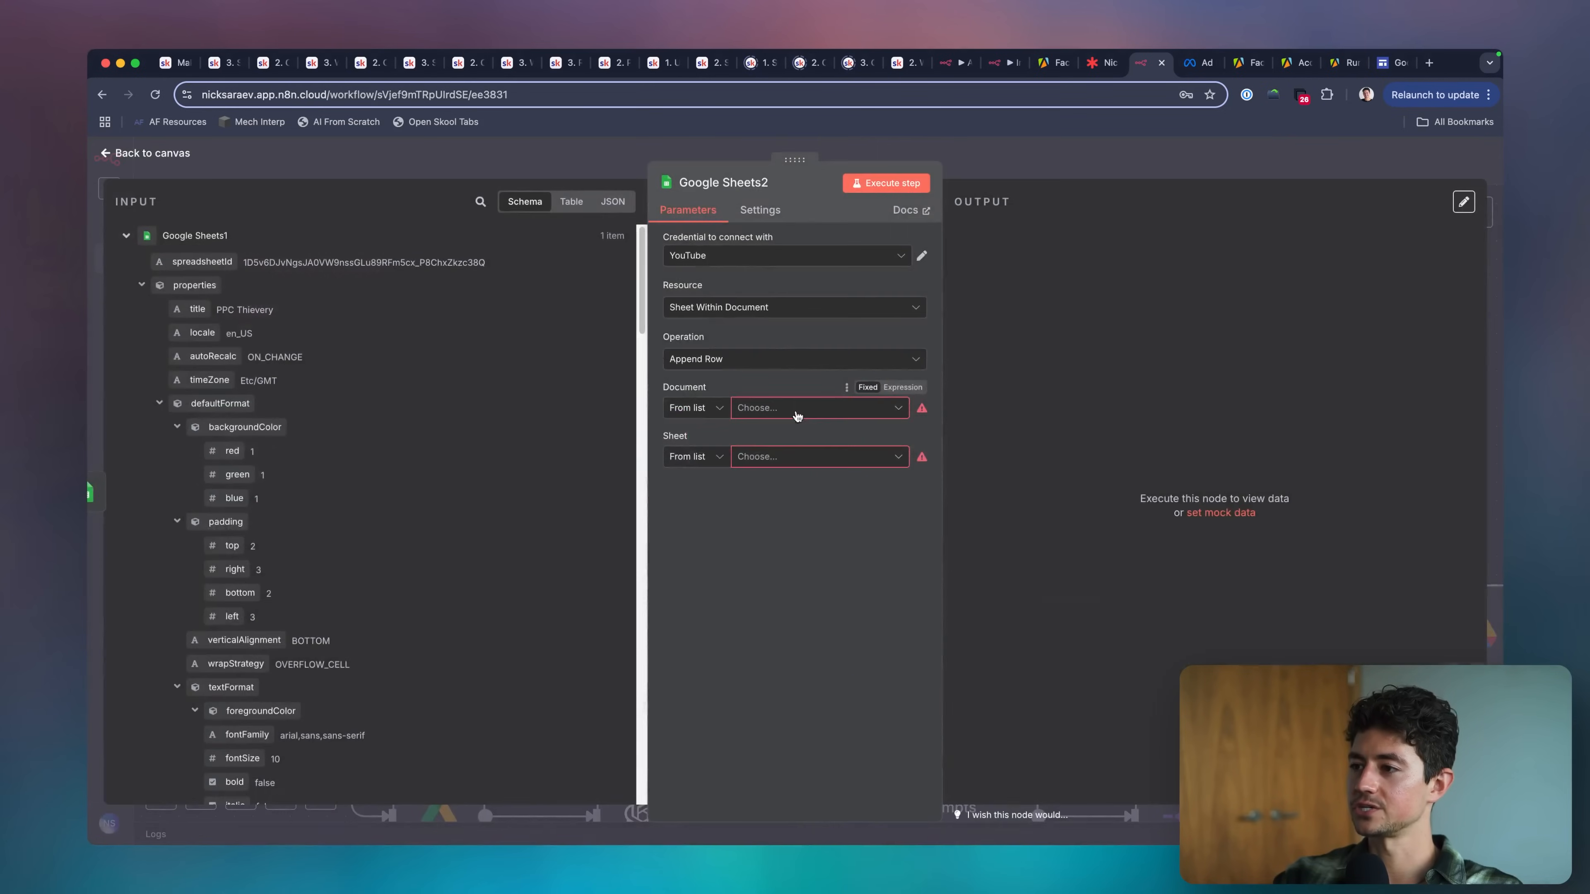
pyautogui.click(694, 408)
pyautogui.click(682, 495)
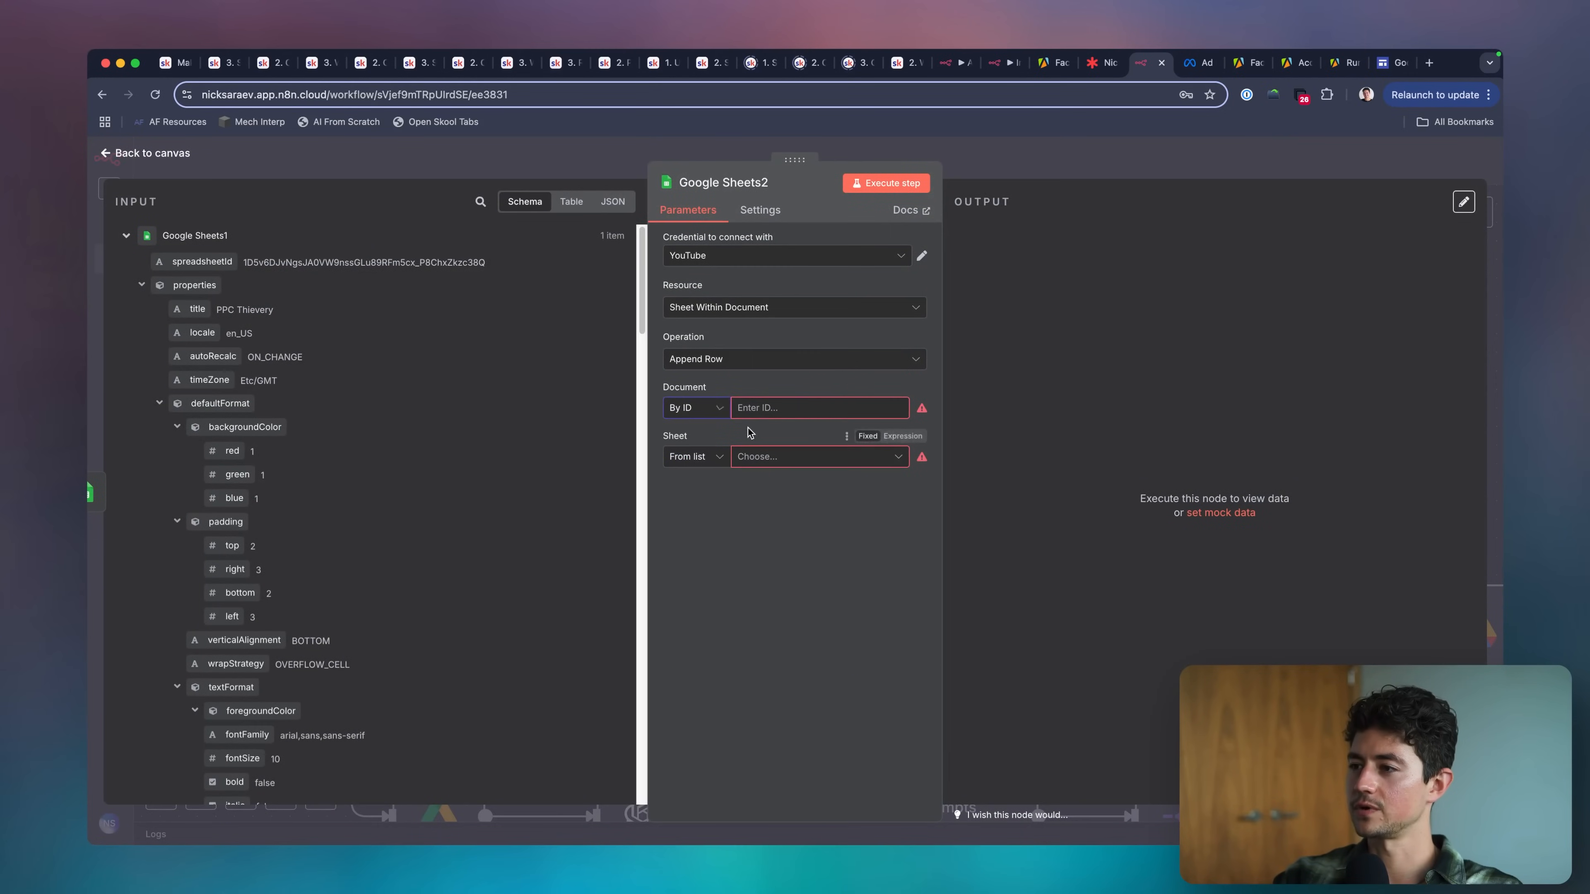
pyautogui.click(754, 408)
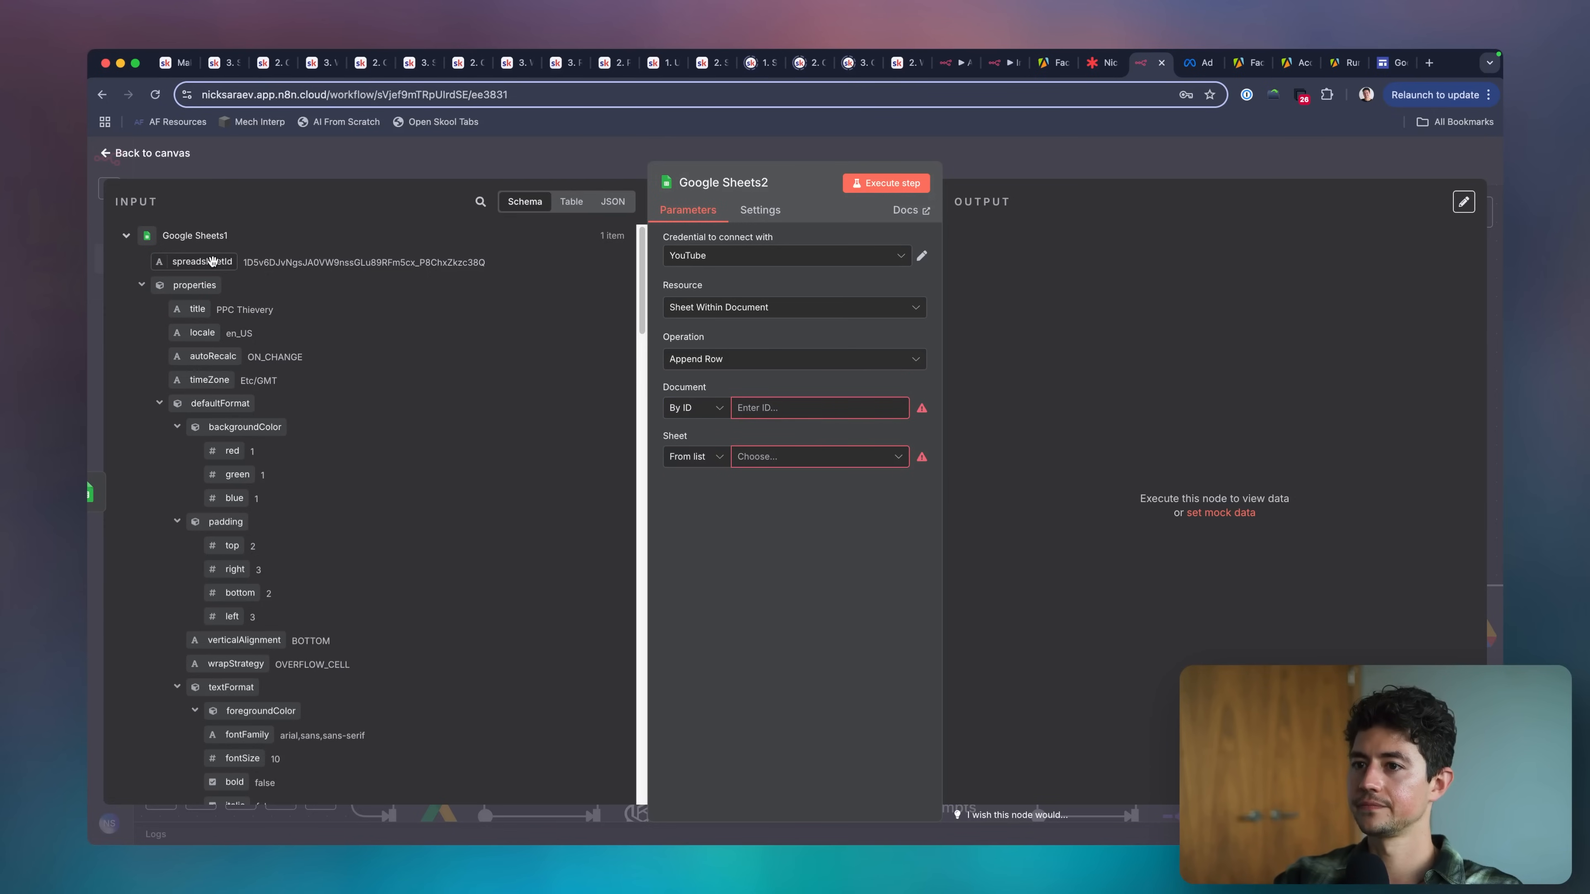
pyautogui.moveTo(202, 261); pyautogui.dragTo(817, 408)
# Choose scraped_ads from the list as the target sheet of the append row node.
pyautogui.click(717, 467)
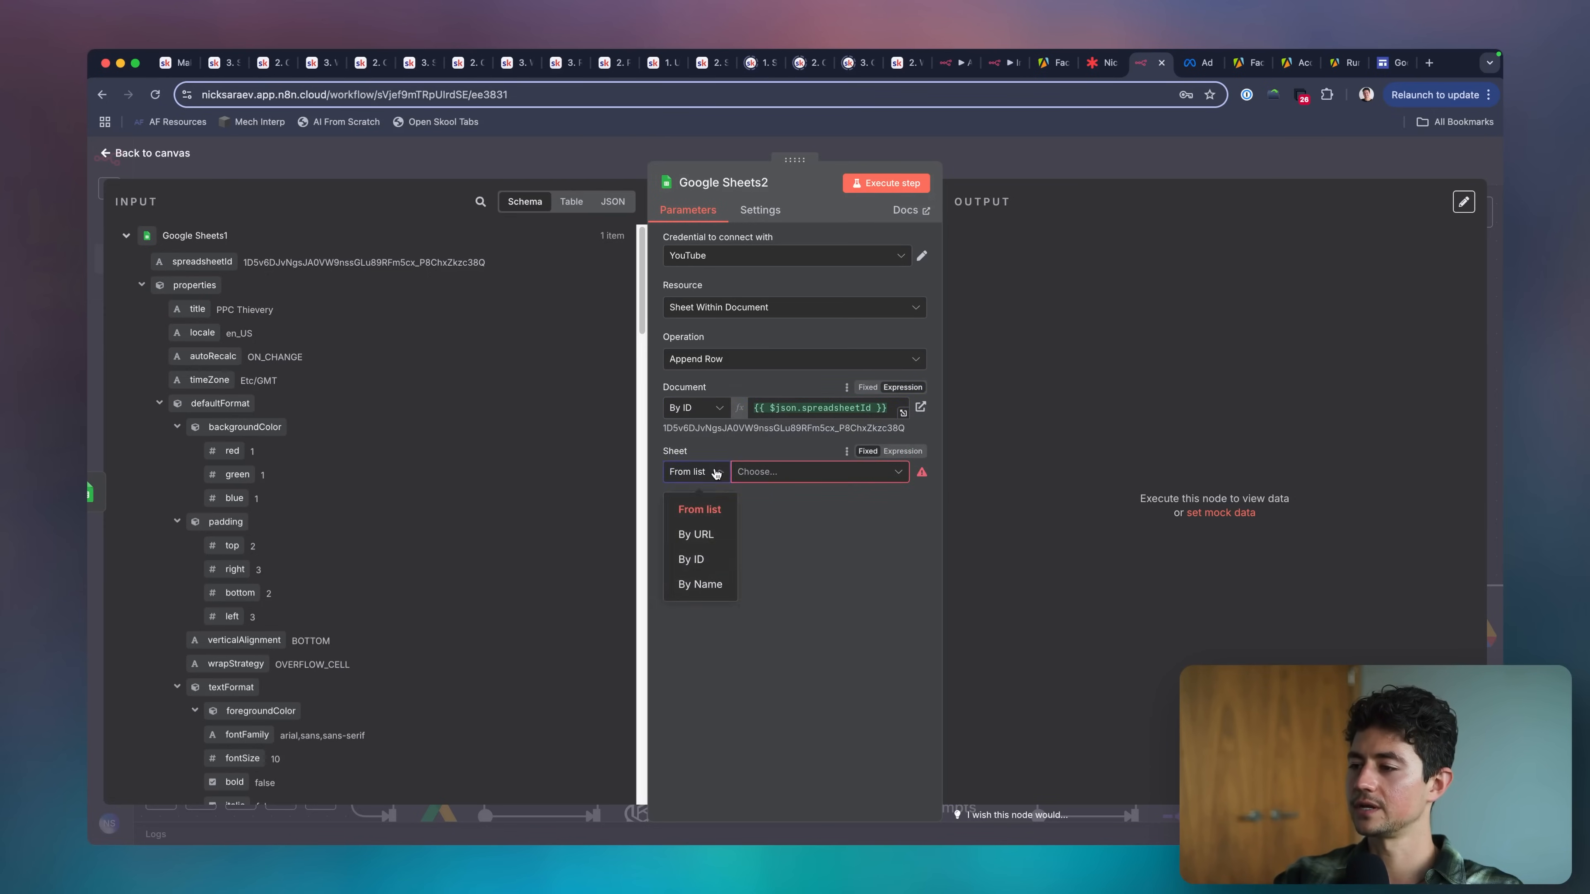
pyautogui.click(783, 476)
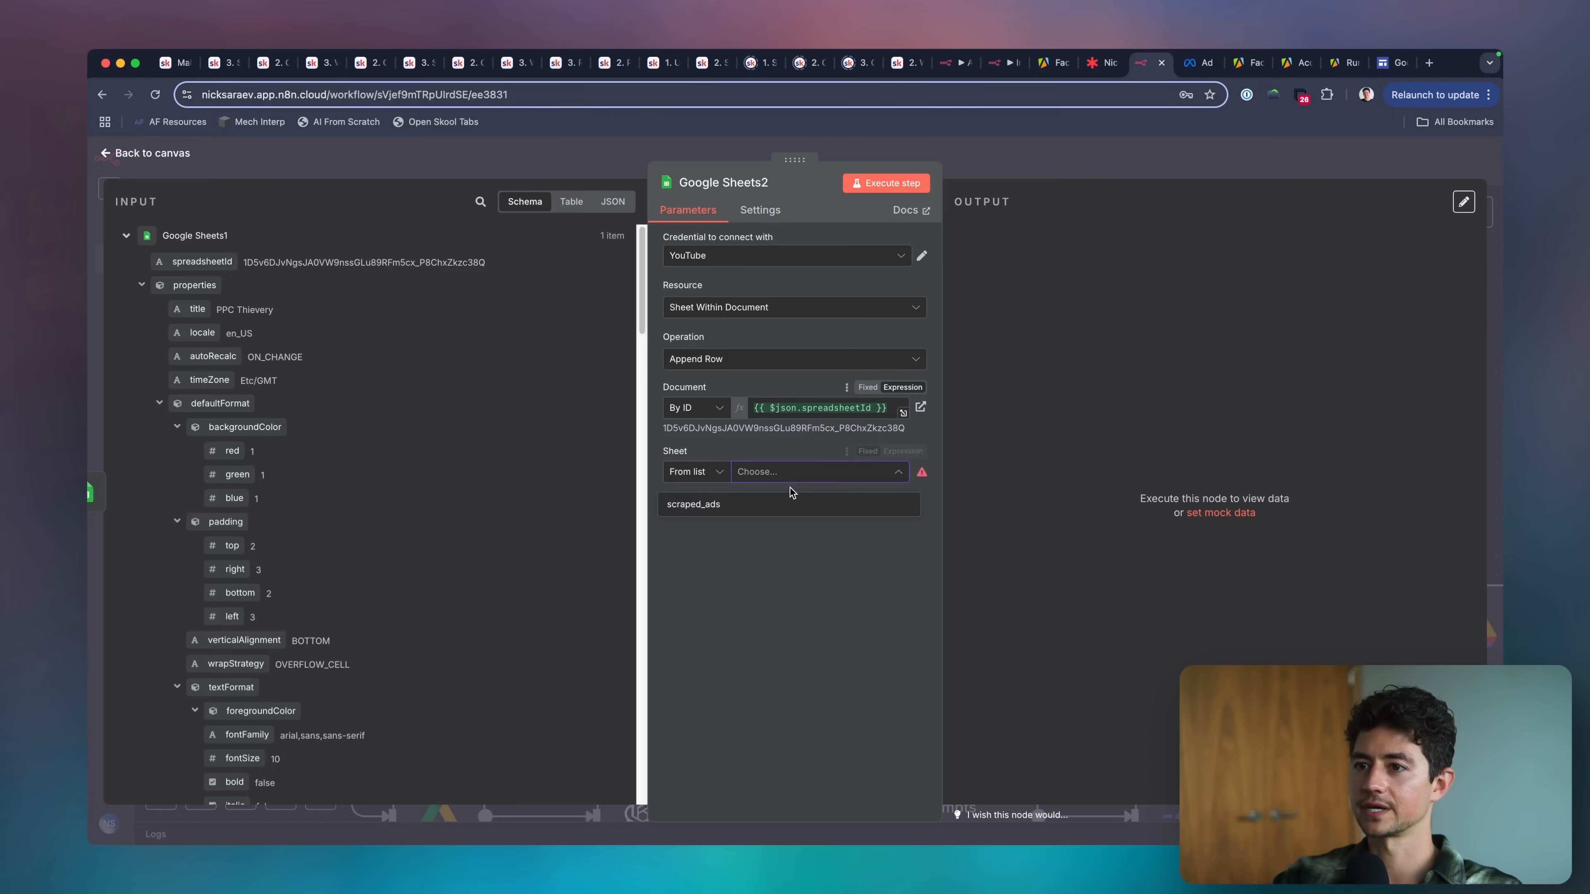
pyautogui.click(756, 505)
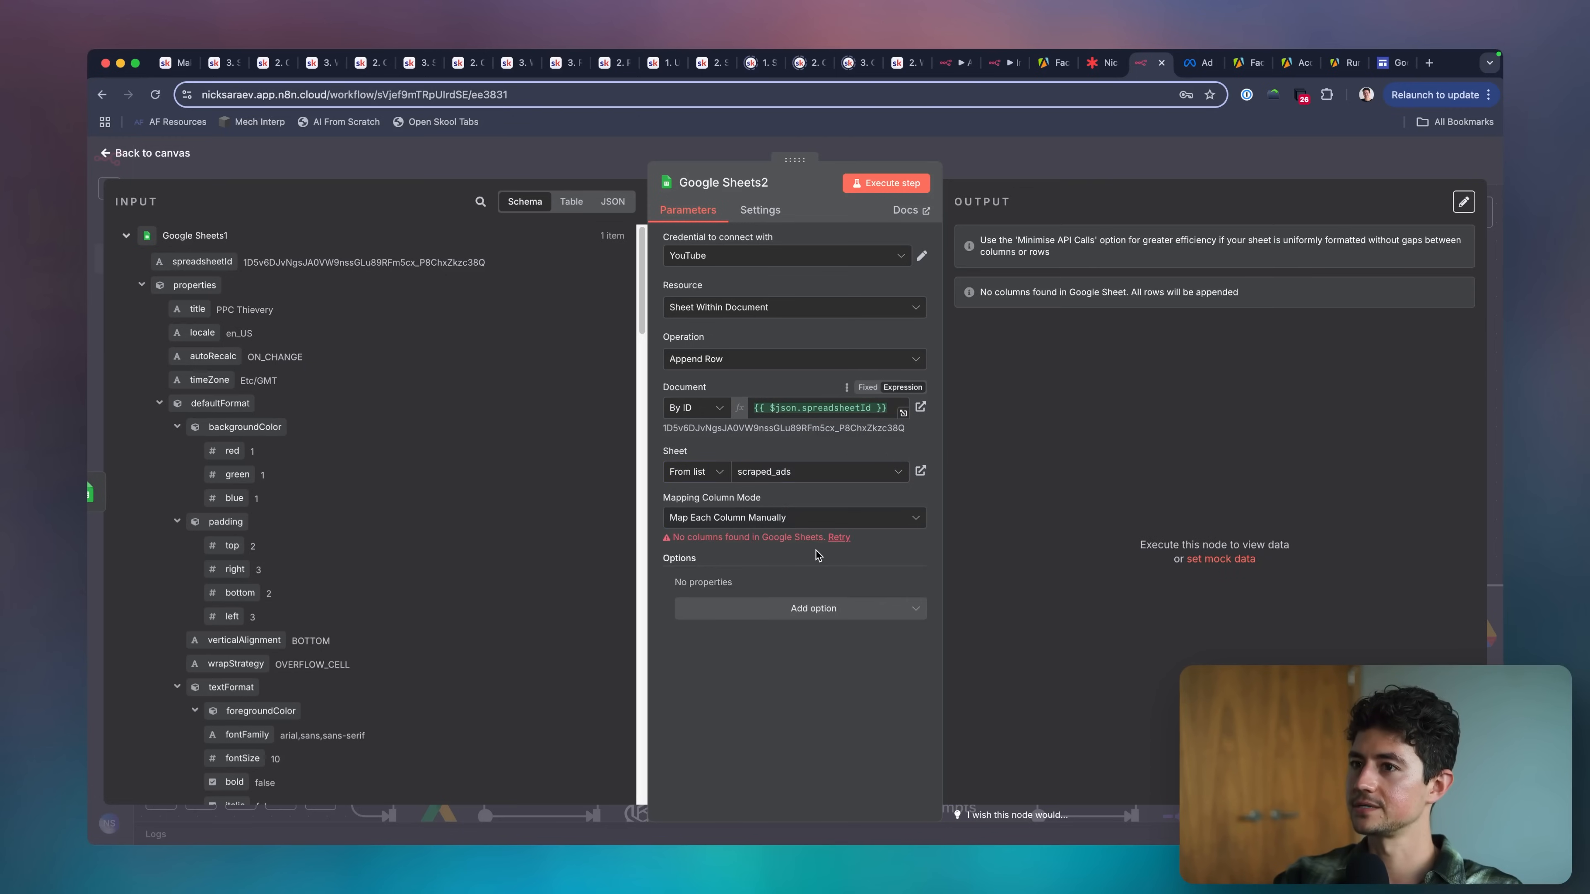
# Try the Map Automatically column mode on the append row node and switch back to Map Each Column Manually.
pyautogui.click(795, 517)
pyautogui.click(771, 592)
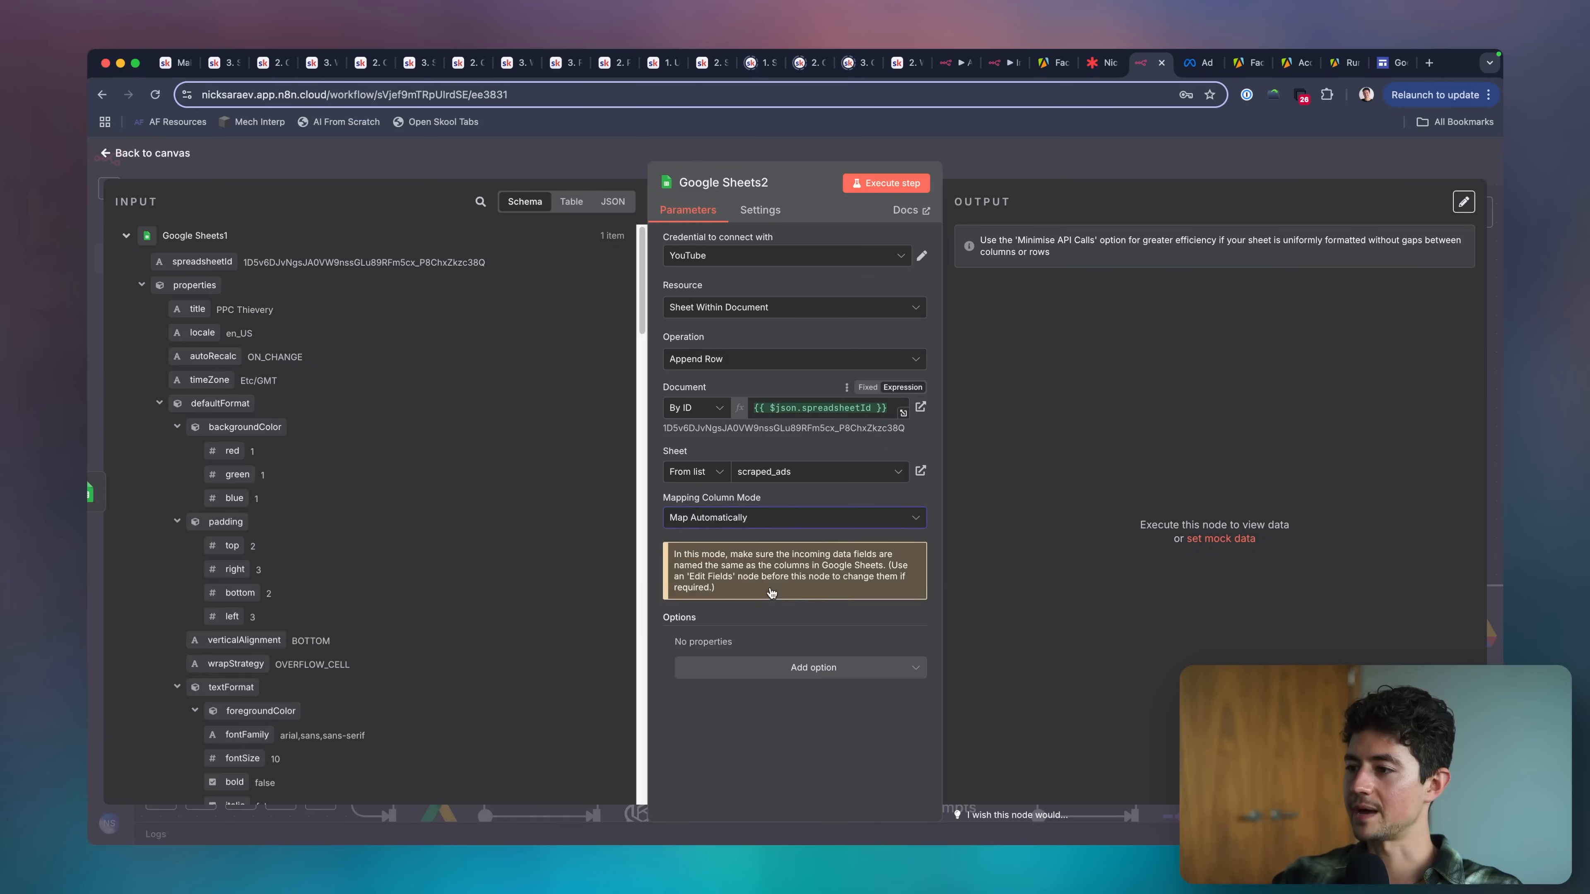
pyautogui.click(733, 520)
pyautogui.click(772, 557)
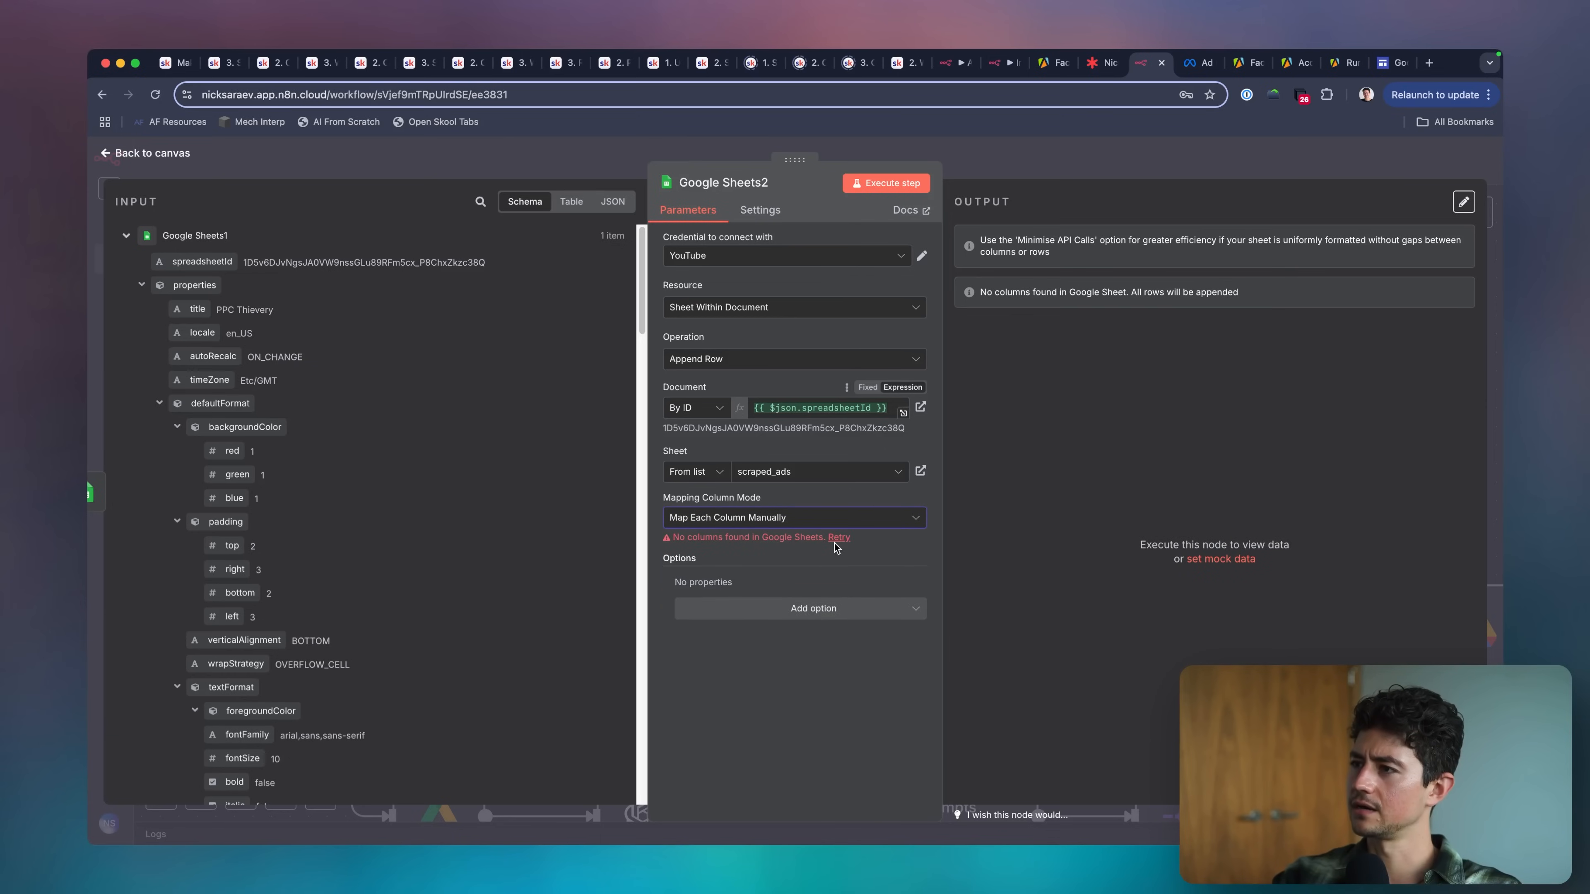
pyautogui.click(824, 523)
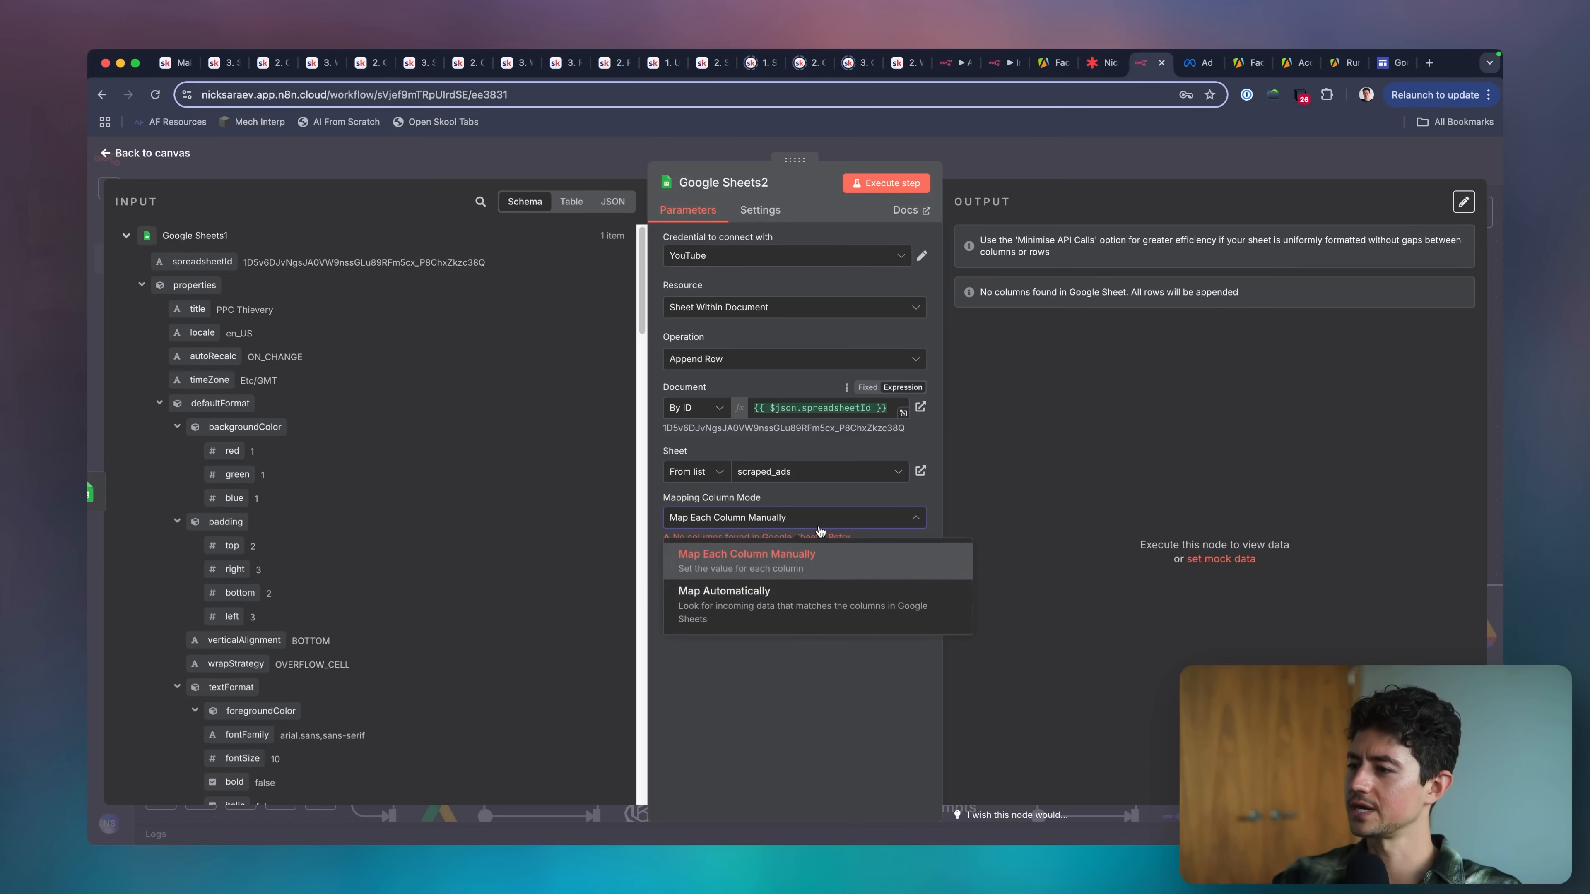
pyautogui.click(820, 514)
# Try the Data Location on Sheet option with its header row setting on the append row node, and remove it.
pyautogui.click(811, 607)
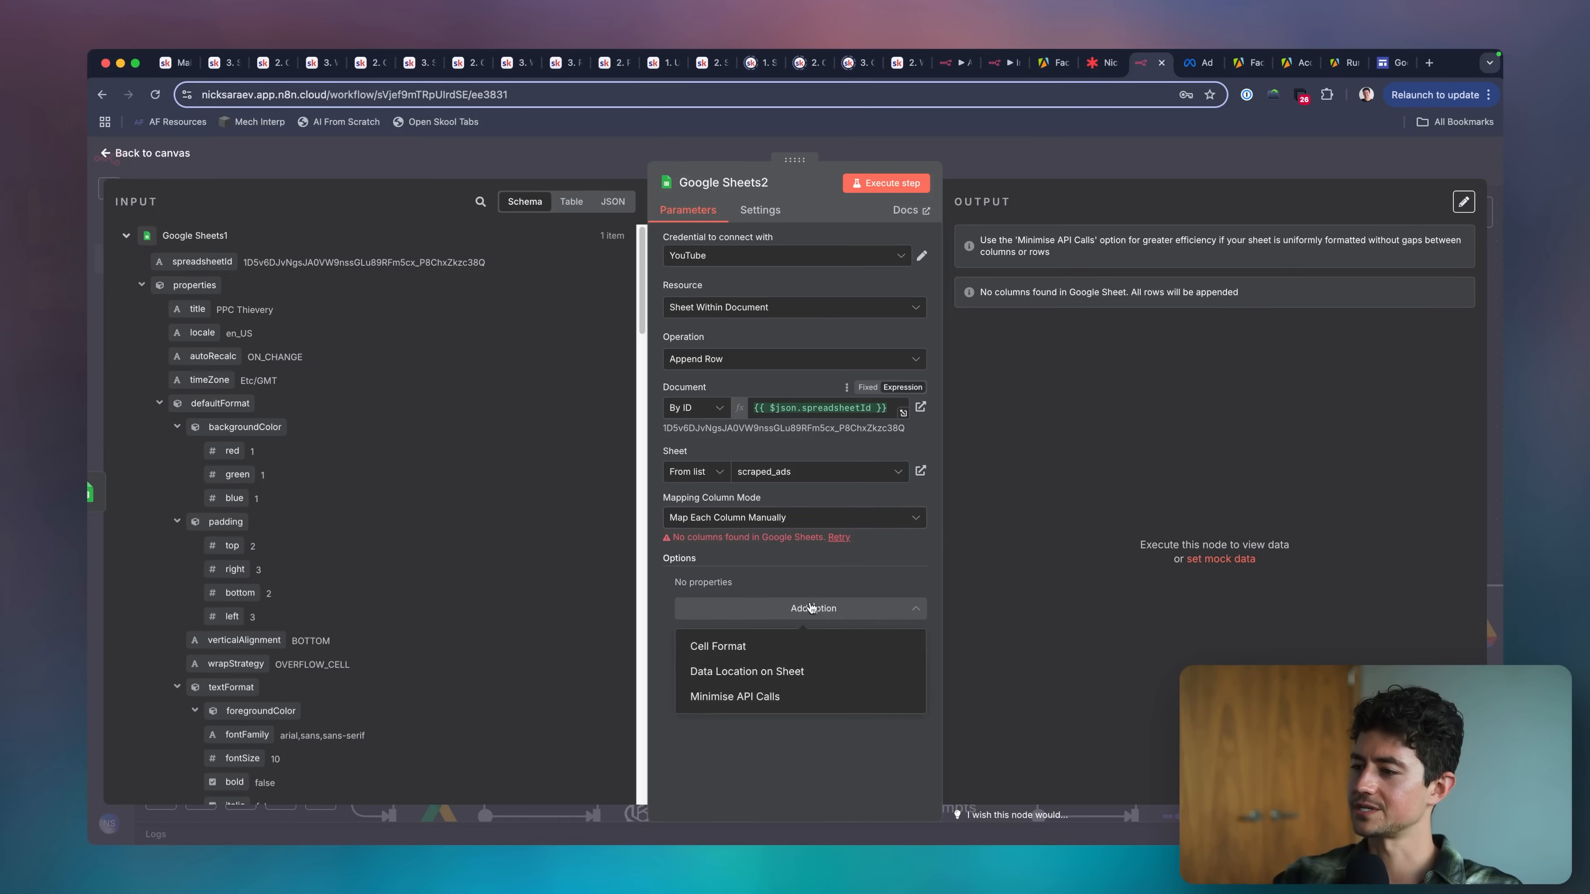
pyautogui.click(799, 672)
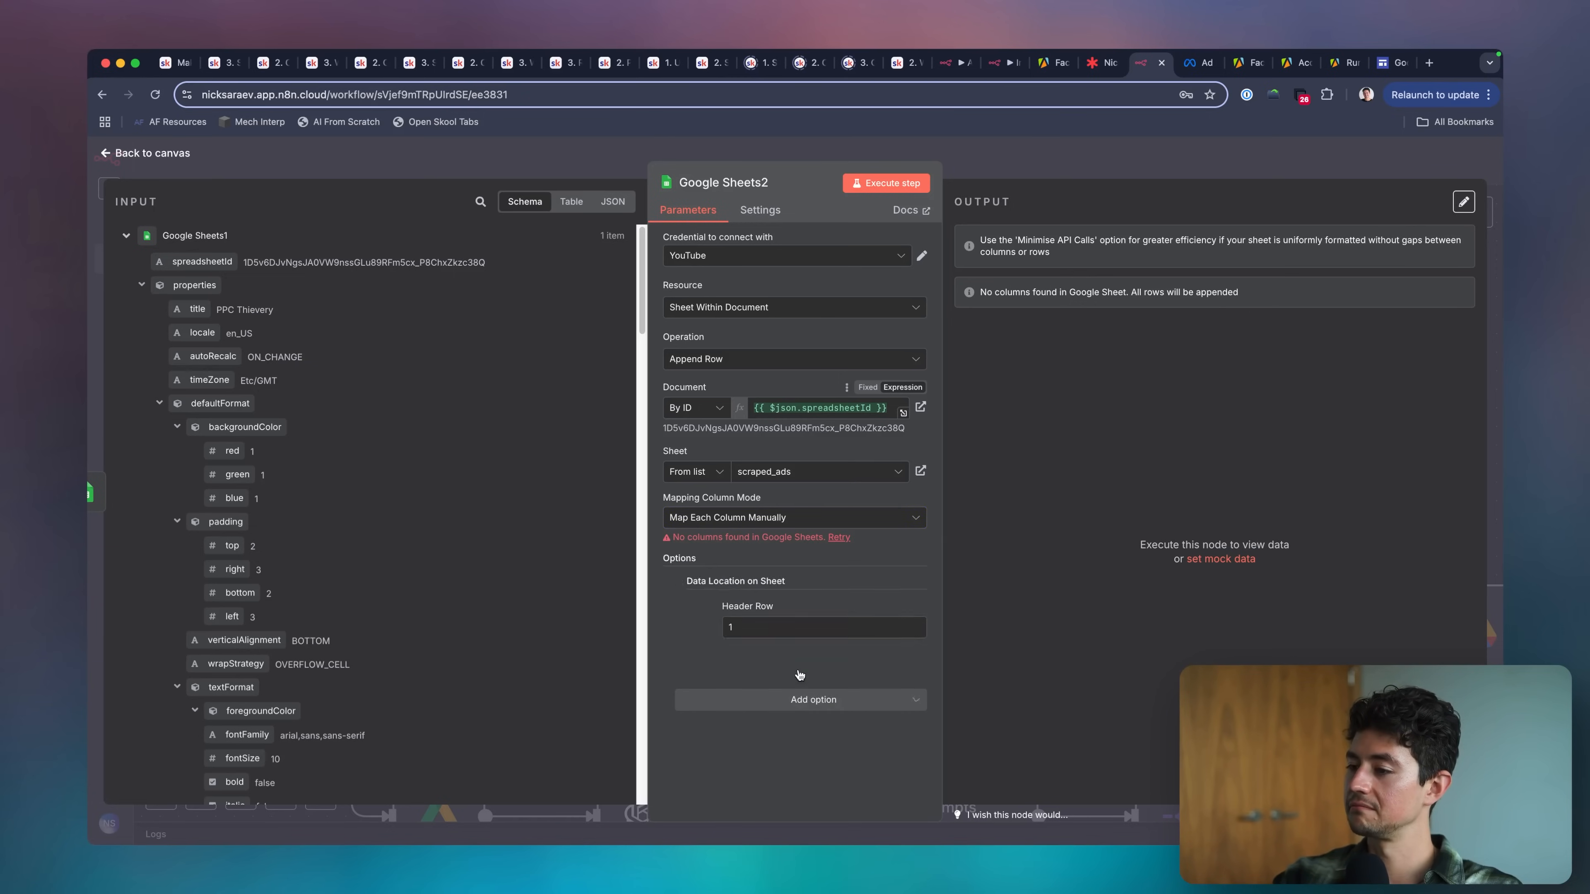
pyautogui.click(798, 628)
pyautogui.press('BackSpace')
pyautogui.click(677, 584)
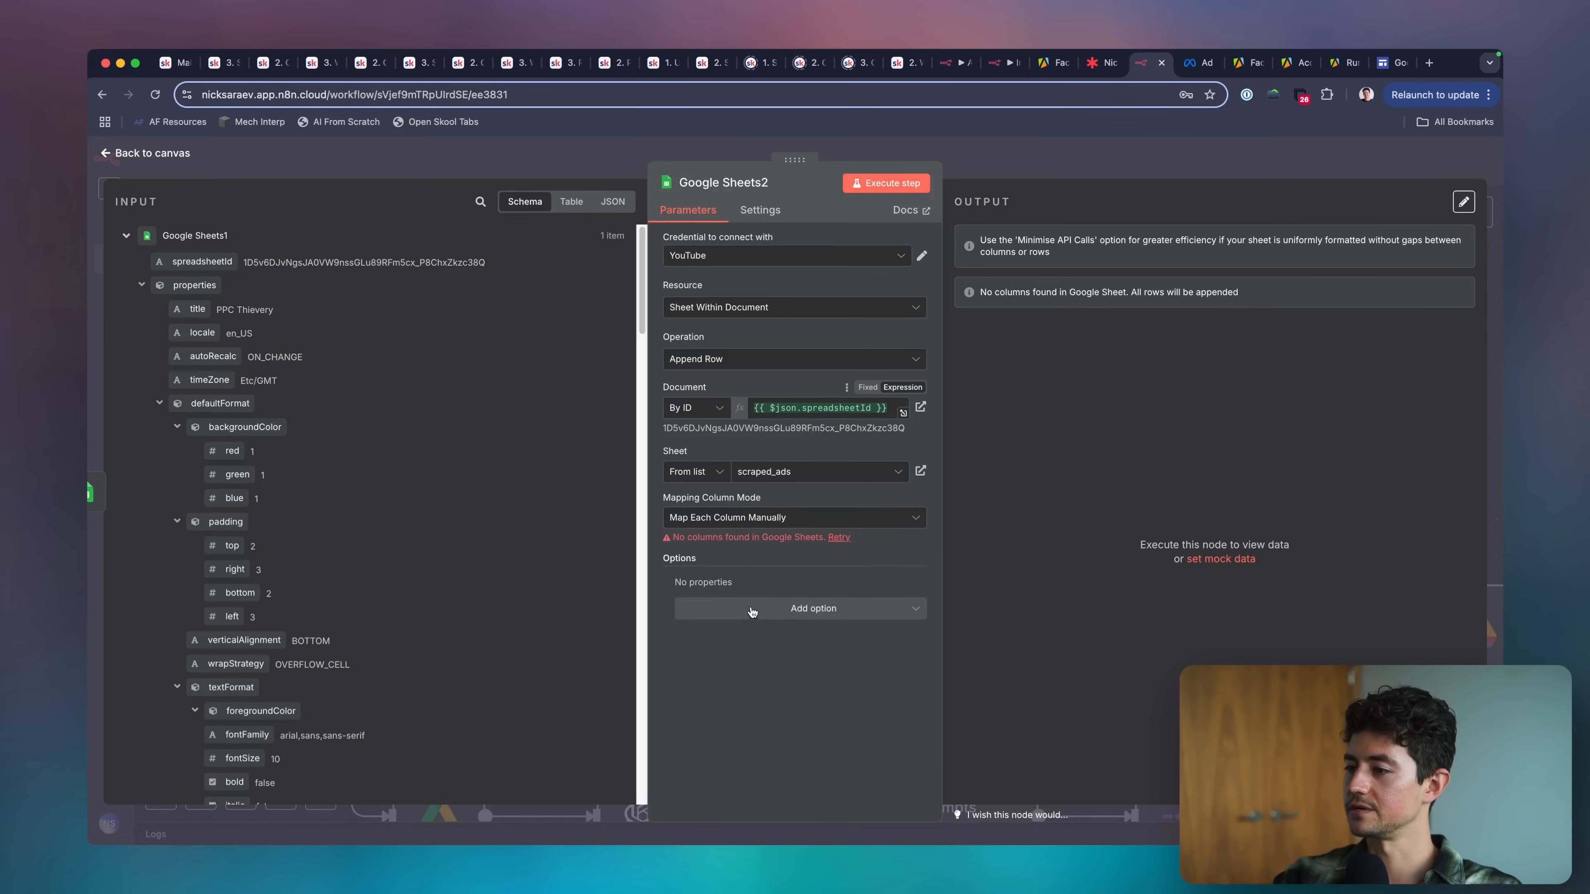
# Leave the append row node's options unchanged and execute the whole workflow from the canvas.
pyautogui.click(756, 611)
pyautogui.click(789, 537)
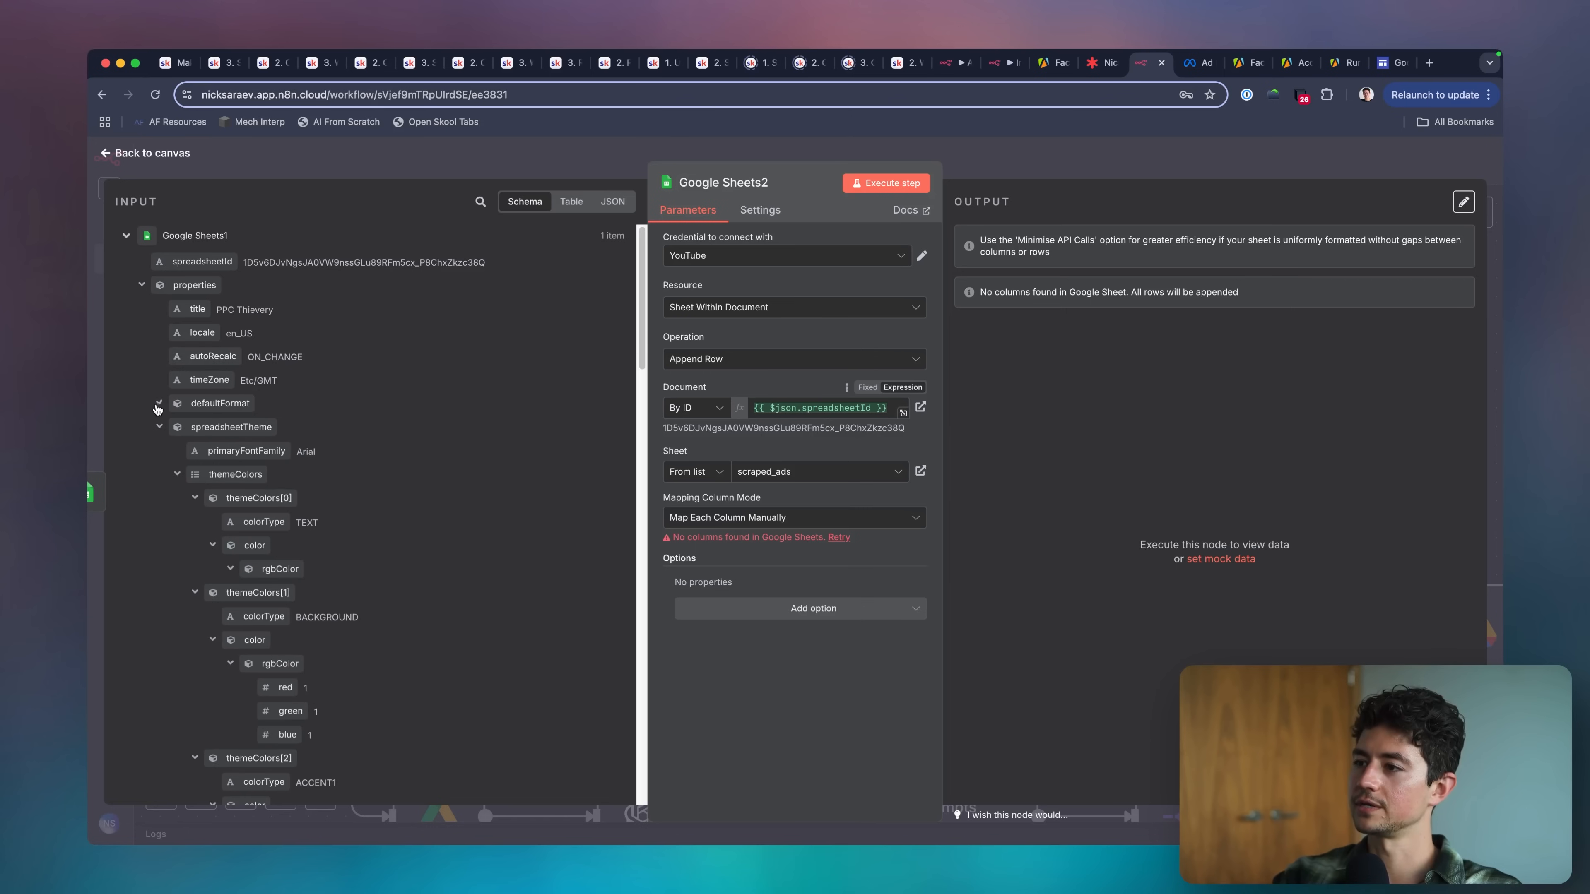
pyautogui.press('Escape')
pyautogui.scroll(-5, 906, 413)
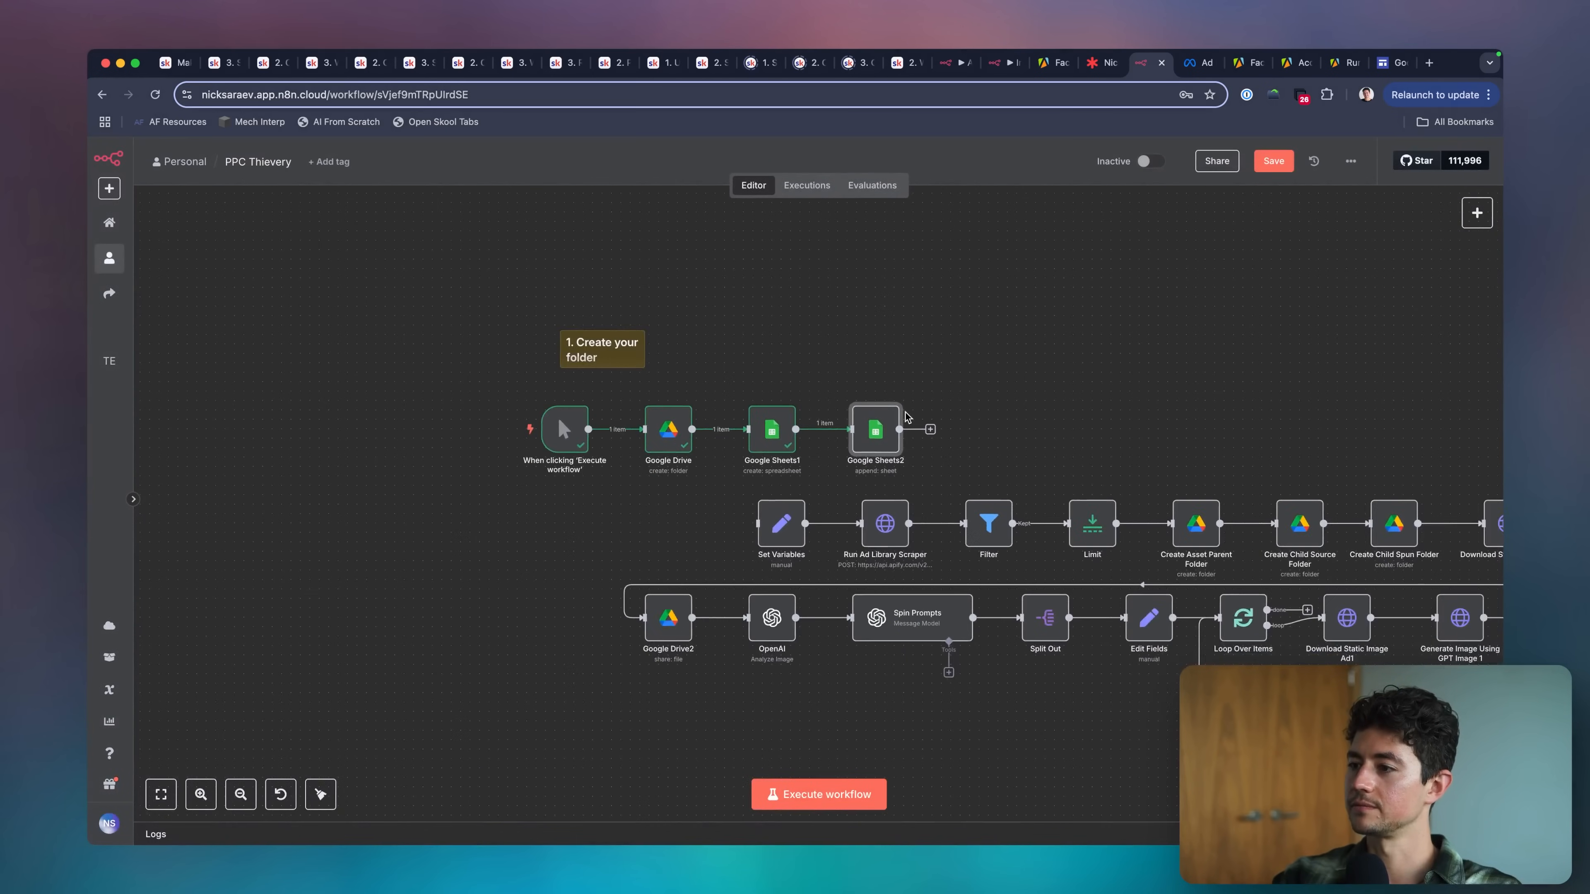
pyautogui.hscroll(1, 906, 414)
pyautogui.click(838, 803)
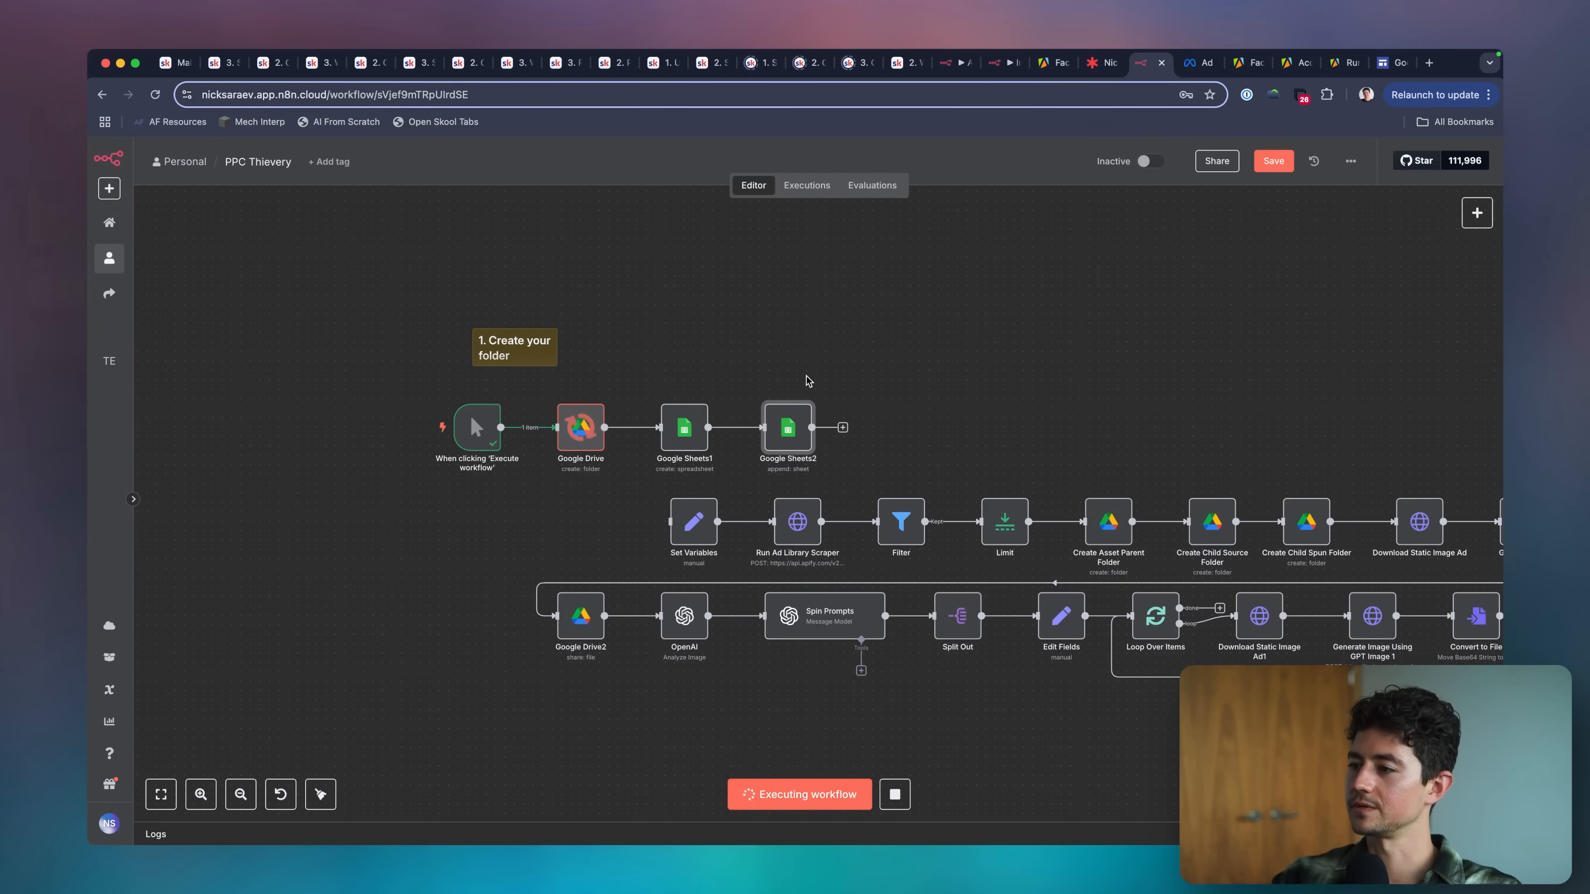
# Set the append row node's target sheet by name to scraped_ads and execute the node.
pyautogui.doubleClick(796, 436)
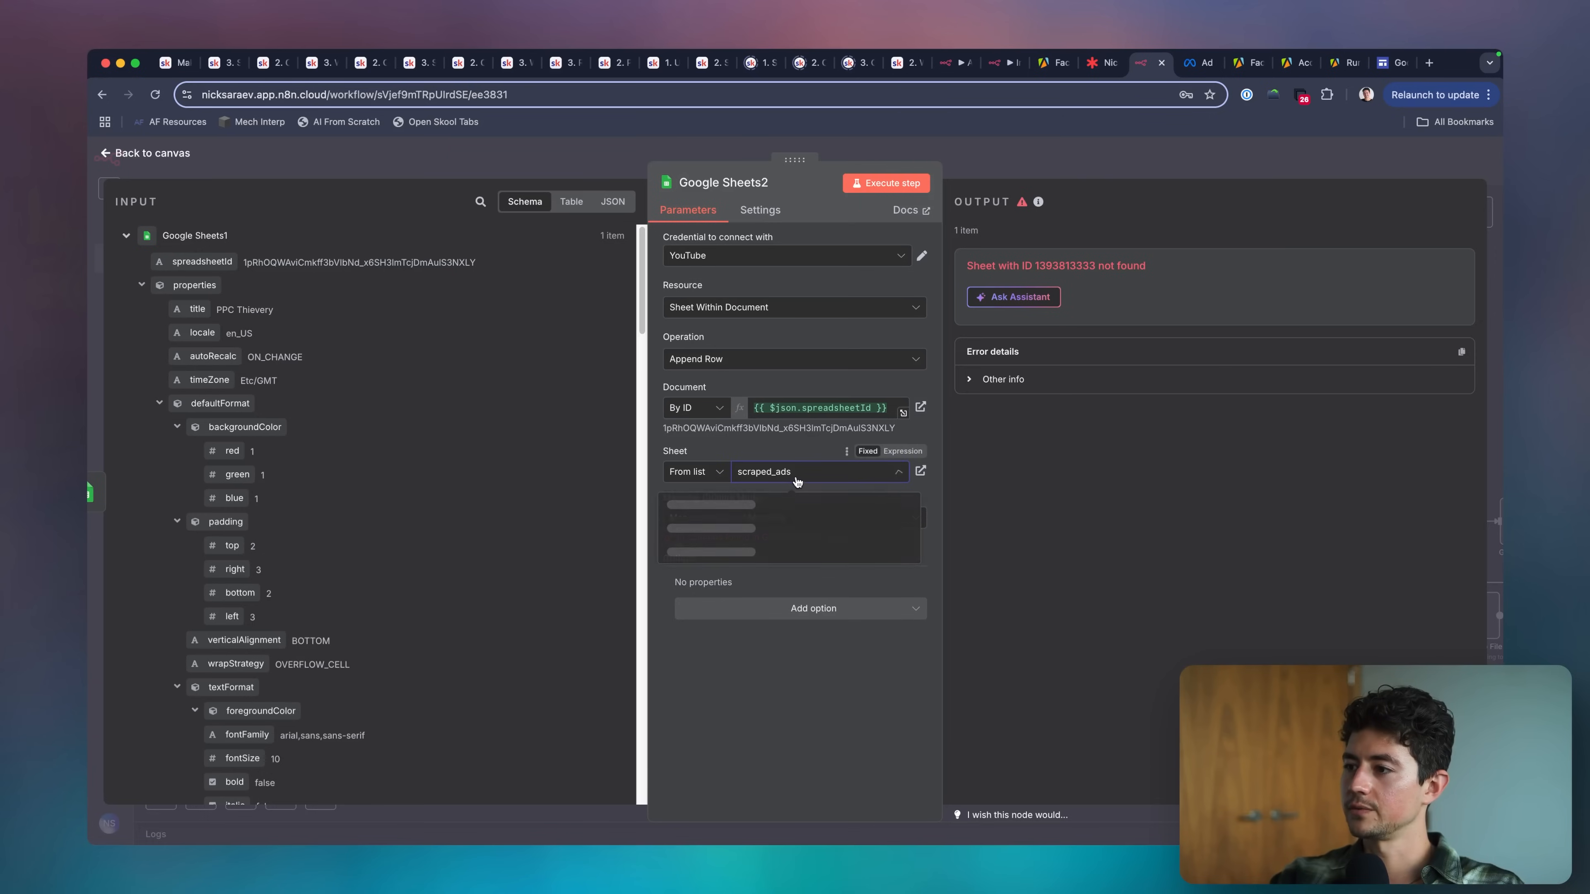
pyautogui.click(696, 472)
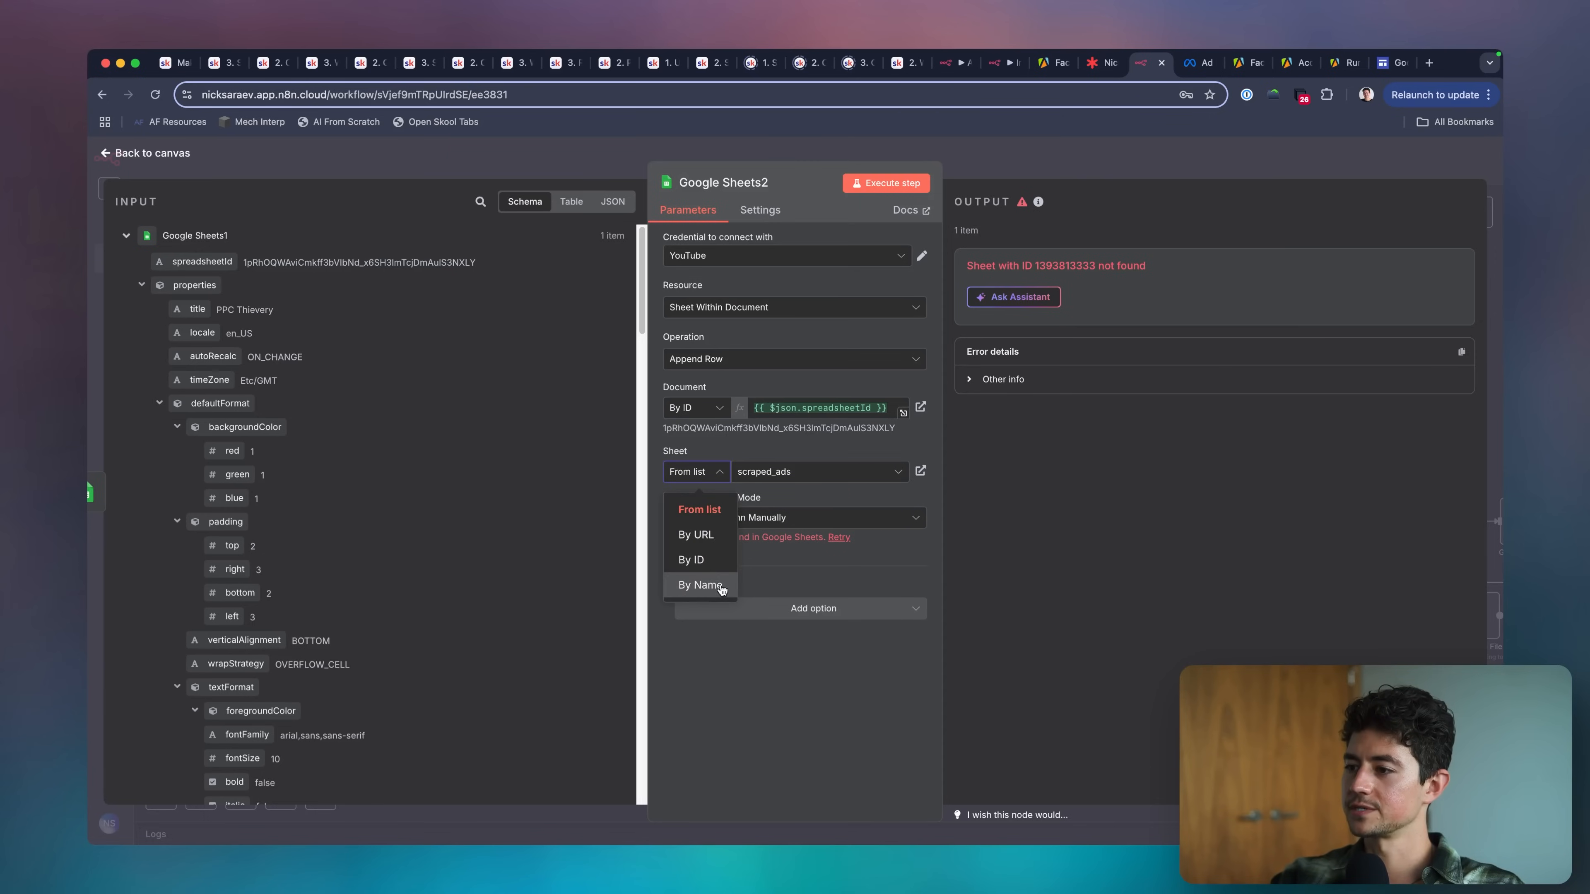
pyautogui.click(700, 583)
pyautogui.write('scraped_ads')
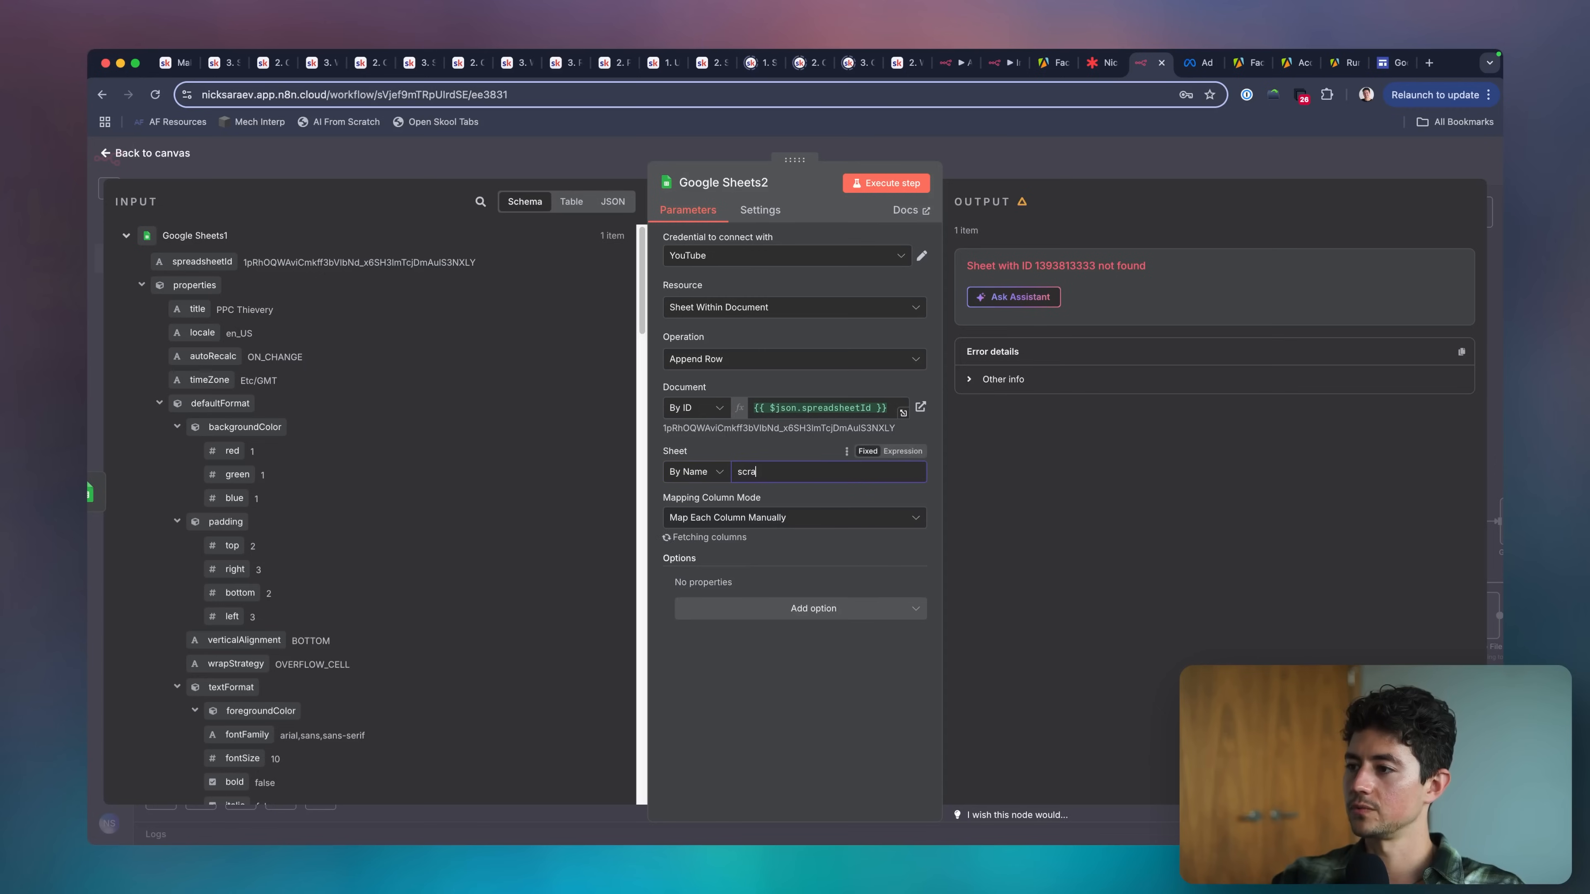
pyautogui.click(839, 538)
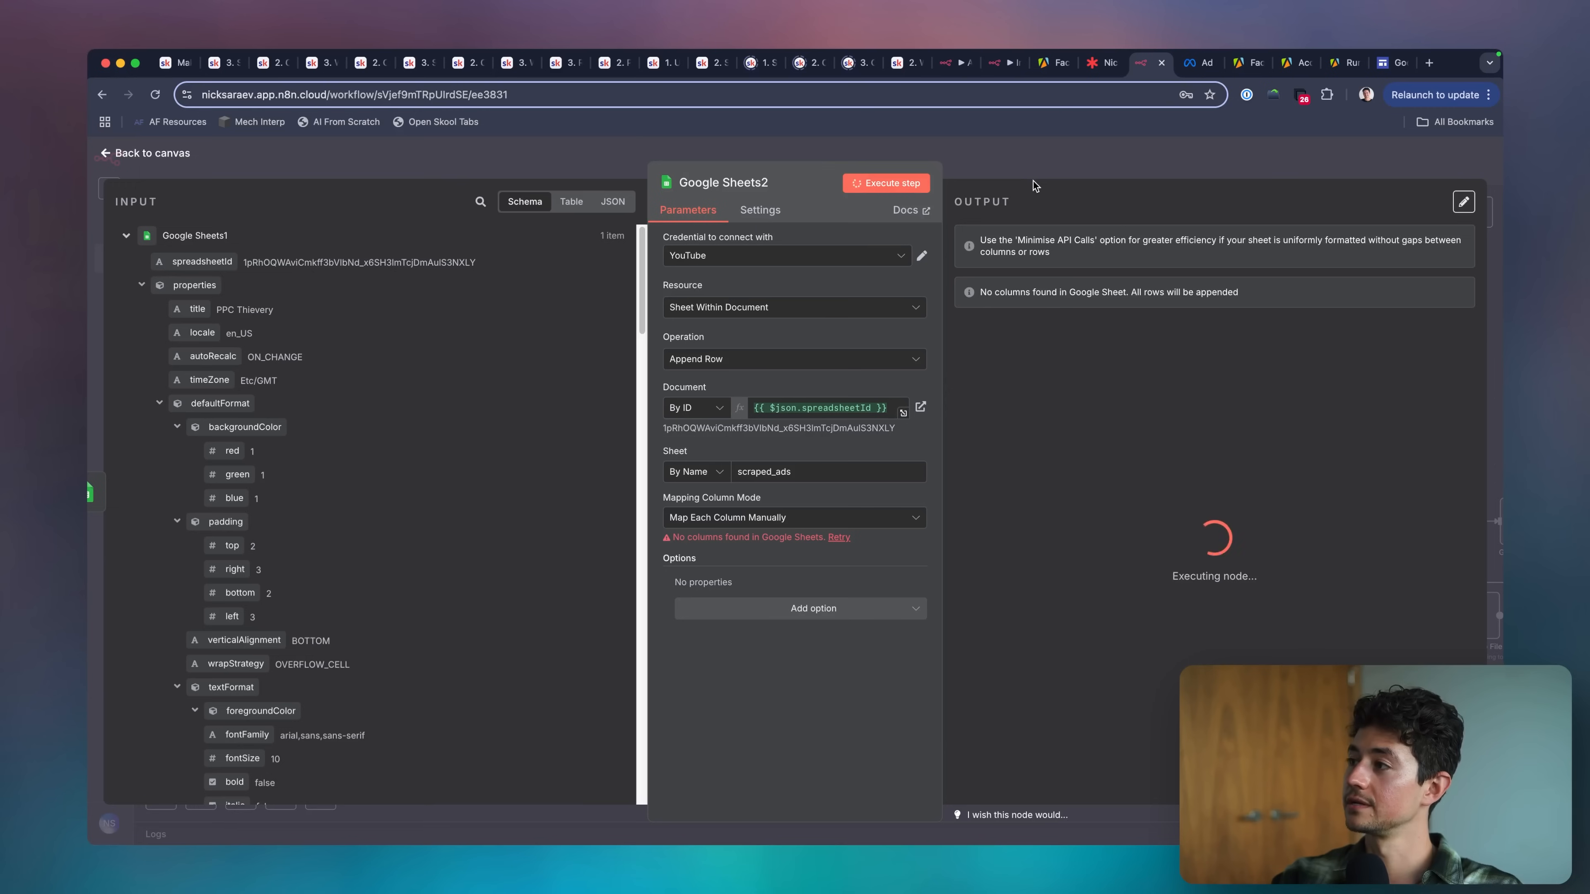
# Examine the append row node's output and the column fields it offers for manual mapping.
pyautogui.click(1032, 168)
pyautogui.doubleClick(800, 425)
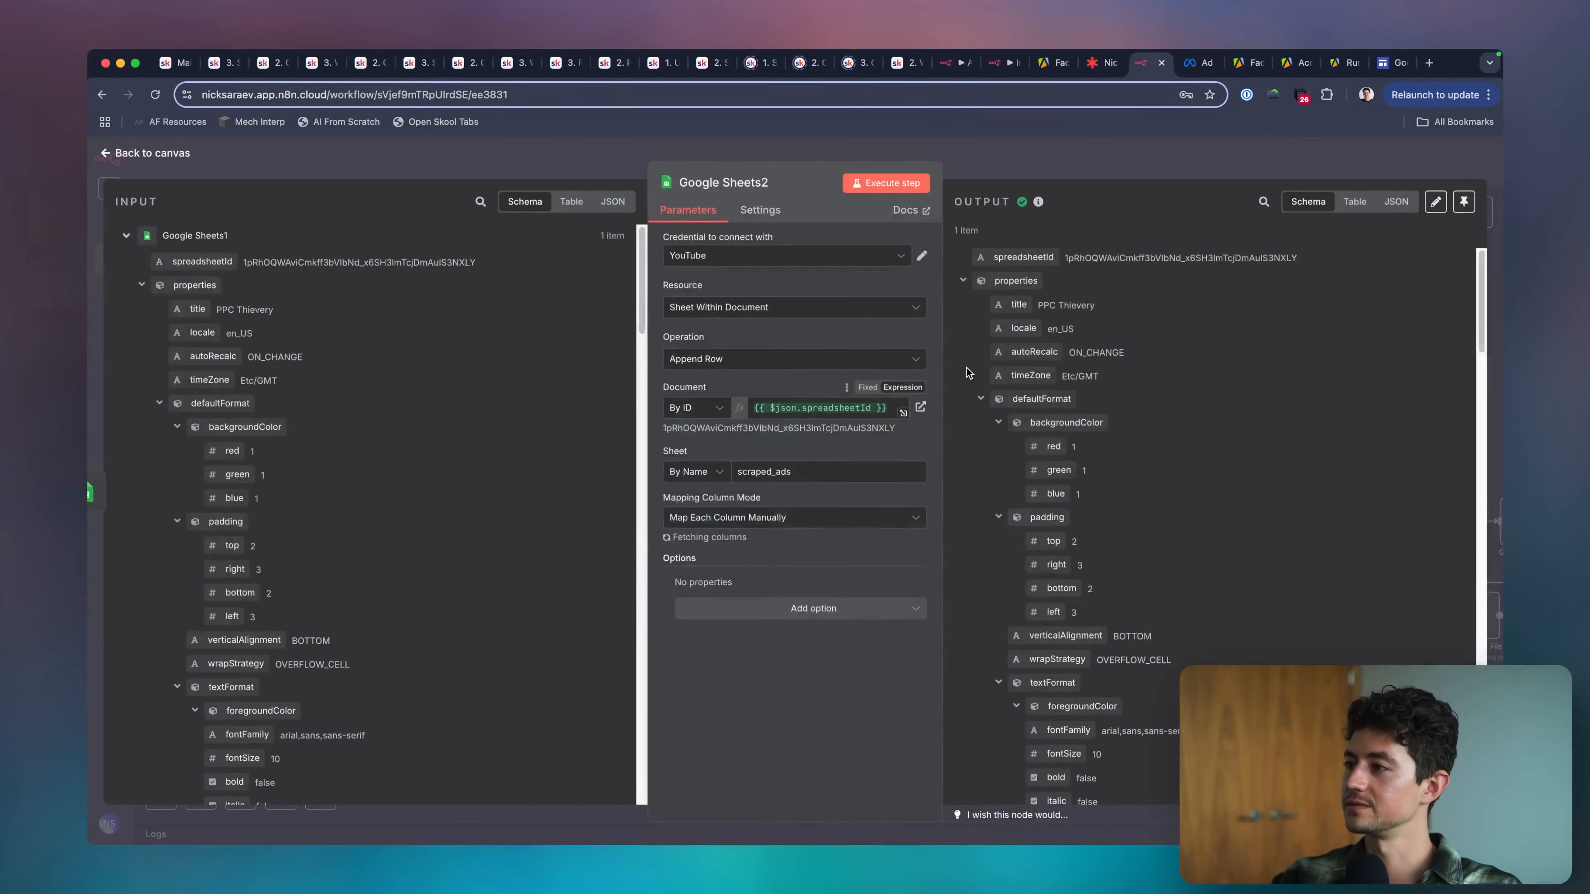
pyautogui.doubleClick(1107, 259)
pyautogui.scroll(-3, 806, 629)
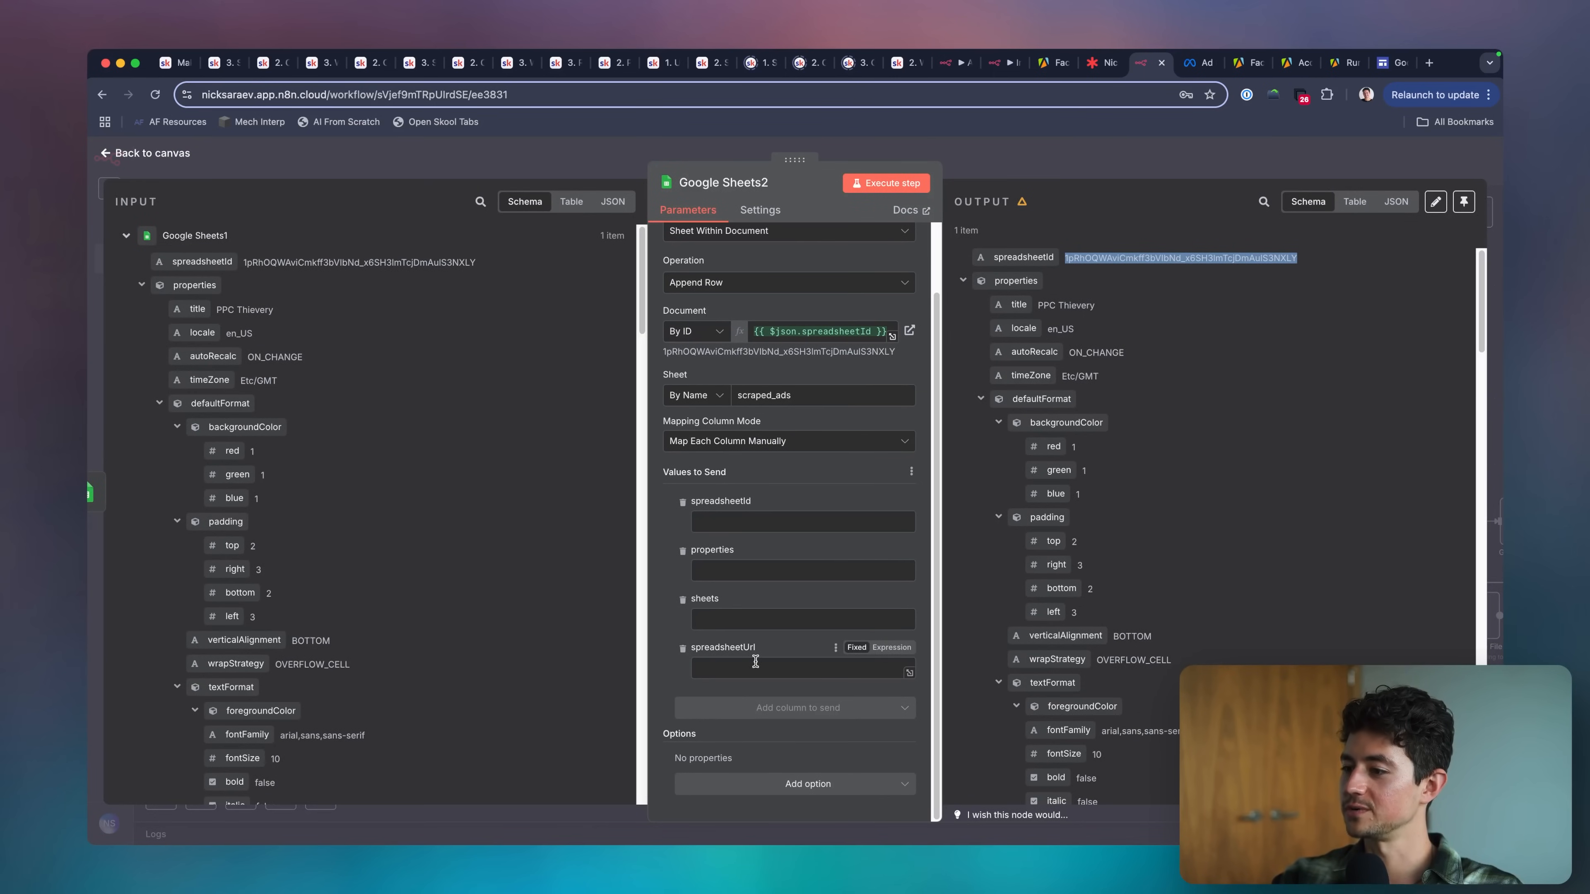
pyautogui.click(994, 159)
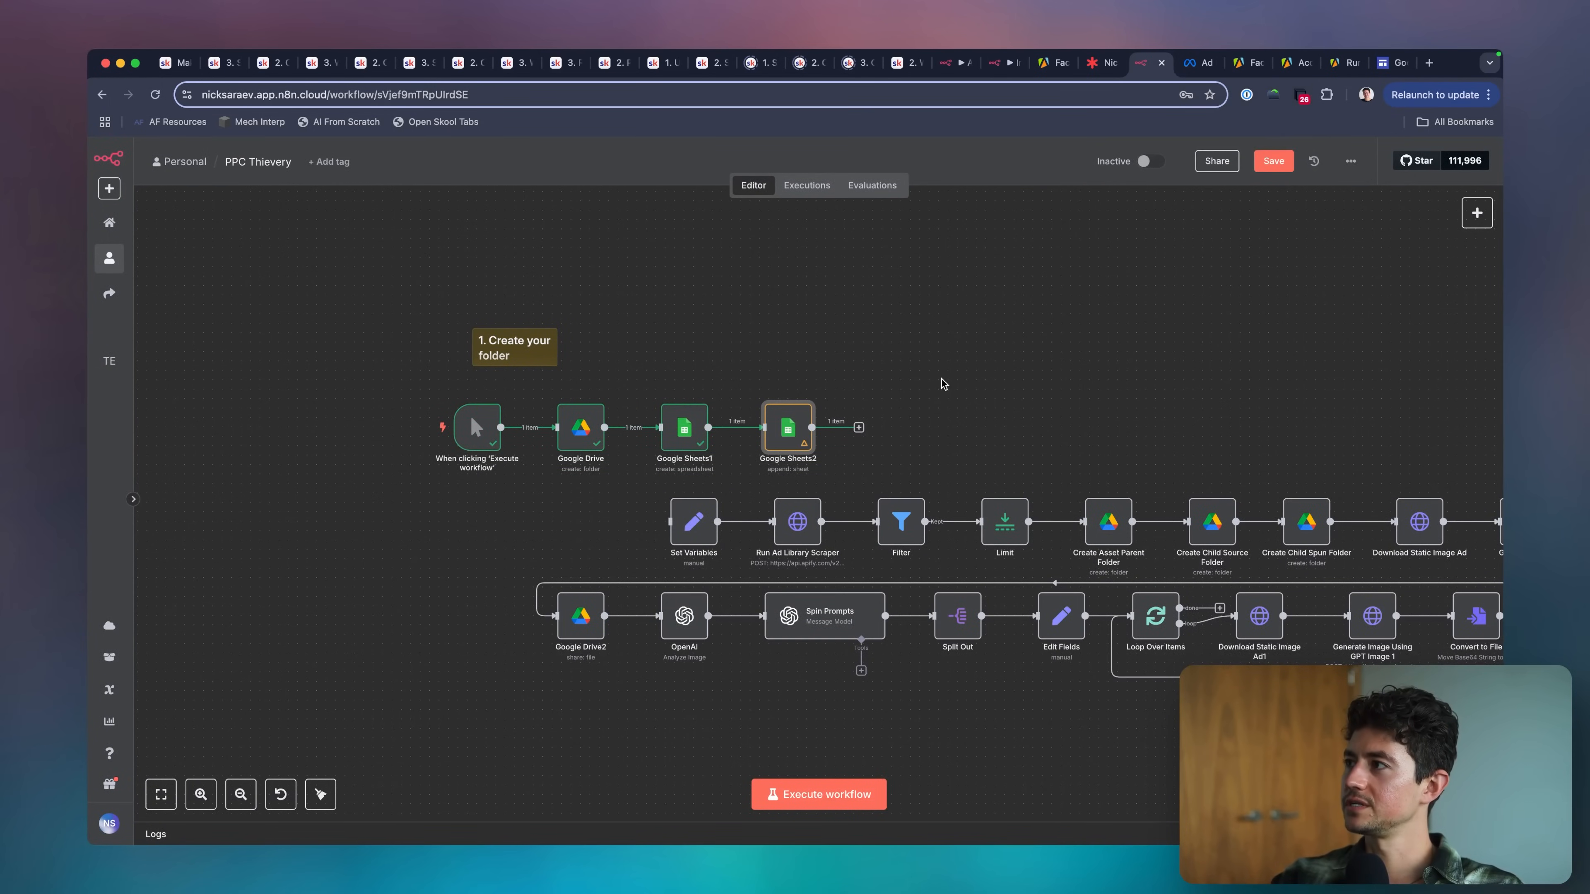
# Make room before the append row node and insert an Edit Fields node between it and the create spreadsheet node.
pyautogui.scroll(3, 847, 436)
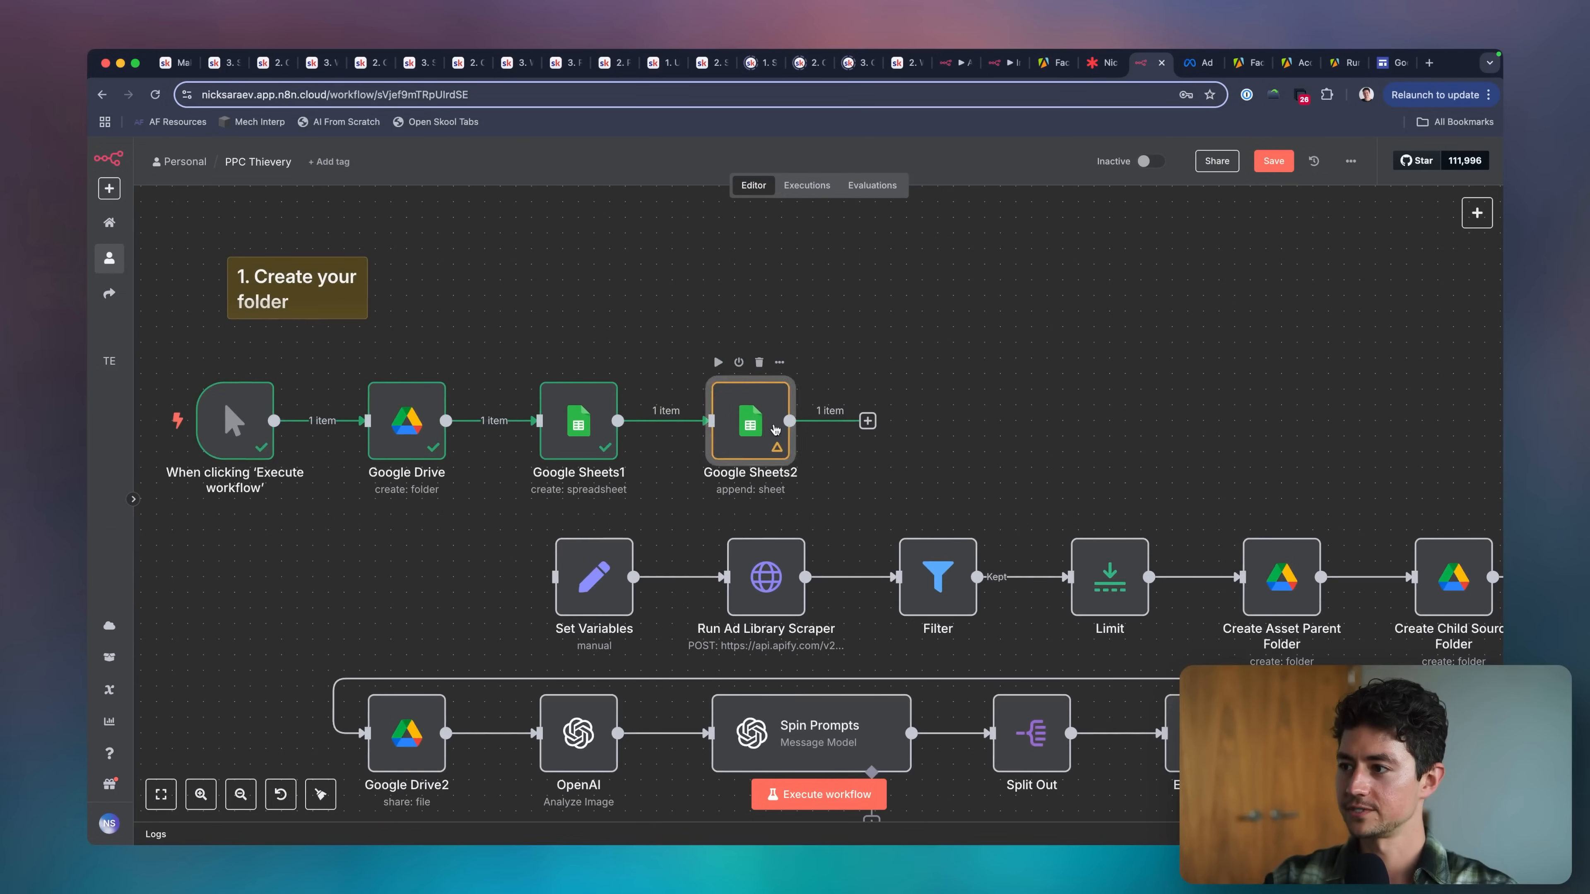
pyautogui.moveTo(753, 421); pyautogui.dragTo(922, 420)
pyautogui.click(738, 421)
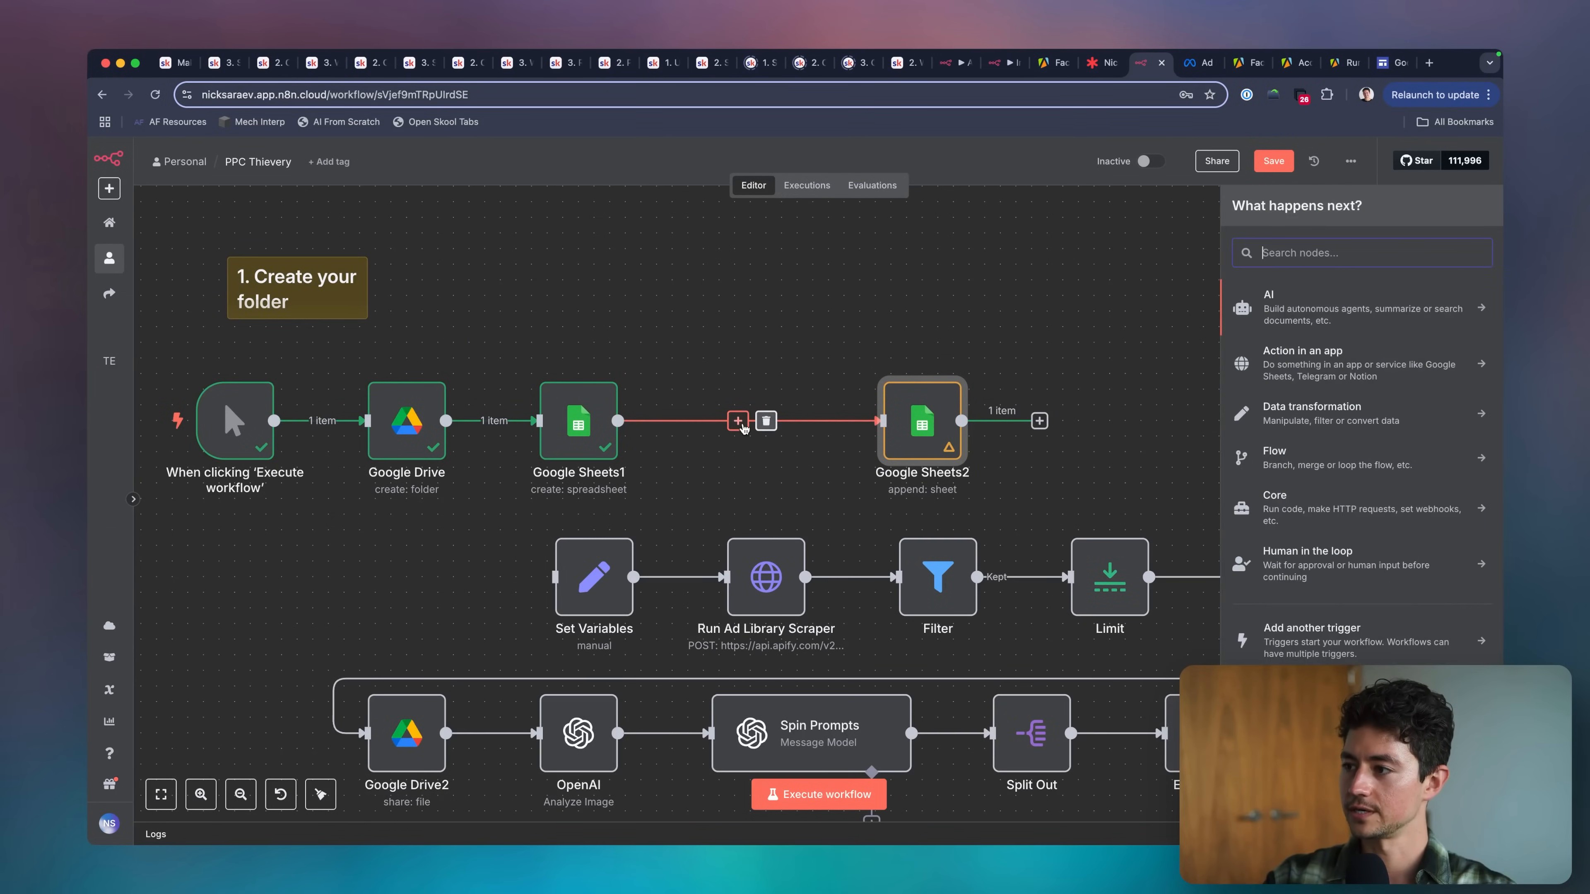
pyautogui.write('edit')
pyautogui.press('Return')
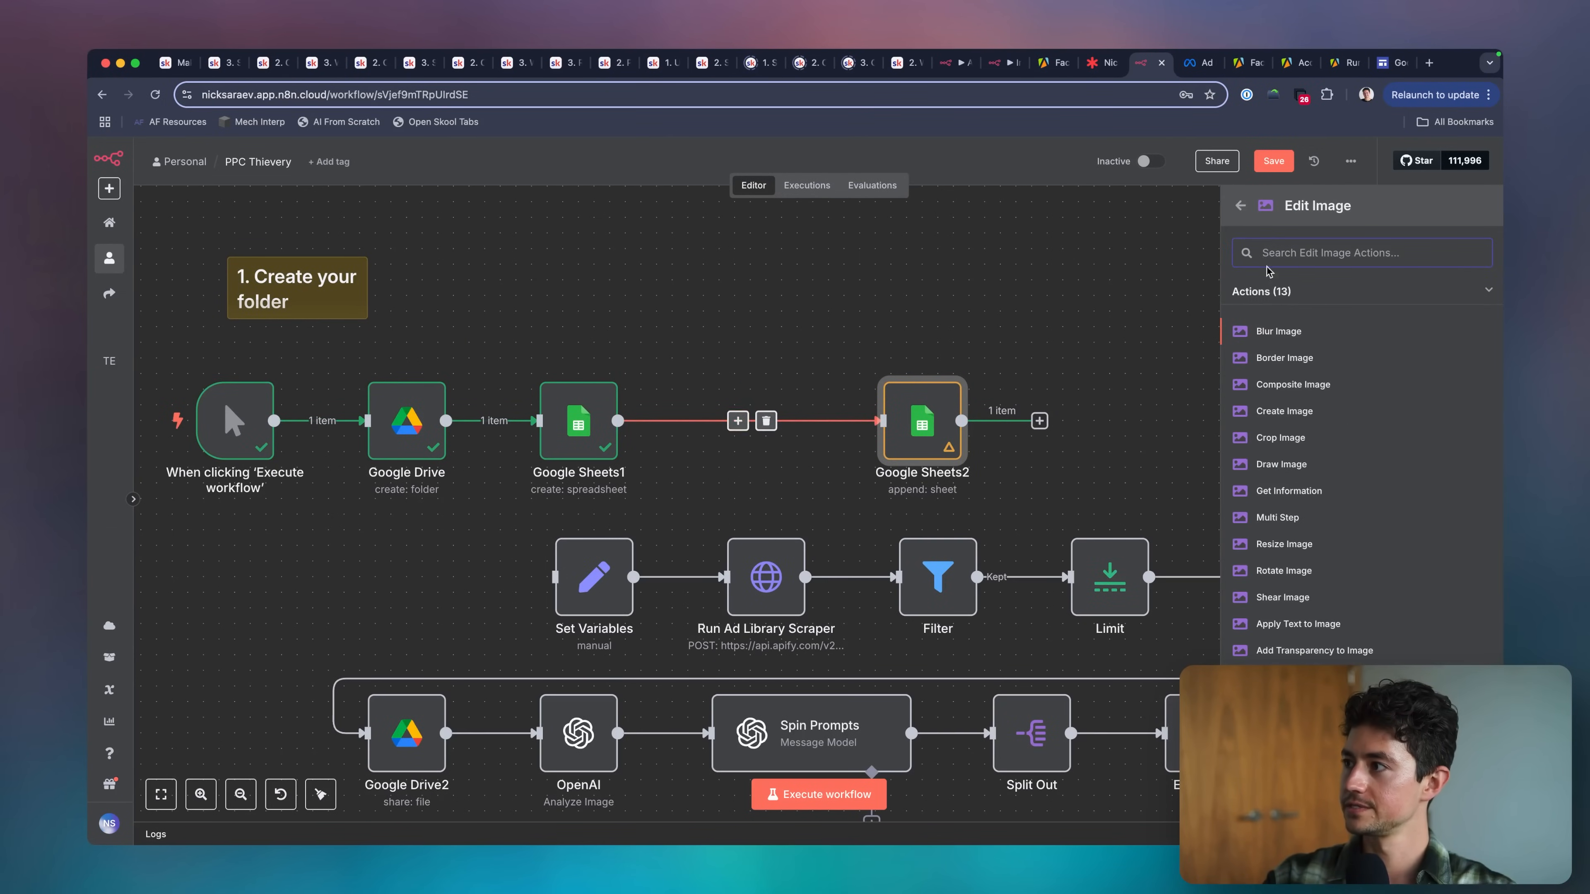
pyautogui.click(1241, 209)
pyautogui.click(1296, 355)
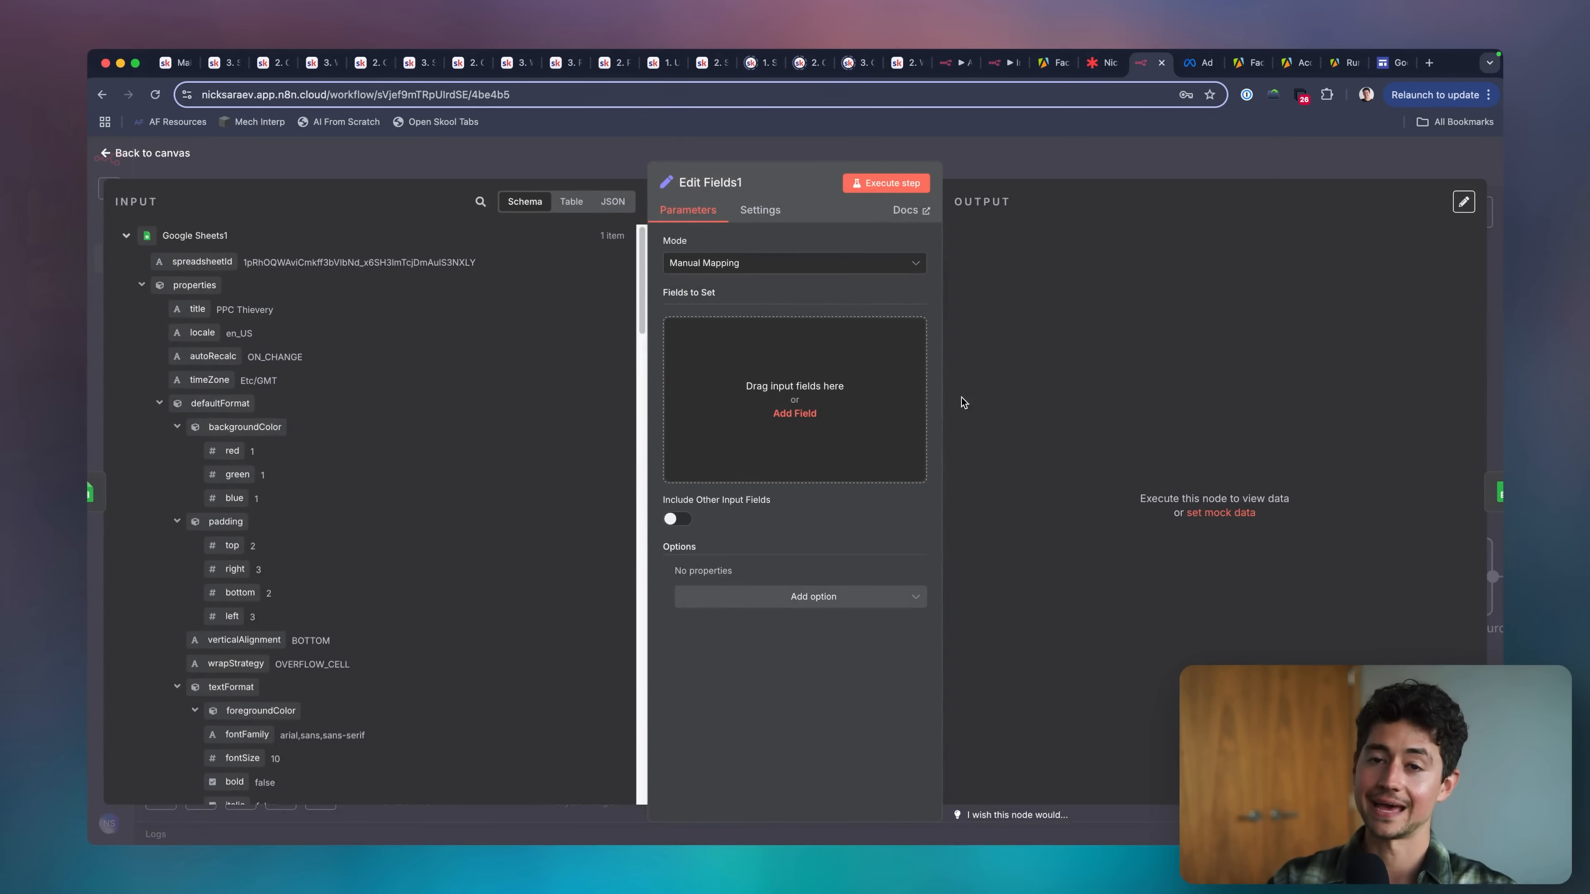
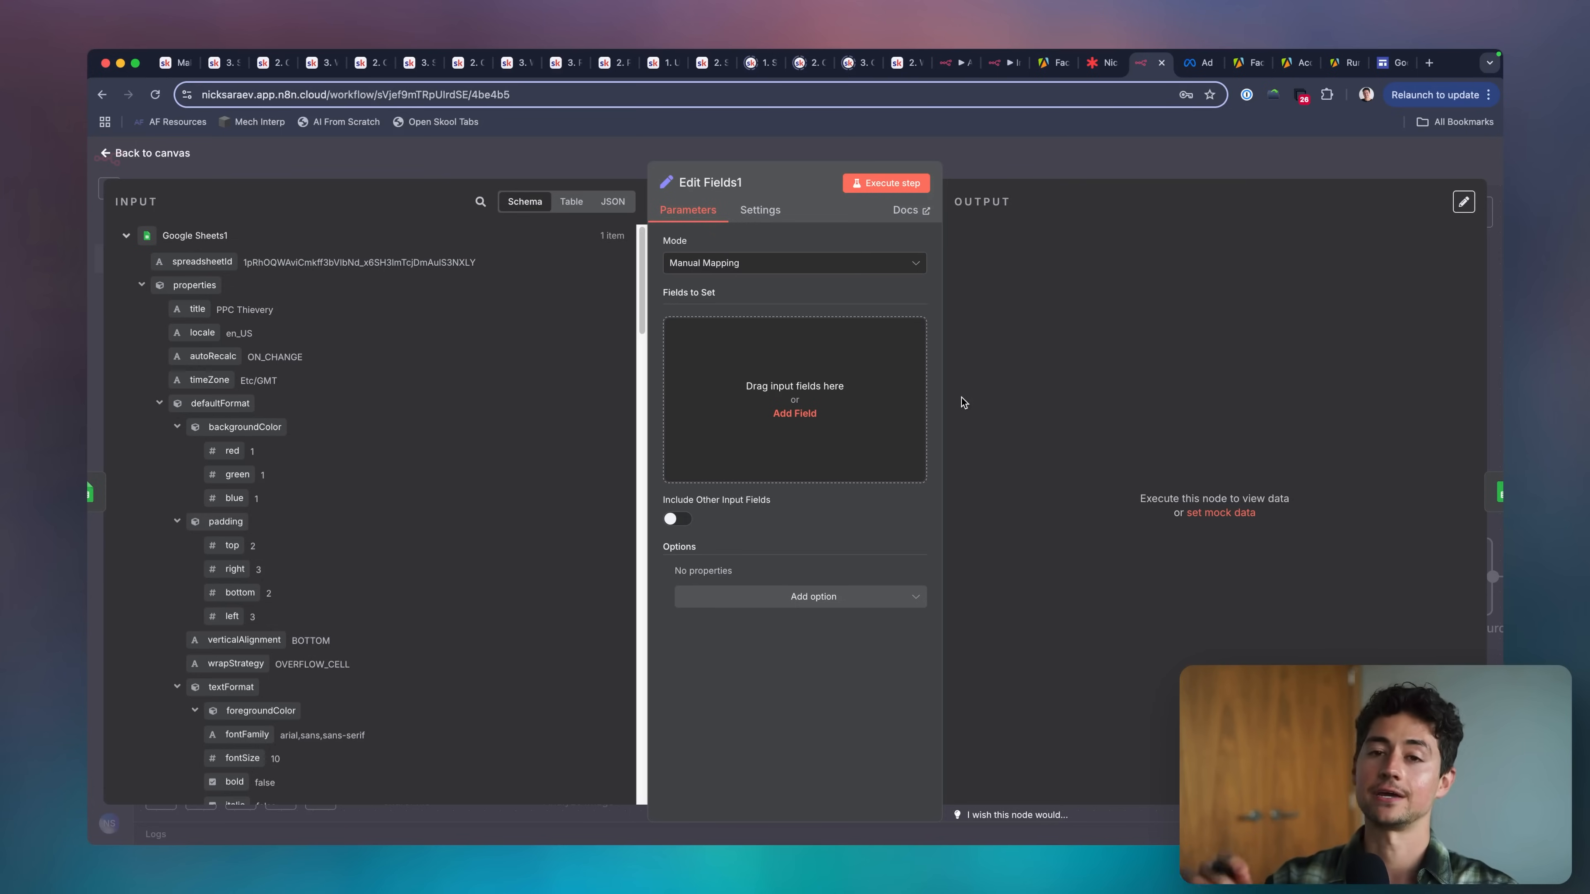
# Add a field to the Edit Fields1 node and name it timestamp, copied from the first header in the PPC Thievery Google Sheet.
pyautogui.click(794, 414)
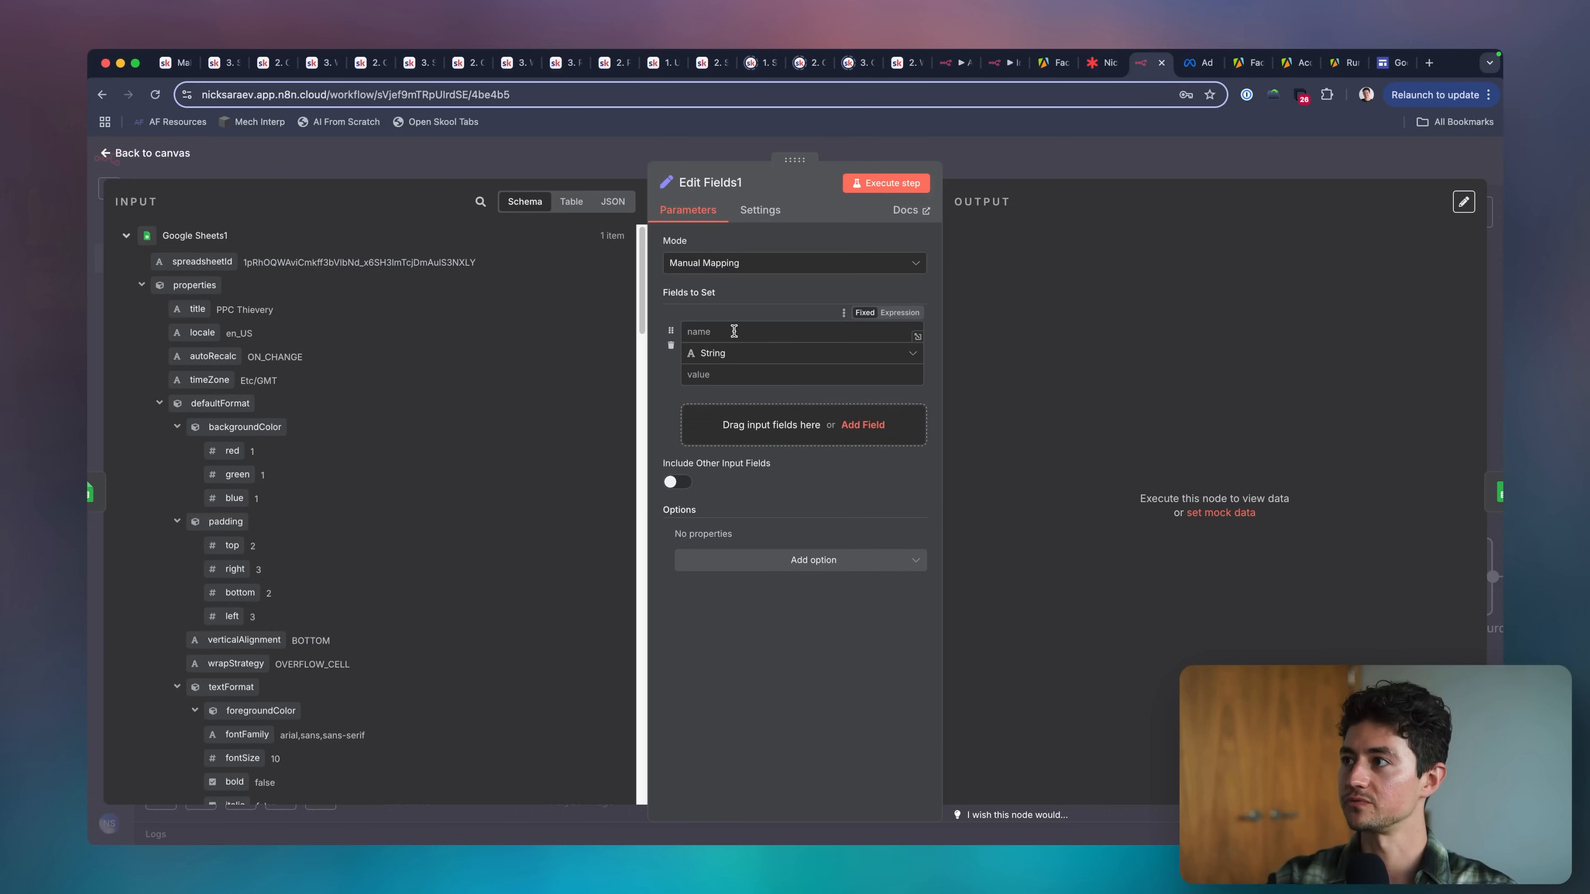
pyautogui.press('super+grave')
pyautogui.click(410, 65)
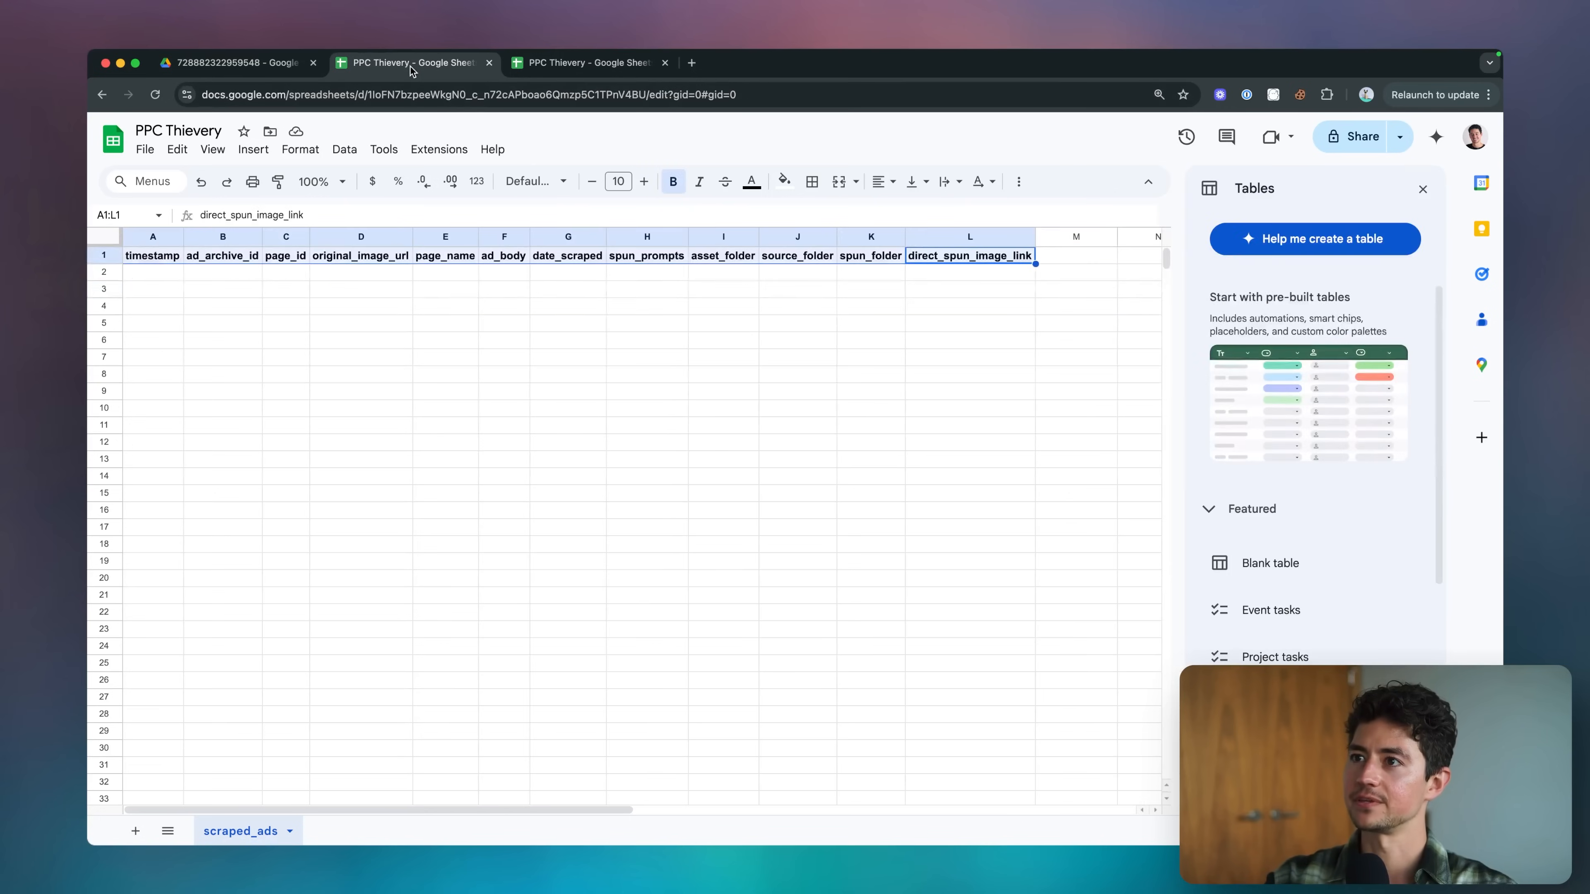
pyautogui.click(148, 260)
pyautogui.hotkey('ctrl', 'c')
pyautogui.press('super+grave')
pyautogui.click(738, 331)
pyautogui.hotkey('ctrl', 'v')
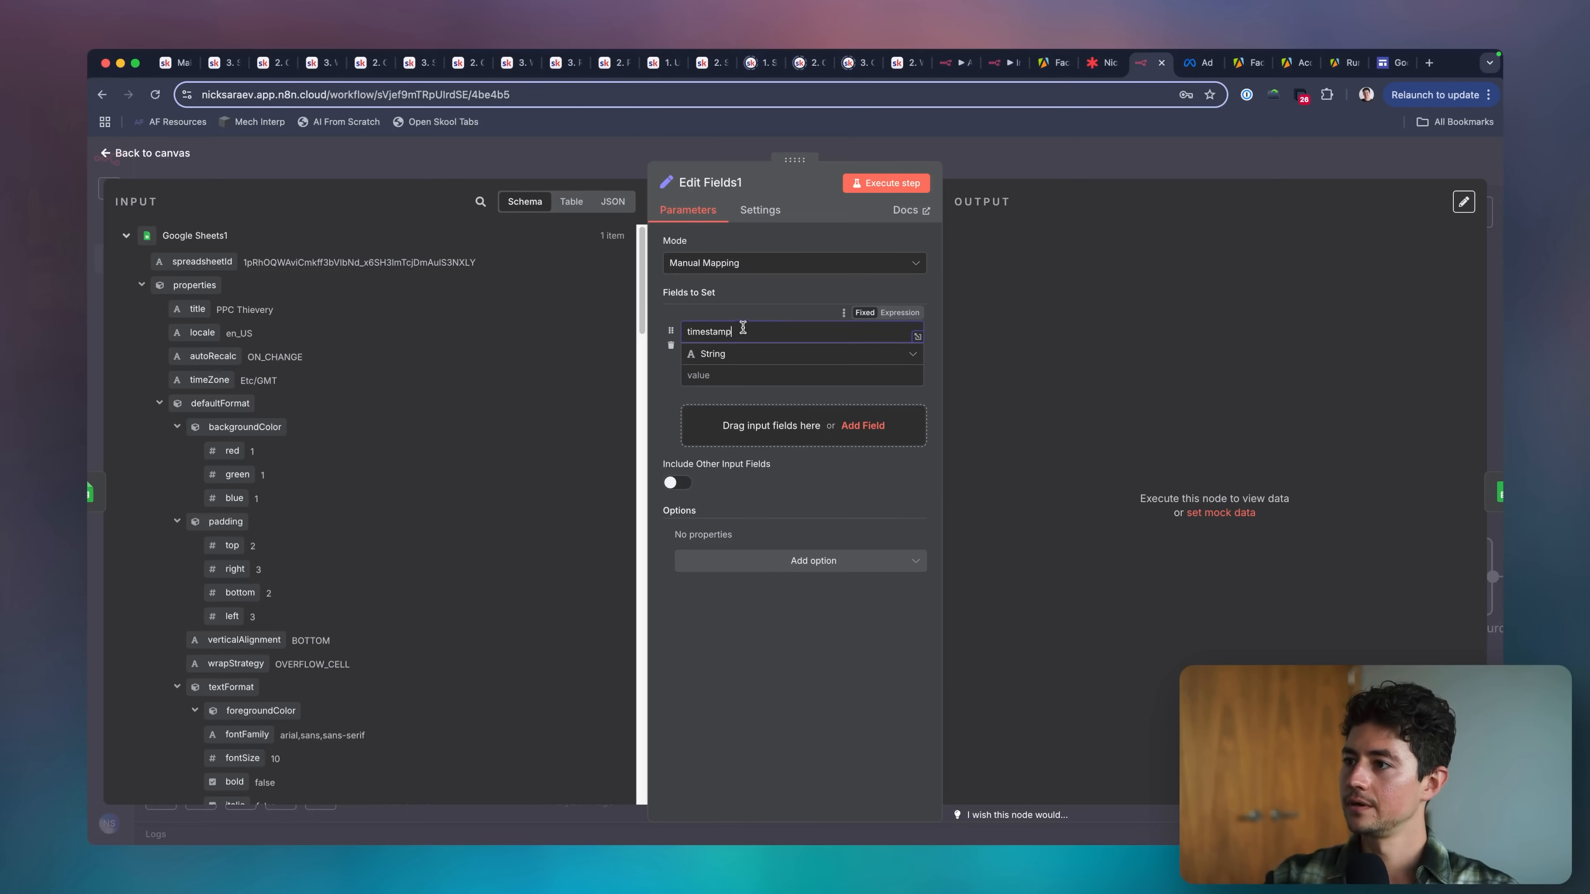
# Add nine more blank string fields to the Edit Fields1 node.
pyautogui.click(740, 423)
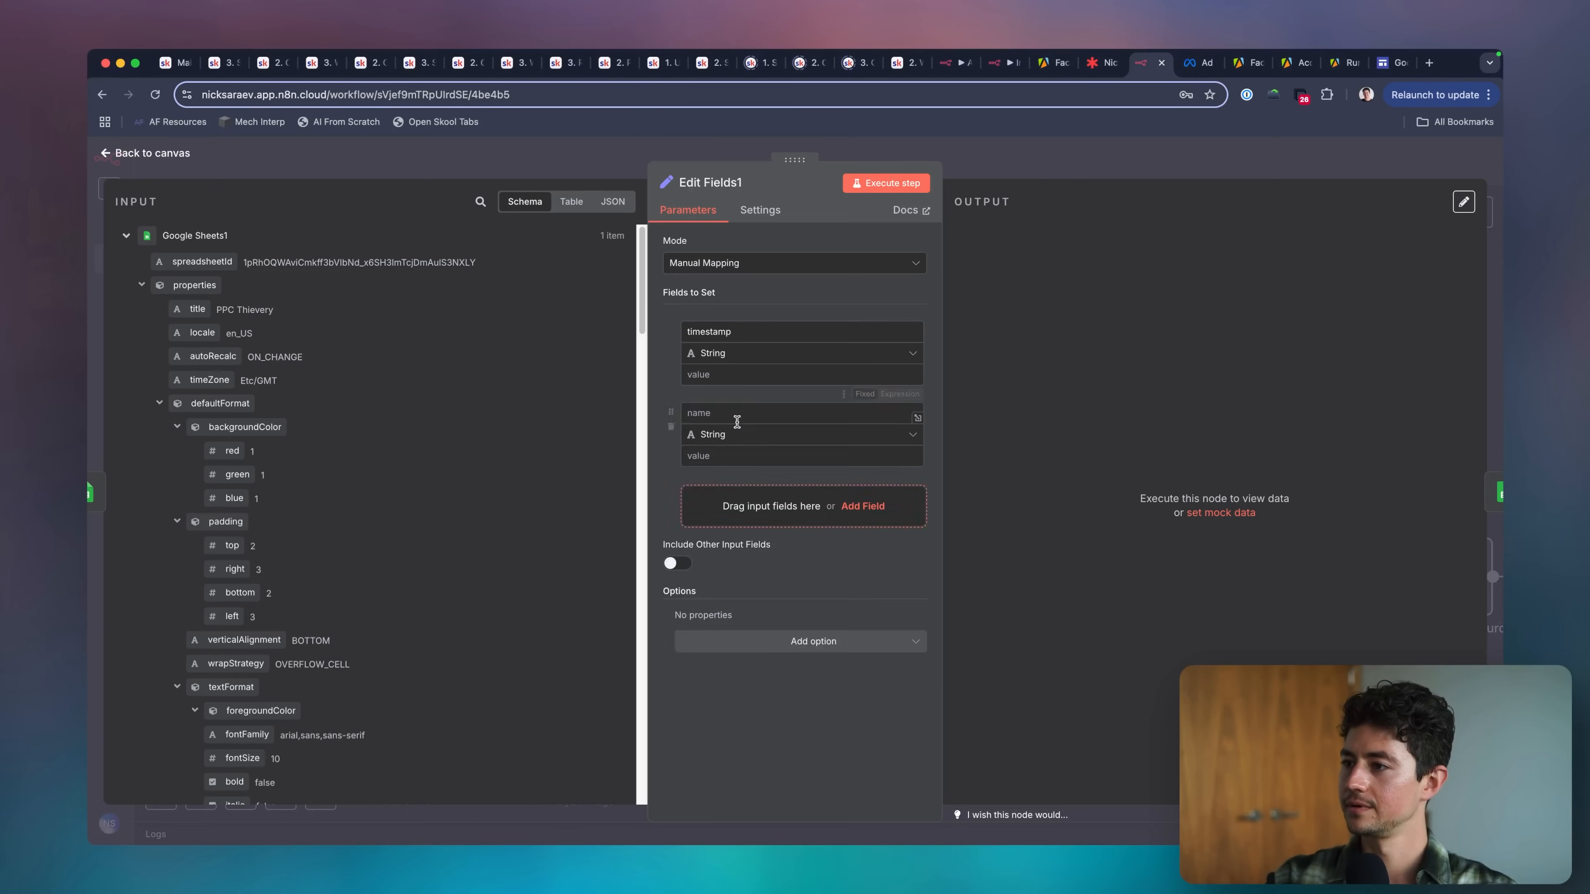
pyautogui.click(745, 506)
pyautogui.click(751, 586)
pyautogui.click(755, 666)
pyautogui.scroll(-3, 756, 662)
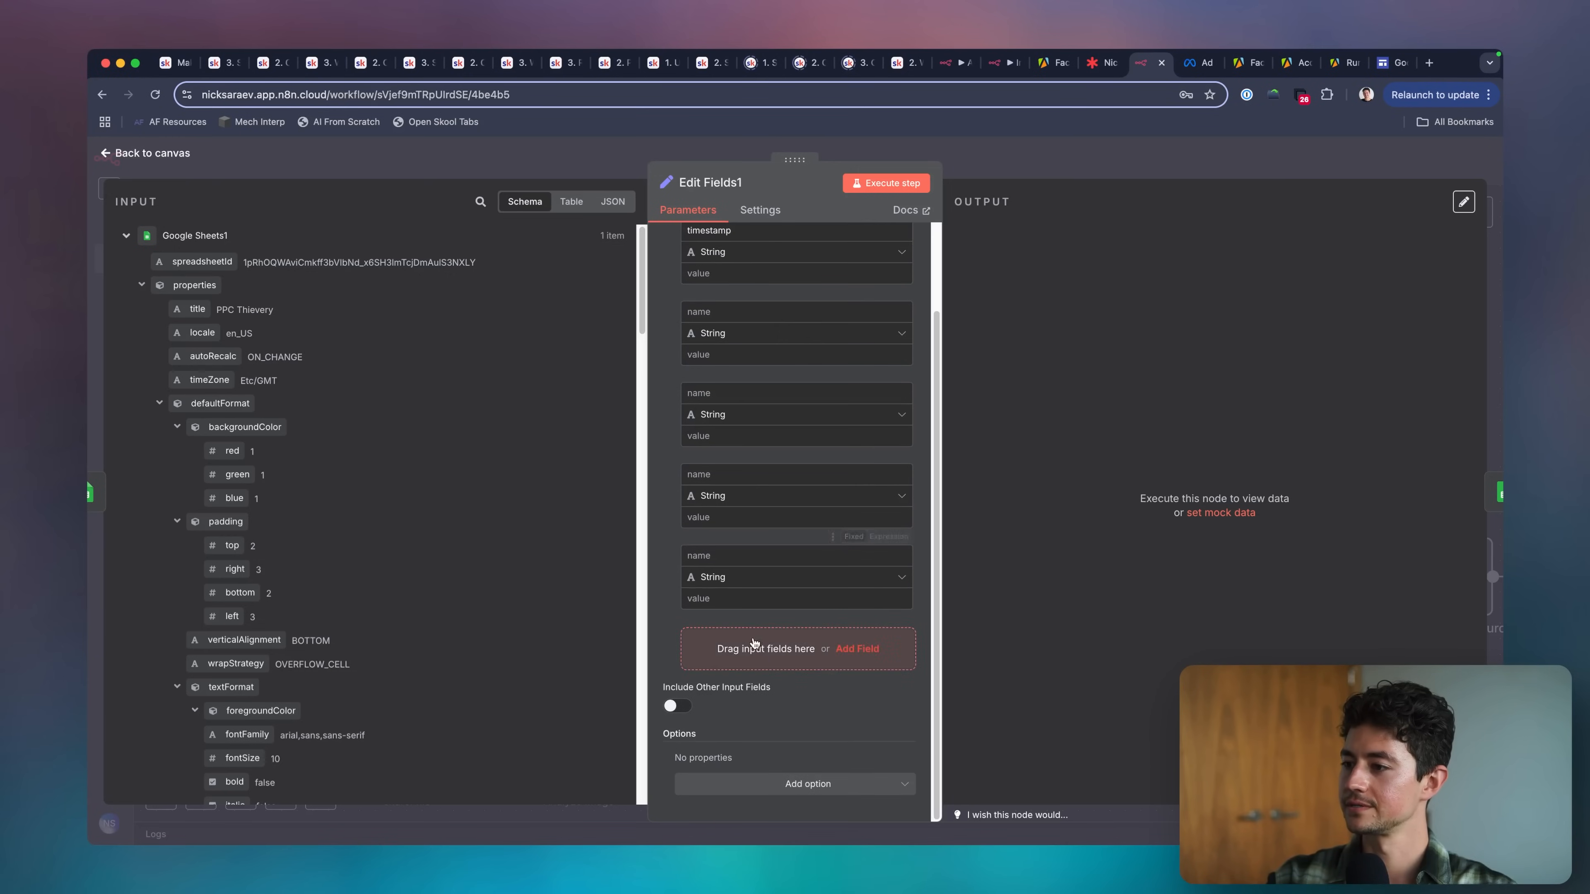
pyautogui.click(756, 655)
pyautogui.scroll(-2, 759, 683)
pyautogui.click(760, 665)
pyautogui.scroll(-3, 763, 662)
pyautogui.click(762, 662)
pyautogui.scroll(-3, 762, 662)
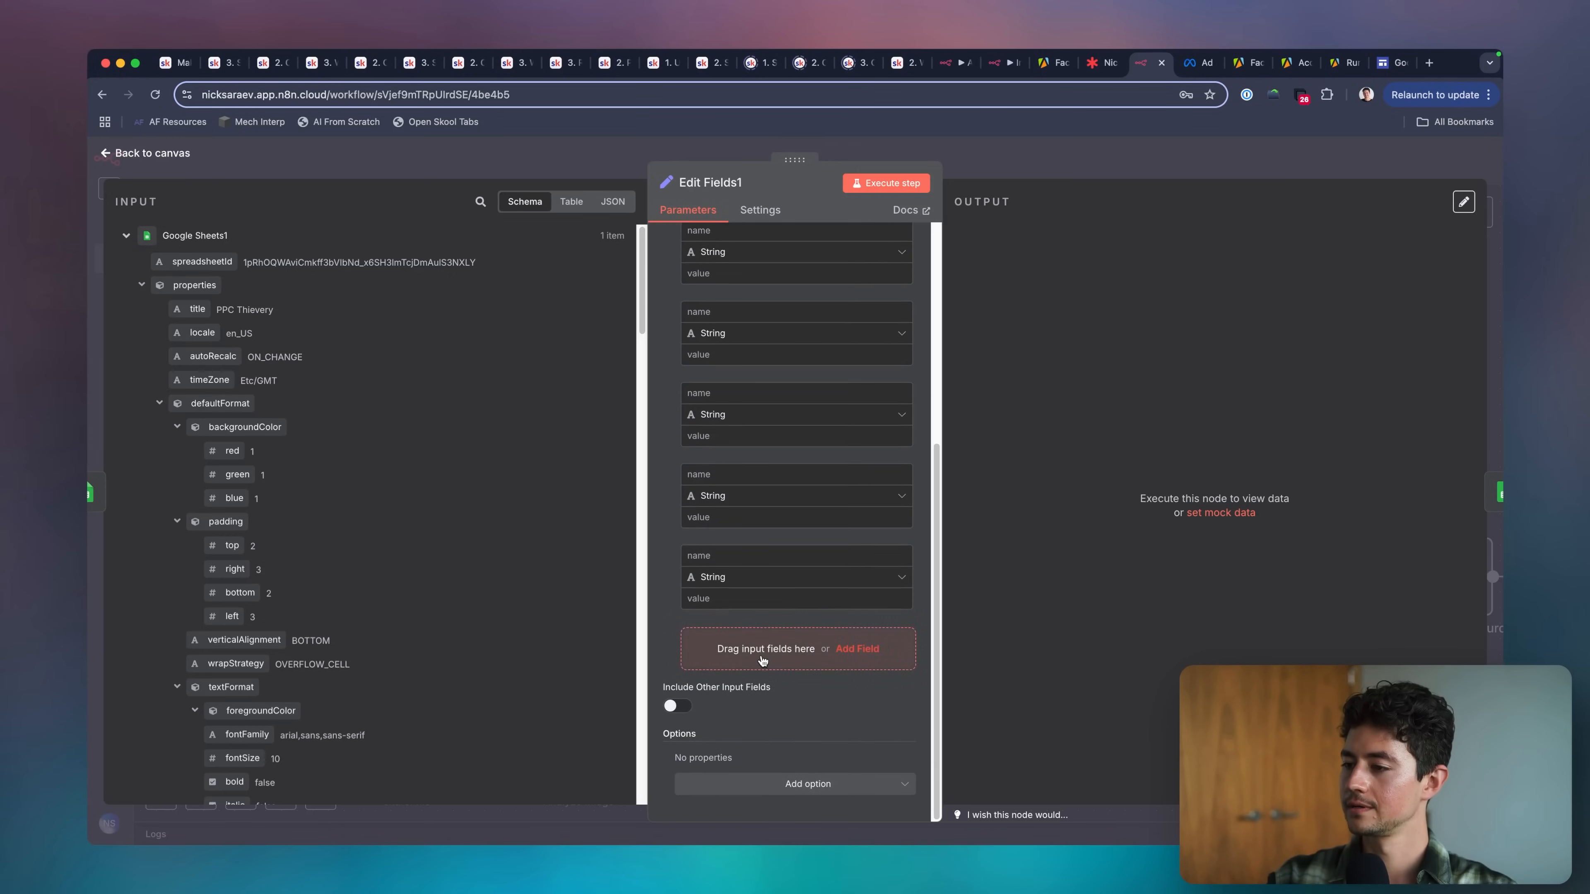
pyautogui.click(762, 661)
pyautogui.scroll(-3, 762, 661)
pyautogui.click(762, 660)
# Set the timestamp field's value to timestamp, and fill the second field's name and value with the sheet header ad_archive_id.
pyautogui.scroll(10, 761, 658)
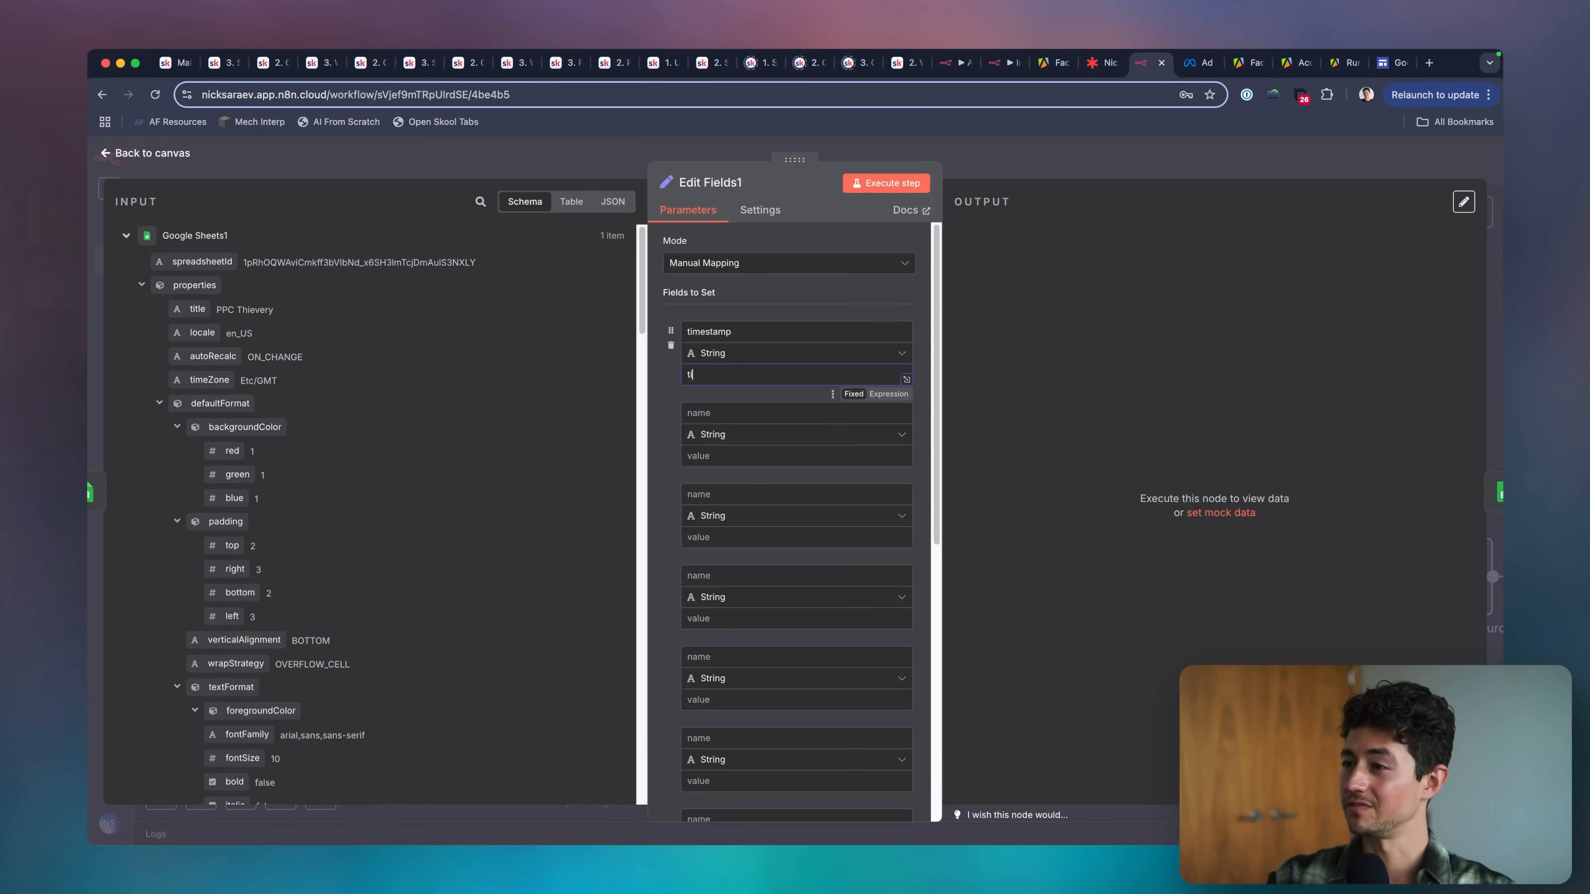
pyautogui.write('timestamp')
pyautogui.press('super+grave')
pyautogui.press('Right')
pyautogui.press('super+c')
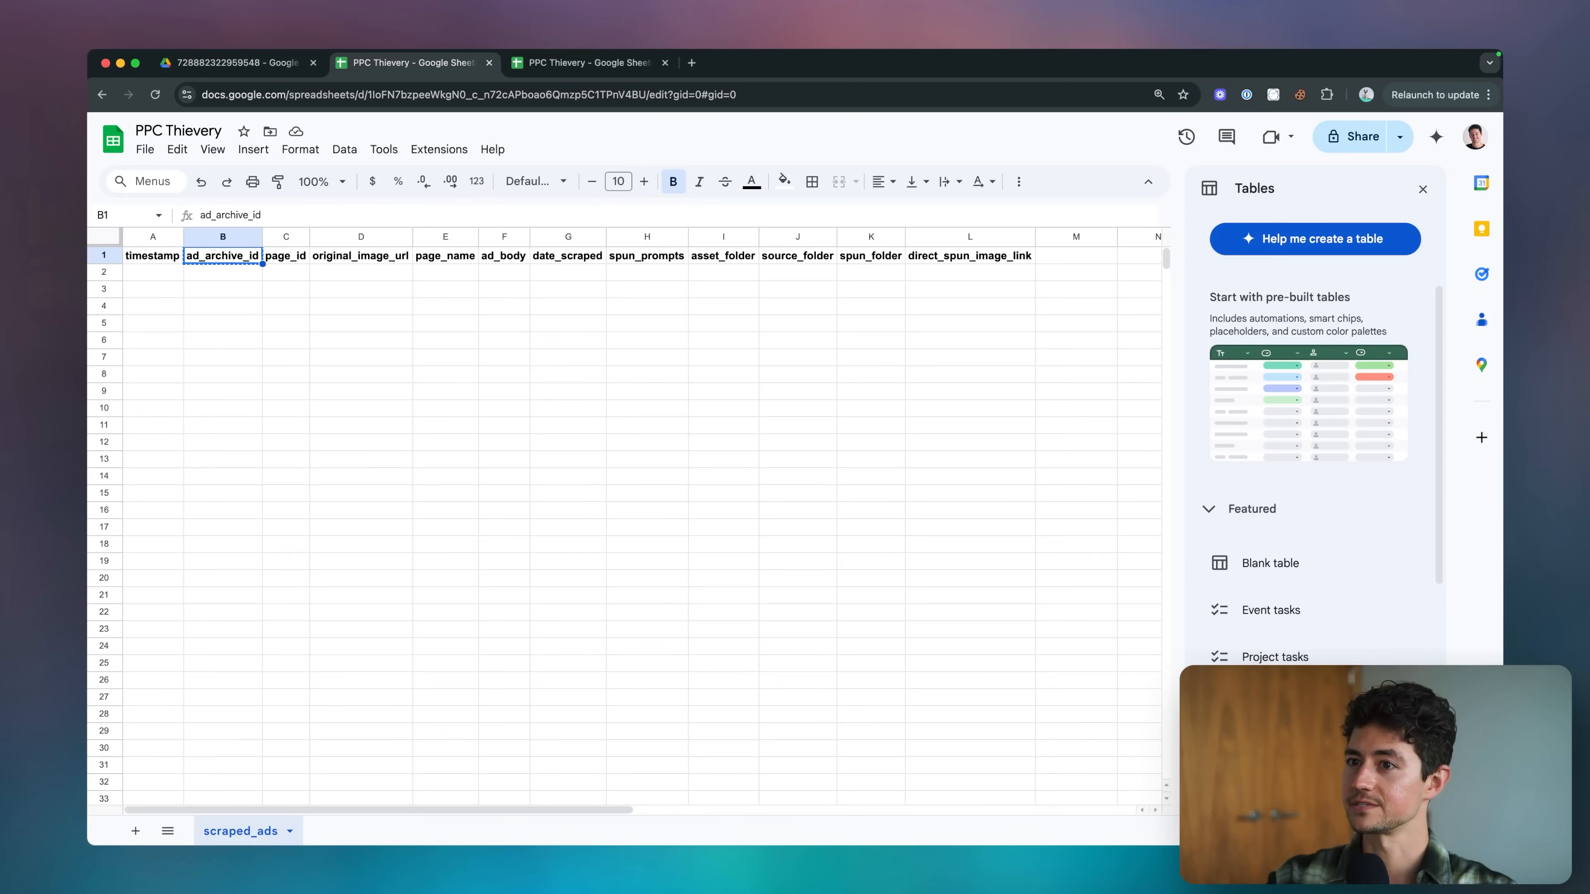
pyautogui.press('super+grave')
pyautogui.click(723, 432)
pyautogui.click(723, 413)
pyautogui.press('super+v')
# Copy the page_id header from the sheet and use it as the third field's name and value.
pyautogui.press('super+grave')
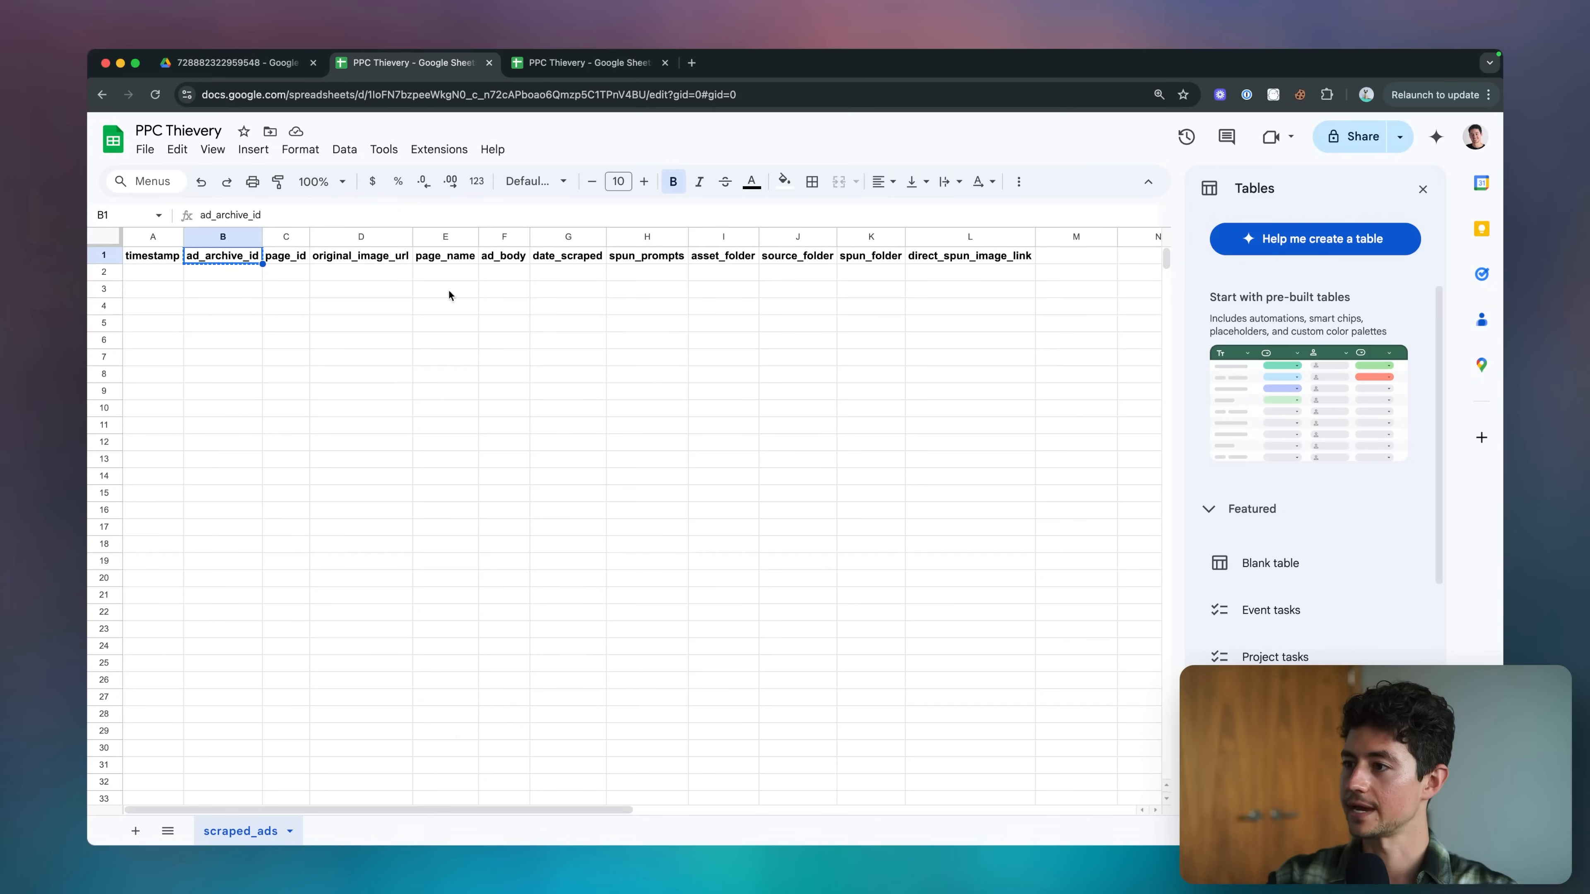
pyautogui.press('Right')
pyautogui.press('super+c')
pyautogui.press('super+grave')
pyautogui.click(770, 519)
pyautogui.click(755, 495)
pyautogui.press('super+v')
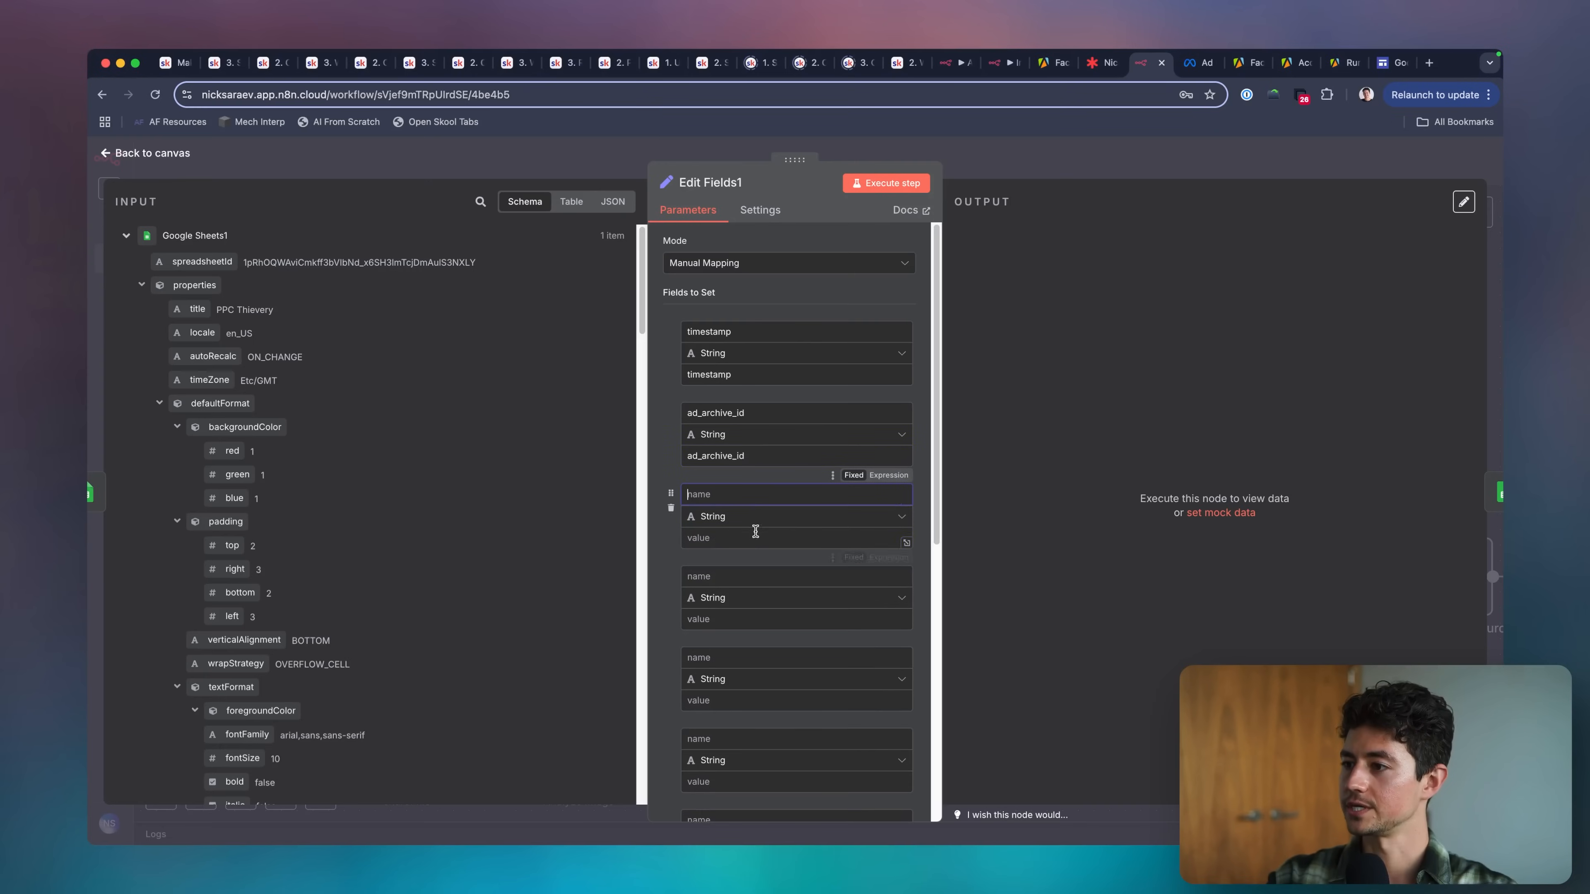
pyautogui.click(755, 536)
pyautogui.press('super+v')
# Copy the original_image_url header from the sheet into the fourth field's name and value.
pyautogui.press('super+grave')
pyautogui.press('Right')
pyautogui.press('super+c')
pyautogui.press('super+grave')
pyautogui.scroll(-3, 817, 539)
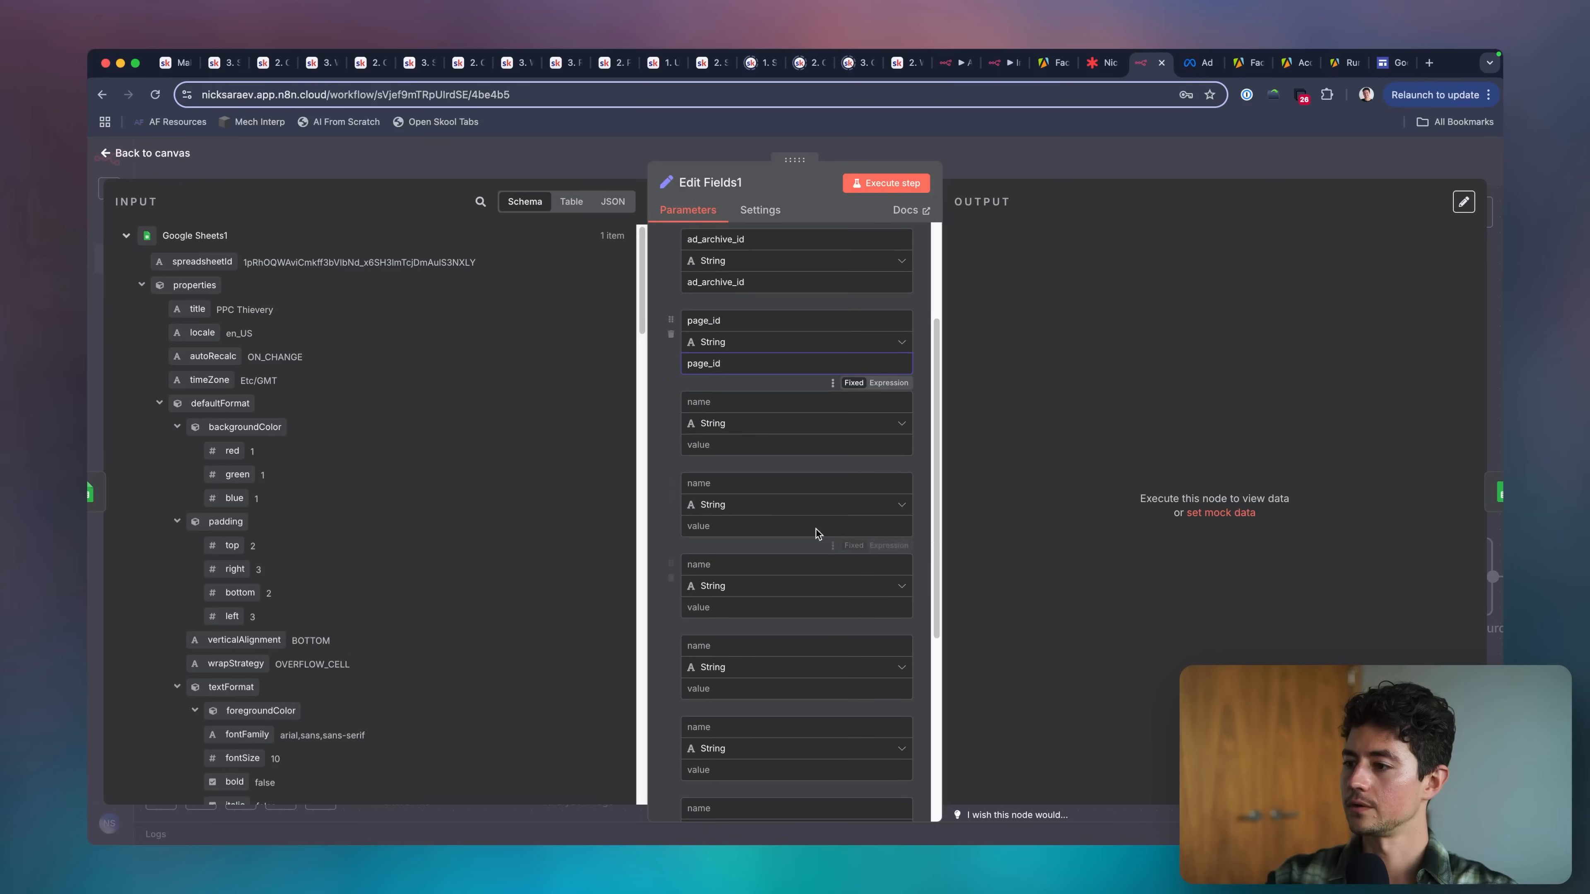
pyautogui.click(720, 405)
pyautogui.press('super+v')
pyautogui.click(725, 418)
pyautogui.click(720, 444)
pyautogui.press('super+v')
# Copy the page_name header from the sheet into the fifth field's name and value.
pyautogui.press('super+grave')
pyautogui.press('Right')
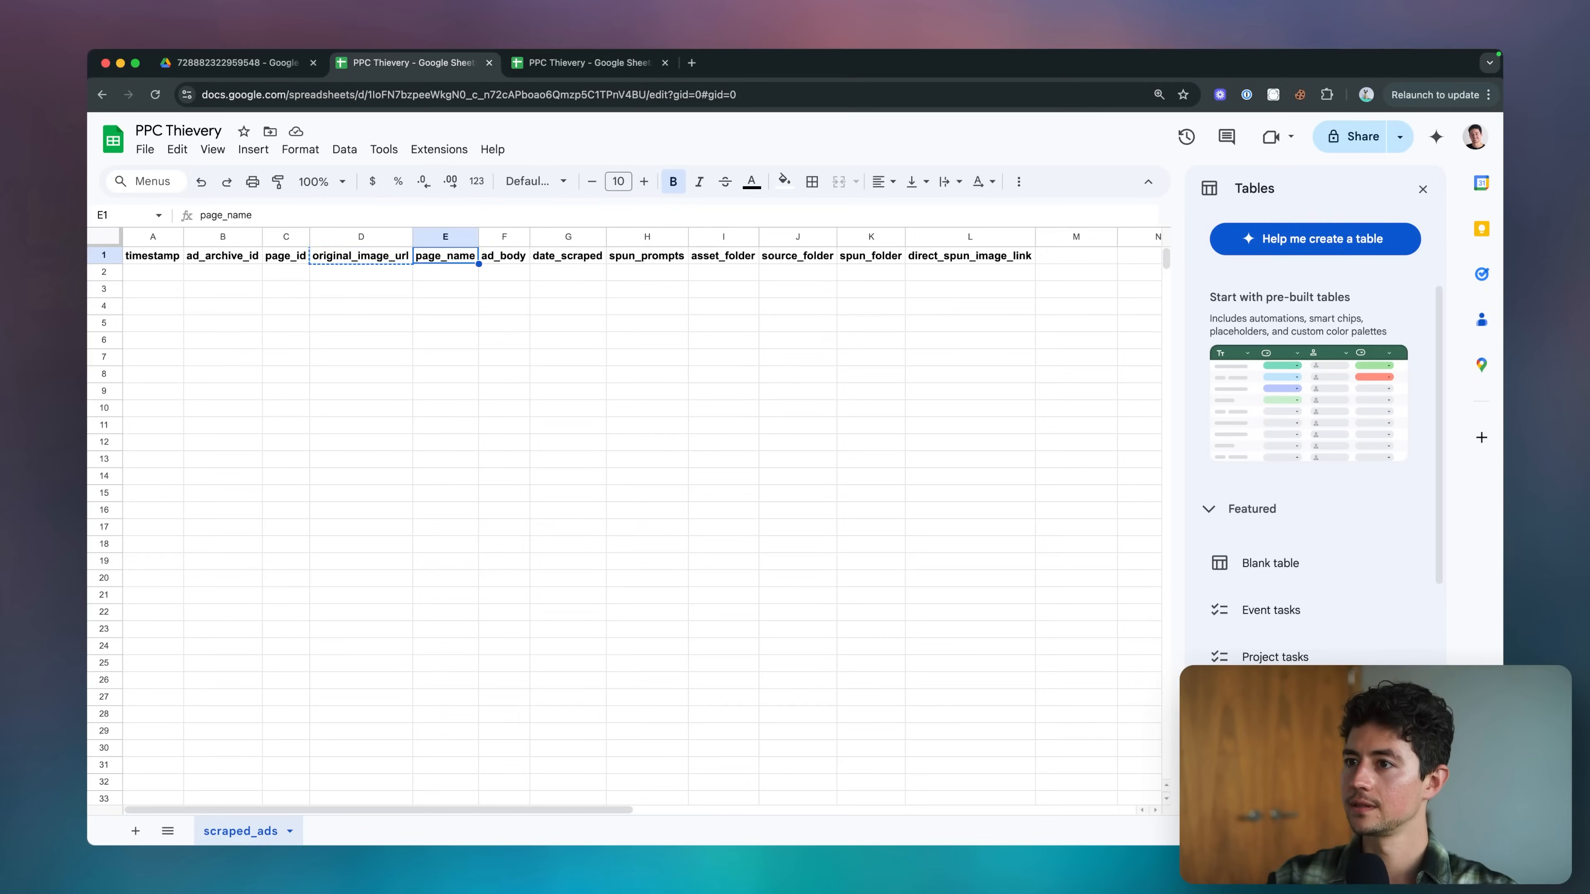
pyautogui.press('super+c')
pyautogui.press('super+grave')
pyautogui.click(738, 483)
pyautogui.press('super+v')
pyautogui.click(748, 526)
# Copy the ad_body header from the sheet into the sixth field's name and value.
pyautogui.press('super+v')
pyautogui.press('super+grave')
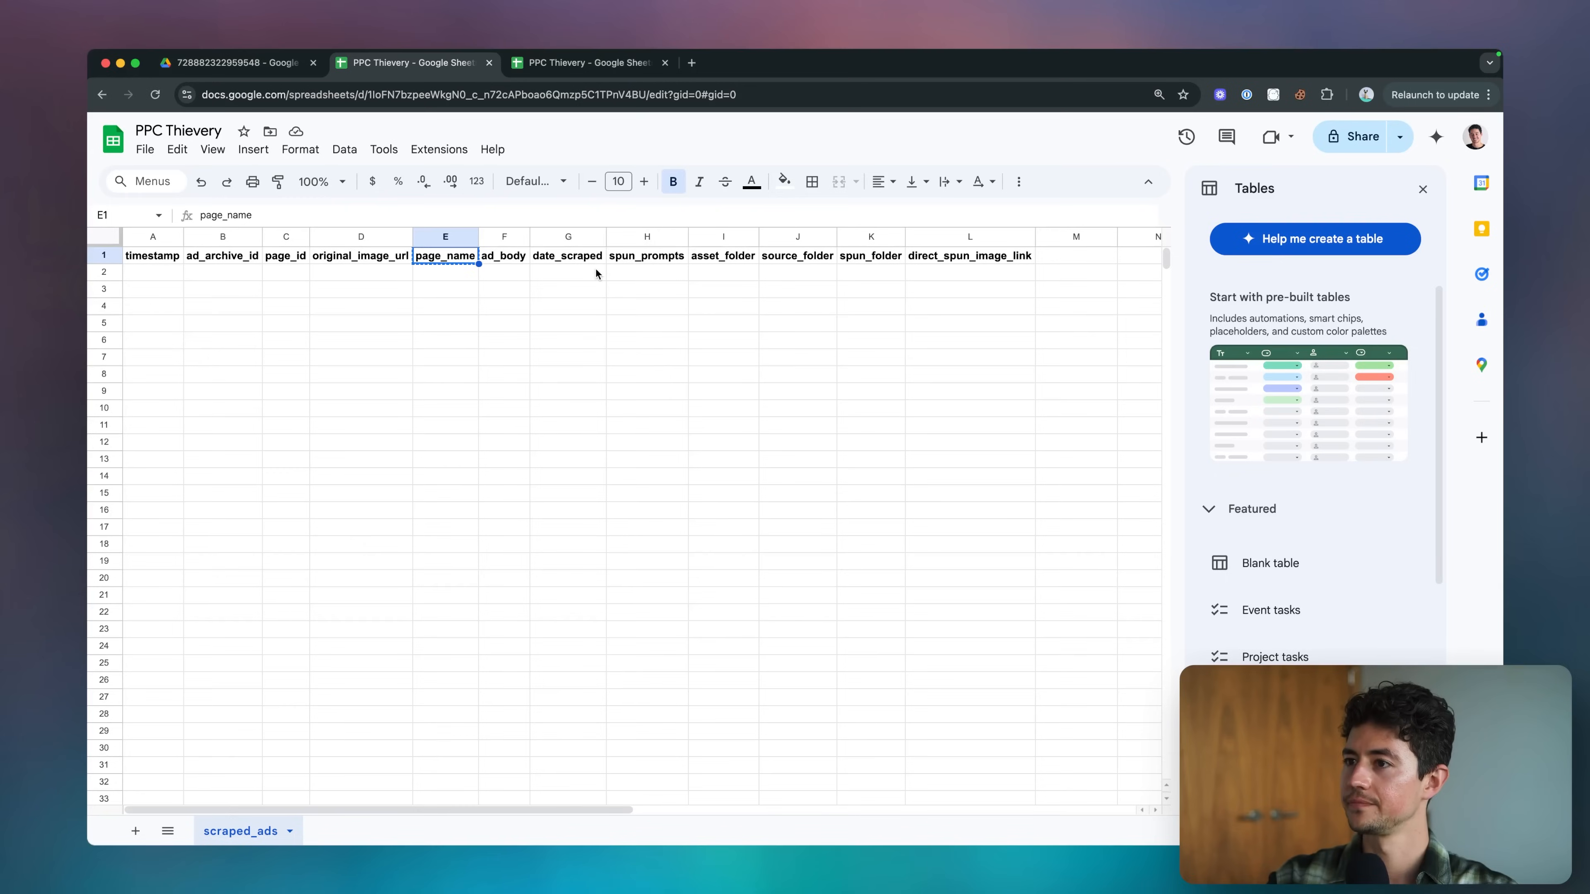
pyautogui.press('Right')
pyautogui.press('super+c')
pyautogui.press('super+grave')
pyautogui.scroll(-2, 768, 499)
pyautogui.click(768, 499)
pyautogui.press('super+v')
pyautogui.click(763, 537)
# Copy the date_scraped header from the sheet into the seventh field's name and value.
pyautogui.press('super+v')
pyautogui.press('super+grave')
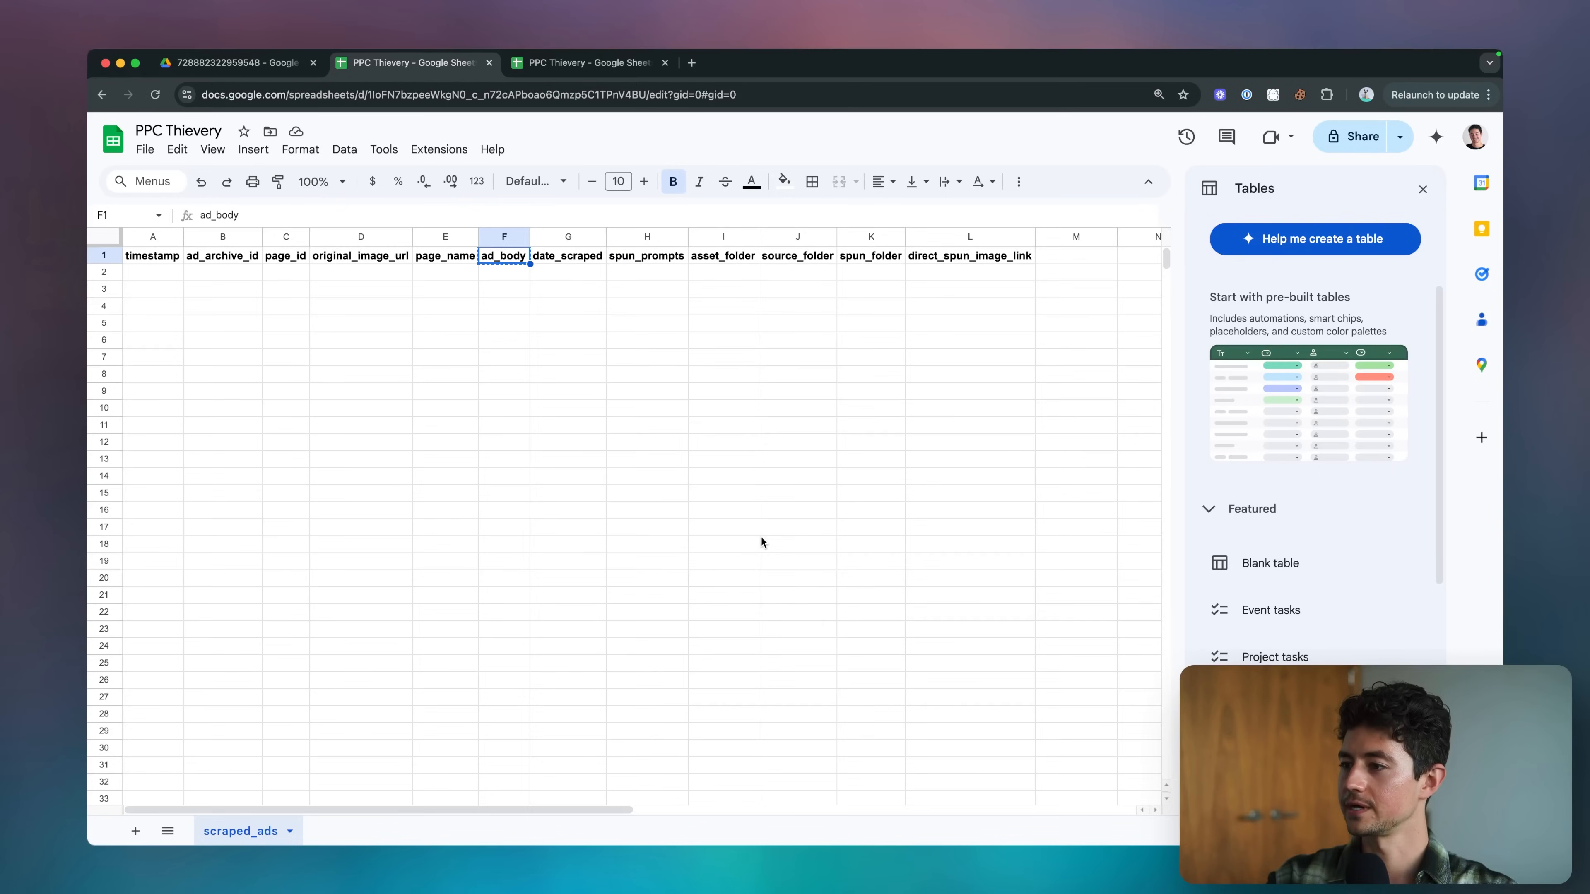
pyautogui.press('Right')
pyautogui.press('super+c')
pyautogui.press('super+grave')
pyautogui.scroll(-2, 761, 537)
pyautogui.click(760, 484)
pyautogui.press('super+v')
pyautogui.click(754, 526)
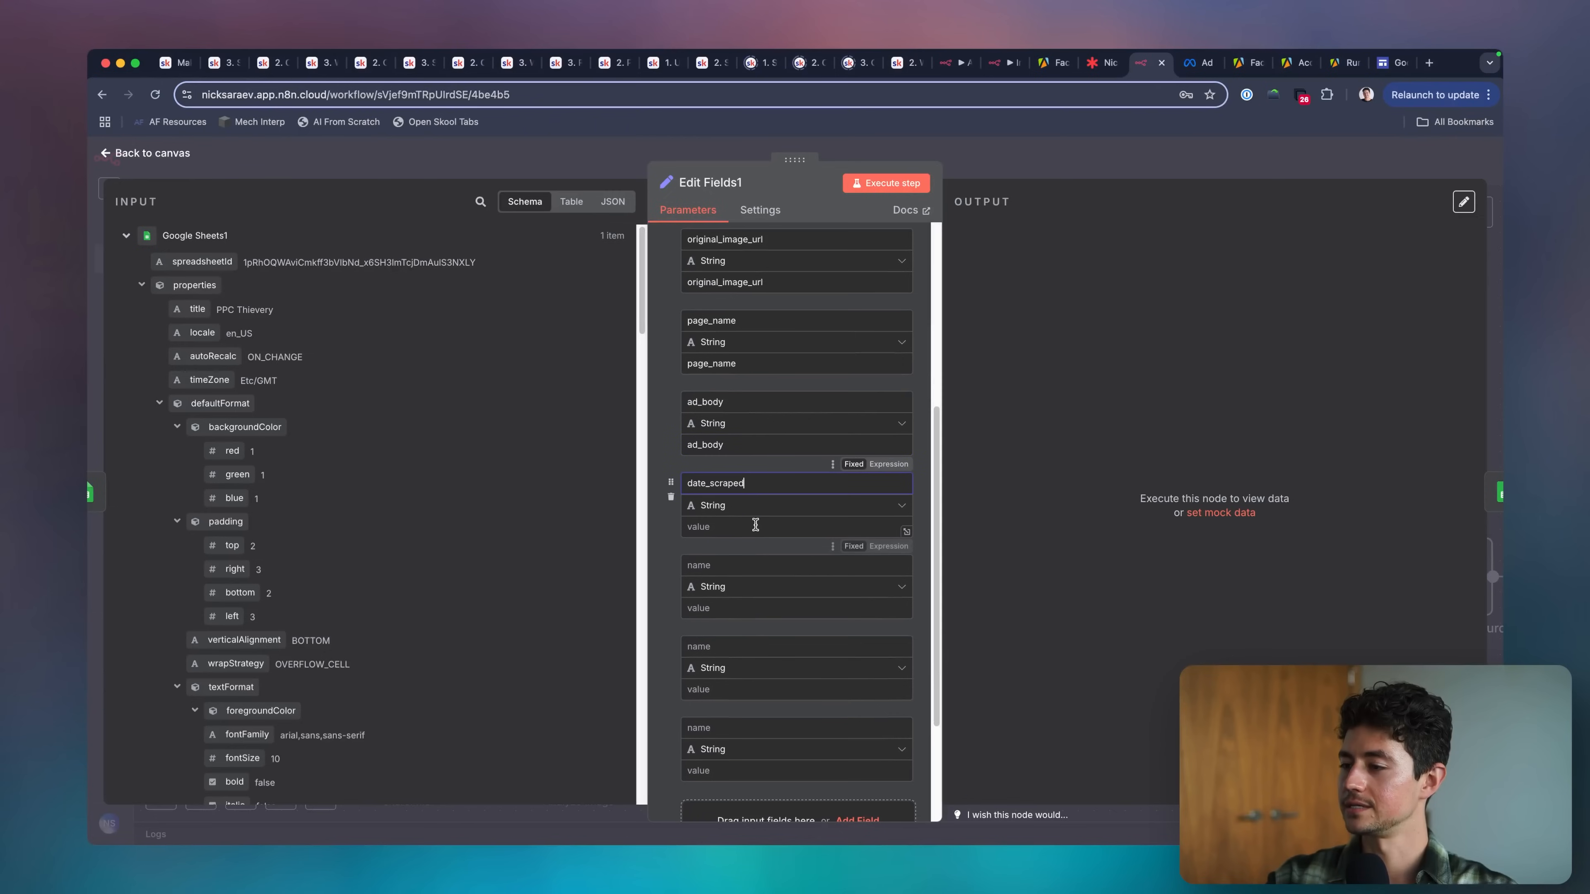
pyautogui.press('super+v')
# Copy the spun_prompts header from the sheet into the eighth field's name and value.
pyautogui.press('super+grave')
pyautogui.press('Right')
pyautogui.press('super+c')
pyautogui.press('super+grave')
pyautogui.click(776, 585)
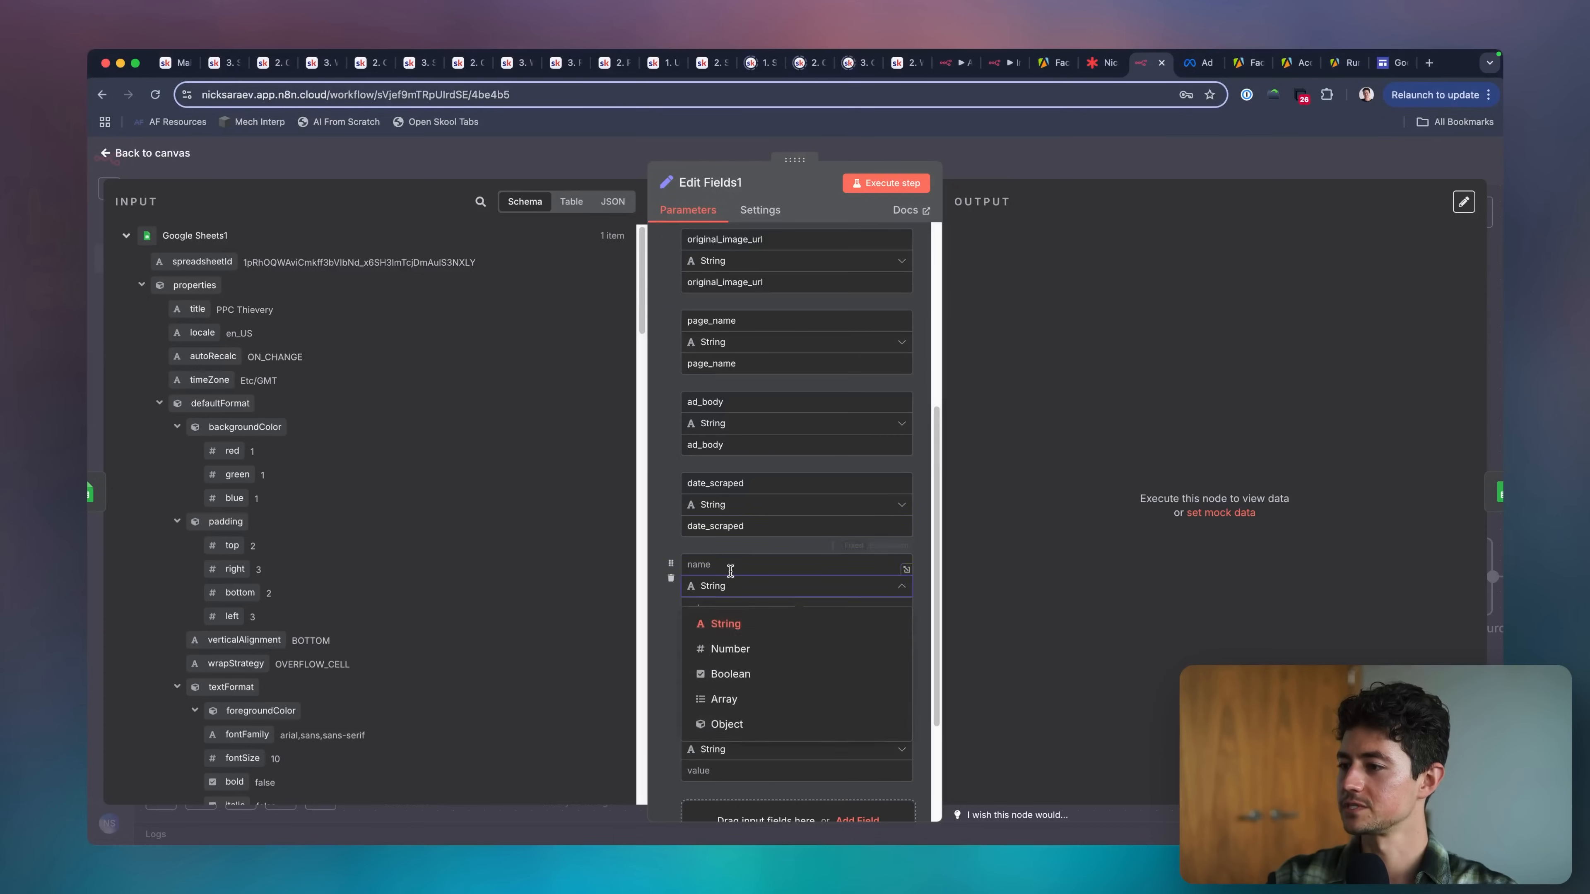
pyautogui.click(778, 564)
pyautogui.press('super+v')
pyautogui.scroll(-2, 753, 556)
# Copy the asset_folder header from the sheet into the ninth field's name and value.
pyautogui.press('super+grave')
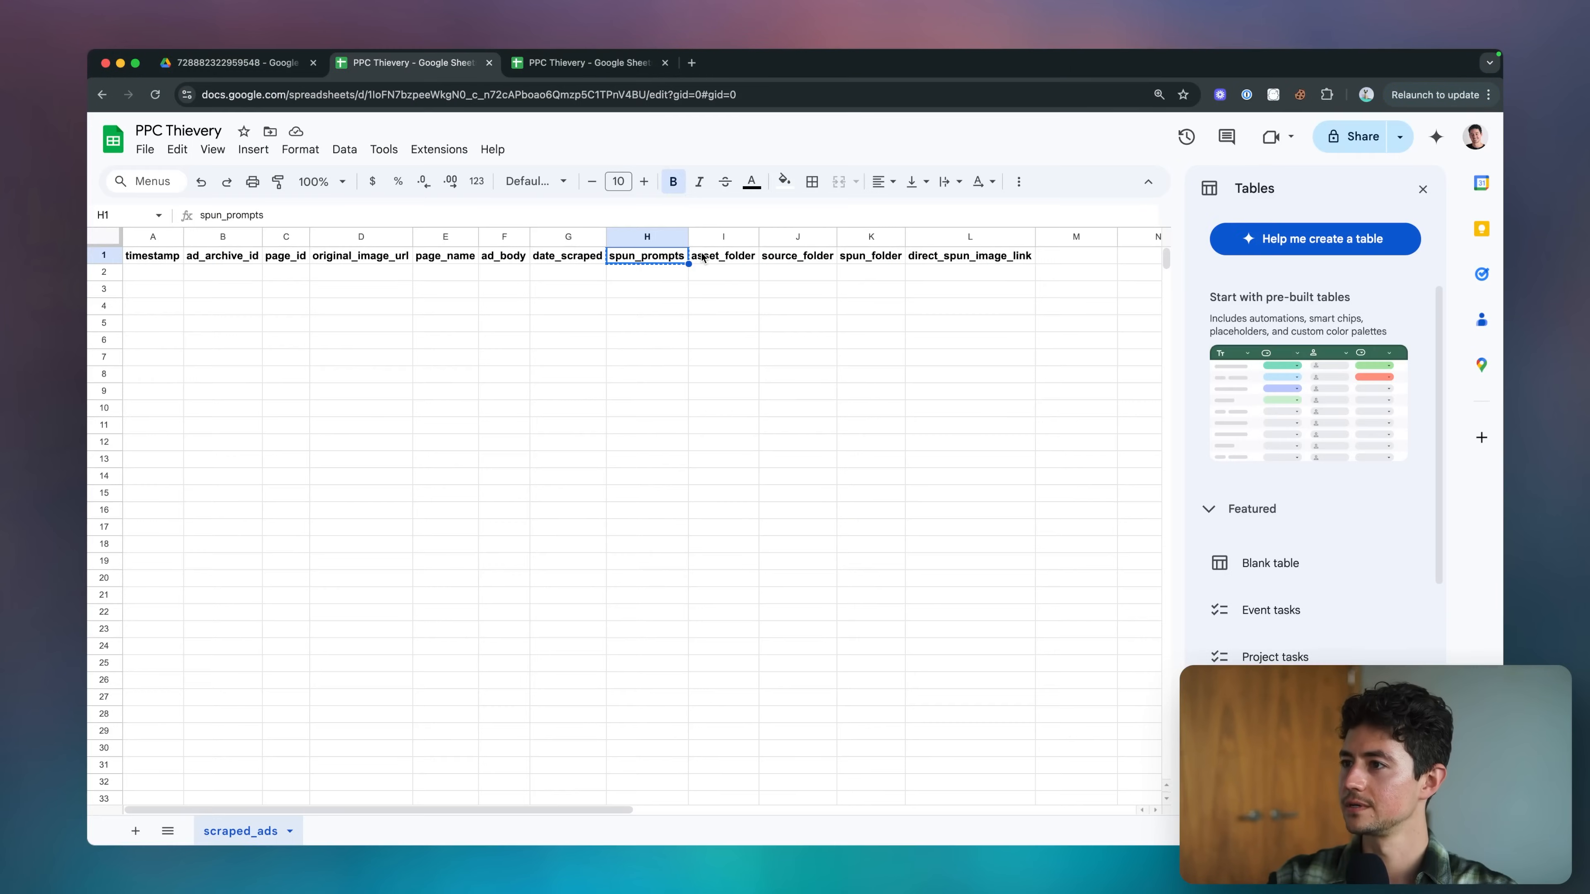
pyautogui.press('Right')
pyautogui.press('super+c')
pyautogui.press('super+grave')
pyautogui.scroll(-2, 795, 501)
pyautogui.click(751, 474)
pyautogui.press('super+v')
pyautogui.click(746, 517)
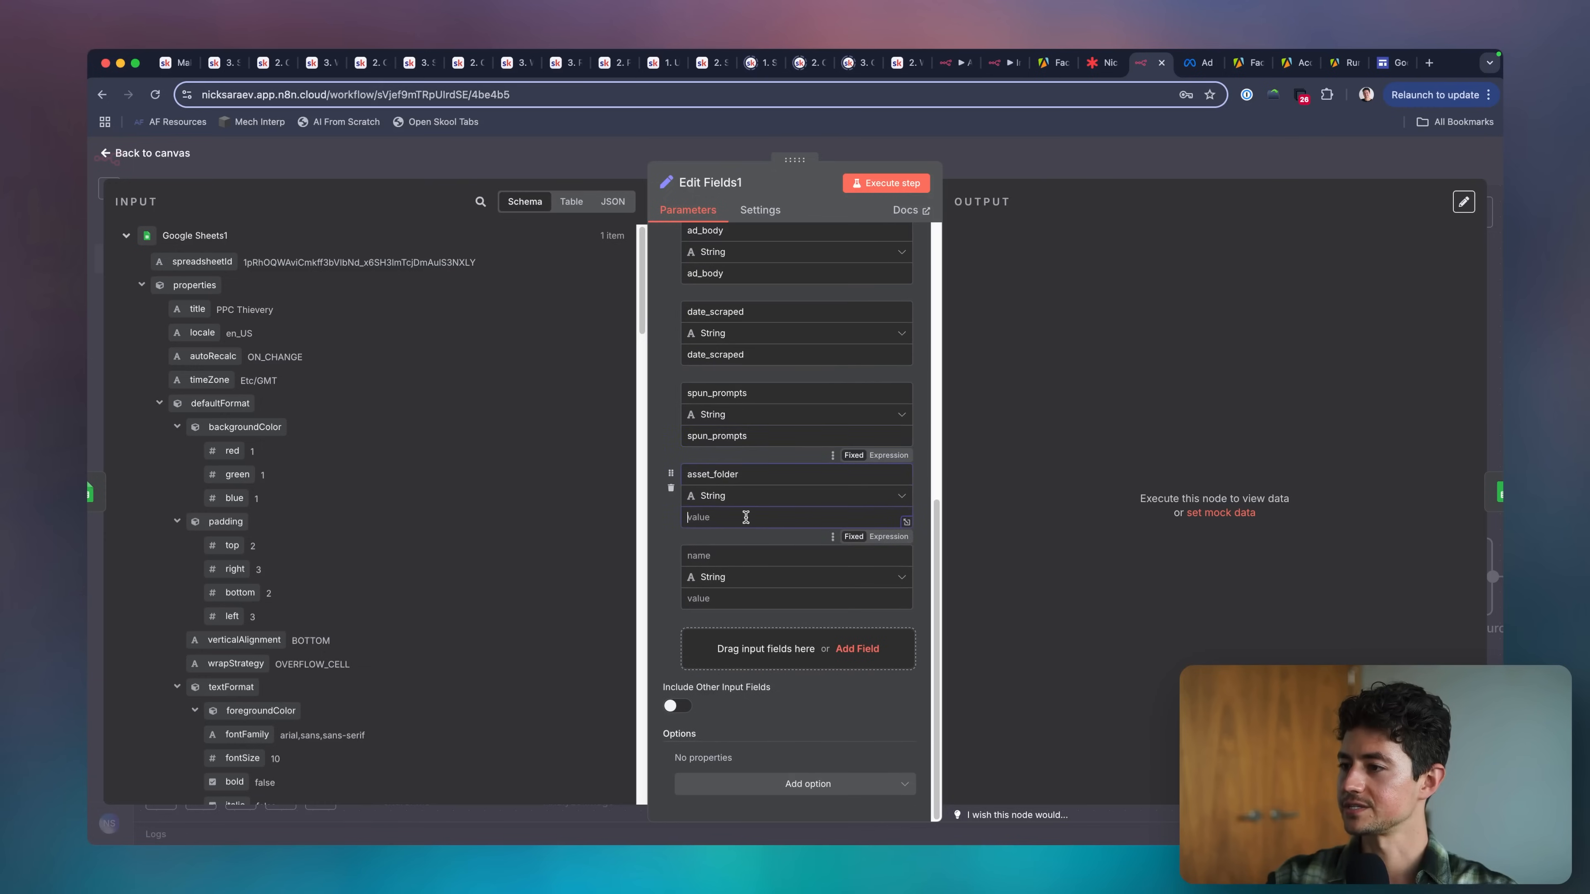
pyautogui.press('super+v')
# Copy the source_folder header from the sheet into the tenth field's name and value.
pyautogui.press('super+grave')
pyautogui.press('Right')
pyautogui.press('super+c')
pyautogui.press('super+grave')
pyautogui.click(749, 556)
pyautogui.press('super+v')
pyautogui.click(748, 601)
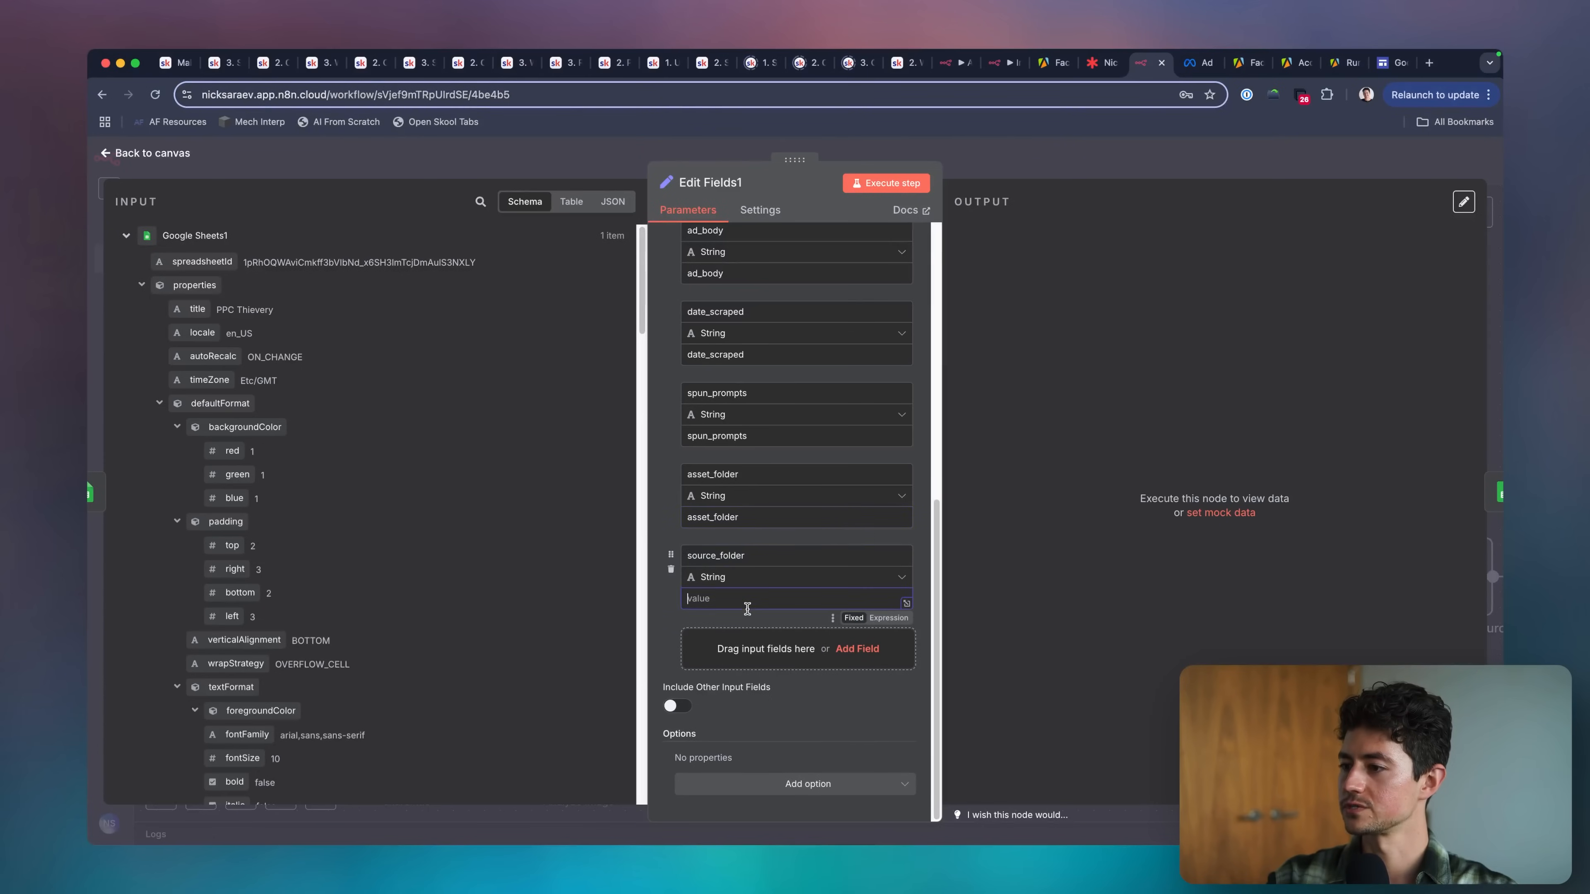
pyautogui.press('super+grave')
pyautogui.press('super+grave')
pyautogui.press('super+v')
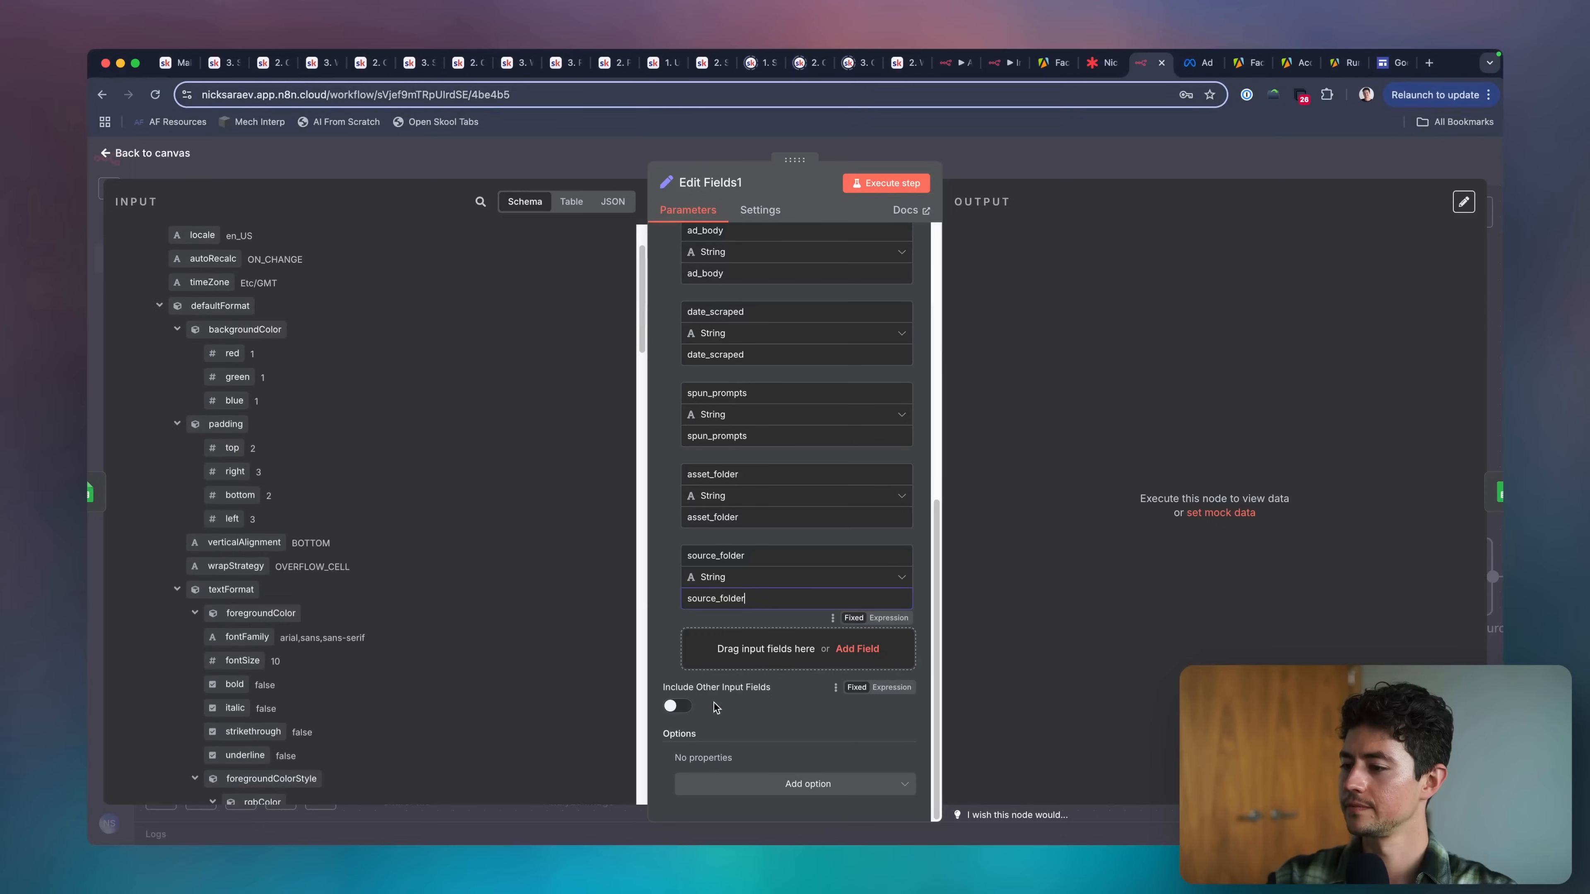
# Add two more blank fields below source_folder in the Edit Fields1 node.
pyautogui.click(737, 655)
pyautogui.click(740, 731)
pyautogui.scroll(-3, 738, 738)
# Copy the spun_folder header from the sheet into the eleventh field's name and value.
pyautogui.press('super+grave')
pyautogui.press('Right')
pyautogui.press('super+c')
pyautogui.press('super+grave')
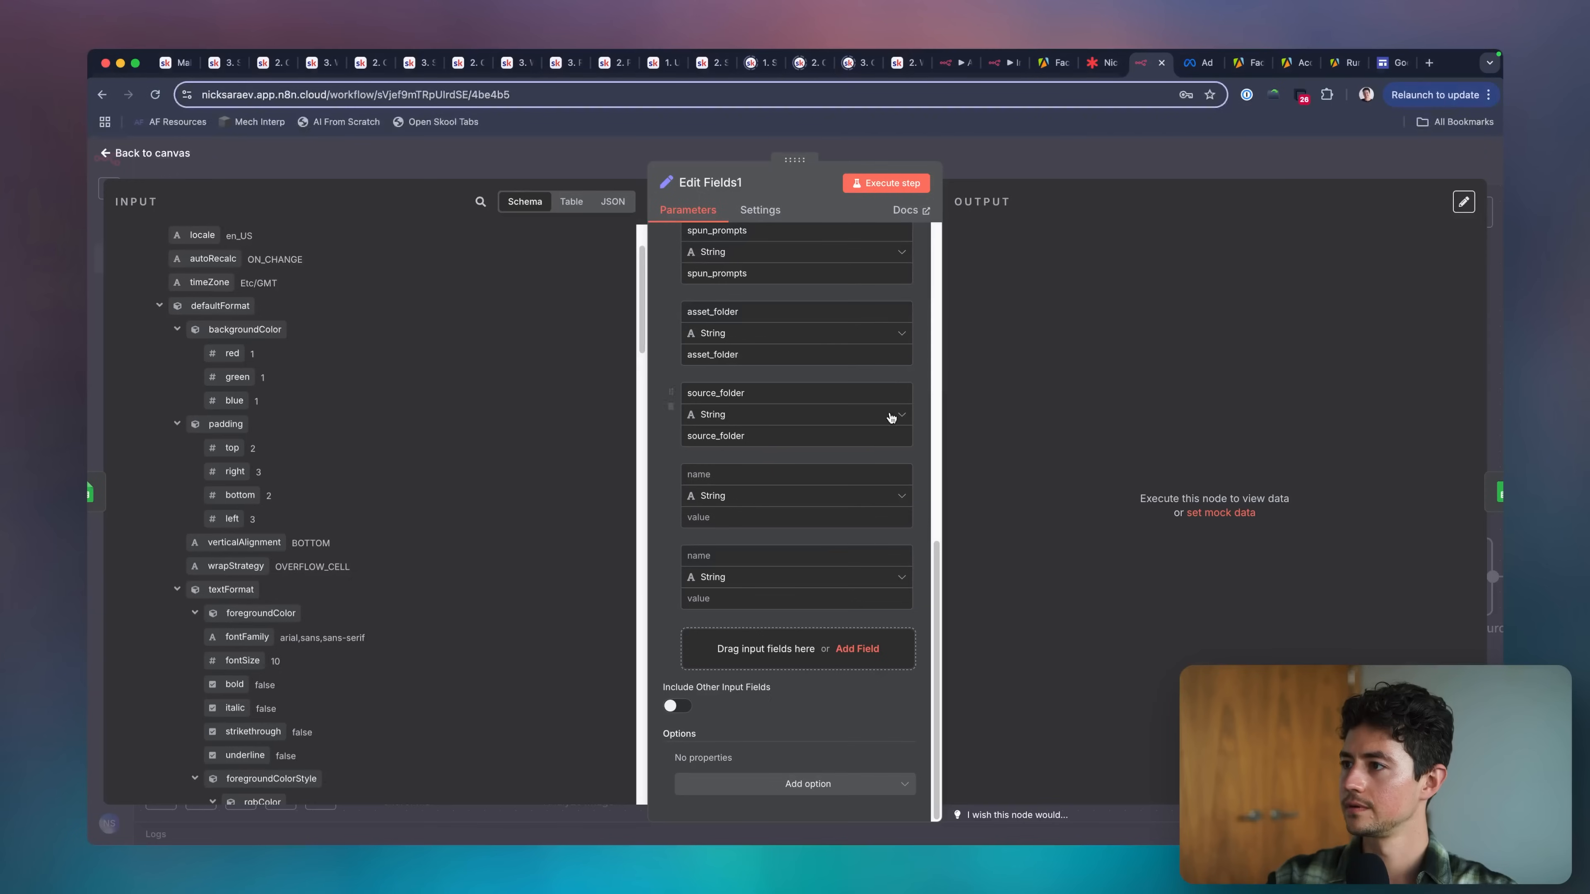
pyautogui.click(820, 471)
pyautogui.press('super+v')
pyautogui.click(763, 518)
pyautogui.press('super+v')
# Copy the direct_spun_image_link header from the sheet into the last field's name and value.
pyautogui.press('super+grave')
pyautogui.press('Right')
pyautogui.press('super+c')
pyautogui.press('super+grave')
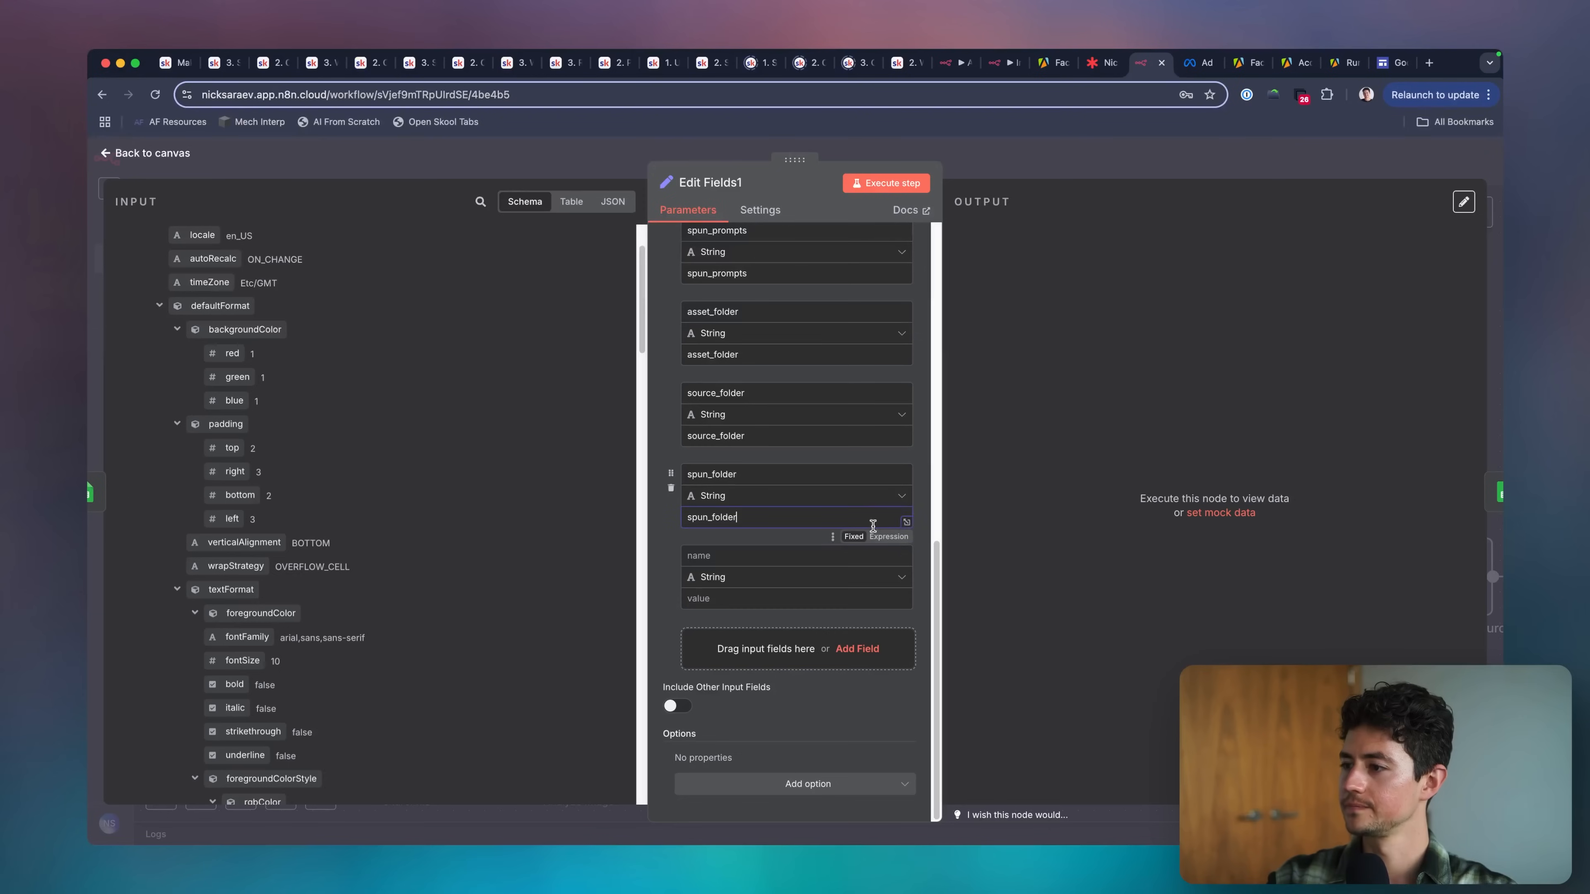
pyautogui.click(757, 556)
pyautogui.press('super+v')
pyautogui.click(756, 598)
pyautogui.press('super+v')
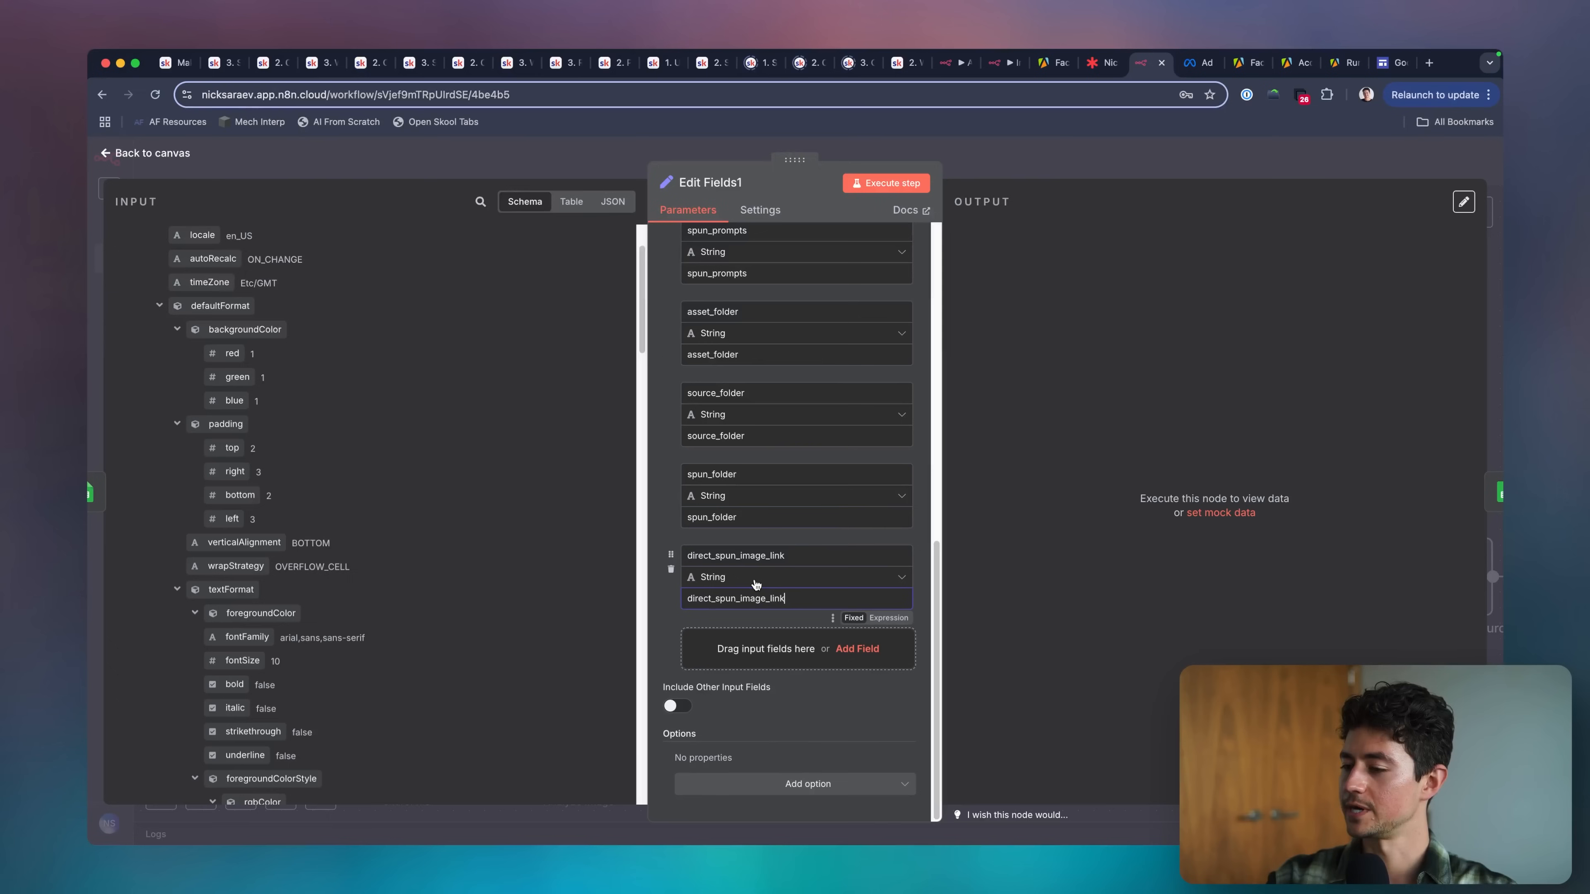
# Return from the Edit Fields1 node to the canvas and execute the workflow.
pyautogui.click(1005, 177)
pyautogui.hscroll(-3, 841, 300)
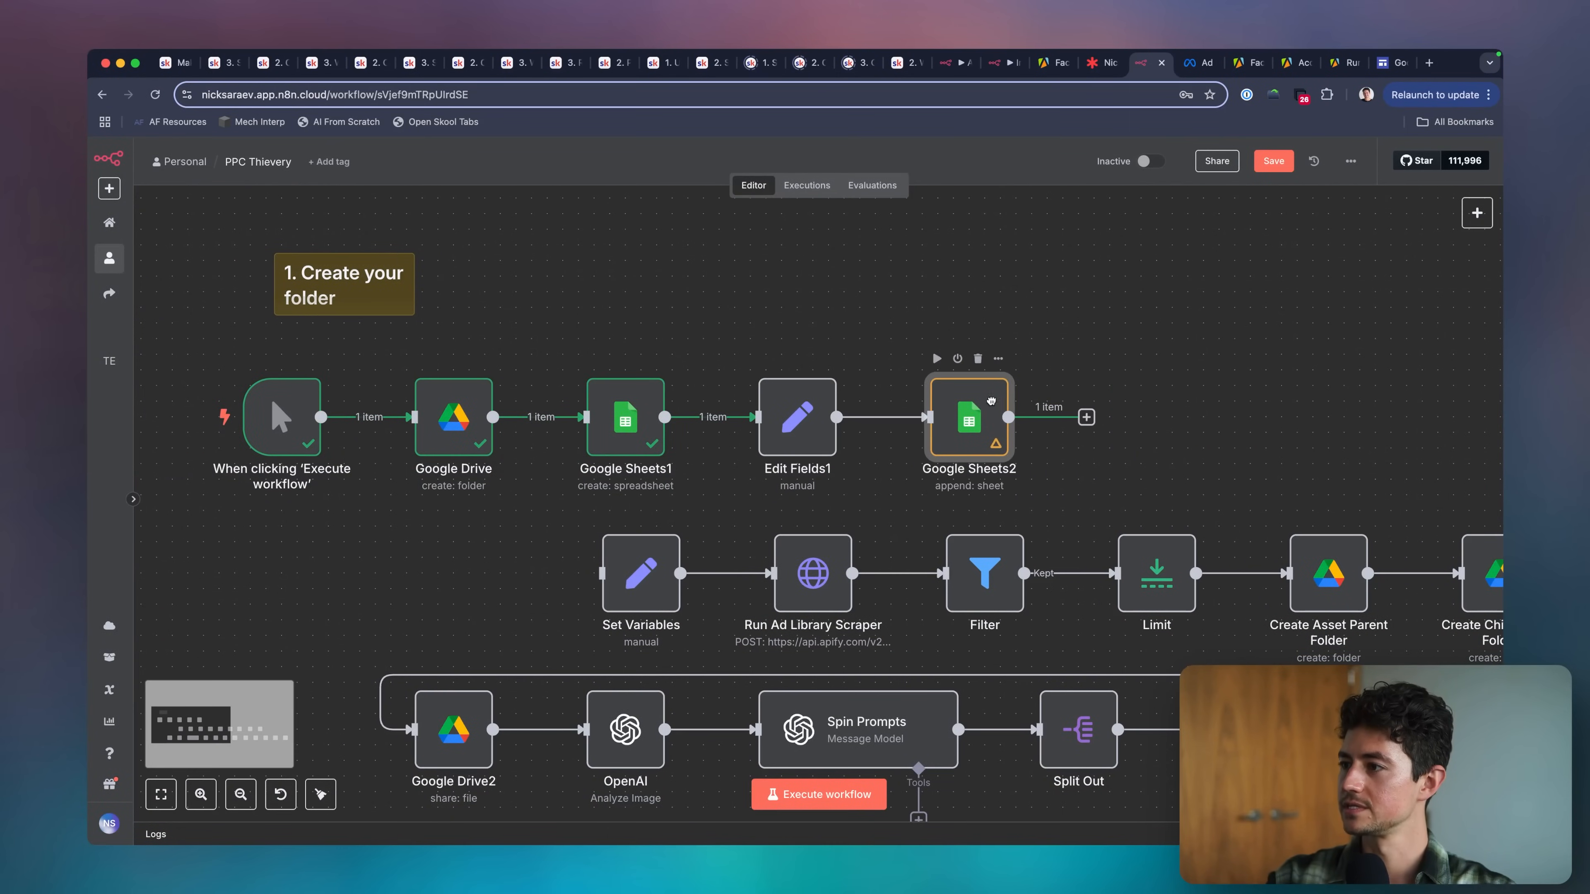
pyautogui.scroll(-3, 963, 427)
pyautogui.click(834, 804)
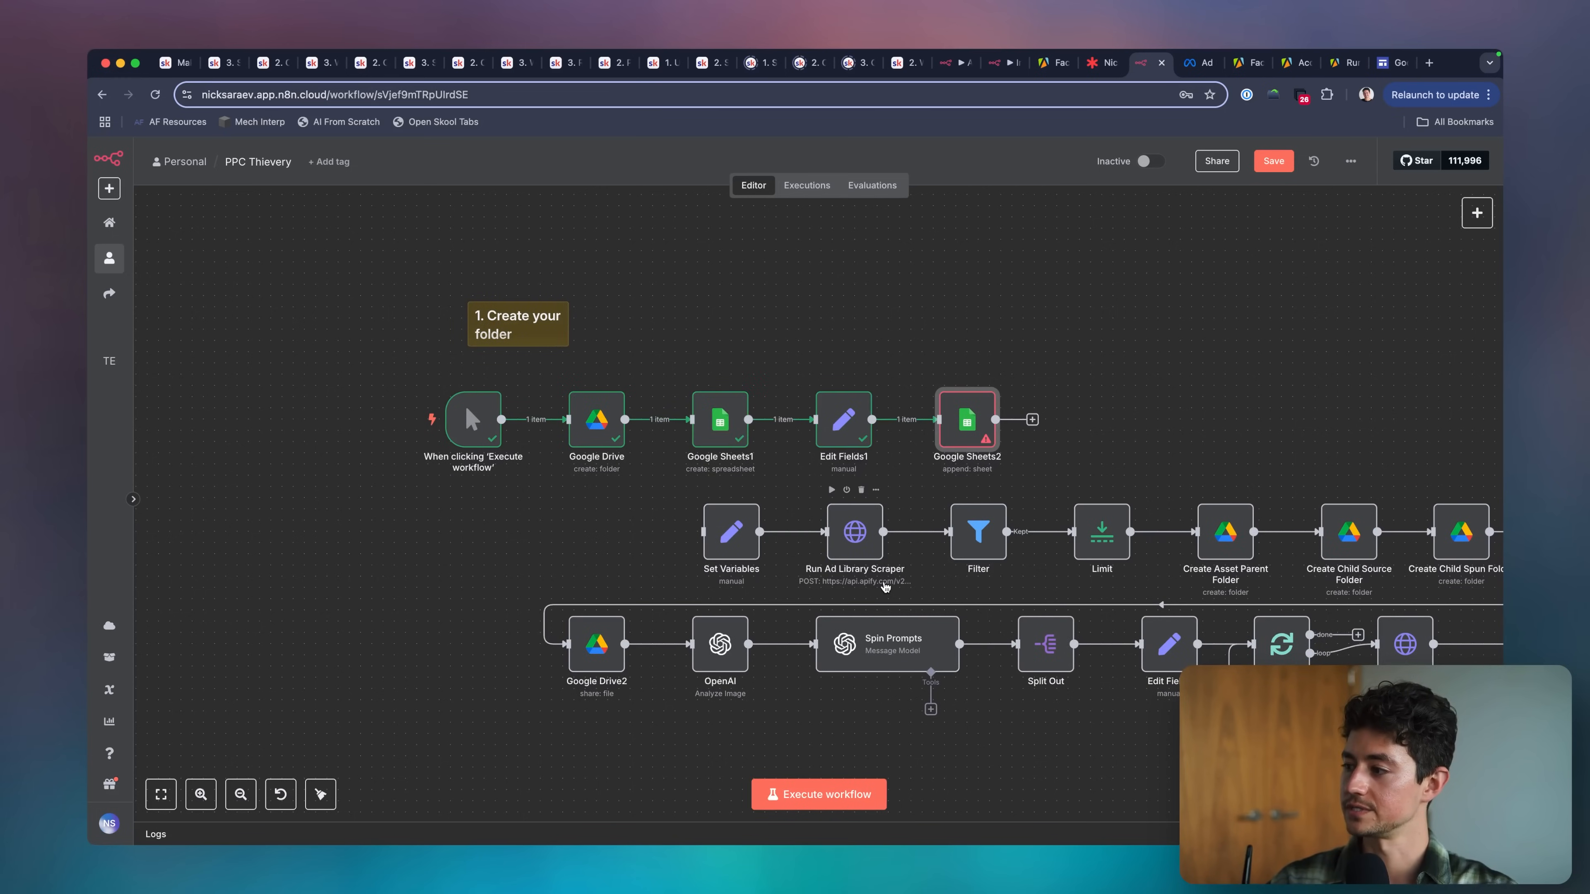
# Open the Google Sheets2 node and map its document ID to the spreadsheetId output of Google Sheets1.
pyautogui.doubleClick(969, 413)
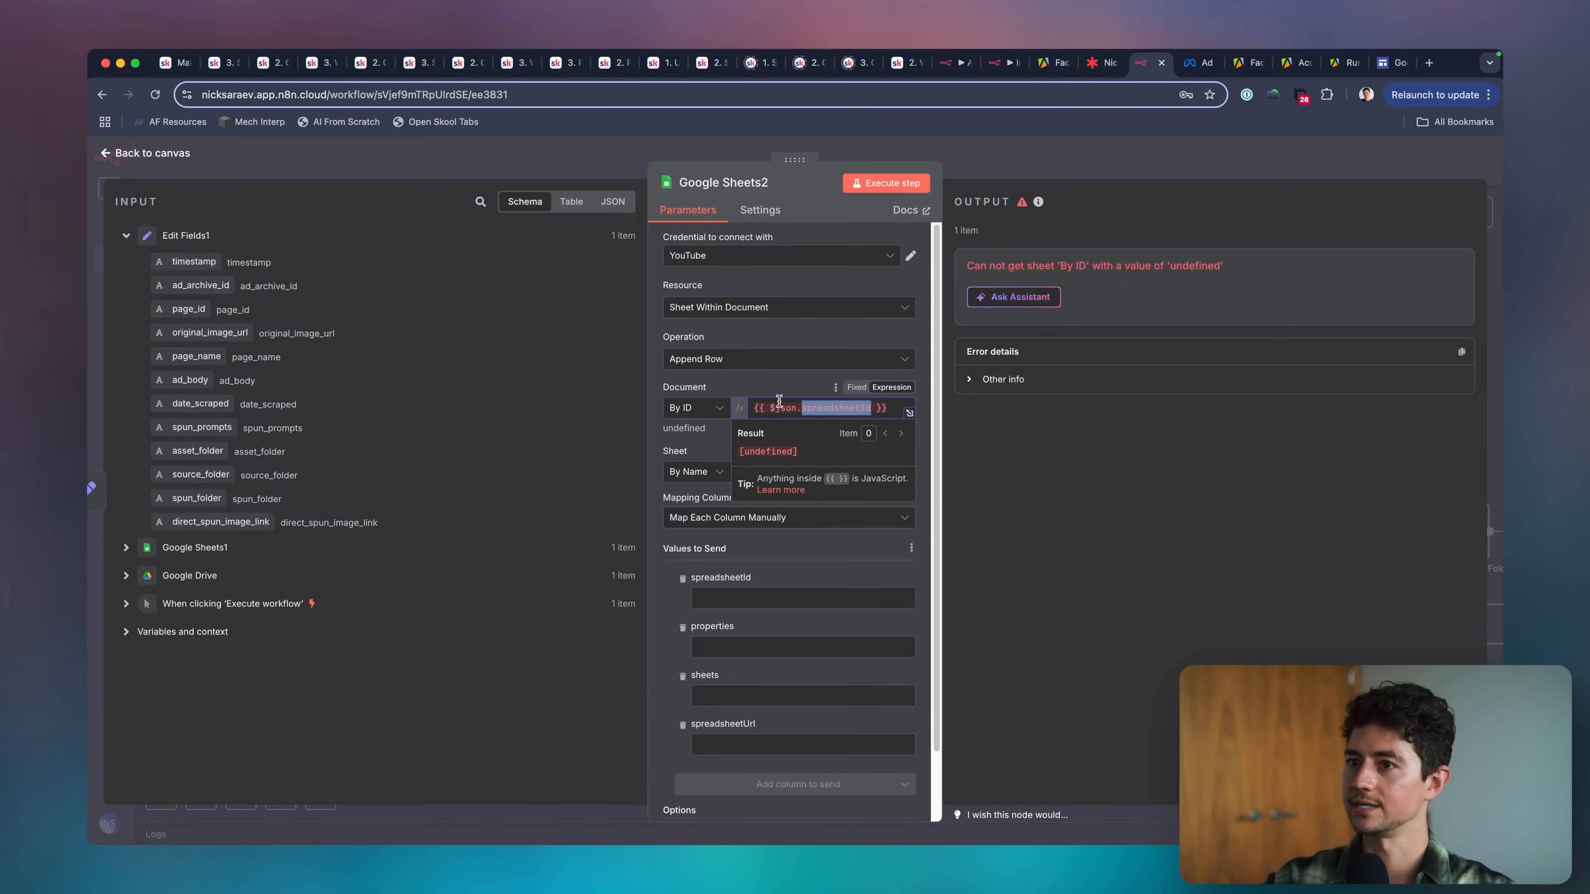
pyautogui.click(122, 552)
pyautogui.click(814, 408)
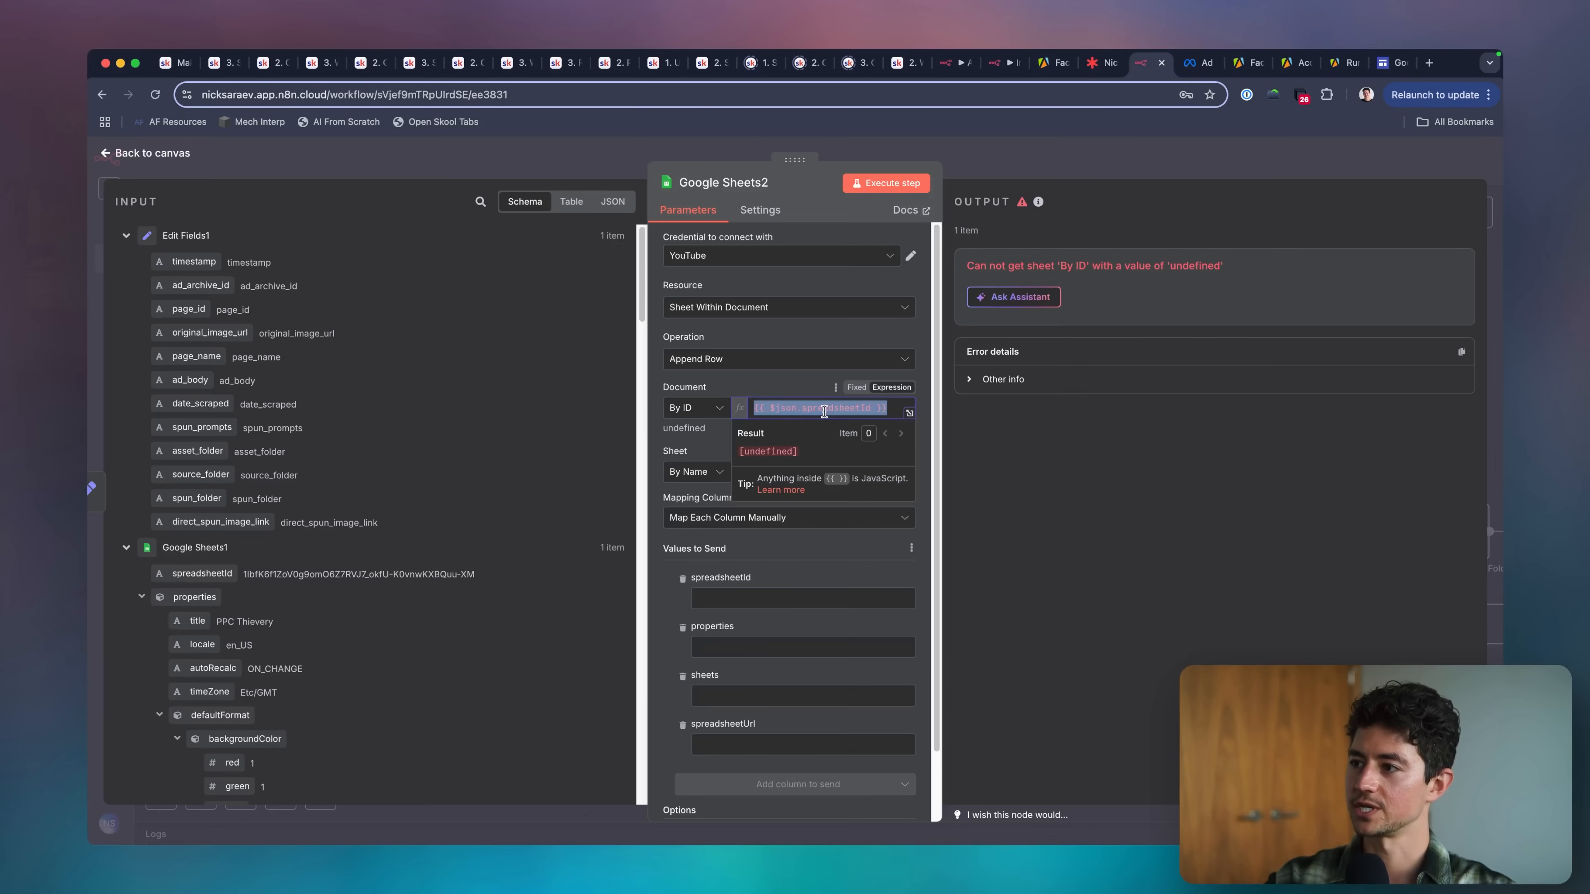
pyautogui.moveTo(202, 573); pyautogui.dragTo(810, 416)
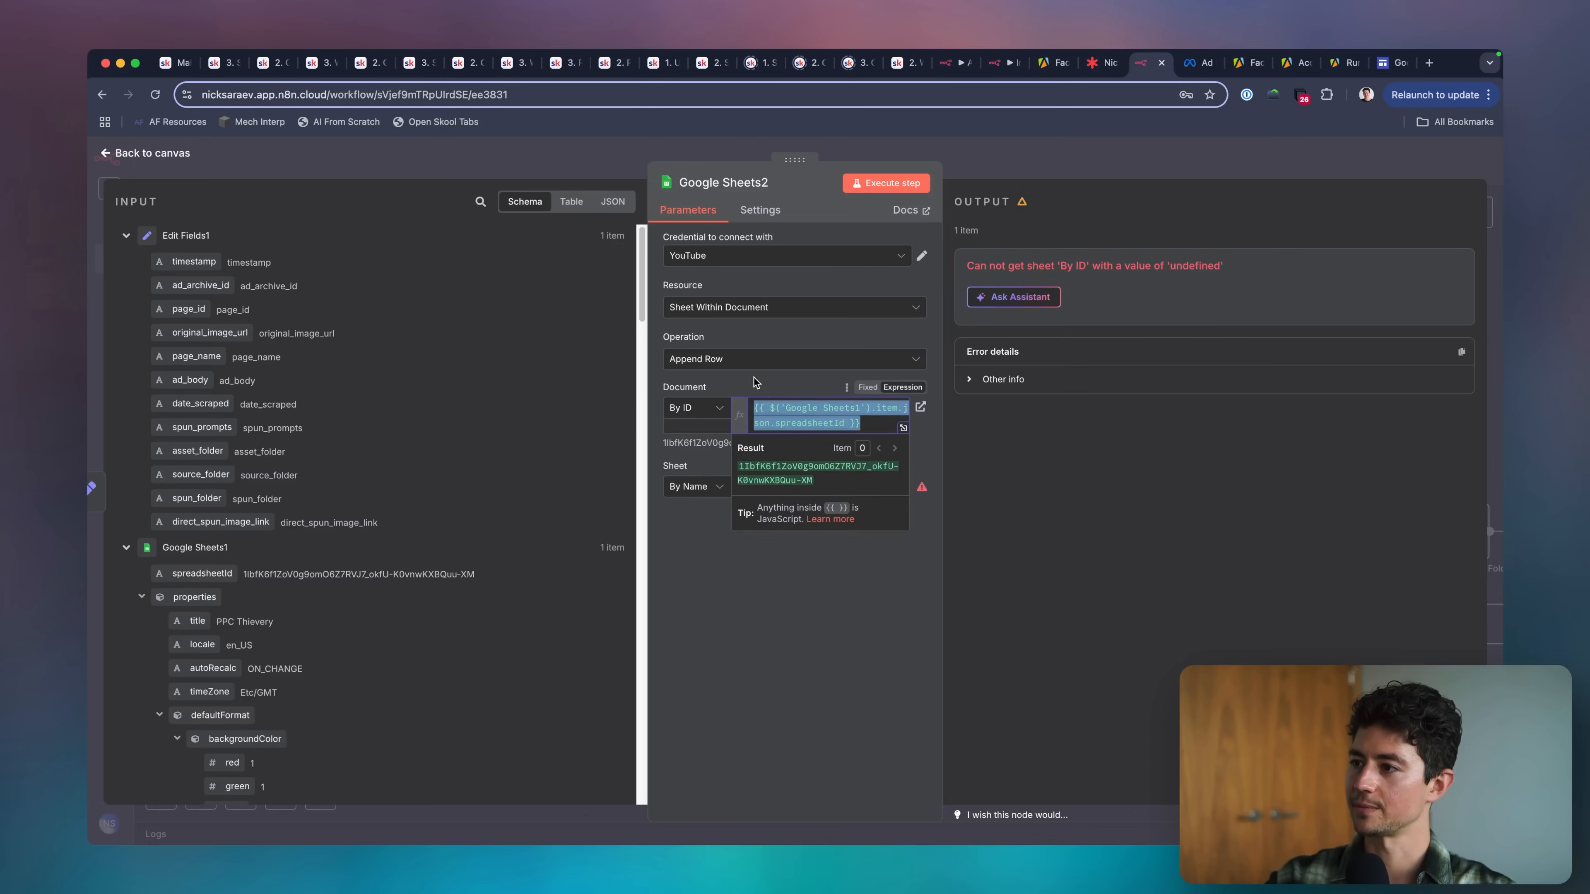
# Set the Google Sheets2 node's target sheet name to scraped_ads and return to the canvas.
pyautogui.click(800, 486)
pyautogui.write('s')
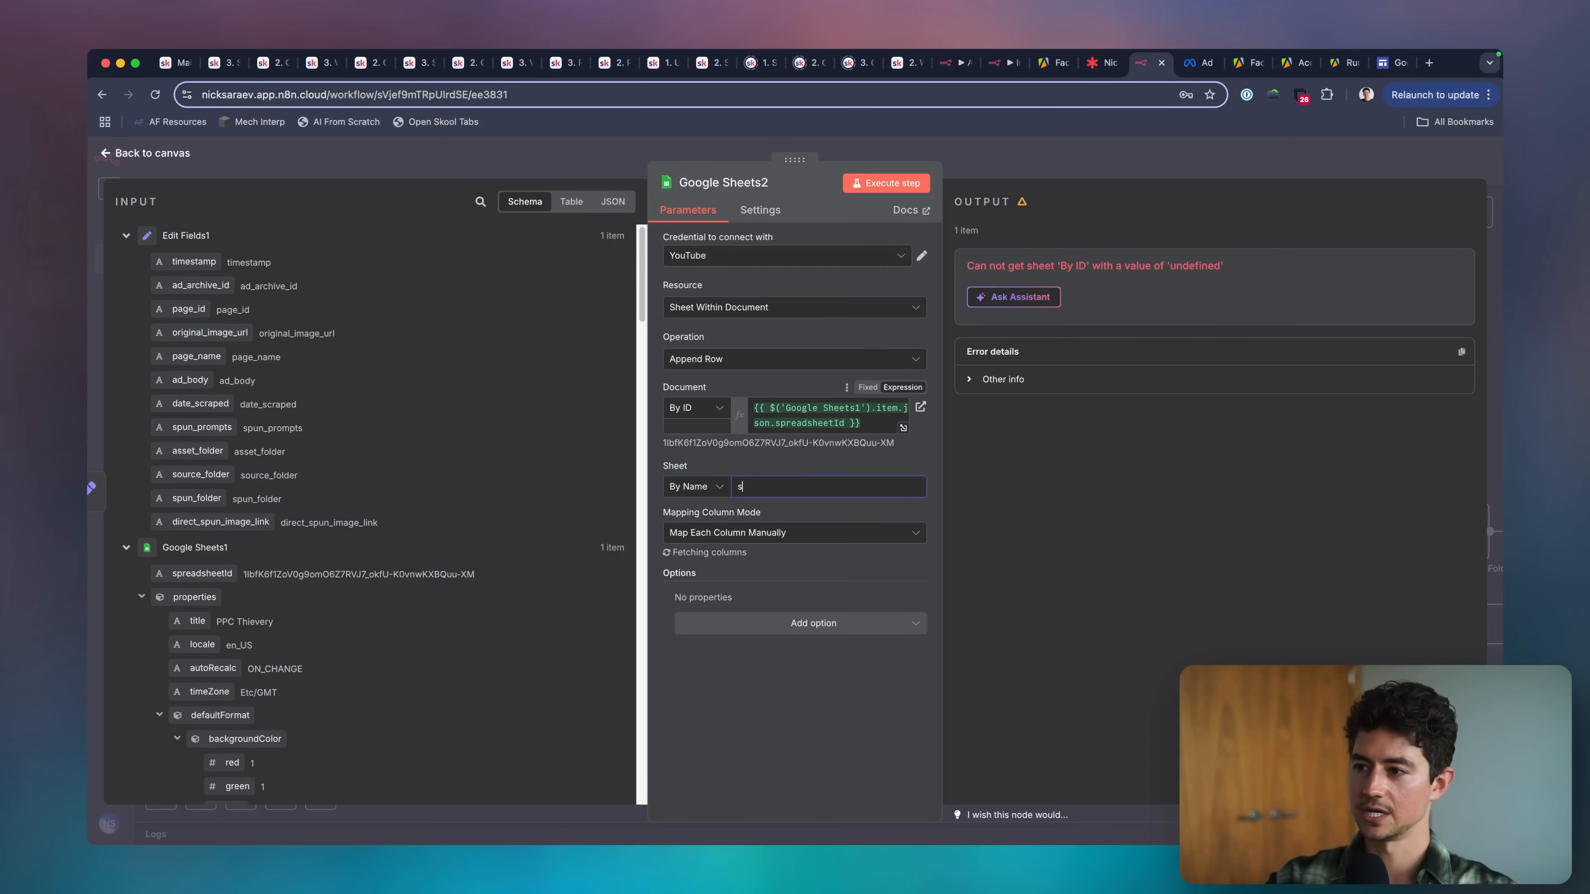
pyautogui.write('craped_ads')
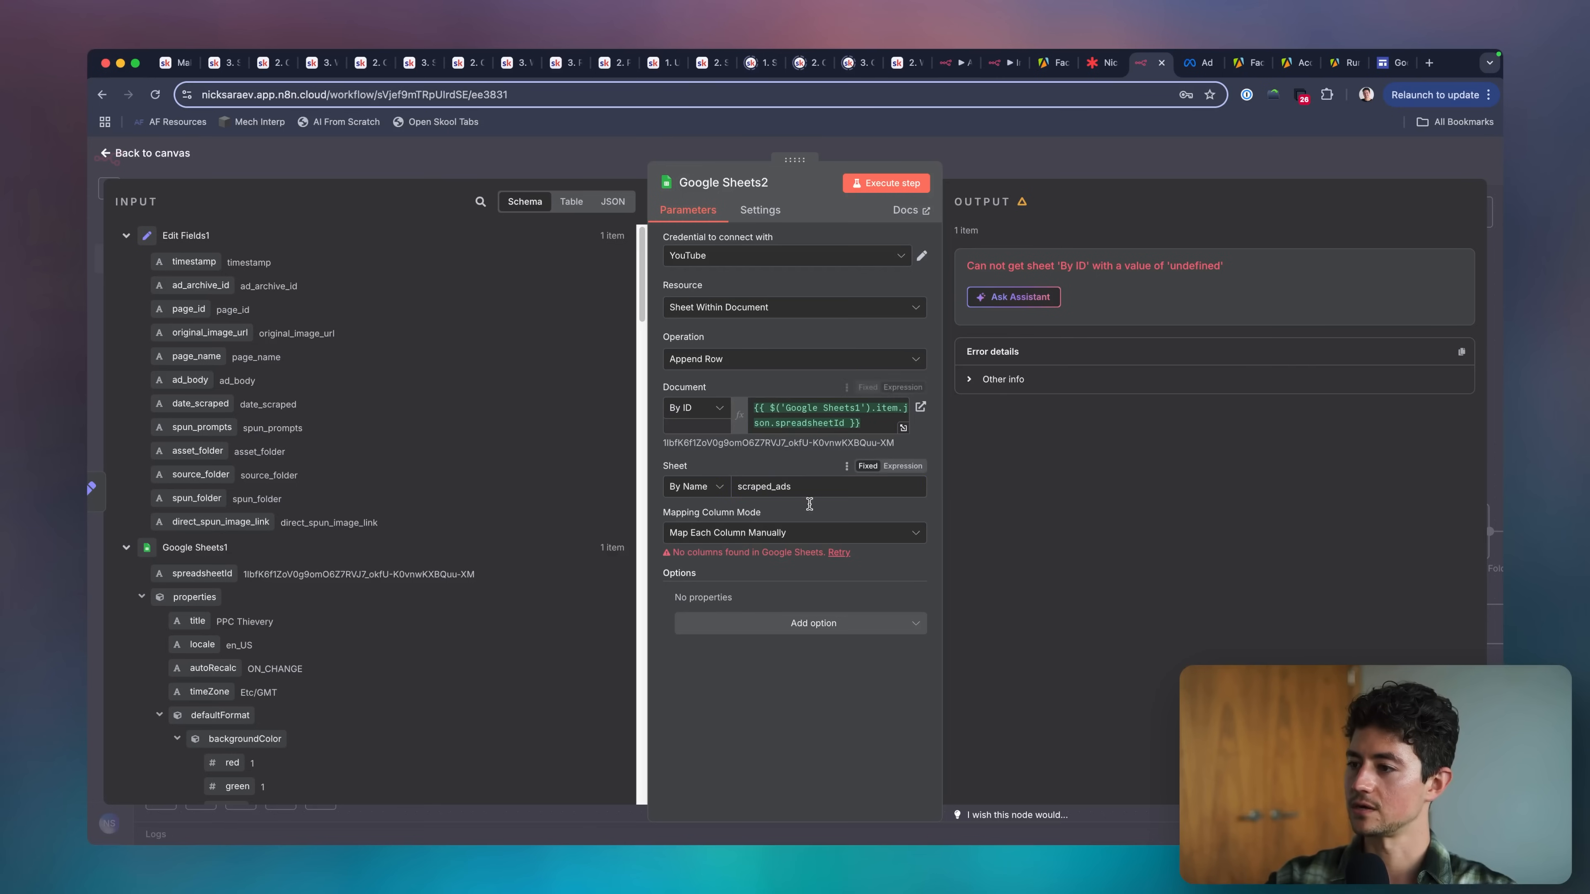
pyautogui.click(962, 154)
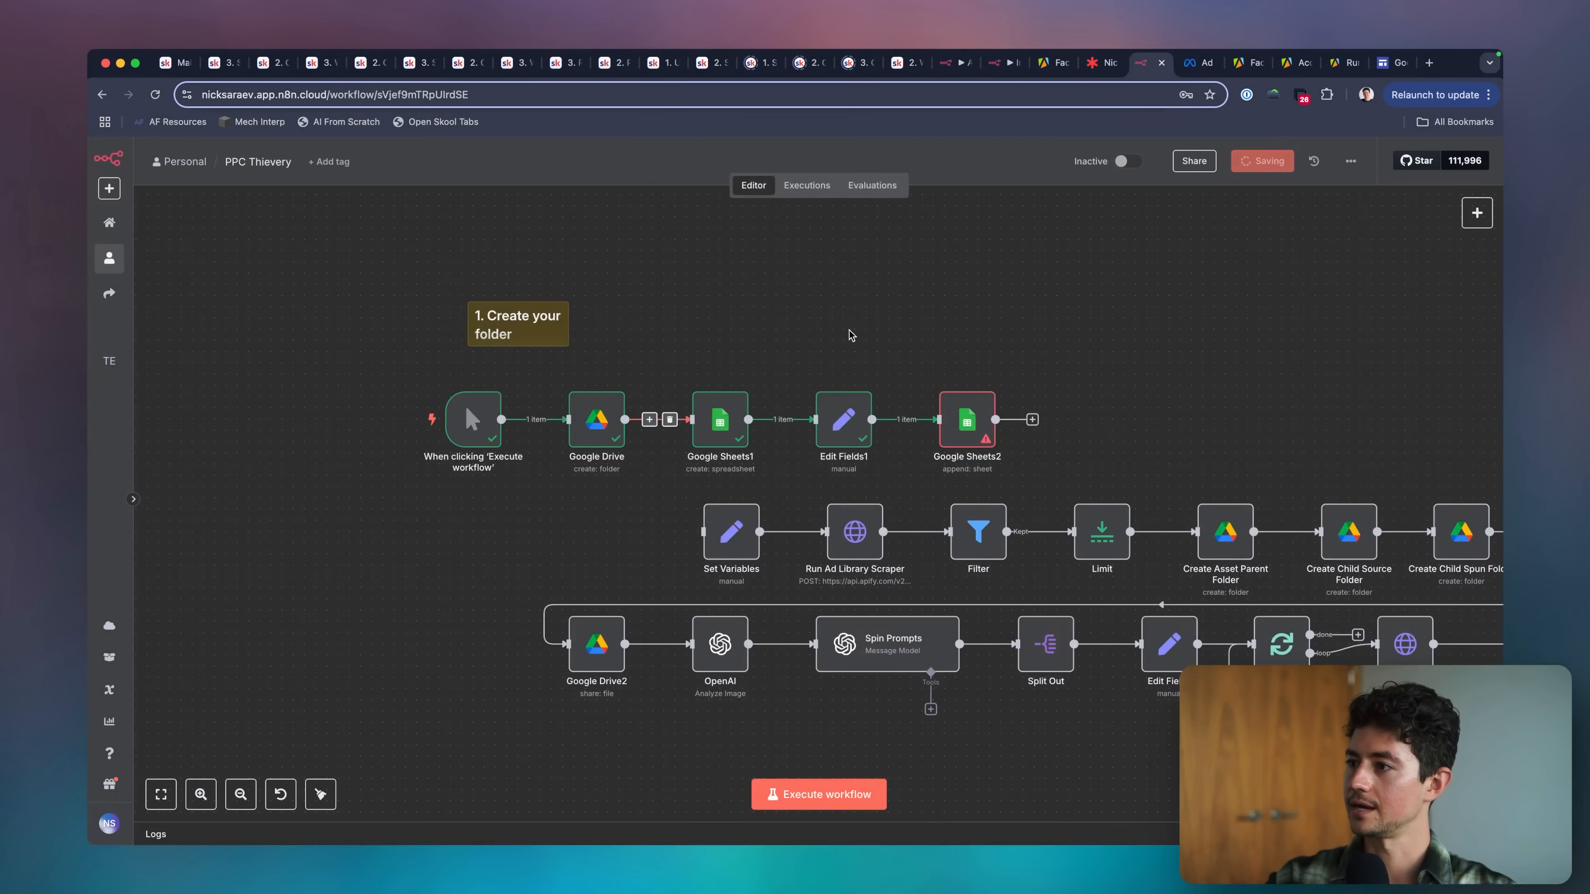
# Execute the workflow again with the corrected Google Sheets2 settings.
pyautogui.click(814, 794)
pyautogui.click(1098, 408)
pyautogui.hscroll(1, 1094, 408)
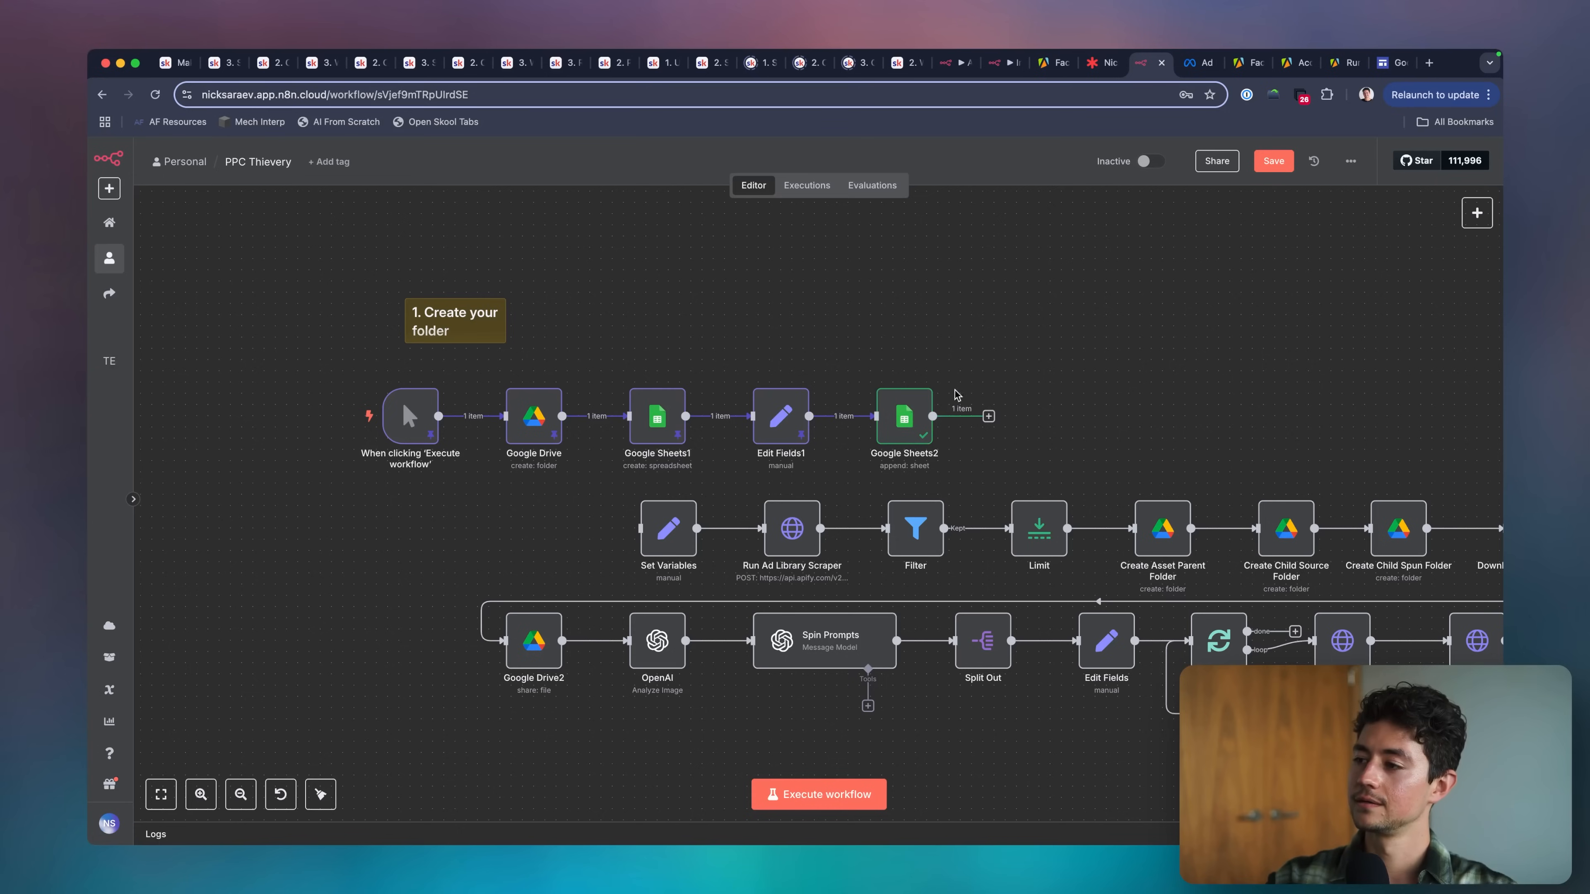
# Inspect the Google Sheets2 node, and load the newly created spreadsheet's URL in Google Sheets to check the appended rows.
pyautogui.doubleClick(905, 416)
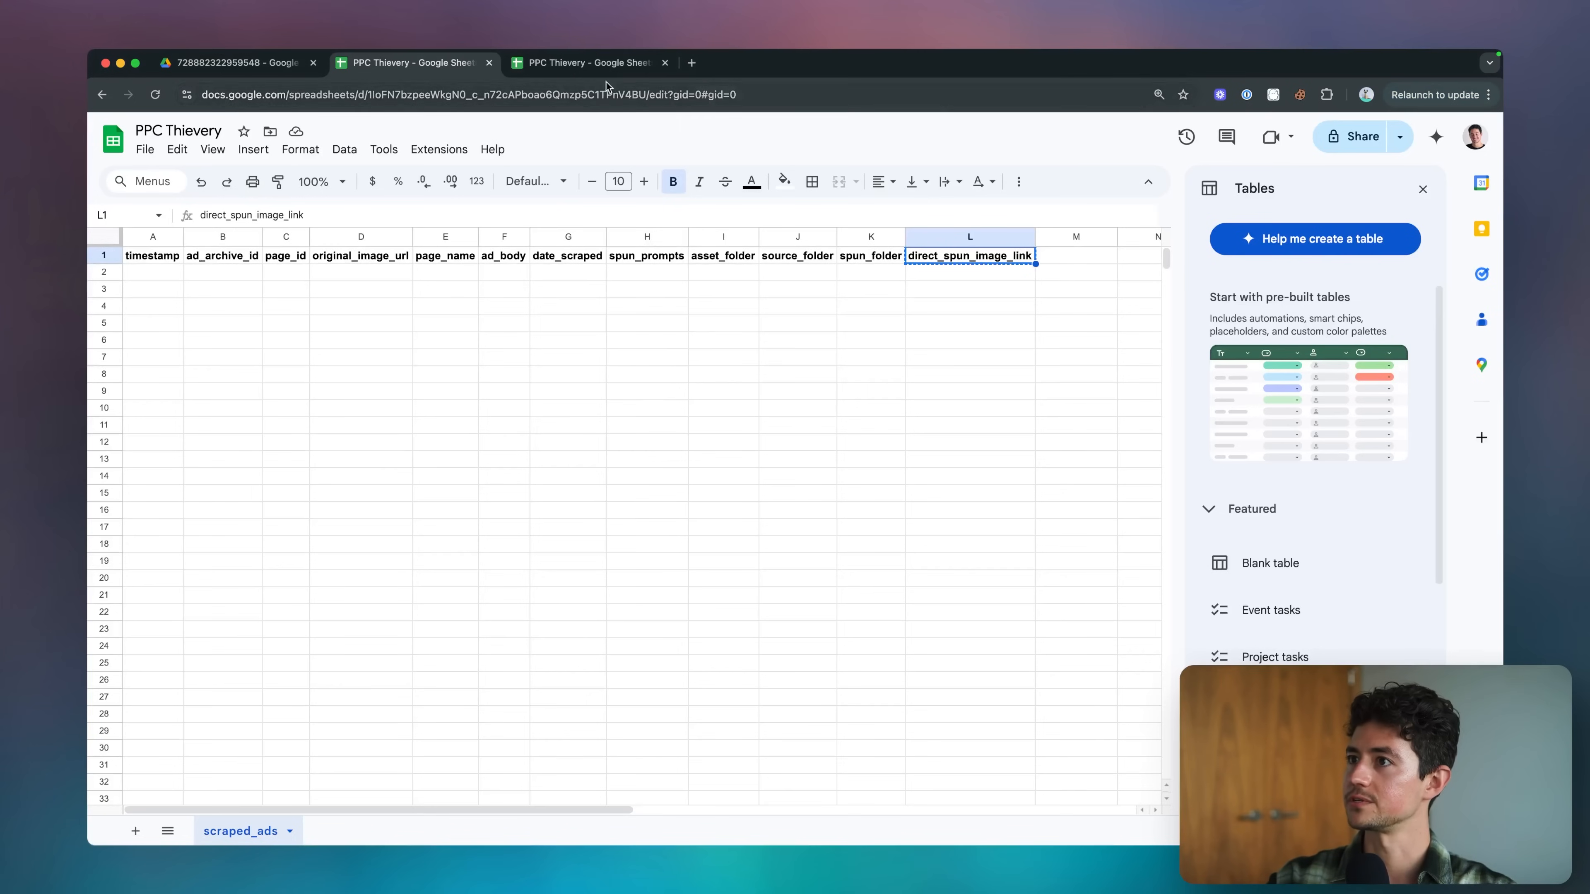
pyautogui.click(592, 66)
pyautogui.click(552, 94)
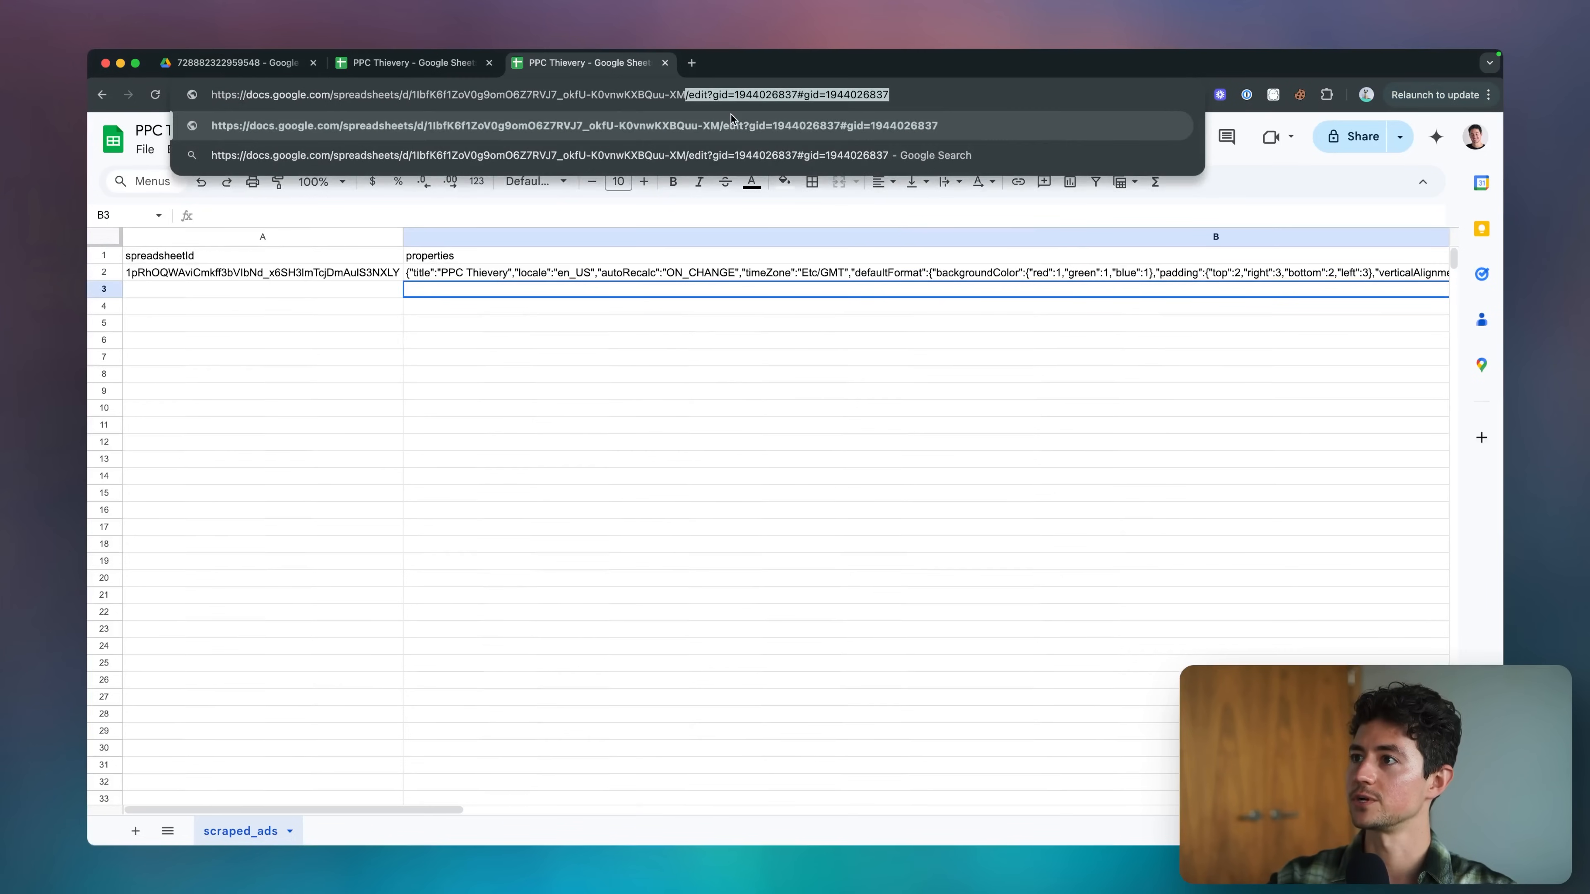
pyautogui.press('Return')
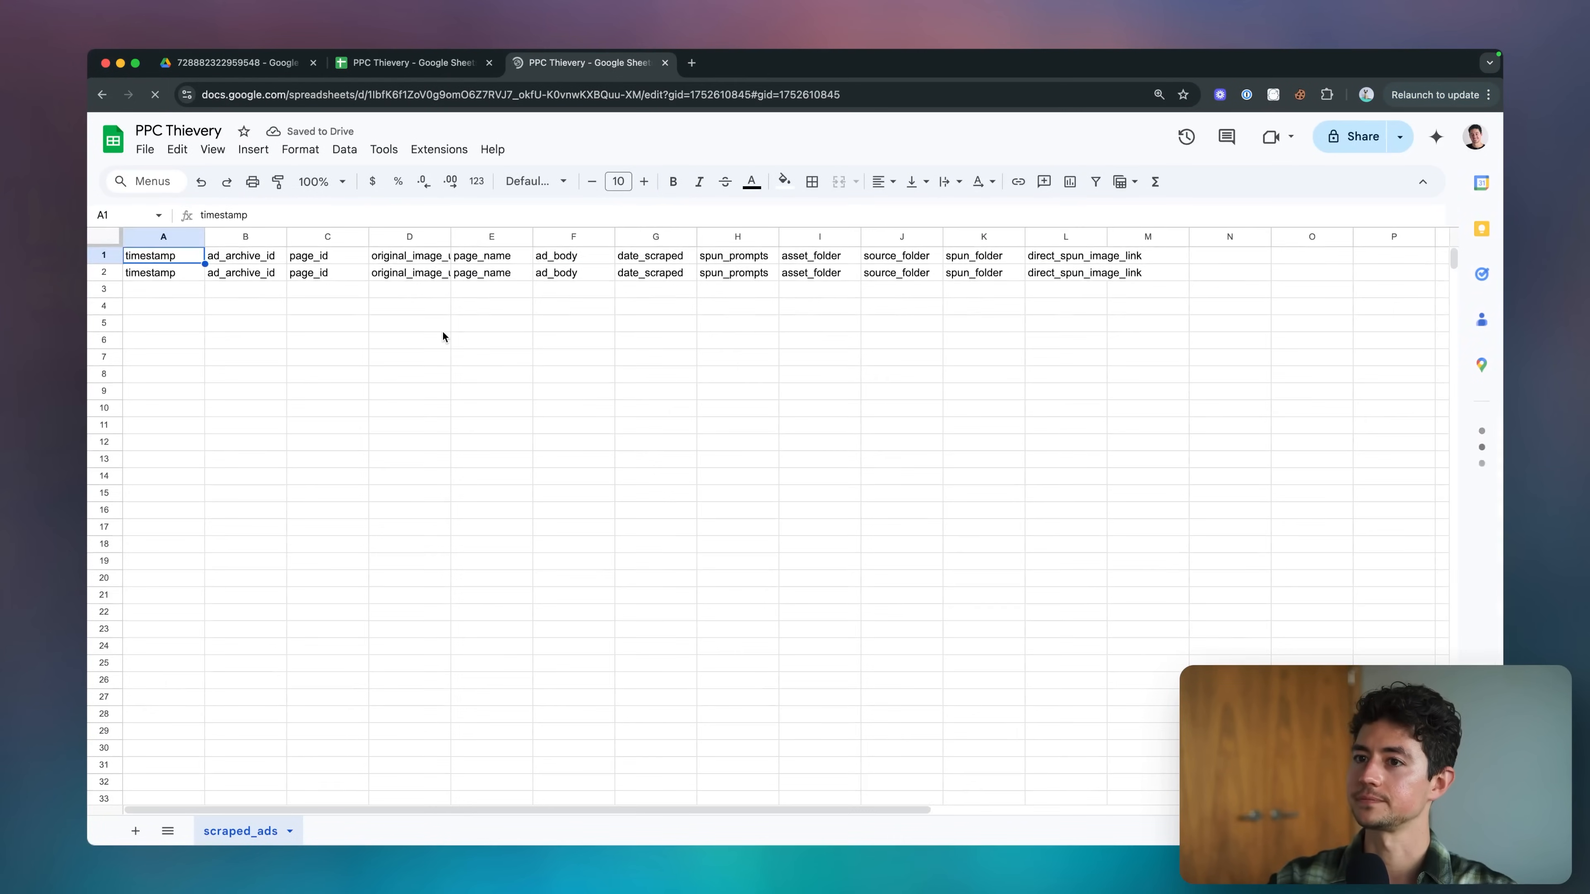
# Clear the duplicate header row 2 from the scraped_ads sheet.
pyautogui.press('cmd+shift+Right')
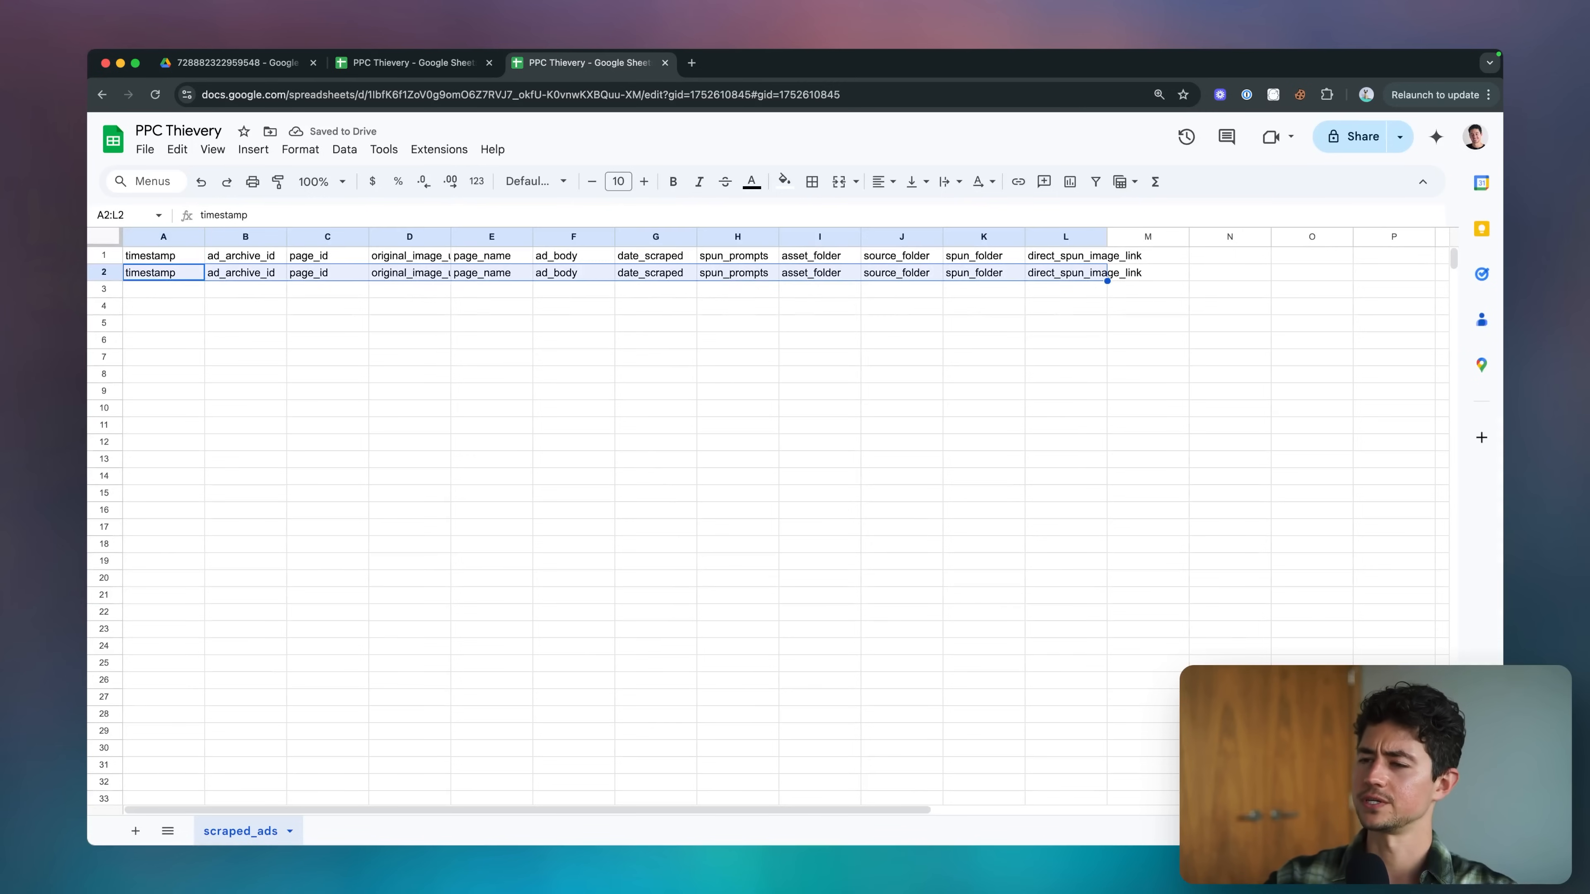
pyautogui.press('Delete')
pyautogui.click(442, 358)
pyautogui.hotkey('shift', 'space')
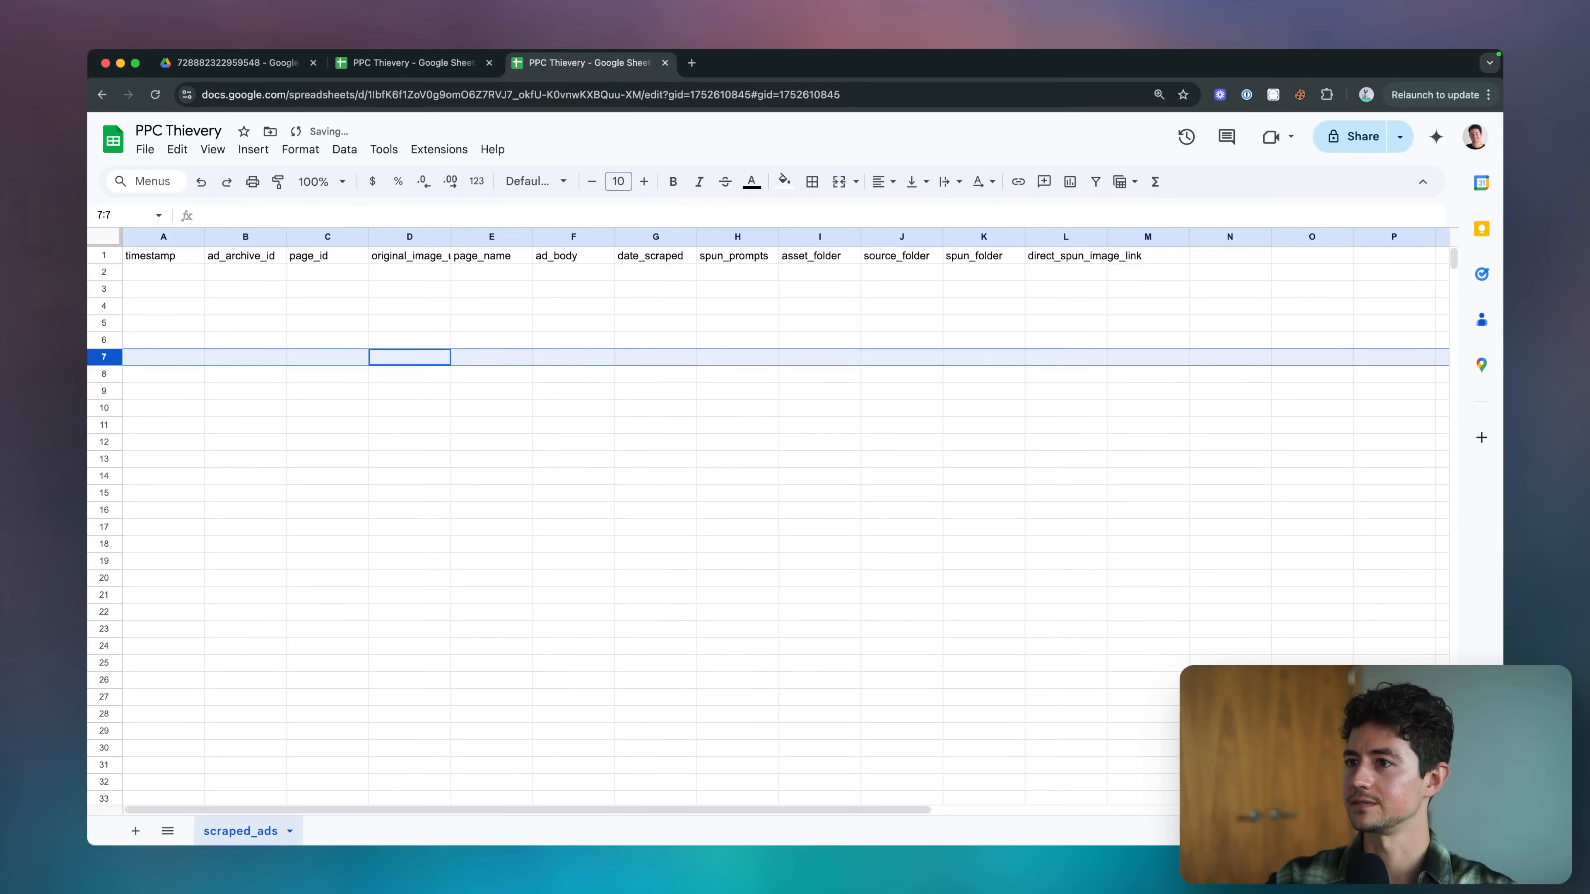
pyautogui.click(252, 260)
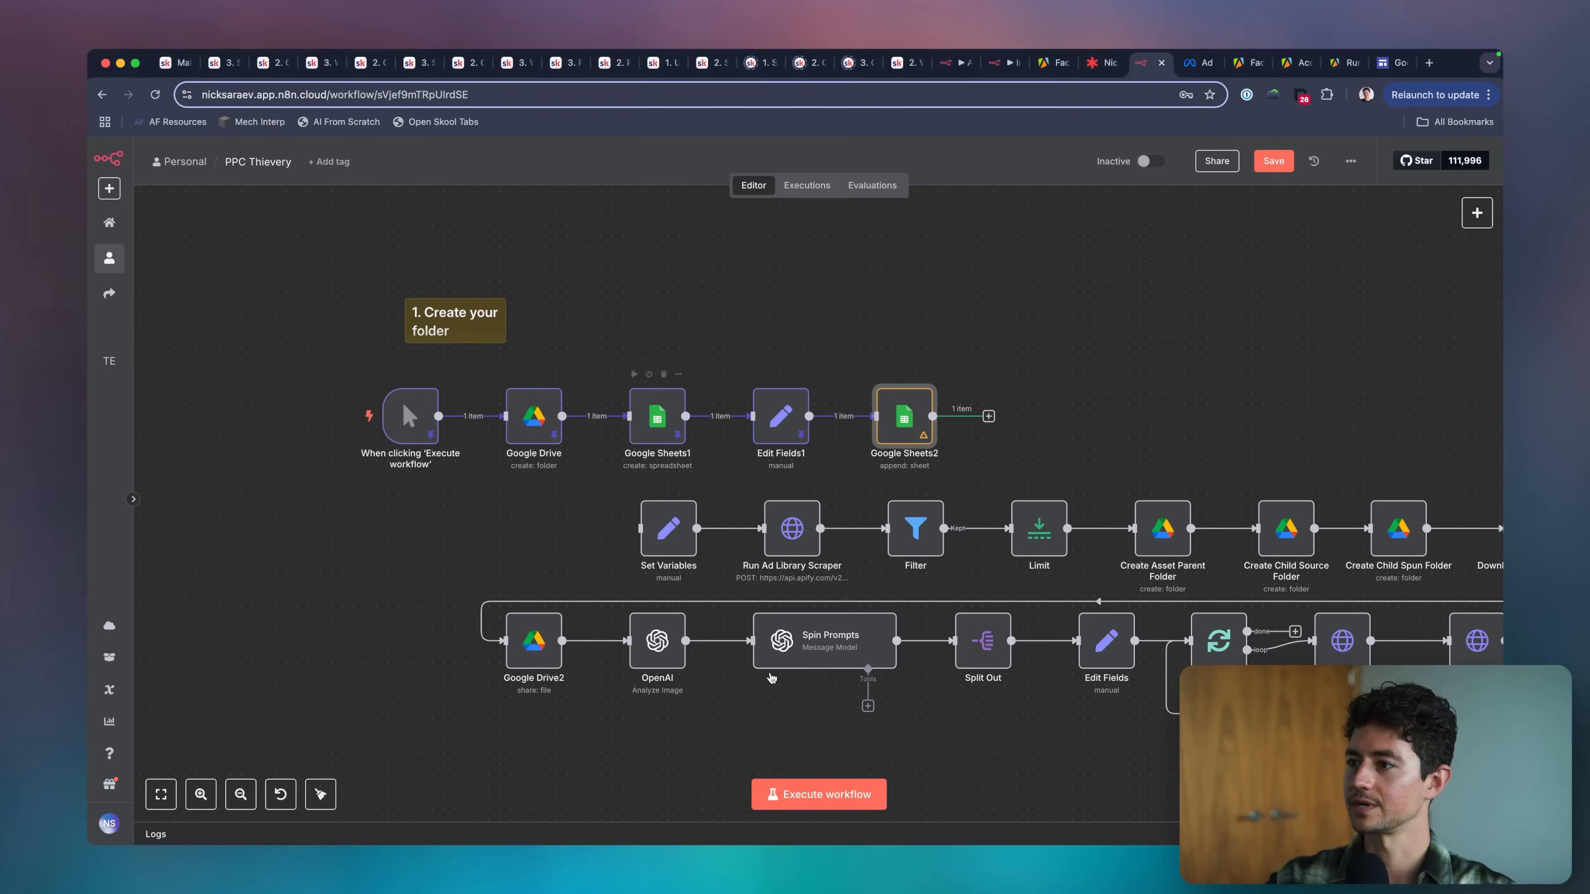
# Execute the workflow again, and fit all columns of the scraped_ads sheet to their contents.
pyautogui.click(837, 794)
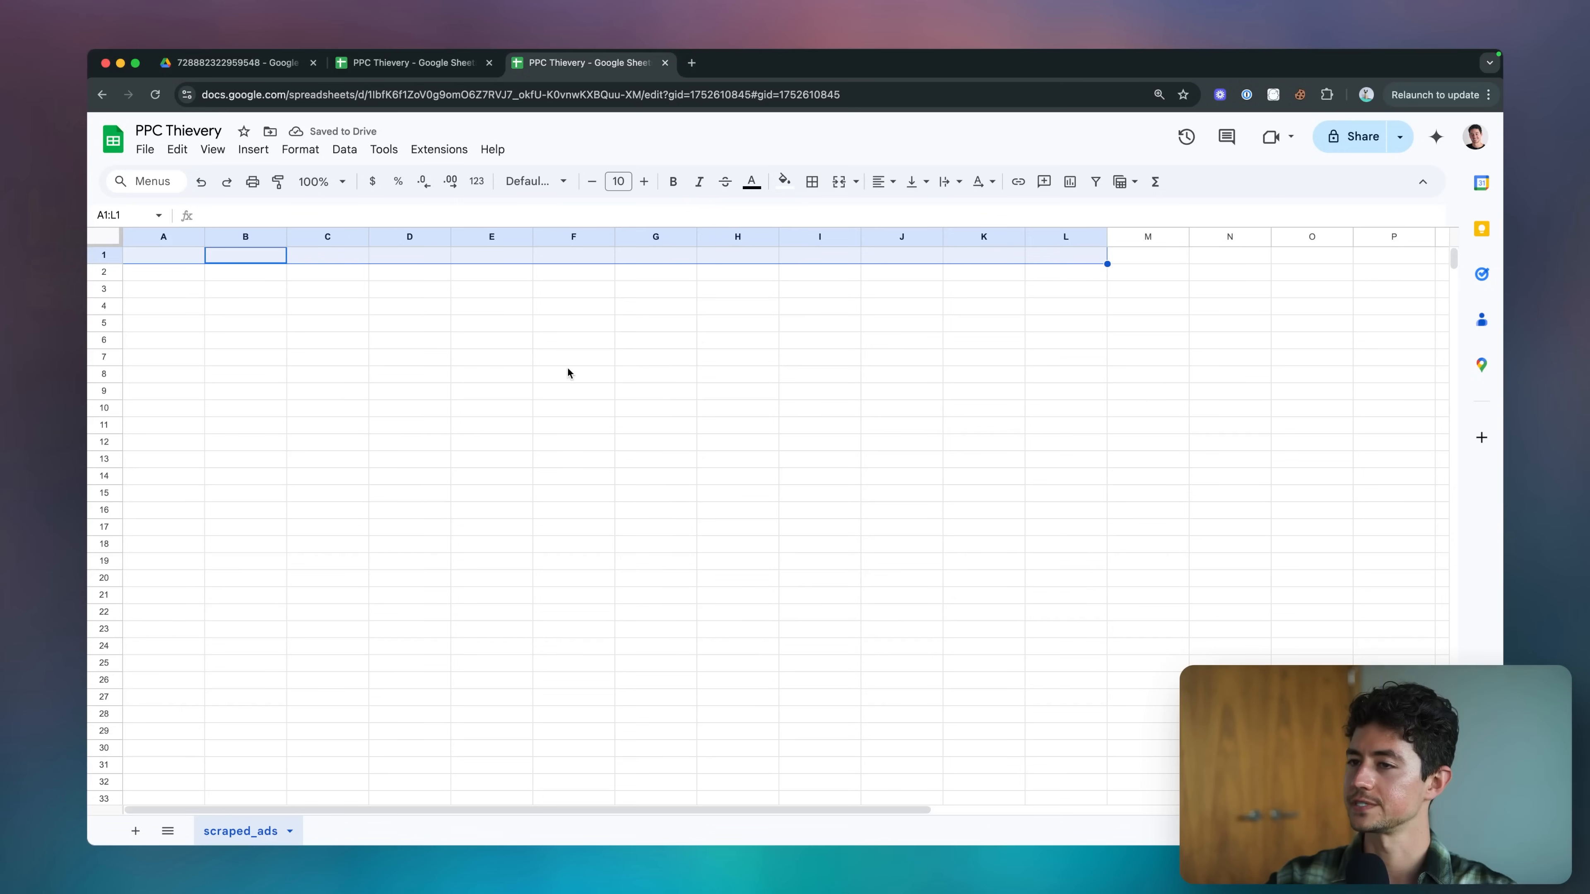
pyautogui.click(442, 323)
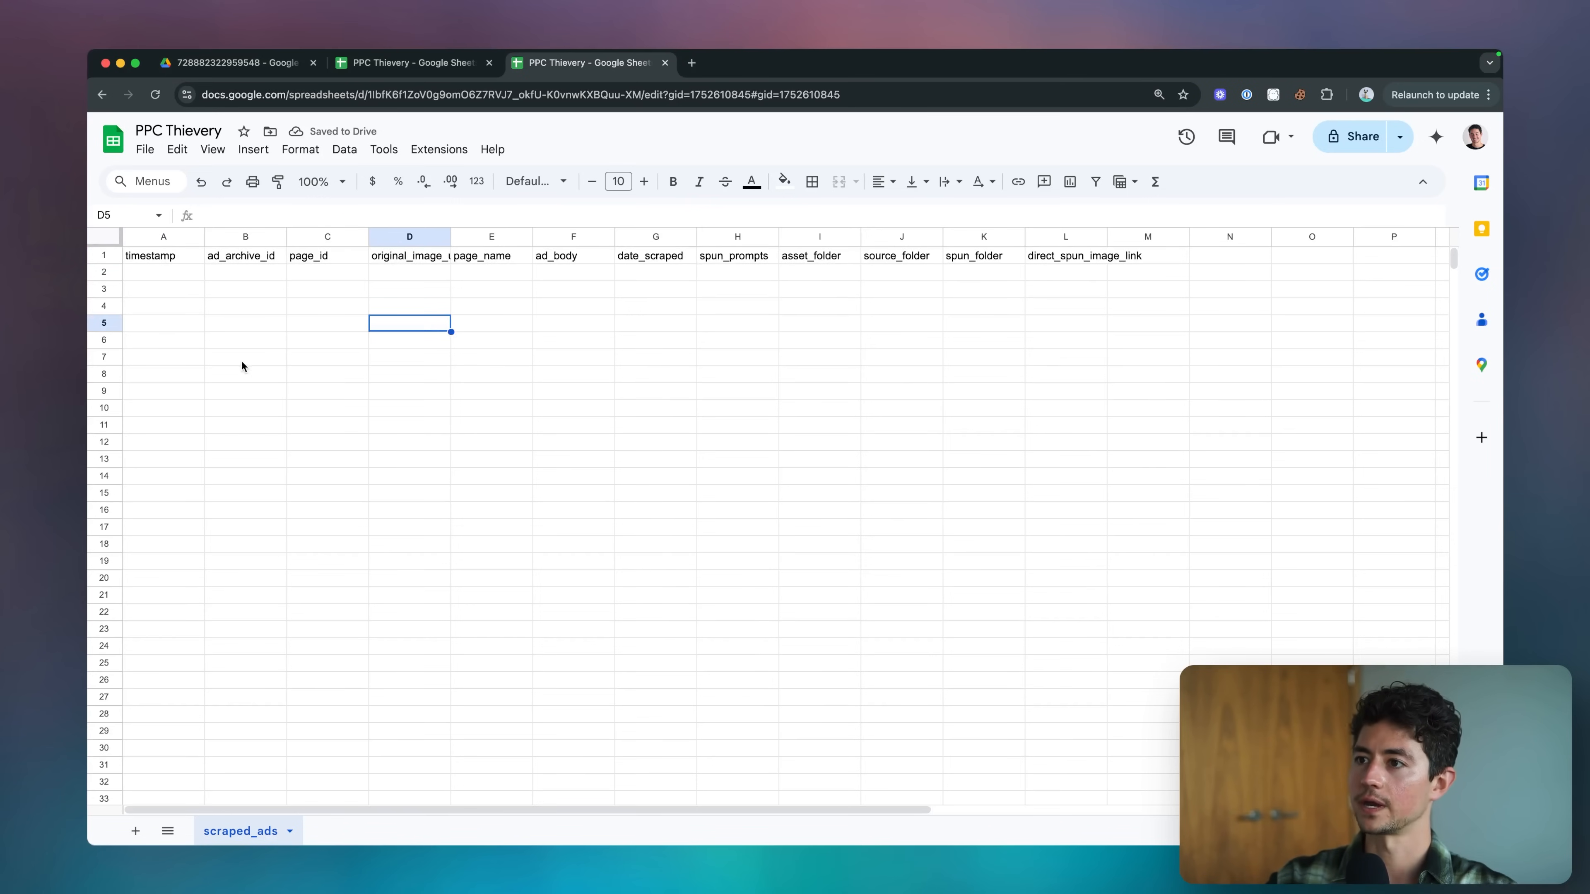
pyautogui.click(151, 256)
pyautogui.click(220, 255)
pyautogui.hotkey('ctrl', 'a')
pyautogui.doubleClick(204, 236)
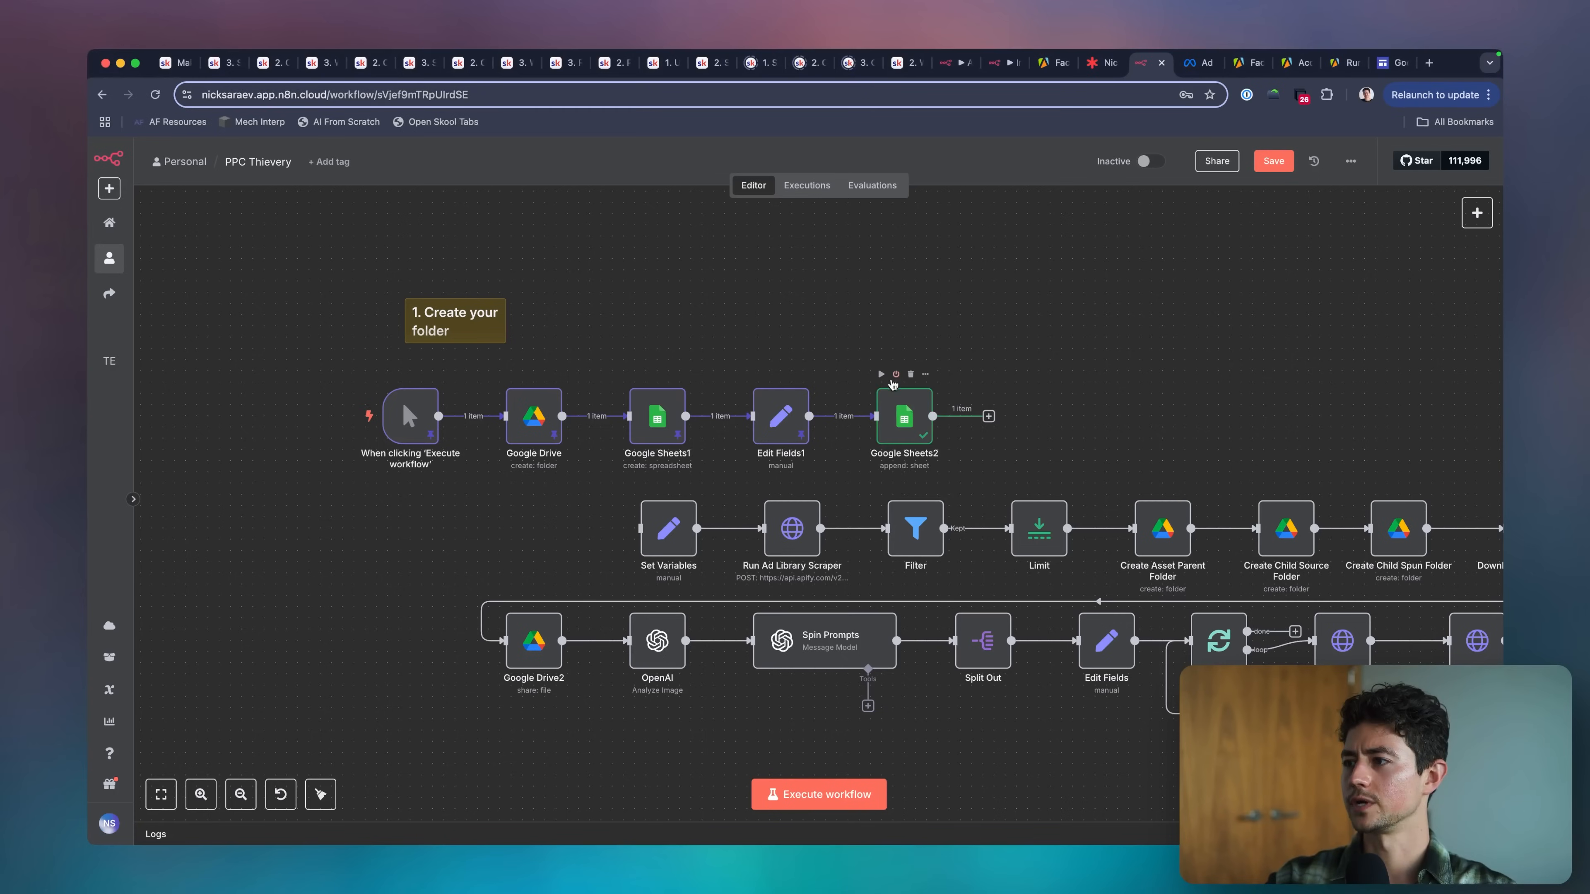
# Review the Google Sheets2 node's document, sheet and column mapping settings, and return to the canvas.
pyautogui.doubleClick(911, 410)
pyautogui.scroll(-5, 779, 495)
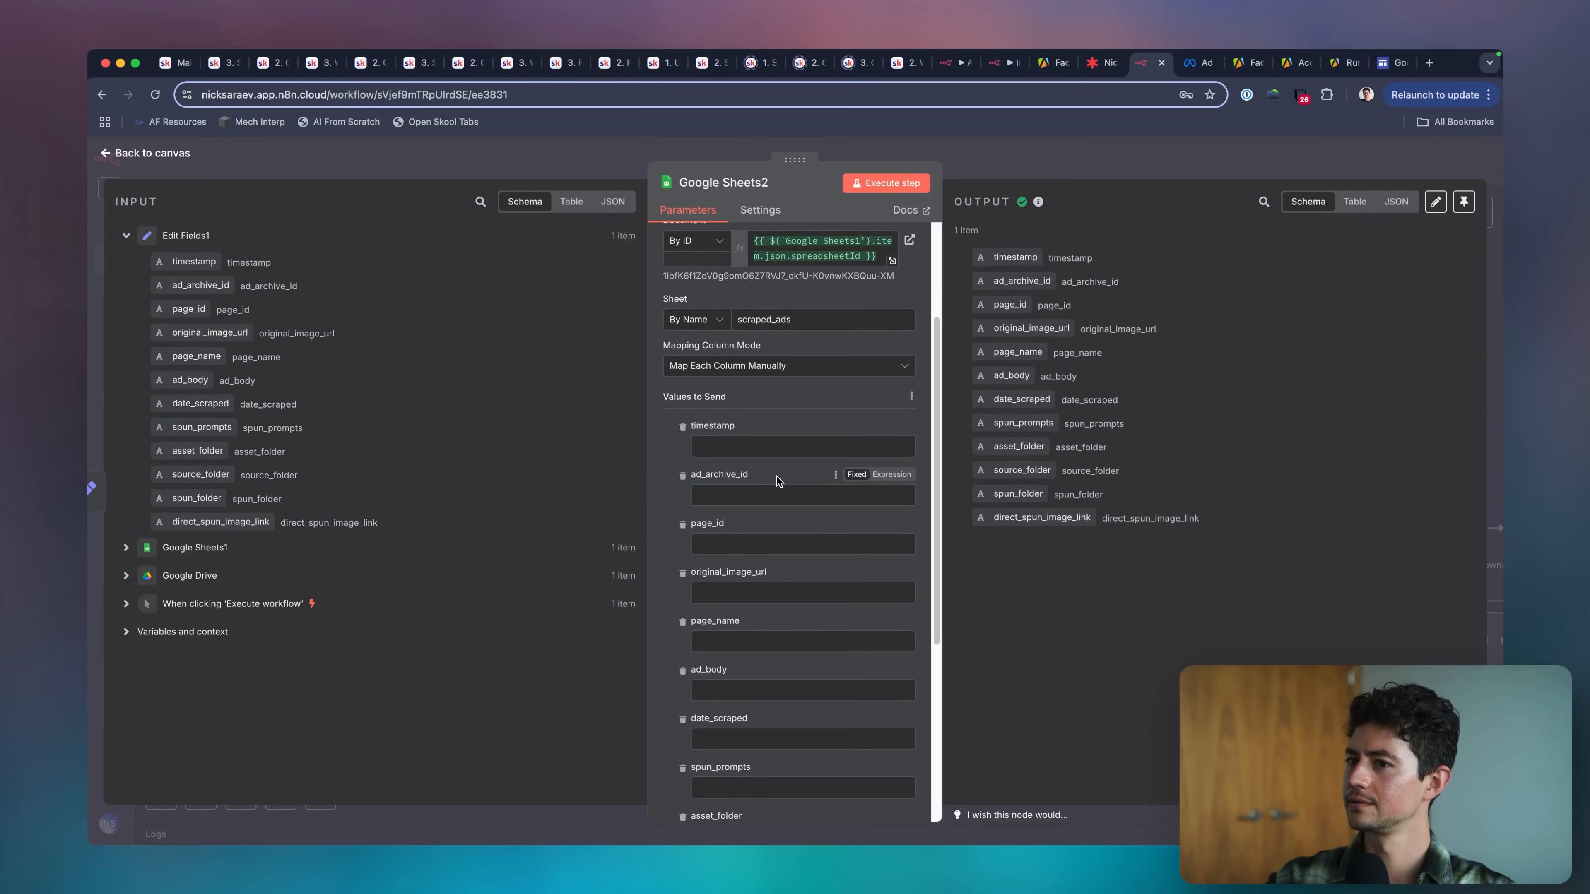
pyautogui.scroll(3, 777, 476)
pyautogui.scroll(-10, 776, 476)
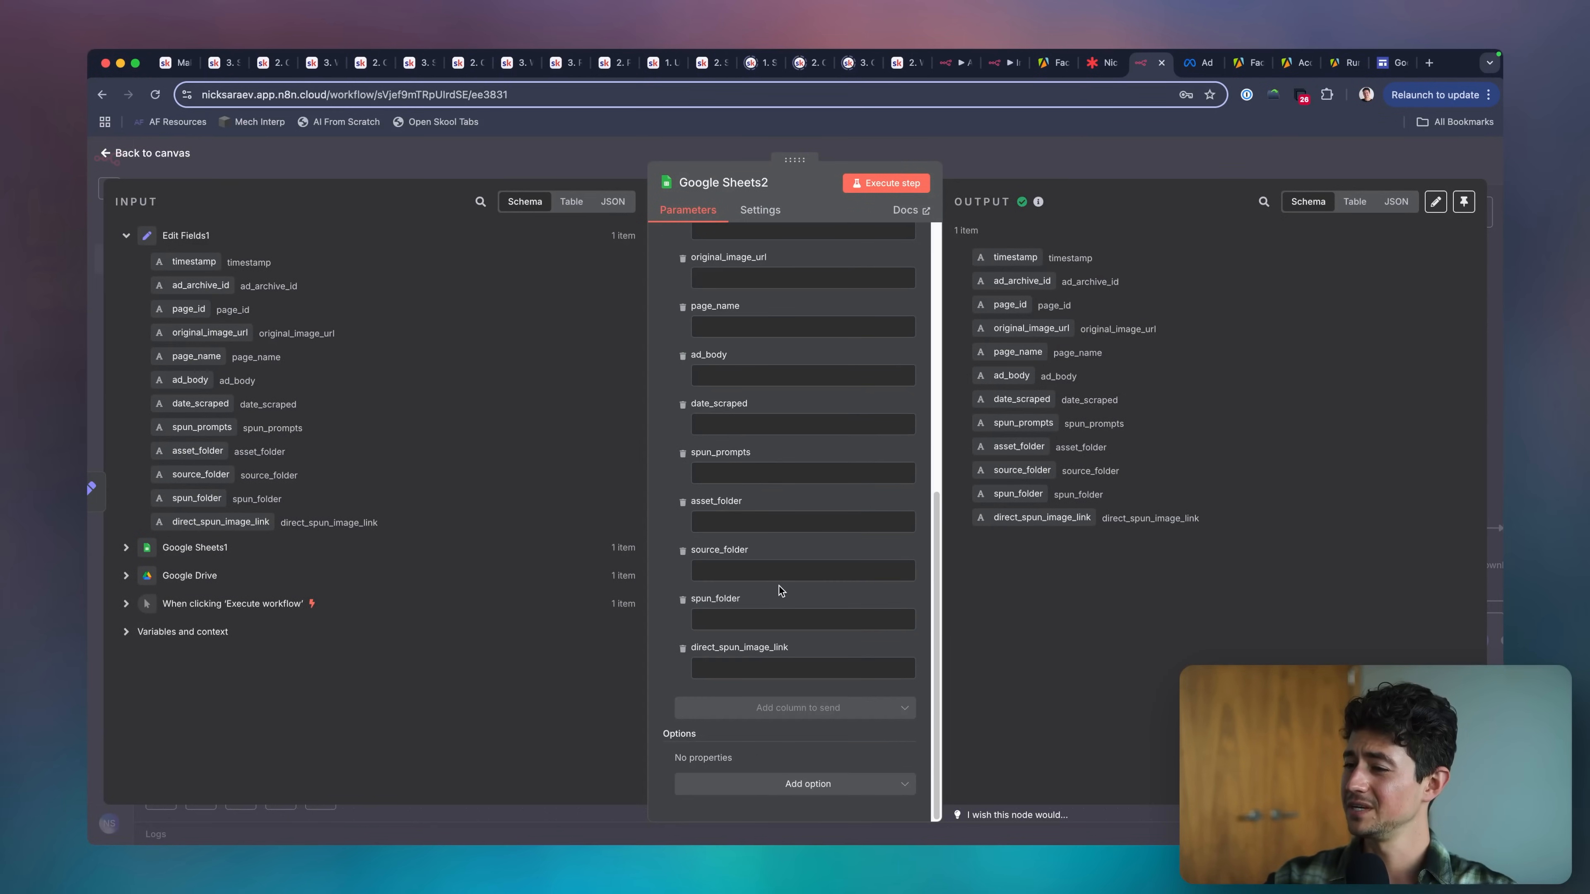
pyautogui.scroll(8, 778, 585)
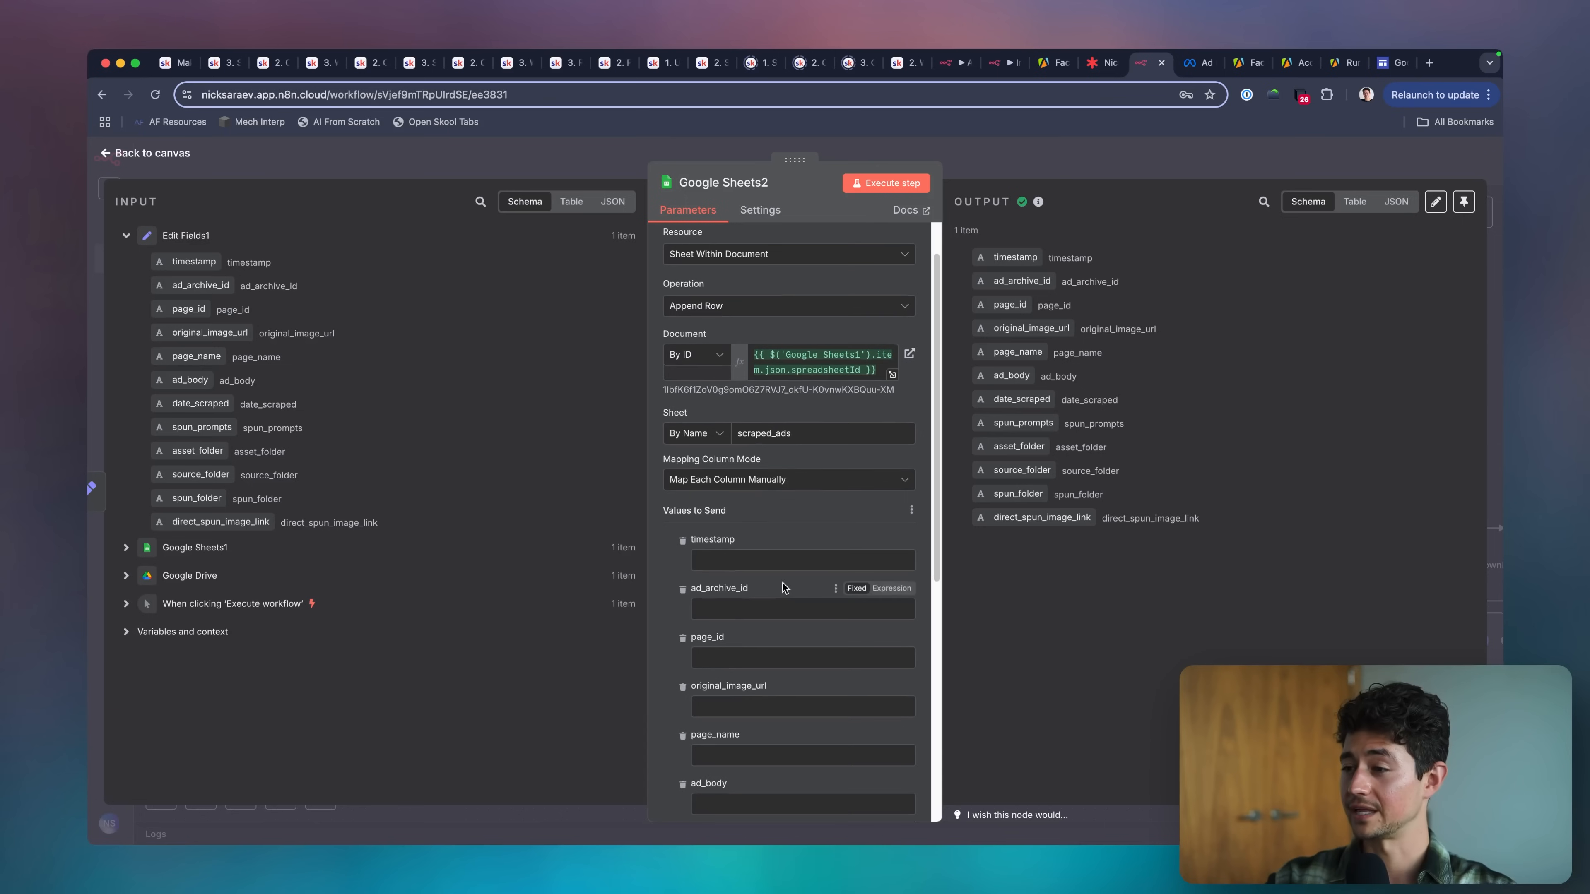
pyautogui.press('Escape')
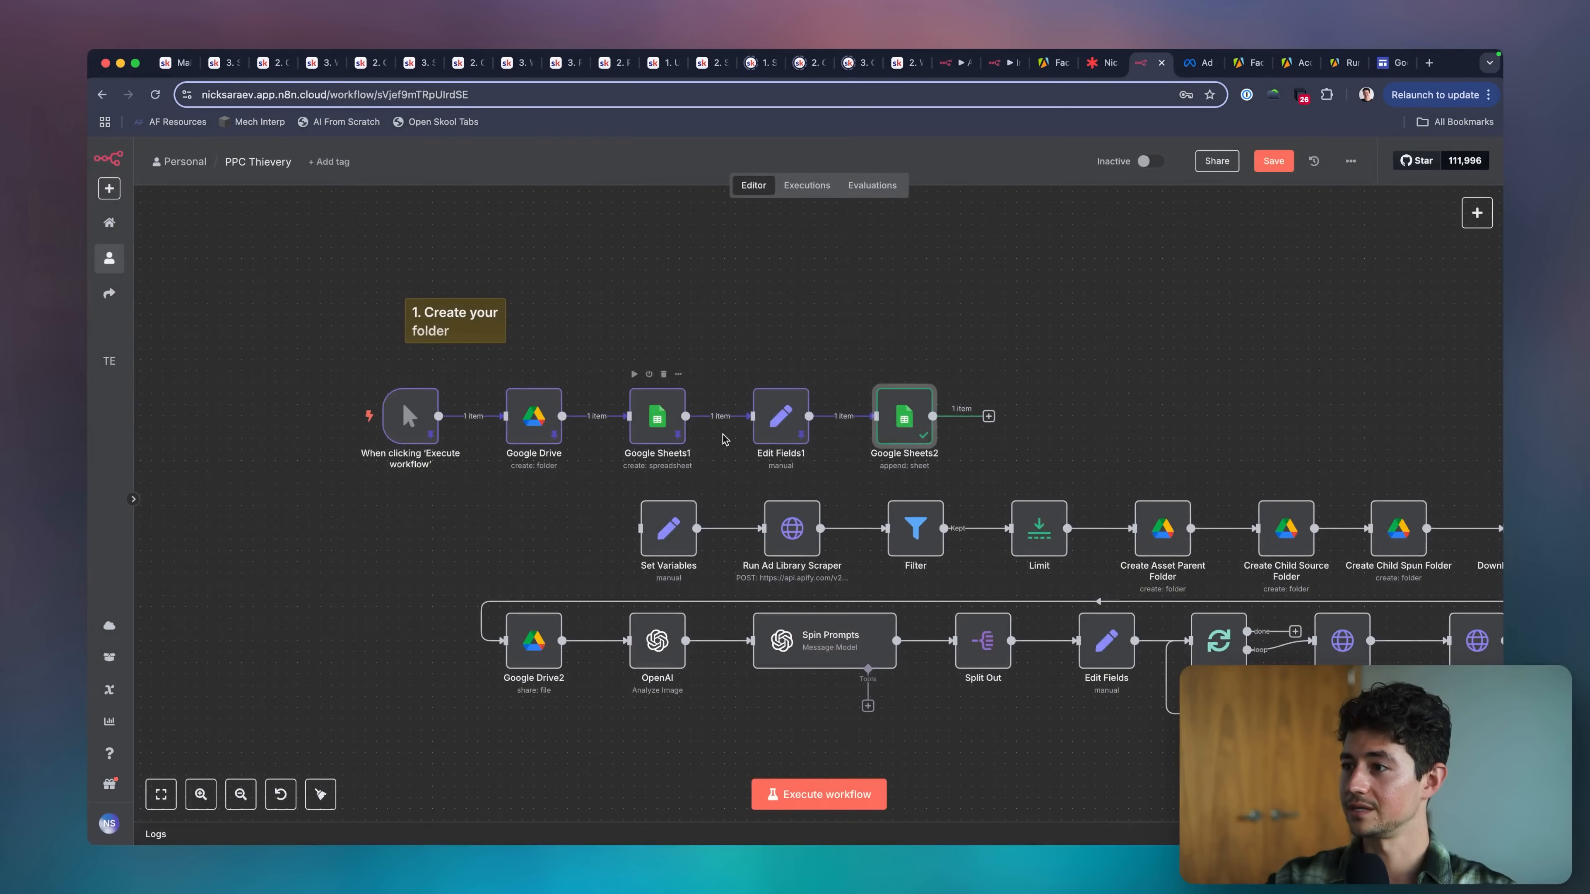
# Clear the value of the timestamp field in the Edit Fields1 node.
pyautogui.doubleClick(781, 418)
pyautogui.click(802, 368)
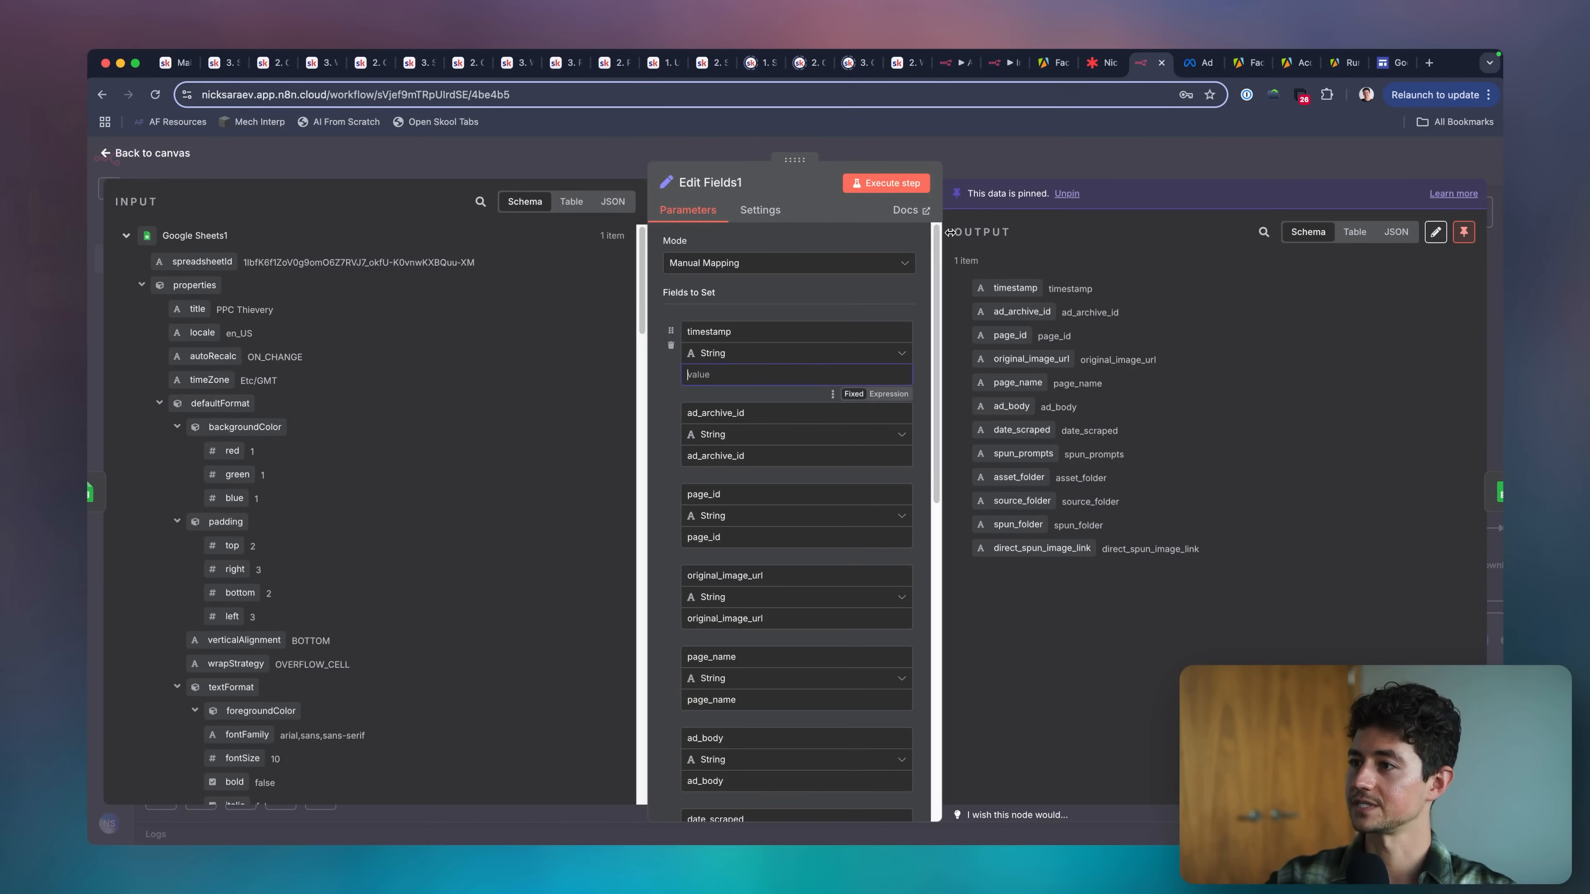
pyautogui.press('Escape')
# Edit the pinned output of Edit Fields1 so the timestamp value is empty, and save it.
pyautogui.doubleClick(782, 413)
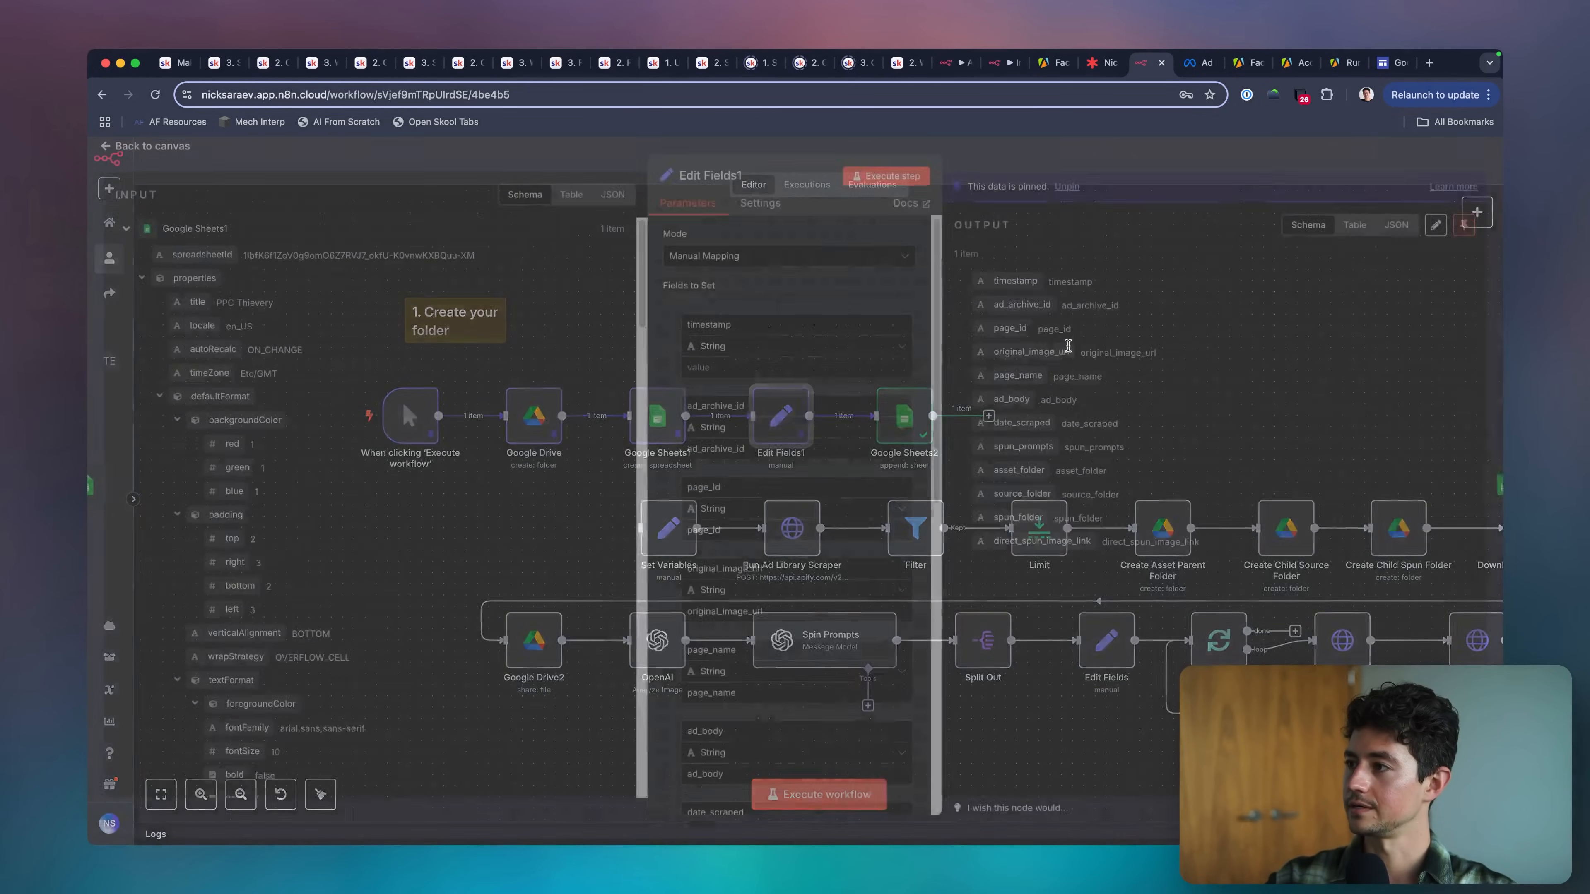
pyautogui.click(1433, 233)
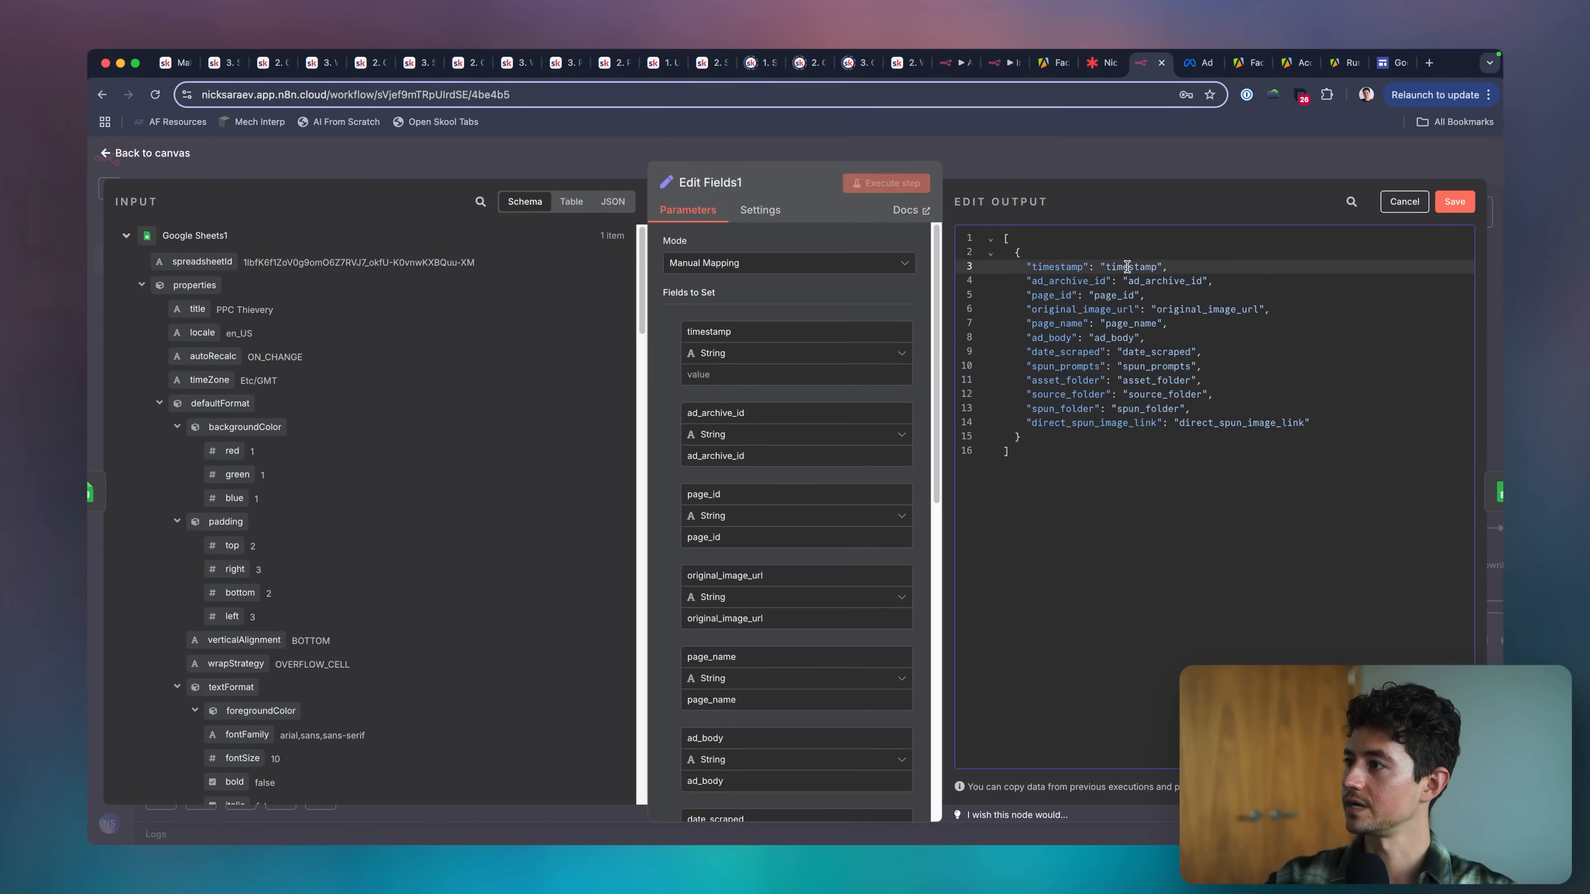
pyautogui.click(1440, 204)
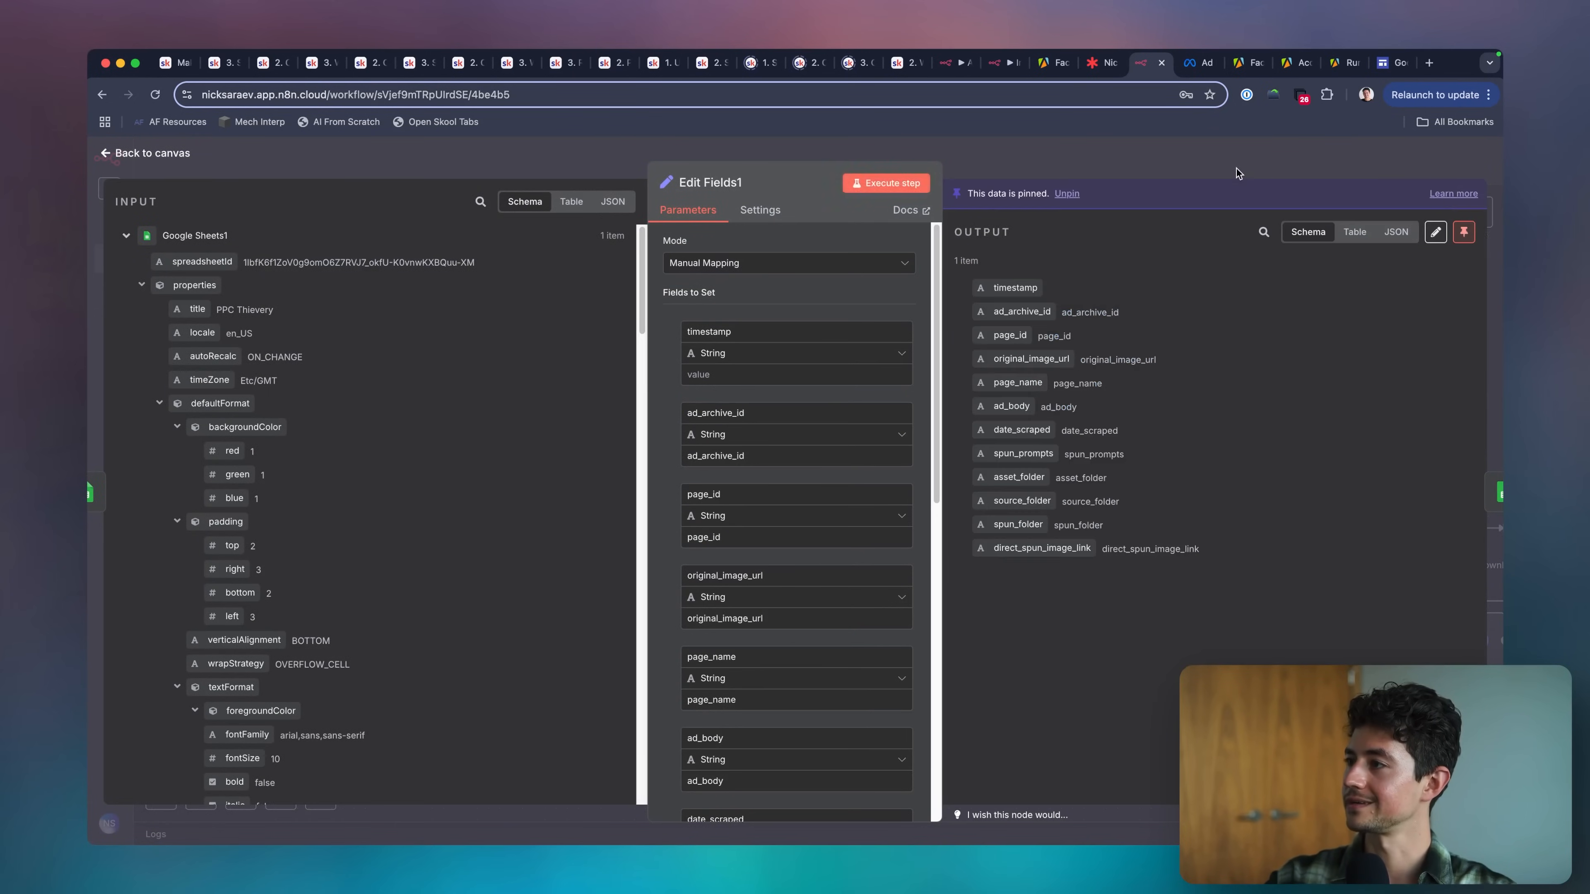
pyautogui.click(1236, 167)
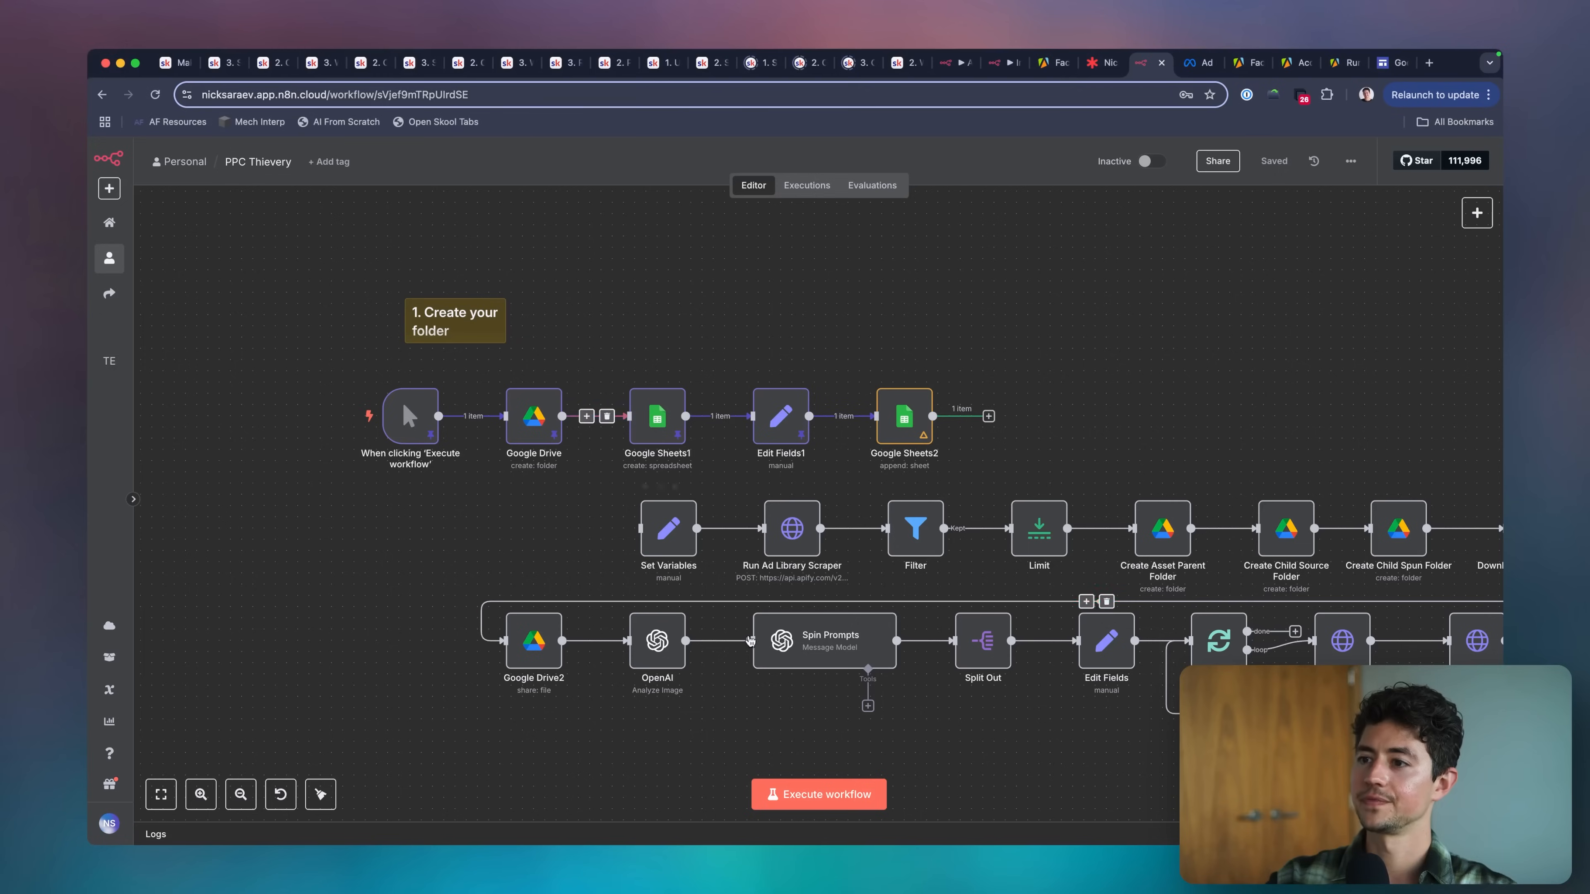
# Rerun the workflow with the blank timestamp on the cleared scraped_ads sheet and check the appended rows.
pyautogui.click(807, 784)
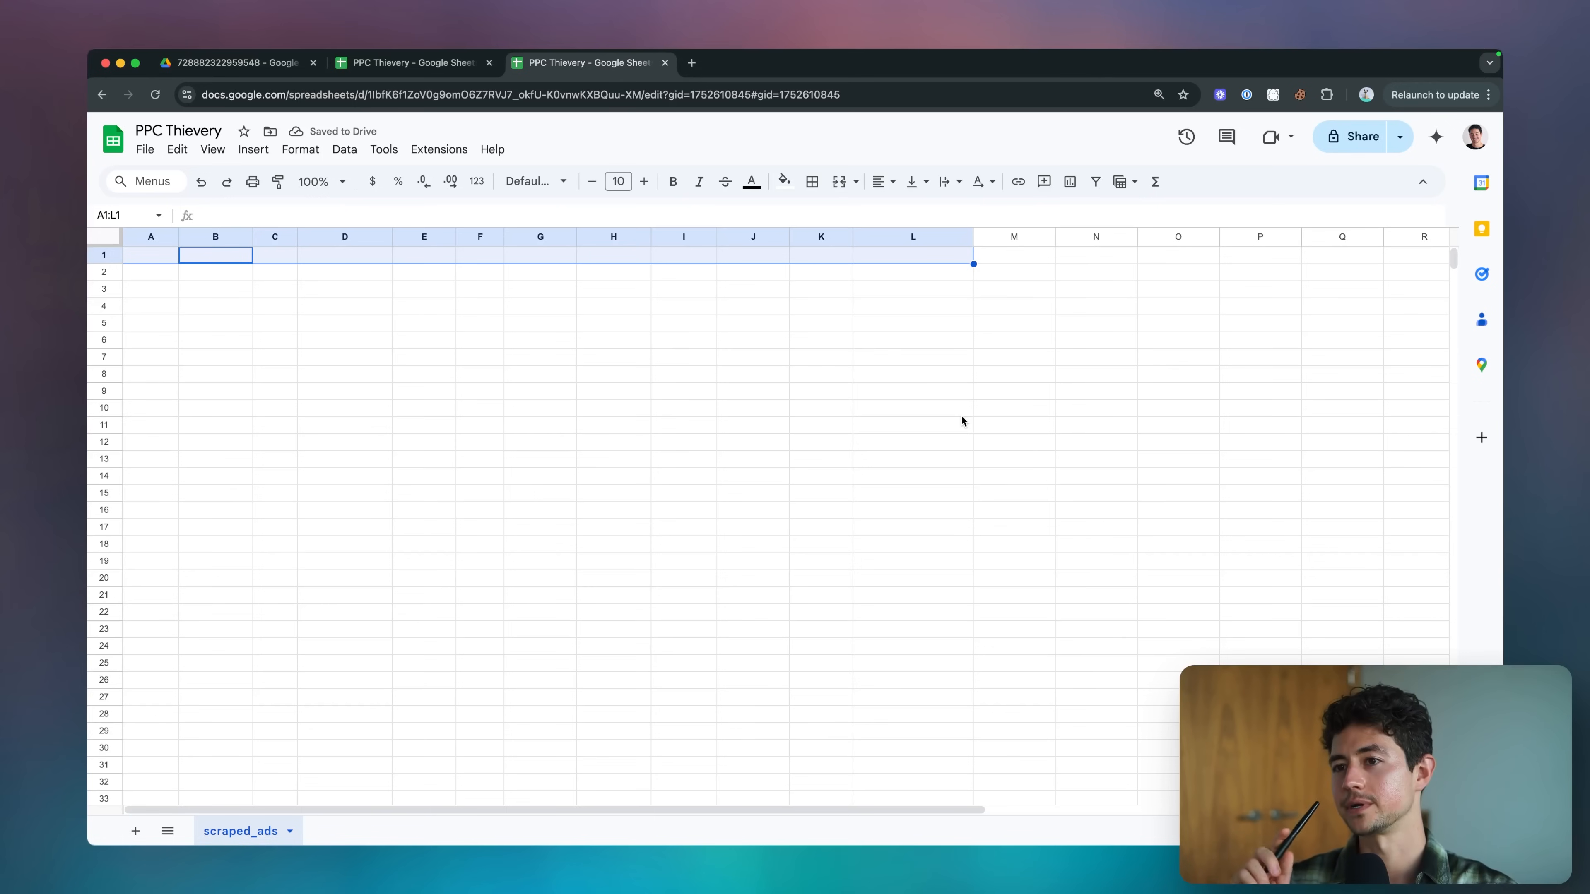
pyautogui.write('timestamp\tad_archive_id\tpage_id\toriginal_image_url\tpage_name\tad_body\tdate_scraped\tspun_prompts\tasset_folder\tsource_folder\tspun_folder\tdirect_spun_image_link')
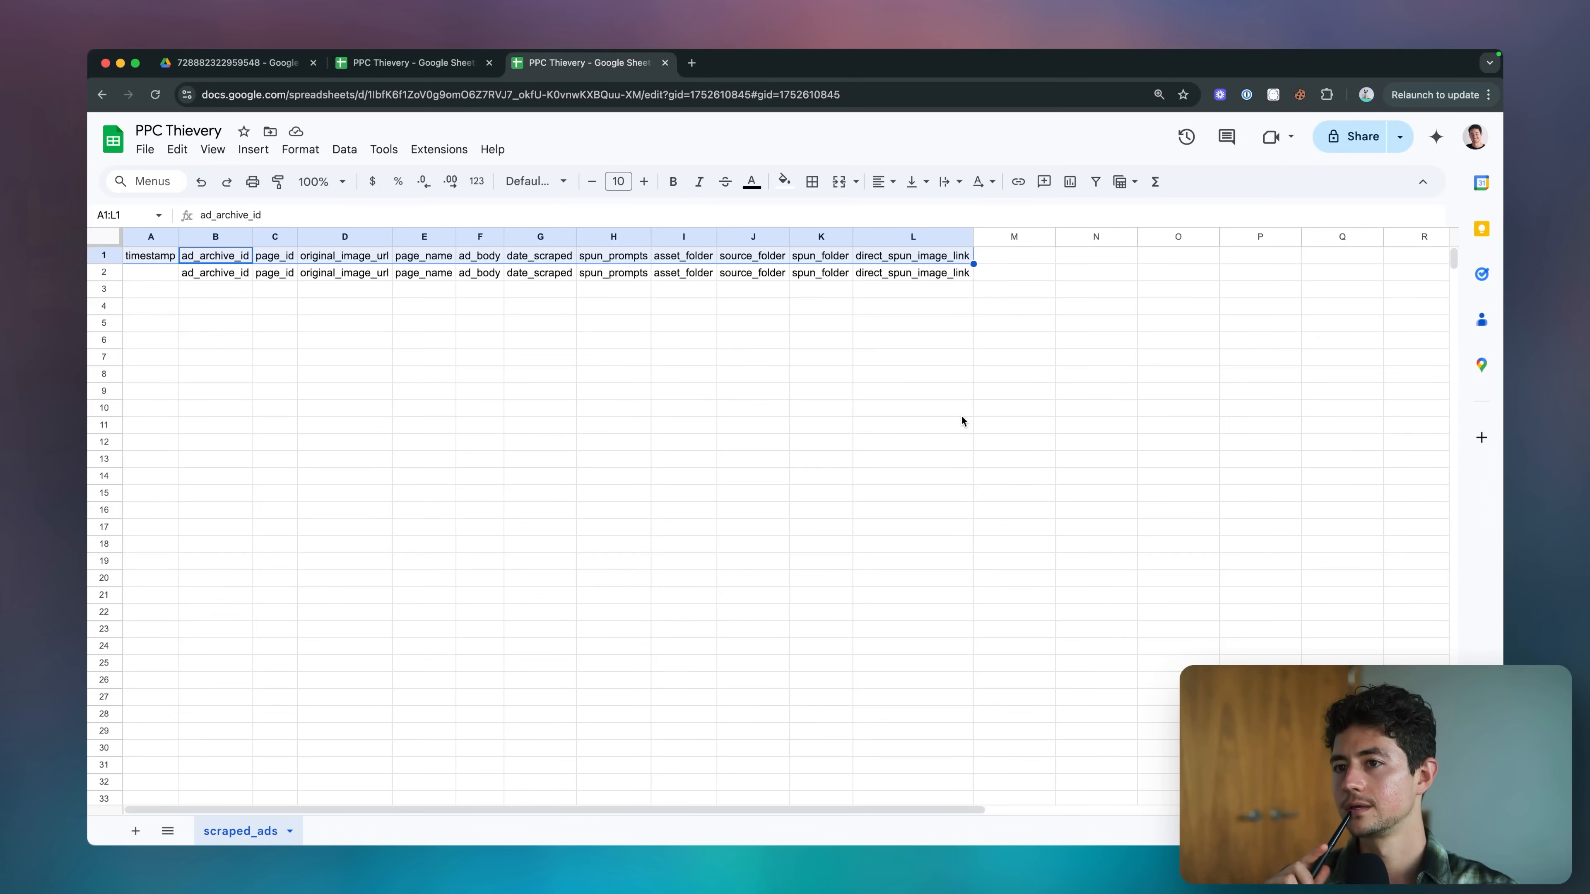
pyautogui.press('super+grave')
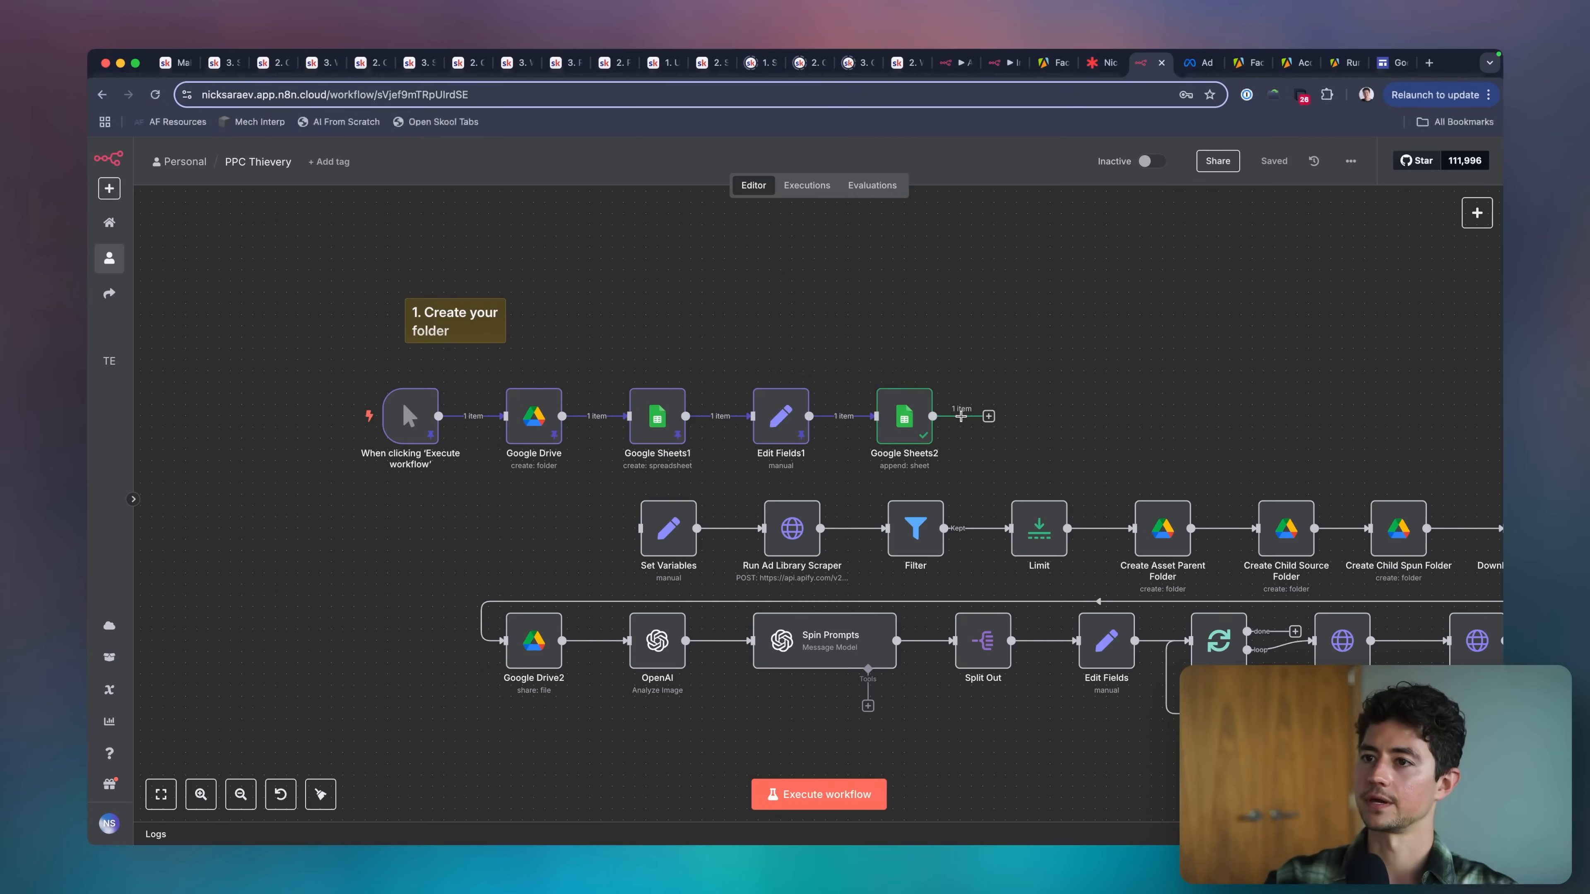
# Clear the values of the ad_archive_id, page_id and original_image_url fields in the Edit Fields1 node.
pyautogui.doubleClick(780, 415)
pyautogui.click(780, 456)
pyautogui.press('super+a')
pyautogui.press('BackSpace')
pyautogui.doubleClick(777, 537)
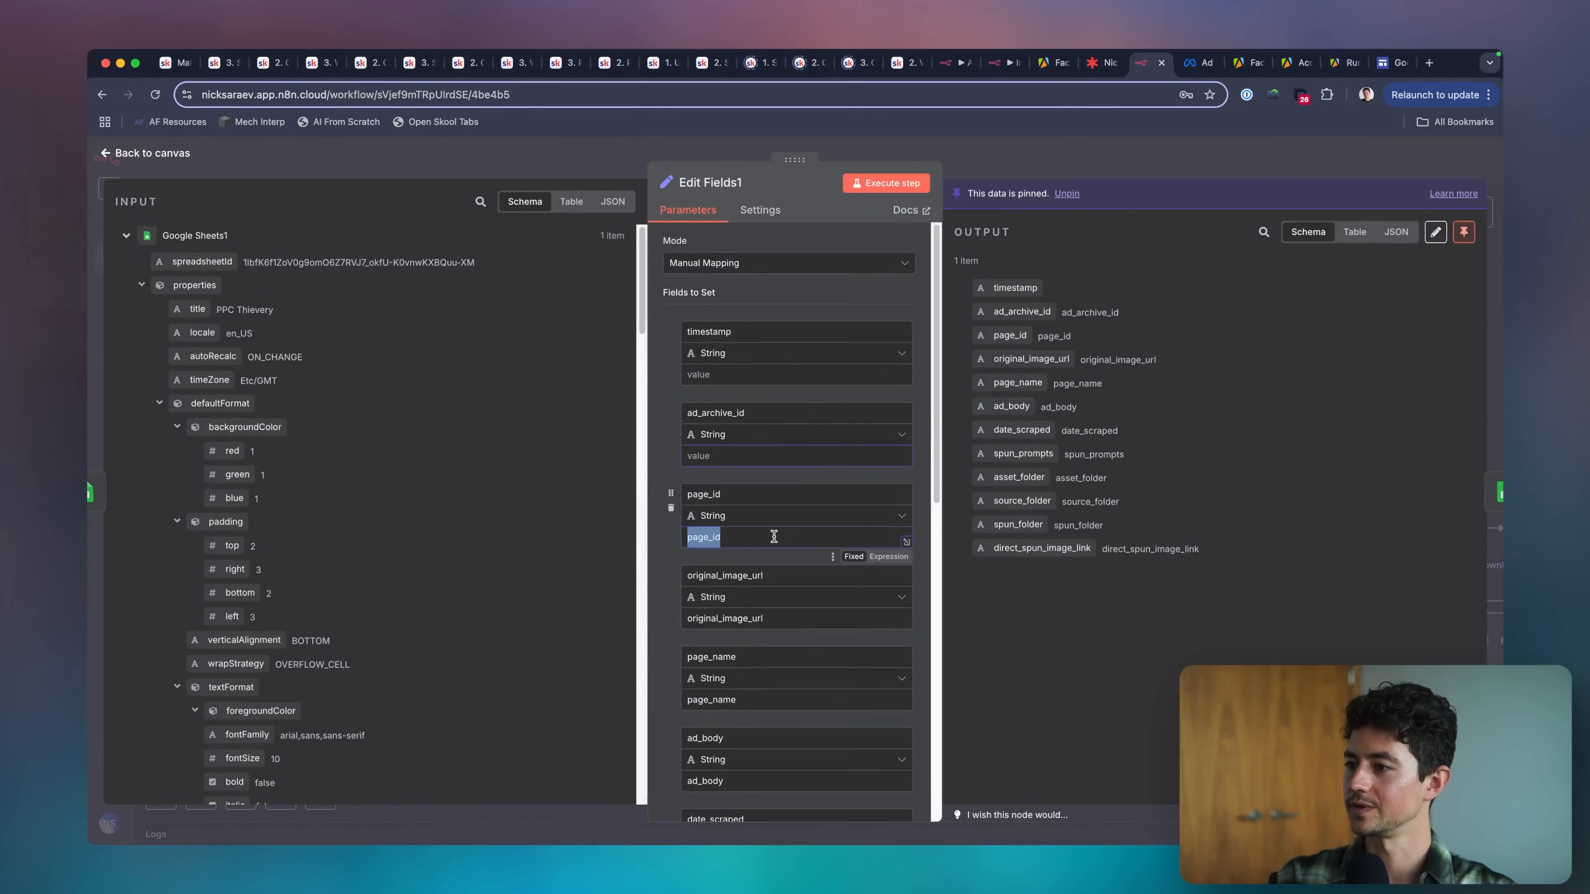
pyautogui.press('BackSpace')
pyautogui.scroll(-5, 782, 438)
pyautogui.click(786, 418)
pyautogui.click(778, 428)
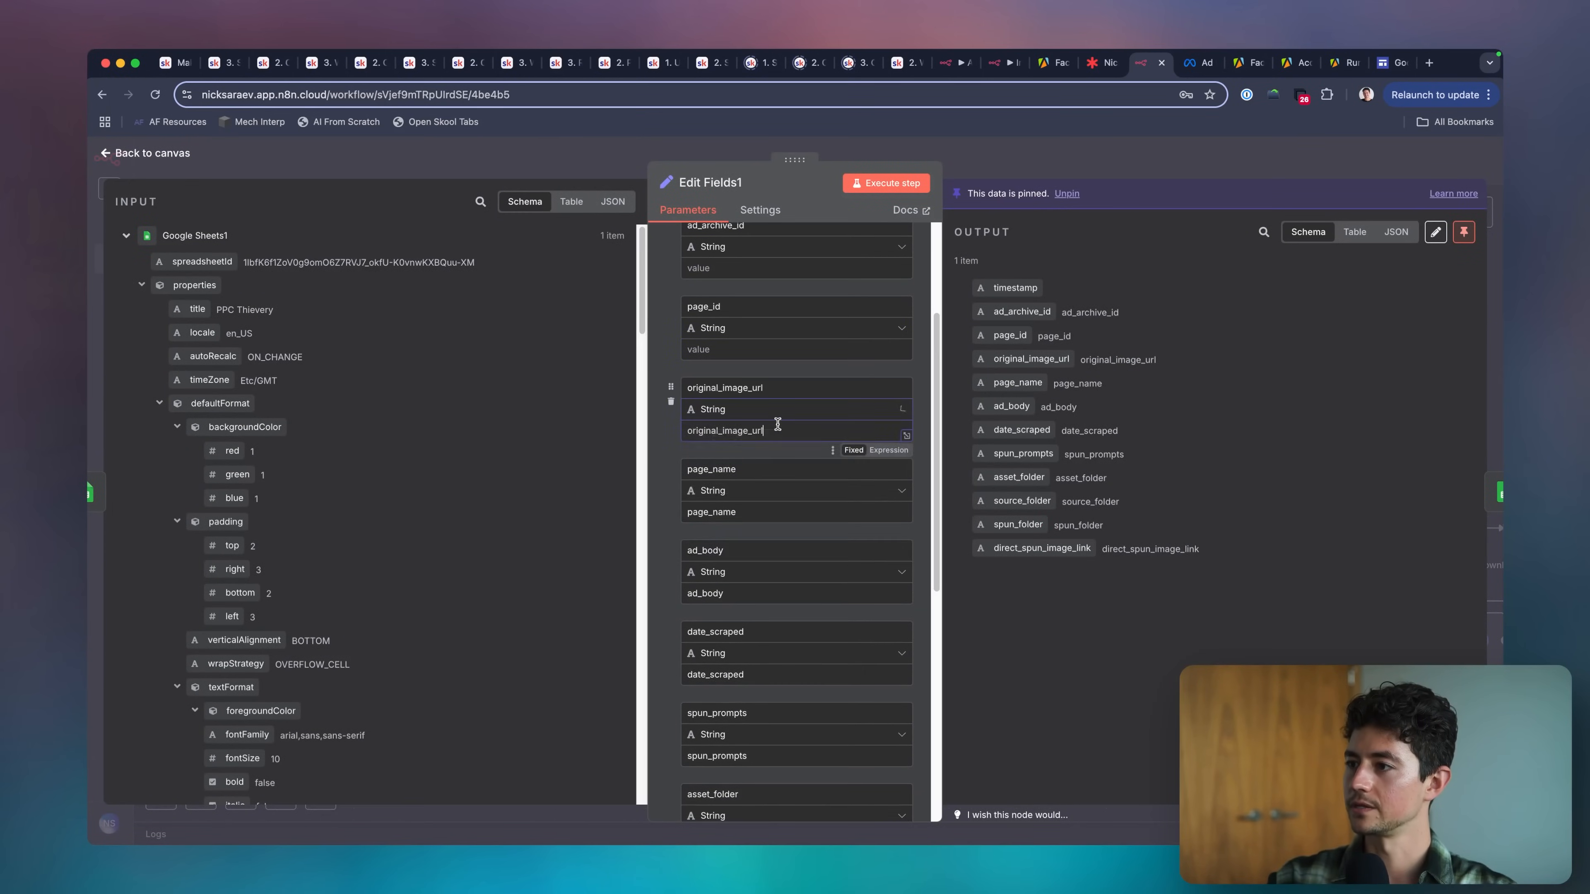
# Clear the values of the page_name, ad_body, date_scraped and spun_prompts fields in Edit Fields1.
pyautogui.doubleClick(783, 512)
pyautogui.press('BackSpace')
pyautogui.scroll(-4, 782, 501)
pyautogui.doubleClick(782, 460)
pyautogui.press('BackSpace')
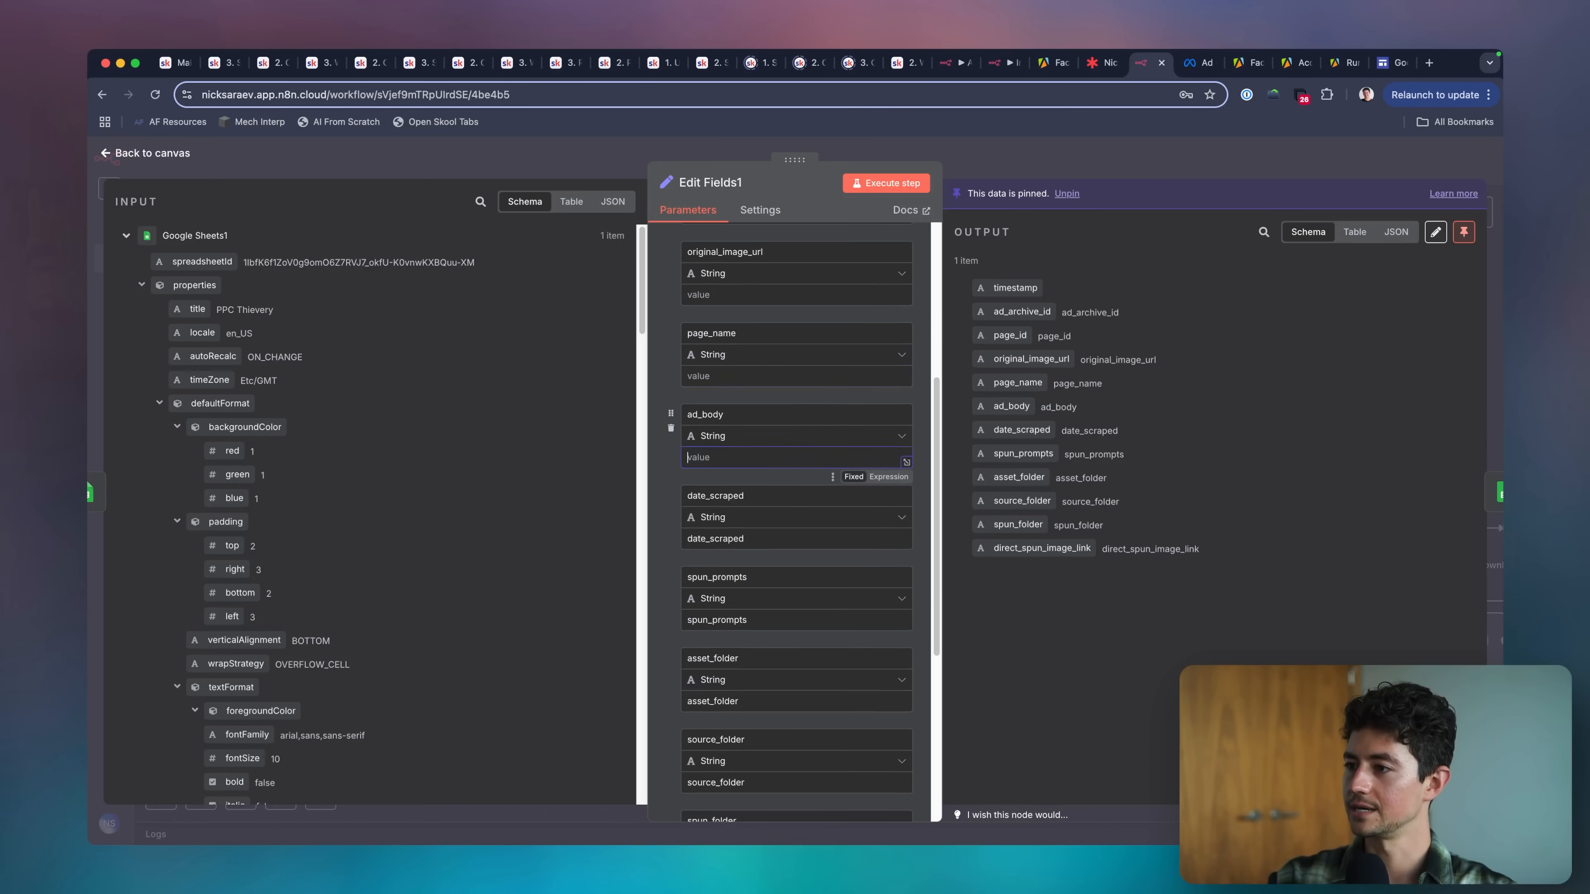
pyautogui.doubleClick(775, 536)
pyautogui.press('BackSpace')
pyautogui.scroll(-6, 775, 533)
pyautogui.doubleClick(775, 412)
pyautogui.press('BackSpace')
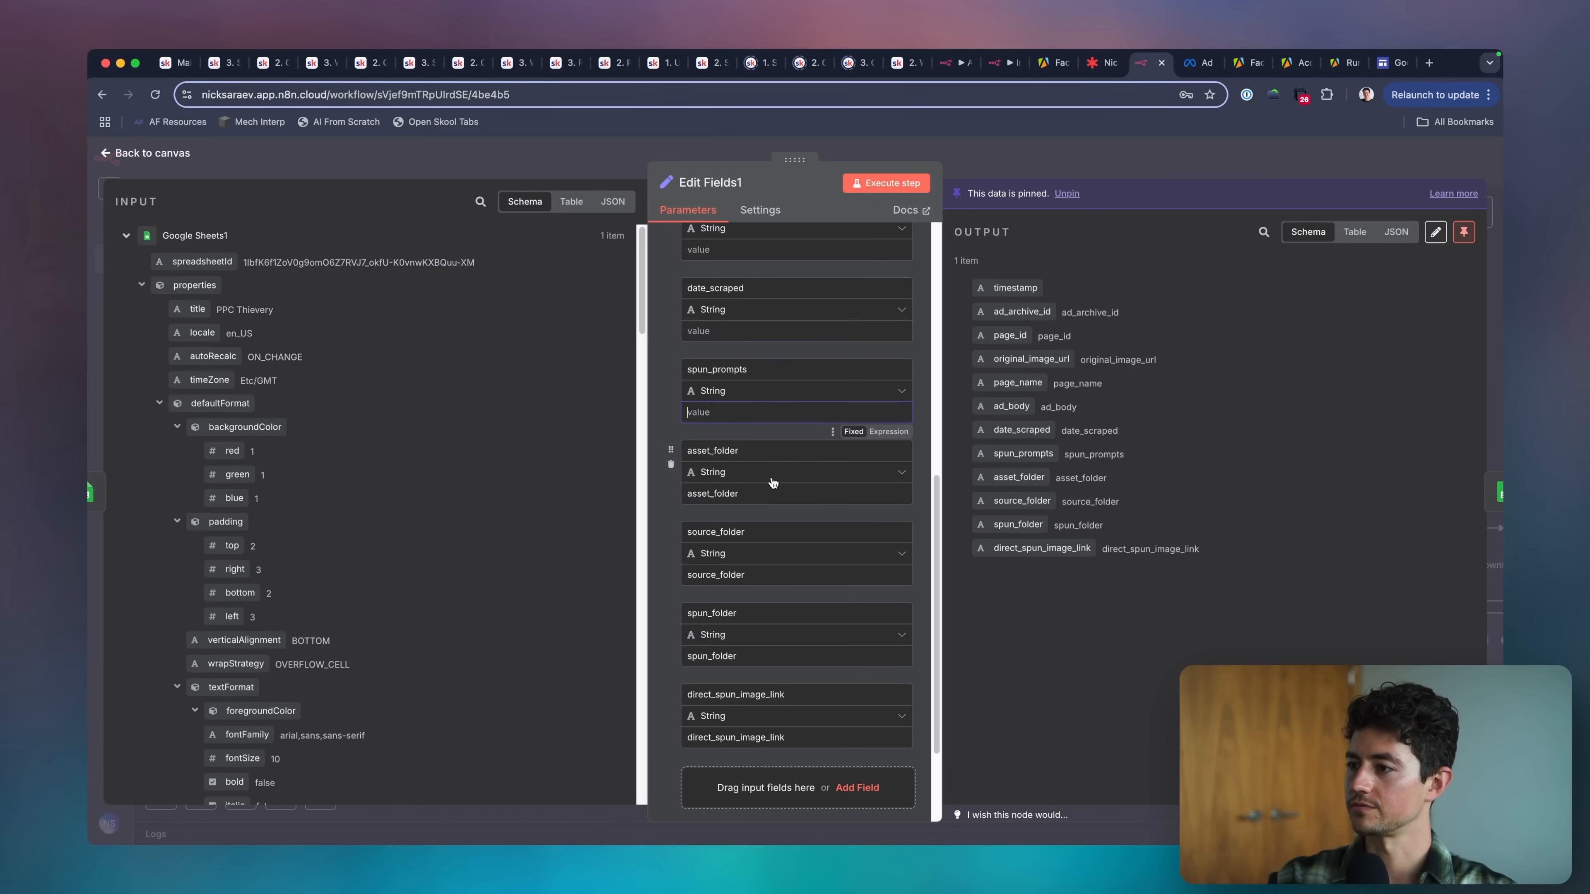
# Clear the values of the asset_folder, source_folder, spun_folder and direct_spun_image_link fields, and return to the canvas.
pyautogui.doubleClick(775, 495)
pyautogui.press('BackSpace')
pyautogui.doubleClick(775, 575)
pyautogui.press('BackSpace')
pyautogui.doubleClick(775, 656)
pyautogui.press('BackSpace')
pyautogui.doubleClick(775, 737)
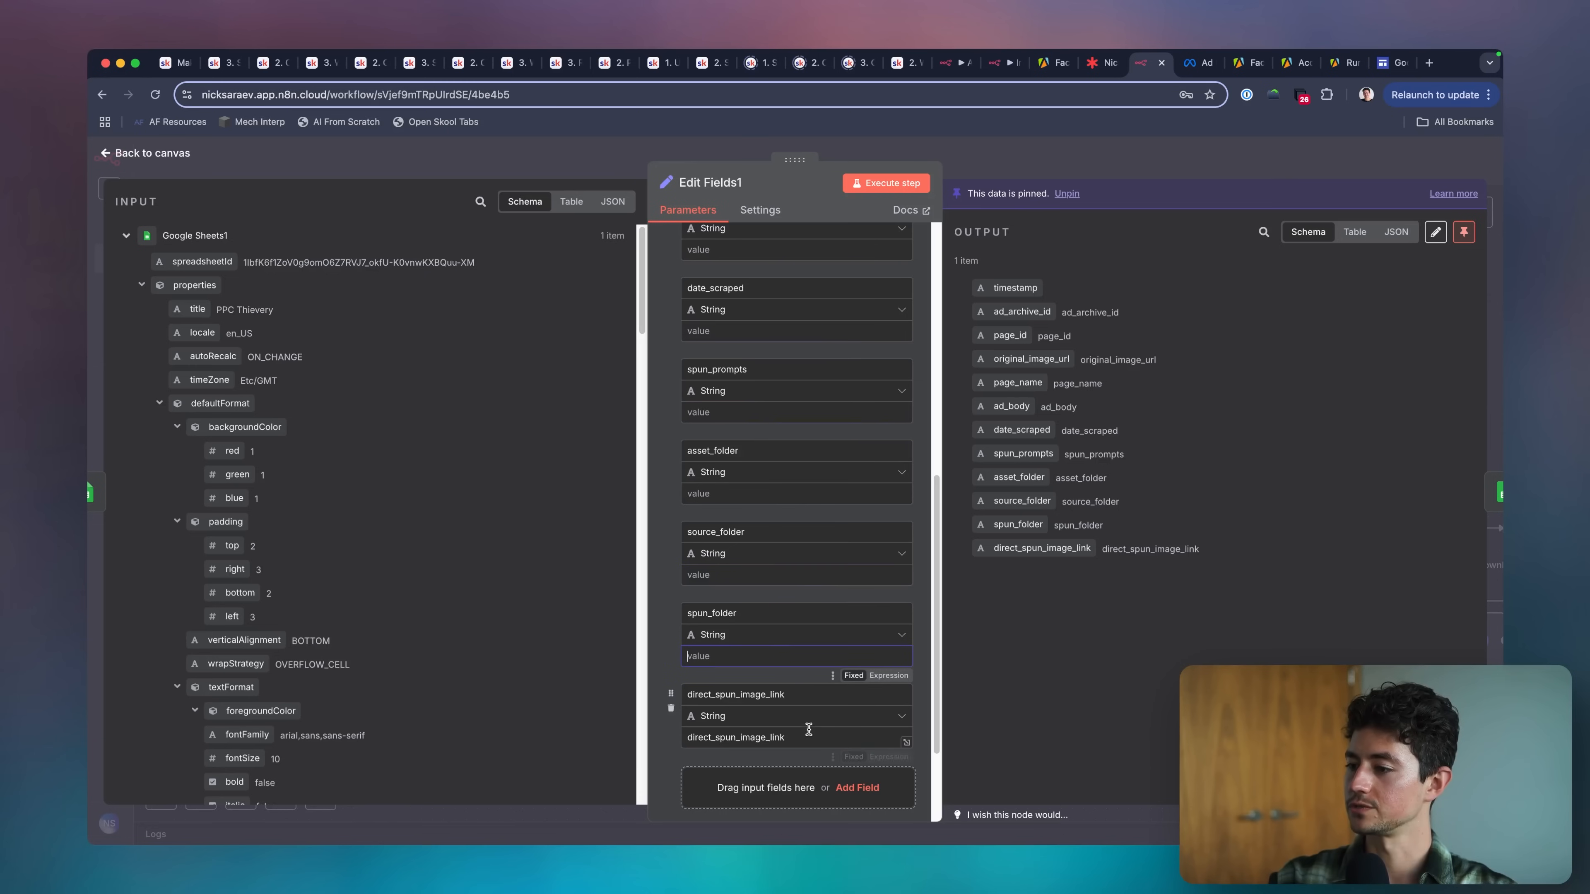
pyautogui.press('BackSpace')
pyautogui.press('Escape')
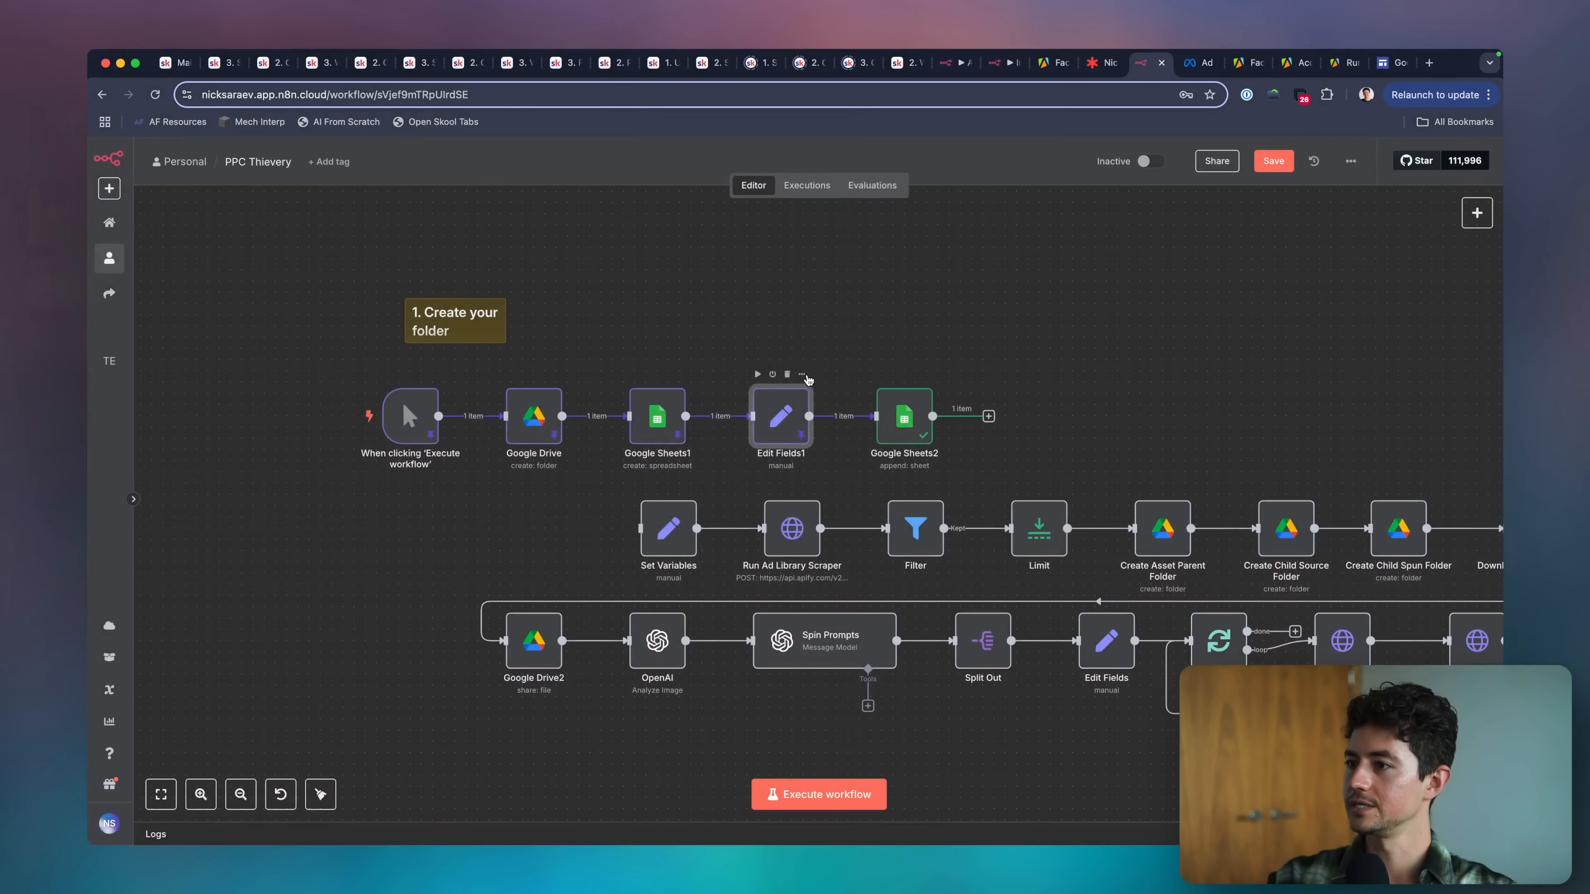
# Unpin the data of the five setup nodes and execute the whole workflow afresh.
pyautogui.click(440, 508)
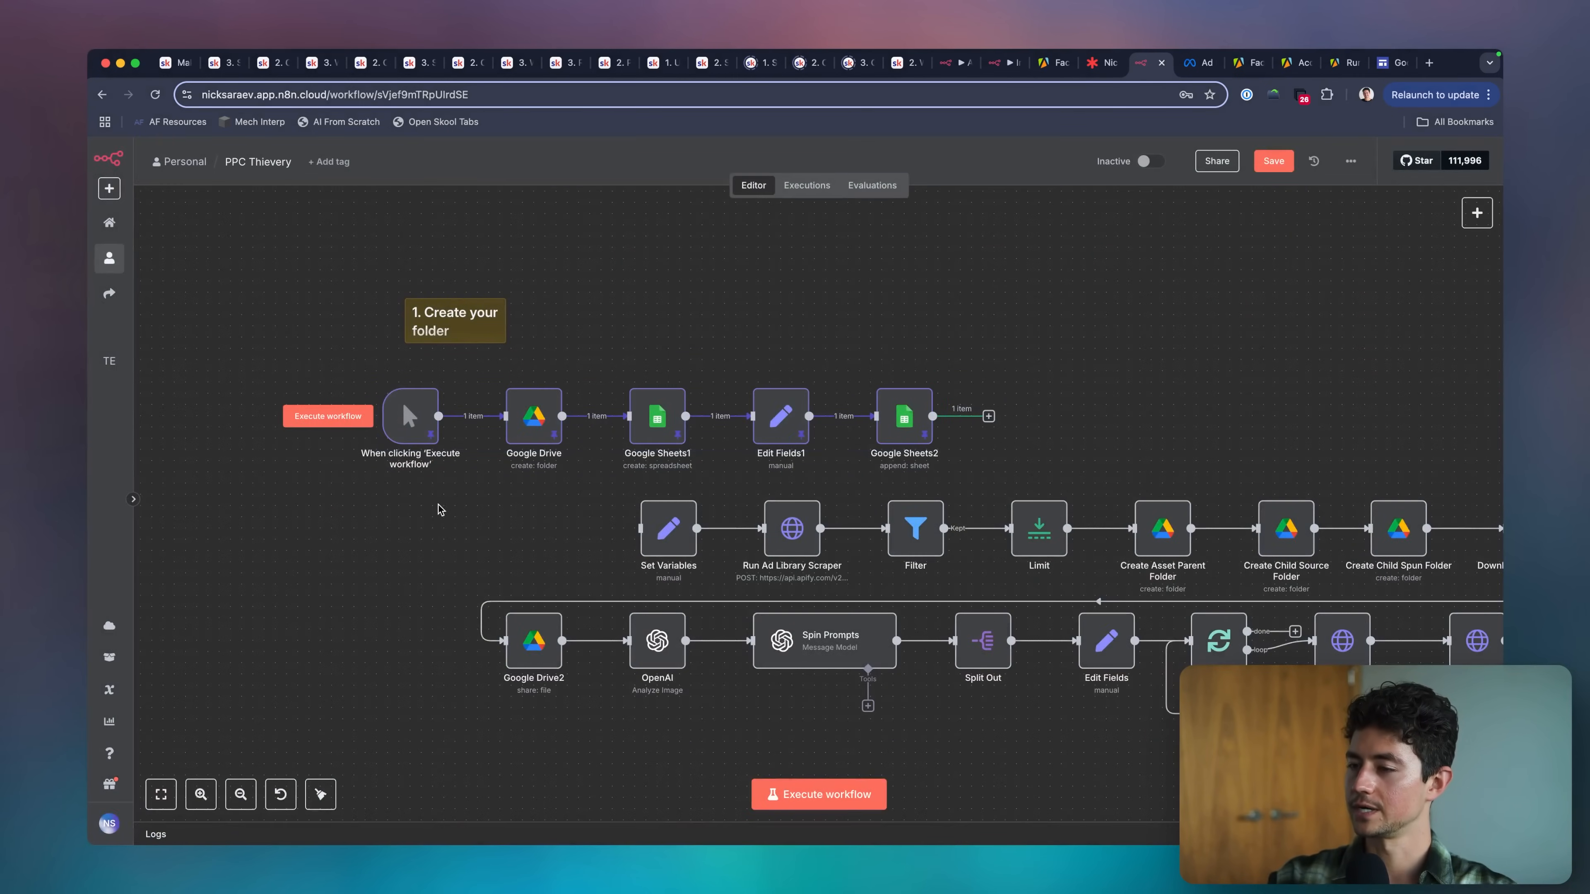
pyautogui.moveTo(361, 378); pyautogui.dragTo(940, 469)
pyautogui.press('p')
pyautogui.click(967, 475)
pyautogui.click(819, 794)
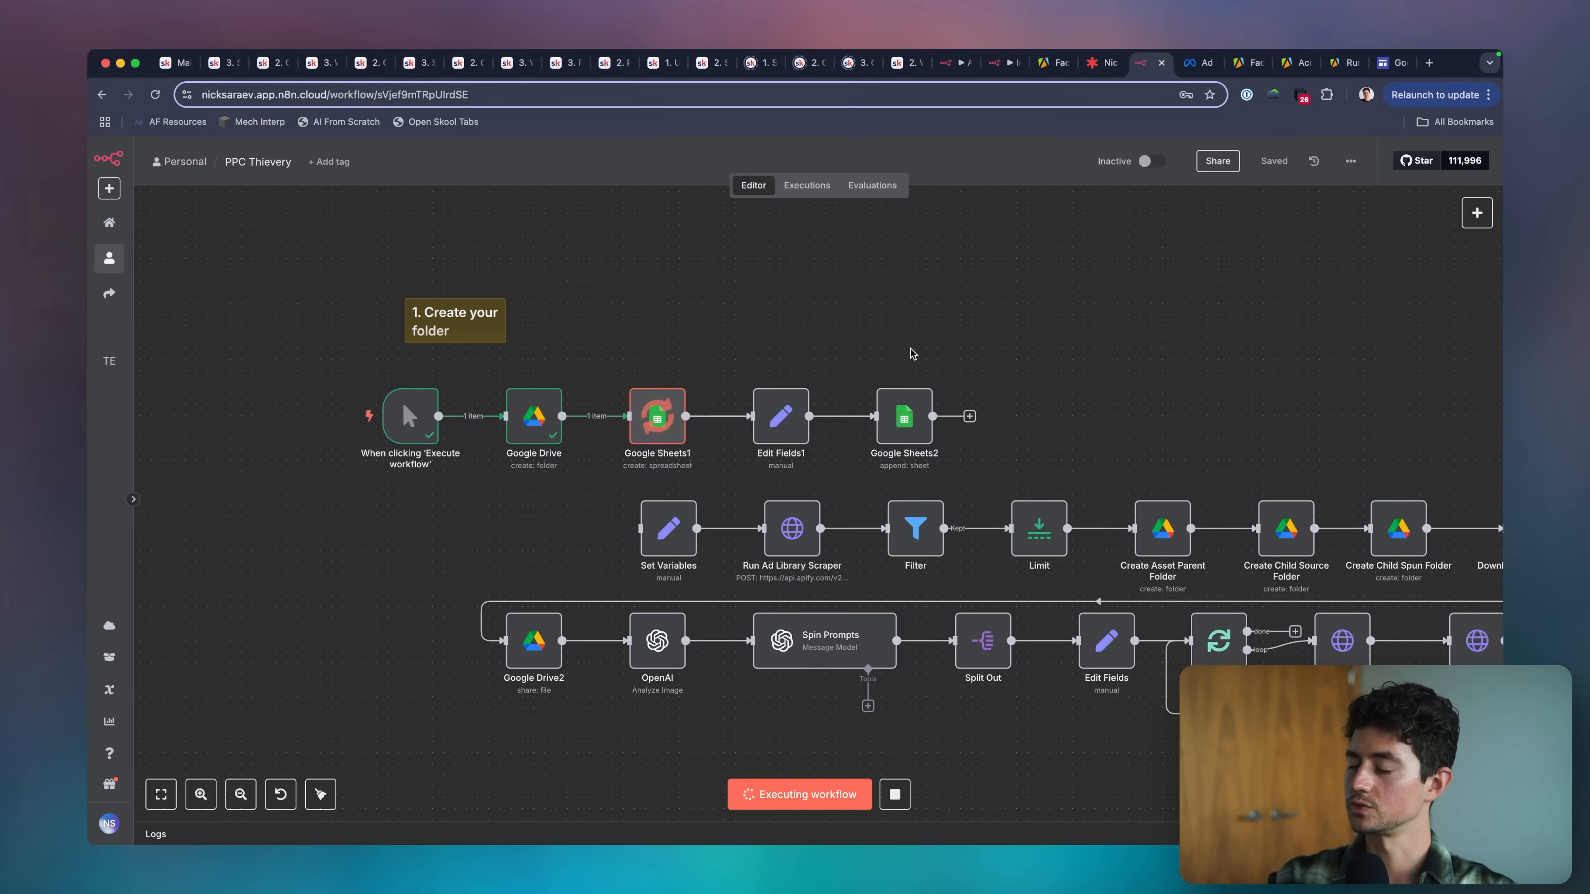
# Copy the new spreadsheetId from the Google Sheets1 output and load that spreadsheet in the Google Sheets browser tab.
pyautogui.hscroll(3, 911, 354)
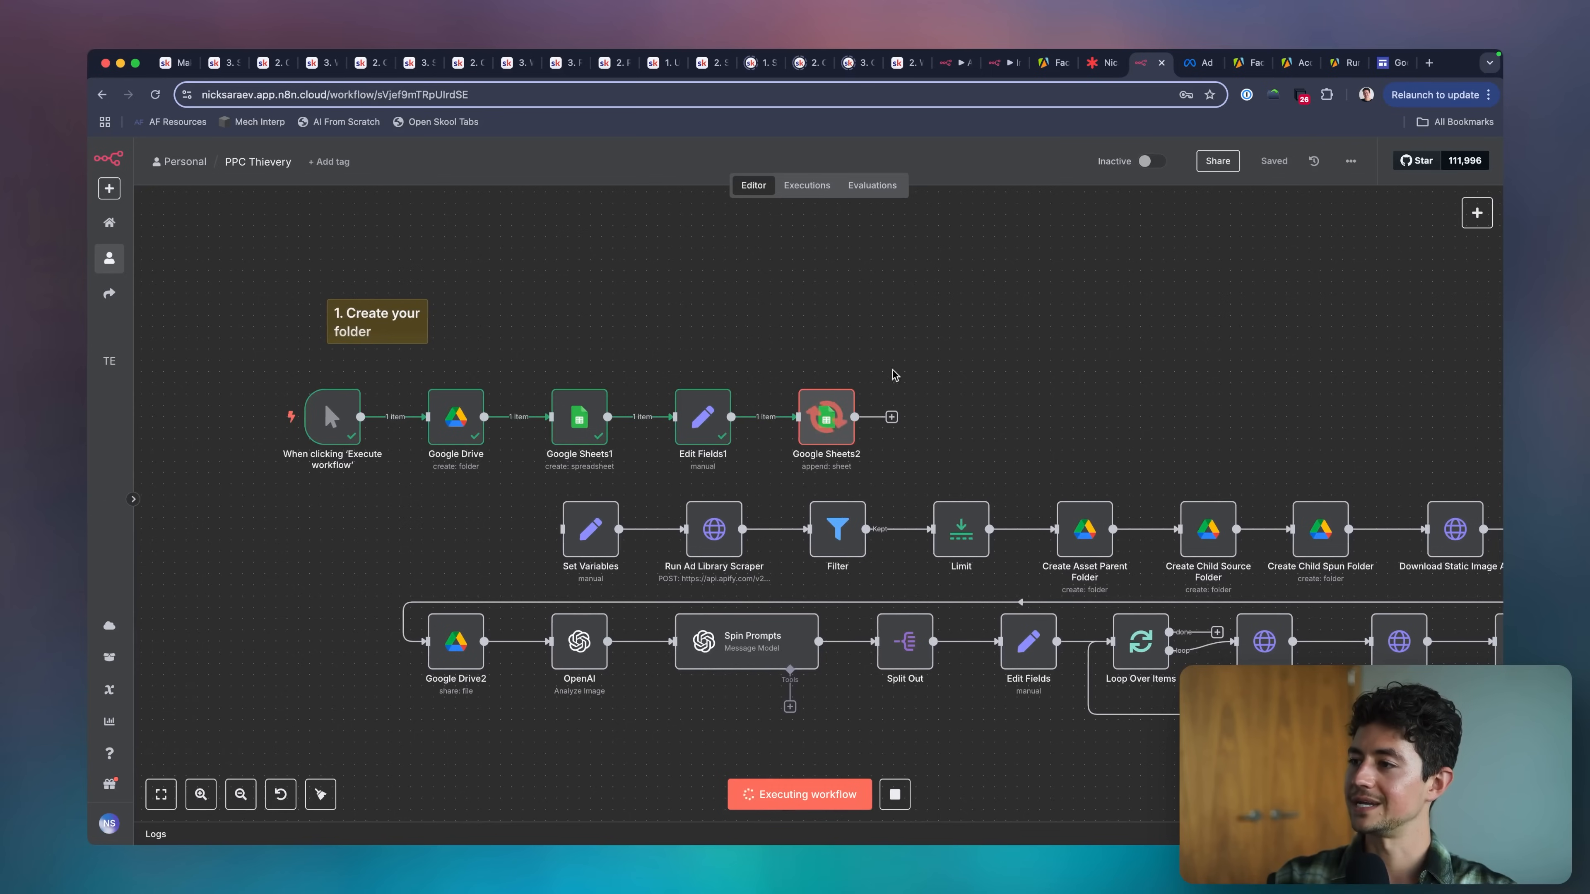
pyautogui.doubleClick(587, 405)
pyautogui.tripleClick(1111, 256)
pyautogui.press('super+c')
pyautogui.press('super+grave')
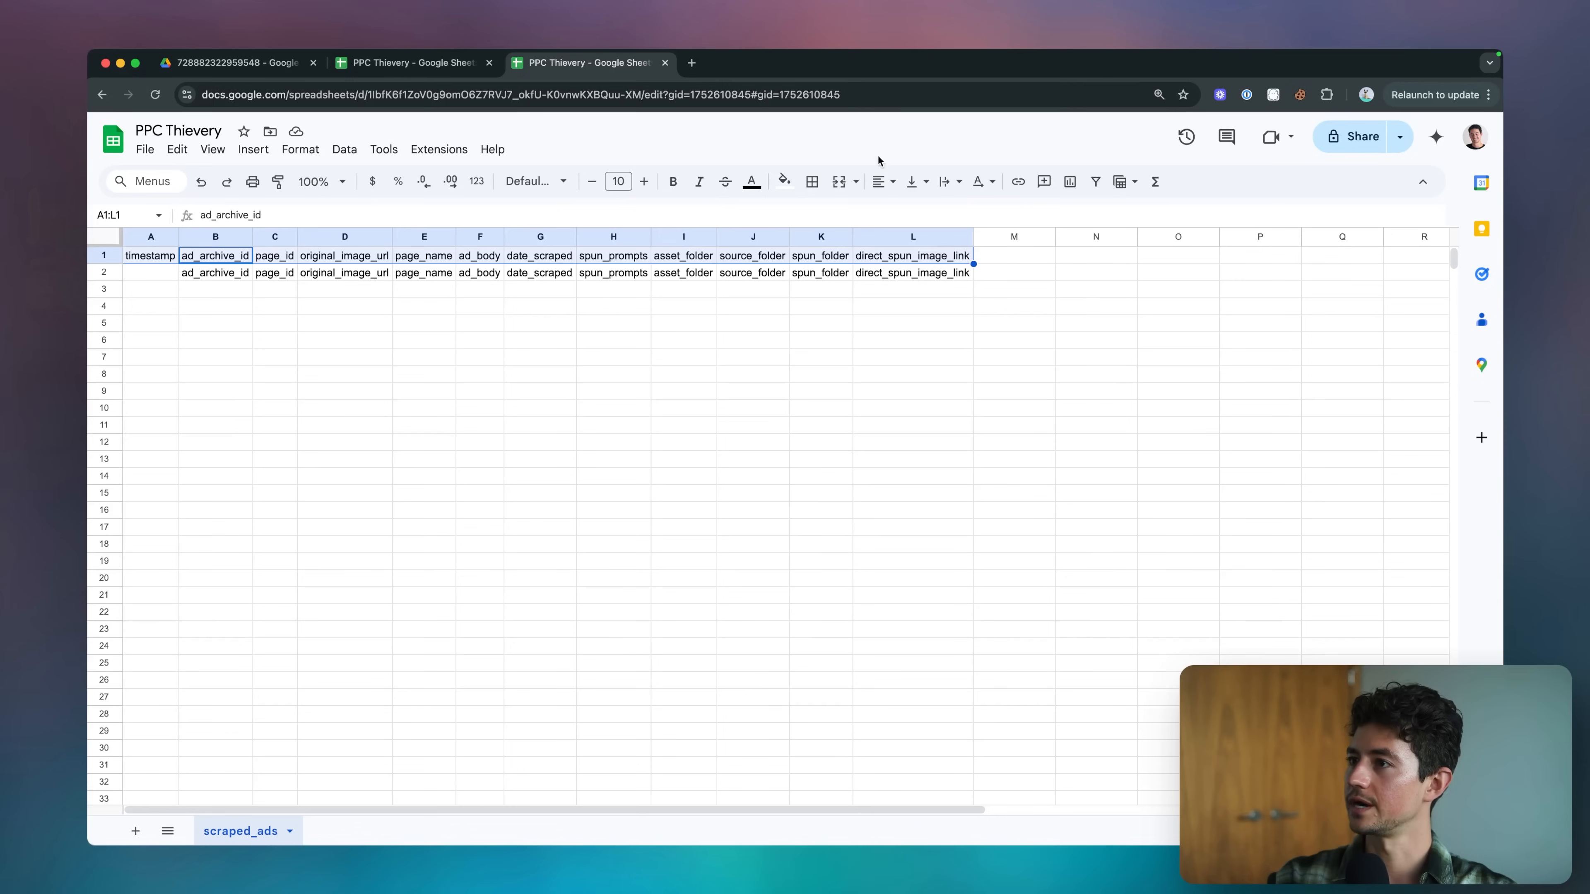
pyautogui.doubleClick(450, 96)
pyautogui.hotkey('alt', 'shift', 'Right')
pyautogui.hotkey('alt', 'shift', 'Right')
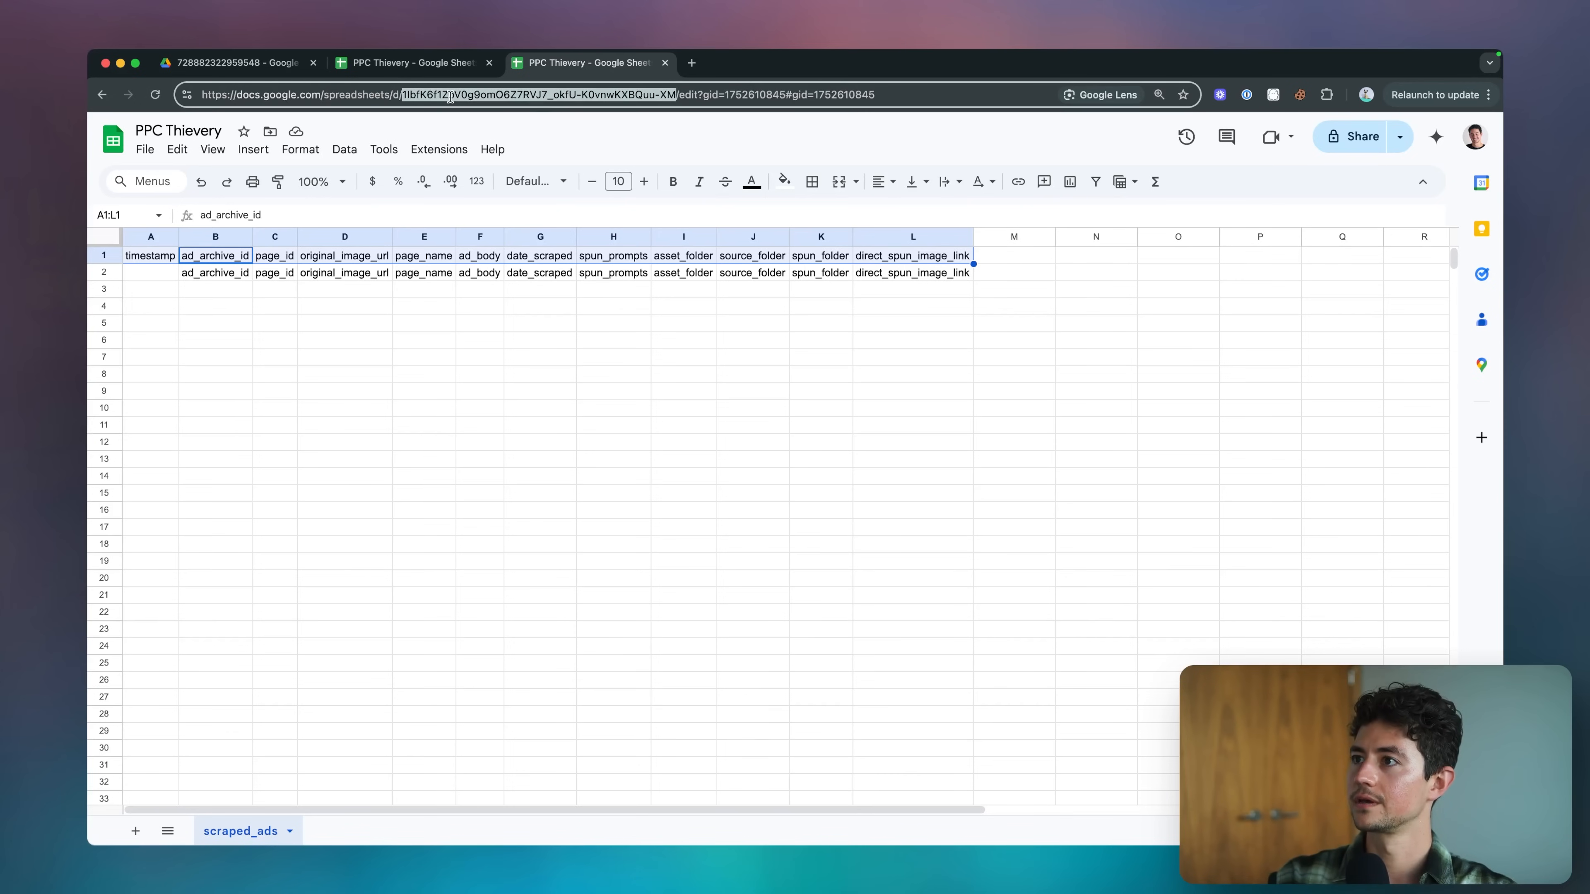
pyautogui.press('super+v')
pyautogui.press('shift+super+Right')
pyautogui.press('BackSpace')
pyautogui.press('Return')
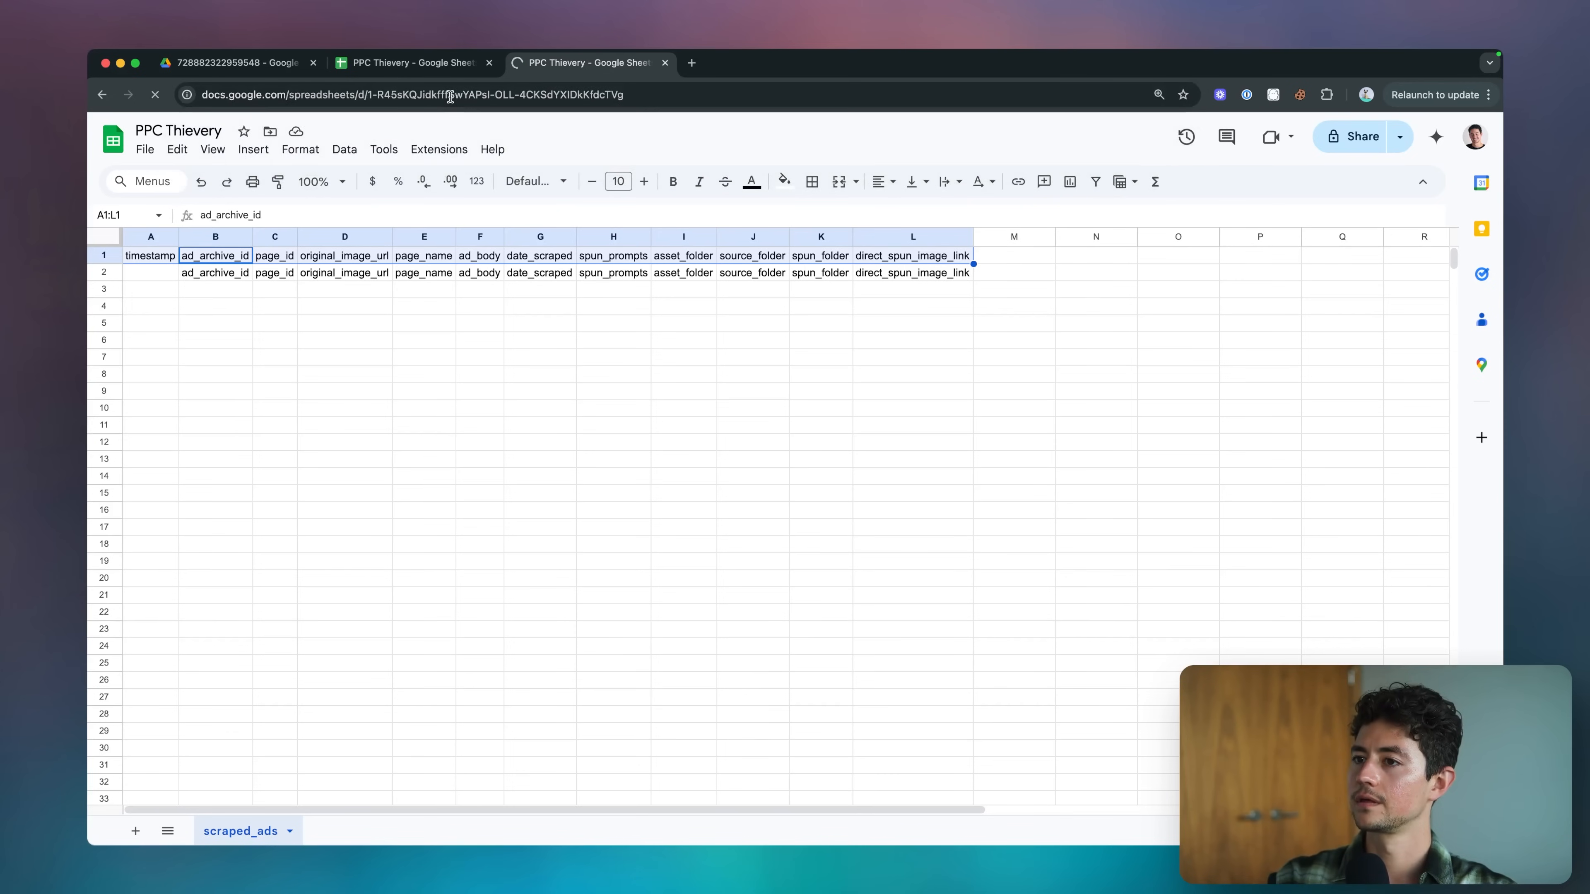
# Fit all columns of the new scraped_ads sheet to their header text.
pyautogui.click(287, 265)
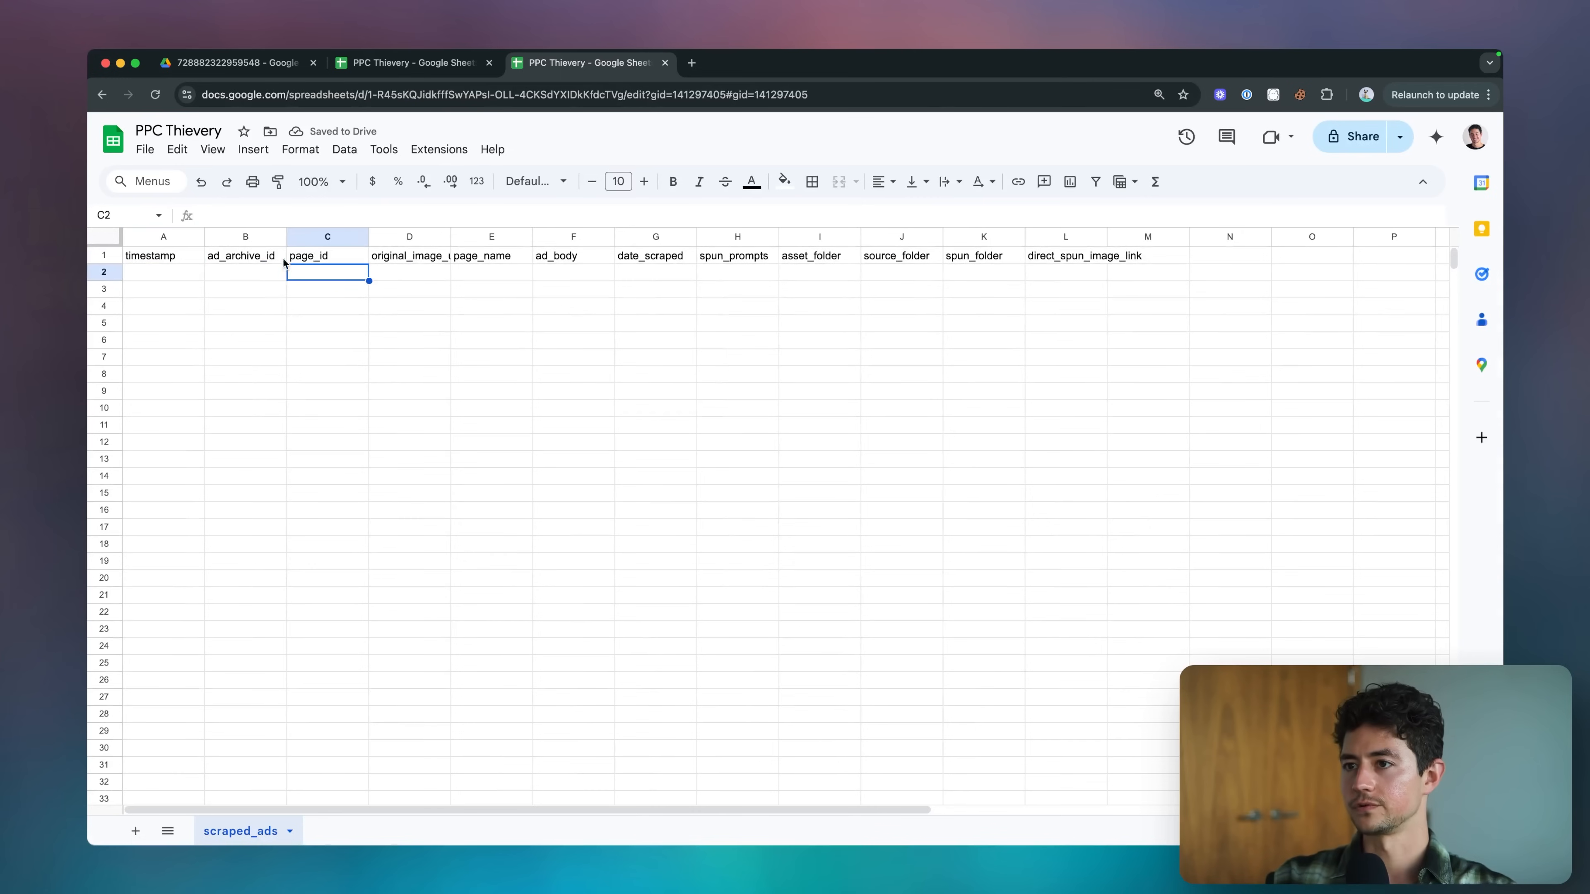
pyautogui.press('super+a')
pyautogui.doubleClick(205, 237)
pyautogui.click(308, 273)
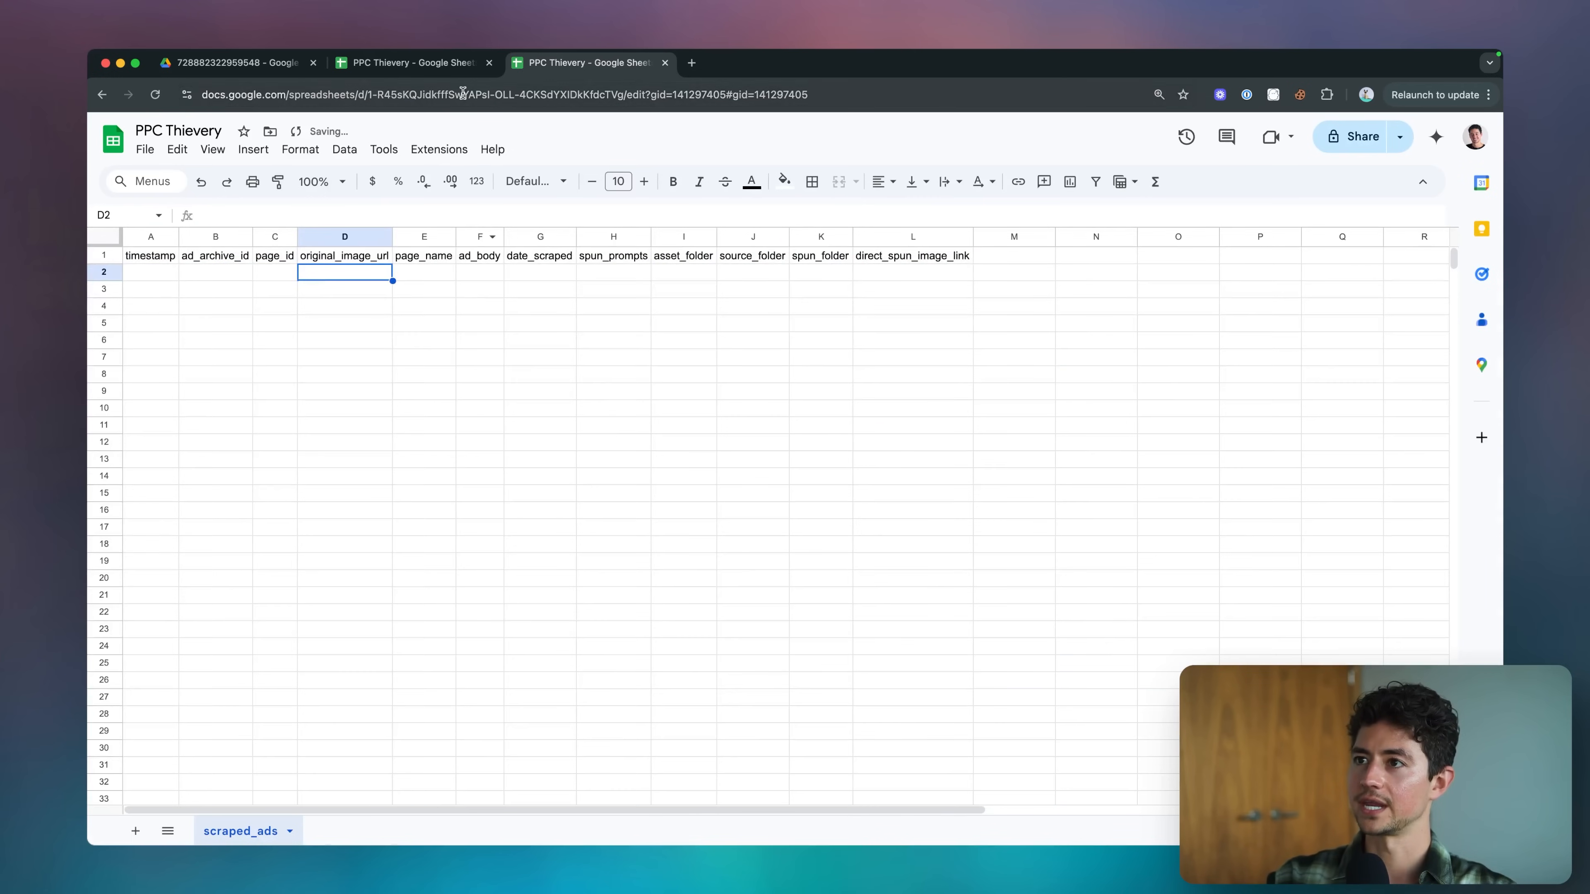
# Switch back to the n8n workflow and check the spreadsheetId in the Google Sheets1 output.
pyautogui.press('super+grave')
pyautogui.press('super+grave')
pyautogui.press('super+grave')
pyautogui.click(1028, 149)
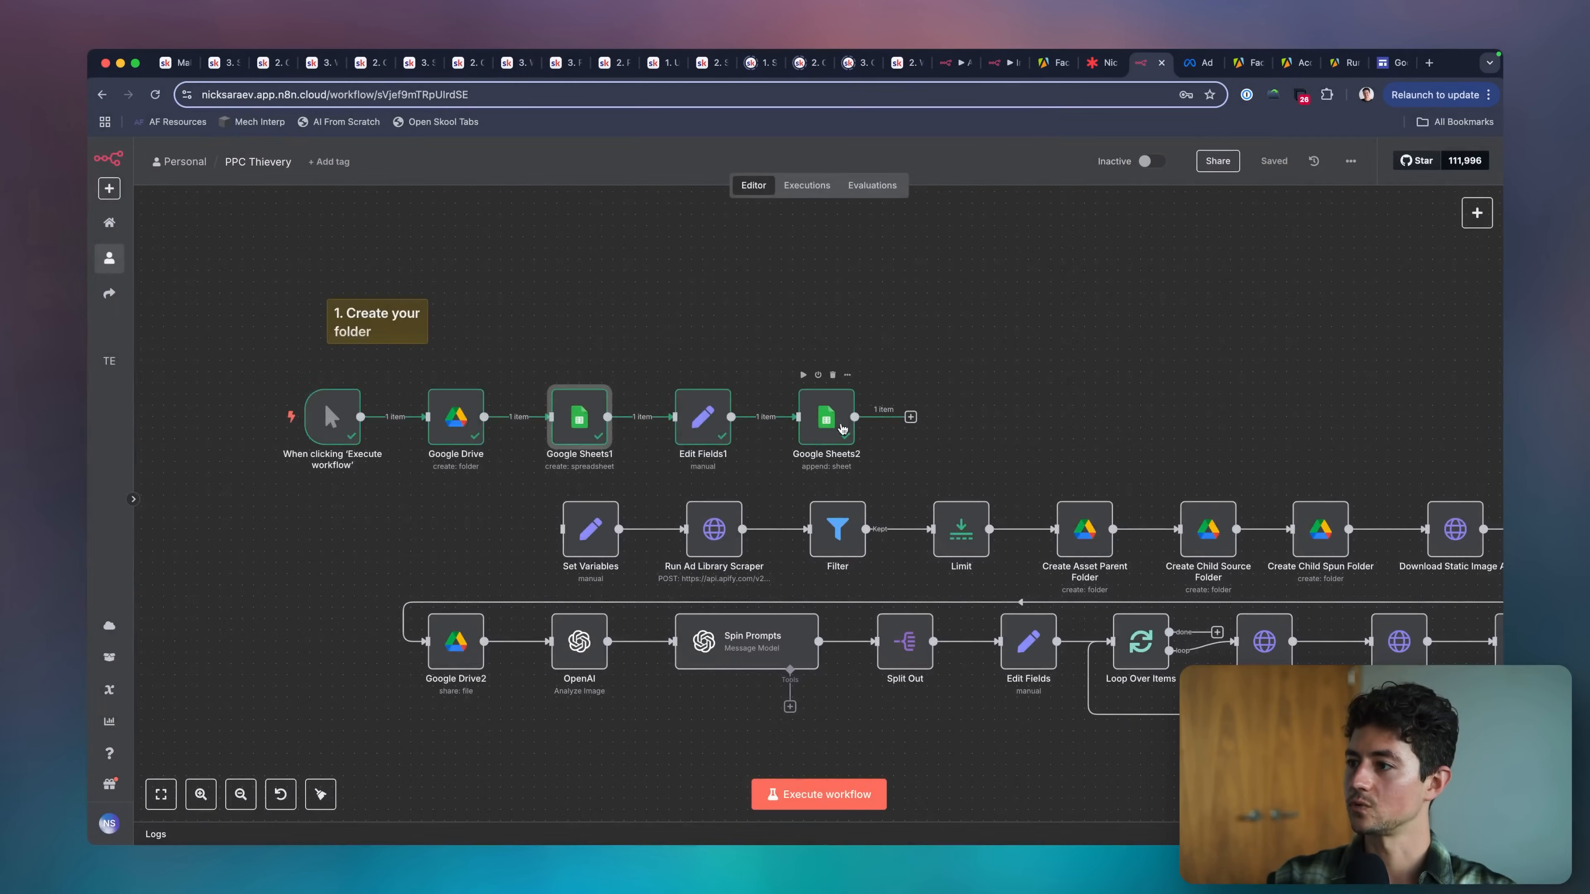
pyautogui.hscroll(-2, 752, 413)
pyautogui.doubleClick(620, 393)
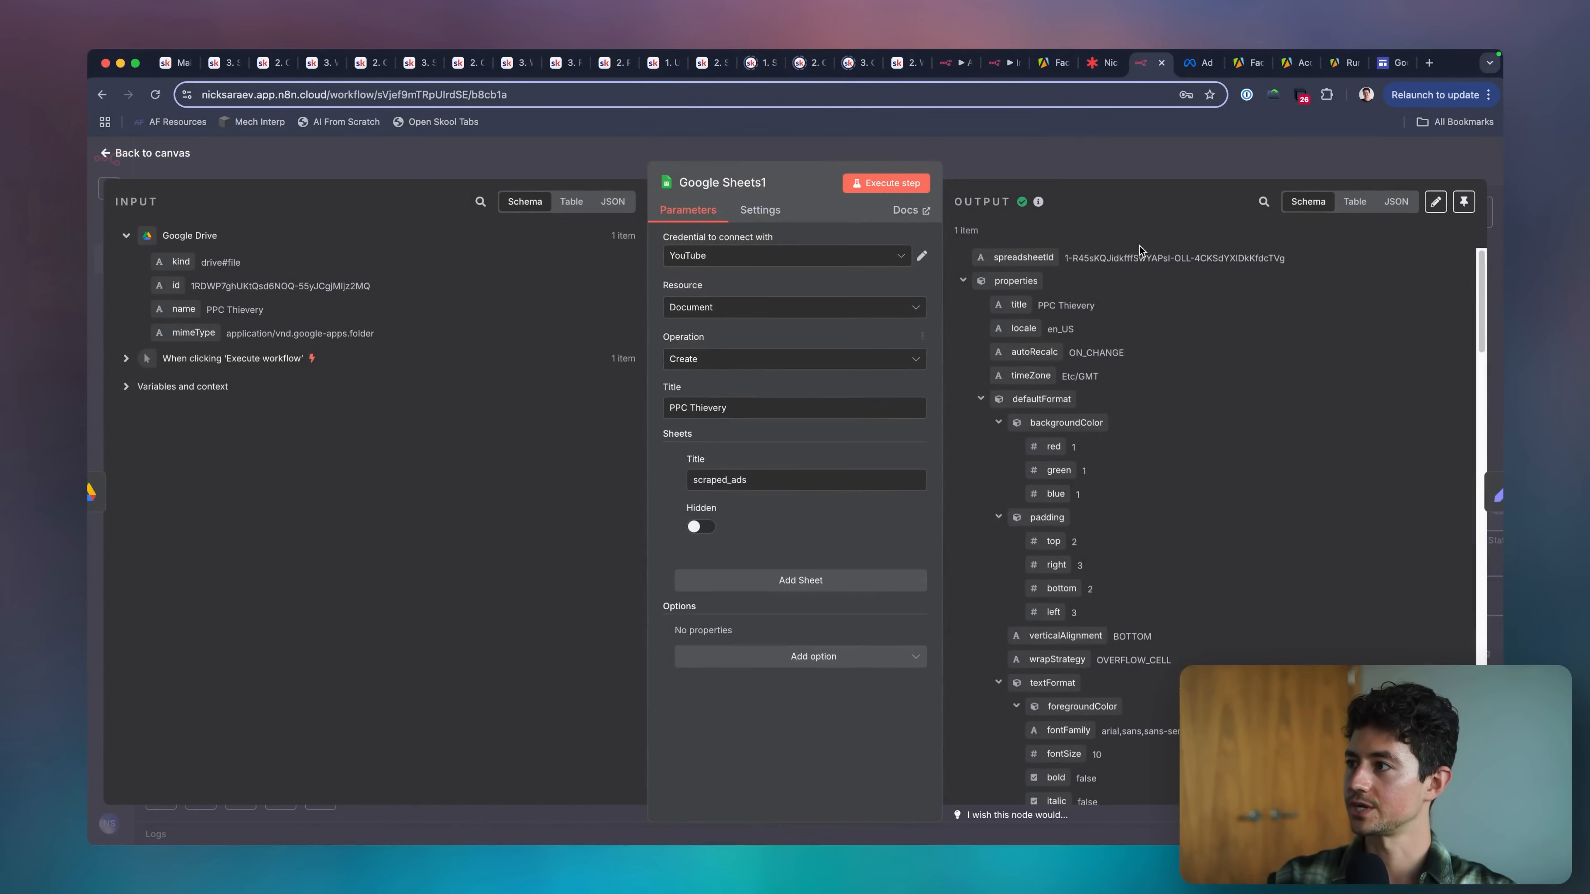
pyautogui.press('Escape')
# Add a string field named spreadsheetId to the Set Variables node and paste the copied spreadsheet ID as its value.
pyautogui.doubleClick(616, 526)
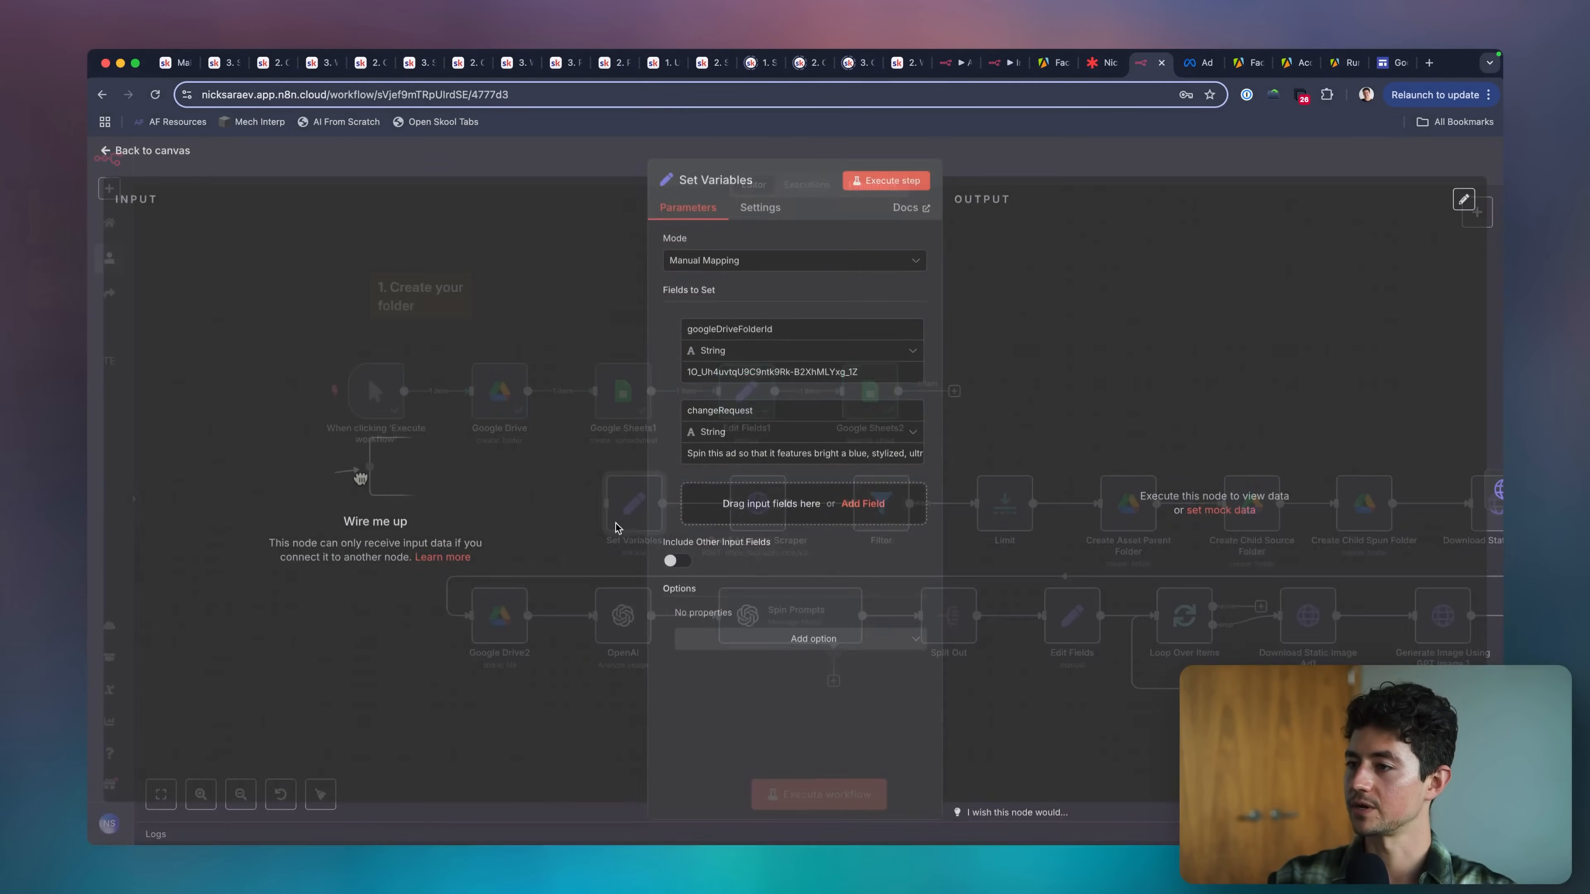
pyautogui.click(720, 509)
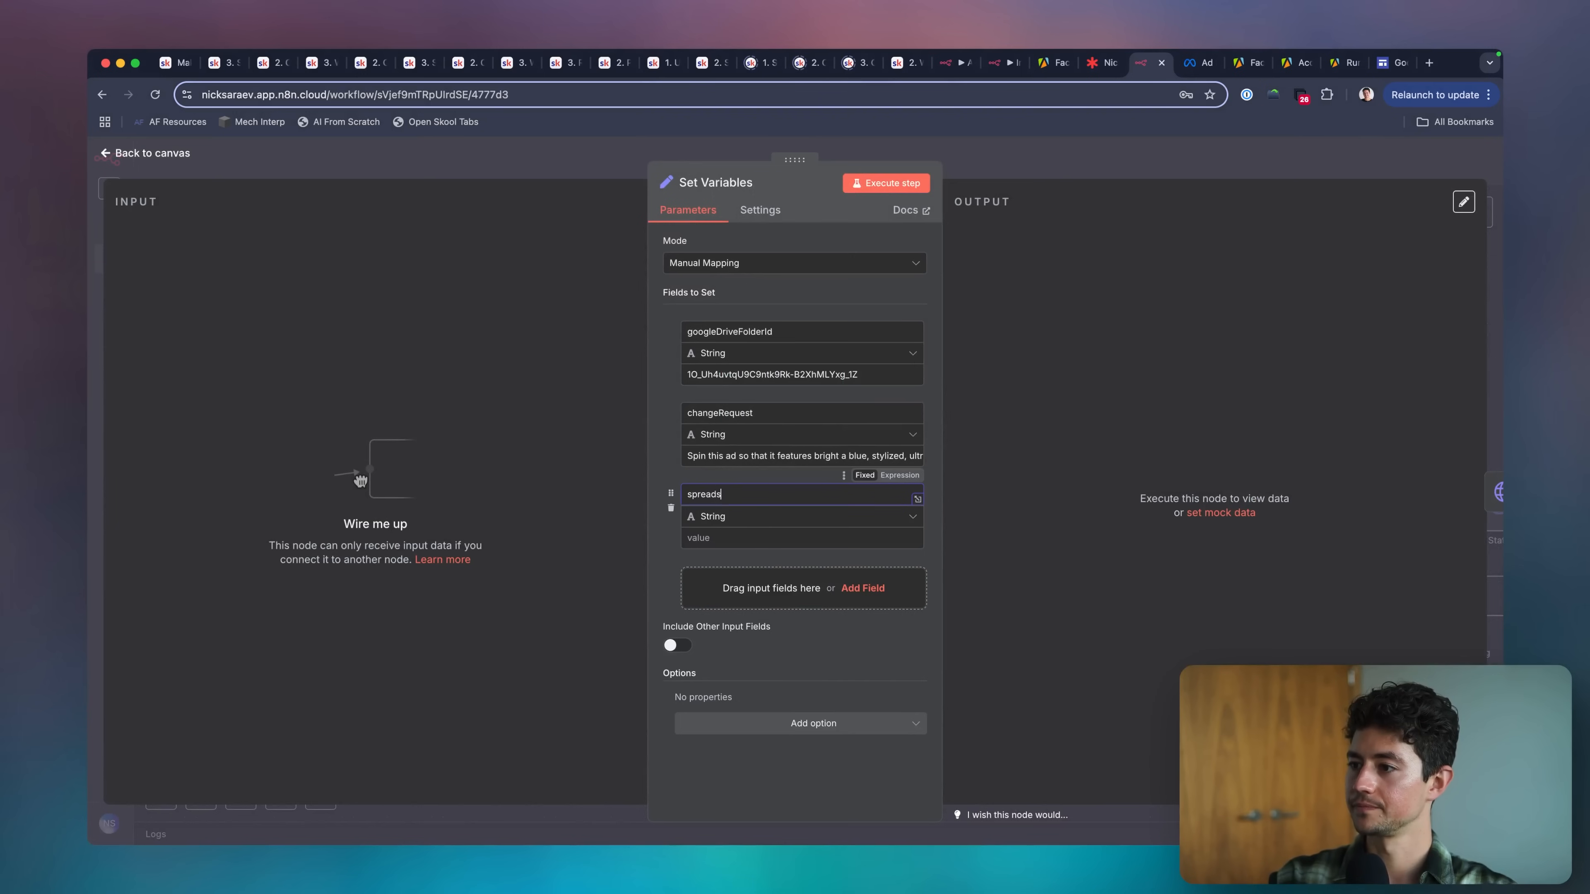
pyautogui.write('spreadsheetId')
pyautogui.click(745, 534)
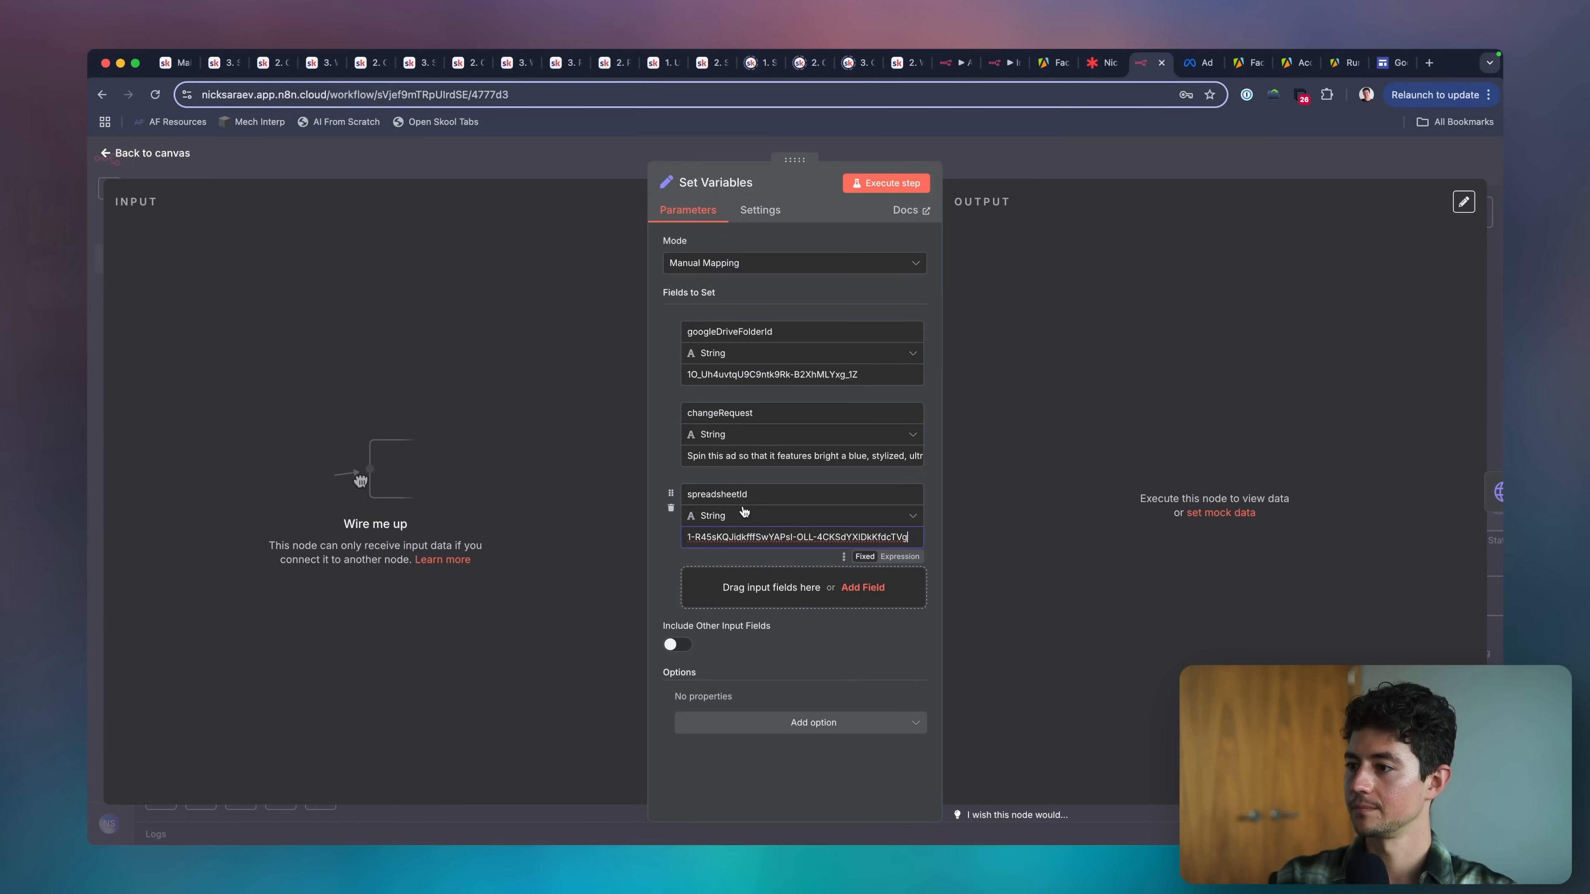
pyautogui.click(1021, 164)
pyautogui.scroll(-4, 936, 367)
pyautogui.hscroll(8, 936, 367)
pyautogui.scroll(-2, 935, 366)
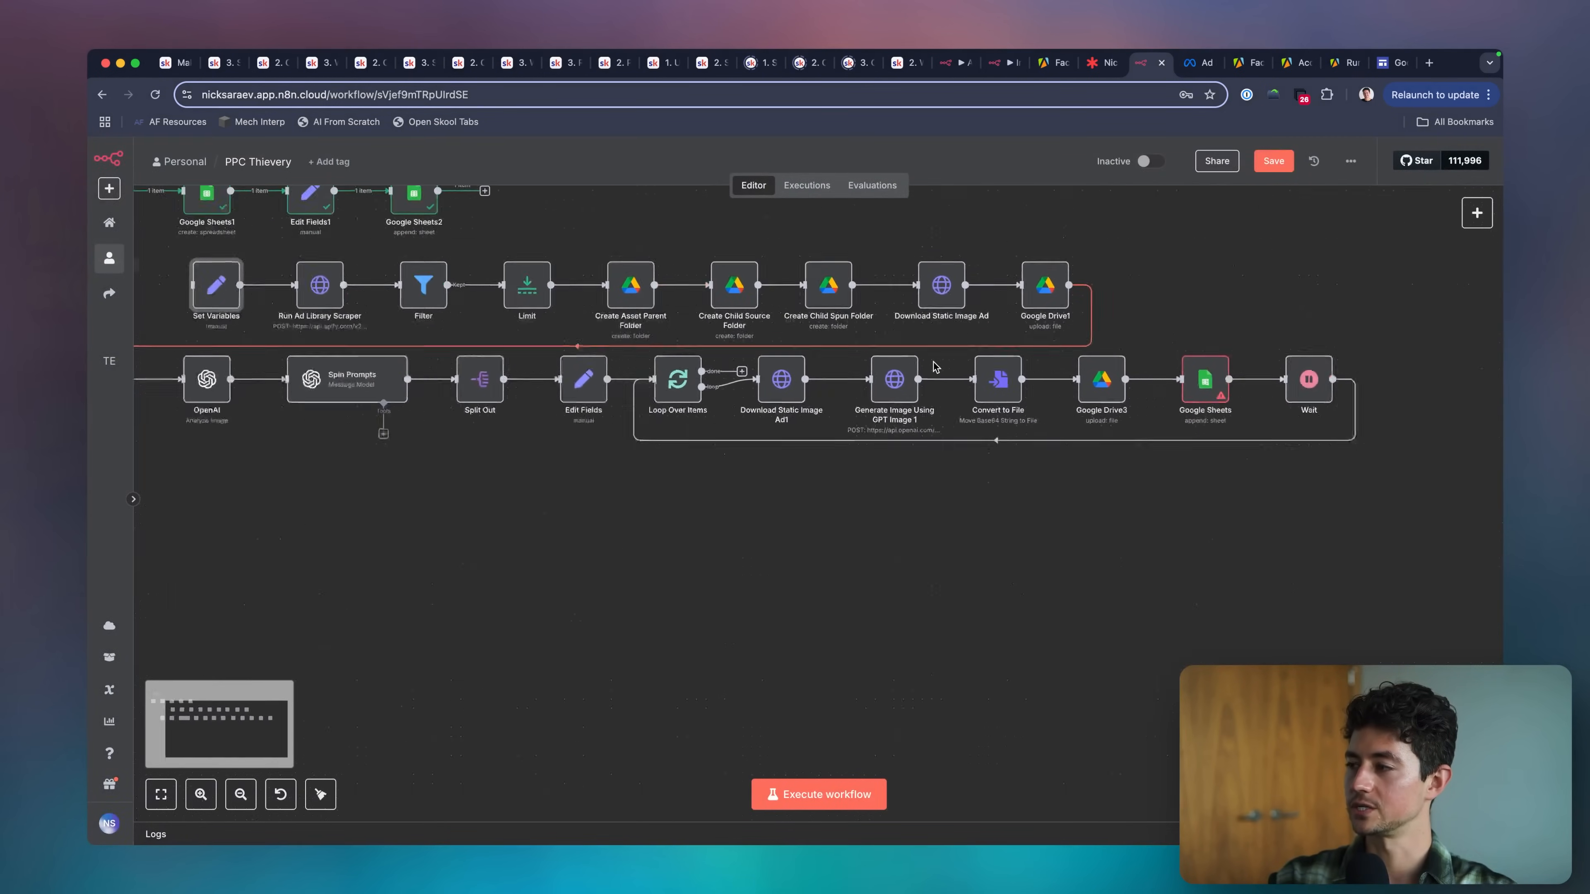
pyautogui.scroll(-2, 934, 366)
pyautogui.hscroll(1, 933, 367)
pyautogui.doubleClick(1136, 404)
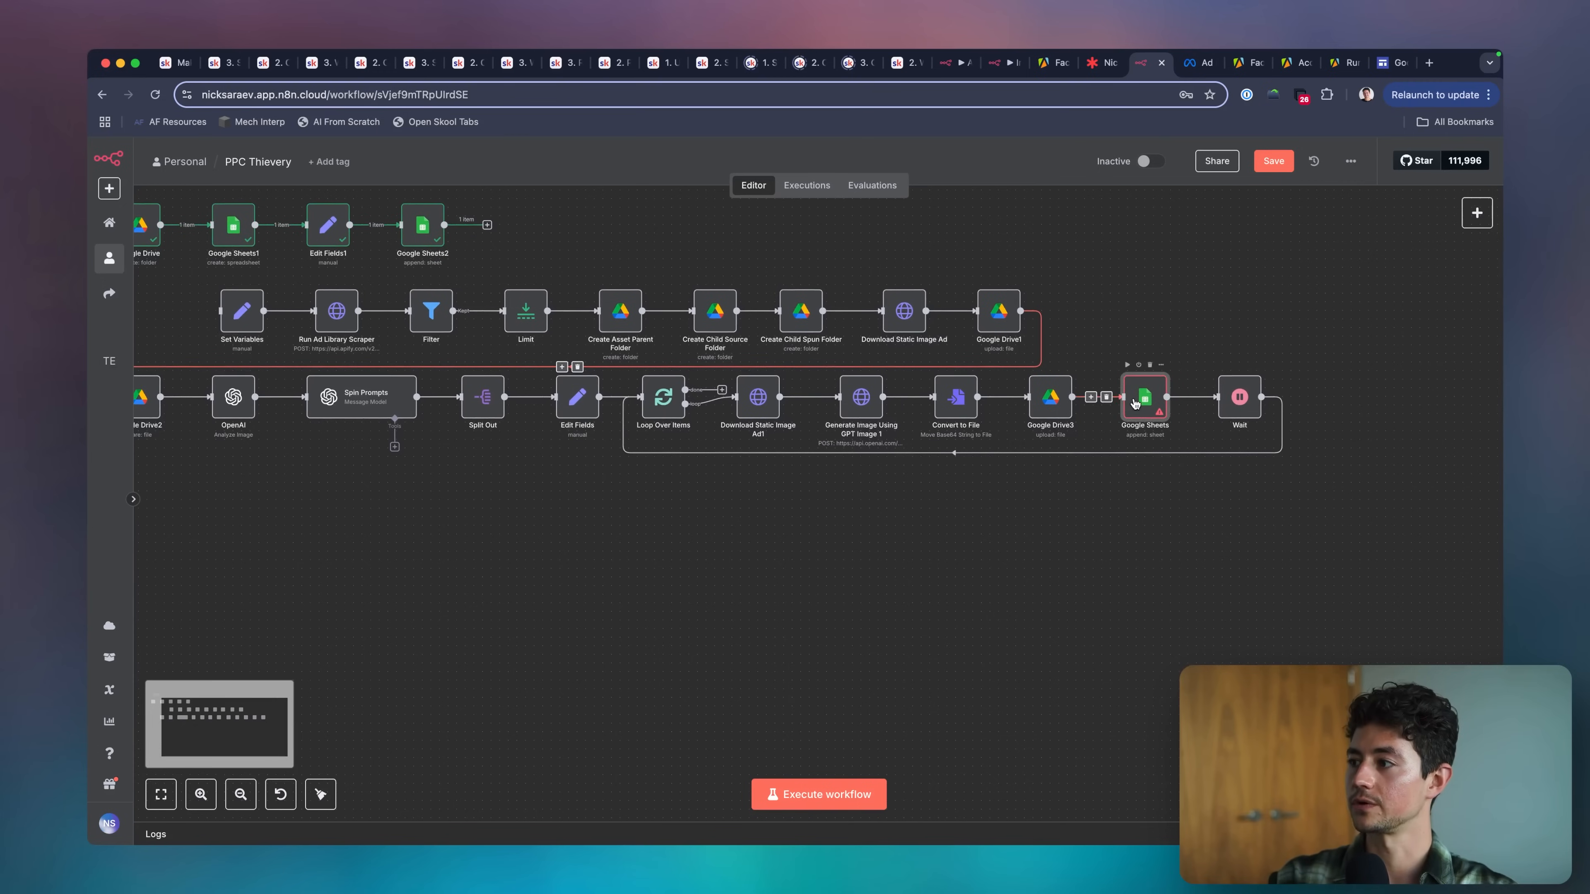
pyautogui.press('Escape')
pyautogui.hscroll(-2, 894, 417)
pyautogui.scroll(1, 894, 417)
pyautogui.hscroll(-5, 894, 416)
pyautogui.scroll(2, 894, 417)
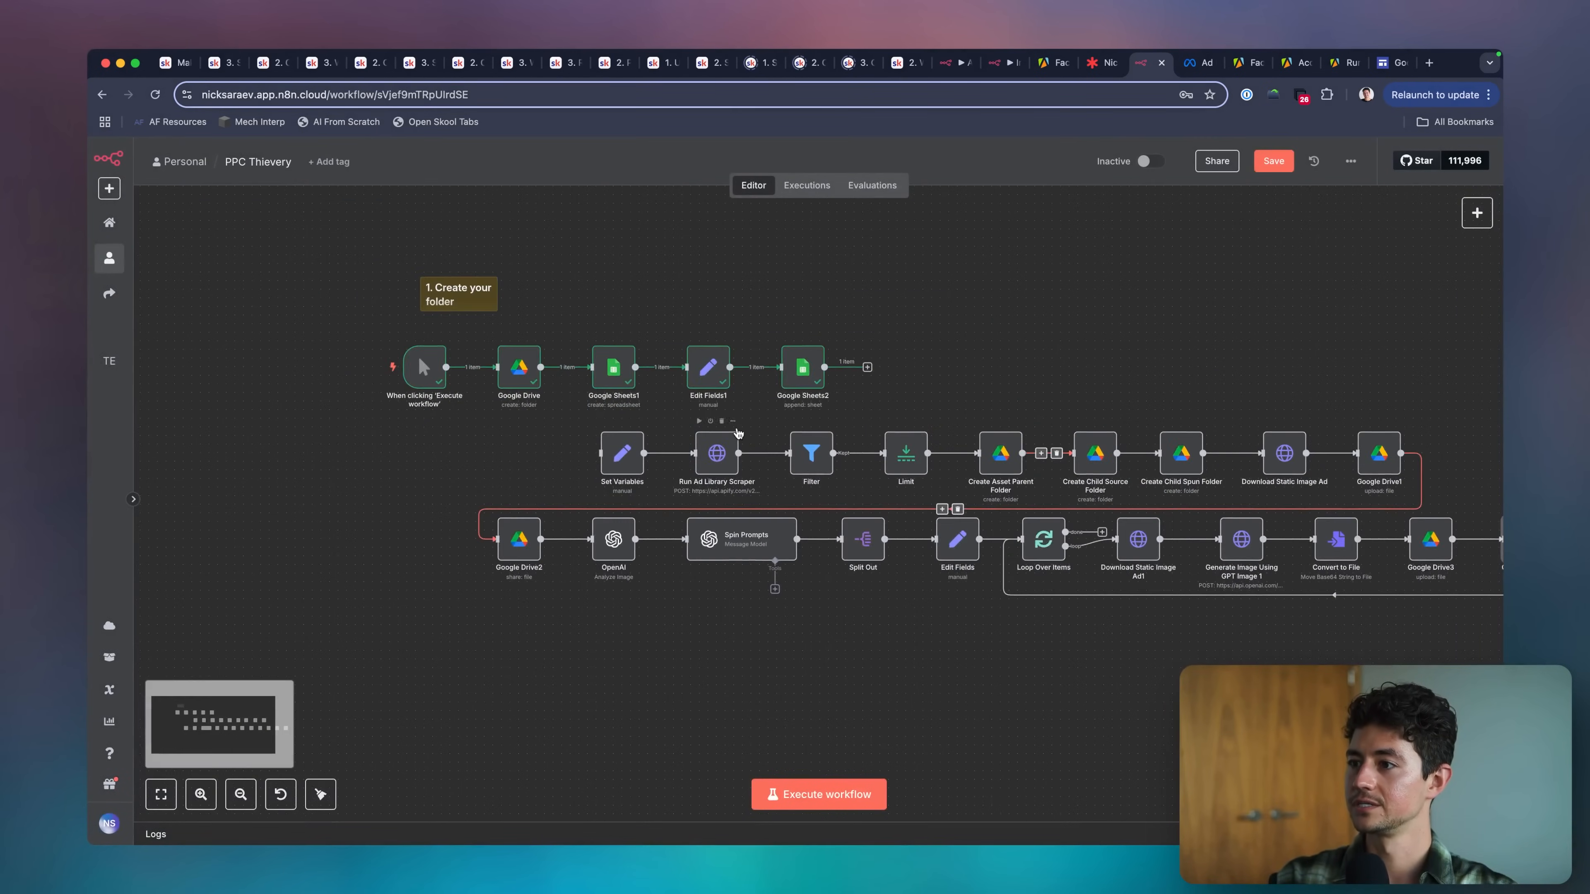
pyautogui.hscroll(7, 510, 430)
pyautogui.scroll(-2, 509, 430)
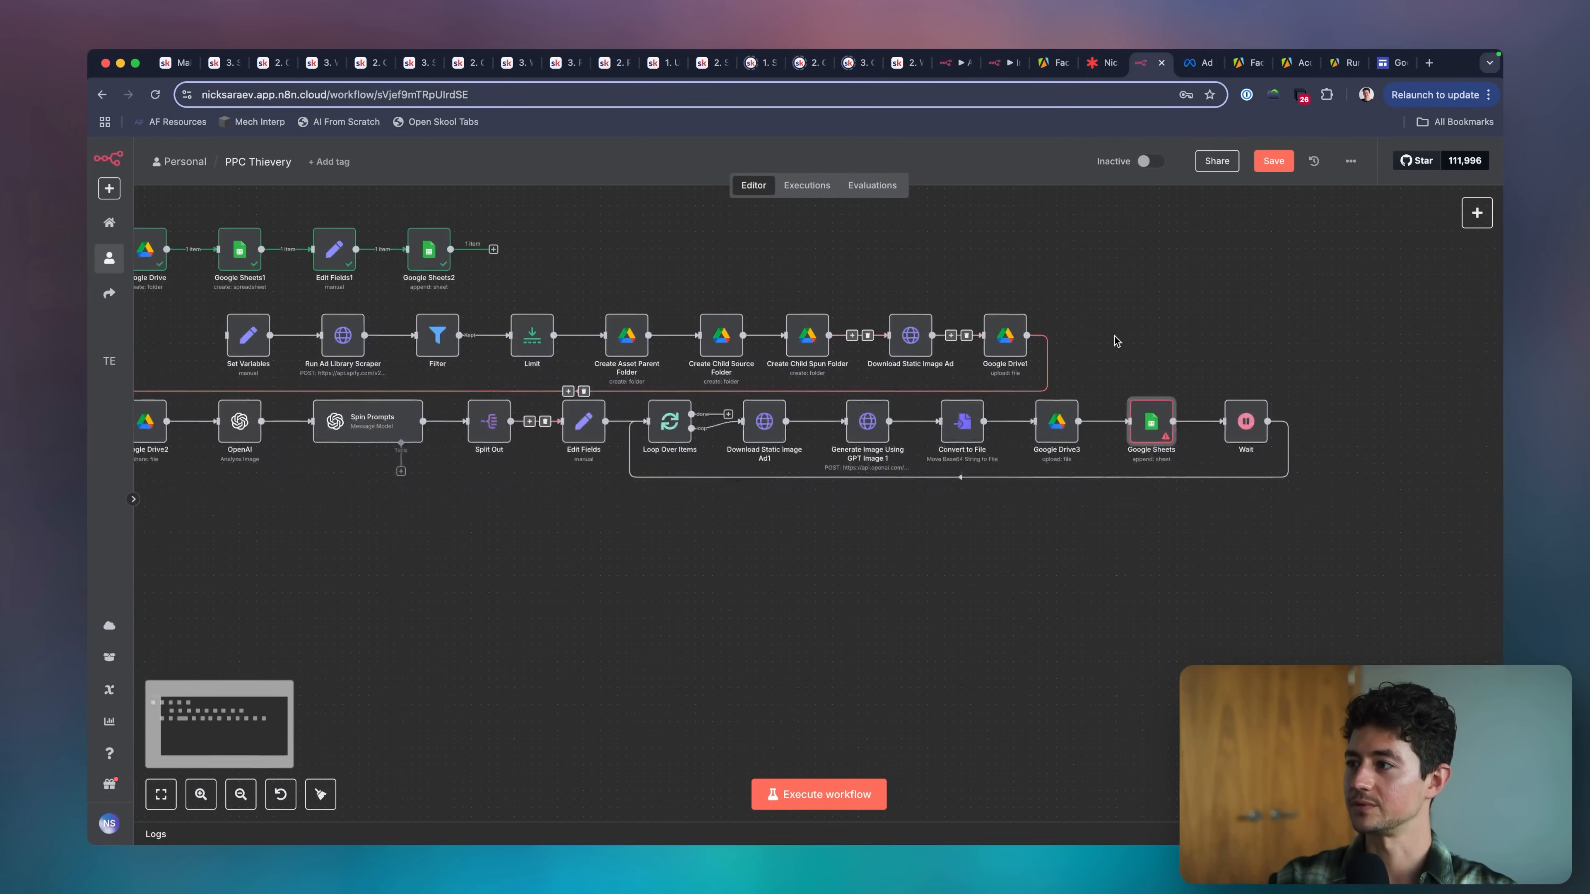
# Open the Google Sheets append-row node before Wait and set its document selection to By ID.
pyautogui.doubleClick(1151, 421)
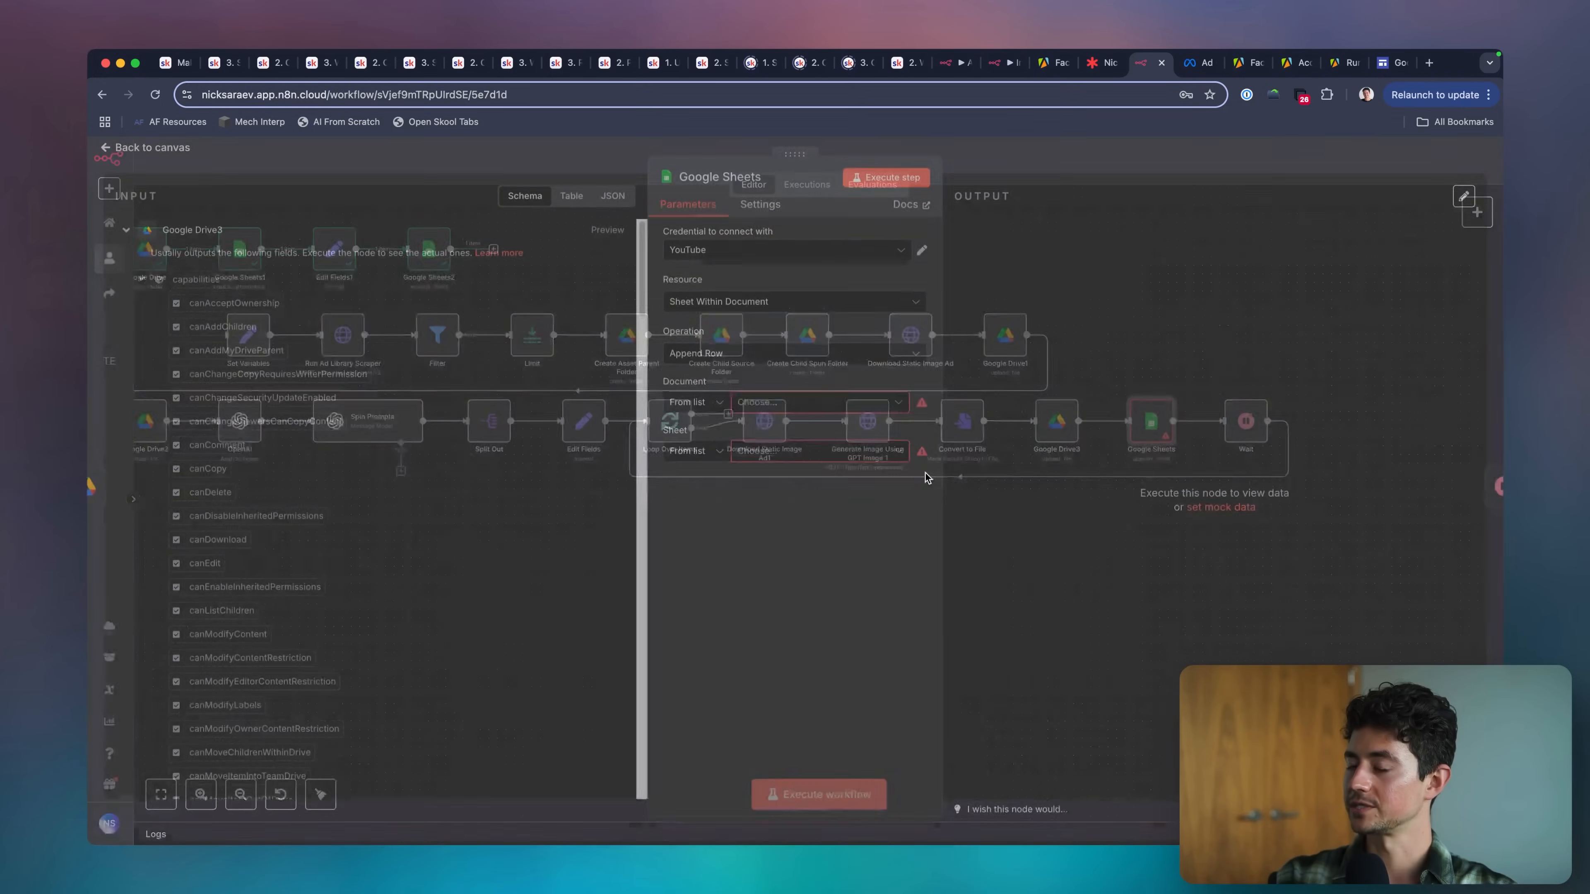
pyautogui.click(790, 408)
pyautogui.click(694, 408)
pyautogui.click(692, 493)
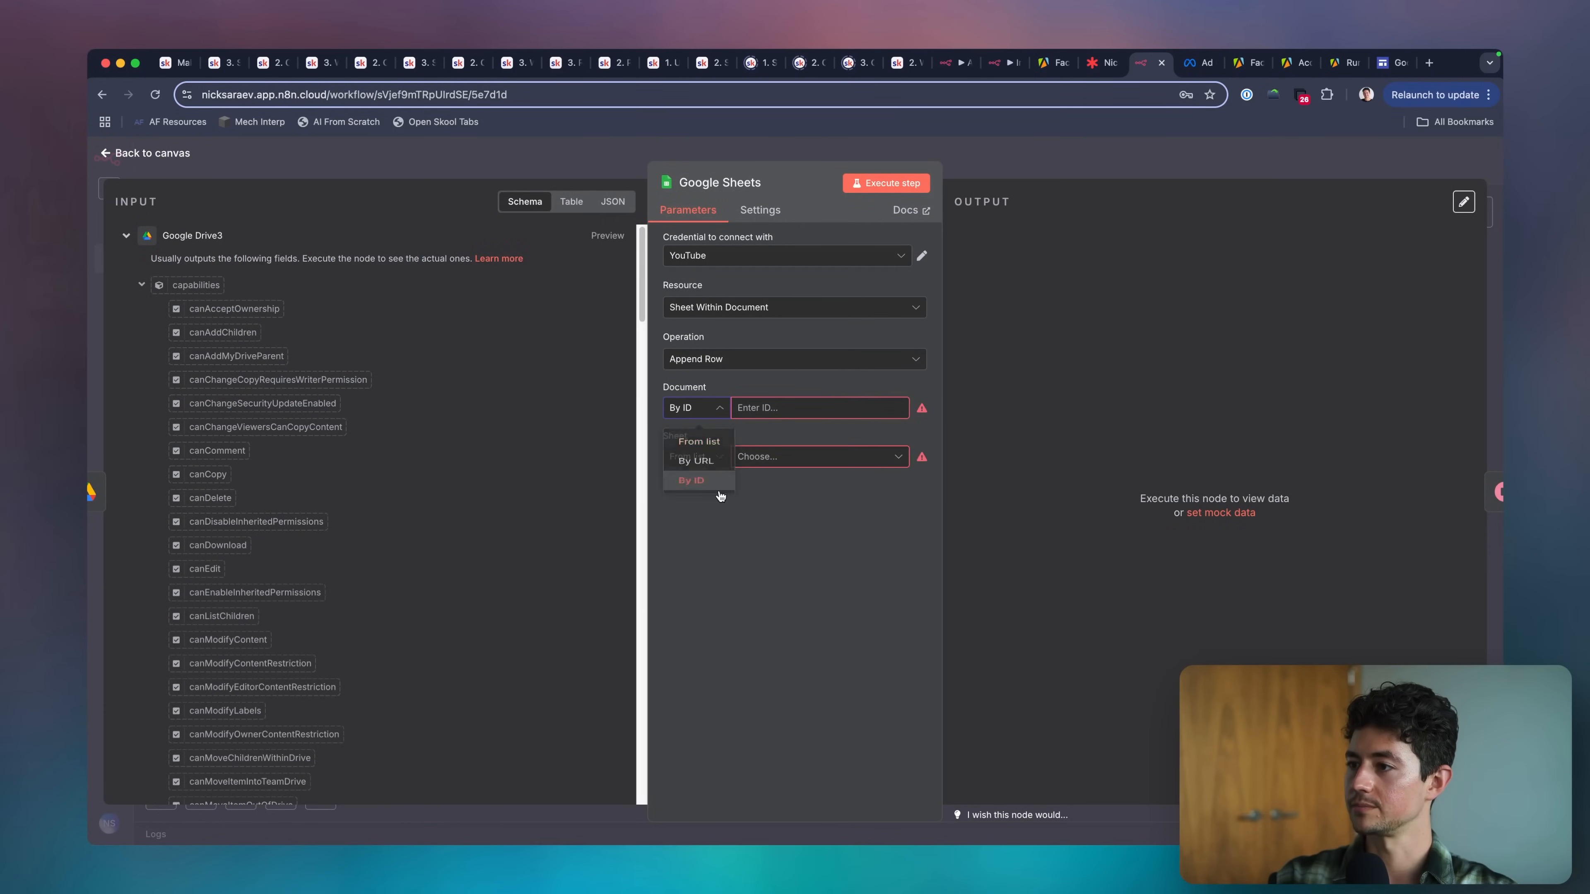
# Enter {{ $('Set Variables').spreadsheetId }} as the document ID expression and check the field name in the Set Variables node.
pyautogui.write('{{ $')
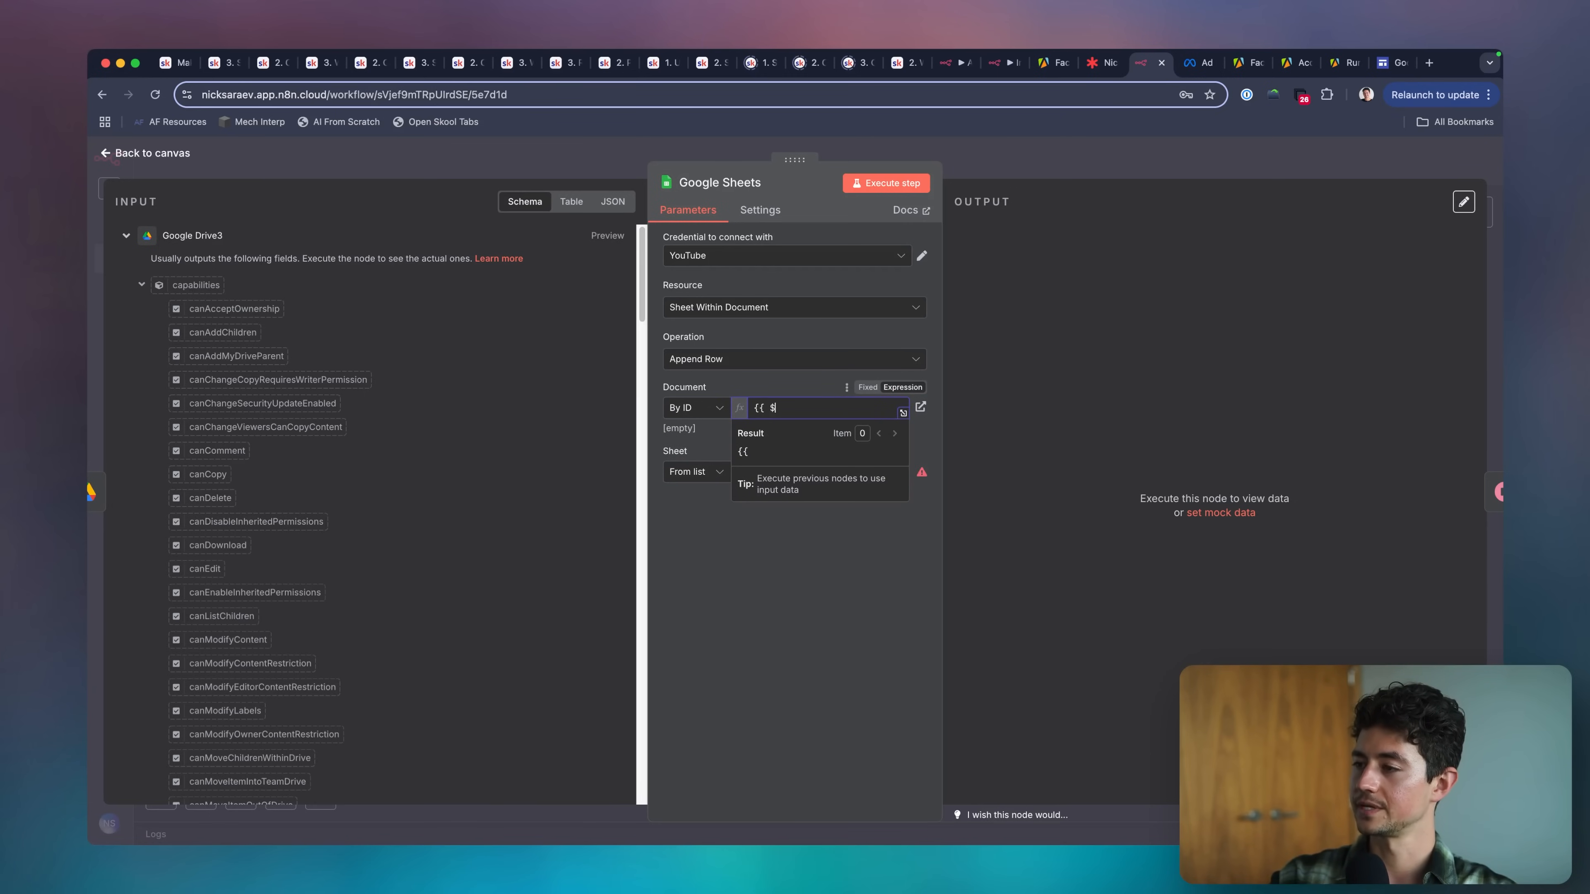
pyautogui.press('BackSpace')
pyautogui.press('BackSpace')
pyautogui.press('BackSpace')
pyautogui.write('{')
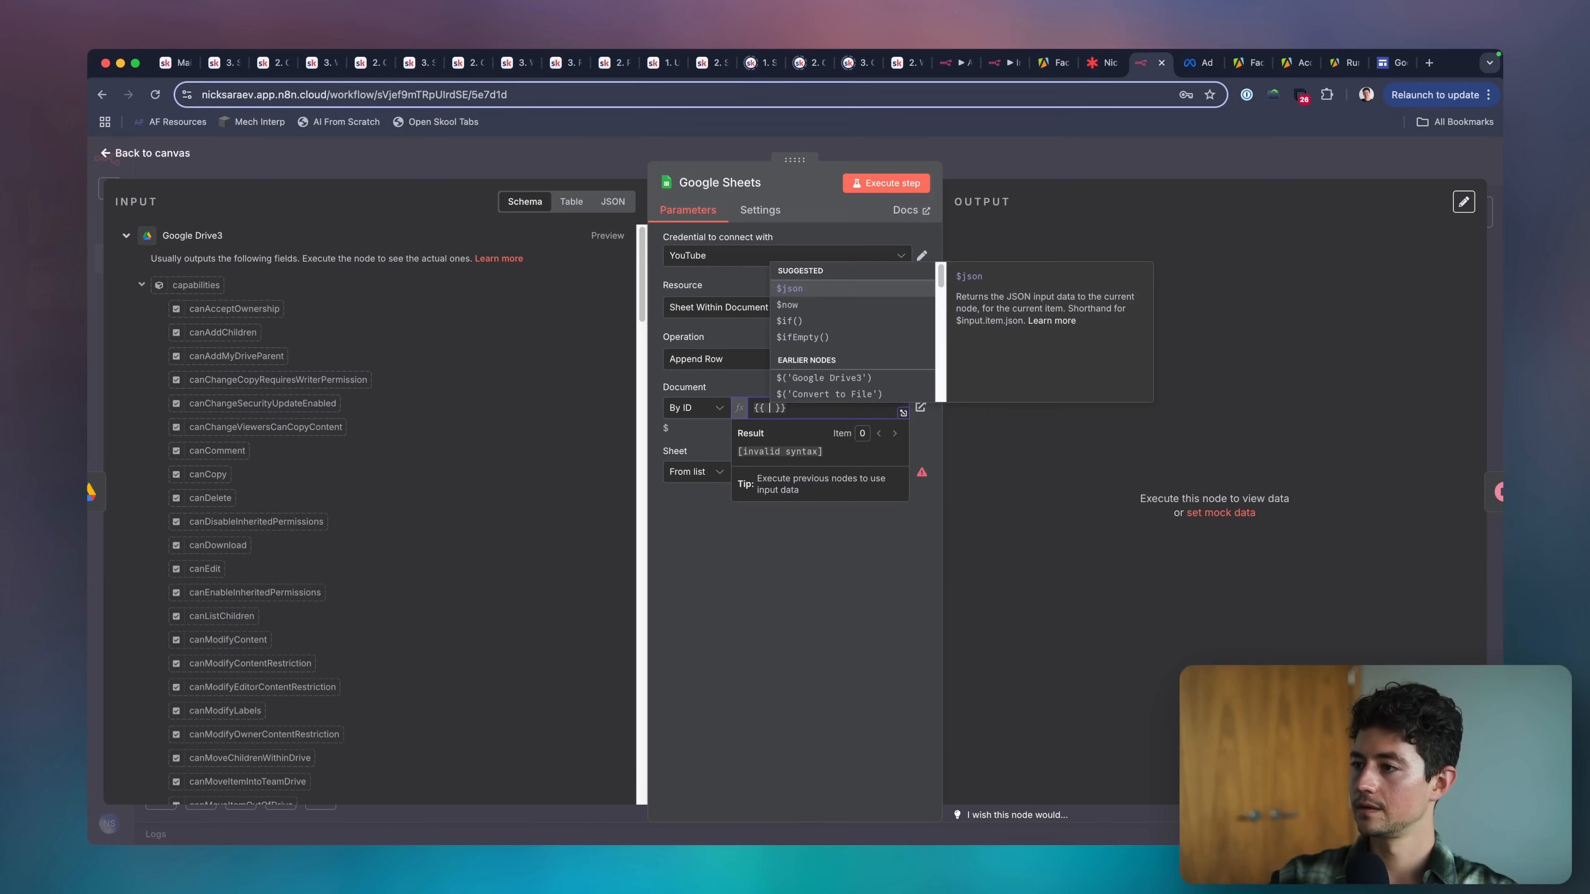
pyautogui.press('Down')
pyautogui.scroll(-5, 790, 379)
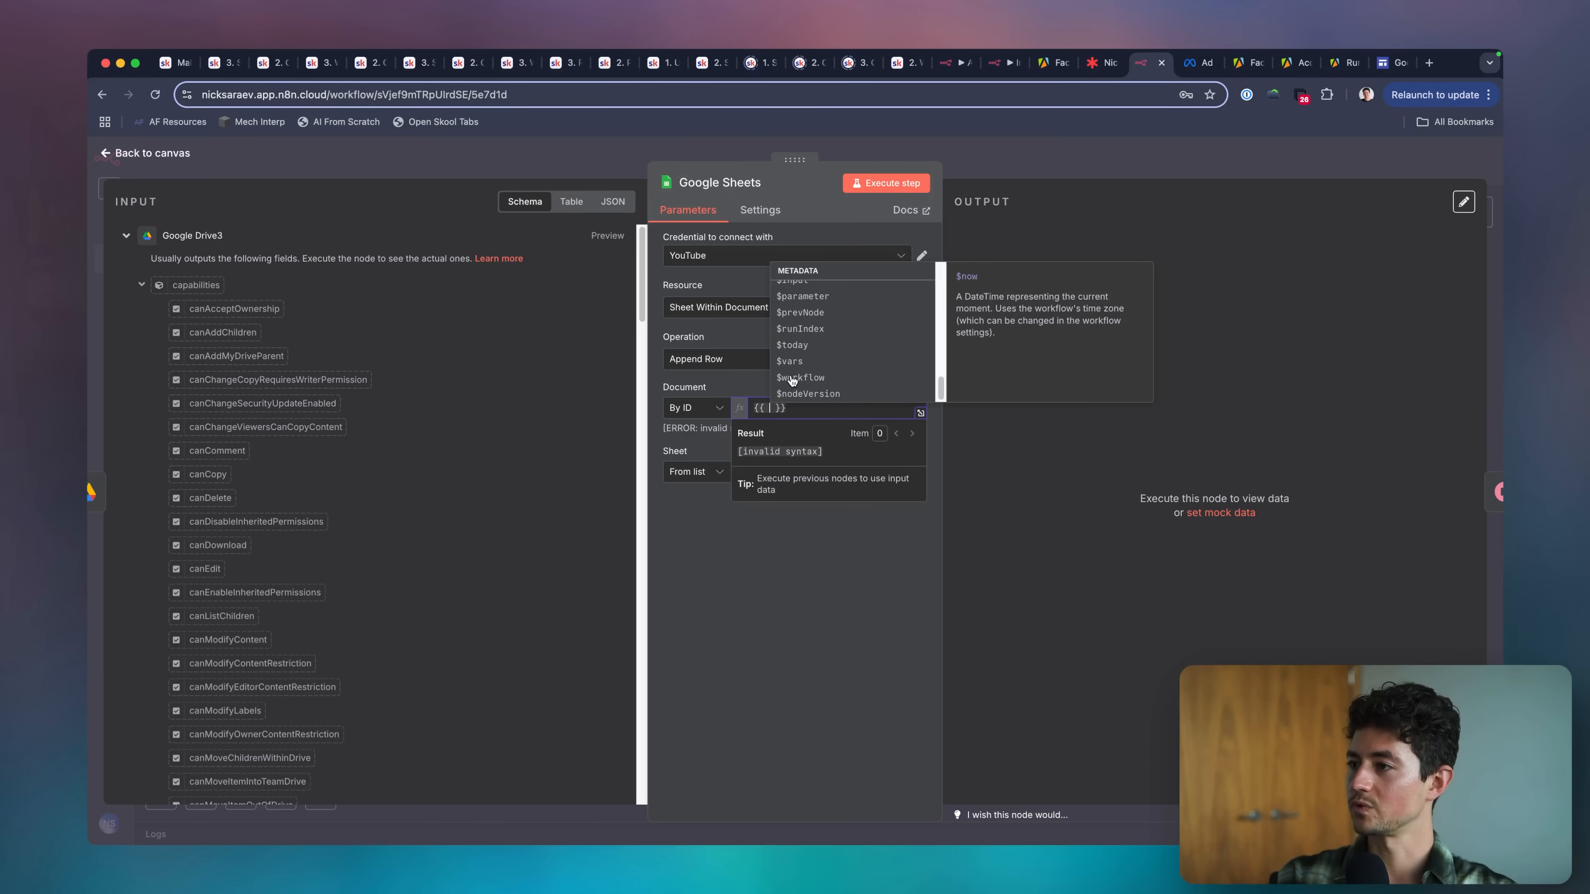
pyautogui.scroll(2, 852, 372)
pyautogui.click(853, 373)
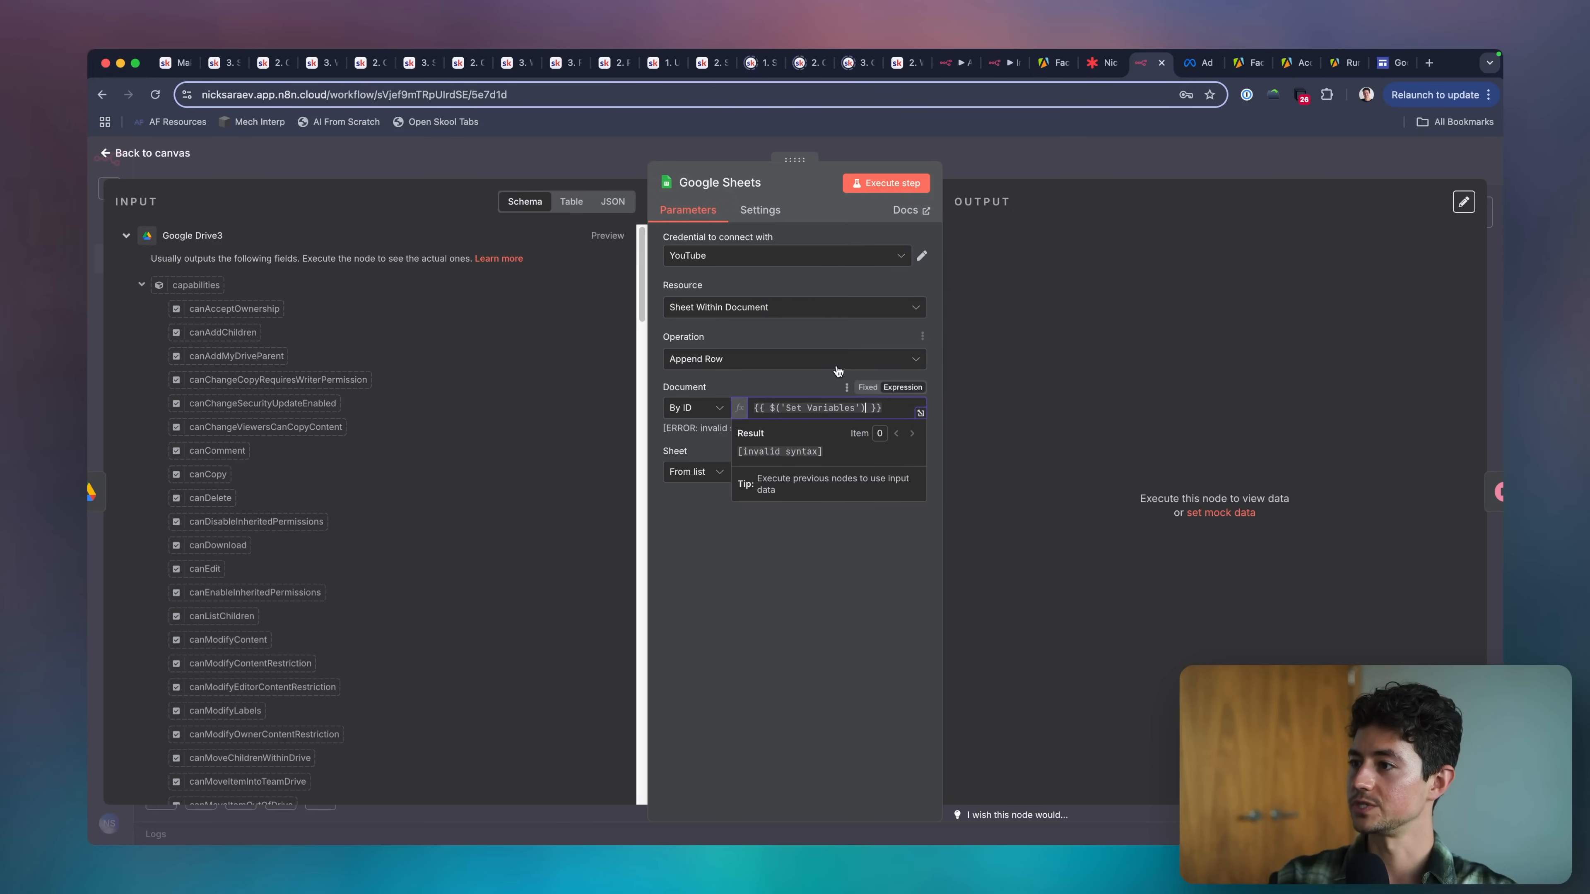
pyautogui.write('.spreadsheetId')
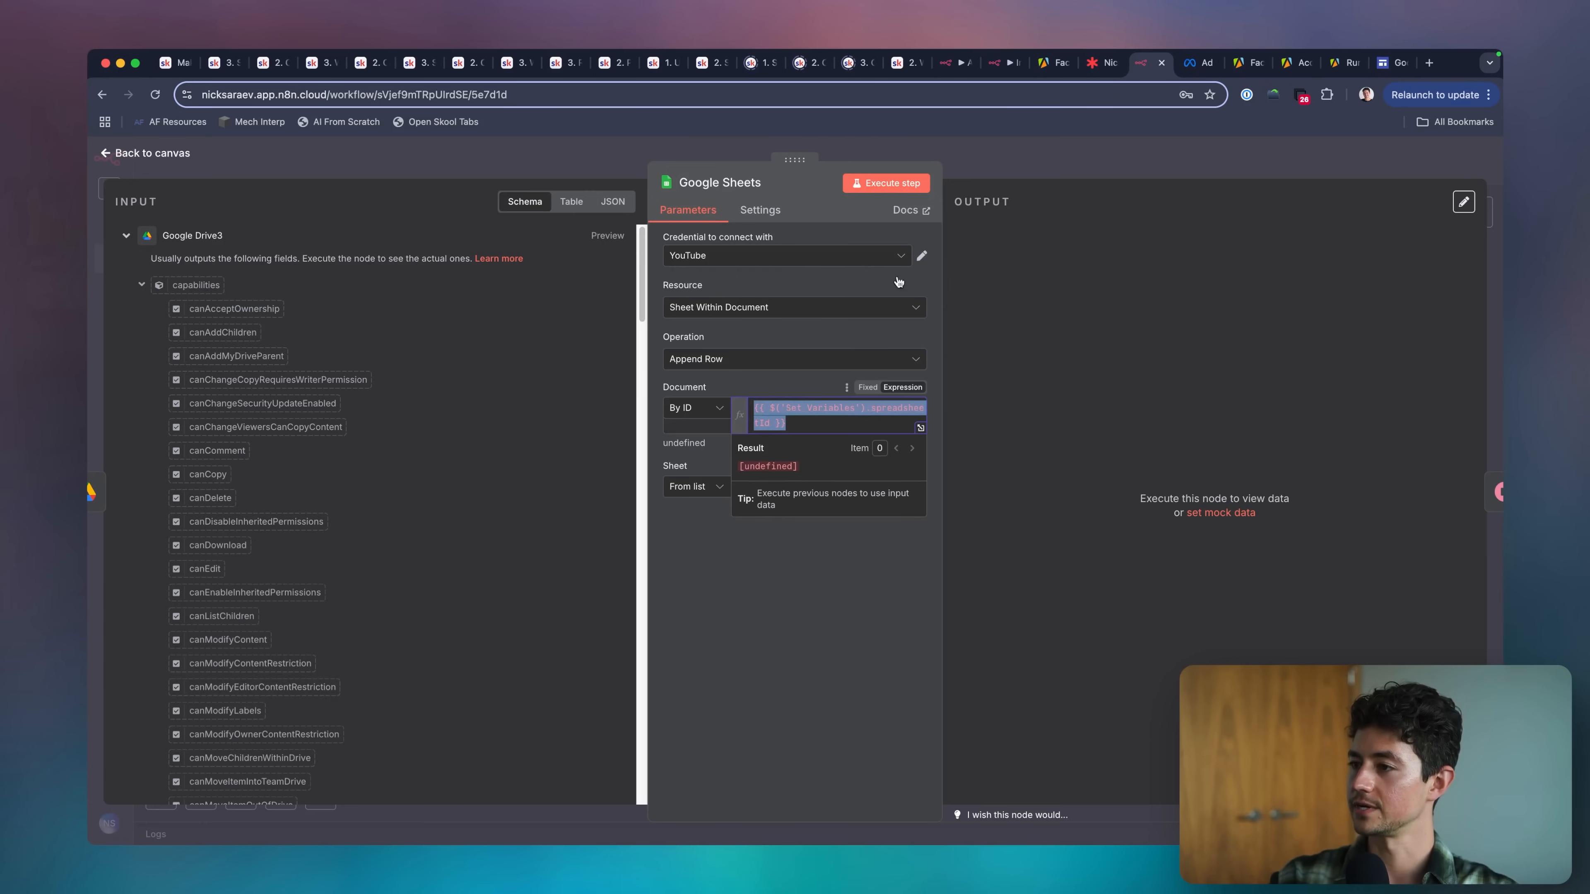
pyautogui.click(992, 176)
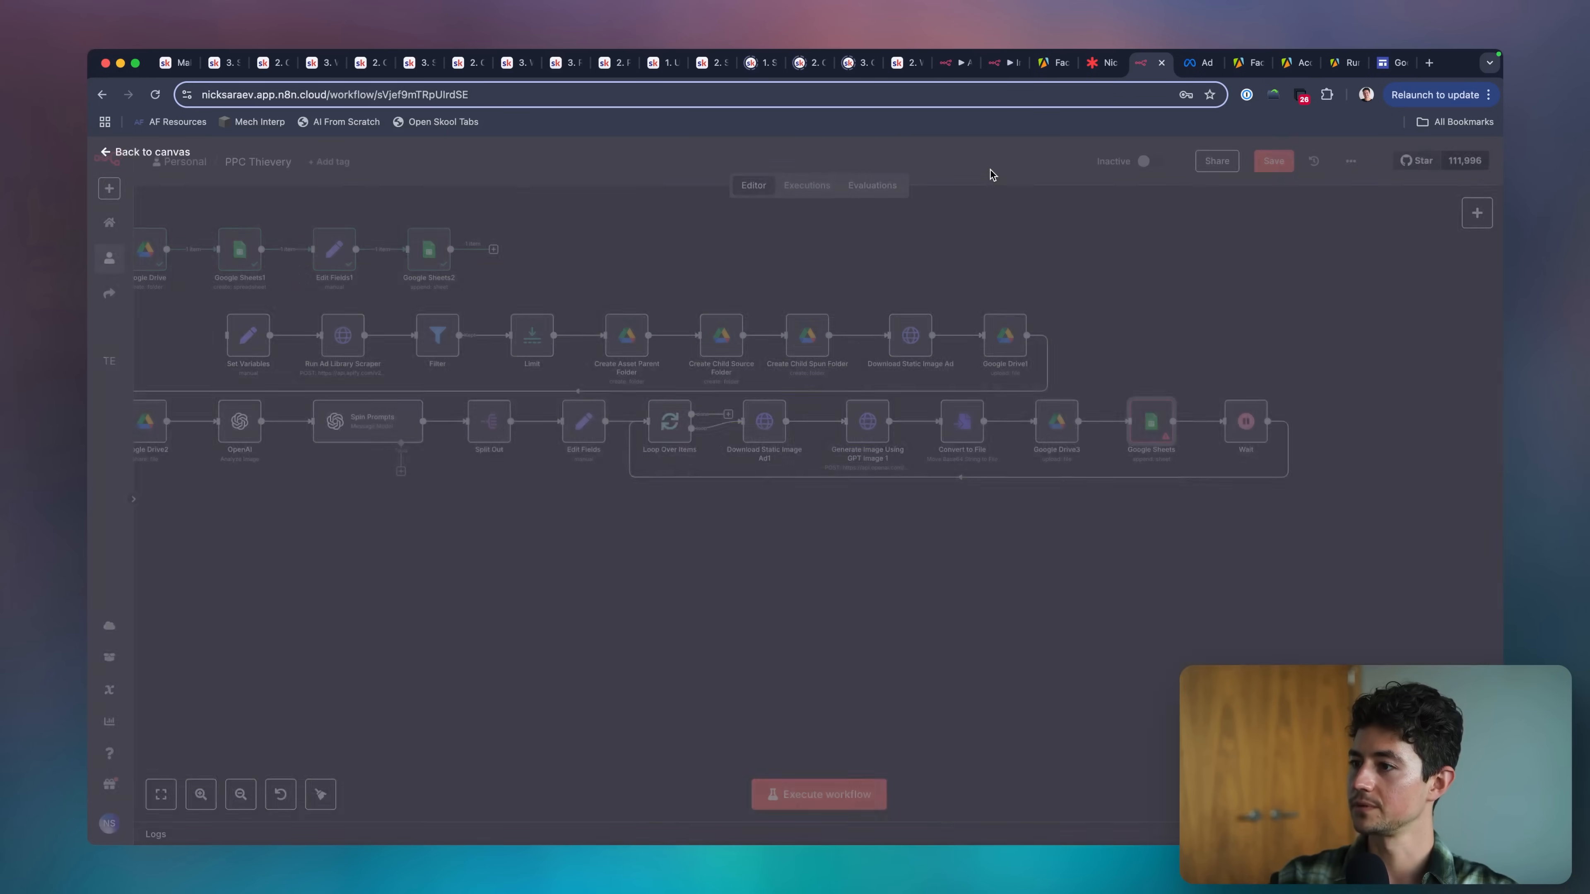
pyautogui.doubleClick(250, 338)
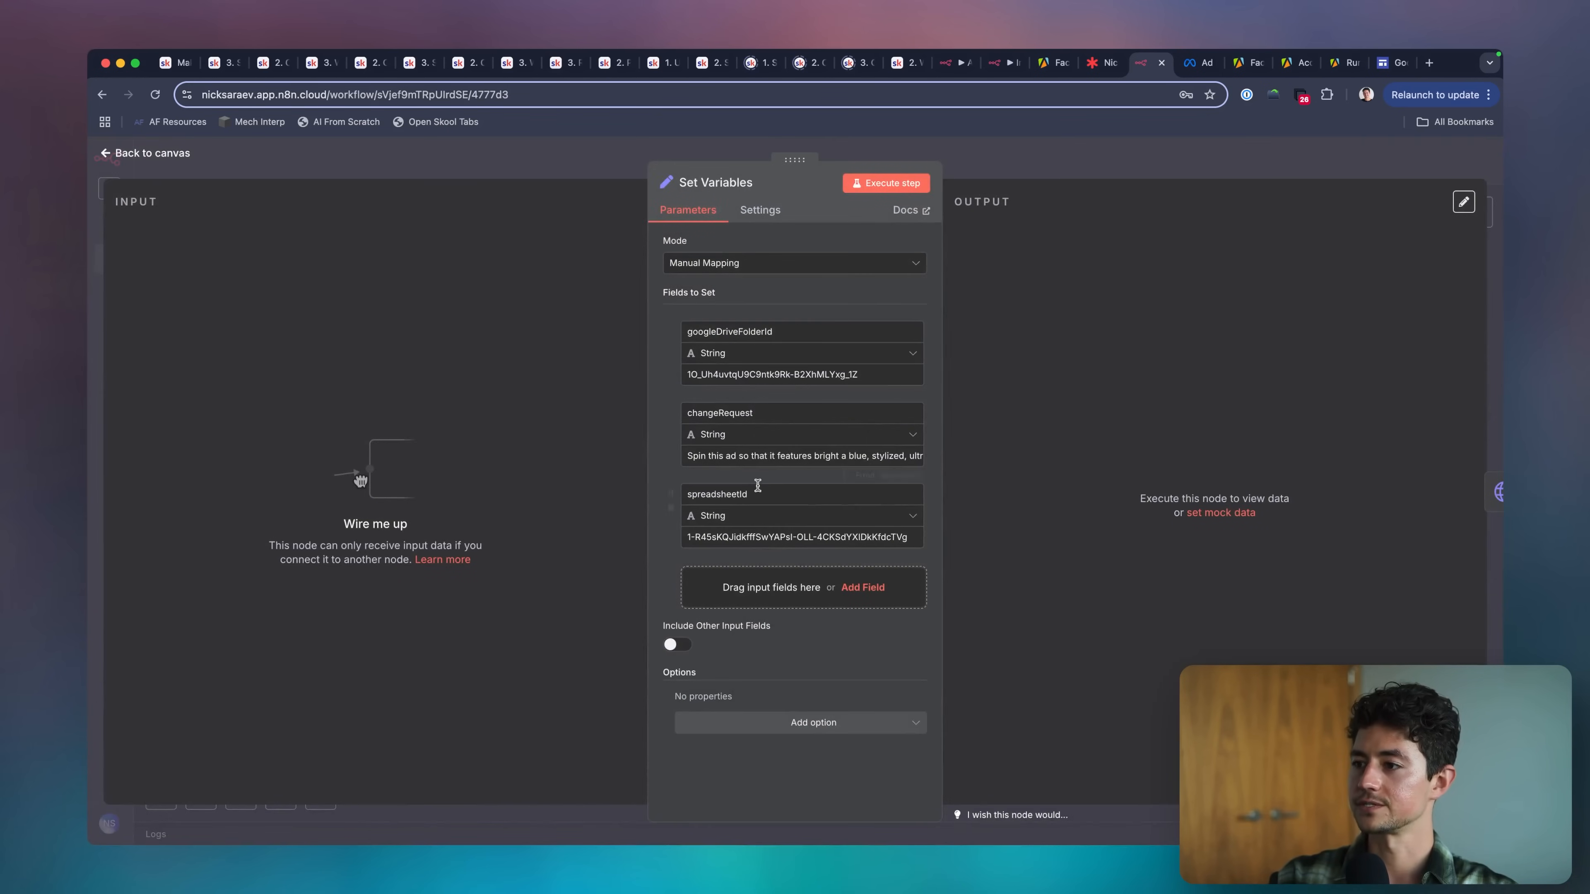
pyautogui.press('Escape')
# Set the Google Sheets append-row node's sheet to By Name with the name scraped_ads.
pyautogui.doubleClick(1152, 432)
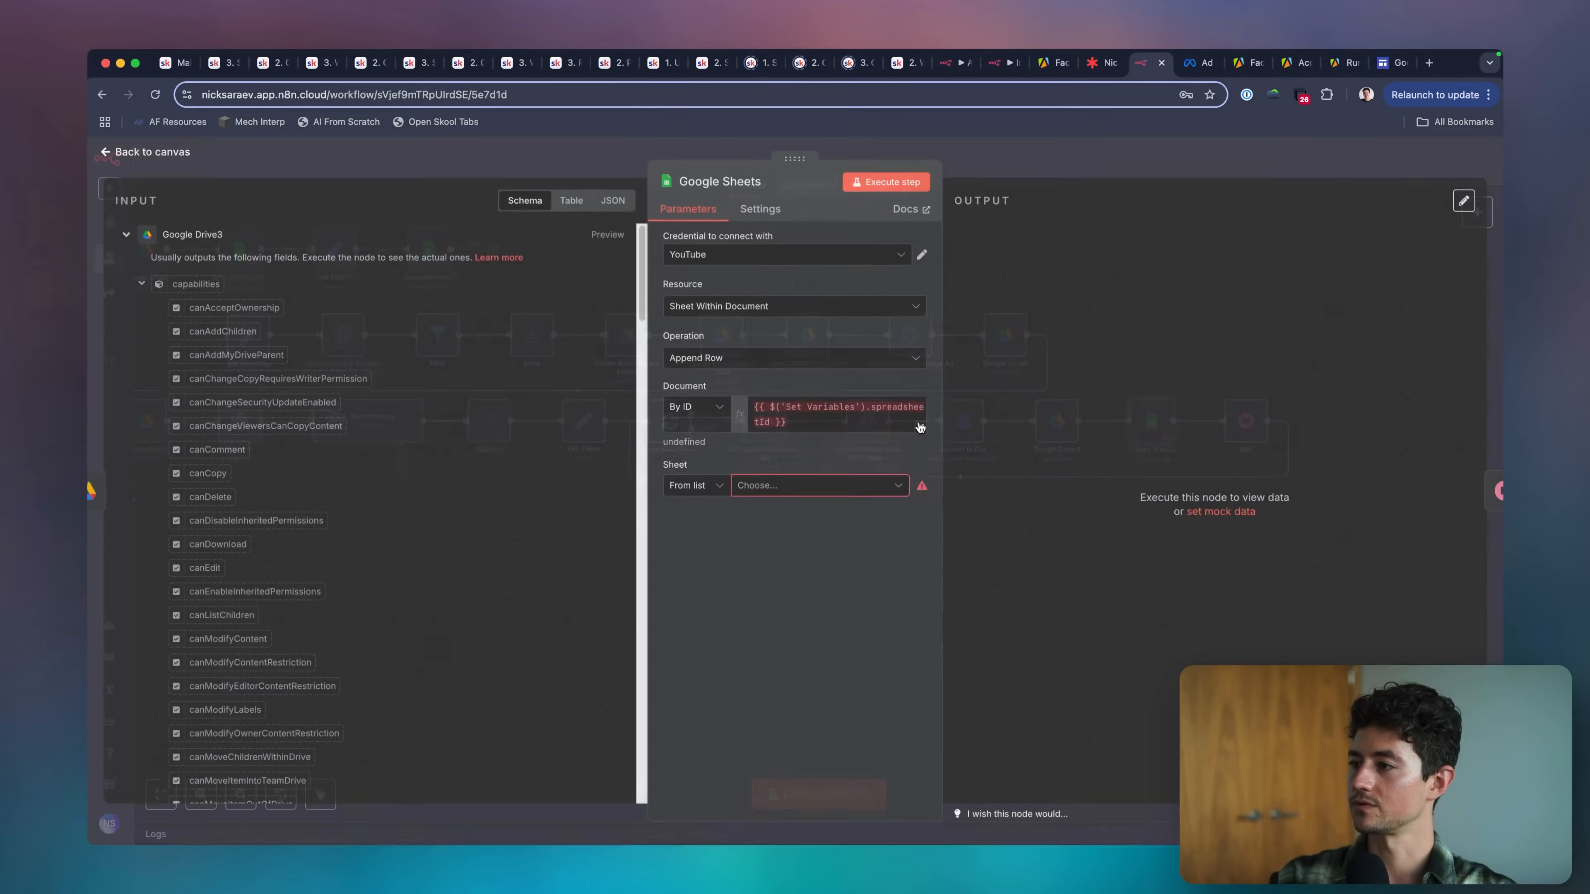
pyautogui.click(804, 488)
pyautogui.click(694, 486)
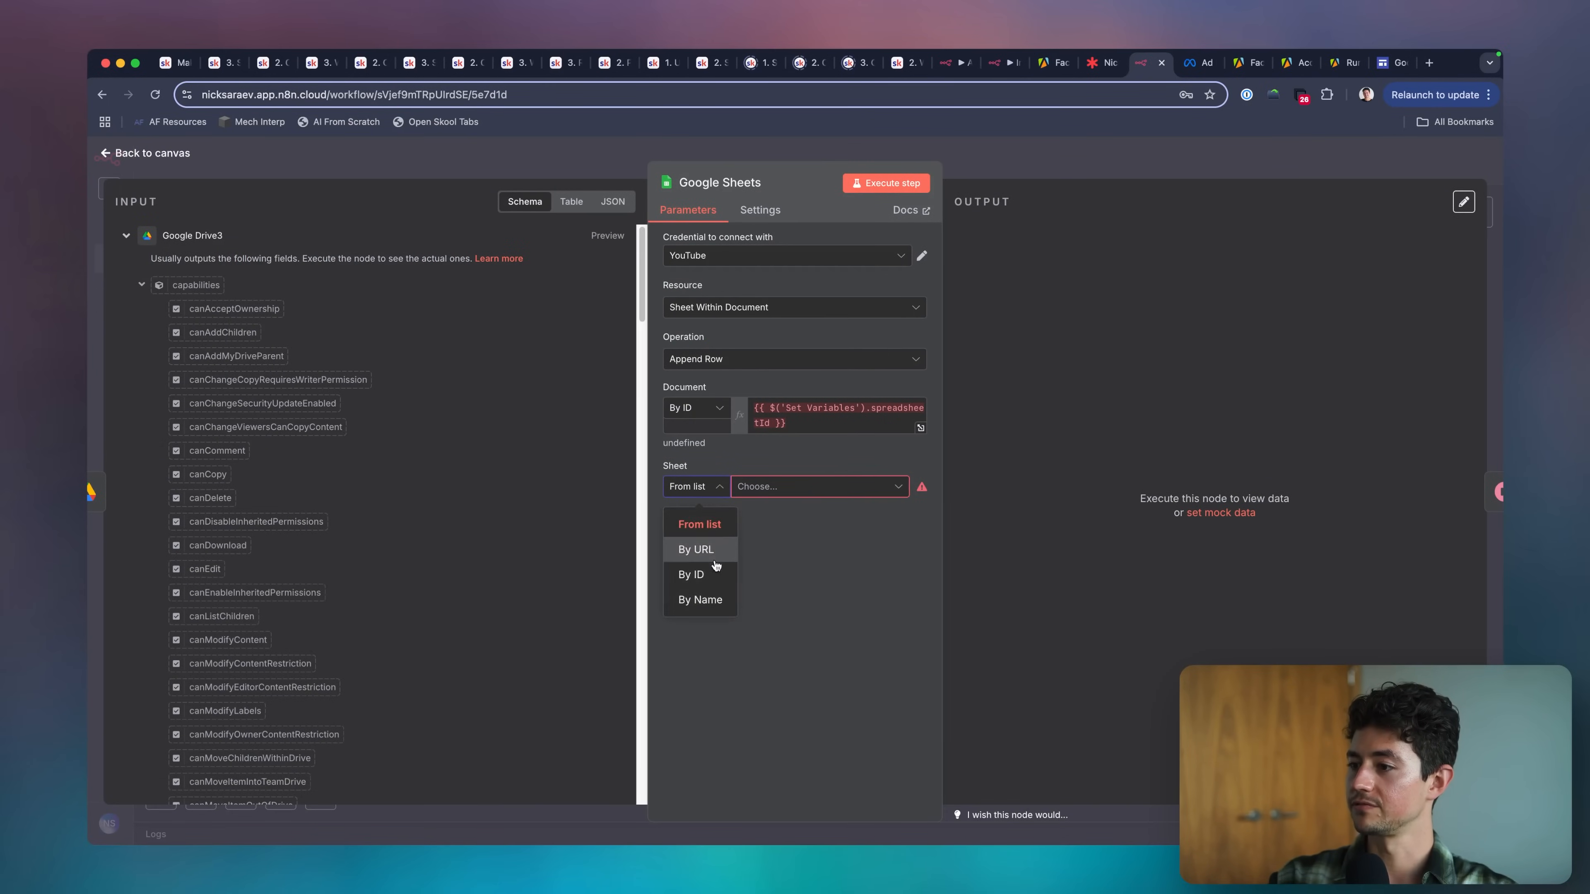
pyautogui.click(689, 600)
pyautogui.click(761, 489)
pyautogui.write('scraped_ads')
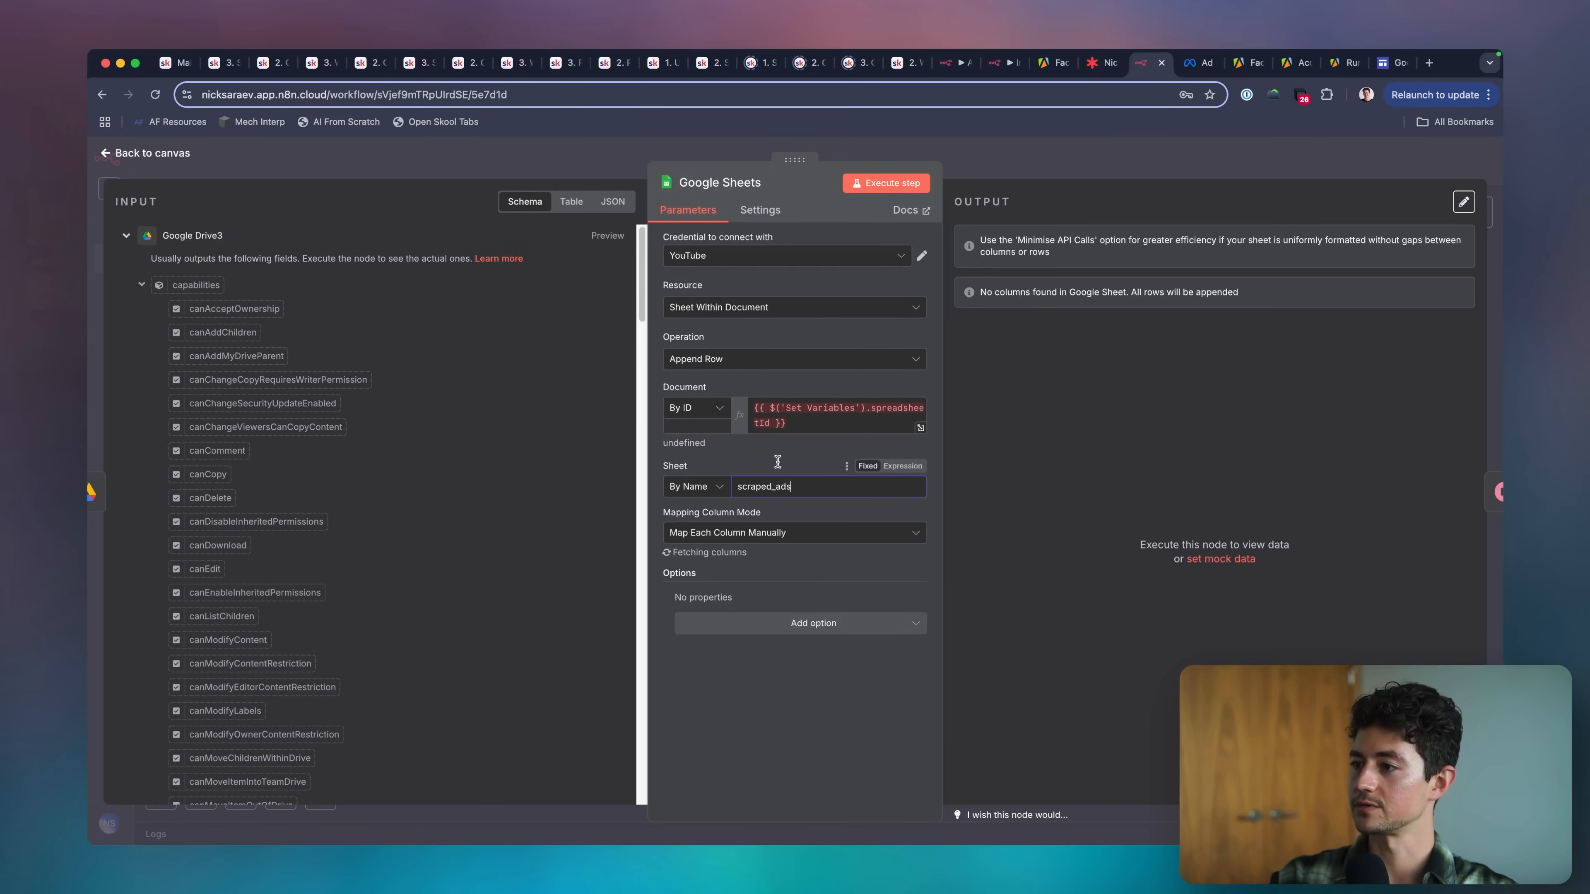
pyautogui.click(779, 463)
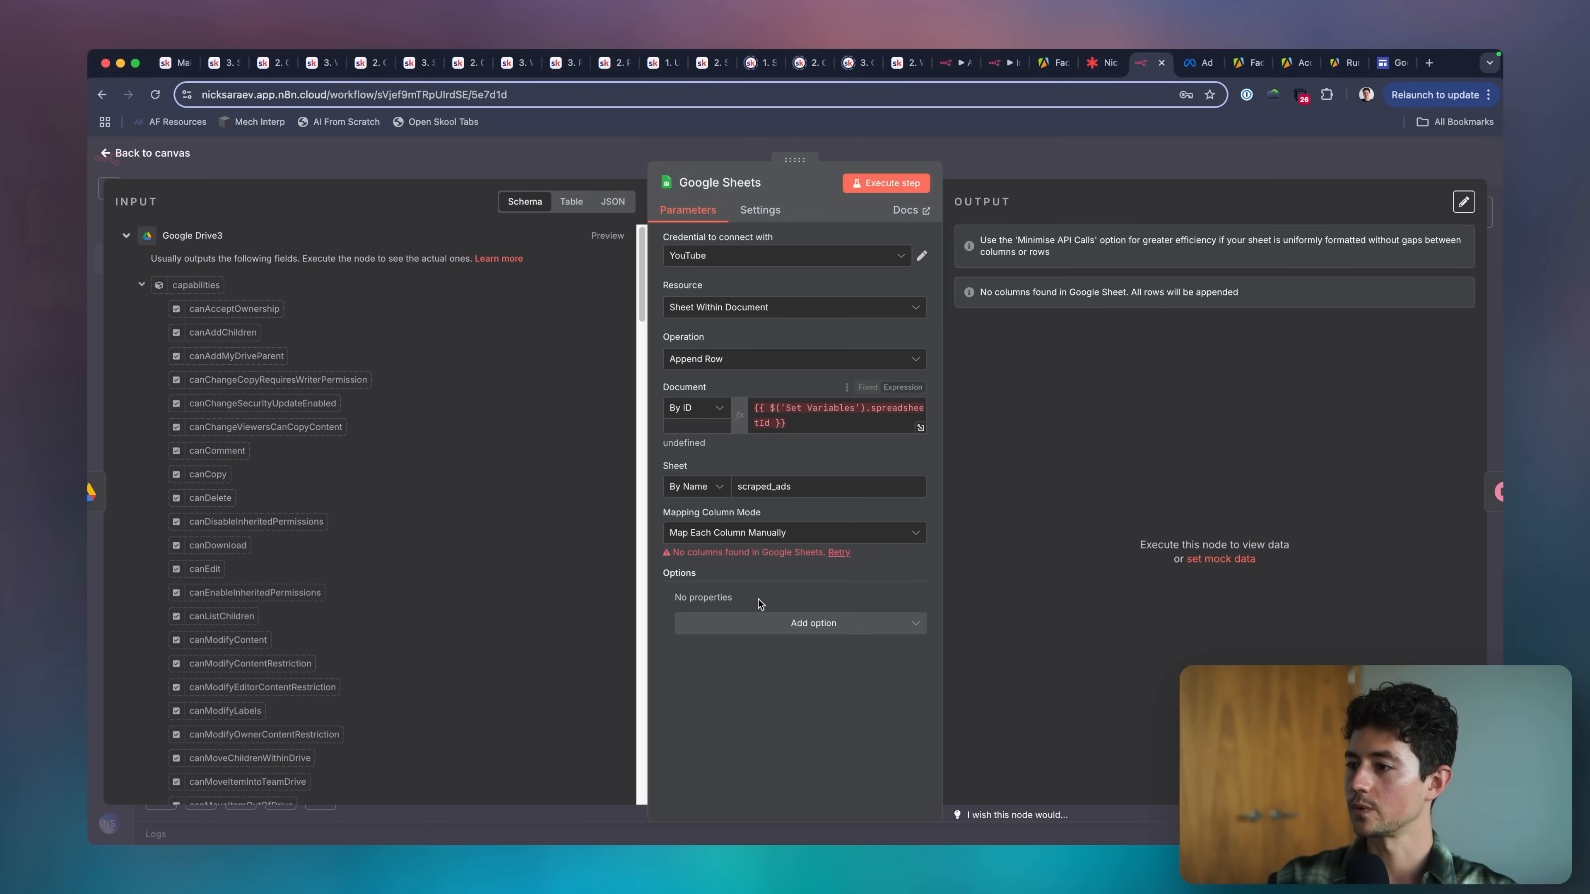
pyautogui.click(1009, 156)
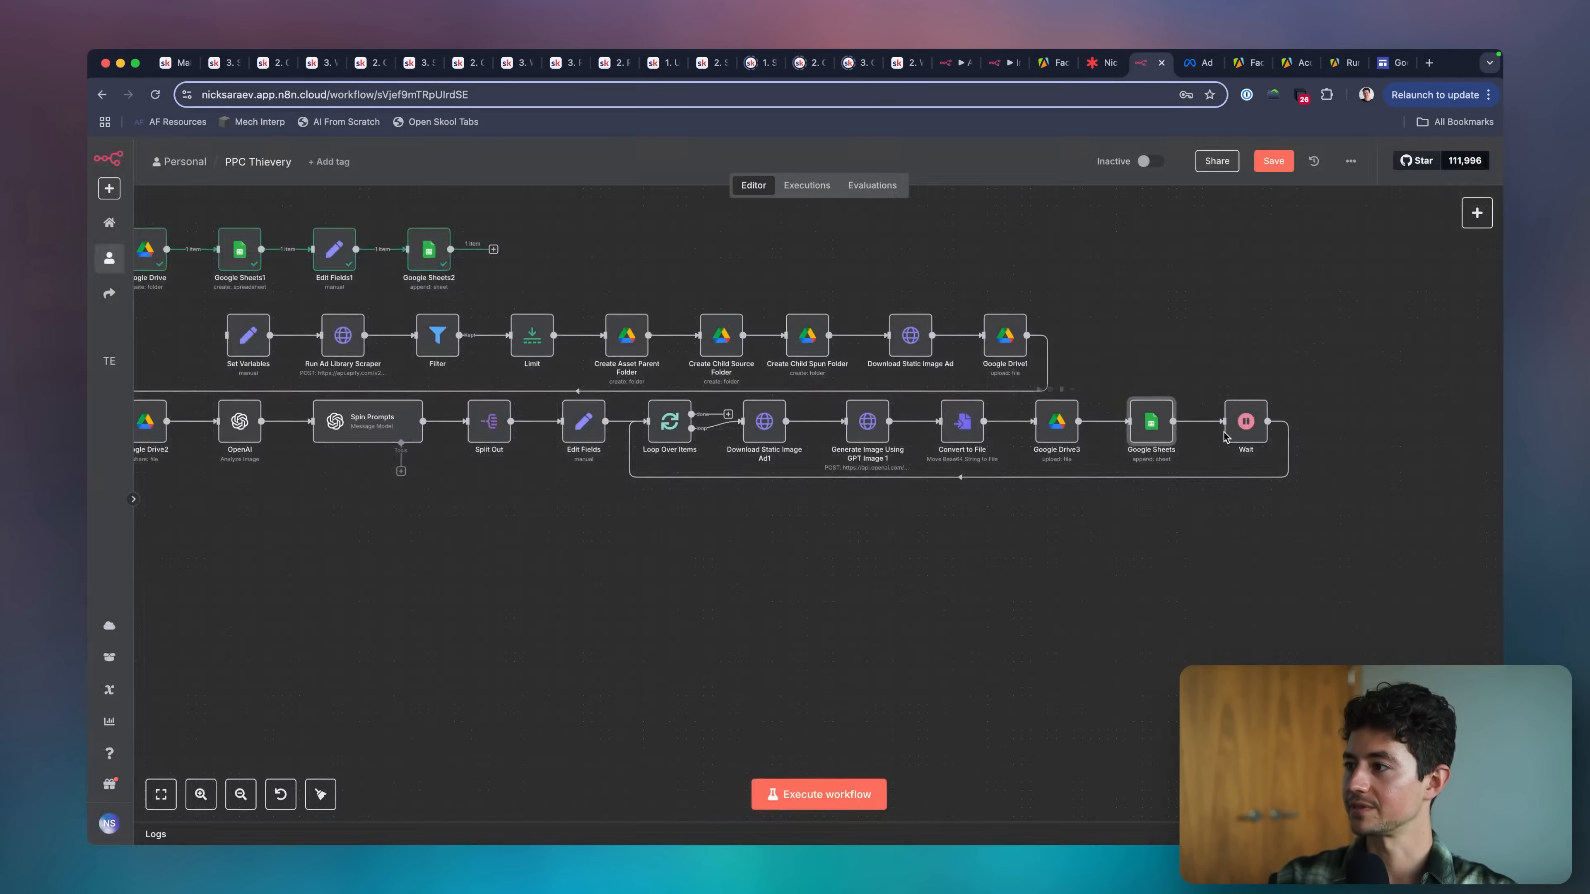
# Review the column mapping modes and the document ID expression in the Google Sheets append-row node.
pyautogui.hscroll(3, 1226, 437)
pyautogui.scroll(3, 1067, 438)
pyautogui.doubleClick(971, 416)
pyautogui.click(804, 534)
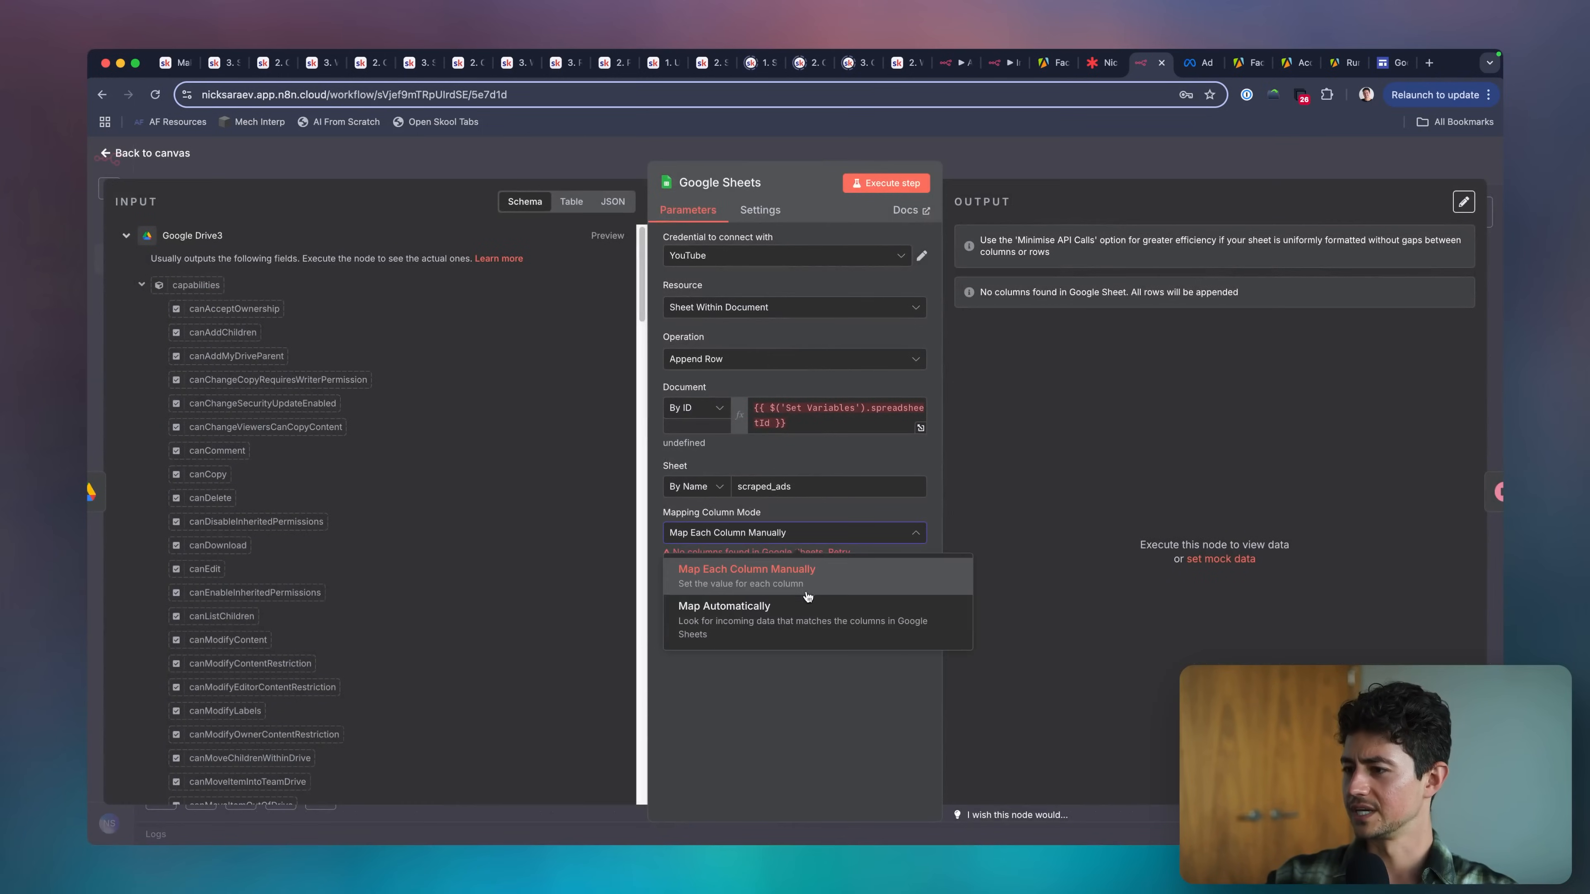
pyautogui.click(801, 584)
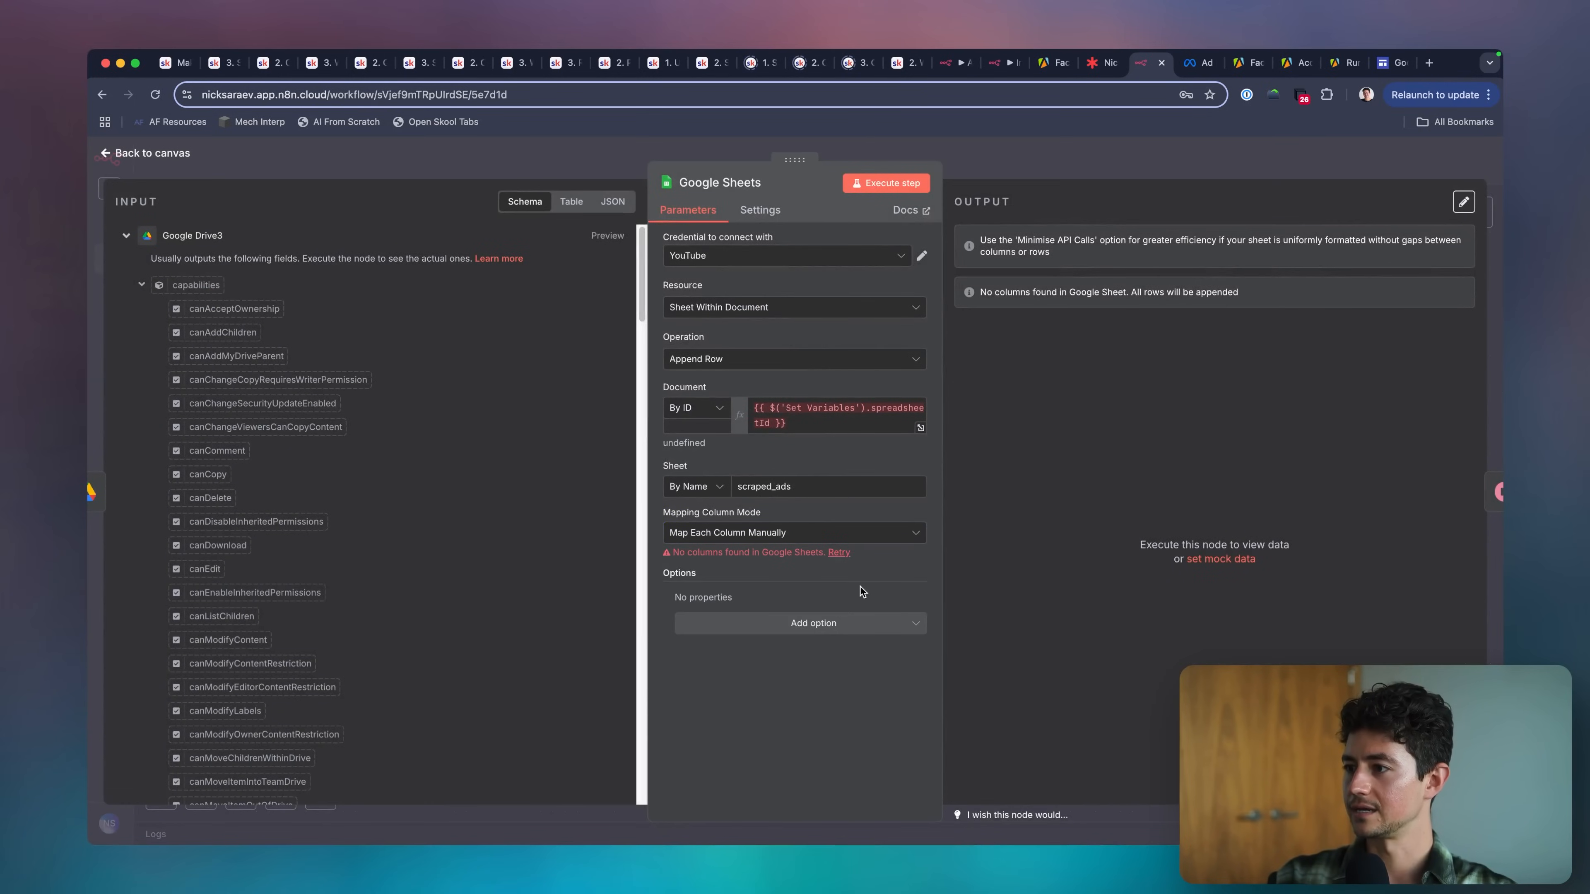
pyautogui.click(790, 426)
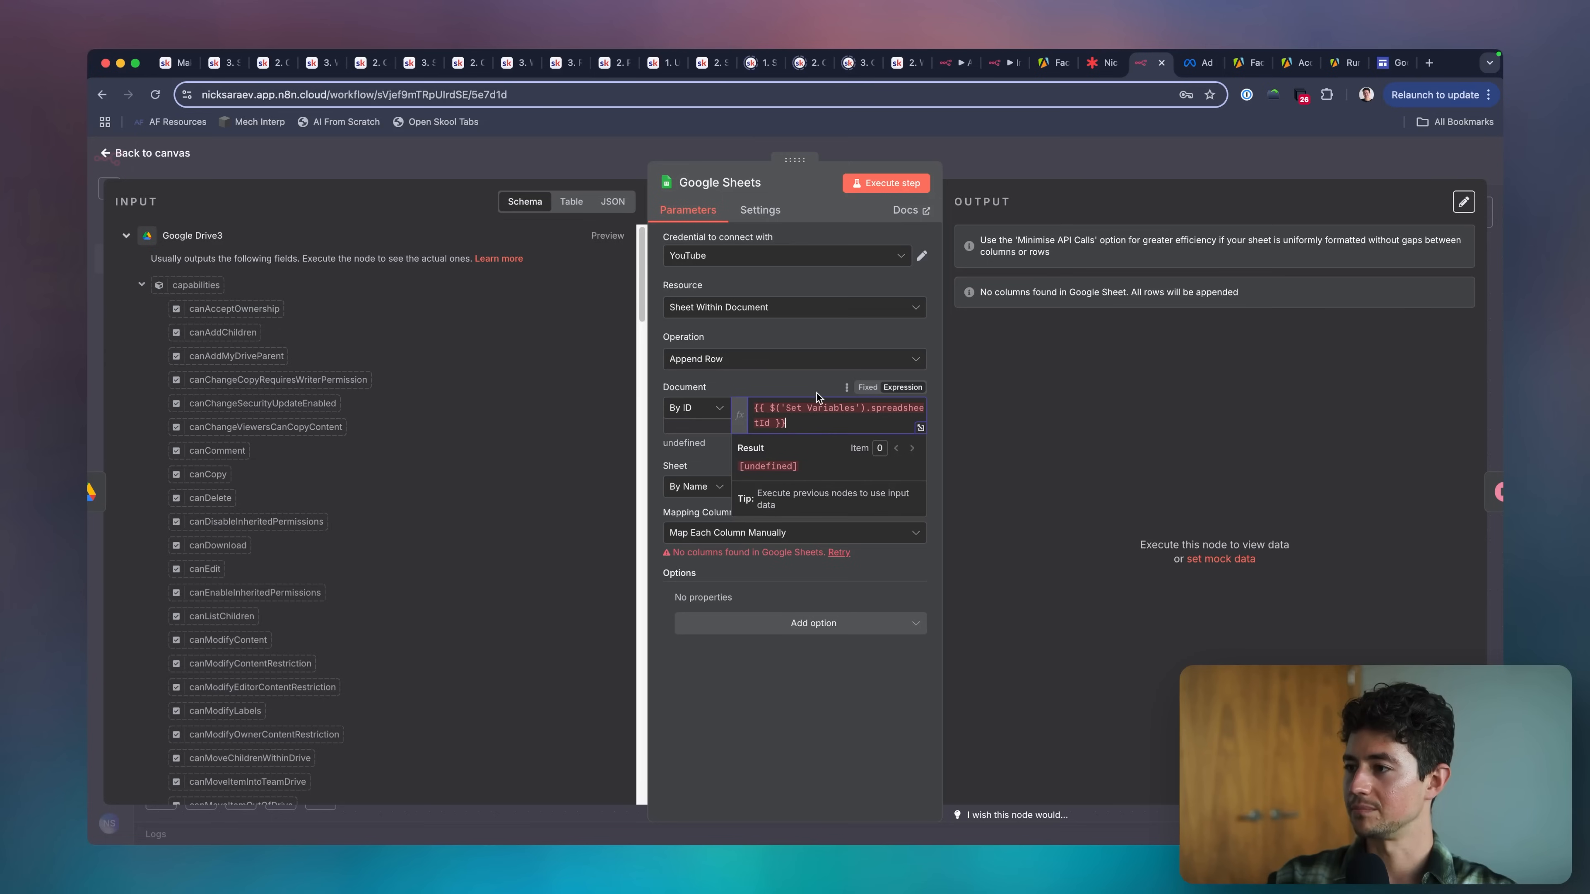
pyautogui.click(1000, 160)
# Start mock output for the Set Variables node, with googleDriveFolderId as the first key and its copied folder ID as the value.
pyautogui.hscroll(-14, 899, 427)
pyautogui.scroll(2, 899, 427)
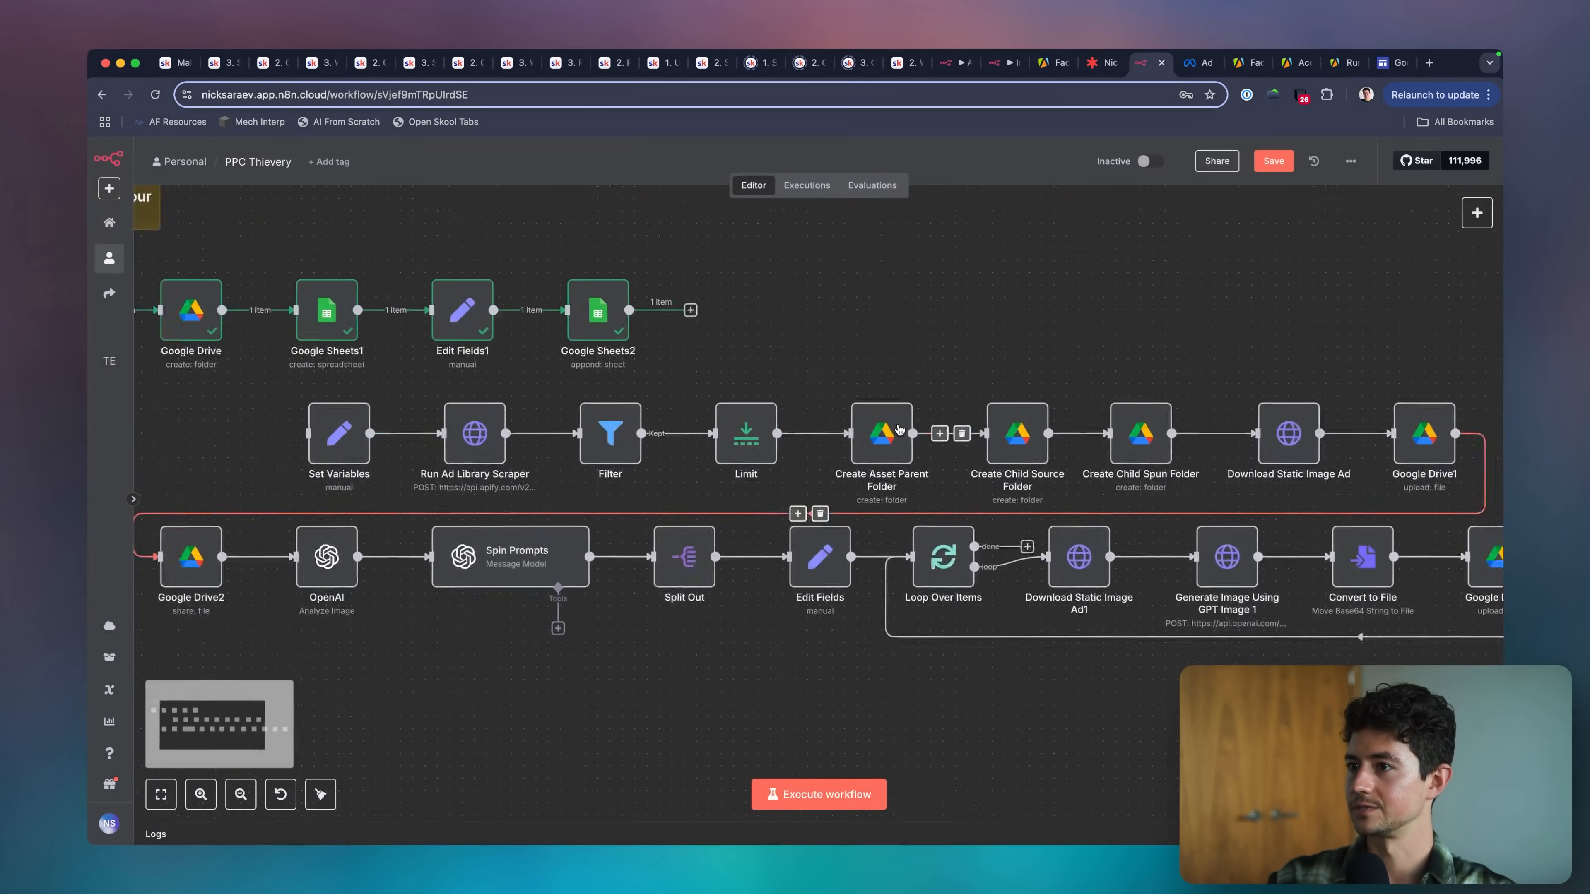
pyautogui.doubleClick(581, 437)
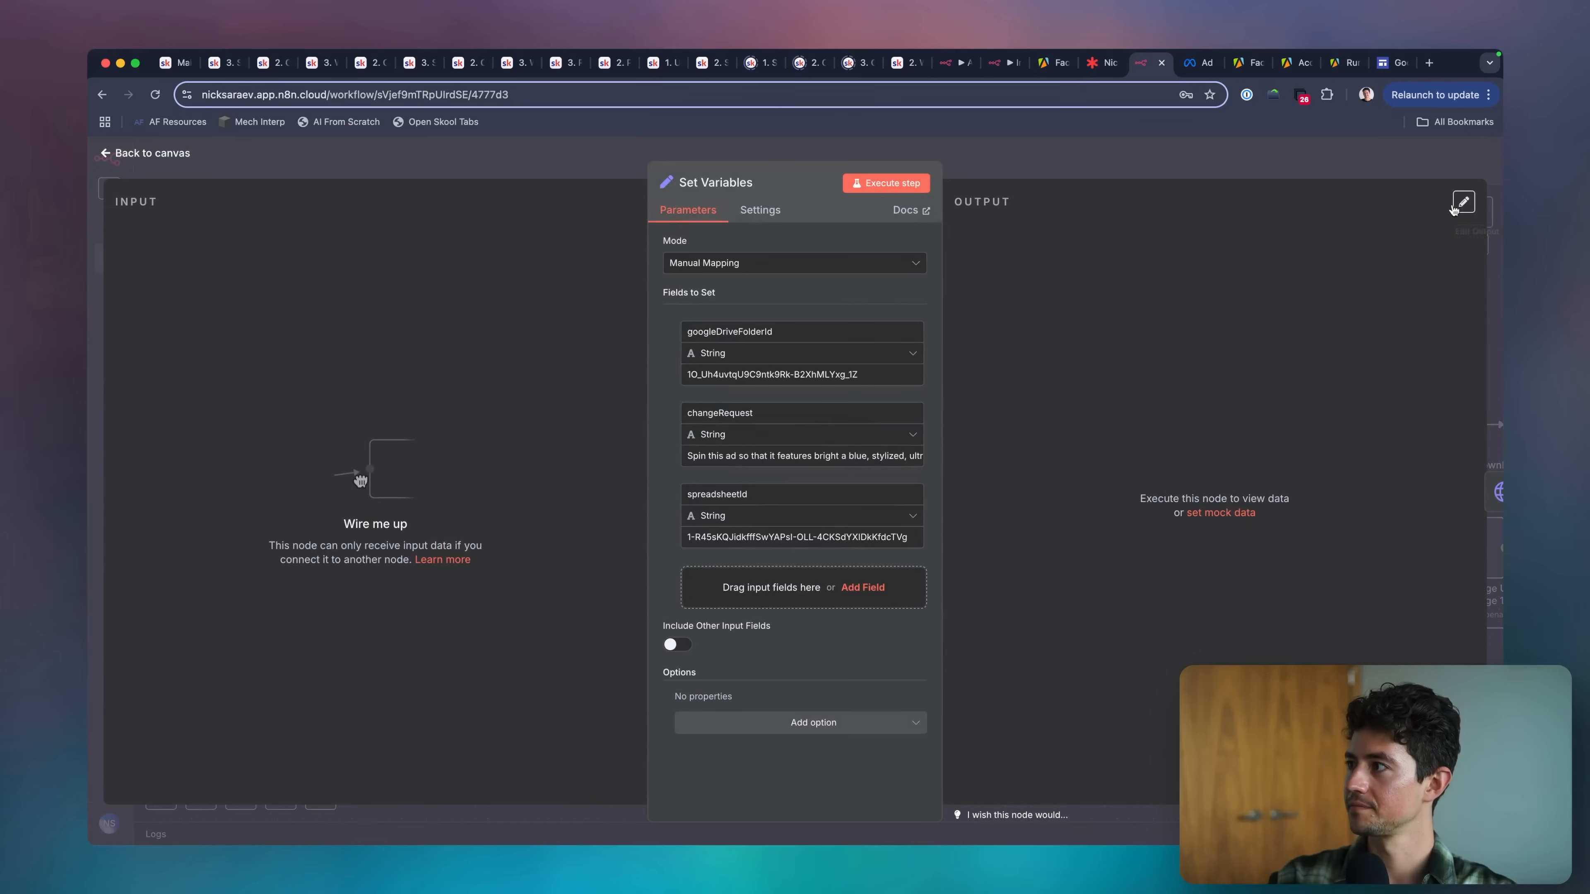
pyautogui.click(1463, 202)
pyautogui.doubleClick(1042, 267)
pyautogui.write('a')
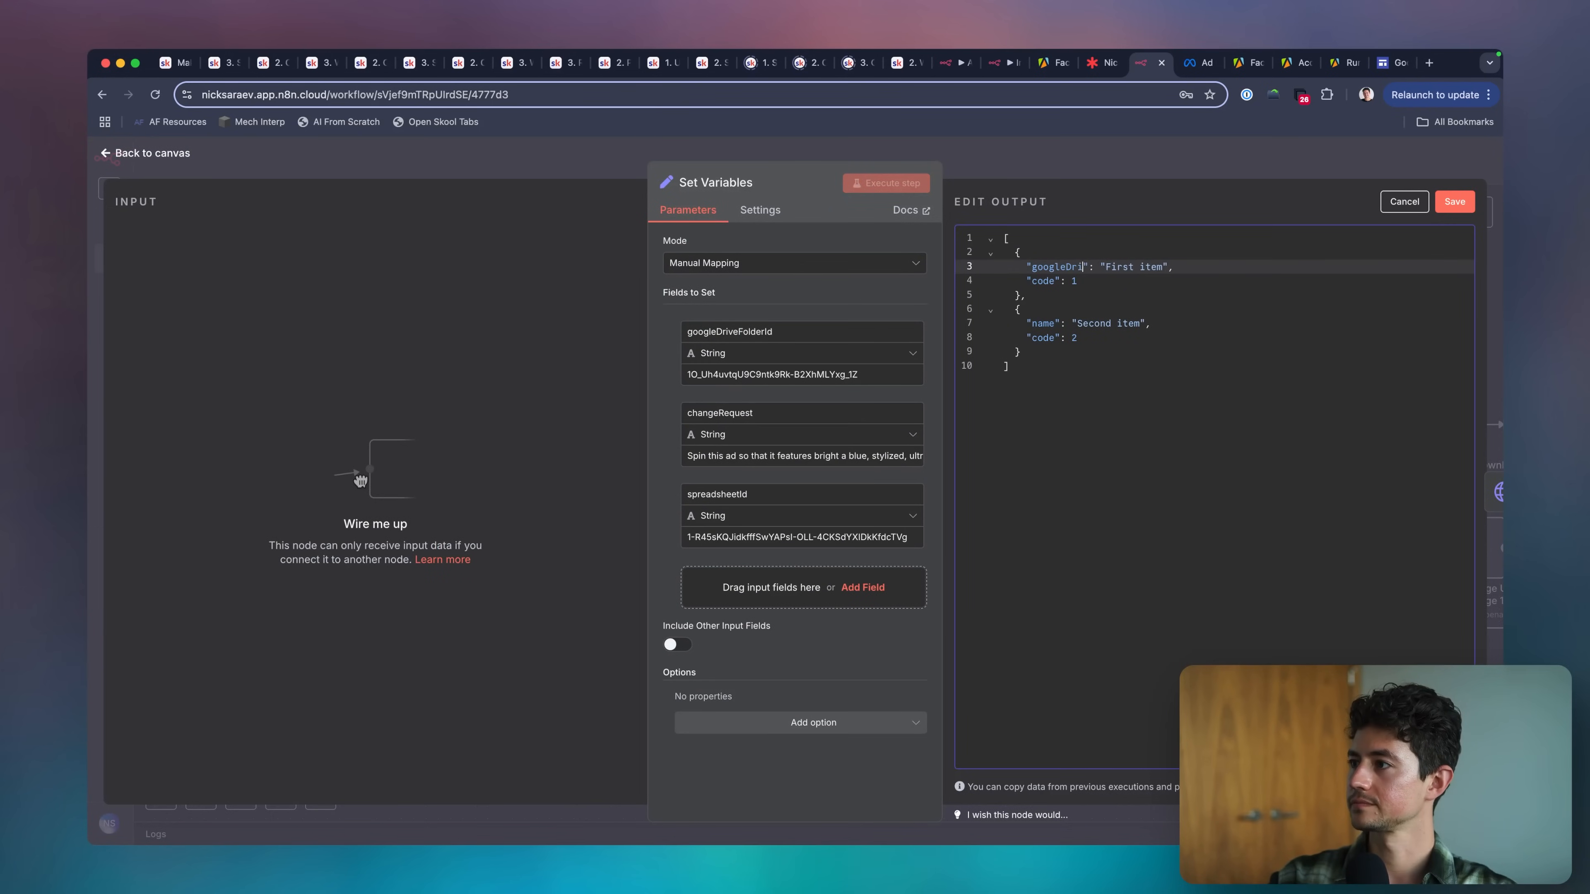
pyautogui.tripleClick(710, 374)
pyautogui.press('super+c')
pyautogui.moveTo(1164, 267); pyautogui.dragTo(1197, 269)
pyautogui.press('super+v')
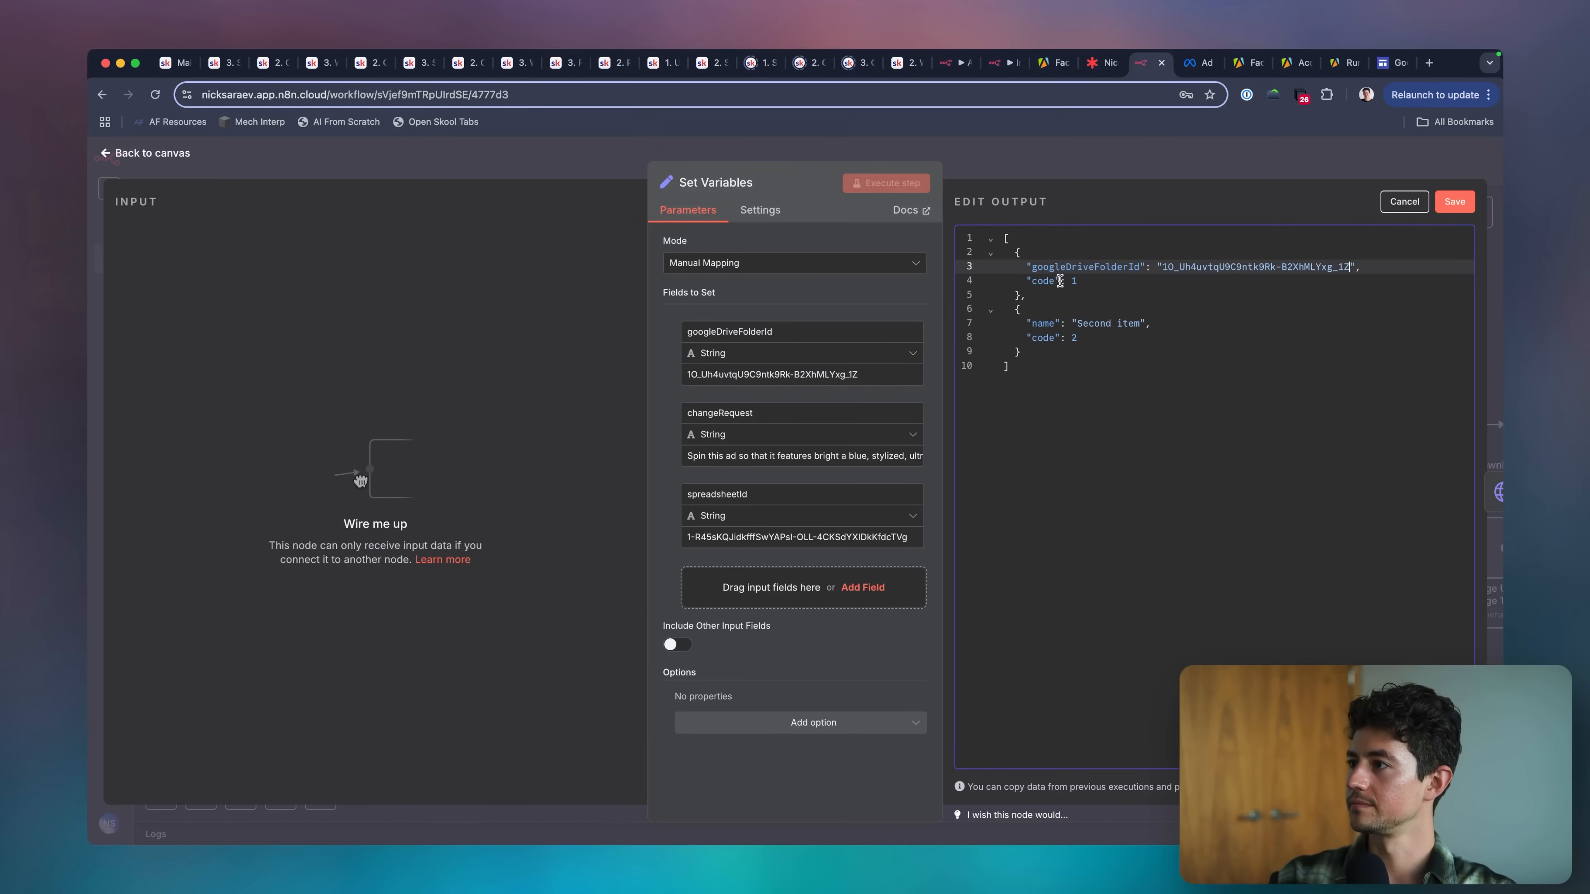
# Rename the mock item's second key to changeRequest and paste the node's change request text as its quoted value.
pyautogui.doubleClick(1044, 281)
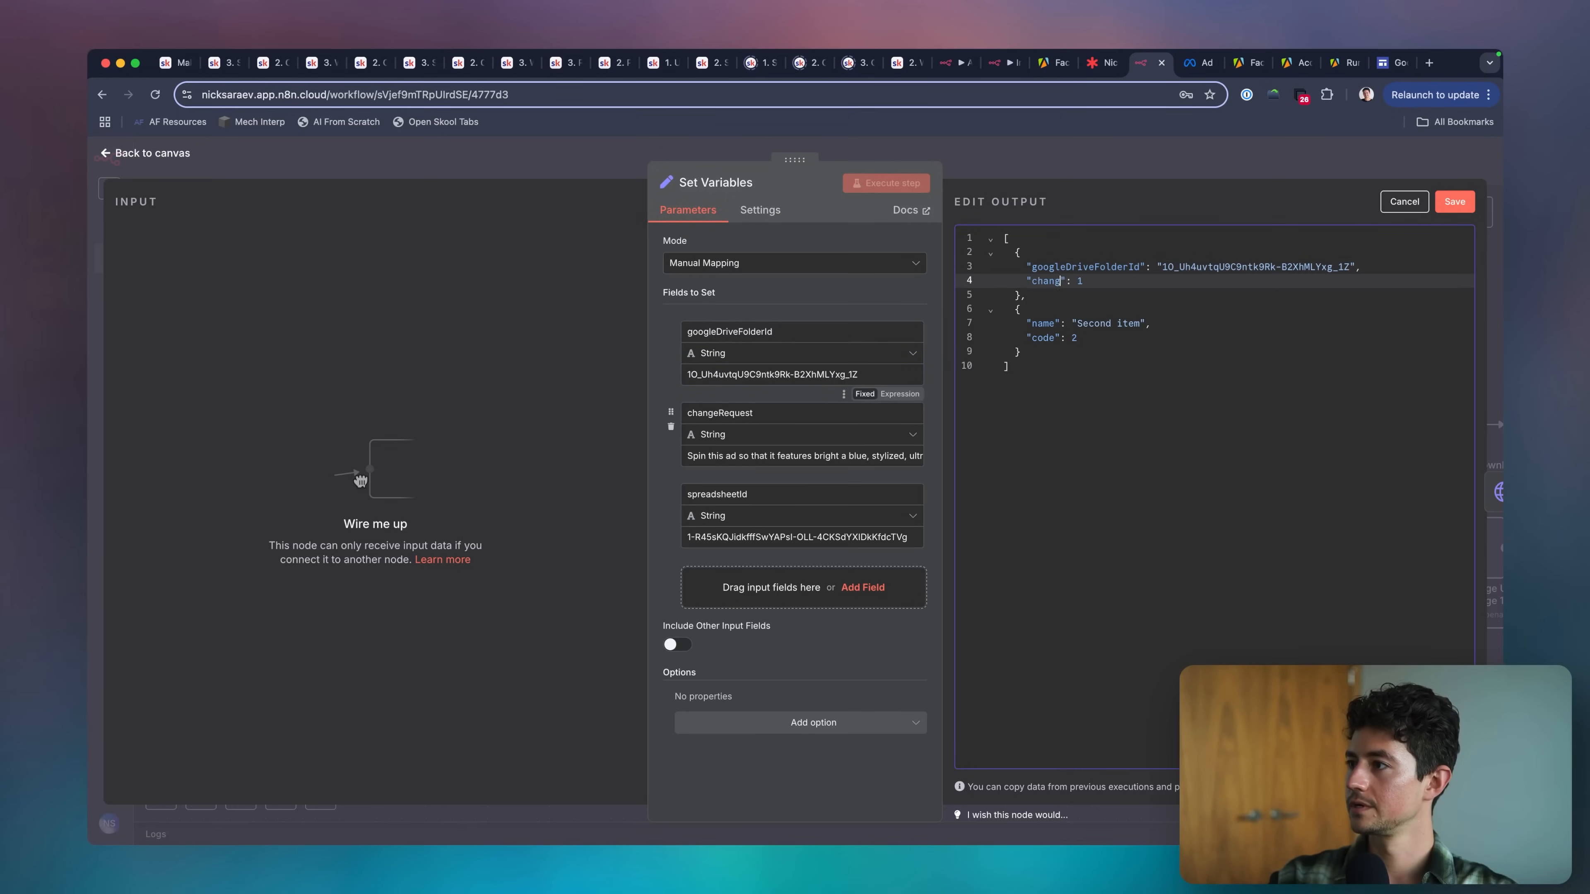
pyautogui.tripleClick(744, 457)
pyautogui.click(1150, 289)
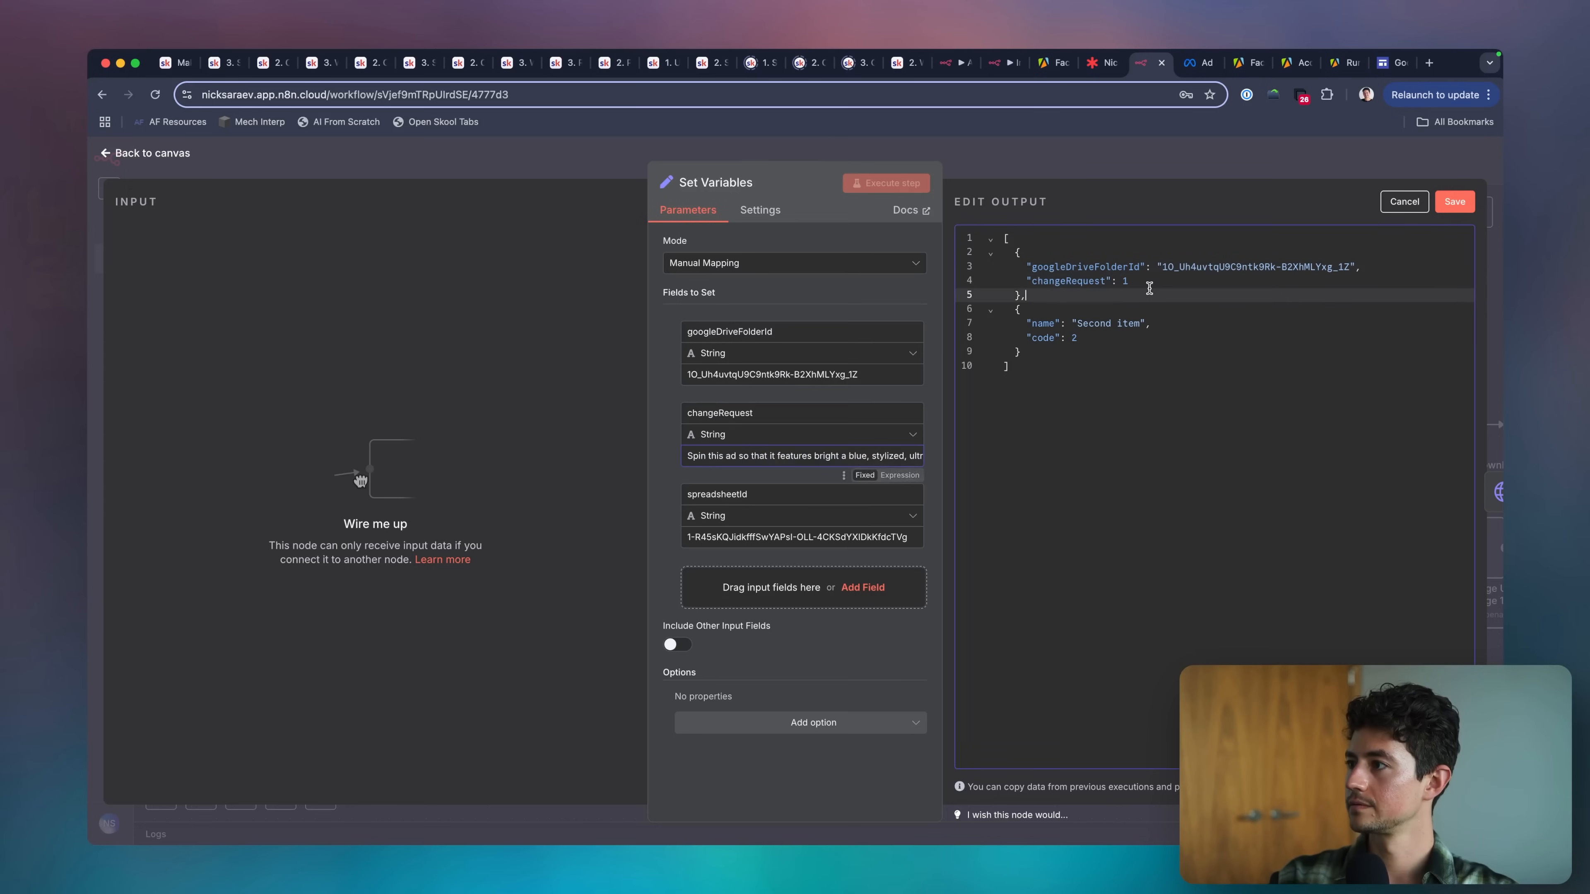
pyautogui.click(1150, 282)
pyautogui.press('BackSpace')
pyautogui.write('"')
pyautogui.write('Spin this ad so that it features bright a blue, stylized, ultramaximalism design. If there is any text on the page replace it with something like Get your AI automation today" or "Get your systems optimized today". If there are any assets on the page leave them as-is. Add a company name, LeftClick, in the bottom right hand corner, along with a little stylized mouse pointer icon."')
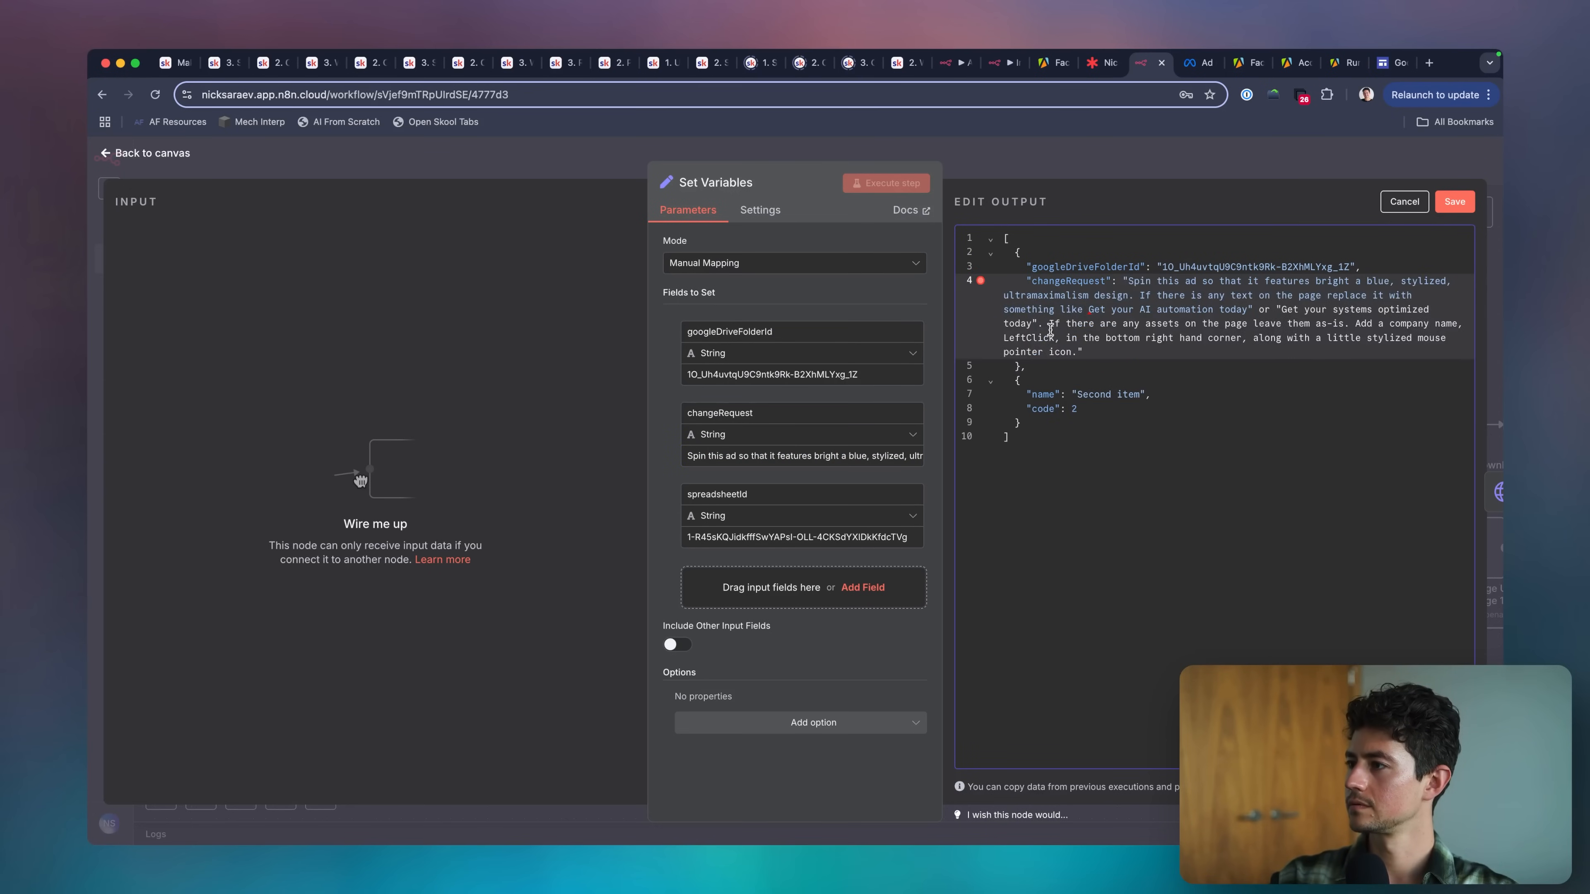
# Remove the inner double quotation marks from the changeRequest text in the mock output.
pyautogui.click(1038, 323)
pyautogui.press('BackSpace')
pyautogui.click(1281, 313)
pyautogui.press('BackSpace')
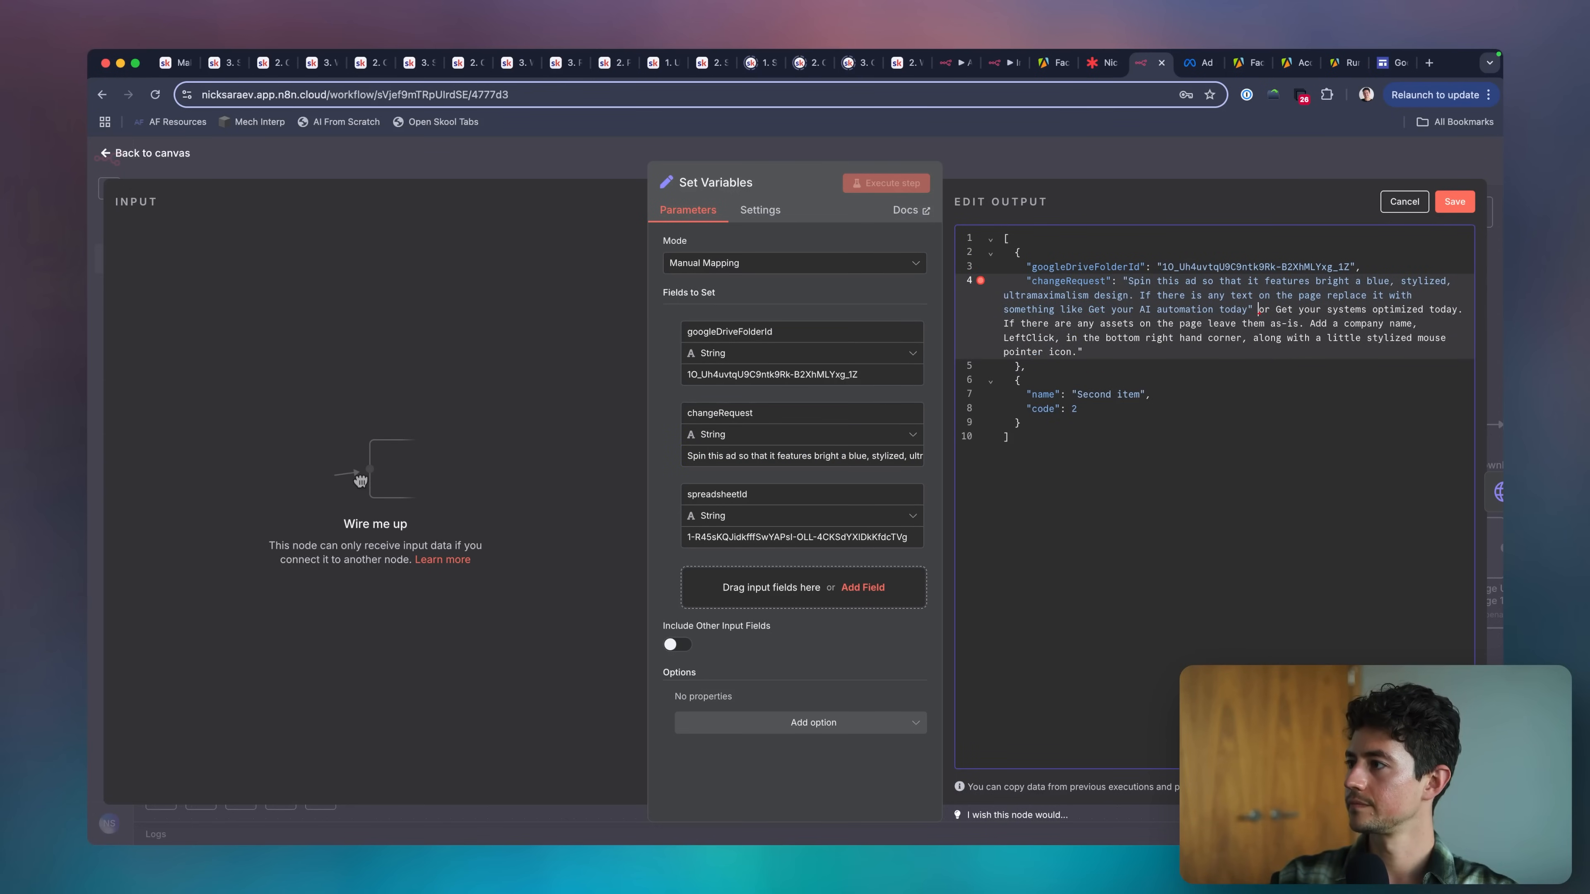
pyautogui.click(1253, 311)
pyautogui.press('BackSpace')
# Delete the second sample item and the comma before it from the mock output.
pyautogui.click(1180, 380)
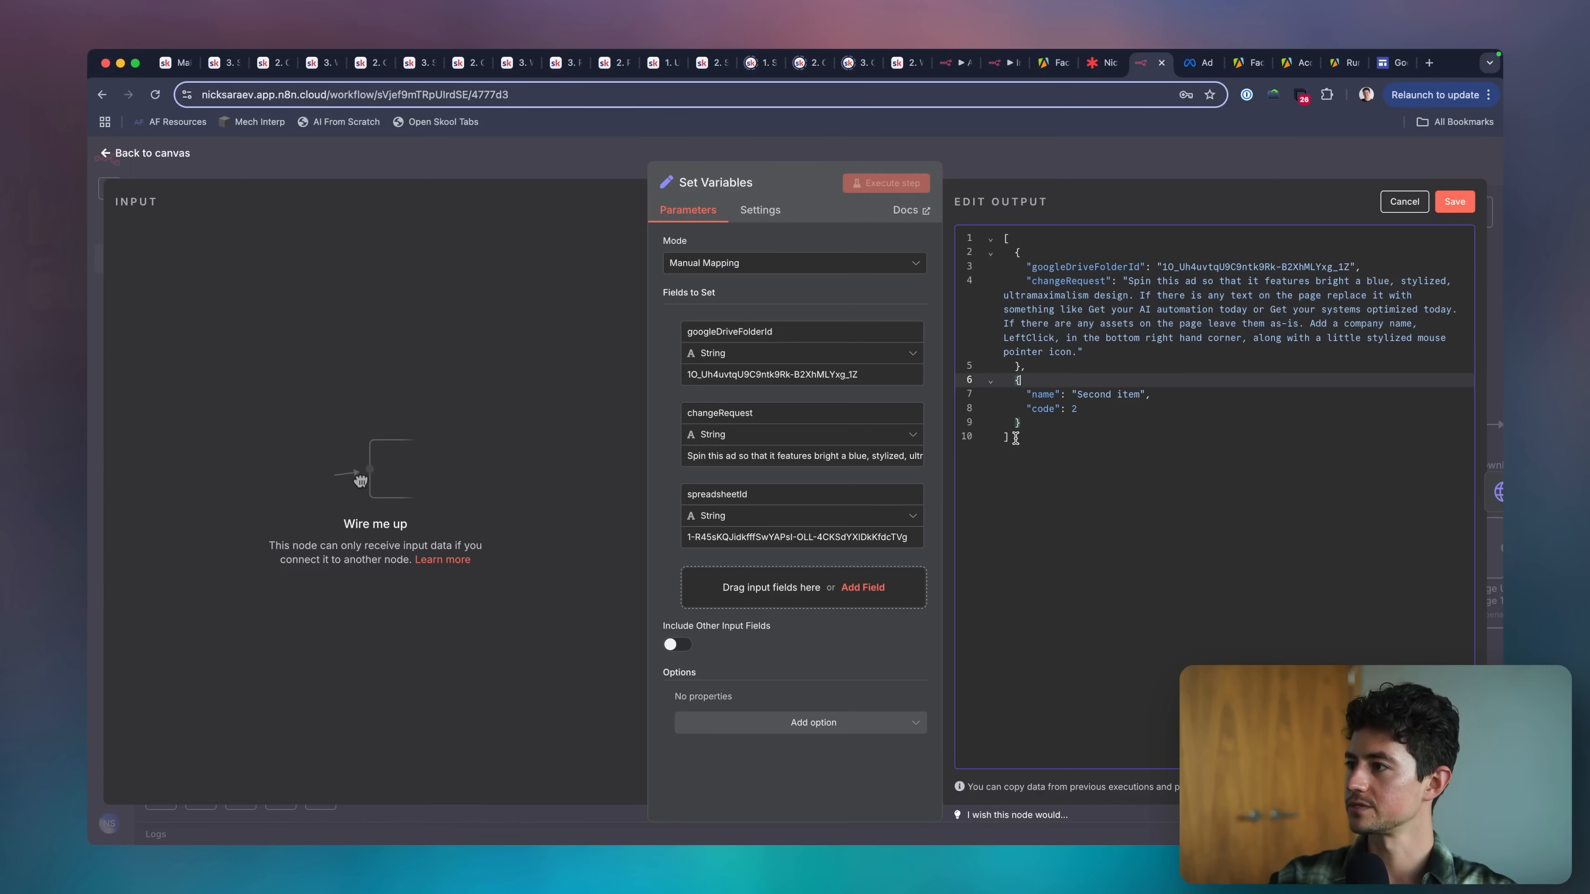
pyautogui.moveTo(1024, 367); pyautogui.dragTo(1020, 424)
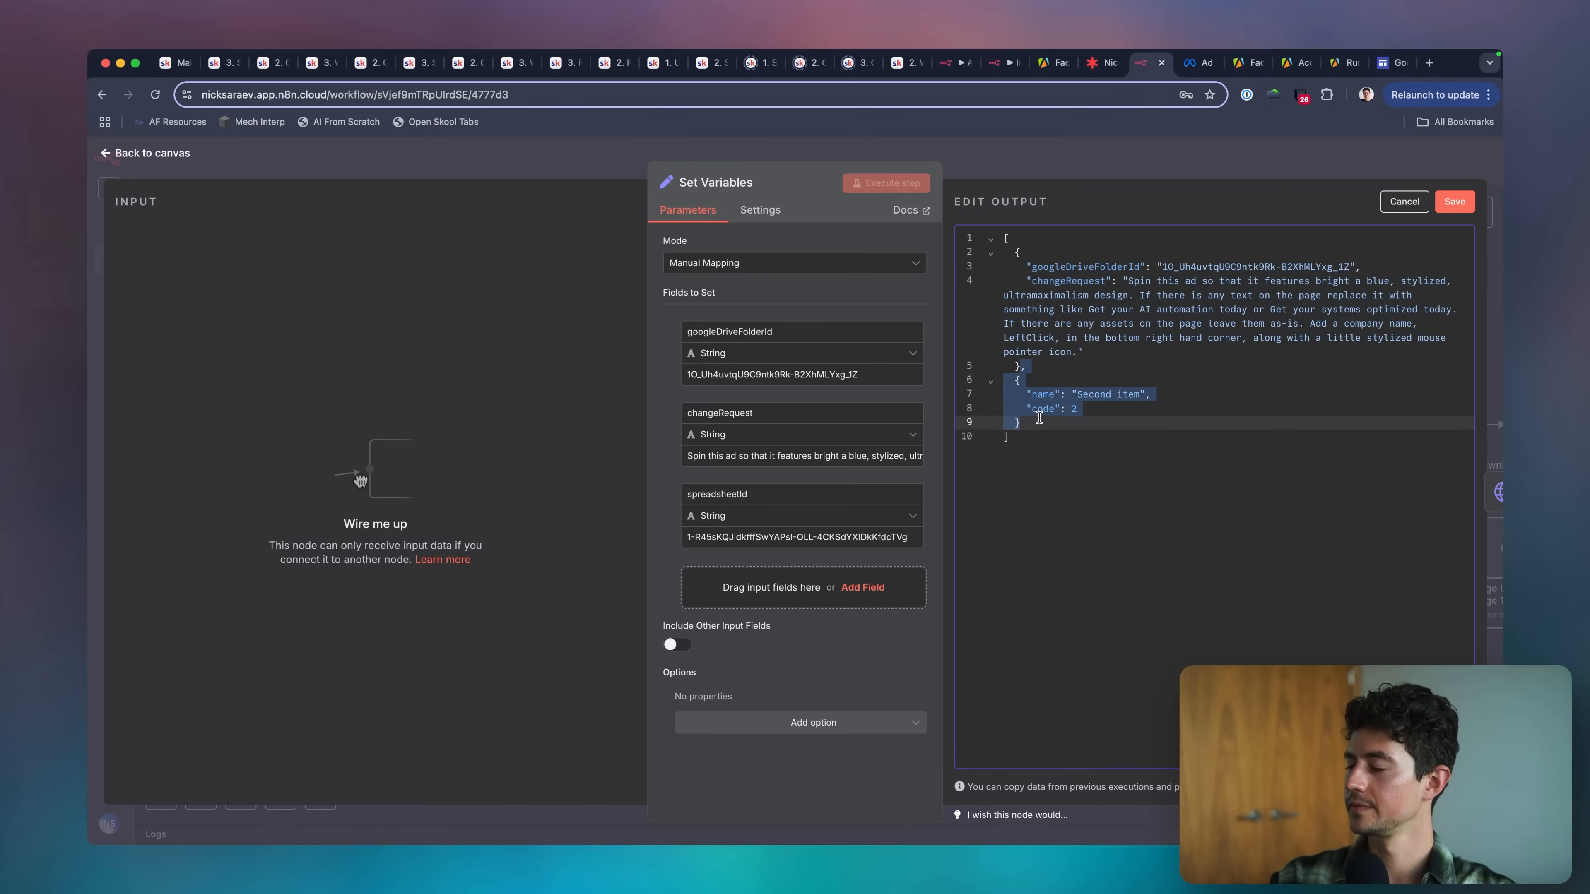
pyautogui.press('BackSpace')
# Copy the googleDriveFolderId entry to a new line below changeRequest in the mock output and rename its key to spreadsheetId.
pyautogui.tripleClick(1058, 265)
pyautogui.press('super+c')
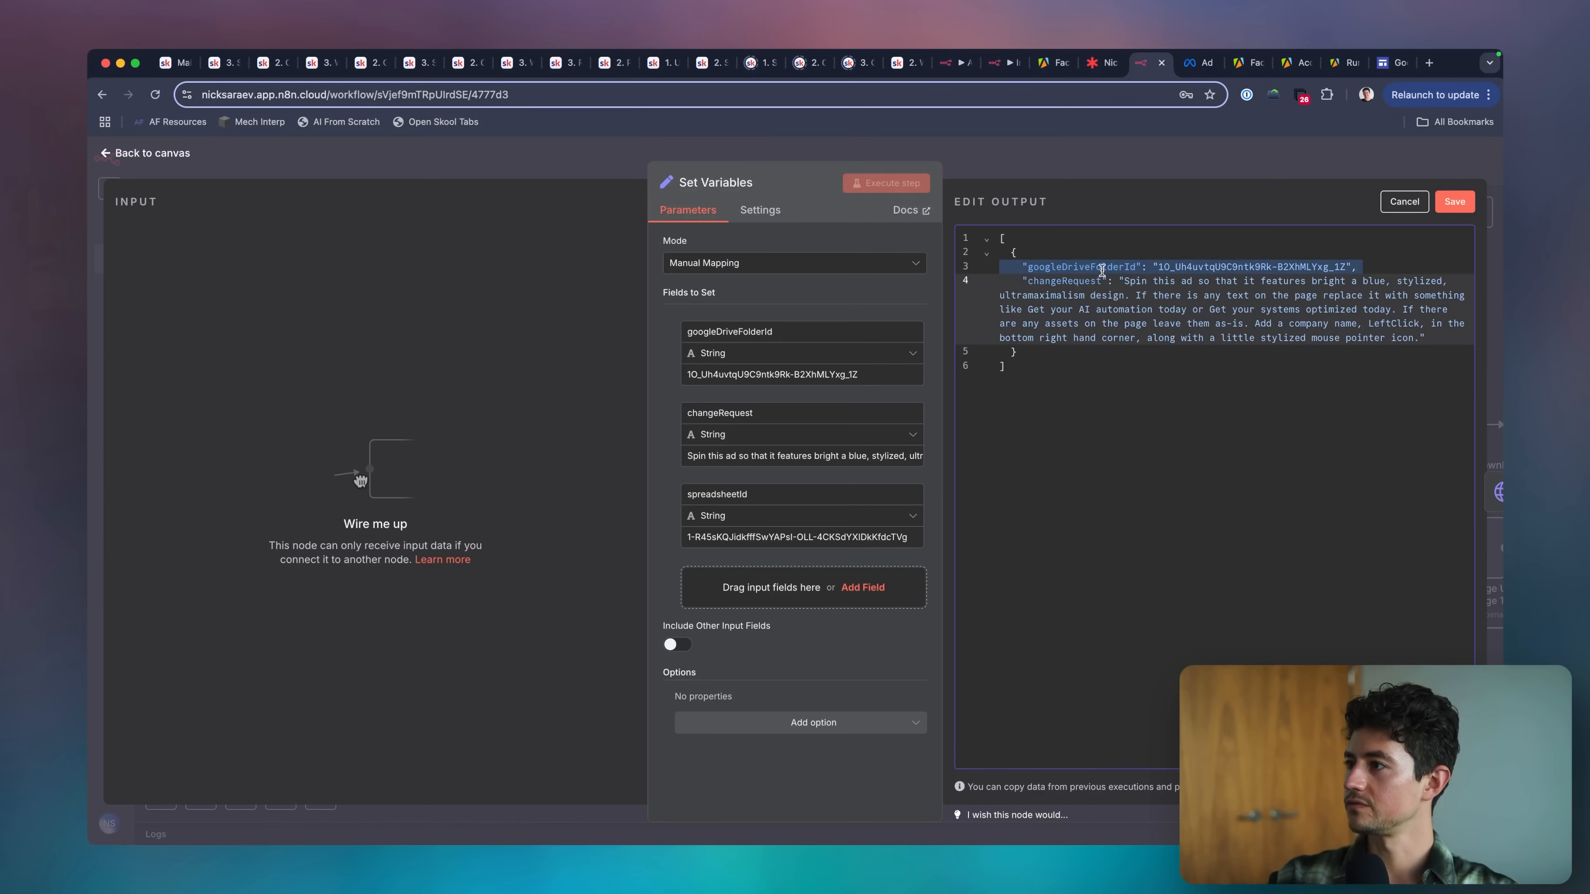
pyautogui.click(1448, 336)
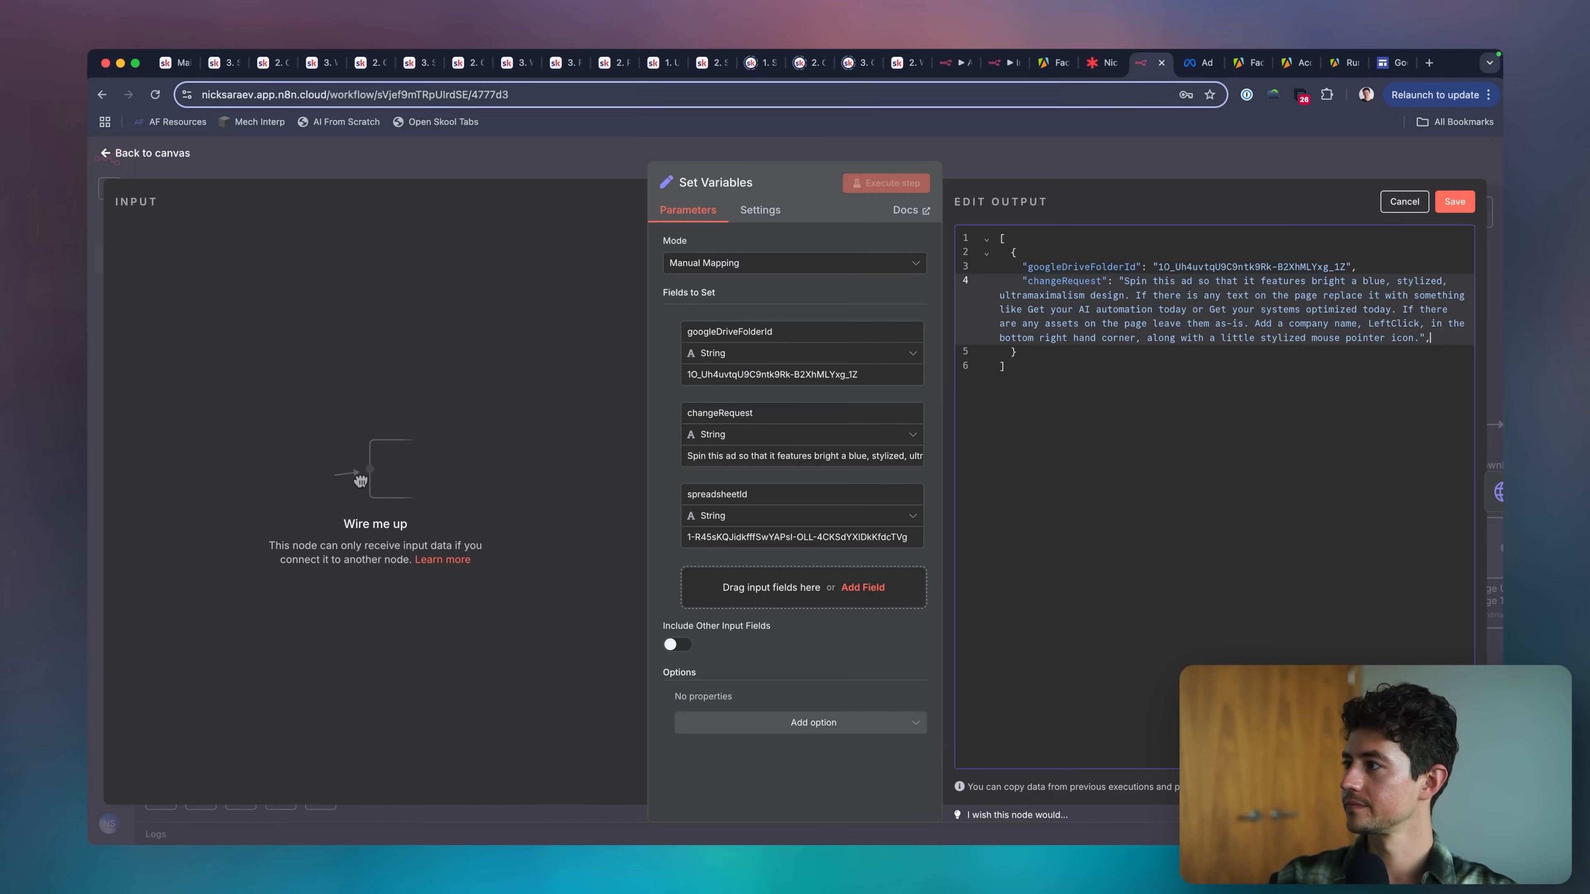
pyautogui.press('Return')
pyautogui.press('super+v')
pyautogui.doubleClick(718, 494)
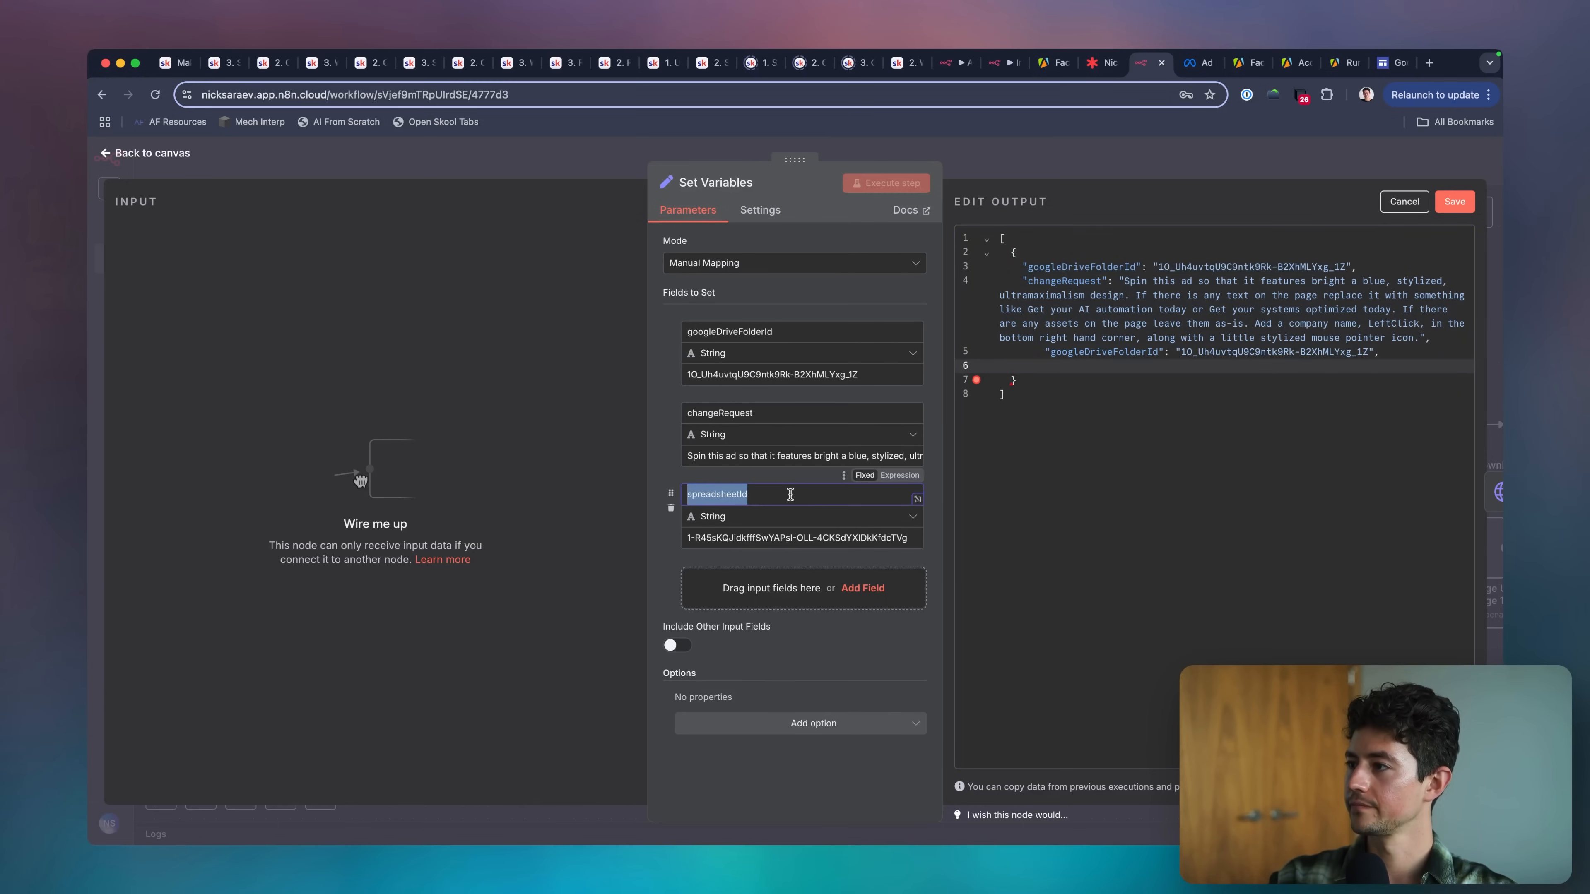
pyautogui.press('super+c')
pyautogui.doubleClick(1087, 352)
pyautogui.press('super+v')
# Replace the spreadsheetId value in the mock output with the spreadsheet ID from the node's spreadsheetId field.
pyautogui.tripleClick(752, 532)
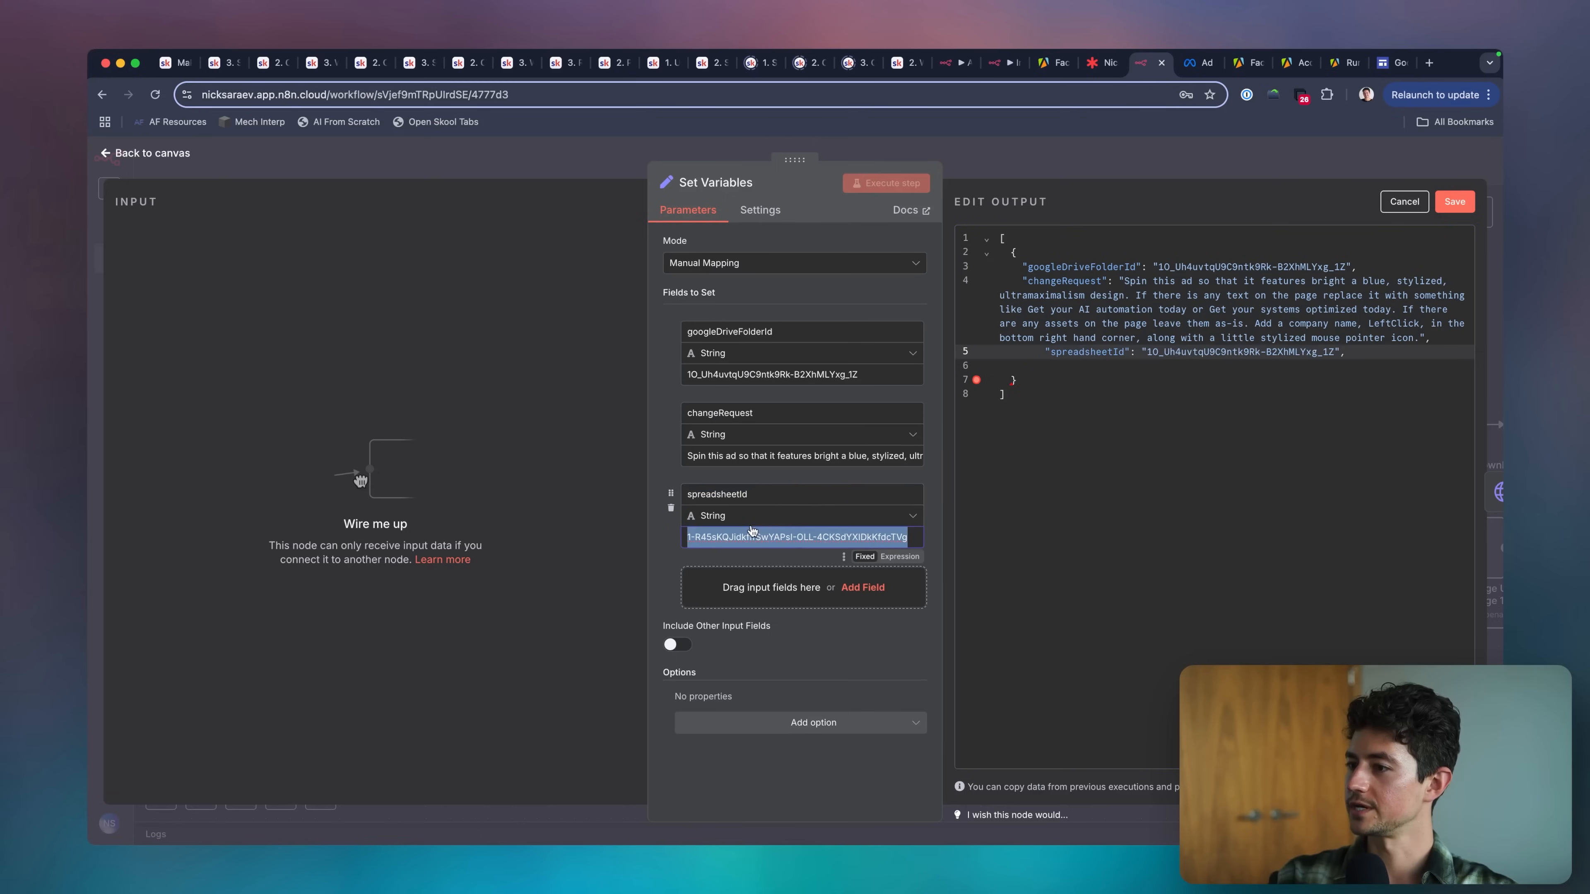
pyautogui.doubleClick(1219, 352)
pyautogui.moveTo(1218, 352); pyautogui.dragTo(1289, 352)
pyautogui.press('super+v')
pyautogui.click(1298, 392)
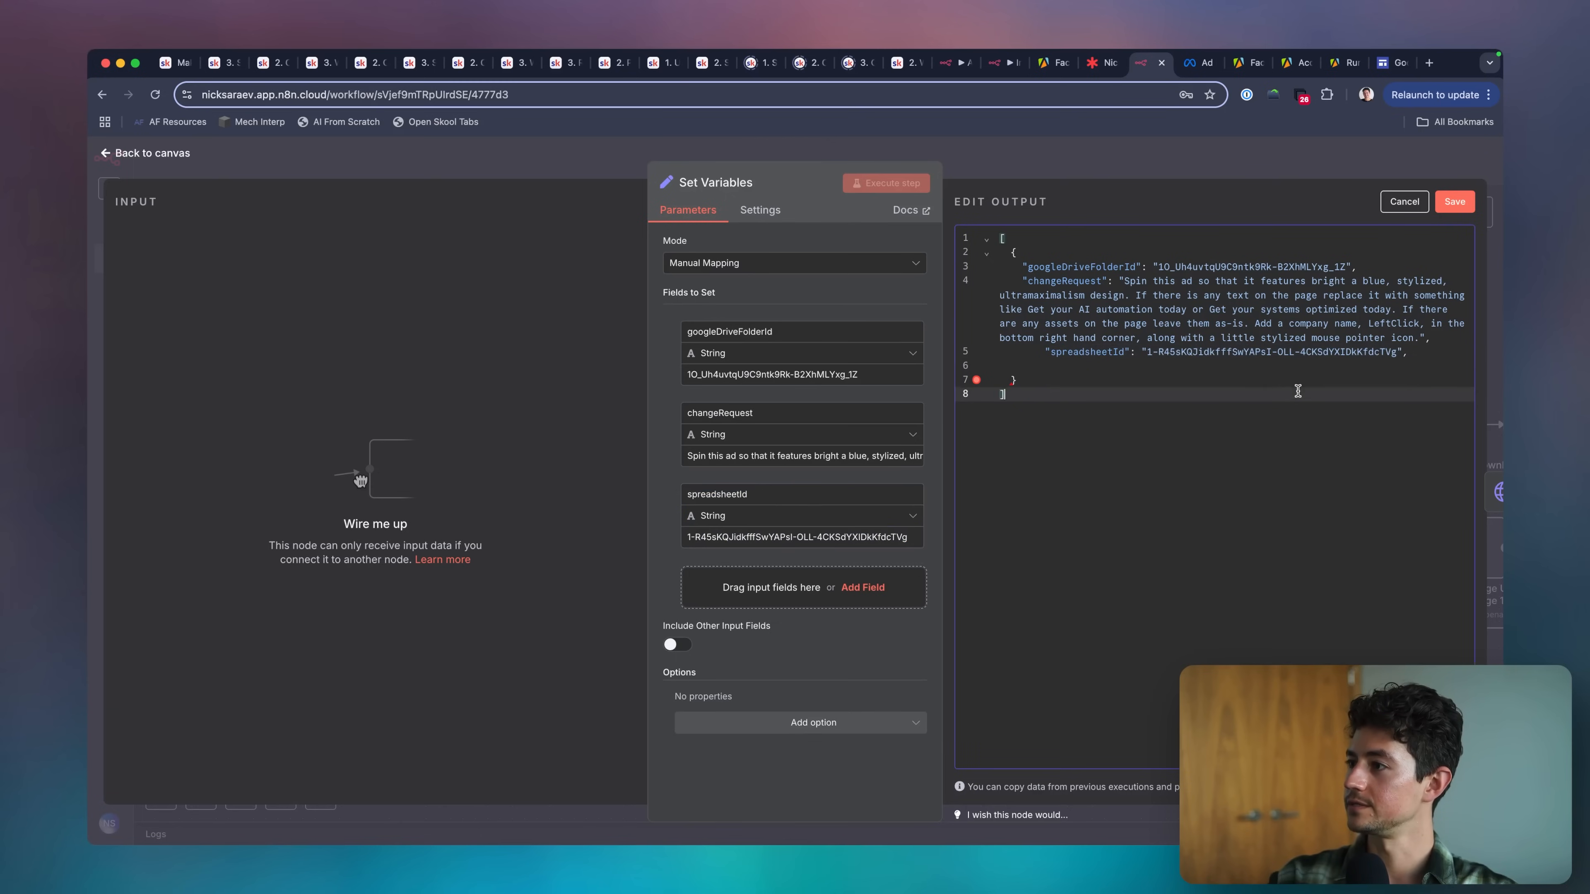
# Remove the blank line, extra indentation and trailing comma around the spreadsheetId entry, and save the mock output.
pyautogui.click(1202, 368)
pyautogui.press('BackSpace')
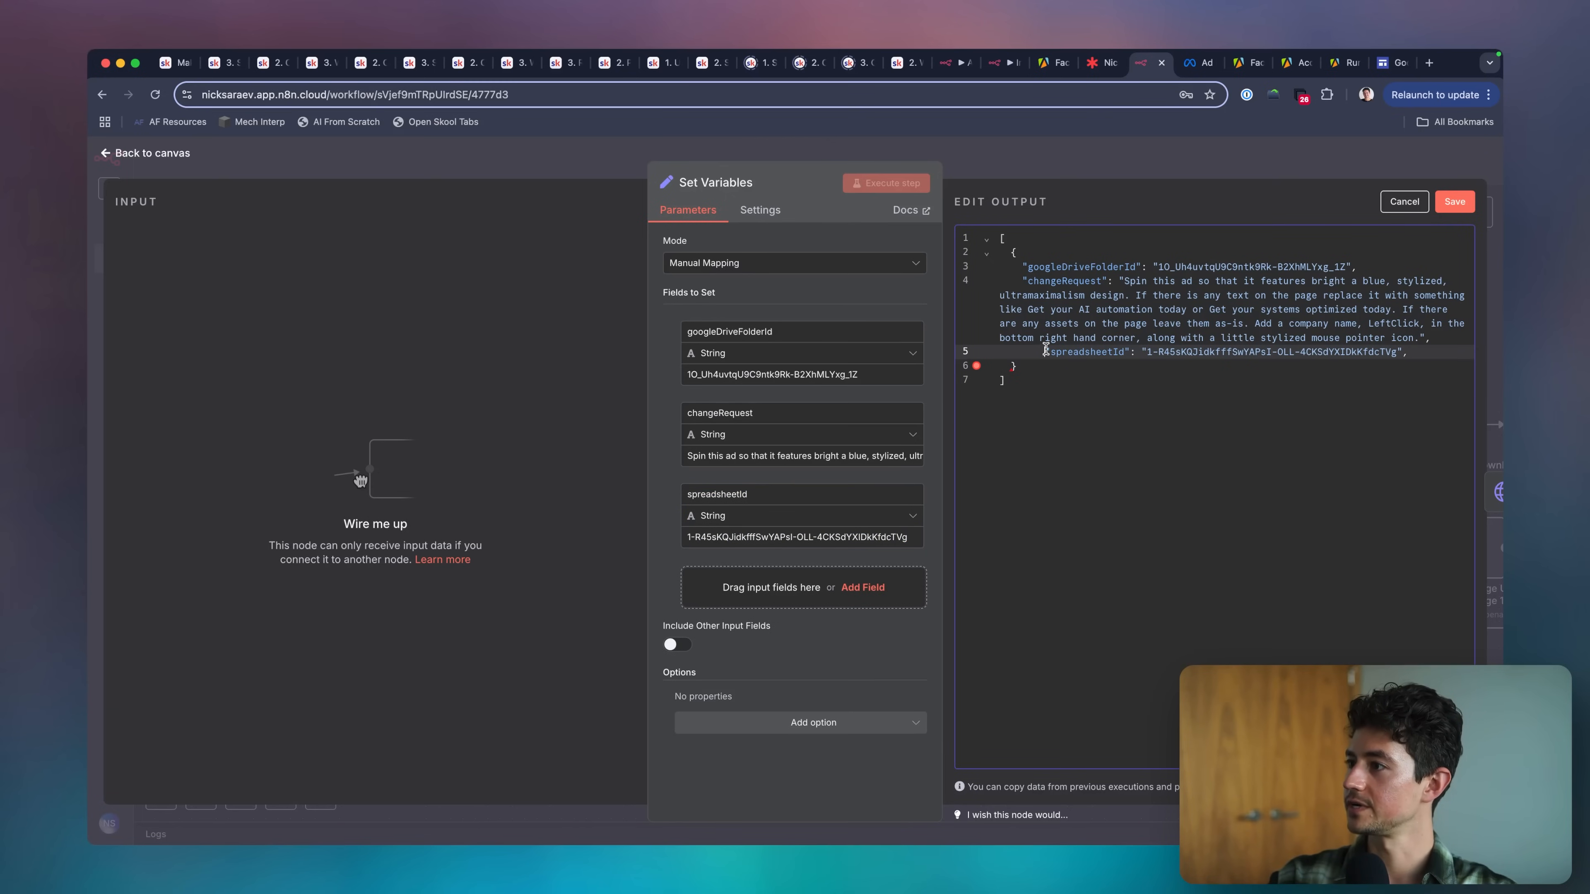
pyautogui.press('BackSpace')
pyautogui.press('BackSpace')
pyautogui.press('BackSpace')
pyautogui.press('BackSpace')
pyautogui.press('BackSpace')
pyautogui.press('BackSpace')
pyautogui.press('BackSpace')
pyautogui.press('BackSpace')
pyautogui.click(1072, 389)
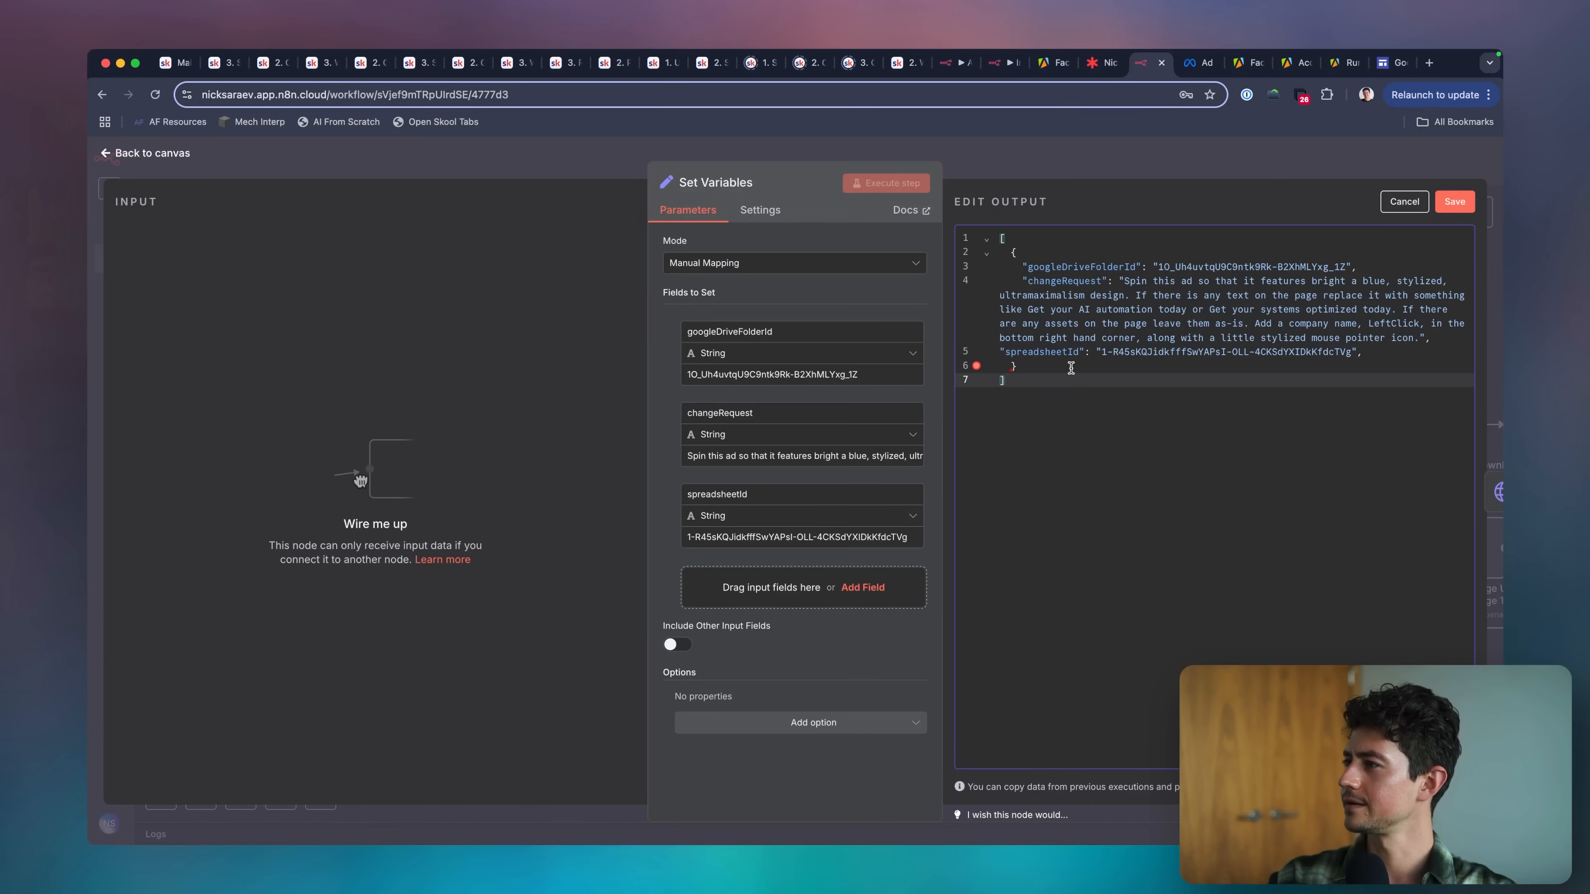
pyautogui.click(1409, 356)
pyautogui.press('BackSpace')
pyautogui.click(1397, 377)
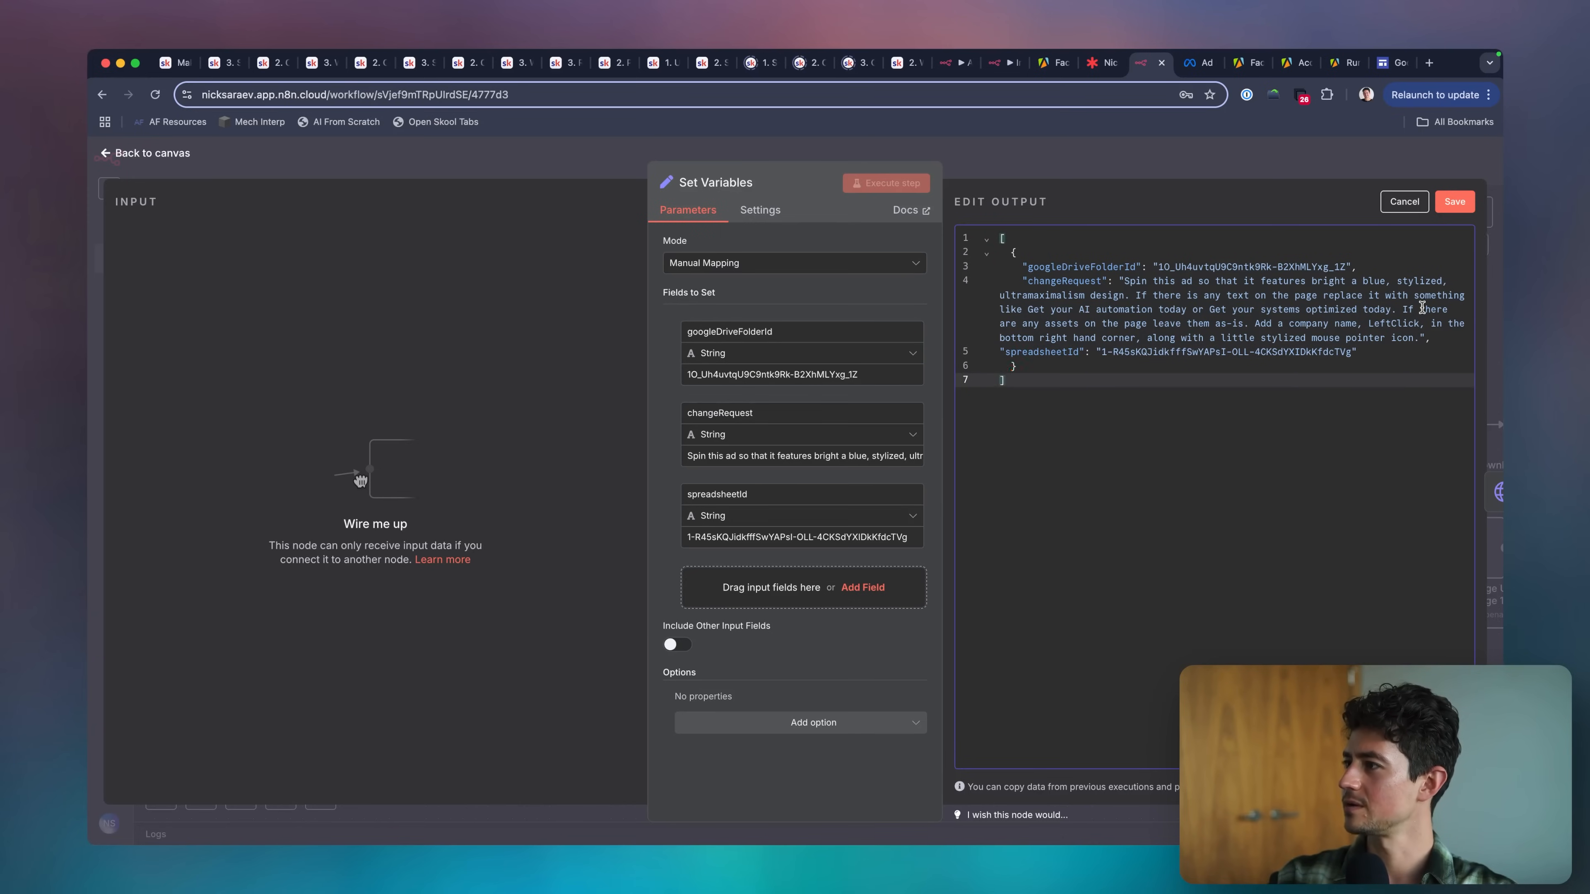
pyautogui.click(1453, 202)
pyautogui.click(1282, 170)
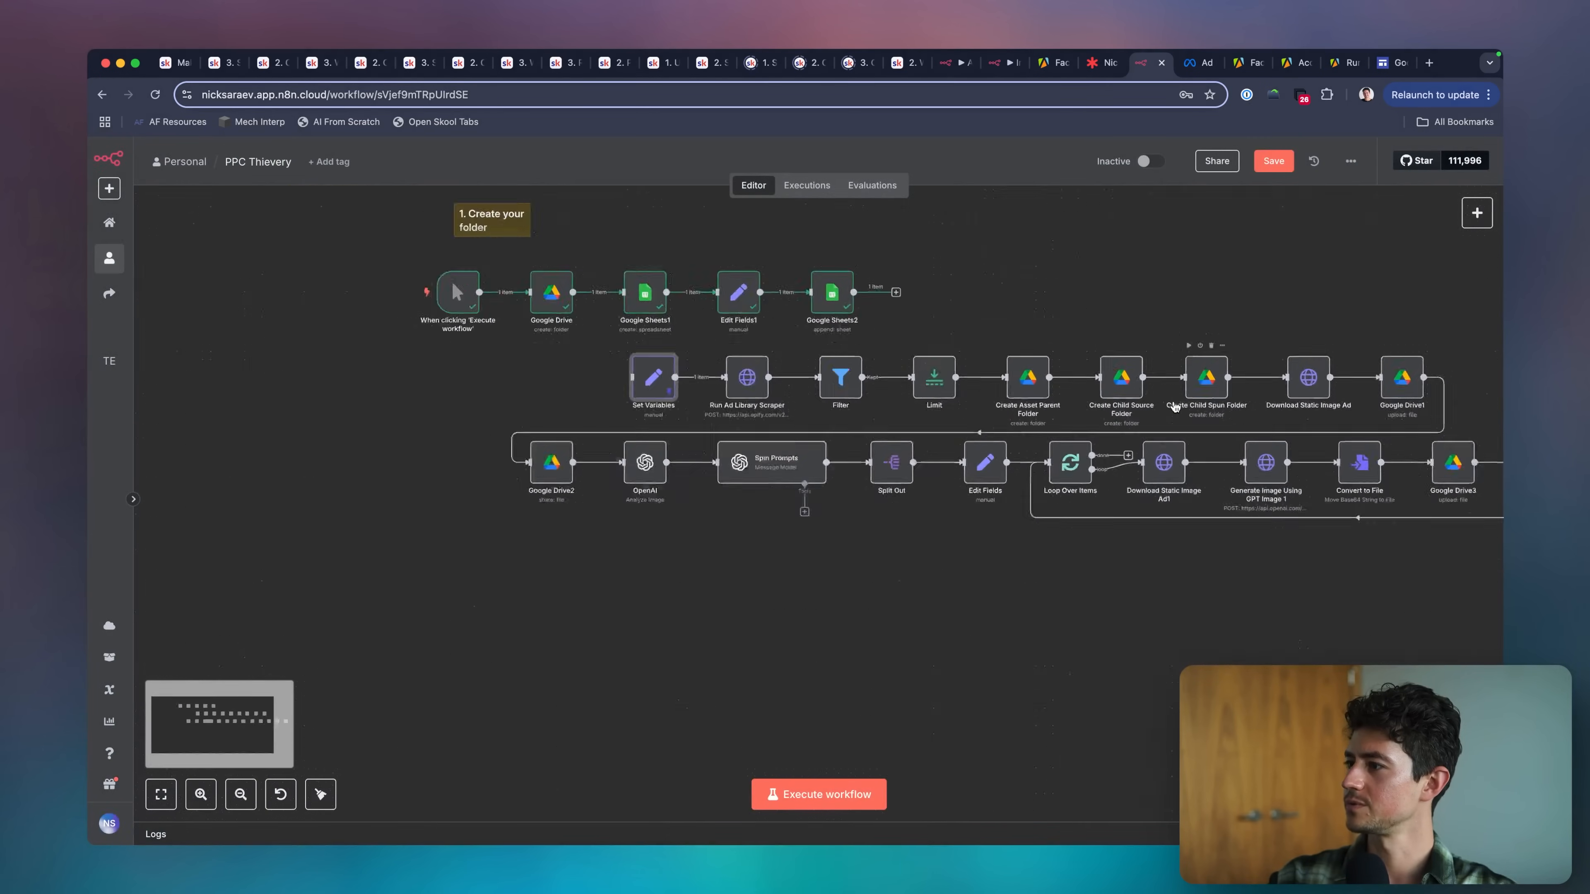
# In the main flow's Google Sheets append node, replace the Document ID expression with the spreadsheetId field from Set Variables.
pyautogui.scroll(-3, 1174, 407)
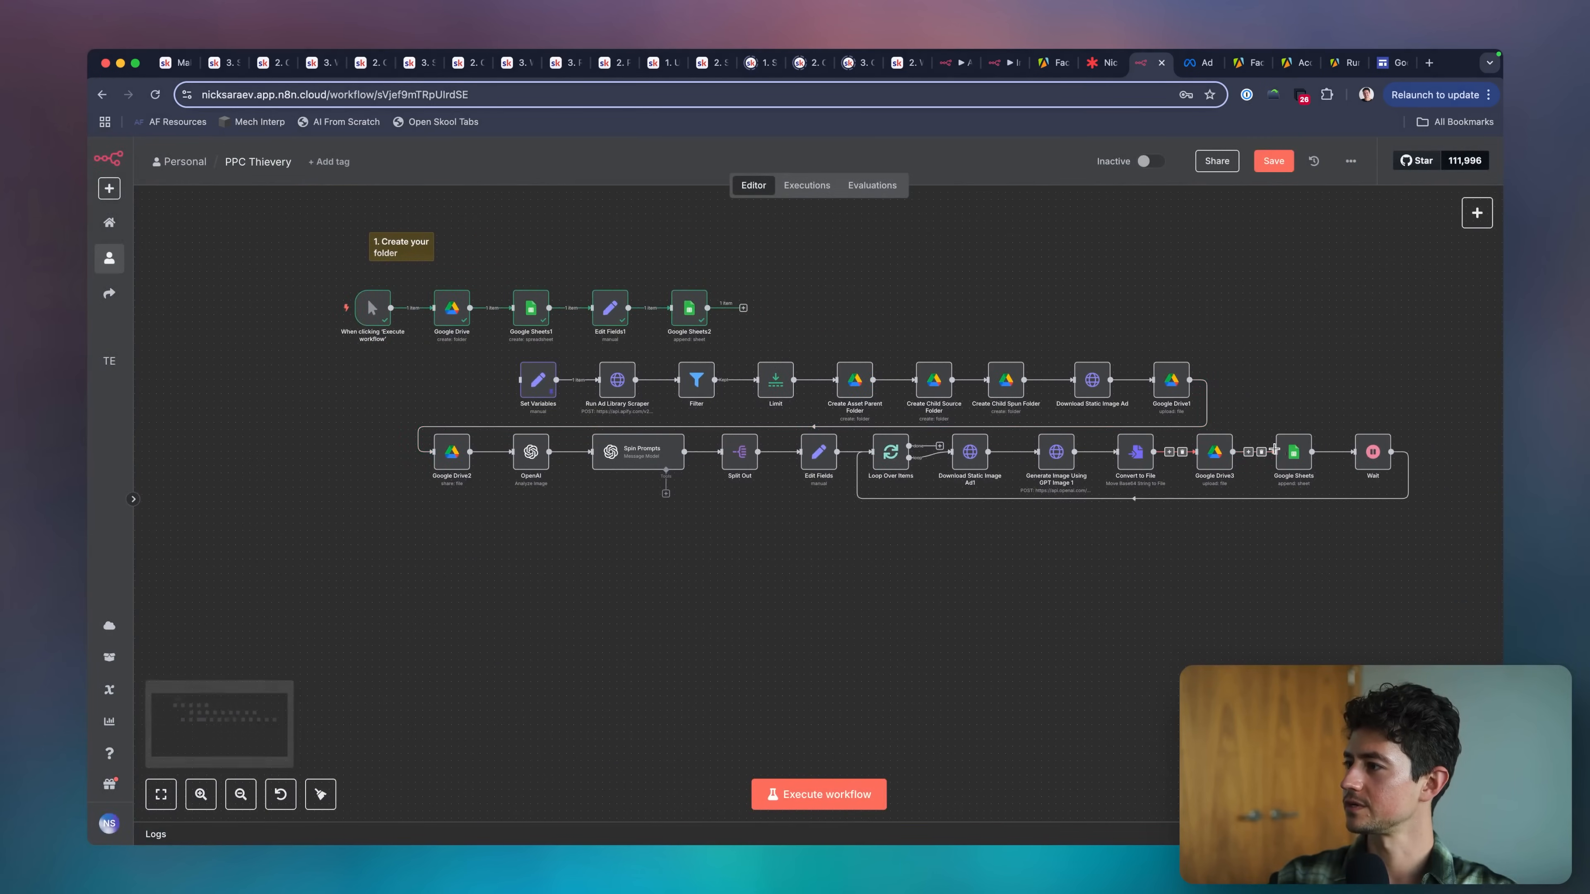
pyautogui.doubleClick(1289, 451)
pyautogui.click(825, 426)
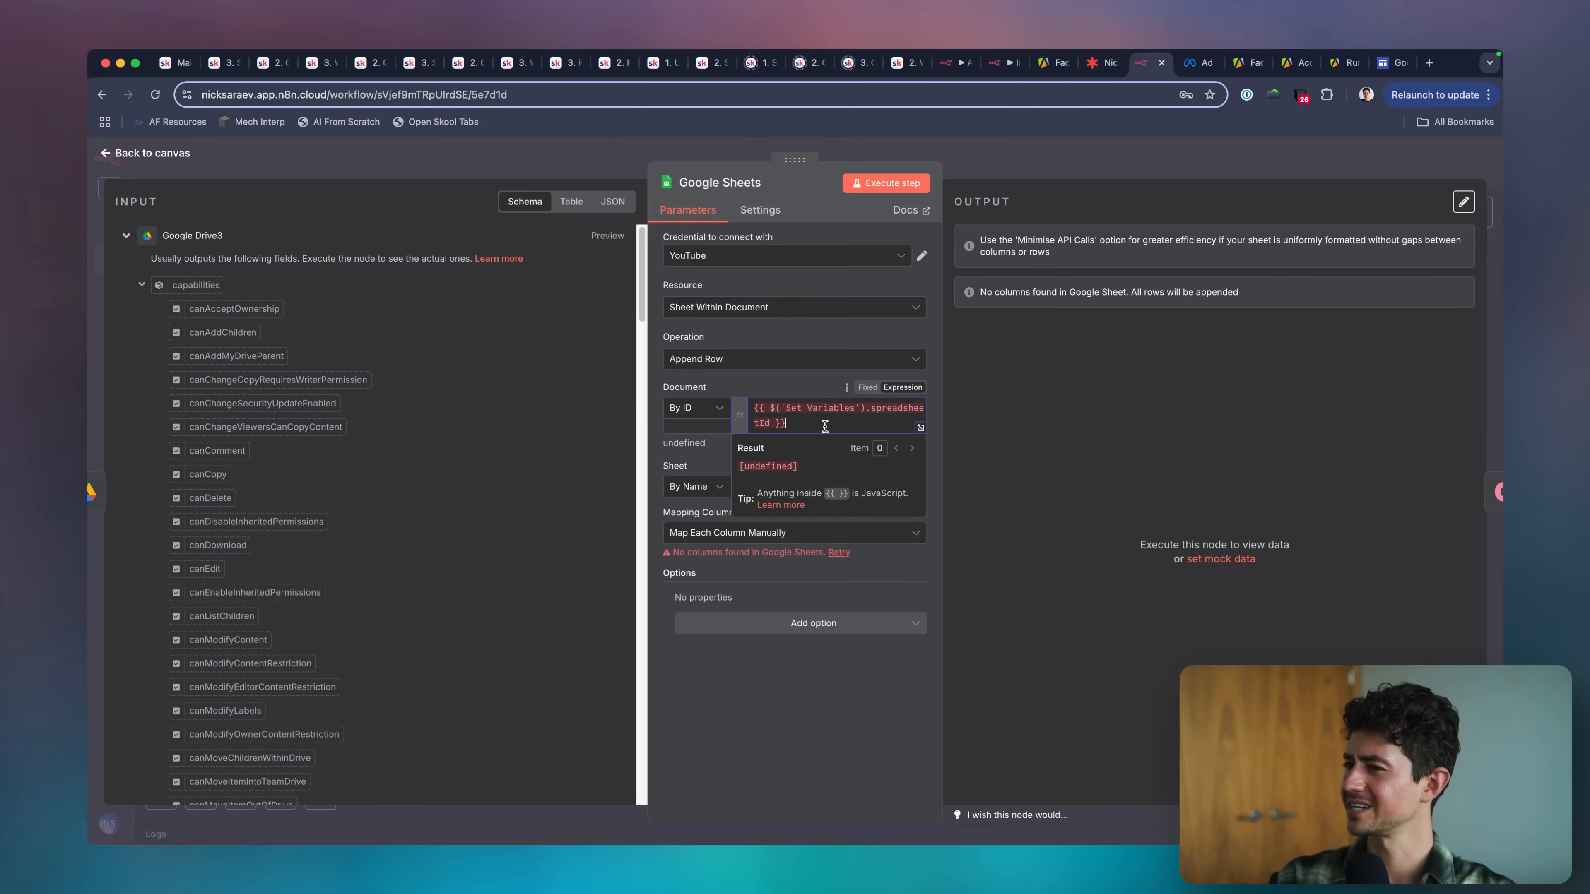
pyautogui.scroll(-15, 462, 471)
pyautogui.click(123, 733)
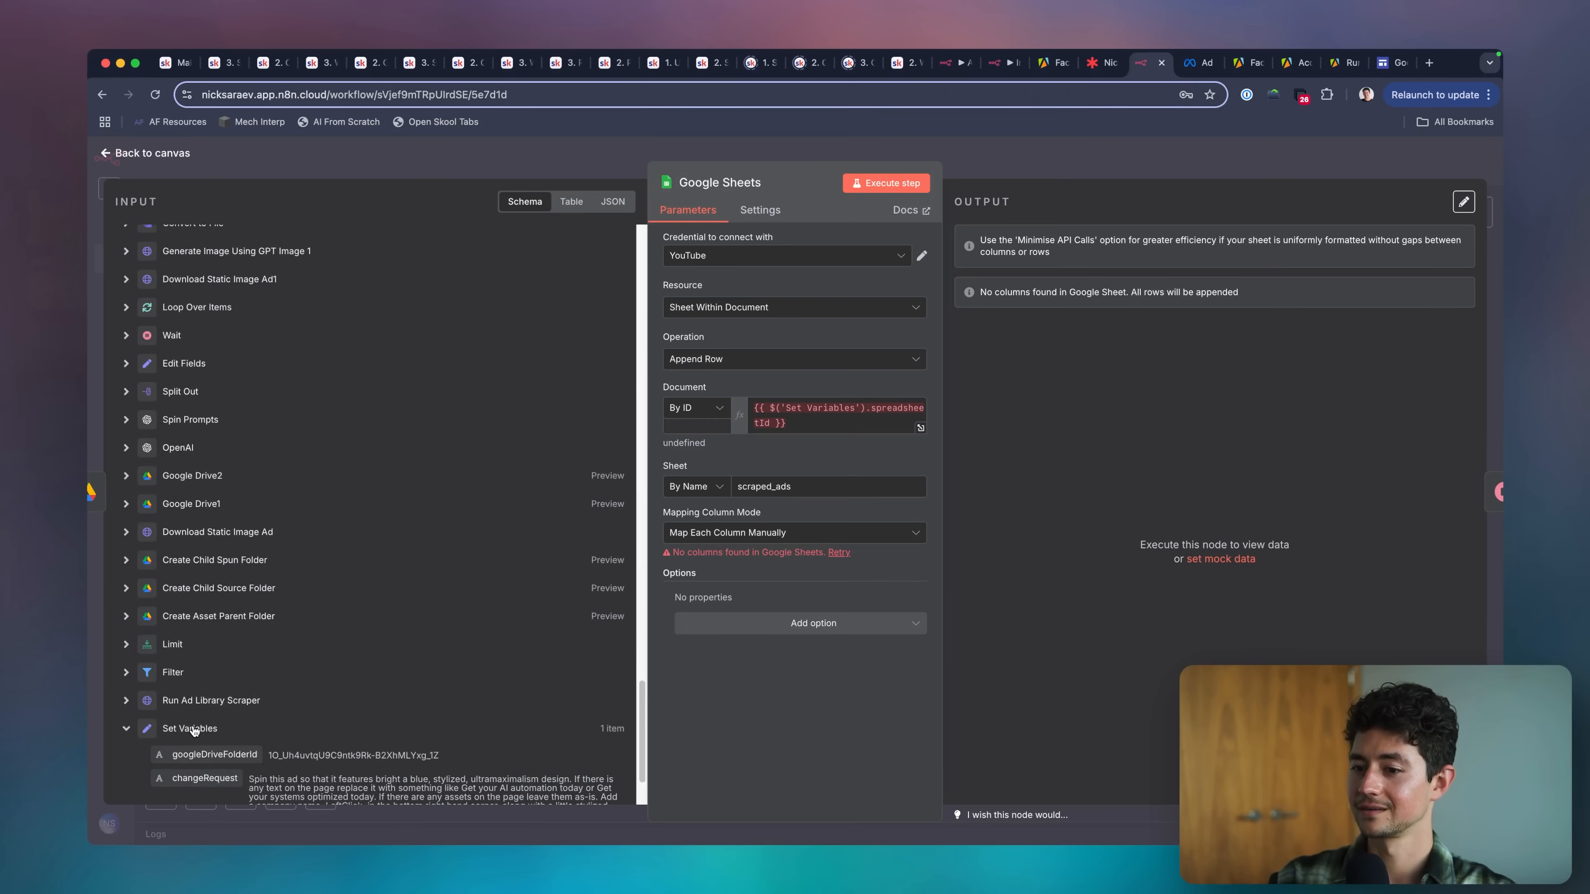
pyautogui.scroll(-2, 188, 689)
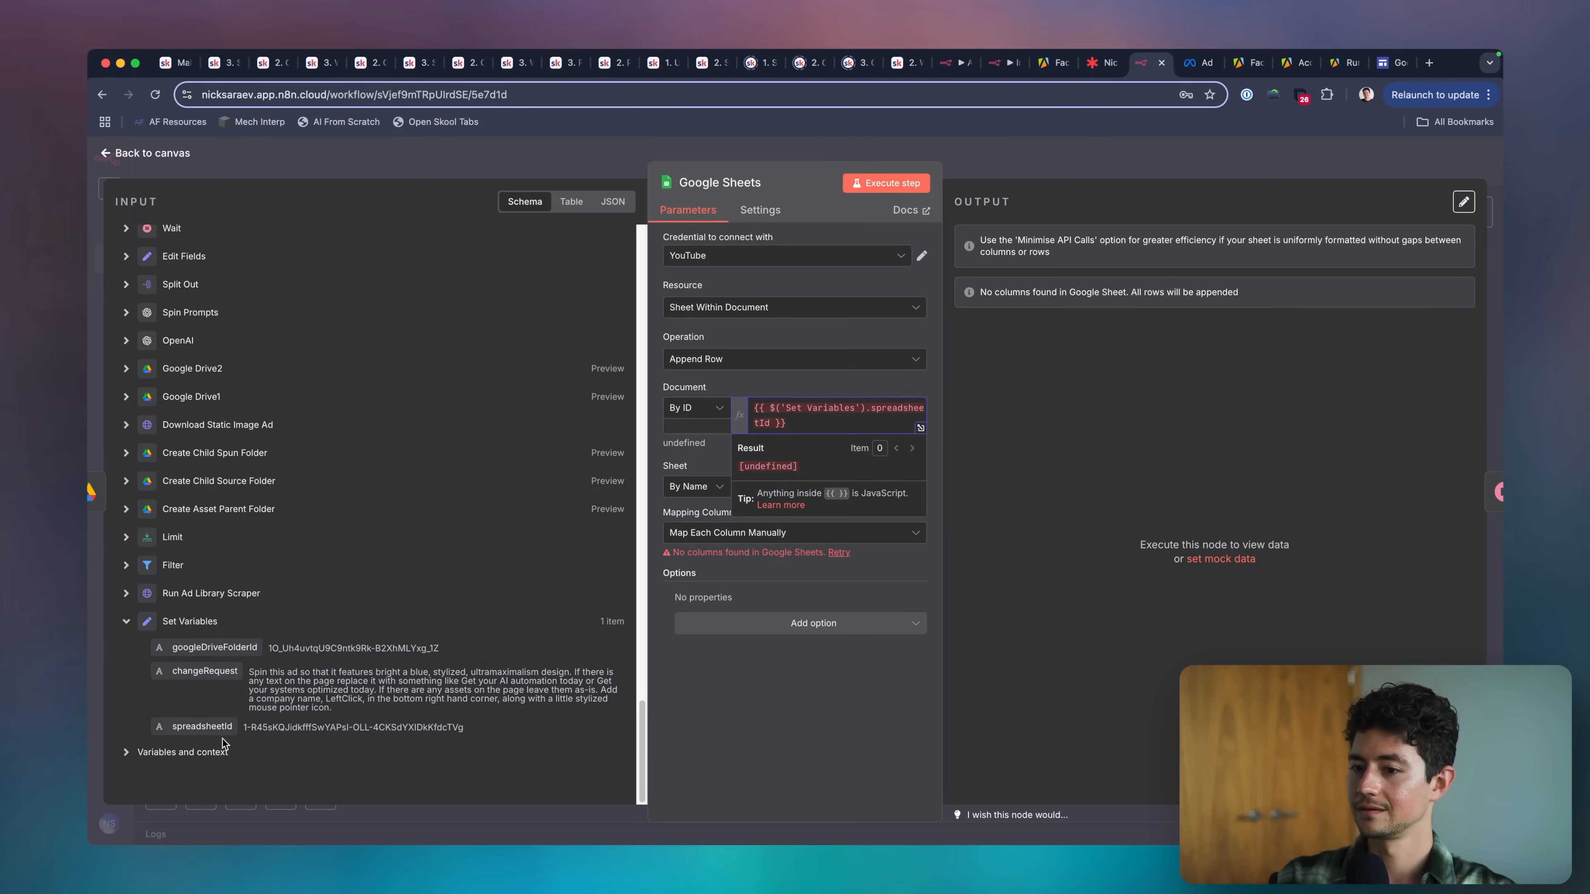
pyautogui.press('super+a')
pyautogui.press('BackSpace')
pyautogui.moveTo(217, 728); pyautogui.dragTo(817, 409)
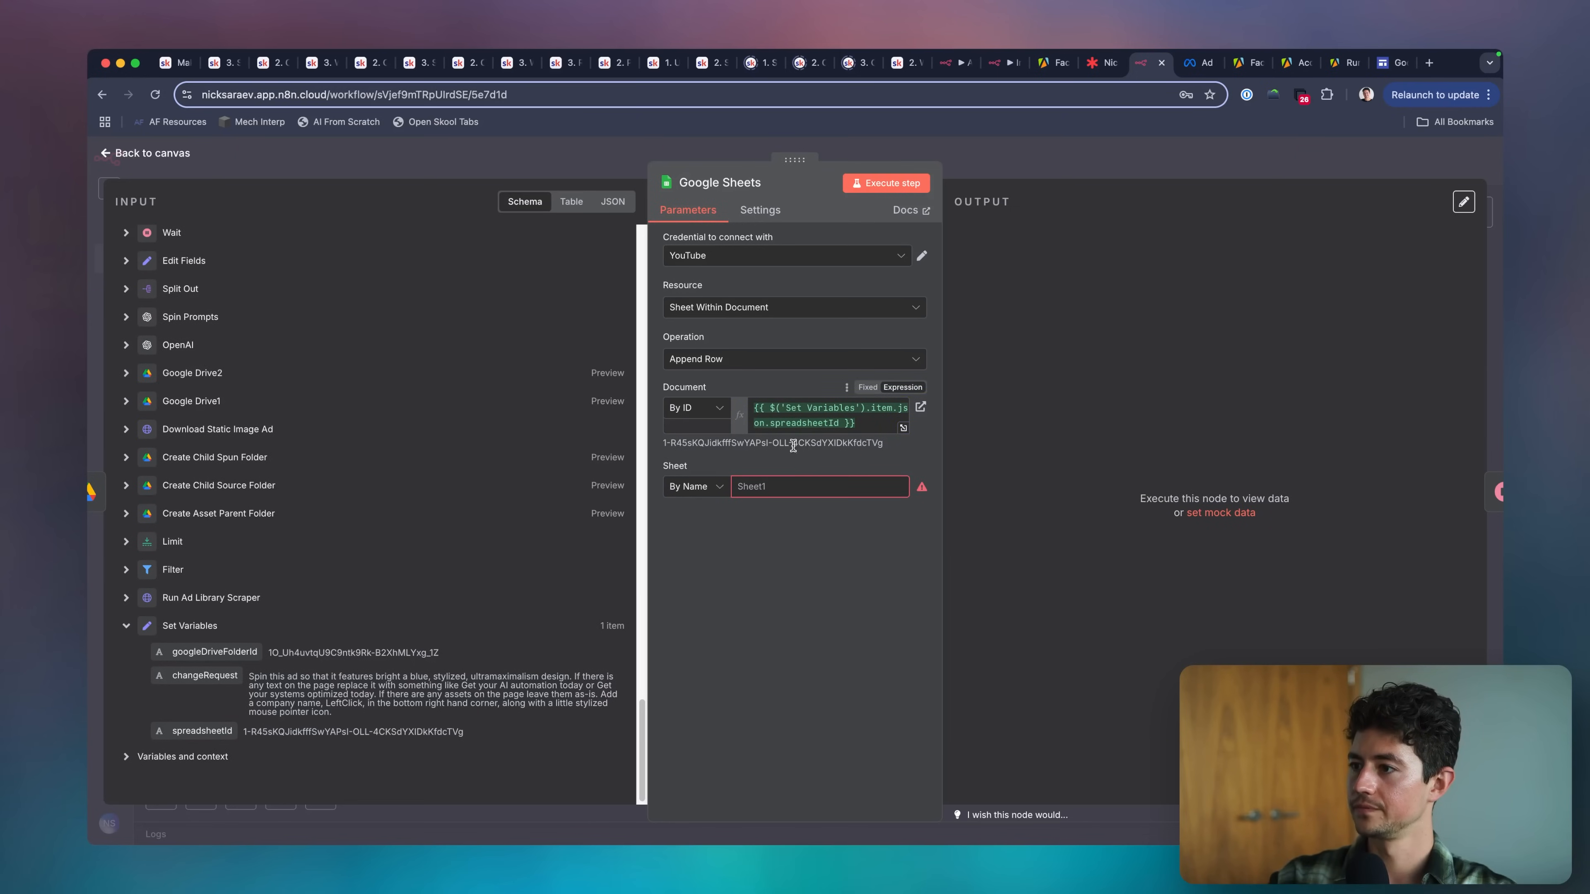
# Set the node's target sheet by name to scraped_ads and load its columns for mapping.
pyautogui.click(783, 477)
pyautogui.click(722, 486)
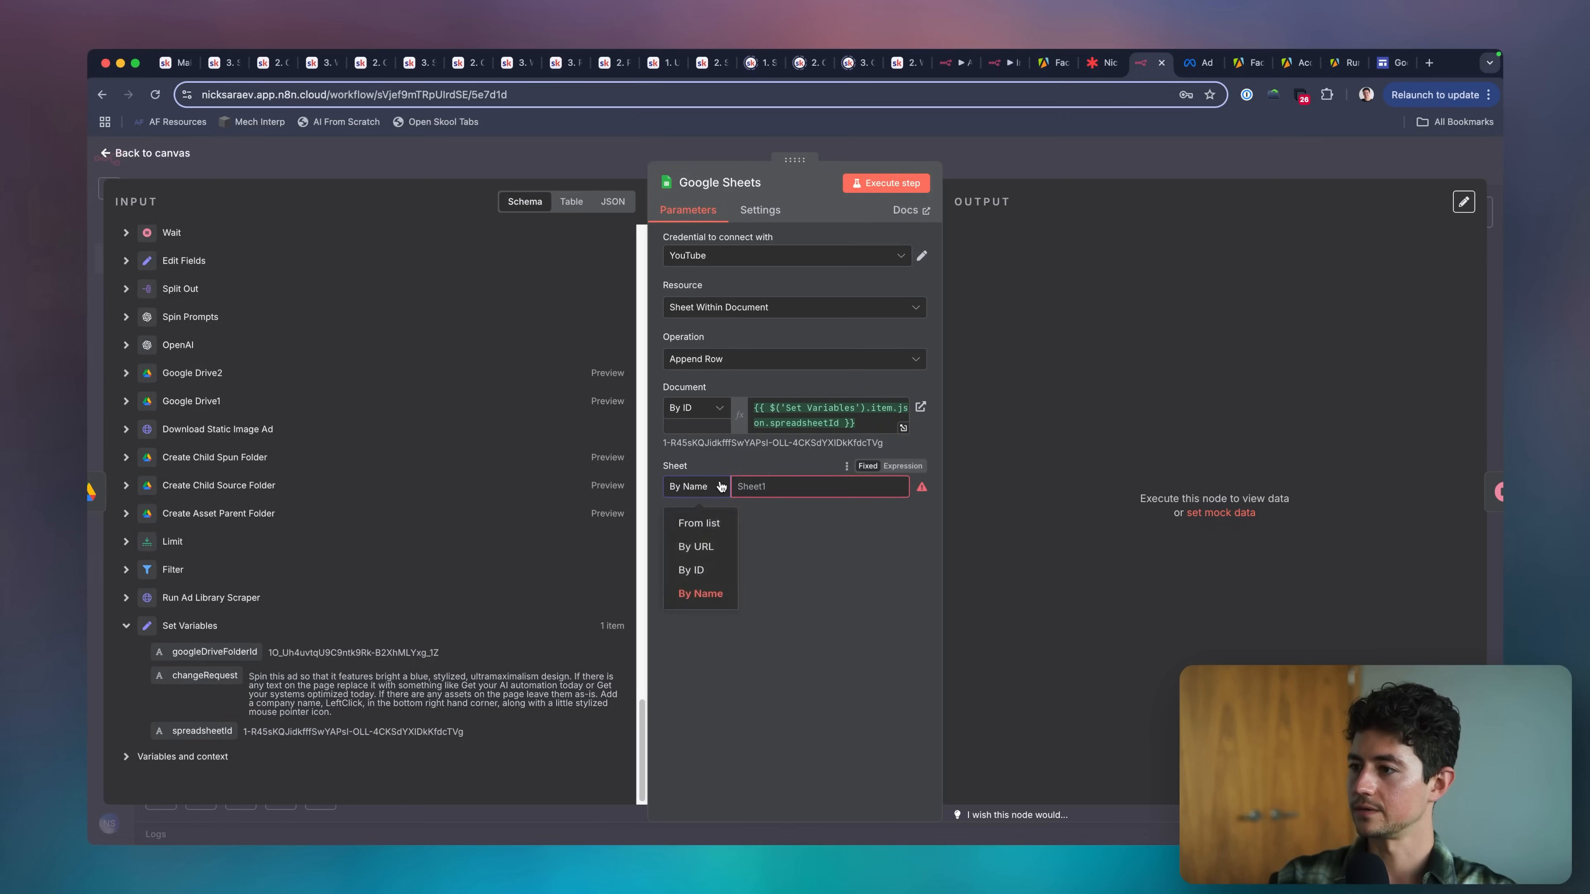
pyautogui.click(757, 481)
pyautogui.write('scraped_')
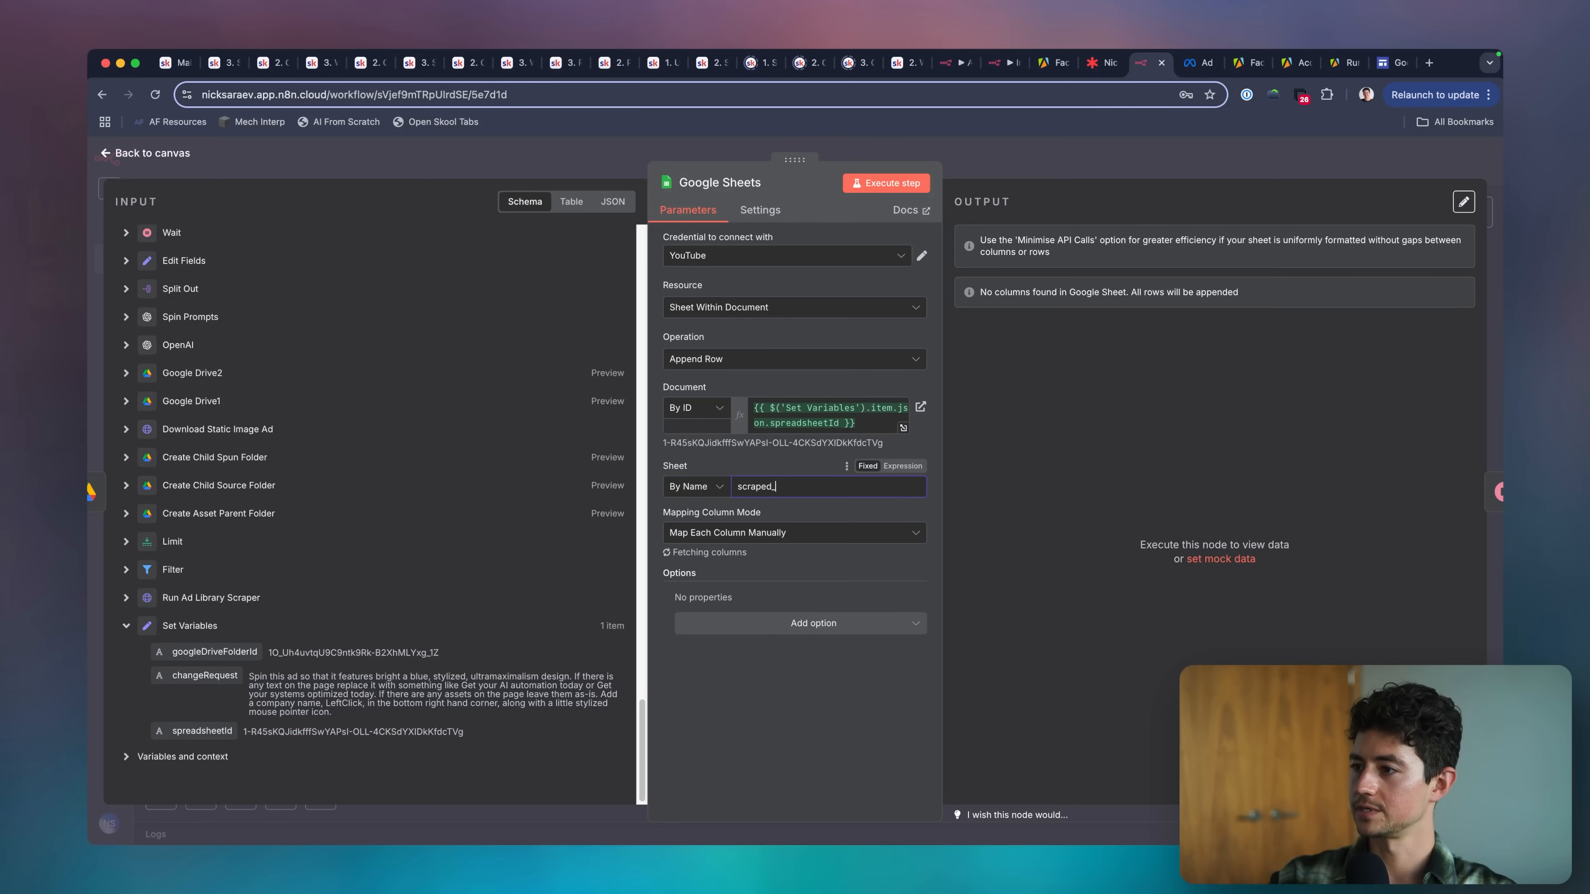
pyautogui.write('ads')
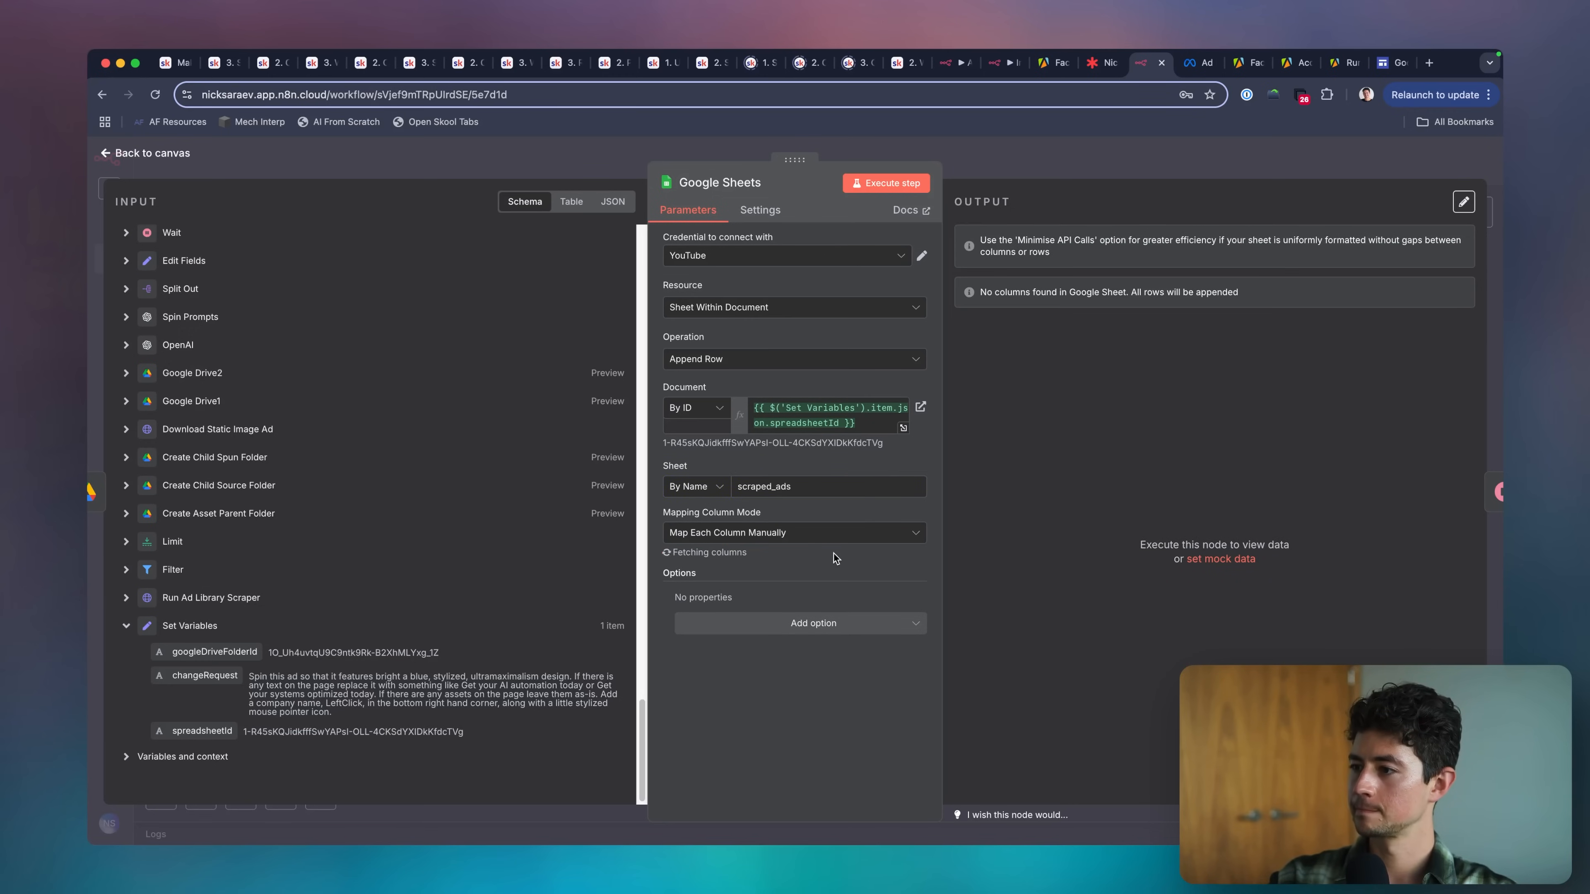
pyautogui.click(836, 553)
pyautogui.scroll(-5, 826, 562)
# Switch the timestamp column value to an expression and enter {{ $now }}.
pyautogui.click(728, 307)
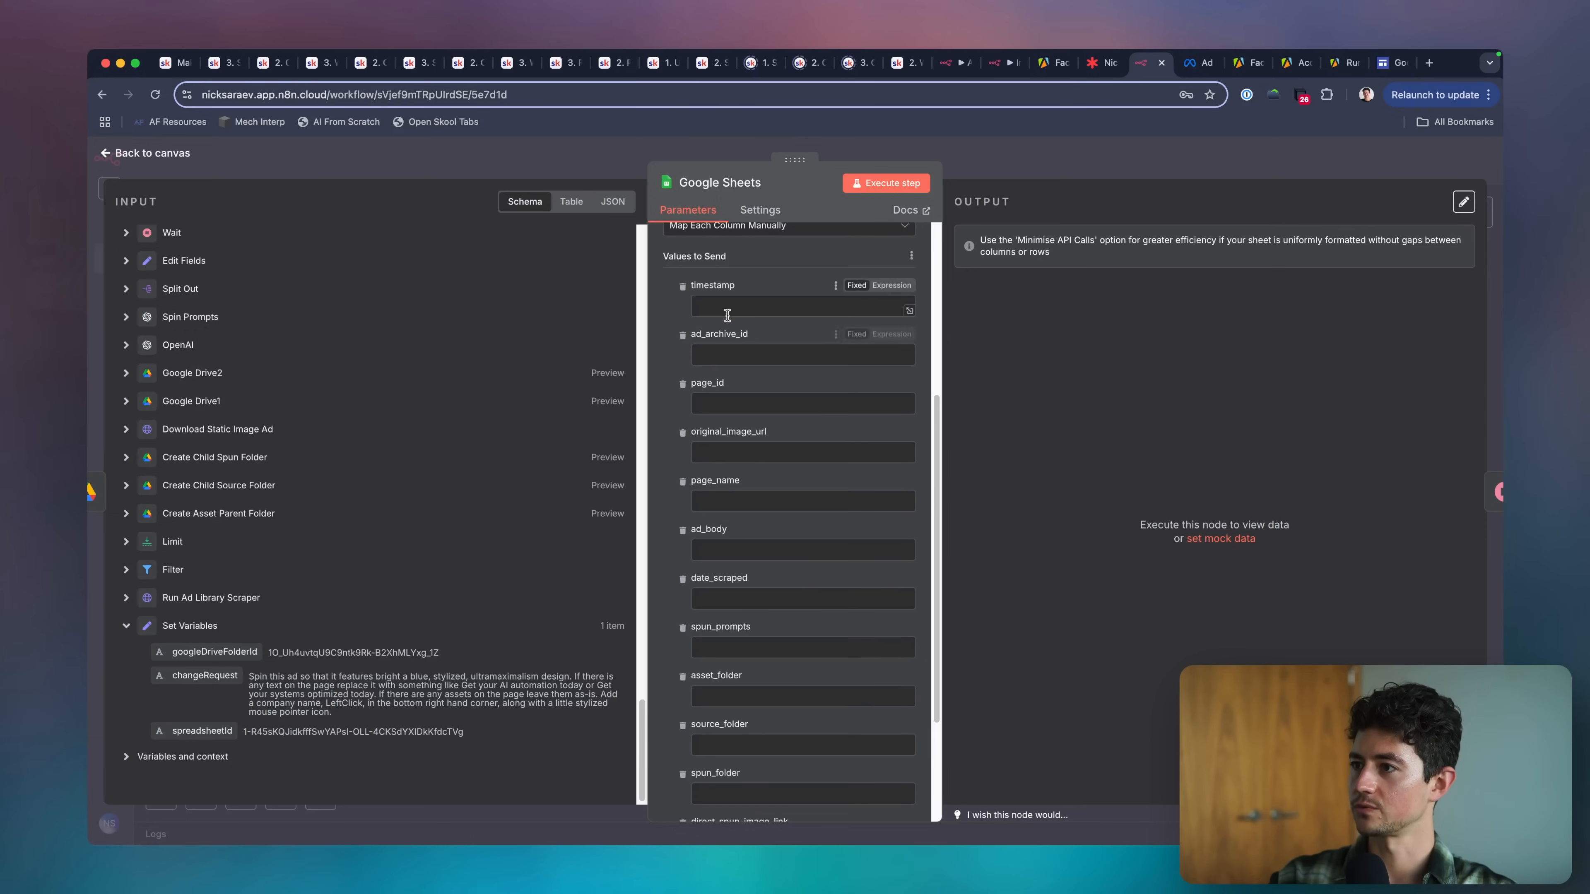
pyautogui.scroll(15, 227, 643)
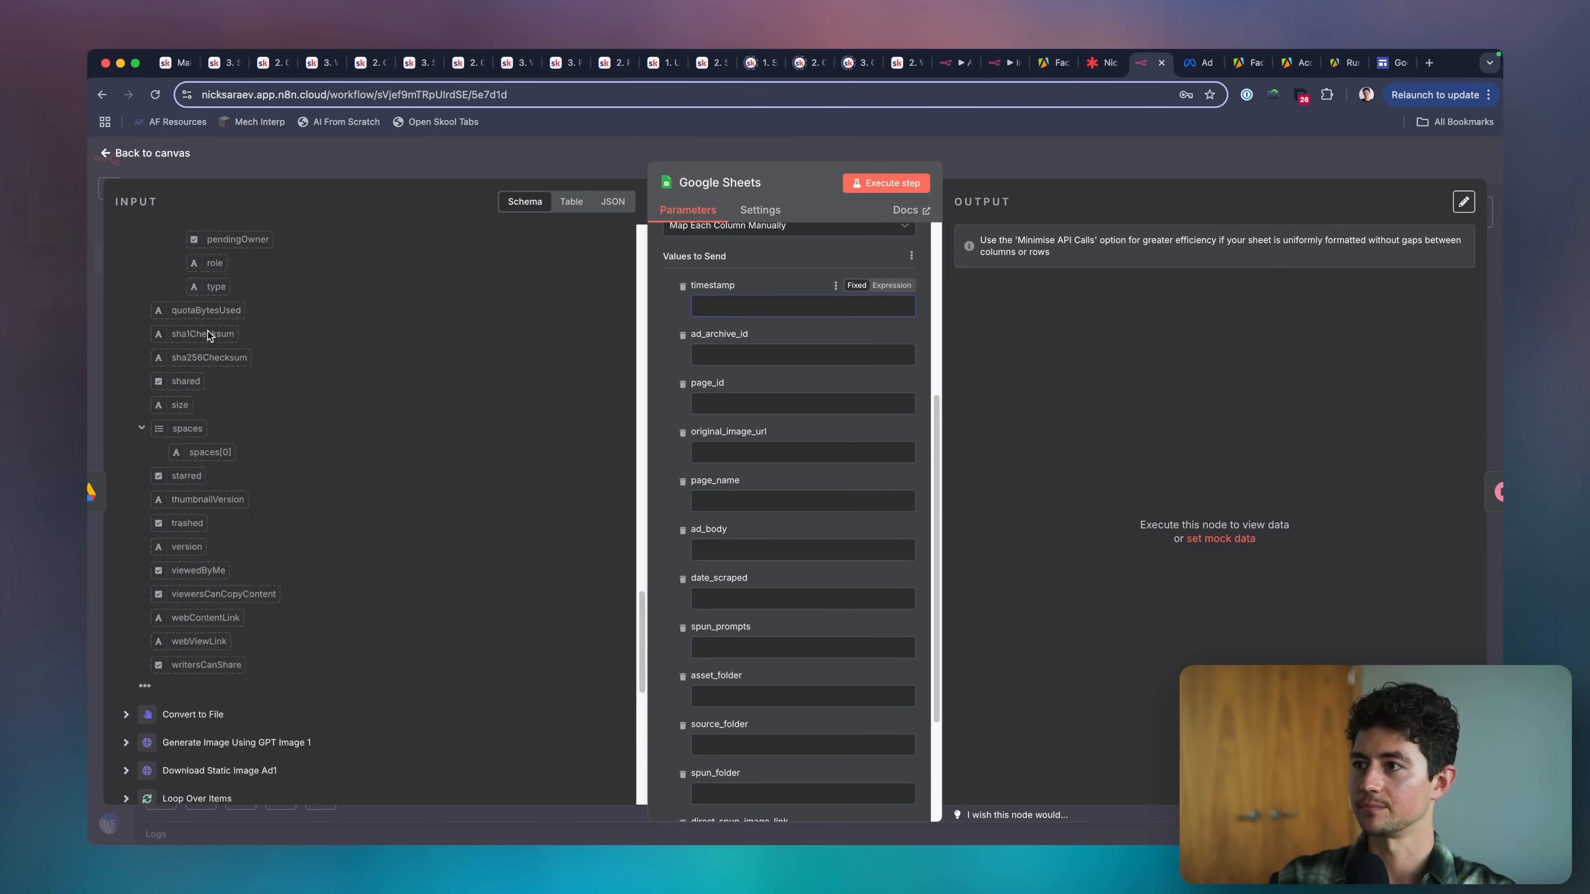
pyautogui.click(891, 285)
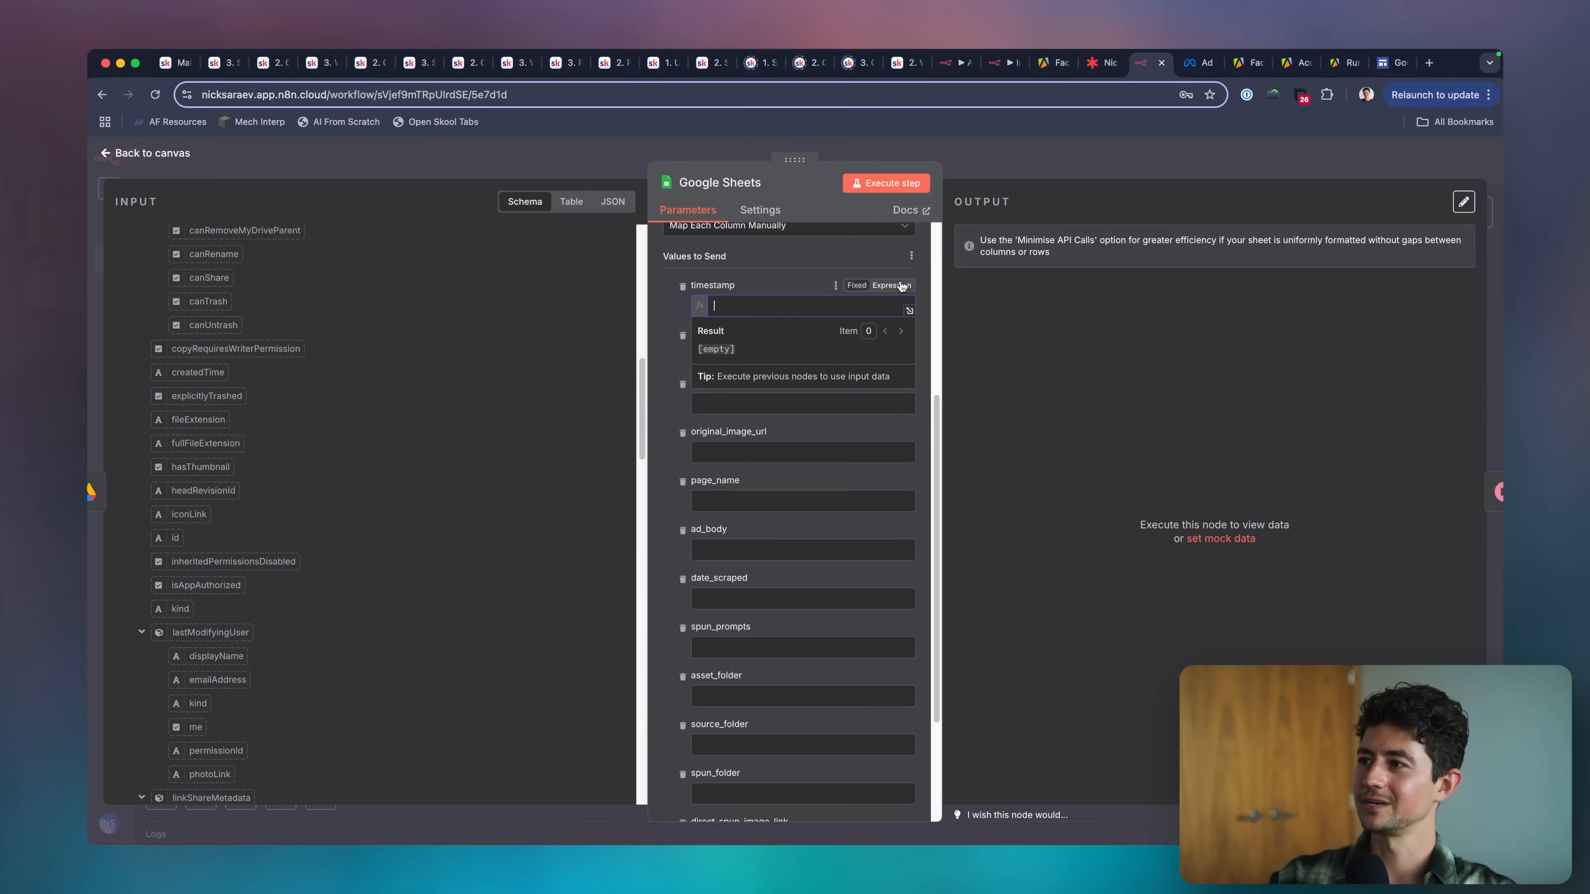
pyautogui.write('{{')
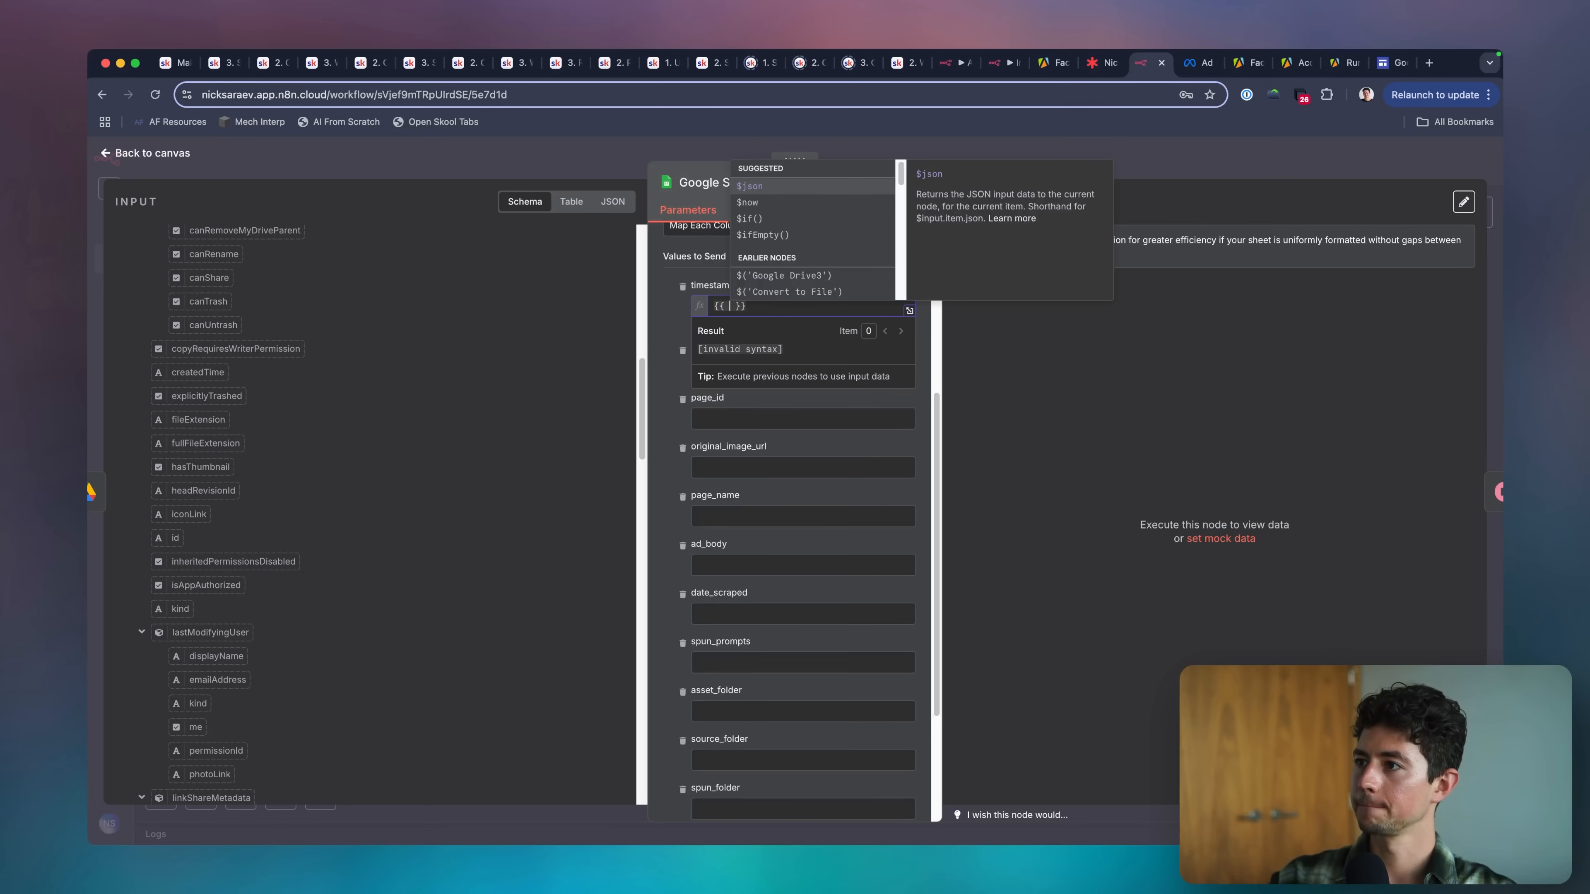
pyautogui.press('Down')
pyautogui.write('ti')
pyautogui.press('BackSpace')
pyautogui.press('BackSpace')
pyautogui.write('$tim')
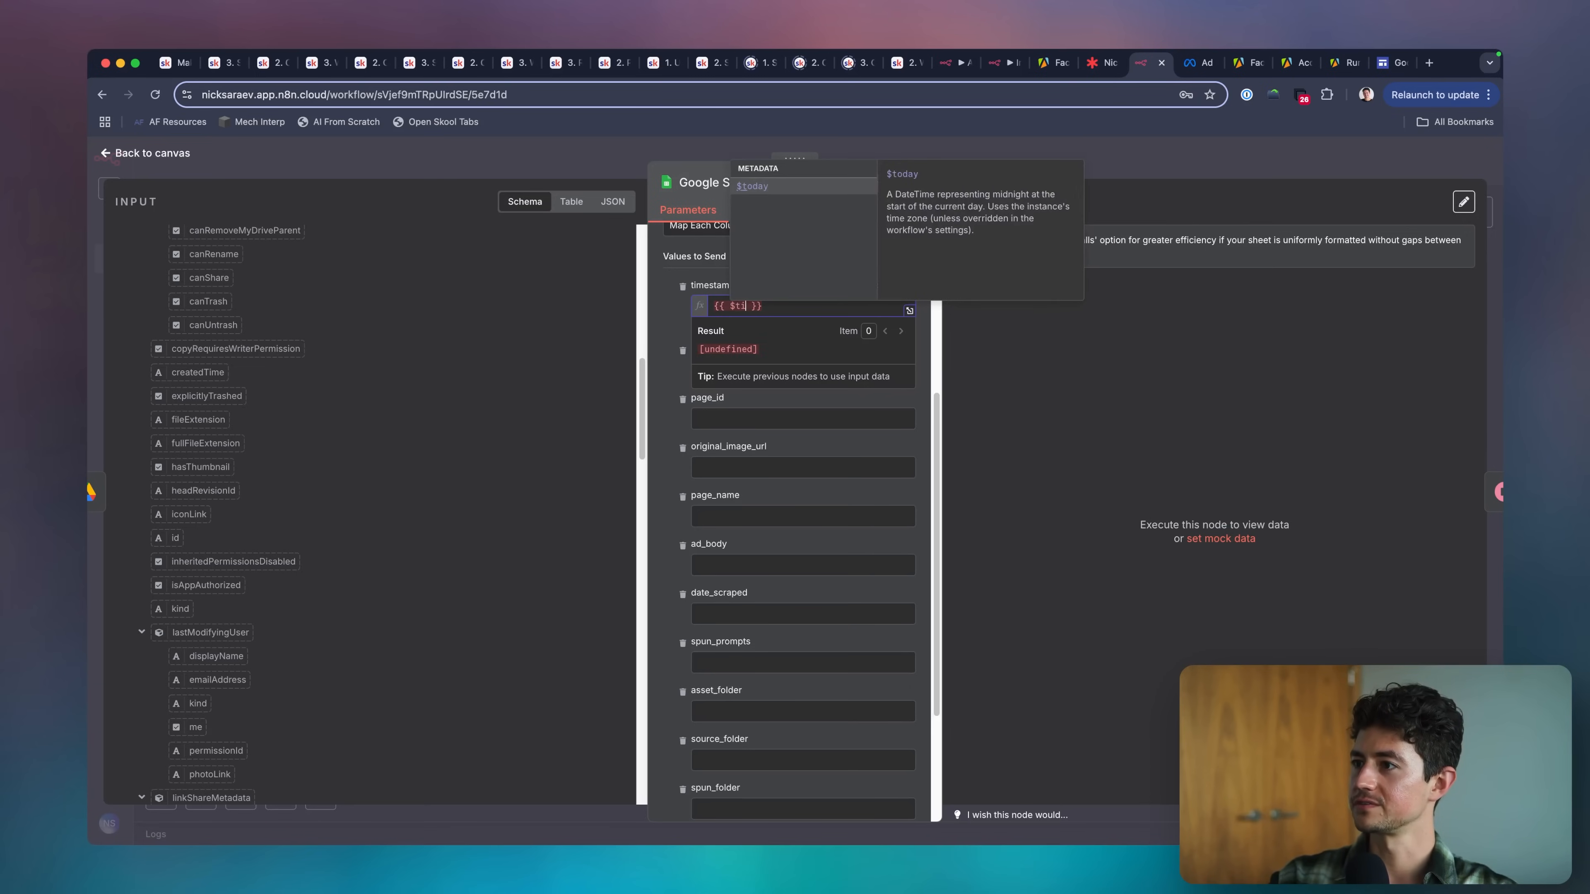
pyautogui.write('now')
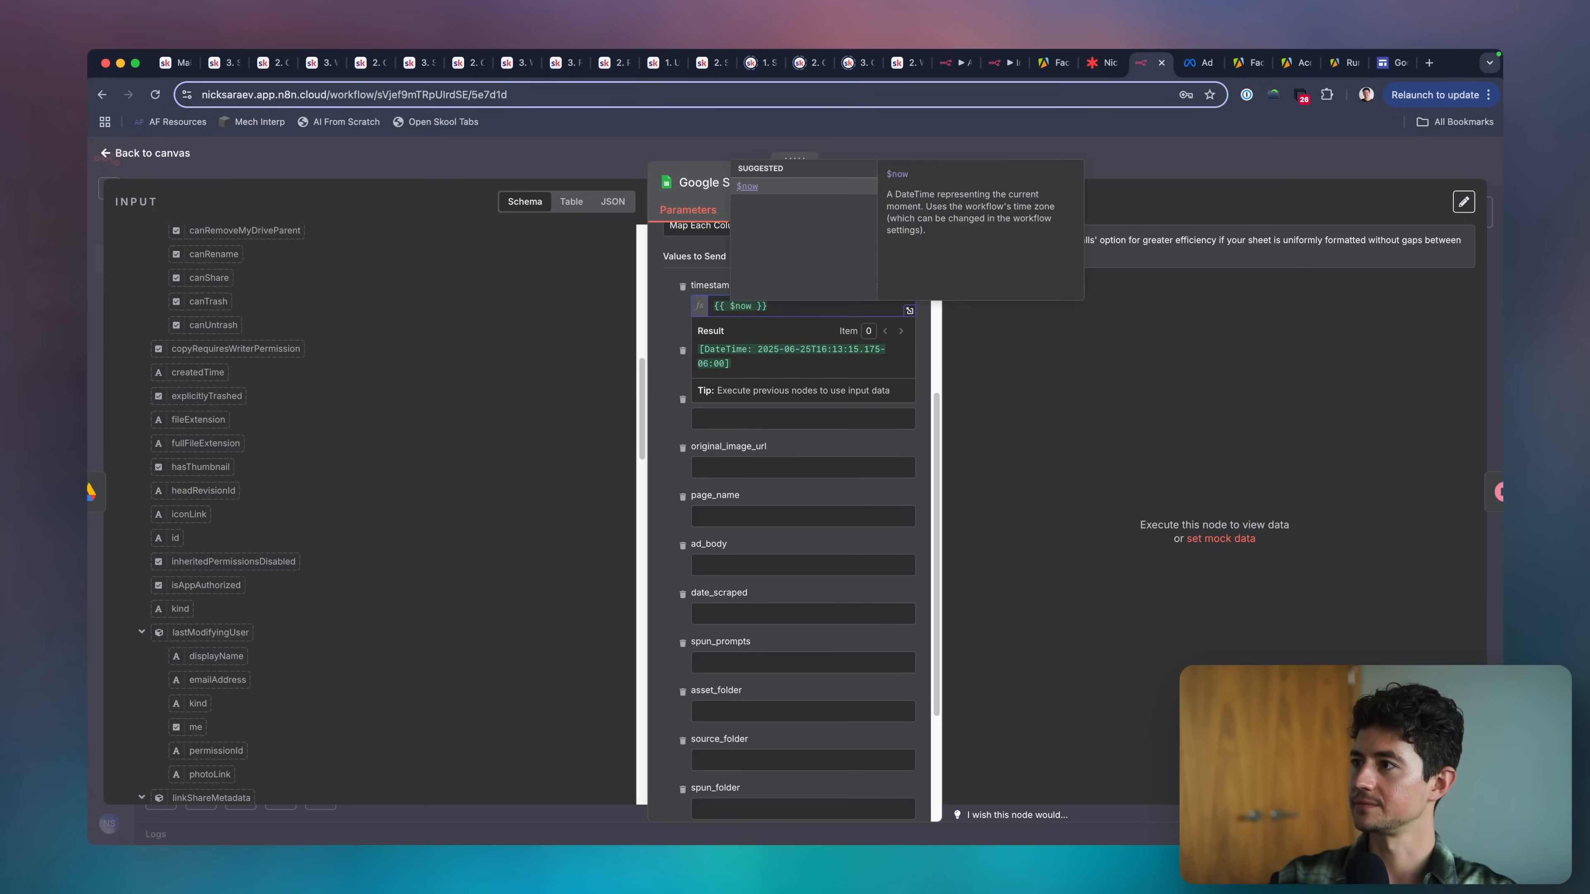
pyautogui.write('.')
# Extend the timestamp expression to {{ $now.toSeconds() }} so it gives a Unix timestamp.
pyautogui.scroll(-1, 858, 264)
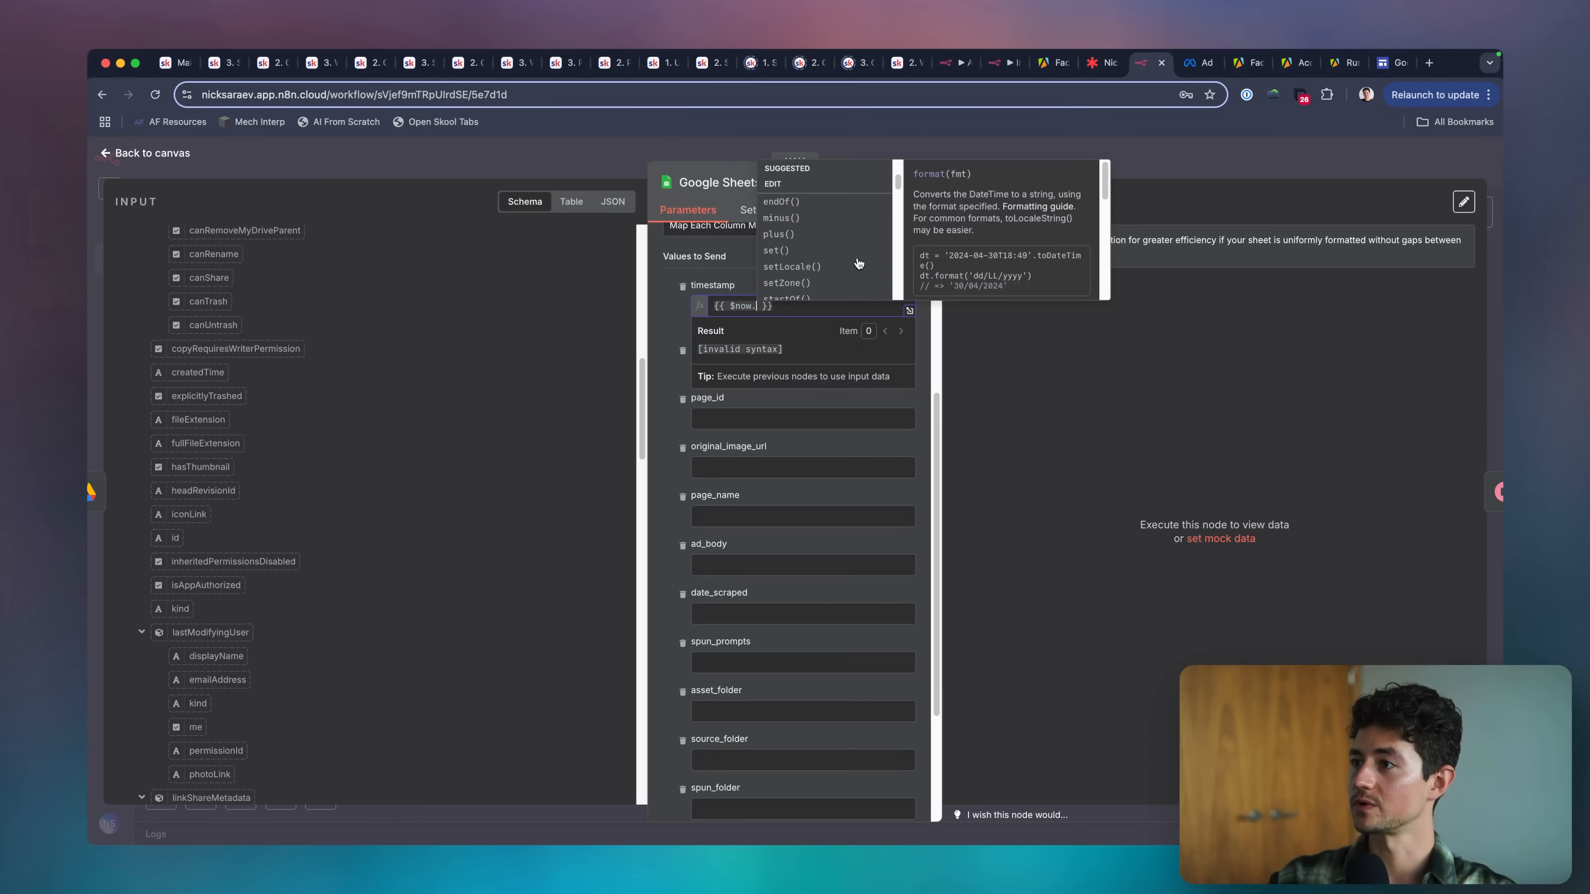
pyautogui.scroll(-3, 858, 264)
pyautogui.write('time')
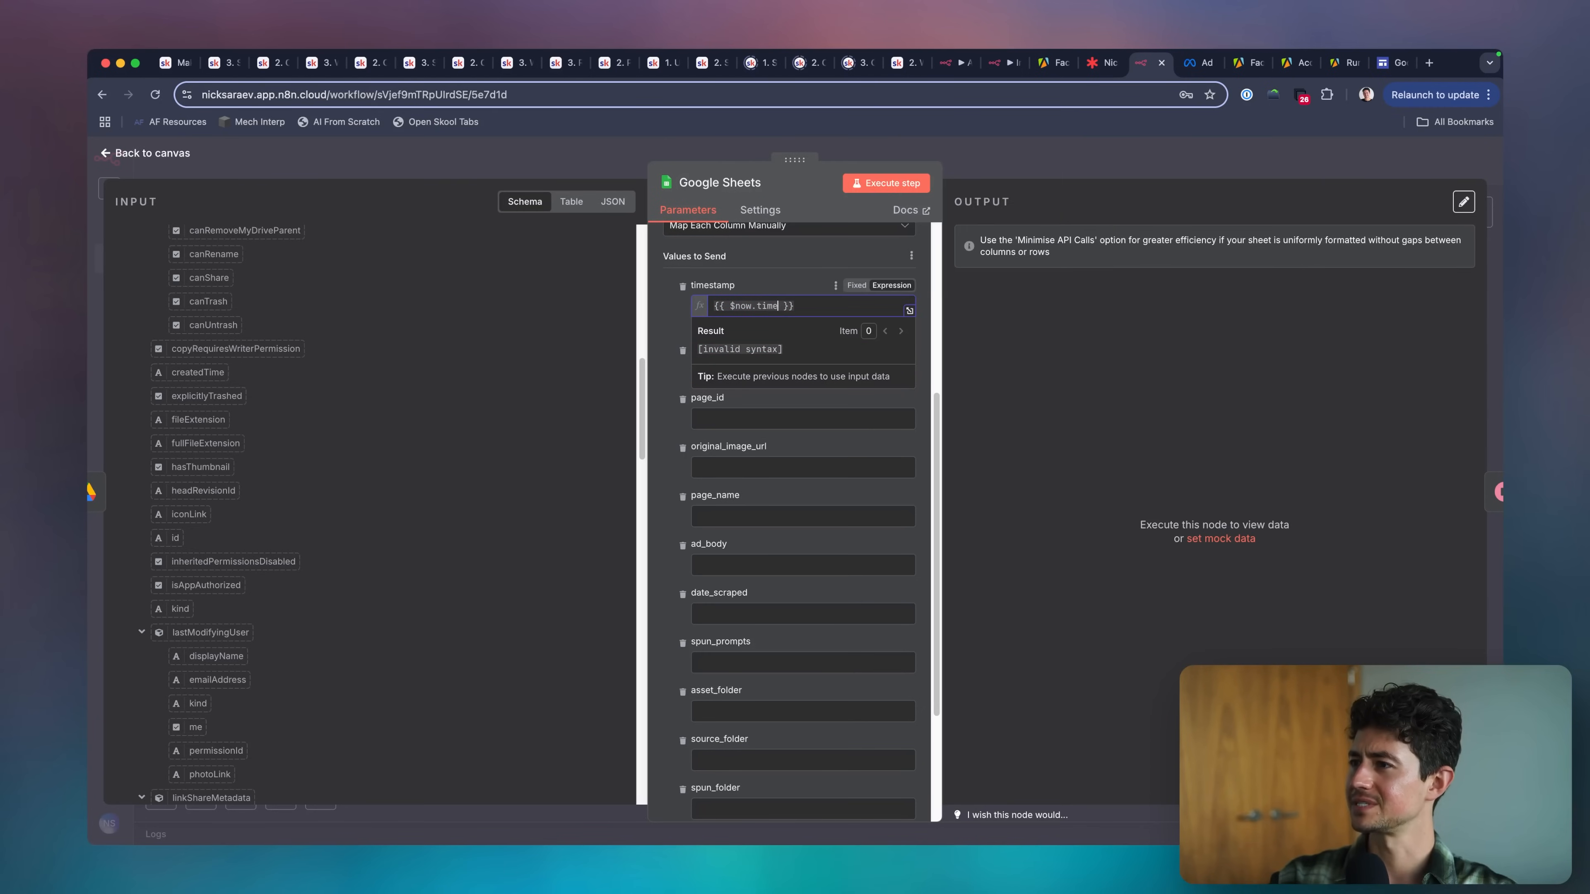
pyautogui.press('BackSpace')
pyautogui.press('BackSpace')
pyautogui.press('BackSpace')
pyautogui.press('BackSpace')
pyautogui.write('toti')
pyautogui.write('to')
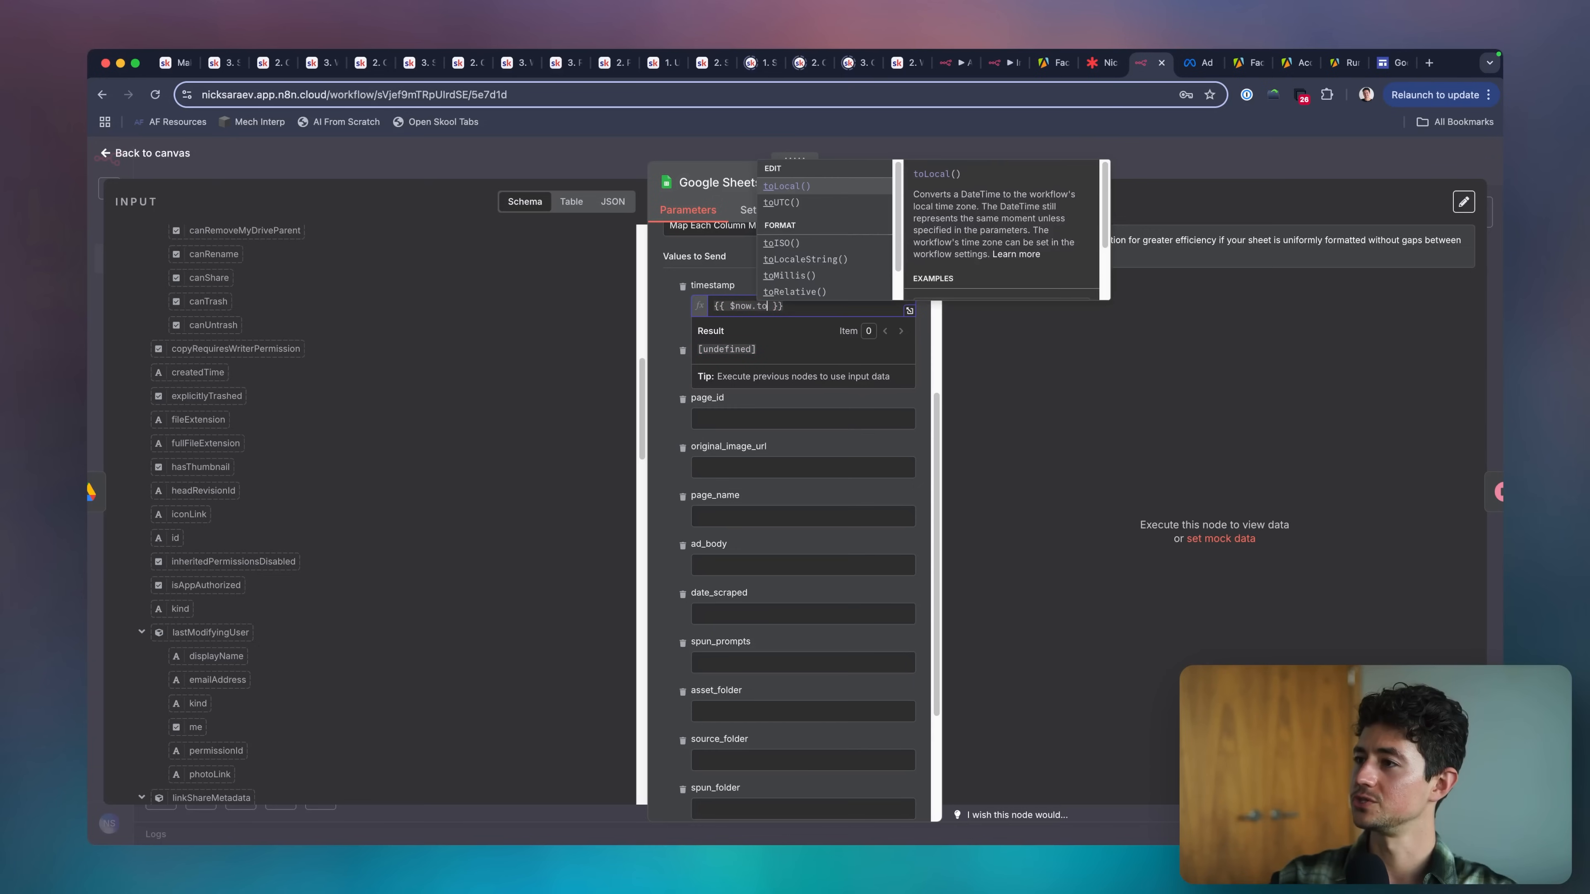
pyautogui.scroll(-1, 845, 205)
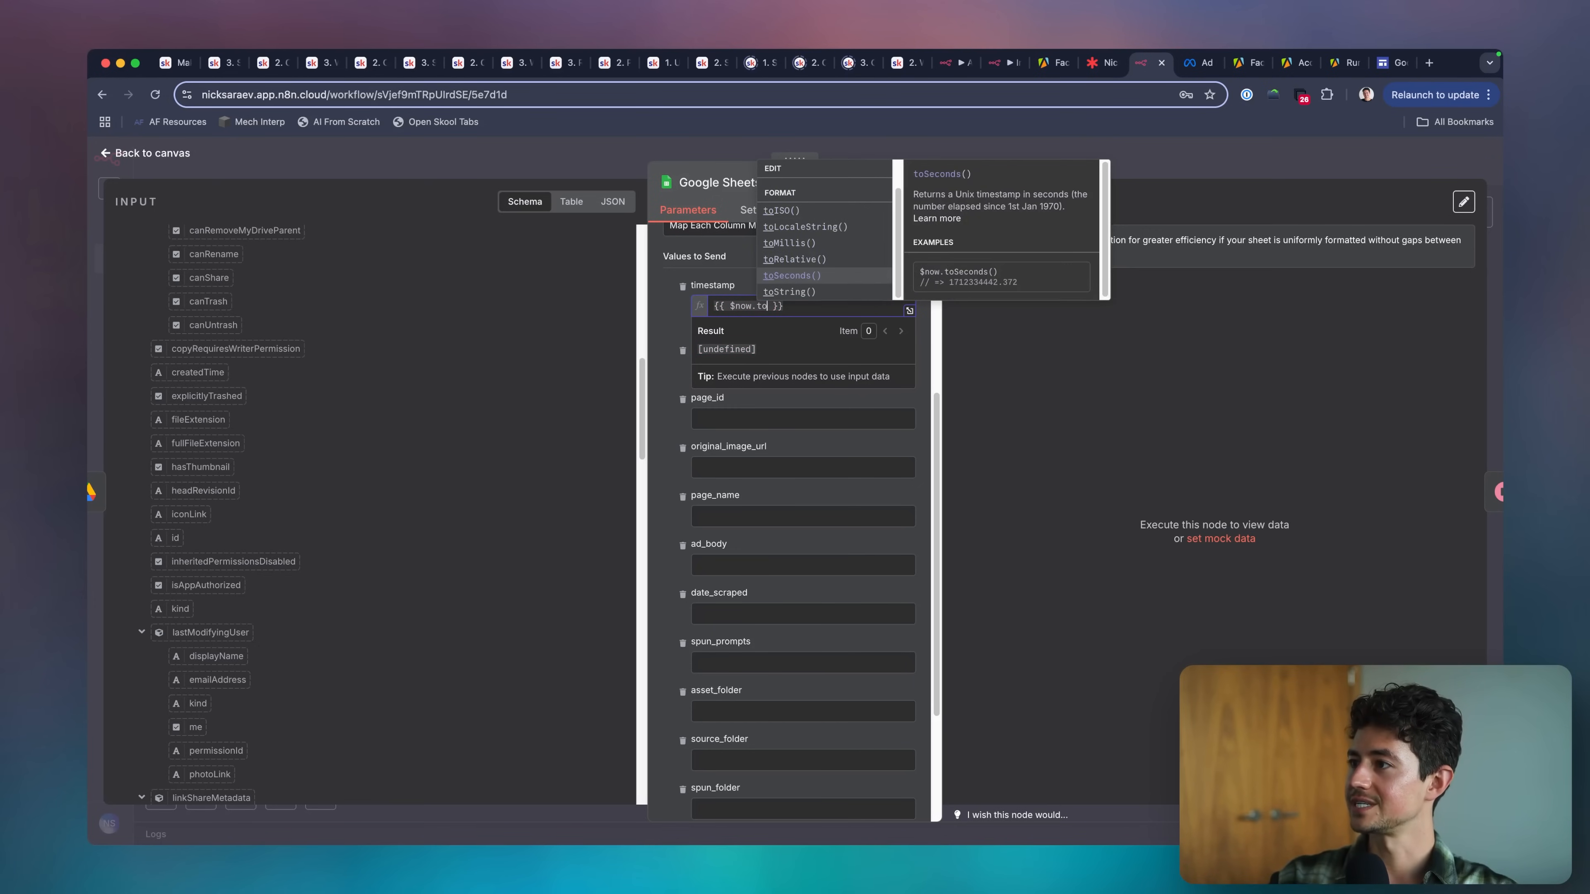
pyautogui.click(792, 276)
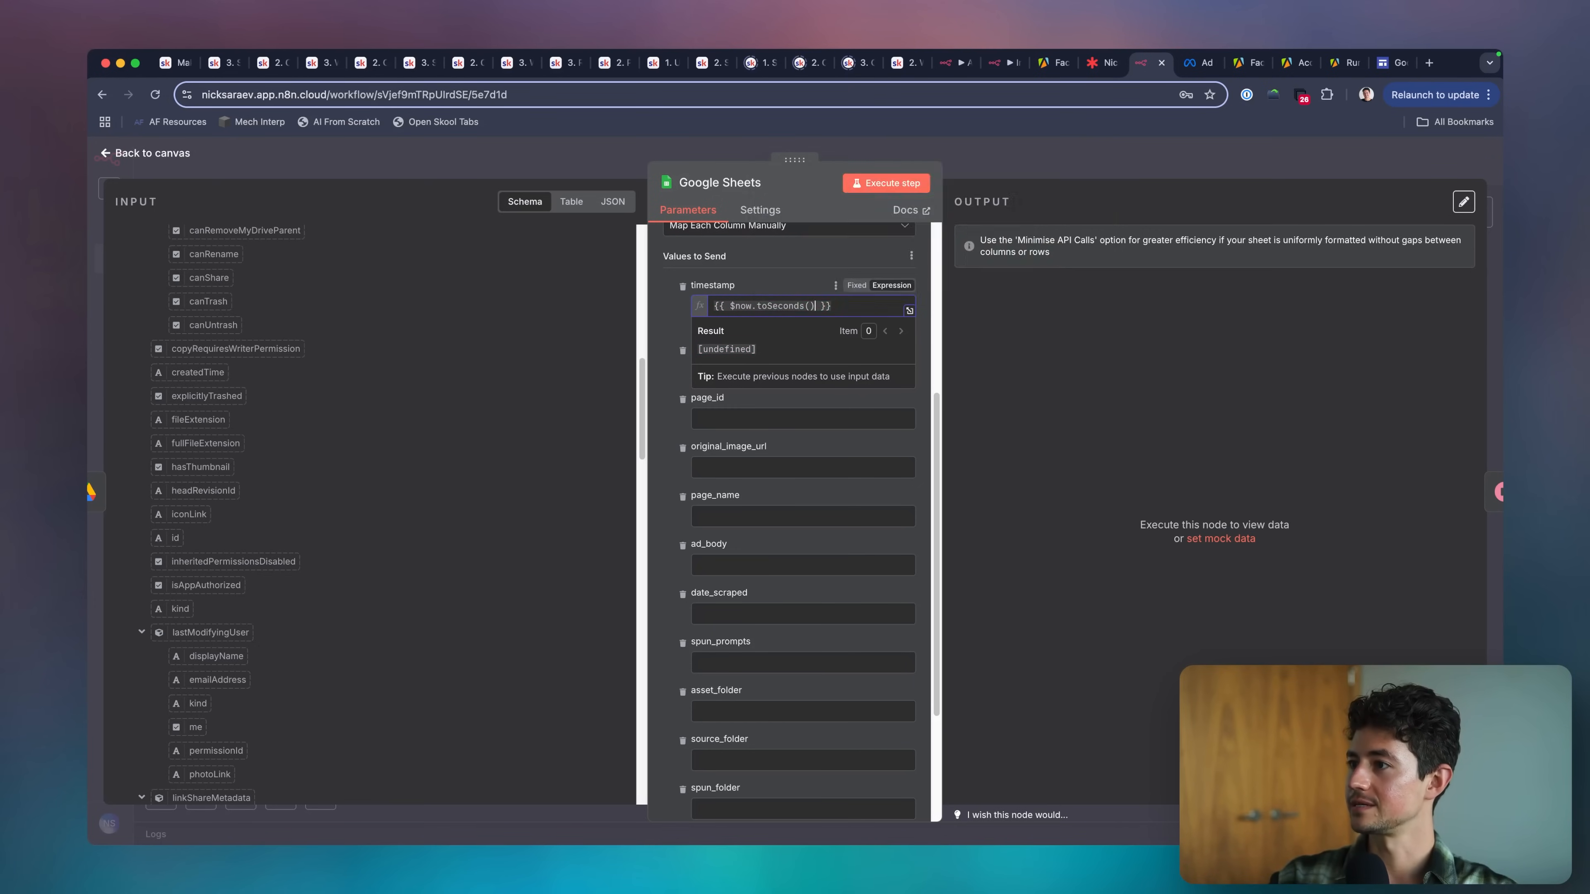
pyautogui.click(782, 273)
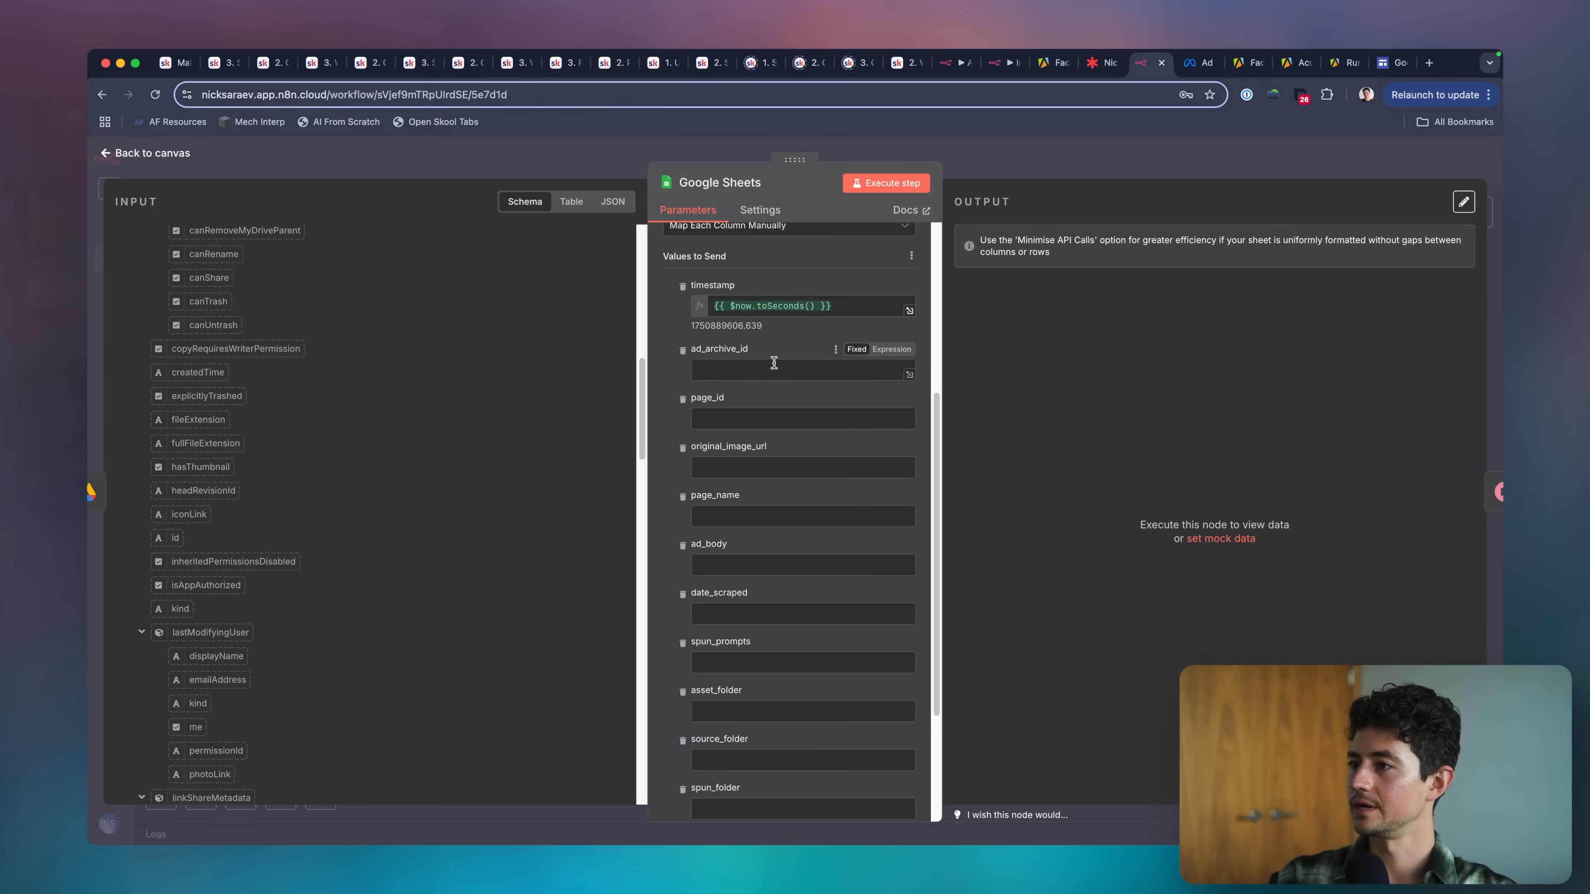
# Examine the earlier nodes' input schema for data to map to ad_archive_id, and return to the workflow canvas.
pyautogui.click(700, 362)
pyautogui.scroll(10, 323, 383)
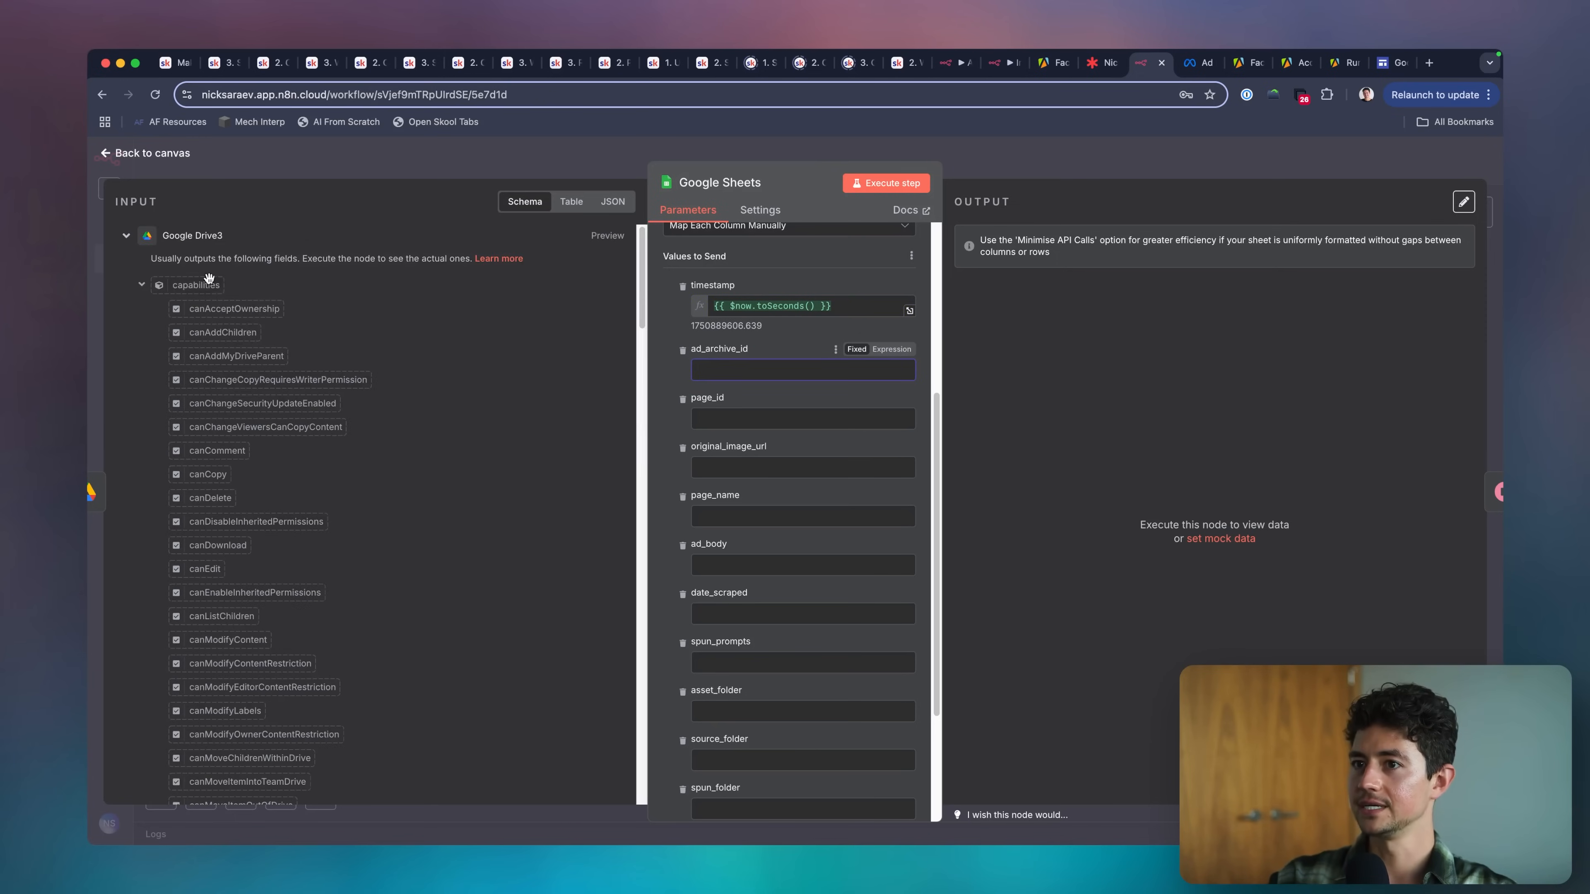
pyautogui.click(610, 204)
pyautogui.click(525, 201)
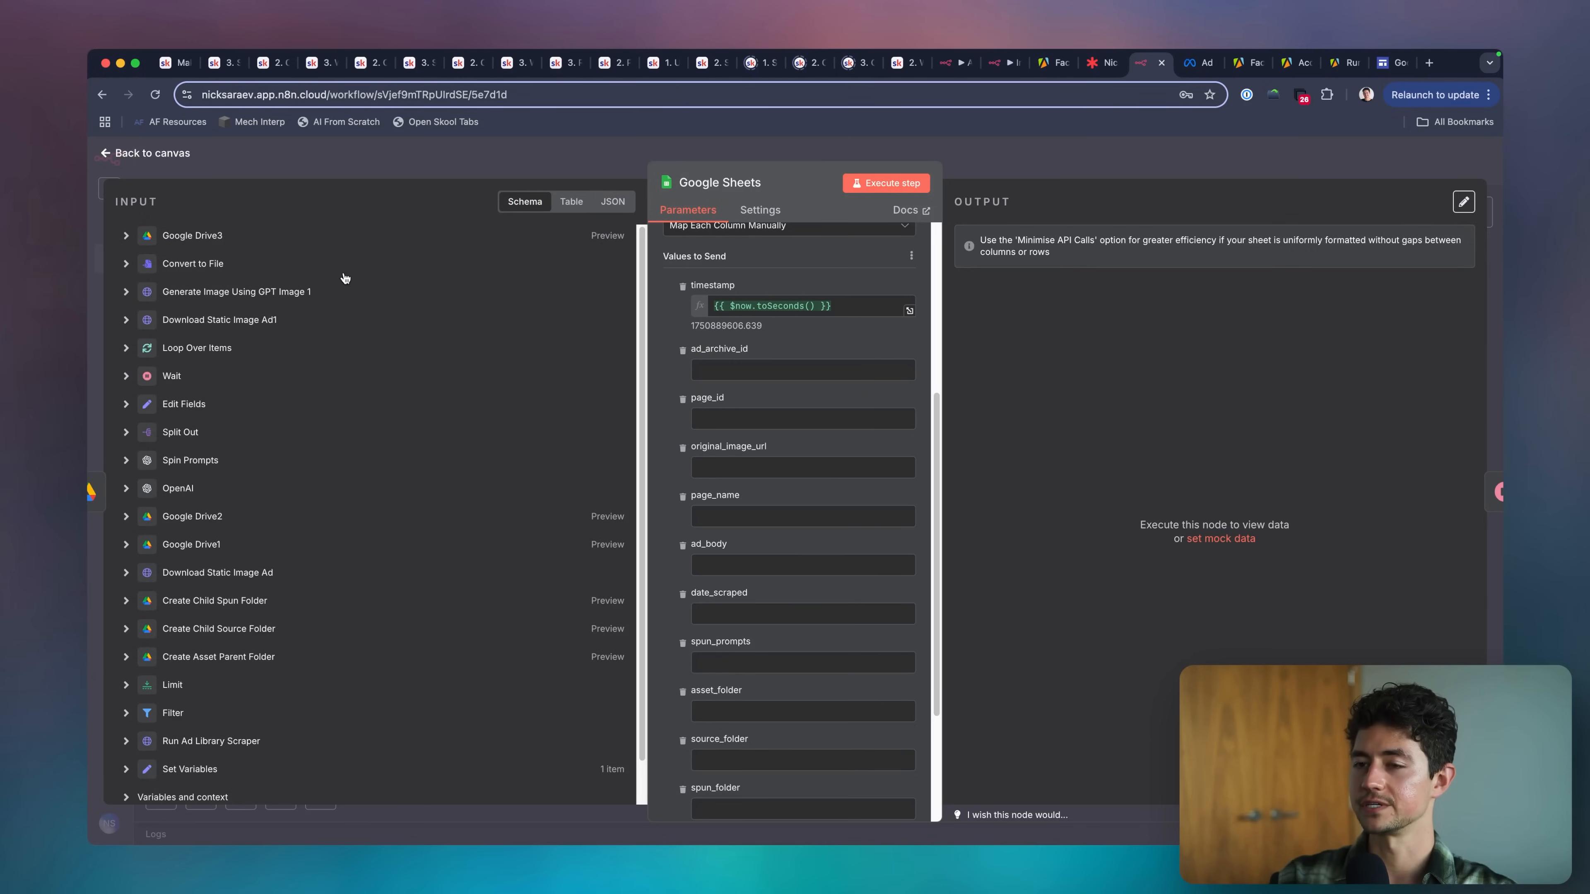
pyautogui.scroll(-2, 431, 325)
pyautogui.click(126, 528)
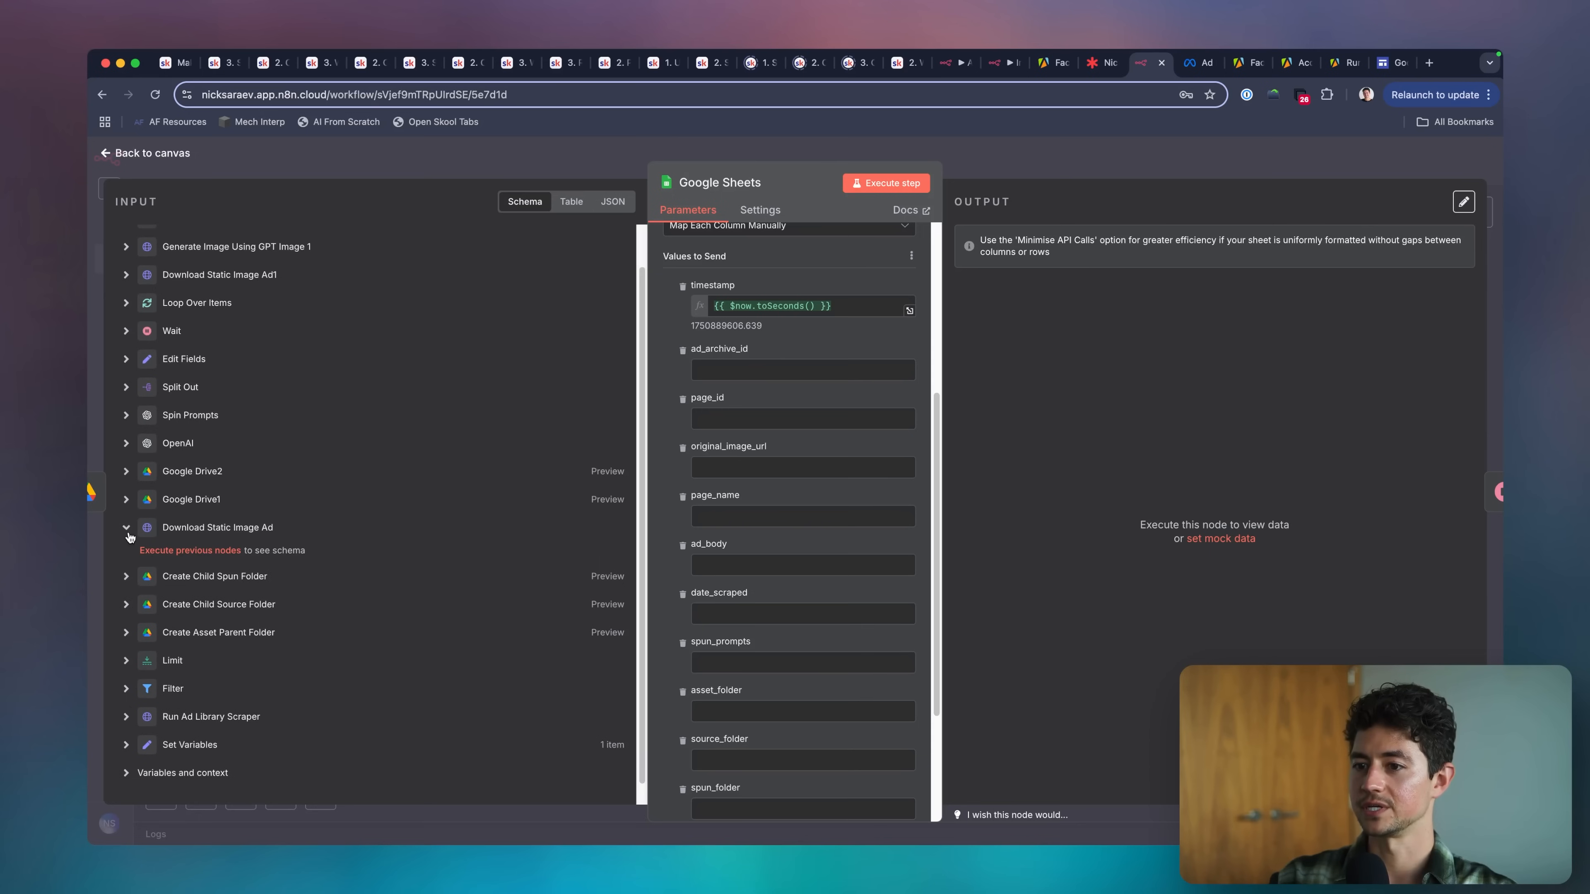
pyautogui.scroll(2, 336, 512)
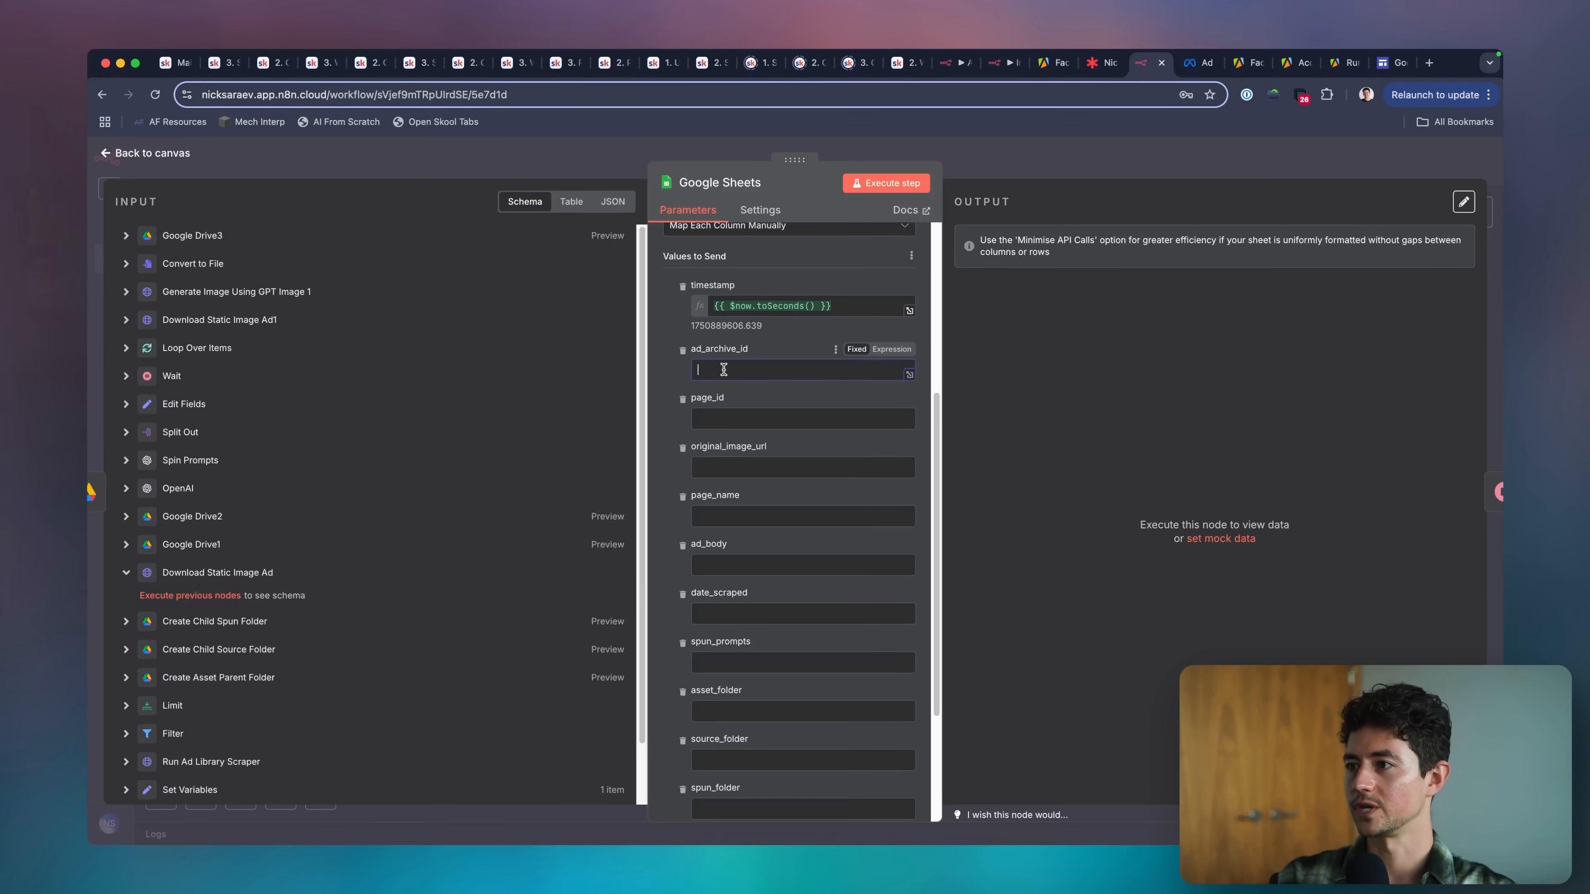
pyautogui.click(808, 369)
pyautogui.click(980, 174)
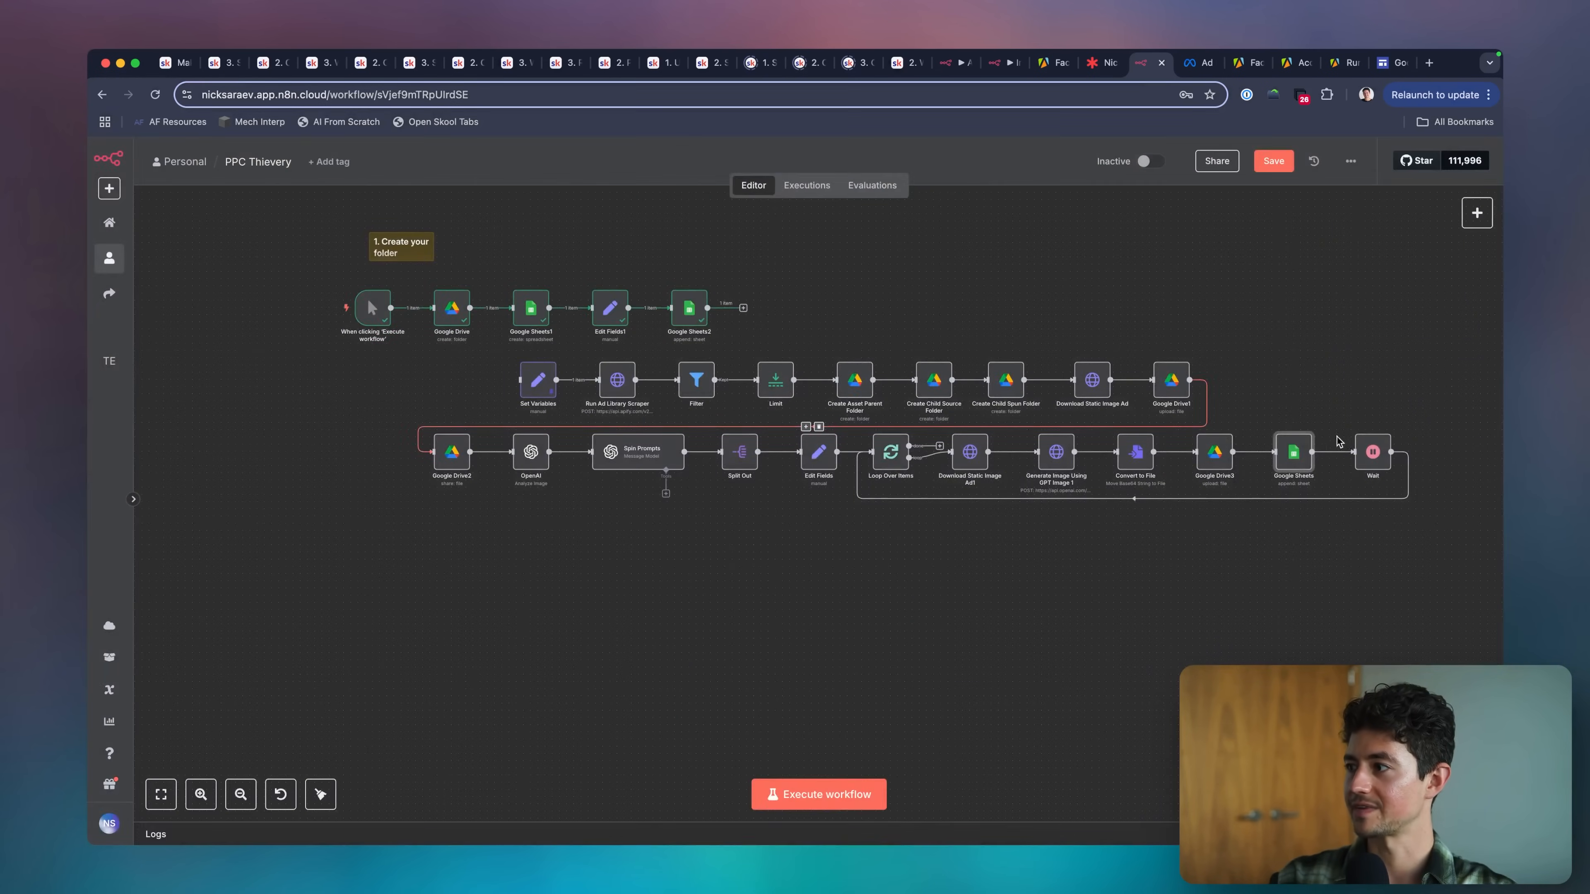
pyautogui.scroll(2, 800, 323)
pyautogui.hscroll(2, 800, 323)
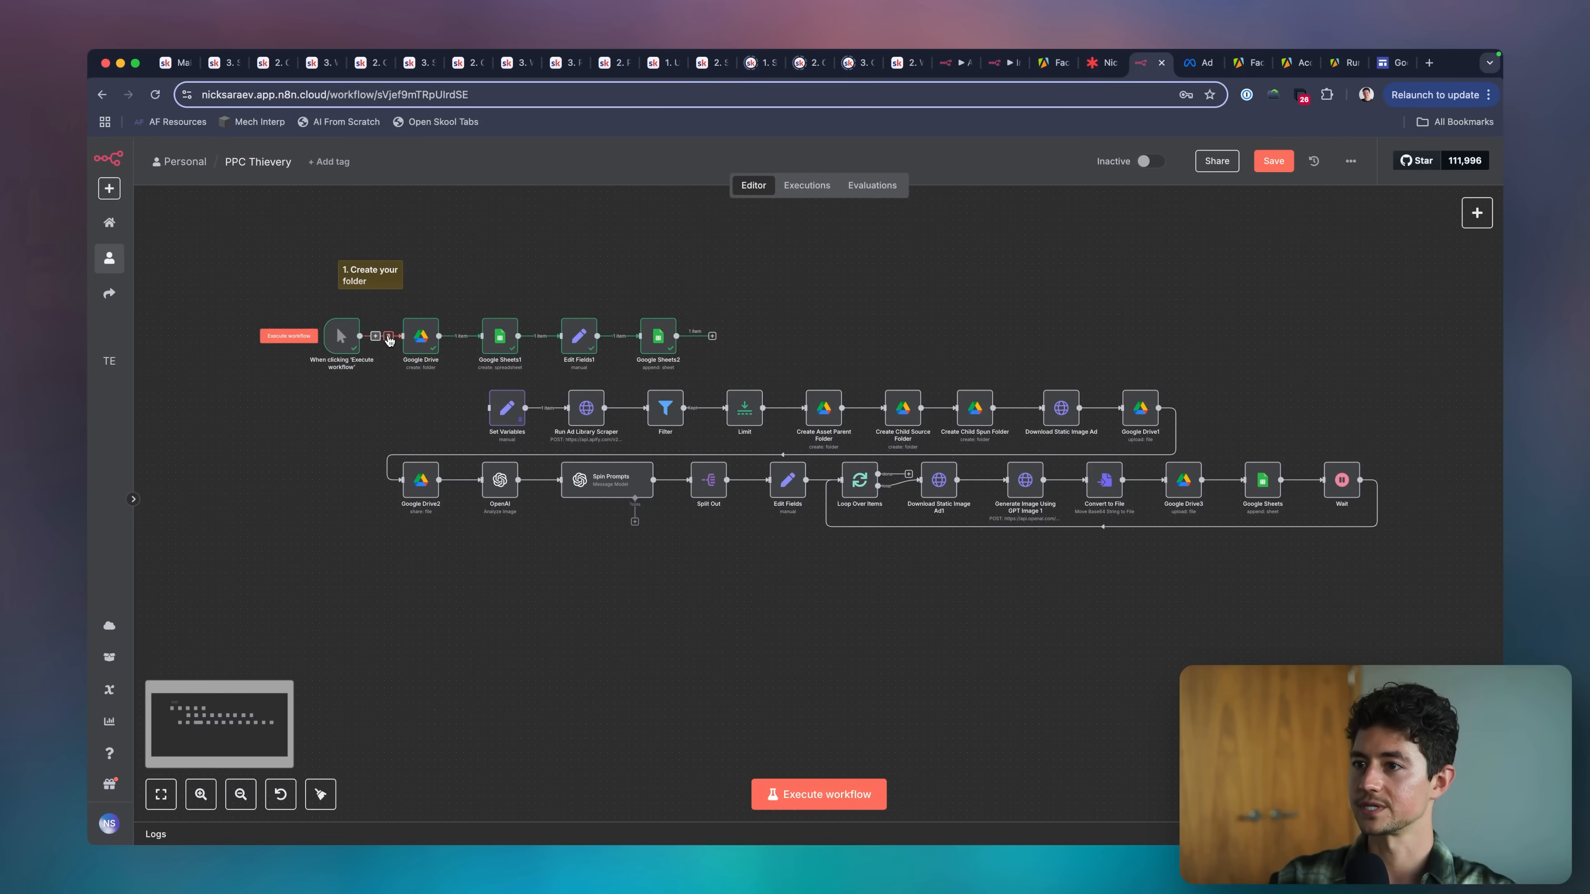
# Move the manual trigger beside Set Variables and connect it to that node so it starts the main flow.
pyautogui.moveTo(349, 336); pyautogui.dragTo(428, 414)
pyautogui.click(468, 416)
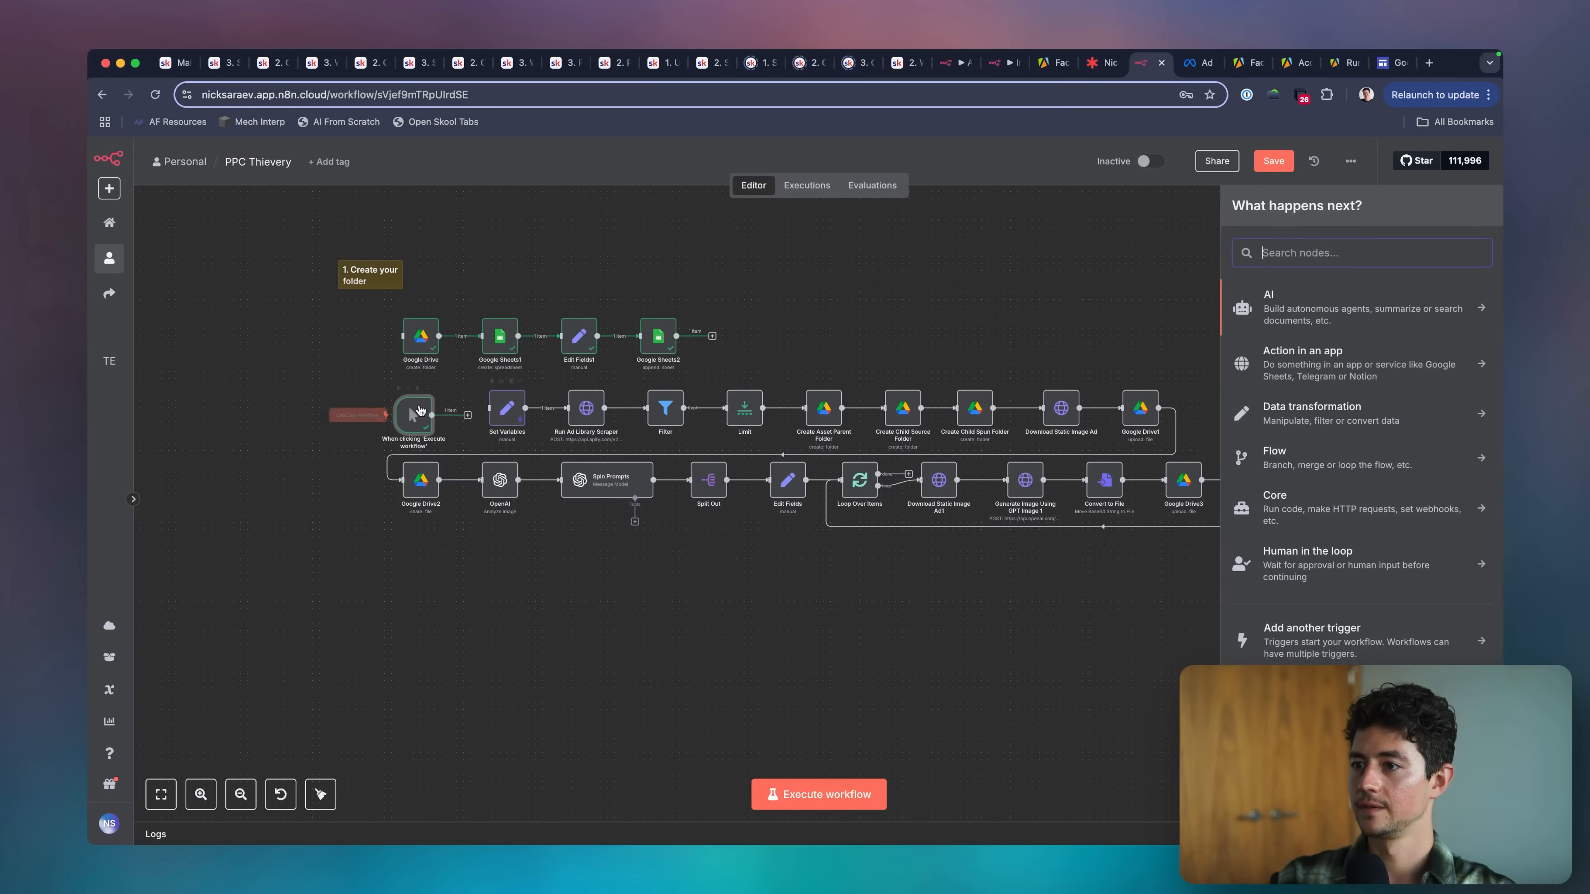
pyautogui.press('Escape')
pyautogui.moveTo(489, 408); pyautogui.dragTo(432, 410)
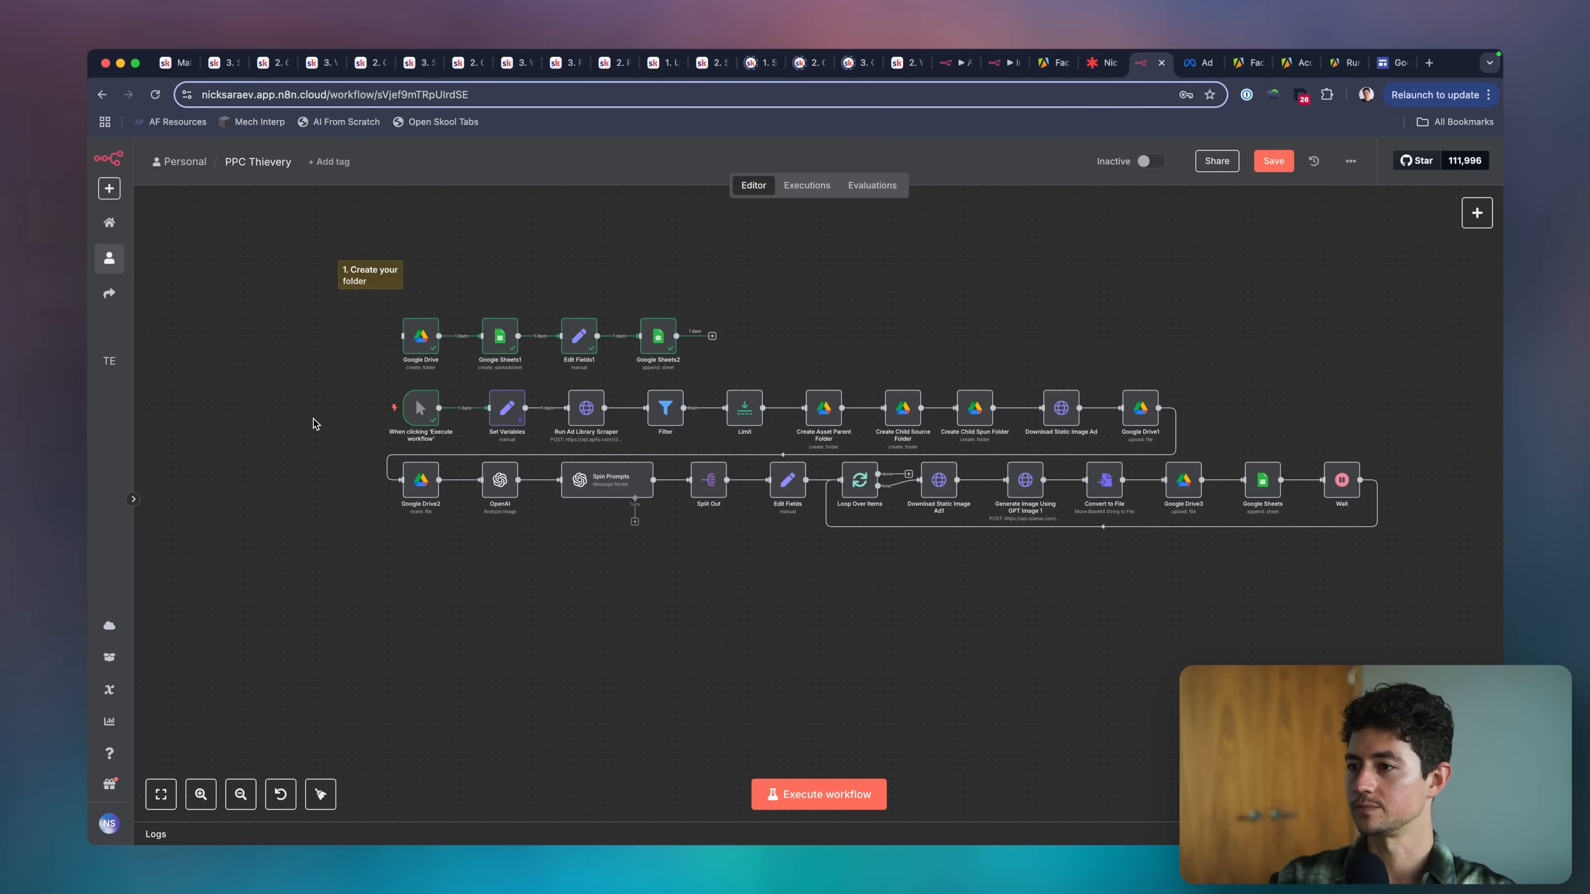
# Save the workflow and execute it until the main flow's Google Sheets node has input data, stopping the run there.
pyautogui.press('super+s')
pyautogui.click(835, 780)
pyautogui.hscroll(3, 939, 595)
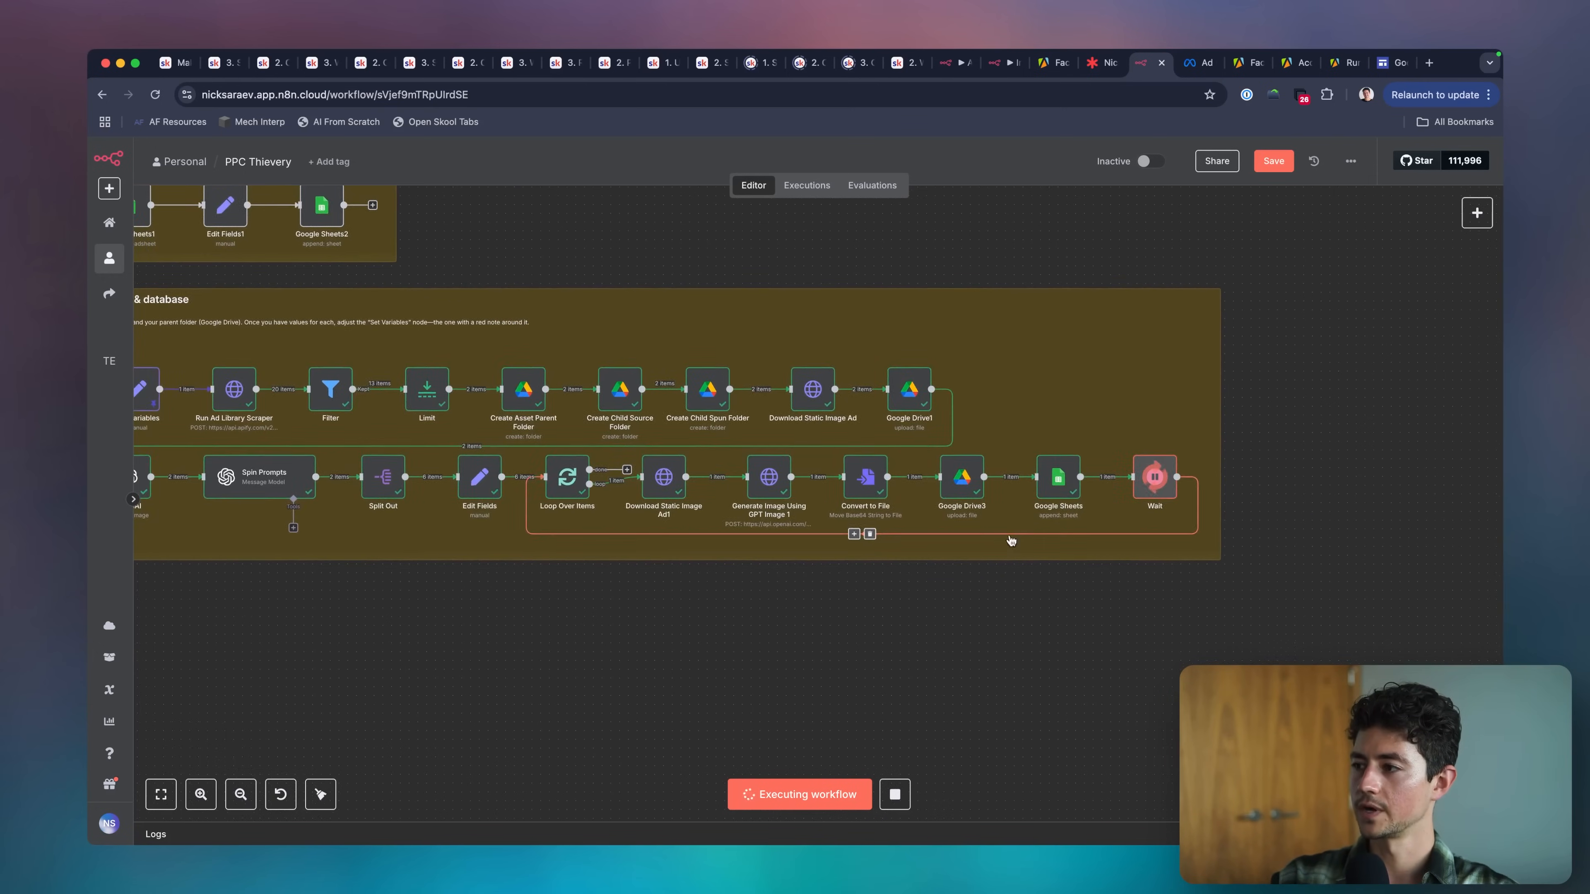
pyautogui.scroll(2, 994, 550)
pyautogui.hscroll(-5, 863, 667)
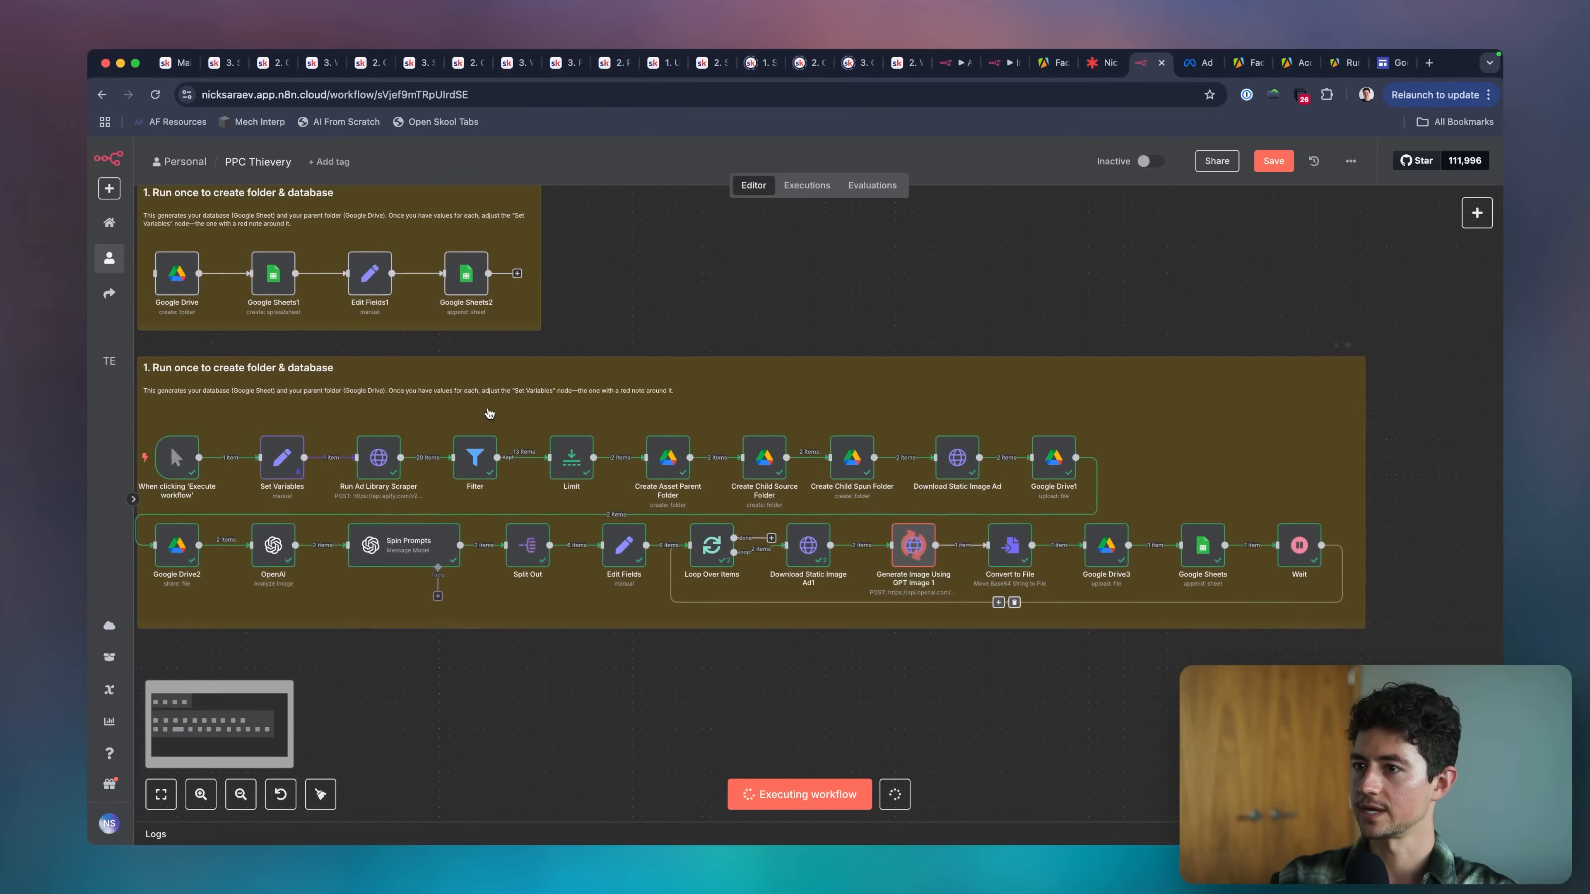
pyautogui.hscroll(4, 944, 610)
pyautogui.hscroll(3, 944, 610)
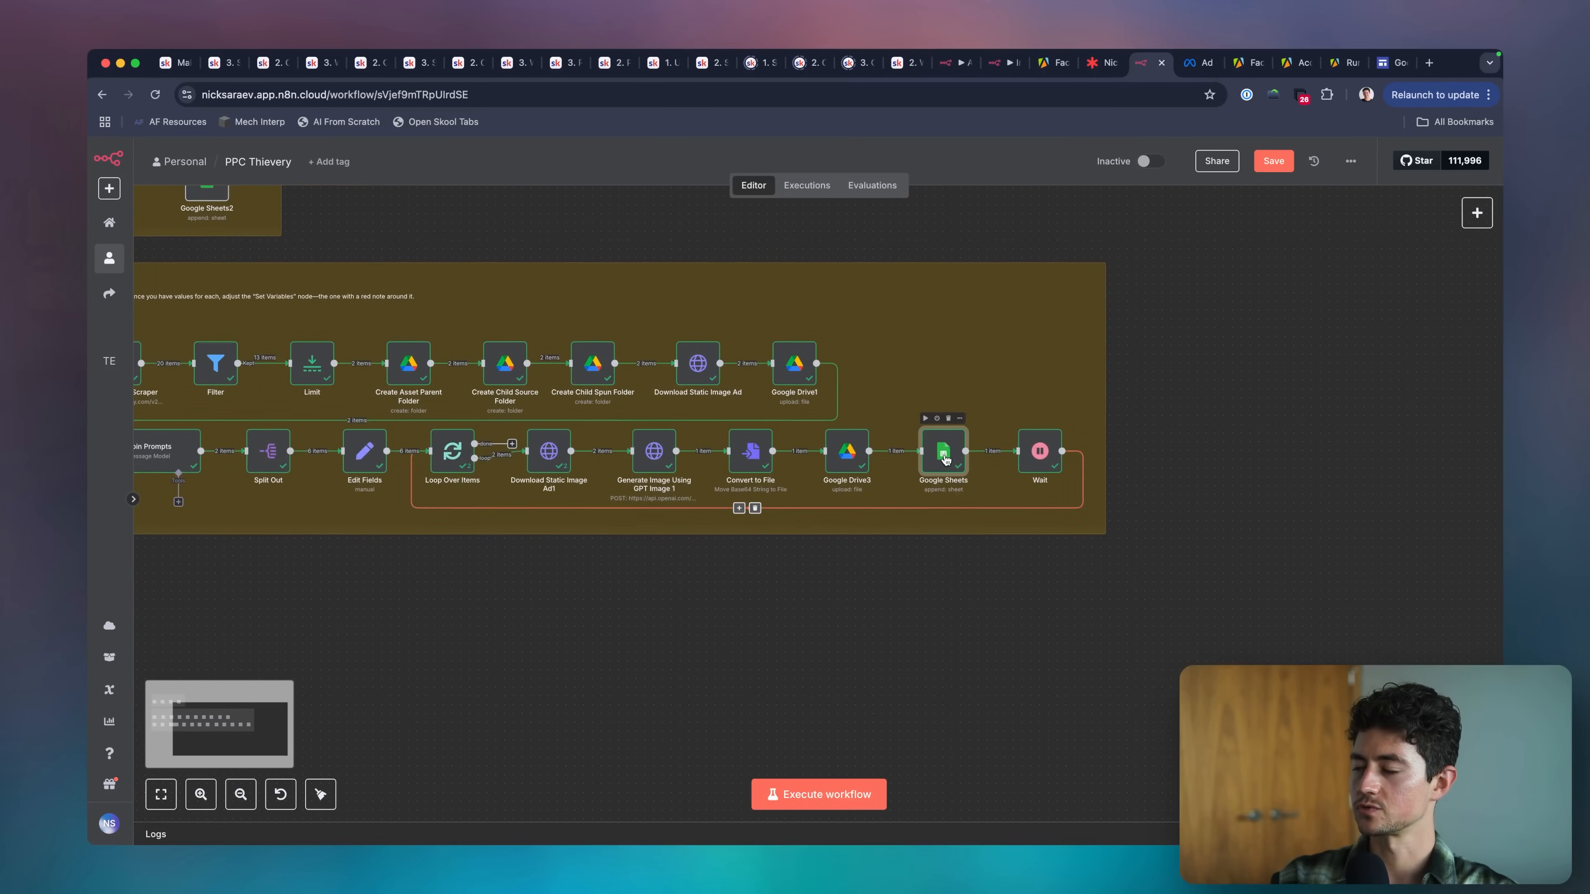
# In the main flow's Google Sheets node, map the ad_archive_id column to Run Ad Library Scraper's ad_archive_id field.
pyautogui.doubleClick(941, 450)
pyautogui.scroll(-3, 780, 509)
pyautogui.click(783, 446)
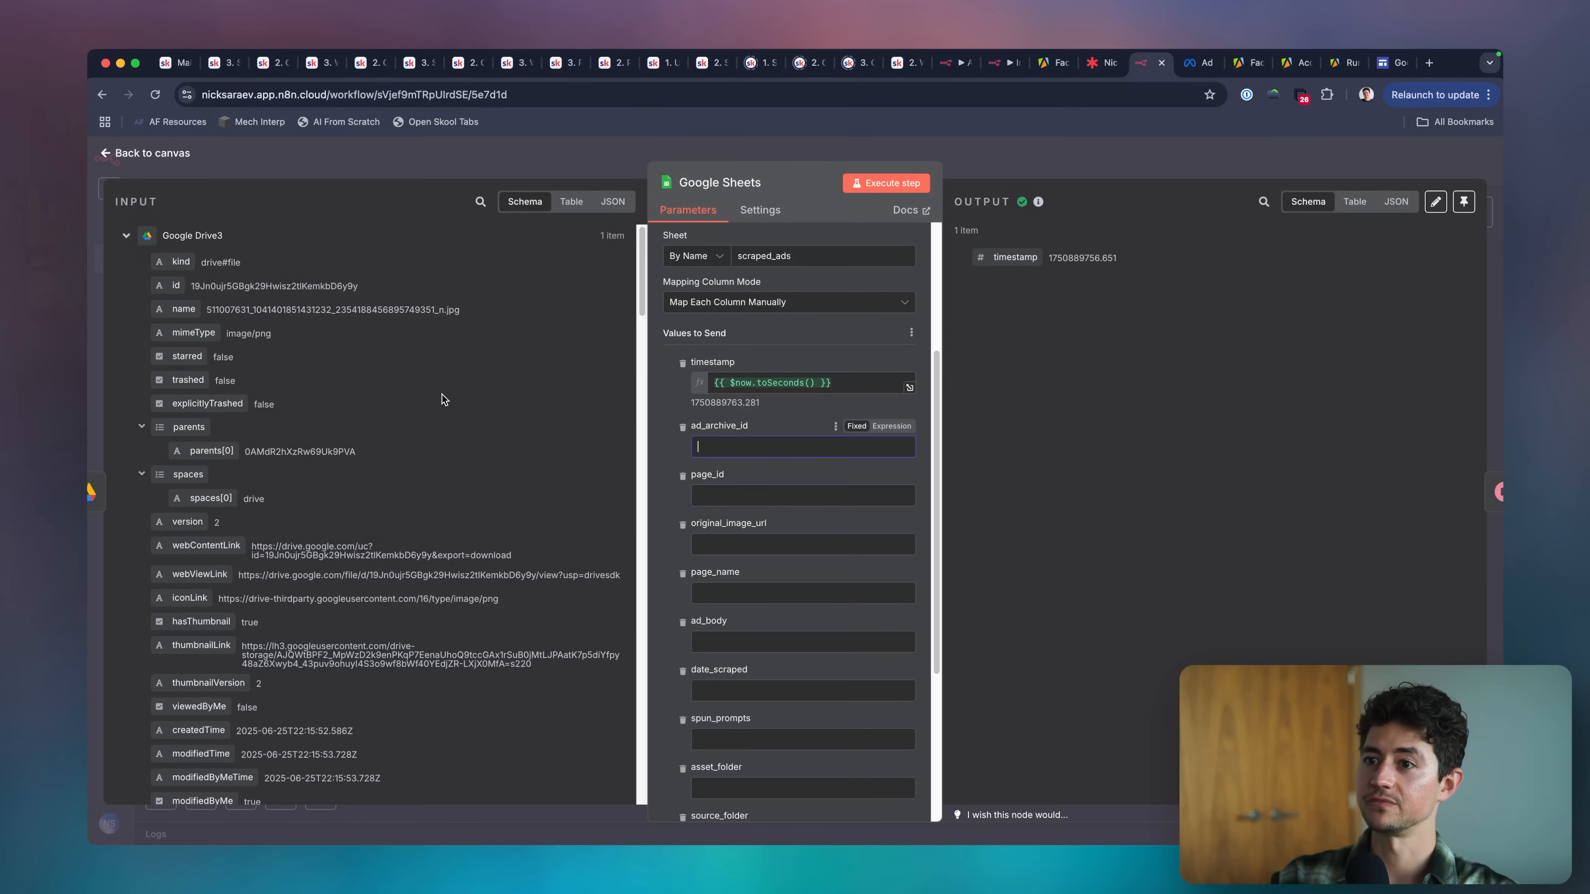
pyautogui.click(480, 201)
pyautogui.write('ad_')
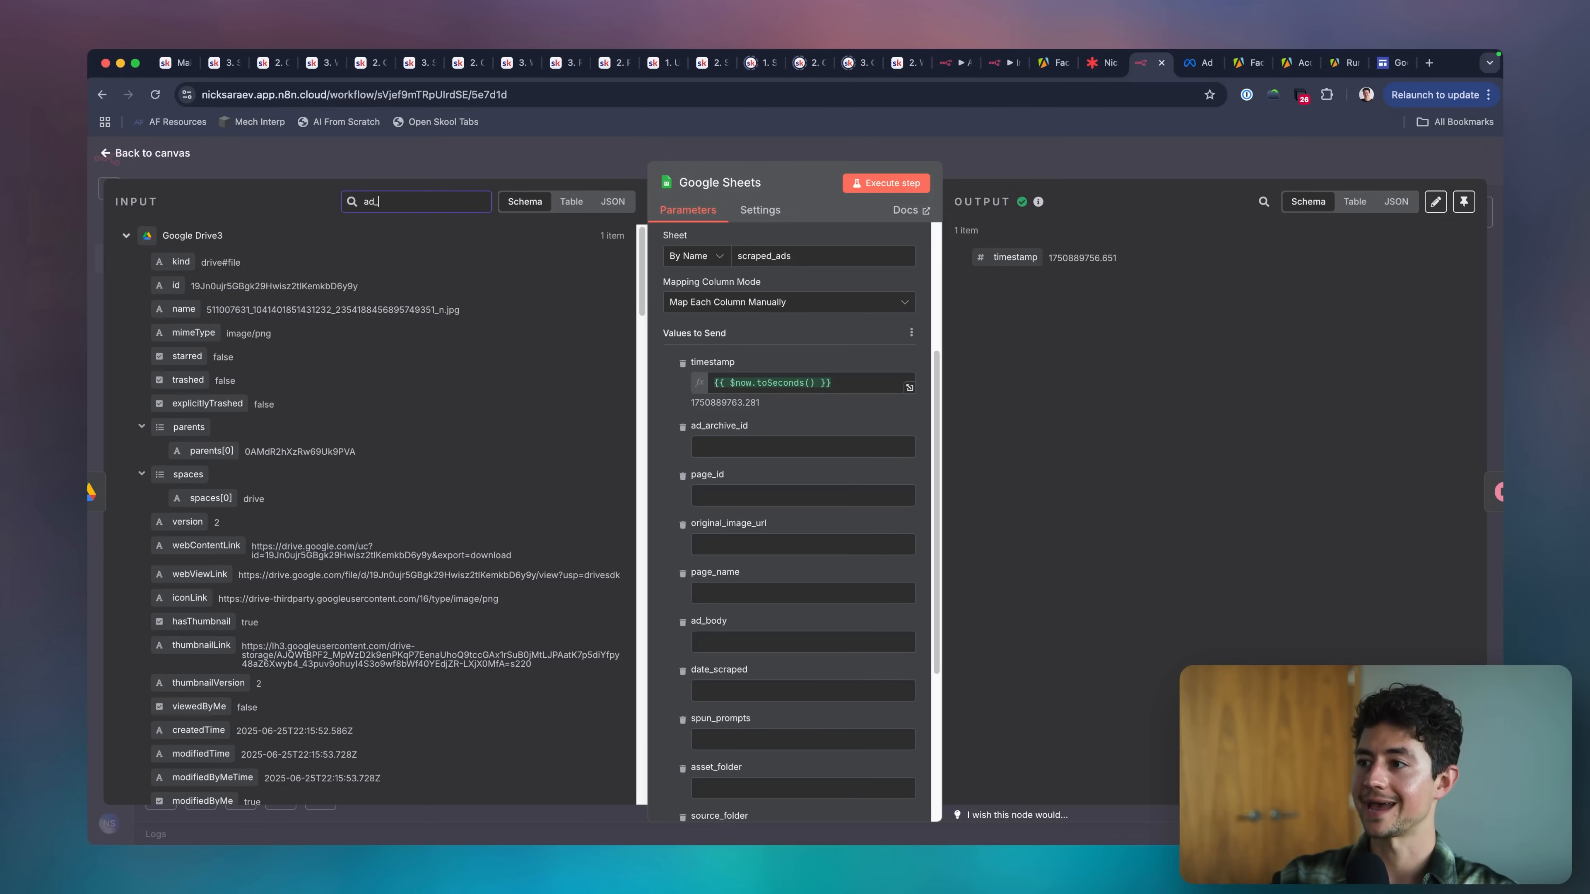
pyautogui.write('archive')
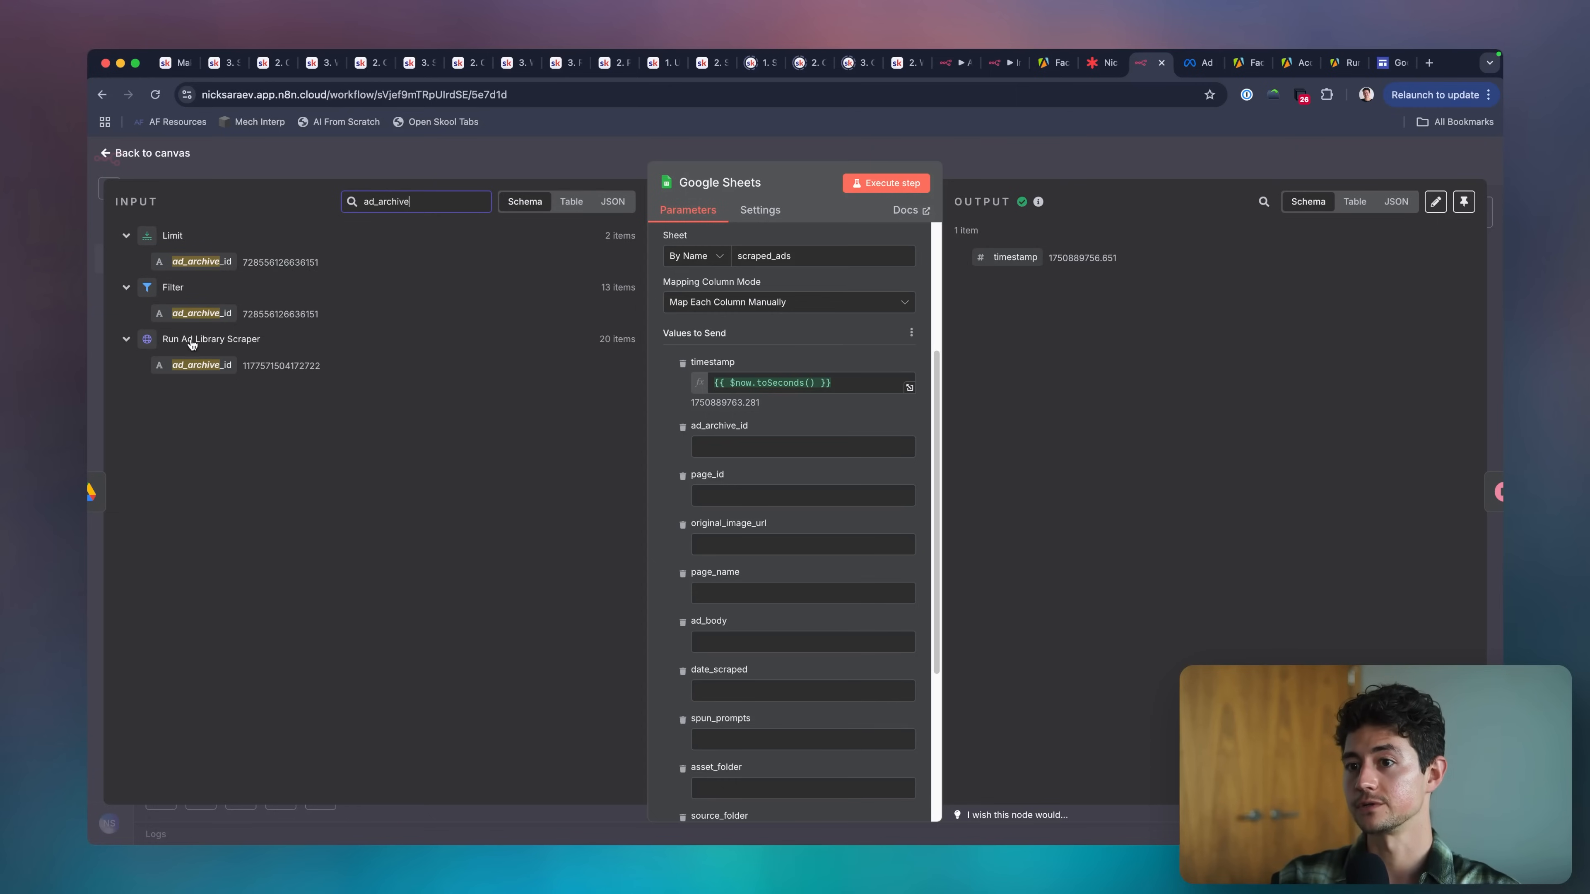
pyautogui.click(773, 446)
pyautogui.moveTo(232, 364); pyautogui.dragTo(784, 450)
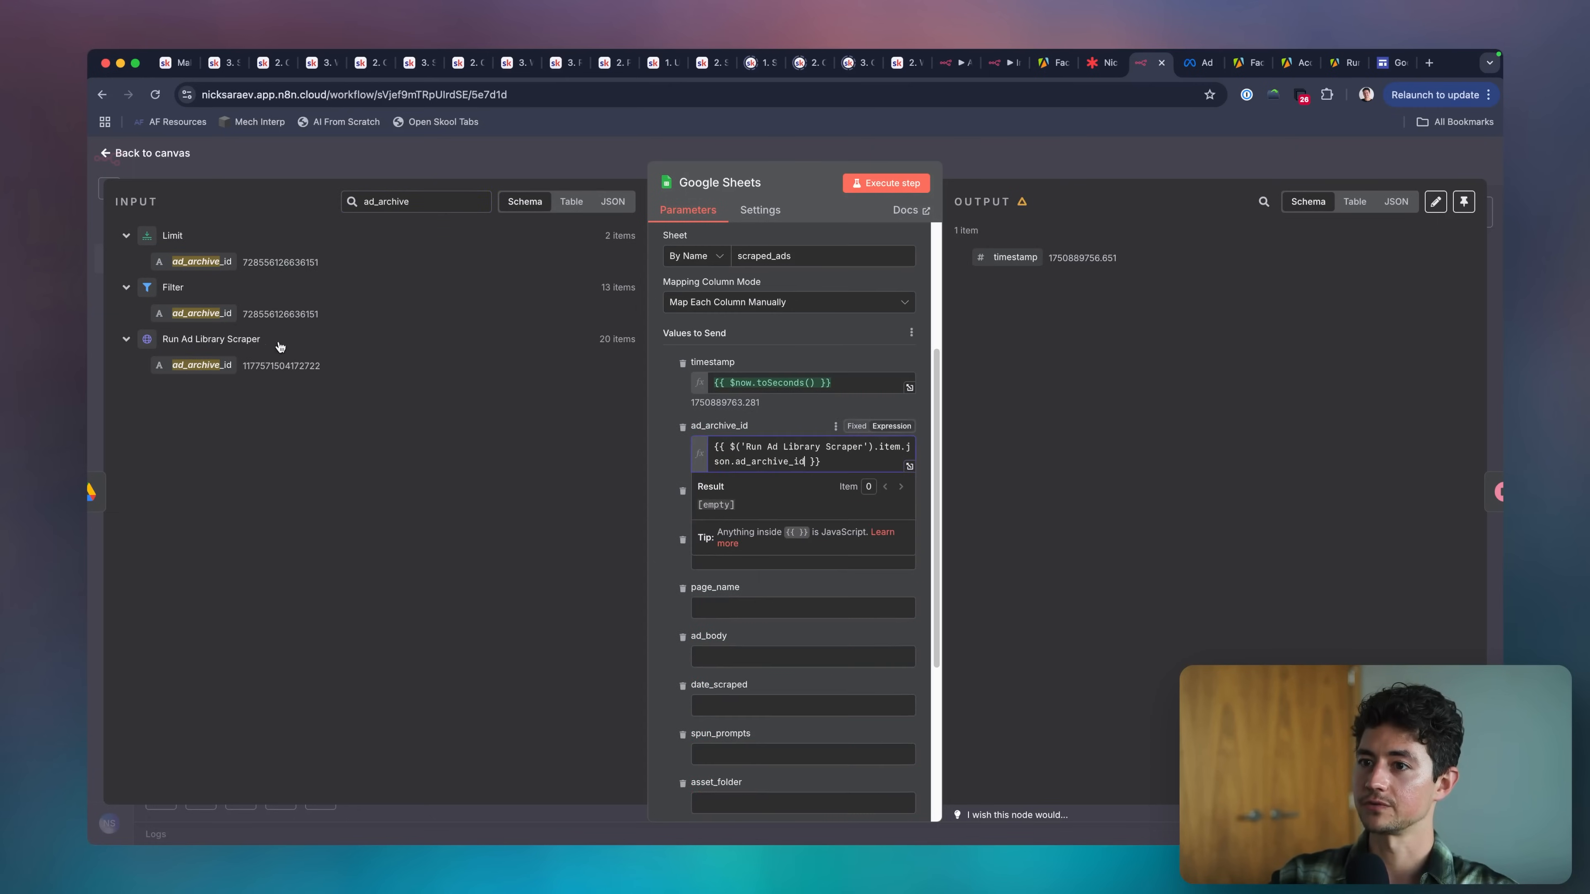
# Find page_id in the input data and map the page_id column to Run Ad Library Scraper's top-level page_id.
pyautogui.click(781, 427)
pyautogui.scroll(-1, 781, 438)
pyautogui.click(765, 448)
pyautogui.doubleClick(443, 201)
pyautogui.write('o')
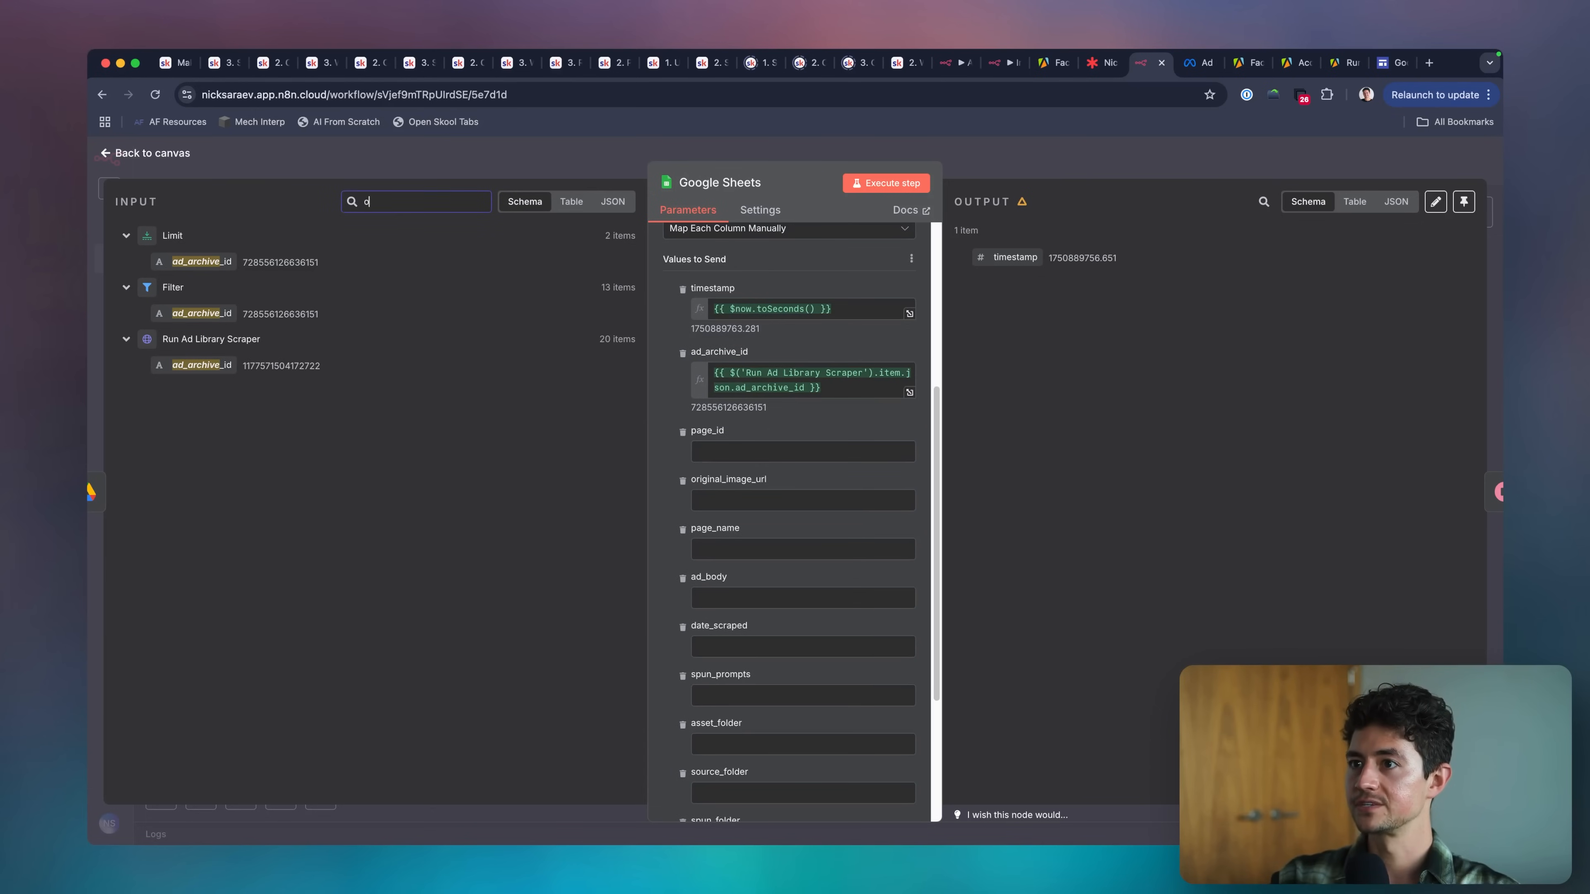
pyautogui.write('age_id')
pyautogui.scroll(-1, 290, 363)
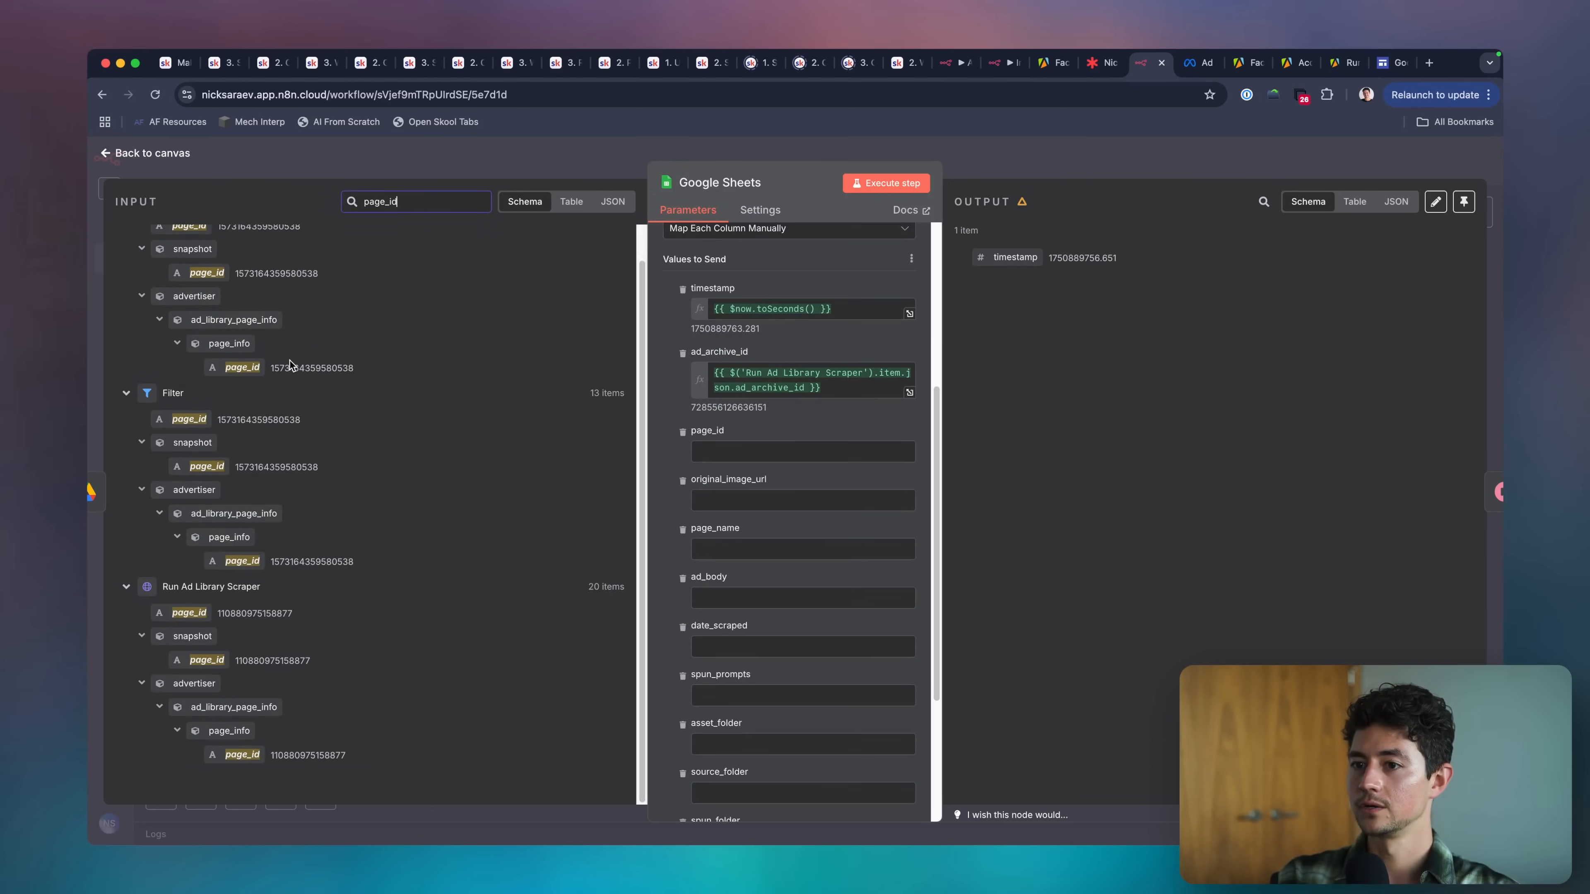
pyautogui.moveTo(198, 615); pyautogui.dragTo(713, 450)
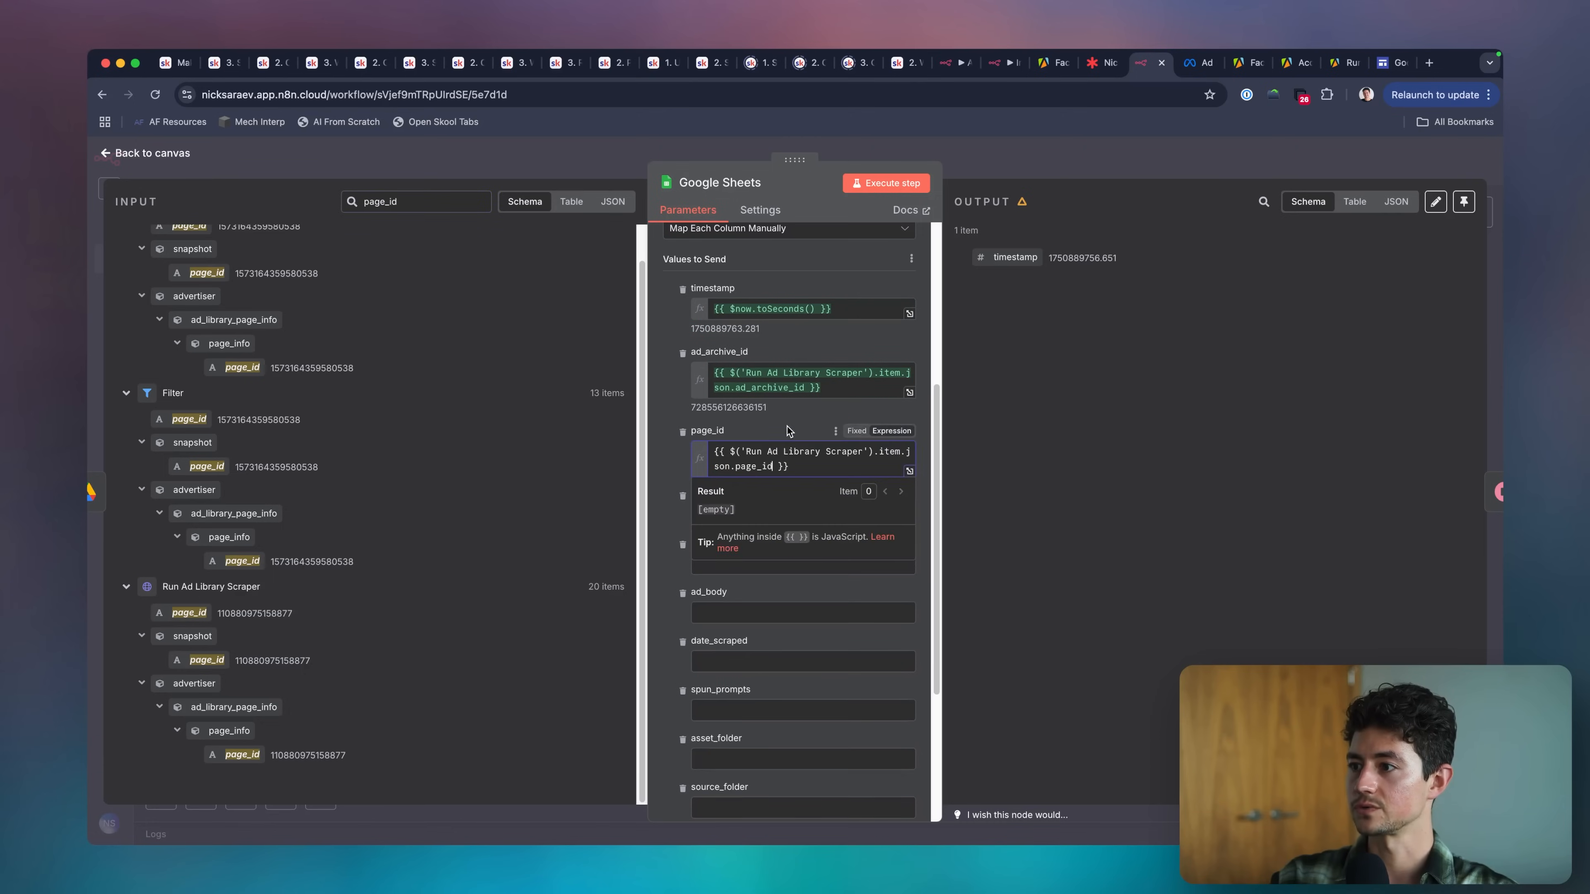
# Map the original_image_url column to Run Ad Library Scraper's snapshot.images[0].original_image_url, collapsing the cards entries to reach it.
pyautogui.scroll(-1, 796, 469)
pyautogui.scroll(-1, 796, 470)
pyautogui.doubleClick(388, 202)
pyautogui.write('original_im')
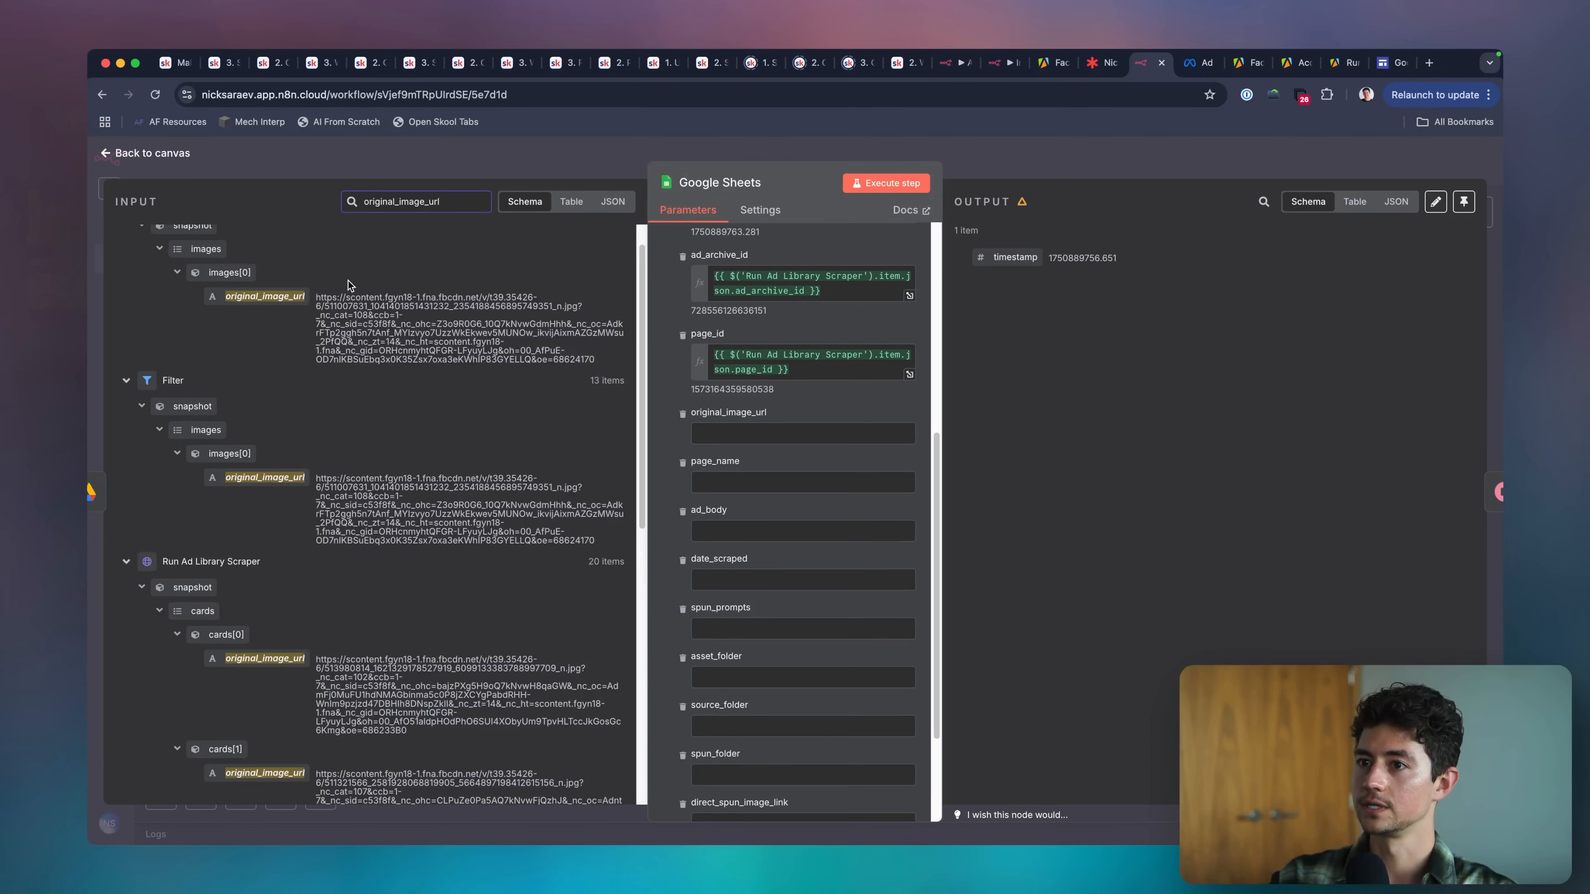
pyautogui.scroll(-5, 248, 474)
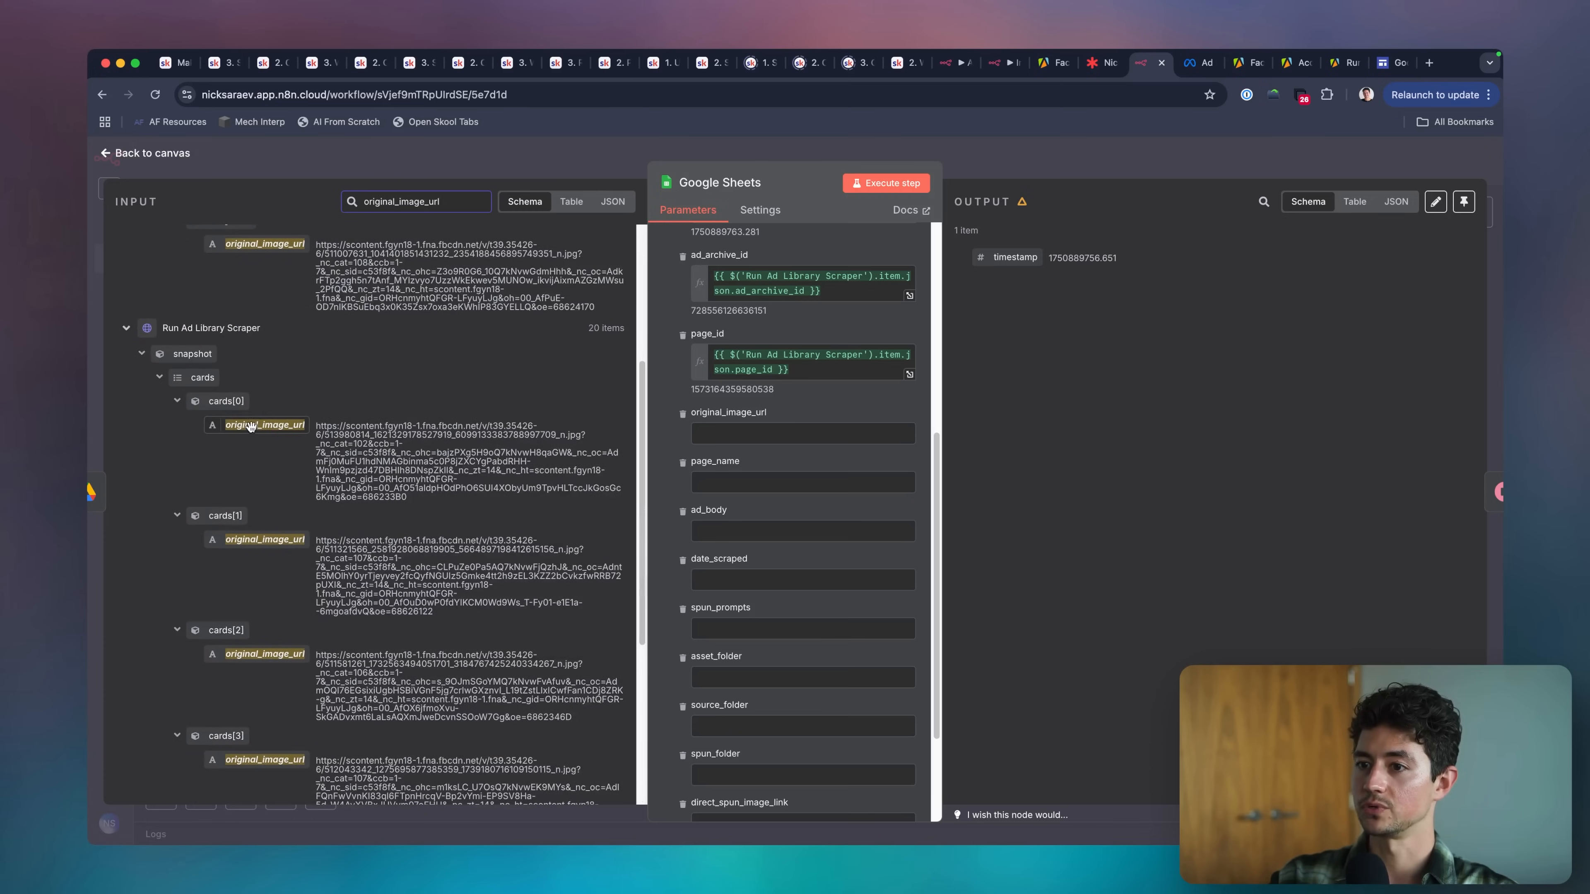
pyautogui.scroll(-2, 250, 426)
pyautogui.click(176, 302)
pyautogui.click(181, 330)
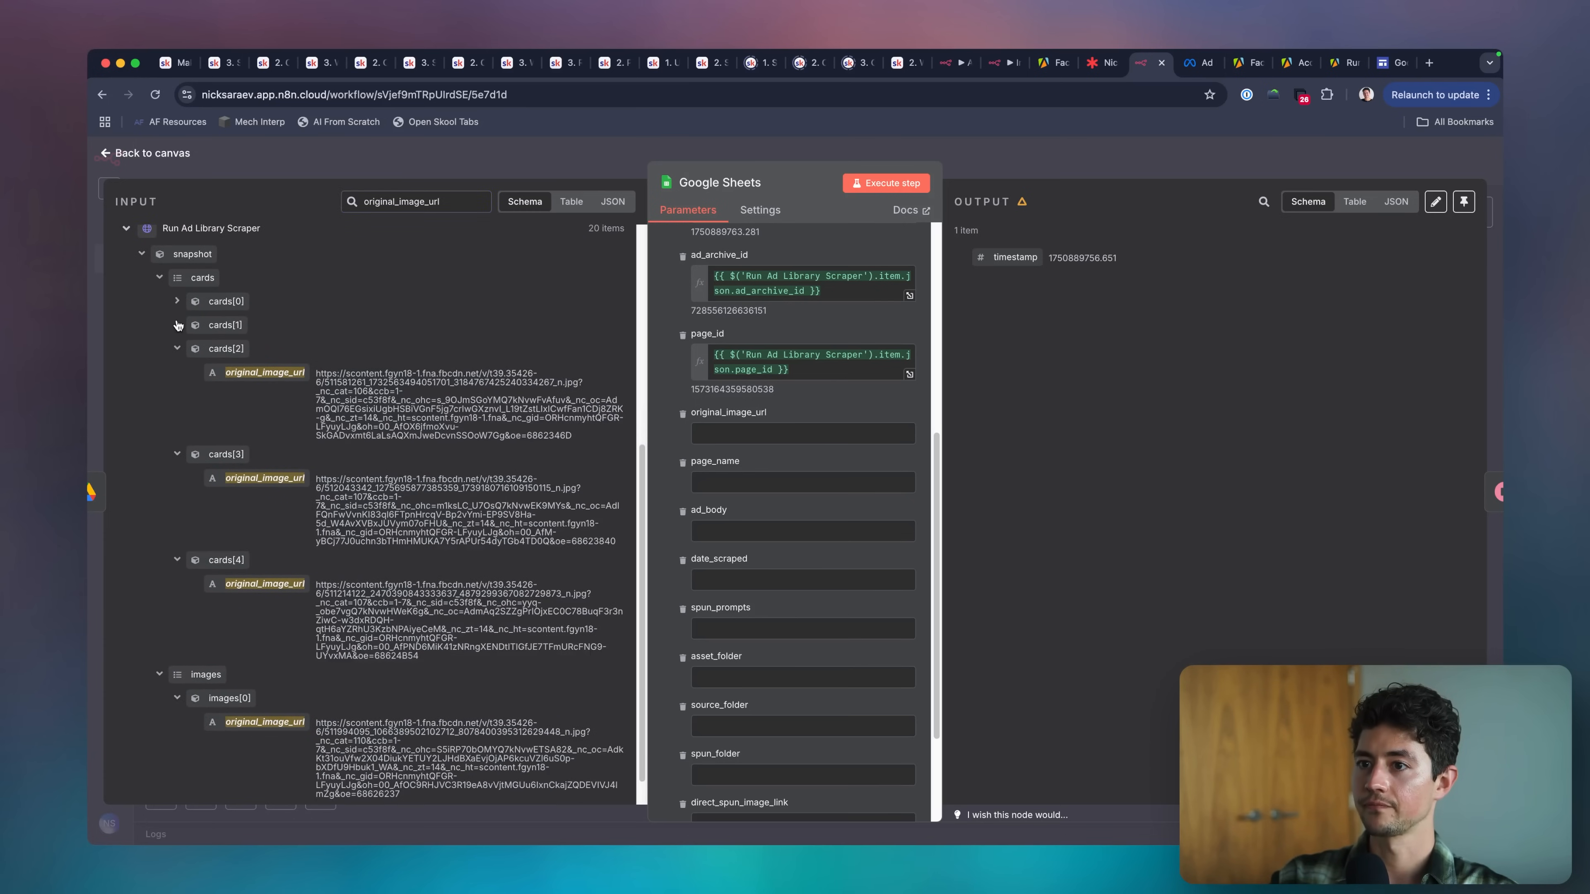
pyautogui.click(157, 279)
pyautogui.moveTo(264, 687); pyautogui.dragTo(798, 438)
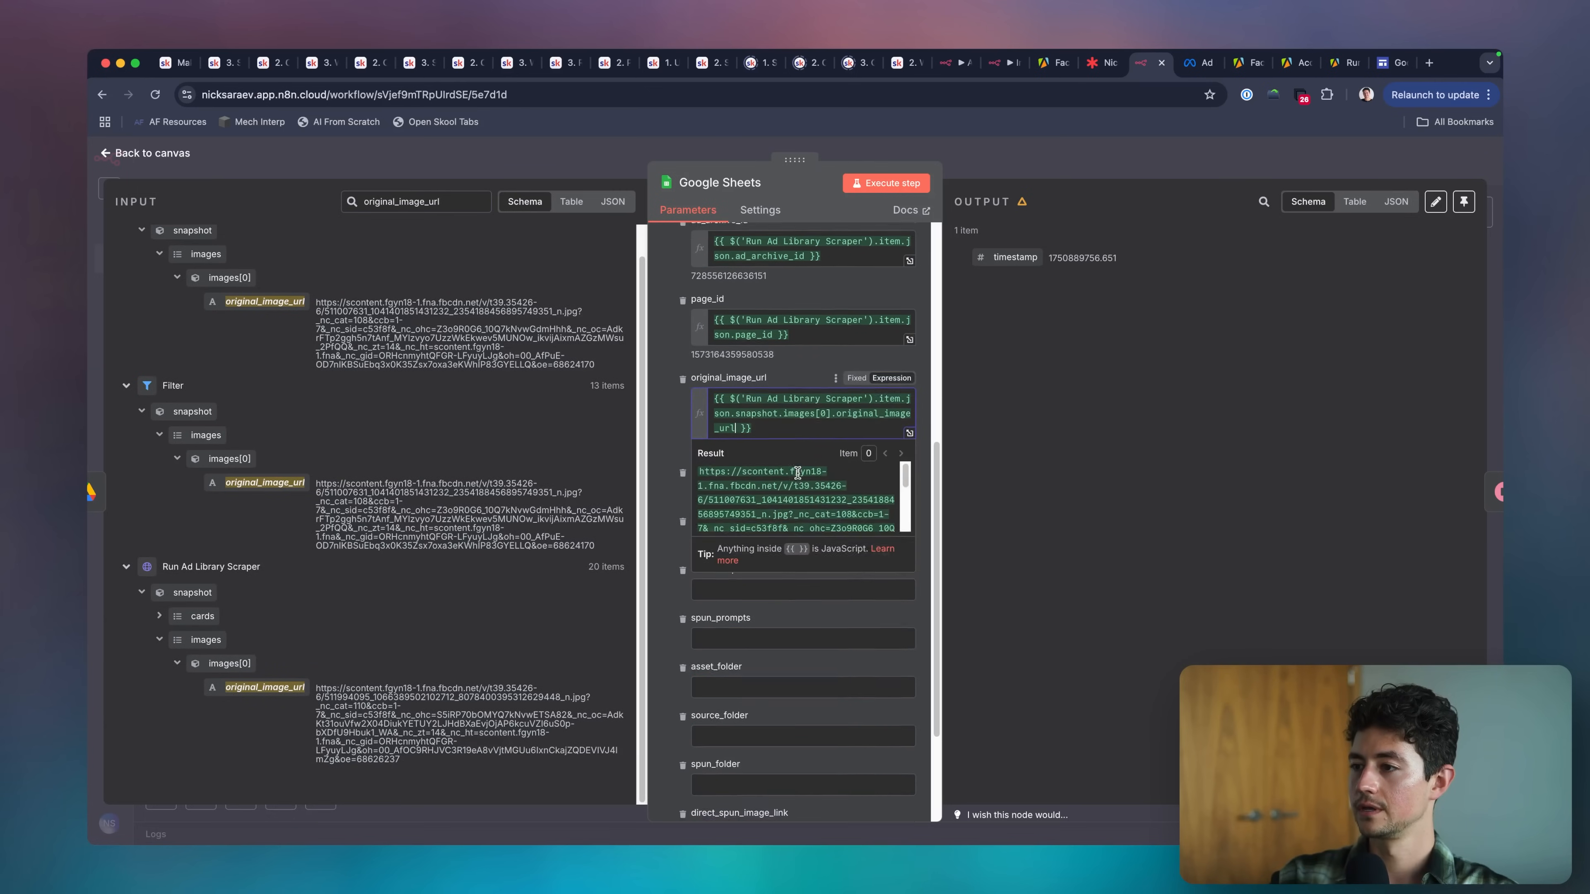
# Map page_name to Run Ad Library Scraper's top-level page_name and ad_body to its snapshot.body.text.
pyautogui.doubleClick(412, 199)
pyautogui.write('page_name')
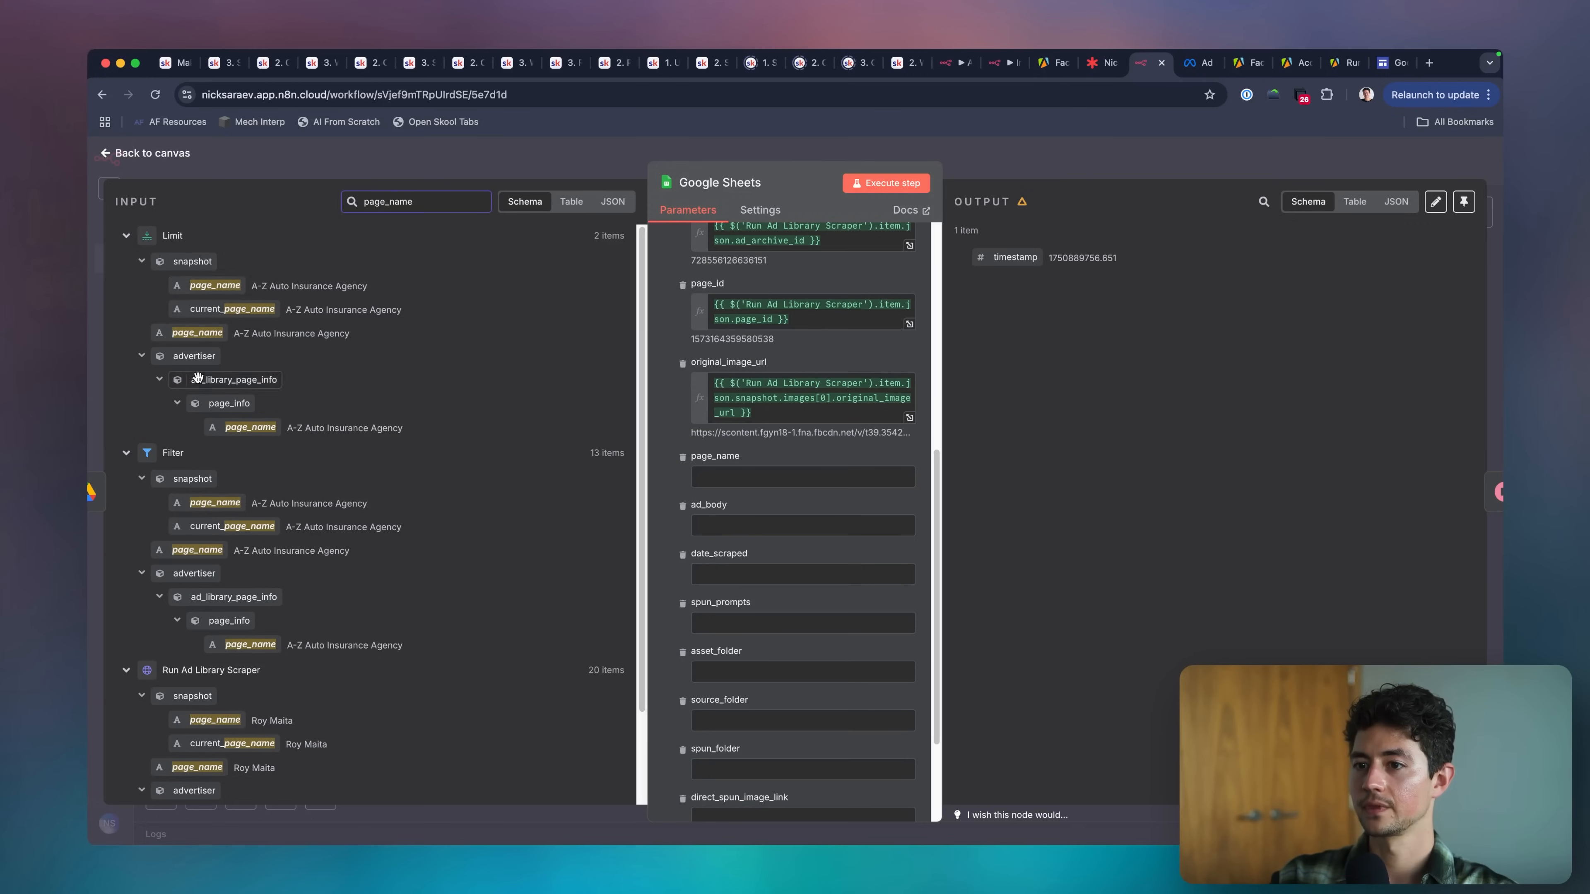
pyautogui.scroll(-2, 211, 553)
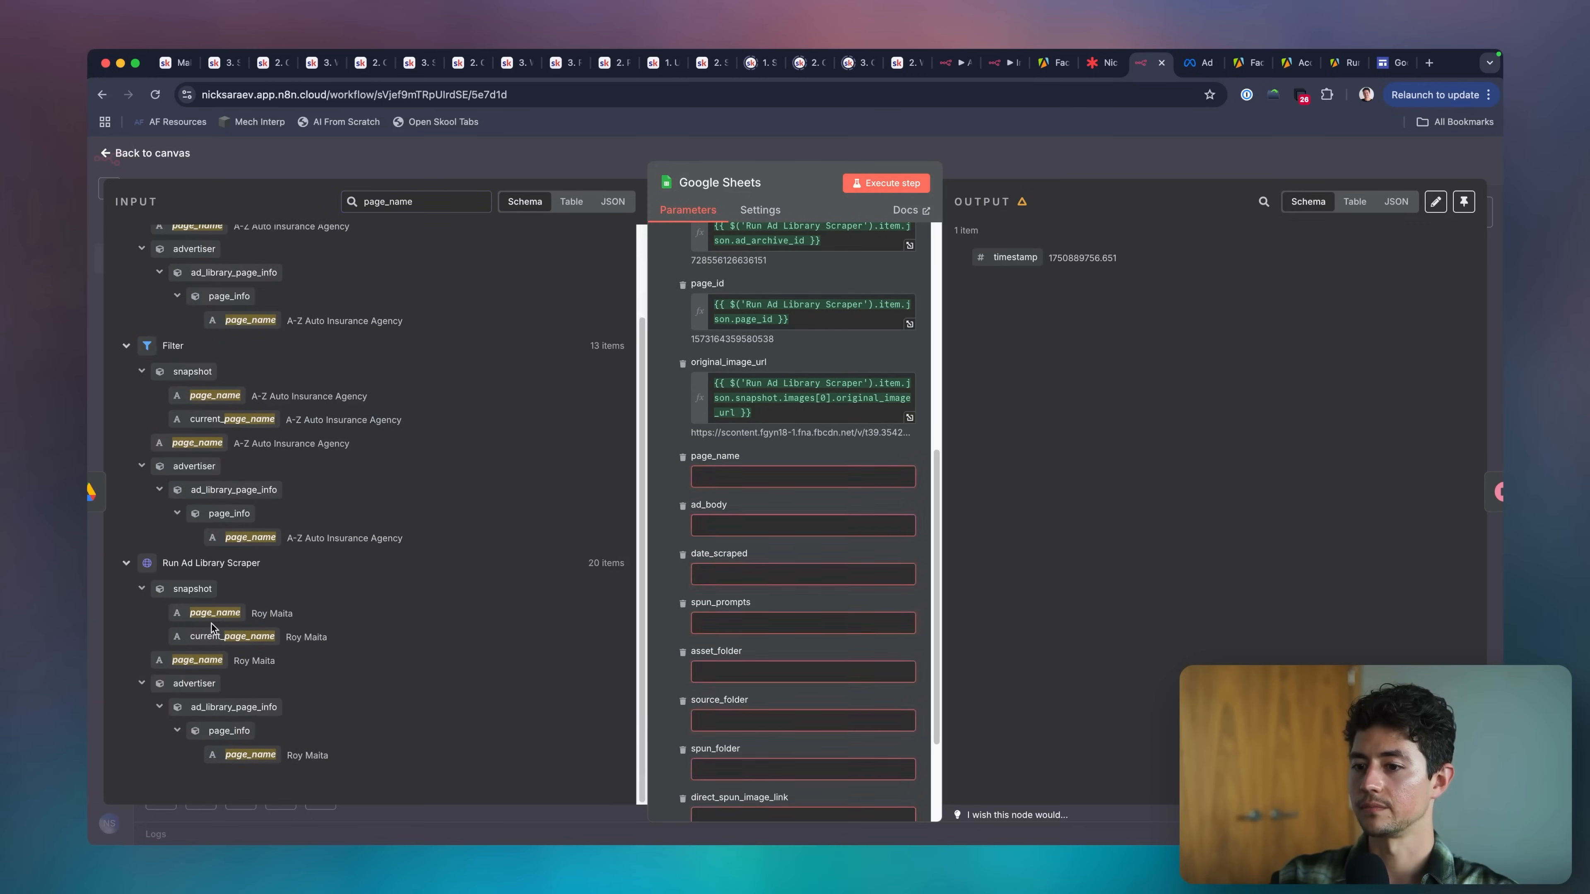
pyautogui.moveTo(199, 660); pyautogui.dragTo(786, 479)
pyautogui.doubleClick(423, 201)
pyautogui.write('a')
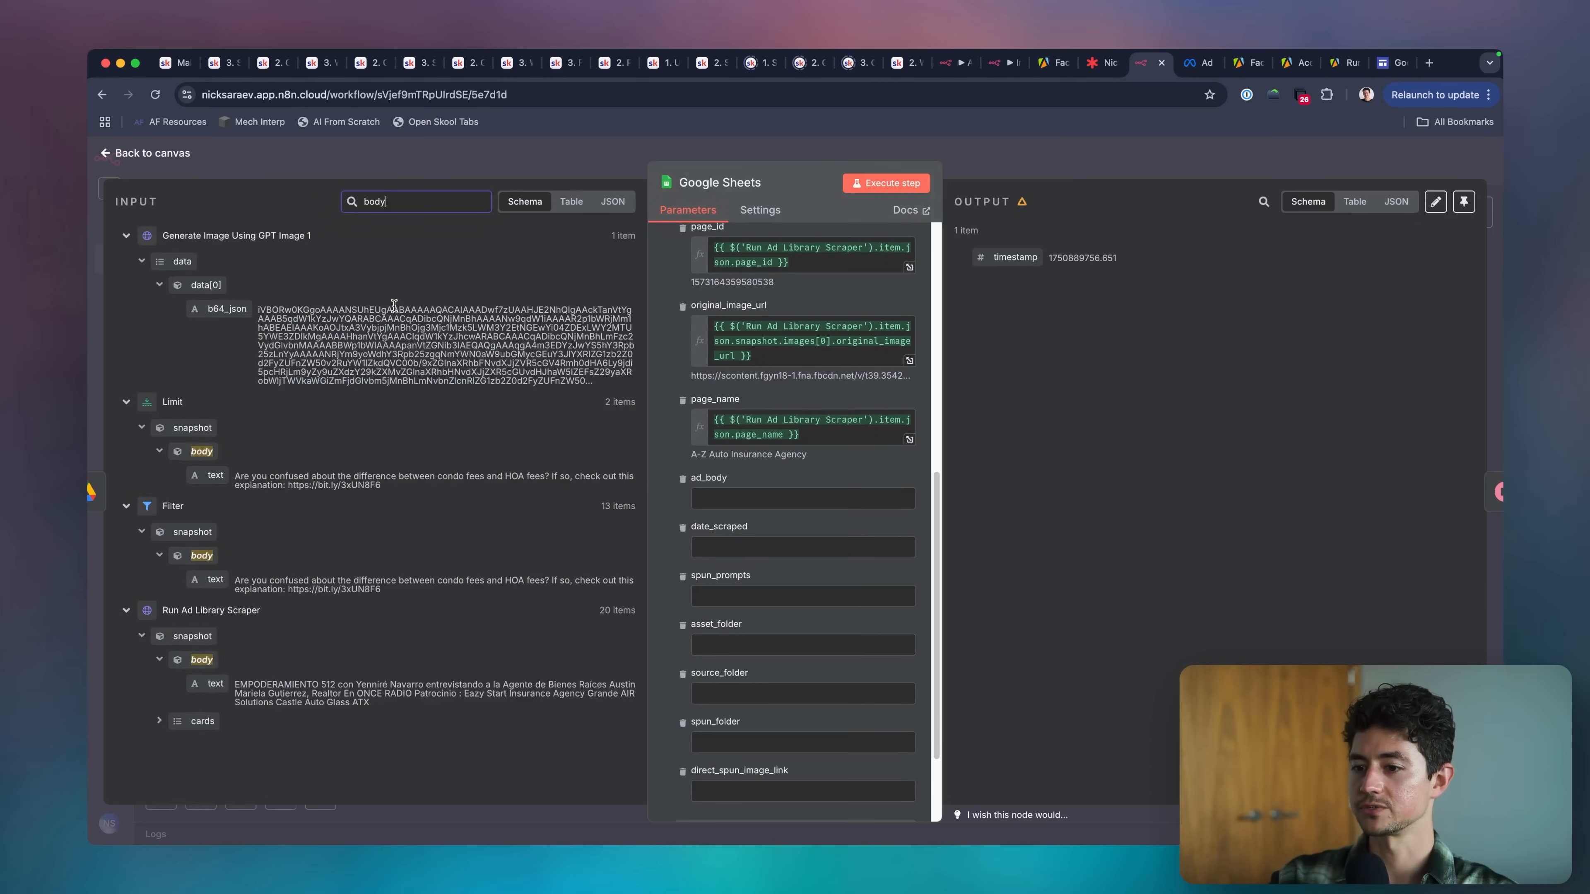
pyautogui.moveTo(215, 683); pyautogui.dragTo(743, 478)
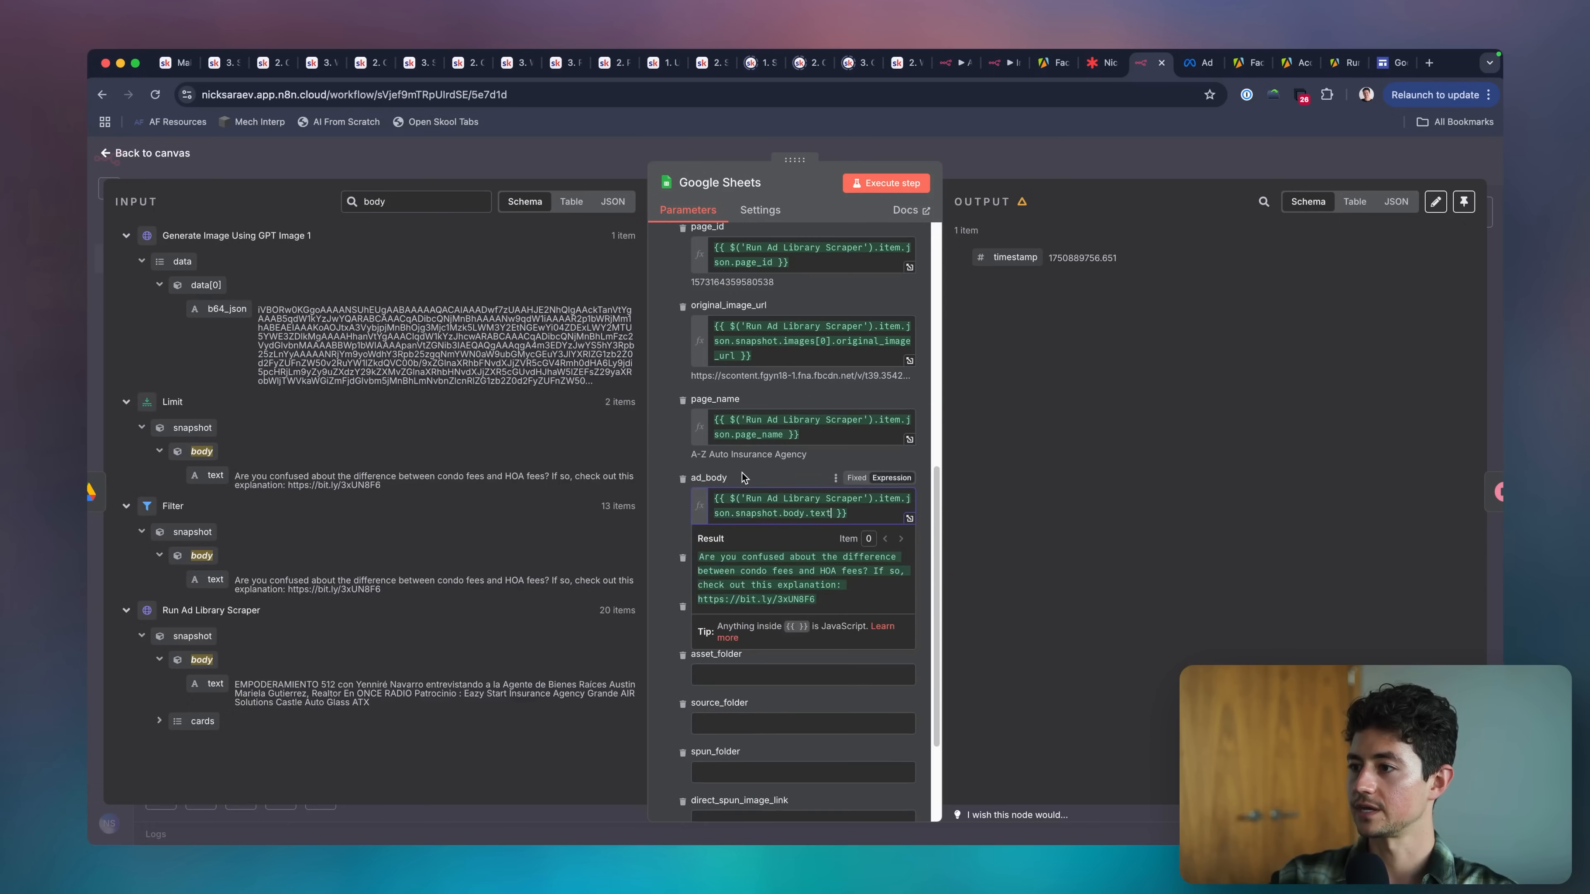
# Clear the input field search and map the date_scraped column to Run Ad Library Scraper's start_date.
pyautogui.scroll(-3, 744, 477)
pyautogui.click(735, 452)
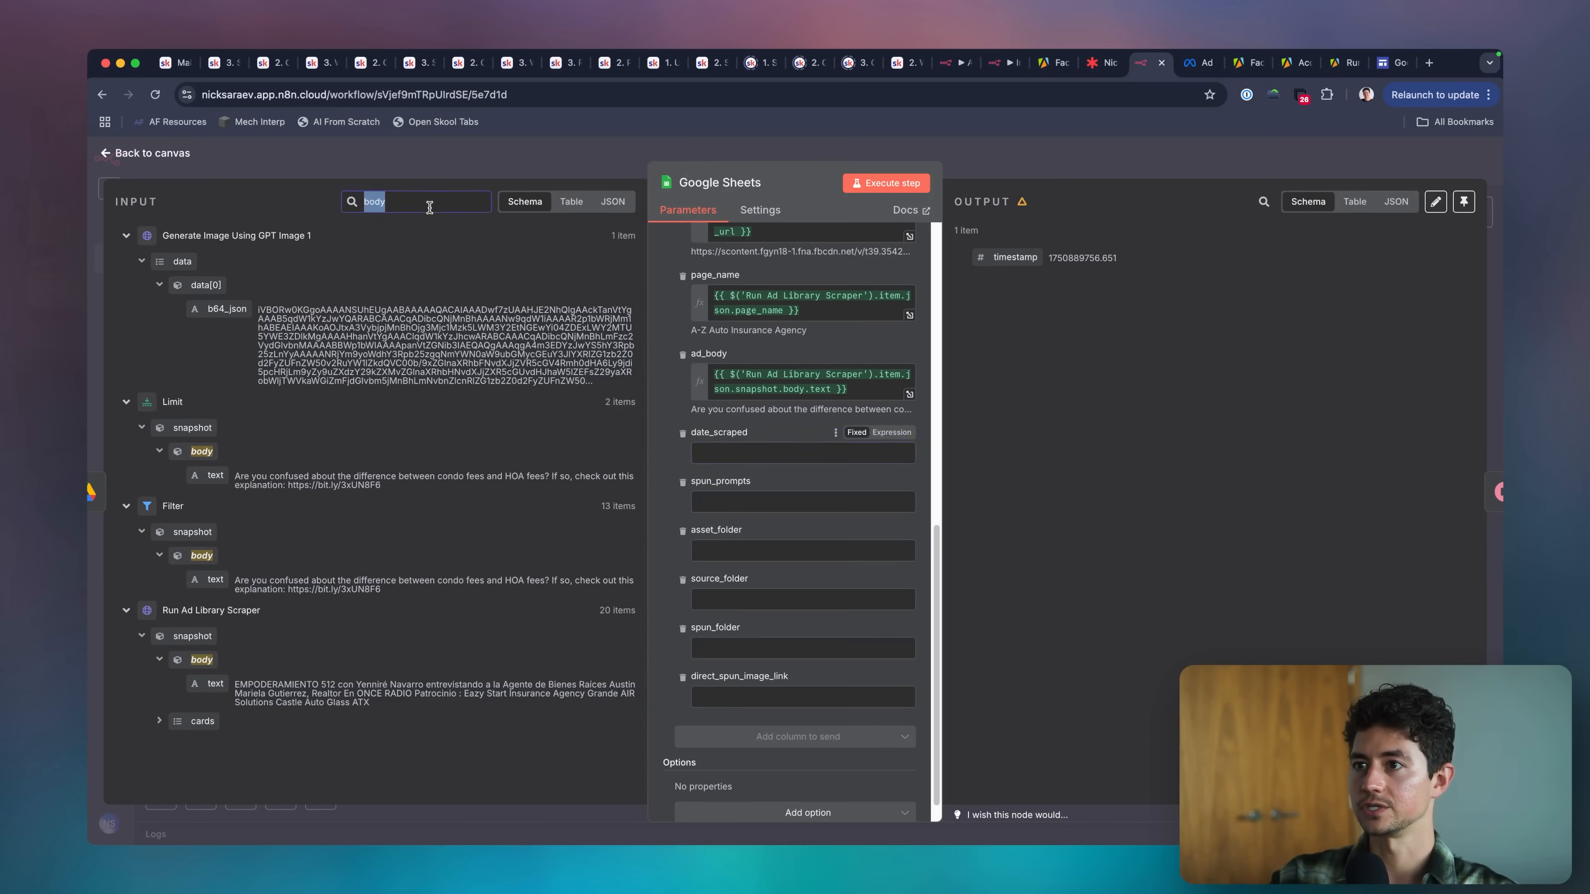
pyautogui.press('BackSpace')
pyautogui.scroll(-15, 313, 565)
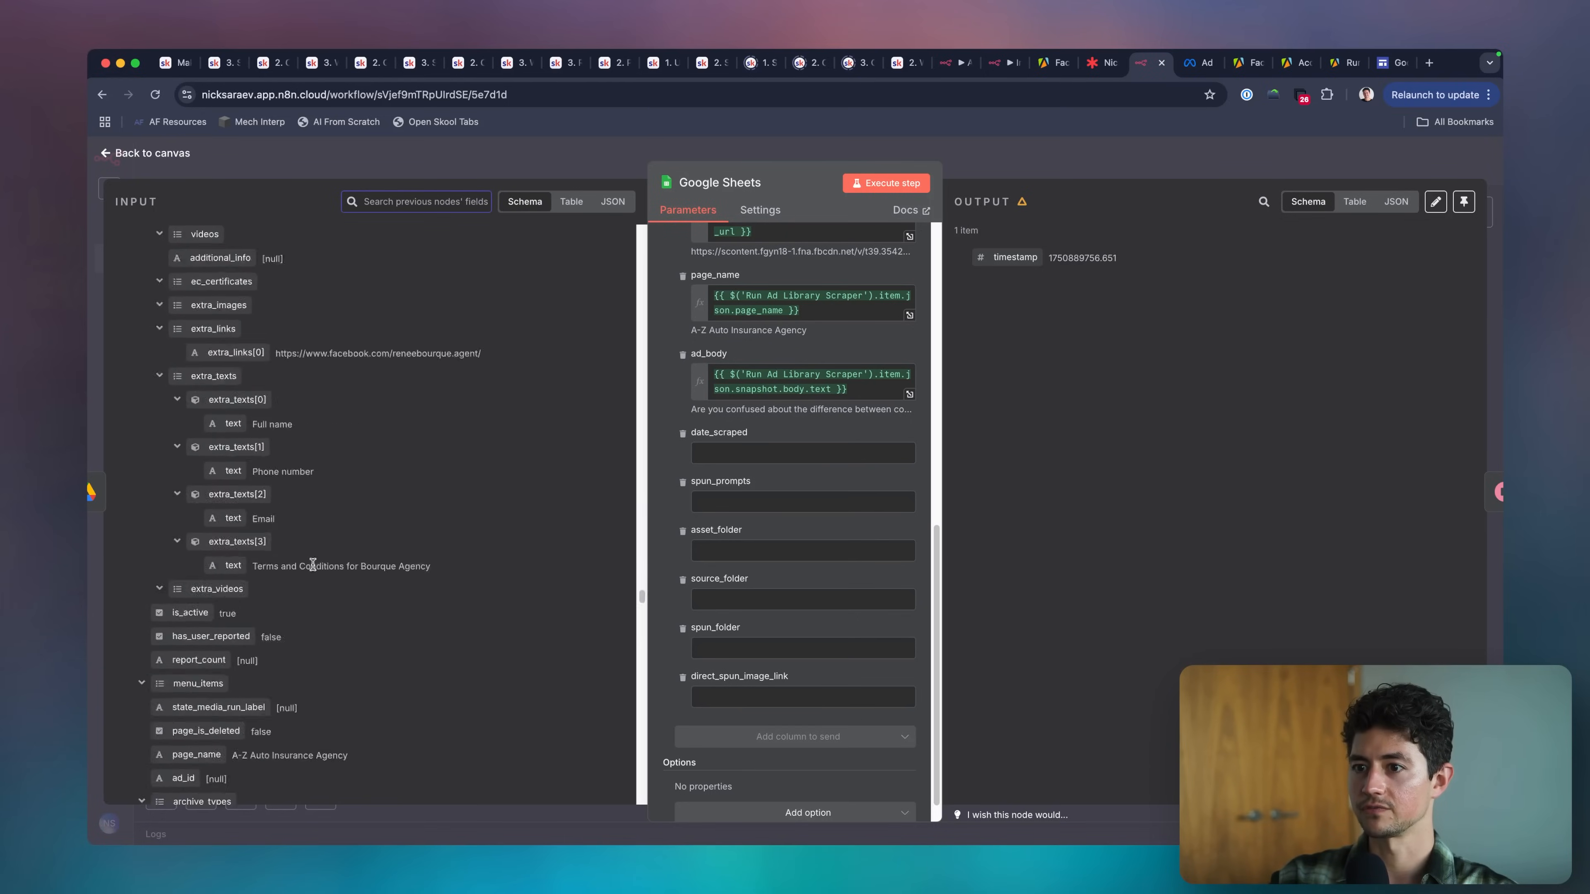
pyautogui.scroll(-20, 313, 565)
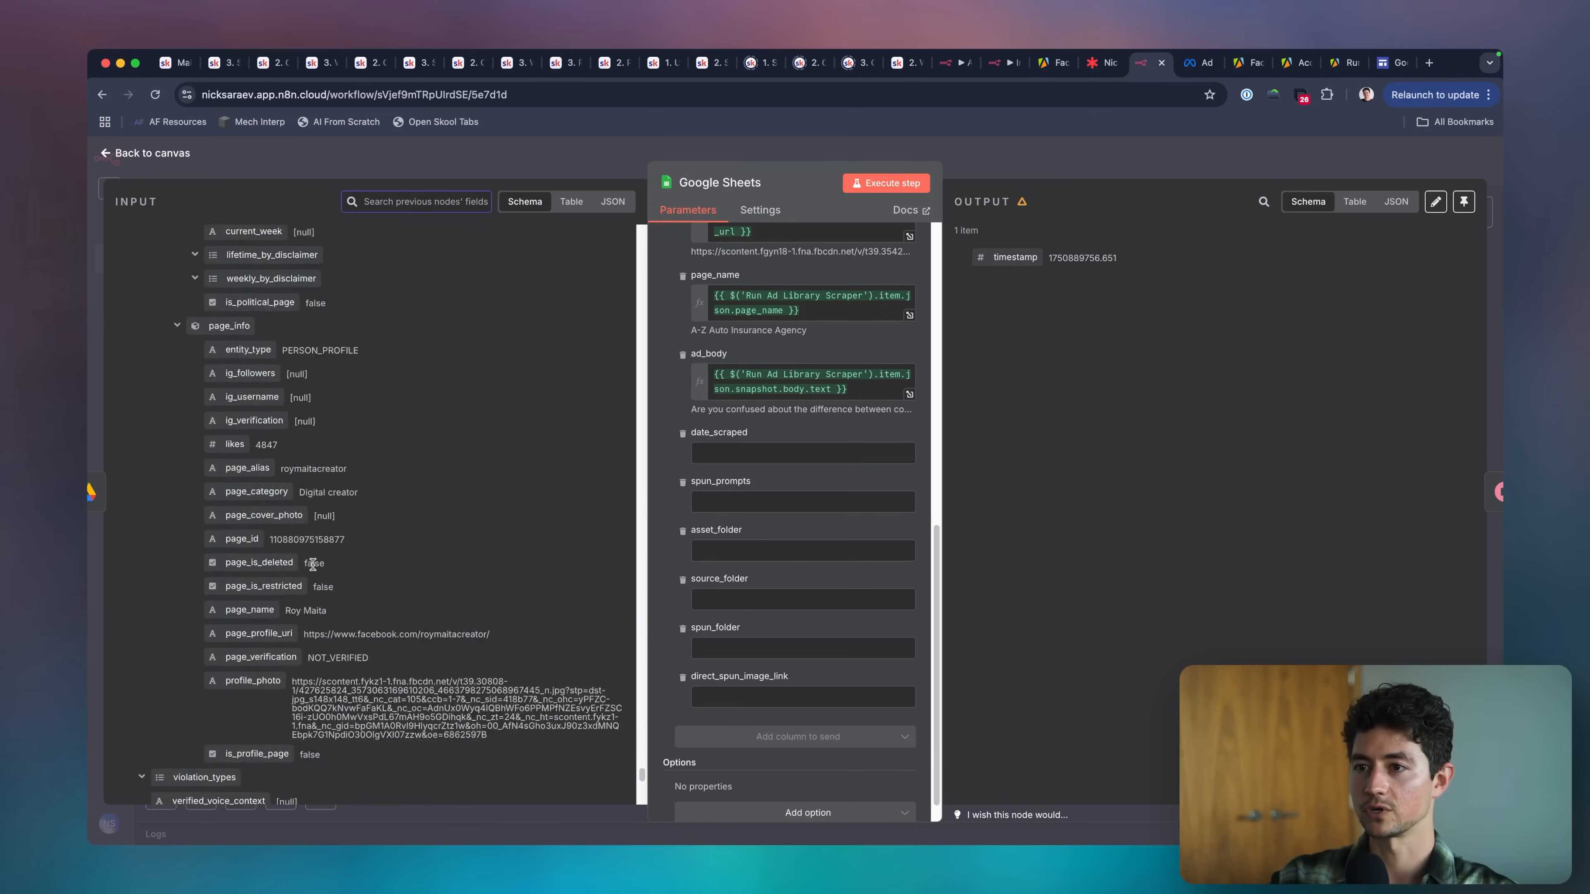
pyautogui.scroll(-10, 313, 565)
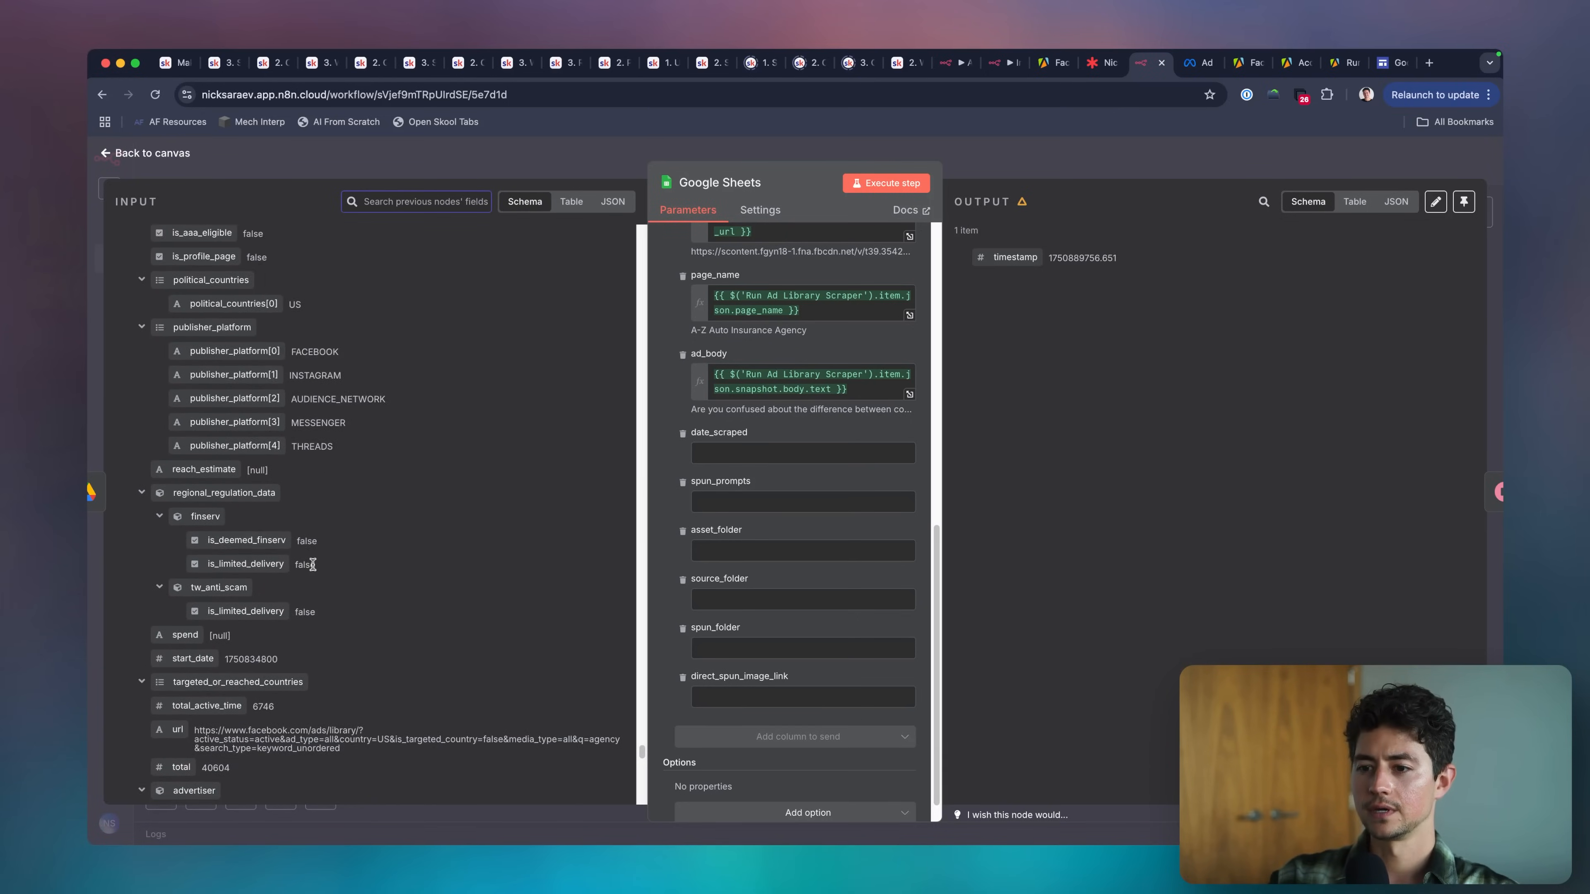
pyautogui.scroll(-2, 312, 564)
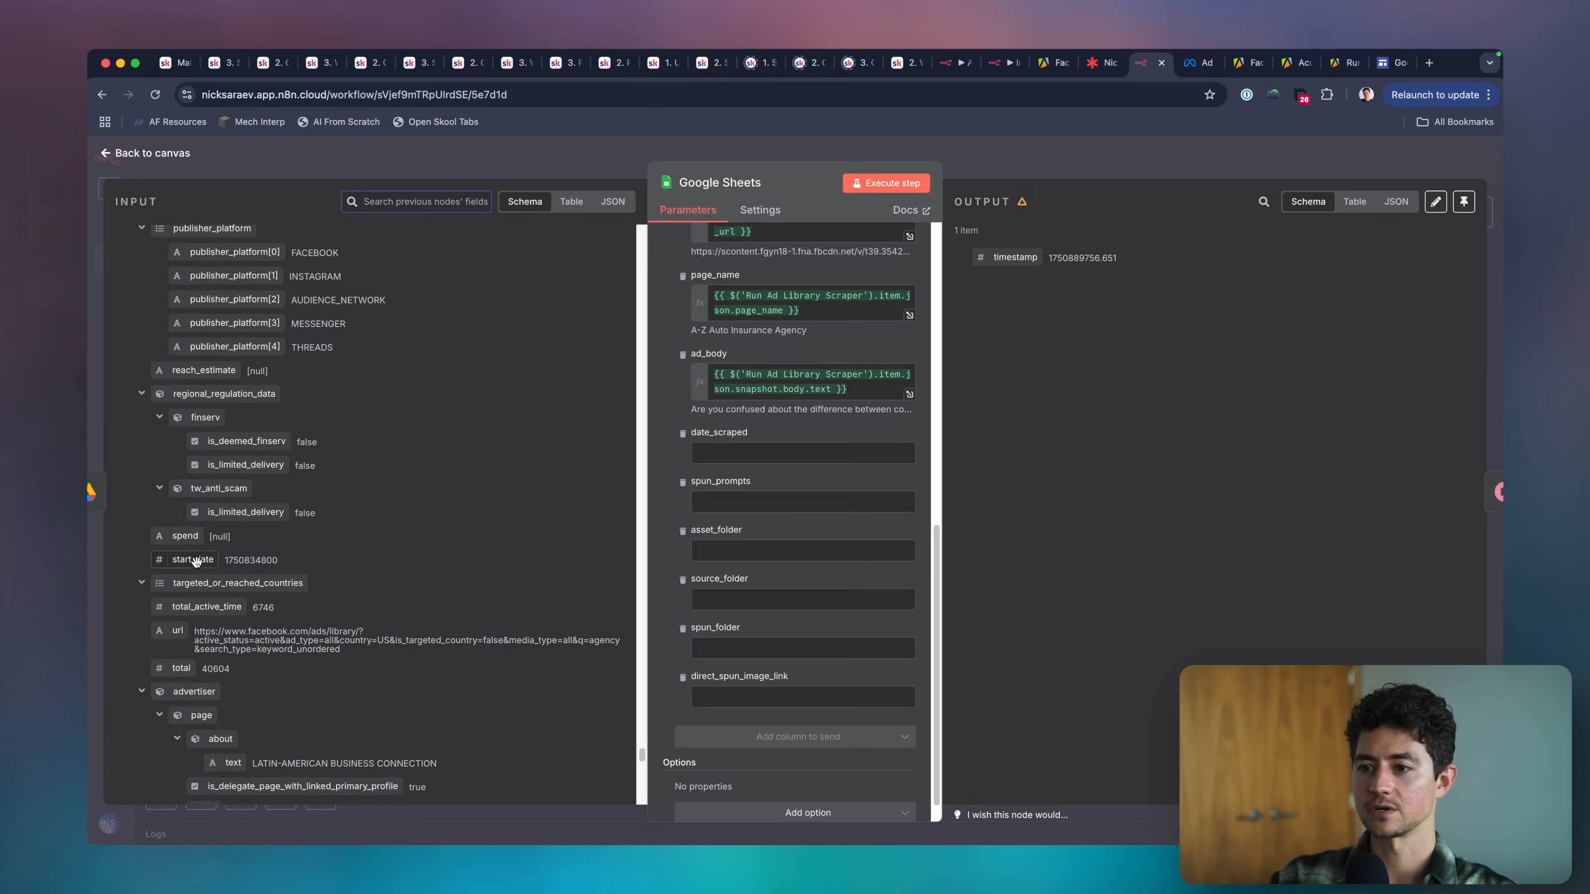
pyautogui.moveTo(196, 560); pyautogui.dragTo(774, 434)
pyautogui.scroll(-1, 774, 434)
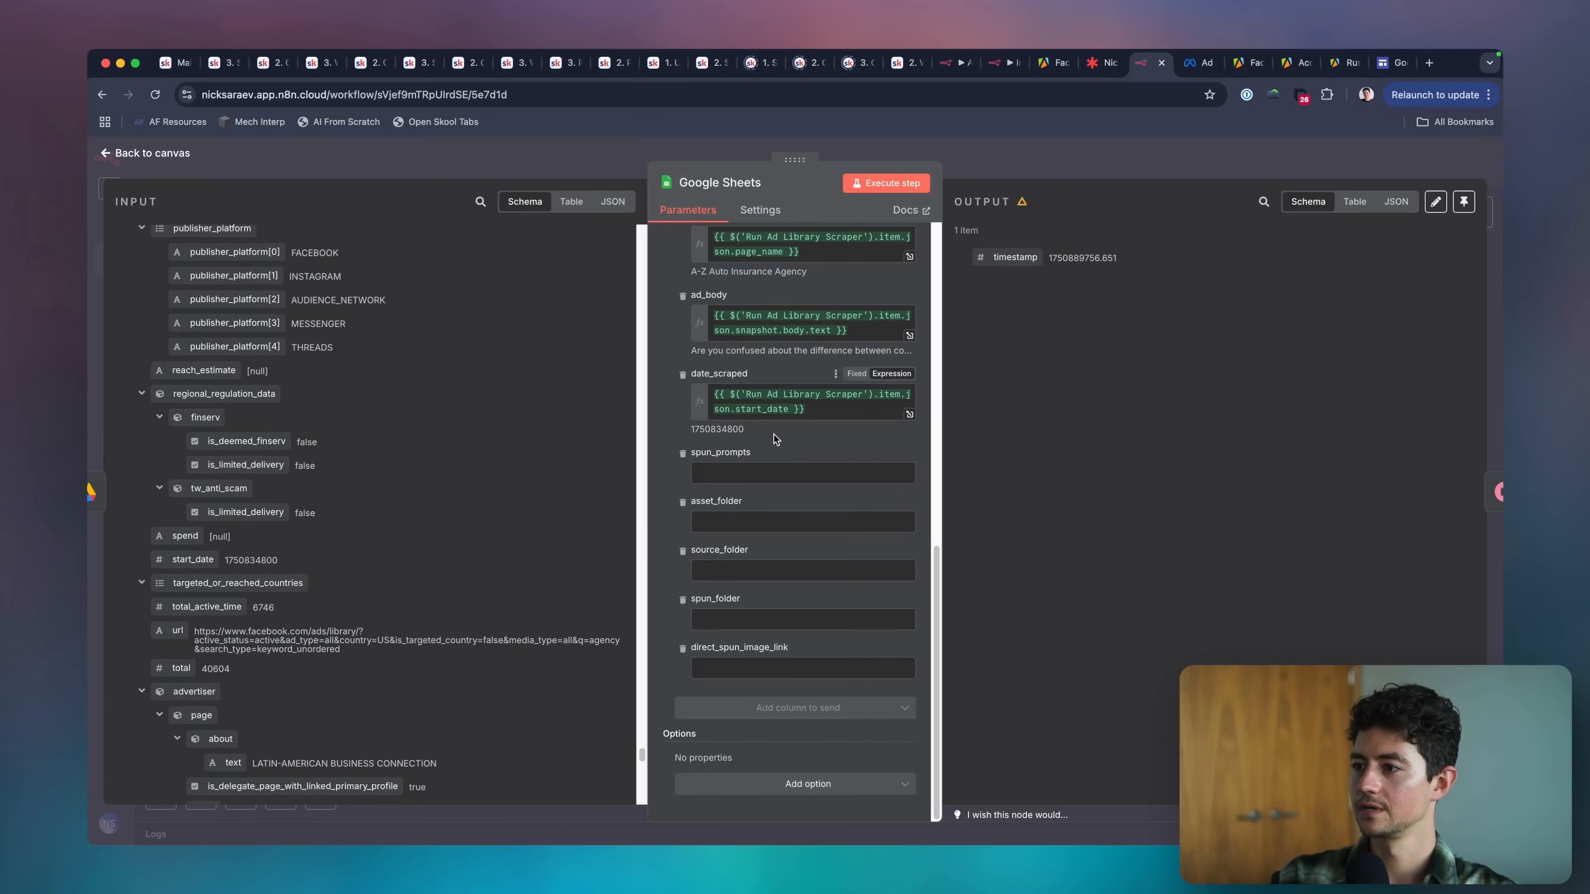
# Search the input data for variant and map the spun_prompts column to the variant field of Download Static Image Ad1.
pyautogui.click(790, 473)
pyautogui.scroll(5, 517, 316)
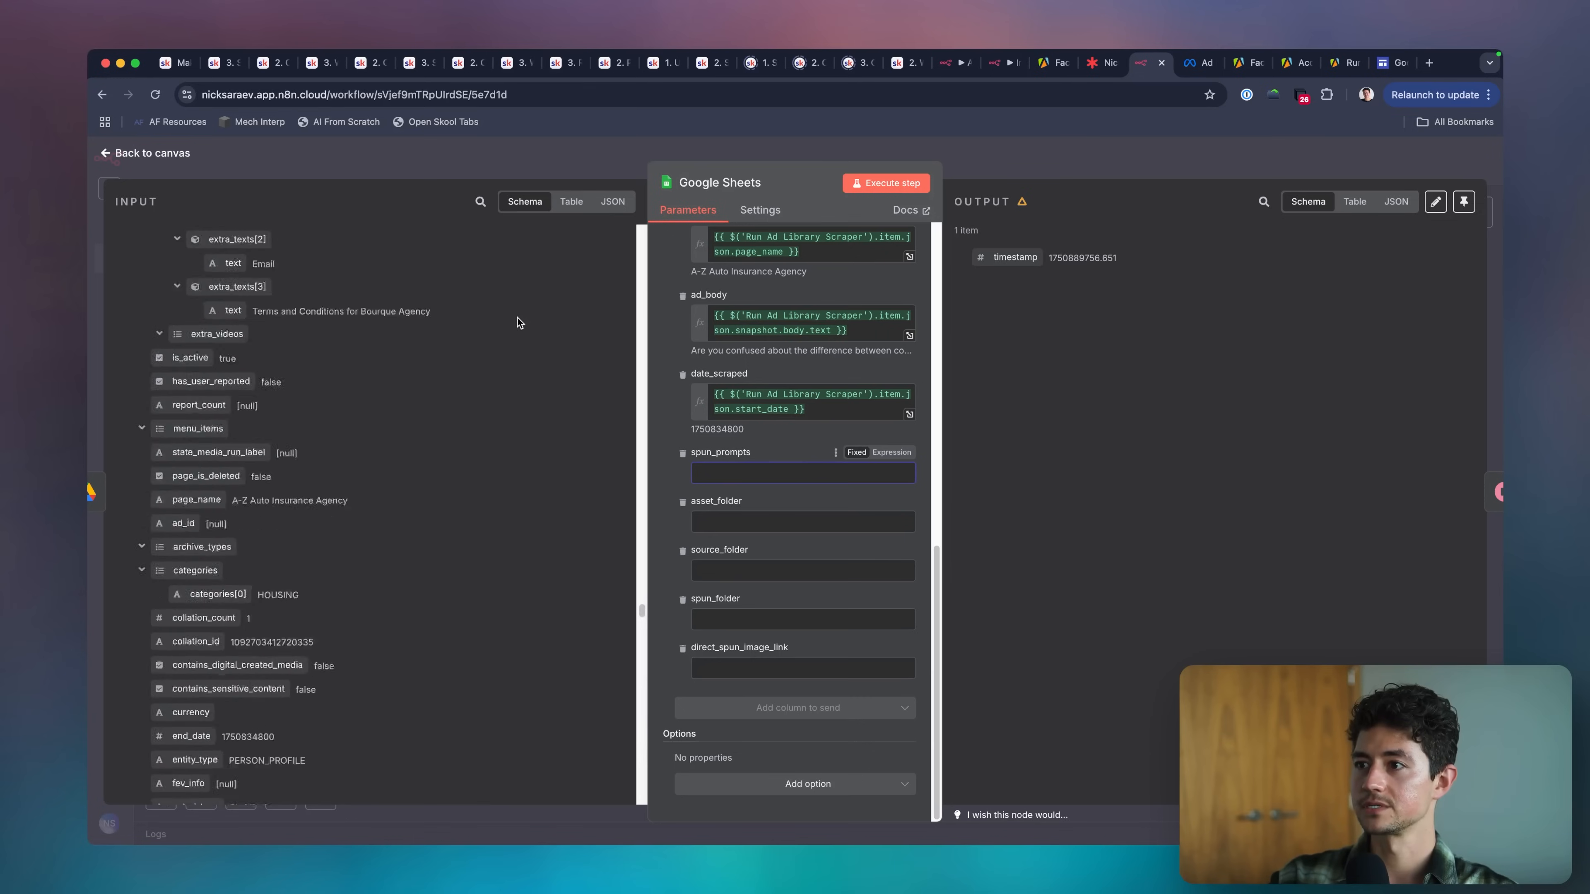
pyautogui.scroll(15, 517, 319)
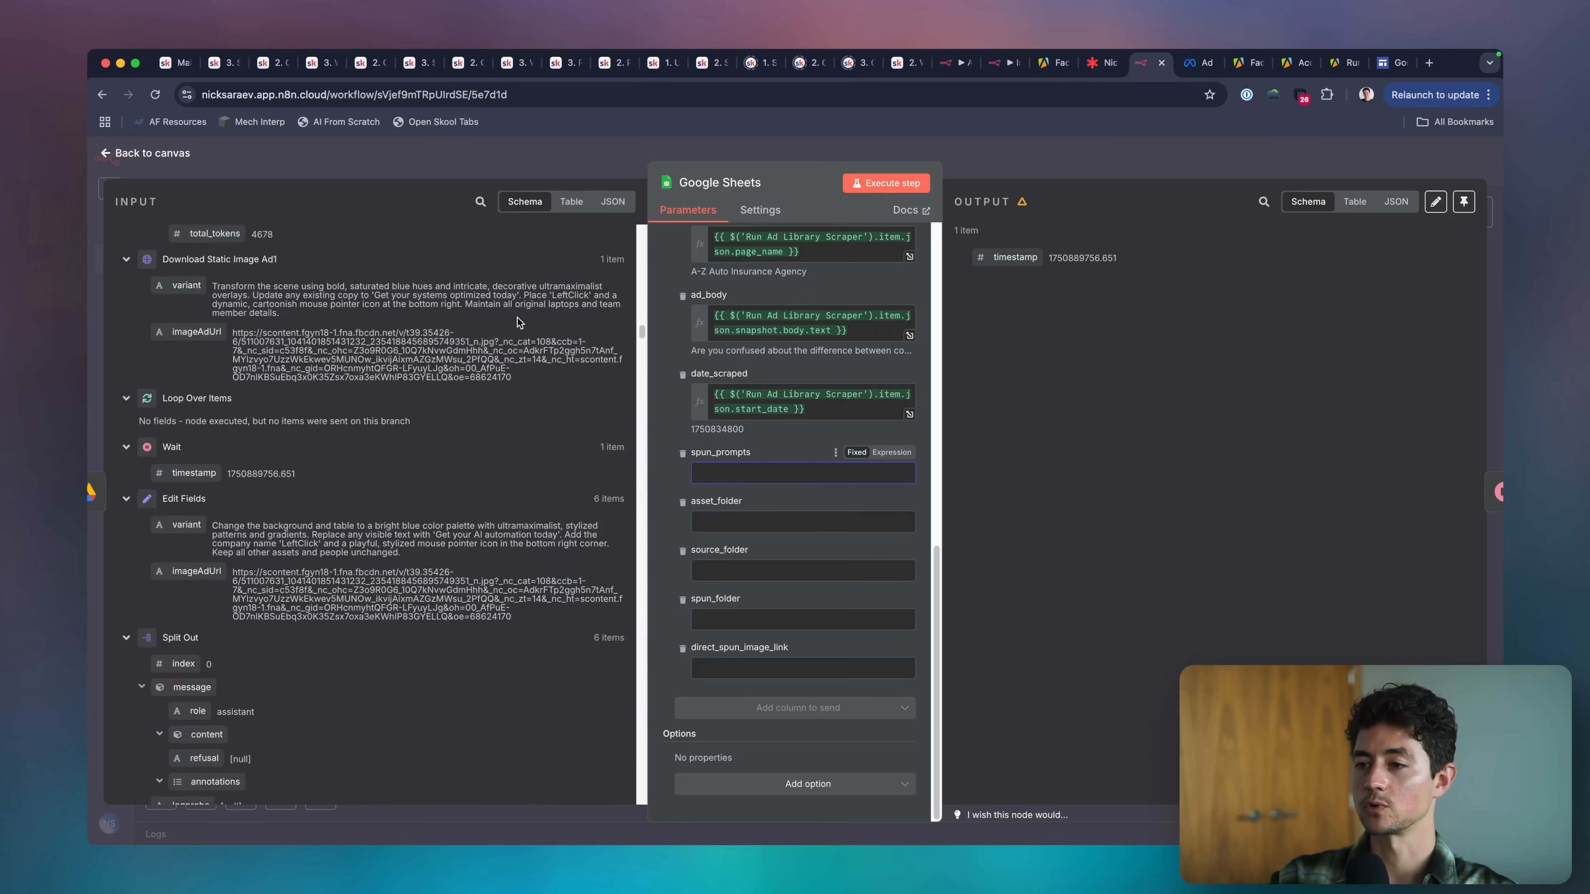
pyautogui.scroll(10, 517, 317)
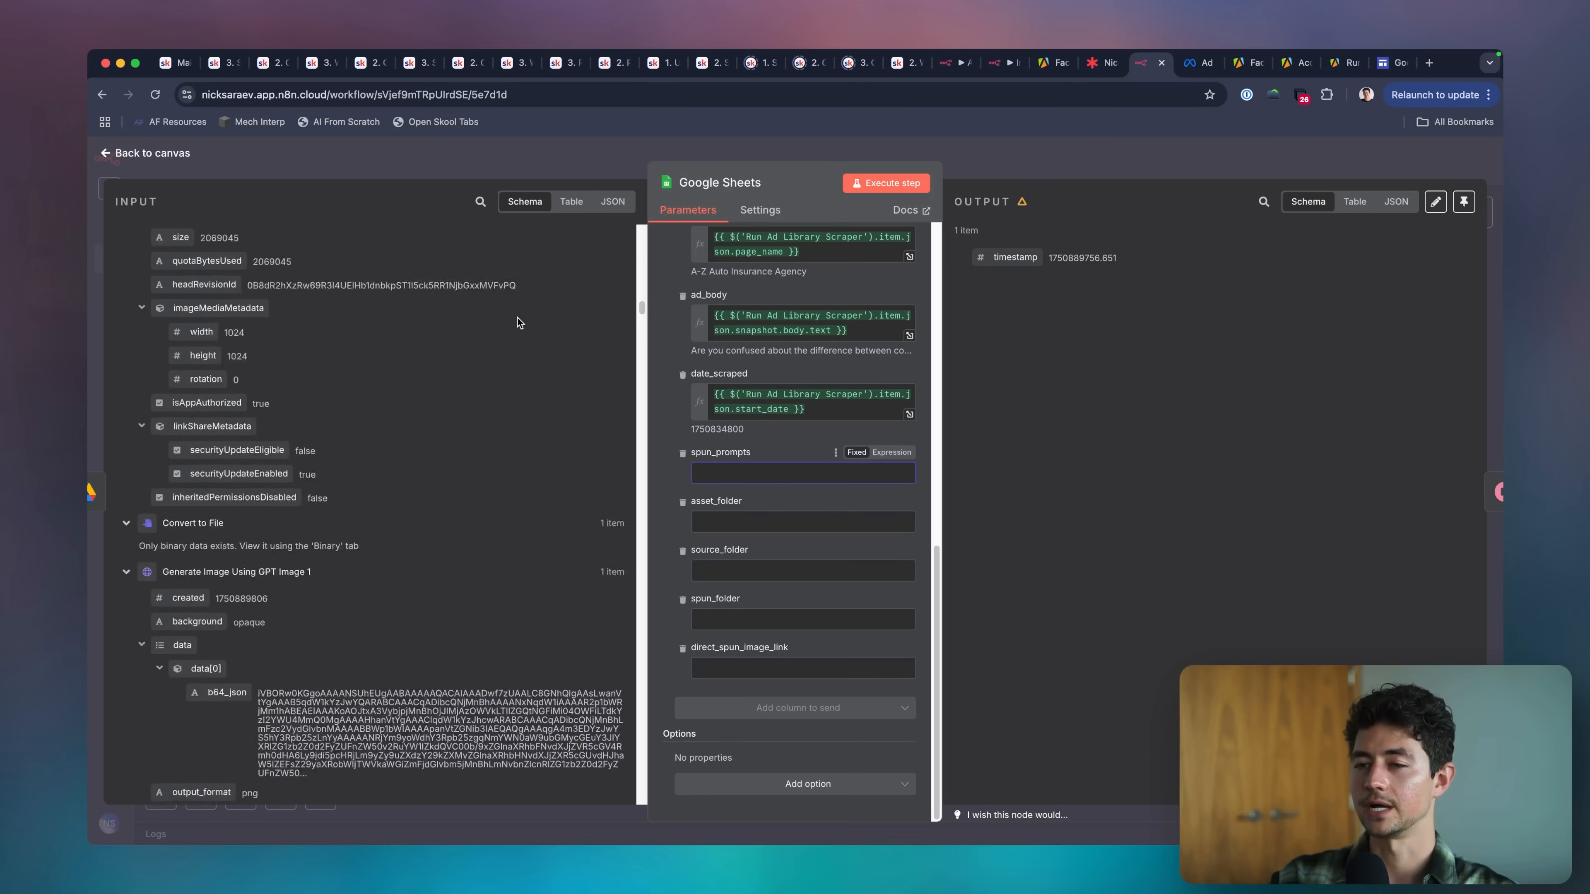
pyautogui.scroll(10, 517, 323)
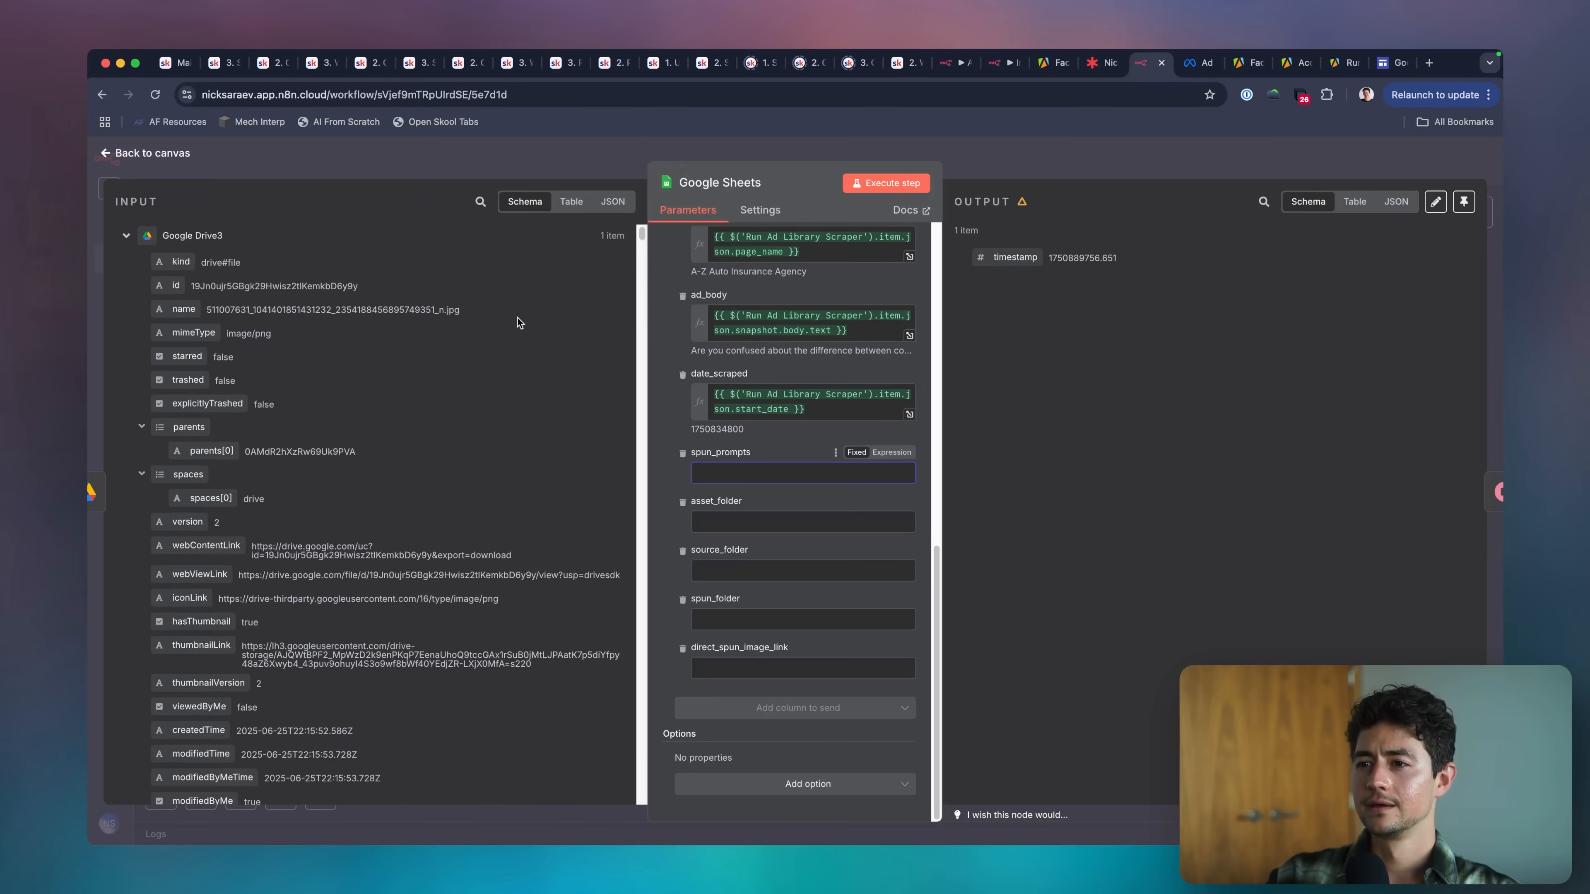
pyautogui.scroll(-15, 517, 317)
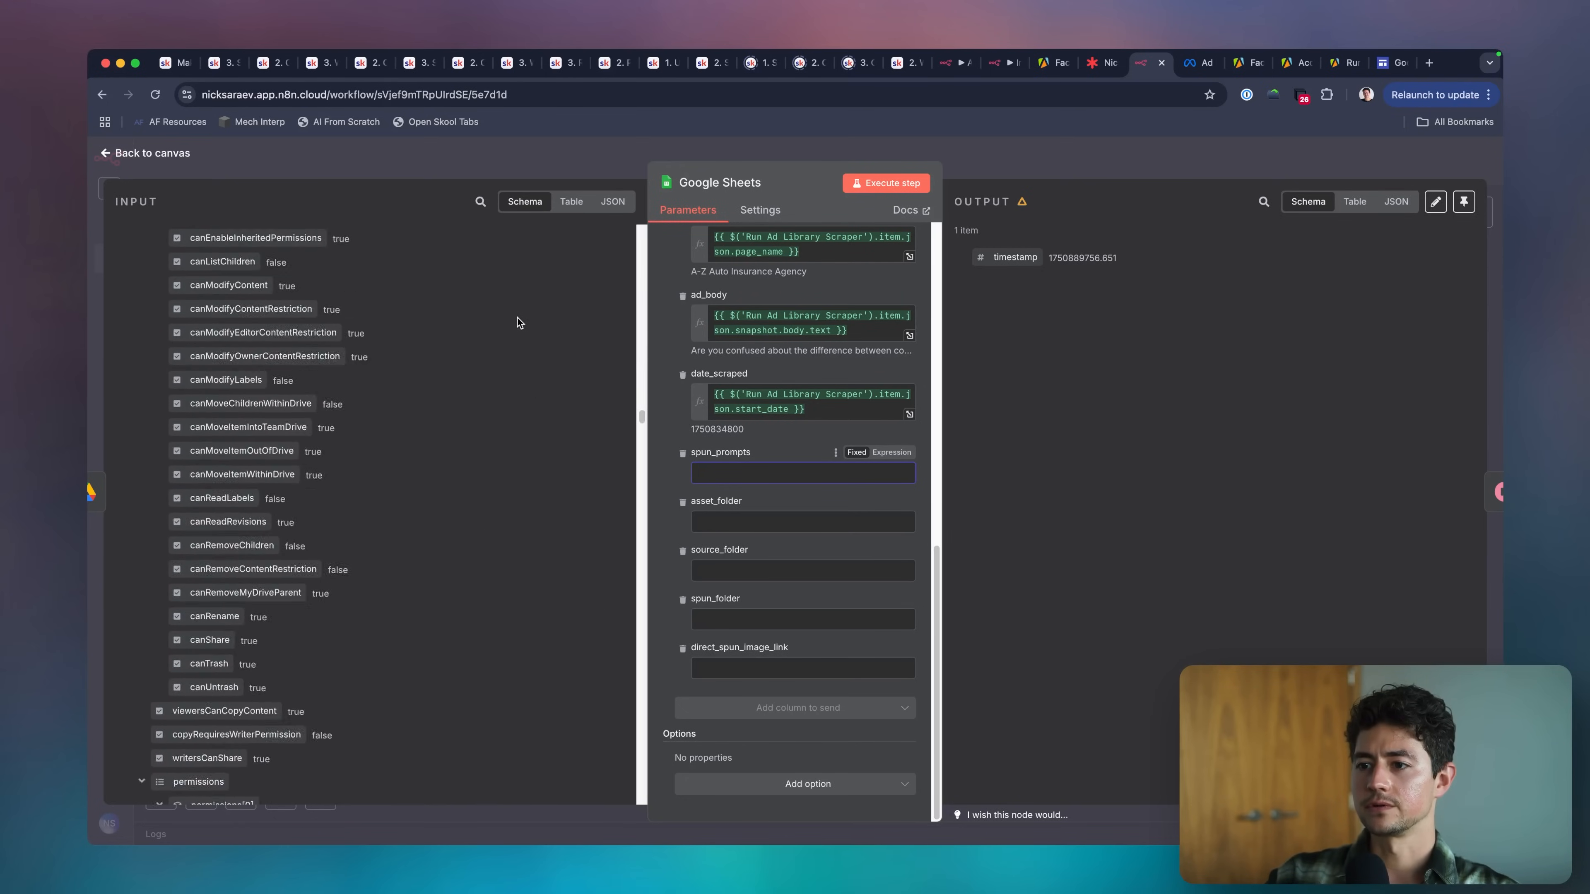
pyautogui.scroll(-15, 517, 323)
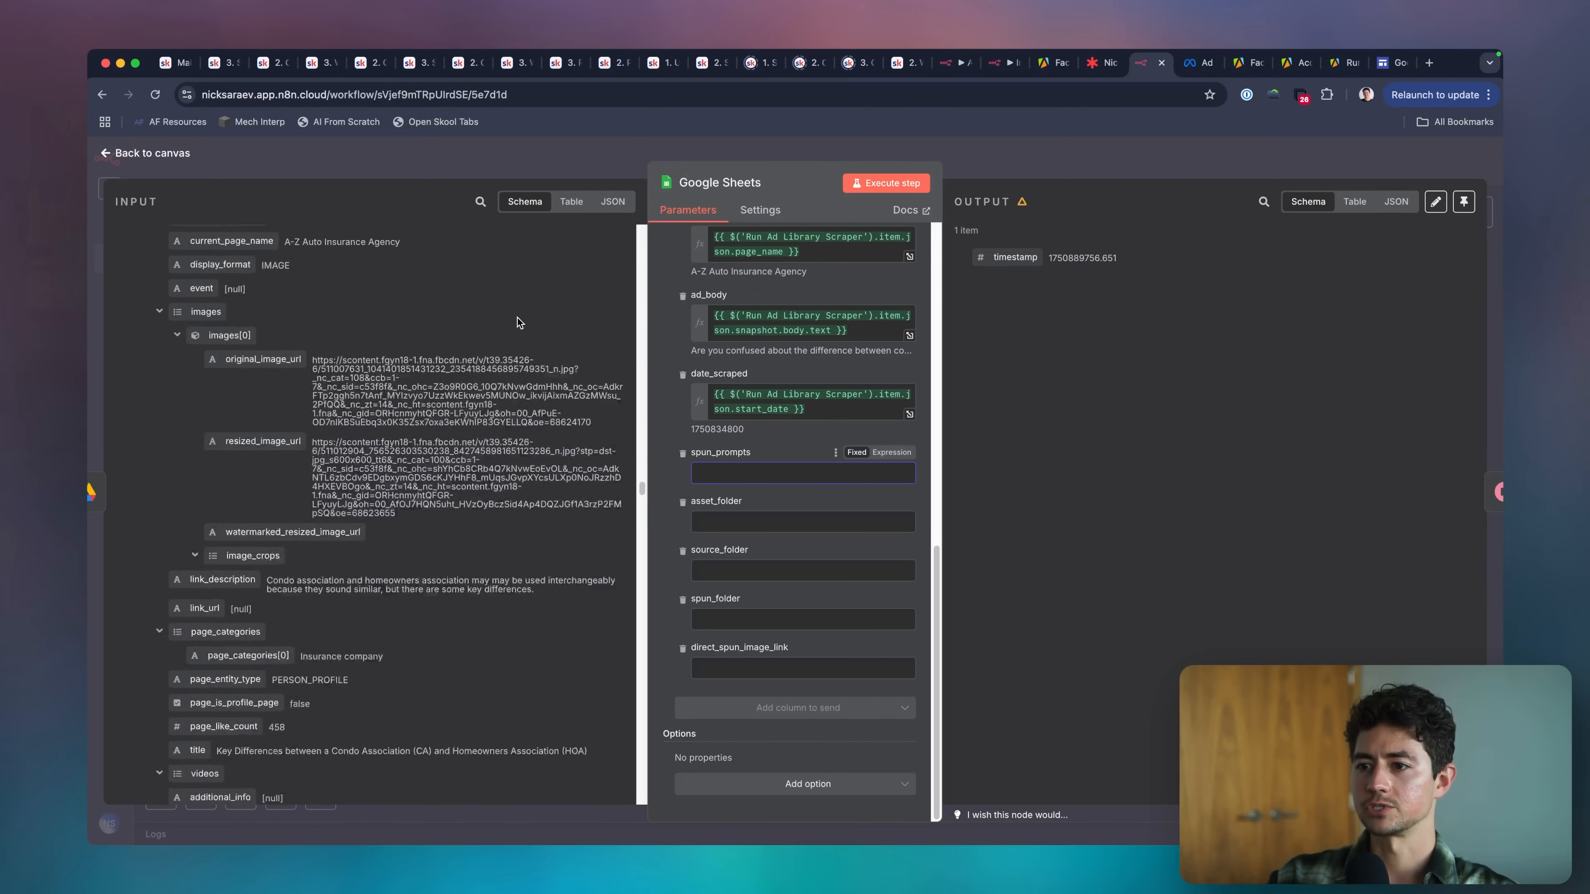
pyautogui.scroll(5, 517, 320)
pyautogui.click(480, 201)
pyautogui.write('variant')
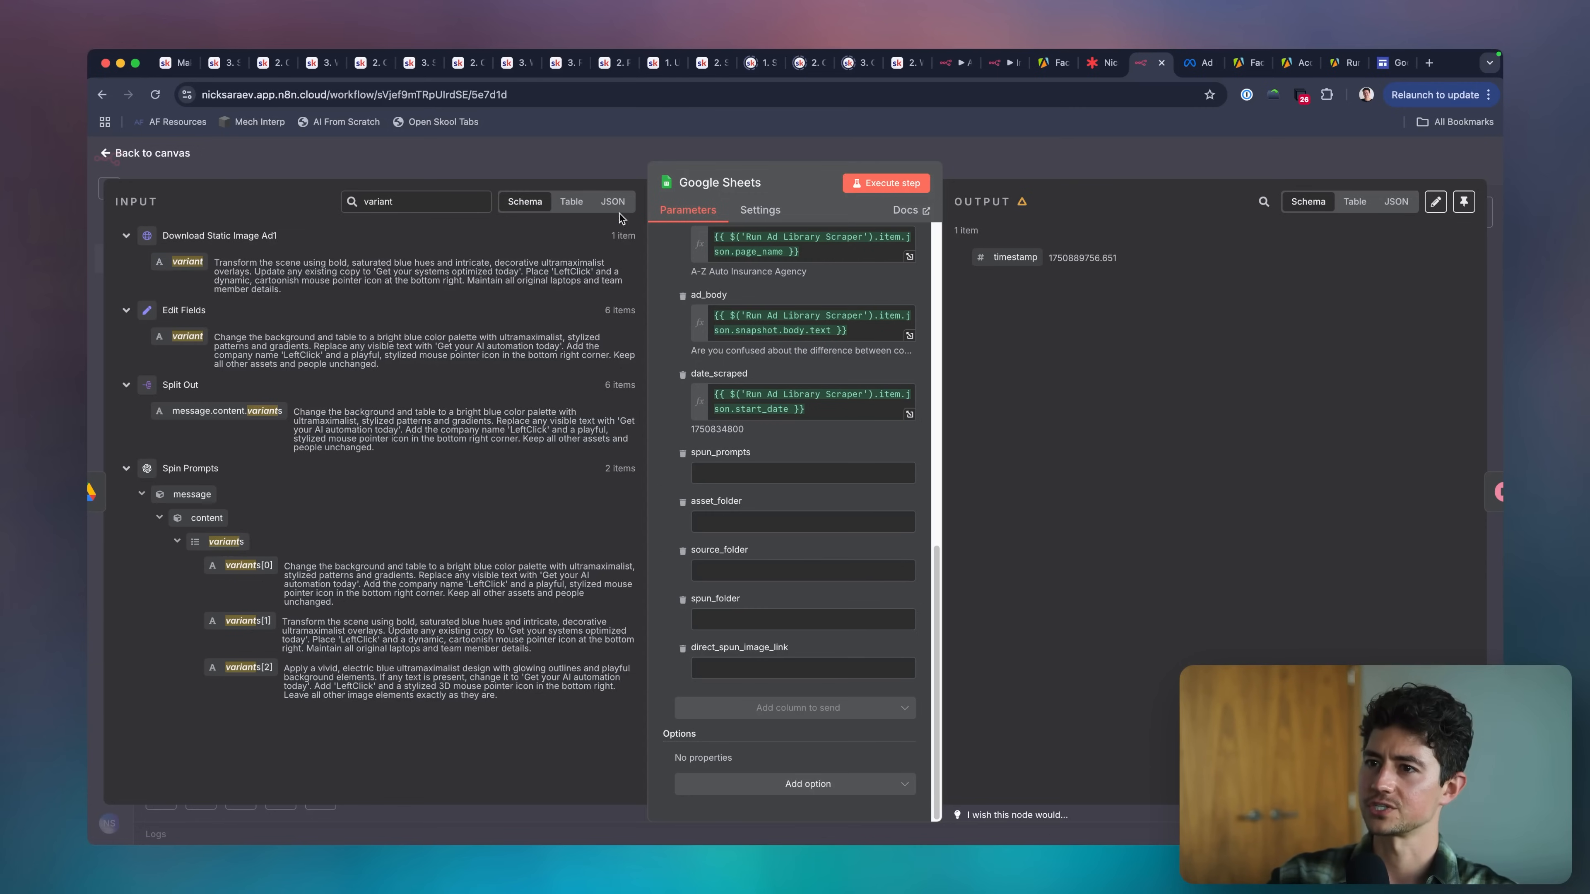
pyautogui.moveTo(182, 258); pyautogui.dragTo(795, 480)
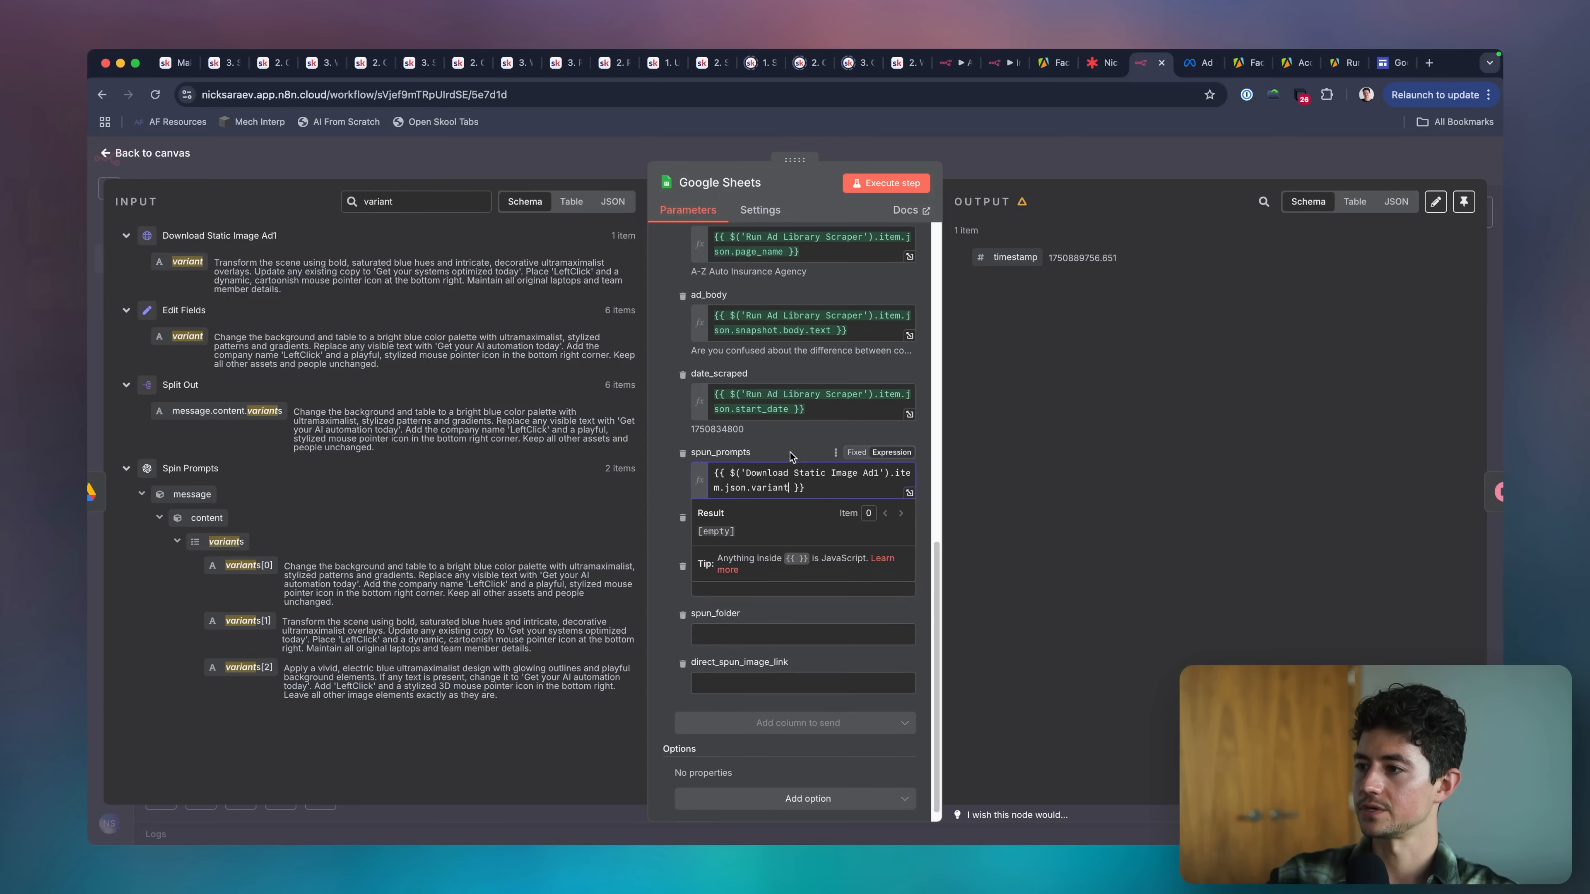
pyautogui.scroll(-1, 789, 476)
pyautogui.click(761, 522)
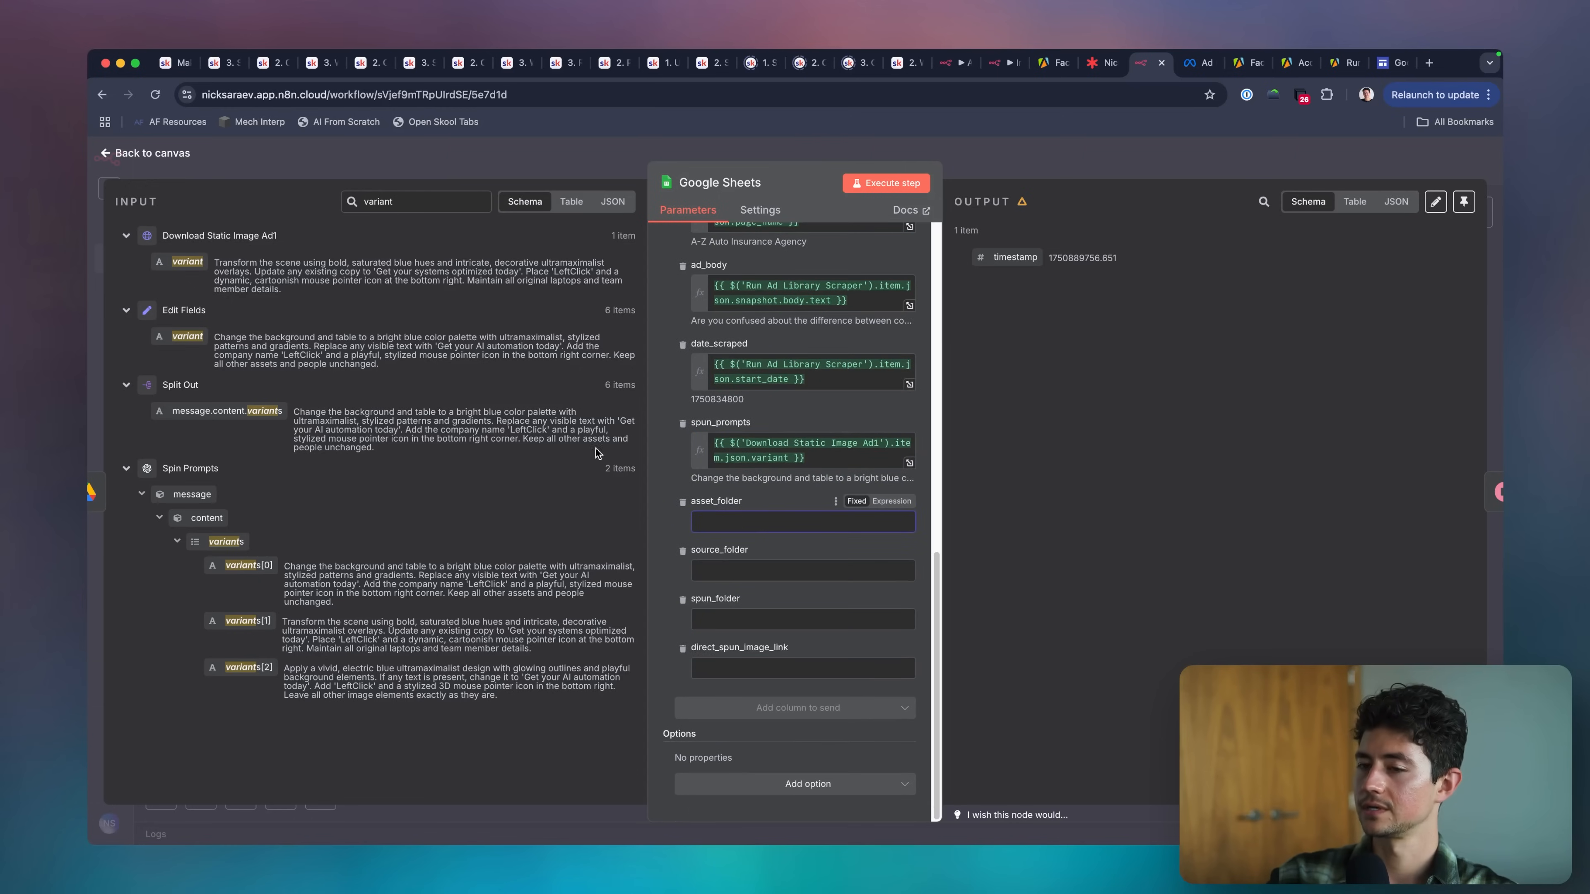
# Clear the input field search and put Create Child Source Folder's id into the asset_folder column, collapsing earlier nodes to reach it.
pyautogui.doubleClick(383, 201)
pyautogui.press('BackSpace')
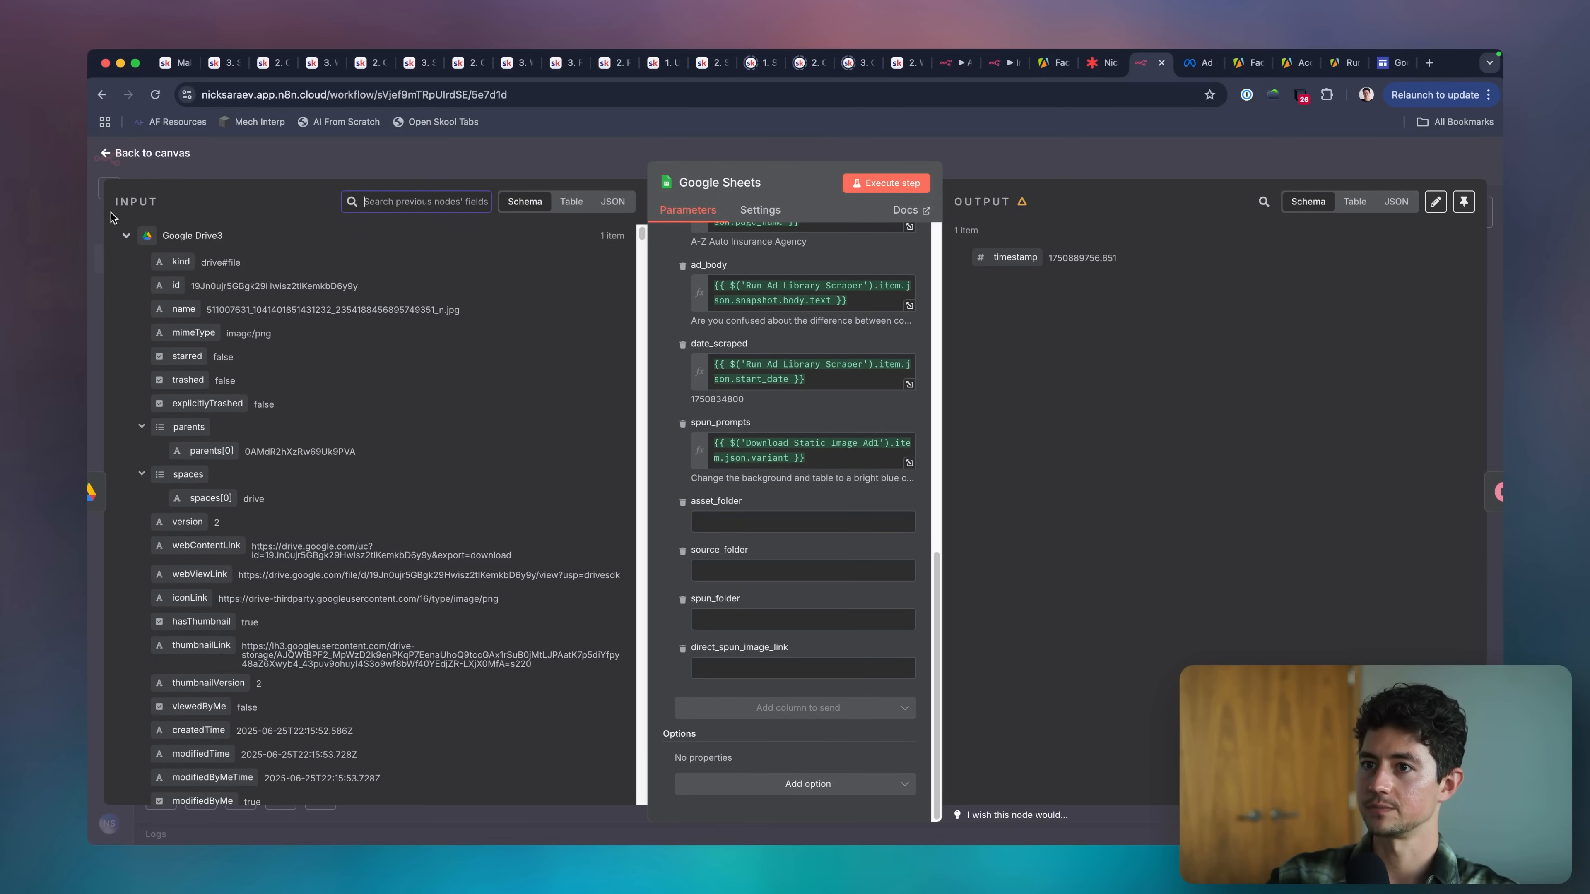
pyautogui.click(126, 236)
pyautogui.scroll(-3, 128, 250)
pyautogui.click(126, 238)
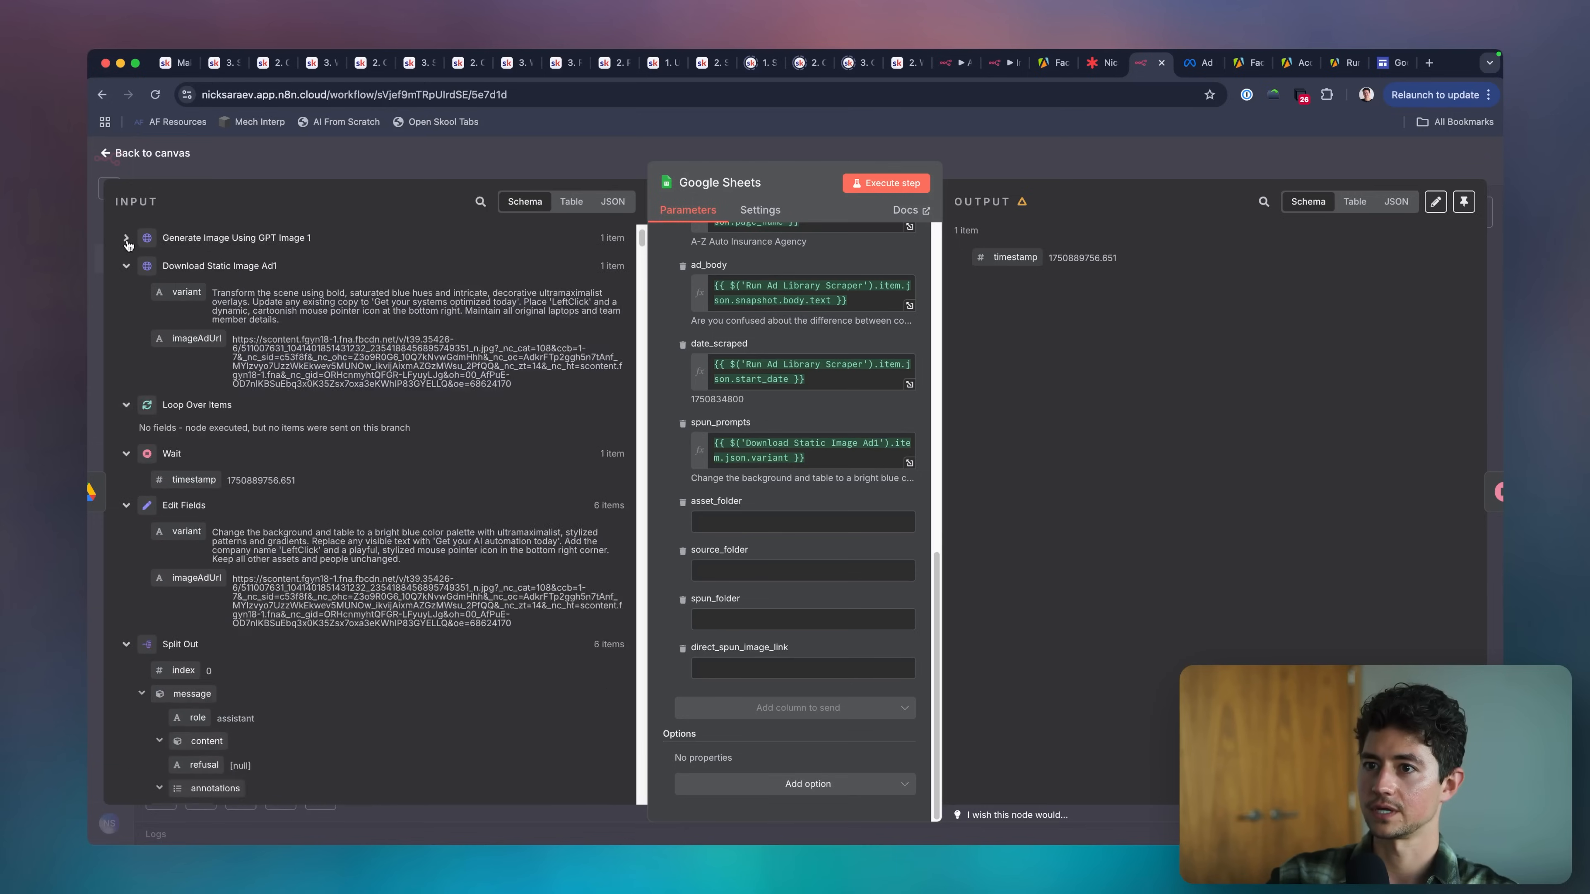
pyautogui.click(127, 266)
pyautogui.scroll(-10, 130, 313)
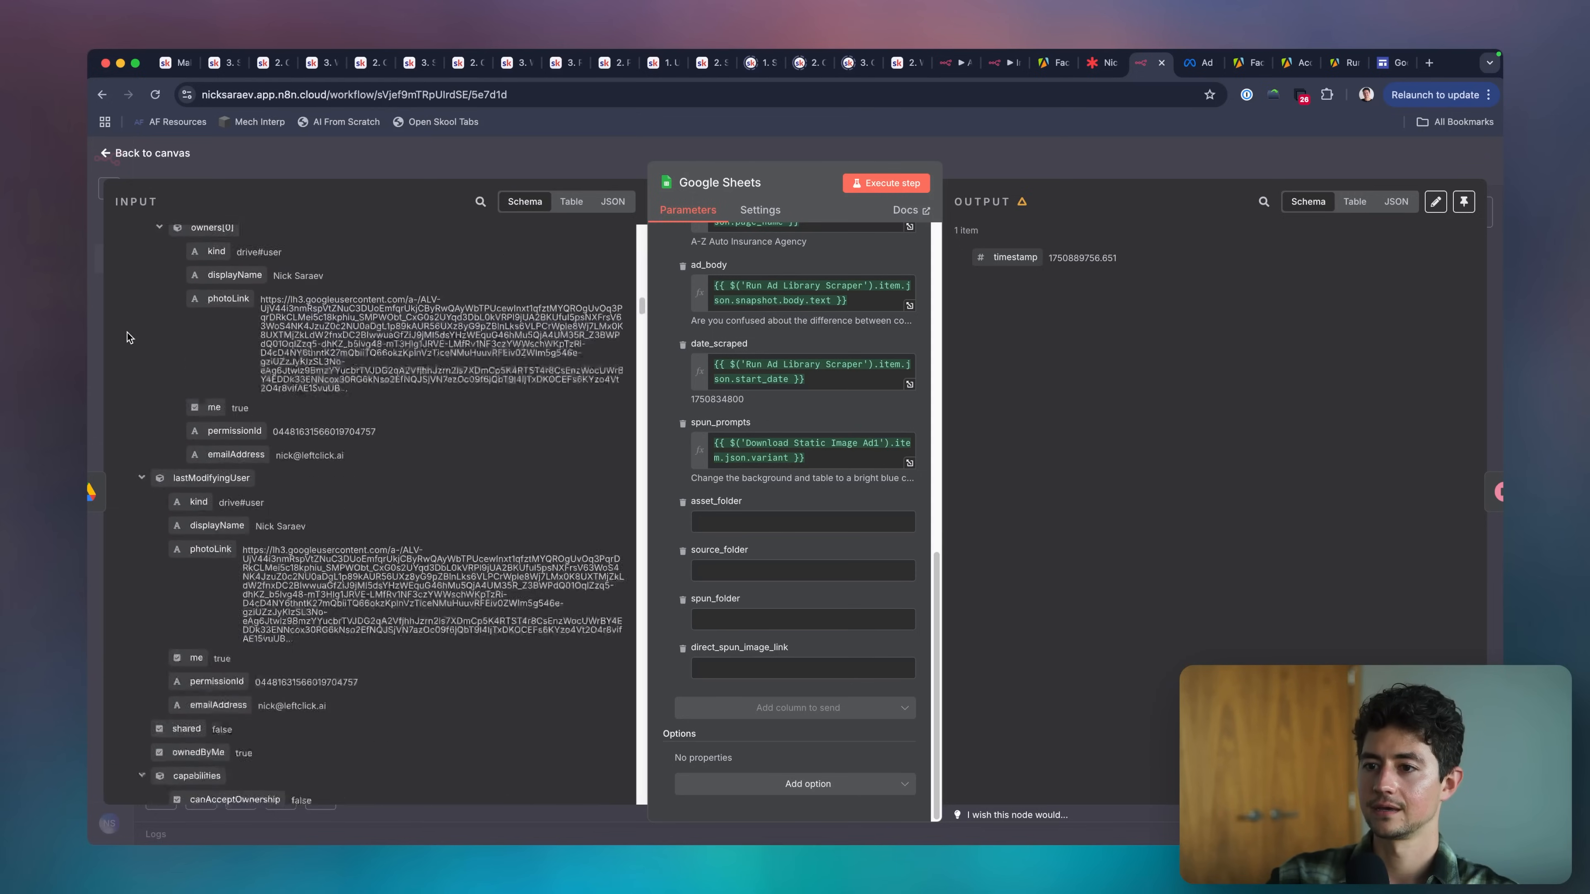
pyautogui.scroll(10, 127, 338)
pyautogui.scroll(-8, 133, 355)
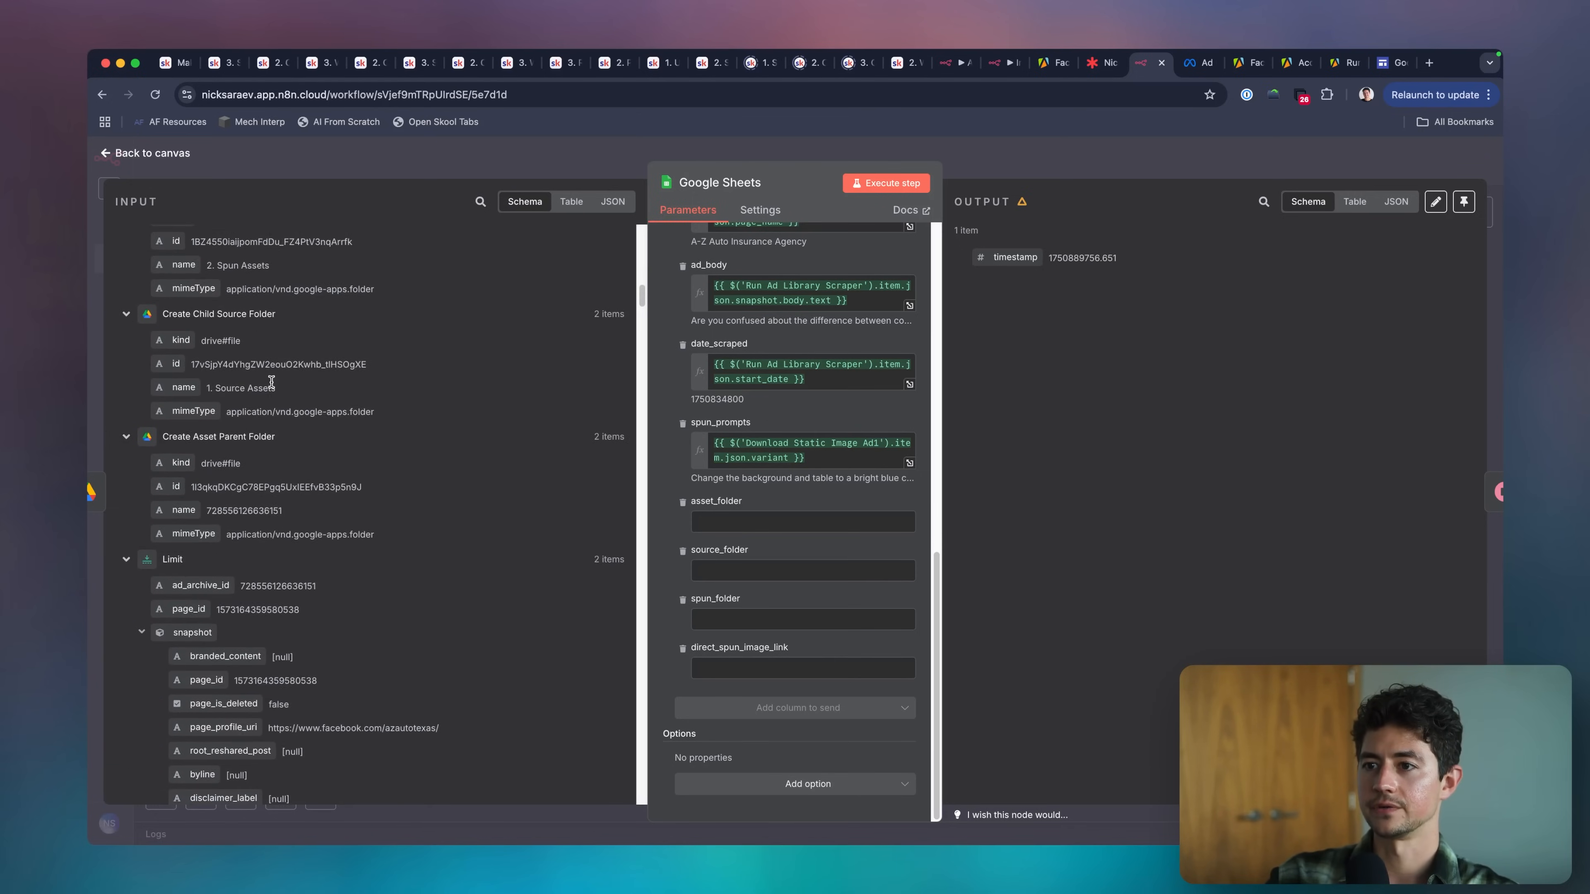
pyautogui.moveTo(177, 360); pyautogui.dragTo(751, 523)
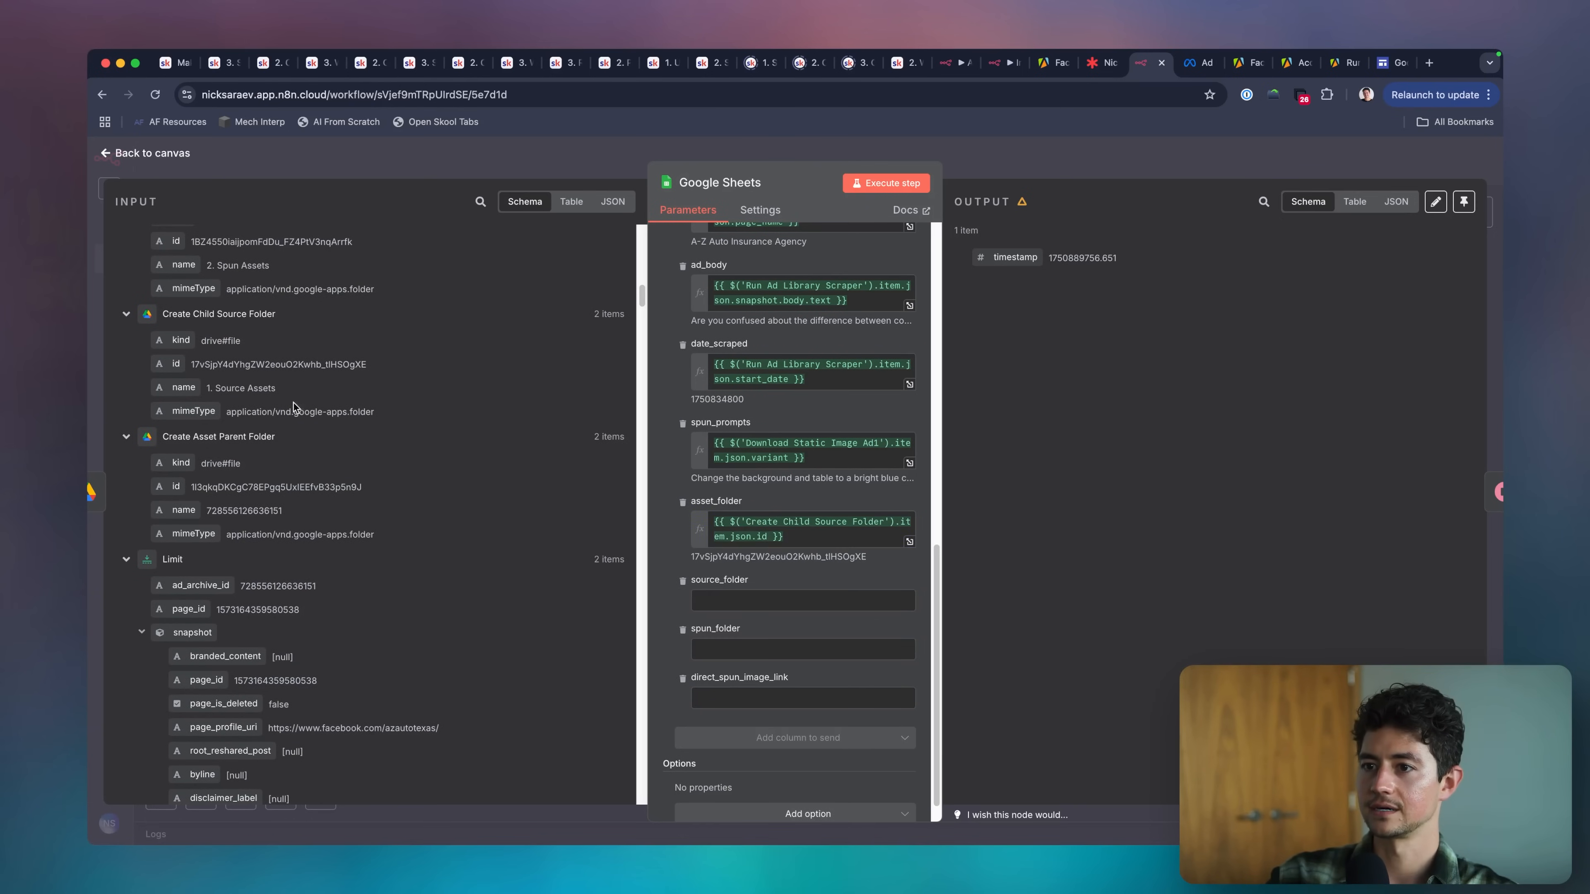
# Move the Create Child Source Folder id expression from asset_folder to source_folder and make source_folder evaluate as an expression.
pyautogui.scroll(-2, 296, 410)
pyautogui.click(790, 533)
pyautogui.press('super+a')
pyautogui.press('super+x')
pyautogui.click(775, 582)
pyautogui.press('super+v')
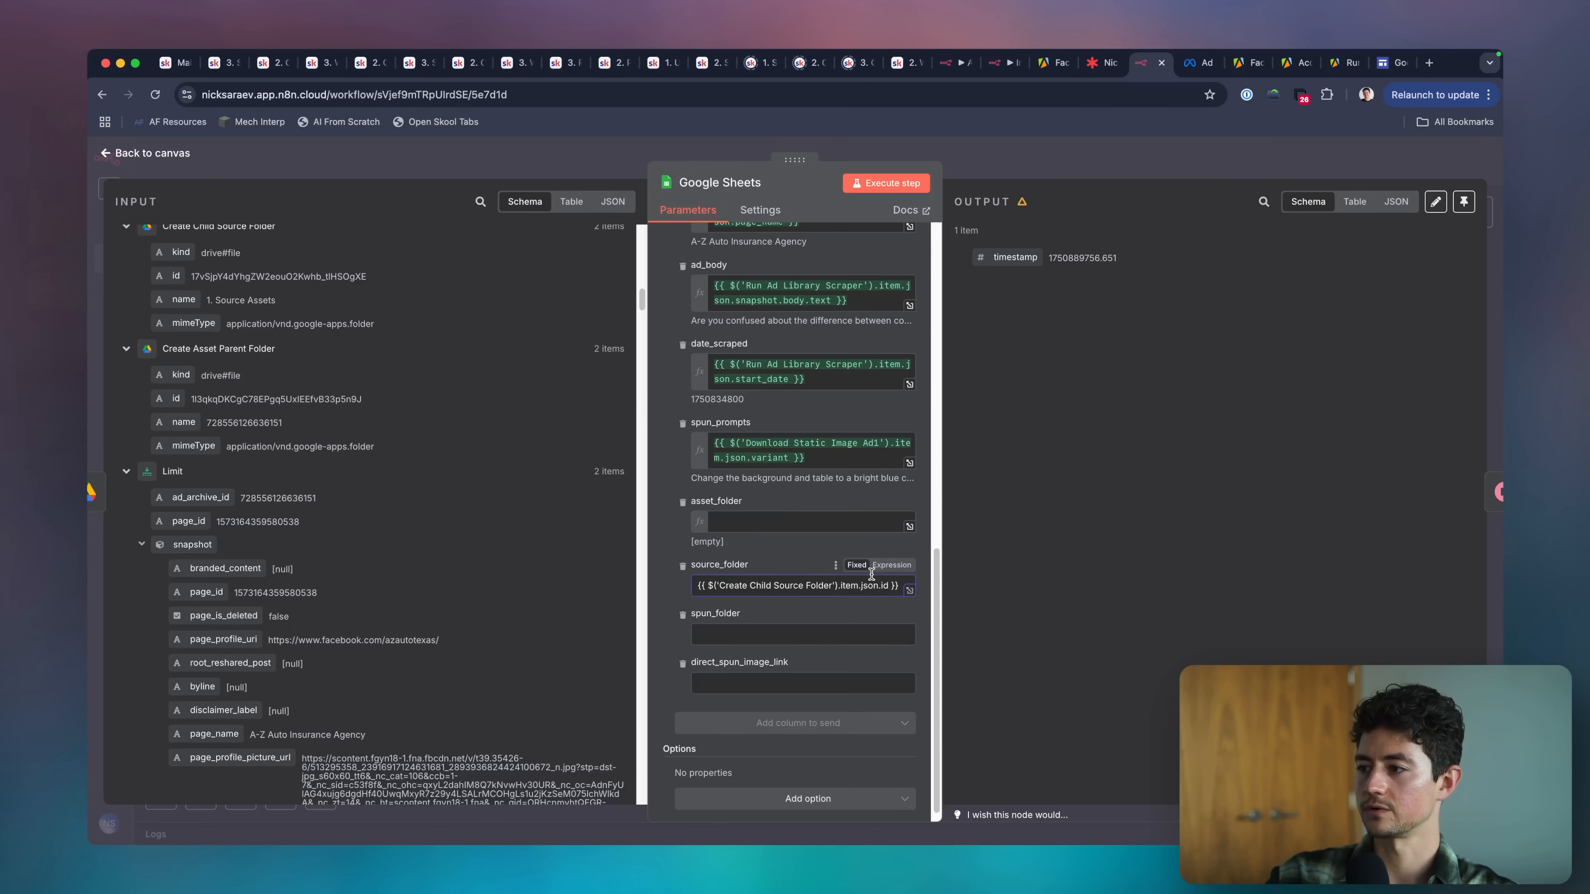
pyautogui.click(894, 566)
# Map the asset_folder column to the id of Create Asset Parent Folder.
pyautogui.click(783, 518)
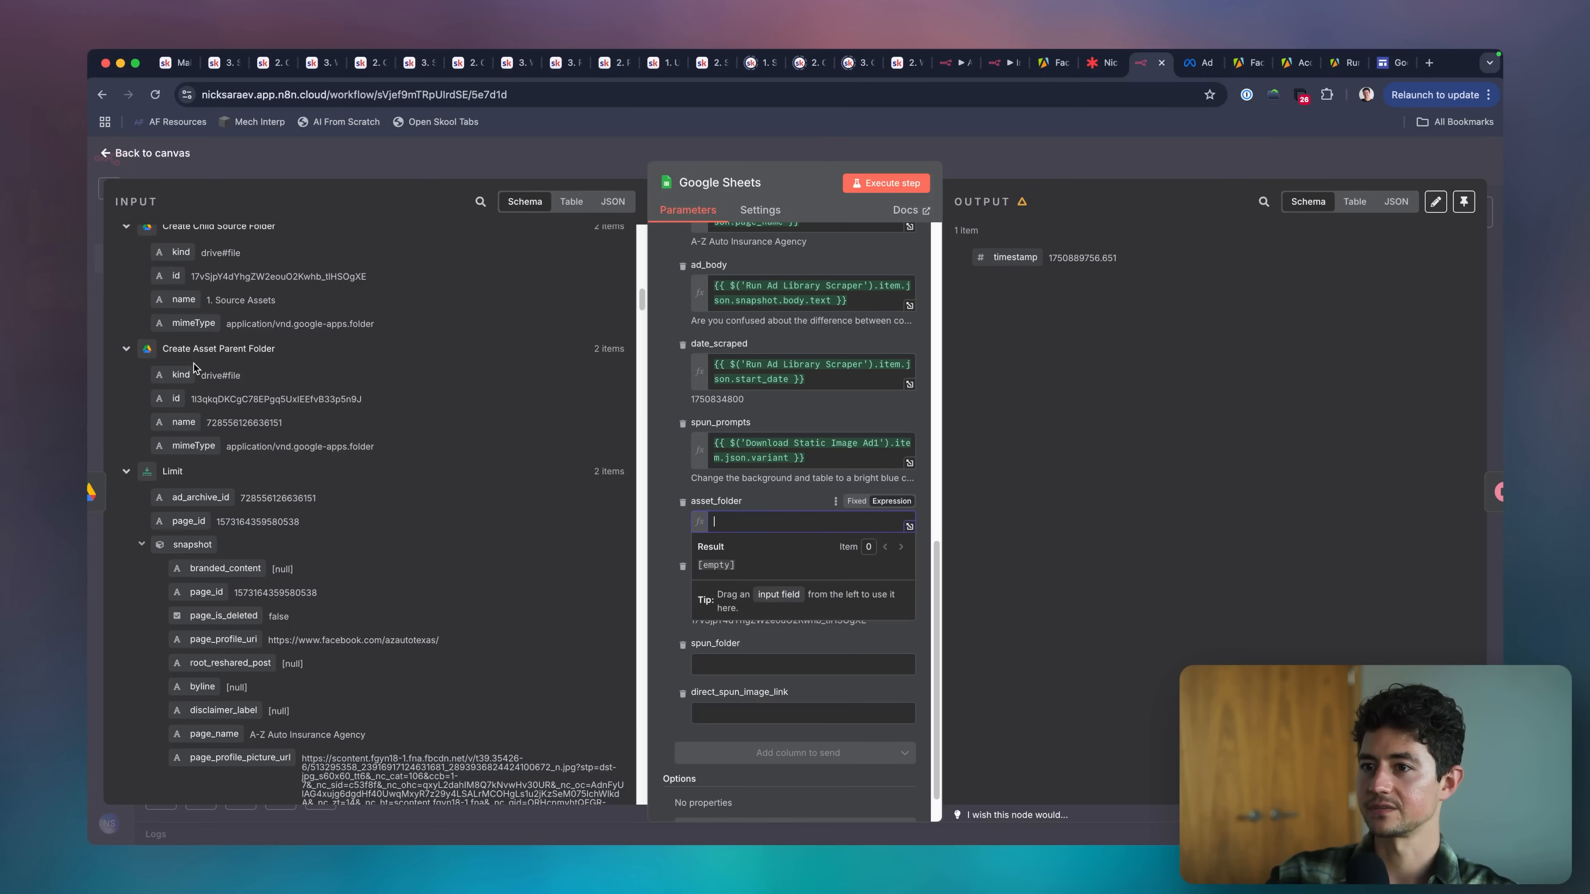
pyautogui.scroll(1, 194, 367)
pyautogui.moveTo(178, 428); pyautogui.dragTo(807, 529)
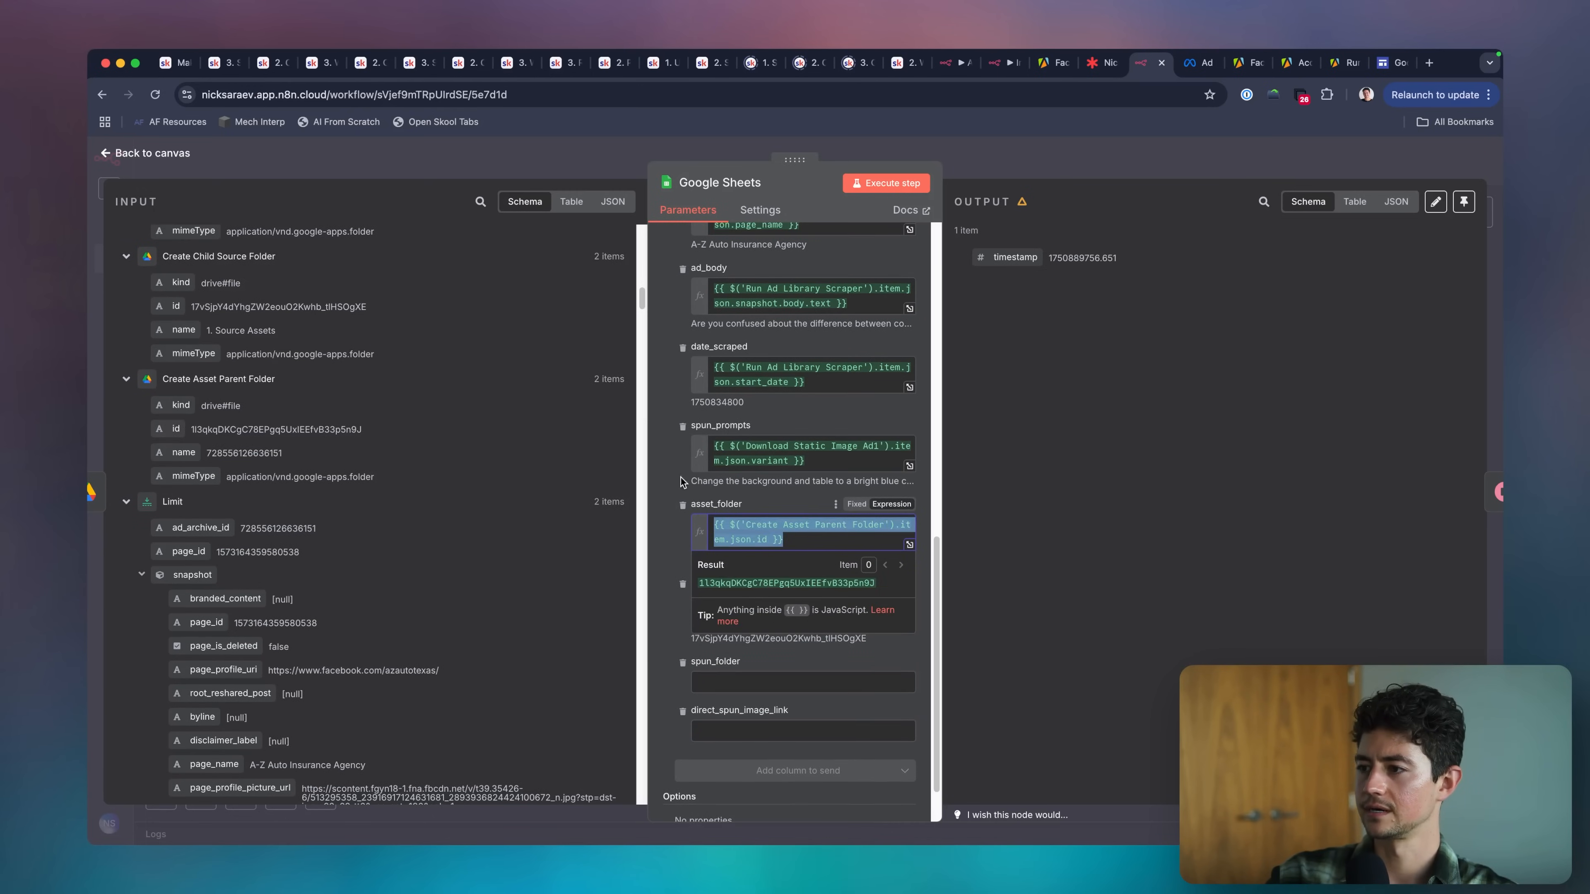
pyautogui.scroll(1, 287, 367)
pyautogui.click(780, 499)
# Map the spun_folder column to the id of Create Child Spun Folder.
pyautogui.scroll(-1, 777, 505)
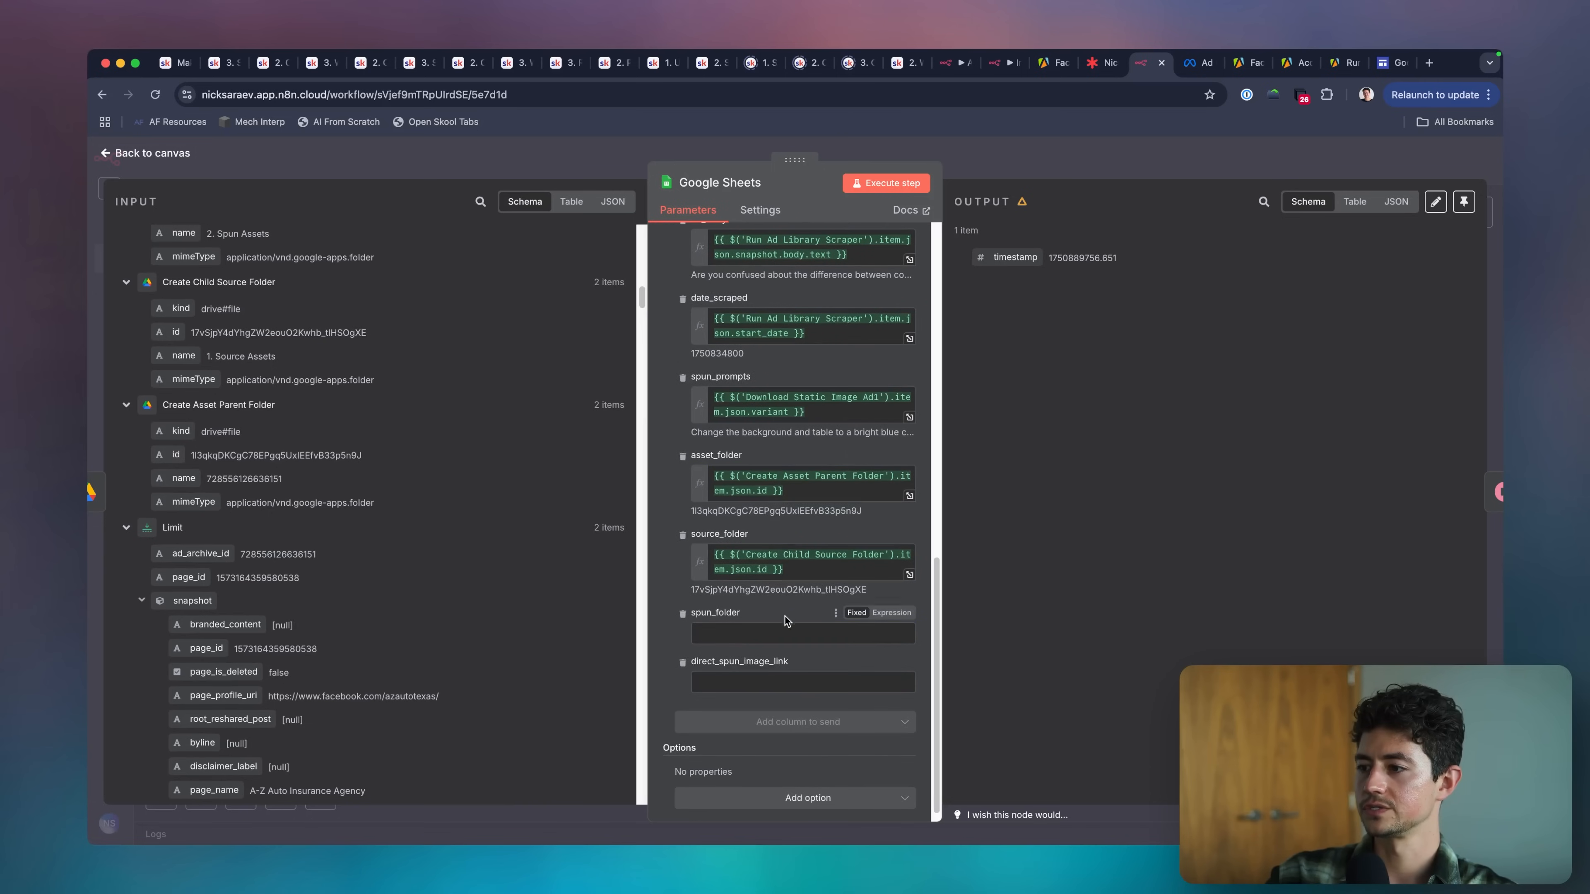
pyautogui.scroll(3, 388, 425)
pyautogui.moveTo(176, 356); pyautogui.dragTo(720, 637)
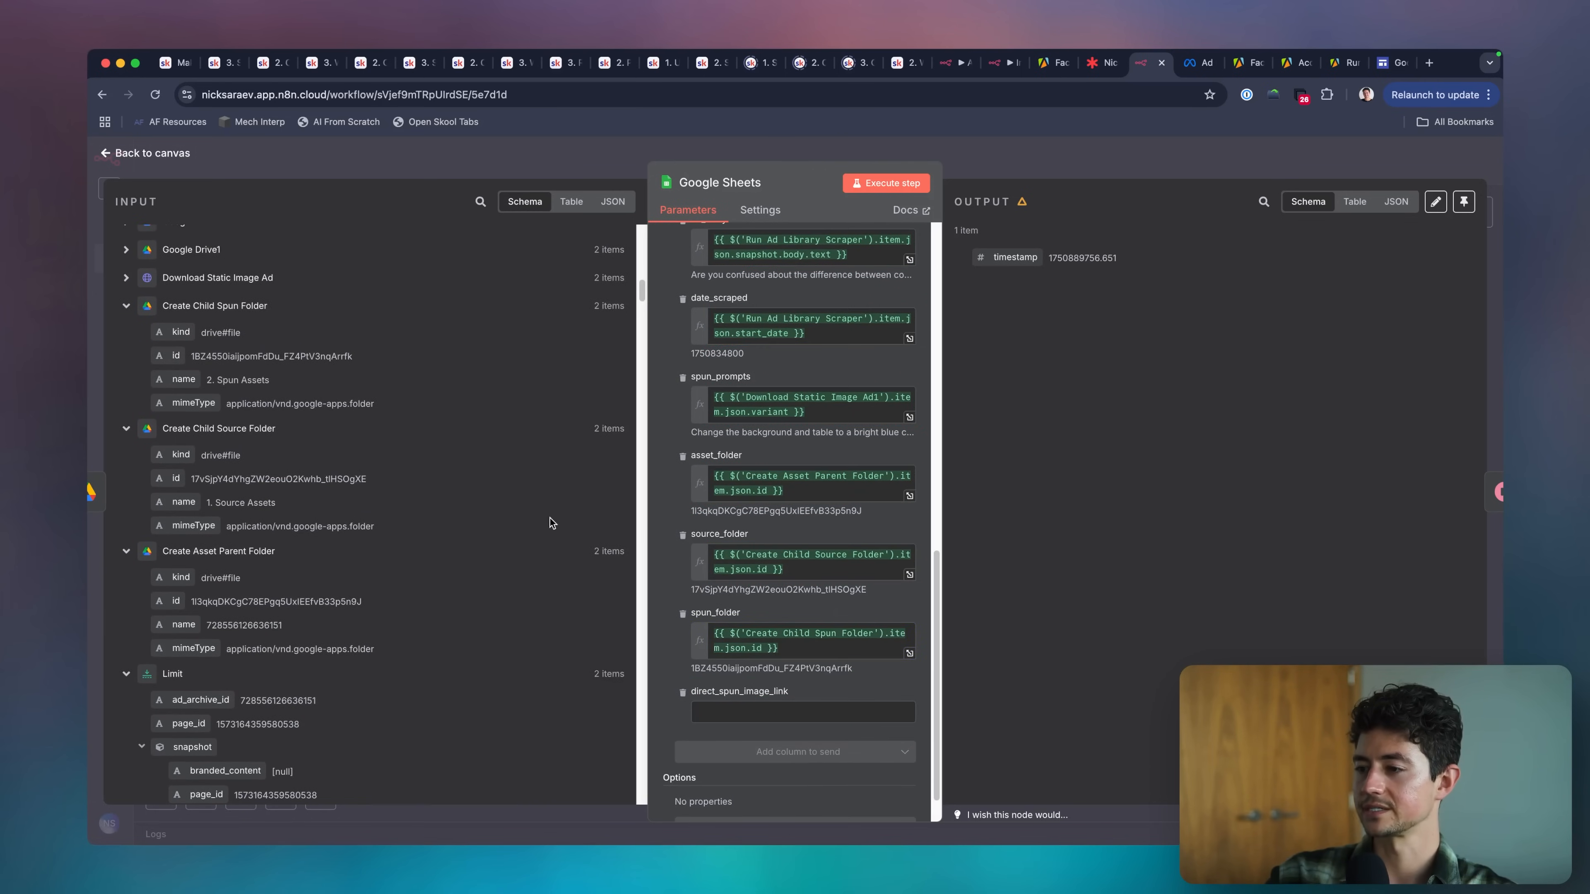
pyautogui.scroll(-1, 653, 515)
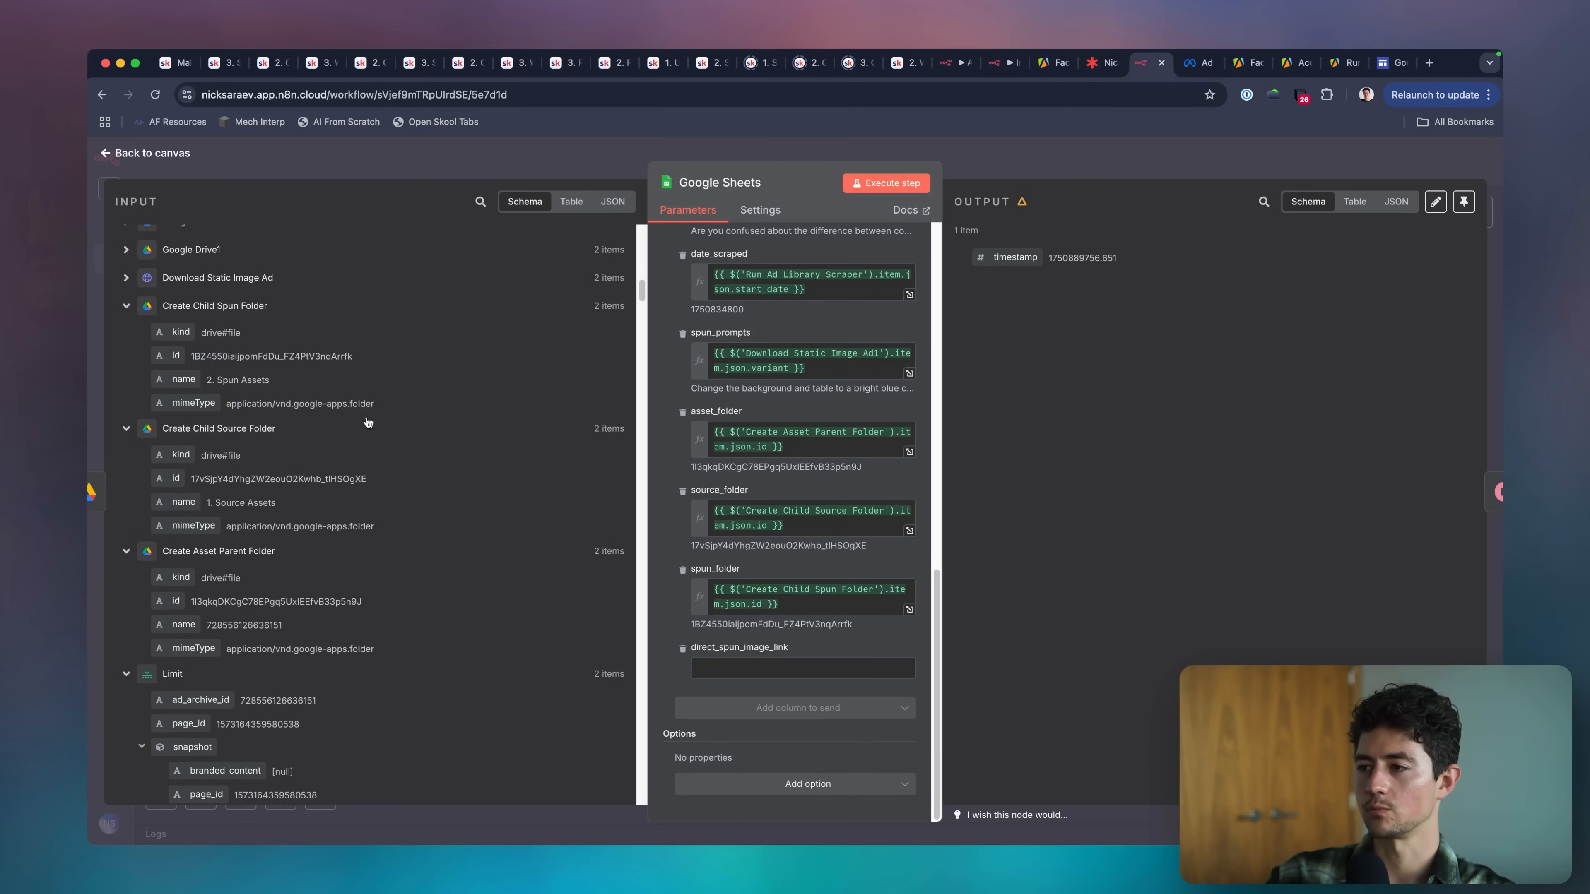
pyautogui.doubleClick(783, 468)
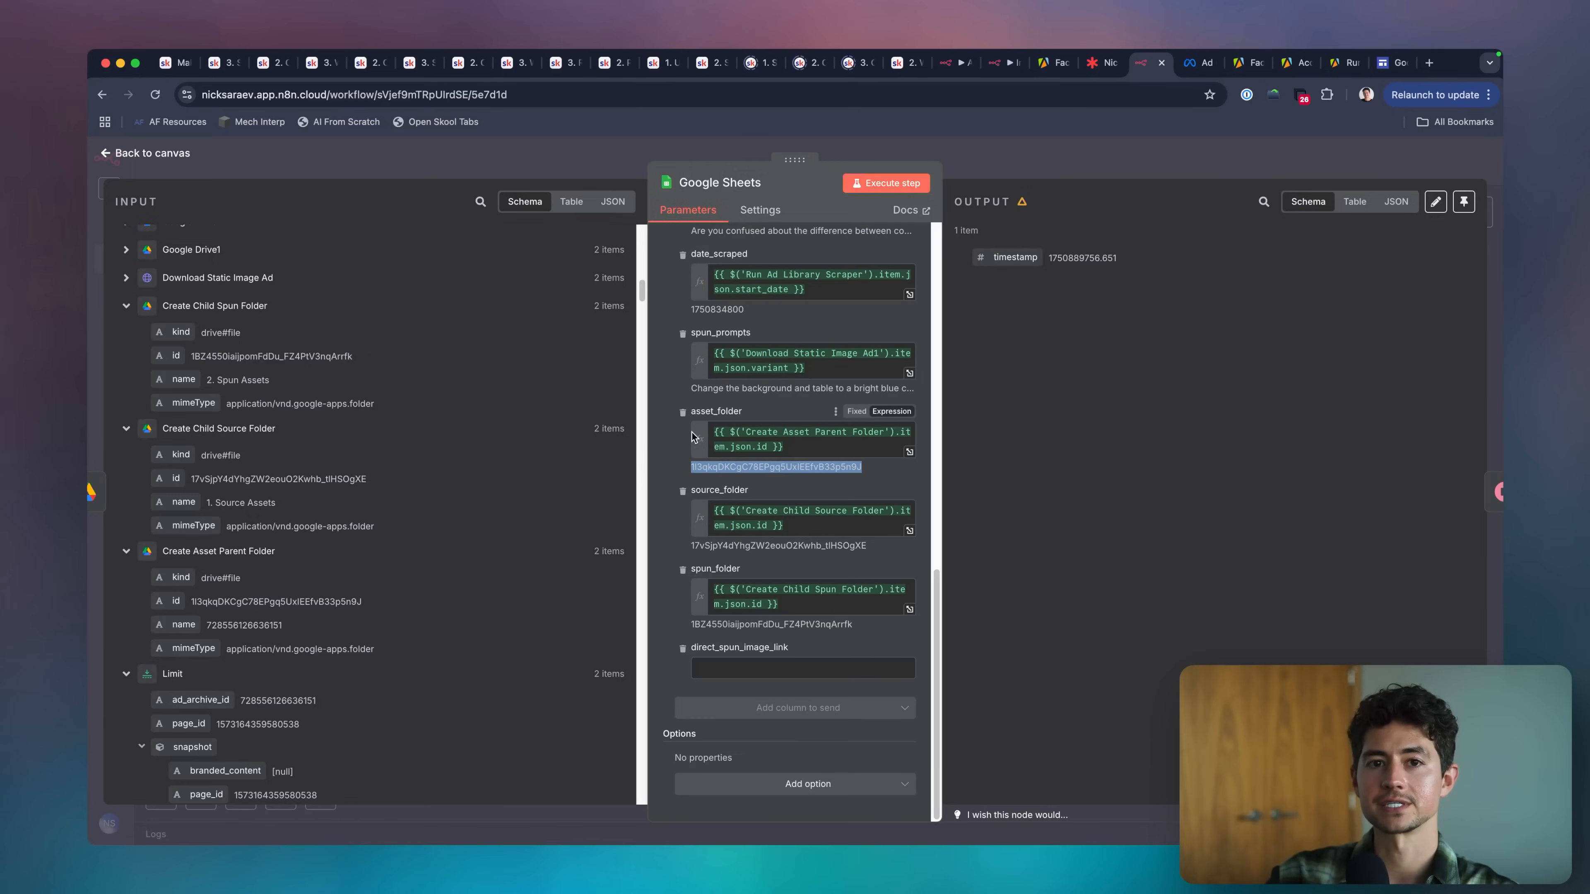
pyautogui.click(740, 396)
pyautogui.press('super+grave')
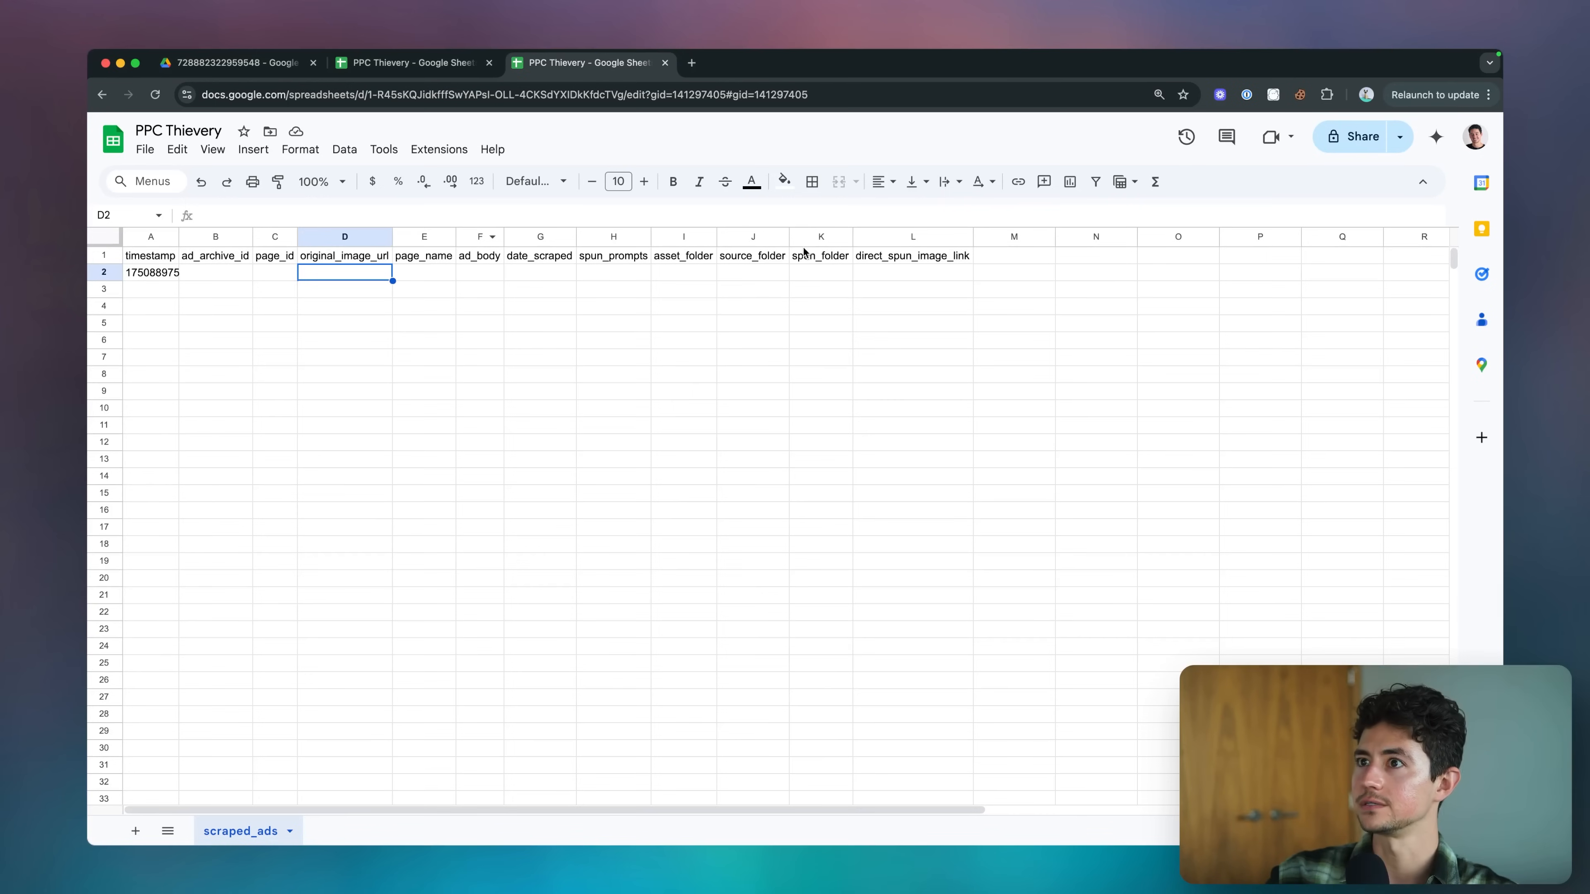
pyautogui.click(244, 63)
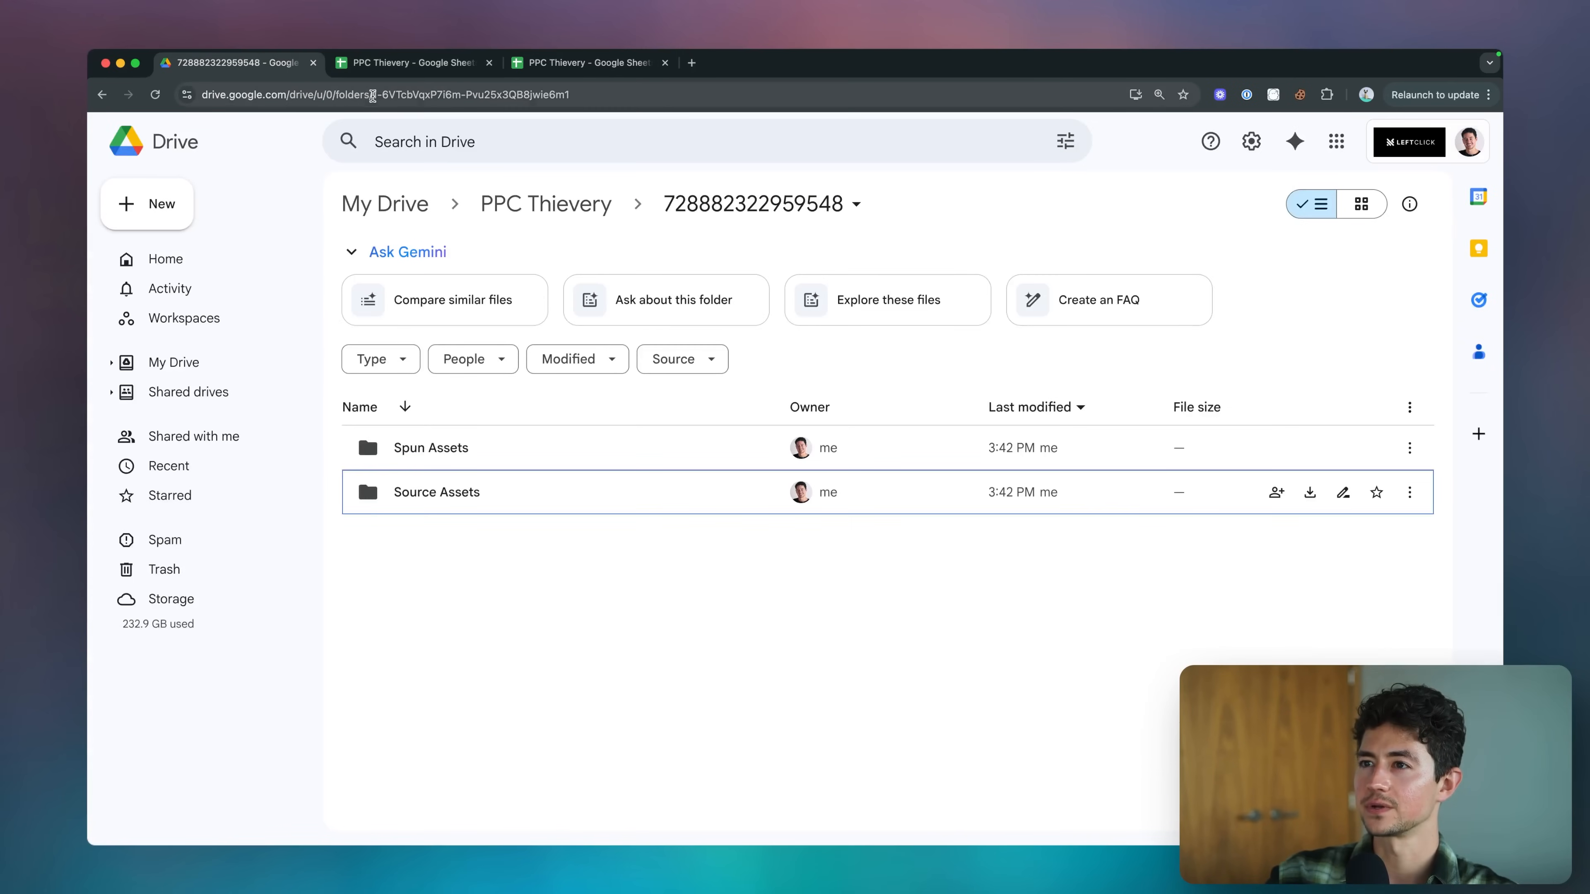
pyautogui.press('super+grave')
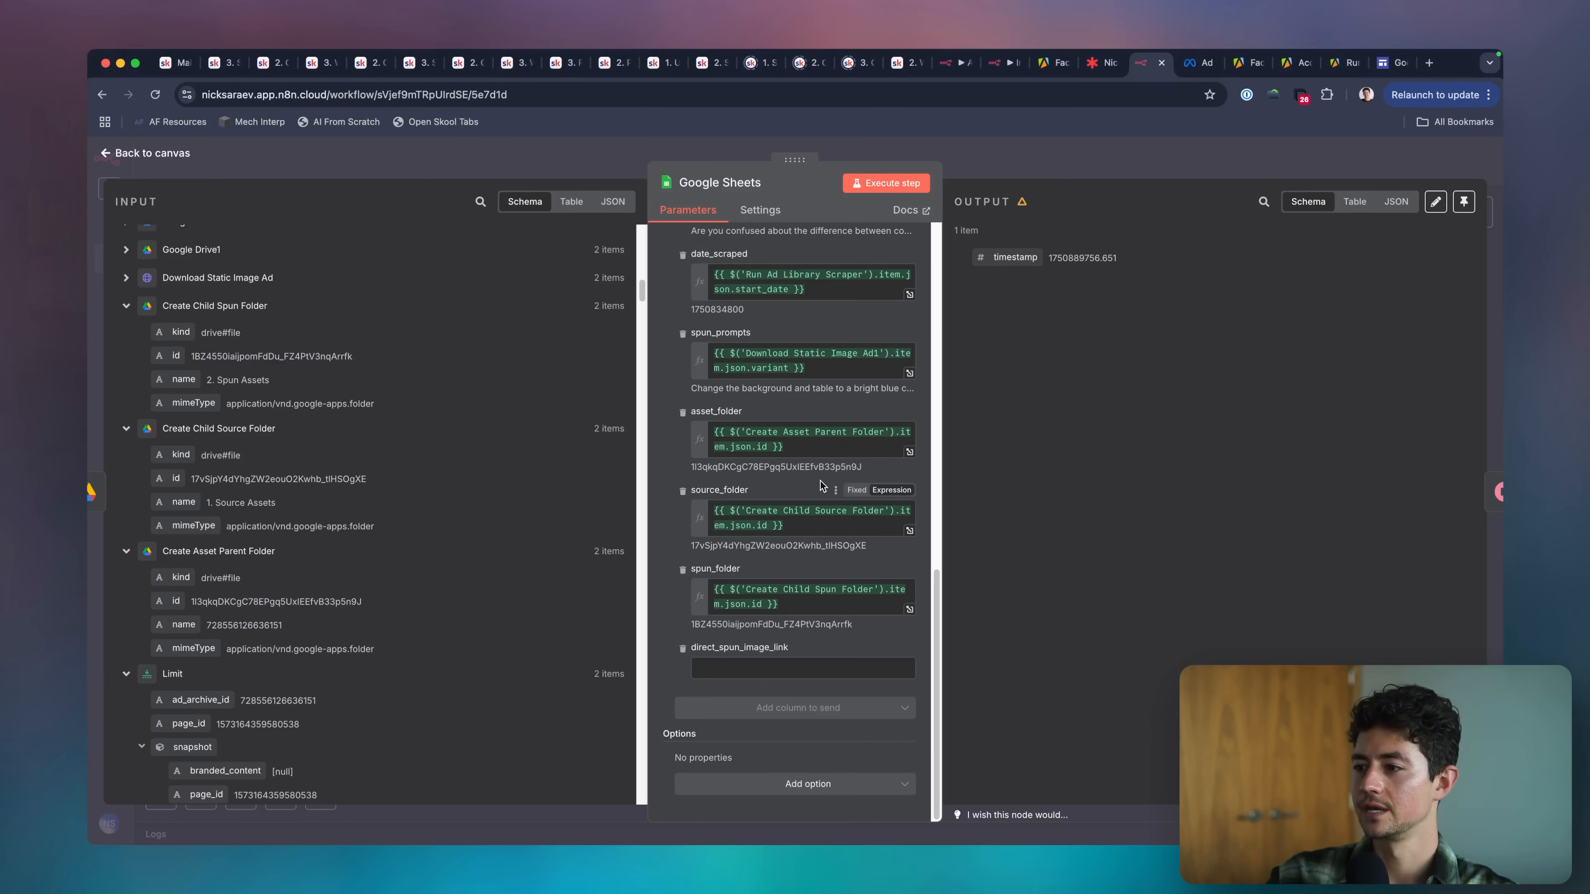
pyautogui.click(817, 451)
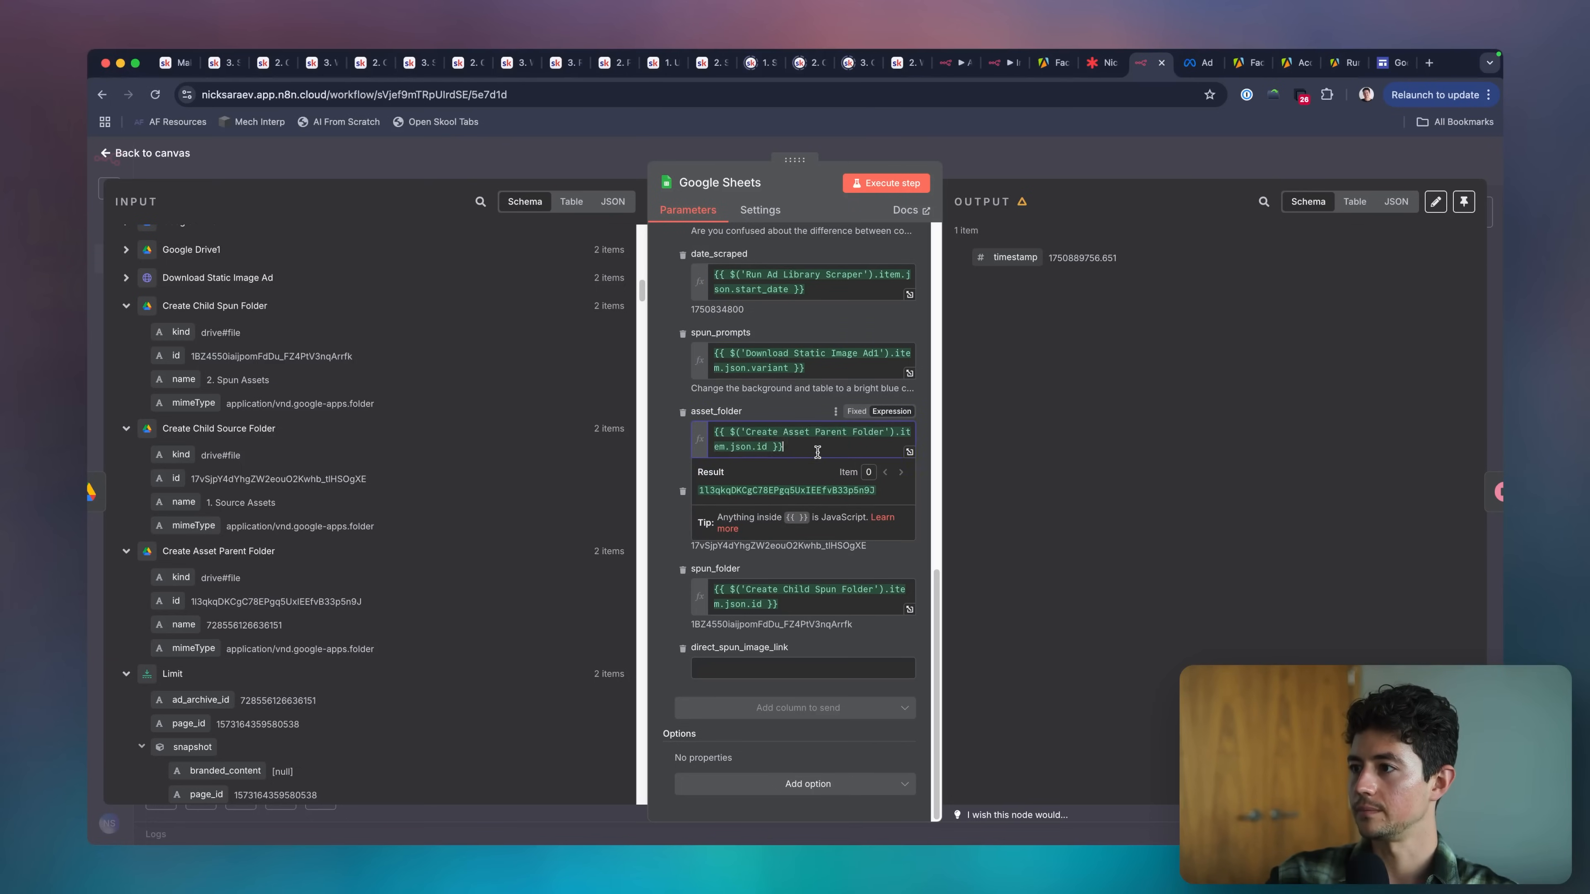
pyautogui.press('super+Up')
pyautogui.write('https://drive.google.com/drive/u/0/folders/')
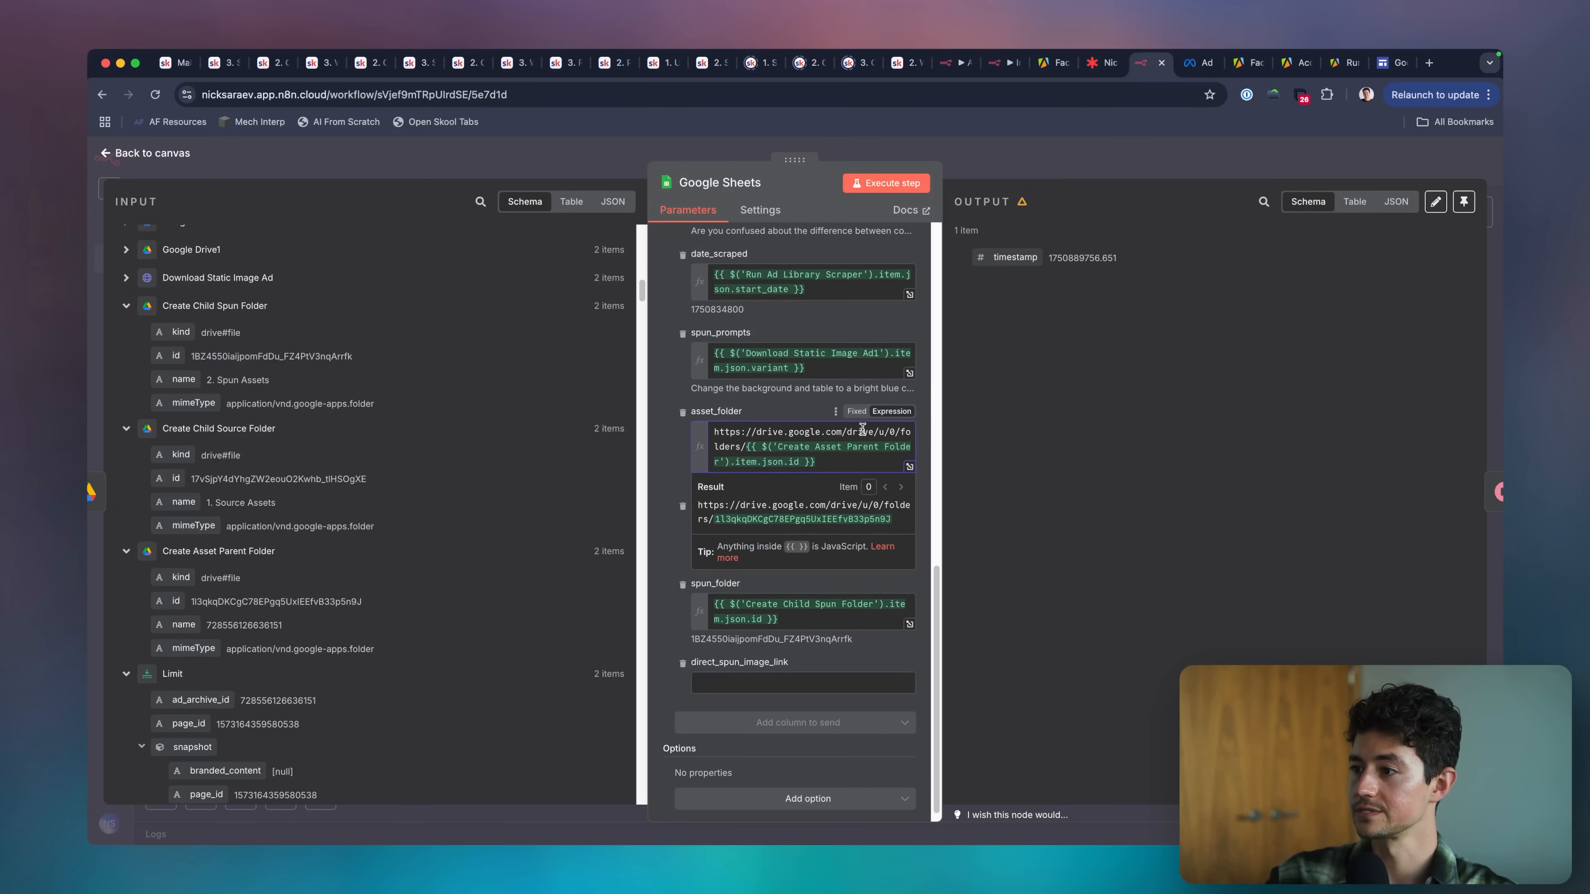
pyautogui.click(719, 526)
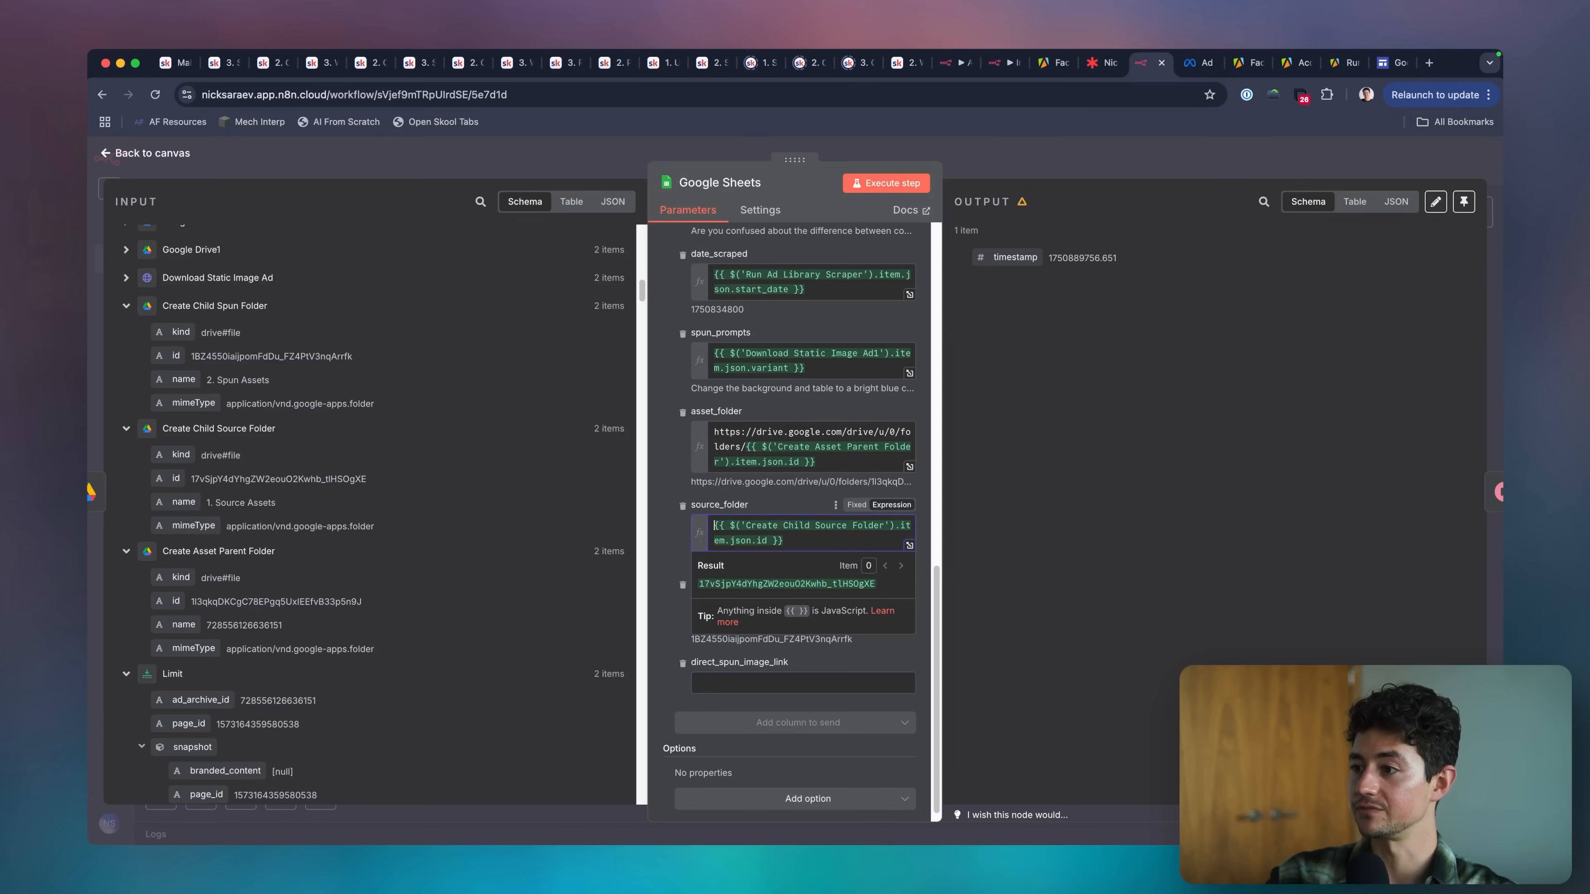
pyautogui.write('https://drive.google.com/drive/u/0/folders/')
pyautogui.click(710, 590)
pyautogui.write('https://drive.google.com/drive/u/0/folders/')
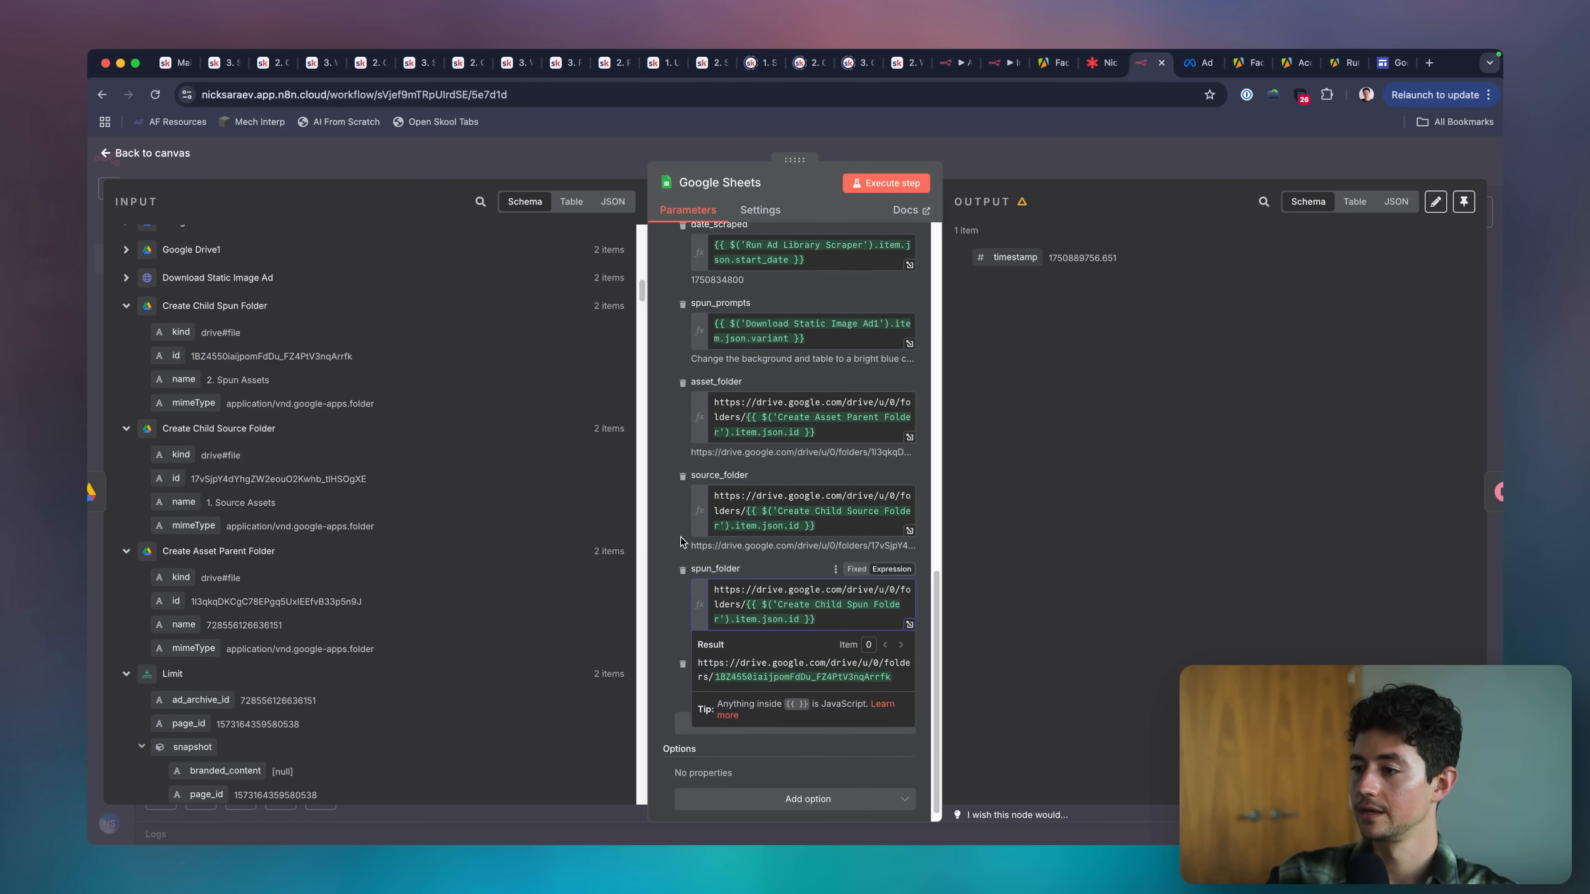
# Map the direct_spun_image_link column to Google Drive3's webViewLink.
pyautogui.click(765, 671)
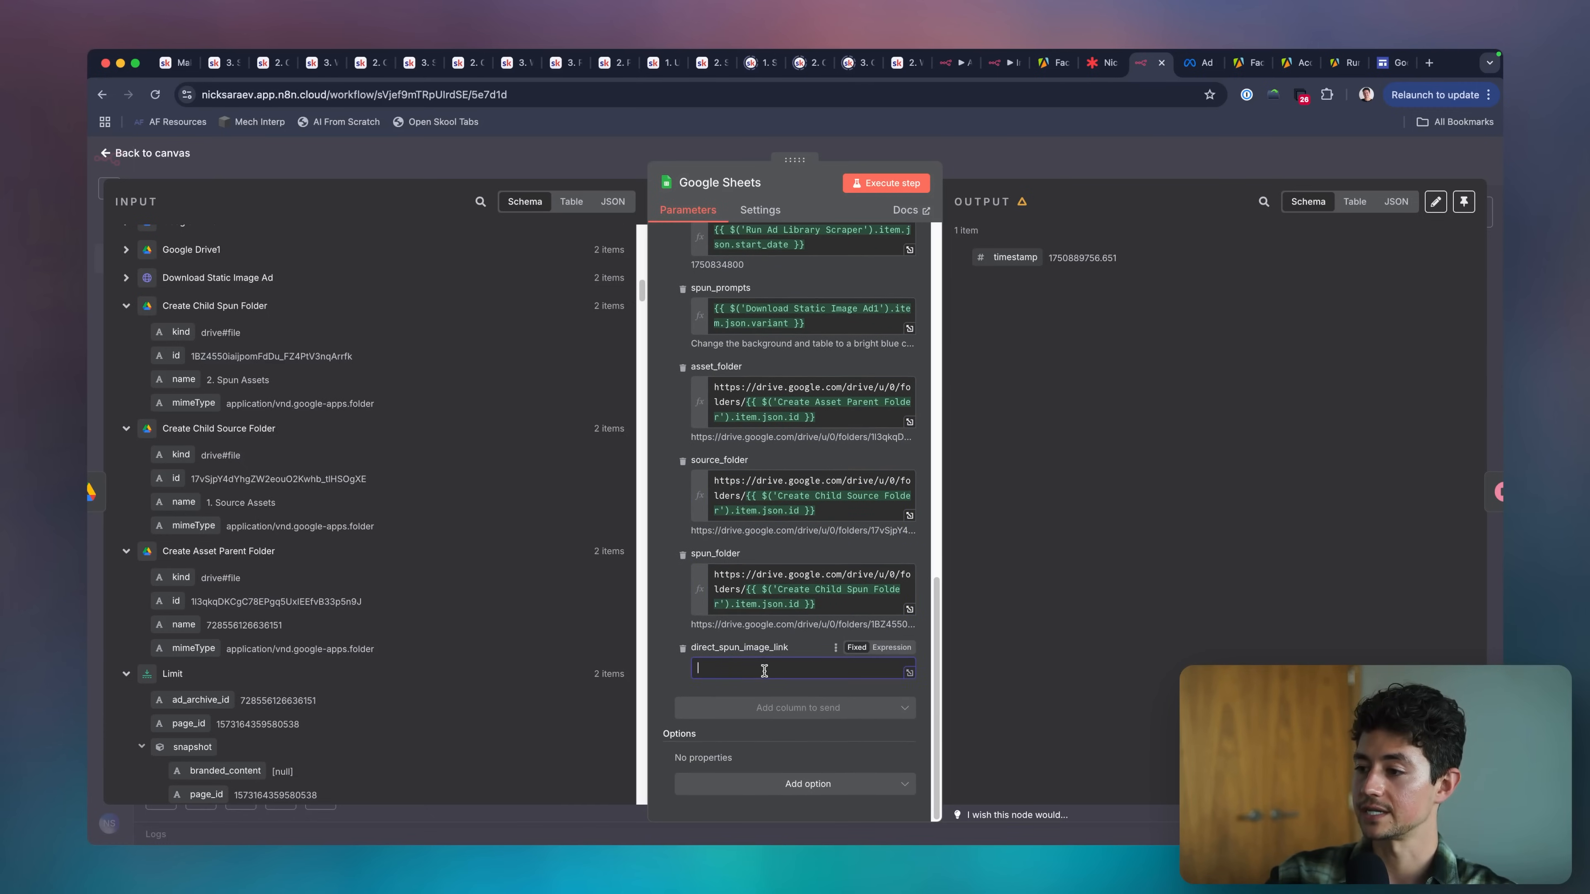
pyautogui.scroll(10, 422, 389)
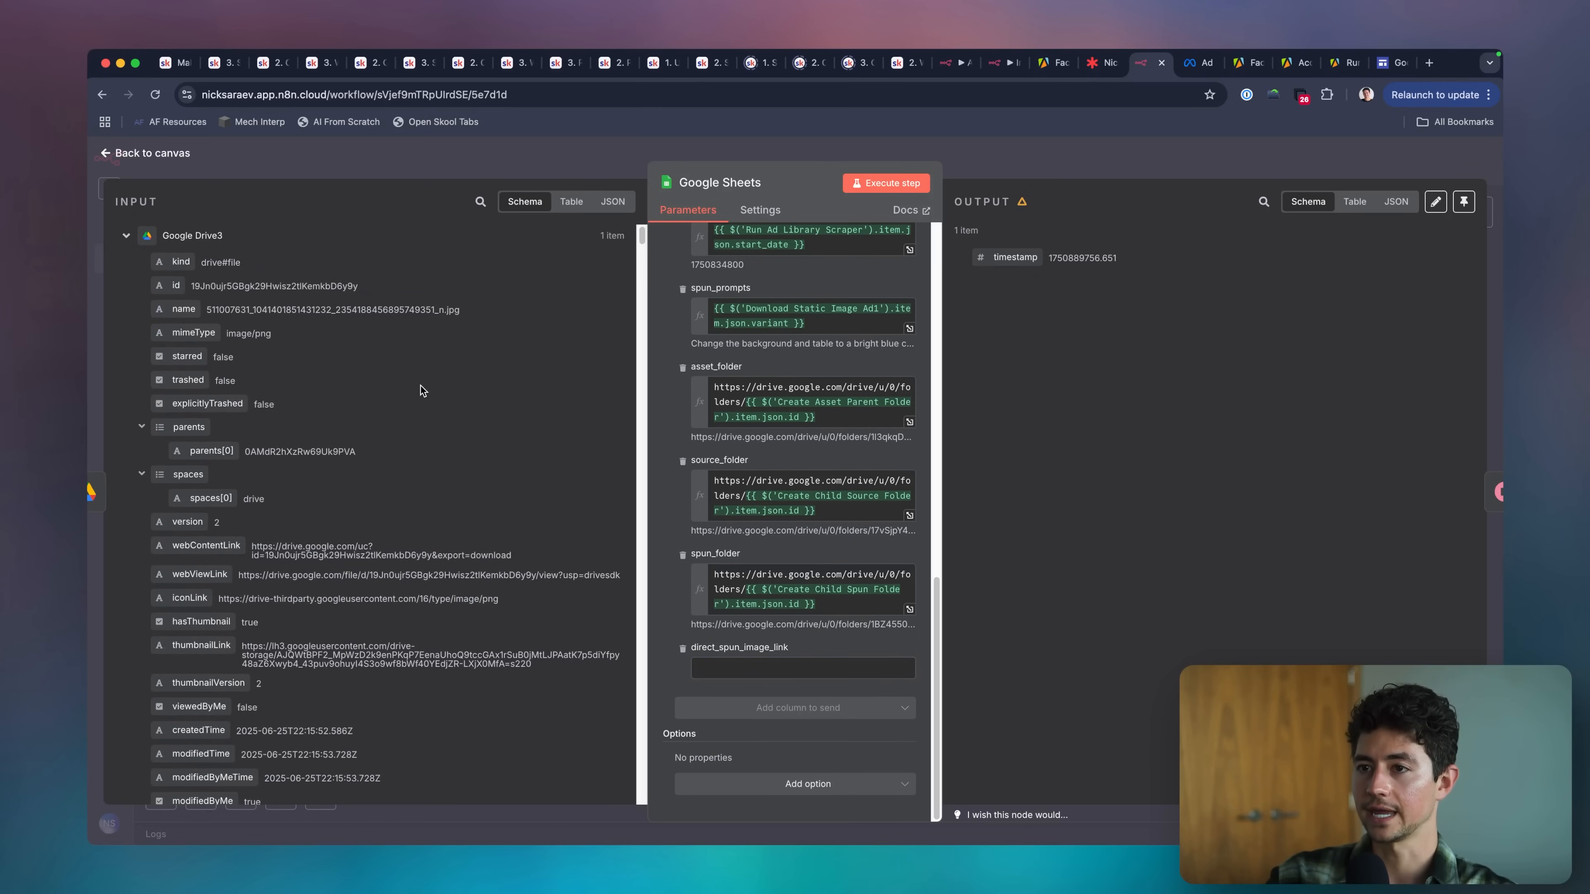
pyautogui.scroll(-2, 401, 446)
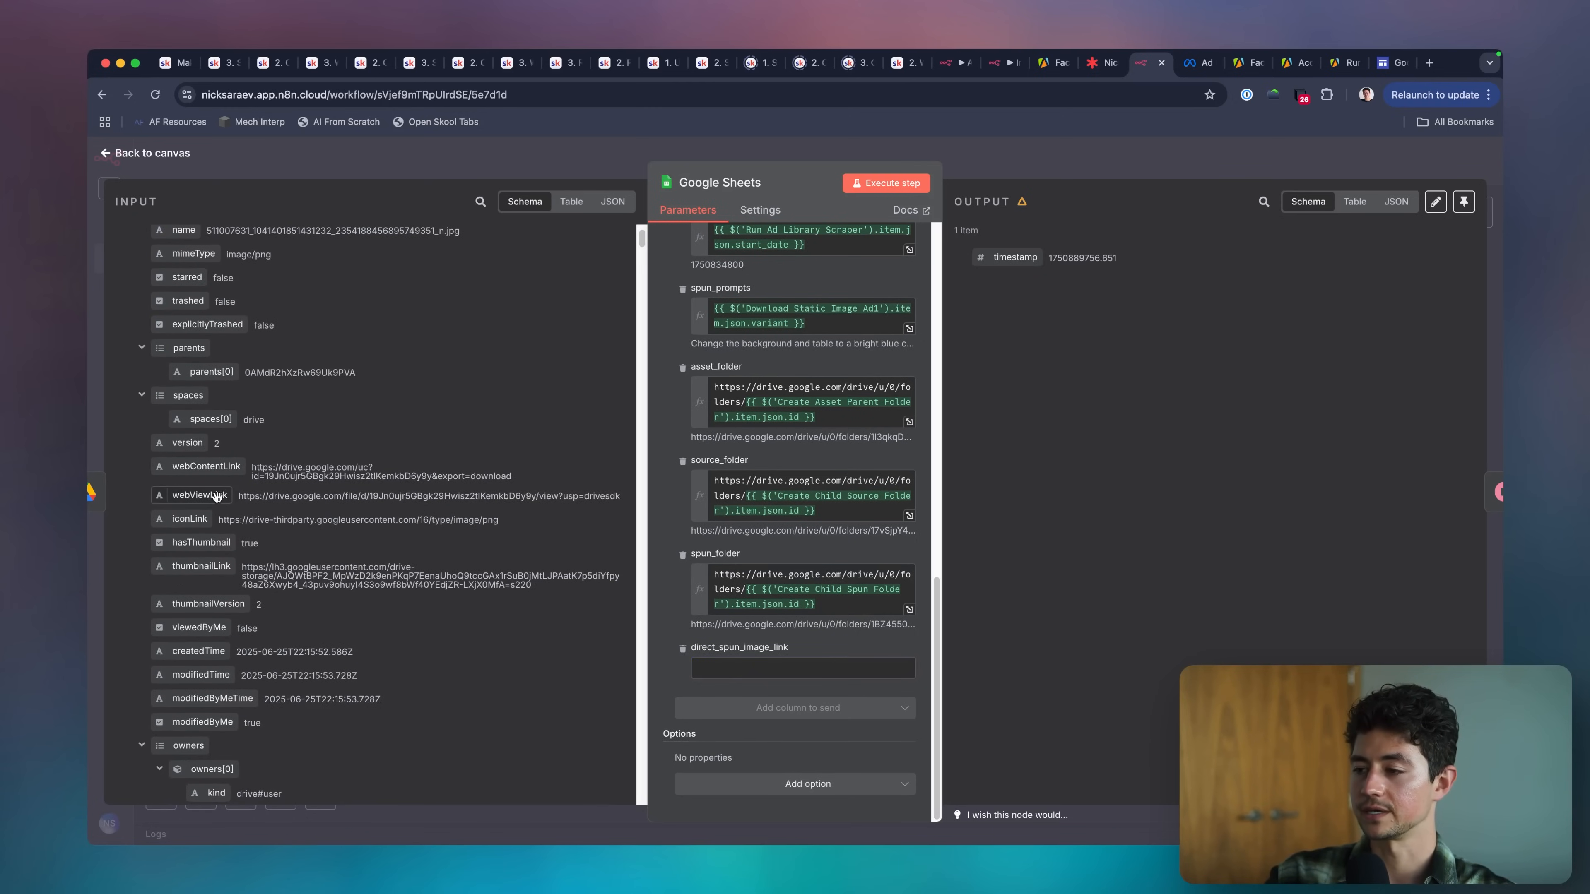
pyautogui.moveTo(217, 497); pyautogui.dragTo(740, 683)
# Return to the canvas, save the PPC Thievery workflow and execute it.
pyautogui.scroll(15, 678, 594)
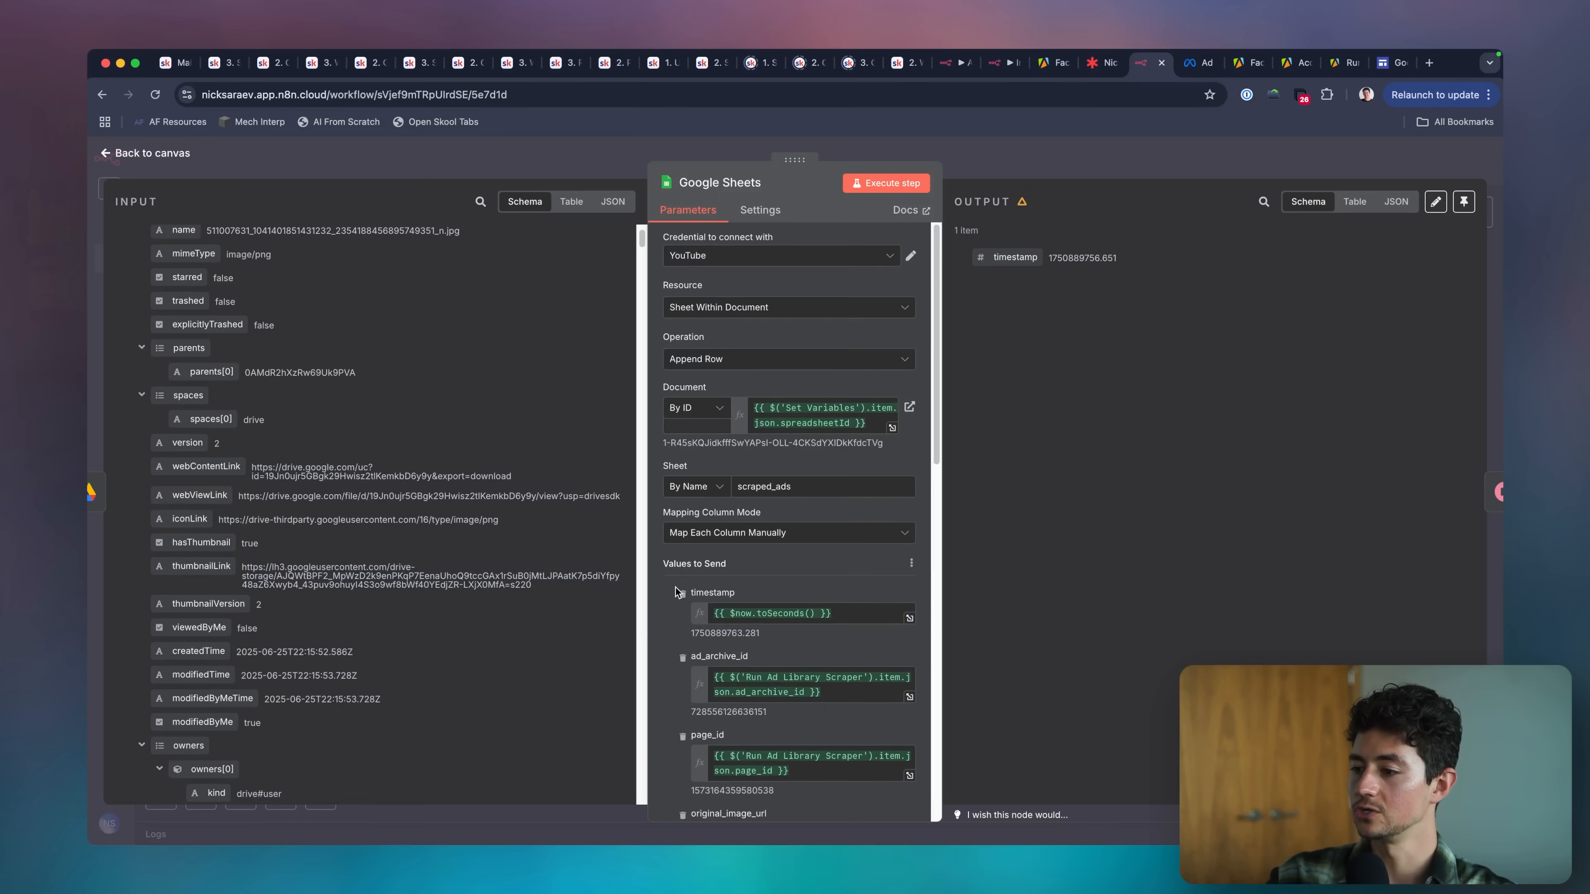
pyautogui.click(1026, 157)
pyautogui.press('1')
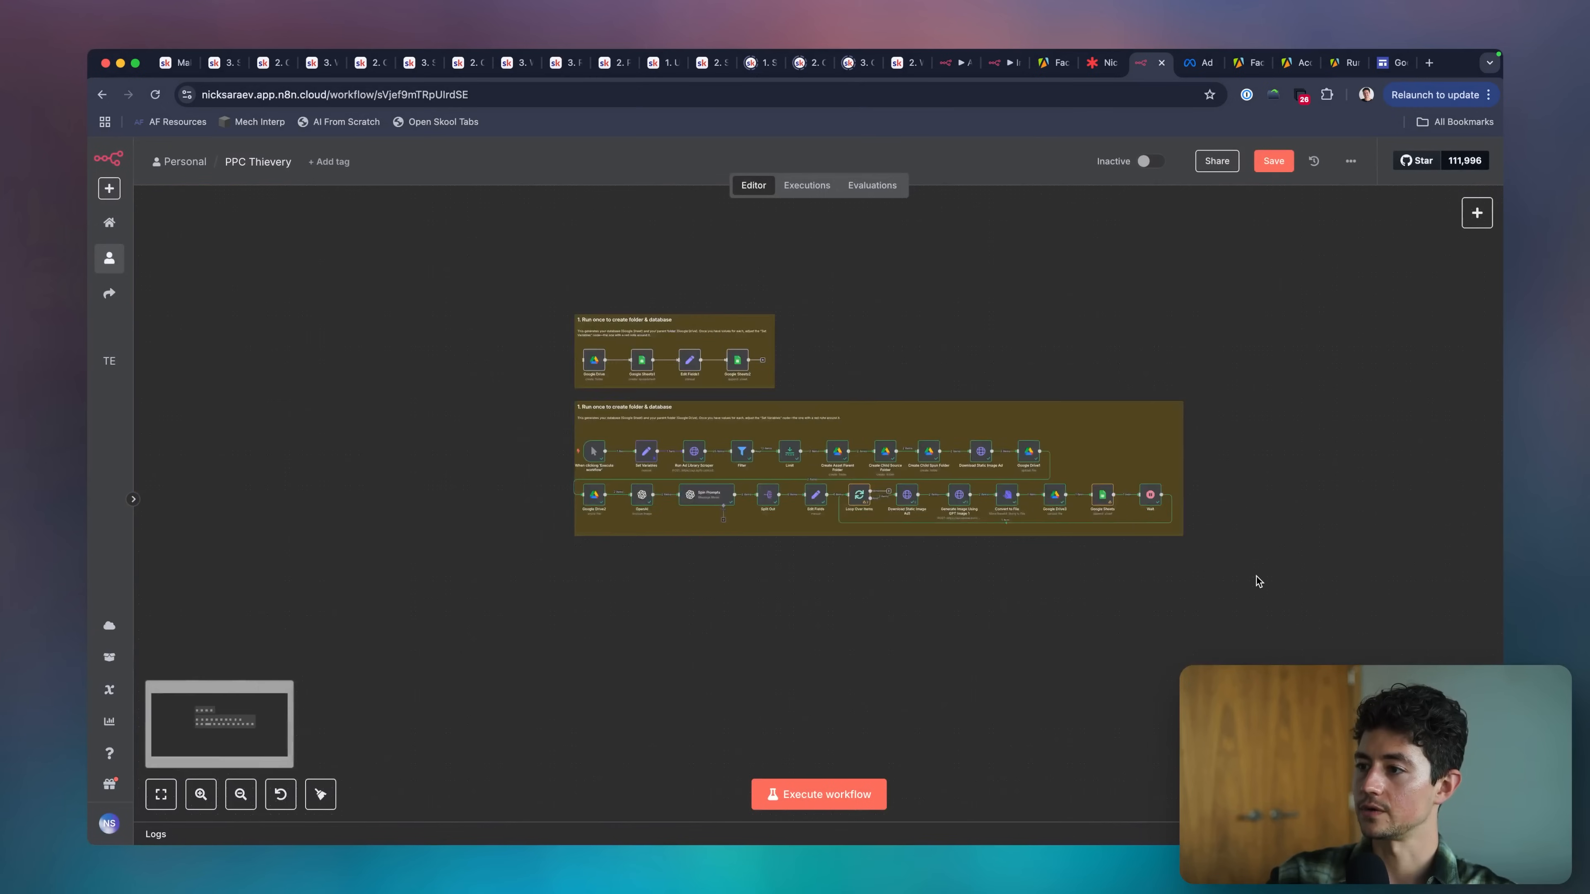
pyautogui.hotkey('ctrl', 's')
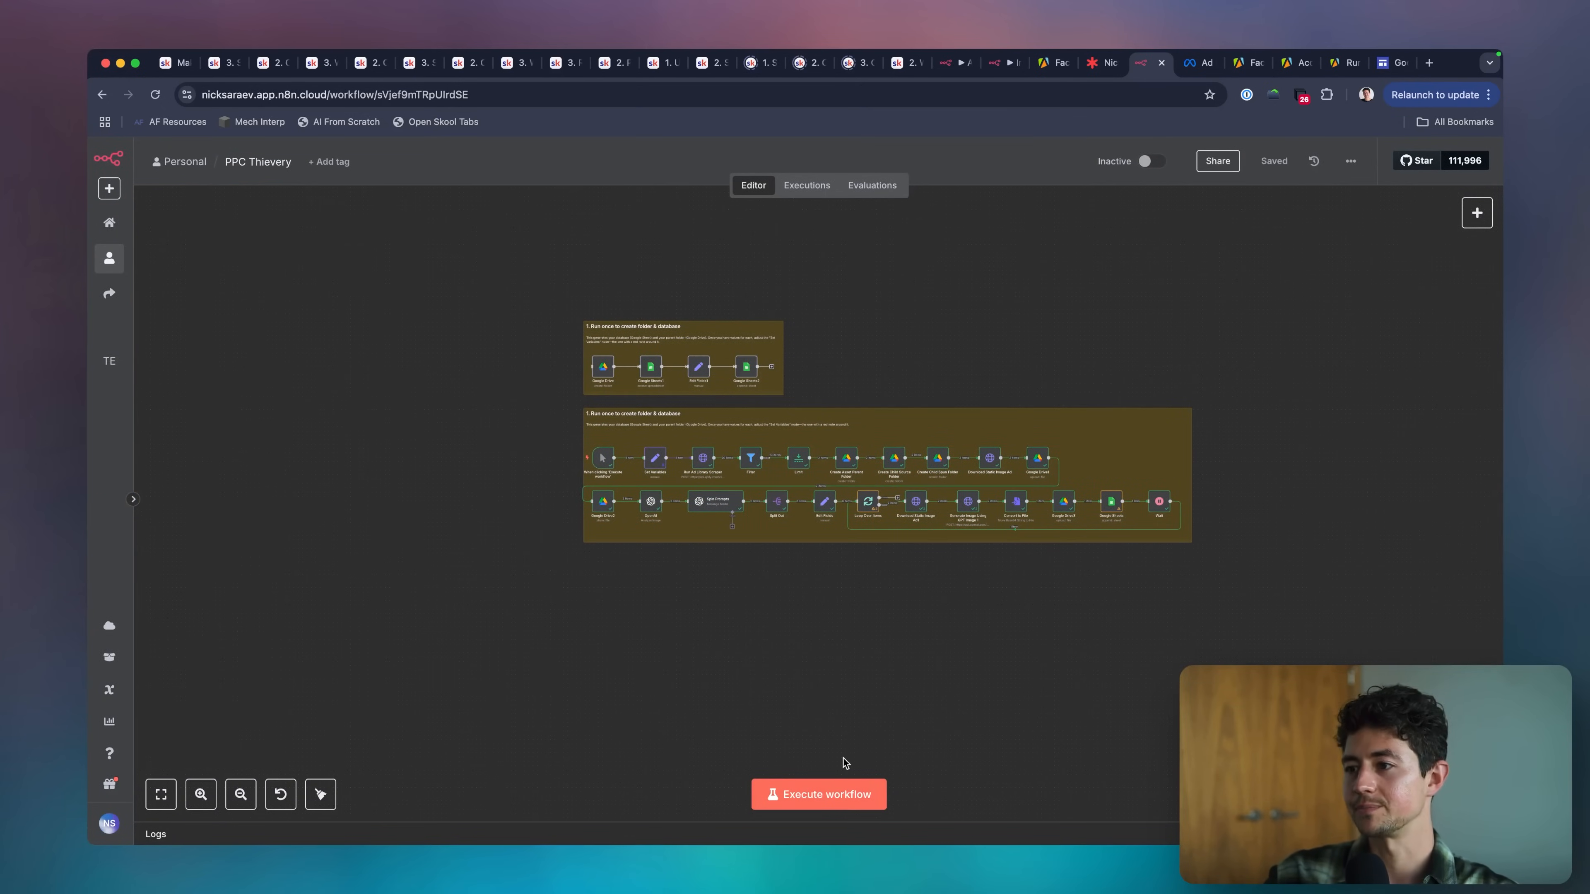
pyautogui.click(848, 795)
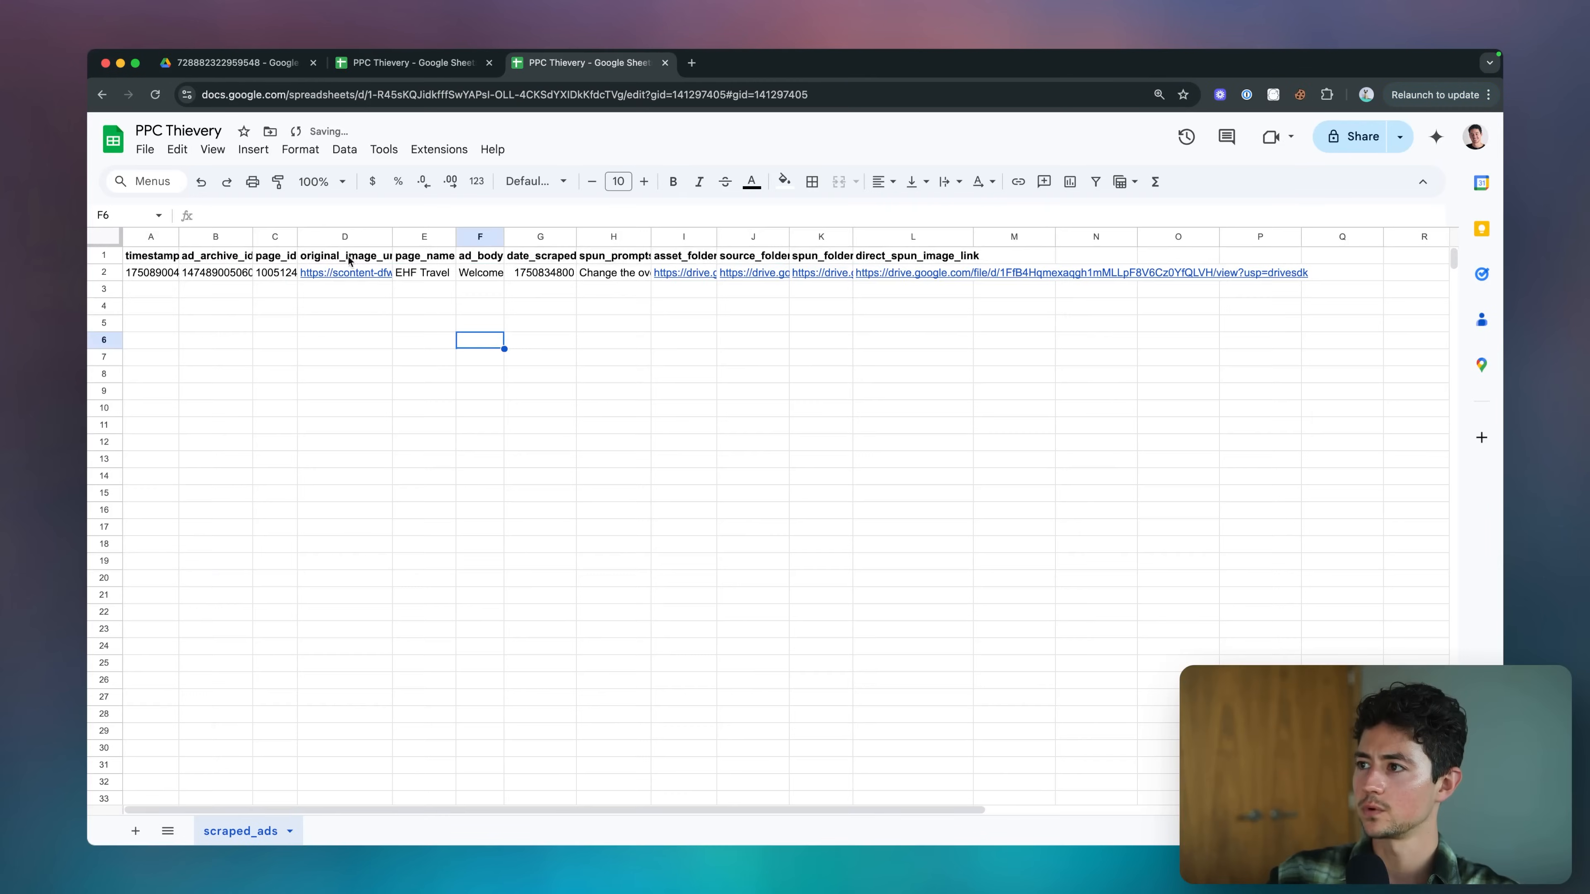
# Auto-fit all columns of the scraped_ads sheet to their contents.
pyautogui.press('super+a')
pyautogui.press('super+a')
pyautogui.press('super+a')
pyautogui.doubleClick(296, 238)
pyautogui.click(303, 357)
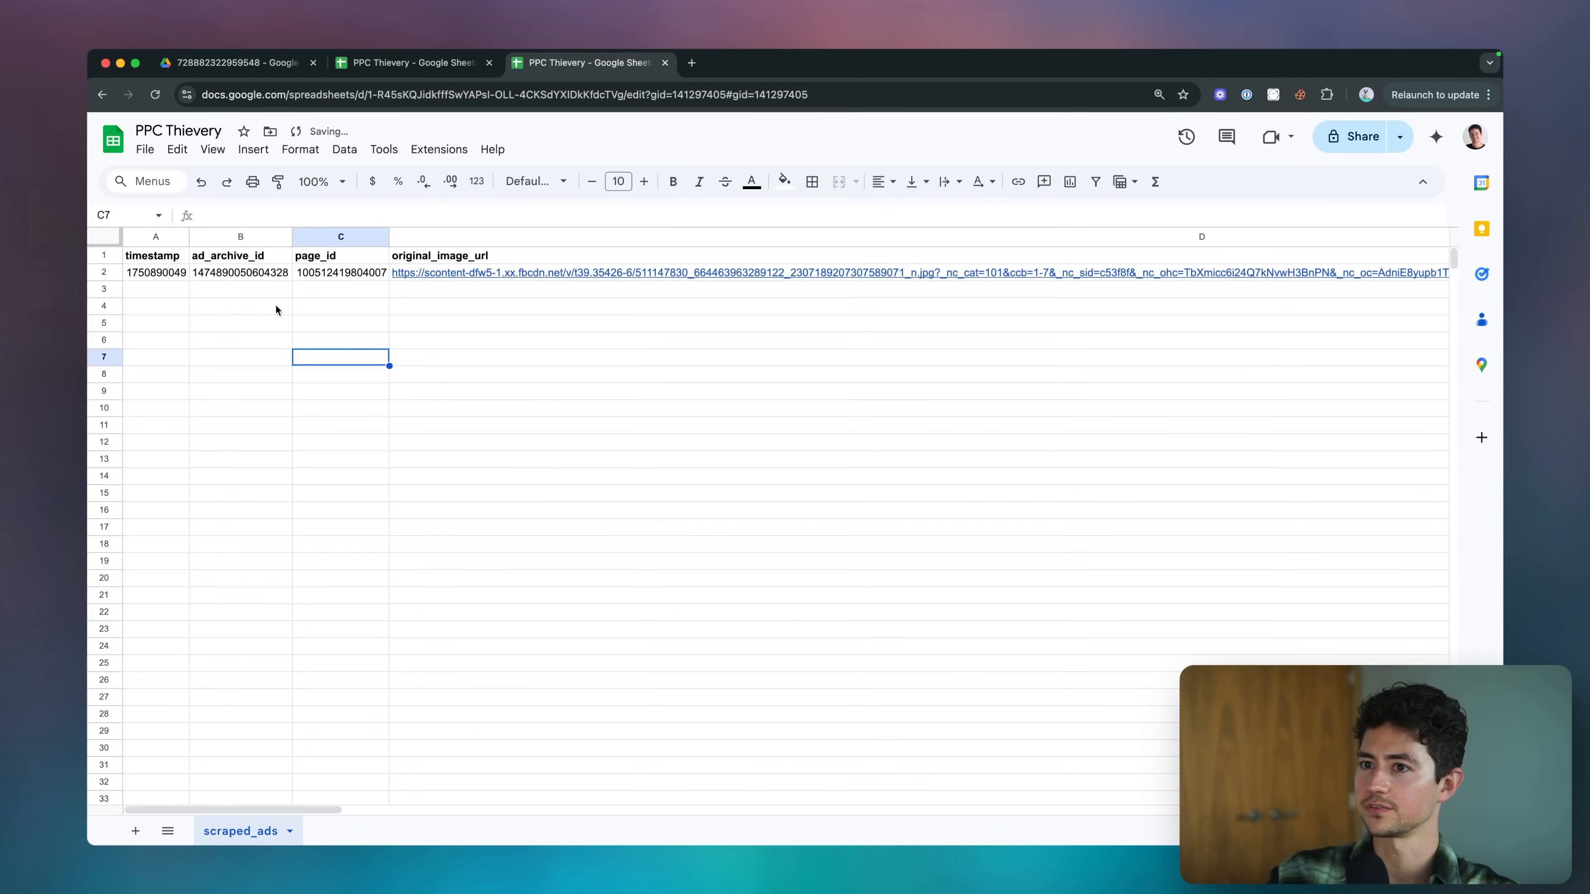
# Inspect the first ad row's timestamp and open its original_image_url link to view the source ad, closing the image when done.
pyautogui.click(167, 273)
pyautogui.click(198, 274)
pyautogui.click(164, 274)
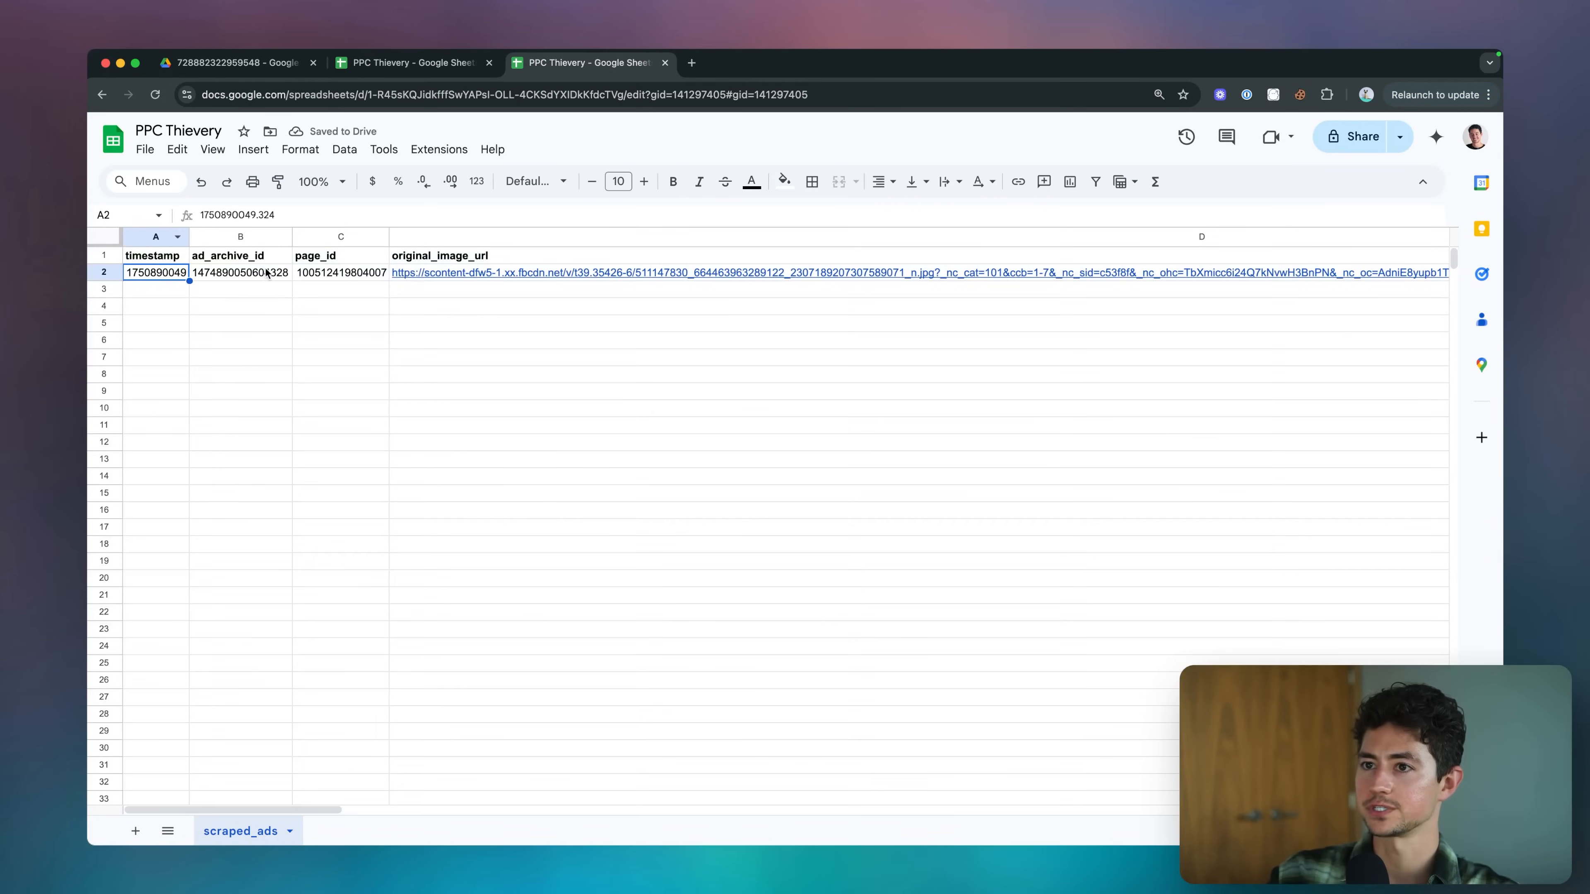
pyautogui.hscroll(3, 278, 277)
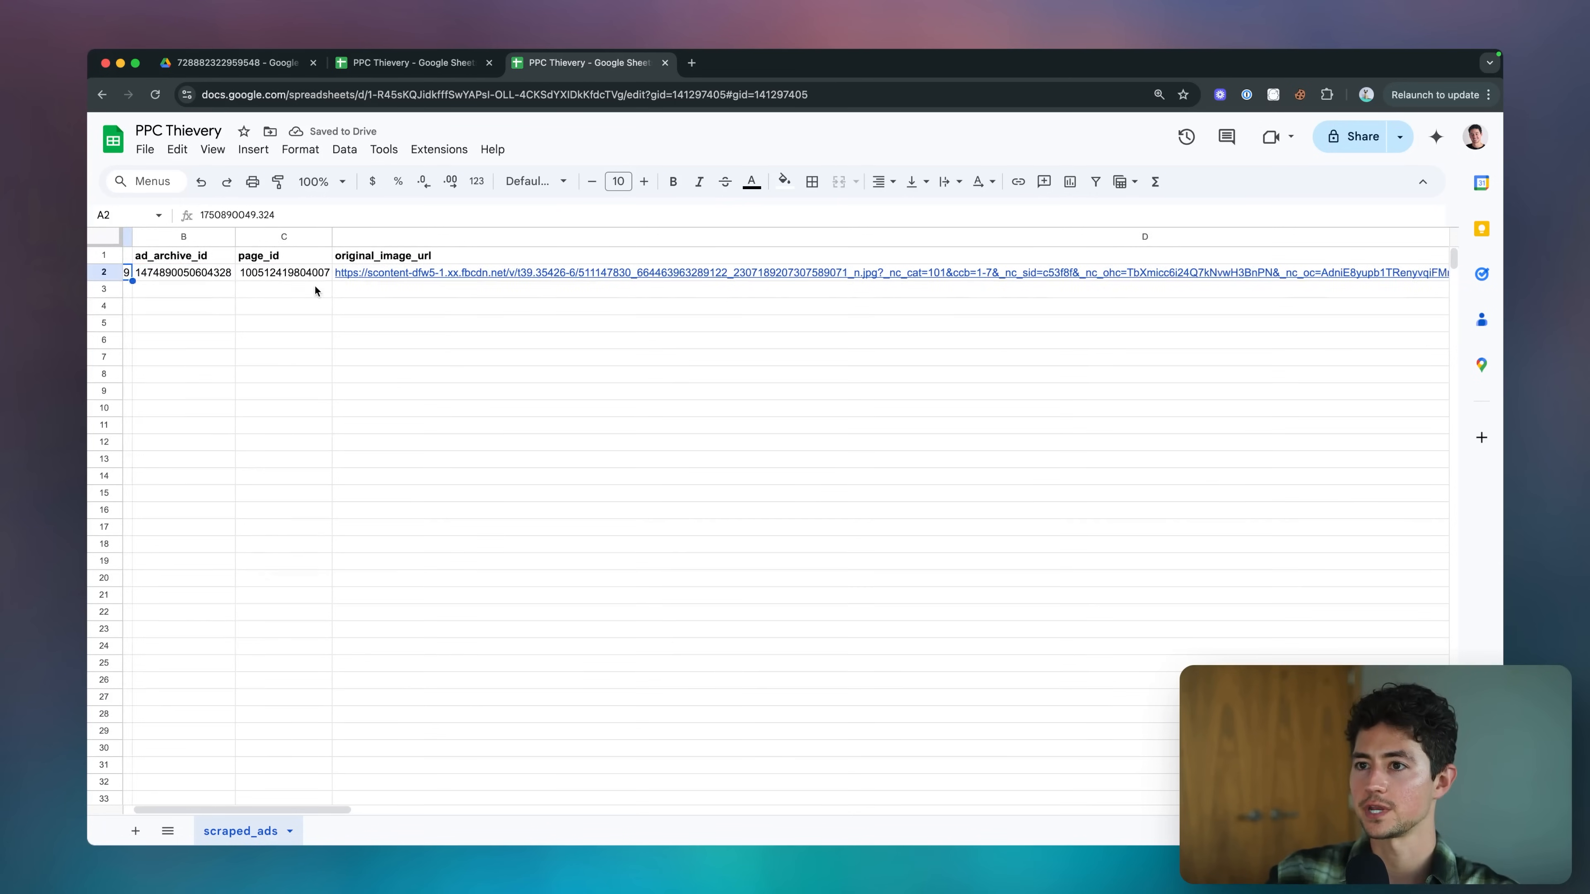
pyautogui.click(358, 276)
pyautogui.click(357, 274)
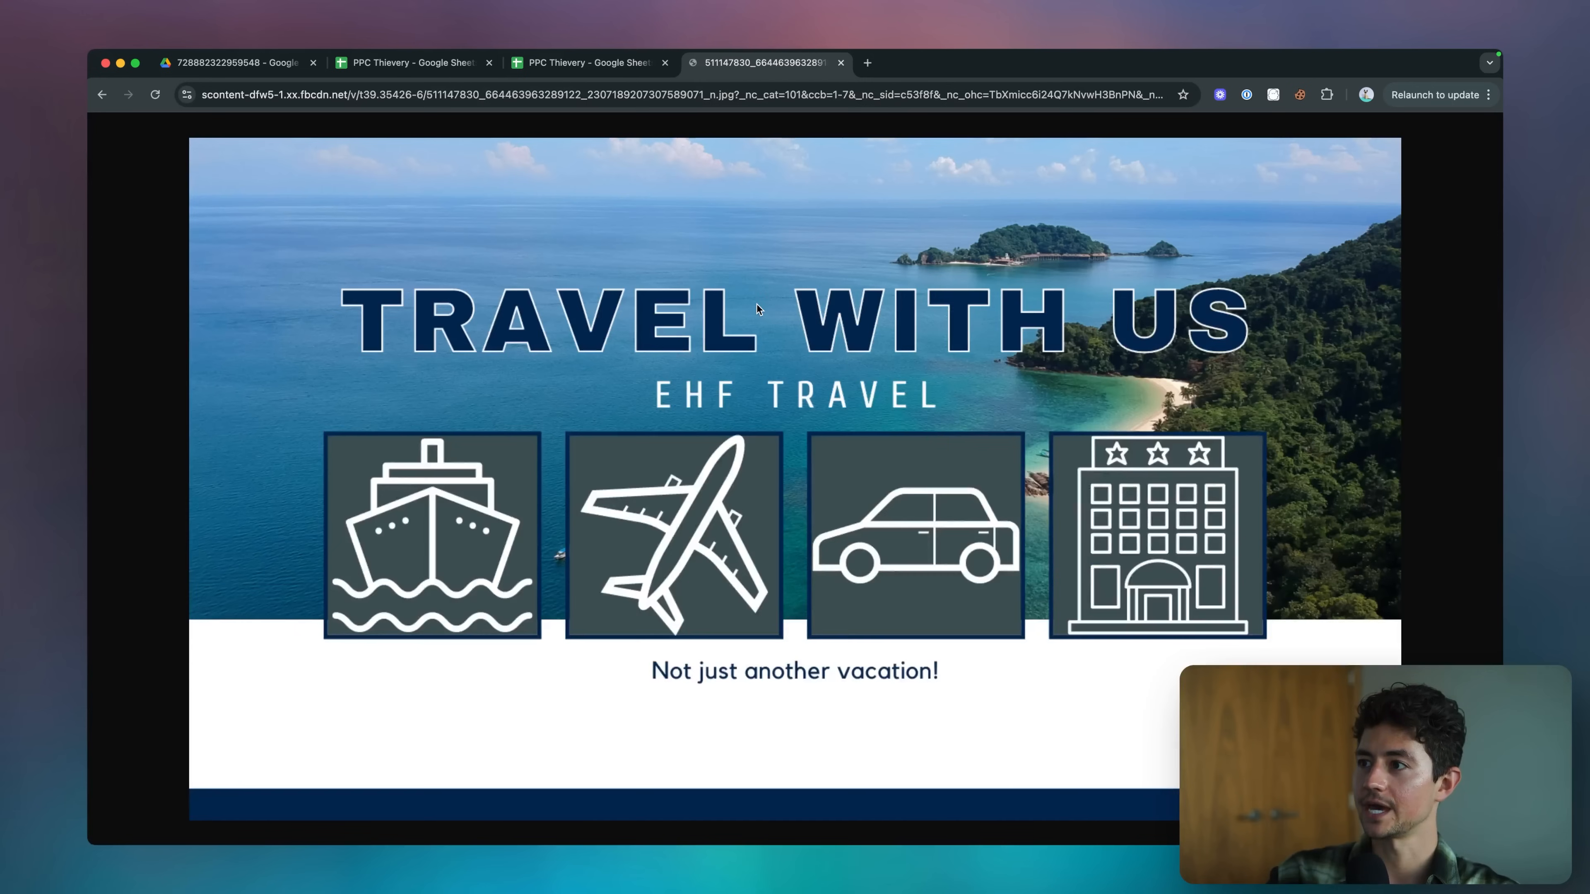
pyautogui.press('super+w')
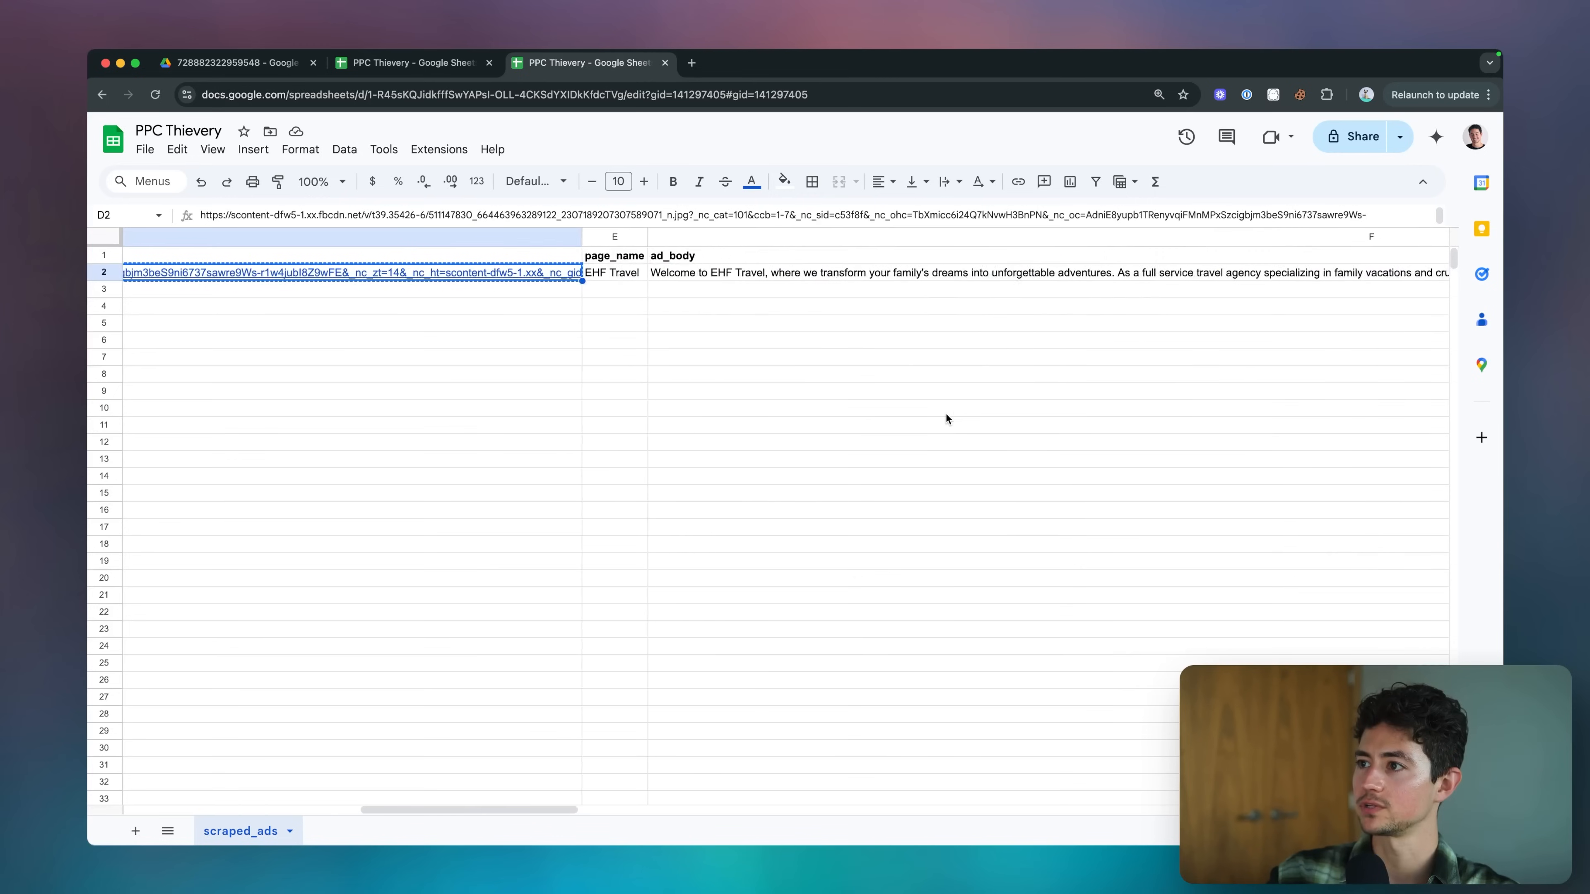
# Resize all columns of the scraped_ads sheet to the same narrow width.
pyautogui.hscroll(-4, 756, 391)
pyautogui.press('super+a')
pyautogui.press('super+a')
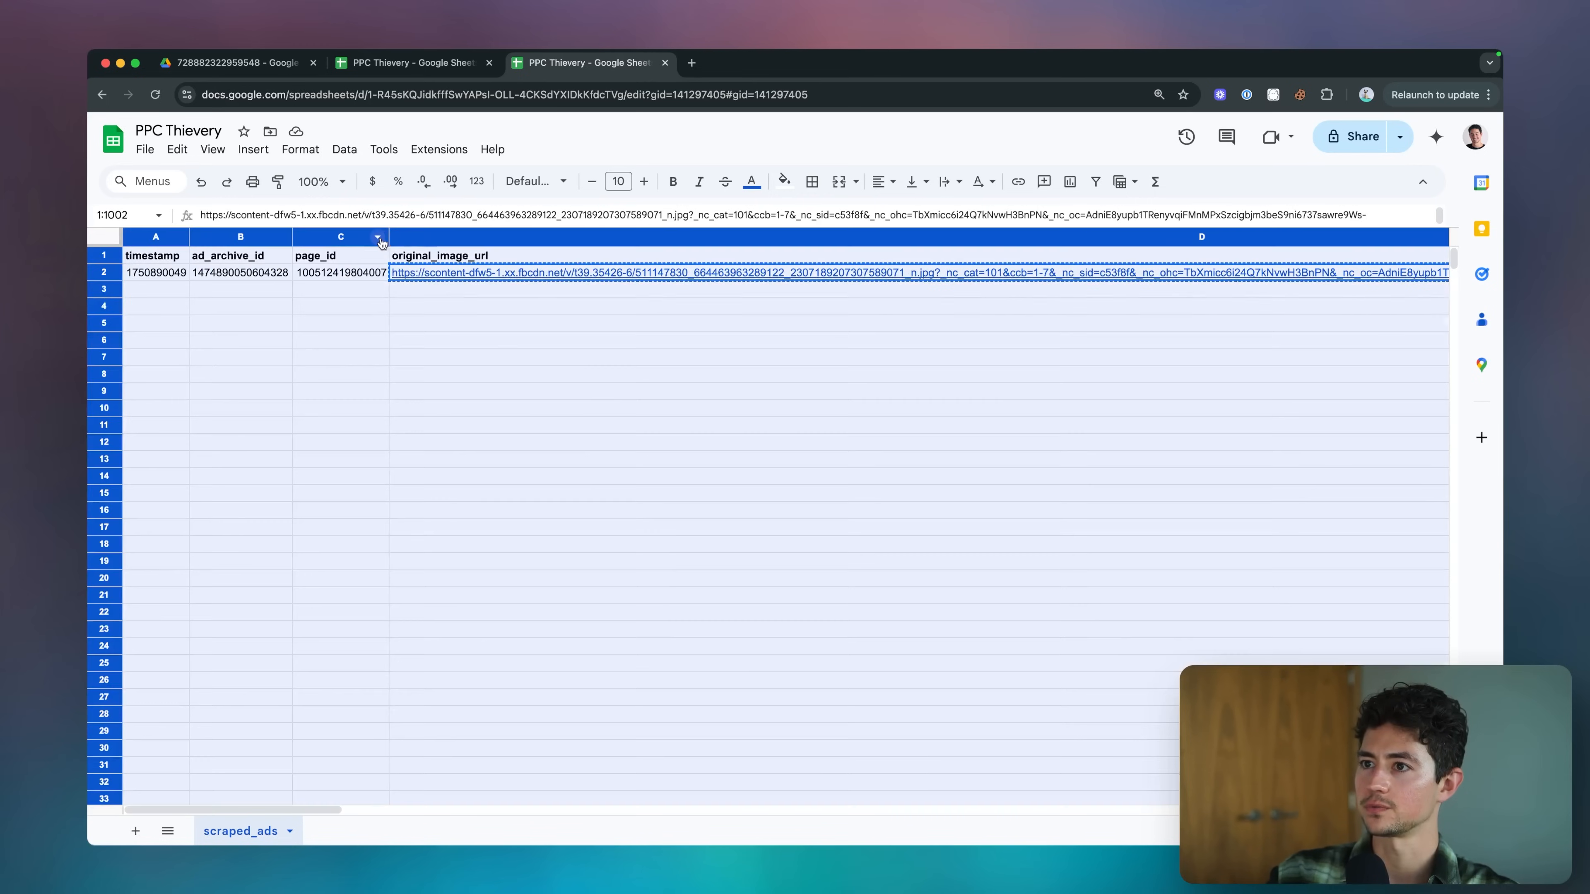
pyautogui.moveTo(389, 236); pyautogui.dragTo(352, 237)
# View the first ad row's spun image by opening its direct_spun_image_link in a new tab, closing it when done.
pyautogui.hscroll(2, 661, 287)
pyautogui.click(758, 272)
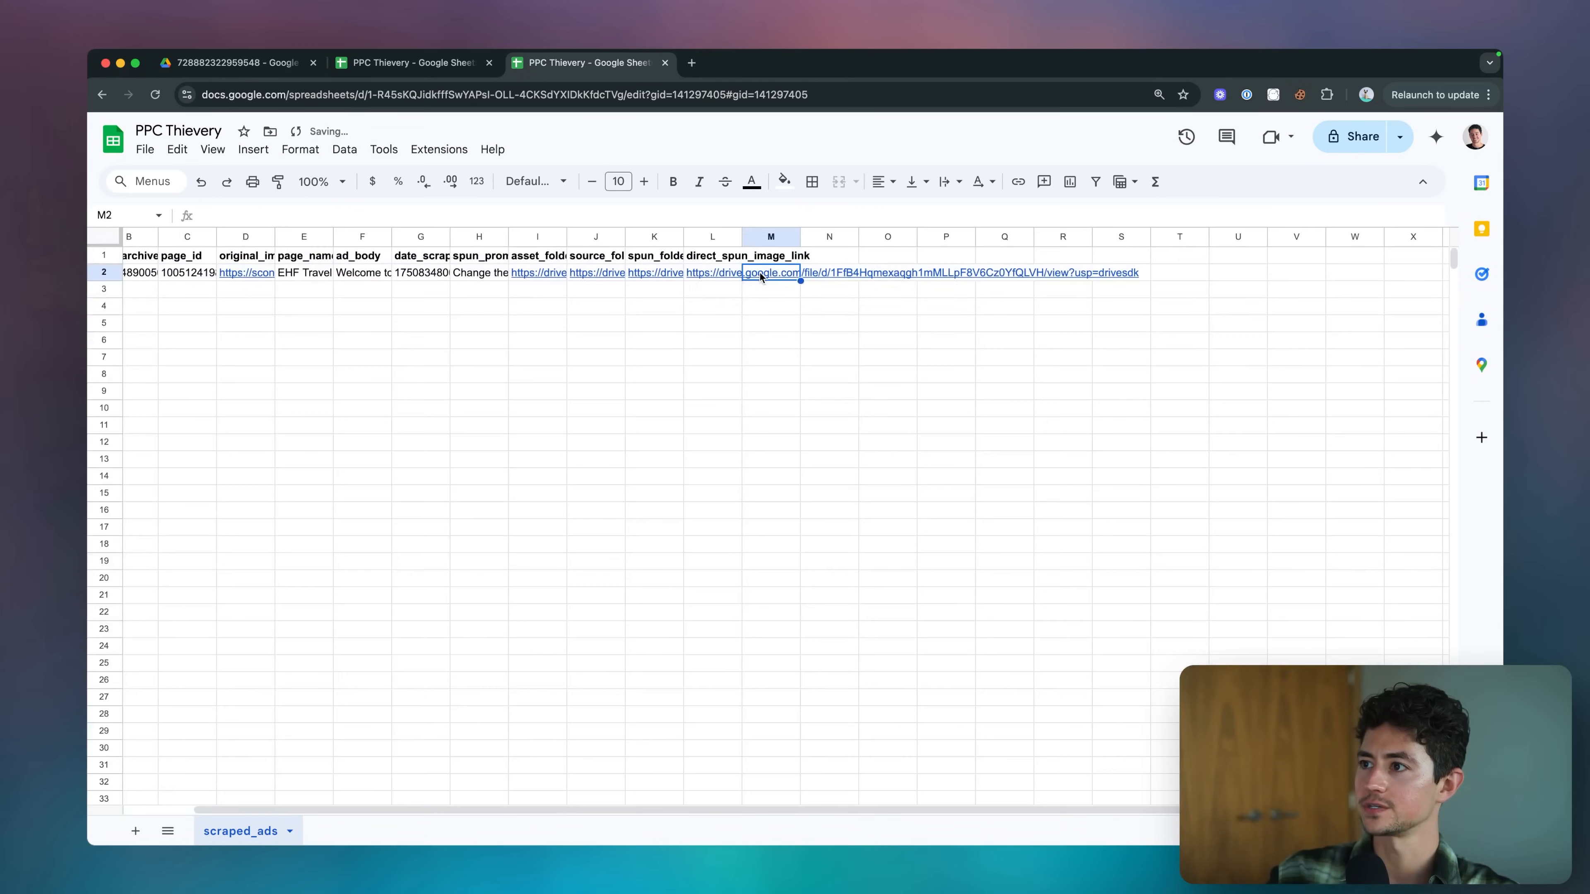
pyautogui.press('super+t')
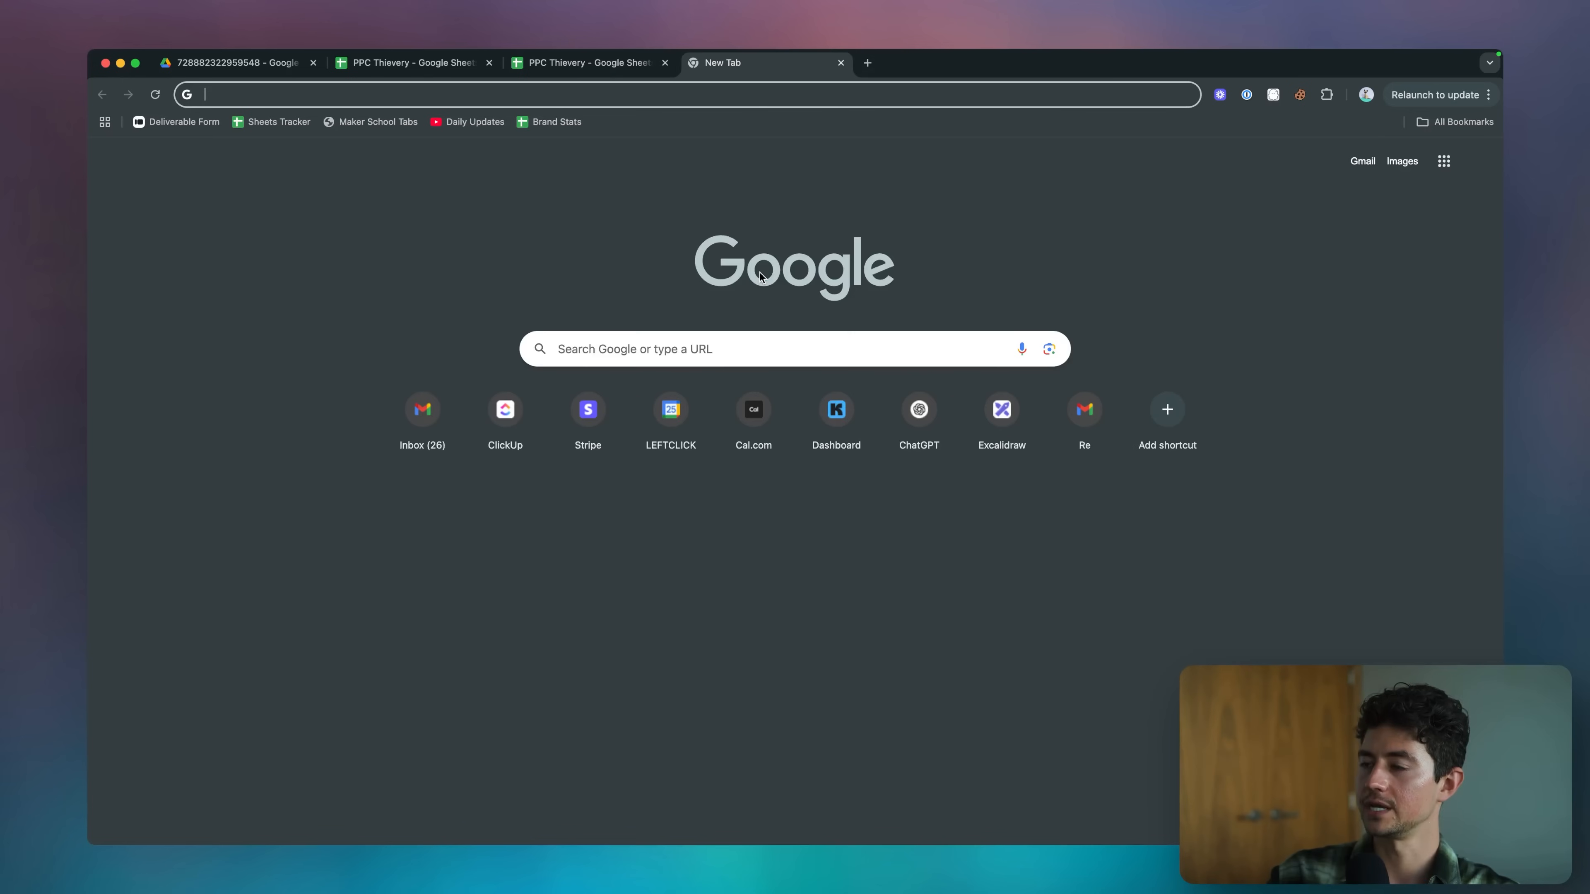
pyautogui.hotkey('ctrl', 'v')
pyautogui.press('Return')
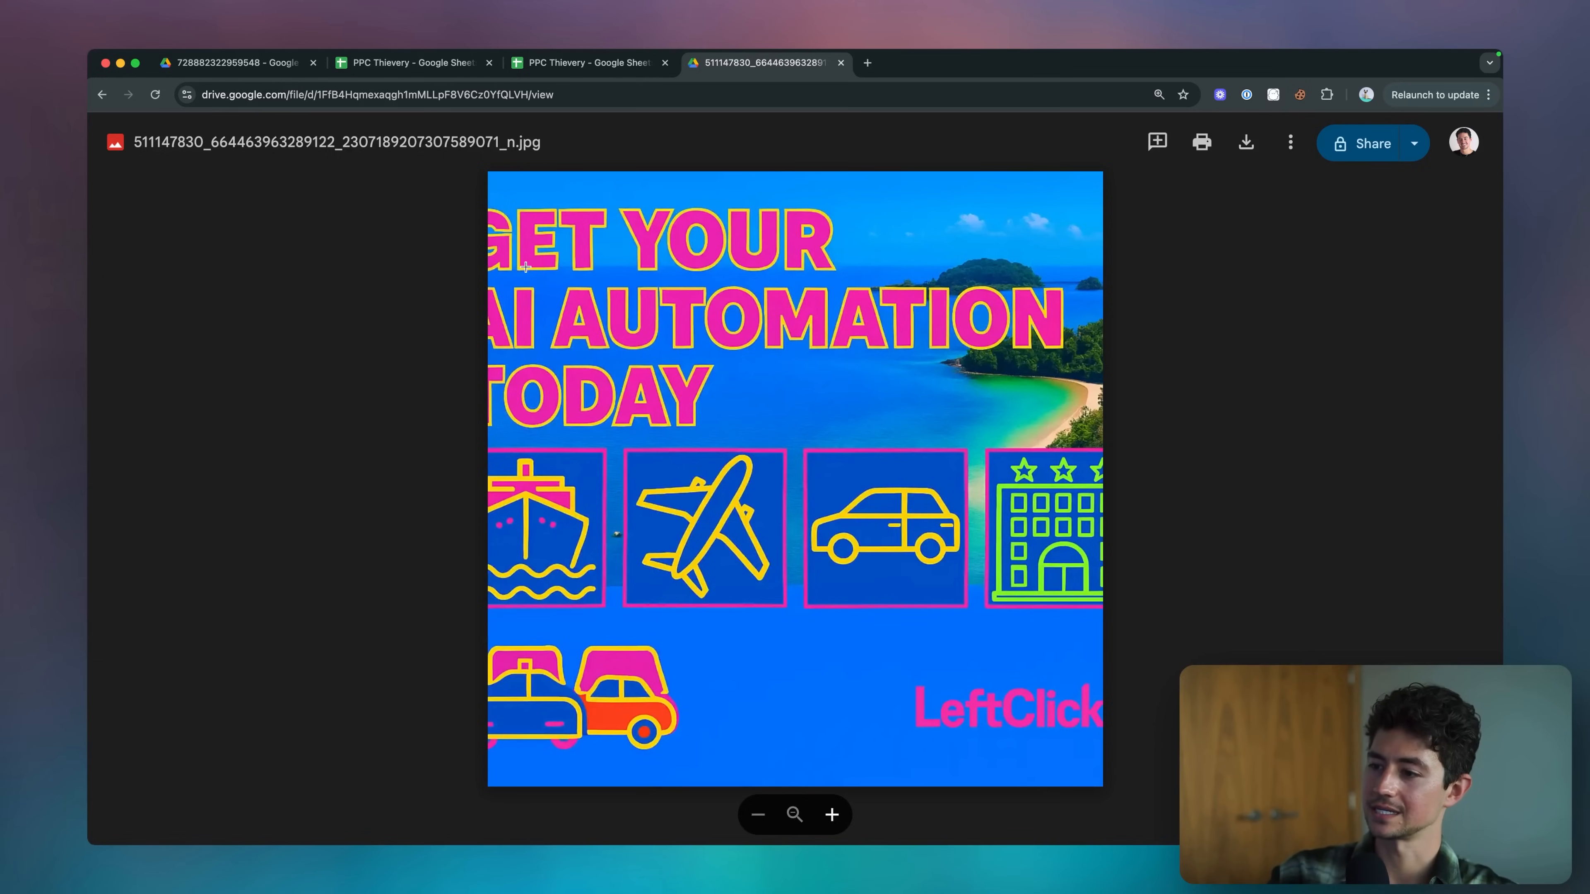
pyautogui.press('super+w')
# Open the second ad row's direct_spun_image_link in a new tab to view its spun image.
pyautogui.press('Down')
pyautogui.press('super+c')
pyautogui.press('super+t')
pyautogui.press('super+v')
pyautogui.press('Return')
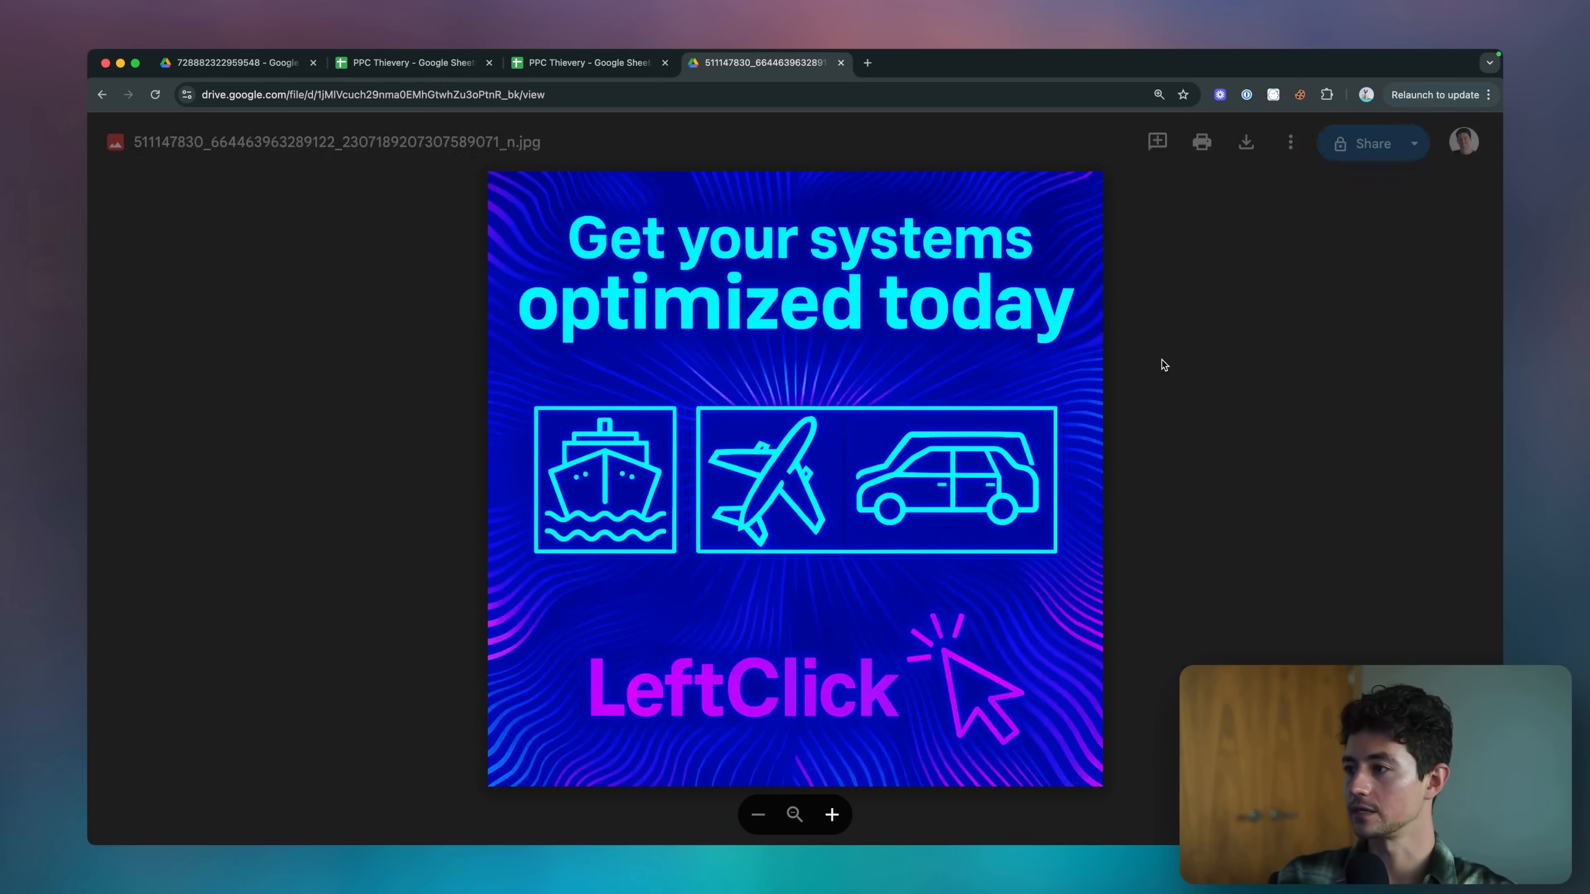
# Return to the scraped_ads sheet and open the third ad row's direct_spun_image_link.
pyautogui.click(631, 64)
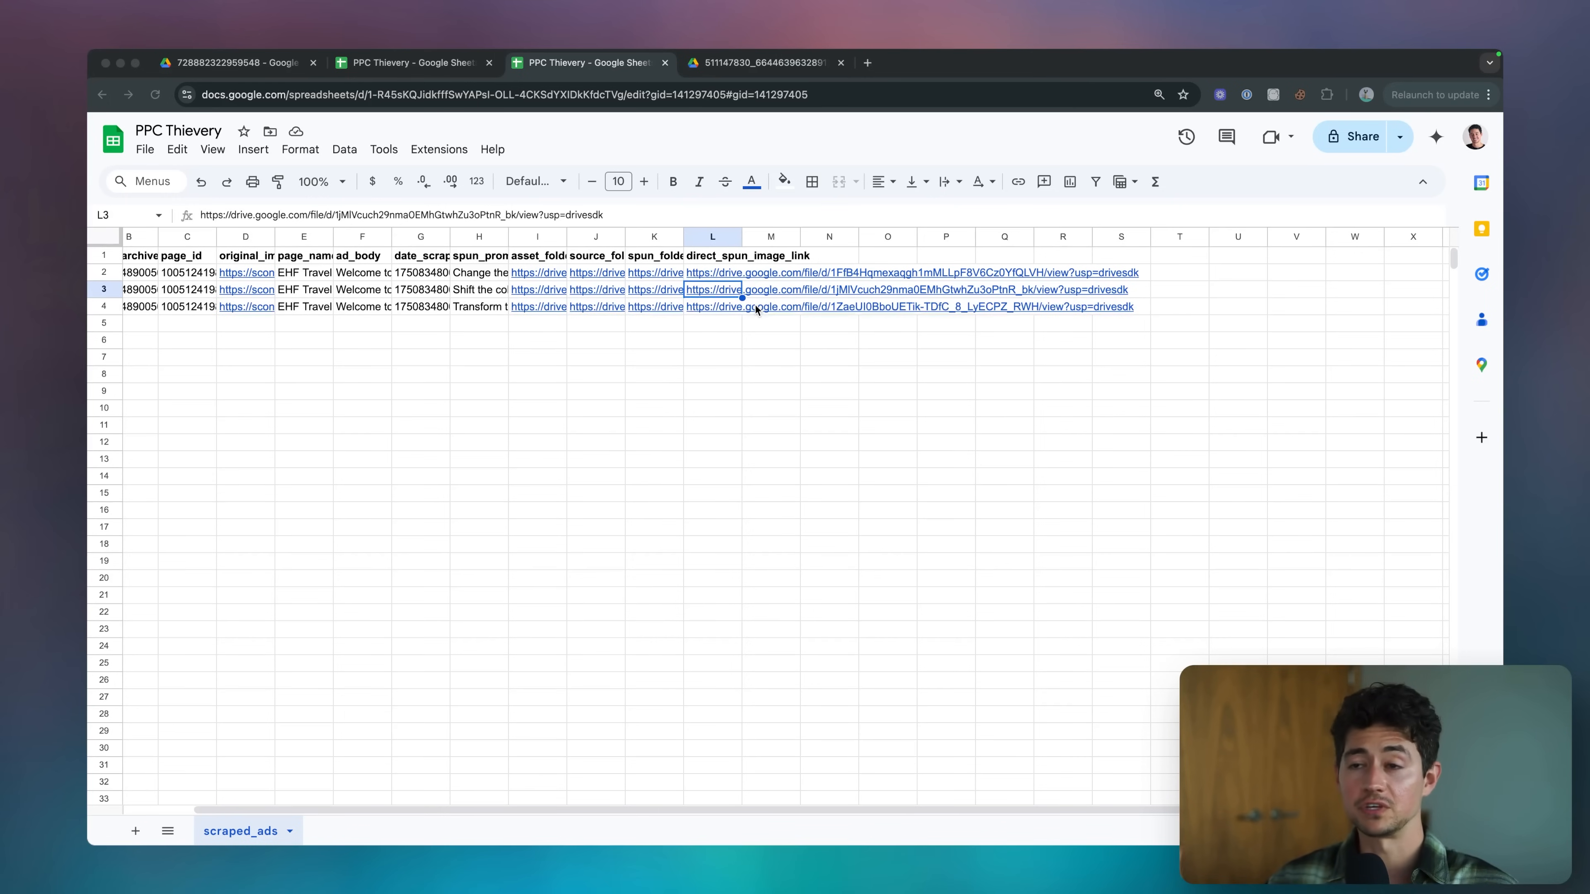
pyautogui.click(755, 305)
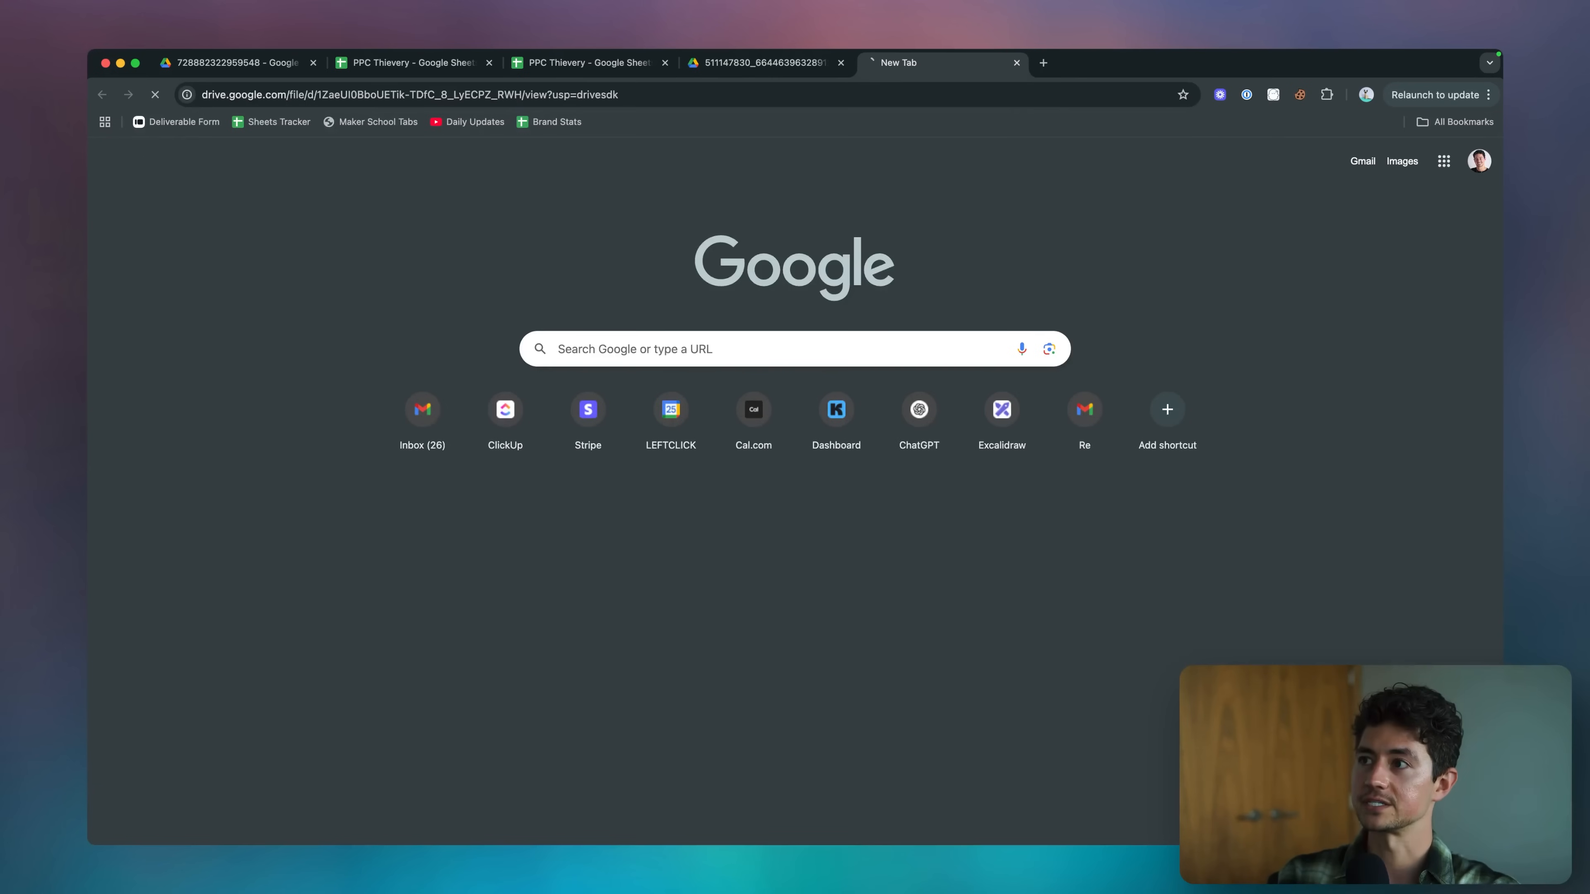